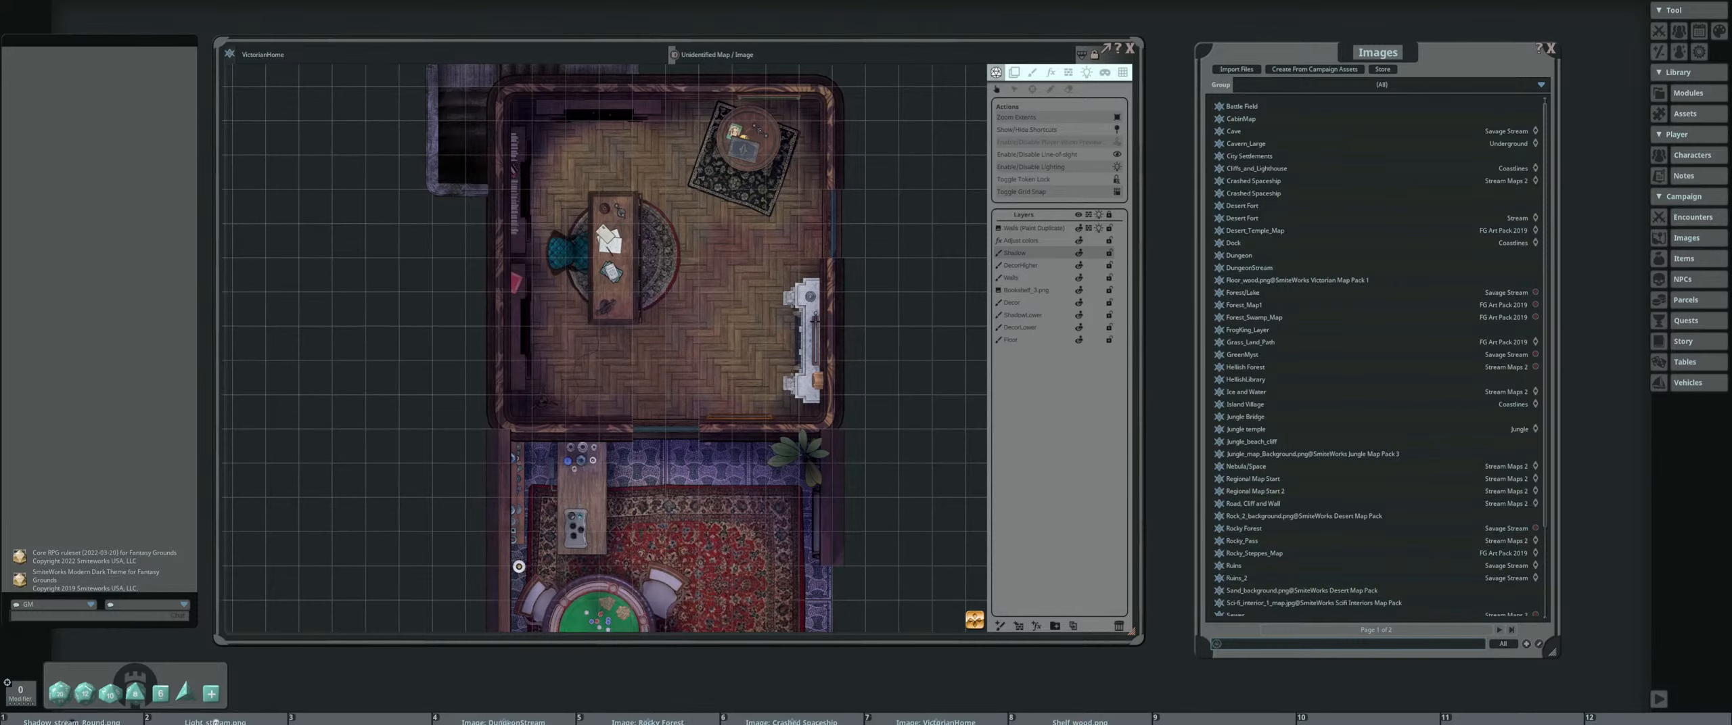
Reposition the Images list window and the VictorianHome map window within the workspace
{"action": "left_click_drag", "start_coordinate": [697, 222], "coordinate": [644, 244]}
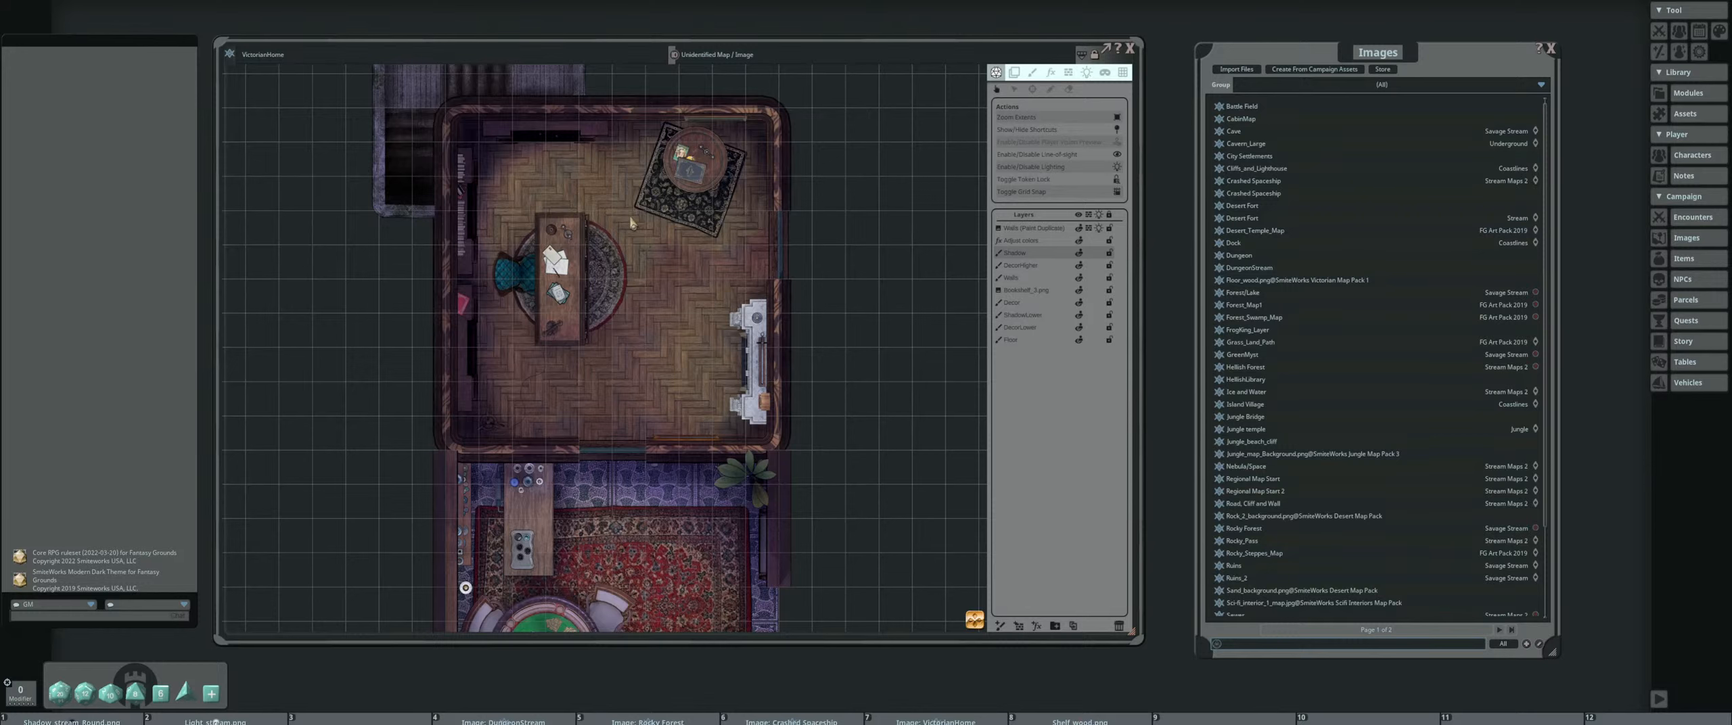
{"action": "scroll", "coordinate": [607, 281], "scroll_direction": "down", "scroll_amount": 1}
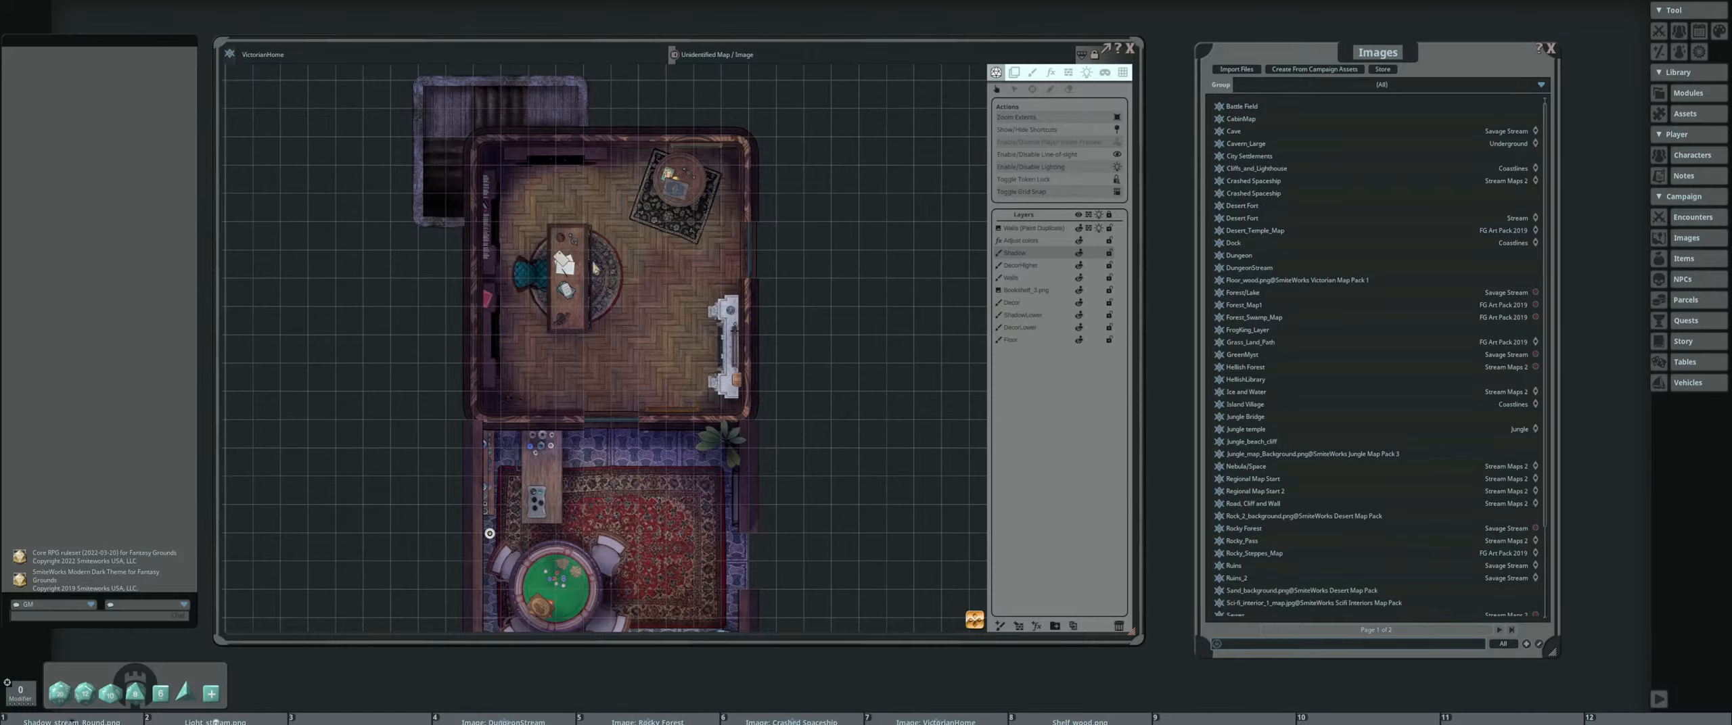
{"action": "left_click_drag", "start_coordinate": [1283, 44], "coordinate": [1355, 23]}
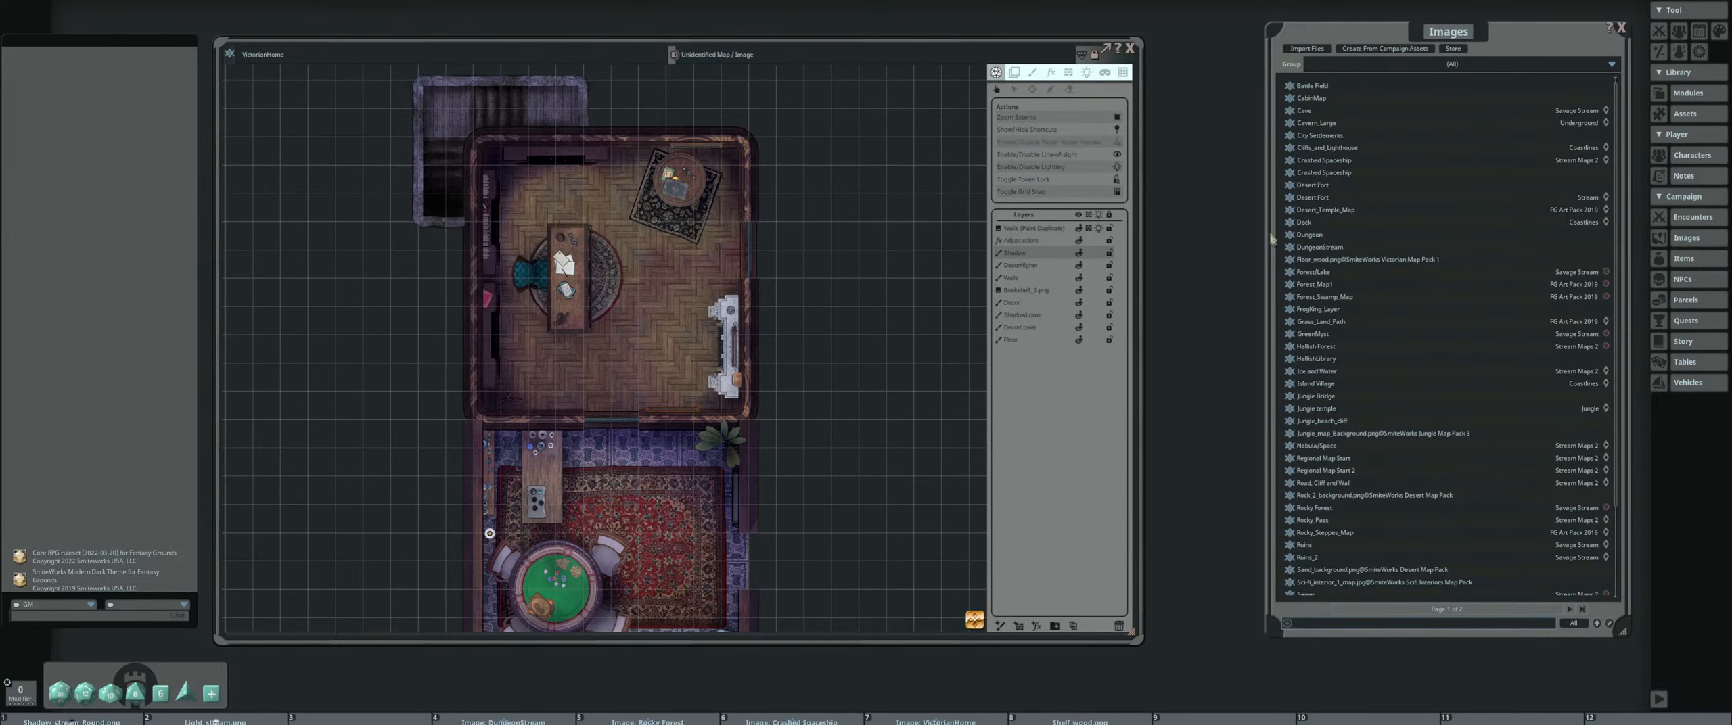
{"action": "left_click", "coordinate": [1297, 261]}
{"action": "left_click", "coordinate": [1307, 31]}
{"action": "left_click_drag", "start_coordinate": [901, 45], "coordinate": [929, 39]}
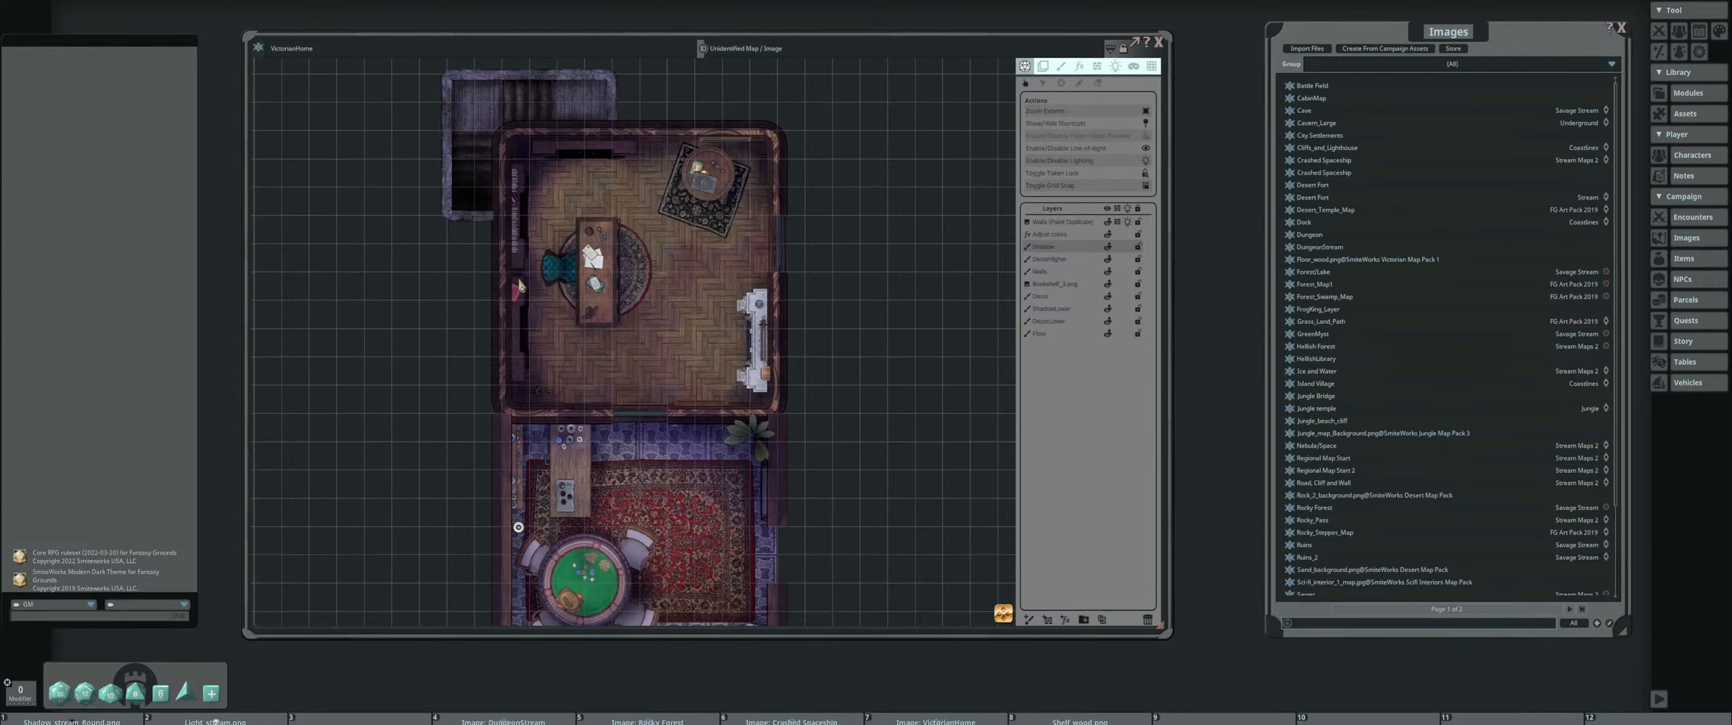
Examine the VictorianHome map, from the study with the desk and fireplace to the adjoining room with the green card table
{"action": "left_click_drag", "start_coordinate": [669, 289], "coordinate": [644, 269]}
{"action": "left_click_drag", "start_coordinate": [667, 362], "coordinate": [660, 318]}
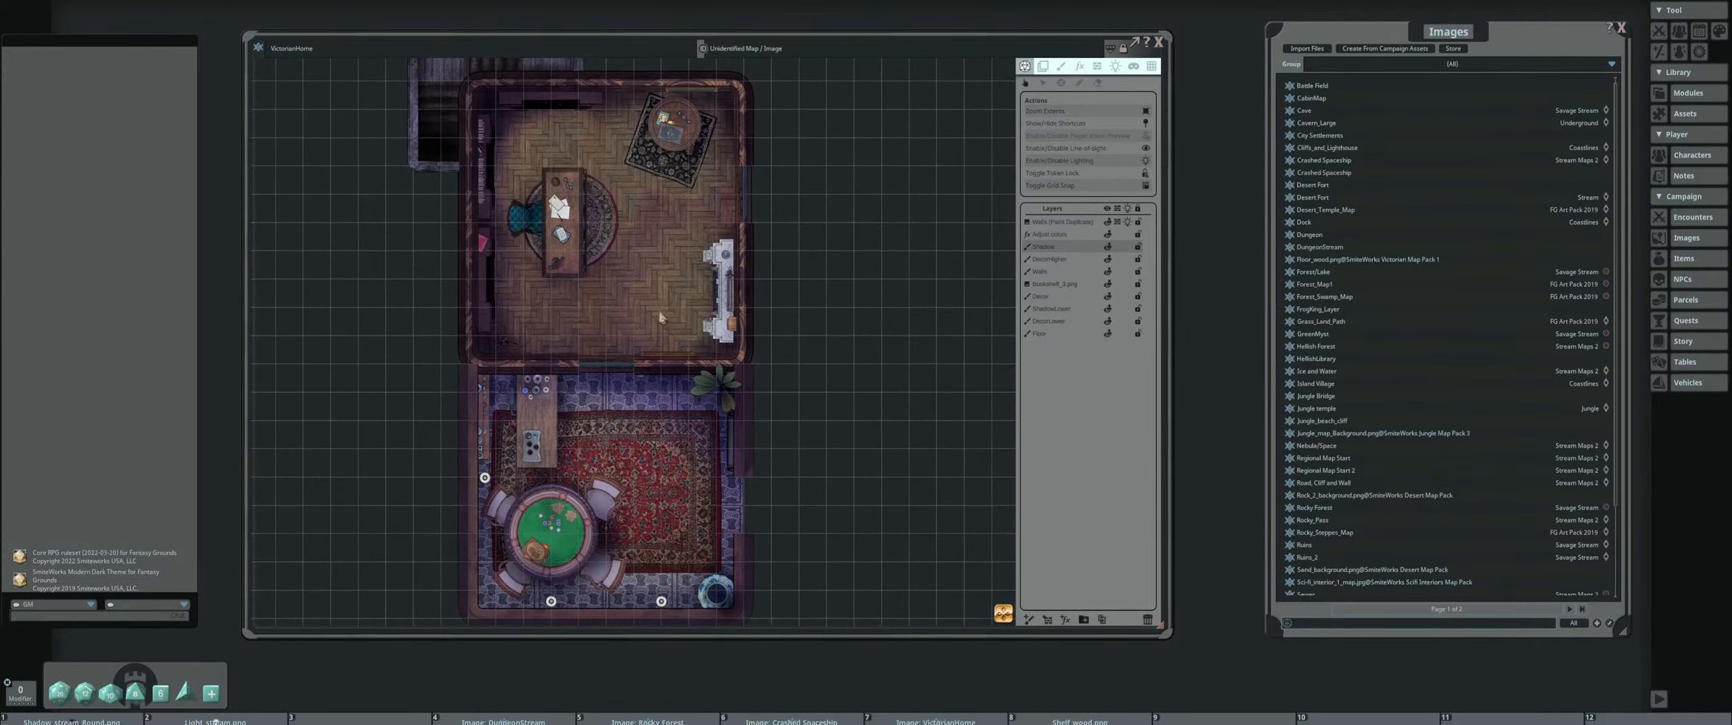
{"action": "left_click_drag", "start_coordinate": [665, 262], "coordinate": [633, 310]}
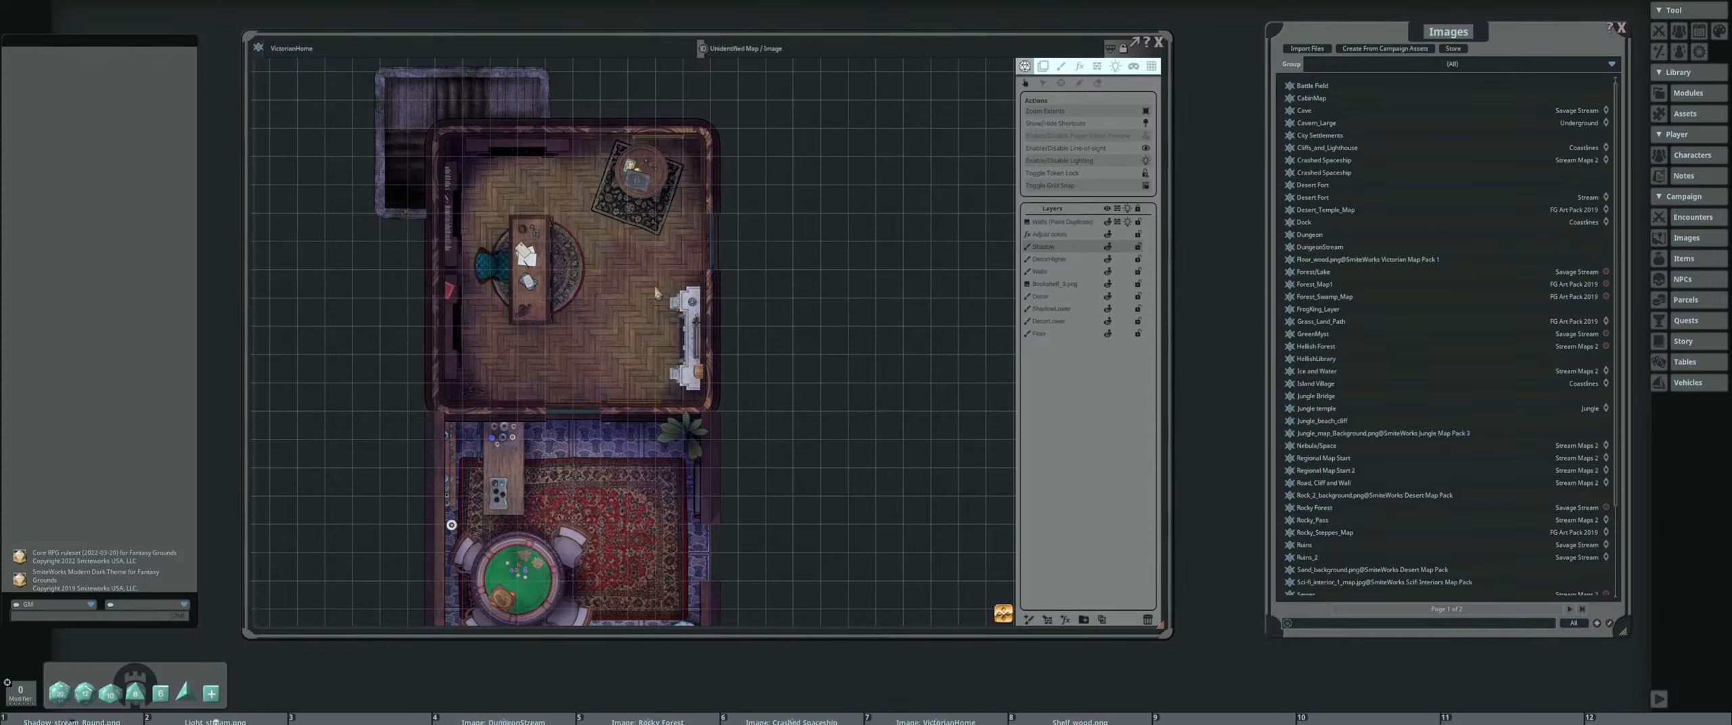
{"action": "scroll", "coordinate": [655, 292], "scroll_direction": "down", "scroll_amount": 2}
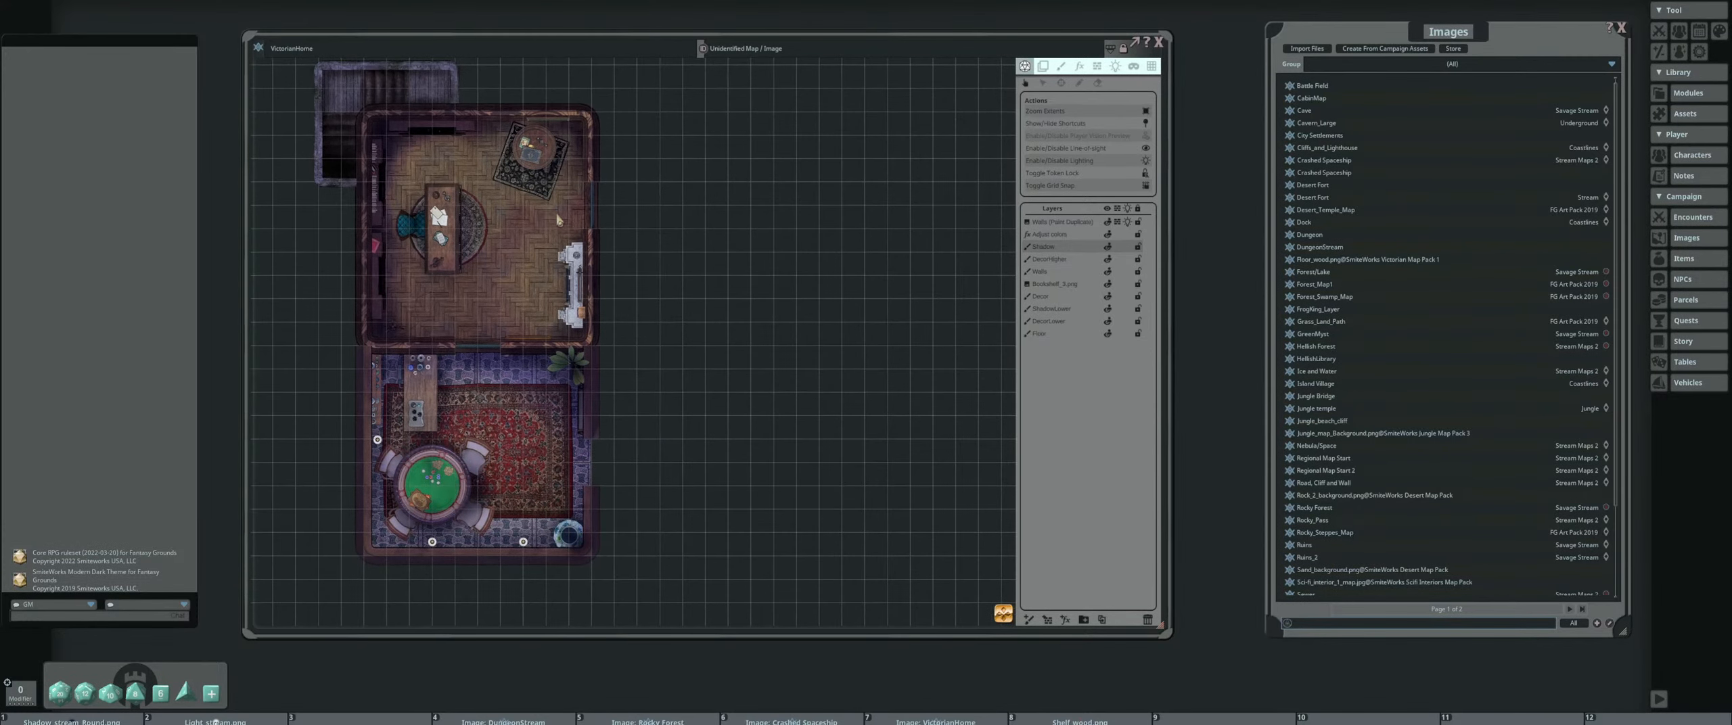
{"action": "left_click_drag", "start_coordinate": [656, 220], "coordinate": [628, 239]}
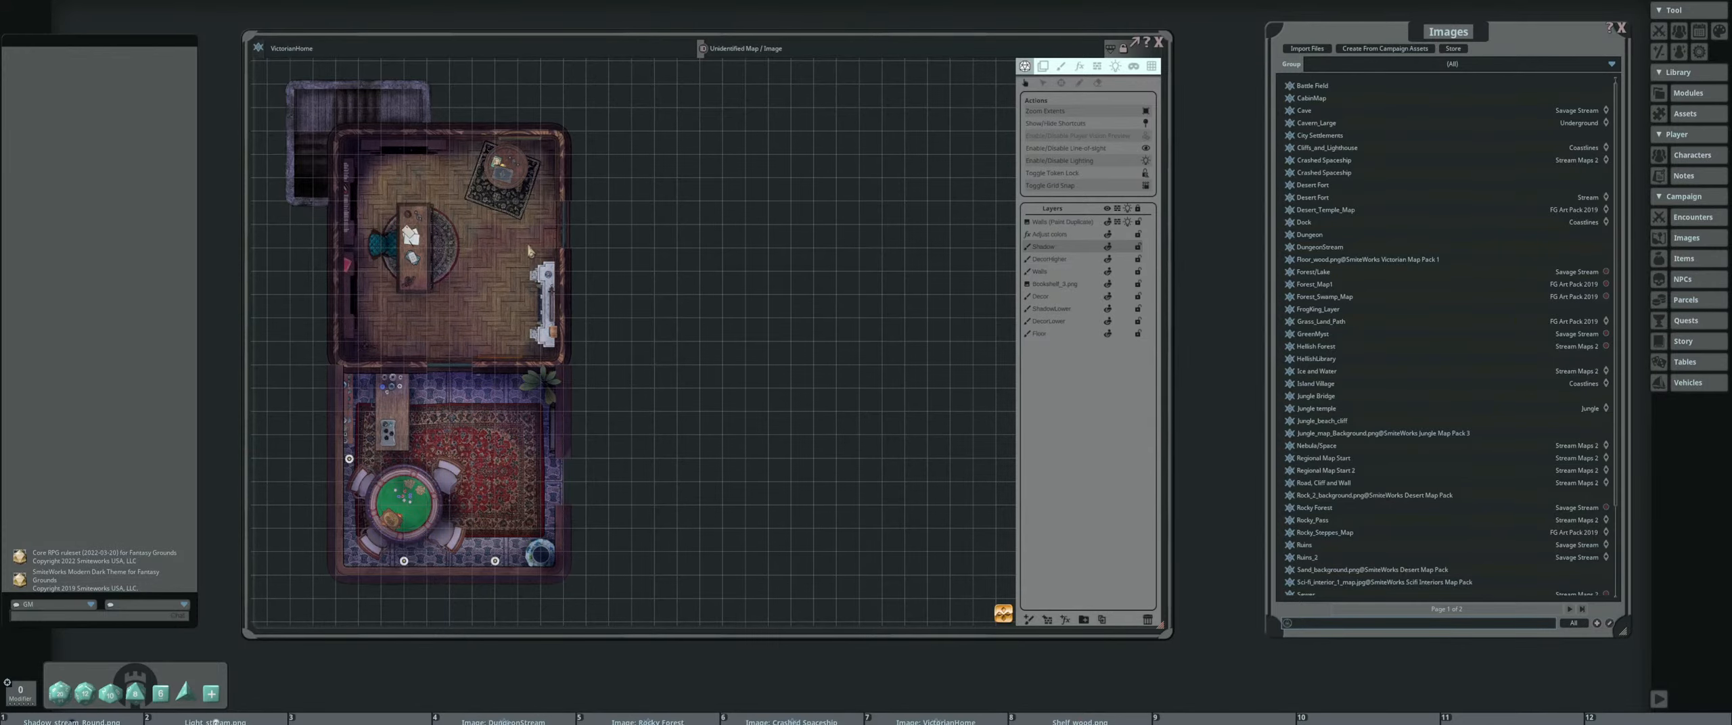
{"action": "left_click_drag", "start_coordinate": [478, 226], "coordinate": [467, 260]}
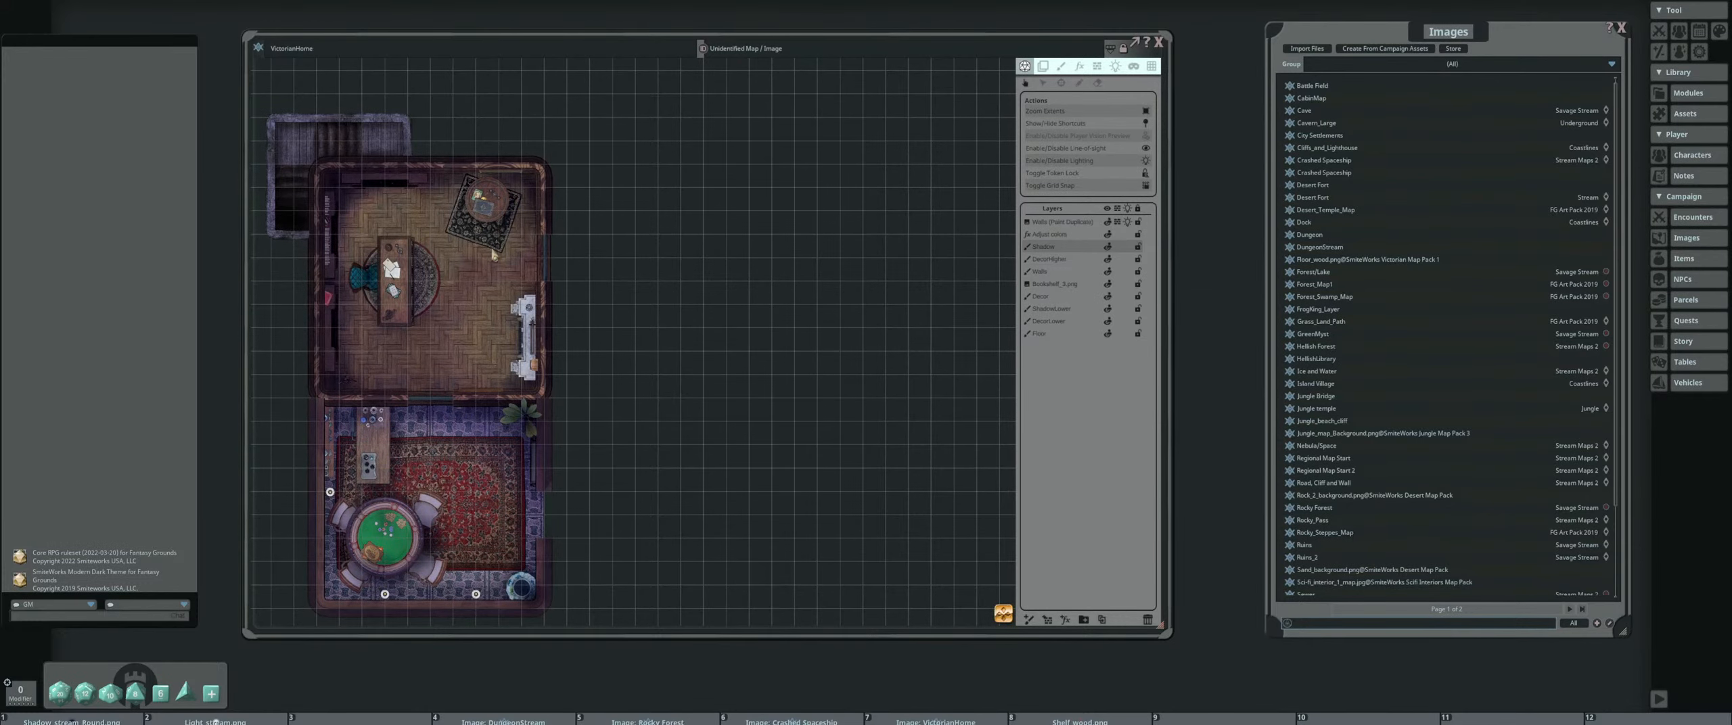
{"action": "left_click_drag", "start_coordinate": [484, 279], "coordinate": [490, 274]}
{"action": "scroll", "coordinate": [491, 278], "scroll_direction": "up", "scroll_amount": 1}
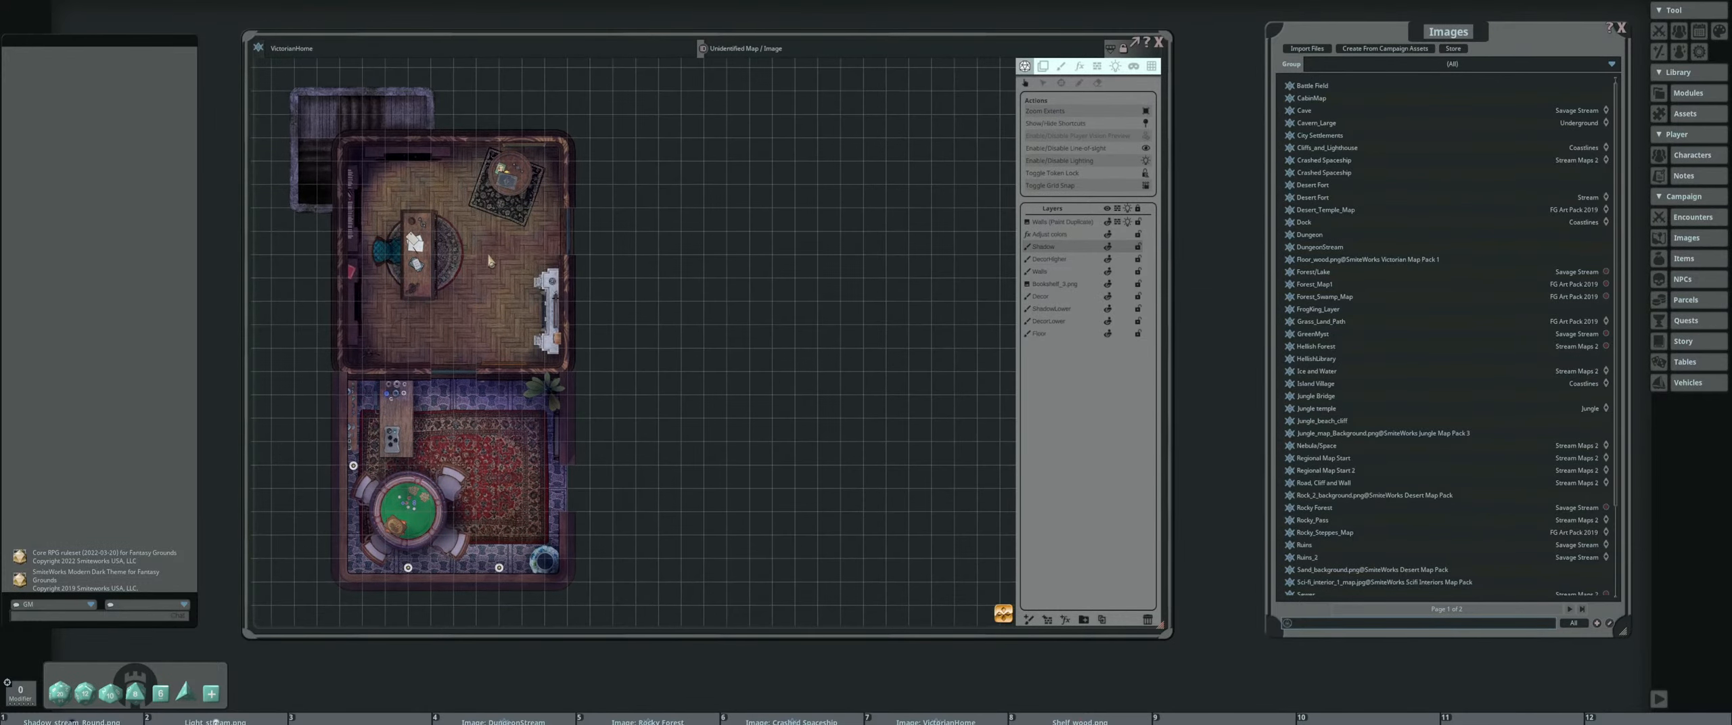
{"action": "scroll", "coordinate": [496, 270], "scroll_direction": "up", "scroll_amount": 1}
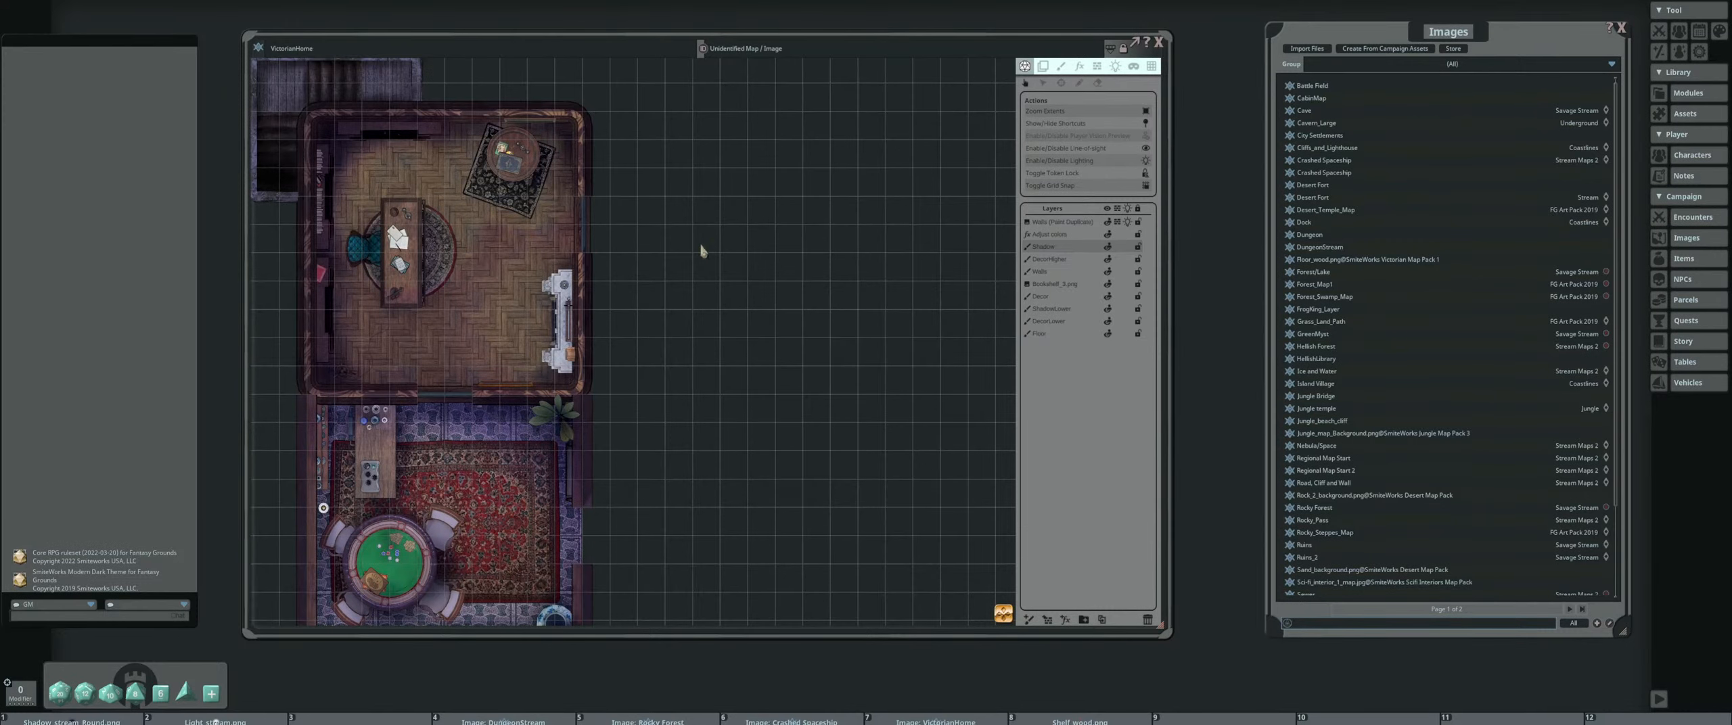
{"action": "left_click_drag", "start_coordinate": [593, 313], "coordinate": [562, 320]}
{"action": "left_click_drag", "start_coordinate": [449, 371], "coordinate": [510, 216]}
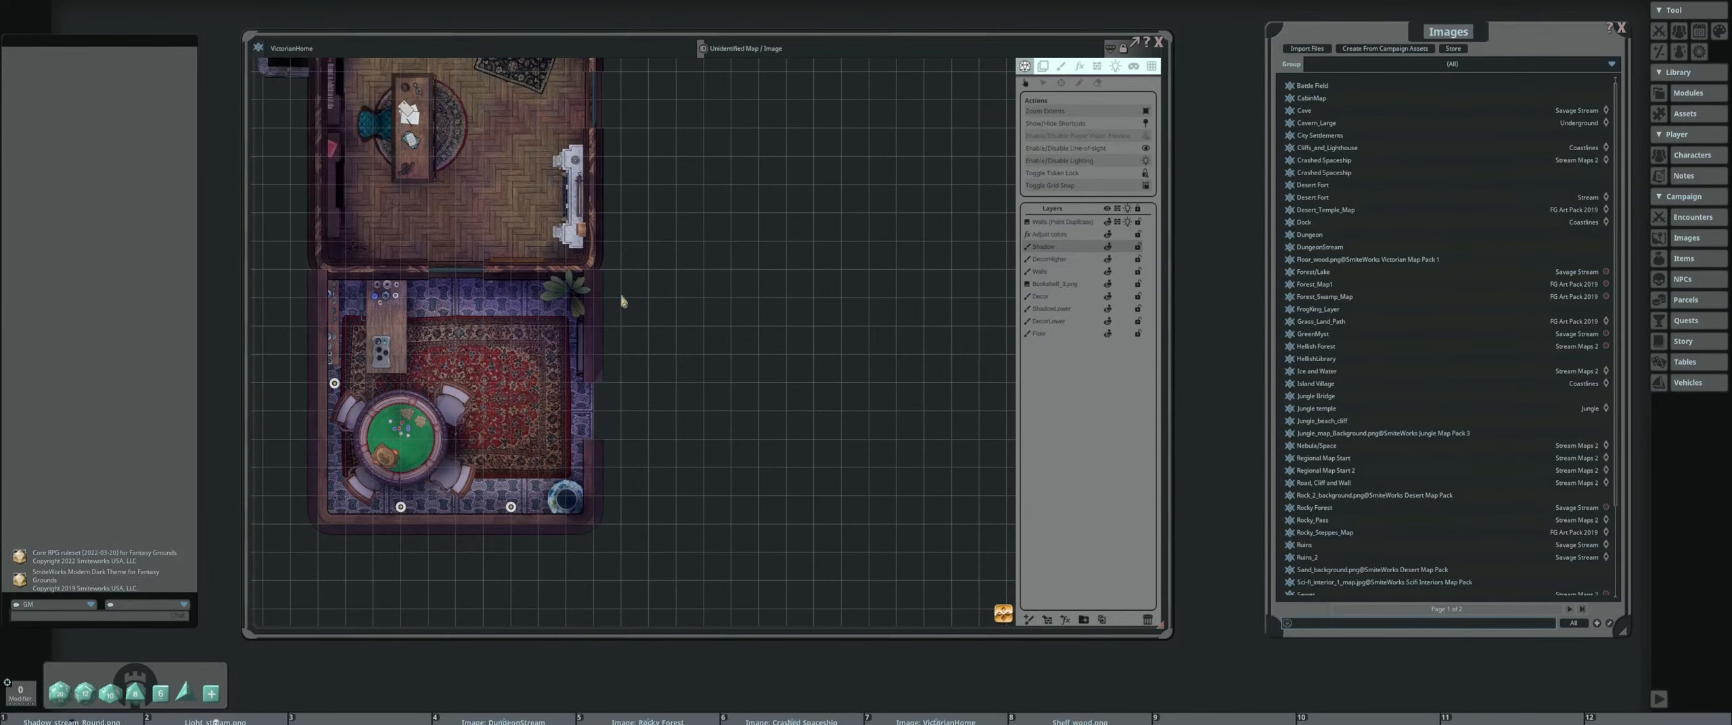
{"action": "left_click_drag", "start_coordinate": [621, 297], "coordinate": [580, 367]}
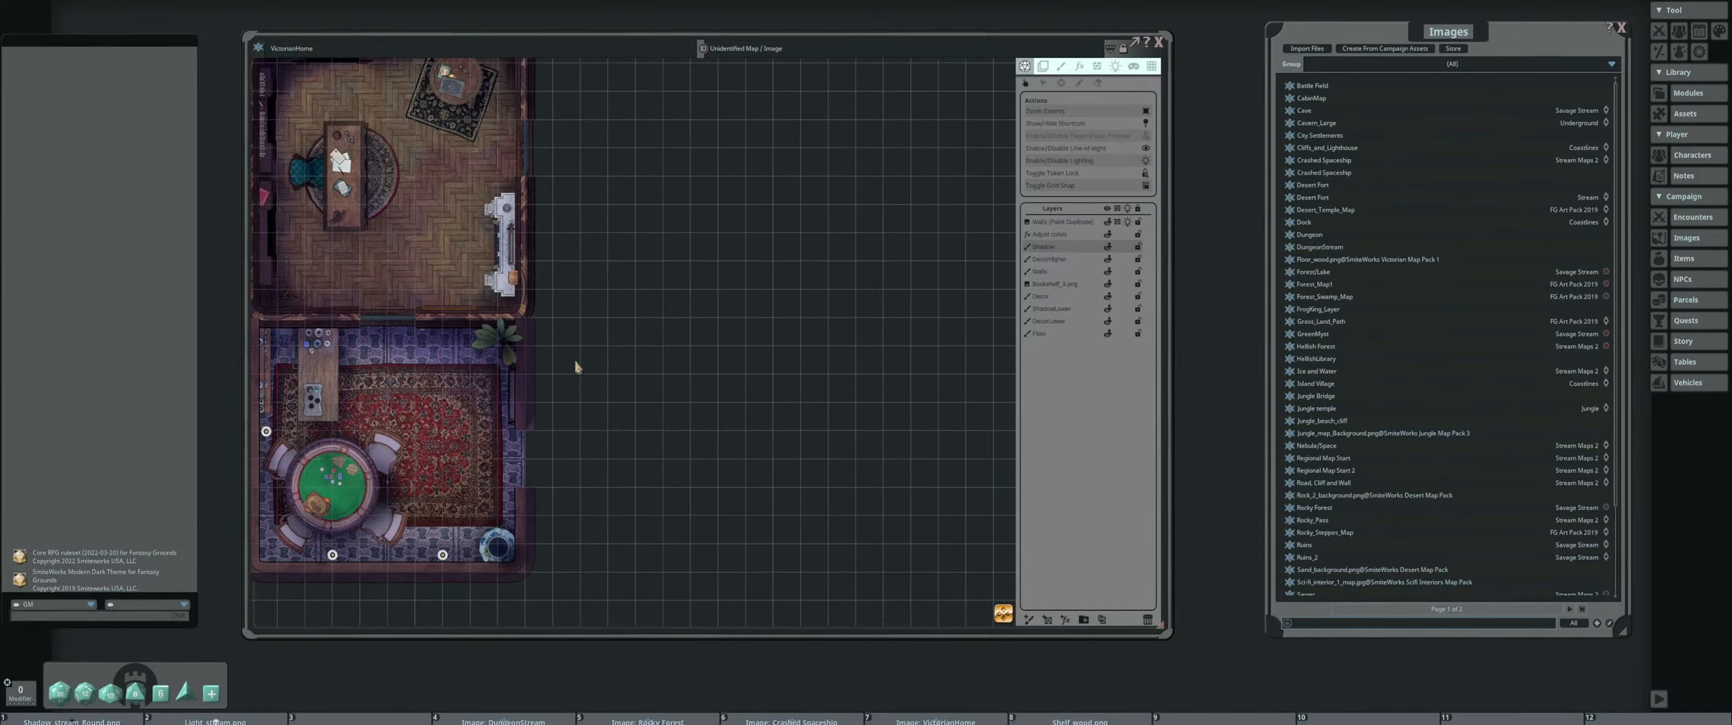
{"action": "left_click_drag", "start_coordinate": [726, 282], "coordinate": [691, 318]}
{"action": "scroll", "coordinate": [726, 294], "scroll_direction": "down", "scroll_amount": 2}
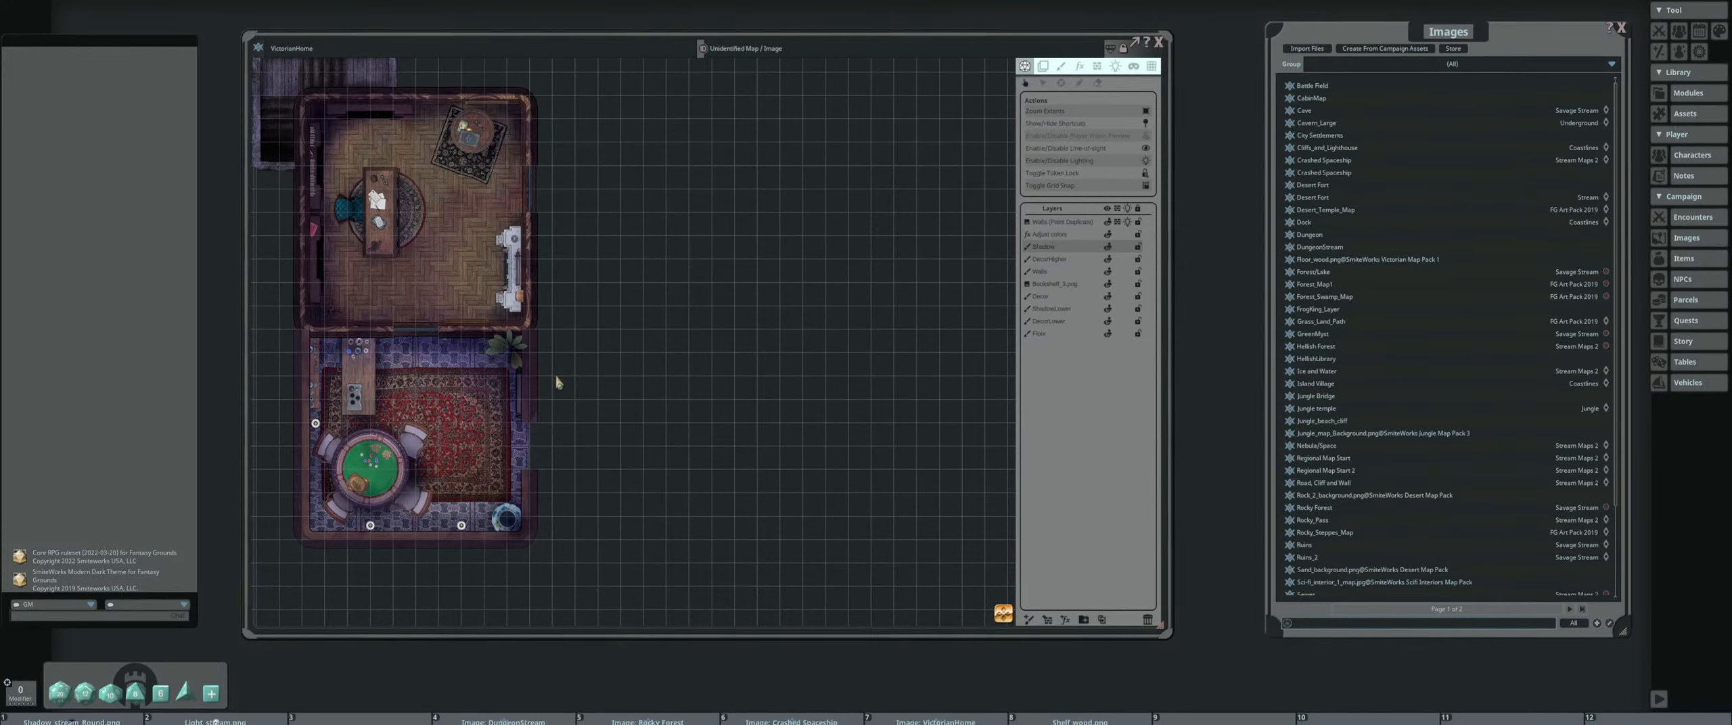
{"action": "left_click_drag", "start_coordinate": [656, 382], "coordinate": [634, 359]}
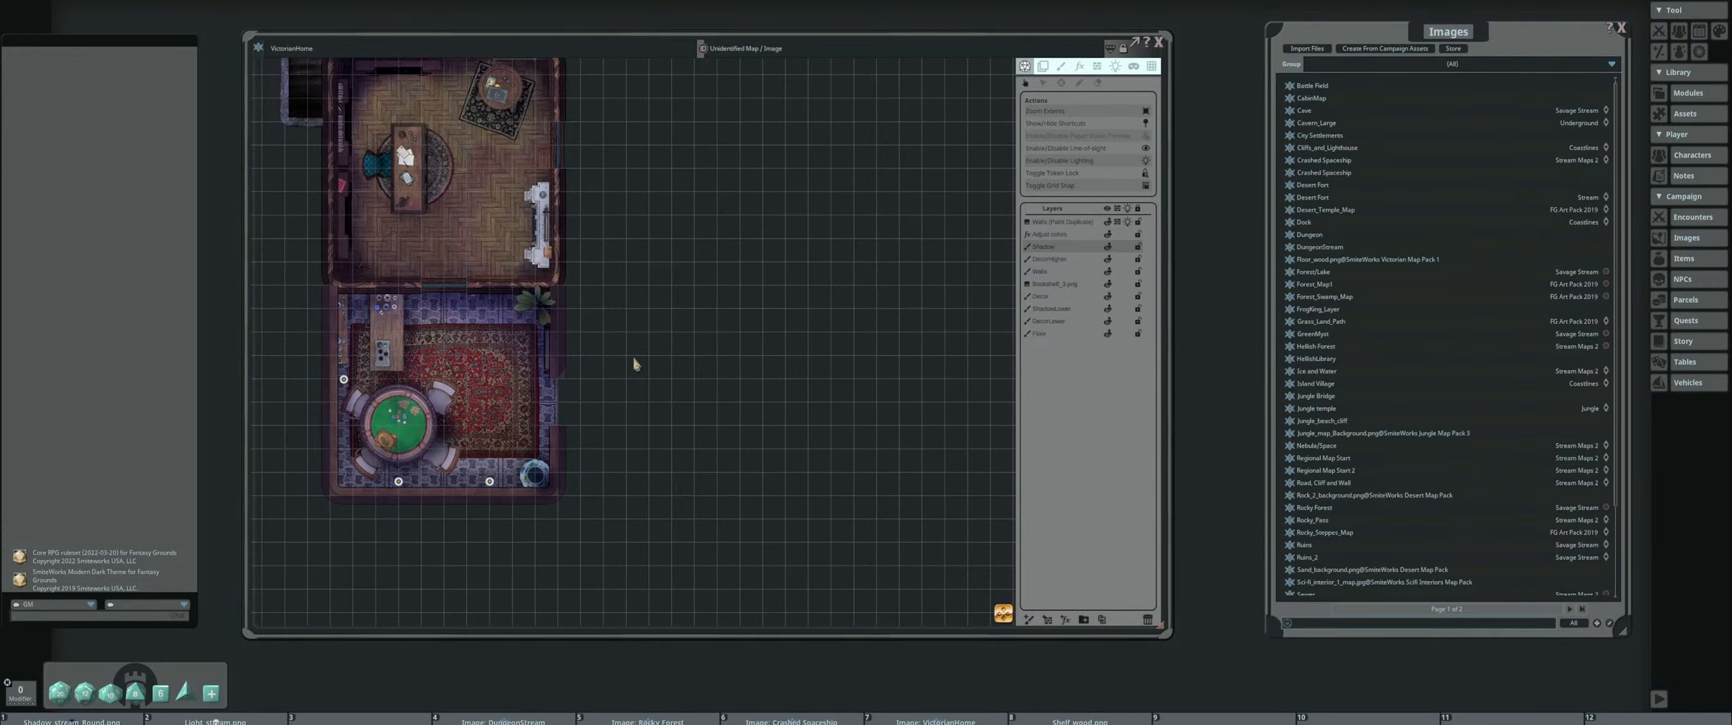
{"action": "left_click_drag", "start_coordinate": [771, 36], "coordinate": [790, 29]}
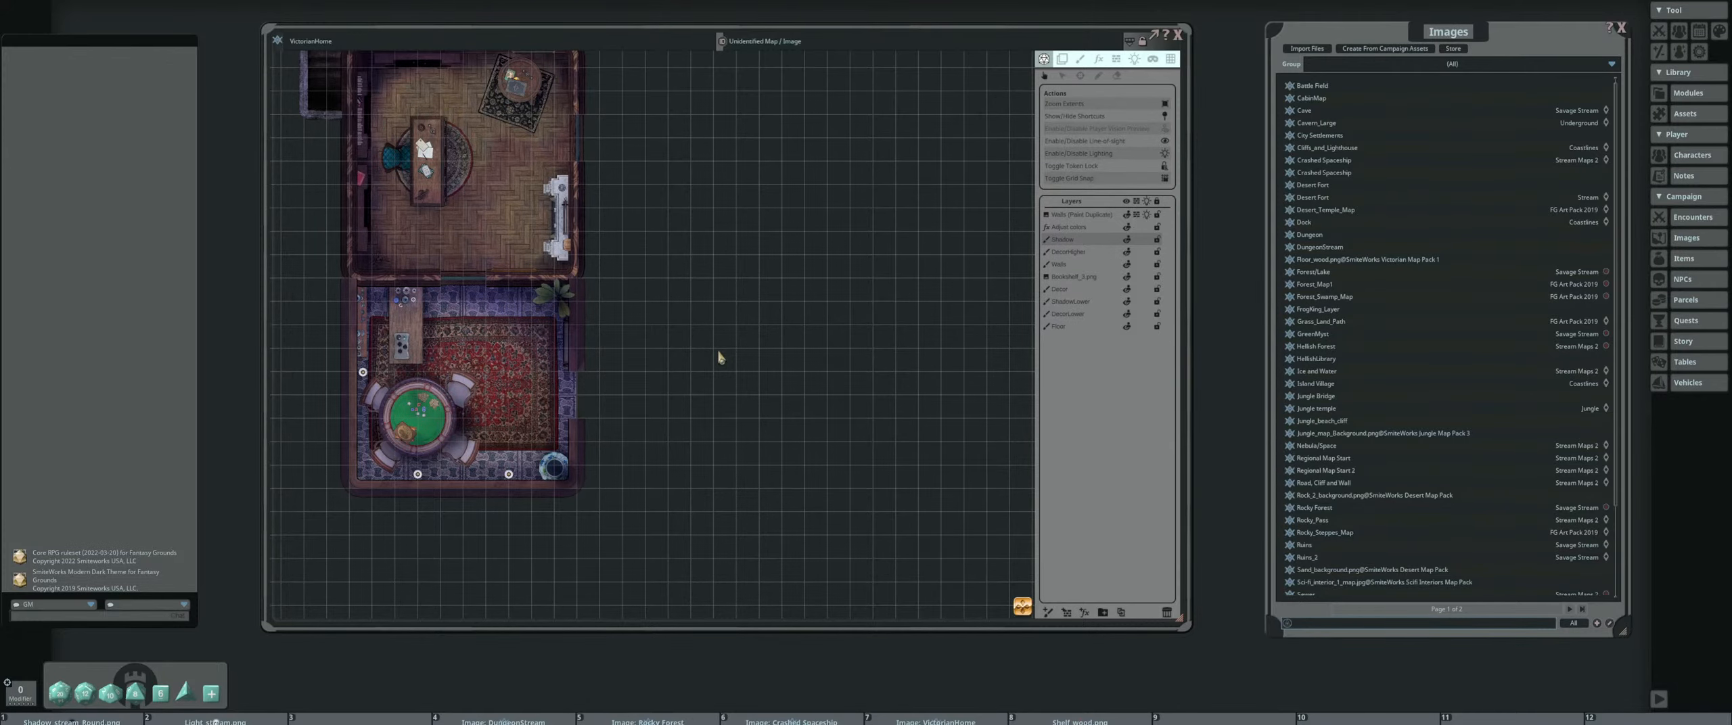
{"action": "scroll", "coordinate": [539, 401], "scroll_direction": "up", "scroll_amount": 1}
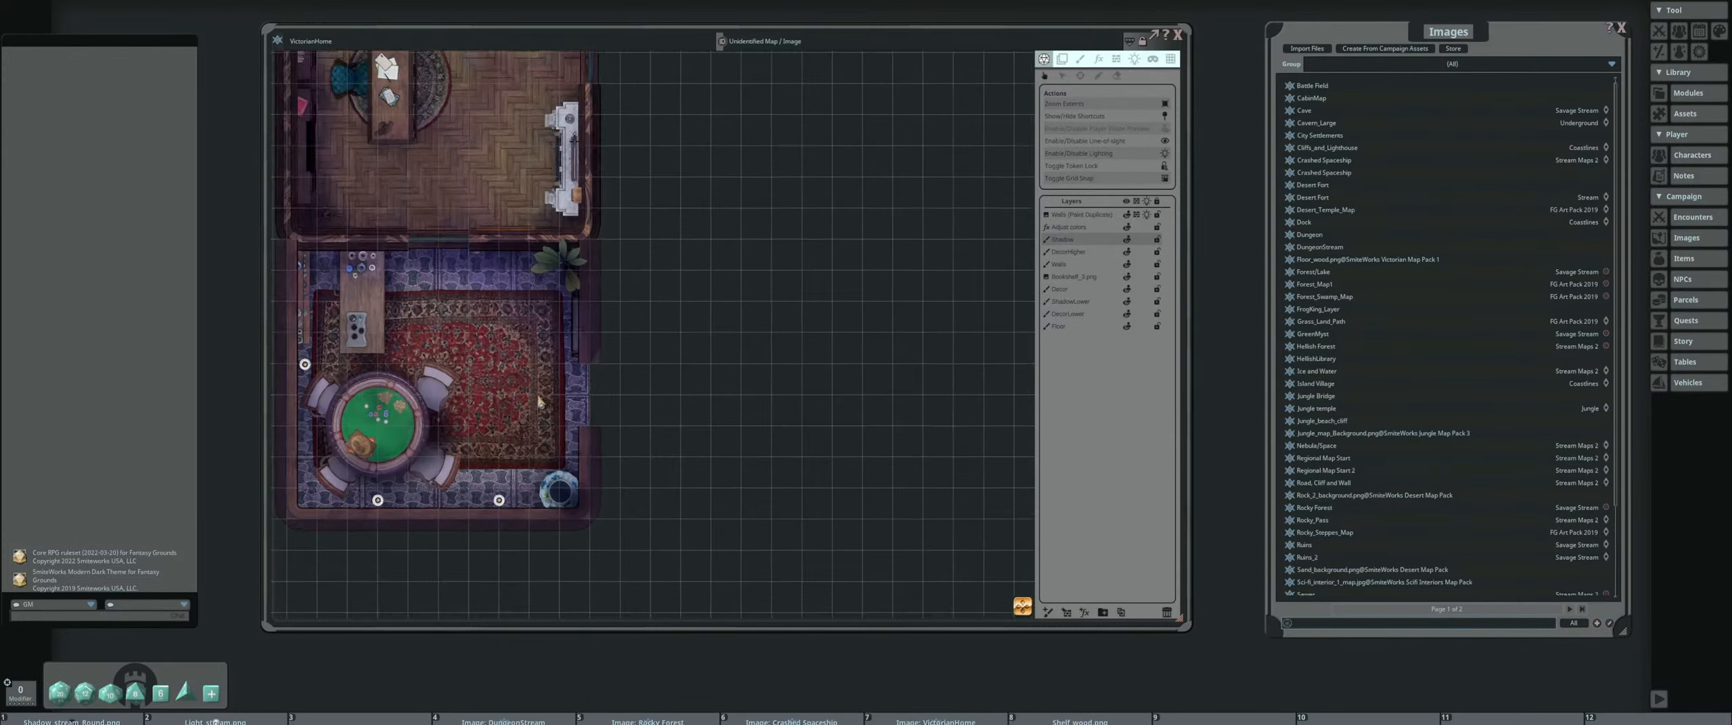
{"action": "scroll", "coordinate": [561, 403], "scroll_direction": "up", "scroll_amount": 1}
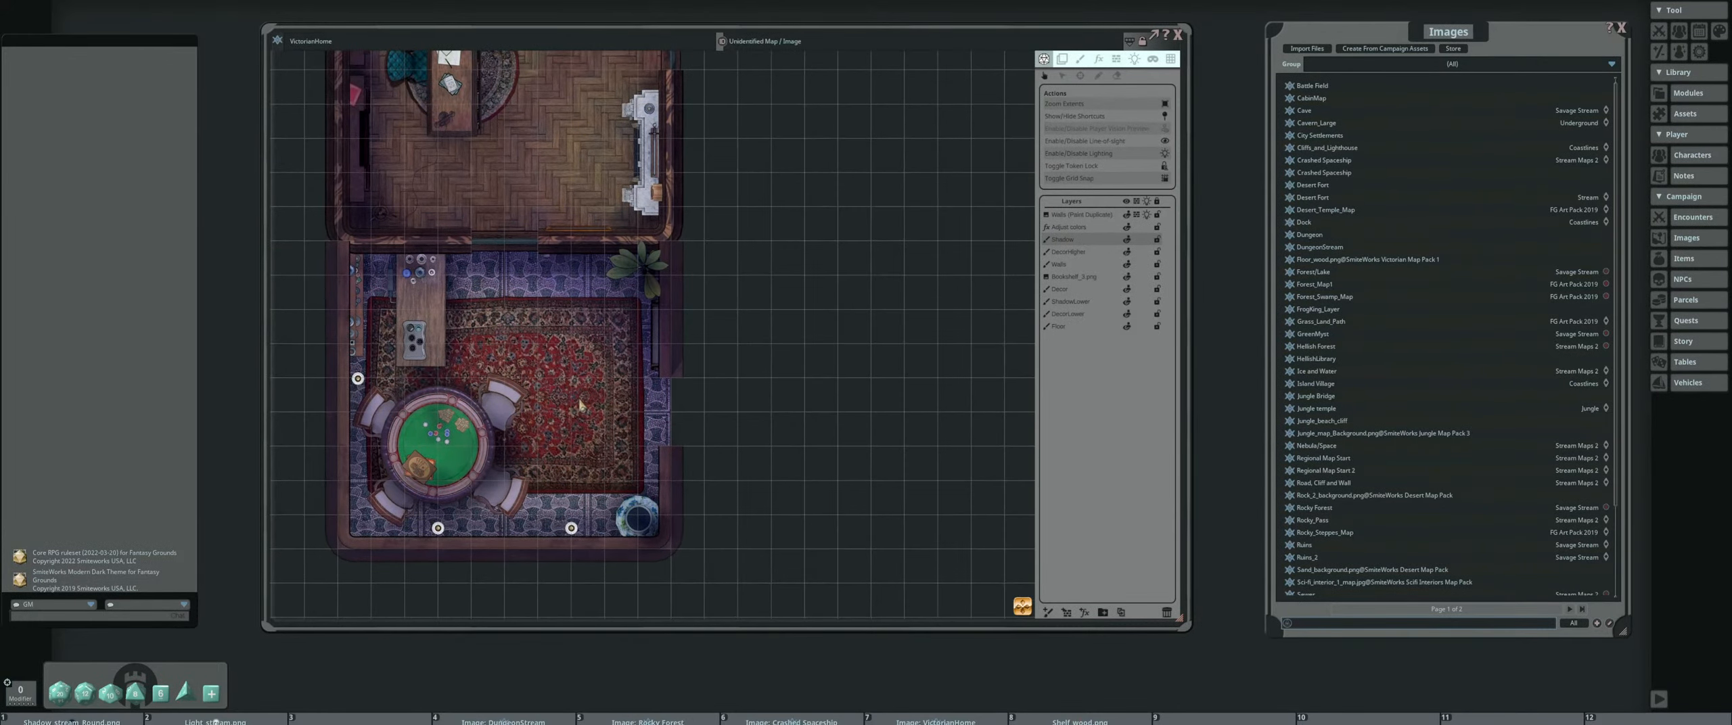
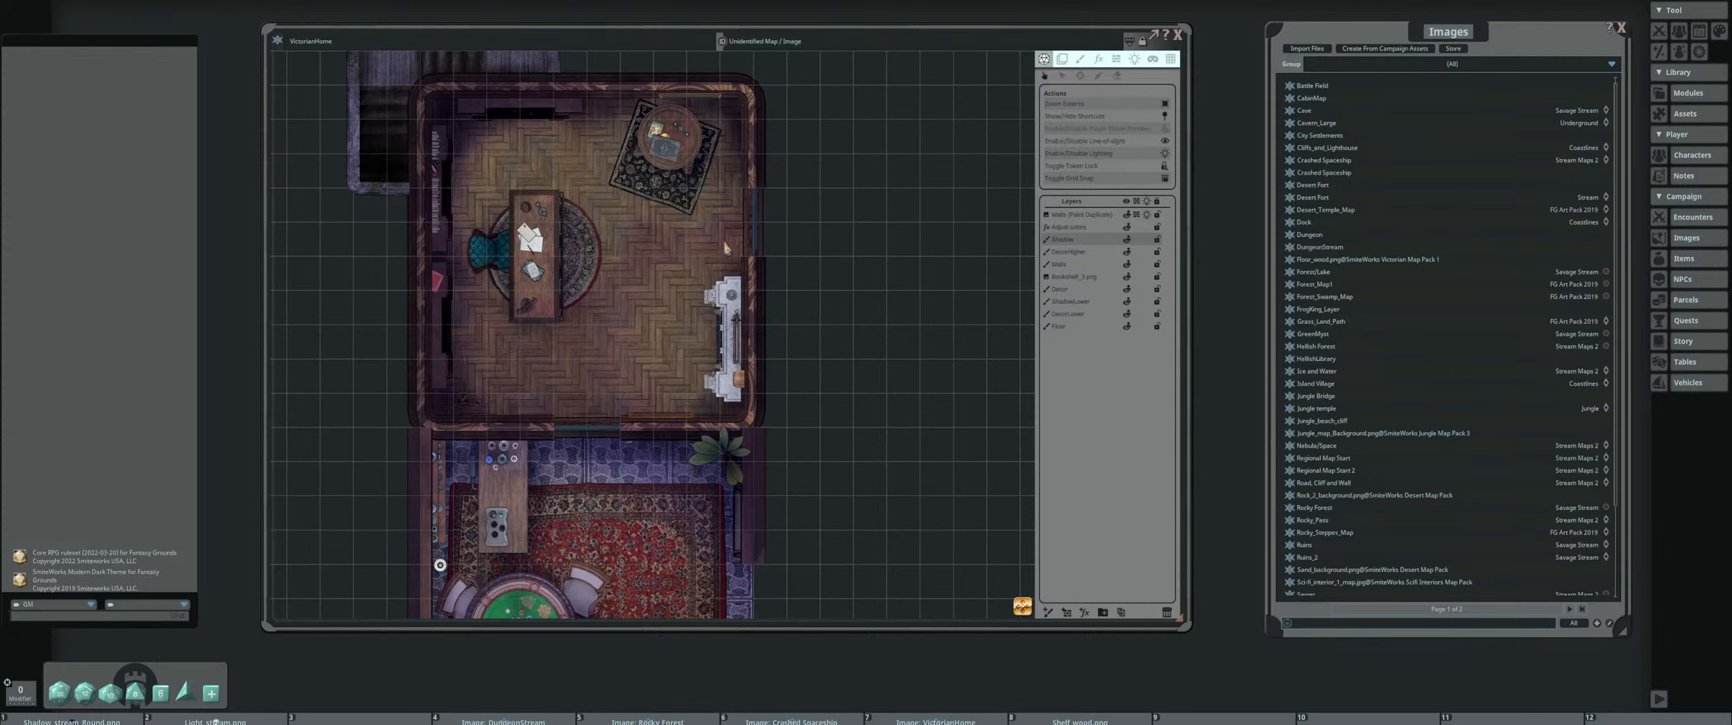
Close the Images list and open the Assets browser
{"action": "scroll", "coordinate": [697, 250], "scroll_direction": "down", "scroll_amount": 1}
{"action": "scroll", "coordinate": [697, 260], "scroll_direction": "down", "scroll_amount": 2}
{"action": "scroll", "coordinate": [792, 267], "scroll_direction": "up", "scroll_amount": 1}
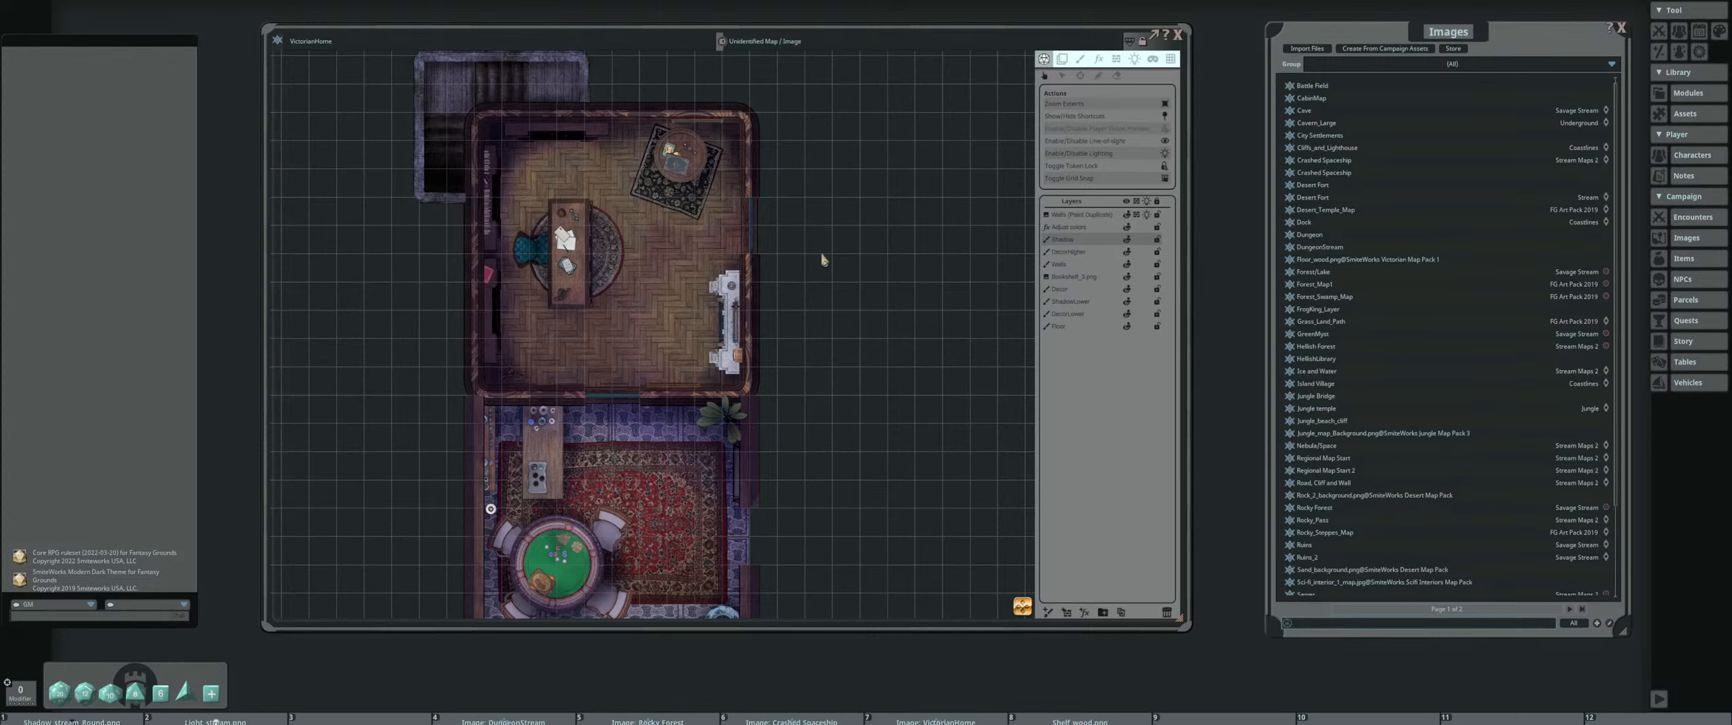
{"action": "left_click", "coordinate": [1621, 28]}
{"action": "left_click", "coordinate": [1683, 115]}
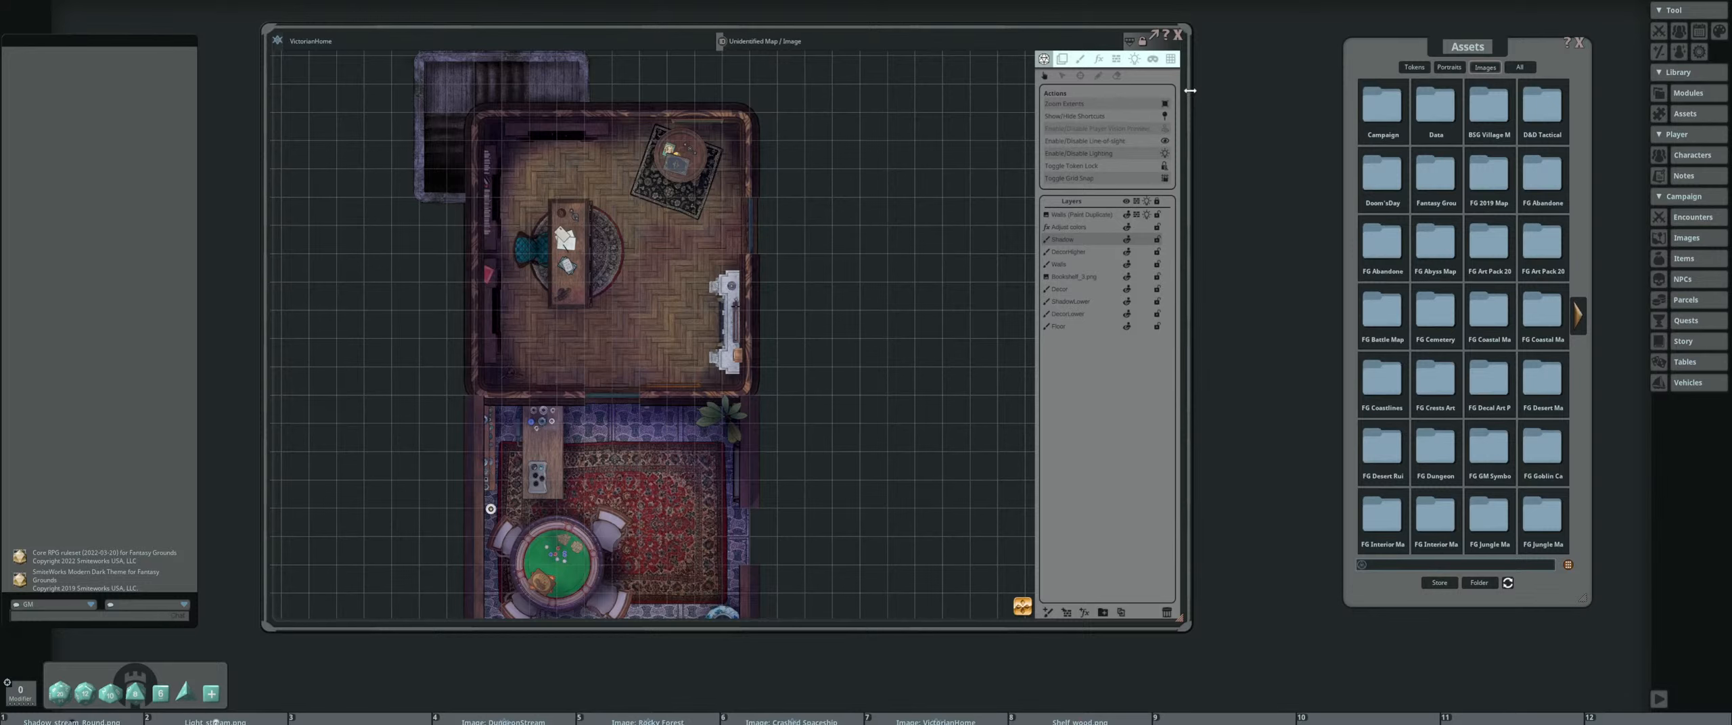
Widen the VictorianHome map window so that it fills more of the space beside the Assets browser
{"action": "left_click_drag", "start_coordinate": [1193, 88], "coordinate": [1302, 92]}
{"action": "scroll", "coordinate": [698, 263], "scroll_direction": "down", "scroll_amount": 2}
{"action": "left_click_drag", "start_coordinate": [700, 262], "coordinate": [708, 248]}
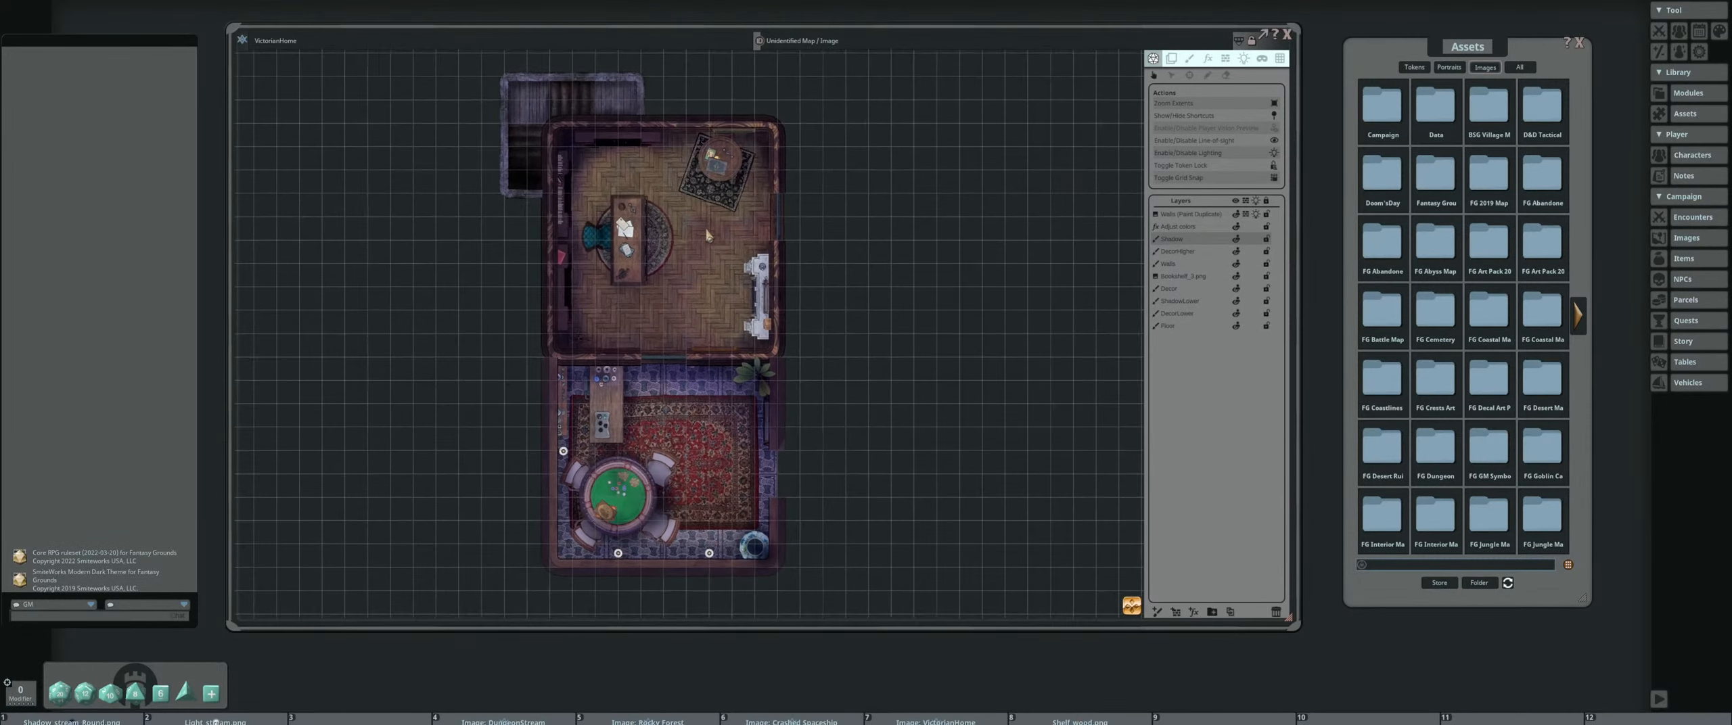
{"action": "scroll", "coordinate": [711, 240], "scroll_direction": "up", "scroll_amount": 1}
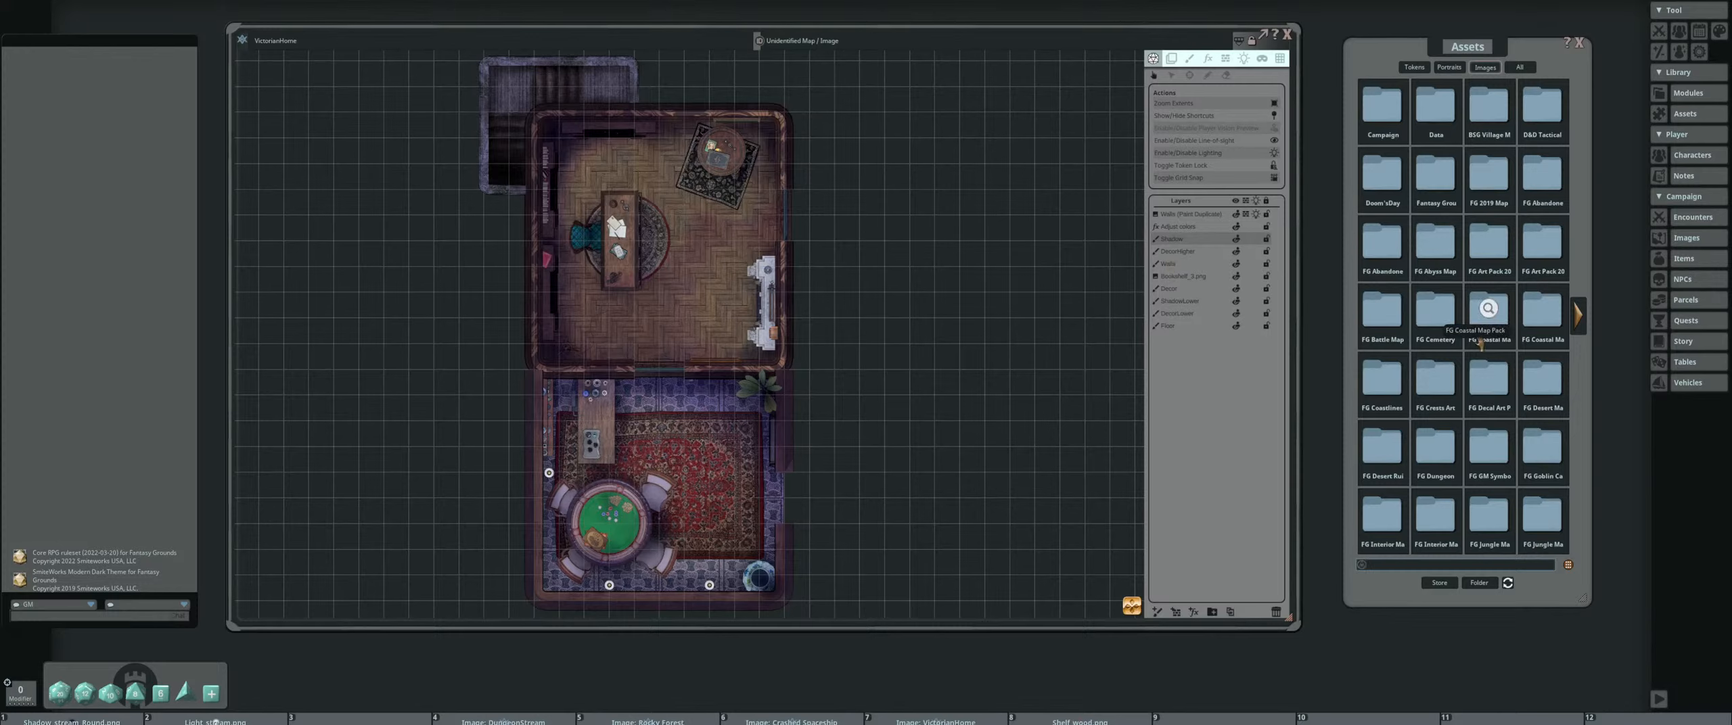
Open the Brushes folder of the FG Cemetery Map Pack and preview the Cracks_brush.png asset
{"action": "left_click", "coordinate": [1429, 313]}
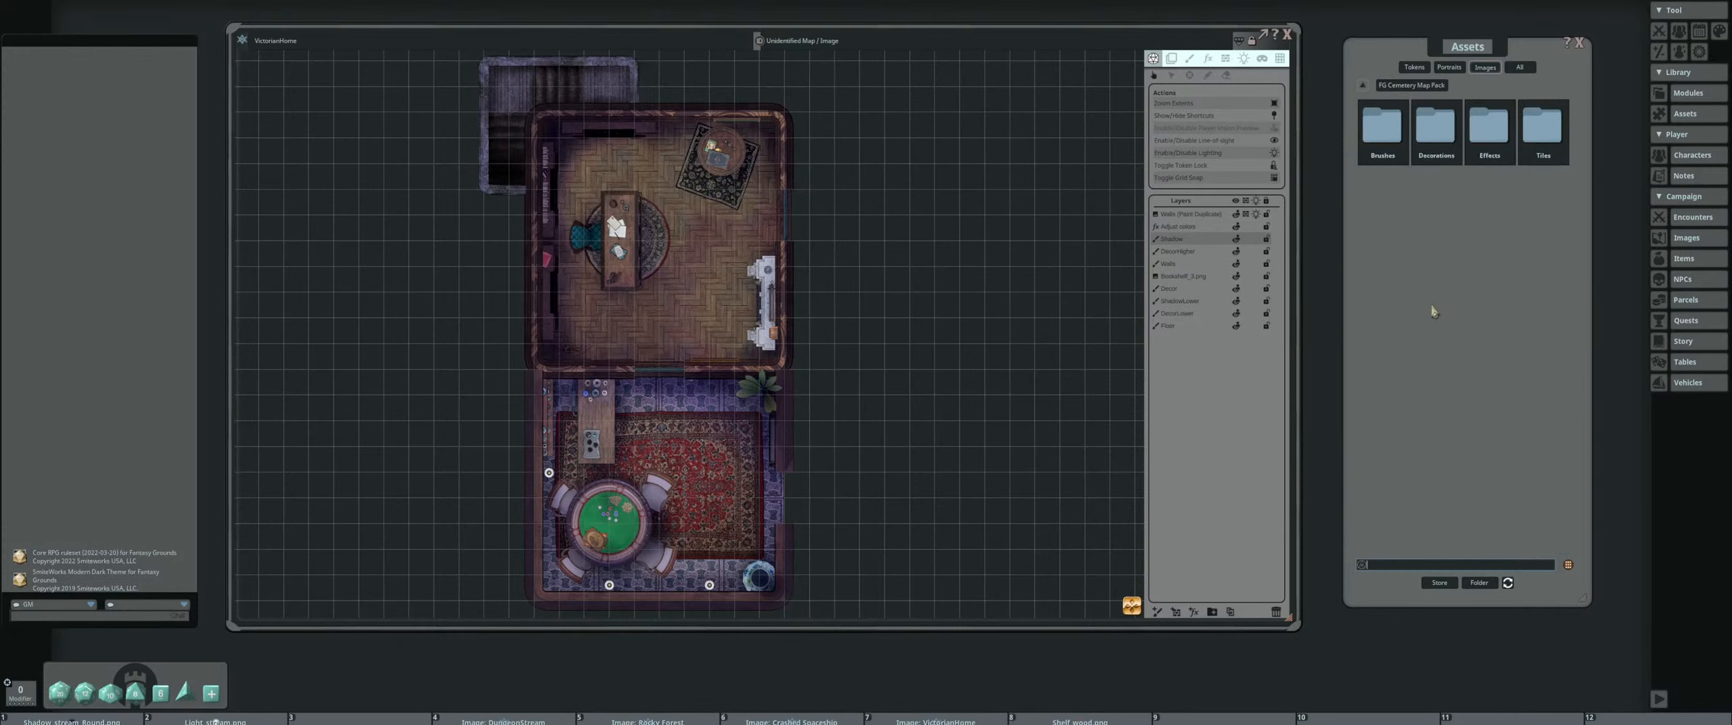
{"action": "left_click_drag", "start_coordinate": [1412, 43], "coordinate": [1389, 53]}
{"action": "left_click", "coordinate": [1373, 131]}
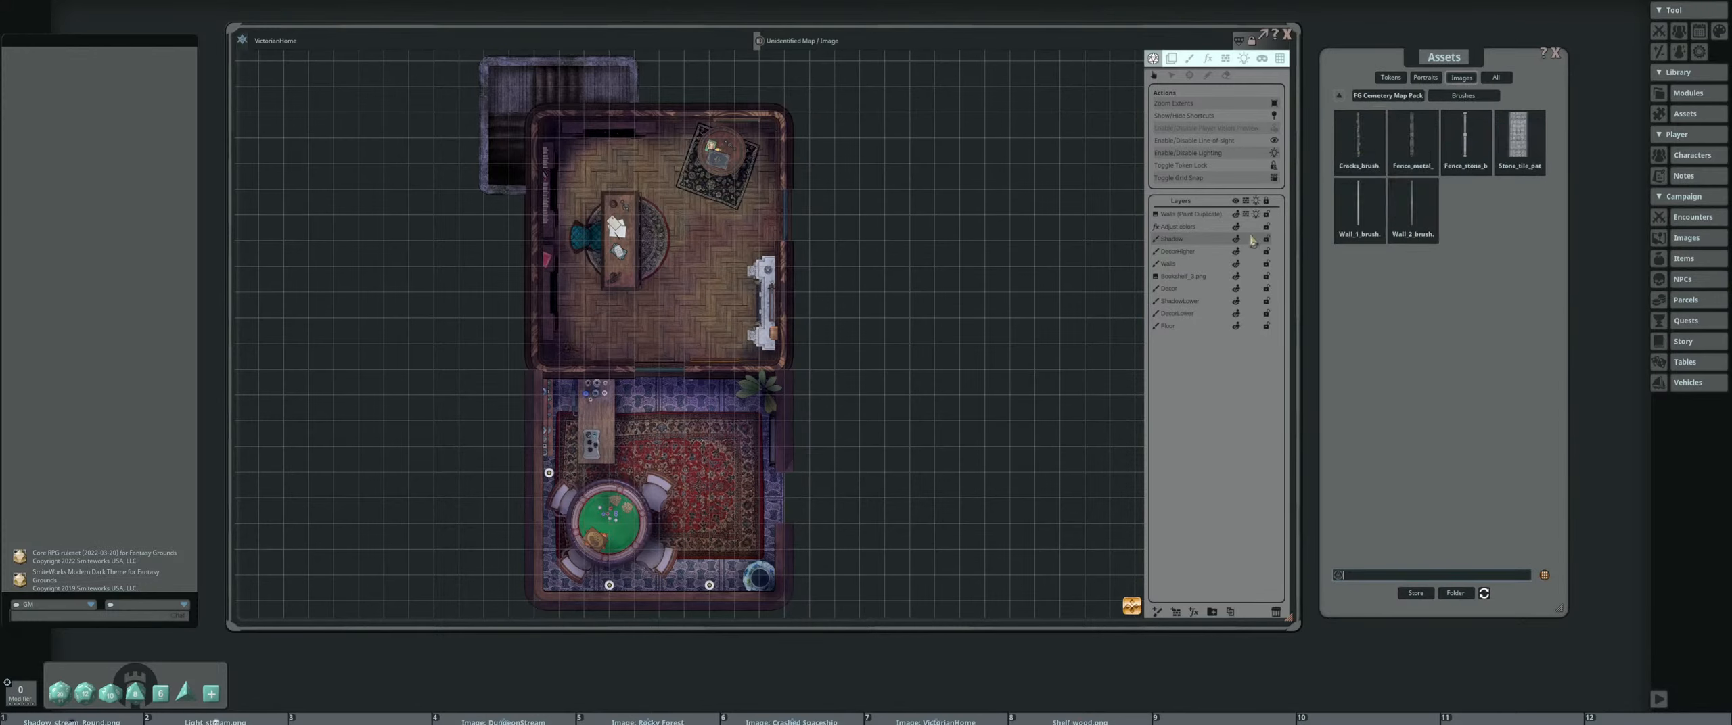
{"action": "left_click", "coordinate": [1360, 144]}
{"action": "left_click_drag", "start_coordinate": [805, 257], "coordinate": [768, 222]}
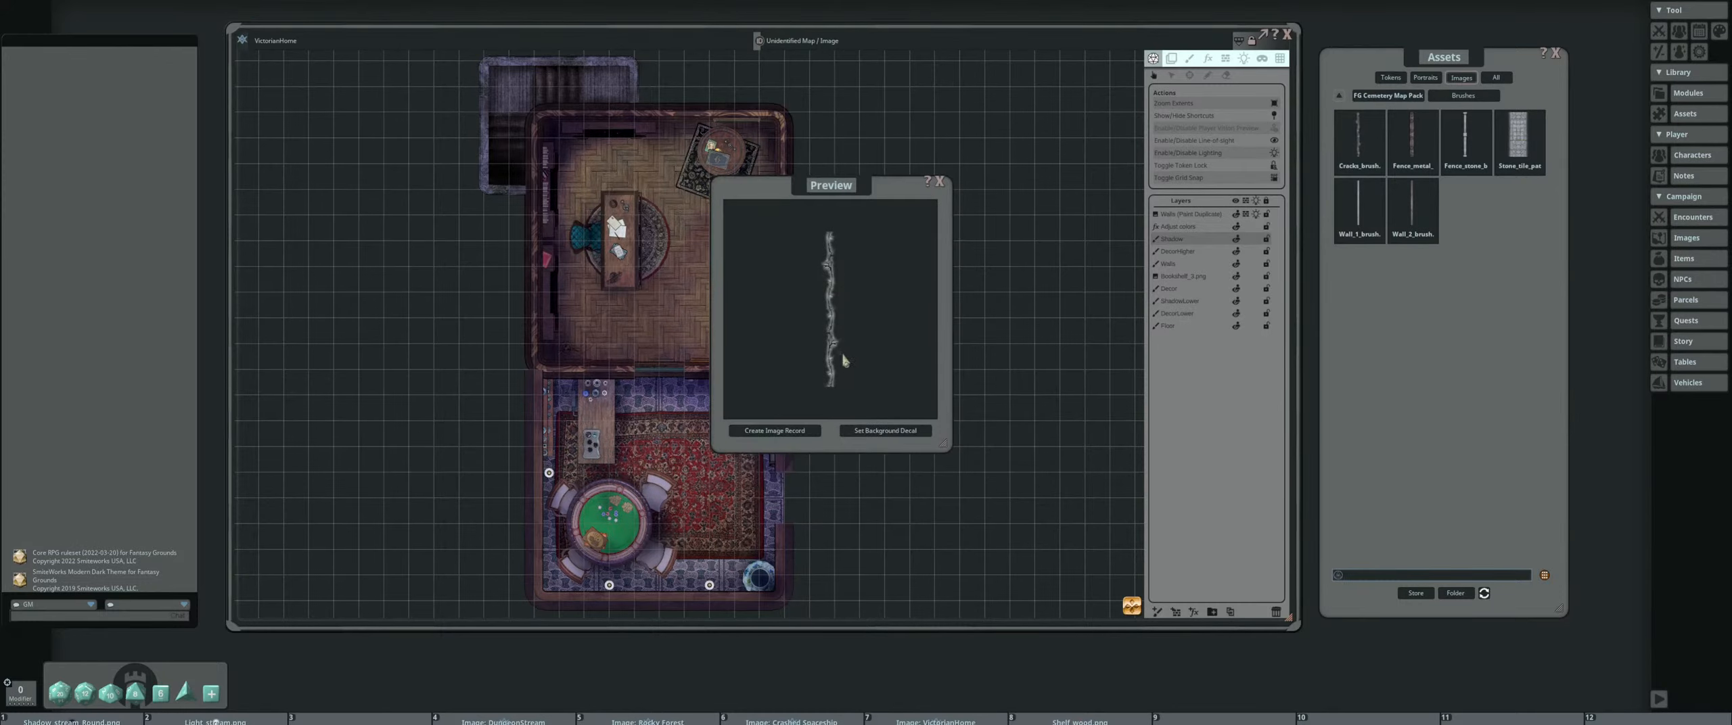
{"action": "left_click", "coordinate": [939, 183]}
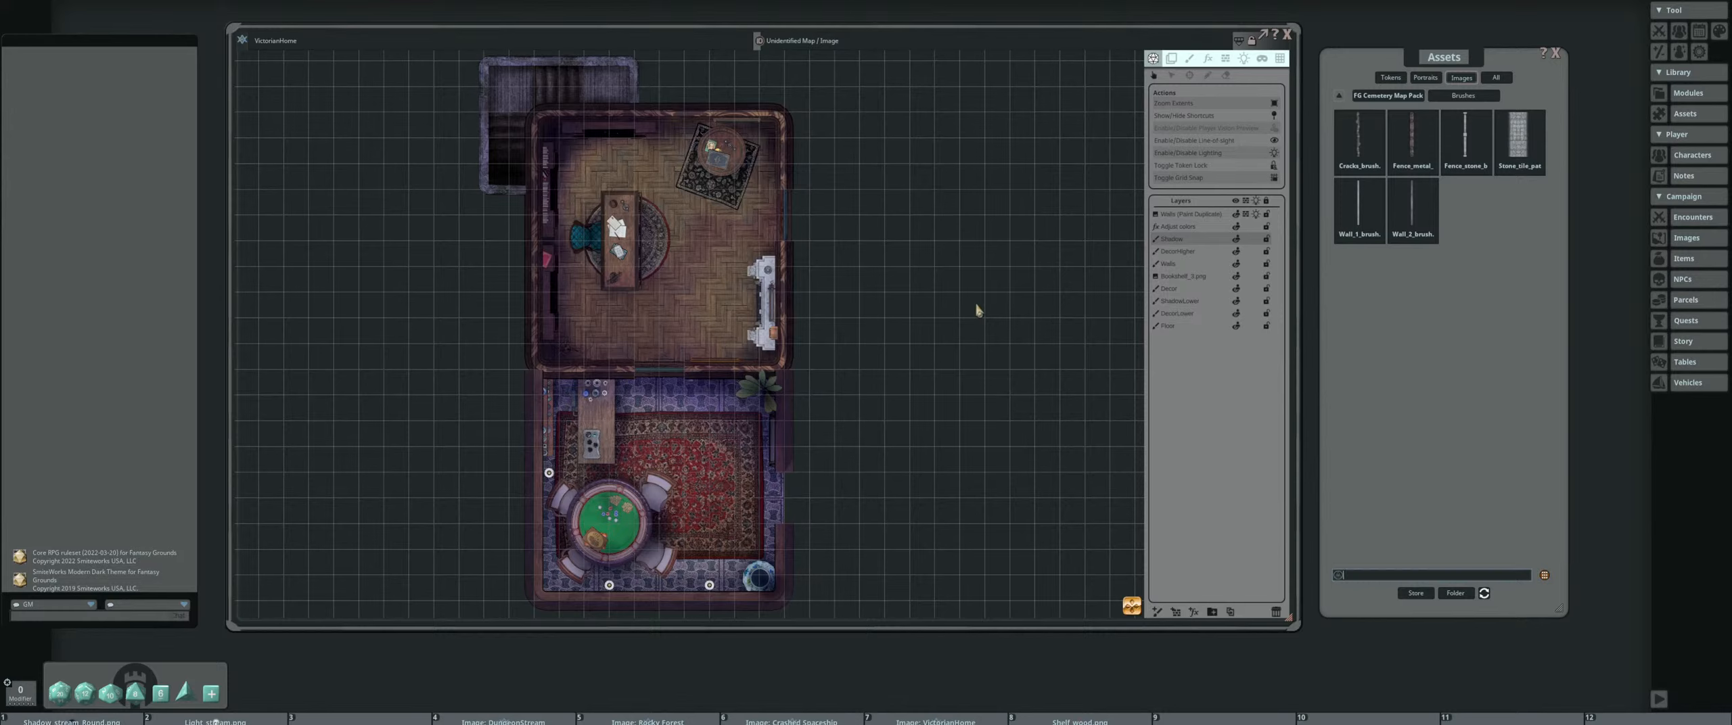
Preview Fence_metal_brush.png, try placing it as an image on the empty grid beside the study, and delete its layer
{"action": "left_click", "coordinate": [1412, 142]}
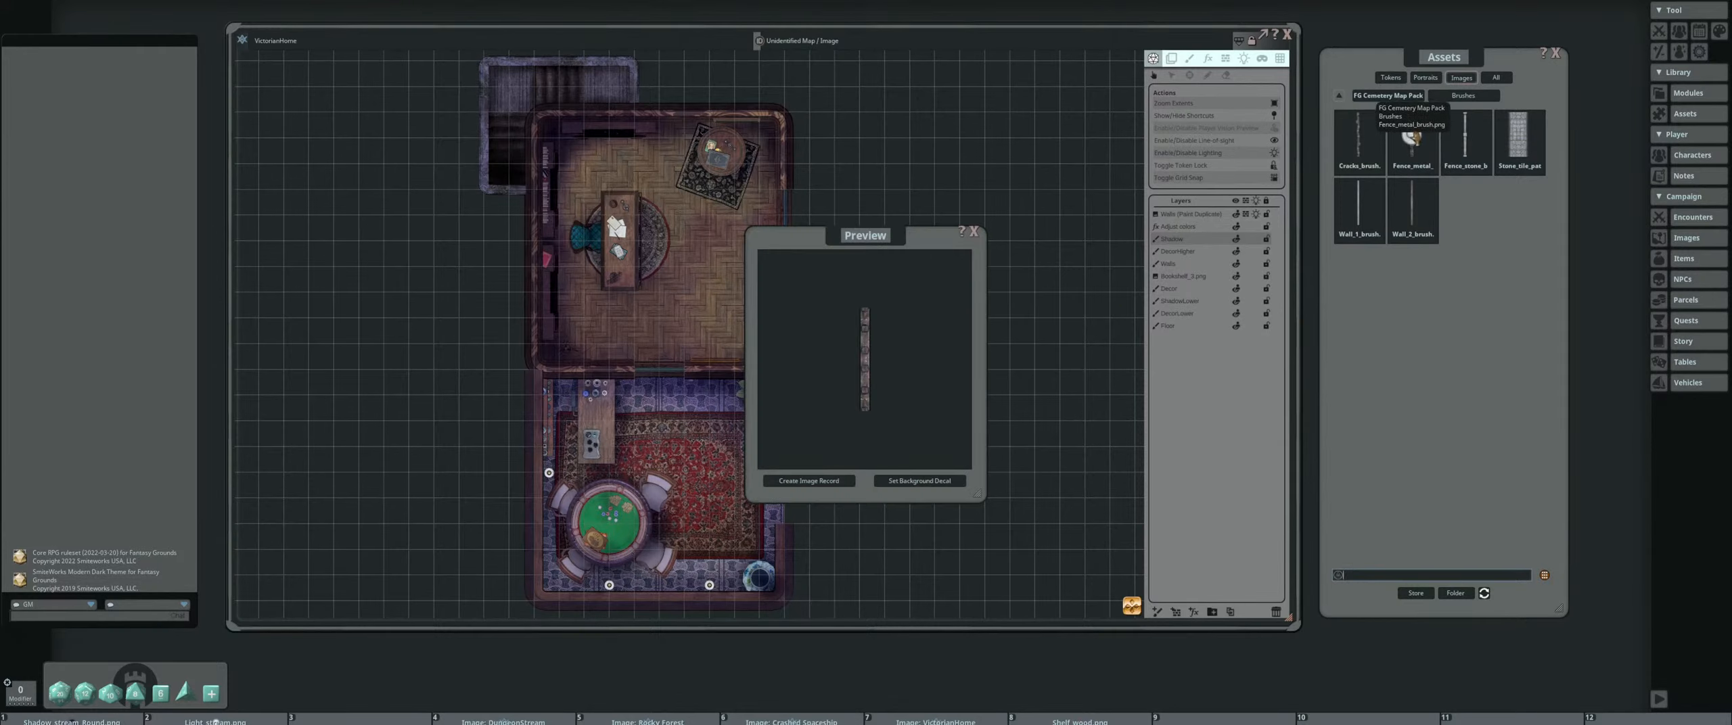
{"action": "left_click_drag", "start_coordinate": [873, 194], "coordinate": [872, 190]}
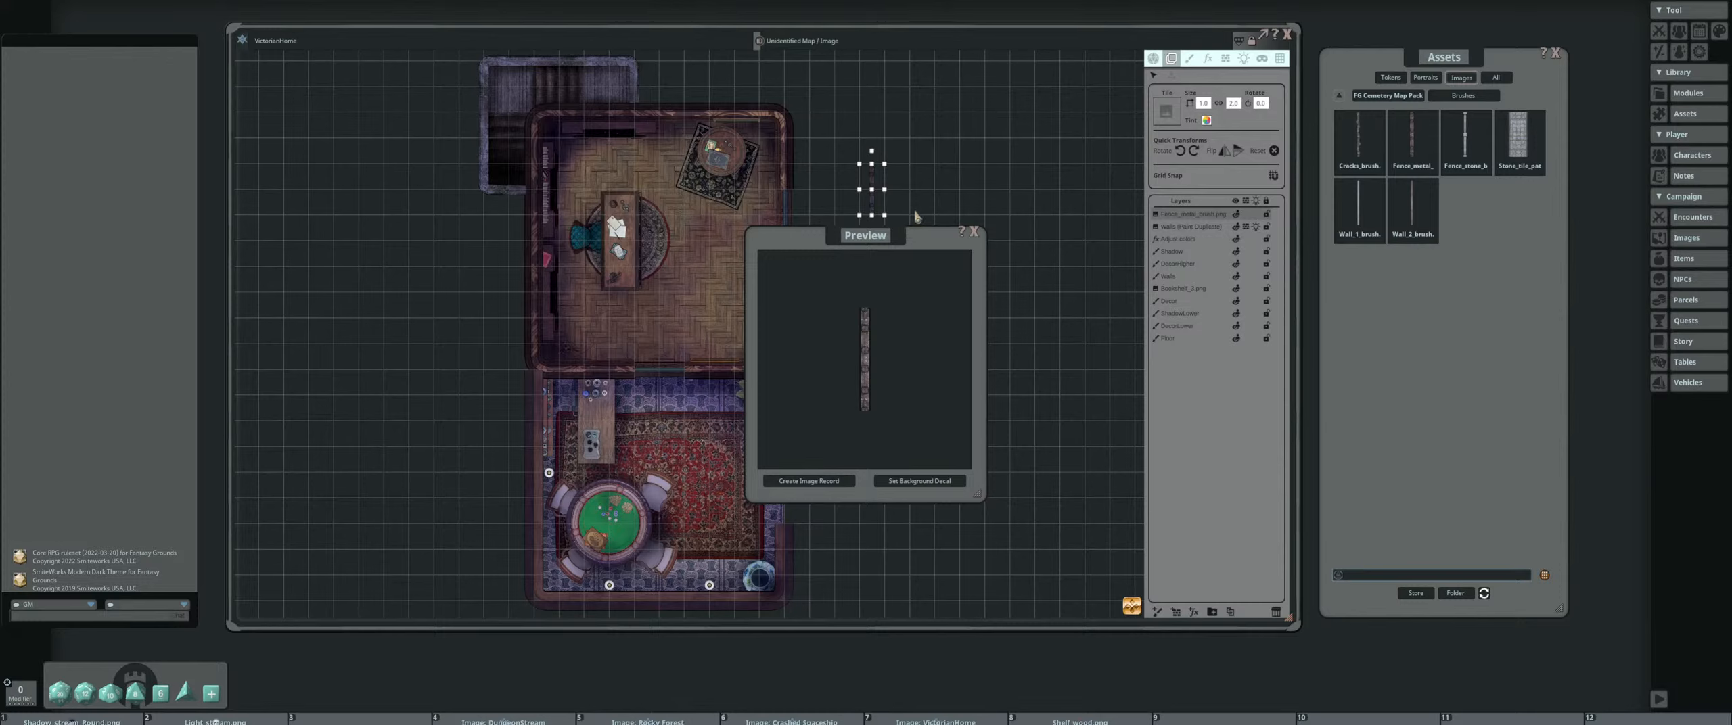
{"action": "left_click", "coordinate": [973, 232]}
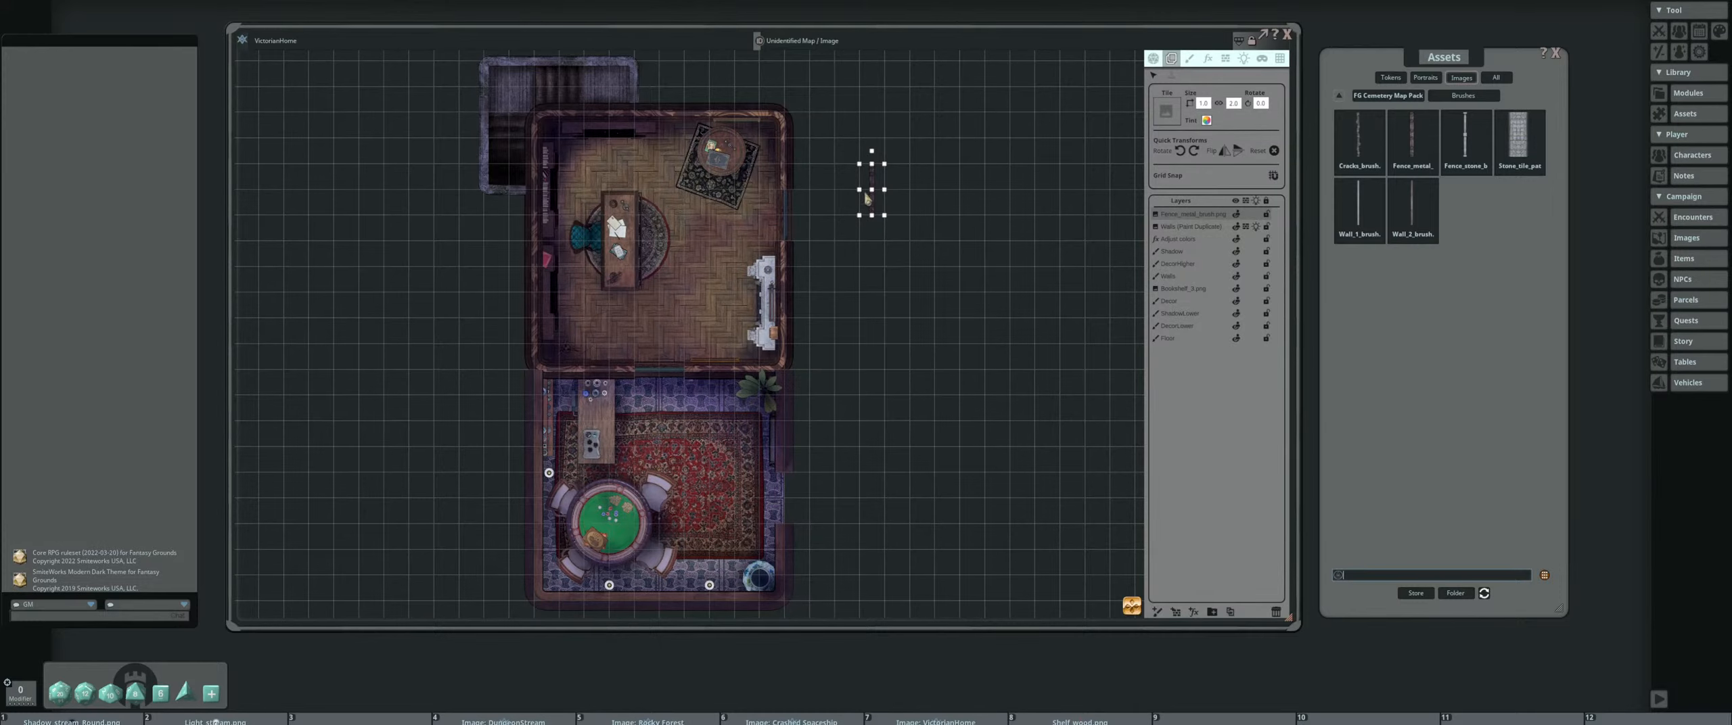
{"action": "left_click", "coordinate": [1276, 612]}
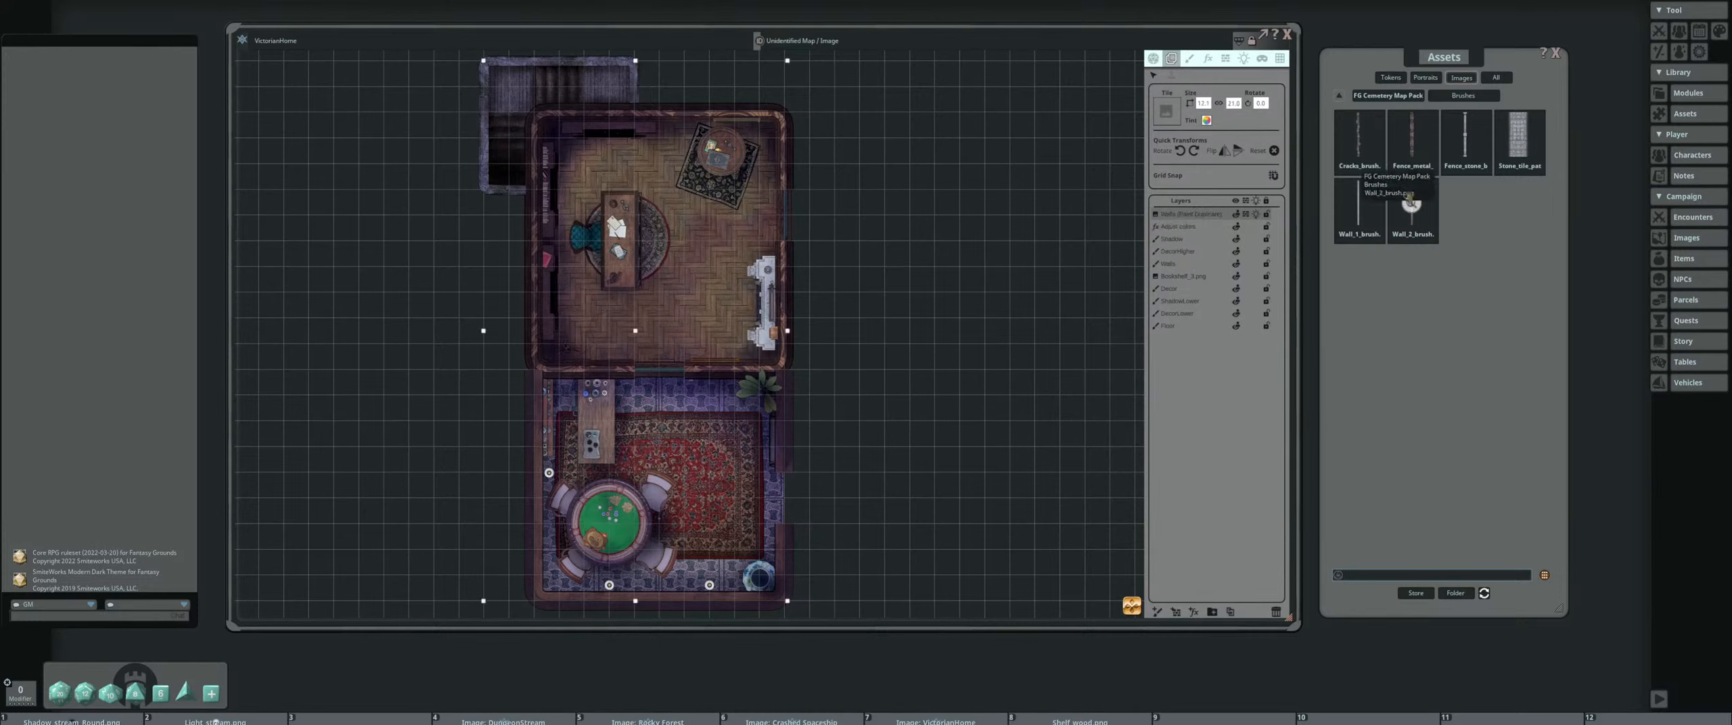
Switch the map to the paint brush tools and preview the stone fence brush from the cemetery pack
{"action": "left_click", "coordinate": [1189, 58]}
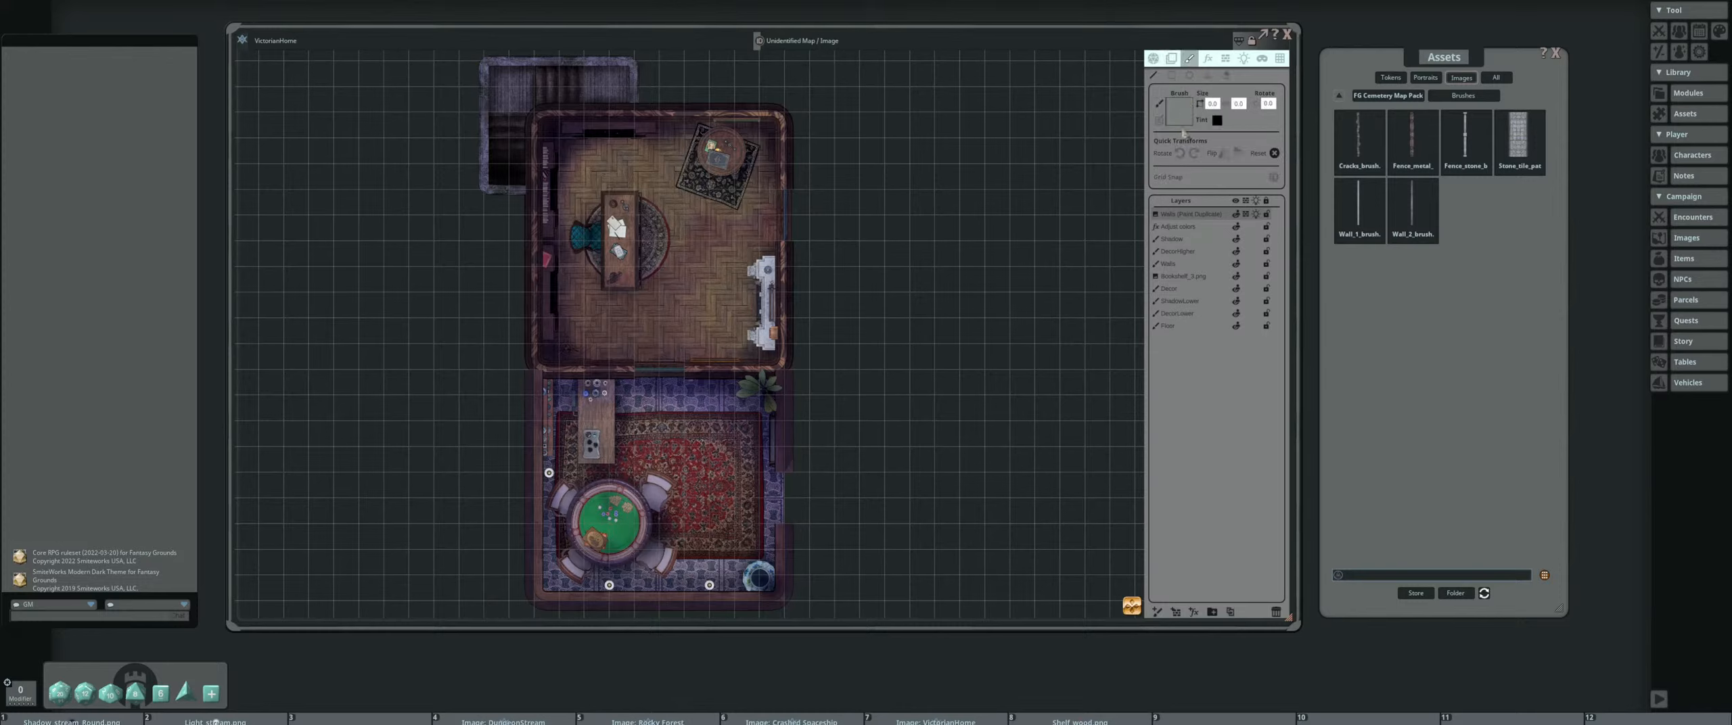
{"action": "left_click", "coordinate": [1464, 118]}
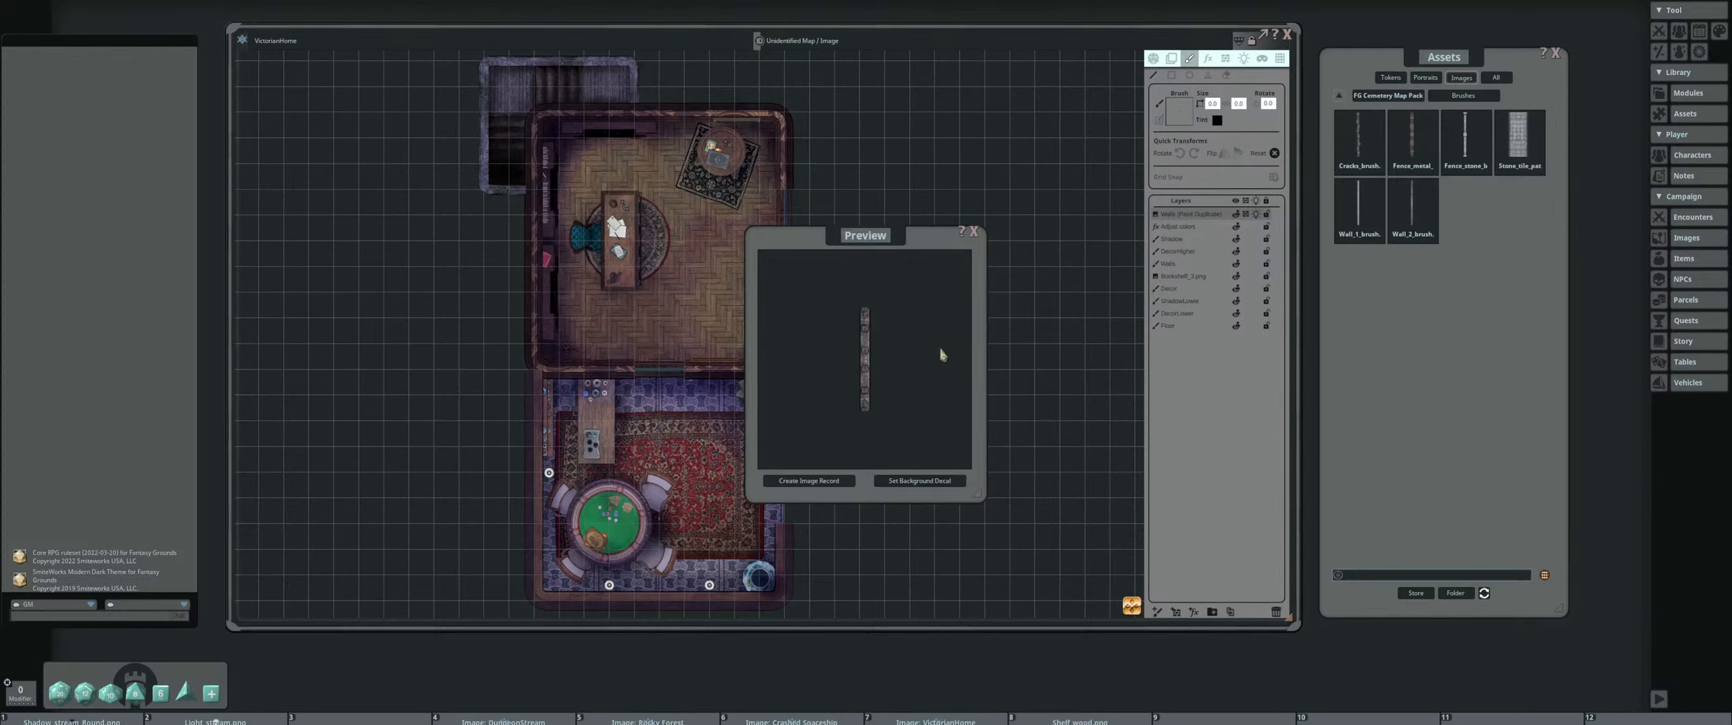
{"action": "left_click", "coordinate": [973, 232]}
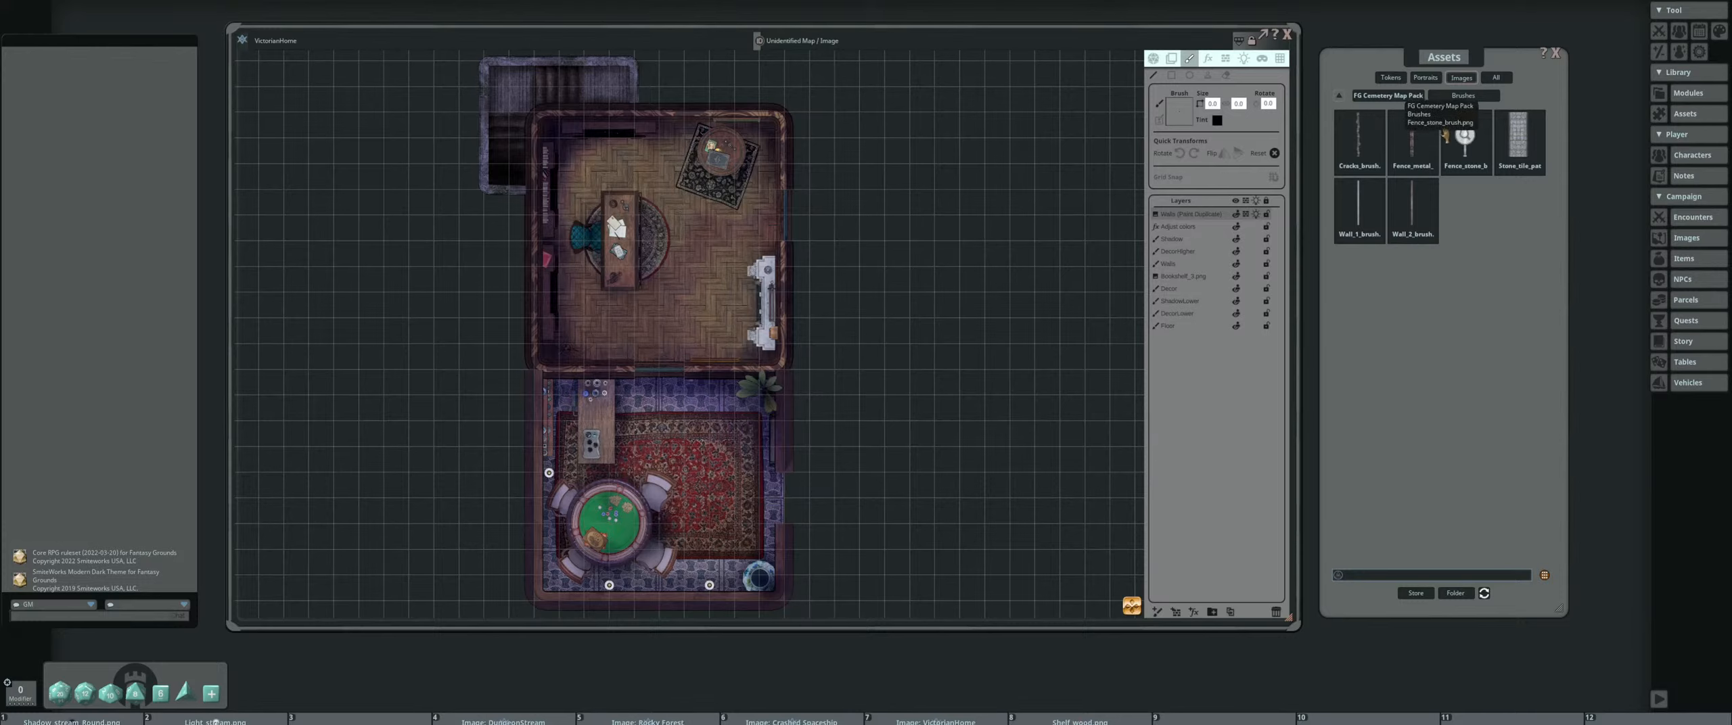
Return to the full list of asset packs, search it for "fence" and look through the result pages
{"action": "left_click", "coordinate": [1338, 96]}
{"action": "scroll", "coordinate": [1462, 136], "scroll_direction": "down", "scroll_amount": 1}
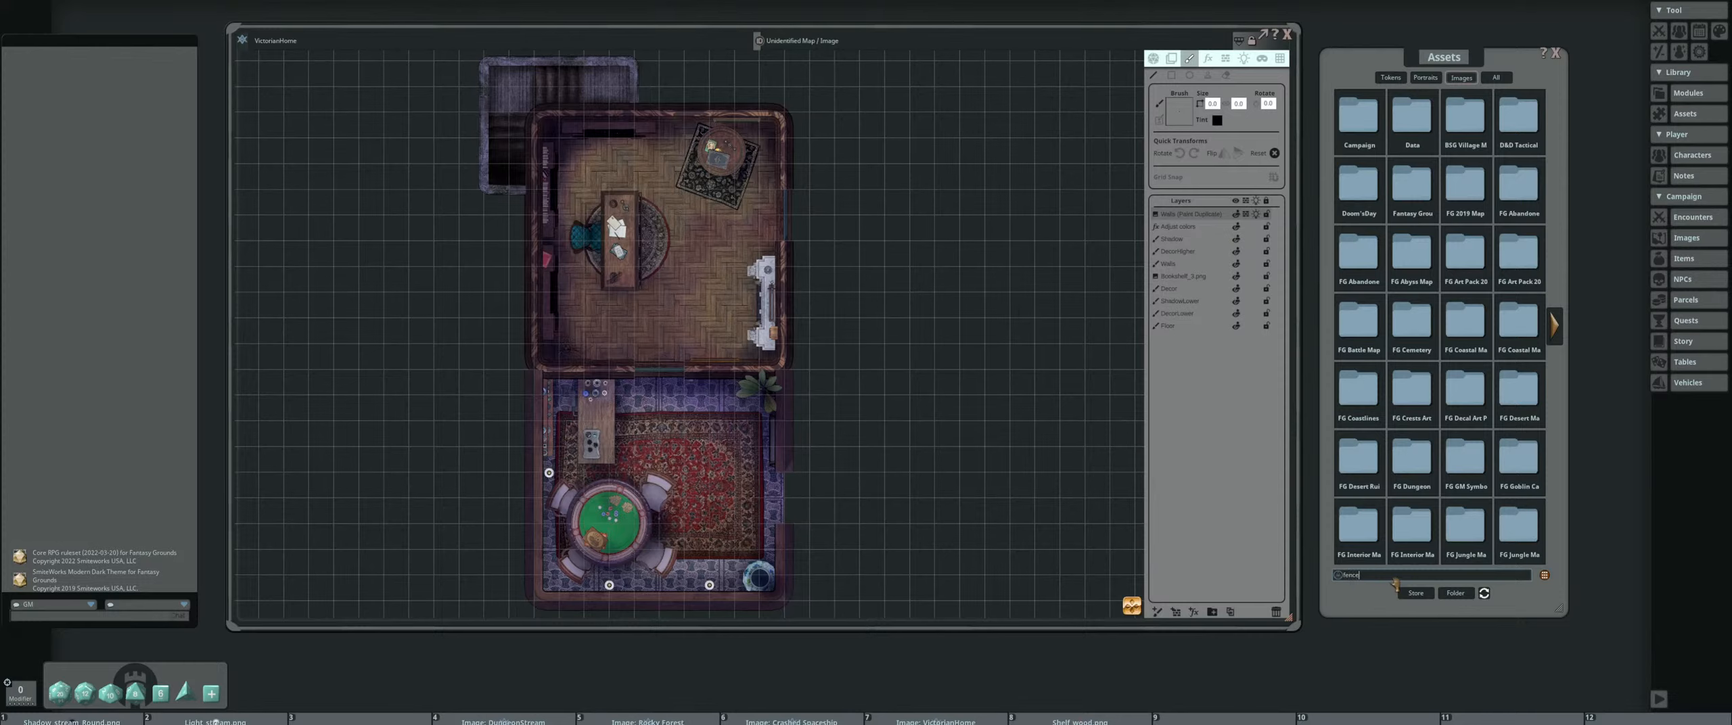
{"action": "key", "text": "Return"}
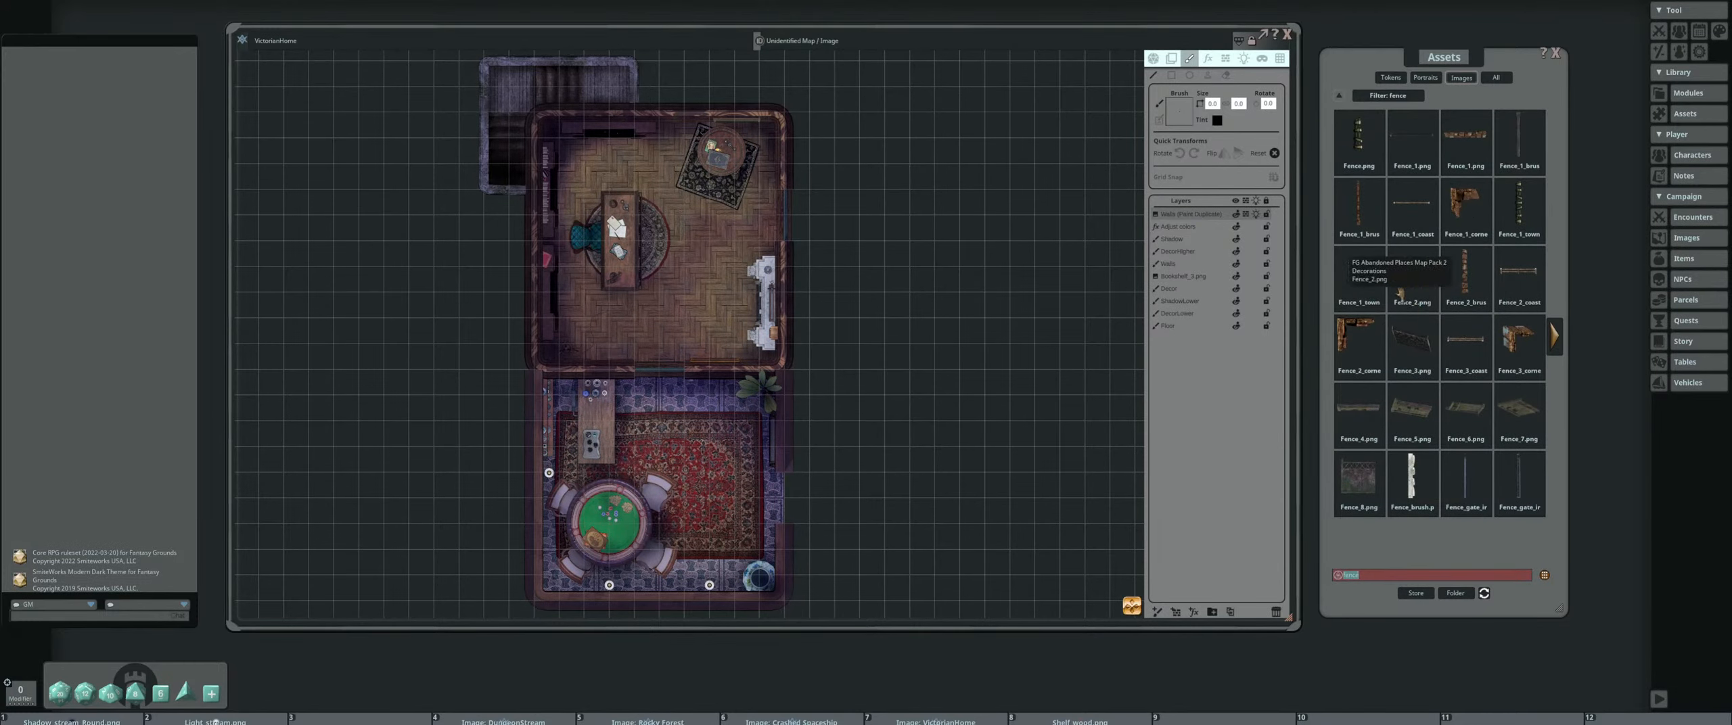
{"action": "left_click", "coordinate": [1554, 337]}
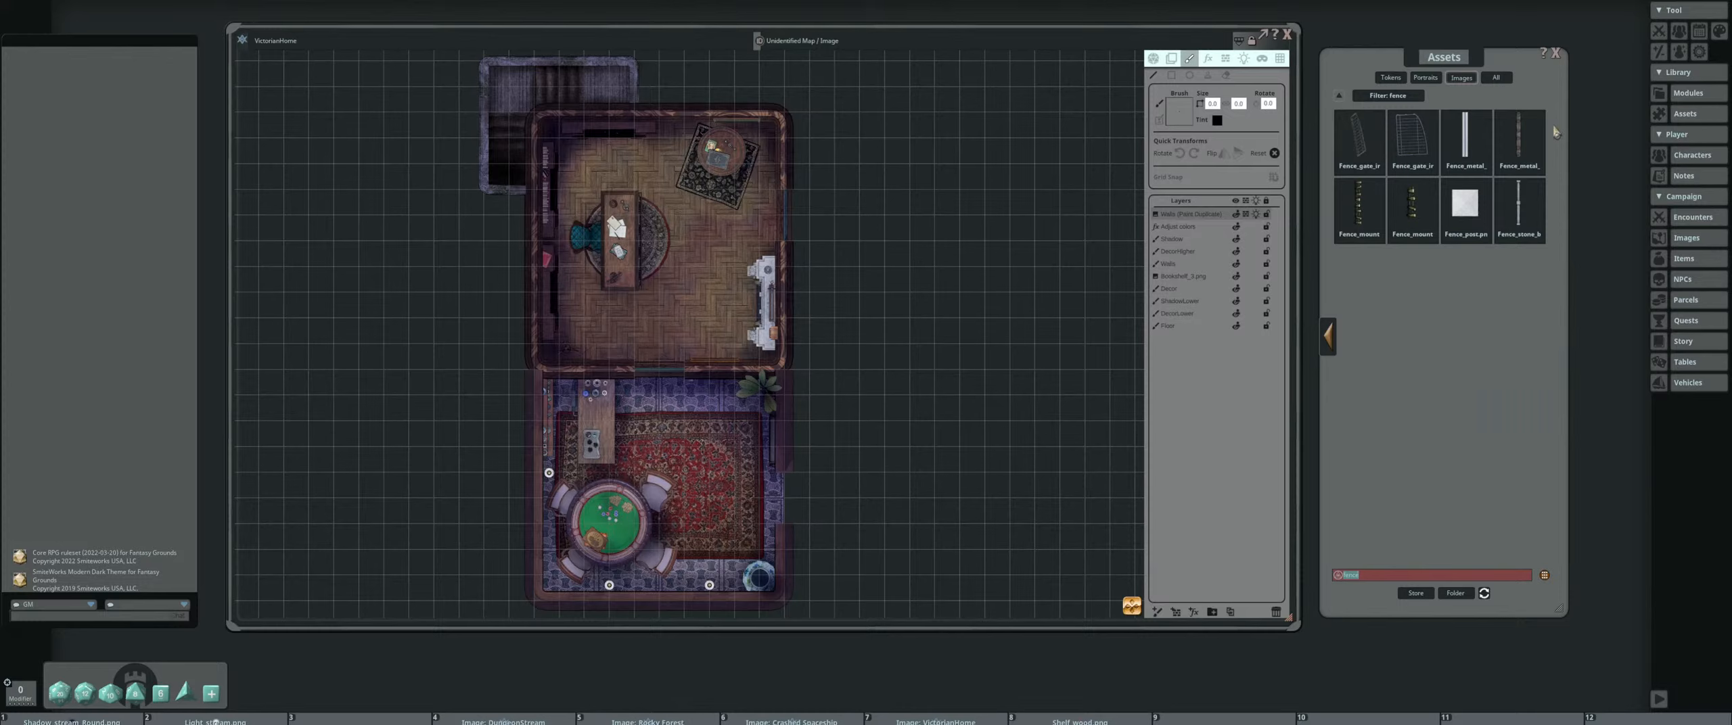
{"action": "left_click", "coordinate": [1329, 339]}
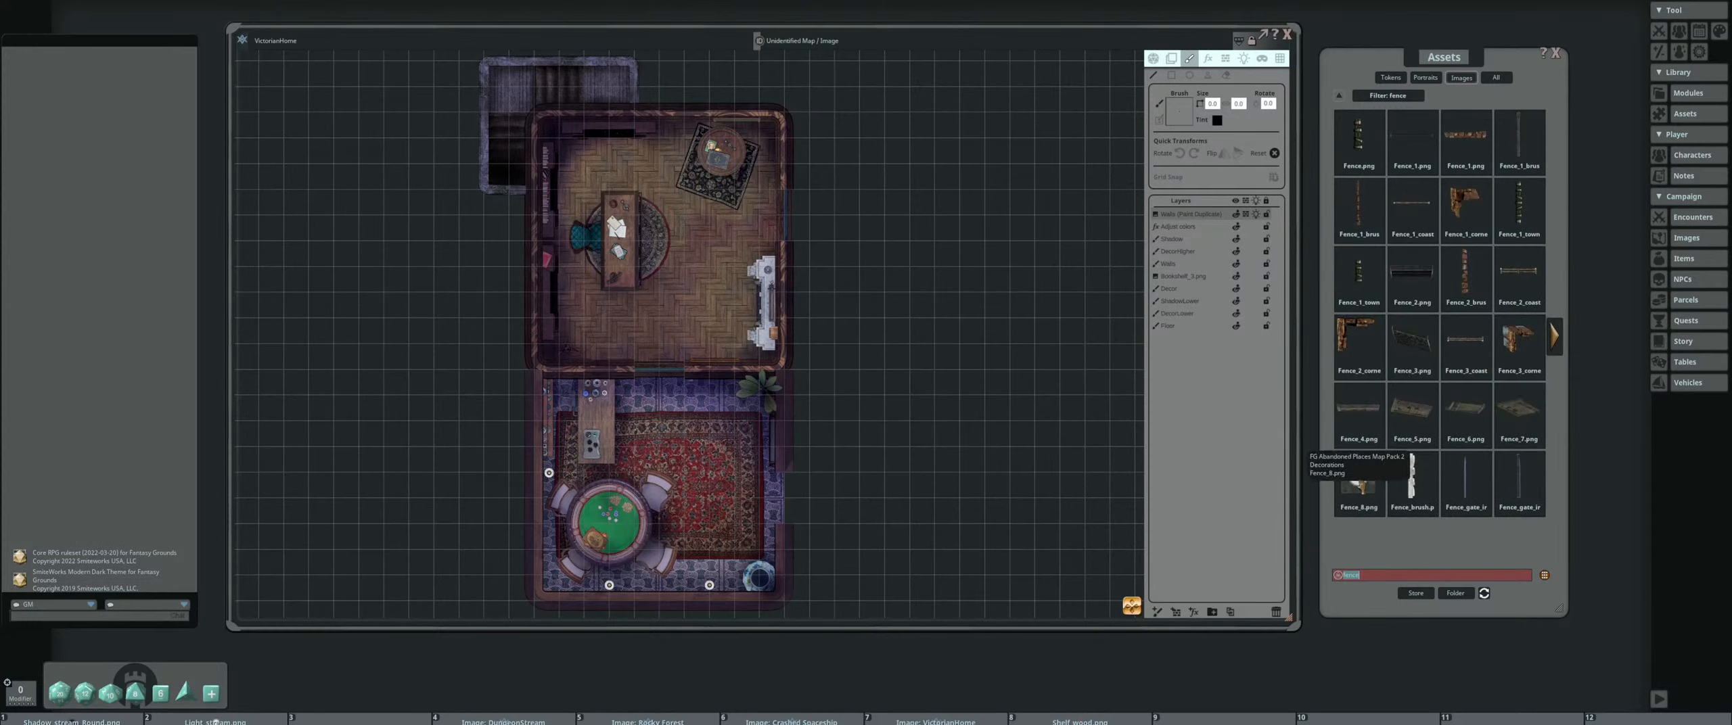
Narrow the asset search to "fence brush"
{"action": "left_click", "coordinate": [1391, 577]}
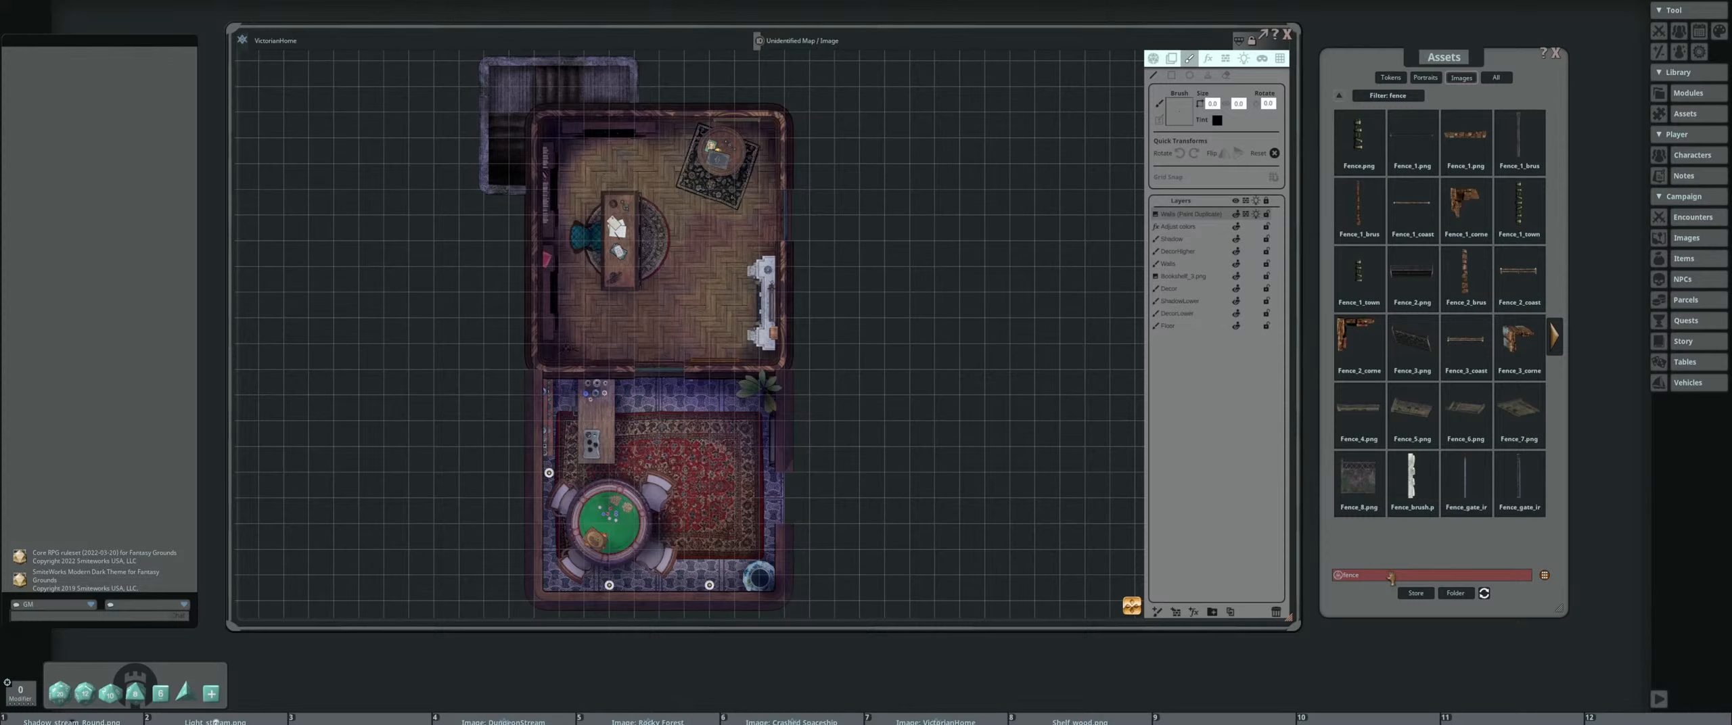
{"action": "type", "text": "brush"}
{"action": "key", "text": "Return"}
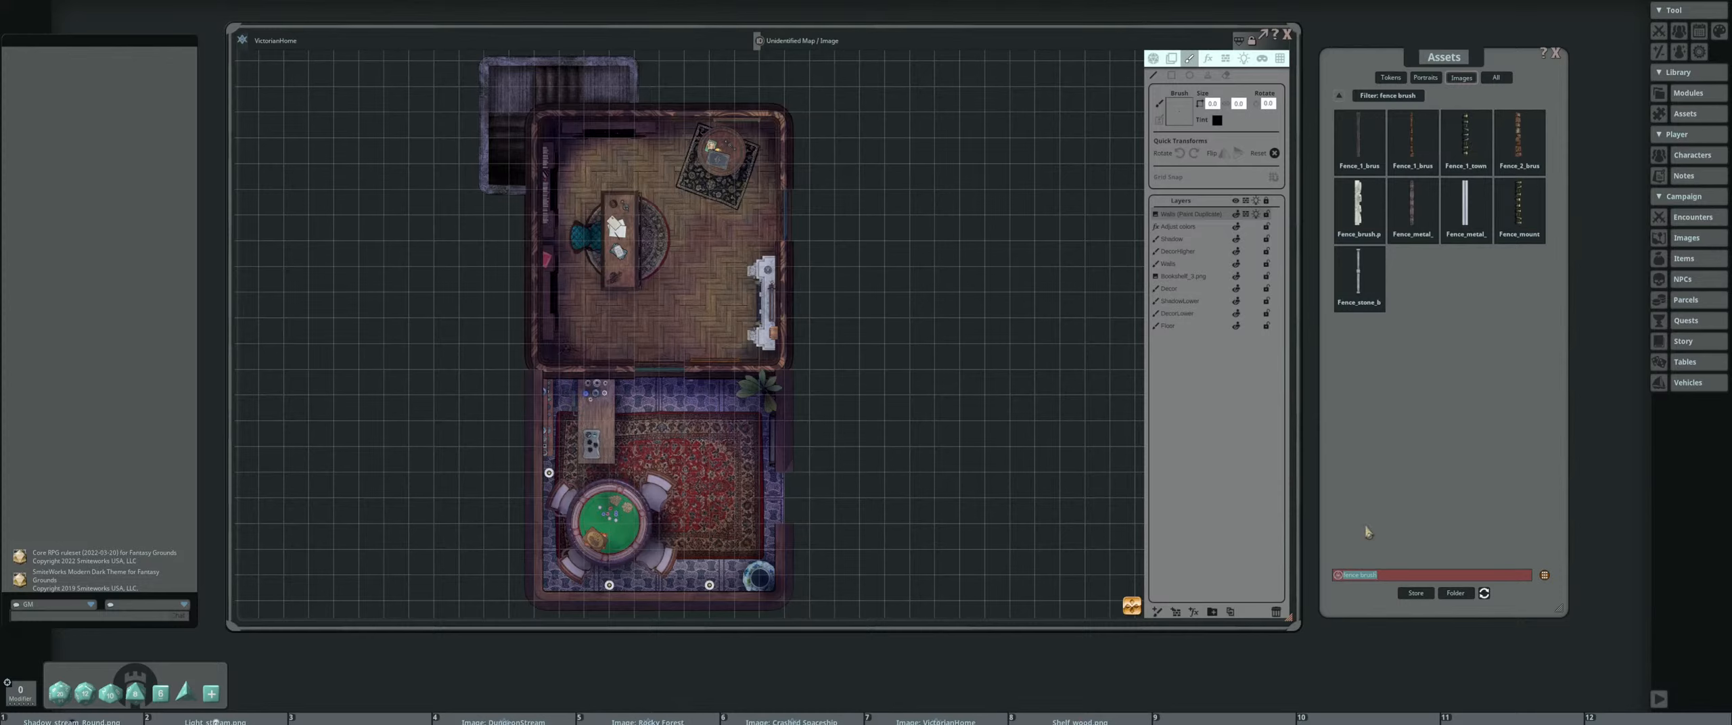
Shorten the asset search back to "fence"
{"action": "left_click", "coordinate": [1391, 574]}
{"action": "key", "text": "BackSpace"}
{"action": "key", "text": "BackSpace"}
{"action": "key", "text": "BackSpace"}
{"action": "key", "text": "BackSpace"}
{"action": "key", "text": "BackSpace"}
{"action": "key", "text": "BackSpace"}
{"action": "key", "text": "BackSpace"}
{"action": "key", "text": "BackSpace"}
{"action": "key", "text": "BackSpace"}
{"action": "key", "text": "BackSpace"}
{"action": "key", "text": "BackSpace"}
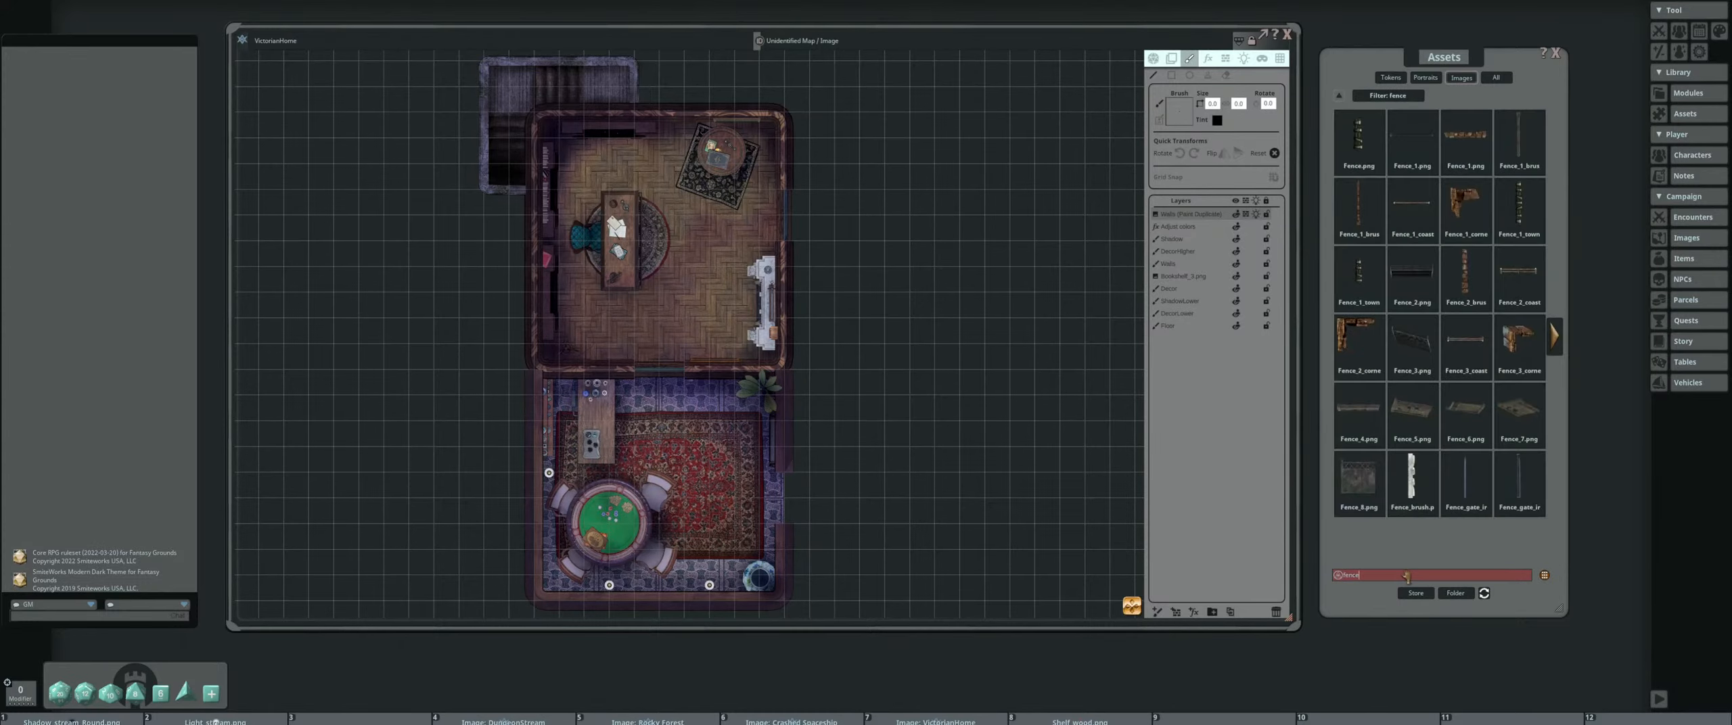
Search inside the FG Cemetery Map Pack for "fence" and clear the filter
{"action": "left_click", "coordinate": [1424, 322]}
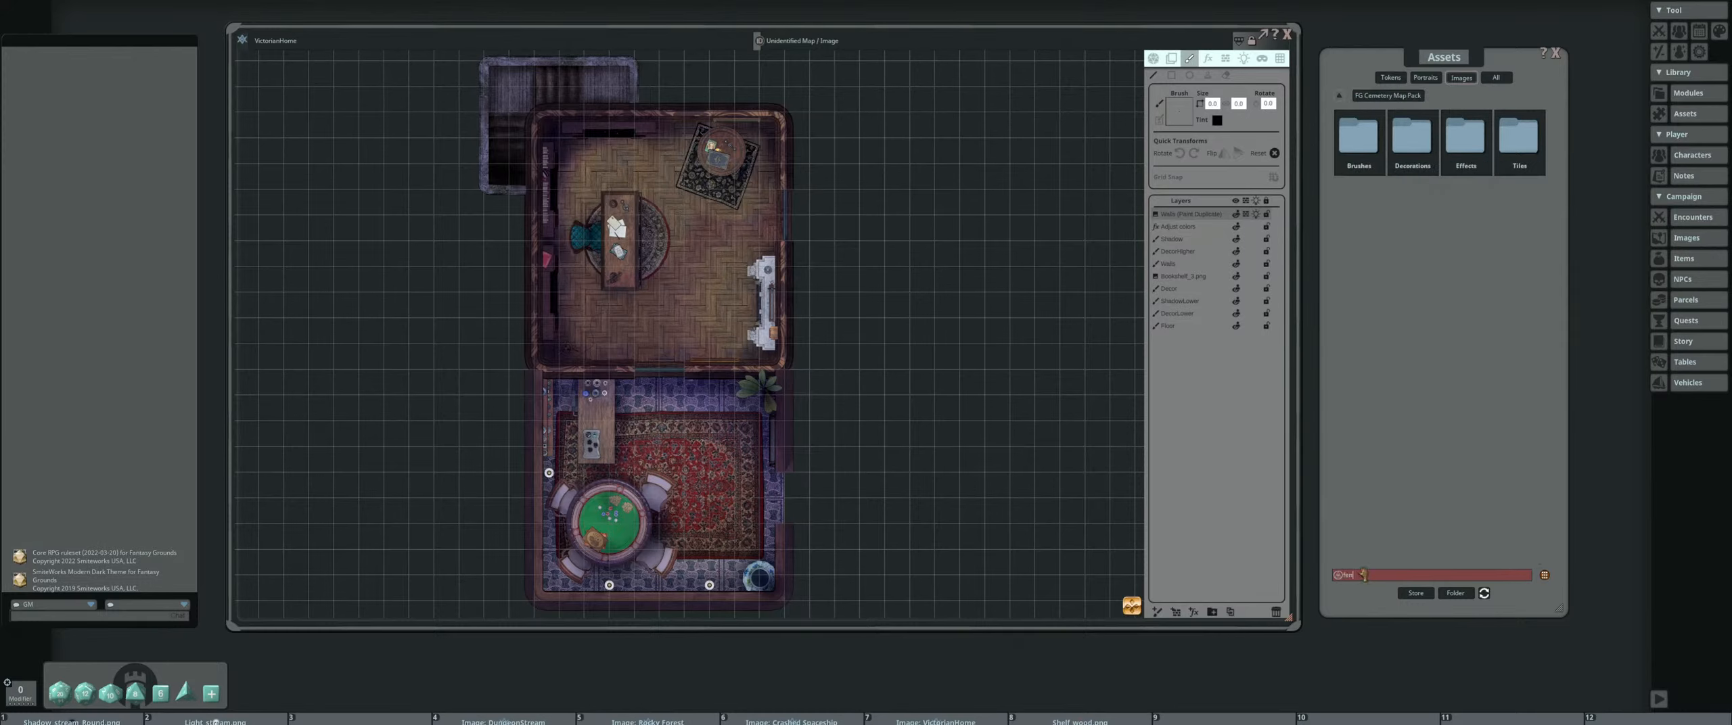
{"action": "type", "text": "ce"}
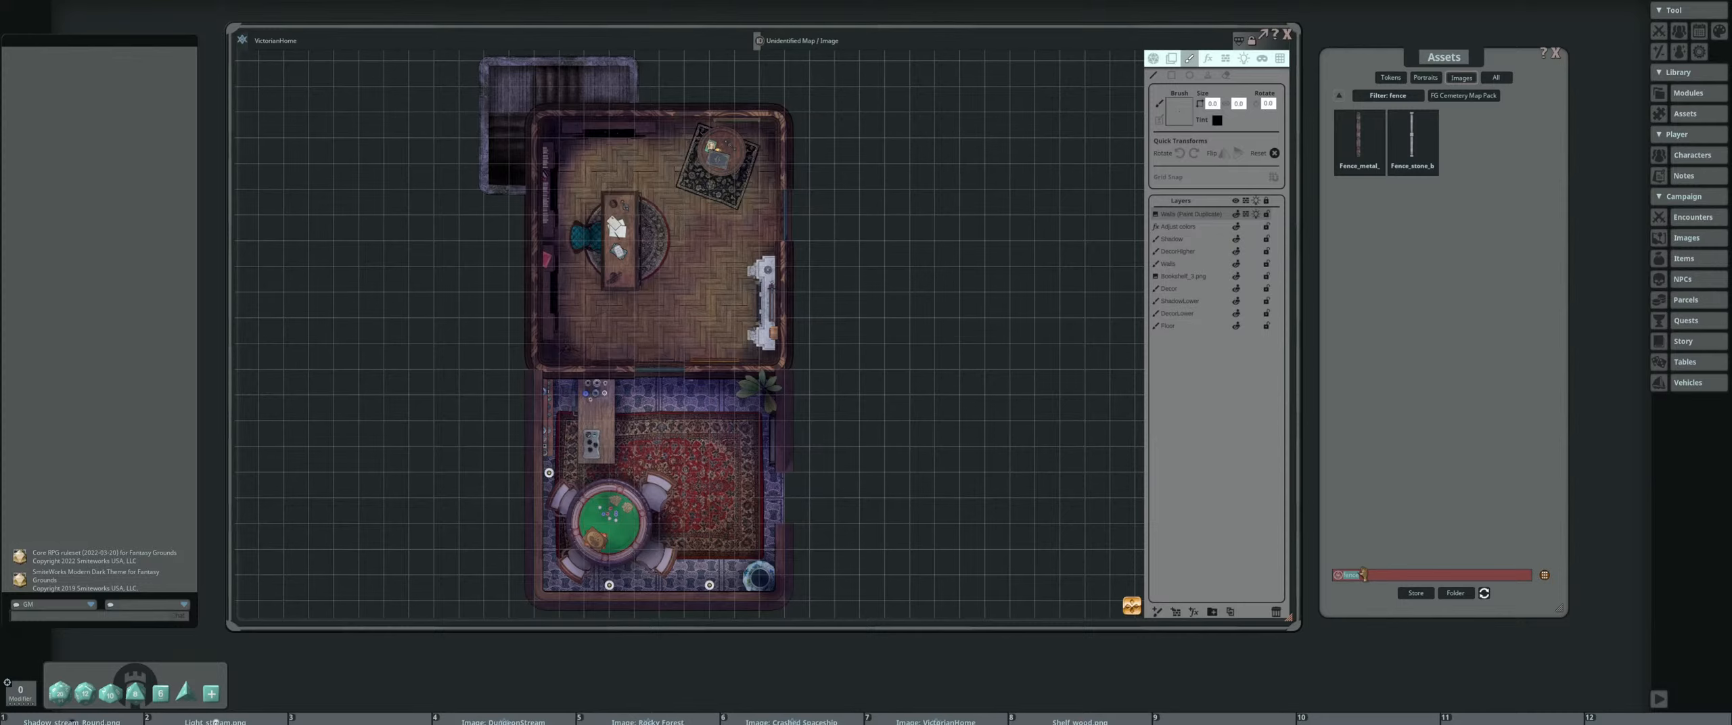
{"action": "type", "text": "\\"}
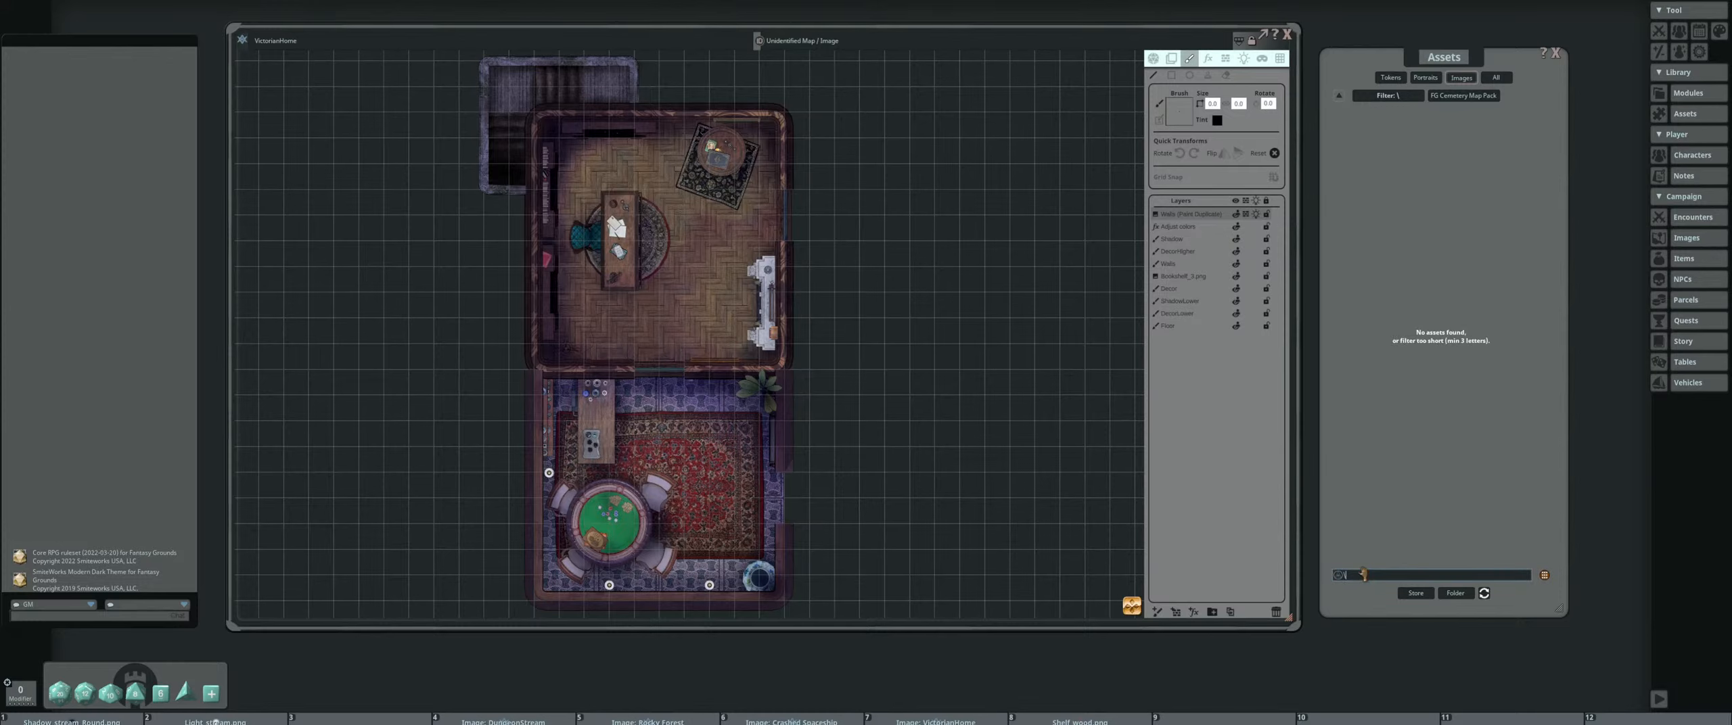
{"action": "key", "text": "BackSpace"}
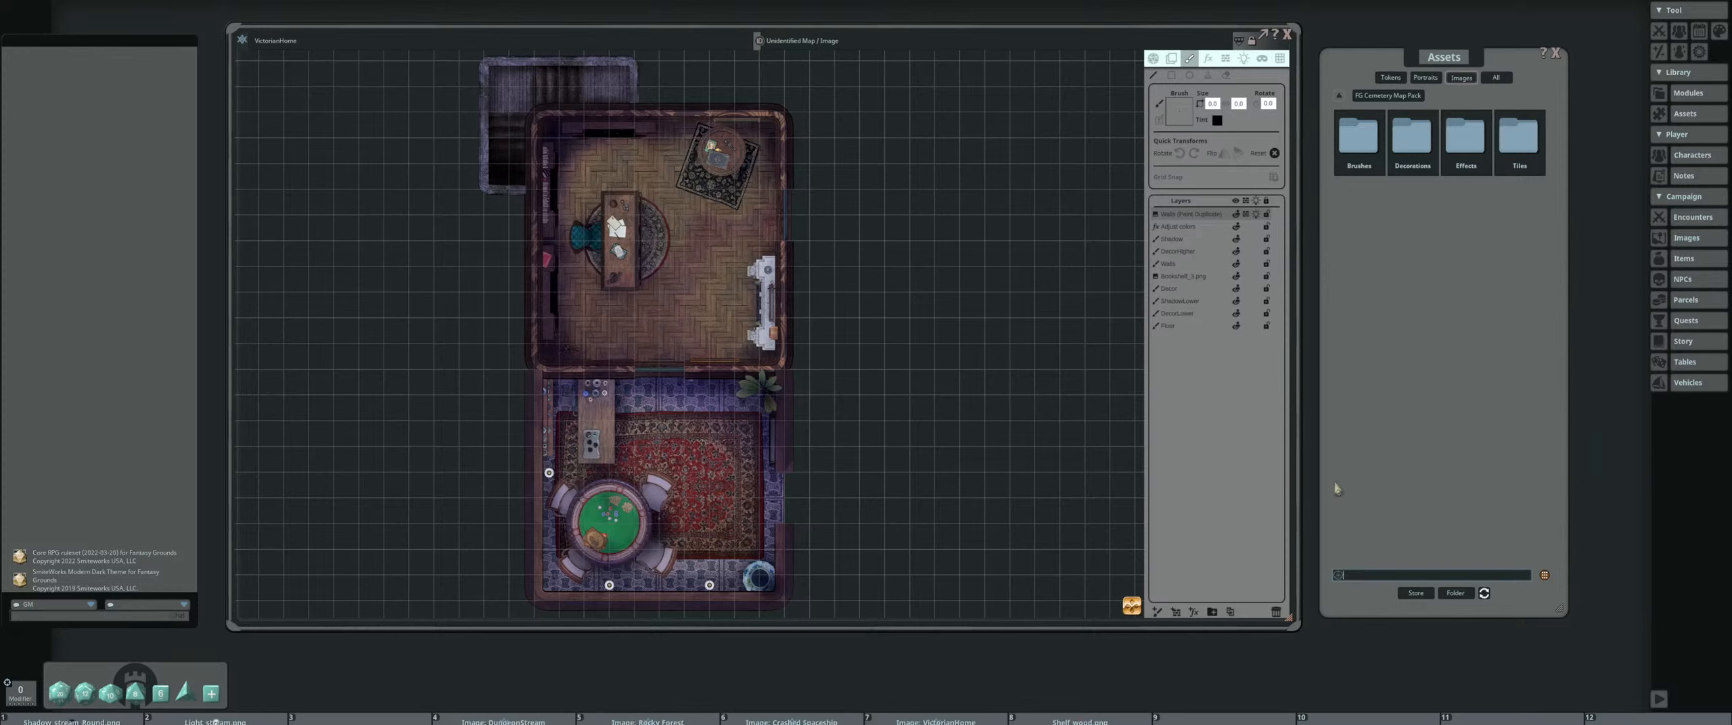
Load Cracks_brush.png from the pack's Brushes folder as the paint brush and enlarge the brush
{"action": "left_click", "coordinate": [1357, 139]}
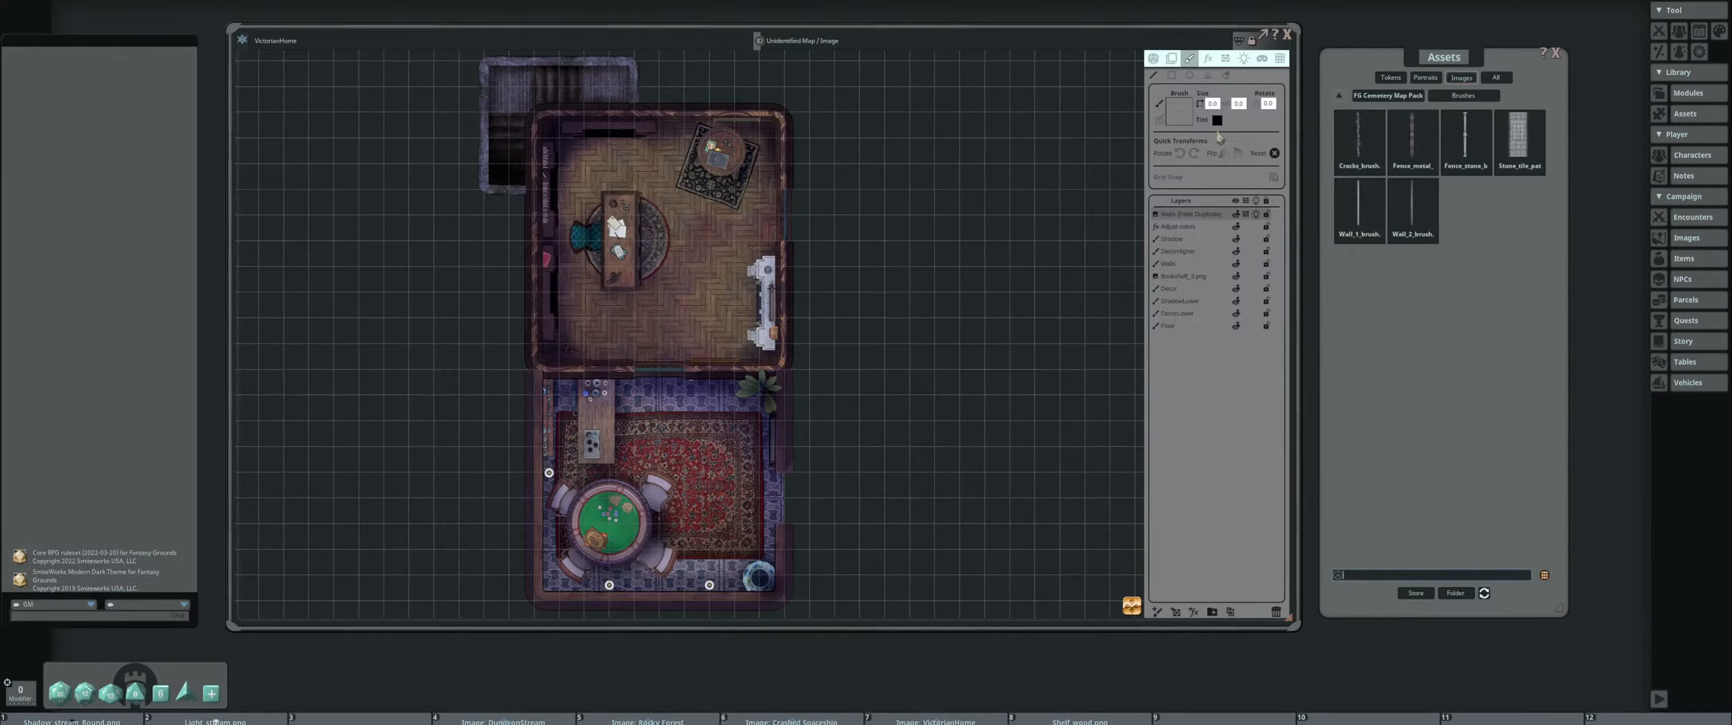
{"action": "scroll", "coordinate": [1182, 200], "scroll_direction": "up", "scroll_amount": 4}
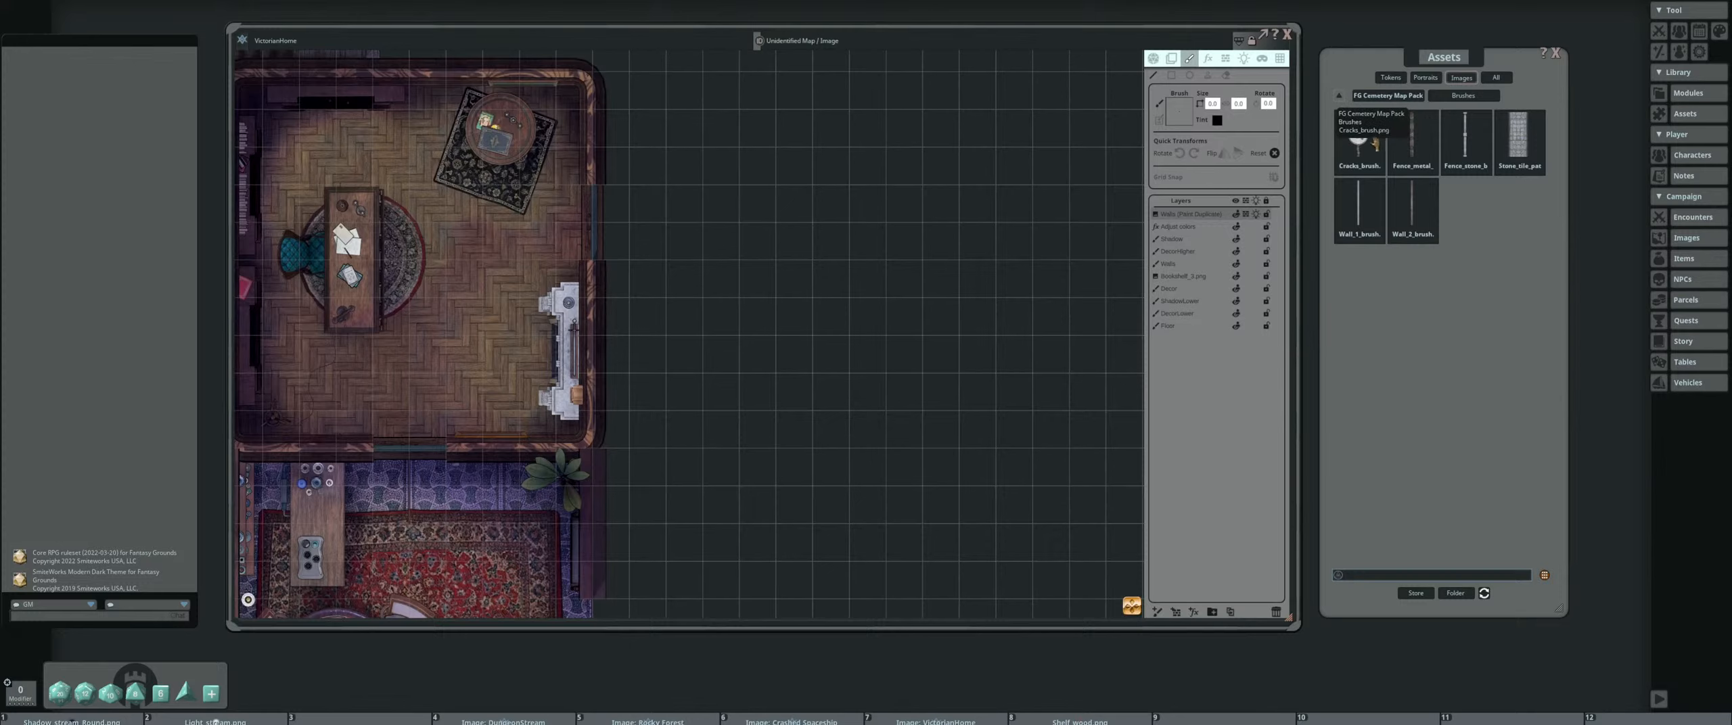
{"action": "left_click_drag", "start_coordinate": [1189, 119], "coordinate": [1185, 115]}
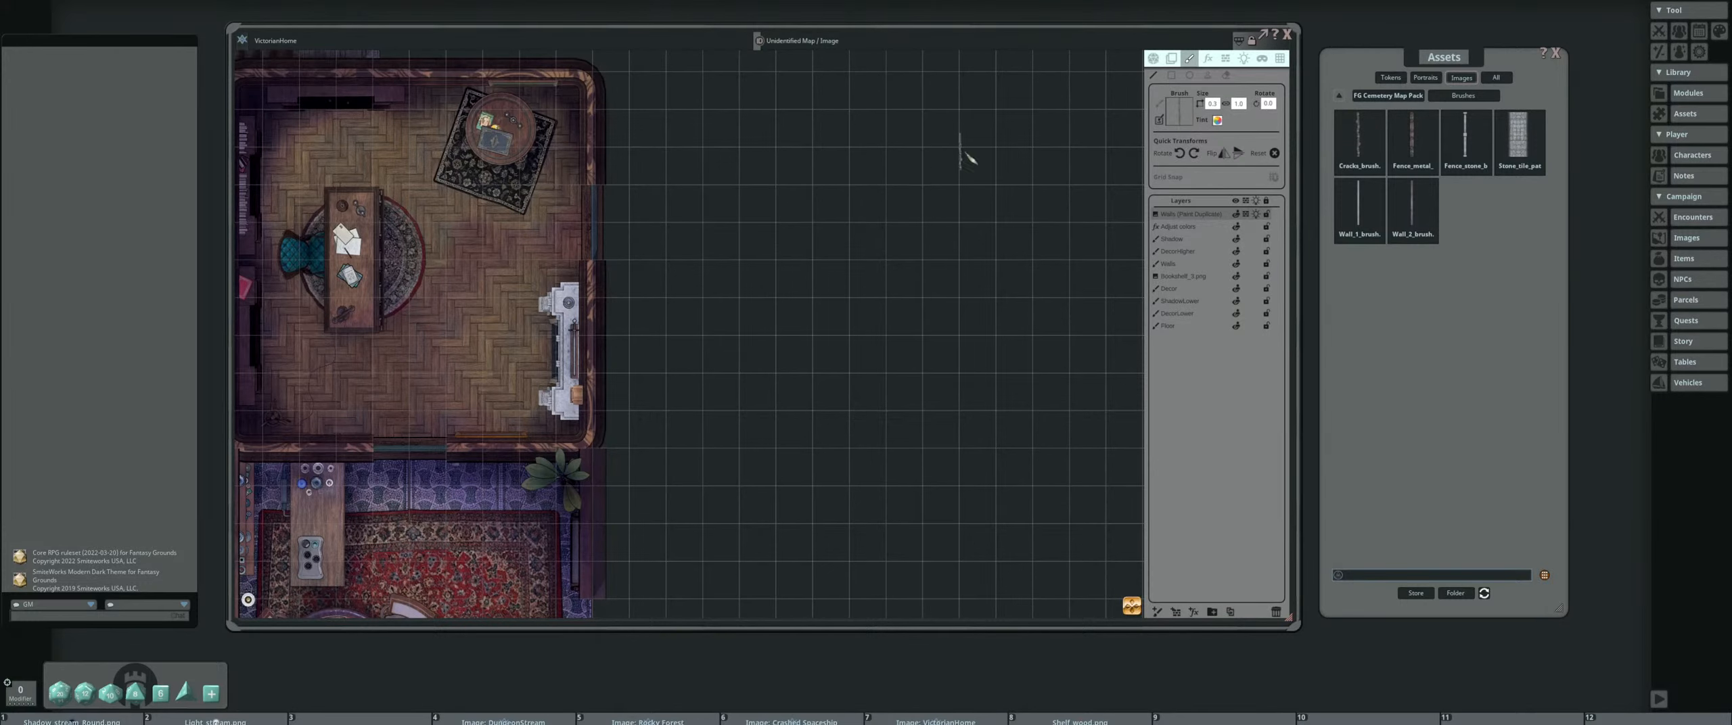
{"action": "scroll", "coordinate": [452, 337], "scroll_direction": "up", "scroll_amount": 6}
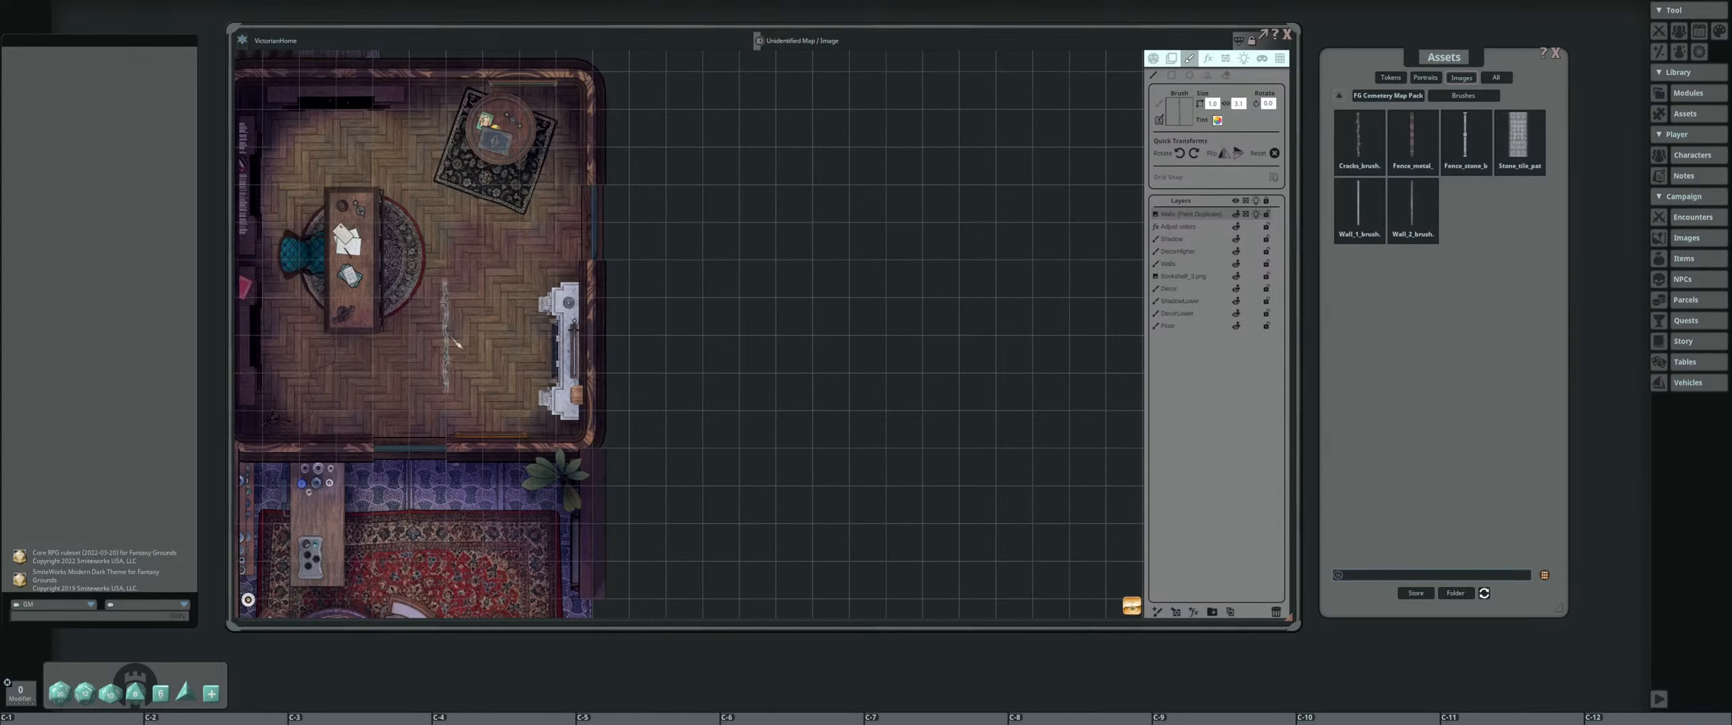
Add a new paint layer and move it directly above the floor layer, below the decor layer
{"action": "left_click_drag", "start_coordinate": [423, 417], "coordinate": [596, 363]}
{"action": "scroll", "coordinate": [509, 328], "scroll_direction": "up", "scroll_amount": 3}
{"action": "mouse_move", "coordinate": [638, 491]}
{"action": "left_mouse_down"}
{"action": "mouse_move", "coordinate": [577, 295]}
{"action": "mouse_move", "coordinate": [595, 287]}
{"action": "left_mouse_up"}
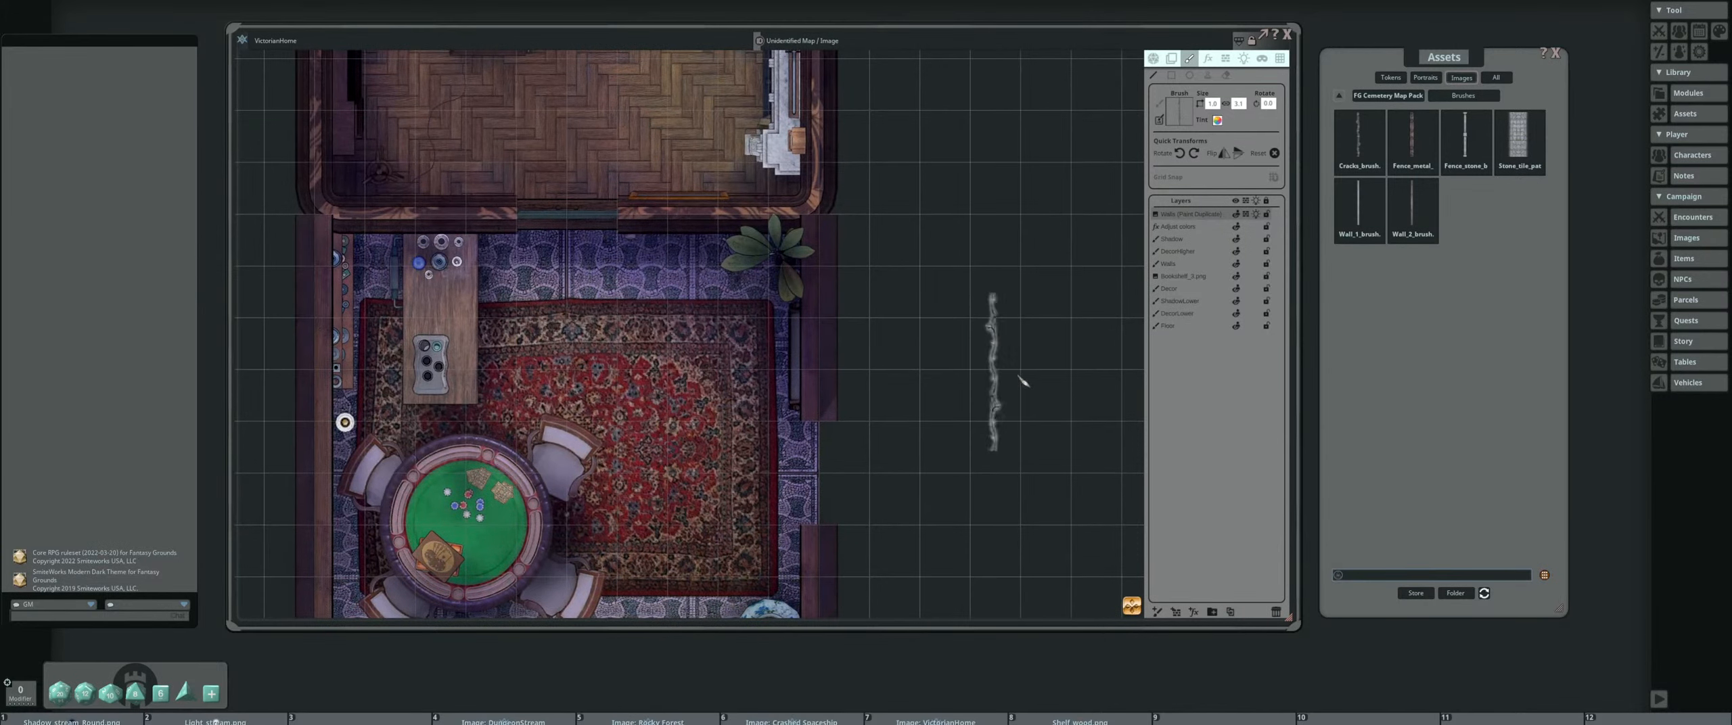
{"action": "left_click", "coordinate": [1159, 613]}
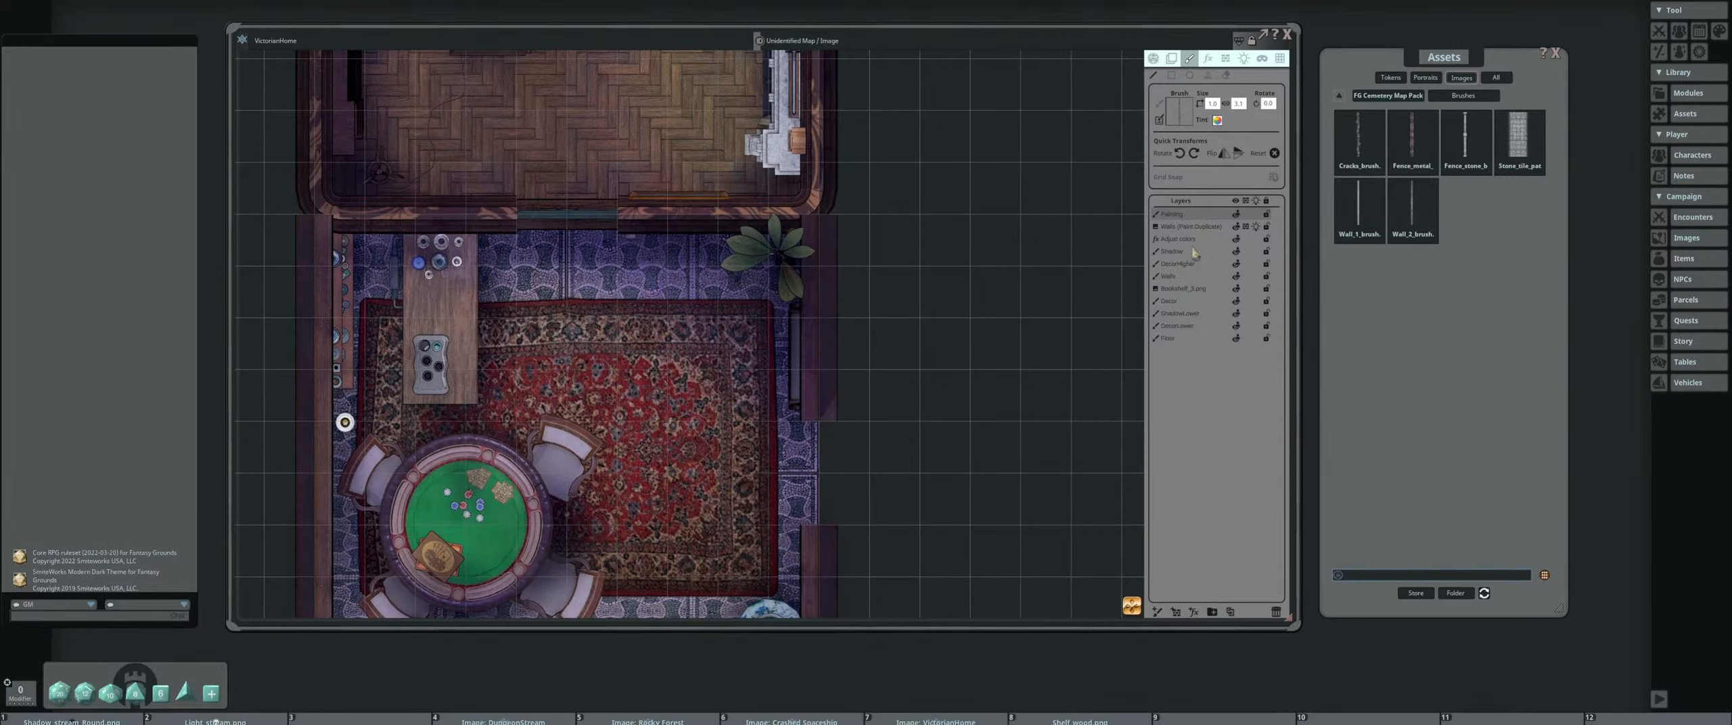
{"action": "mouse_move", "coordinate": [1191, 215]}
{"action": "left_mouse_down"}
{"action": "mouse_move", "coordinate": [1215, 259]}
{"action": "mouse_move", "coordinate": [1211, 327]}
{"action": "left_mouse_up"}
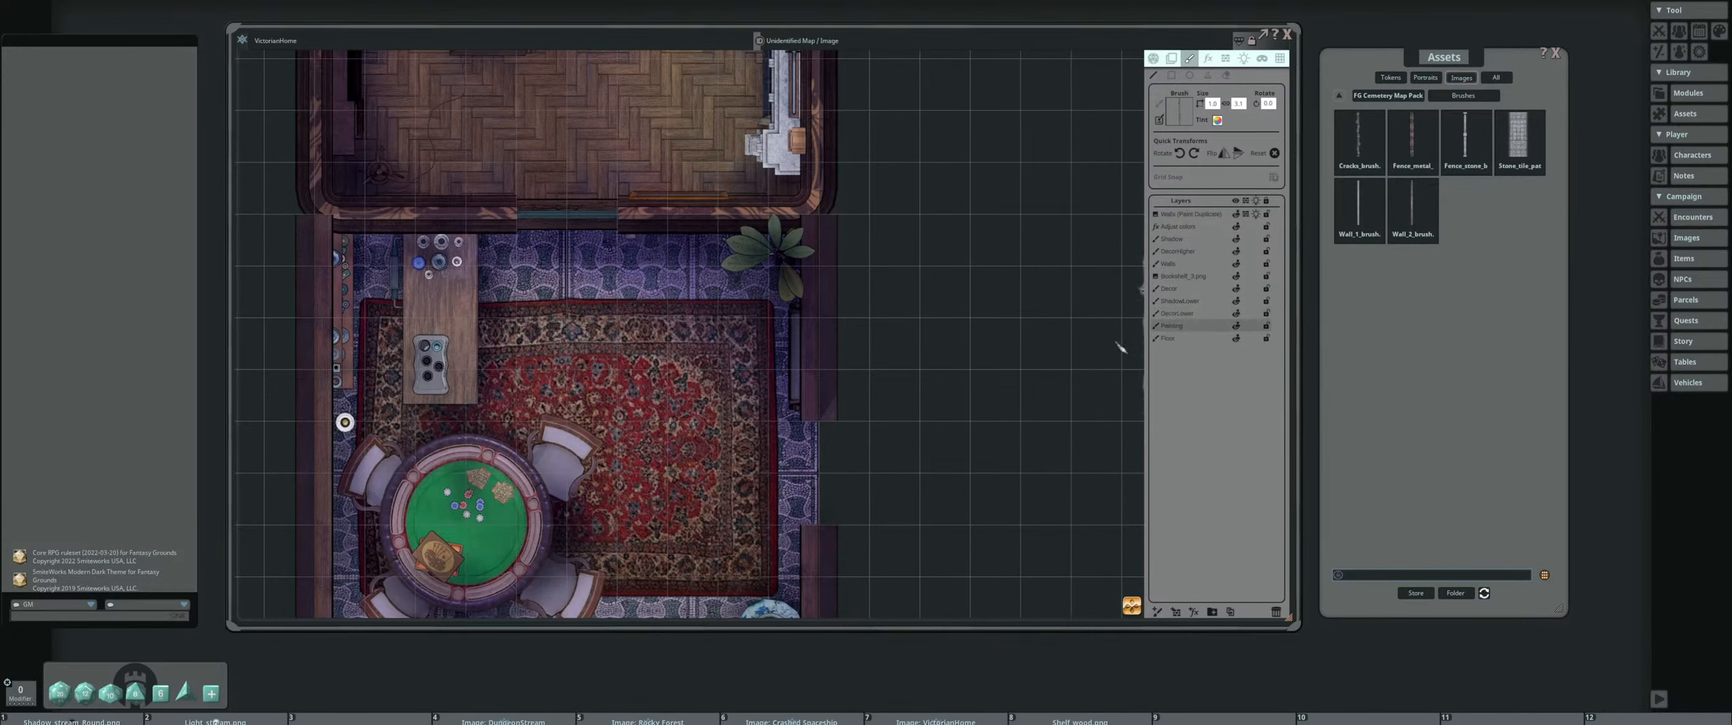
Paint a winding crack across the blue tiled floor between the wooden counter and the plant
{"action": "scroll", "coordinate": [374, 345], "scroll_direction": "up", "scroll_amount": 3}
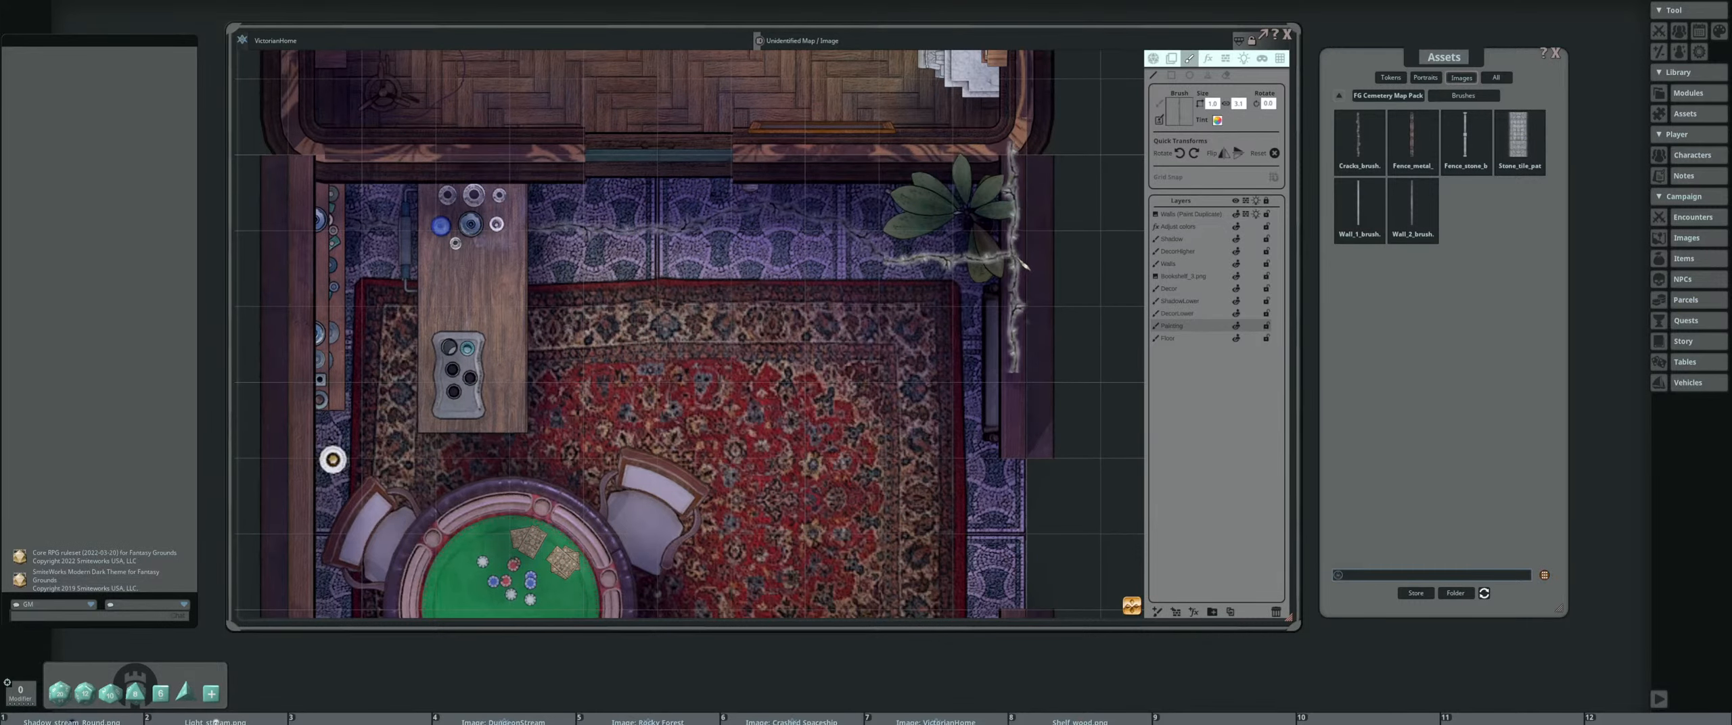
{"action": "scroll", "coordinate": [673, 261], "scroll_direction": "up", "scroll_amount": 3}
{"action": "scroll", "coordinate": [615, 223], "scroll_direction": "down", "scroll_amount": 5}
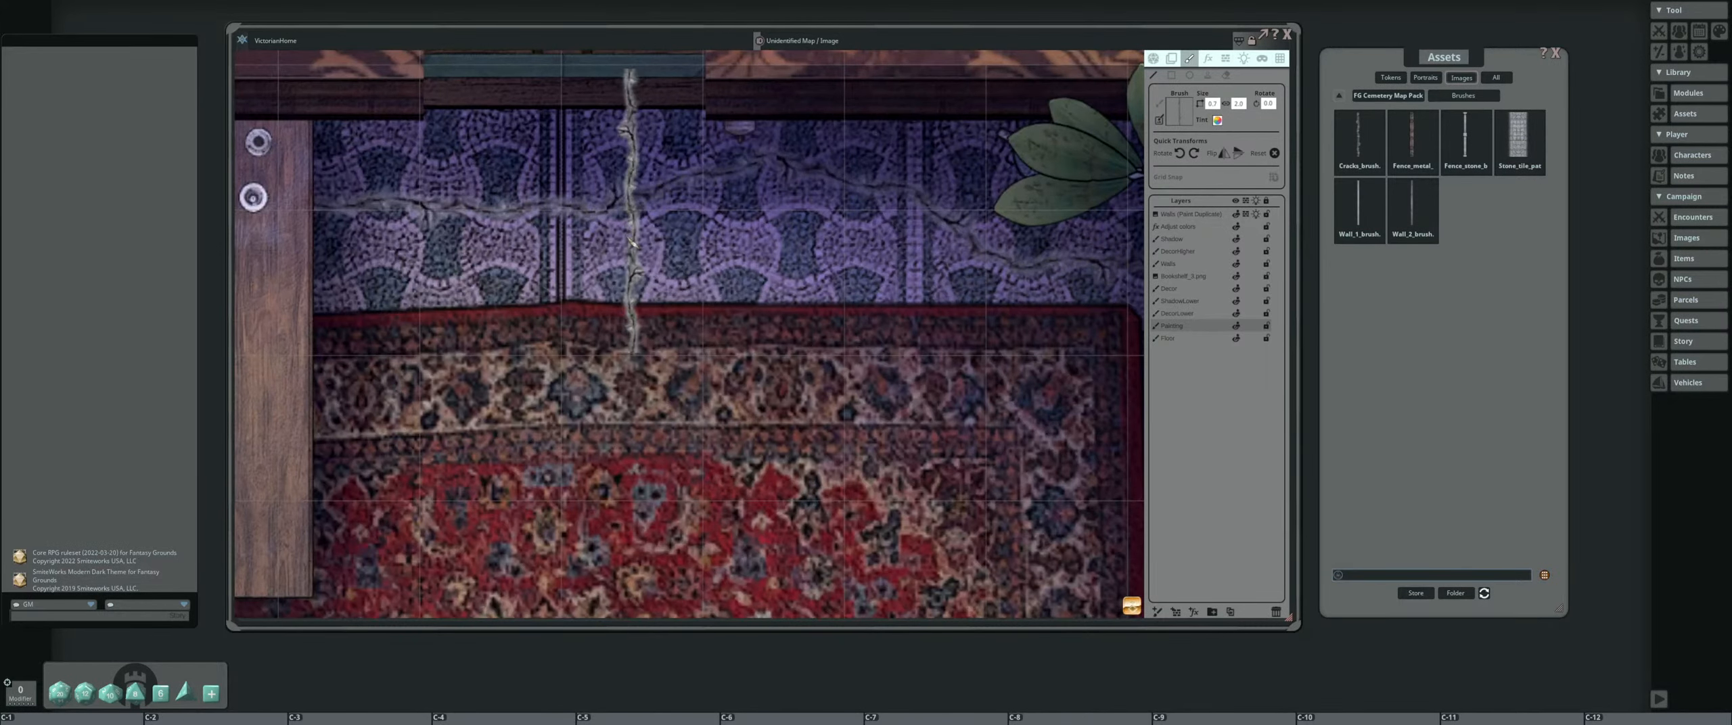
Delete the paint layer that holds the crack painted across the blue tiled floor
{"action": "left_click_drag", "start_coordinate": [646, 249], "coordinate": [661, 297]}
{"action": "scroll", "coordinate": [661, 298], "scroll_direction": "up", "scroll_amount": 5}
{"action": "scroll", "coordinate": [937, 376], "scroll_direction": "down", "scroll_amount": 1}
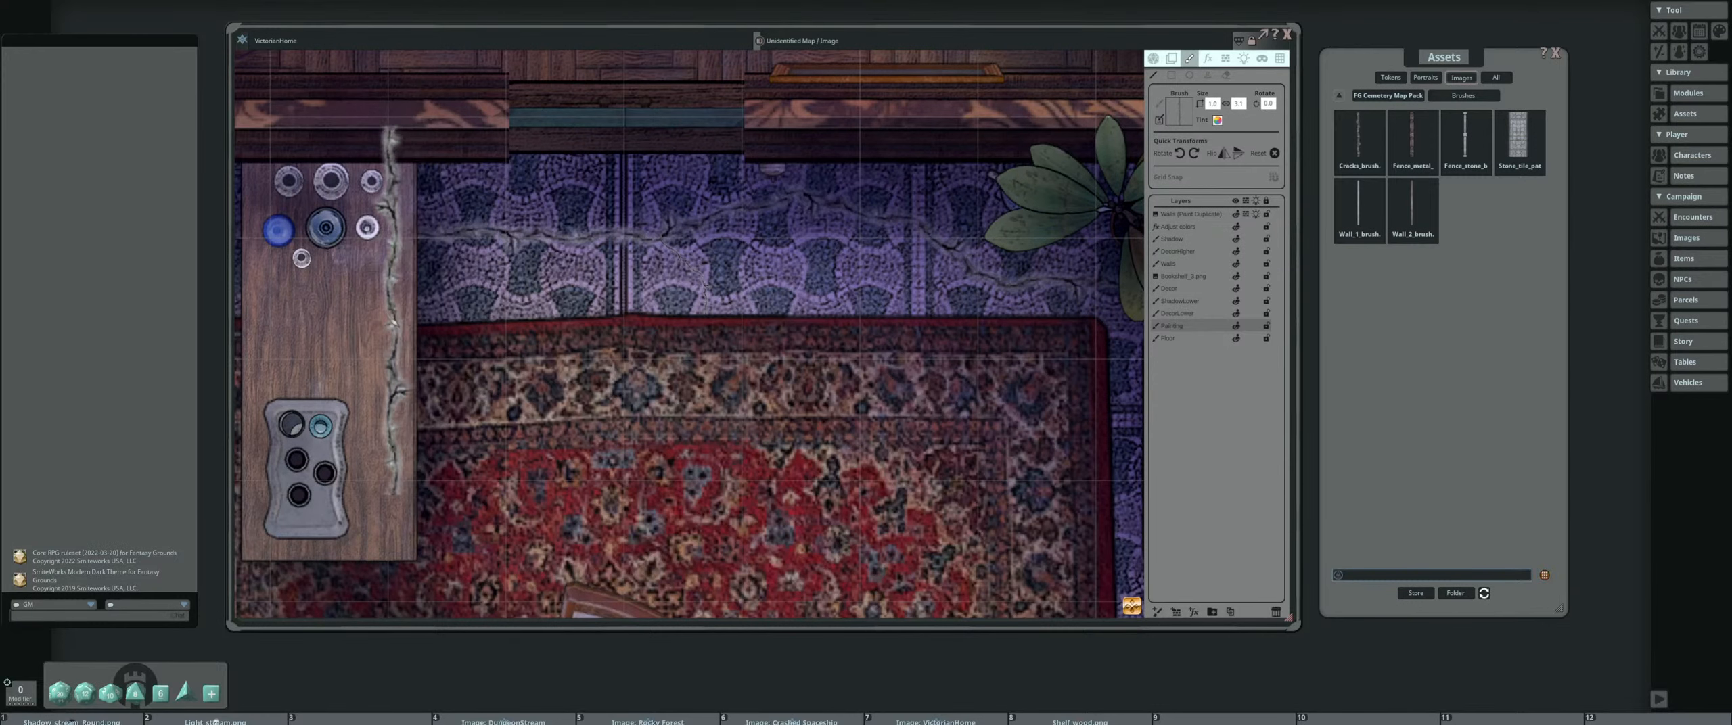
{"action": "mouse_move", "coordinate": [359, 346]}
{"action": "left_mouse_down"}
{"action": "mouse_move", "coordinate": [411, 304]}
{"action": "mouse_move", "coordinate": [522, 142]}
{"action": "left_mouse_up"}
{"action": "scroll", "coordinate": [808, 253], "scroll_direction": "down", "scroll_amount": 5}
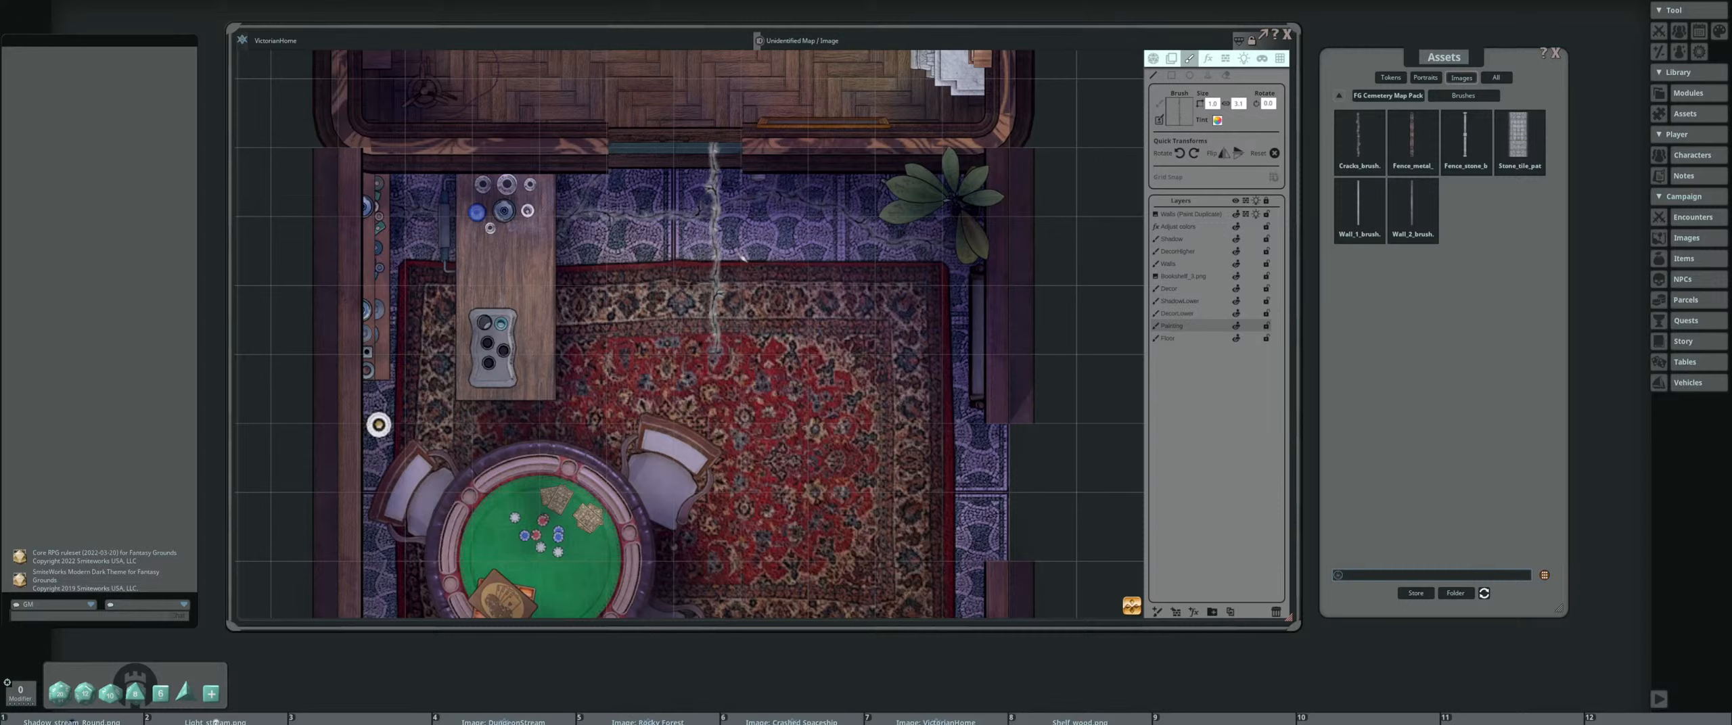
{"action": "left_click", "coordinate": [1276, 612]}
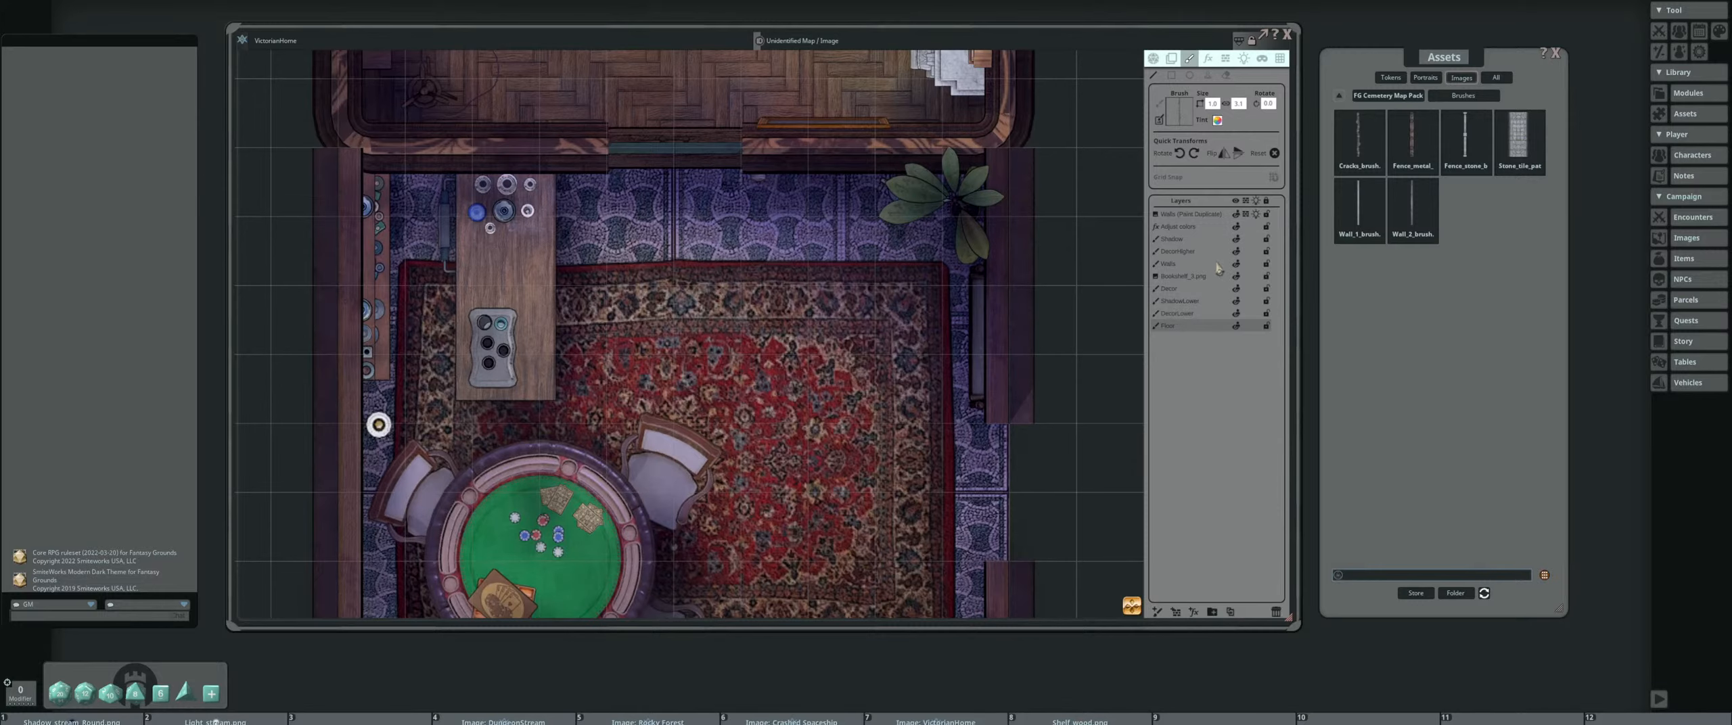
Reposition the Assets window and show how the character selection list links to its online help page
{"action": "left_click_drag", "start_coordinate": [1486, 63], "coordinate": [1534, 64]}
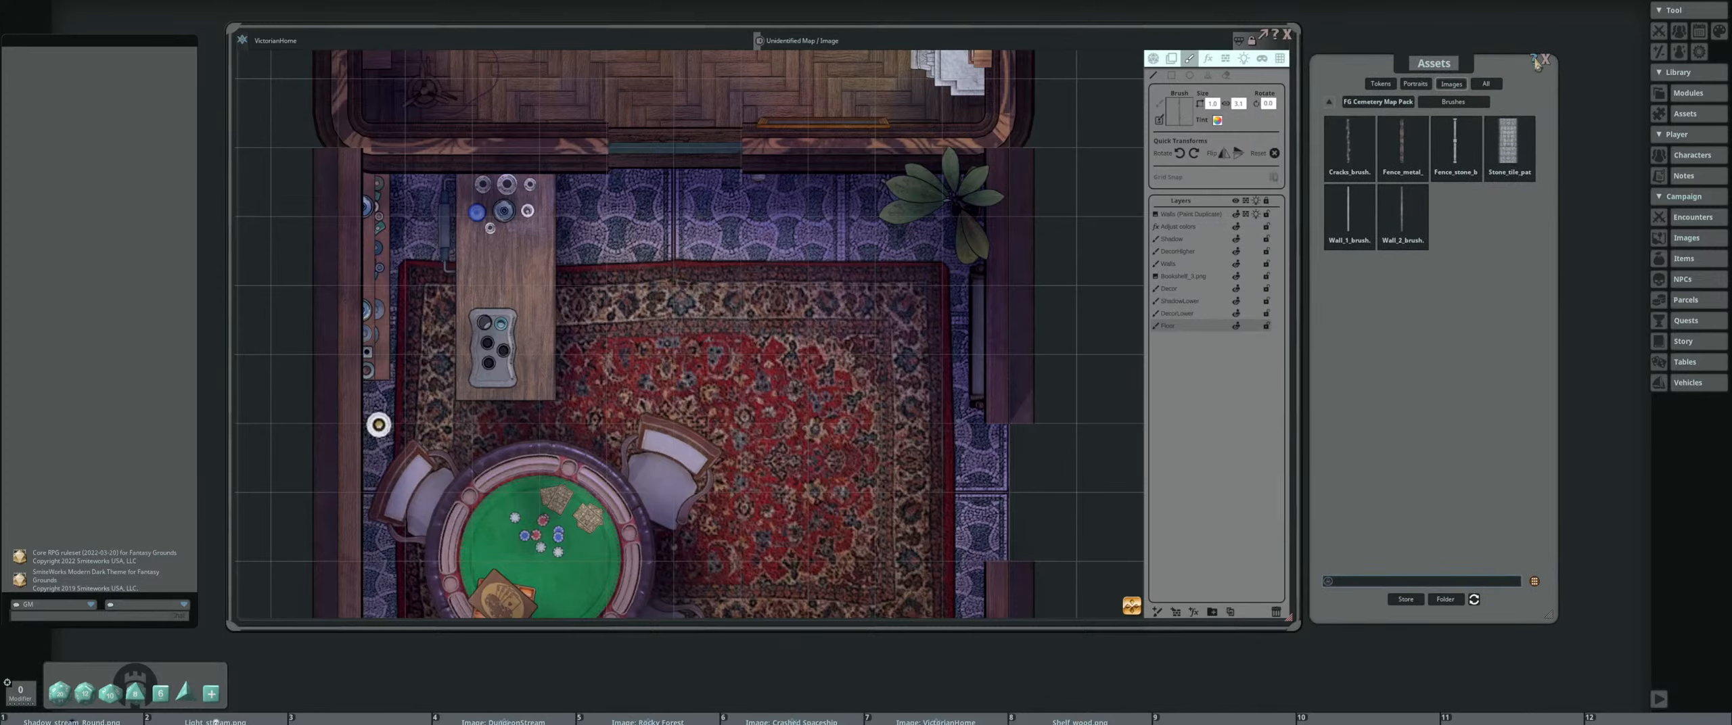
{"action": "mouse_move", "coordinate": [1476, 66]}
{"action": "left_mouse_down"}
{"action": "mouse_move", "coordinate": [1511, 64]}
{"action": "mouse_move", "coordinate": [1468, 74]}
{"action": "left_mouse_up"}
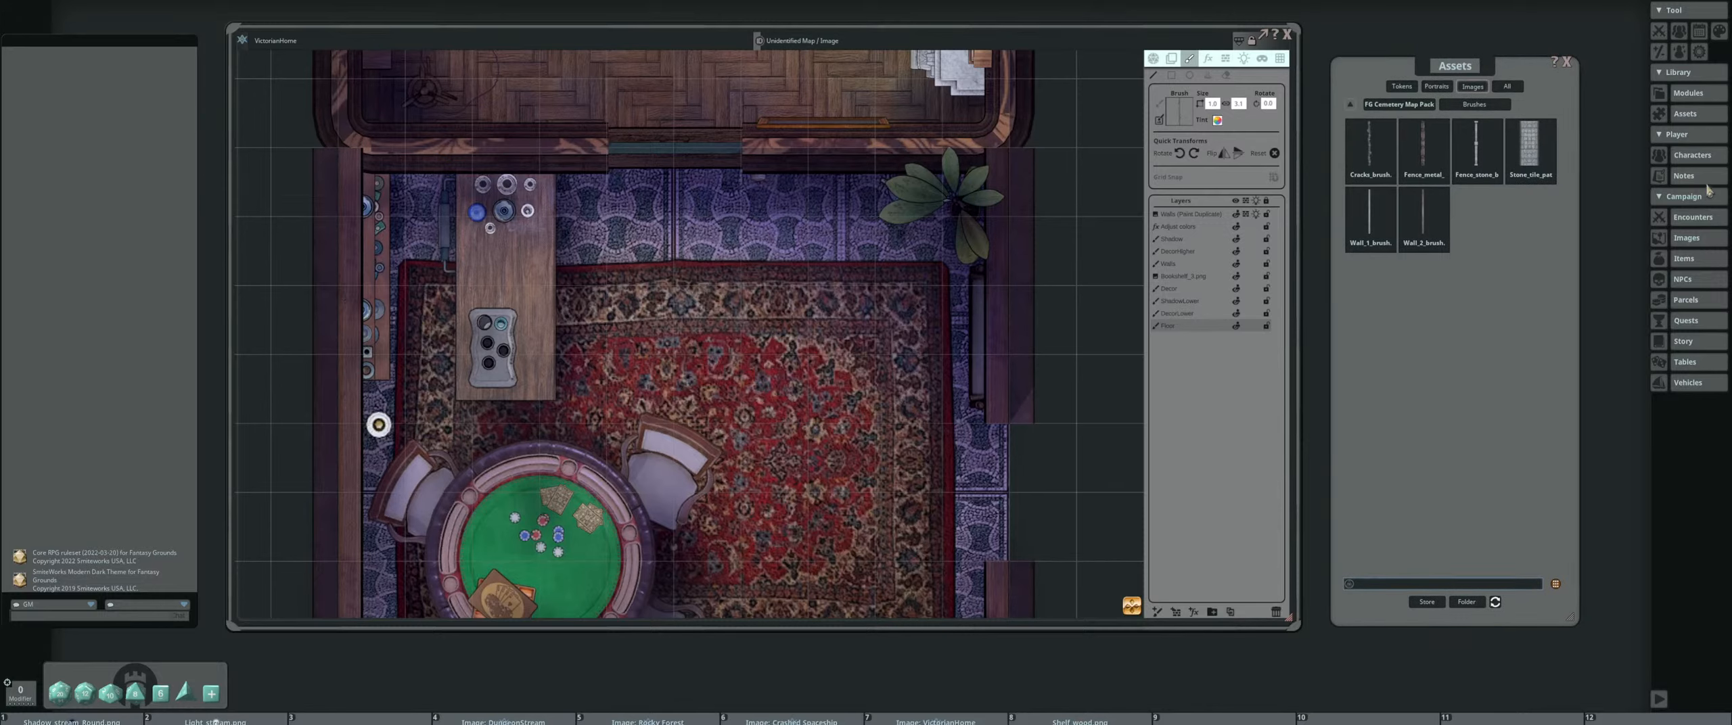
{"action": "left_click", "coordinate": [1695, 160]}
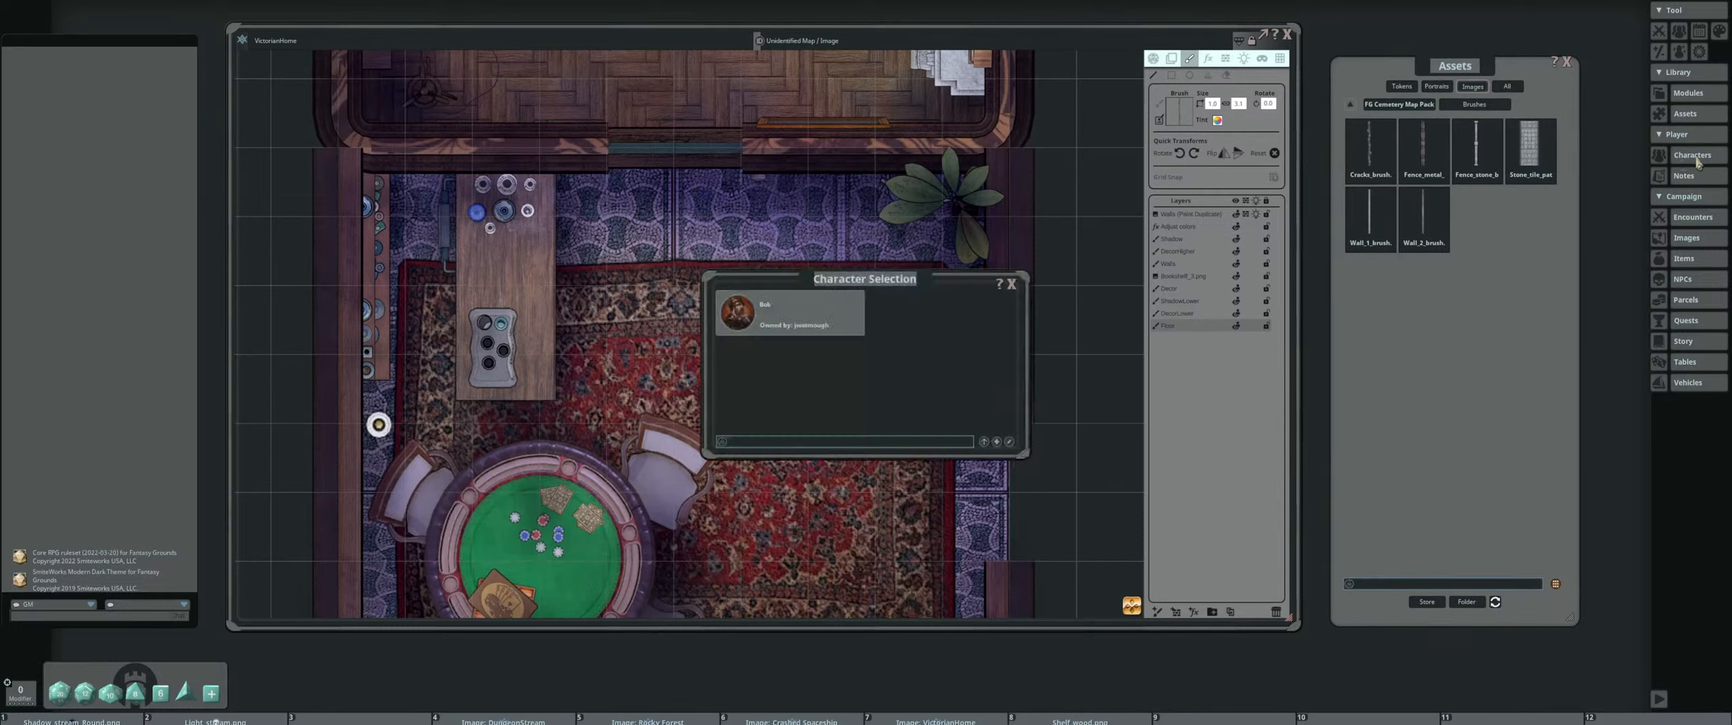
{"action": "left_click", "coordinate": [1000, 286]}
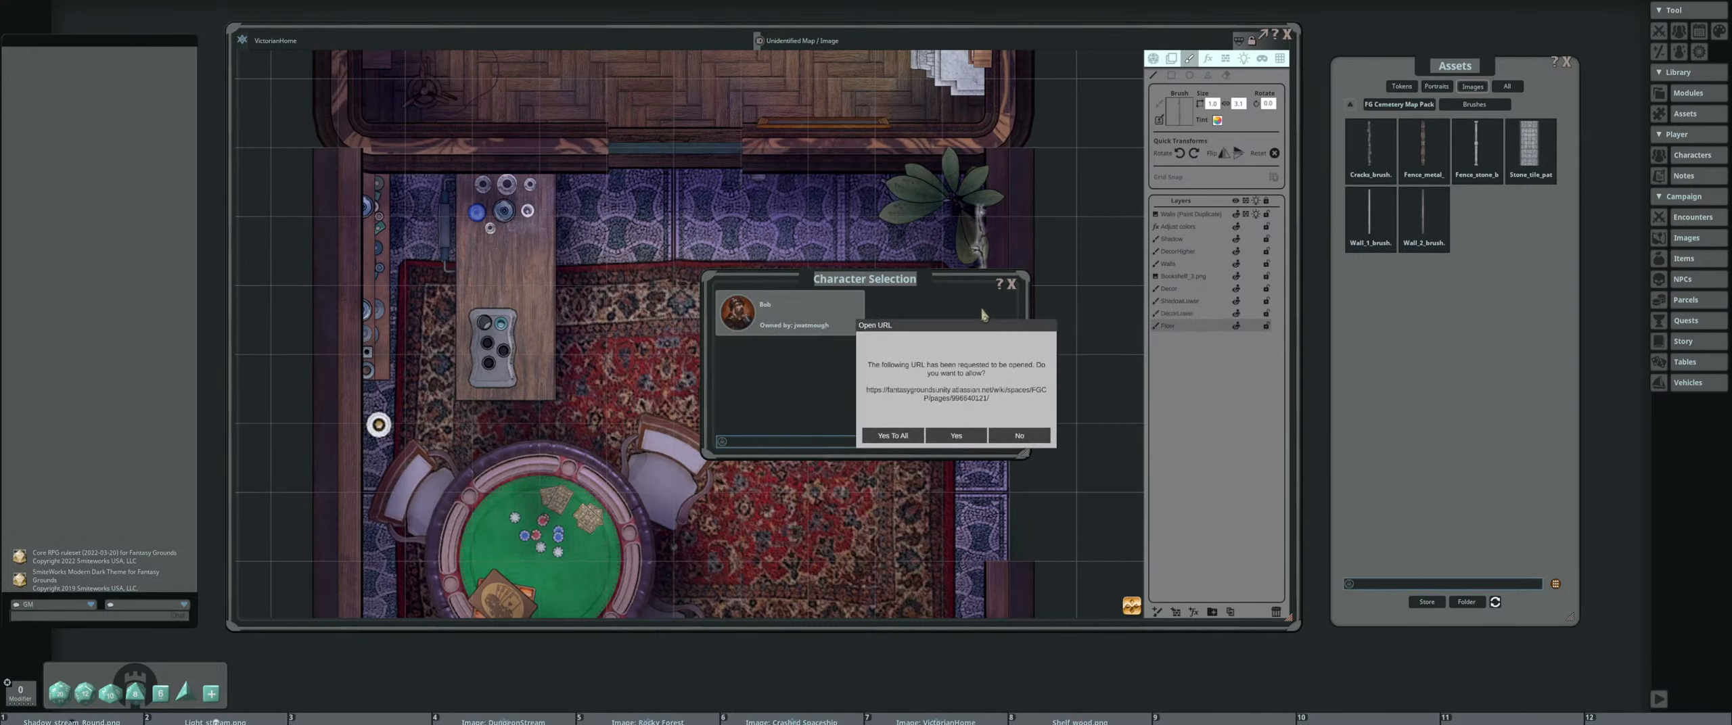
{"action": "left_click_drag", "start_coordinate": [963, 325], "coordinate": [969, 268]}
{"action": "left_click", "coordinate": [928, 412]}
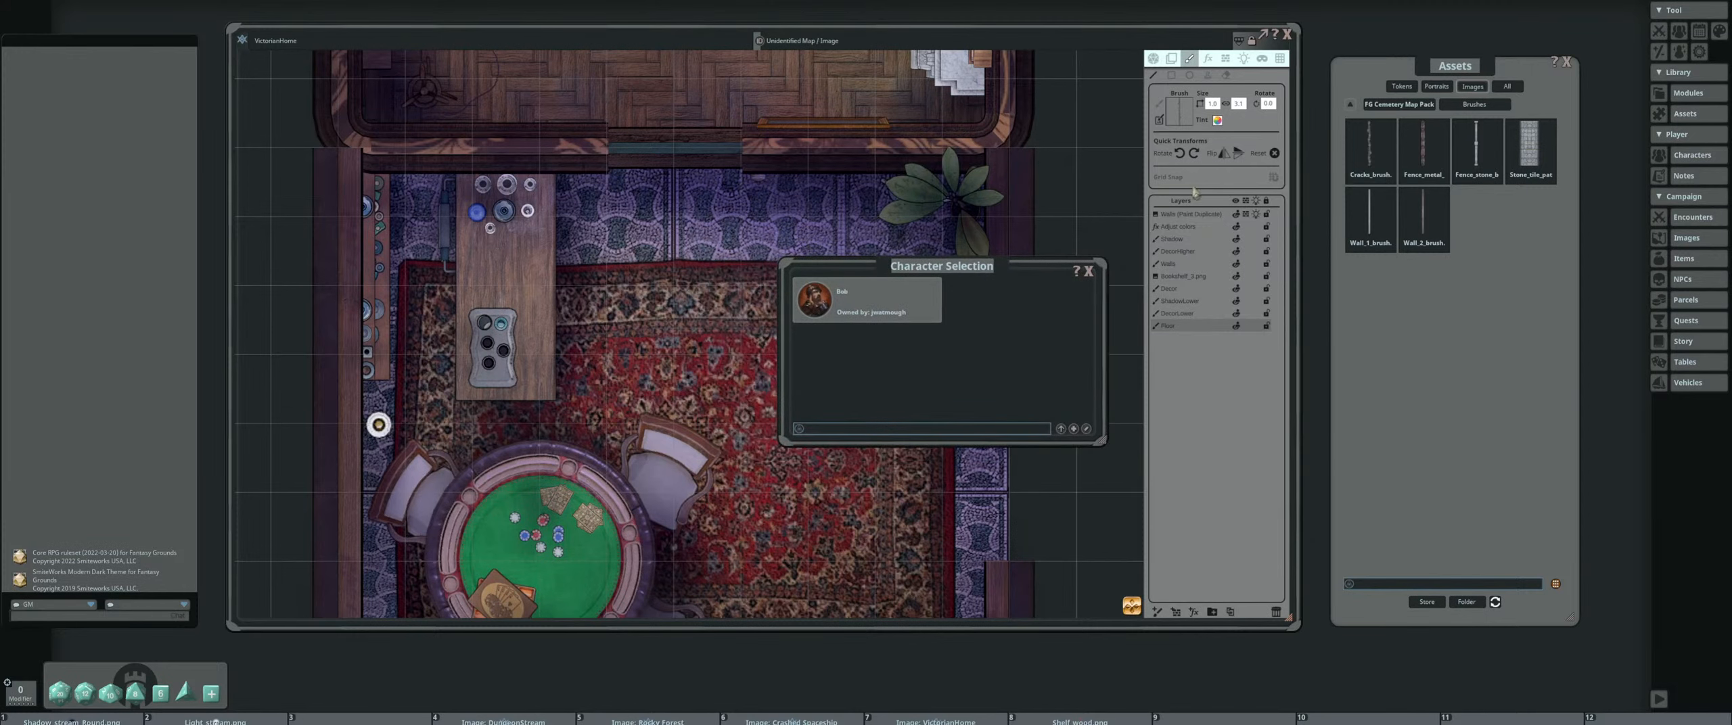
{"action": "left_click_drag", "start_coordinate": [1082, 177], "coordinate": [1084, 386]}
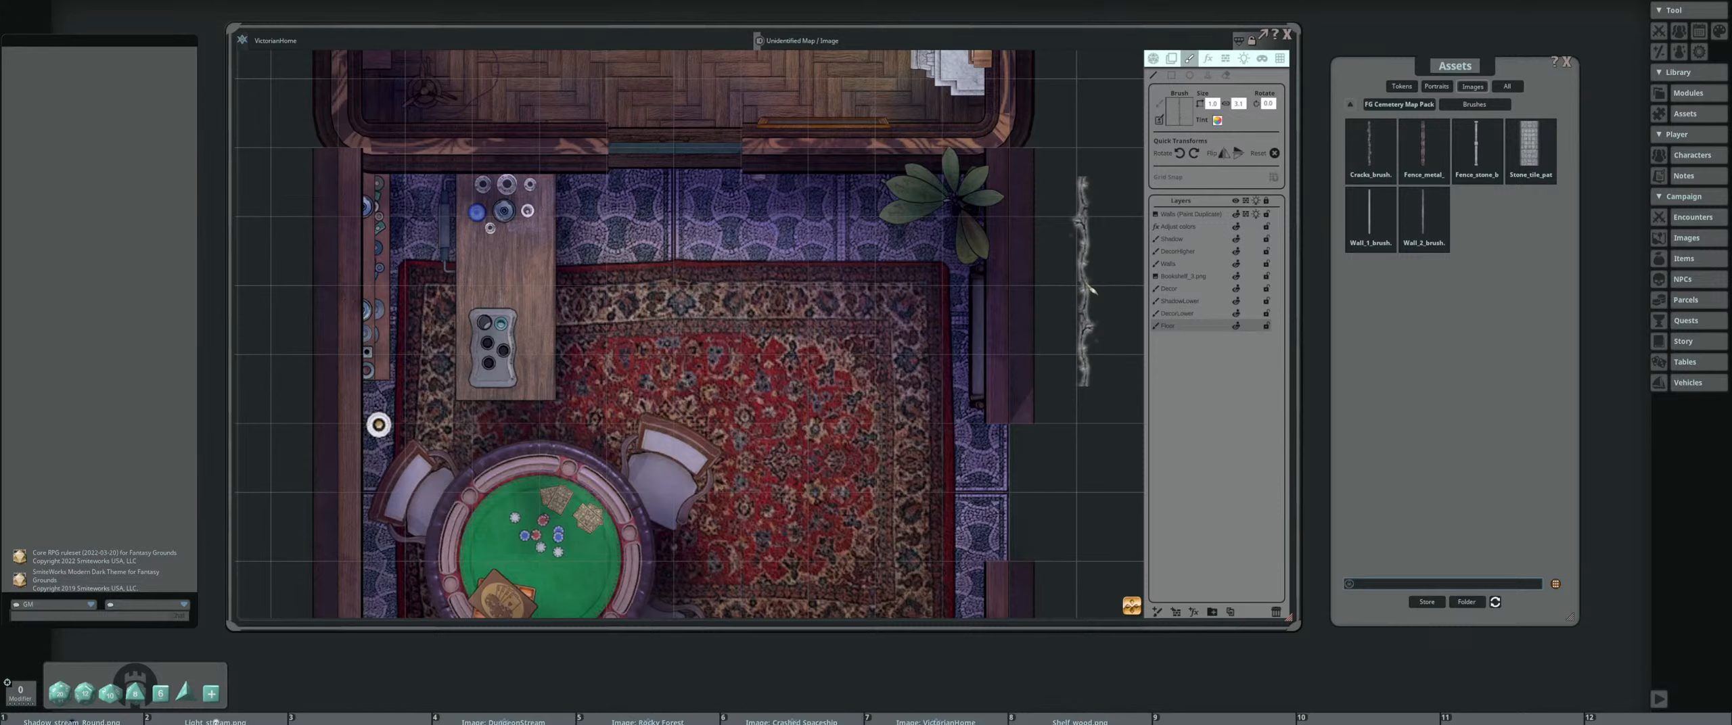
{"action": "scroll", "coordinate": [485, 377], "scroll_direction": "down", "scroll_amount": 5}
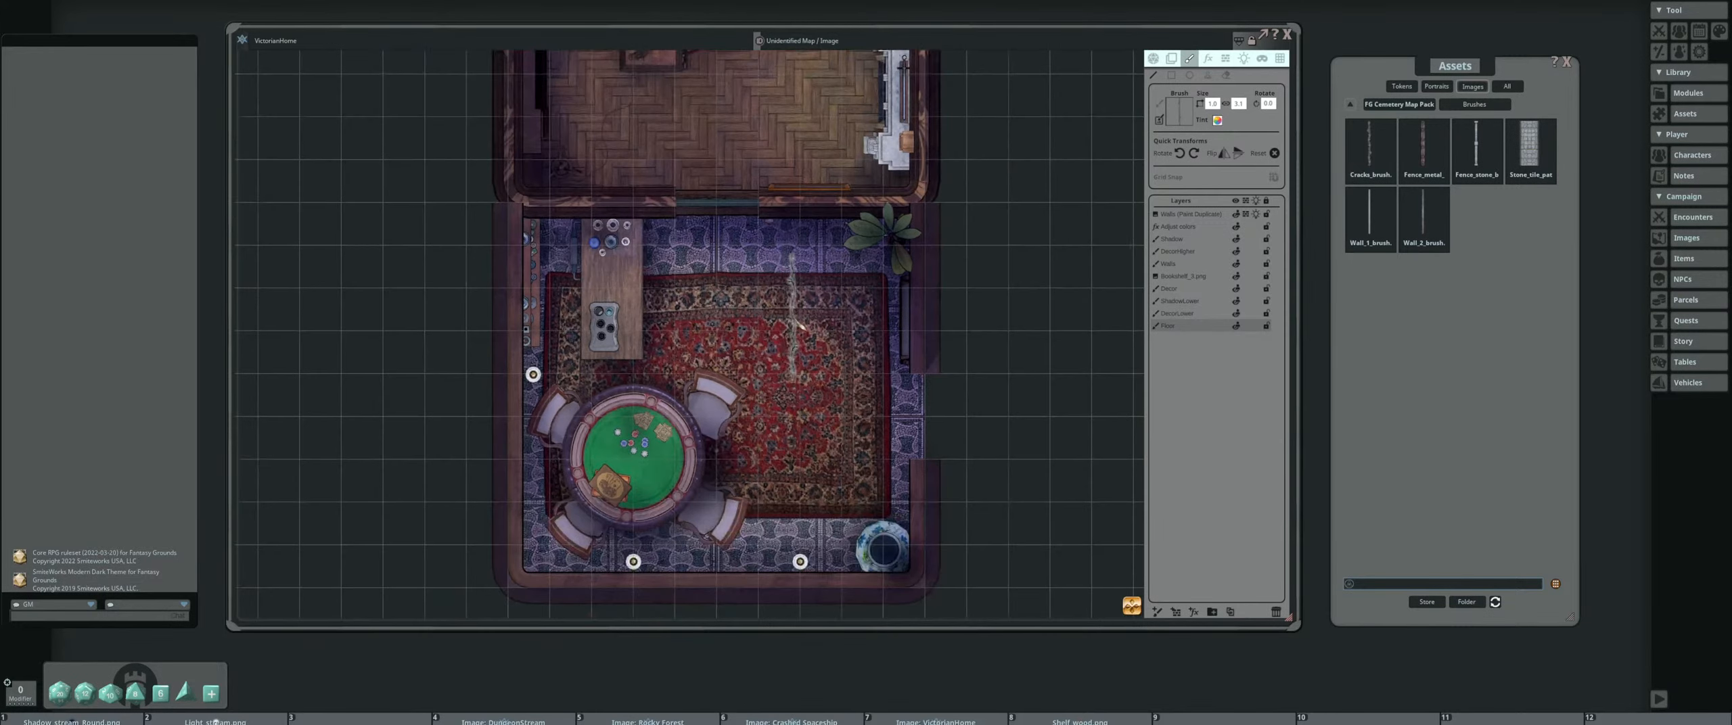
{"action": "scroll", "coordinate": [761, 335], "scroll_direction": "up", "scroll_amount": 2}
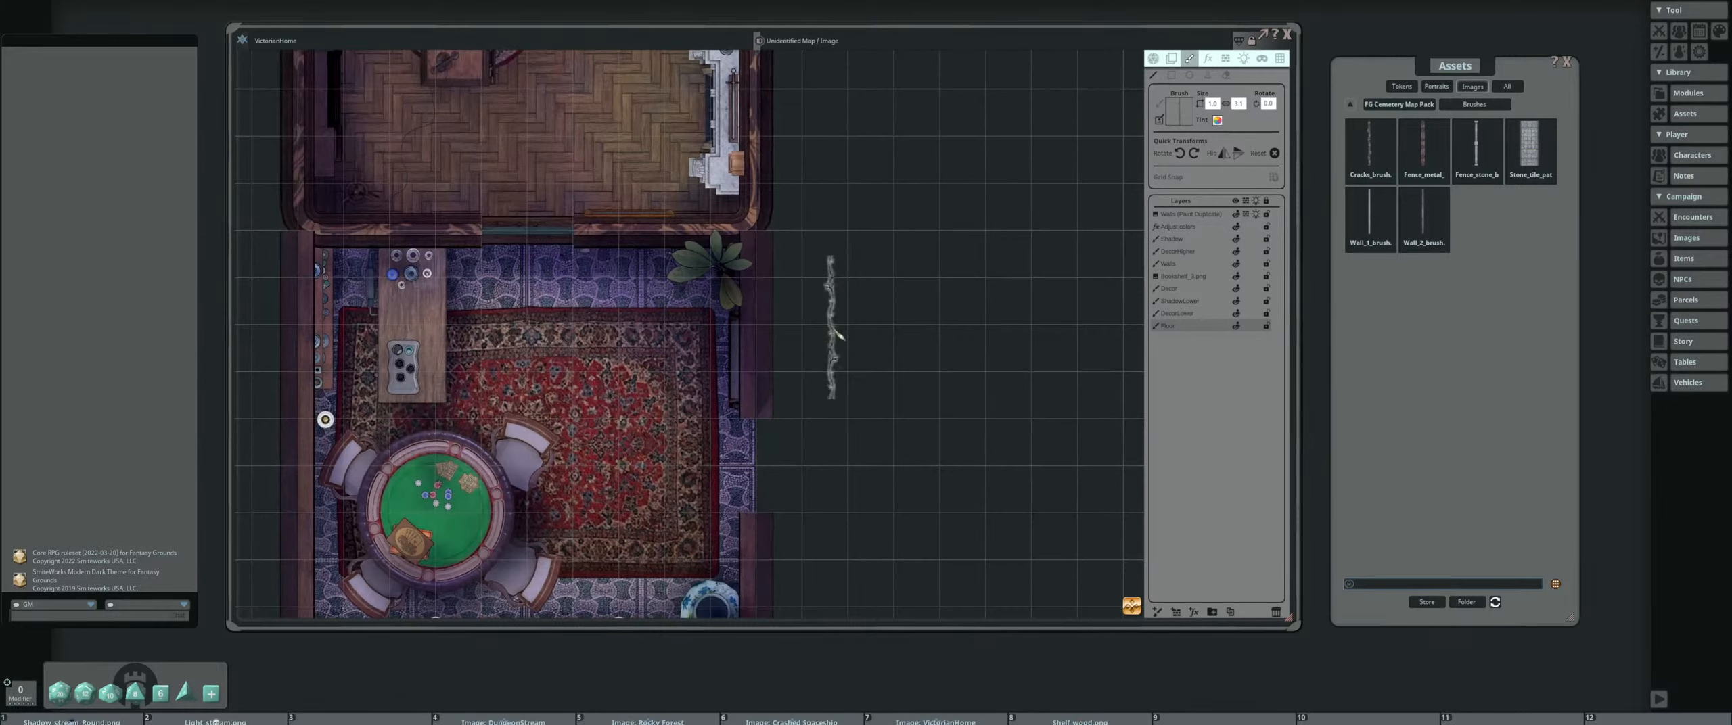
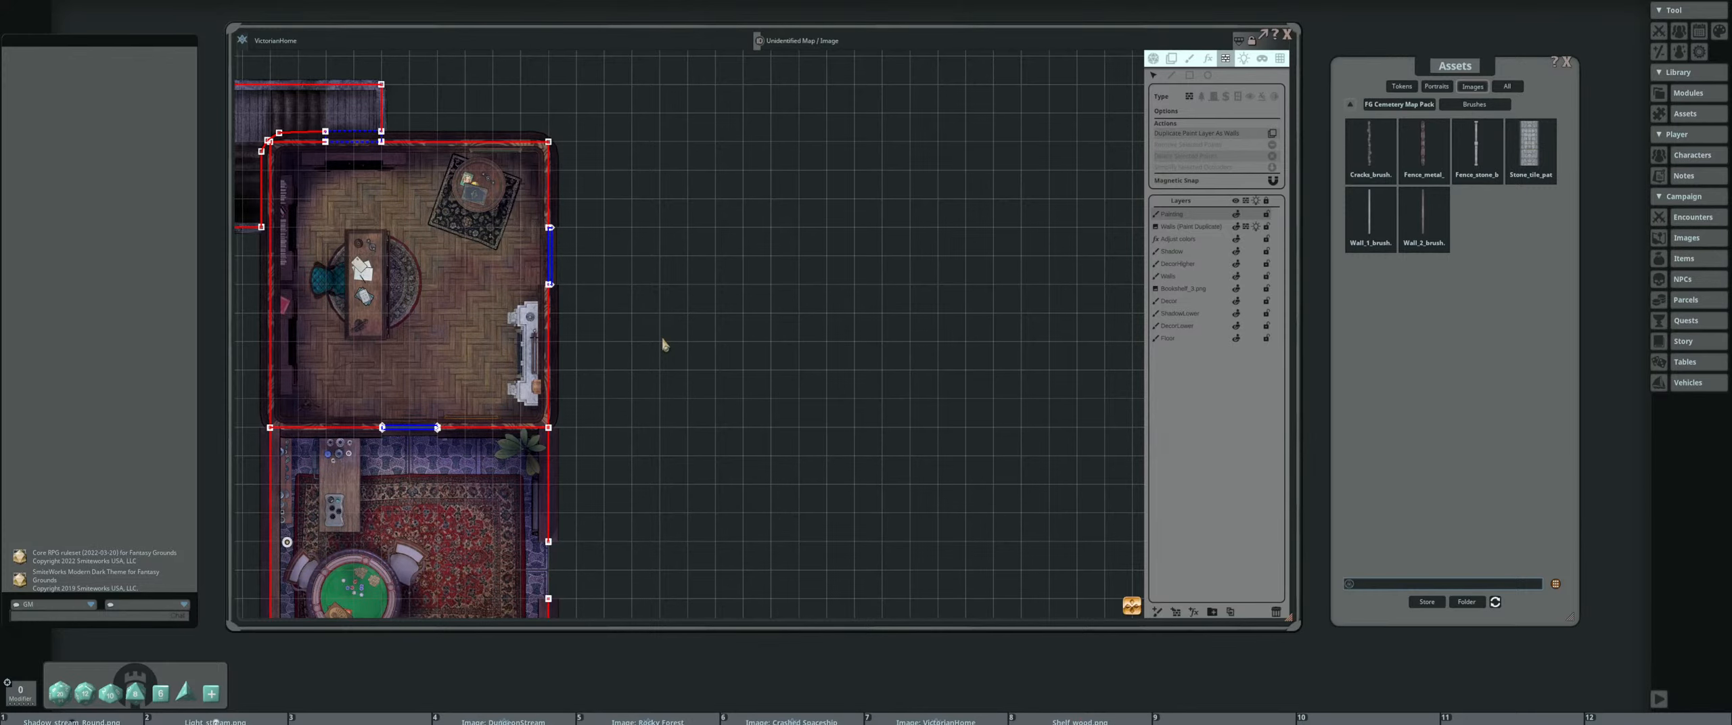
Paint a large rectangular wall outline with the Wall_1 brush in the empty area east of the house
{"action": "scroll", "coordinate": [857, 250], "scroll_direction": "up", "scroll_amount": 1}
{"action": "left_click_drag", "start_coordinate": [858, 251], "coordinate": [912, 246]}
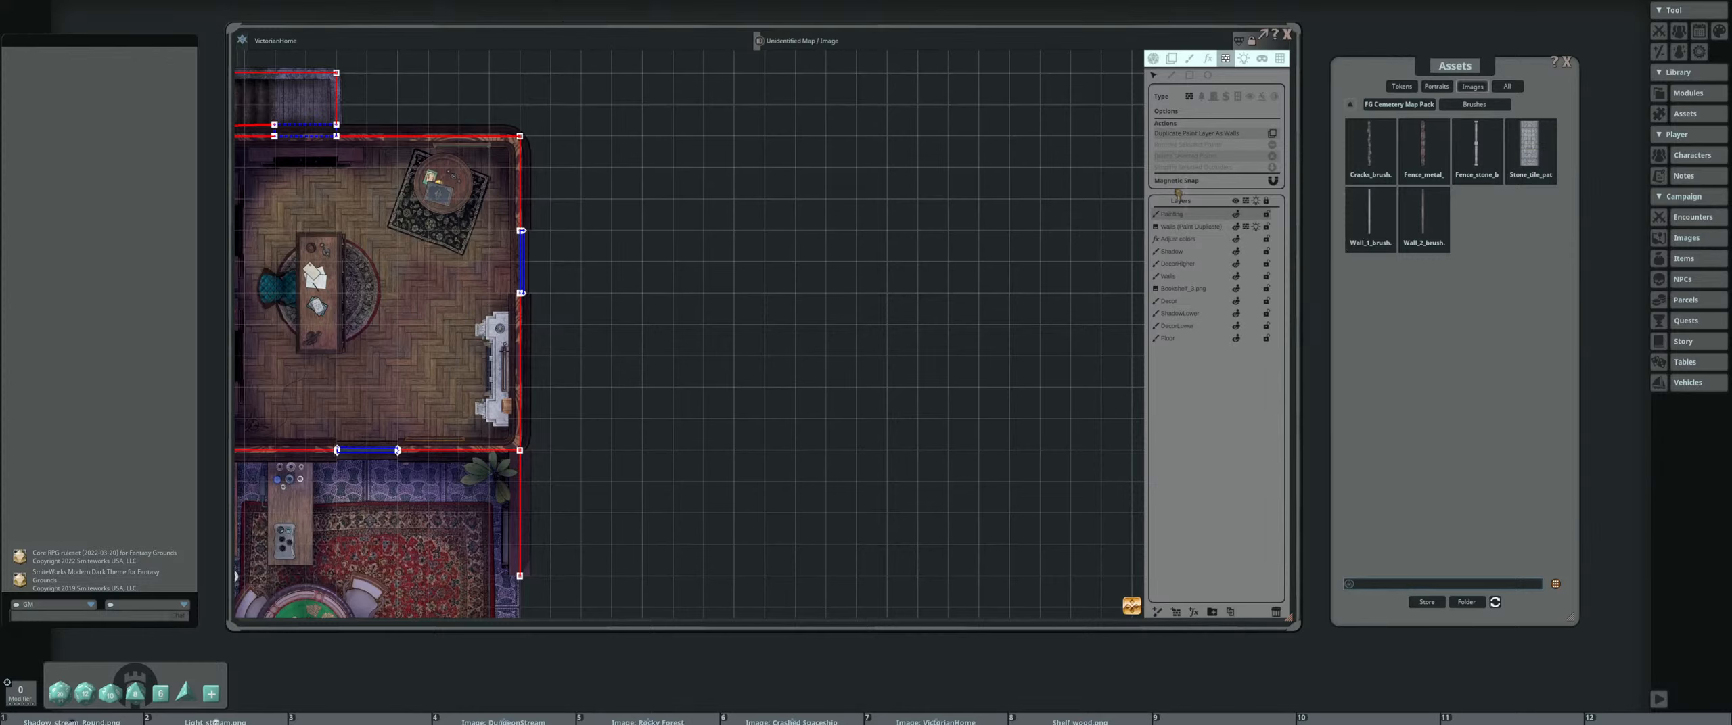
{"action": "left_click", "coordinate": [1189, 58]}
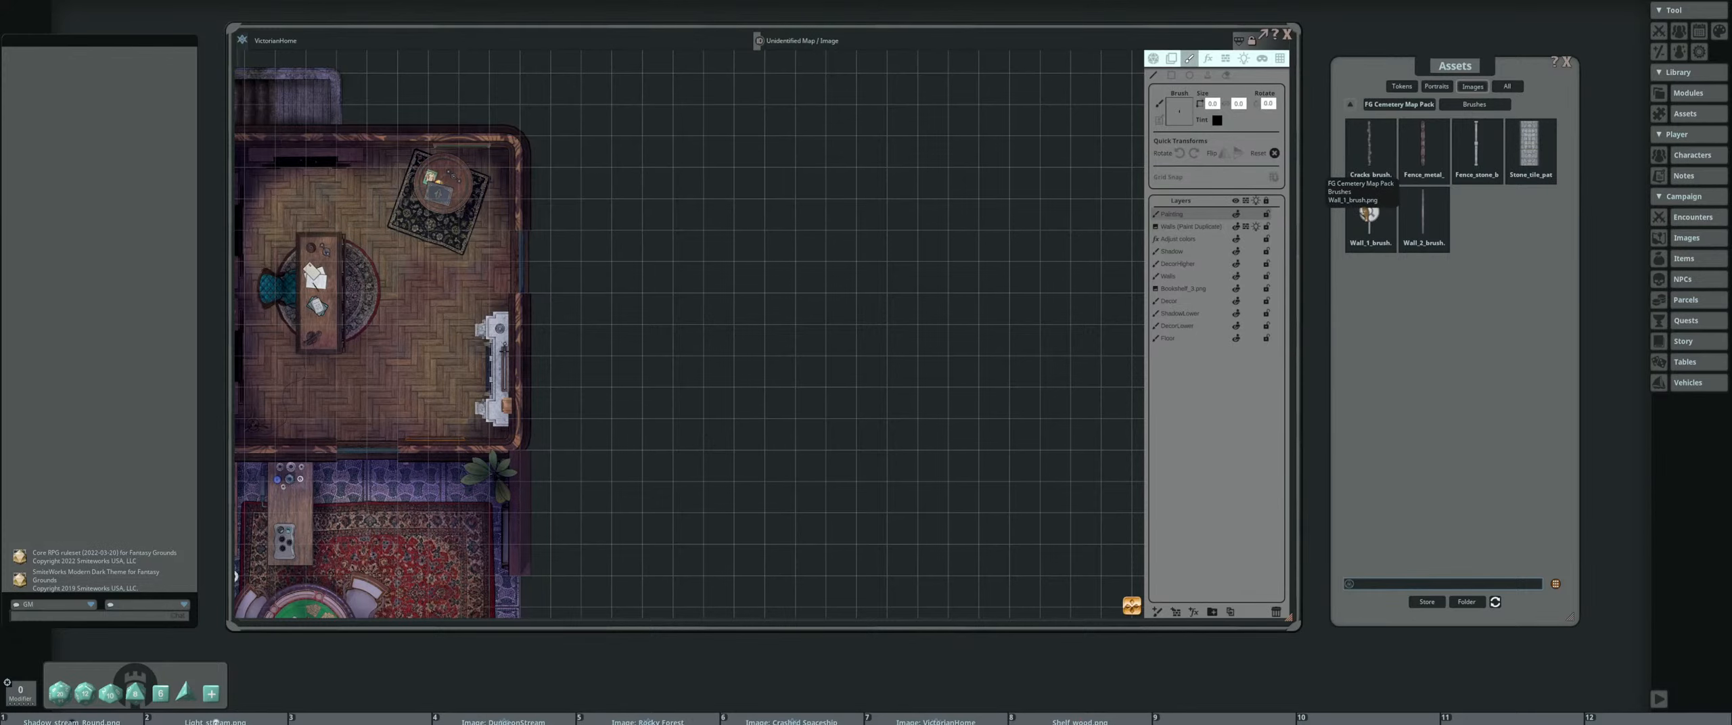
{"action": "left_click_drag", "start_coordinate": [1176, 115], "coordinate": [1177, 113]}
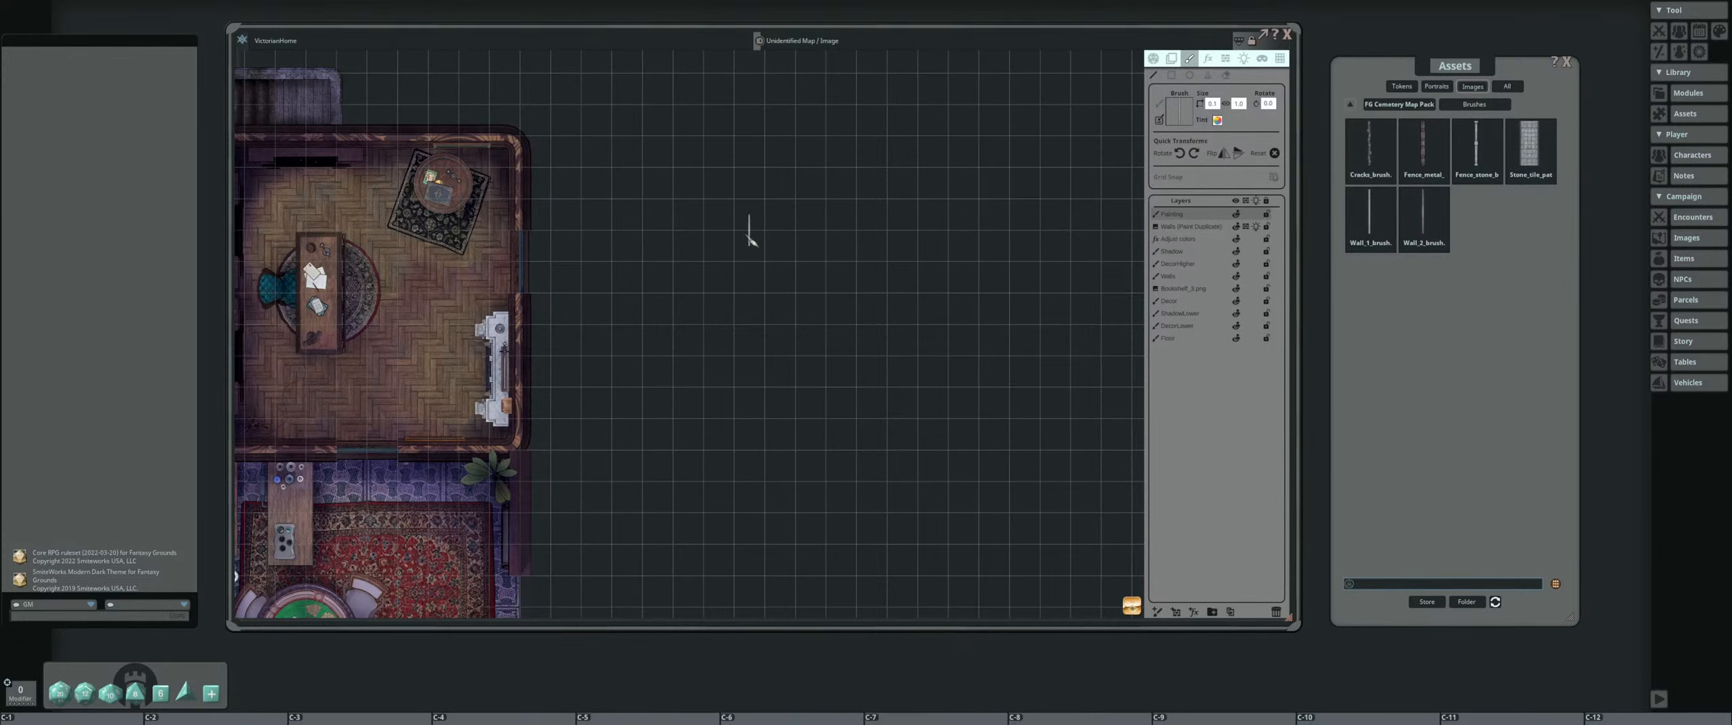
{"action": "left_click_drag", "start_coordinate": [748, 236], "coordinate": [838, 216]}
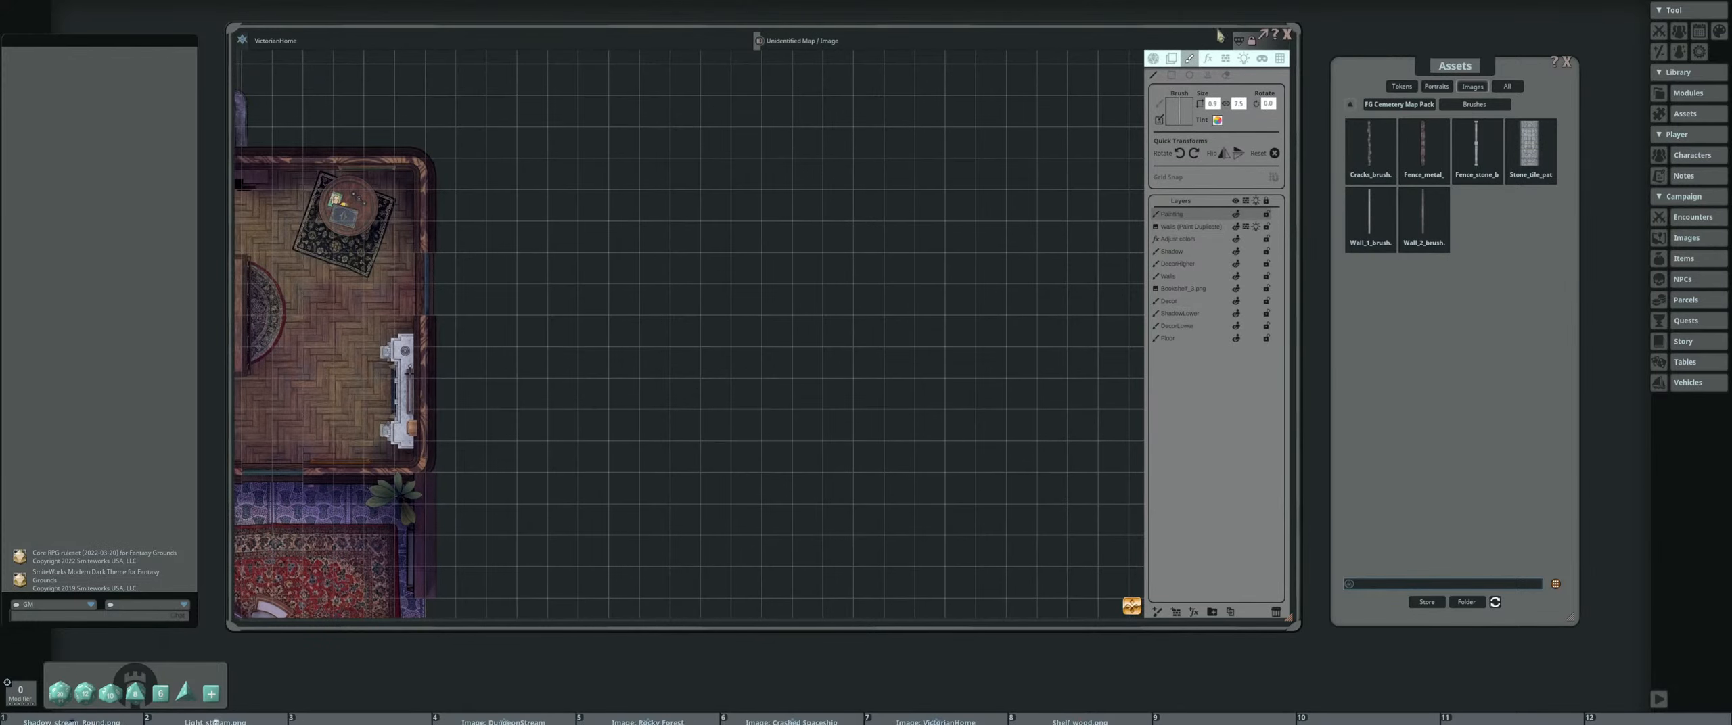
{"action": "left_click", "coordinate": [1172, 76]}
{"action": "left_click_drag", "start_coordinate": [580, 194], "coordinate": [1023, 582]}
{"action": "scroll", "coordinate": [1023, 582], "scroll_direction": "up", "scroll_amount": 1}
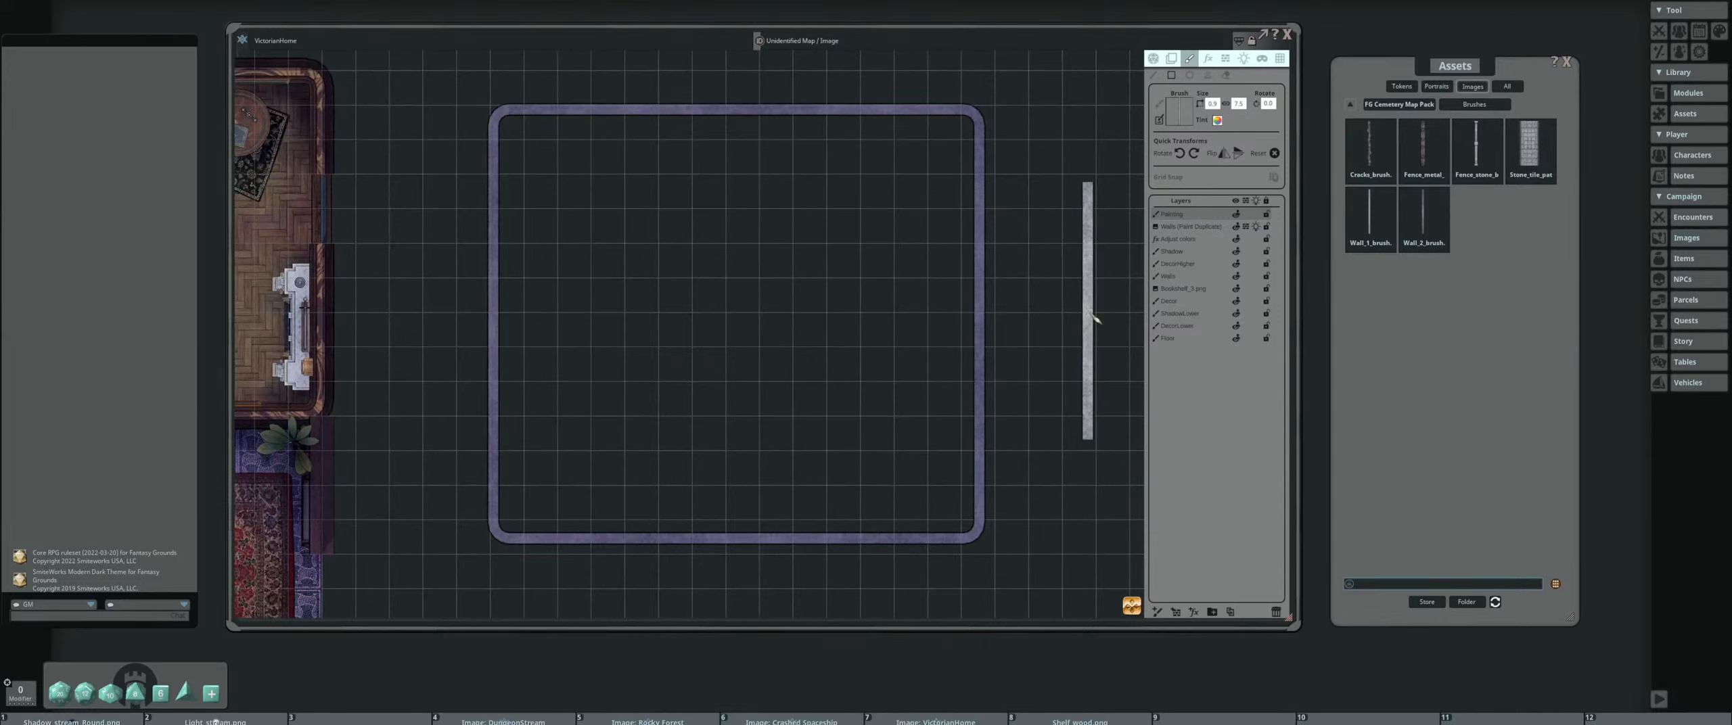
{"action": "scroll", "coordinate": [699, 232], "scroll_direction": "up", "scroll_amount": 2}
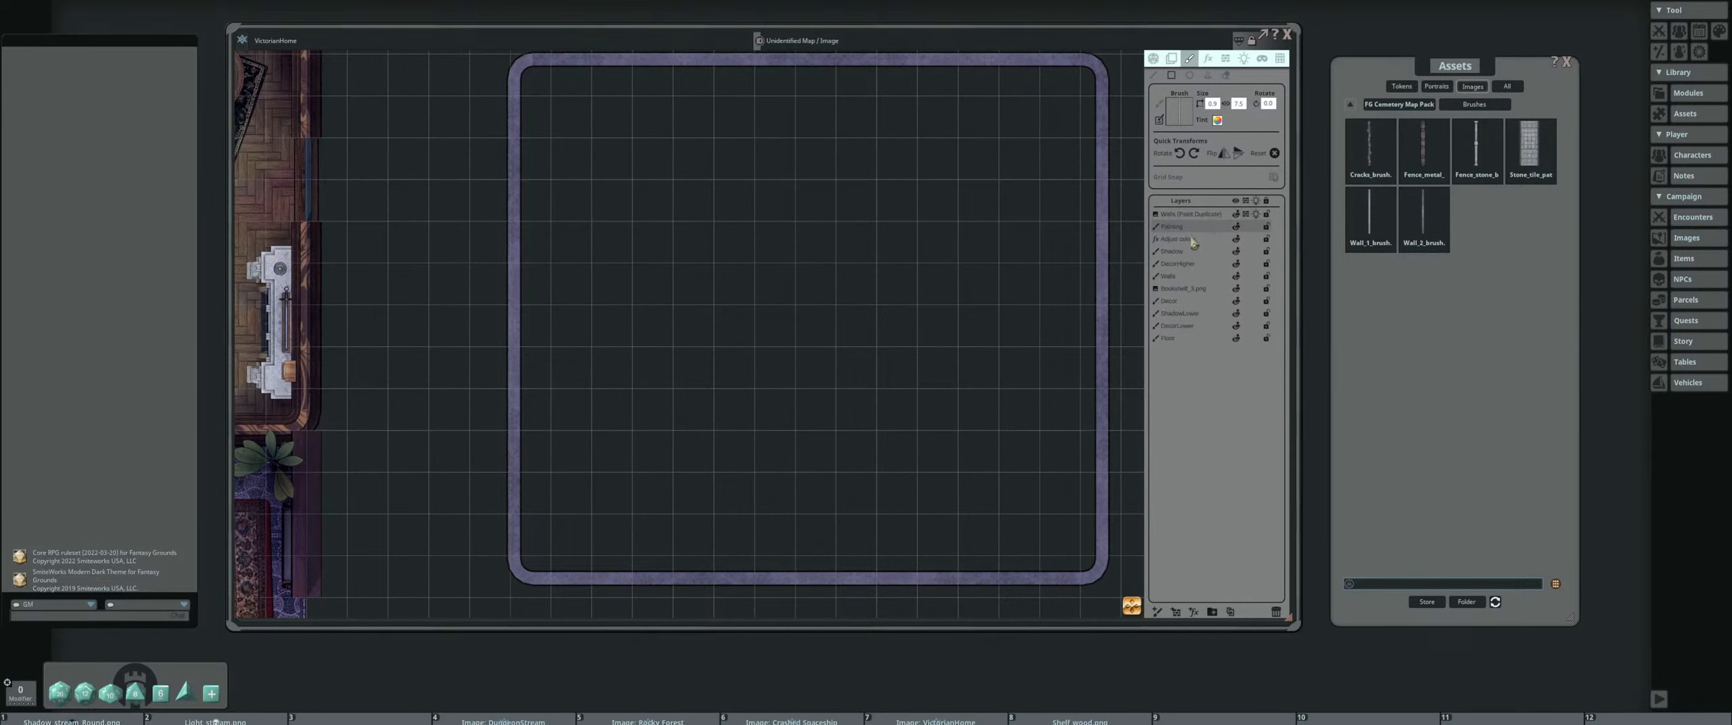
Move the paint layer below the duplicated walls layer and back to the top, and toggle its visibility off and on
{"action": "left_click_drag", "start_coordinate": [1194, 227], "coordinate": [1204, 252]}
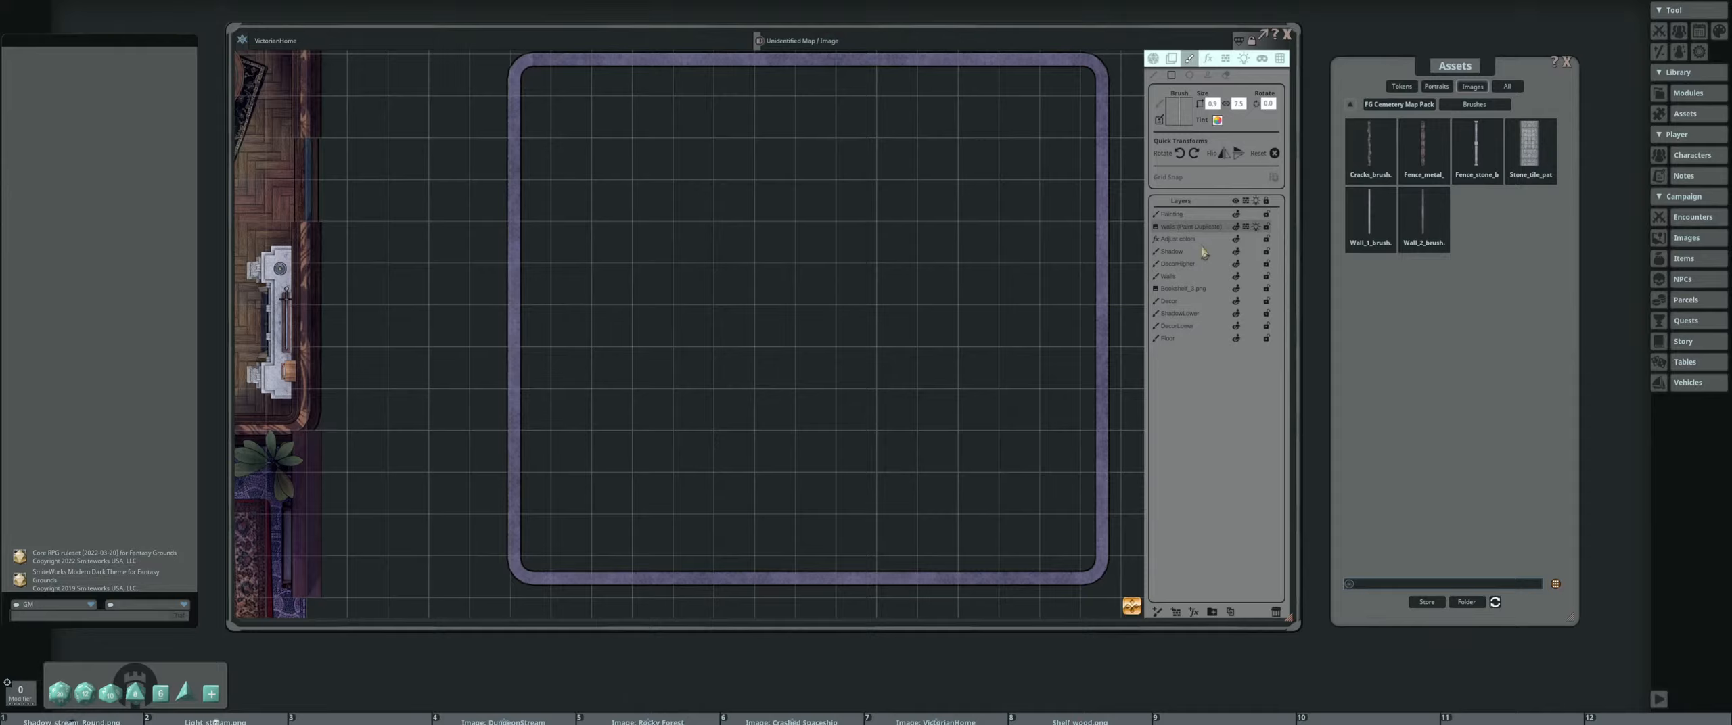
{"action": "left_click", "coordinate": [1237, 215]}
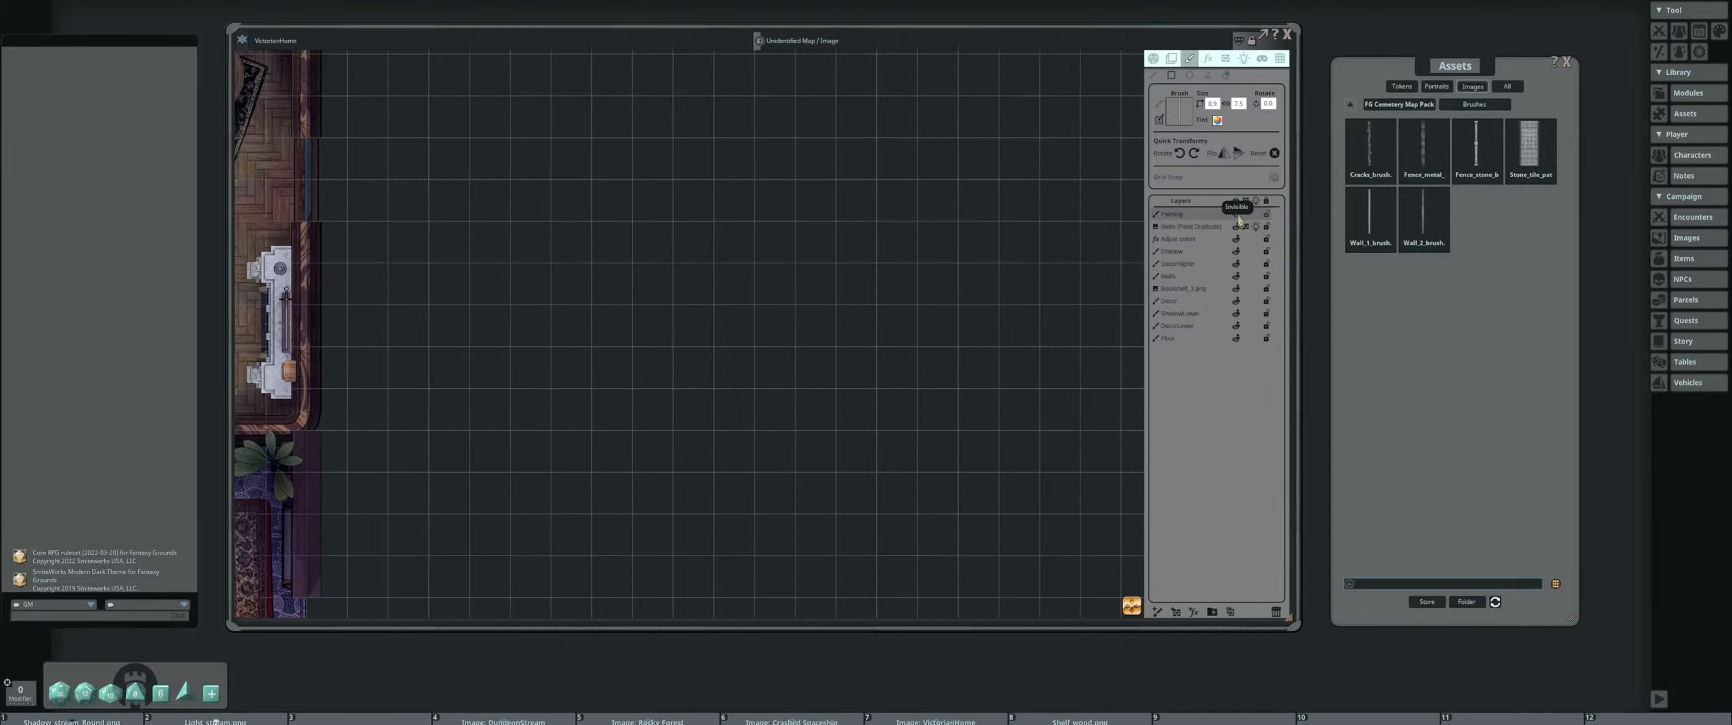
{"action": "left_click", "coordinate": [1237, 215]}
{"action": "scroll", "coordinate": [845, 197], "scroll_direction": "down", "scroll_amount": 4}
{"action": "left_click_drag", "start_coordinate": [850, 197], "coordinate": [738, 236]}
{"action": "scroll", "coordinate": [694, 220], "scroll_direction": "up", "scroll_amount": 5}
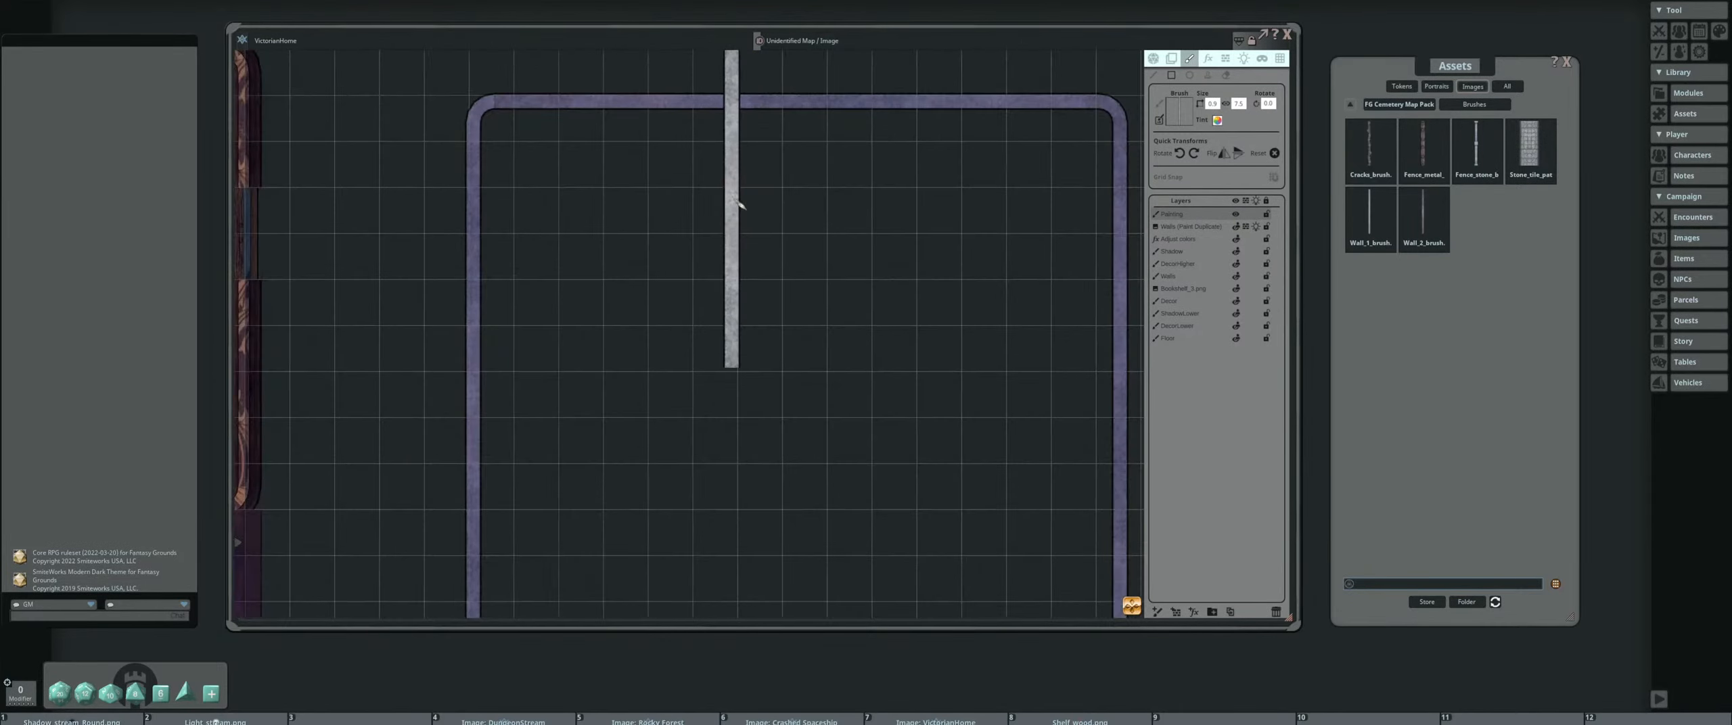
{"action": "scroll", "coordinate": [739, 198], "scroll_direction": "up", "scroll_amount": 1}
{"action": "scroll", "coordinate": [739, 196], "scroll_direction": "down", "scroll_amount": 4}
{"action": "left_click_drag", "start_coordinate": [971, 240], "coordinate": [888, 217]}
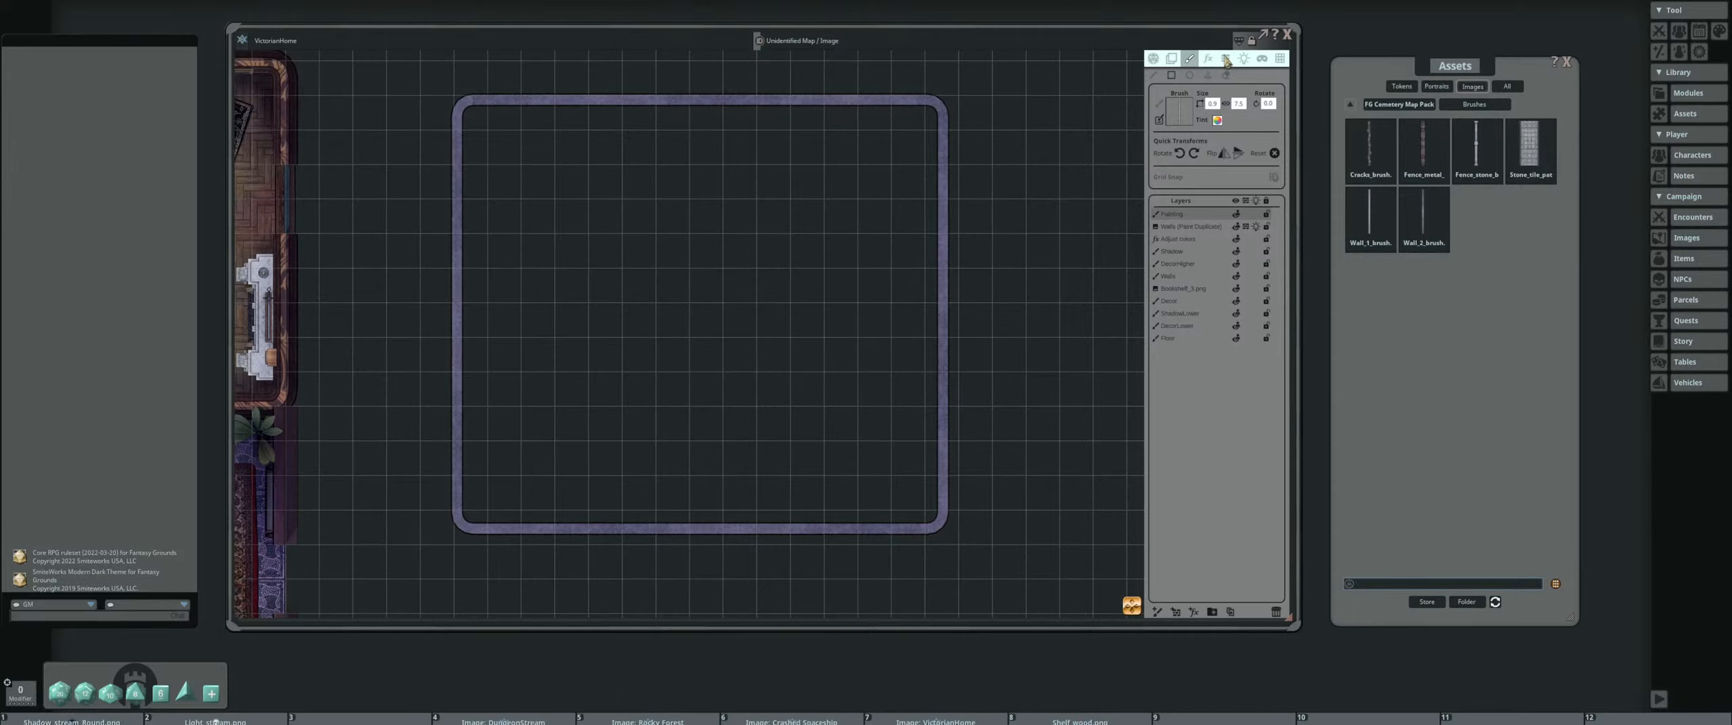
Generate line-of-sight walls for the painted rectangle by duplicating its paint layer as walls
{"action": "left_click", "coordinate": [1225, 59]}
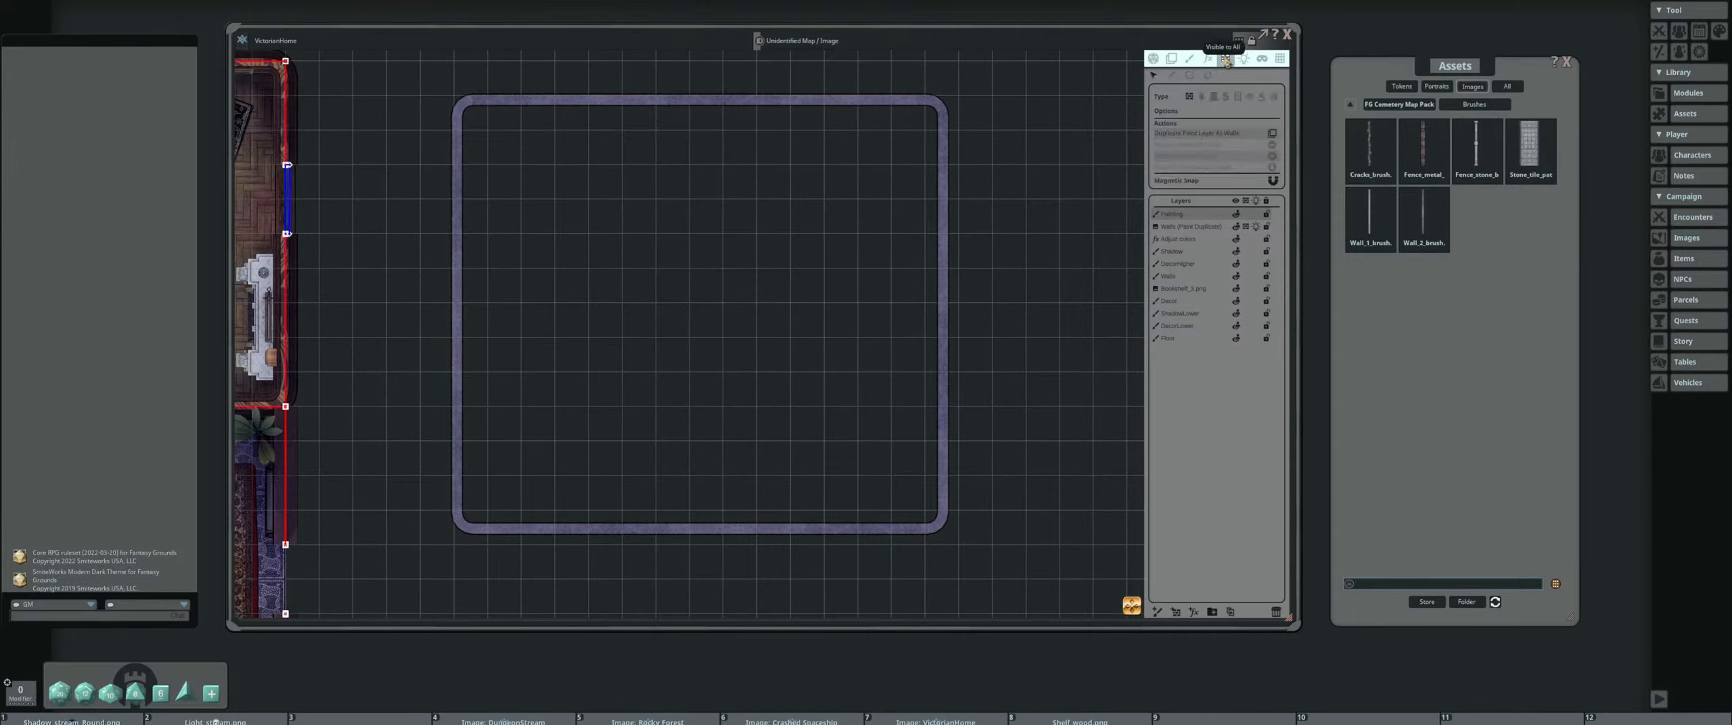
{"action": "left_click", "coordinate": [1275, 138]}
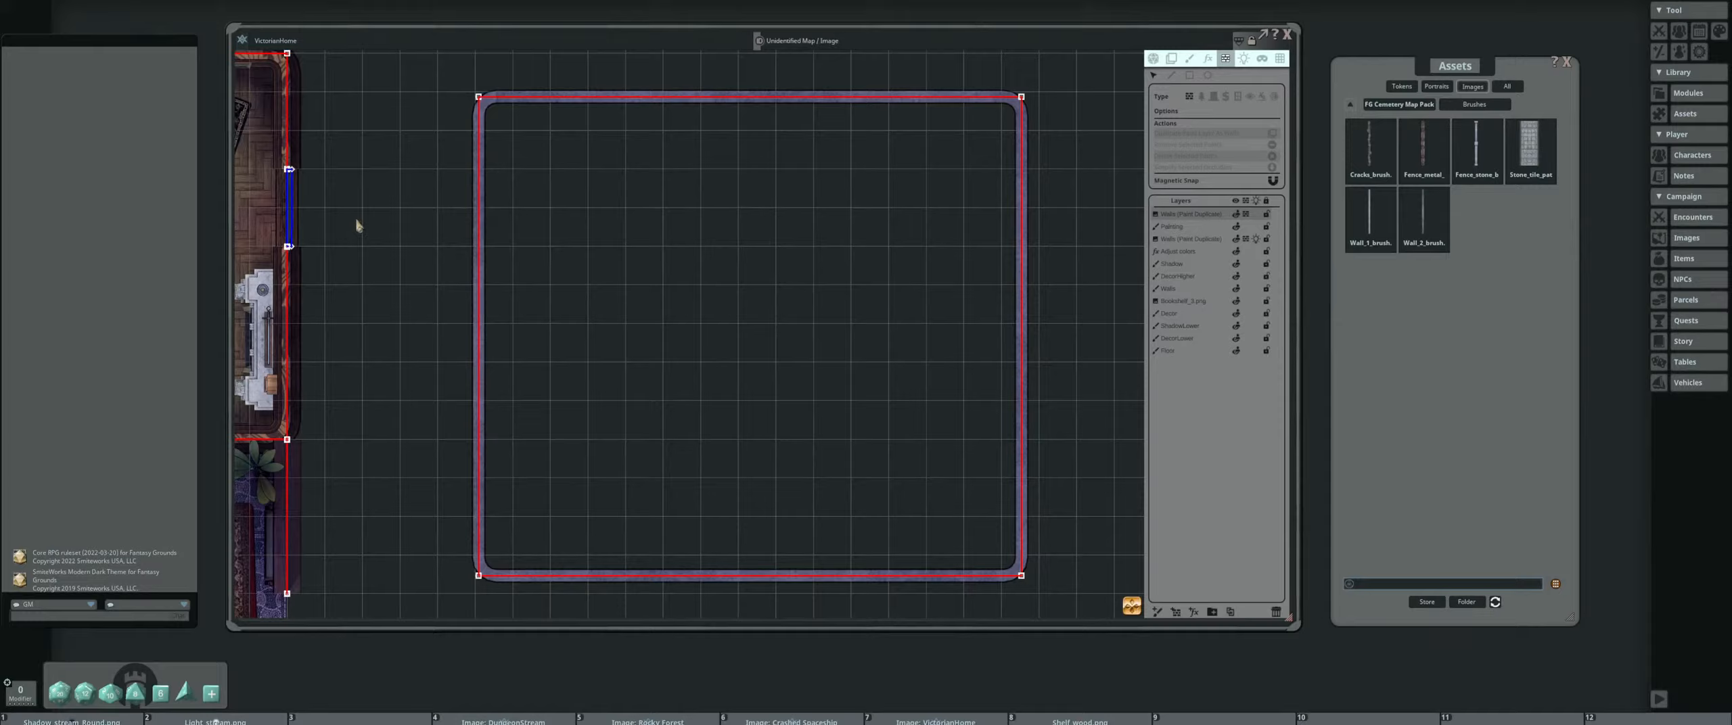
{"action": "left_click_drag", "start_coordinate": [356, 224], "coordinate": [816, 220]}
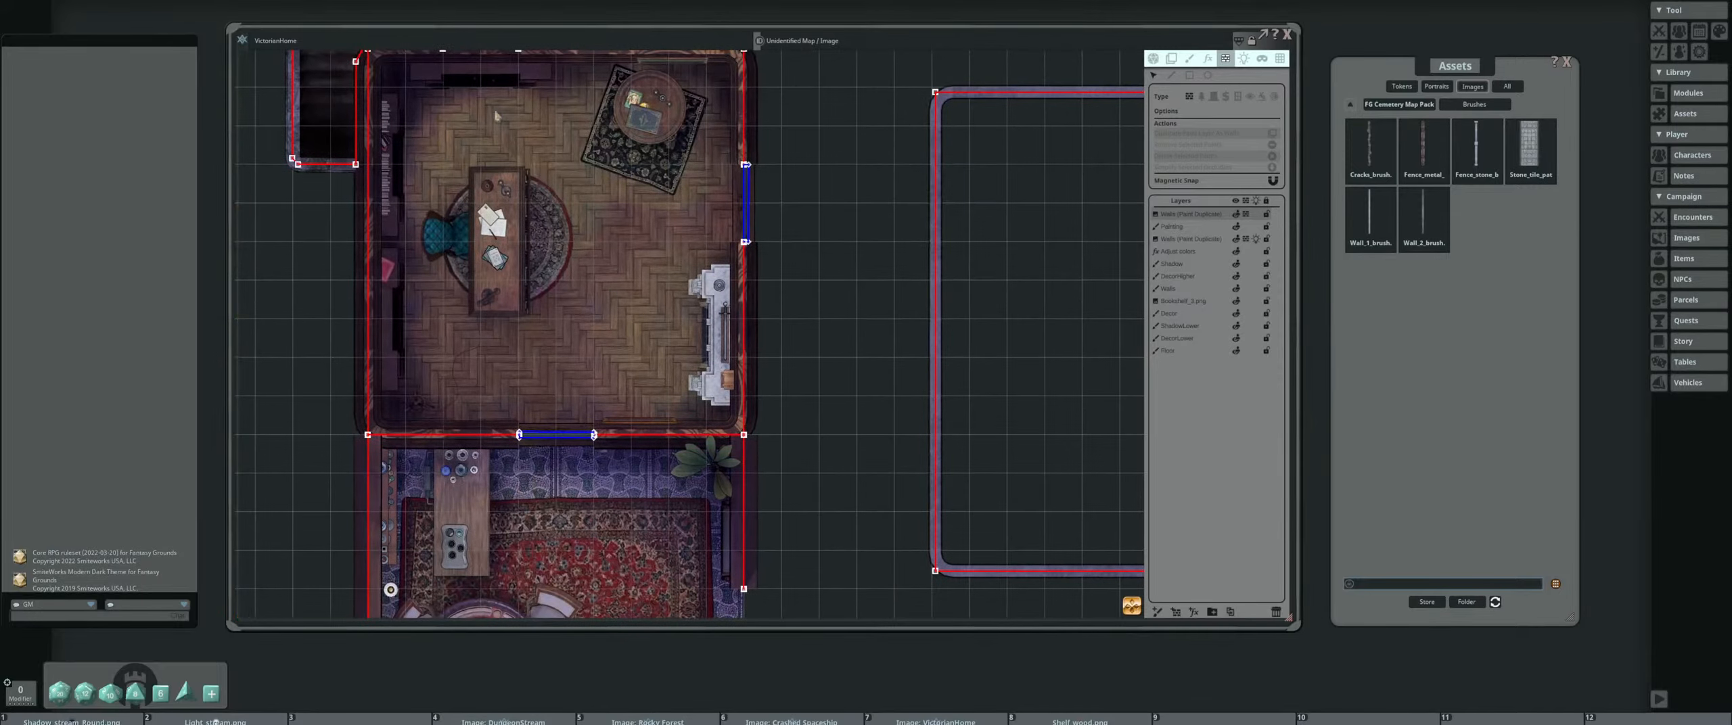
{"action": "left_click_drag", "start_coordinate": [1047, 283], "coordinate": [568, 324]}
{"action": "scroll", "coordinate": [586, 225], "scroll_direction": "up", "scroll_amount": 2}
{"action": "scroll", "coordinate": [471, 161], "scroll_direction": "up", "scroll_amount": 3}
{"action": "scroll", "coordinate": [472, 160], "scroll_direction": "down", "scroll_amount": 4}
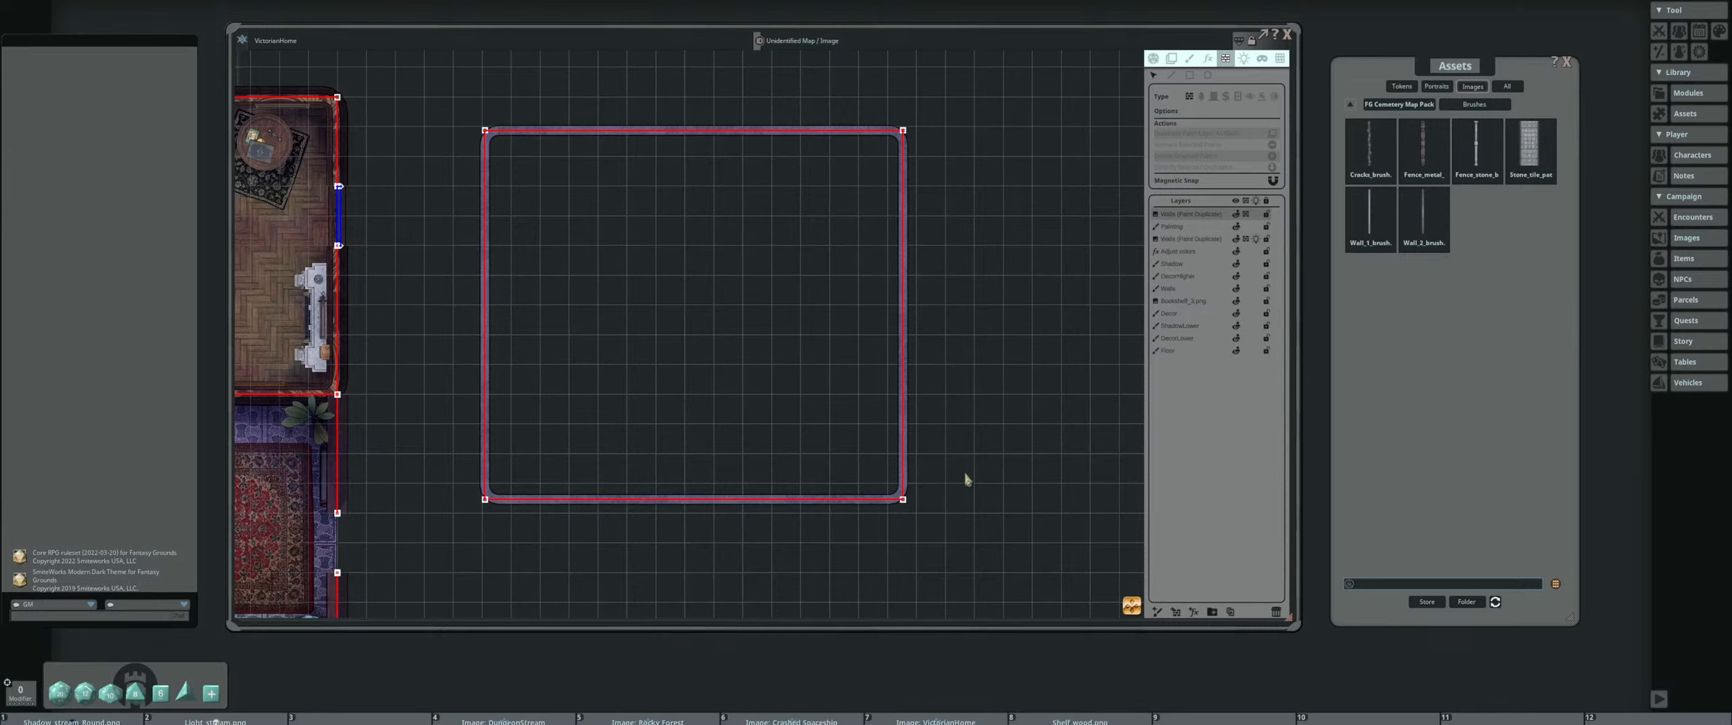
Delete the rectangle's duplicated walls layer and its paint layer, and add a new paint layer
{"action": "left_click", "coordinate": [1276, 612]}
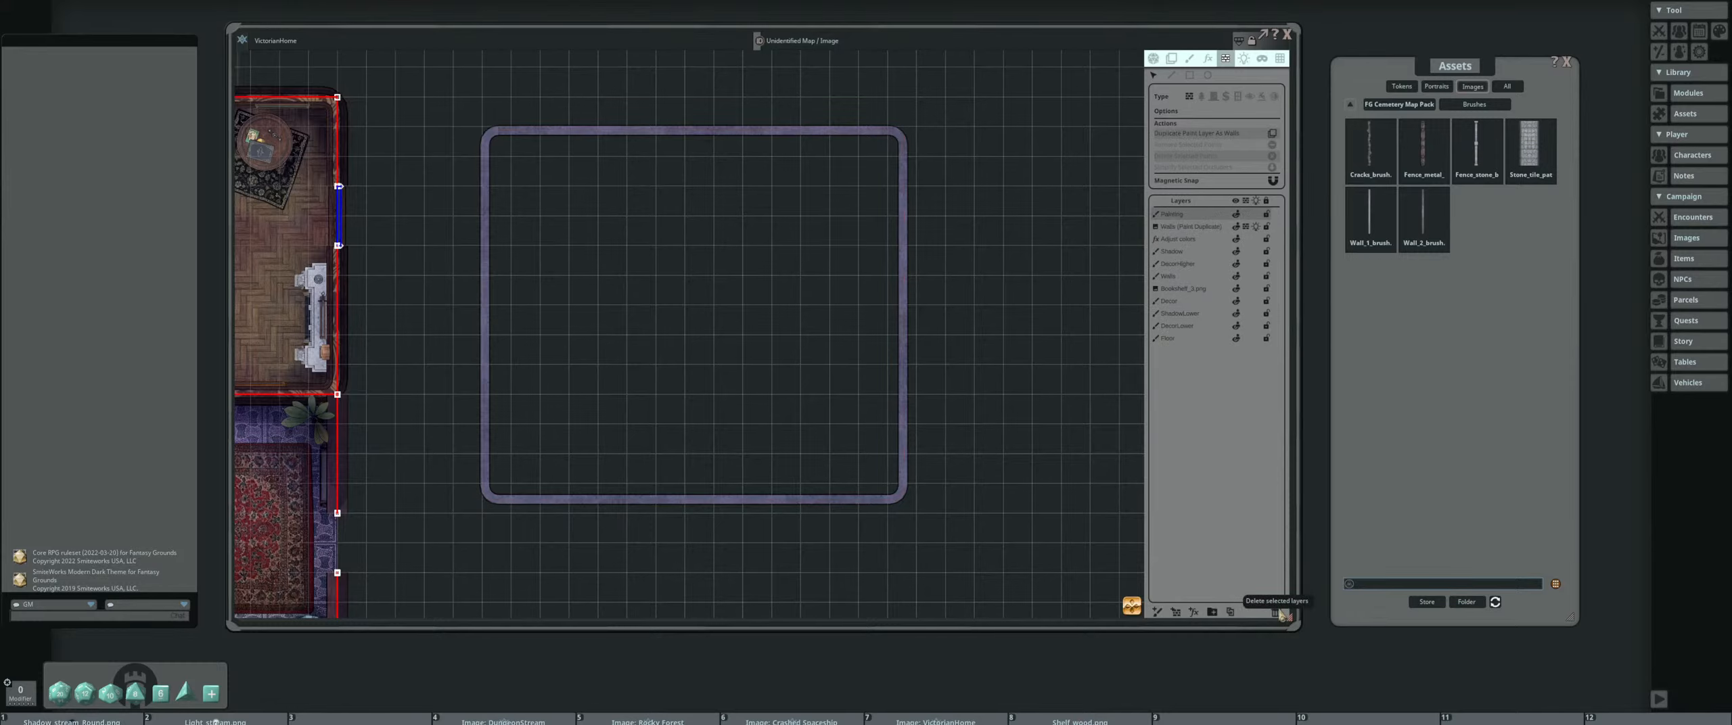
{"action": "left_click", "coordinate": [1277, 613]}
{"action": "left_click", "coordinate": [1157, 612]}
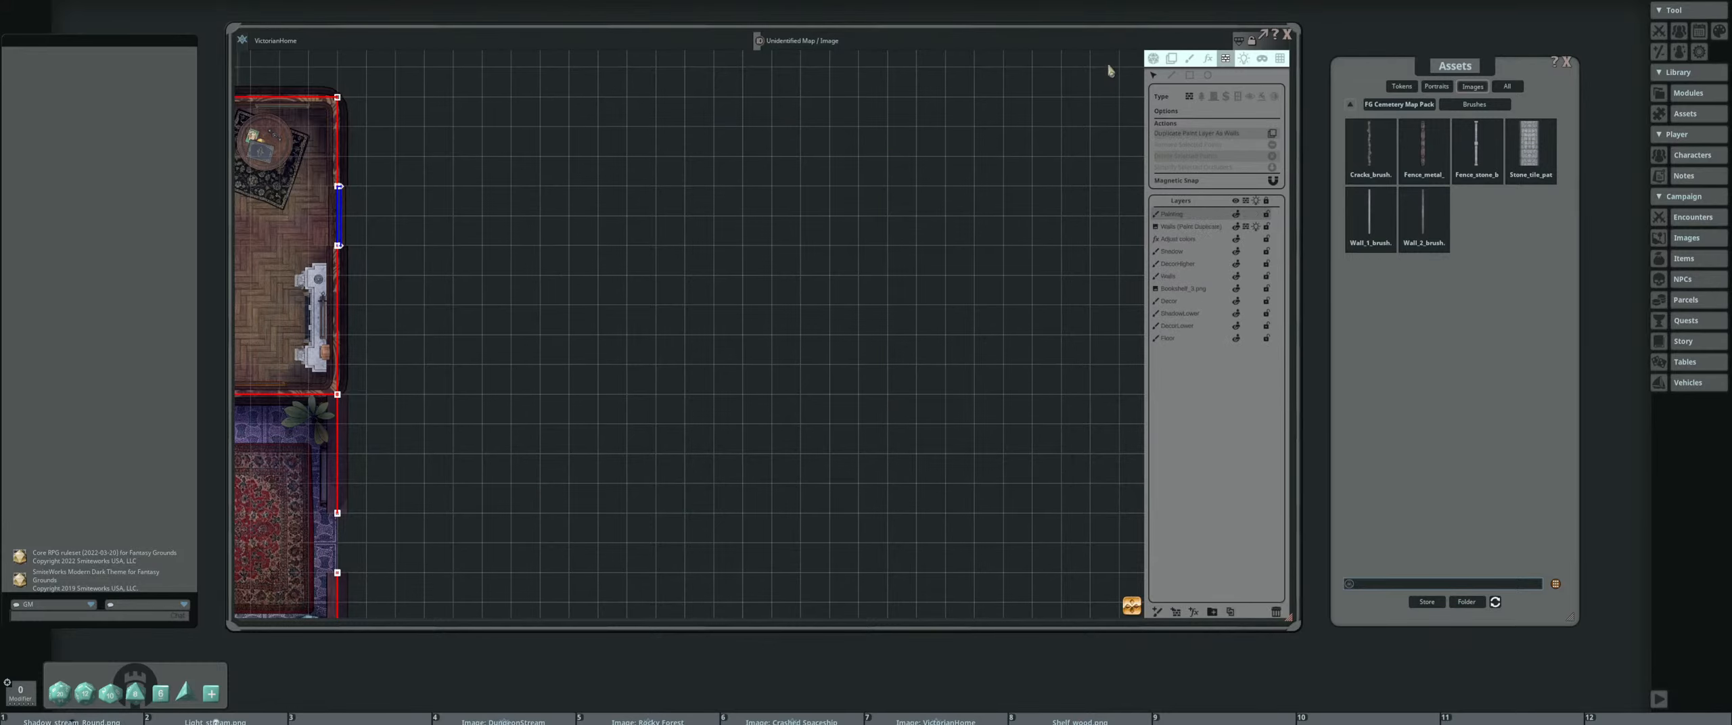
Paint a large circular wall outline with the Wall_1 brush in the empty area east of the house
{"action": "left_click", "coordinate": [1188, 60]}
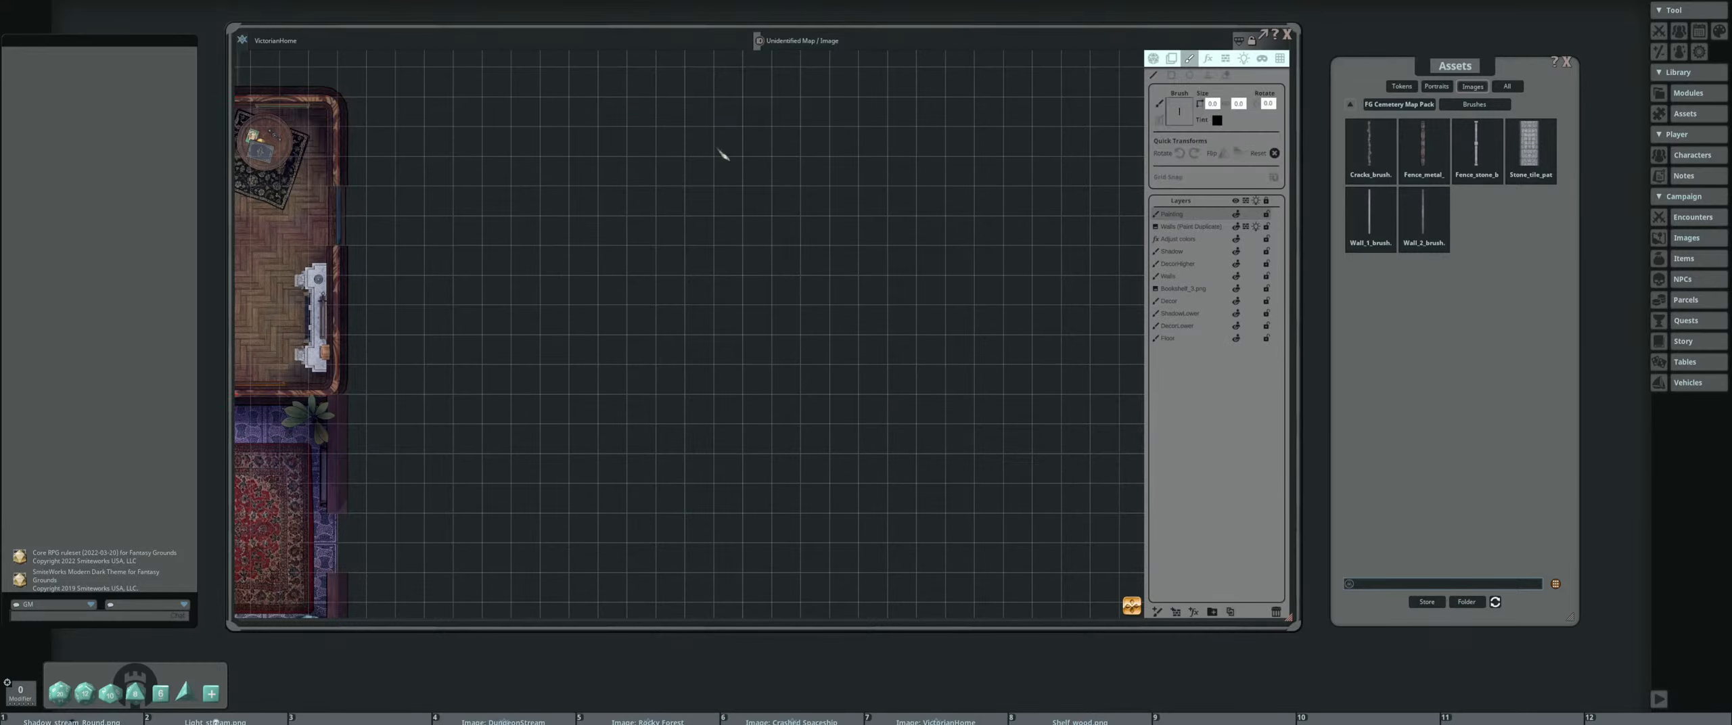
{"action": "left_click", "coordinate": [1171, 75]}
{"action": "left_click", "coordinate": [1371, 213]}
{"action": "left_click_drag", "start_coordinate": [677, 271], "coordinate": [790, 295]}
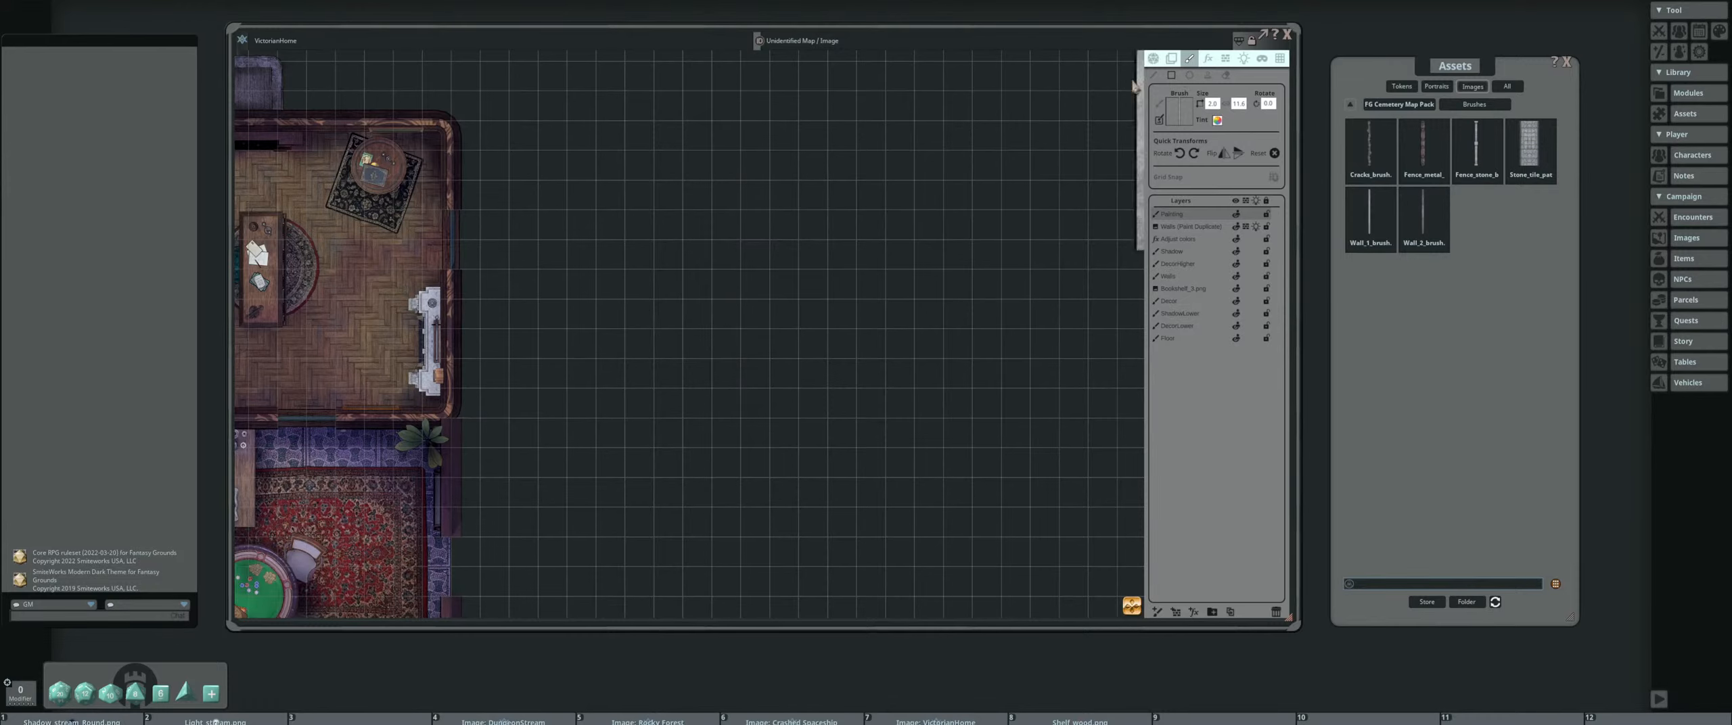
{"action": "left_click", "coordinate": [1191, 75]}
{"action": "scroll", "coordinate": [744, 332], "scroll_direction": "down", "scroll_amount": 2}
{"action": "left_click_drag", "start_coordinate": [549, 106], "coordinate": [1008, 604]}
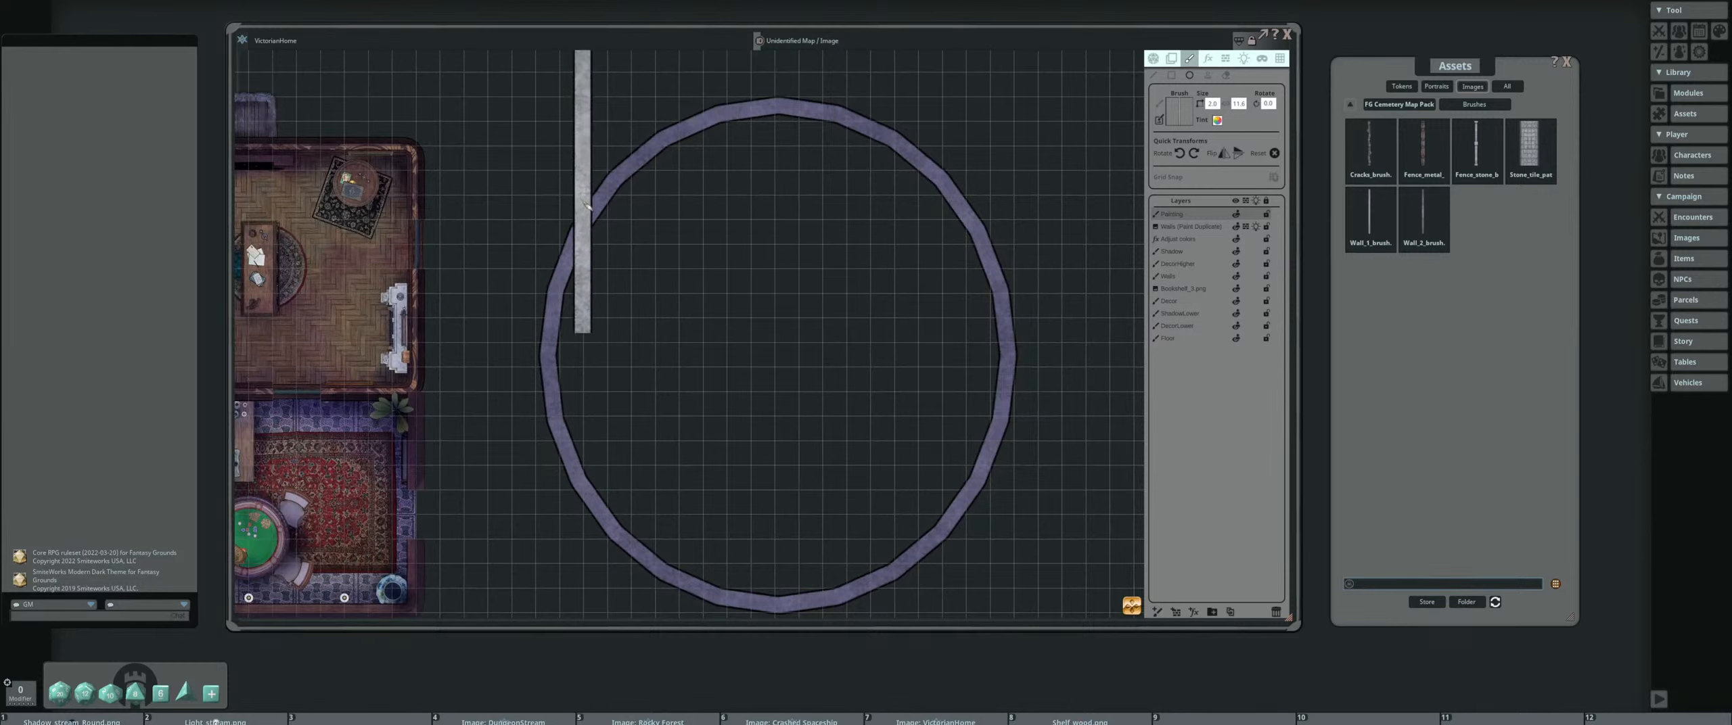
Disable lighting and line of sight on the map
{"action": "left_click", "coordinate": [1153, 58]}
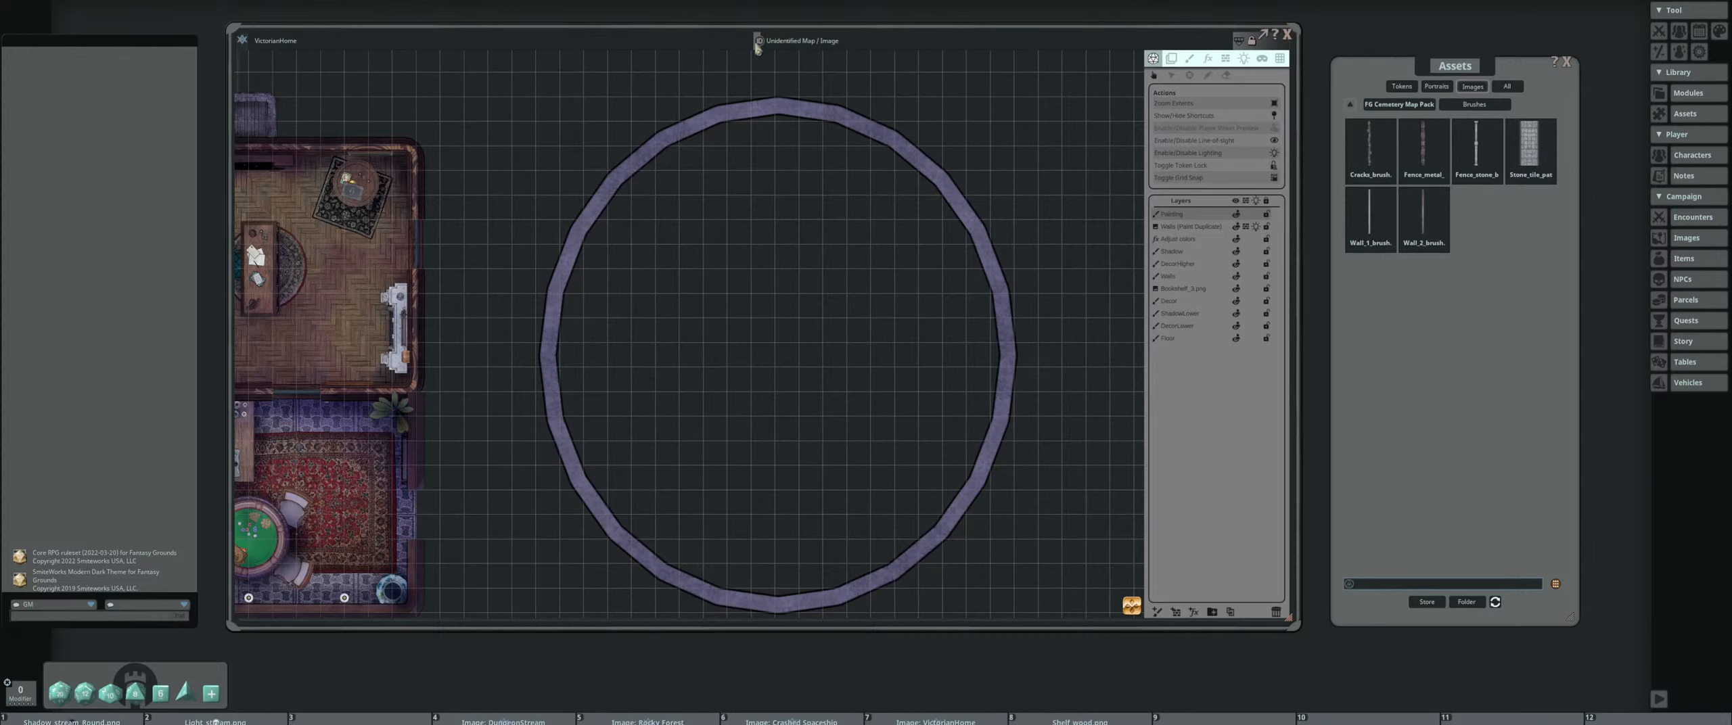
{"action": "left_click", "coordinate": [1274, 140]}
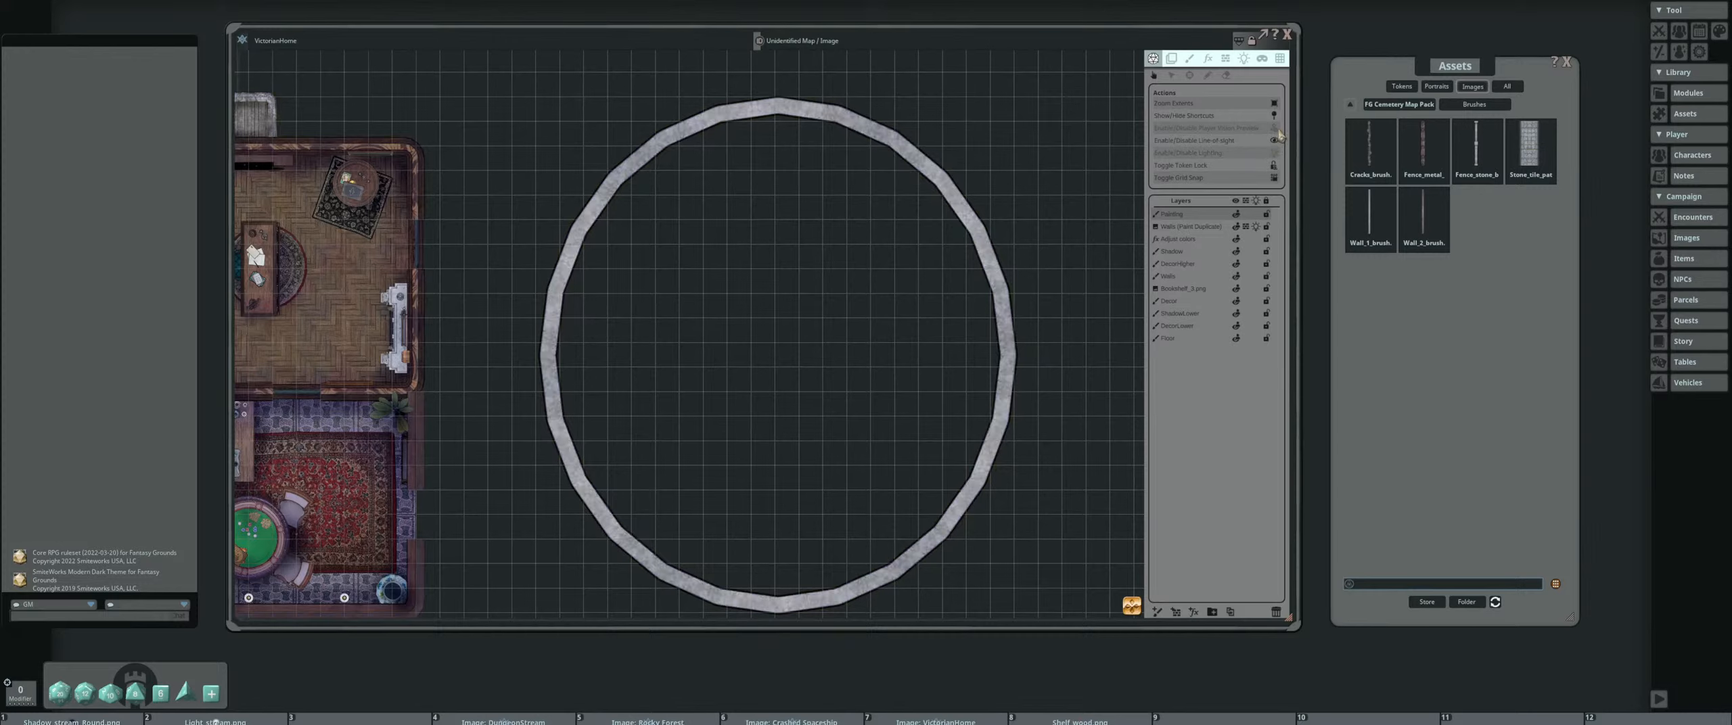
{"action": "left_click_drag", "start_coordinate": [642, 170], "coordinate": [634, 138]}
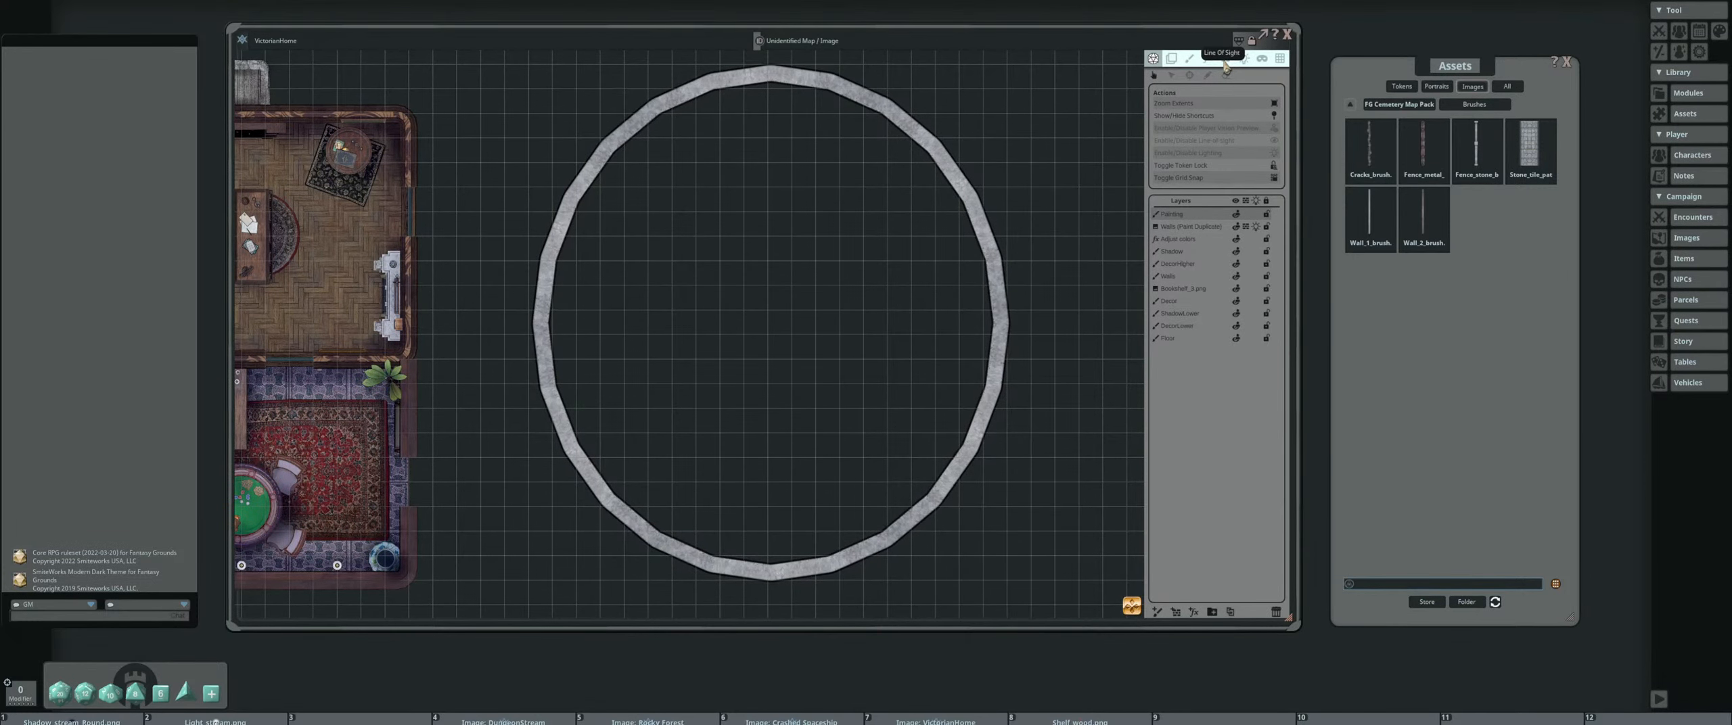
Erase one gap in the east side and one in the west side of the painted circular wall
{"action": "left_click", "coordinate": [1189, 58]}
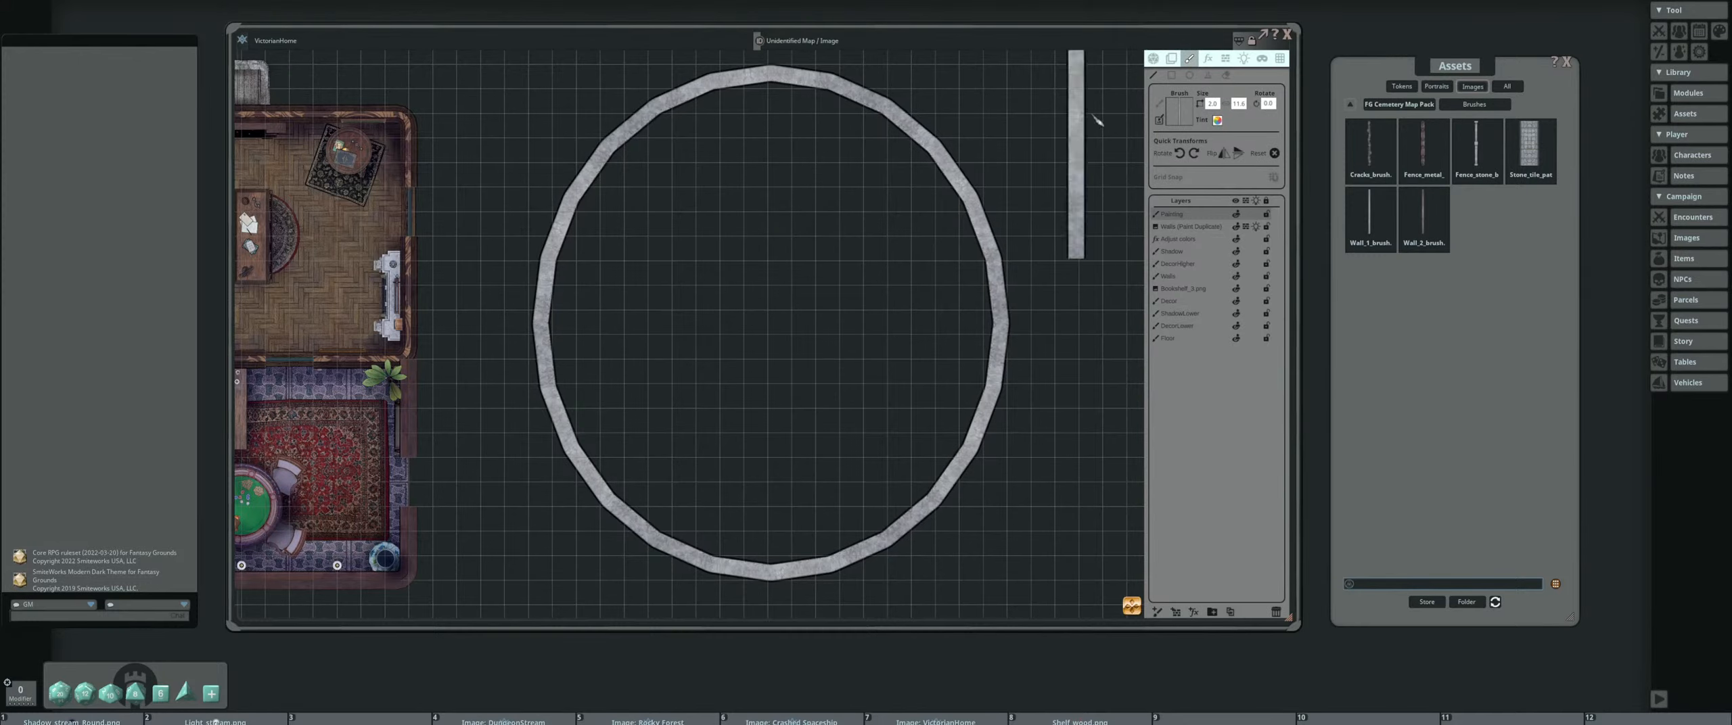
{"action": "left_click", "coordinate": [1226, 75]}
{"action": "left_click_drag", "start_coordinate": [934, 180], "coordinate": [843, 150]}
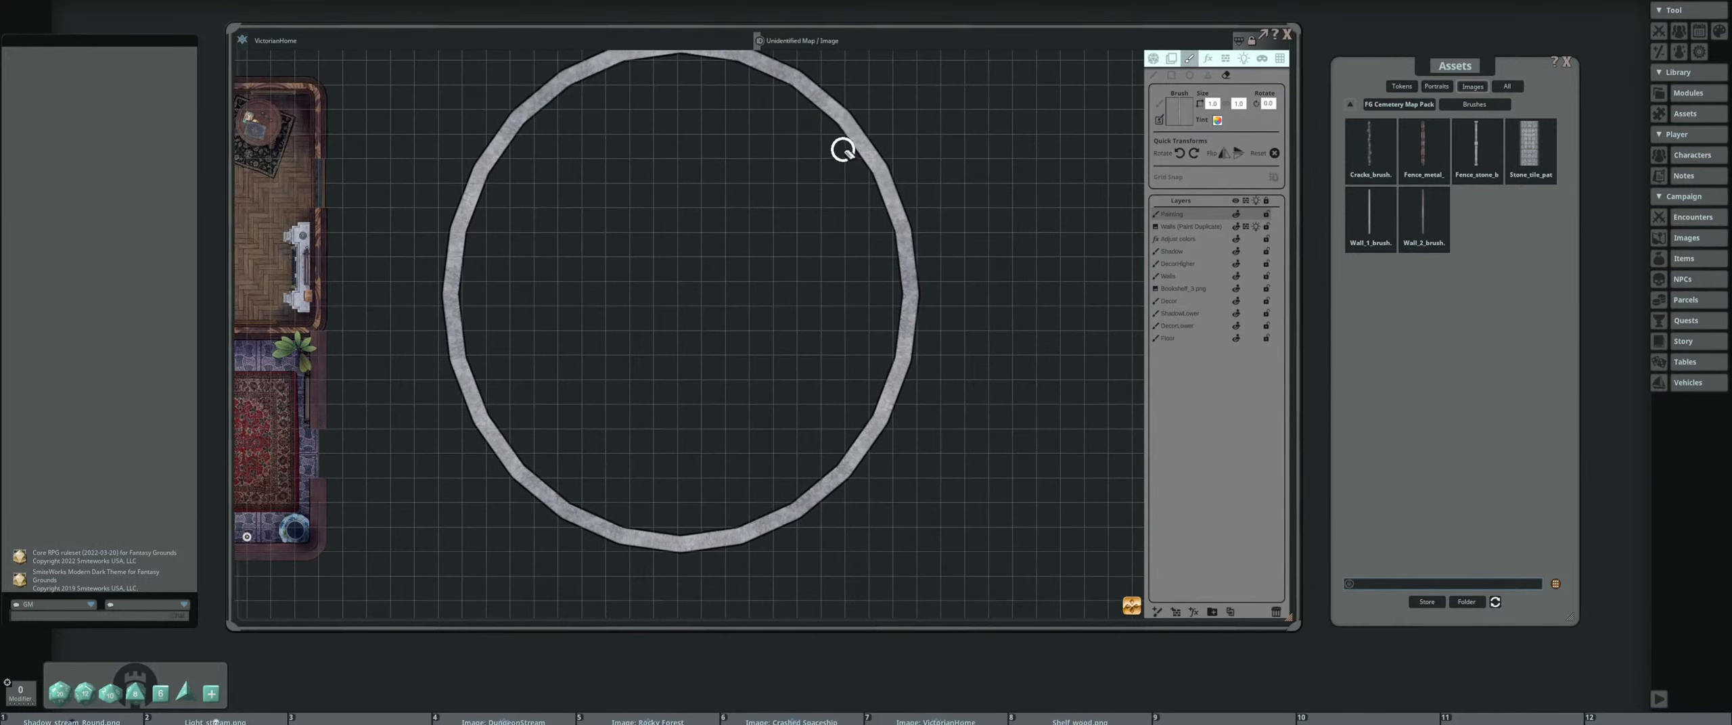
{"action": "scroll", "coordinate": [820, 266], "scroll_direction": "up", "scroll_amount": 3}
{"action": "left_click_drag", "start_coordinate": [942, 269], "coordinate": [948, 299]}
{"action": "left_click_drag", "start_coordinate": [453, 236], "coordinate": [774, 243]}
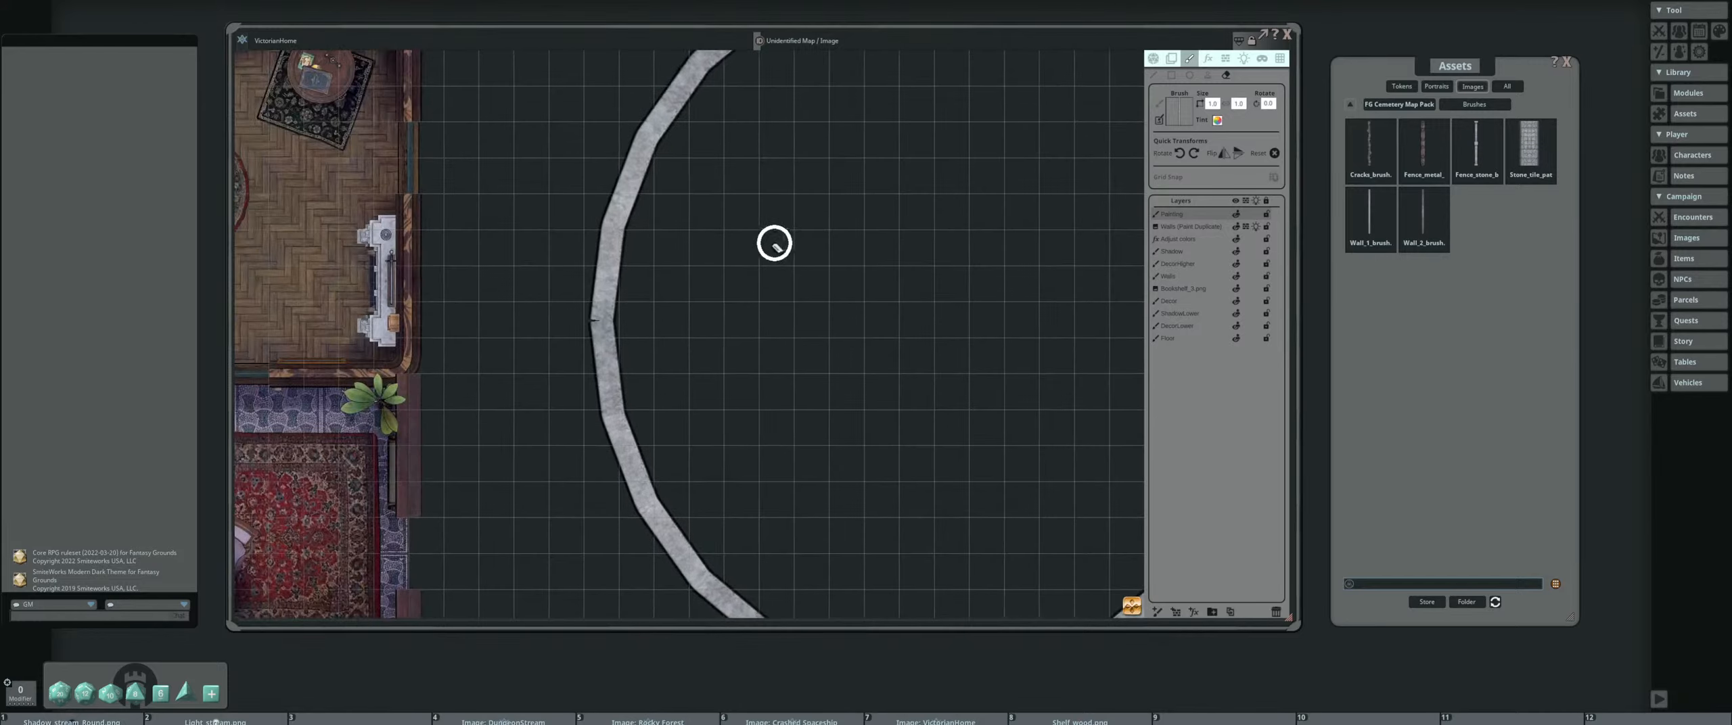
{"action": "left_click_drag", "start_coordinate": [598, 184], "coordinate": [669, 224]}
{"action": "scroll", "coordinate": [769, 201], "scroll_direction": "down", "scroll_amount": 3}
{"action": "left_click_drag", "start_coordinate": [843, 193], "coordinate": [700, 233]}
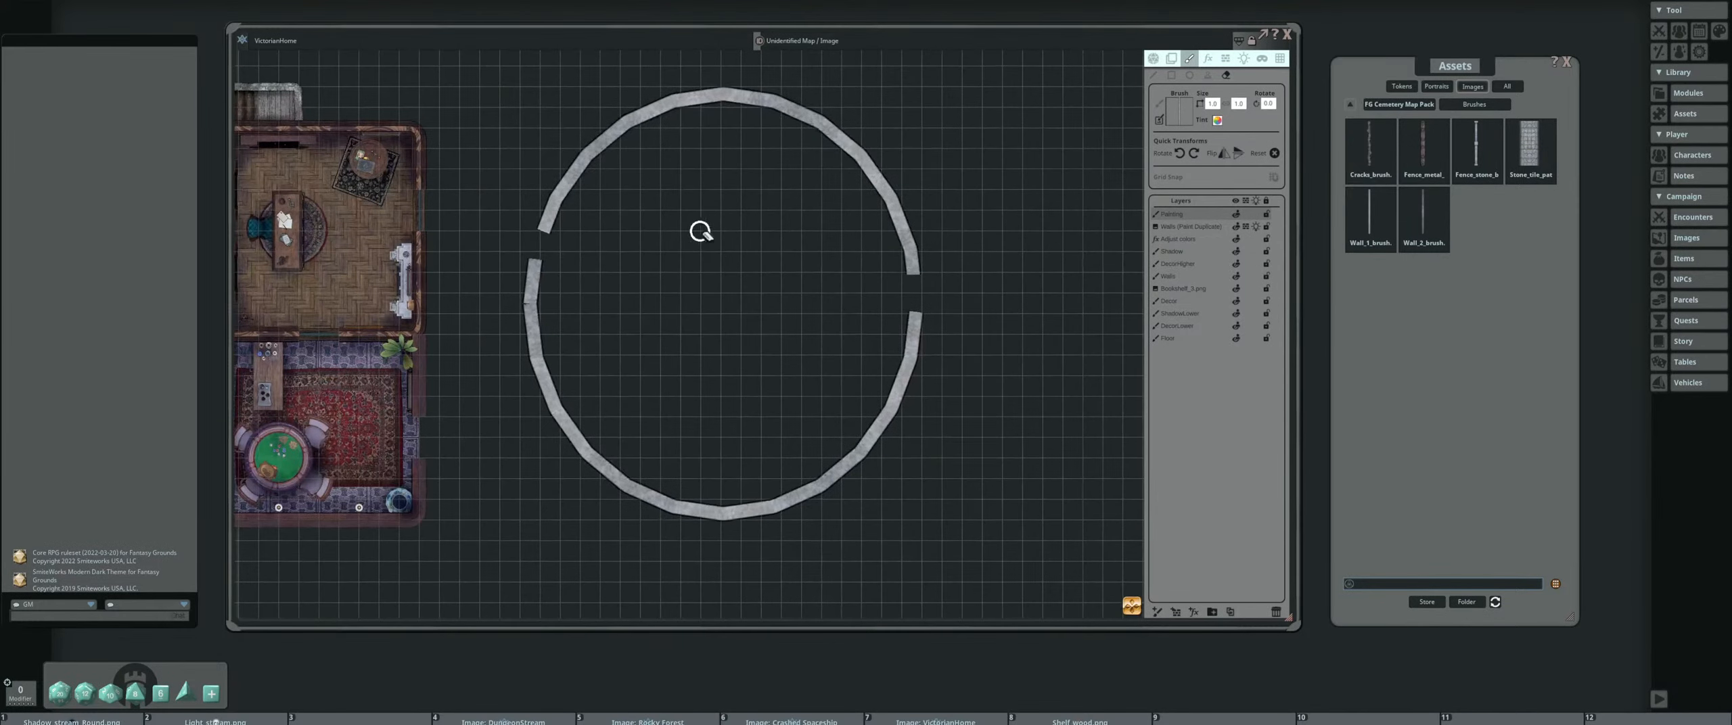
Generate line-of-sight walls for the broken circle by duplicating its paint layer as walls
{"action": "left_click", "coordinate": [1225, 58]}
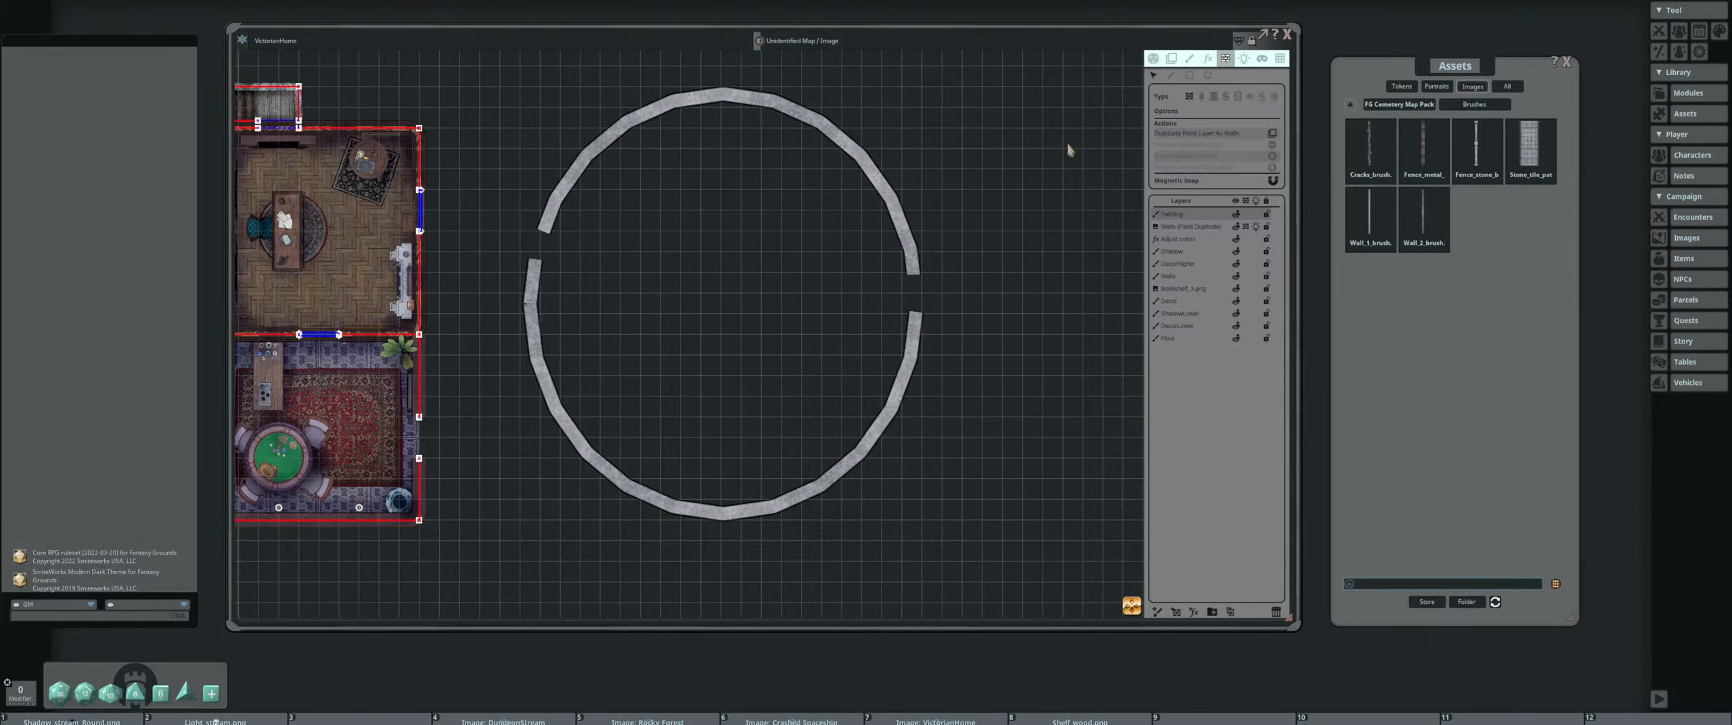
{"action": "left_click", "coordinate": [1272, 138]}
{"action": "scroll", "coordinate": [811, 232], "scroll_direction": "up", "scroll_amount": 5}
{"action": "scroll", "coordinate": [778, 227], "scroll_direction": "down", "scroll_amount": 1}
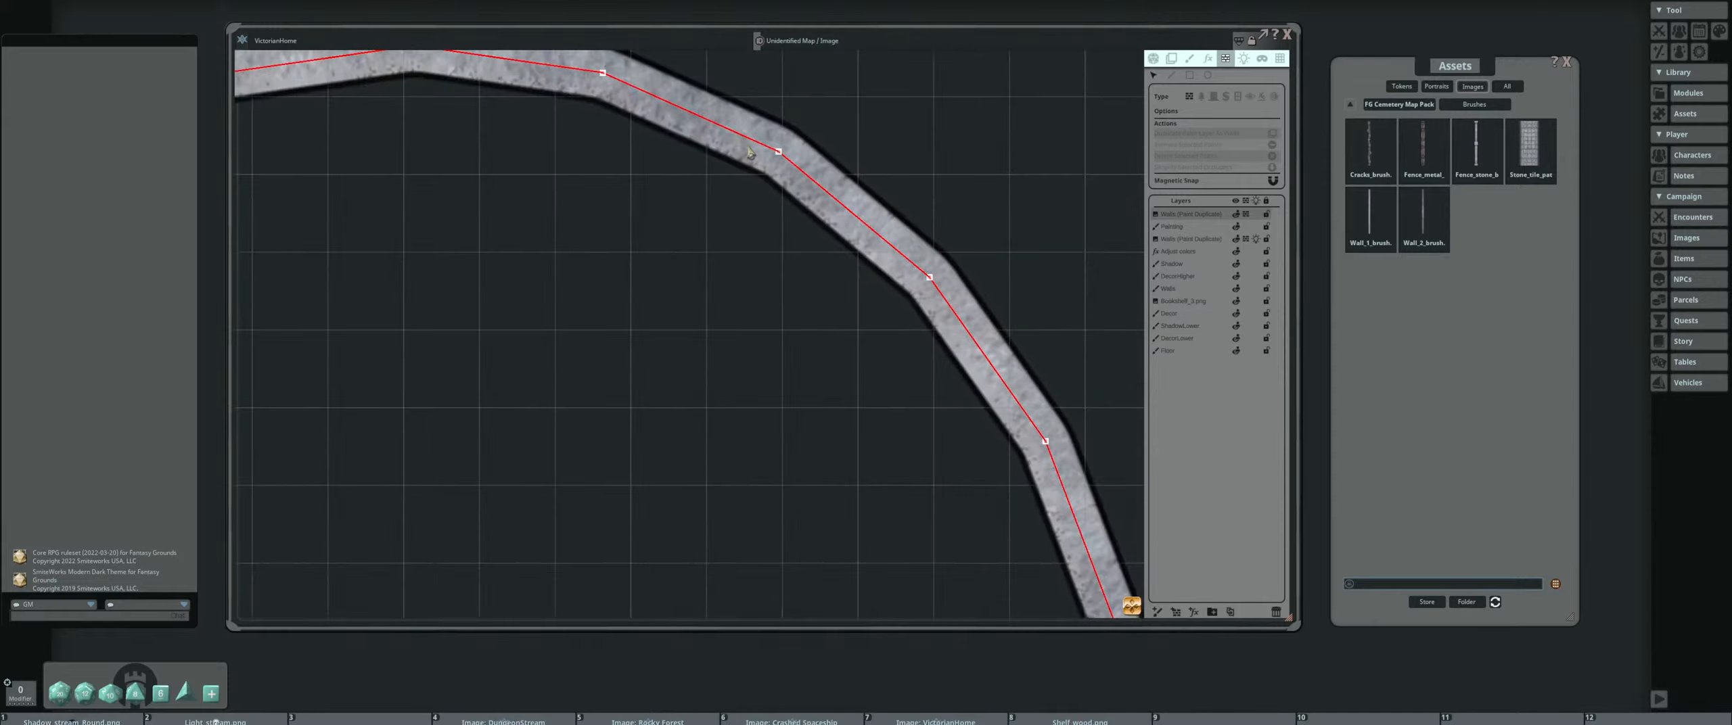
{"action": "scroll", "coordinate": [622, 247], "scroll_direction": "down", "scroll_amount": 1}
{"action": "scroll", "coordinate": [564, 269], "scroll_direction": "up", "scroll_amount": 2}
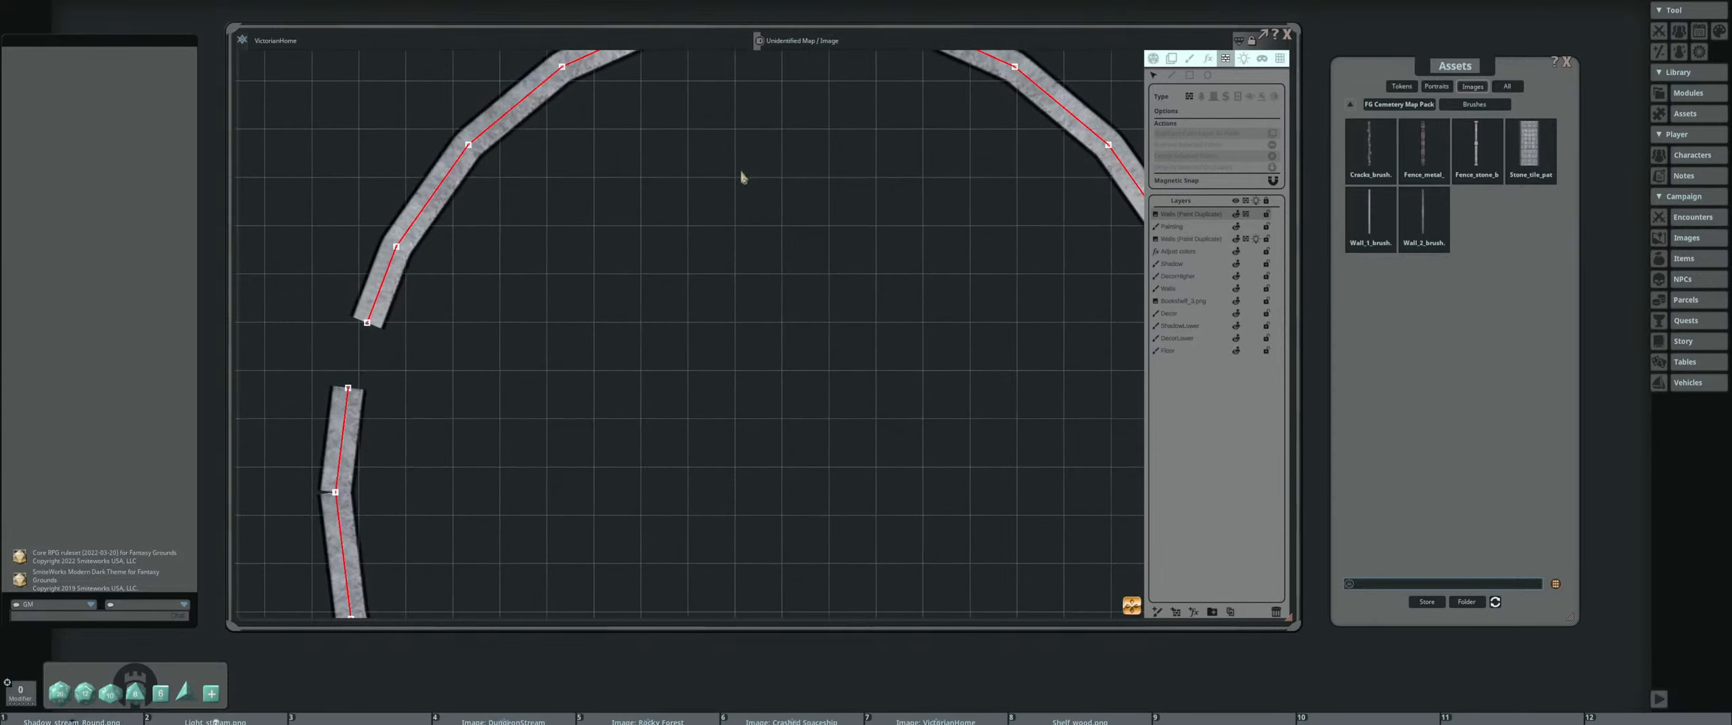
{"action": "scroll", "coordinate": [568, 227], "scroll_direction": "down", "scroll_amount": 2}
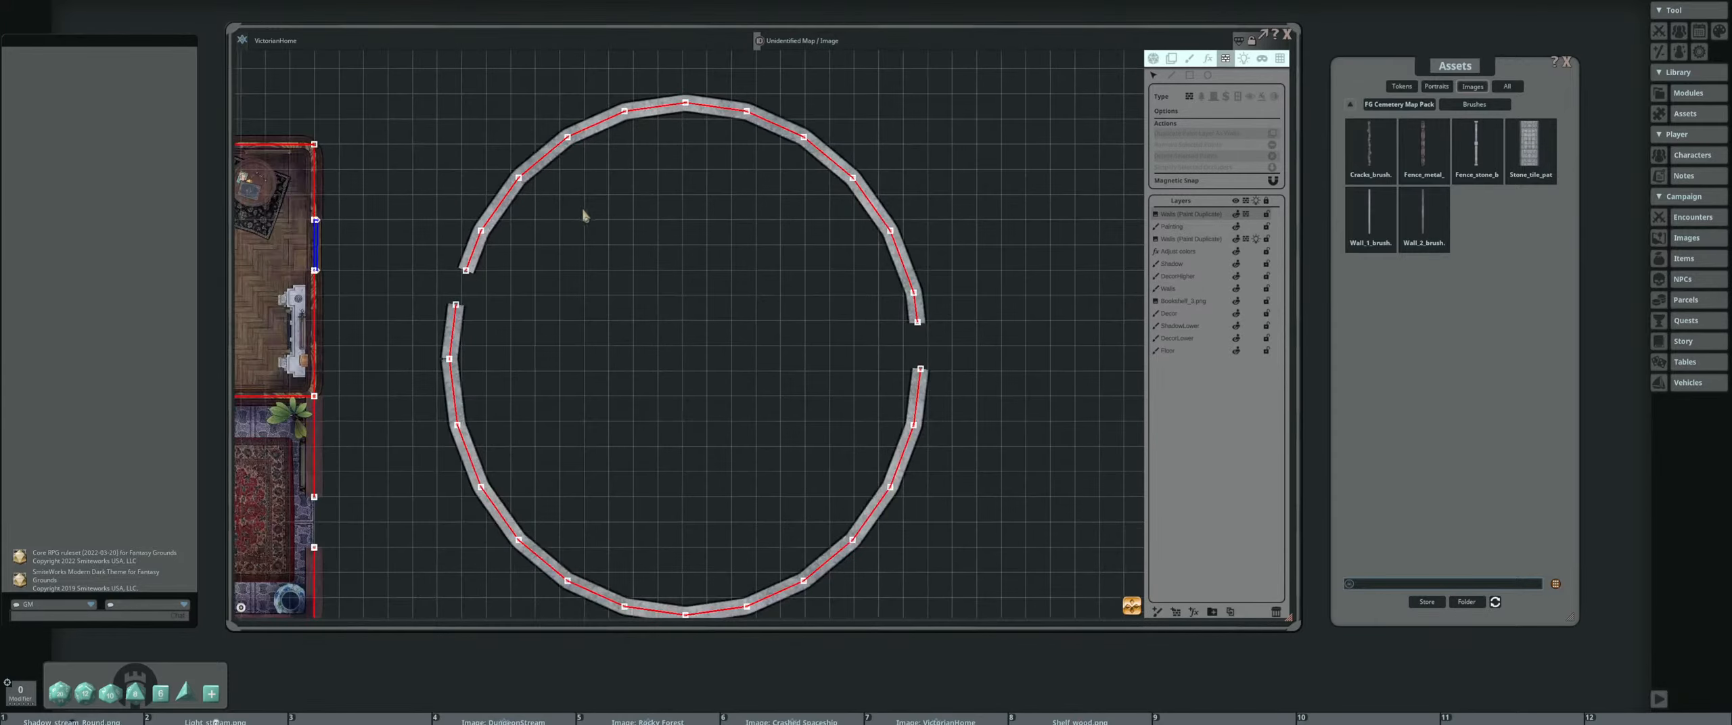
{"action": "left_click_drag", "start_coordinate": [444, 205], "coordinate": [494, 170]}
{"action": "mouse_move", "coordinate": [681, 251]}
{"action": "left_mouse_down"}
{"action": "mouse_move", "coordinate": [648, 319]}
{"action": "mouse_move", "coordinate": [671, 269]}
{"action": "left_mouse_up"}
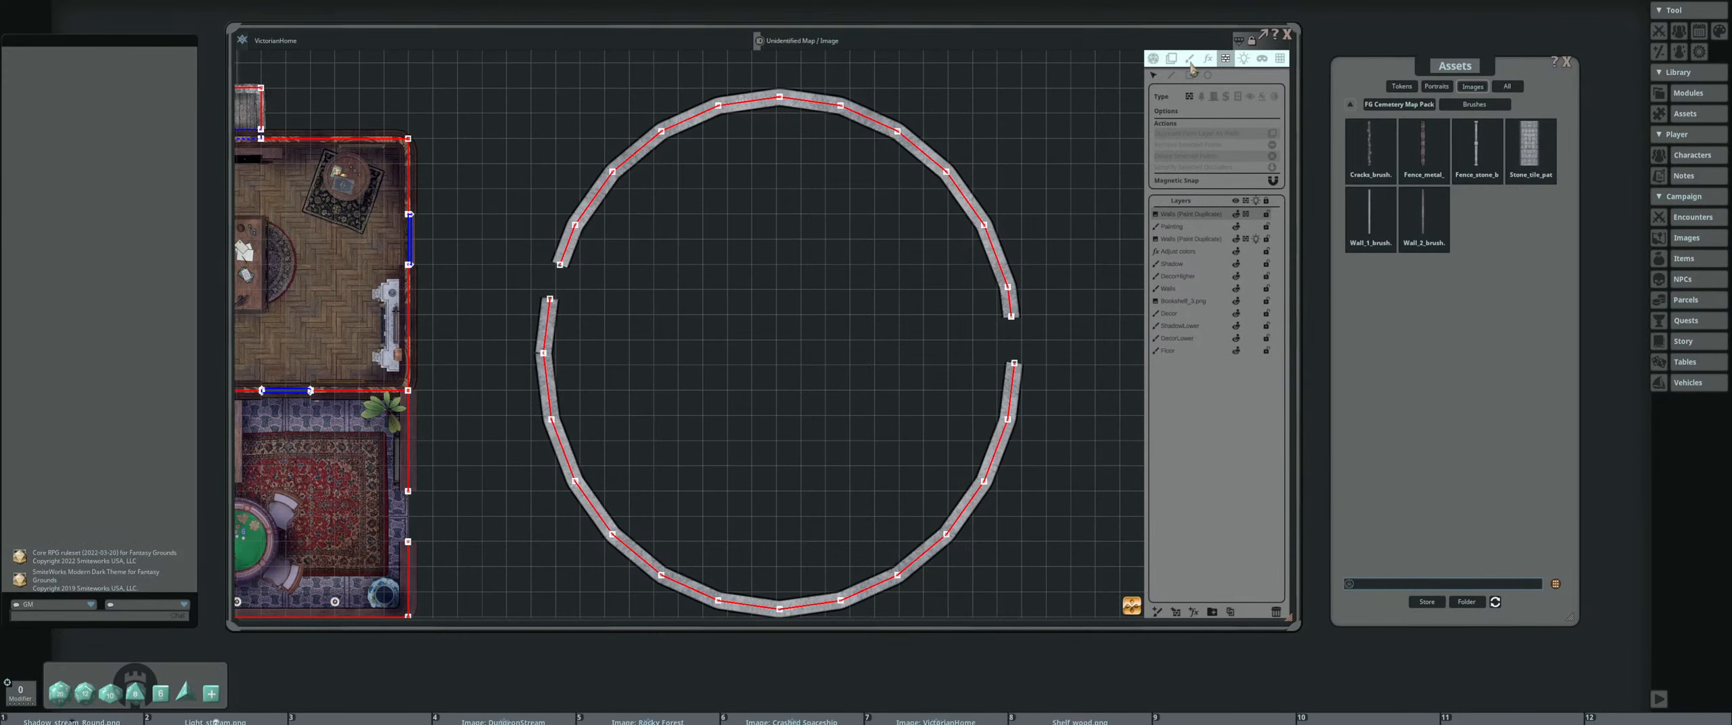
Draw a three-point line-of-sight wall by hand along the circle's northwest arc, starting at the upper edge of the west gap
{"action": "left_click", "coordinate": [1173, 76]}
{"action": "scroll", "coordinate": [543, 277], "scroll_direction": "up", "scroll_amount": 5}
{"action": "left_click", "coordinate": [585, 257]}
{"action": "left_click", "coordinate": [615, 178]}
{"action": "left_click", "coordinate": [678, 89]}
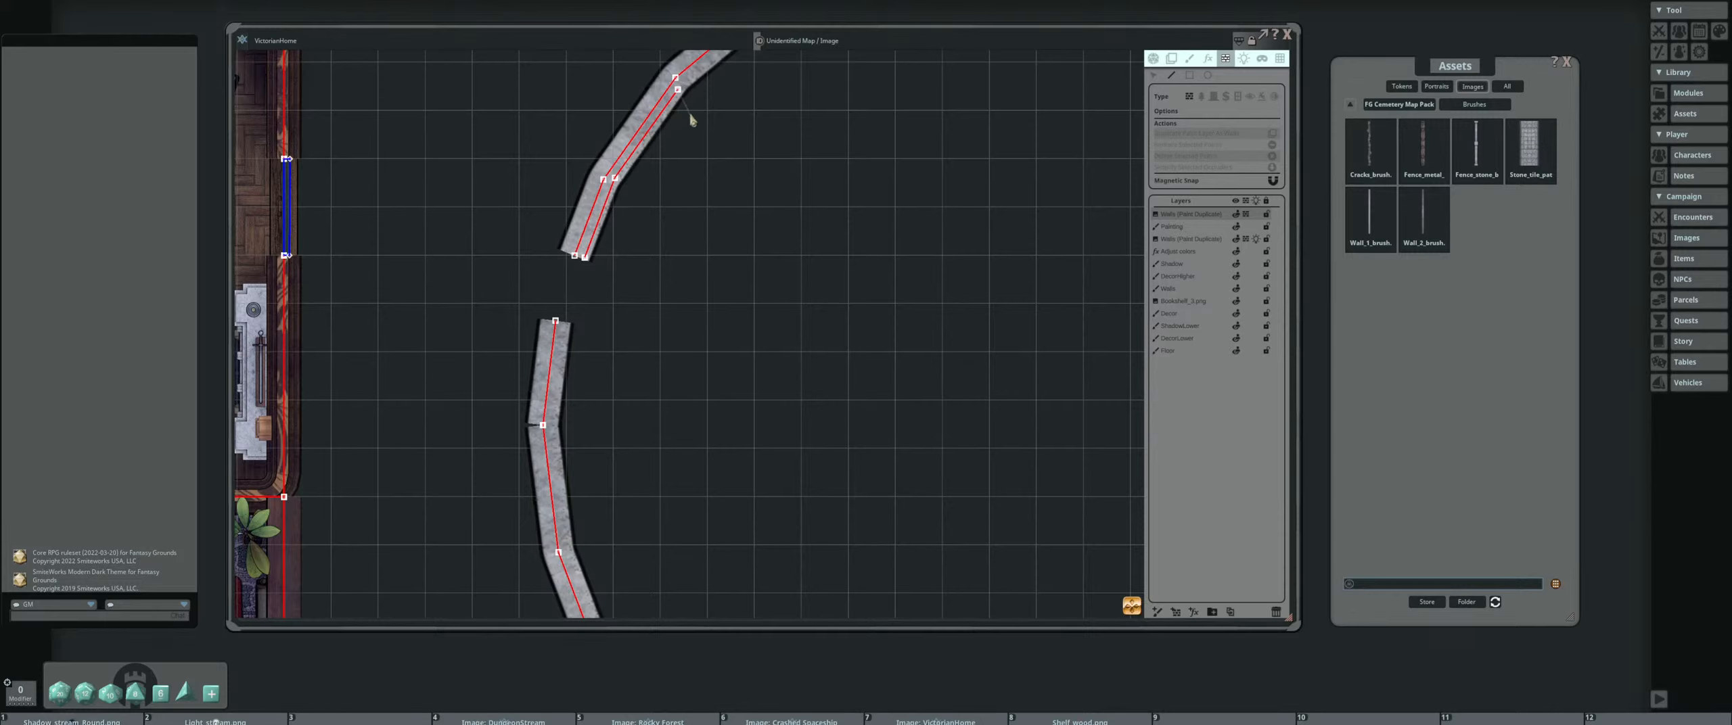
{"action": "key", "text": "Escape"}
{"action": "scroll", "coordinate": [646, 193], "scroll_direction": "down", "scroll_amount": 3}
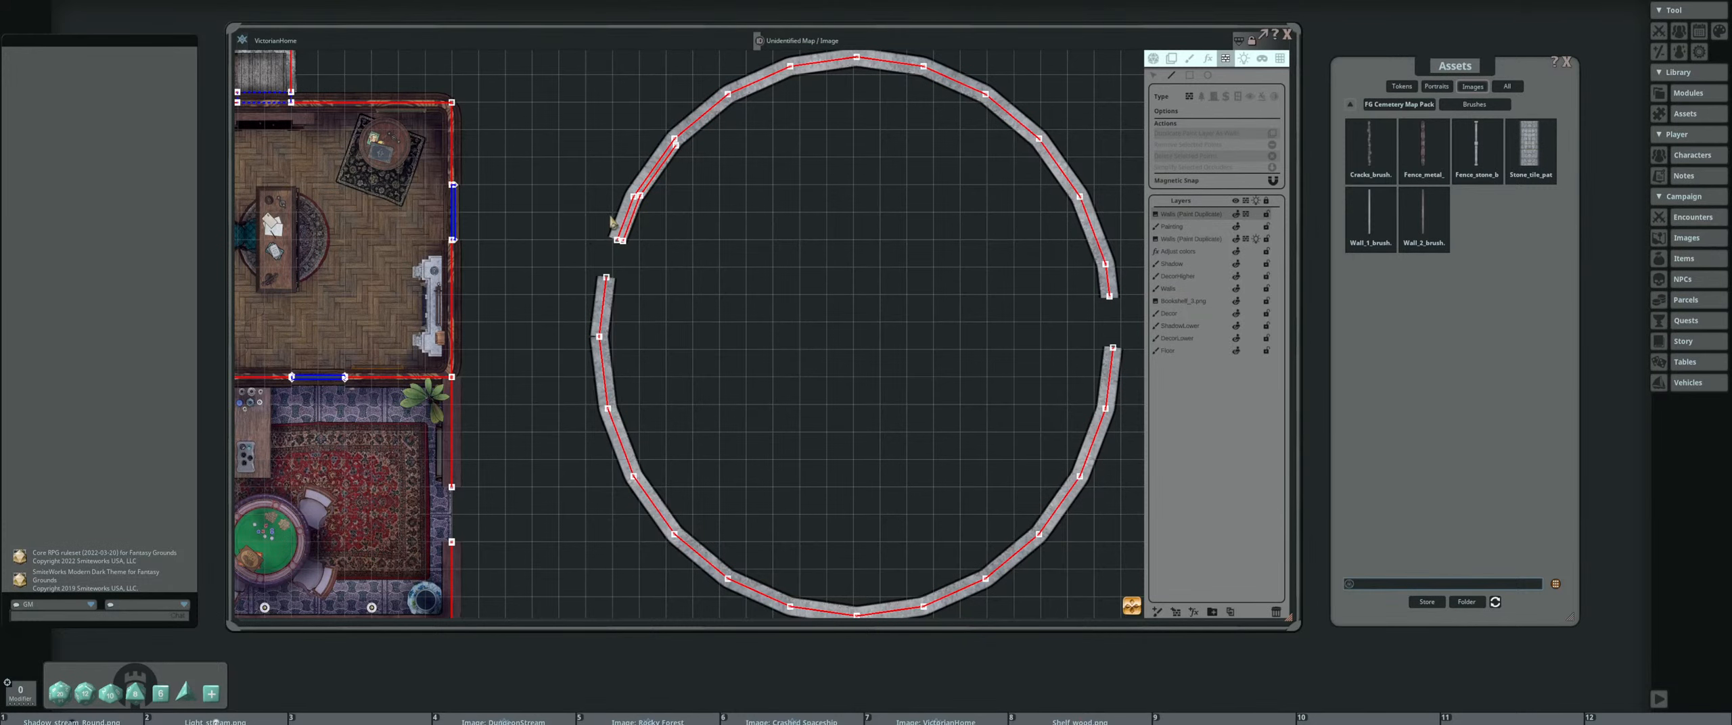
Examine how the line-of-sight walls and openings follow the house's study and the carpeted room below it
{"action": "left_click_drag", "start_coordinate": [491, 259], "coordinate": [545, 240]}
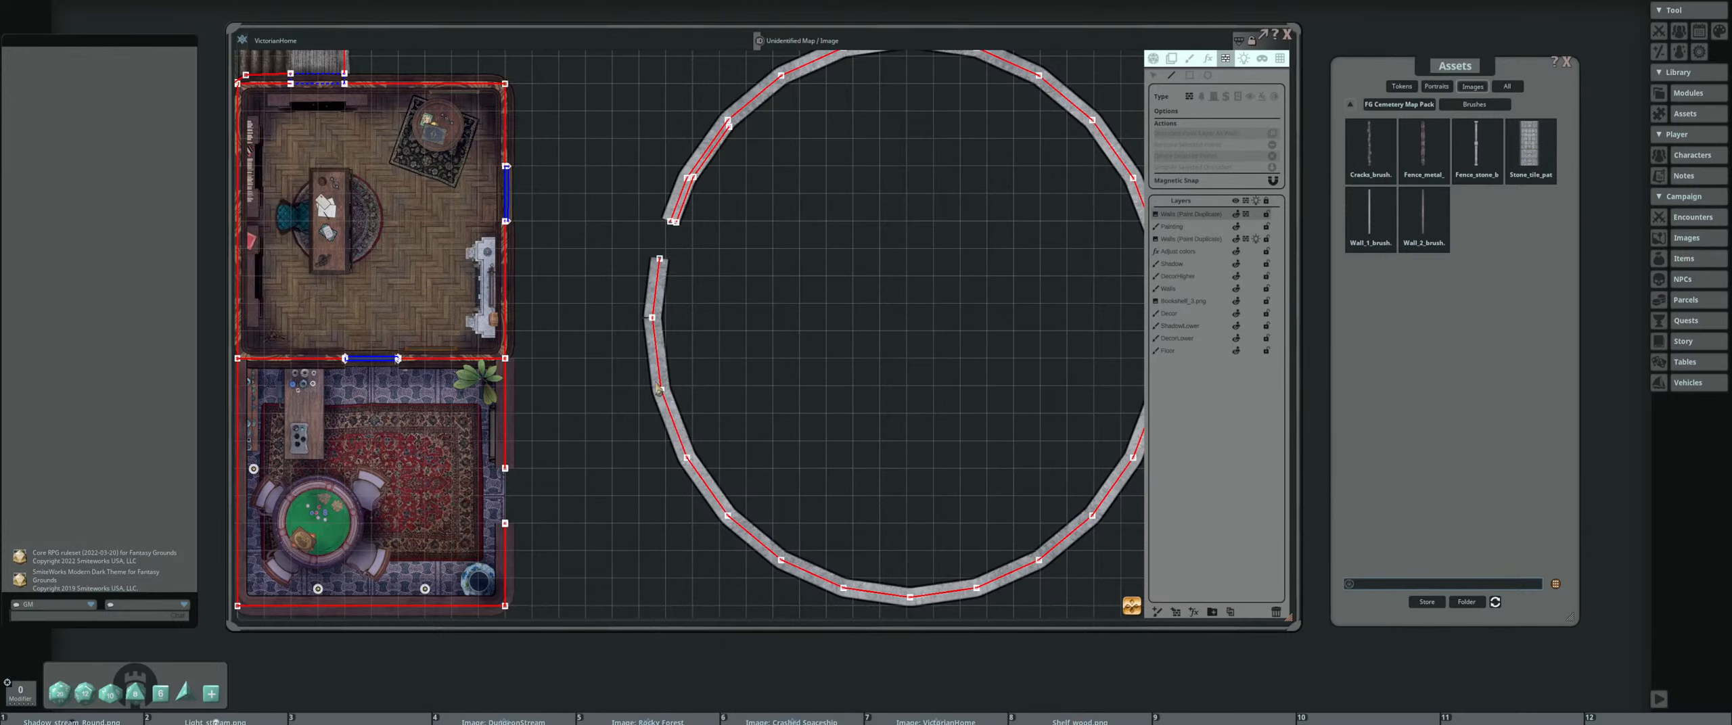
{"action": "left_click_drag", "start_coordinate": [291, 135], "coordinate": [498, 156]}
{"action": "scroll", "coordinate": [434, 122], "scroll_direction": "up", "scroll_amount": 5}
{"action": "left_click_drag", "start_coordinate": [559, 443], "coordinate": [548, 386]}
{"action": "scroll", "coordinate": [549, 385], "scroll_direction": "up", "scroll_amount": 1}
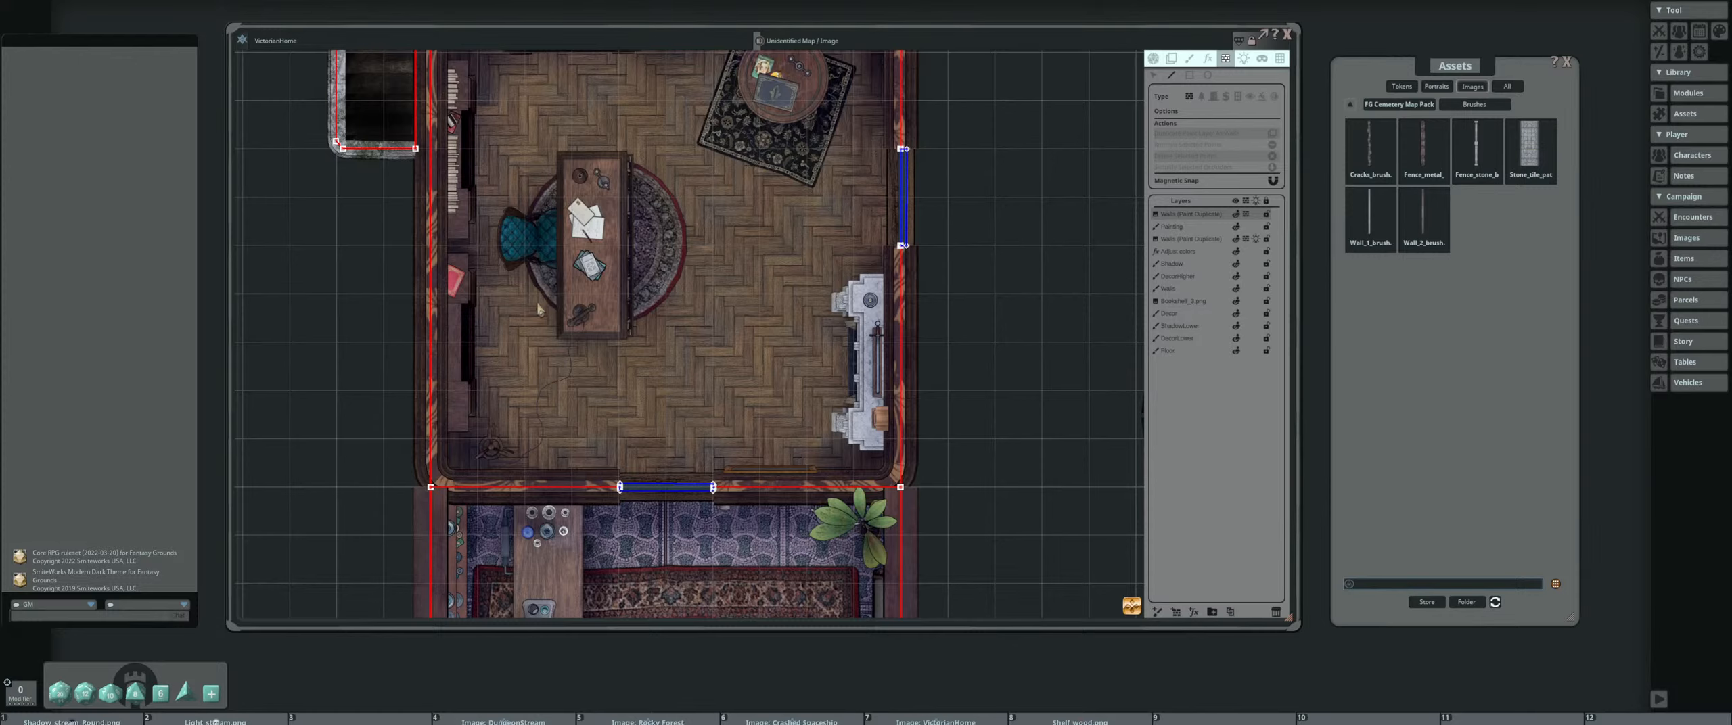
{"action": "scroll", "coordinate": [549, 295], "scroll_direction": "down", "scroll_amount": 6}
{"action": "left_click_drag", "start_coordinate": [604, 309], "coordinate": [443, 295]}
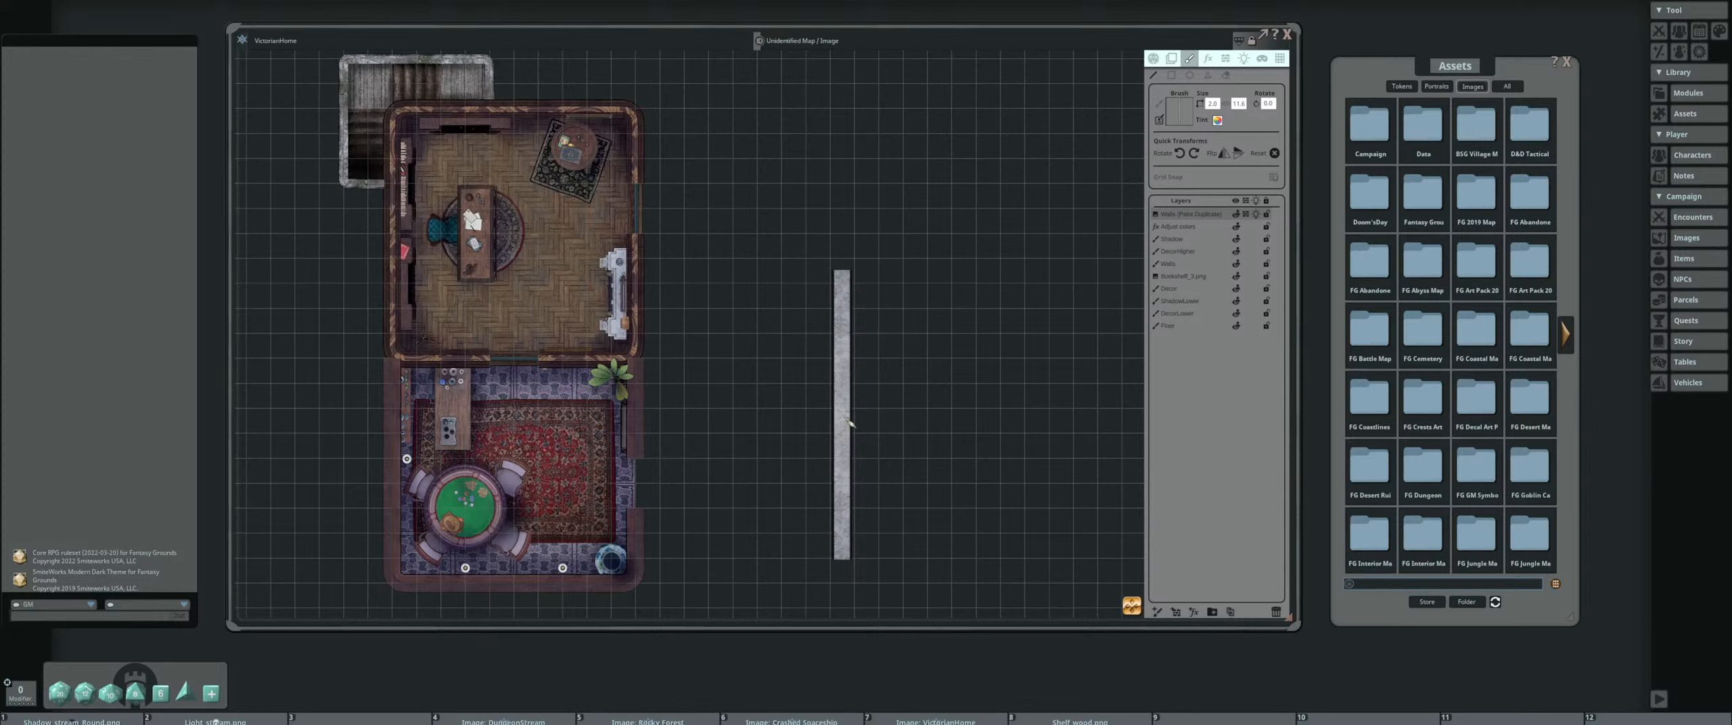
{"action": "left_click_drag", "start_coordinate": [846, 418], "coordinate": [826, 435]}
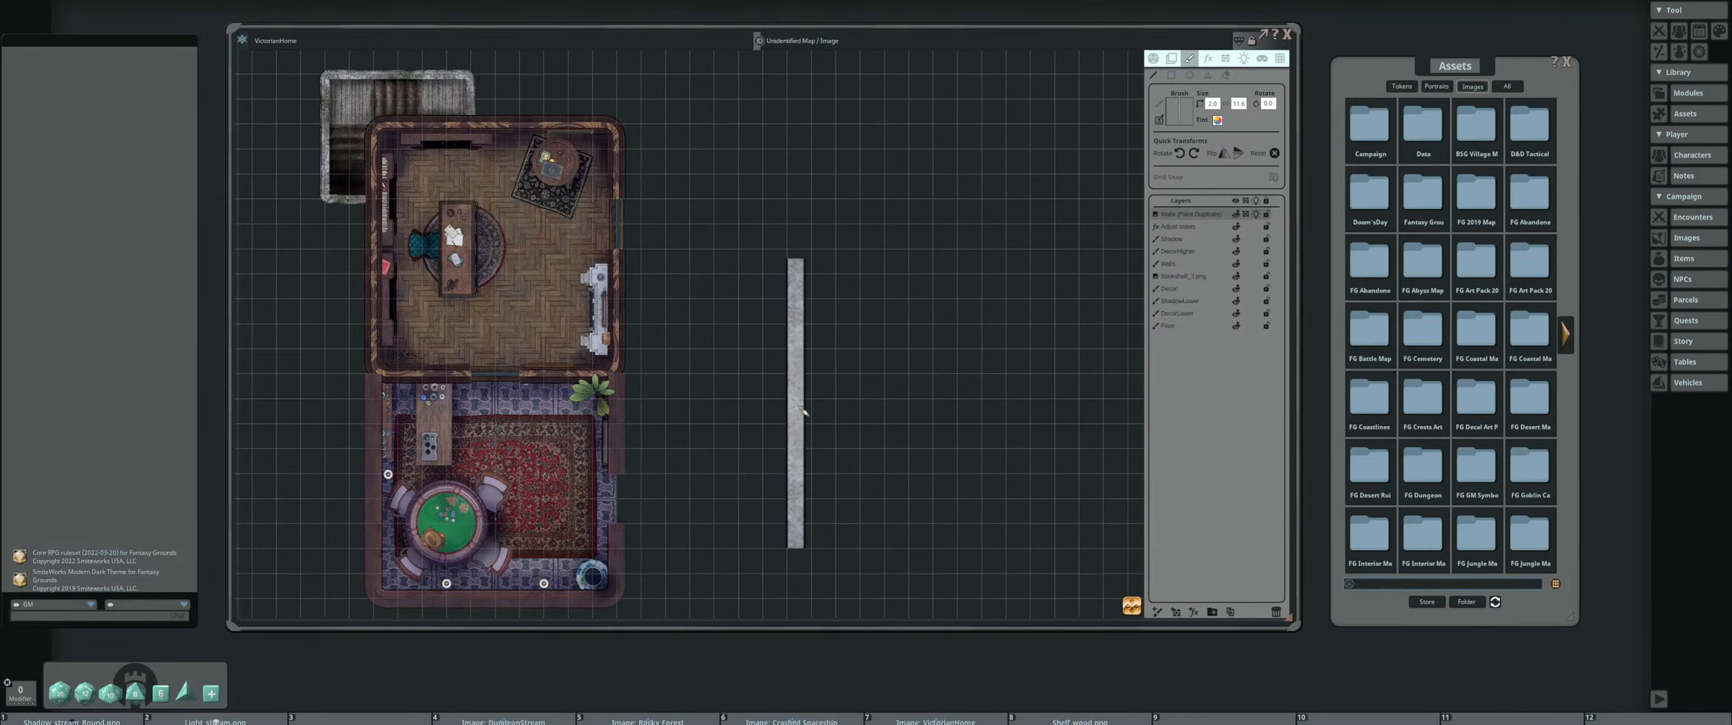
{"action": "mouse_move", "coordinate": [752, 387]}
{"action": "left_mouse_down"}
{"action": "mouse_move", "coordinate": [770, 348]}
{"action": "mouse_move", "coordinate": [991, 298]}
{"action": "mouse_move", "coordinate": [921, 236]}
{"action": "left_mouse_up"}
{"action": "scroll", "coordinate": [791, 342], "scroll_direction": "up", "scroll_amount": 4}
{"action": "scroll", "coordinate": [790, 343], "scroll_direction": "down", "scroll_amount": 1}
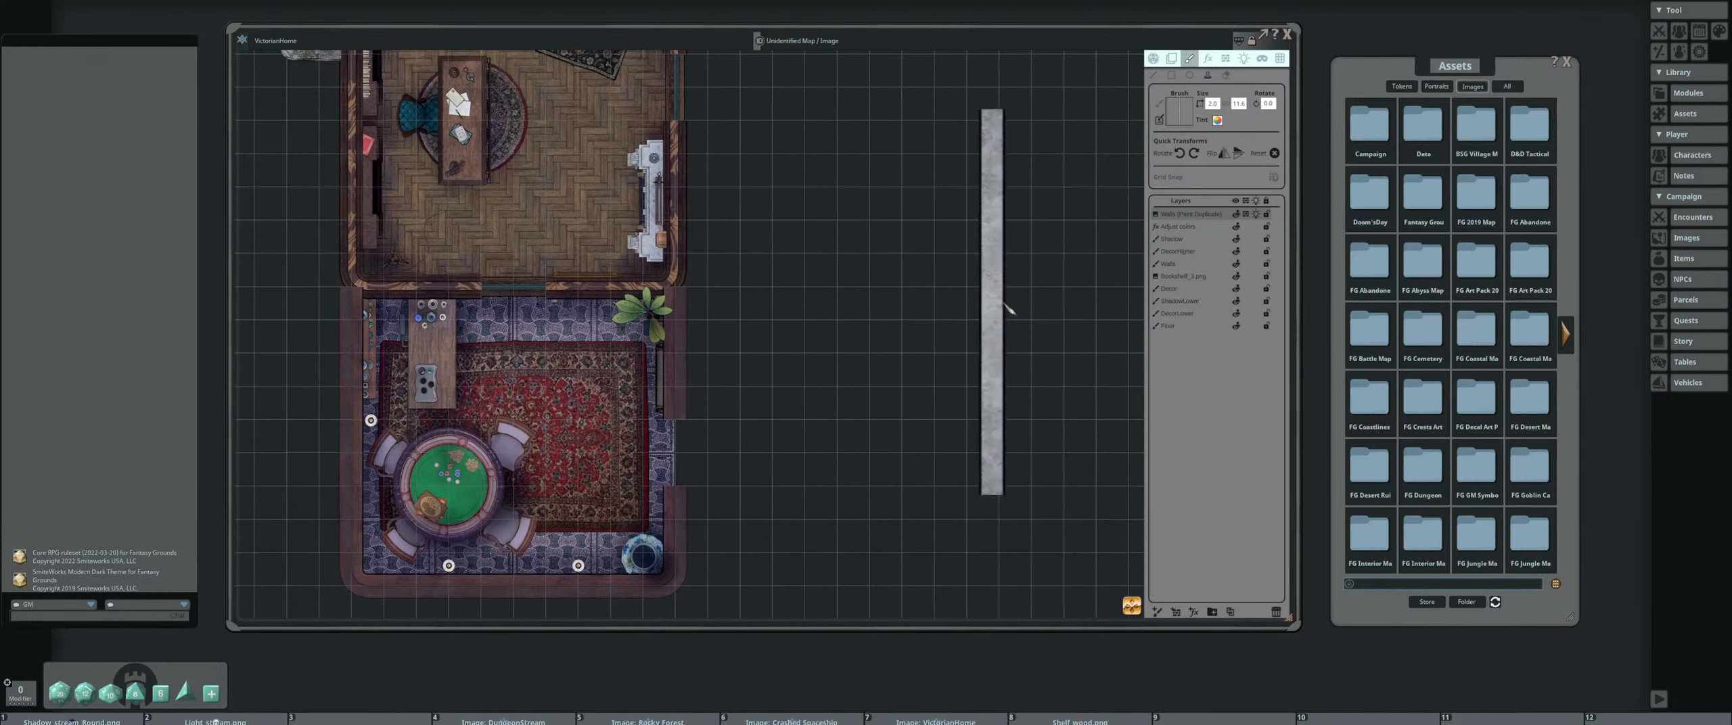
{"action": "left_click_drag", "start_coordinate": [890, 312], "coordinate": [825, 345]}
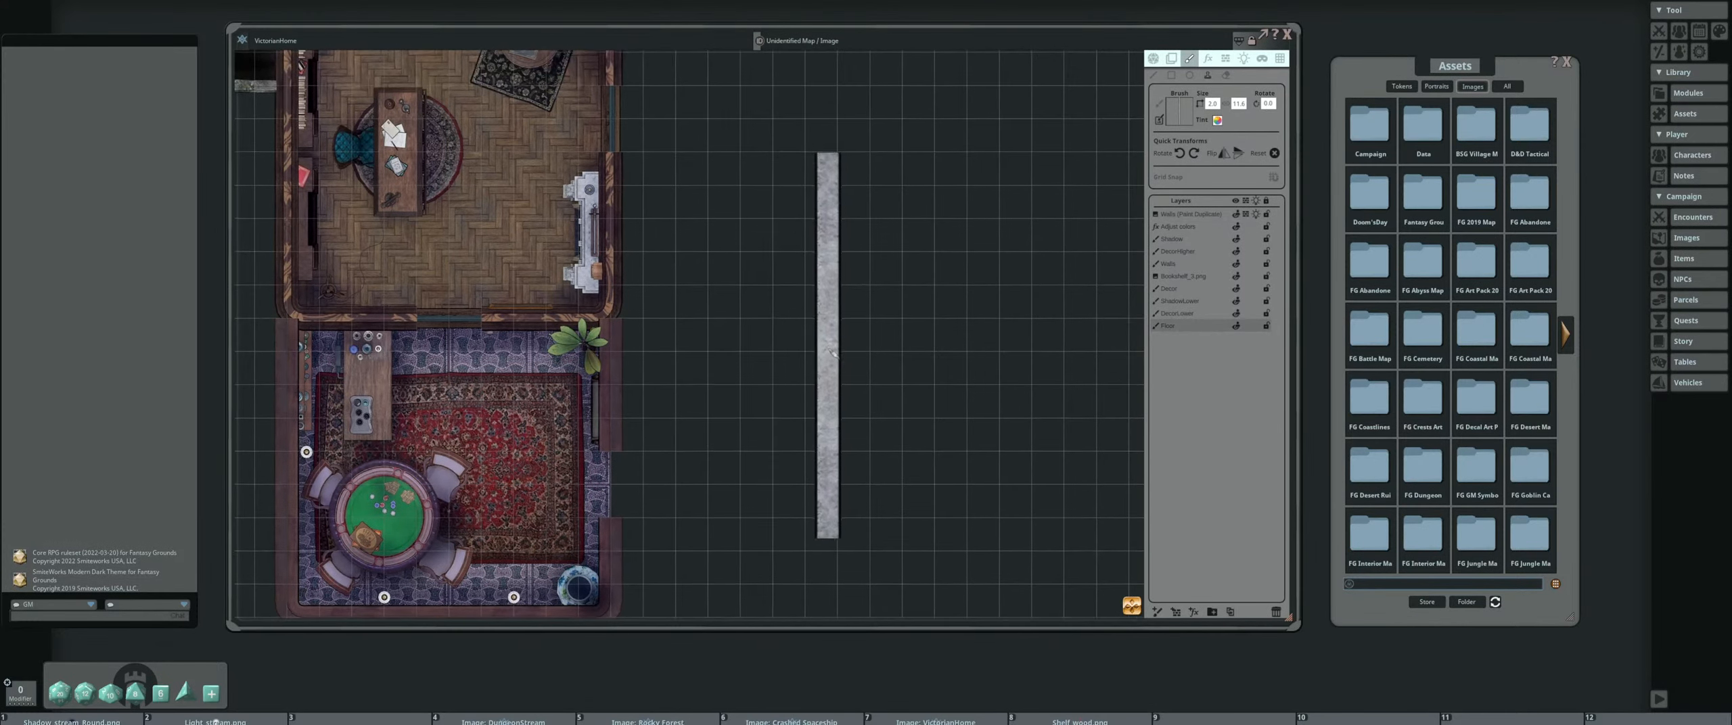
{"action": "scroll", "coordinate": [829, 344], "scroll_direction": "down", "scroll_amount": 2}
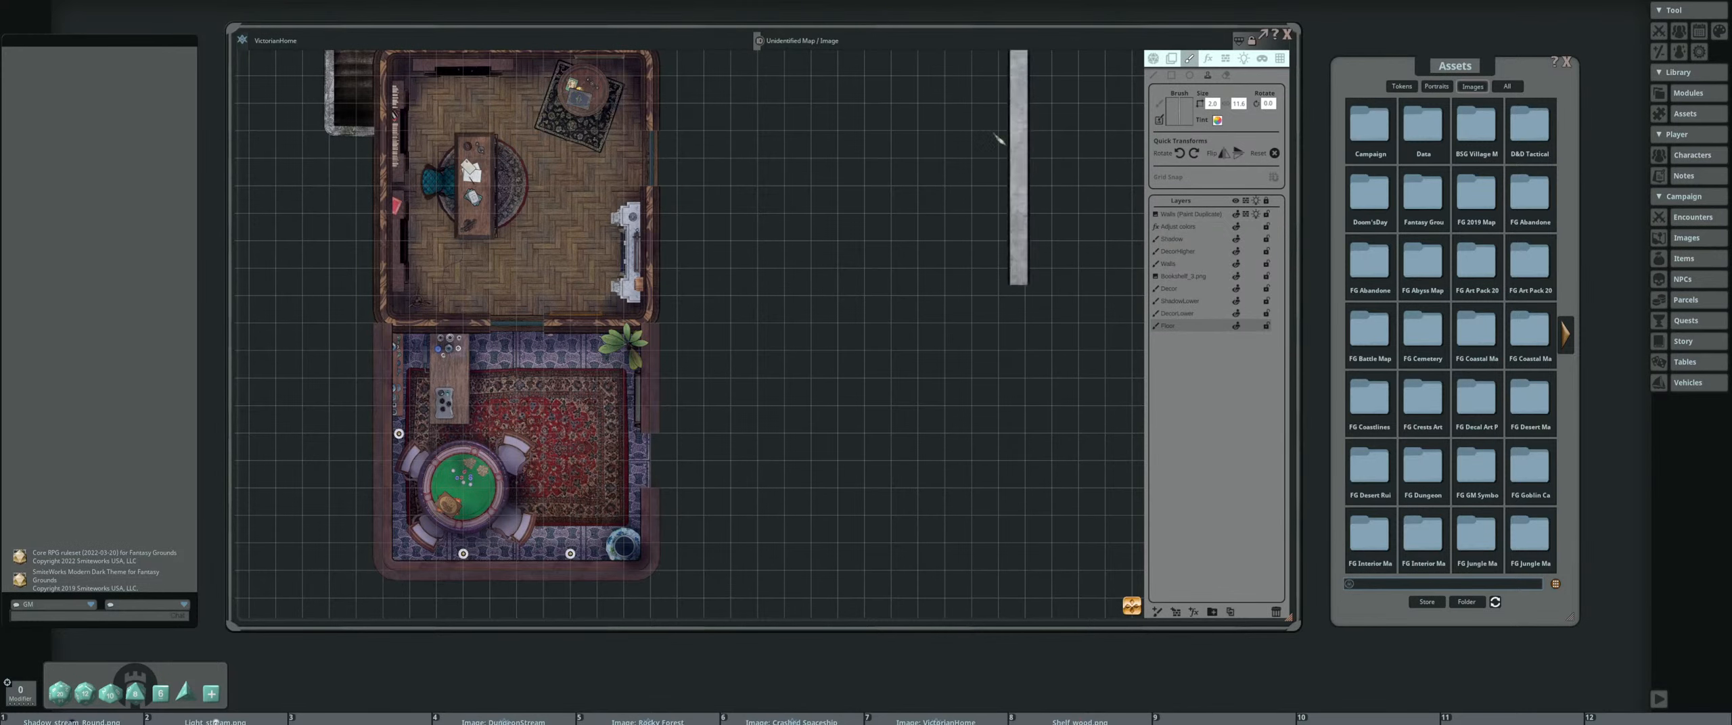
{"action": "scroll", "coordinate": [829, 297], "scroll_direction": "up", "scroll_amount": 2}
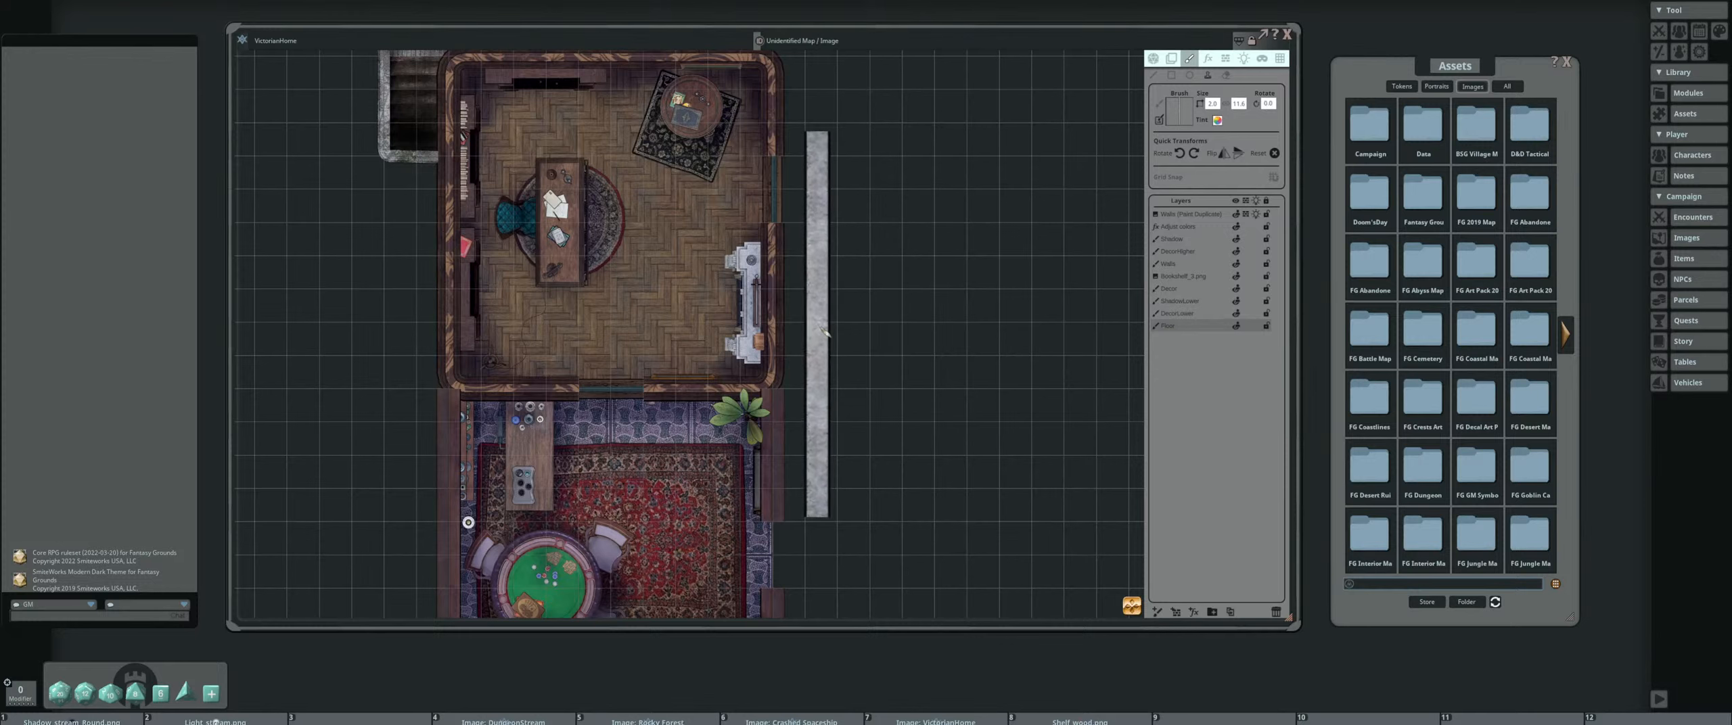
{"action": "mouse_move", "coordinate": [873, 342]}
{"action": "left_mouse_down"}
{"action": "mouse_move", "coordinate": [801, 345]}
{"action": "mouse_move", "coordinate": [787, 308]}
{"action": "mouse_move", "coordinate": [717, 294]}
{"action": "left_mouse_up"}
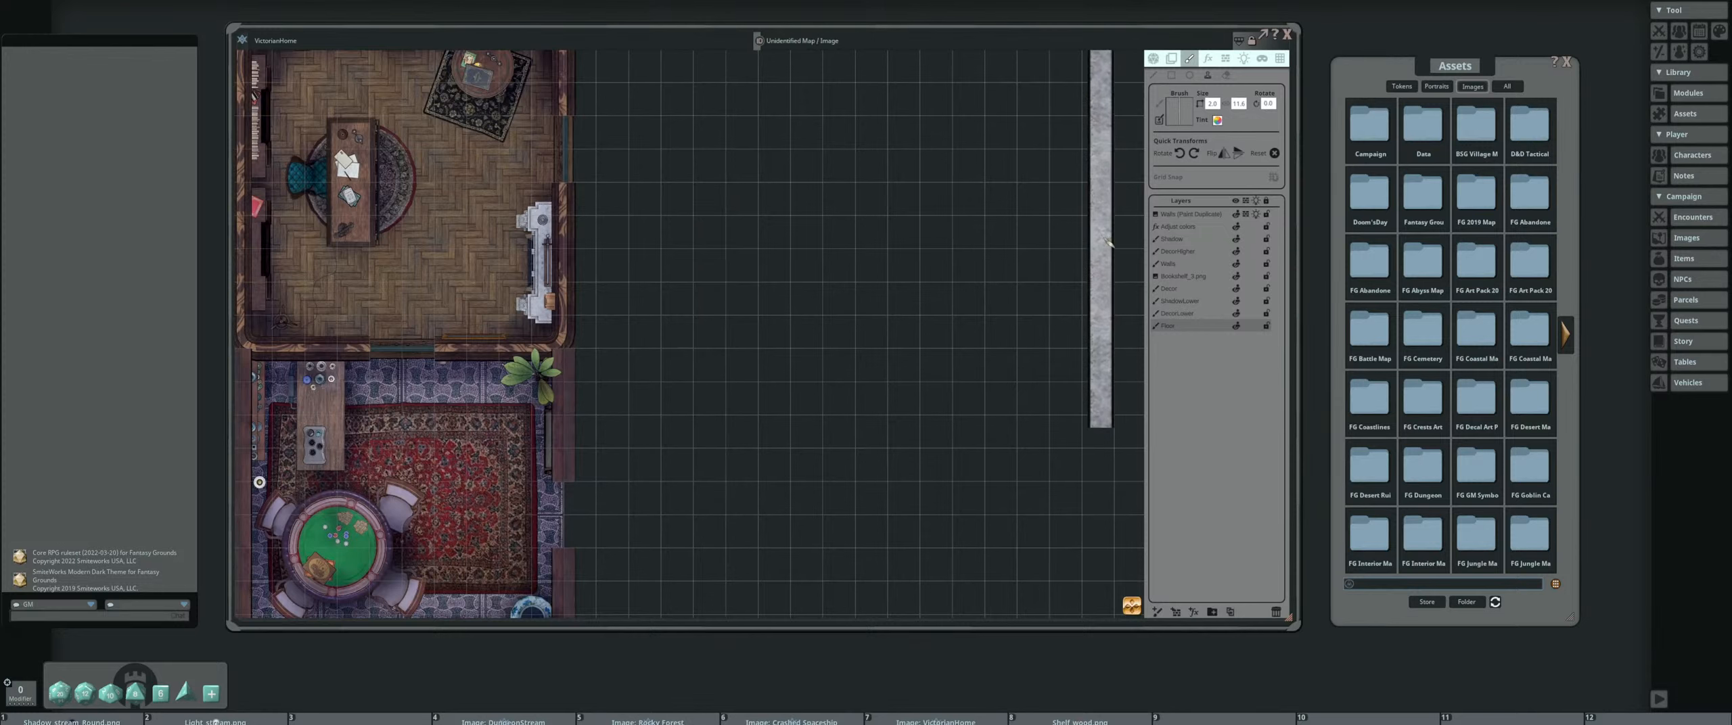
Review the lower decor, lower shadow and Decor layers in turn, hiding the Decor layer and showing it again
{"action": "left_click", "coordinate": [1177, 313]}
{"action": "left_click_drag", "start_coordinate": [494, 405], "coordinate": [638, 376]}
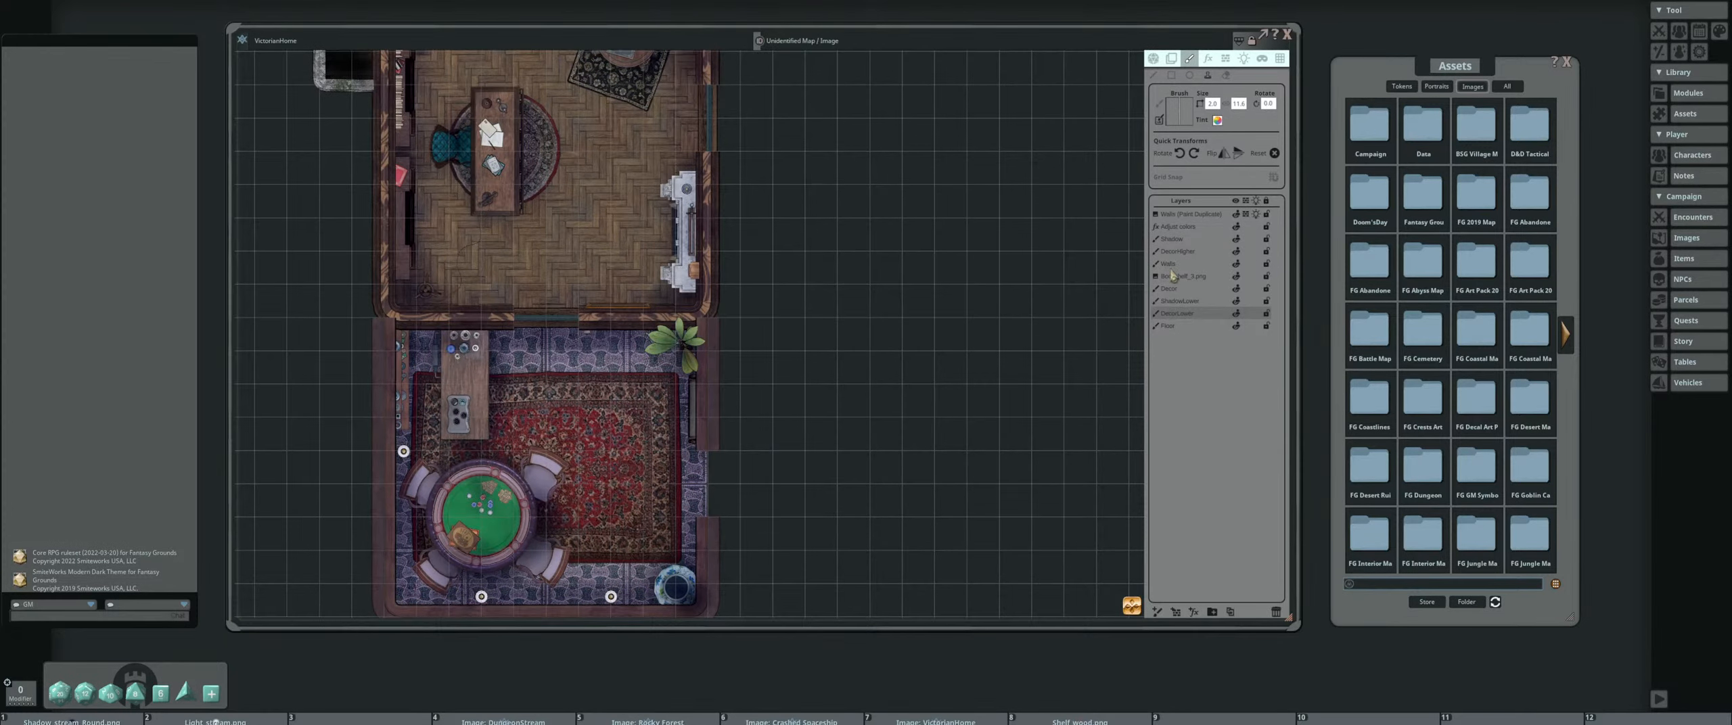
{"action": "left_click_drag", "start_coordinate": [845, 260], "coordinate": [846, 280]}
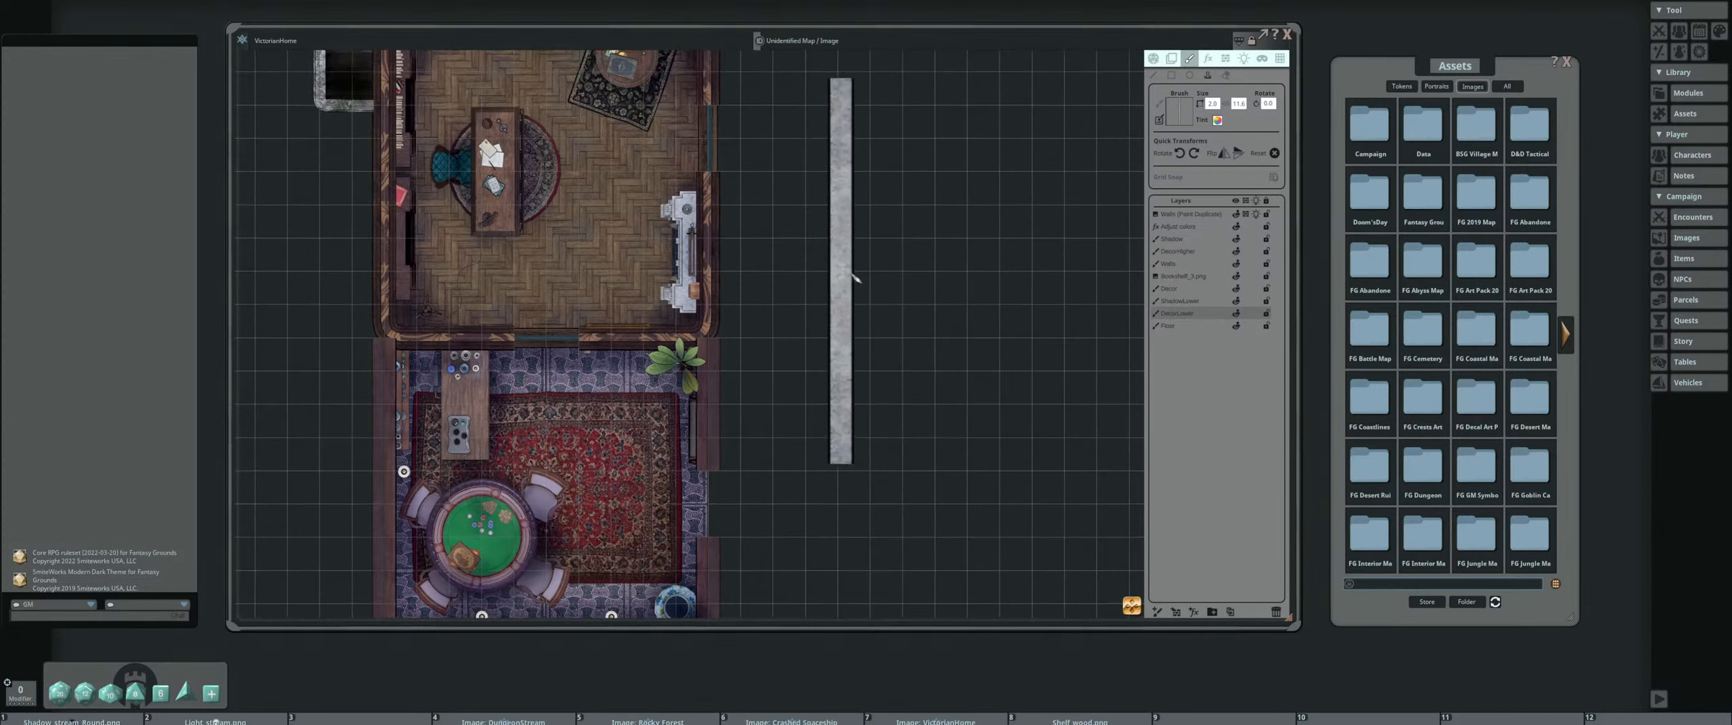
{"action": "left_click", "coordinate": [1217, 304]}
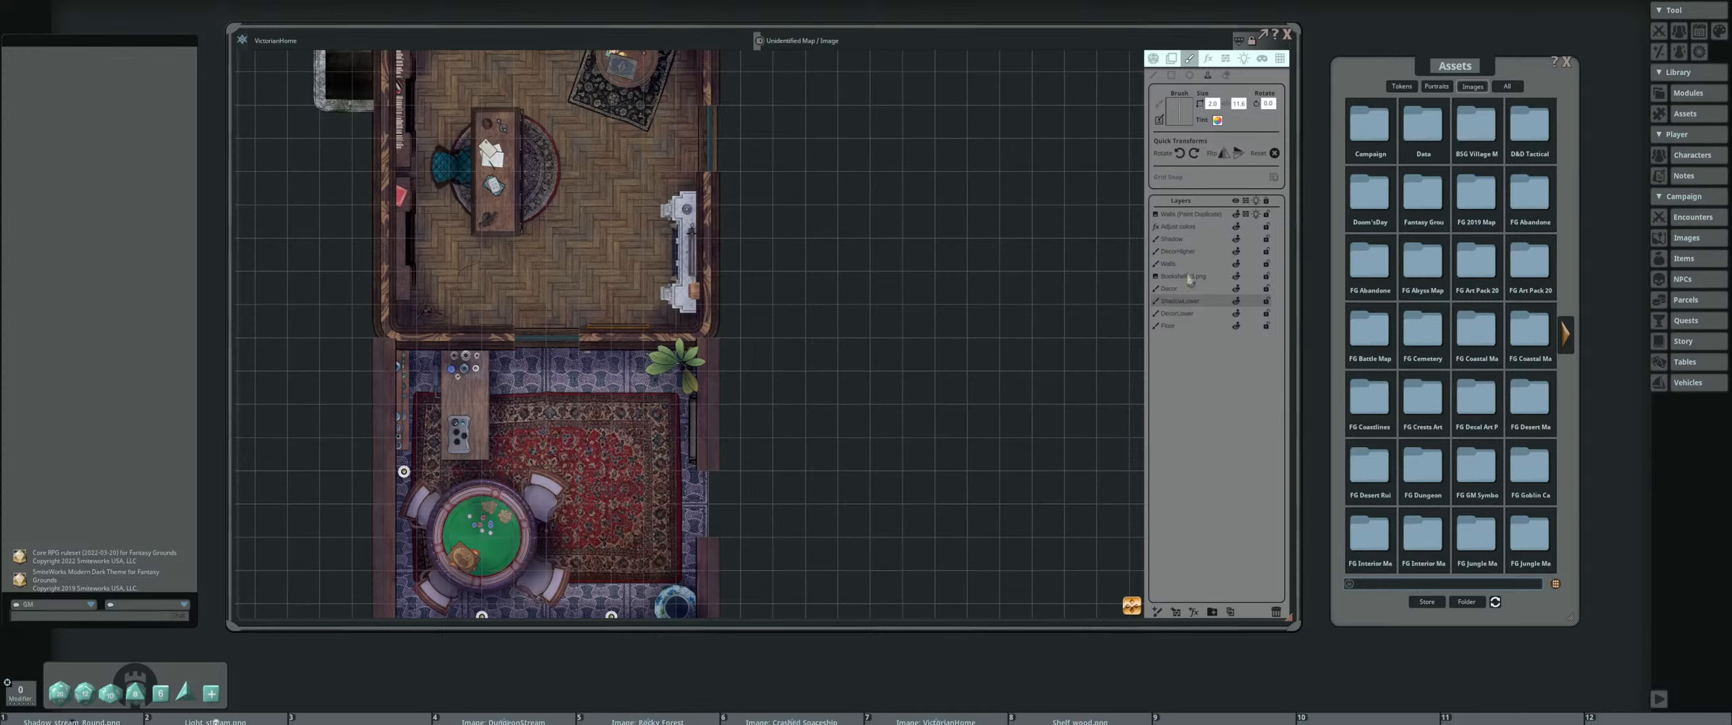
{"action": "left_click", "coordinate": [1214, 289]}
{"action": "left_click", "coordinate": [1240, 291]}
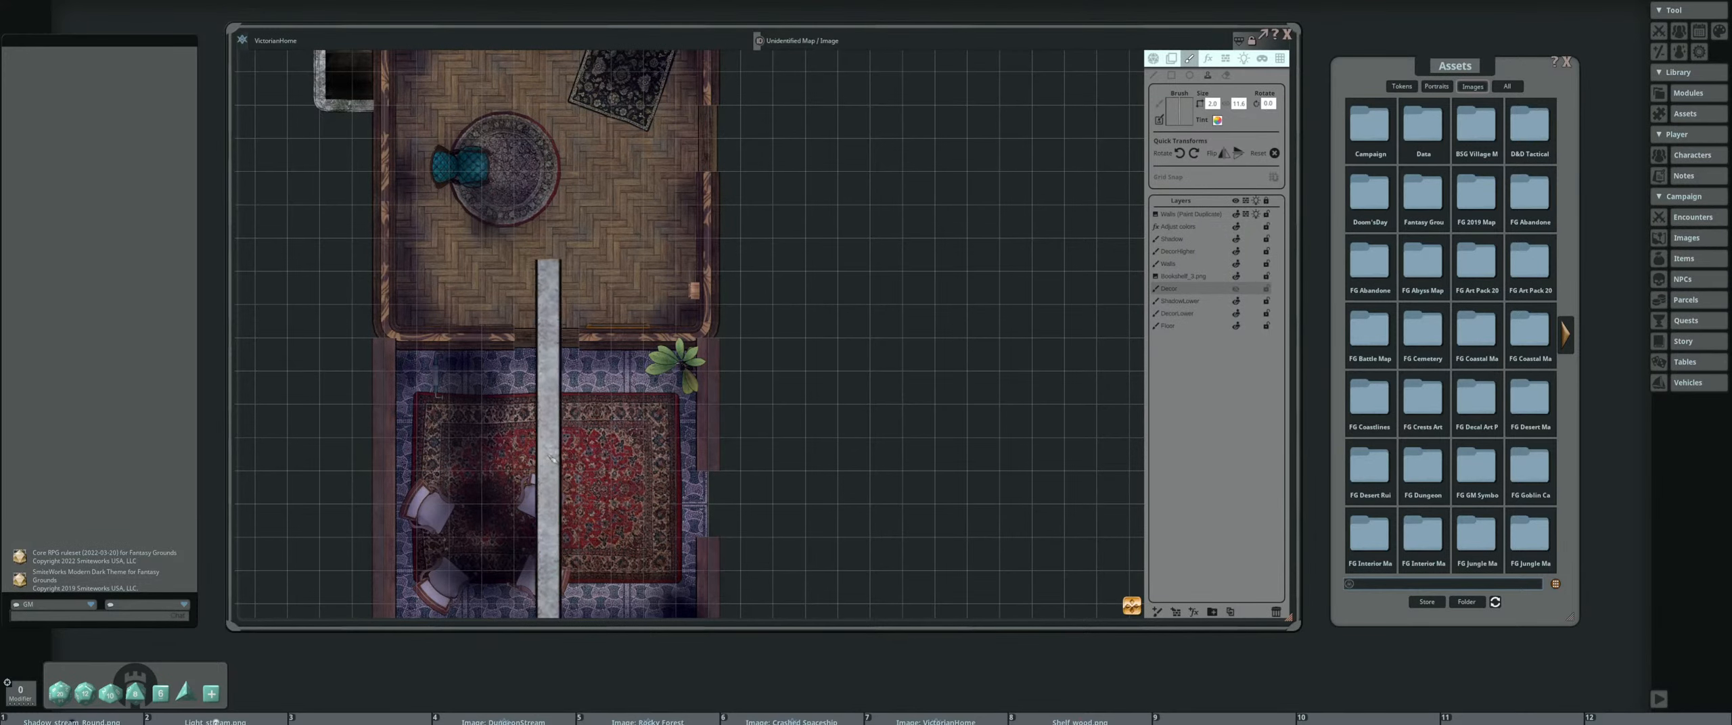
{"action": "left_click", "coordinate": [1236, 291]}
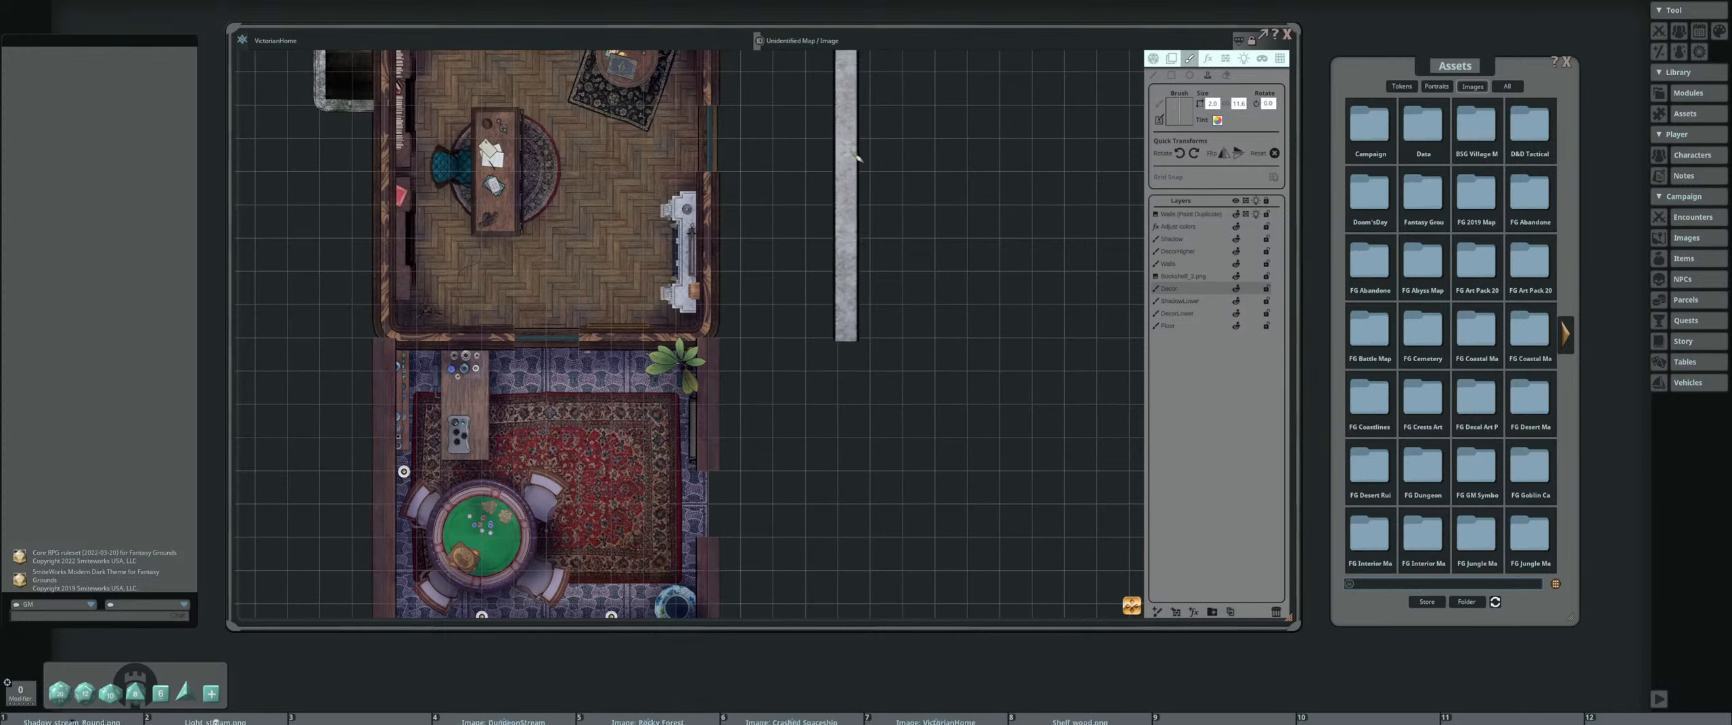
Select the study's bookshelf tile on its own layer for editing, checking the surrounding line-of-sight walls in between
{"action": "left_click_drag", "start_coordinate": [777, 207], "coordinate": [879, 247]}
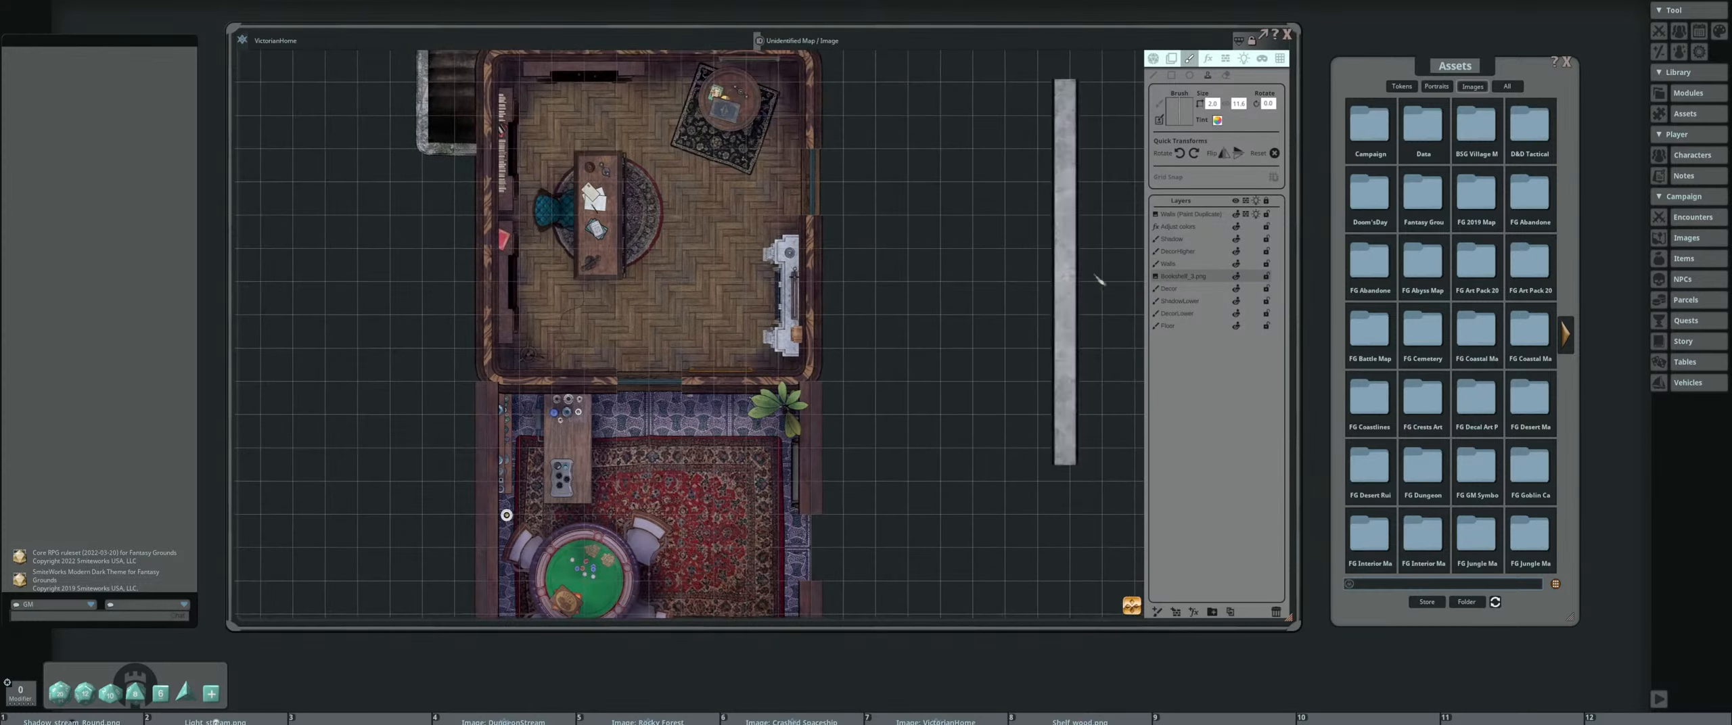
{"action": "left_click_drag", "start_coordinate": [719, 165], "coordinate": [752, 298]}
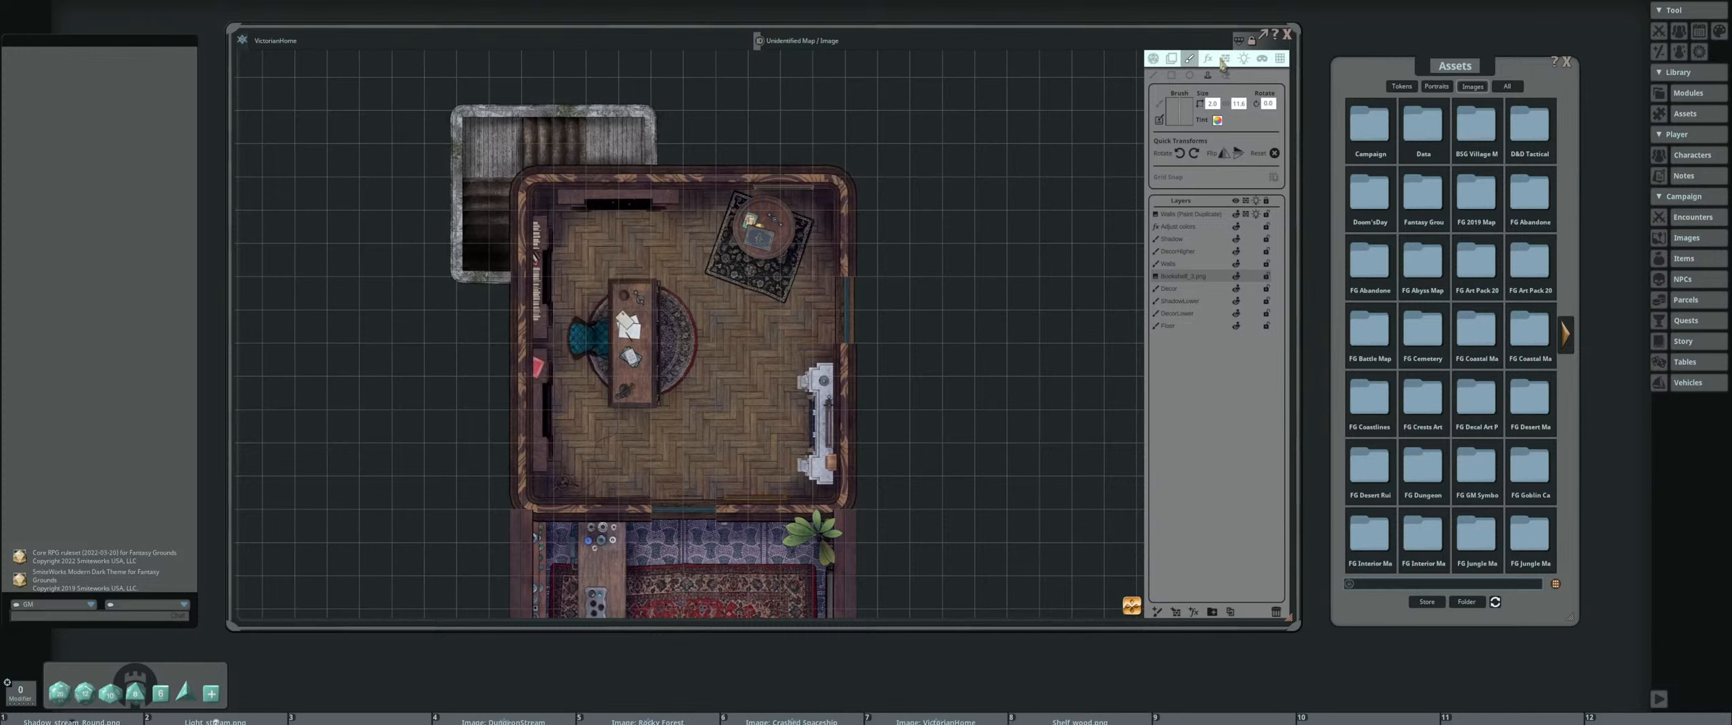
{"action": "left_click", "coordinate": [1171, 58]}
{"action": "scroll", "coordinate": [641, 180], "scroll_direction": "up", "scroll_amount": 3}
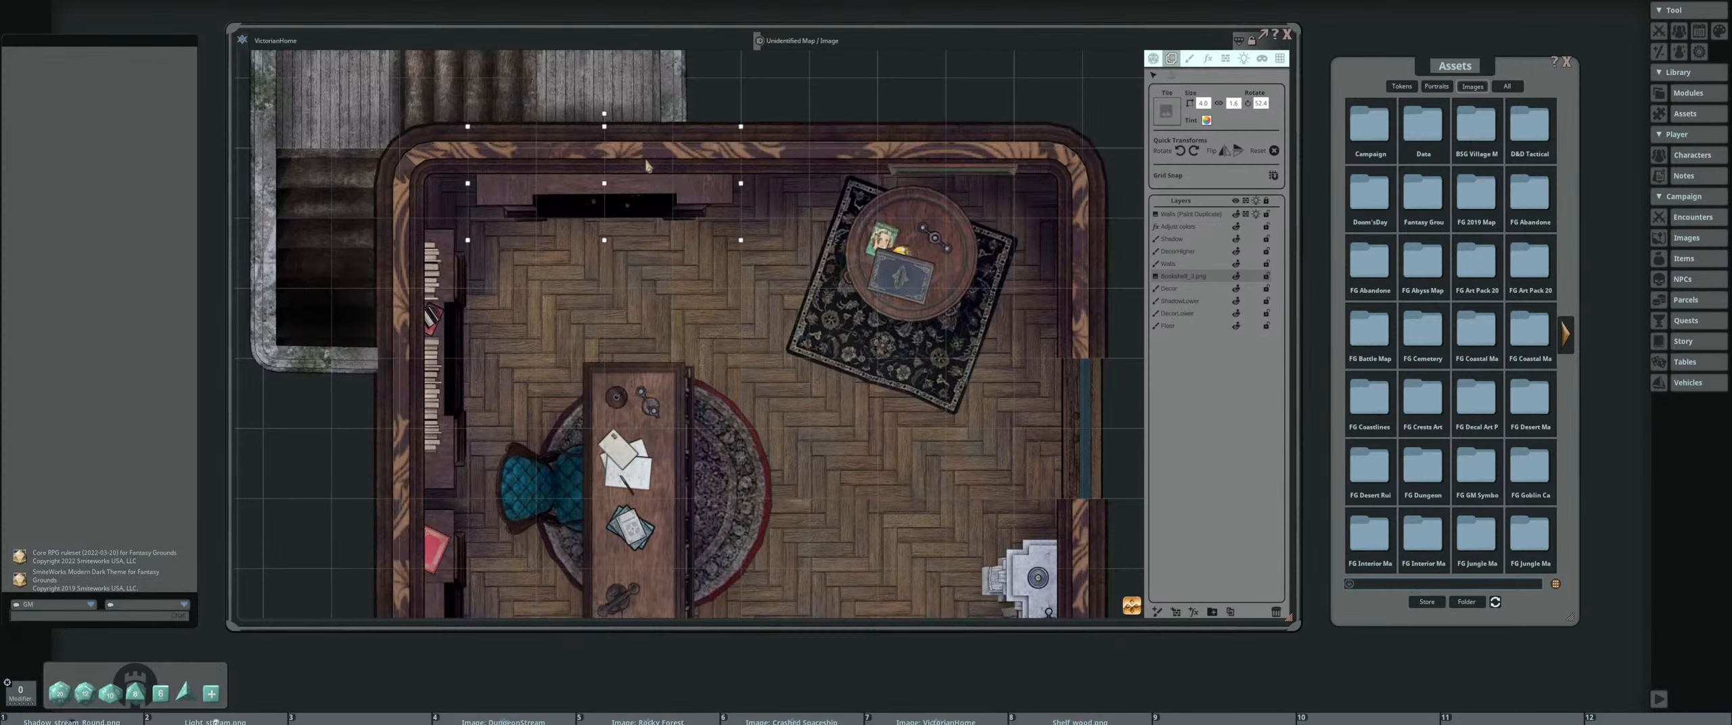
{"action": "left_click", "coordinate": [1225, 59]}
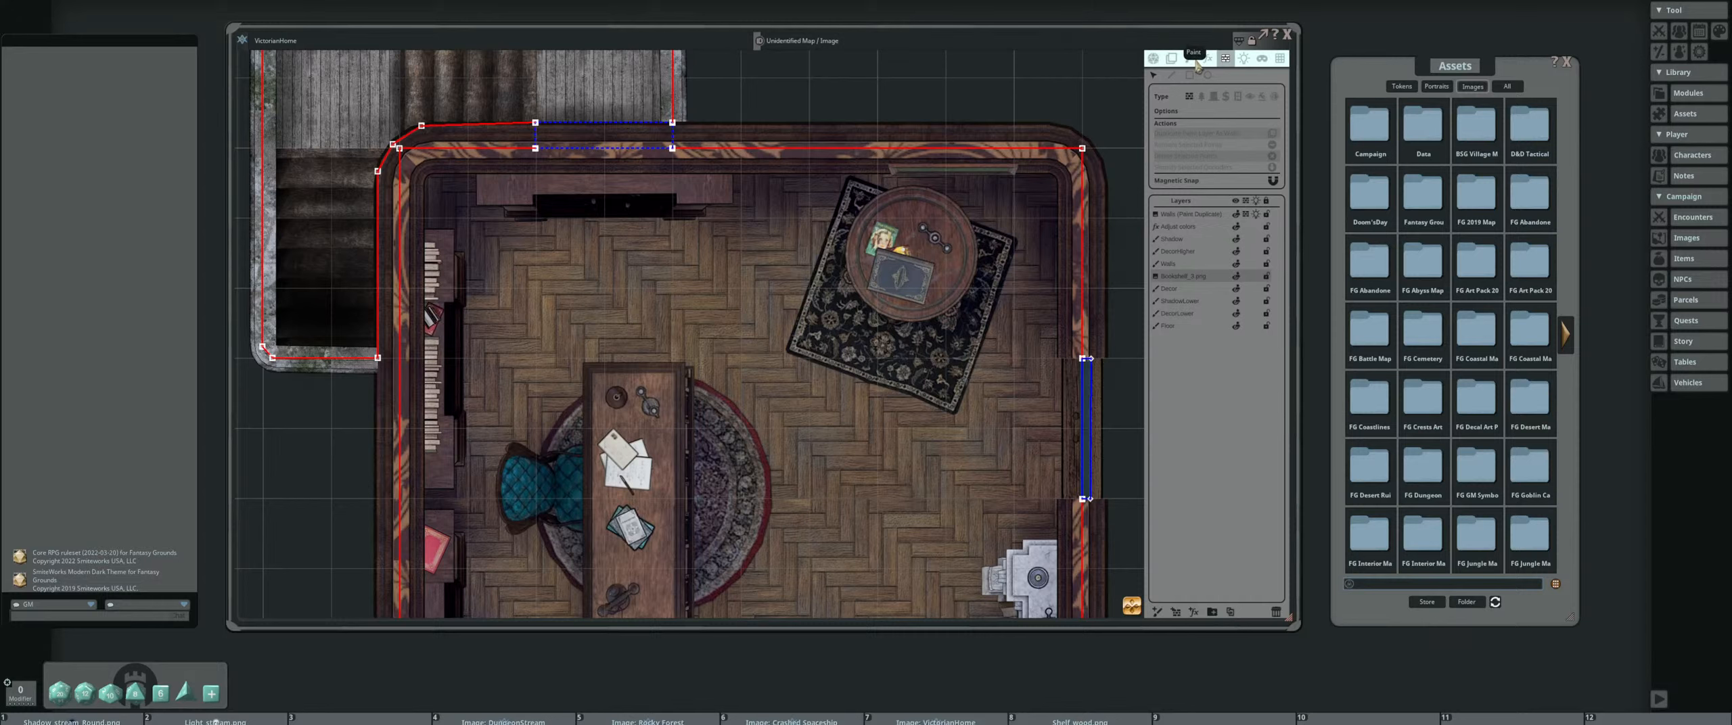
{"action": "left_click", "coordinate": [1171, 58]}
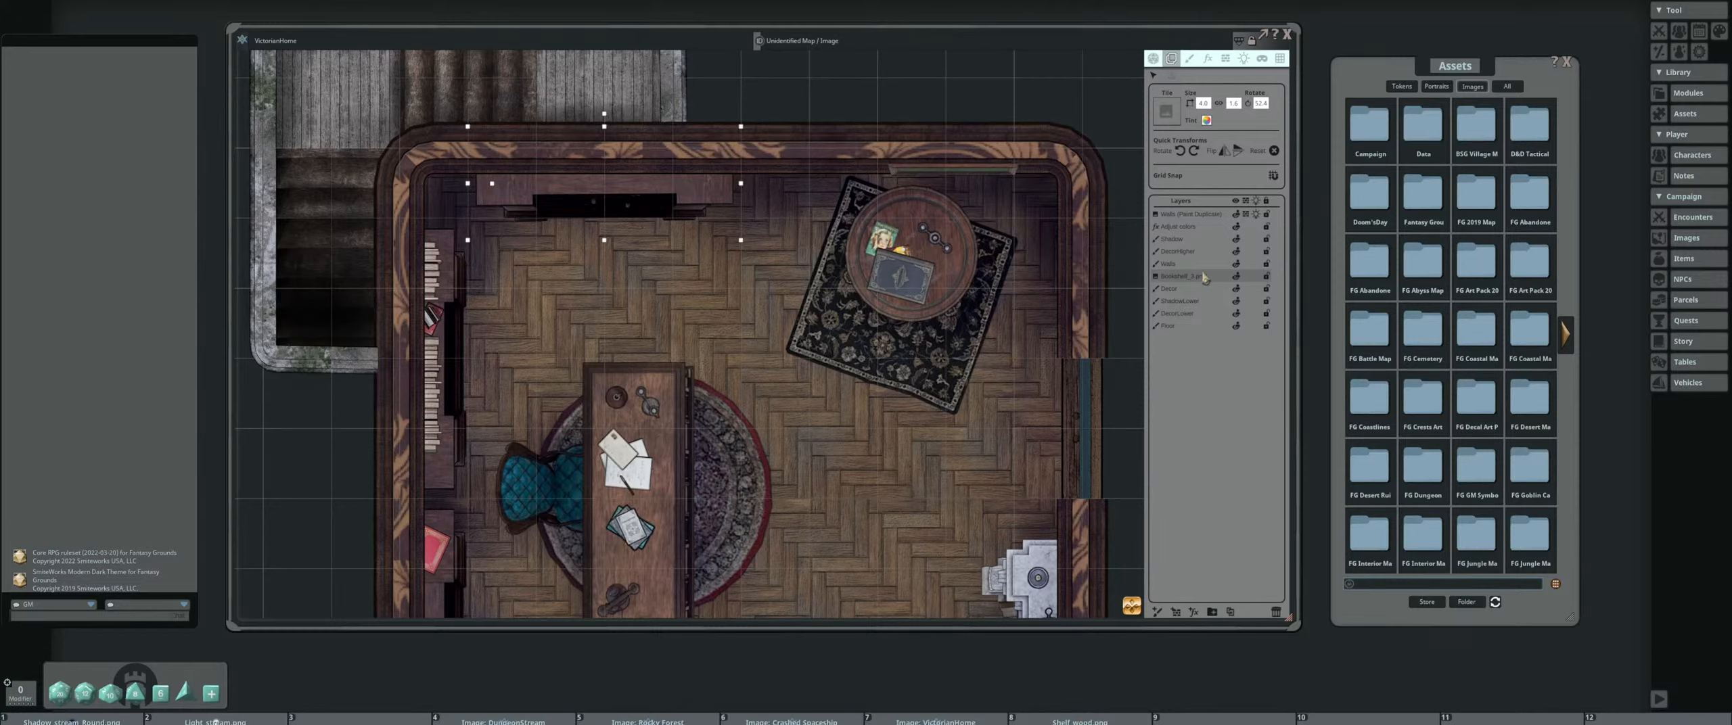
Rotate the north-wall bookshelf about the pivot at its west end into the study, and turn it back flat against the wall
{"action": "scroll", "coordinate": [680, 242], "scroll_direction": "down", "scroll_amount": 3}
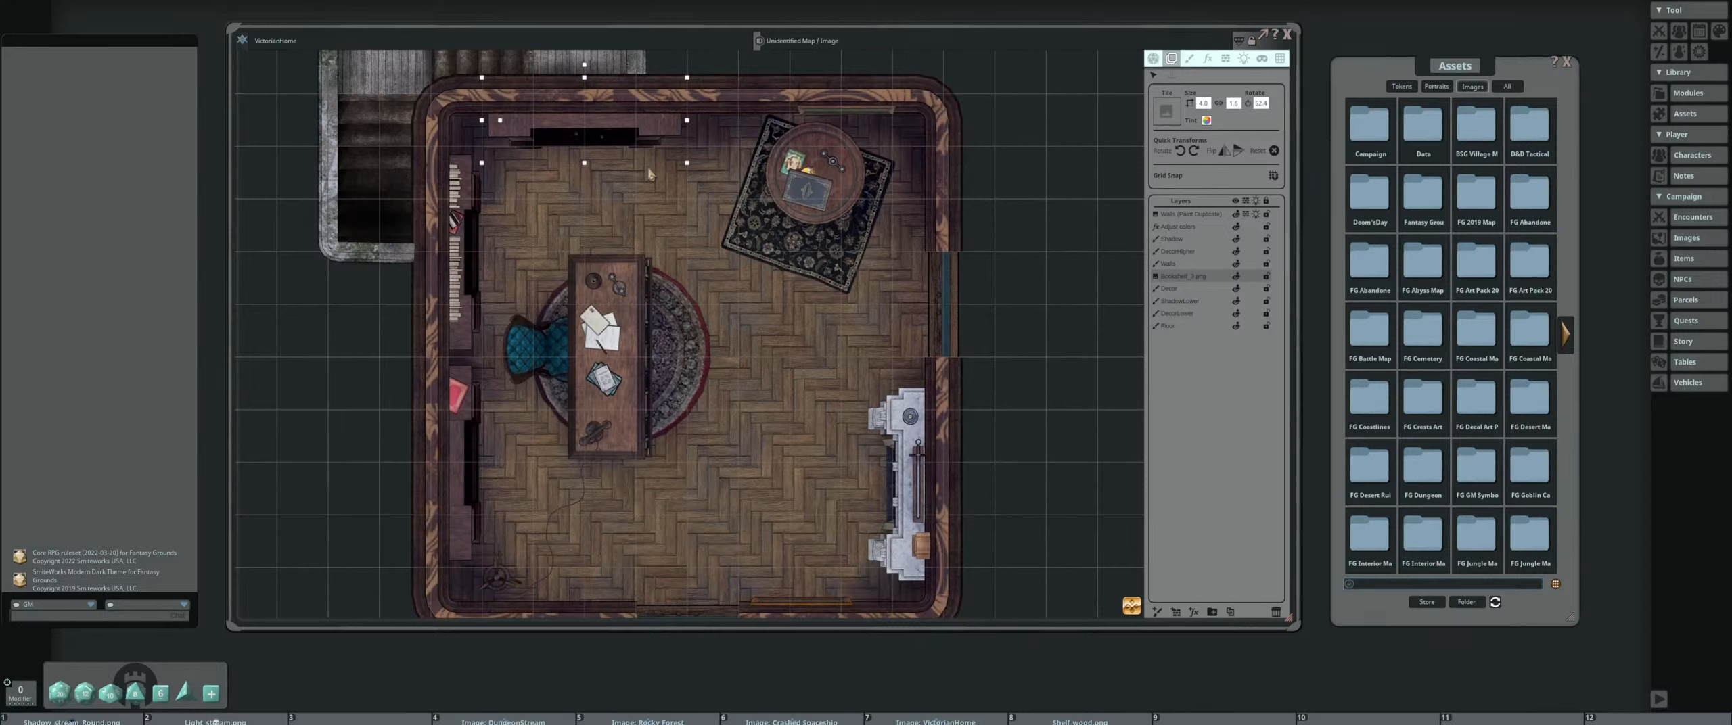
{"action": "scroll", "coordinate": [658, 180], "scroll_direction": "up", "scroll_amount": 3}
{"action": "scroll", "coordinate": [659, 168], "scroll_direction": "down", "scroll_amount": 2}
{"action": "left_click_drag", "start_coordinate": [658, 167], "coordinate": [706, 234]}
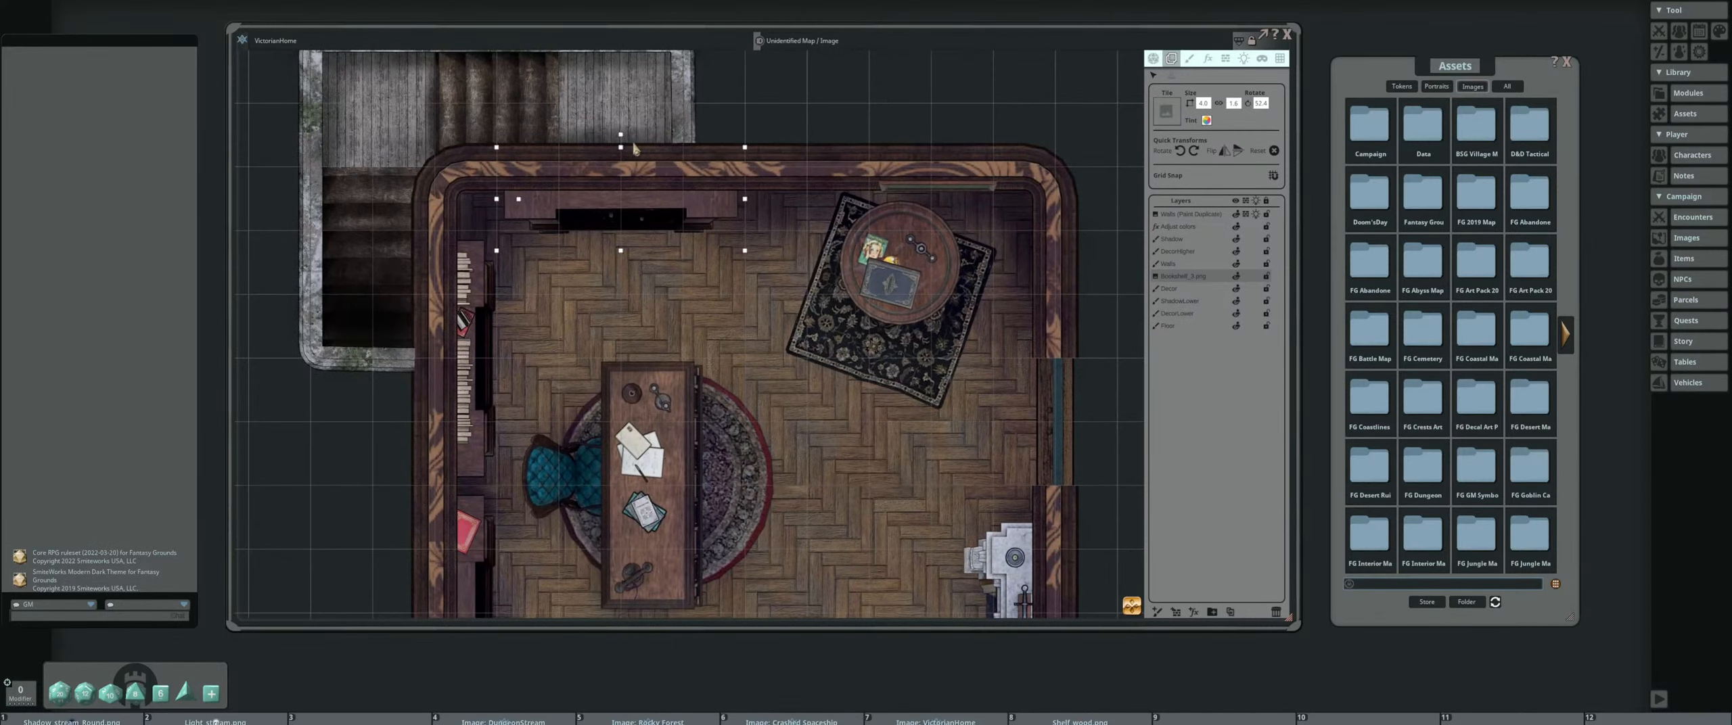
{"action": "left_click_drag", "start_coordinate": [621, 139], "coordinate": [572, 247]}
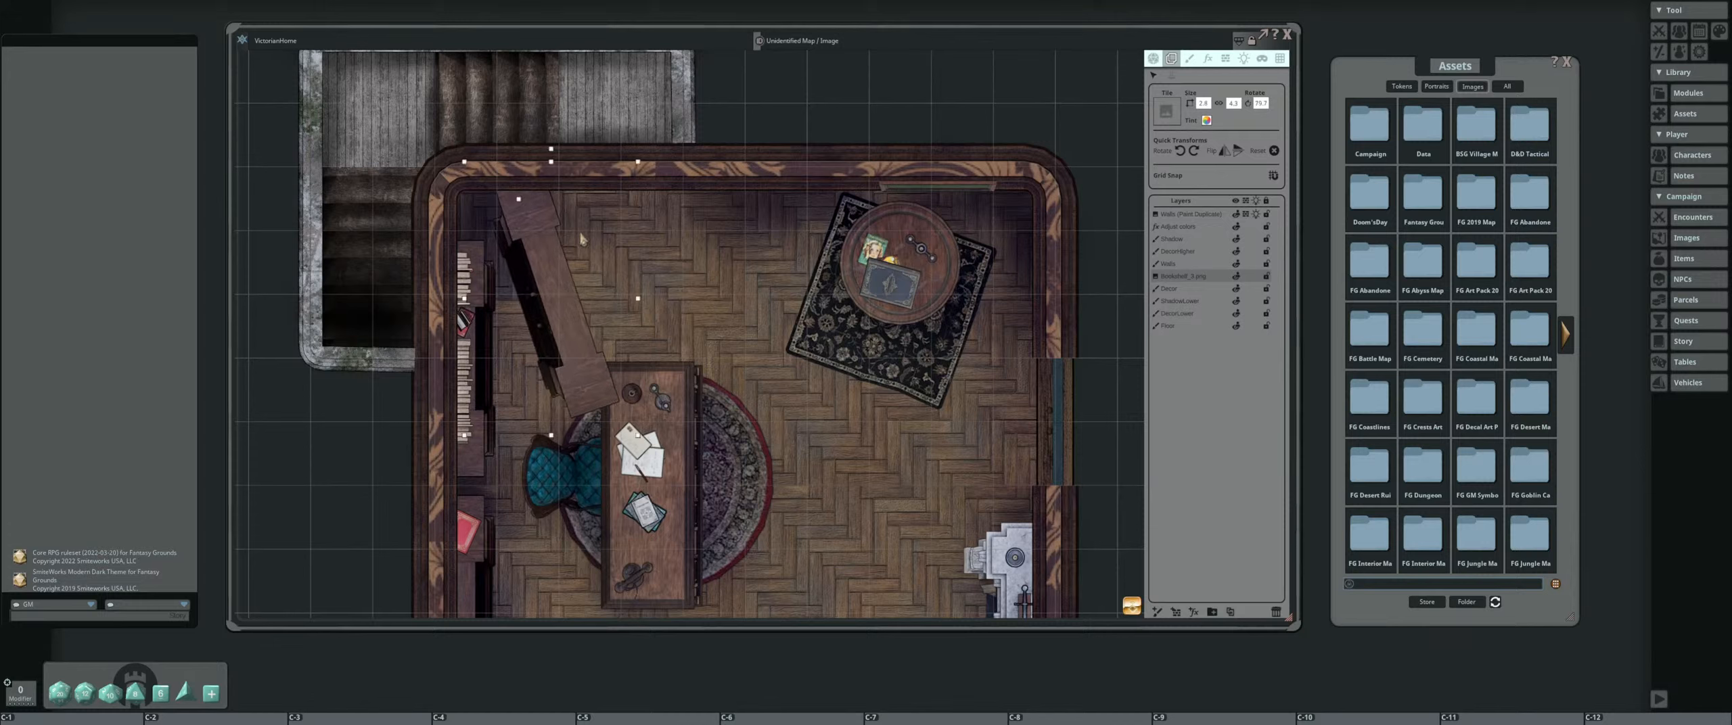
{"action": "key", "text": "ctrl"}
{"action": "left_click_drag", "start_coordinate": [552, 154], "coordinate": [526, 135]}
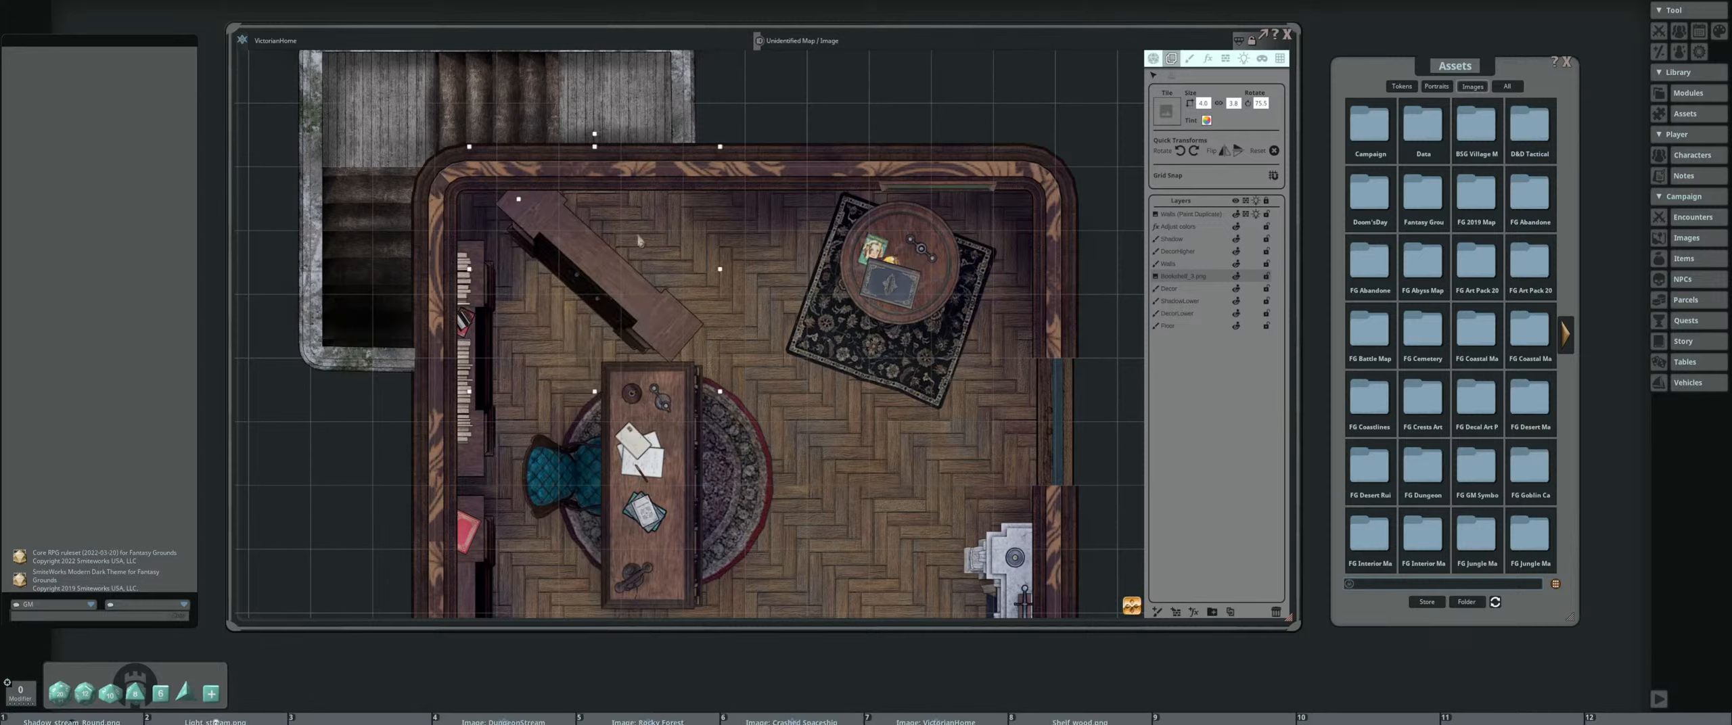
{"action": "key", "text": "ctrl"}
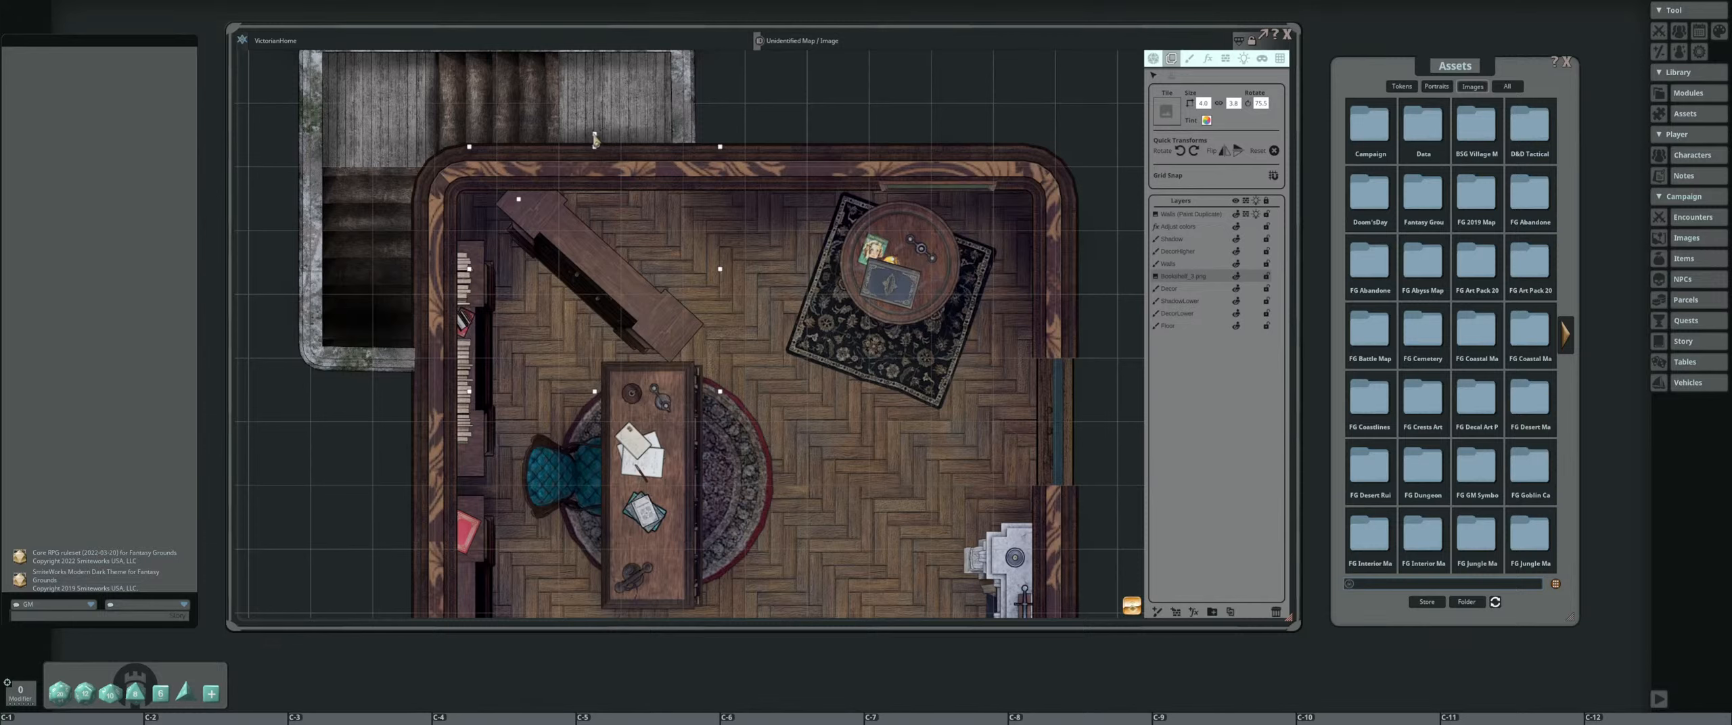
{"action": "left_click_drag", "start_coordinate": [594, 139], "coordinate": [534, 110]}
{"action": "scroll", "coordinate": [535, 110], "scroll_direction": "down", "scroll_amount": 3}
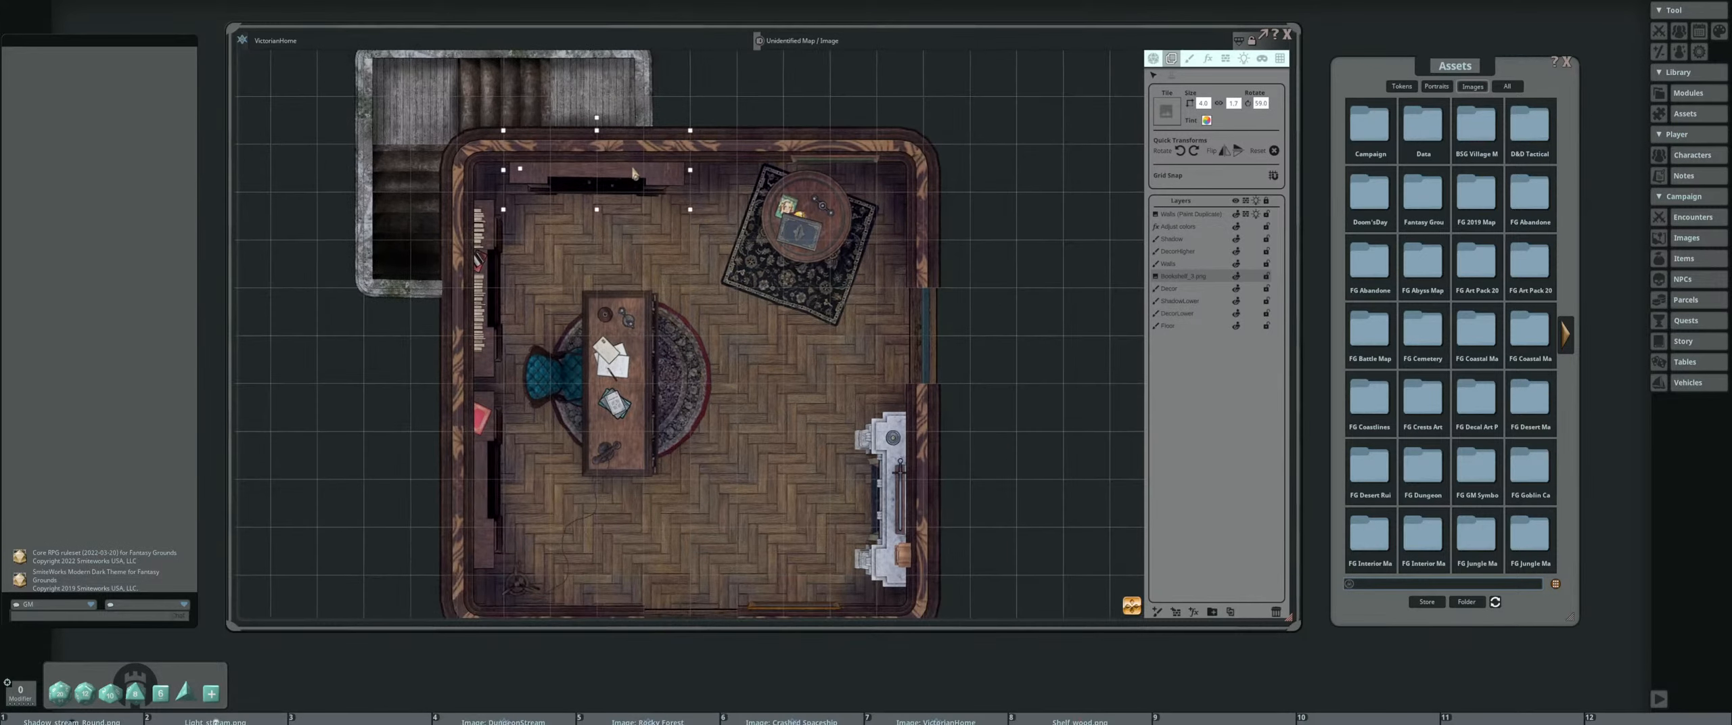
{"action": "scroll", "coordinate": [633, 174], "scroll_direction": "up", "scroll_amount": 2}
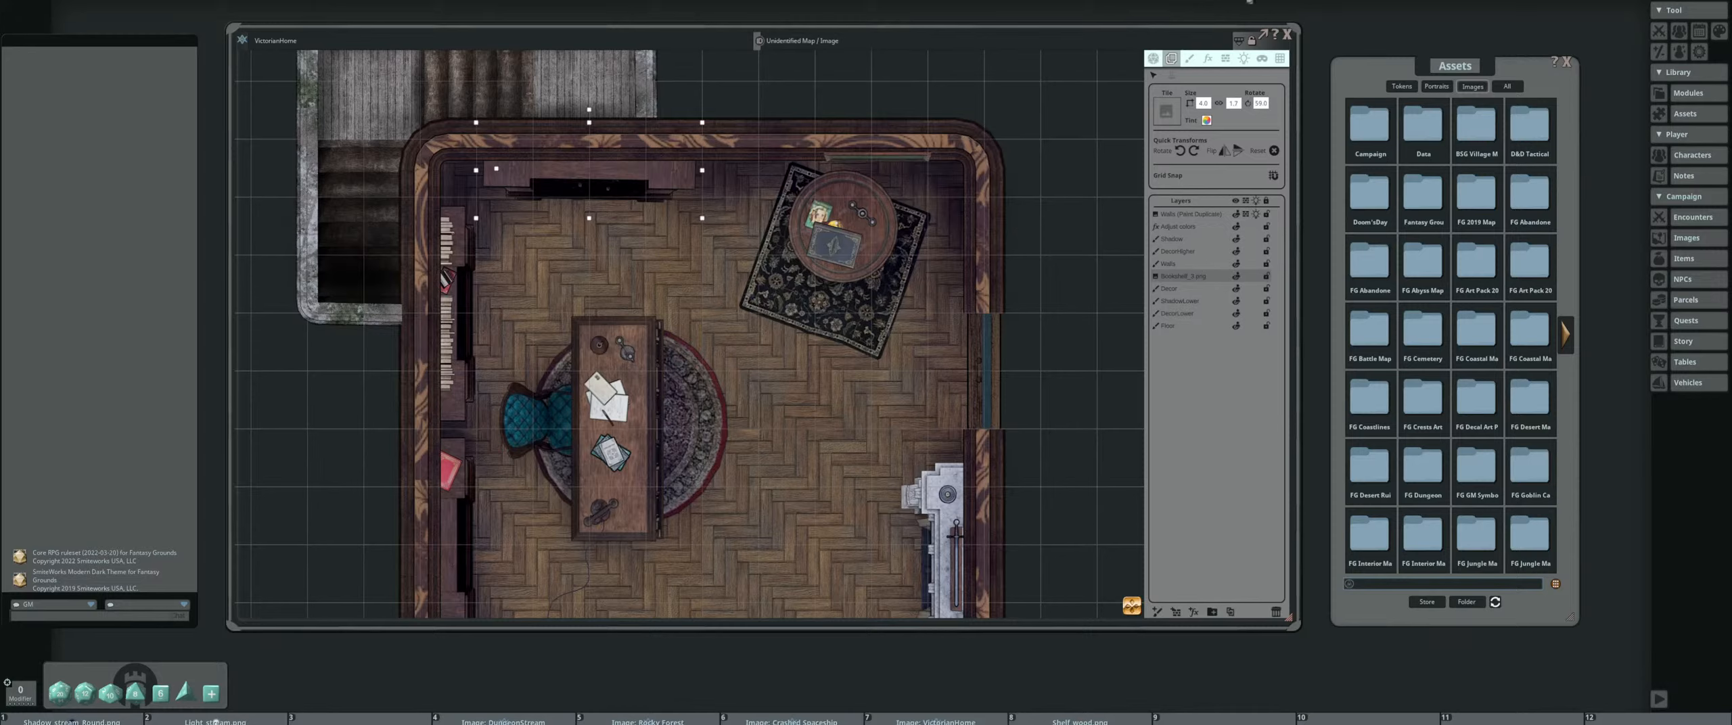
Look through the Campaign and Data folders of the image assets, returning to the folder index after each
{"action": "left_click_drag", "start_coordinate": [1371, 64], "coordinate": [1385, 48]}
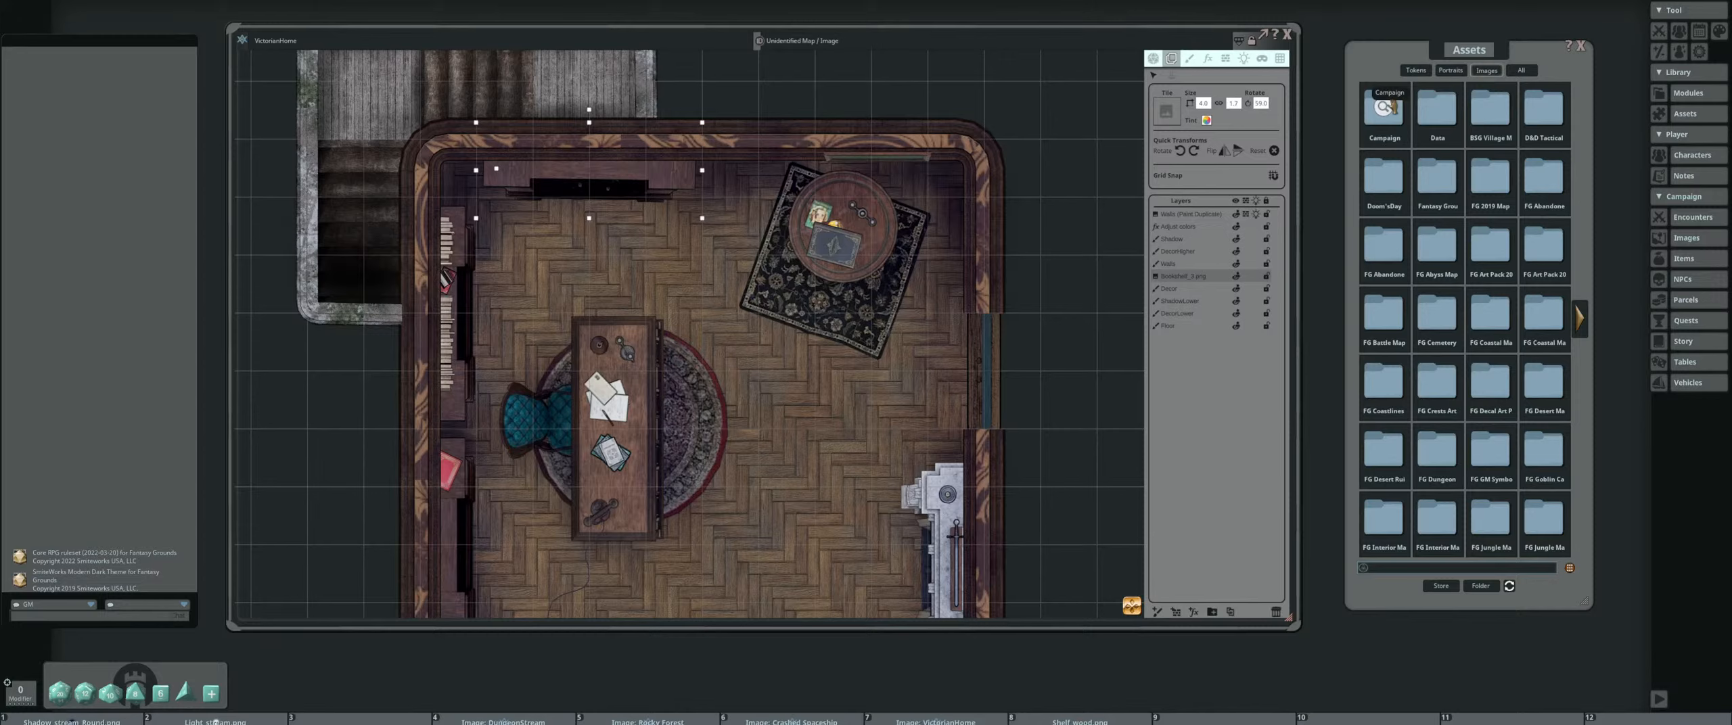
{"action": "left_click", "coordinate": [1384, 106]}
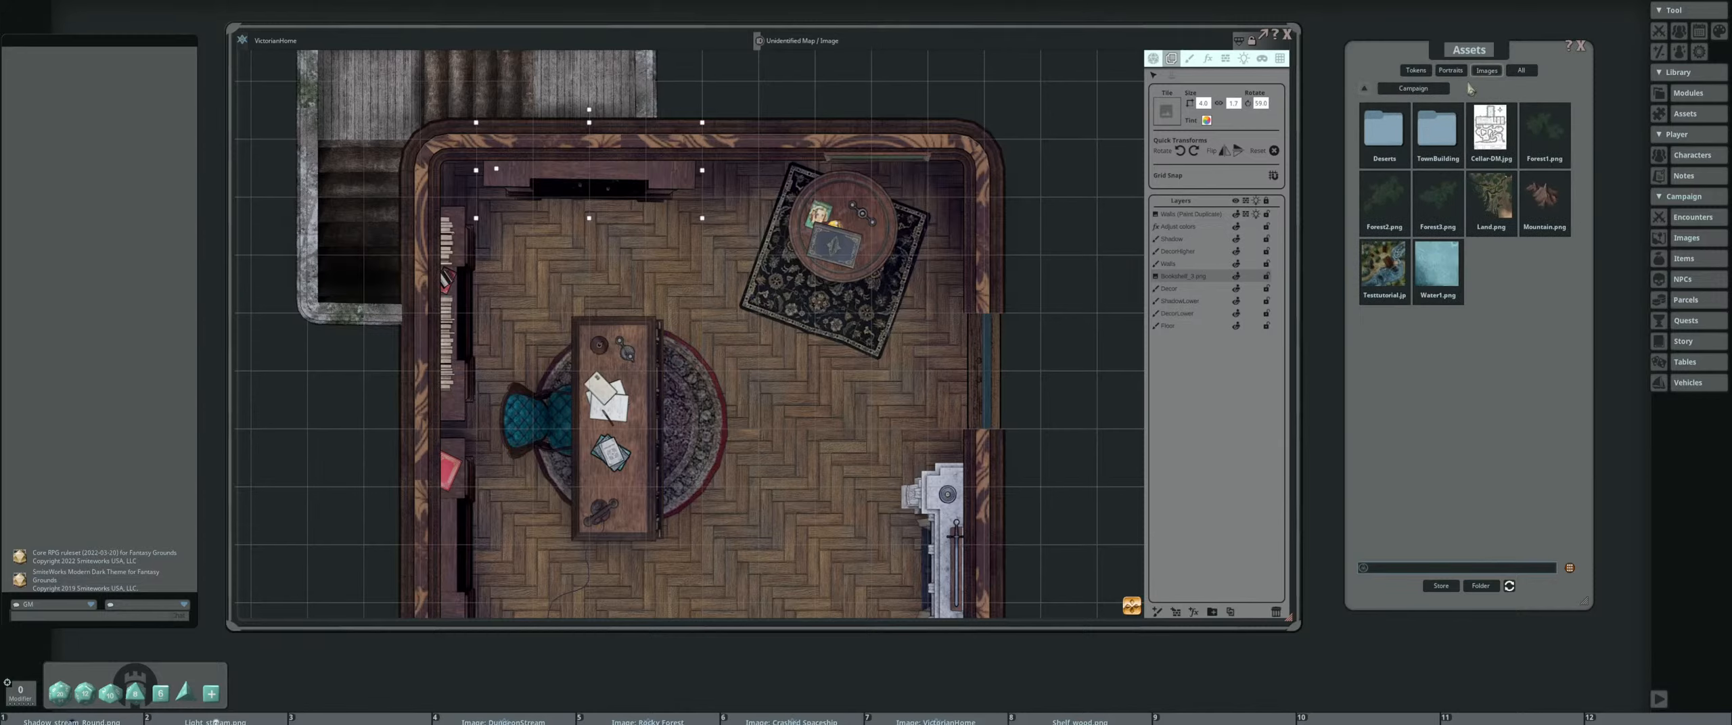
{"action": "left_click", "coordinate": [1372, 92]}
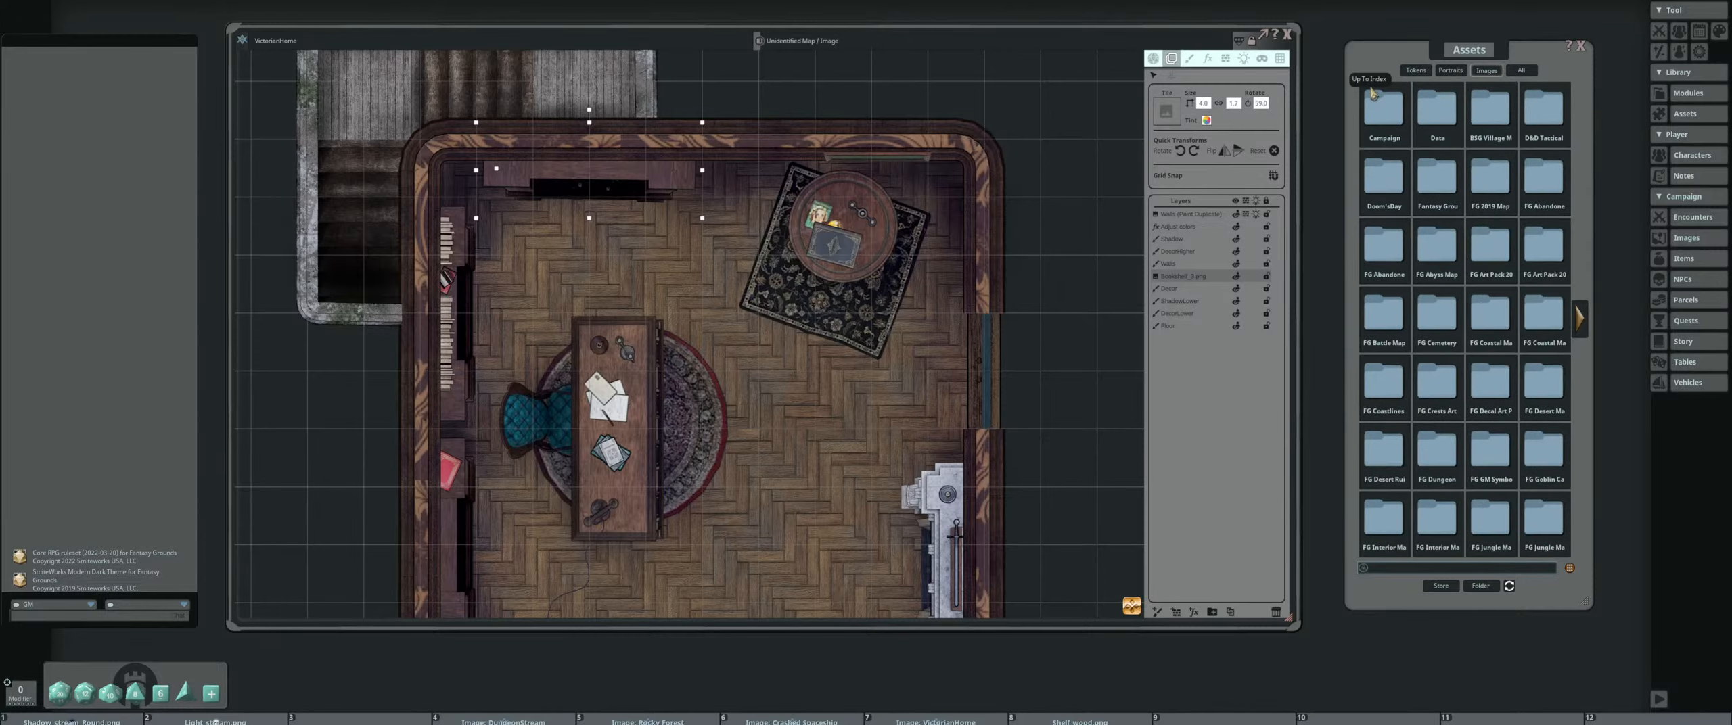
{"action": "left_click", "coordinate": [1437, 112]}
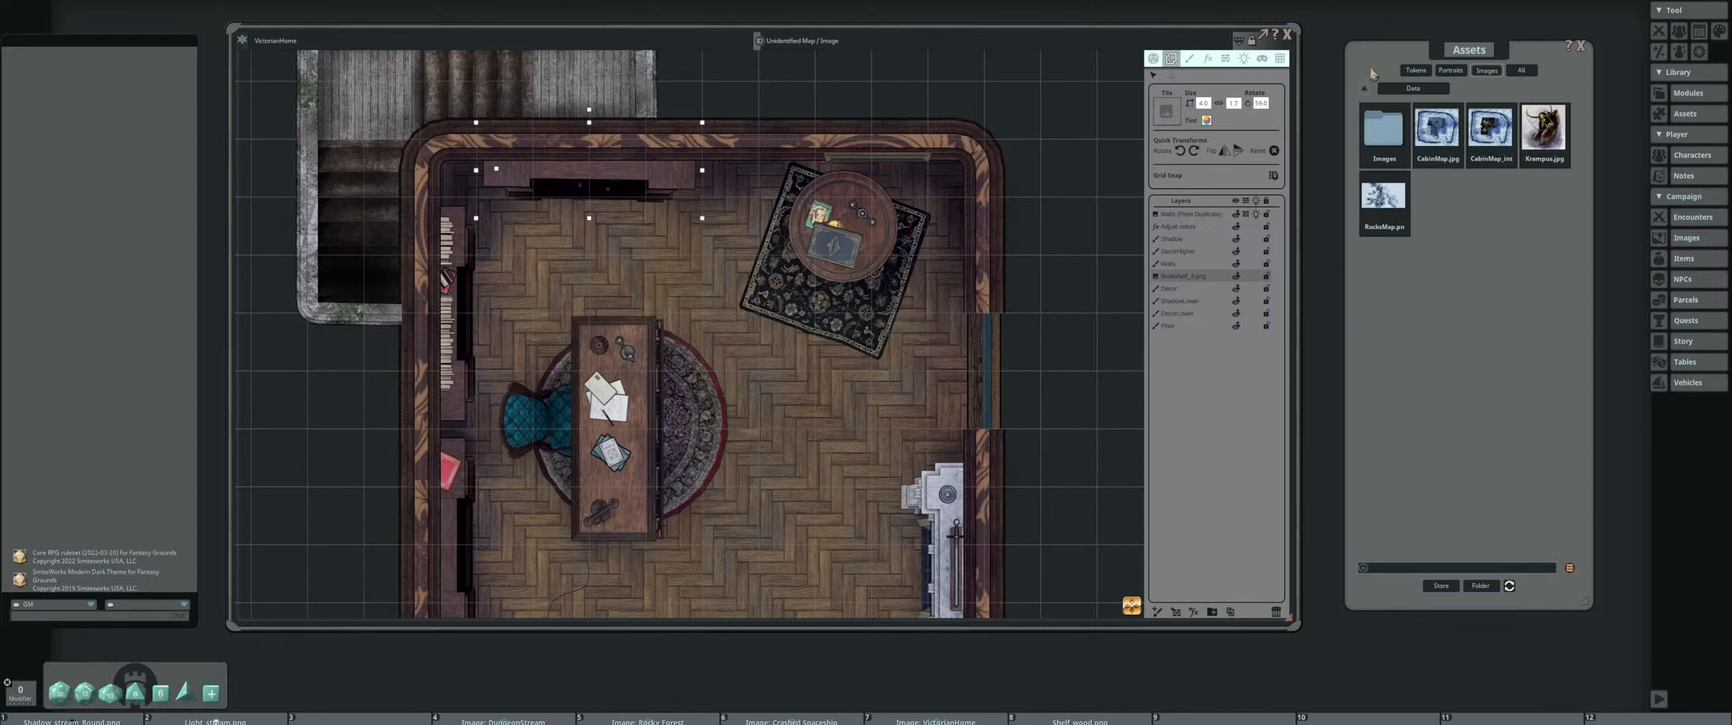
{"action": "left_click", "coordinate": [1364, 92]}
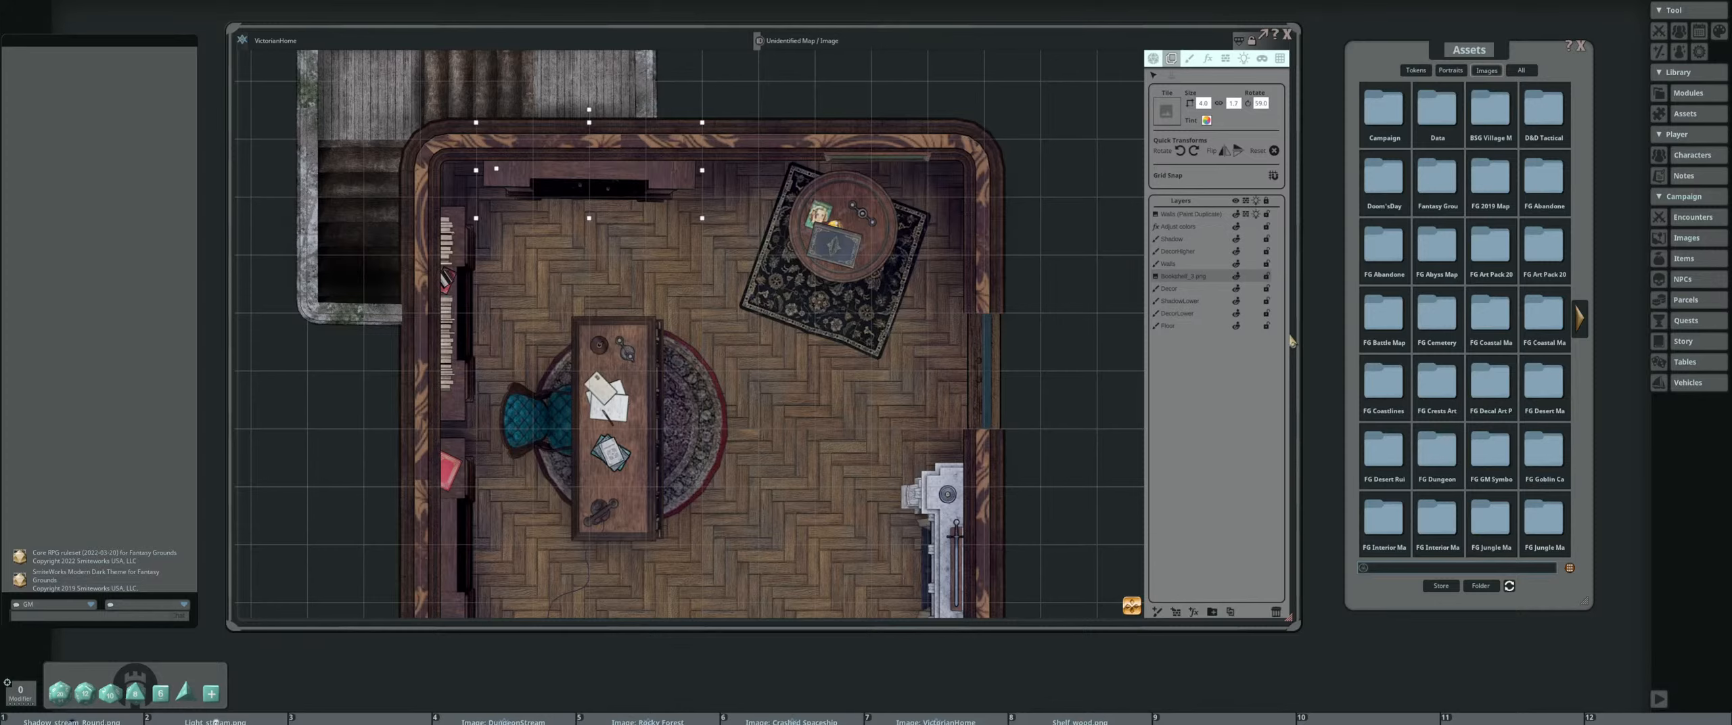
Move the bookshelf's pivot from its west end to its east end and rotate the bookshelf about it
{"action": "scroll", "coordinate": [514, 157], "scroll_direction": "up", "scroll_amount": 3}
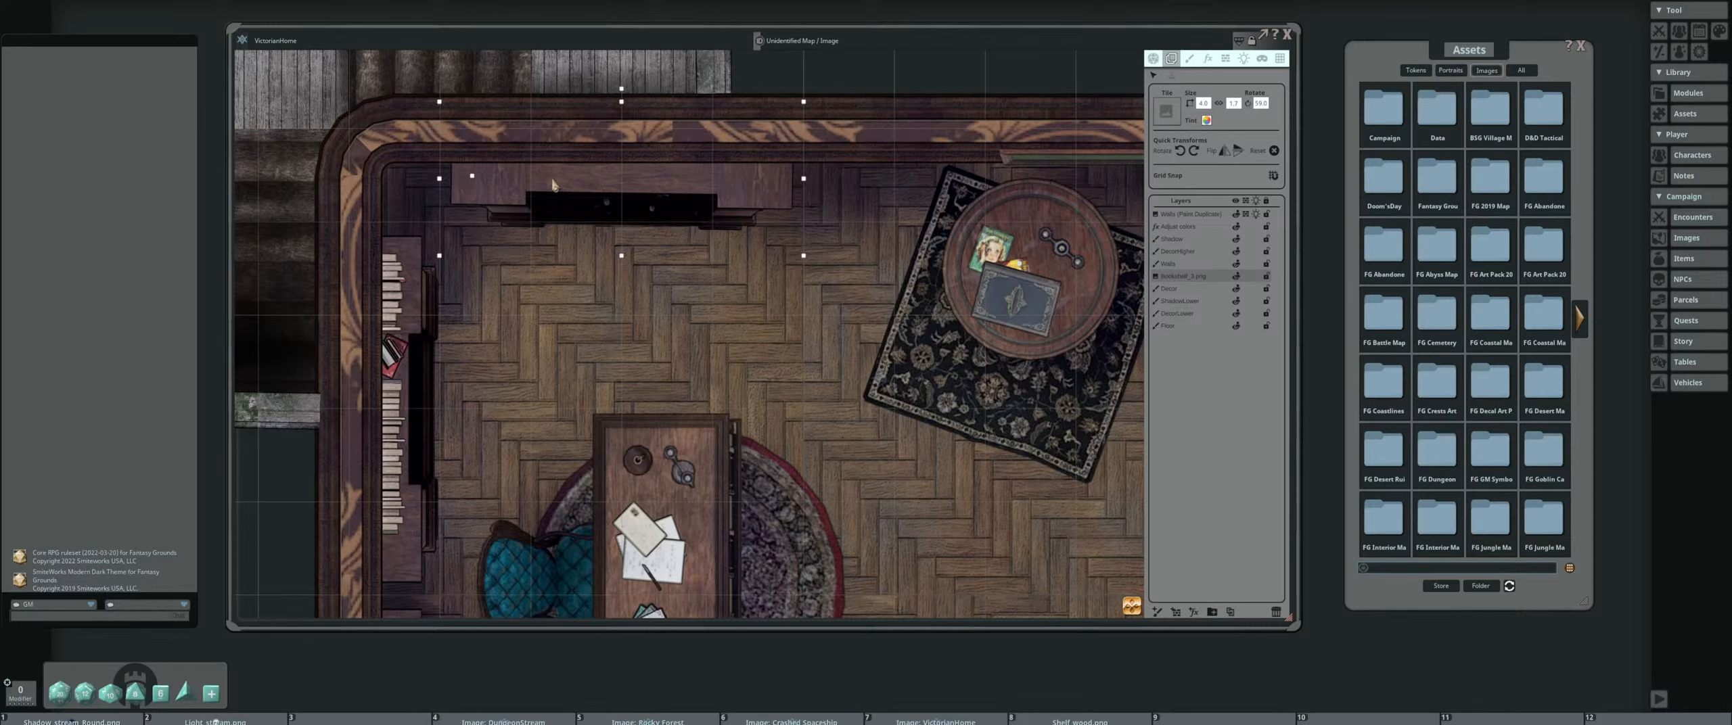
{"action": "left_click_drag", "start_coordinate": [472, 176], "coordinate": [621, 176]}
{"action": "mouse_move", "coordinate": [621, 89]}
{"action": "left_mouse_down"}
{"action": "mouse_move", "coordinate": [639, 86]}
{"action": "mouse_move", "coordinate": [609, 86]}
{"action": "mouse_move", "coordinate": [622, 91]}
{"action": "left_mouse_up"}
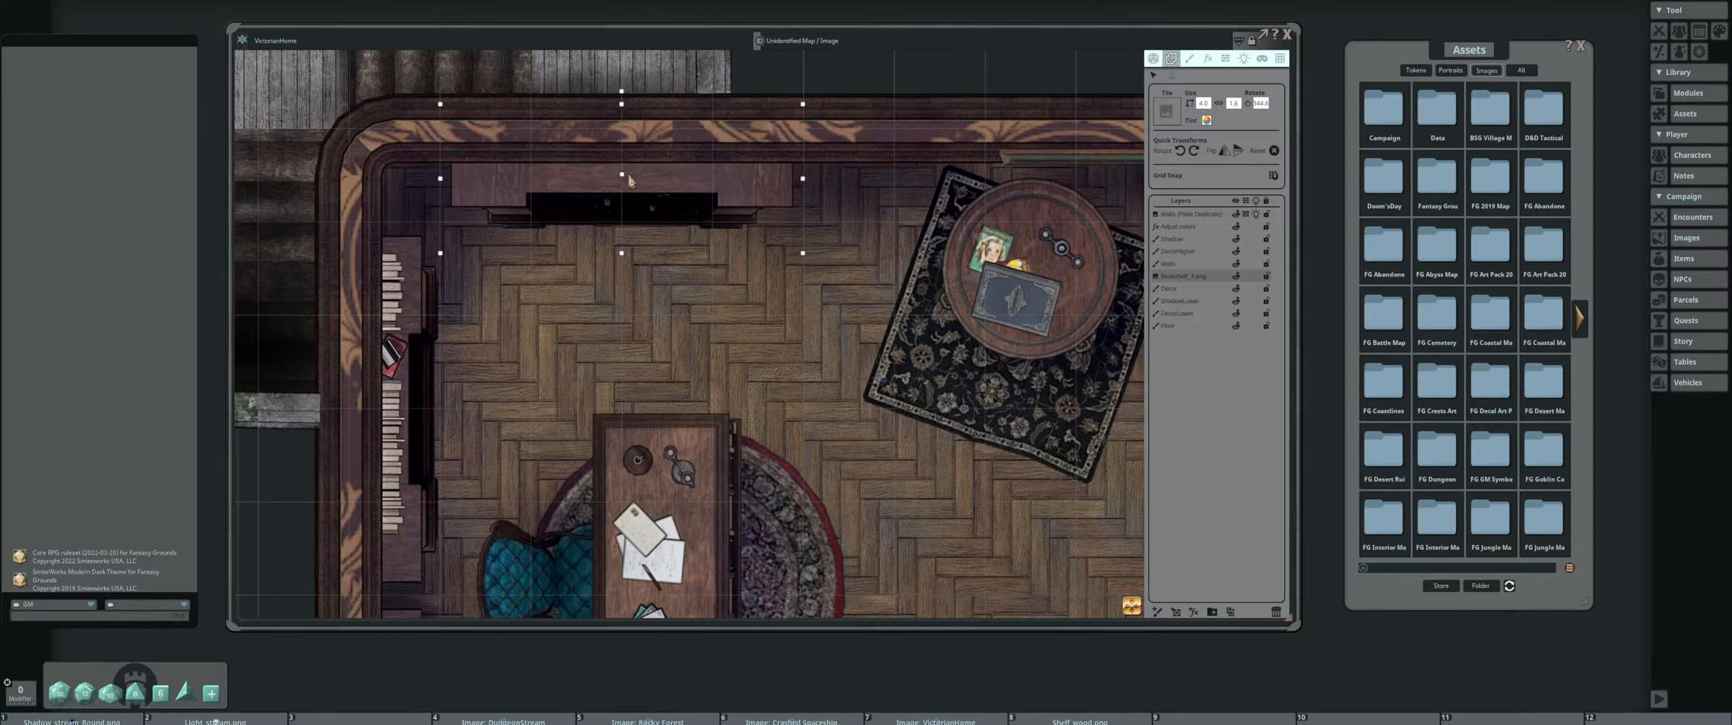
{"action": "key", "text": "ctrl"}
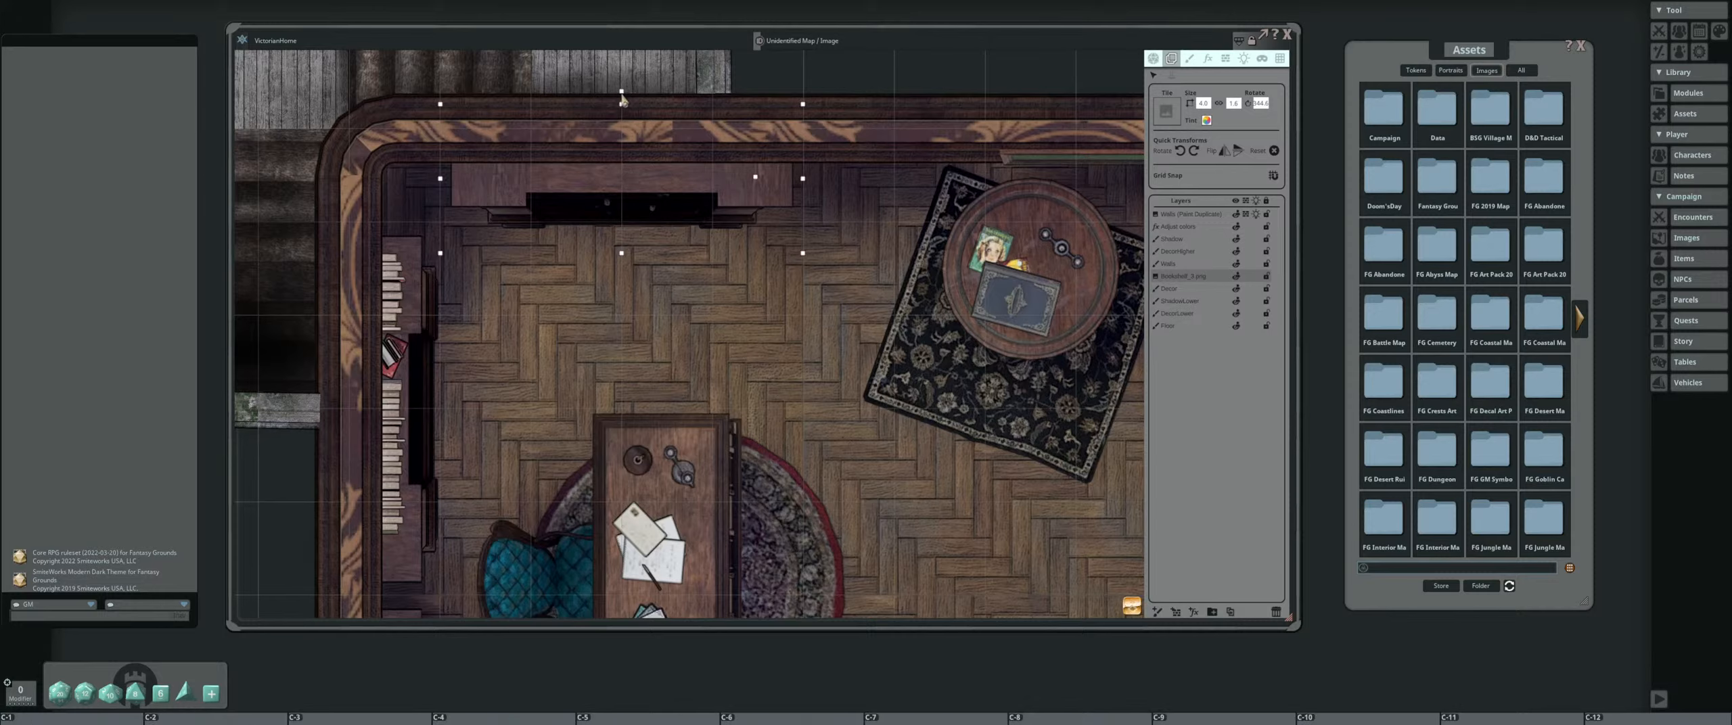
{"action": "mouse_move", "coordinate": [621, 93]}
{"action": "left_mouse_down"}
{"action": "mouse_move", "coordinate": [561, 170]}
{"action": "mouse_move", "coordinate": [609, 102]}
{"action": "mouse_move", "coordinate": [564, 116]}
{"action": "mouse_move", "coordinate": [618, 74]}
{"action": "mouse_move", "coordinate": [600, 86]}
{"action": "mouse_move", "coordinate": [614, 93]}
{"action": "left_mouse_up"}
Undo and redo the bookshelf's rotation about its east pivot several times, ending with it flat against the north wall
{"action": "key", "text": "ctrl+z"}
{"action": "key", "text": "ctrl+y"}
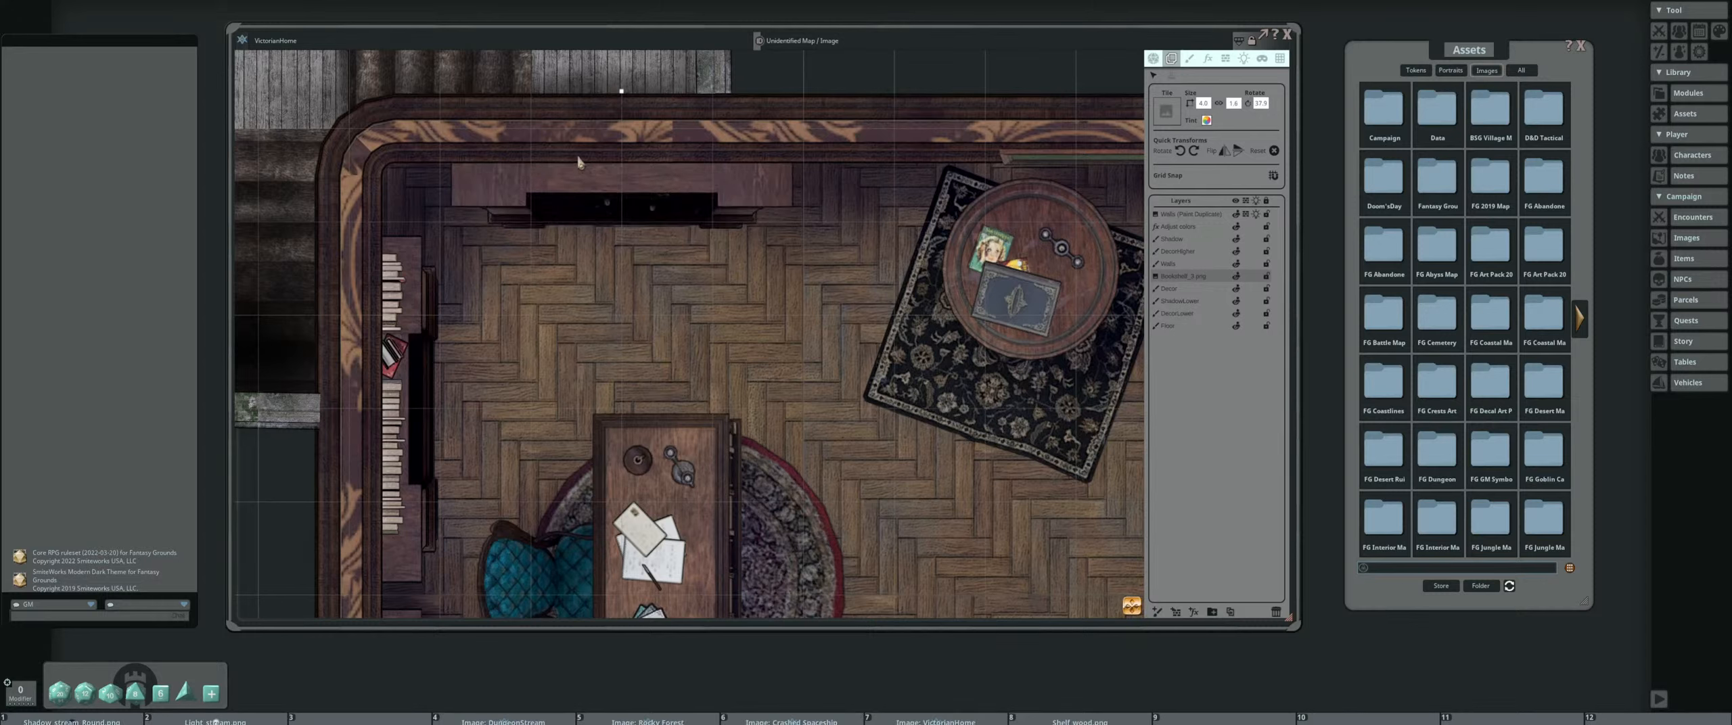
{"action": "key", "text": "ctrl+z"}
{"action": "key", "text": "ctrl+y"}
{"action": "key", "text": "ctrl+z"}
{"action": "key", "text": "ctrl+y"}
{"action": "key", "text": "ctrl+z"}
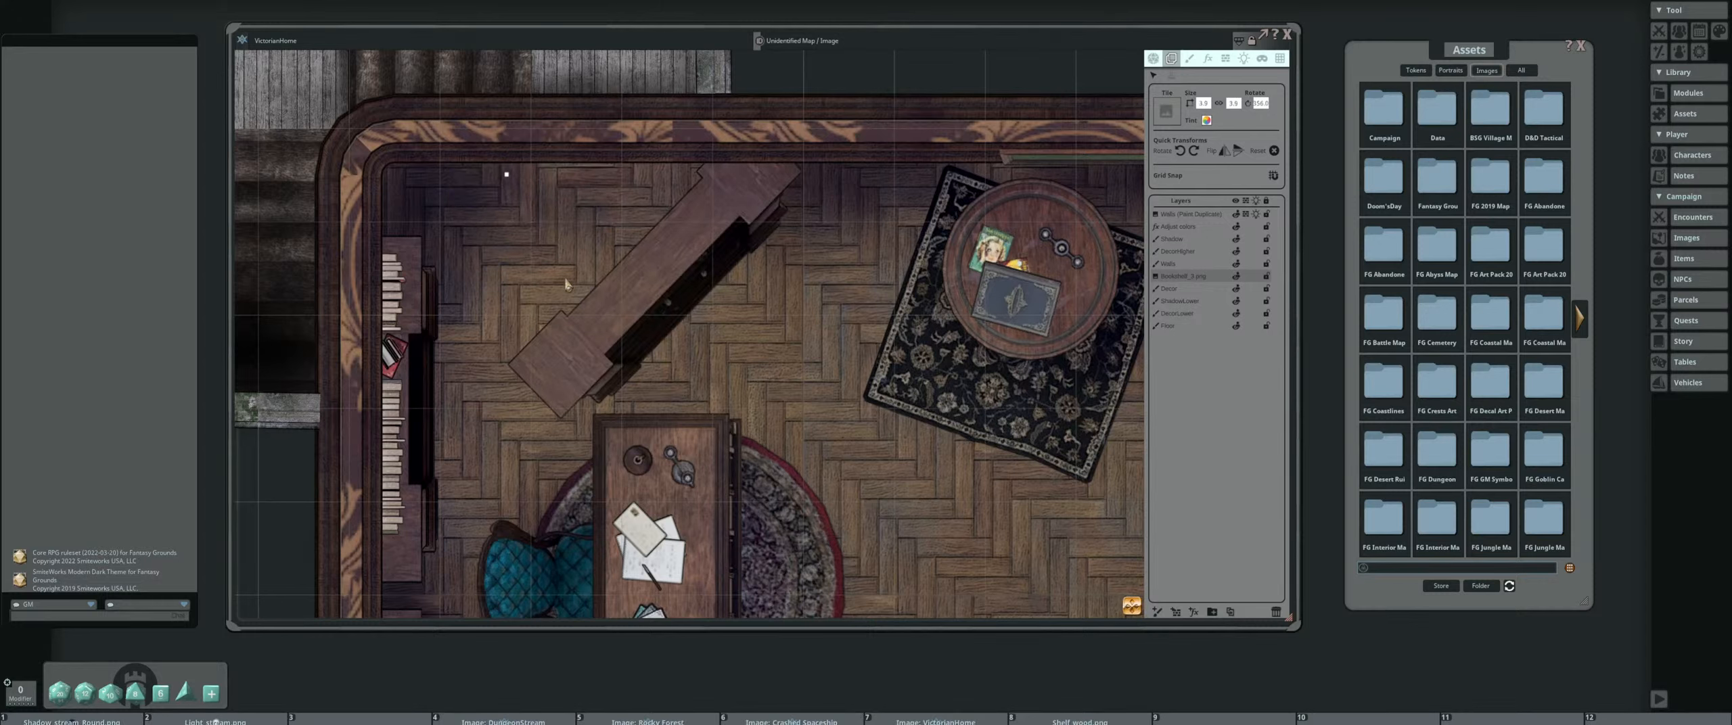
{"action": "key", "text": "ctrl+y"}
{"action": "key", "text": "ctrl+z"}
{"action": "key", "text": "ctrl+y"}
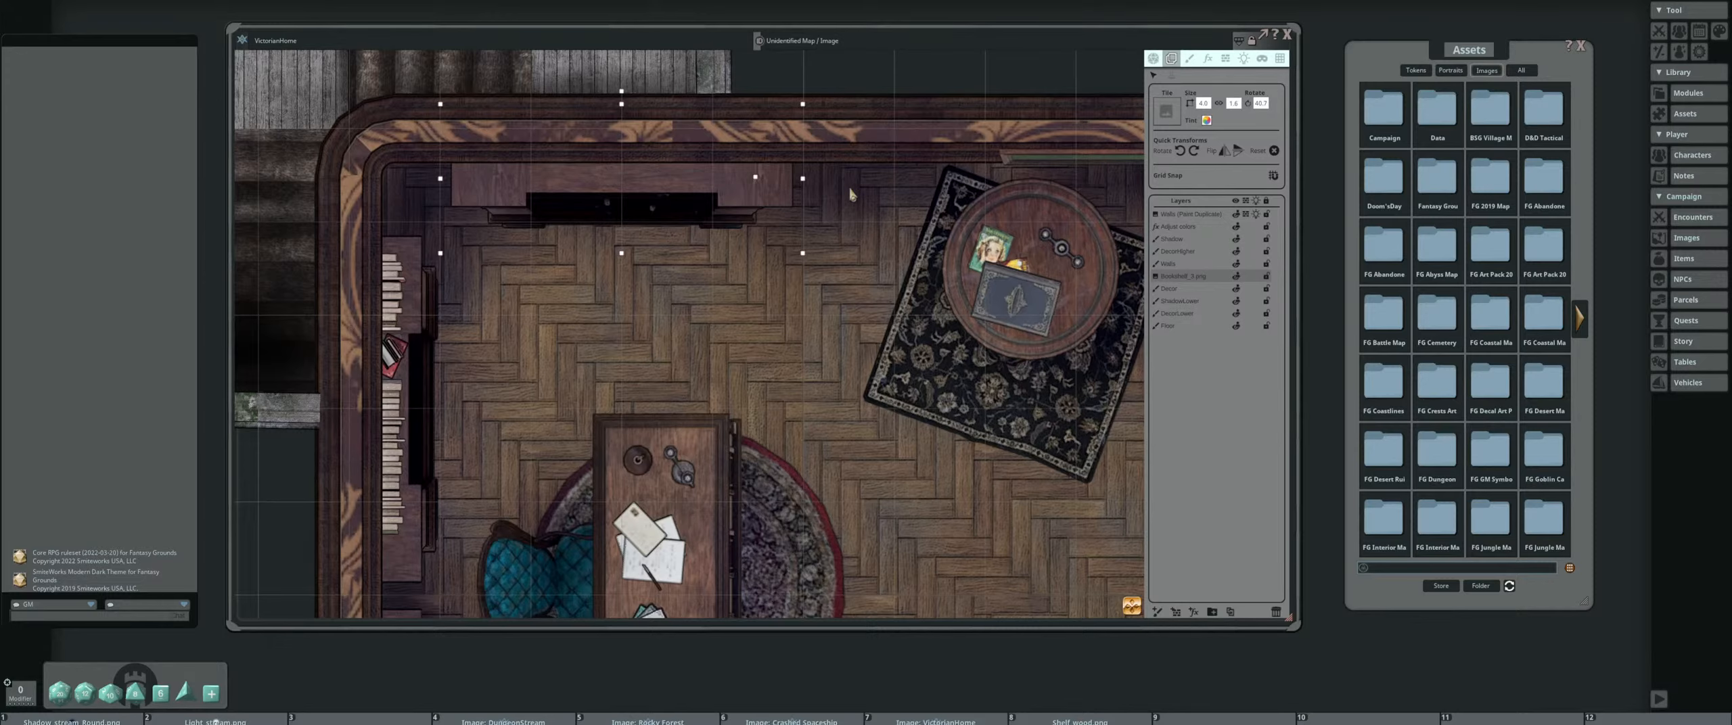
{"action": "scroll", "coordinate": [850, 195], "scroll_direction": "down", "scroll_amount": 8}
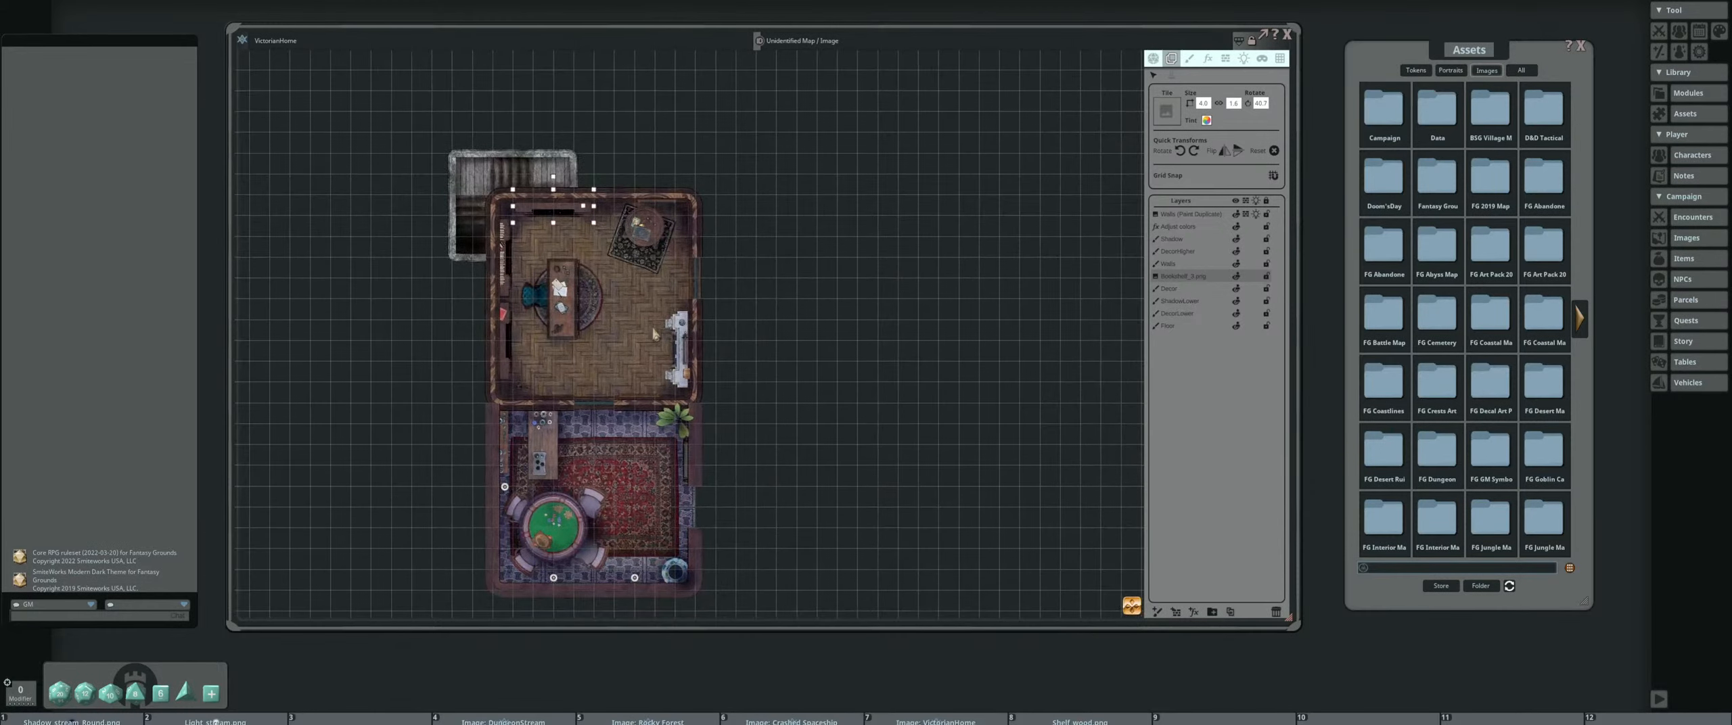
Filter the image assets by "floor" and look through the first pages of matching floor textures
{"action": "scroll", "coordinate": [653, 333], "scroll_direction": "up", "scroll_amount": 2}
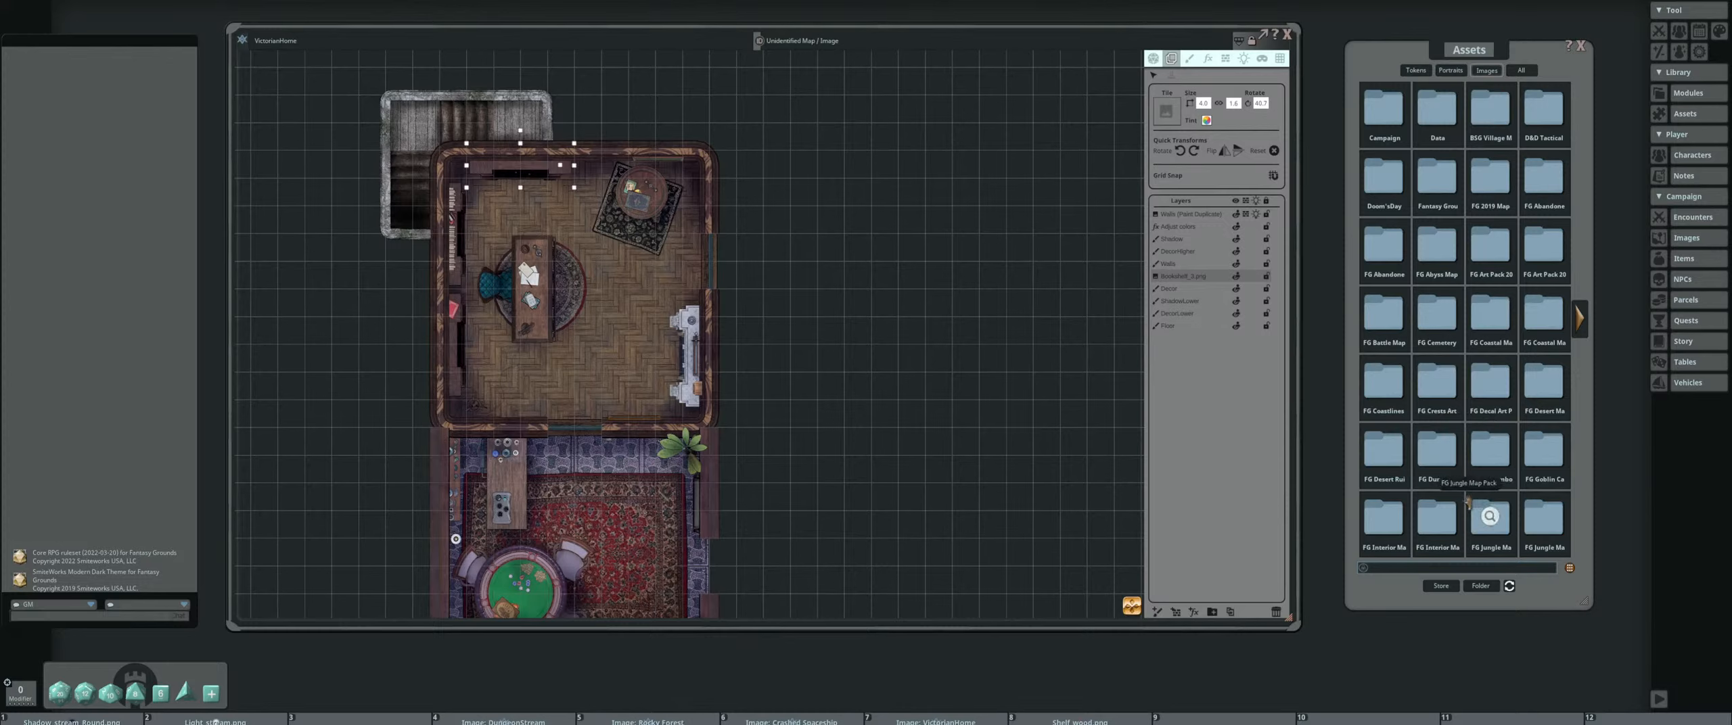
{"action": "left_click", "coordinate": [1473, 572]}
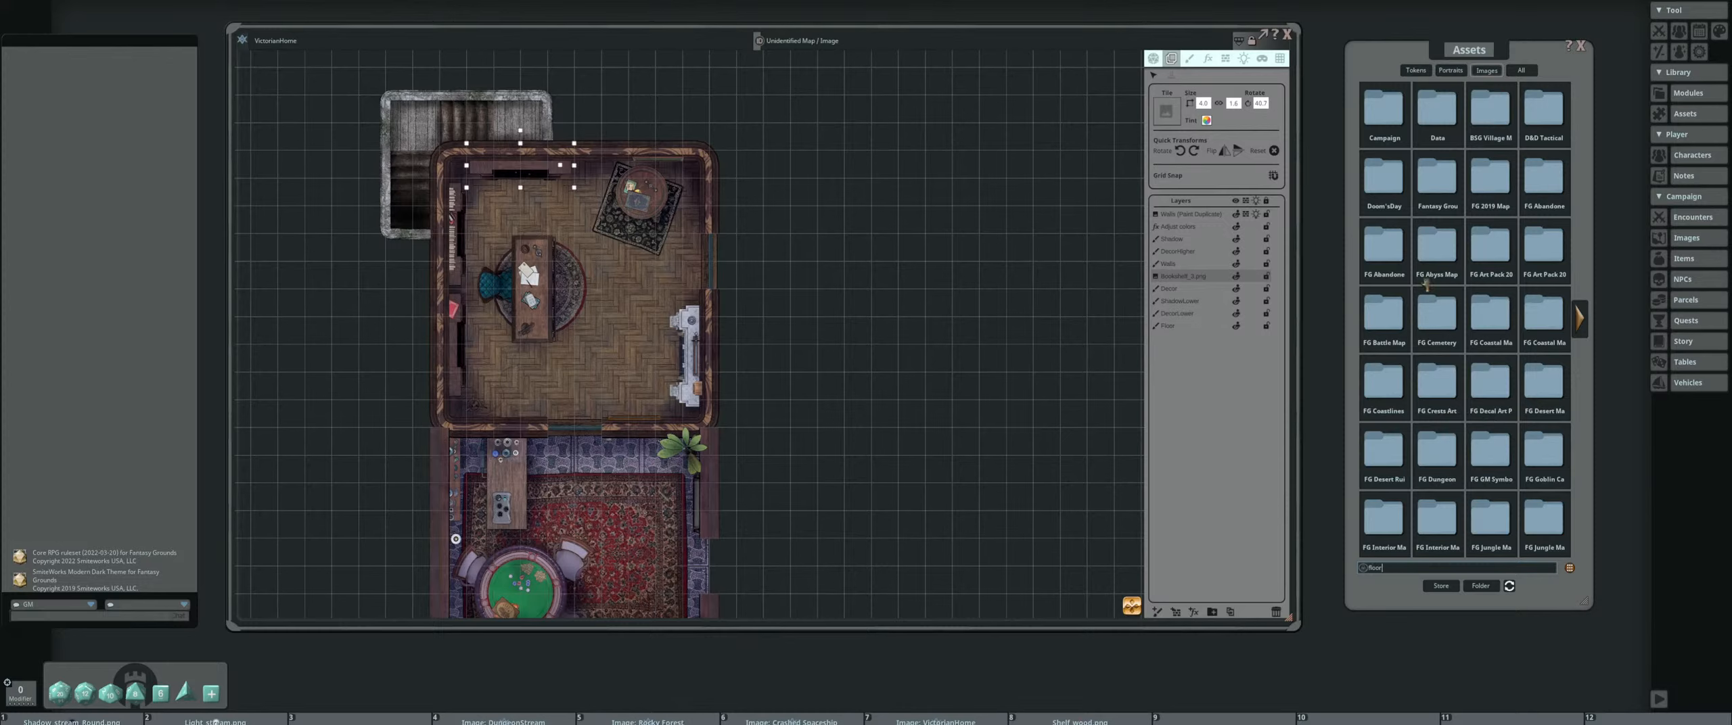
{"action": "key", "text": "Return"}
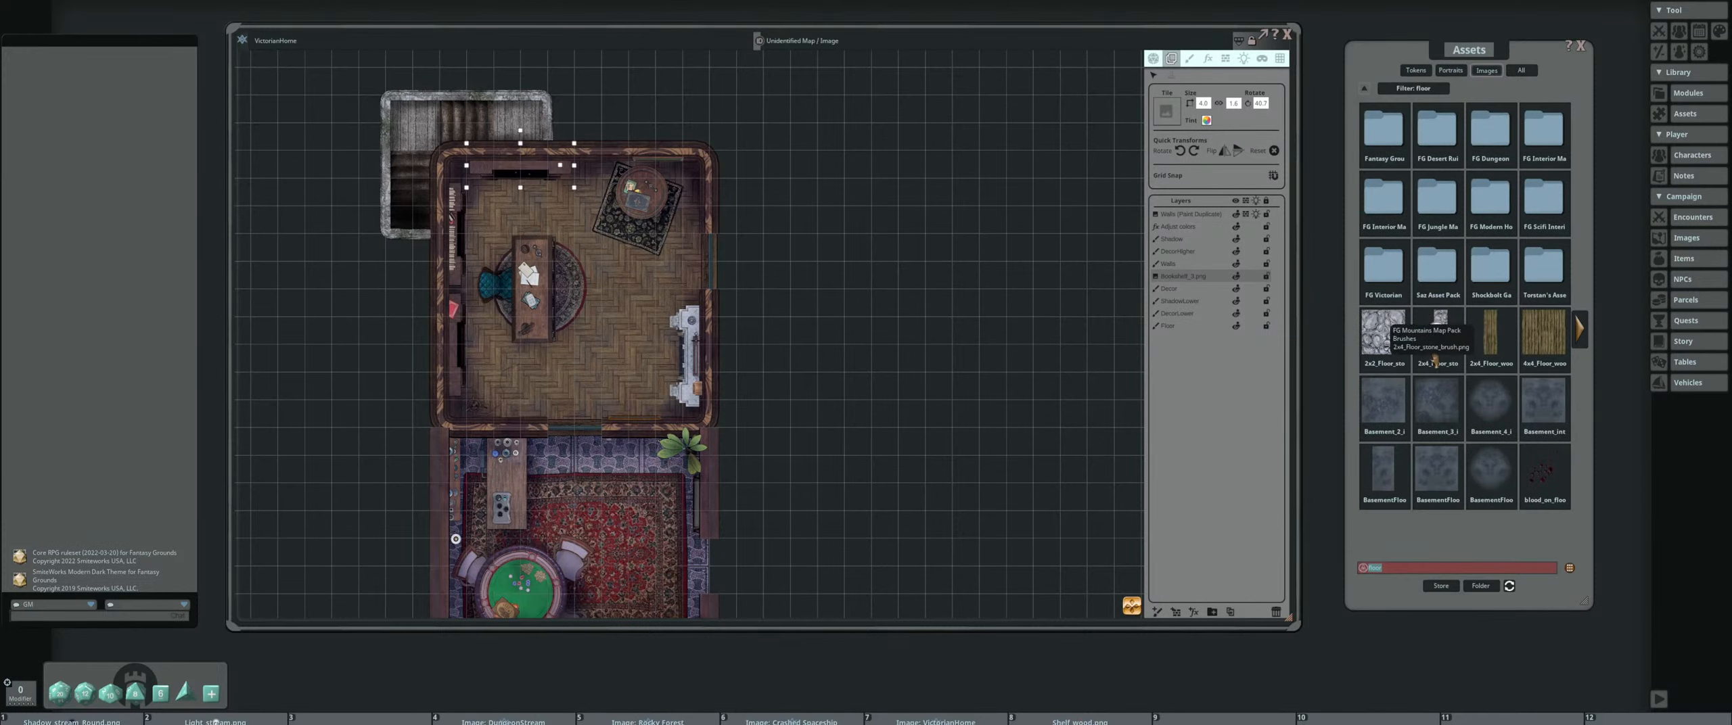
{"action": "left_click", "coordinate": [1579, 329]}
{"action": "left_click", "coordinate": [1581, 330]}
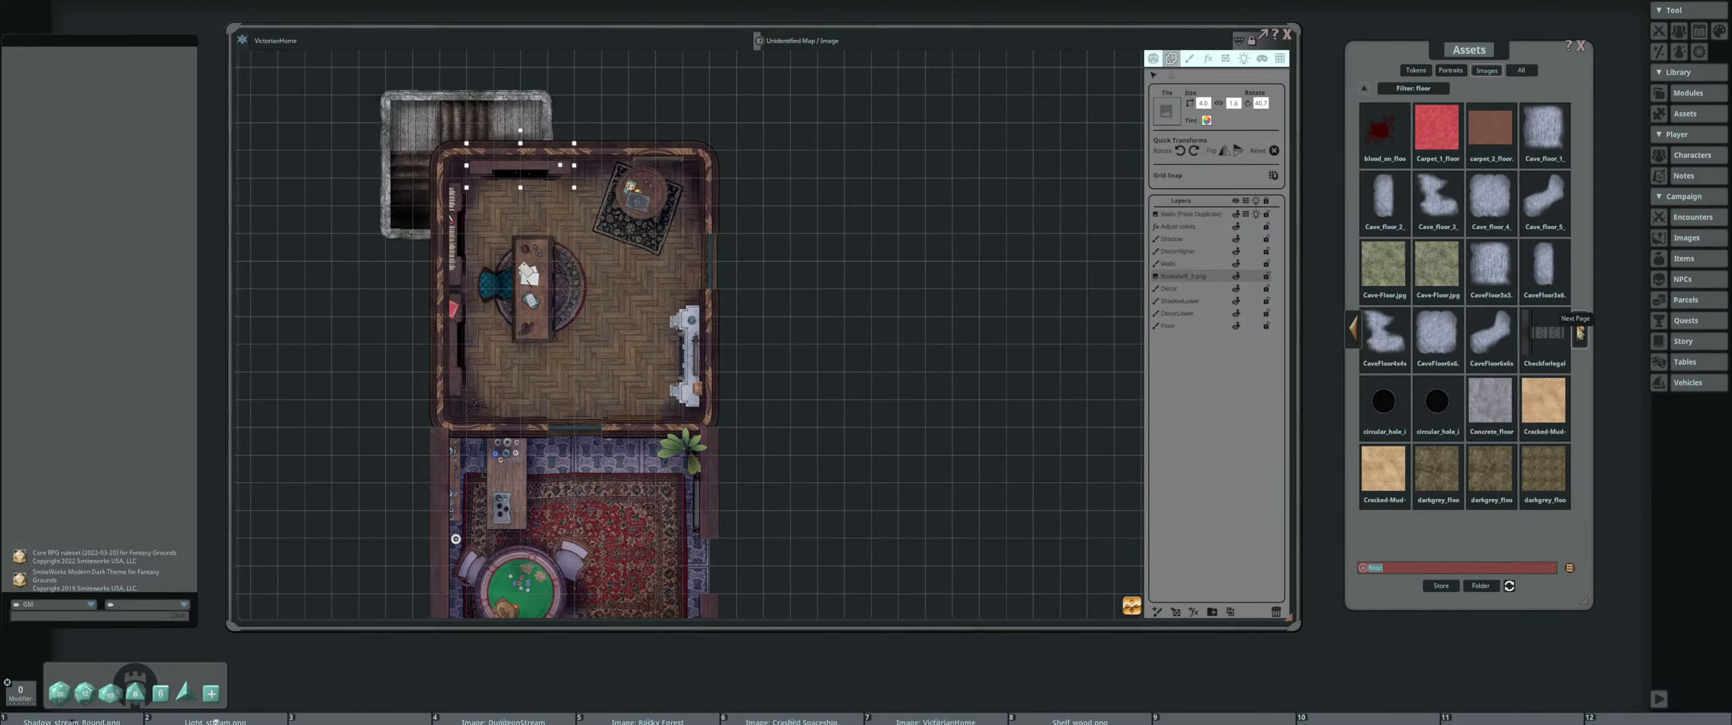
{"action": "left_click", "coordinate": [1580, 333]}
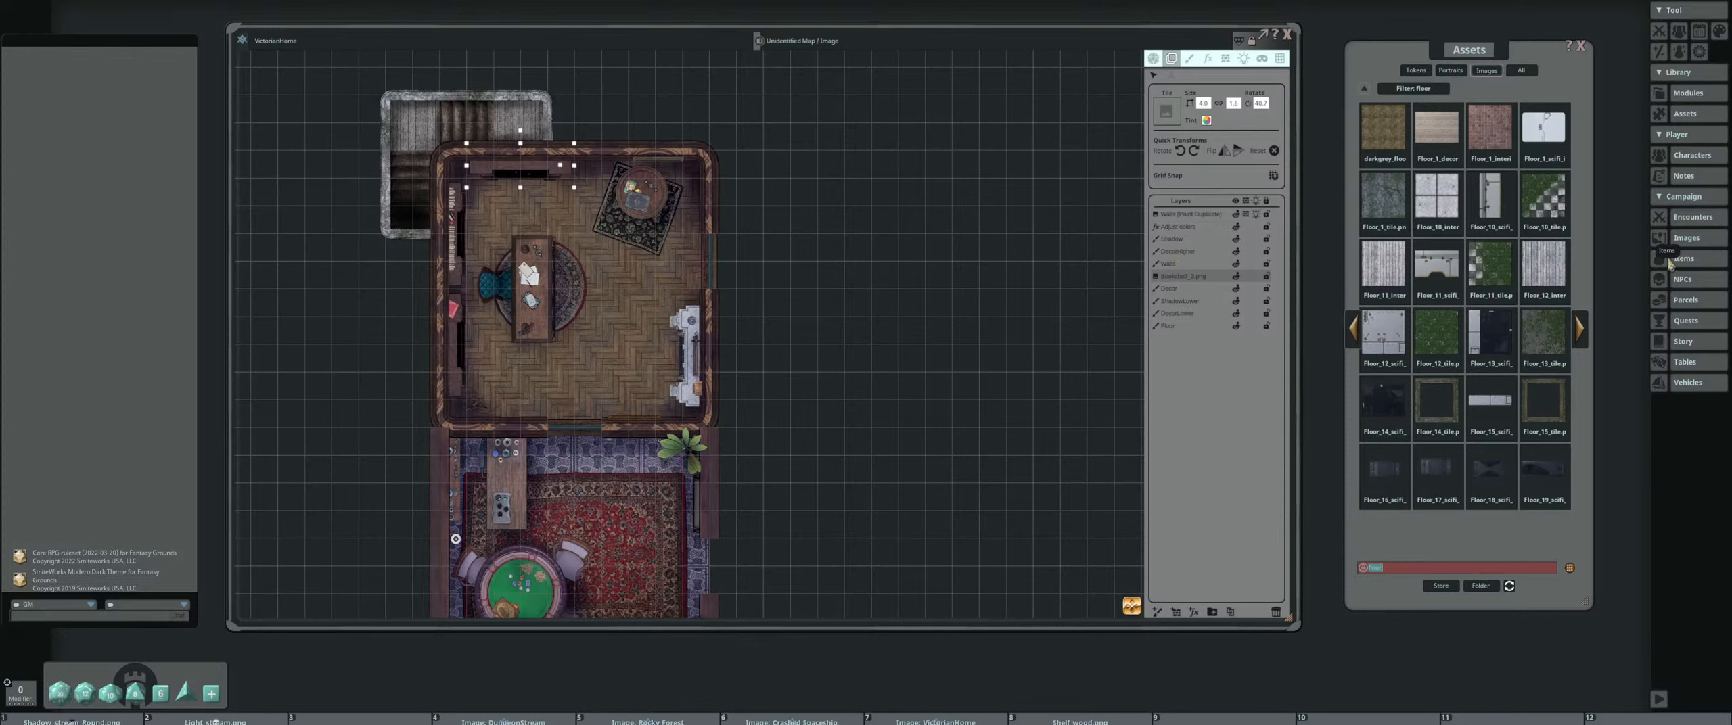
{"action": "left_click", "coordinate": [1587, 331]}
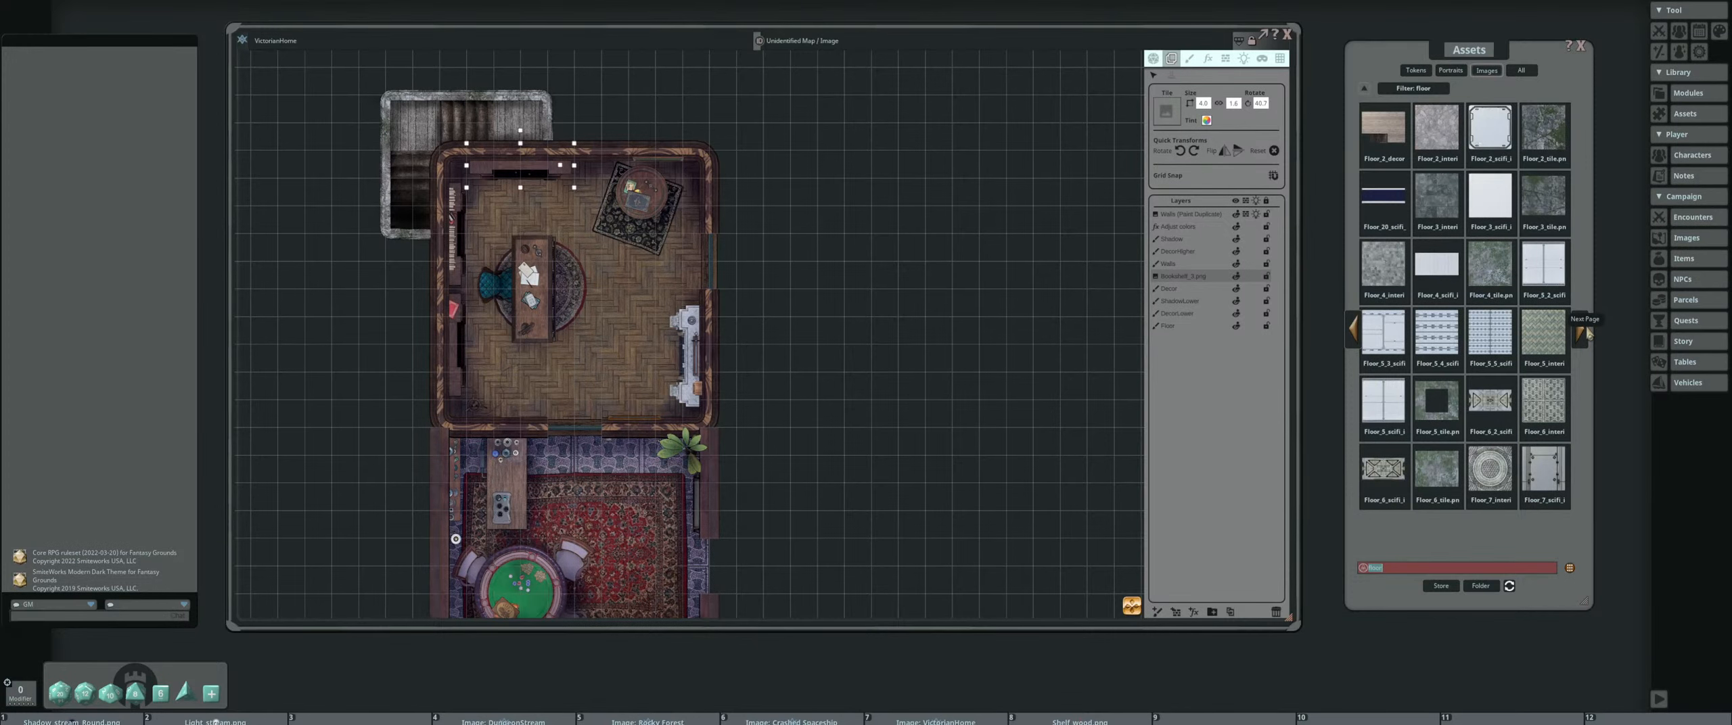
Browse the remaining pages of the "floor" assets through to the wooden floor textures on the last page
{"action": "left_click_drag", "start_coordinate": [605, 464], "coordinate": [698, 428]}
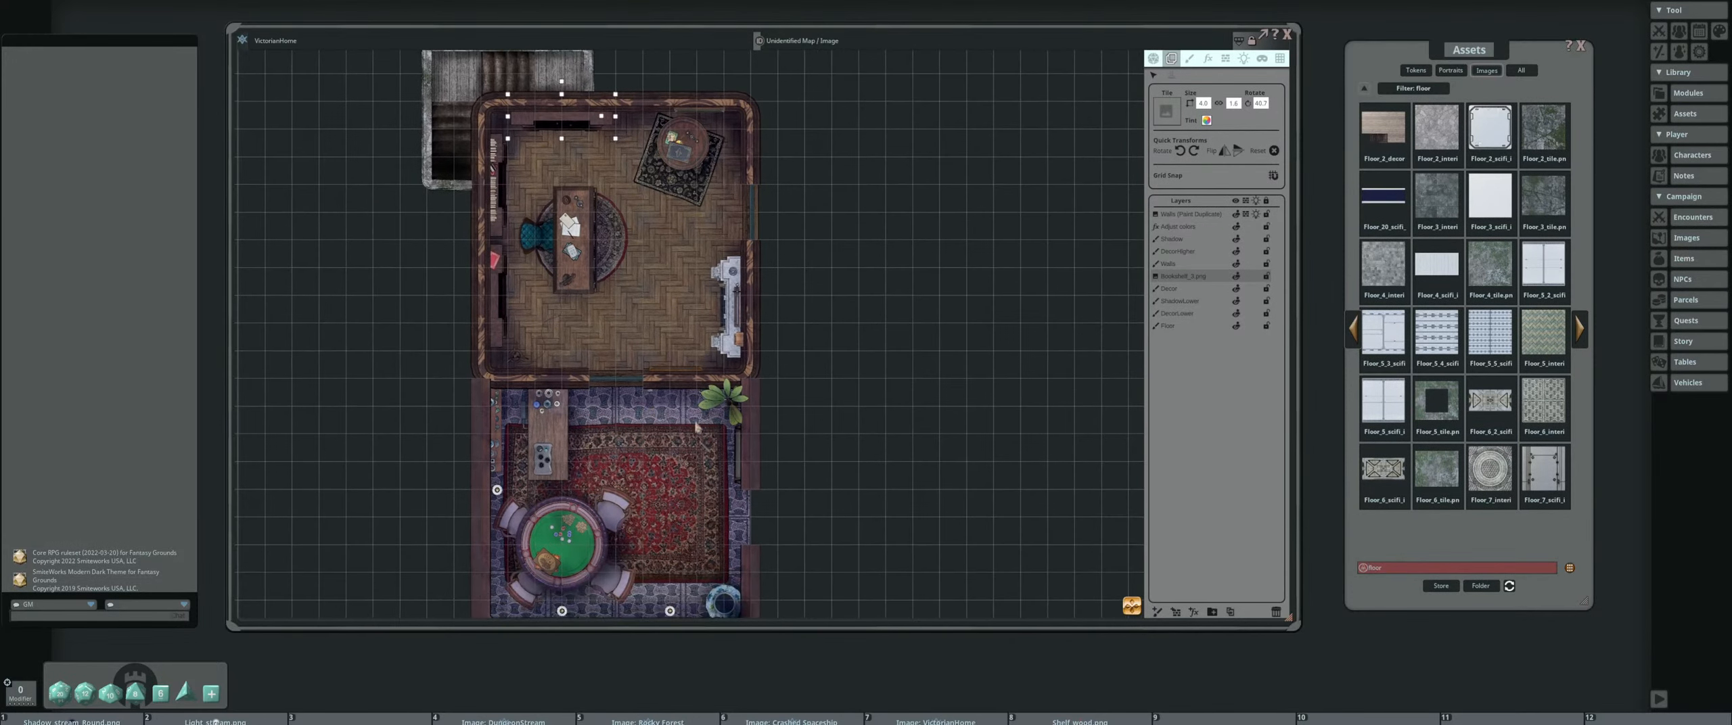
{"action": "left_click_drag", "start_coordinate": [664, 476], "coordinate": [674, 438]}
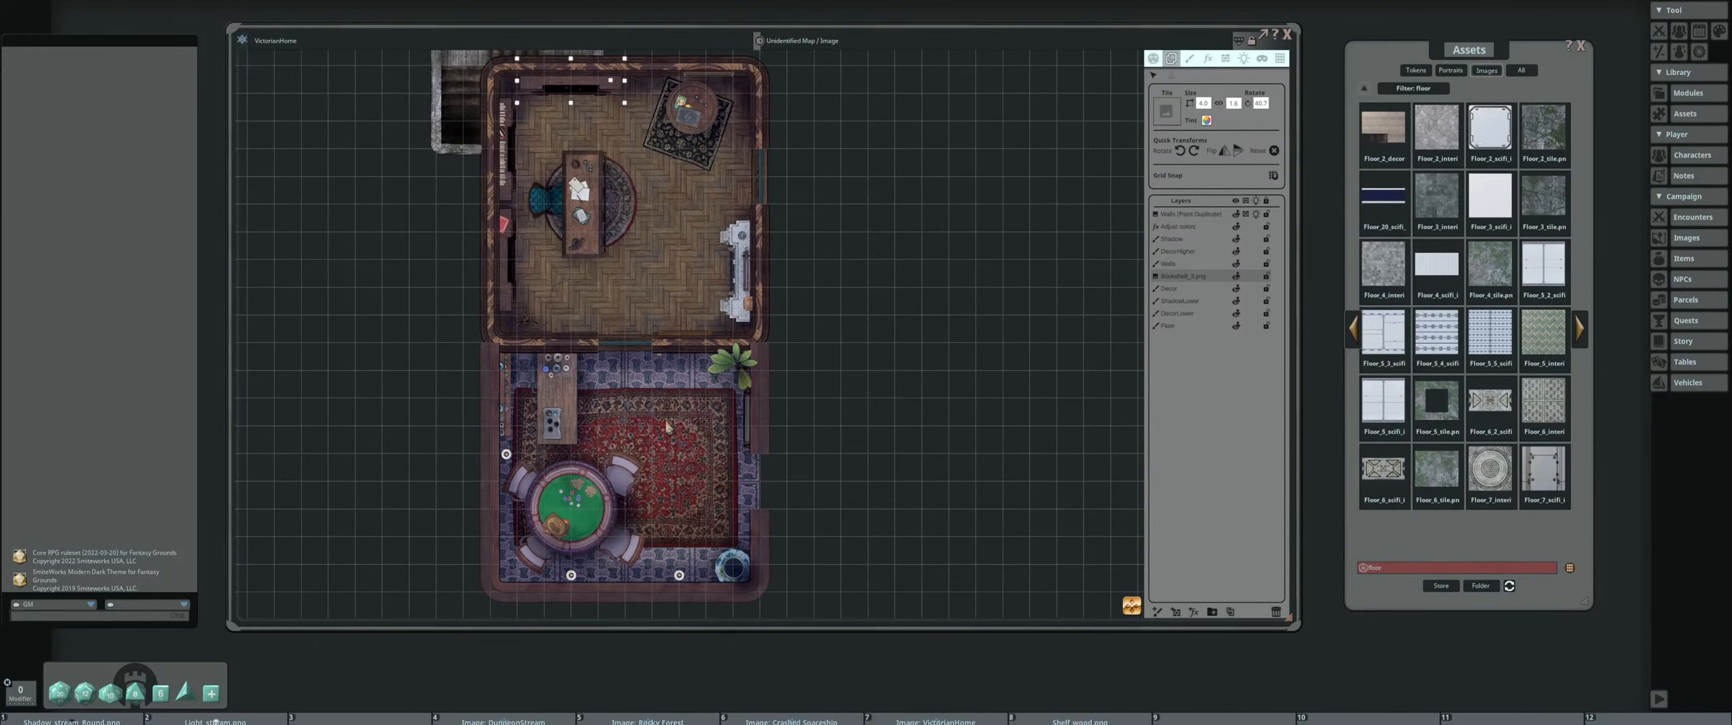
{"action": "scroll", "coordinate": [666, 426], "scroll_direction": "up", "scroll_amount": 1}
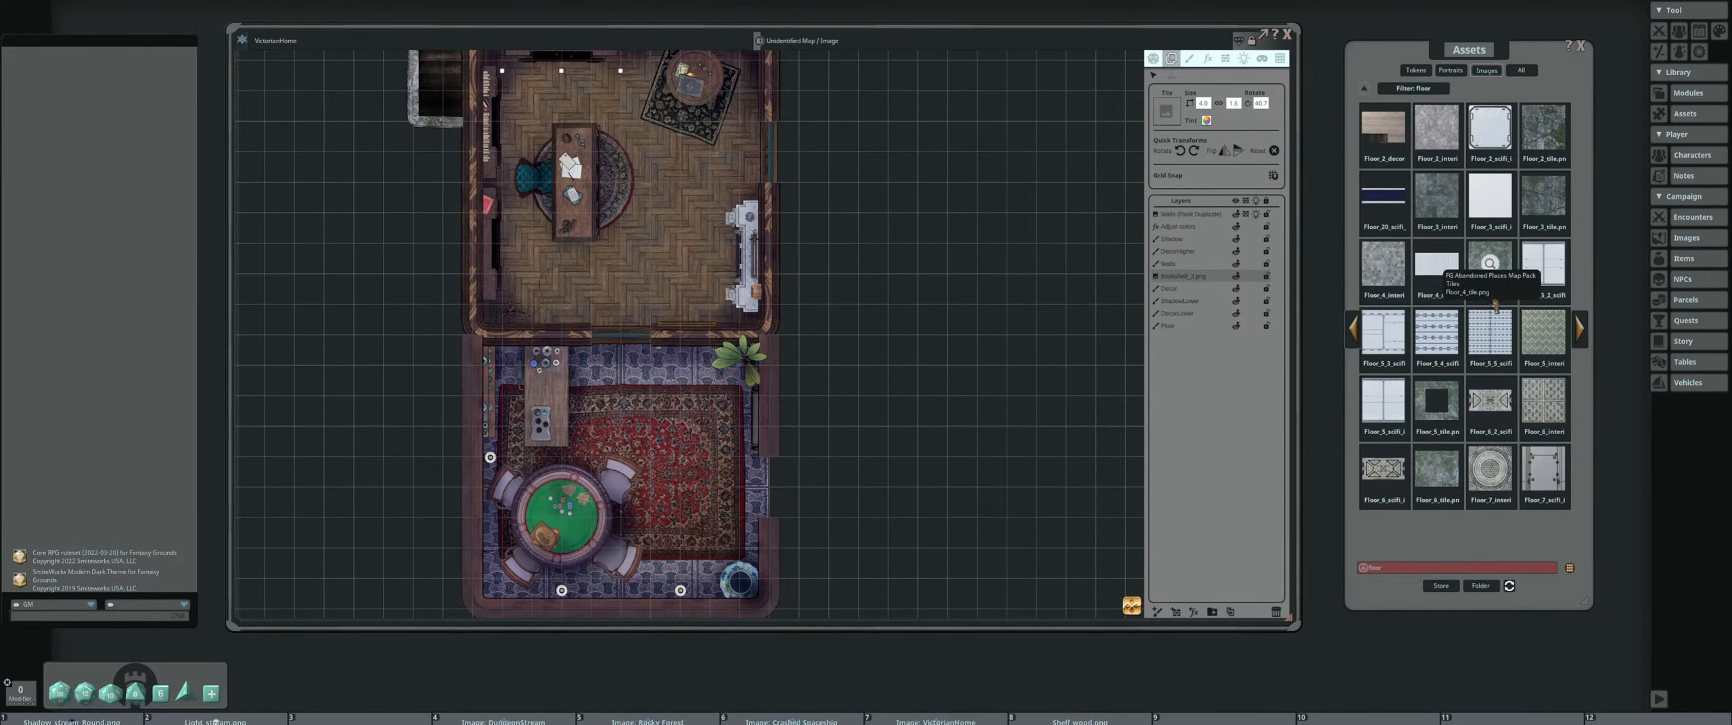
{"action": "left_click", "coordinate": [1584, 334]}
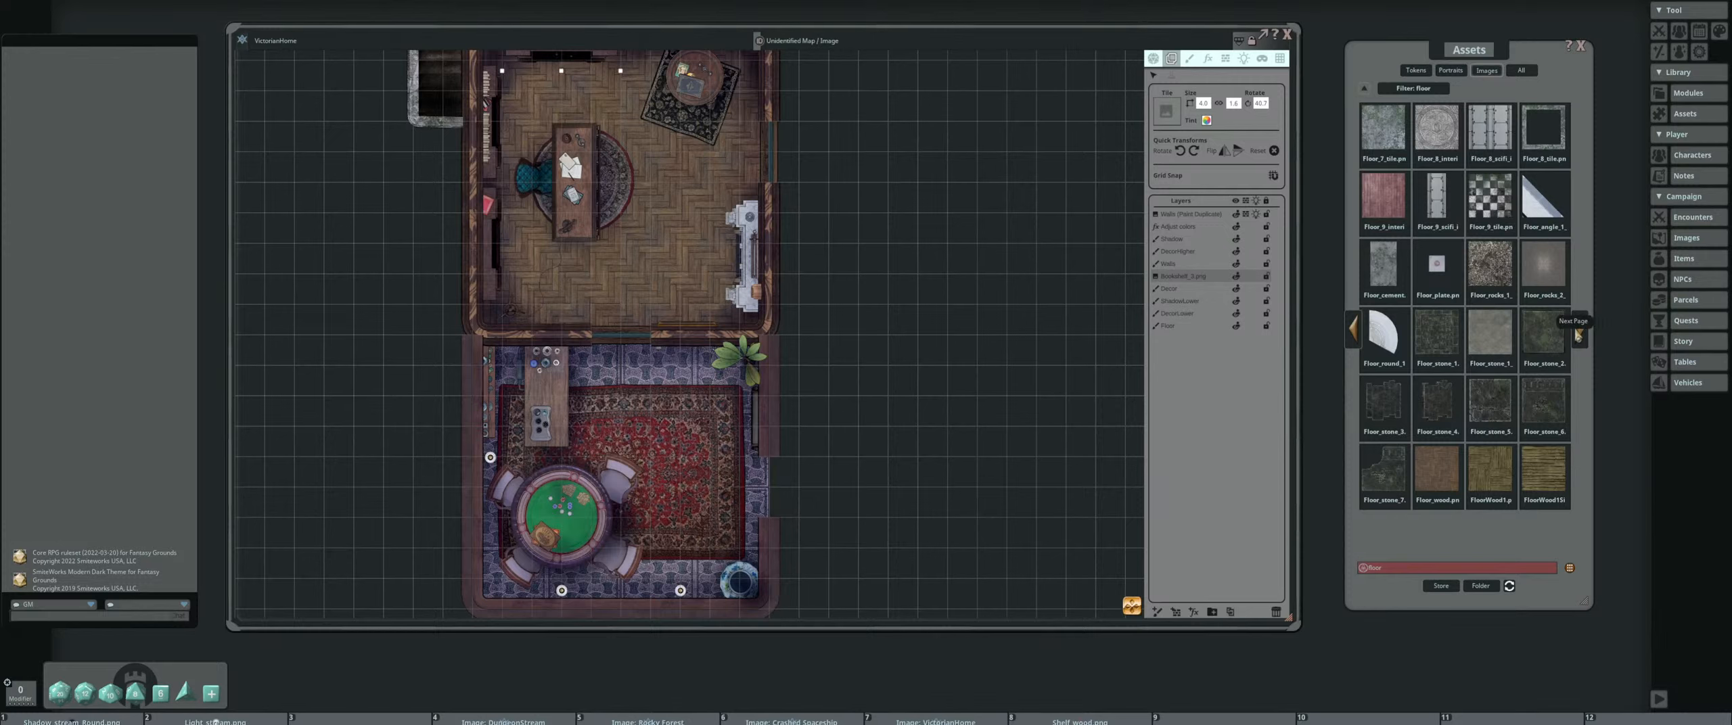
{"action": "left_click", "coordinate": [1579, 336]}
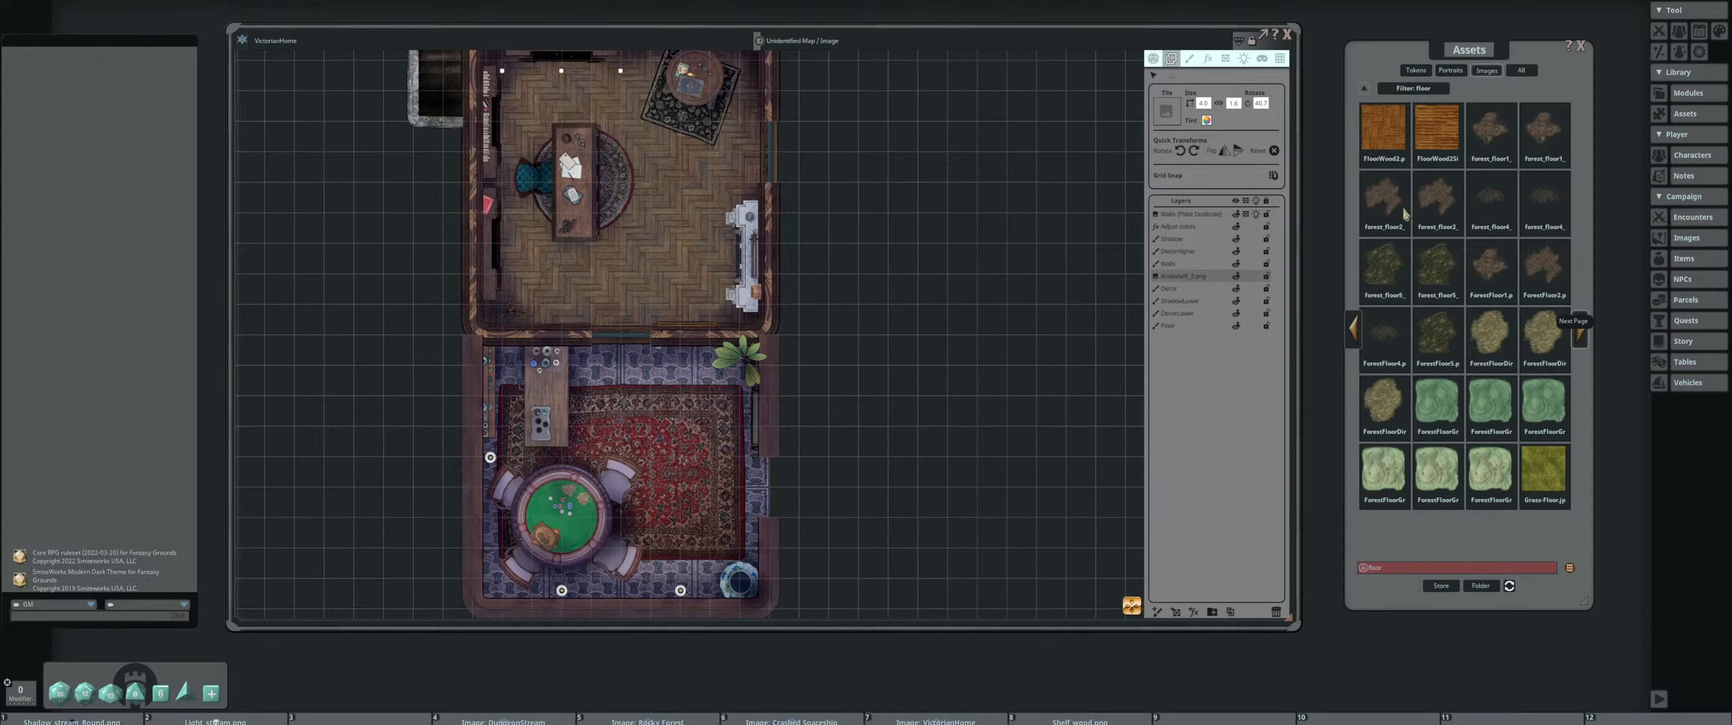
{"action": "left_click", "coordinate": [1579, 336]}
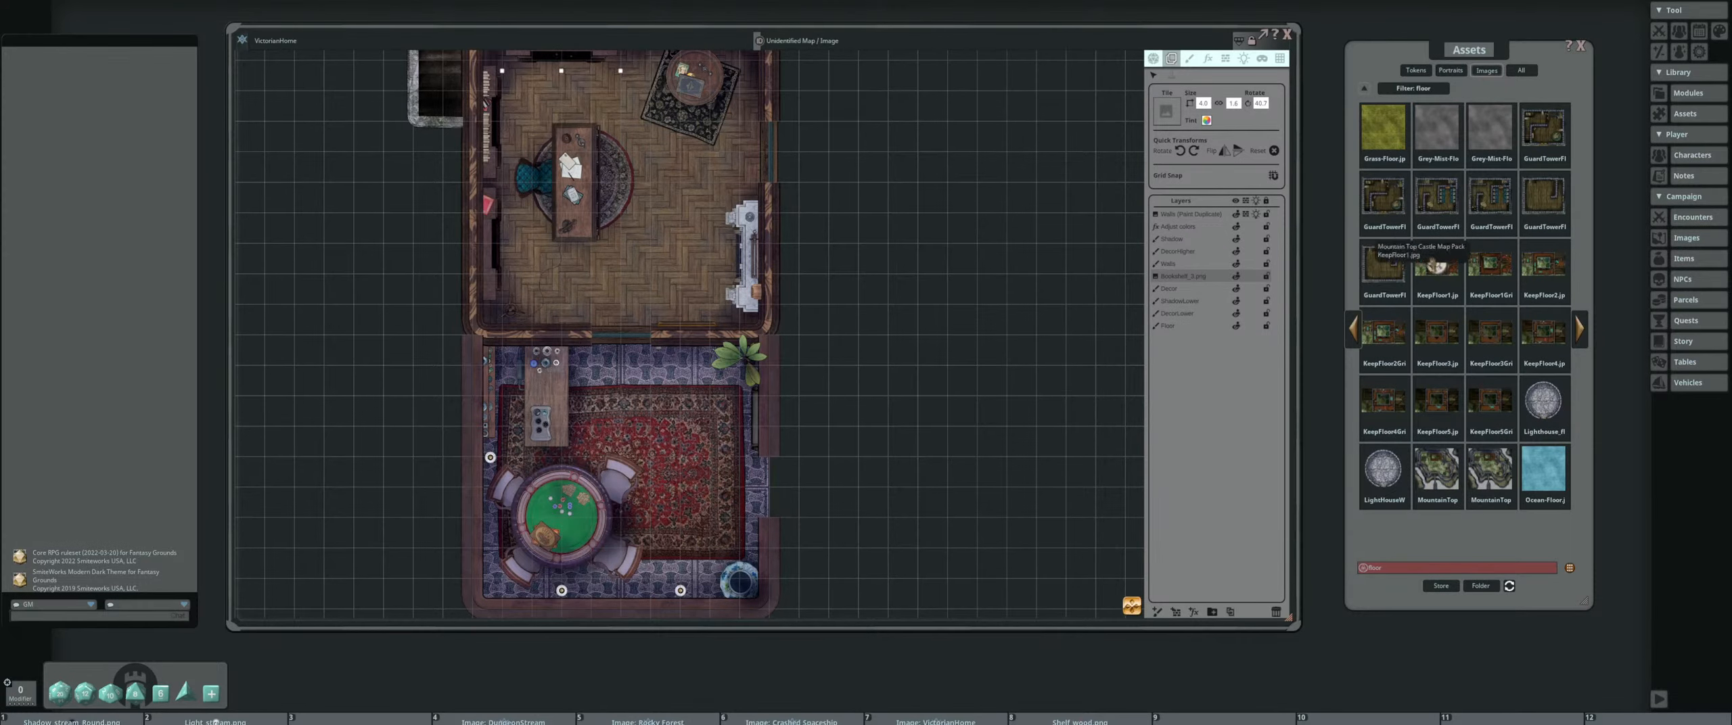
{"action": "left_click", "coordinate": [1580, 332]}
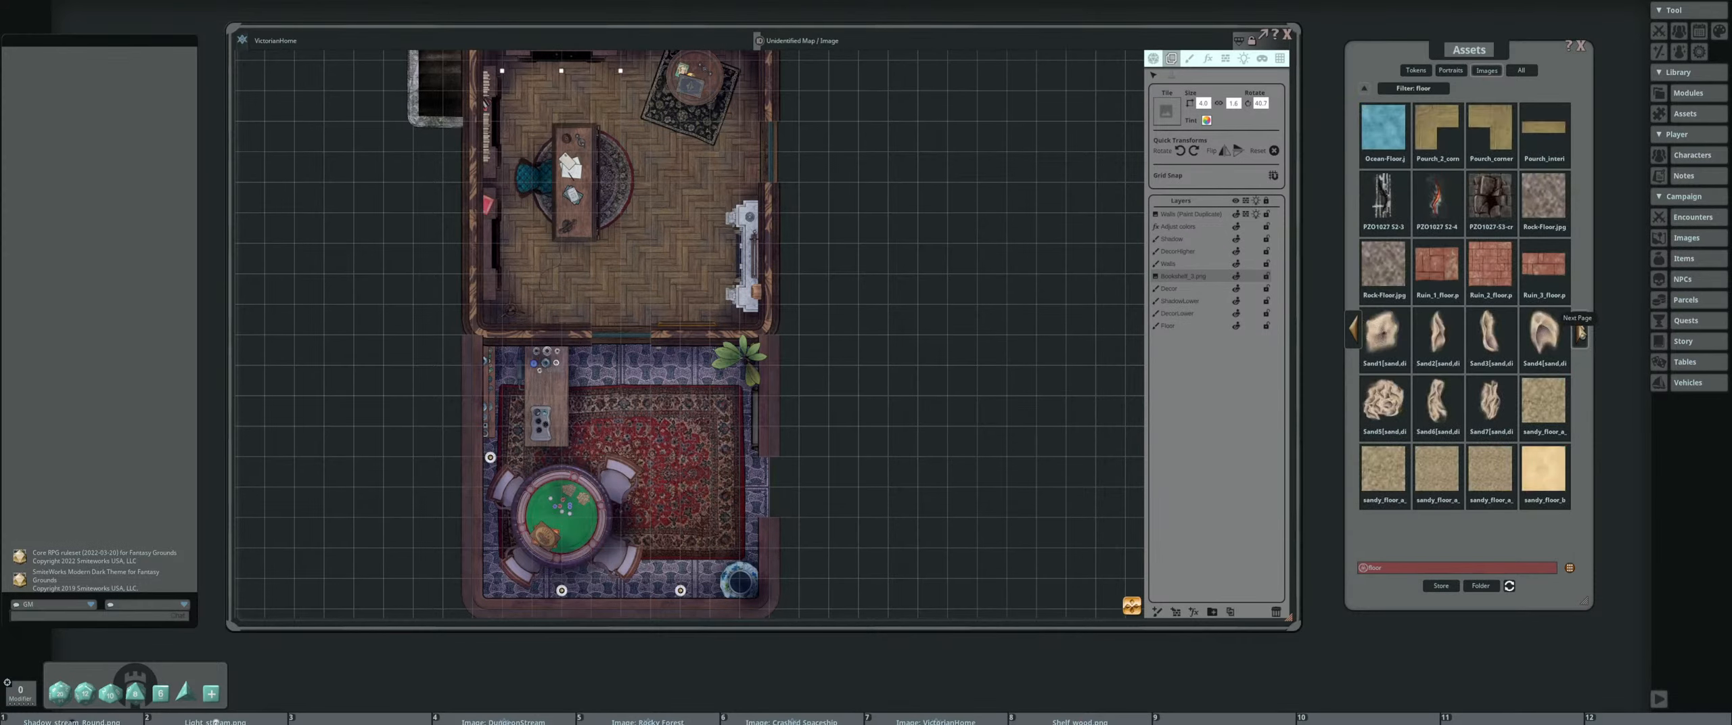
{"action": "left_click", "coordinate": [1581, 333]}
{"action": "left_click", "coordinate": [1581, 333]}
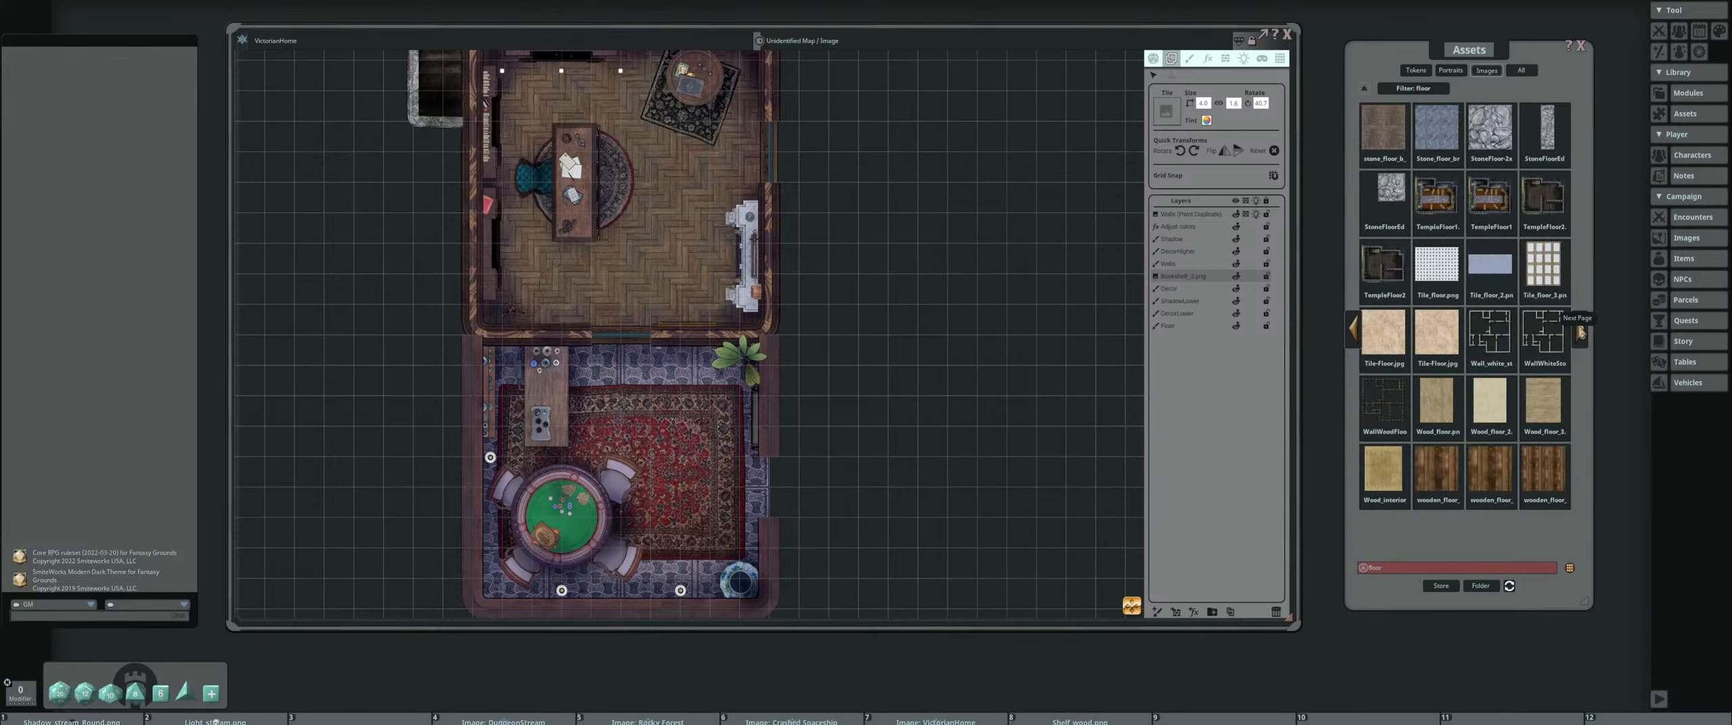
{"action": "left_click", "coordinate": [1581, 333]}
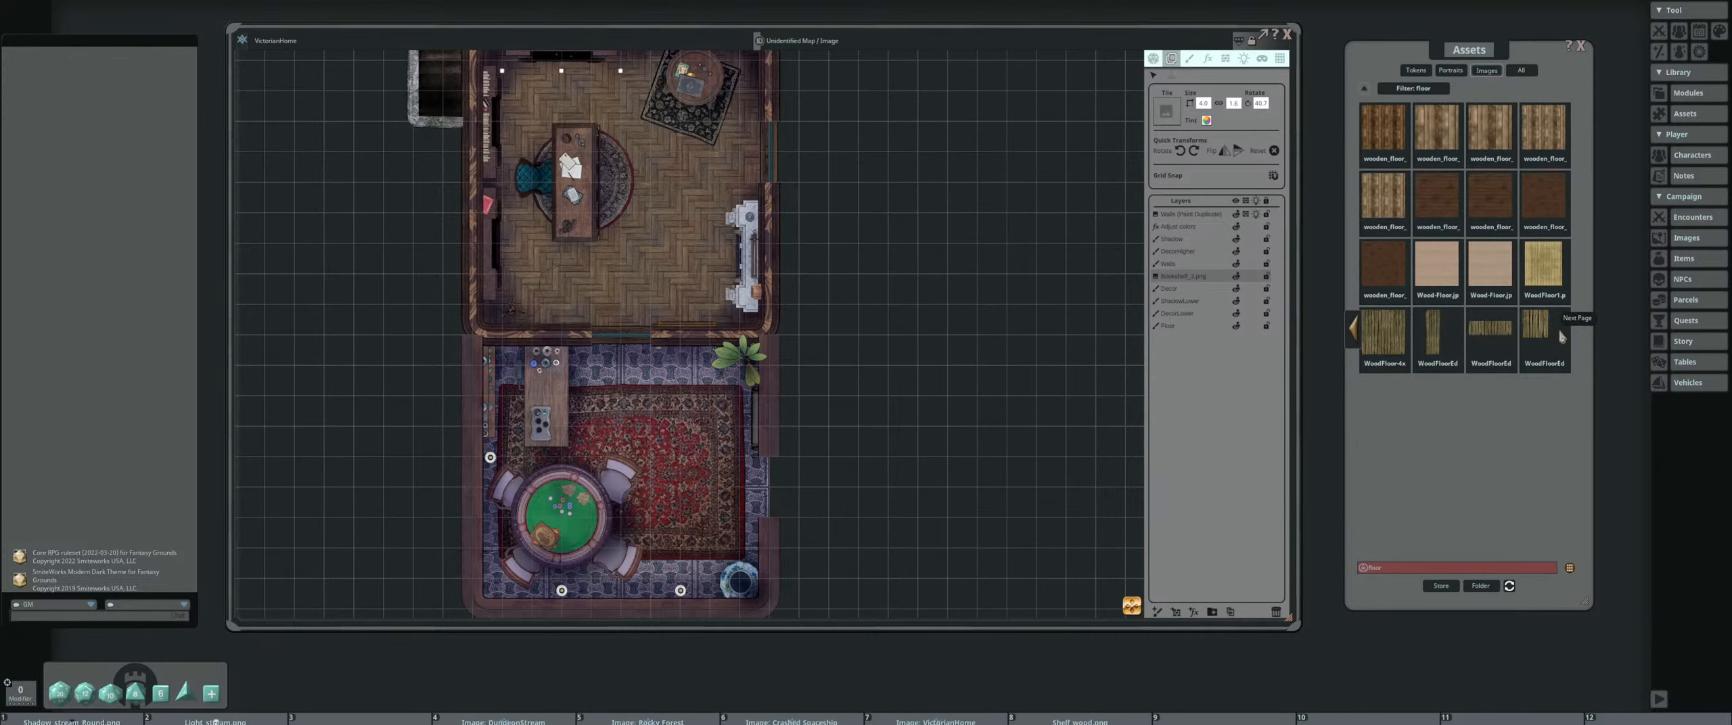
Go back through the "floor" assets to the page with the checkered Floor_9_tile image
{"action": "left_click", "coordinate": [1352, 331]}
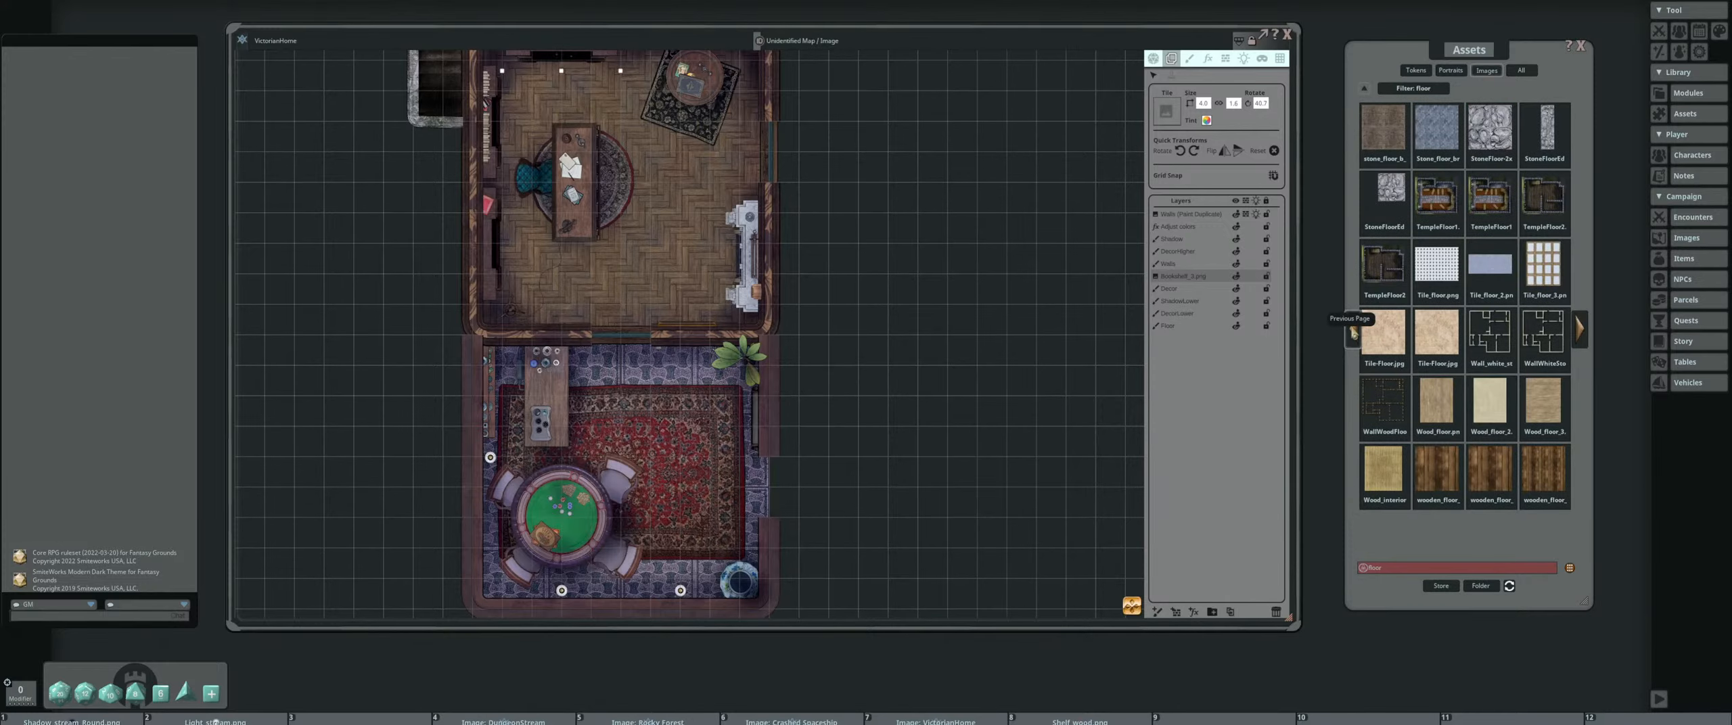
{"action": "left_click", "coordinate": [1352, 332]}
{"action": "left_click", "coordinate": [1353, 332]}
{"action": "left_click", "coordinate": [1353, 331]}
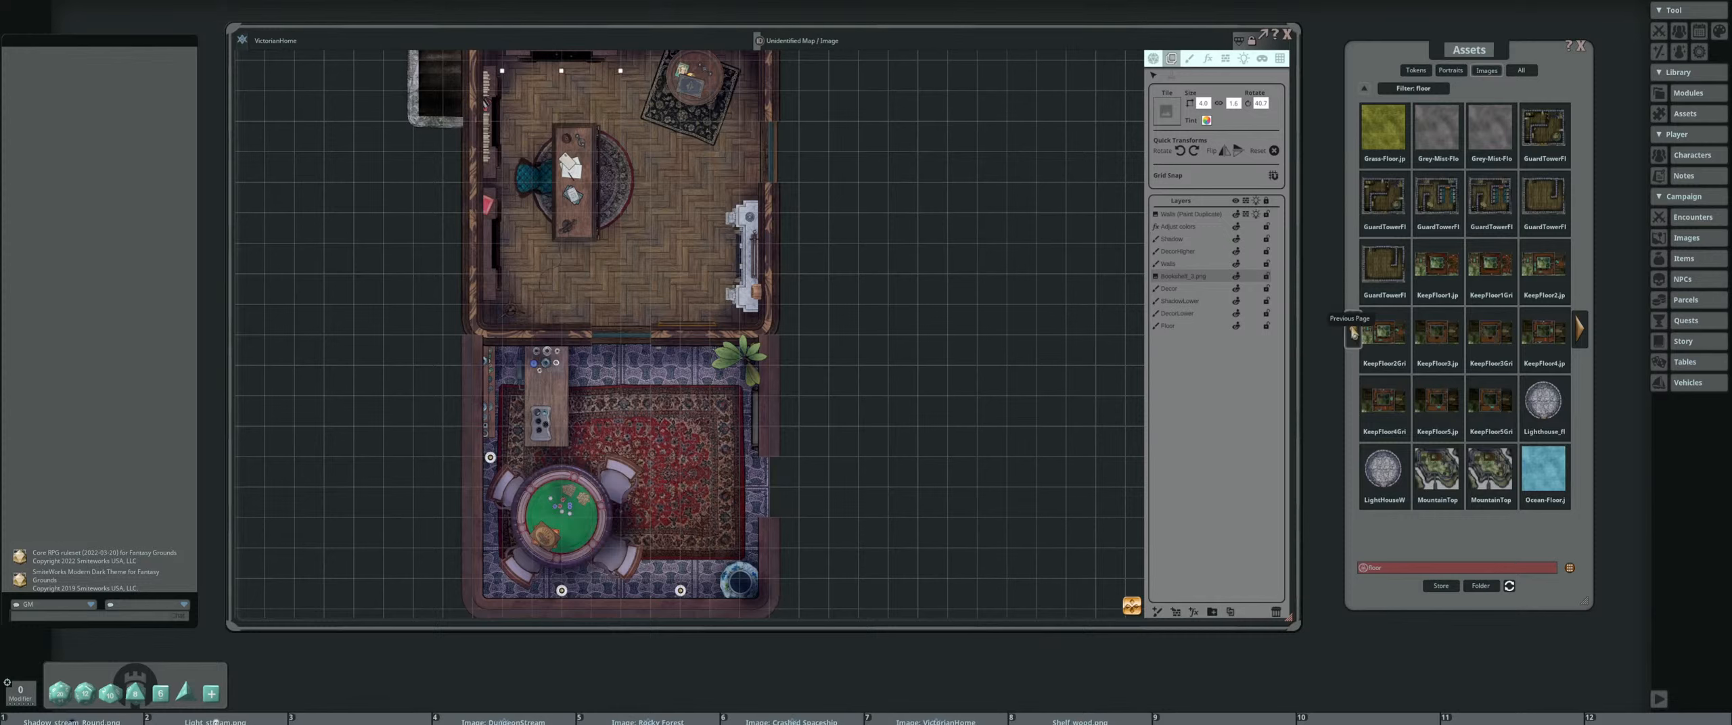
{"action": "left_click", "coordinate": [1353, 332]}
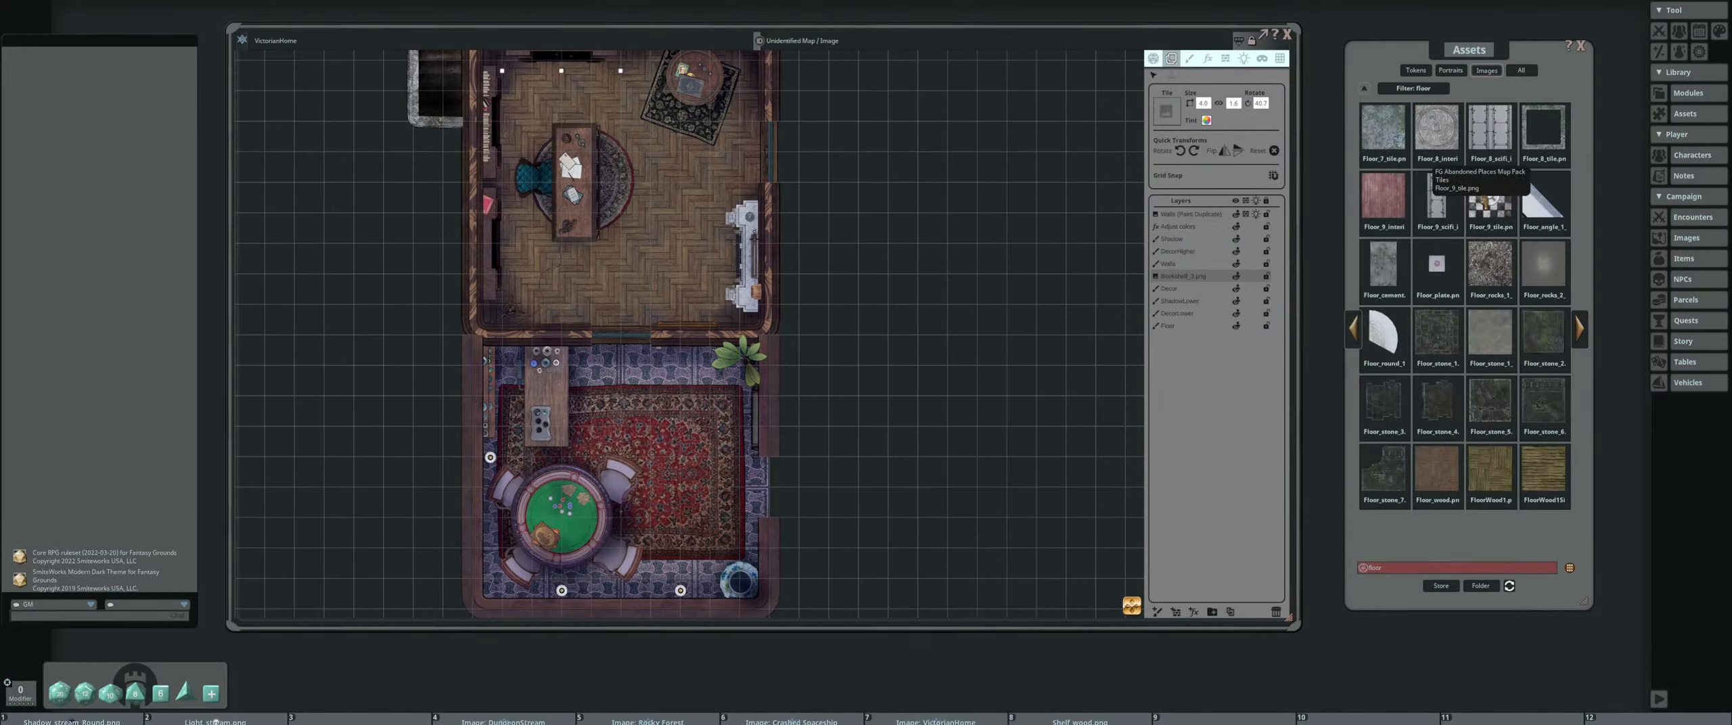
Narrow the image asset filter to "floor tile"
{"action": "double_click", "coordinate": [1410, 570]}
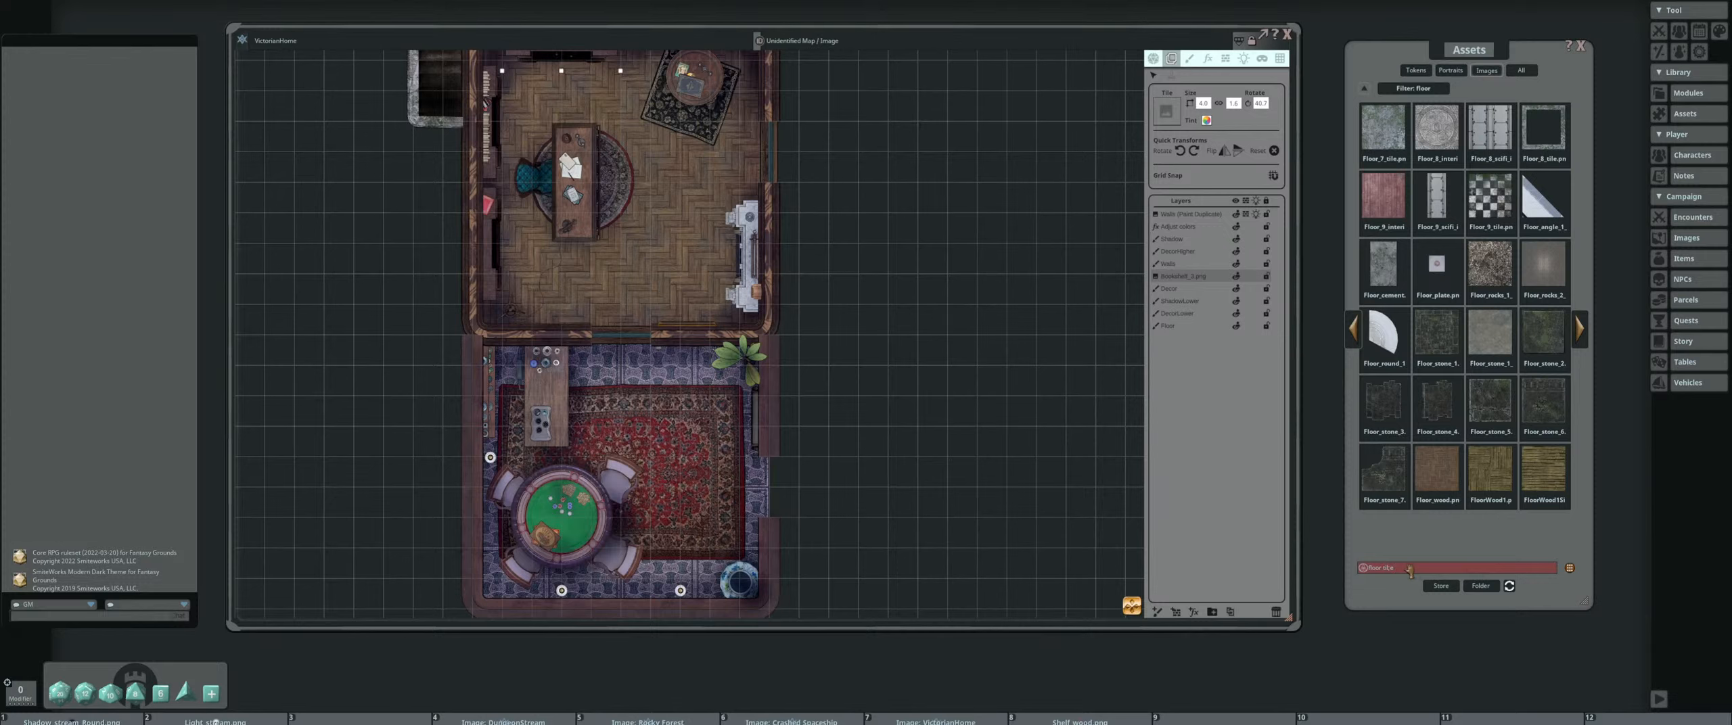
{"action": "key", "text": "BackSpace"}
{"action": "key", "text": "BackSpace"}
{"action": "key", "text": "BackSpace"}
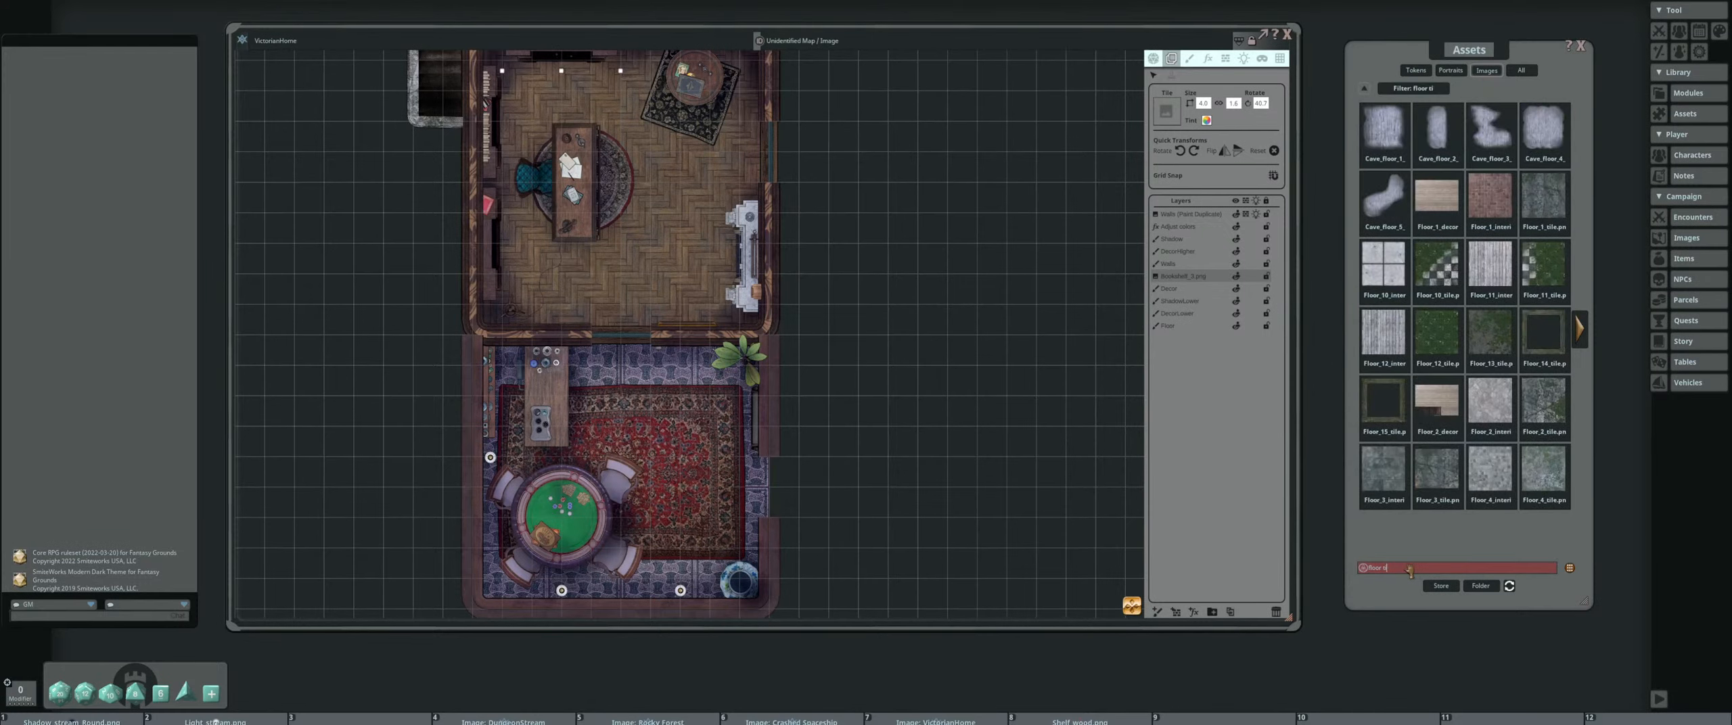
{"action": "key", "text": "Return"}
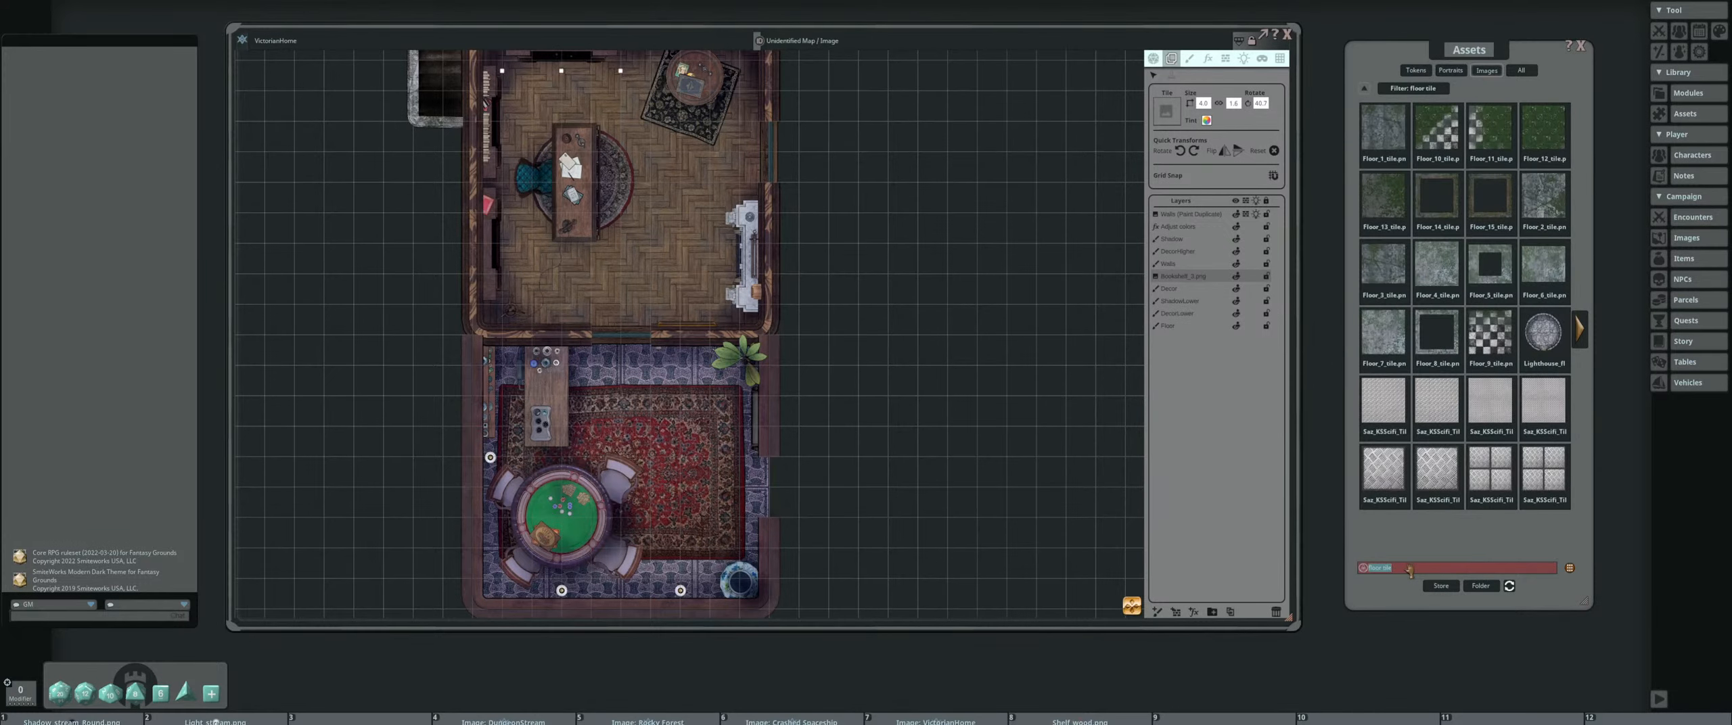
Look through both pages of floor tile assets, preview Tile_floor.png, and close the preview
{"action": "left_click", "coordinate": [1581, 332]}
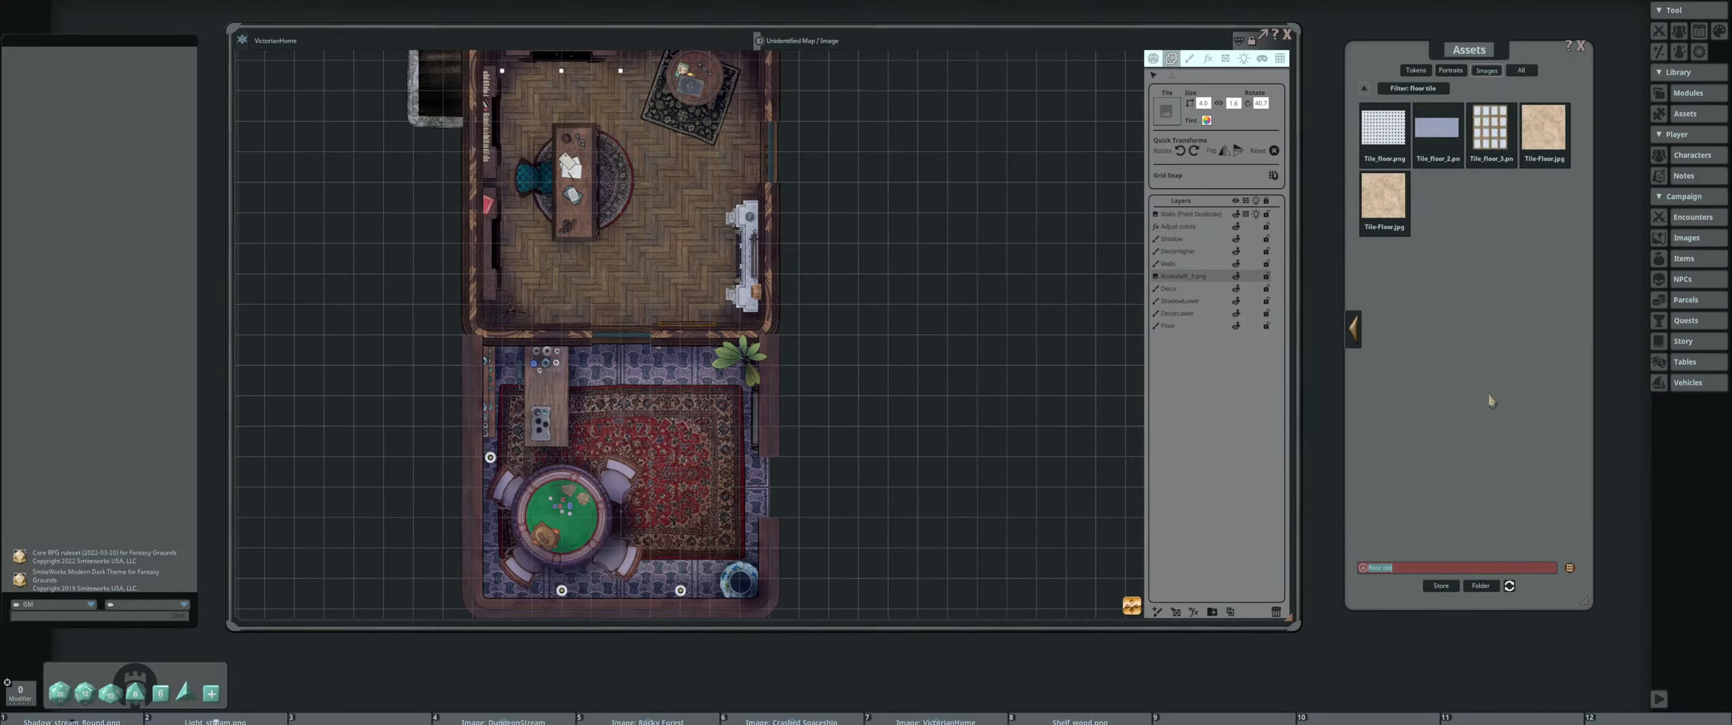
{"action": "left_click", "coordinate": [1353, 329]}
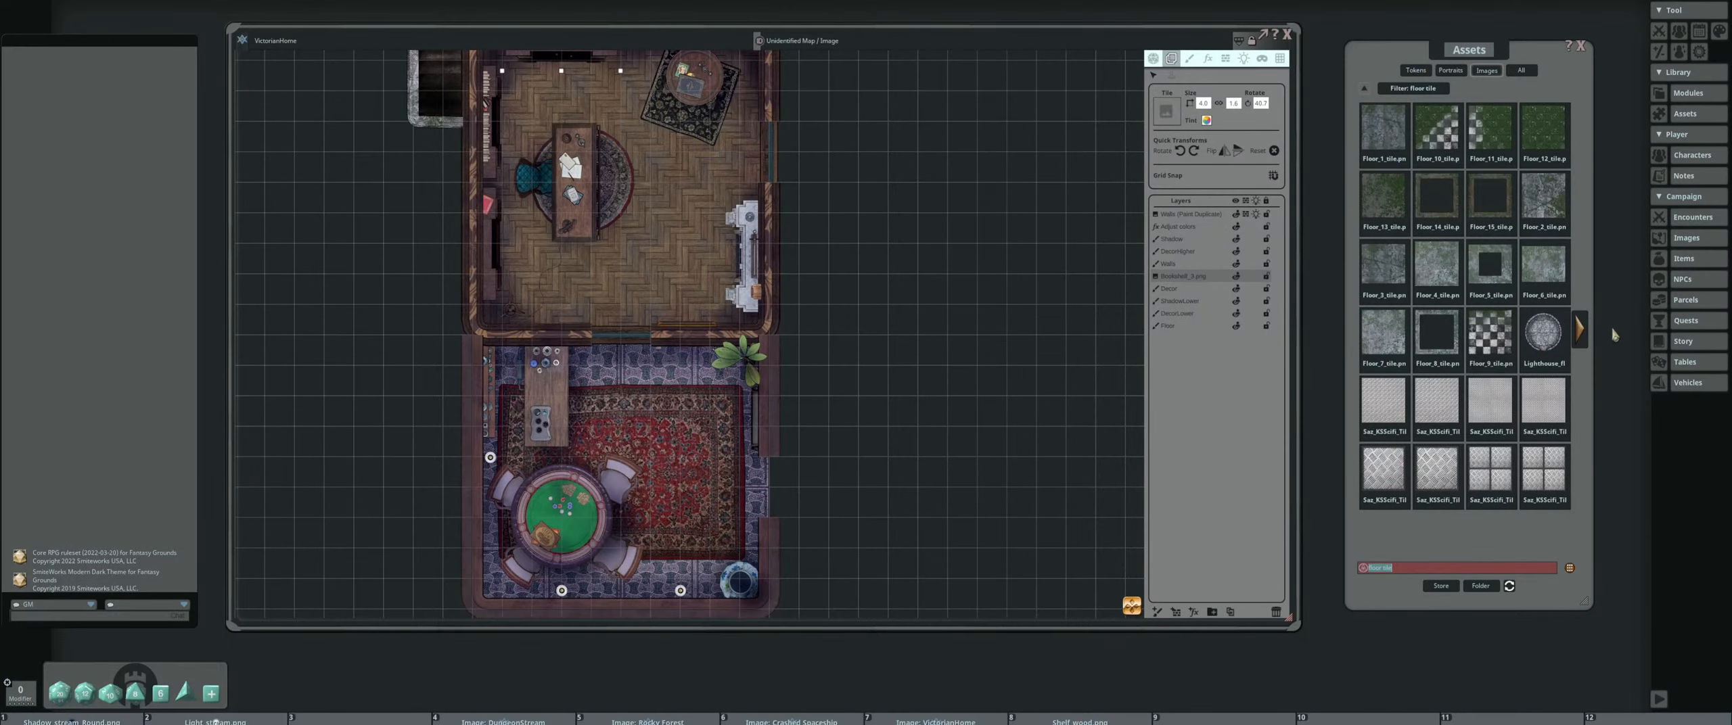
{"action": "left_click", "coordinate": [1581, 332]}
{"action": "left_click", "coordinate": [1384, 127]}
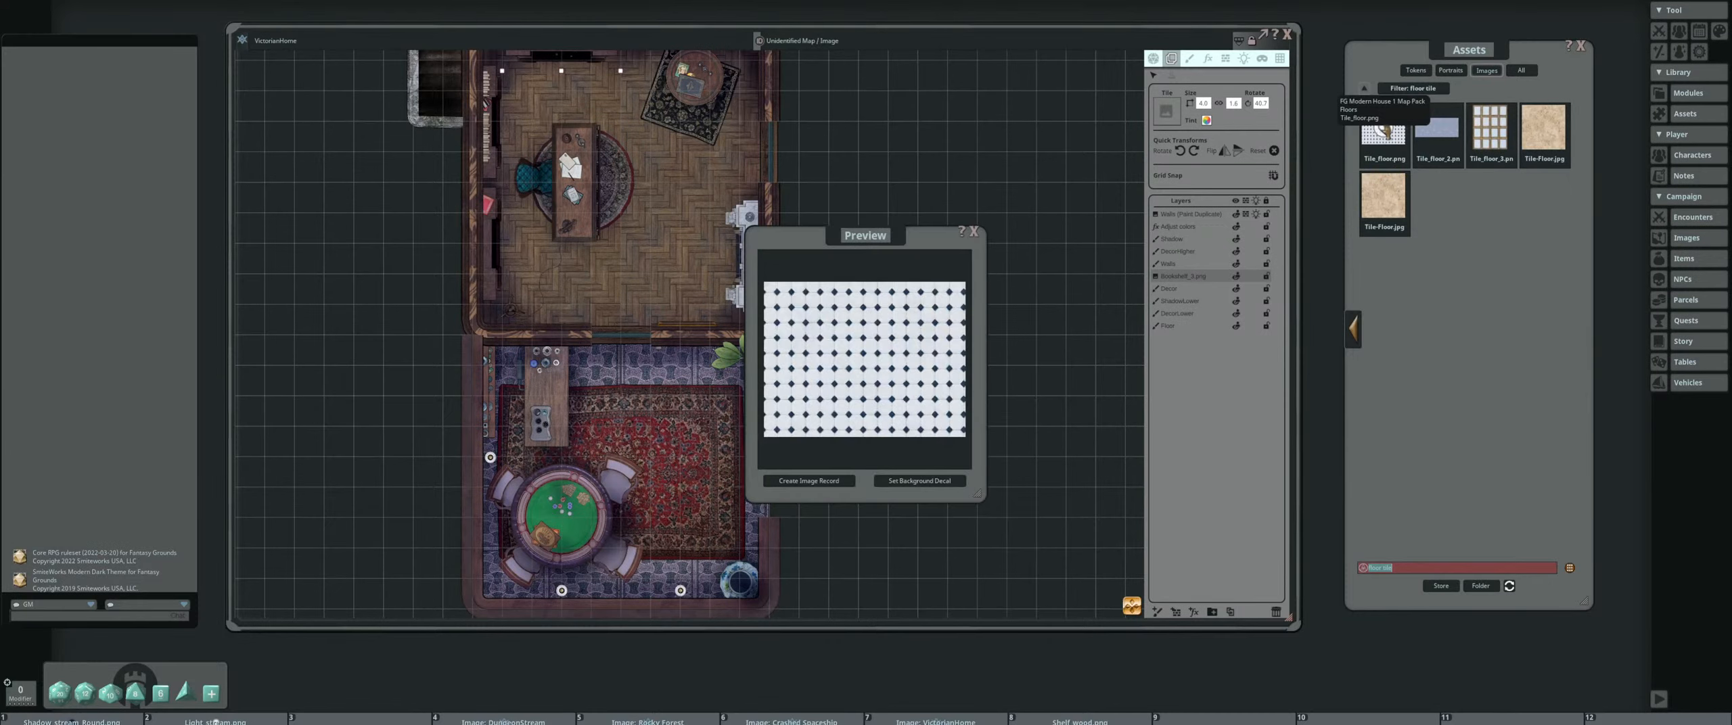
{"action": "left_click_drag", "start_coordinate": [879, 251], "coordinate": [901, 209]}
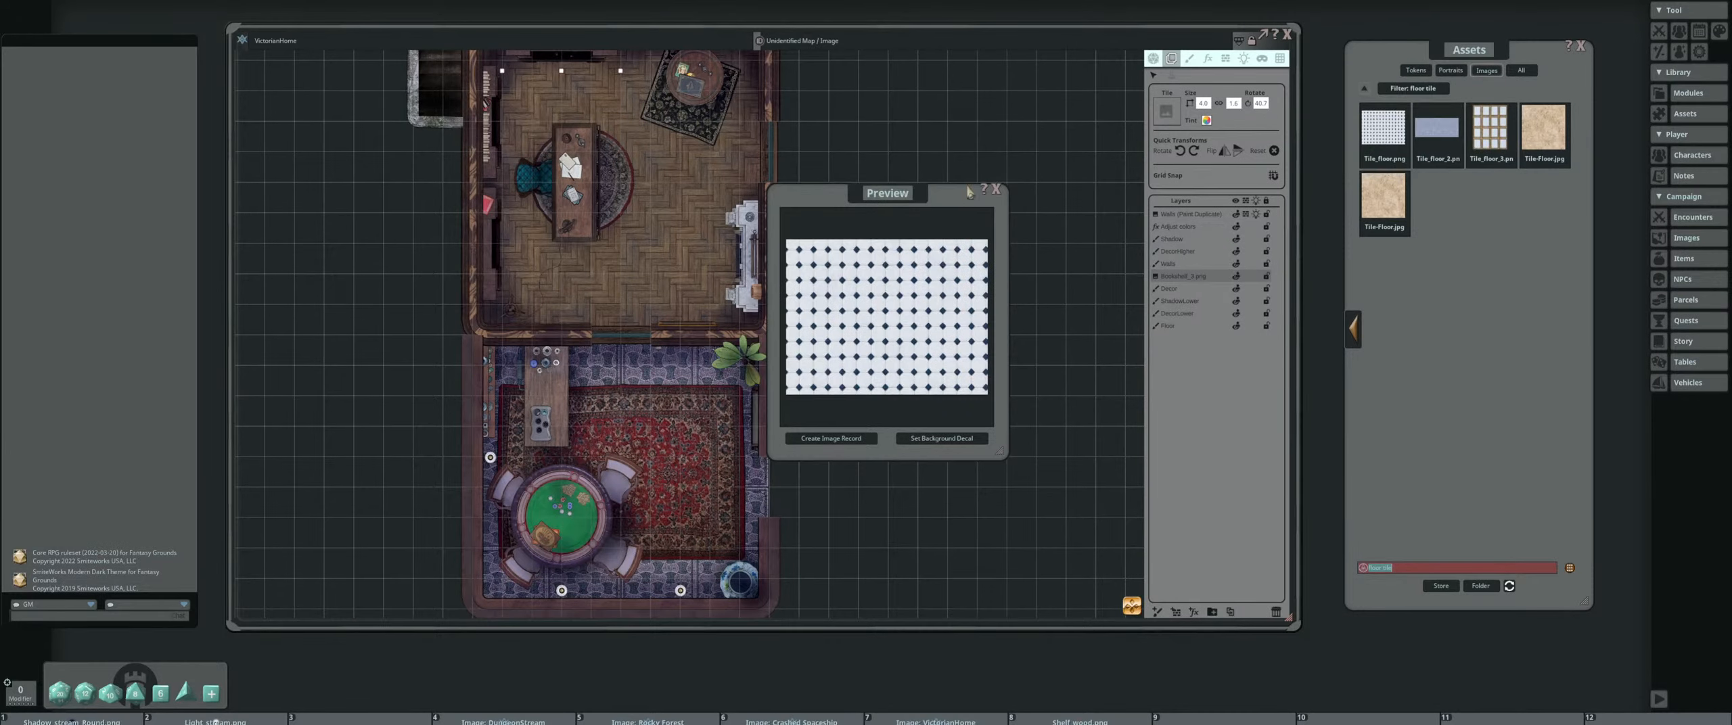
{"action": "left_click", "coordinate": [996, 190]}
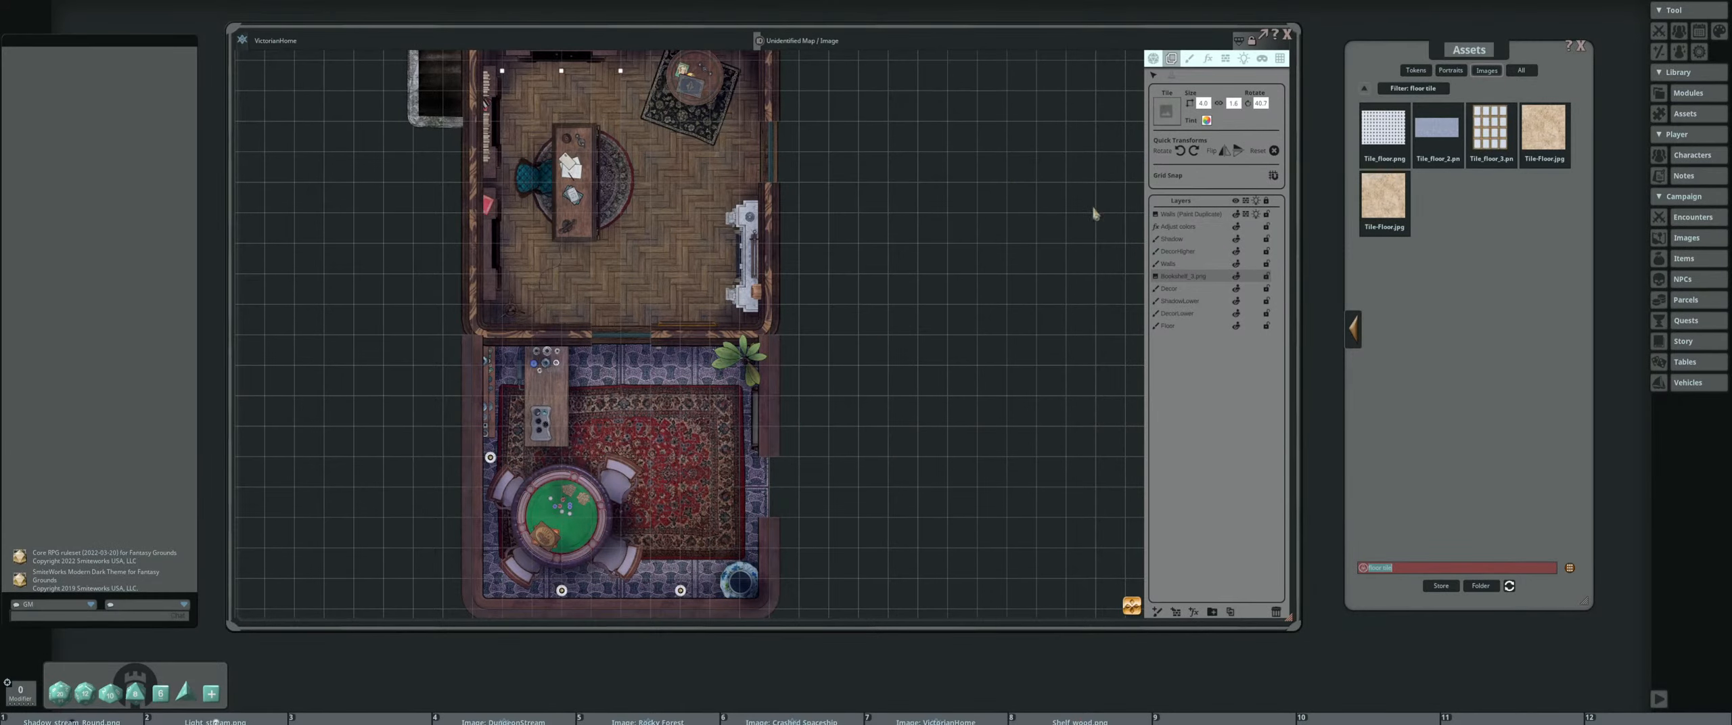
Activate painting on the Floor layer with Tile_floor.png as the brush image
{"action": "left_click", "coordinate": [1190, 58]}
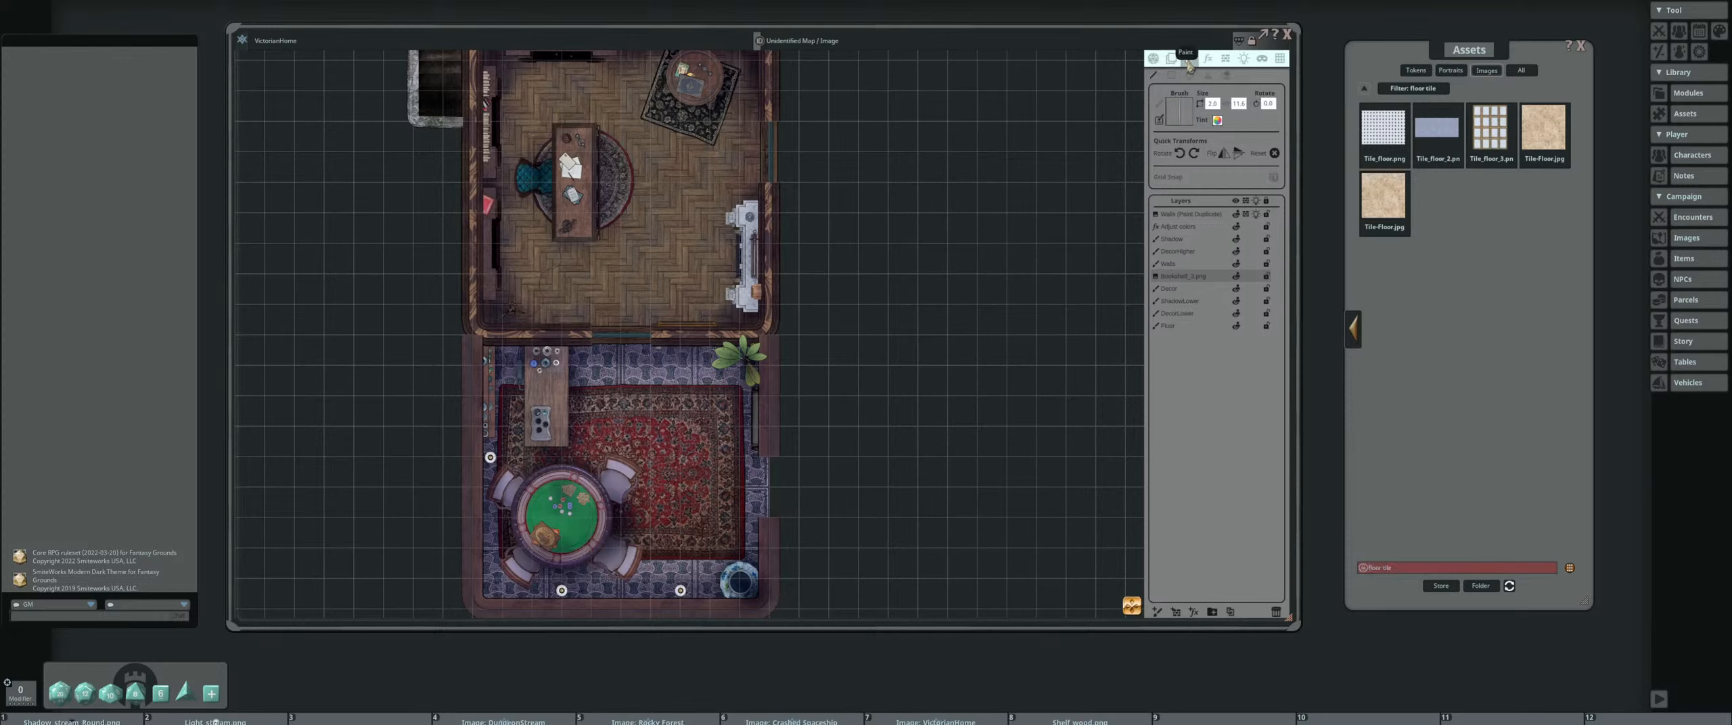
{"action": "left_click", "coordinate": [1207, 76]}
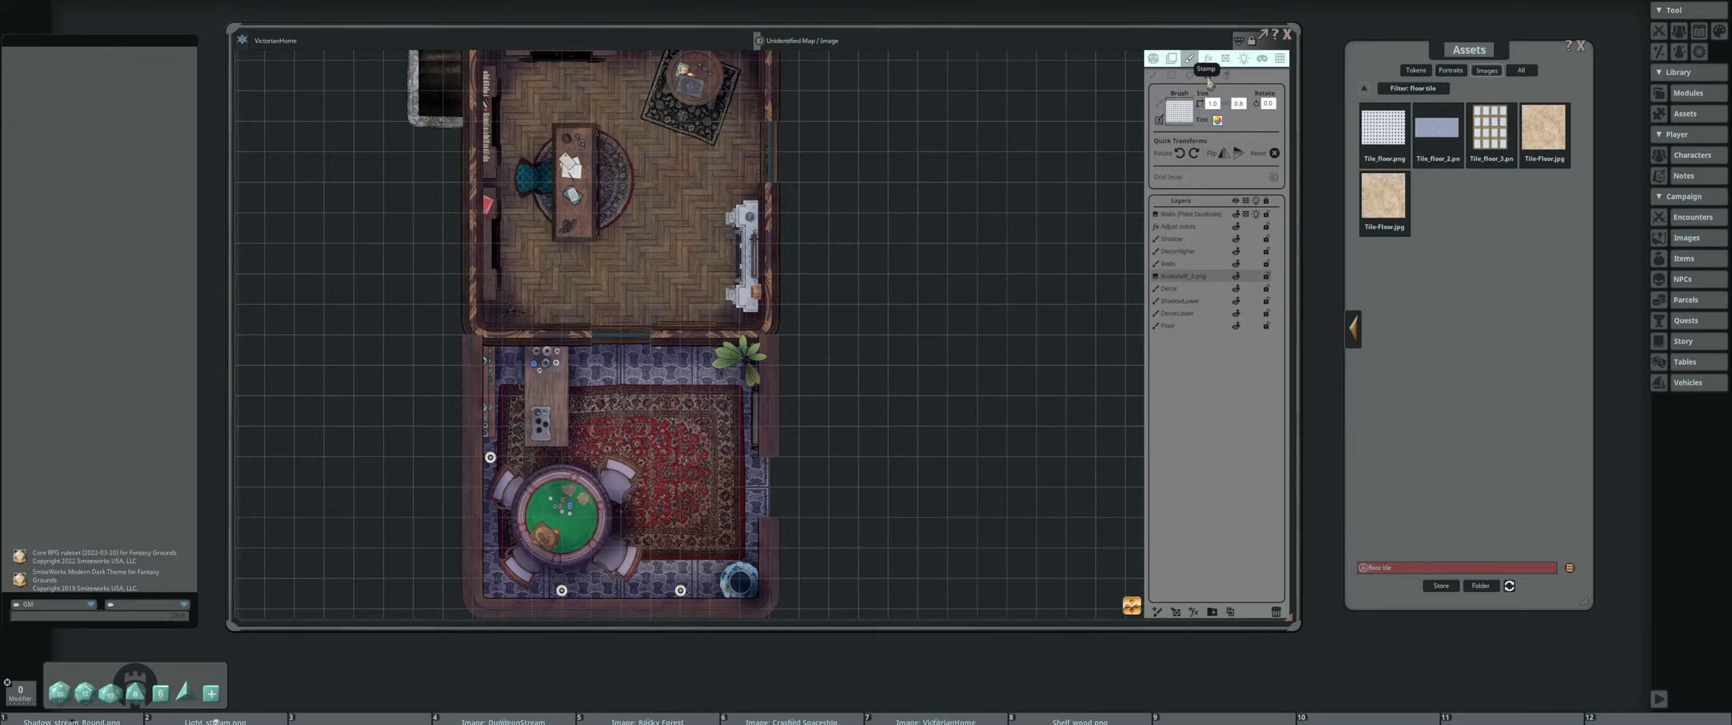
{"action": "left_click", "coordinate": [1182, 328]}
{"action": "scroll", "coordinate": [917, 396], "scroll_direction": "up", "scroll_amount": 13}
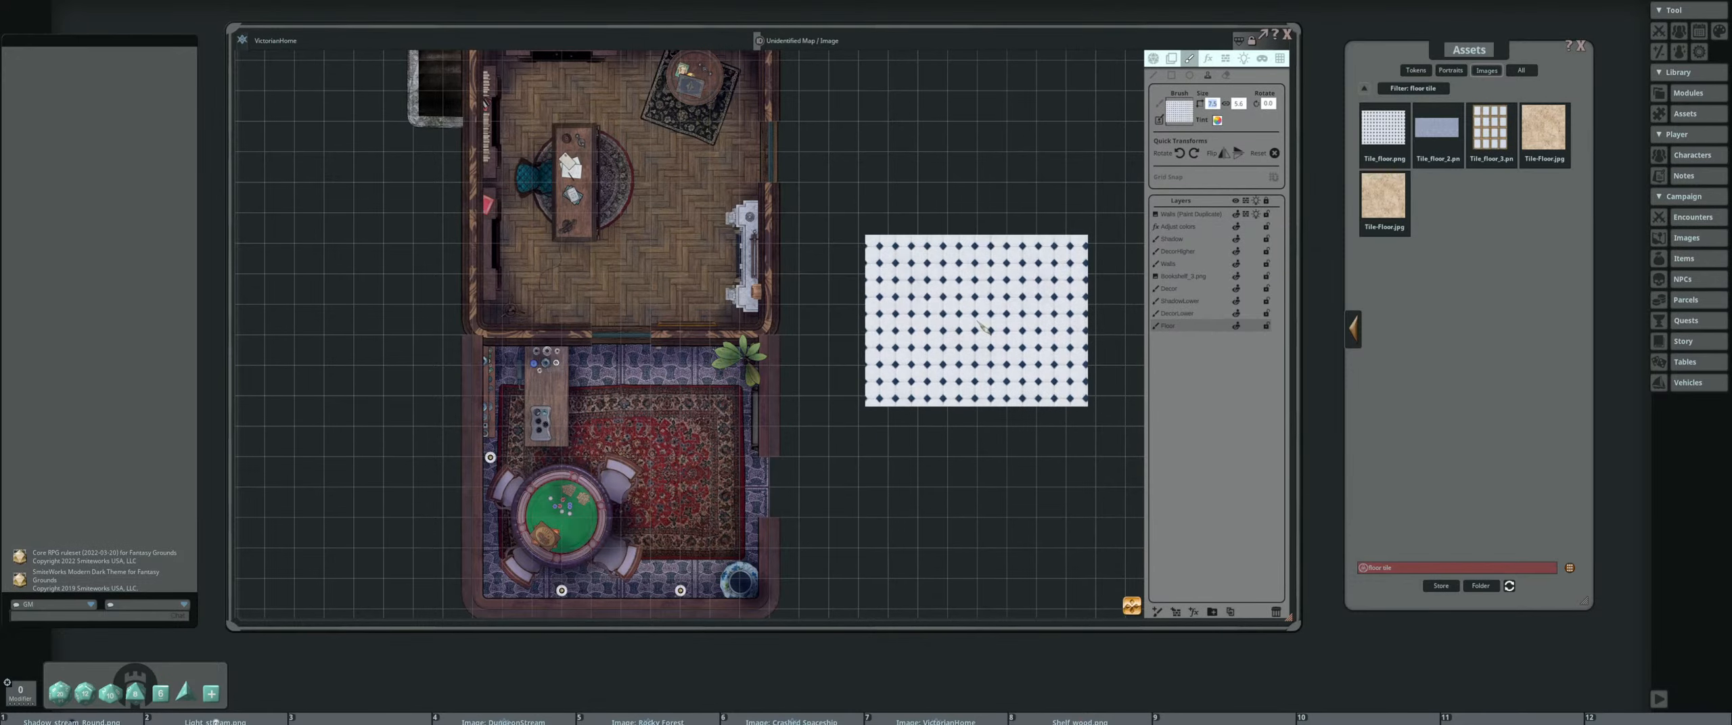
Resize the Tile_floor.png brush to 6 grid squares wide and 5 high
{"action": "scroll", "coordinate": [982, 328], "scroll_direction": "down", "scroll_amount": 3}
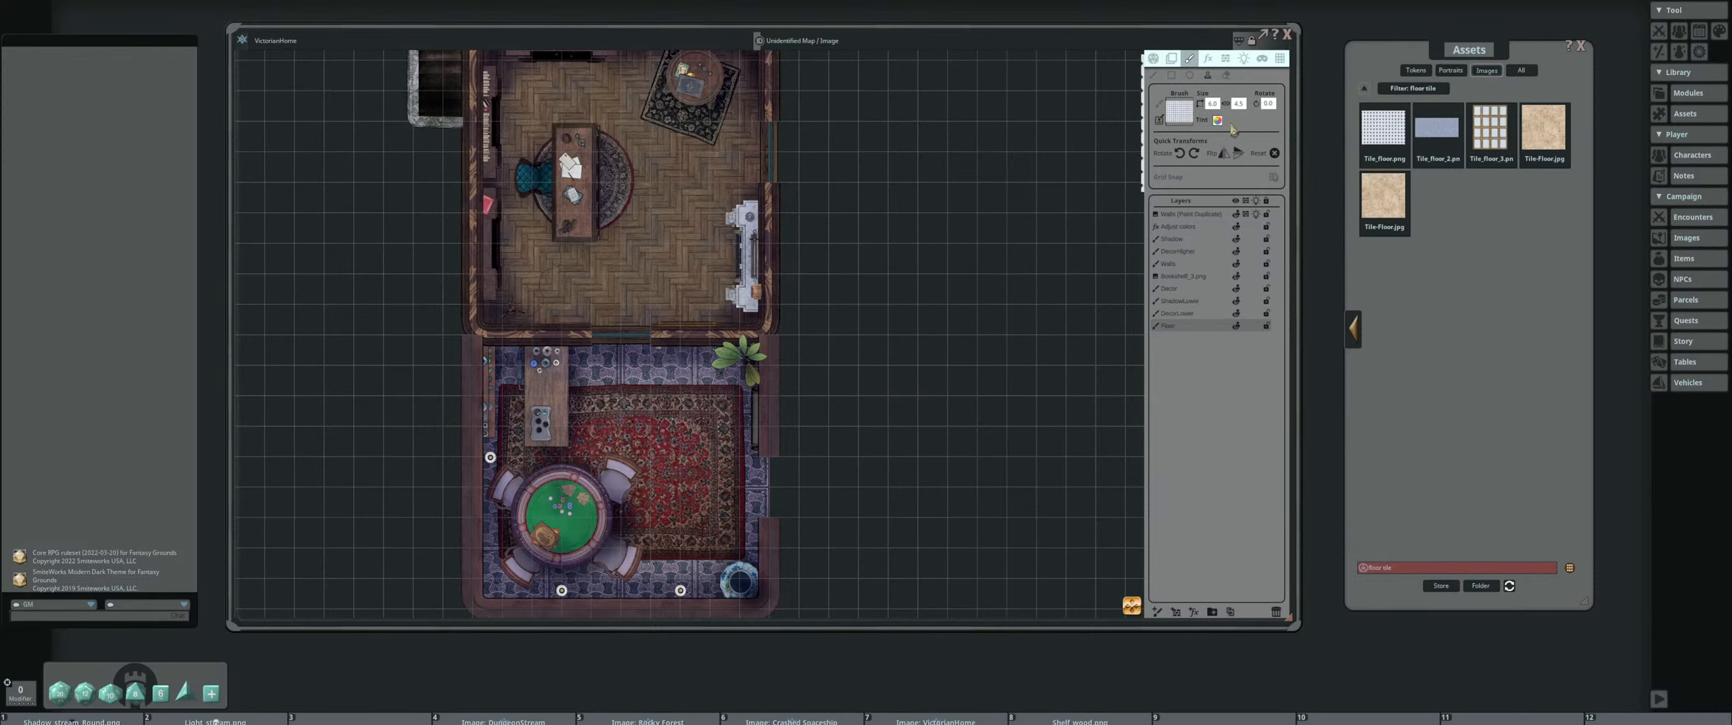
{"action": "left_click", "coordinate": [1238, 103]}
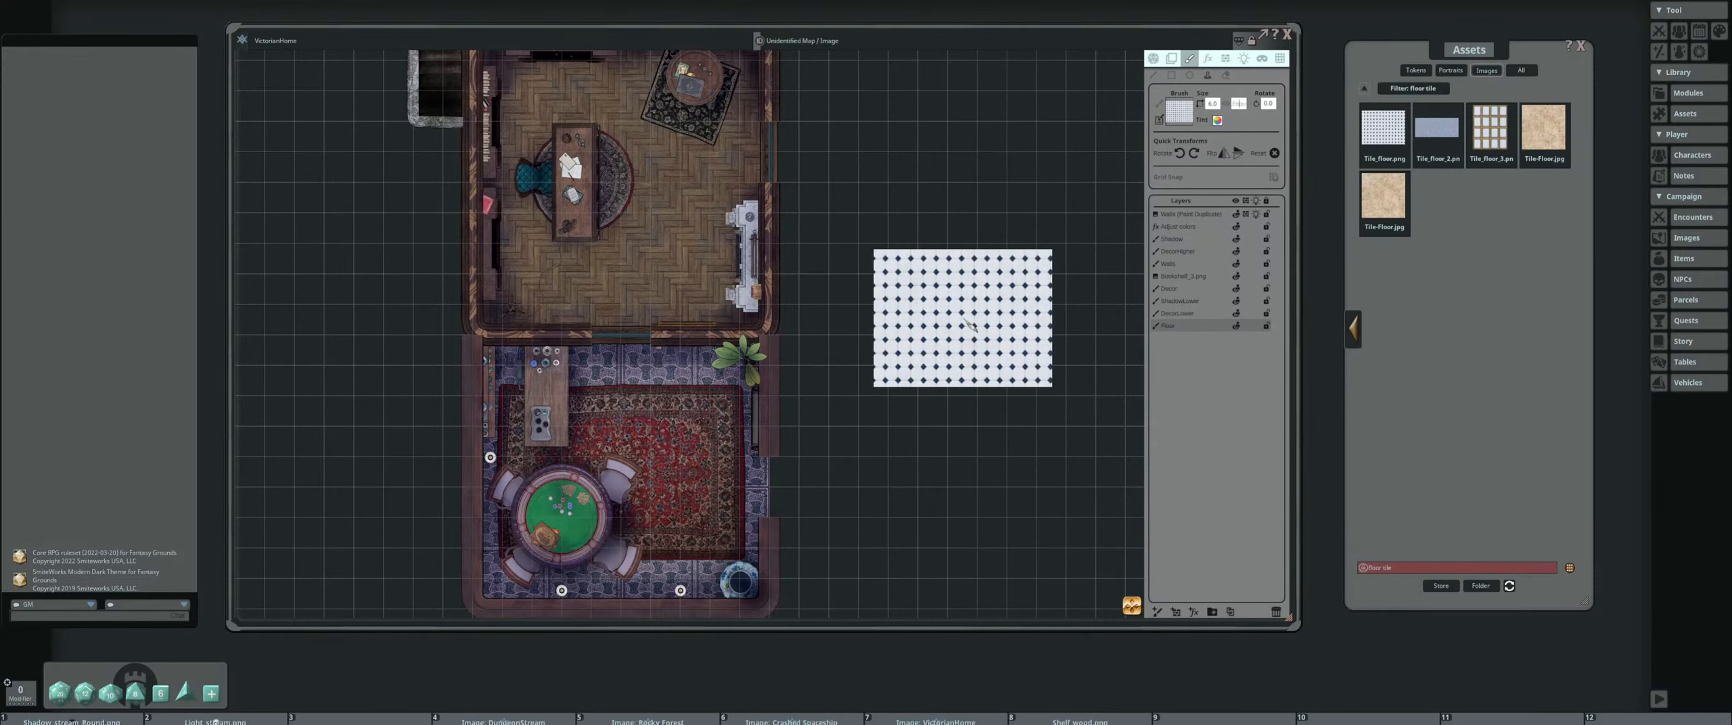
{"action": "type", "text": "5"}
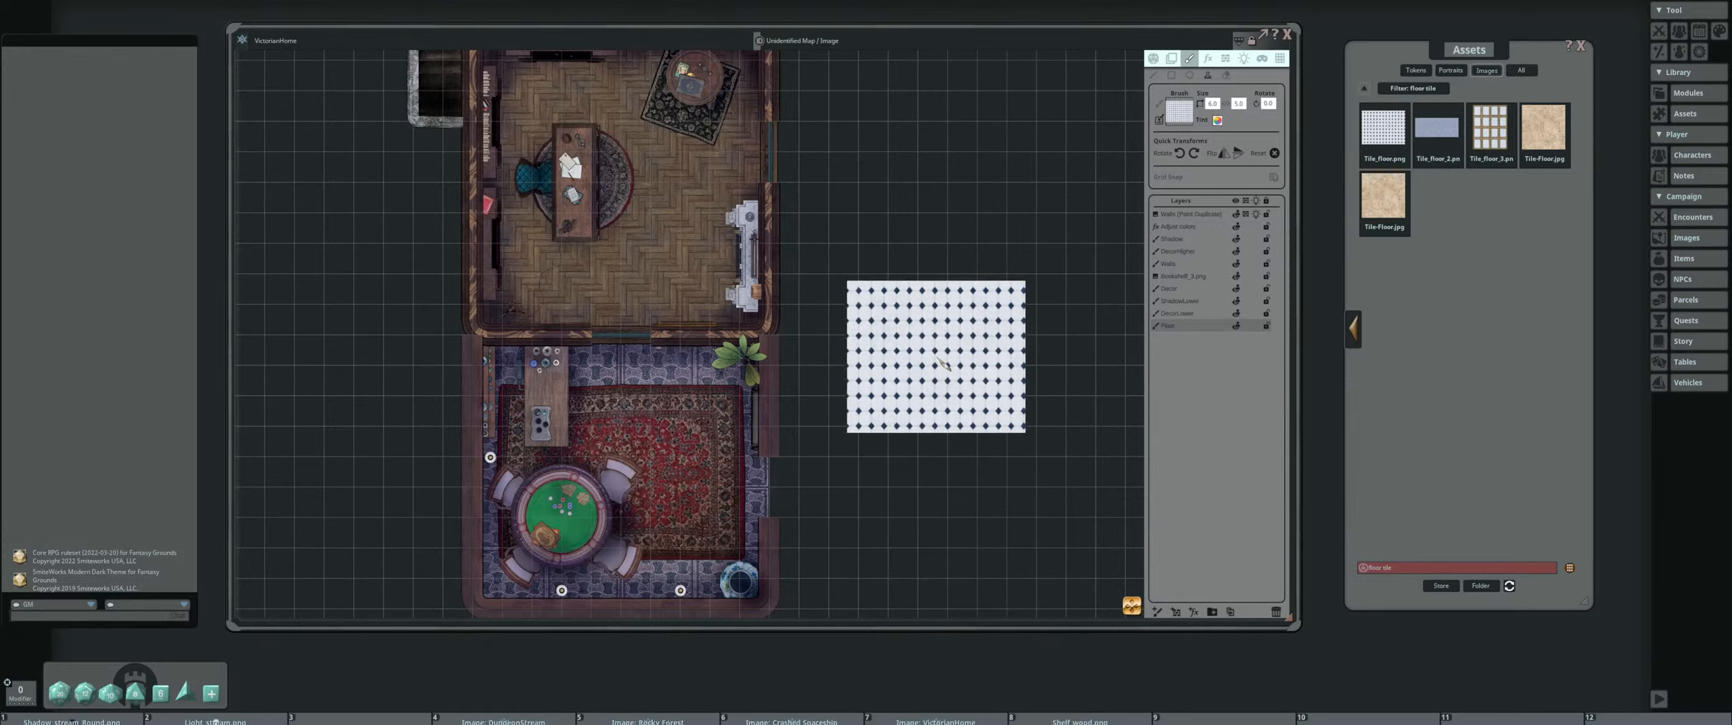
Stamp the white tile floor four times in a two-by-two block against the east wall of the card-table room
{"action": "key", "text": "ctrl"}
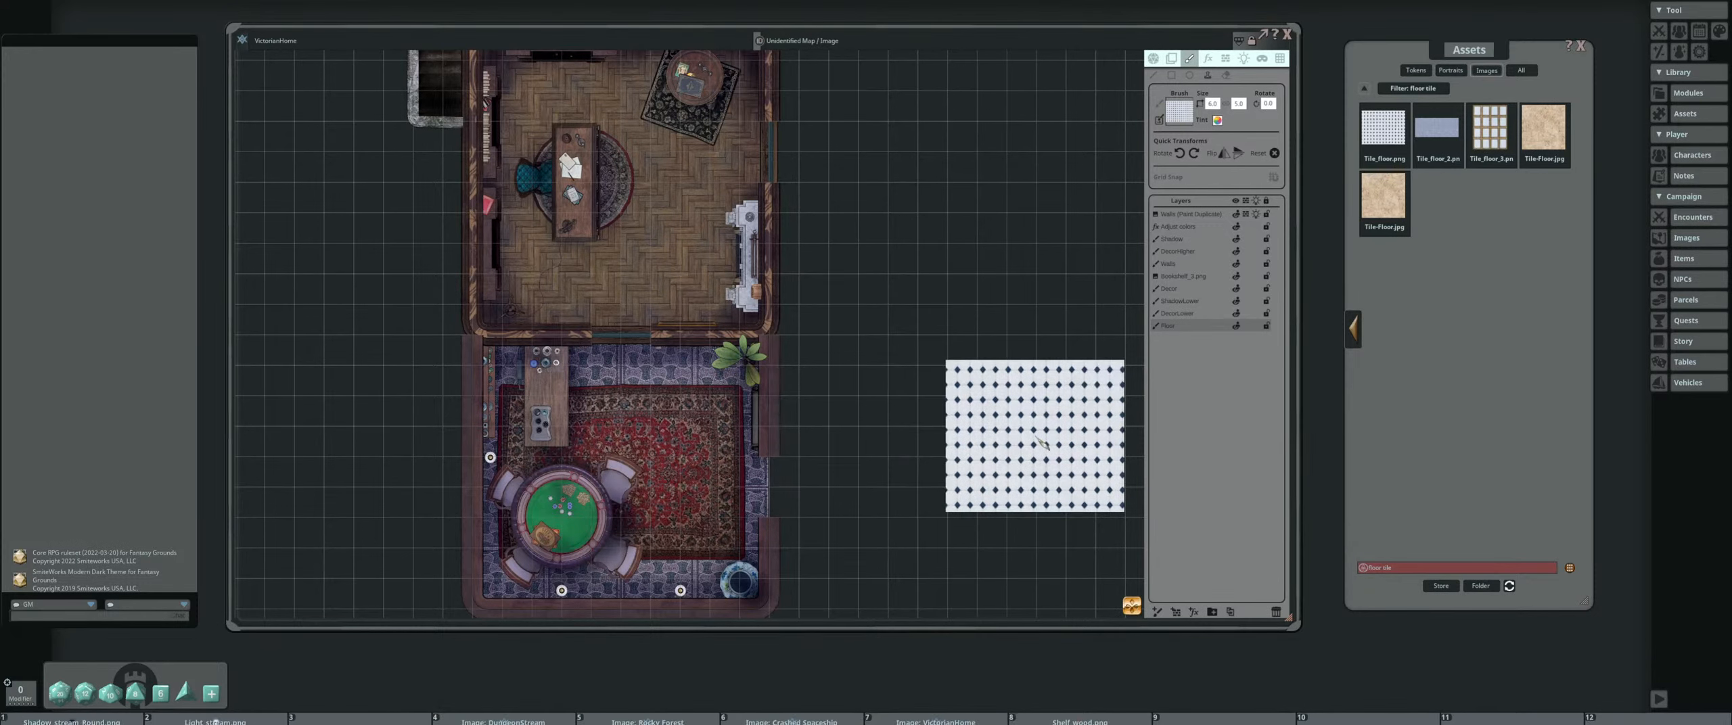
{"action": "left_click_drag", "start_coordinate": [1052, 437], "coordinate": [851, 410]}
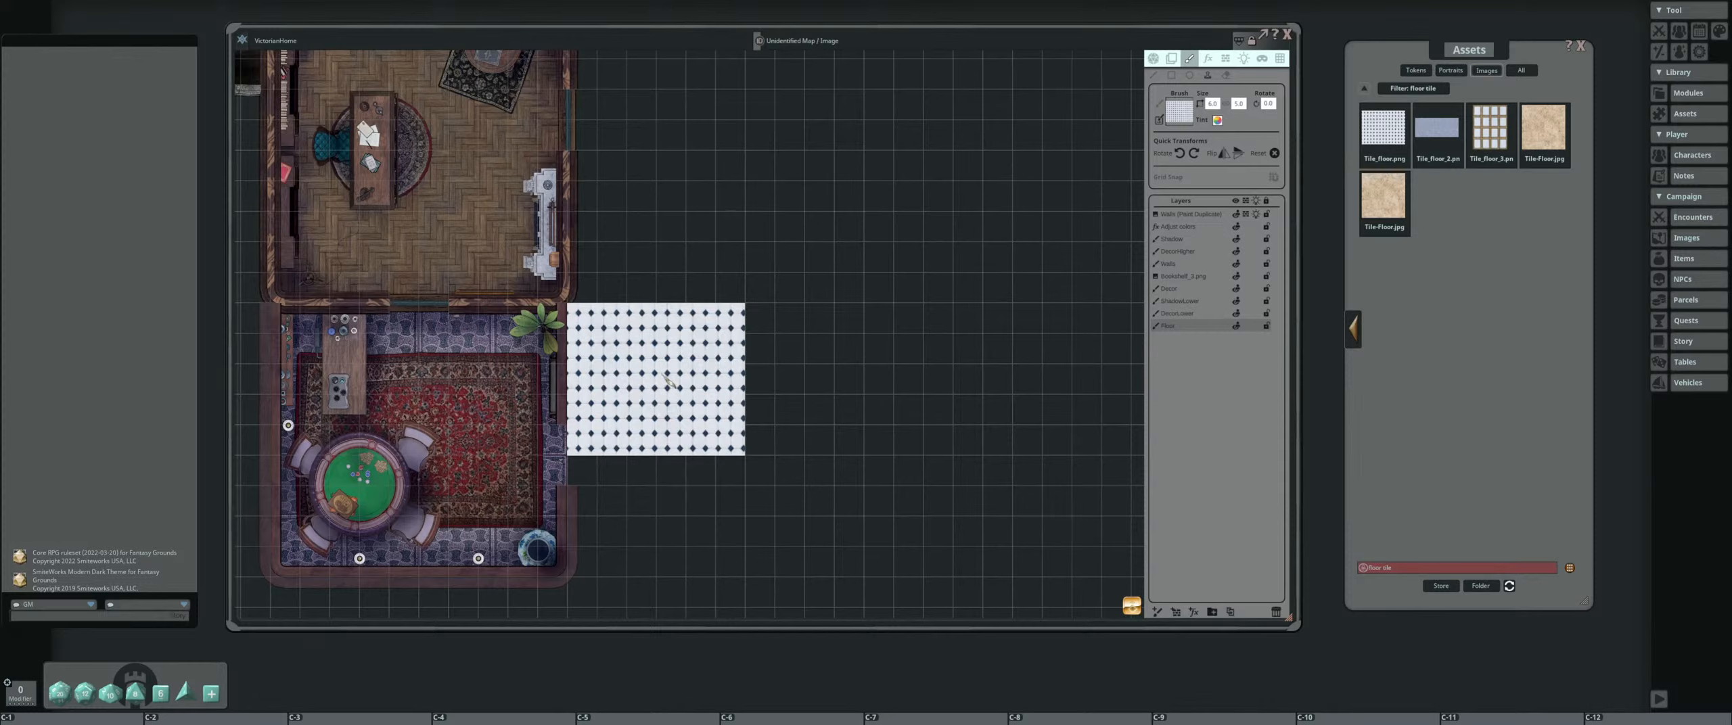
{"action": "left_click", "coordinate": [663, 375]}
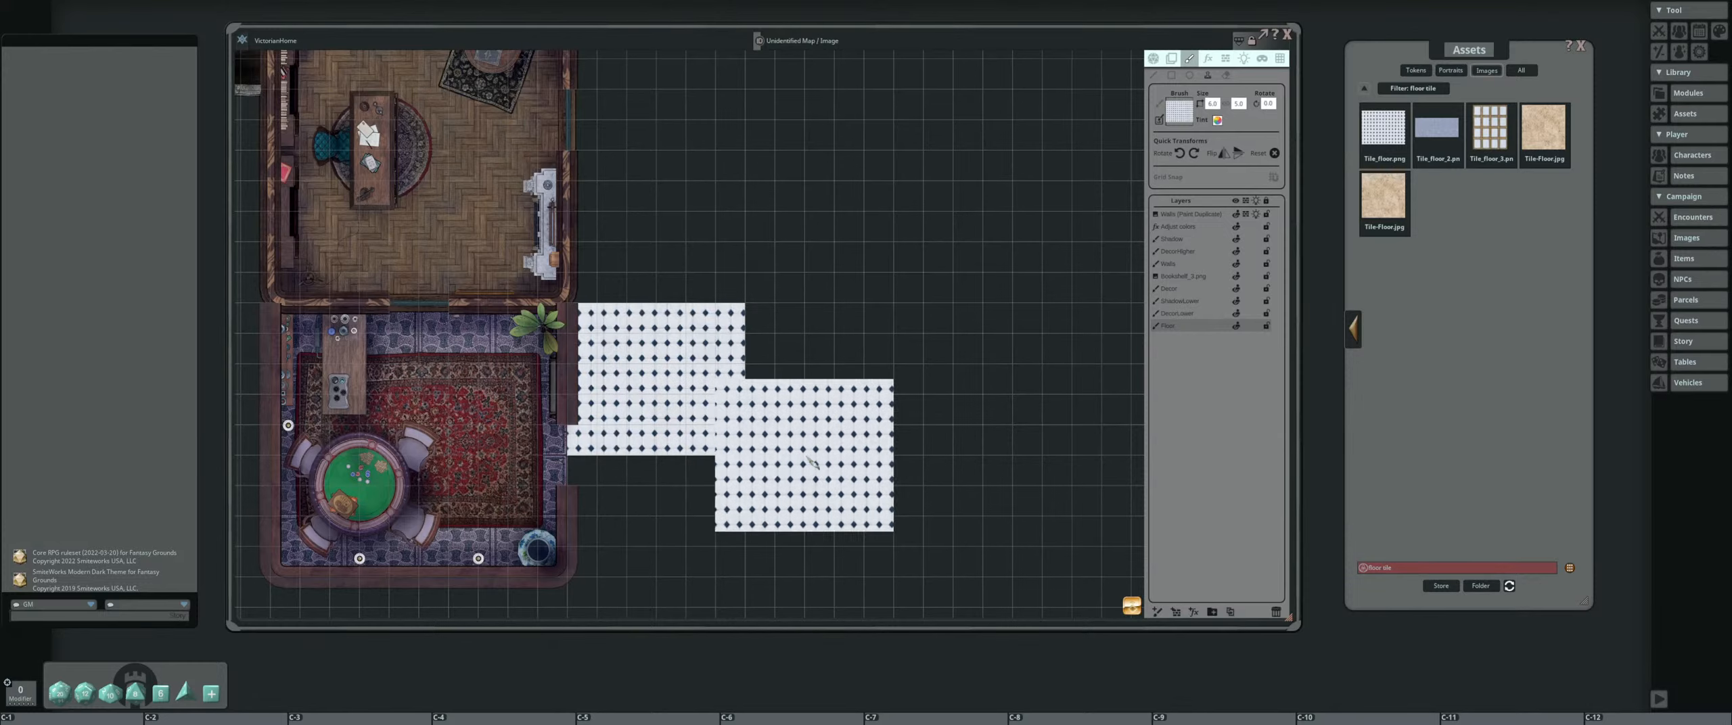
{"action": "left_click", "coordinate": [846, 384]}
{"action": "left_click", "coordinate": [660, 533], "text": "ctrl"}
{"action": "left_click", "coordinate": [836, 533], "text": "ctrl"}
{"action": "scroll", "coordinate": [907, 400], "scroll_direction": "down", "scroll_amount": 3}
{"action": "scroll", "coordinate": [886, 528], "scroll_direction": "up", "scroll_amount": 6}
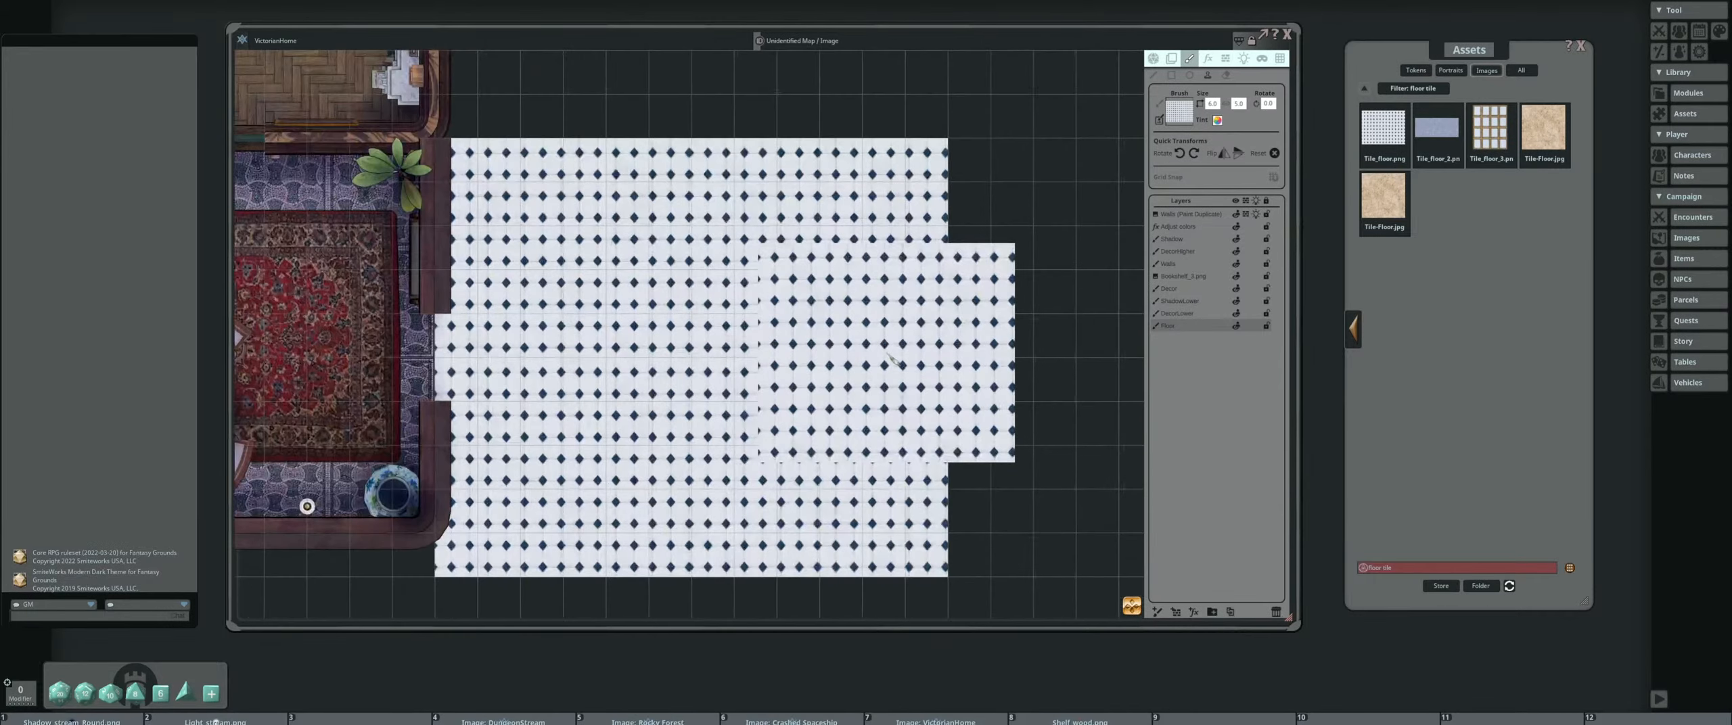
{"action": "scroll", "coordinate": [782, 326], "scroll_direction": "up", "scroll_amount": 2}
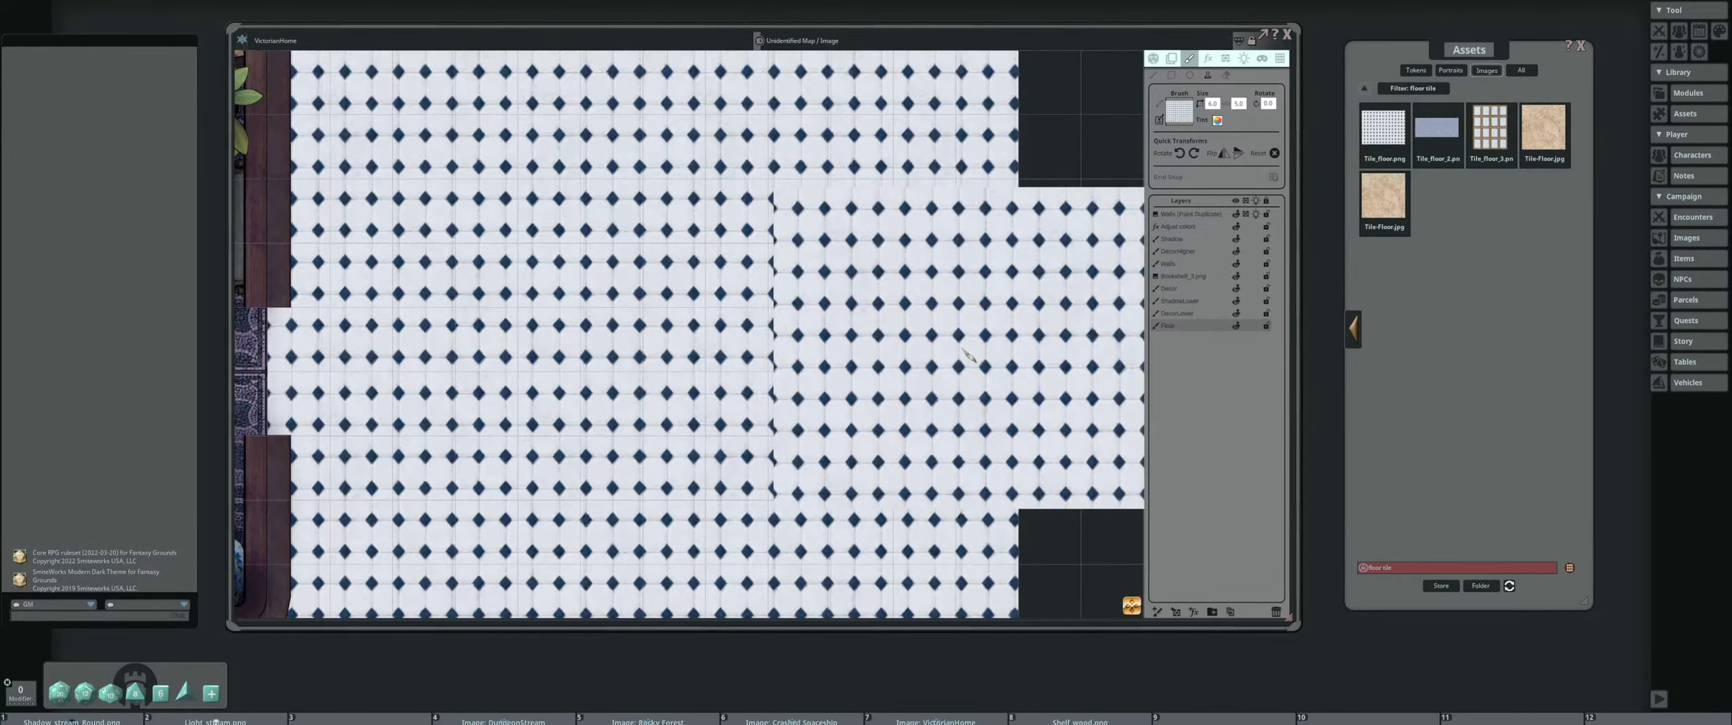
{"action": "scroll", "coordinate": [967, 355], "scroll_direction": "down", "scroll_amount": 2}
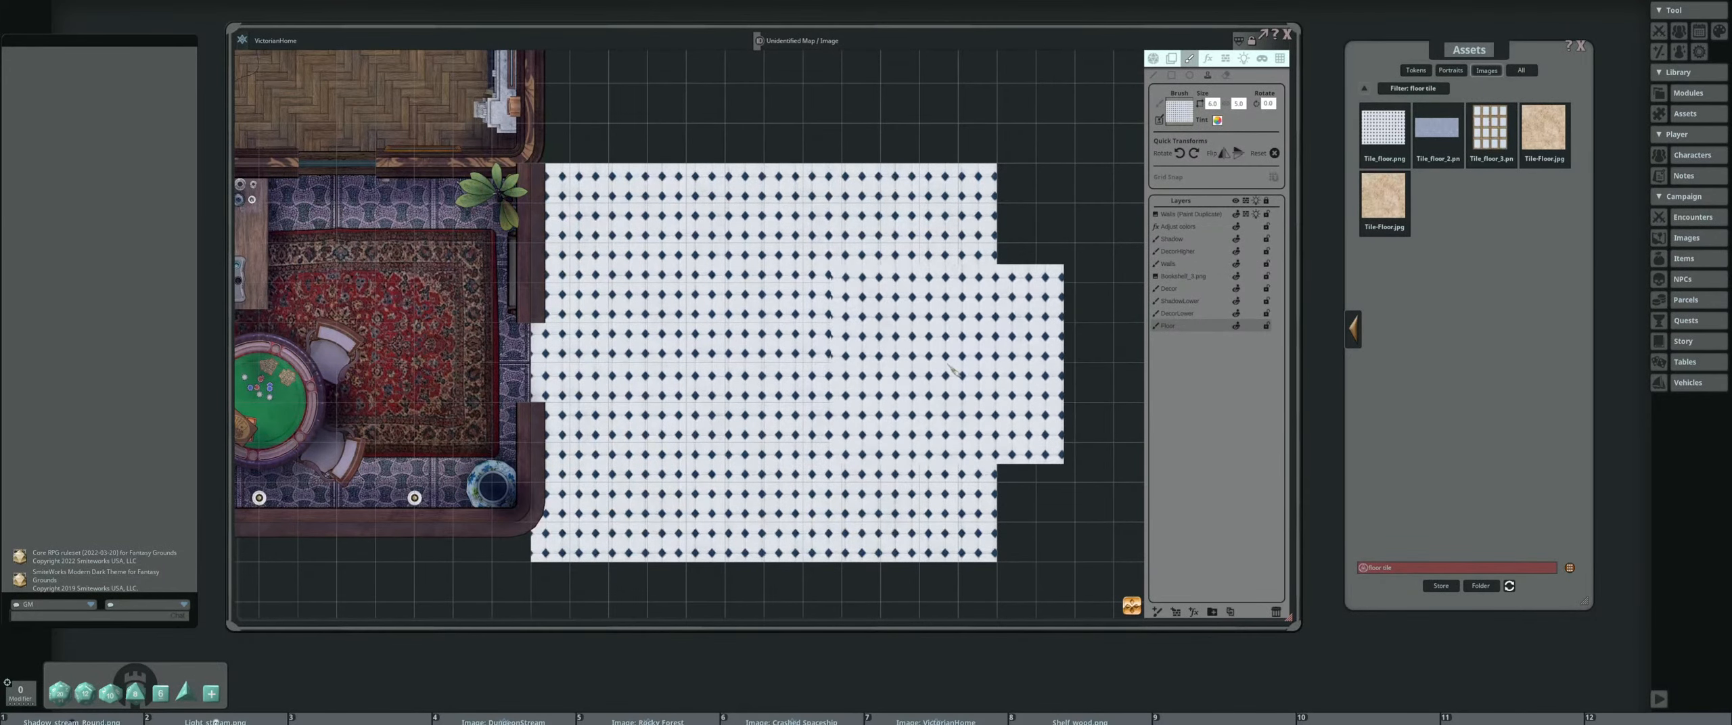
{"action": "scroll", "coordinate": [950, 370], "scroll_direction": "down", "scroll_amount": 2}
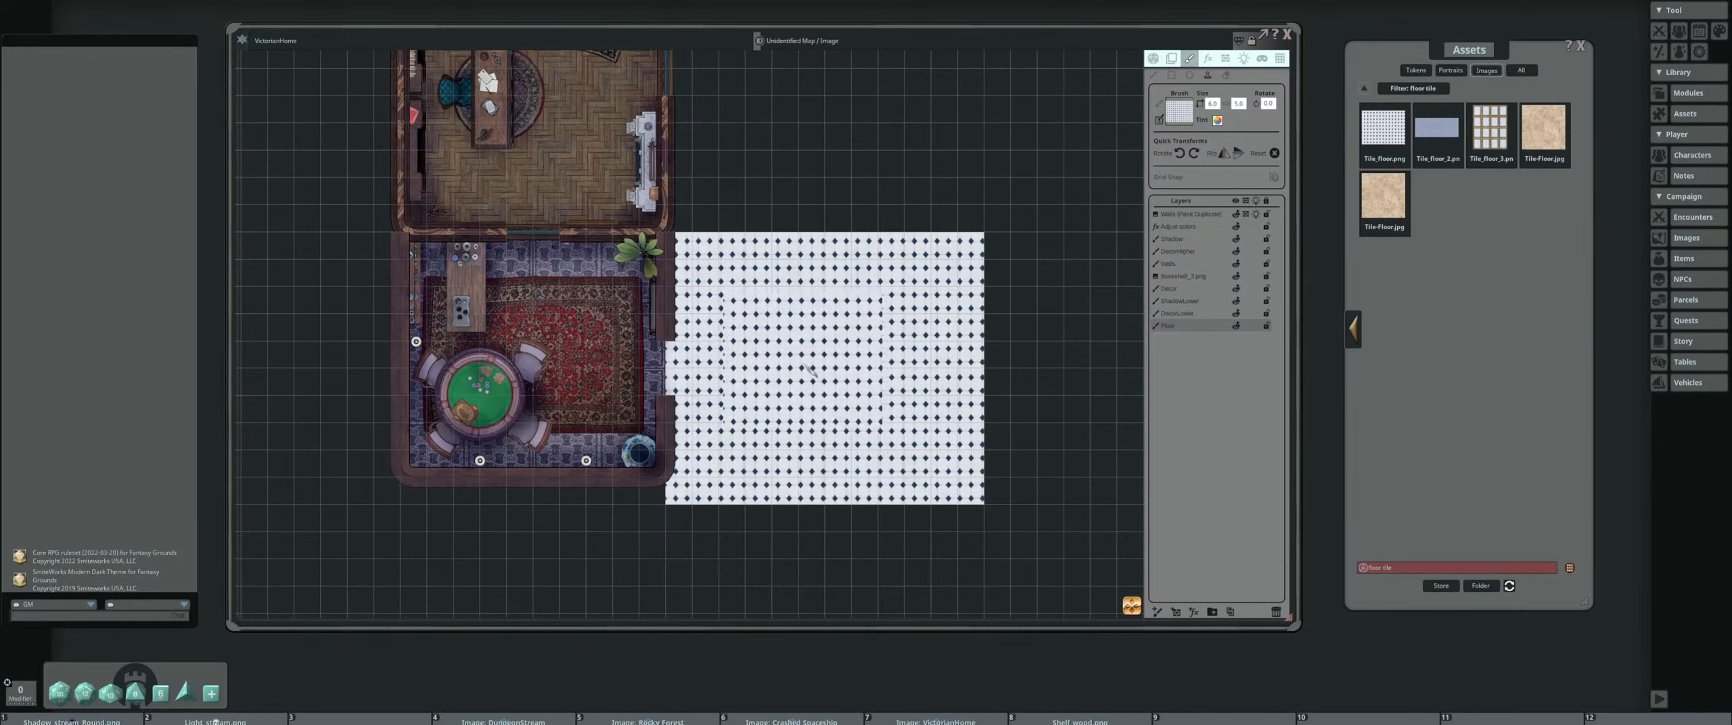
{"action": "scroll", "coordinate": [810, 371], "scroll_direction": "up", "scroll_amount": 2}
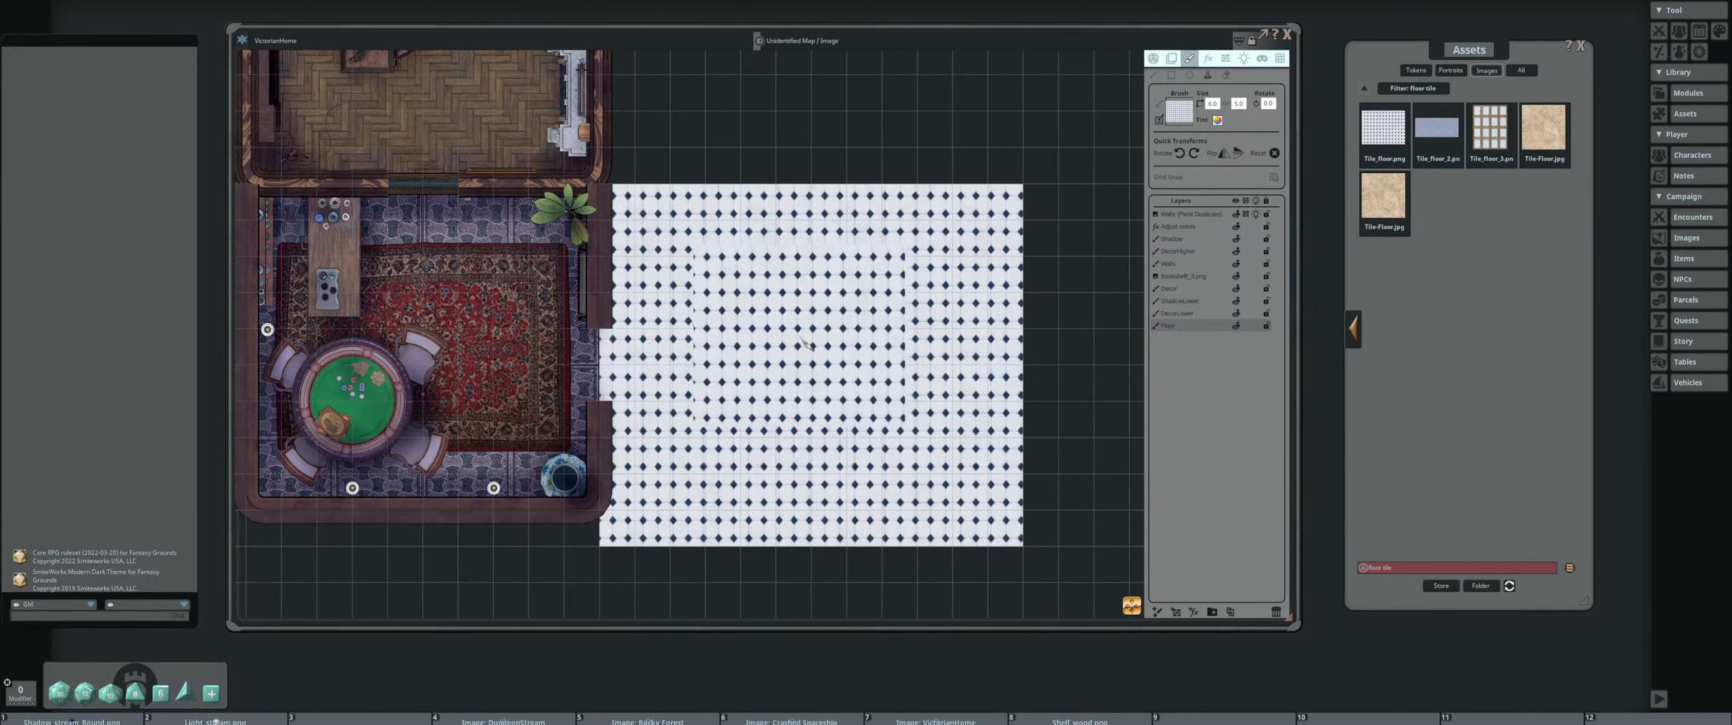
{"action": "scroll", "coordinate": [798, 345], "scroll_direction": "up", "scroll_amount": 1}
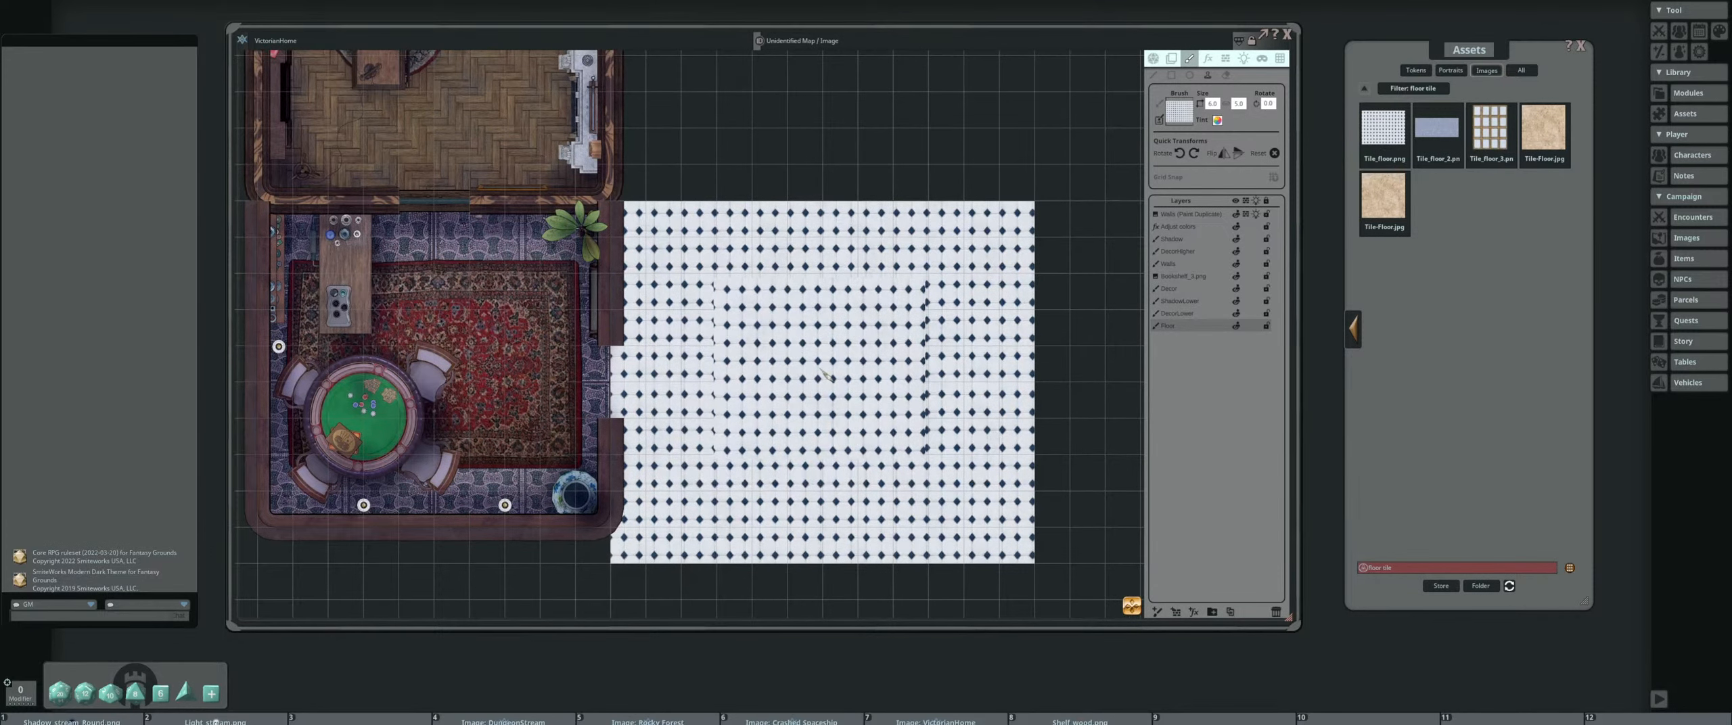
{"action": "left_click", "coordinate": [651, 510]}
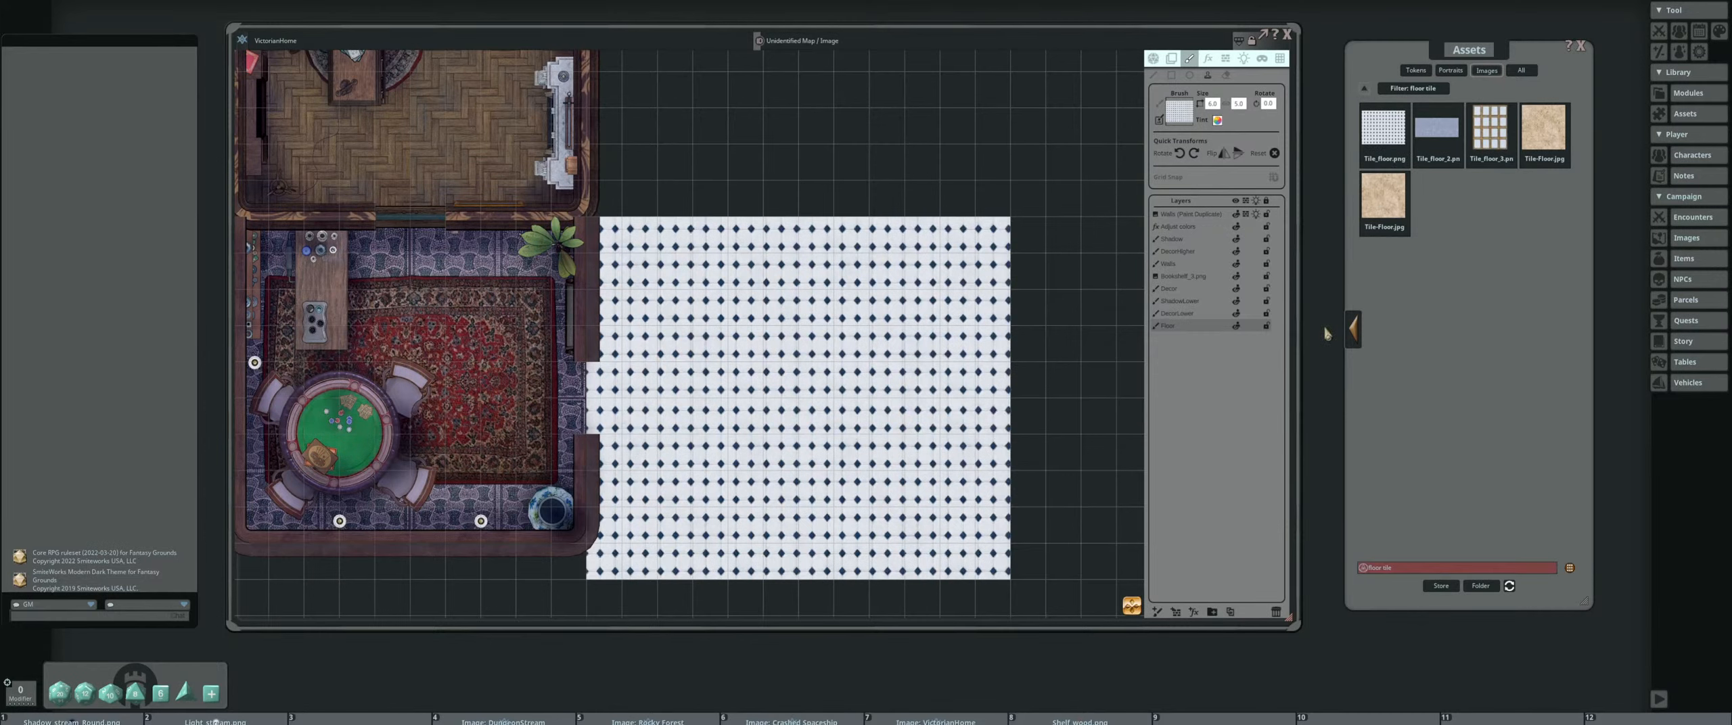
Replace the floor tile filter with a search for "wall brush" in the image assets and look through the first two result pages
{"action": "left_click", "coordinate": [1412, 572]}
{"action": "key", "text": "BackSpace"}
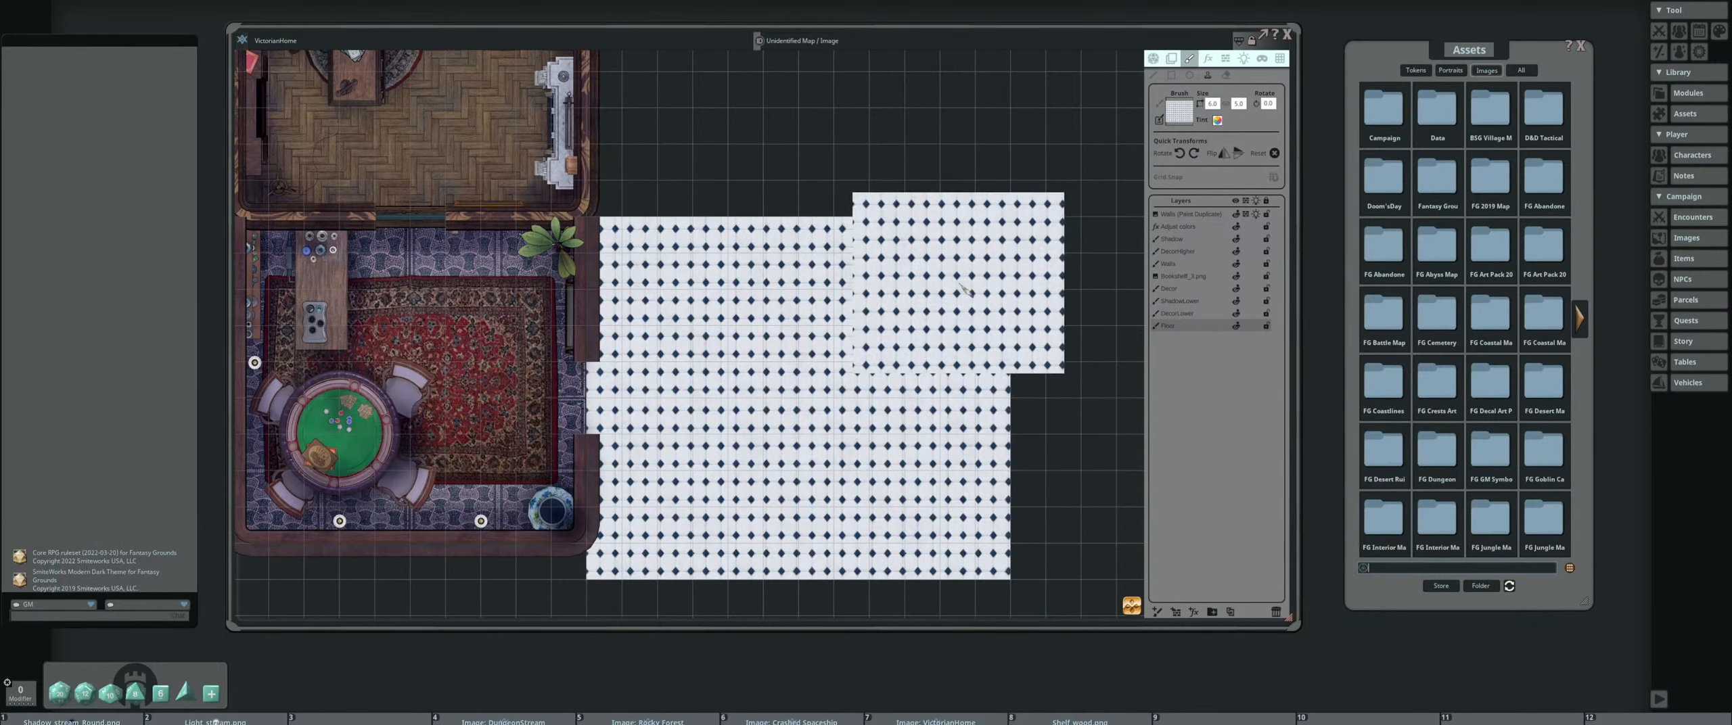
{"action": "left_click_drag", "start_coordinate": [834, 354], "coordinate": [907, 345]}
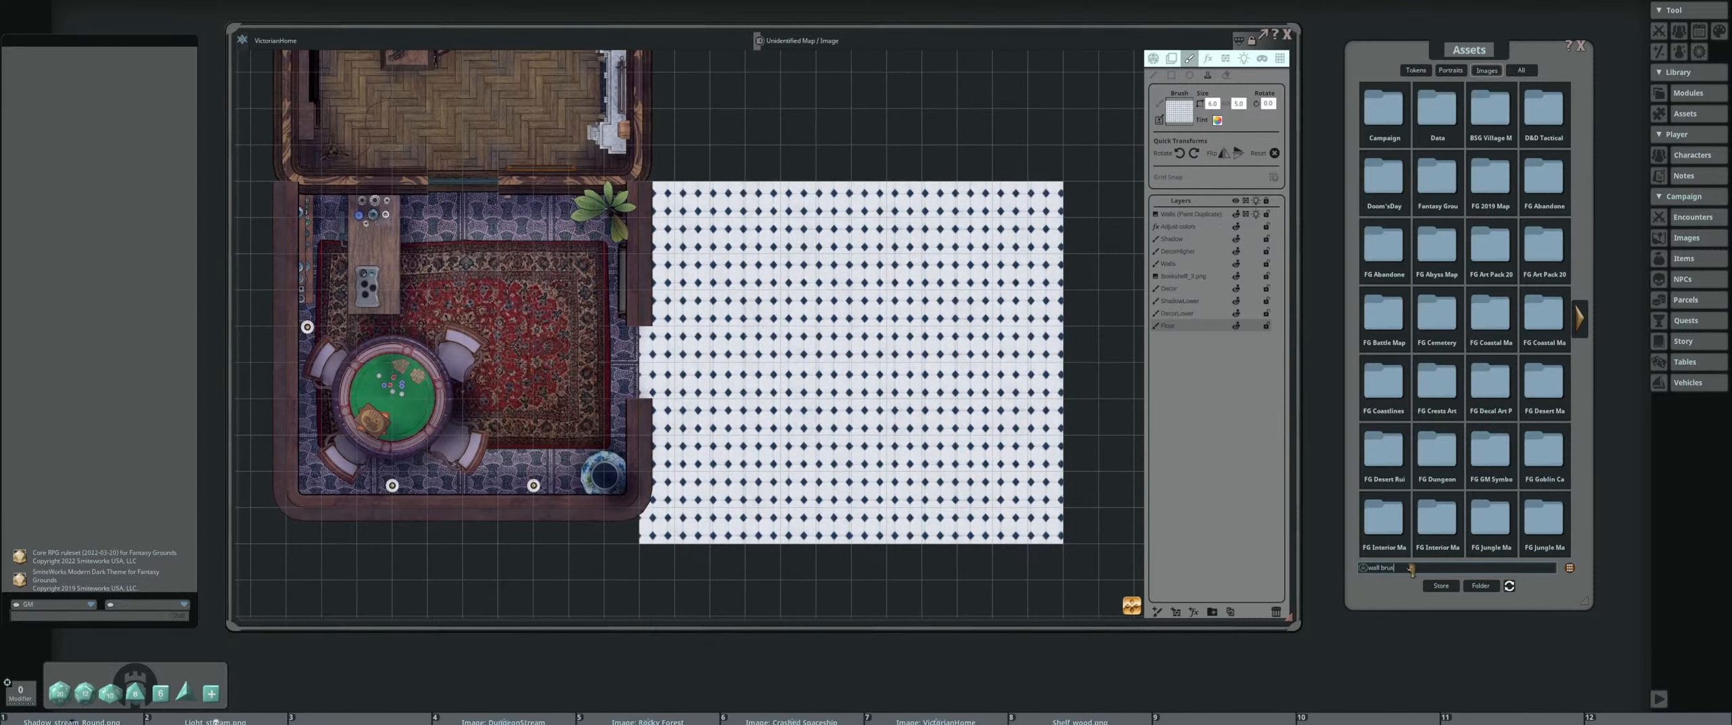
{"action": "left_click", "coordinate": [1411, 568]}
{"action": "type", "text": "wall brush"}
{"action": "key", "text": "Return"}
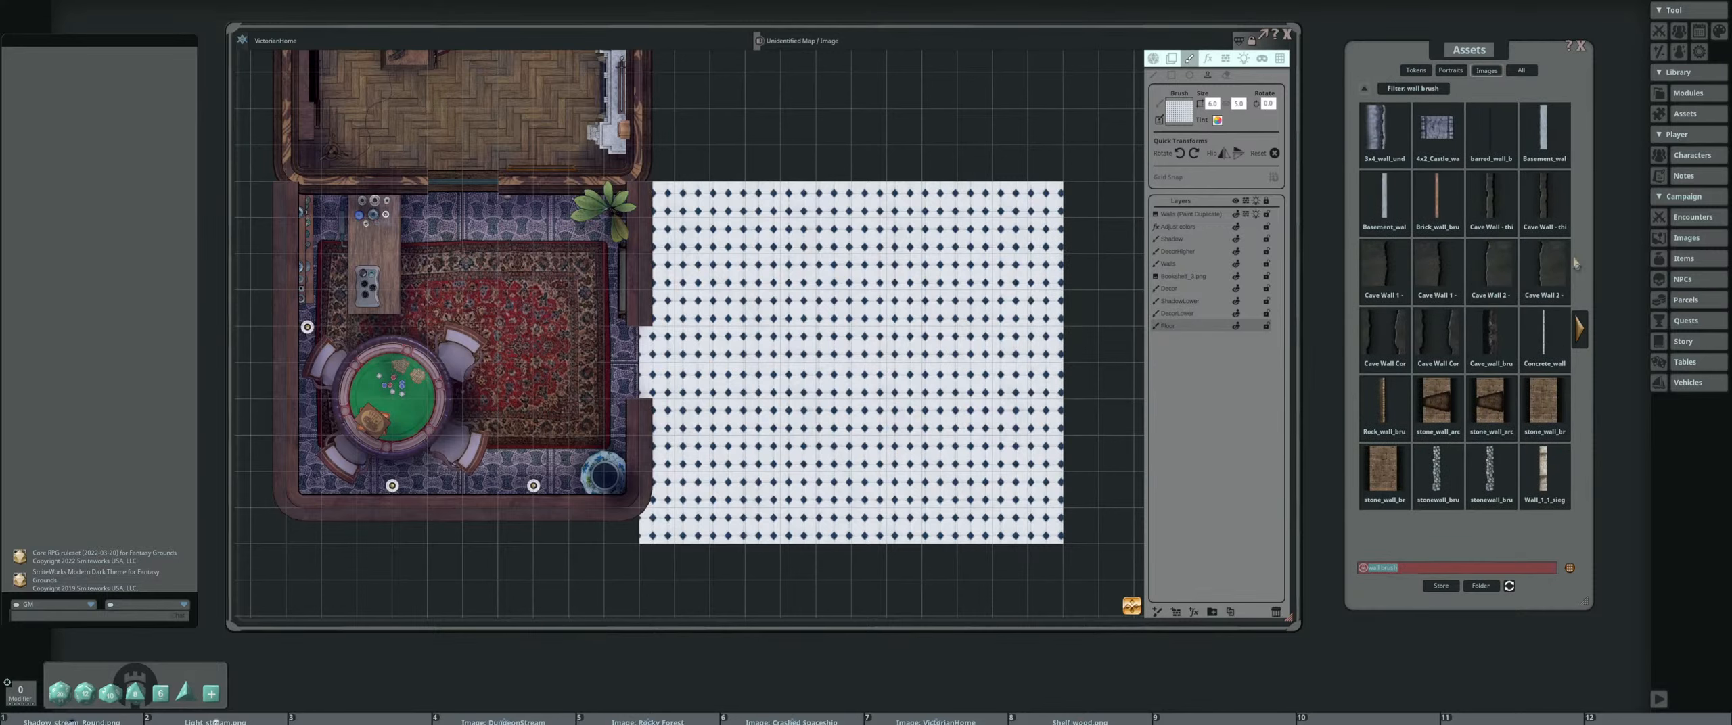
{"action": "left_click", "coordinate": [1583, 330]}
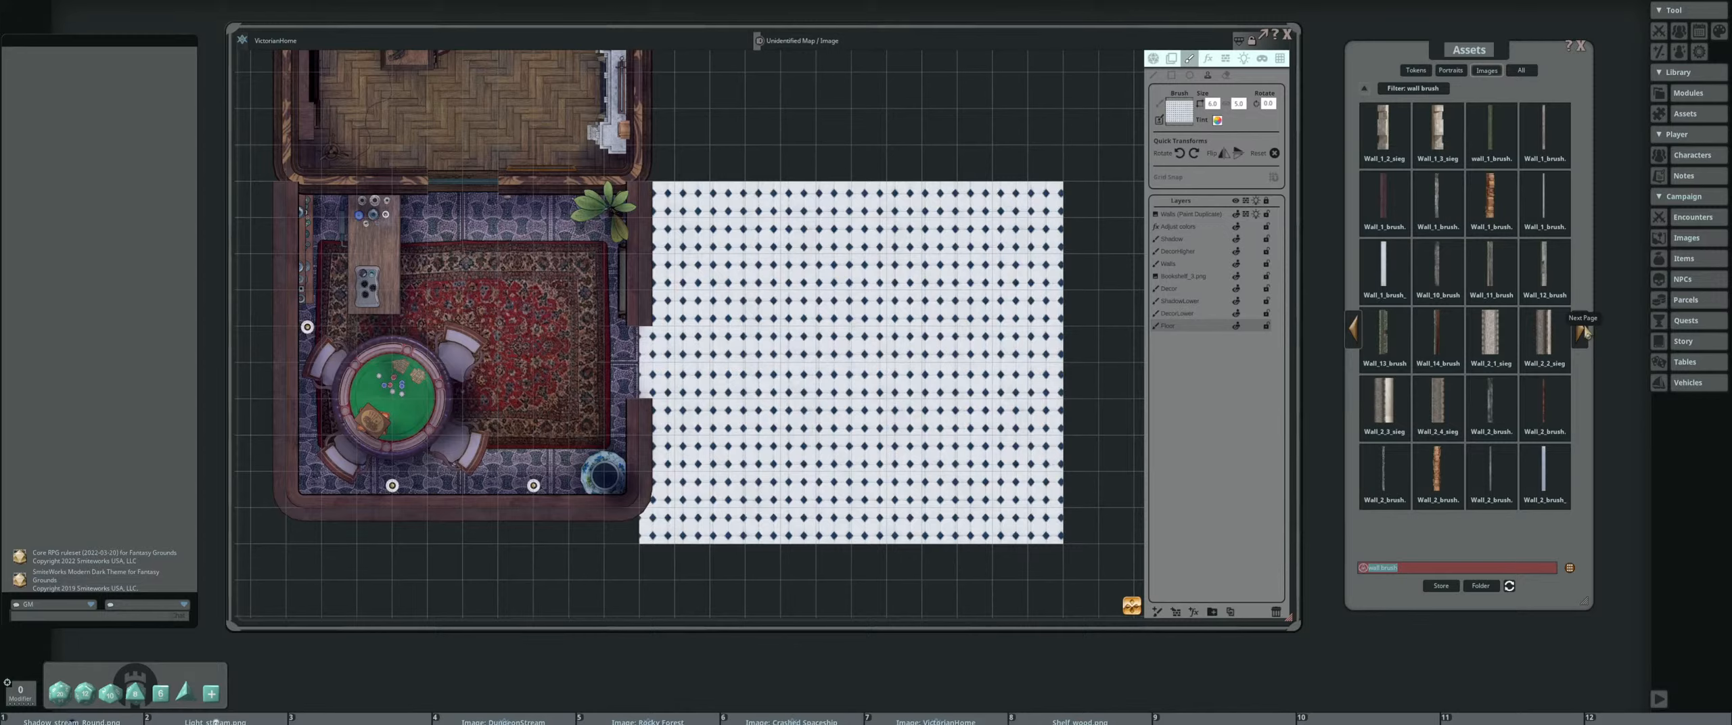
Clear the wall brush filter and open the Brushes folder of the FG Modern House 1 Map Pack
{"action": "left_click", "coordinate": [1364, 89]}
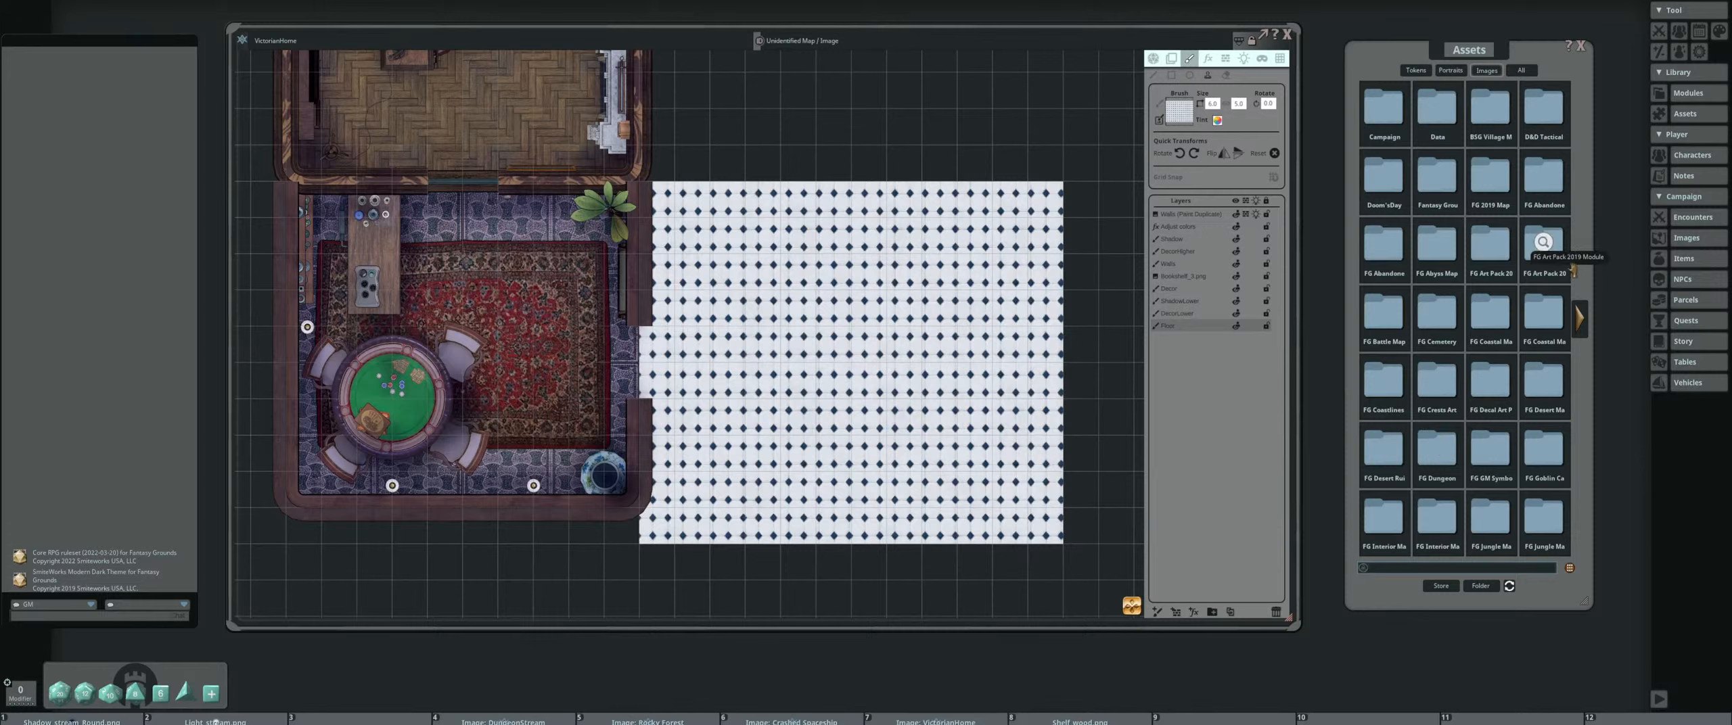
{"action": "left_click", "coordinate": [1579, 318]}
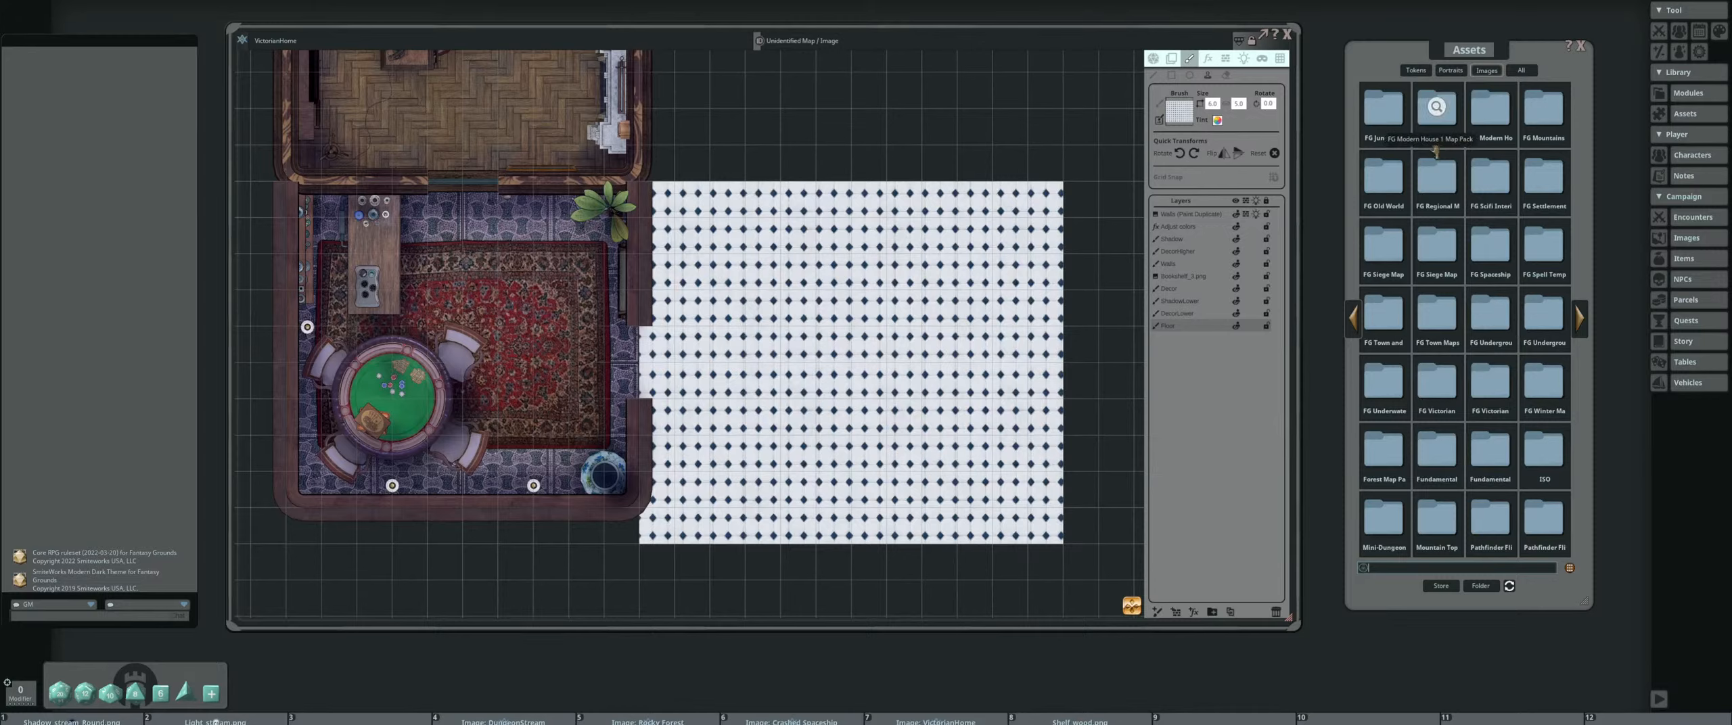
{"action": "left_click", "coordinate": [1433, 112]}
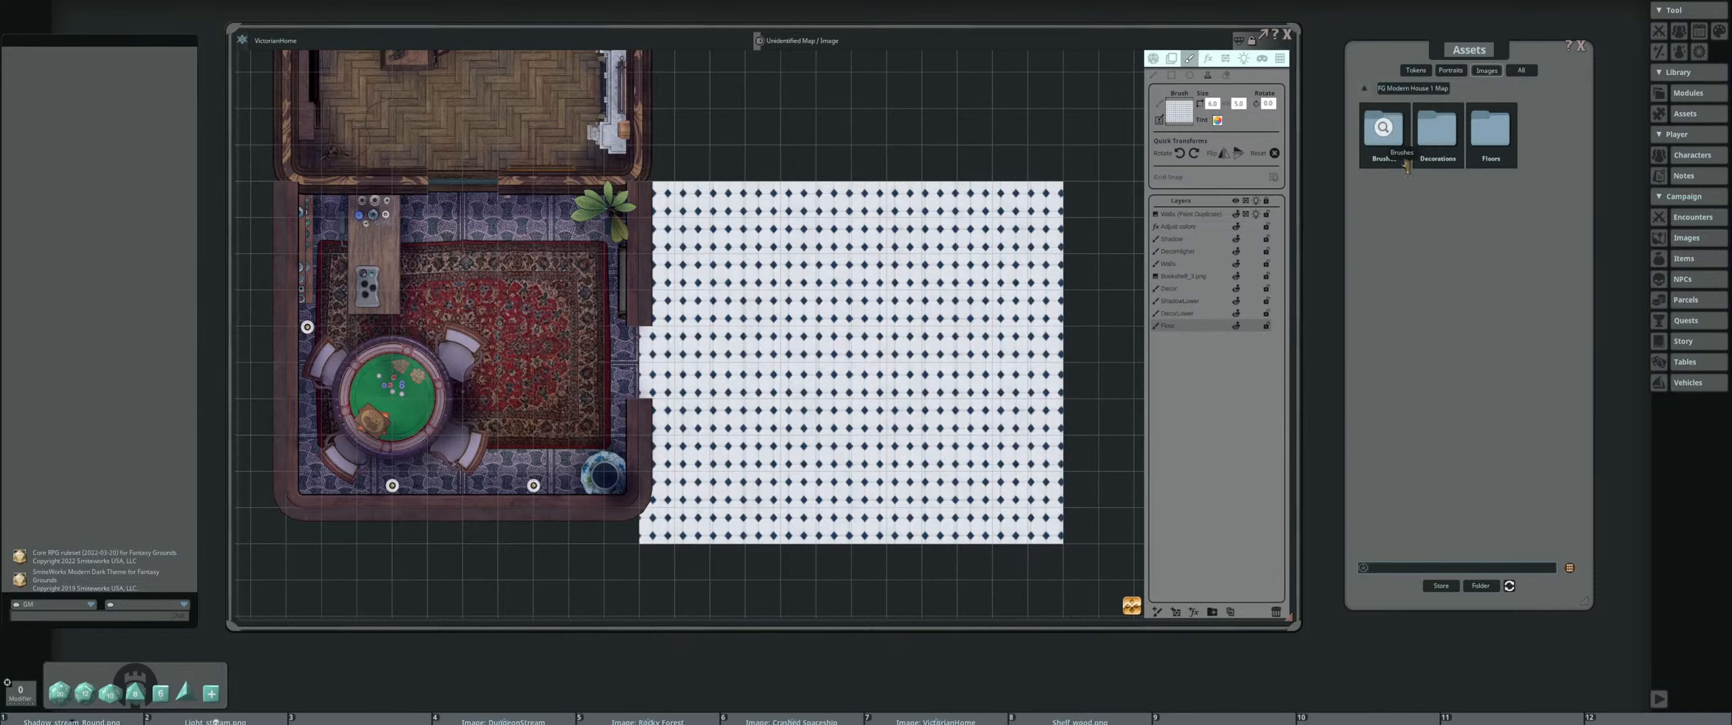
{"action": "left_click", "coordinate": [1405, 134]}
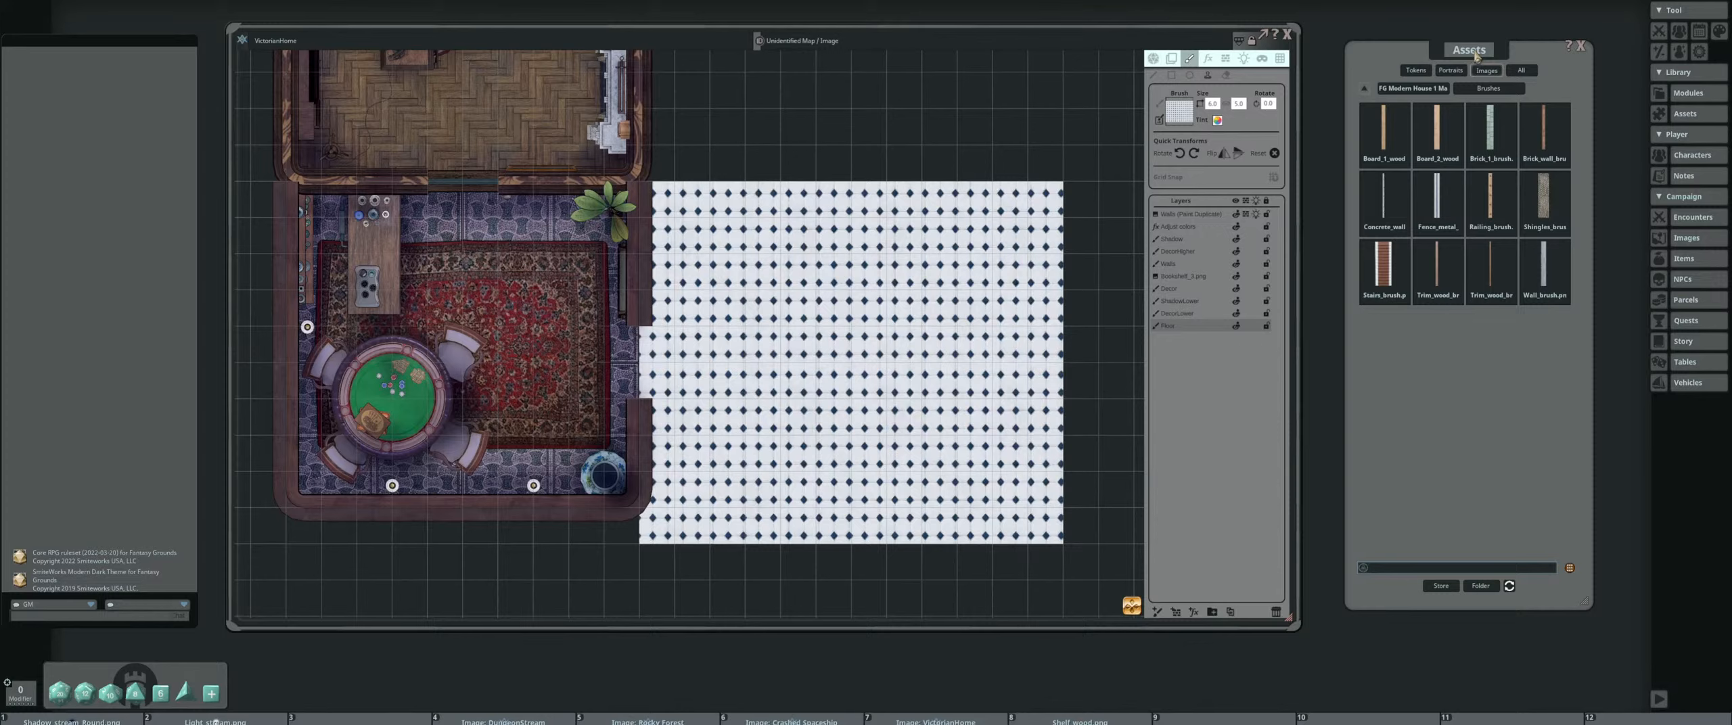
Preview the Brick_1, Brick_wall, Fence_metal and Concrete_wall brushes to compare wall styles, closing each preview
{"action": "left_click", "coordinate": [1479, 153]}
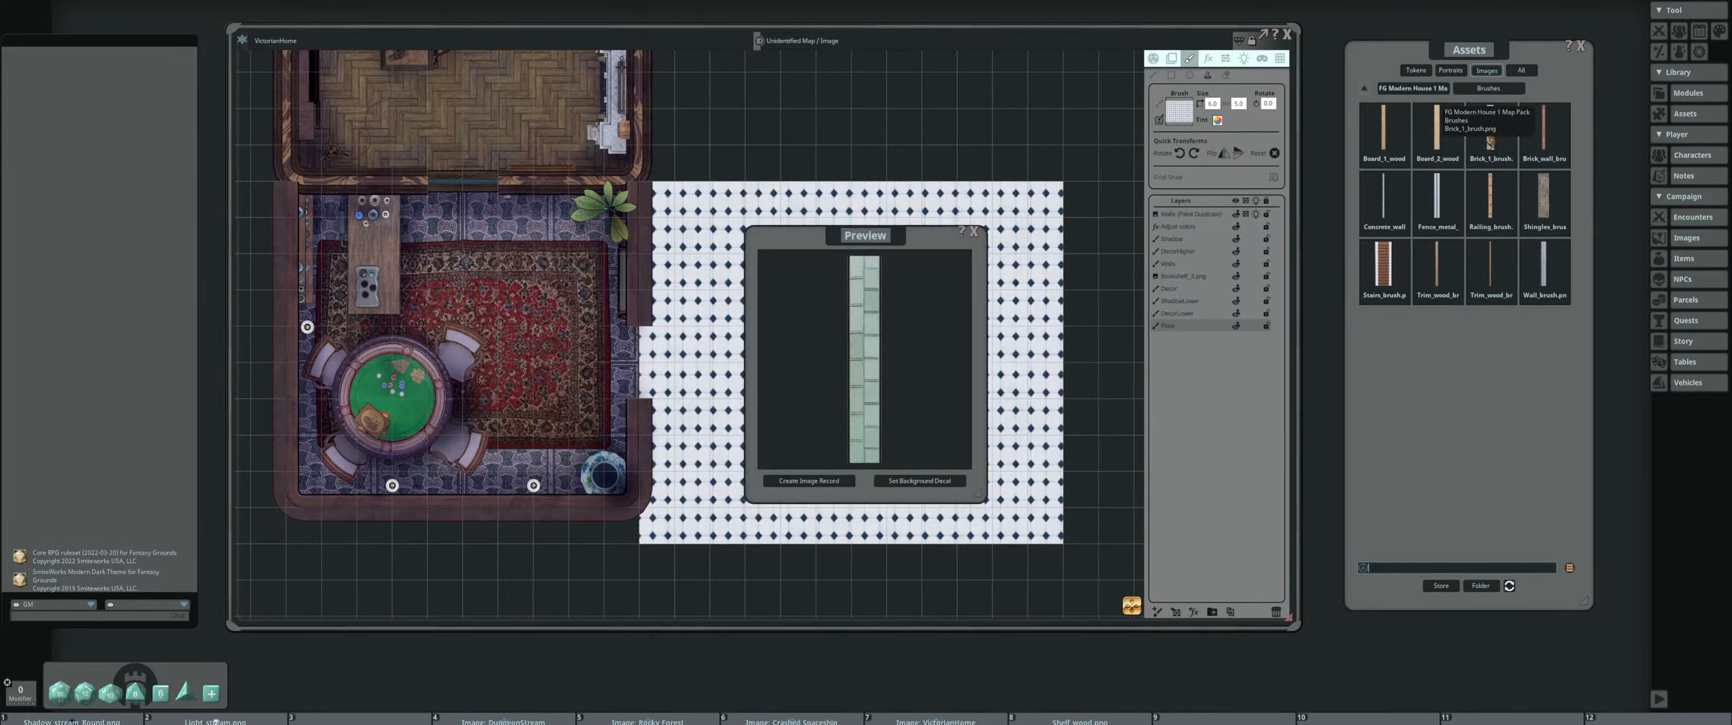
{"action": "left_click", "coordinate": [974, 232]}
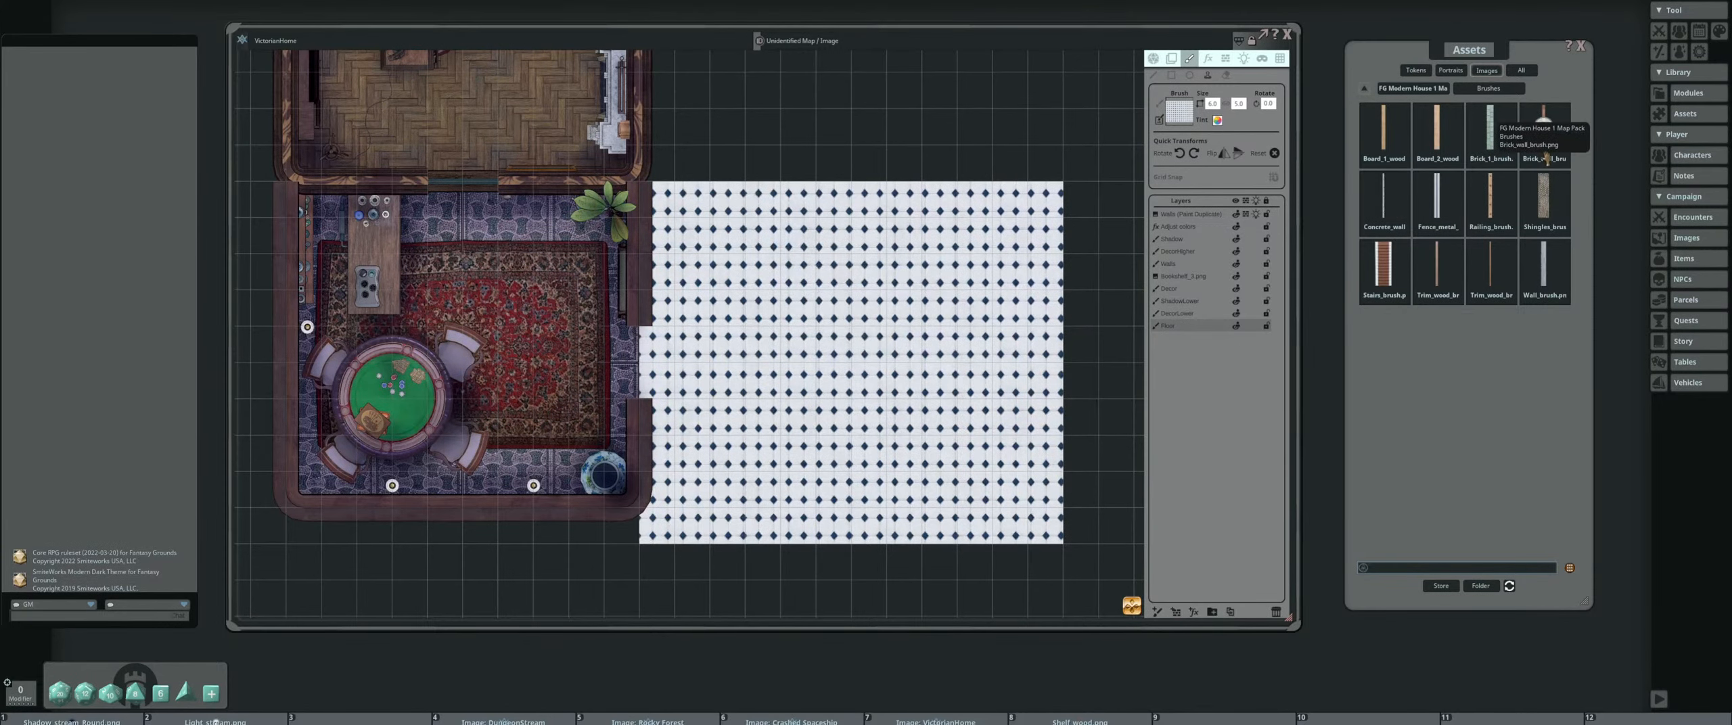
{"action": "left_click", "coordinate": [1543, 132]}
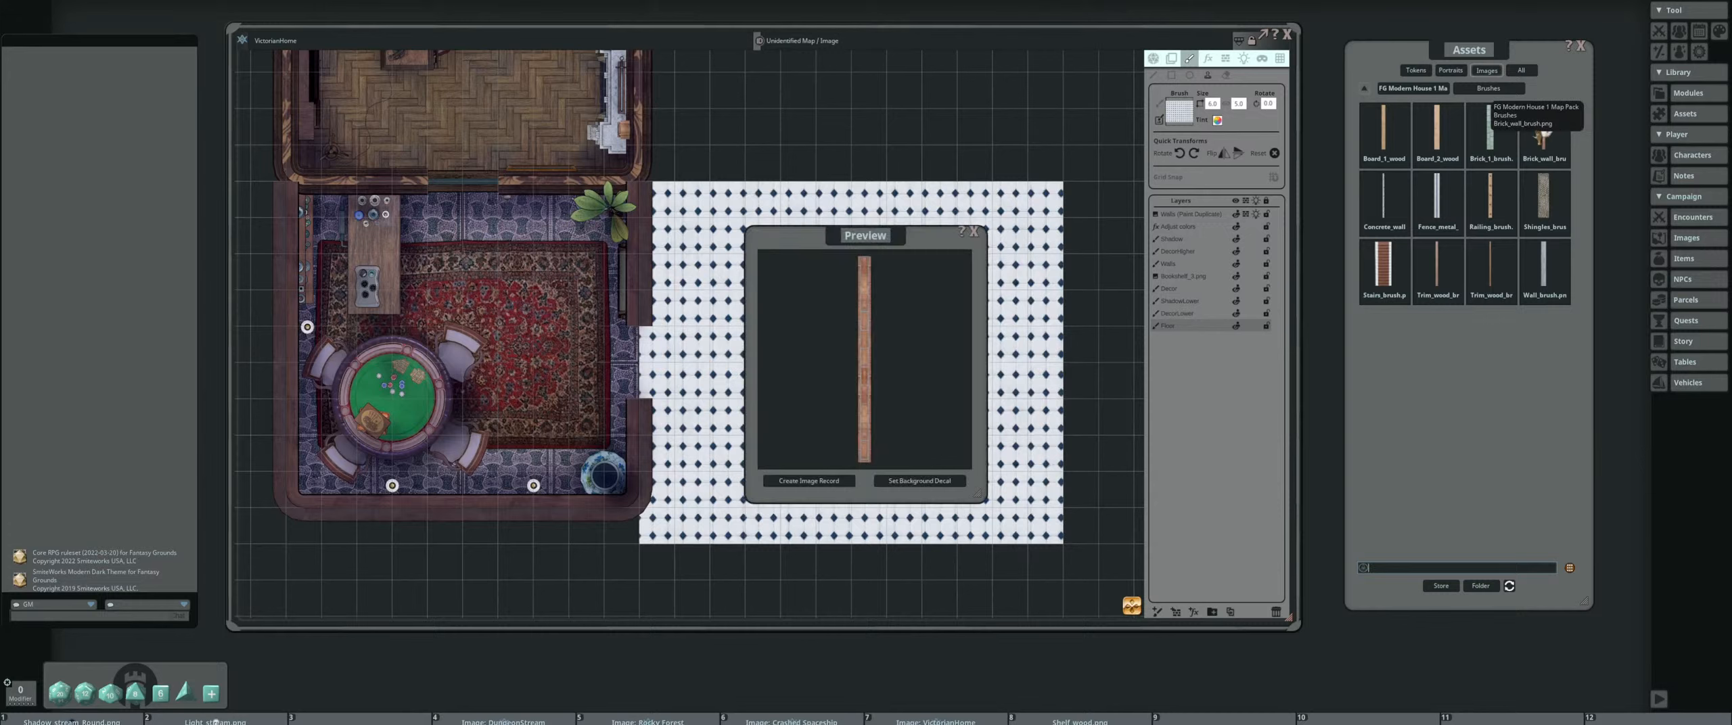
{"action": "left_click", "coordinate": [973, 232]}
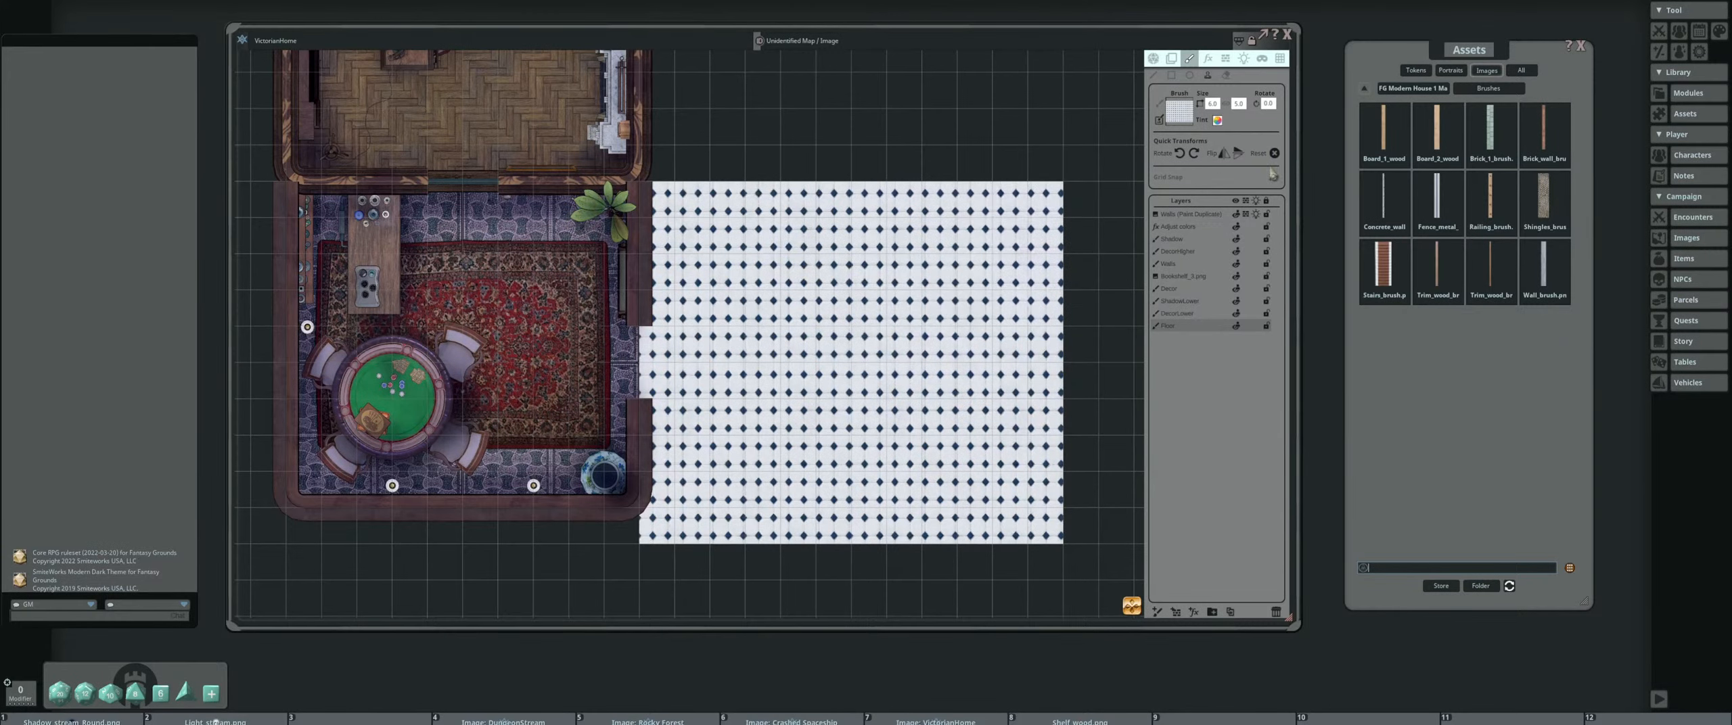
{"action": "left_click", "coordinate": [1436, 203]}
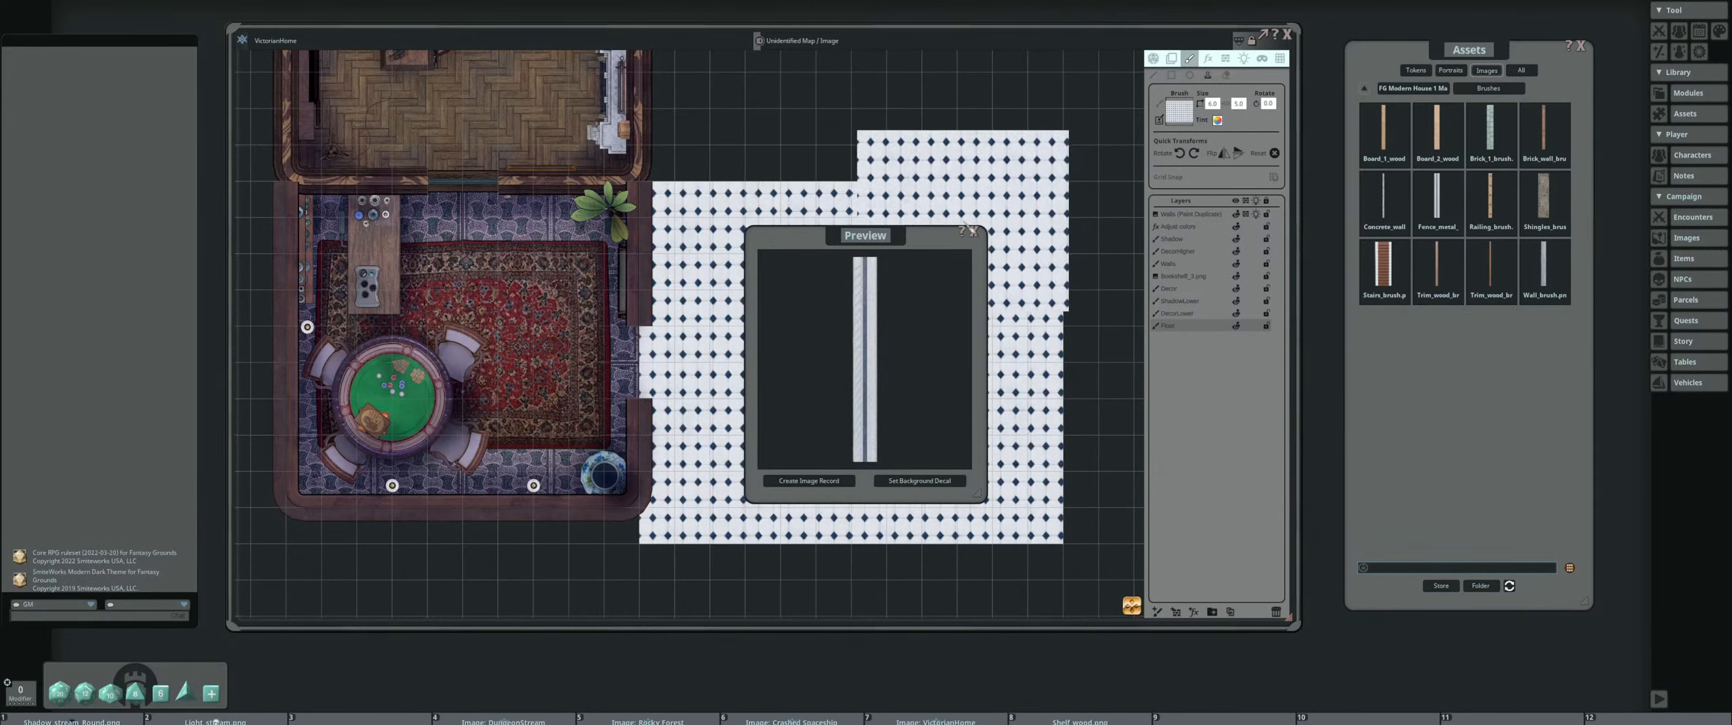
{"action": "left_click", "coordinate": [982, 230]}
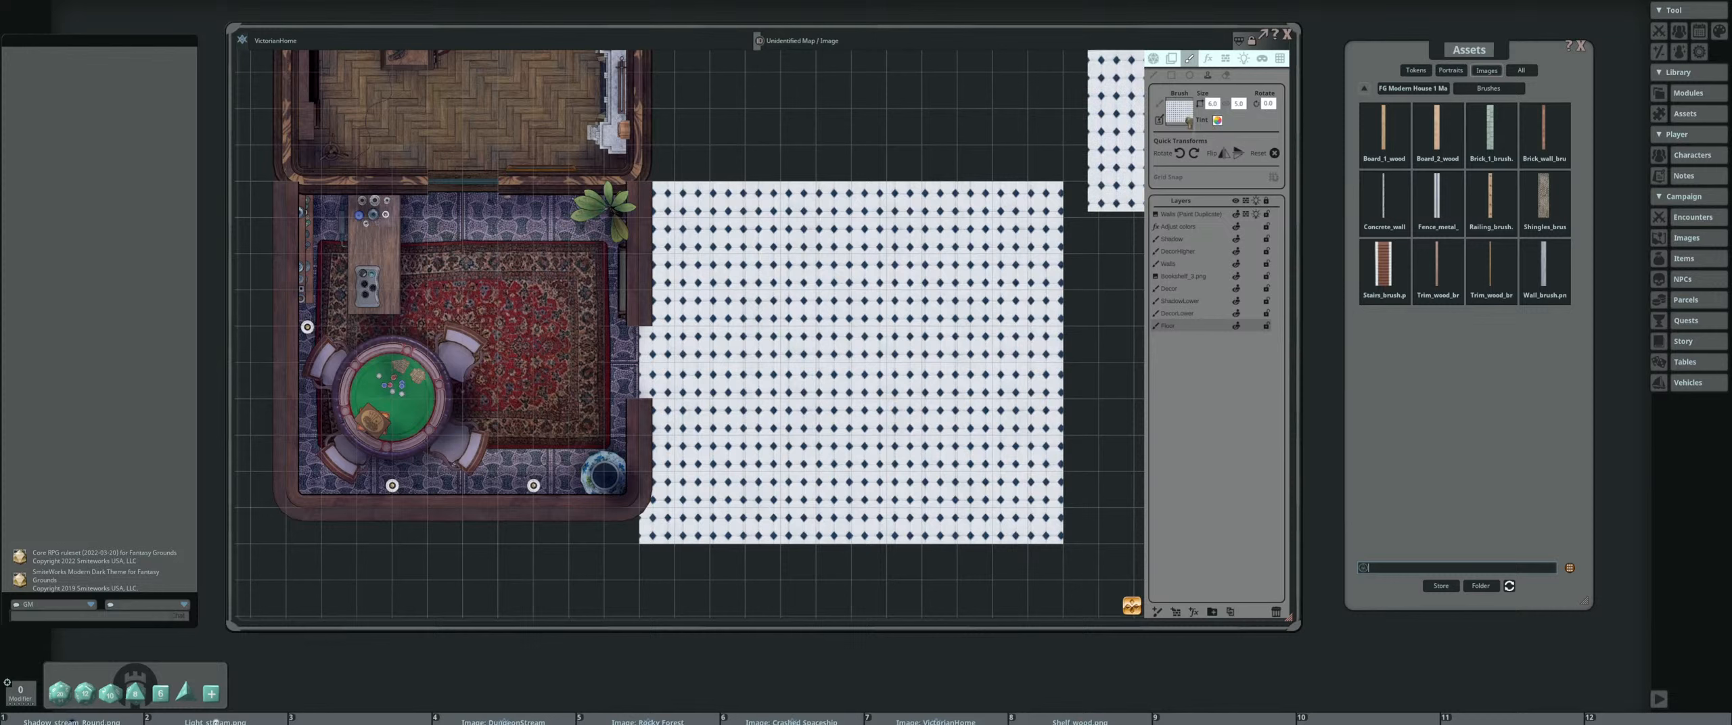
{"action": "left_click", "coordinate": [1384, 196]}
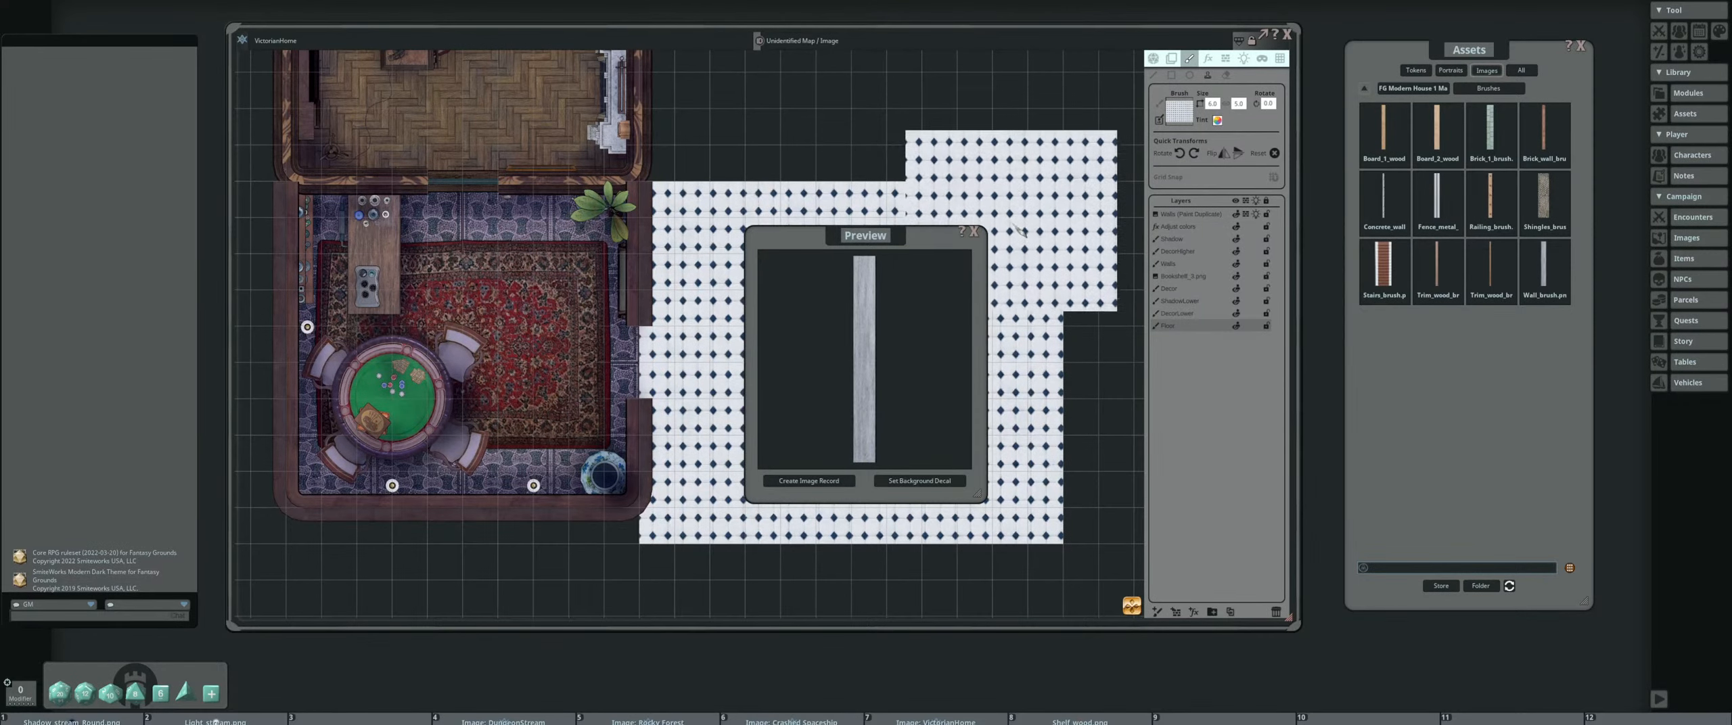
{"action": "left_click", "coordinate": [974, 236]}
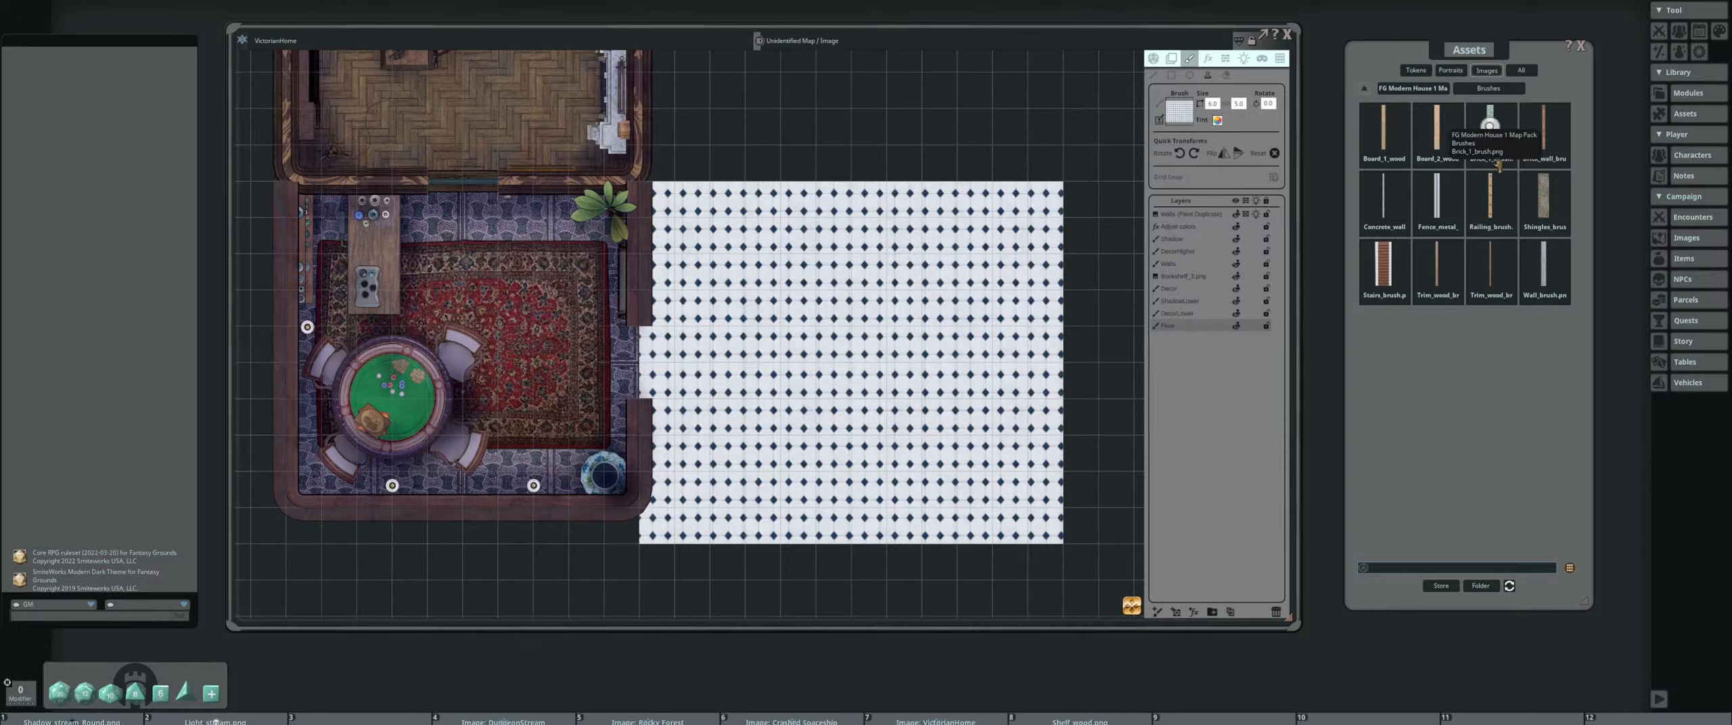
{"action": "left_click", "coordinate": [1544, 130]}
{"action": "left_click", "coordinate": [974, 236]}
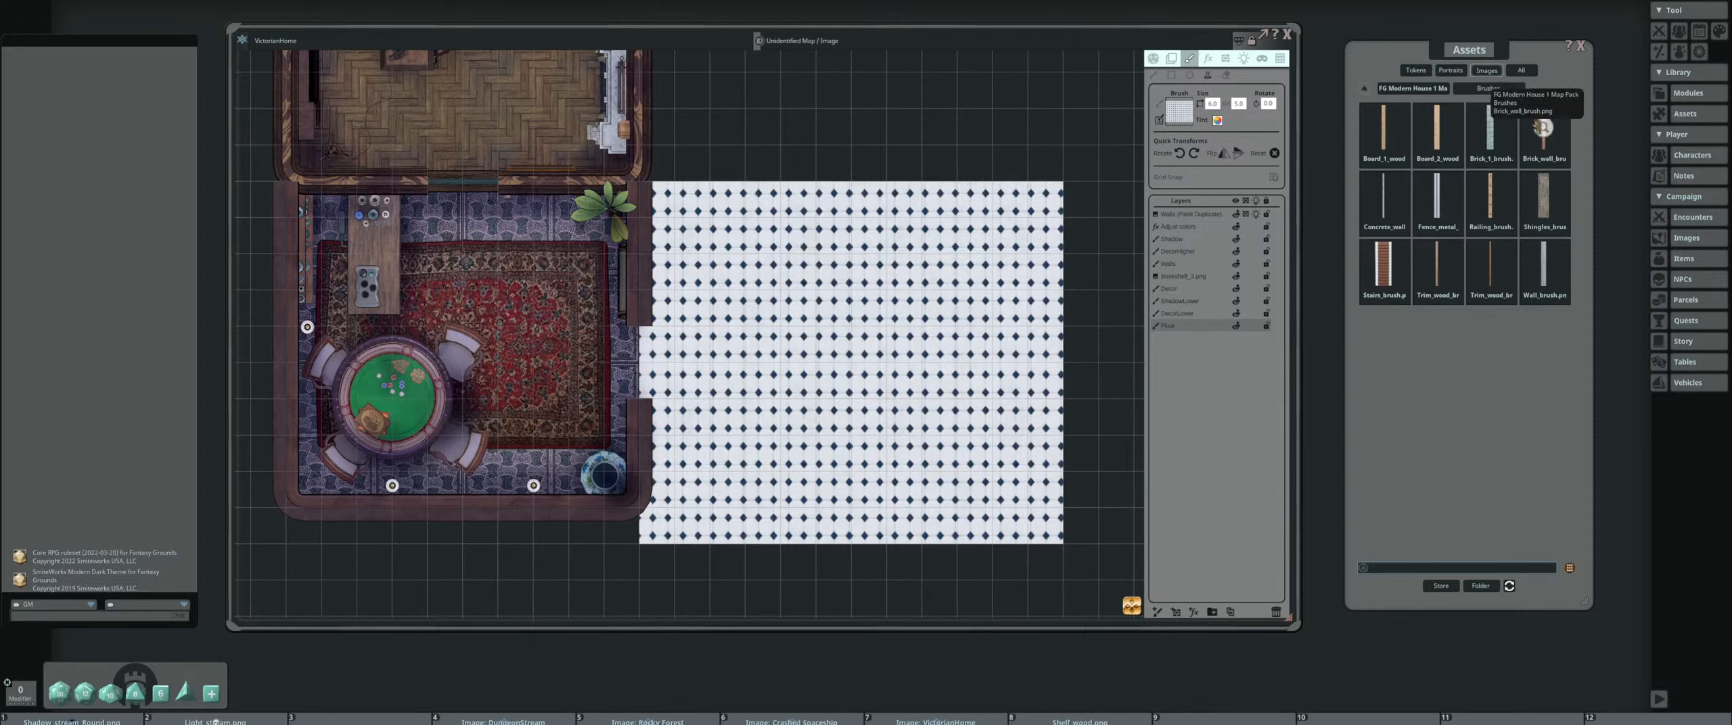
Set Brick_wall_brush.png as the brush image and enlarge the brush to suit the thickness of the house walls
{"action": "left_click_drag", "start_coordinate": [1544, 128], "coordinate": [1180, 110]}
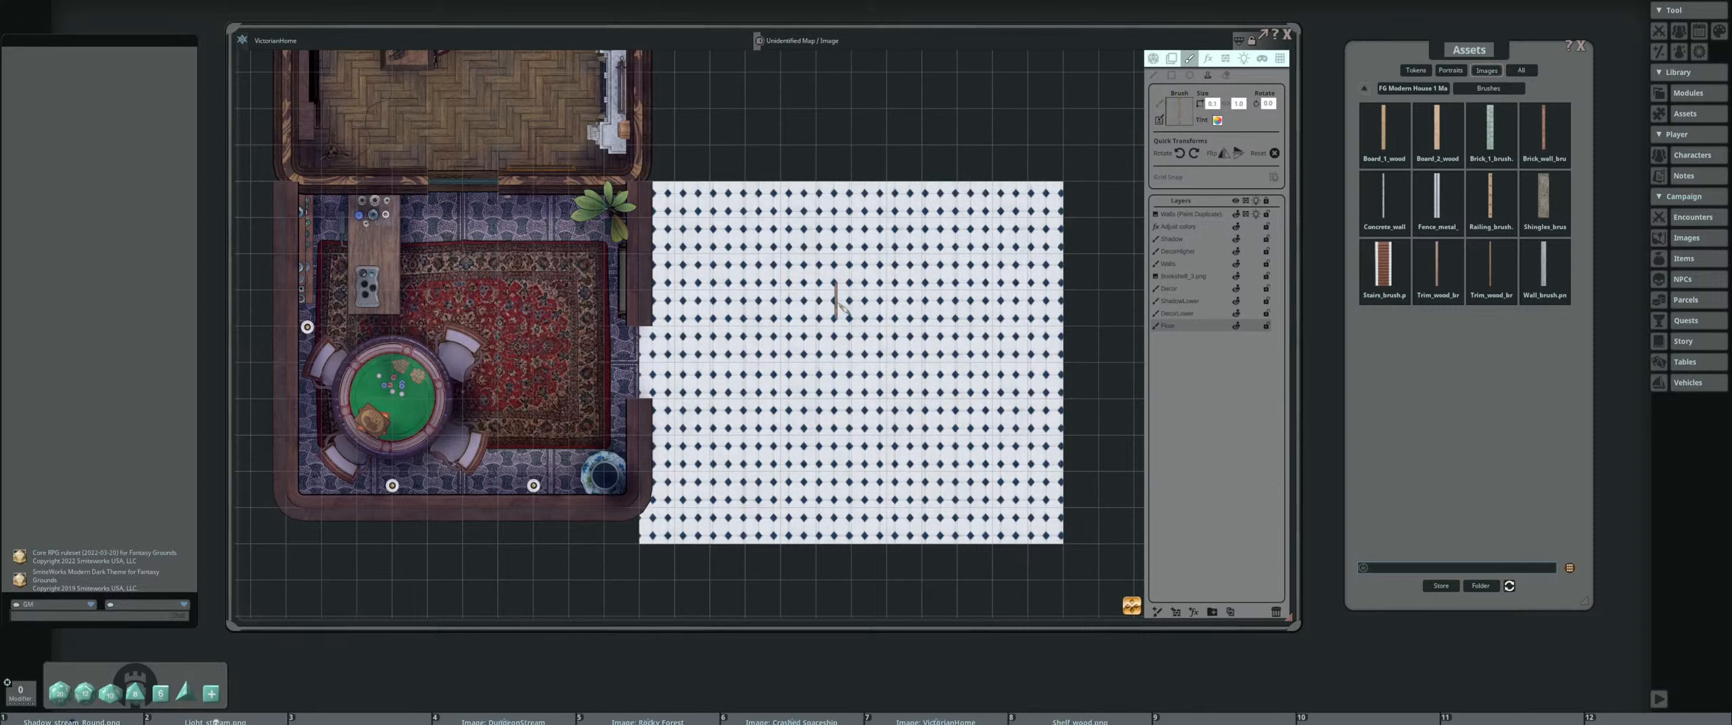
{"action": "scroll", "coordinate": [835, 302], "scroll_direction": "up", "scroll_amount": 10}
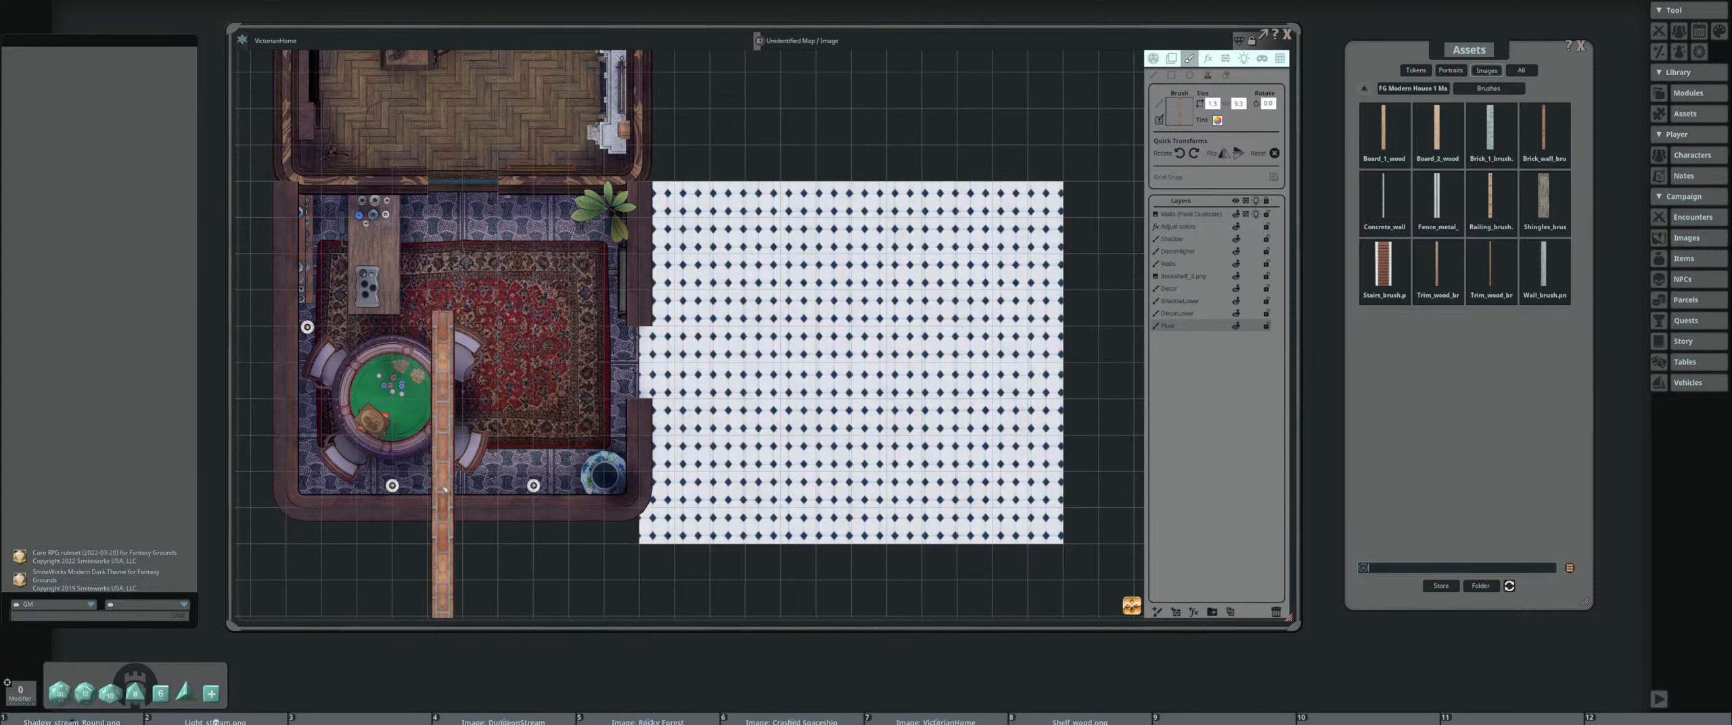
{"action": "left_click_drag", "start_coordinate": [738, 254], "coordinate": [802, 399]}
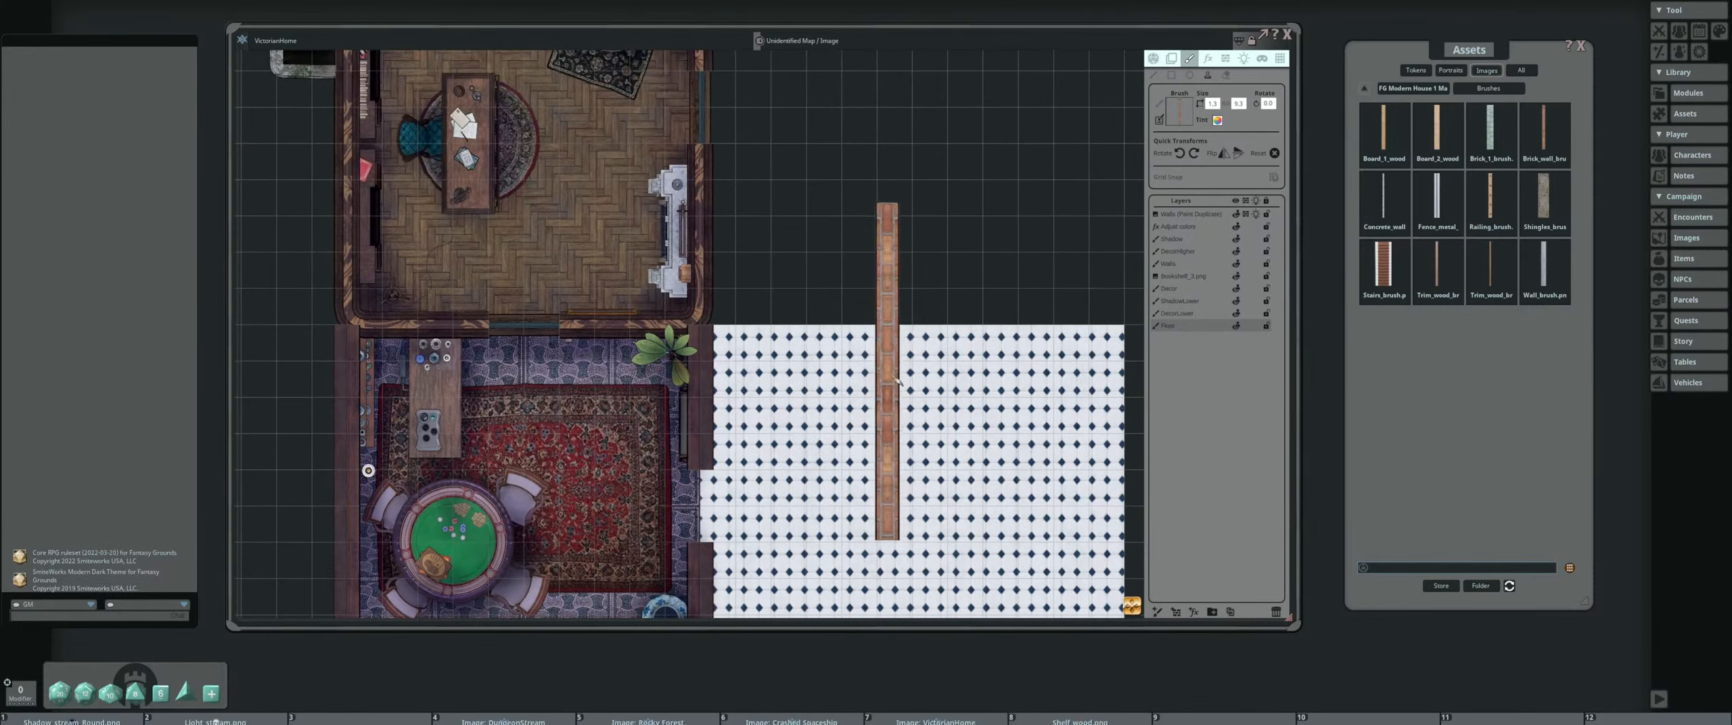
{"action": "left_click_drag", "start_coordinate": [910, 391], "coordinate": [818, 267]}
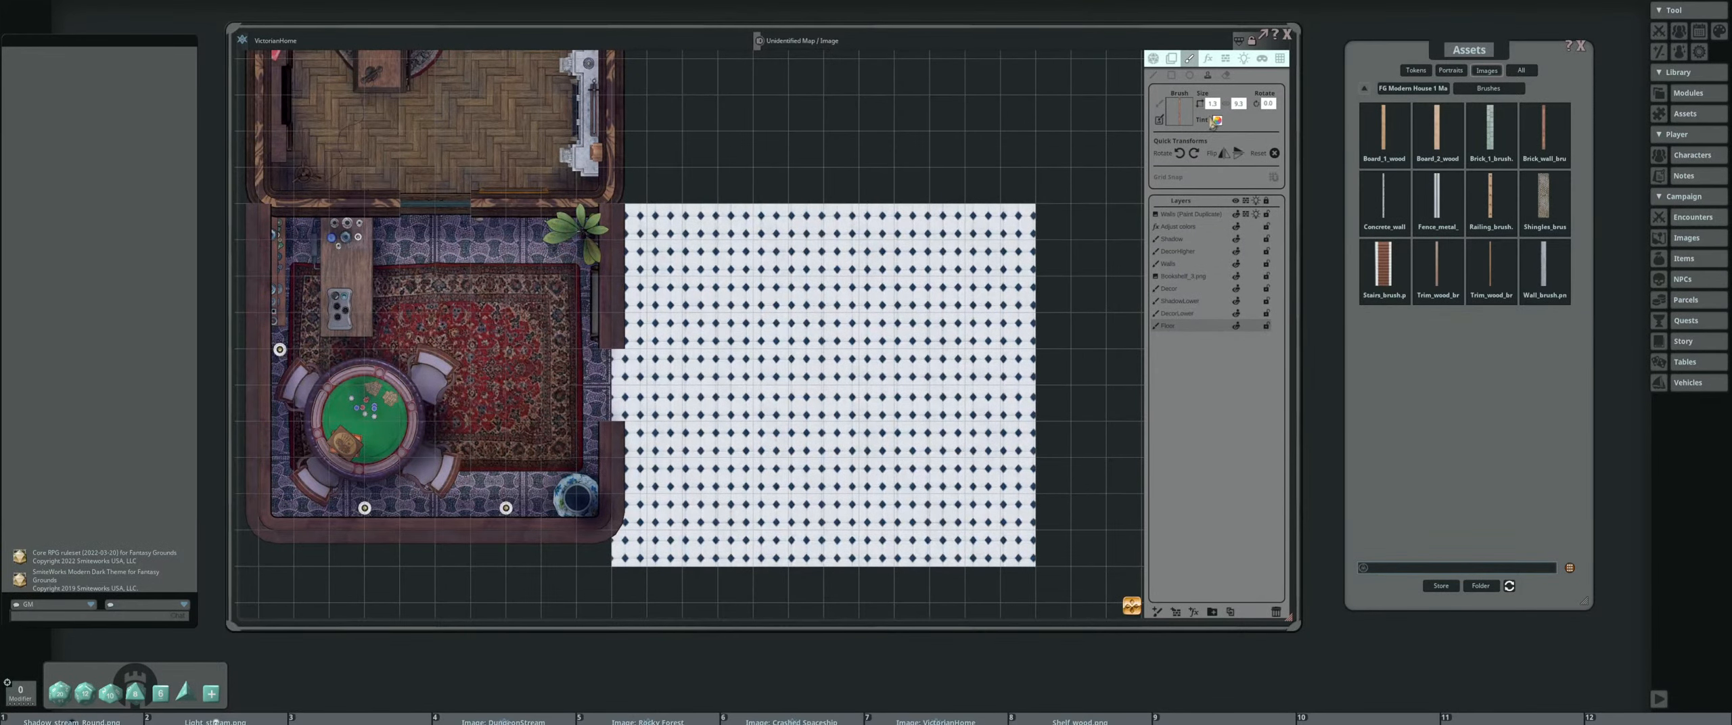
Switch from stamping to line drawing and make Walls the active layer
{"action": "left_click", "coordinate": [1156, 75]}
{"action": "left_click_drag", "start_coordinate": [761, 327], "coordinate": [865, 251]}
{"action": "left_click", "coordinate": [1186, 265]}
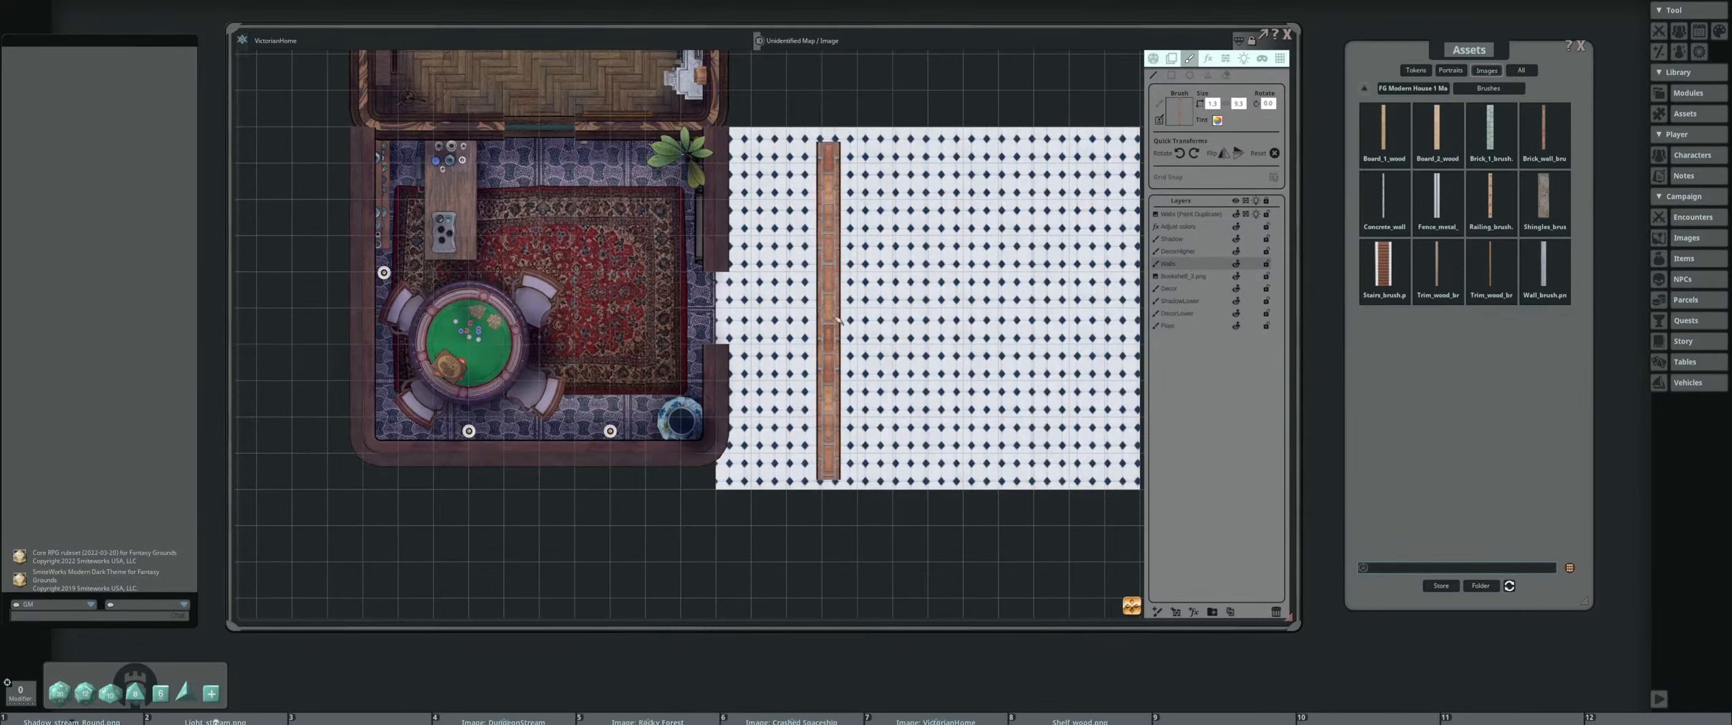
Draw a continuous brick wall along the north, east and south edges of the white tiled floor, meeting the card-table room's east wall
{"action": "left_click_drag", "start_coordinate": [829, 312], "coordinate": [762, 362]}
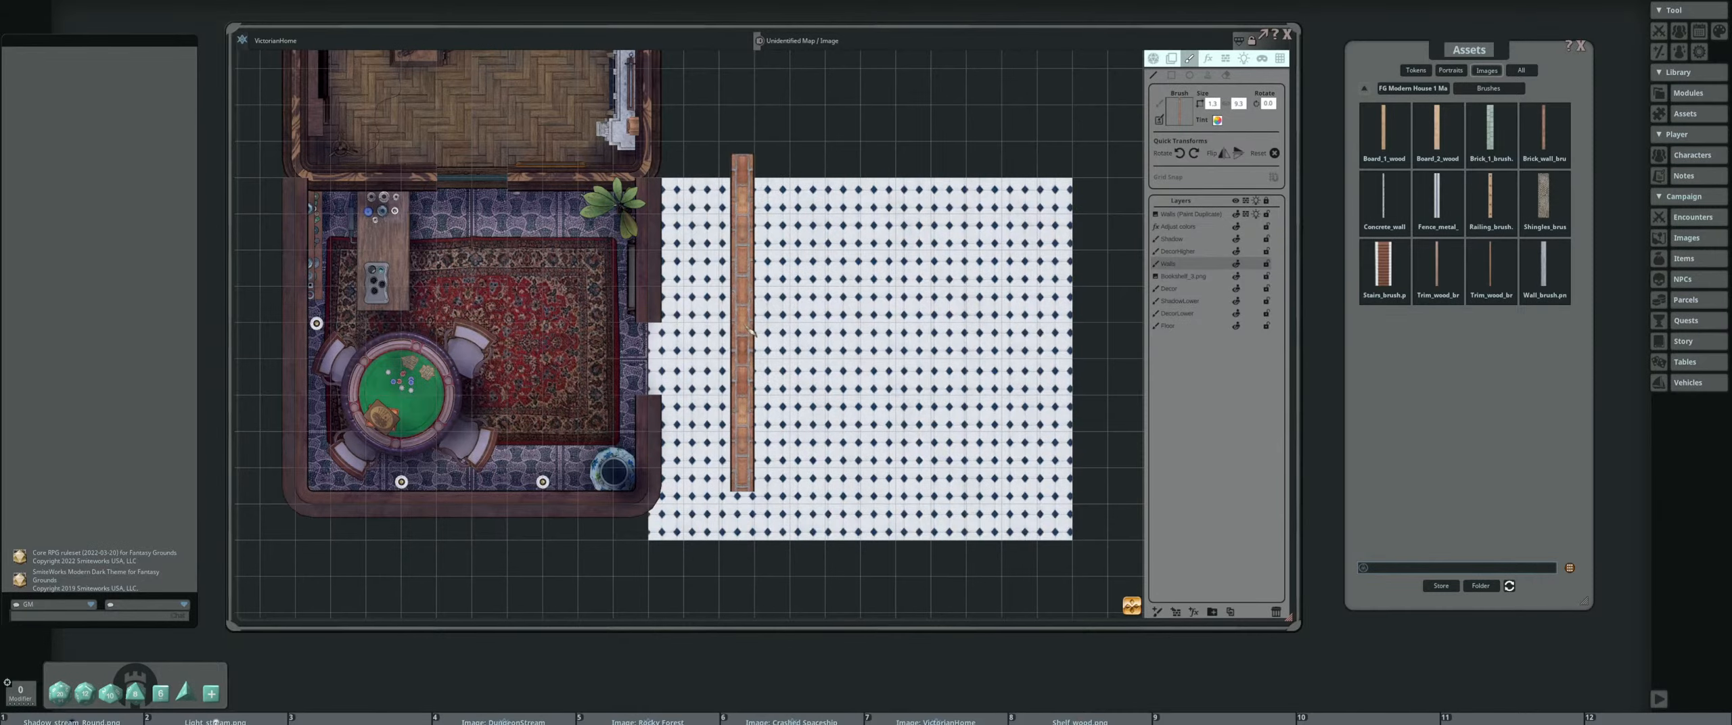
{"action": "left_click_drag", "start_coordinate": [615, 286], "coordinate": [621, 305]}
{"action": "left_click_drag", "start_coordinate": [717, 261], "coordinate": [845, 271]}
{"action": "scroll", "coordinate": [852, 291], "scroll_direction": "up", "scroll_amount": 3}
{"action": "left_click_drag", "start_coordinate": [508, 291], "coordinate": [619, 379]}
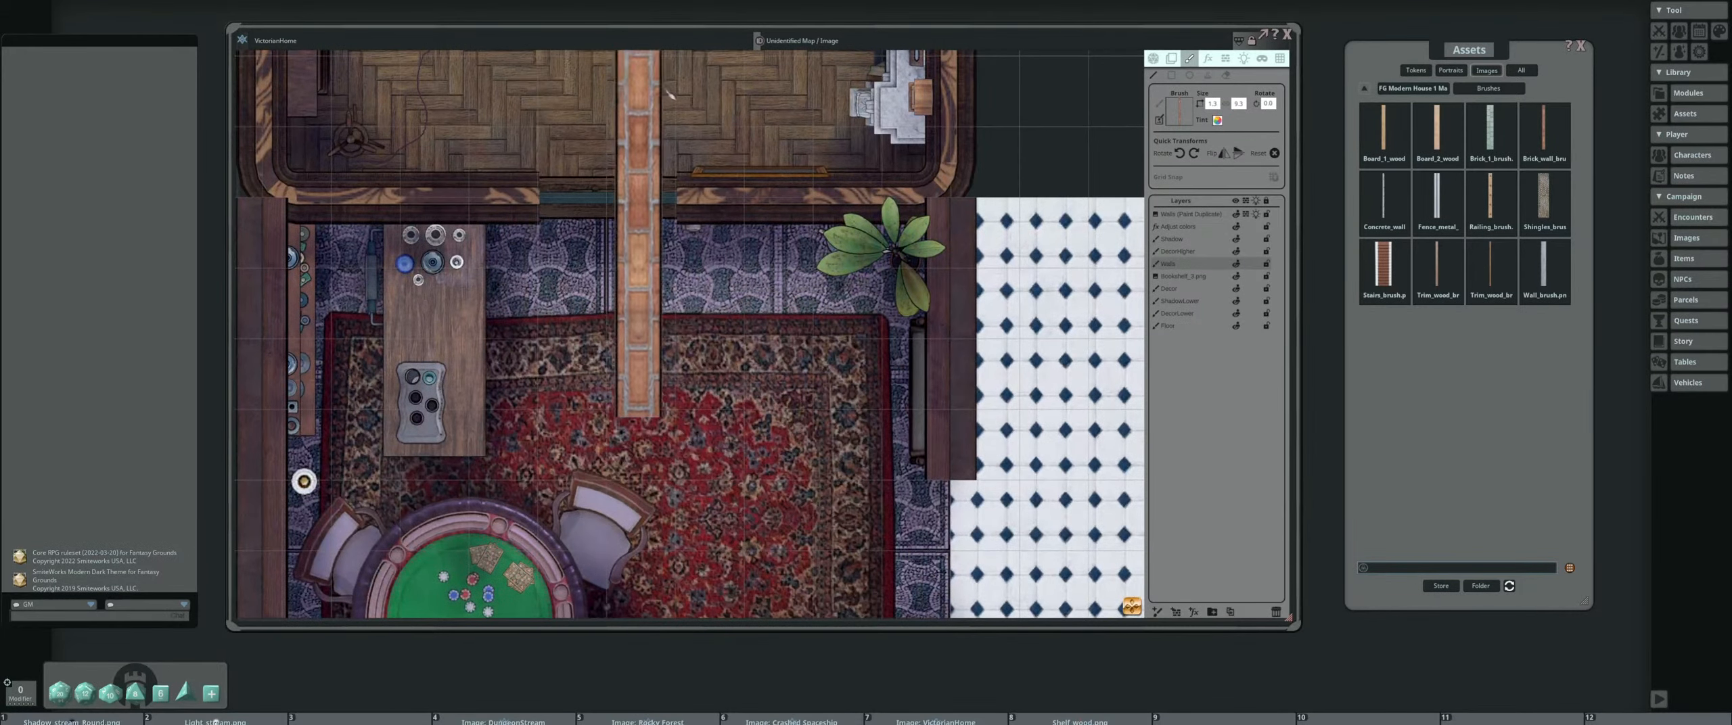
{"action": "scroll", "coordinate": [866, 292], "scroll_direction": "down", "scroll_amount": 6}
{"action": "left_click_drag", "start_coordinate": [998, 282], "coordinate": [782, 297]}
{"action": "scroll", "coordinate": [777, 482], "scroll_direction": "up", "scroll_amount": 2}
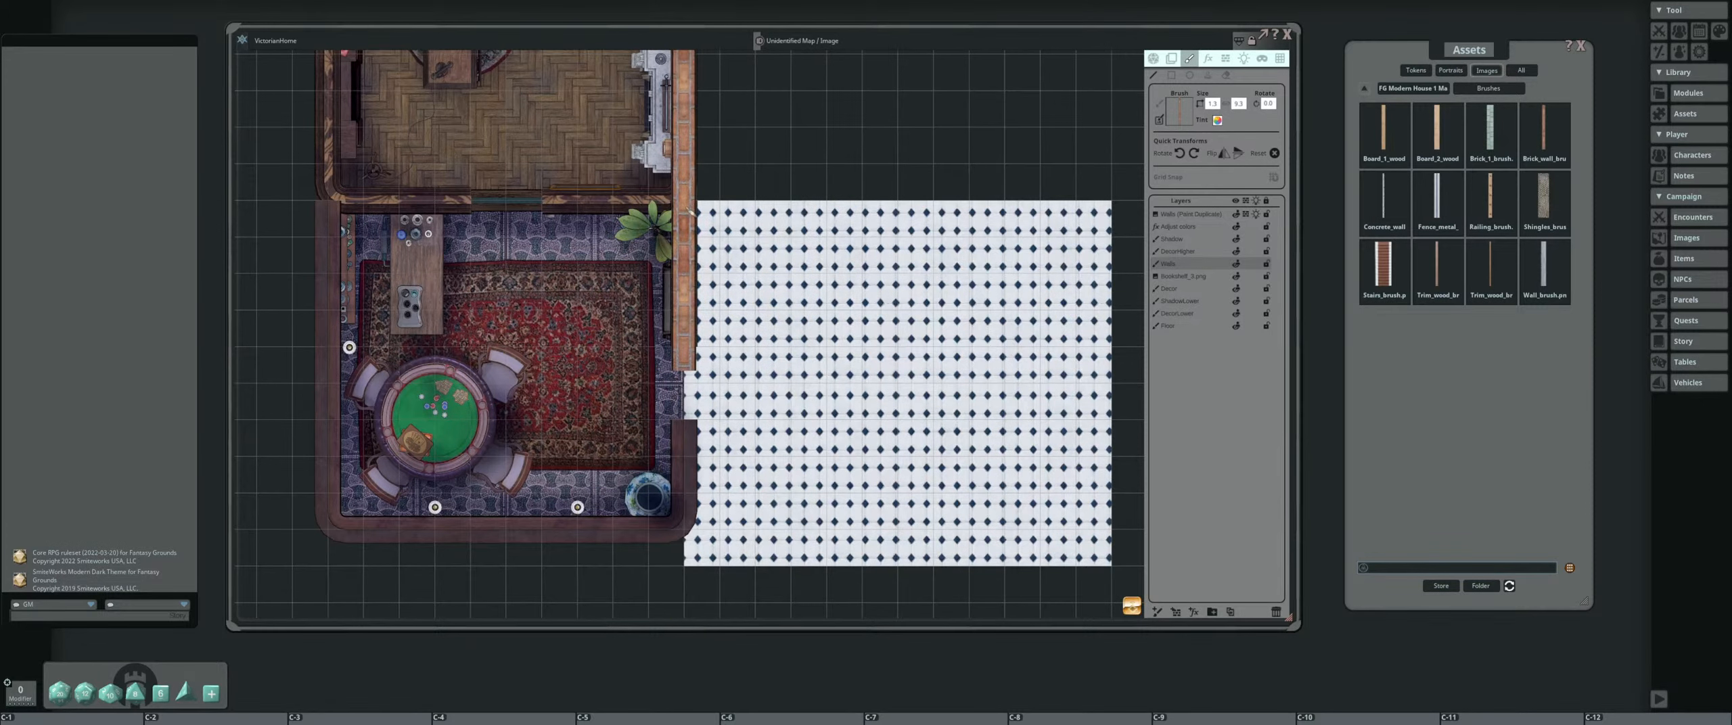
{"action": "mouse_move", "coordinate": [690, 208]}
{"action": "left_mouse_down"}
{"action": "mouse_move", "coordinate": [1116, 206]}
{"action": "mouse_move", "coordinate": [1113, 569]}
{"action": "left_mouse_up"}
{"action": "left_click_drag", "start_coordinate": [1113, 569], "coordinate": [907, 424]}
{"action": "left_click_drag", "start_coordinate": [907, 424], "coordinate": [477, 428]}
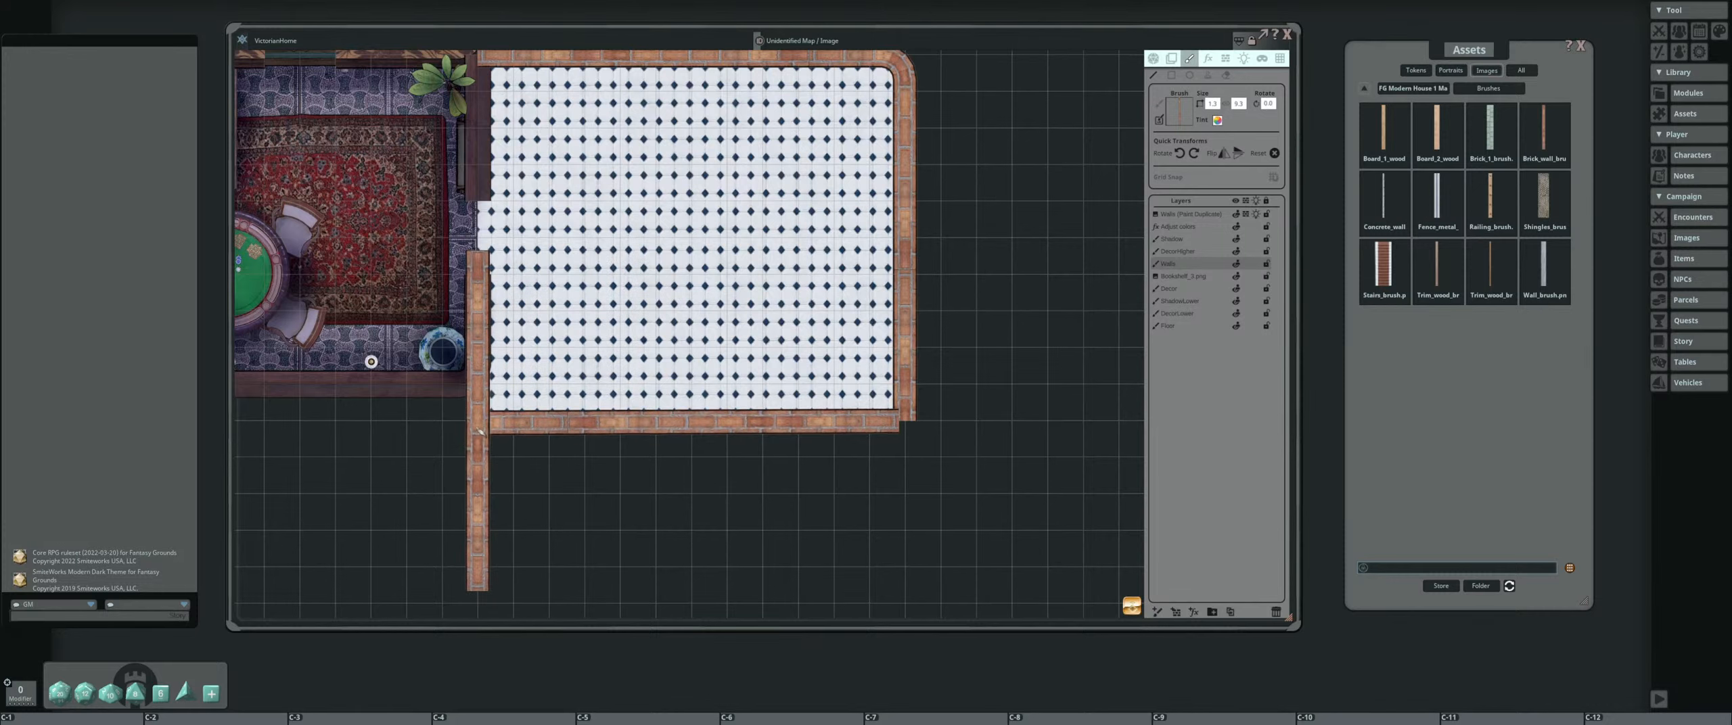
{"action": "left_click", "coordinate": [478, 428]}
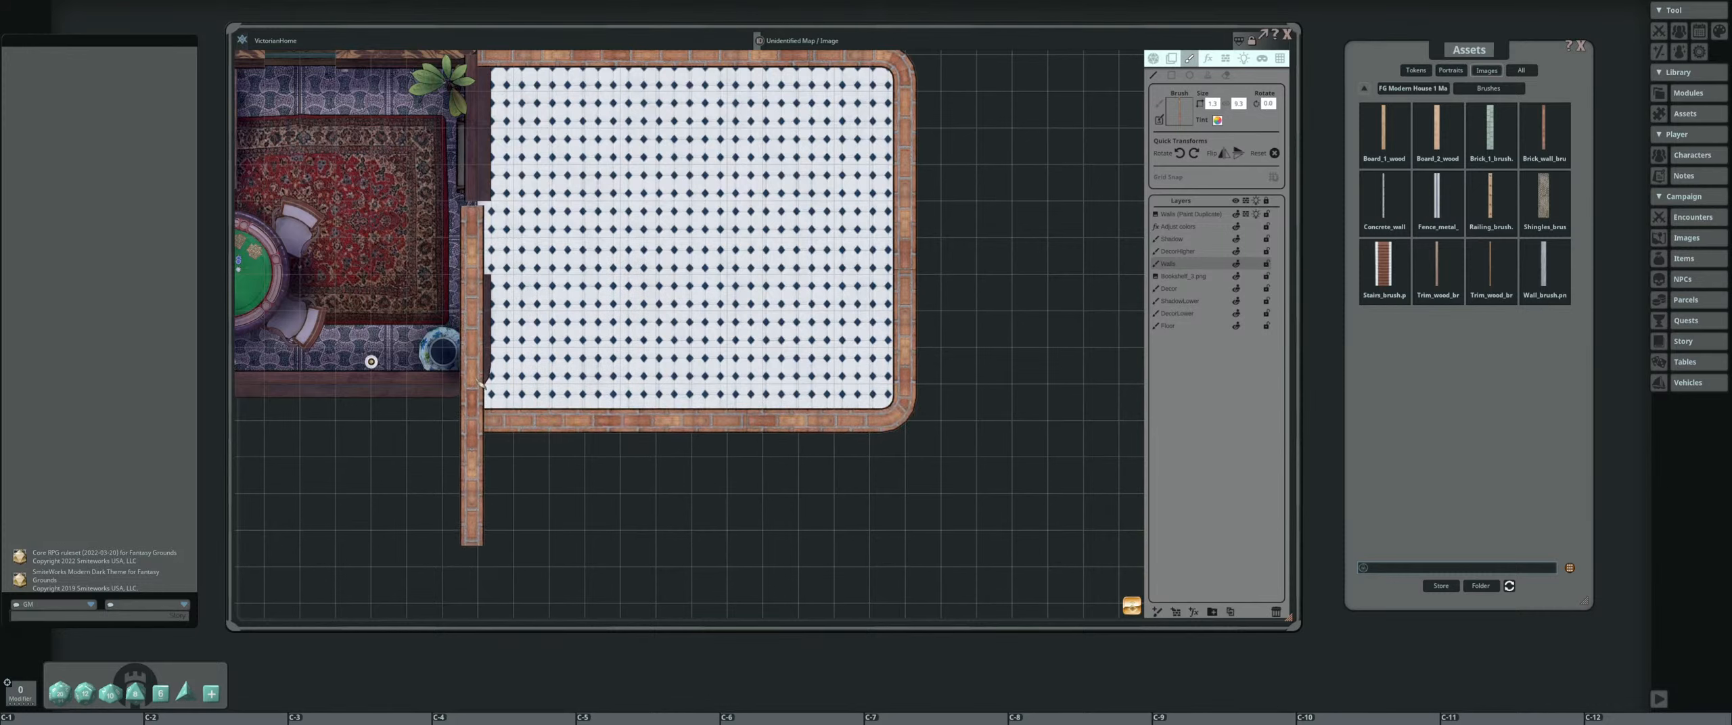
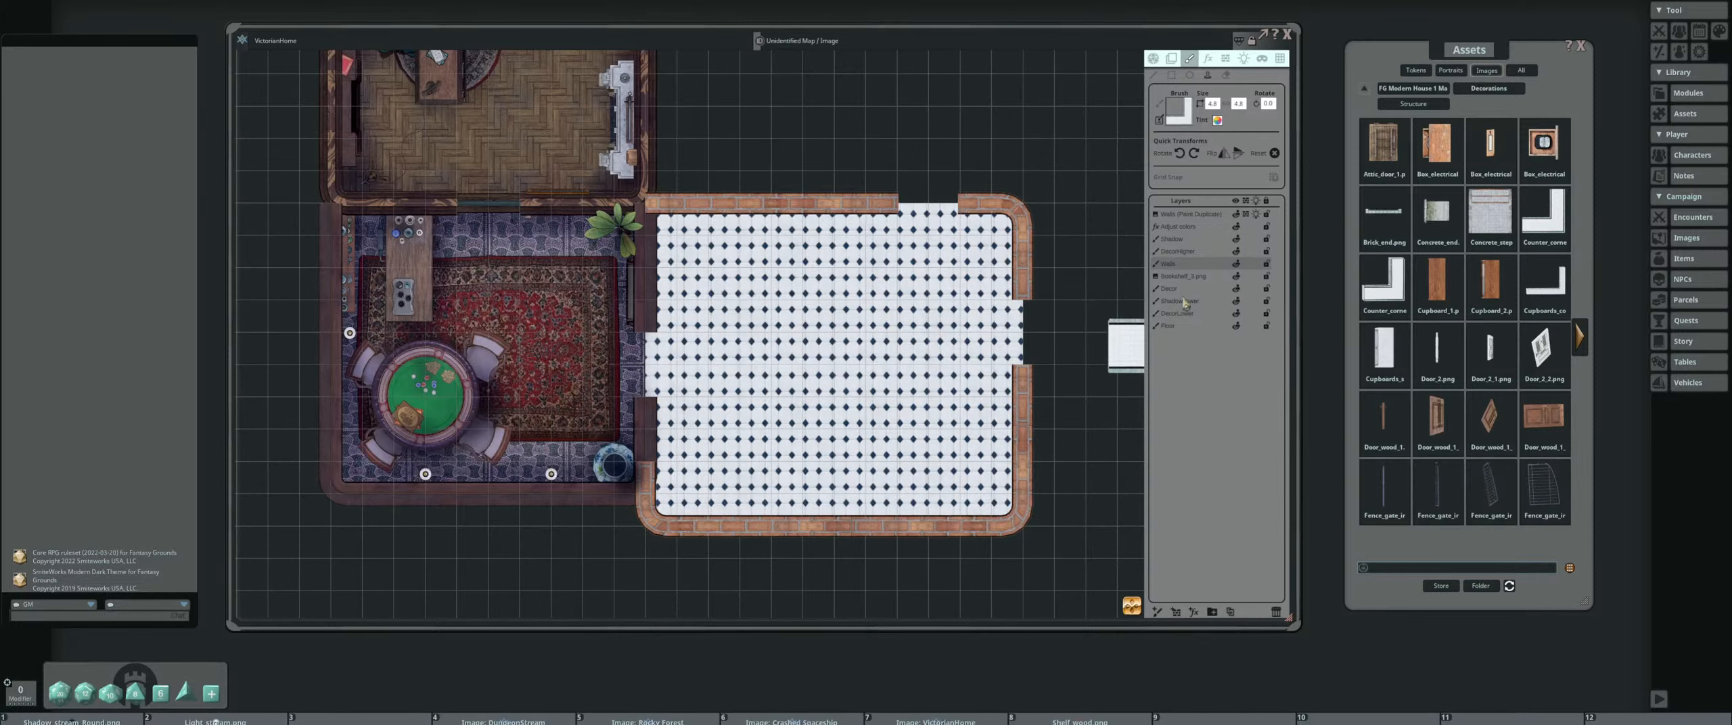
On the Decor layer, find the counter assets and place the white L-shaped corner counter in the tiled room's southeast corner
{"action": "left_click", "coordinate": [1174, 289]}
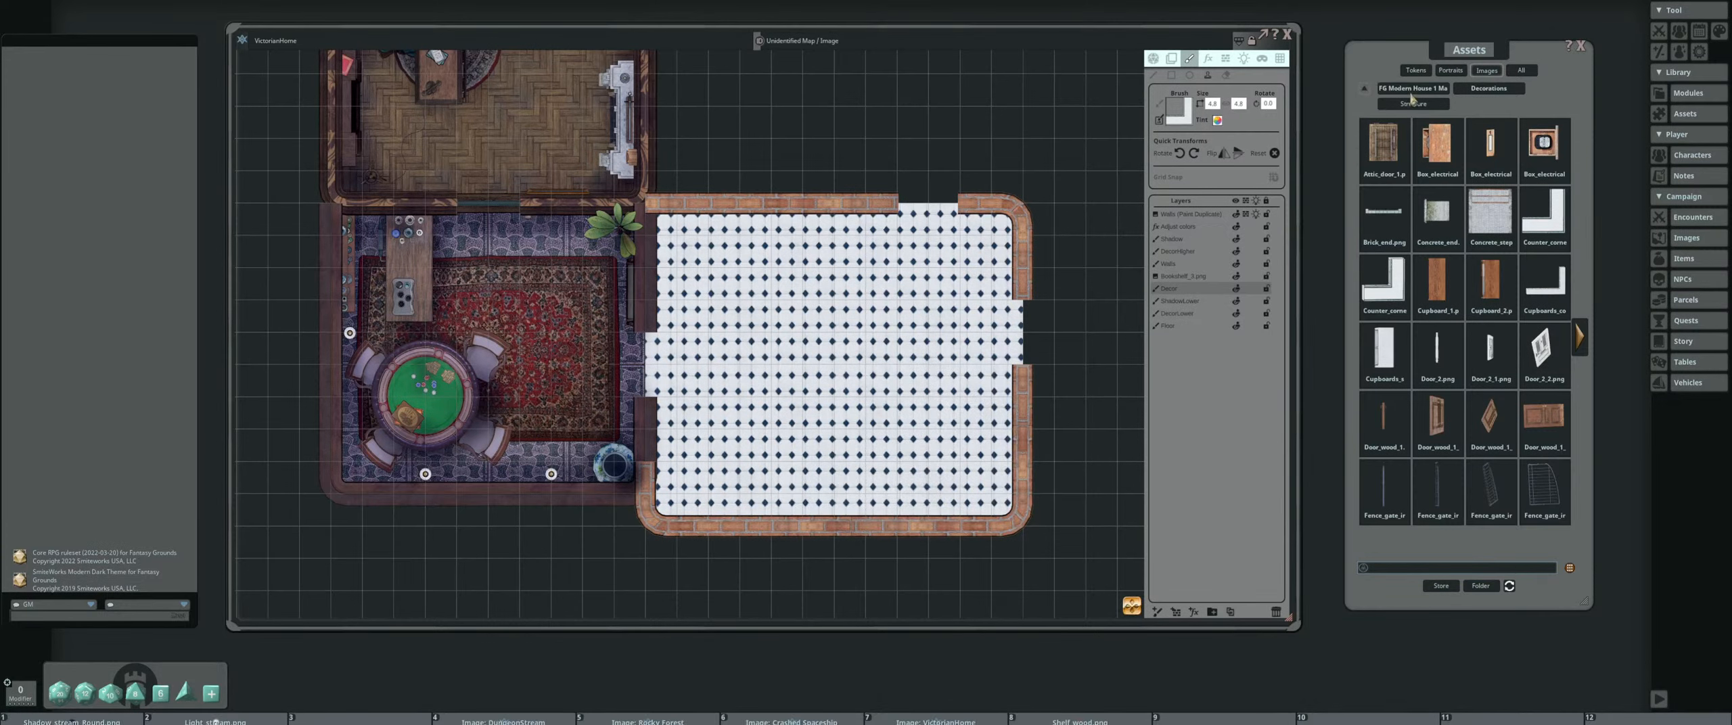
{"action": "left_click", "coordinate": [1367, 92]}
{"action": "left_click", "coordinate": [1436, 518]}
{"action": "left_click", "coordinate": [1366, 91]}
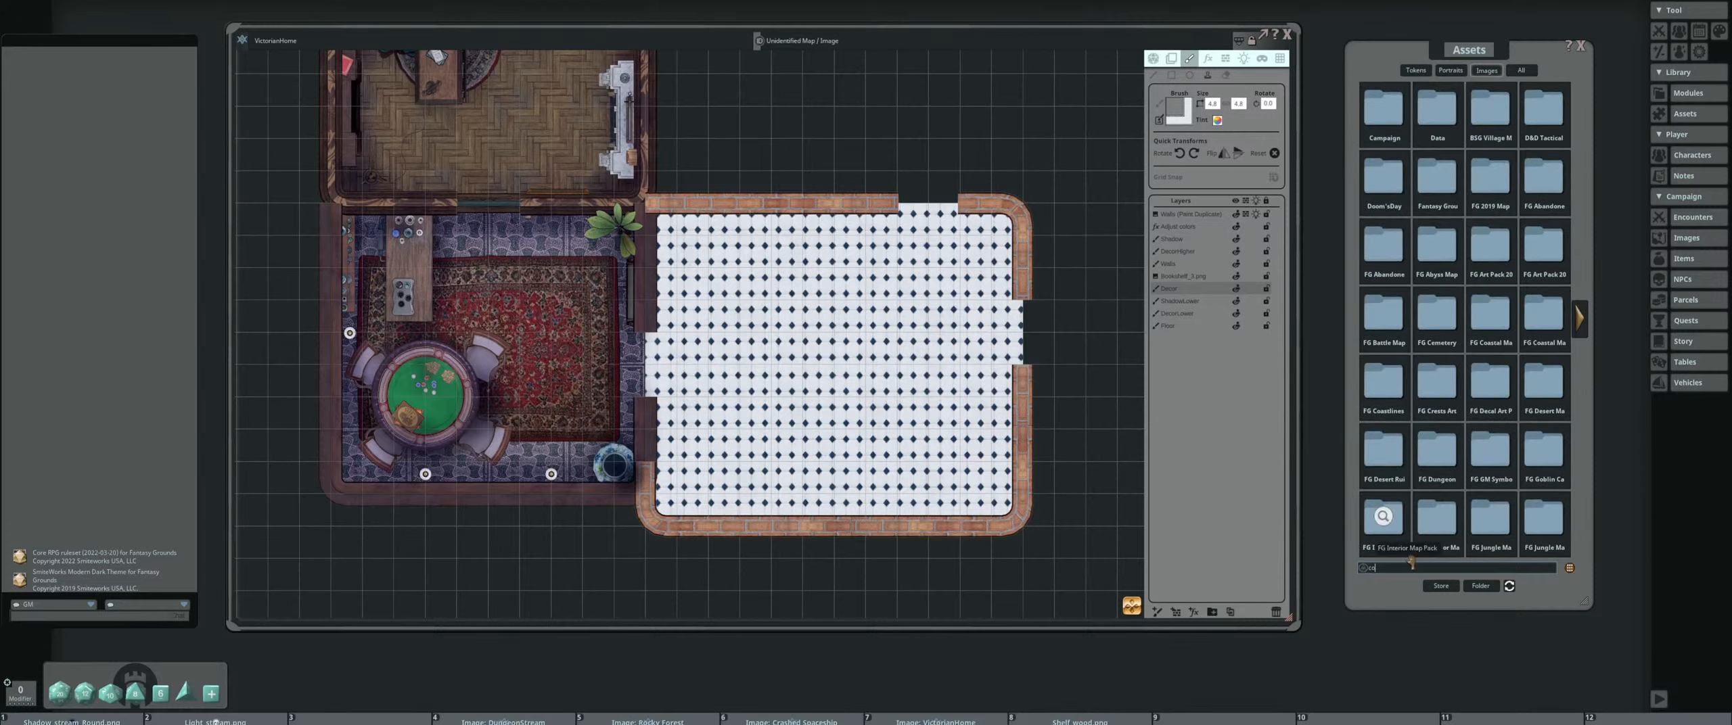
{"action": "type", "text": "r"}
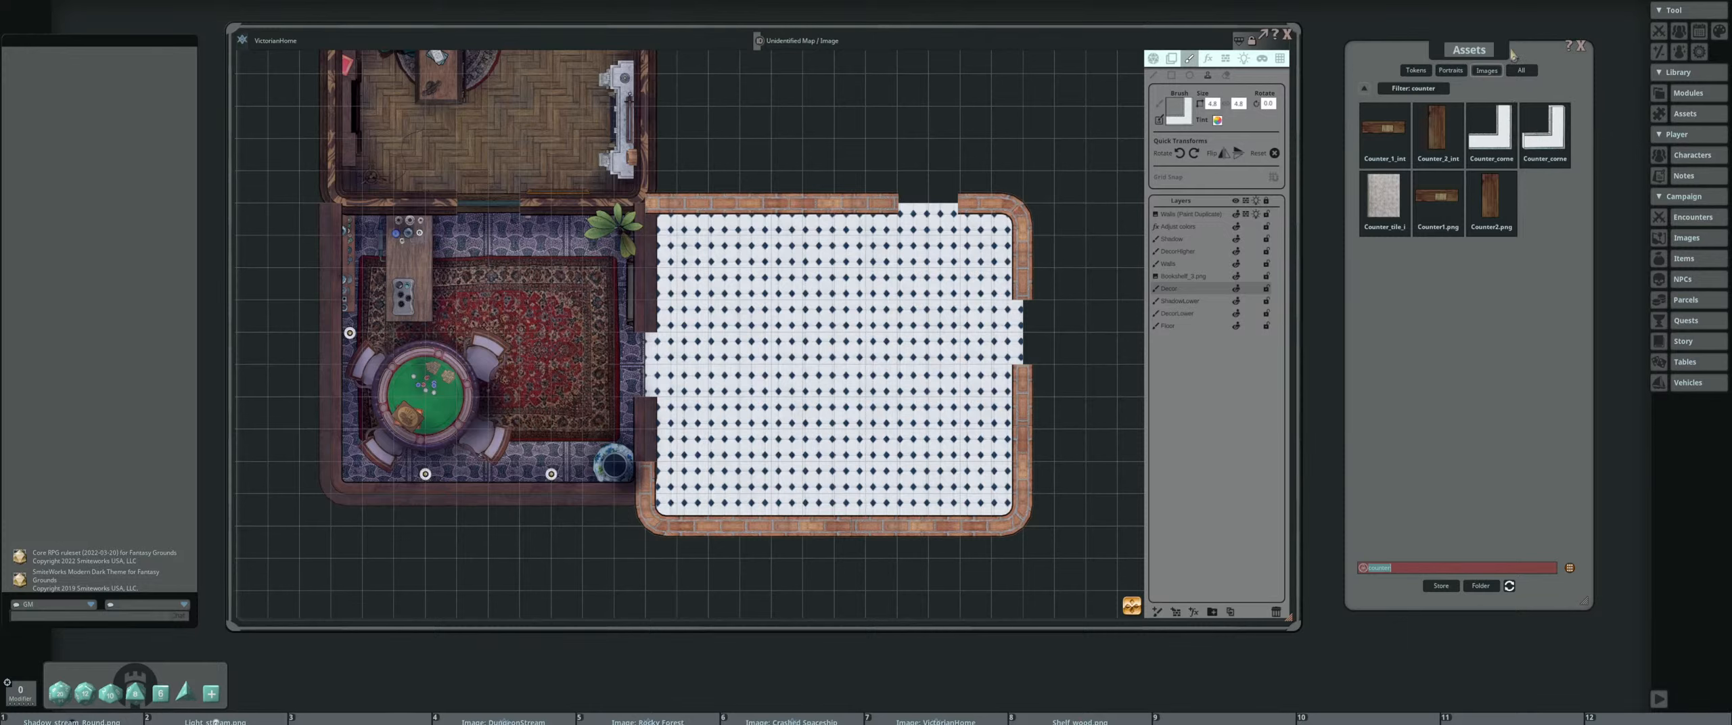
{"action": "left_click_drag", "start_coordinate": [1544, 132], "coordinate": [944, 456]}
{"action": "left_click", "coordinate": [944, 455], "text": "ctrl"}
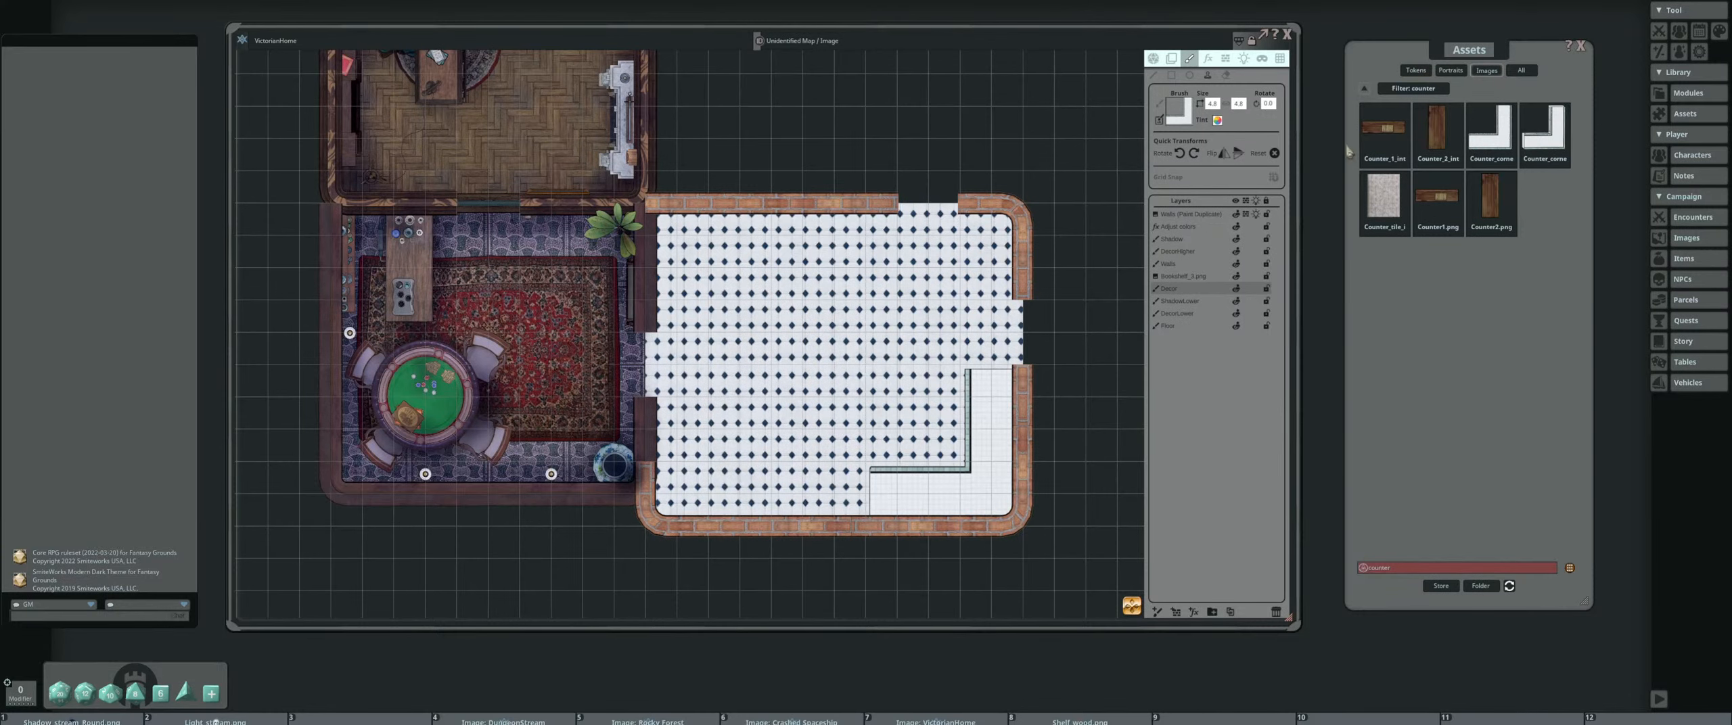
Search the image assets for "sink", preview Sink_1.png and try it as a rotated brush
{"action": "double_click", "coordinate": [1412, 572]}
{"action": "type", "text": "sink"}
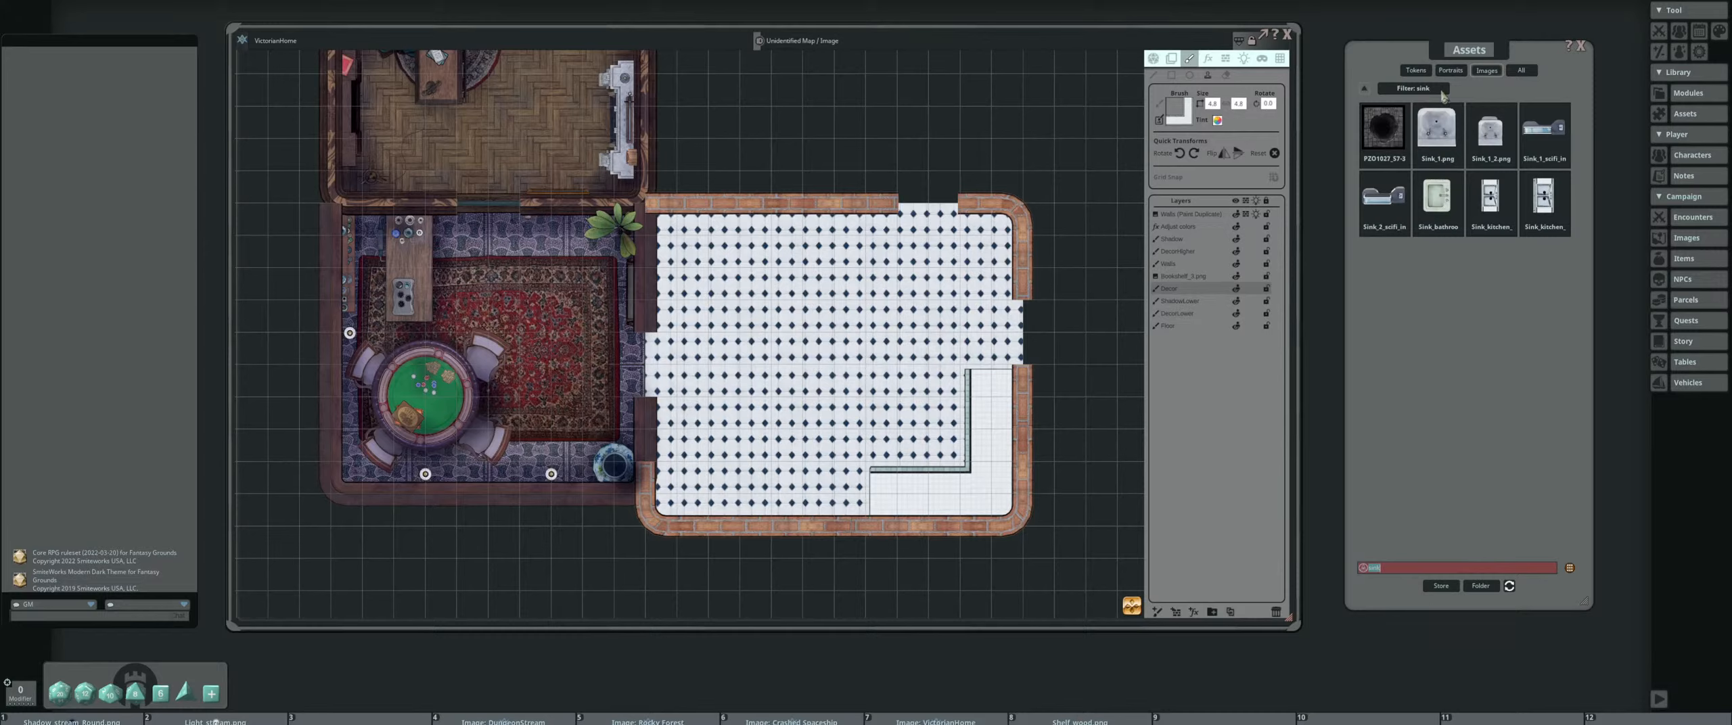
{"action": "left_click", "coordinate": [1437, 132]}
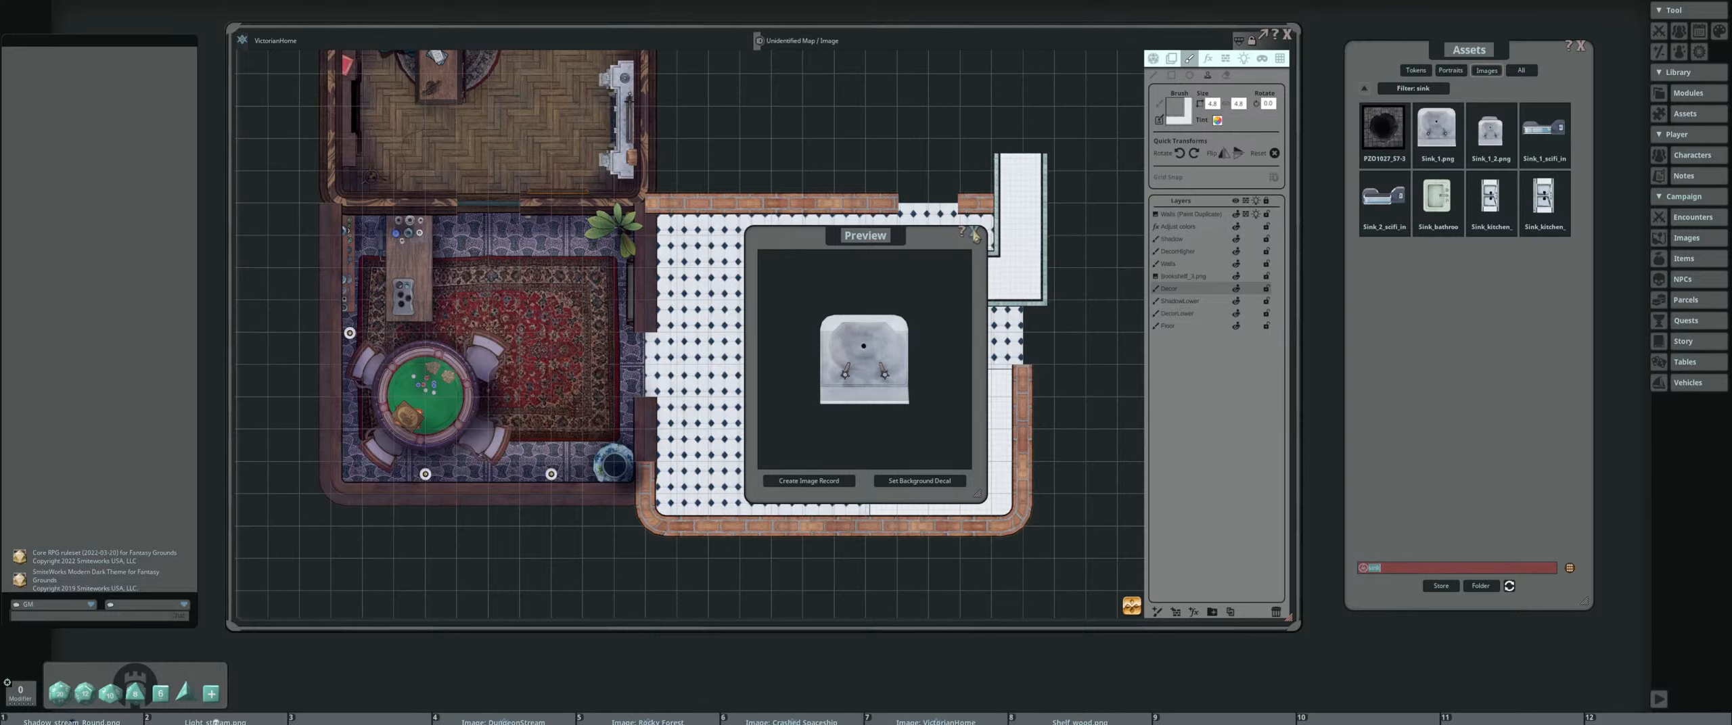
{"action": "left_click", "coordinate": [972, 233]}
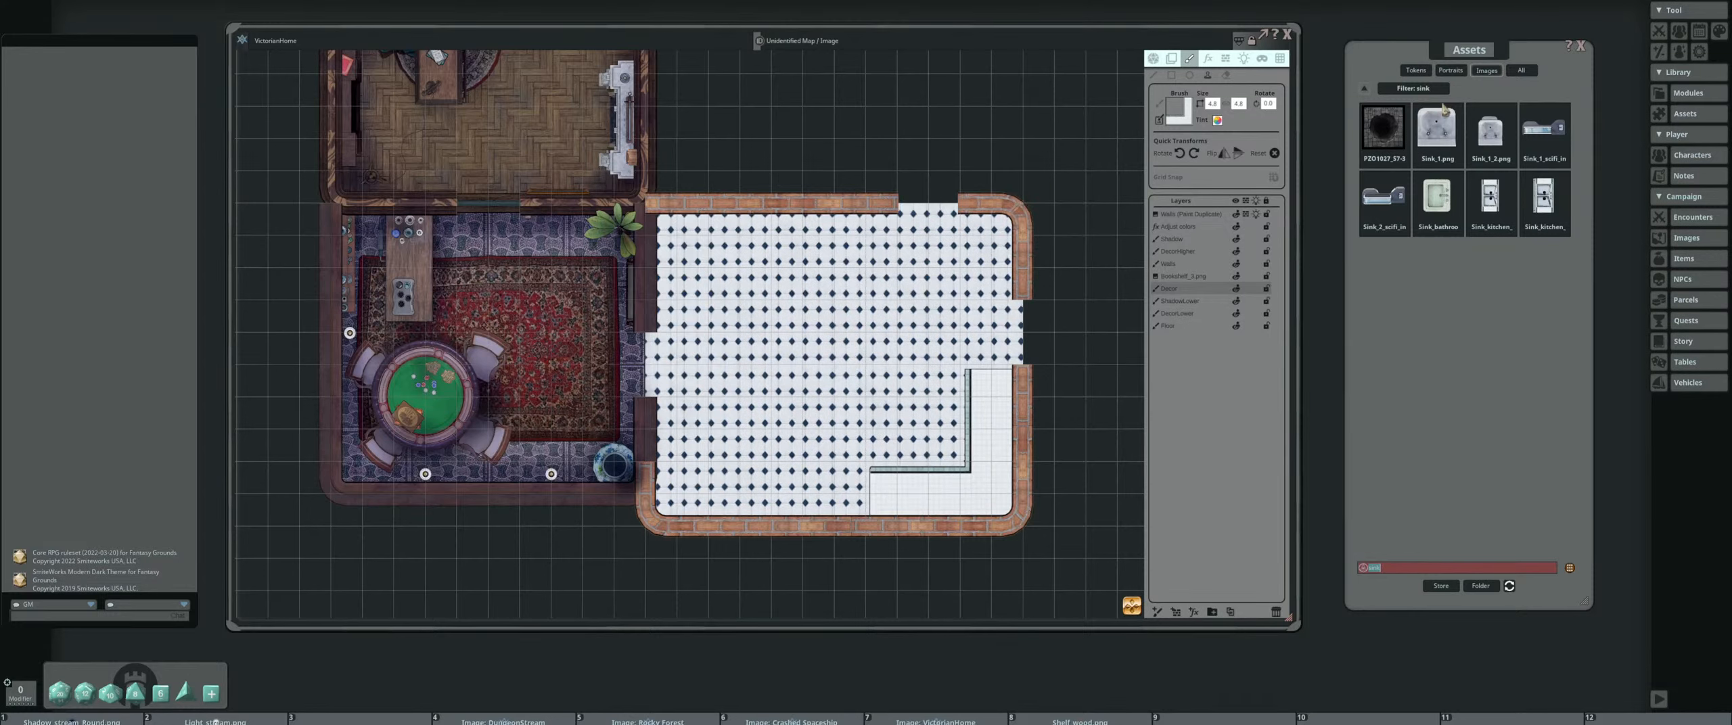
{"action": "left_click_drag", "start_coordinate": [1435, 132], "coordinate": [1181, 110]}
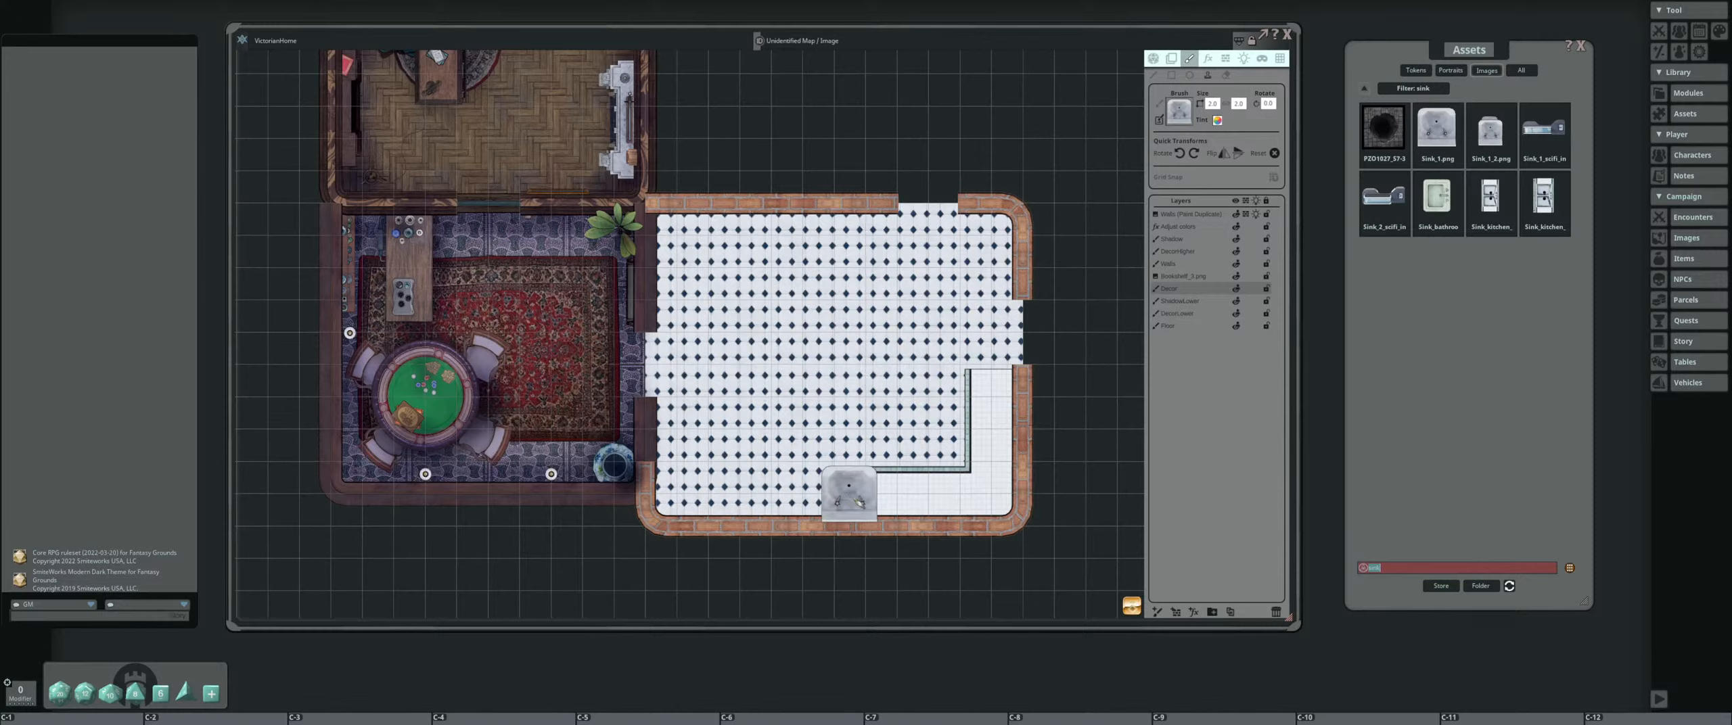
{"action": "left_click", "coordinate": [1180, 153]}
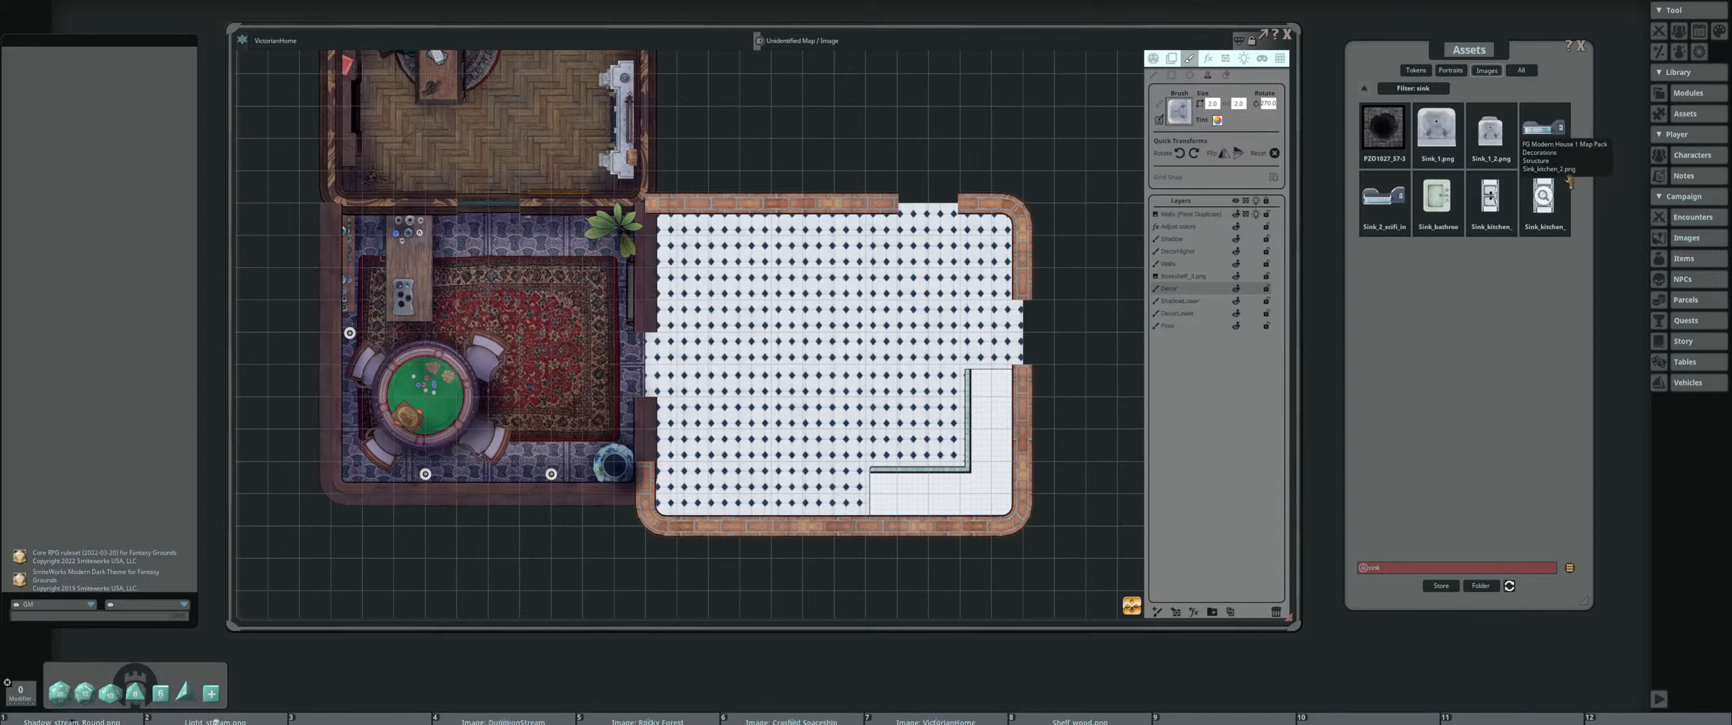
Preview the double-basin kitchen sink, make it the brush image and rotate it to run along the south wall
{"action": "left_click", "coordinate": [1489, 198]}
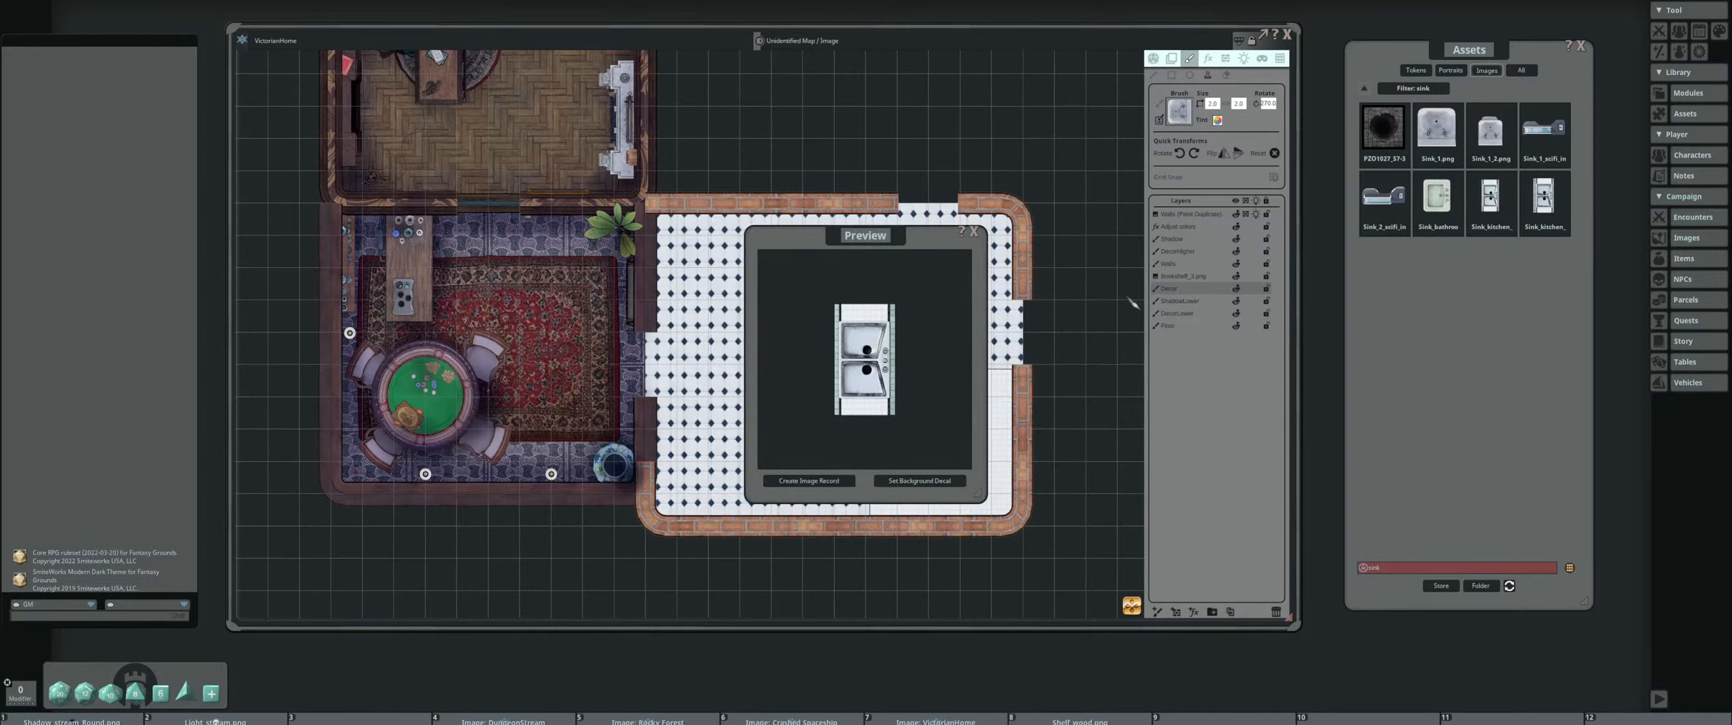
{"action": "left_click", "coordinate": [972, 230]}
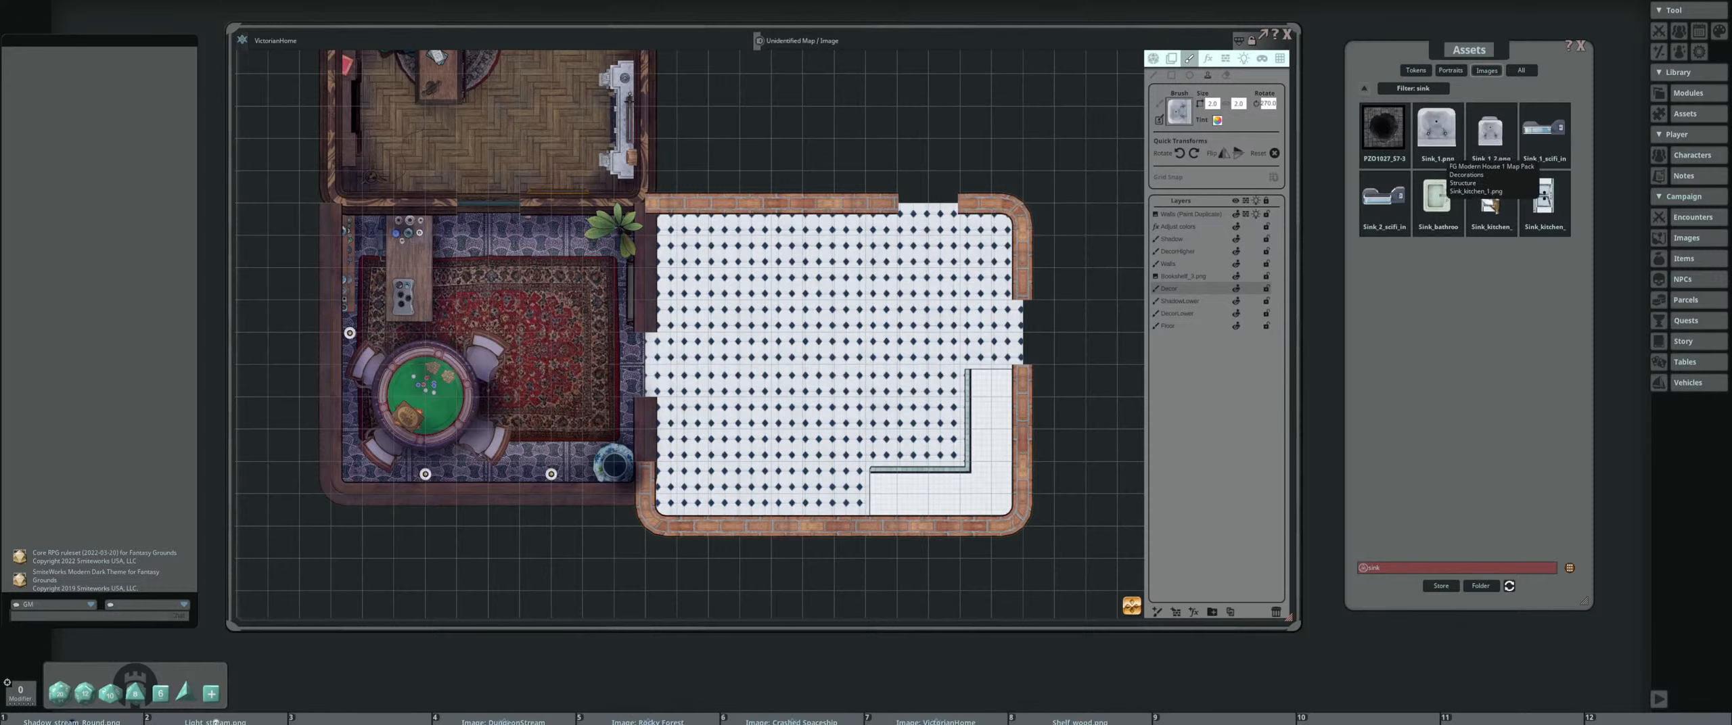
{"action": "left_click_drag", "start_coordinate": [1226, 129], "coordinate": [1182, 115]}
{"action": "scroll", "coordinate": [836, 318], "scroll_direction": "up", "scroll_amount": 6}
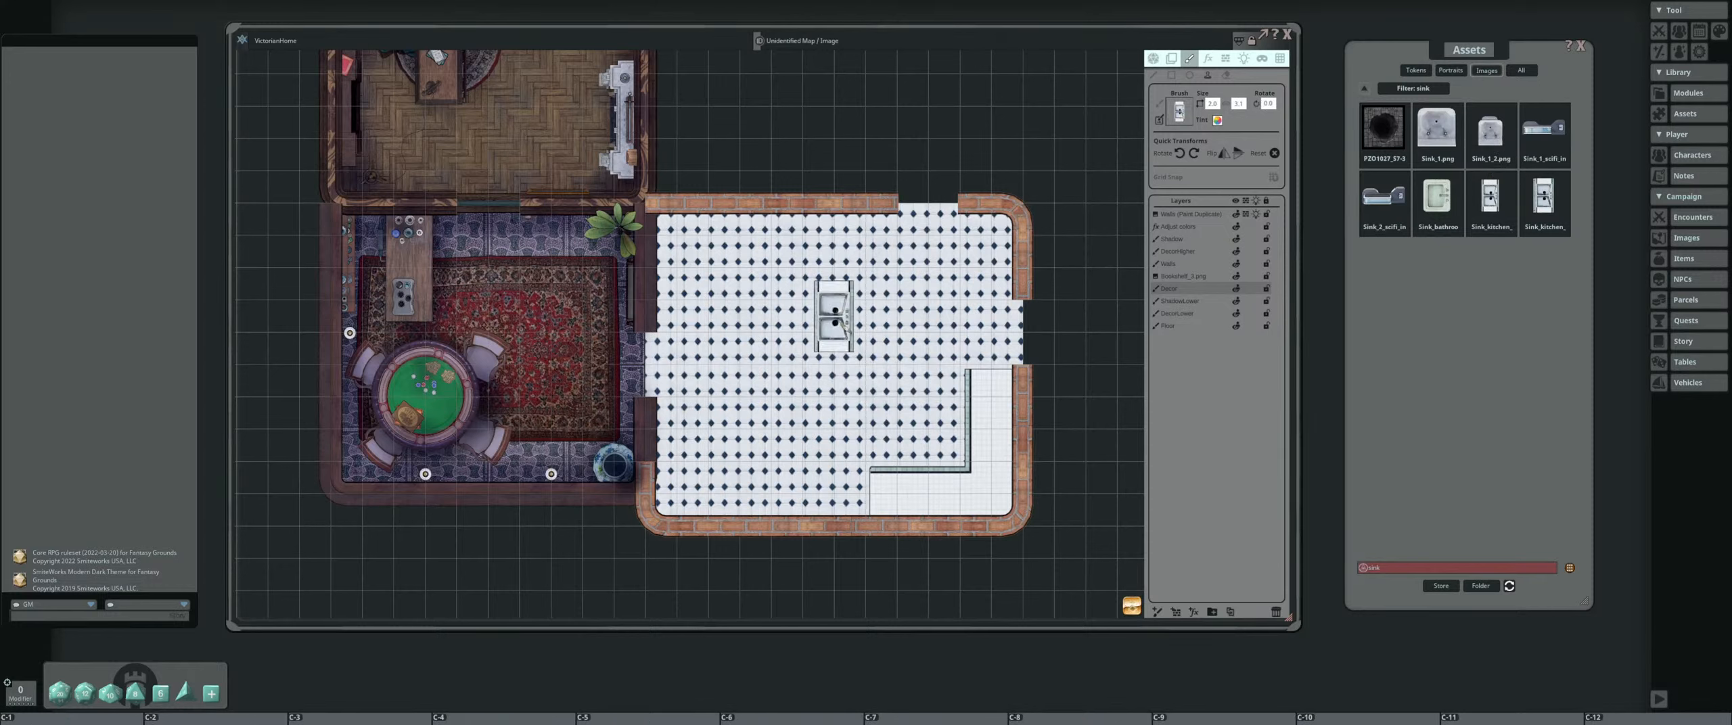
{"action": "left_click", "coordinate": [1194, 153]}
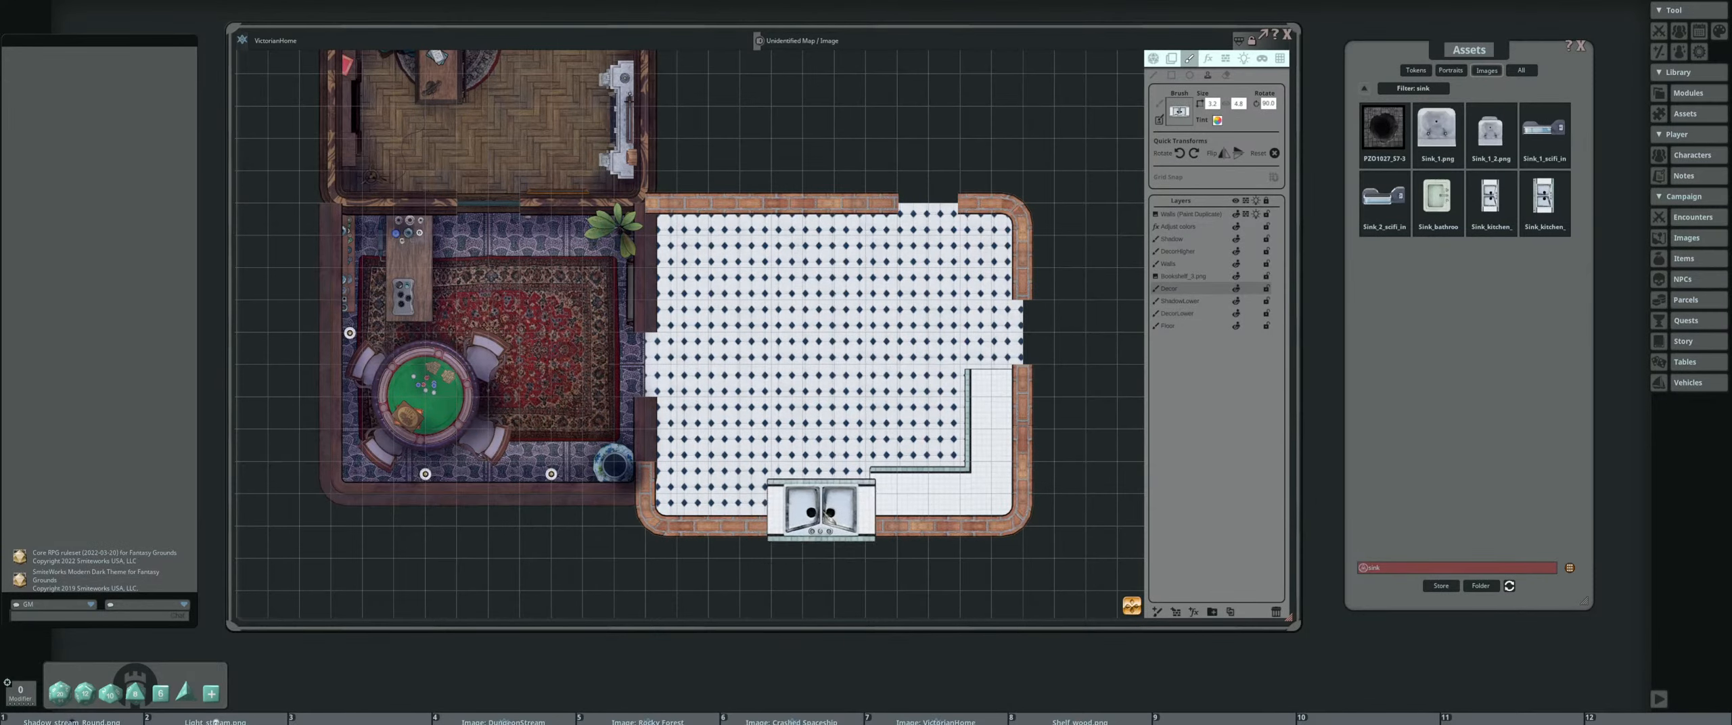
Resize the kitchen sink brush to 2.8 to match the counter depth and stamp it against the counter's west end
{"action": "key", "text": "ctrl"}
{"action": "scroll", "coordinate": [817, 494], "scroll_direction": "down", "scroll_amount": 7}
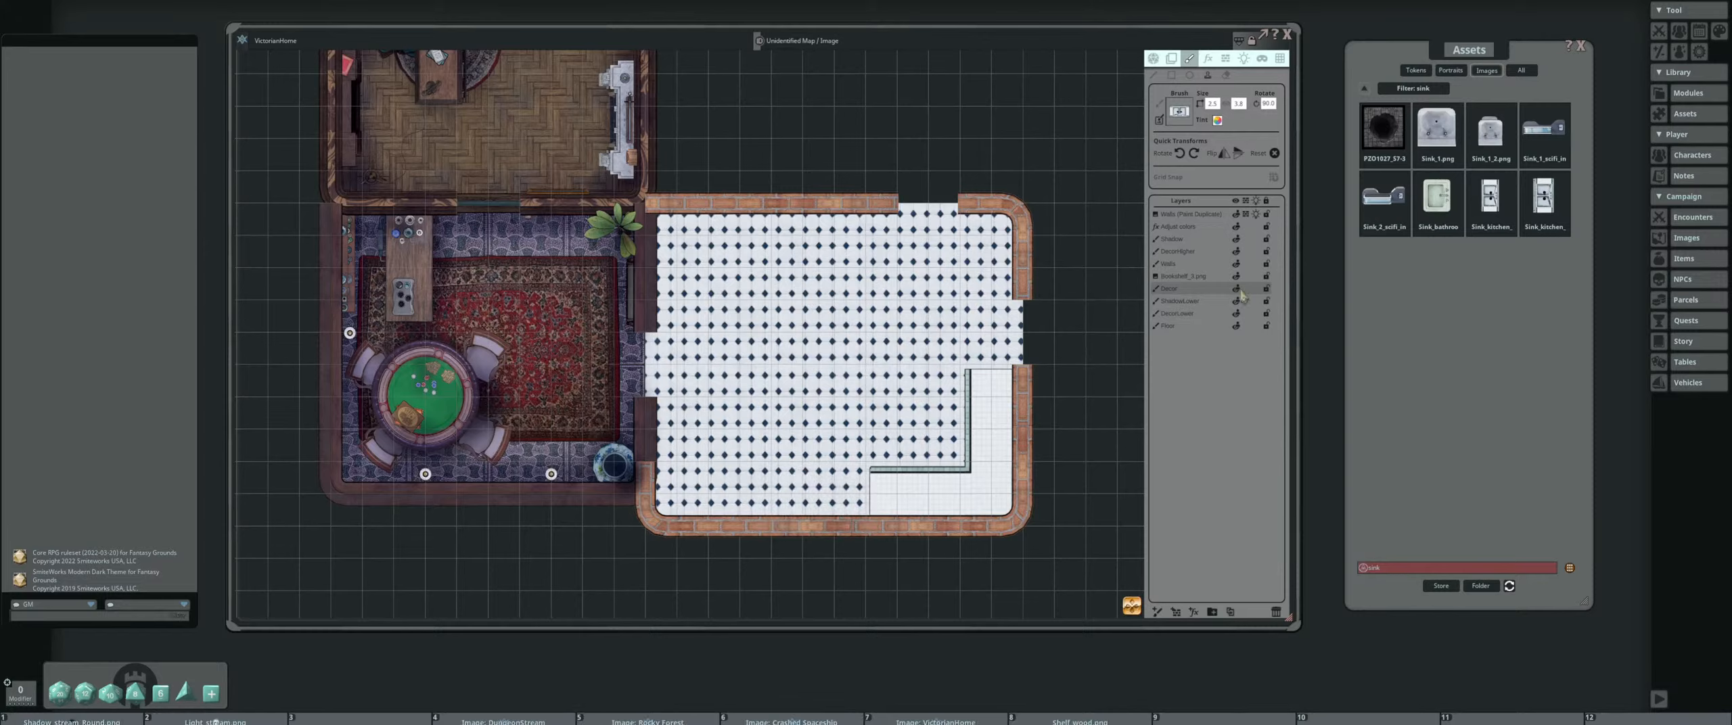
{"action": "left_click", "coordinate": [1213, 104]}
{"action": "type", "text": "2.8"}
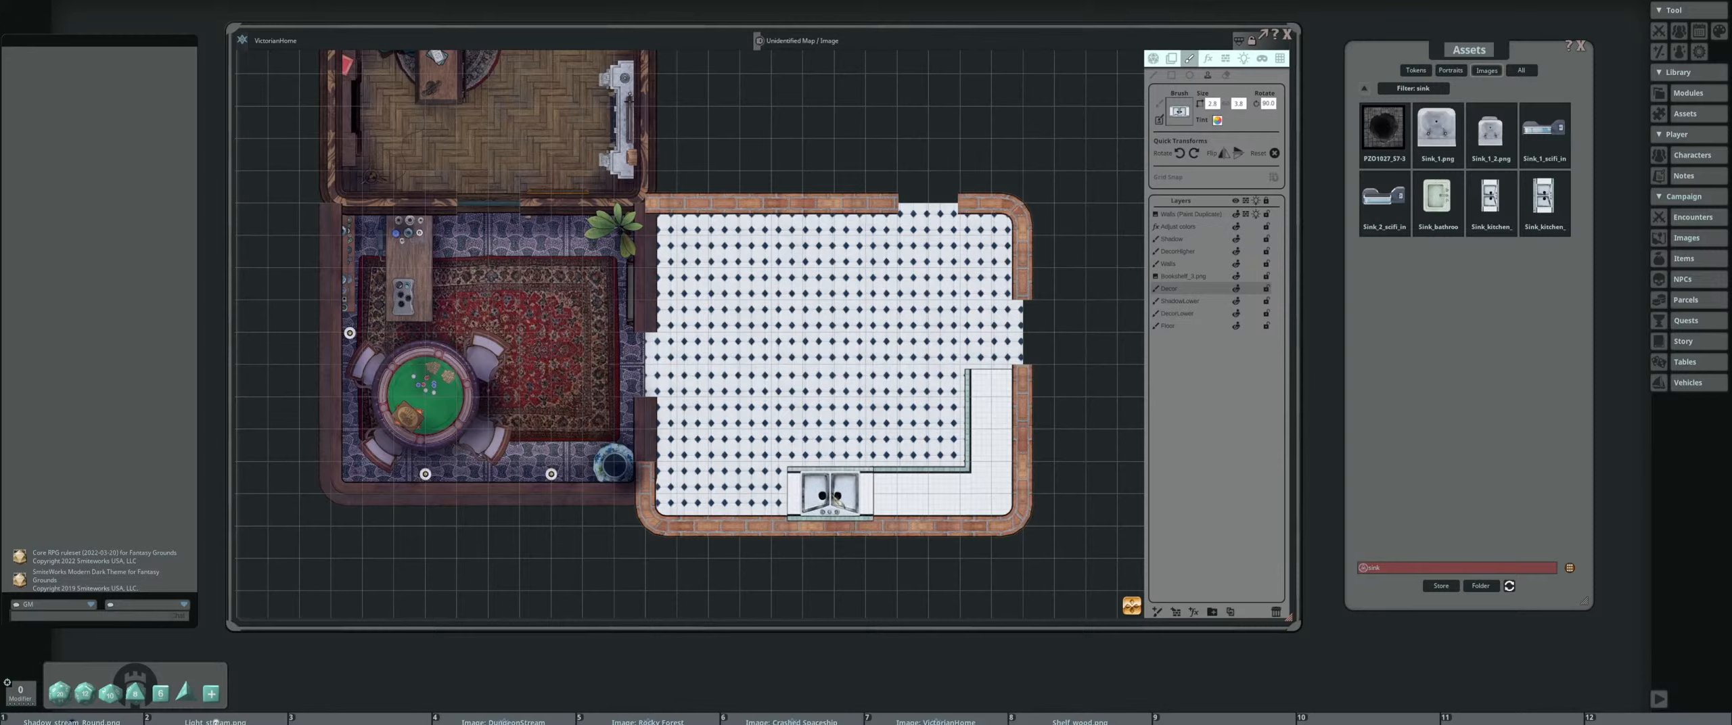
{"action": "key", "text": "ctrl"}
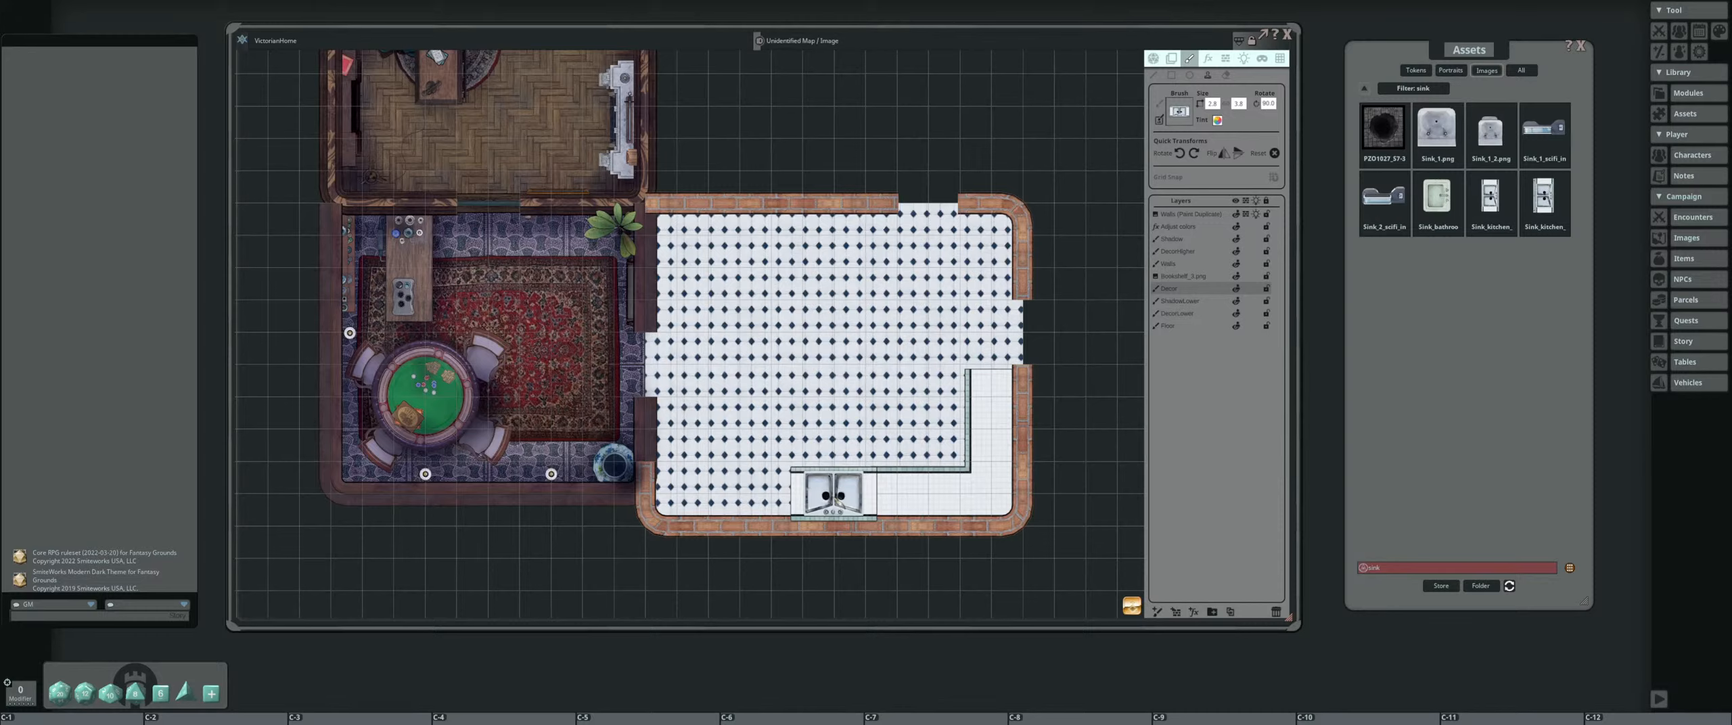
{"action": "left_click", "coordinate": [833, 494], "text": "ctrl"}
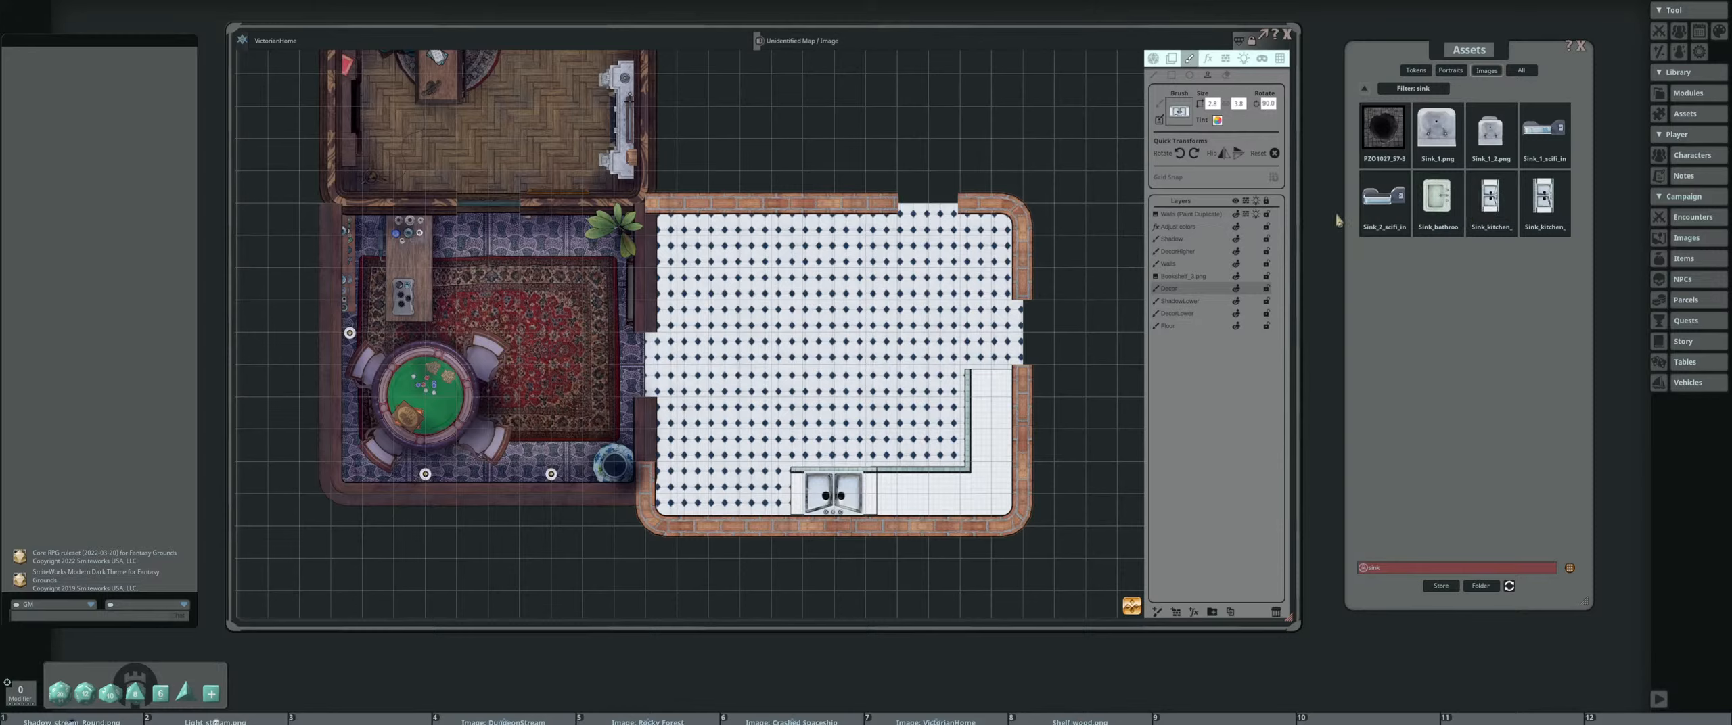
Search the image assets for "stove" and "oven", returning to the "stove" filter
{"action": "double_click", "coordinate": [1395, 571]}
{"action": "type", "text": "stove"}
{"action": "key", "text": "Return"}
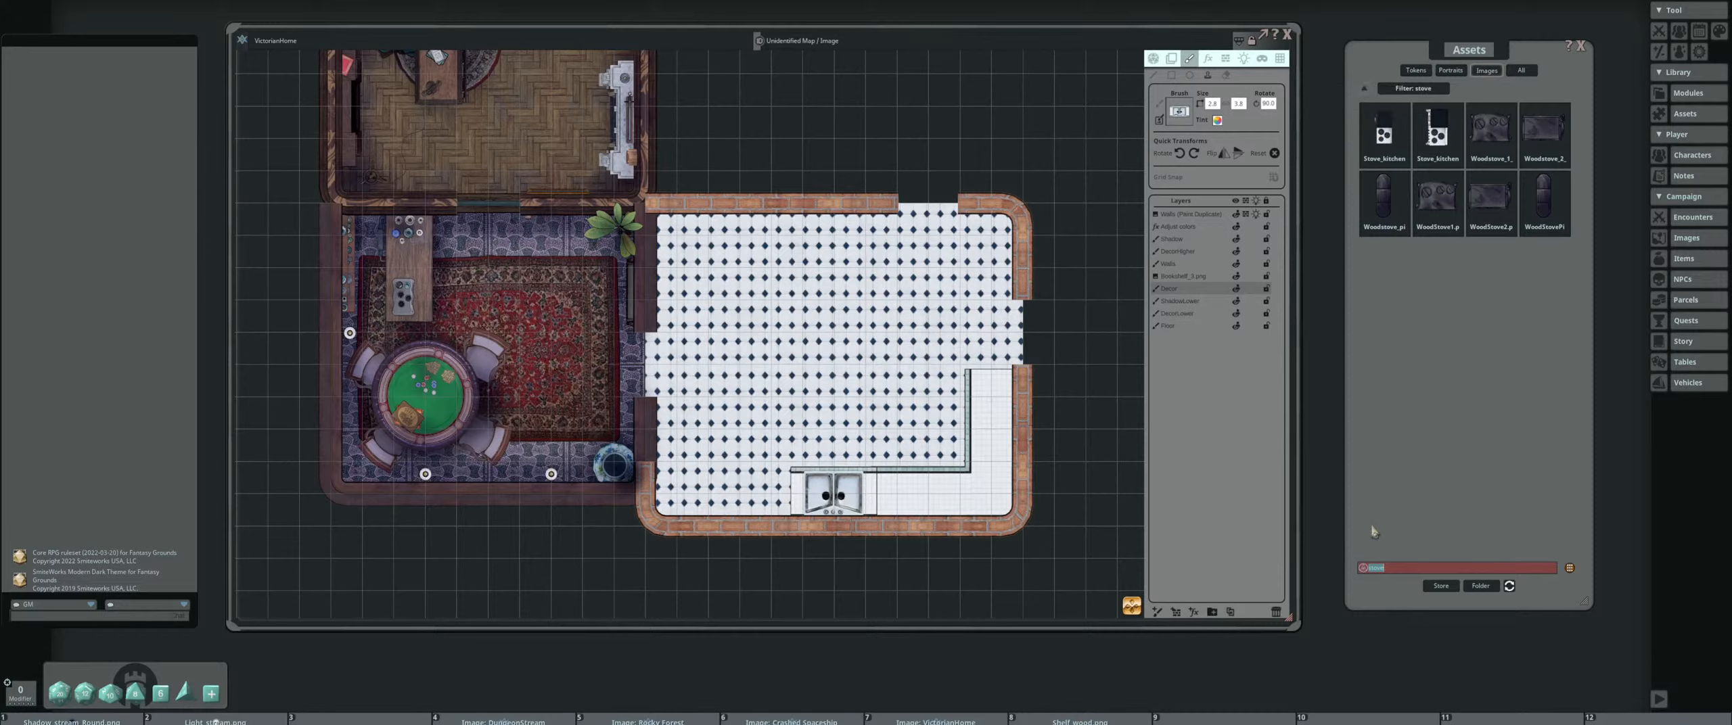
{"action": "type", "text": "o"}
{"action": "key", "text": "Return"}
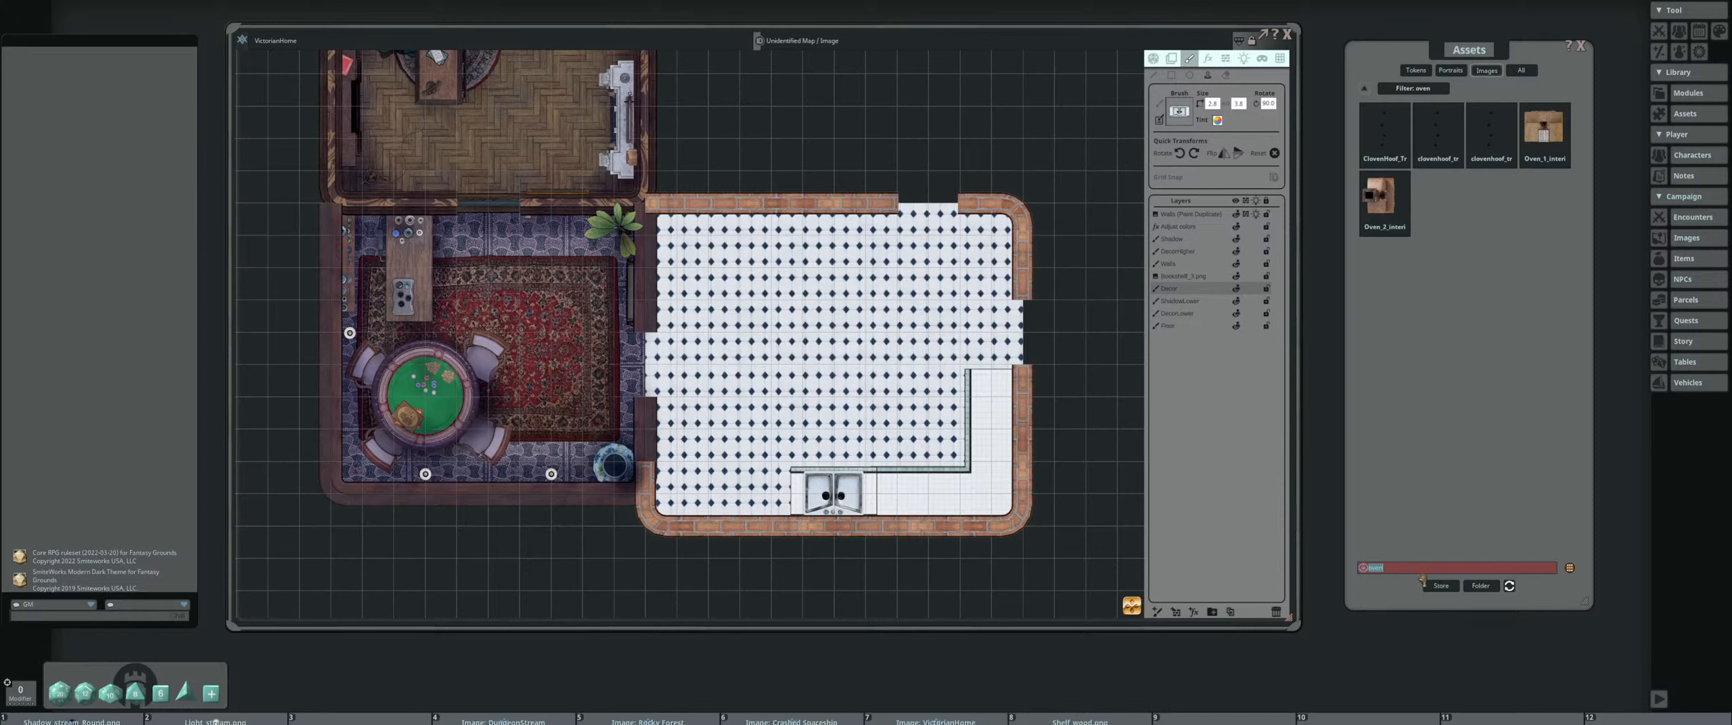
{"action": "key", "text": "BackSpace"}
{"action": "key", "text": "Return"}
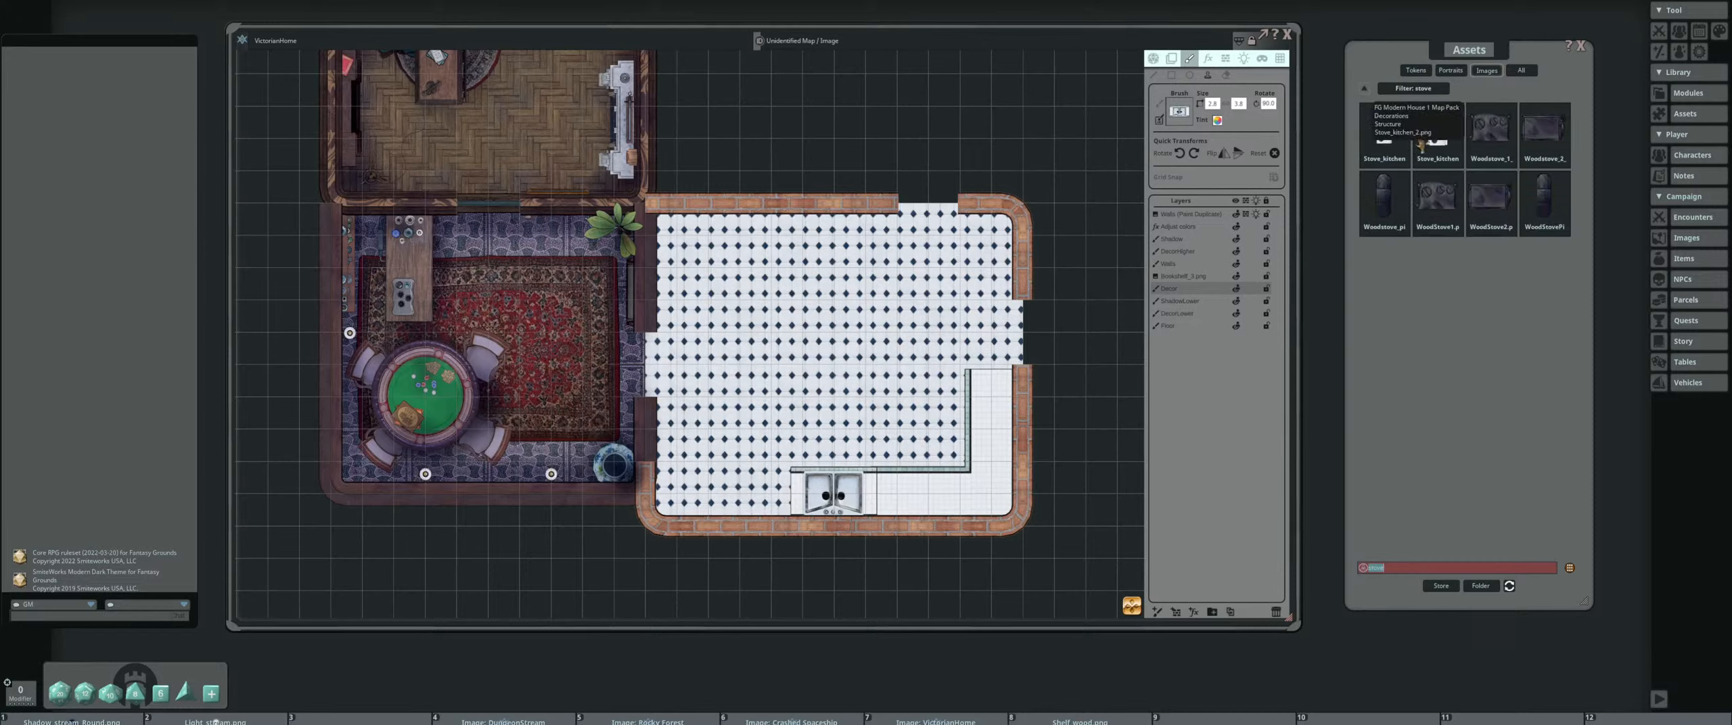
Preview the two kitchen stove images to compare them, closing each preview
{"action": "left_click", "coordinate": [1384, 132]}
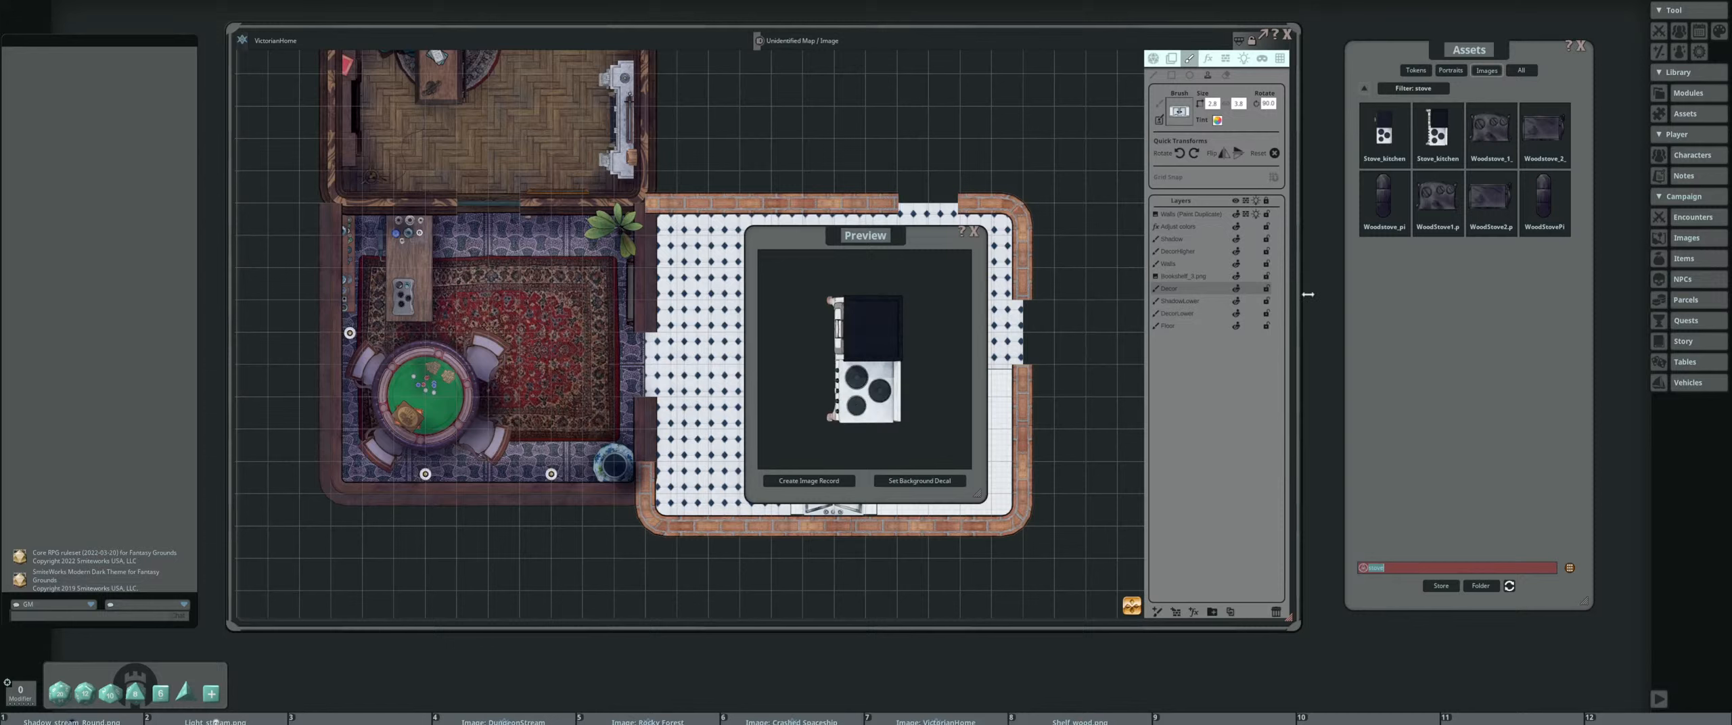
{"action": "left_click", "coordinate": [972, 231]}
{"action": "left_click", "coordinate": [1421, 137]}
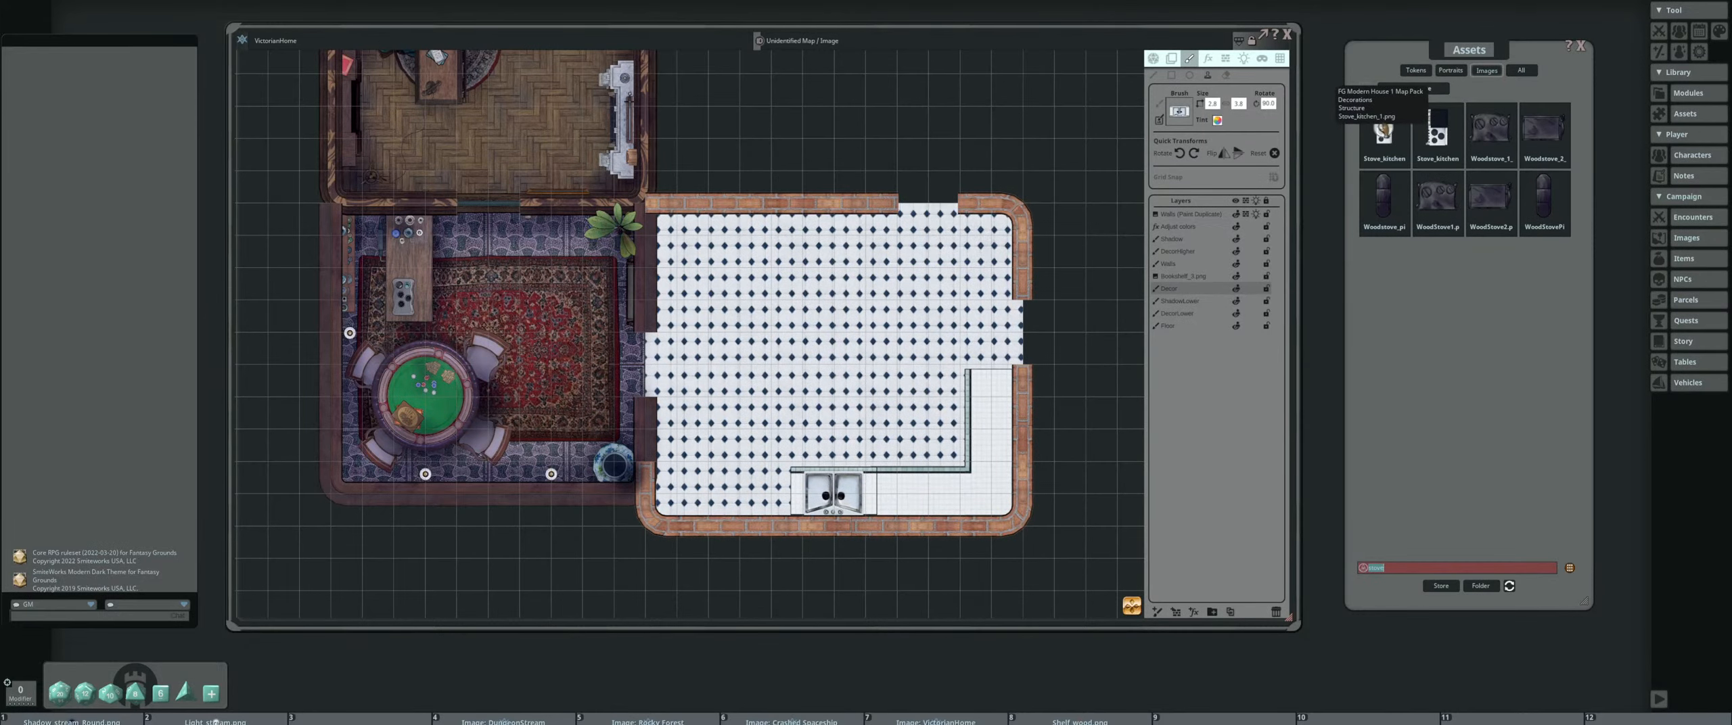
{"action": "left_click", "coordinate": [974, 232]}
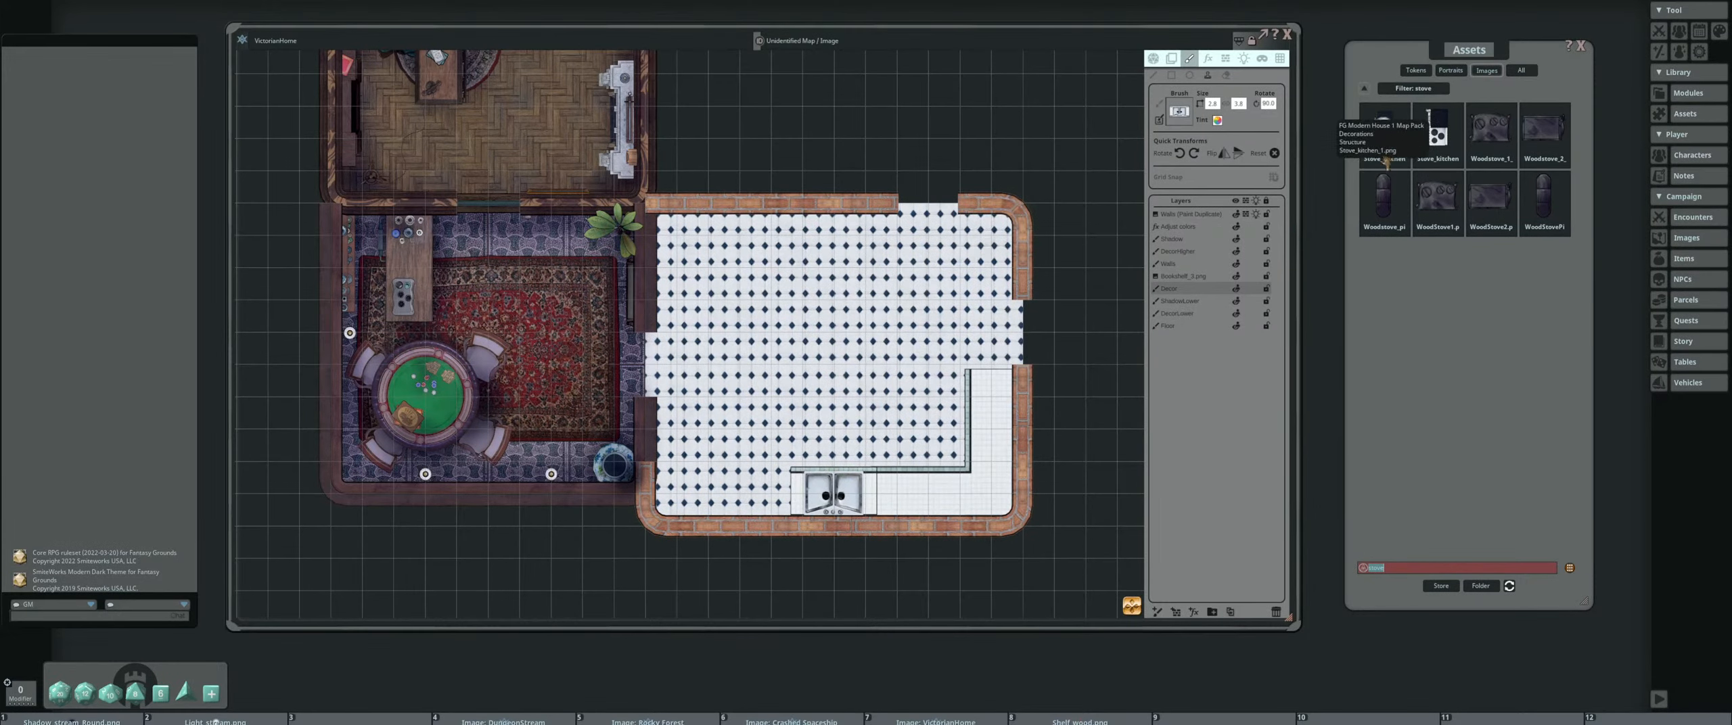
Set the first kitchen stove as the brush, rotate it a quarter turn and stamp it just west of the sink
{"action": "left_click_drag", "start_coordinate": [1391, 138], "coordinate": [1180, 112]}
{"action": "scroll", "coordinate": [958, 312], "scroll_direction": "up", "scroll_amount": 20}
{"action": "left_click", "coordinate": [1194, 154]}
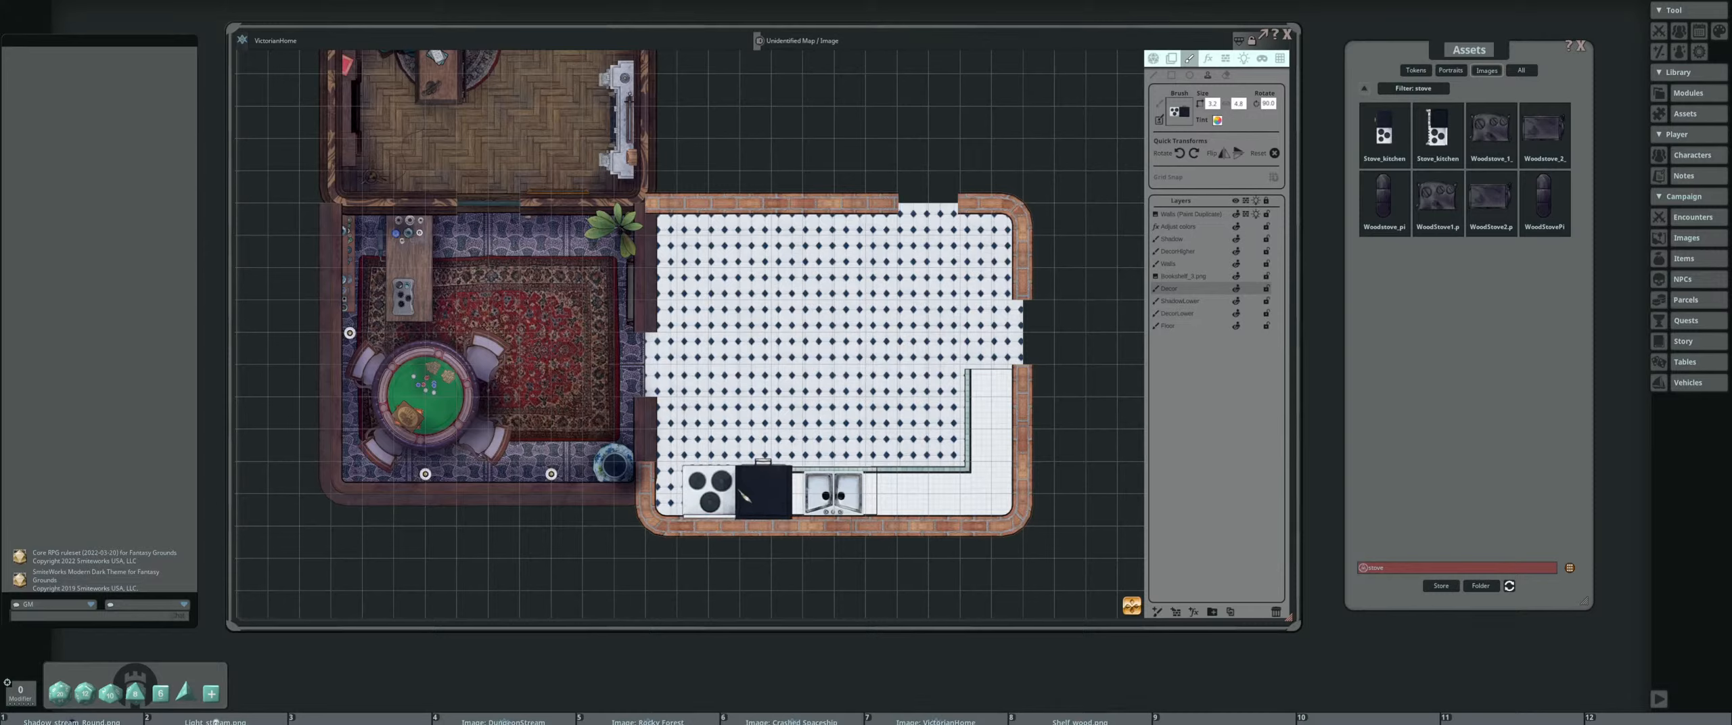
{"action": "left_click", "coordinate": [739, 492]}
Search the image assets for "cabinet" and look through both result pages and an image preview for a suitable kitchen piece
{"action": "left_click_drag", "start_coordinate": [839, 406], "coordinate": [800, 431]}
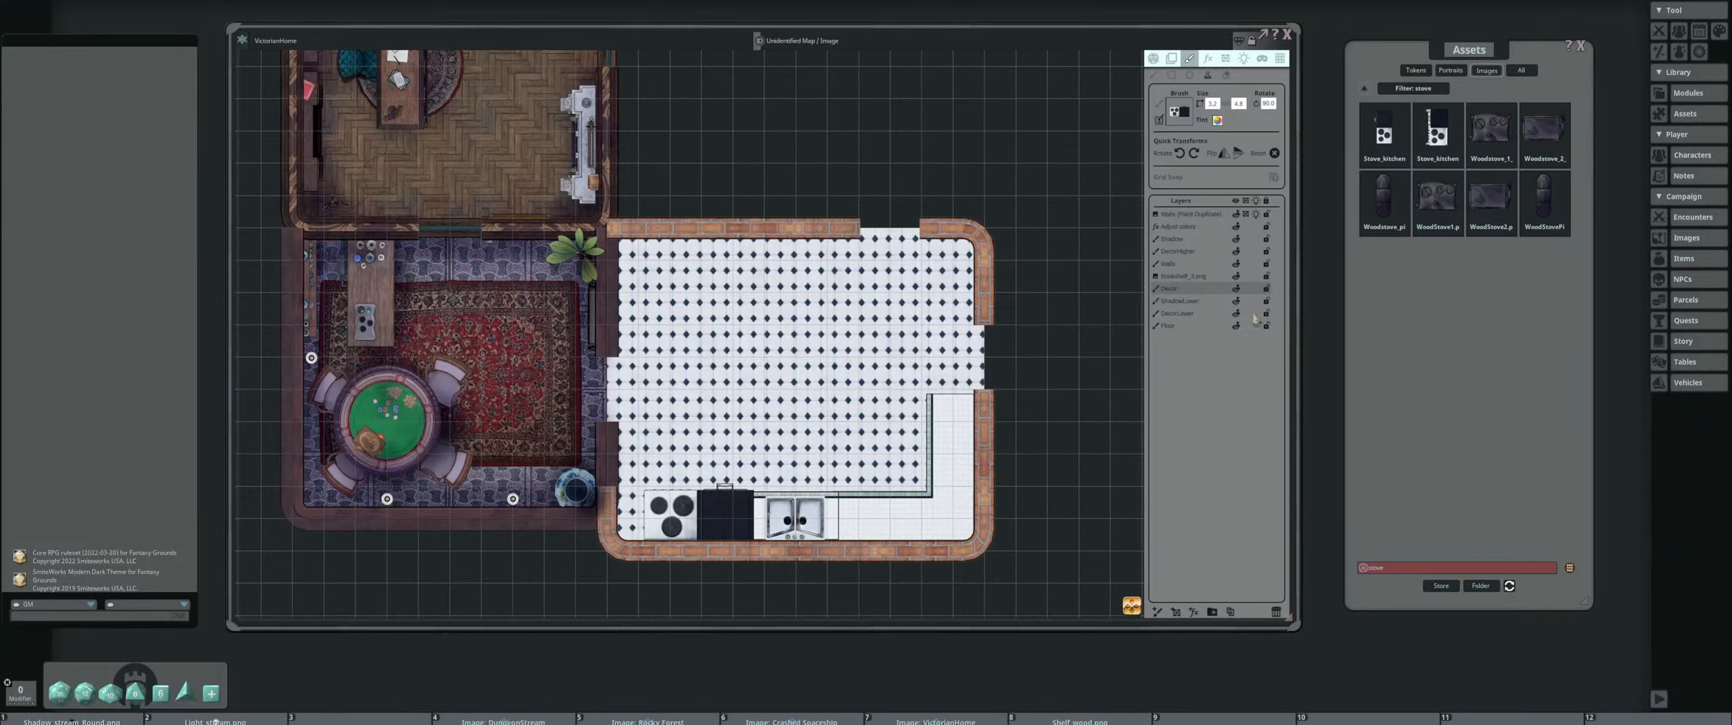
{"action": "left_click", "coordinate": [1407, 569]}
{"action": "type", "text": "cabinet"}
{"action": "key", "text": "Return"}
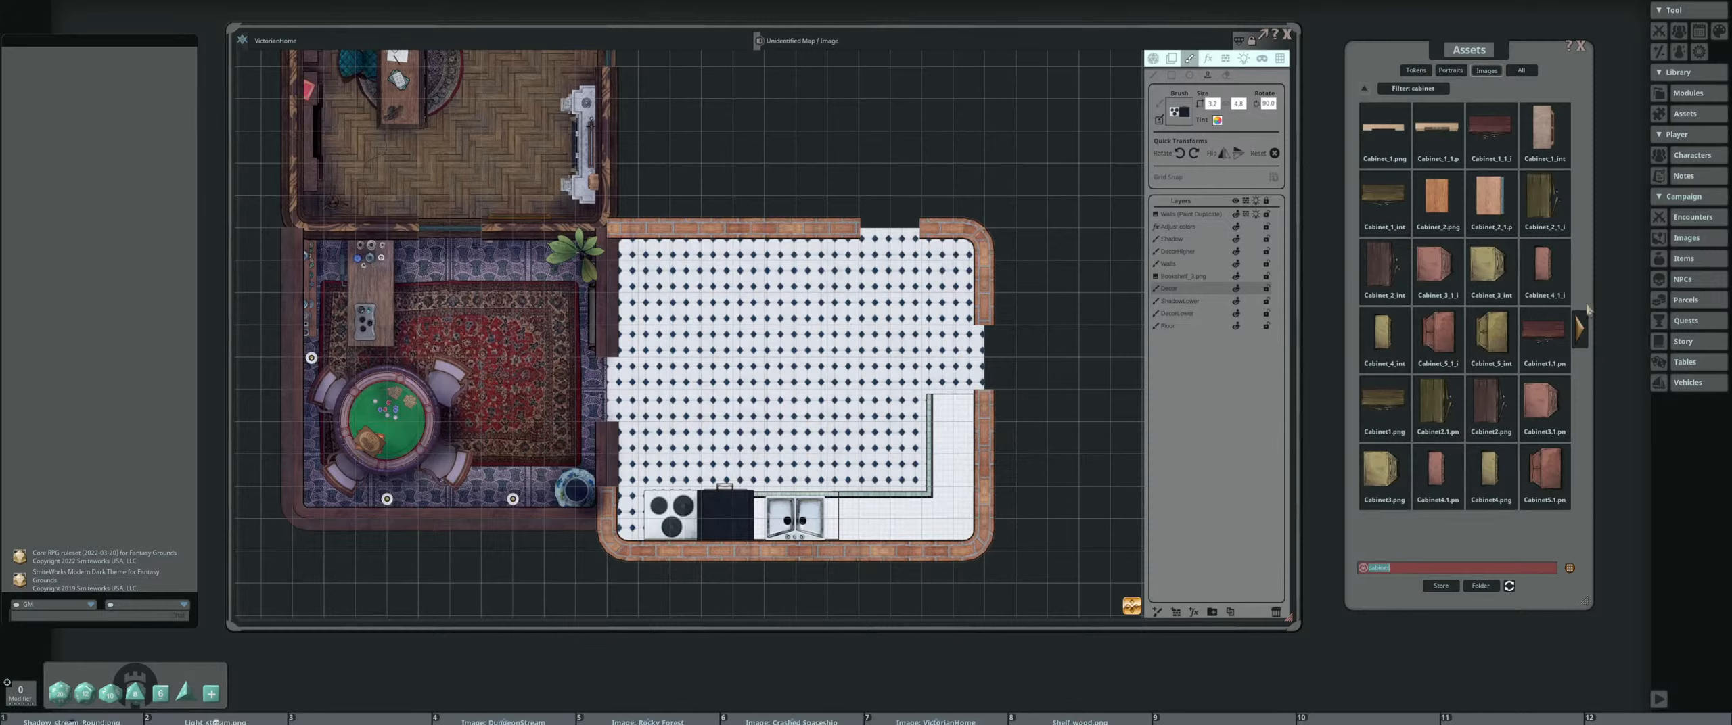
{"action": "left_click", "coordinate": [1579, 337]}
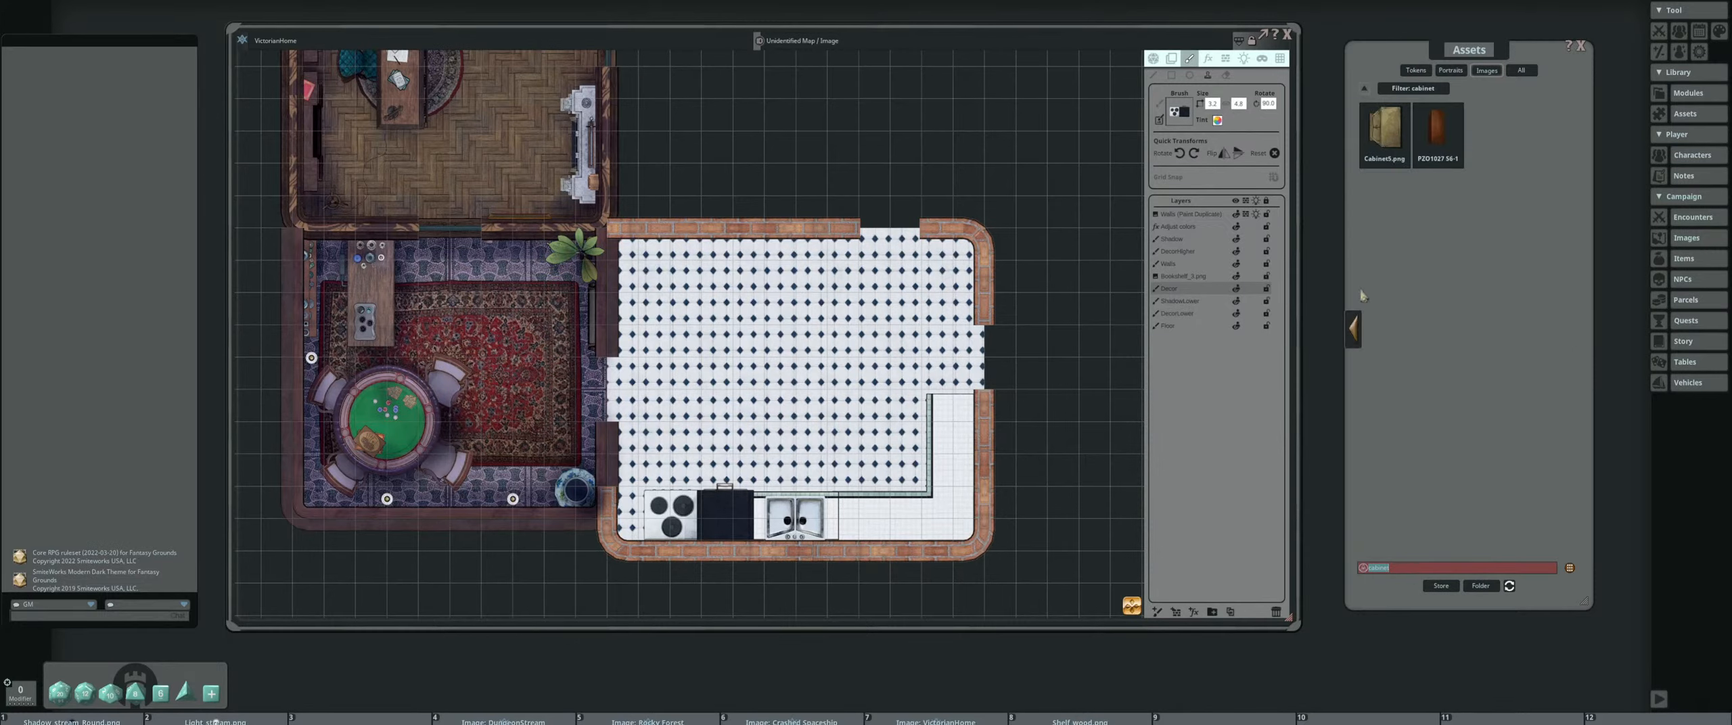
{"action": "left_click", "coordinate": [1360, 332]}
{"action": "left_click", "coordinate": [1384, 129]}
{"action": "left_click", "coordinate": [973, 232]}
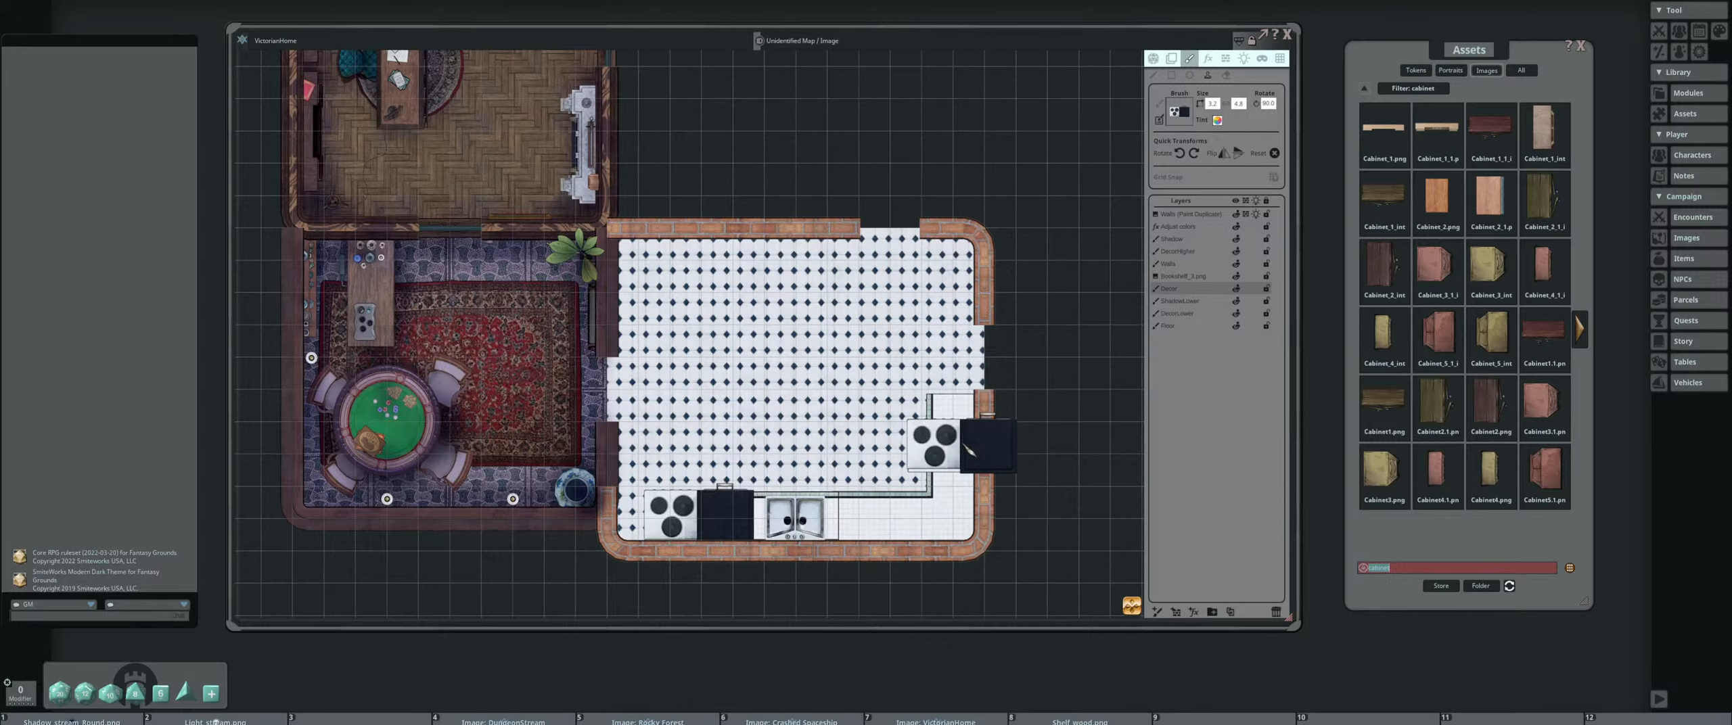
Set the long light-wood cabinet as the brush and try its size over the middle of the tiled floor
{"action": "left_click_drag", "start_coordinate": [969, 449], "coordinate": [974, 360]}
{"action": "scroll", "coordinate": [969, 355], "scroll_direction": "up", "scroll_amount": 1}
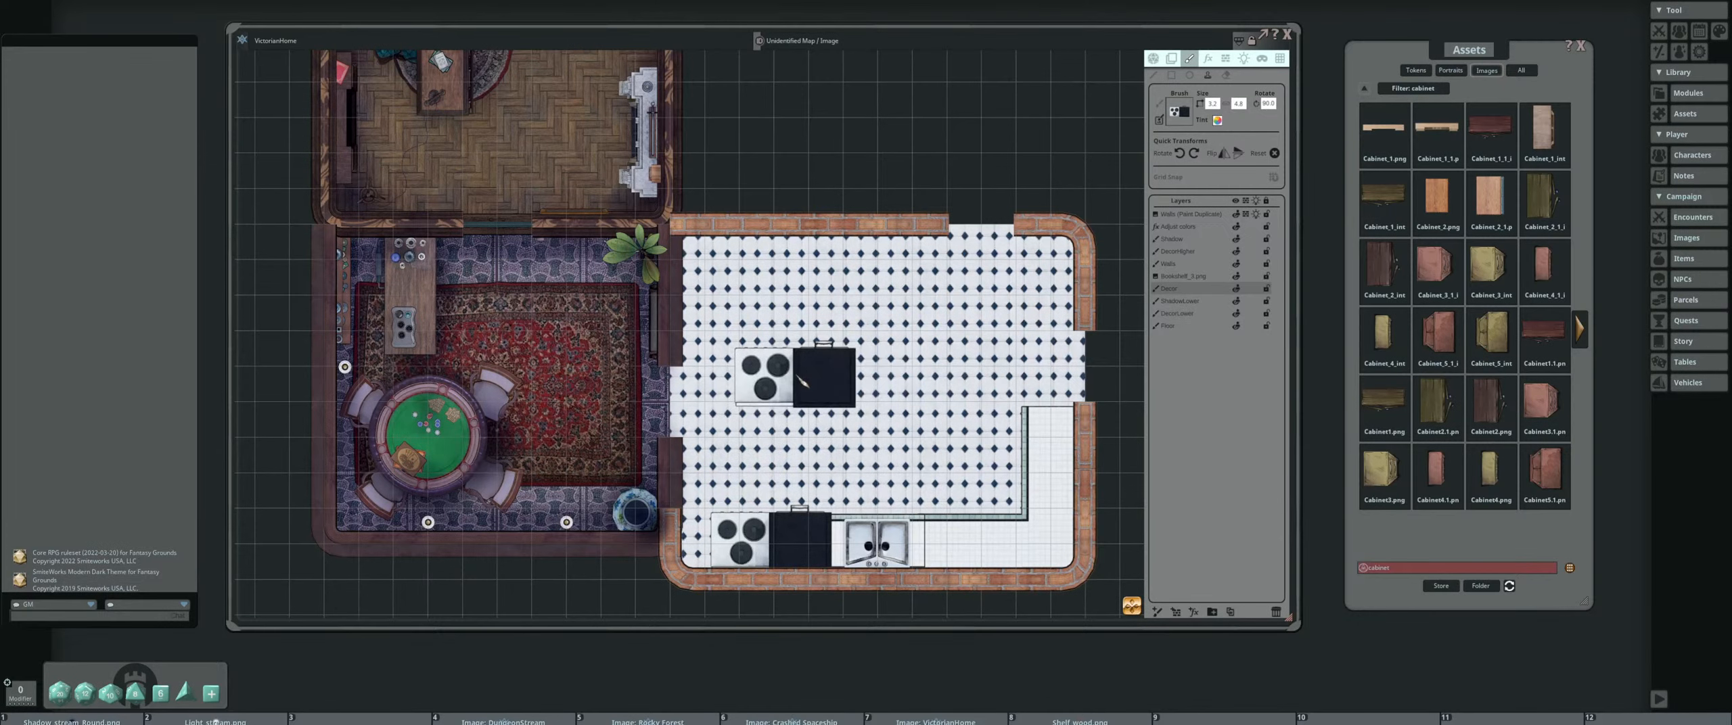
{"action": "left_click_drag", "start_coordinate": [864, 364], "coordinate": [862, 391]}
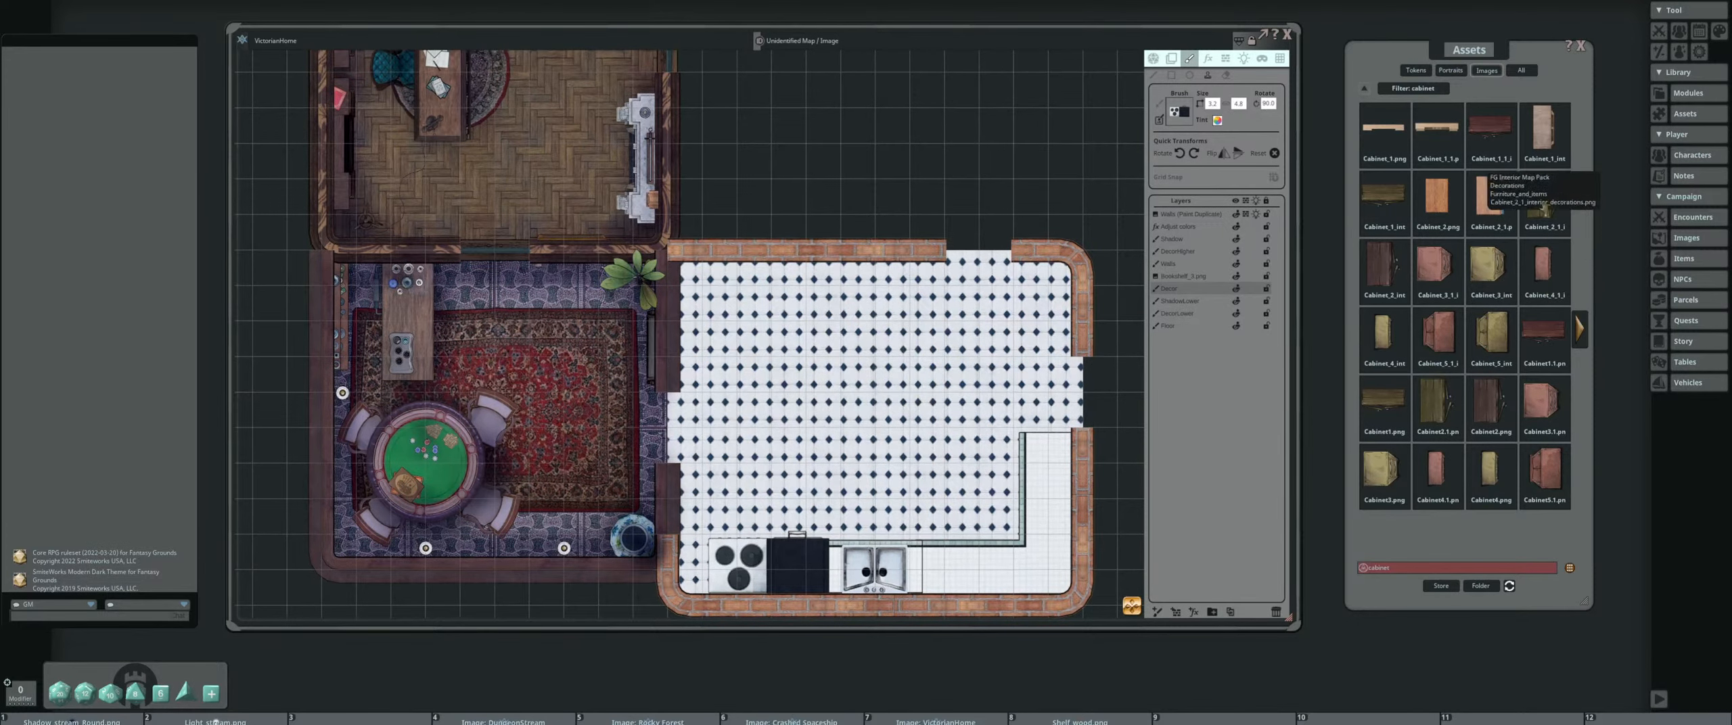
{"action": "left_click", "coordinate": [1437, 127]}
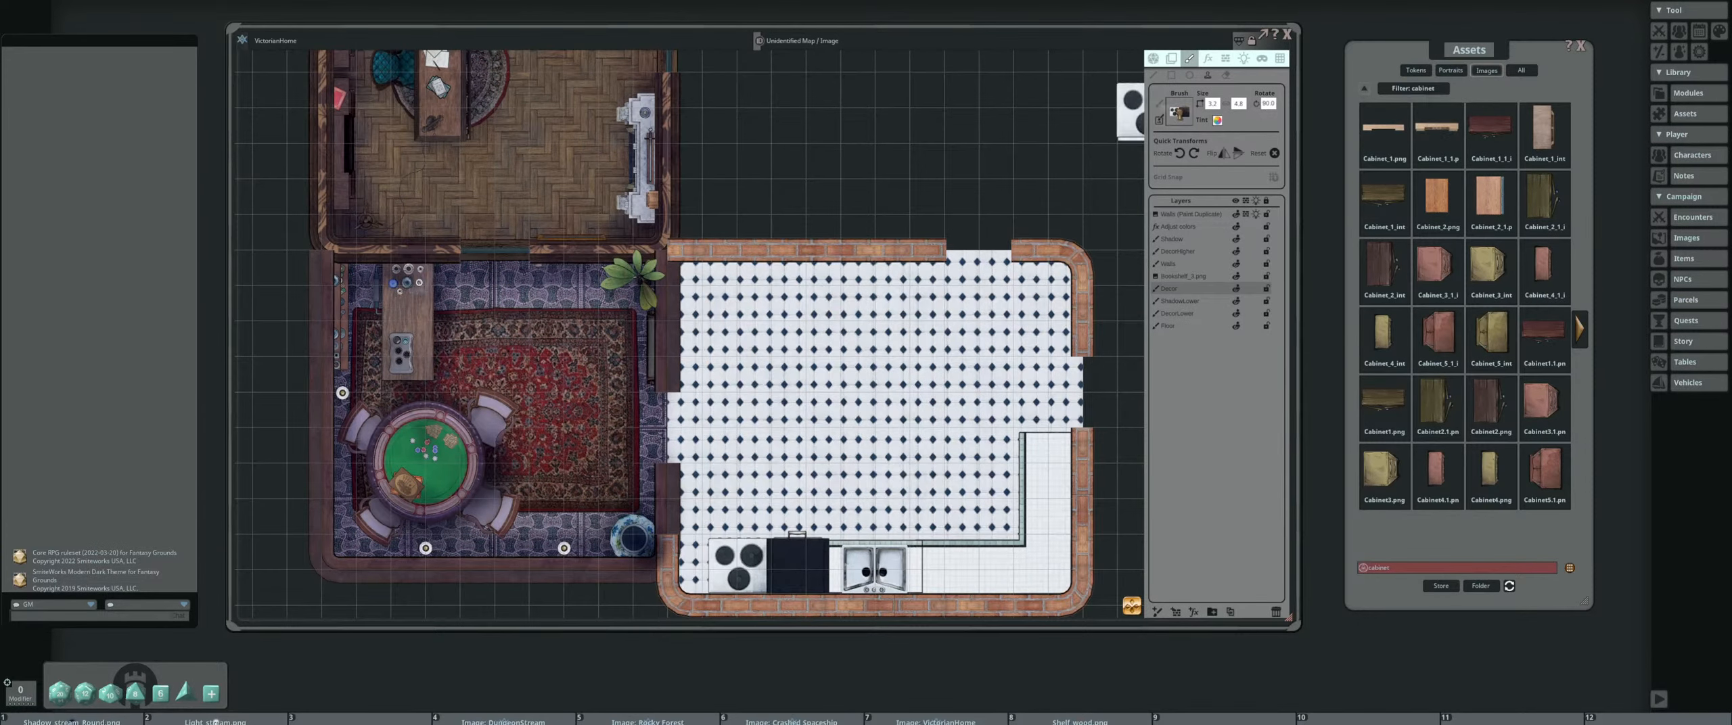
{"action": "scroll", "coordinate": [848, 356], "scroll_direction": "up", "scroll_amount": 3, "text": "ctrl"}
{"action": "scroll", "coordinate": [847, 355], "scroll_direction": "up", "scroll_amount": 4, "text": "ctrl"}
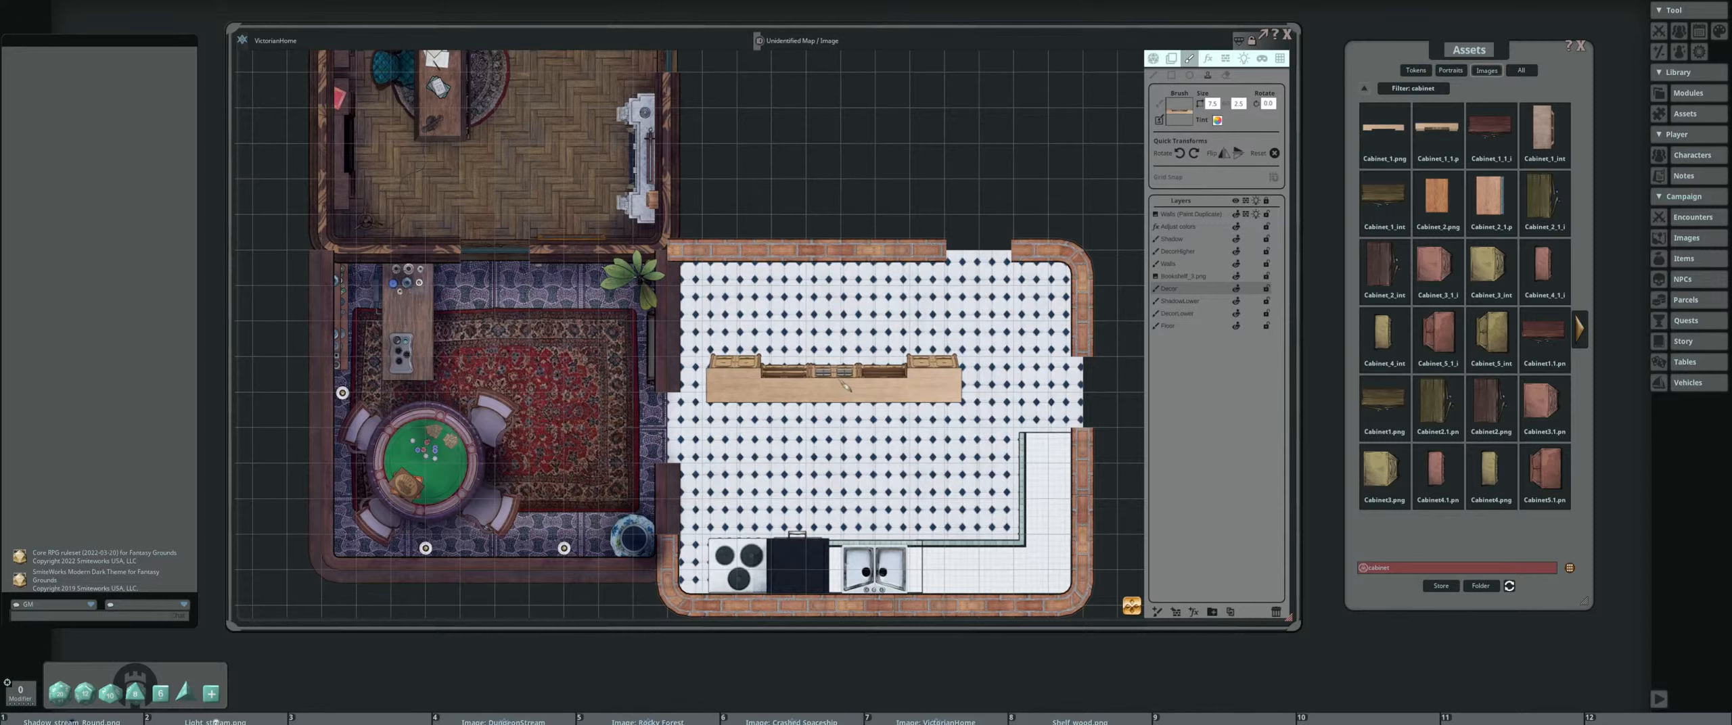
Search the image assets for "trash" and preview Trashcan_7.png, closing the preview
{"action": "double_click", "coordinate": [1408, 569]}
{"action": "key", "text": "BackSpace"}
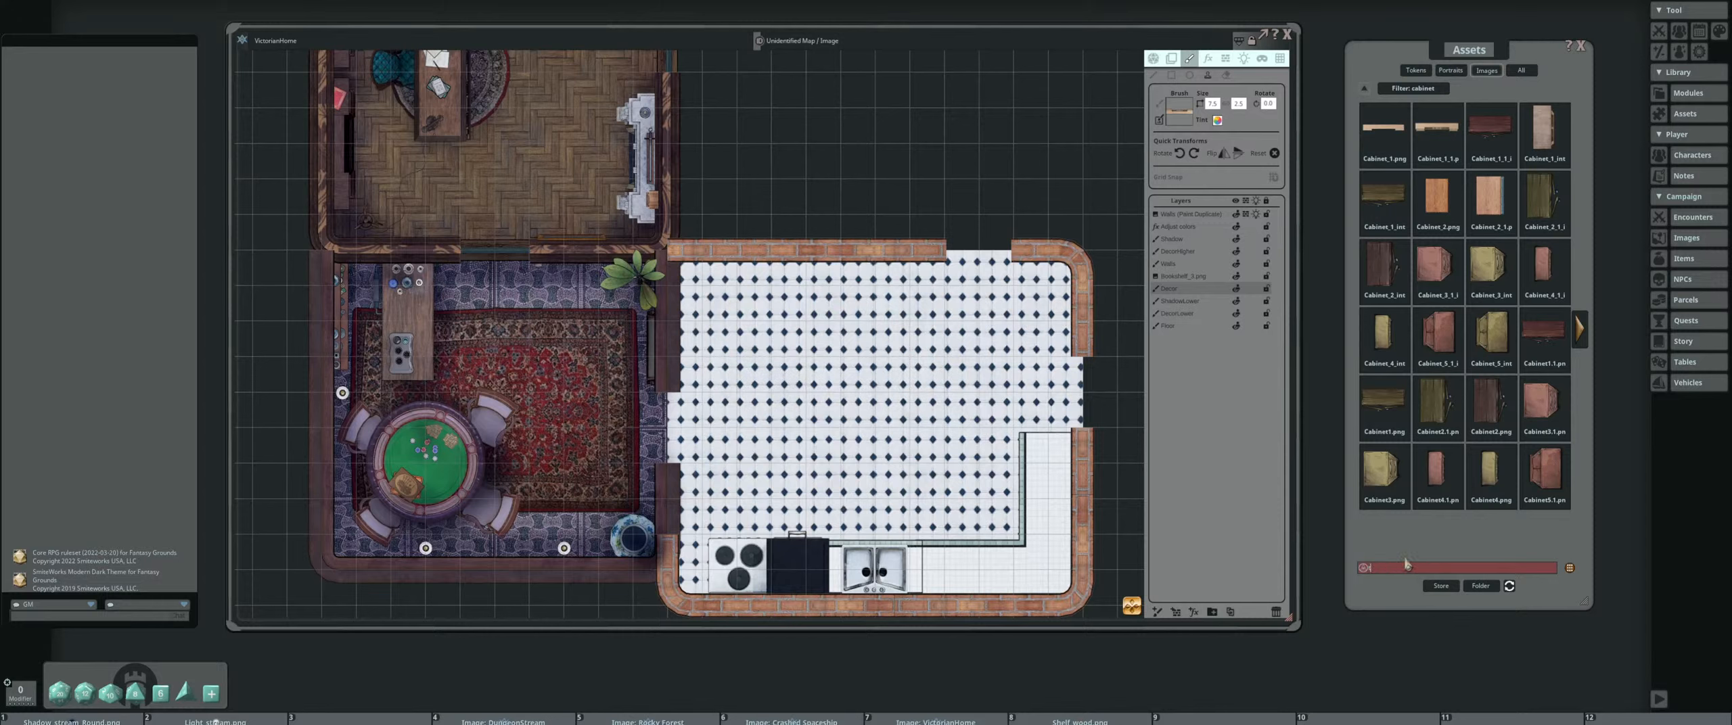
{"action": "type", "text": "trash"}
{"action": "key", "text": "Return"}
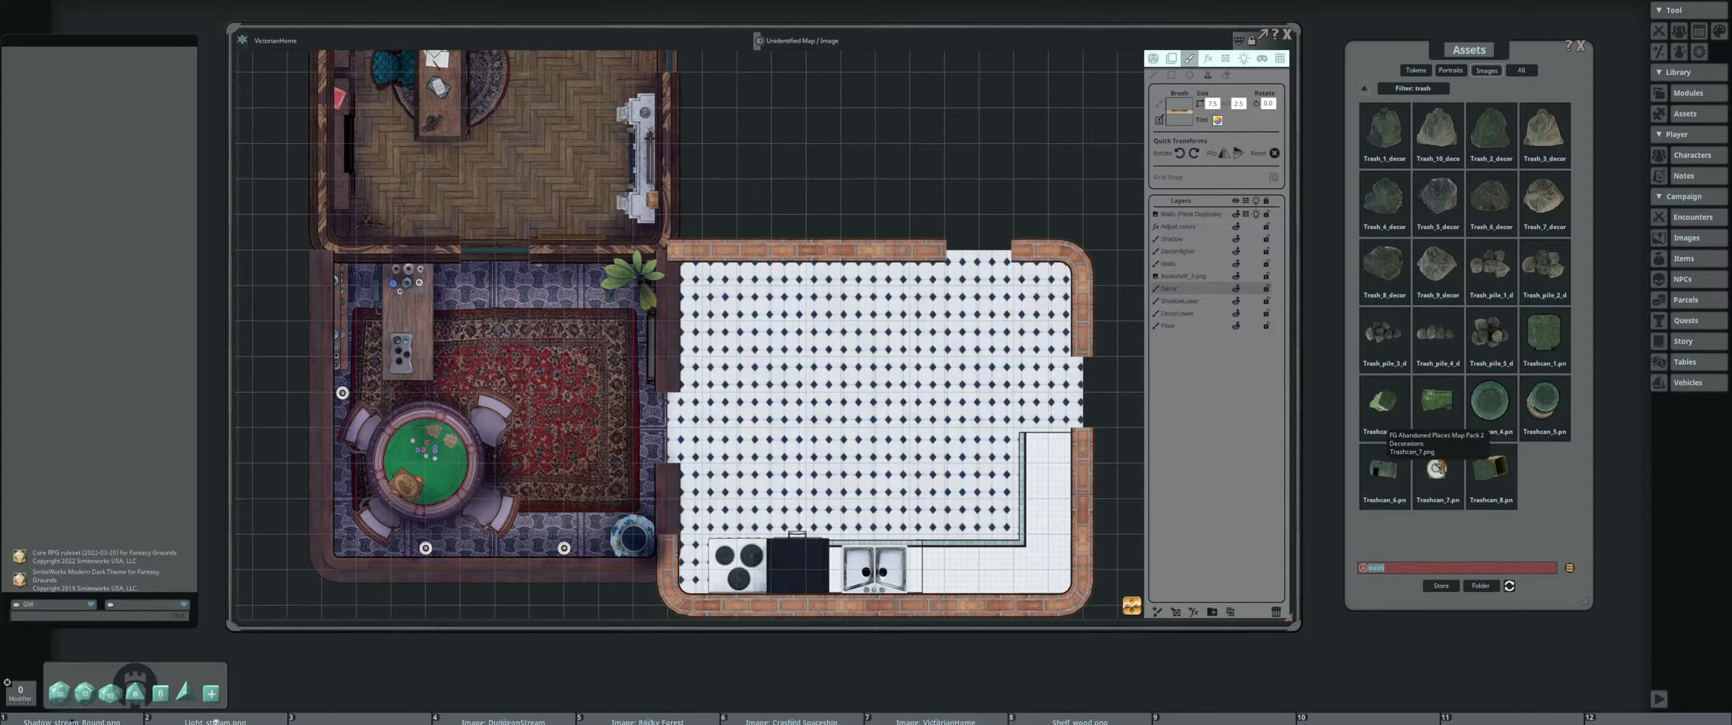
{"action": "left_click", "coordinate": [1437, 470]}
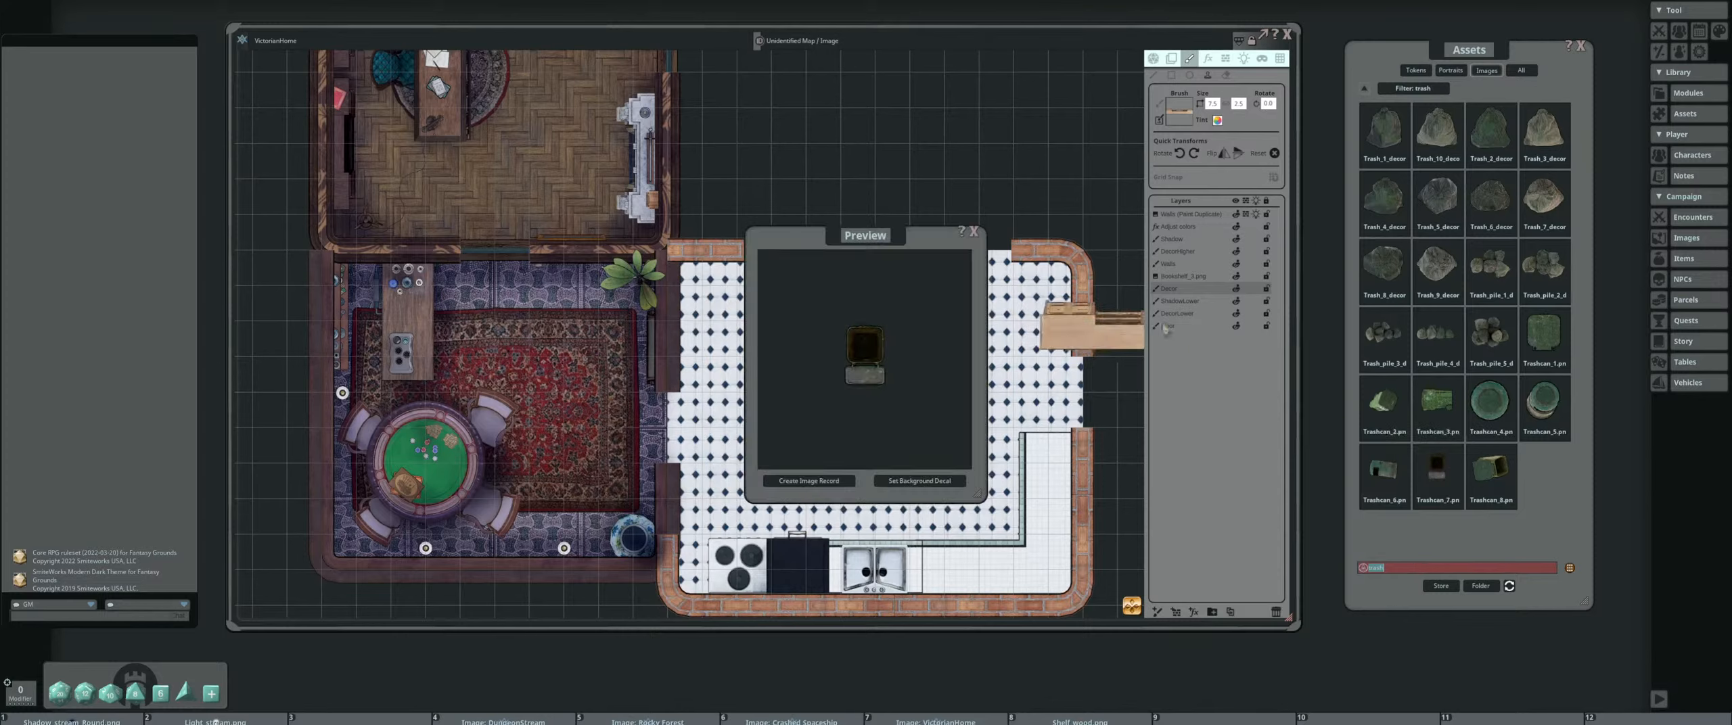
{"action": "left_click", "coordinate": [974, 232]}
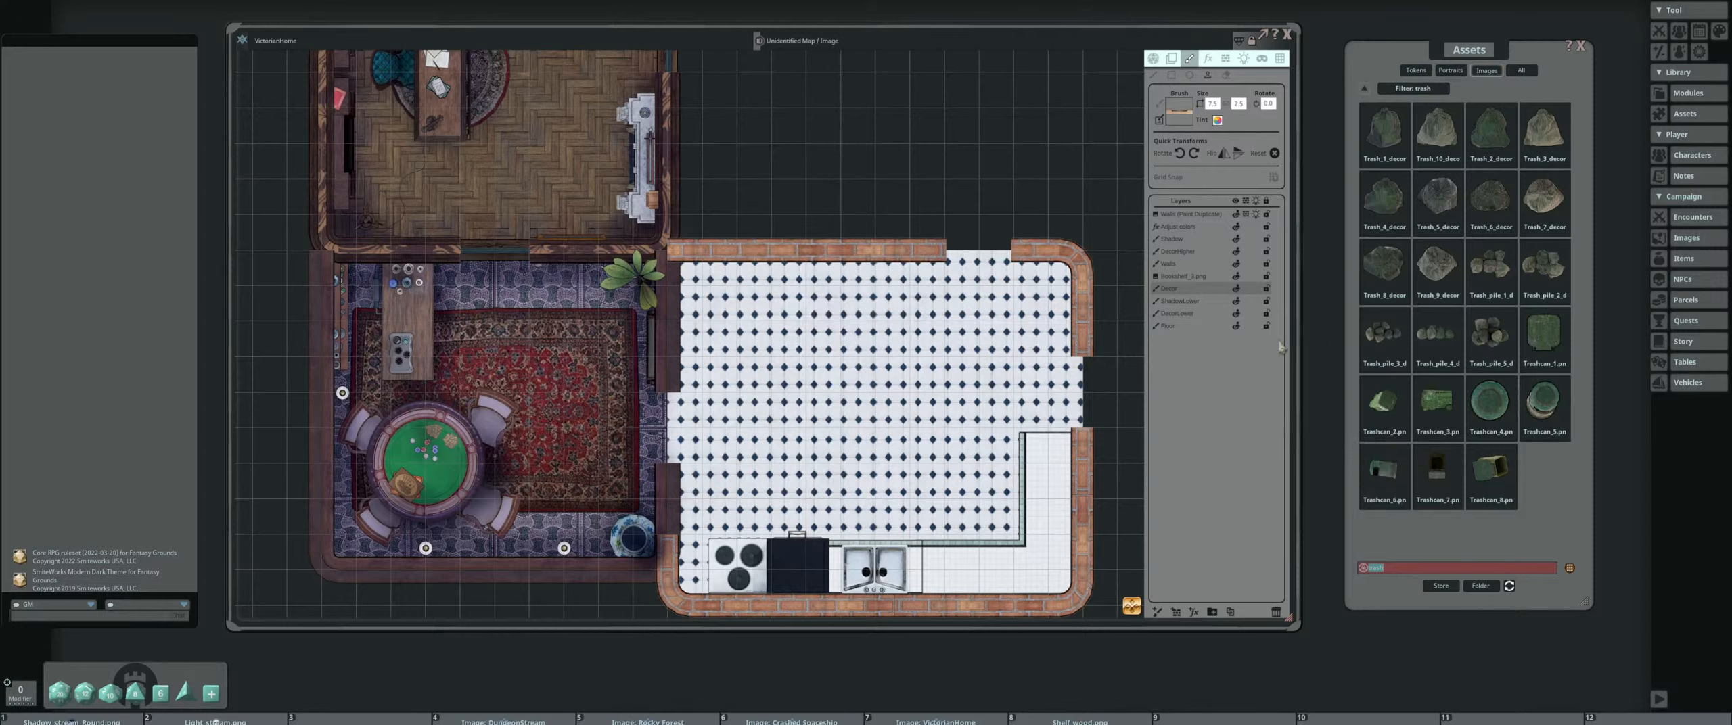
Clear the asset search filter to return to the full list of map pack folders
{"action": "left_click", "coordinate": [1418, 566]}
{"action": "key", "text": "BackSpace"}
{"action": "key", "text": "BackSpace"}
{"action": "key", "text": "BackSpace"}
{"action": "key", "text": "BackSpace"}
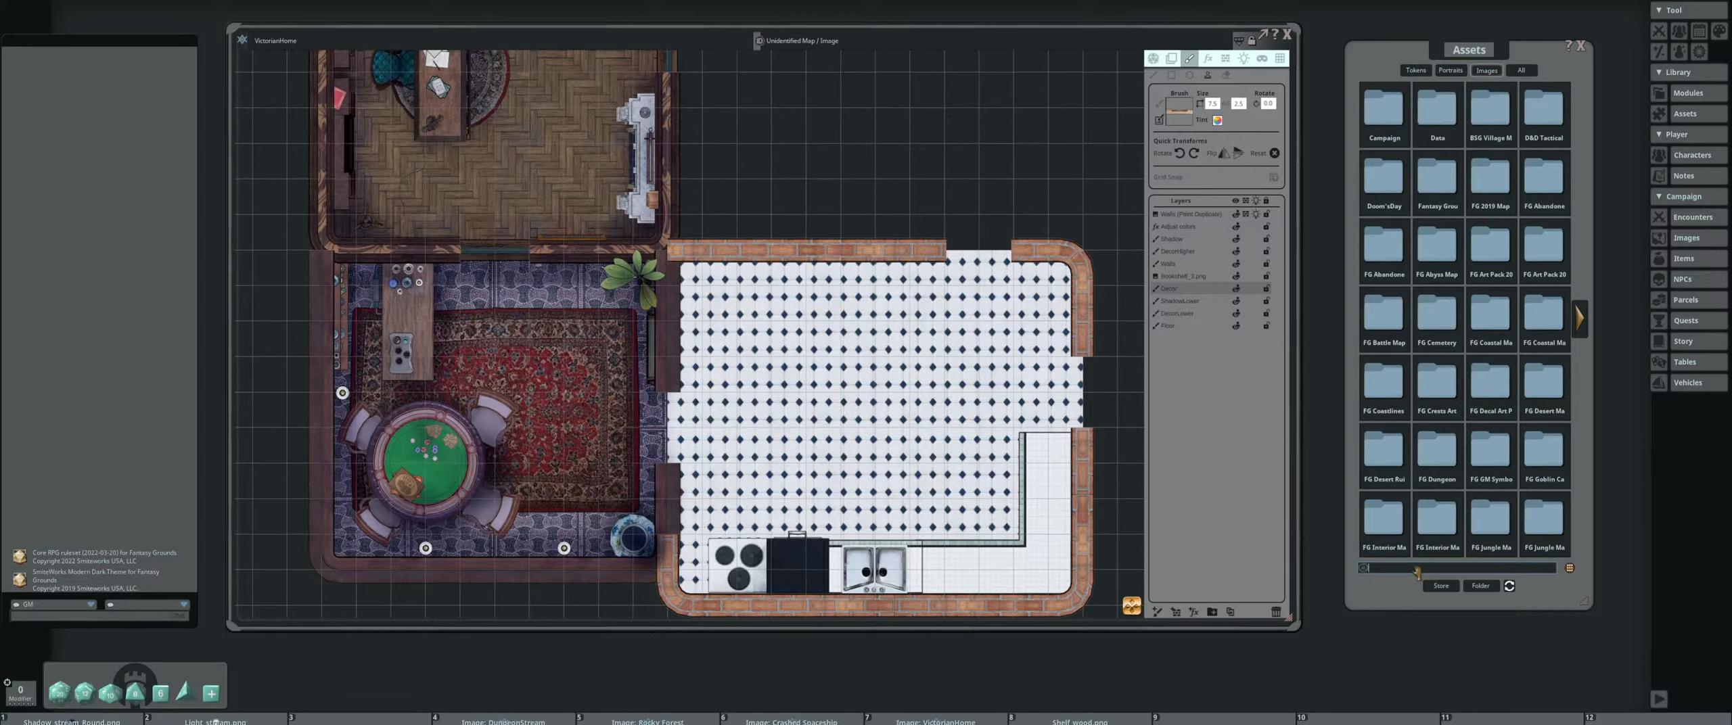
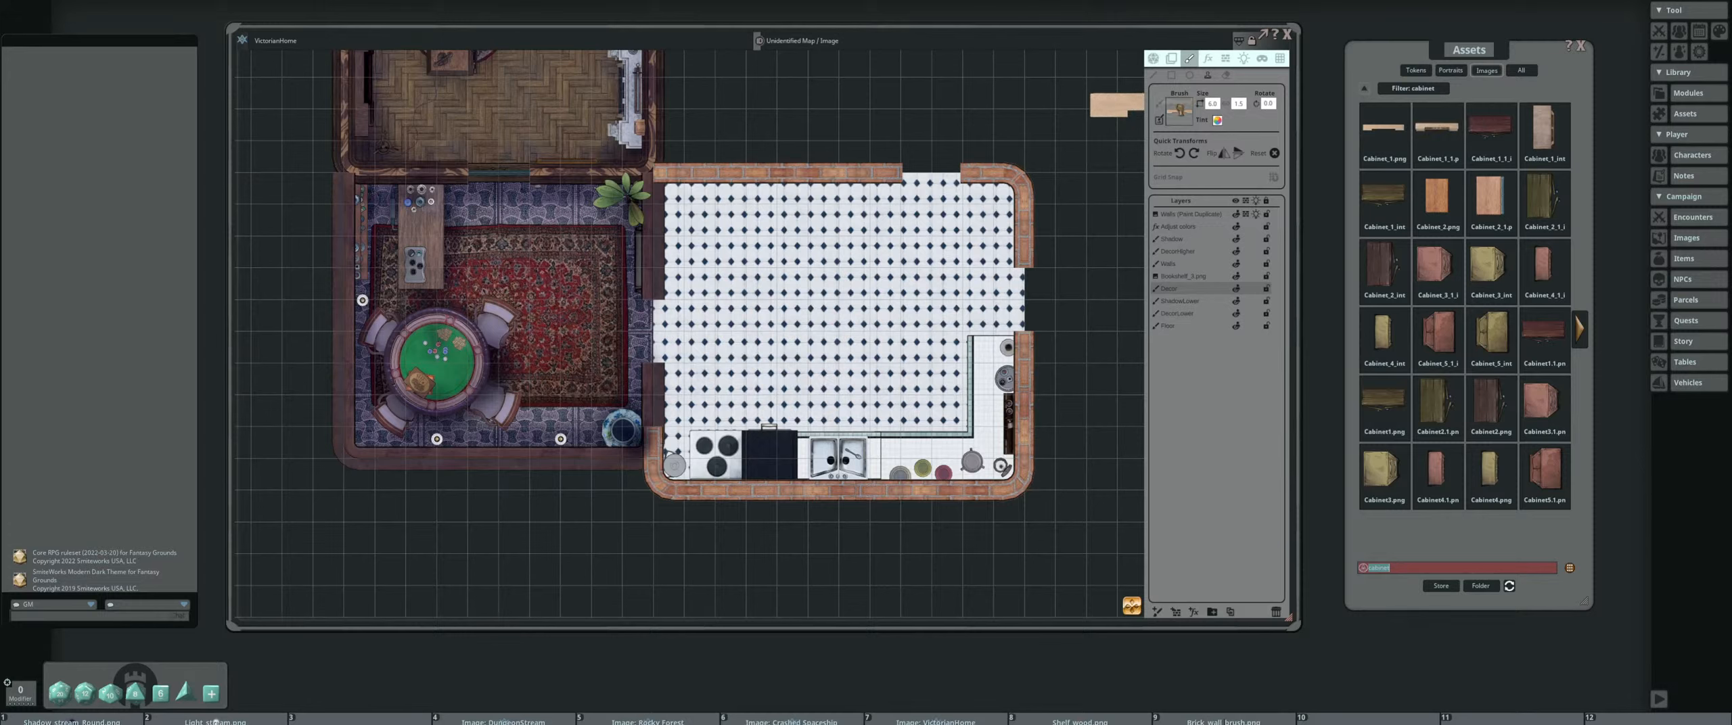
Enlarge the long light-wood cabinet brush, flip it vertically and set its height to 1.5
{"action": "scroll", "coordinate": [792, 365], "scroll_direction": "up", "scroll_amount": 4}
{"action": "scroll", "coordinate": [798, 372], "scroll_direction": "up", "scroll_amount": 6}
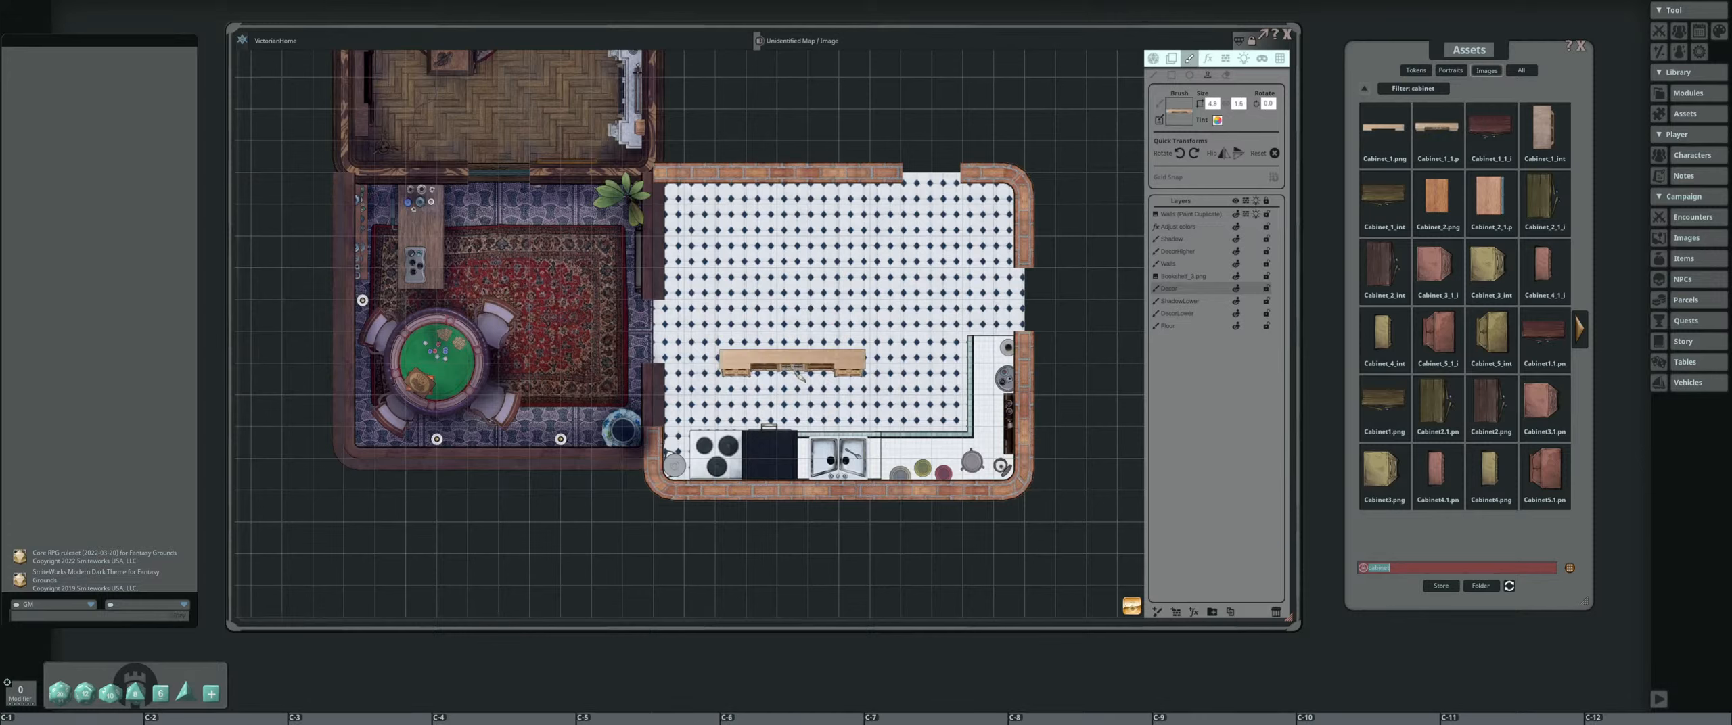
{"action": "left_click", "coordinate": [1238, 154]}
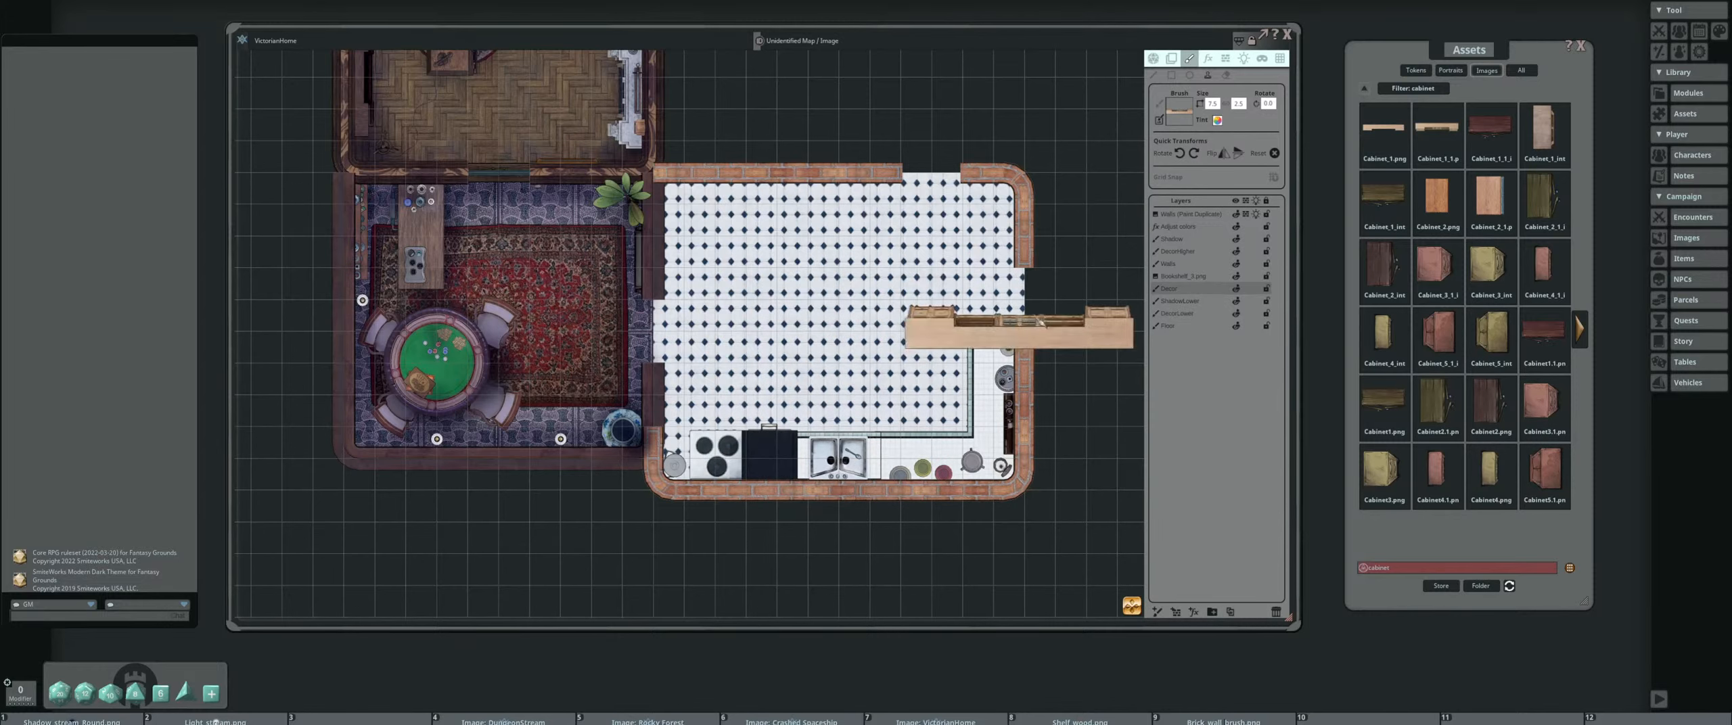
{"action": "left_click", "coordinate": [1239, 104]}
{"action": "type", "text": "1.5"}
Lengthen the light-wood cabinet and stamp it along the lower brick wall behind the stove and sink
{"action": "scroll", "coordinate": [827, 471], "scroll_direction": "up", "scroll_amount": 4}
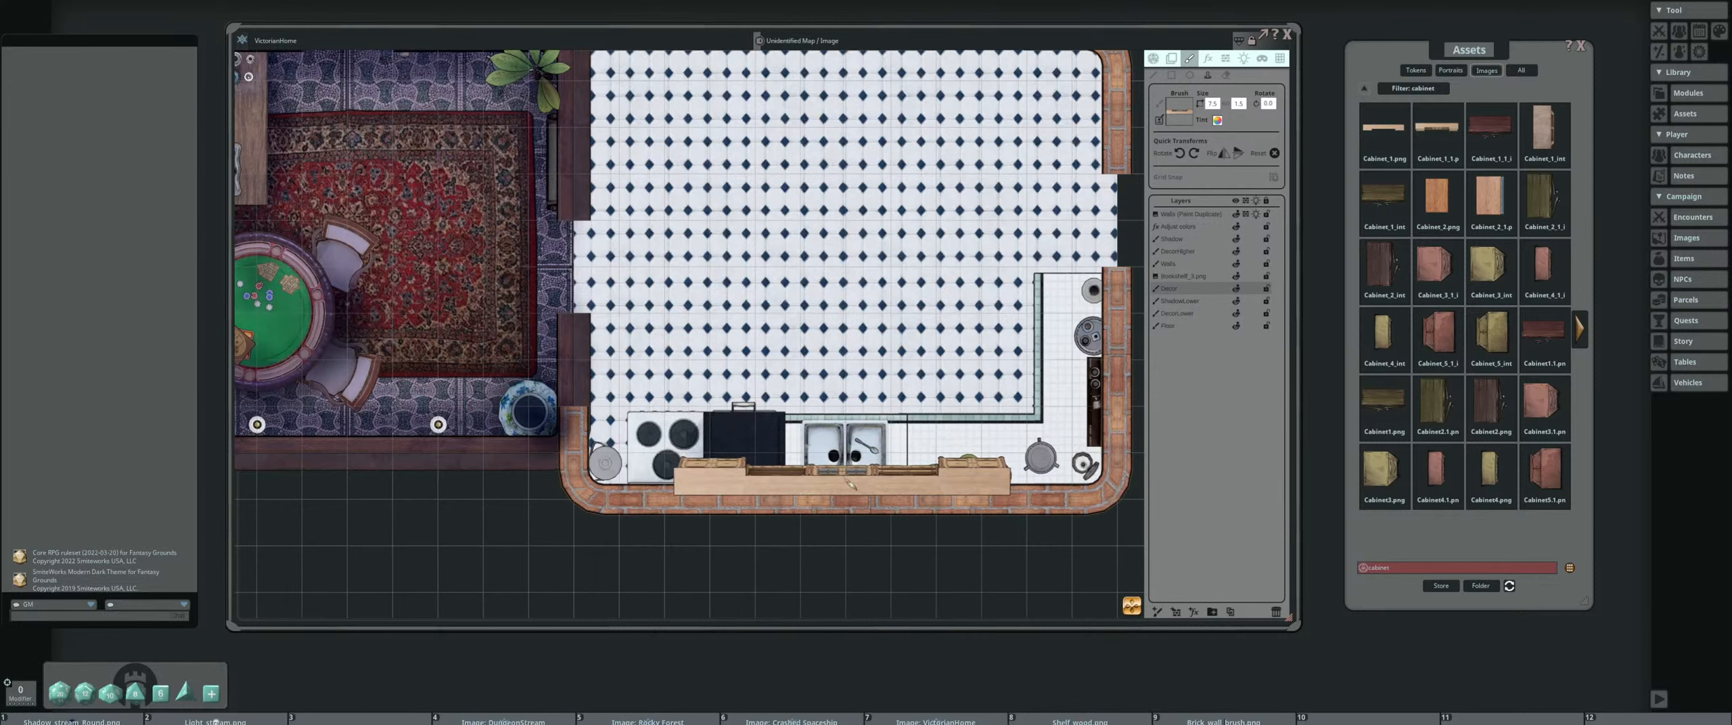
{"action": "key", "text": "ctrl"}
{"action": "scroll", "coordinate": [856, 478], "scroll_direction": "up", "scroll_amount": 1}
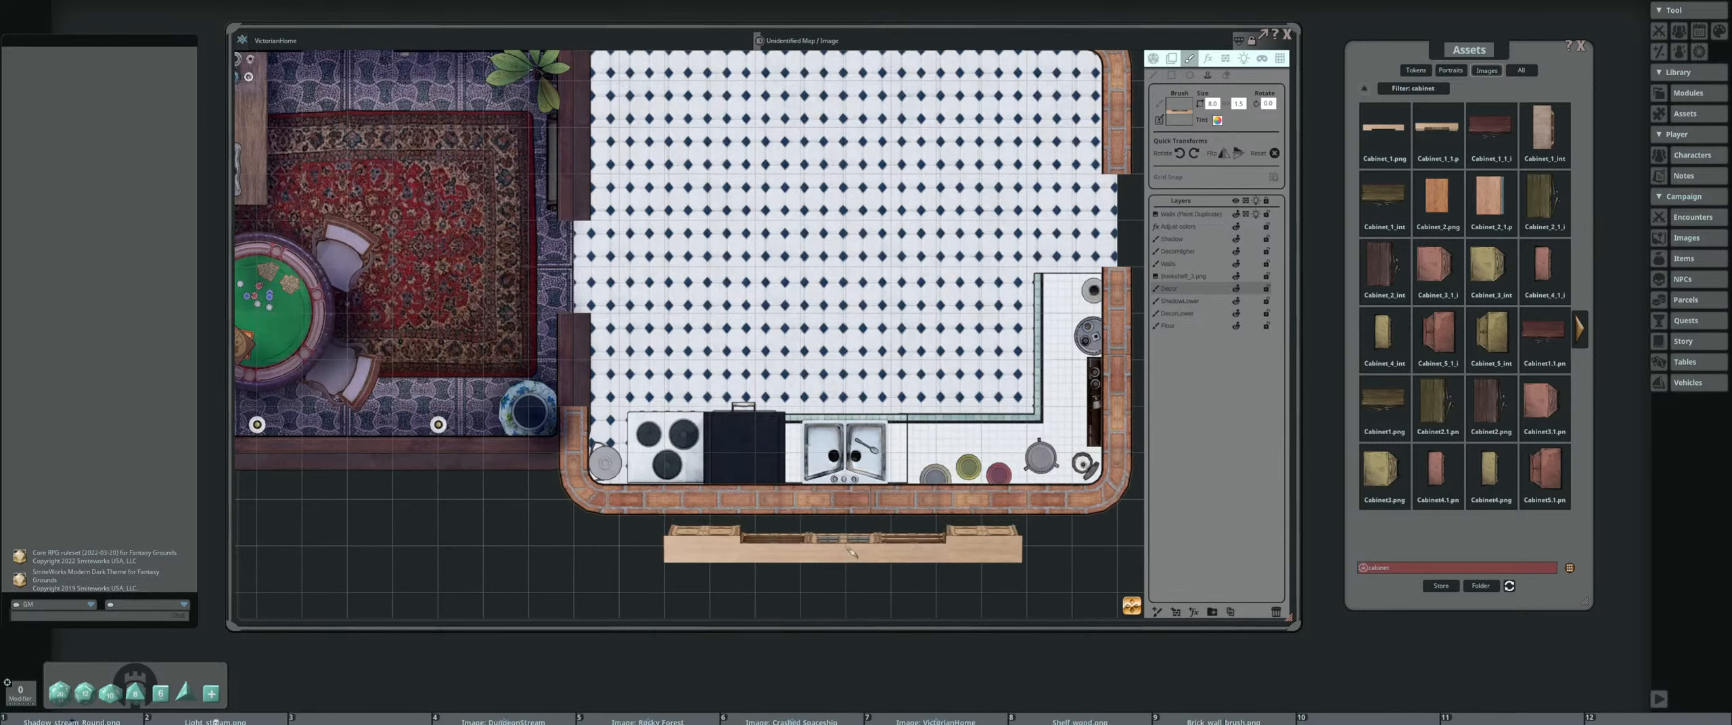
{"action": "left_click", "coordinate": [850, 489]}
{"action": "left_click_drag", "start_coordinate": [869, 293], "coordinate": [811, 330]}
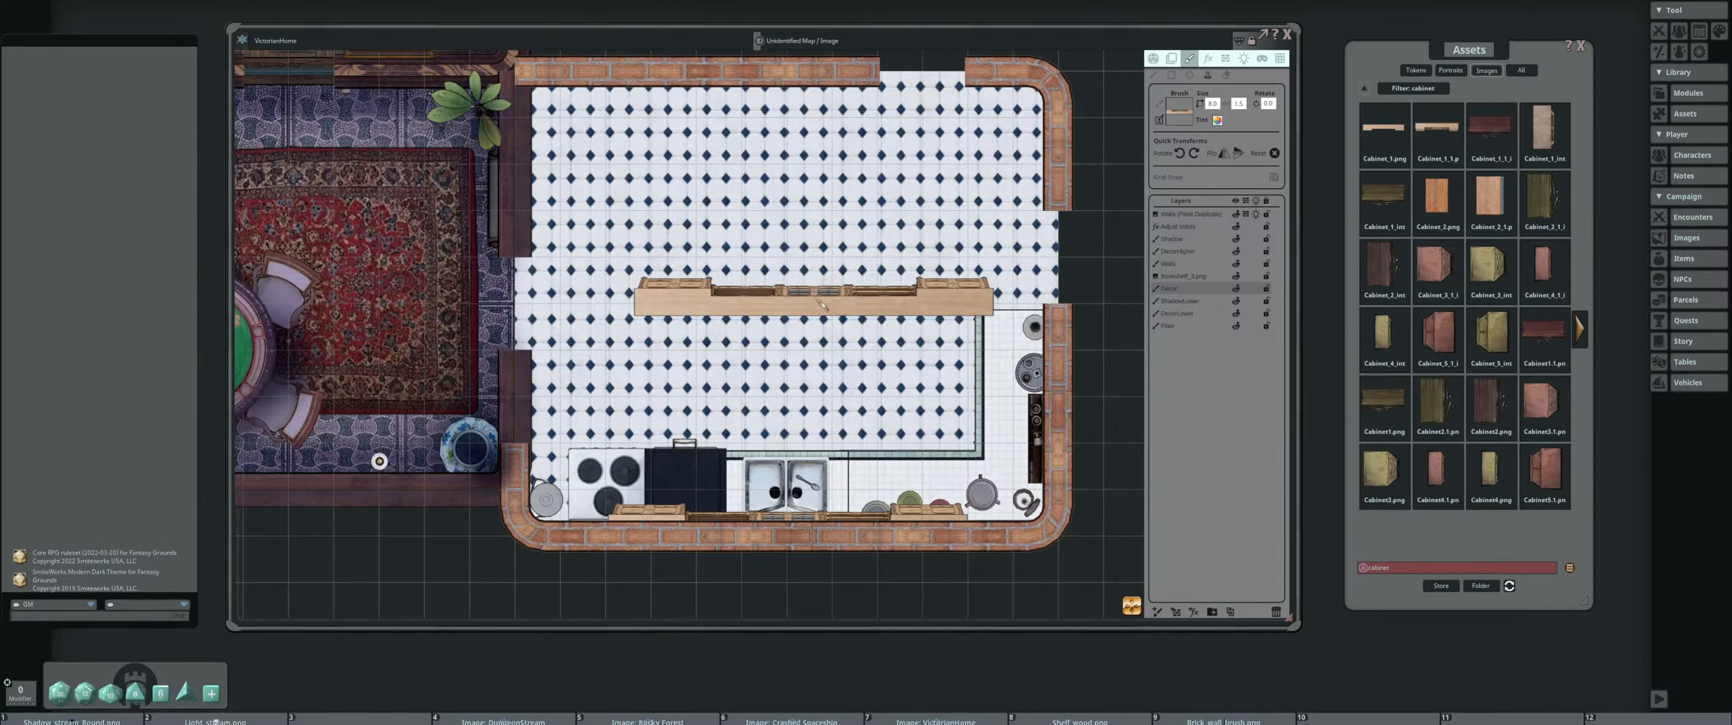
{"action": "scroll", "coordinate": [826, 301], "scroll_direction": "down", "scroll_amount": 1}
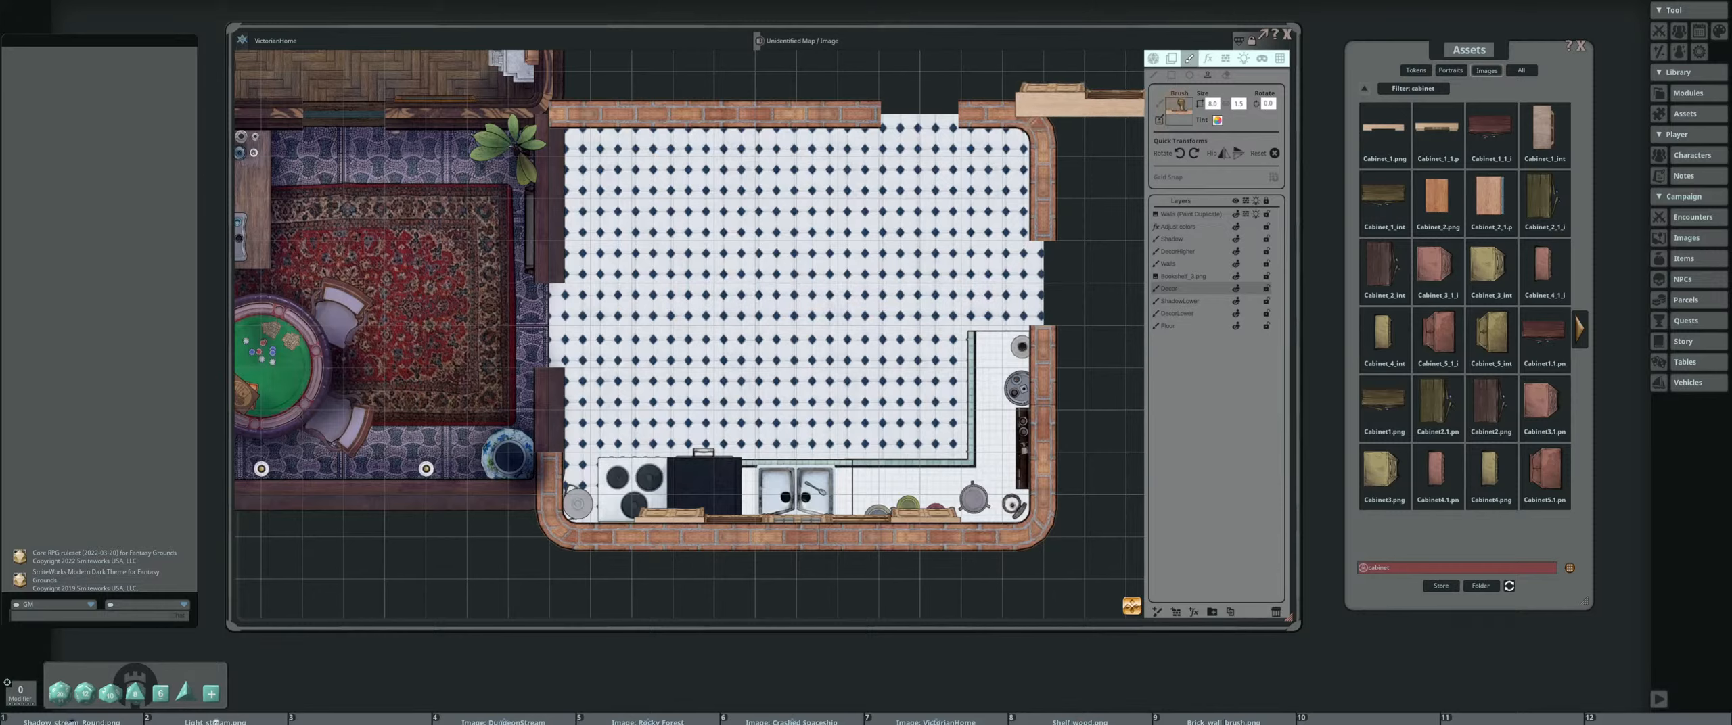
{"action": "left_click", "coordinate": [1436, 196]}
{"action": "scroll", "coordinate": [851, 268], "scroll_direction": "up", "scroll_amount": 8}
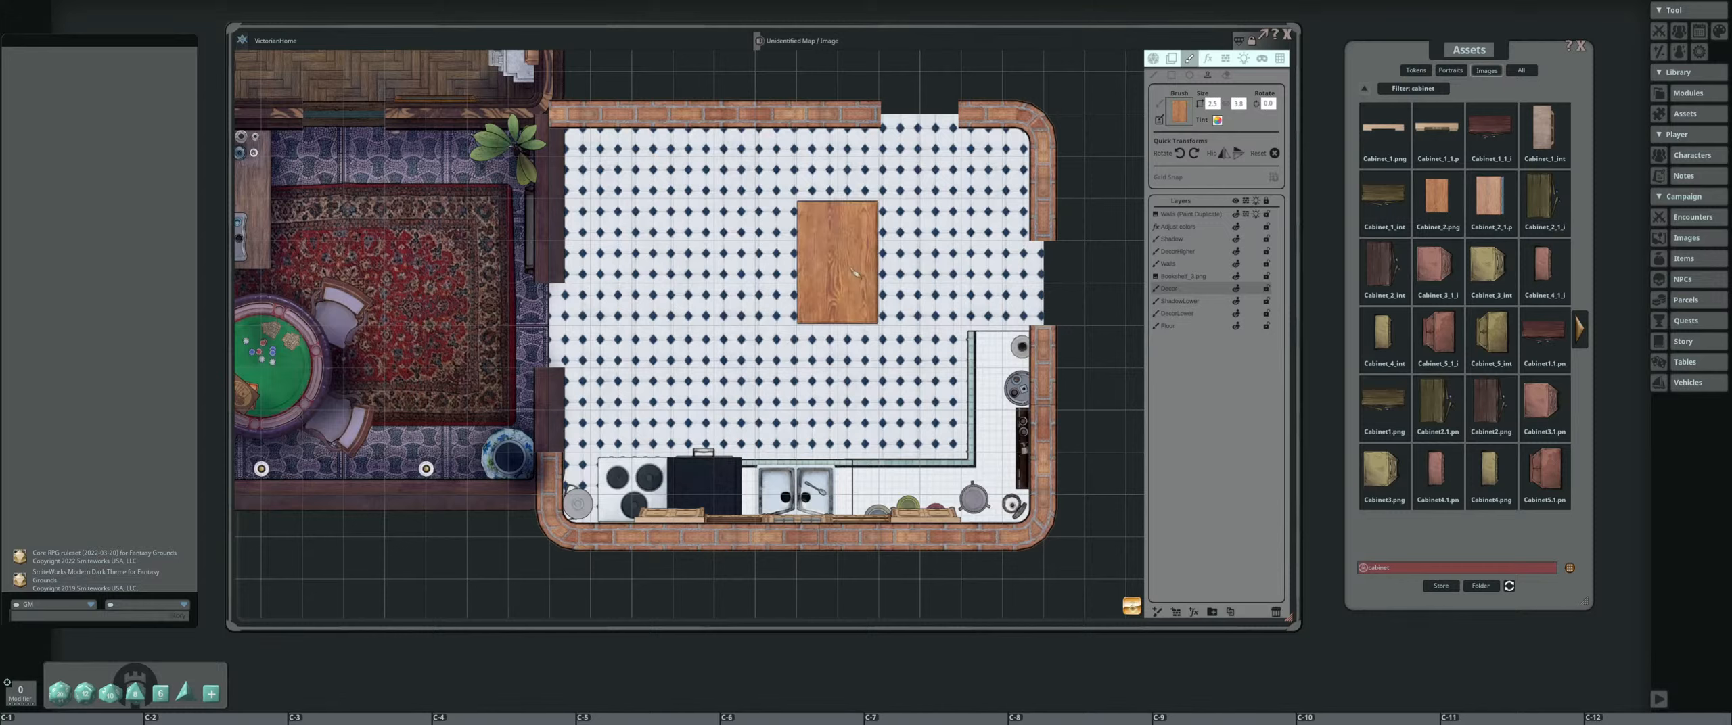
Stamp Cabinet_1_interior_decoration.png, enlarged and rotated a quarter turn clockwise, against the kitchen's upper wall near its left corner
{"action": "left_click", "coordinate": [1543, 129]}
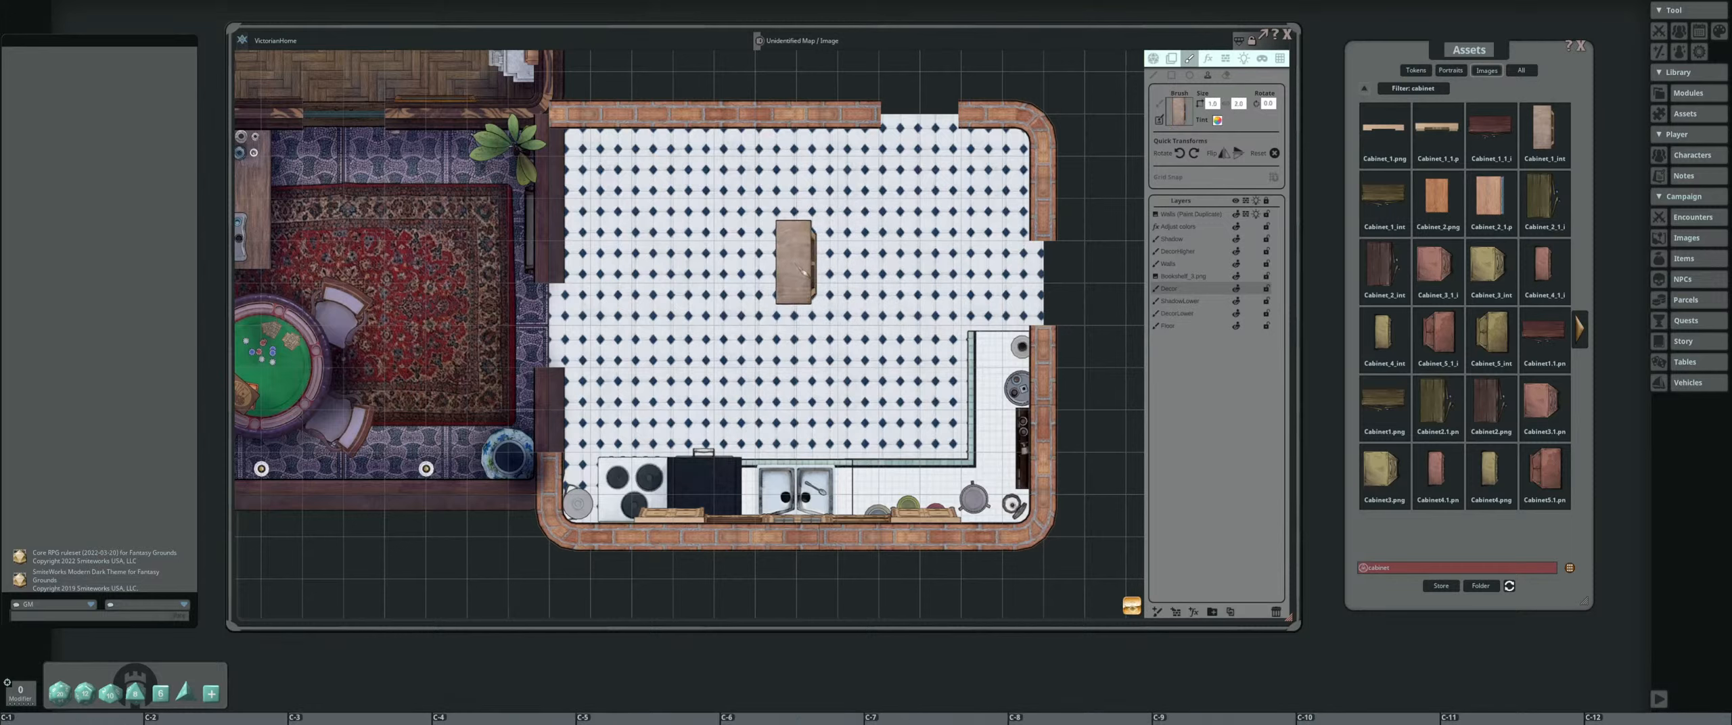
{"action": "scroll", "coordinate": [802, 271], "scroll_direction": "up", "scroll_amount": 4}
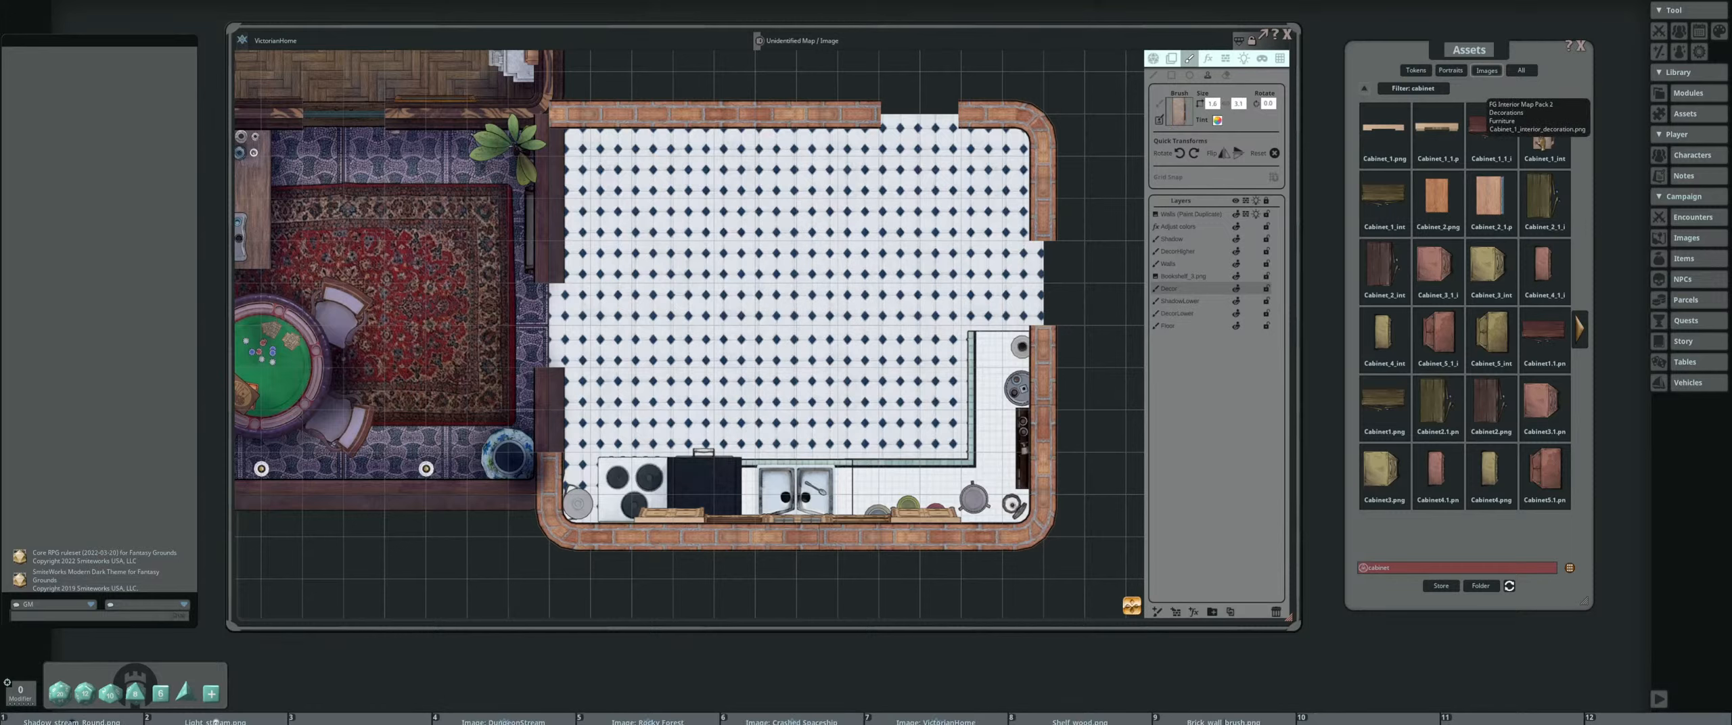
{"action": "left_click", "coordinate": [1194, 153]}
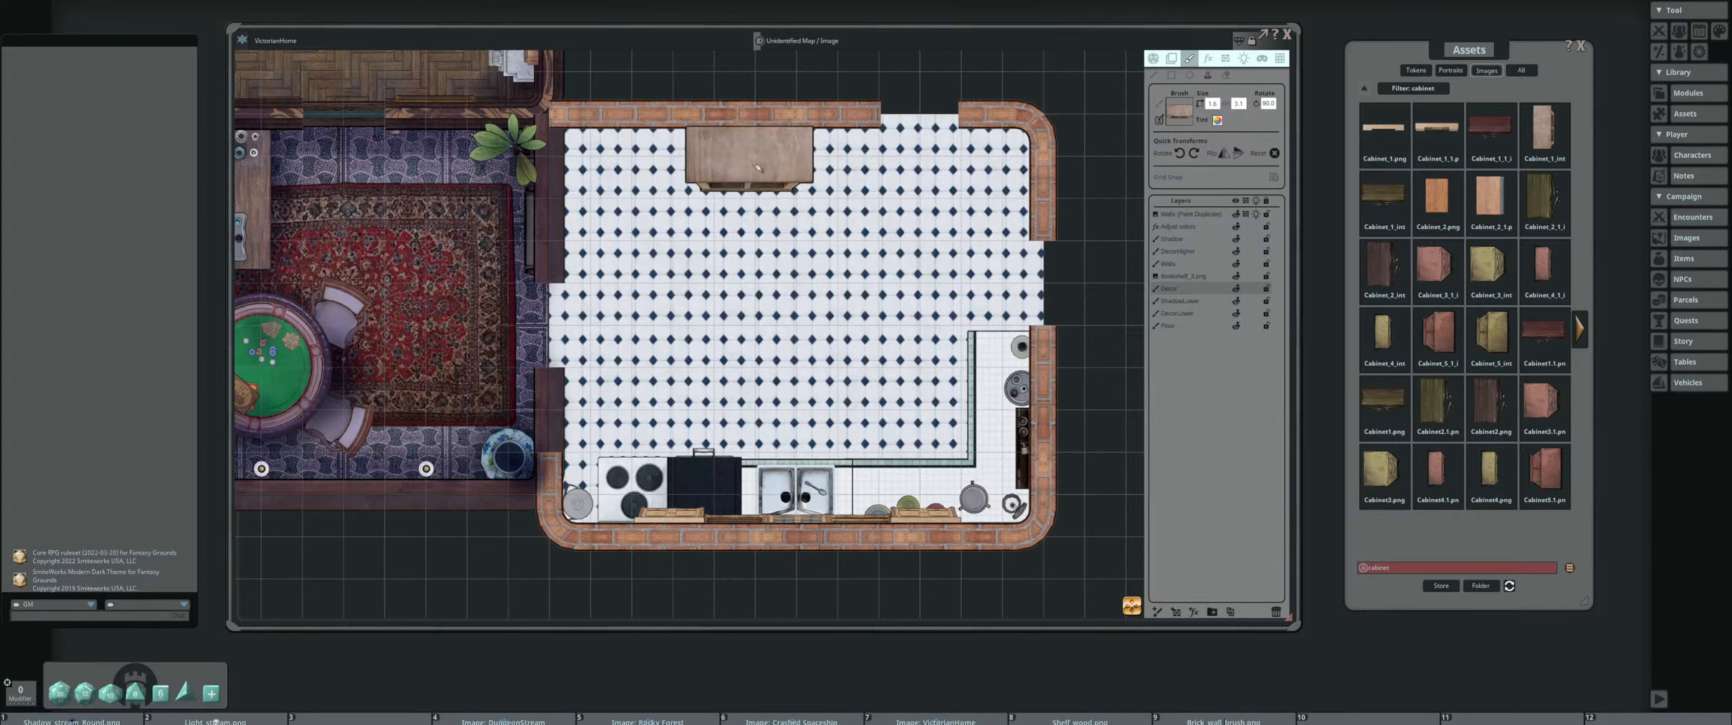
{"action": "scroll", "coordinate": [676, 154], "scroll_direction": "down", "scroll_amount": 2}
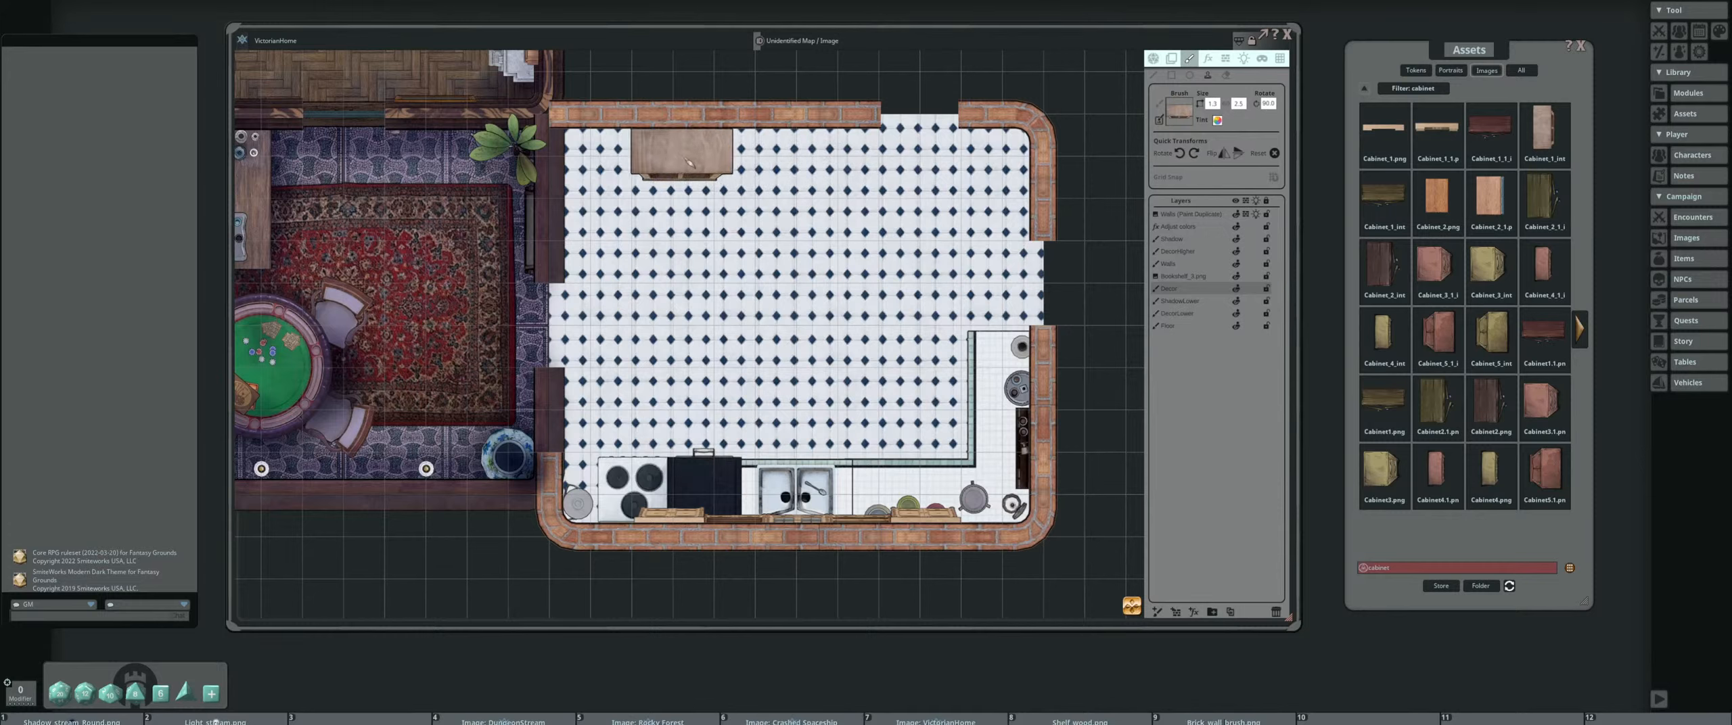
{"action": "left_click", "coordinate": [654, 144]}
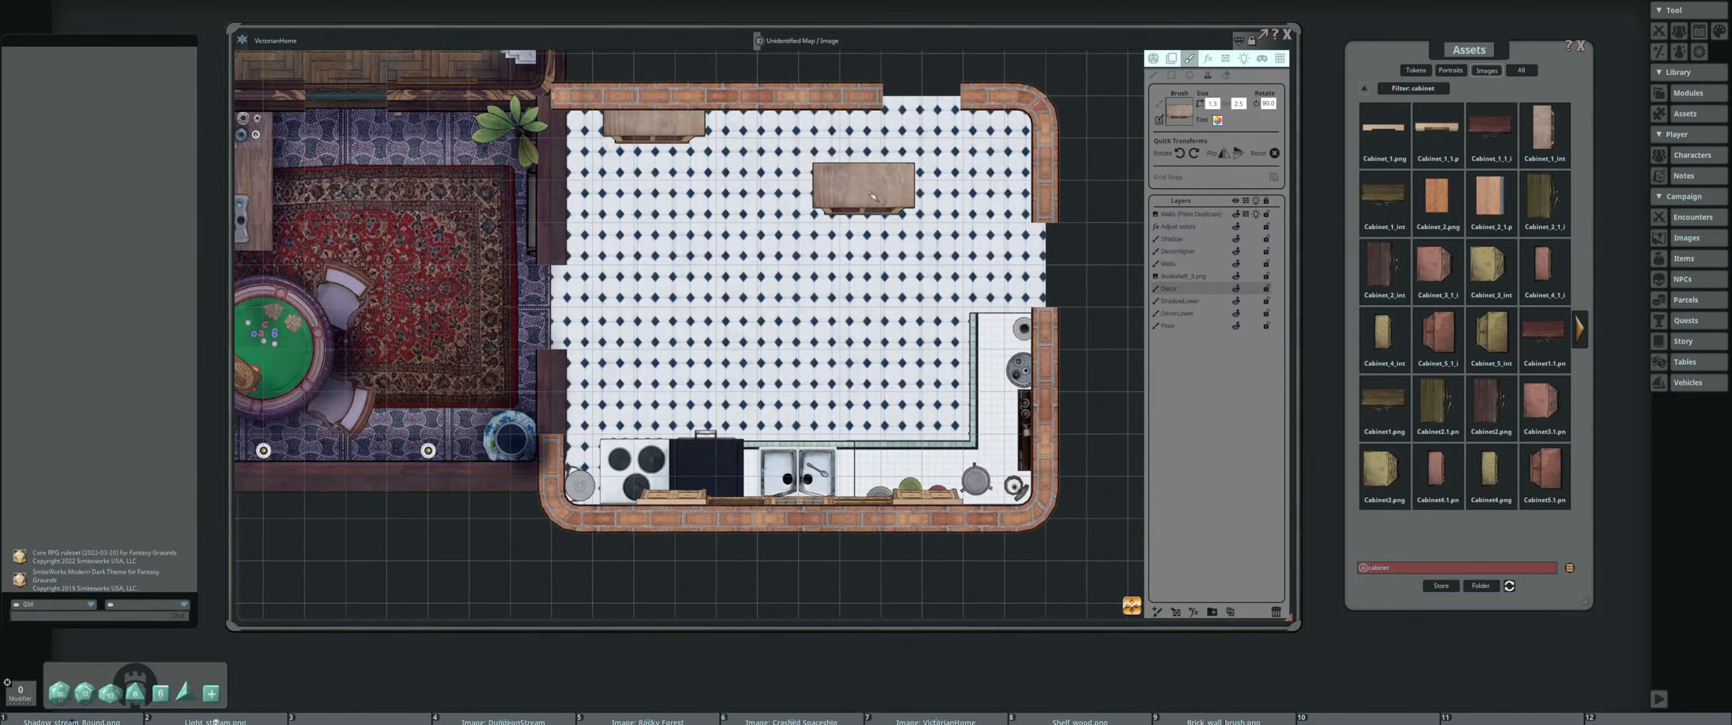
{"action": "scroll", "coordinate": [873, 196], "scroll_direction": "down", "scroll_amount": 2}
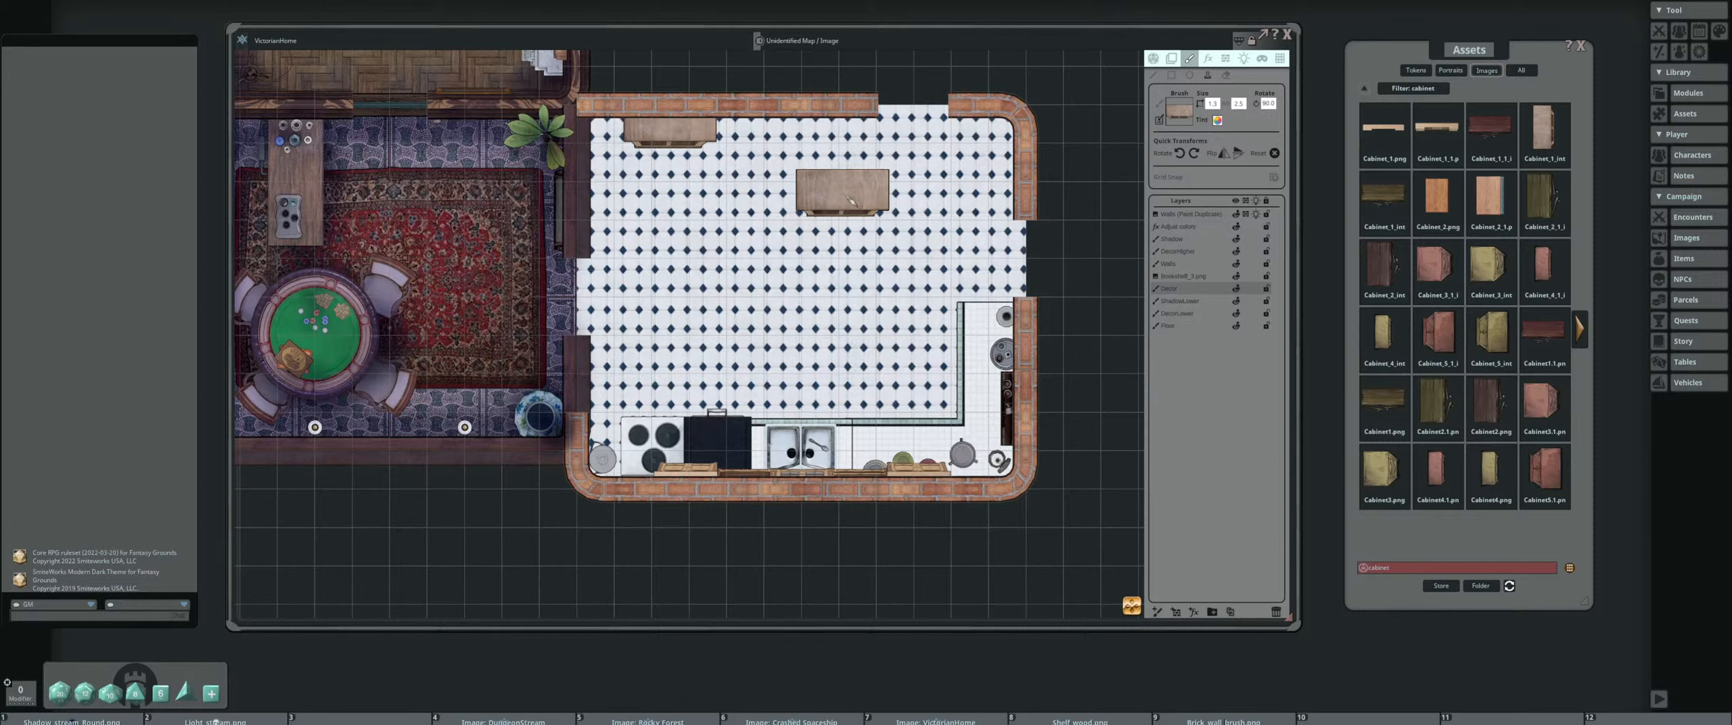
Search the image assets for "table"
{"action": "double_click", "coordinate": [1406, 570]}
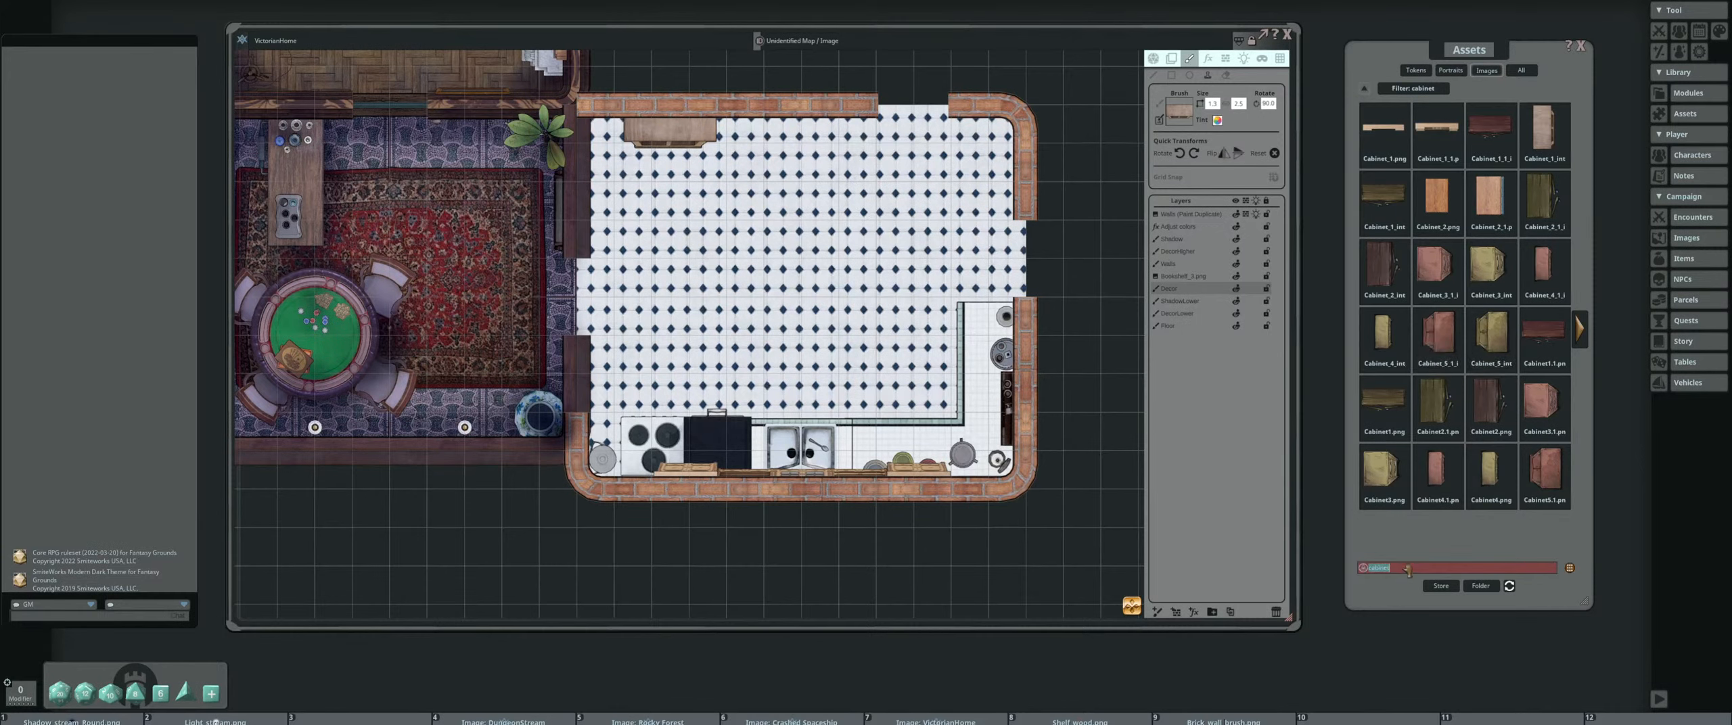
{"action": "type", "text": "table"}
{"action": "key", "text": "Return"}
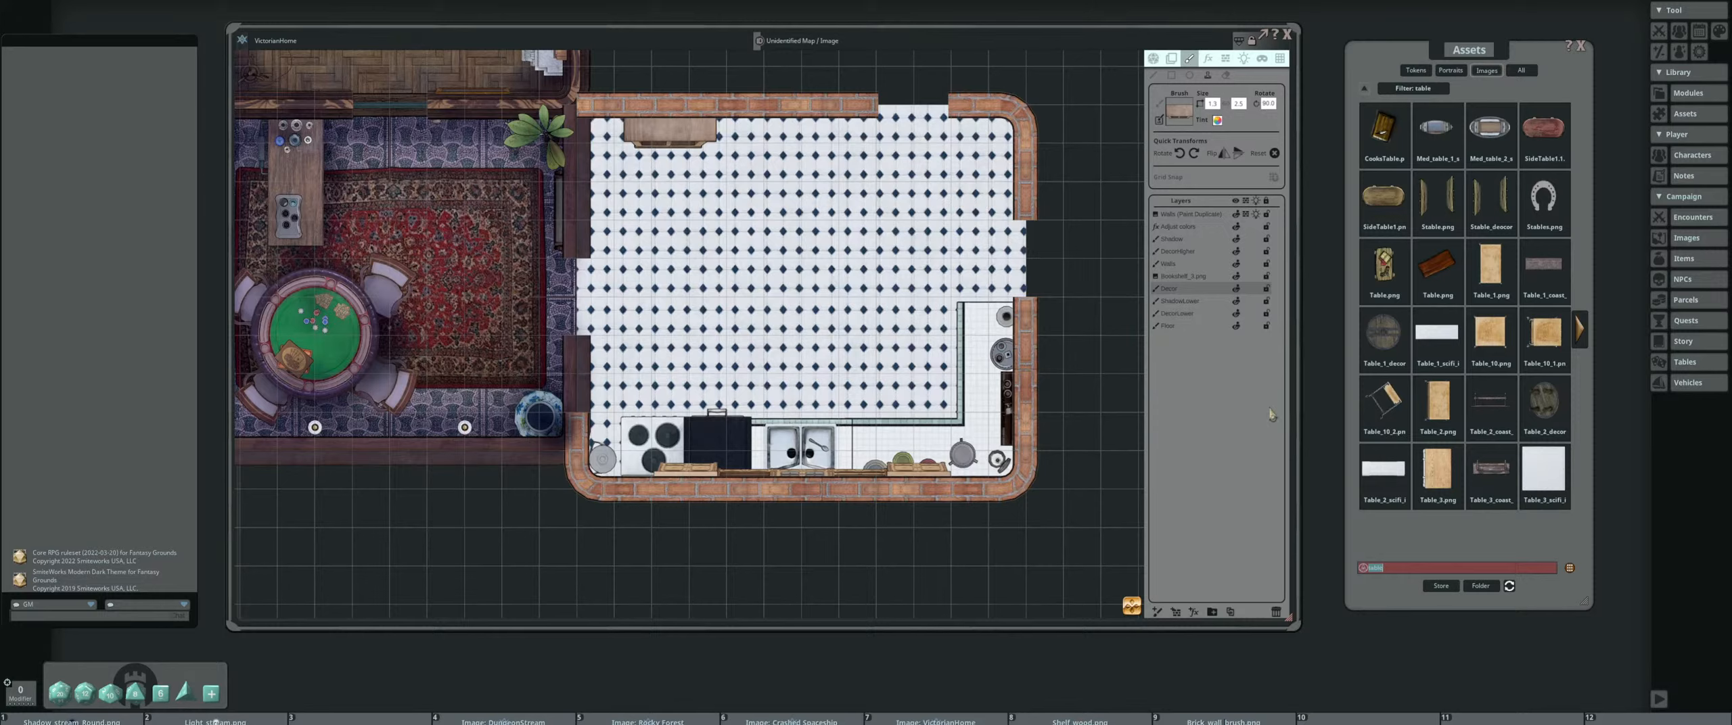
Preview Table_2_scifi_interior_decoration.png and Table_1.png, closing each preview
{"action": "left_click", "coordinate": [1384, 468]}
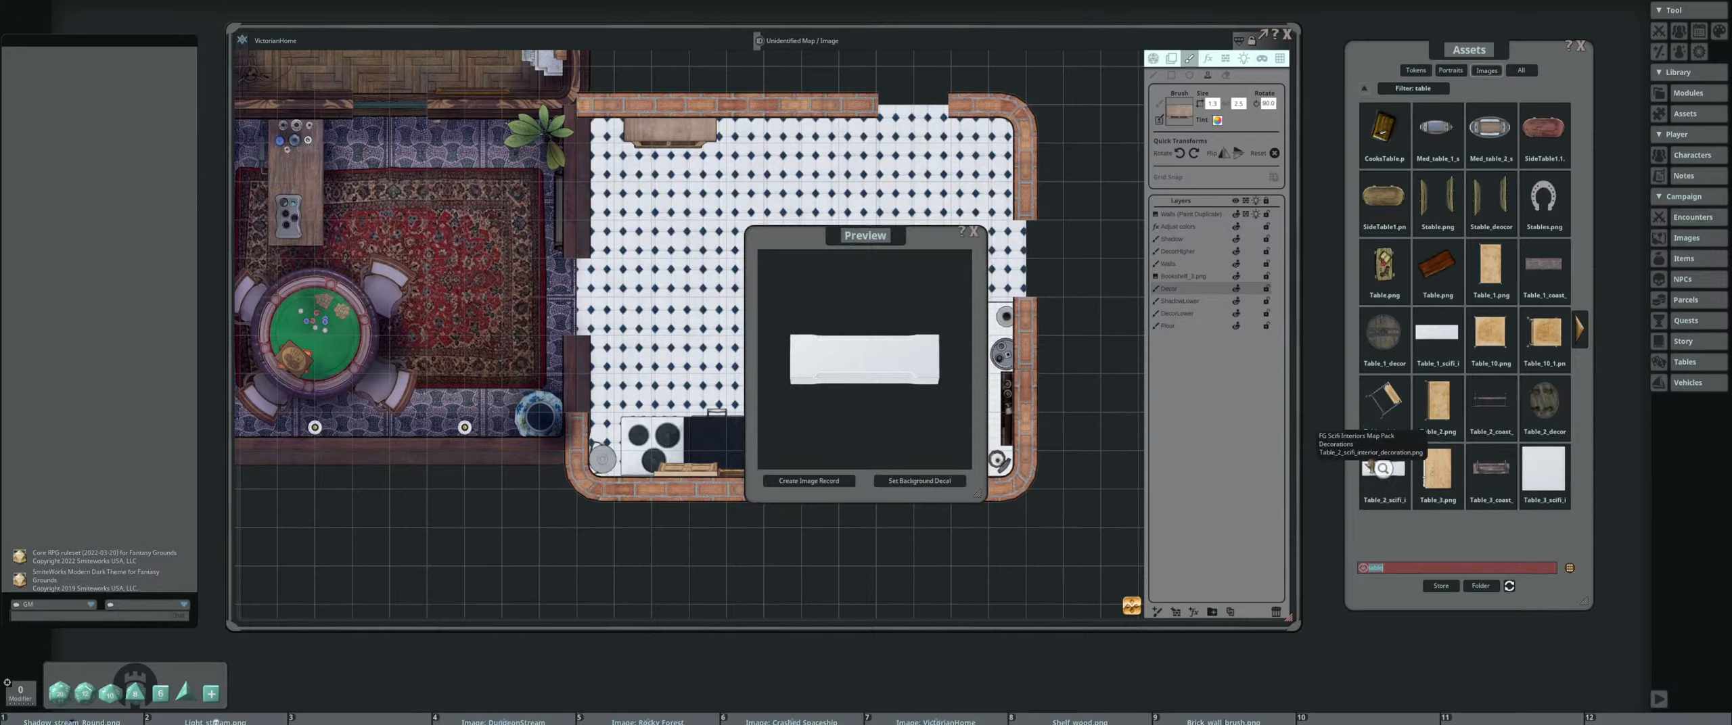
{"action": "left_click", "coordinate": [973, 232]}
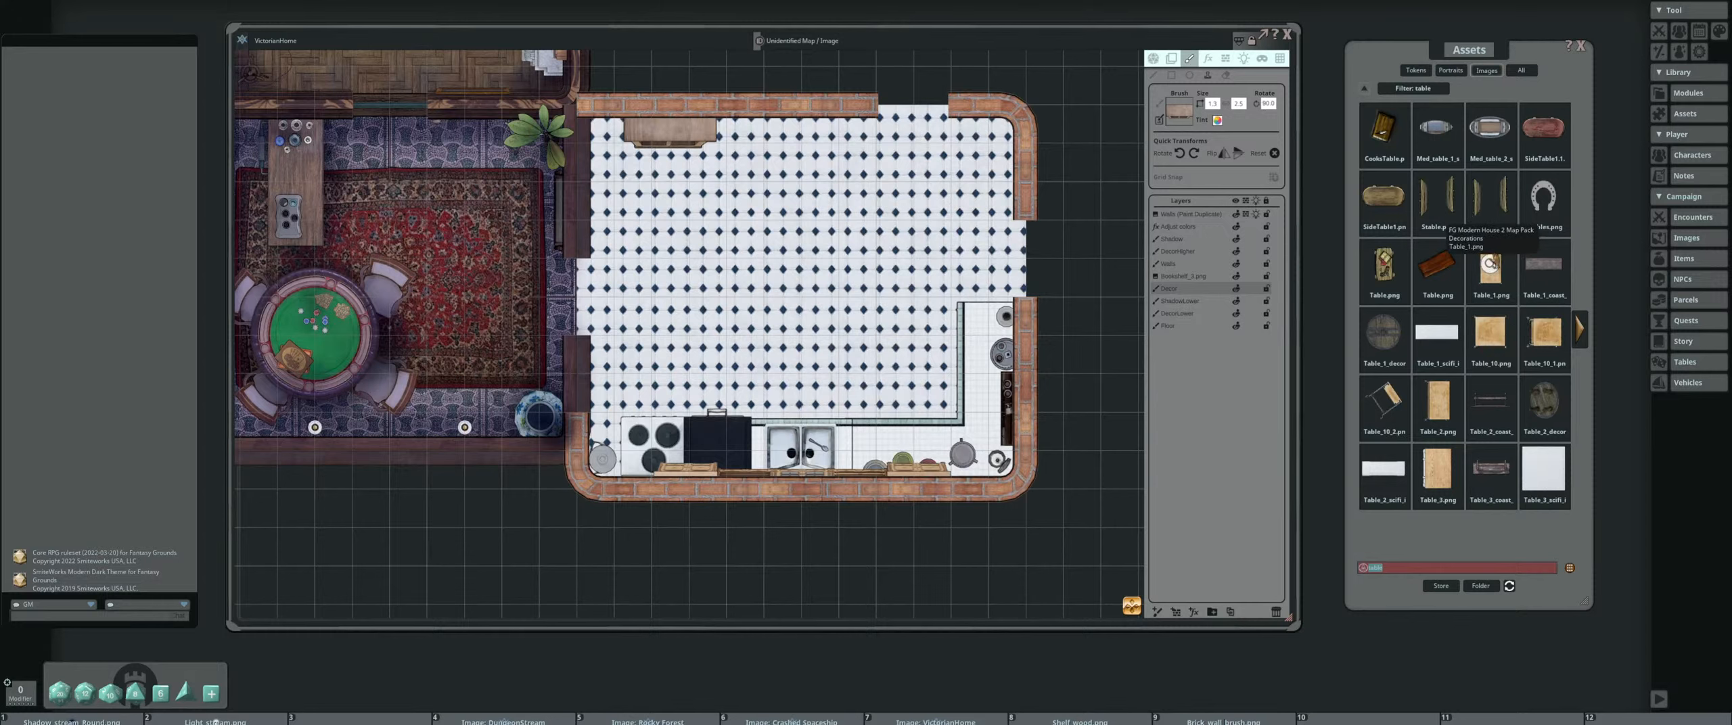
{"action": "left_click", "coordinate": [1490, 267]}
{"action": "left_click", "coordinate": [973, 232]}
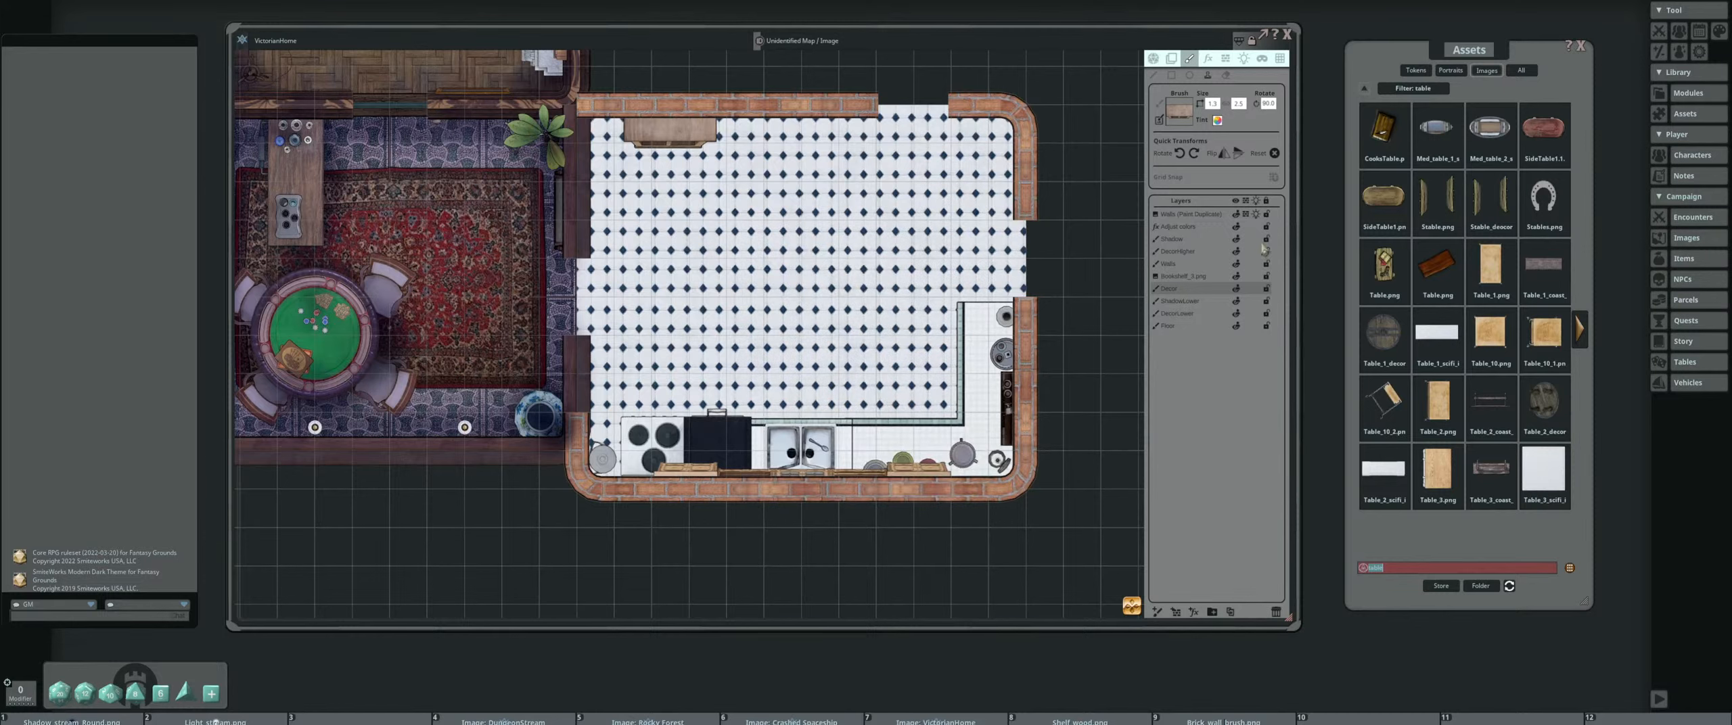
Set the rectangular light-wood table as the brush and stamp it, slightly tilted, on the upper part of the tiled floor
{"action": "left_click", "coordinate": [1180, 122]}
{"action": "scroll", "coordinate": [820, 203], "scroll_direction": "up", "scroll_amount": 10}
{"action": "scroll", "coordinate": [822, 211], "scroll_direction": "down", "scroll_amount": 13}
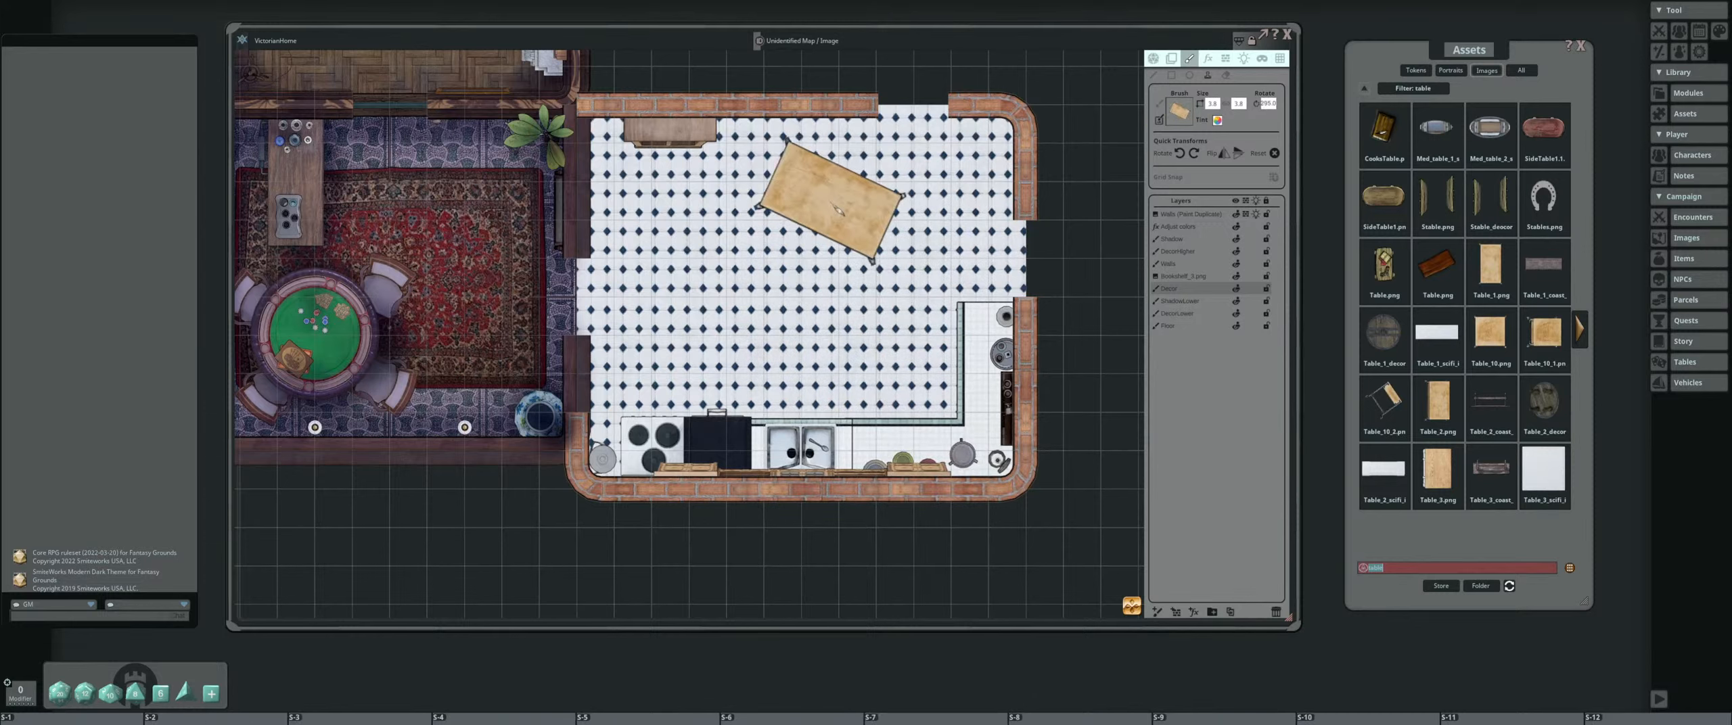
{"action": "scroll", "coordinate": [824, 210], "scroll_direction": "down", "scroll_amount": 7}
{"action": "scroll", "coordinate": [824, 210], "scroll_direction": "down", "scroll_amount": 3}
{"action": "scroll", "coordinate": [792, 221], "scroll_direction": "up", "scroll_amount": 7}
{"action": "scroll", "coordinate": [778, 219], "scroll_direction": "down", "scroll_amount": 4}
{"action": "left_click", "coordinate": [766, 220]}
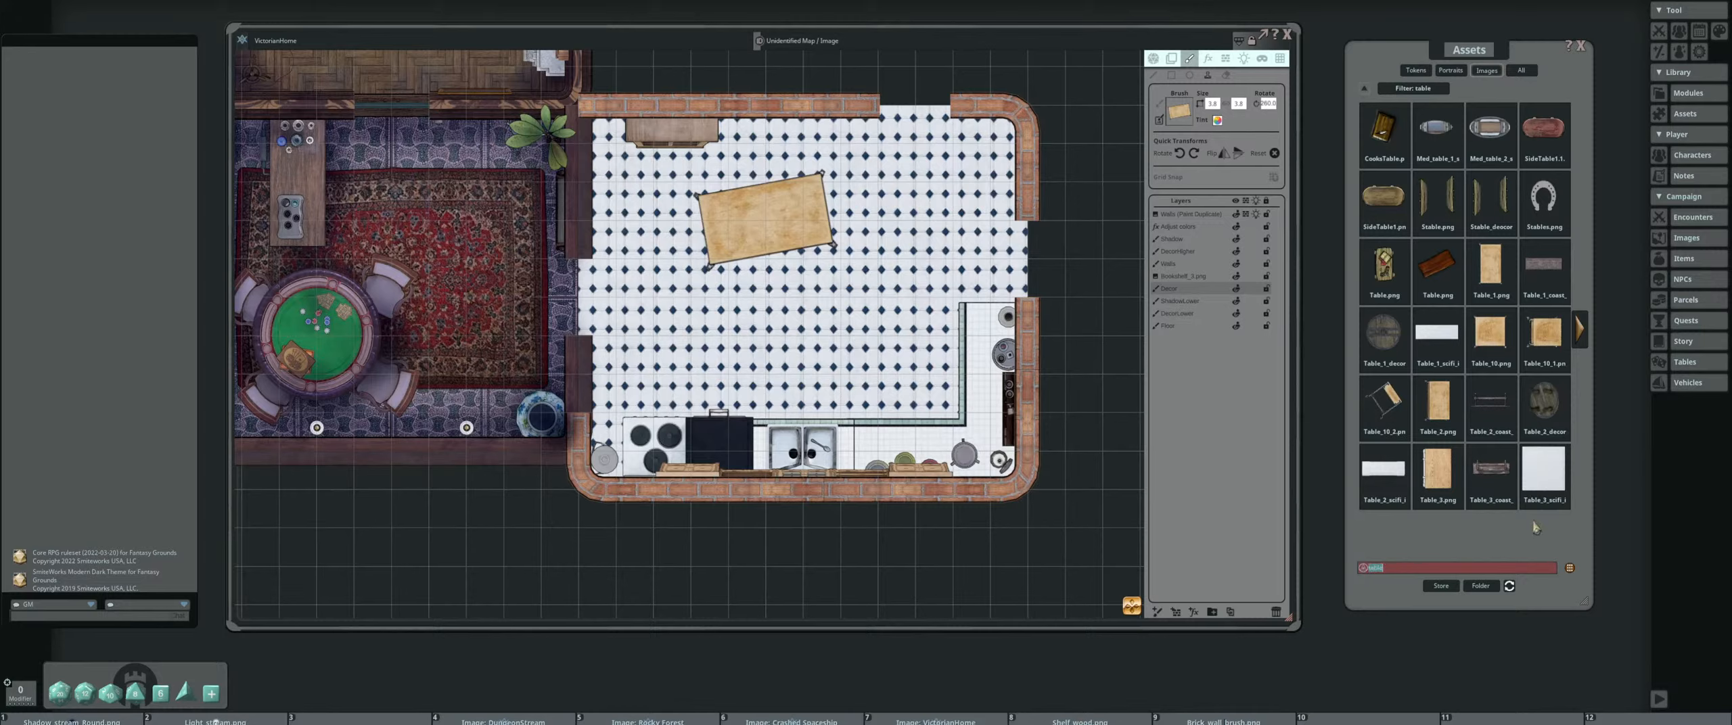
Search the image assets for "stool" and load the square grey-plank stool as the brush on the lower decor layer
{"action": "key", "text": "BackSpace"}
{"action": "type", "text": "stool"}
{"action": "key", "text": "Return"}
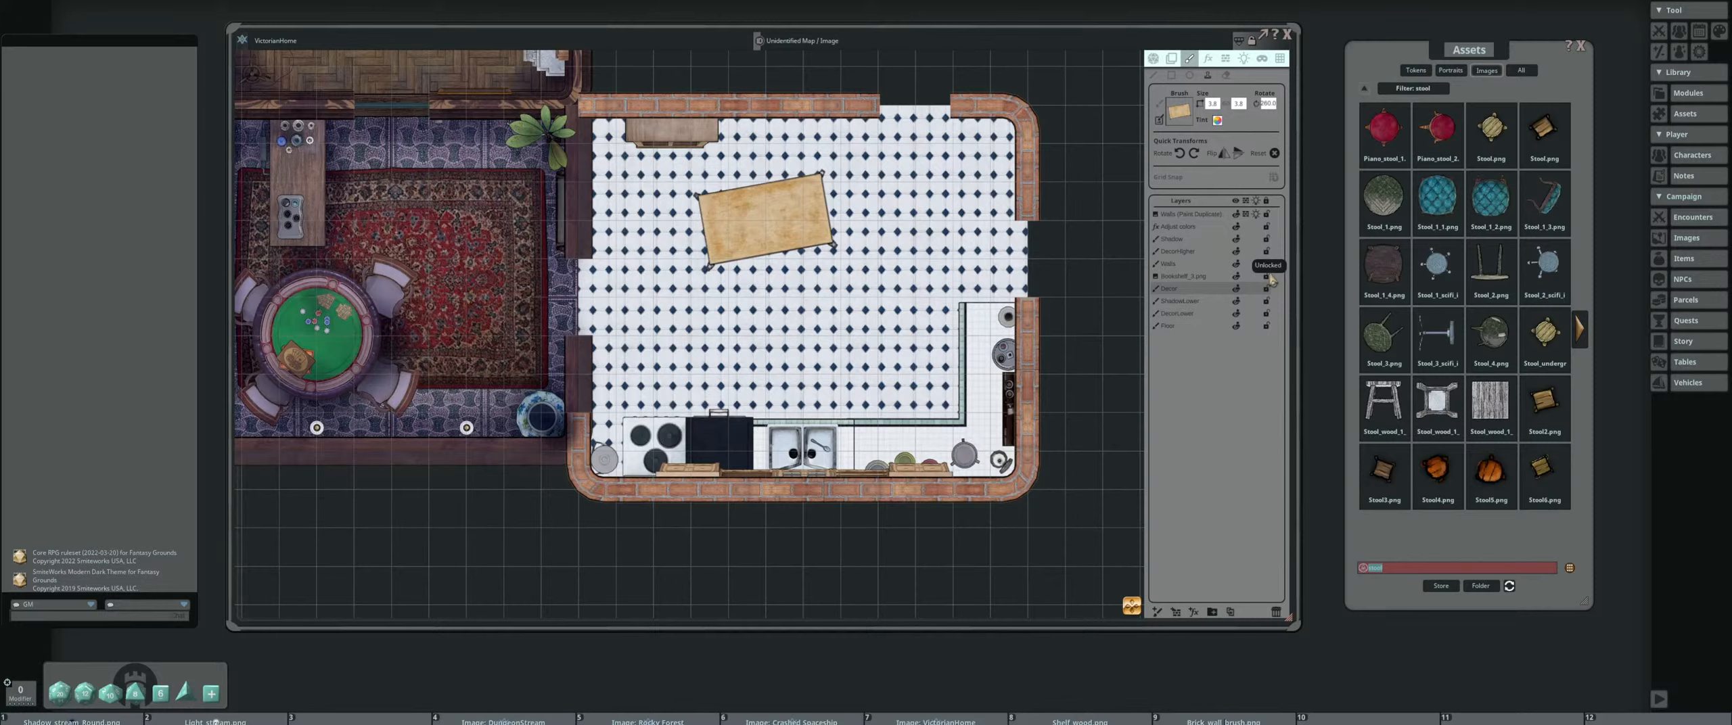
{"action": "left_click", "coordinate": [1490, 401]}
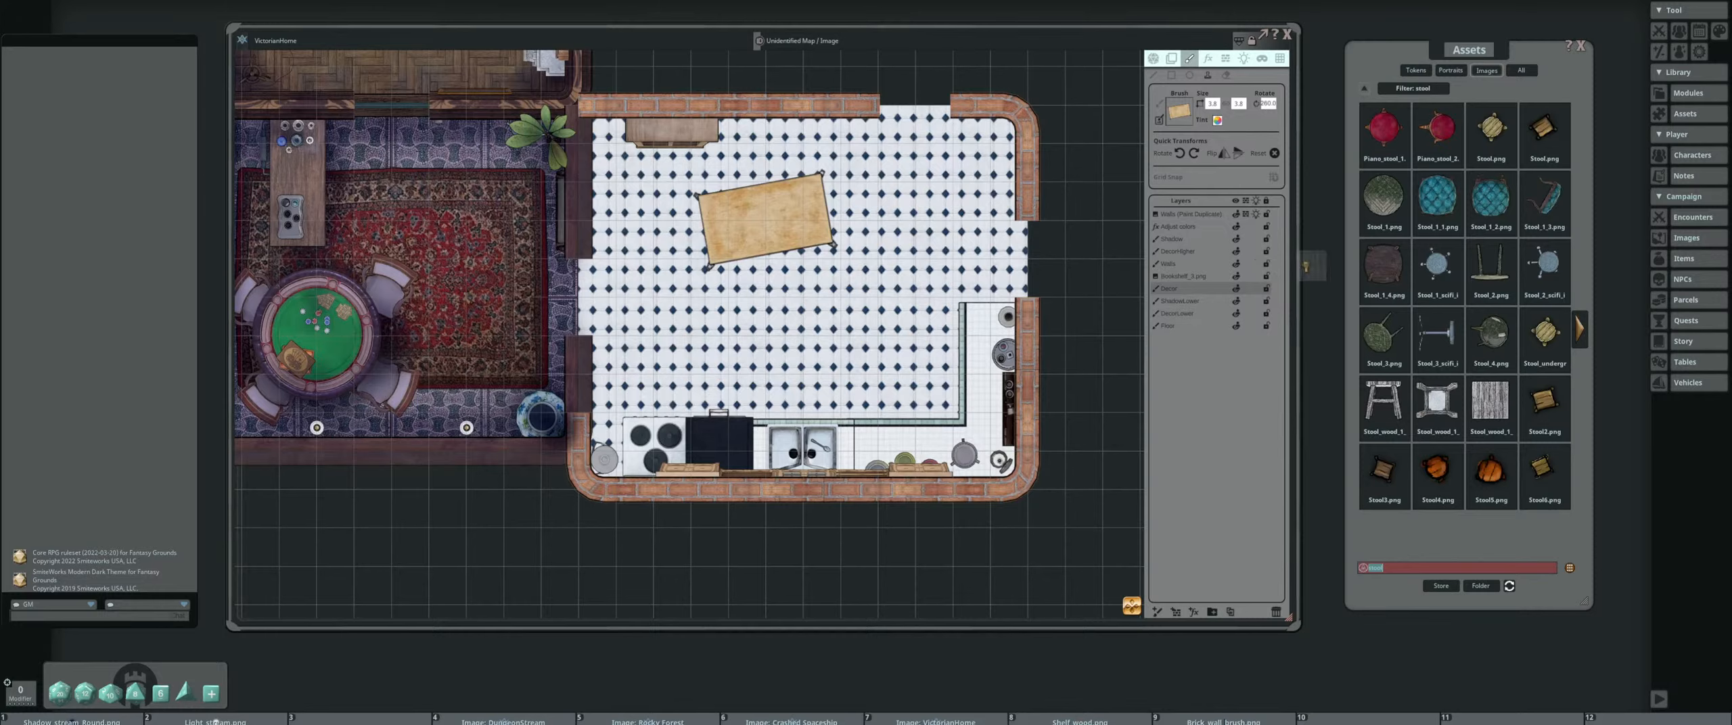
{"action": "left_click", "coordinate": [1177, 313]}
{"action": "scroll", "coordinate": [741, 194], "scroll_direction": "up", "scroll_amount": 6}
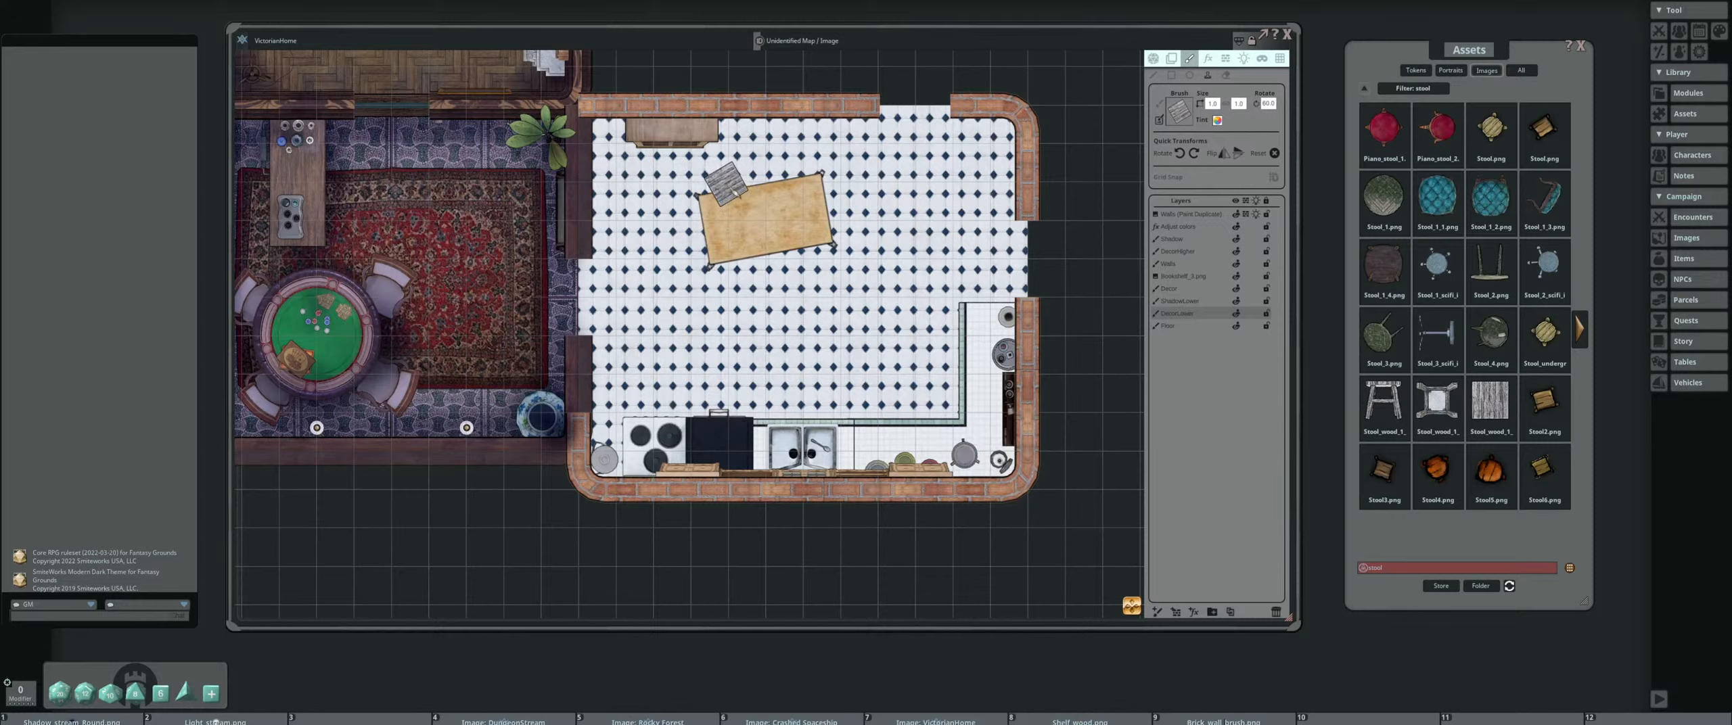
Stamp three plank stools tucked under the table, two along its upper side and one along its lower side, rotating each to fit
{"action": "left_click", "coordinate": [734, 192]}
{"action": "scroll", "coordinate": [850, 203], "scroll_direction": "up", "scroll_amount": 6}
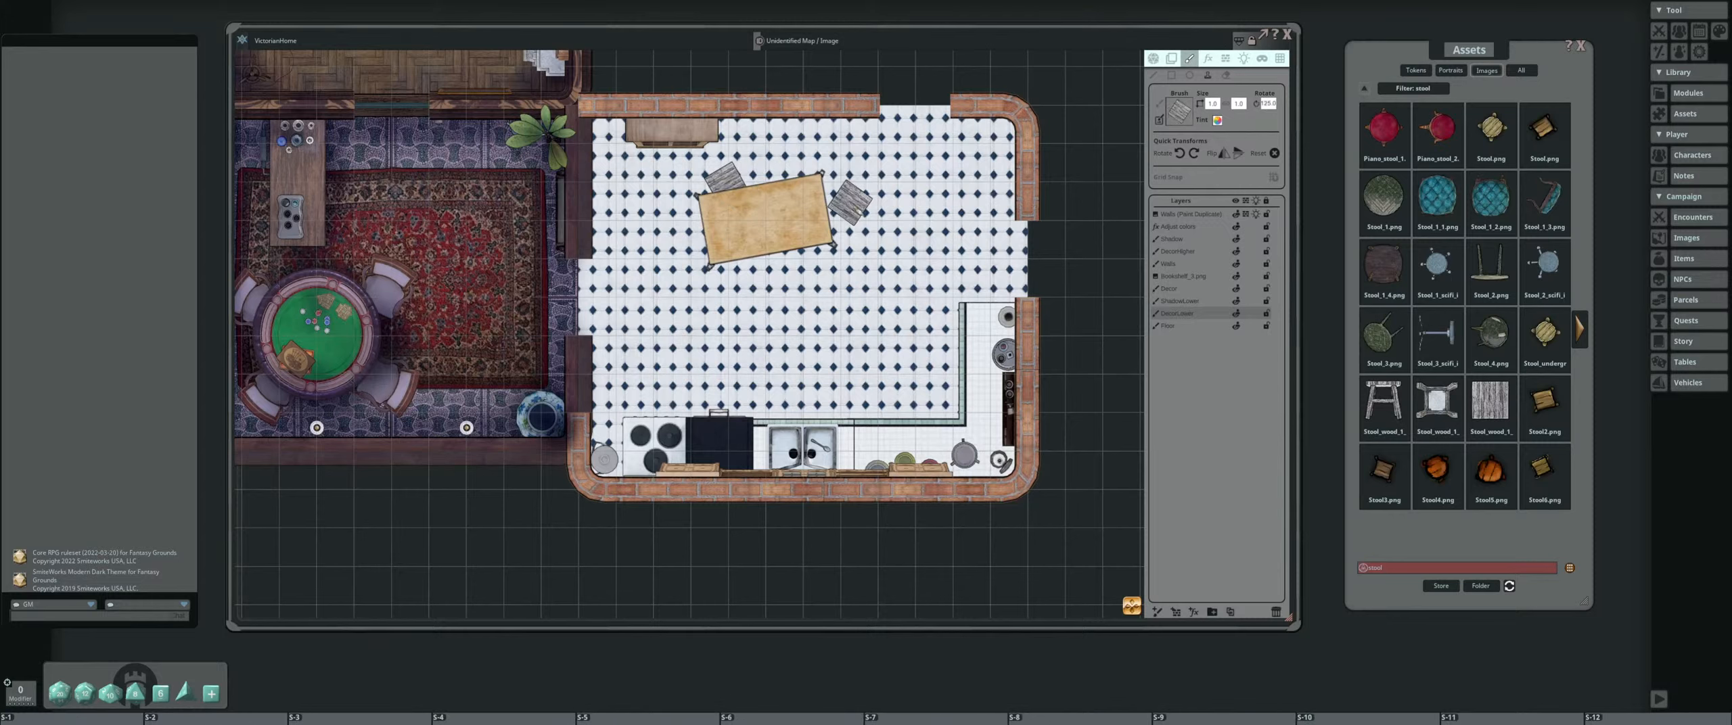
{"action": "scroll", "coordinate": [786, 168], "scroll_direction": "up", "scroll_amount": 7}
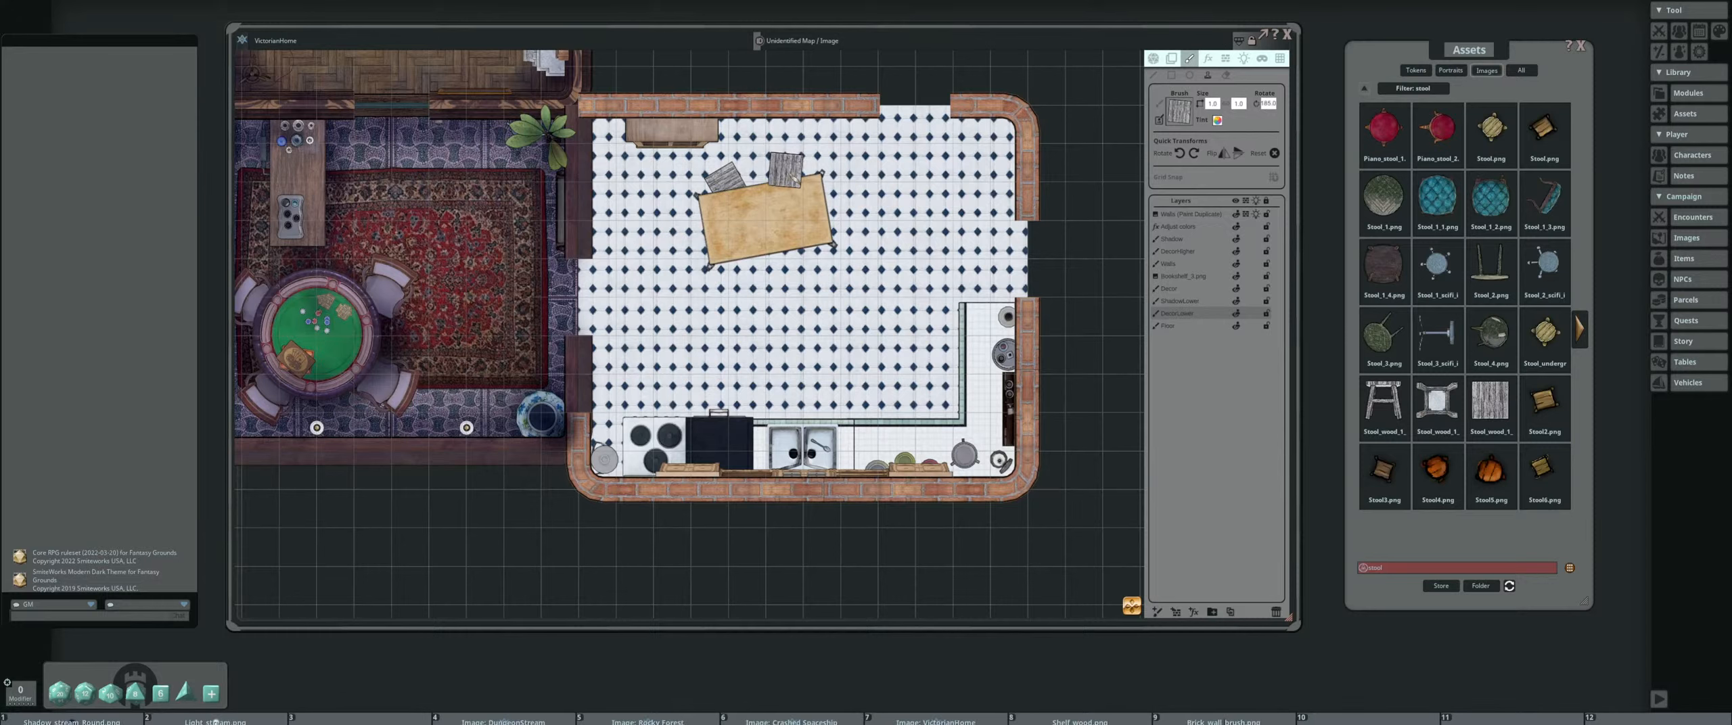
{"action": "left_click", "coordinate": [786, 169]}
{"action": "scroll", "coordinate": [770, 274], "scroll_direction": "down", "scroll_amount": 6}
{"action": "scroll", "coordinate": [769, 274], "scroll_direction": "down", "scroll_amount": 4}
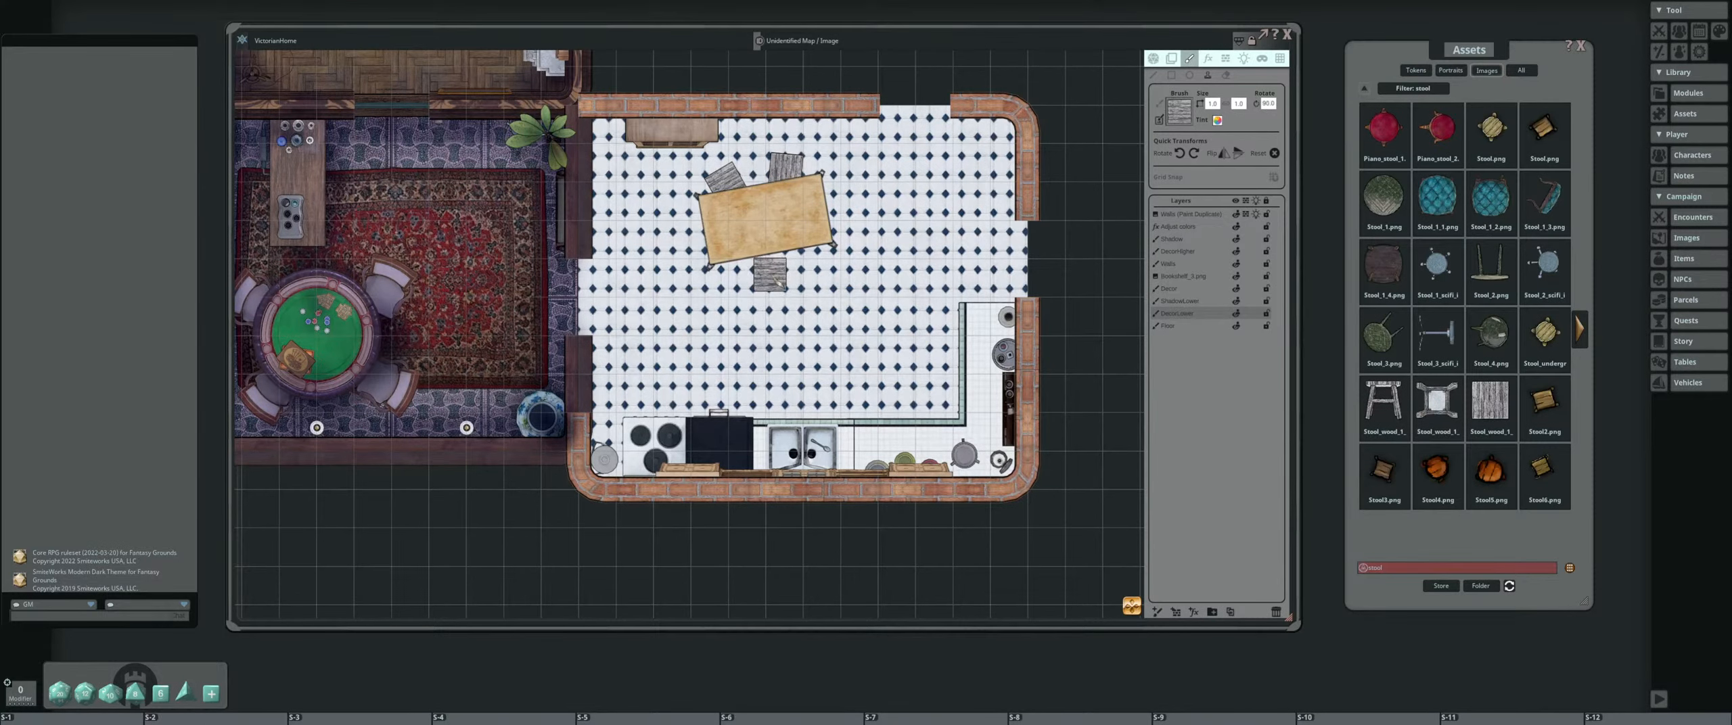
{"action": "left_click", "coordinate": [773, 267]}
{"action": "scroll", "coordinate": [931, 257], "scroll_direction": "up", "scroll_amount": 1}
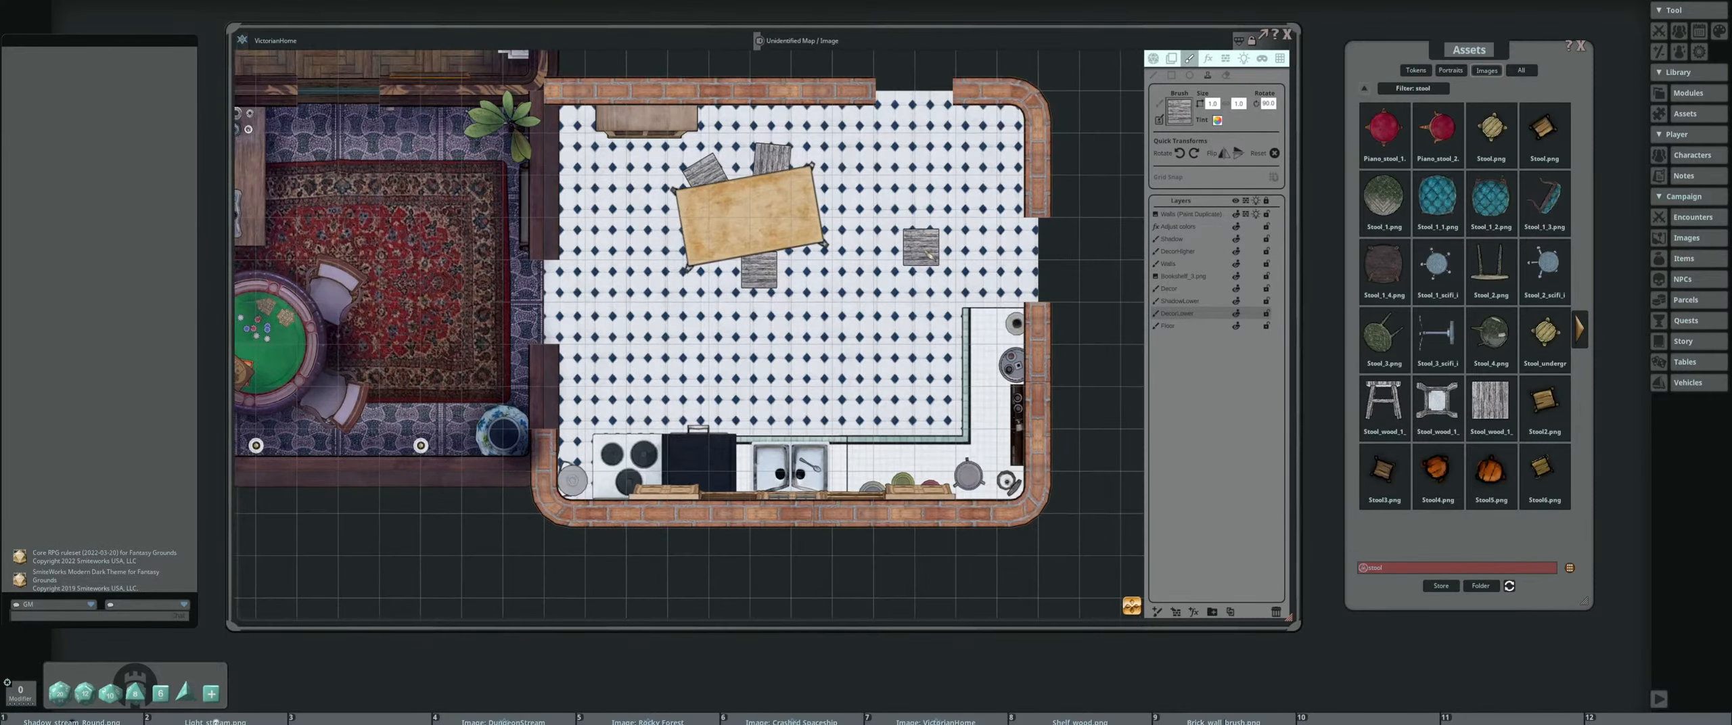
Search the image assets for "fork" and choose Fork.png as the brush
{"action": "scroll", "coordinate": [900, 244], "scroll_direction": "up", "scroll_amount": 1}
{"action": "double_click", "coordinate": [1455, 568]}
{"action": "type", "text": "fork"}
{"action": "key", "text": "Return"}
{"action": "left_click", "coordinate": [1384, 129]}
Stamp a rotated fork in the sink's right basin and another on the table, using the Decor layer
{"action": "left_click_drag", "start_coordinate": [873, 473], "coordinate": [873, 311]}
{"action": "scroll", "coordinate": [873, 405], "scroll_direction": "up", "scroll_amount": 2}
{"action": "scroll", "coordinate": [947, 406], "scroll_direction": "up", "scroll_amount": 3}
{"action": "scroll", "coordinate": [947, 406], "scroll_direction": "down", "scroll_amount": 10}
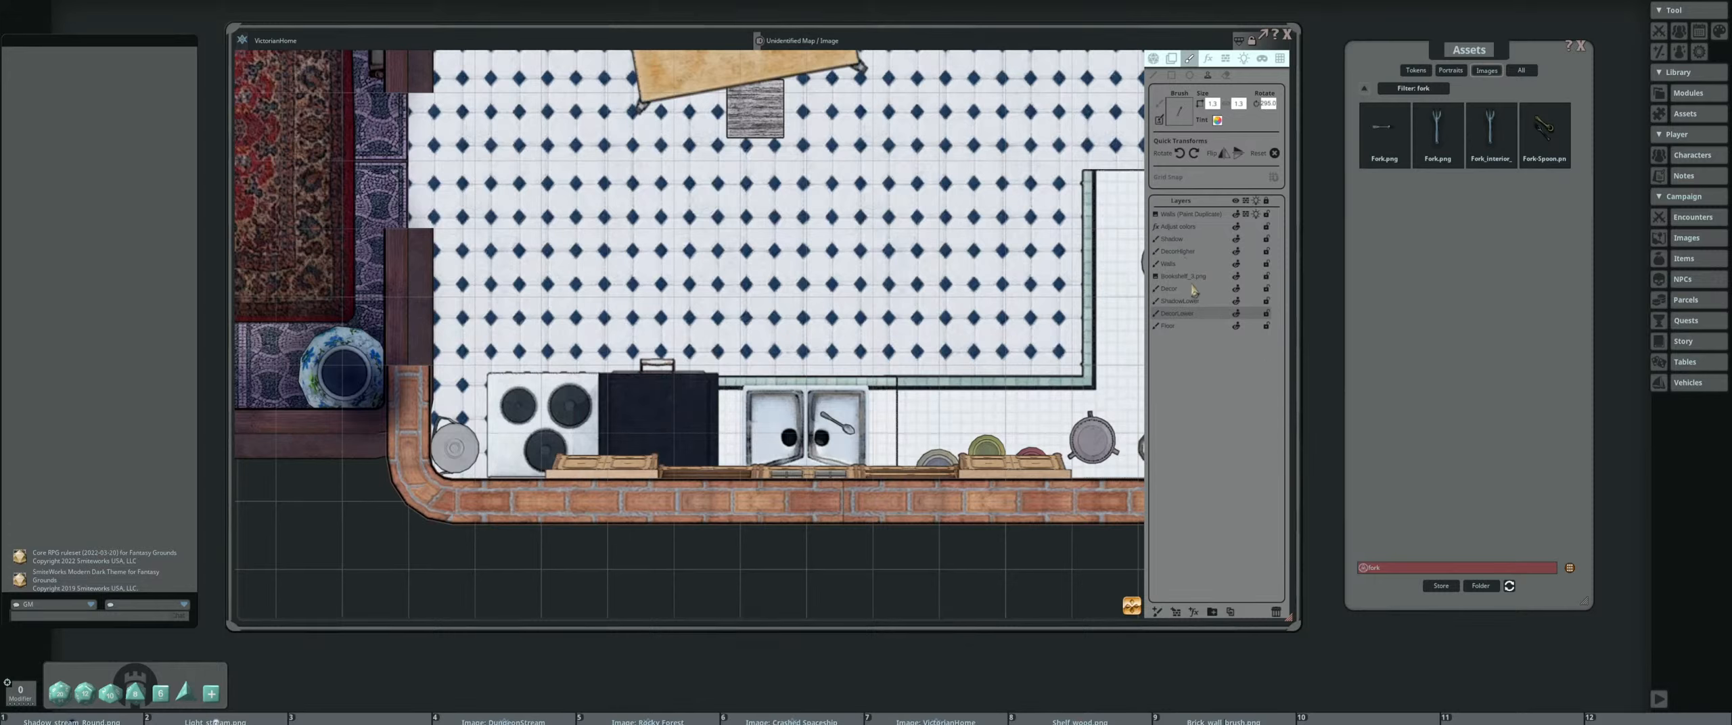
{"action": "left_click", "coordinate": [1229, 290]}
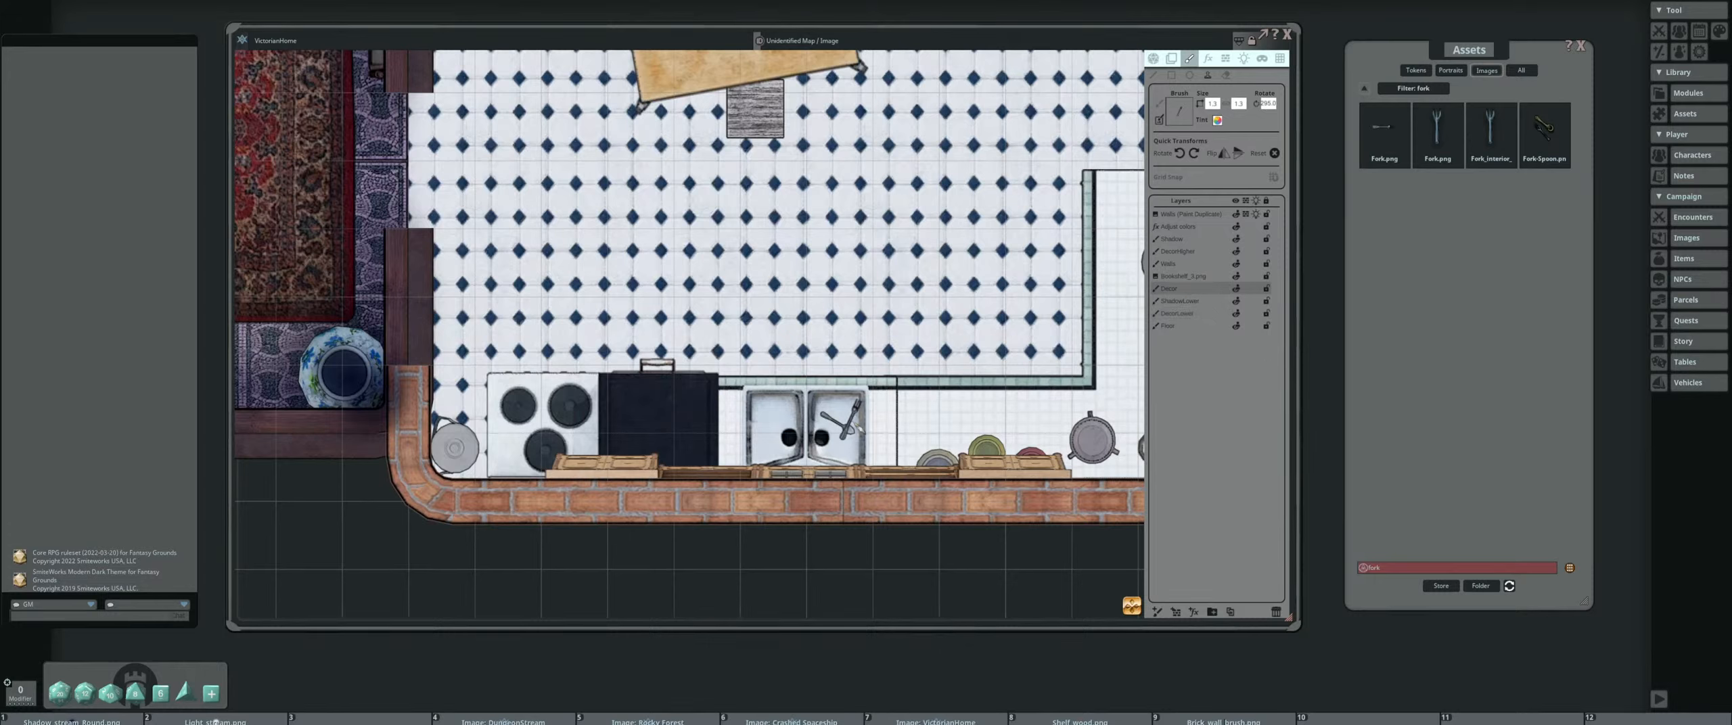
{"action": "scroll", "coordinate": [845, 420], "scroll_direction": "down", "scroll_amount": 3}
{"action": "scroll", "coordinate": [744, 448], "scroll_direction": "down", "scroll_amount": 5}
{"action": "scroll", "coordinate": [709, 174], "scroll_direction": "down", "scroll_amount": 8}
{"action": "left_click", "coordinate": [709, 174]}
Search the image assets for "knife" and stamp a rotated knife beside the fork on the table
{"action": "left_click", "coordinate": [1406, 569]}
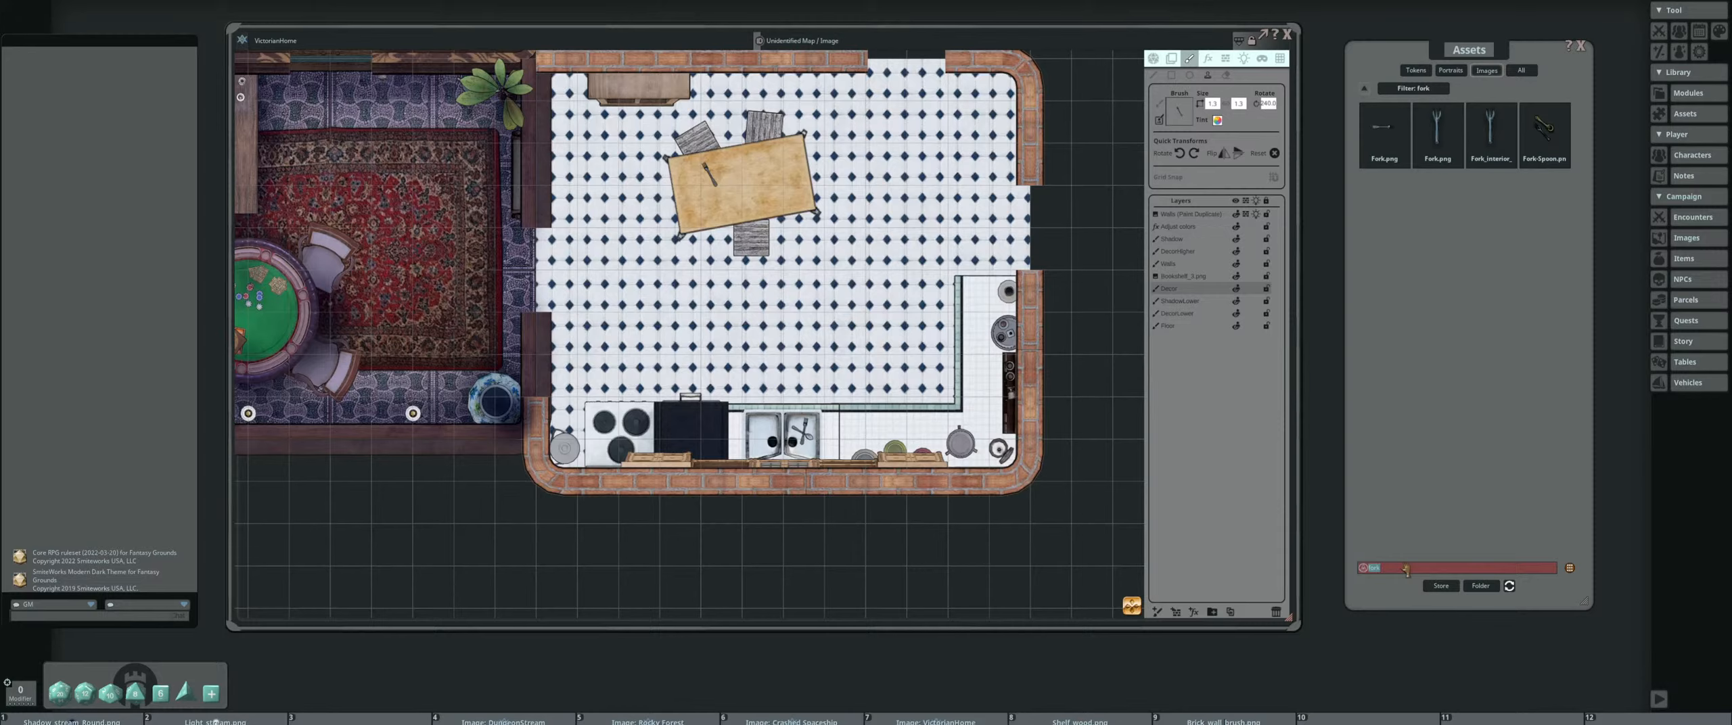
{"action": "type", "text": "knife"}
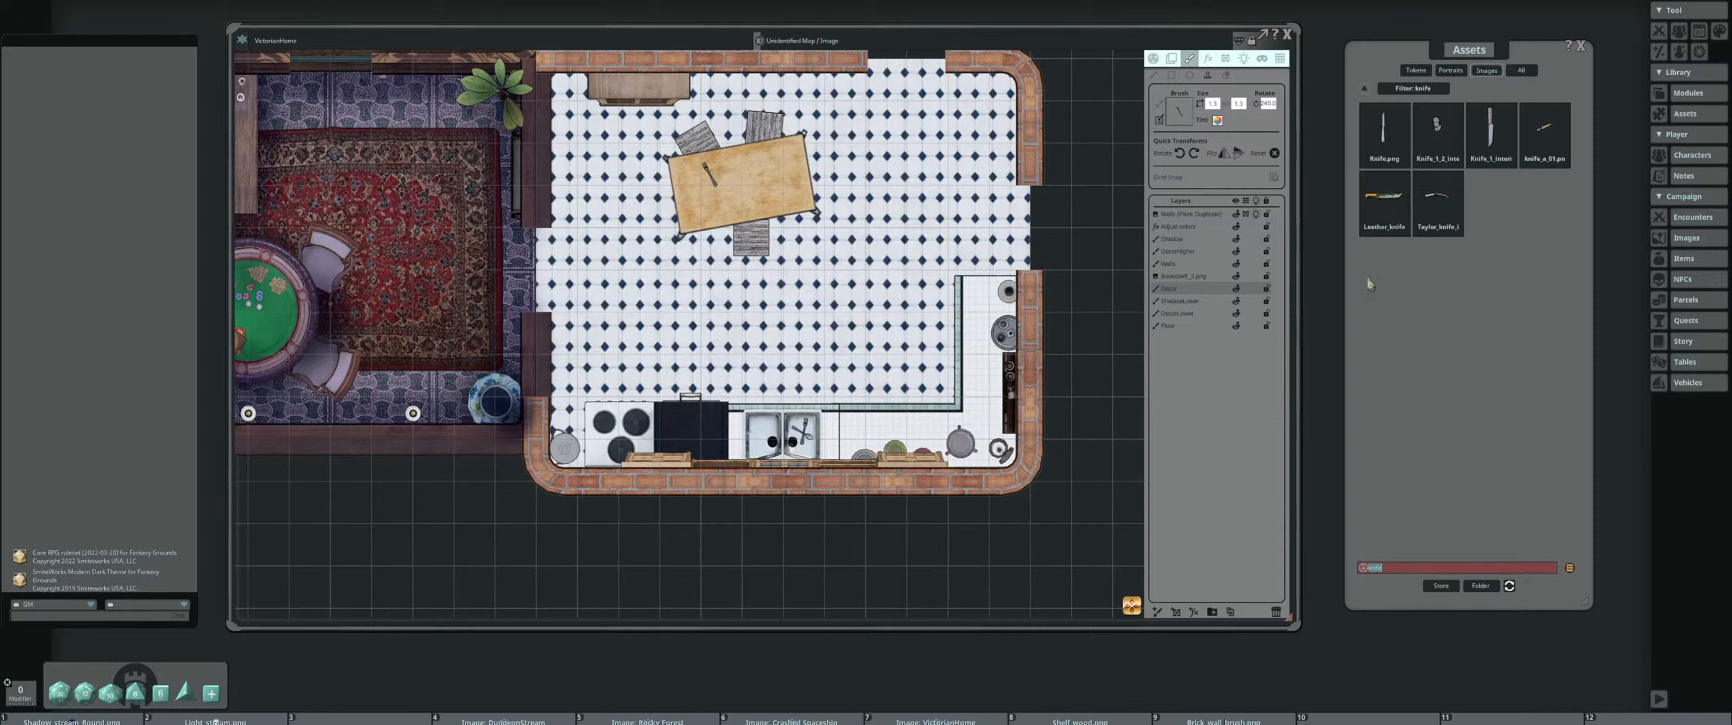
{"action": "key", "text": "Return"}
{"action": "left_click_drag", "start_coordinate": [1216, 120], "coordinate": [1182, 116]}
{"action": "scroll", "coordinate": [711, 174], "scroll_direction": "up", "scroll_amount": 1}
{"action": "left_click", "coordinate": [712, 174]}
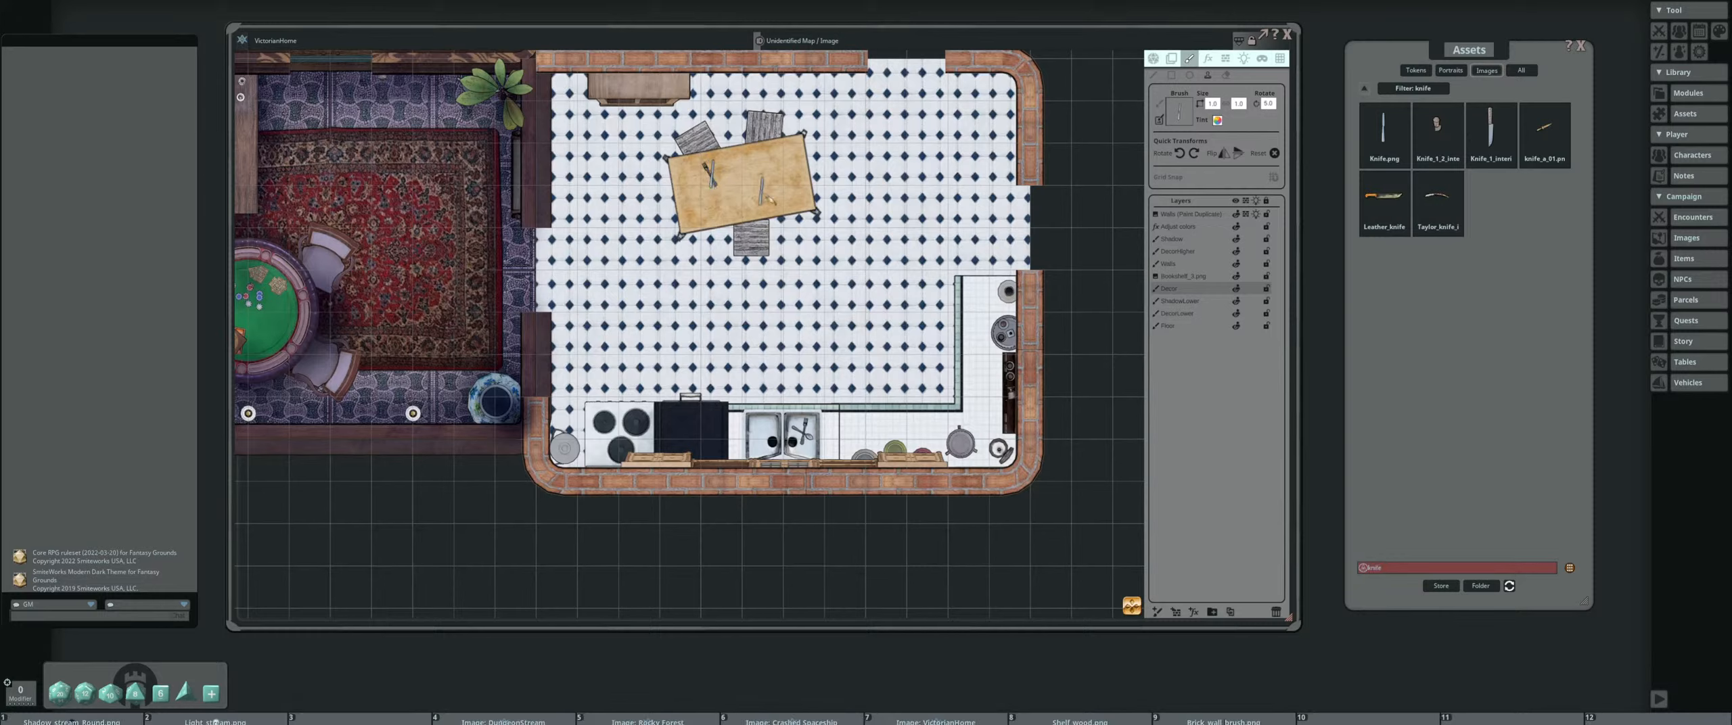
Search the image assets for "dish" and set the round plate Dish_3.png as the brush
{"action": "double_click", "coordinate": [1397, 568]}
{"action": "type", "text": "dish"}
{"action": "key", "text": "Return"}
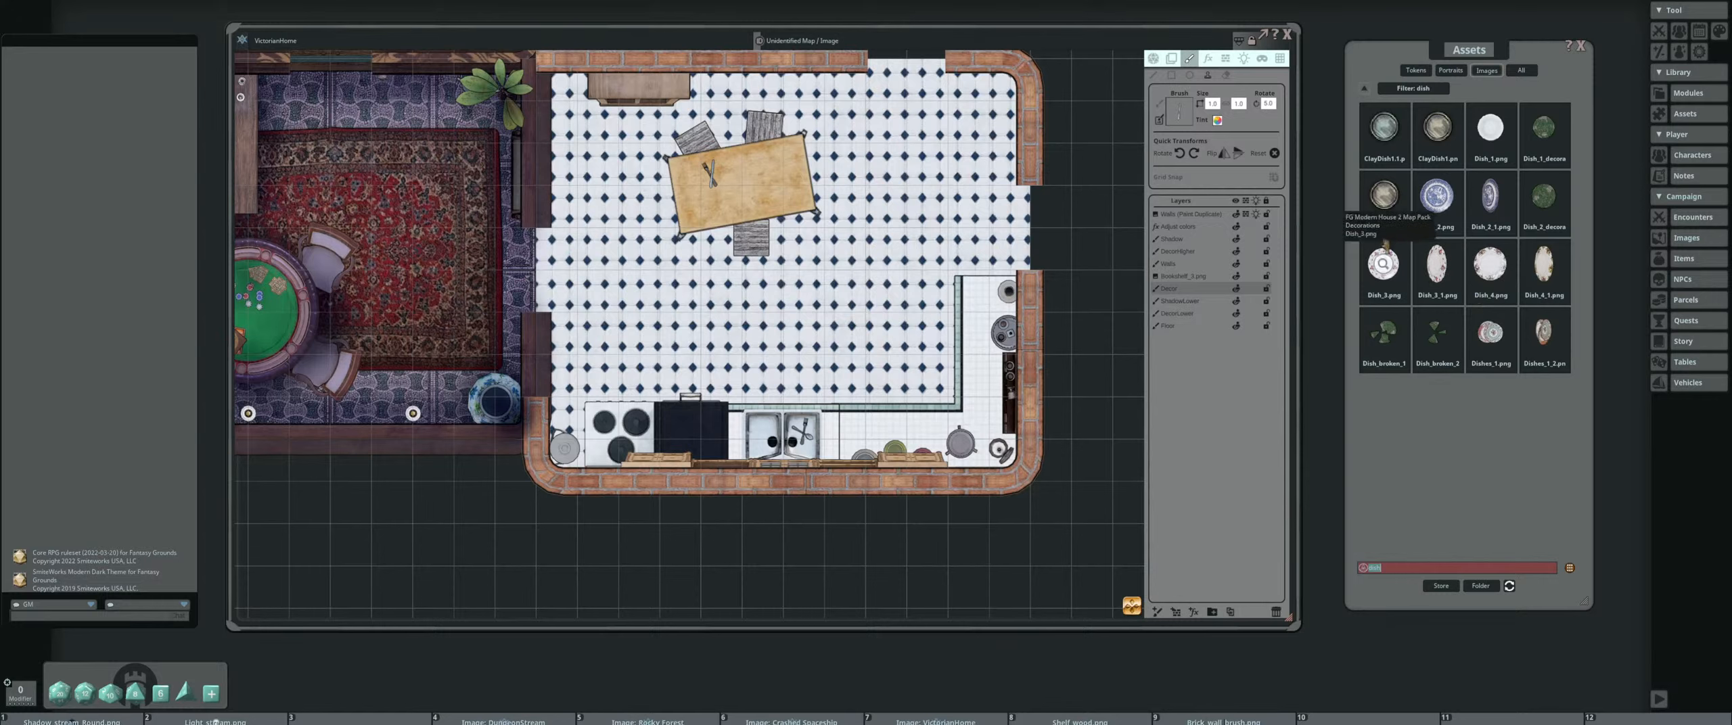
{"action": "left_click_drag", "start_coordinate": [1200, 159], "coordinate": [1179, 113]}
{"action": "scroll", "coordinate": [841, 400], "scroll_direction": "up", "scroll_amount": 4}
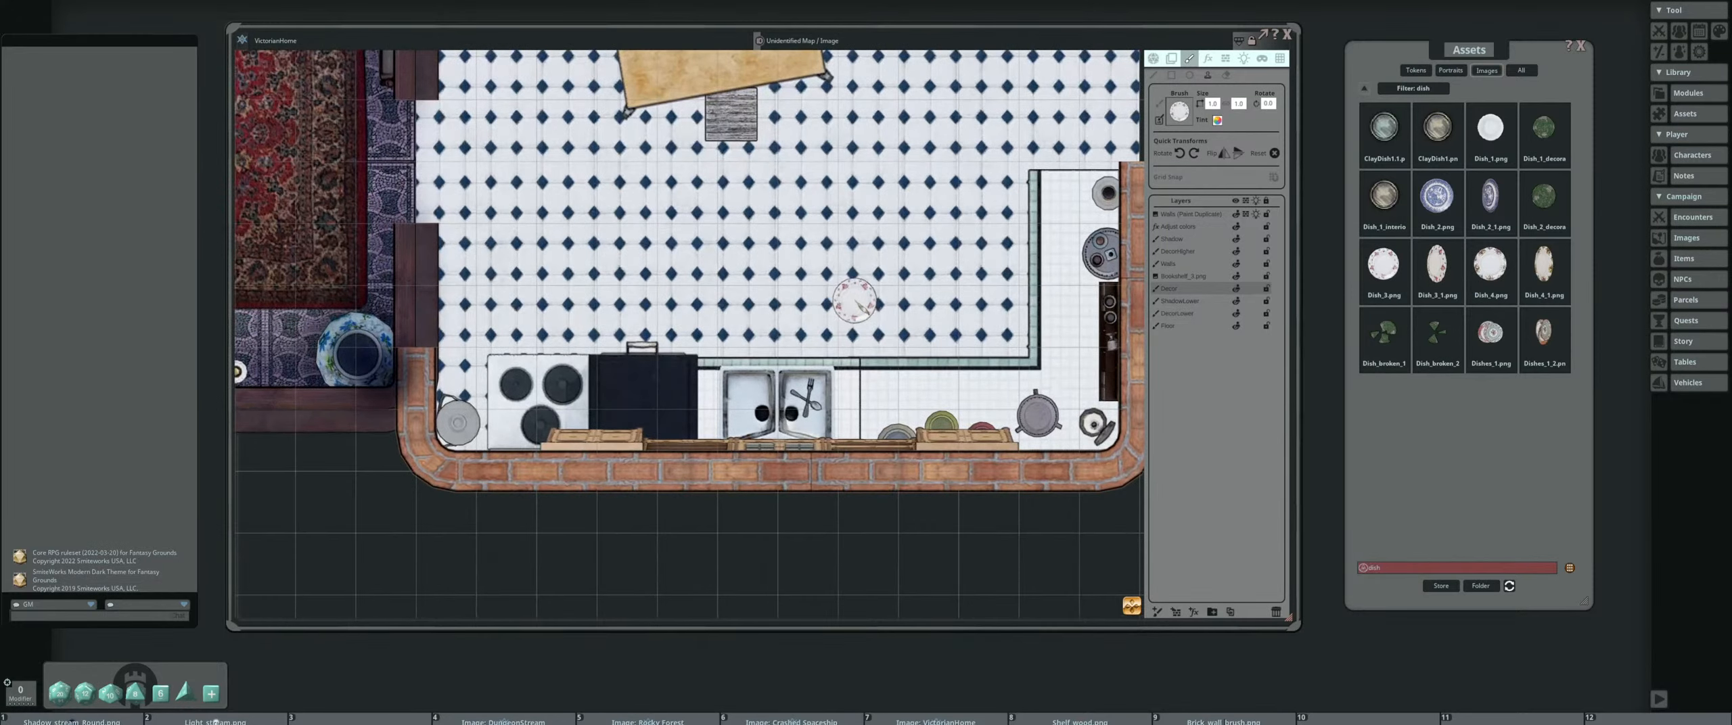
Stamp Dish_3.png on the table beside the cutlery and Dish_4.png toward the table's right end
{"action": "left_click_drag", "start_coordinate": [865, 302], "coordinate": [926, 437]}
{"action": "scroll", "coordinate": [772, 152], "scroll_direction": "down", "scroll_amount": 2}
{"action": "left_click", "coordinate": [772, 150]}
{"action": "left_click", "coordinate": [777, 148]}
{"action": "left_click_drag", "start_coordinate": [1489, 264], "coordinate": [1179, 111]}
{"action": "left_click", "coordinate": [837, 170]}
Stamp the oval dish Dish_3_1.png, turned lengthwise, on top of the upper-wall cabinet using the higher decor layer
{"action": "left_click_drag", "start_coordinate": [772, 203], "coordinate": [893, 332]}
{"action": "left_click_drag", "start_coordinate": [1437, 264], "coordinate": [1179, 111]}
{"action": "left_click", "coordinate": [1178, 252]}
{"action": "left_click", "coordinate": [706, 144]}
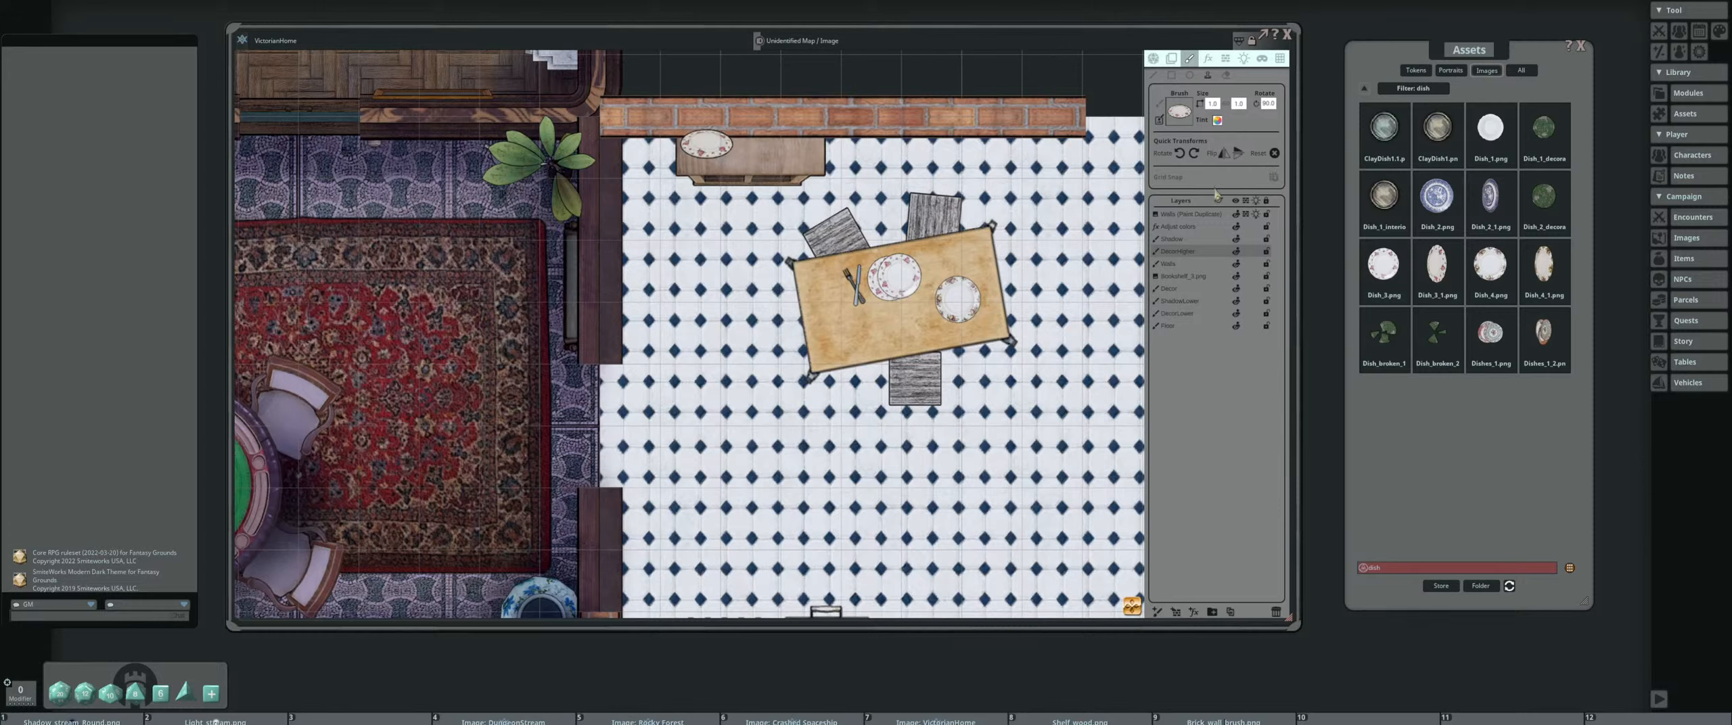
Stamp the blue oval dish Dish_2_1.png, turned lengthwise, on the upper-wall cabinet beside the white oval dish
{"action": "left_click_drag", "start_coordinate": [1491, 196], "coordinate": [1179, 112]}
{"action": "left_click", "coordinate": [856, 175]}
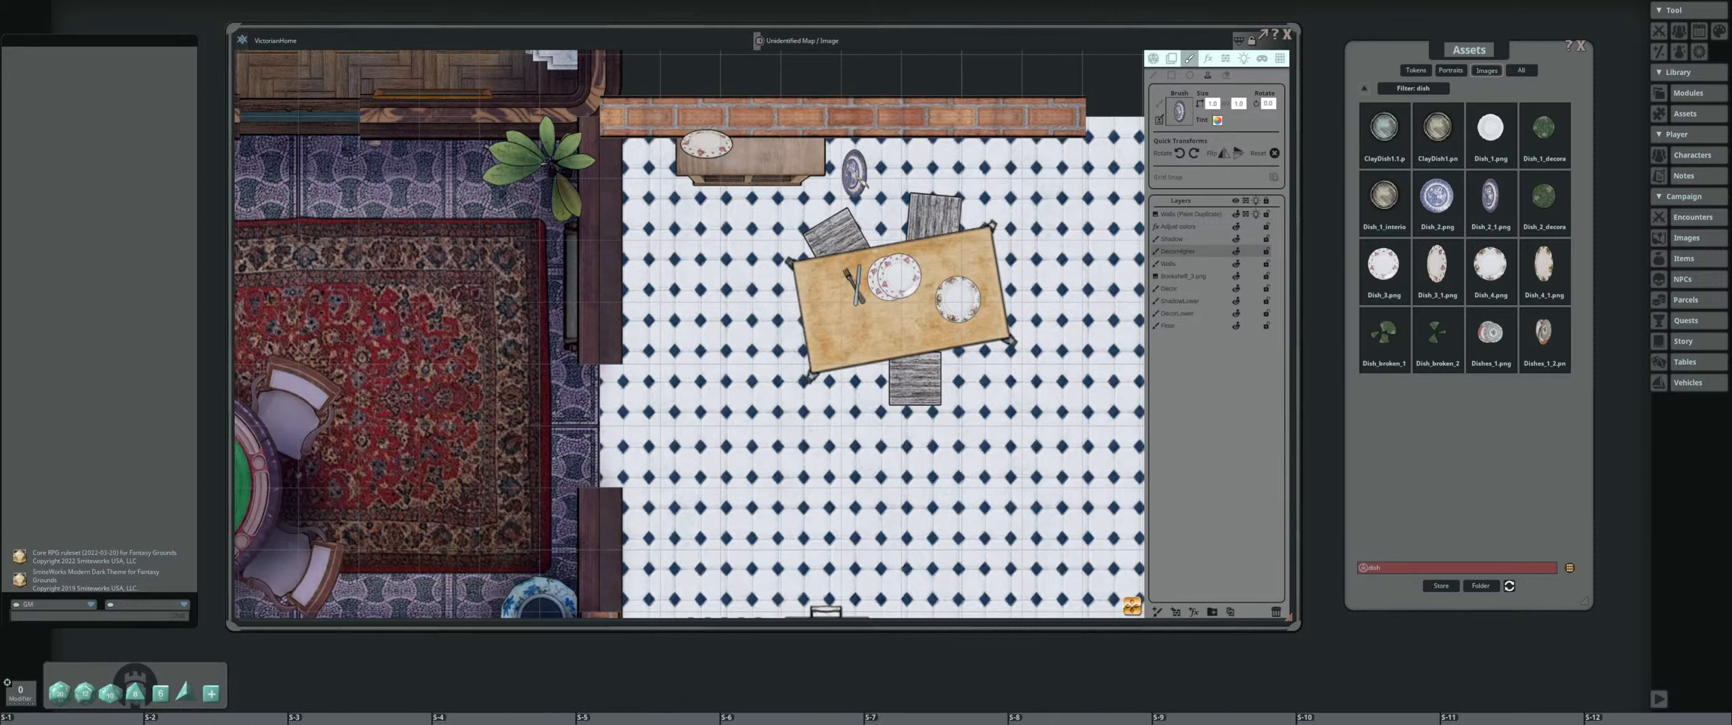
{"action": "scroll", "coordinate": [774, 154], "scroll_direction": "down", "scroll_amount": 5}
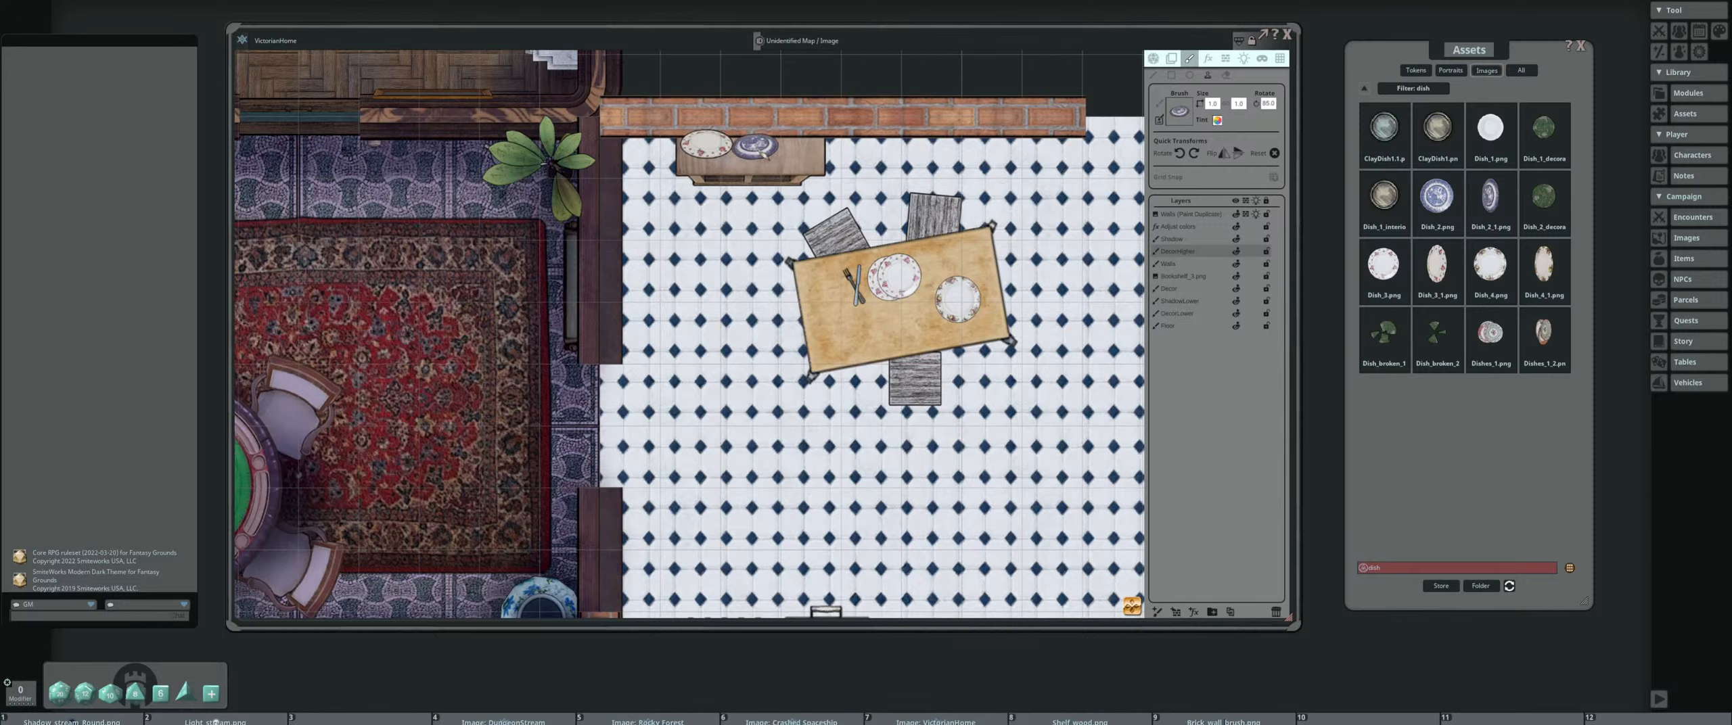
{"action": "left_click", "coordinate": [758, 144]}
Stamp the round blue plate Dish_2.png on the table between the two white plates
{"action": "left_click_drag", "start_coordinate": [1437, 196], "coordinate": [1180, 111]}
{"action": "scroll", "coordinate": [912, 295], "scroll_direction": "up", "scroll_amount": 8}
{"action": "left_click", "coordinate": [912, 295]}
{"action": "scroll", "coordinate": [837, 223], "scroll_direction": "down", "scroll_amount": 5}
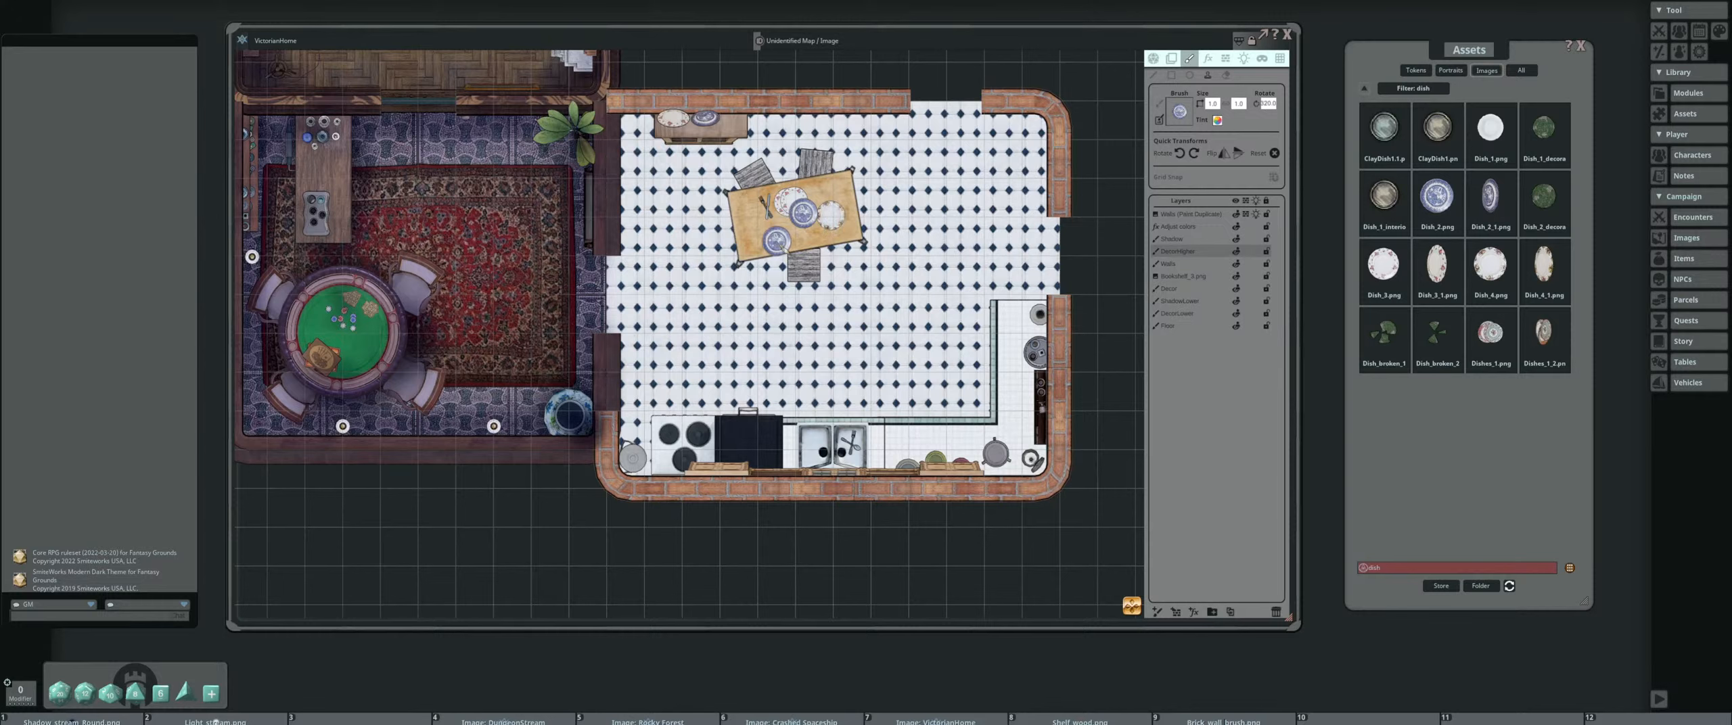
{"action": "left_click_drag", "start_coordinate": [776, 241], "coordinate": [852, 244]}
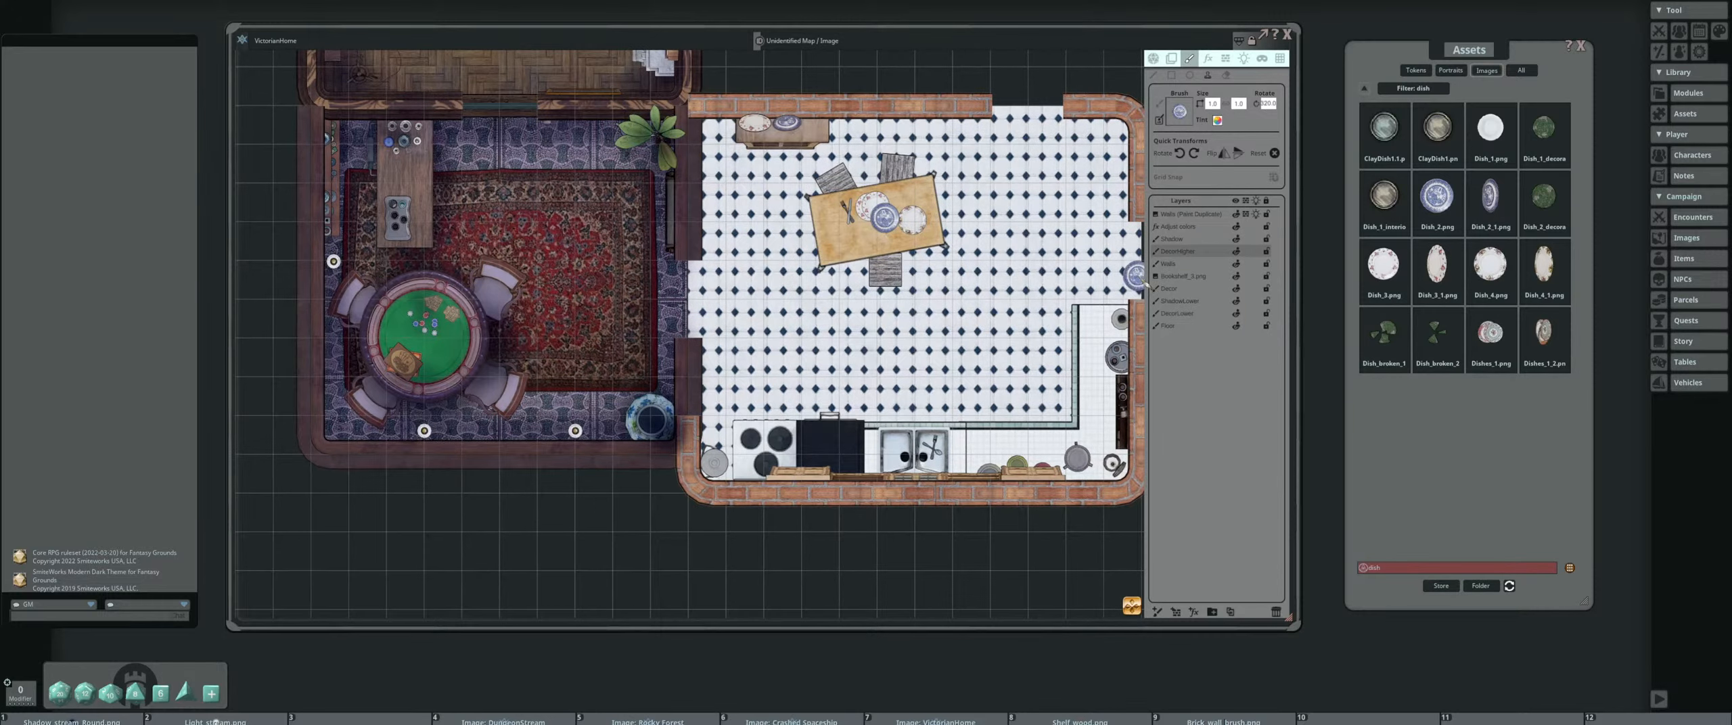
{"action": "left_click_drag", "start_coordinate": [1018, 257], "coordinate": [988, 263]}
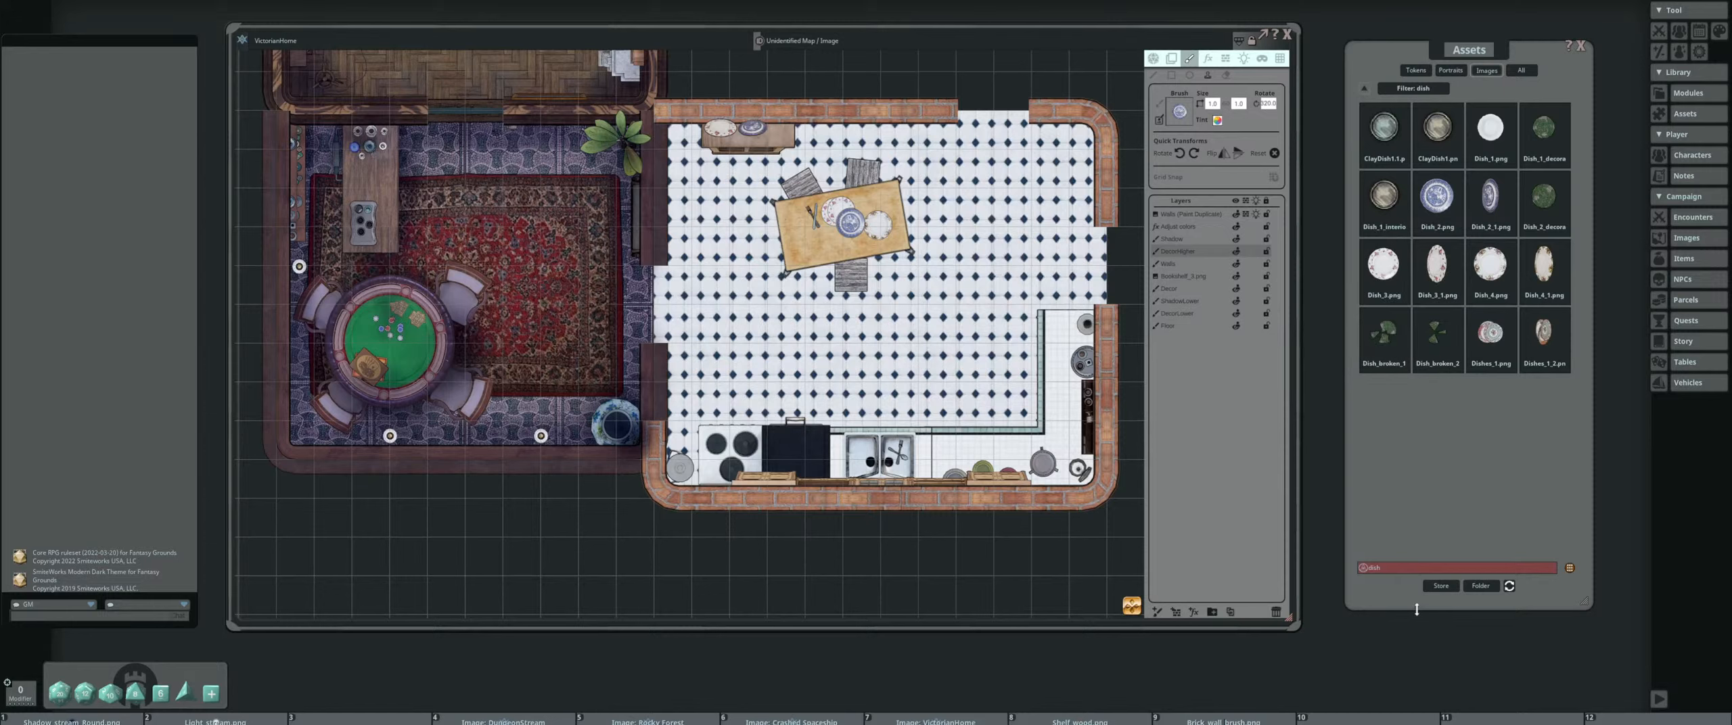
Search the image assets for "texture" and browse to the second page of results
{"action": "double_click", "coordinate": [1412, 568]}
{"action": "key", "text": "BackSpace"}
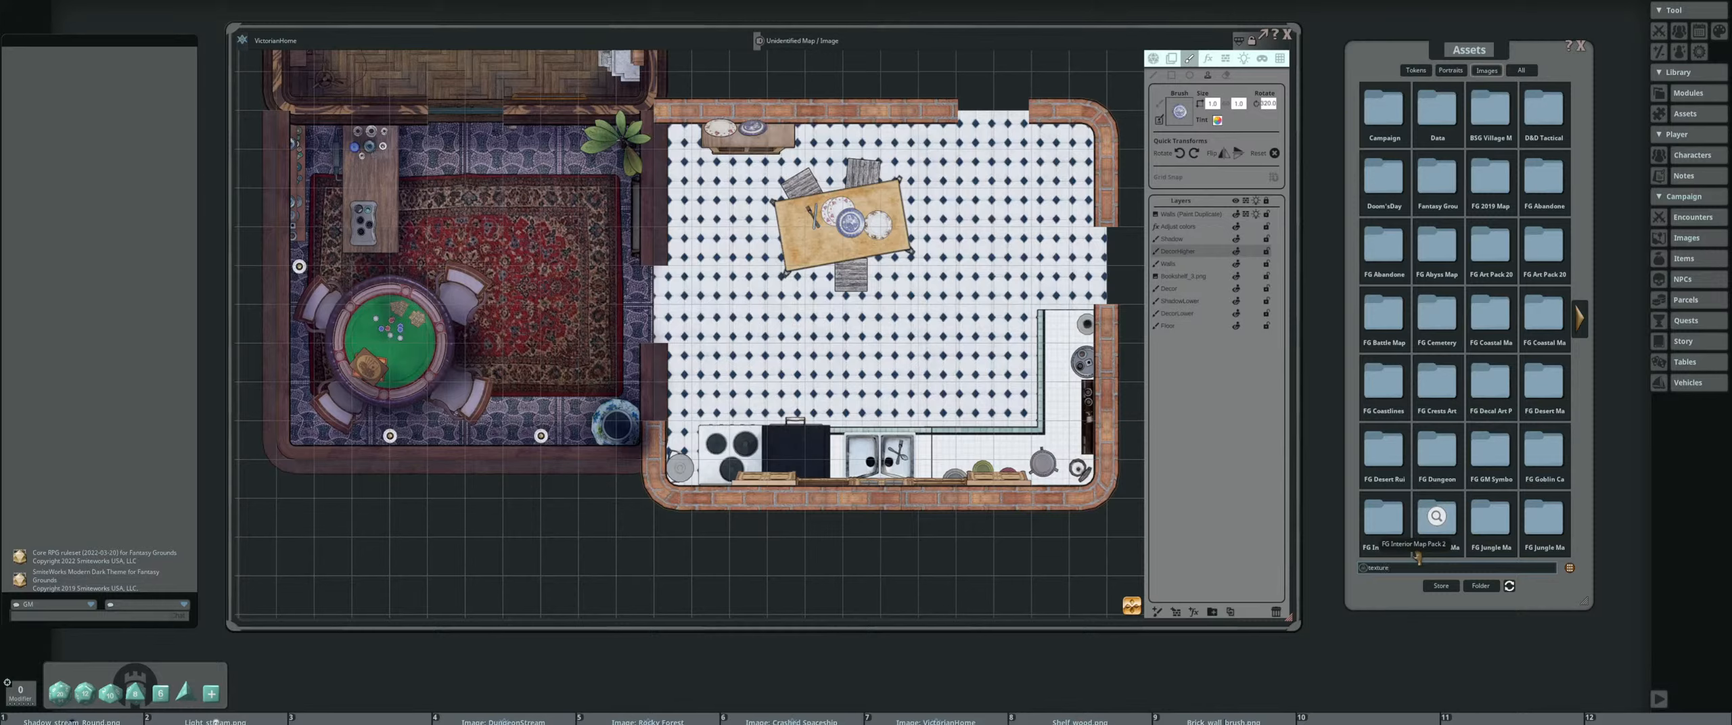
{"action": "type", "text": "texture"}
{"action": "key", "text": "Return"}
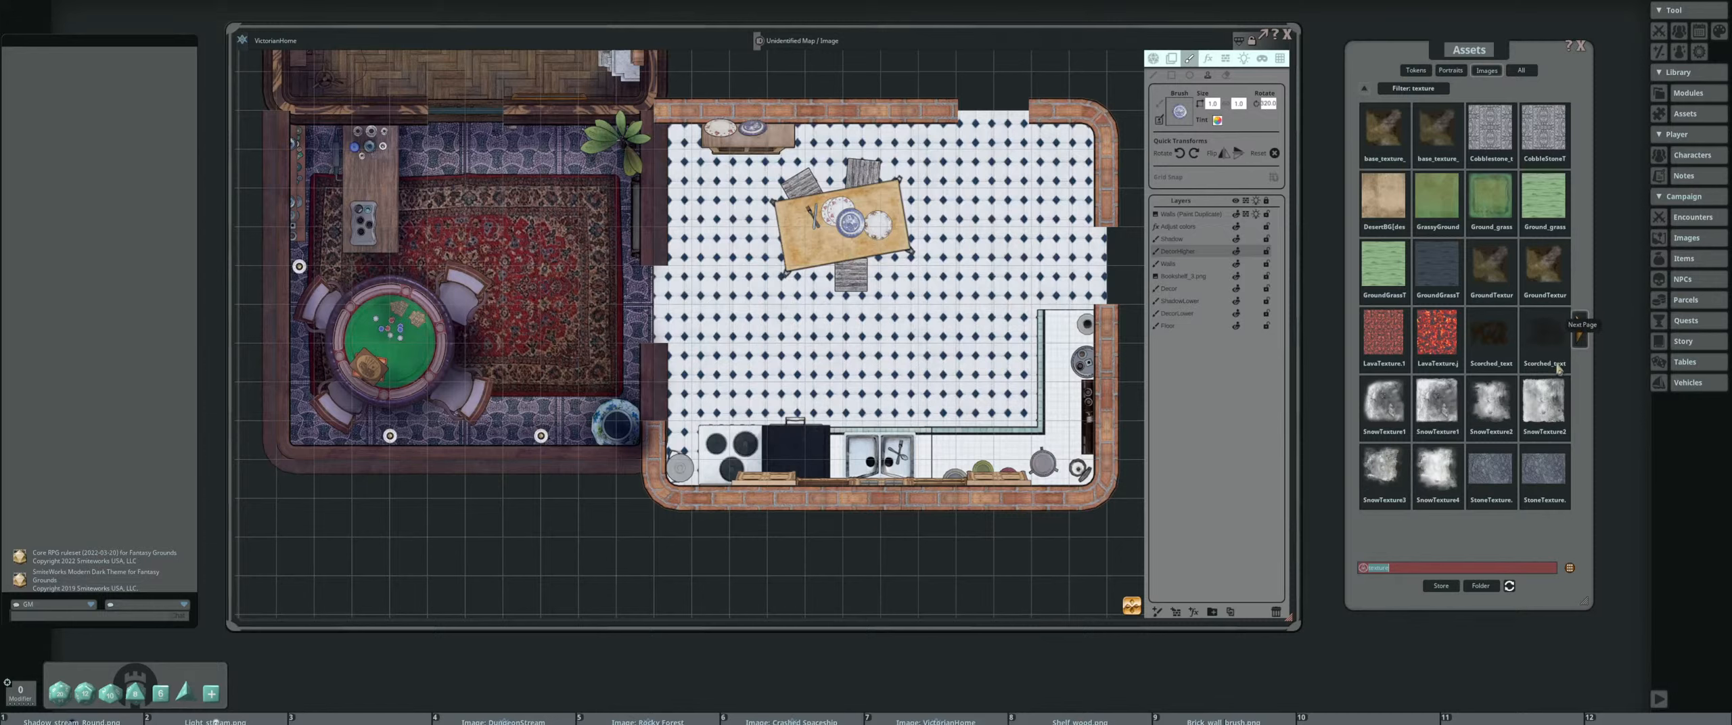
{"action": "left_click", "coordinate": [1577, 335]}
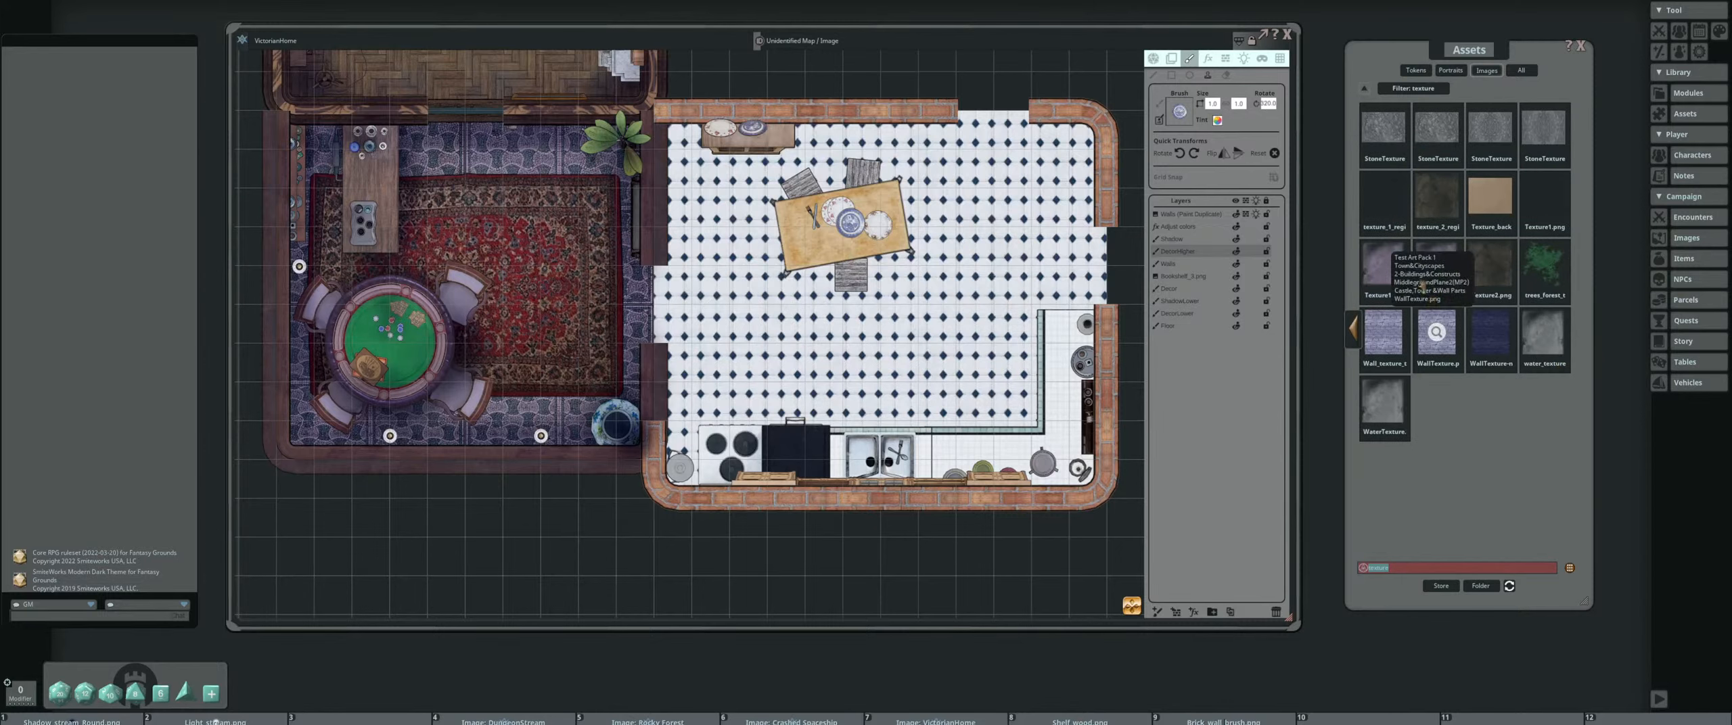
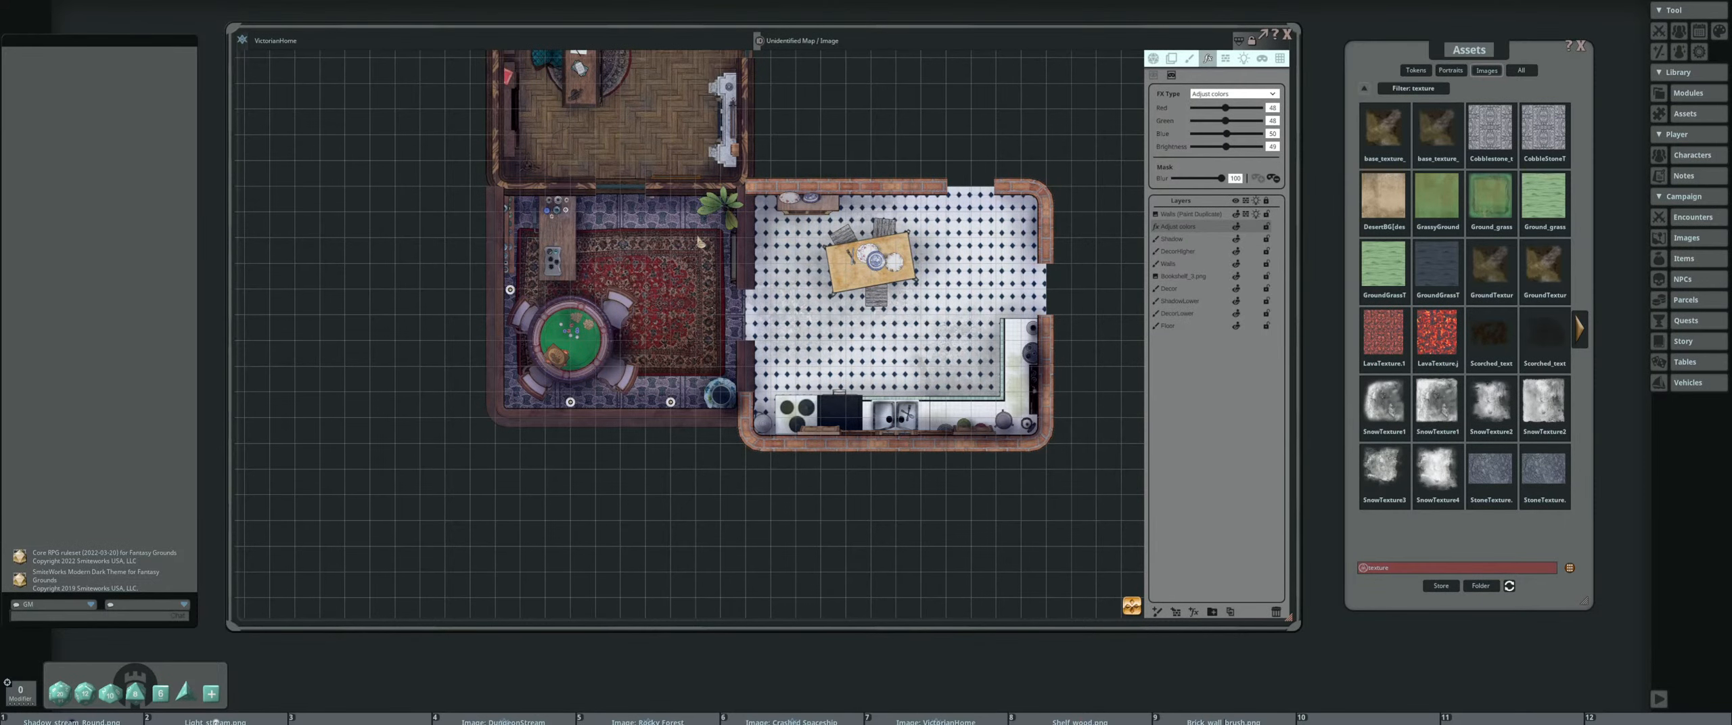
{"action": "left_click_drag", "start_coordinate": [700, 242], "coordinate": [695, 318]}
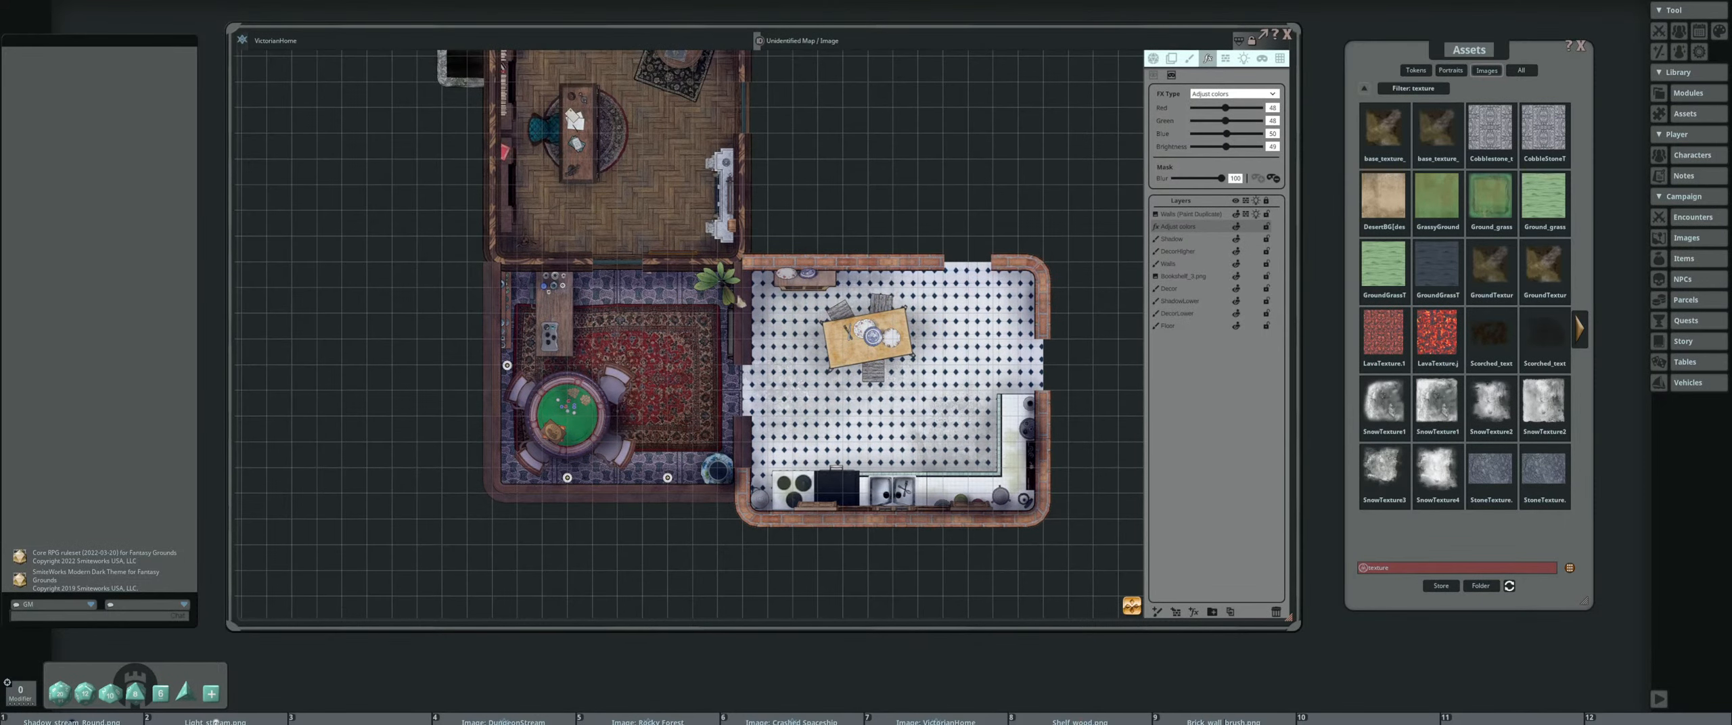
{"action": "left_click", "coordinate": [1153, 75]}
{"action": "scroll", "coordinate": [906, 318], "scroll_direction": "up", "scroll_amount": 4}
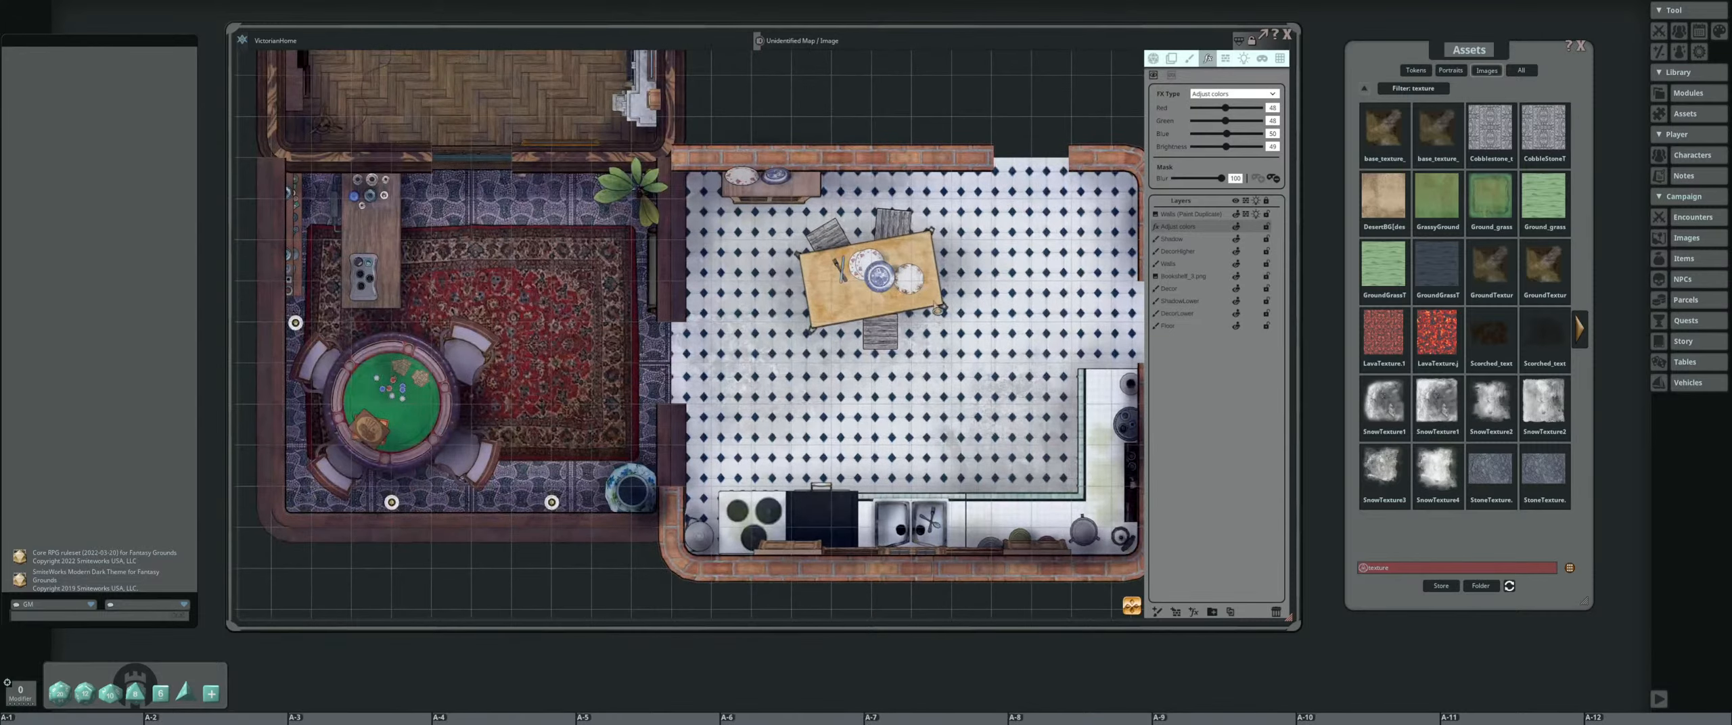
{"action": "mouse_move", "coordinate": [919, 305]}
{"action": "left_mouse_down"}
{"action": "mouse_move", "coordinate": [835, 318]}
{"action": "mouse_move", "coordinate": [868, 349]}
{"action": "mouse_move", "coordinate": [958, 310]}
{"action": "mouse_move", "coordinate": [932, 242]}
{"action": "mouse_move", "coordinate": [926, 299]}
{"action": "left_mouse_up"}
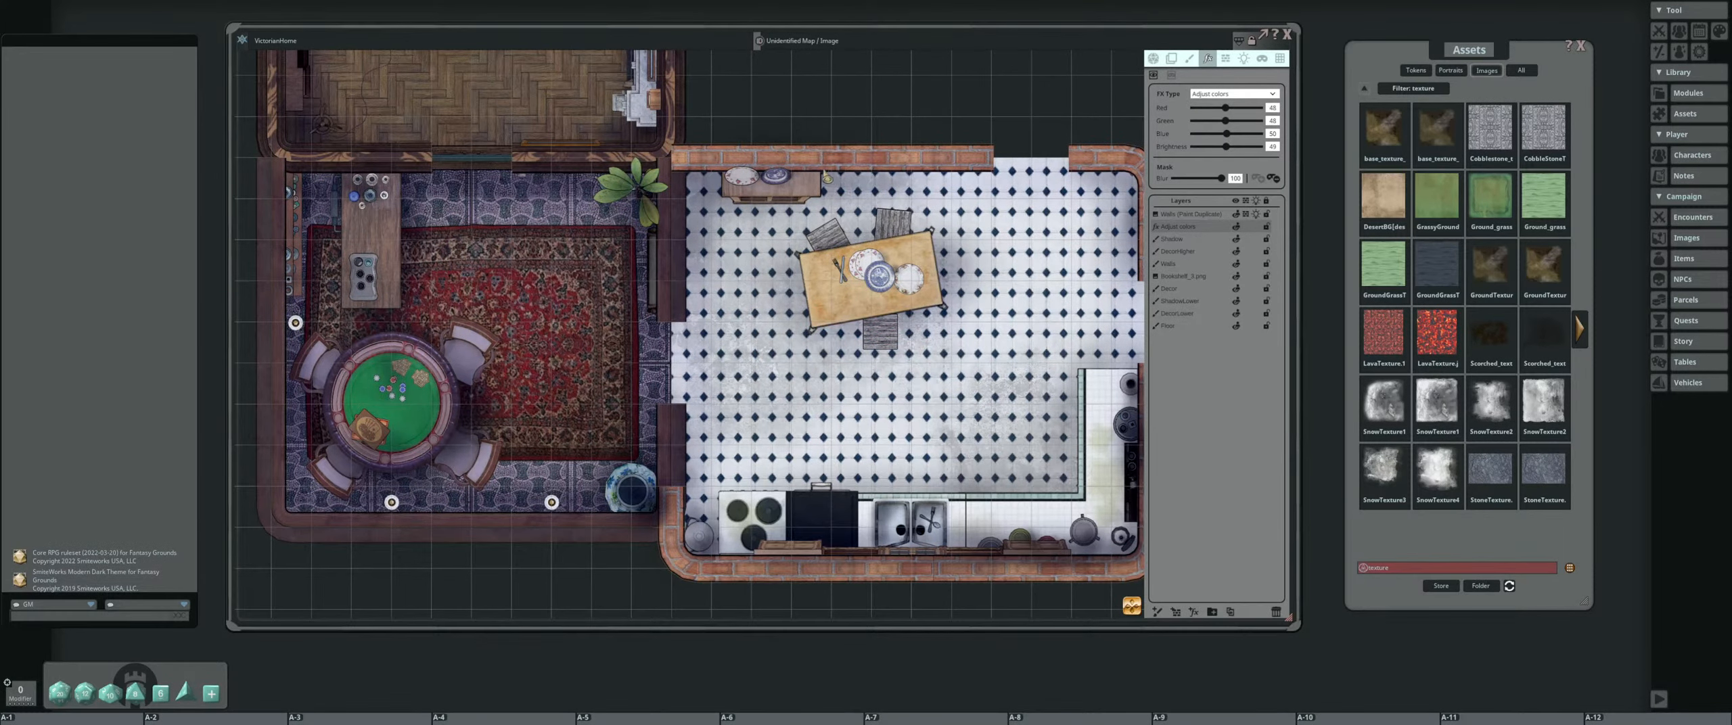
{"action": "left_click_drag", "start_coordinate": [843, 224], "coordinate": [805, 199]}
{"action": "scroll", "coordinate": [967, 502], "scroll_direction": "down", "scroll_amount": 3}
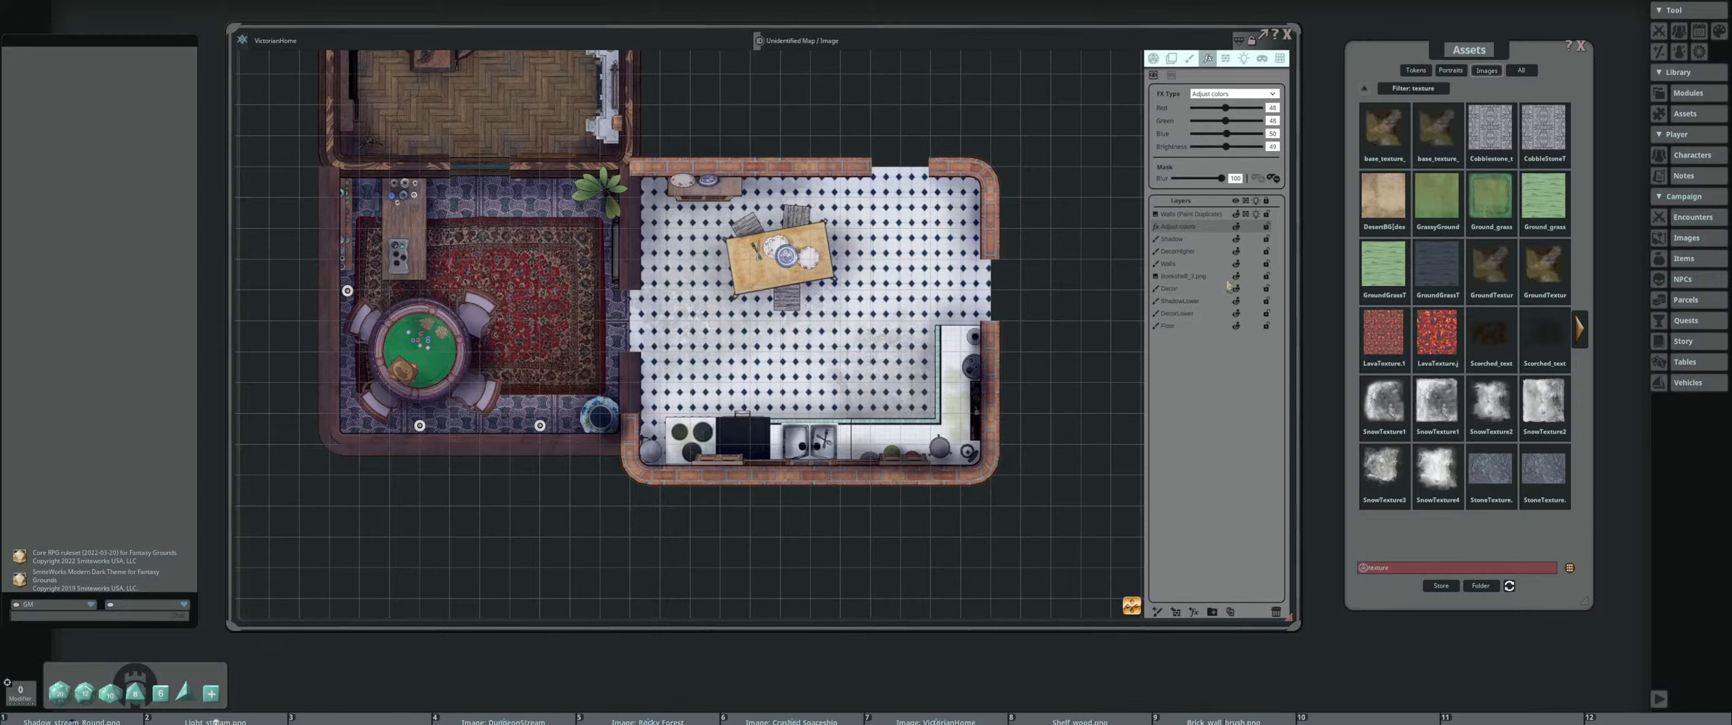
Fill the kitchen's doorway gaps with the brown wooden strip brush and select the DecorLower layer for freehand drawing
{"action": "left_click", "coordinate": [1190, 60]}
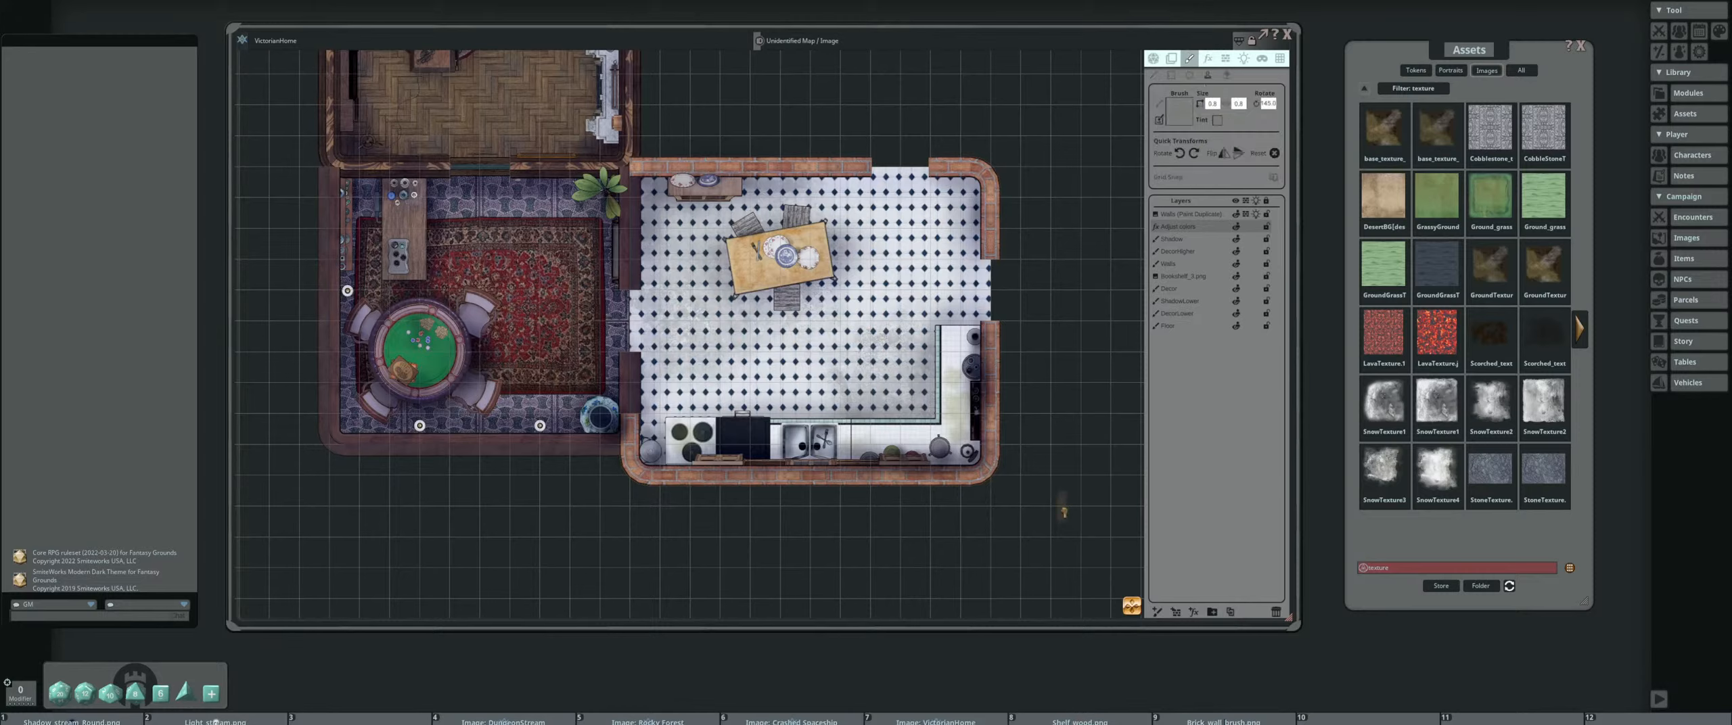
{"action": "left_click_drag", "start_coordinate": [1189, 102], "coordinate": [1184, 108]}
{"action": "scroll", "coordinate": [629, 314], "scroll_direction": "up", "scroll_amount": 3}
{"action": "scroll", "coordinate": [636, 318], "scroll_direction": "up", "scroll_amount": 2}
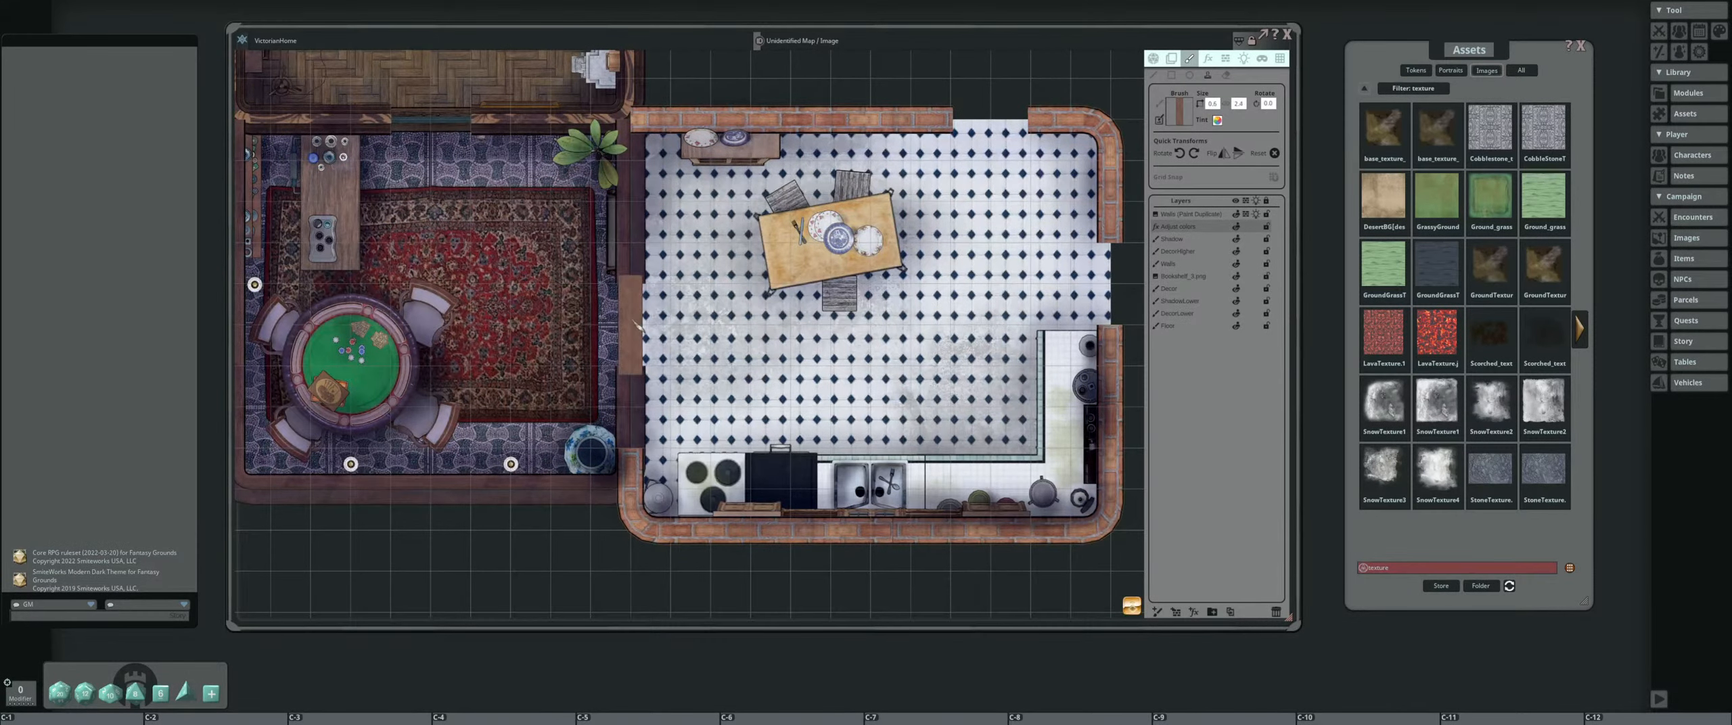
{"action": "scroll", "coordinate": [640, 322], "scroll_direction": "up", "scroll_amount": 1}
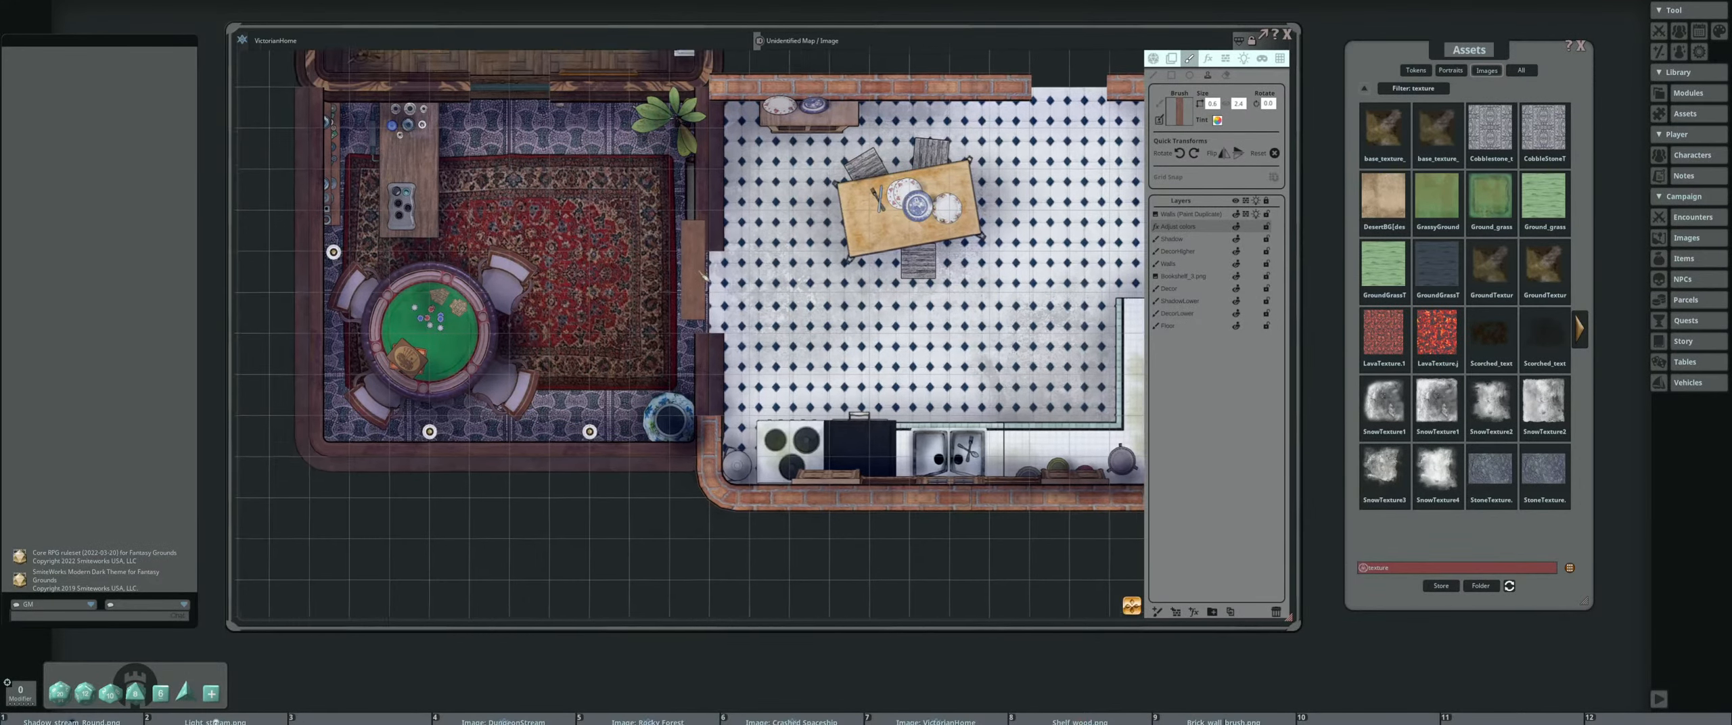
{"action": "scroll", "coordinate": [718, 304], "scroll_direction": "up", "scroll_amount": 1}
{"action": "scroll", "coordinate": [720, 303], "scroll_direction": "up", "scroll_amount": 1}
{"action": "left_click", "coordinate": [1177, 313]}
{"action": "left_click", "coordinate": [1154, 76]}
Set the paint colour by sampling the black outline of the kitchen's upper brick wall
{"action": "scroll", "coordinate": [693, 130], "scroll_direction": "up", "scroll_amount": 10}
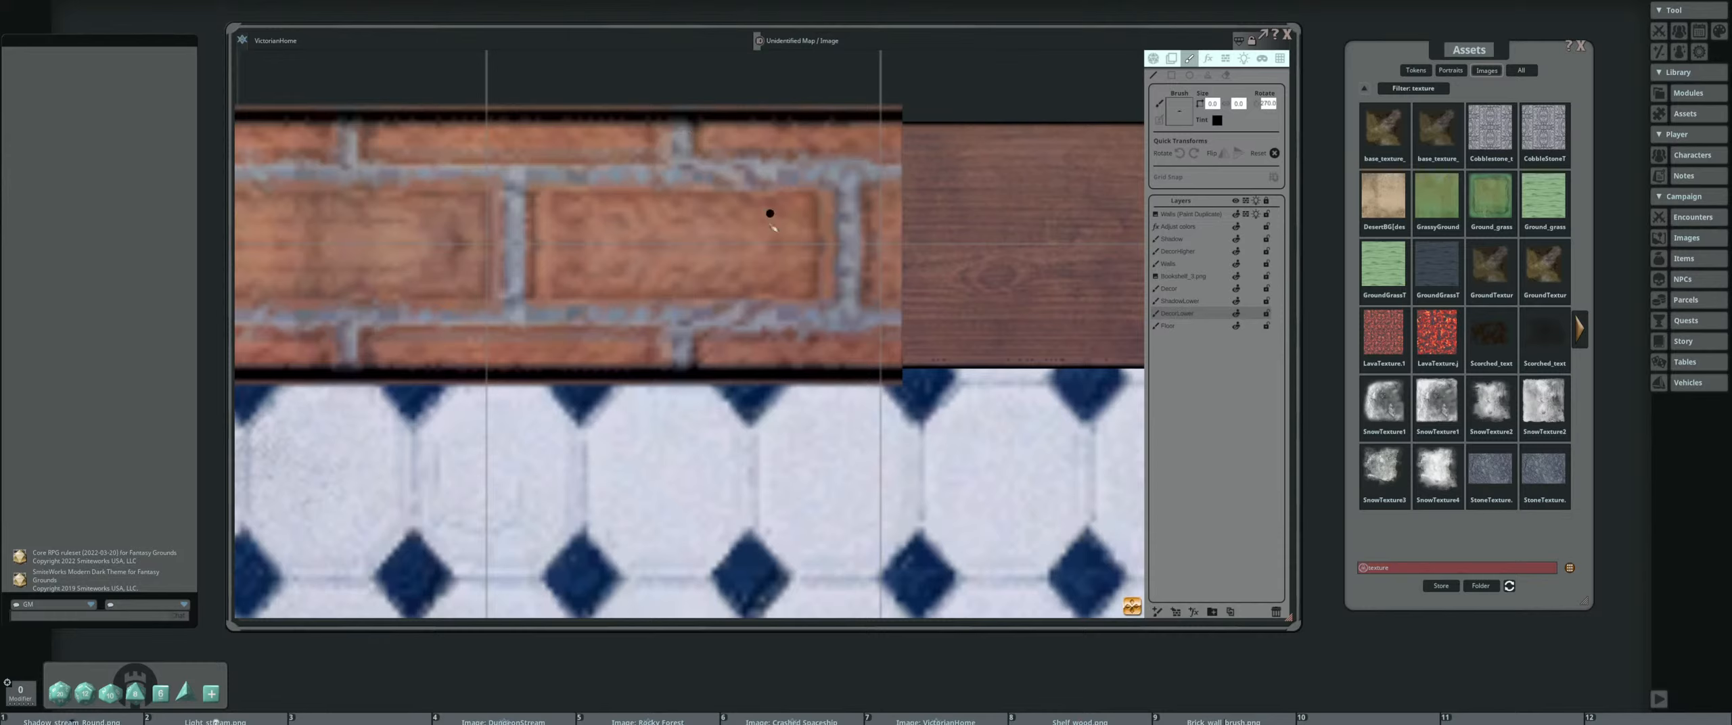
{"action": "left_click", "coordinate": [1217, 120]}
{"action": "left_click_drag", "start_coordinate": [880, 282], "coordinate": [979, 146]}
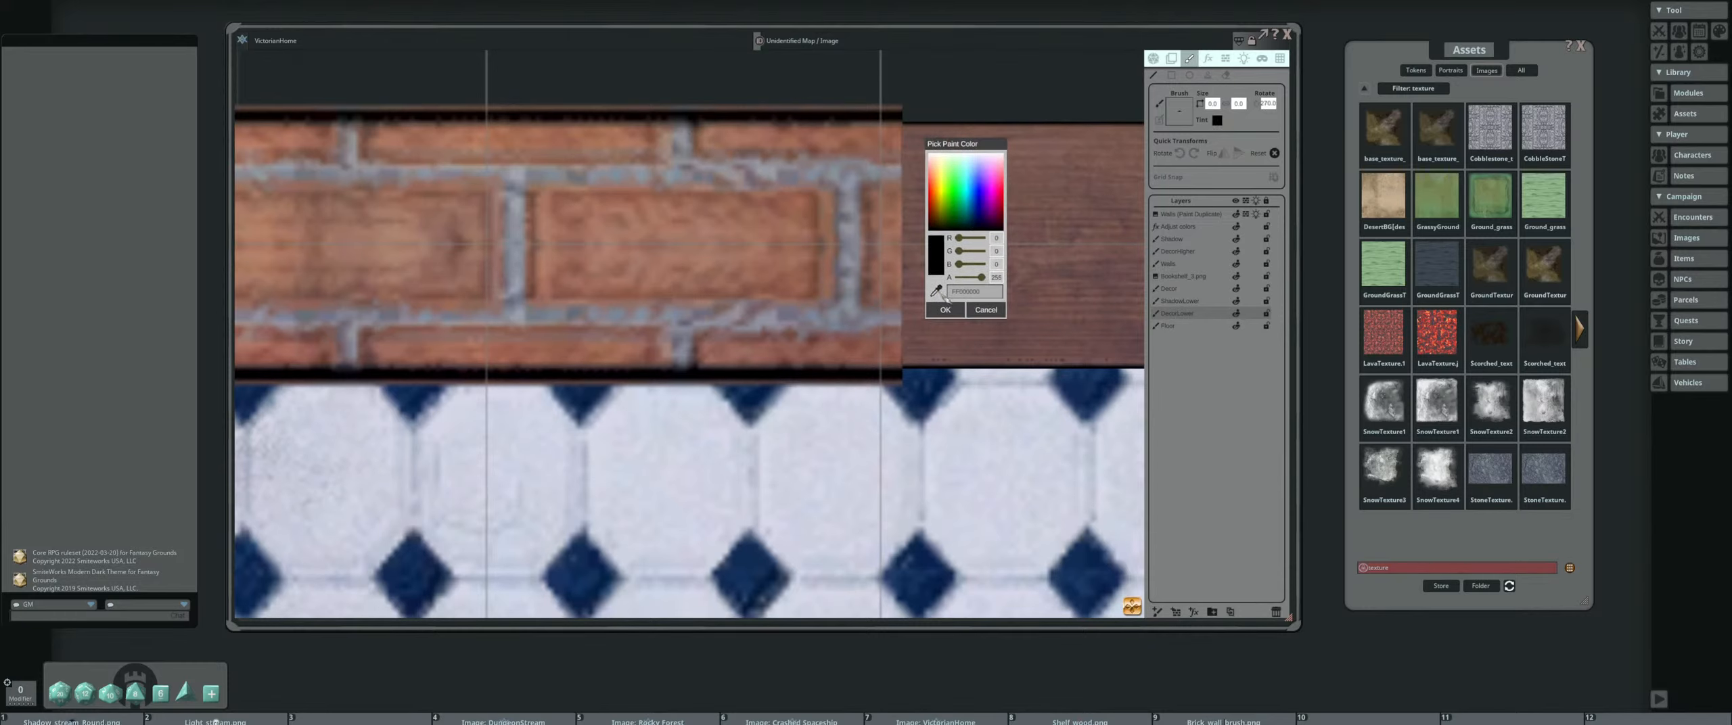
{"action": "left_click", "coordinate": [938, 291]}
{"action": "left_click", "coordinate": [811, 375]}
{"action": "left_click", "coordinate": [945, 309]}
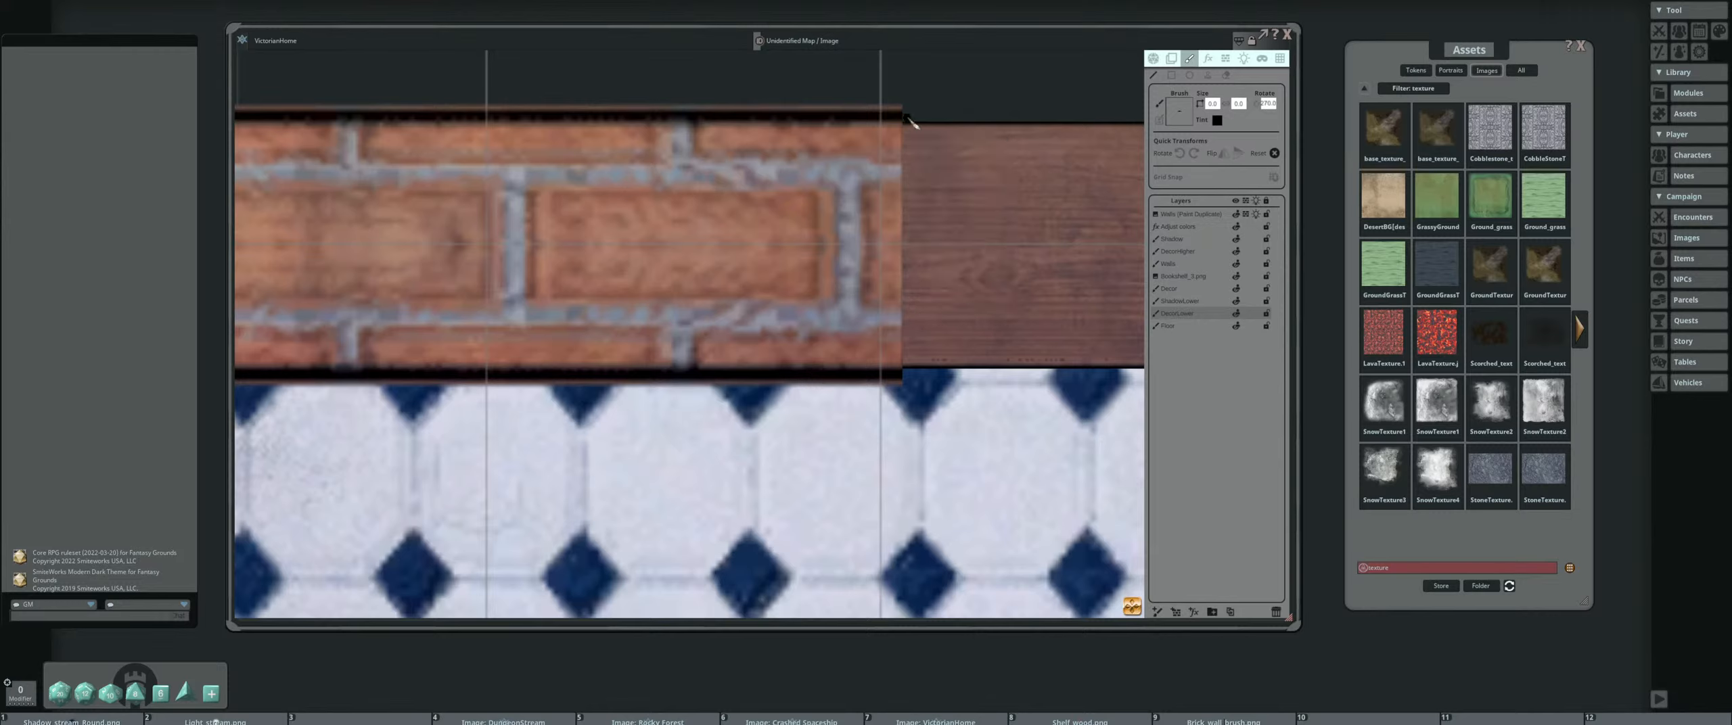
Draw black end lines on the brick walls at both ends of the kitchen's upper doorway, using the walls layer
{"action": "left_click_drag", "start_coordinate": [902, 115], "coordinate": [903, 369]}
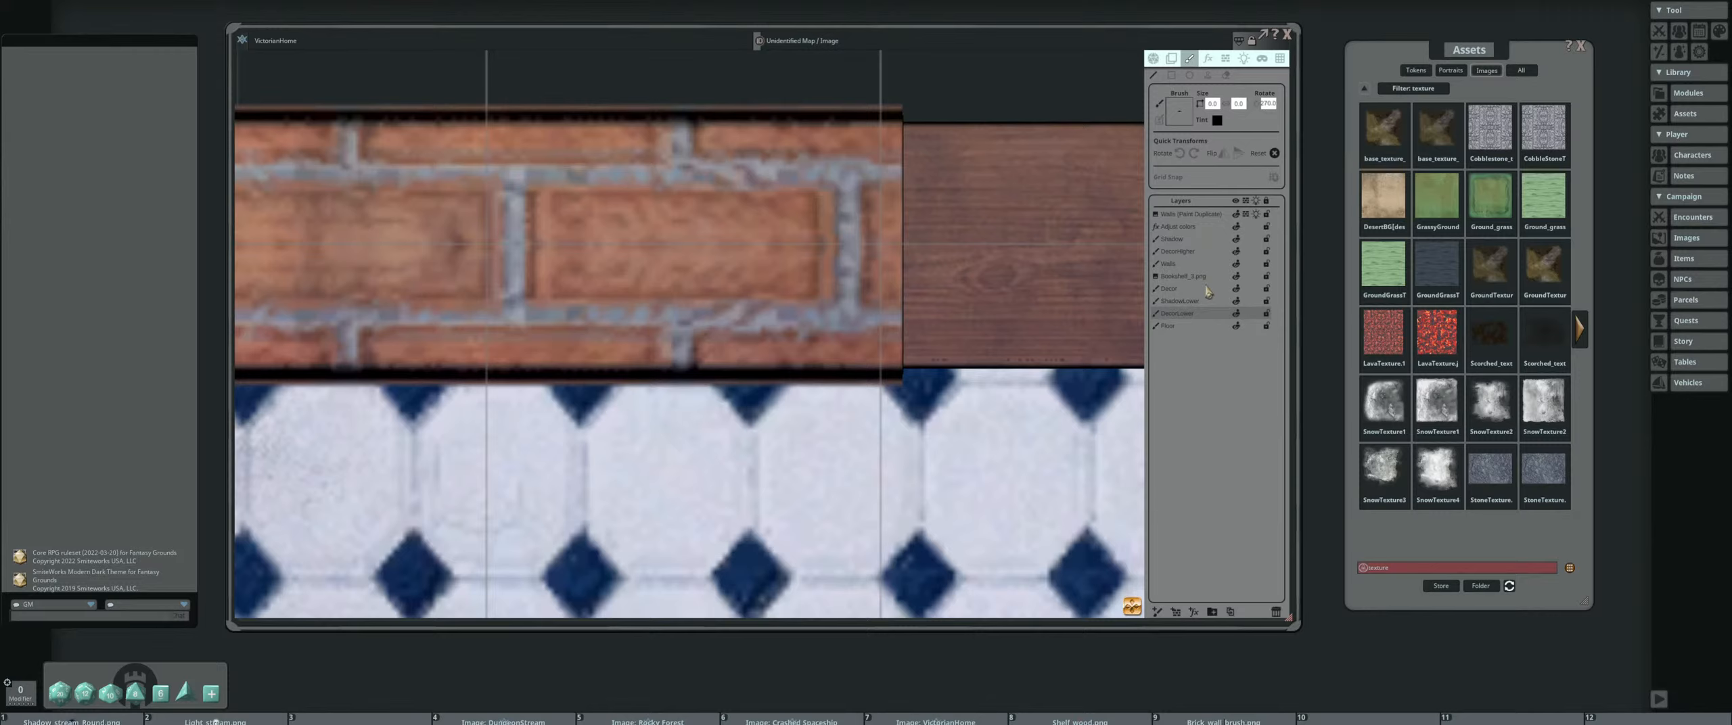
{"action": "left_click", "coordinate": [1177, 264]}
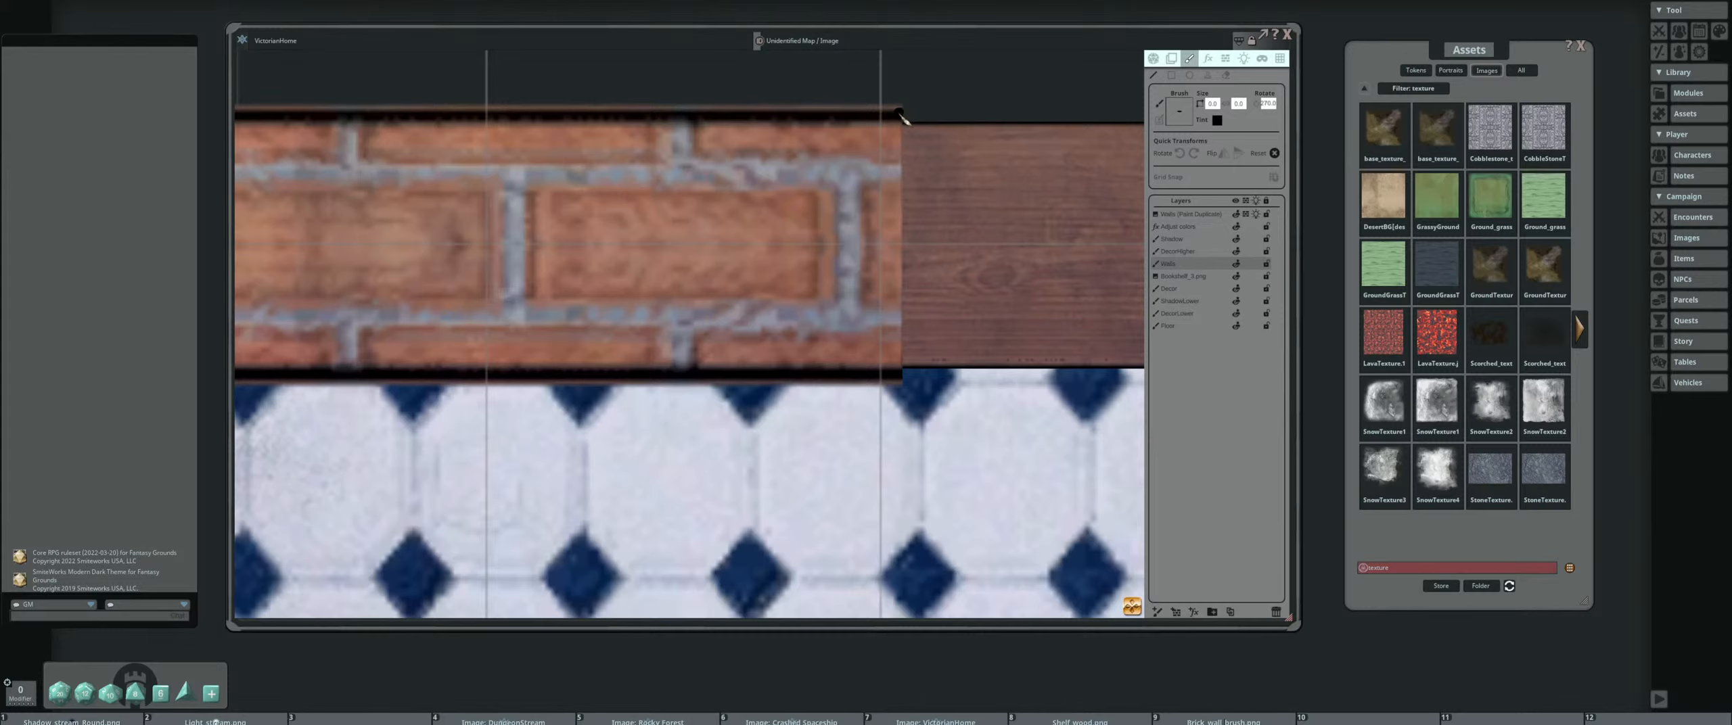
{"action": "left_click_drag", "start_coordinate": [901, 123], "coordinate": [901, 376]}
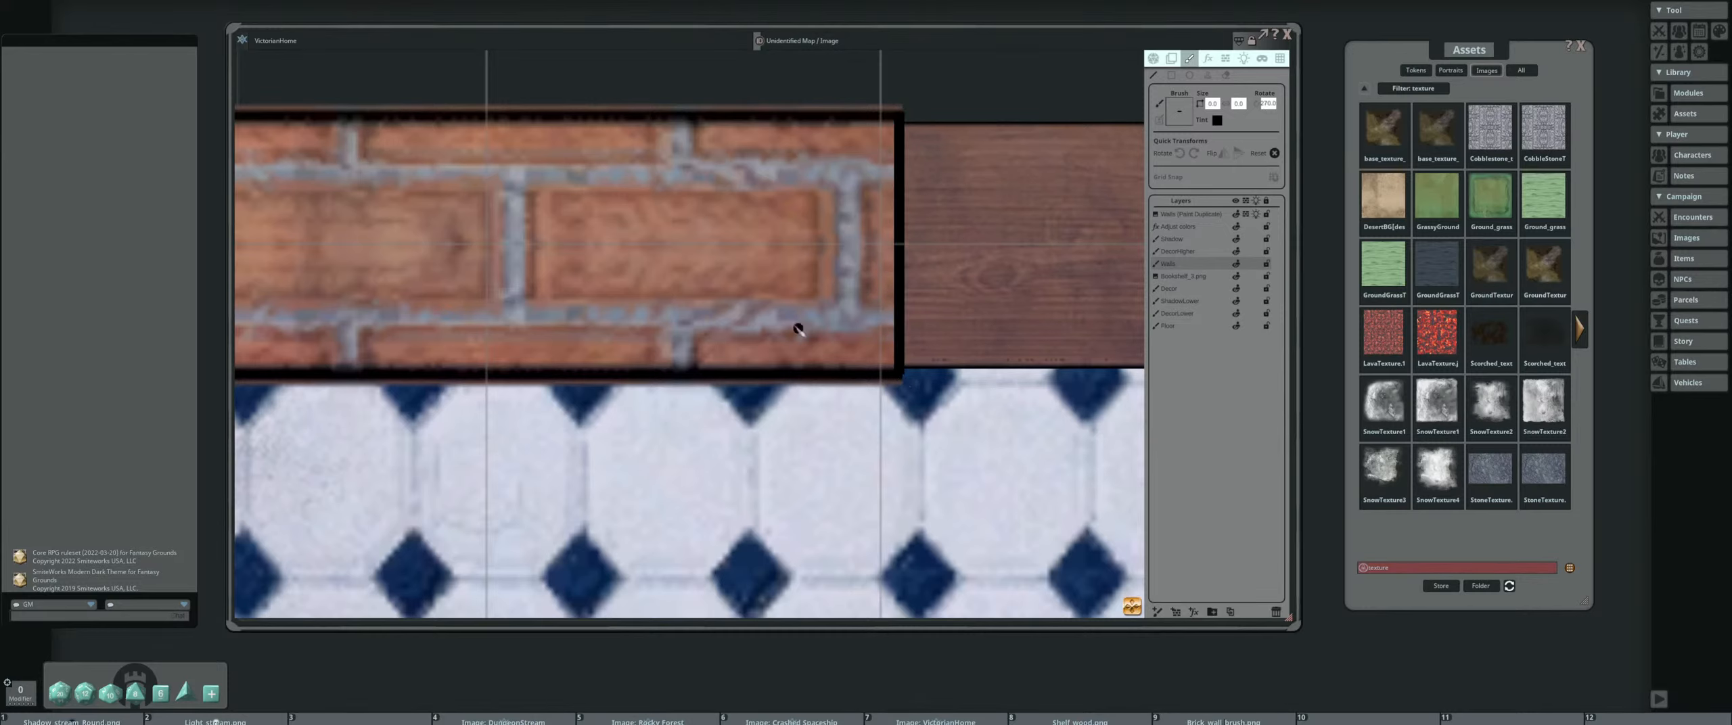
{"action": "scroll", "coordinate": [795, 326], "scroll_direction": "down", "scroll_amount": 3}
{"action": "left_click_drag", "start_coordinate": [987, 312], "coordinate": [615, 280]}
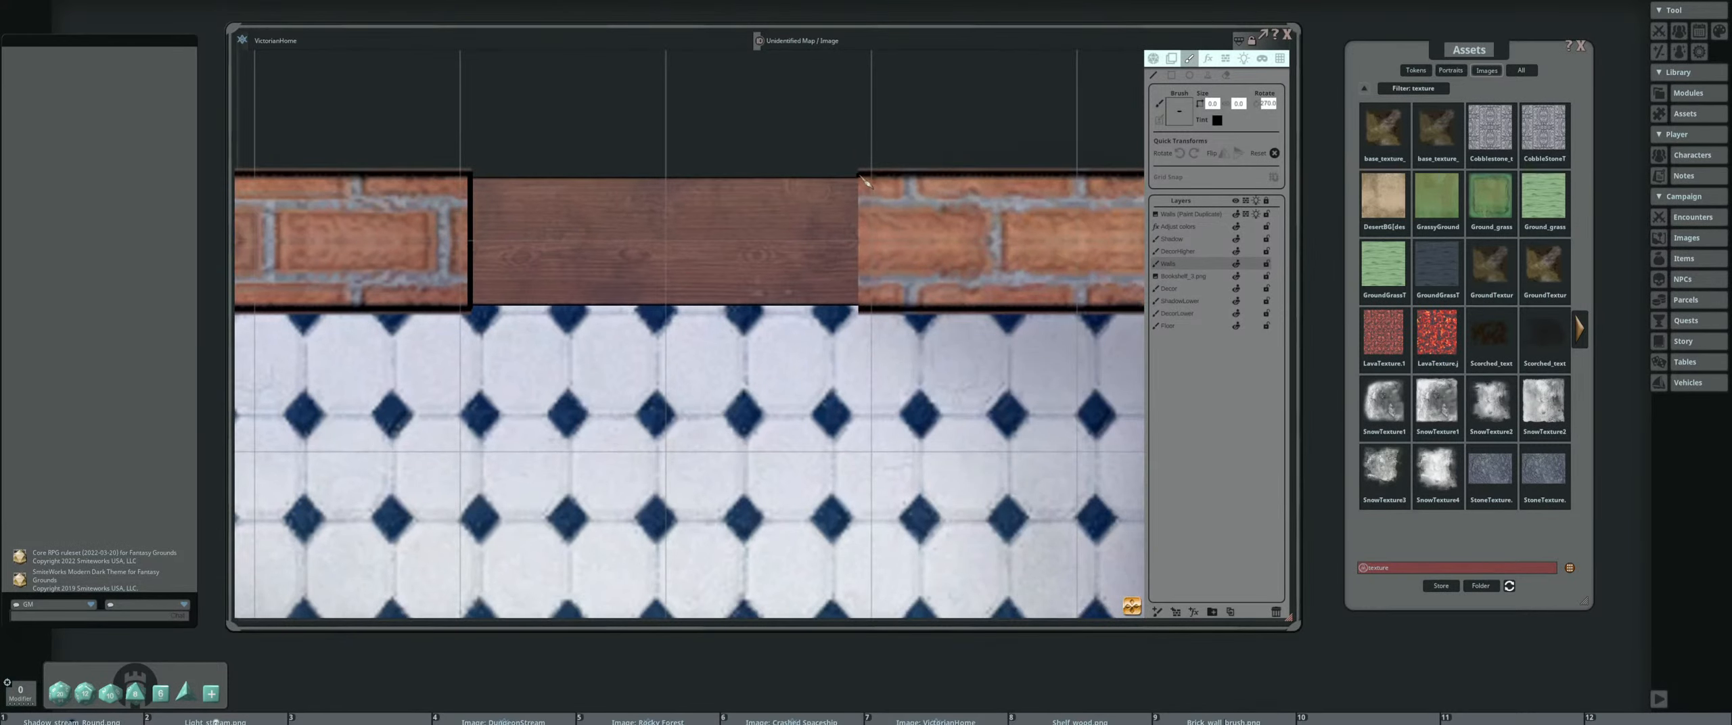
{"action": "left_click_drag", "start_coordinate": [861, 174], "coordinate": [858, 308]}
Draw matching black end lines across the wall ends at the doorways in the kitchen's two side walls
{"action": "scroll", "coordinate": [762, 280], "scroll_direction": "down", "scroll_amount": 5}
{"action": "left_click_drag", "start_coordinate": [811, 364], "coordinate": [838, 139]}
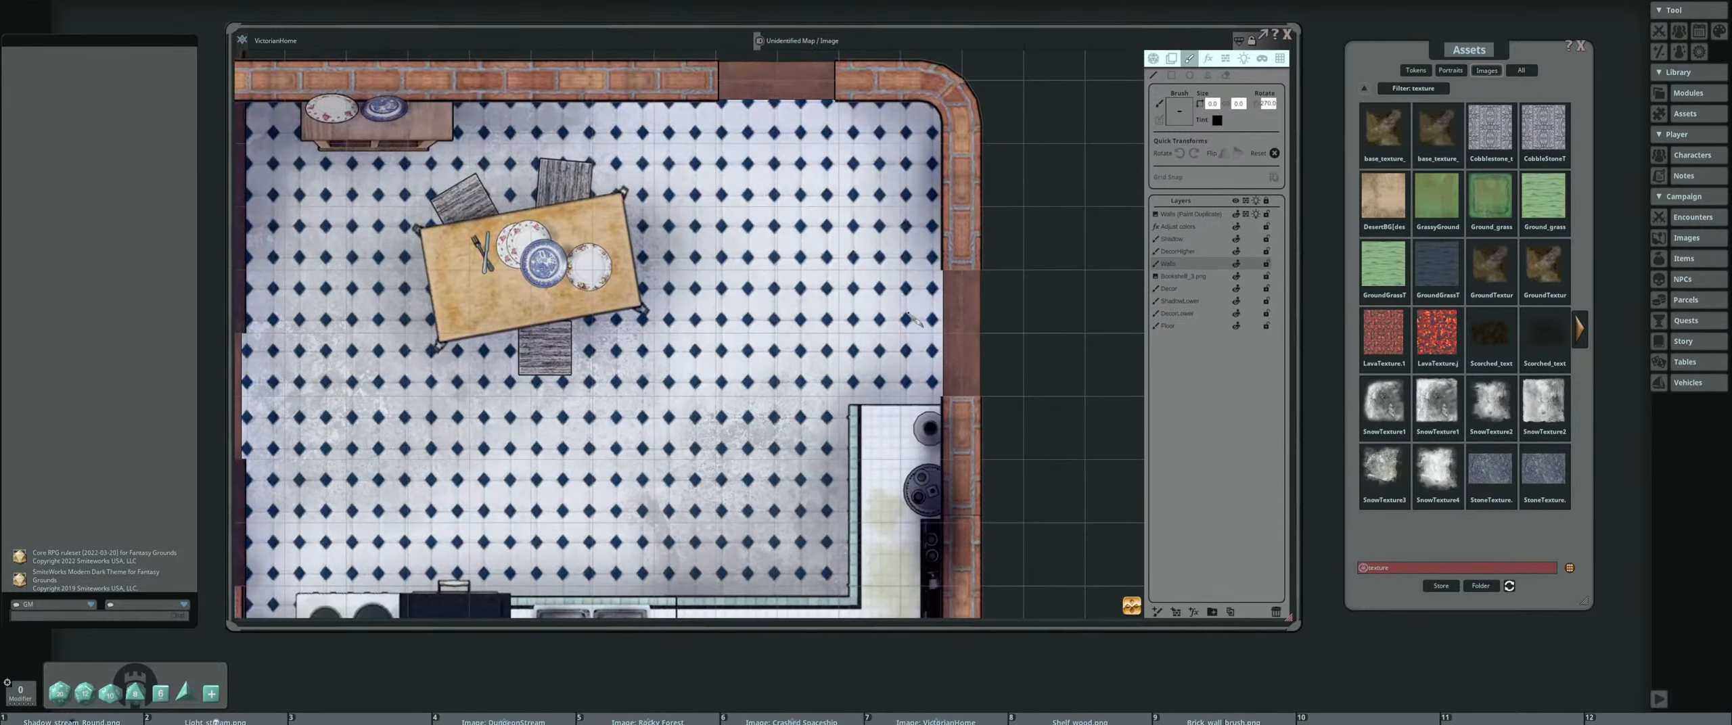
{"action": "left_click_drag", "start_coordinate": [909, 314], "coordinate": [767, 283]}
{"action": "scroll", "coordinate": [816, 227], "scroll_direction": "up", "scroll_amount": 6}
{"action": "left_click_drag", "start_coordinate": [792, 239], "coordinate": [913, 240]}
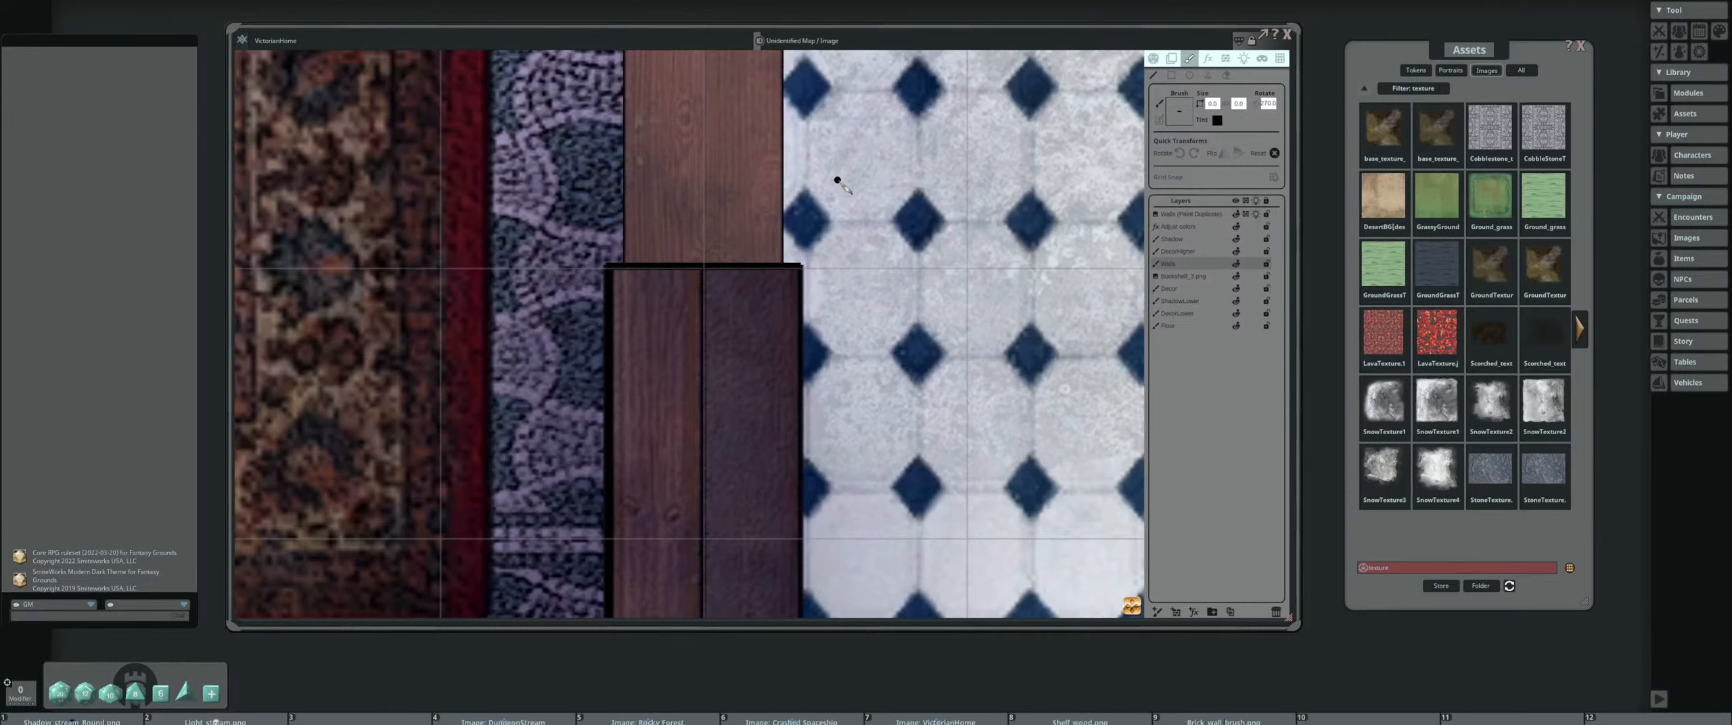
{"action": "mouse_move", "coordinate": [765, 61]}
{"action": "left_mouse_down"}
{"action": "mouse_move", "coordinate": [742, 251]}
{"action": "mouse_move", "coordinate": [800, 433]}
{"action": "left_mouse_up"}
{"action": "scroll", "coordinate": [782, 233], "scroll_direction": "down", "scroll_amount": 2}
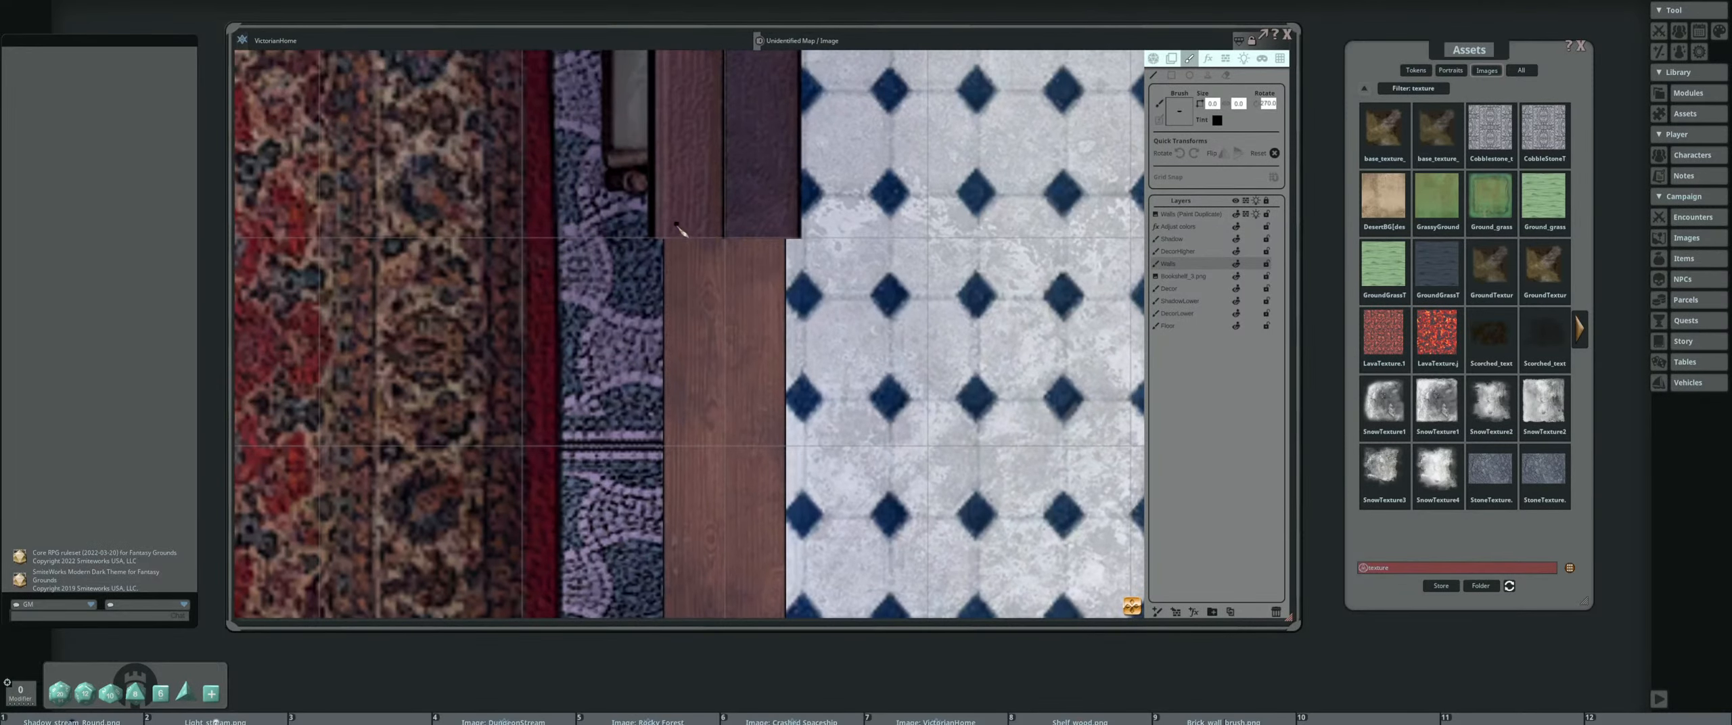
{"action": "left_click_drag", "start_coordinate": [653, 236], "coordinate": [747, 237]}
{"action": "scroll", "coordinate": [859, 208], "scroll_direction": "down", "scroll_amount": 5}
{"action": "left_click_drag", "start_coordinate": [651, 205], "coordinate": [739, 412]}
{"action": "scroll", "coordinate": [741, 410], "scroll_direction": "down", "scroll_amount": 4}
Select the Decor layer and search the image assets for "door"
{"action": "left_click", "coordinate": [1170, 289]}
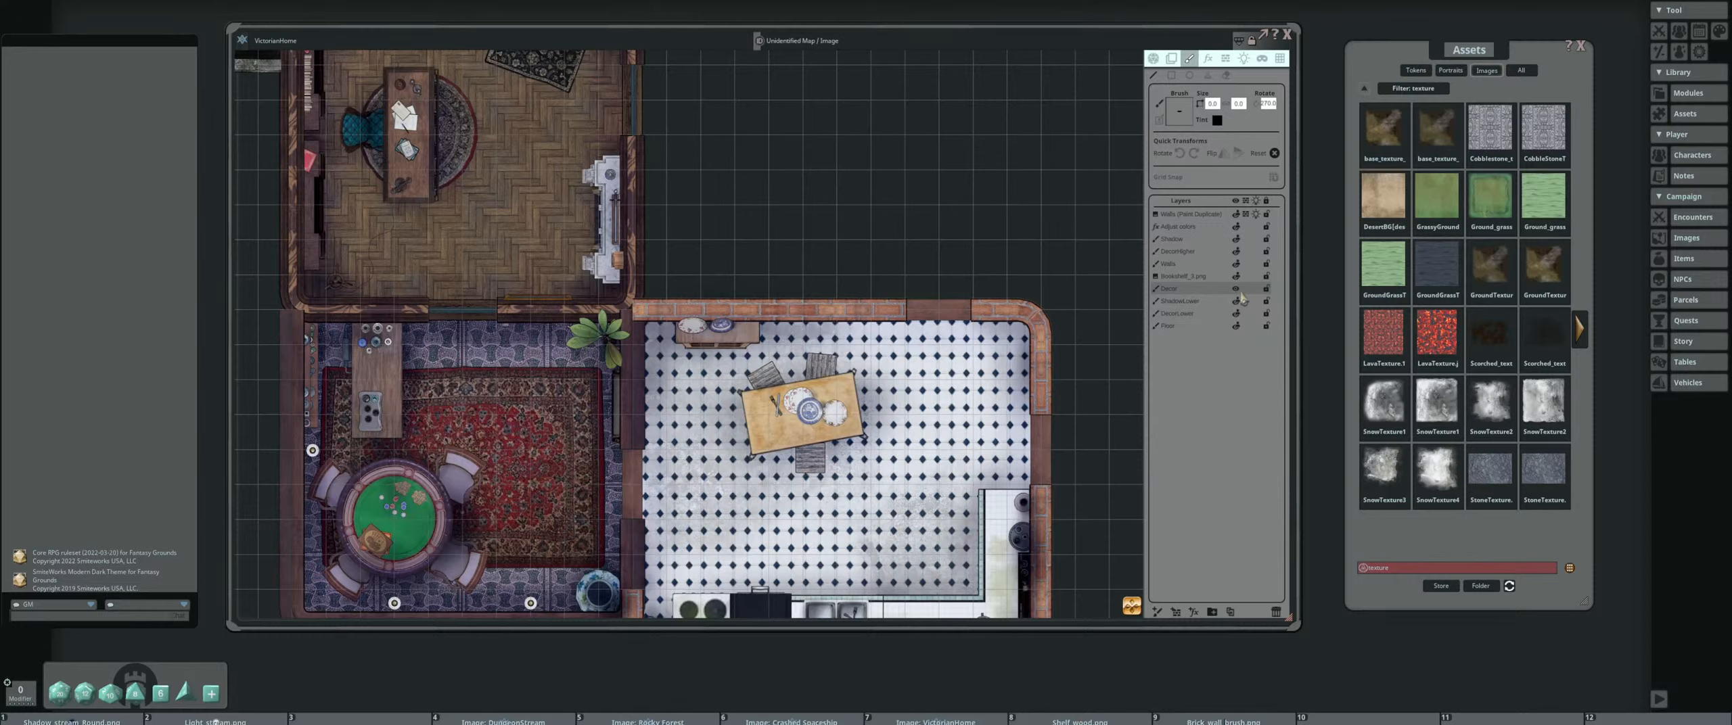
{"action": "left_click_drag", "start_coordinate": [938, 379], "coordinate": [889, 254]}
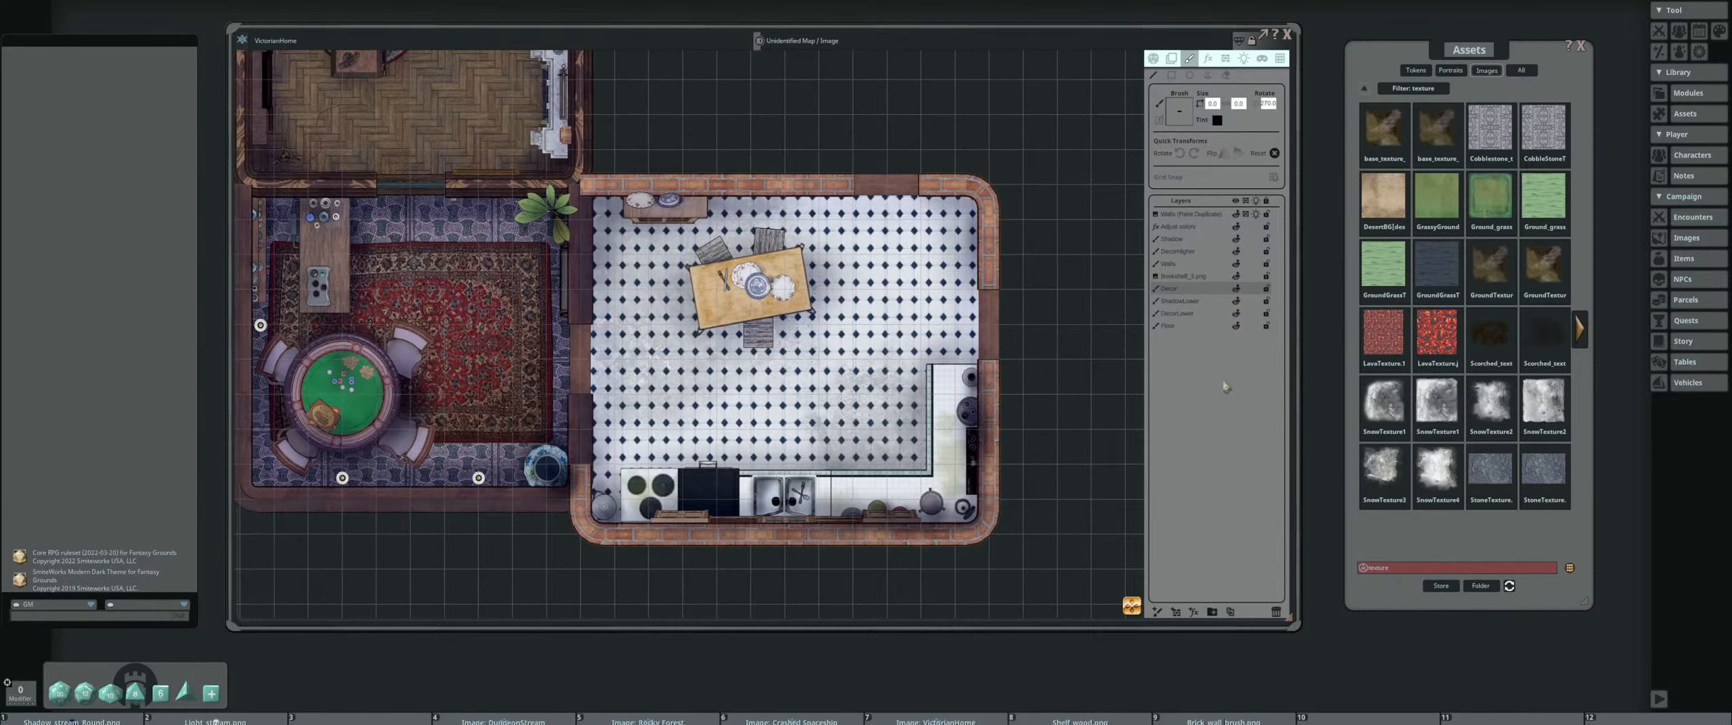
{"action": "double_click", "coordinate": [1410, 569]}
{"action": "type", "text": "door"}
{"action": "key", "text": "Return"}
{"action": "left_click_drag", "start_coordinate": [812, 325], "coordinate": [948, 301]}
Preview Door_2_decoration.png from the second page of results and load it as the brush
{"action": "left_click", "coordinate": [1579, 330]}
{"action": "left_click", "coordinate": [1579, 329]}
{"action": "left_click", "coordinate": [1437, 333]}
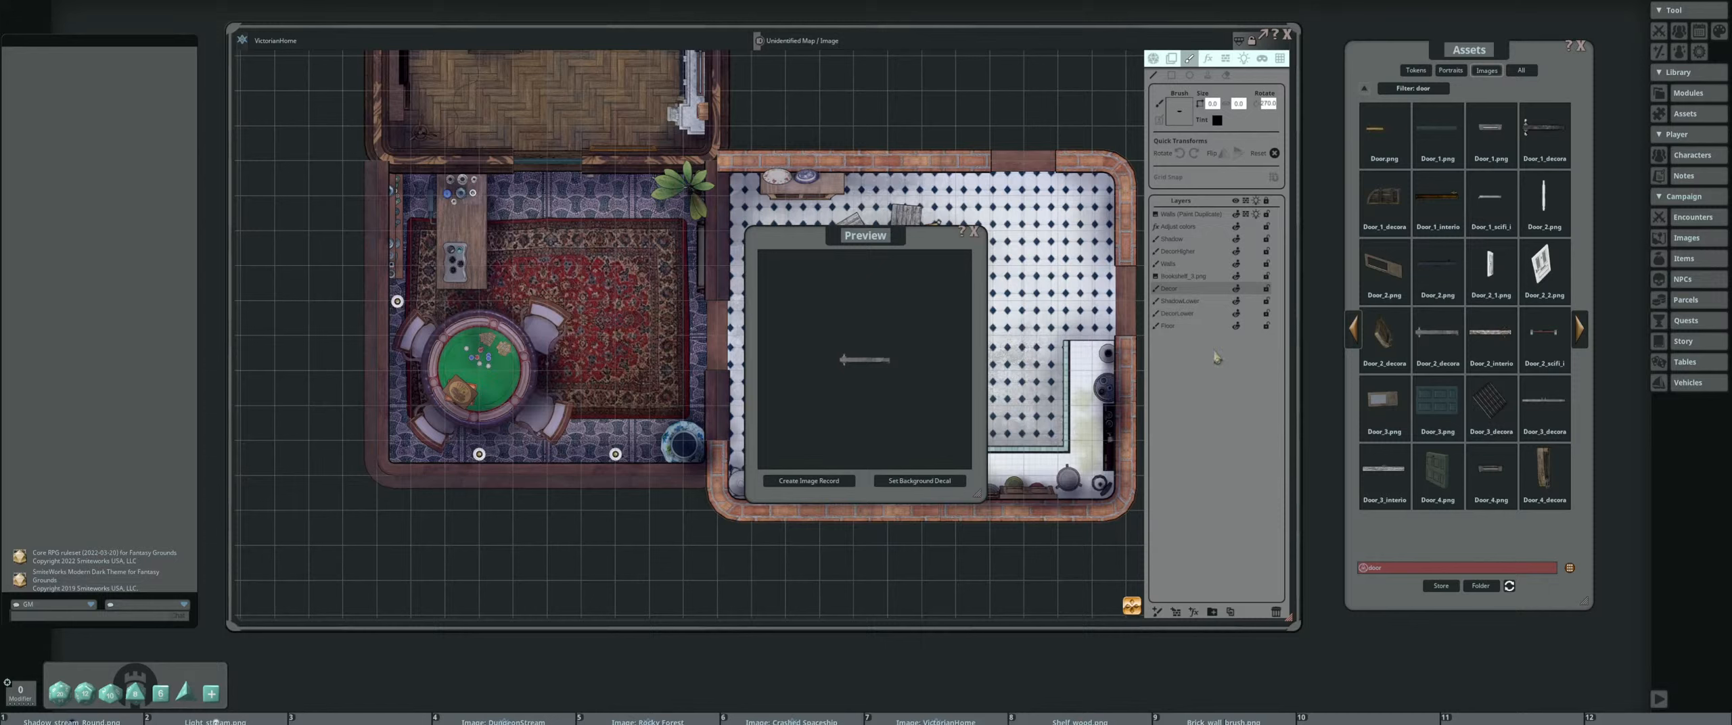
{"action": "left_click", "coordinate": [974, 237]}
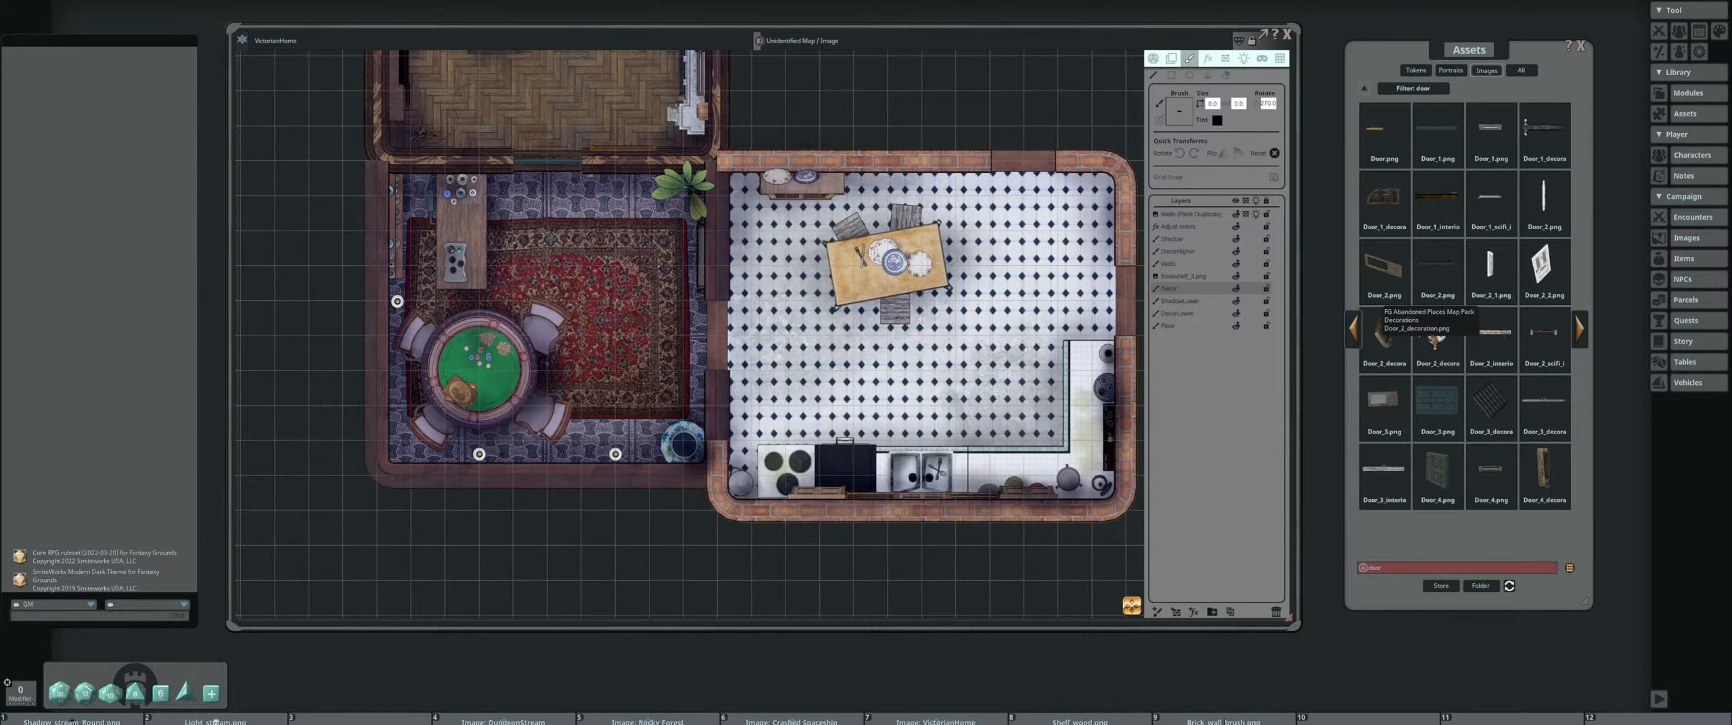
{"action": "left_click_drag", "start_coordinate": [1432, 279], "coordinate": [1177, 112]}
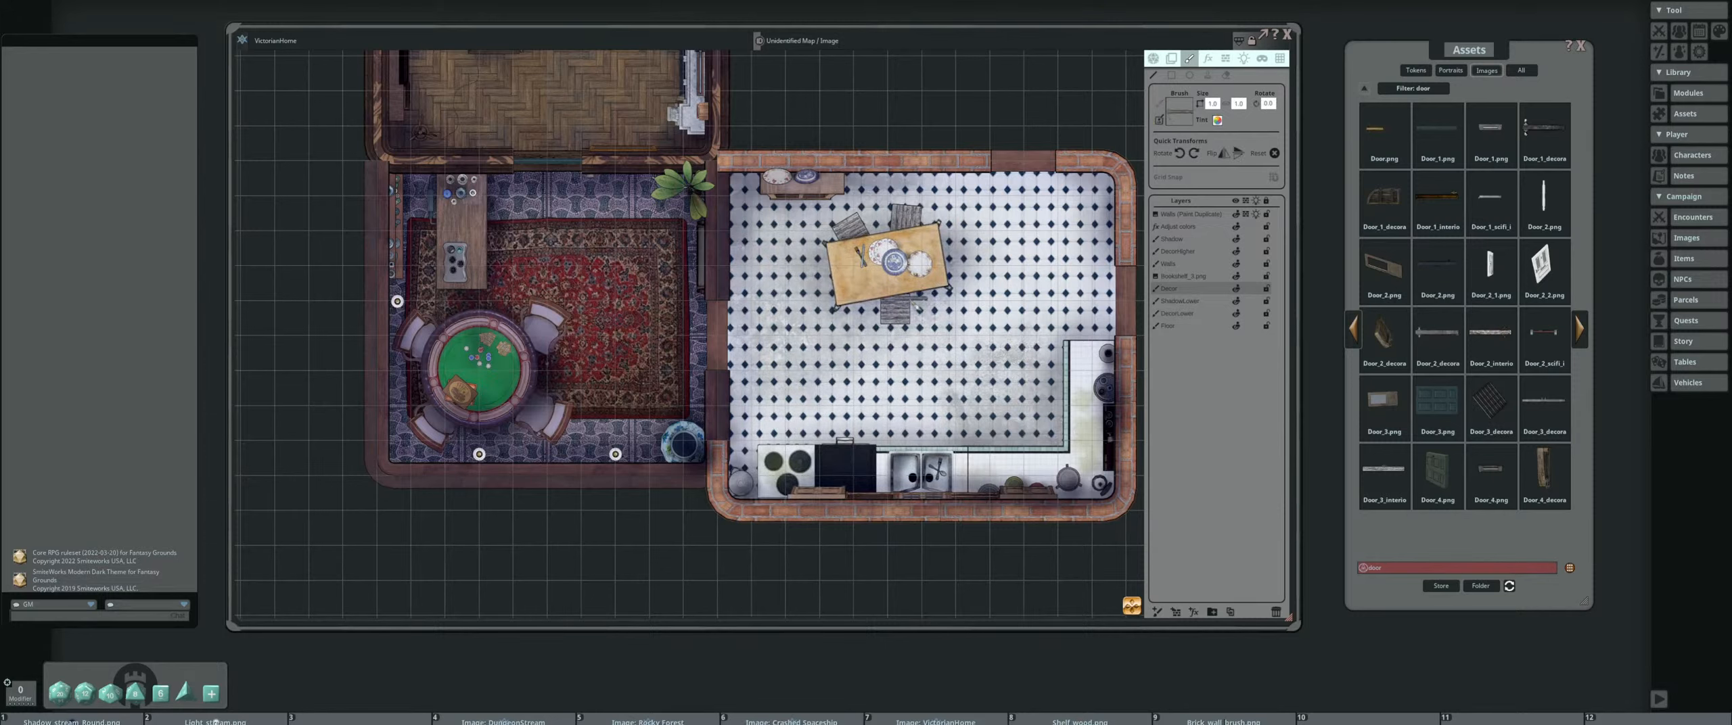
Scale the door brush to 1 wide by 1.5 high for the doorway in the kitchen's right wall
{"action": "scroll", "coordinate": [909, 302], "scroll_direction": "up", "scroll_amount": 10}
{"action": "scroll", "coordinate": [912, 308], "scroll_direction": "down", "scroll_amount": 5}
{"action": "scroll", "coordinate": [922, 316], "scroll_direction": "down", "scroll_amount": 11}
{"action": "left_click_drag", "start_coordinate": [1063, 317], "coordinate": [861, 314]}
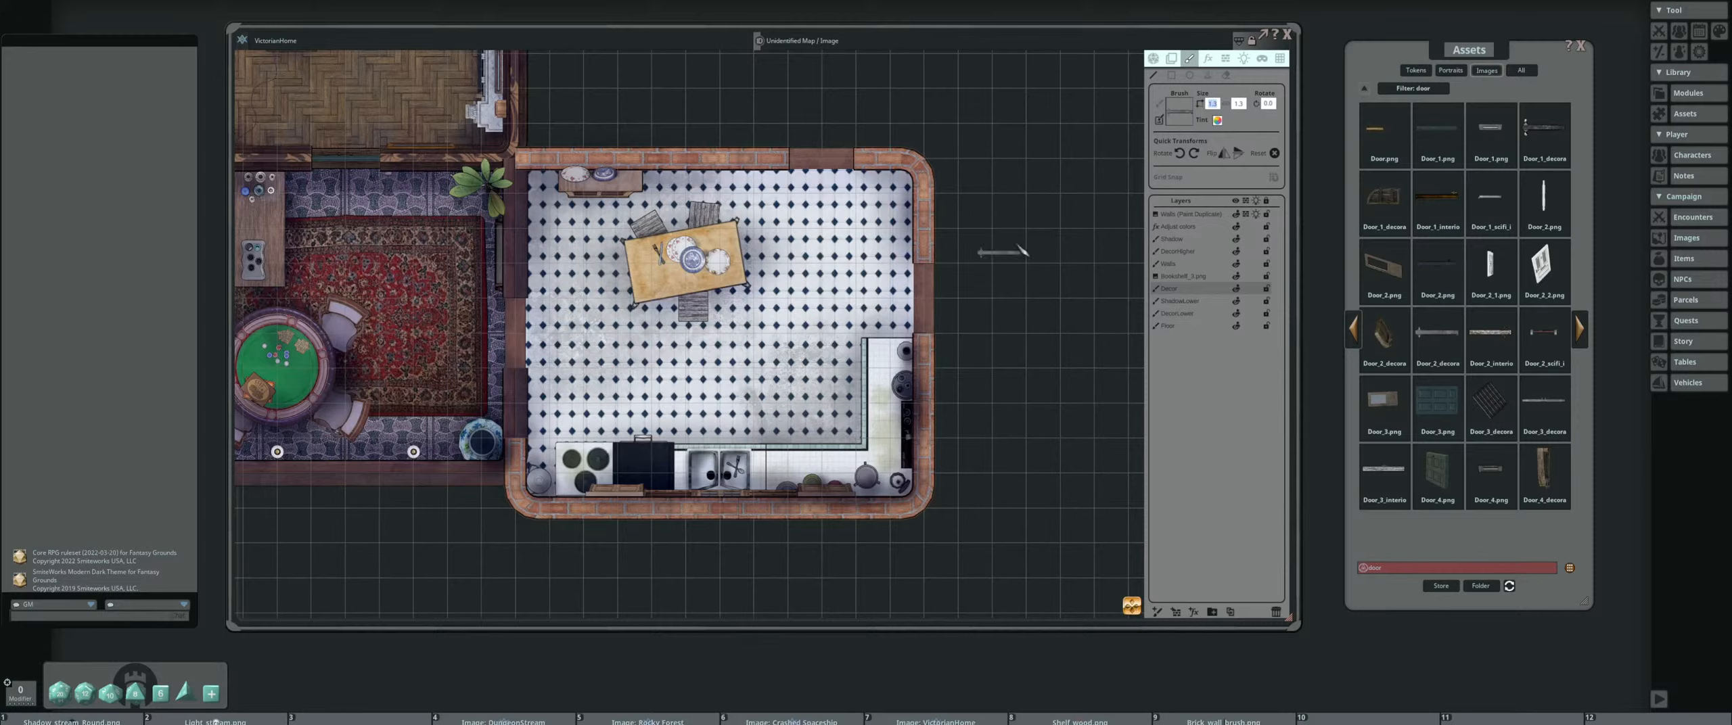
{"action": "left_click", "coordinate": [1215, 105]}
{"action": "type", "text": "1"}
{"action": "key", "text": "Return"}
{"action": "left_click", "coordinate": [1238, 104]}
{"action": "type", "text": "1.5"}
{"action": "key", "text": "Return"}
{"action": "scroll", "coordinate": [917, 309], "scroll_direction": "up", "scroll_amount": 5}
Set the door brush's width to 2 and rotate it 90 degrees to align with the right-wall doorway
{"action": "left_click", "coordinate": [1214, 105]}
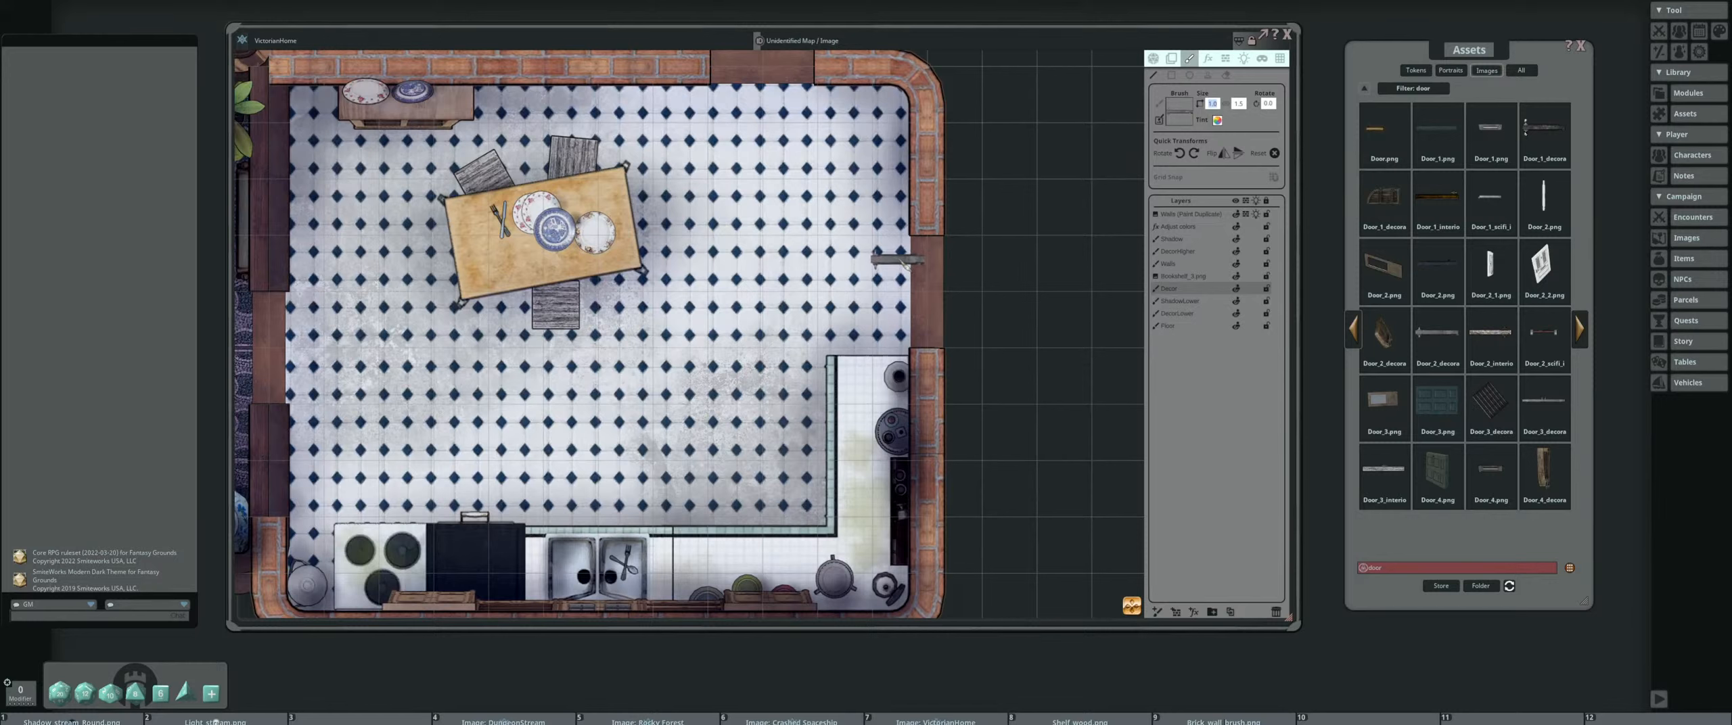
{"action": "type", "text": "2"}
{"action": "key", "text": "Return"}
{"action": "left_click_drag", "start_coordinate": [906, 284], "coordinate": [1195, 161]}
{"action": "left_click", "coordinate": [1194, 157]}
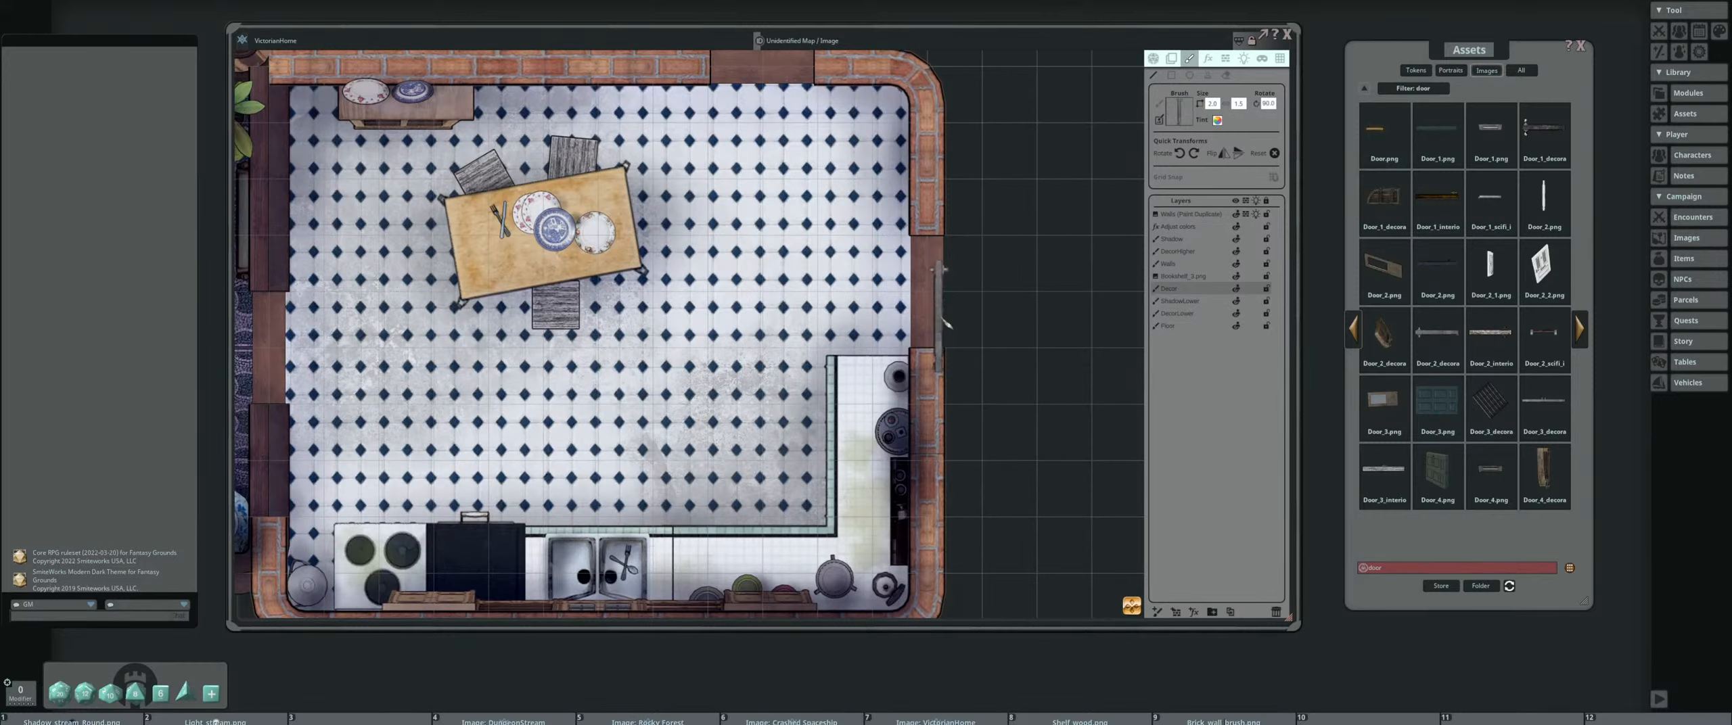
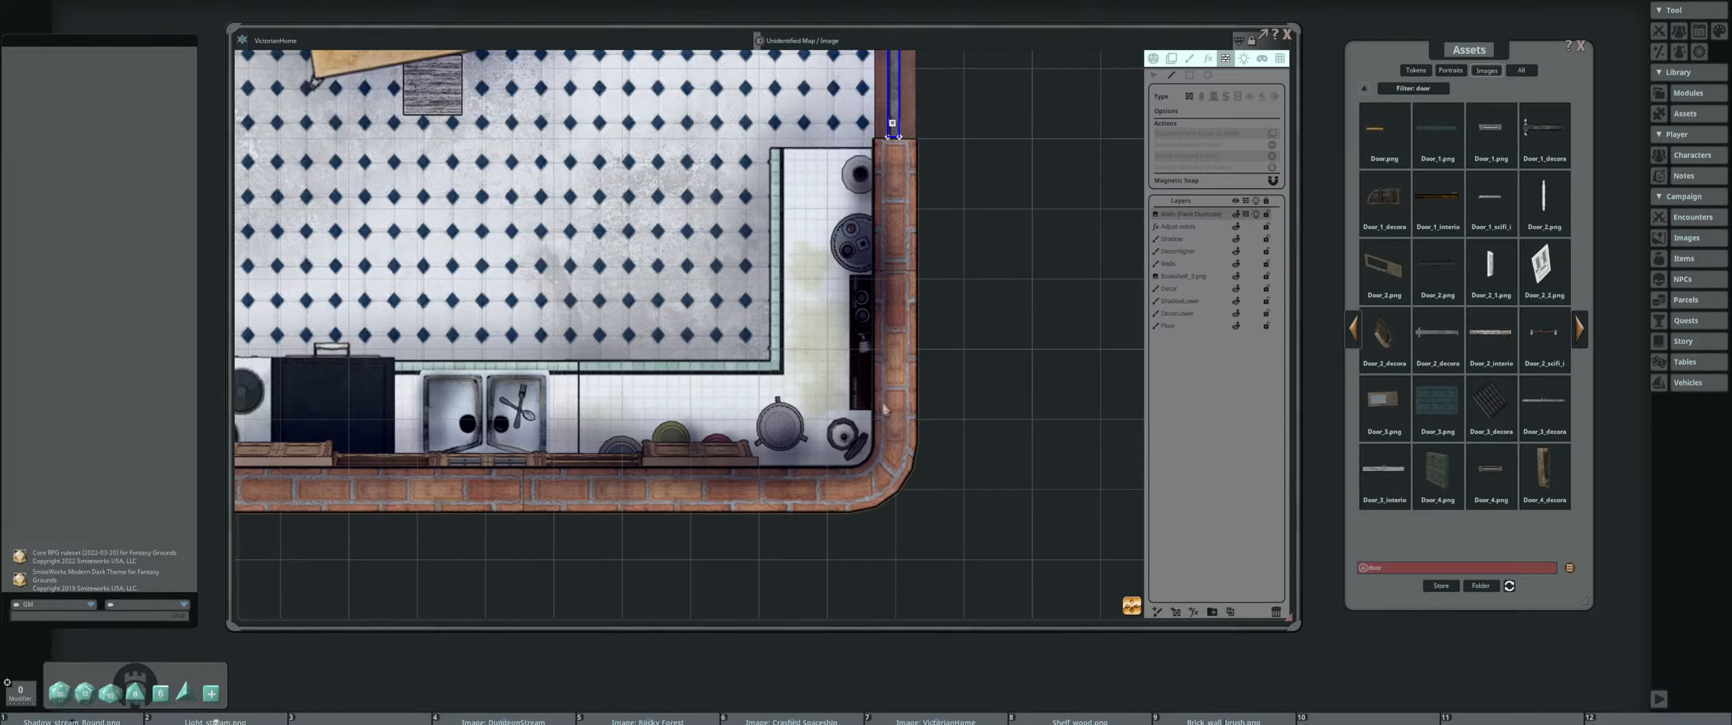
Continue the line-of-sight wall around the kitchen's lower-right corner, along its bottom wall and around the lower-left corner to the left wall
{"action": "left_click", "coordinate": [890, 459]}
{"action": "left_click", "coordinate": [859, 492]}
{"action": "left_click_drag", "start_coordinate": [519, 427], "coordinate": [1053, 393]}
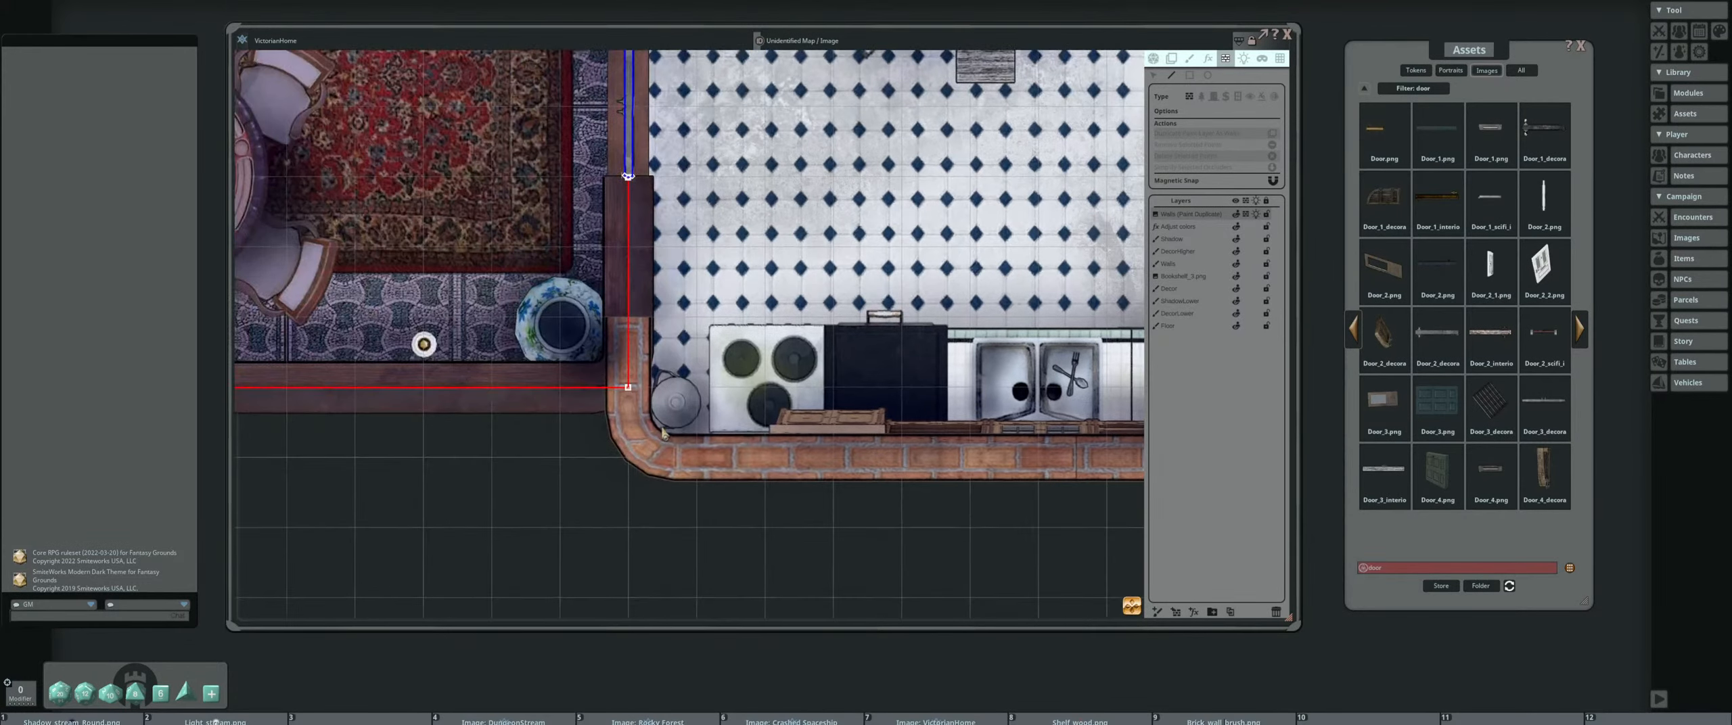
{"action": "left_click", "coordinate": [663, 459]}
{"action": "left_click", "coordinate": [629, 406]}
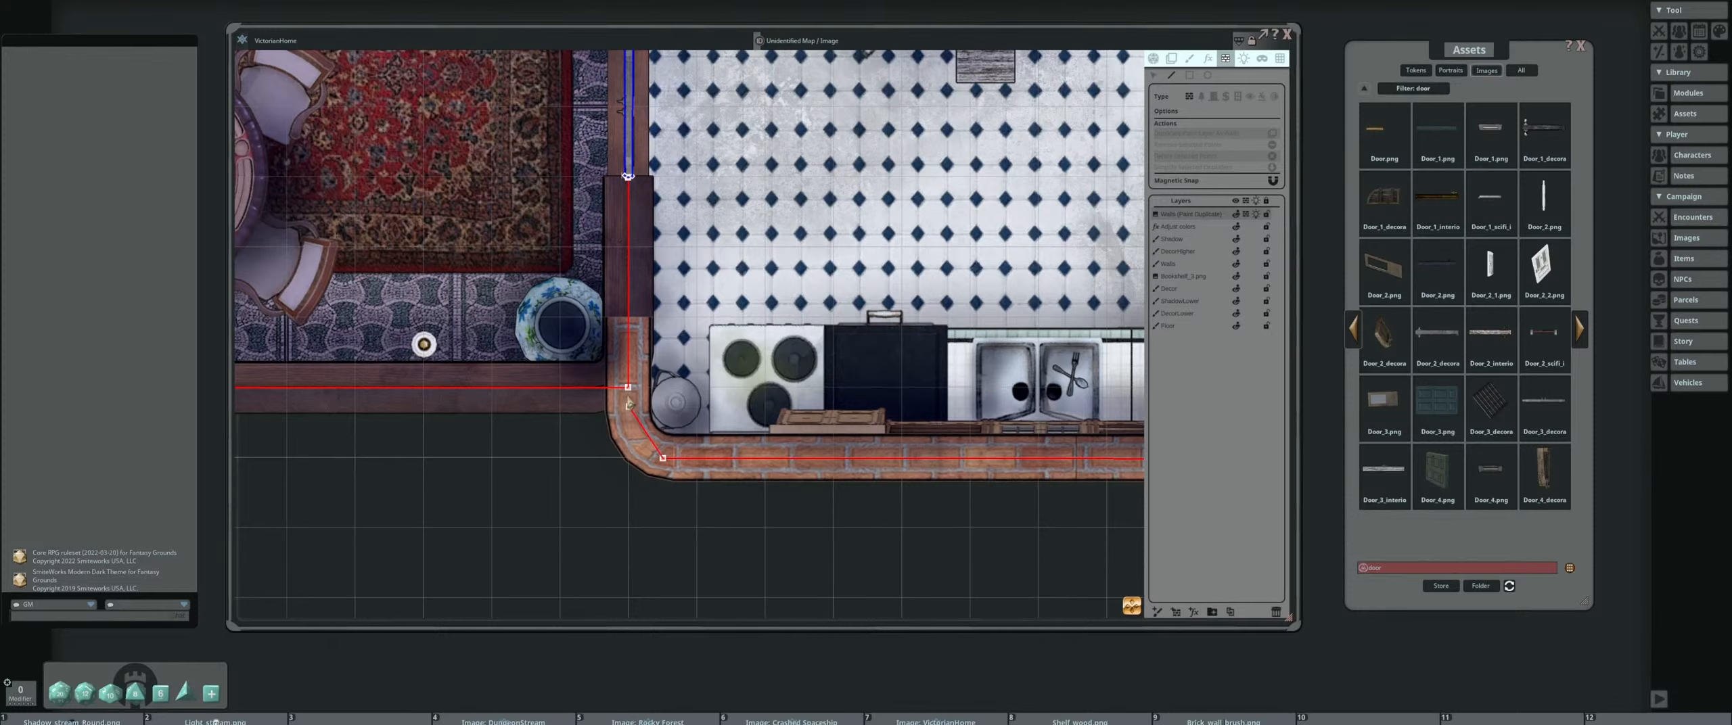
Move the wall point above the kitchen's lower-left bend farther down so the line follows the curved brick
{"action": "scroll", "coordinate": [628, 393], "scroll_direction": "down", "scroll_amount": 2}
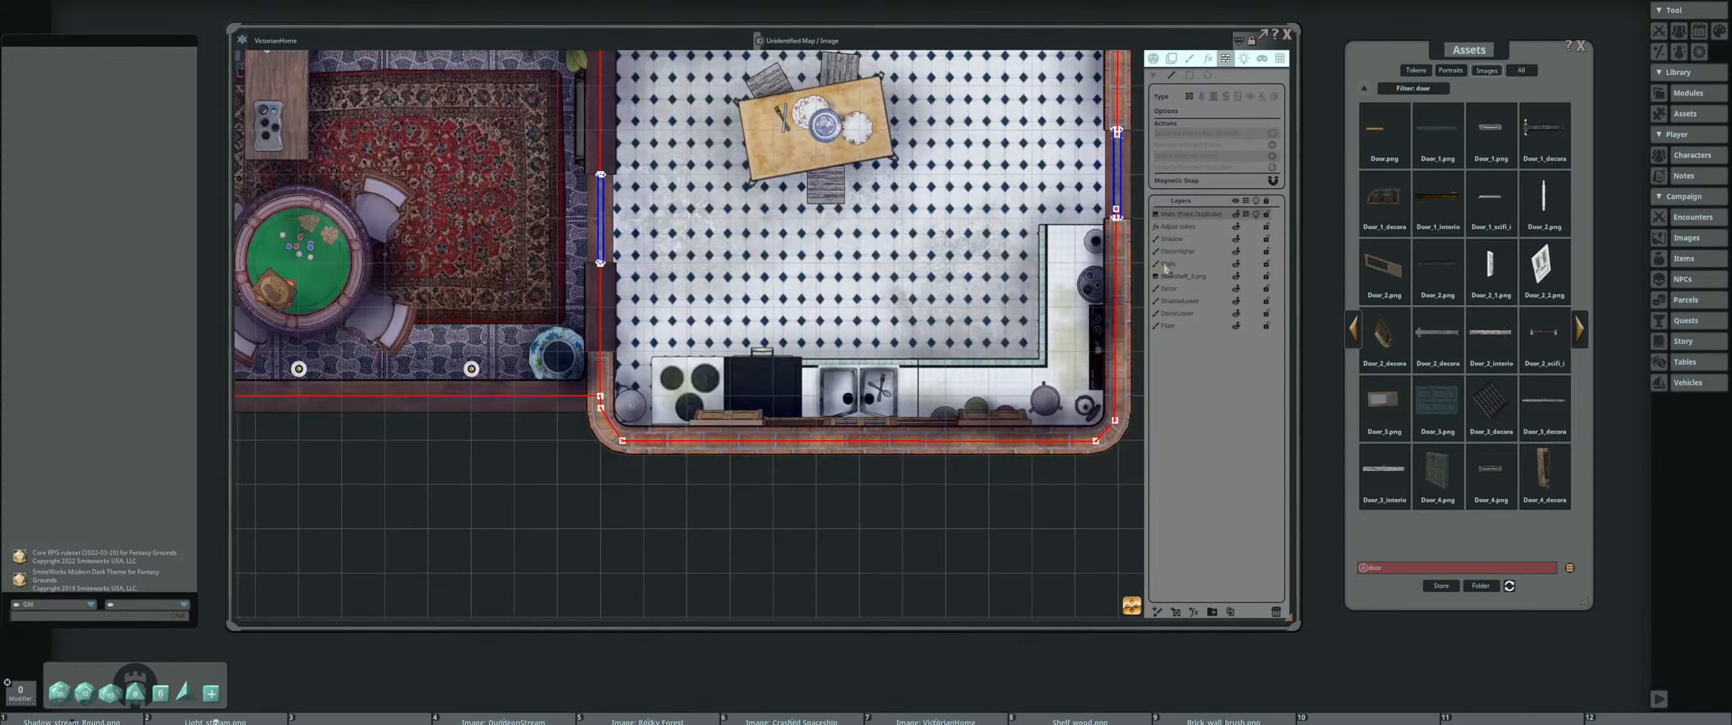
{"action": "scroll", "coordinate": [590, 372], "scroll_direction": "up", "scroll_amount": 2}
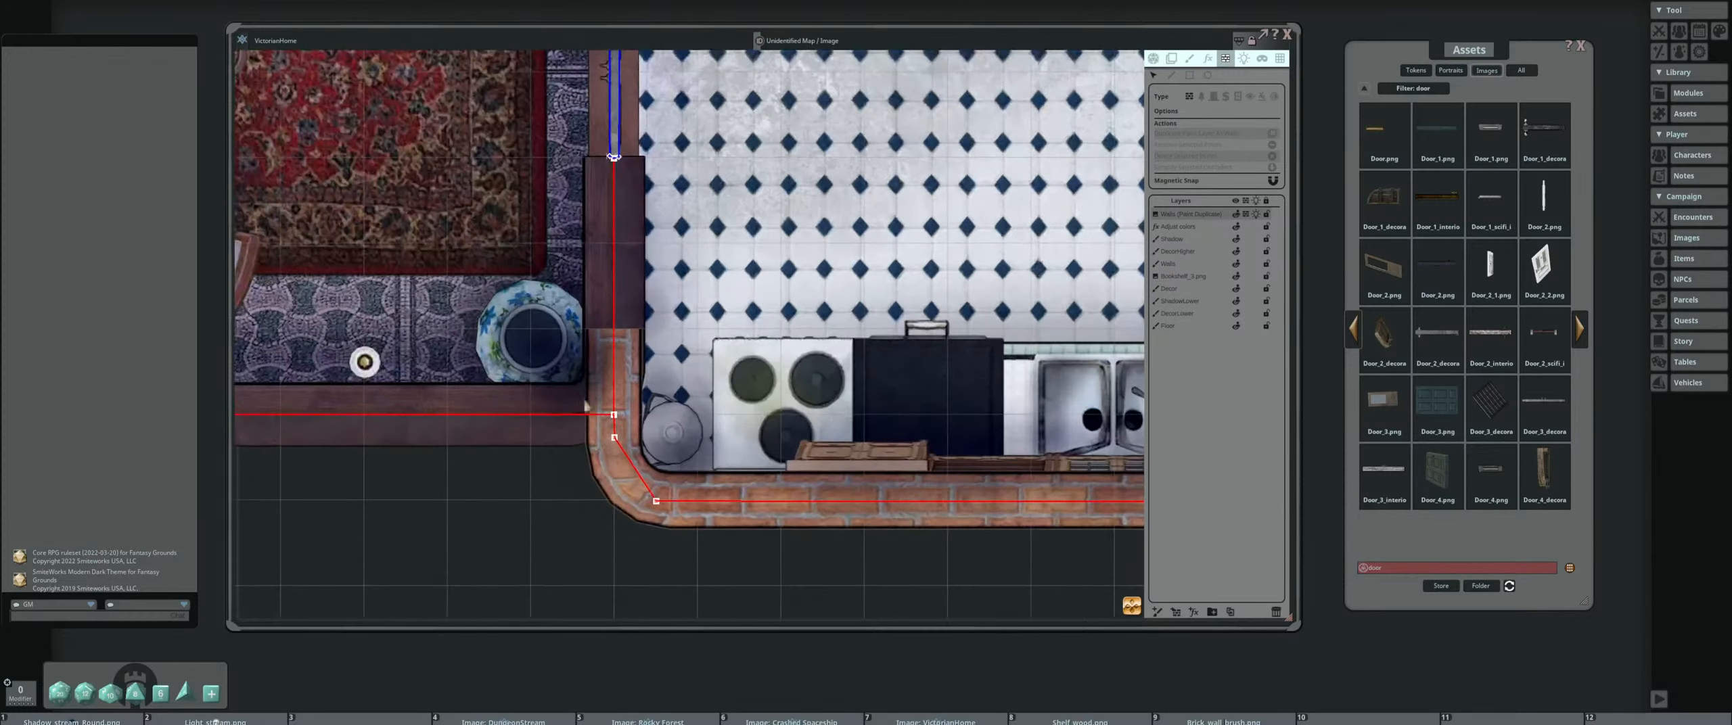
{"action": "left_click_drag", "start_coordinate": [614, 441], "coordinate": [616, 472]}
Remove the stray wall points inside the door occluders in the kitchen's top and right doorways
{"action": "scroll", "coordinate": [562, 398], "scroll_direction": "down", "scroll_amount": 3}
{"action": "scroll", "coordinate": [726, 195], "scroll_direction": "up", "scroll_amount": 5}
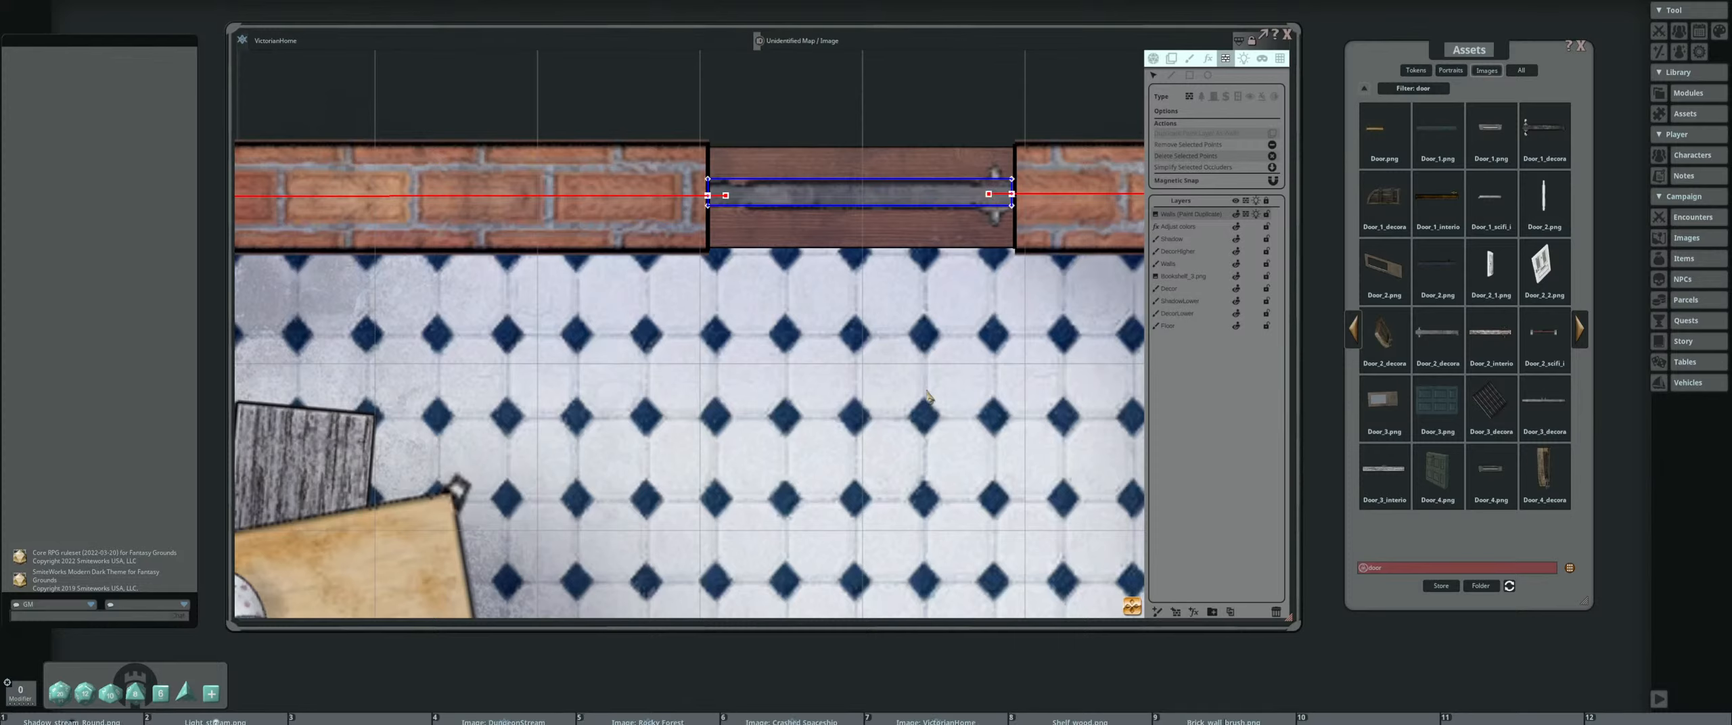
{"action": "scroll", "coordinate": [613, 456], "scroll_direction": "down", "scroll_amount": 4}
{"action": "scroll", "coordinate": [673, 499], "scroll_direction": "up", "scroll_amount": 4}
{"action": "scroll", "coordinate": [673, 499], "scroll_direction": "down", "scroll_amount": 4}
{"action": "scroll", "coordinate": [873, 416], "scroll_direction": "up", "scroll_amount": 6}
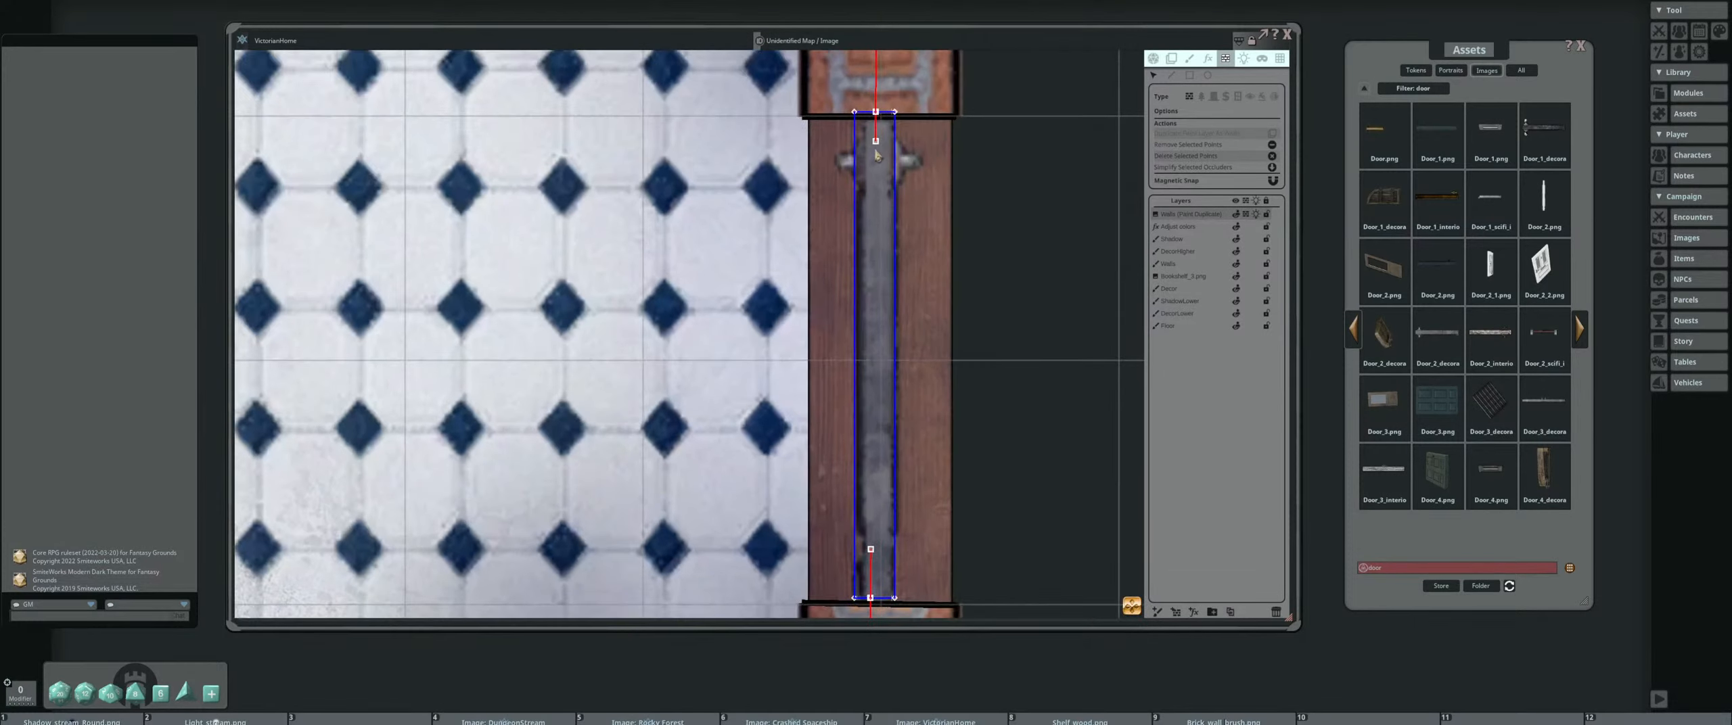
{"action": "left_click_drag", "start_coordinate": [989, 409], "coordinate": [986, 208]}
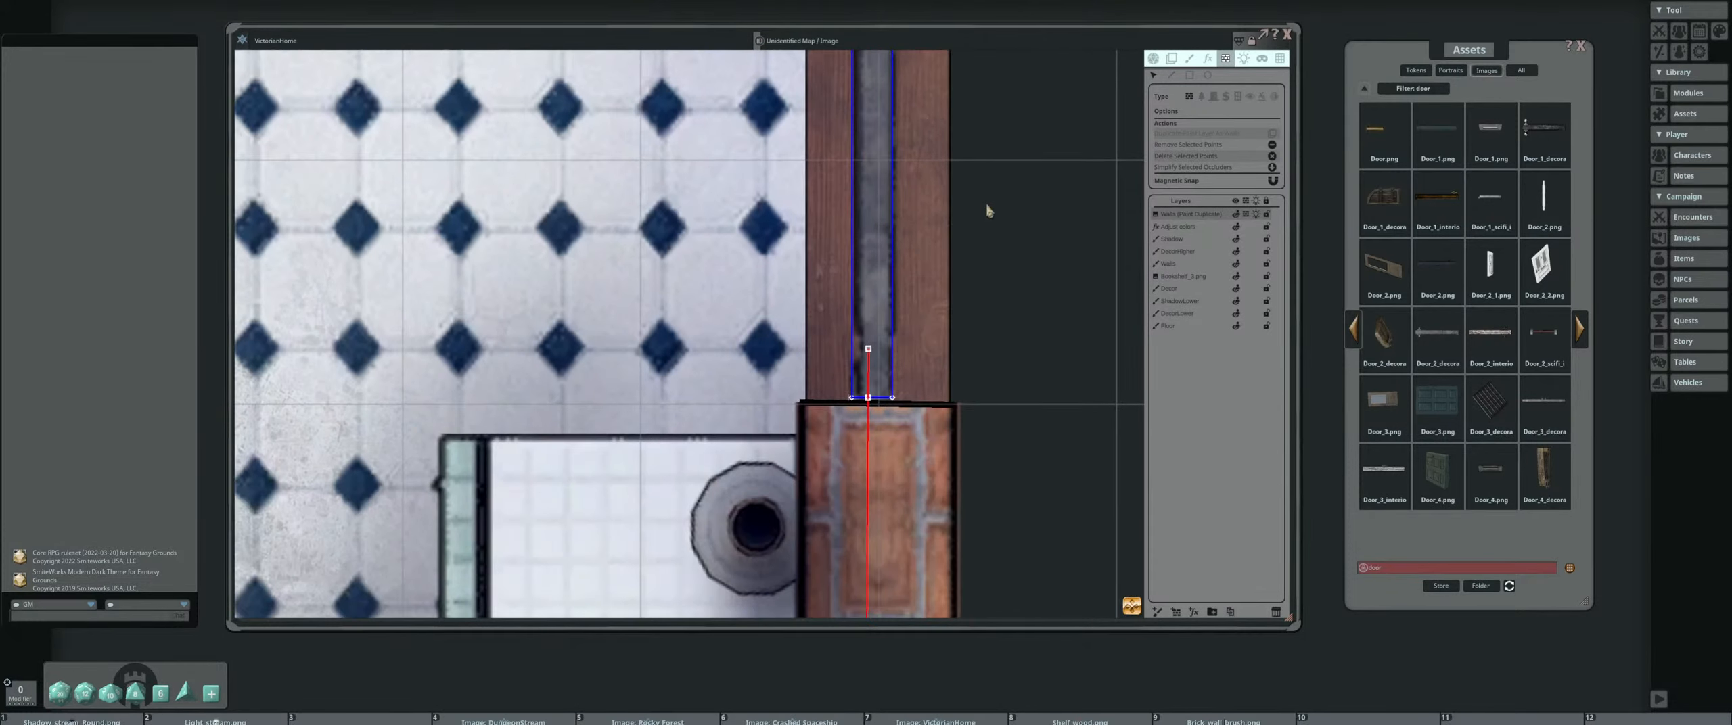
{"action": "left_click", "coordinate": [868, 349], "text": "shift"}
Check the line-of-sight walls and doors around the kitchen, the game room and the study
{"action": "scroll", "coordinate": [587, 313], "scroll_direction": "down", "scroll_amount": 5}
{"action": "scroll", "coordinate": [761, 348], "scroll_direction": "up", "scroll_amount": 2}
{"action": "scroll", "coordinate": [761, 348], "scroll_direction": "down", "scroll_amount": 3}
{"action": "scroll", "coordinate": [839, 287], "scroll_direction": "up", "scroll_amount": 1}
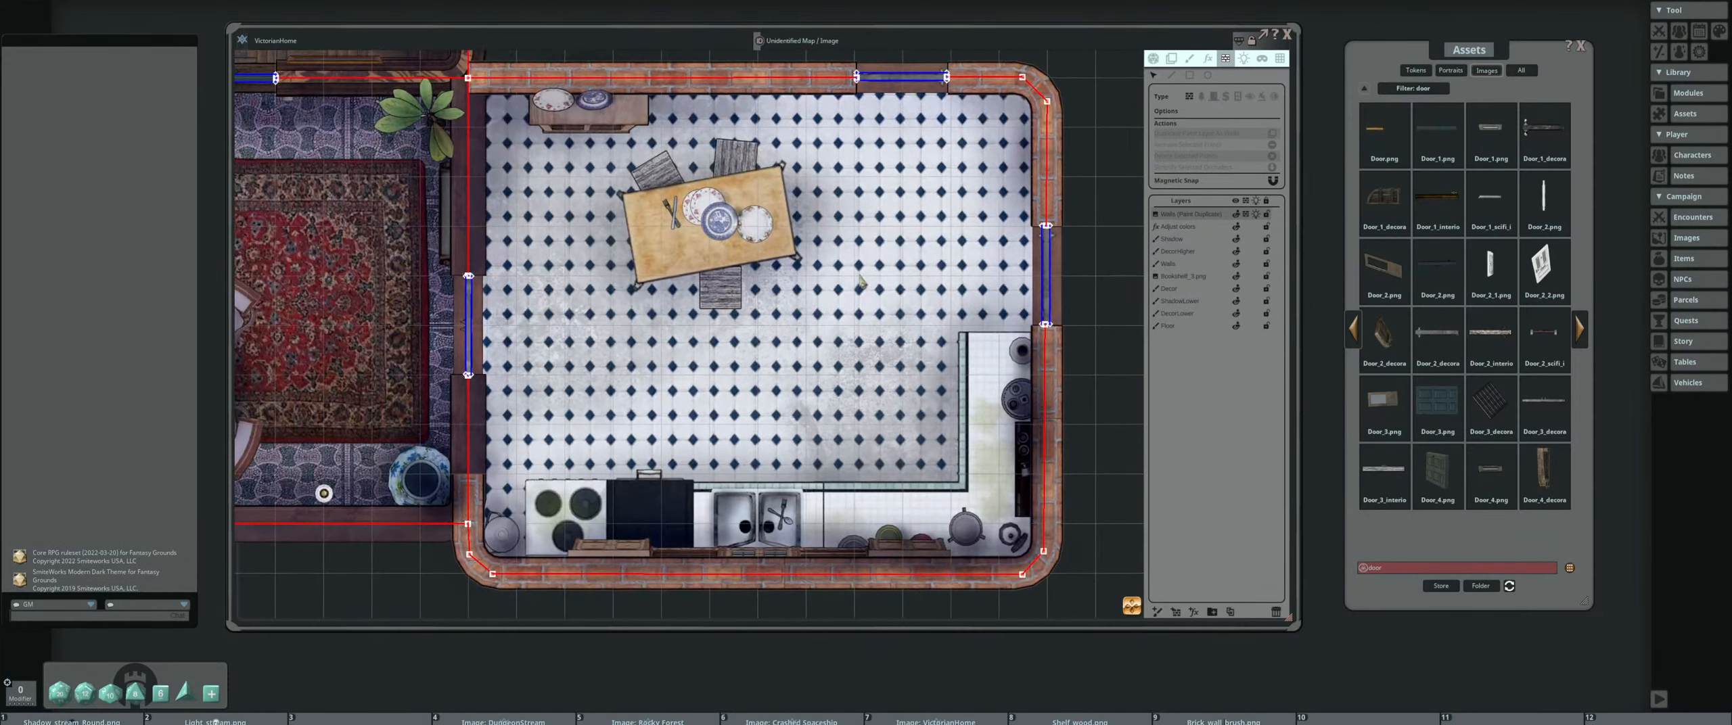
{"action": "scroll", "coordinate": [840, 287], "scroll_direction": "down", "scroll_amount": 3}
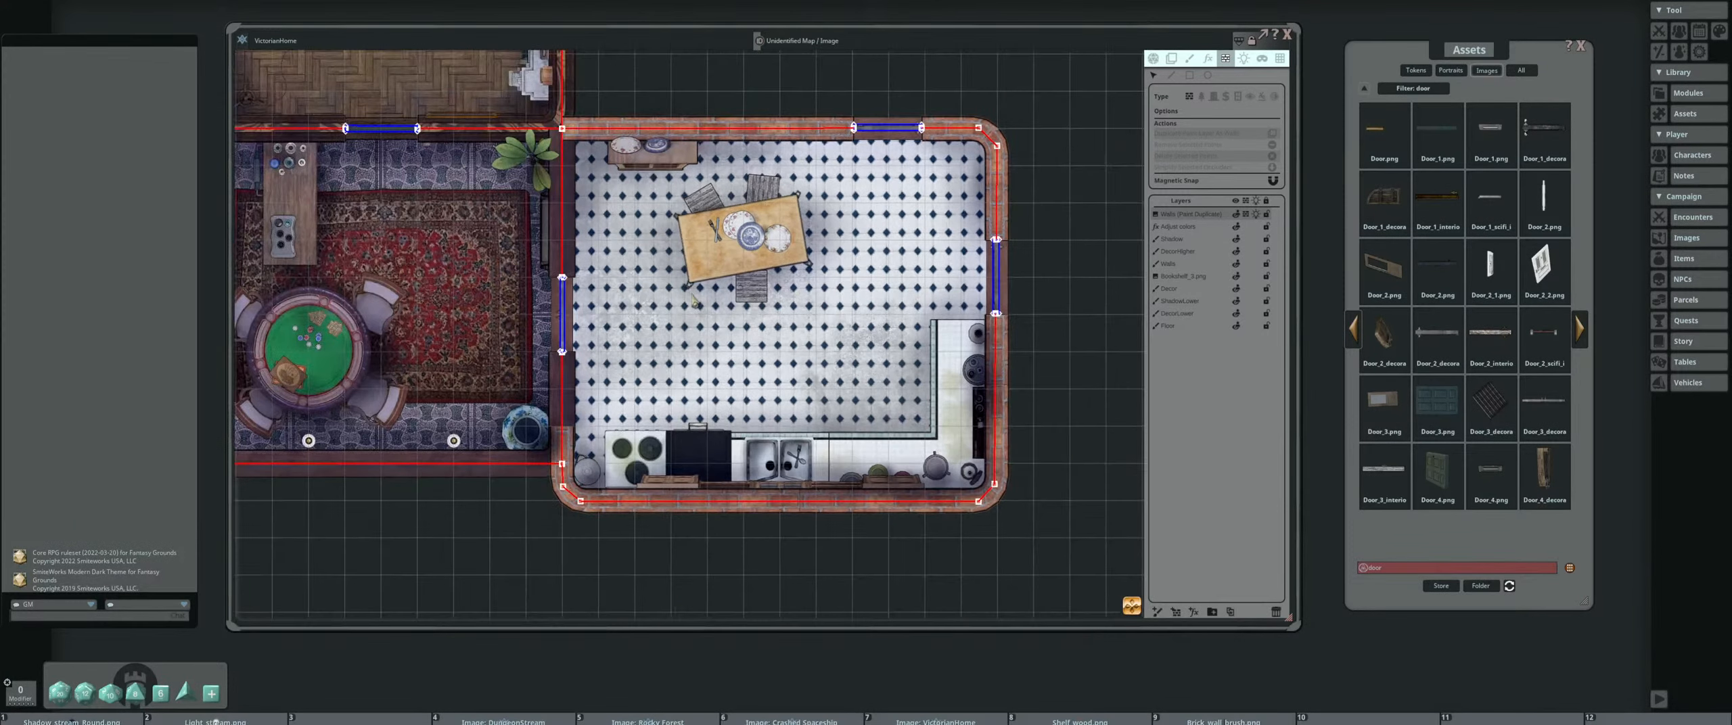
{"action": "left_click_drag", "start_coordinate": [693, 299], "coordinate": [846, 337]}
{"action": "scroll", "coordinate": [846, 337], "scroll_direction": "up", "scroll_amount": 1}
{"action": "scroll", "coordinate": [823, 286], "scroll_direction": "down", "scroll_amount": 2}
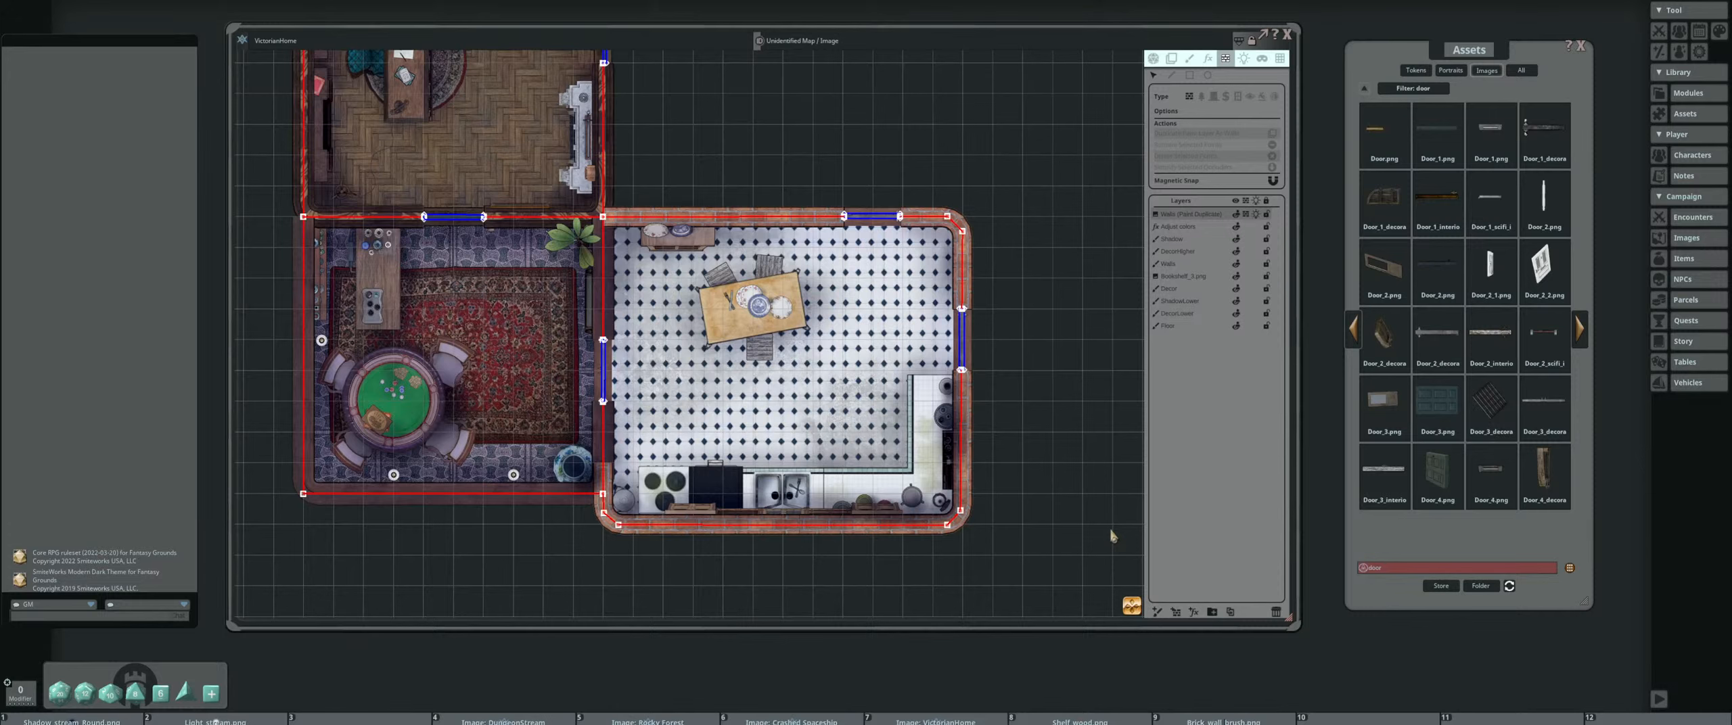
{"action": "scroll", "coordinate": [627, 393], "scroll_direction": "down", "scroll_amount": 2}
{"action": "left_click_drag", "start_coordinate": [633, 392], "coordinate": [819, 455]}
{"action": "left_click_drag", "start_coordinate": [981, 440], "coordinate": [891, 400]}
{"action": "scroll", "coordinate": [771, 396], "scroll_direction": "up", "scroll_amount": 2}
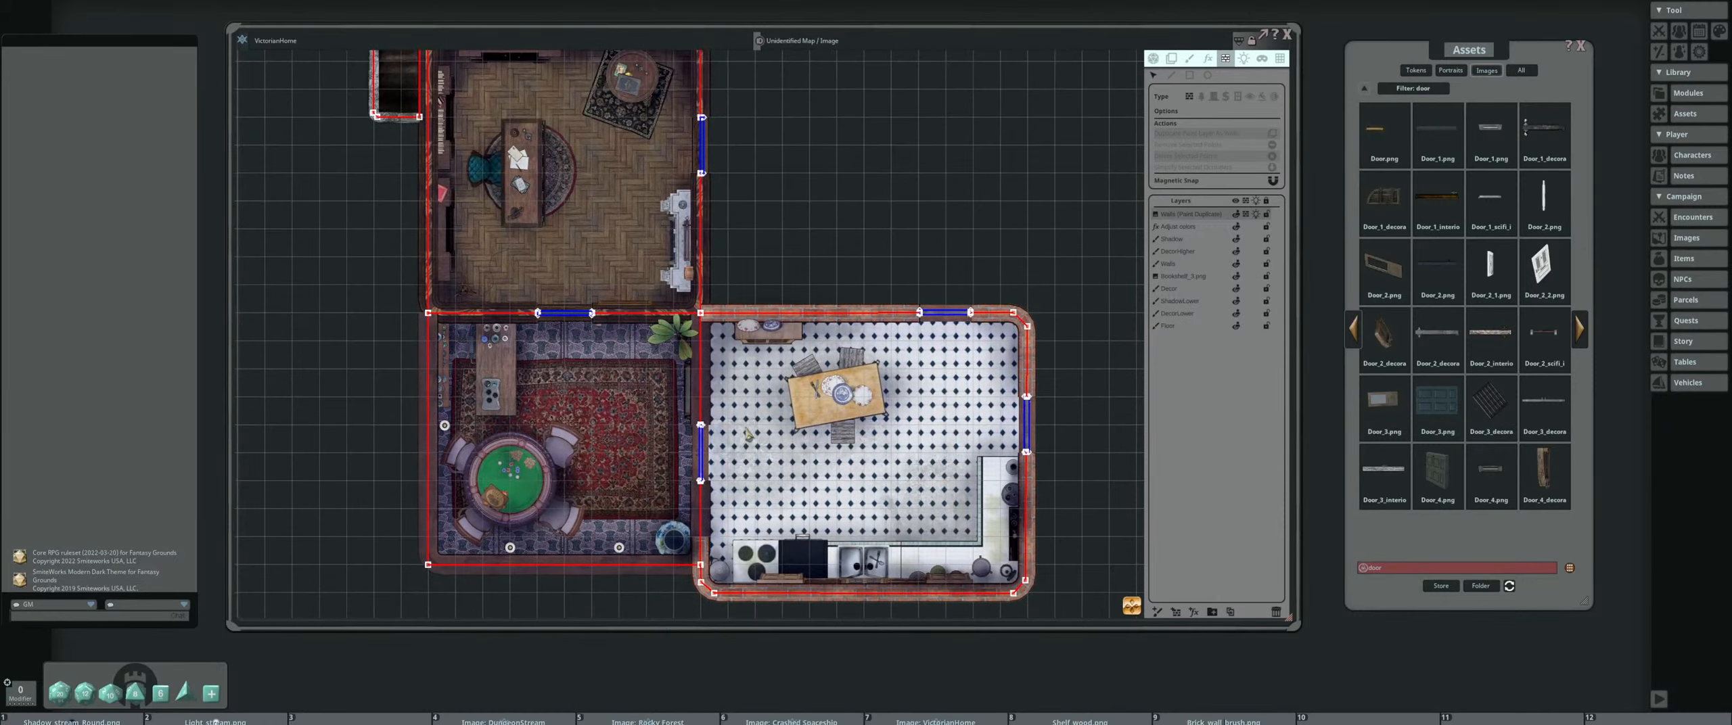
{"action": "scroll", "coordinate": [602, 365], "scroll_direction": "up", "scroll_amount": 3}
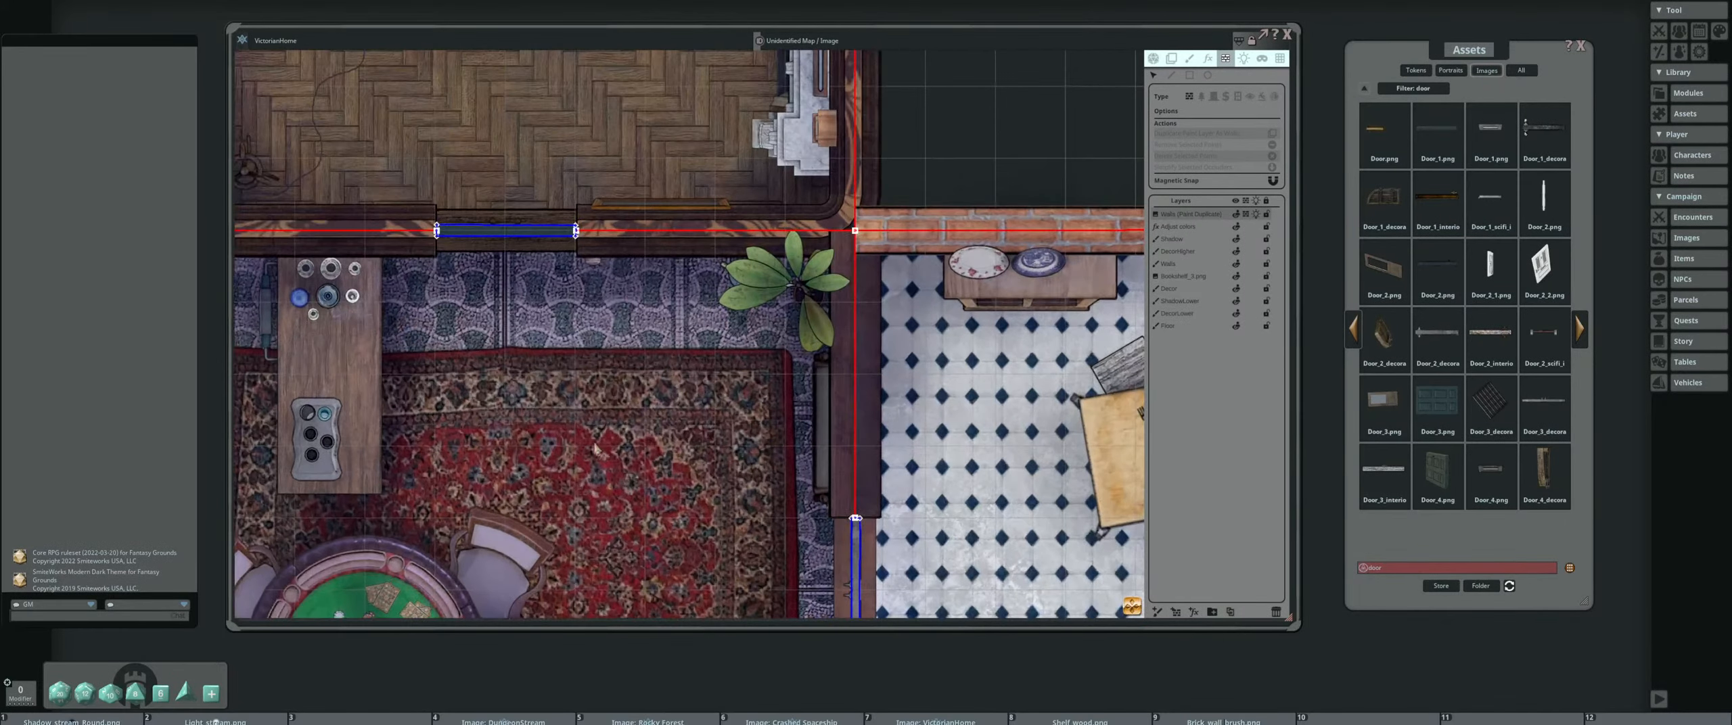
{"action": "scroll", "coordinate": [595, 448], "scroll_direction": "down", "scroll_amount": 3}
{"action": "scroll", "coordinate": [614, 433], "scroll_direction": "up", "scroll_amount": 3}
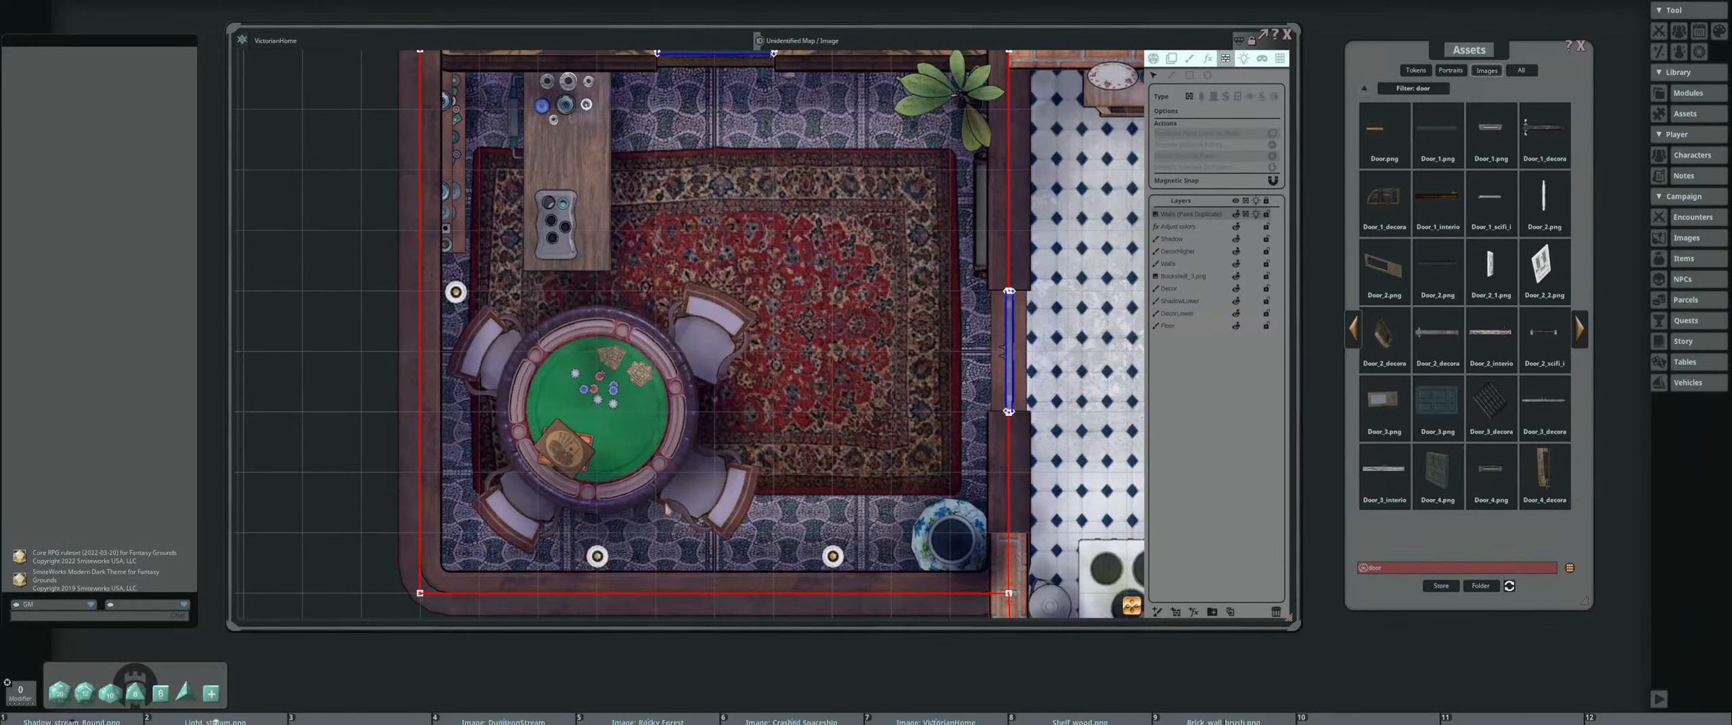
{"action": "left_click_drag", "start_coordinate": [909, 306], "coordinate": [576, 353]}
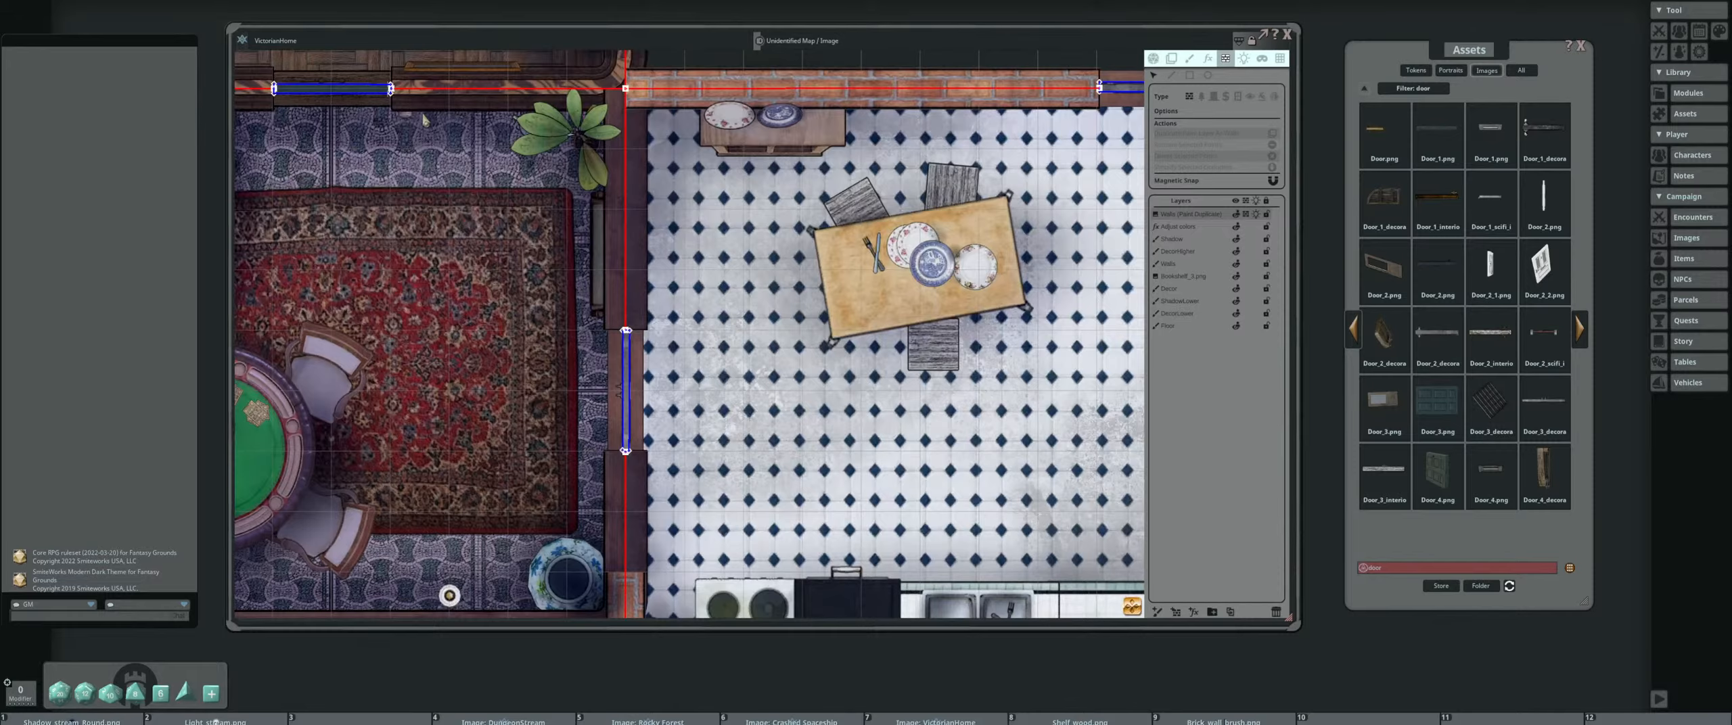
{"action": "scroll", "coordinate": [423, 120], "scroll_direction": "up", "scroll_amount": 4}
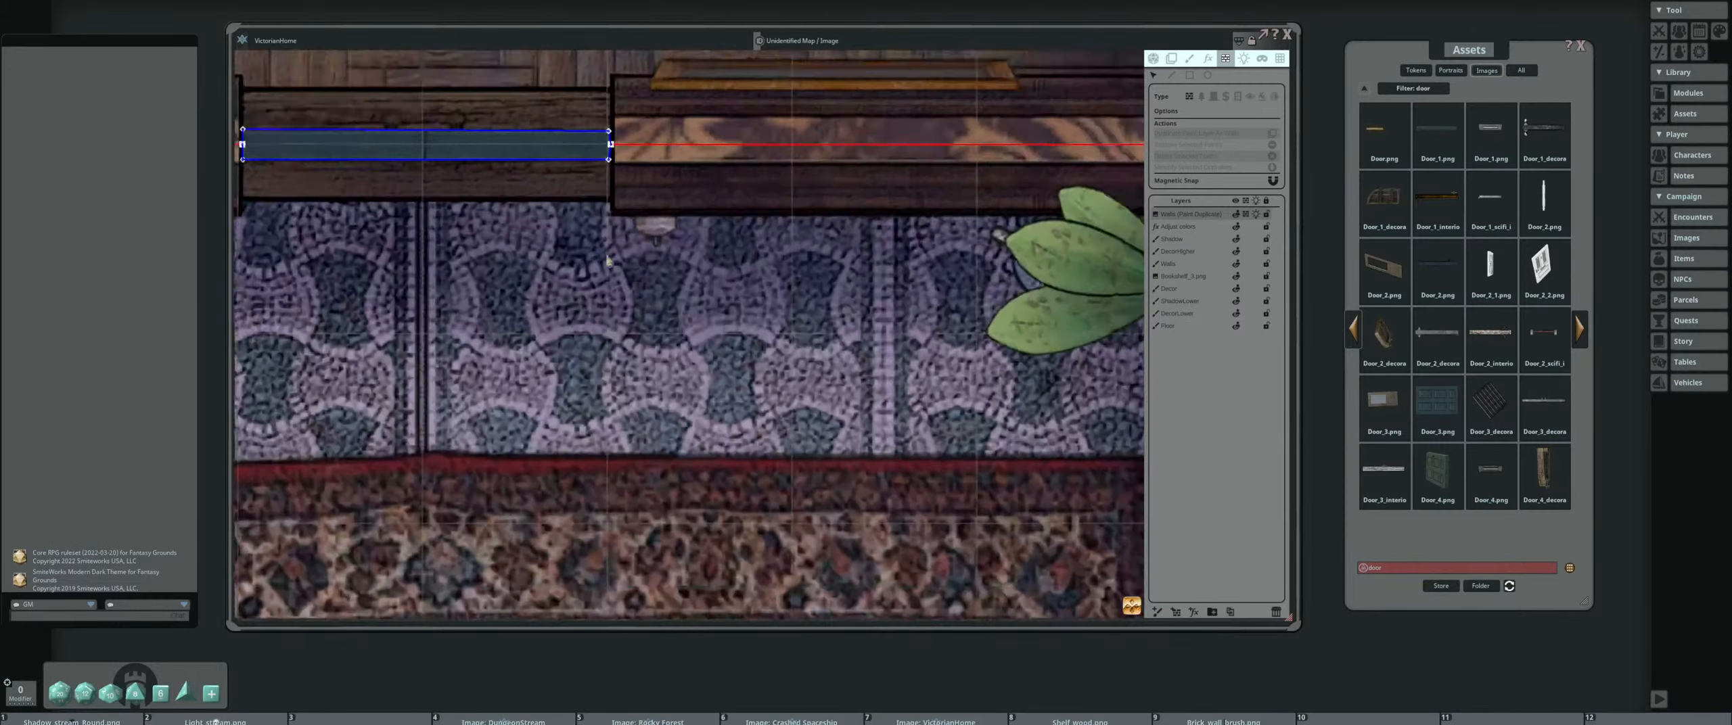
{"action": "scroll", "coordinate": [606, 260], "scroll_direction": "down", "scroll_amount": 5}
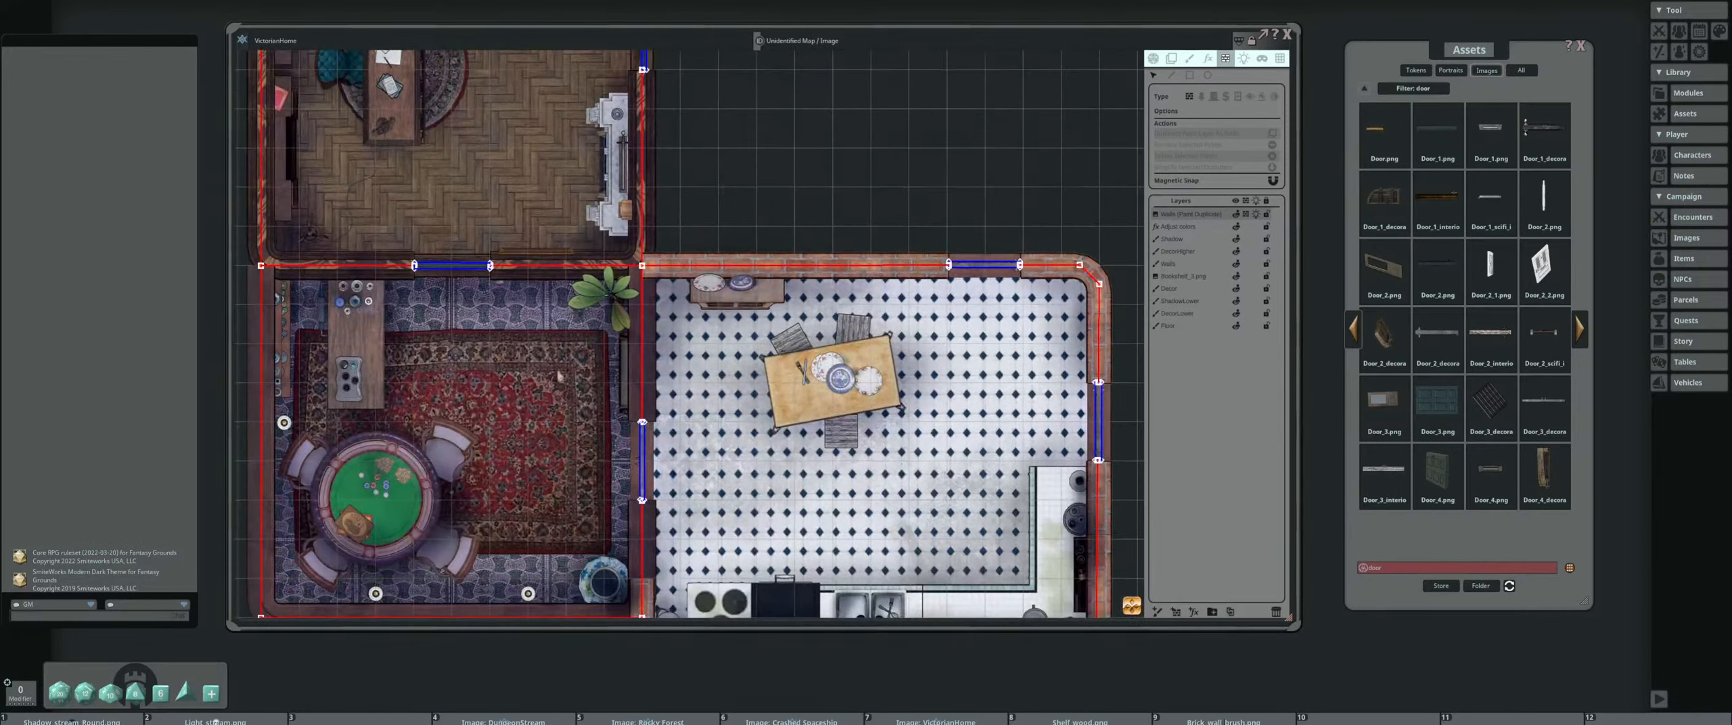
{"action": "scroll", "coordinate": [560, 376], "scroll_direction": "down", "scroll_amount": 4}
{"action": "left_click_drag", "start_coordinate": [622, 363], "coordinate": [596, 328]}
{"action": "left_click_drag", "start_coordinate": [589, 251], "coordinate": [659, 342]}
{"action": "scroll", "coordinate": [658, 342], "scroll_direction": "up", "scroll_amount": 1}
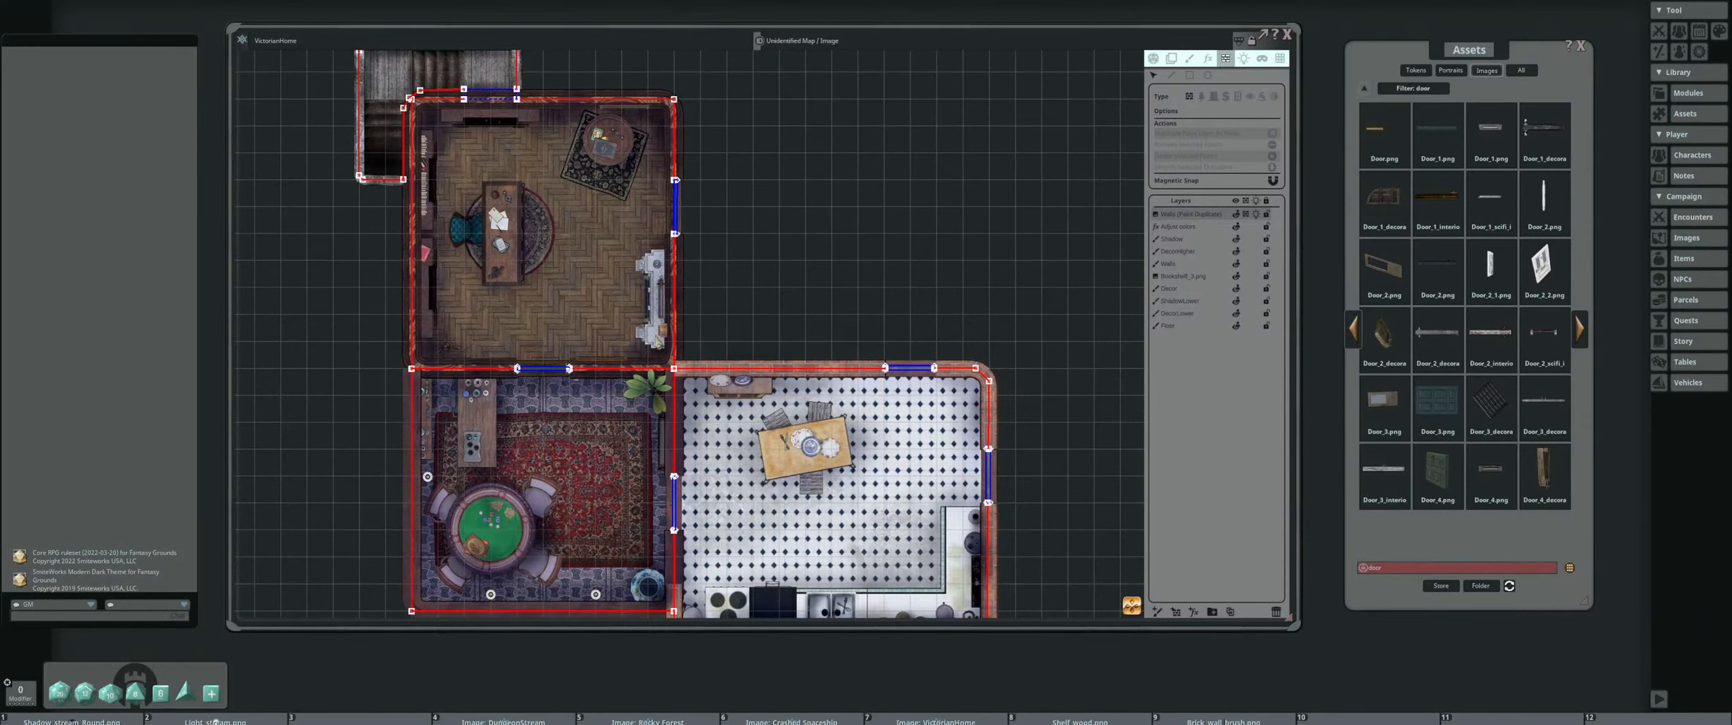
{"action": "scroll", "coordinate": [744, 376], "scroll_direction": "down", "scroll_amount": 1}
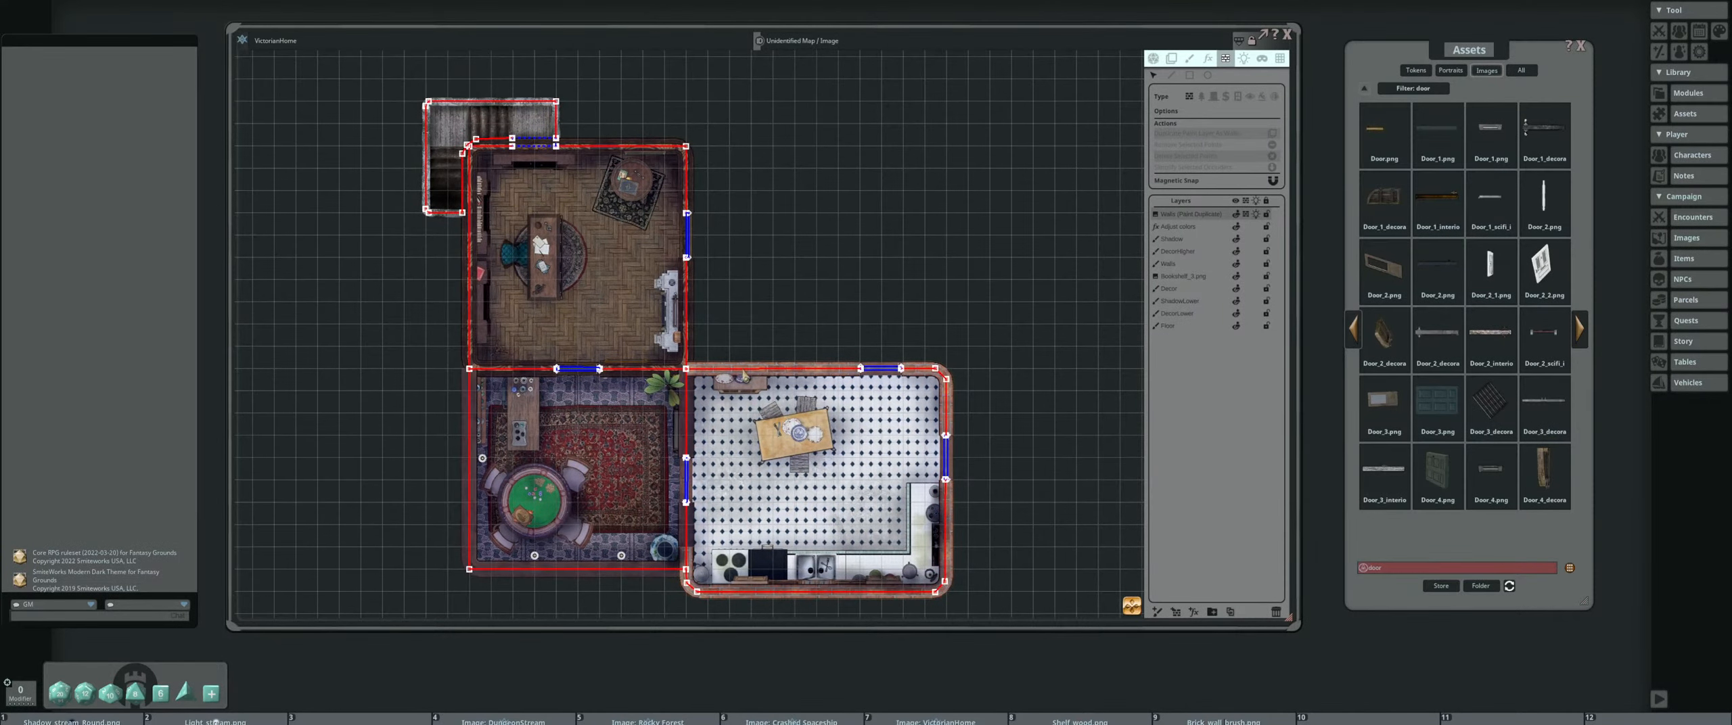
{"action": "left_click_drag", "start_coordinate": [847, 355], "coordinate": [707, 322]}
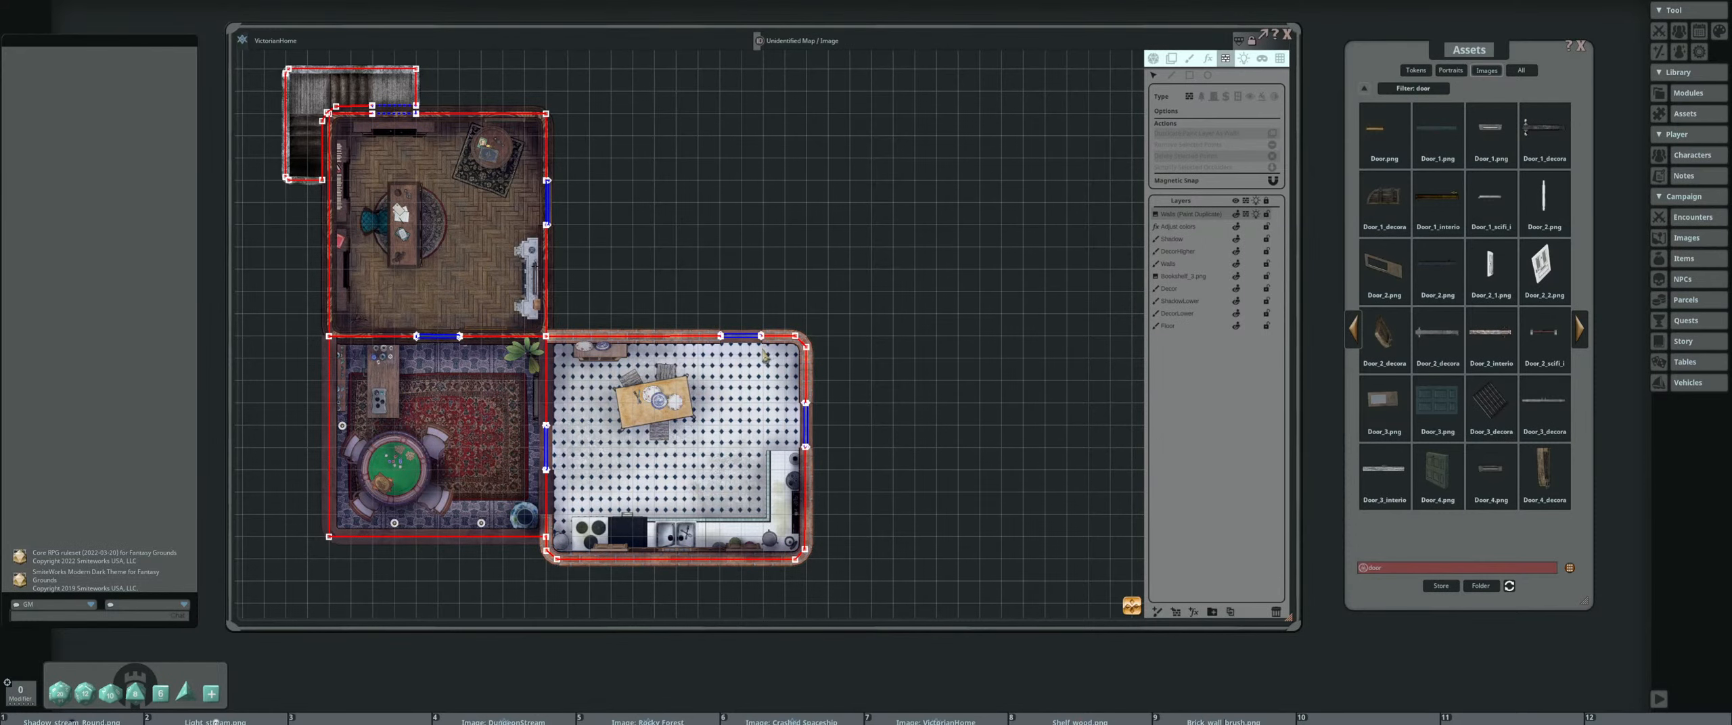
{"action": "left_click_drag", "start_coordinate": [688, 371], "coordinate": [826, 366]}
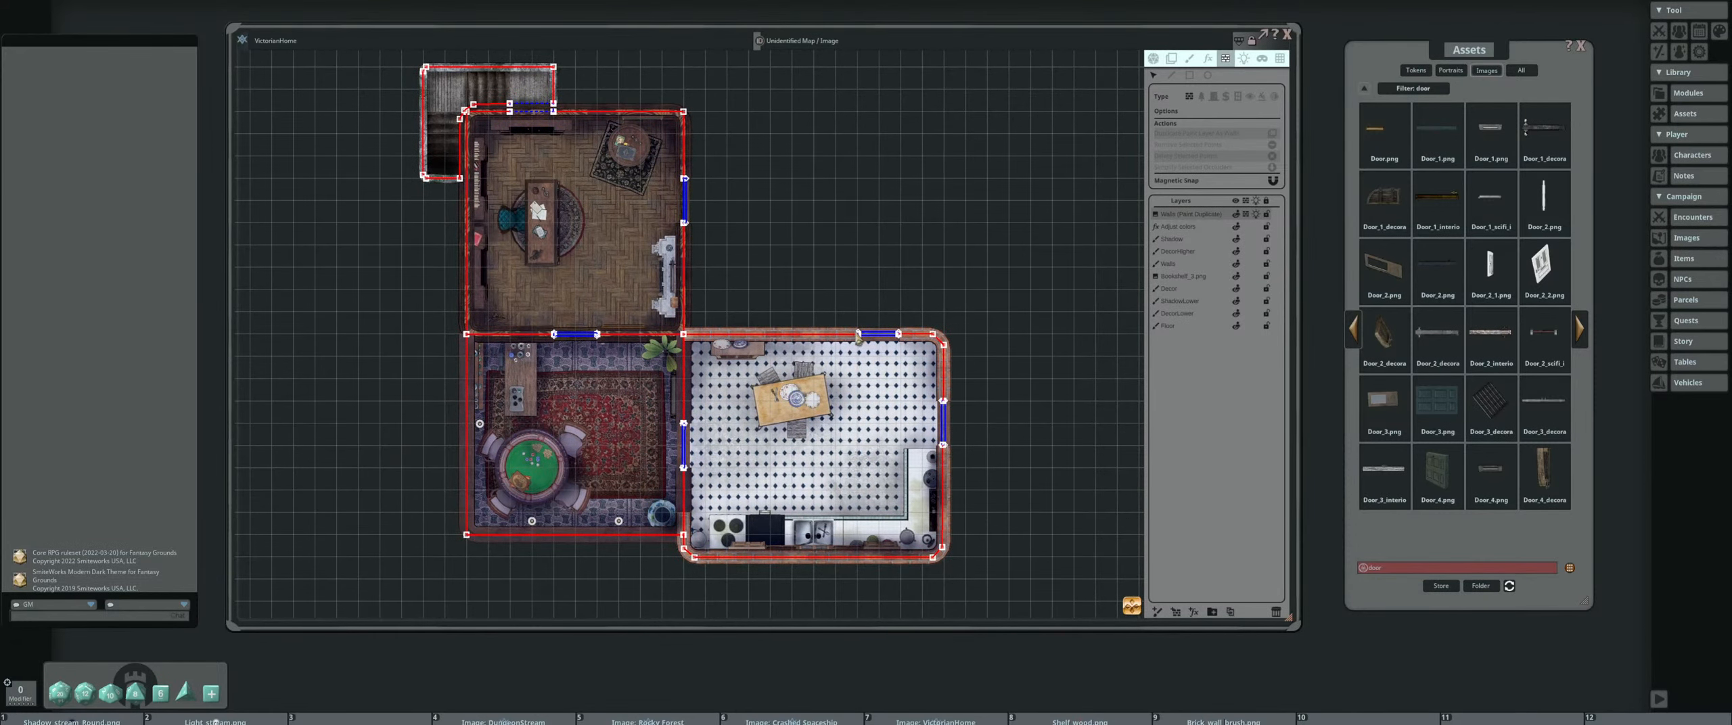
{"action": "scroll", "coordinate": [1015, 340], "scroll_direction": "up", "scroll_amount": 1}
{"action": "left_click_drag", "start_coordinate": [1016, 341], "coordinate": [836, 294]}
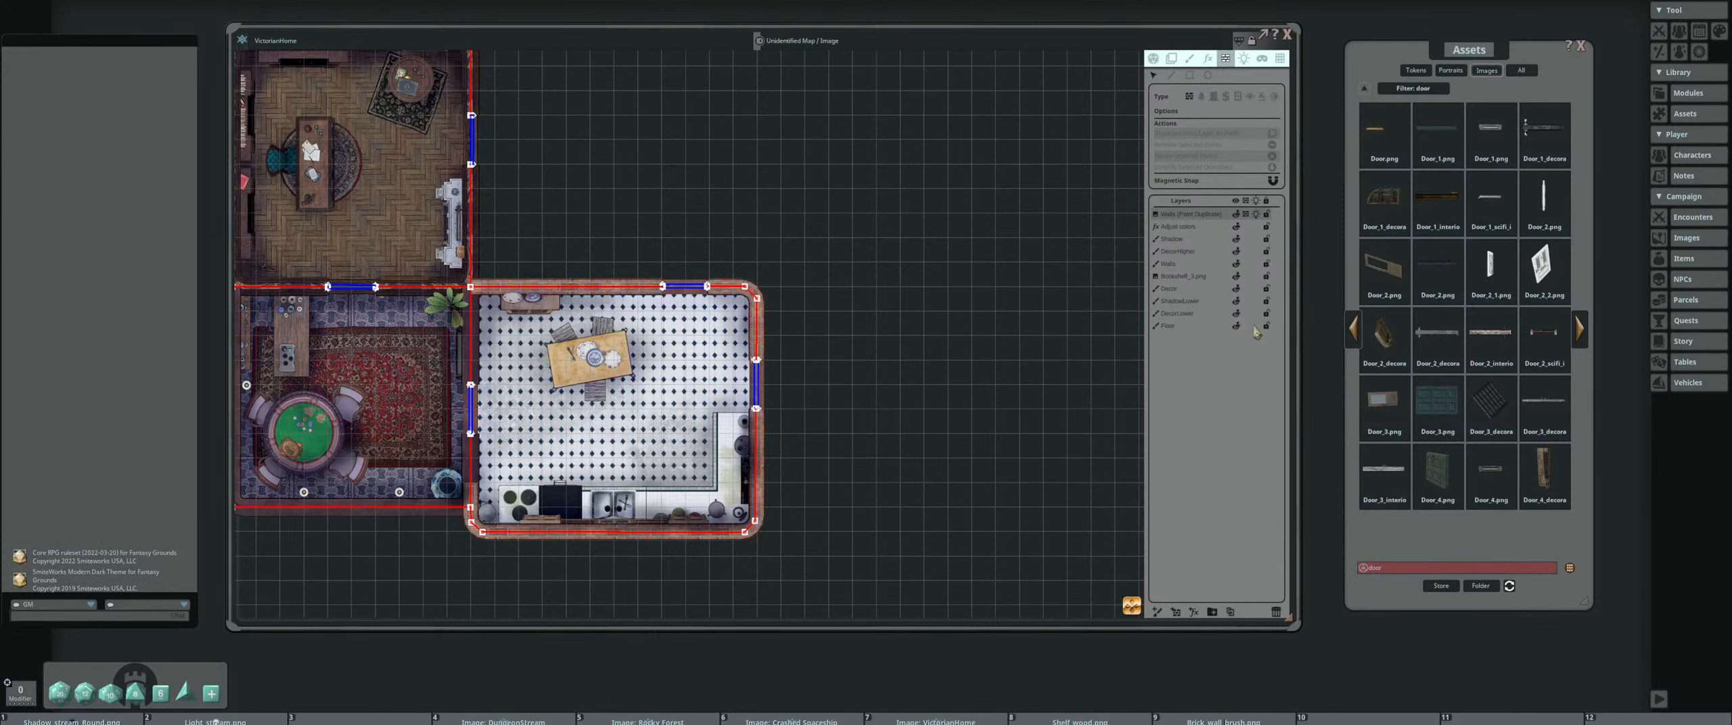
{"action": "scroll", "coordinate": [436, 280], "scroll_direction": "down", "scroll_amount": 2}
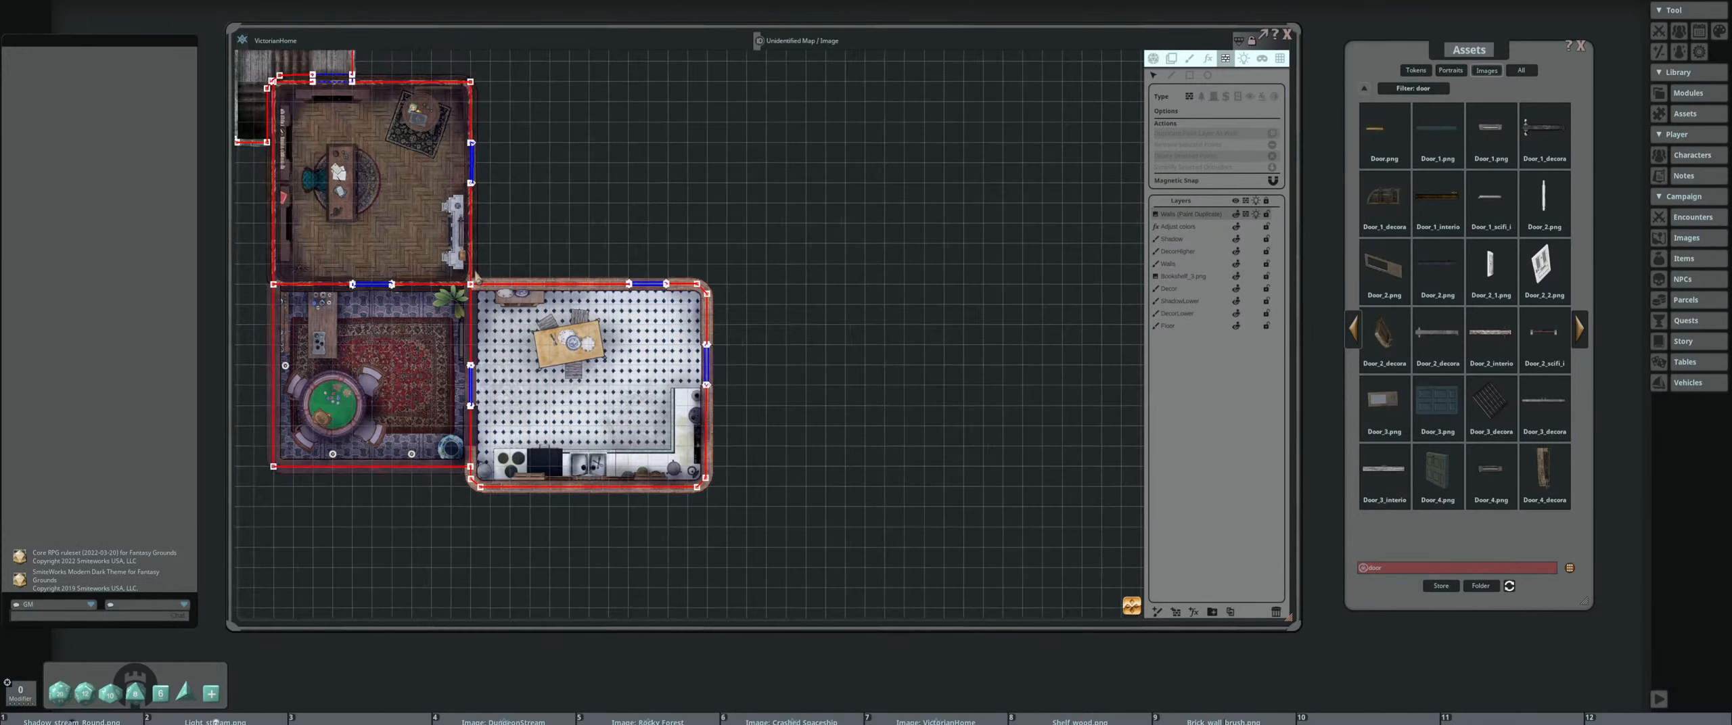
{"action": "left_click_drag", "start_coordinate": [479, 279], "coordinate": [708, 330]}
{"action": "scroll", "coordinate": [707, 324], "scroll_direction": "down", "scroll_amount": 2}
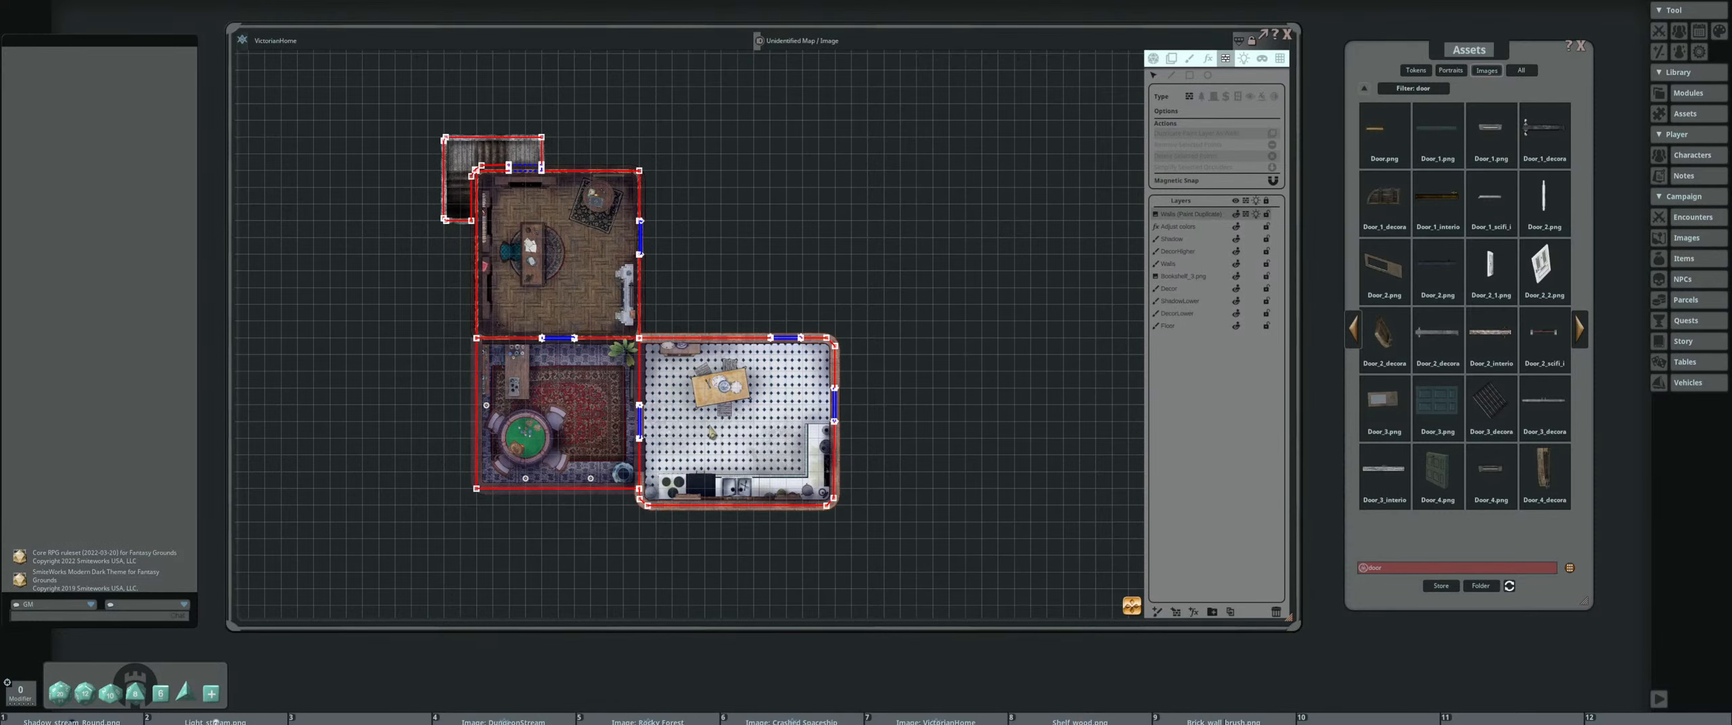
{"action": "scroll", "coordinate": [707, 429], "scroll_direction": "up", "scroll_amount": 2}
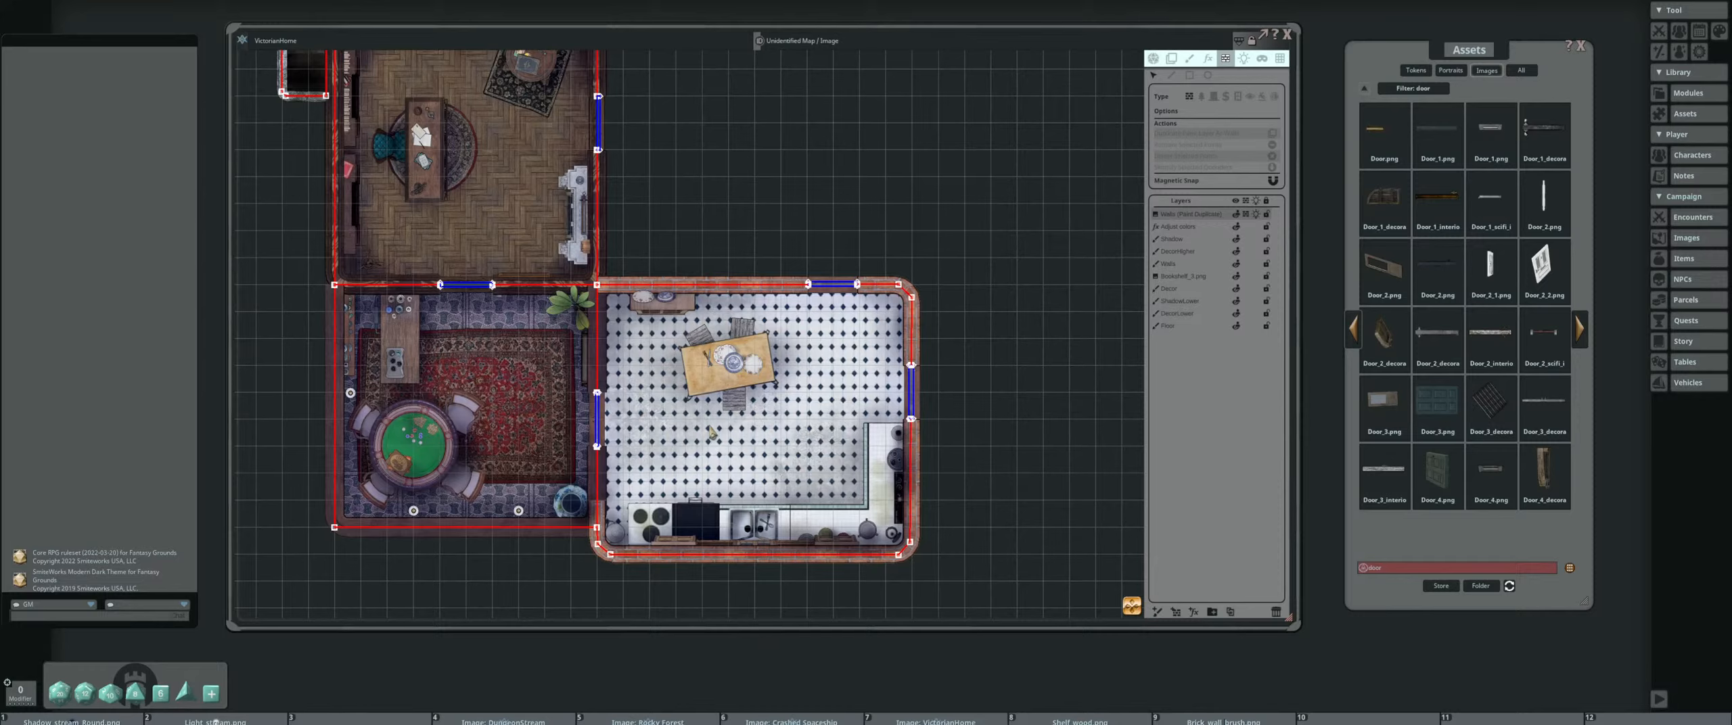
{"action": "left_click_drag", "start_coordinate": [697, 325], "coordinate": [771, 427]}
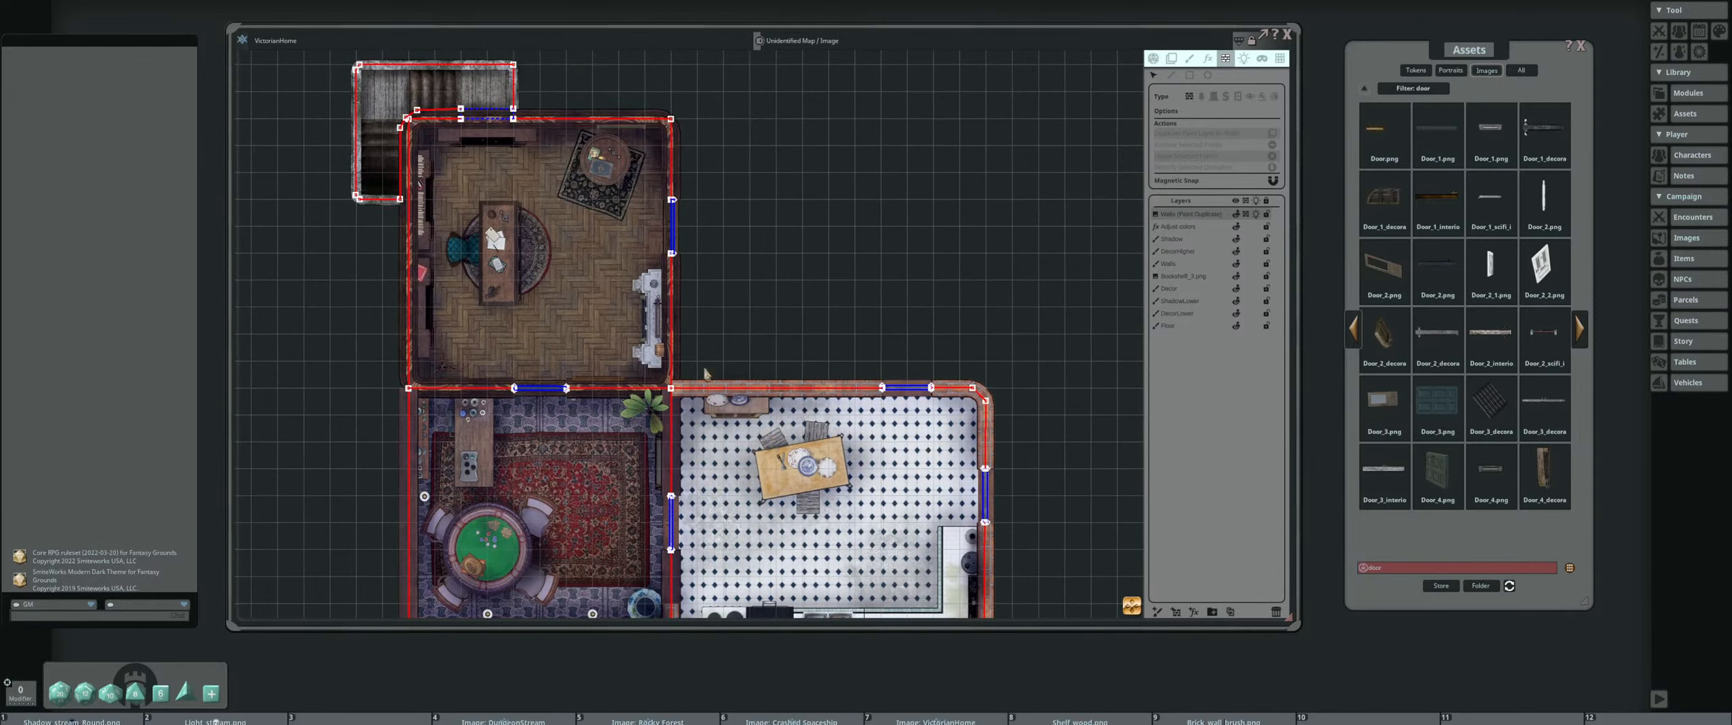
{"action": "left_click_drag", "start_coordinate": [701, 461], "coordinate": [654, 396]}
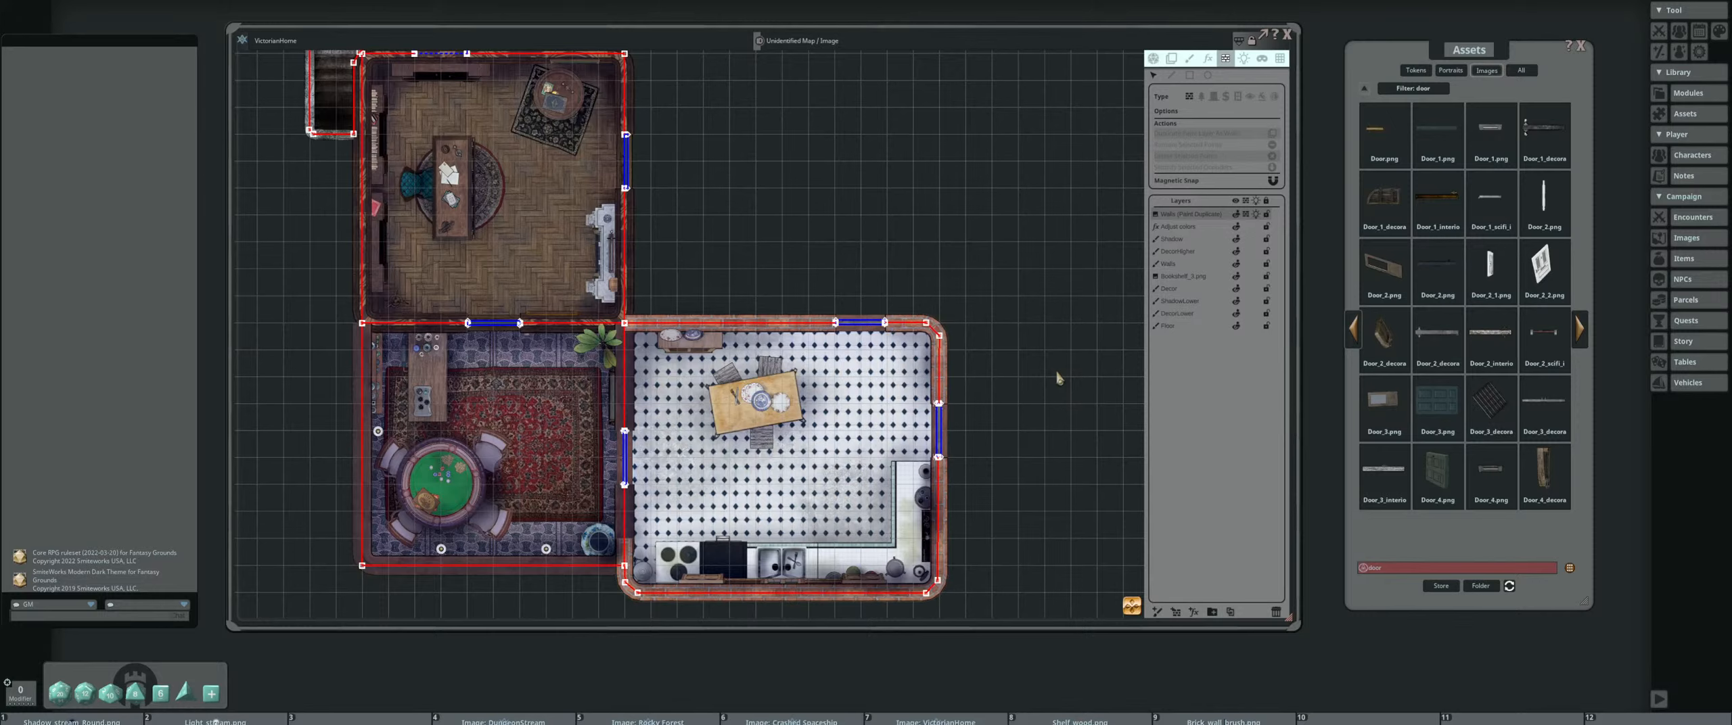
Turn on line of sight and lighting for the map
{"action": "left_click", "coordinate": [1154, 59]}
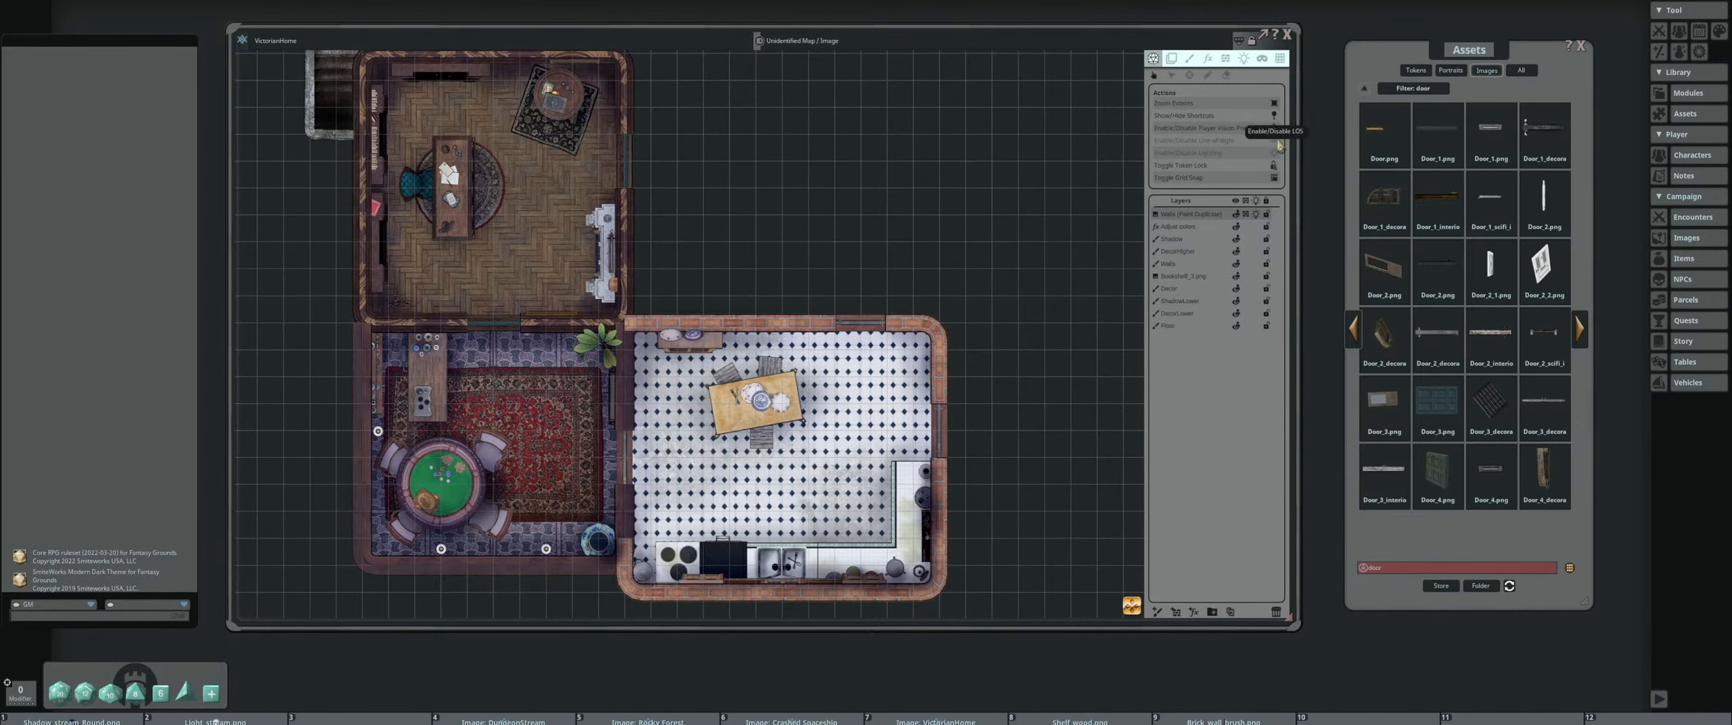
{"action": "left_click", "coordinate": [1273, 141]}
{"action": "left_click", "coordinate": [1274, 153]}
Examine how the lighting falls across the study, the game room and the kitchen
{"action": "scroll", "coordinate": [885, 267], "scroll_direction": "down", "scroll_amount": 2}
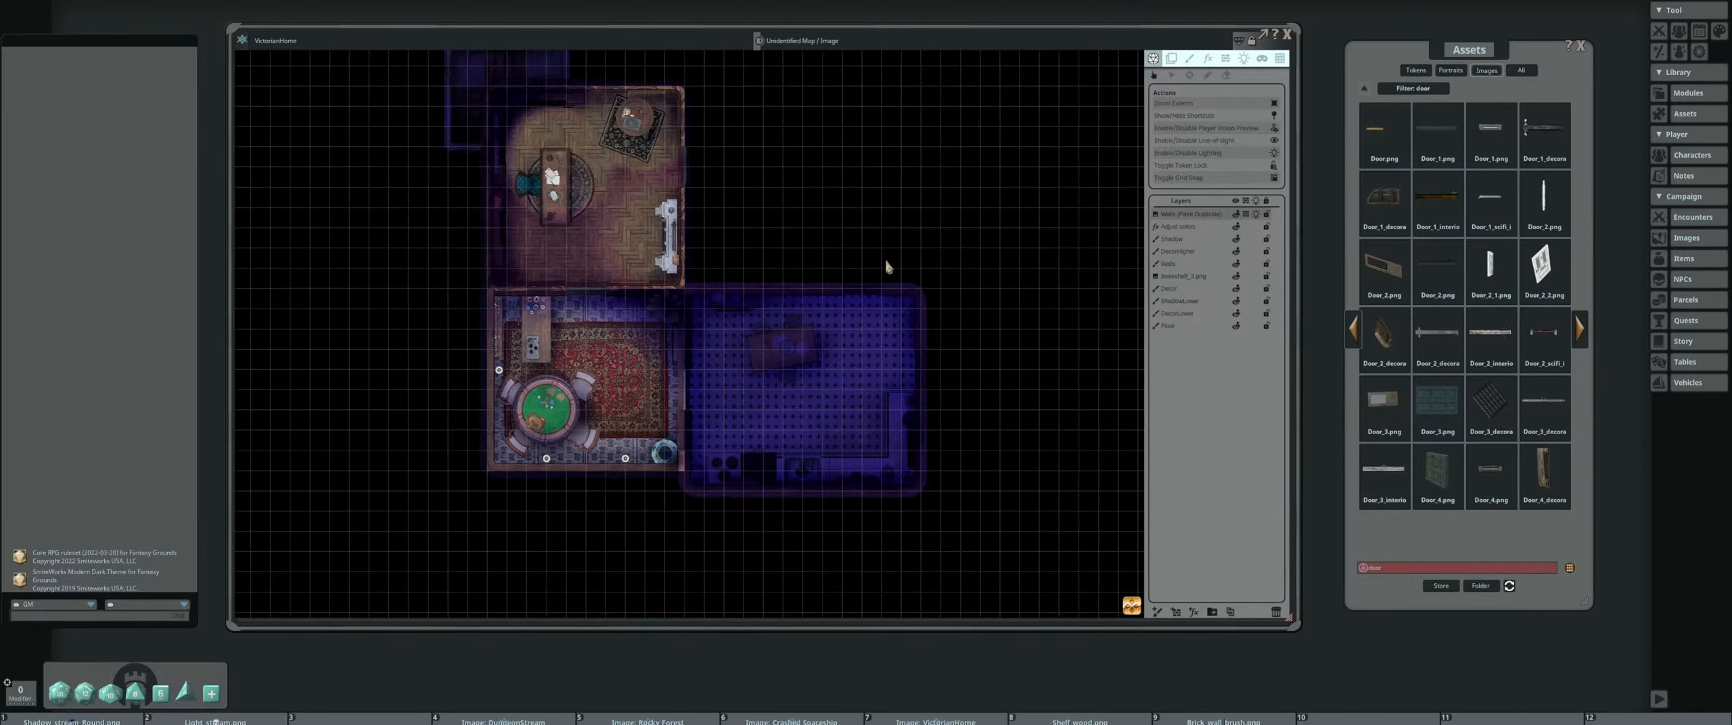
{"action": "scroll", "coordinate": [839, 428], "scroll_direction": "up", "scroll_amount": 3}
{"action": "scroll", "coordinate": [727, 367], "scroll_direction": "down", "scroll_amount": 4}
{"action": "mouse_move", "coordinate": [748, 289]}
{"action": "left_mouse_down"}
{"action": "mouse_move", "coordinate": [757, 338]}
{"action": "mouse_move", "coordinate": [734, 298]}
{"action": "left_mouse_up"}
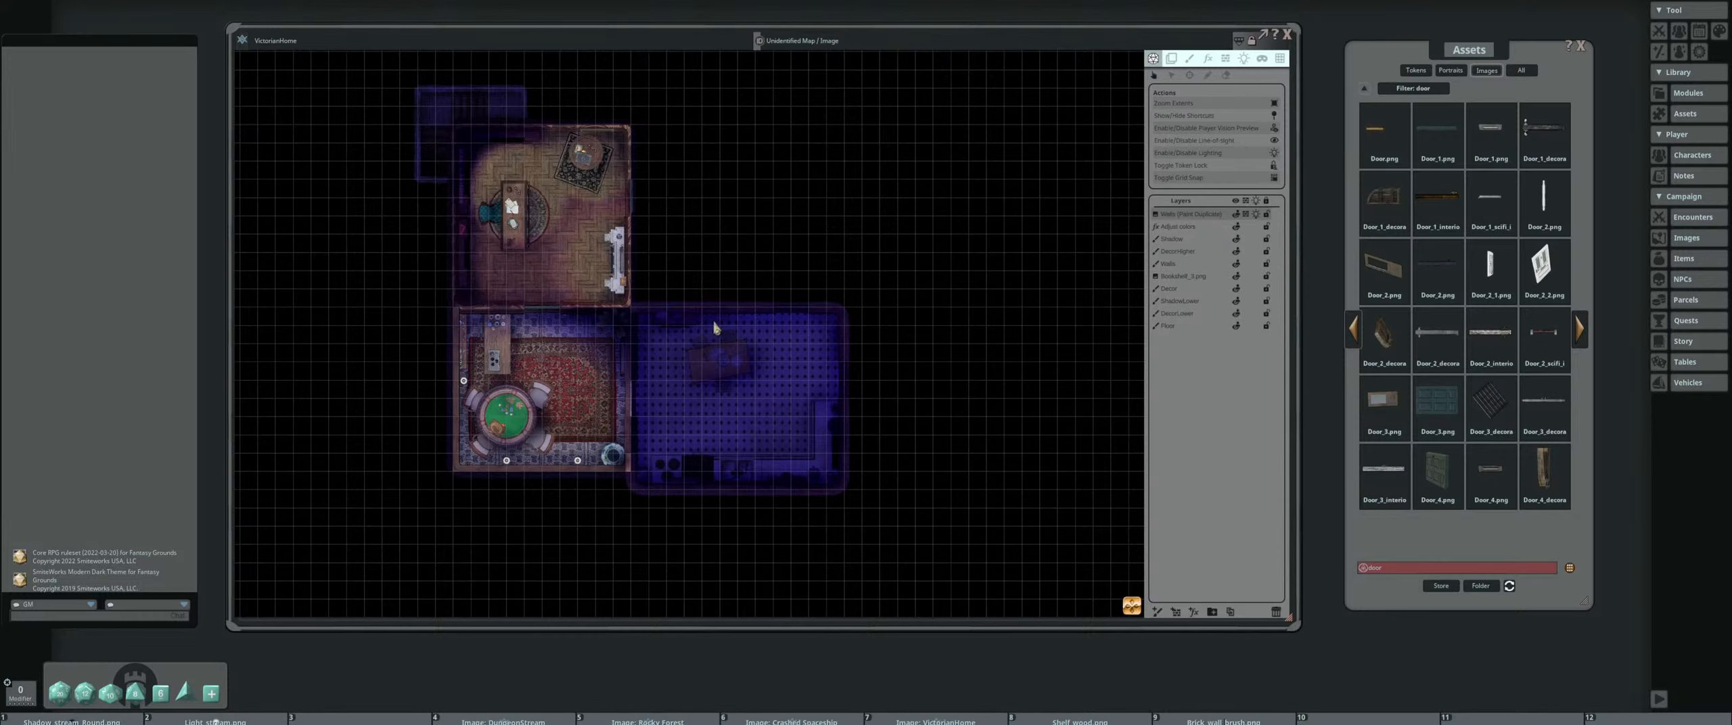
{"action": "scroll", "coordinate": [644, 410], "scroll_direction": "up", "scroll_amount": 2}
{"action": "scroll", "coordinate": [739, 420], "scroll_direction": "up", "scroll_amount": 2}
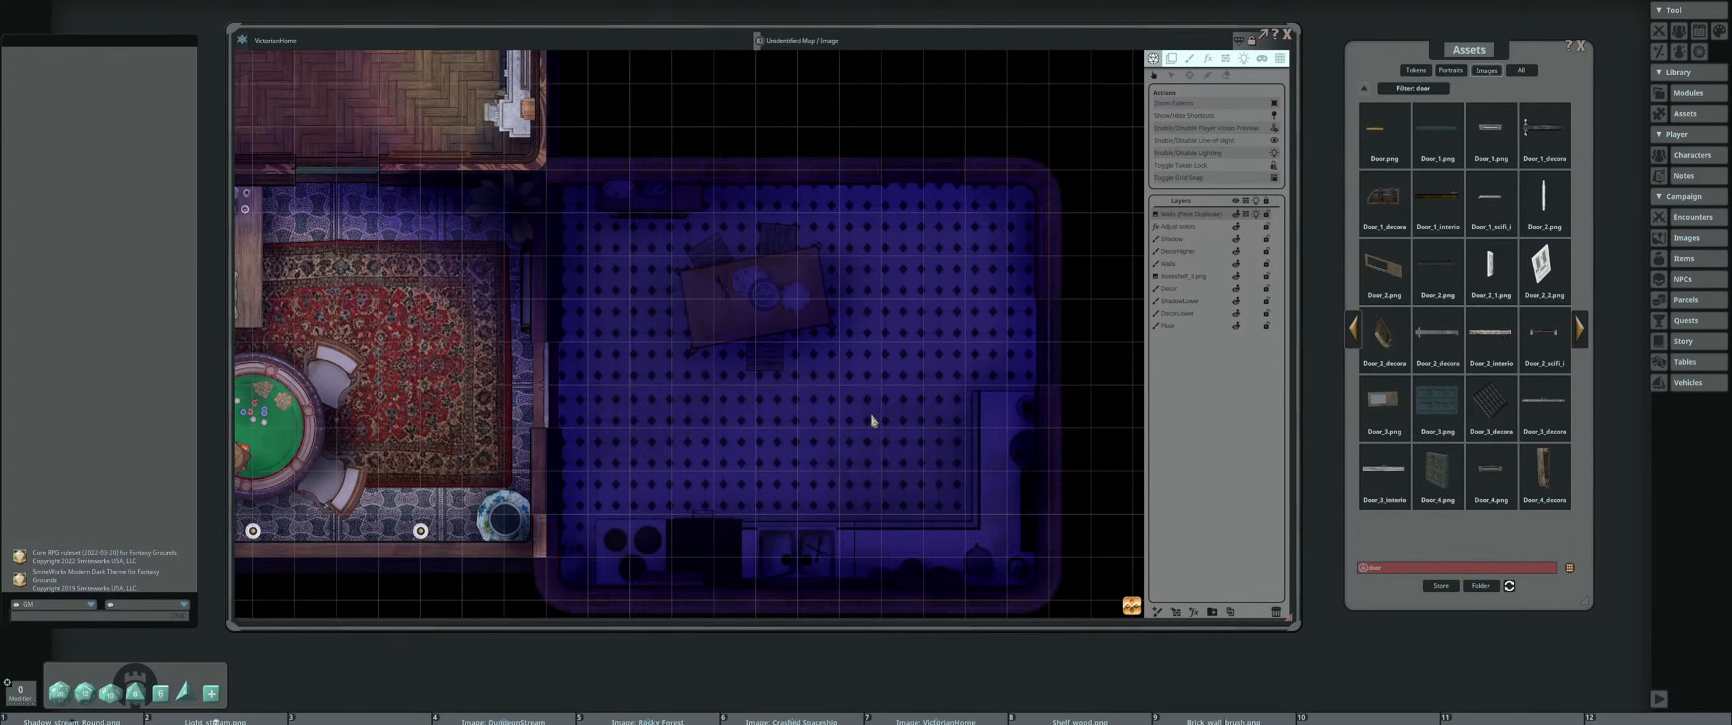
{"action": "scroll", "coordinate": [771, 415], "scroll_direction": "down", "scroll_amount": 1}
{"action": "scroll", "coordinate": [735, 418], "scroll_direction": "down", "scroll_amount": 1}
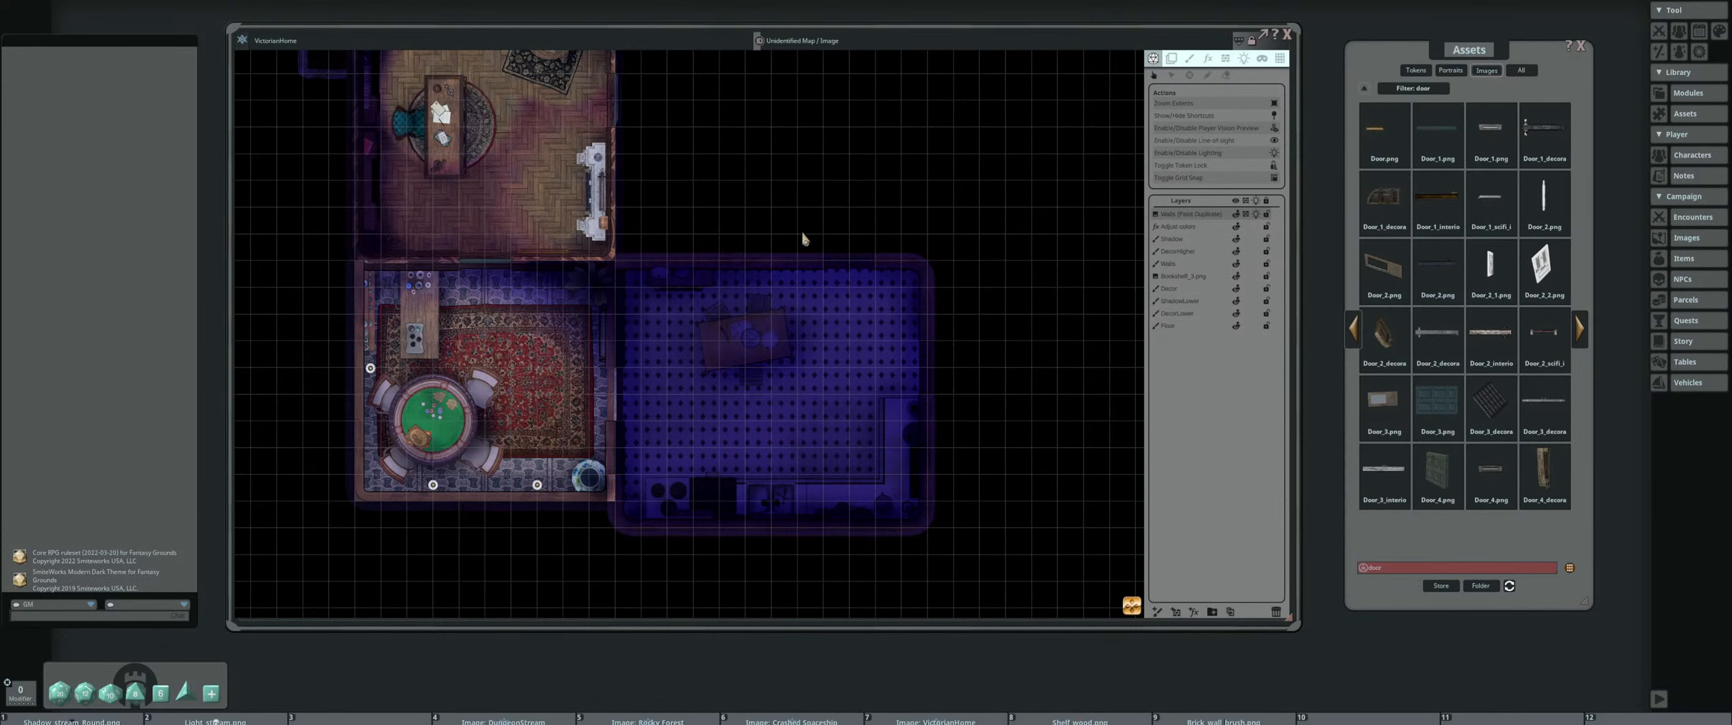
Dim the map's ambient light by lowering the alpha of its blue-violet color
{"action": "left_click_drag", "start_coordinate": [973, 123], "coordinate": [1005, 206]}
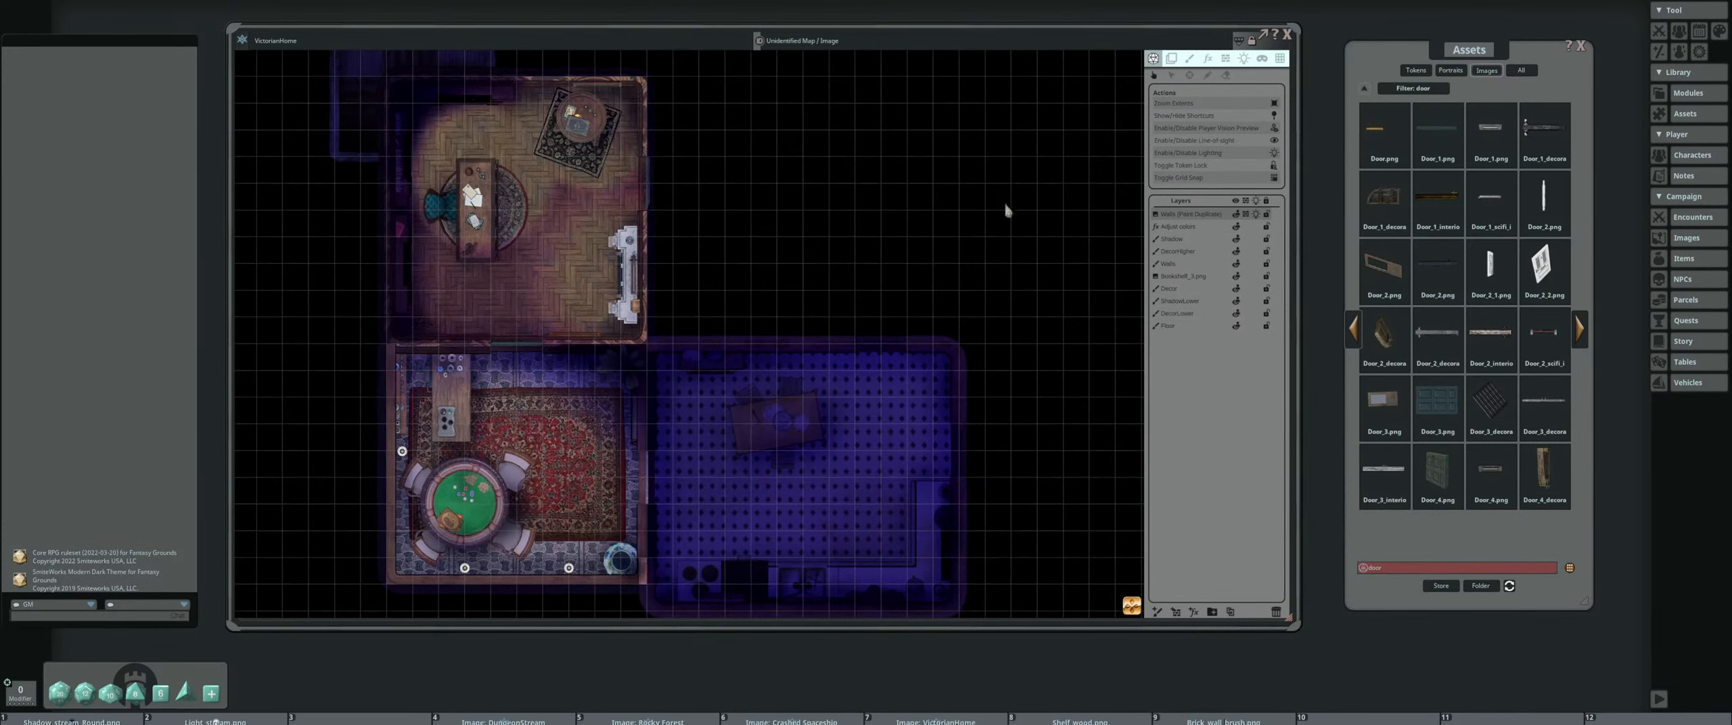
{"action": "left_click", "coordinate": [1244, 61]}
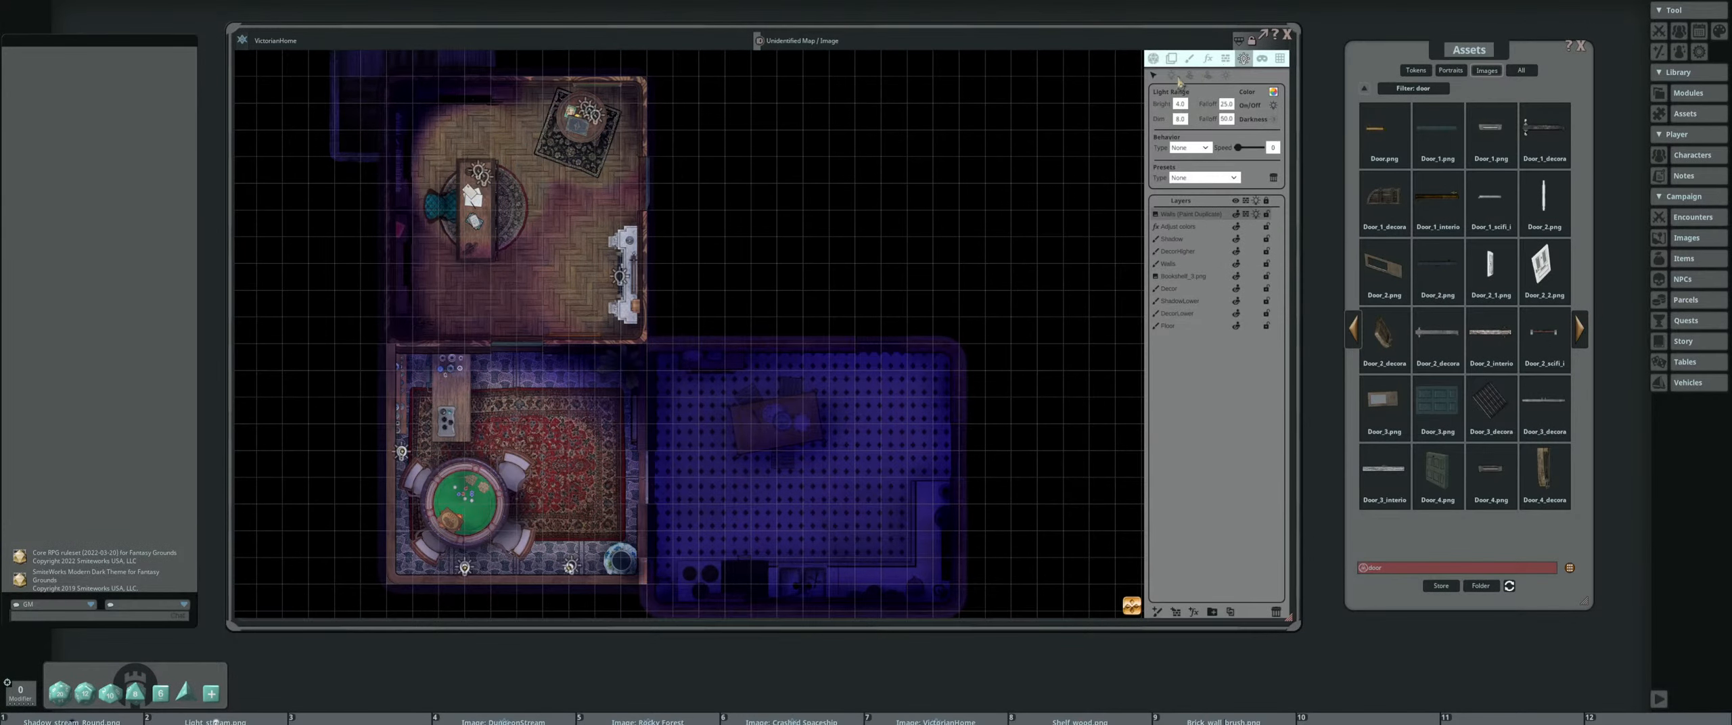
{"action": "left_click", "coordinate": [1225, 76]}
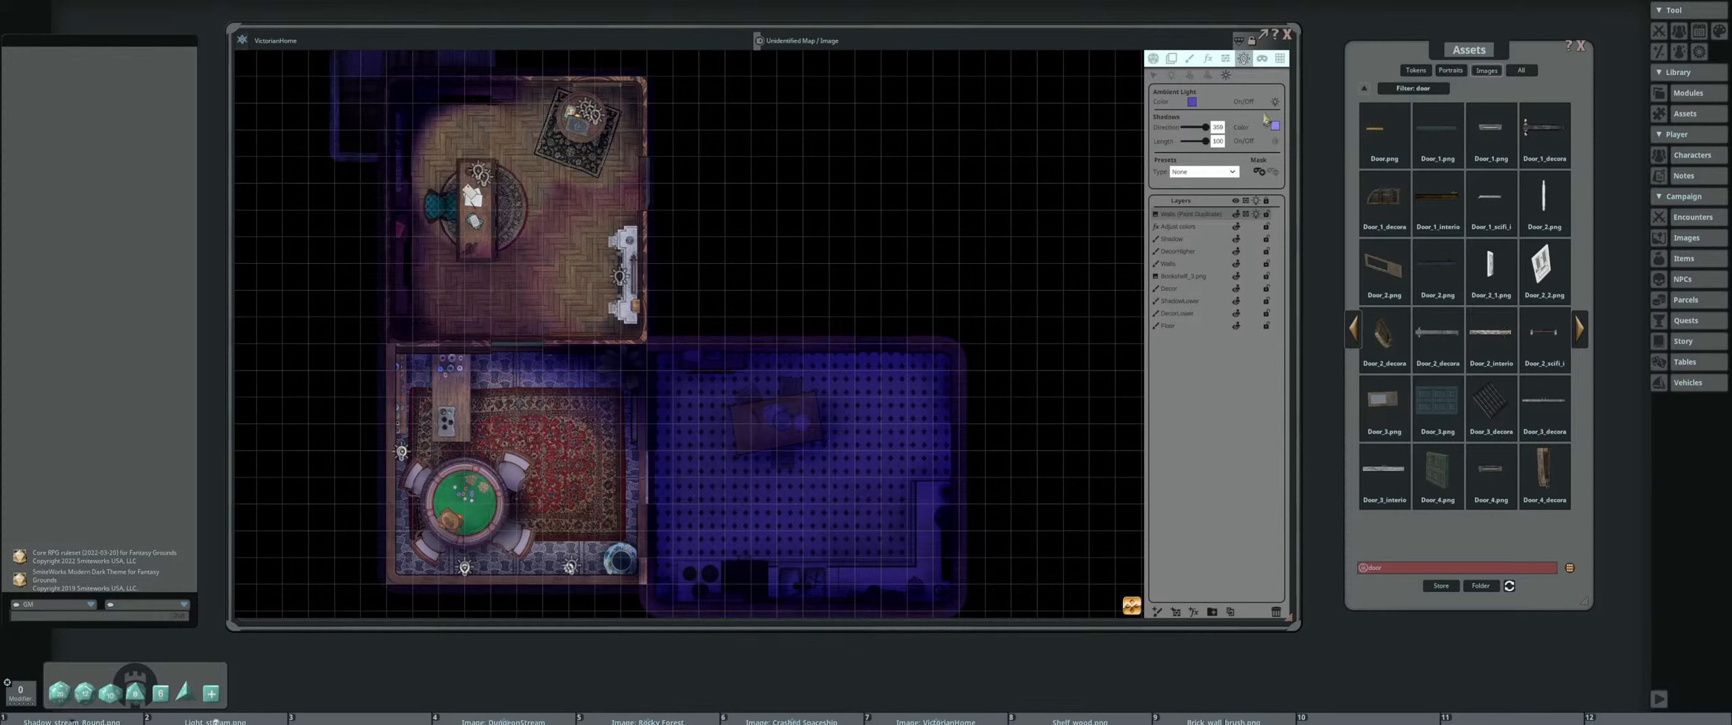
{"action": "left_click", "coordinate": [1191, 103]}
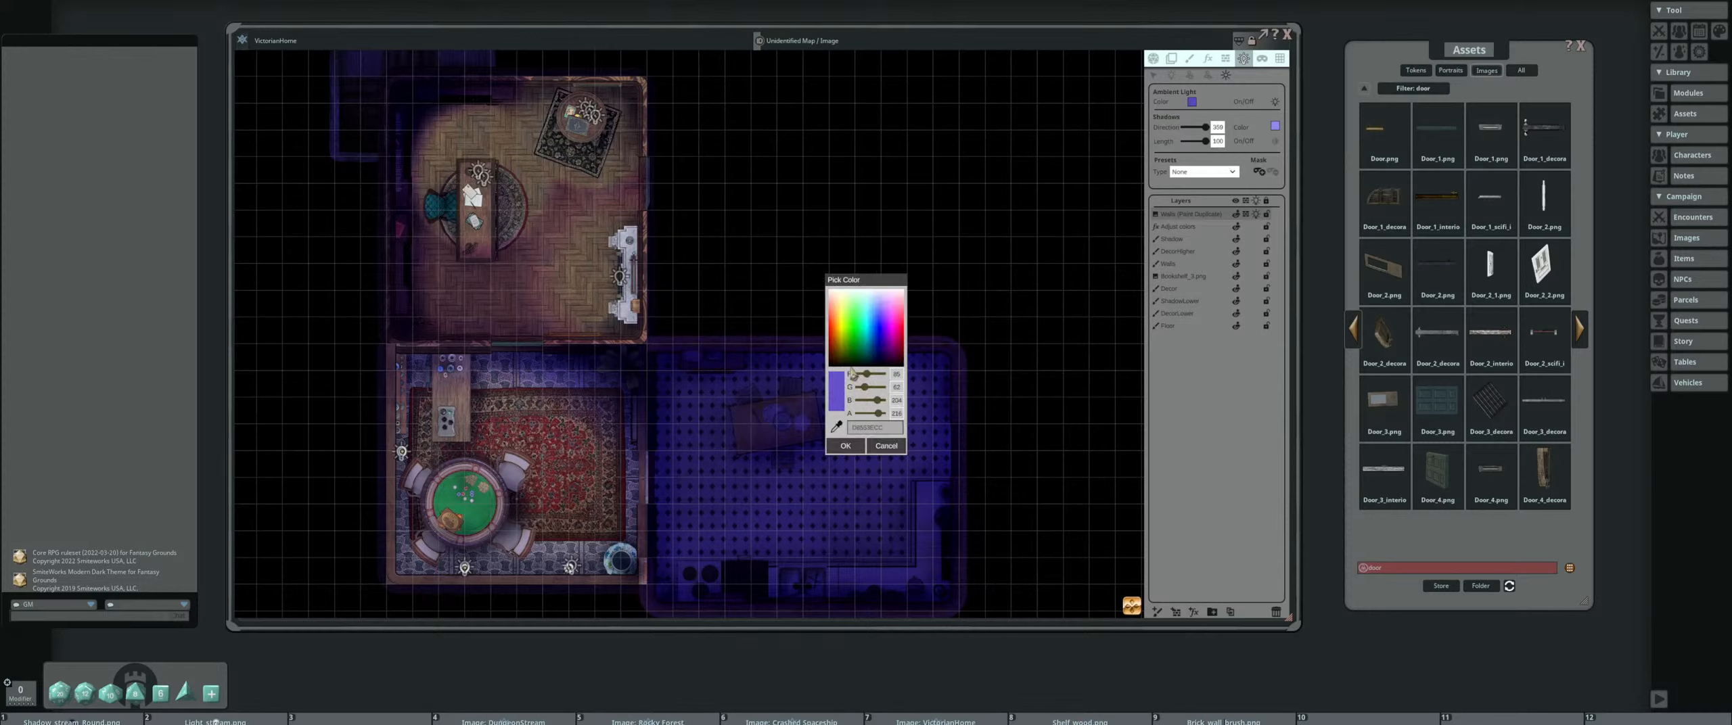
{"action": "left_click_drag", "start_coordinate": [878, 414], "coordinate": [873, 417]}
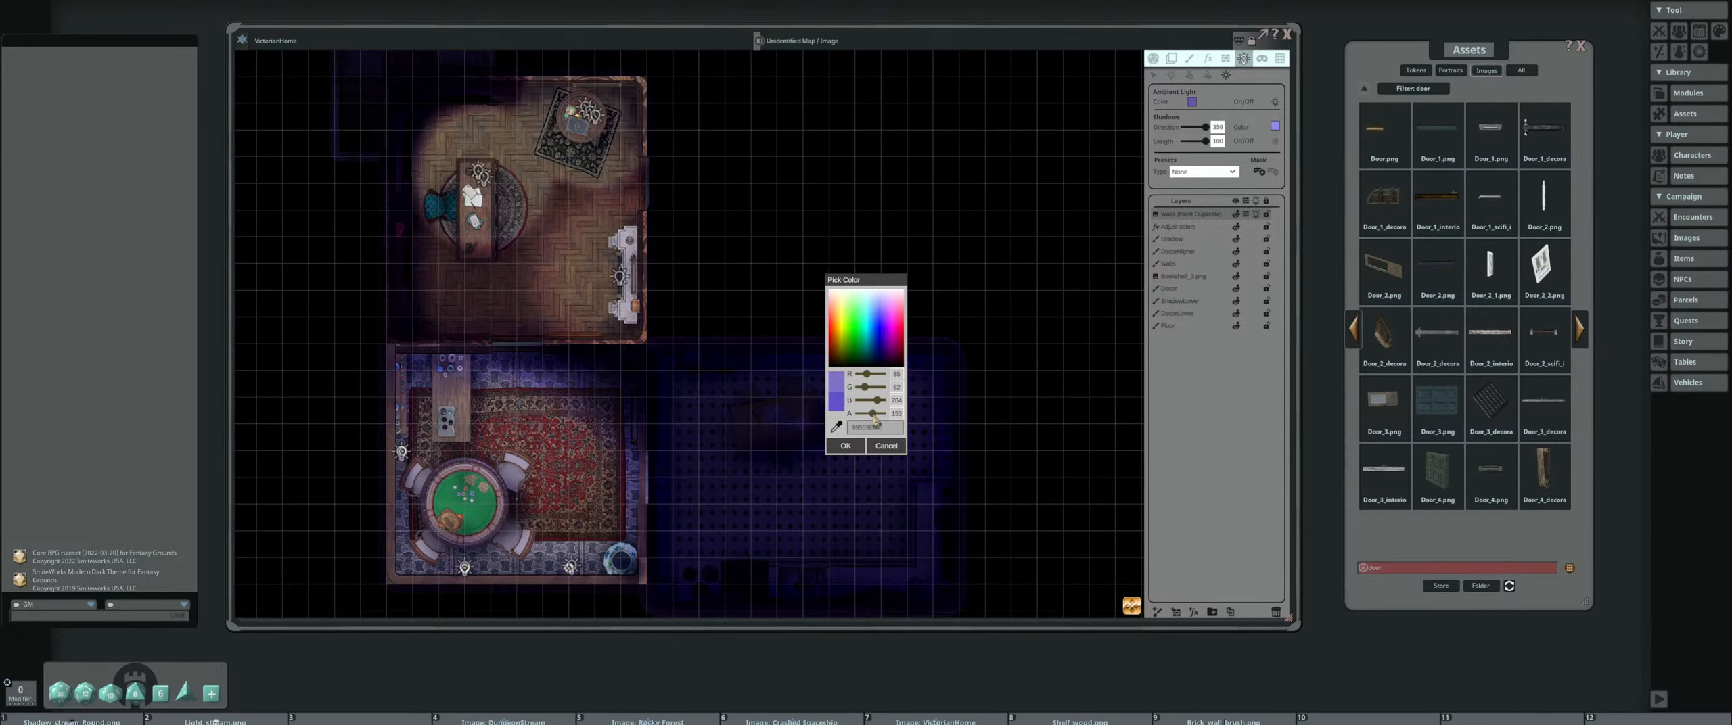
{"action": "left_click", "coordinate": [853, 445]}
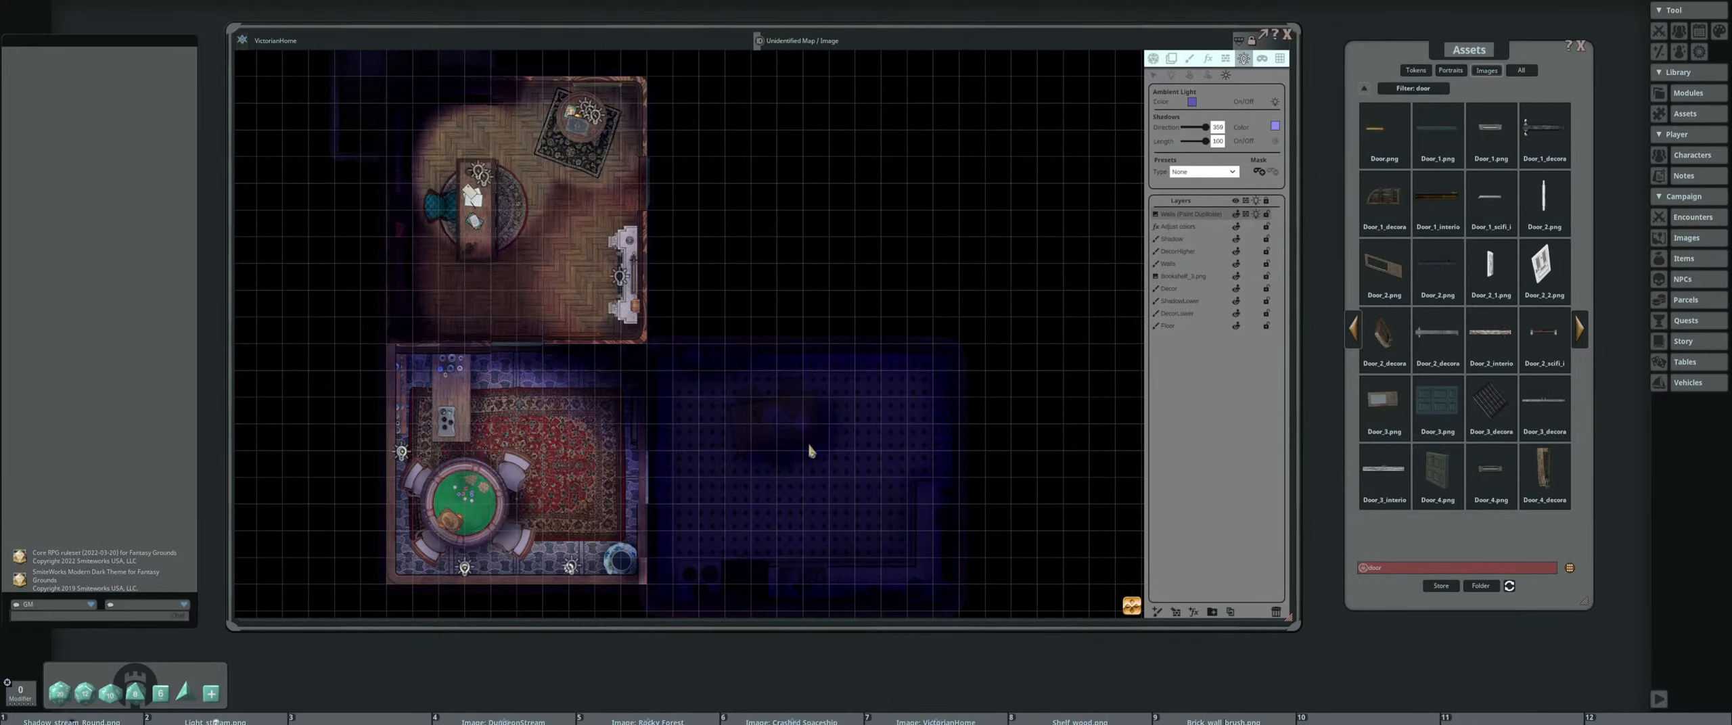
Open the door between the game room and the kitchen and the door between the game room and the study
{"action": "left_click_drag", "start_coordinate": [809, 446], "coordinate": [790, 252]}
{"action": "scroll", "coordinate": [806, 335], "scroll_direction": "up", "scroll_amount": 3}
{"action": "scroll", "coordinate": [805, 332], "scroll_direction": "down", "scroll_amount": 2}
{"action": "left_click_drag", "start_coordinate": [803, 331], "coordinate": [776, 412]}
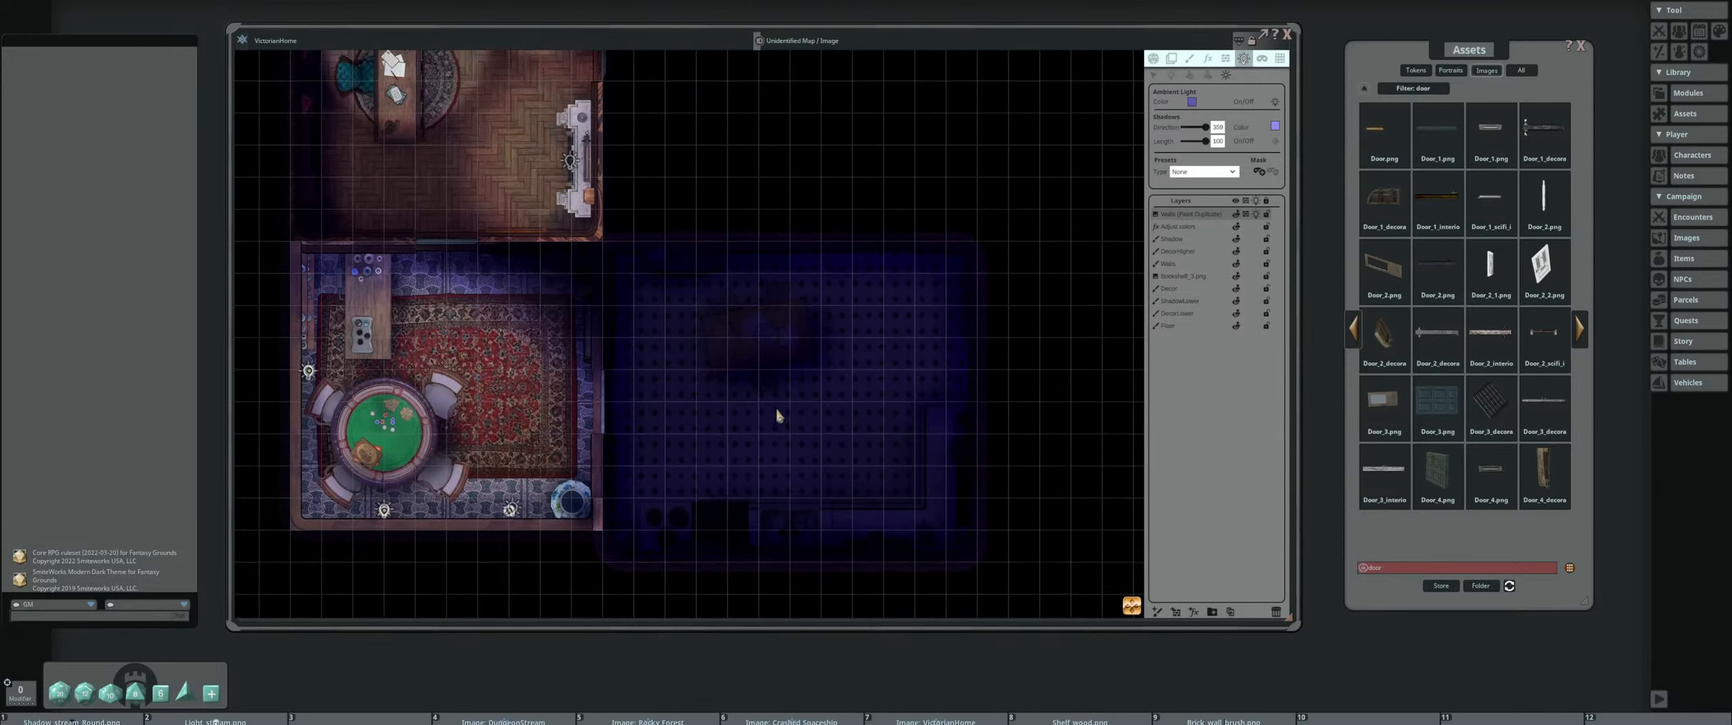
{"action": "scroll", "coordinate": [699, 374], "scroll_direction": "down", "scroll_amount": 2}
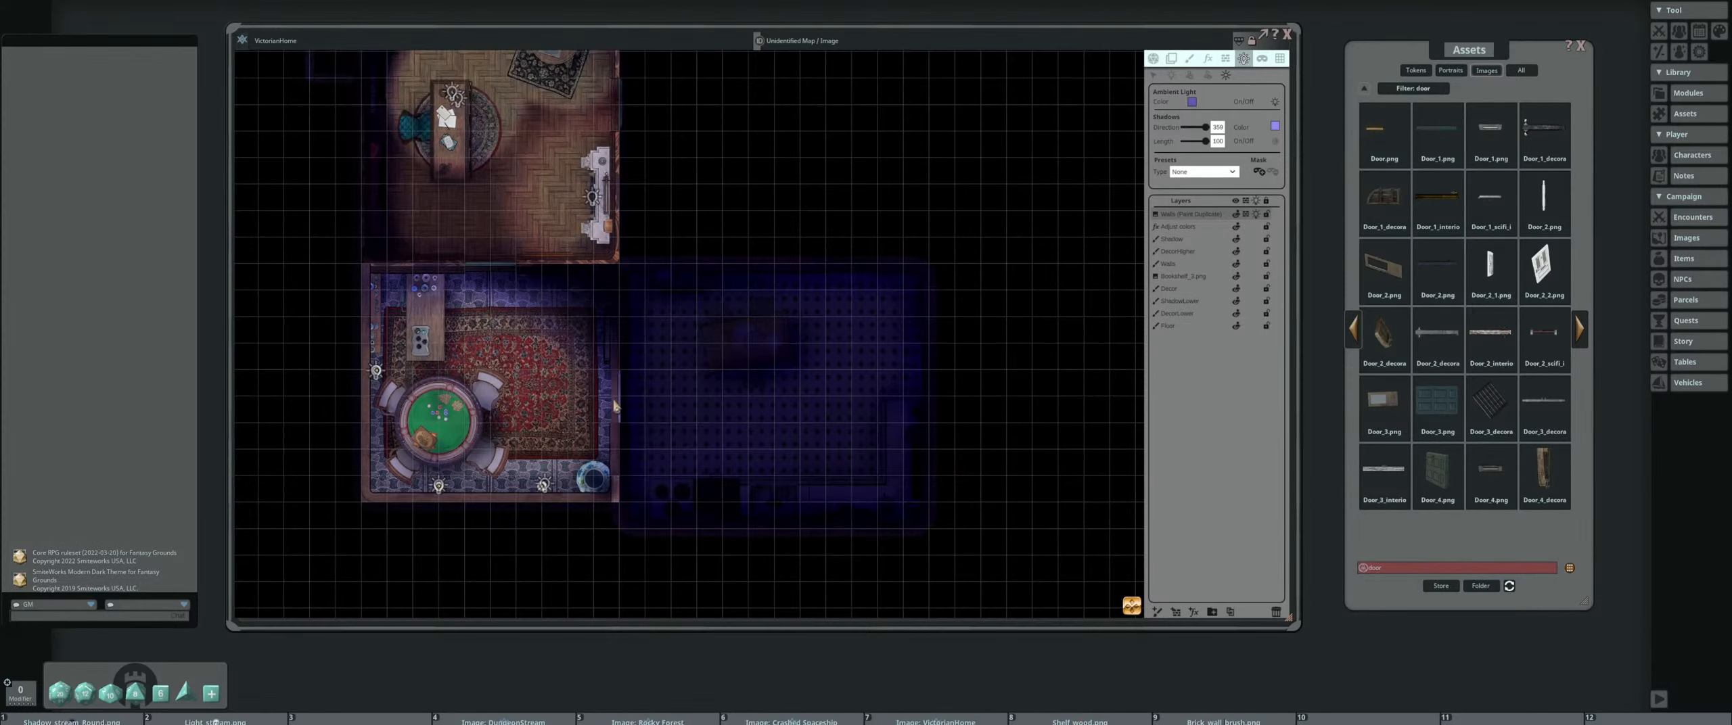
{"action": "left_click", "coordinate": [1153, 58]}
{"action": "left_click_drag", "start_coordinate": [628, 397], "coordinate": [737, 381]}
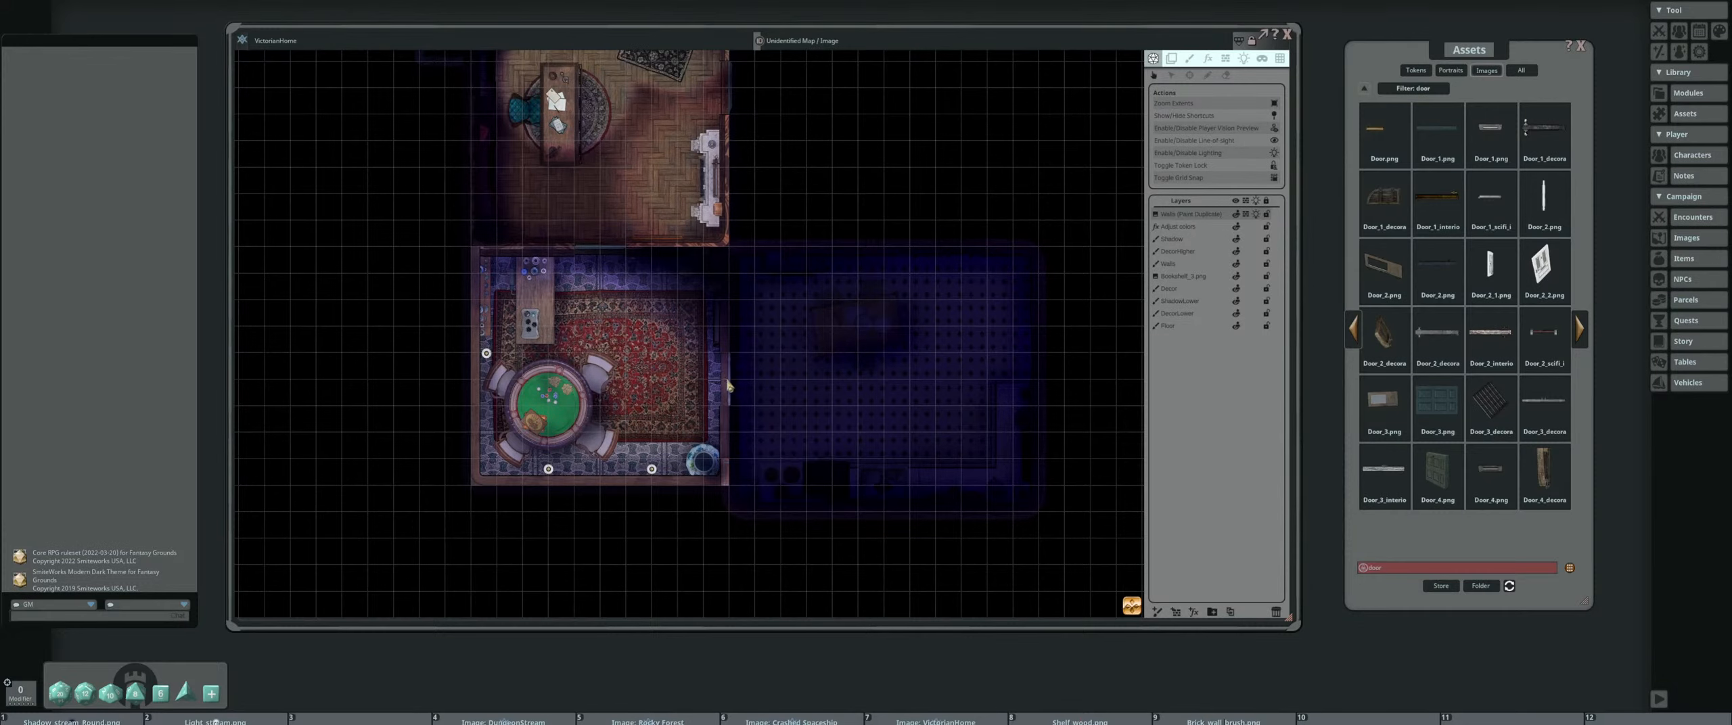
{"action": "double_click", "coordinate": [727, 379]}
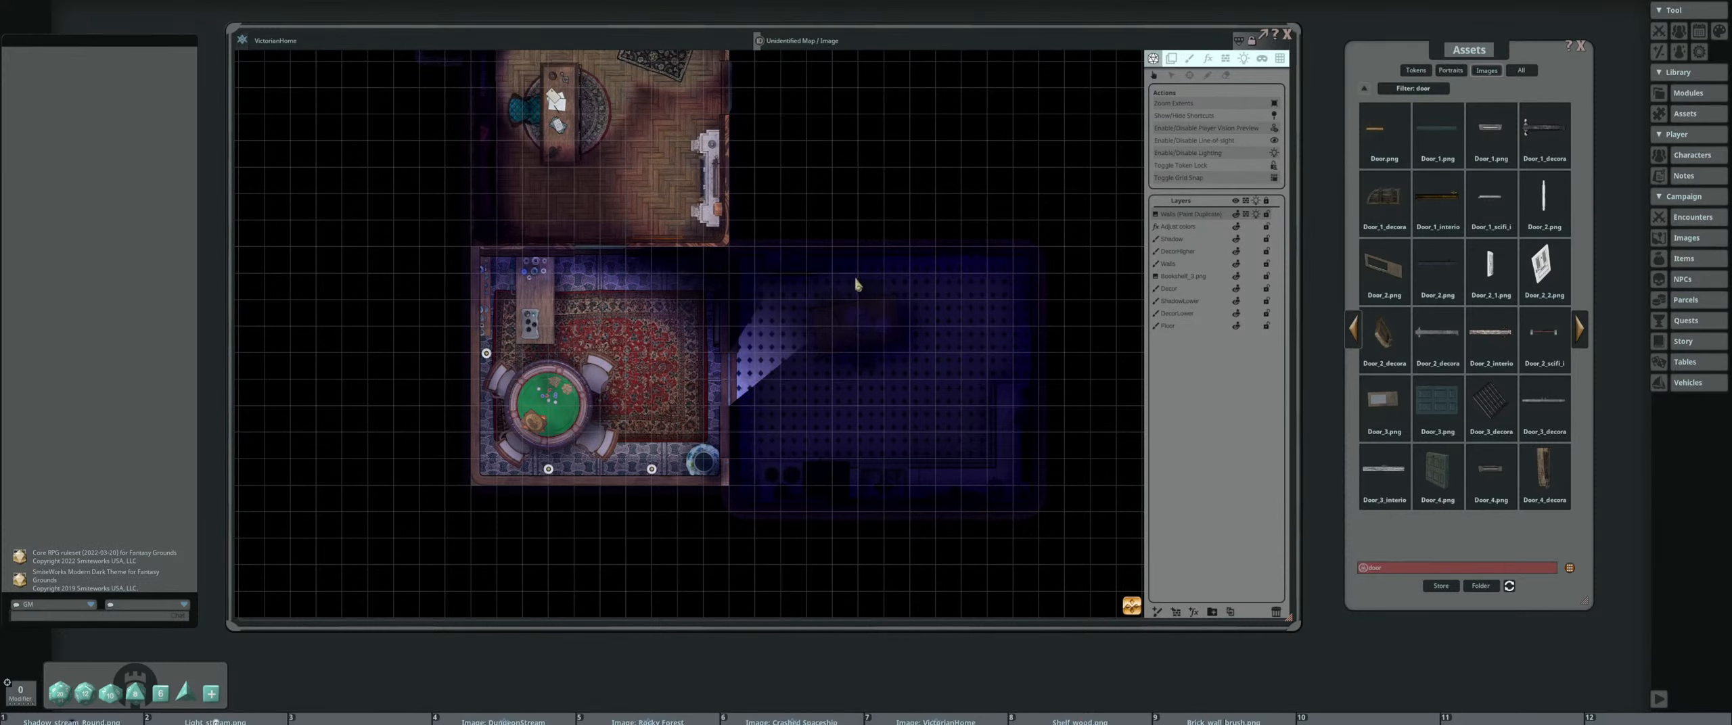
{"action": "left_click_drag", "start_coordinate": [854, 278], "coordinate": [769, 371]}
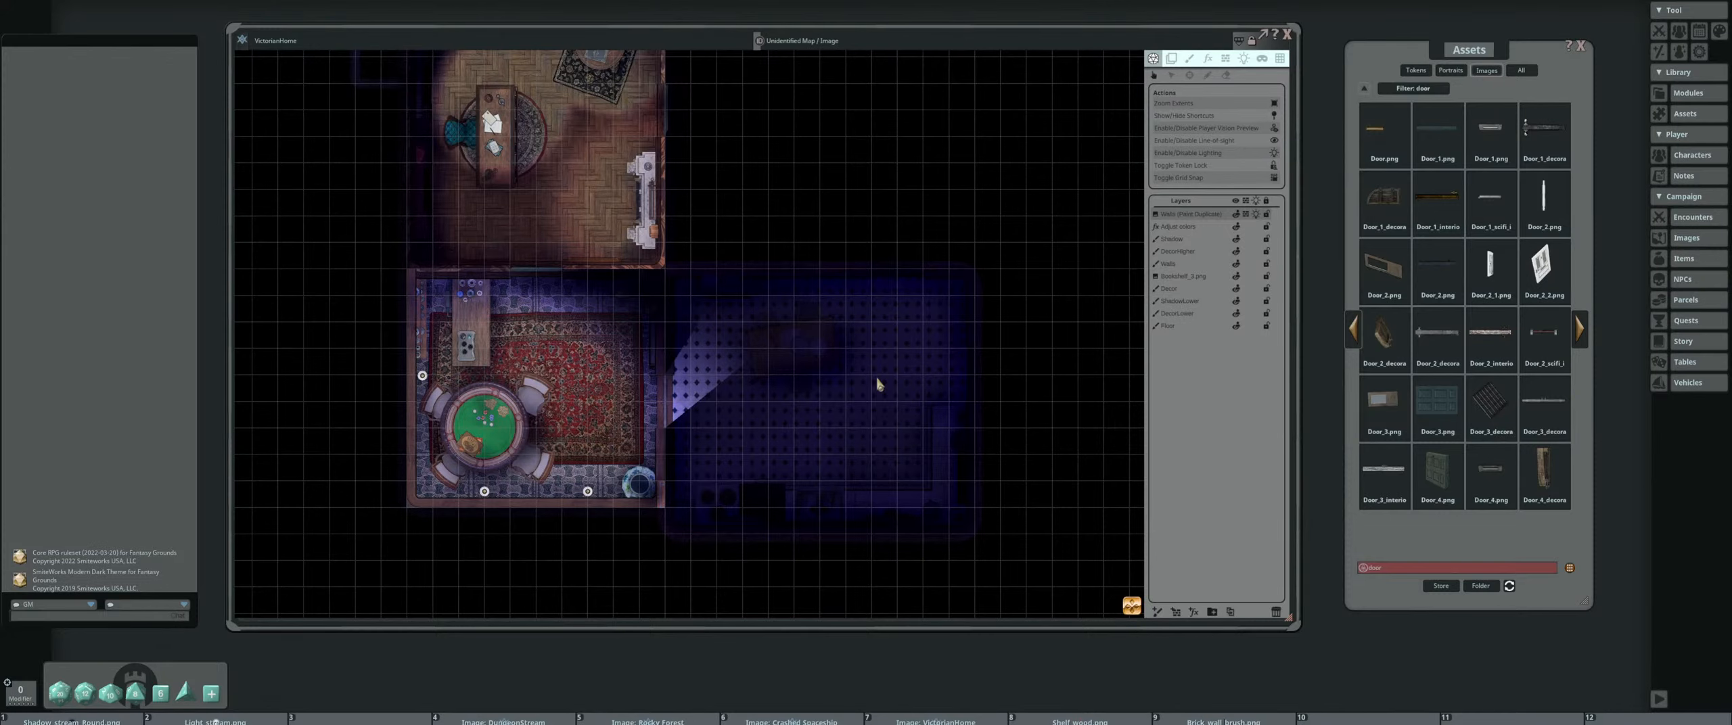
{"action": "left_click", "coordinate": [537, 269]}
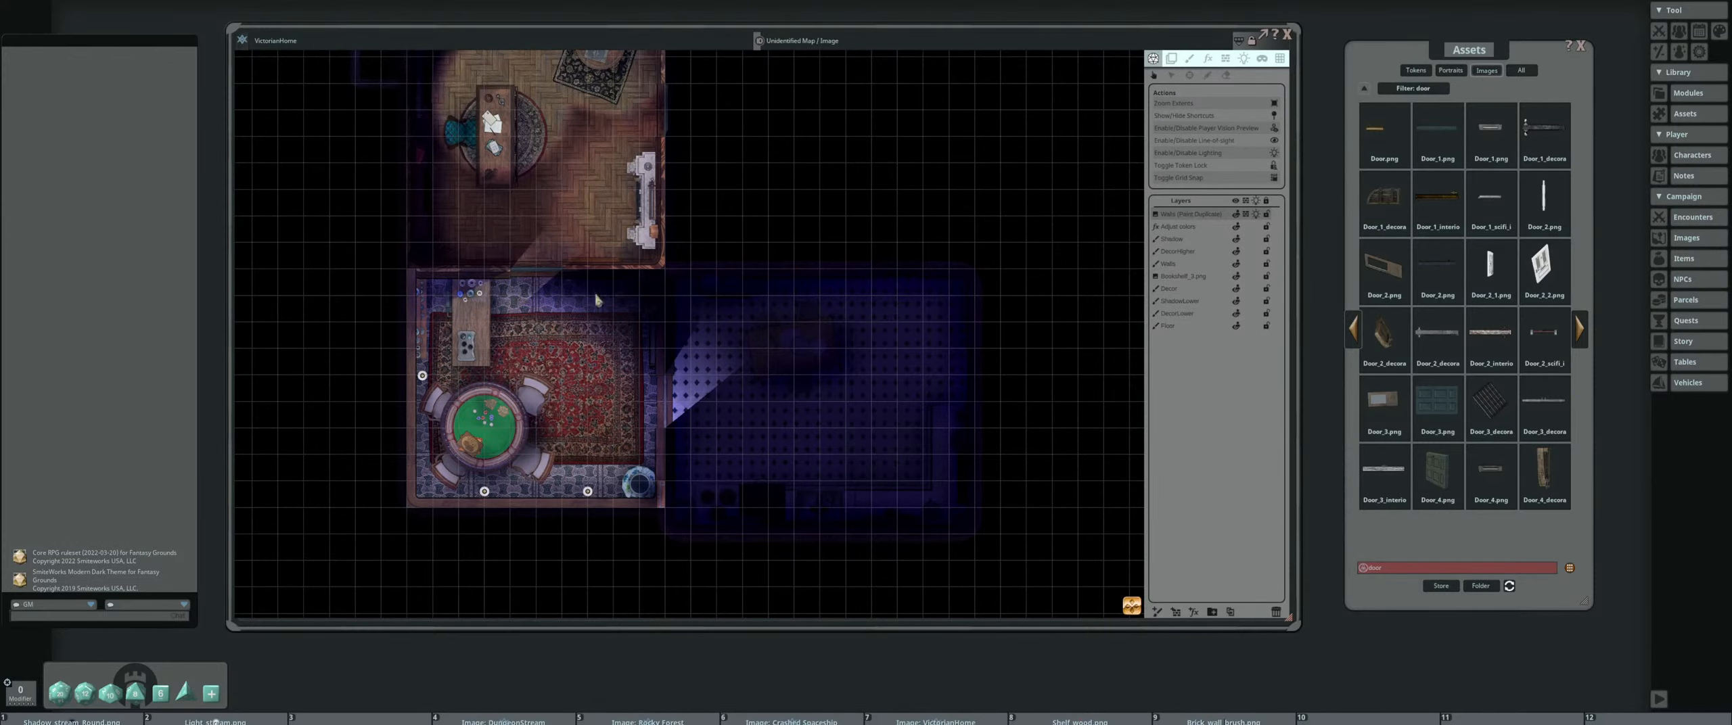
Close the study door and the kitchen door of the game room again
{"action": "scroll", "coordinate": [538, 304], "scroll_direction": "up", "scroll_amount": 3}
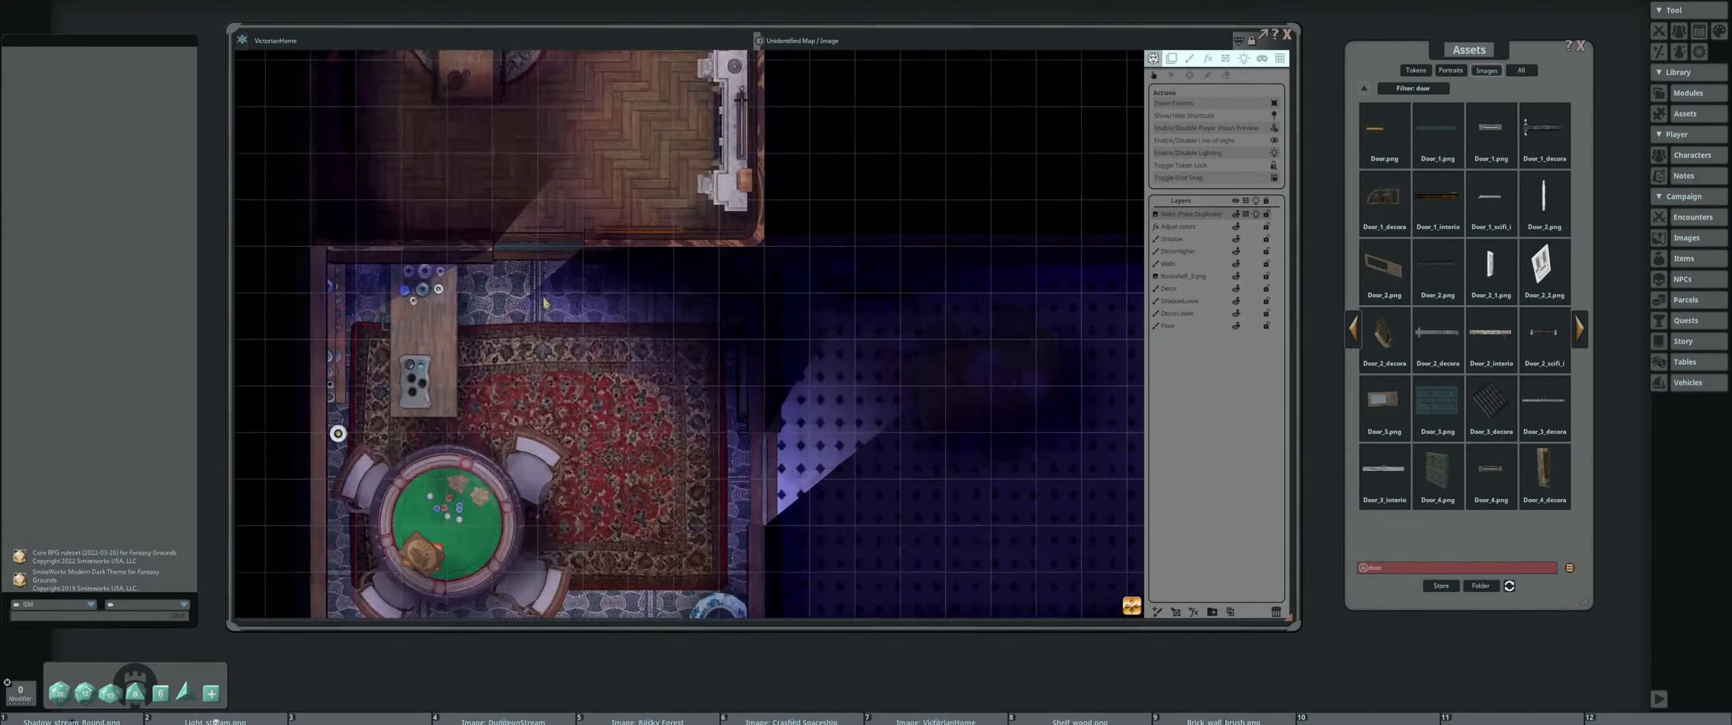
{"action": "left_click", "coordinate": [540, 249]}
{"action": "left_click_drag", "start_coordinate": [769, 430], "coordinate": [692, 343]}
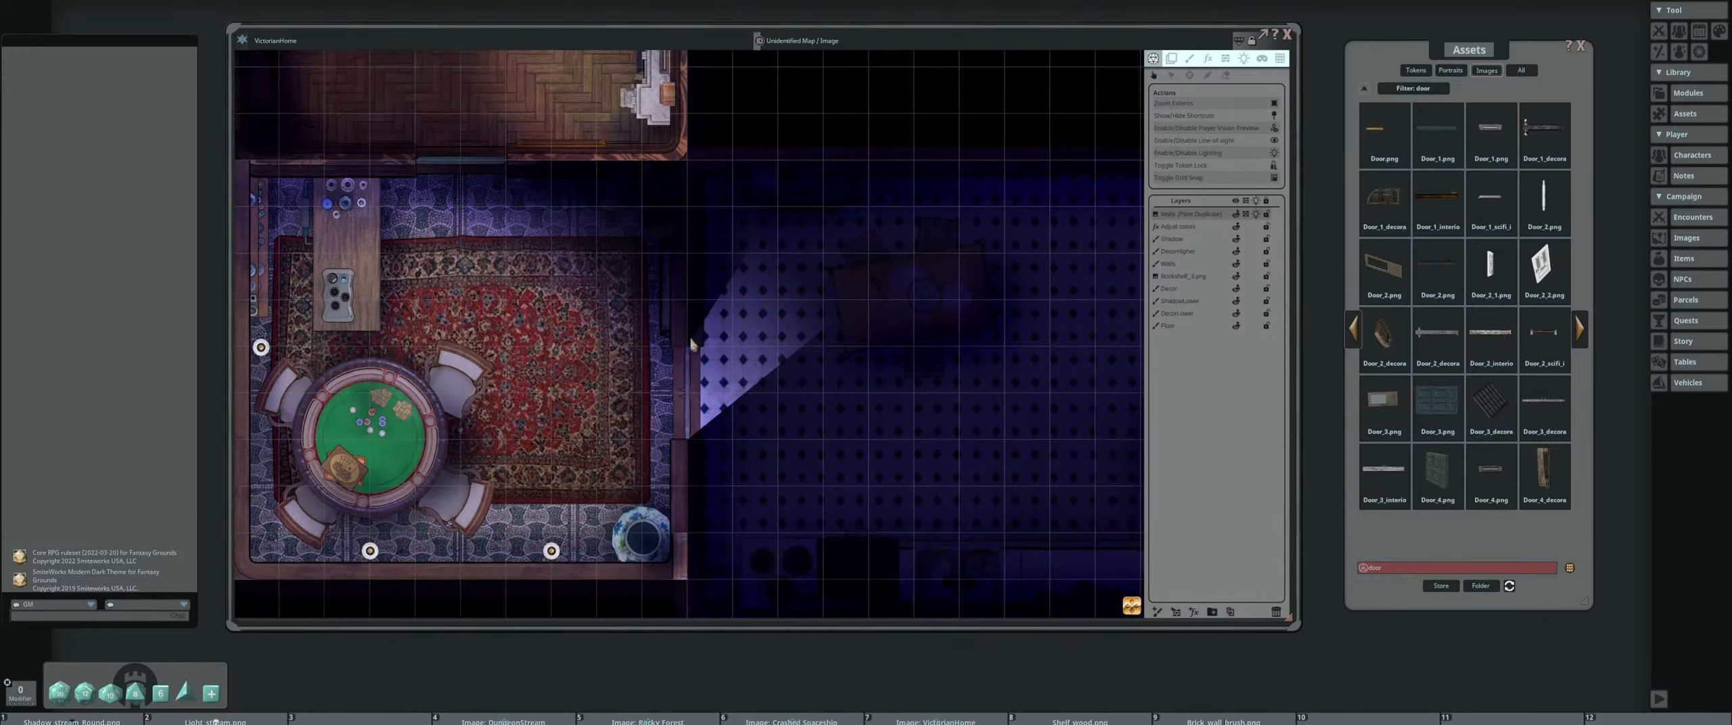
{"action": "left_click", "coordinate": [694, 387]}
{"action": "scroll", "coordinate": [873, 330], "scroll_direction": "down", "scroll_amount": 2}
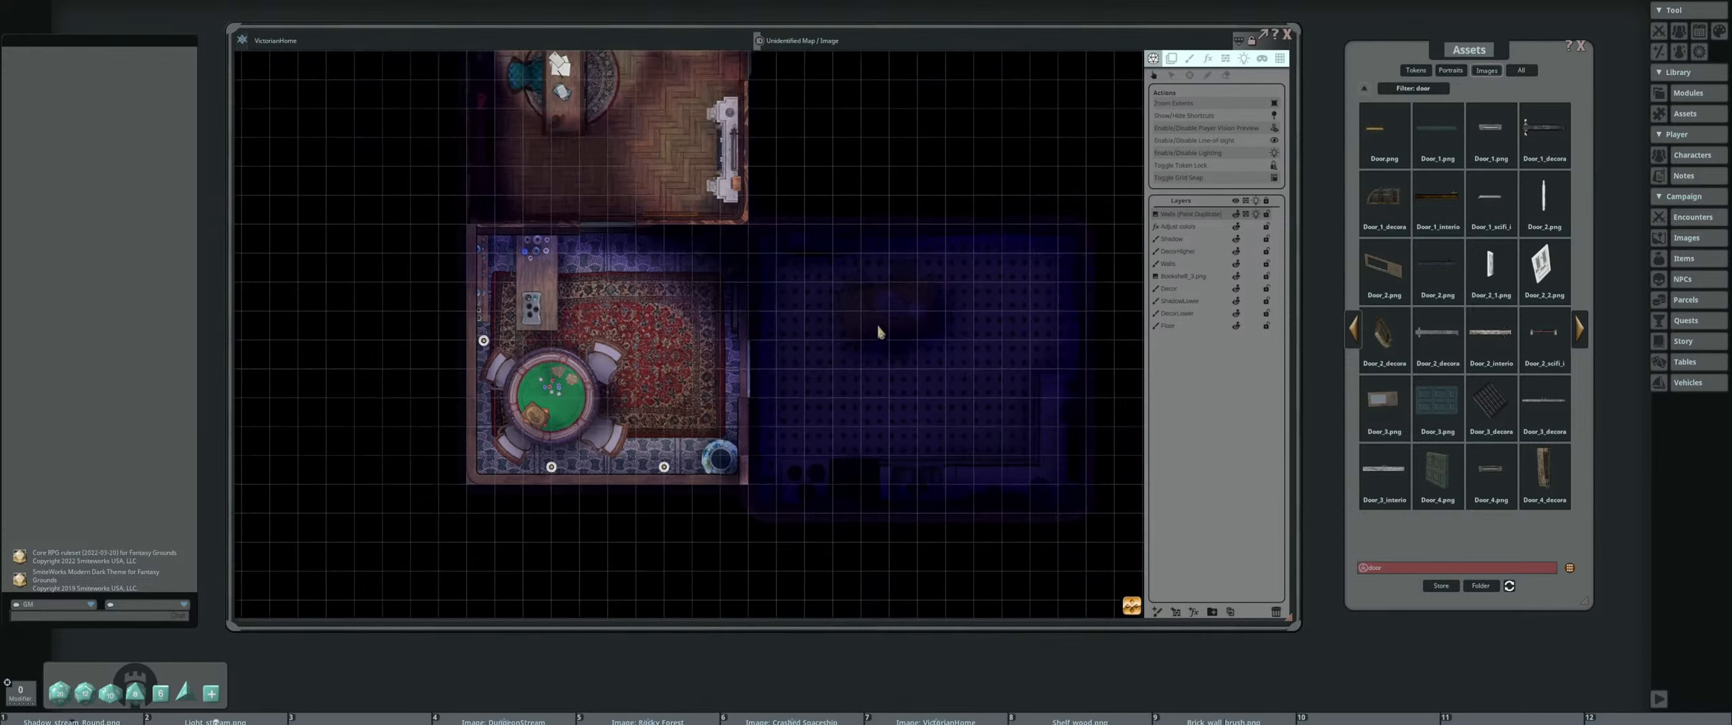
{"action": "left_click_drag", "start_coordinate": [880, 331], "coordinate": [734, 333]}
{"action": "scroll", "coordinate": [835, 374], "scroll_direction": "down", "scroll_amount": 1}
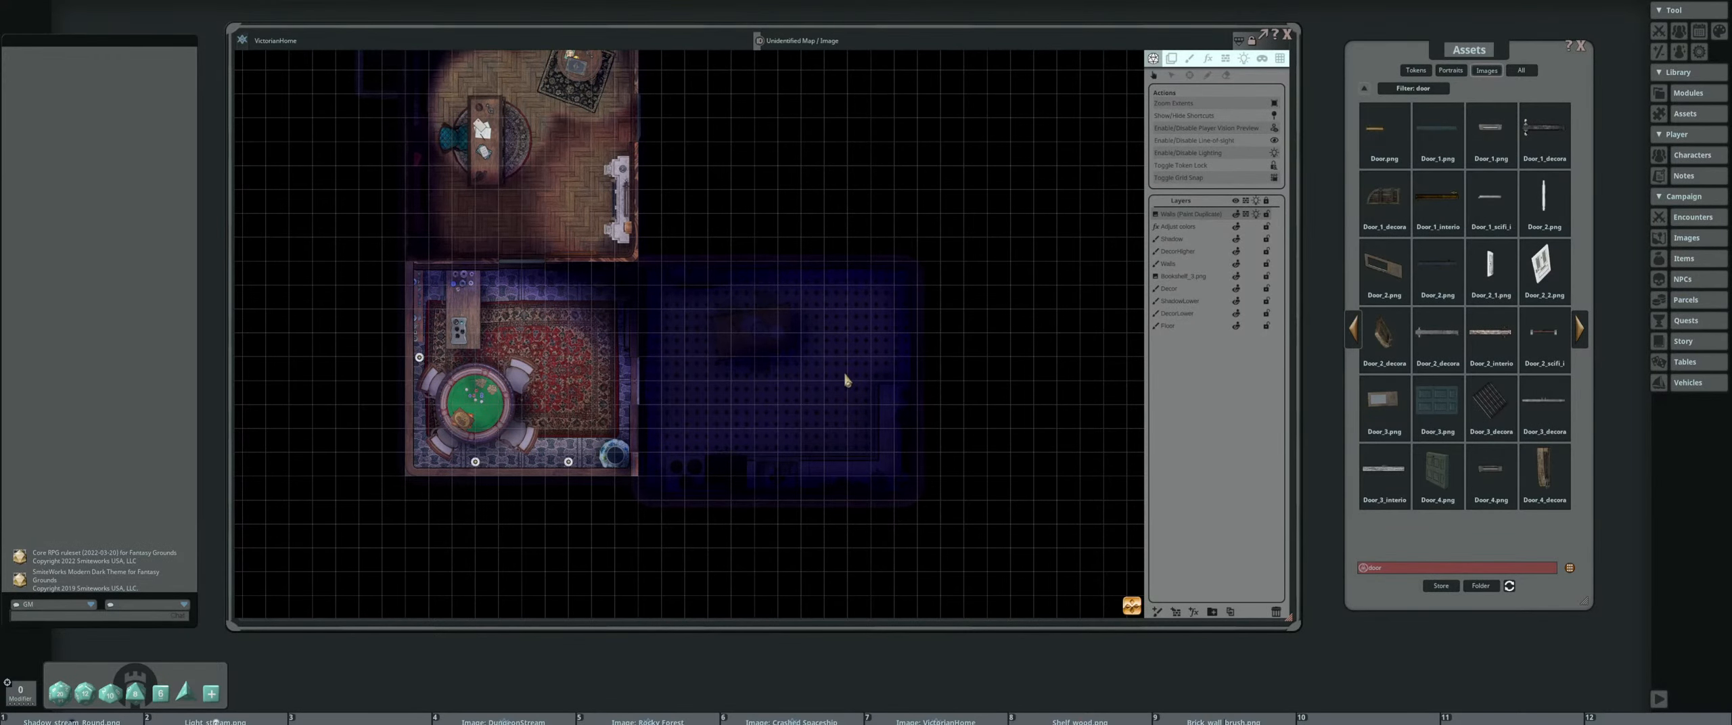
Place a light with the Candle preset on the round object in the kitchen counter's lower-right corner
{"action": "scroll", "coordinate": [843, 371], "scroll_direction": "up", "scroll_amount": 5}
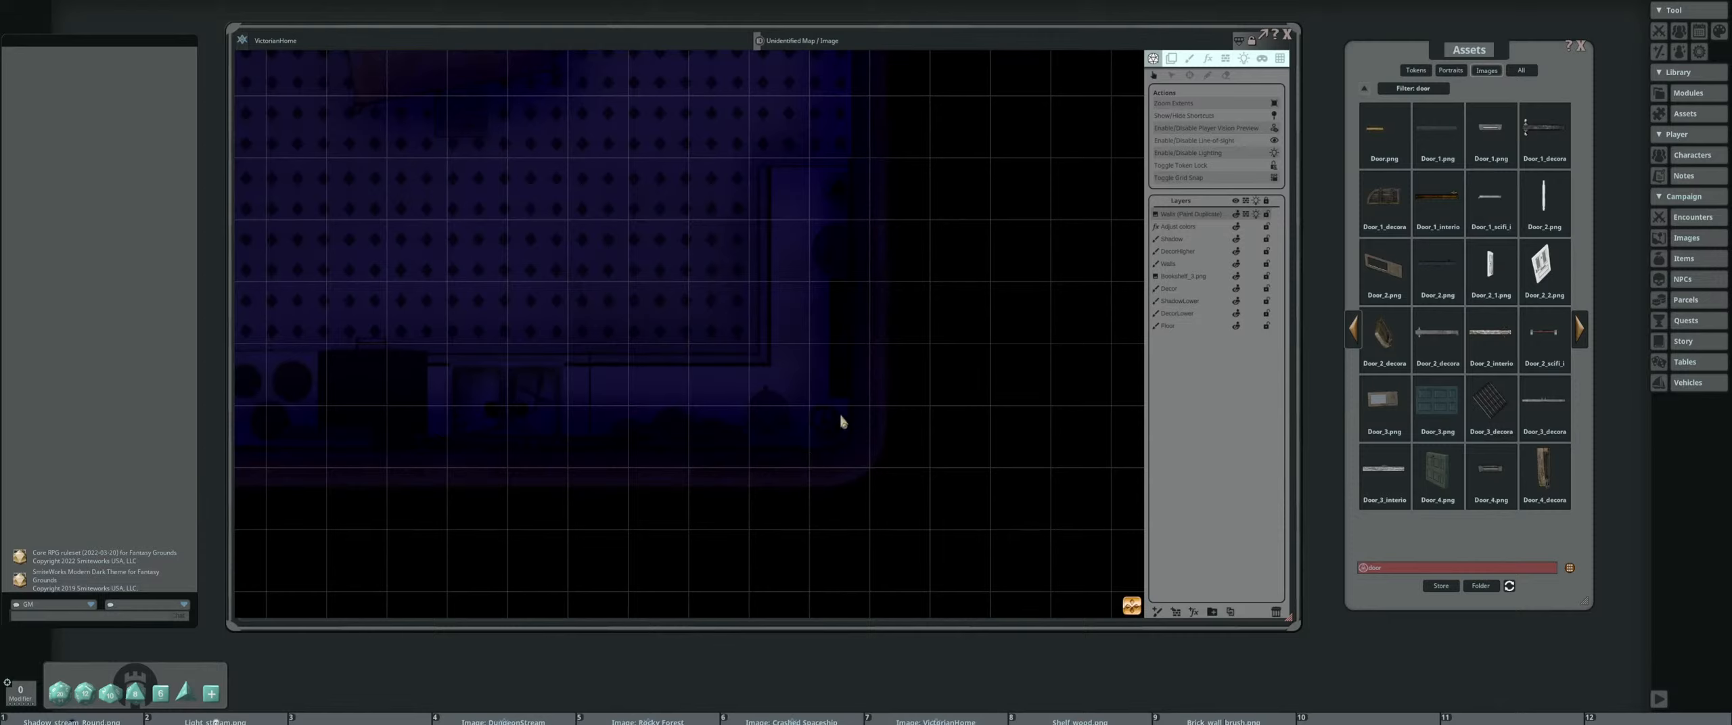
{"action": "left_click", "coordinate": [1246, 59]}
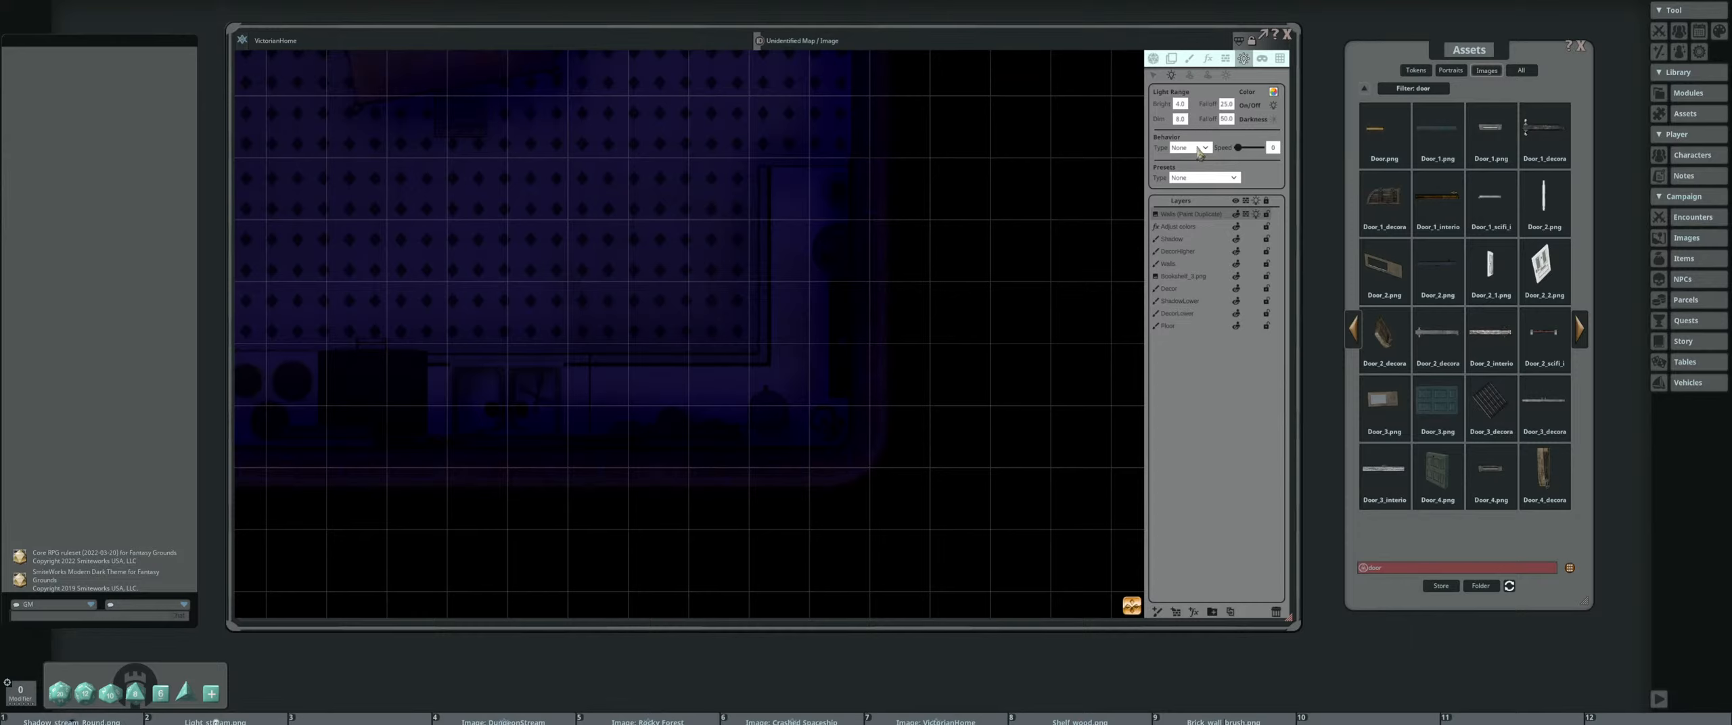
{"action": "left_click", "coordinate": [1188, 147]}
{"action": "left_click", "coordinate": [1231, 173]}
{"action": "left_click", "coordinate": [1232, 178]}
{"action": "left_click", "coordinate": [1192, 202]}
{"action": "left_click", "coordinate": [816, 415]}
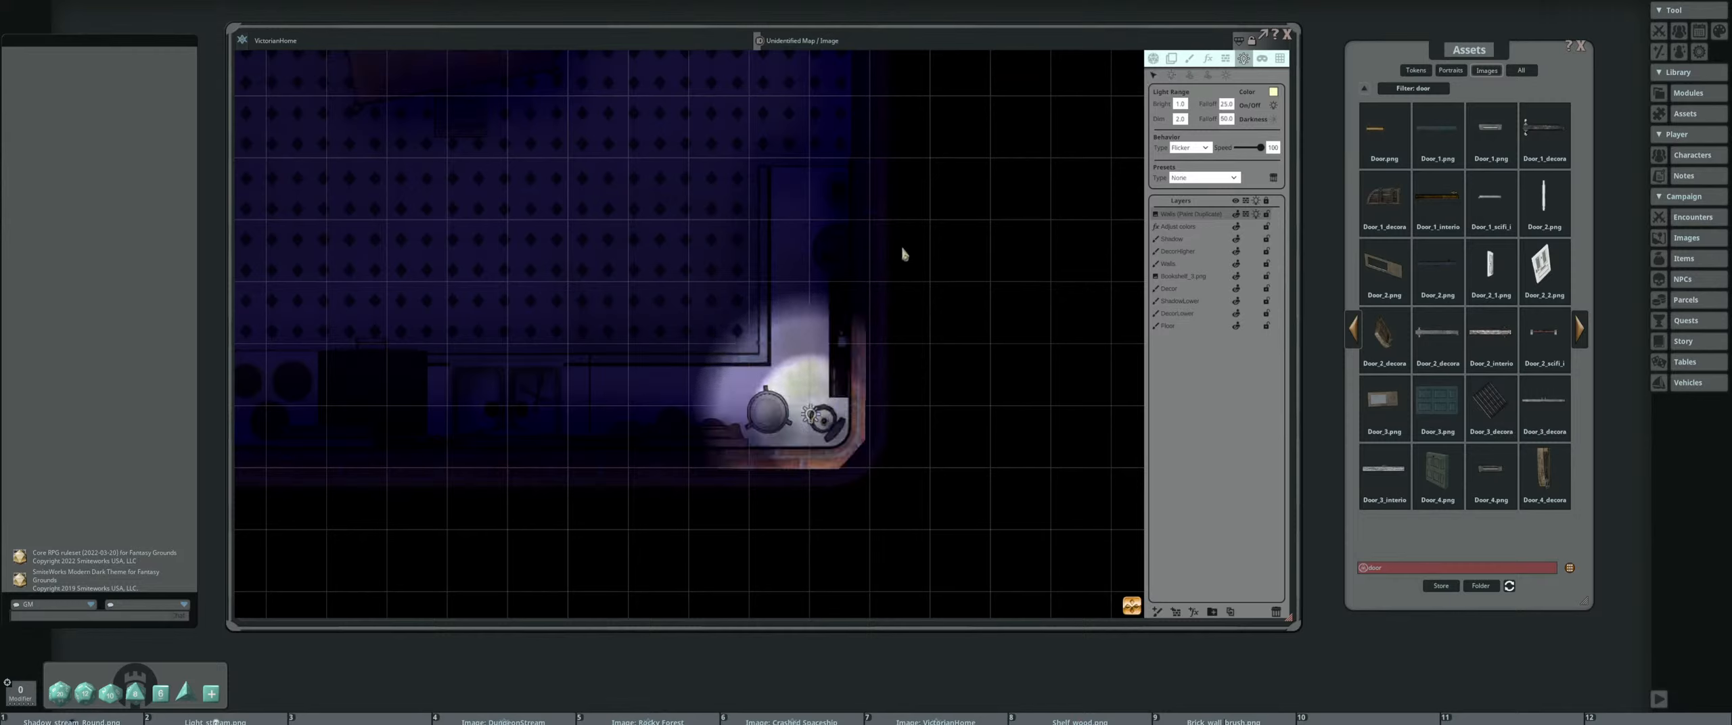
{"action": "left_click_drag", "start_coordinate": [814, 418], "coordinate": [829, 424]}
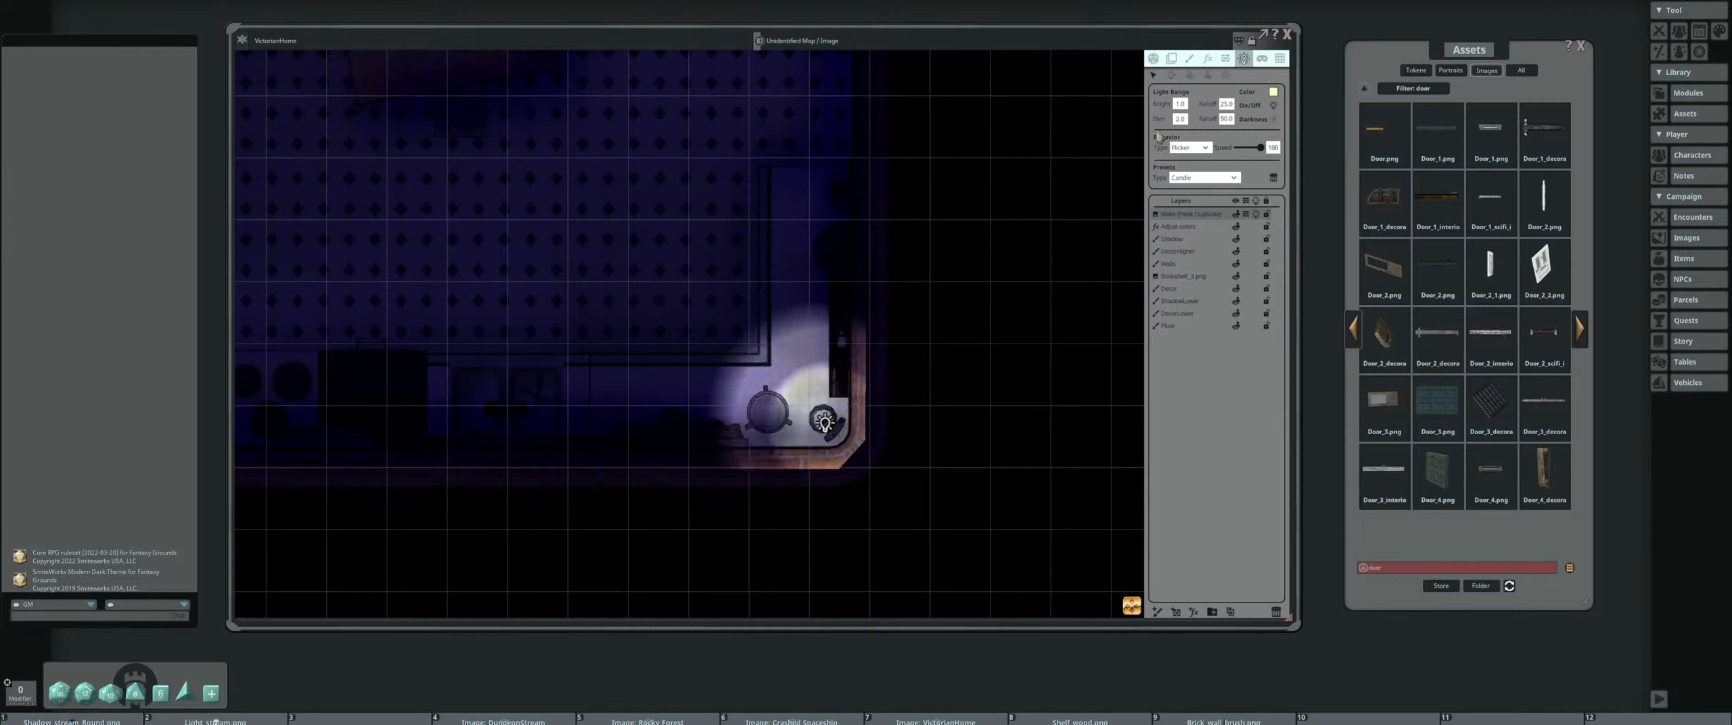
Try a dim range of 5 for the kitchen's candle light
{"action": "left_click", "coordinate": [1182, 105]}
{"action": "scroll", "coordinate": [954, 263], "scroll_direction": "down", "scroll_amount": 3}
{"action": "left_click_drag", "start_coordinate": [910, 243], "coordinate": [936, 267]}
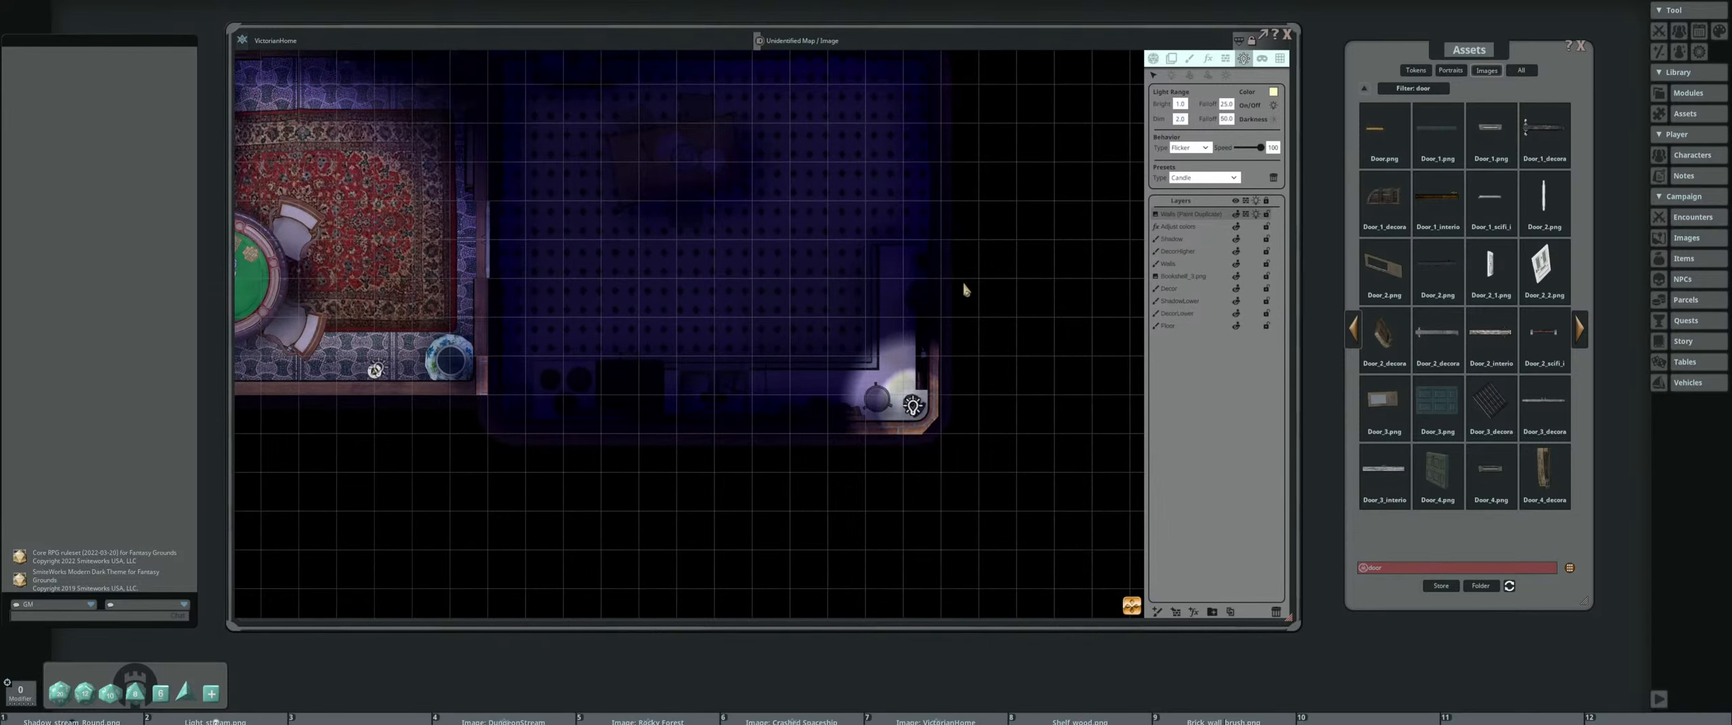
{"action": "left_click", "coordinate": [1183, 120]}
{"action": "type", "text": "5"}
{"action": "key", "text": "Return"}
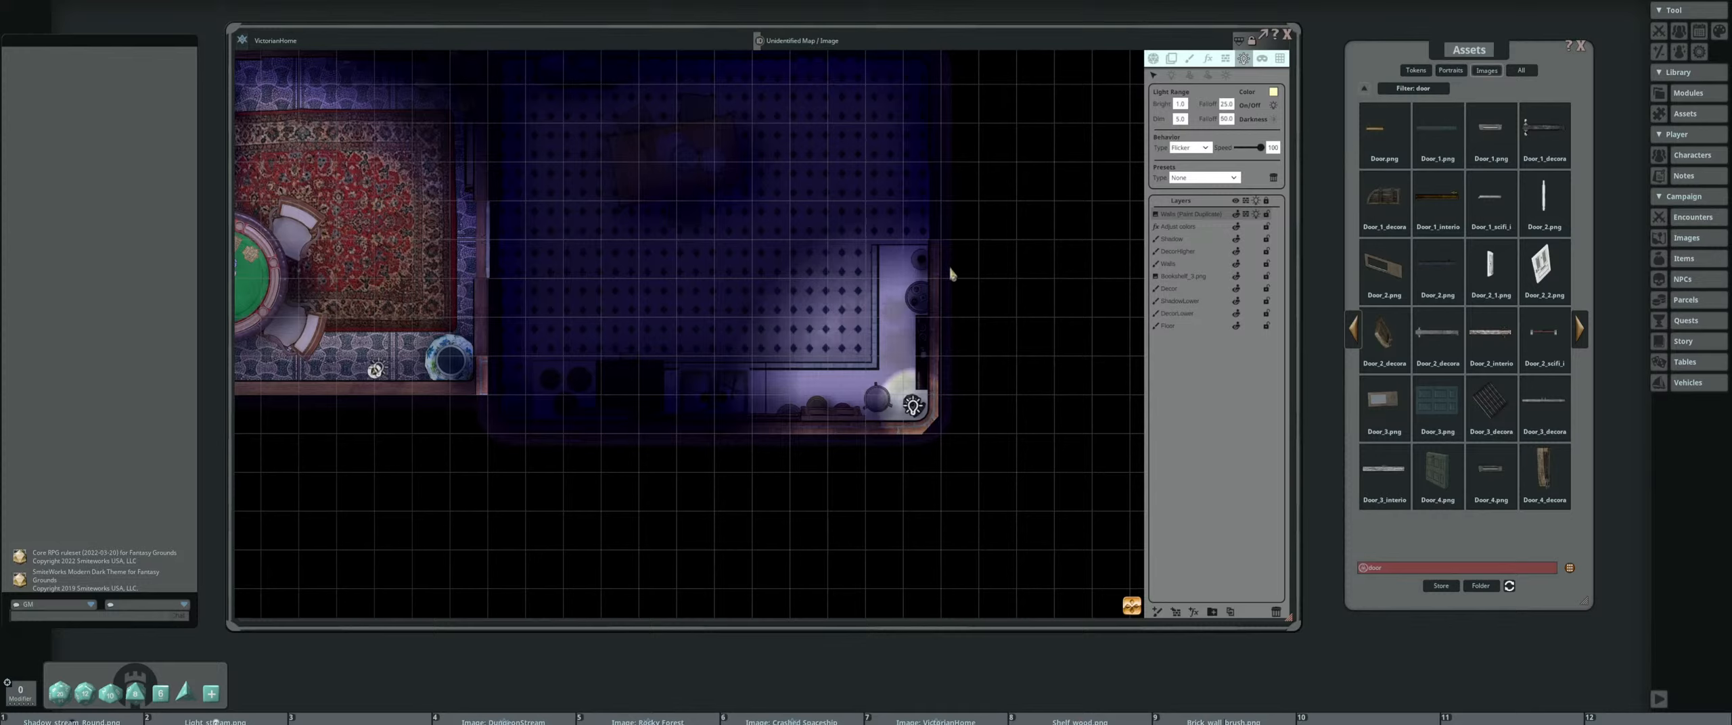
Set the kitchen candle light's dim range to 7 and its bright range to 2
{"action": "double_click", "coordinate": [1179, 119]}
{"action": "type", "text": "7"}
{"action": "key", "text": "Return"}
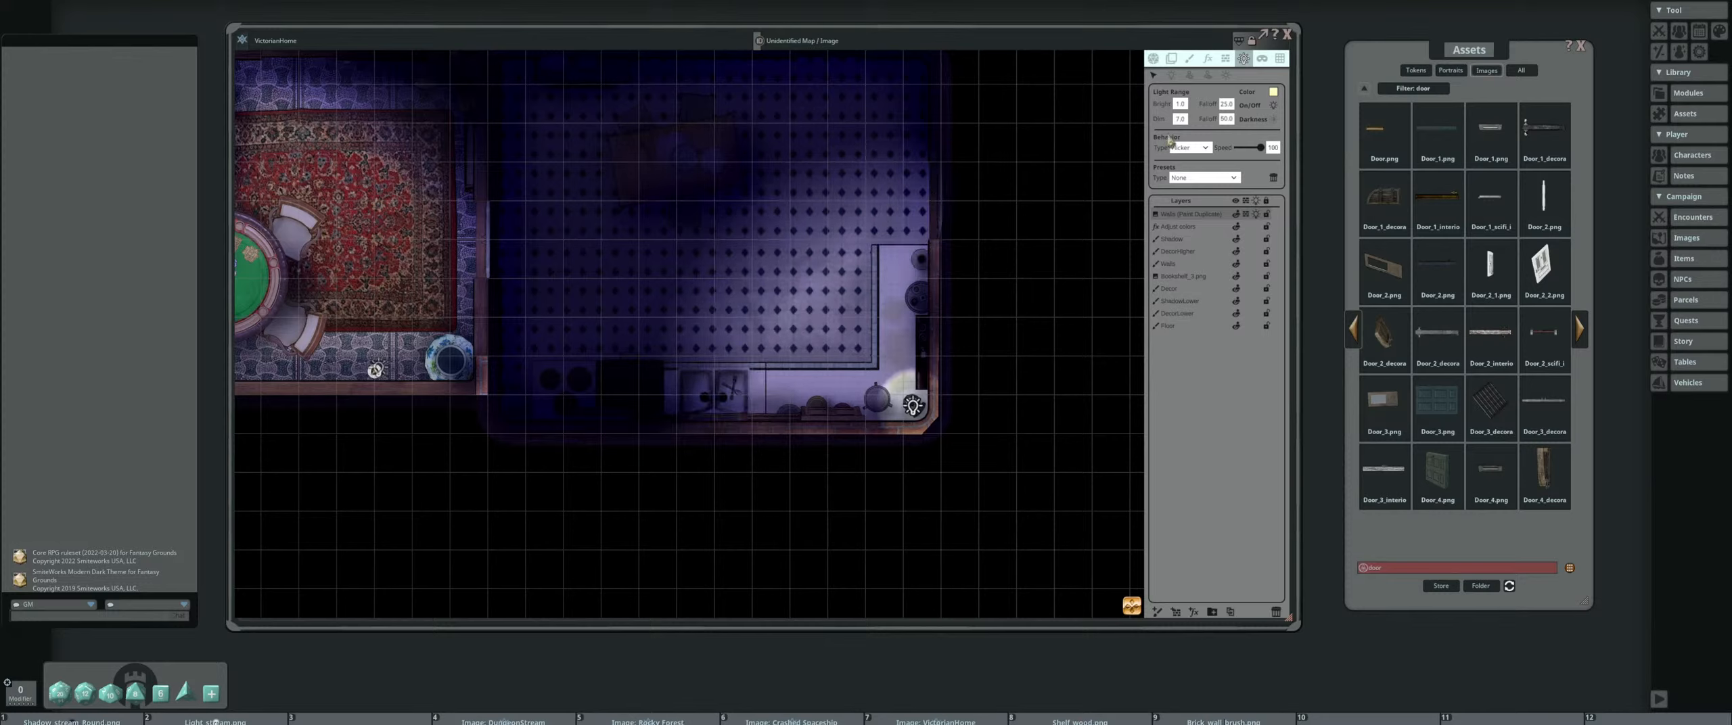
{"action": "double_click", "coordinate": [1180, 104]}
{"action": "type", "text": "2"}
{"action": "key", "text": "Return"}
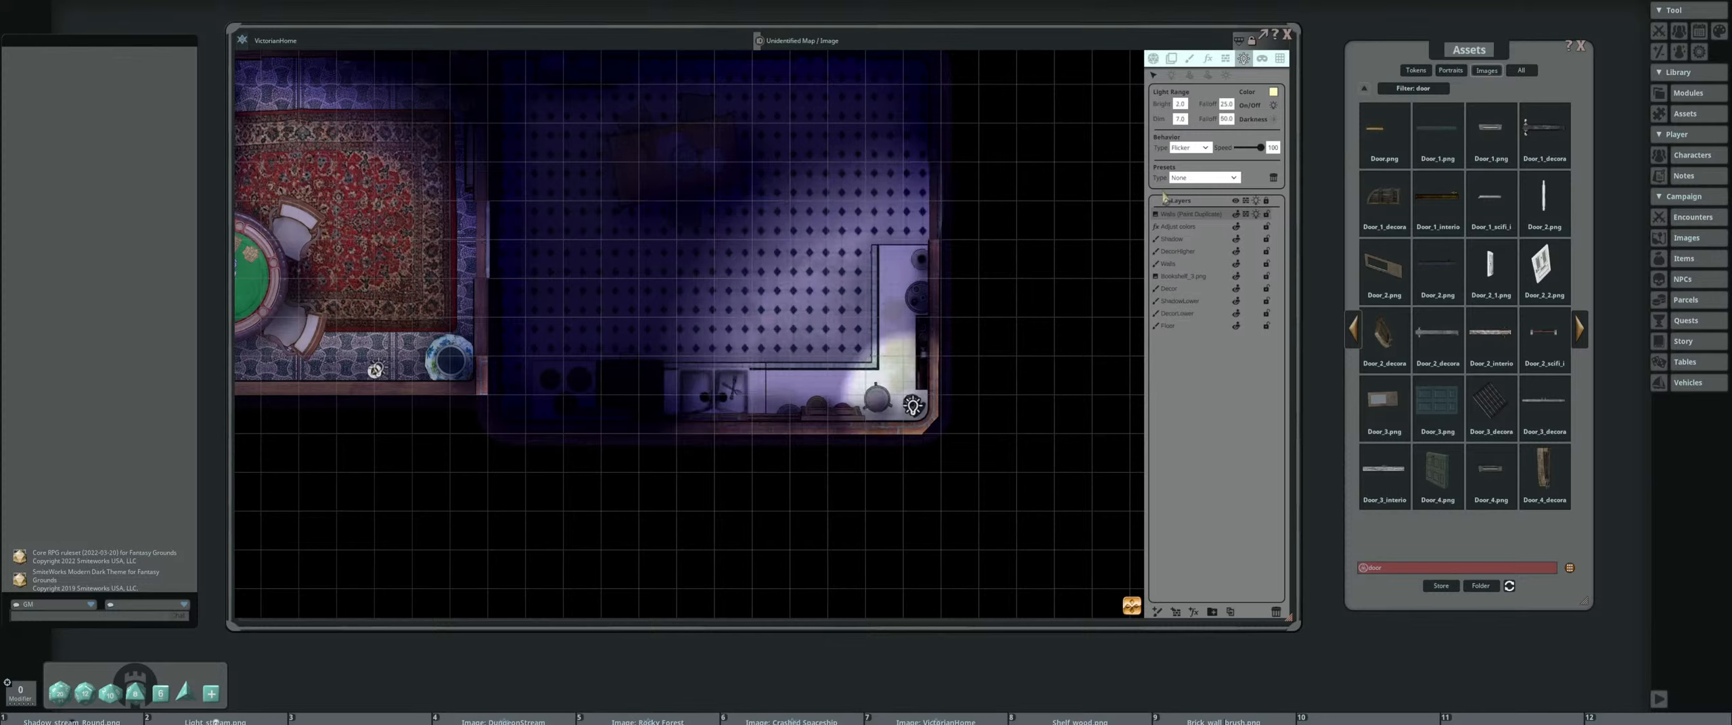
Try a near falloff of 100 and then 50 for the kitchen's candle light
{"action": "double_click", "coordinate": [1226, 103]}
{"action": "type", "text": "100"}
{"action": "key", "text": "Return"}
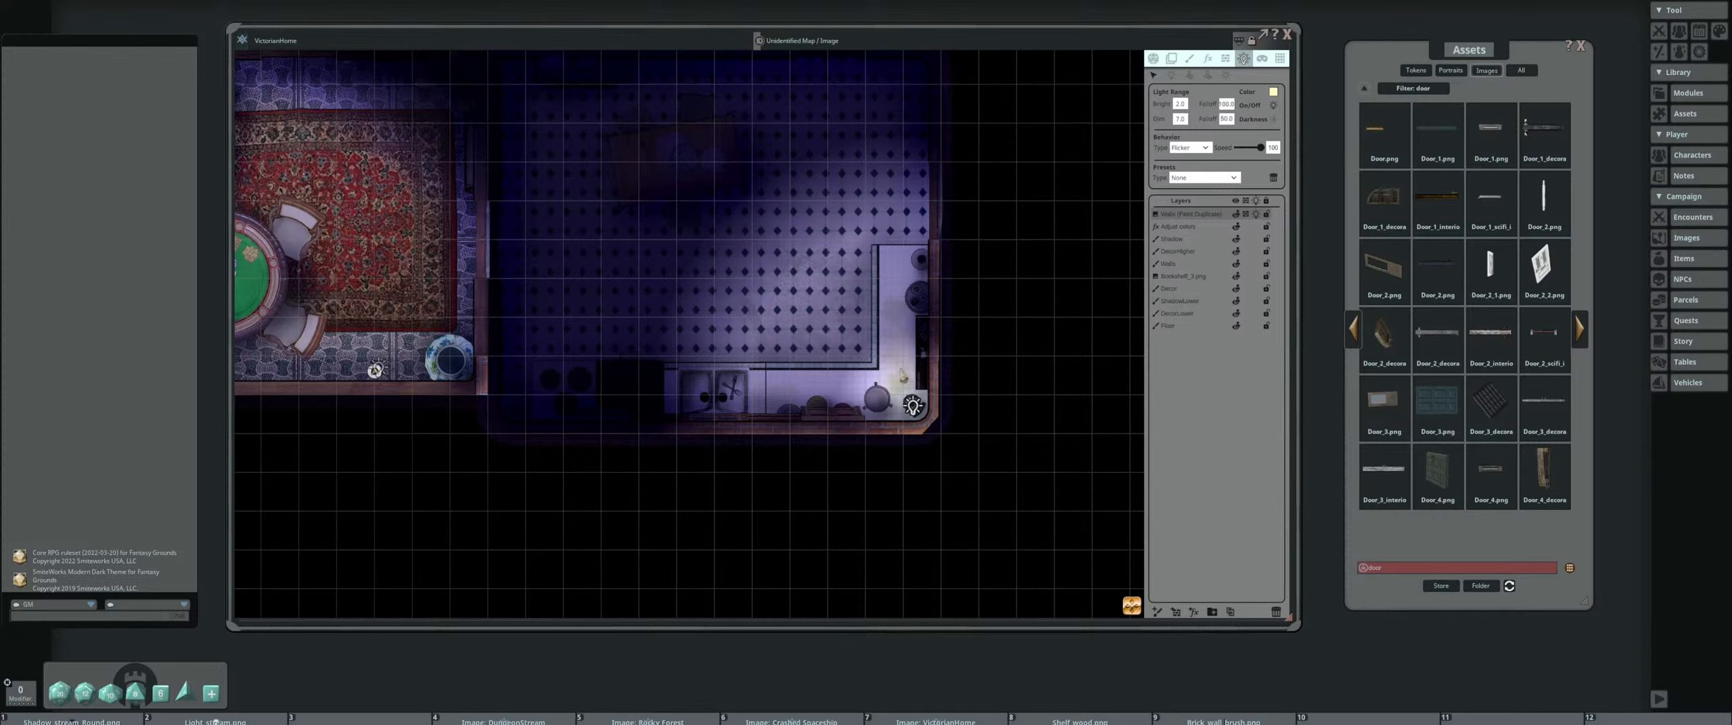
{"action": "left_click", "coordinate": [1226, 103]}
{"action": "key", "text": "Return"}
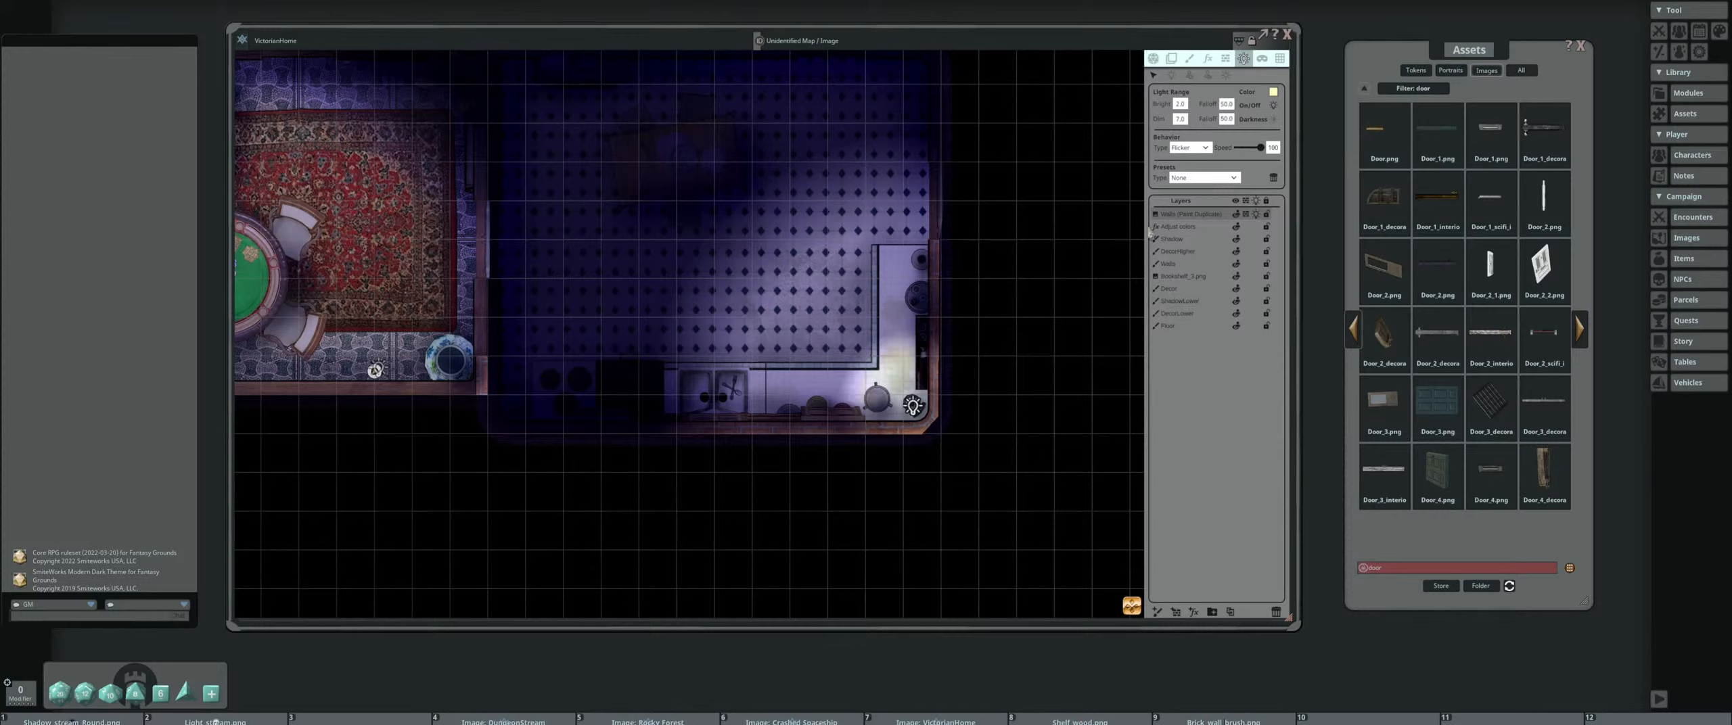
Set the kitchen candle light's far falloff to 100 and its near falloff to 75
{"action": "left_click", "coordinate": [1225, 119]}
{"action": "type", "text": "4"}
{"action": "type", "text": "100"}
{"action": "key", "text": "Return"}
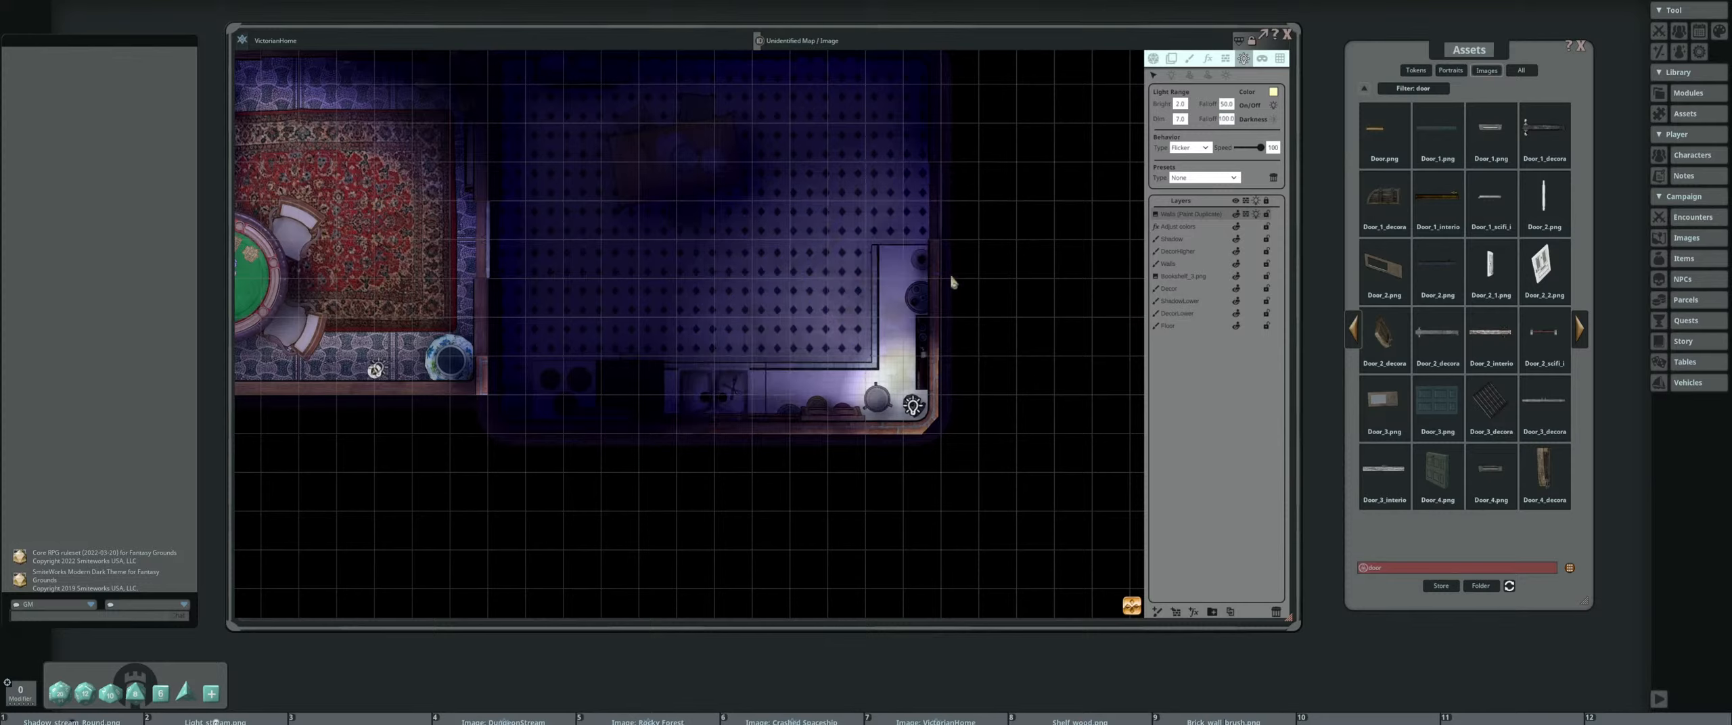
{"action": "left_click", "coordinate": [1226, 104]}
{"action": "type", "text": "75"}
{"action": "key", "text": "Return"}
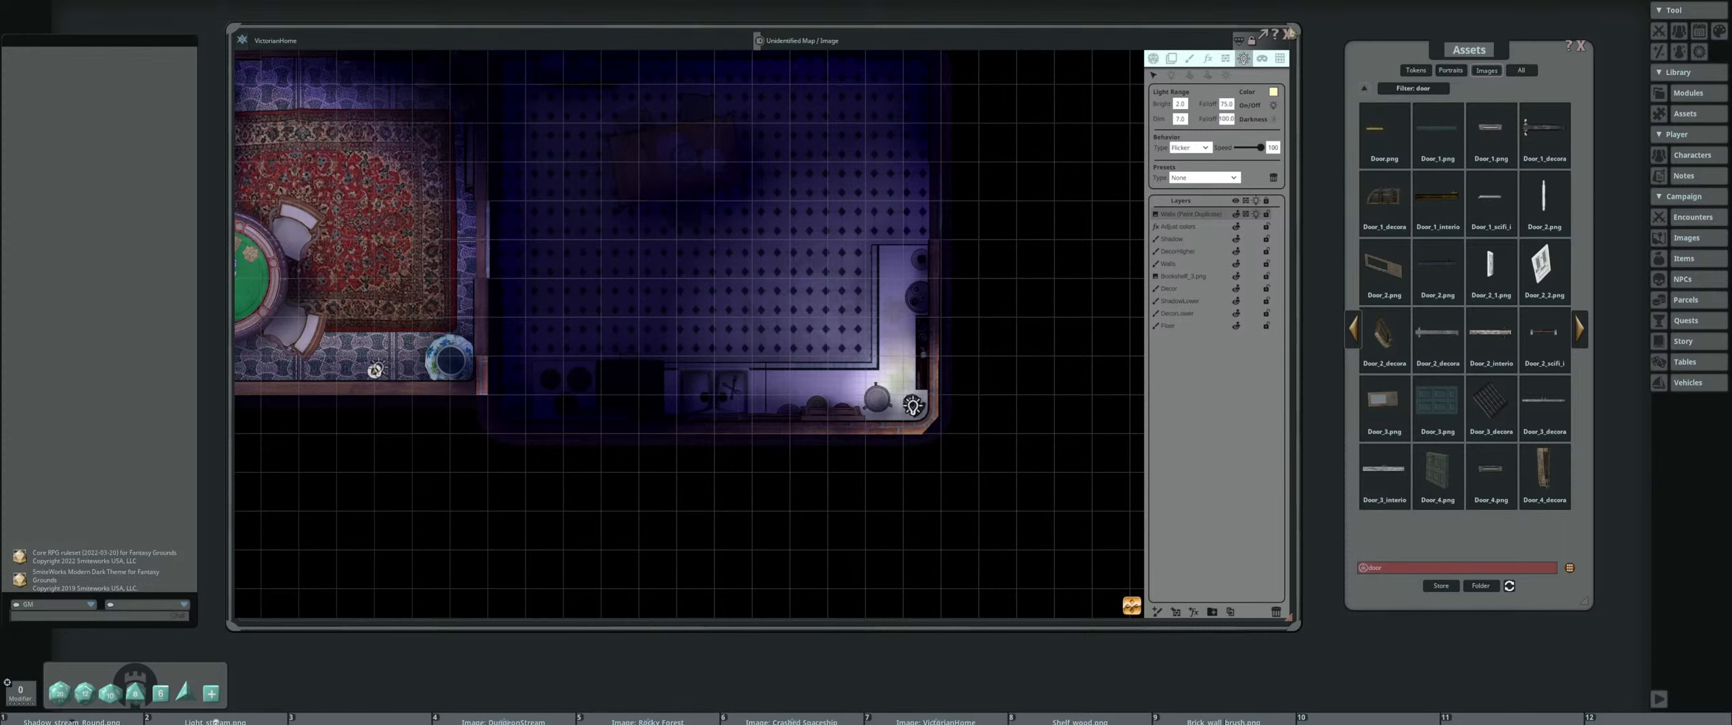
Examine how the kitchen's candle light looks alongside the lighting of the game room and the study
{"action": "scroll", "coordinate": [856, 274], "scroll_direction": "down", "scroll_amount": 3}
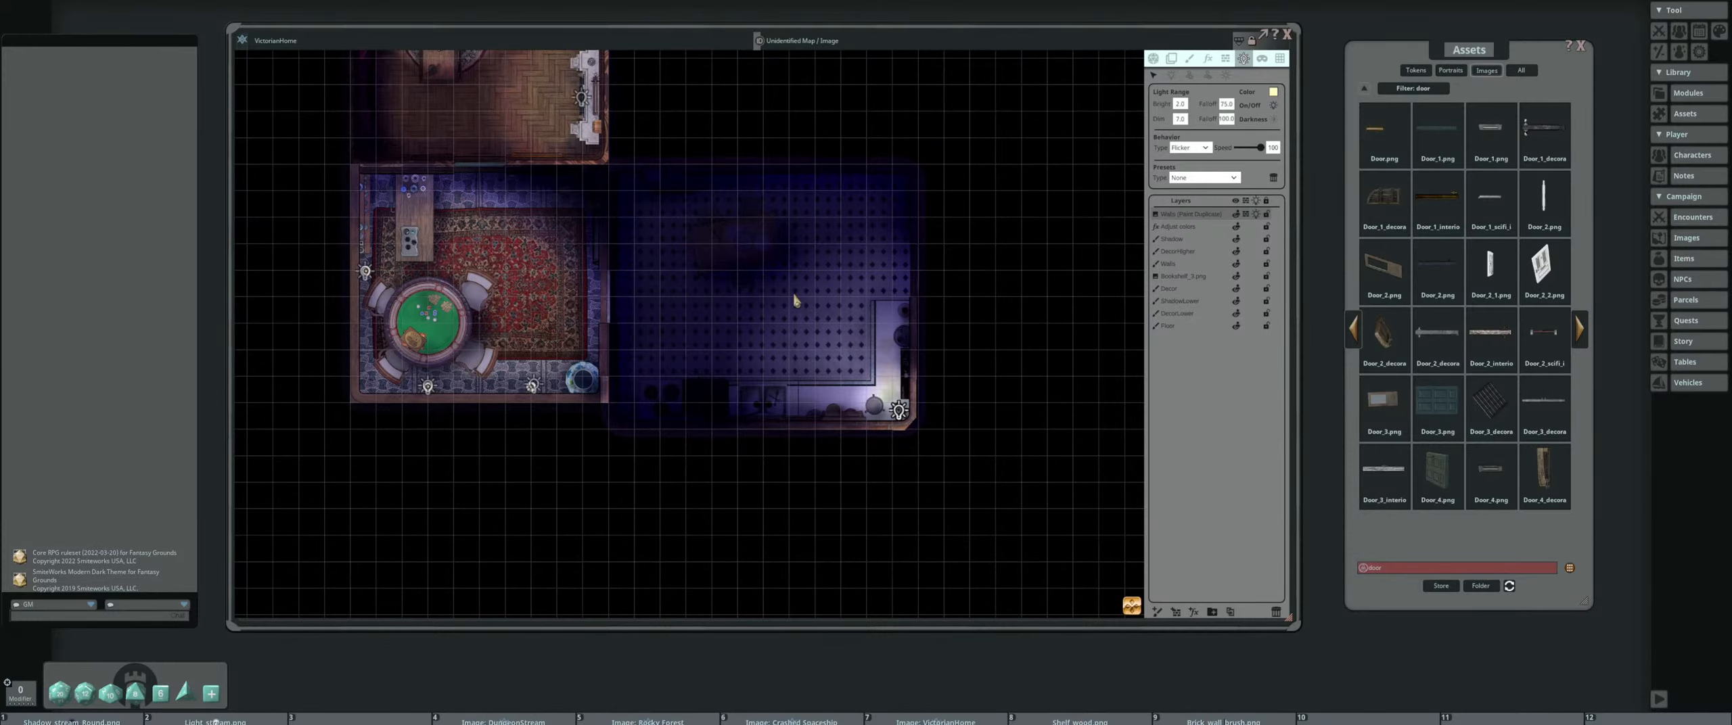
{"action": "left_click_drag", "start_coordinate": [747, 191], "coordinate": [665, 319]}
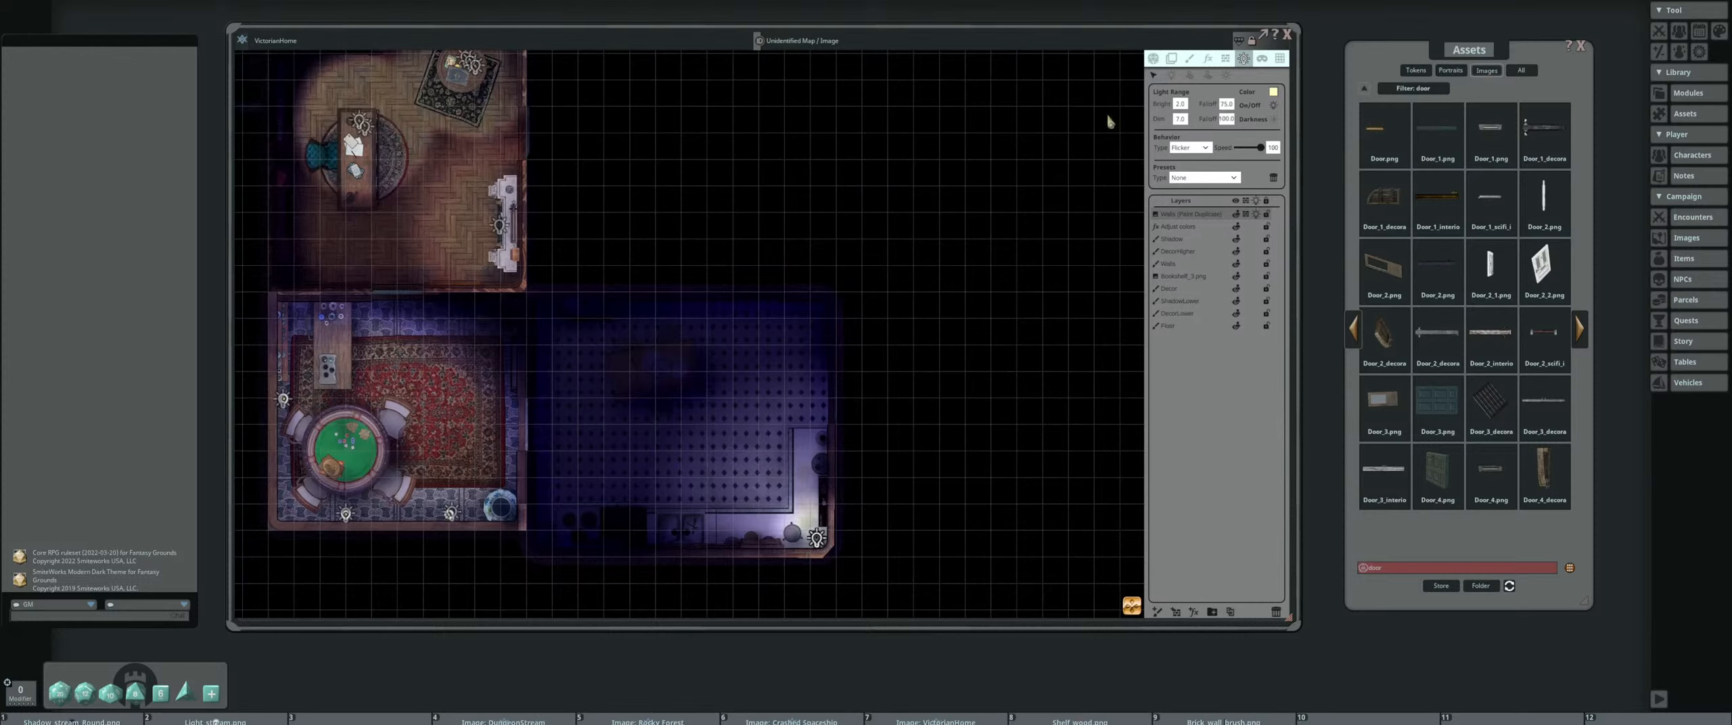
{"action": "left_click_drag", "start_coordinate": [368, 126], "coordinate": [600, 181]}
{"action": "scroll", "coordinate": [600, 180], "scroll_direction": "up", "scroll_amount": 1}
{"action": "left_click_drag", "start_coordinate": [701, 308], "coordinate": [583, 197]}
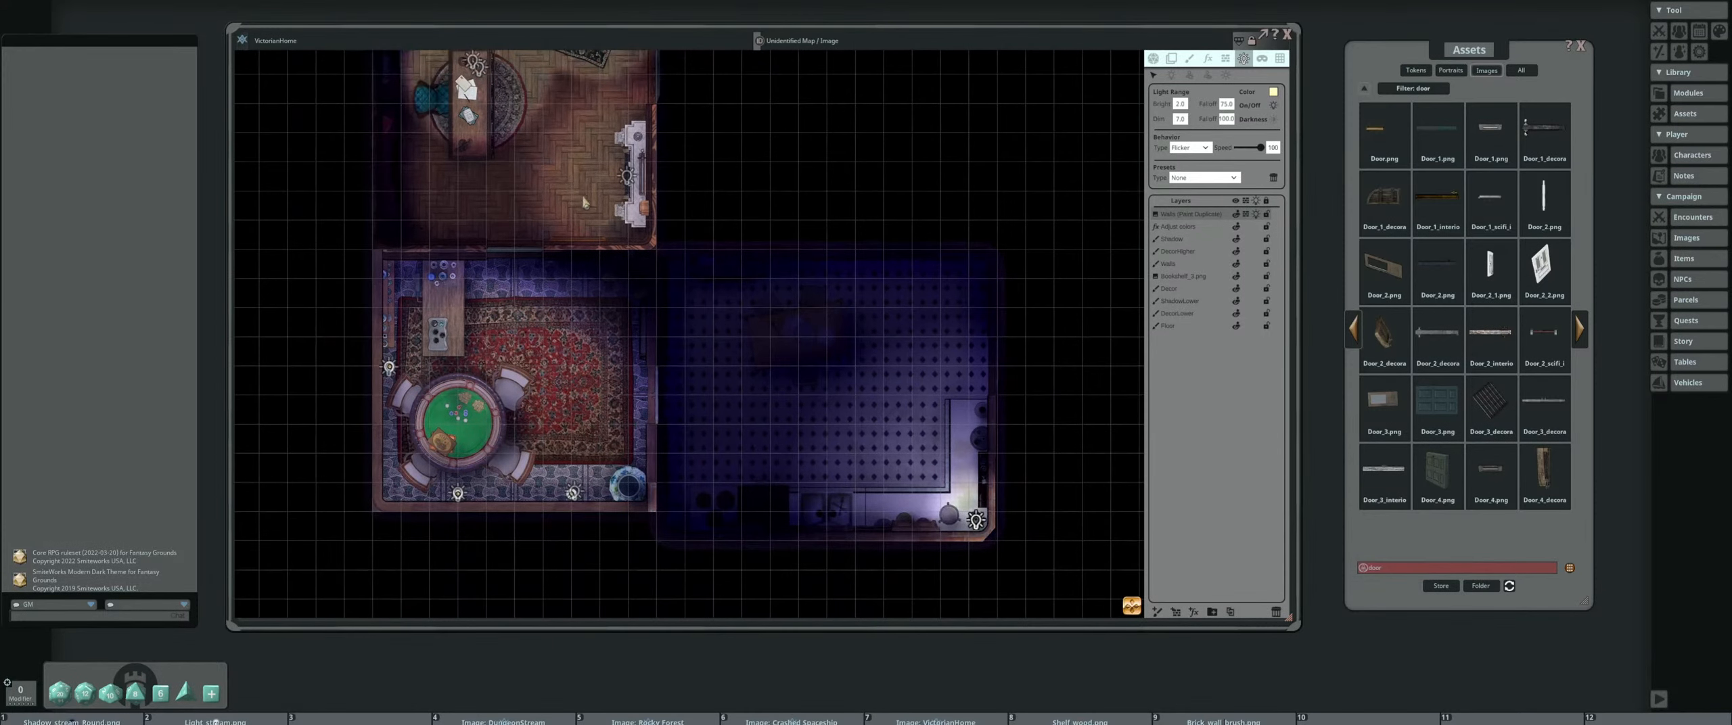
{"action": "scroll", "coordinate": [599, 199], "scroll_direction": "up", "scroll_amount": 2}
{"action": "scroll", "coordinate": [609, 202], "scroll_direction": "down", "scroll_amount": 2}
{"action": "left_click_drag", "start_coordinate": [557, 276], "coordinate": [774, 240]}
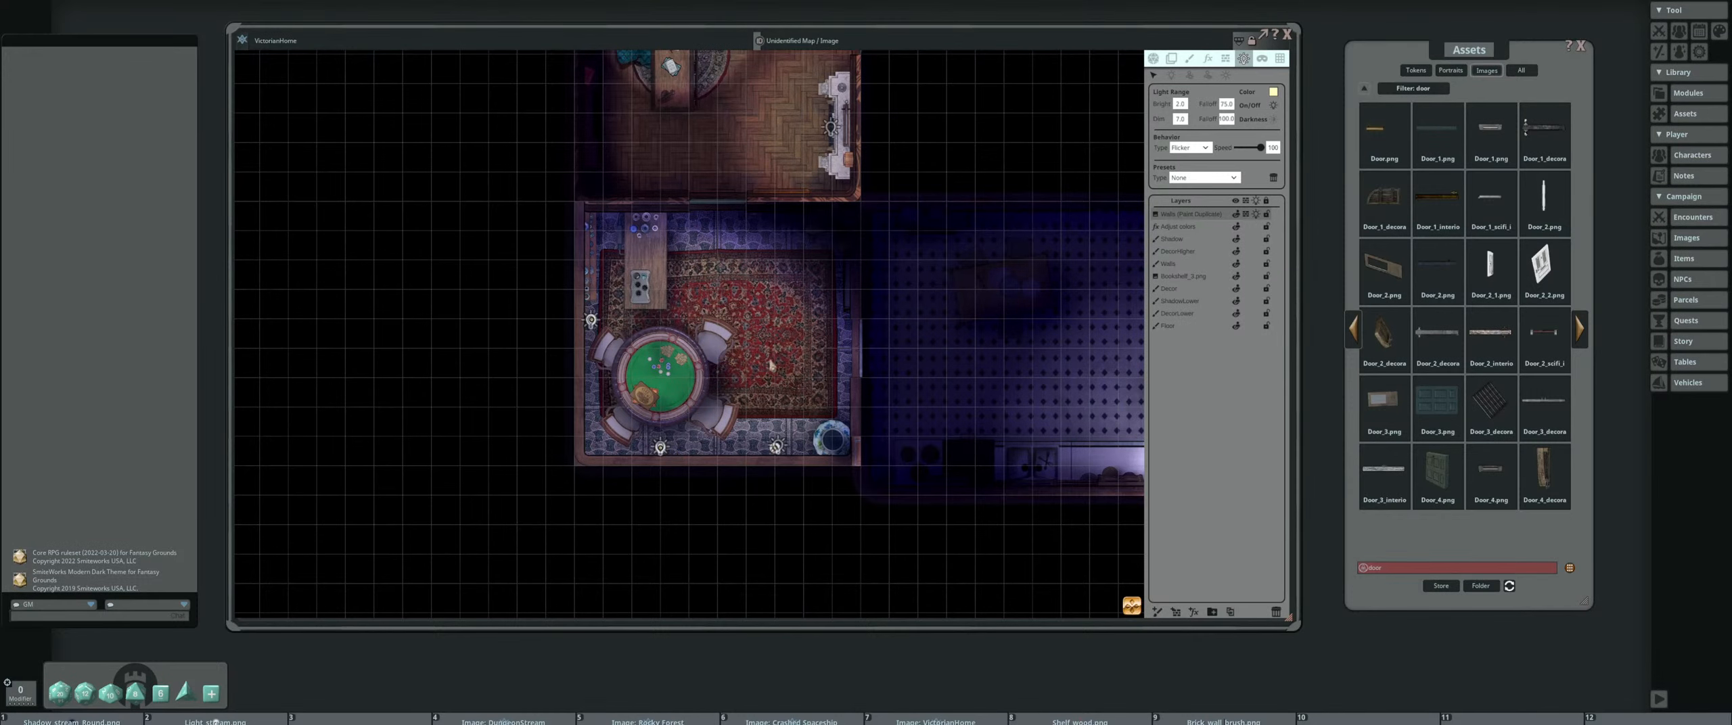
{"action": "left_click_drag", "start_coordinate": [771, 366], "coordinate": [376, 358]}
{"action": "left_click_drag", "start_coordinate": [637, 359], "coordinate": [784, 389]}
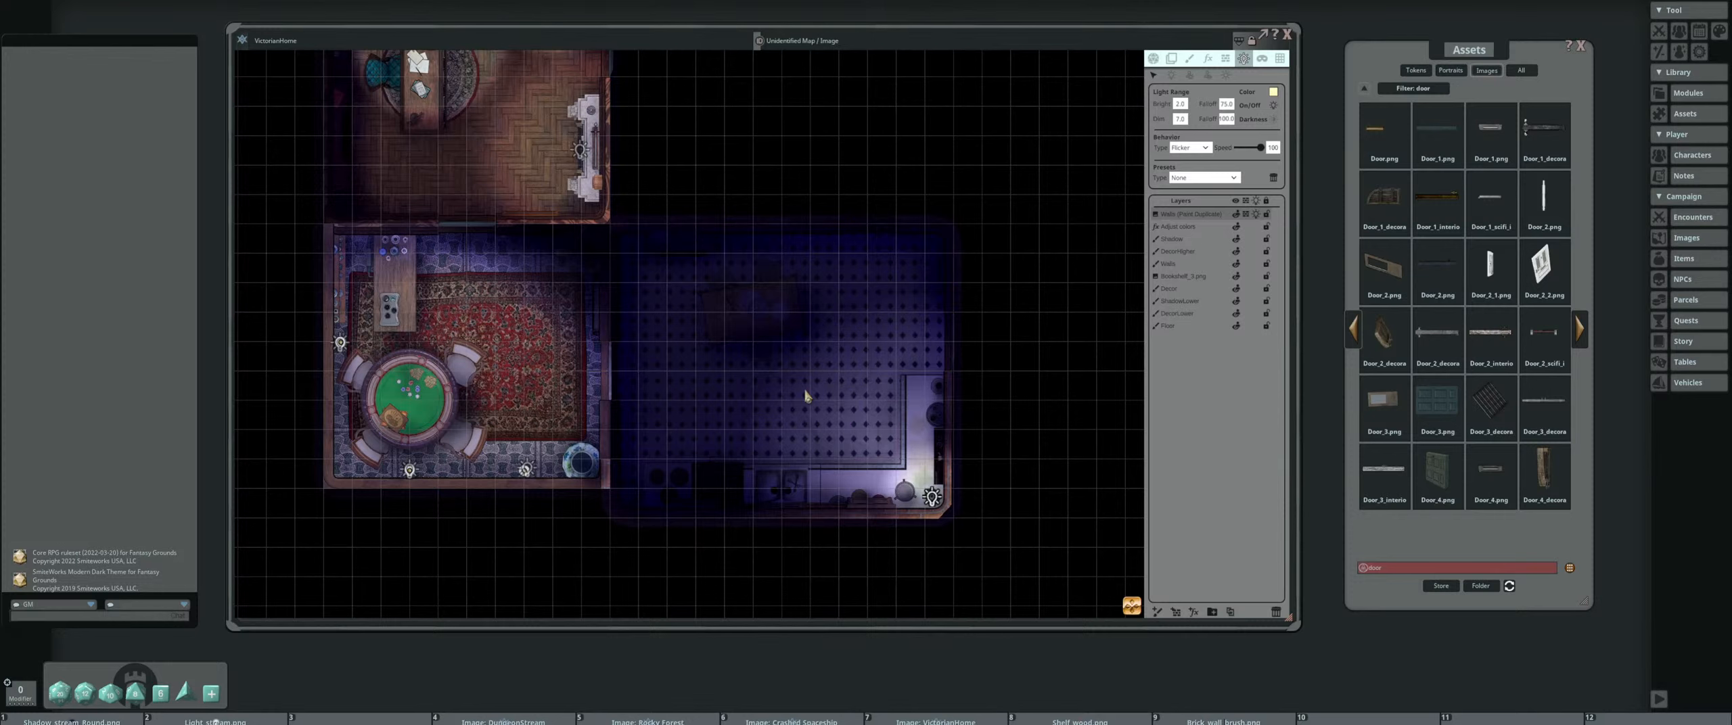
{"action": "scroll", "coordinate": [807, 396], "scroll_direction": "down", "scroll_amount": 3}
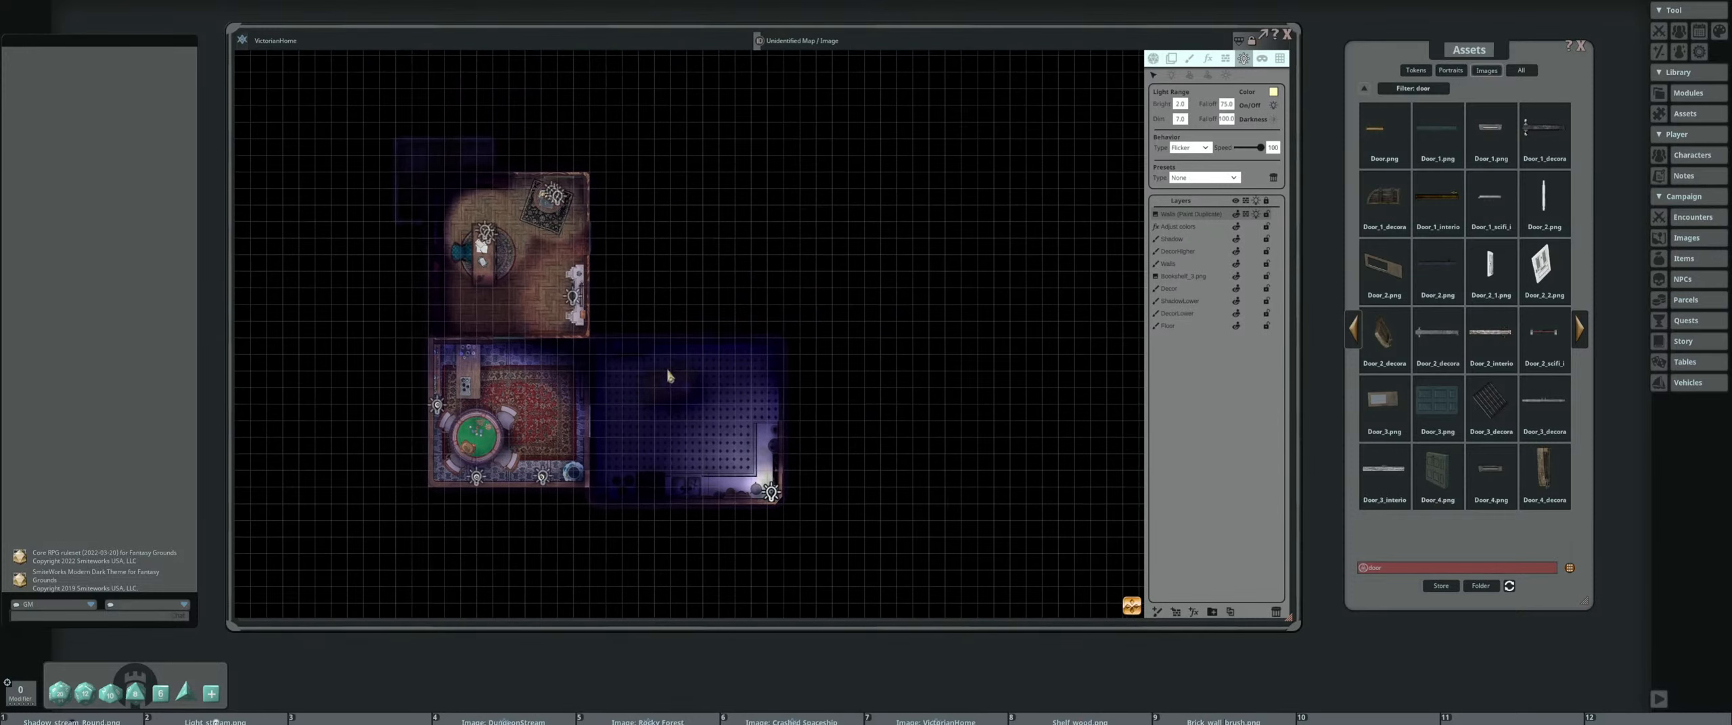
{"action": "left_click_drag", "start_coordinate": [681, 443], "coordinate": [682, 363]}
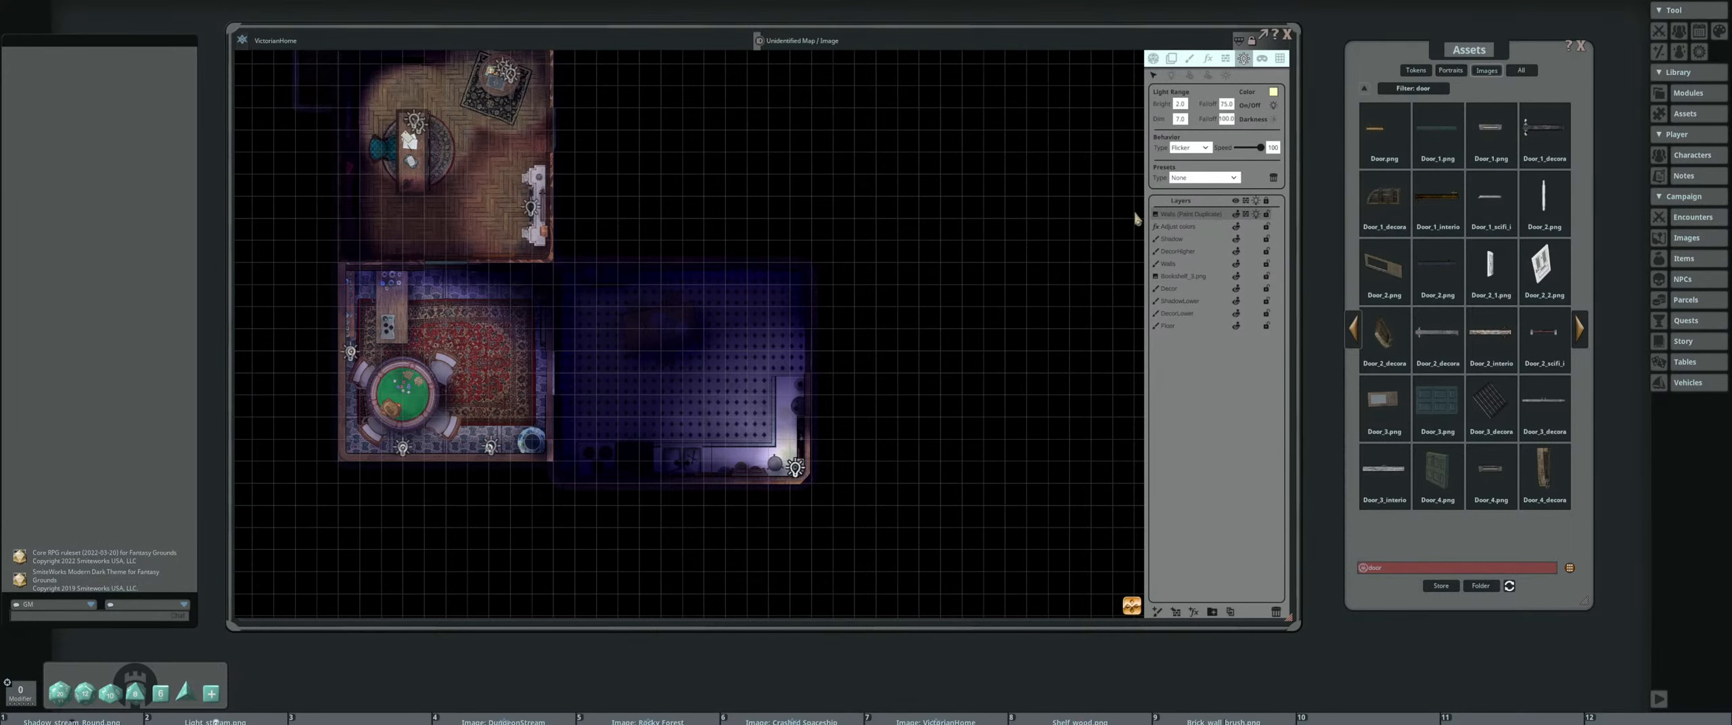
Turn off the player vision preview on the VictorianHome map to view all its rooms, and close the map
{"action": "left_click_drag", "start_coordinate": [708, 162], "coordinate": [779, 273]}
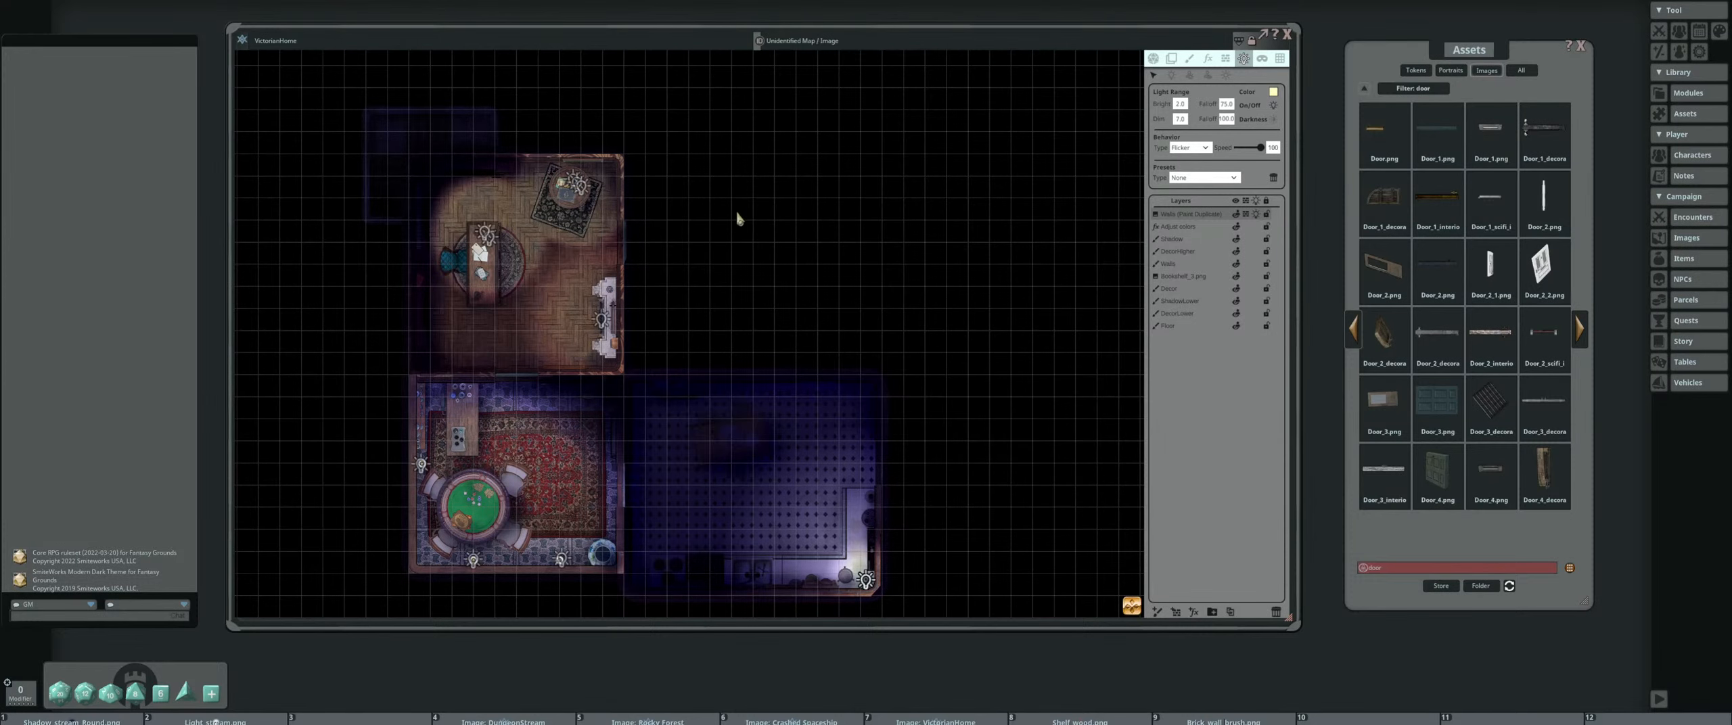
{"action": "scroll", "coordinate": [734, 224], "scroll_direction": "down", "scroll_amount": 2}
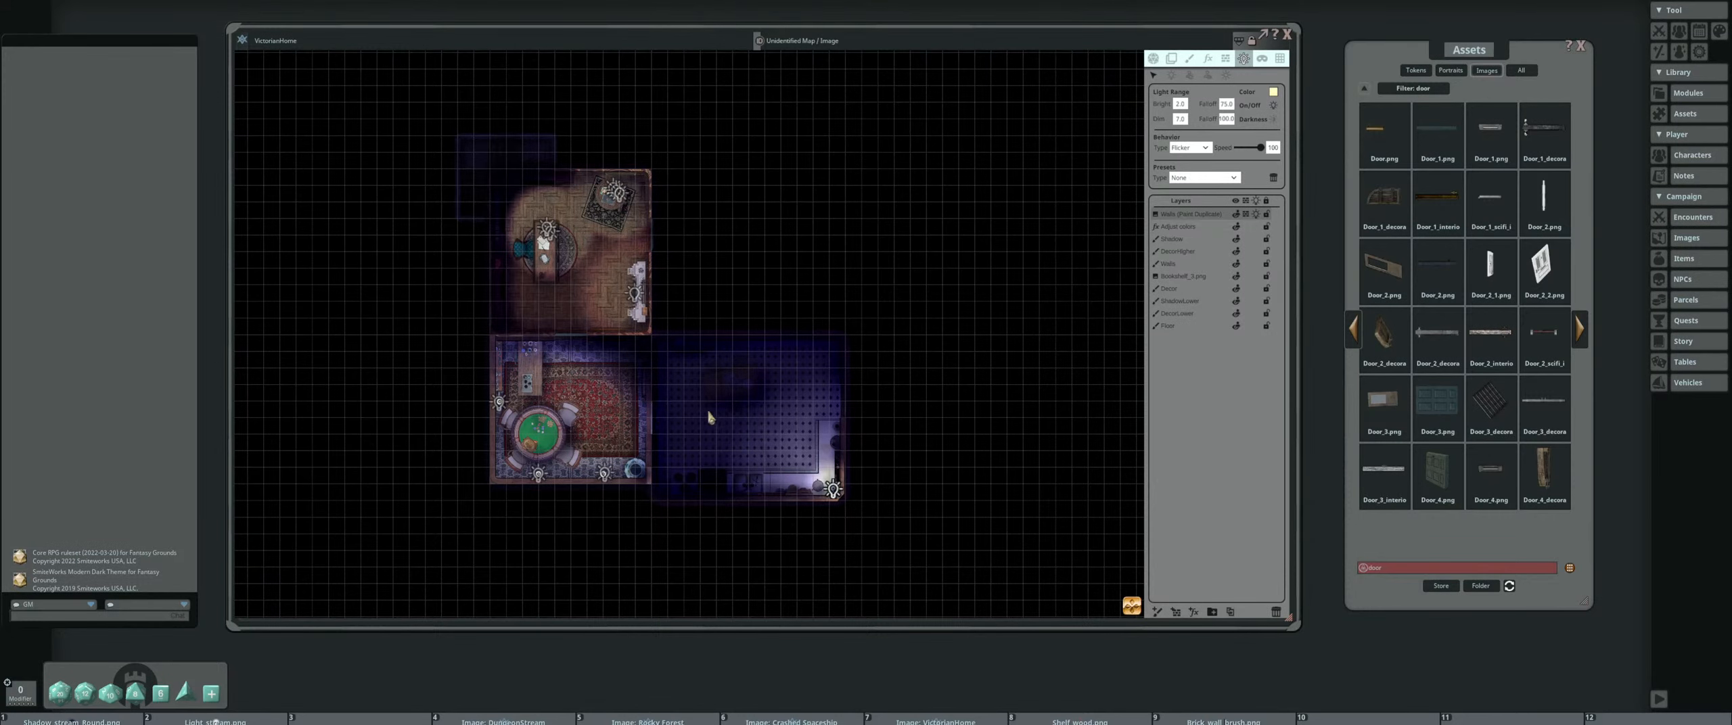
{"action": "scroll", "coordinate": [707, 414], "scroll_direction": "up", "scroll_amount": 1}
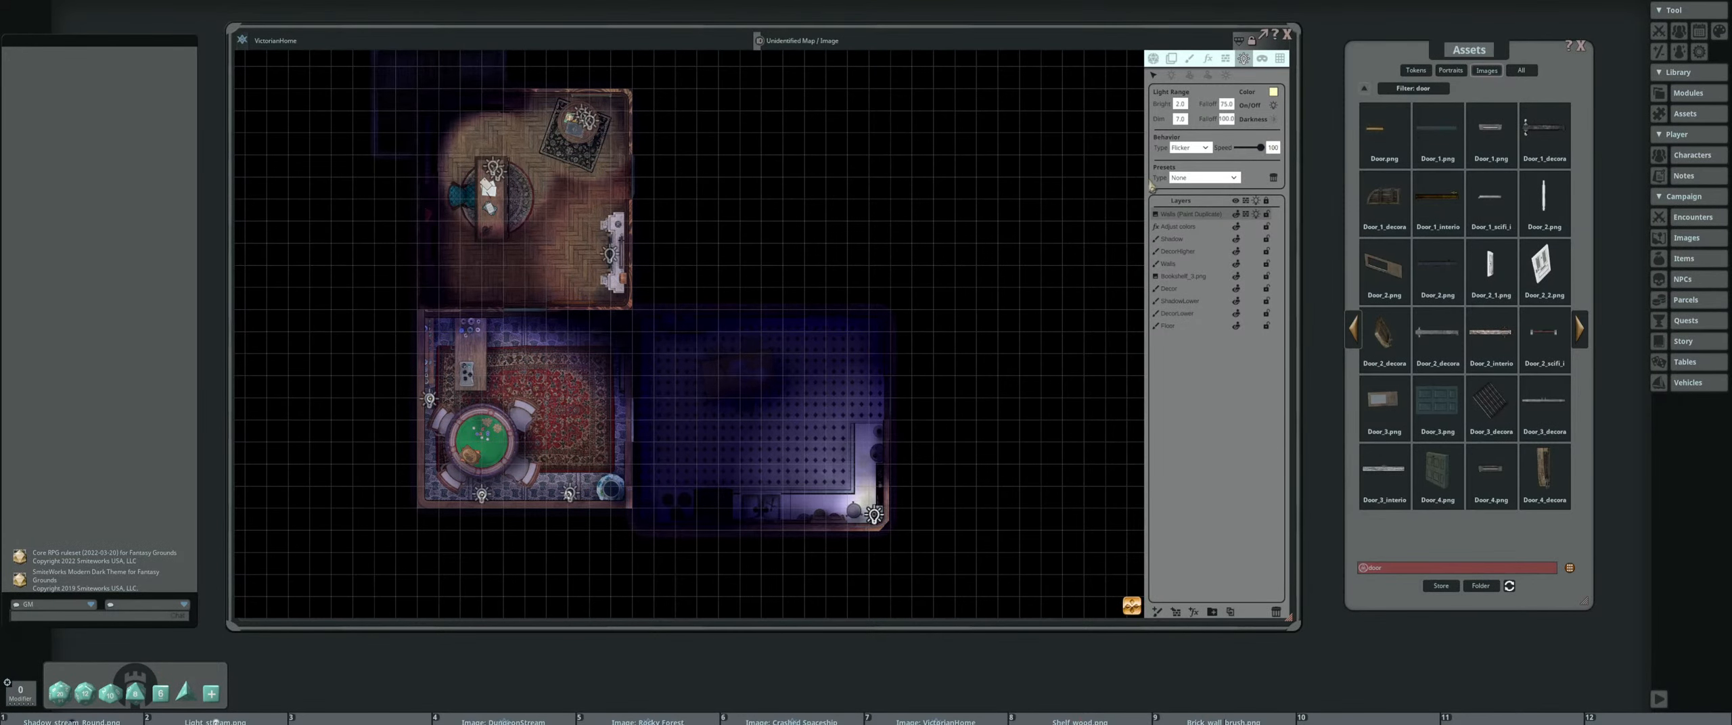
{"action": "left_click", "coordinate": [1153, 59]}
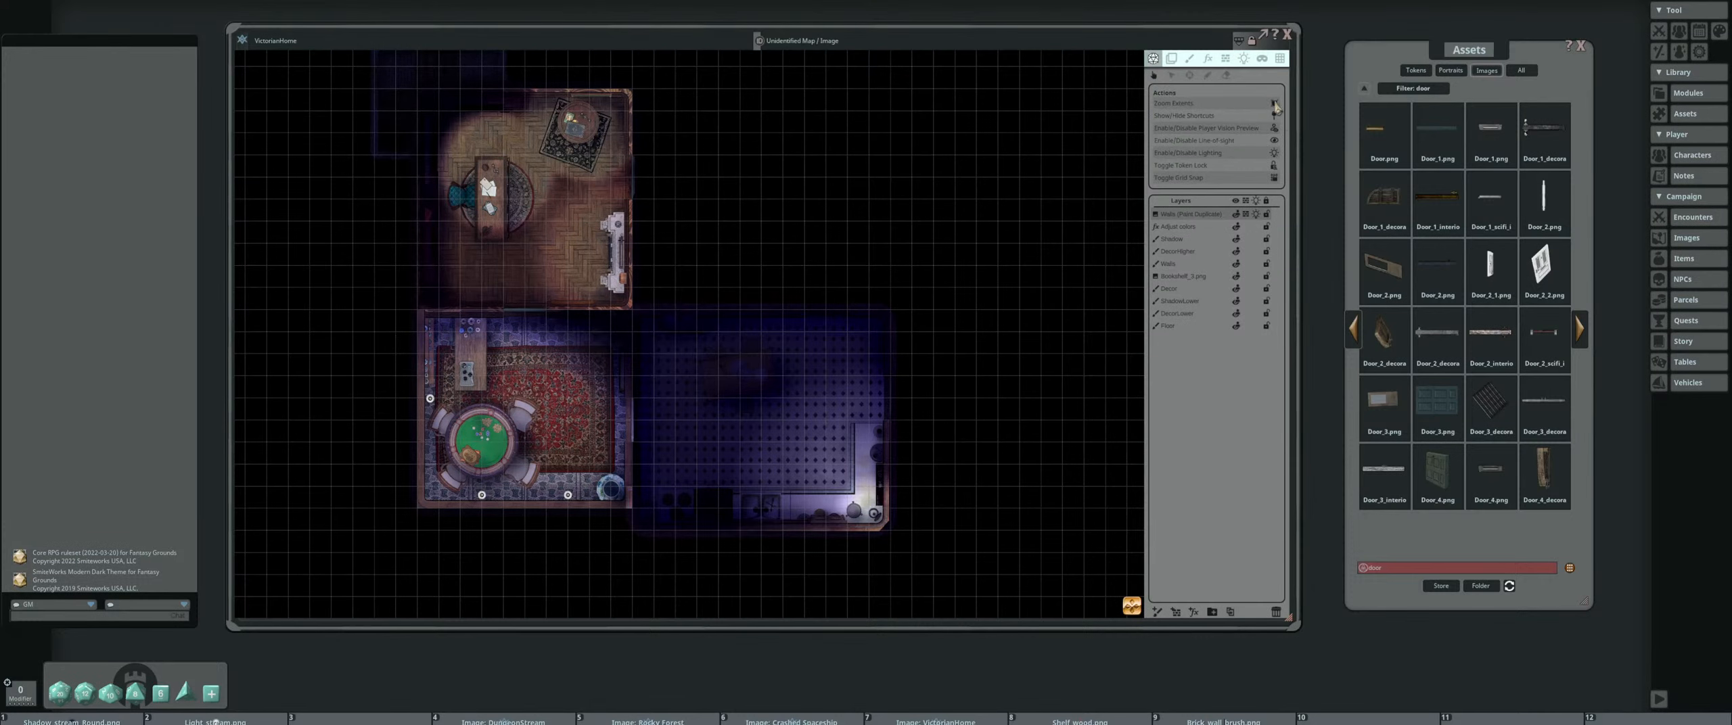
{"action": "left_click", "coordinate": [1275, 132]}
{"action": "scroll", "coordinate": [825, 203], "scroll_direction": "down", "scroll_amount": 2}
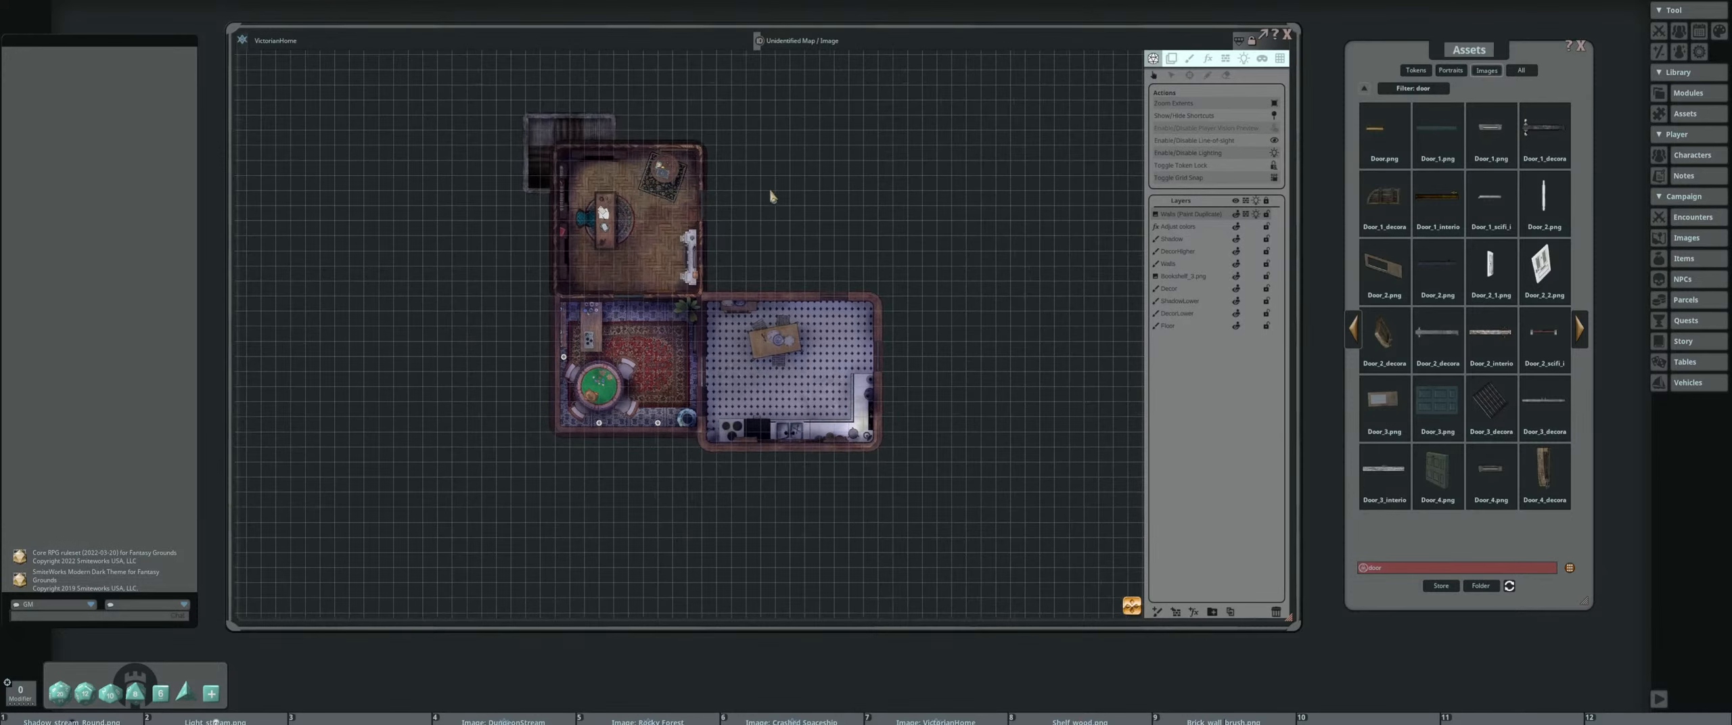
{"action": "scroll", "coordinate": [761, 223], "scroll_direction": "up", "scroll_amount": 3}
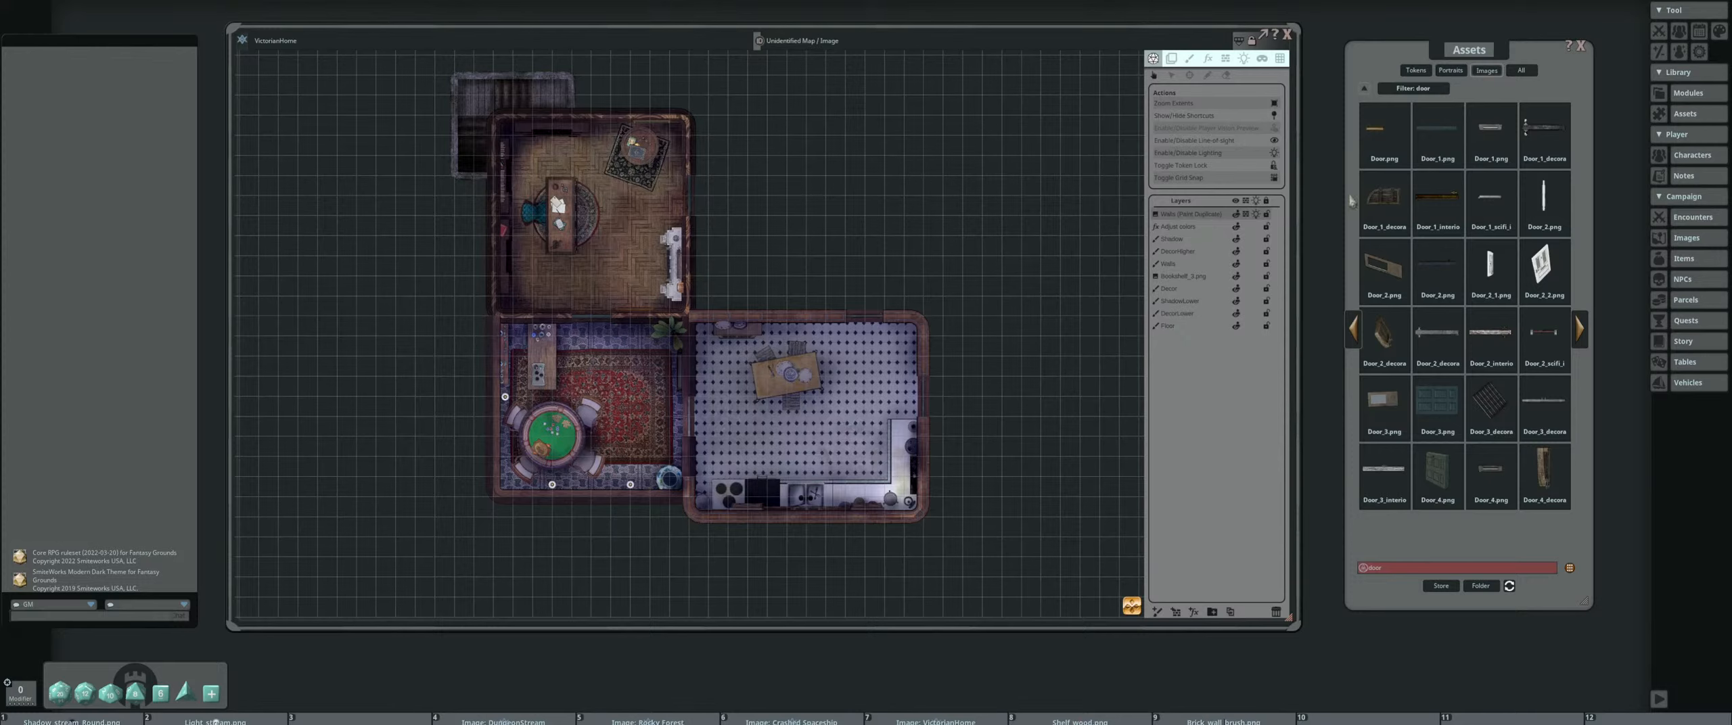
{"action": "left_click", "coordinate": [1287, 35]}
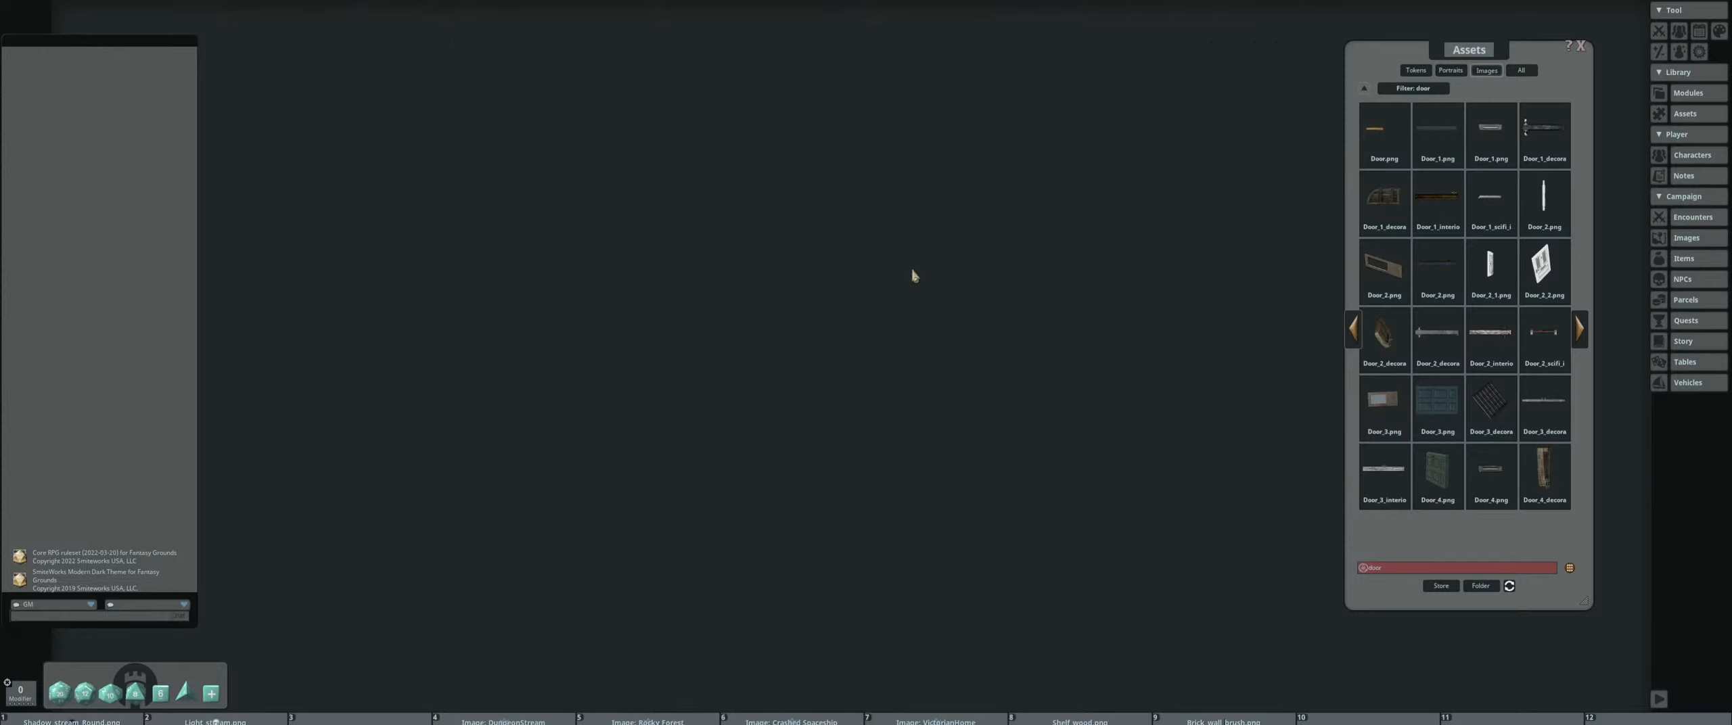
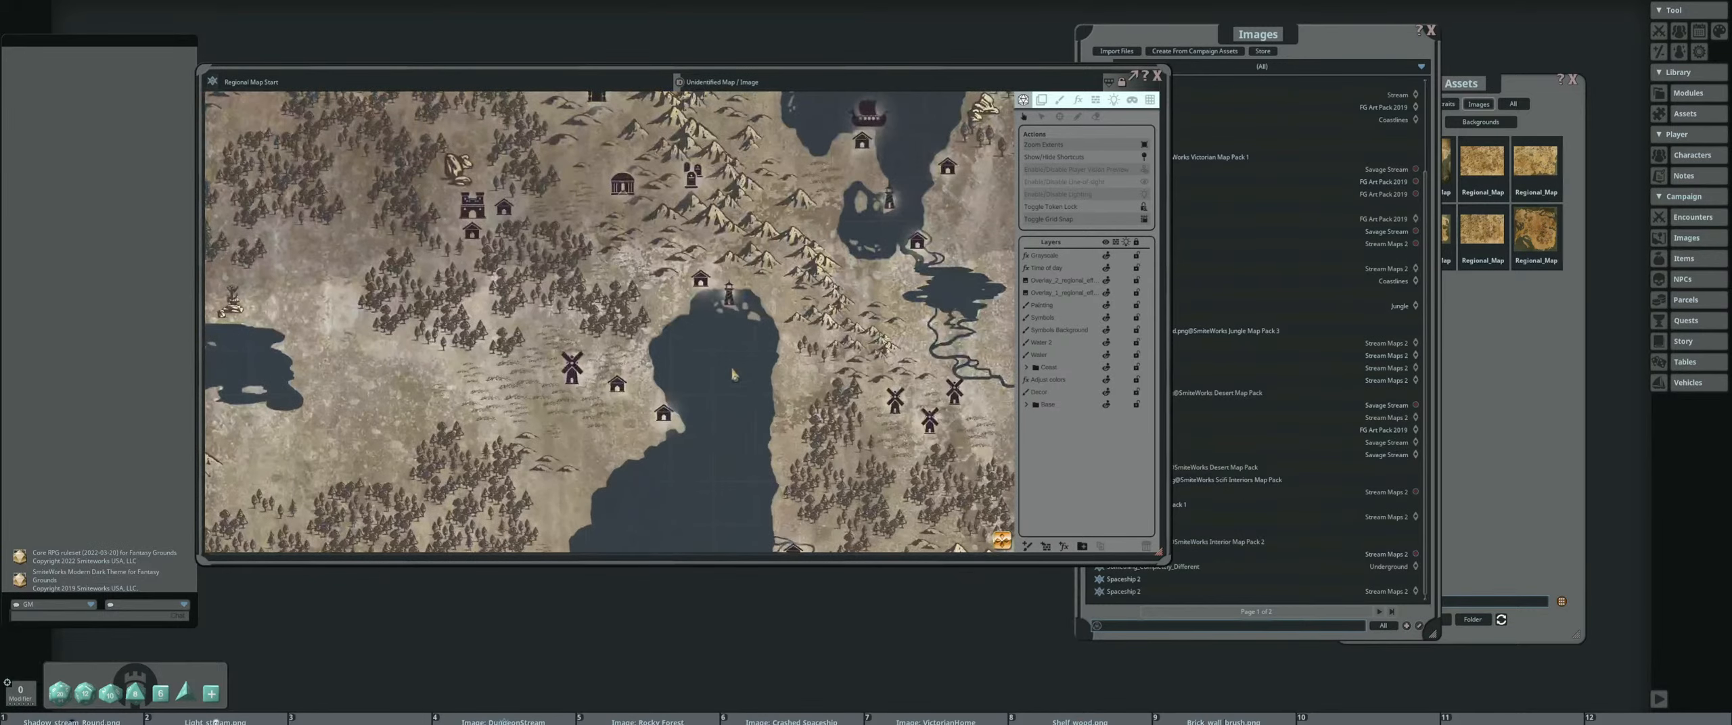
Examine the terrain, coastlines and settlement symbols of the Regional Map Start map, and close the map
{"action": "left_click_drag", "start_coordinate": [646, 463], "coordinate": [602, 487]}
{"action": "scroll", "coordinate": [881, 266], "scroll_direction": "up", "scroll_amount": 4}
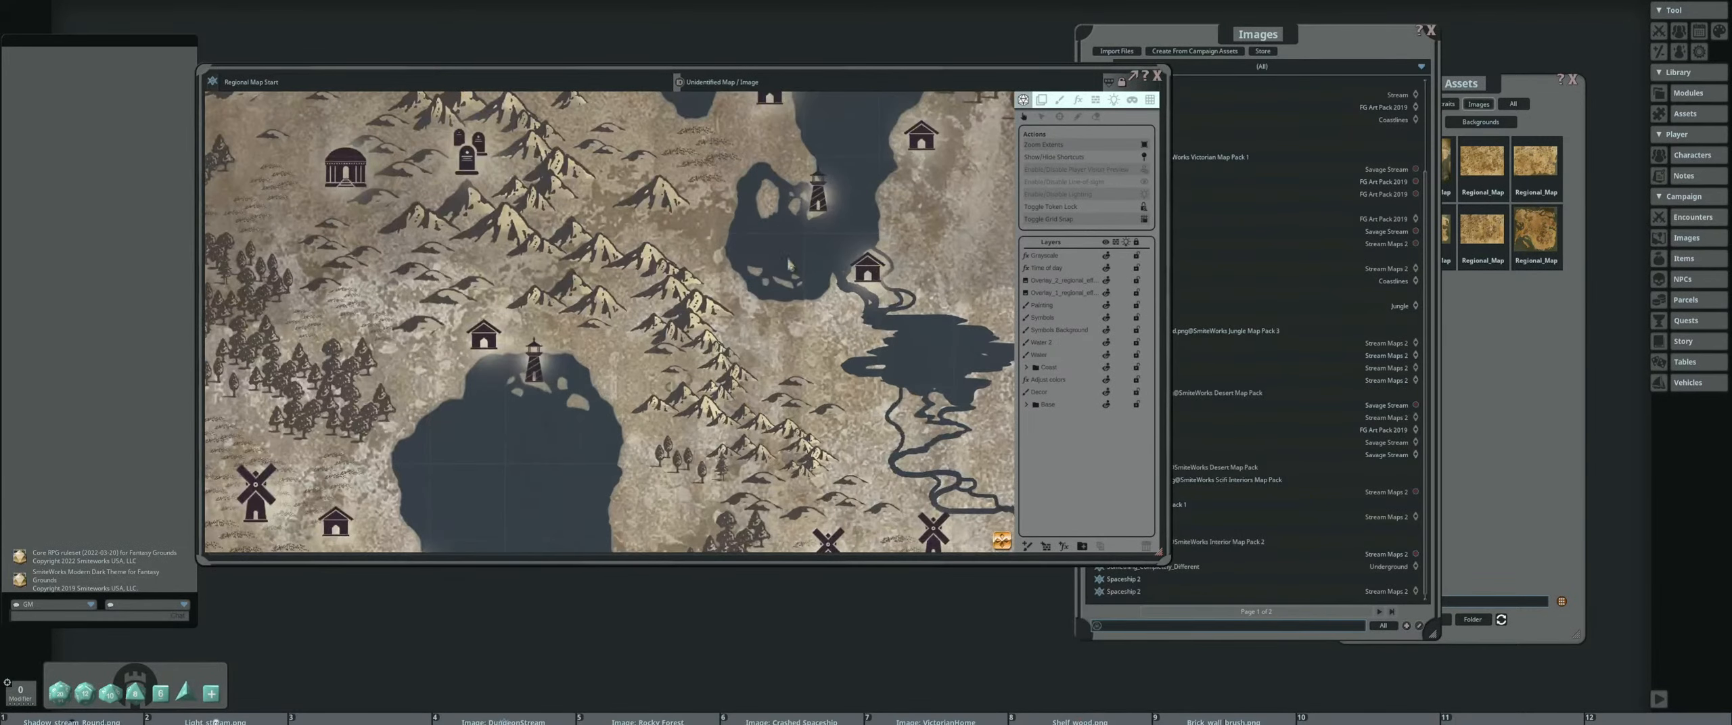
{"action": "scroll", "coordinate": [767, 290], "scroll_direction": "down", "scroll_amount": 6}
{"action": "left_click_drag", "start_coordinate": [686, 272], "coordinate": [799, 402]}
{"action": "scroll", "coordinate": [666, 338], "scroll_direction": "down", "scroll_amount": 3}
{"action": "left_click_drag", "start_coordinate": [479, 377], "coordinate": [718, 314]}
{"action": "left_click_drag", "start_coordinate": [403, 351], "coordinate": [642, 238]}
{"action": "scroll", "coordinate": [440, 244], "scroll_direction": "down", "scroll_amount": 3}
{"action": "scroll", "coordinate": [640, 386], "scroll_direction": "down", "scroll_amount": 4}
{"action": "scroll", "coordinate": [598, 330], "scroll_direction": "up", "scroll_amount": 2}
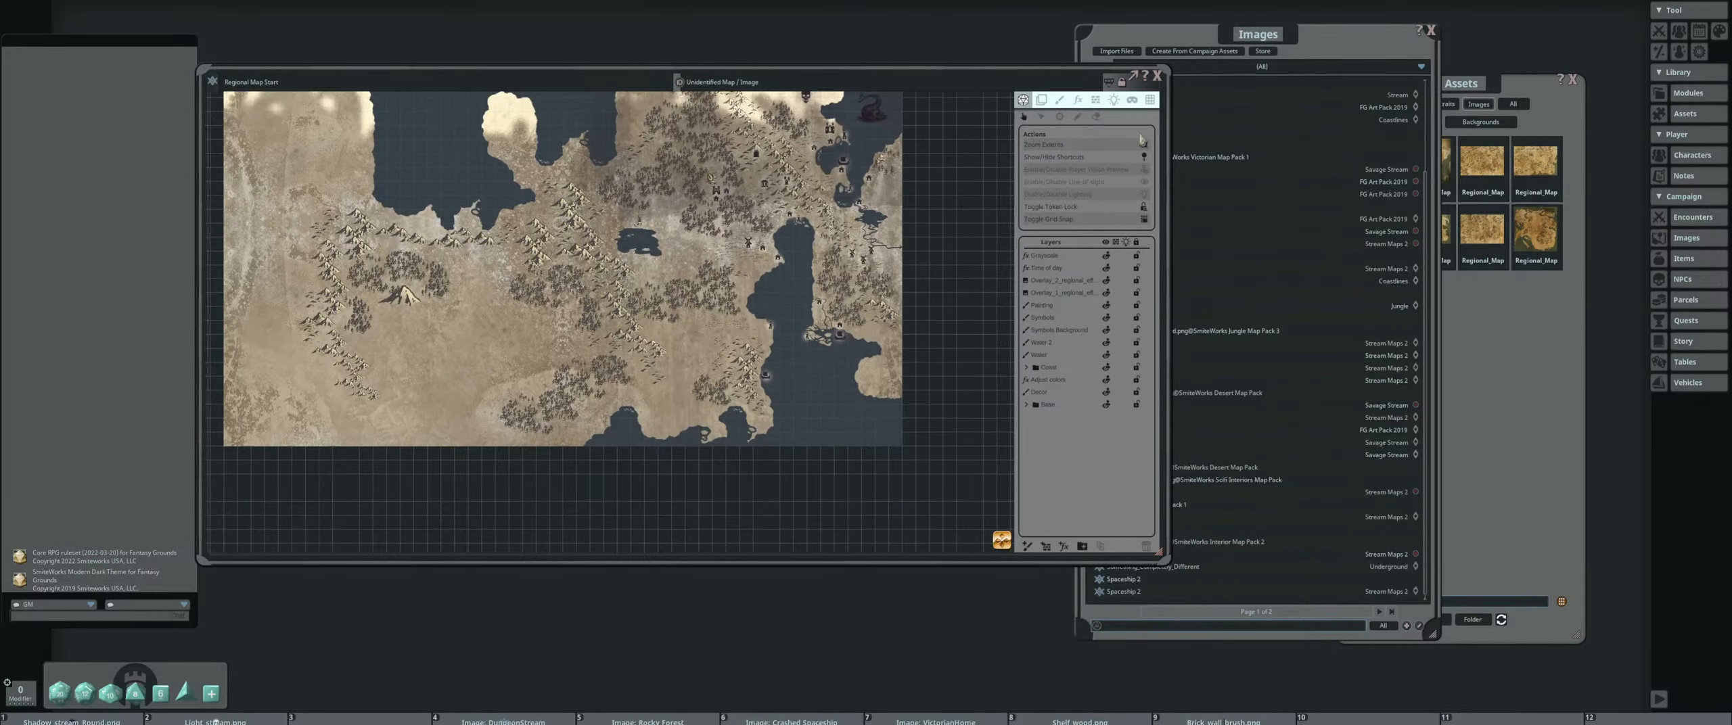
{"action": "left_click", "coordinate": [1157, 75]}
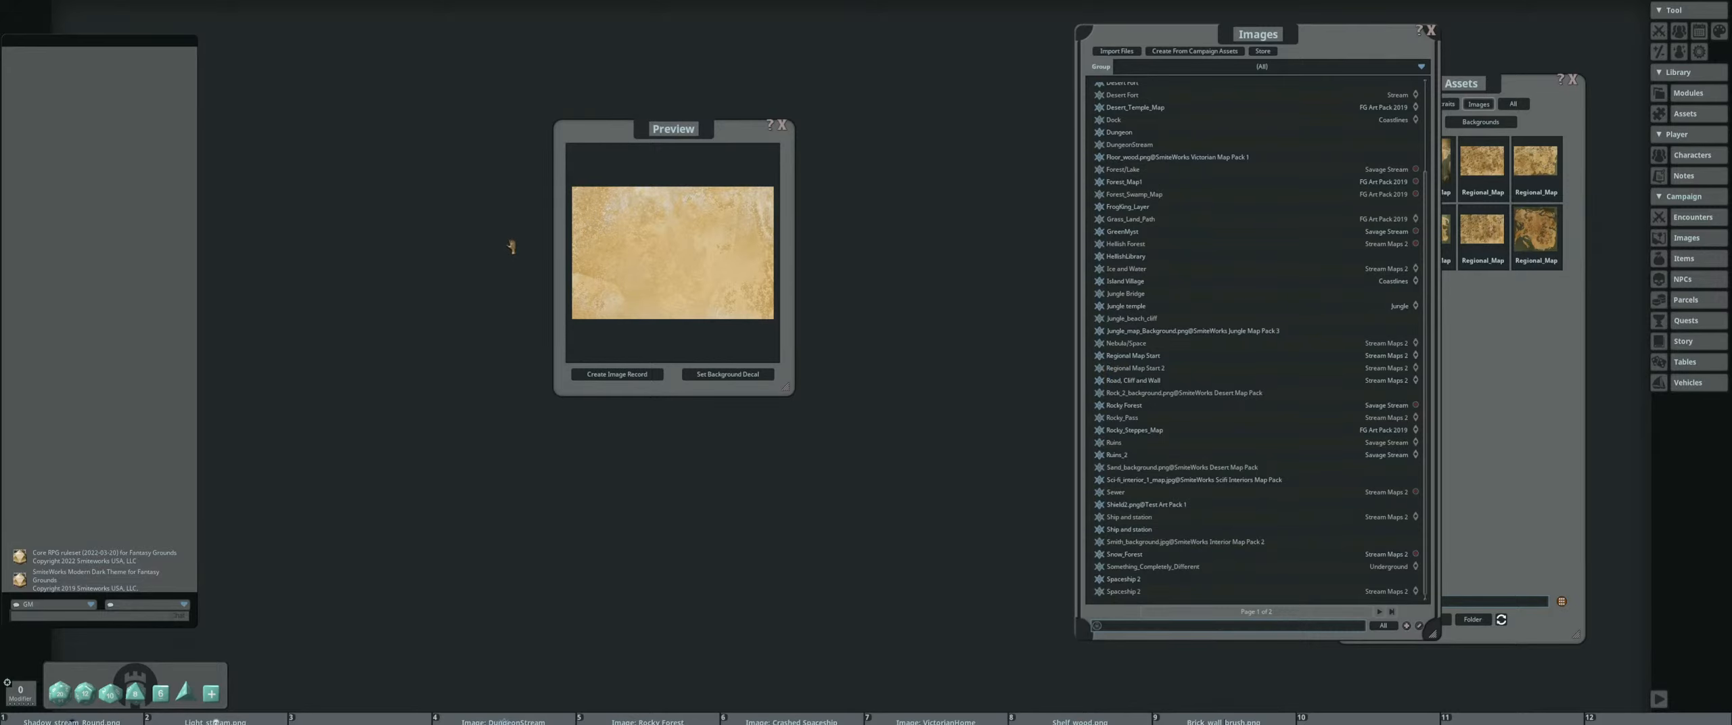
Examine the coasts, border line and frame of the Regional Map Start 2 map in an enlarged window, and close it
{"action": "left_click_drag", "start_coordinate": [790, 203], "coordinate": [311, 75]}
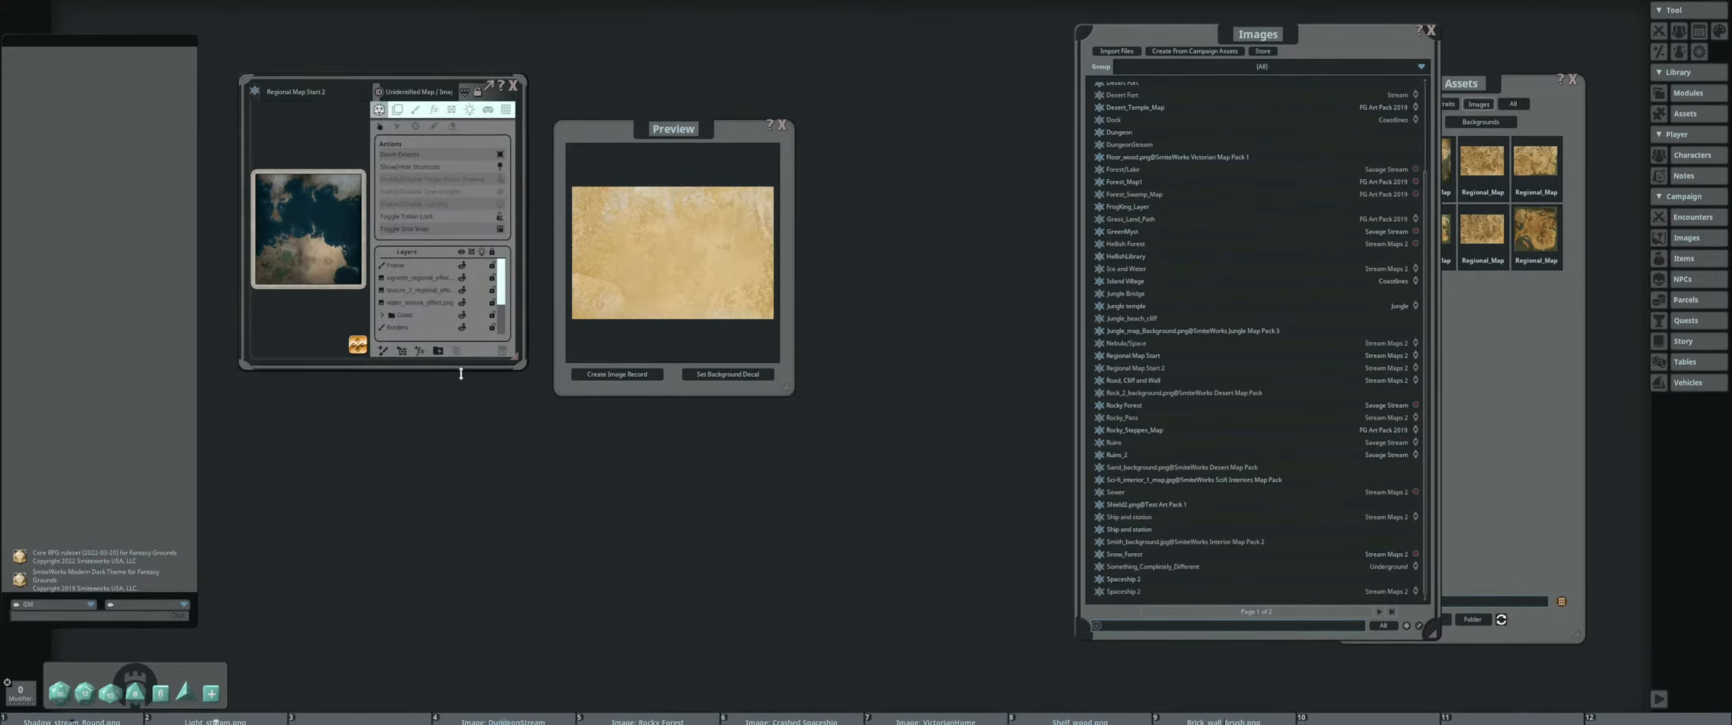
{"action": "left_click_drag", "start_coordinate": [525, 369], "coordinate": [1163, 560]}
{"action": "scroll", "coordinate": [630, 347], "scroll_direction": "up", "scroll_amount": 5}
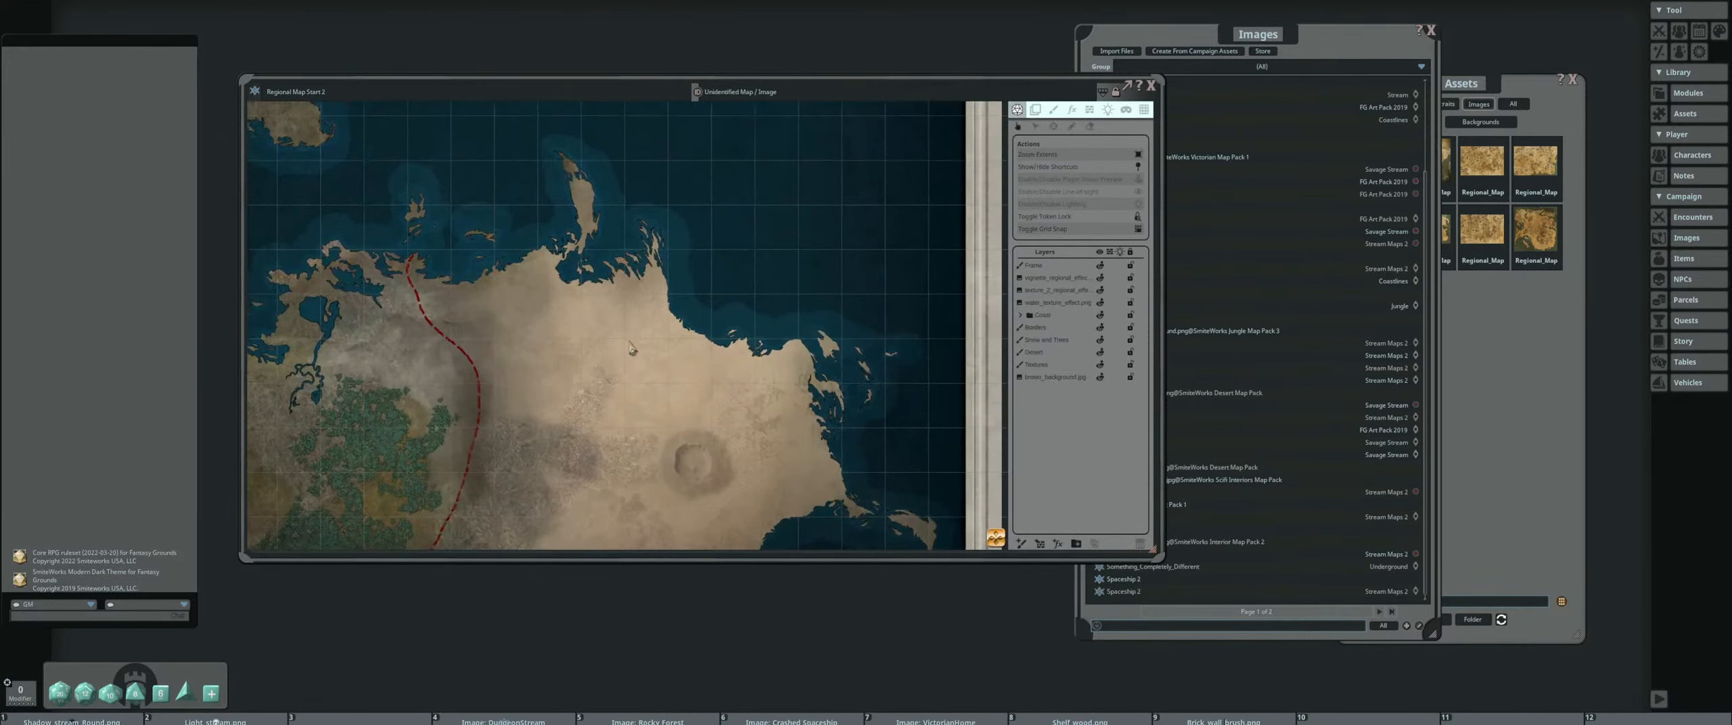
{"action": "left_click_drag", "start_coordinate": [625, 282], "coordinate": [734, 468]}
{"action": "left_click_drag", "start_coordinate": [646, 388], "coordinate": [689, 526]}
{"action": "scroll", "coordinate": [778, 462], "scroll_direction": "down", "scroll_amount": 3}
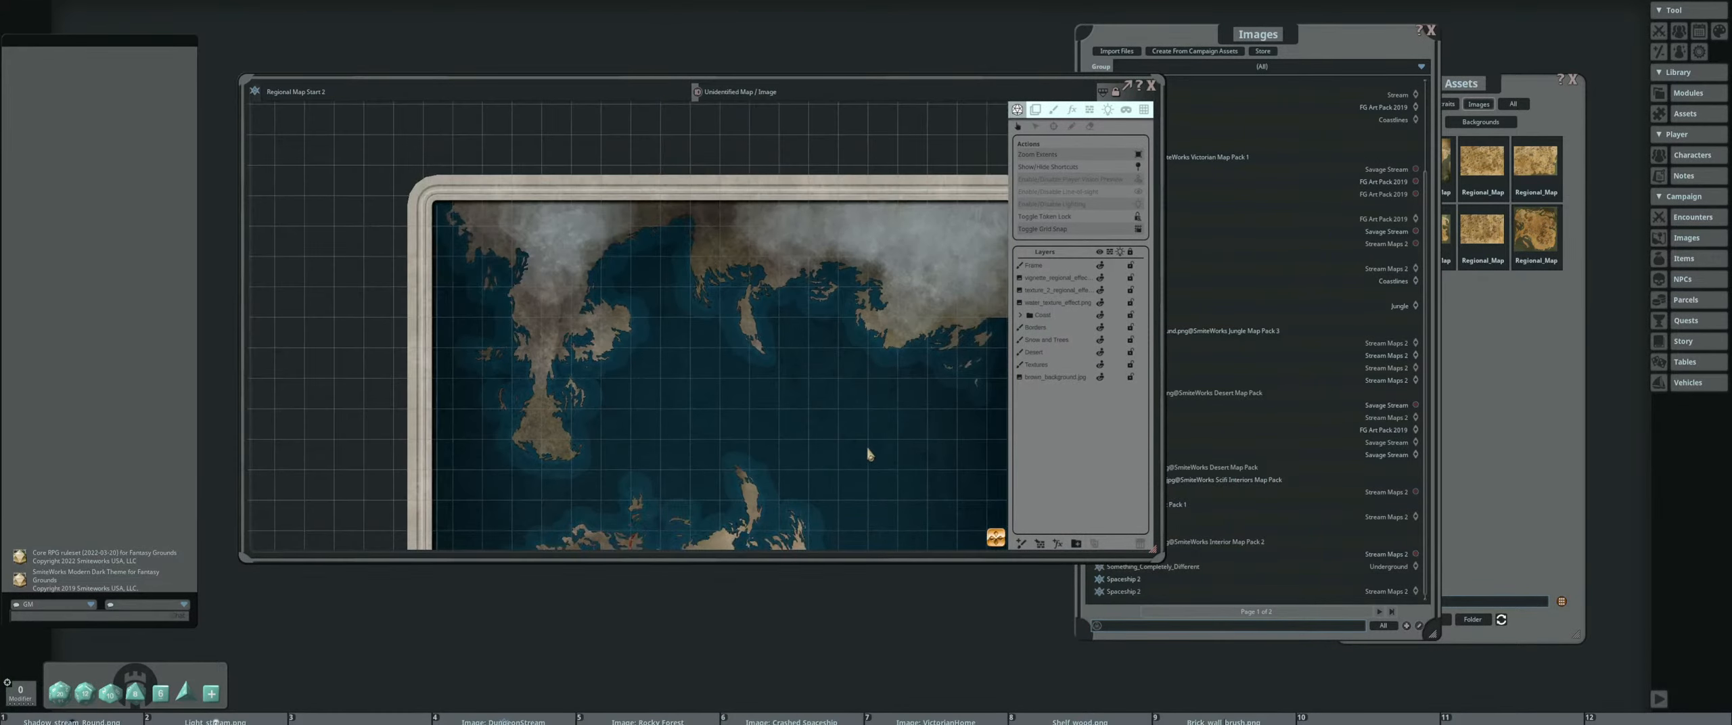
{"action": "scroll", "coordinate": [871, 448], "scroll_direction": "down", "scroll_amount": 2}
{"action": "left_click_drag", "start_coordinate": [873, 441], "coordinate": [704, 365]}
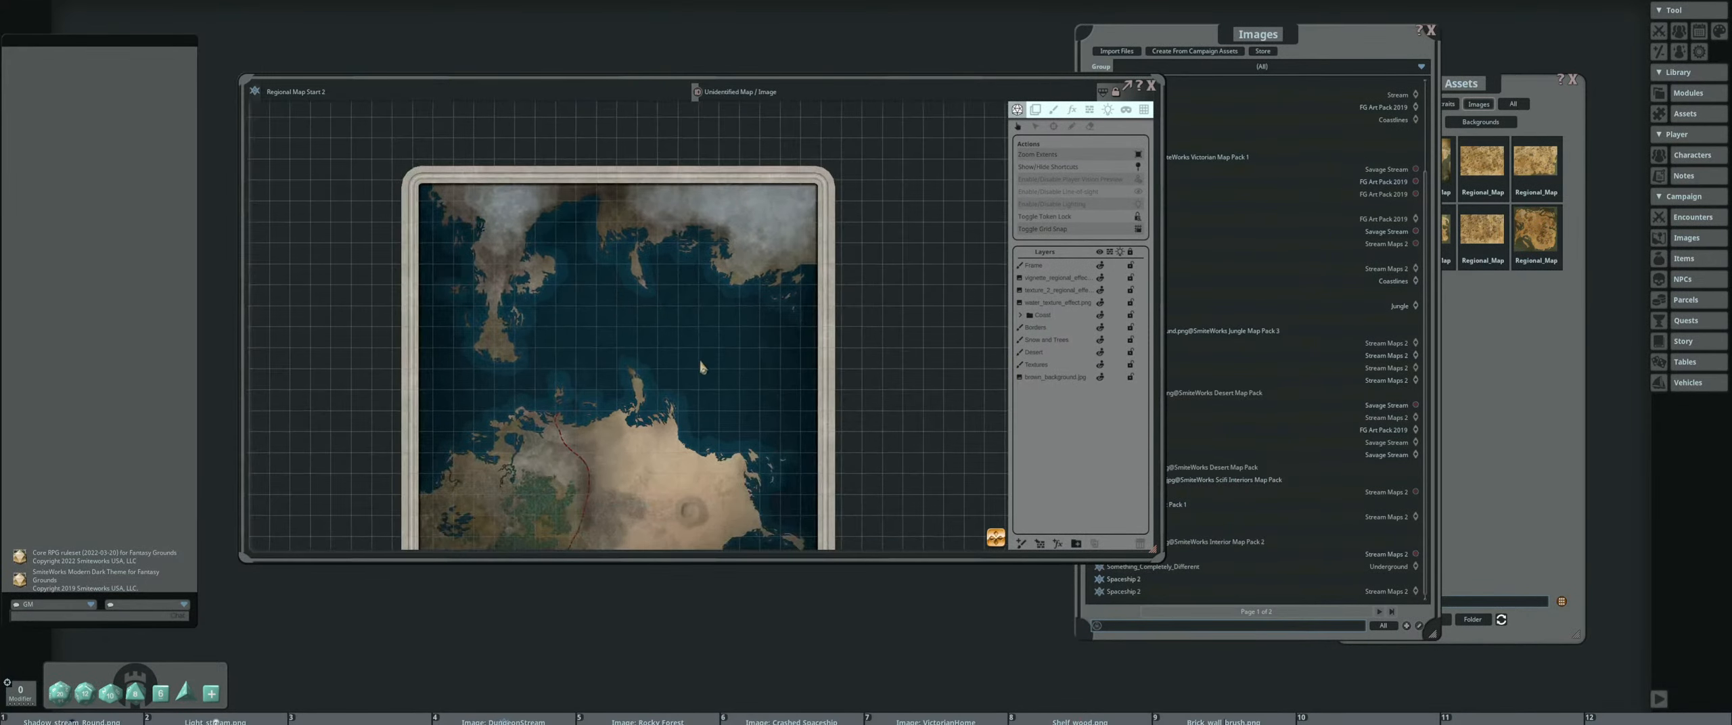
{"action": "left_click", "coordinate": [1479, 103]}
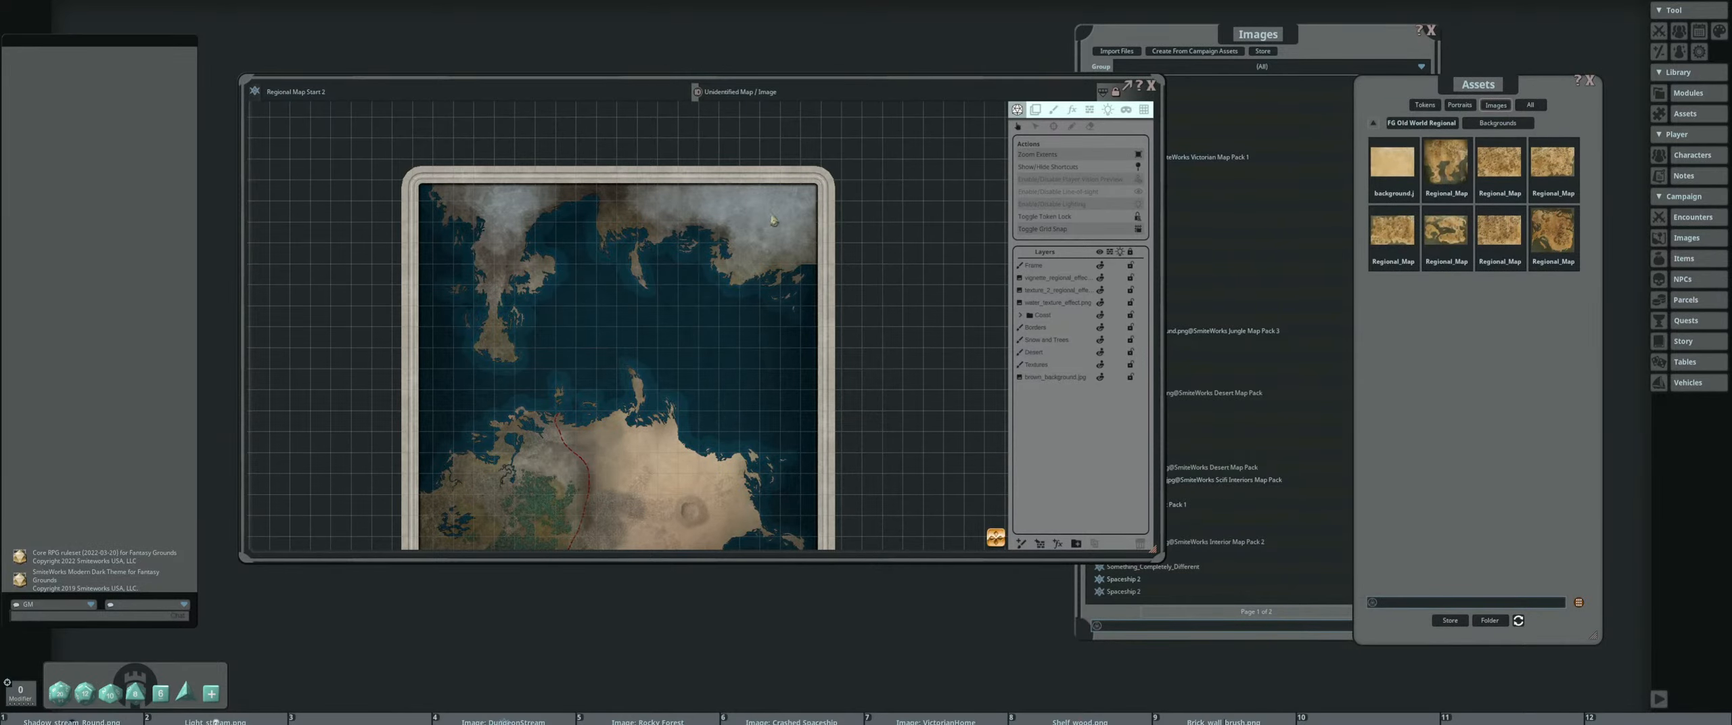
{"action": "left_click", "coordinate": [1151, 86]}
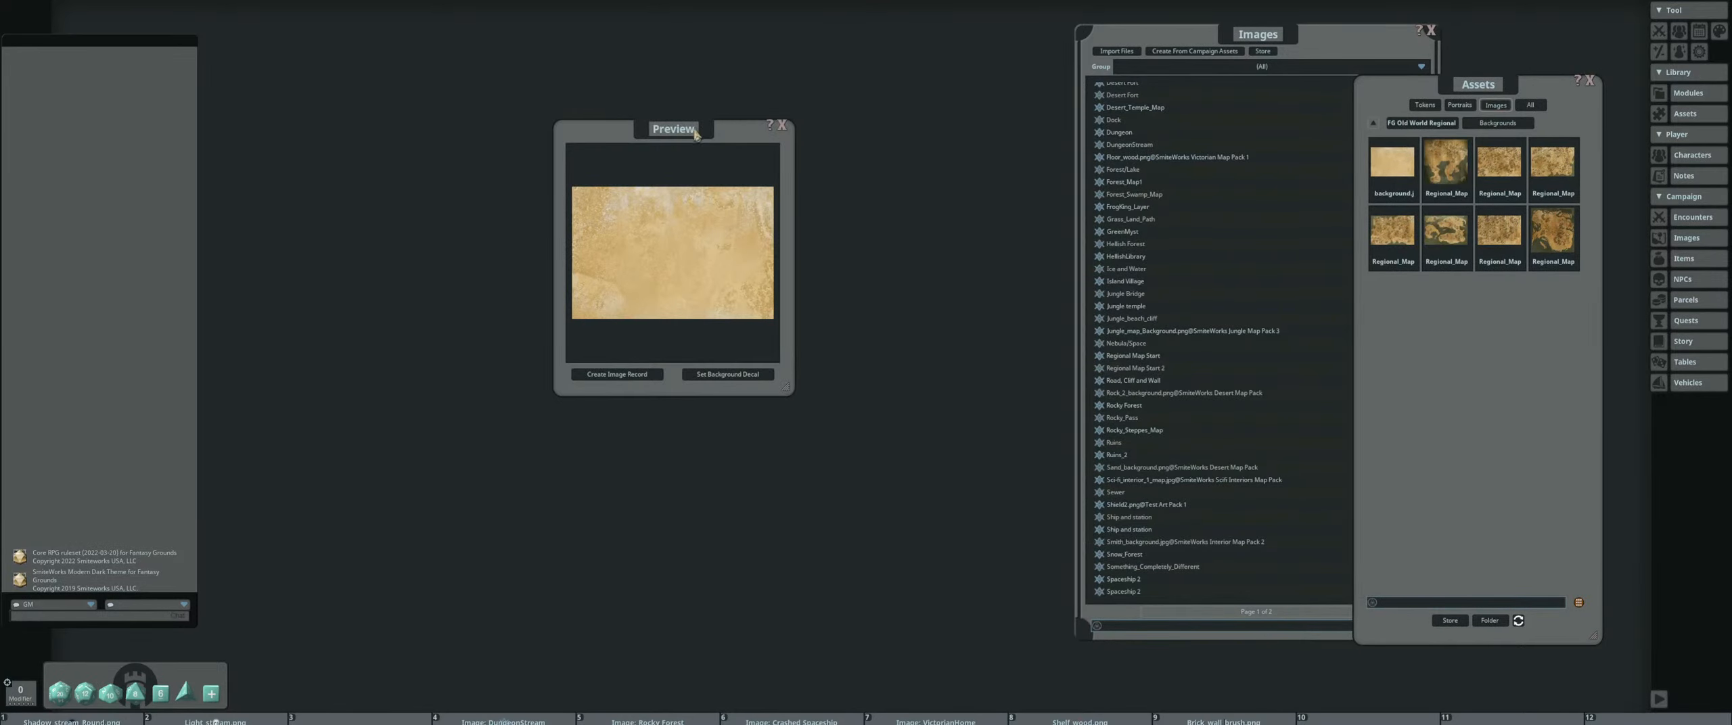
Arrange the preview and image list windows side by side, and create a new blank image record
{"action": "left_click_drag", "start_coordinate": [695, 132], "coordinate": [547, 123]}
{"action": "left_click_drag", "start_coordinate": [1171, 41], "coordinate": [920, 42]}
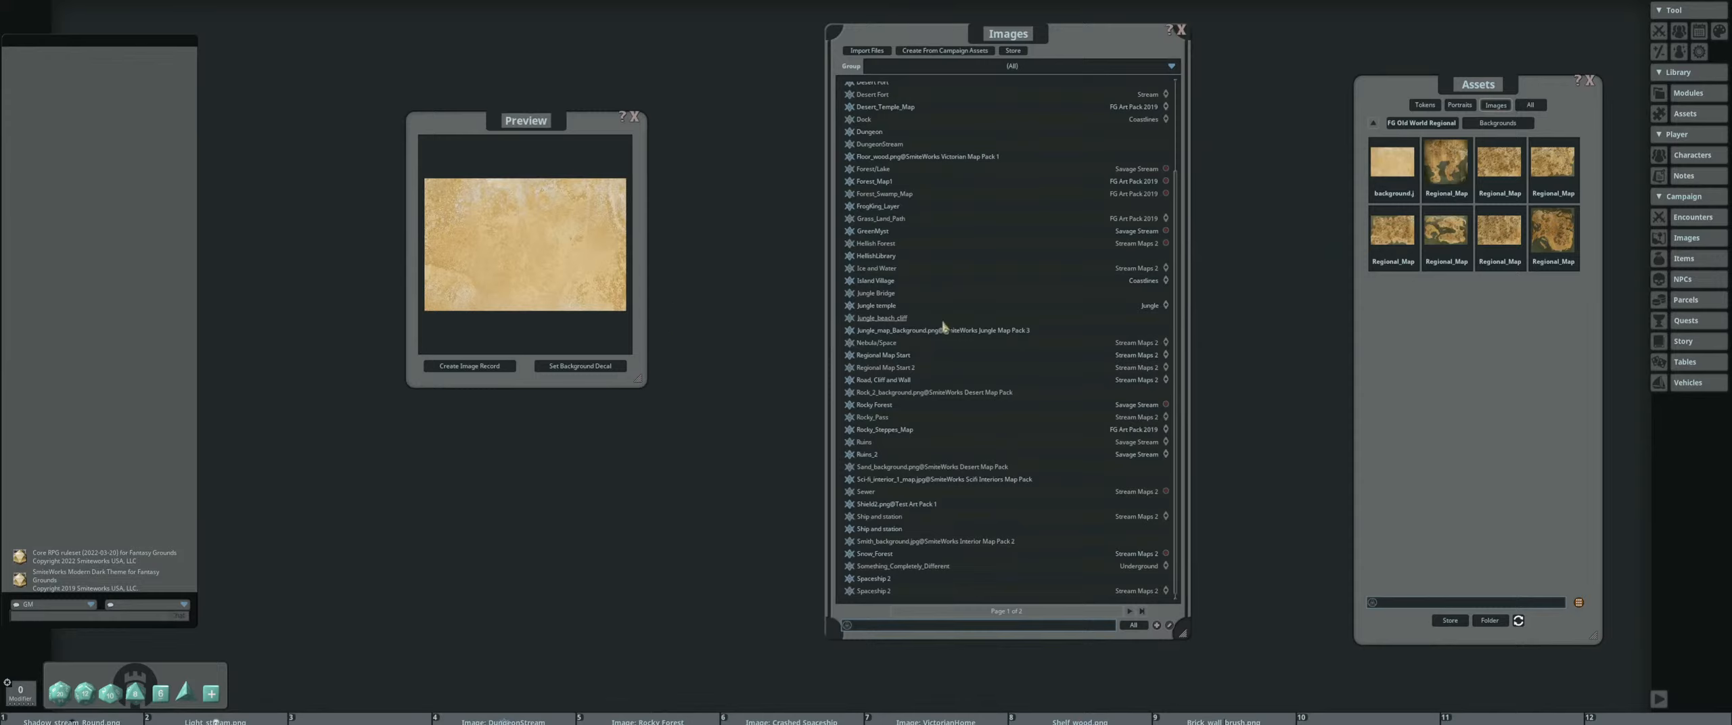
{"action": "scroll", "coordinate": [943, 314], "scroll_direction": "up", "scroll_amount": 3}
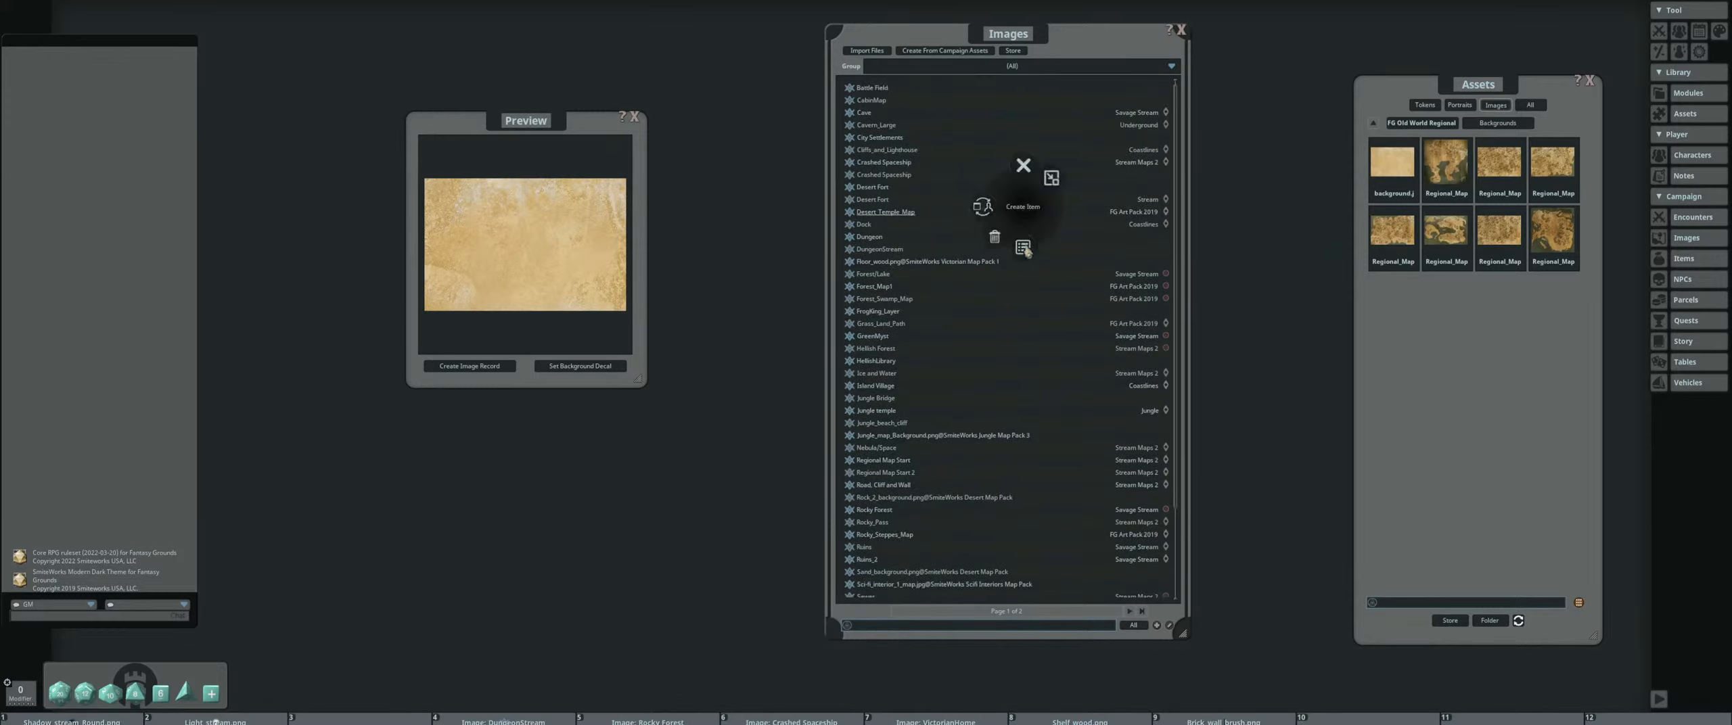
{"action": "left_click", "coordinate": [1023, 248]}
{"action": "left_click_drag", "start_coordinate": [822, 221], "coordinate": [381, 158]}
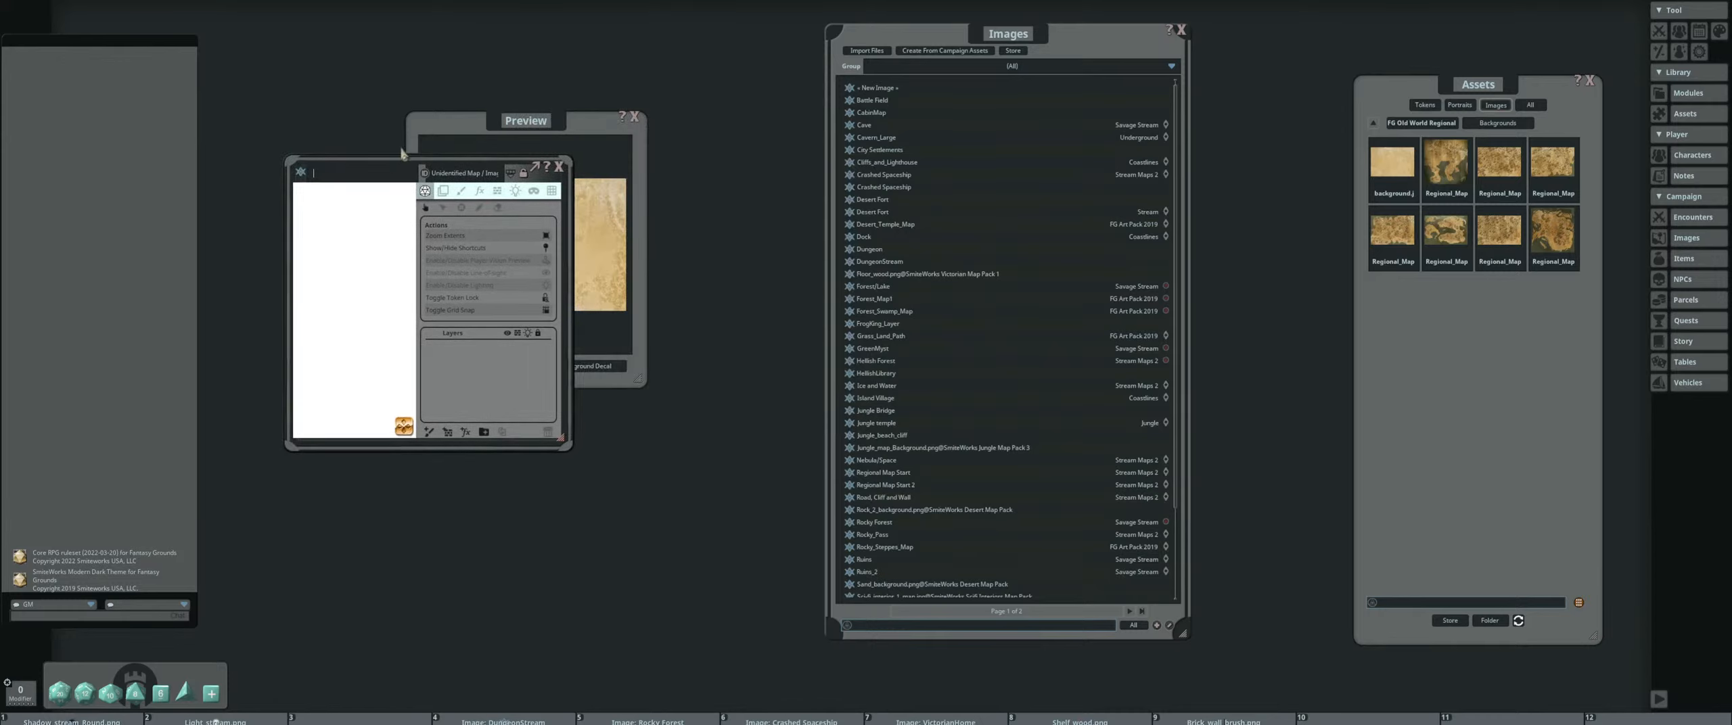
Close the background preview, and move and enlarge the blank image's window to make room for mapping
{"action": "left_click_drag", "start_coordinate": [493, 123], "coordinate": [683, 159]}
{"action": "left_click", "coordinate": [826, 154]}
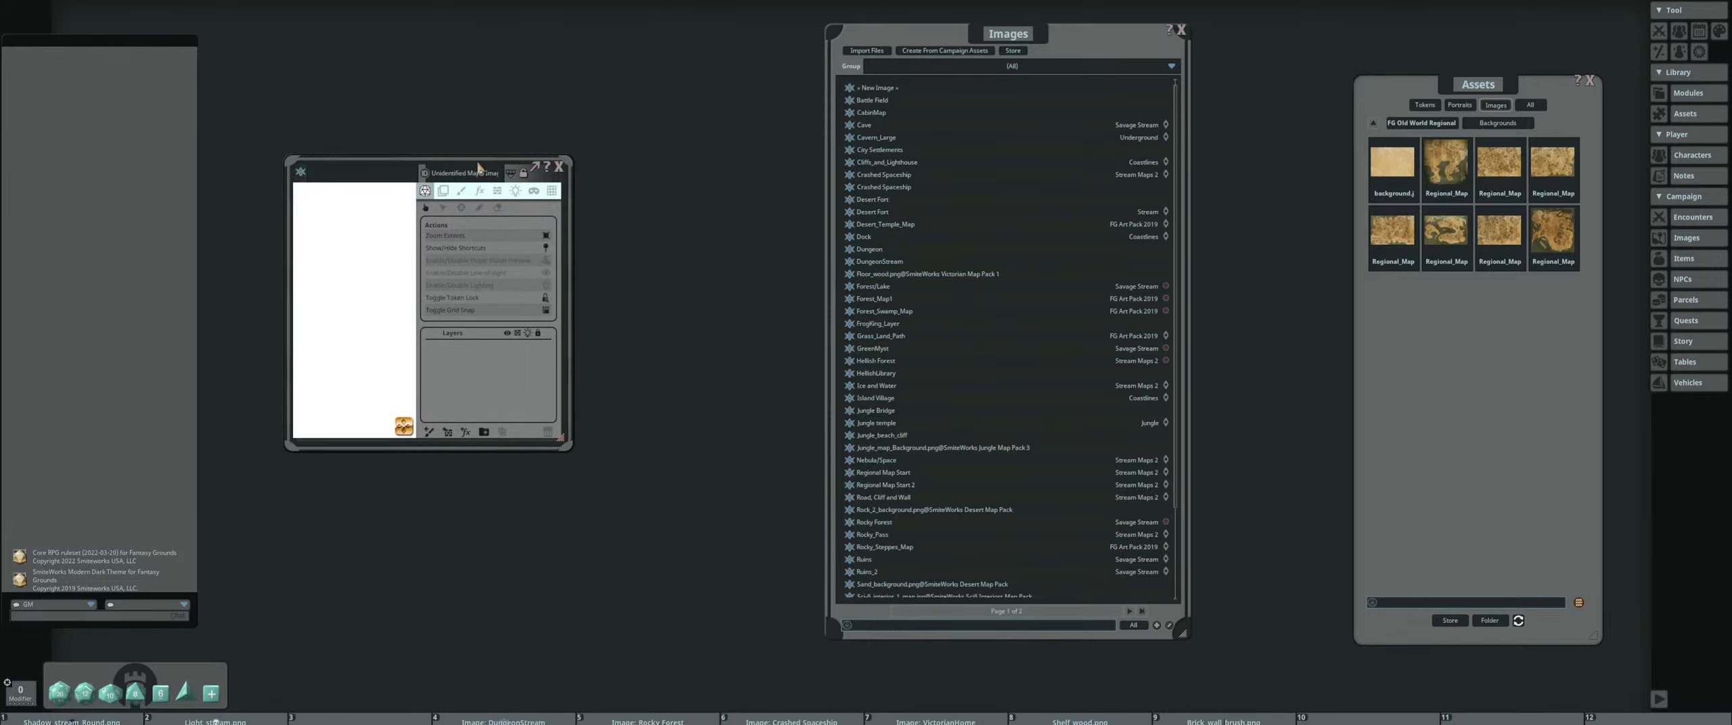
{"action": "left_click_drag", "start_coordinate": [481, 169], "coordinate": [401, 80]}
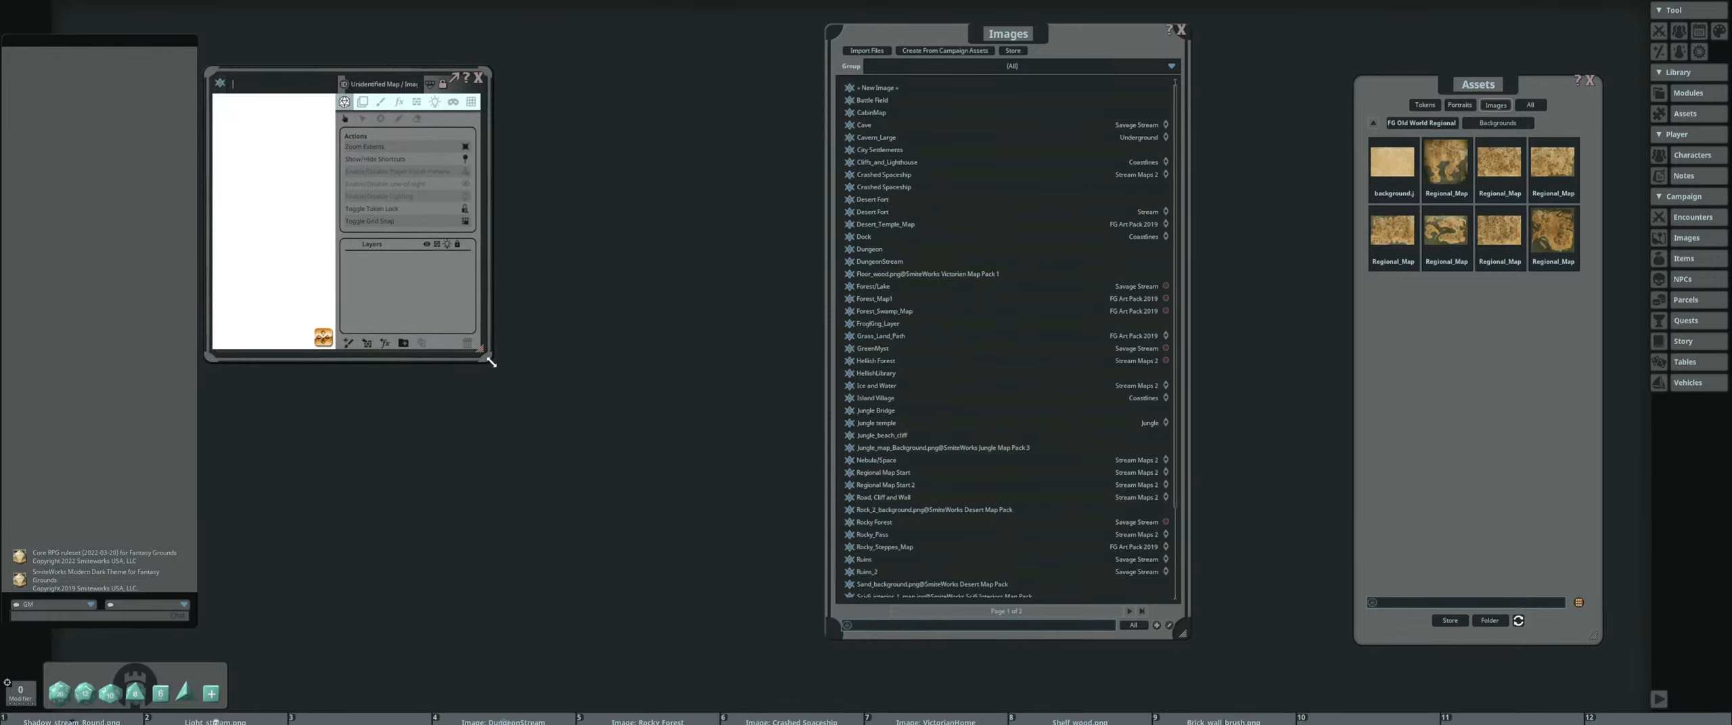
{"action": "left_click_drag", "start_coordinate": [491, 363], "coordinate": [1158, 657]}
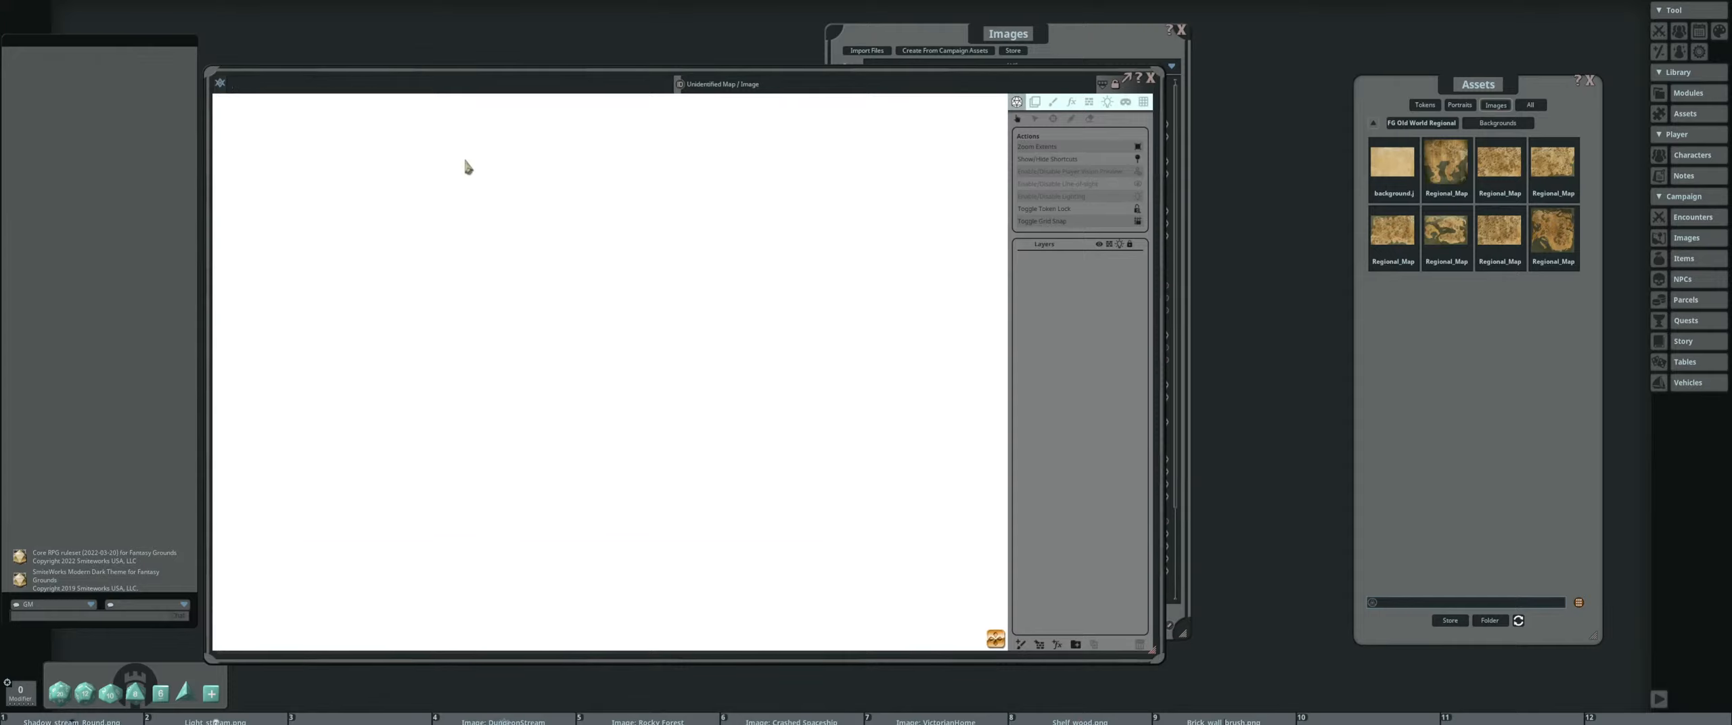
Name the new image record regionalMap_OldWorld
{"action": "left_click", "coordinate": [321, 81]}
{"action": "type", "text": "regionalMap_O"}
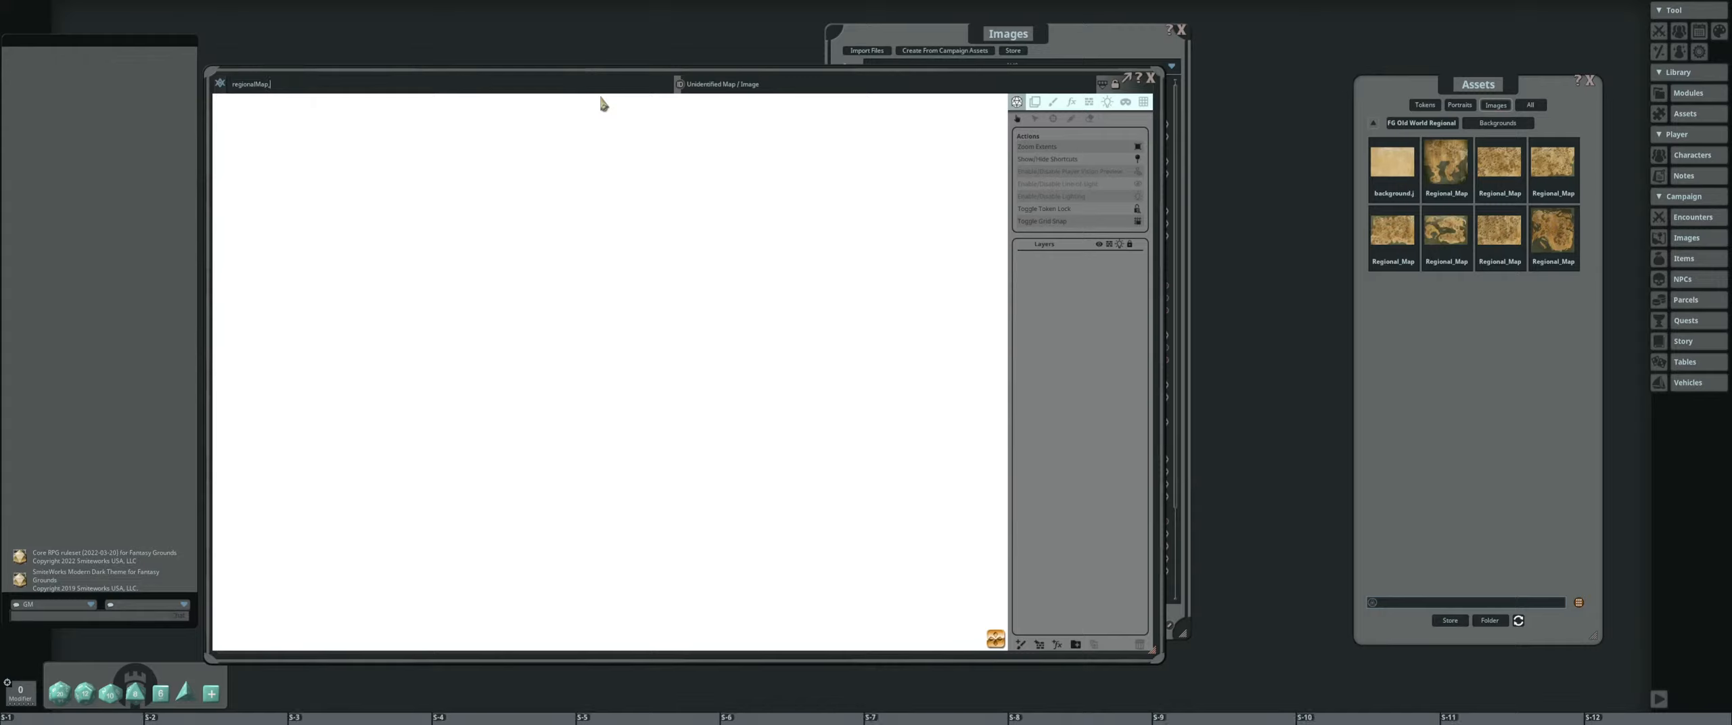
{"action": "type", "text": "ldWorld"}
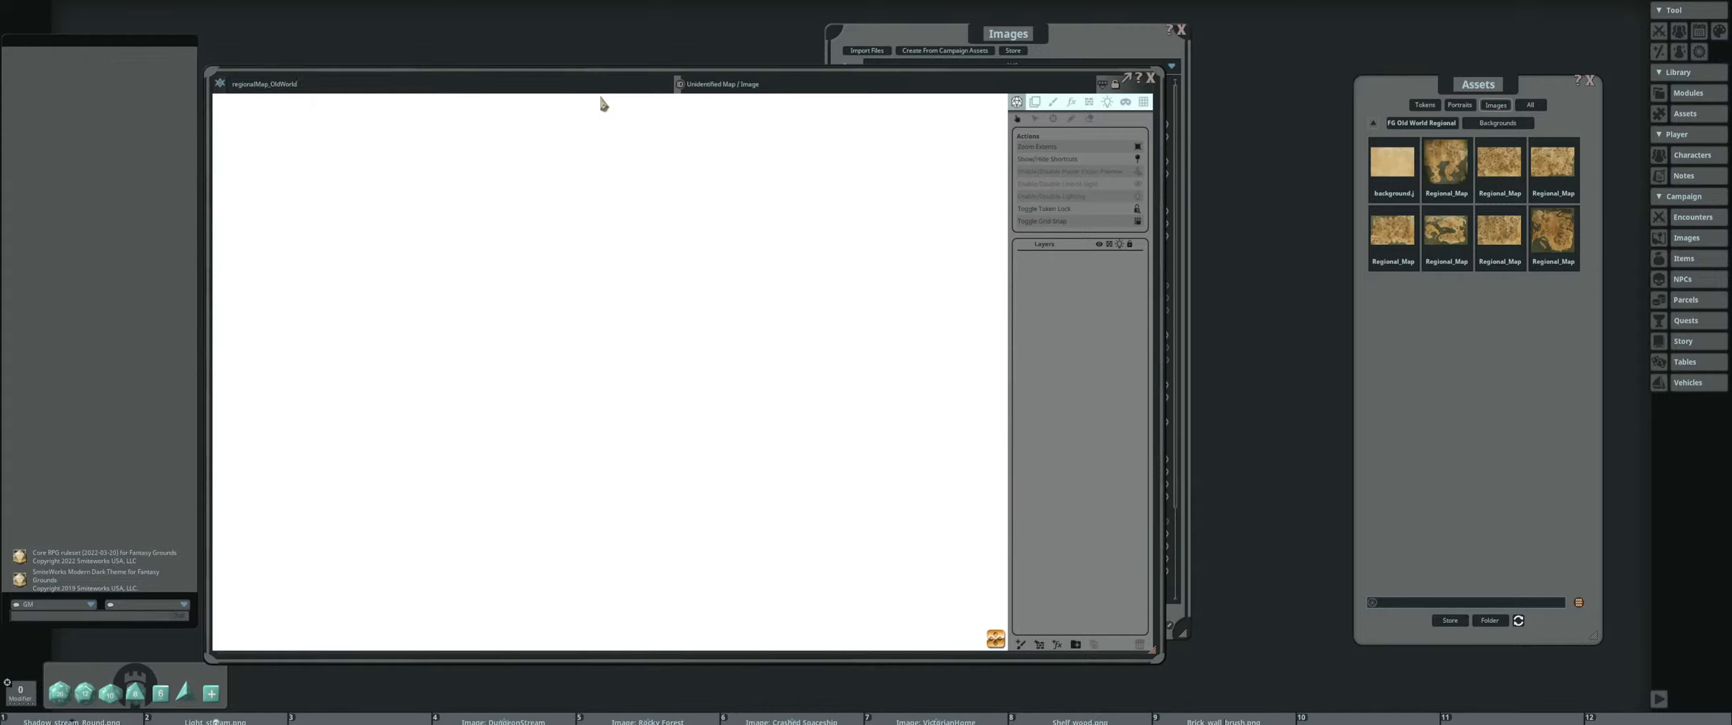
{"action": "key", "text": "Tab"}
Place the FG Old World Regional pack's plain background on the blank map and shift the layer slightly to the right
{"action": "left_click_drag", "start_coordinate": [1392, 162], "coordinate": [616, 296]}
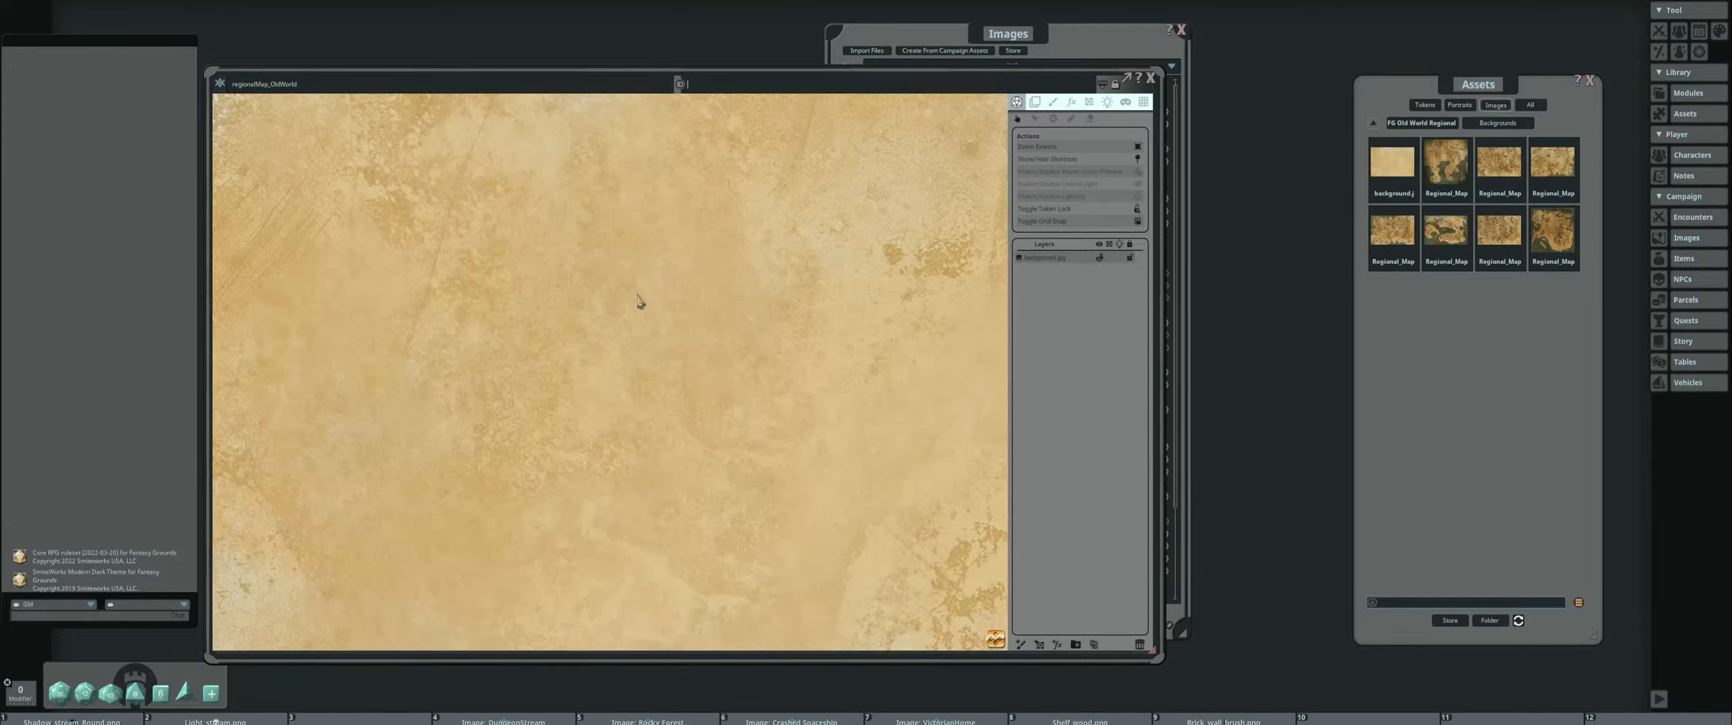
{"action": "scroll", "coordinate": [680, 309], "scroll_direction": "down", "scroll_amount": 5}
{"action": "scroll", "coordinate": [736, 317], "scroll_direction": "up", "scroll_amount": 3}
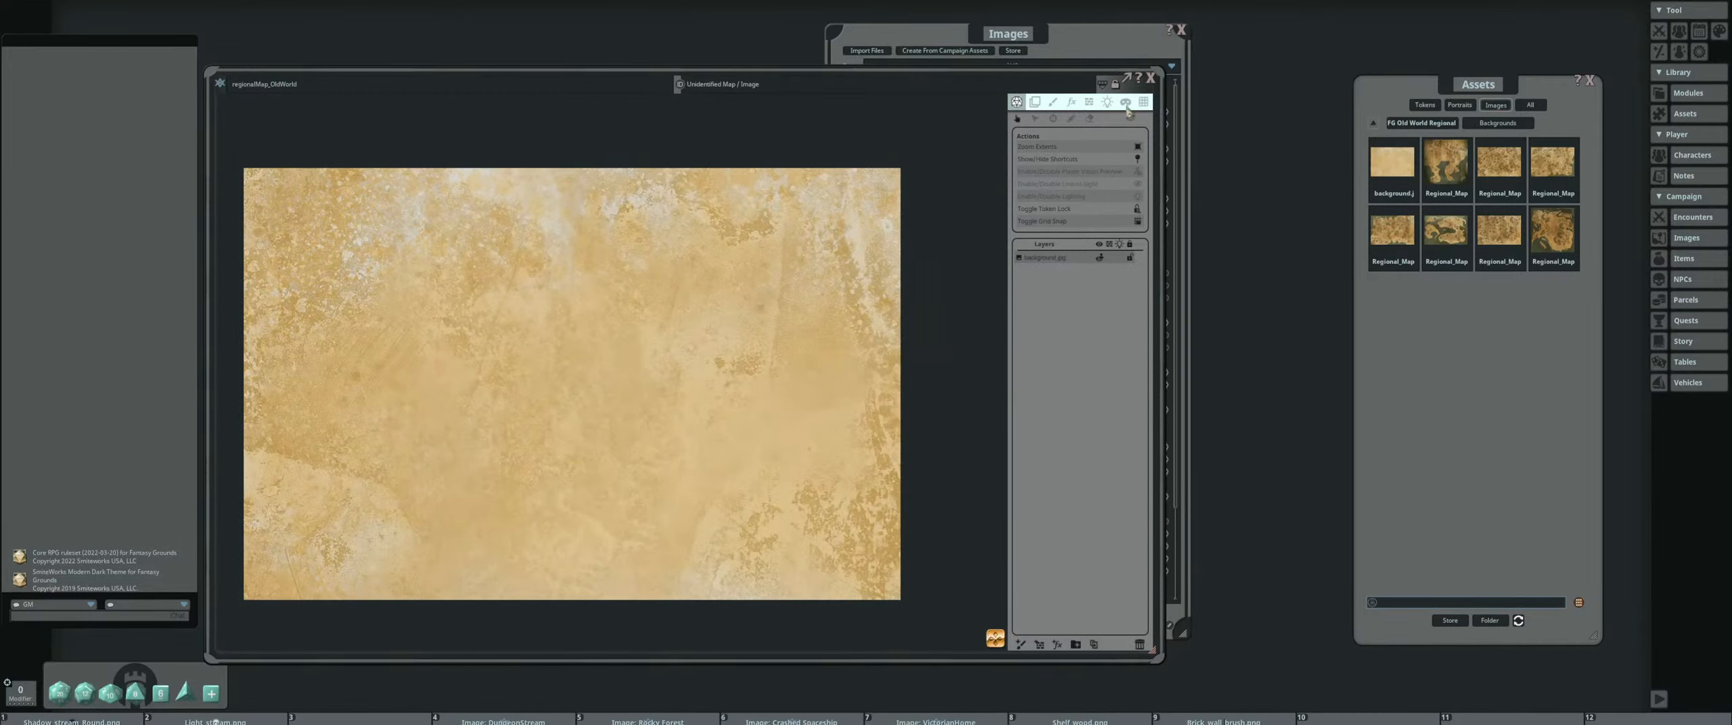
{"action": "left_click", "coordinate": [1036, 101]}
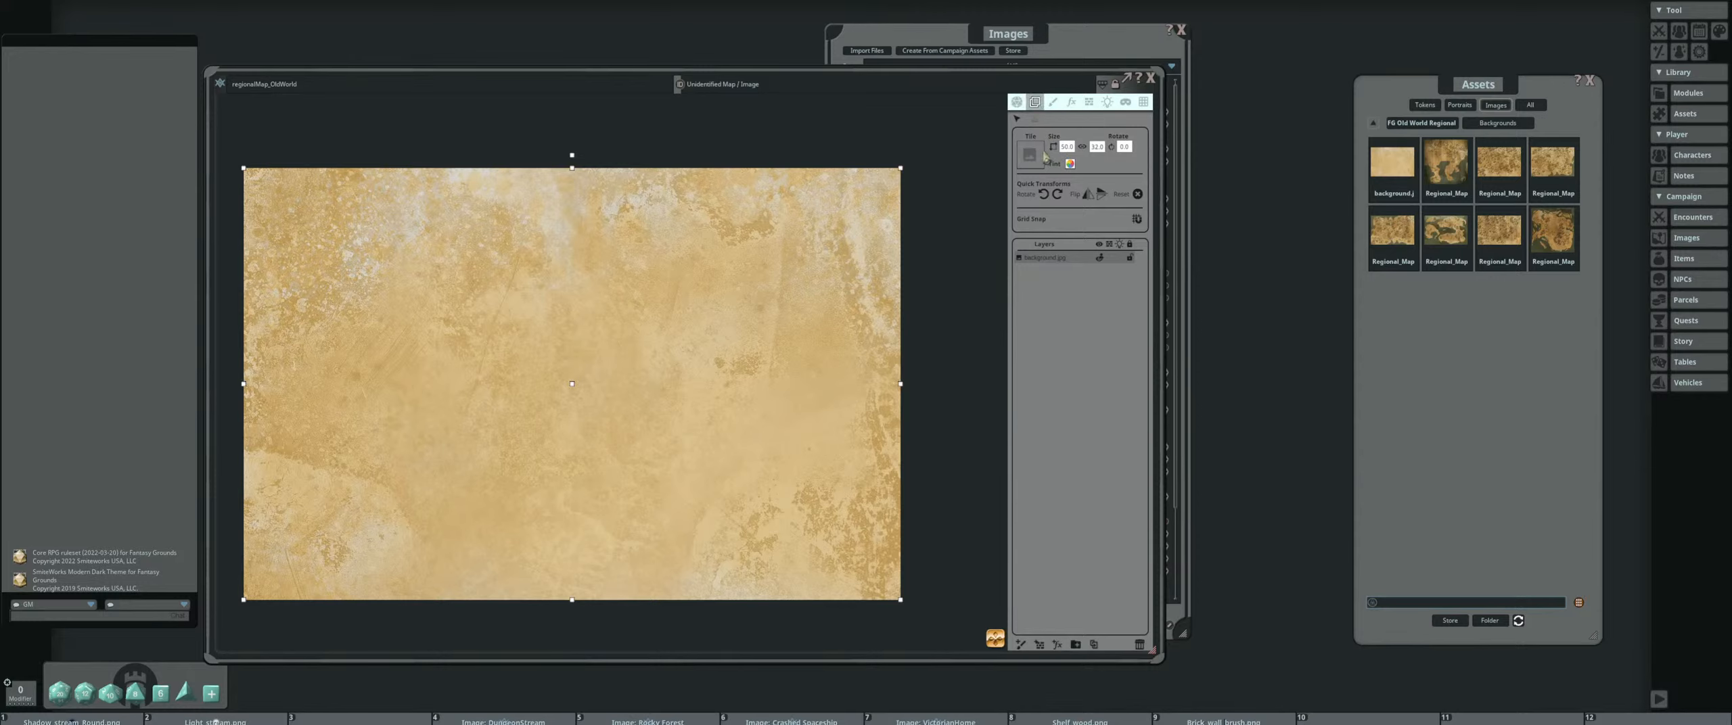
{"action": "left_click_drag", "start_coordinate": [669, 351], "coordinate": [720, 352]}
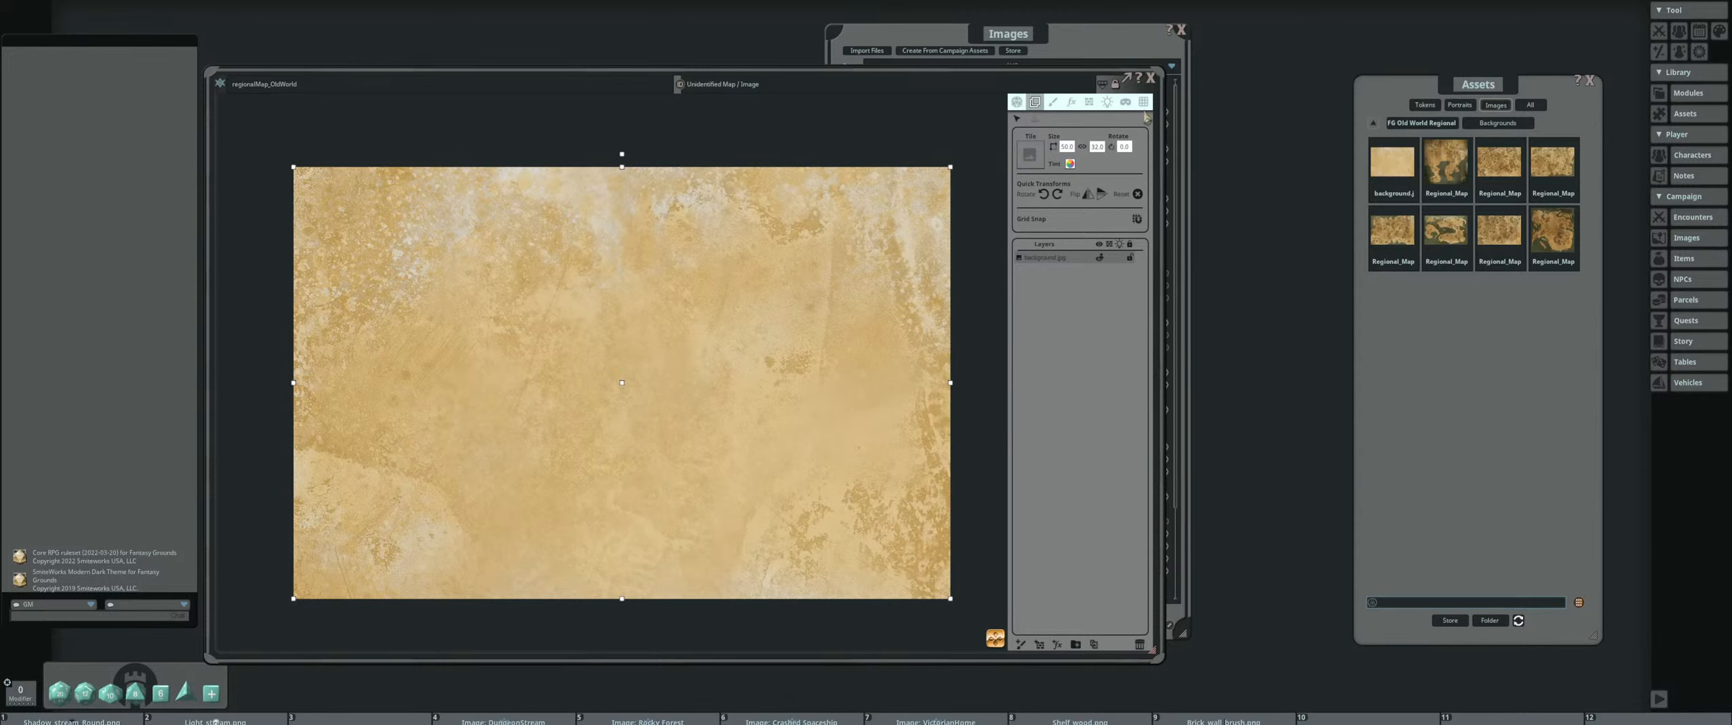
Set the map's grid size to 100 and make the grid color mostly transparent
{"action": "left_click", "coordinate": [1143, 102]}
{"action": "left_click", "coordinate": [1104, 152]}
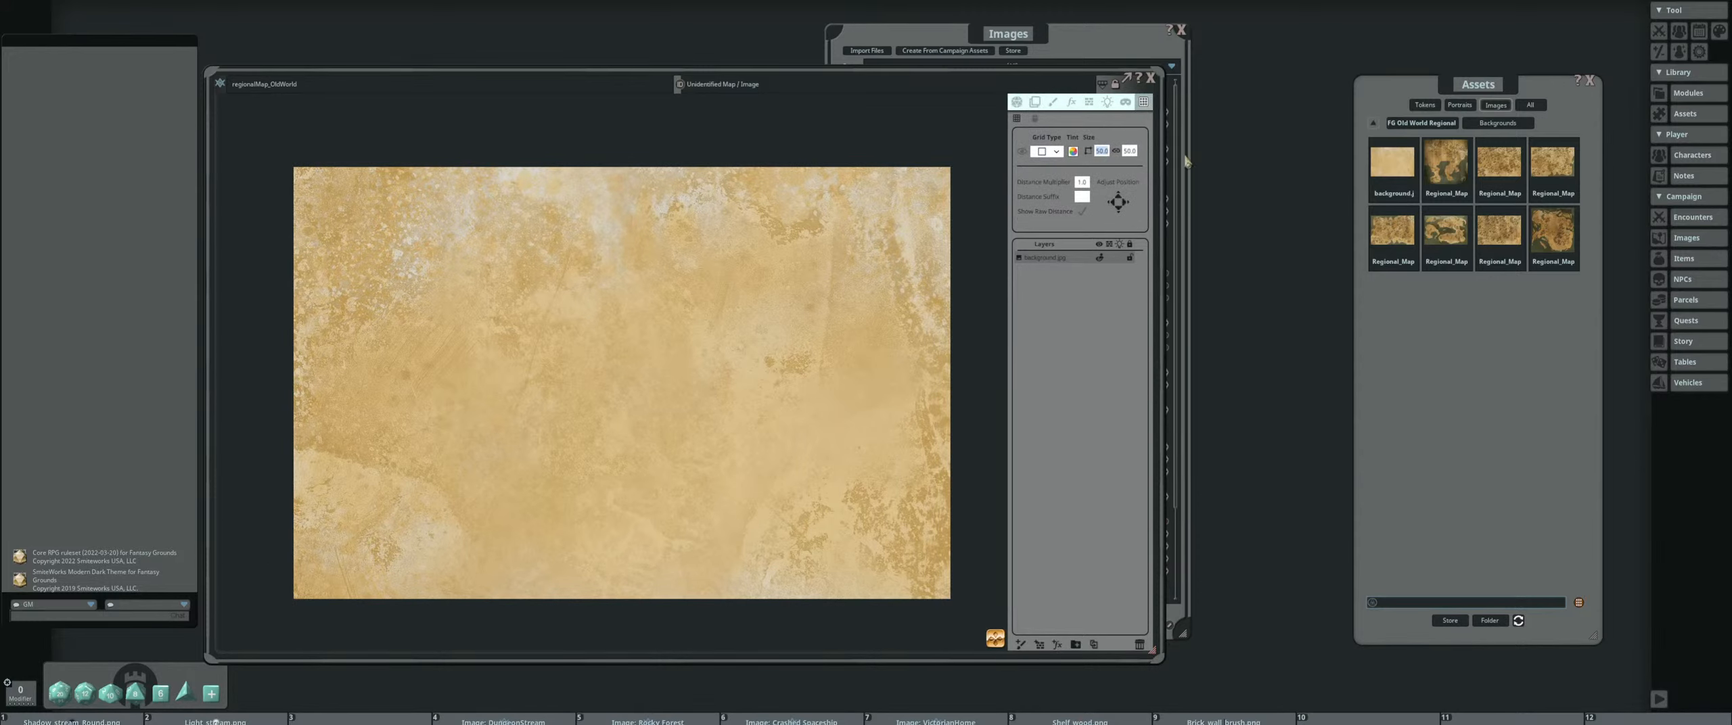
{"action": "type", "text": "100"}
{"action": "key", "text": "Return"}
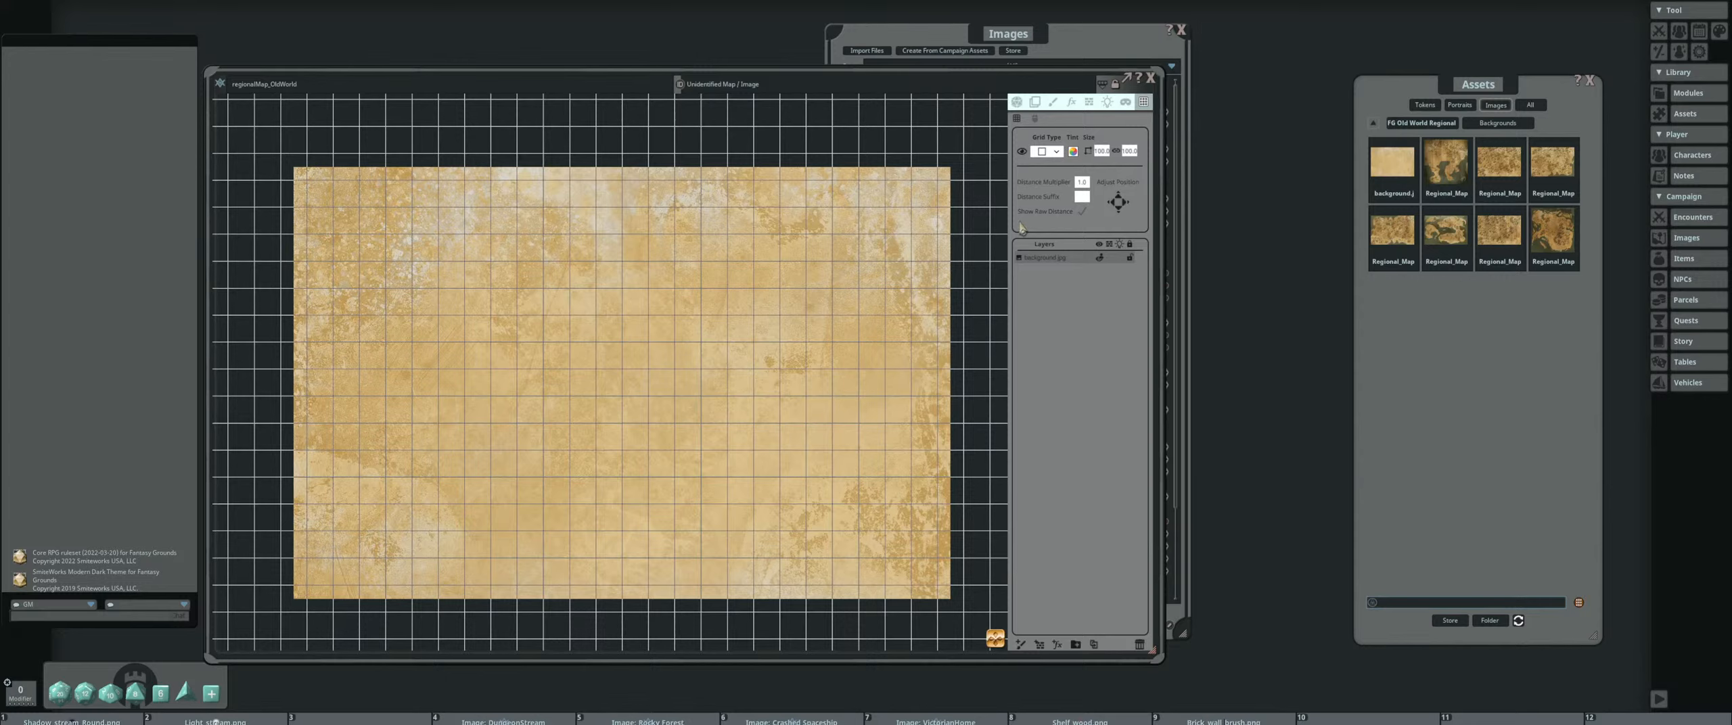
{"action": "left_click", "coordinate": [1073, 151]}
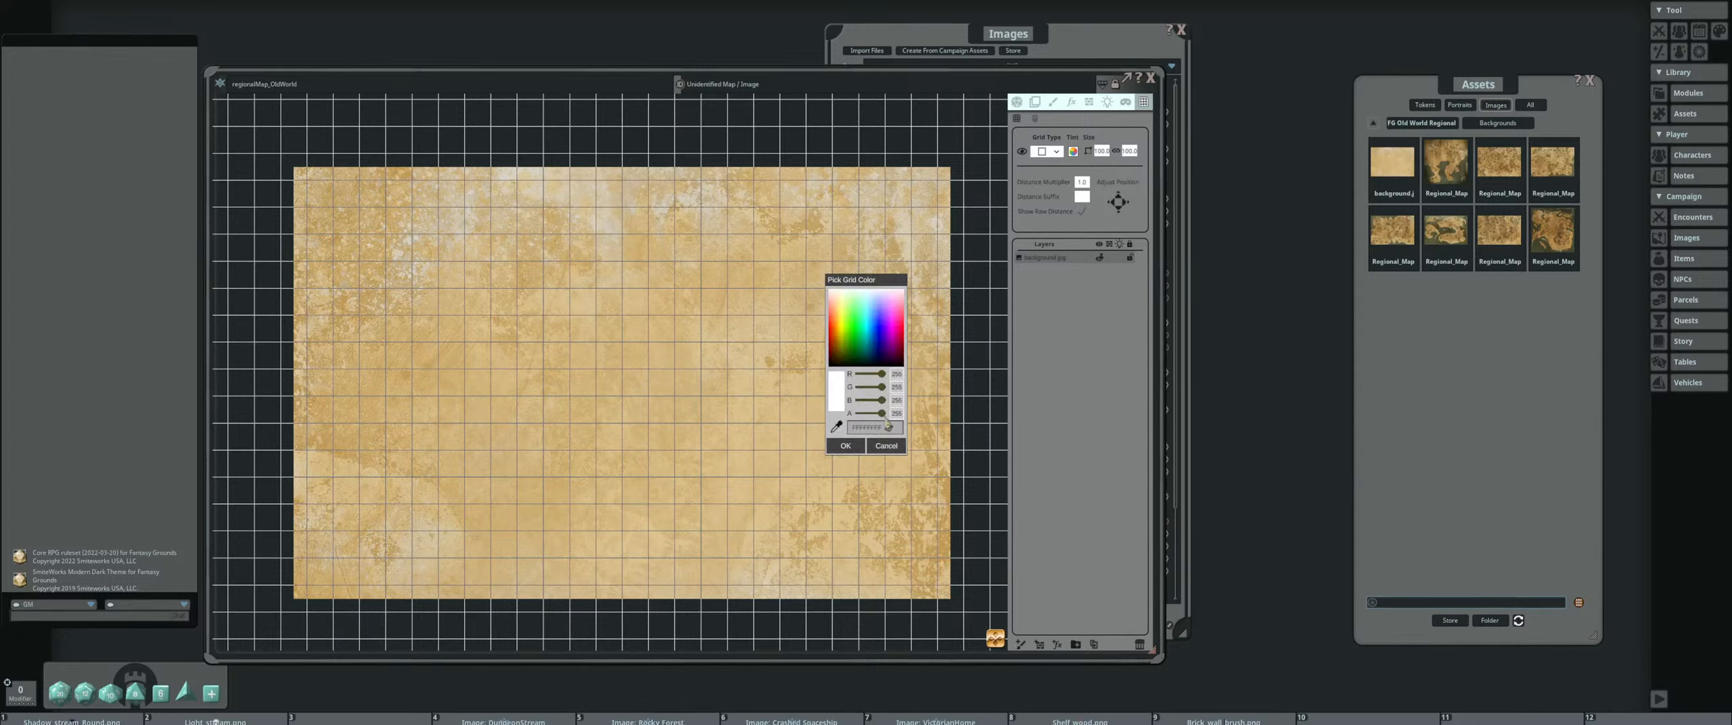
{"action": "left_click_drag", "start_coordinate": [882, 414], "coordinate": [865, 414]}
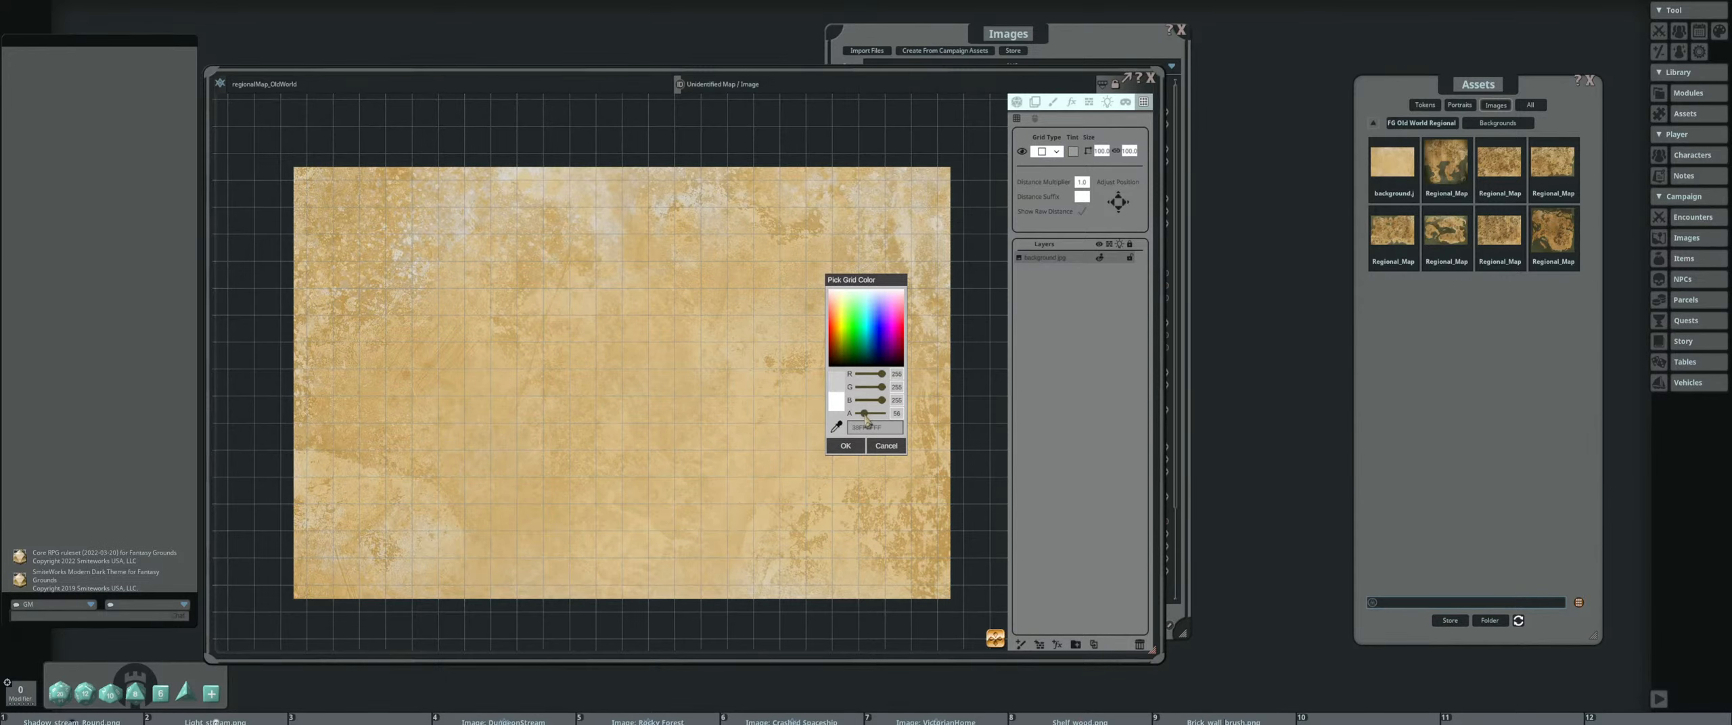
{"action": "left_click", "coordinate": [844, 448]}
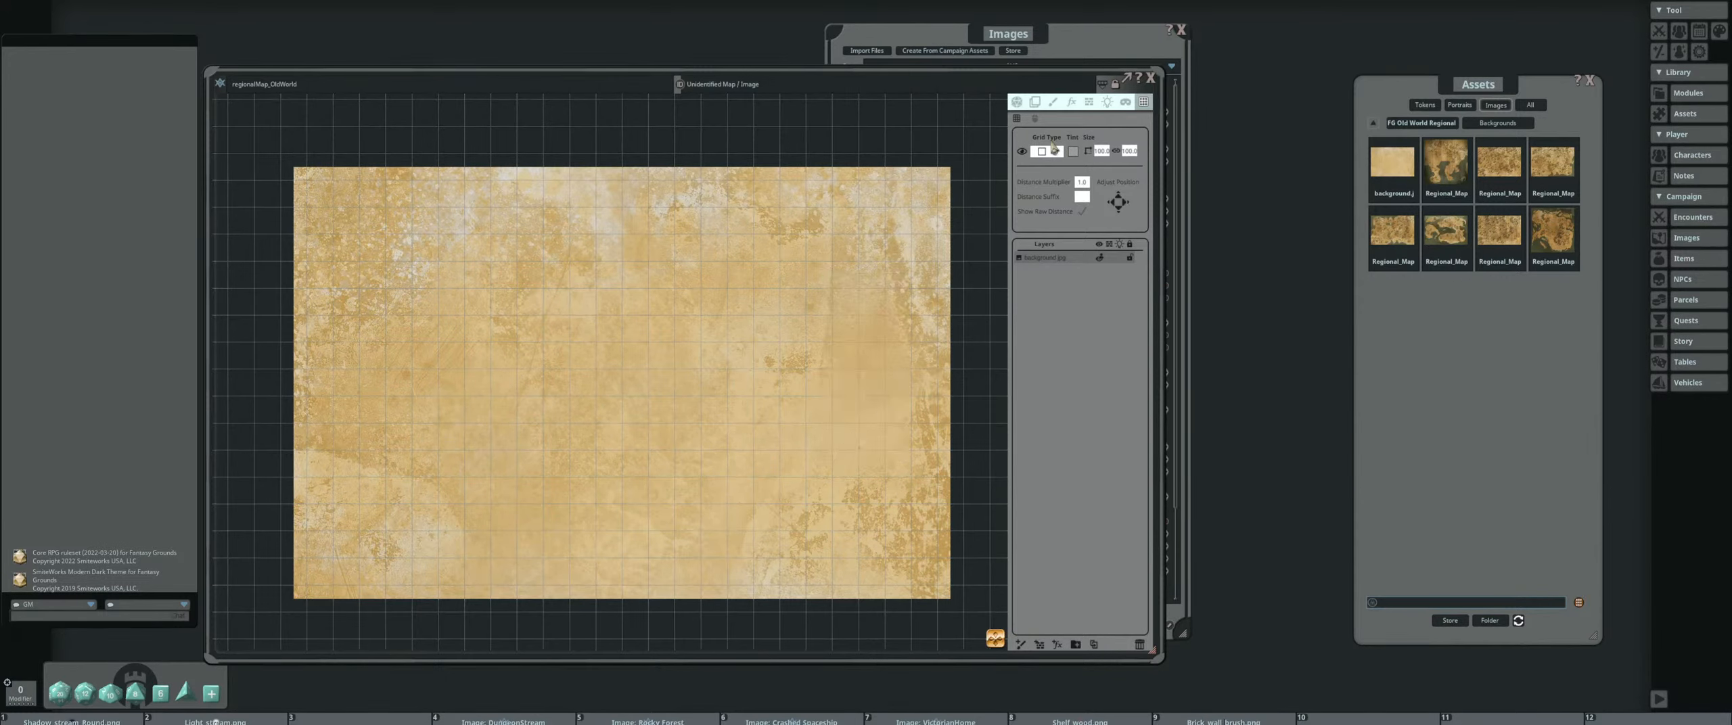
Move the background layer slightly up and left so that its edges line up with the grid
{"action": "left_click", "coordinate": [1035, 103]}
{"action": "left_click_drag", "start_coordinate": [818, 338], "coordinate": [804, 330]}
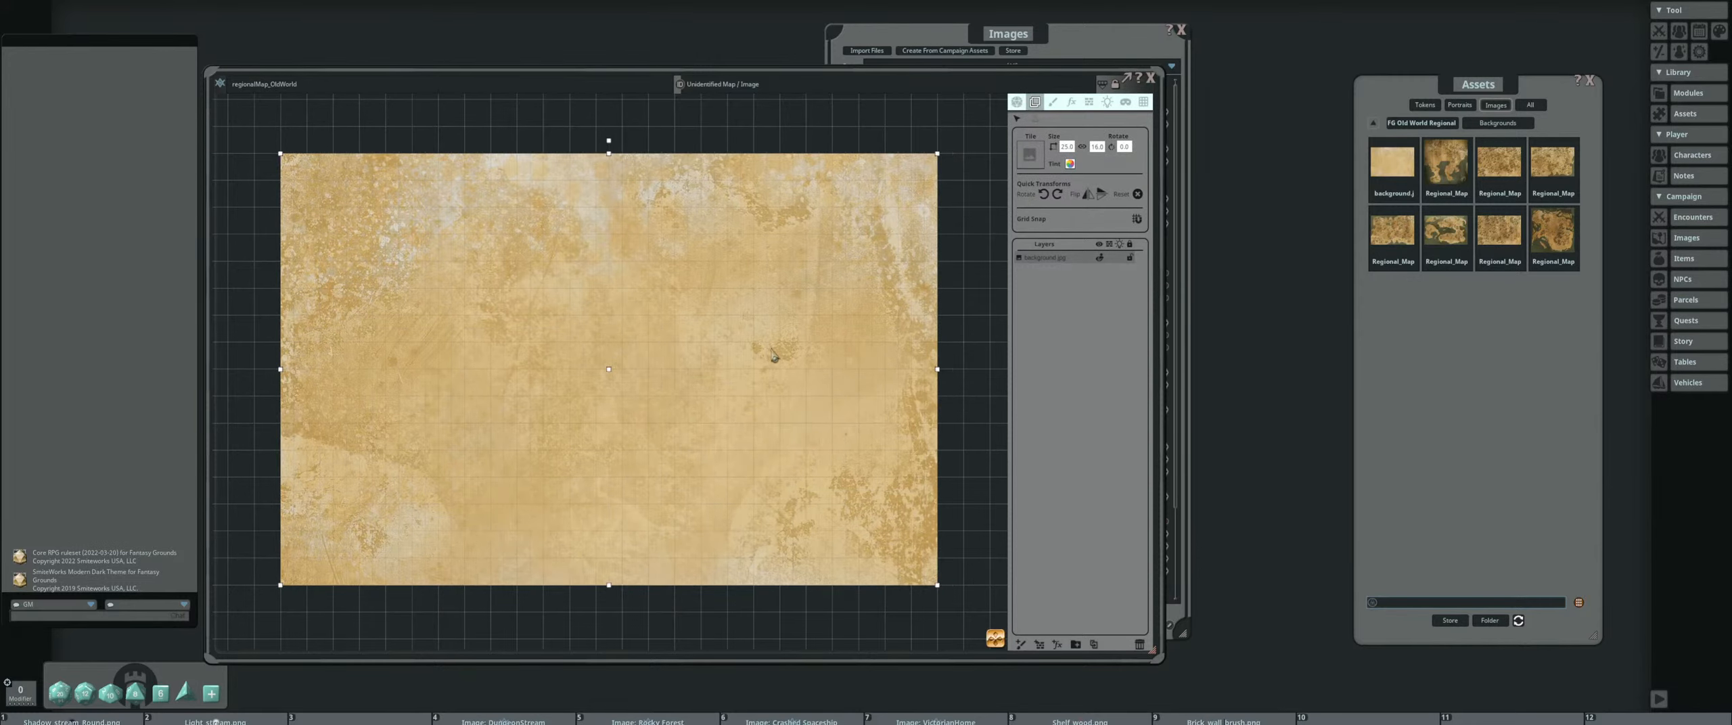
{"action": "scroll", "coordinate": [774, 349], "scroll_direction": "down", "scroll_amount": 2}
{"action": "left_click_drag", "start_coordinate": [641, 365], "coordinate": [605, 293]}
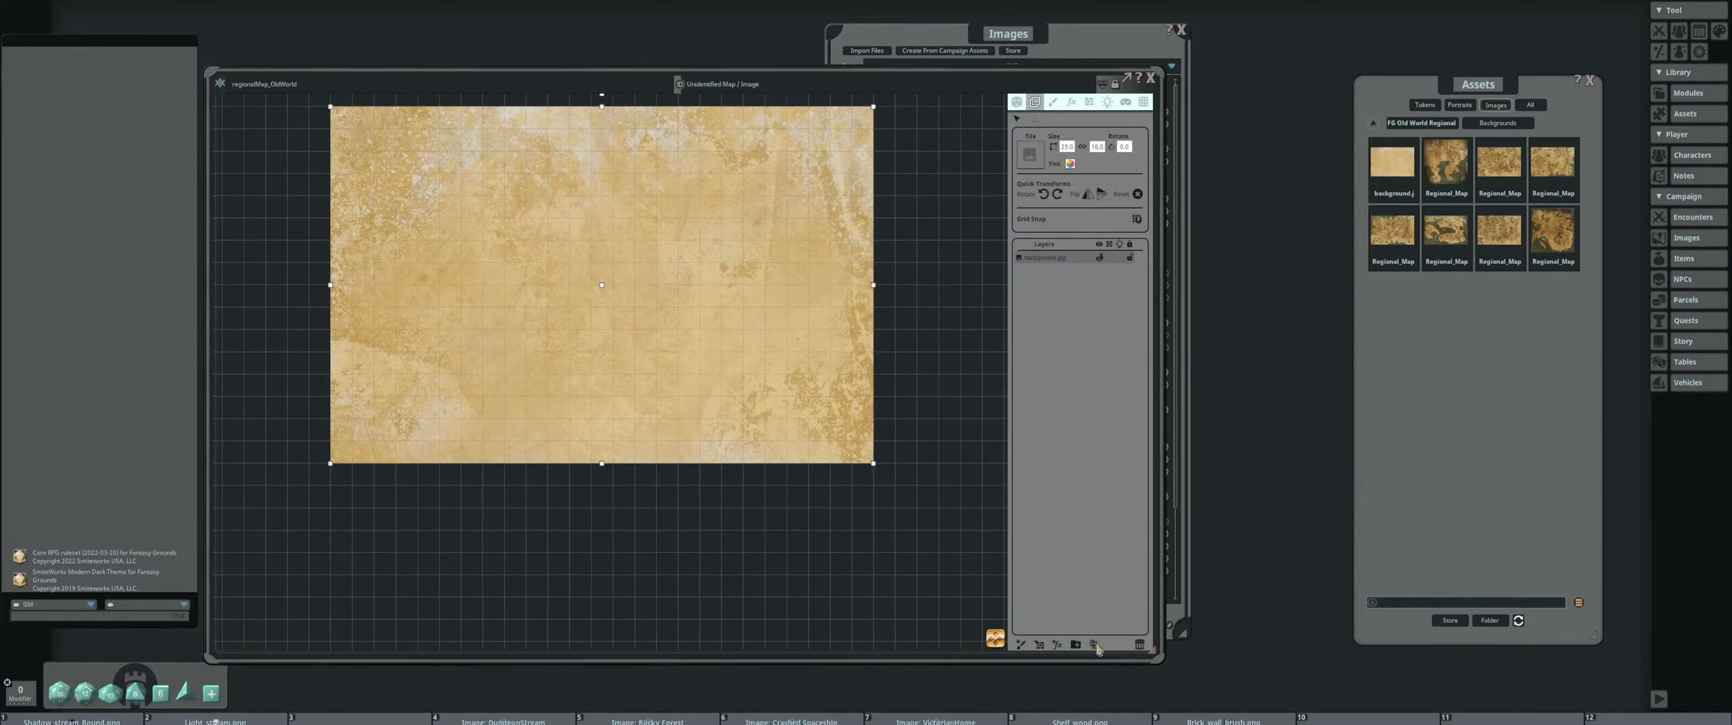
Duplicate the background layer, place the copy directly below the original and flip it vertically to mirror the seam
{"action": "left_click", "coordinate": [1094, 644]}
{"action": "left_click_drag", "start_coordinate": [830, 325], "coordinate": [821, 684]}
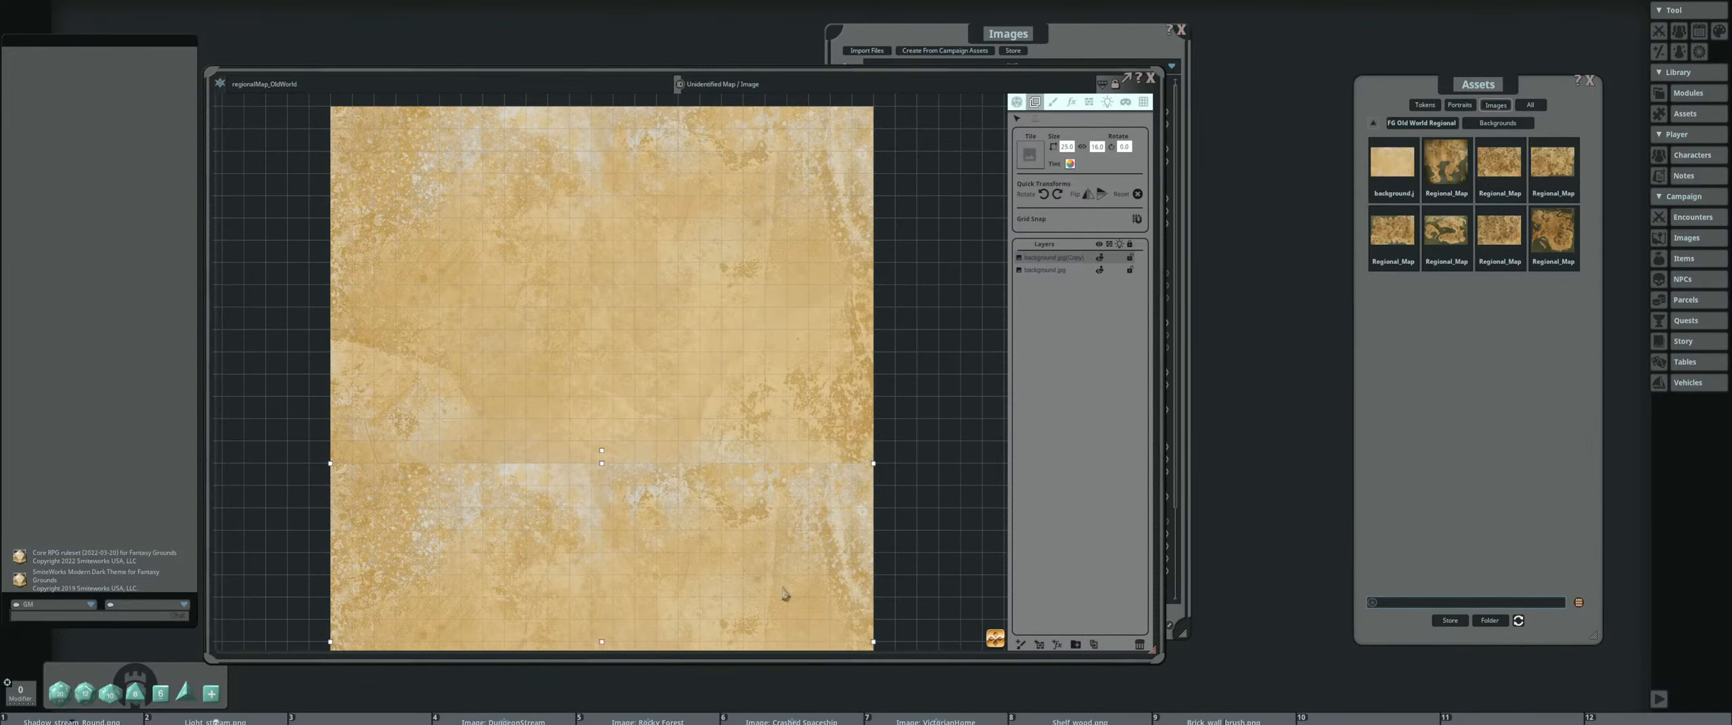
{"action": "left_click_drag", "start_coordinate": [777, 538], "coordinate": [808, 388]}
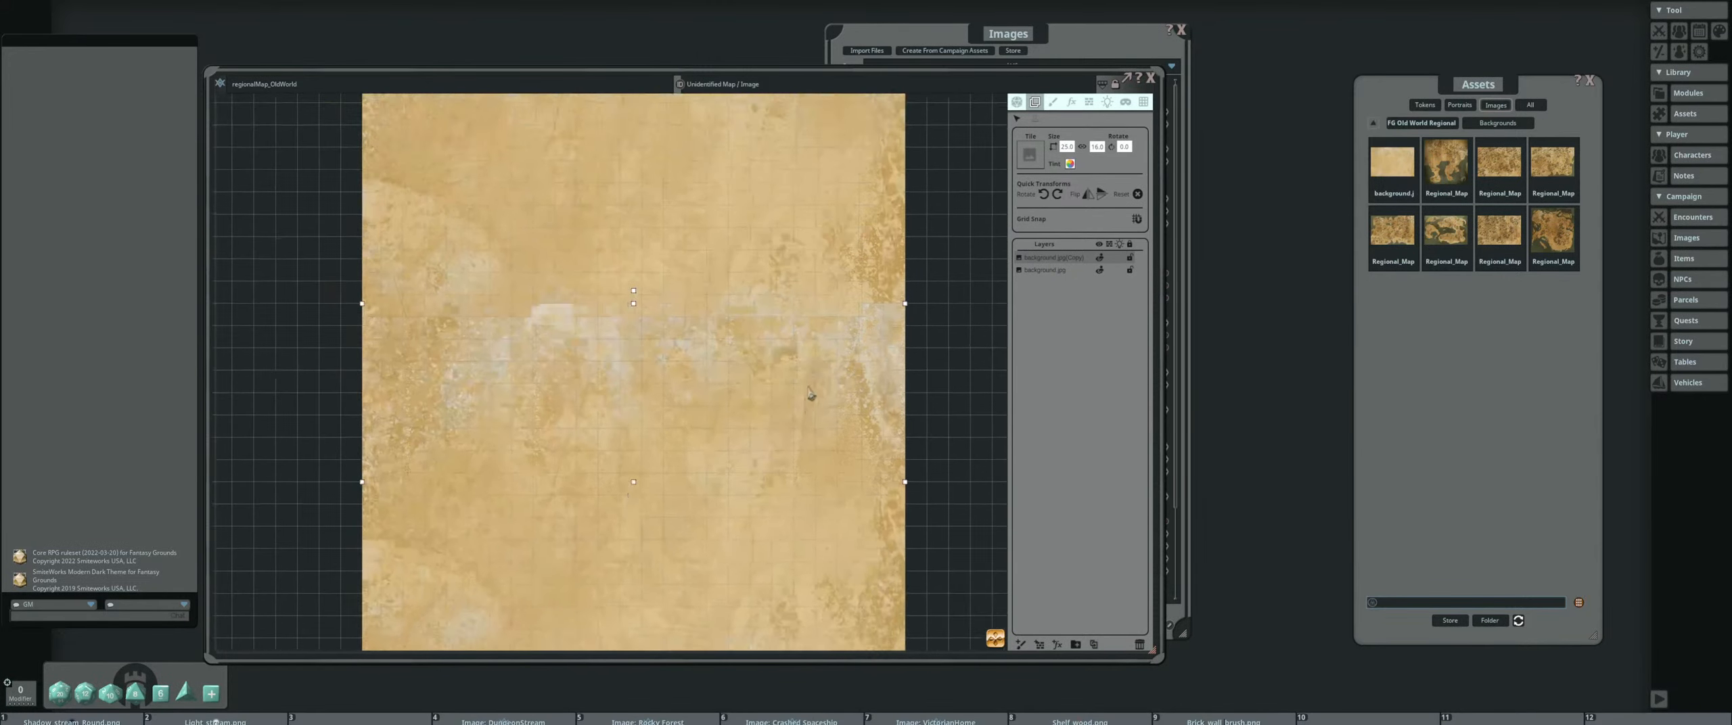
{"action": "left_click", "coordinate": [1087, 195]}
{"action": "left_click_drag", "start_coordinate": [696, 309], "coordinate": [700, 374]}
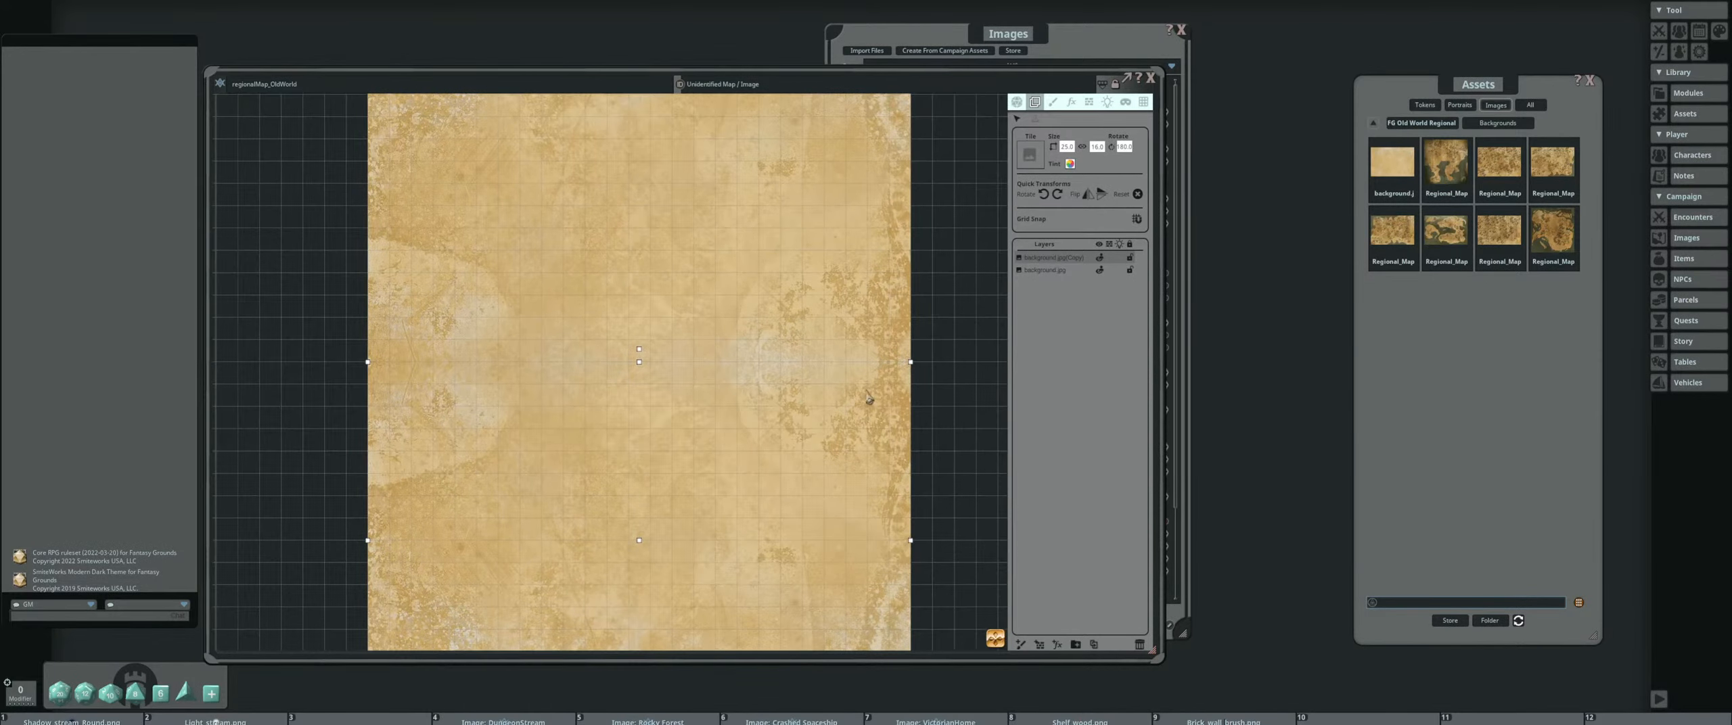
Examine the seam between the two background layers and the overall shape of the extended map area
{"action": "scroll", "coordinate": [876, 372], "scroll_direction": "up", "scroll_amount": 2}
{"action": "scroll", "coordinate": [807, 359], "scroll_direction": "down", "scroll_amount": 4}
{"action": "scroll", "coordinate": [805, 312], "scroll_direction": "up", "scroll_amount": 2}
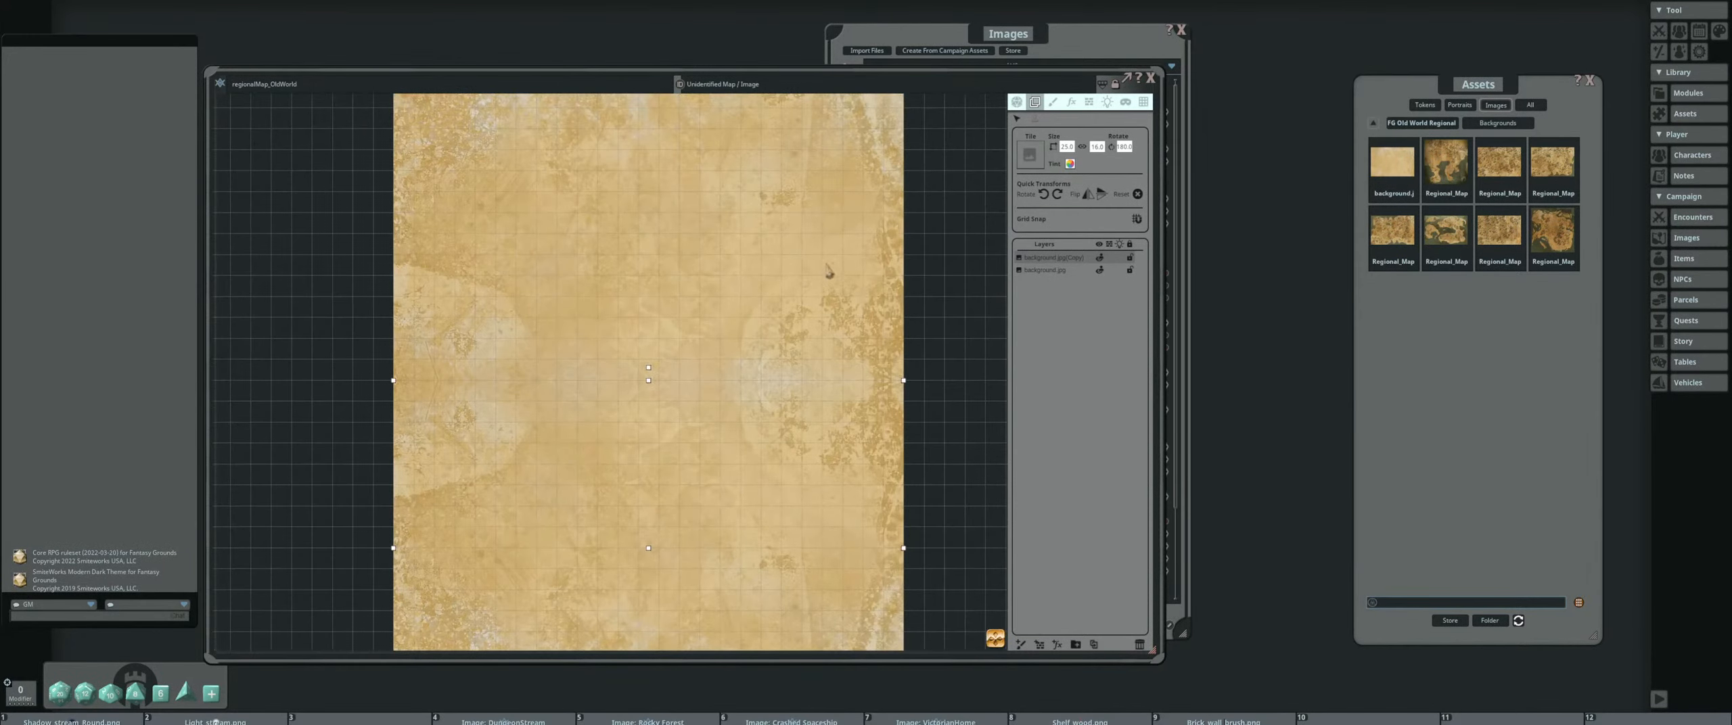
{"action": "left_click_drag", "start_coordinate": [606, 159], "coordinate": [623, 256]}
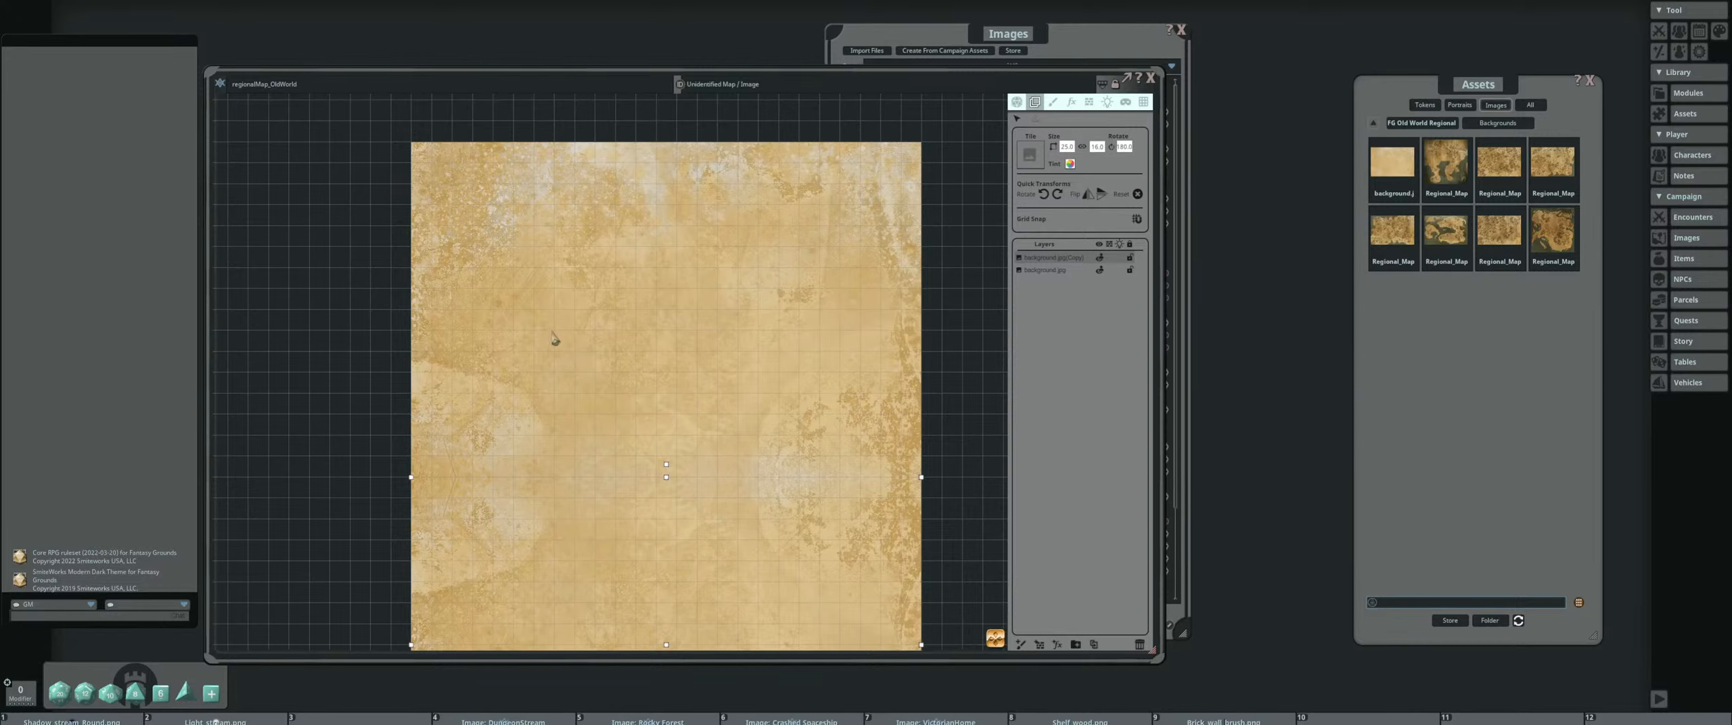
{"action": "left_click_drag", "start_coordinate": [667, 340], "coordinate": [632, 294]}
{"action": "scroll", "coordinate": [553, 329], "scroll_direction": "up", "scroll_amount": 7}
{"action": "scroll", "coordinate": [333, 350], "scroll_direction": "down", "scroll_amount": 6}
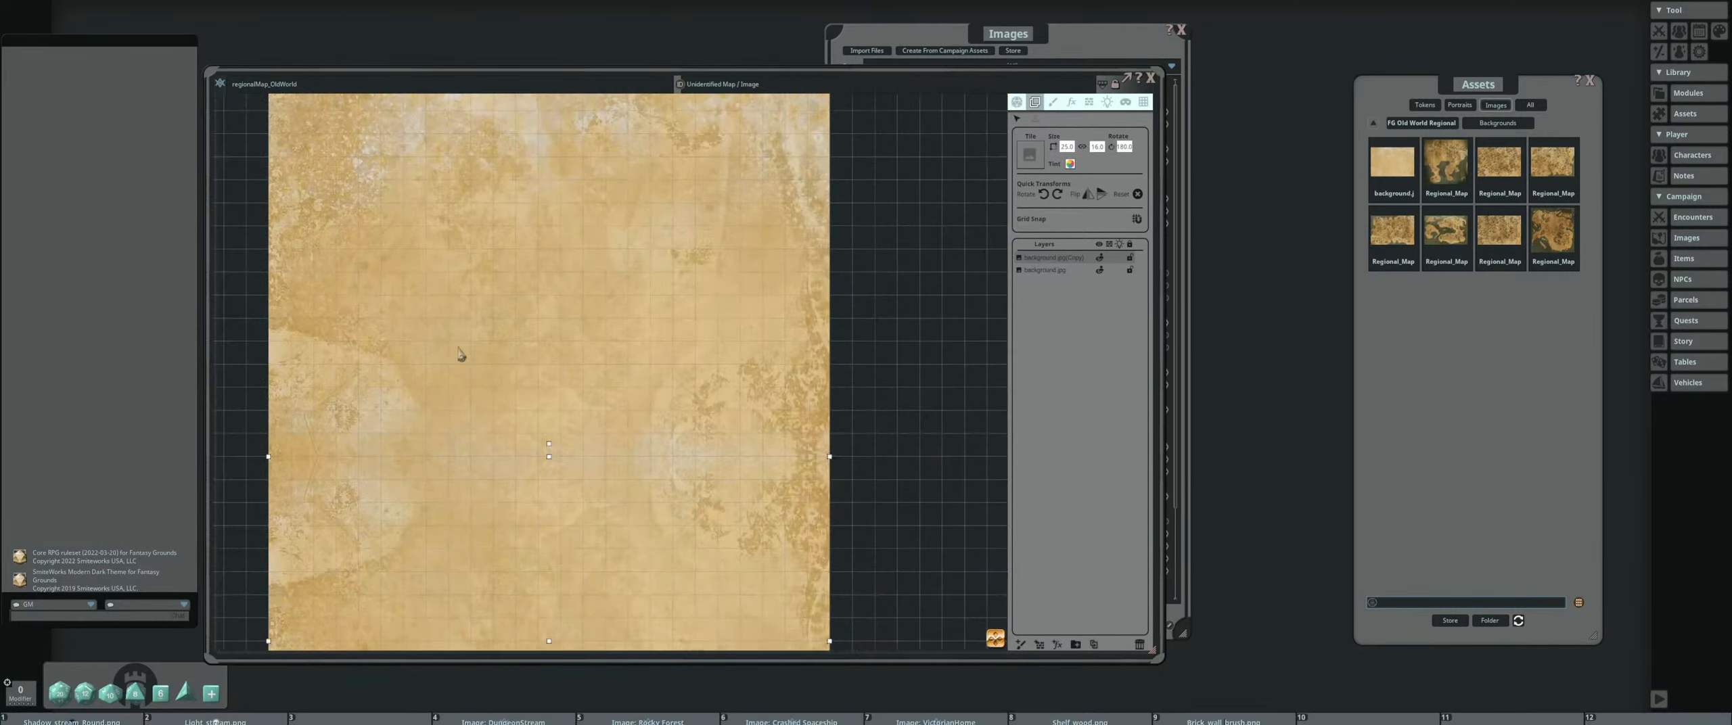
{"action": "scroll", "coordinate": [458, 348], "scroll_direction": "down", "scroll_amount": 4}
{"action": "left_click_drag", "start_coordinate": [485, 374], "coordinate": [654, 366]}
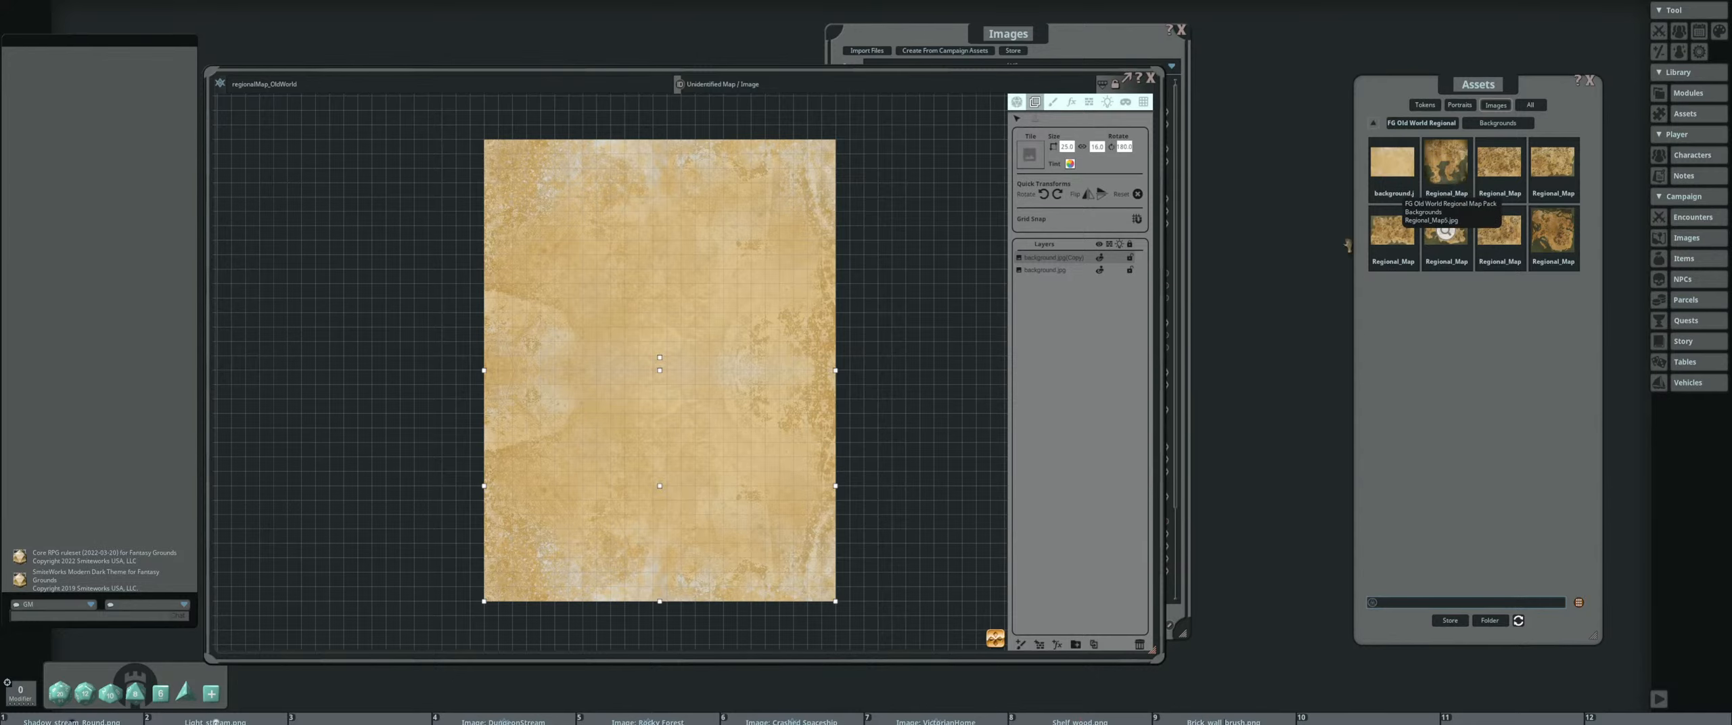
Preview one of the finished sample regional maps in the pack's Backgrounds folder, close it and compare with the parchment area
{"action": "left_click", "coordinate": [1445, 231]}
{"action": "left_click_drag", "start_coordinate": [818, 239], "coordinate": [677, 183]}
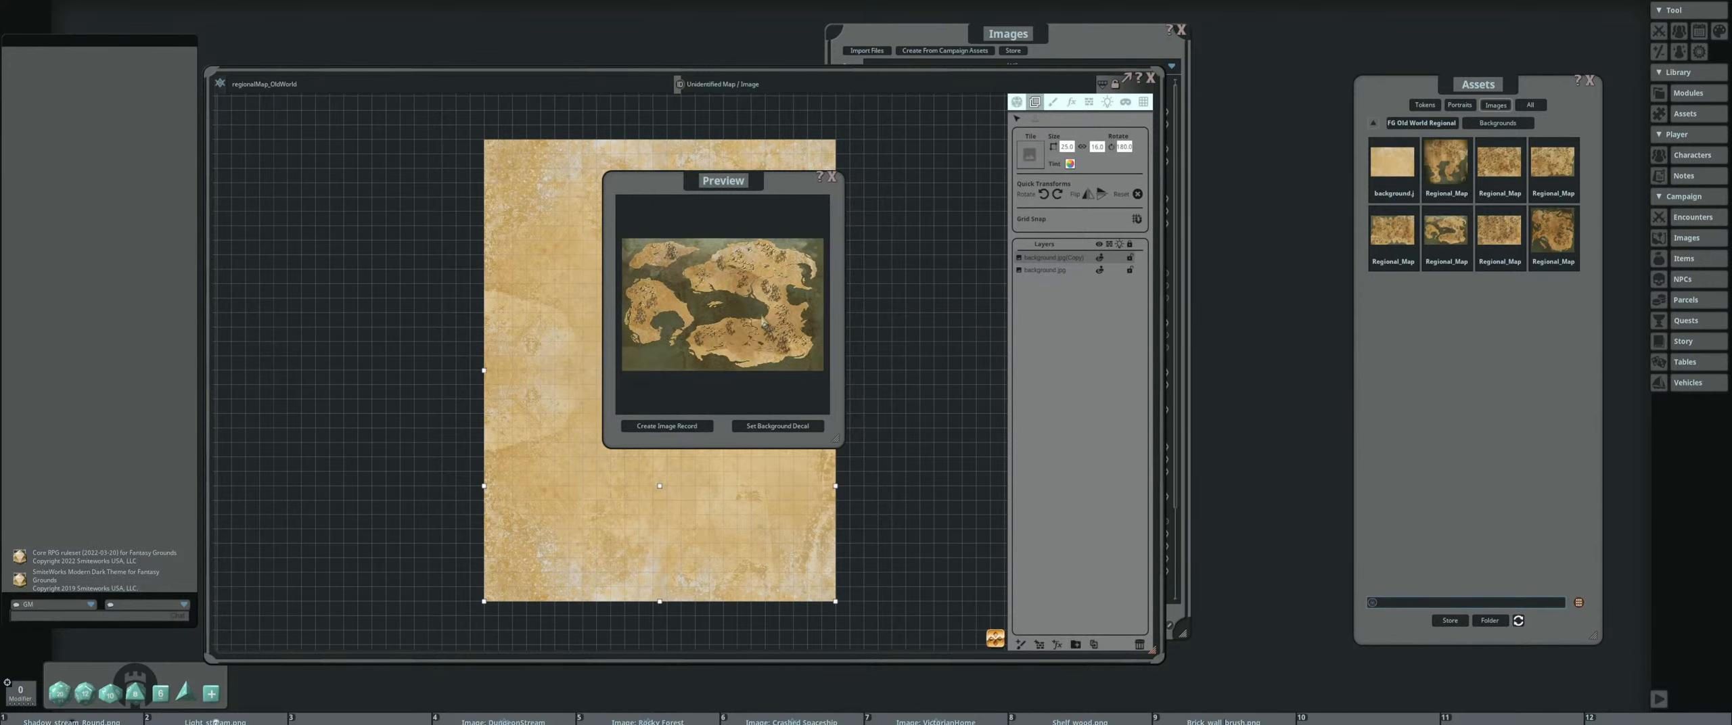
{"action": "left_click", "coordinate": [832, 177]}
{"action": "scroll", "coordinate": [501, 451], "scroll_direction": "up", "scroll_amount": 1}
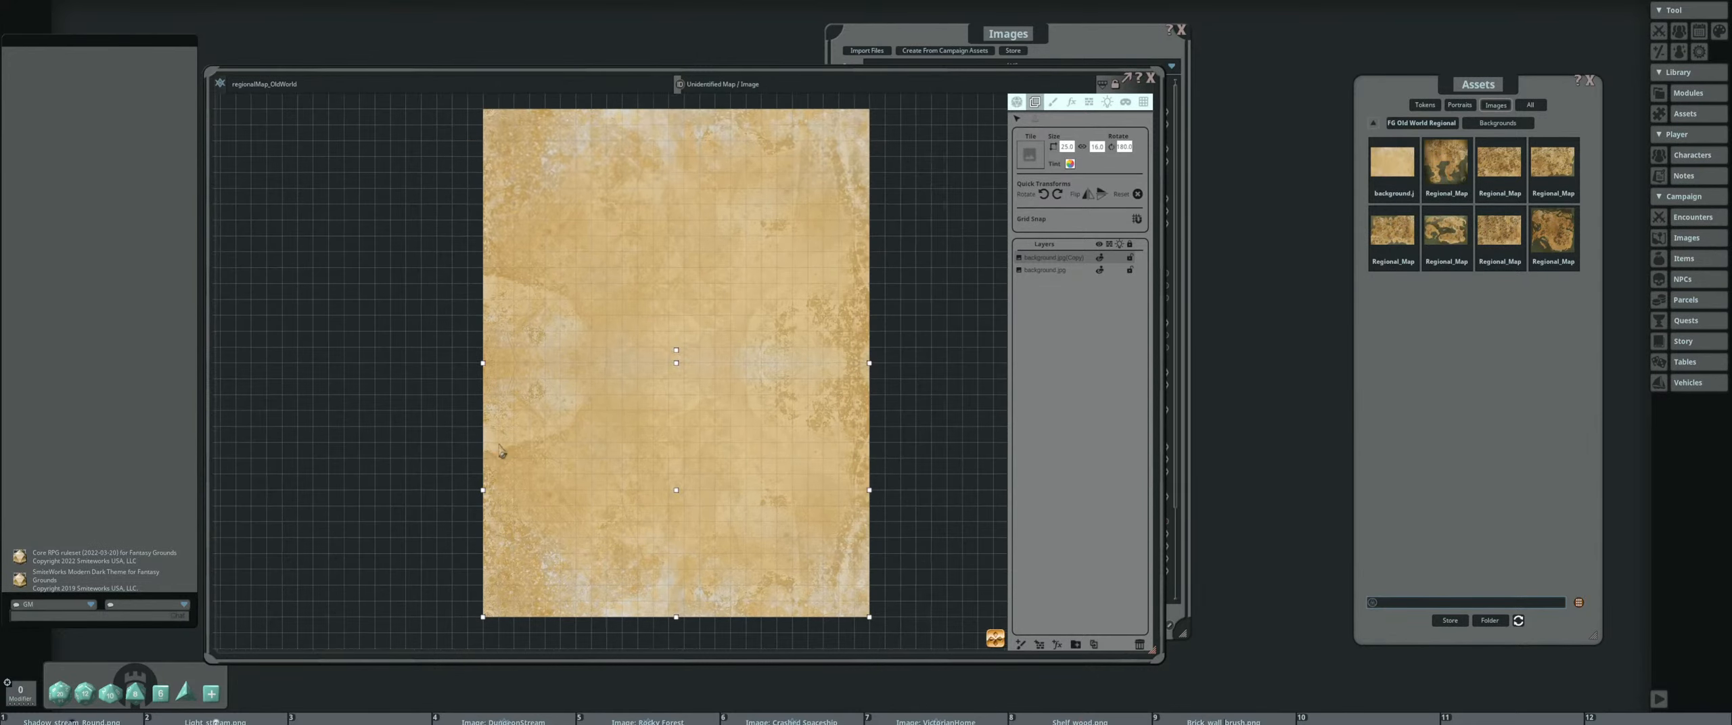
{"action": "scroll", "coordinate": [609, 420], "scroll_direction": "down", "scroll_amount": 1}
{"action": "scroll", "coordinate": [660, 416], "scroll_direction": "down", "scroll_amount": 1}
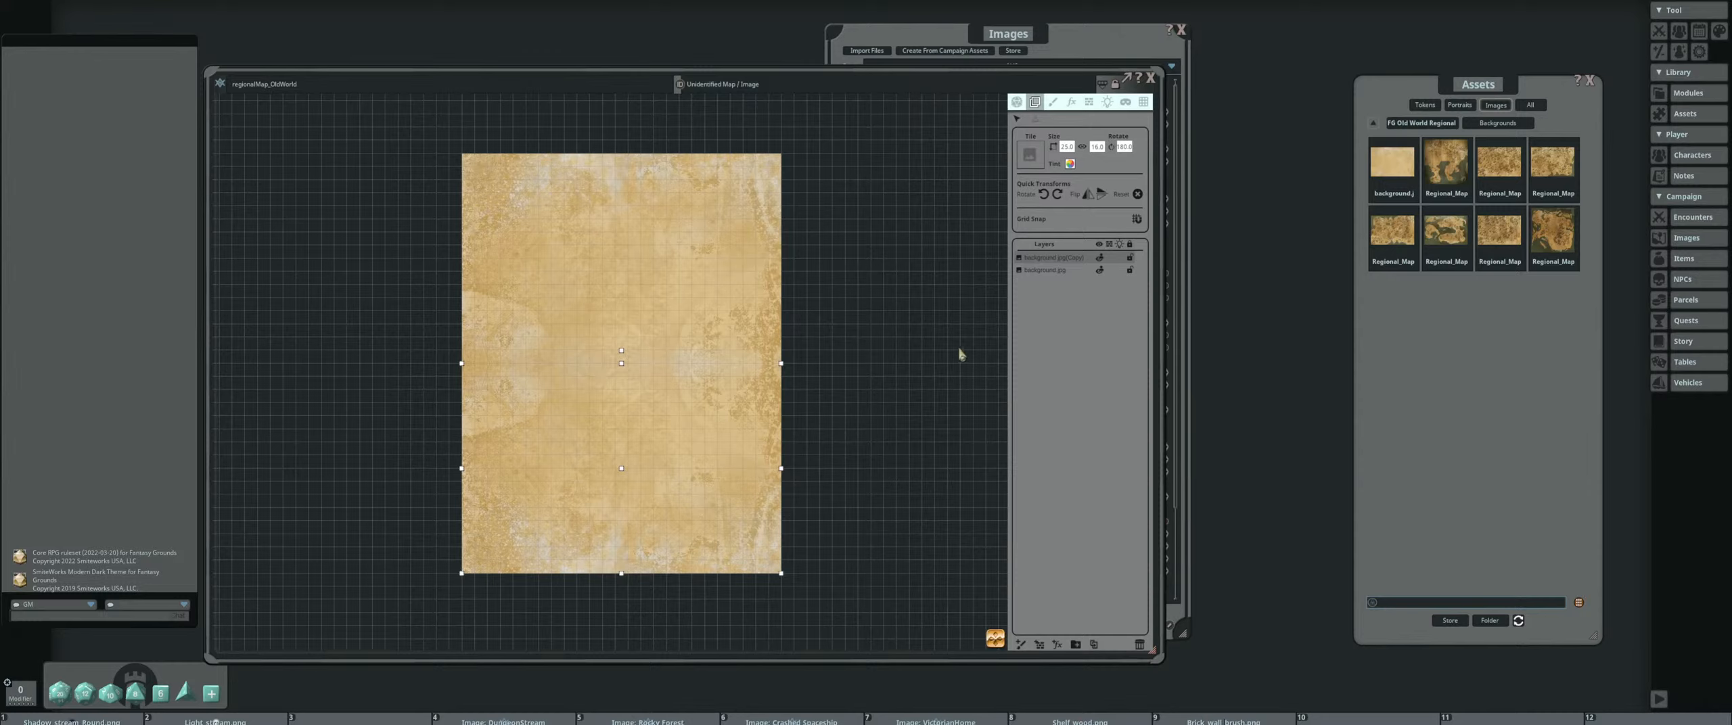
Look through the Old World Regional Map Pack's Tiles, Decorations and Effects folders for available map assets
{"action": "left_click", "coordinate": [1433, 124]}
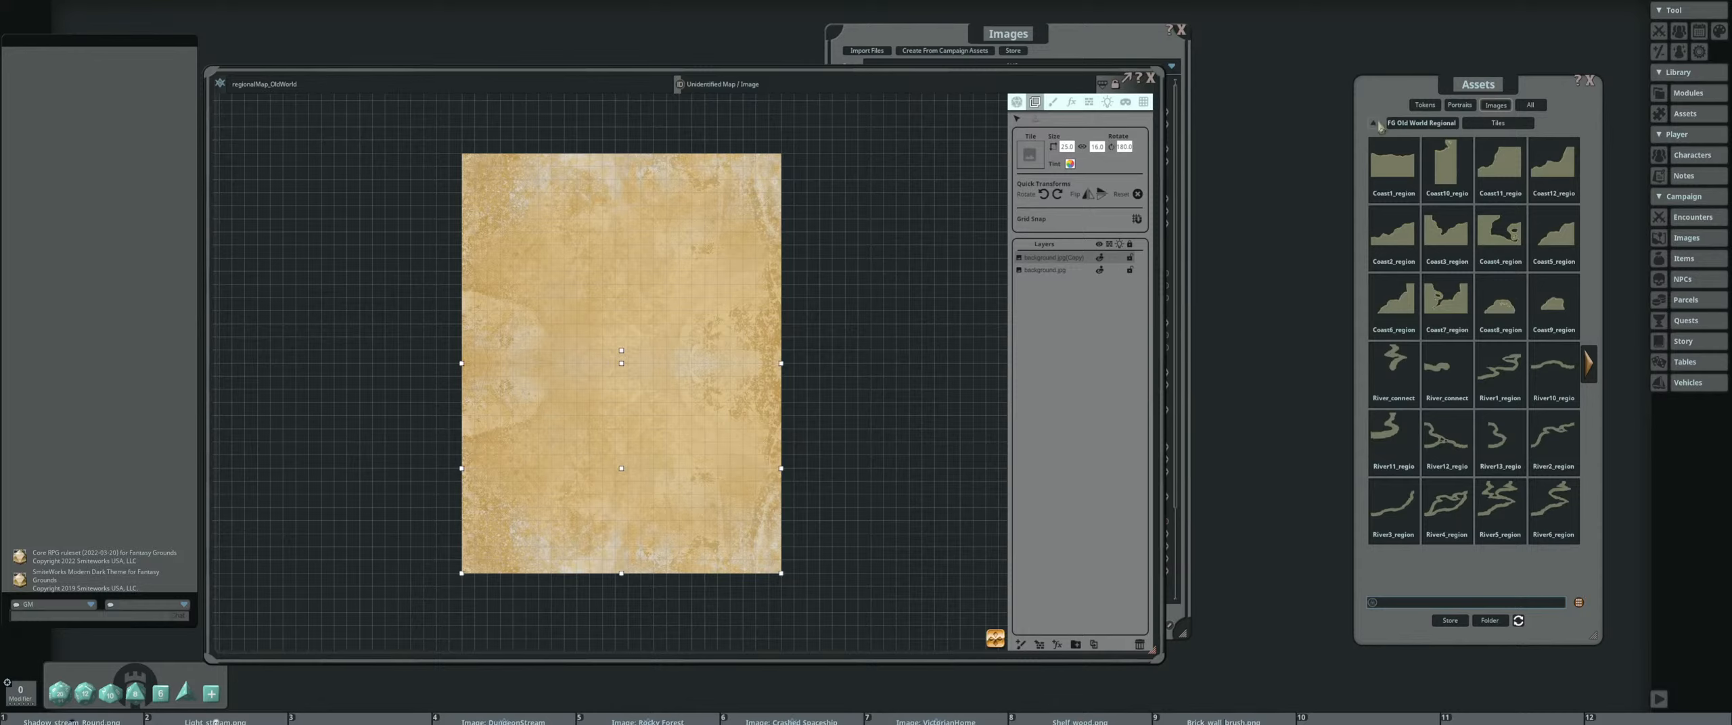
{"action": "left_click", "coordinate": [1435, 124]}
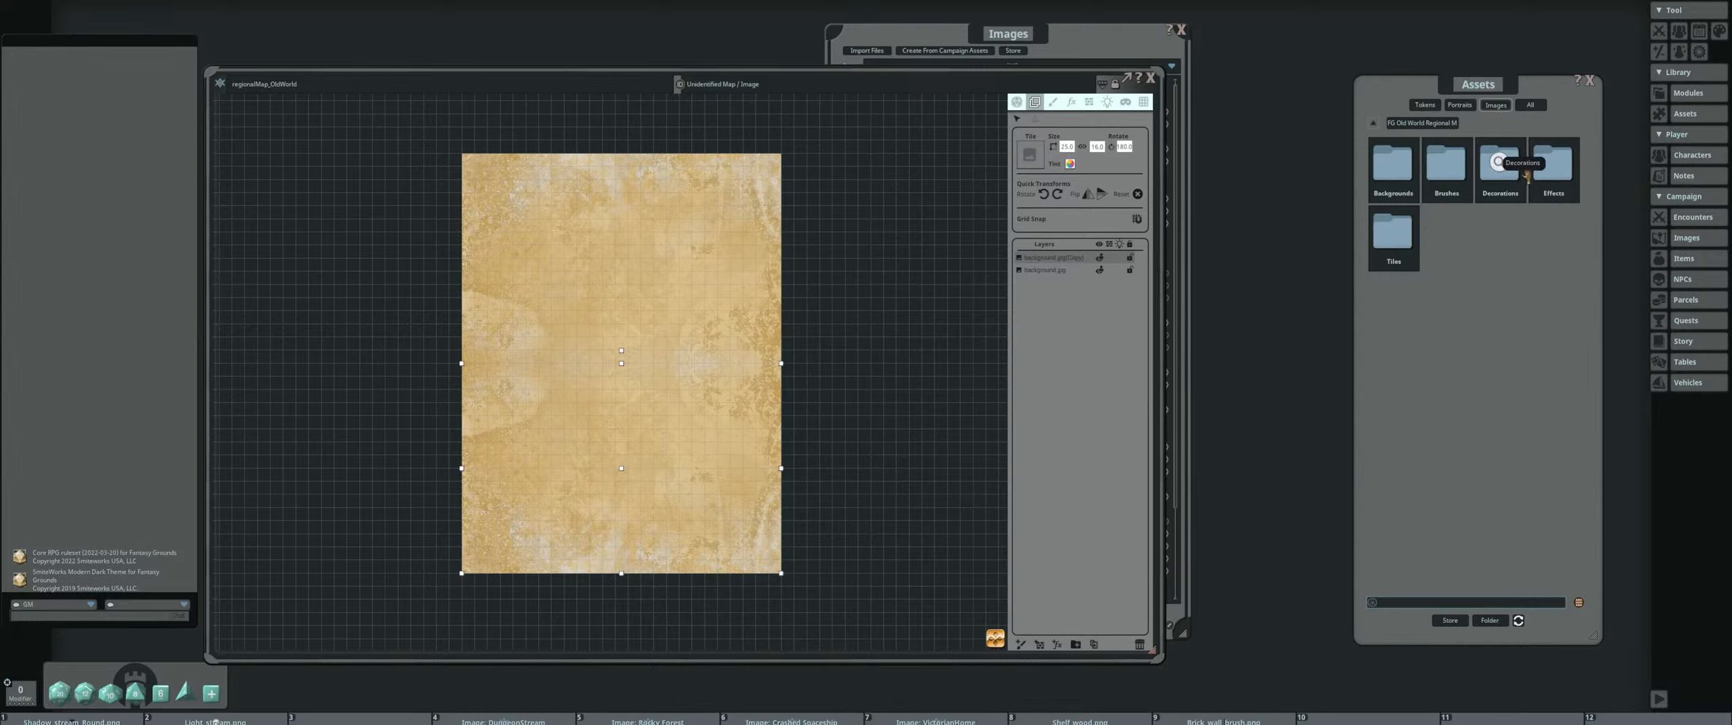
{"action": "left_click", "coordinate": [1499, 174]}
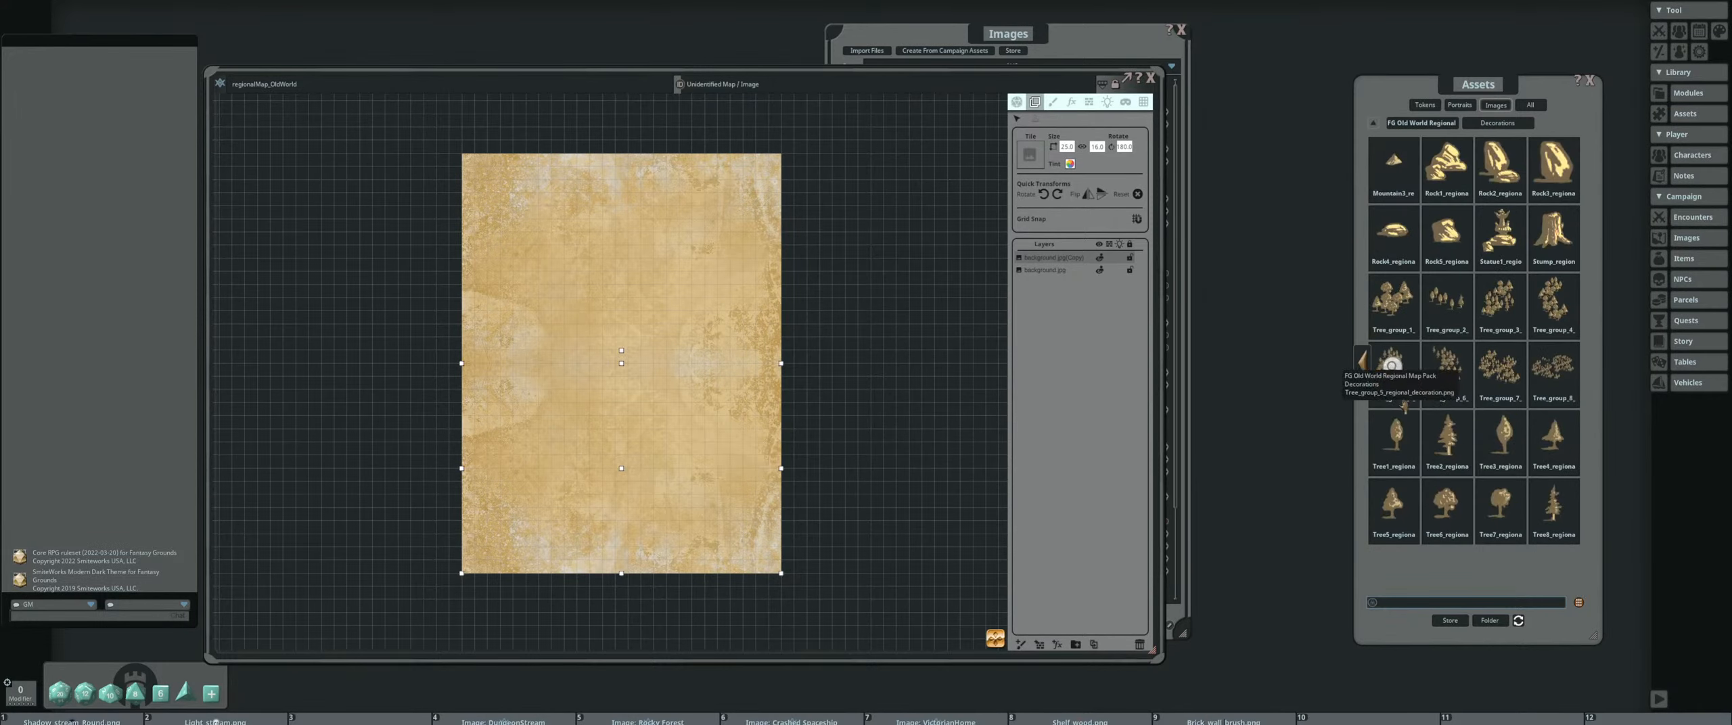
{"action": "left_click", "coordinate": [1429, 124]}
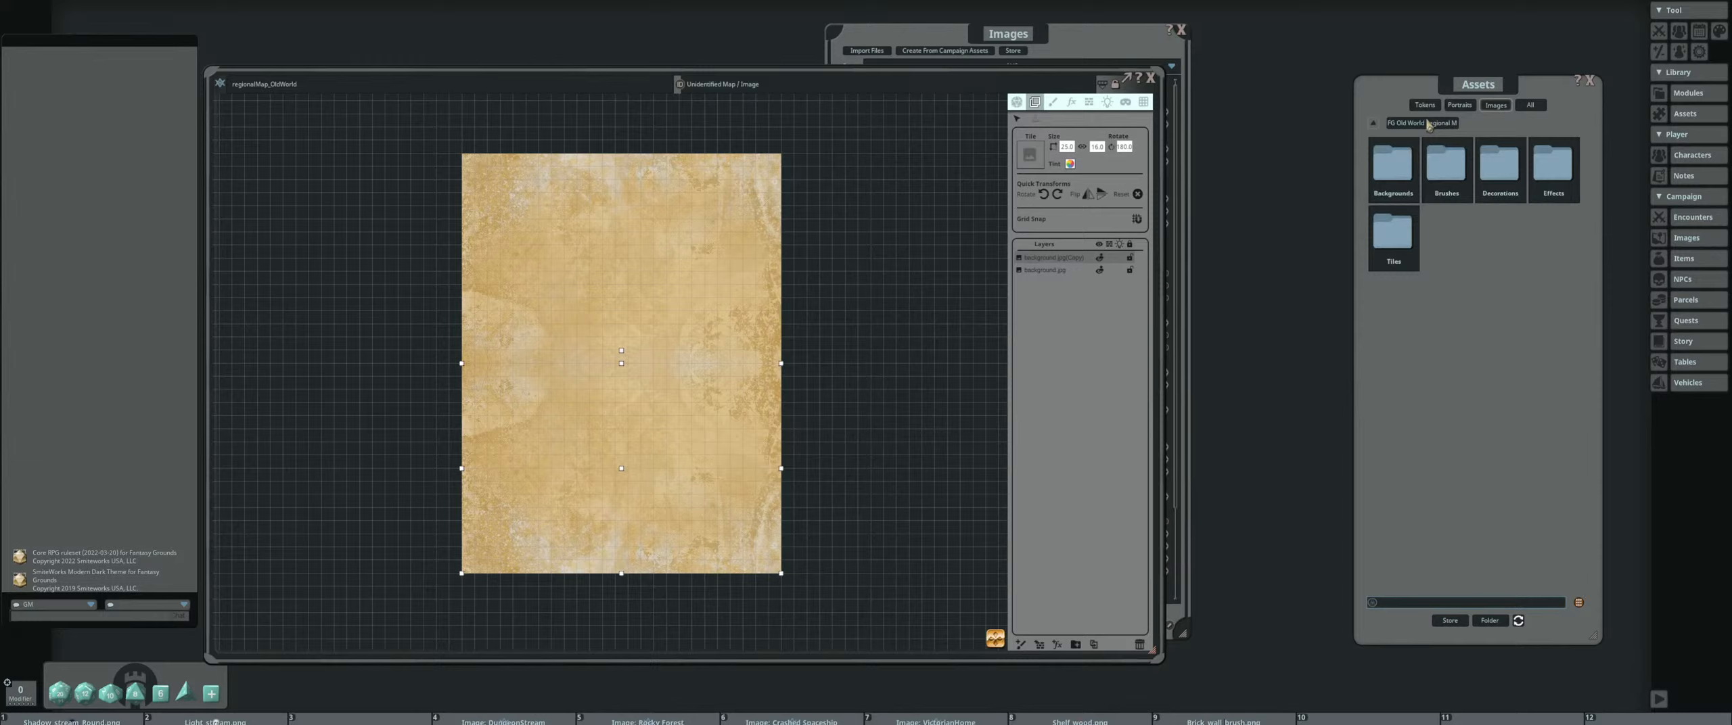
{"action": "left_click", "coordinate": [1566, 163]}
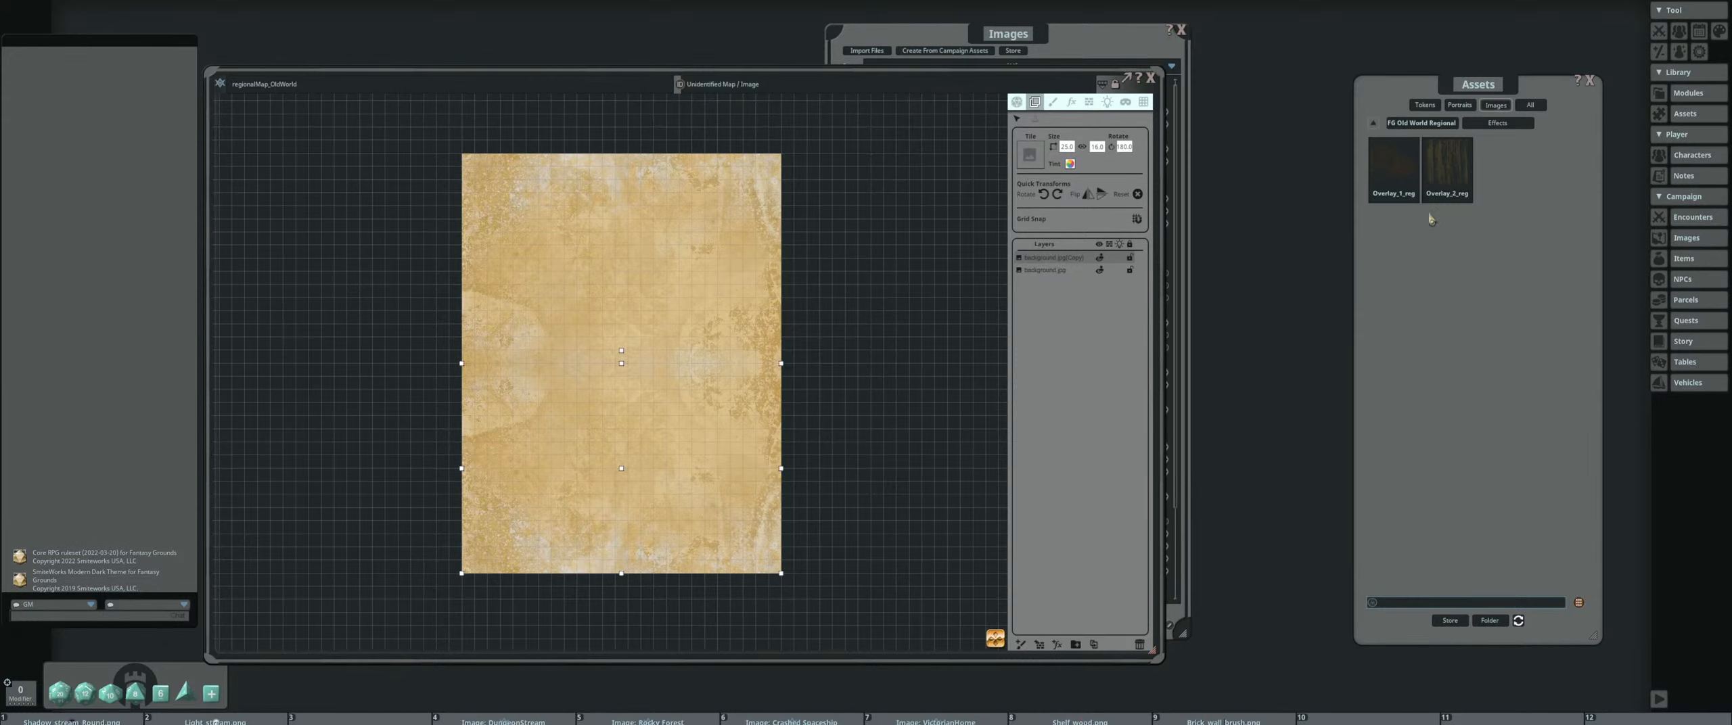
{"action": "scroll", "coordinate": [658, 276], "scroll_direction": "up", "scroll_amount": 3}
{"action": "scroll", "coordinate": [661, 308], "scroll_direction": "down", "scroll_amount": 4}
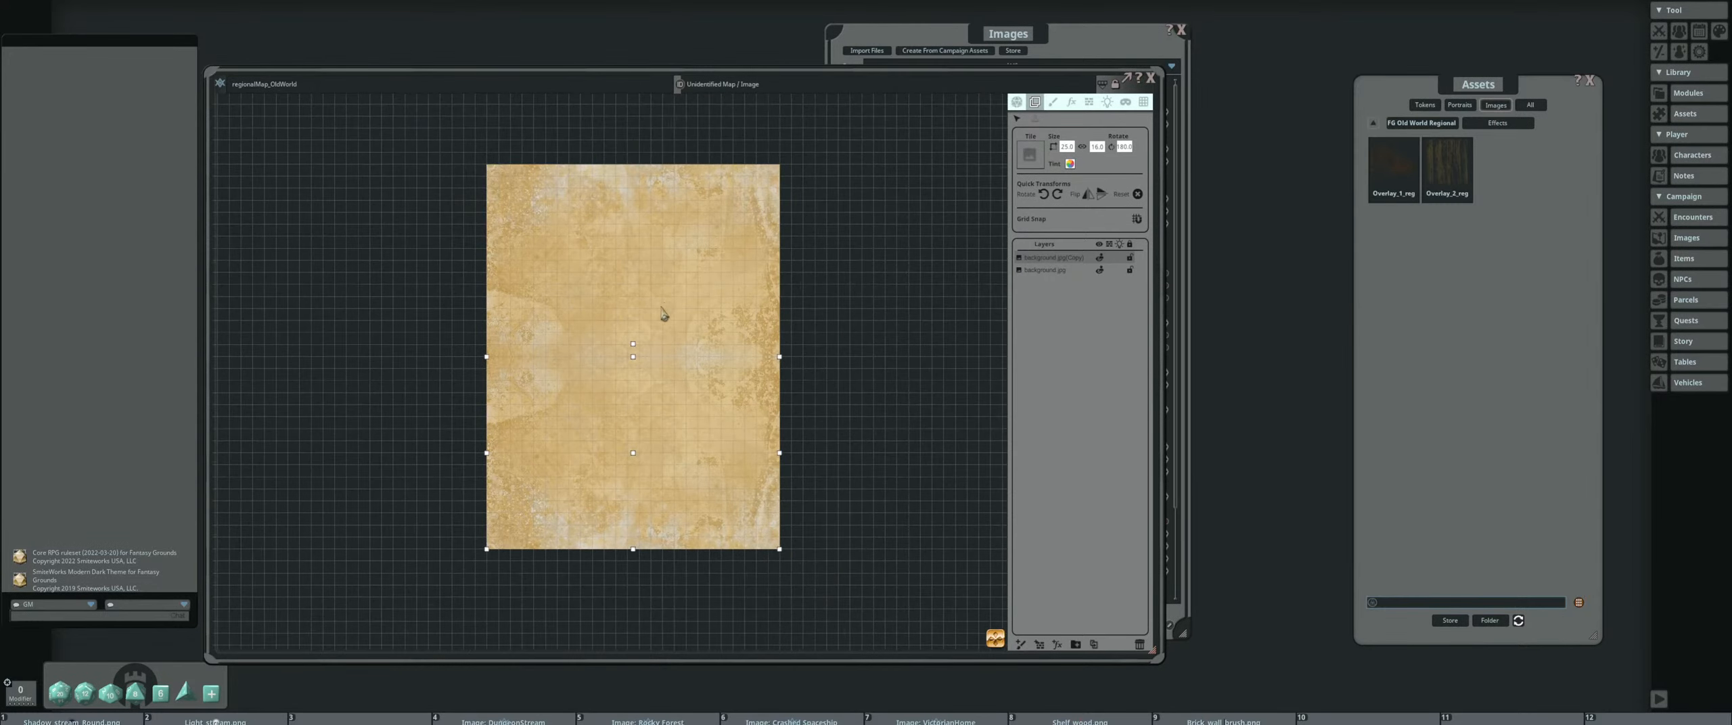
Close the Images list and move the regionalMap_OldWorld window closer to the Assets window
{"action": "left_click_drag", "start_coordinate": [1117, 43], "coordinate": [1300, 52]}
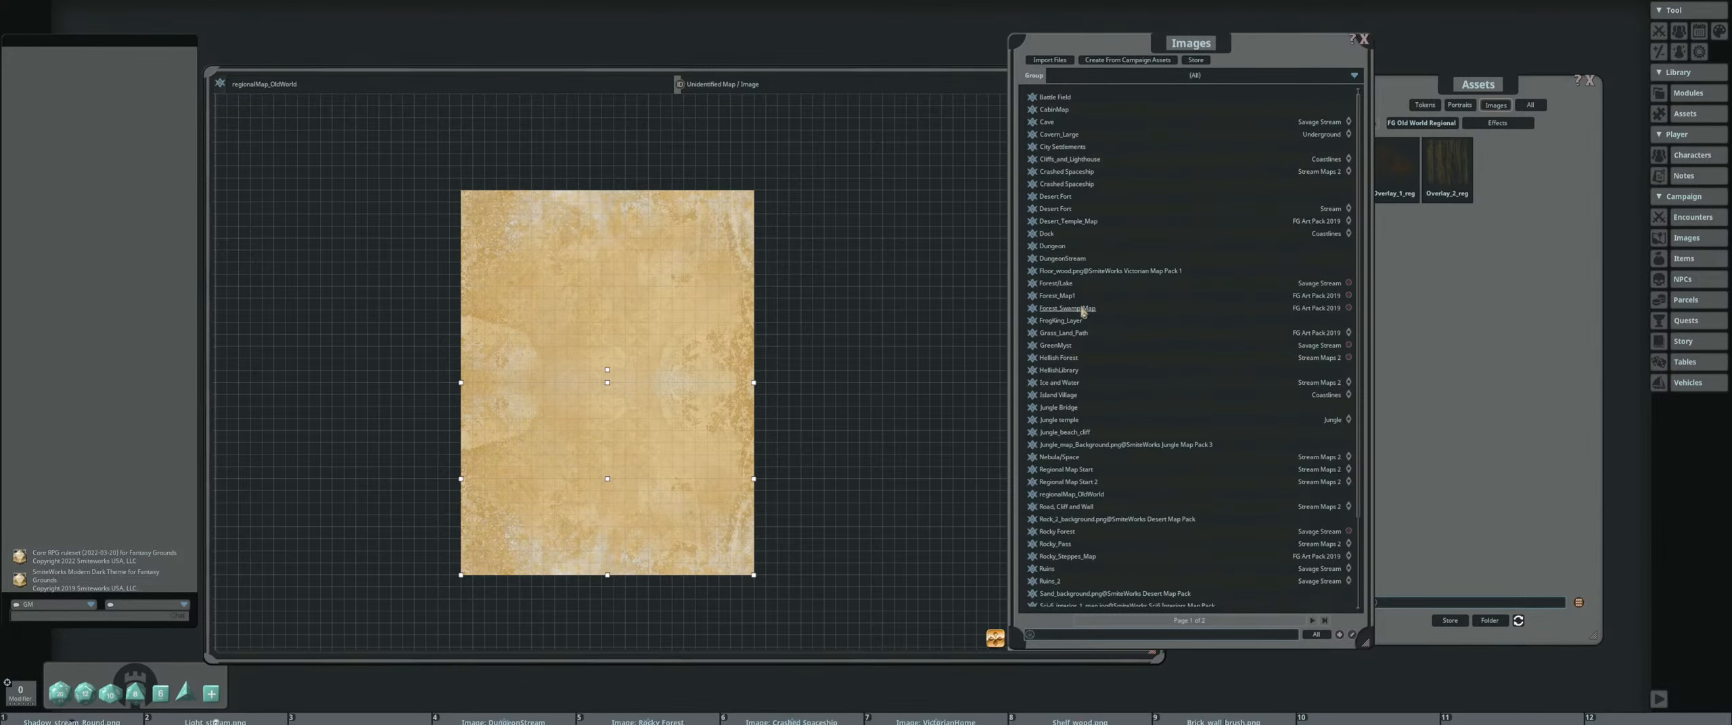
{"action": "left_click", "coordinate": [1363, 40]}
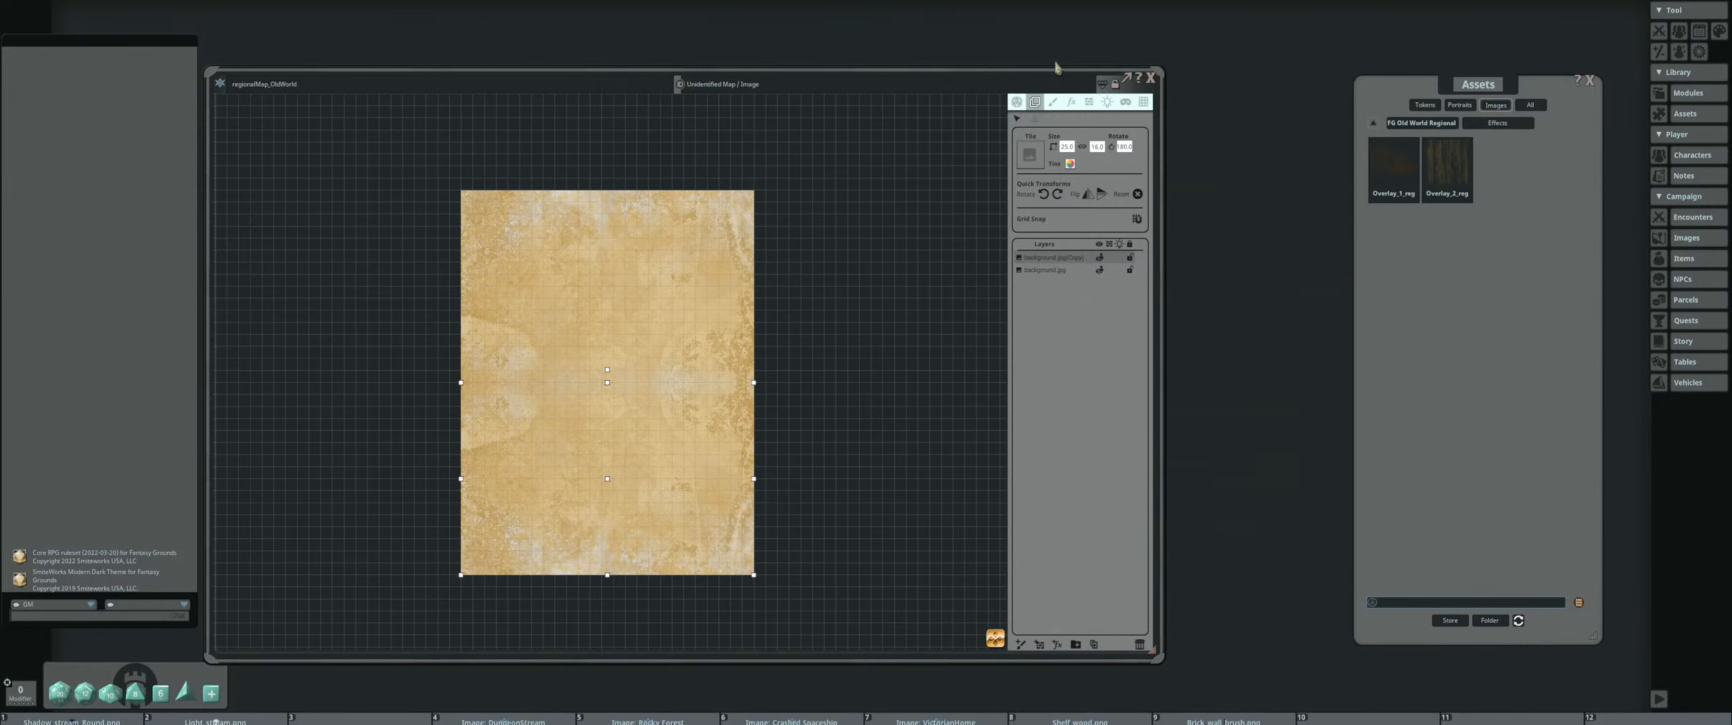
{"action": "left_click_drag", "start_coordinate": [1020, 72], "coordinate": [1149, 35]}
{"action": "scroll", "coordinate": [717, 359], "scroll_direction": "up", "scroll_amount": 2}
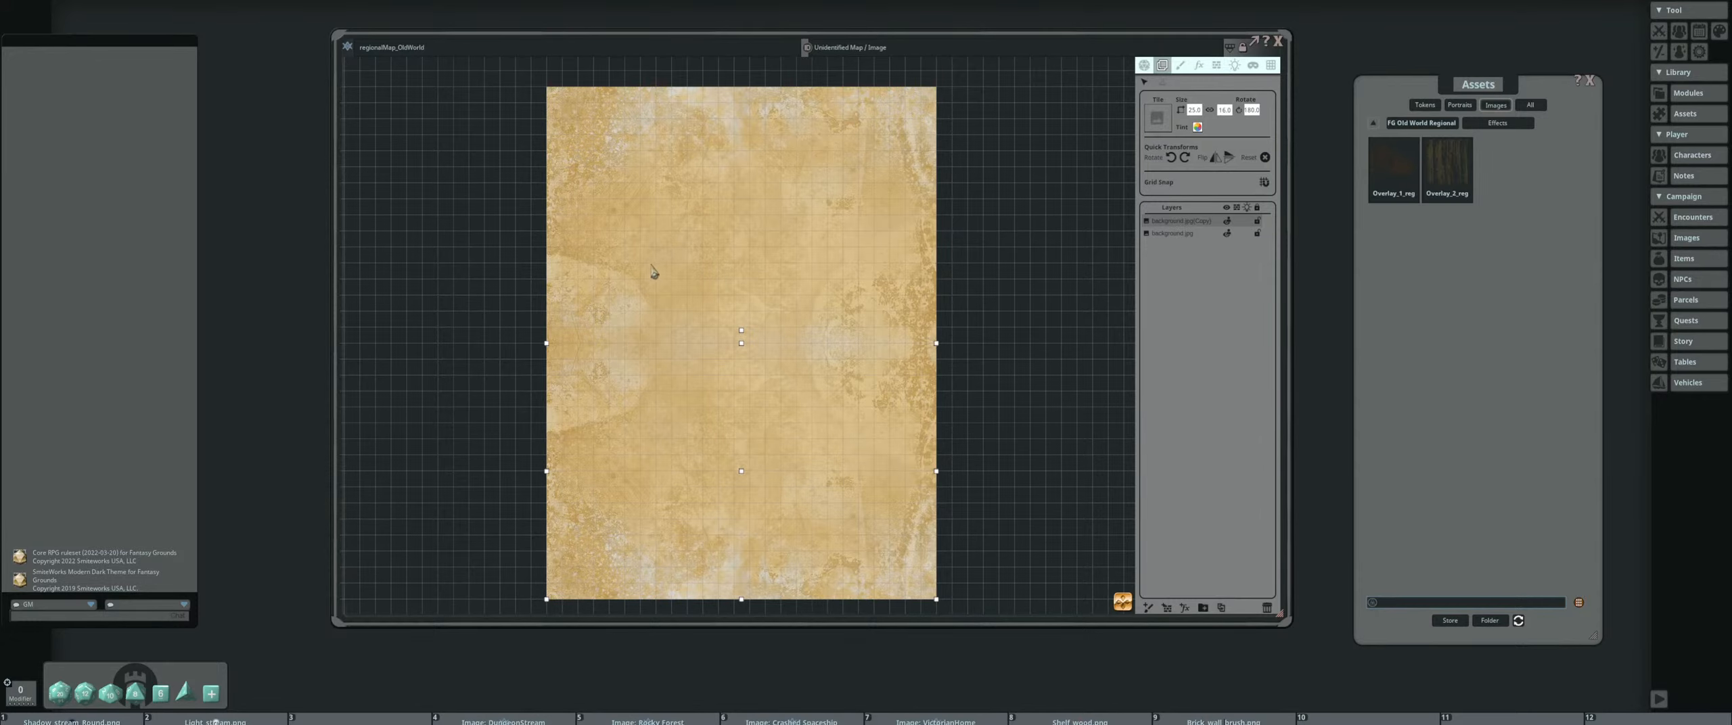
{"action": "scroll", "coordinate": [653, 276], "scroll_direction": "down", "scroll_amount": 1}
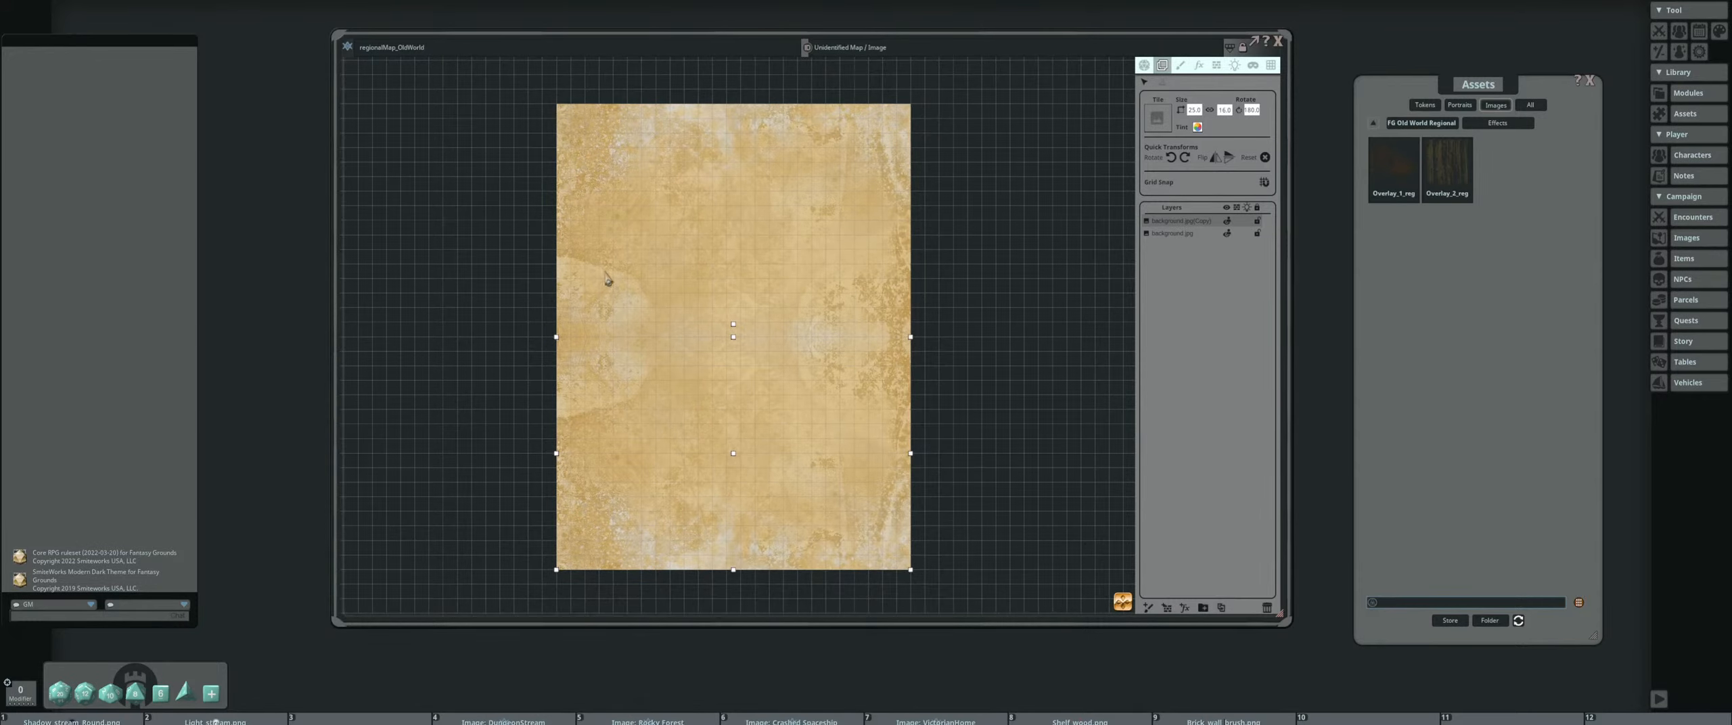
{"action": "left_click_drag", "start_coordinate": [604, 275], "coordinate": [608, 260]}
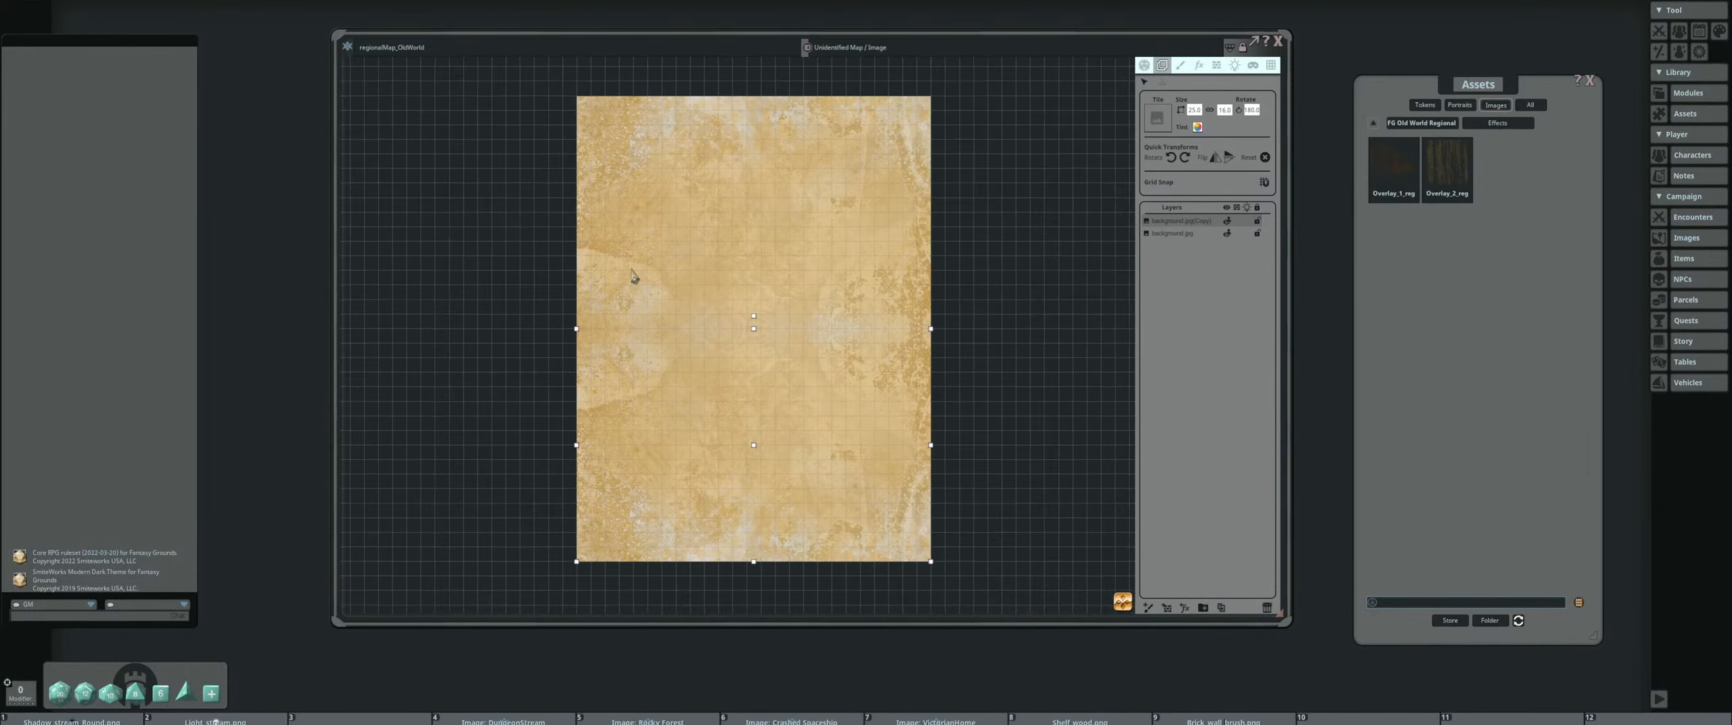
Review the contents of the pack's Backgrounds and Brushes folders
{"action": "scroll", "coordinate": [616, 270], "scroll_direction": "up", "scroll_amount": 1}
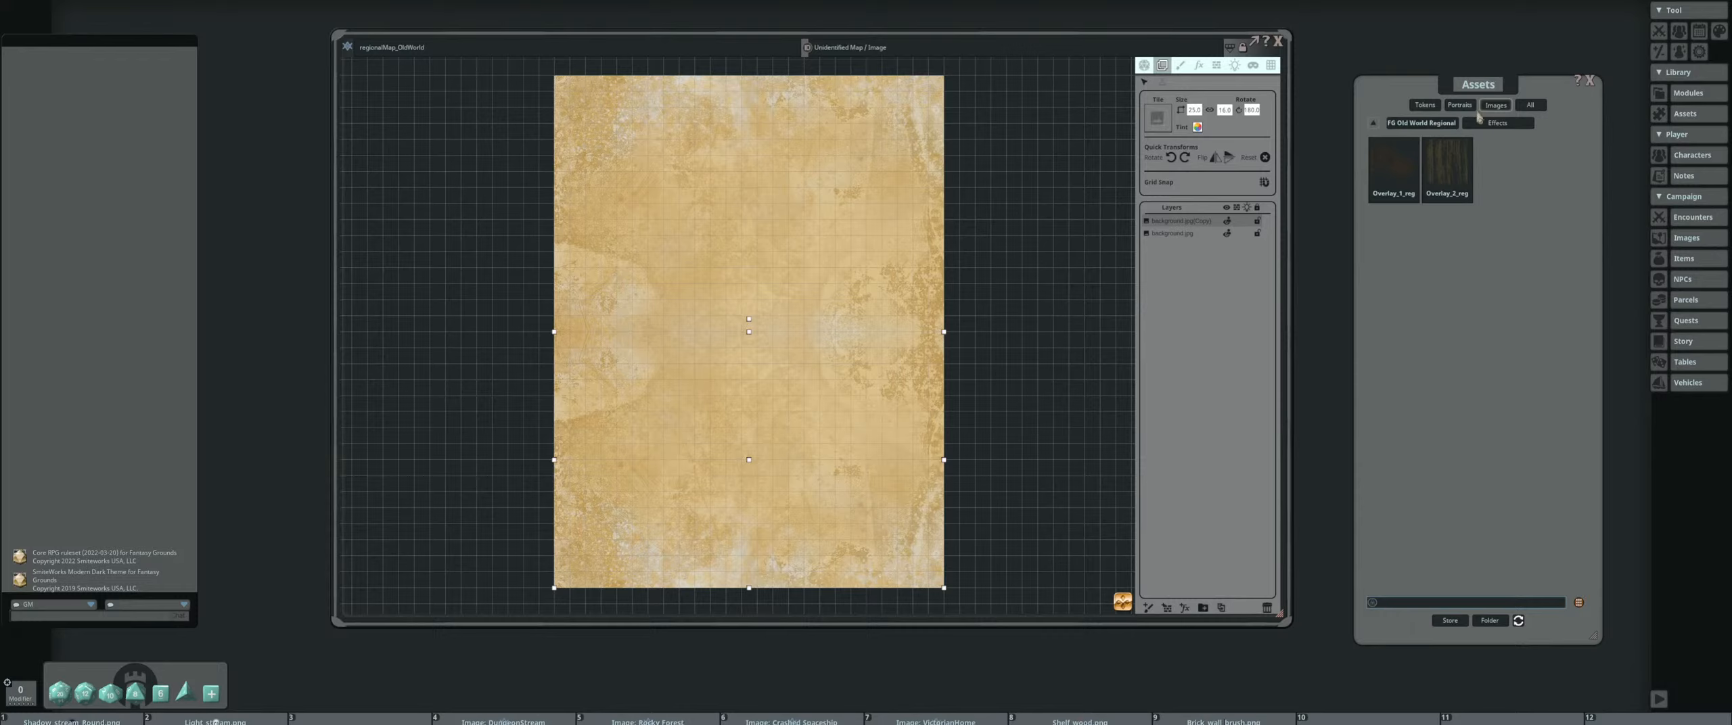
{"action": "left_click", "coordinate": [1422, 124]}
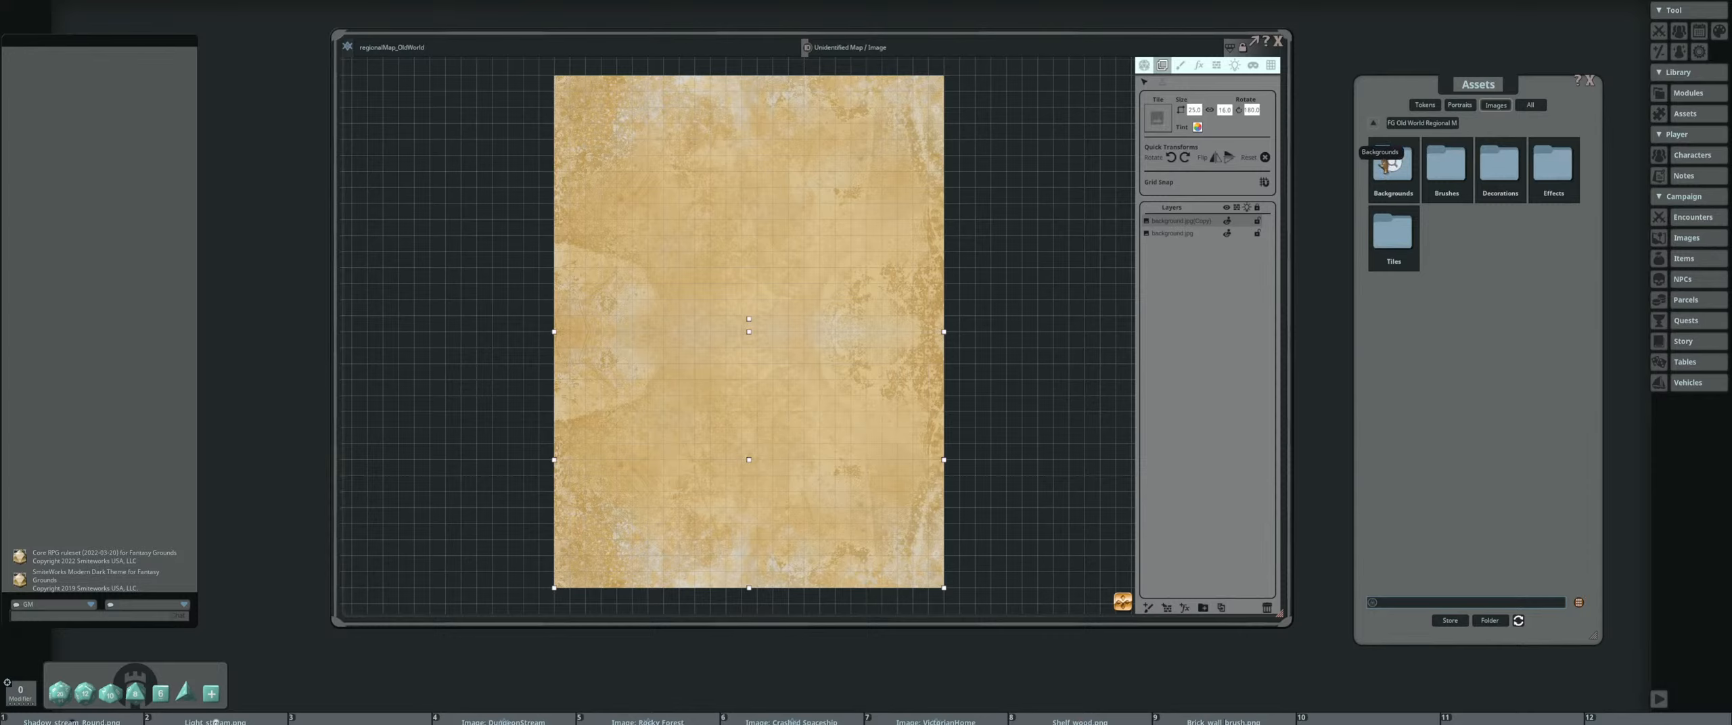
{"action": "left_click", "coordinate": [1387, 174]}
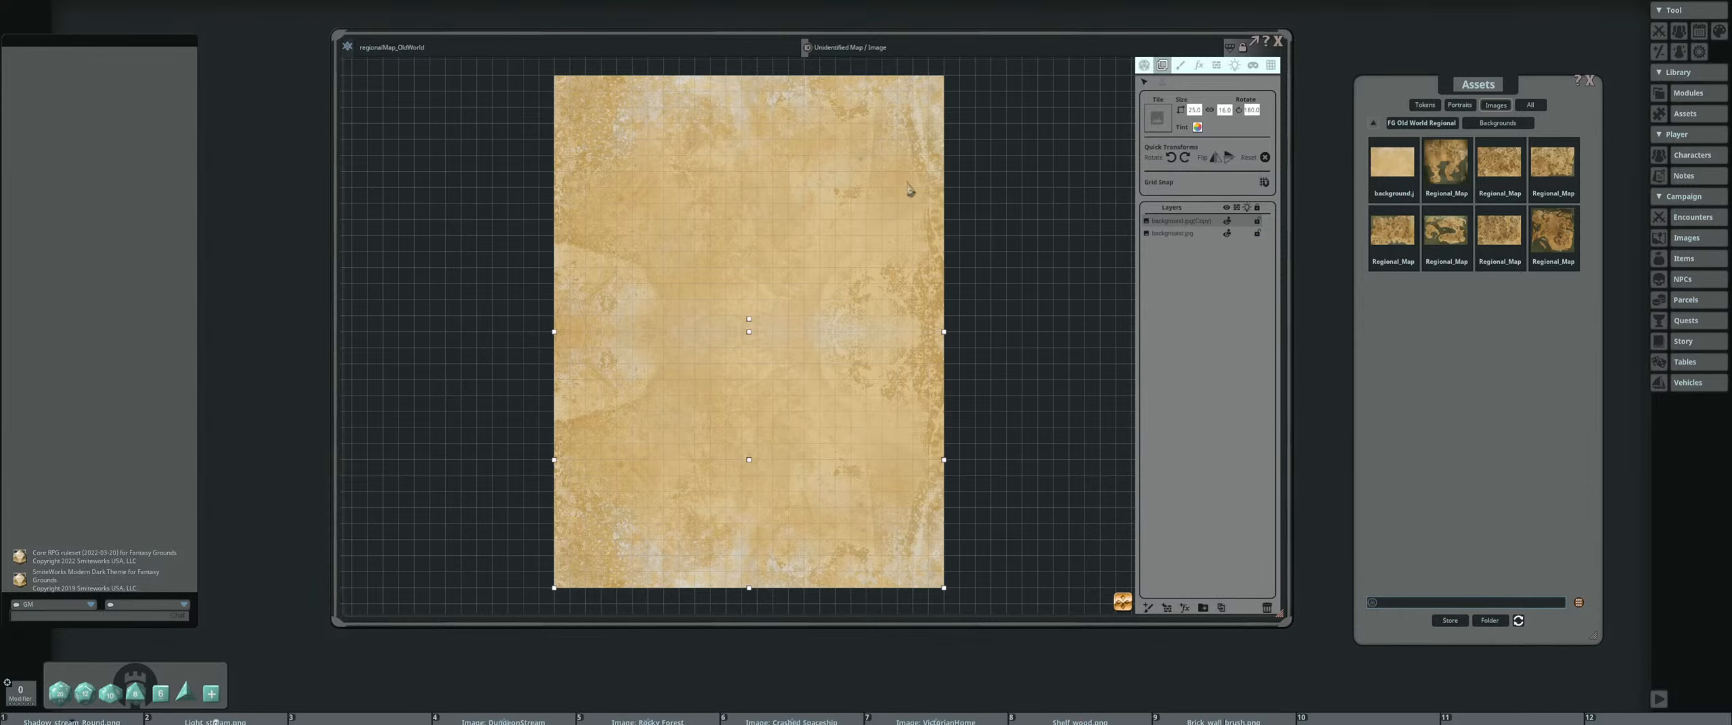
{"action": "left_click_drag", "start_coordinate": [788, 234], "coordinate": [815, 235]}
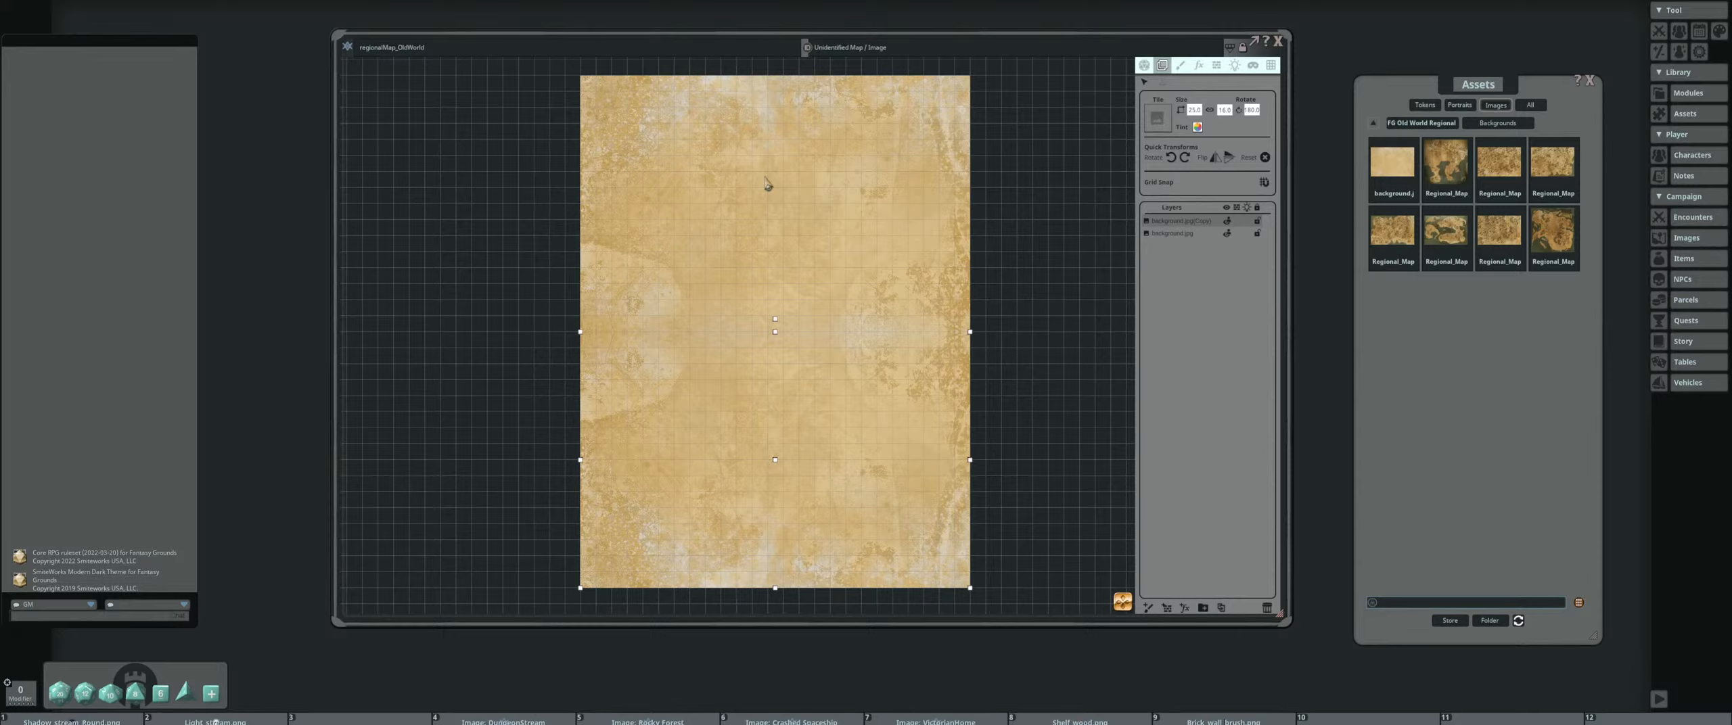
{"action": "left_click", "coordinate": [1426, 124]}
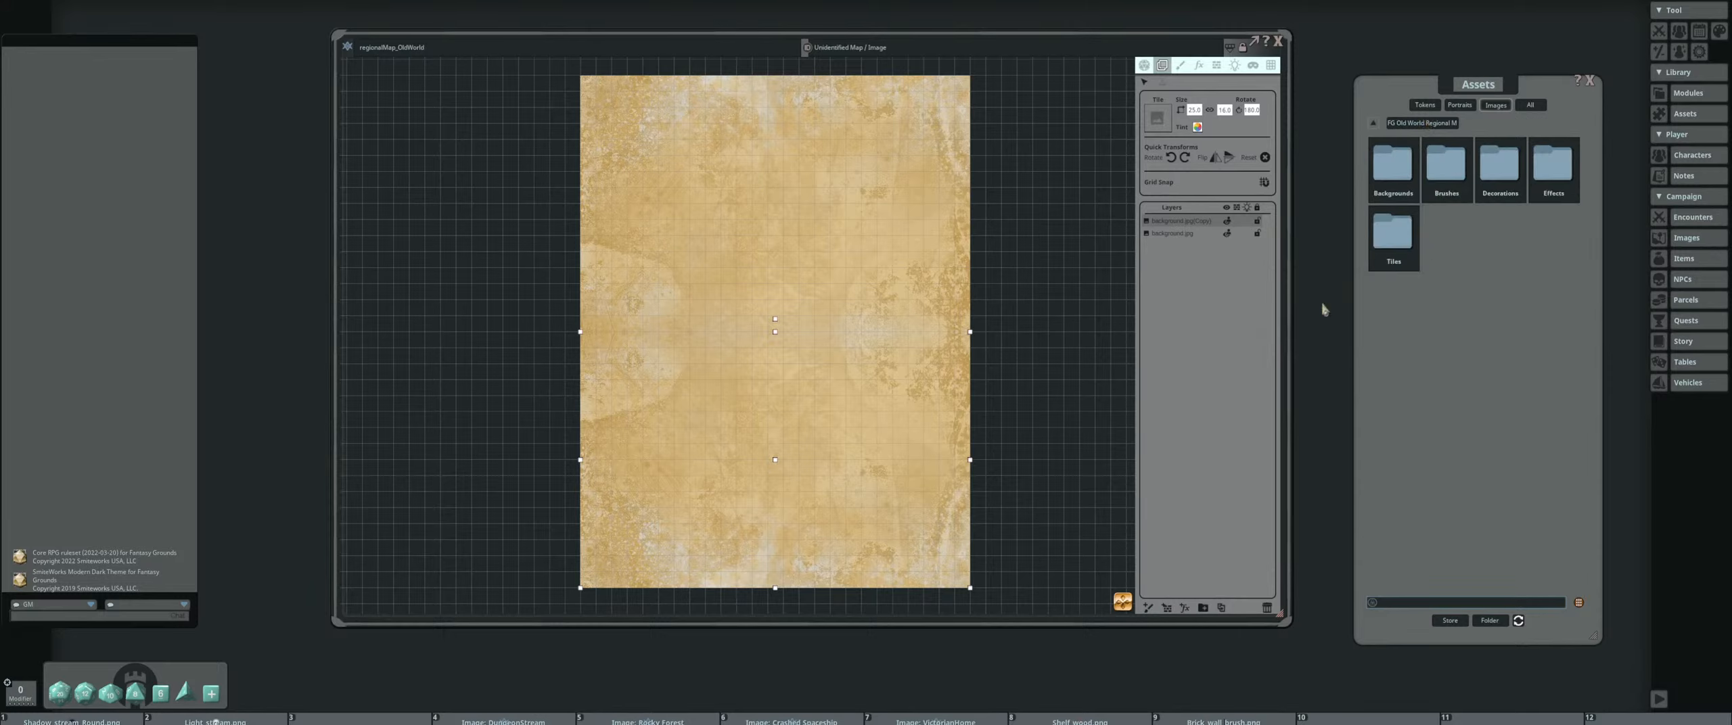
{"action": "left_click", "coordinate": [1459, 177]}
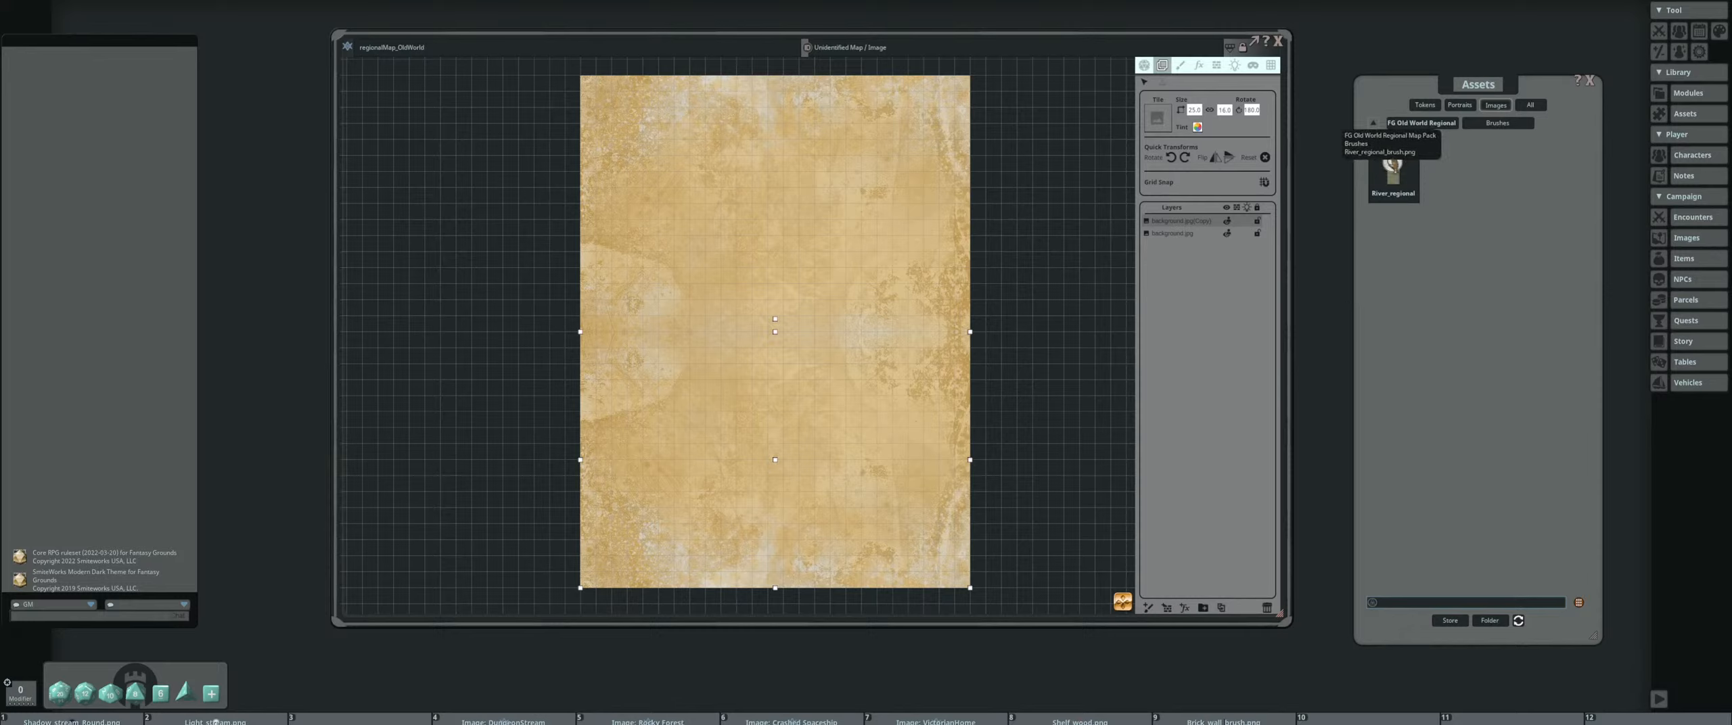
{"action": "left_click", "coordinate": [1433, 124]}
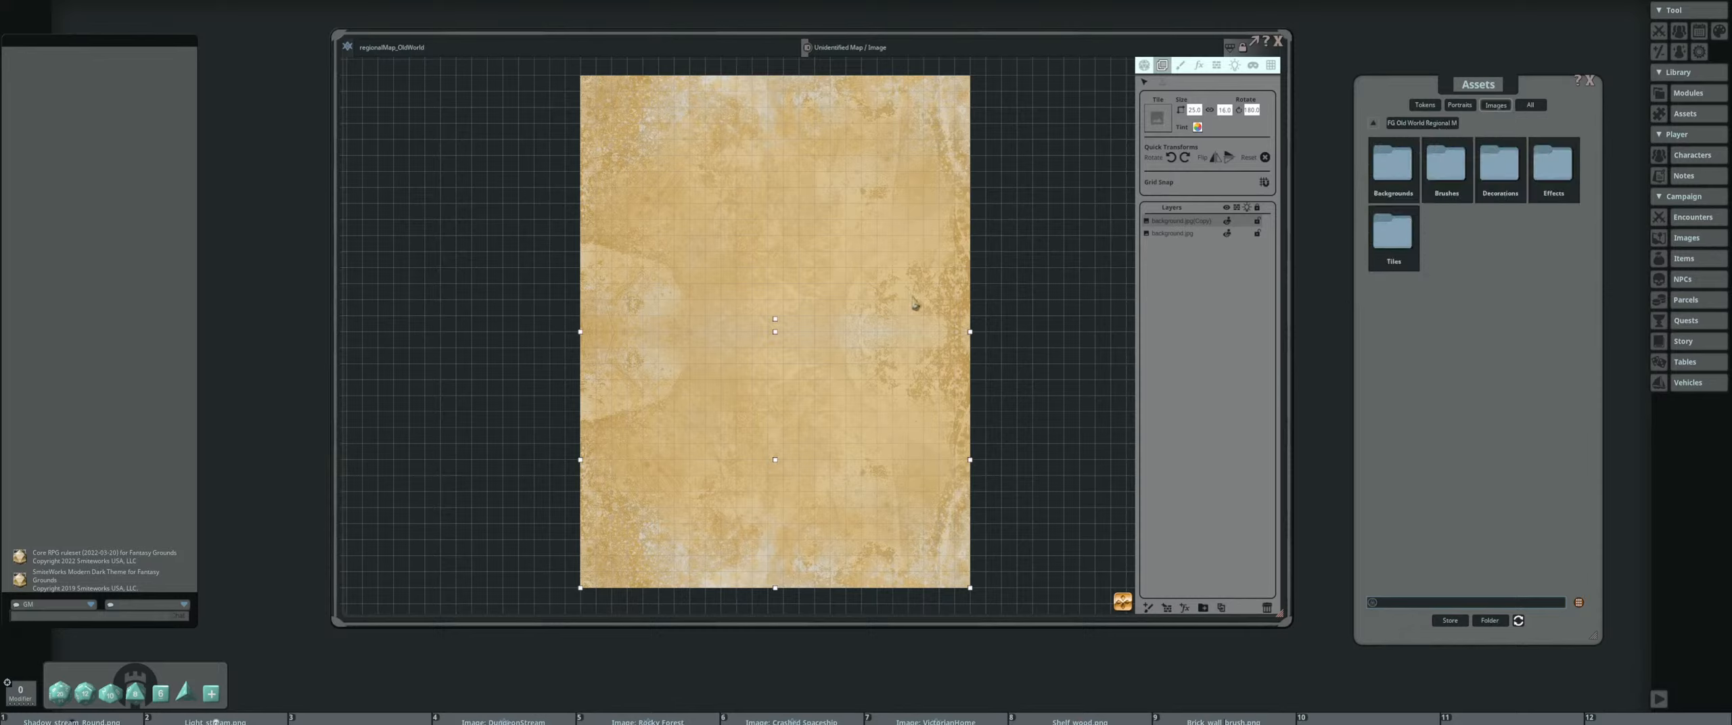
Open the pack's Tiles folder and check both pages of coast, river and water tiles
{"action": "left_click", "coordinate": [1397, 233]}
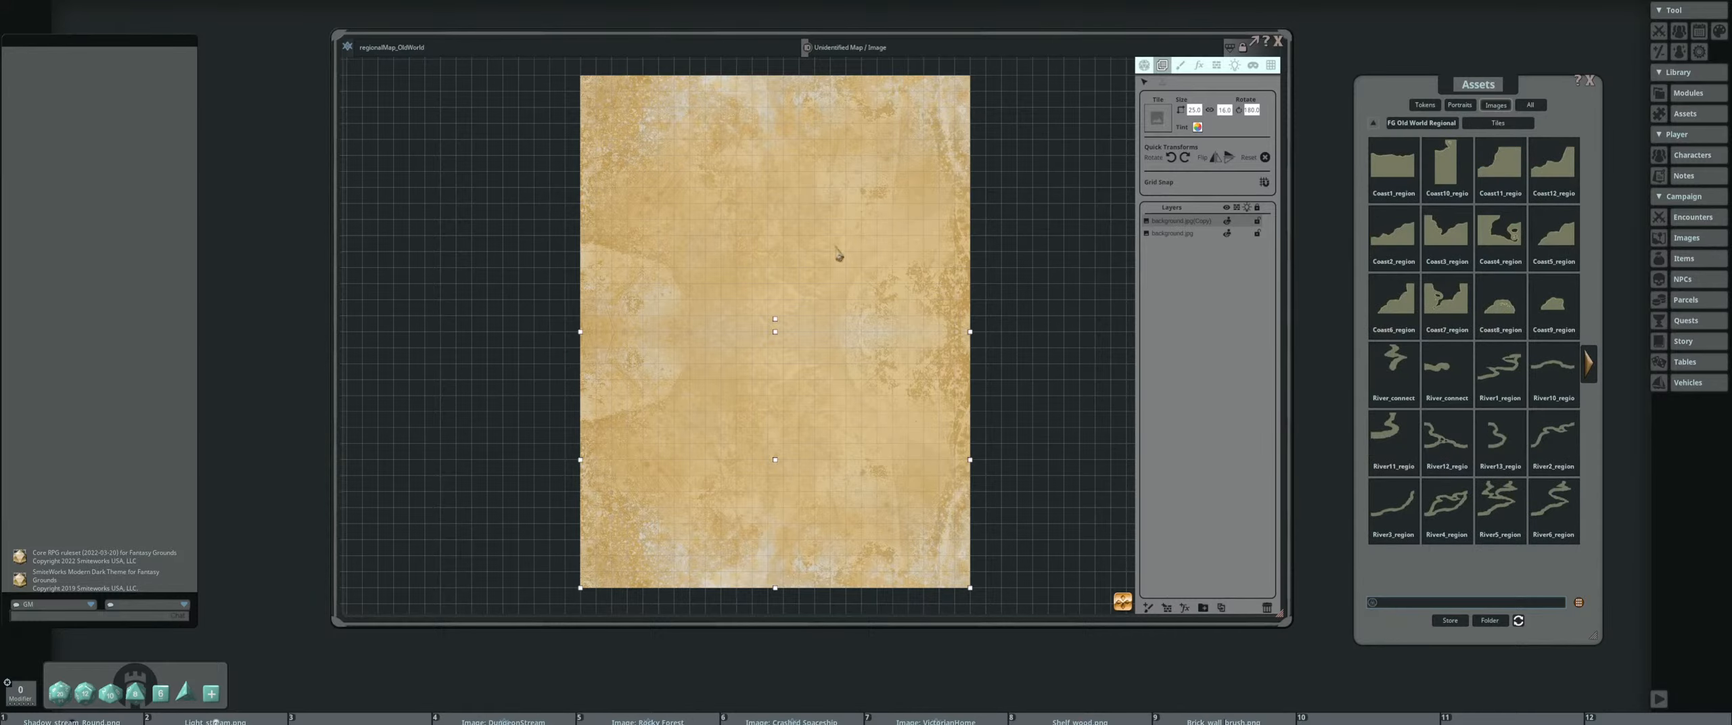
{"action": "scroll", "coordinate": [688, 259], "scroll_direction": "up", "scroll_amount": 1}
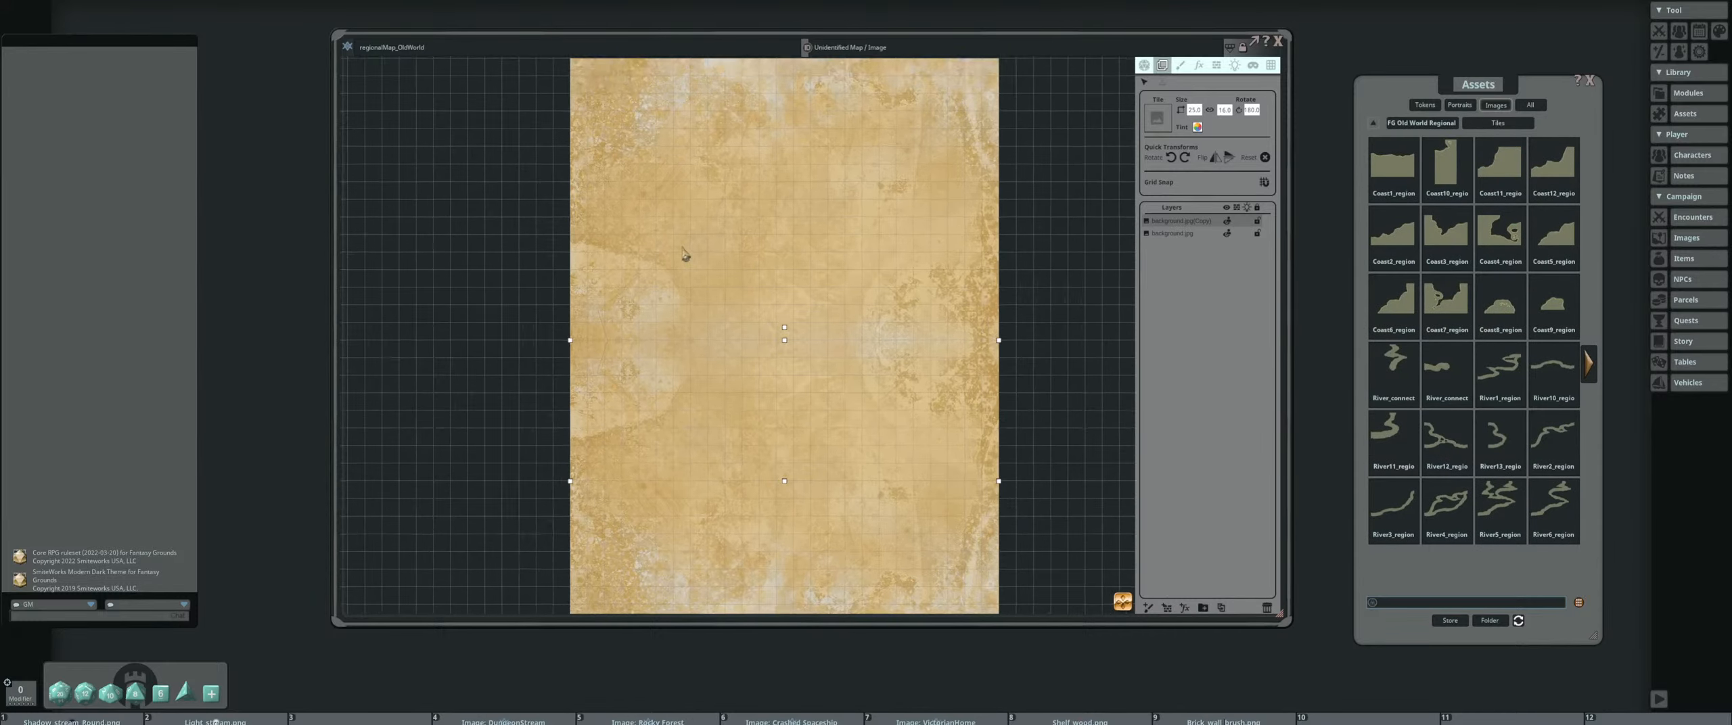
{"action": "left_click", "coordinate": [1589, 363]}
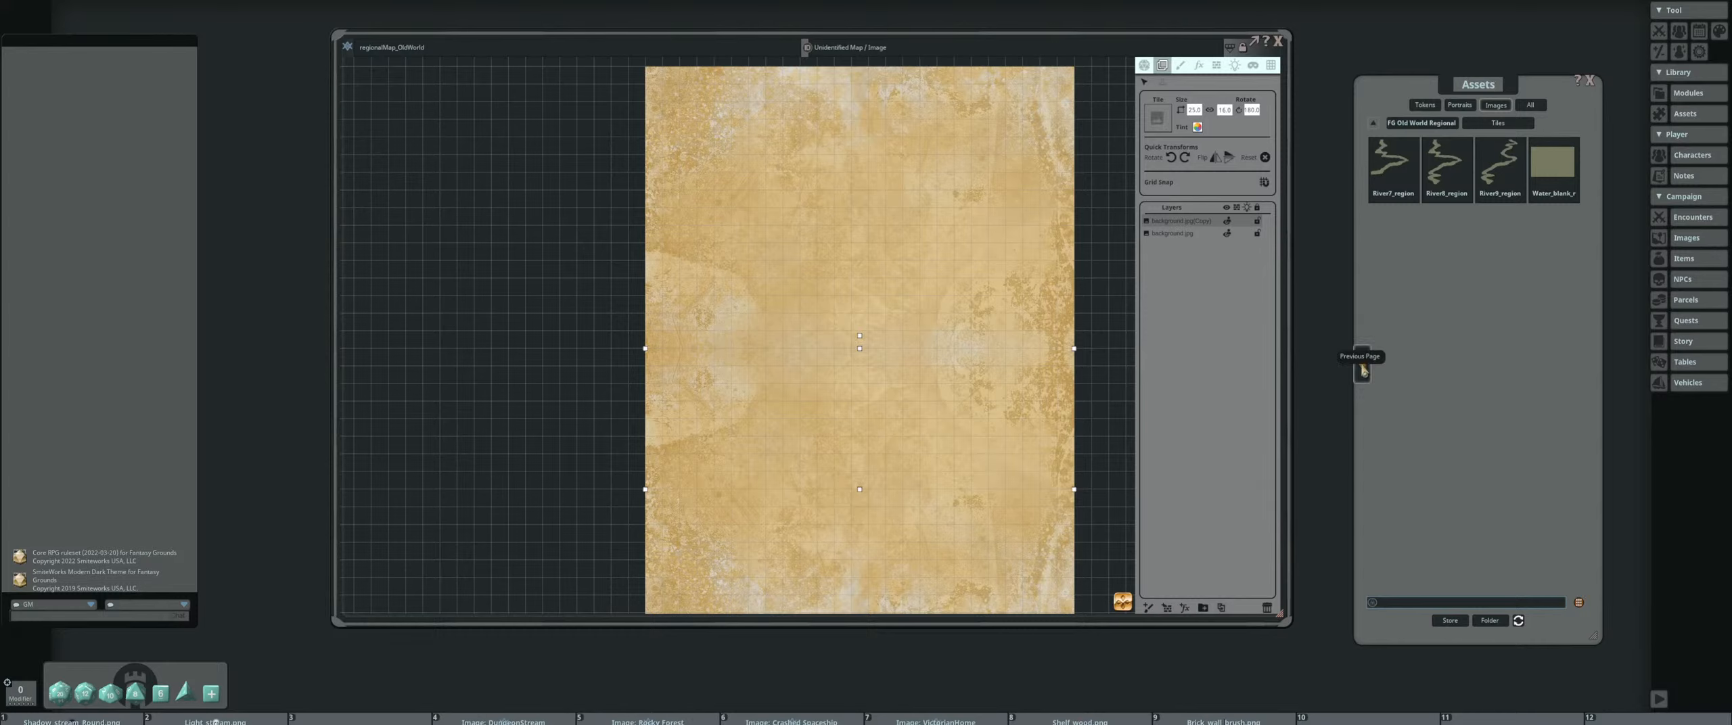
{"action": "left_click", "coordinate": [1362, 363]}
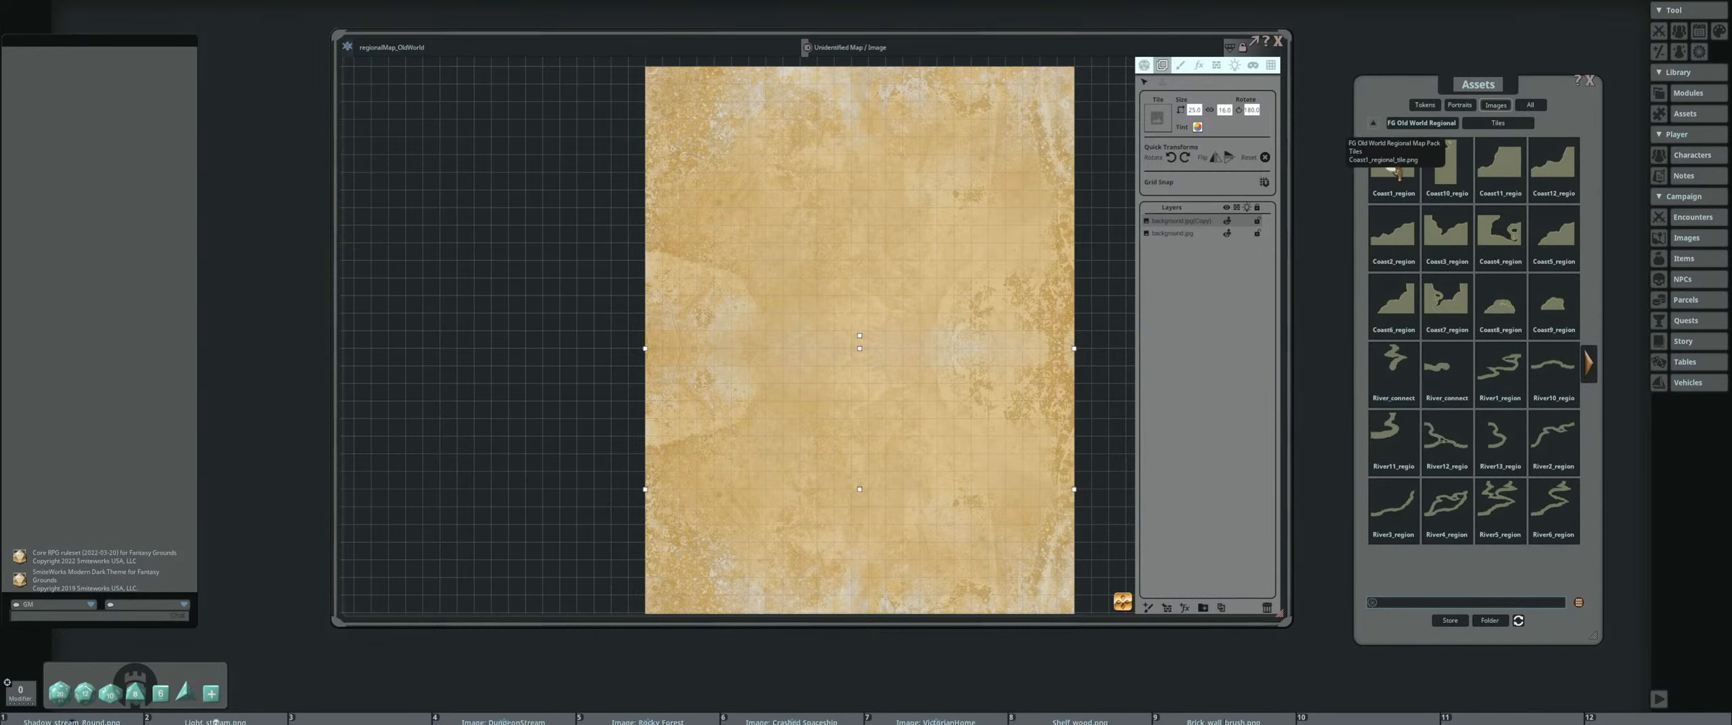
Place the Coast1 regional tile on the map, rotate it 90° counterclockwise and align it with the parchment's right edge
{"action": "left_click_drag", "start_coordinate": [1008, 301], "coordinate": [912, 290]}
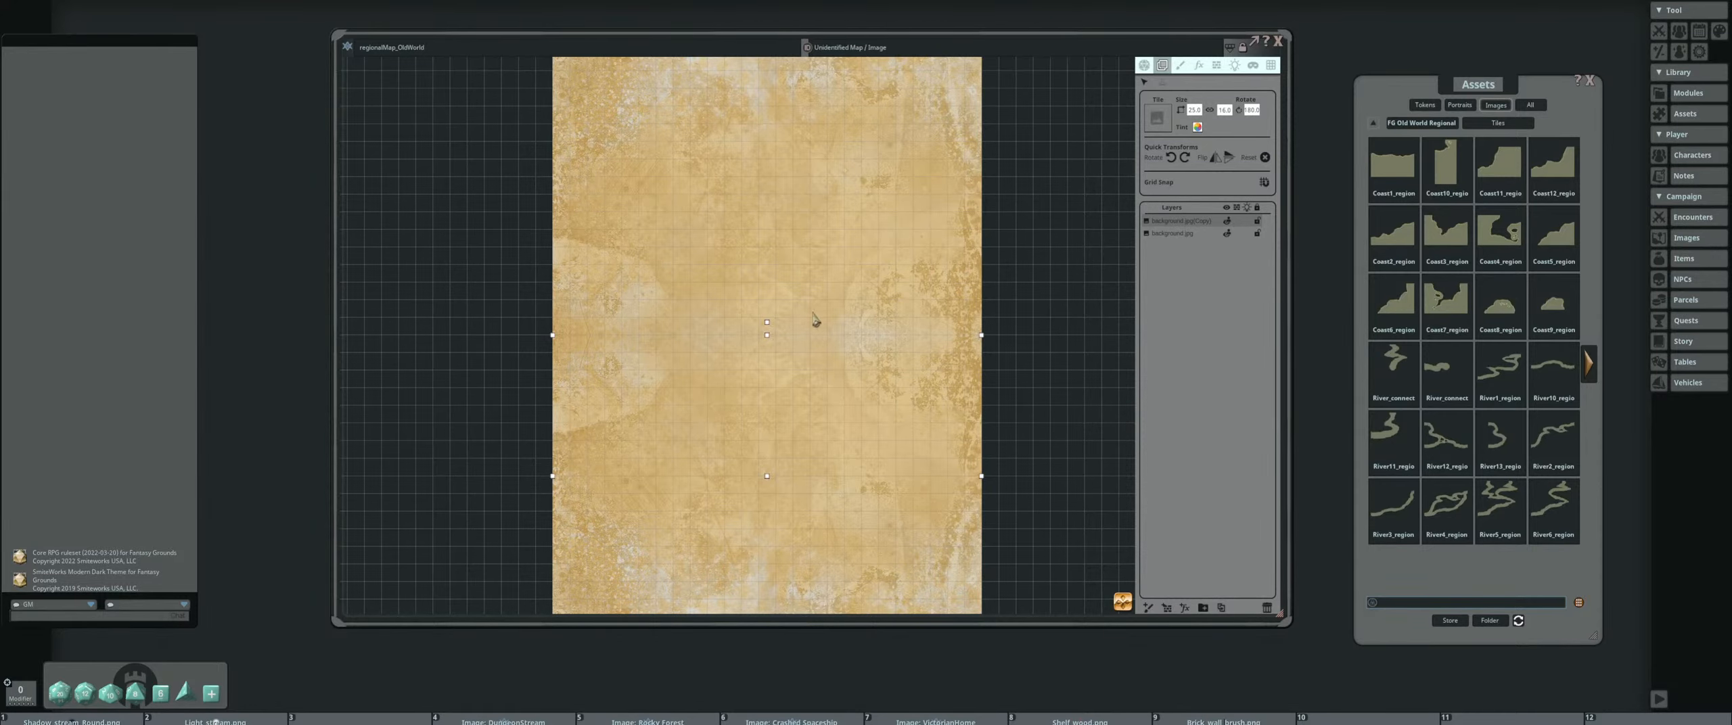
{"action": "left_click_drag", "start_coordinate": [814, 315], "coordinate": [778, 337]}
{"action": "left_click_drag", "start_coordinate": [1392, 162], "coordinate": [879, 301]}
{"action": "scroll", "coordinate": [906, 250], "scroll_direction": "up", "scroll_amount": 3}
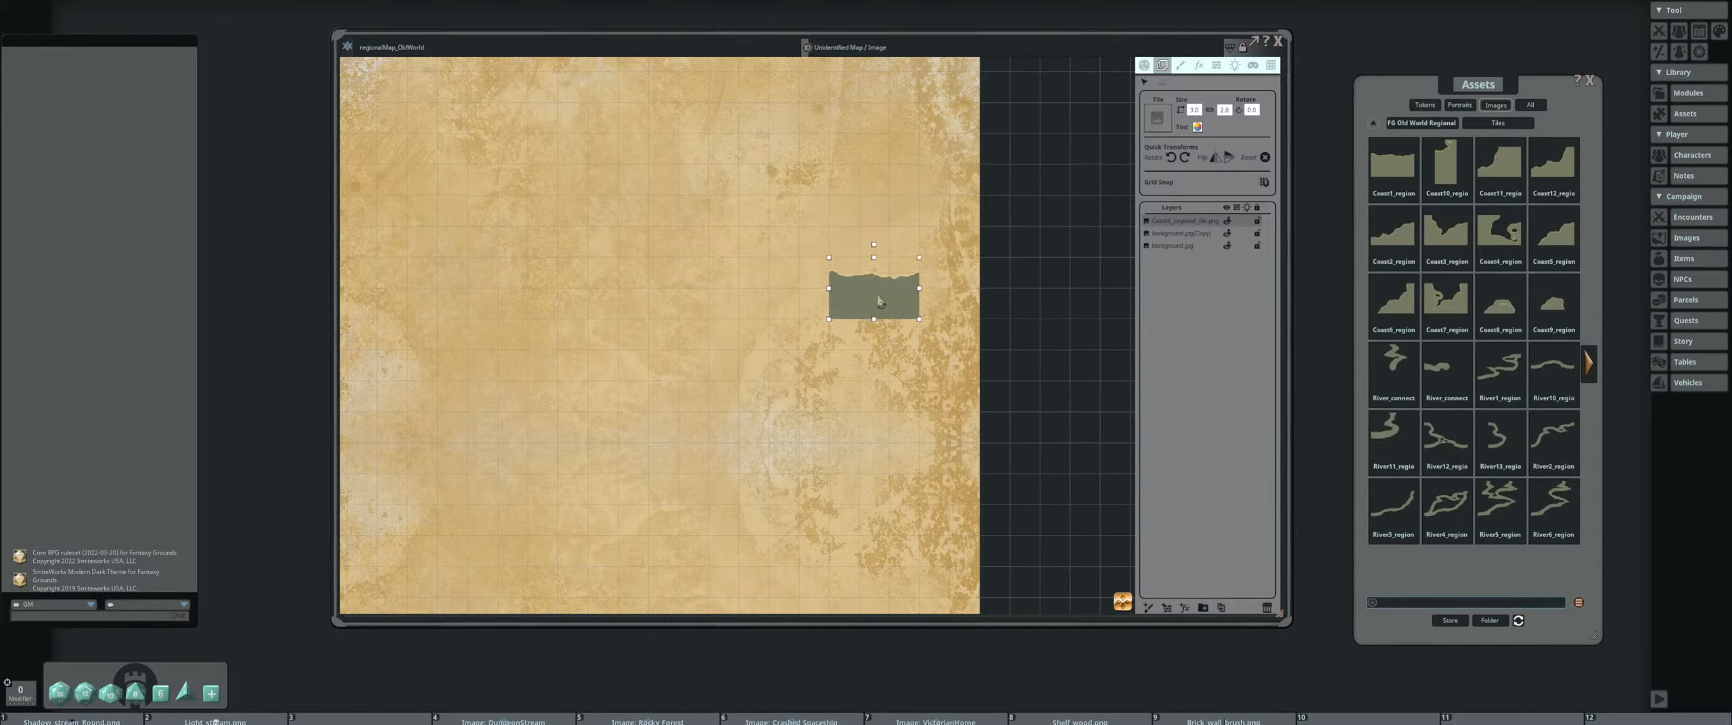
{"action": "left_click", "coordinate": [1171, 159]}
{"action": "left_click_drag", "start_coordinate": [891, 274], "coordinate": [956, 281]}
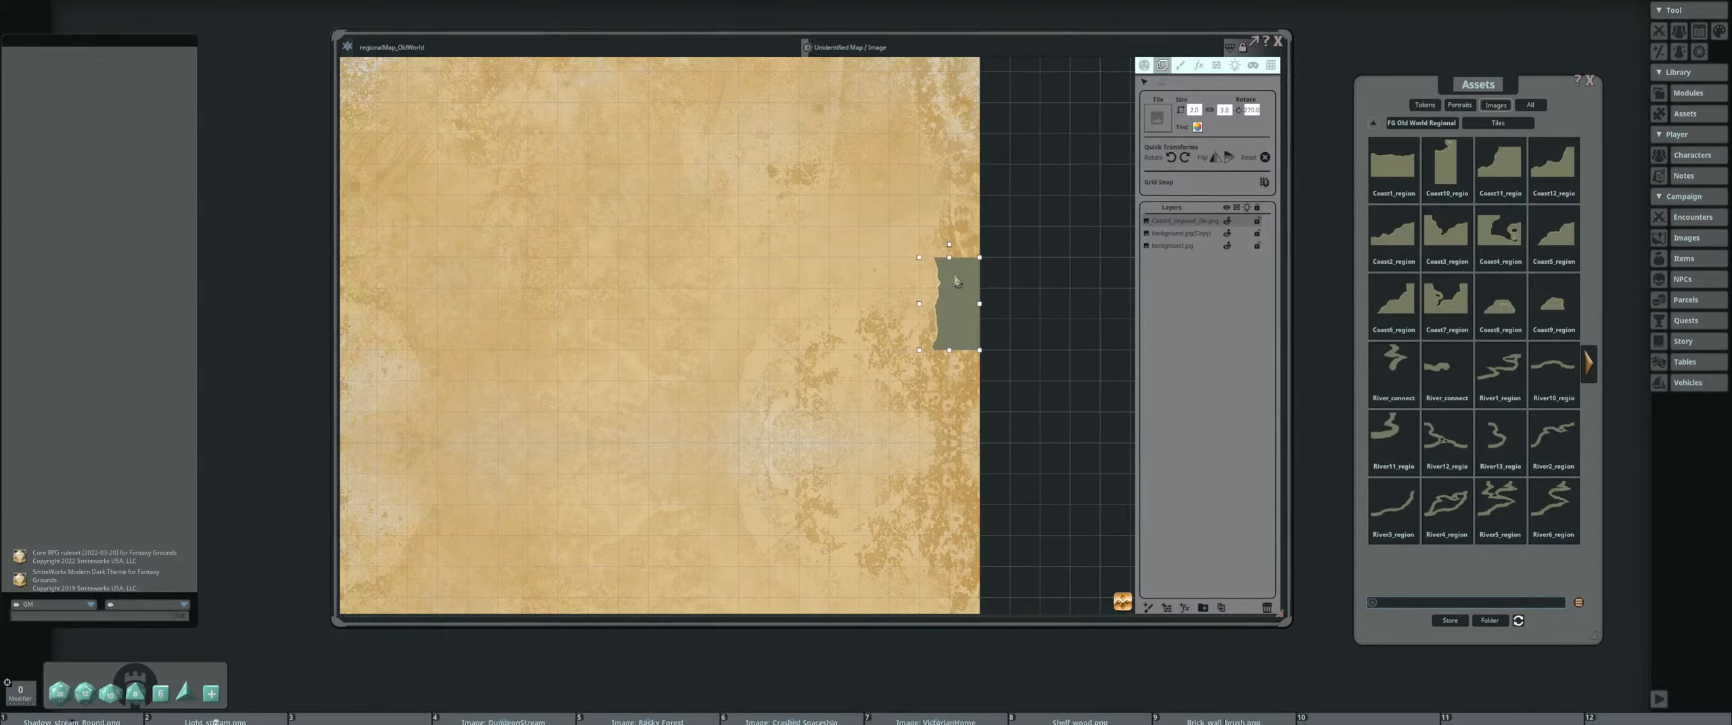
{"action": "scroll", "coordinate": [956, 281], "scroll_direction": "up", "scroll_amount": 3}
{"action": "scroll", "coordinate": [934, 270], "scroll_direction": "up", "scroll_amount": 3}
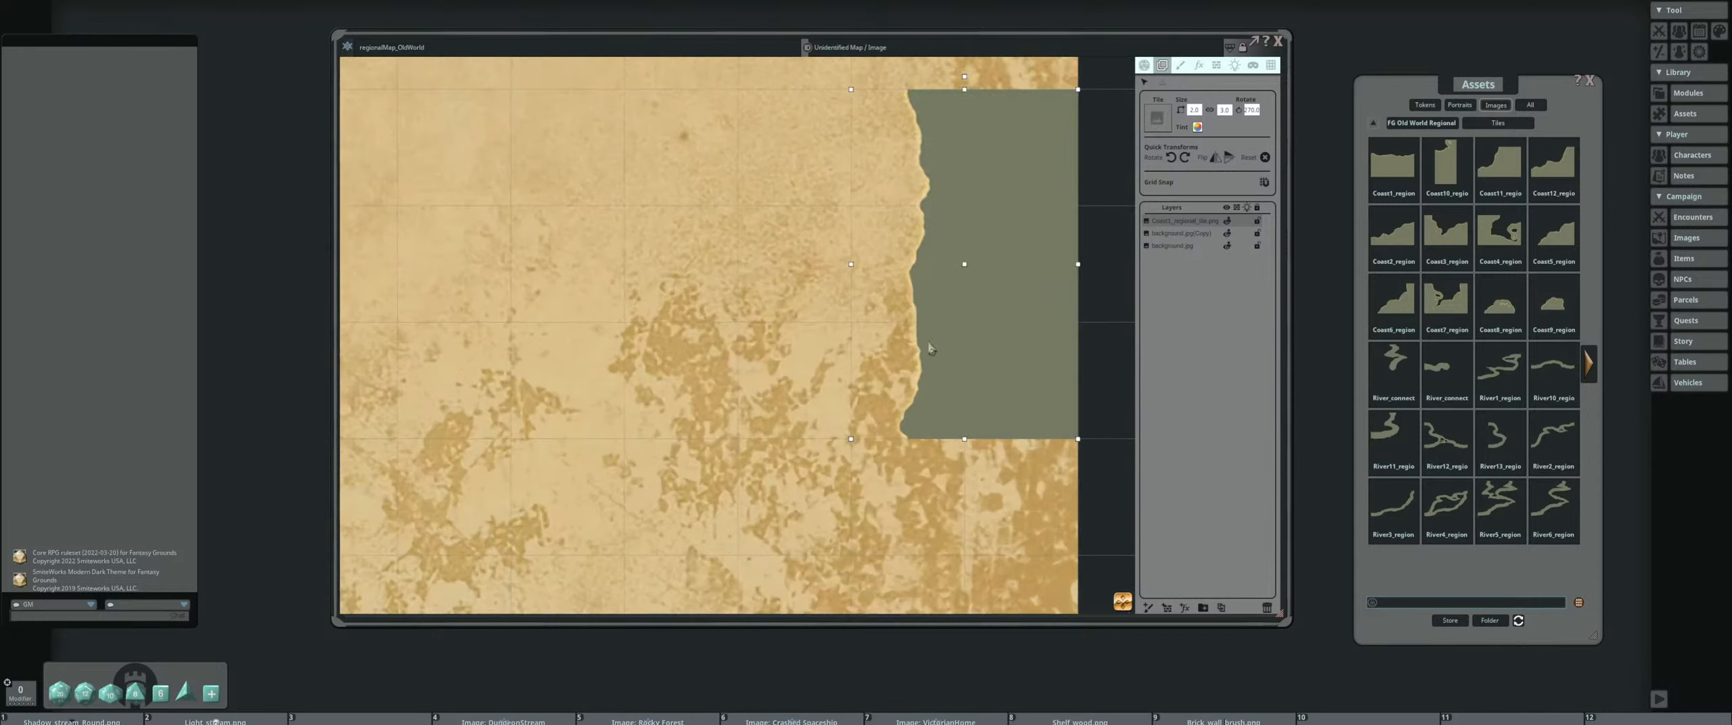
{"action": "left_click", "coordinate": [1383, 162]}
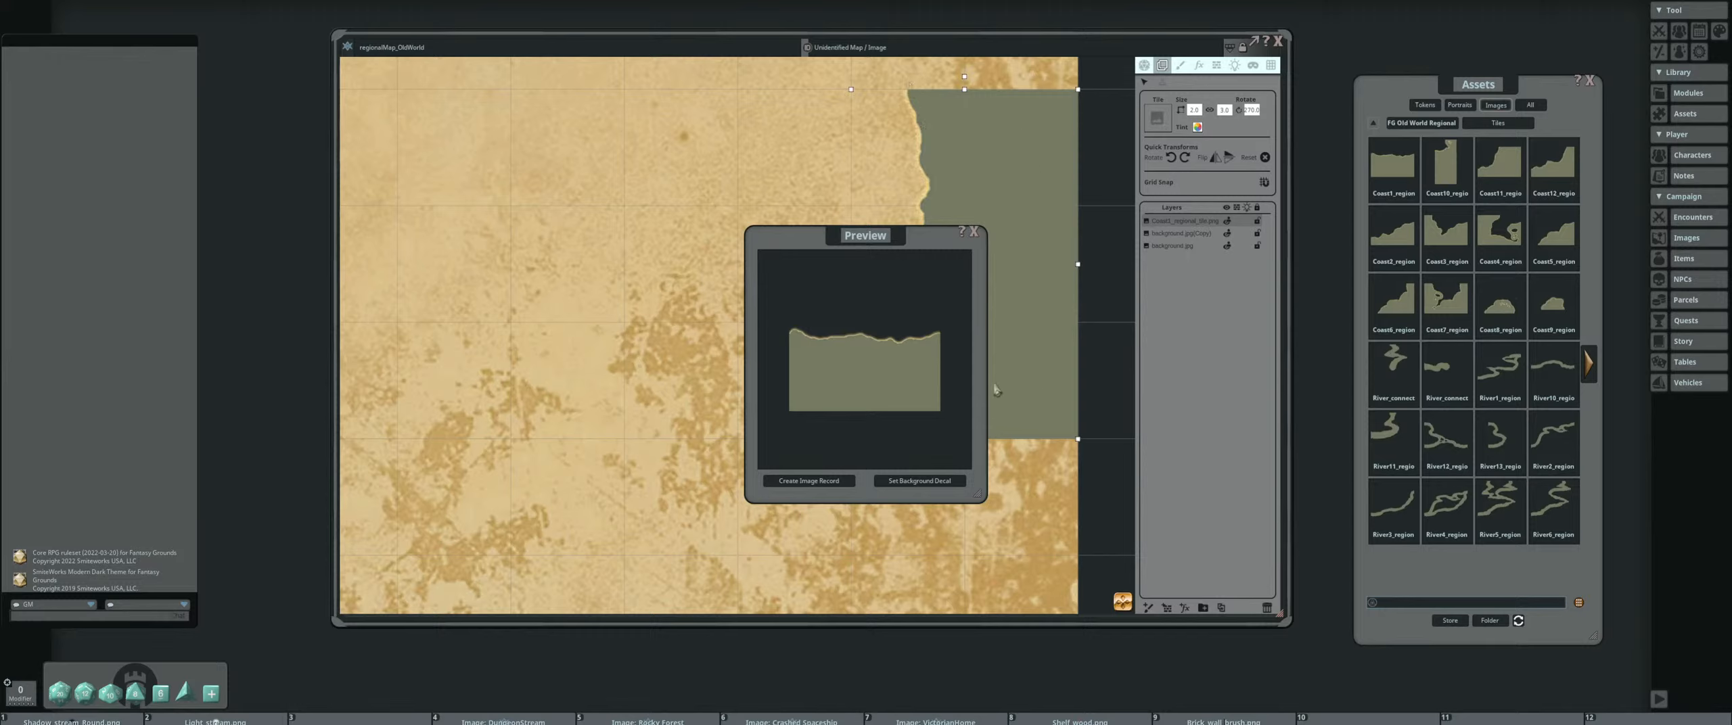
{"action": "left_click", "coordinate": [974, 232]}
Add the Coast10 regional tile, rotate it 90° counterclockwise and join it to the first coast tile's upper end along the parchment's right edge
{"action": "scroll", "coordinate": [890, 287], "scroll_direction": "down", "scroll_amount": 3}
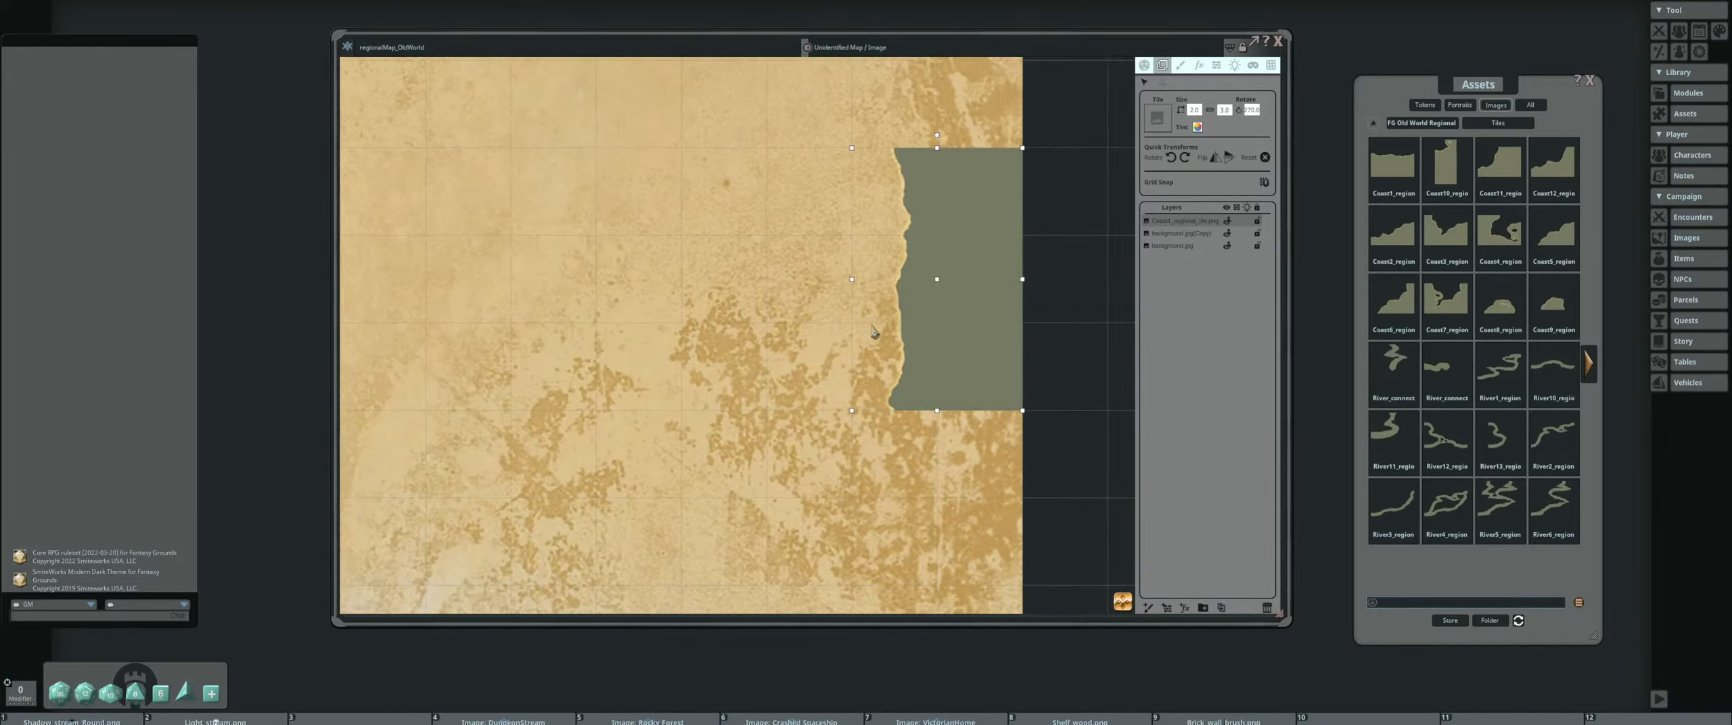
{"action": "left_click_drag", "start_coordinate": [1447, 165], "coordinate": [869, 103]}
{"action": "left_click", "coordinate": [1173, 158]}
{"action": "left_click_drag", "start_coordinate": [817, 163], "coordinate": [862, 355]}
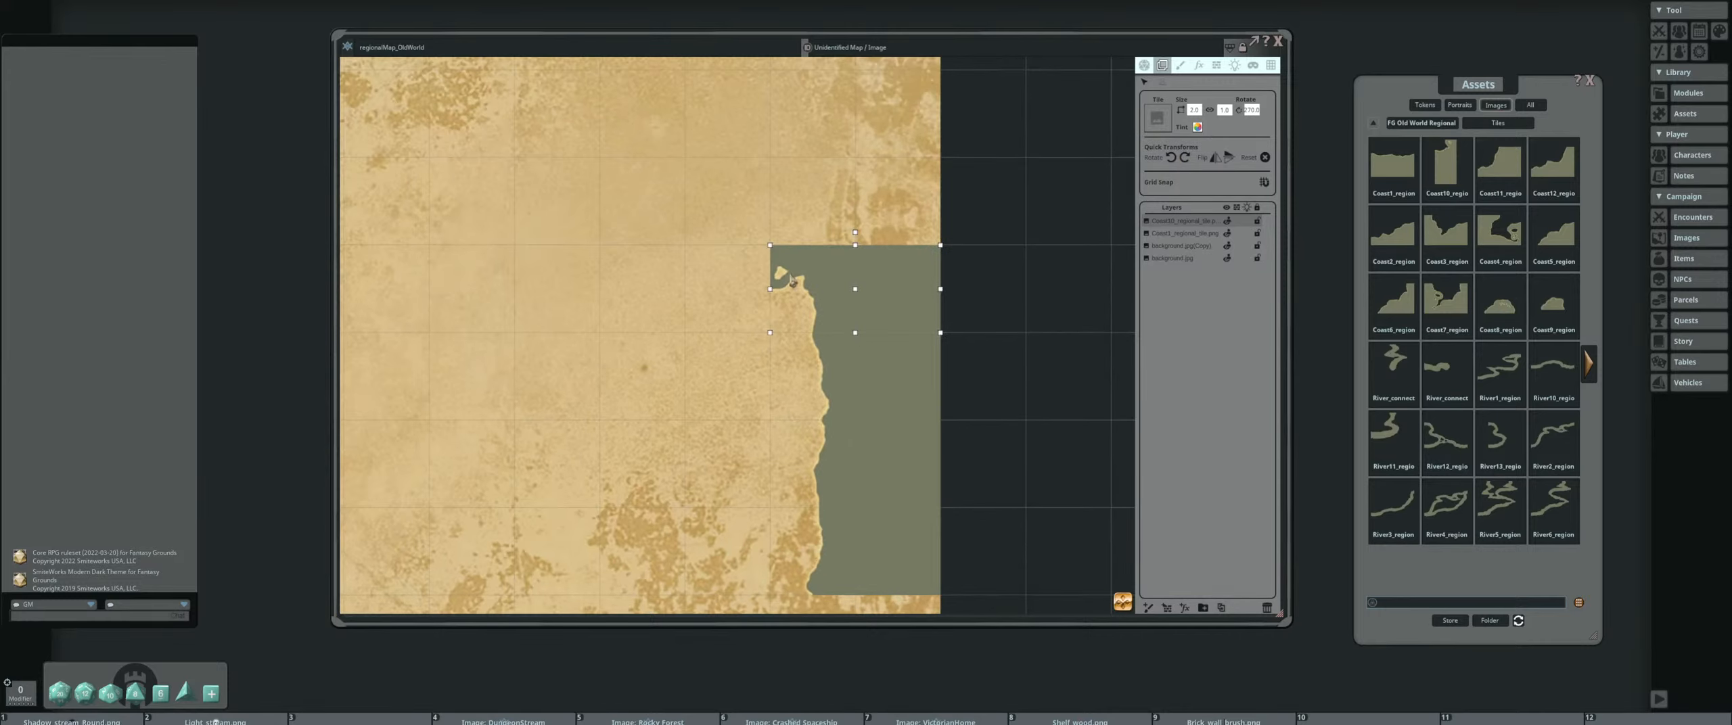
{"action": "scroll", "coordinate": [792, 278], "scroll_direction": "up", "scroll_amount": 3}
{"action": "scroll", "coordinate": [660, 288], "scroll_direction": "down", "scroll_amount": 5}
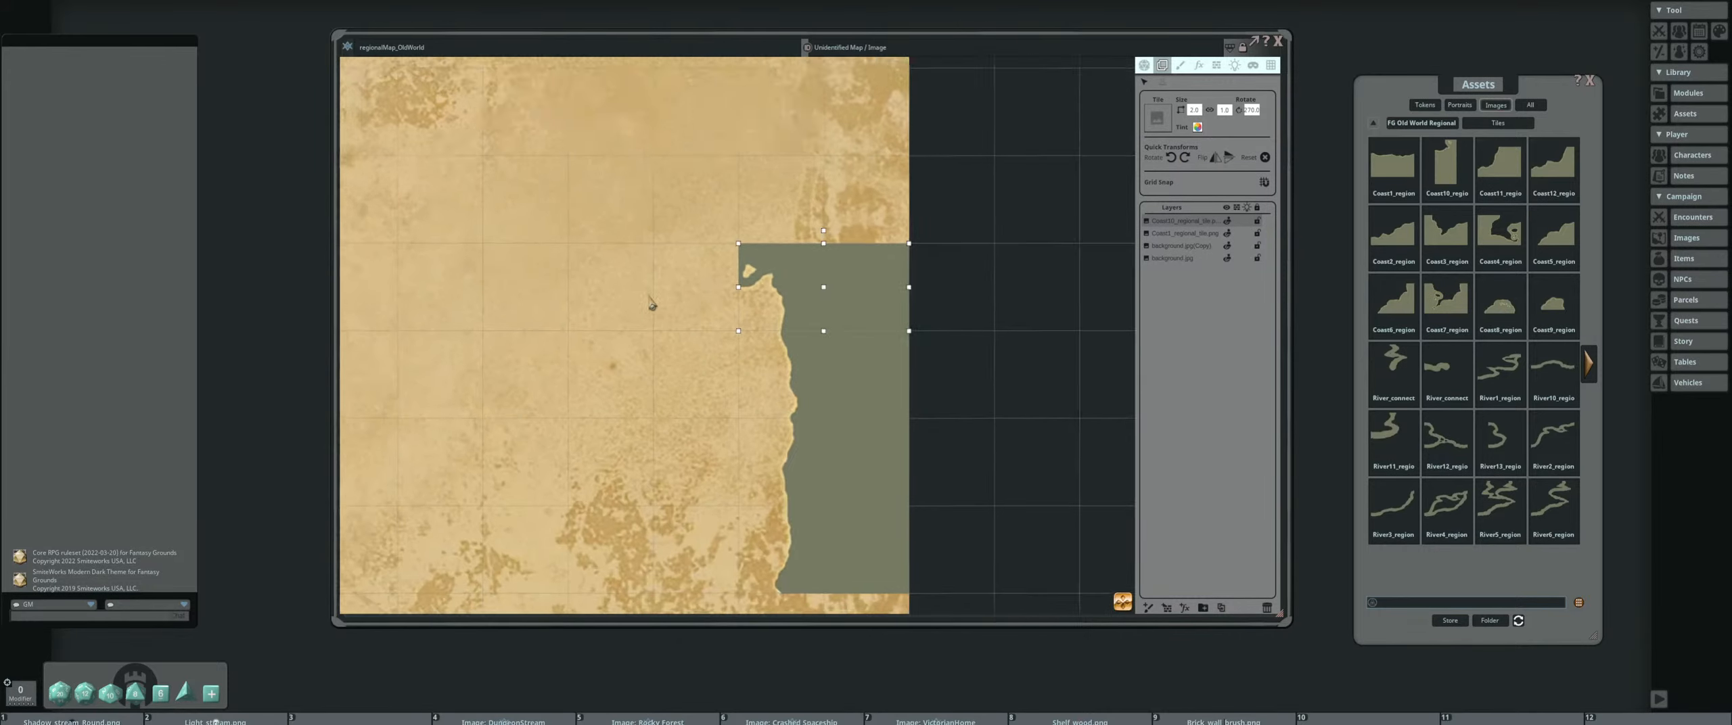
{"action": "scroll", "coordinate": [774, 315], "scroll_direction": "down", "scroll_amount": 2}
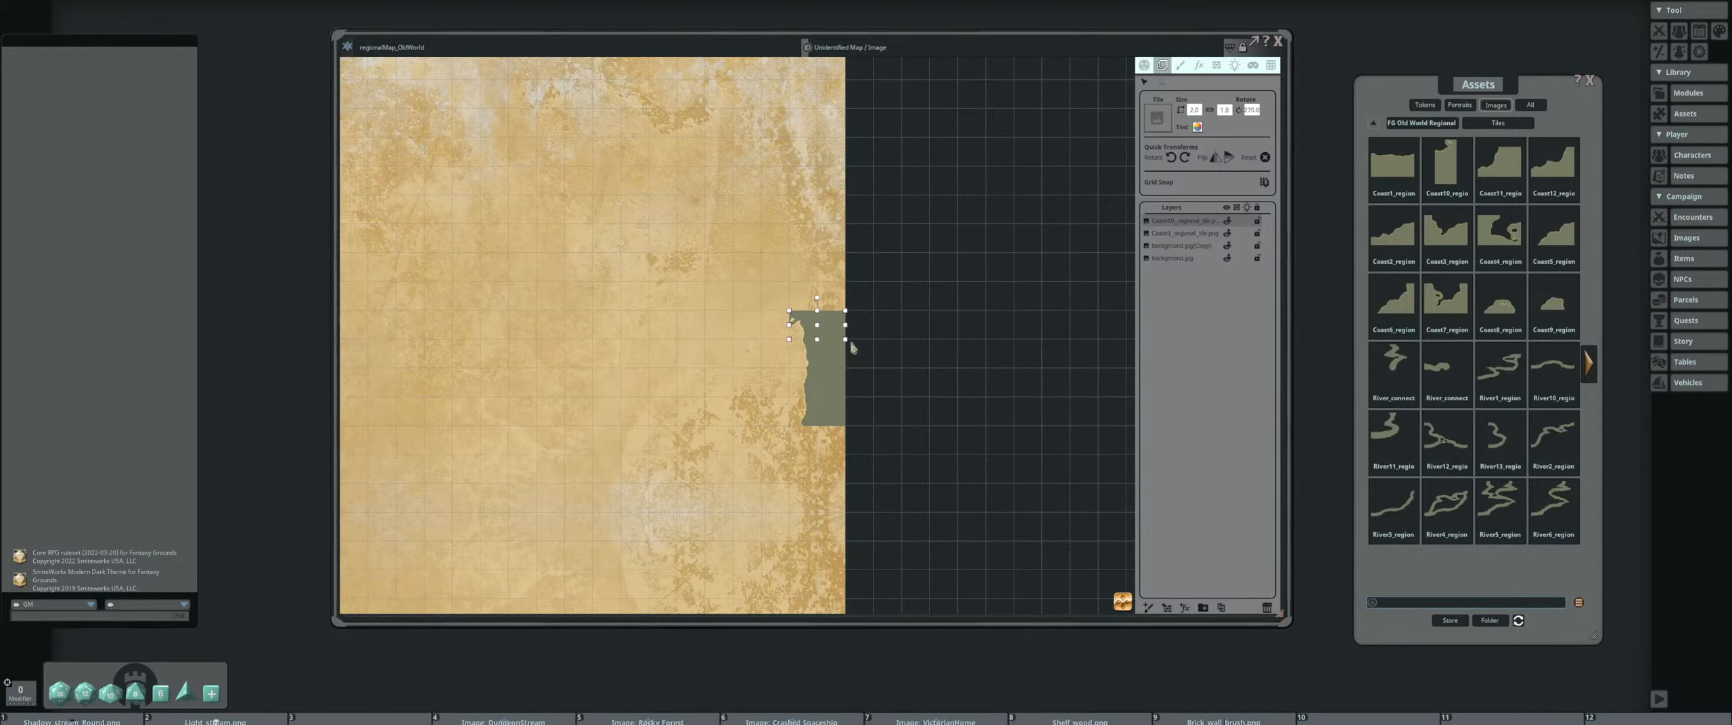
{"action": "left_click_drag", "start_coordinate": [769, 398], "coordinate": [774, 366]}
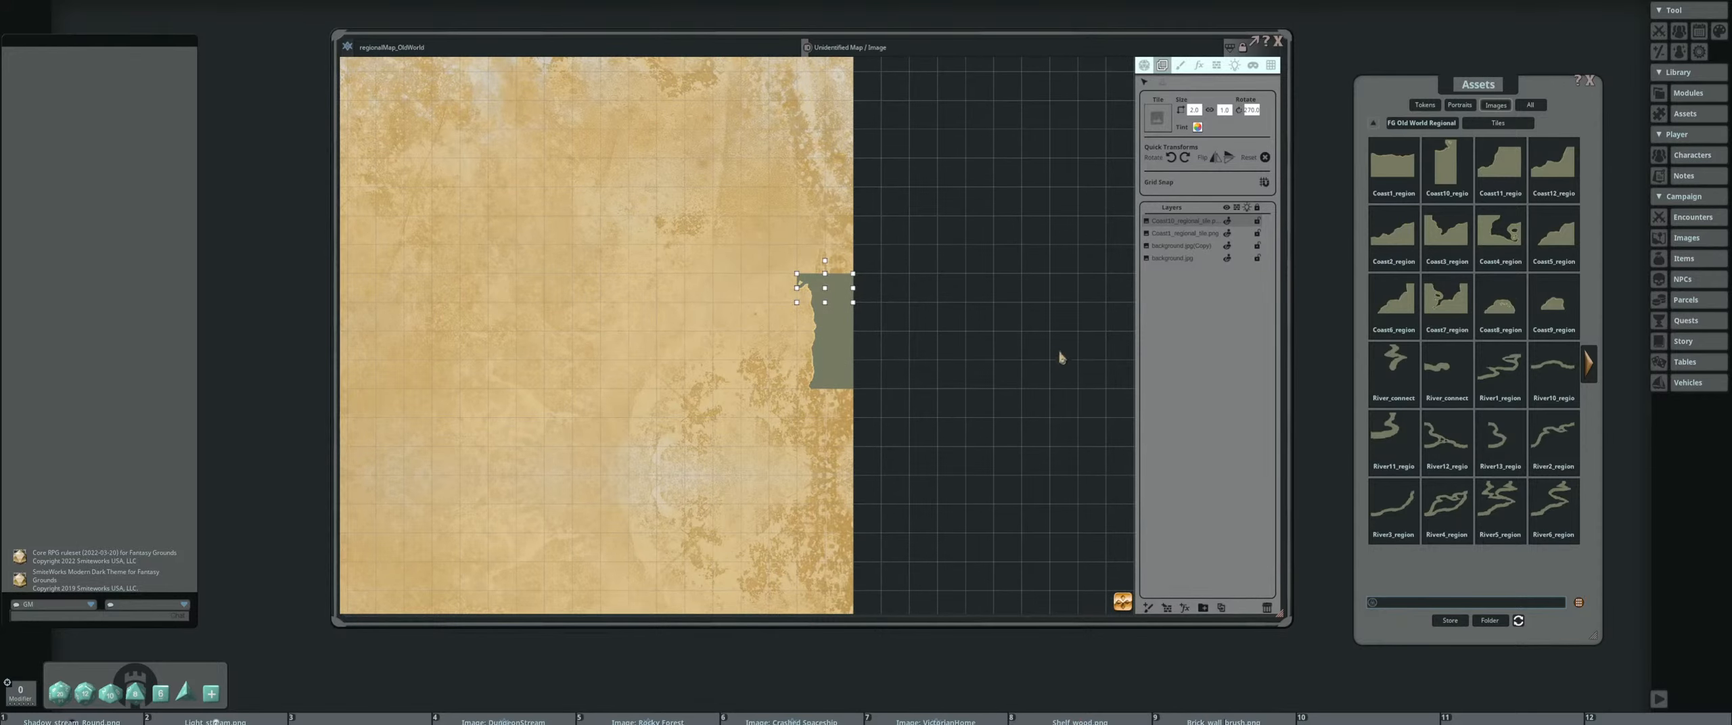
Add the Coast6 regional tile to the map and join it to the lower end of the coast along the parchment's right edge
{"action": "scroll", "coordinate": [828, 387], "scroll_direction": "up", "scroll_amount": 3}
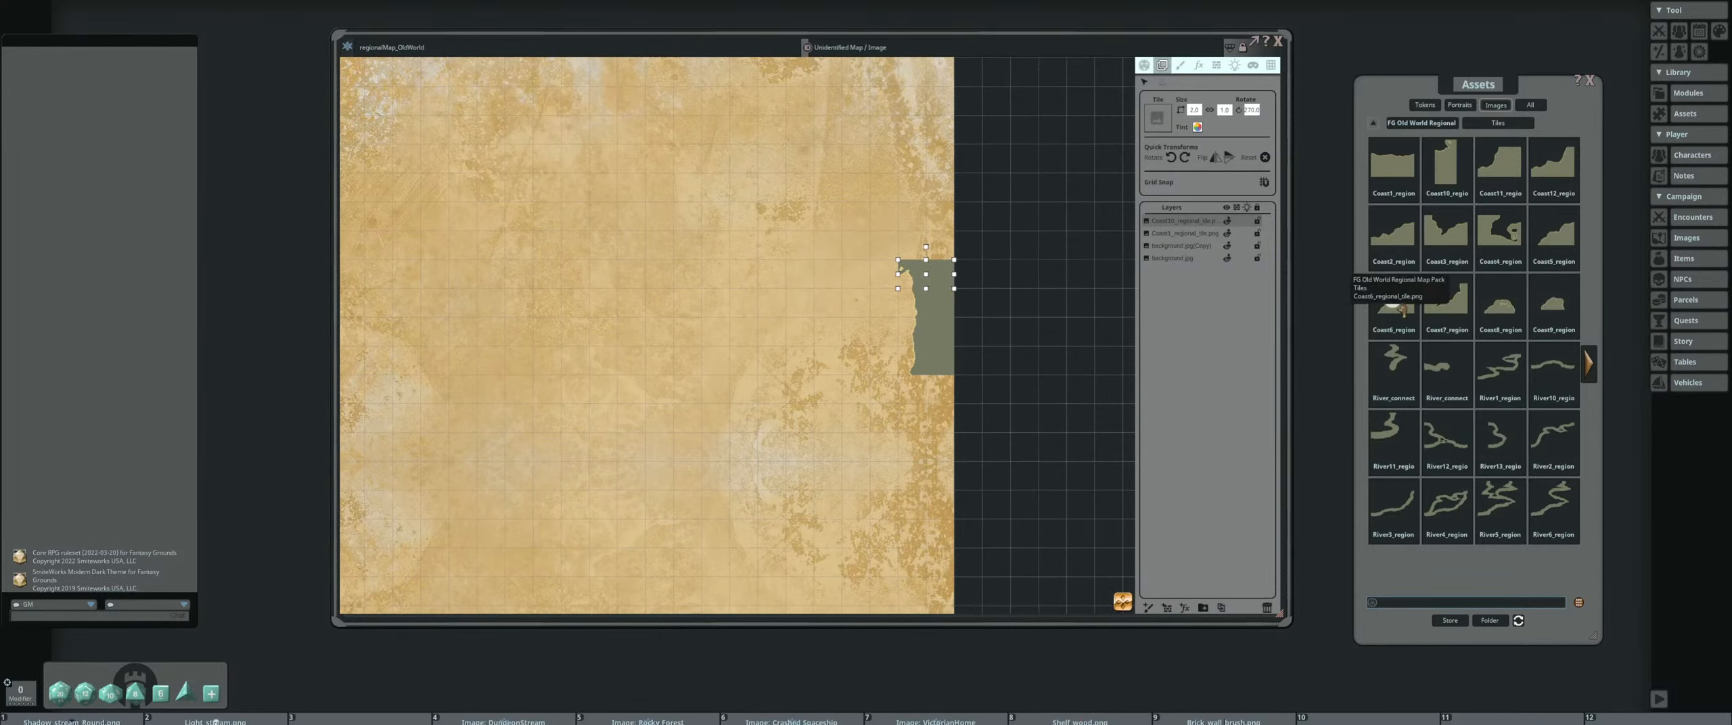
{"action": "left_click_drag", "start_coordinate": [1446, 237], "coordinate": [907, 390]}
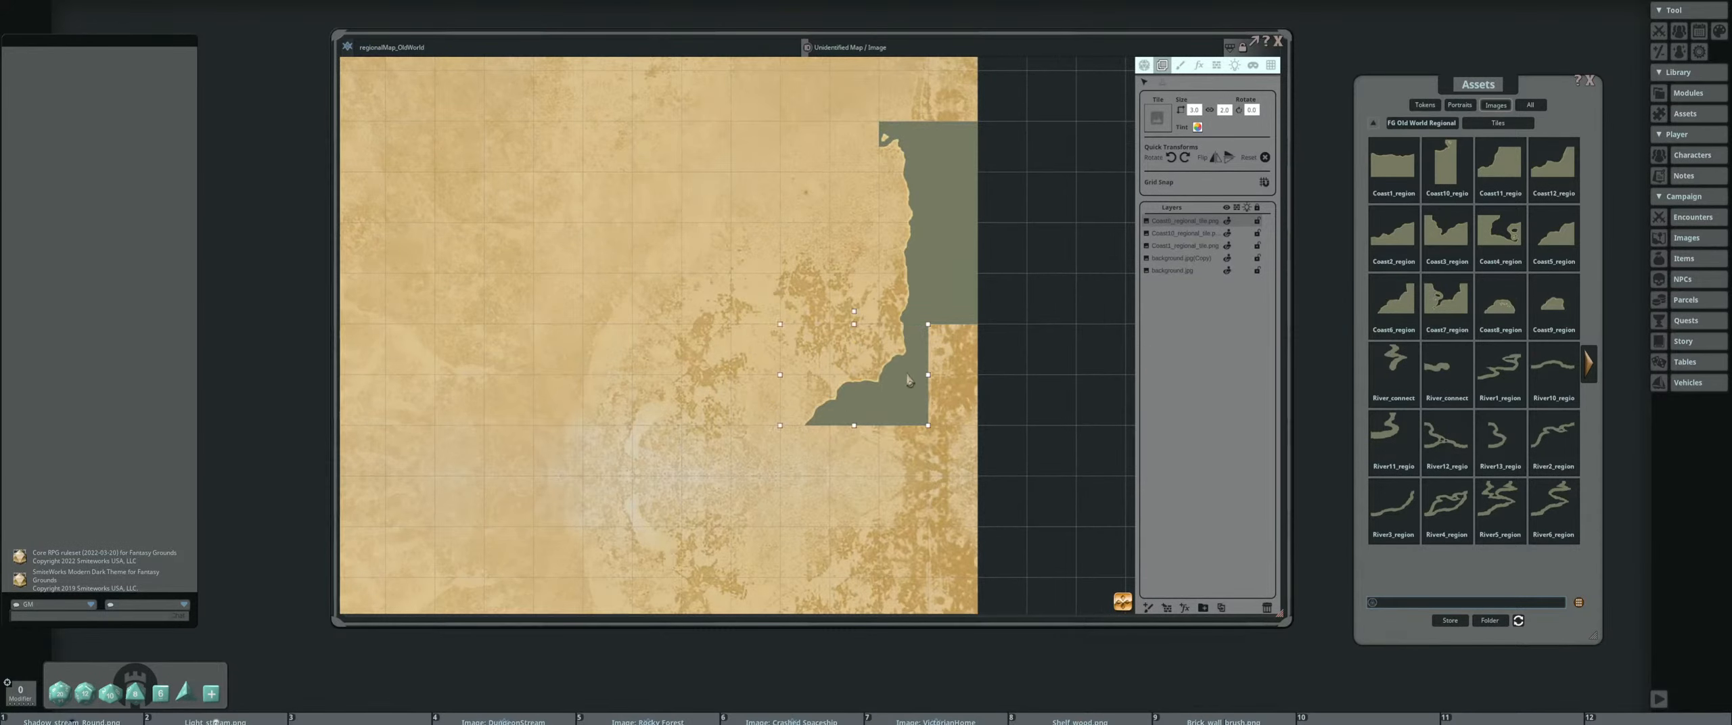
{"action": "scroll", "coordinate": [906, 389], "scroll_direction": "up", "scroll_amount": 3}
{"action": "scroll", "coordinate": [822, 404], "scroll_direction": "down", "scroll_amount": 3}
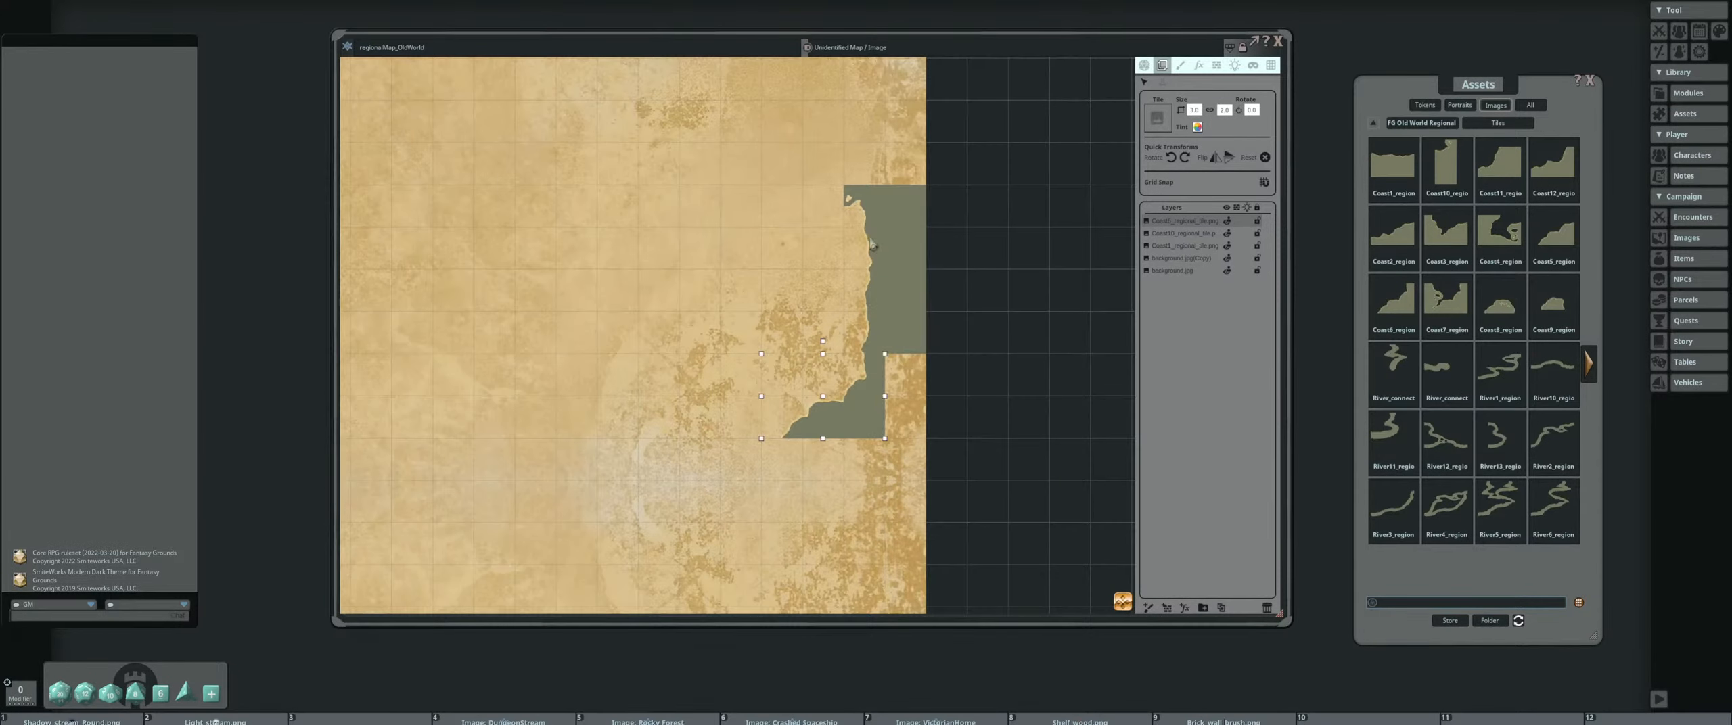
Select the three coast tile layers and delete them, leaving only the background layers
{"action": "left_click", "coordinate": [1166, 246], "text": "shift"}
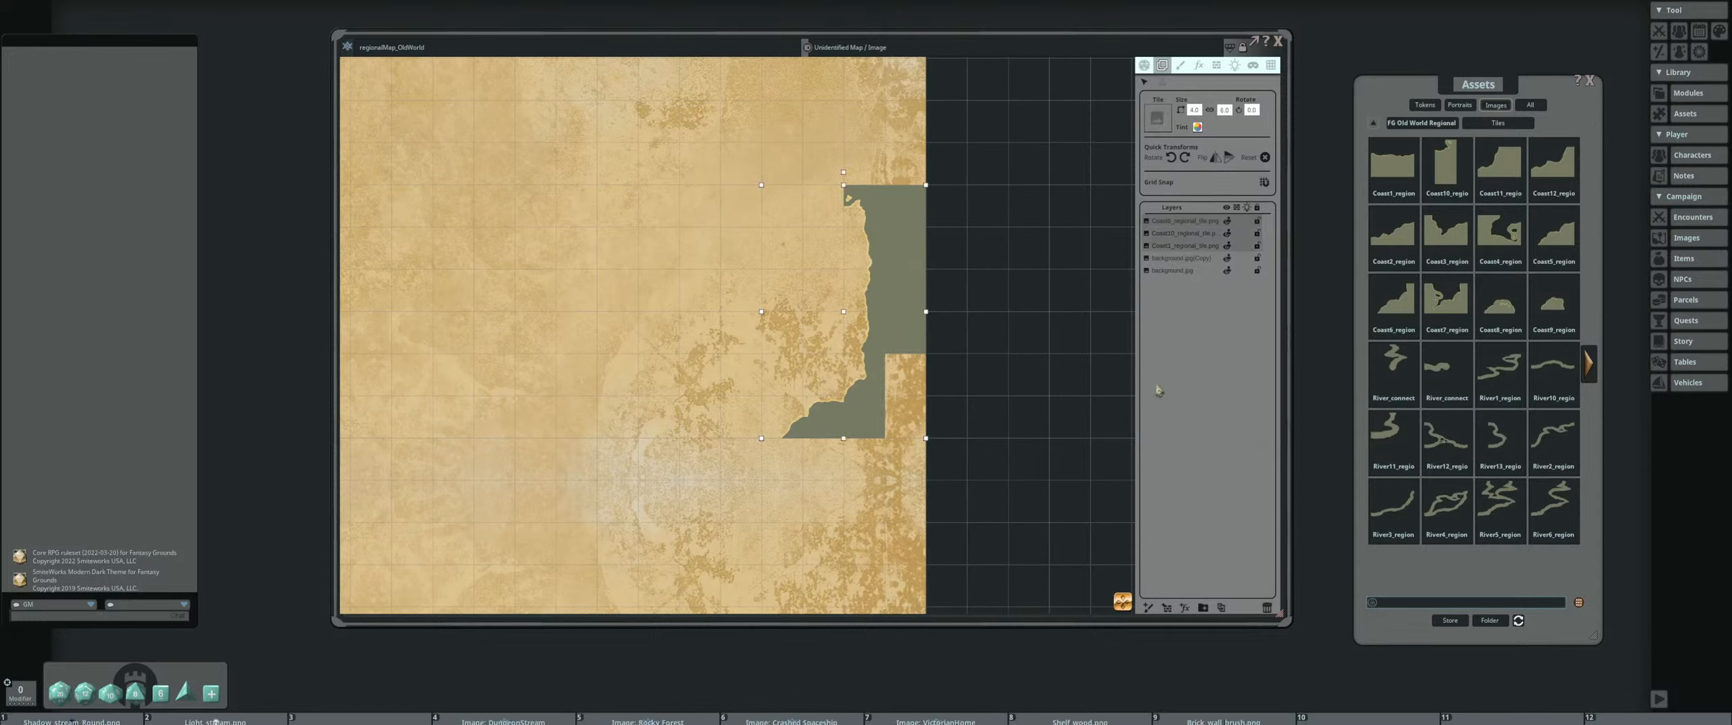
{"action": "left_click", "coordinate": [1269, 610]}
{"action": "left_click_drag", "start_coordinate": [761, 361], "coordinate": [885, 383]}
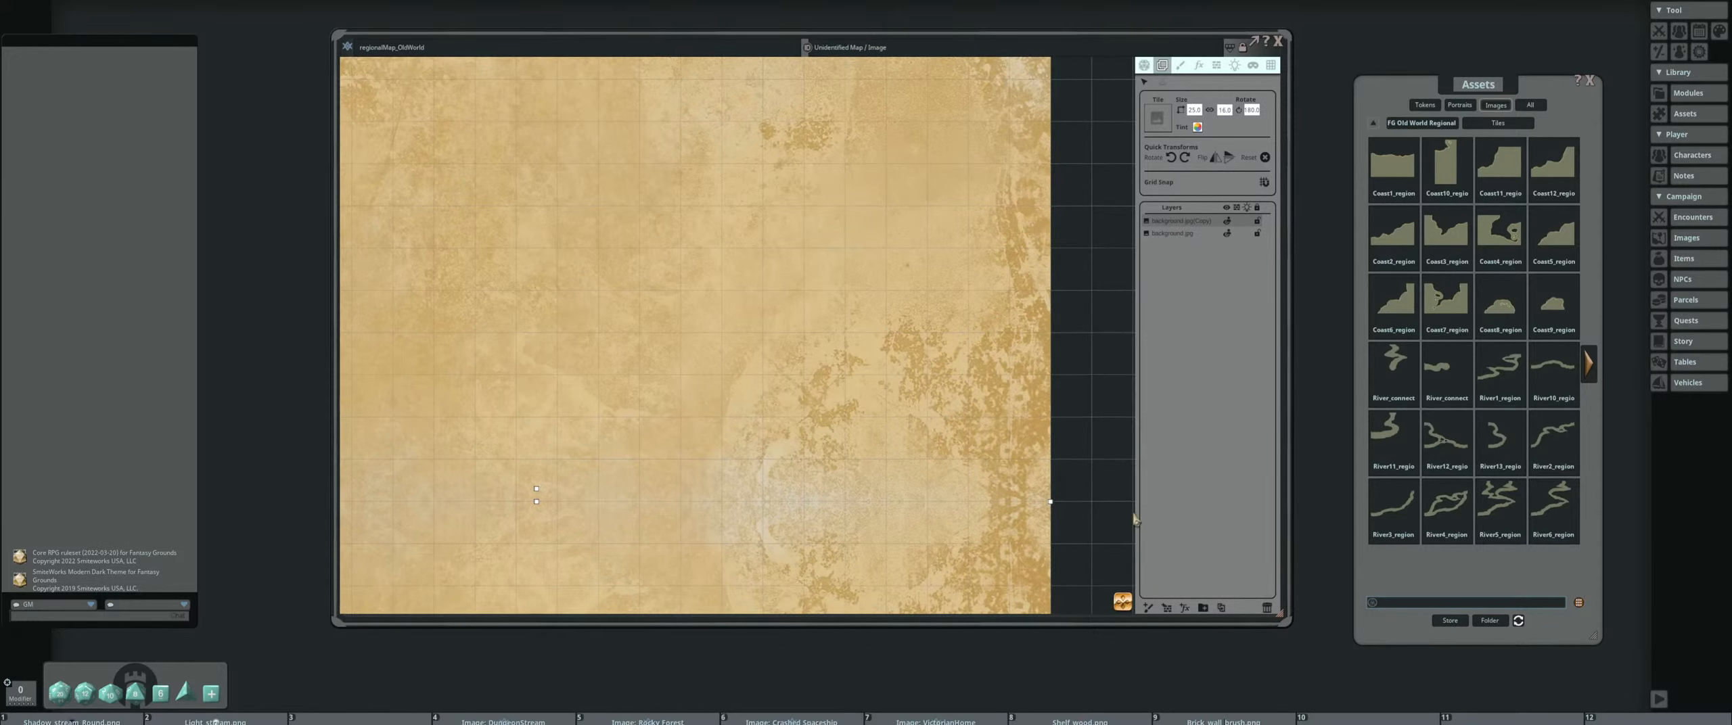
Add a new paint layer above the backgrounds and rename it Water
{"action": "left_click", "coordinate": [1150, 609]}
{"action": "scroll", "coordinate": [804, 309], "scroll_direction": "down", "scroll_amount": 2}
{"action": "left_click_drag", "start_coordinate": [803, 309], "coordinate": [938, 346]}
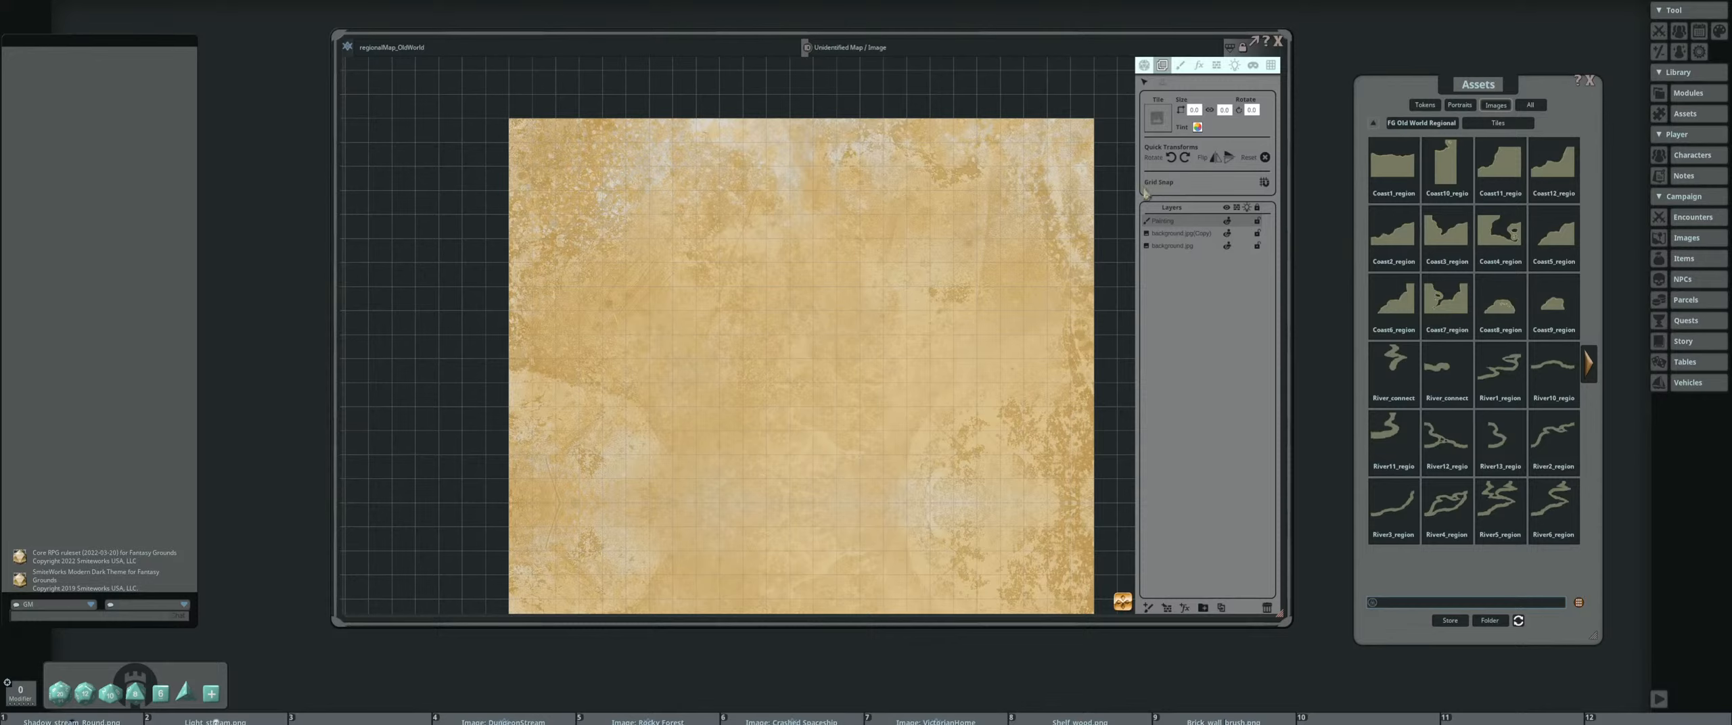
{"action": "double_click", "coordinate": [1189, 223]}
{"action": "type", "text": "Water"}
{"action": "key", "text": "Return"}
Create a layer folder beneath the Water layer and name it Ground
{"action": "left_click_drag", "start_coordinate": [748, 285], "coordinate": [709, 177]}
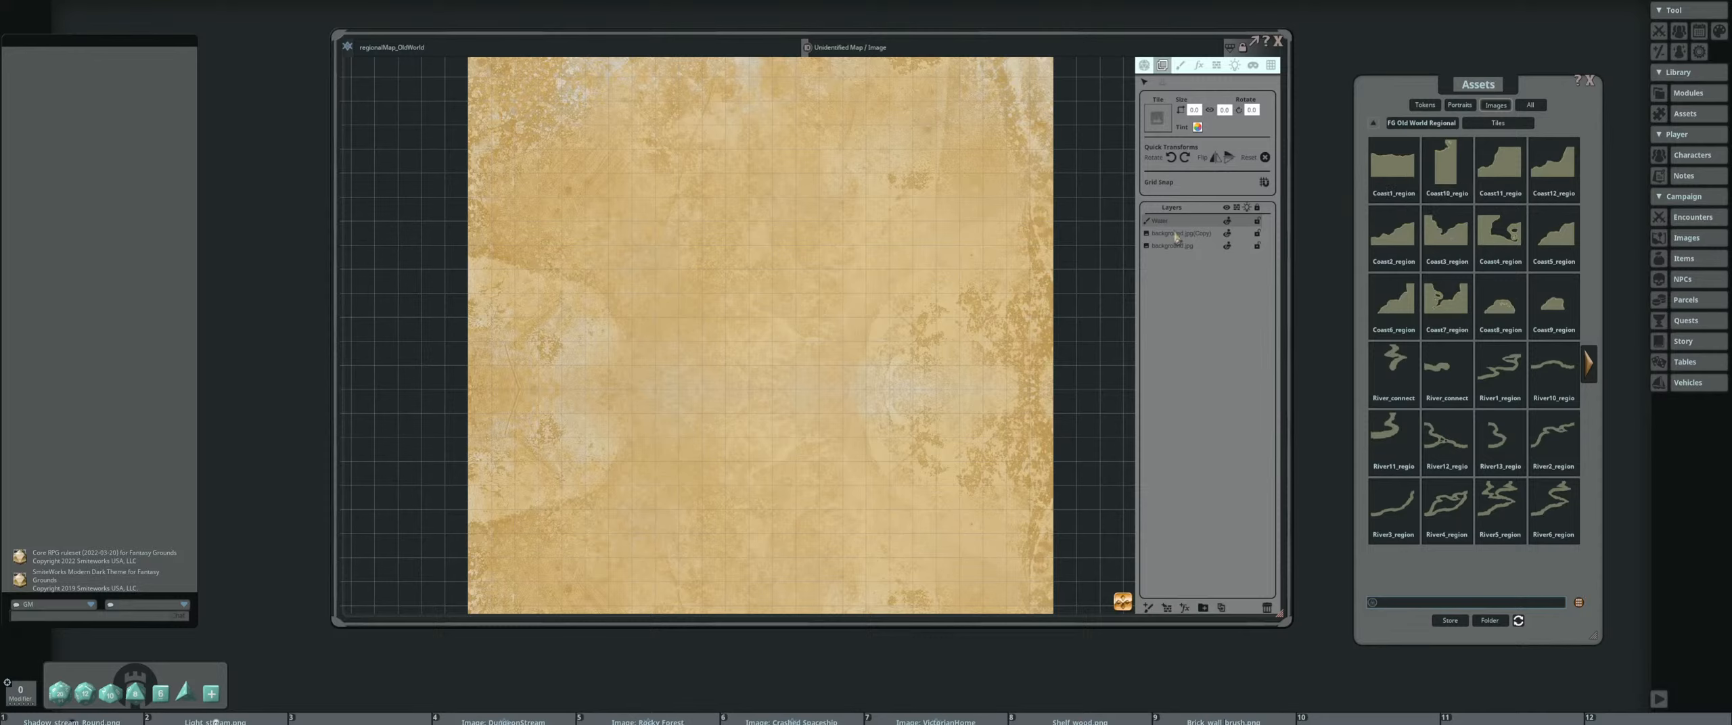
{"action": "left_click", "coordinate": [1203, 607]}
{"action": "left_click_drag", "start_coordinate": [1160, 234], "coordinate": [1160, 221]}
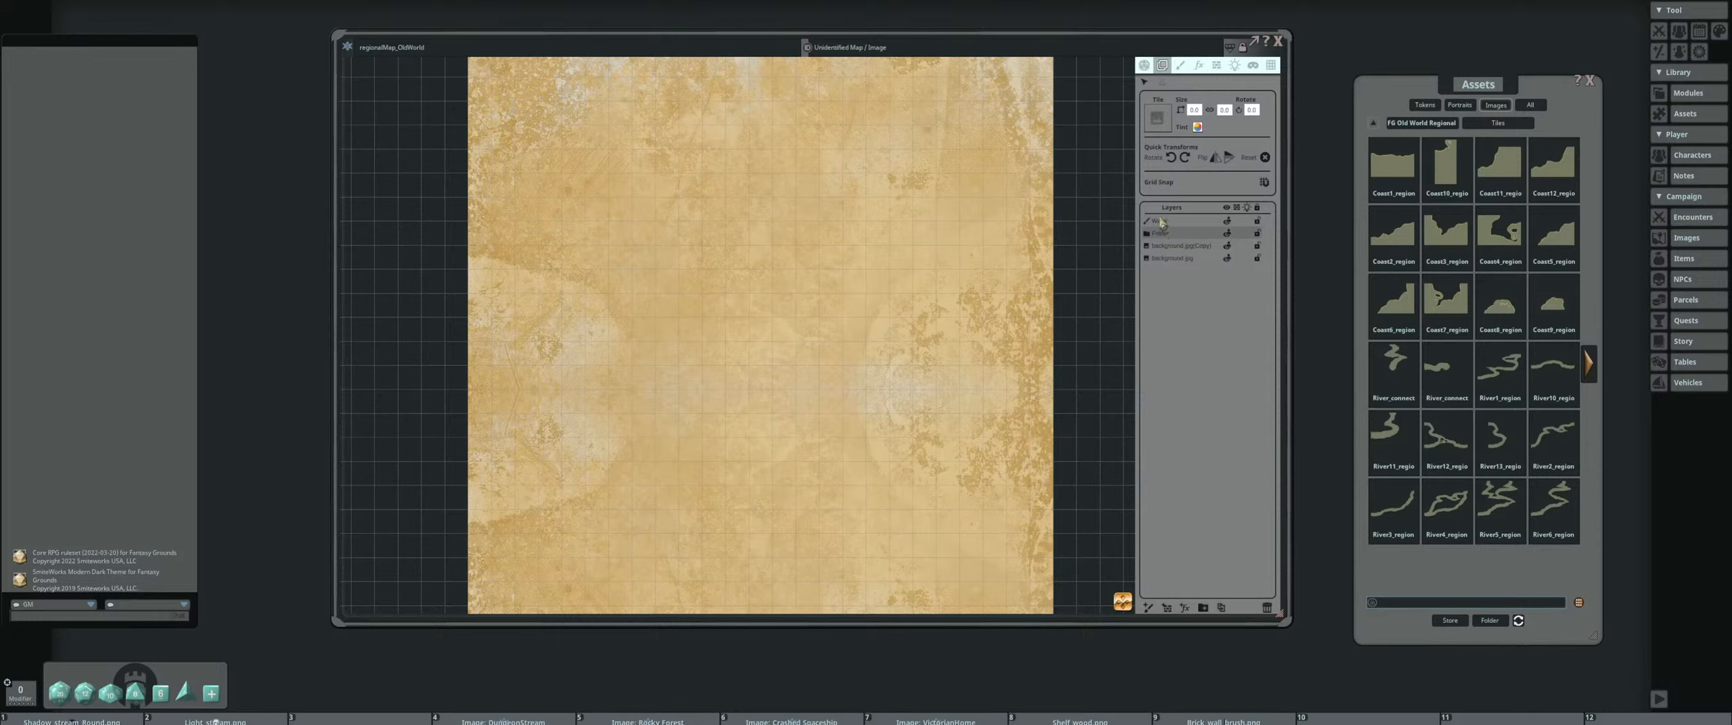
{"action": "double_click", "coordinate": [1162, 236]}
{"action": "type", "text": "Ground"}
{"action": "key", "text": "Return"}
Move both background image layers into the Ground folder and collapse it
{"action": "left_click", "coordinate": [1197, 248]}
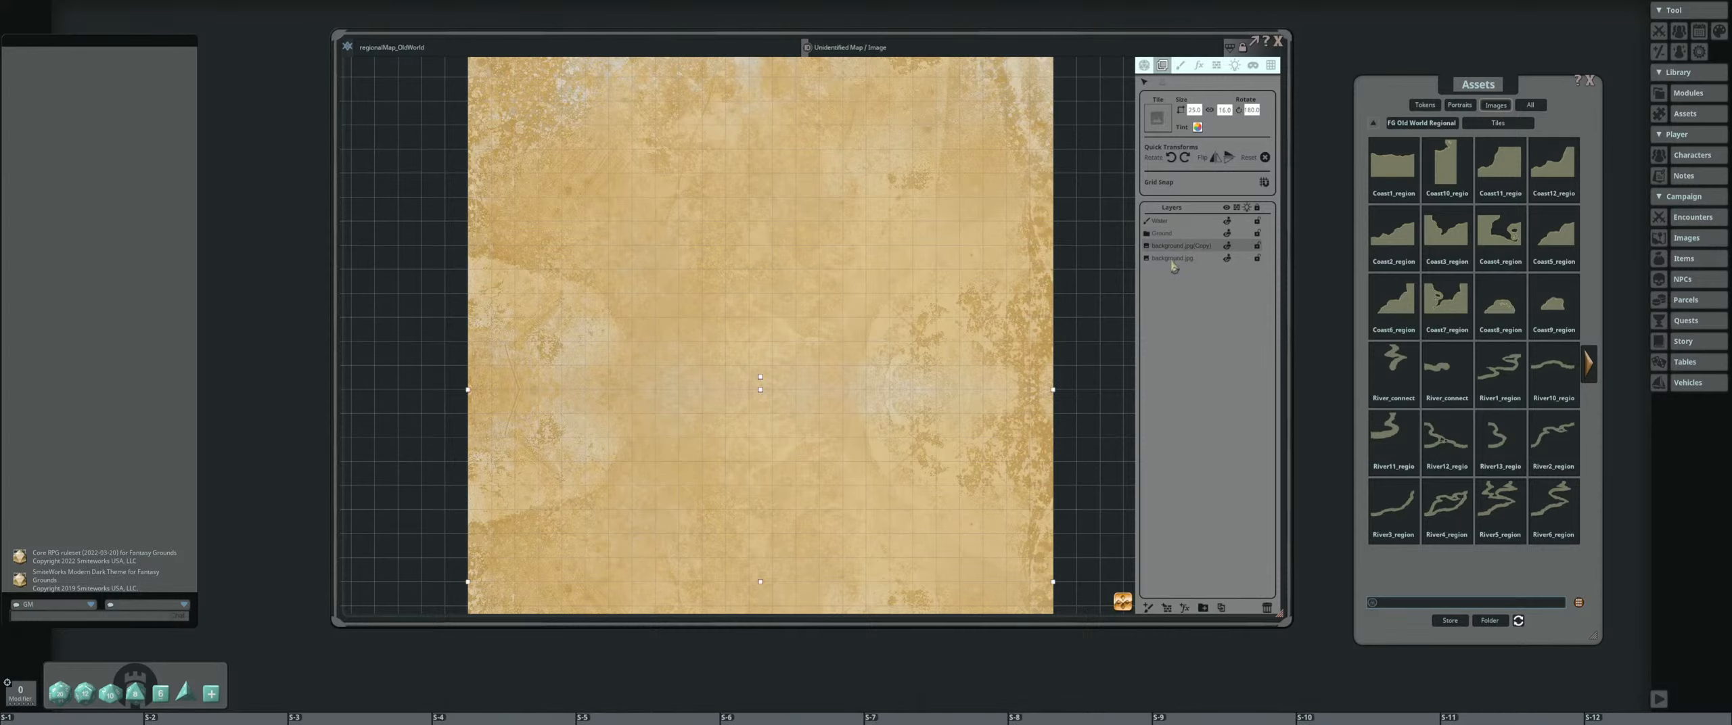
{"action": "left_click", "coordinate": [1179, 259], "text": "shift"}
{"action": "left_click_drag", "start_coordinate": [1178, 258], "coordinate": [1170, 234]}
{"action": "left_click", "coordinate": [1147, 234]}
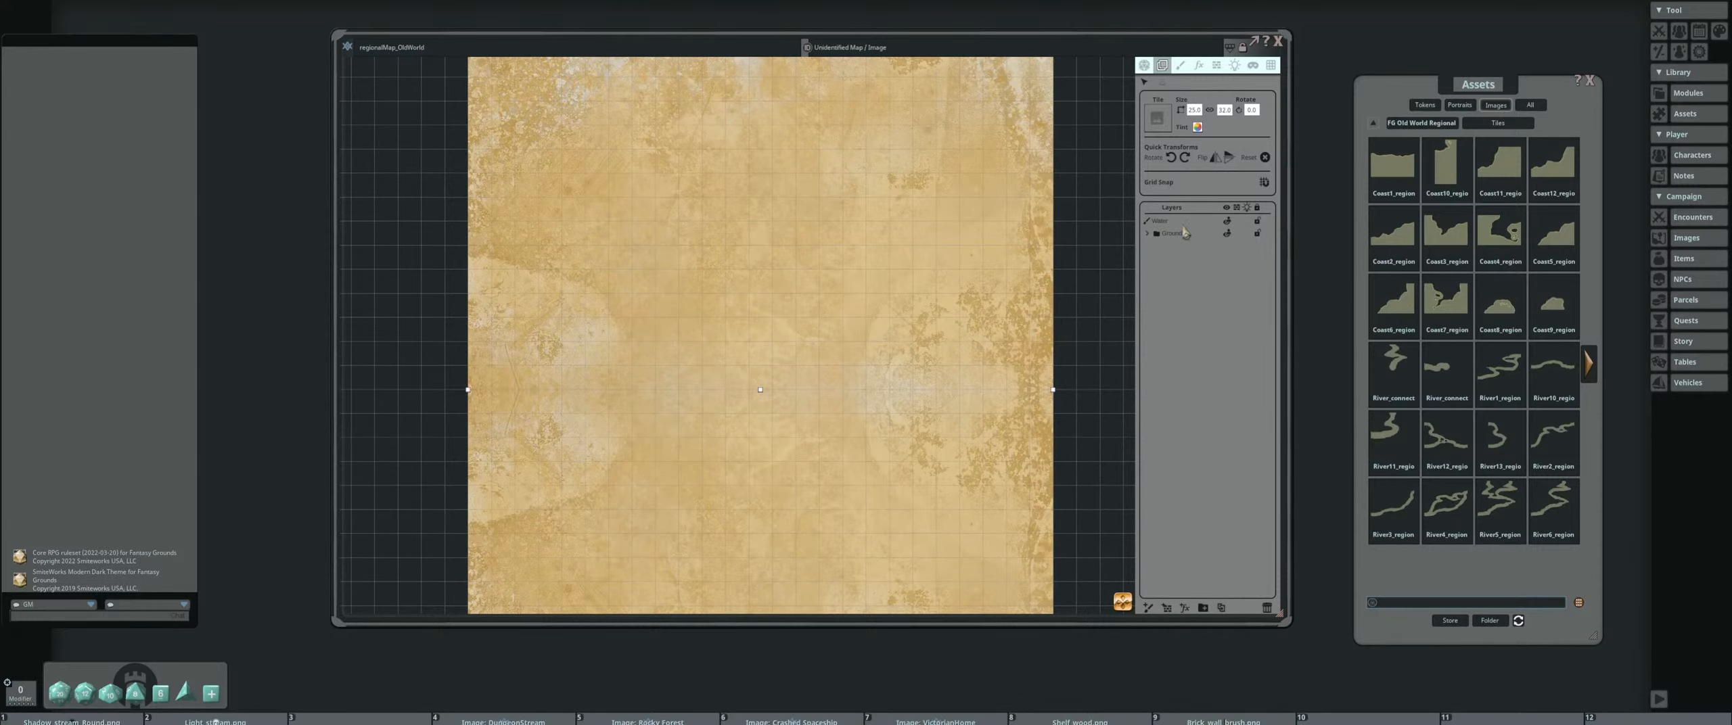
With the Water layer active, set the paint brush to the Coast1 regional tile and rotate it 90° counterclockwise
{"action": "scroll", "coordinate": [893, 277], "scroll_direction": "down", "scroll_amount": 4}
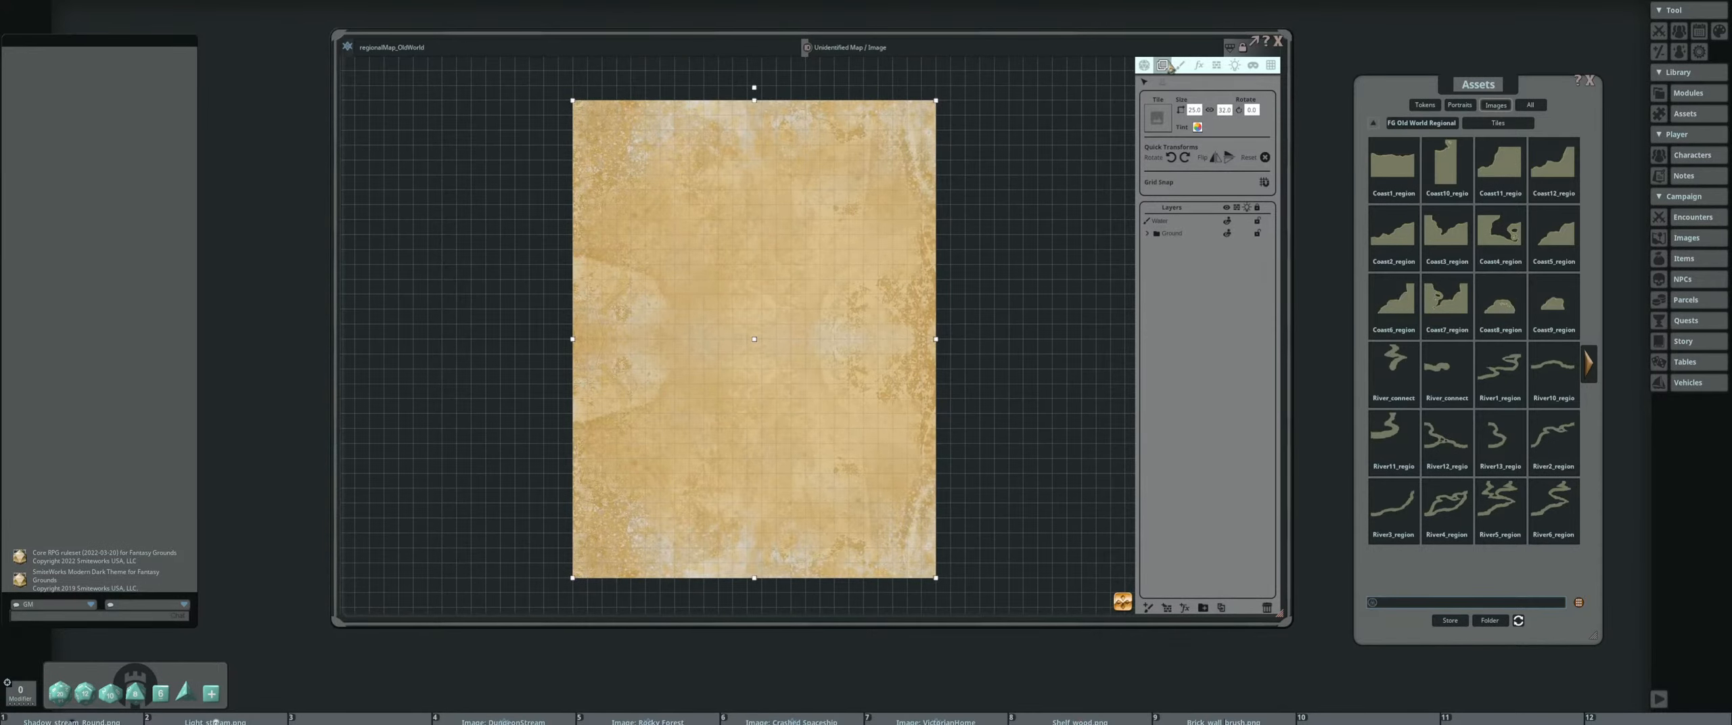
{"action": "mouse_move", "coordinate": [823, 264]}
{"action": "left_mouse_down"}
{"action": "mouse_move", "coordinate": [831, 298]}
{"action": "mouse_move", "coordinate": [799, 249]}
{"action": "left_mouse_up"}
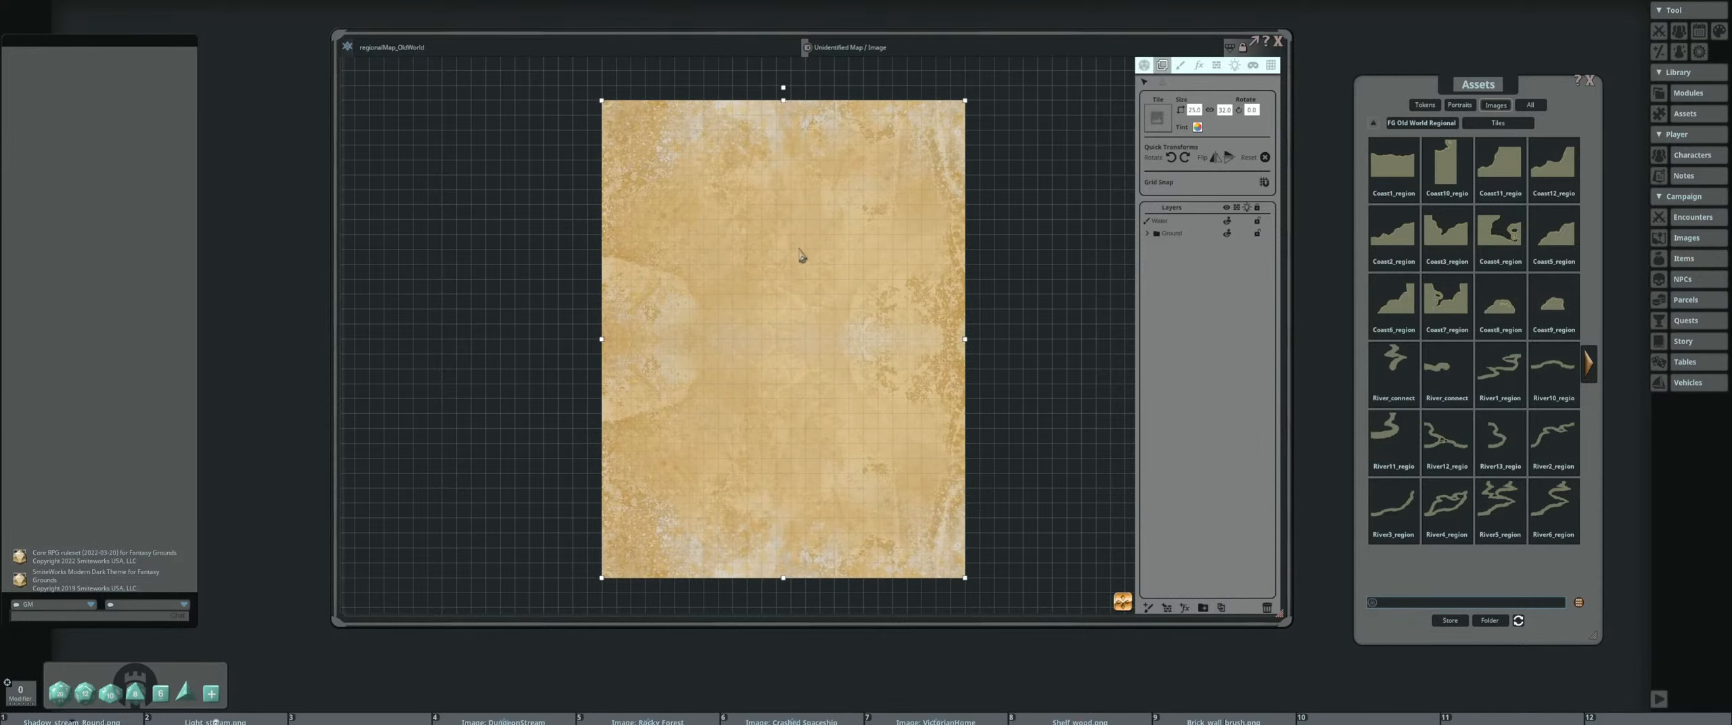
{"action": "left_click", "coordinate": [1177, 236]}
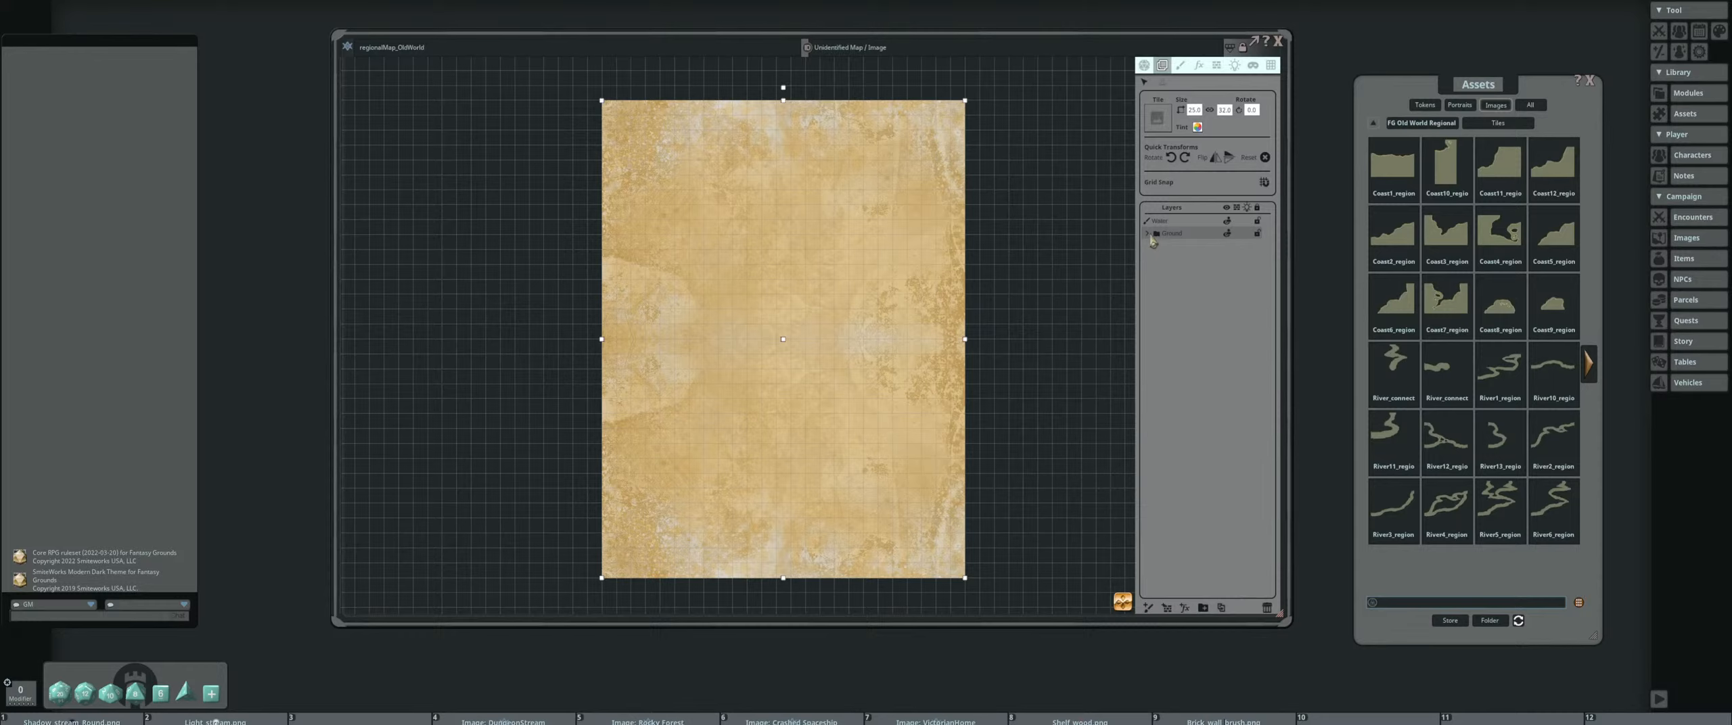
{"action": "left_click", "coordinate": [1210, 225]}
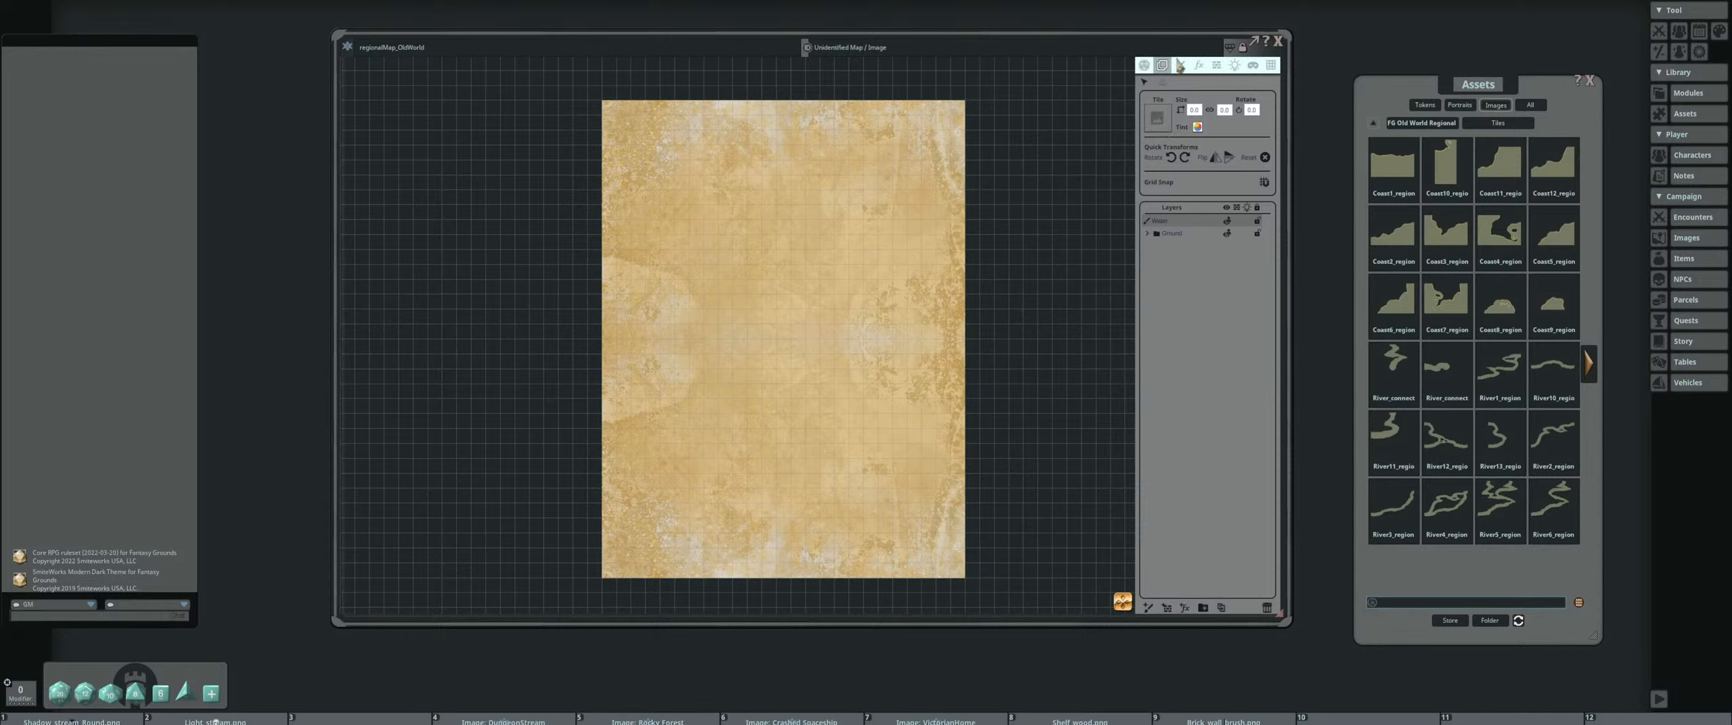
{"action": "left_click", "coordinate": [1180, 64]}
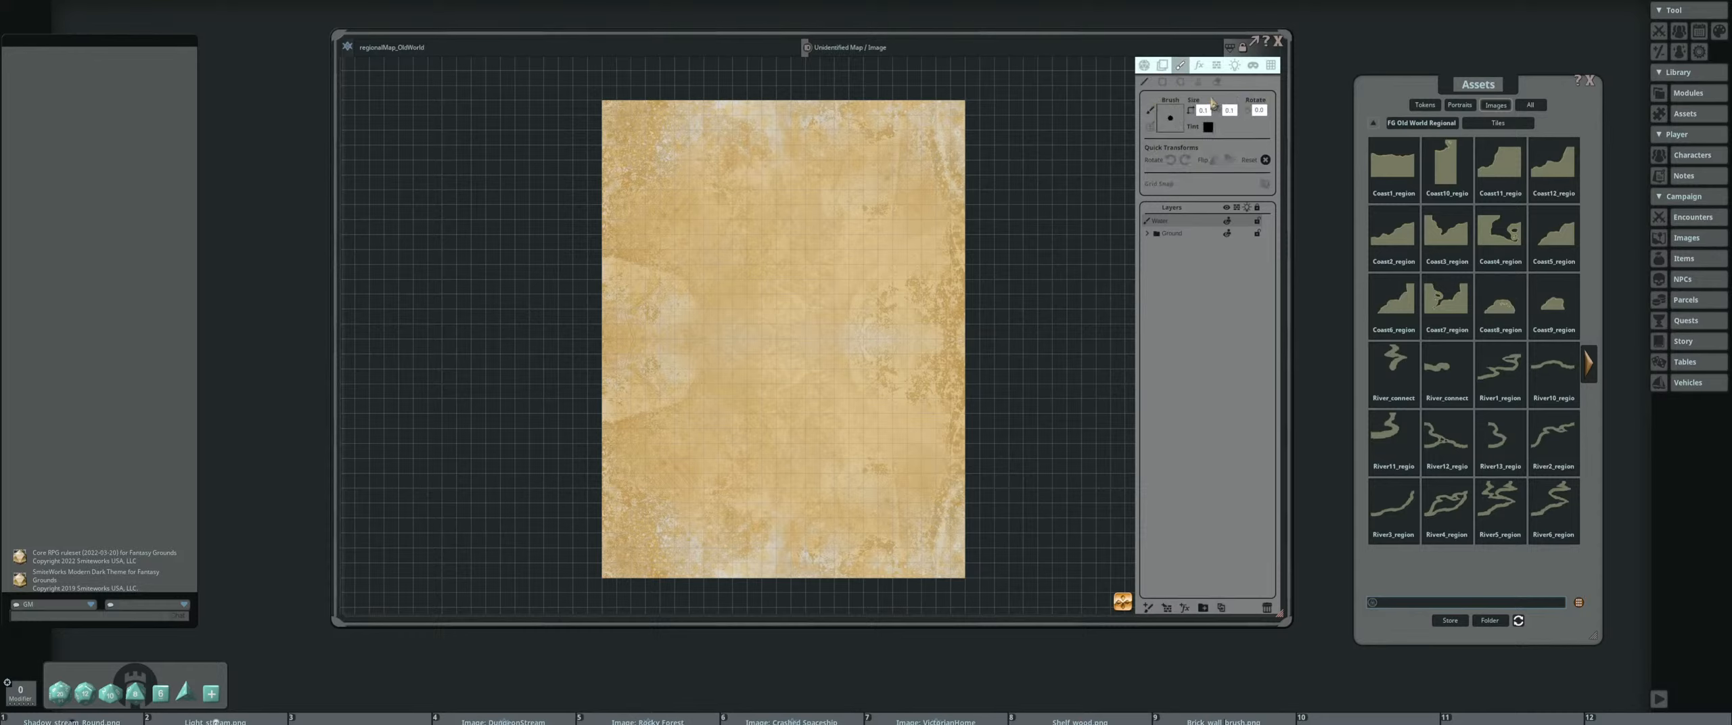
{"action": "left_click", "coordinate": [1198, 82]}
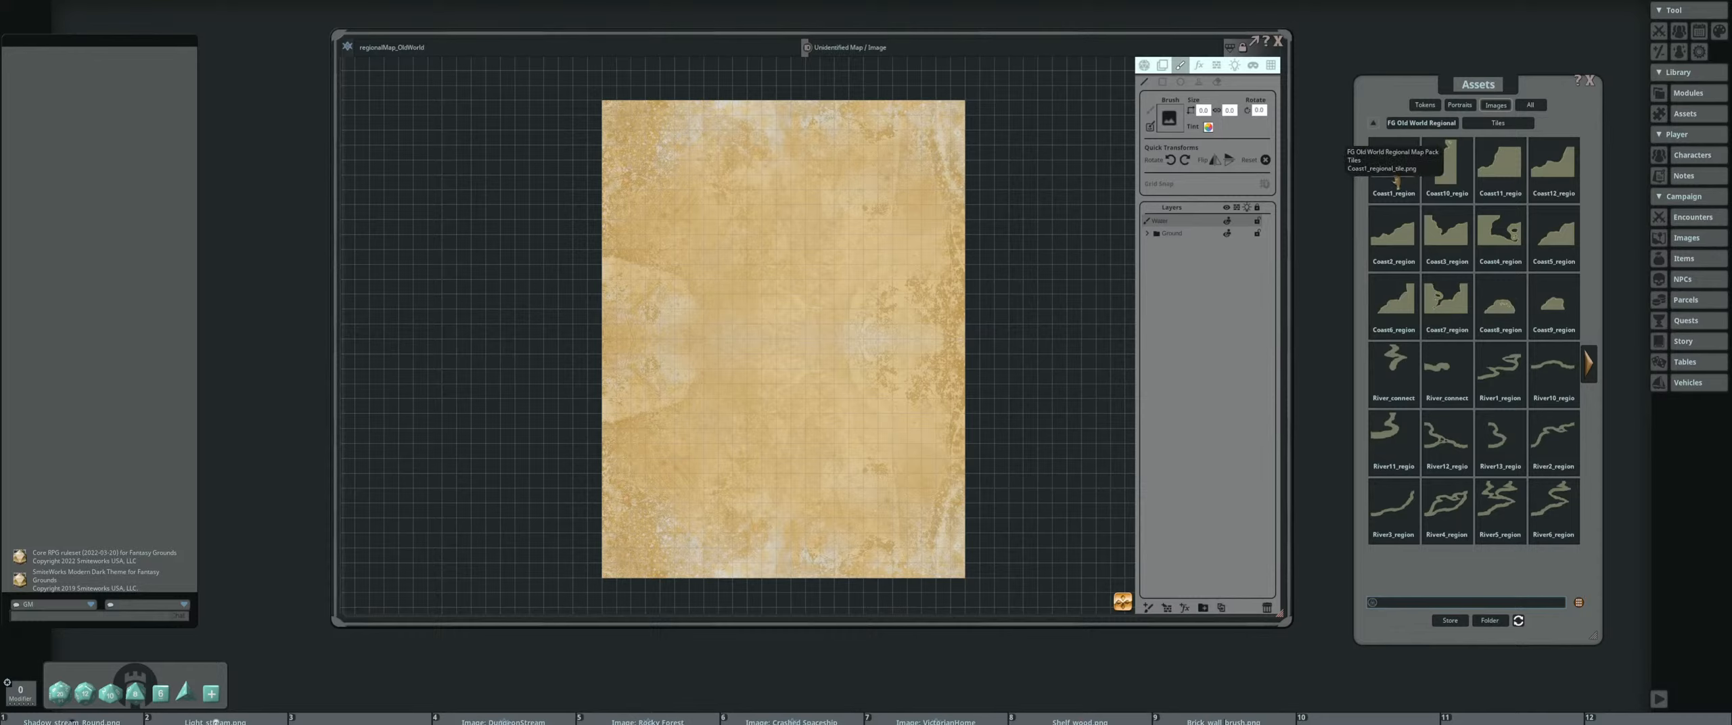
{"action": "left_click_drag", "start_coordinate": [1393, 168], "coordinate": [1173, 123]}
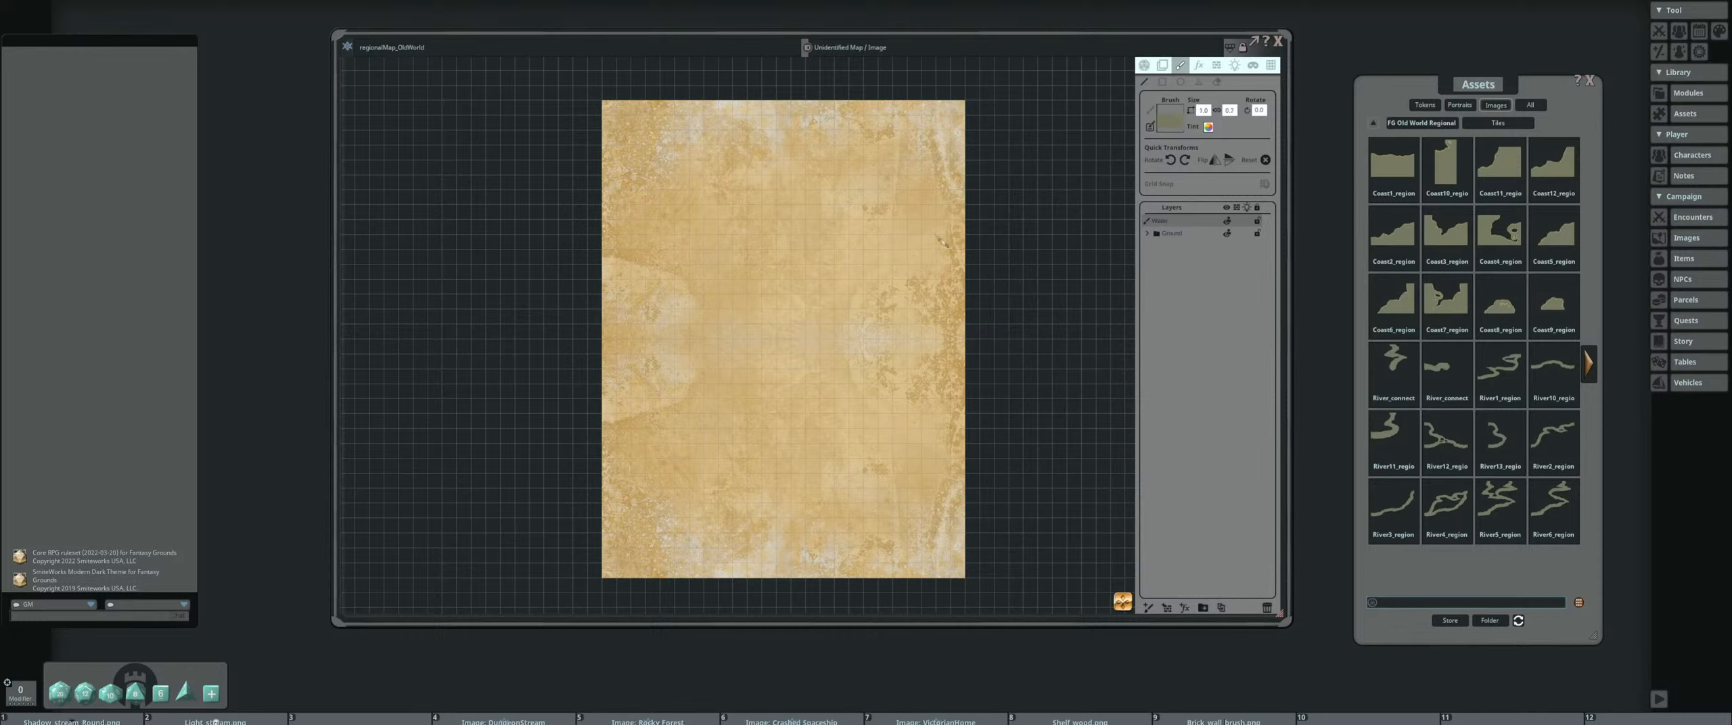
{"action": "left_click", "coordinate": [1171, 160]}
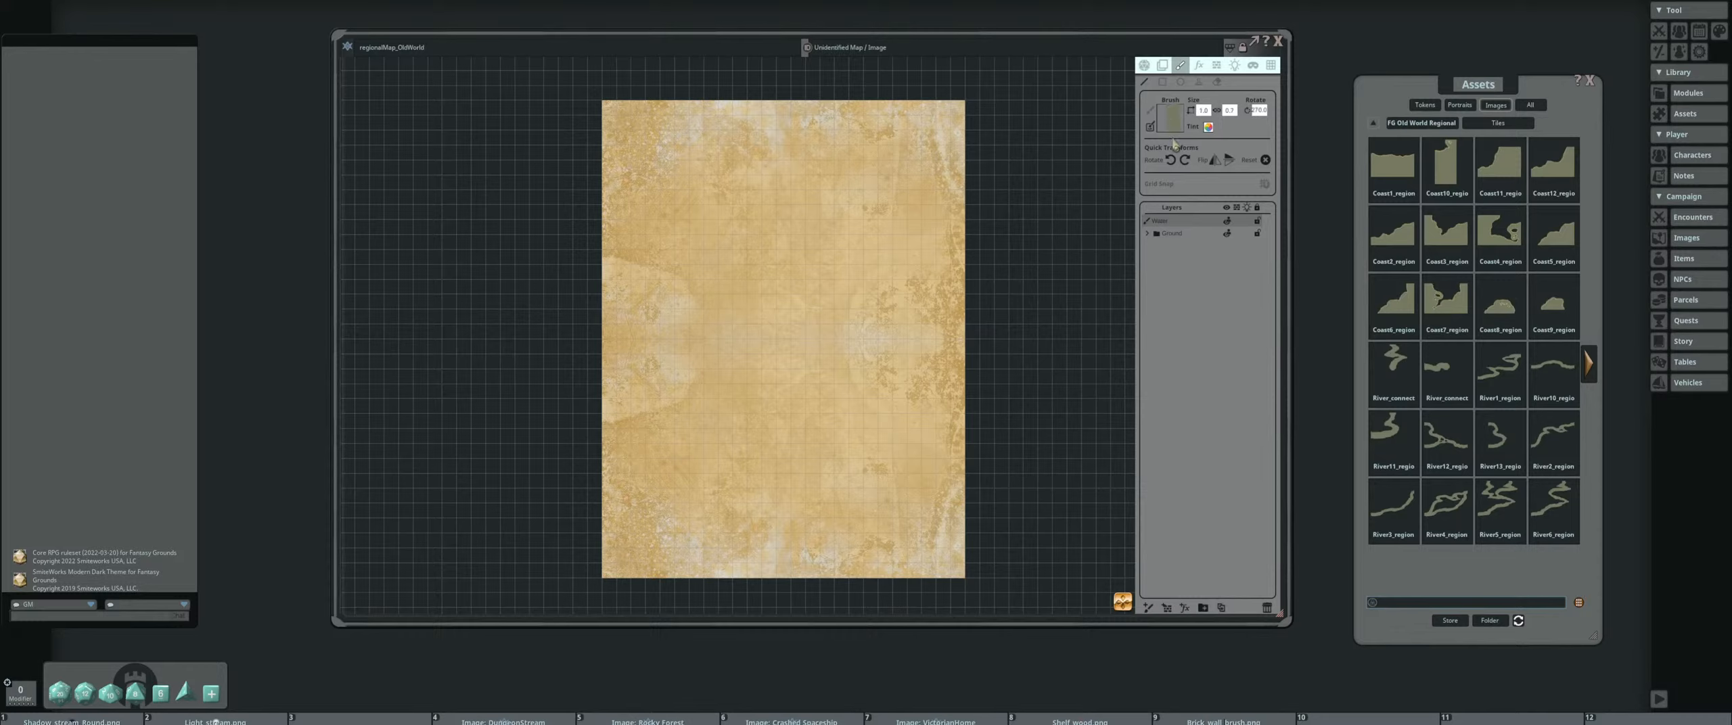
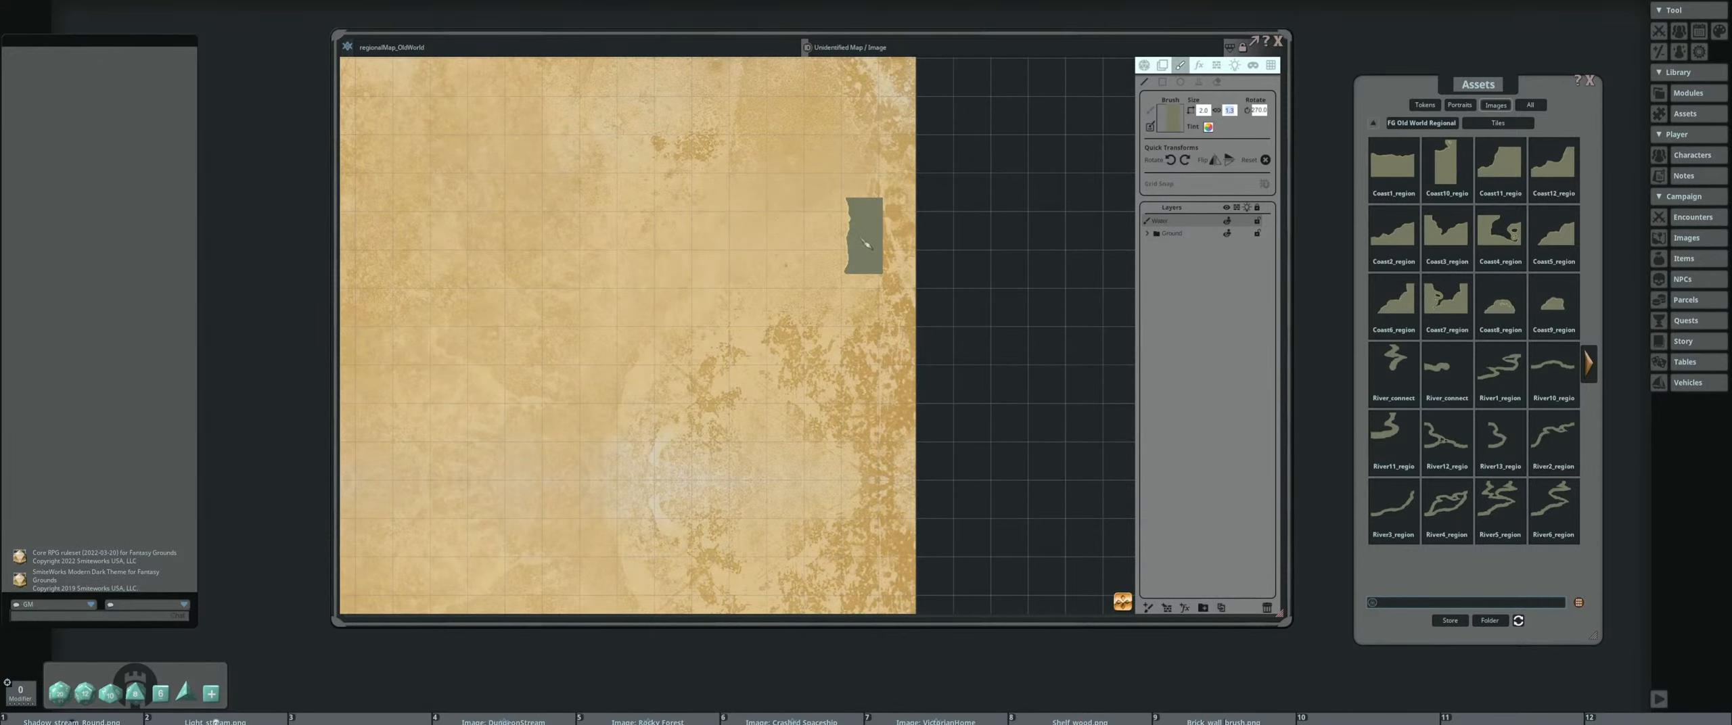
Set the size of the Coast1 paint brush to 2
{"action": "type", "text": "2"}
{"action": "key", "text": "Return"}
{"action": "scroll", "coordinate": [864, 232], "scroll_direction": "down", "scroll_amount": 4}
{"action": "mouse_move", "coordinate": [700, 228]}
{"action": "left_mouse_down"}
{"action": "mouse_move", "coordinate": [776, 228]}
{"action": "mouse_move", "coordinate": [816, 190]}
{"action": "mouse_move", "coordinate": [705, 146]}
{"action": "mouse_move", "coordinate": [701, 197]}
{"action": "mouse_move", "coordinate": [750, 93]}
{"action": "left_mouse_up"}
{"action": "scroll", "coordinate": [704, 176], "scroll_direction": "down", "scroll_amount": 3}
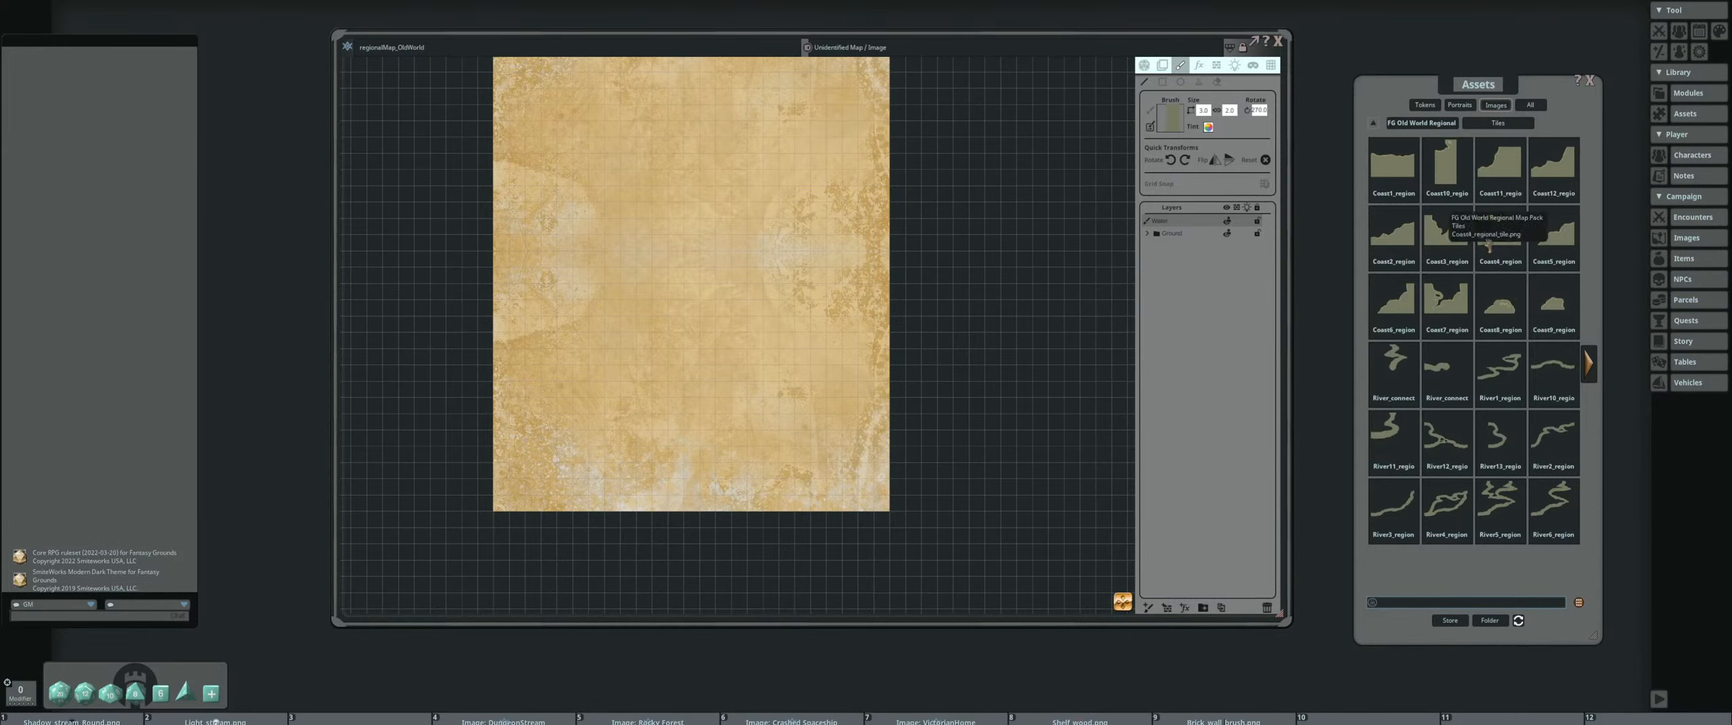
{"action": "left_click_drag", "start_coordinate": [672, 243], "coordinate": [700, 324]}
{"action": "scroll", "coordinate": [690, 322], "scroll_direction": "down", "scroll_amount": 1}
{"action": "scroll", "coordinate": [552, 253], "scroll_direction": "up", "scroll_amount": 5}
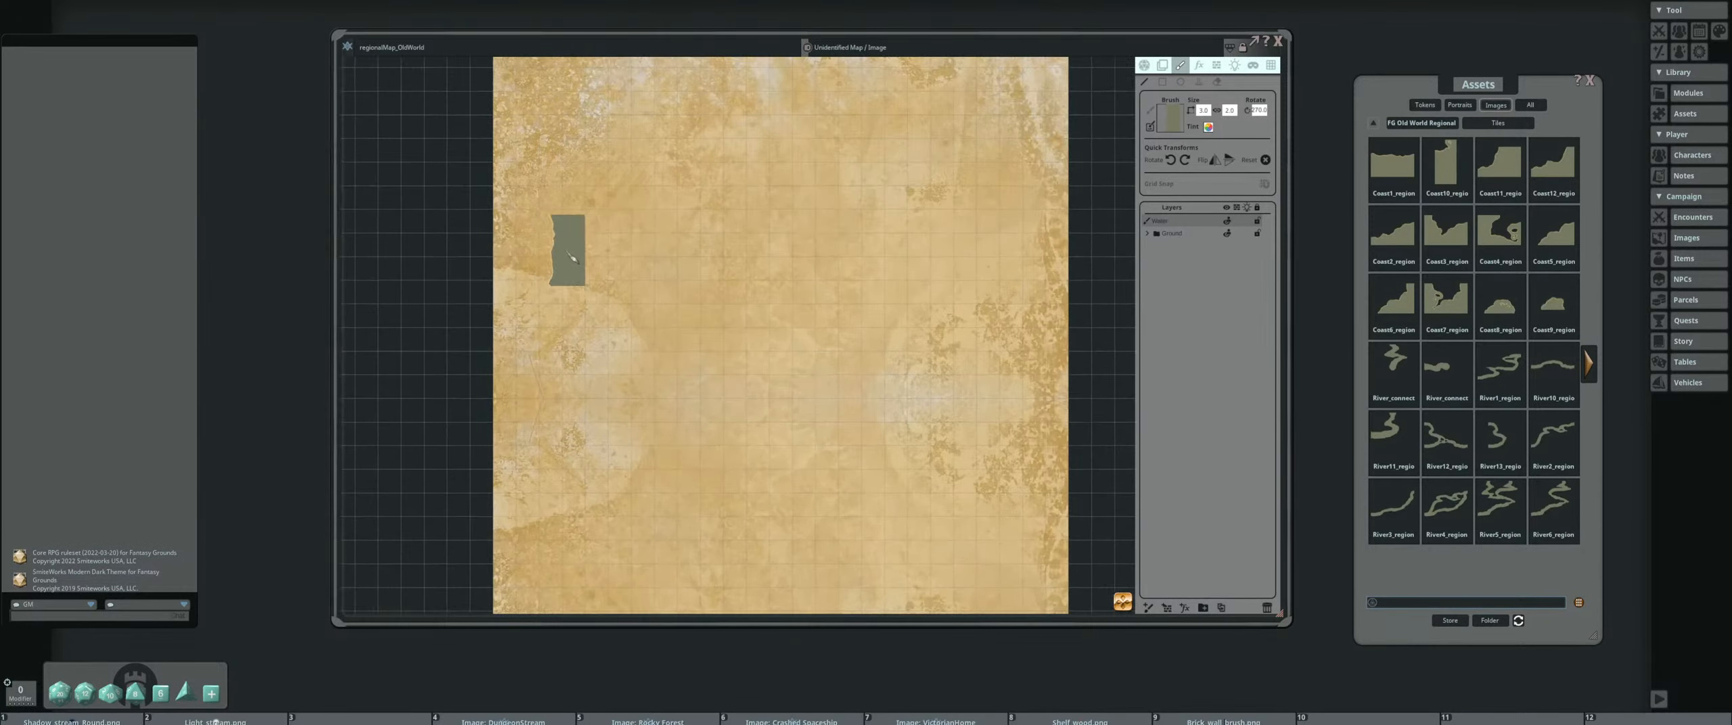
{"action": "left_click_drag", "start_coordinate": [642, 249], "coordinate": [594, 273]}
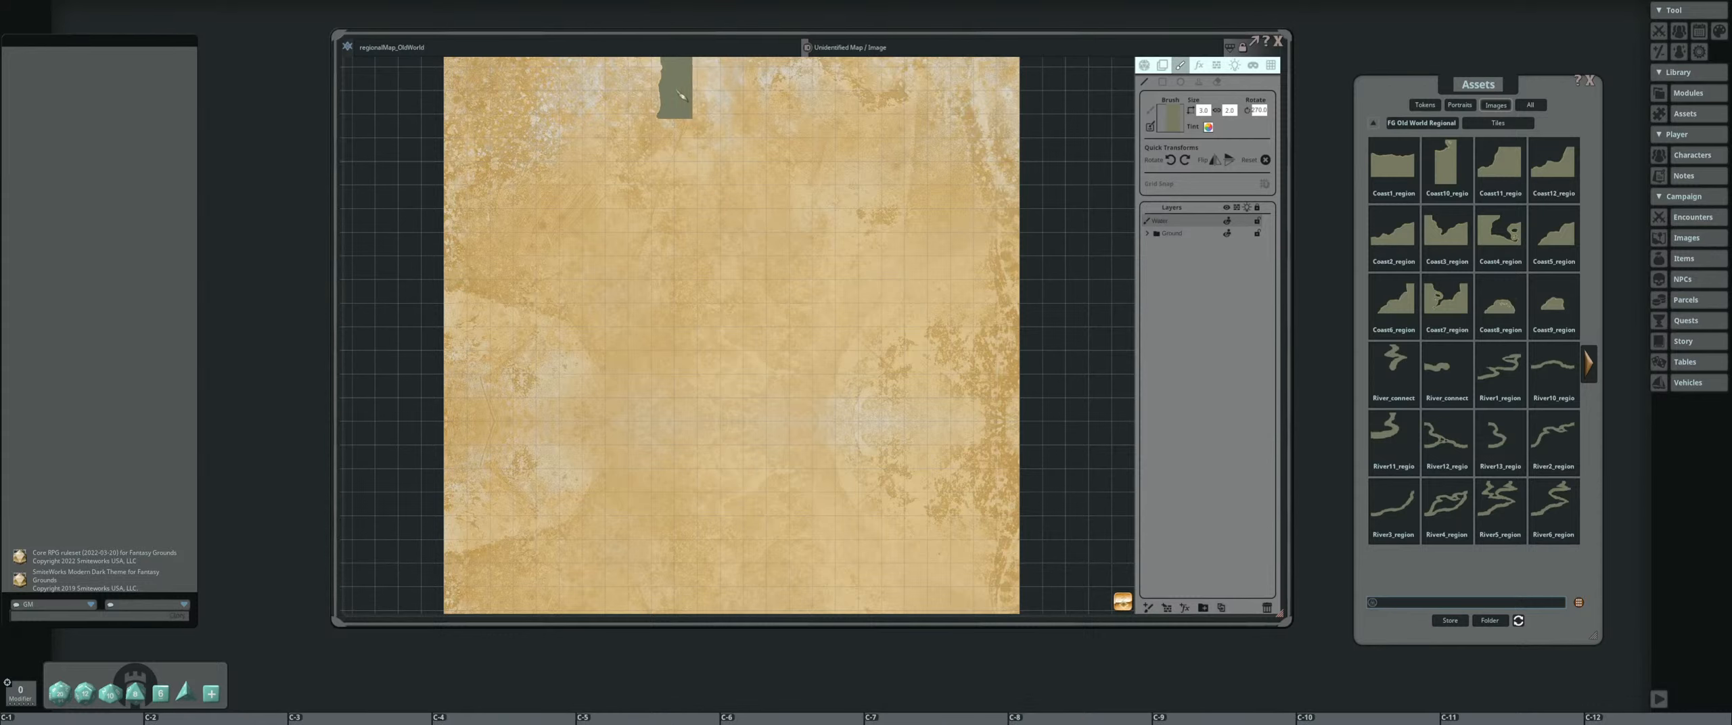
{"action": "left_click_drag", "start_coordinate": [731, 171], "coordinate": [750, 298]}
{"action": "mouse_move", "coordinate": [843, 371]}
{"action": "left_mouse_down"}
{"action": "mouse_move", "coordinate": [797, 216]}
{"action": "mouse_move", "coordinate": [724, 159]}
{"action": "left_mouse_up"}
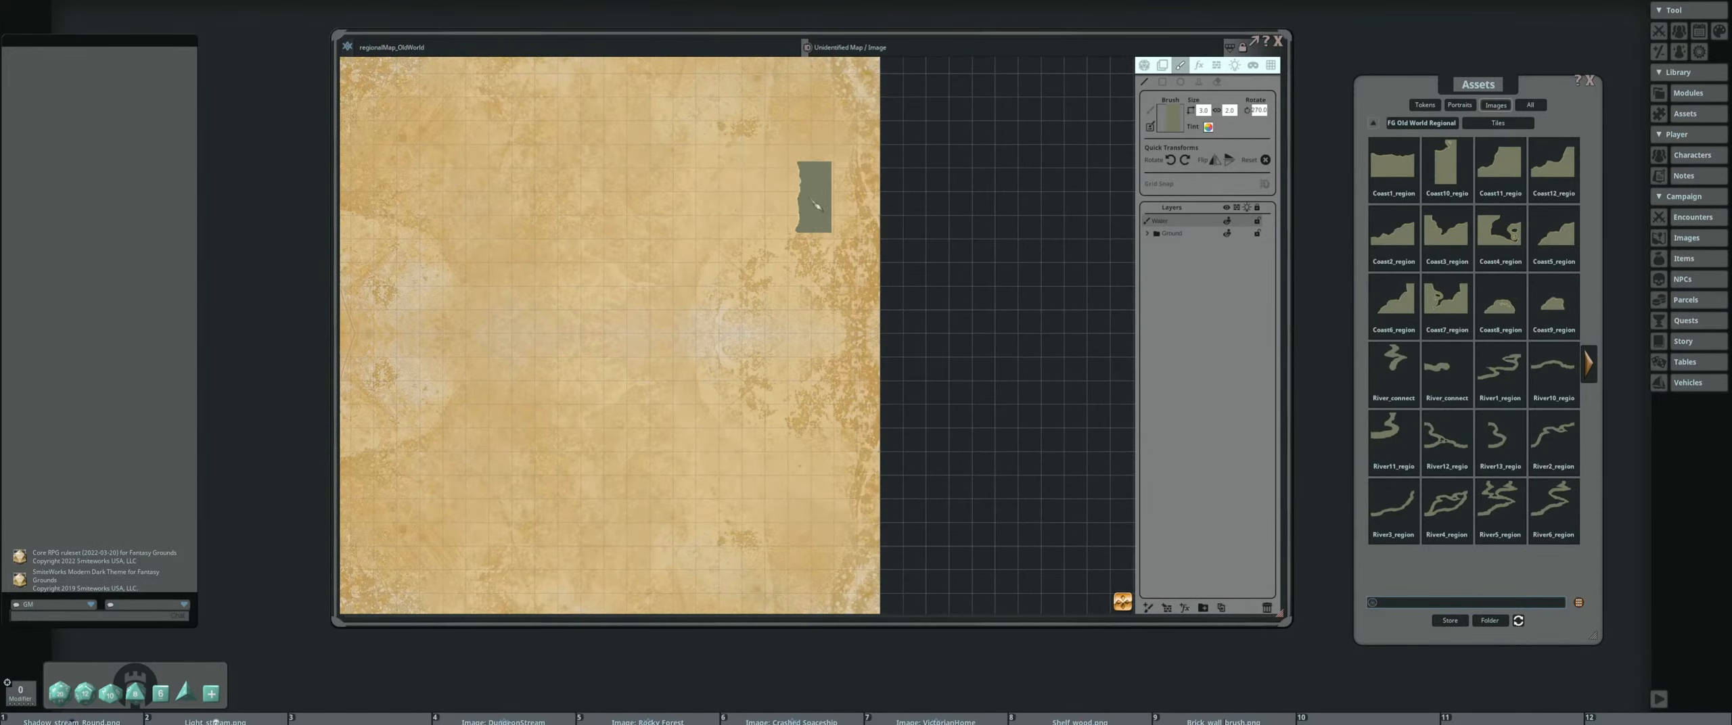
{"action": "scroll", "coordinate": [851, 159], "scroll_direction": "down", "scroll_amount": 3}
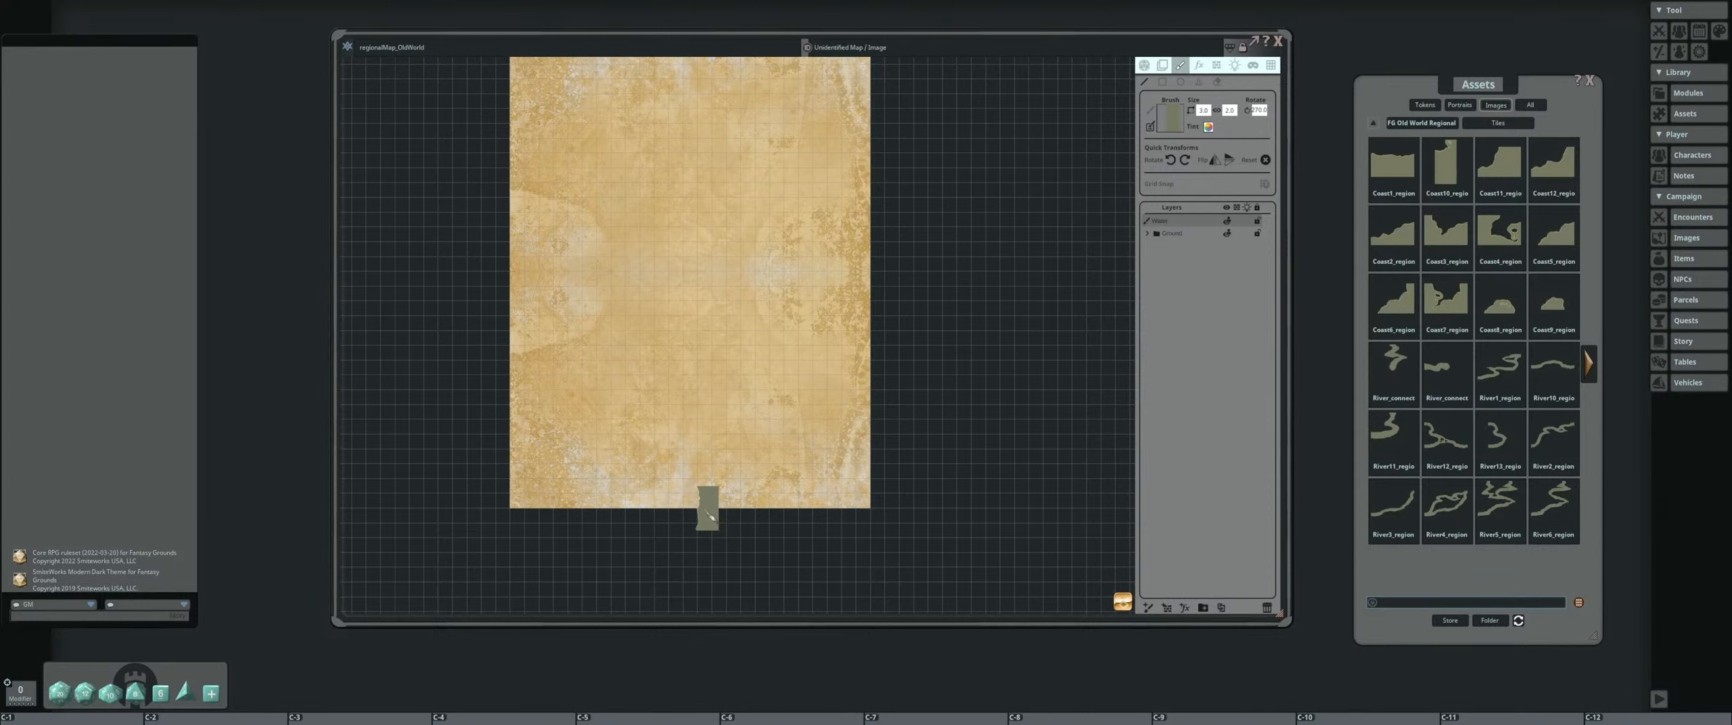
{"action": "left_click_drag", "start_coordinate": [708, 509], "coordinate": [716, 409]}
{"action": "key", "text": "ctrl+z"}
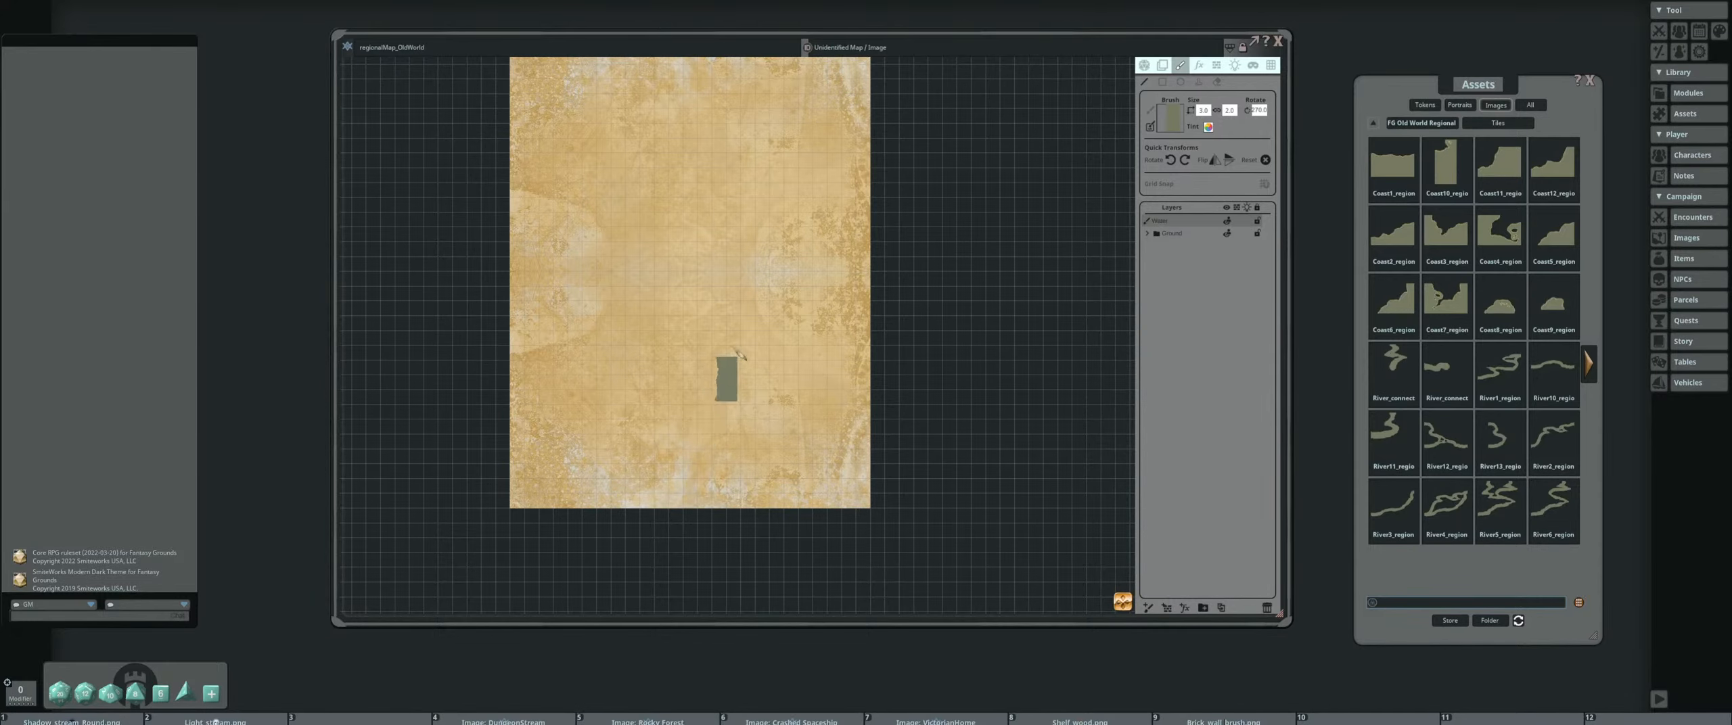
Paint a Coast1 coastline from the parchment's upper edge near its right side, winding down and across to the left edge
{"action": "left_click_drag", "start_coordinate": [818, 218], "coordinate": [800, 336]}
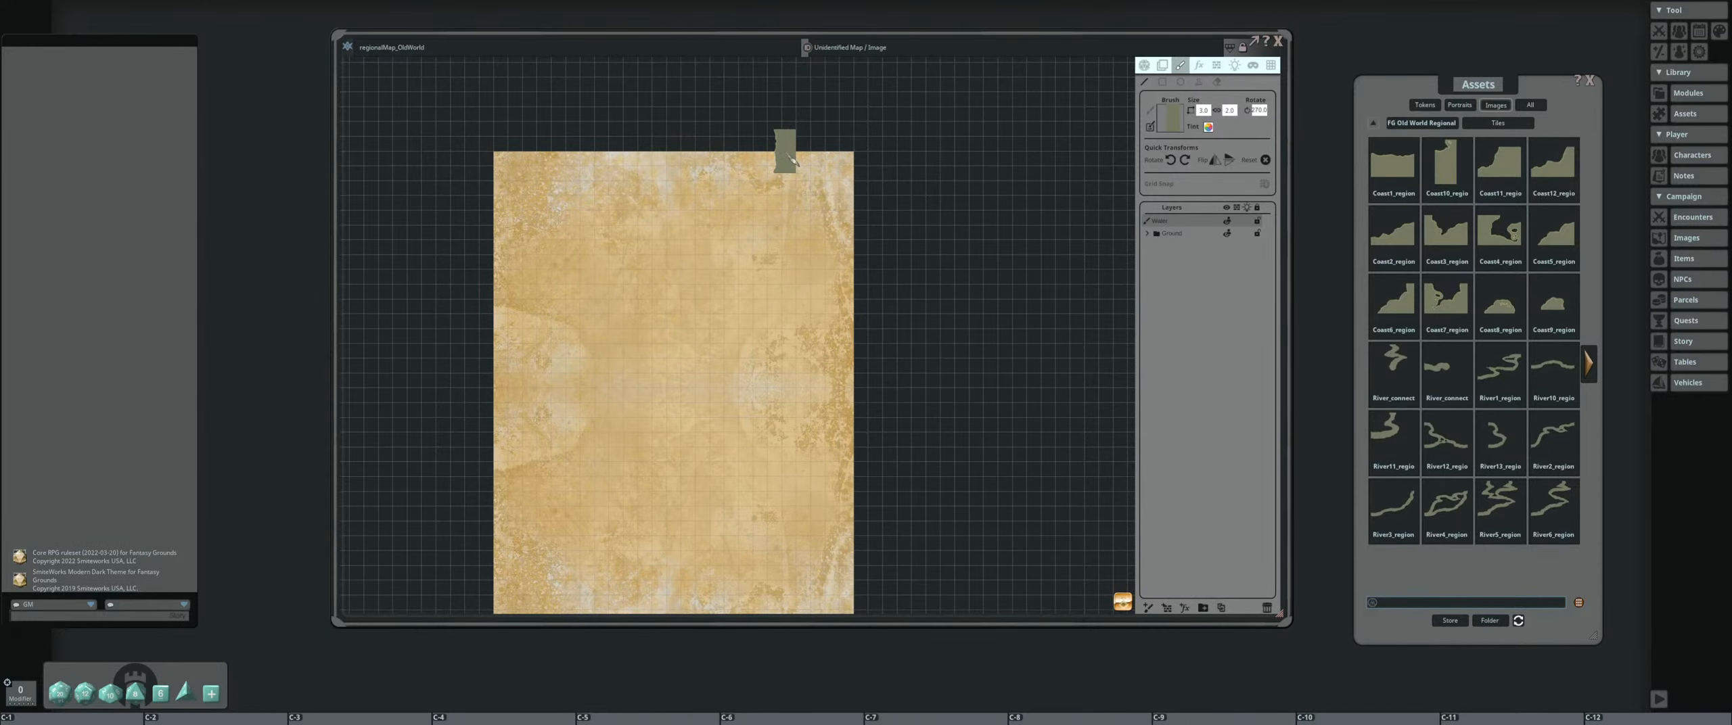
{"action": "left_click_drag", "start_coordinate": [792, 161], "coordinate": [798, 248]}
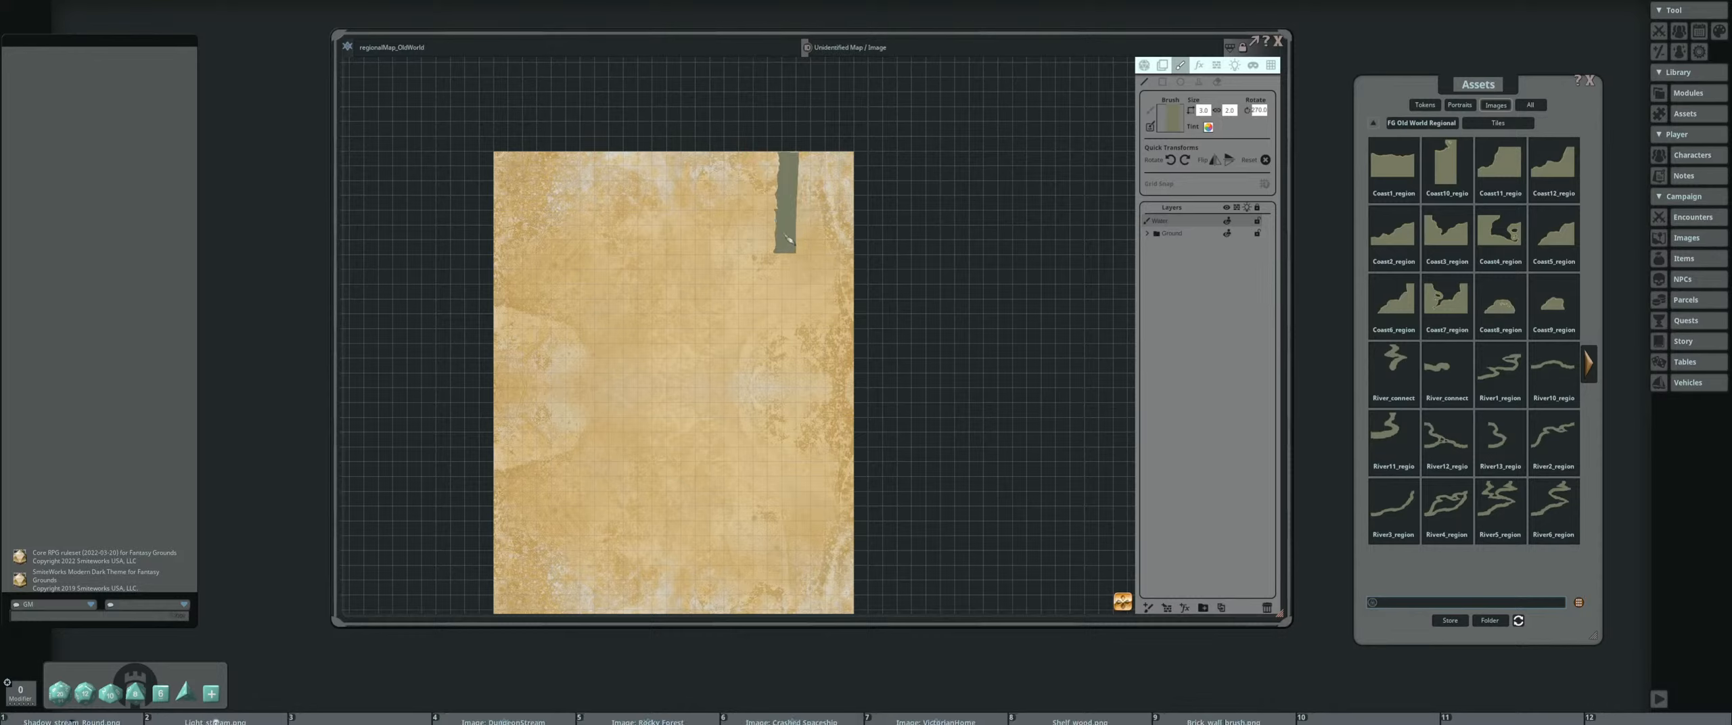
{"action": "left_click_drag", "start_coordinate": [792, 245], "coordinate": [754, 298]}
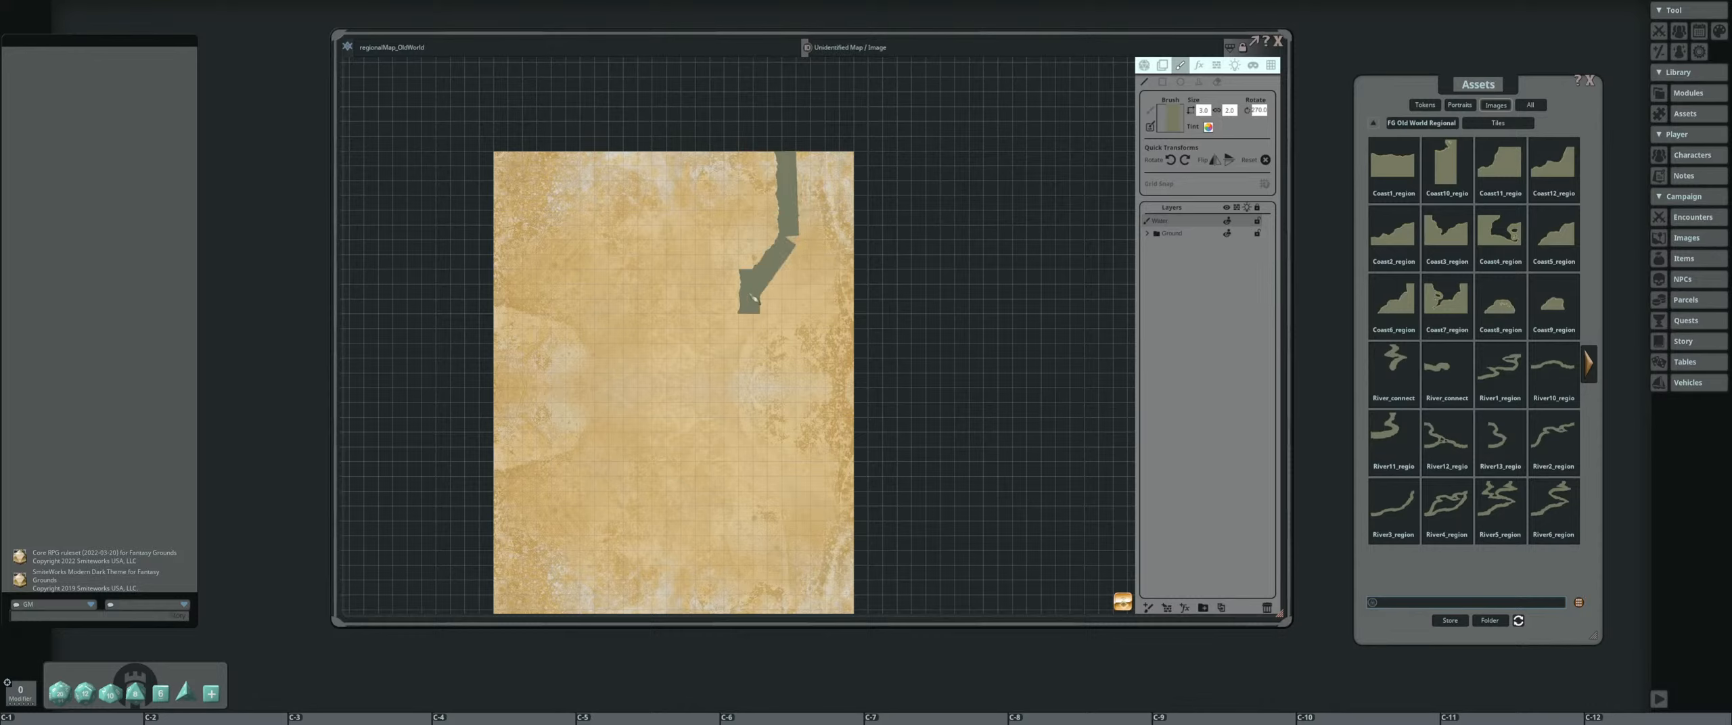
{"action": "left_click", "coordinate": [759, 288], "text": "ctrl"}
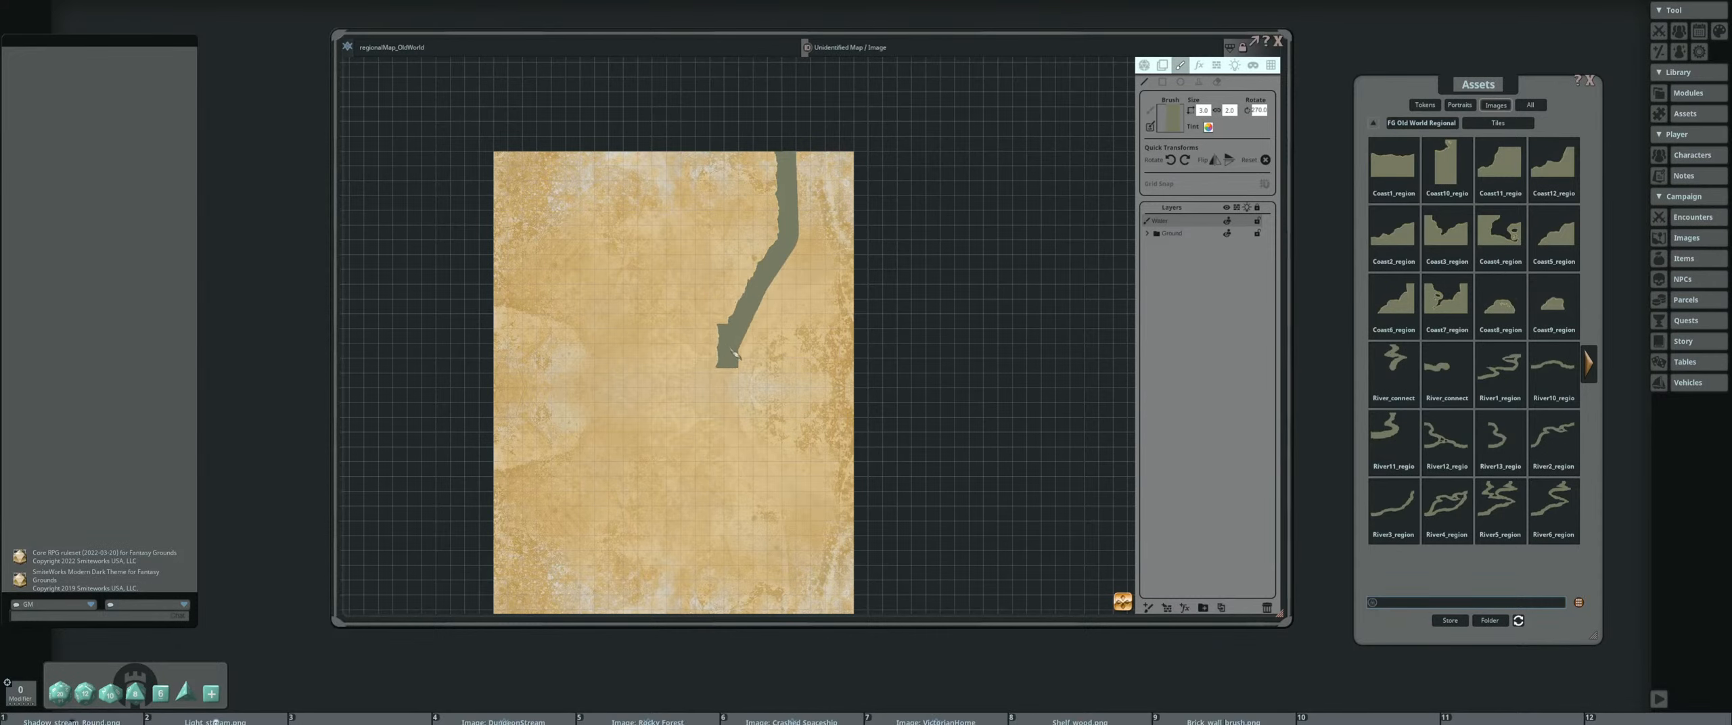
{"action": "left_click_drag", "start_coordinate": [737, 348], "coordinate": [758, 283]}
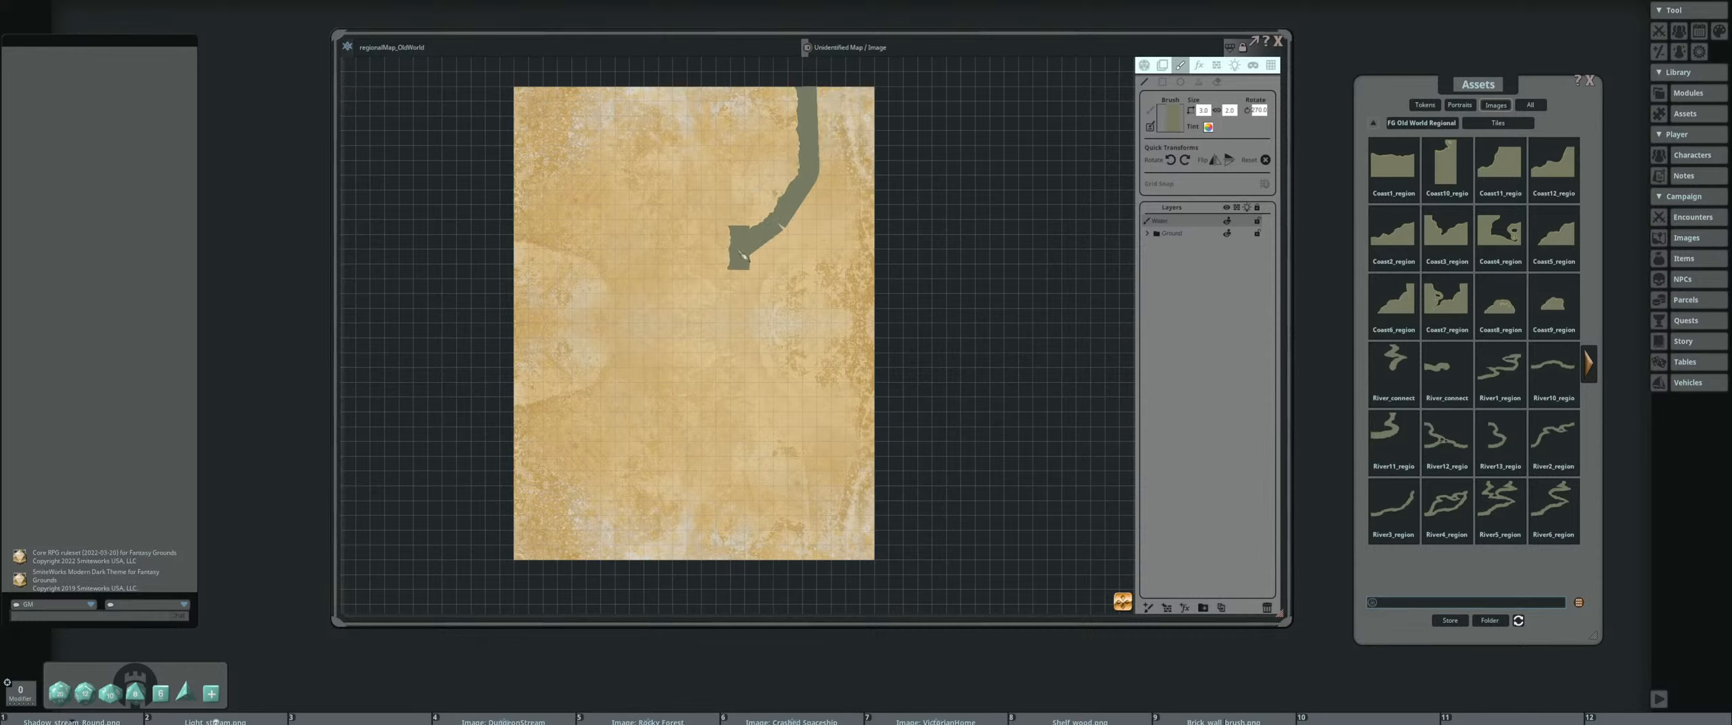
{"action": "scroll", "coordinate": [742, 235], "scroll_direction": "up", "scroll_amount": 2}
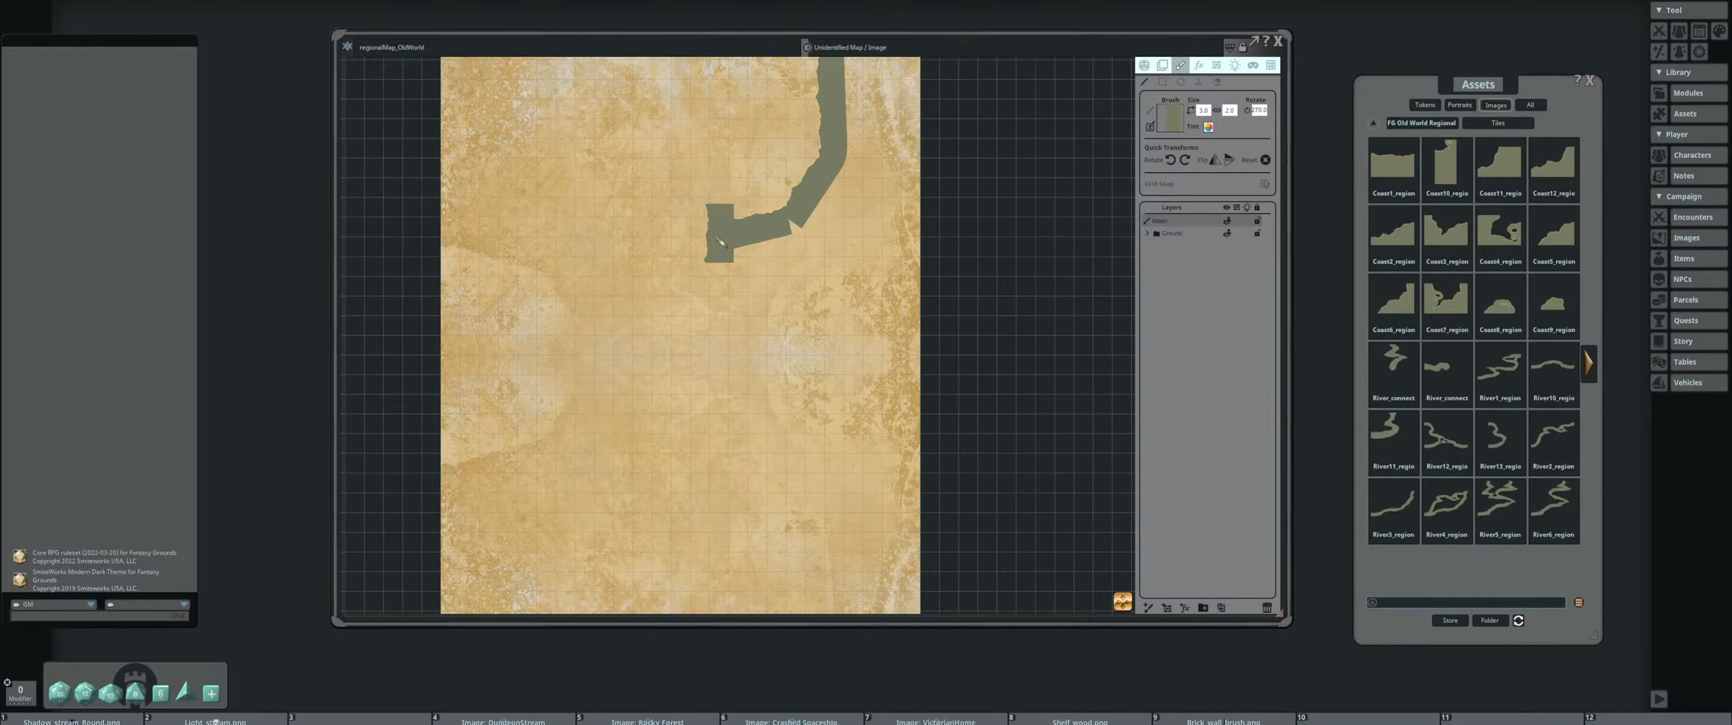
{"action": "left_click", "coordinate": [712, 241]}
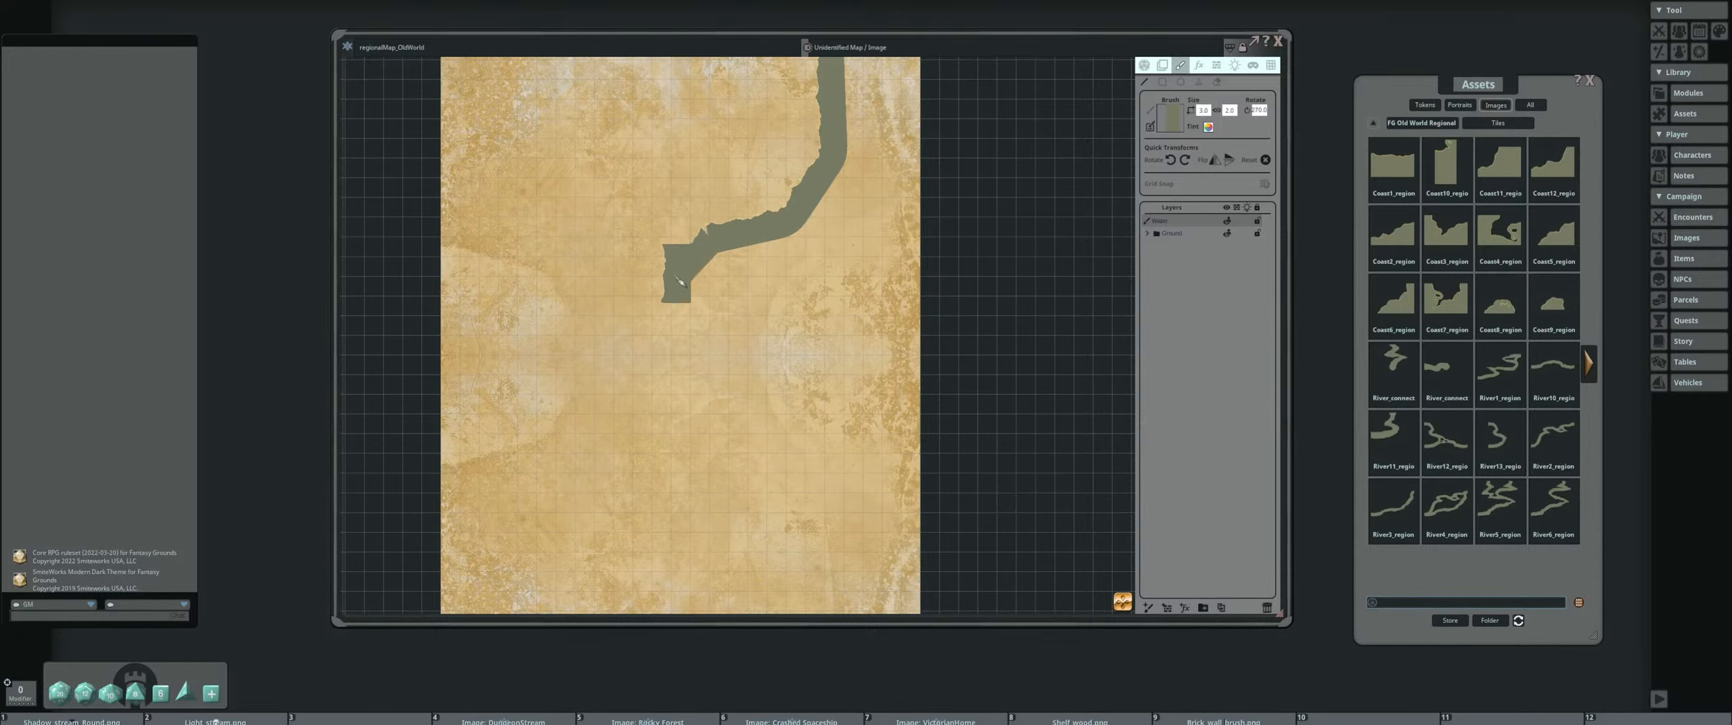
{"action": "left_click", "coordinate": [696, 291]}
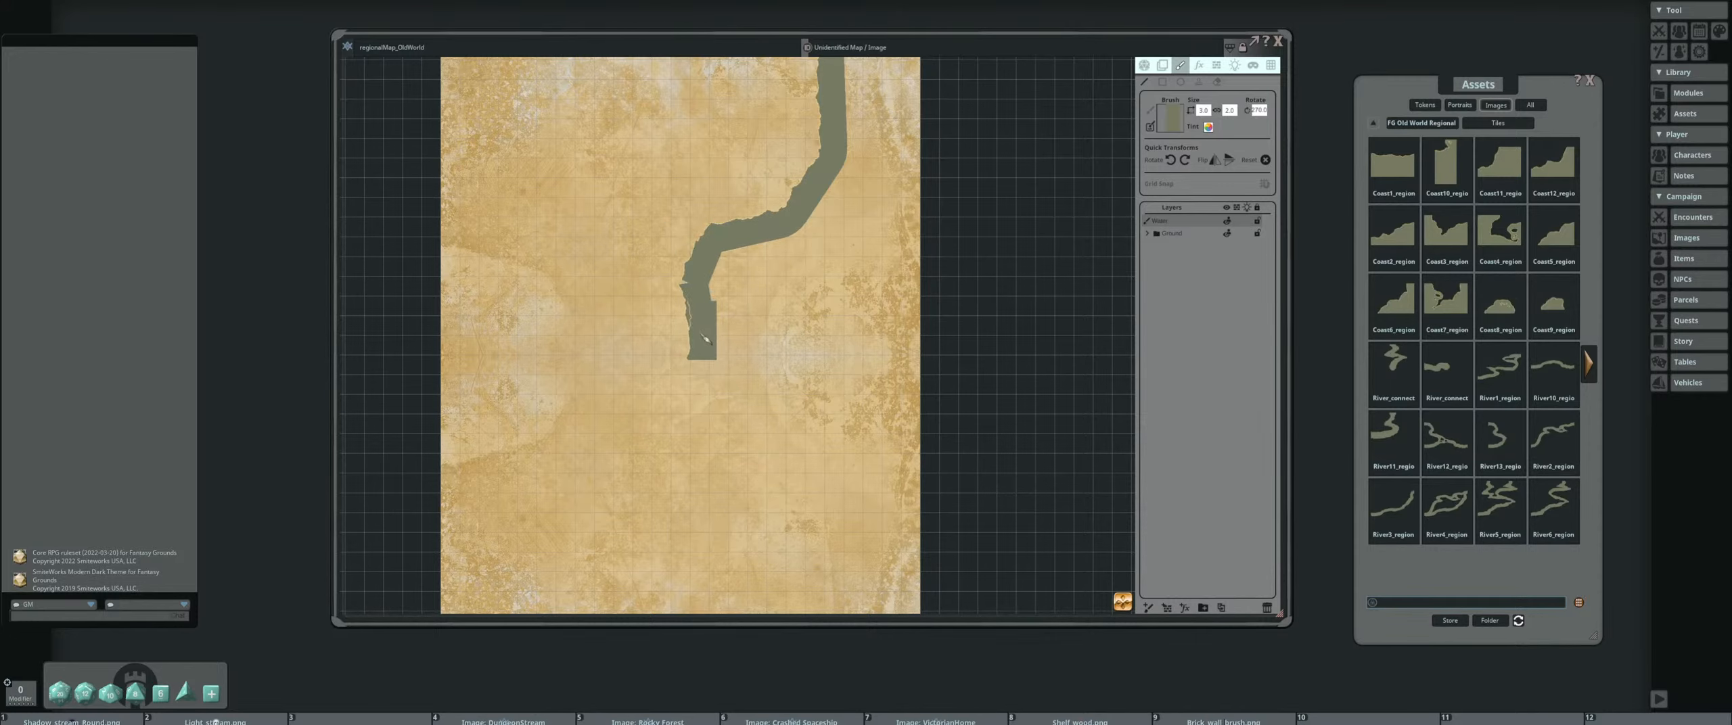
{"action": "left_click_drag", "start_coordinate": [706, 343], "coordinate": [717, 249]}
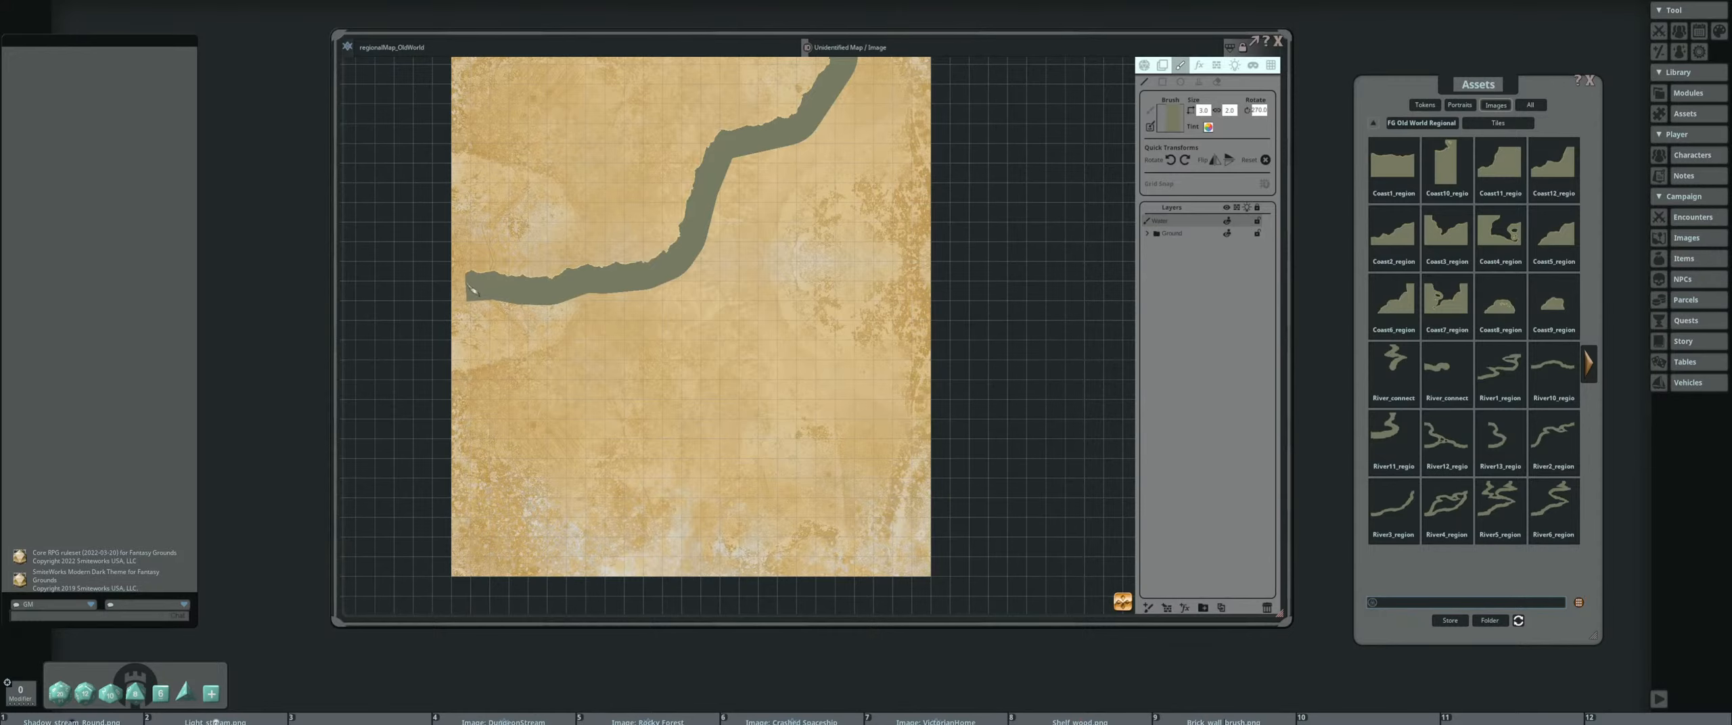
Examine the painted coastline closely along its bends, from the parchment's left edge to its upper edge
{"action": "scroll", "coordinate": [715, 282], "scroll_direction": "down", "scroll_amount": 3}
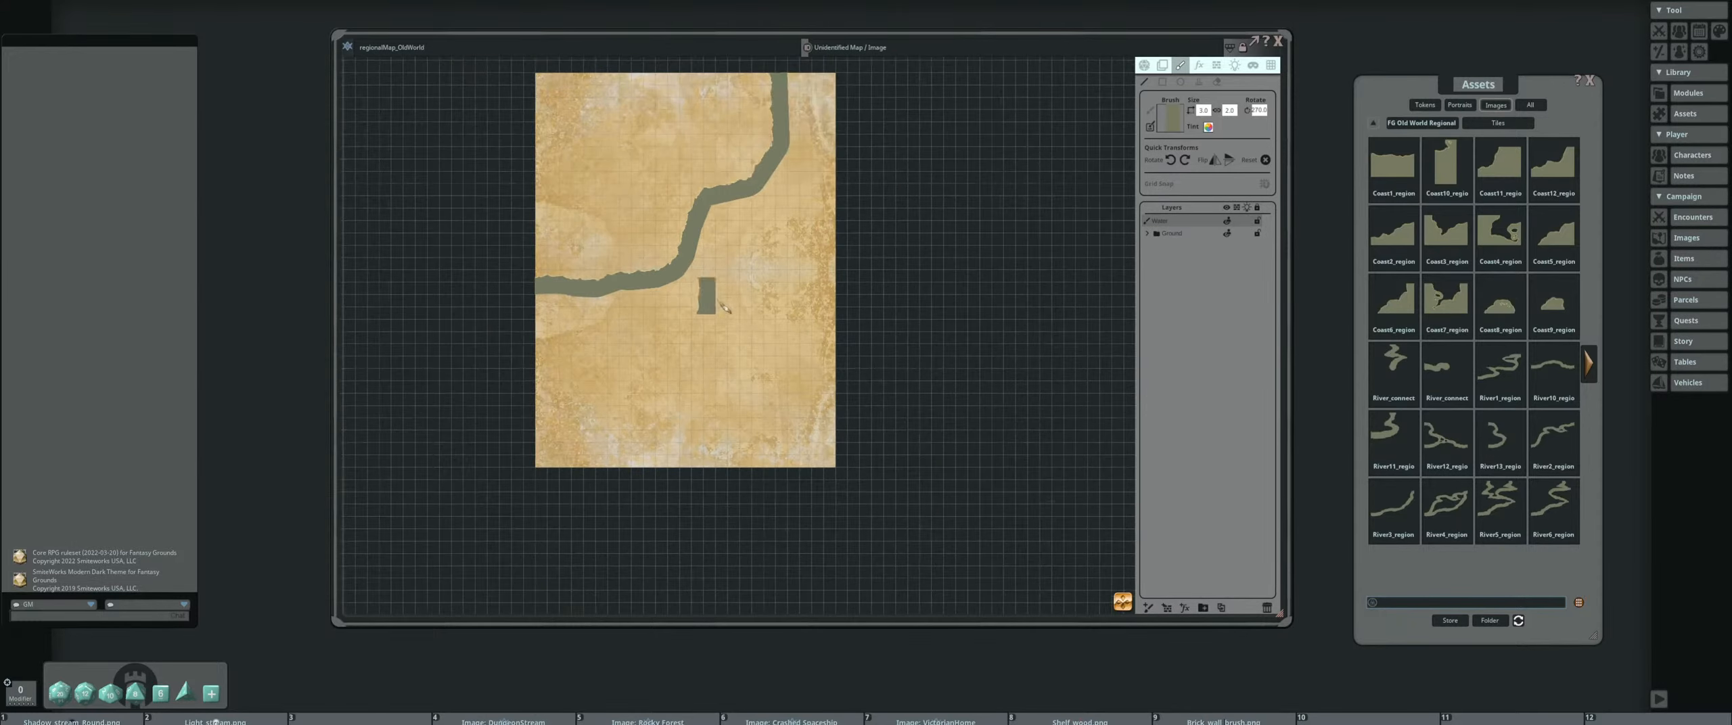
{"action": "scroll", "coordinate": [722, 340], "scroll_direction": "up", "scroll_amount": 4}
{"action": "scroll", "coordinate": [705, 291], "scroll_direction": "down", "scroll_amount": 2}
{"action": "scroll", "coordinate": [772, 289], "scroll_direction": "up", "scroll_amount": 4}
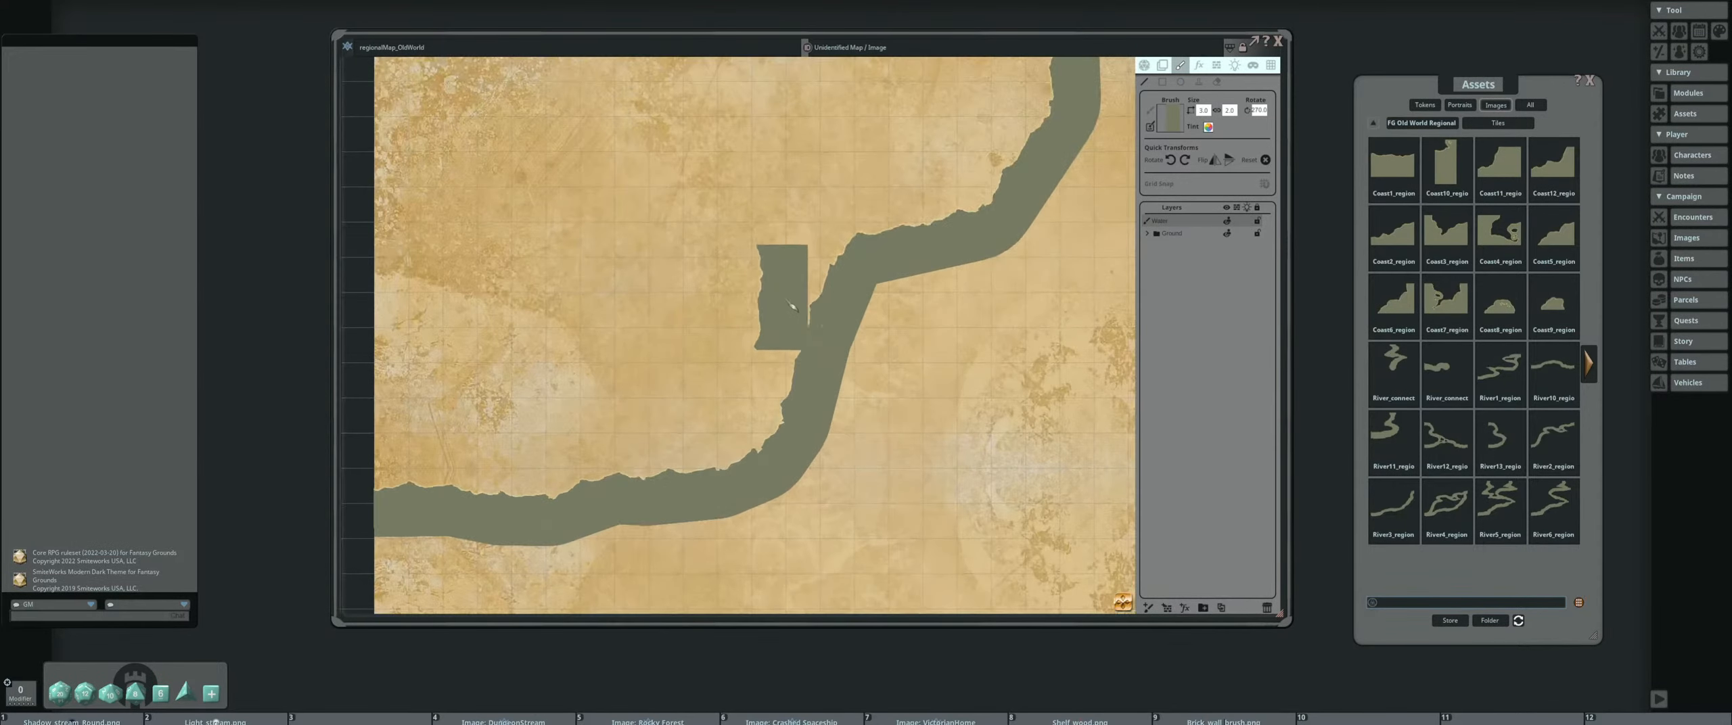
{"action": "scroll", "coordinate": [882, 328], "scroll_direction": "up", "scroll_amount": 1}
{"action": "scroll", "coordinate": [847, 336], "scroll_direction": "down", "scroll_amount": 3}
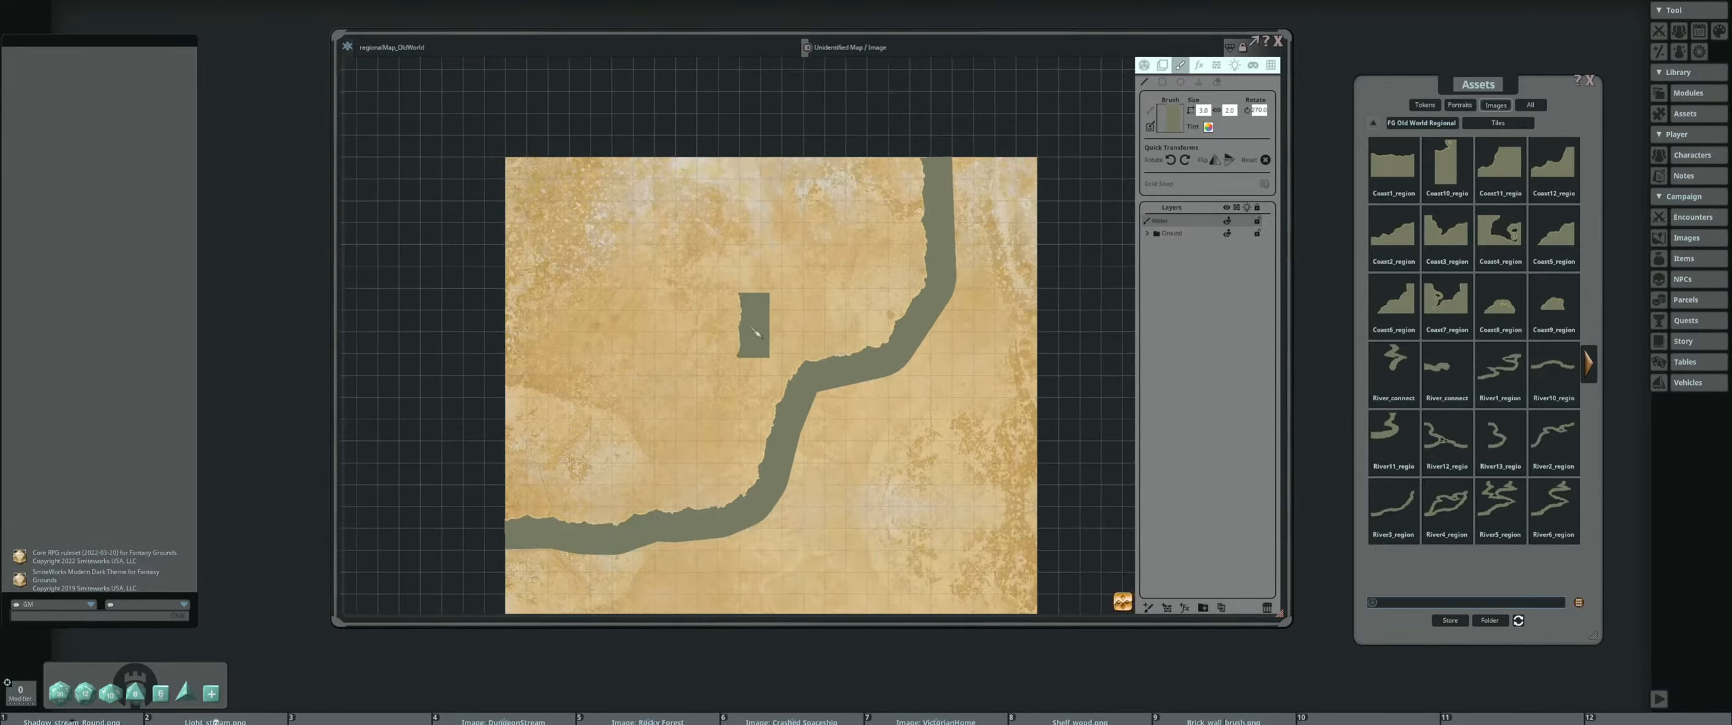
{"action": "left_click_drag", "start_coordinate": [746, 341], "coordinate": [711, 271]}
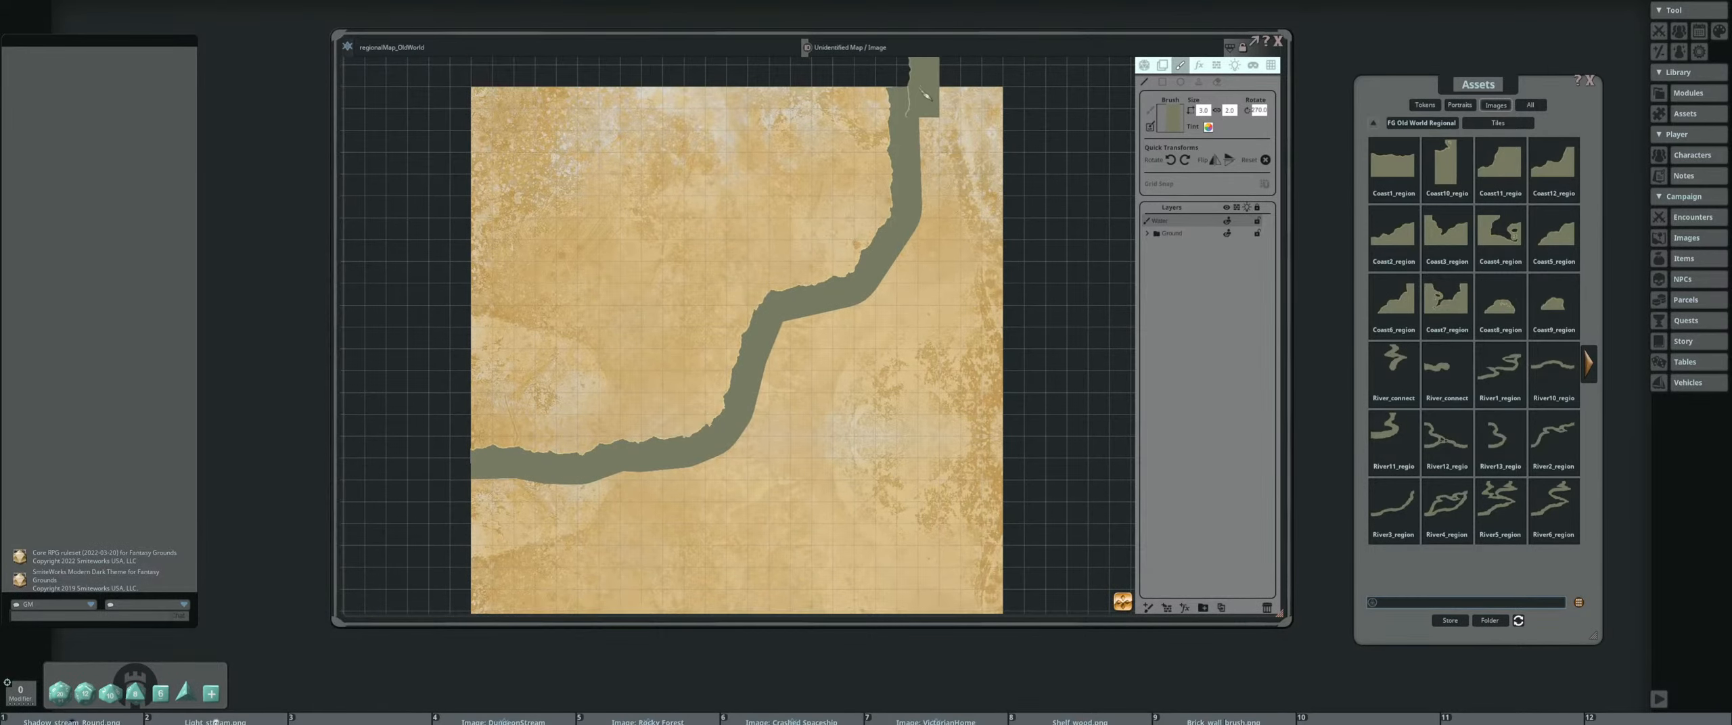
{"action": "left_click_drag", "start_coordinate": [859, 159], "coordinate": [813, 252]}
{"action": "scroll", "coordinate": [892, 149], "scroll_direction": "up", "scroll_amount": 4}
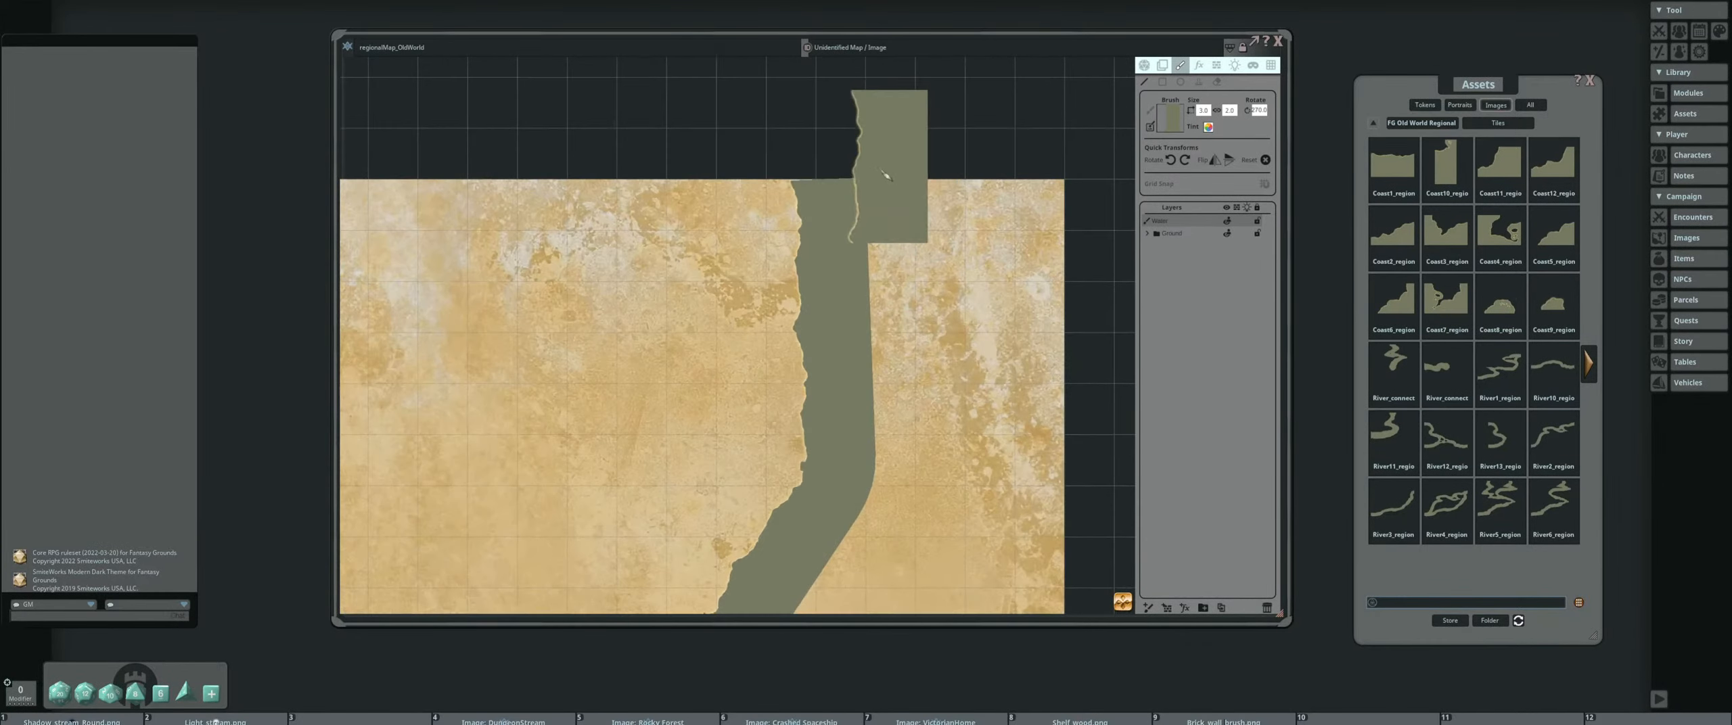
{"action": "scroll", "coordinate": [893, 182], "scroll_direction": "down", "scroll_amount": 2}
{"action": "scroll", "coordinate": [908, 324], "scroll_direction": "down", "scroll_amount": 2}
{"action": "scroll", "coordinate": [847, 395], "scroll_direction": "up", "scroll_amount": 8}
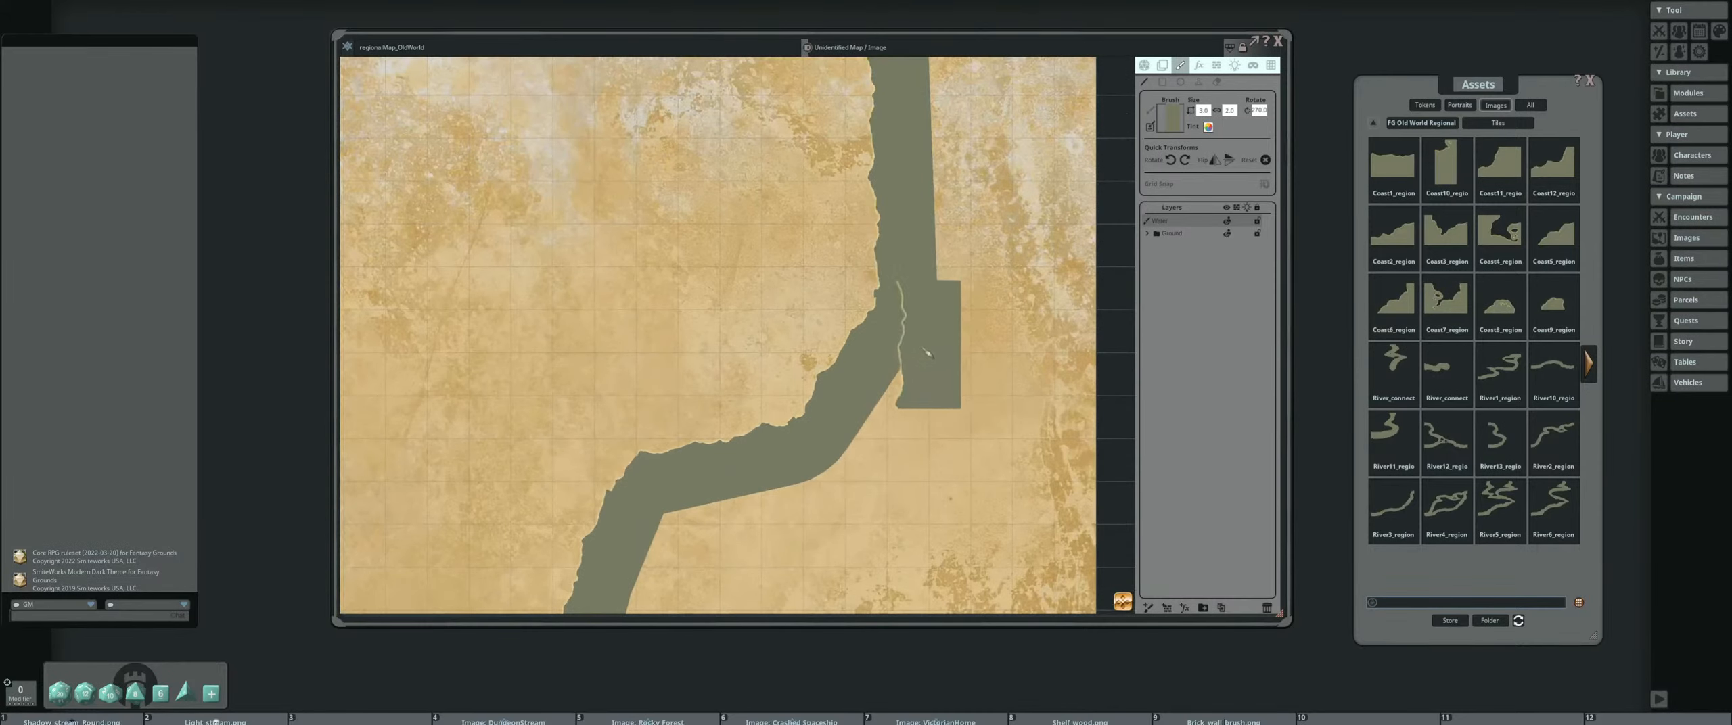
{"action": "scroll", "coordinate": [919, 353], "scroll_direction": "down", "scroll_amount": 6}
{"action": "left_click_drag", "start_coordinate": [913, 351], "coordinate": [901, 196]}
{"action": "left_click_drag", "start_coordinate": [845, 357], "coordinate": [859, 297]}
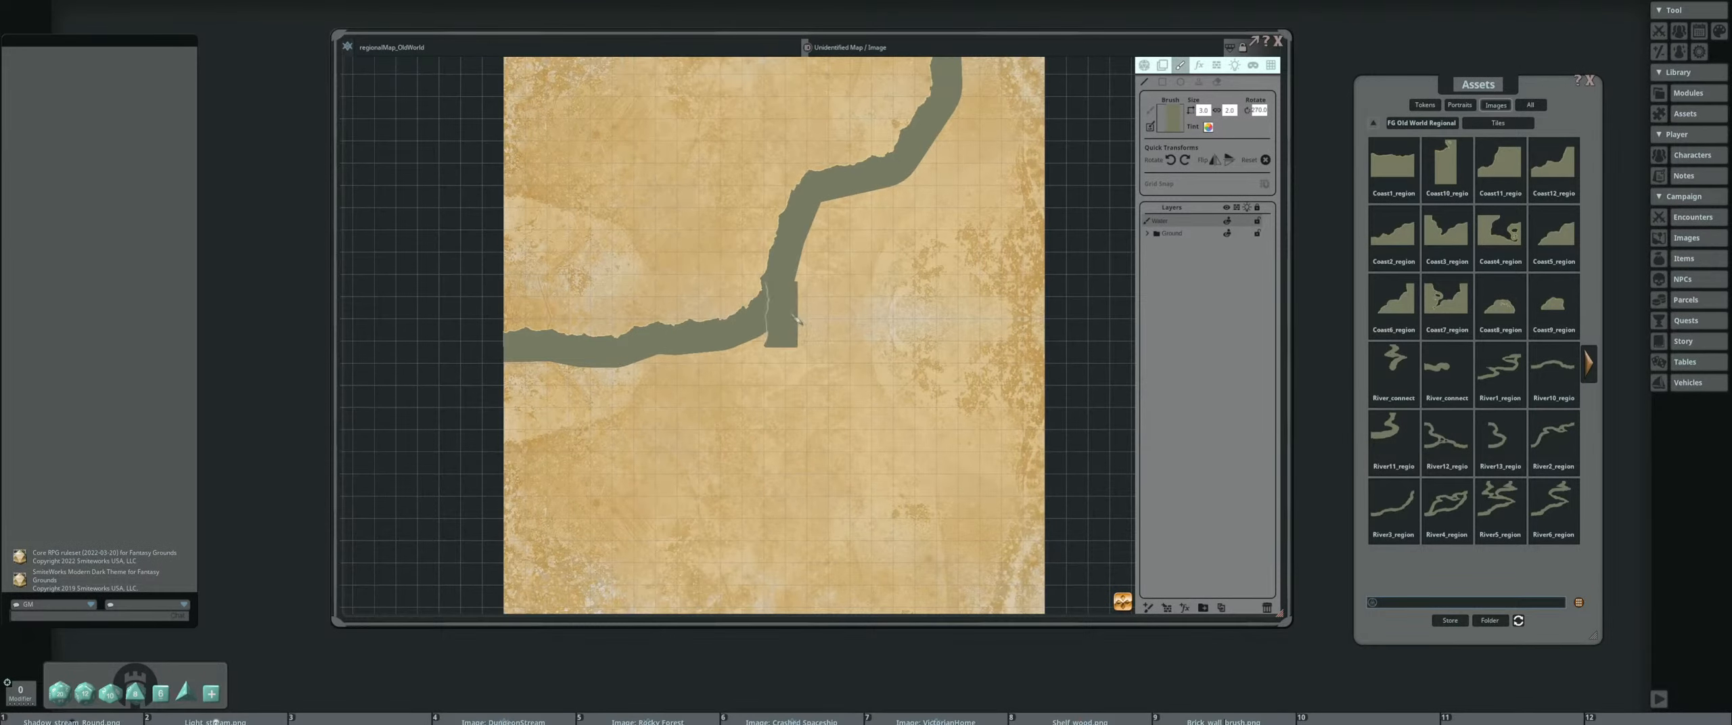
{"action": "scroll", "coordinate": [818, 298], "scroll_direction": "down", "scroll_amount": 4}
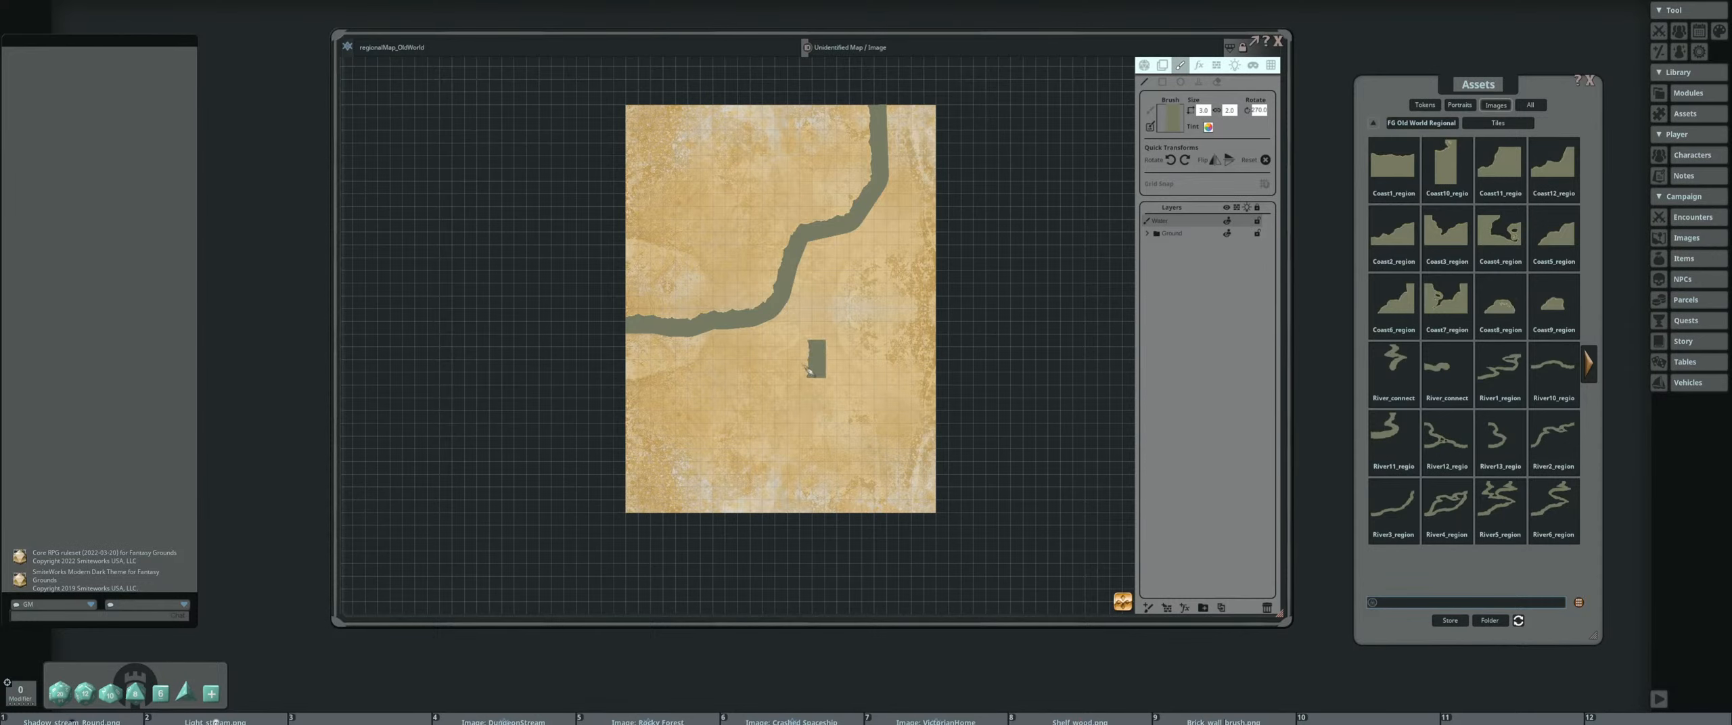
Rotate the Coast1 brush counterclockwise to 180° and stamp one tile against the parchment's right edge, about halfway down
{"action": "scroll", "coordinate": [819, 392], "scroll_direction": "up", "scroll_amount": 2}
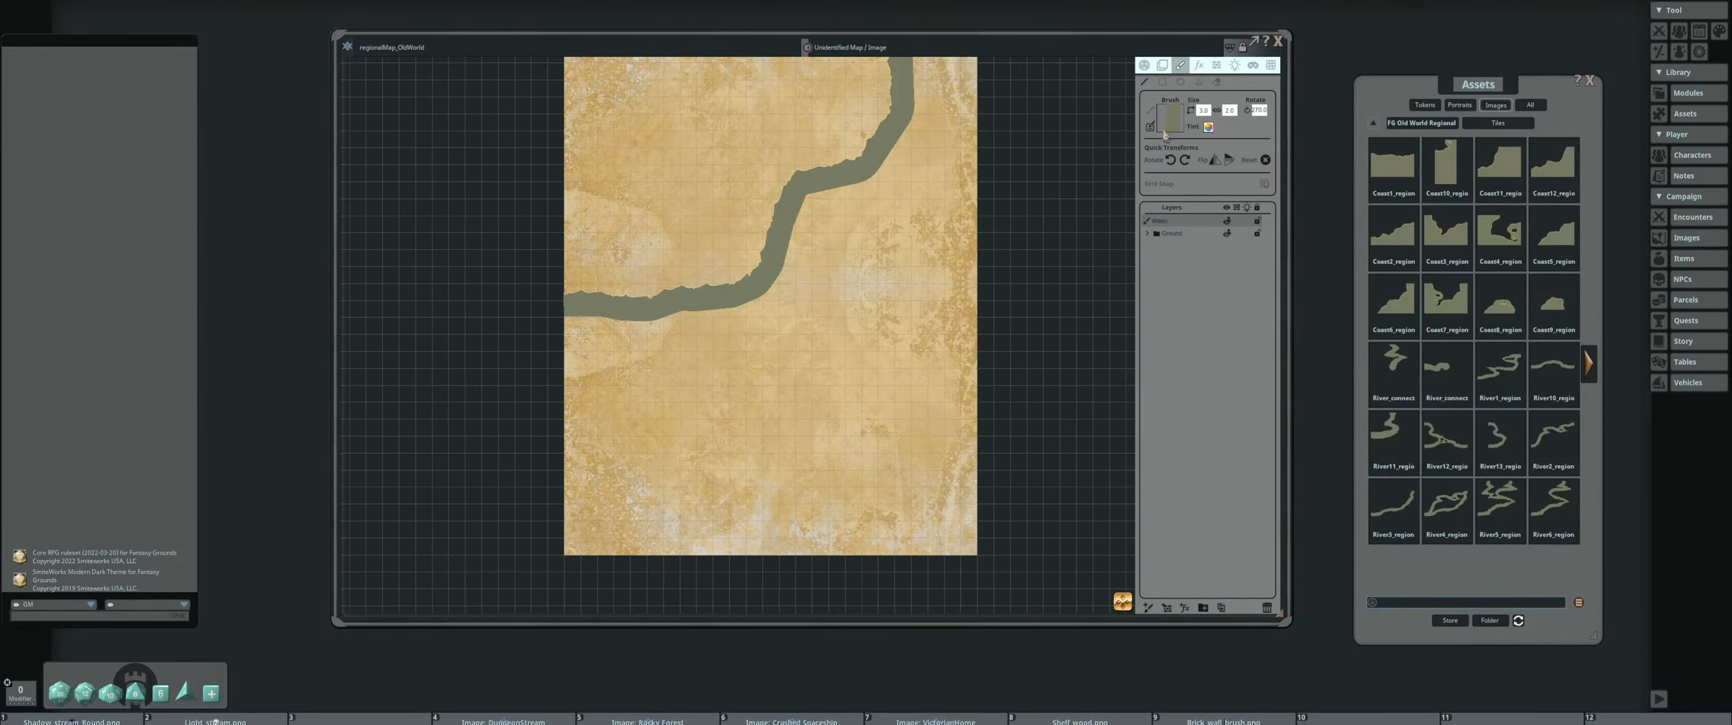
{"action": "left_click", "coordinate": [1170, 161]}
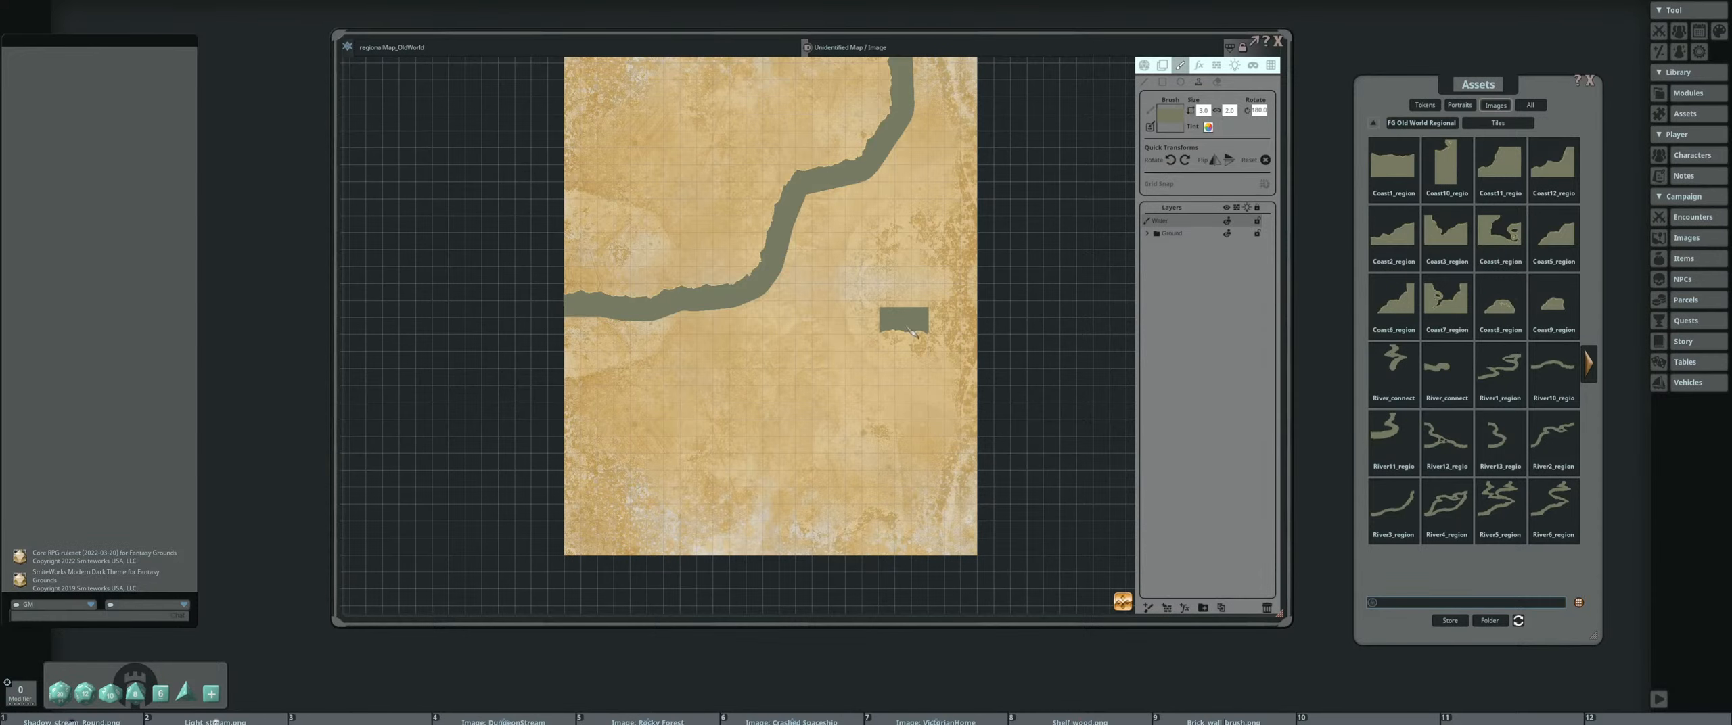
{"action": "scroll", "coordinate": [879, 297], "scroll_direction": "up", "scroll_amount": 3}
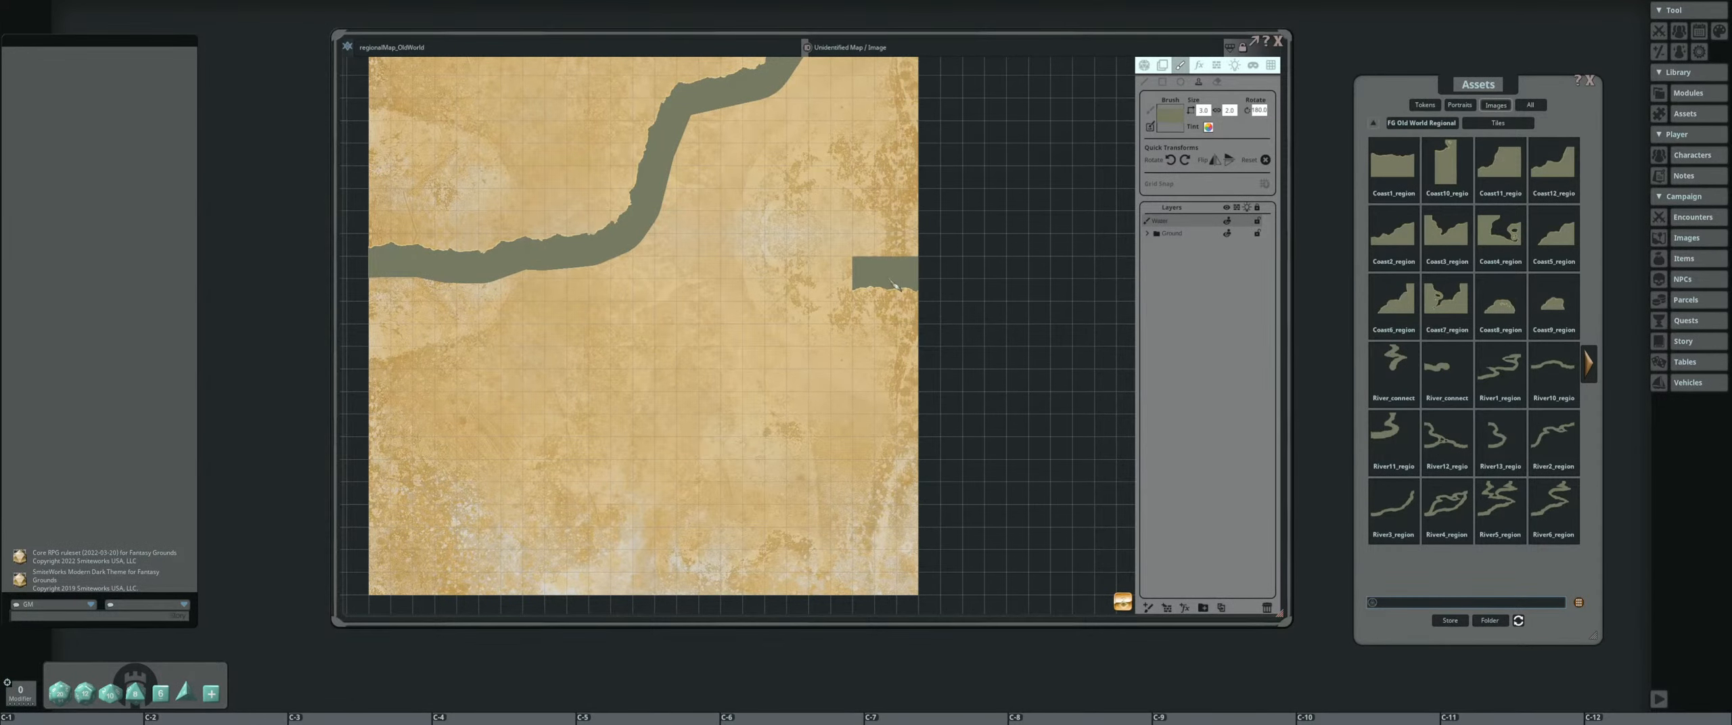
{"action": "left_click", "coordinate": [891, 283]}
{"action": "scroll", "coordinate": [972, 286], "scroll_direction": "up", "scroll_amount": 2}
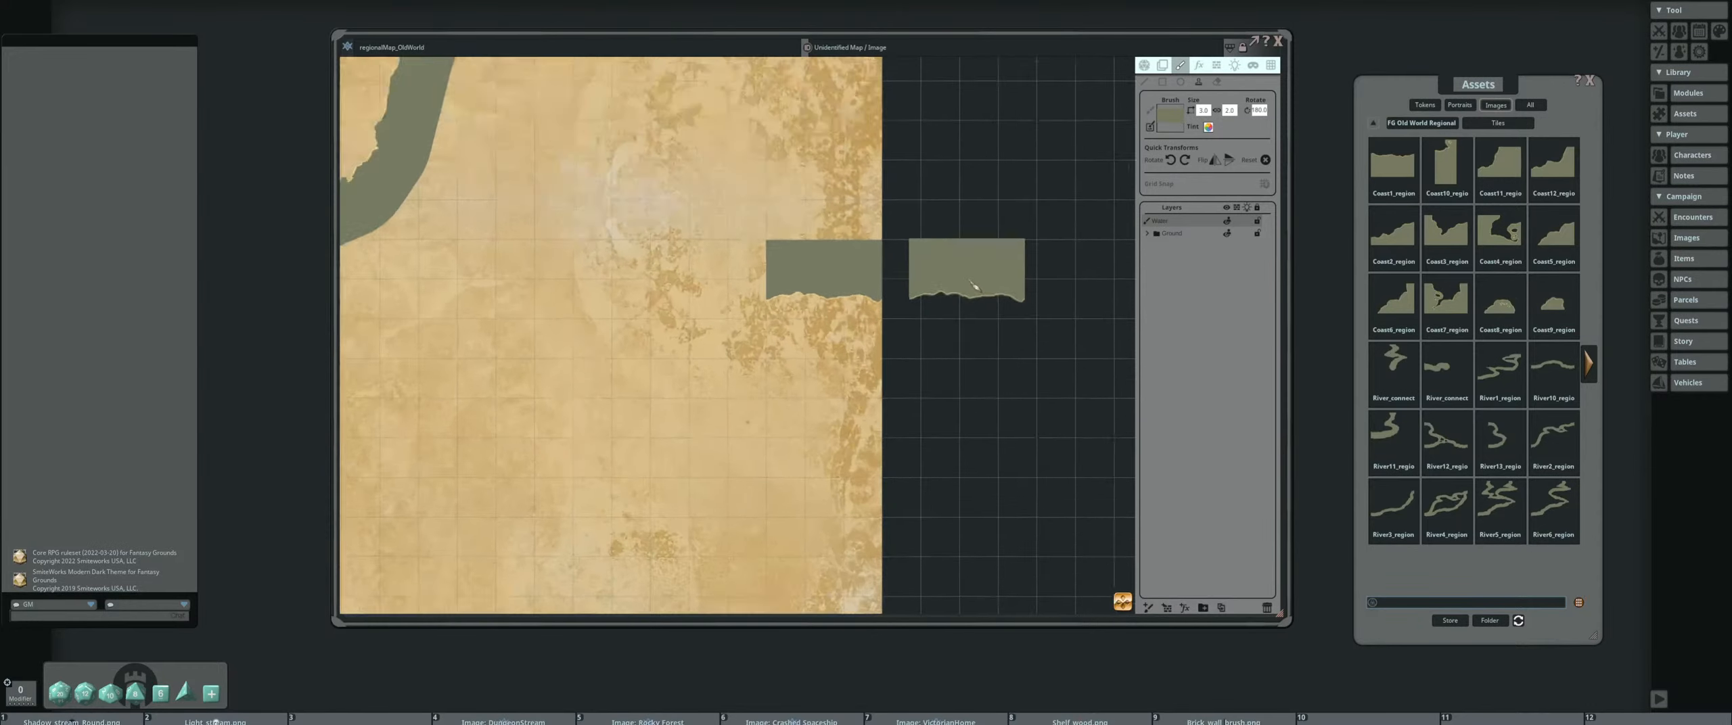
{"action": "scroll", "coordinate": [972, 286], "scroll_direction": "up", "scroll_amount": 1}
{"action": "left_click_drag", "start_coordinate": [799, 374], "coordinate": [904, 315]}
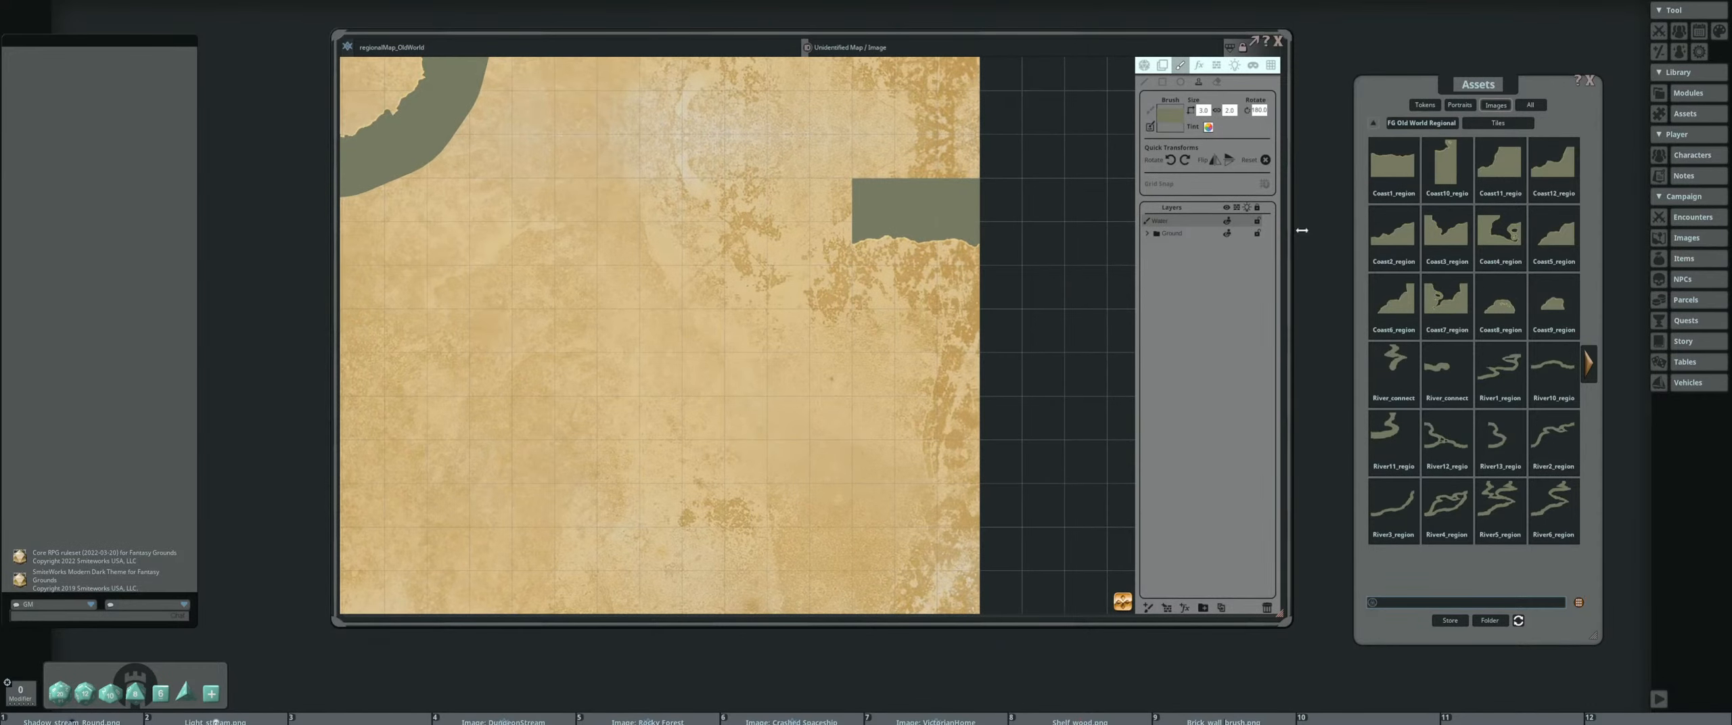
Set a corner coast tile as the brush at size 3, rotated to 90° and flipped, and place it against the stamped tile's left end
{"action": "left_click", "coordinate": [1265, 160]}
{"action": "left_click", "coordinate": [1186, 160]}
{"action": "type", "text": "3"}
{"action": "key", "text": "Return"}
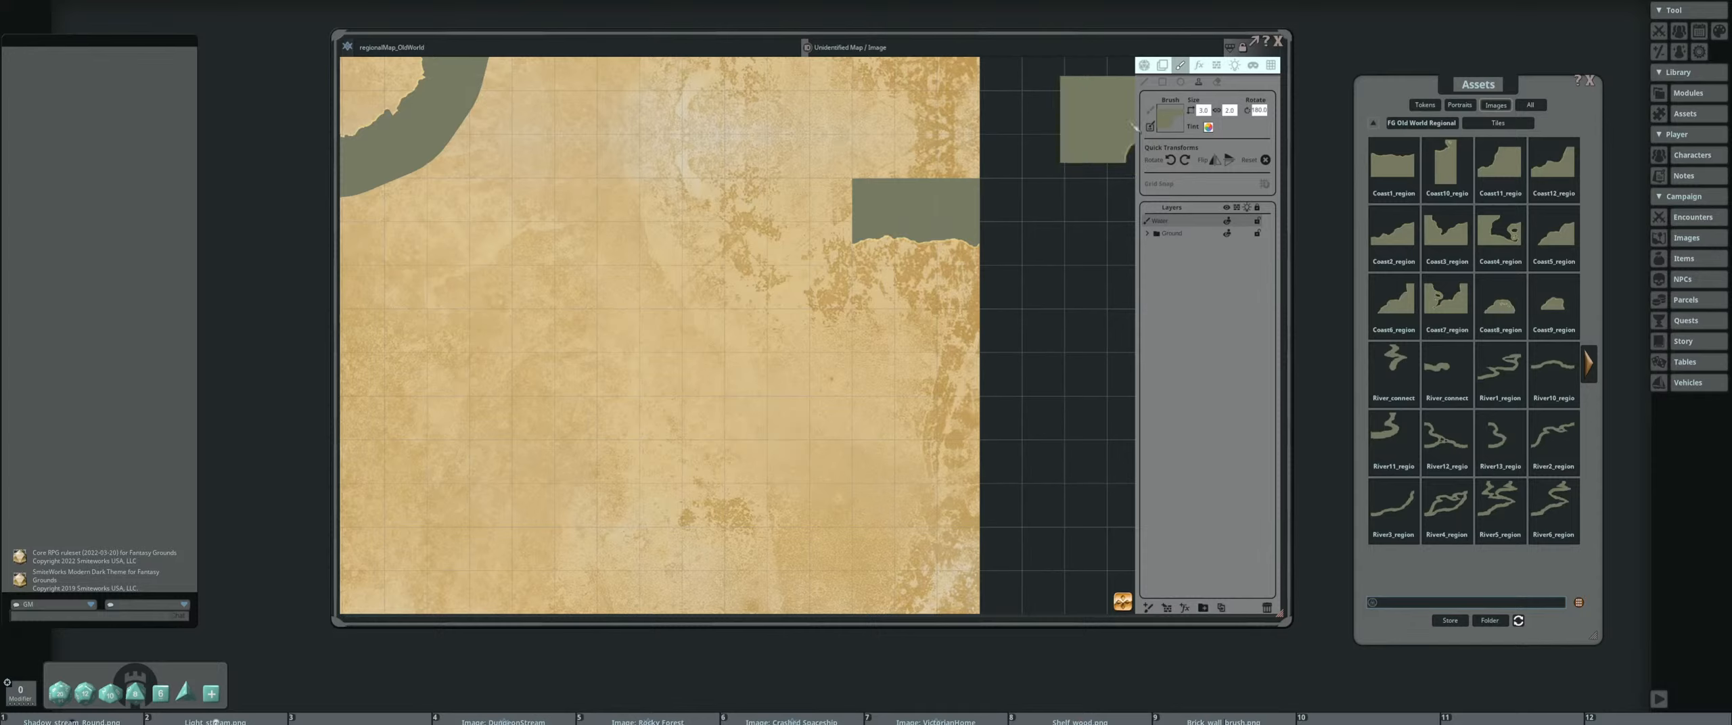
{"action": "left_click", "coordinate": [1171, 161]}
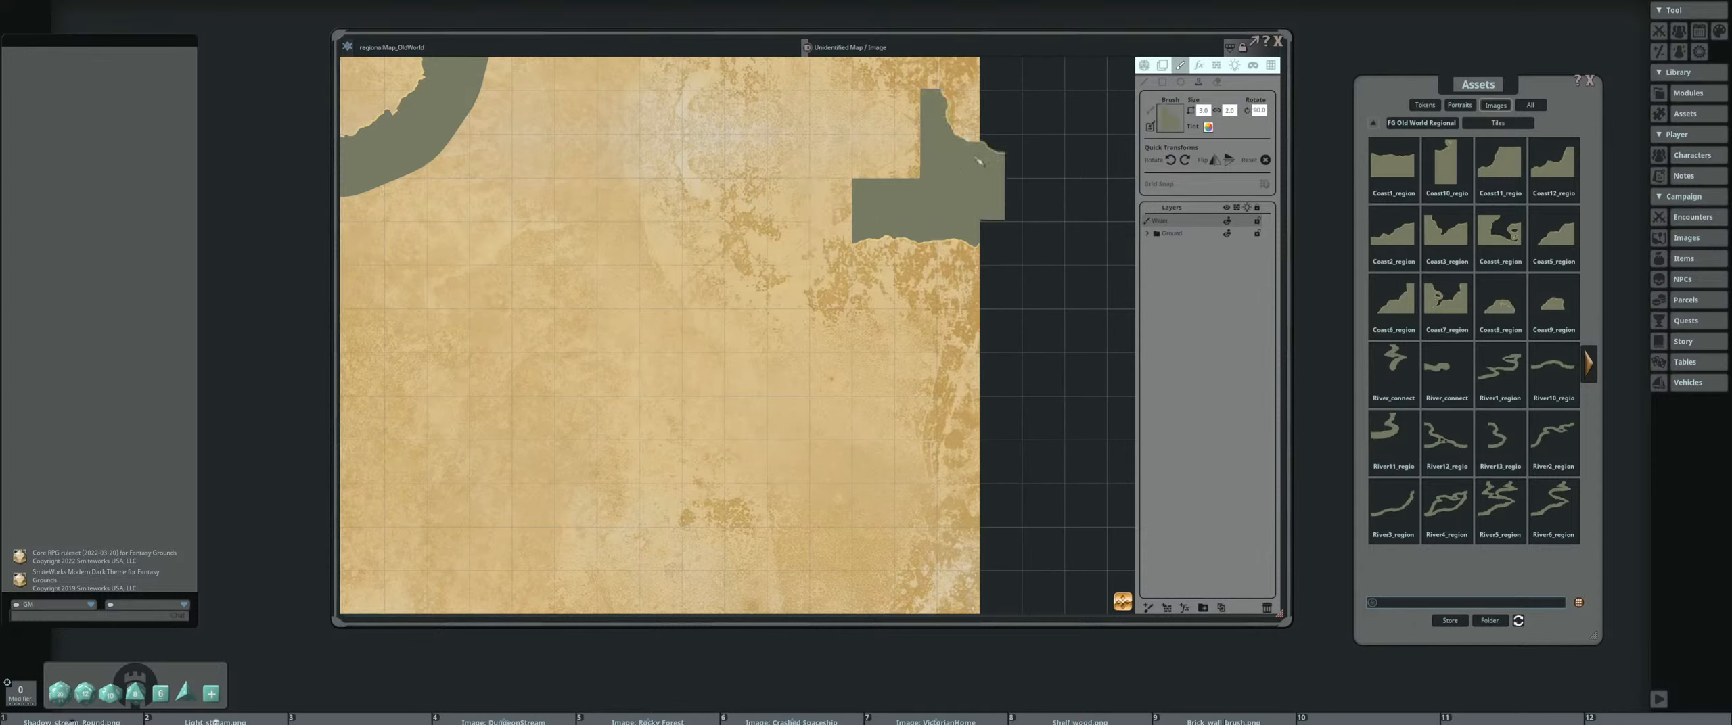
{"action": "left_click", "coordinate": [1217, 161]}
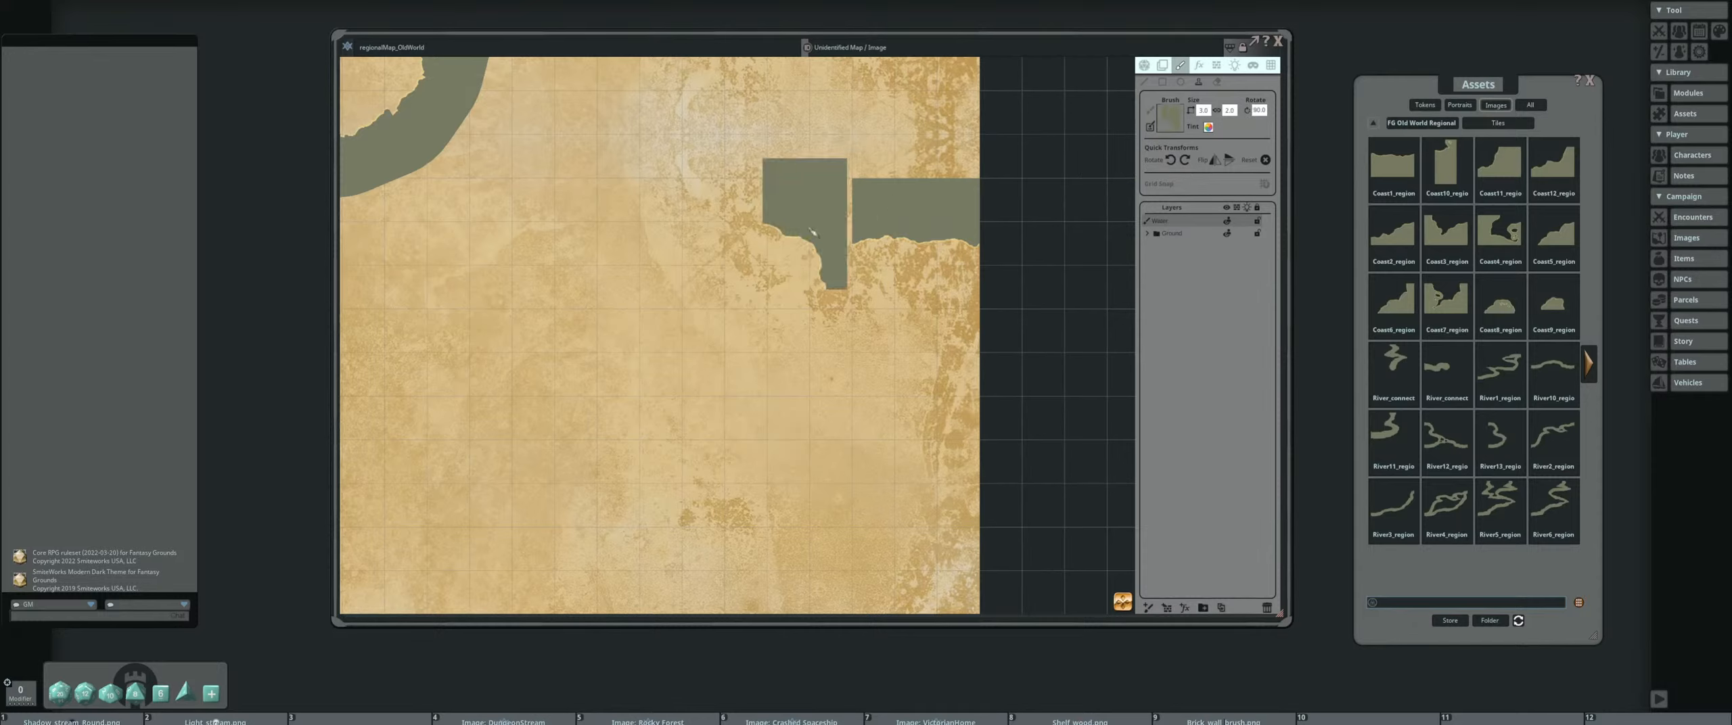
{"action": "left_click", "coordinate": [1213, 162]}
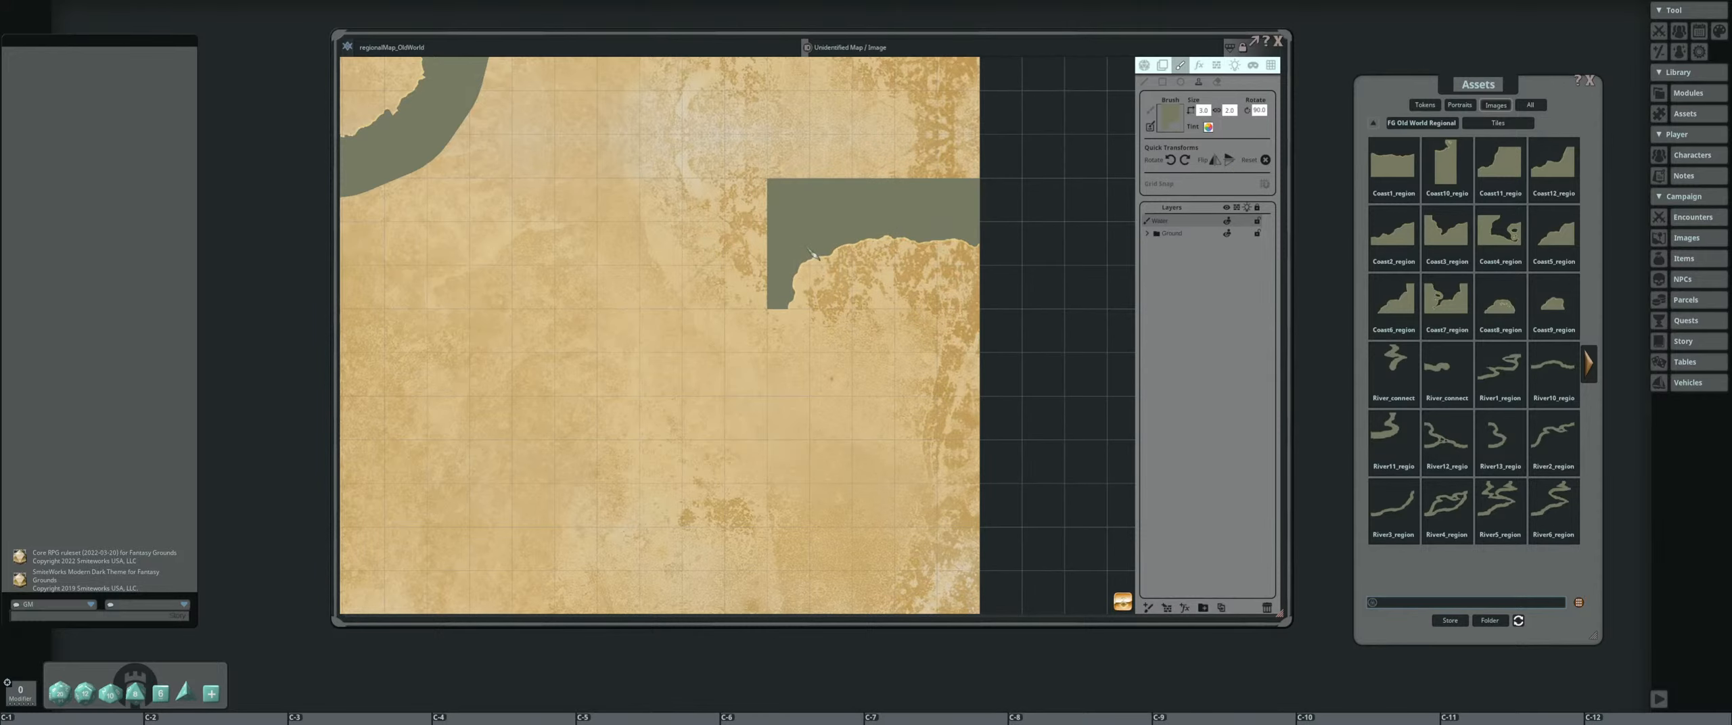
{"action": "scroll", "coordinate": [608, 230], "scroll_direction": "down", "scroll_amount": 5}
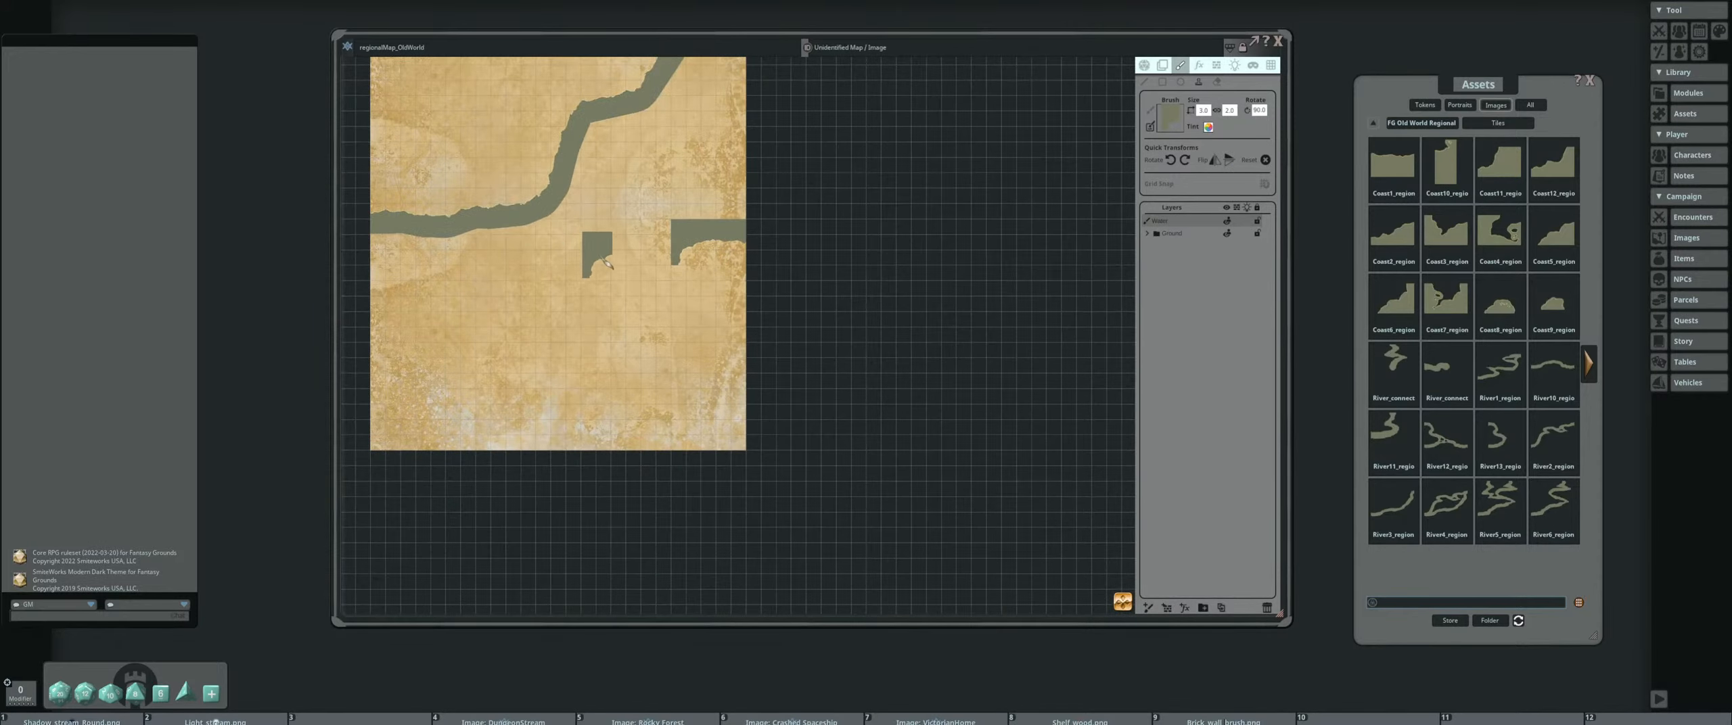
Set the unrotated stepped coast tile brush to size 3 and stamp it directly below the corner tile to continue the shoreline
{"action": "scroll", "coordinate": [608, 224], "scroll_direction": "up", "scroll_amount": 1}
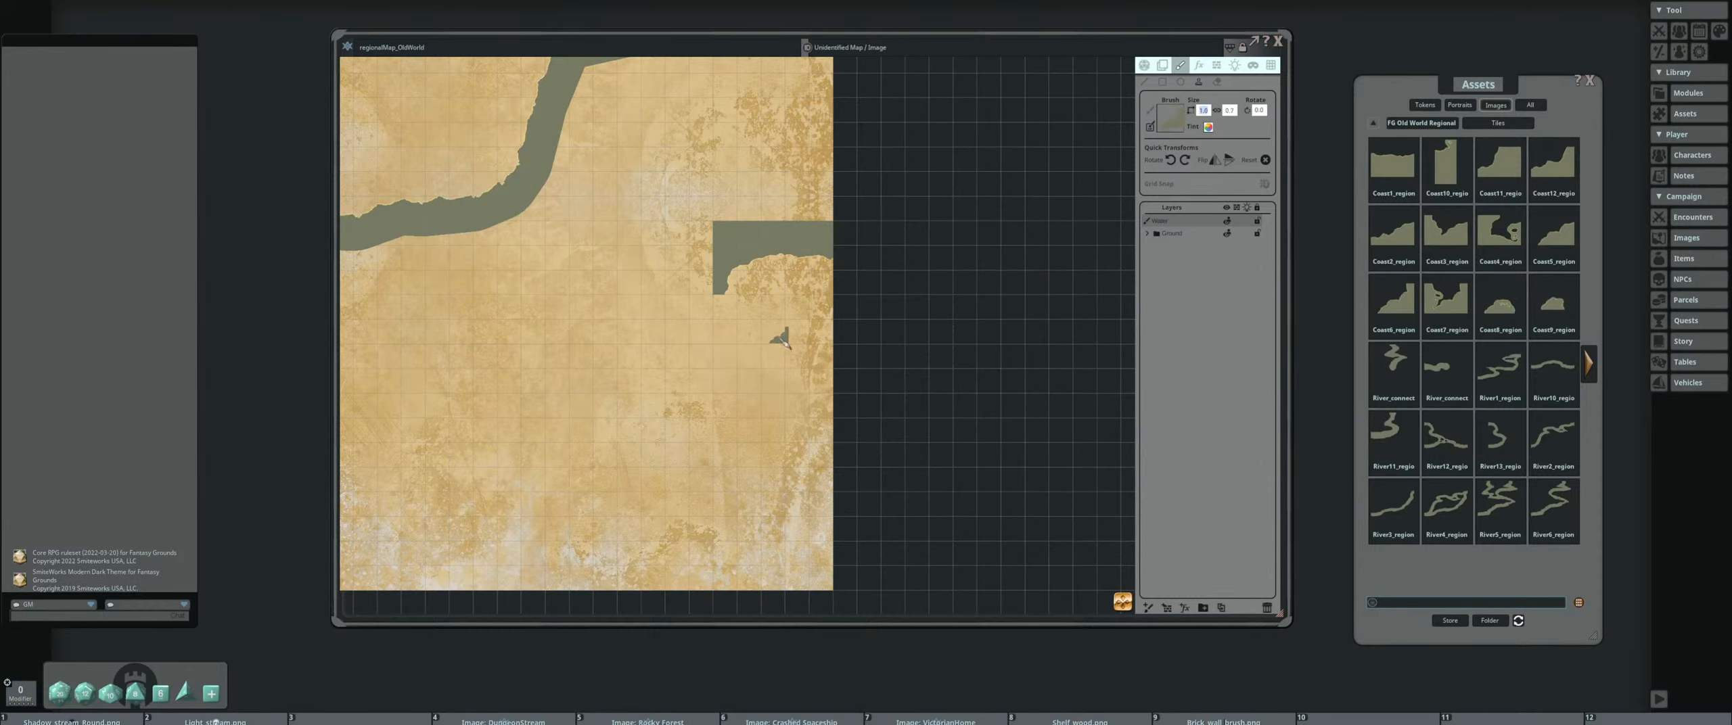
{"action": "type", "text": "3"}
{"action": "key", "text": "Return"}
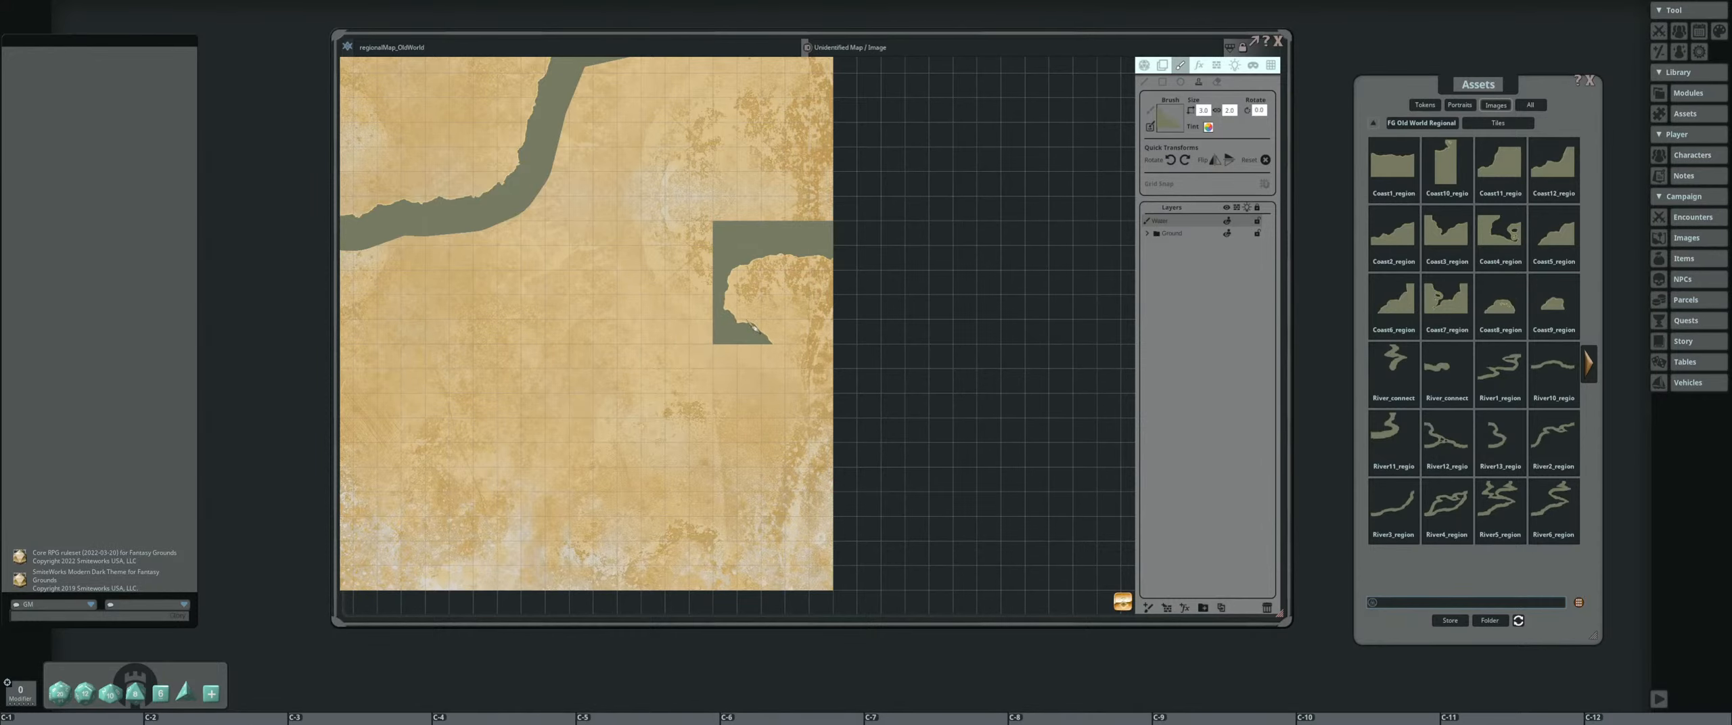
{"action": "left_click", "coordinate": [751, 325], "text": "ctrl"}
{"action": "left_click_drag", "start_coordinate": [620, 373], "coordinate": [654, 301]}
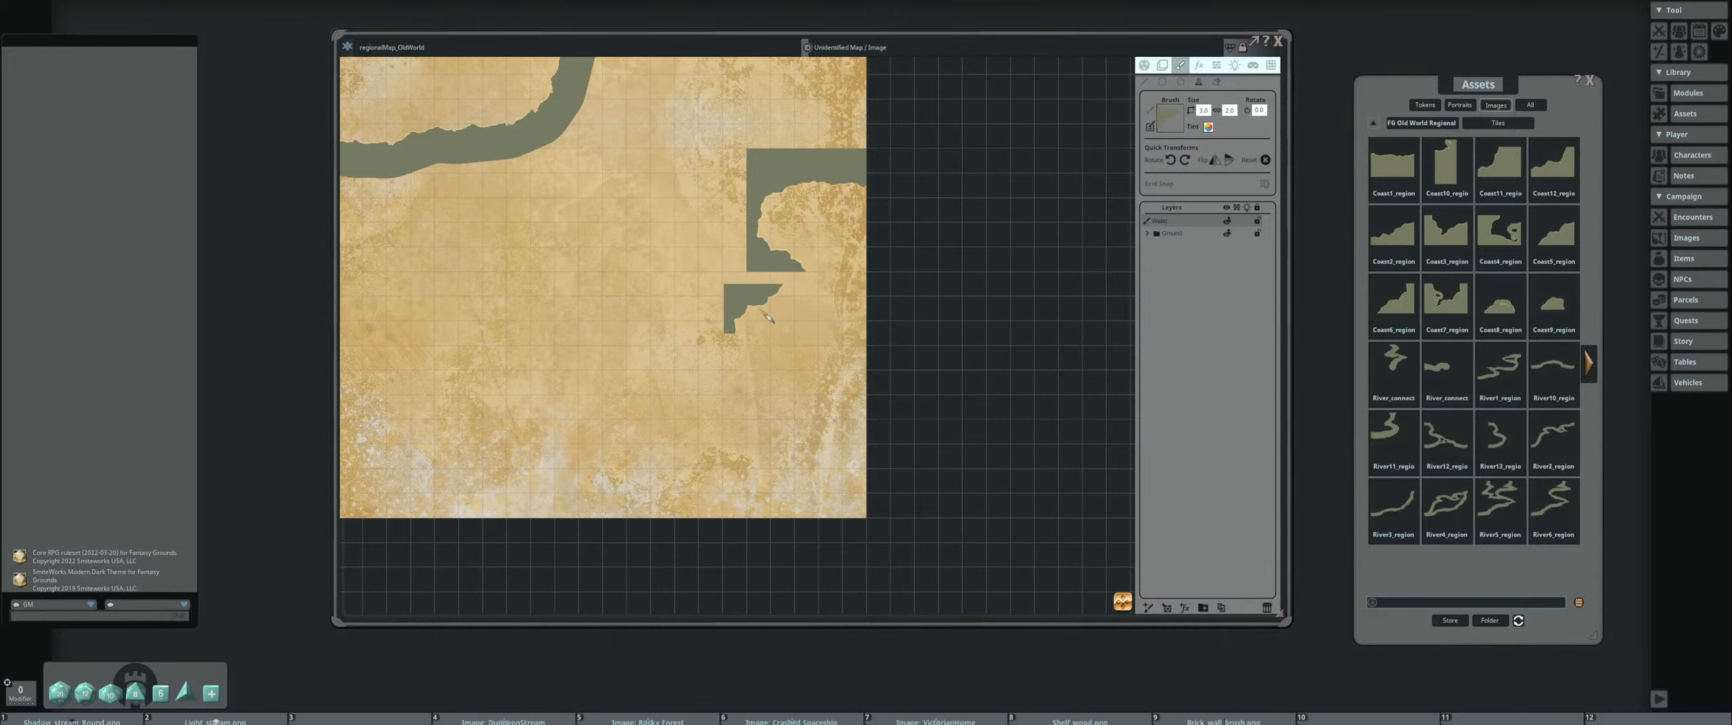
Stamp the coast tile brush directly below the stepped tile to complete the shoreline's bulge
{"action": "key", "text": "ctrl"}
{"action": "left_click_drag", "start_coordinate": [612, 339], "coordinate": [648, 309]}
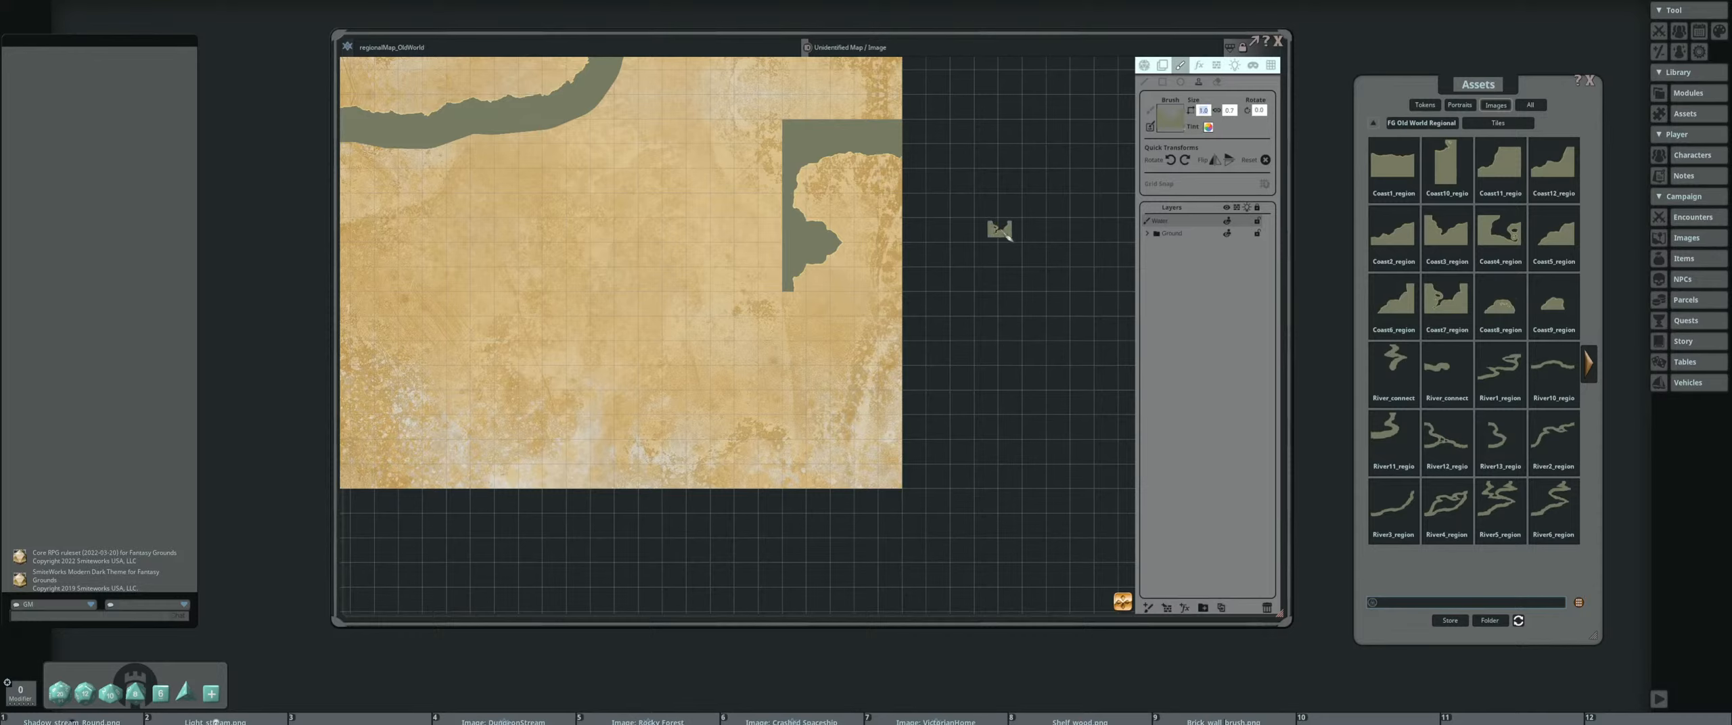
Try a U-shaped coast tile brush at size 3 against the lower end of the stamped shoreline
{"action": "type", "text": "3"}
{"action": "key", "text": "Return"}
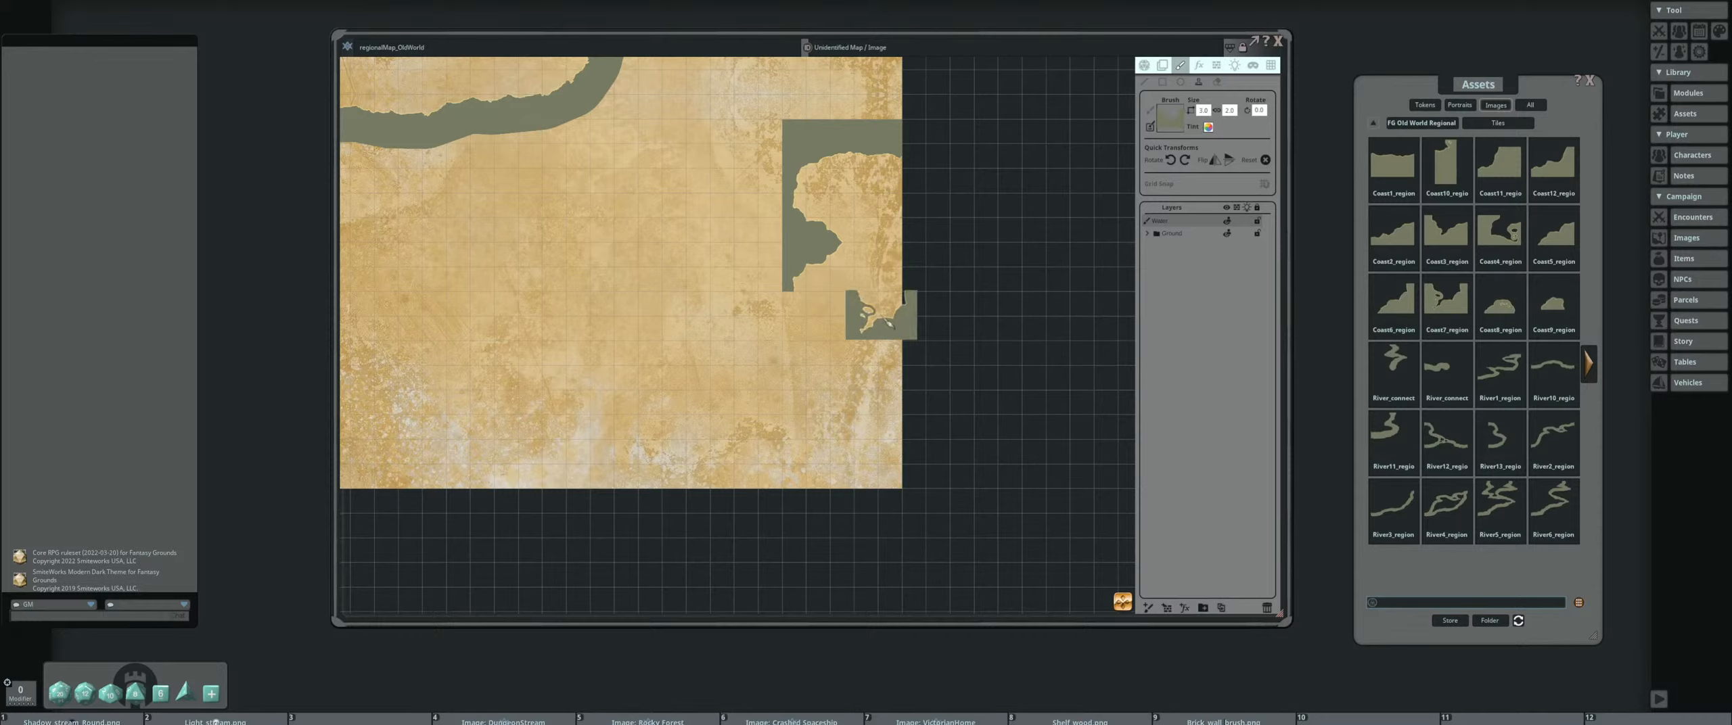
{"action": "key", "text": "ctrl"}
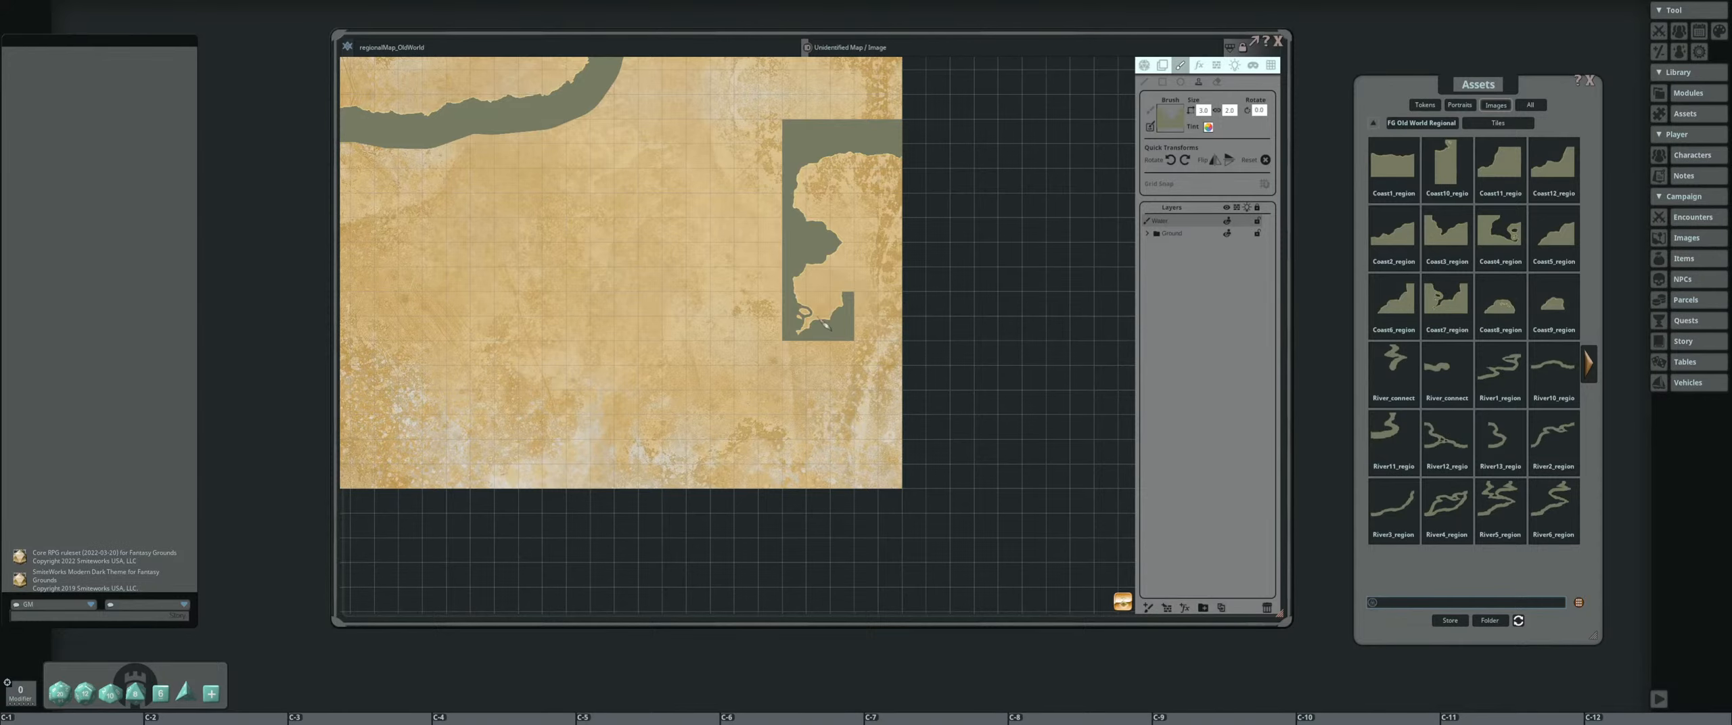
{"action": "scroll", "coordinate": [648, 300], "scroll_direction": "up", "scroll_amount": 1}
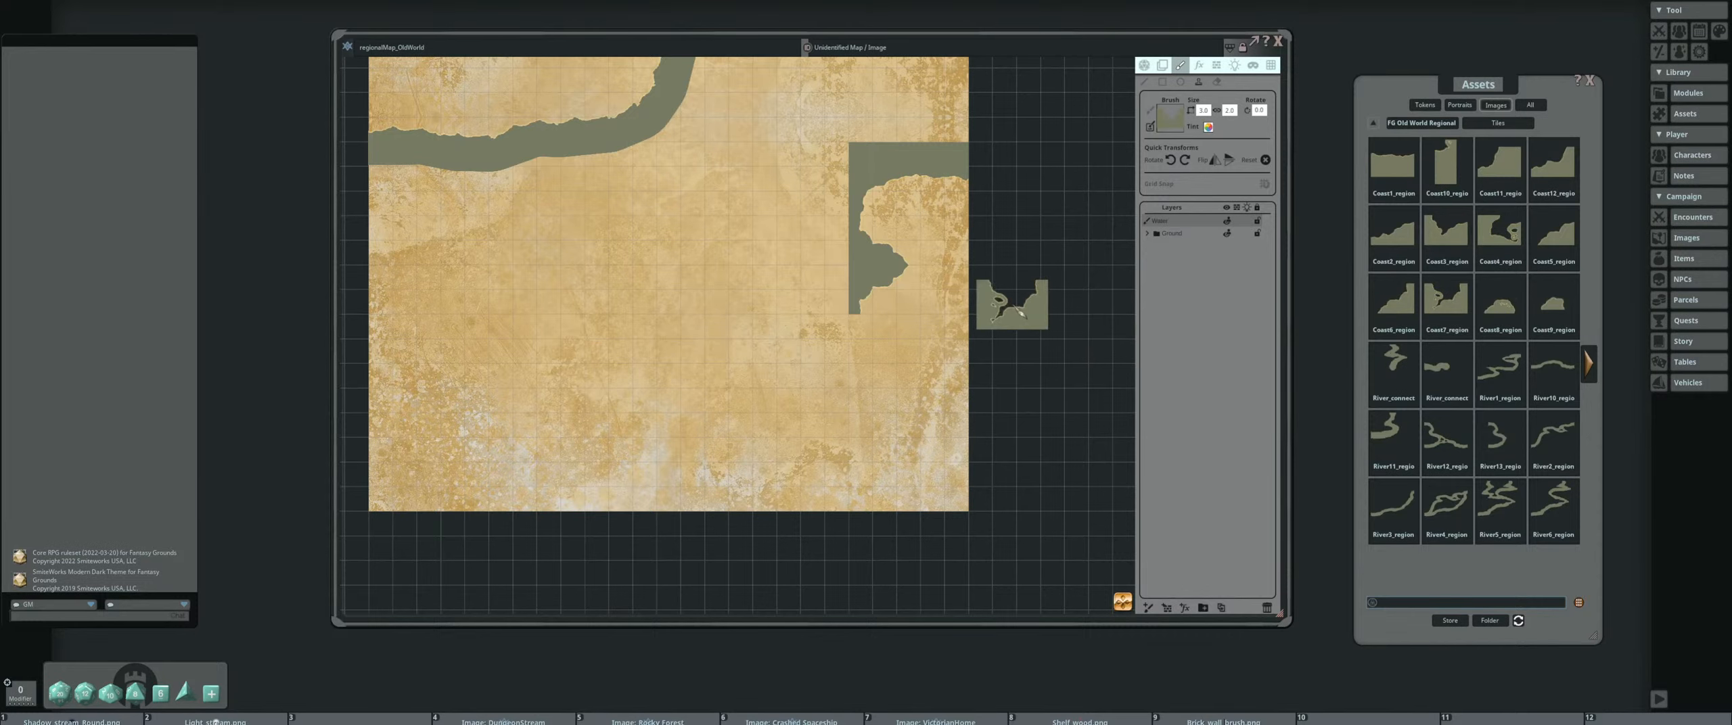
{"action": "mouse_move", "coordinate": [729, 314]}
{"action": "left_mouse_down"}
{"action": "mouse_move", "coordinate": [749, 375]}
{"action": "mouse_move", "coordinate": [750, 316]}
{"action": "left_mouse_up"}
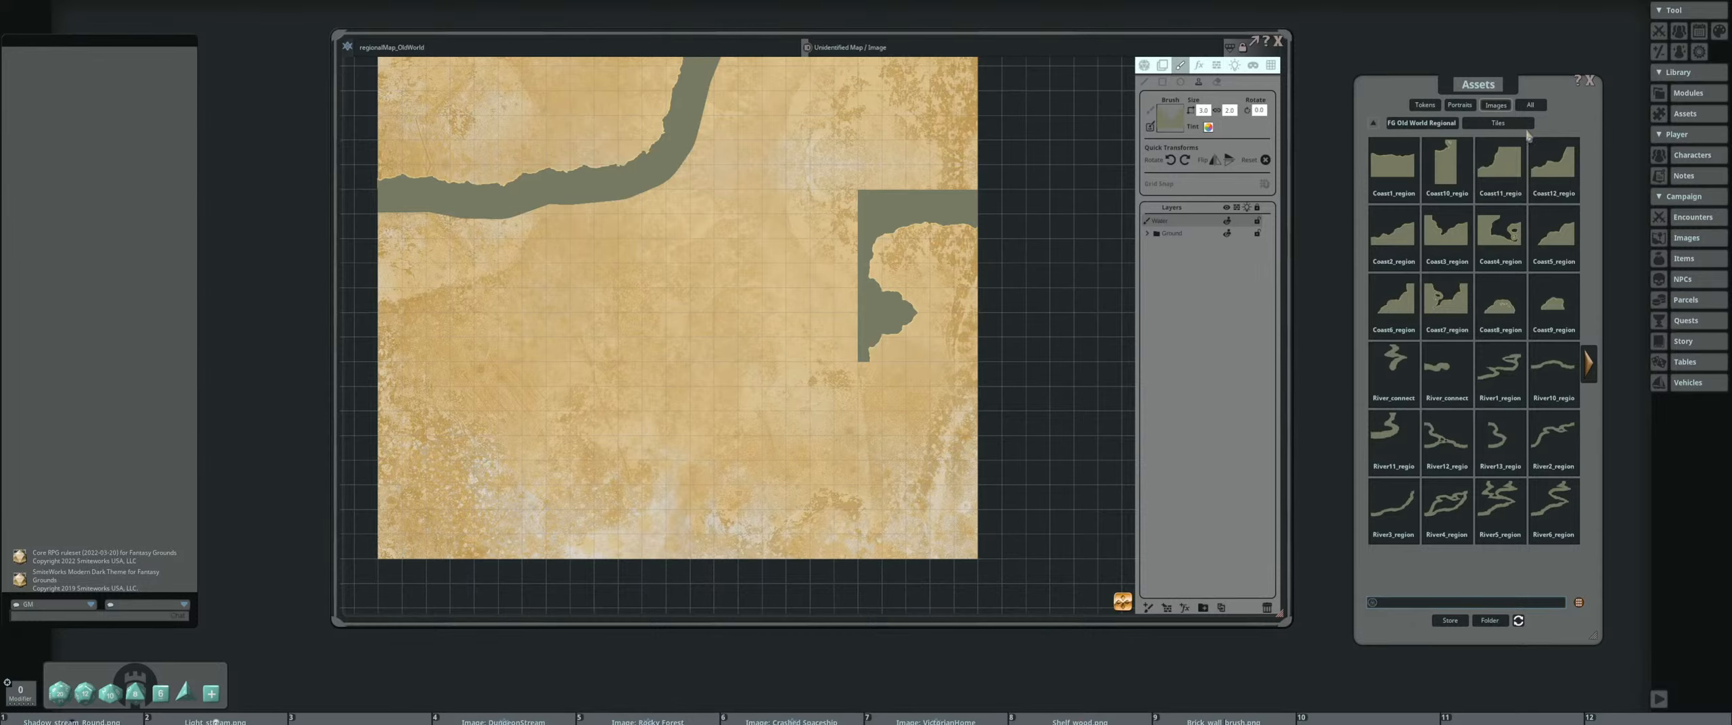
Place the Coast11 tile on the map, rotate it to 90°, and fit it under the stamped shoreline's lower end
{"action": "left_click_drag", "start_coordinate": [1503, 166], "coordinate": [869, 410]}
{"action": "left_click", "coordinate": [1184, 156]}
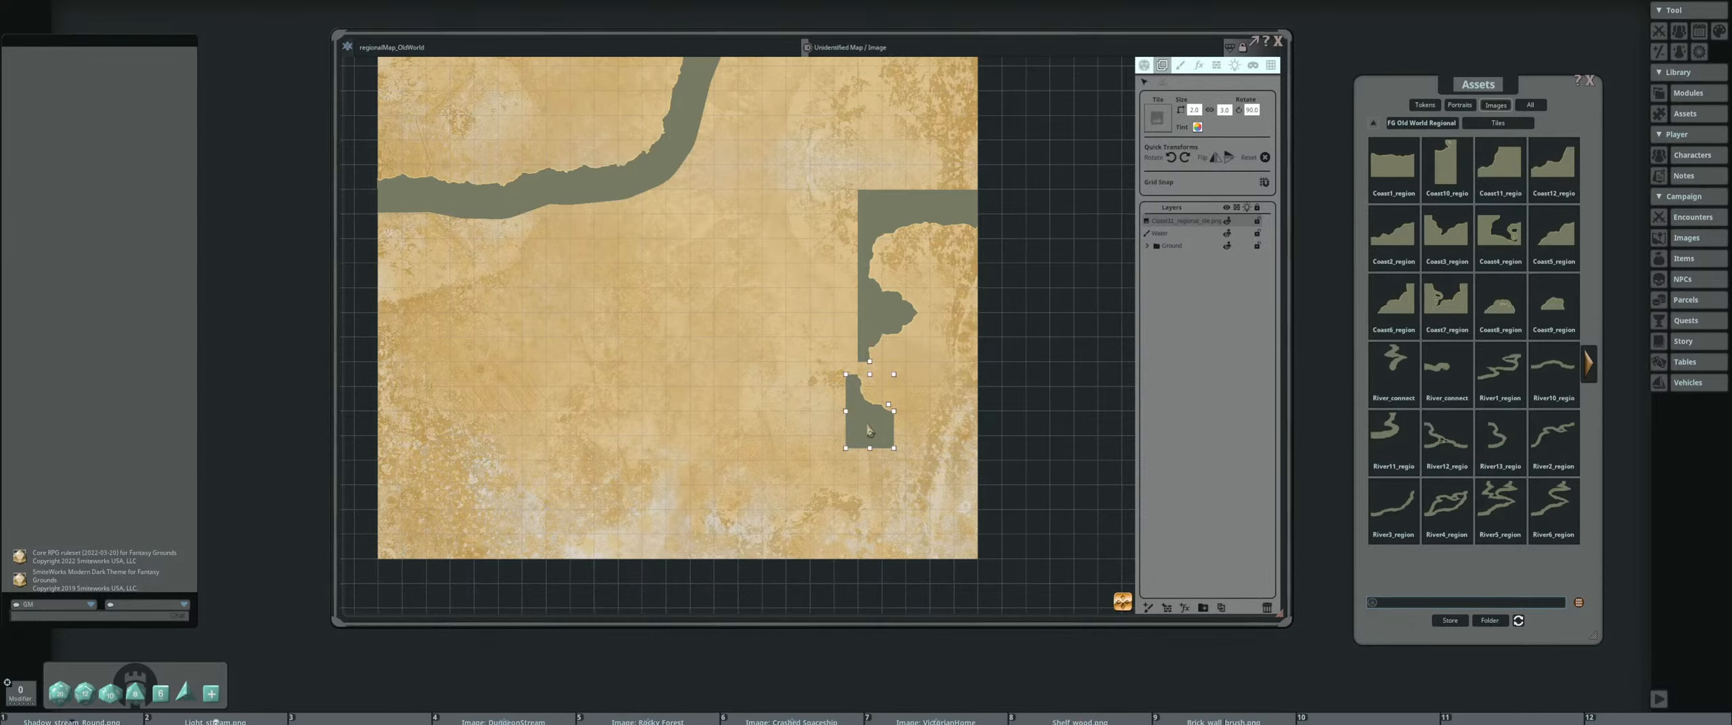
{"action": "left_click_drag", "start_coordinate": [870, 430], "coordinate": [881, 418]}
{"action": "scroll", "coordinate": [894, 414], "scroll_direction": "up", "scroll_amount": 4}
{"action": "scroll", "coordinate": [945, 388], "scroll_direction": "down", "scroll_amount": 4}
{"action": "left_click_drag", "start_coordinate": [965, 364], "coordinate": [961, 372]}
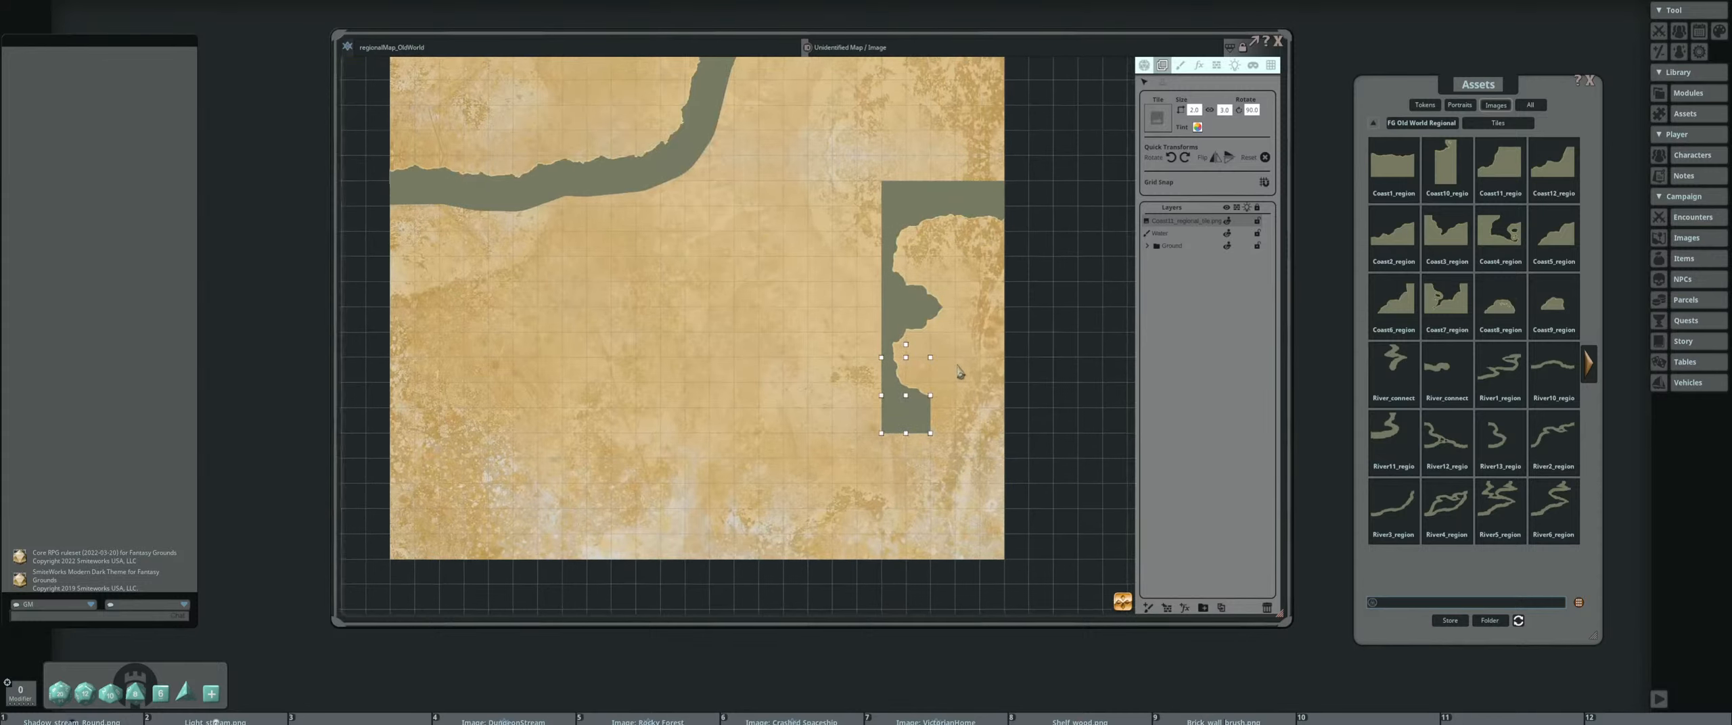
Delete the Coast11 tile from below the stamped shoreline
{"action": "left_click_drag", "start_coordinate": [795, 356], "coordinate": [783, 390]}
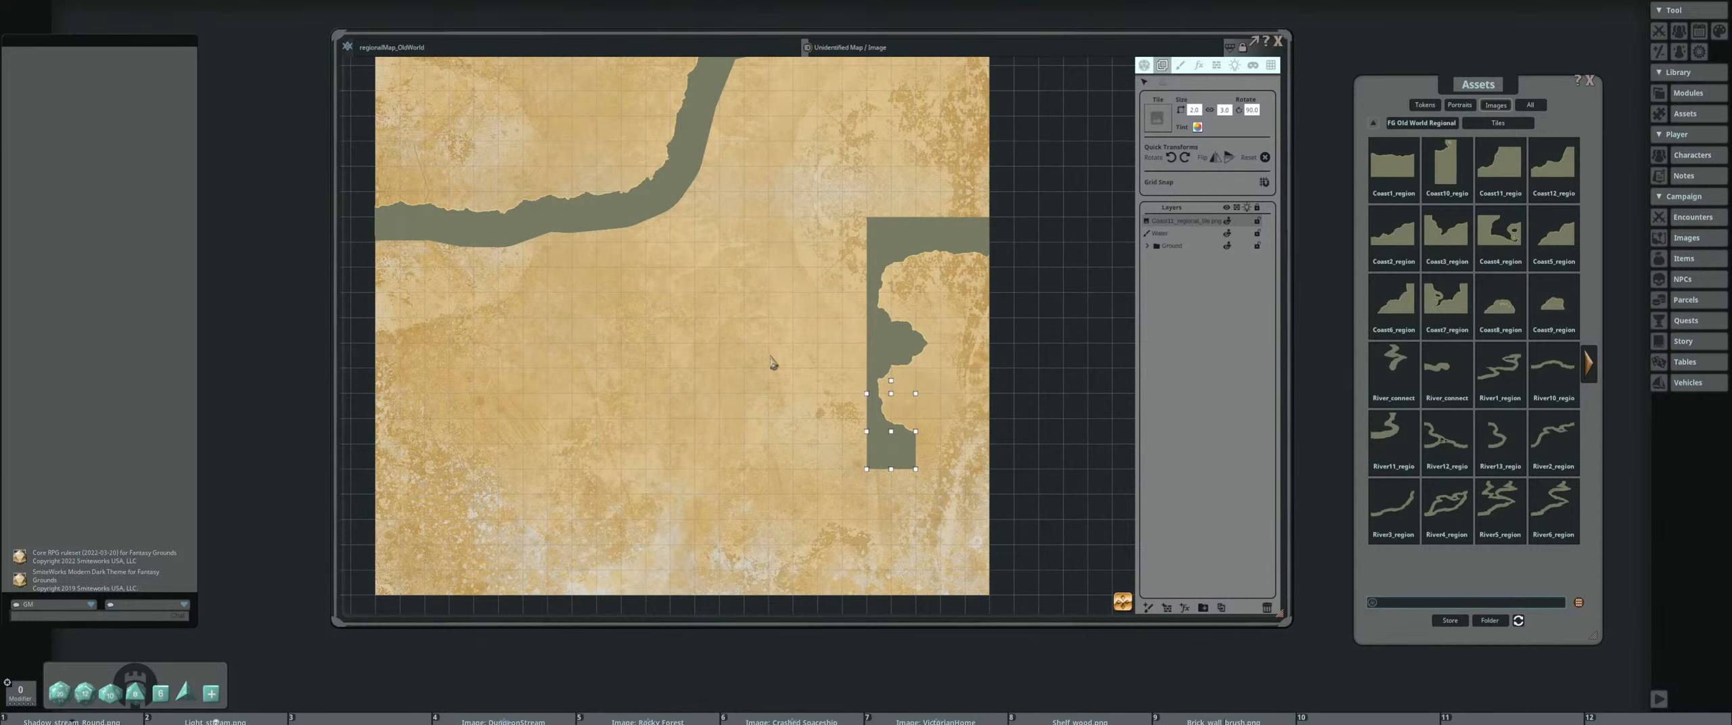
{"action": "left_click_drag", "start_coordinate": [769, 264], "coordinate": [763, 384]}
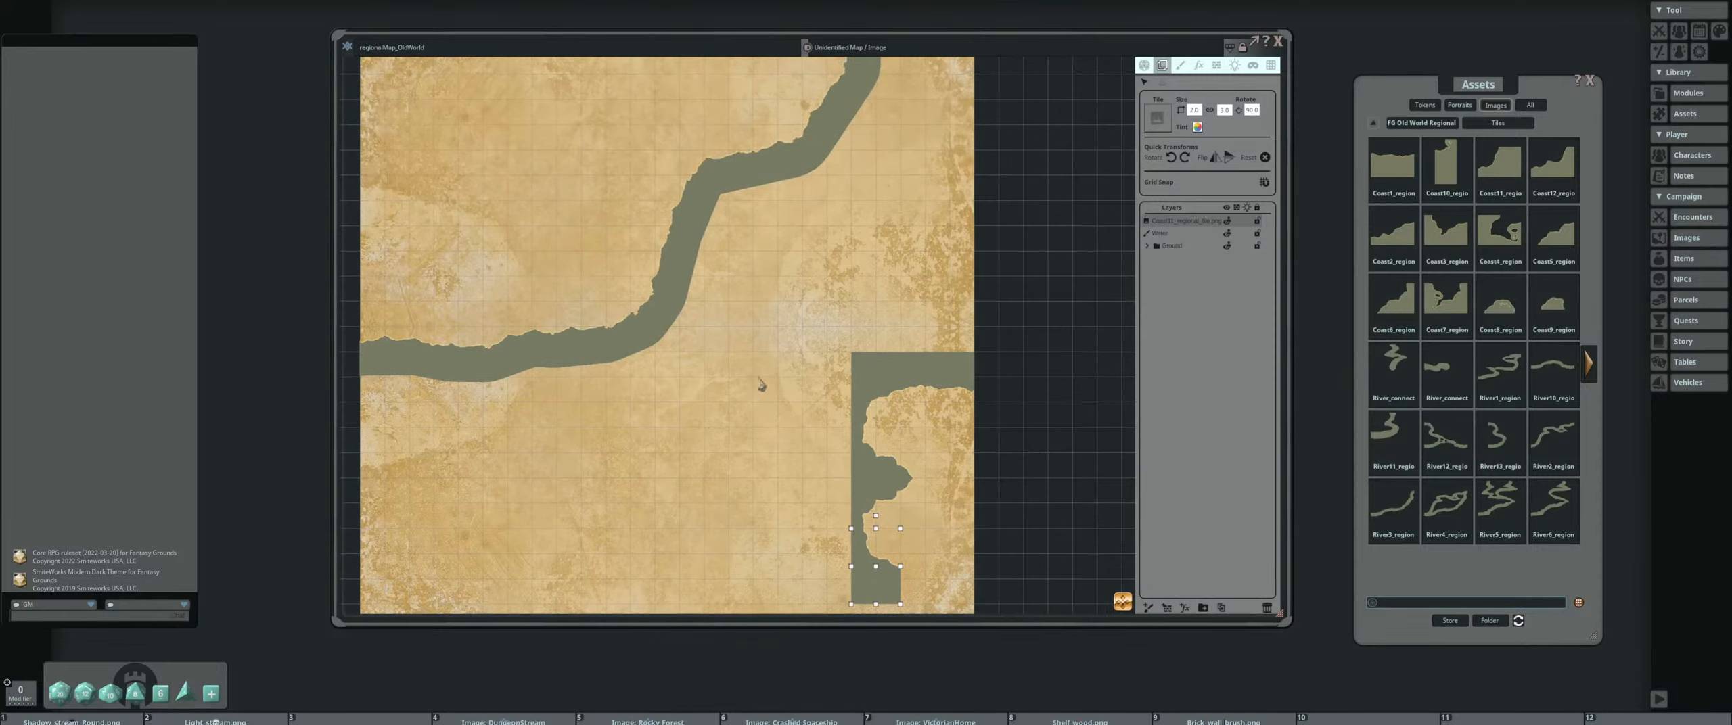
{"action": "scroll", "coordinate": [834, 247], "scroll_direction": "down", "scroll_amount": 3}
{"action": "left_click_drag", "start_coordinate": [749, 293], "coordinate": [762, 260]}
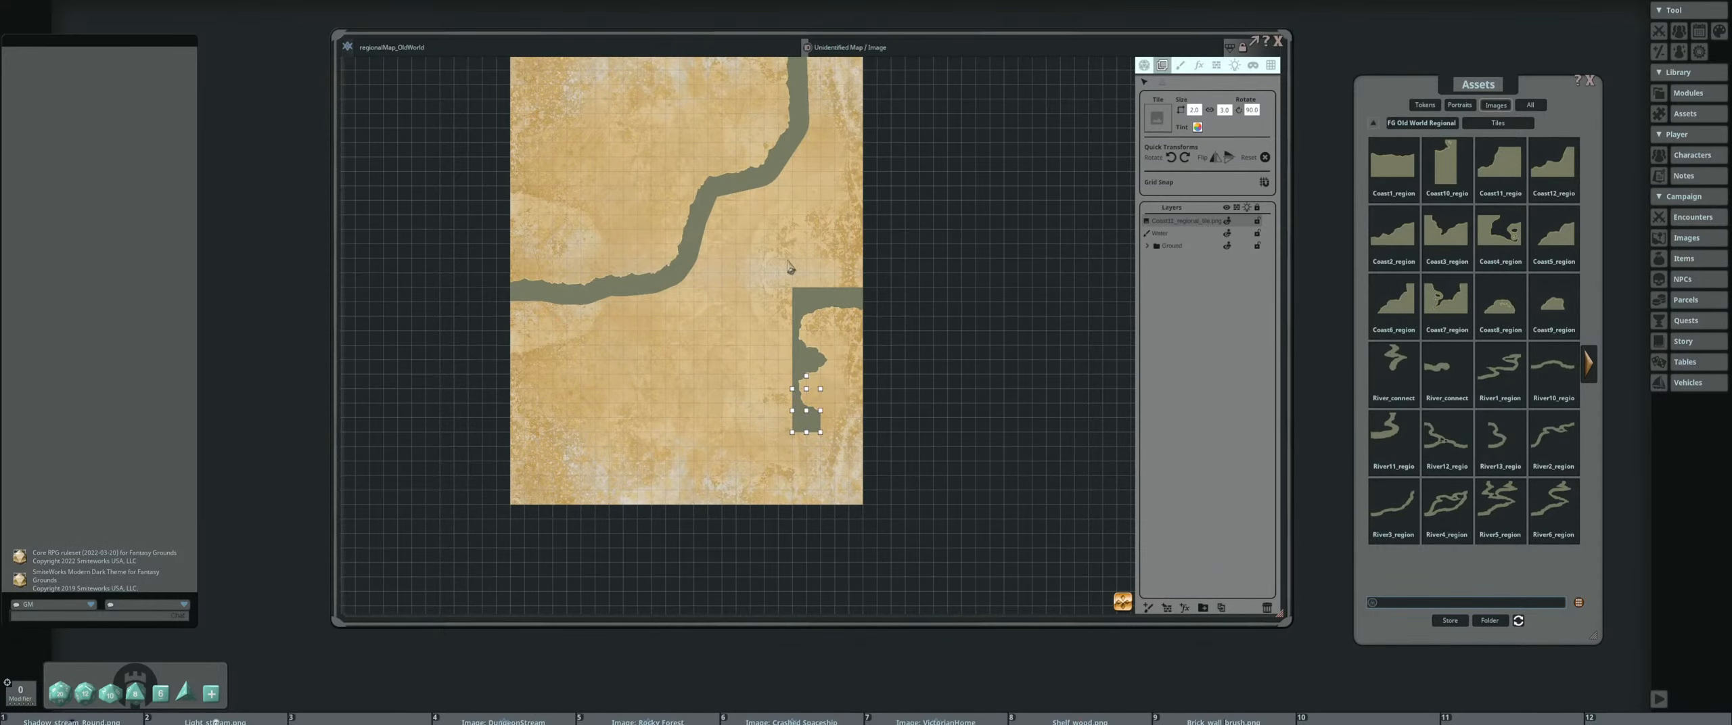
{"action": "left_click_drag", "start_coordinate": [768, 329], "coordinate": [765, 287]}
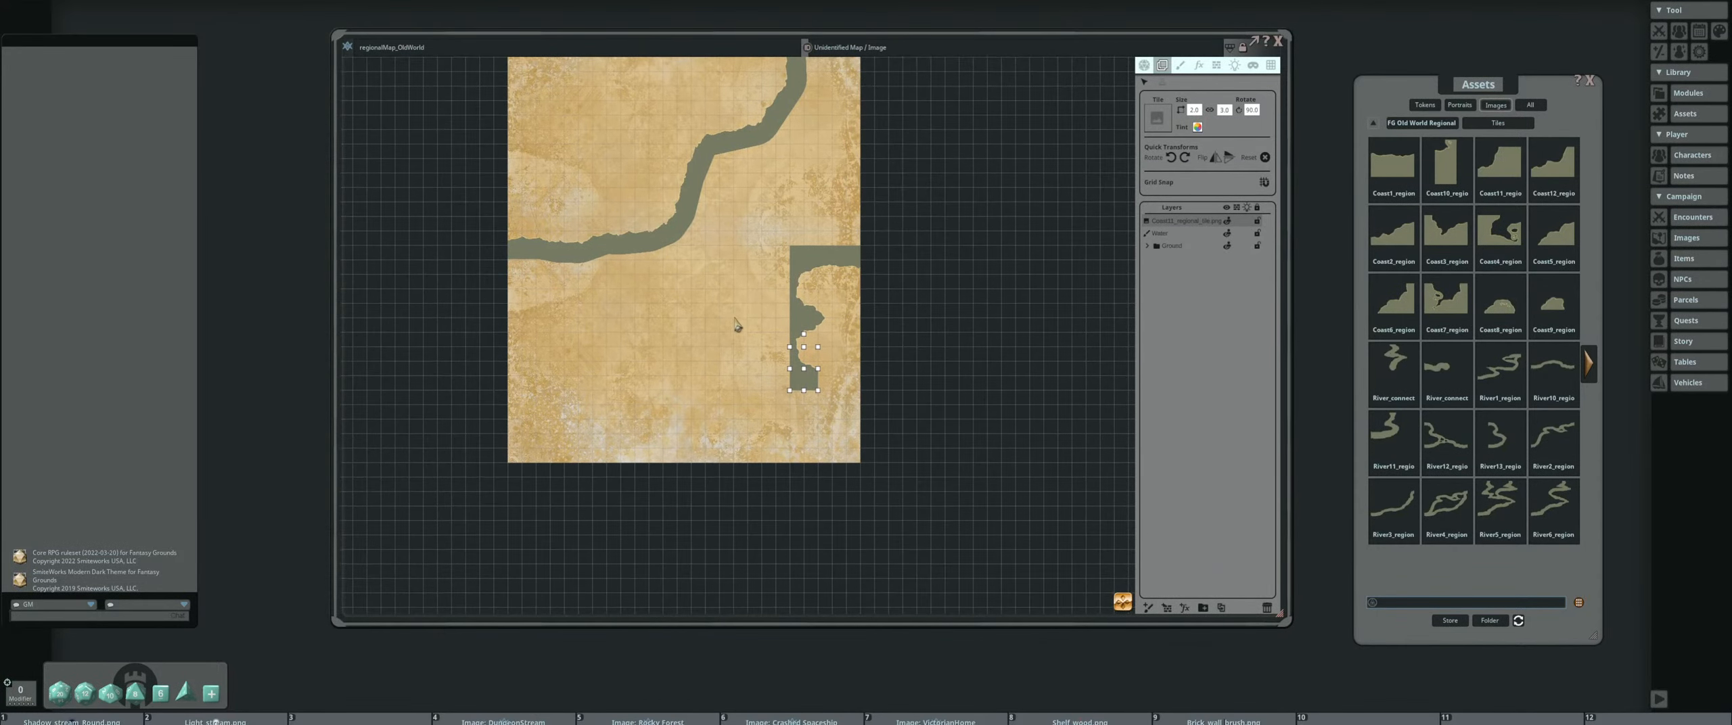
{"action": "left_click", "coordinate": [1267, 608]}
Examine the painted coastline's bends and the stamped coast tiles along the parchment's right edge
{"action": "left_click_drag", "start_coordinate": [687, 352], "coordinate": [740, 463]}
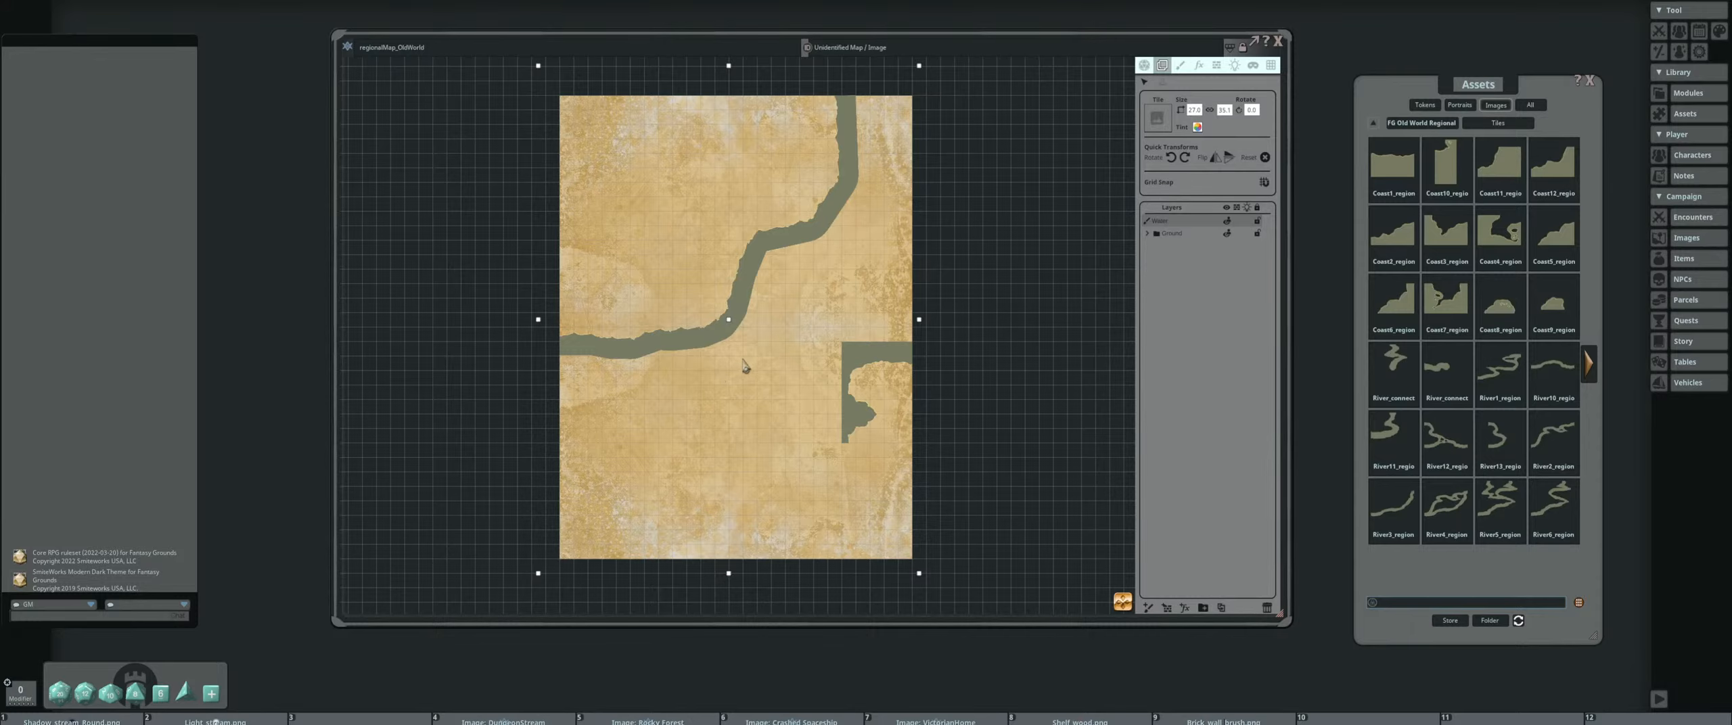
{"action": "left_click_drag", "start_coordinate": [779, 333], "coordinate": [771, 355]}
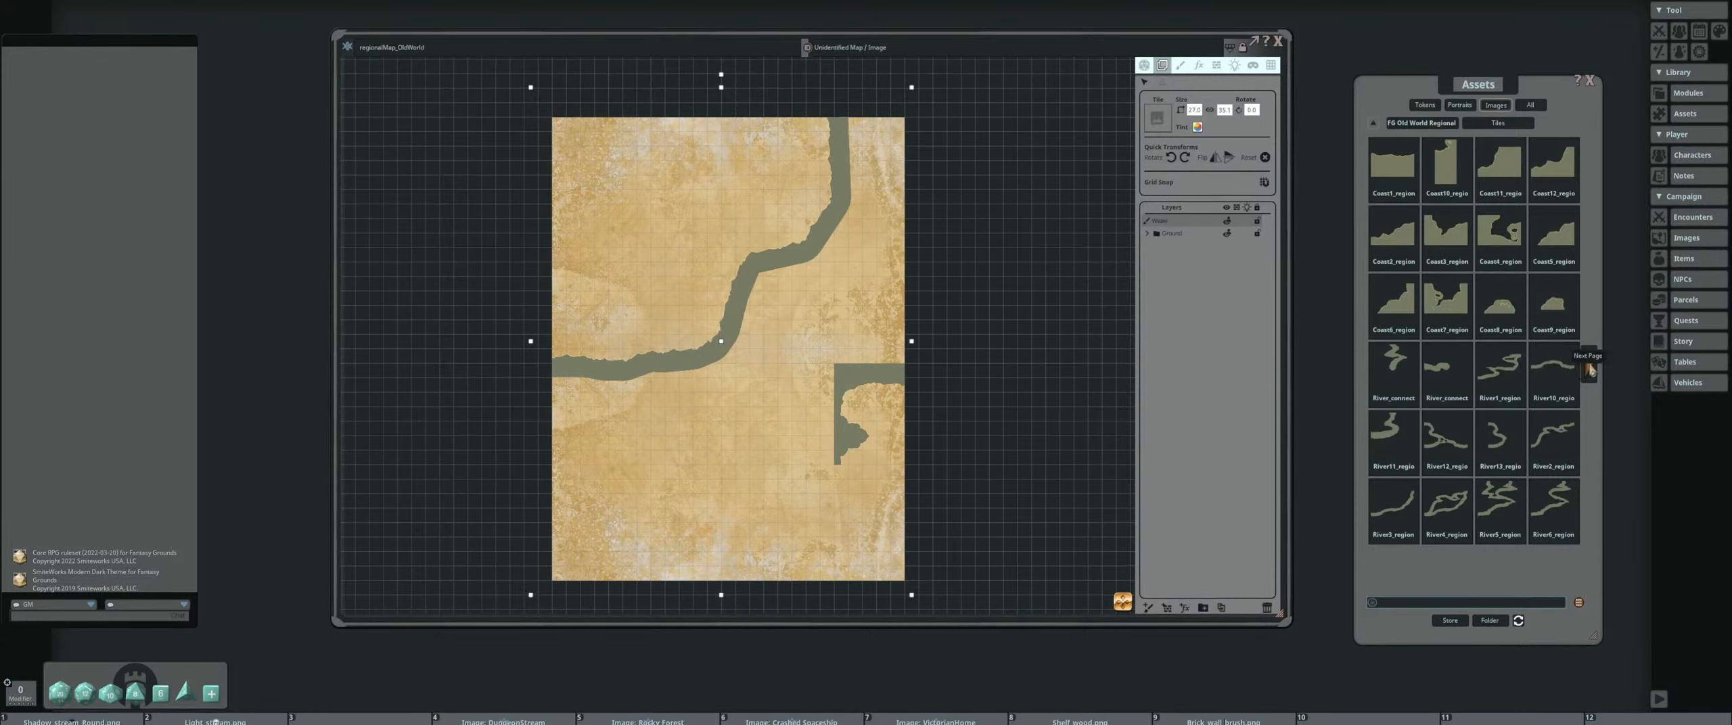
{"action": "scroll", "coordinate": [698, 290], "scroll_direction": "up", "scroll_amount": 5}
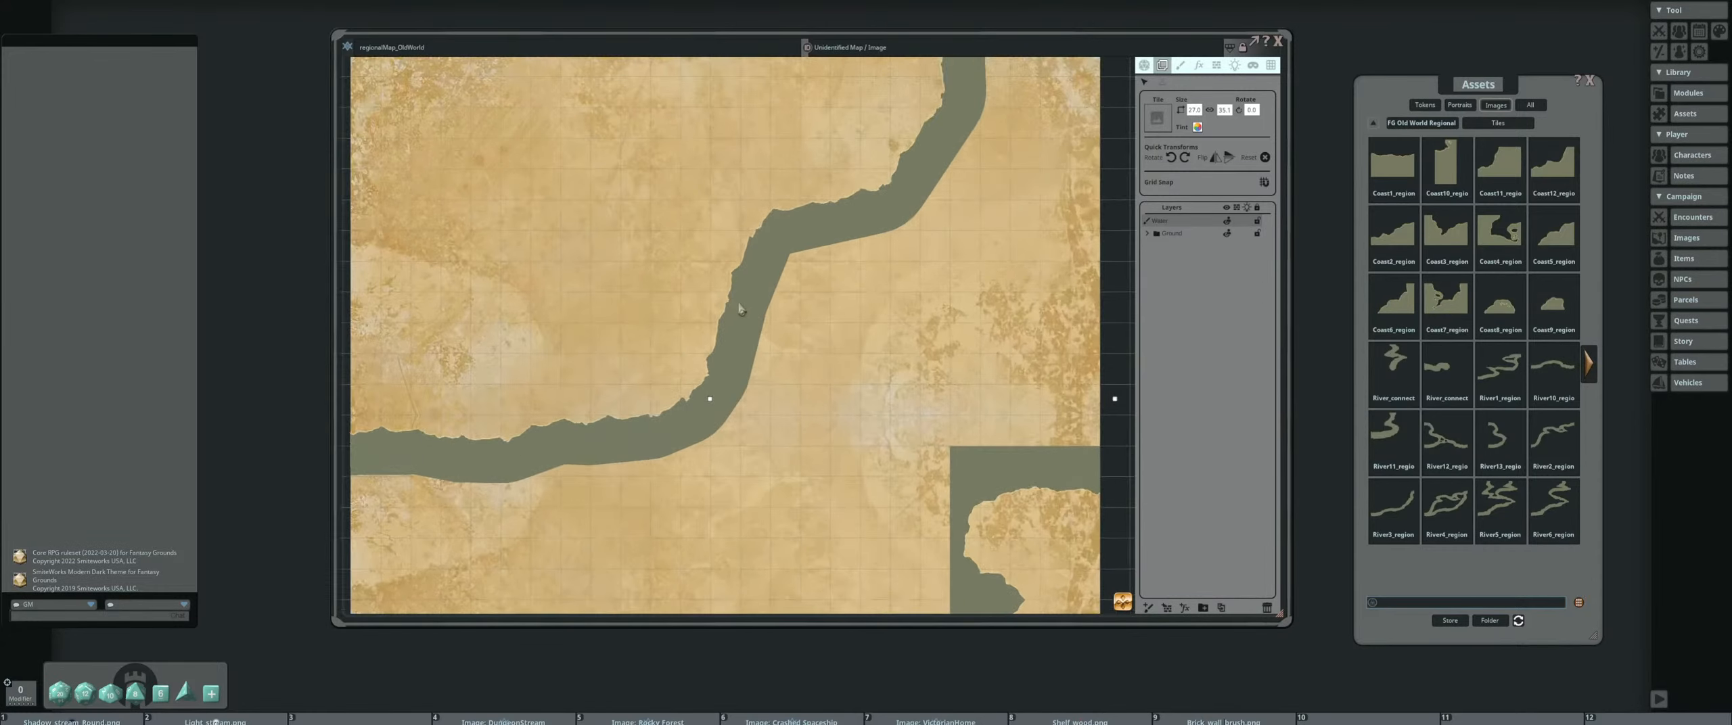
{"action": "scroll", "coordinate": [744, 323], "scroll_direction": "down", "scroll_amount": 4}
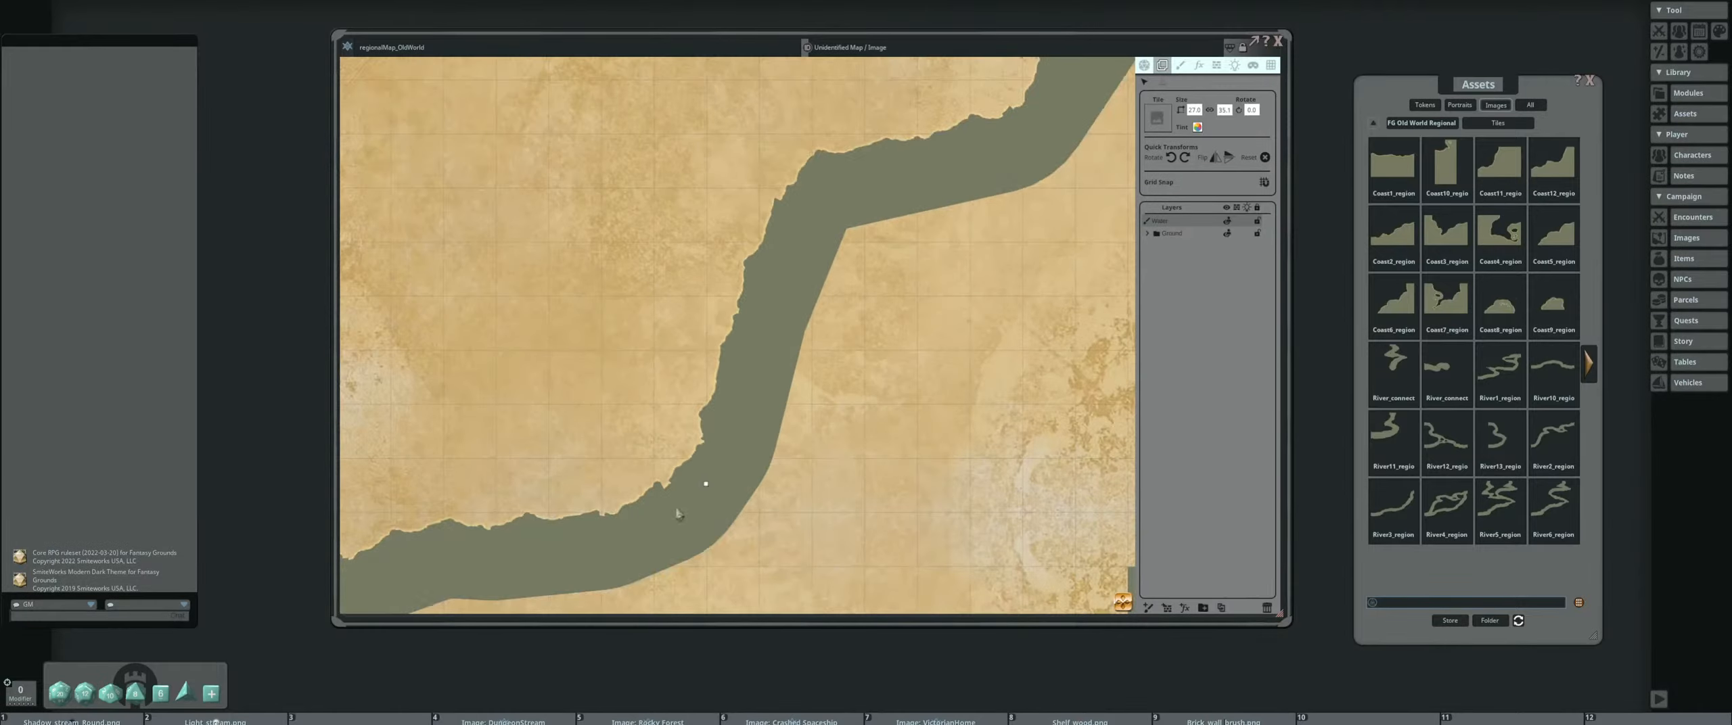
{"action": "scroll", "coordinate": [732, 371], "scroll_direction": "down", "scroll_amount": 4}
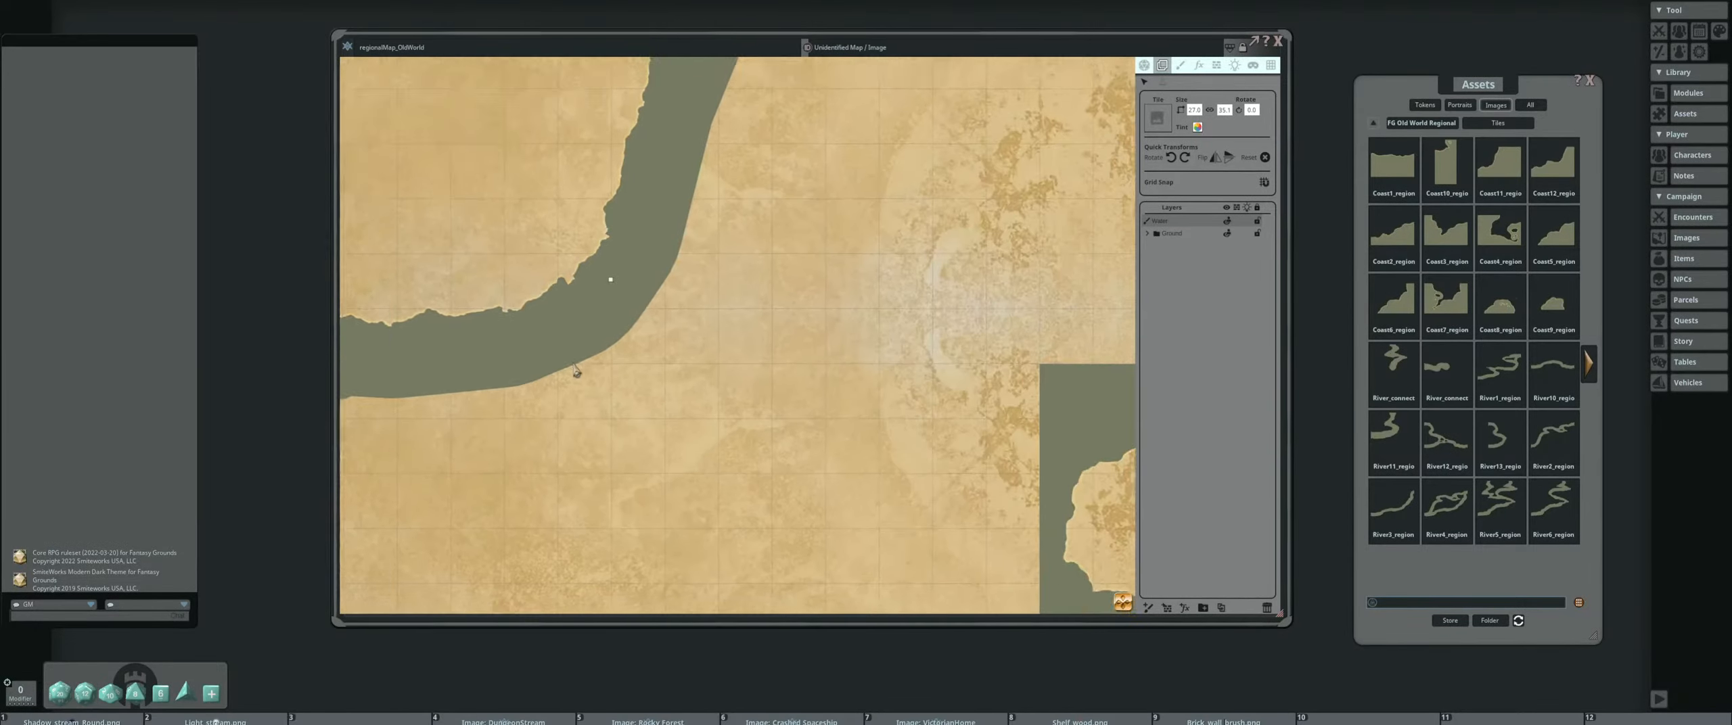
{"action": "scroll", "coordinate": [717, 362], "scroll_direction": "up", "scroll_amount": 2}
{"action": "scroll", "coordinate": [697, 334], "scroll_direction": "down", "scroll_amount": 2}
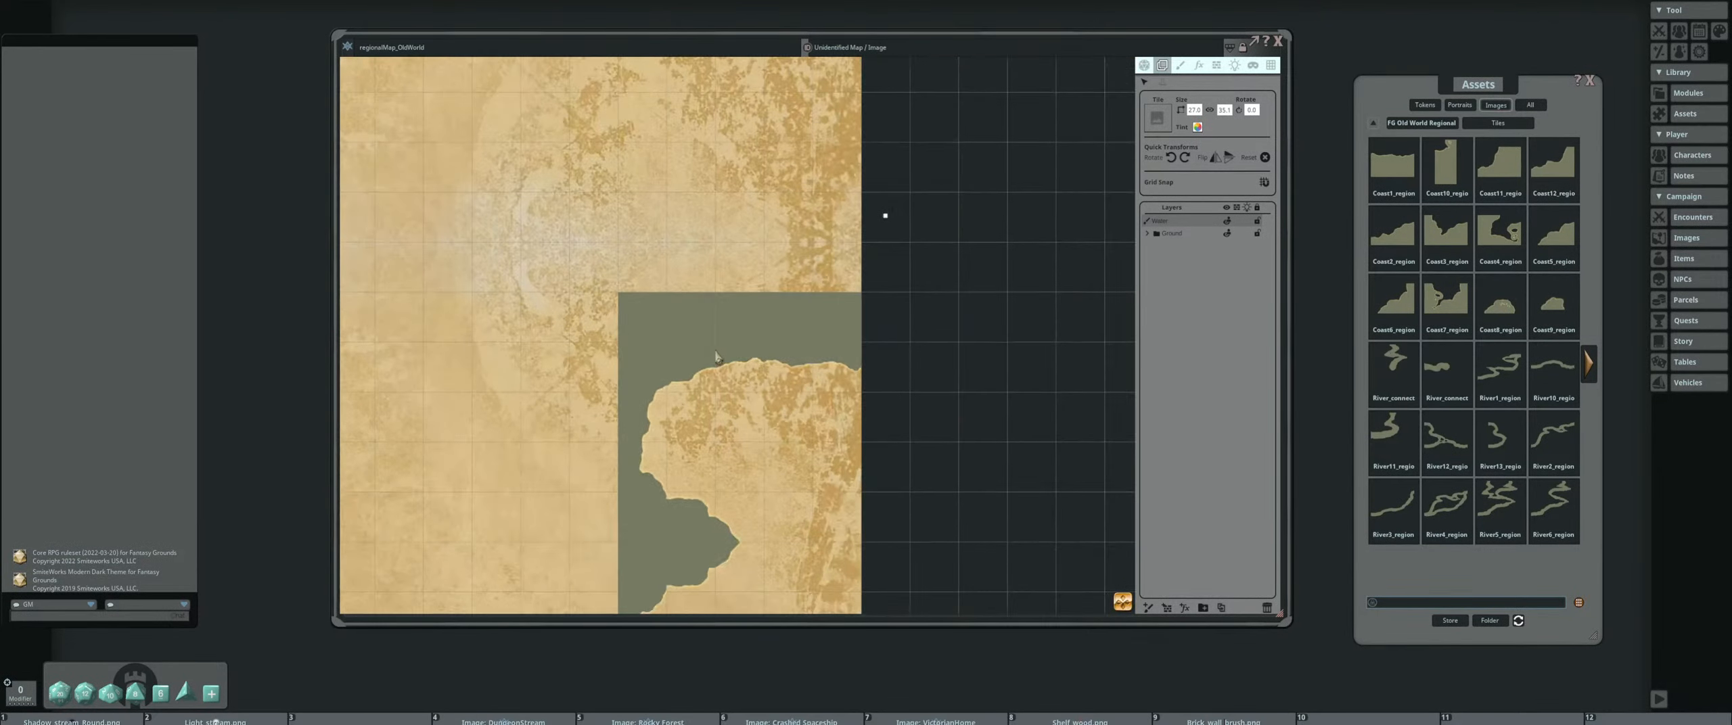
{"action": "scroll", "coordinate": [621, 326], "scroll_direction": "up", "scroll_amount": 1}
{"action": "left_click_drag", "start_coordinate": [619, 323], "coordinate": [857, 411]}
{"action": "left_click_drag", "start_coordinate": [626, 276], "coordinate": [761, 427]}
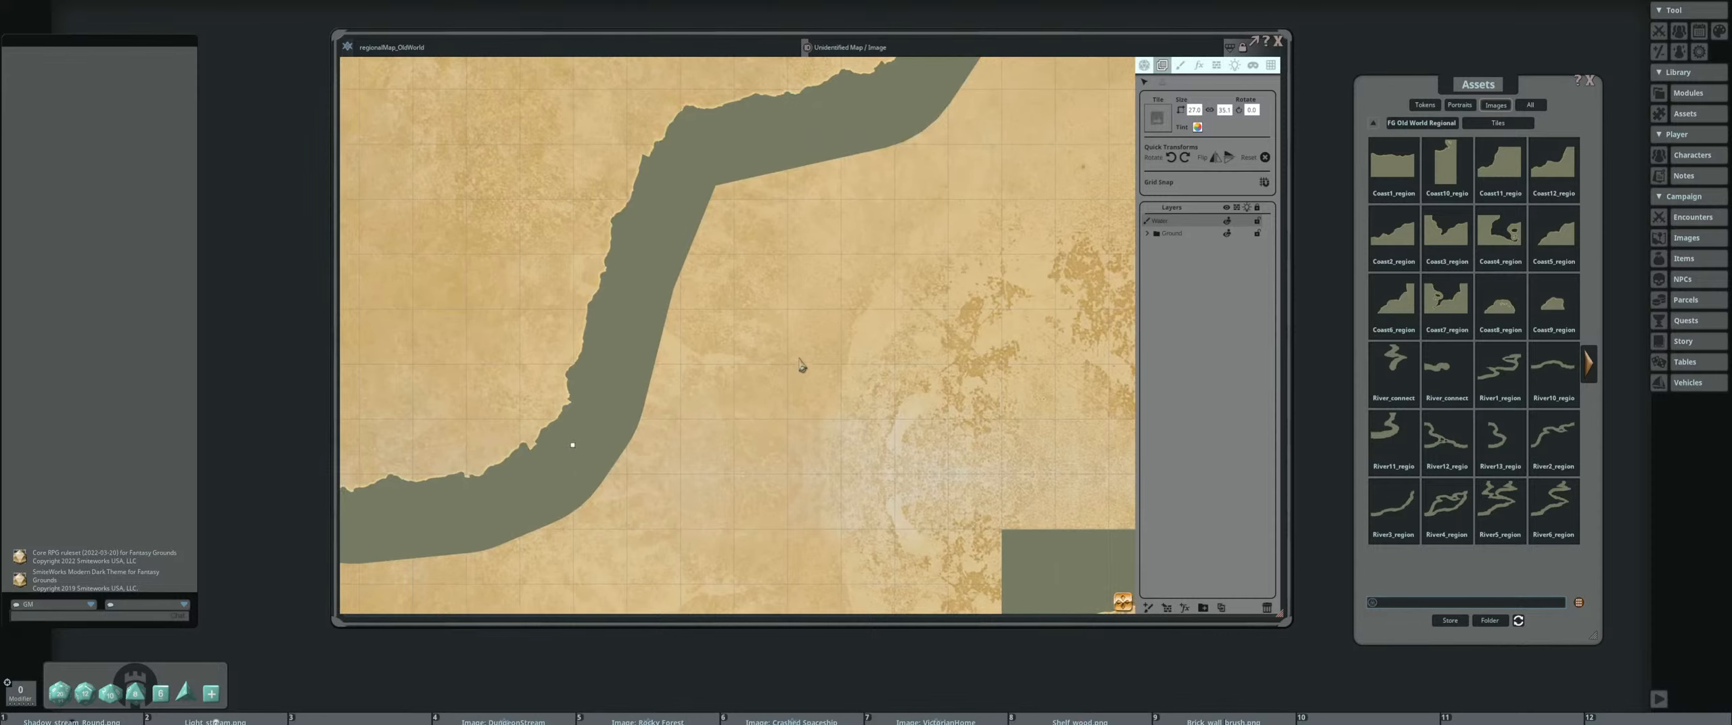
{"action": "left_click_drag", "start_coordinate": [904, 292], "coordinate": [720, 346]}
{"action": "scroll", "coordinate": [836, 307], "scroll_direction": "down", "scroll_amount": 2}
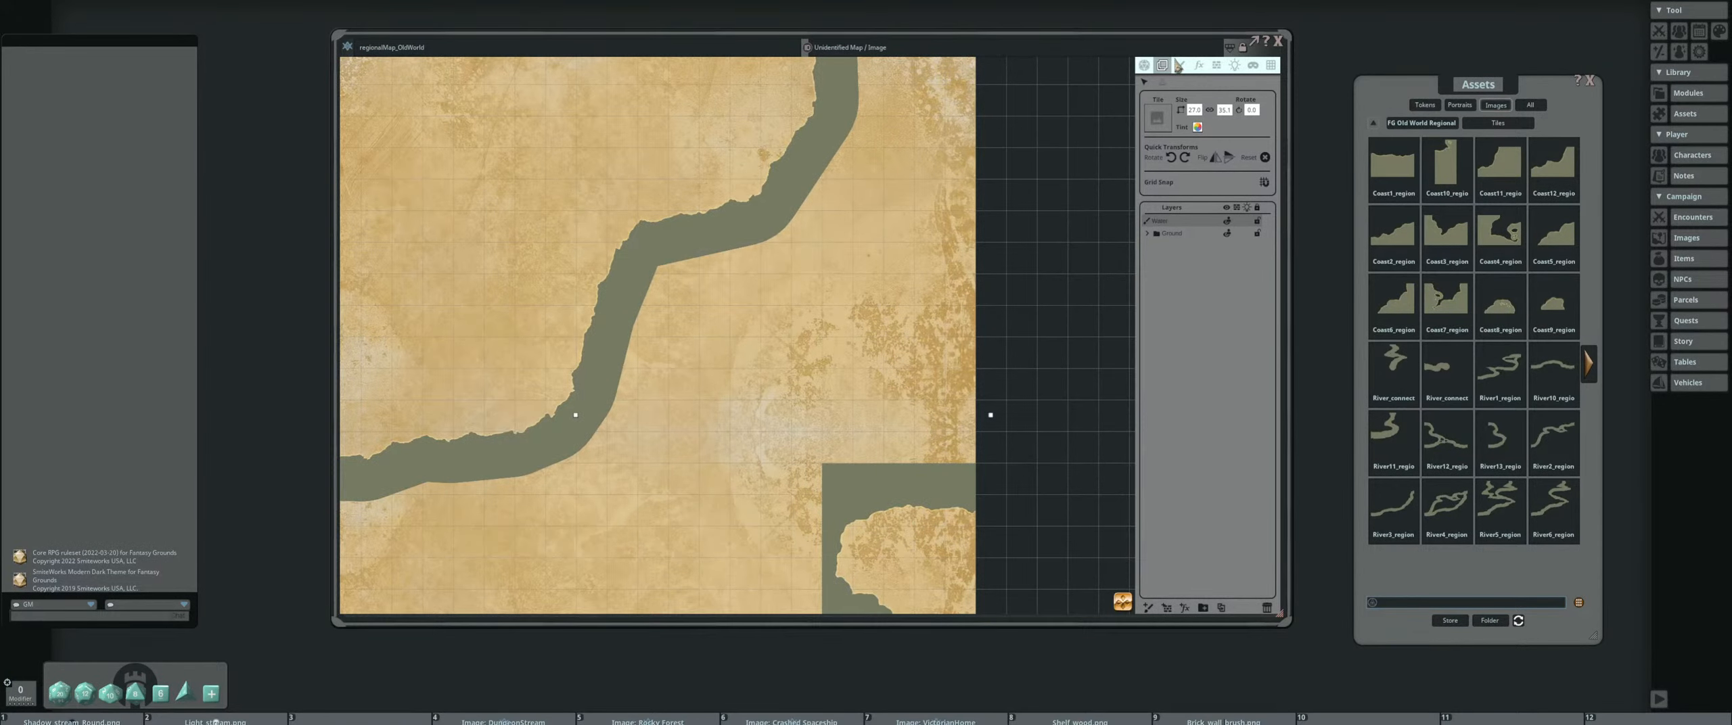
Switch to the paint tool and look through the map pack's coast, river and water tiles
{"action": "left_click", "coordinate": [1179, 67]}
{"action": "scroll", "coordinate": [791, 348], "scroll_direction": "down", "scroll_amount": 3}
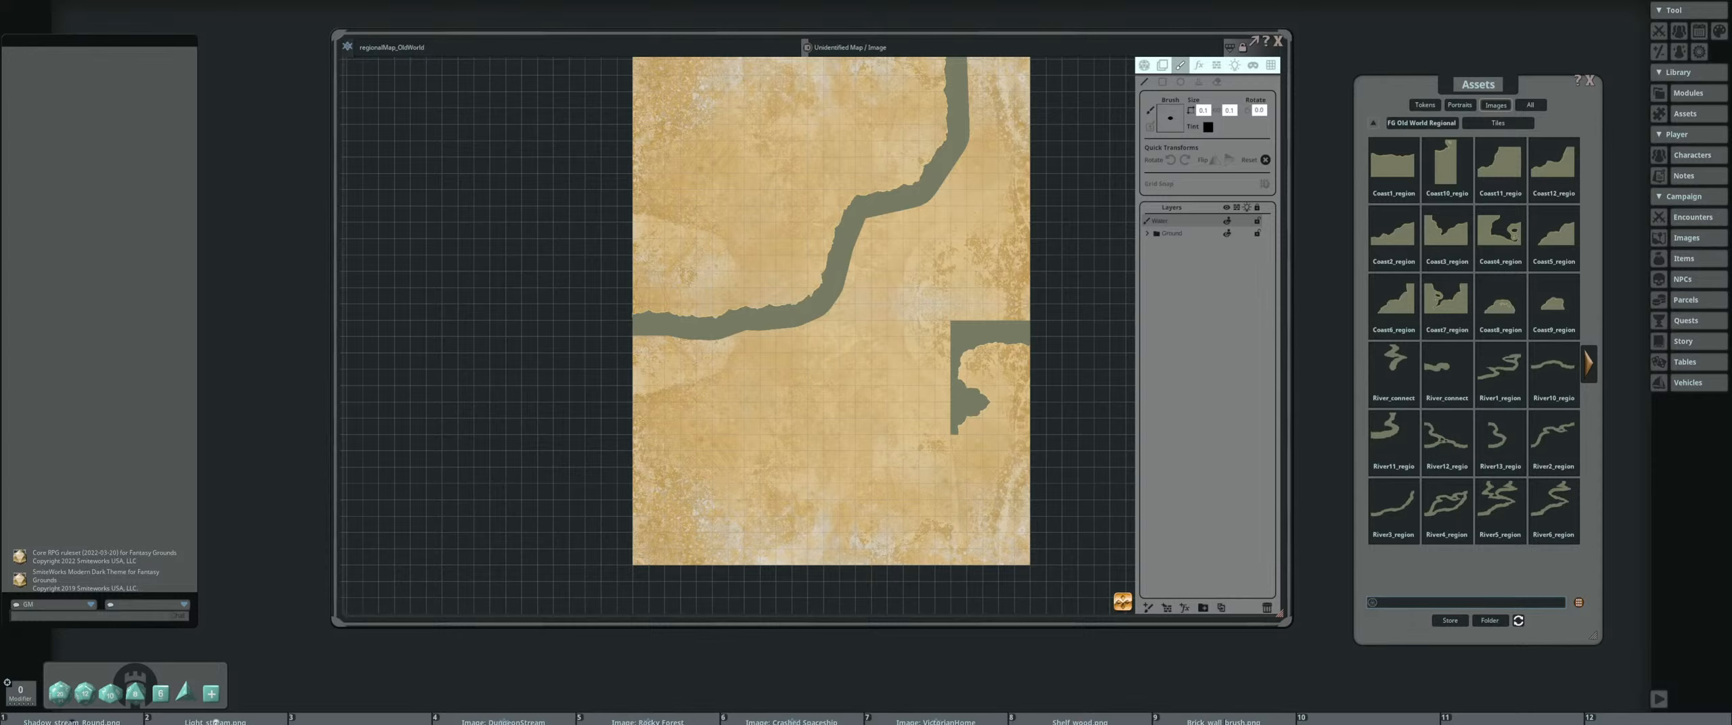
{"action": "left_click", "coordinate": [1588, 363]}
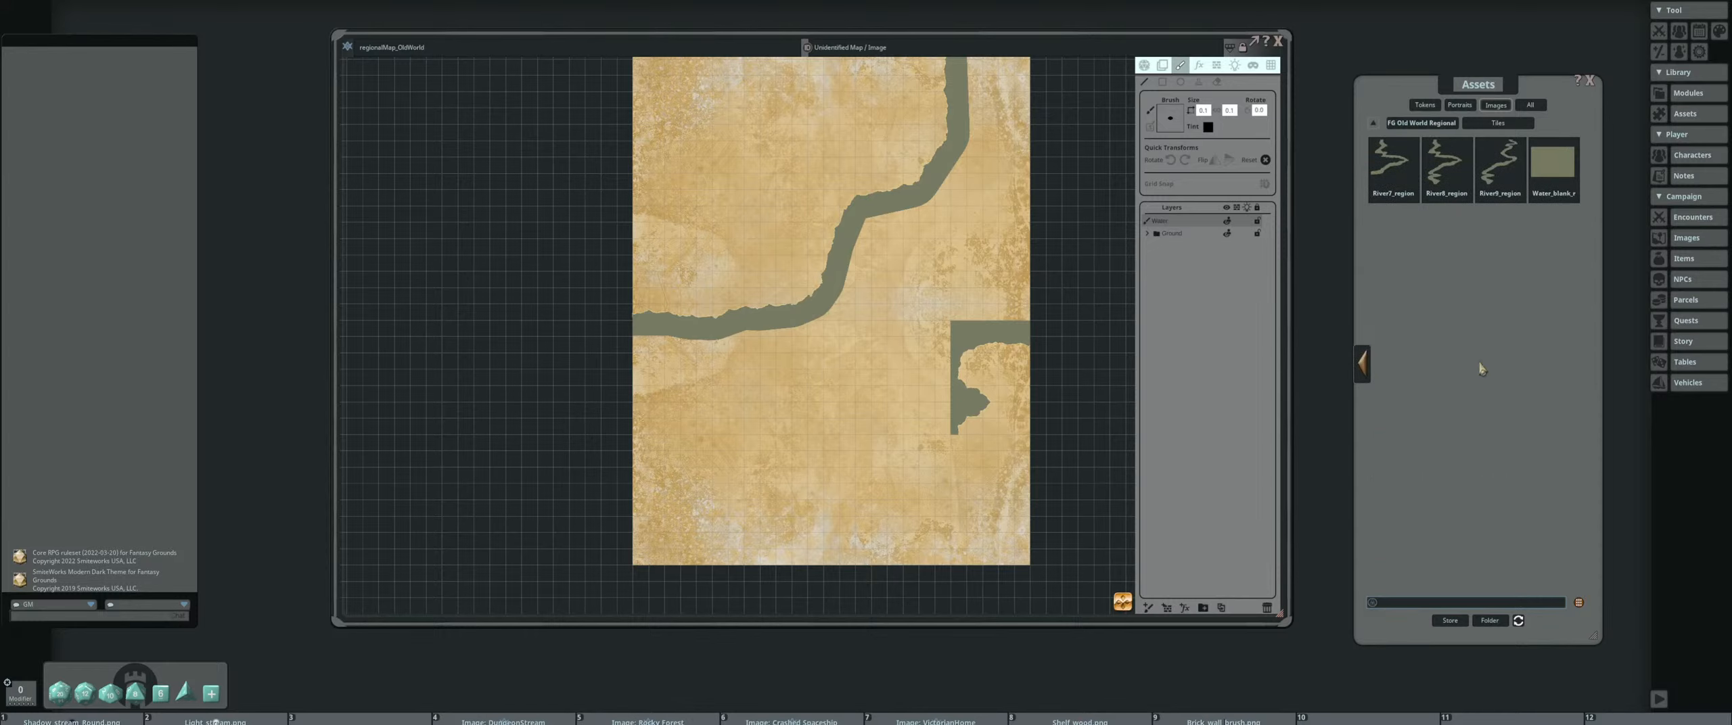
{"action": "left_click", "coordinate": [1361, 365]}
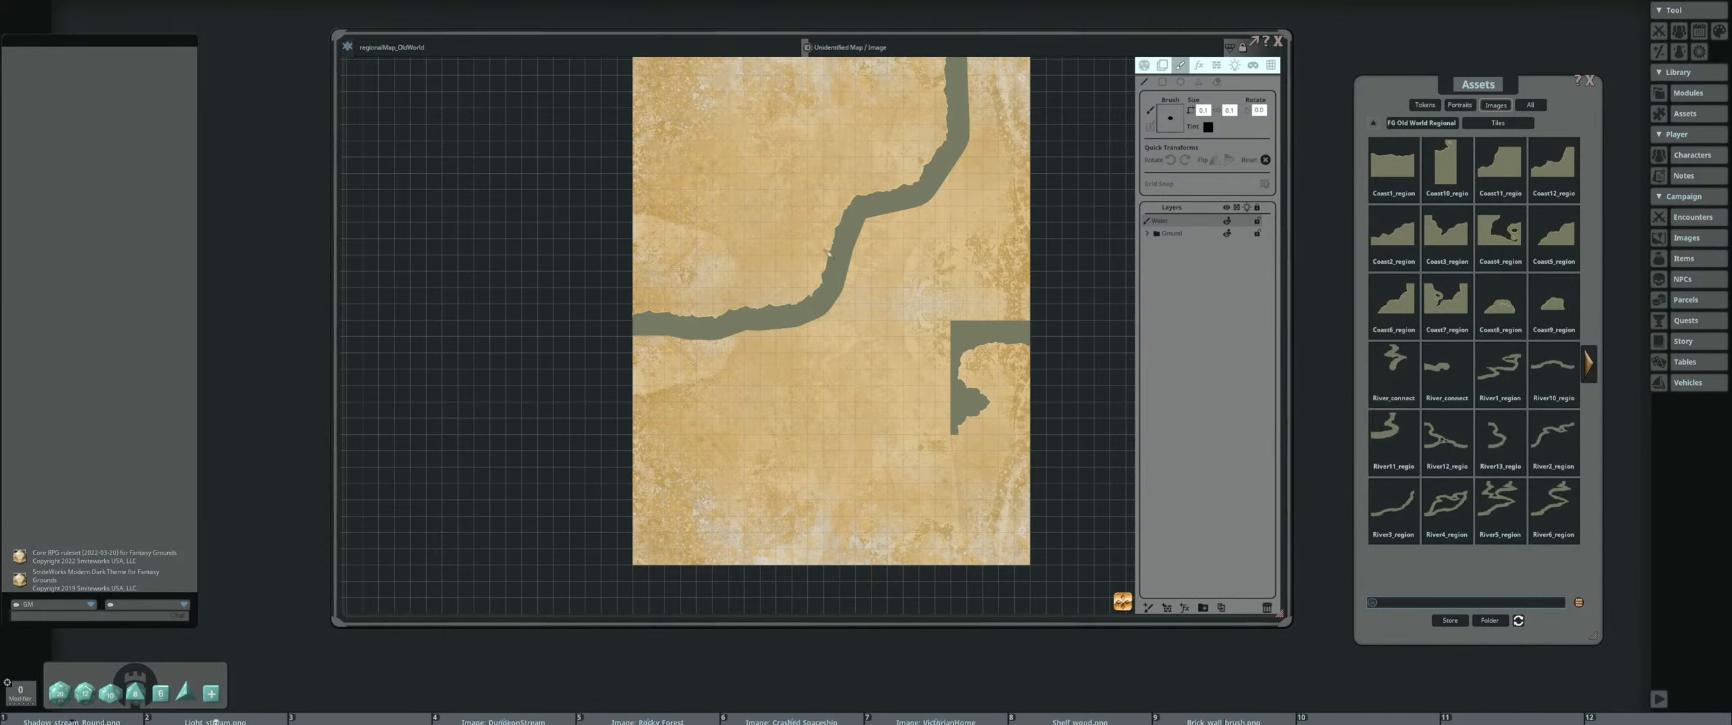
{"action": "scroll", "coordinate": [792, 342], "scroll_direction": "up", "scroll_amount": 3}
{"action": "scroll", "coordinate": [772, 351], "scroll_direction": "up", "scroll_amount": 2}
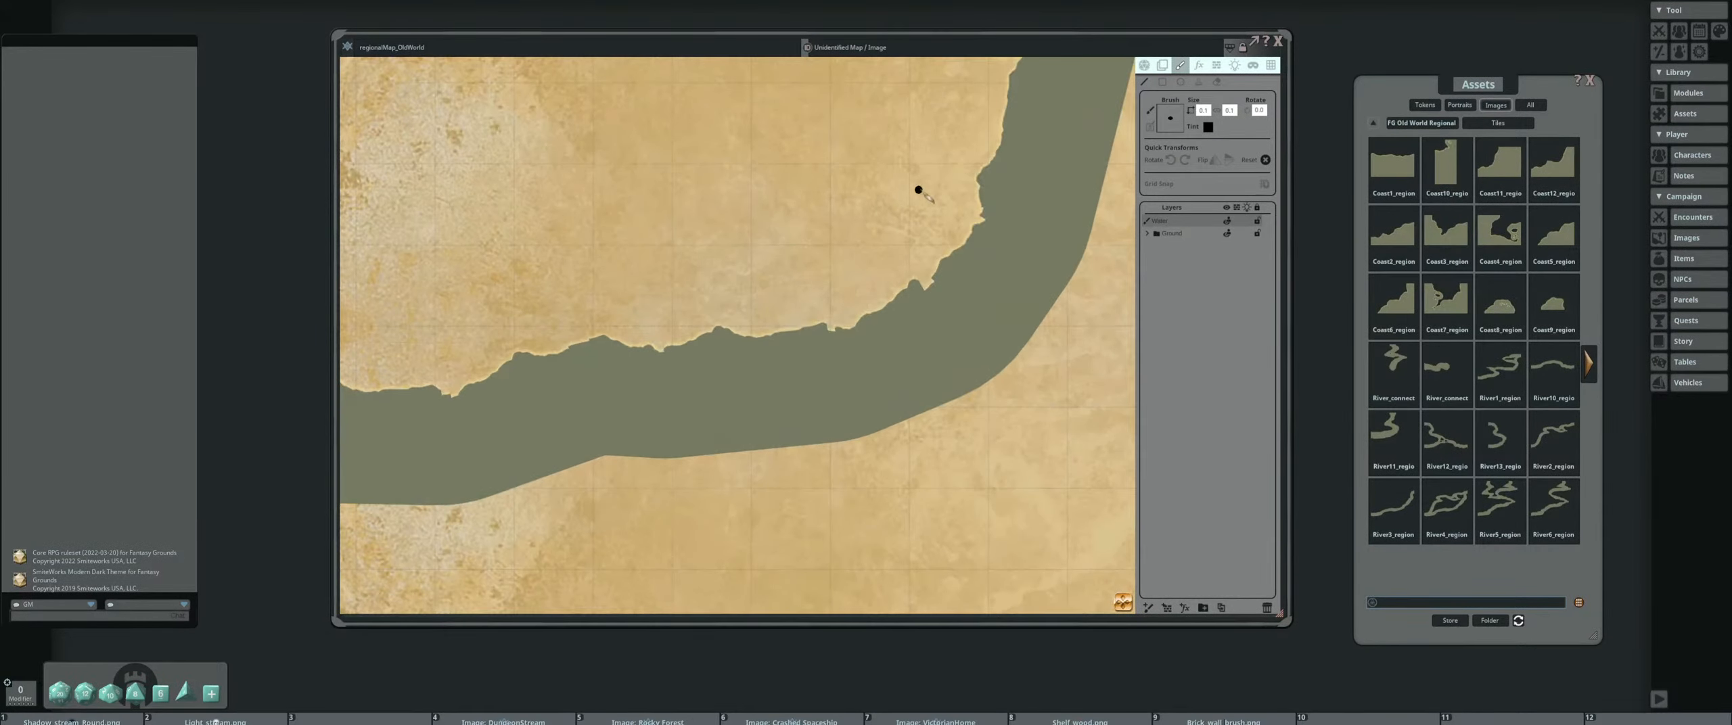
{"action": "left_click", "coordinate": [1590, 364]}
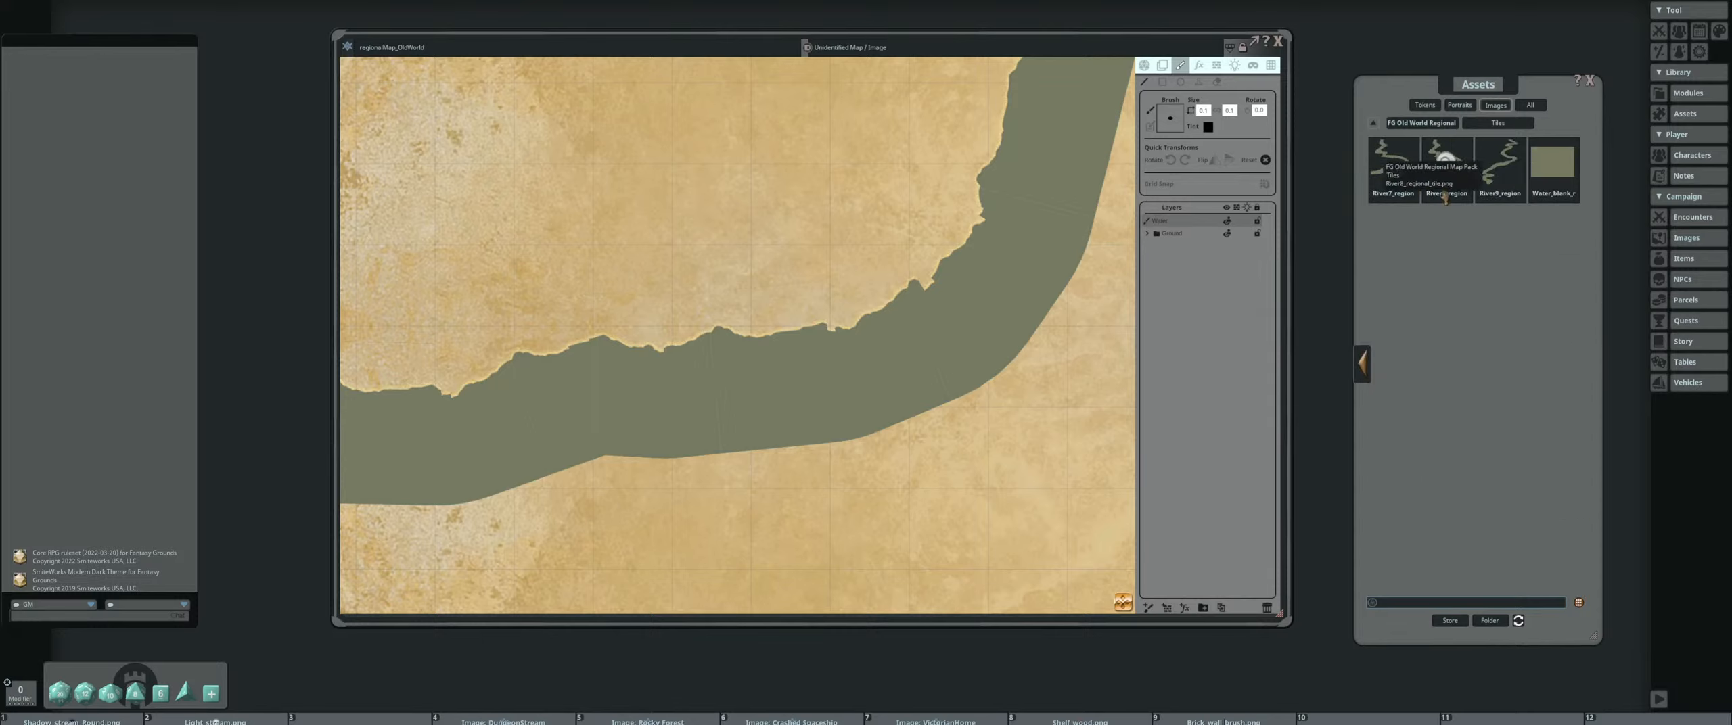
{"action": "left_click", "coordinate": [1362, 364]}
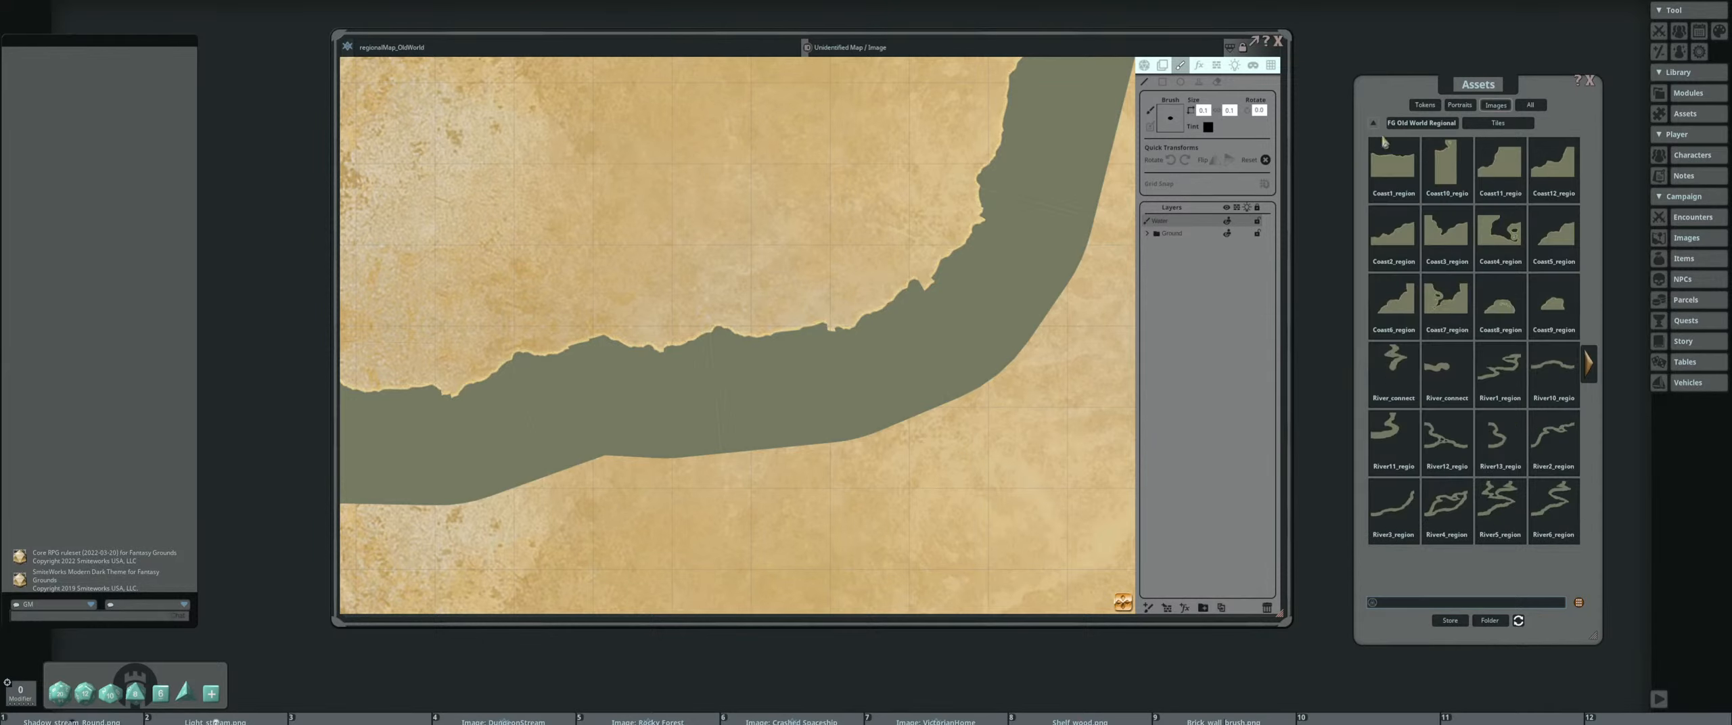
Open the Old World Regional pack's Brushes folder and set River_regional as the paint brush
{"action": "left_click", "coordinate": [1420, 123]}
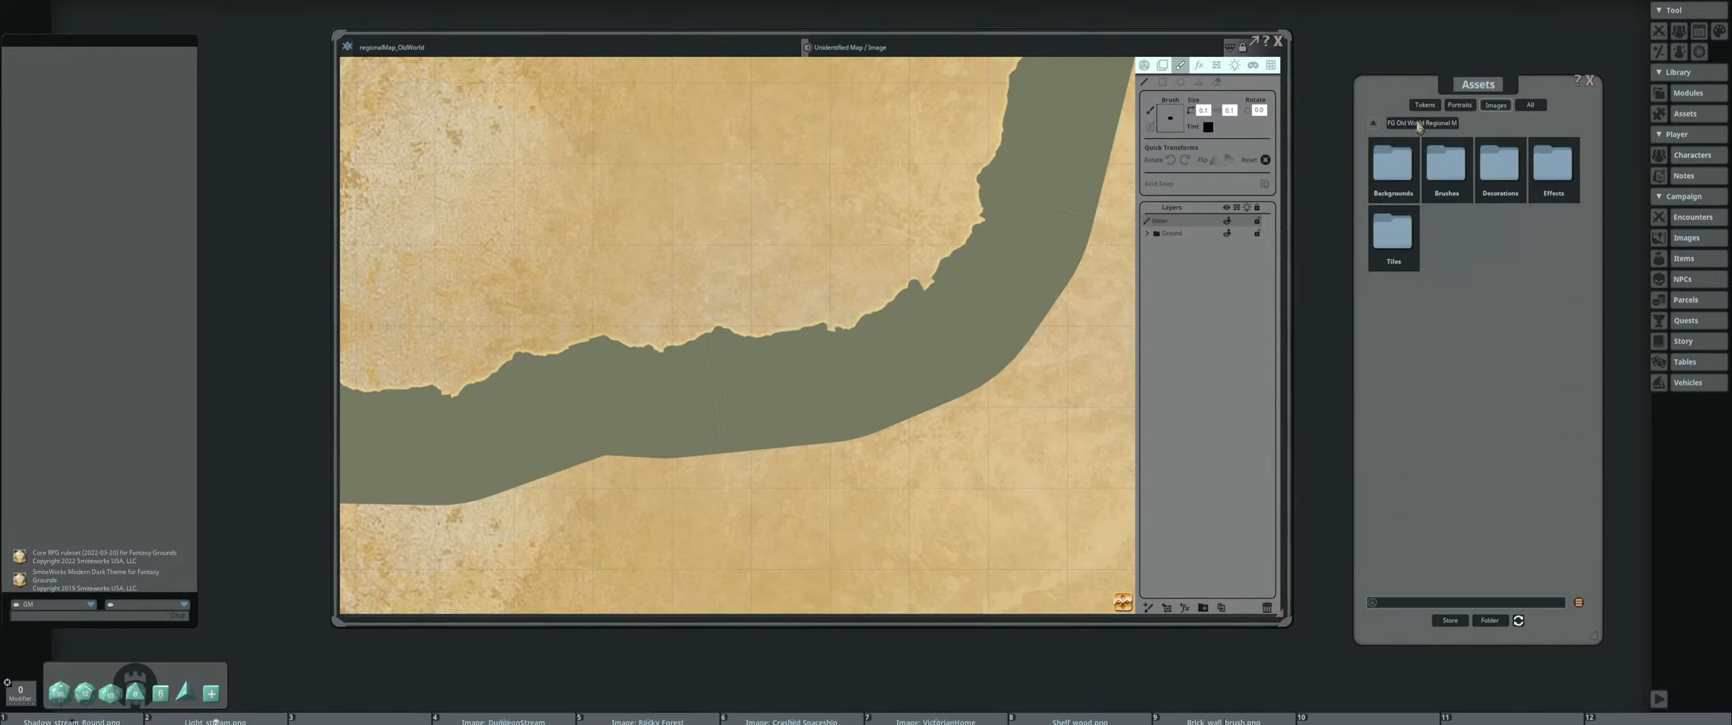
{"action": "left_click", "coordinate": [1446, 163]}
{"action": "left_click", "coordinate": [1368, 177]}
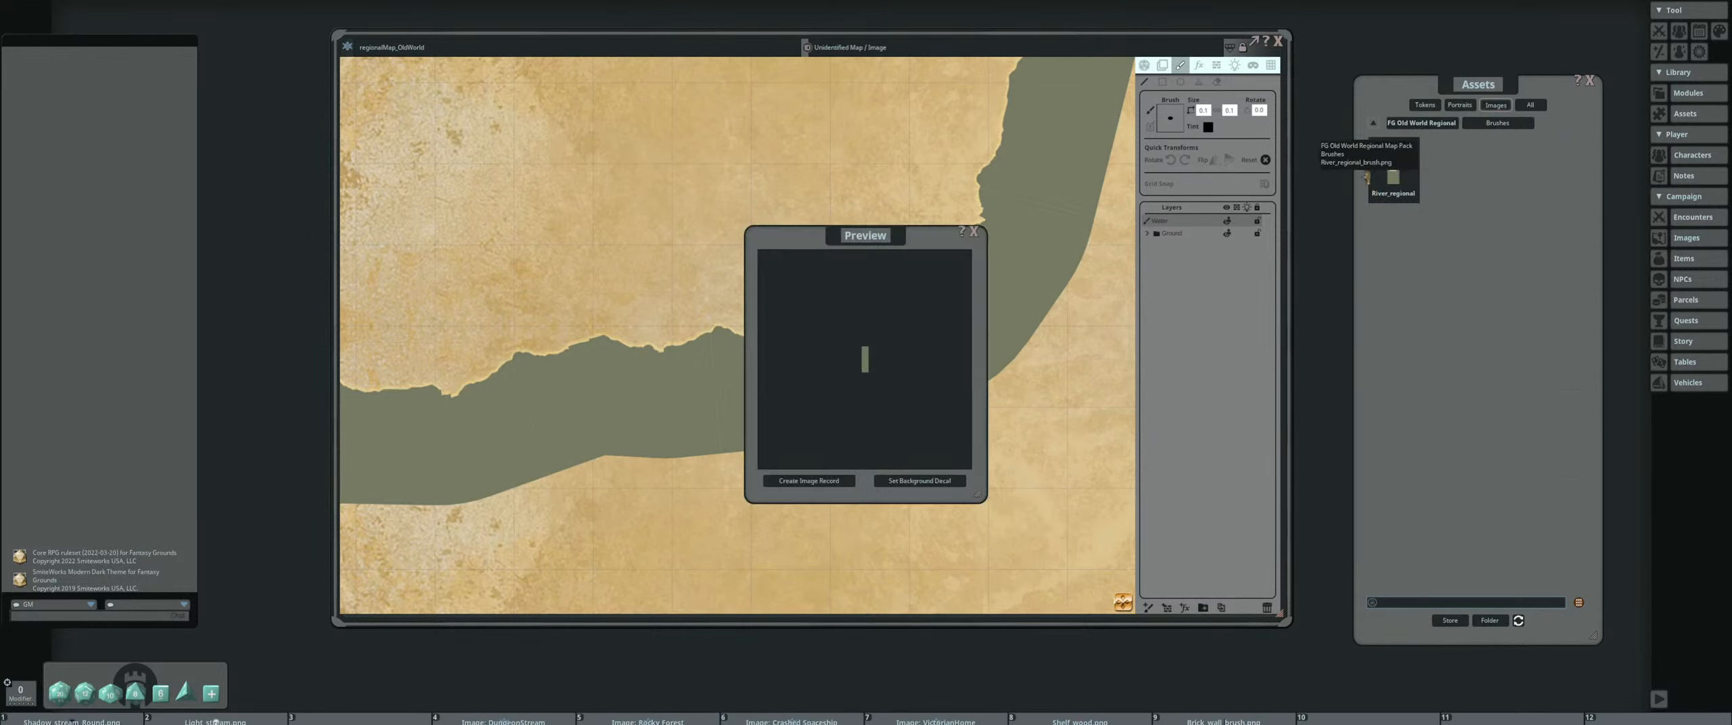
{"action": "left_click", "coordinate": [973, 231]}
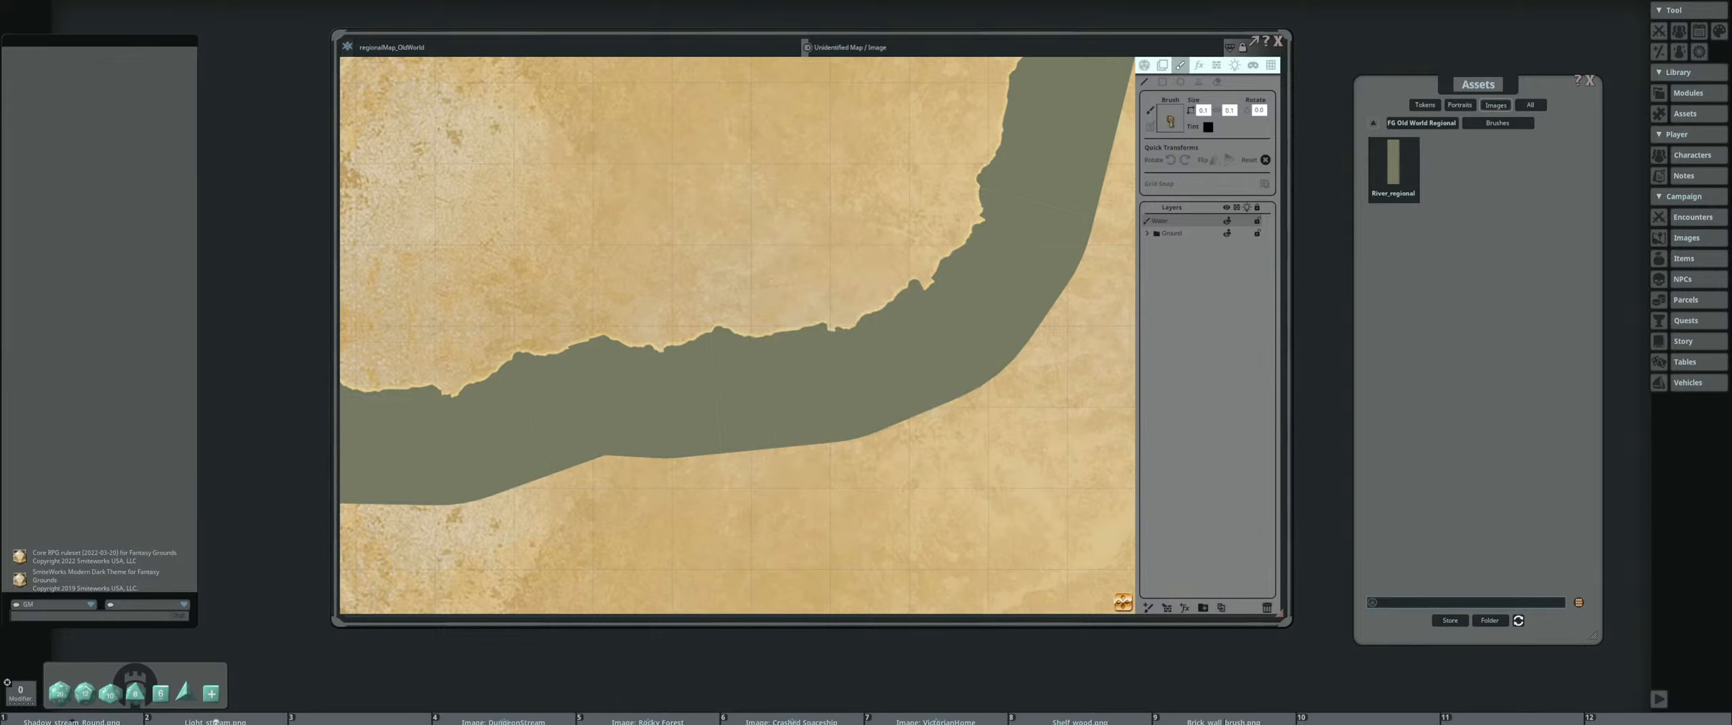
{"action": "left_click_drag", "start_coordinate": [1170, 121], "coordinate": [1170, 120]}
Shrink the River_regional brush and compare its width with the painted coastline
{"action": "scroll", "coordinate": [832, 298], "scroll_direction": "up", "scroll_amount": 5}
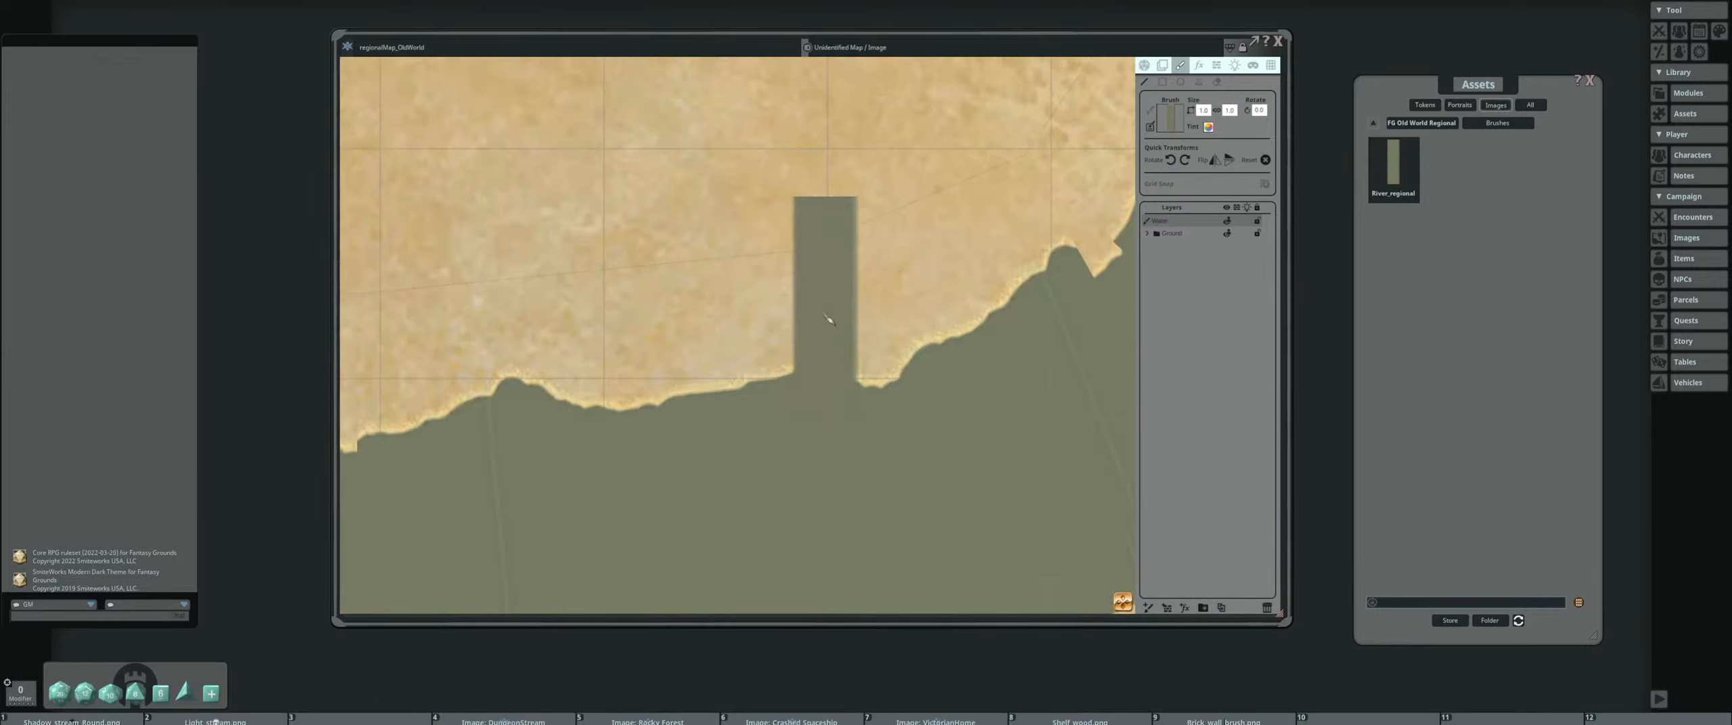
{"action": "scroll", "coordinate": [828, 318], "scroll_direction": "down", "scroll_amount": 5}
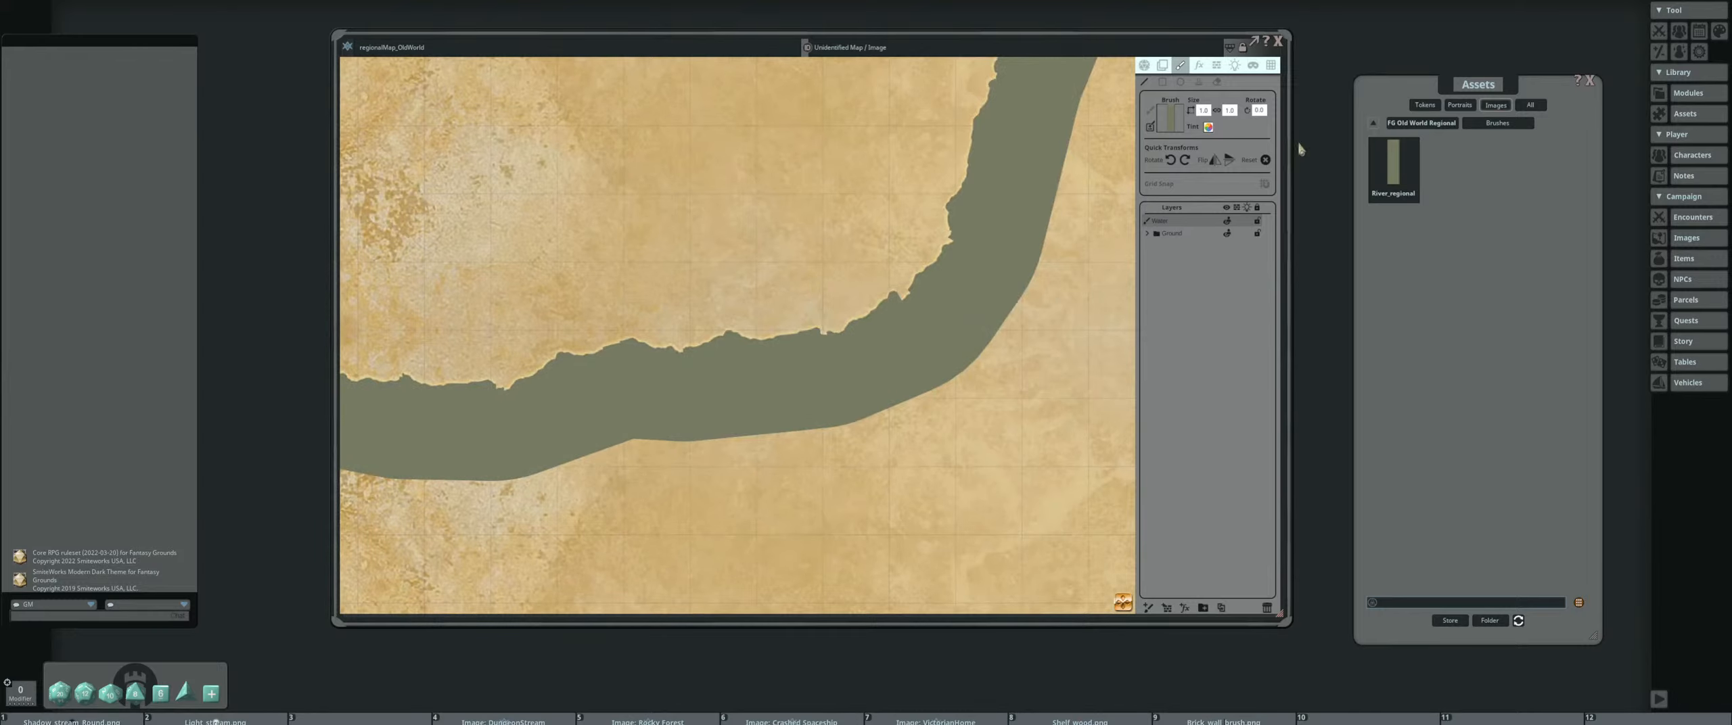
{"action": "scroll", "coordinate": [874, 211], "scroll_direction": "down", "scroll_amount": 2}
{"action": "left_click_drag", "start_coordinate": [872, 208], "coordinate": [823, 324]}
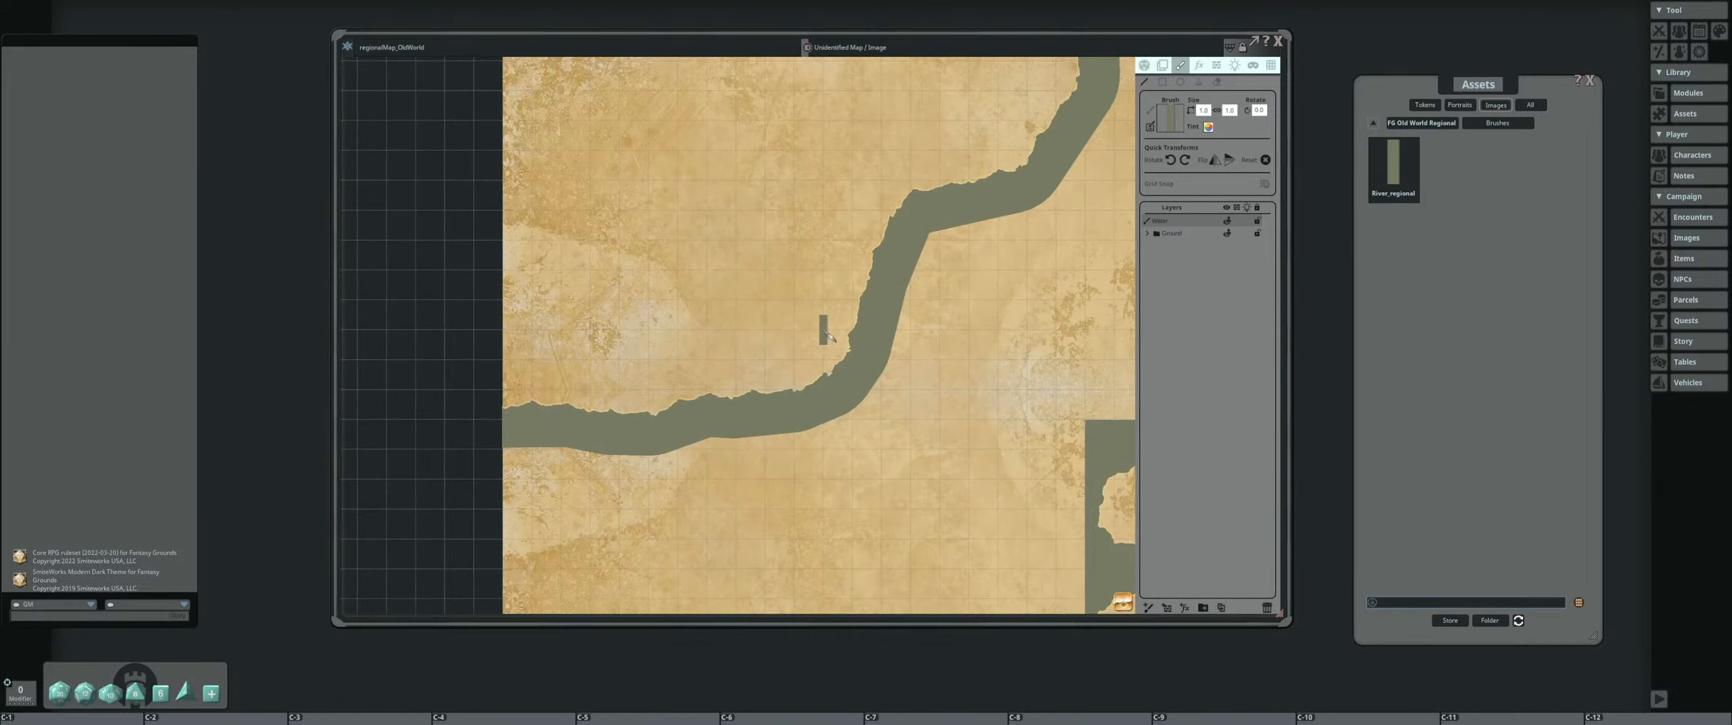
{"action": "scroll", "coordinate": [824, 333], "scroll_direction": "down", "scroll_amount": 2}
{"action": "scroll", "coordinate": [820, 337], "scroll_direction": "up", "scroll_amount": 3}
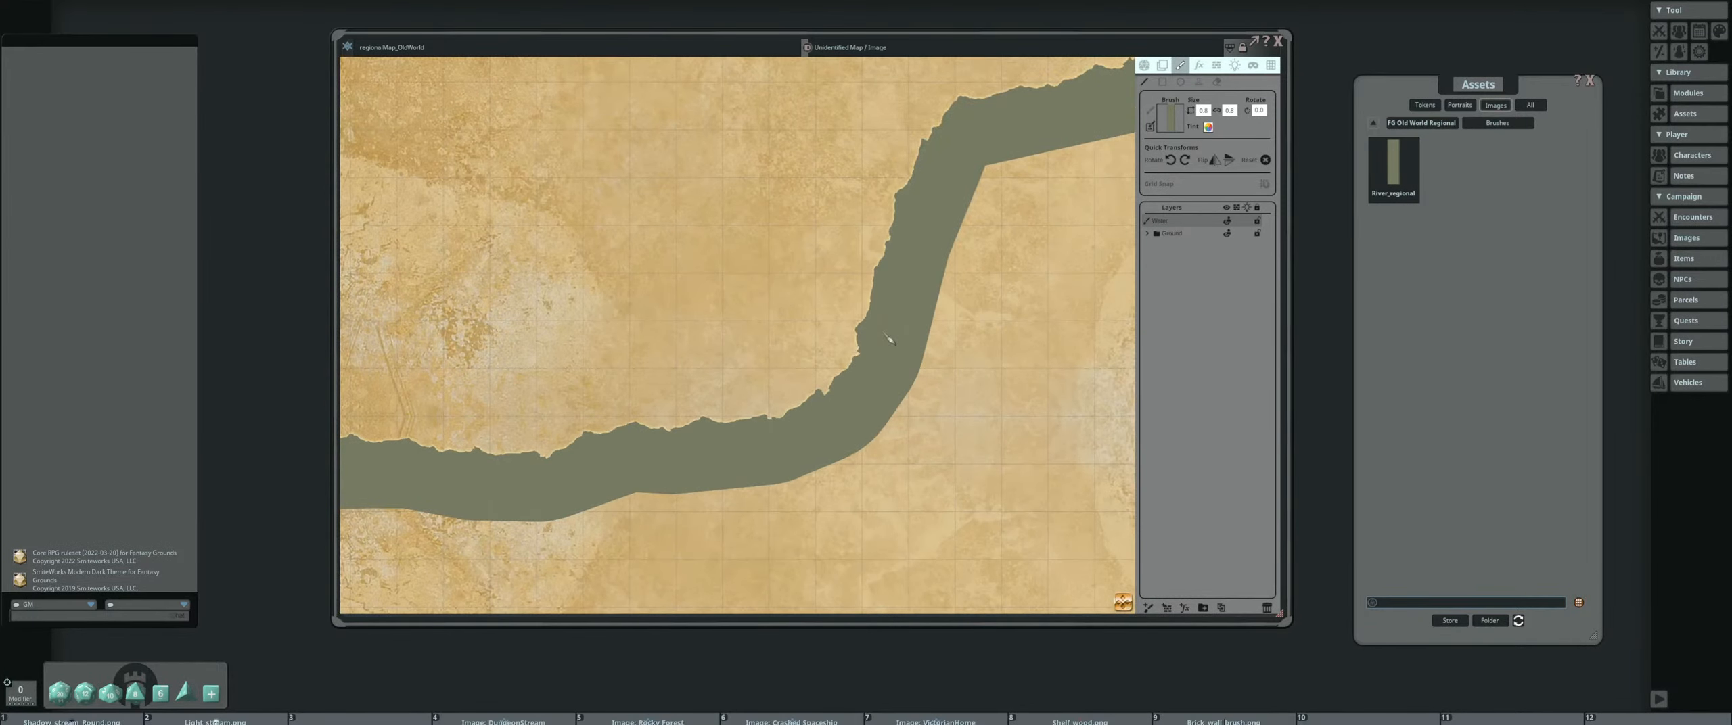
{"action": "scroll", "coordinate": [968, 315], "scroll_direction": "down", "scroll_amount": 2}
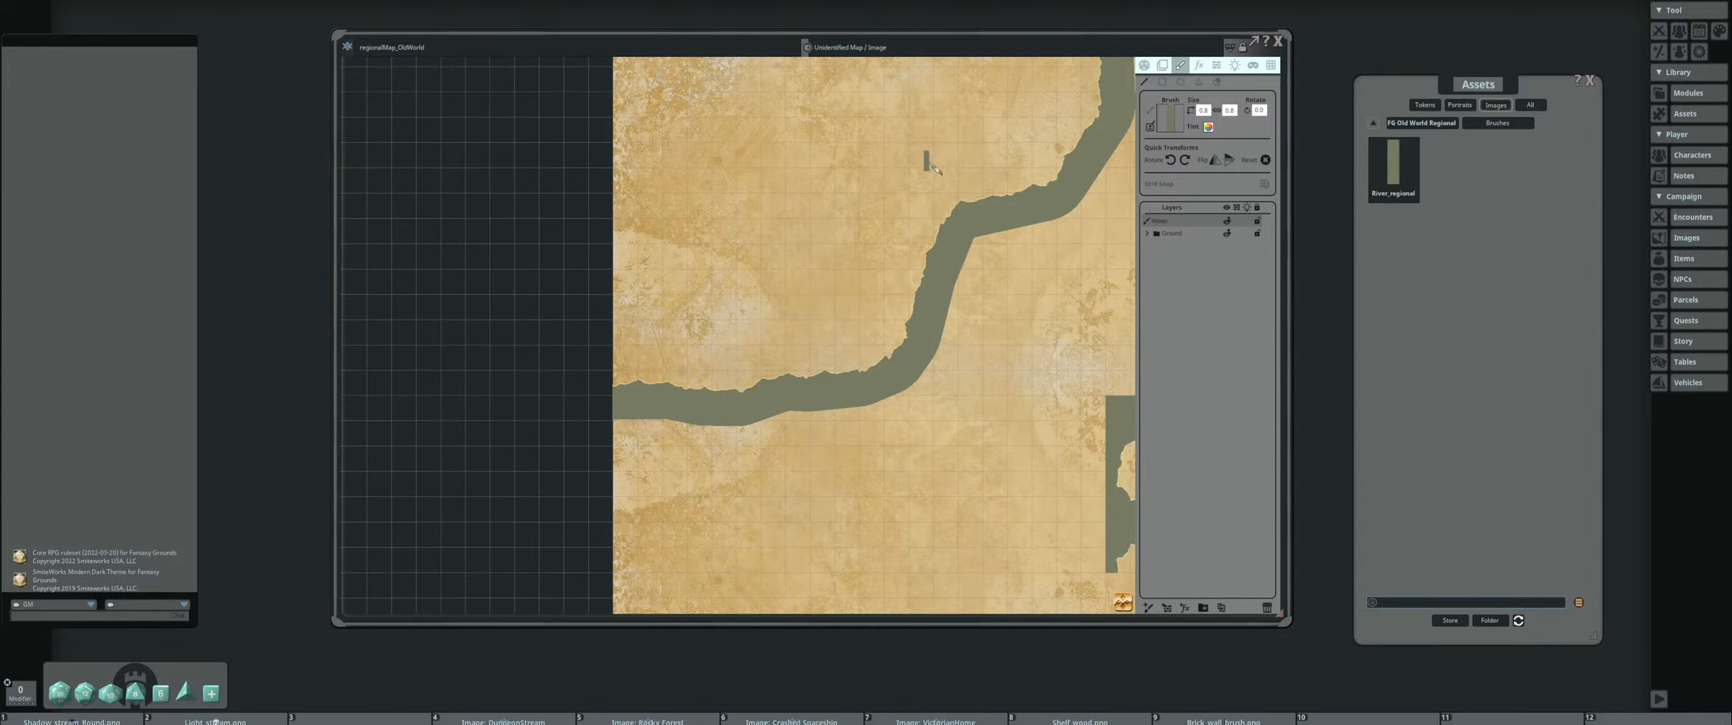
{"action": "scroll", "coordinate": [894, 321], "scroll_direction": "down", "scroll_amount": 1}
{"action": "scroll", "coordinate": [893, 318], "scroll_direction": "up", "scroll_amount": 3}
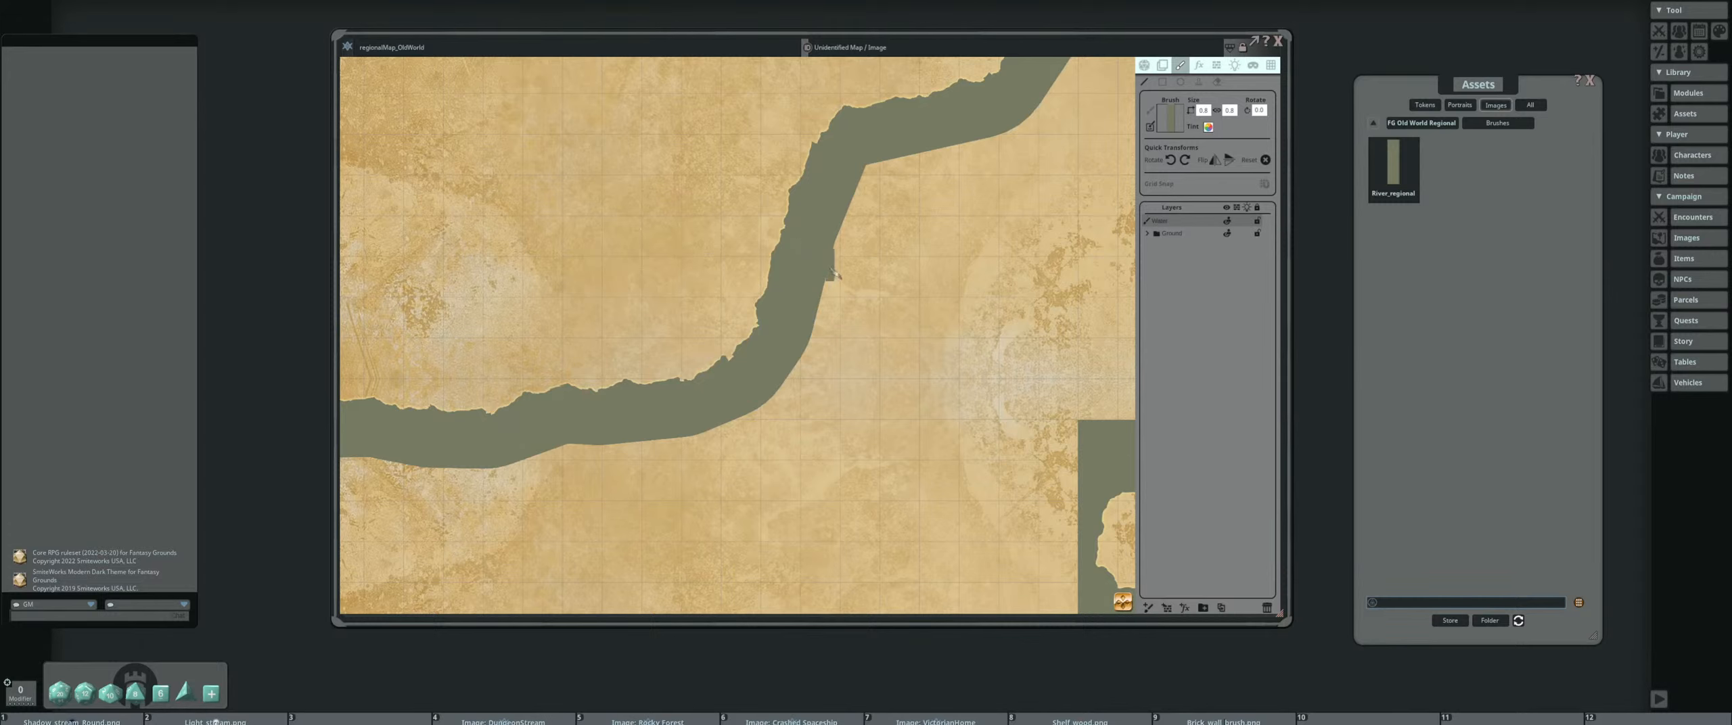
{"action": "scroll", "coordinate": [761, 296], "scroll_direction": "down", "scroll_amount": 2}
{"action": "left_click_drag", "start_coordinate": [756, 293], "coordinate": [749, 293]}
{"action": "left_click_drag", "start_coordinate": [878, 274], "coordinate": [954, 265]}
{"action": "left_click_drag", "start_coordinate": [875, 341], "coordinate": [891, 341]}
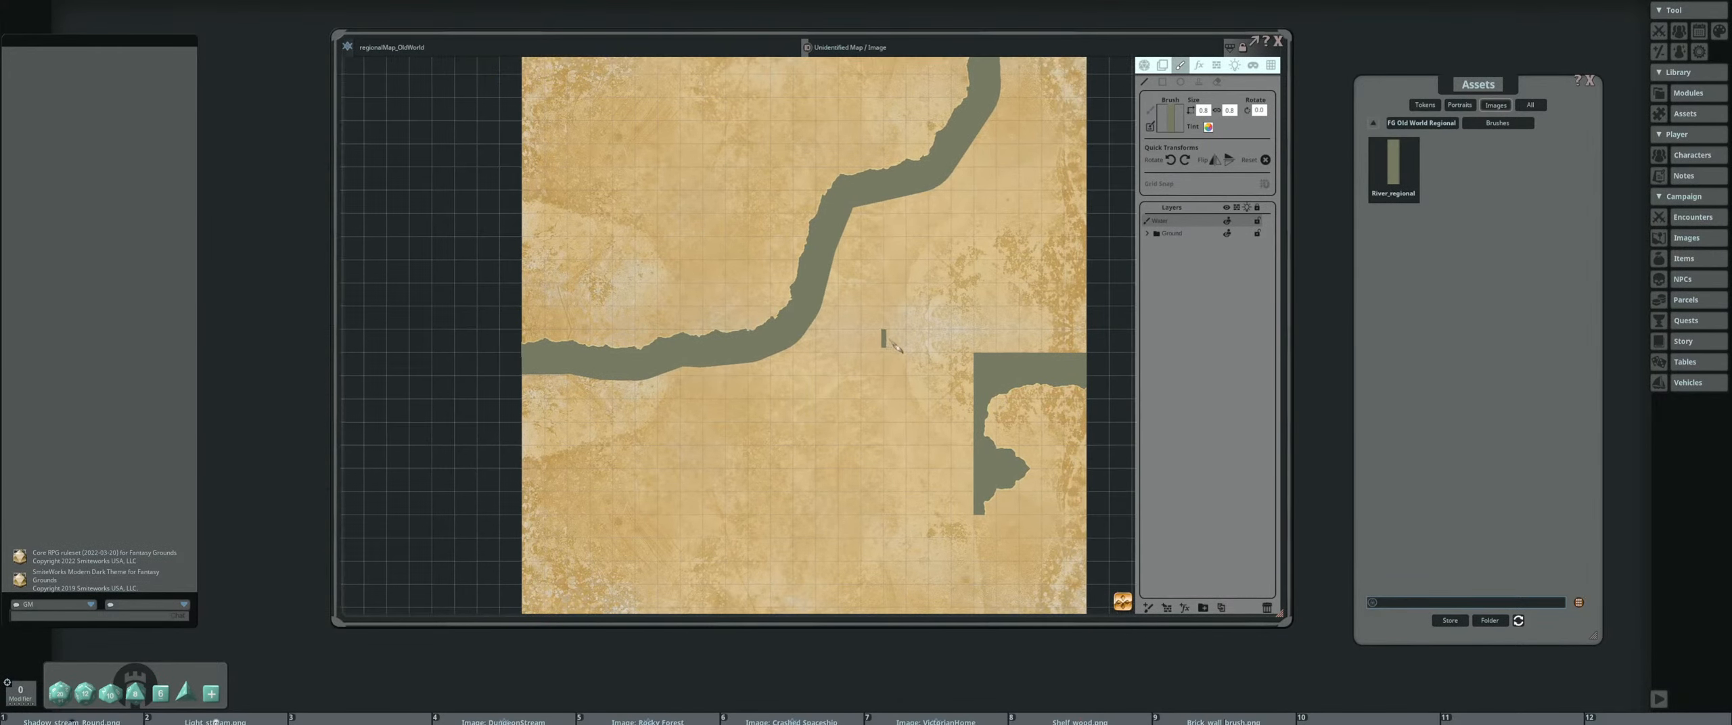
Set the Water_blank tile from the Old World Regional pack's Tiles folder as the stamp brush
{"action": "left_click", "coordinate": [1434, 123]}
{"action": "left_click", "coordinate": [1393, 234]}
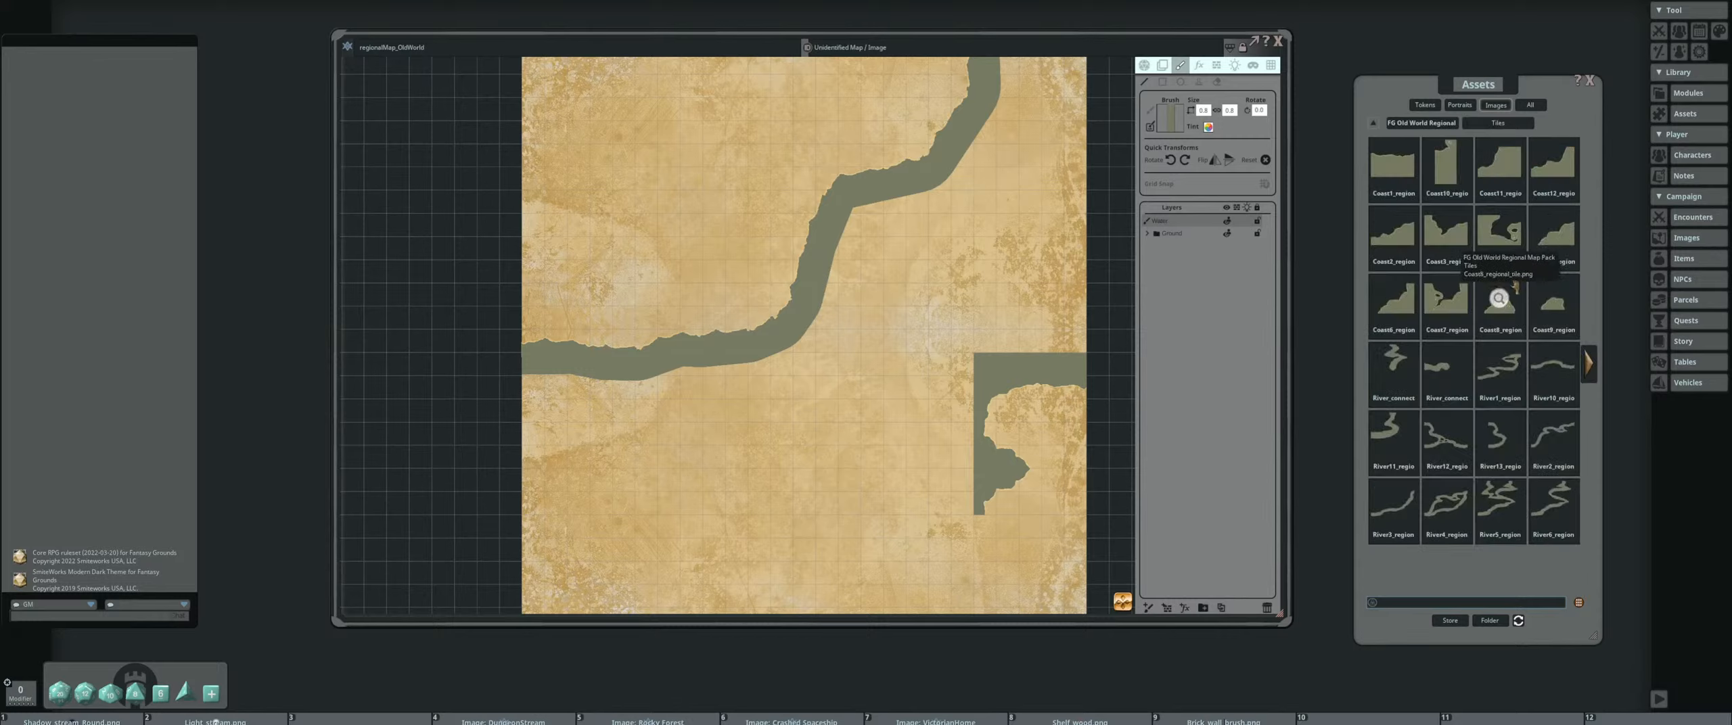
{"action": "left_click", "coordinate": [1597, 371]}
{"action": "left_click_drag", "start_coordinate": [1554, 172], "coordinate": [1172, 120]}
{"action": "left_click", "coordinate": [1199, 83]}
Rotate the water tile a quarter turn and stamp it along the parchment's right edge above the coast tiles
{"action": "scroll", "coordinate": [936, 290], "scroll_direction": "up", "scroll_amount": 10}
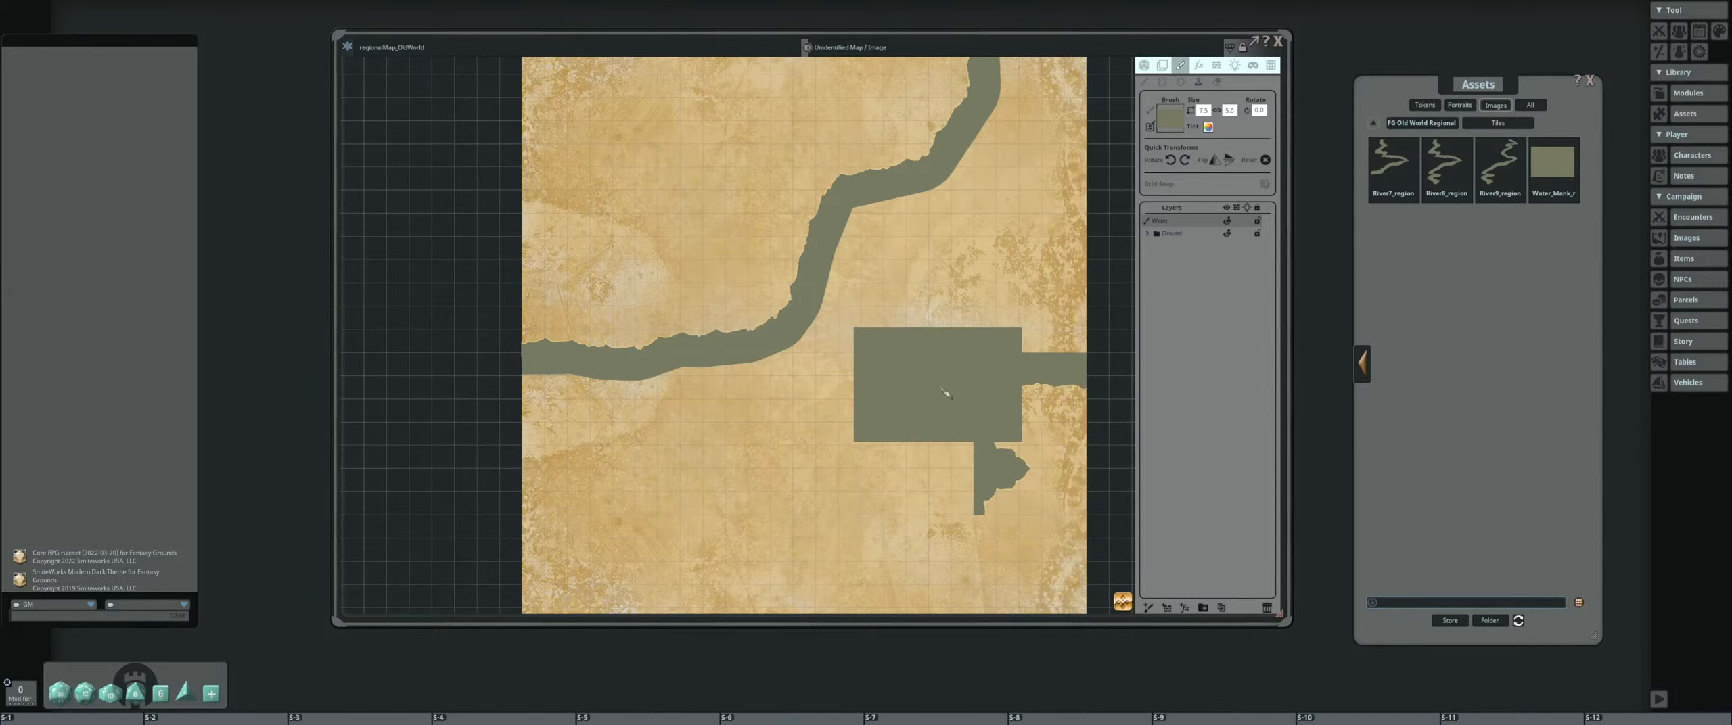
{"action": "scroll", "coordinate": [1017, 271], "scroll_direction": "down", "scroll_amount": 1}
{"action": "left_click", "coordinate": [1041, 281]}
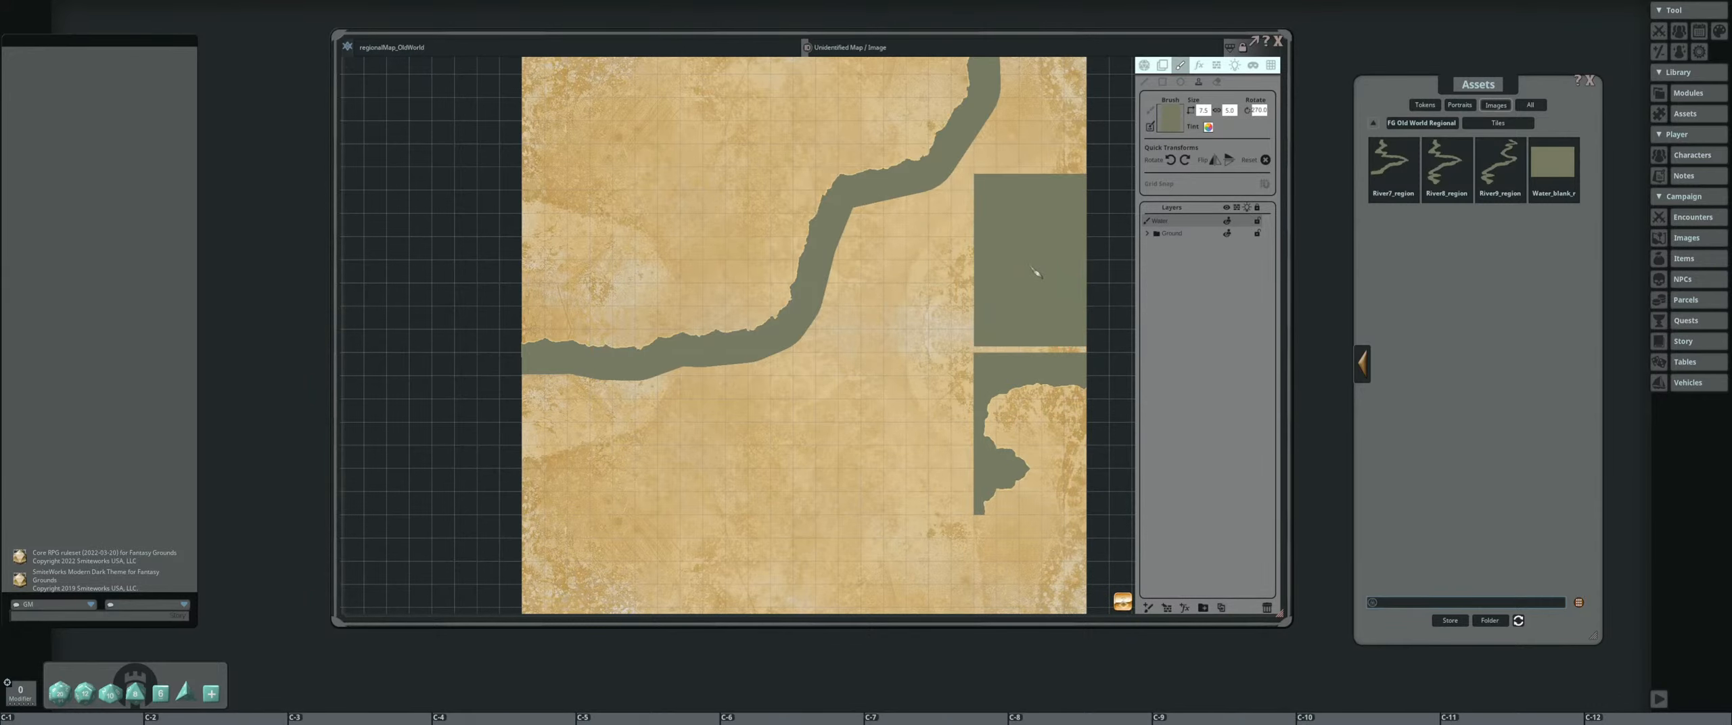
{"action": "left_click_drag", "start_coordinate": [893, 259], "coordinate": [908, 473]}
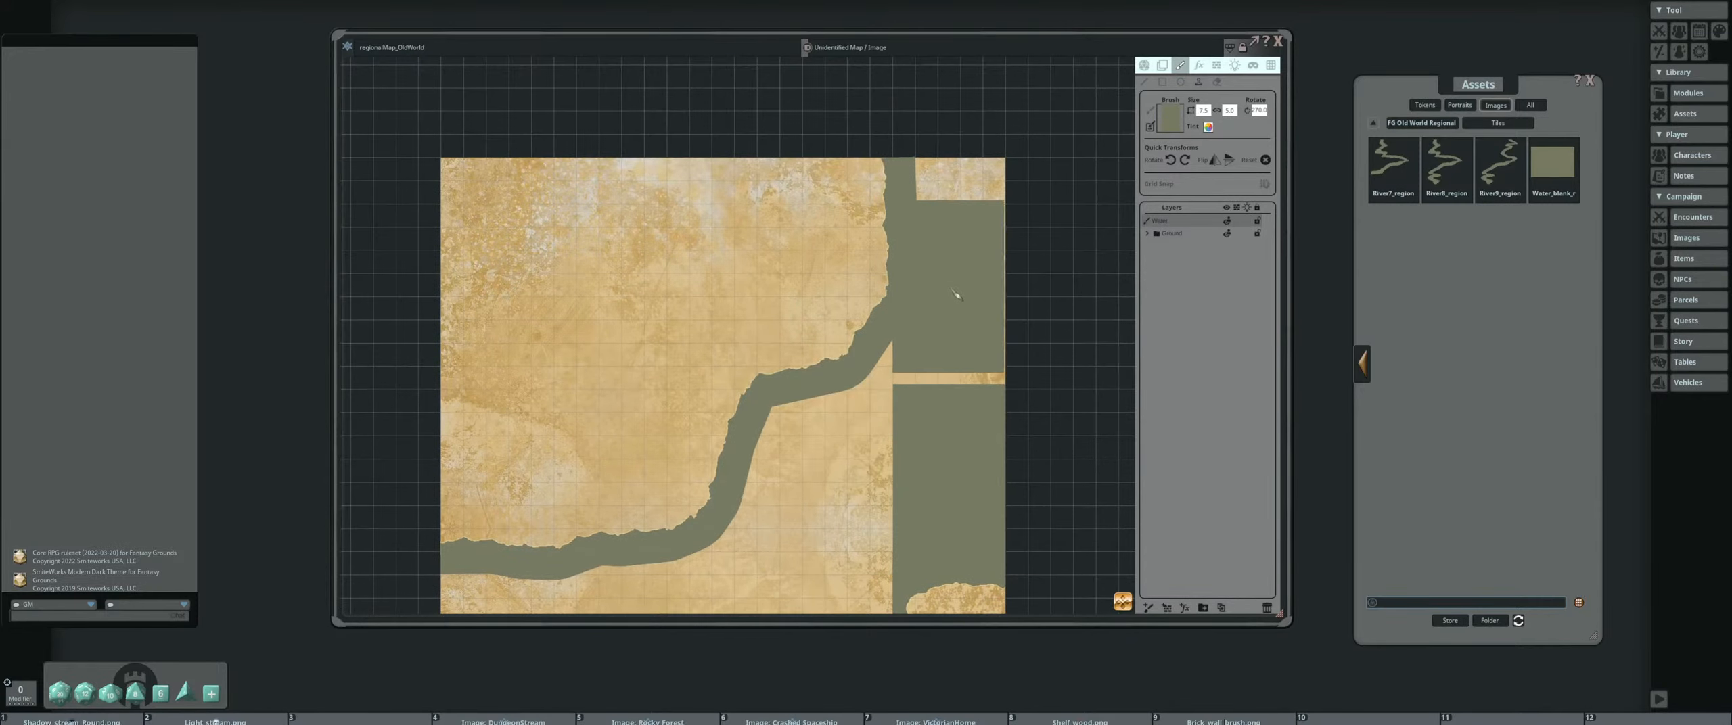
{"action": "left_click", "coordinate": [956, 311]}
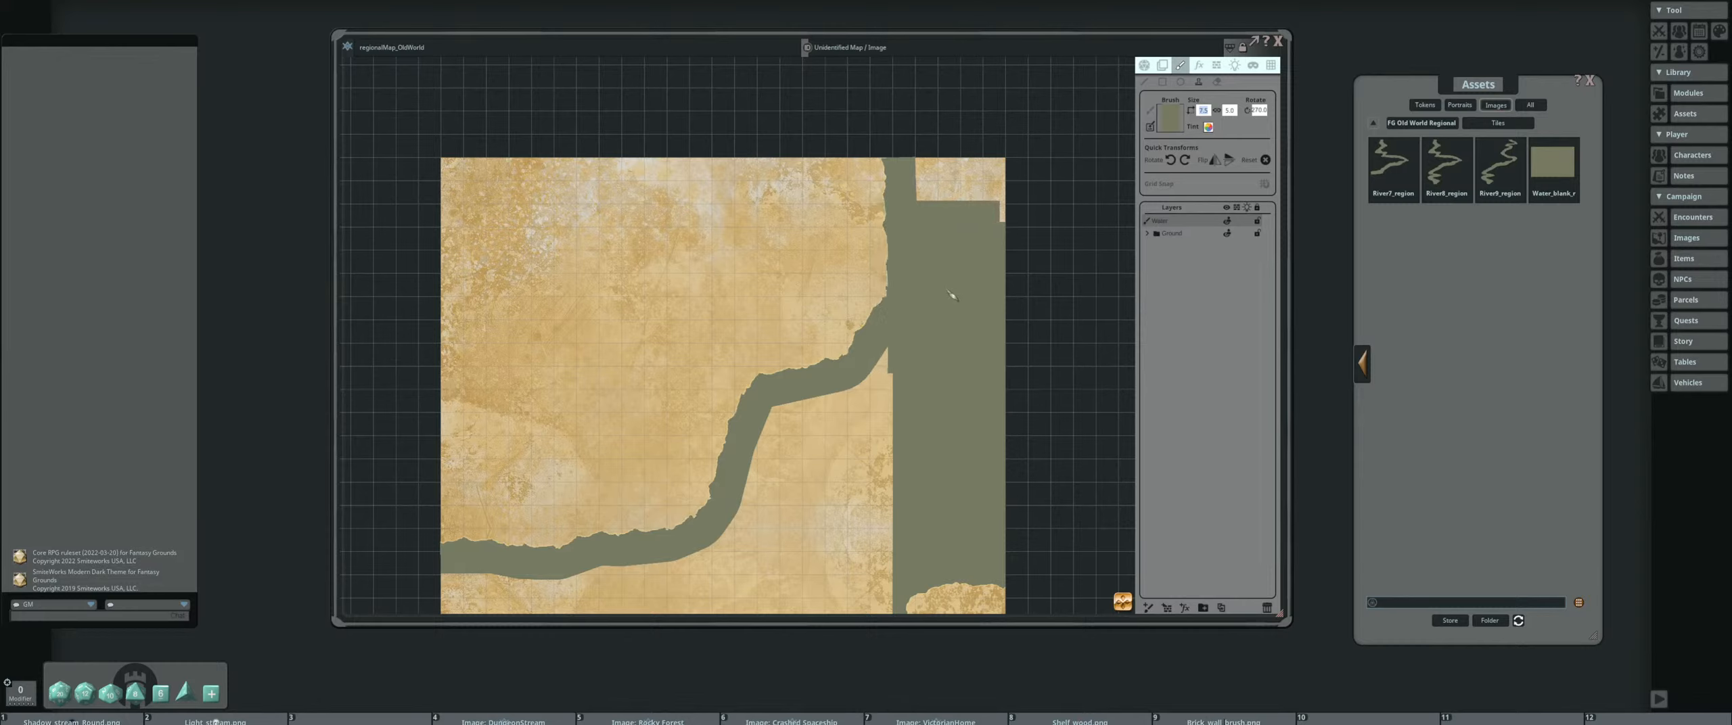
Enlarge the water tile and stamp it over the remaining land in the parchment's upper-right corner
{"action": "scroll", "coordinate": [945, 287], "scroll_direction": "up", "scroll_amount": 1}
{"action": "left_click", "coordinate": [1216, 111]}
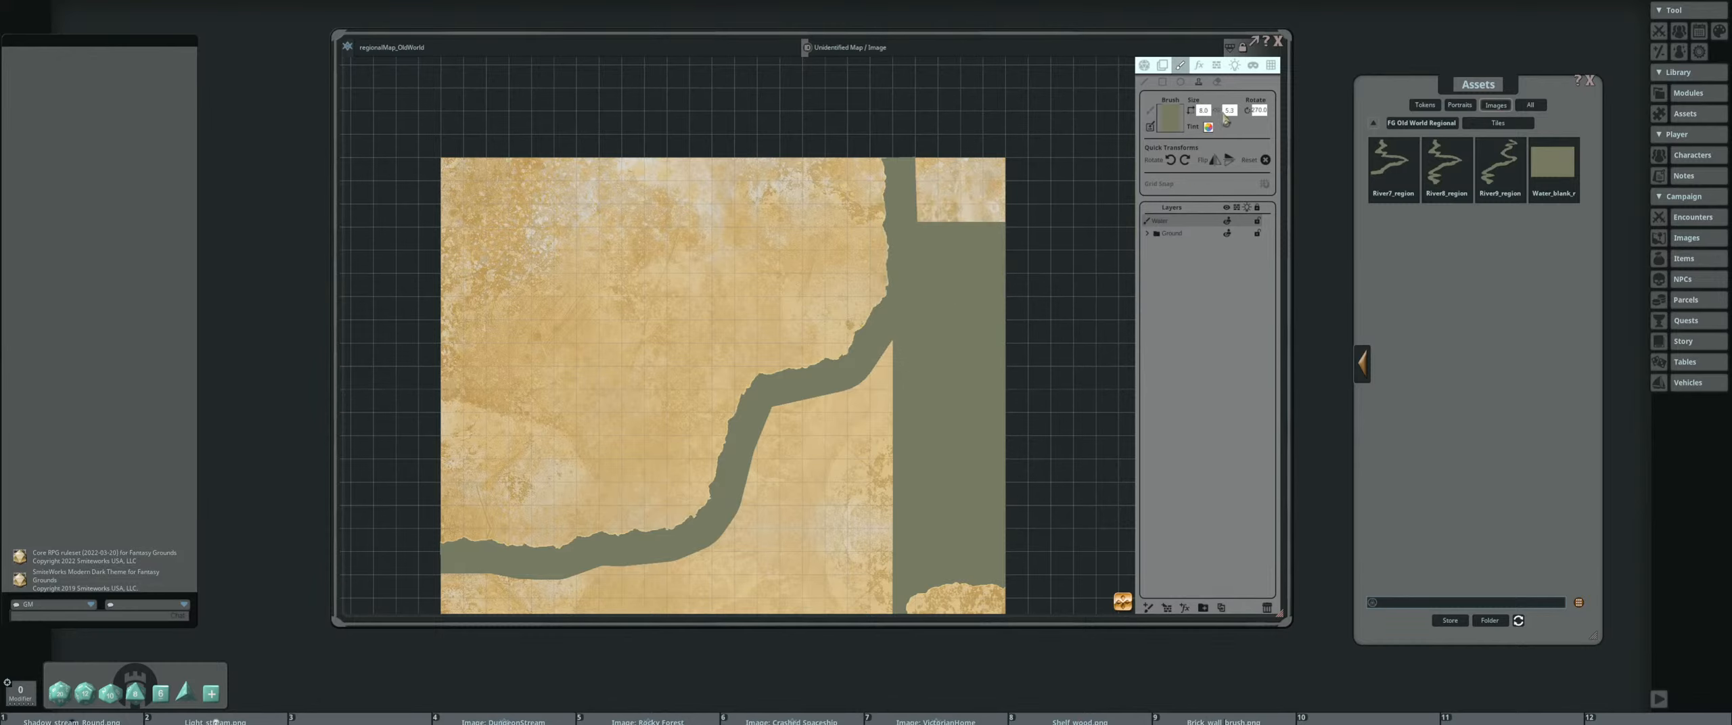
{"action": "scroll", "coordinate": [1228, 111], "scroll_direction": "down", "scroll_amount": 1}
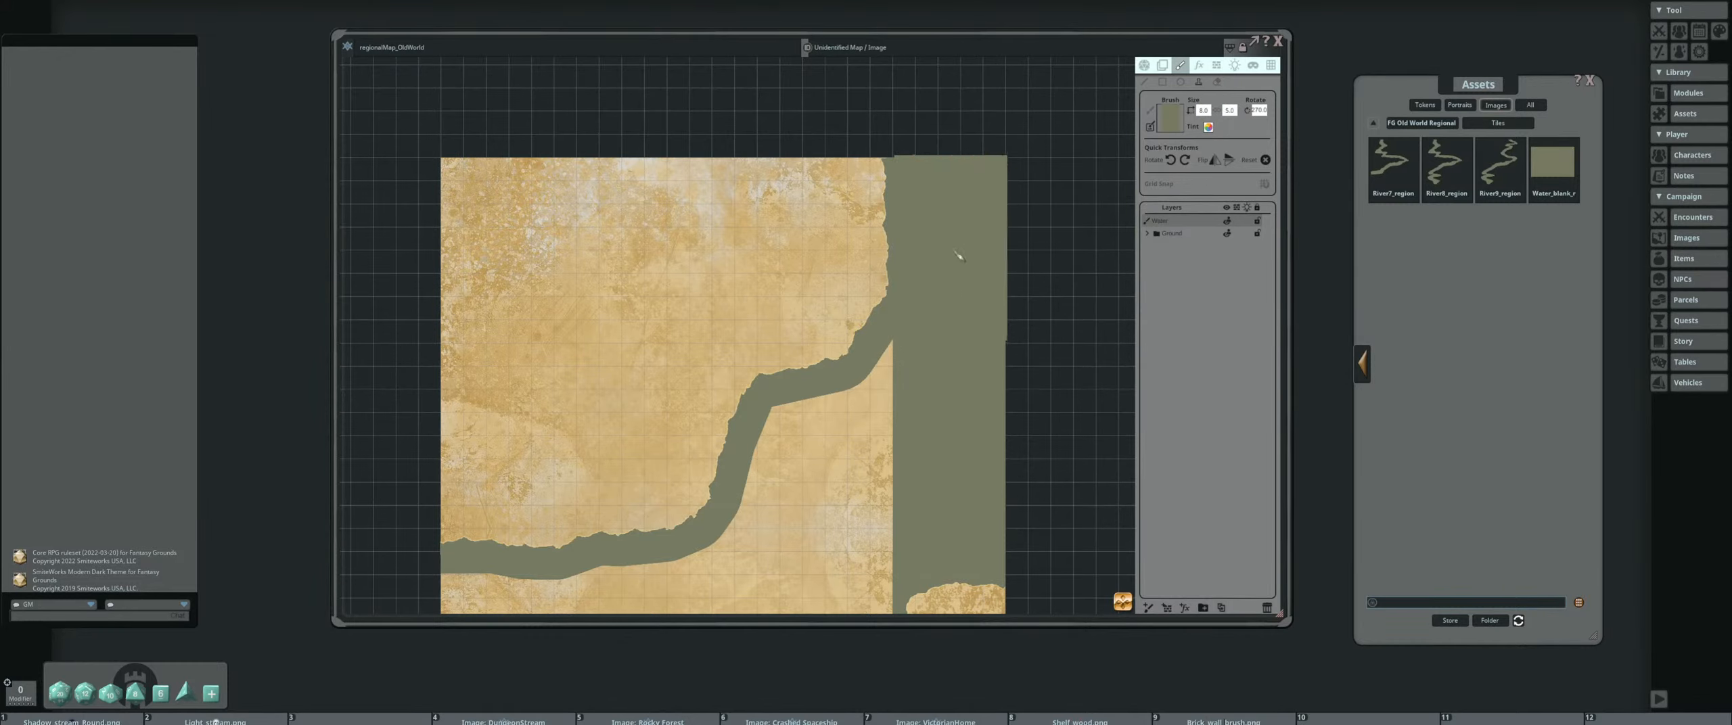
{"action": "left_click", "coordinate": [955, 255]}
Rotate the water tile back to horizontal and stamp it between the coastline's lower bend and the right-hand water
{"action": "left_click_drag", "start_coordinate": [877, 432], "coordinate": [883, 222]}
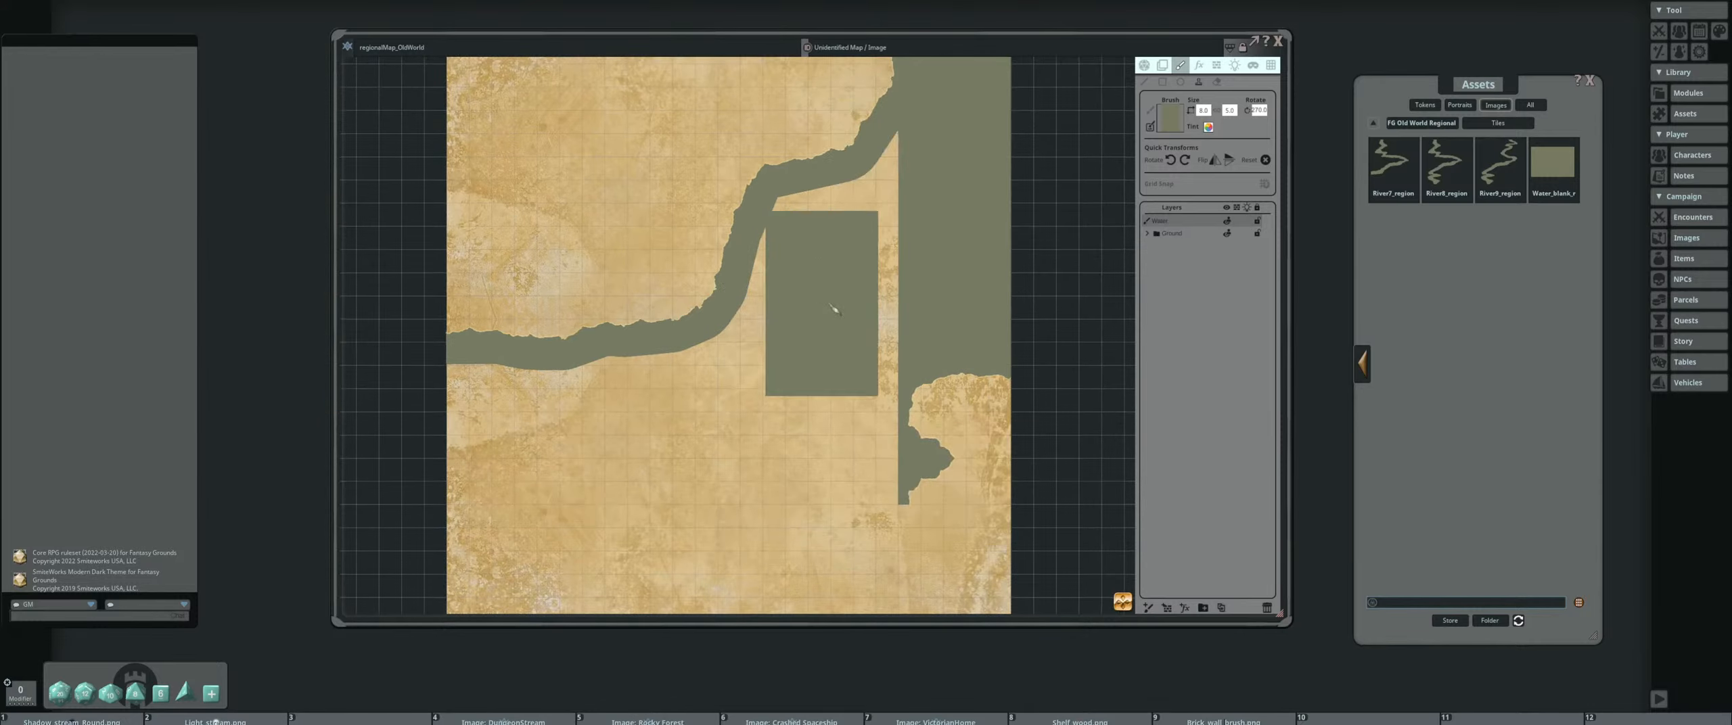
{"action": "scroll", "coordinate": [885, 286], "scroll_direction": "up", "scroll_amount": 5}
{"action": "scroll", "coordinate": [793, 338], "scroll_direction": "up", "scroll_amount": 4}
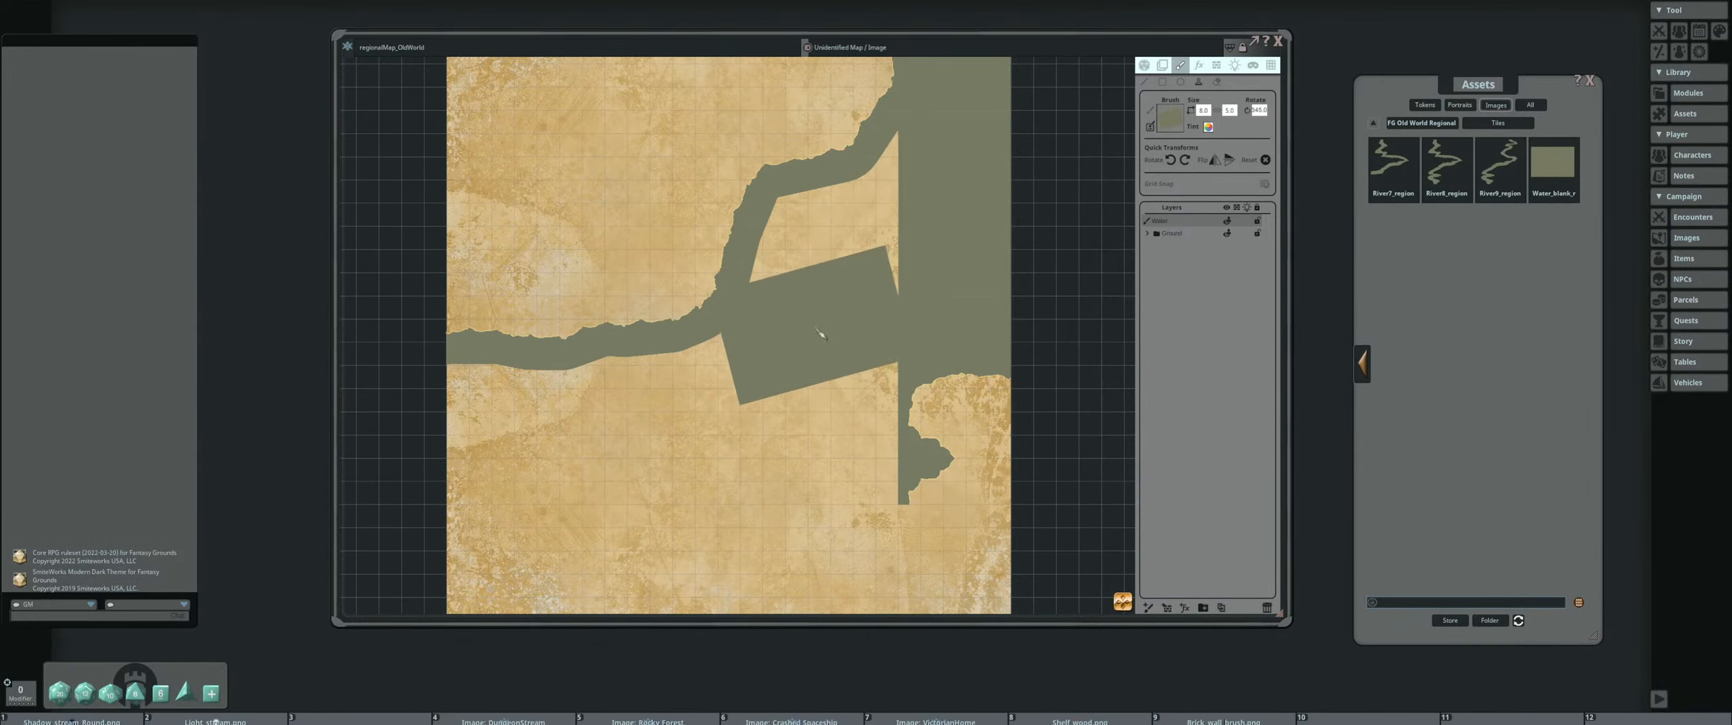
{"action": "scroll", "coordinate": [827, 340], "scroll_direction": "down", "scroll_amount": 1}
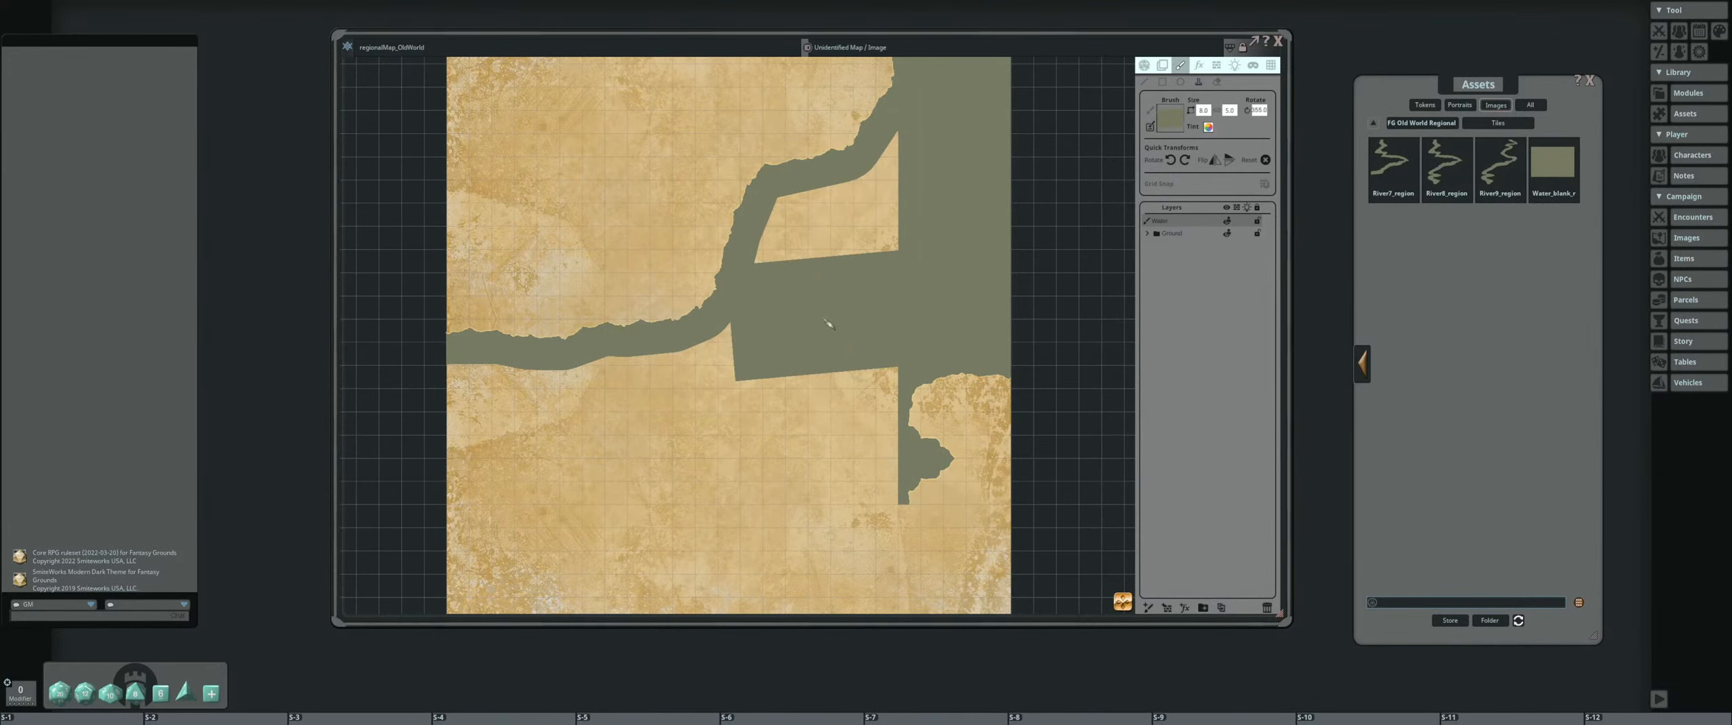
{"action": "left_click", "coordinate": [827, 340]}
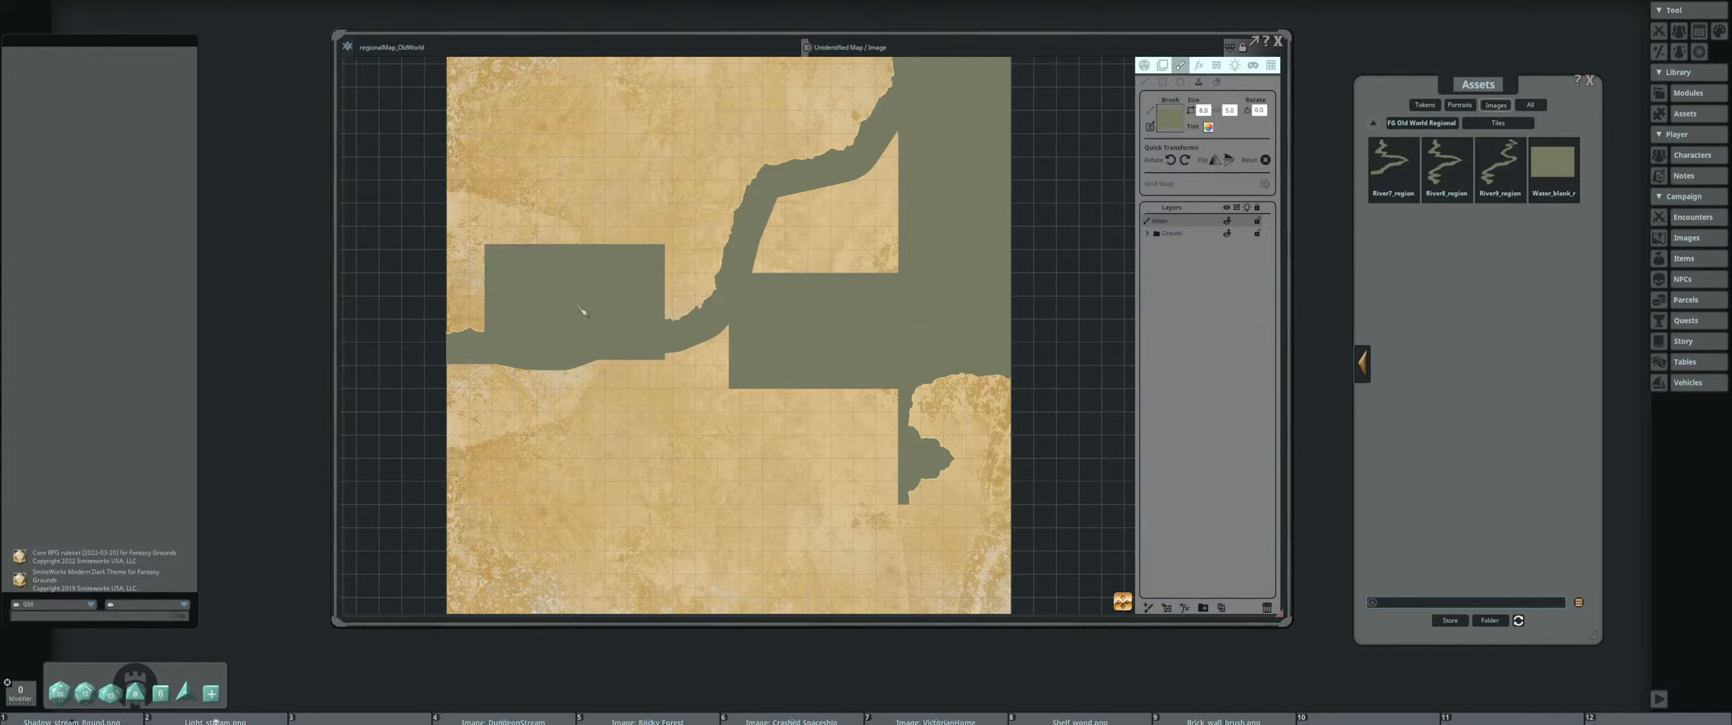
Stamp angled and straight water tiles below the coastline to fill the sea toward the parchment's left edge
{"action": "scroll", "coordinate": [677, 446], "scroll_direction": "down", "scroll_amount": 7}
{"action": "scroll", "coordinate": [685, 410], "scroll_direction": "up", "scroll_amount": 1}
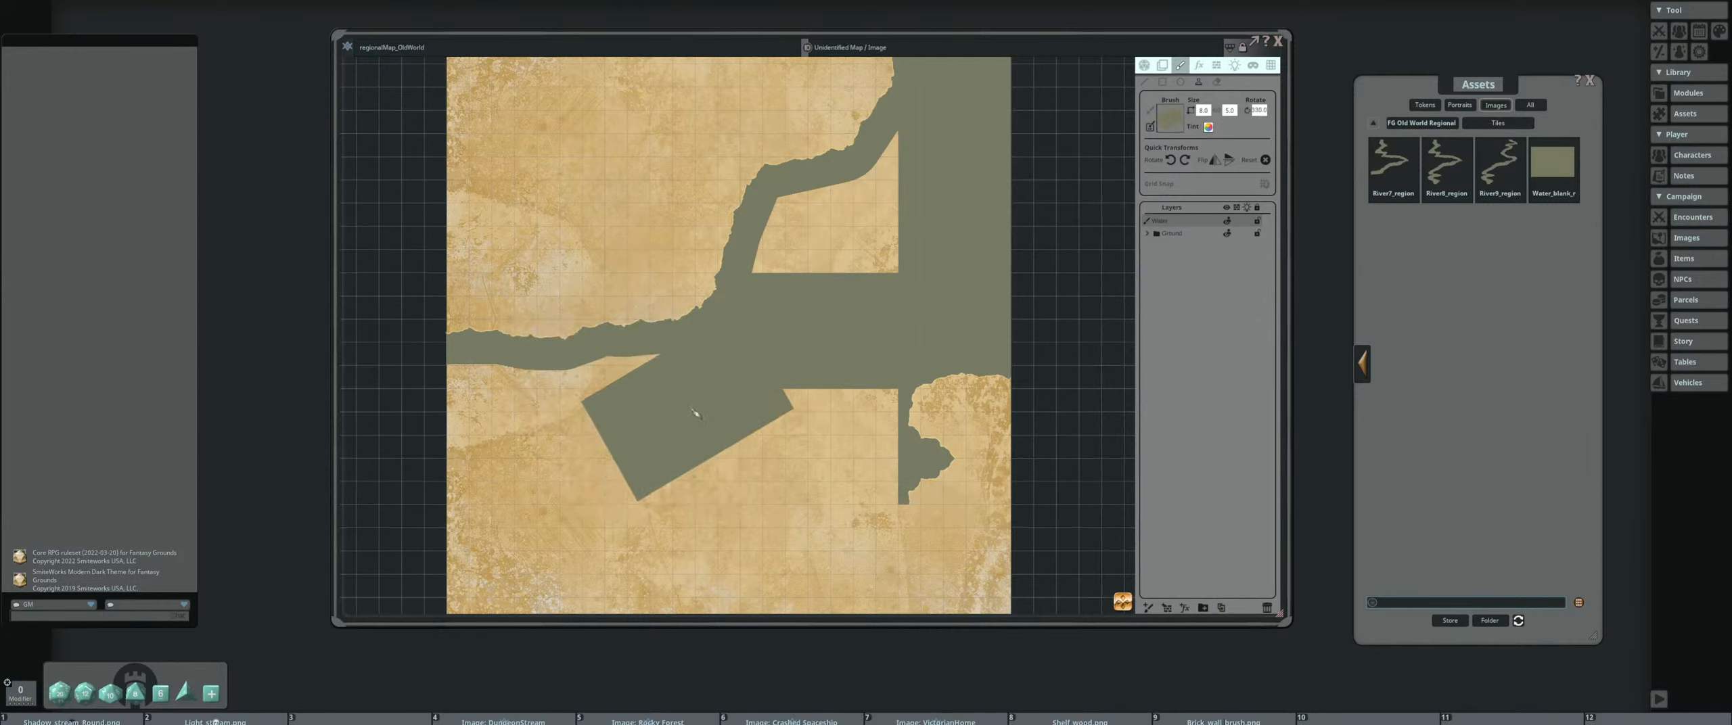
{"action": "left_click", "coordinate": [688, 408]}
{"action": "scroll", "coordinate": [626, 426], "scroll_direction": "up", "scroll_amount": 3}
{"action": "scroll", "coordinate": [595, 423], "scroll_direction": "up", "scroll_amount": 3}
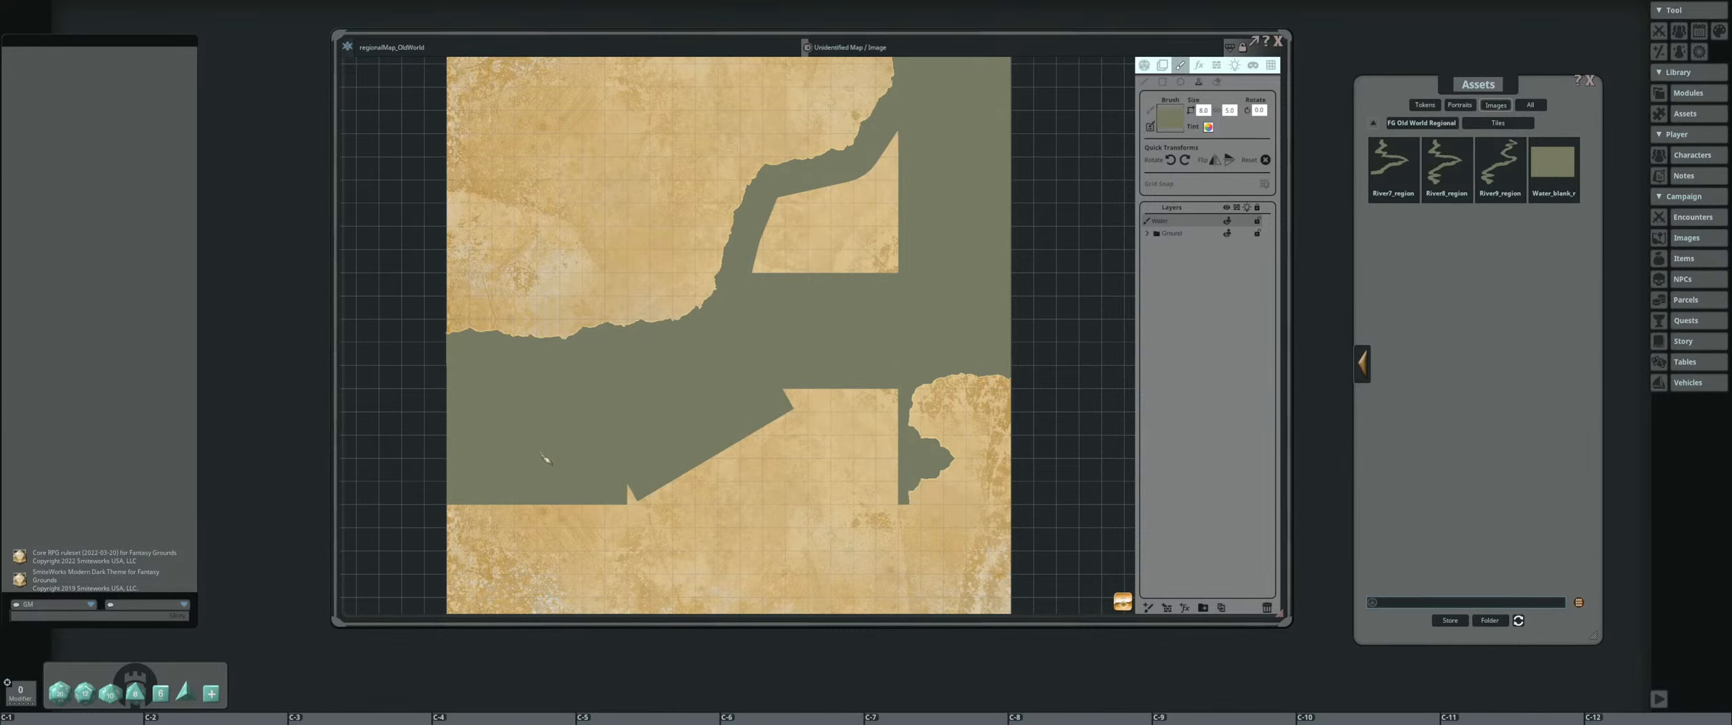
{"action": "left_click", "coordinate": [638, 450]}
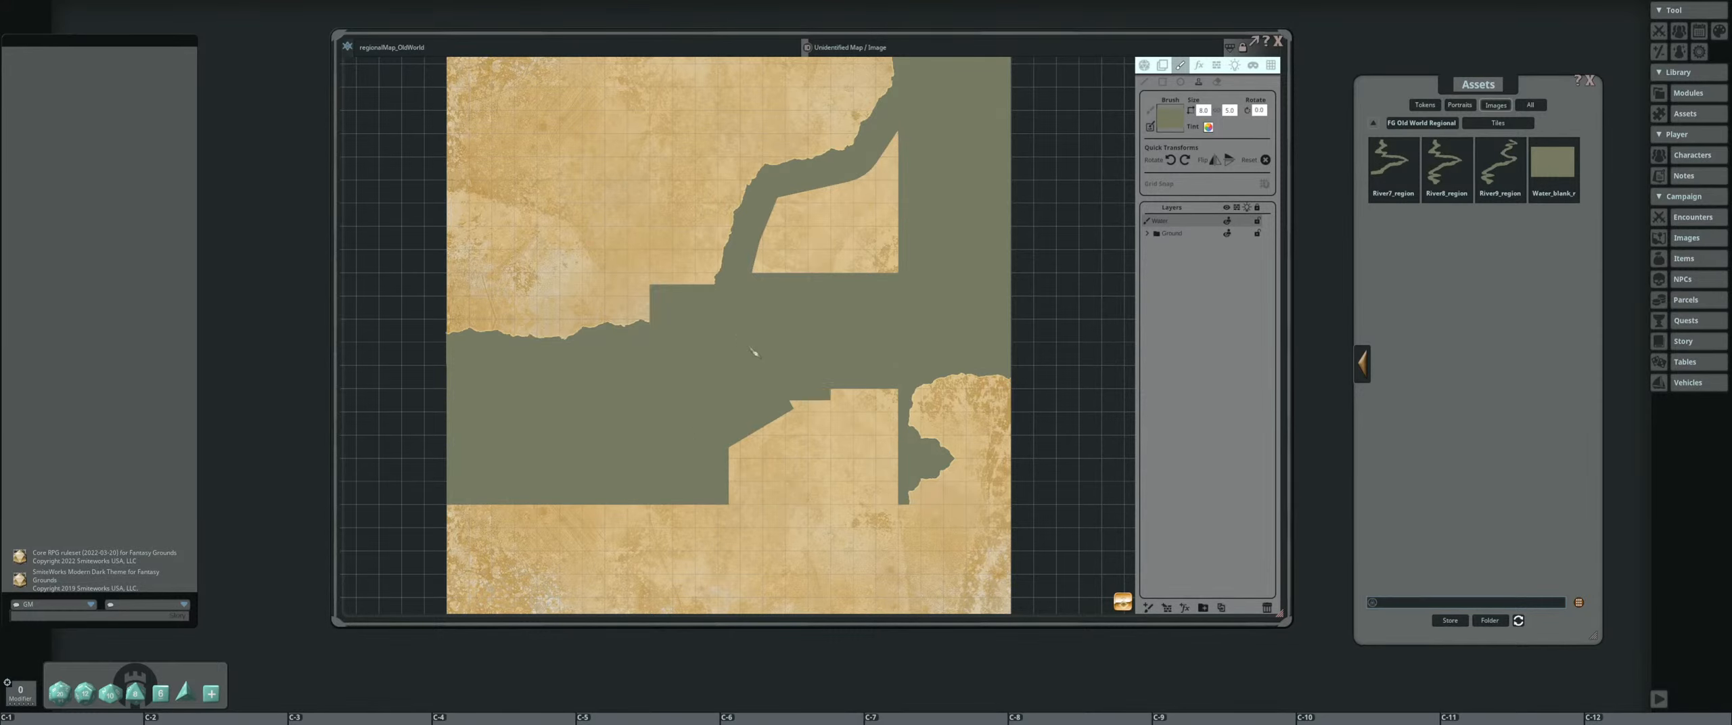
{"action": "left_click_drag", "start_coordinate": [845, 291], "coordinate": [851, 321]}
{"action": "scroll", "coordinate": [701, 326], "scroll_direction": "up", "scroll_amount": 3}
{"action": "scroll", "coordinate": [720, 323], "scroll_direction": "down", "scroll_amount": 3}
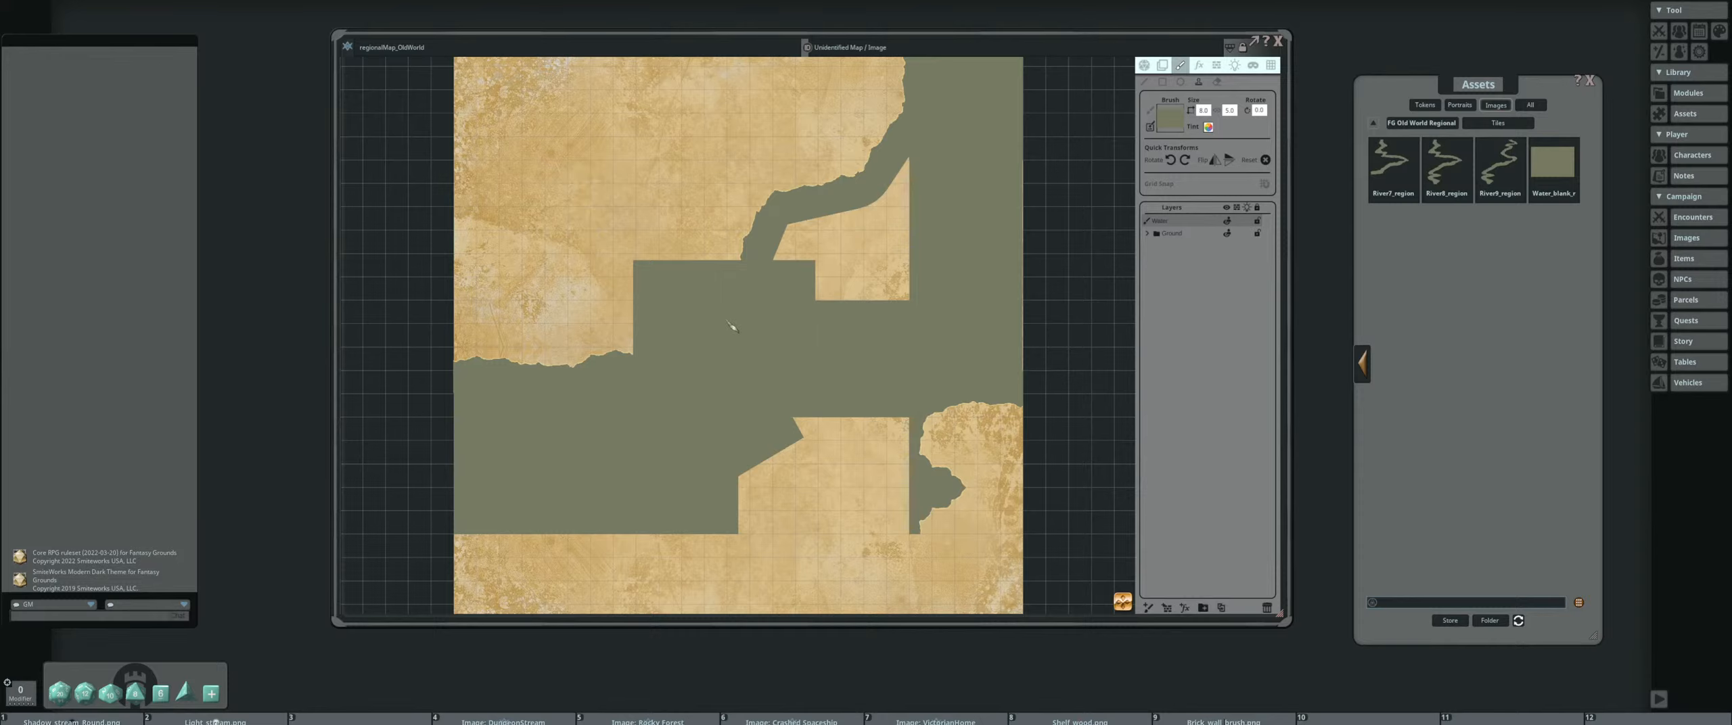
{"action": "left_click_drag", "start_coordinate": [907, 359], "coordinate": [922, 369]}
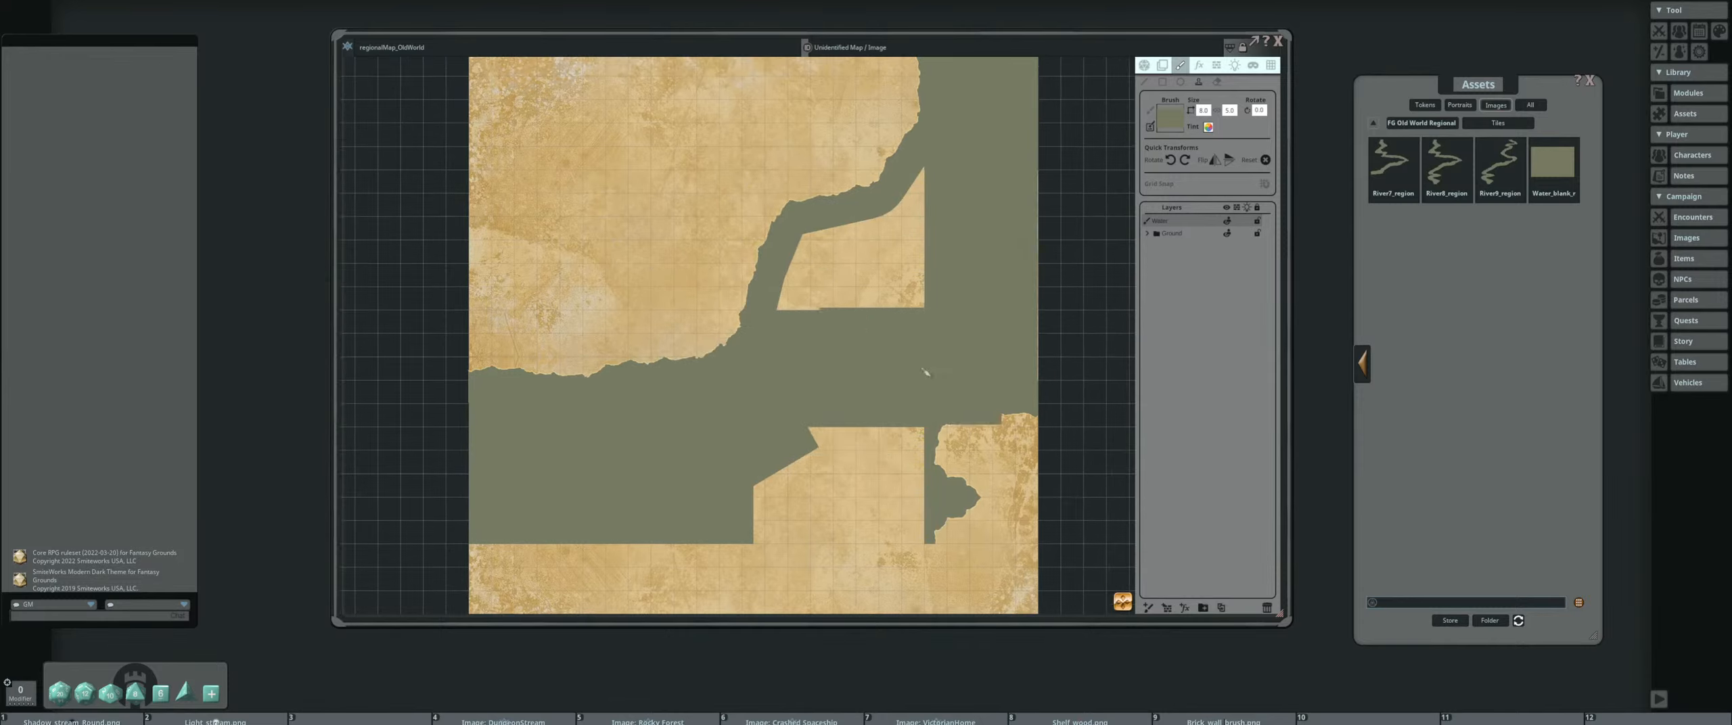
Reopen the Old World Regional pack's Brushes folder and set River_regional as the paint brush
{"action": "left_click", "coordinate": [1374, 123]}
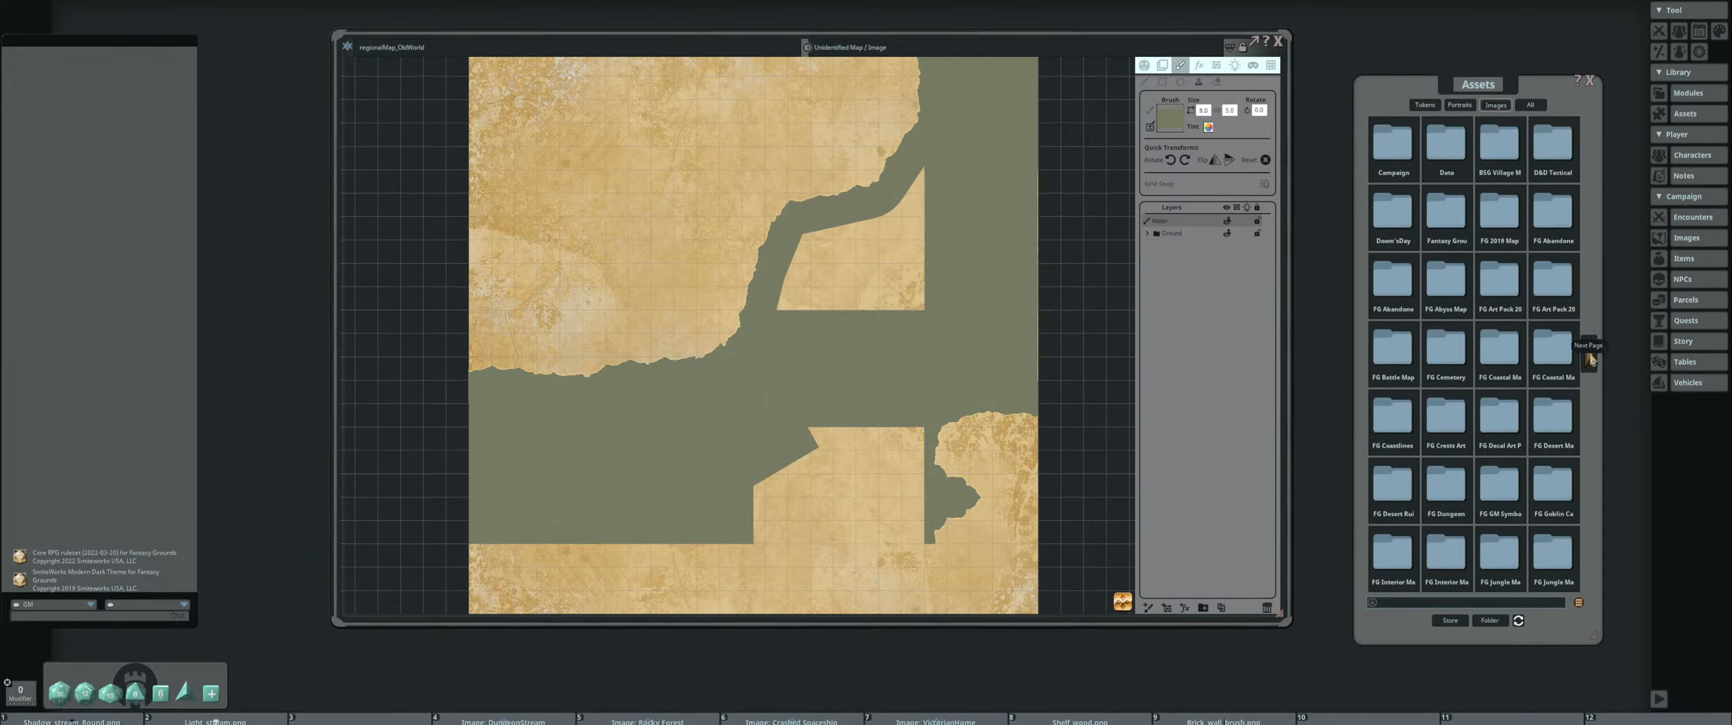
{"action": "left_click", "coordinate": [1590, 359]}
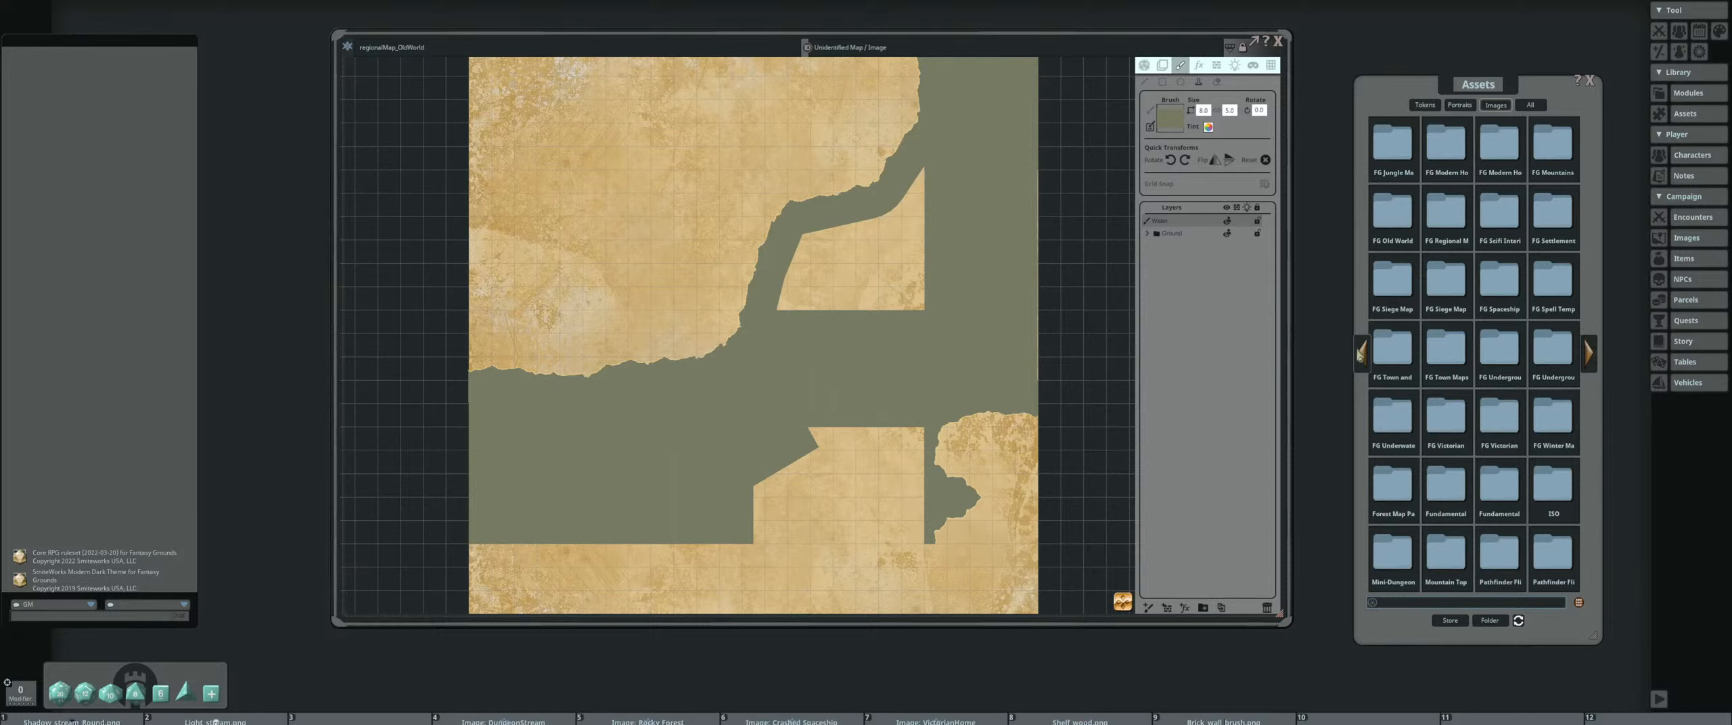
{"action": "left_click", "coordinate": [1393, 226]}
{"action": "left_click", "coordinate": [1445, 170]}
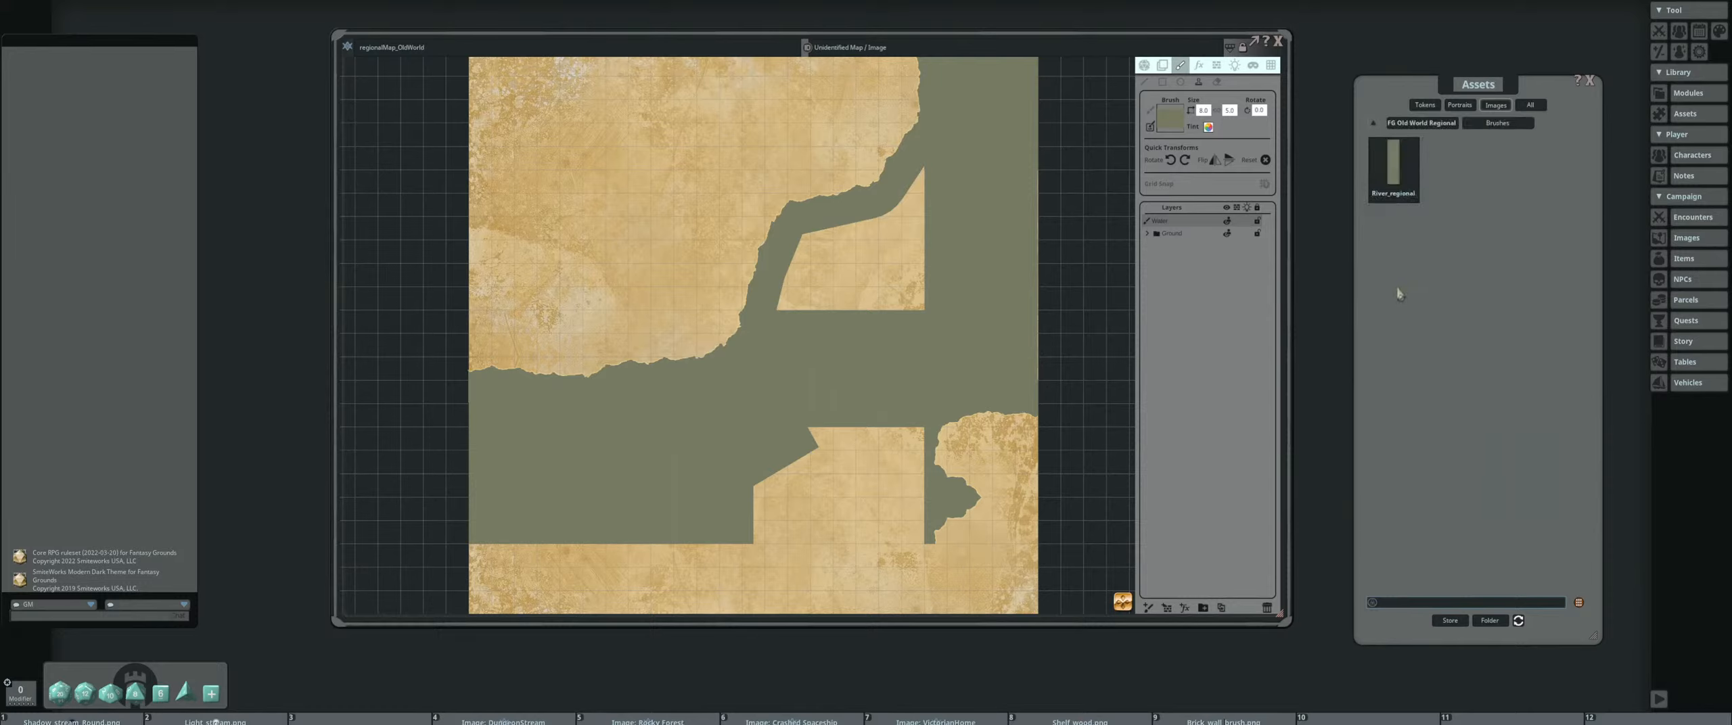
{"action": "left_click_drag", "start_coordinate": [1394, 169], "coordinate": [1150, 86]}
{"action": "left_click", "coordinate": [1145, 82]}
Shrink the River_regional brush and paint a small curved channel that cuts an islet off the coastline's bend
{"action": "scroll", "coordinate": [728, 323], "scroll_direction": "up", "scroll_amount": 5}
{"action": "scroll", "coordinate": [1203, 110], "scroll_direction": "down", "scroll_amount": 6}
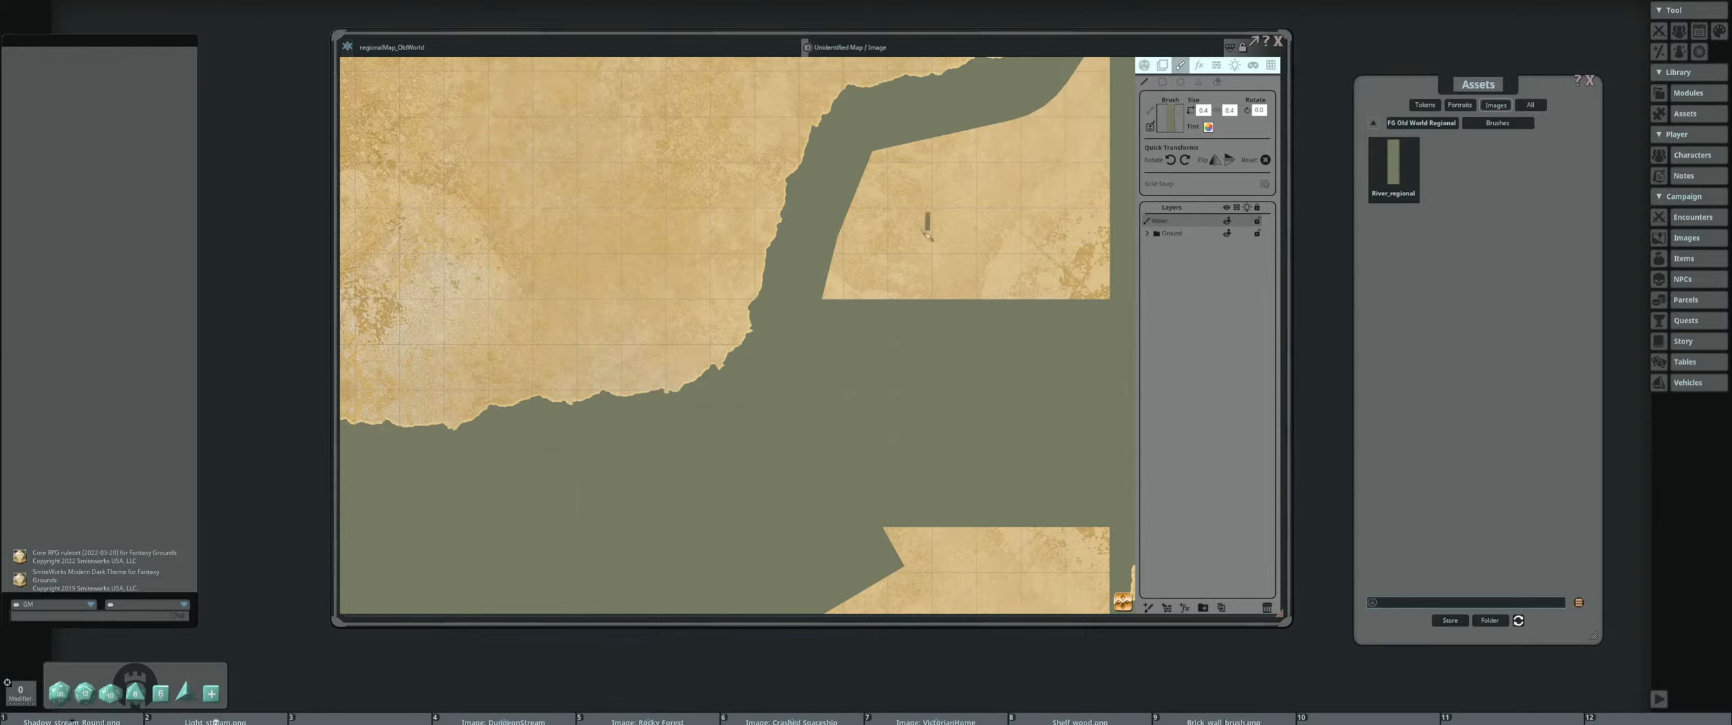
{"action": "key", "text": "ctrl"}
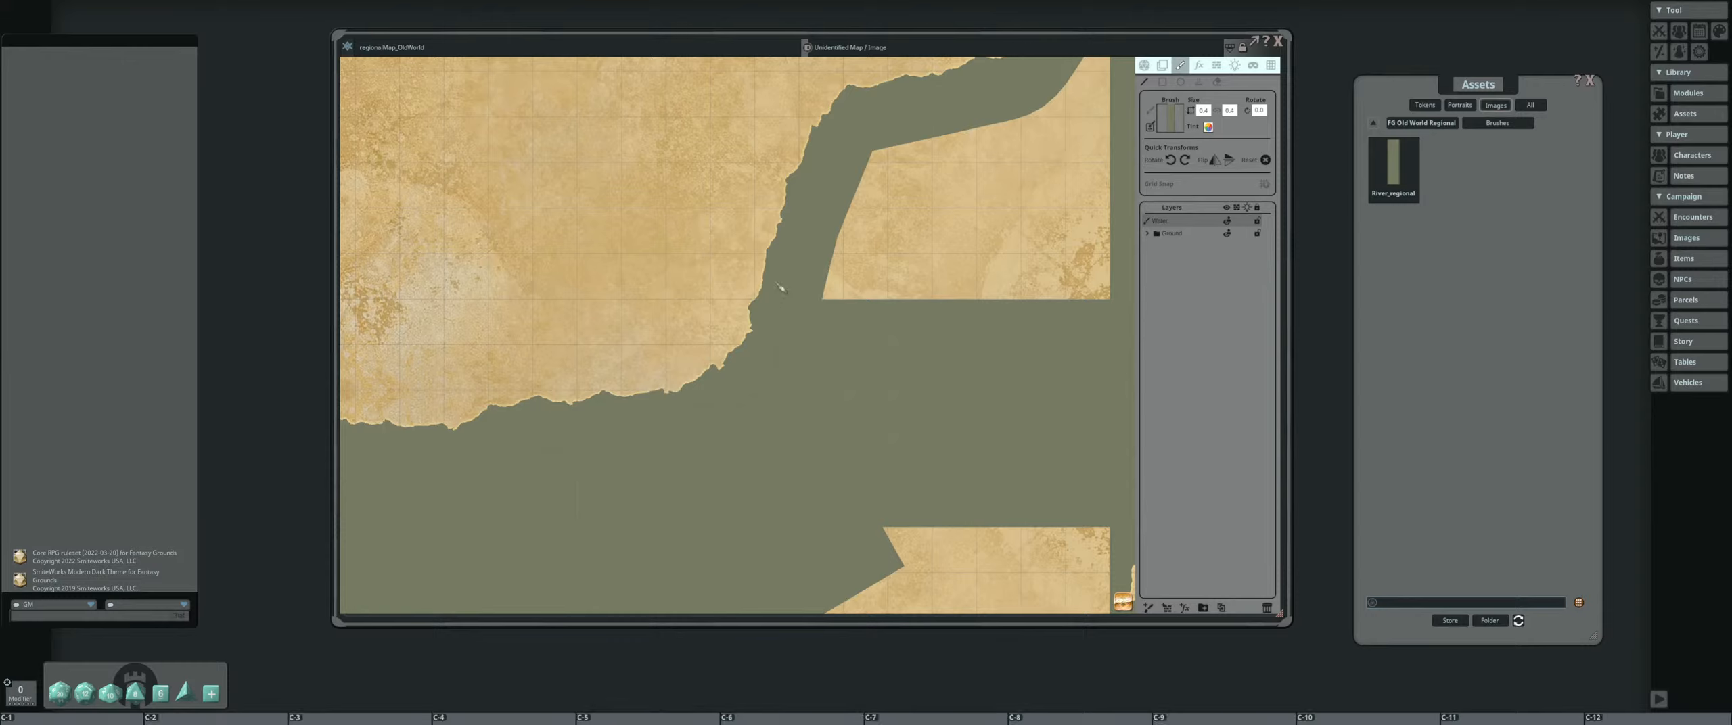
{"action": "scroll", "coordinate": [758, 307], "scroll_direction": "up", "scroll_amount": 1}
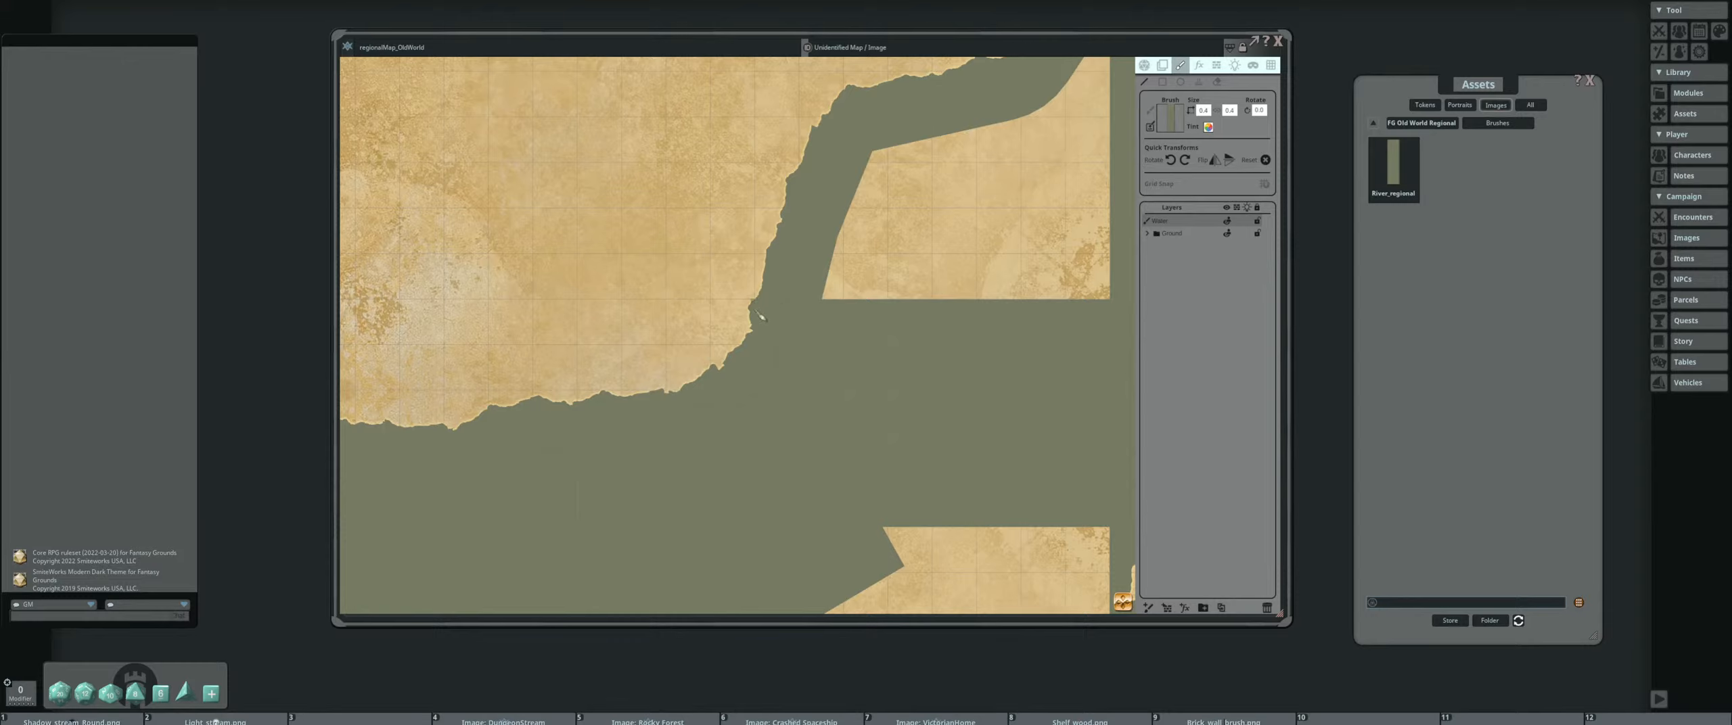
{"action": "left_click_drag", "start_coordinate": [749, 297], "coordinate": [759, 284]}
{"action": "scroll", "coordinate": [778, 268], "scroll_direction": "up", "scroll_amount": 2}
{"action": "key", "text": "ctrl"}
{"action": "scroll", "coordinate": [779, 268], "scroll_direction": "down", "scroll_amount": 1}
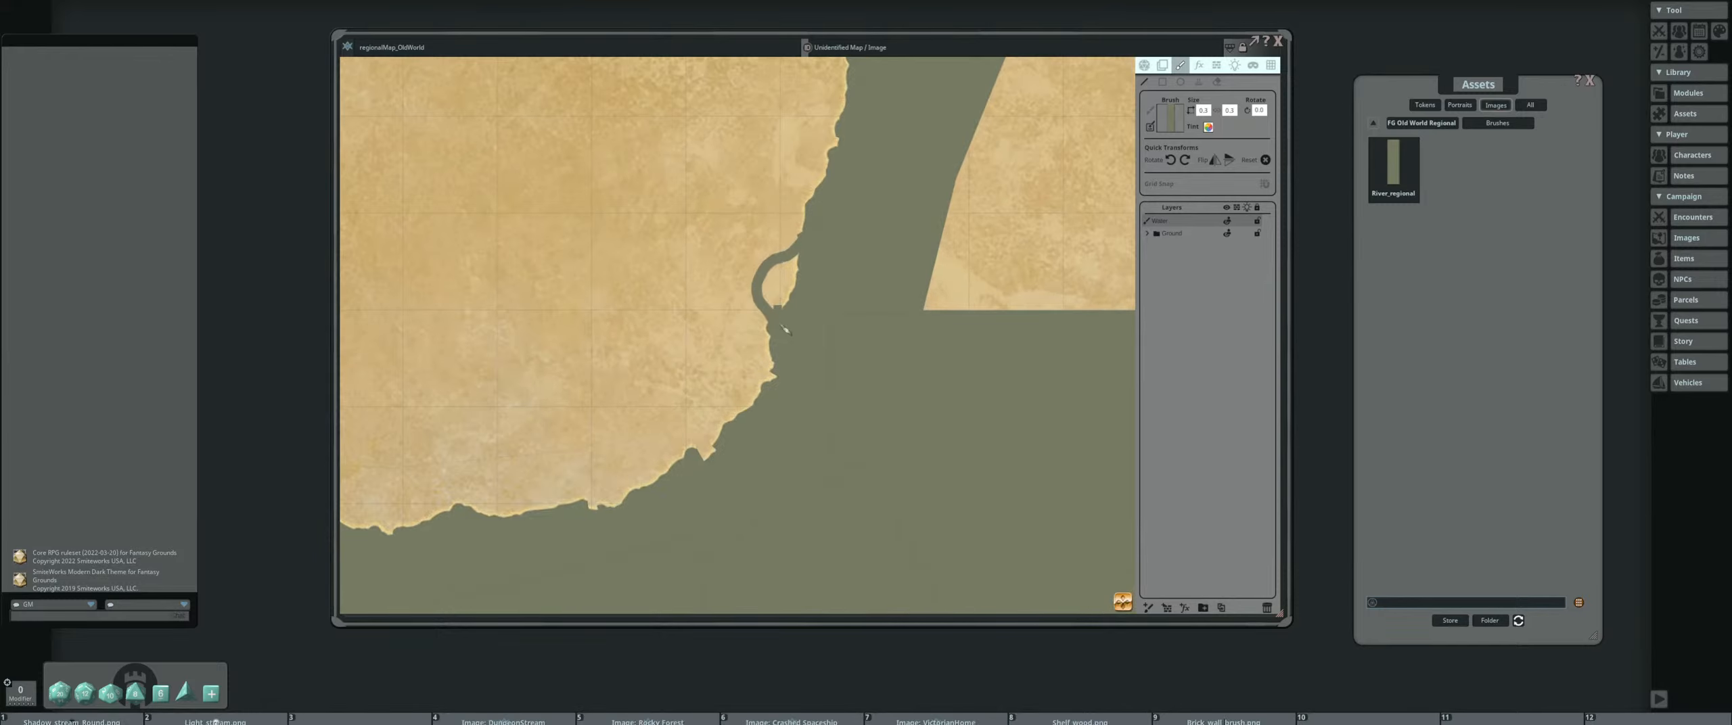
Shrink the river brush further and add a short stroke beside the coastal islet
{"action": "key", "text": "ctrl"}
{"action": "scroll", "coordinate": [772, 311], "scroll_direction": "down", "scroll_amount": 1}
{"action": "left_click_drag", "start_coordinate": [801, 285], "coordinate": [796, 263]}
{"action": "scroll", "coordinate": [816, 263], "scroll_direction": "down", "scroll_amount": 2}
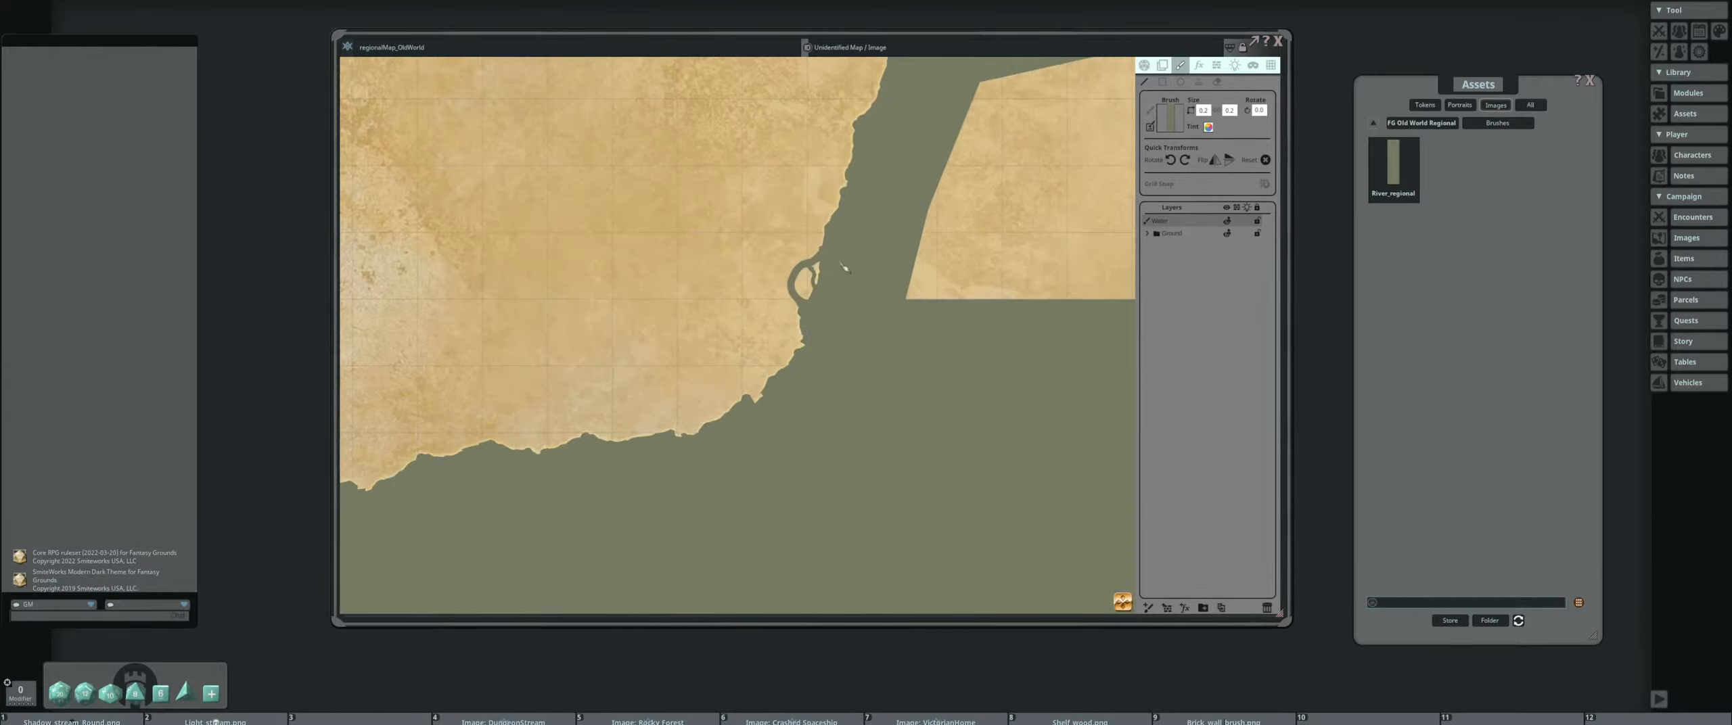
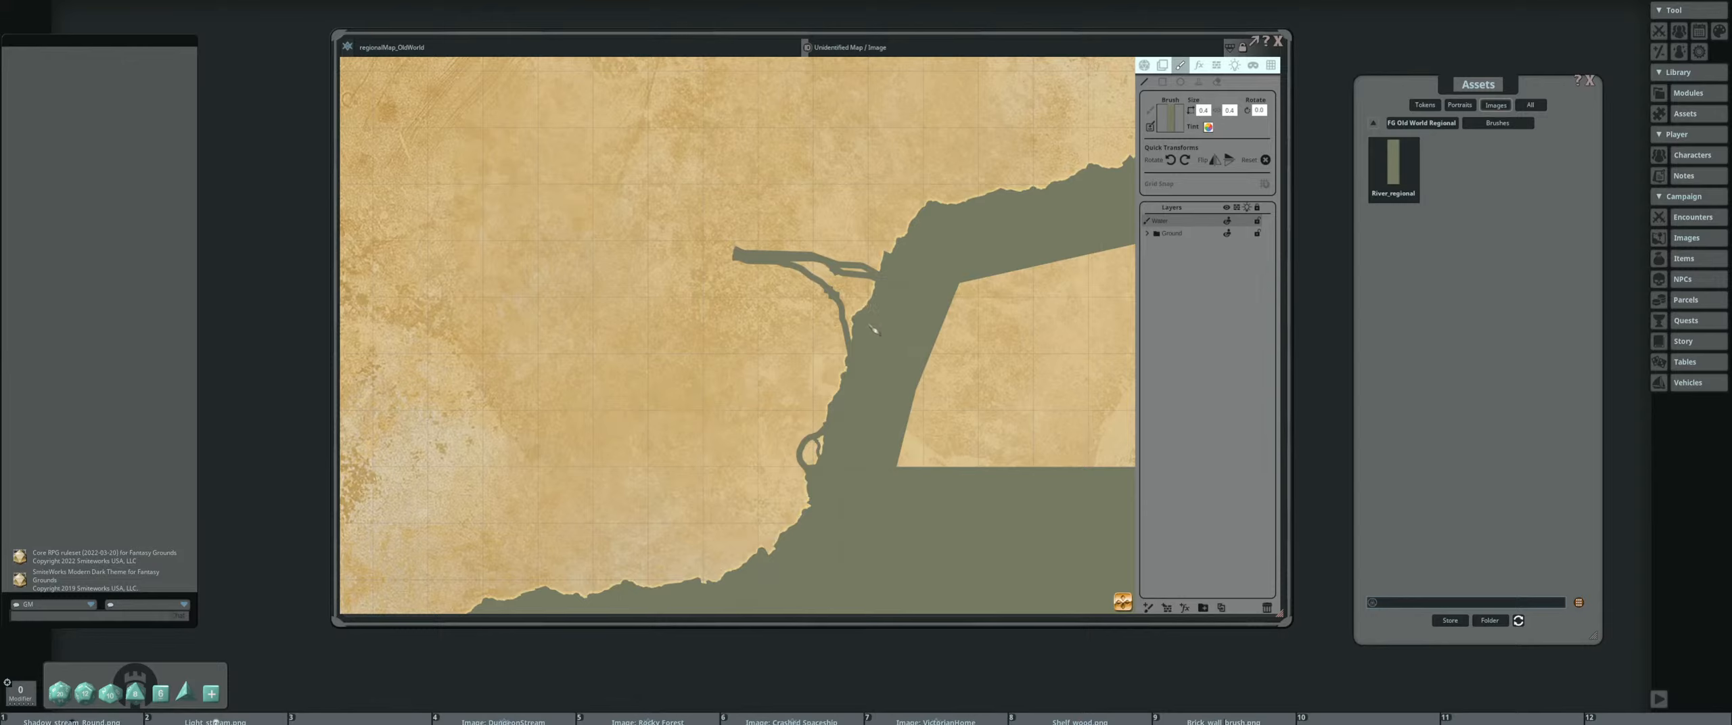
Shrink the river brush and add short, thin channels between the forked branches of the river mouth on the coastline
{"action": "left_click_drag", "start_coordinate": [870, 312], "coordinate": [841, 299]}
{"action": "left_click_drag", "start_coordinate": [795, 267], "coordinate": [878, 298]}
{"action": "scroll", "coordinate": [897, 304], "scroll_direction": "down", "scroll_amount": 2}
{"action": "scroll", "coordinate": [893, 308], "scroll_direction": "down", "scroll_amount": 3}
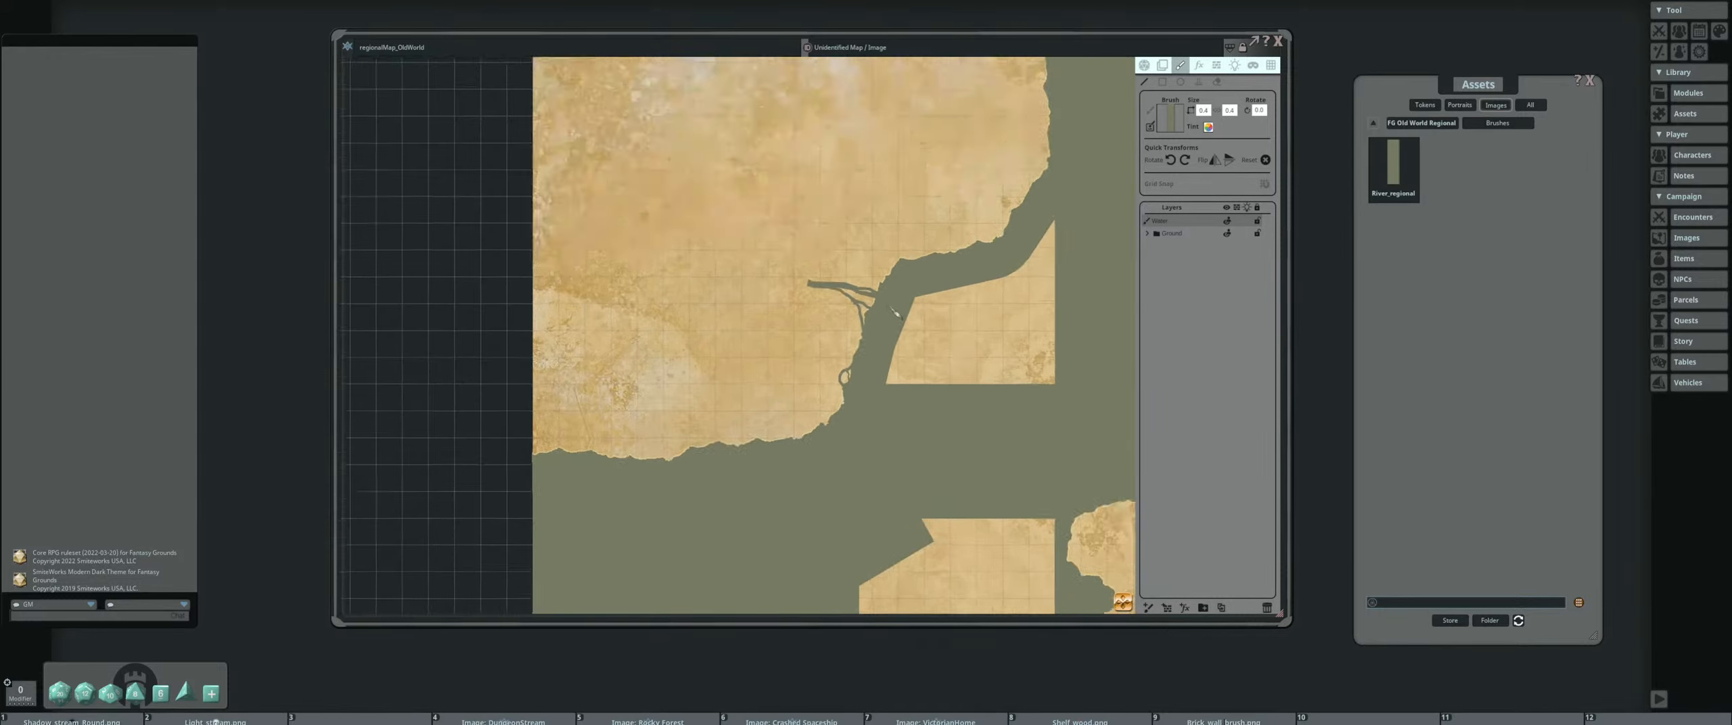
{"action": "scroll", "coordinate": [891, 299], "scroll_direction": "up", "scroll_amount": 8}
{"action": "scroll", "coordinate": [719, 256], "scroll_direction": "down", "scroll_amount": 3}
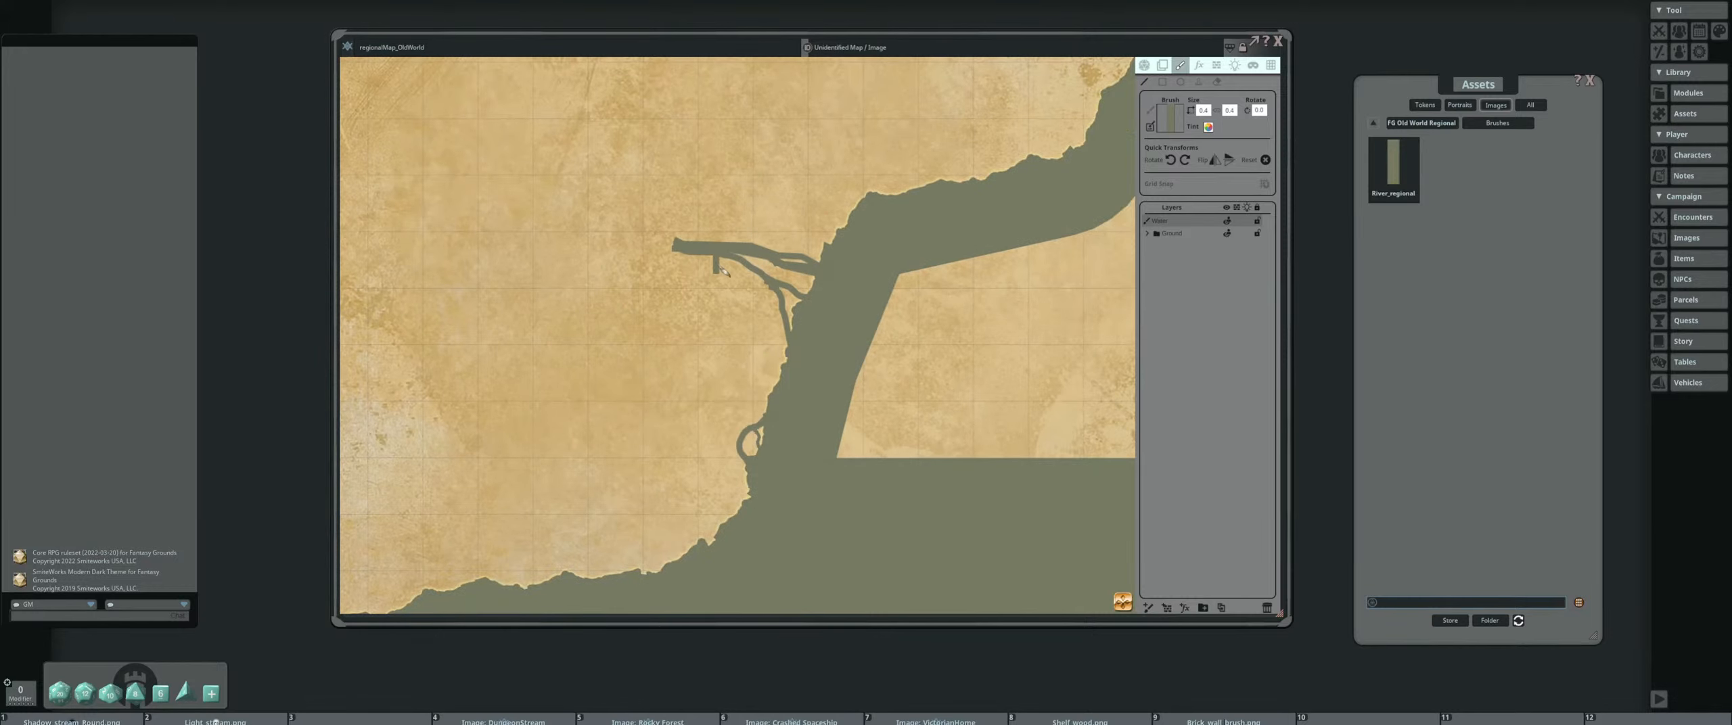
{"action": "key", "text": "ctrl"}
{"action": "scroll", "coordinate": [831, 291], "scroll_direction": "down", "scroll_amount": 5}
{"action": "scroll", "coordinate": [850, 295], "scroll_direction": "up", "scroll_amount": 6}
{"action": "scroll", "coordinate": [861, 300], "scroll_direction": "down", "scroll_amount": 5}
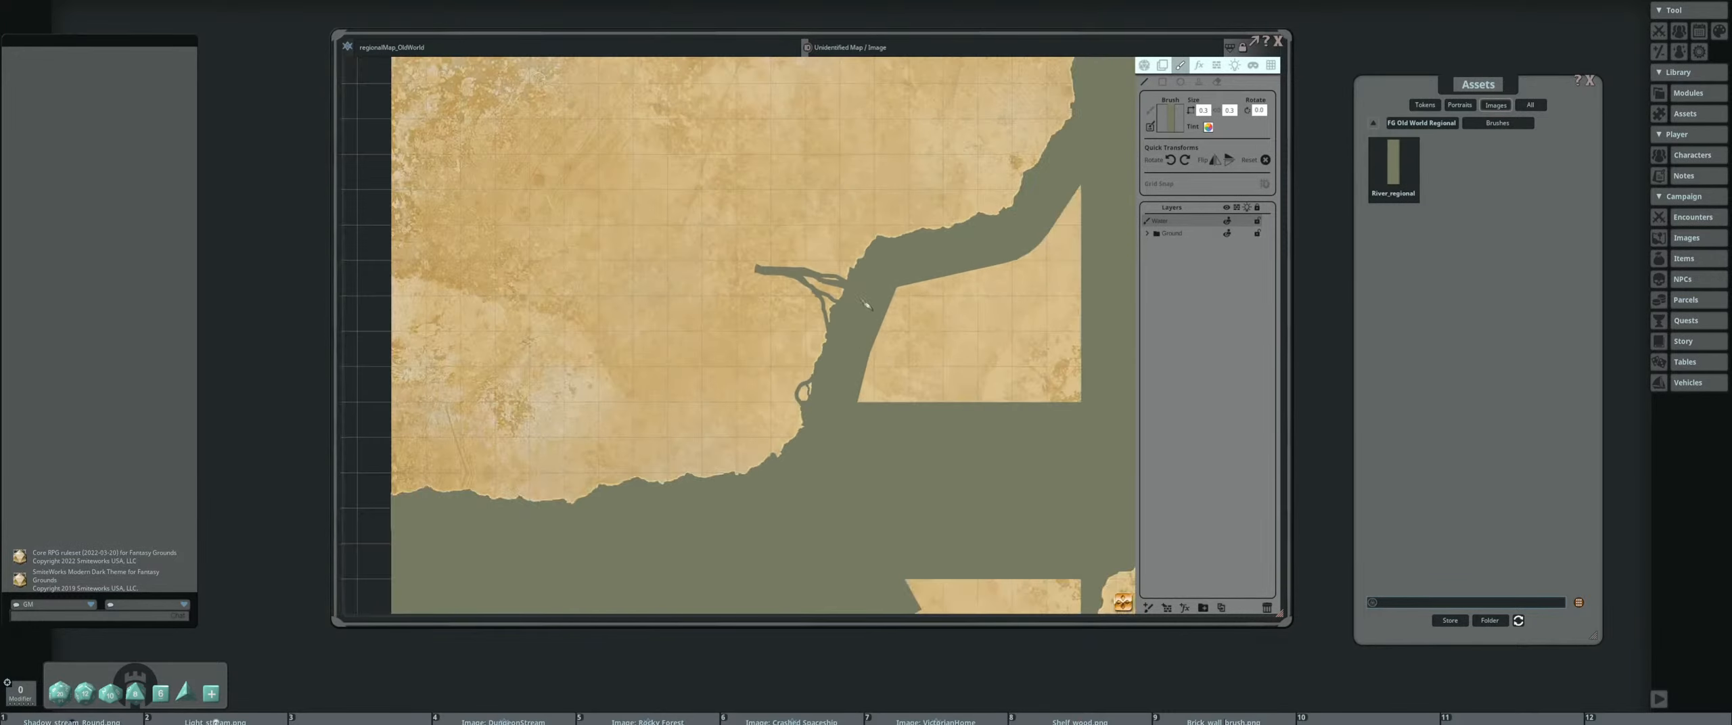
Enlarge the river brush and paint wide channels across the bare parchment patch beside the coast to split it into islands
{"action": "scroll", "coordinate": [866, 305], "scroll_direction": "down", "scroll_amount": 2}
{"action": "scroll", "coordinate": [864, 313], "scroll_direction": "up", "scroll_amount": 5}
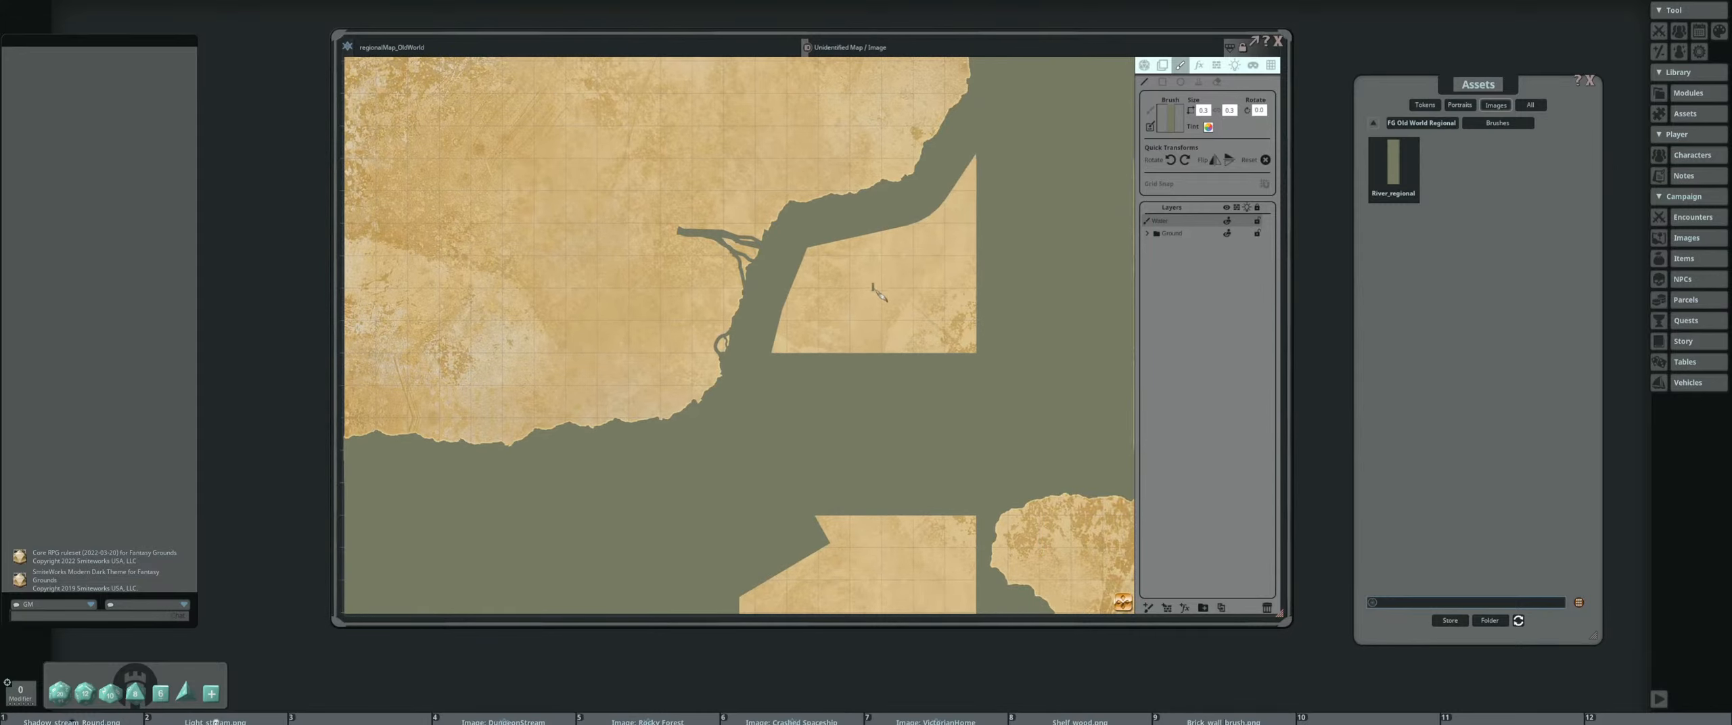
{"action": "scroll", "coordinate": [755, 325], "scroll_direction": "up", "scroll_amount": 1}
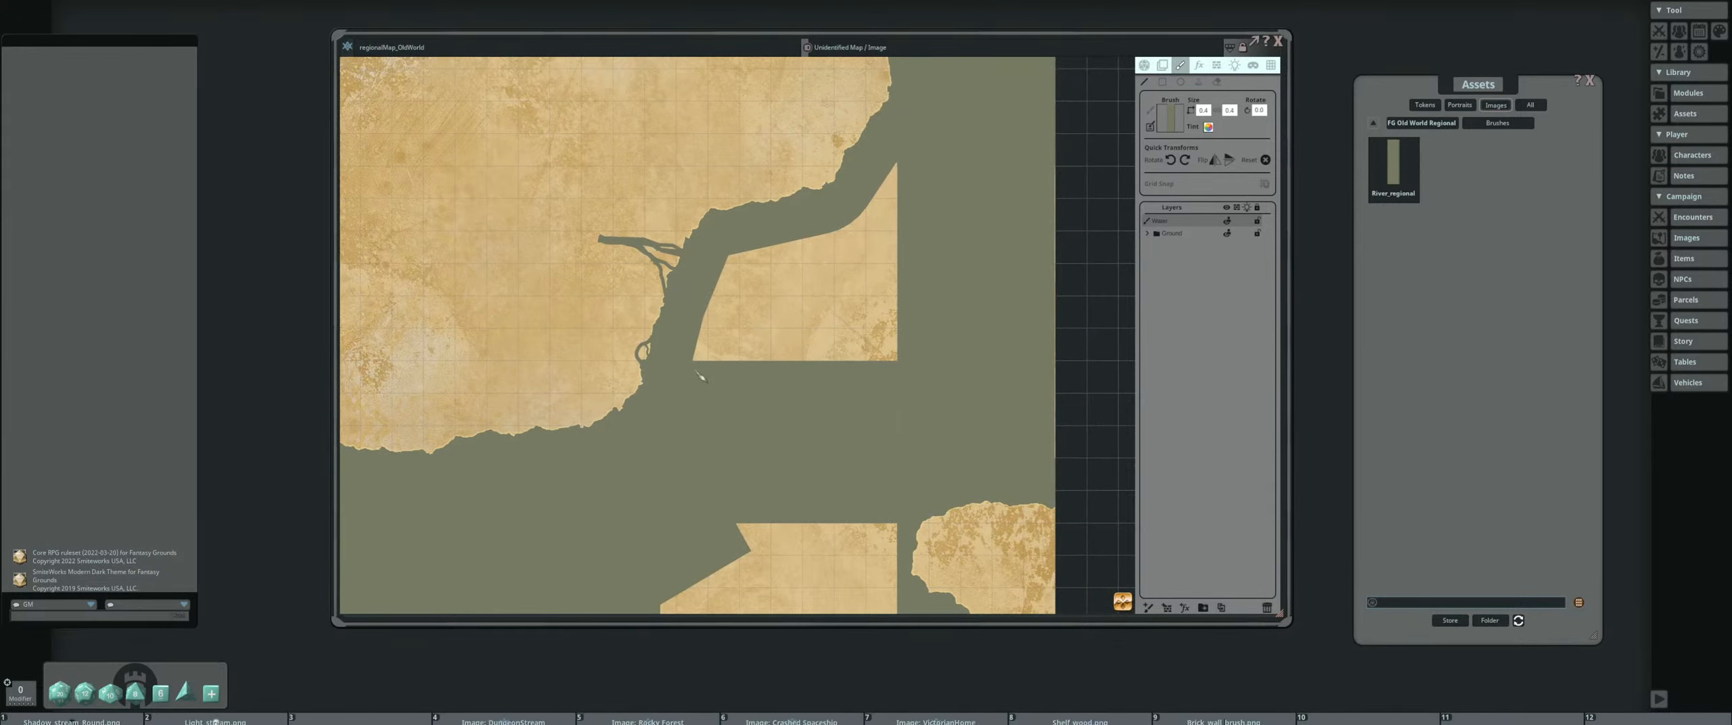
{"action": "scroll", "coordinate": [720, 347], "scroll_direction": "up", "scroll_amount": 4}
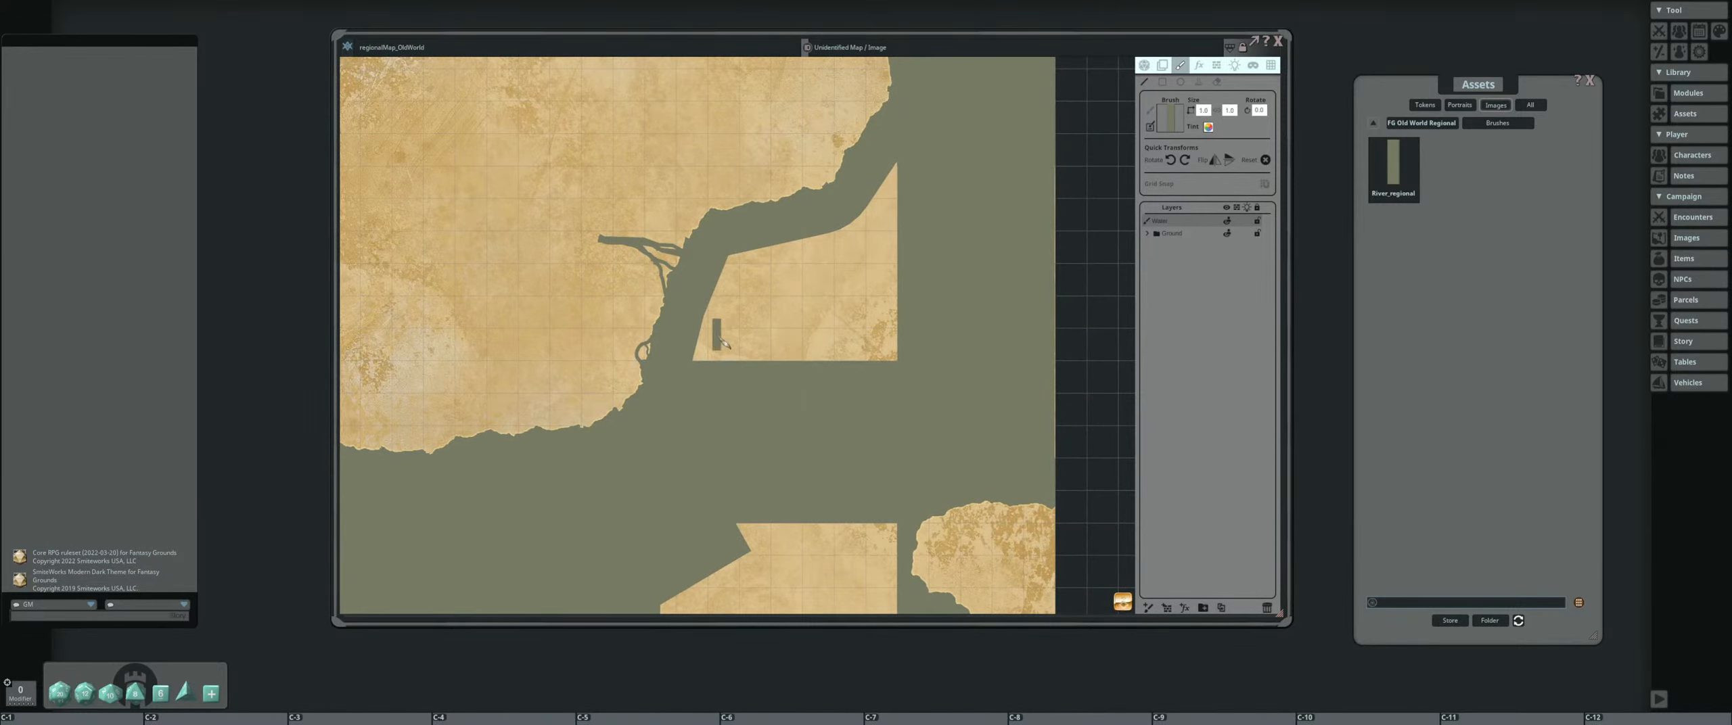
{"action": "scroll", "coordinate": [717, 332], "scroll_direction": "down", "scroll_amount": 3}
{"action": "scroll", "coordinate": [707, 318], "scroll_direction": "up", "scroll_amount": 2}
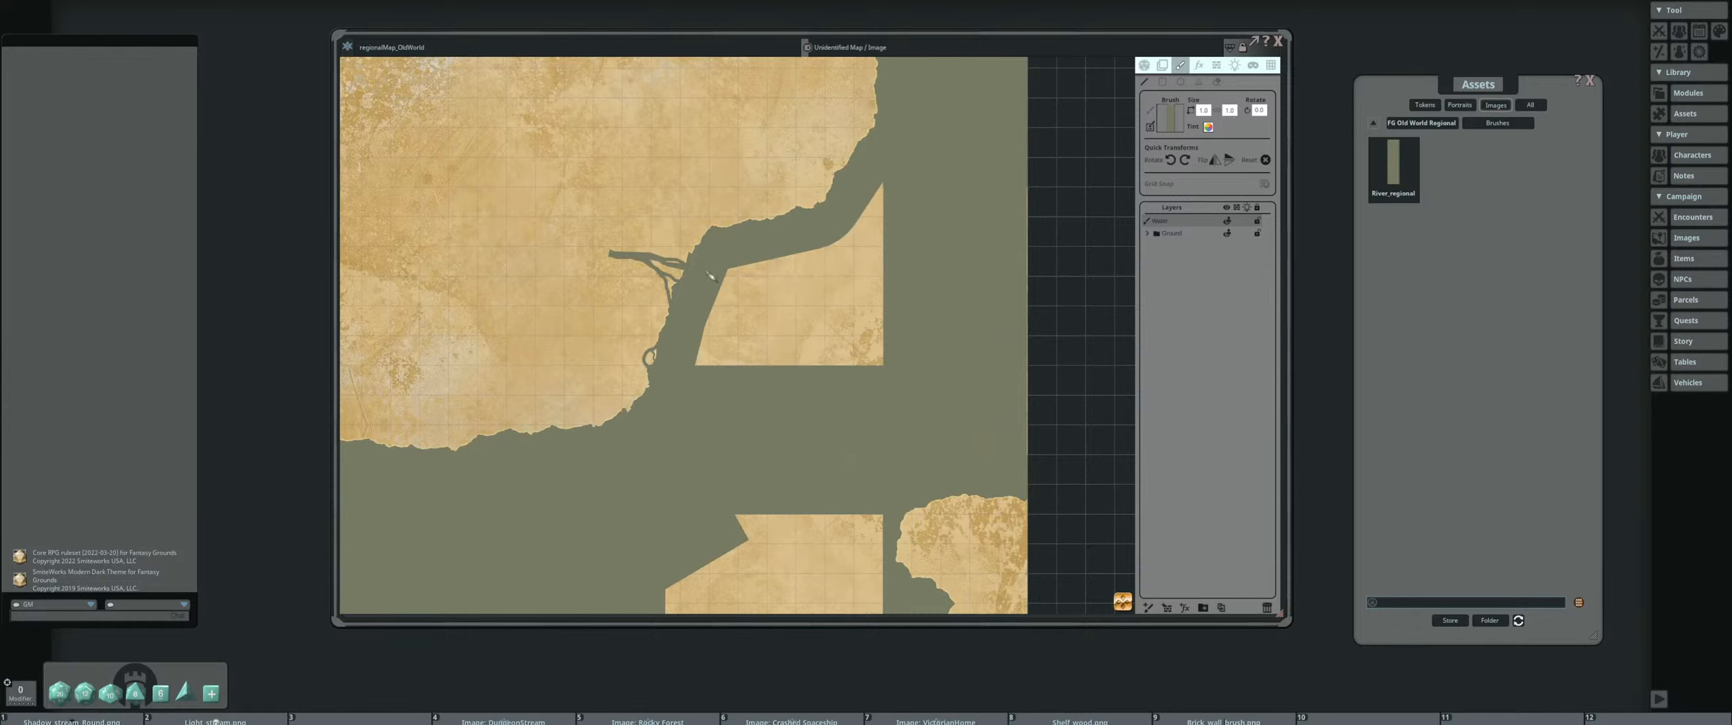
{"action": "scroll", "coordinate": [835, 278], "scroll_direction": "up", "scroll_amount": 6}
{"action": "mouse_move", "coordinate": [901, 177]}
{"action": "left_mouse_down"}
{"action": "mouse_move", "coordinate": [791, 328]}
{"action": "mouse_move", "coordinate": [784, 369]}
{"action": "mouse_move", "coordinate": [719, 312]}
{"action": "mouse_move", "coordinate": [766, 265]}
{"action": "mouse_move", "coordinate": [854, 299]}
{"action": "mouse_move", "coordinate": [910, 296]}
{"action": "left_mouse_up"}
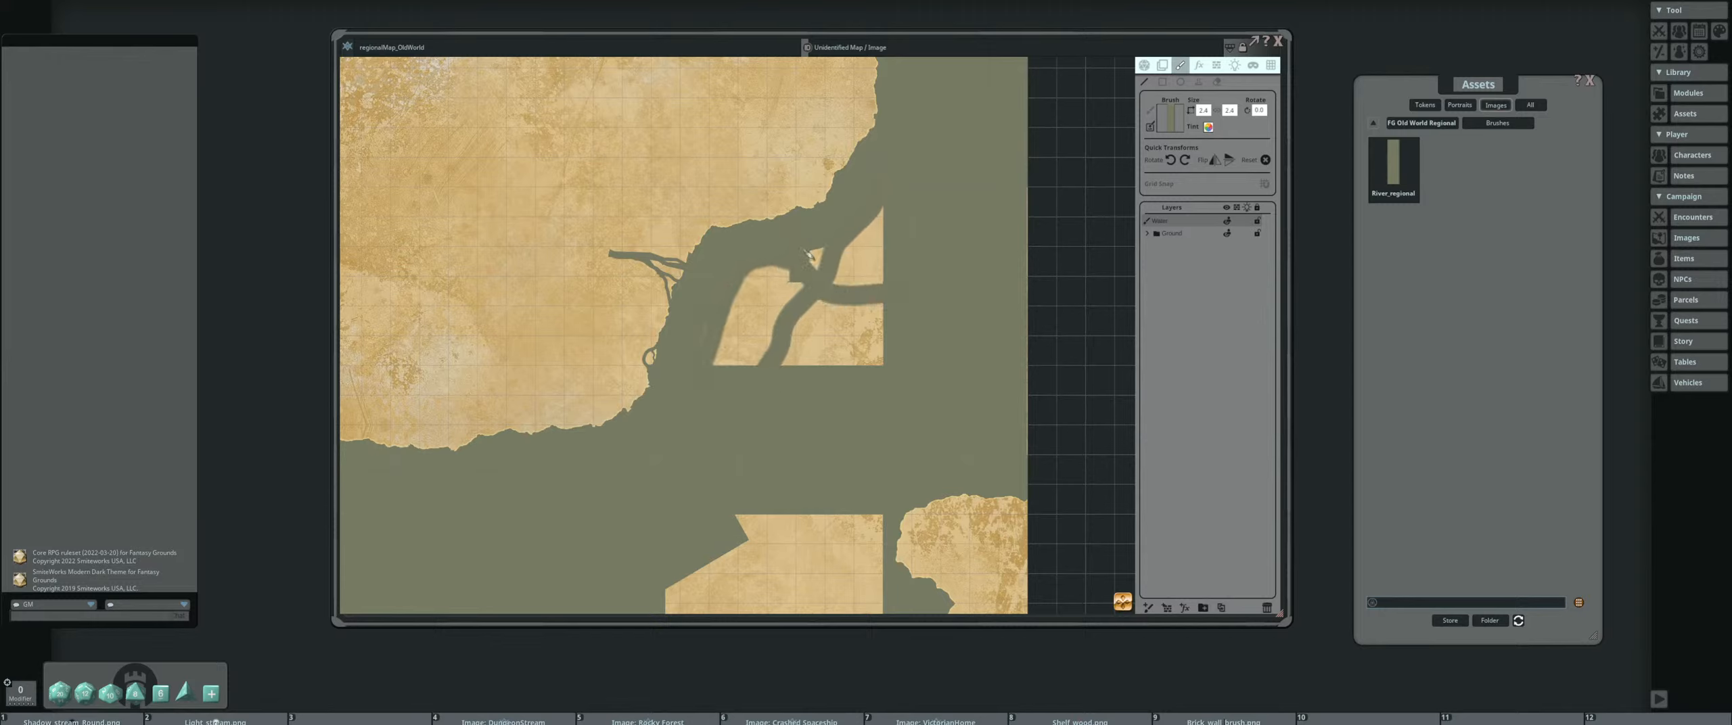
{"action": "mouse_move", "coordinate": [808, 255]}
{"action": "left_mouse_down"}
{"action": "mouse_move", "coordinate": [839, 267]}
{"action": "mouse_move", "coordinate": [877, 217]}
{"action": "mouse_move", "coordinate": [846, 283]}
{"action": "mouse_move", "coordinate": [890, 279]}
{"action": "left_mouse_up"}
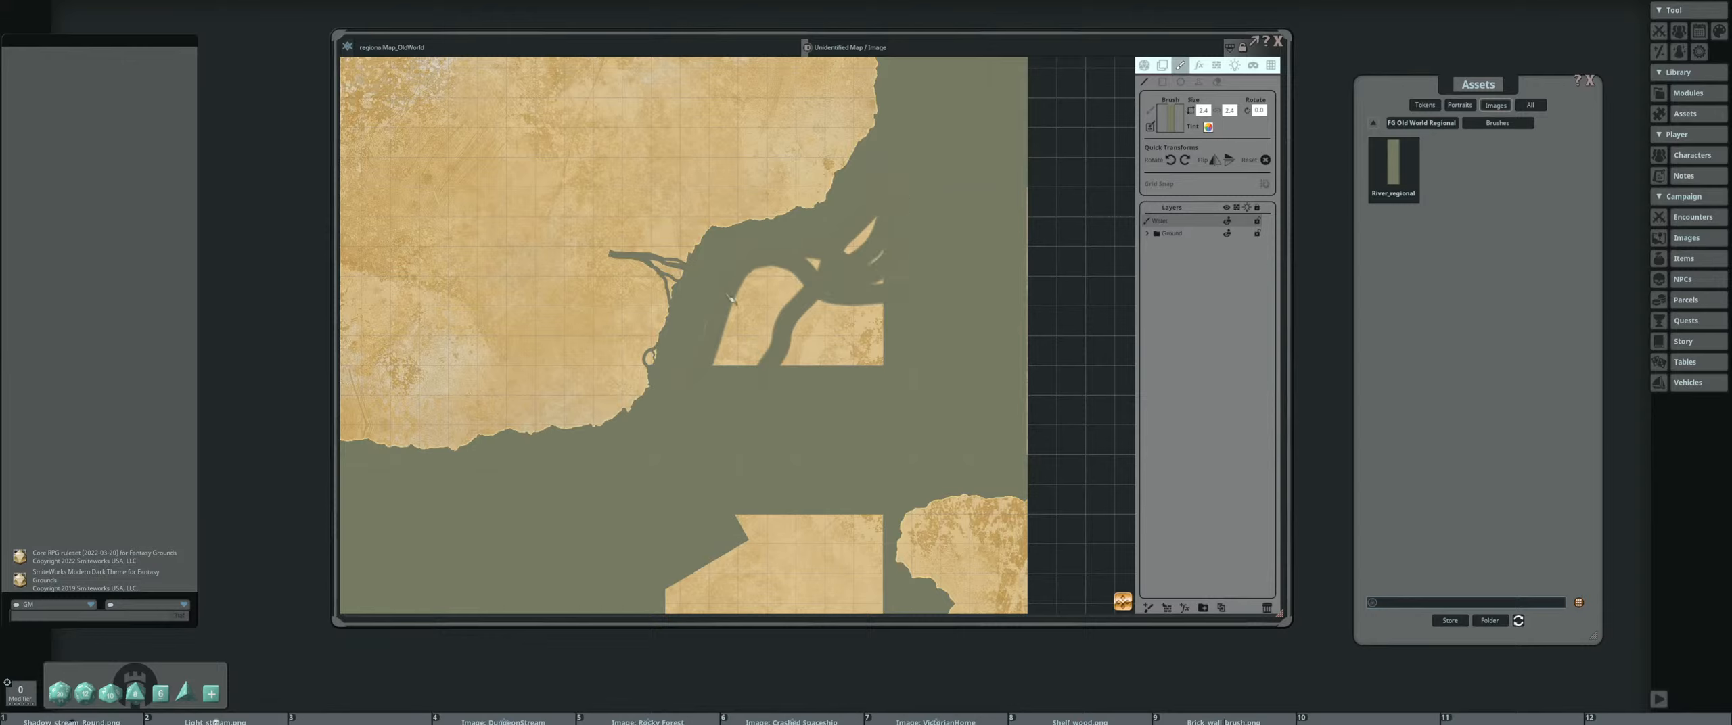
{"action": "mouse_move", "coordinate": [728, 291]}
{"action": "left_mouse_down"}
{"action": "mouse_move", "coordinate": [815, 335]}
{"action": "mouse_move", "coordinate": [793, 365]}
{"action": "mouse_move", "coordinate": [825, 381]}
{"action": "mouse_move", "coordinate": [880, 355]}
{"action": "mouse_move", "coordinate": [882, 303]}
{"action": "left_mouse_up"}
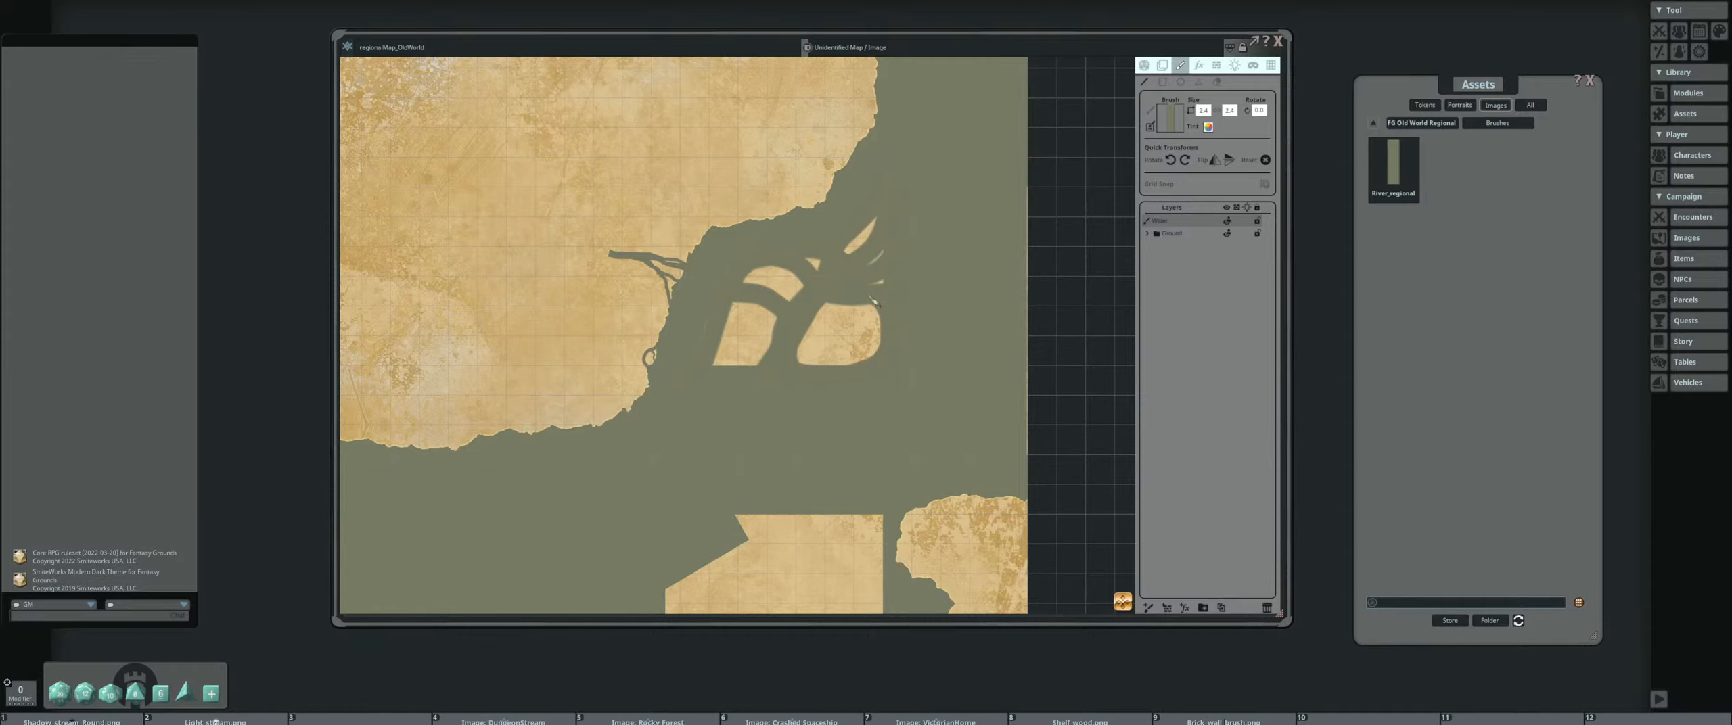
Reduce the river brush to a fine size and roughen the edges of the small islet and neighbouring islands
{"action": "scroll", "coordinate": [881, 344], "scroll_direction": "up", "scroll_amount": 1}
{"action": "scroll", "coordinate": [881, 344], "scroll_direction": "down", "scroll_amount": 3}
{"action": "scroll", "coordinate": [809, 346], "scroll_direction": "up", "scroll_amount": 3}
{"action": "scroll", "coordinate": [889, 331], "scroll_direction": "down", "scroll_amount": 7}
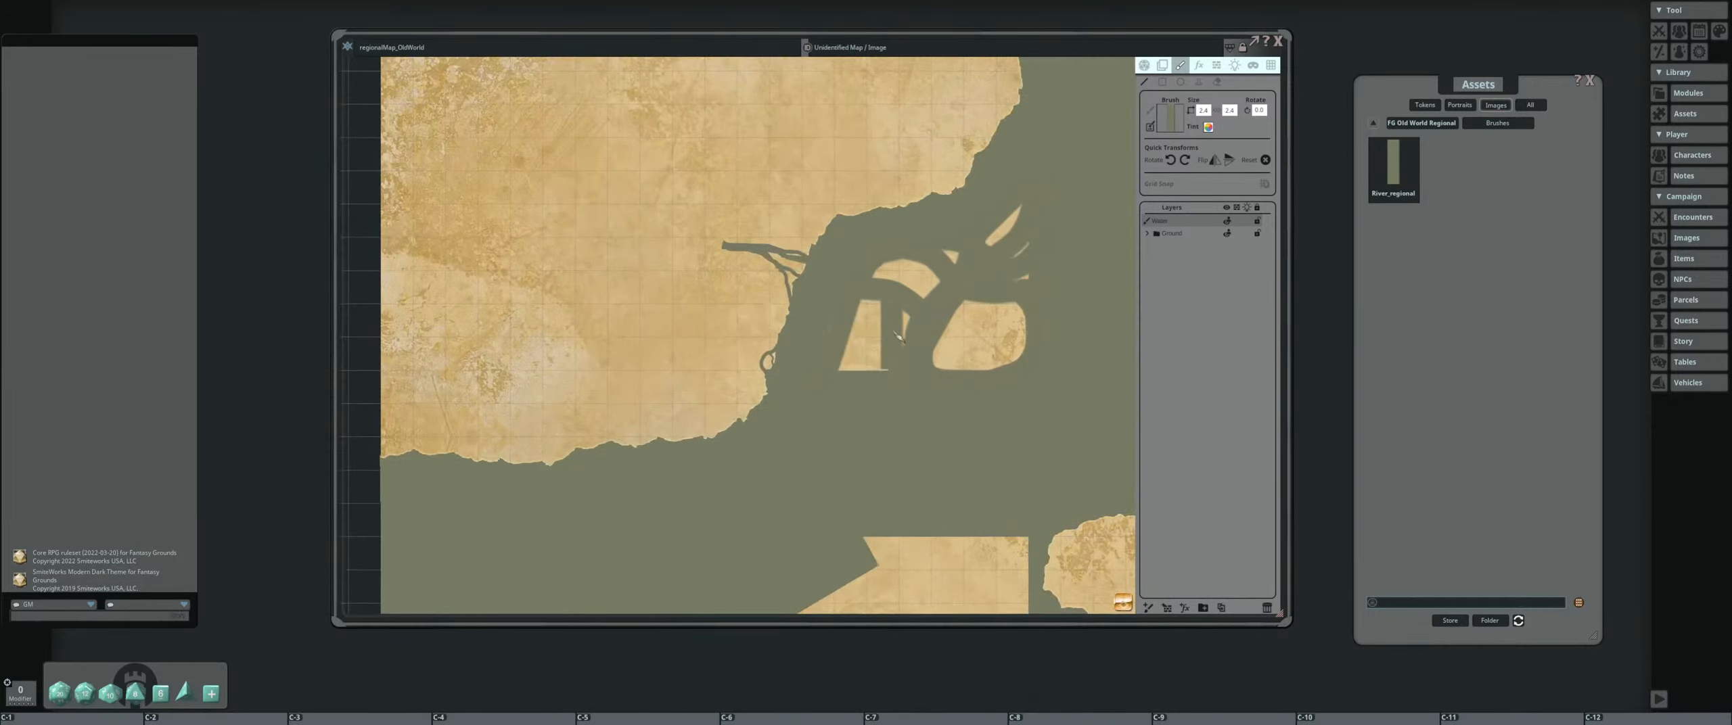
{"action": "scroll", "coordinate": [892, 337], "scroll_direction": "down", "scroll_amount": 3}
{"action": "scroll", "coordinate": [858, 281], "scroll_direction": "up", "scroll_amount": 2}
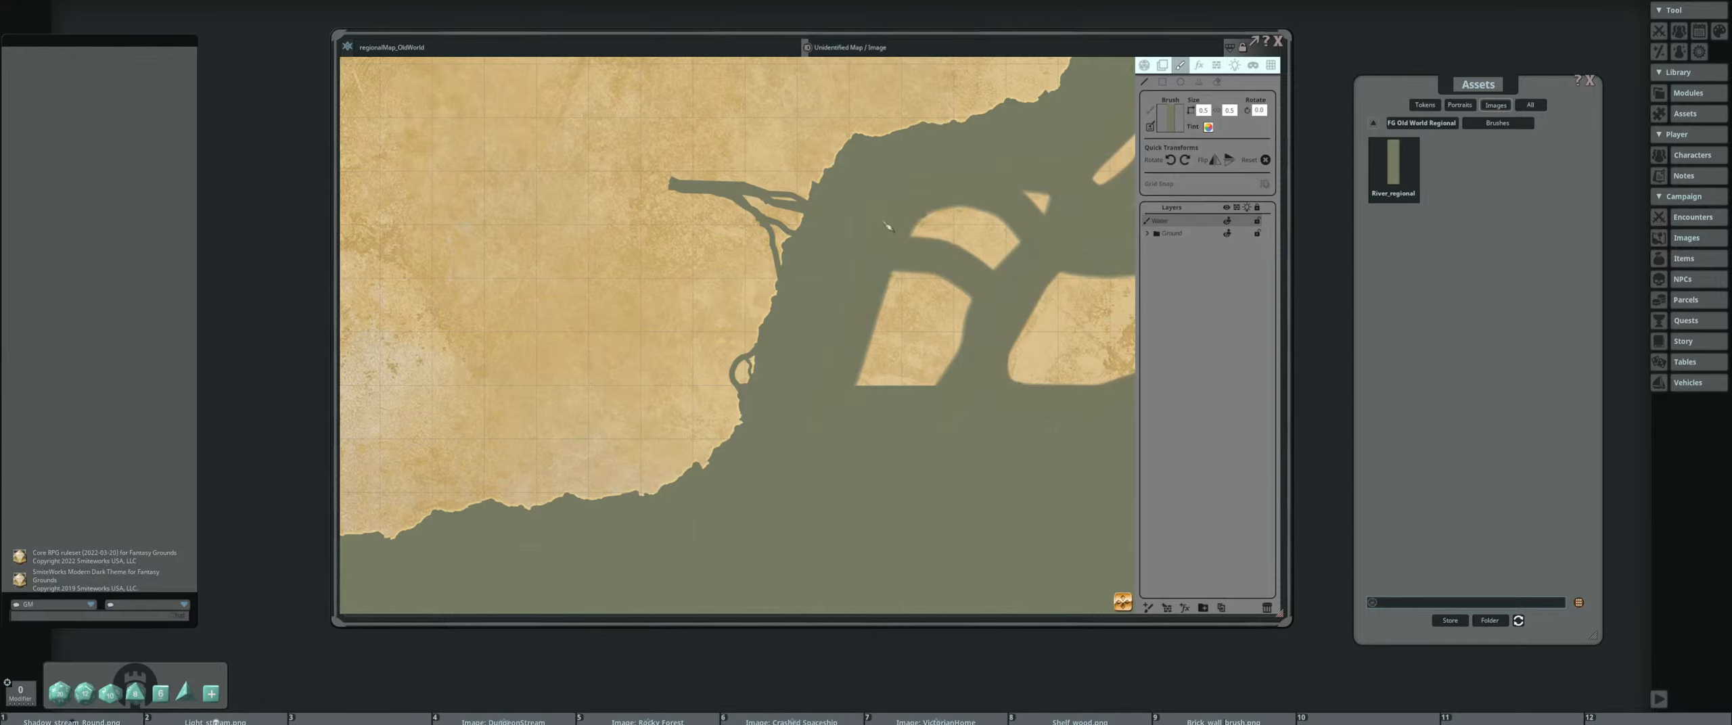
{"action": "left_click_drag", "start_coordinate": [893, 257], "coordinate": [721, 305]}
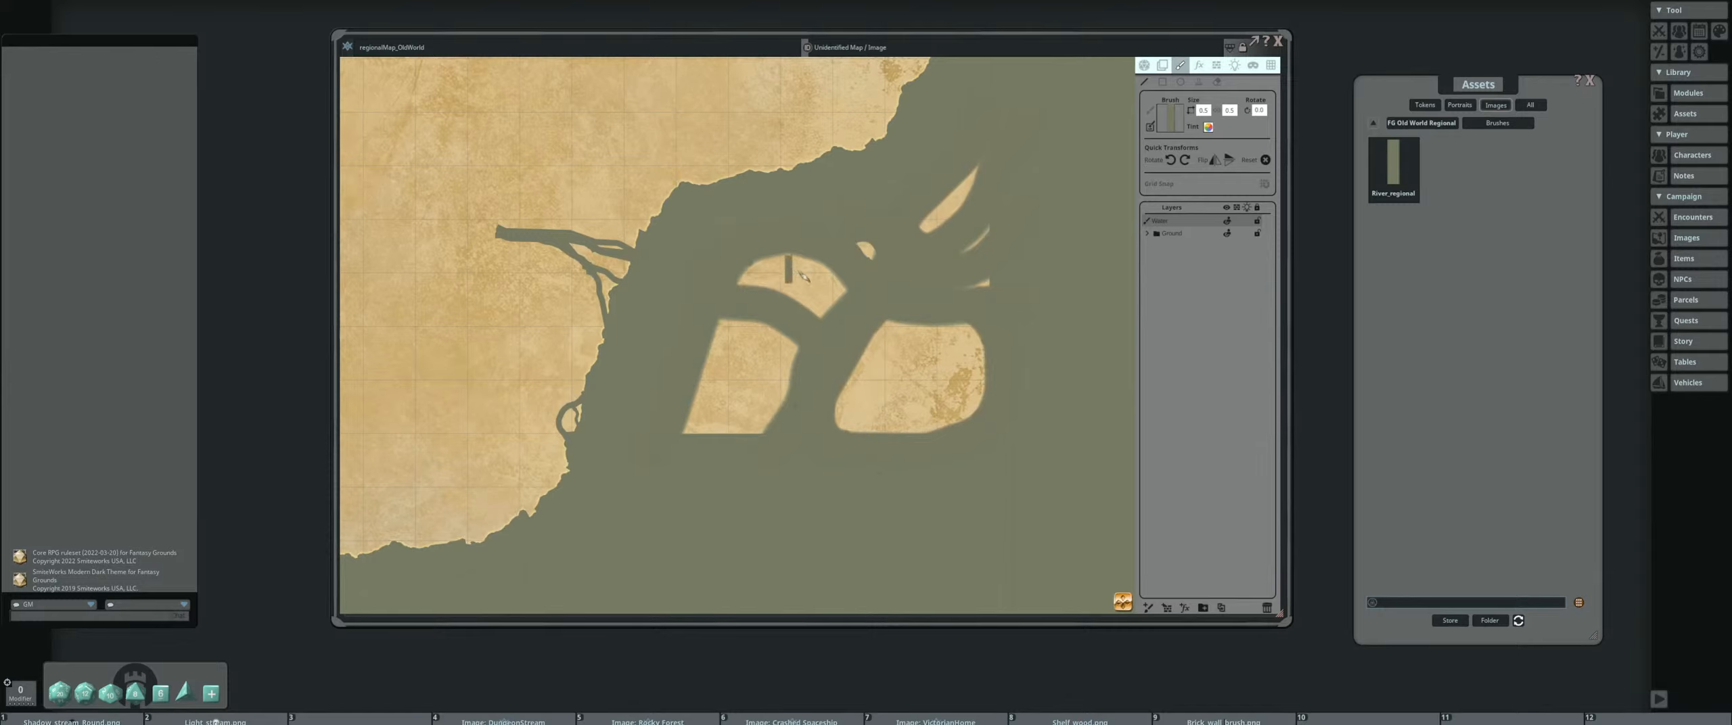
{"action": "scroll", "coordinate": [872, 268], "scroll_direction": "up", "scroll_amount": 3}
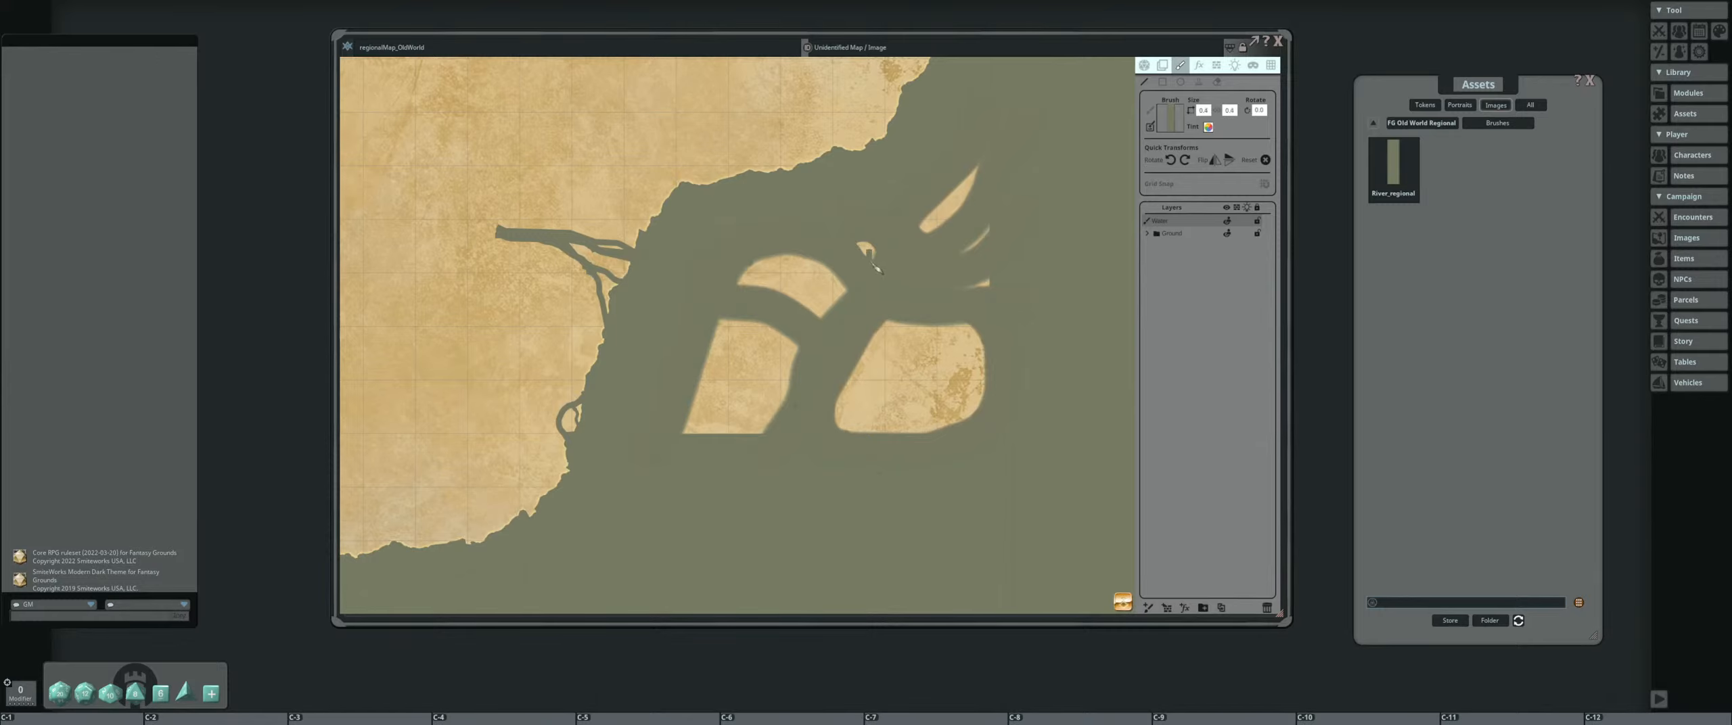
{"action": "scroll", "coordinate": [880, 267], "scroll_direction": "up", "scroll_amount": 3}
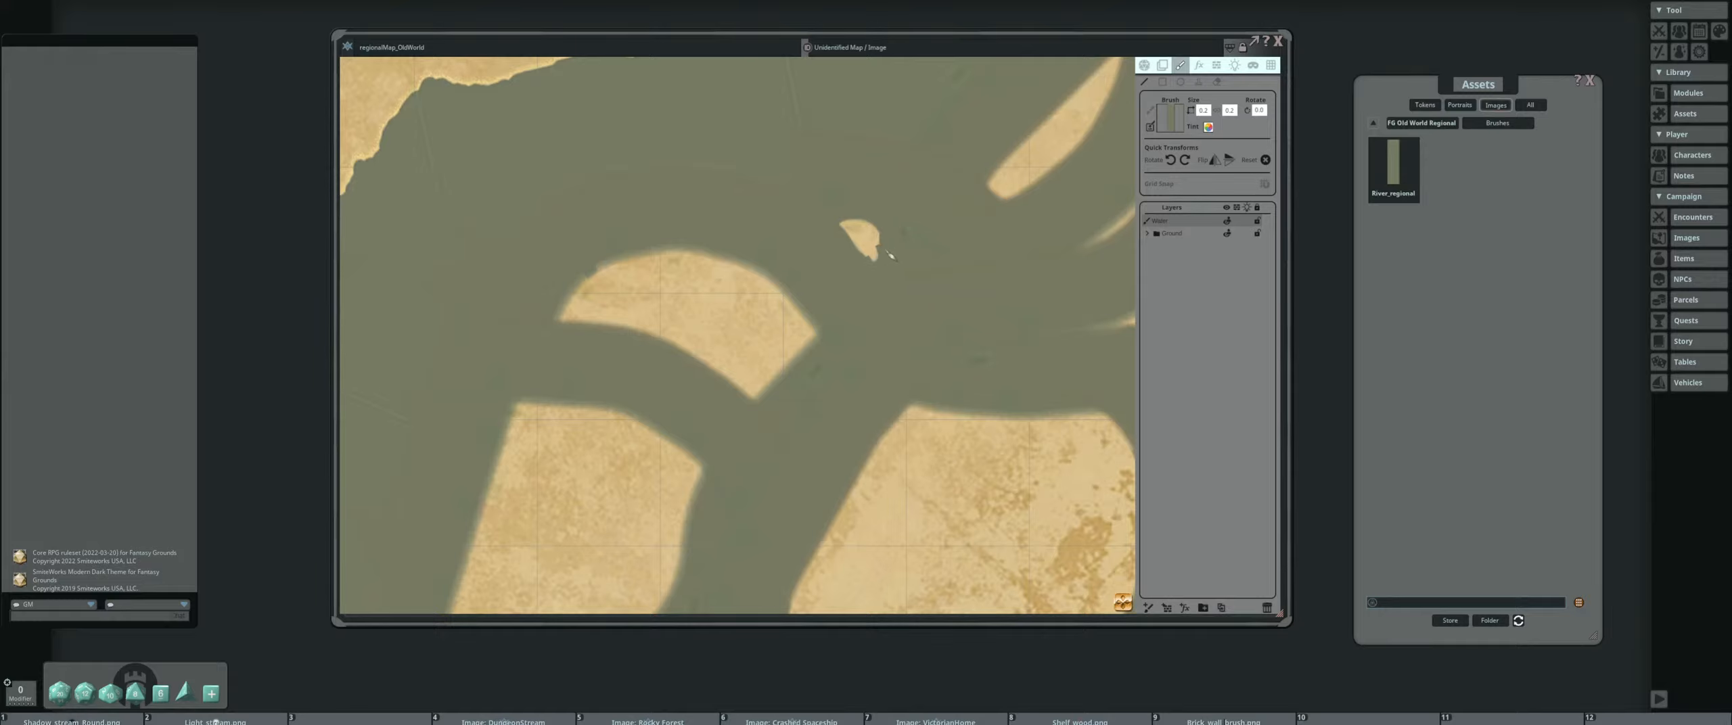
{"action": "scroll", "coordinate": [915, 267], "scroll_direction": "down", "scroll_amount": 3}
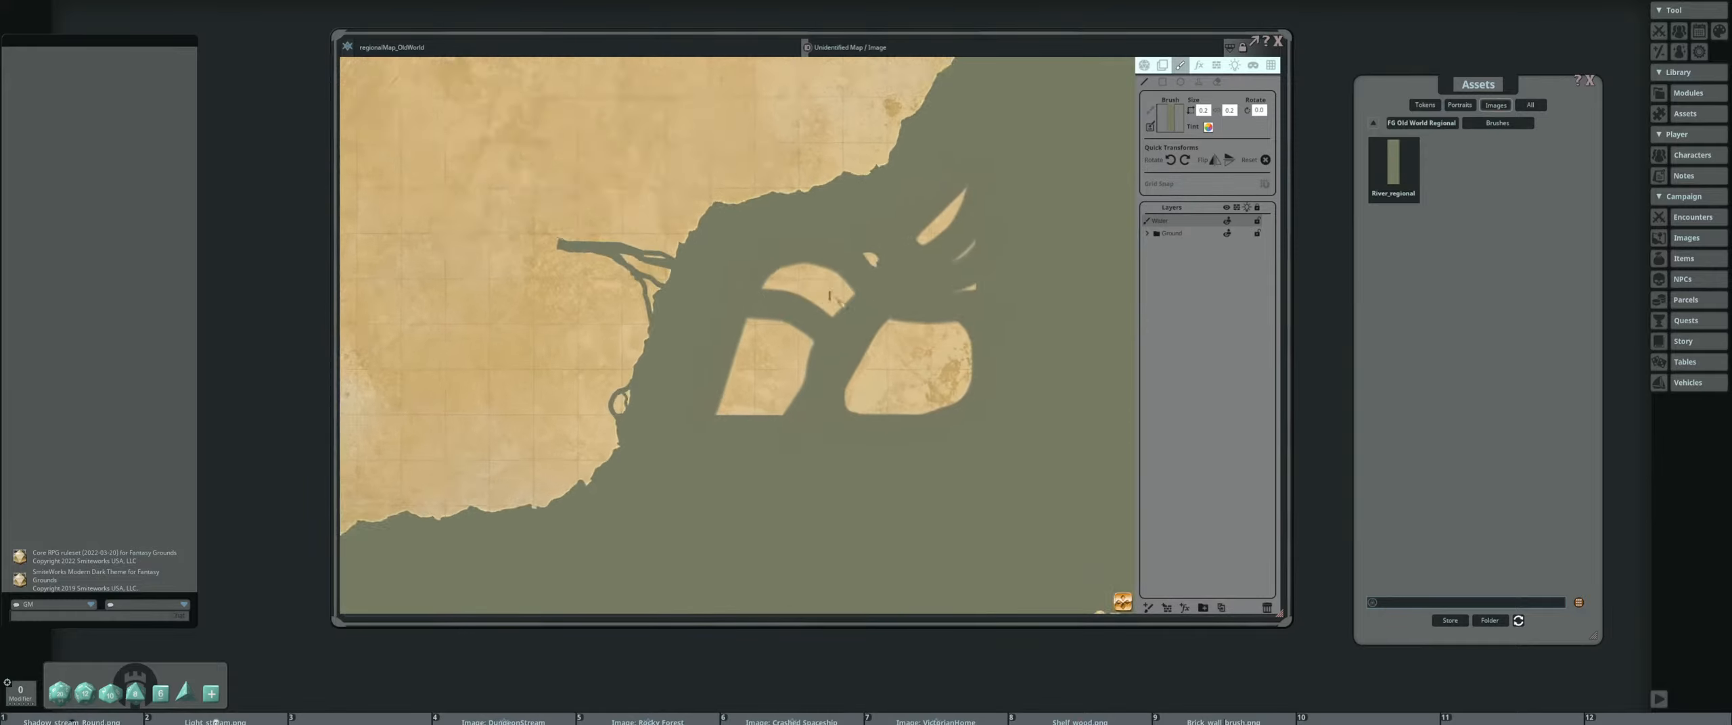
{"action": "scroll", "coordinate": [824, 295], "scroll_direction": "up", "scroll_amount": 3}
{"action": "scroll", "coordinate": [812, 290], "scroll_direction": "down", "scroll_amount": 3}
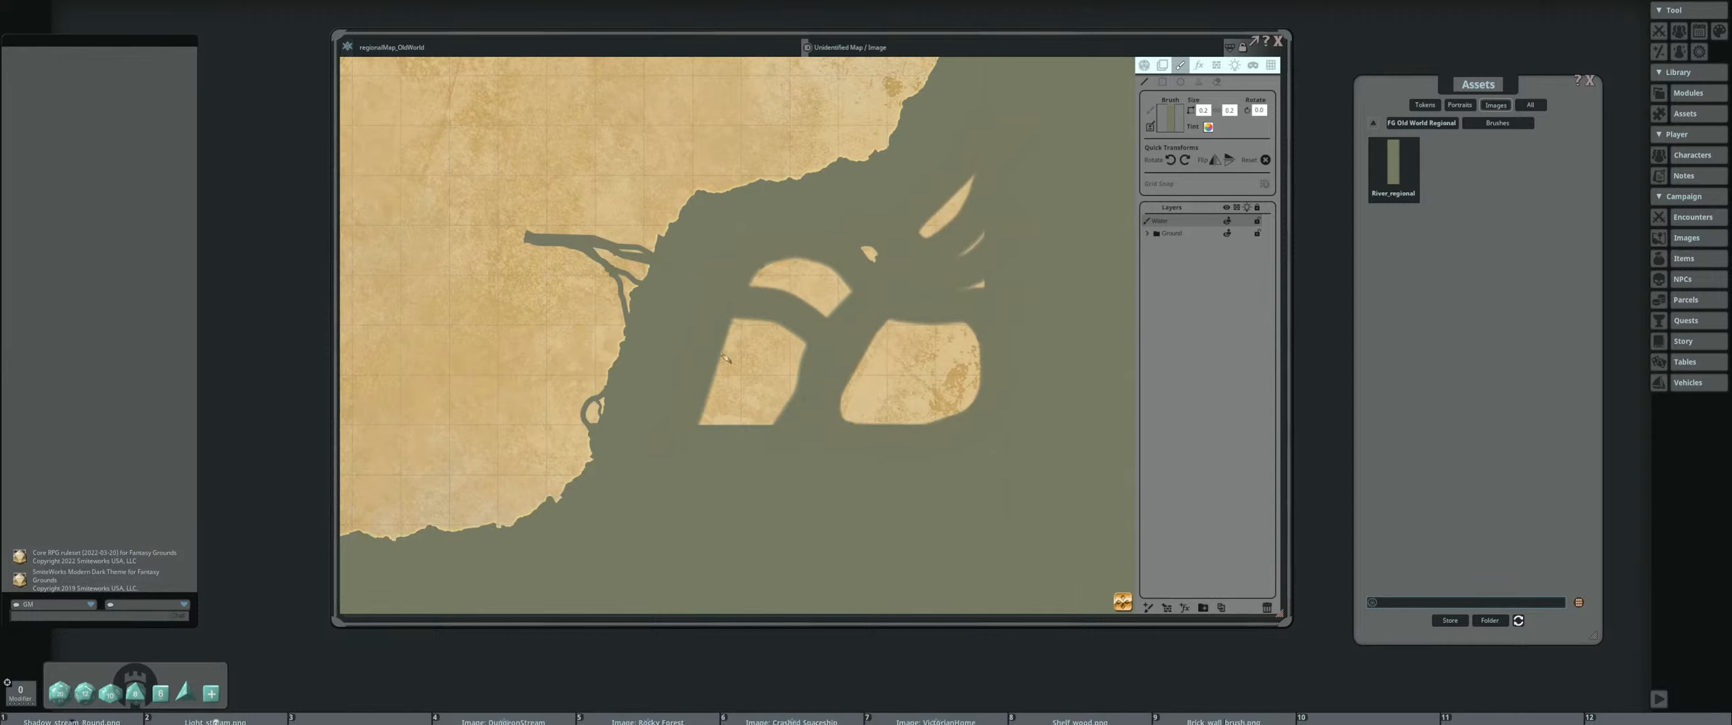
{"action": "key", "text": "ctrl"}
{"action": "key", "text": "ctrl"}
{"action": "scroll", "coordinate": [1117, 309], "scroll_direction": "down", "scroll_amount": 2}
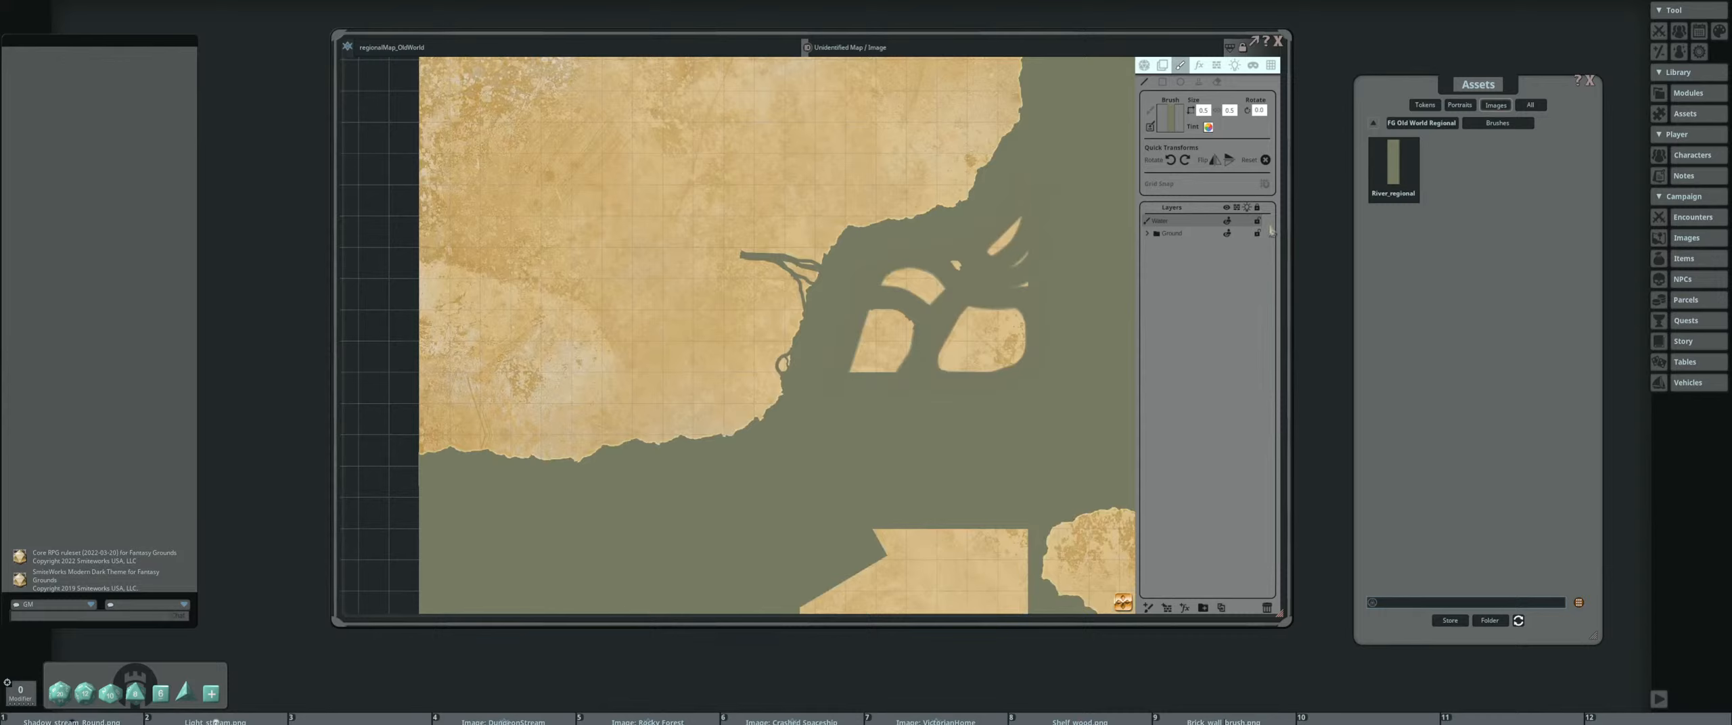
Open the Old World Regional pack's Decorations folder and set a lake decoration as the stamp
{"action": "left_click", "coordinate": [1445, 123]}
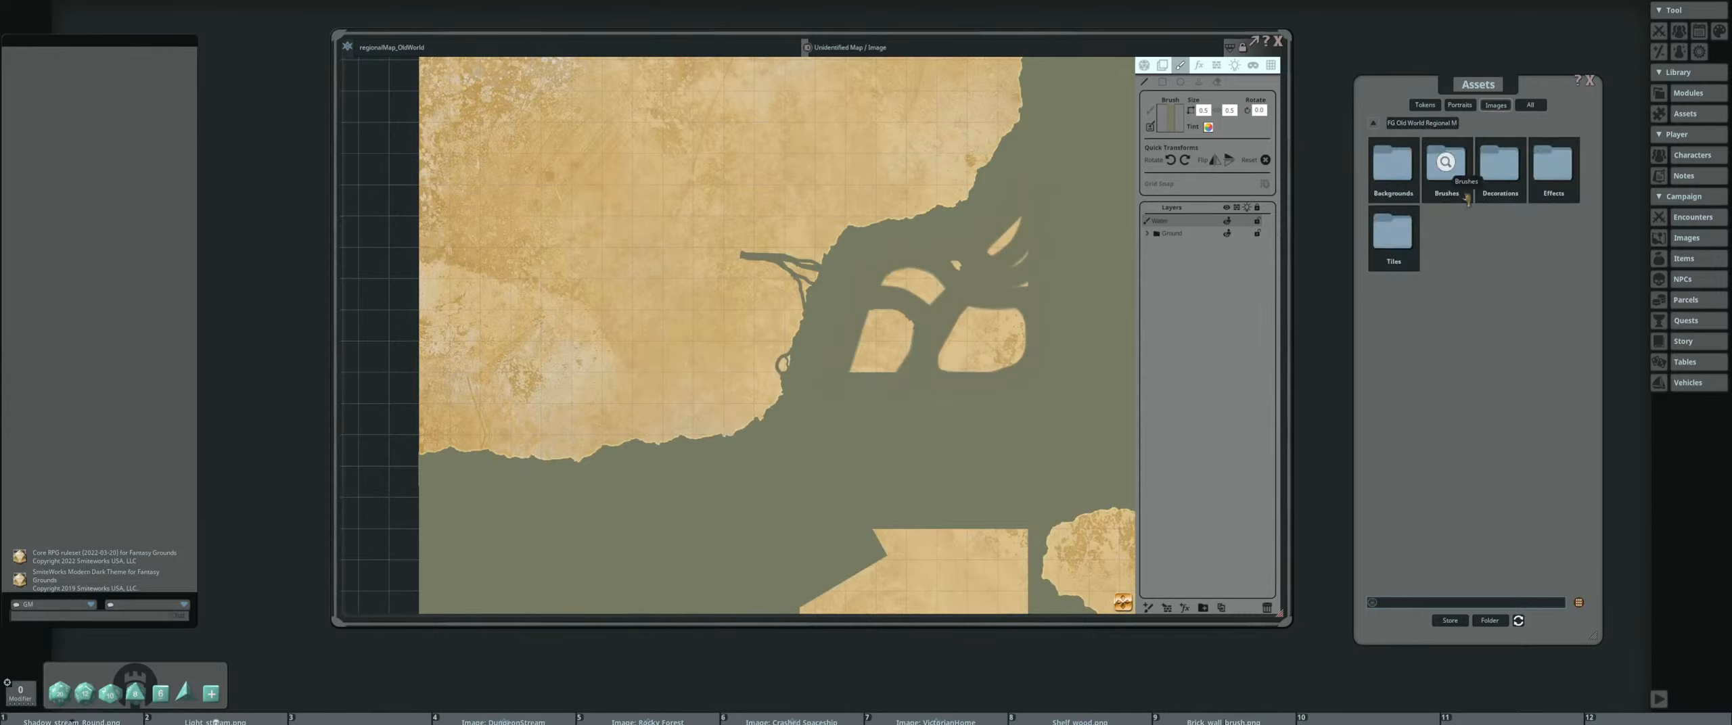
{"action": "left_click", "coordinate": [1501, 170]}
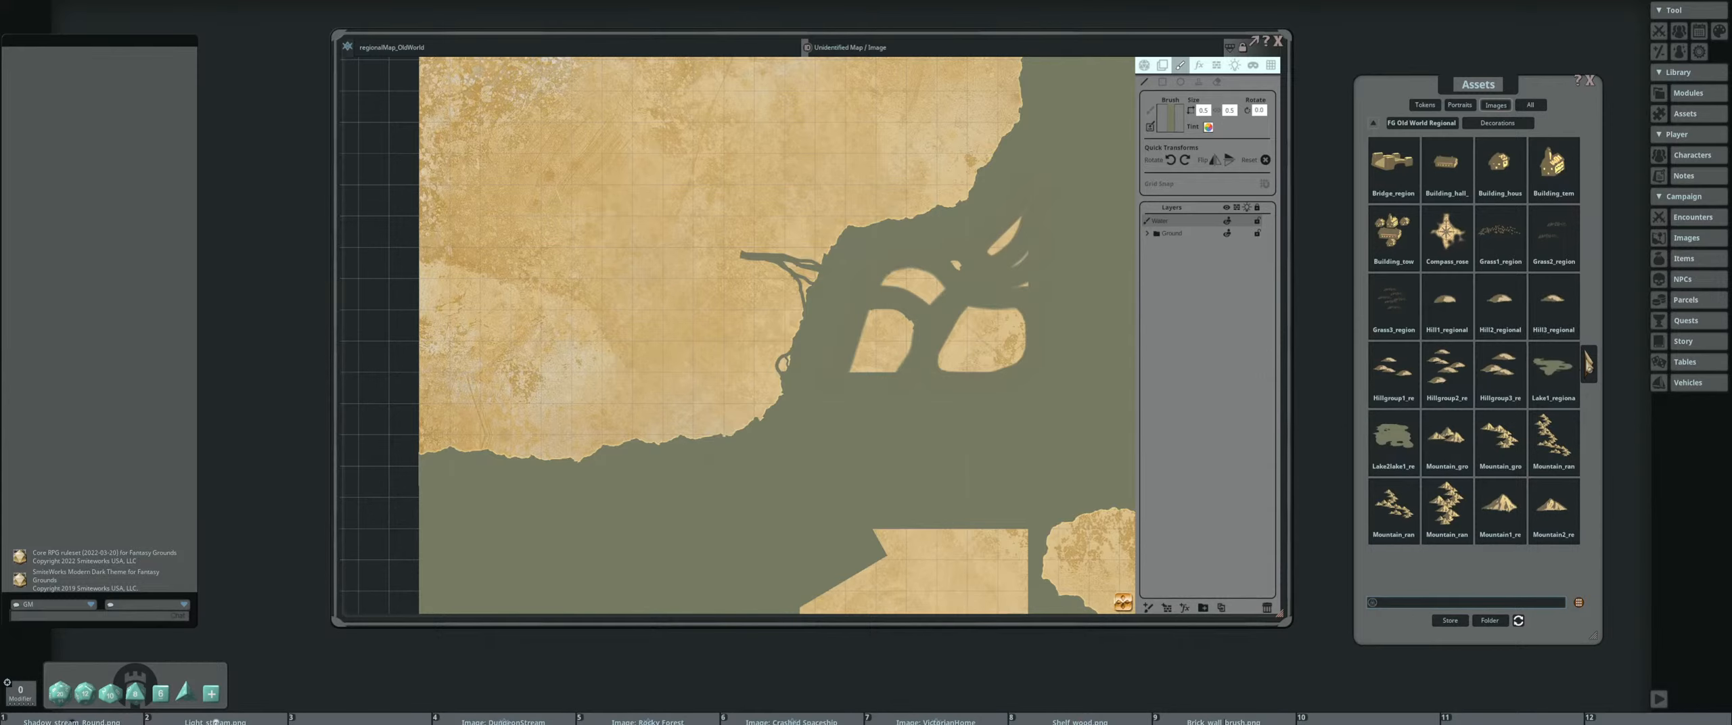
{"action": "left_click", "coordinate": [1588, 363]}
{"action": "left_click", "coordinate": [1364, 369]}
{"action": "left_click", "coordinate": [1199, 82]}
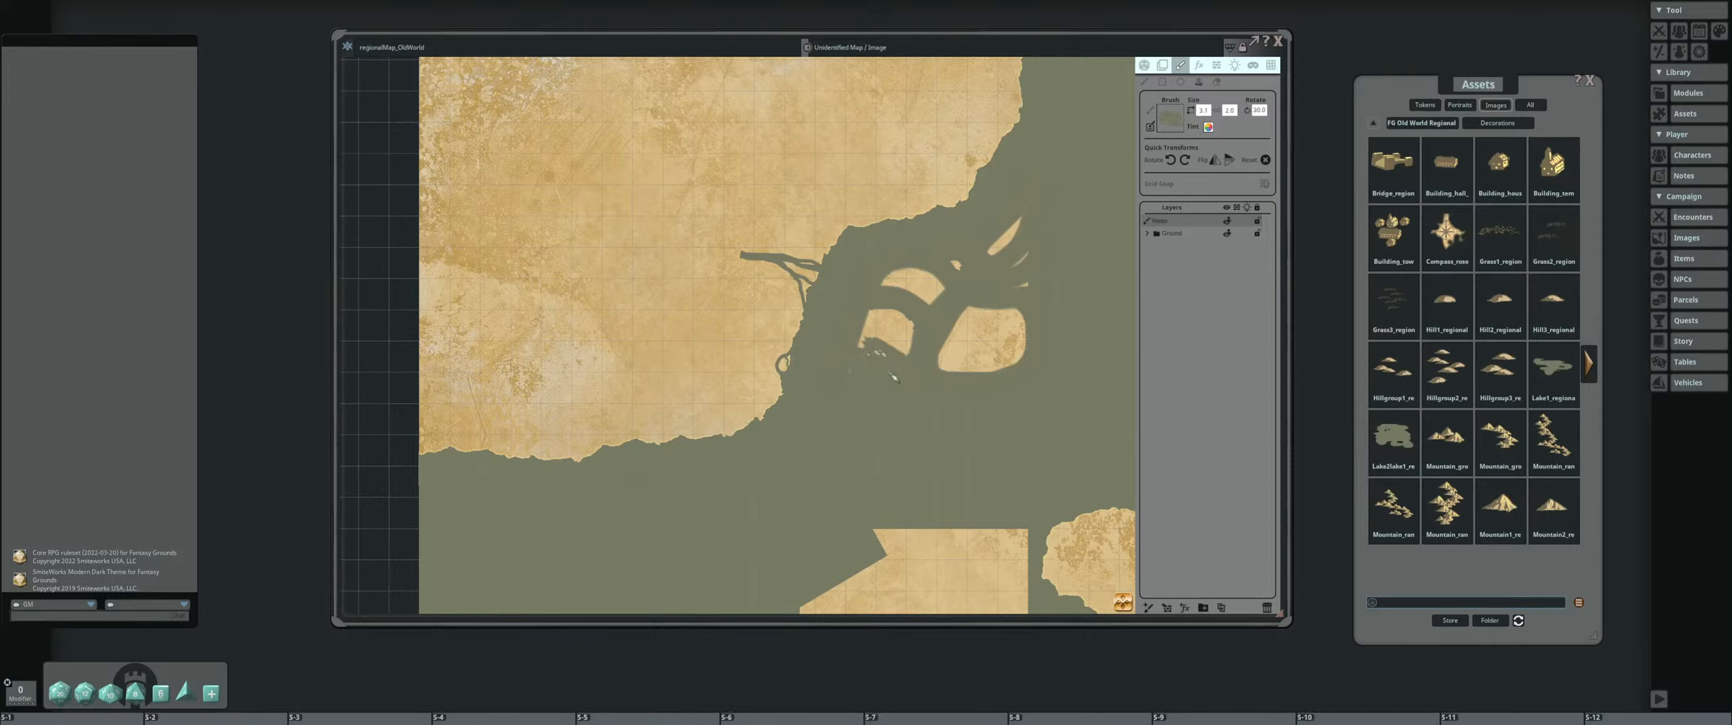
Stamp rotated copies of the lake along the lower edges of the two larger islands to make them ragged
{"action": "scroll", "coordinate": [878, 378], "scroll_direction": "up", "scroll_amount": 17}
{"action": "scroll", "coordinate": [912, 381], "scroll_direction": "down", "scroll_amount": 3}
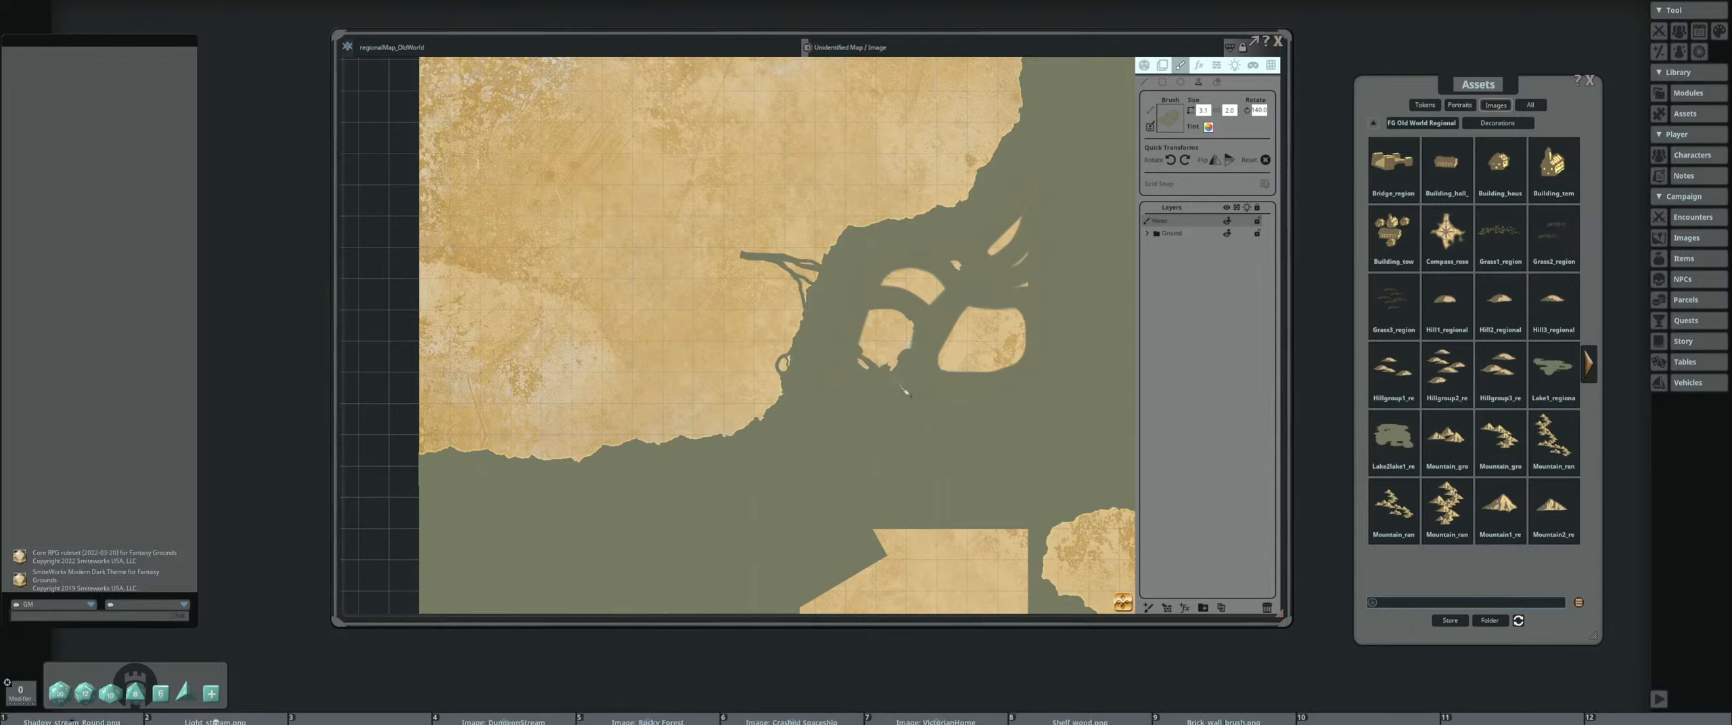
{"action": "scroll", "coordinate": [903, 391], "scroll_direction": "down", "scroll_amount": 6}
{"action": "scroll", "coordinate": [974, 390], "scroll_direction": "down", "scroll_amount": 7}
{"action": "left_click", "coordinate": [980, 389]}
{"action": "scroll", "coordinate": [1022, 371], "scroll_direction": "down", "scroll_amount": 5}
{"action": "left_click", "coordinate": [1022, 372]}
{"action": "scroll", "coordinate": [1061, 308], "scroll_direction": "up", "scroll_amount": 6}
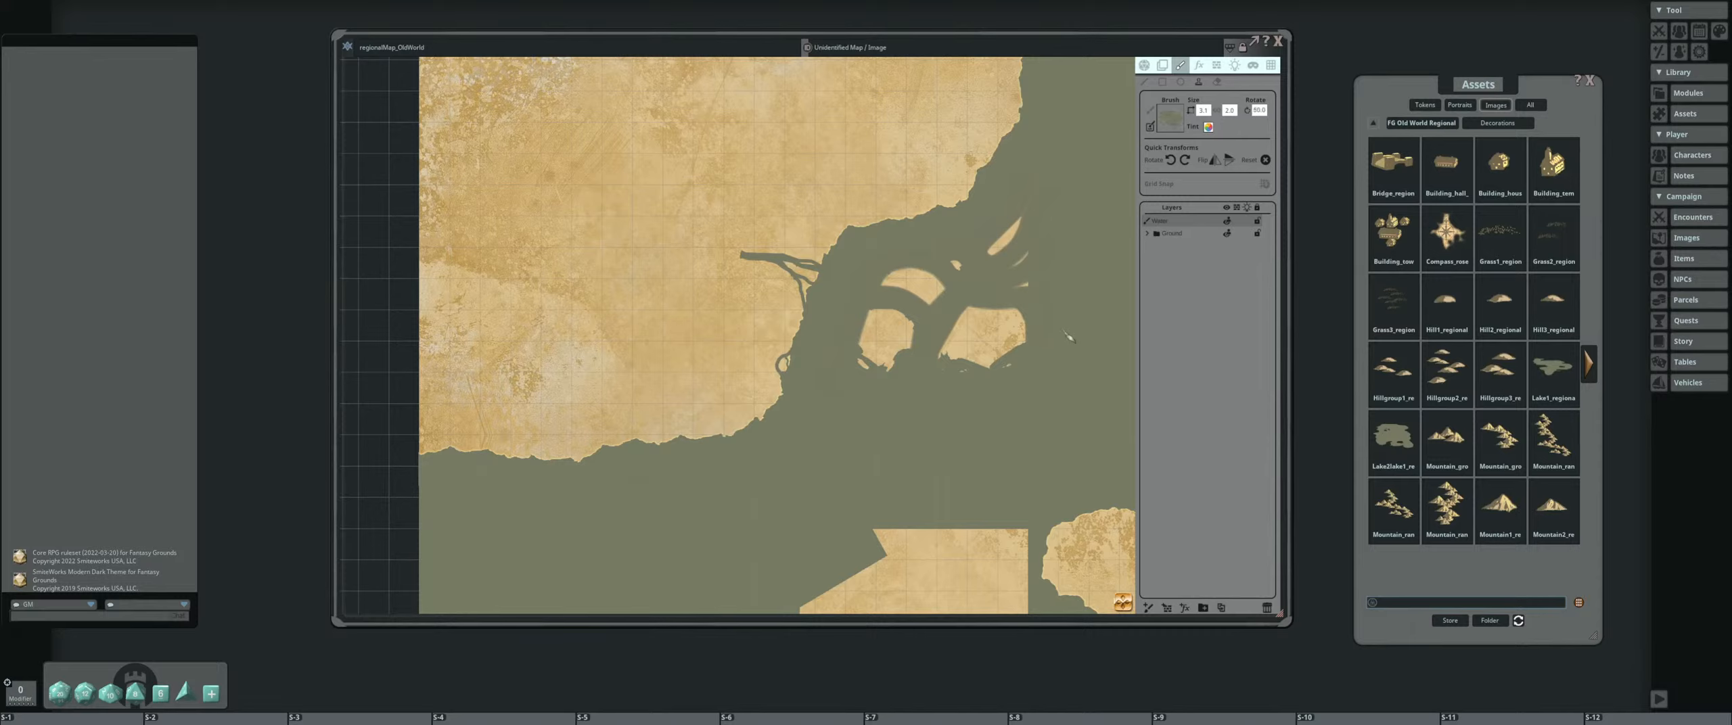
Scale the lake stamp down and place rotated copies around the islands' remaining smooth edges
{"action": "scroll", "coordinate": [1069, 336], "scroll_direction": "up", "scroll_amount": 2}
{"action": "scroll", "coordinate": [995, 322], "scroll_direction": "up", "scroll_amount": 7}
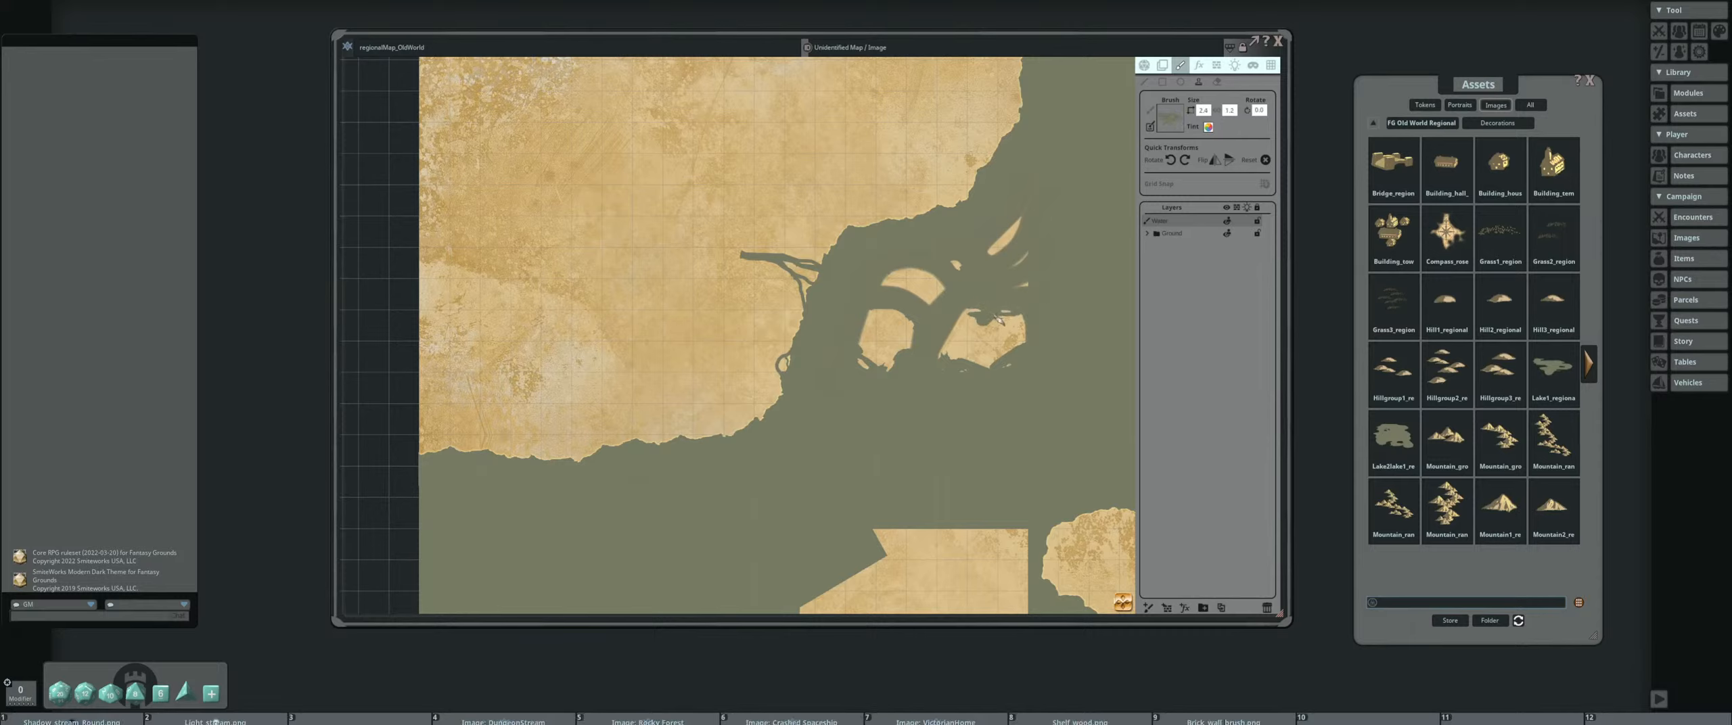
{"action": "key", "text": "shift"}
{"action": "scroll", "coordinate": [1014, 267], "scroll_direction": "up", "scroll_amount": 9}
{"action": "key", "text": "shift"}
{"action": "scroll", "coordinate": [908, 304], "scroll_direction": "up", "scroll_amount": 12}
{"action": "scroll", "coordinate": [1131, 303], "scroll_direction": "down", "scroll_amount": 4}
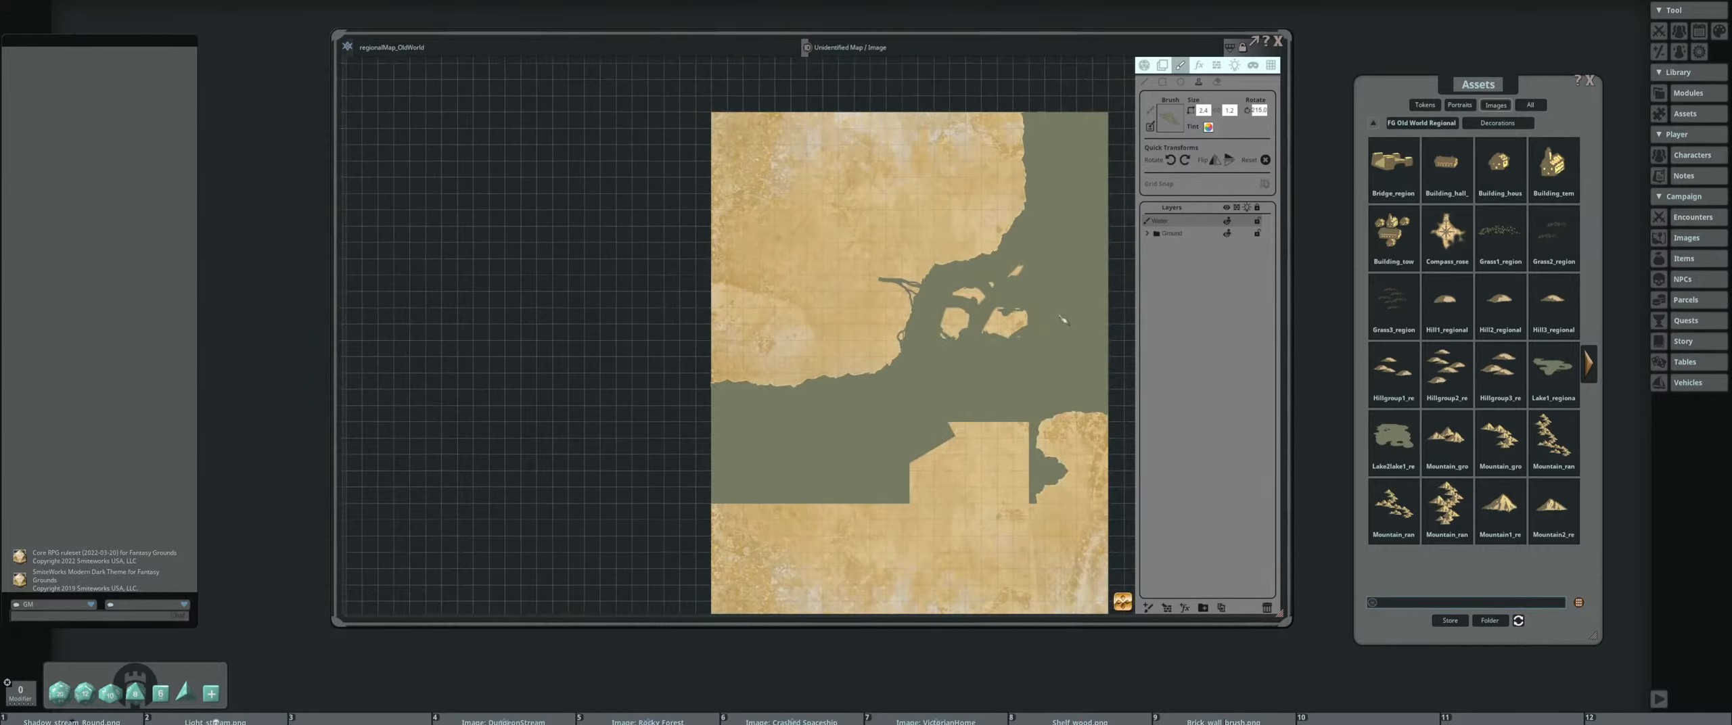
{"action": "scroll", "coordinate": [985, 362], "scroll_direction": "up", "scroll_amount": 1}
{"action": "scroll", "coordinate": [985, 363], "scroll_direction": "up", "scroll_amount": 3}
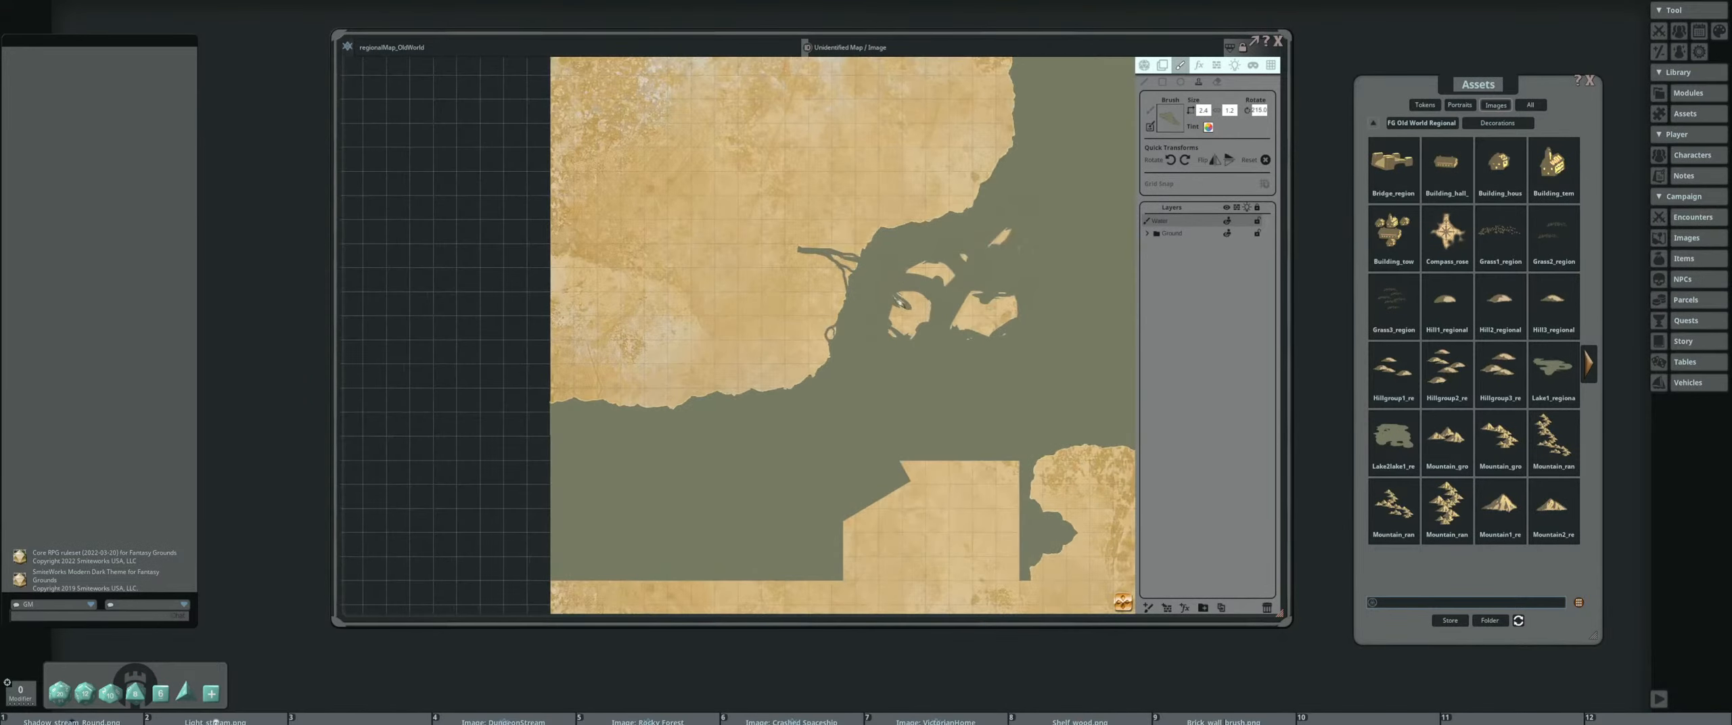
{"action": "scroll", "coordinate": [903, 301], "scroll_direction": "down", "scroll_amount": 9}
Open the Old World Regional pack's Tiles folder and select a river tile for stamping
{"action": "left_click", "coordinate": [1420, 123]}
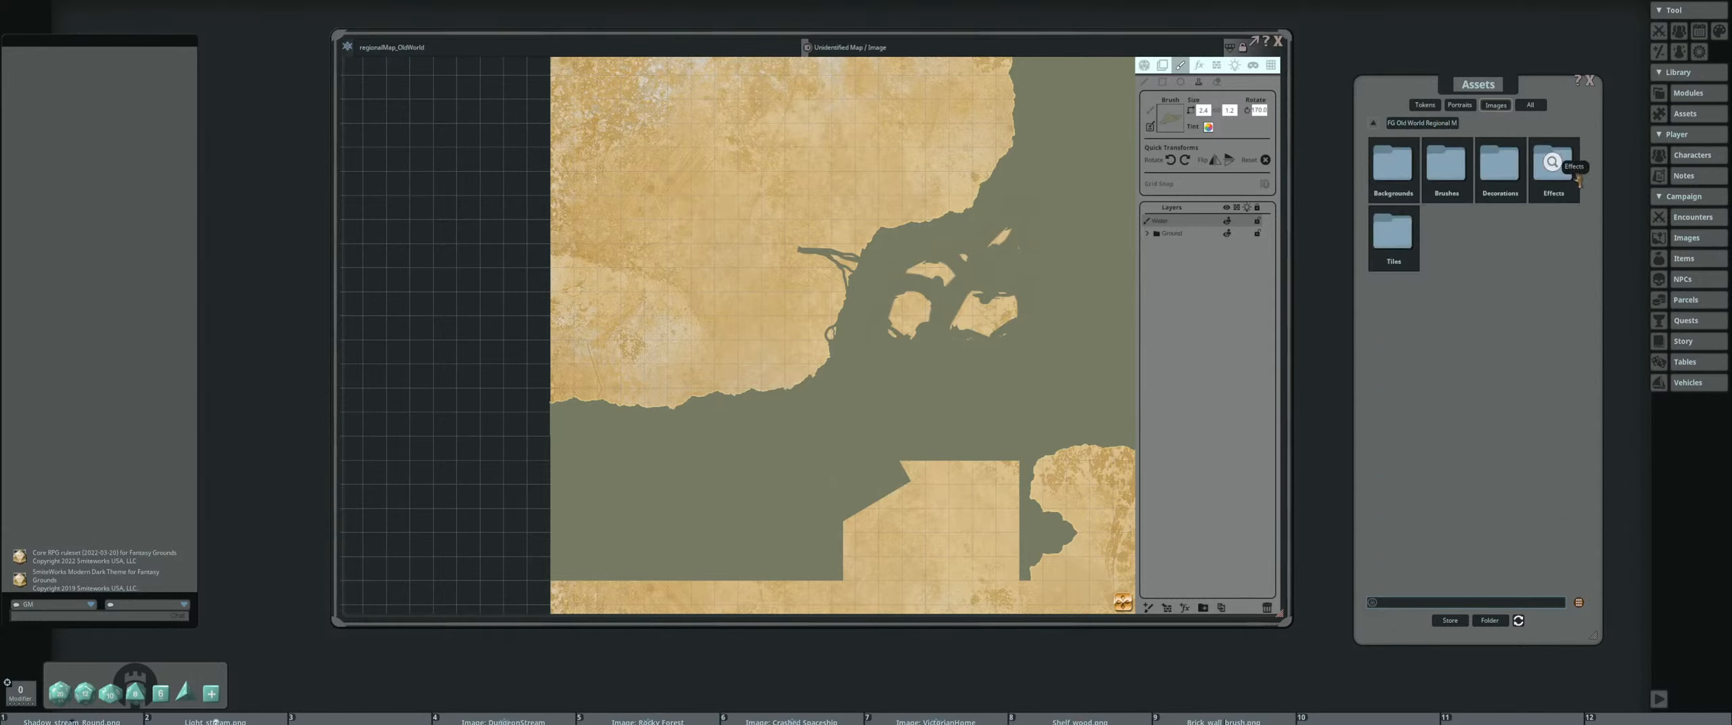
{"action": "left_click", "coordinate": [1392, 233]}
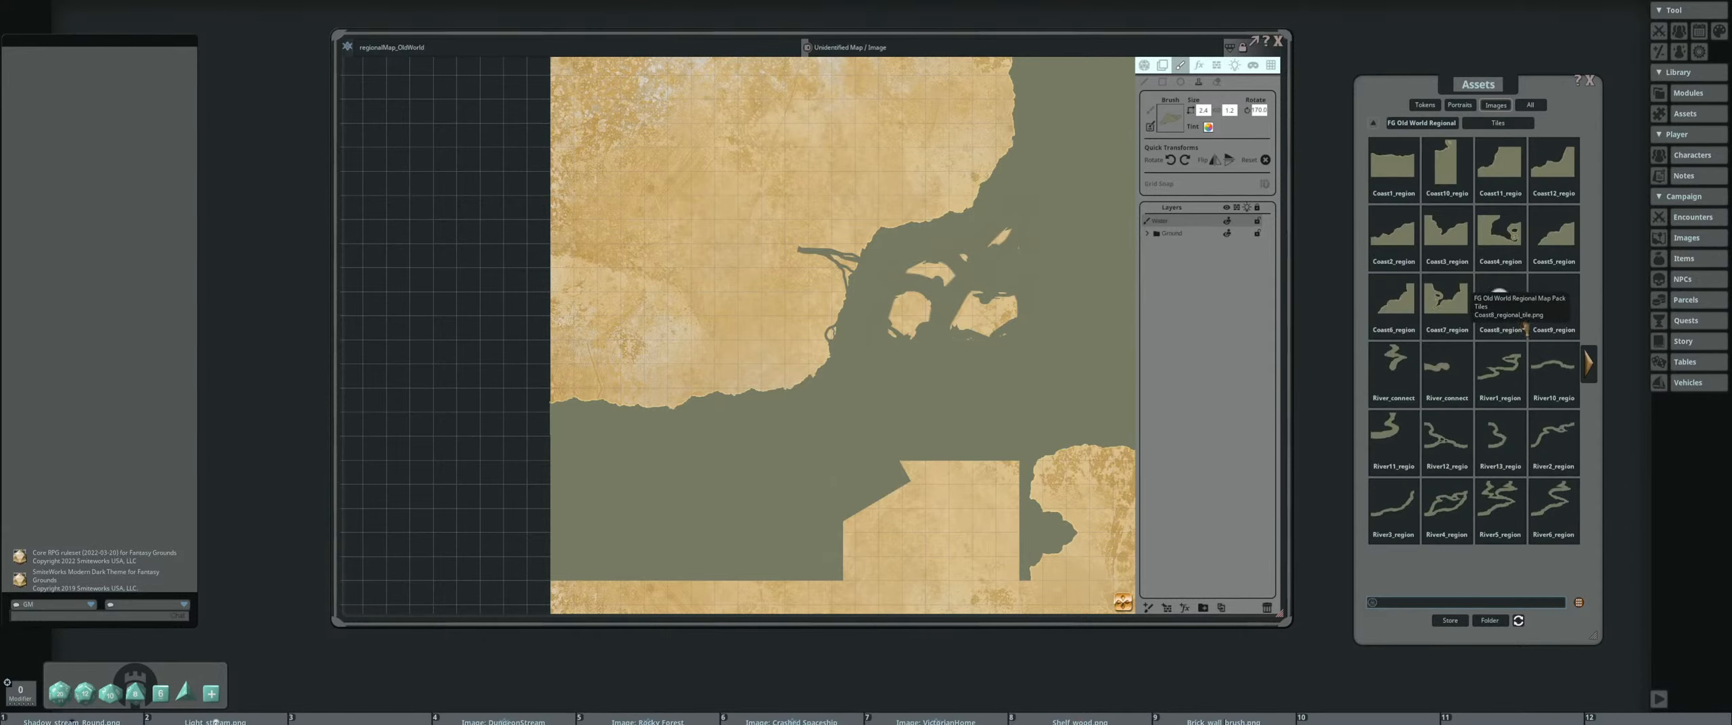
{"action": "left_click", "coordinate": [1374, 396]}
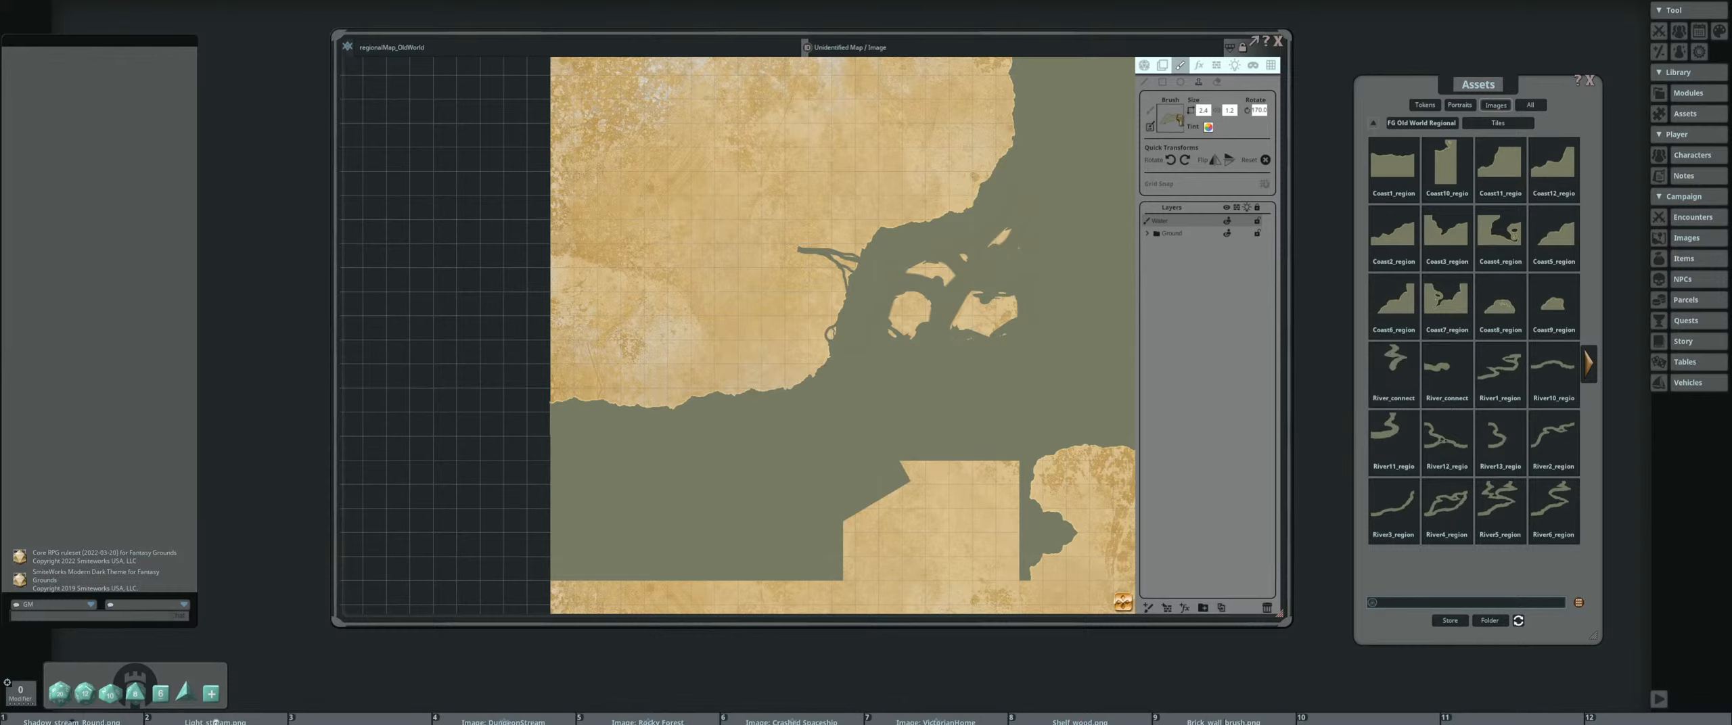
Stamp a branching river tile at different rotations over the islands to carve channels and irregular shores
{"action": "left_click_drag", "start_coordinate": [923, 304], "coordinate": [912, 323]}
{"action": "scroll", "coordinate": [977, 321], "scroll_direction": "up", "scroll_amount": 13}
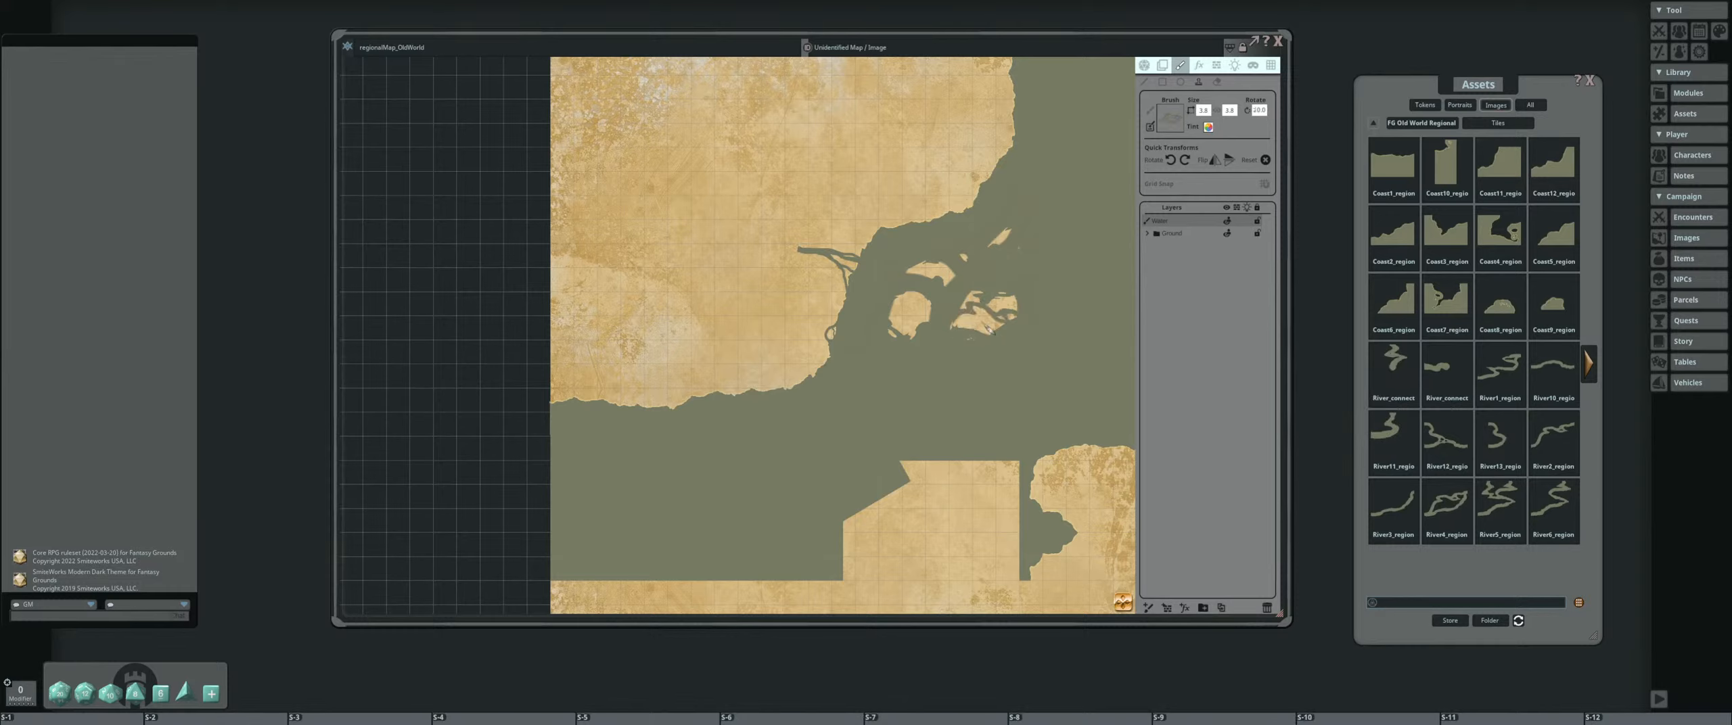
{"action": "scroll", "coordinate": [976, 321], "scroll_direction": "up", "scroll_amount": 2}
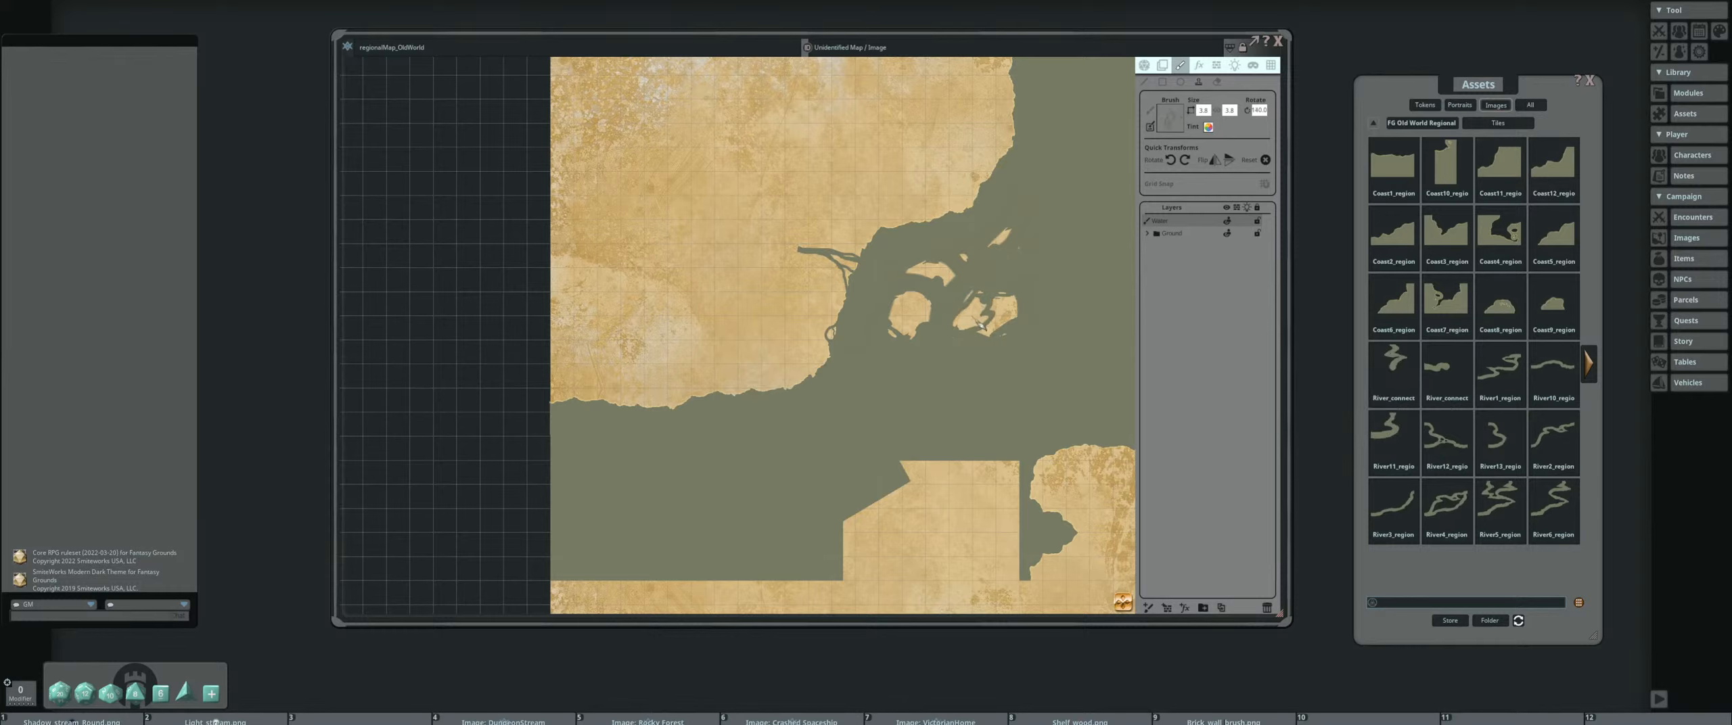
{"action": "scroll", "coordinate": [974, 319], "scroll_direction": "up", "scroll_amount": 2}
{"action": "scroll", "coordinate": [974, 319], "scroll_direction": "up", "scroll_amount": 6}
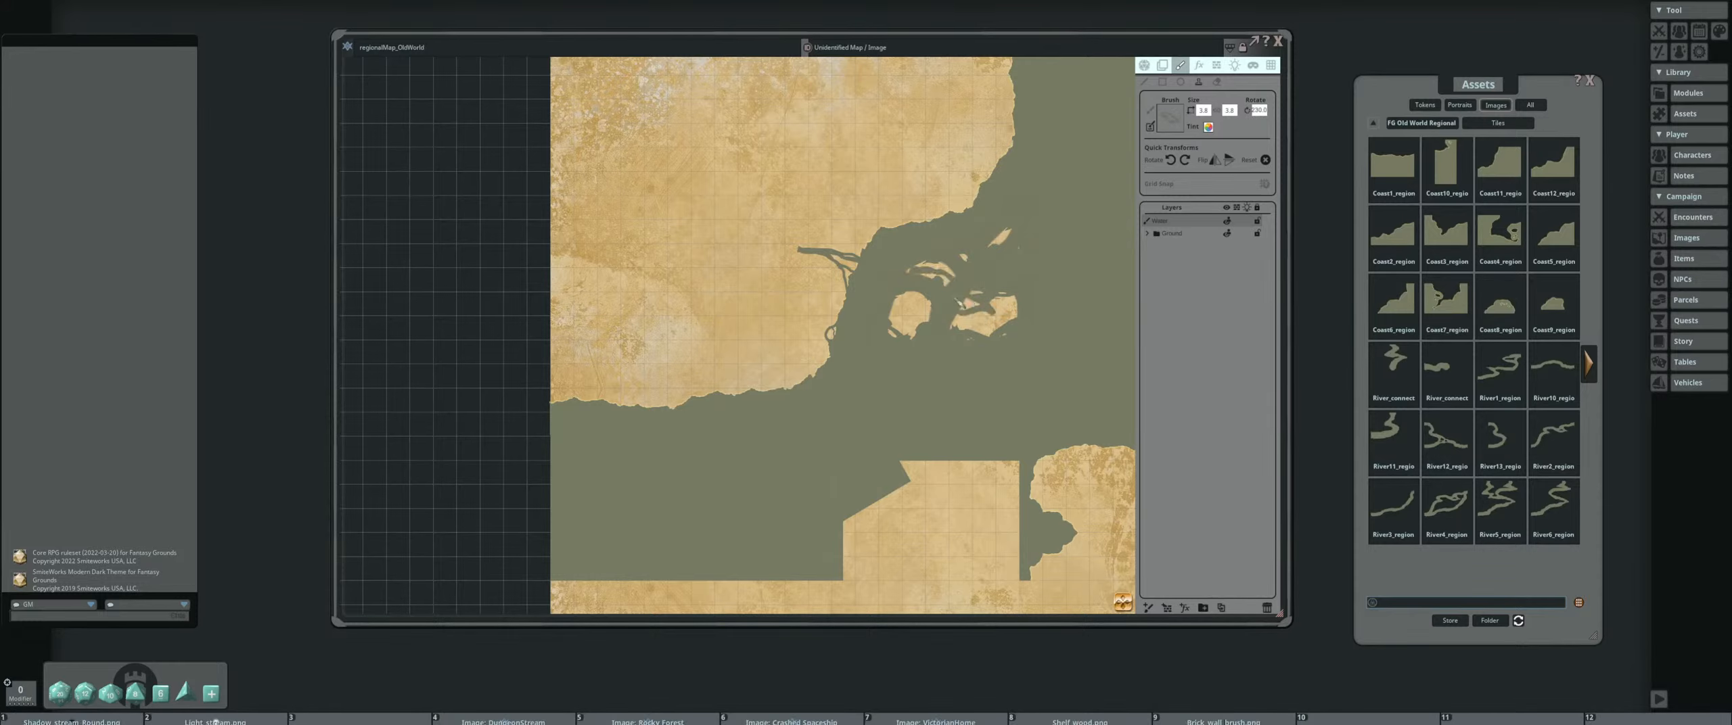
{"action": "scroll", "coordinate": [975, 319], "scroll_direction": "down", "scroll_amount": 2}
{"action": "scroll", "coordinate": [873, 316], "scroll_direction": "down", "scroll_amount": 7}
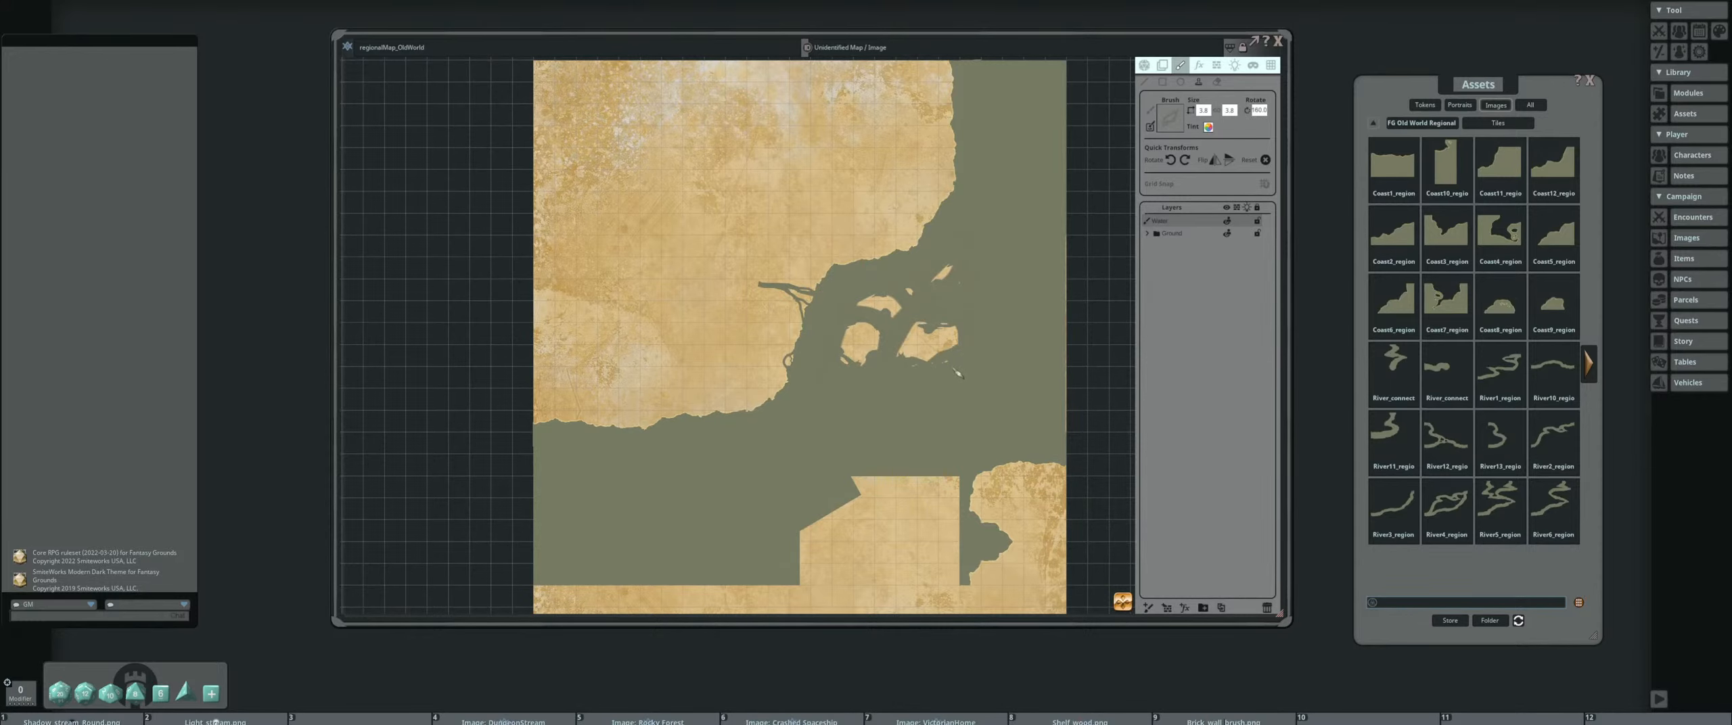
Stamp the branching river tile upright on the lower land block, close to the inlet on its eastern side
{"action": "left_click_drag", "start_coordinate": [880, 419], "coordinate": [796, 275]}
{"action": "scroll", "coordinate": [782, 385], "scroll_direction": "up", "scroll_amount": 4}
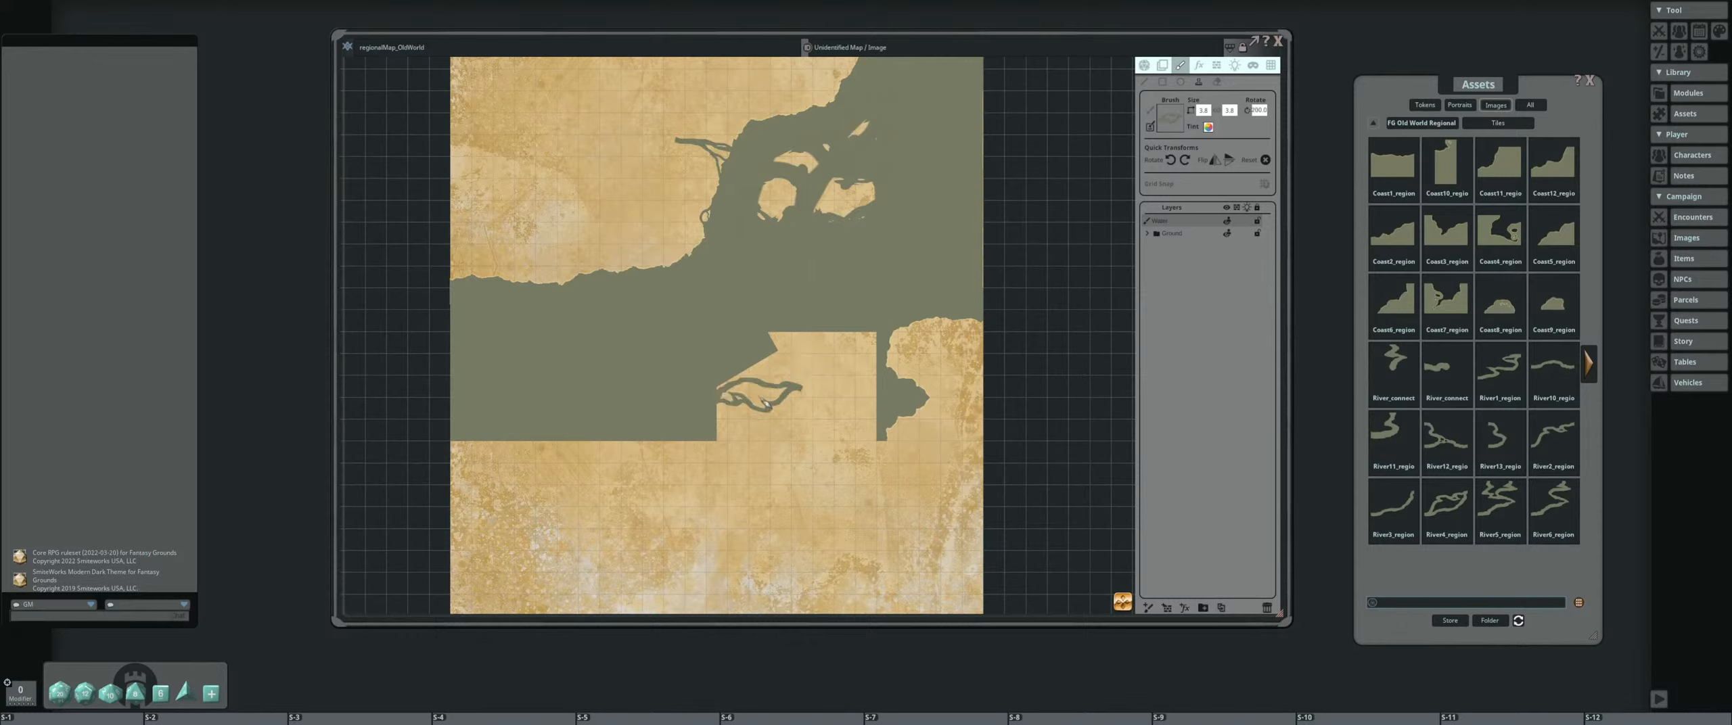
{"action": "scroll", "coordinate": [806, 406], "scroll_direction": "up", "scroll_amount": 10}
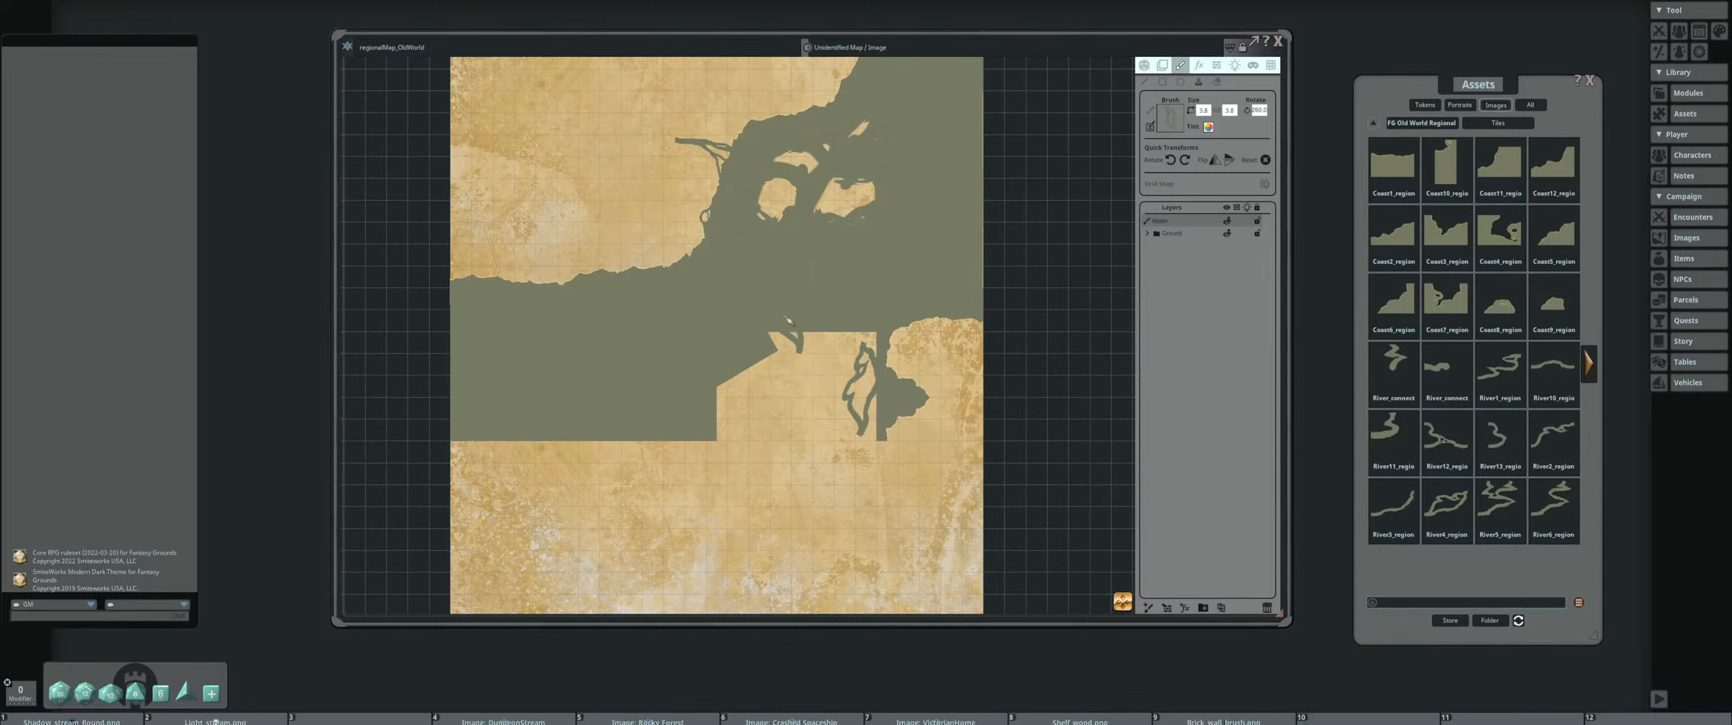
Rescale the branching river stamp and place rotated copies over the islands' edges
{"action": "scroll", "coordinate": [834, 371], "scroll_direction": "down", "scroll_amount": 4}
{"action": "scroll", "coordinate": [784, 200], "scroll_direction": "up", "scroll_amount": 5}
{"action": "scroll", "coordinate": [795, 198], "scroll_direction": "up", "scroll_amount": 6}
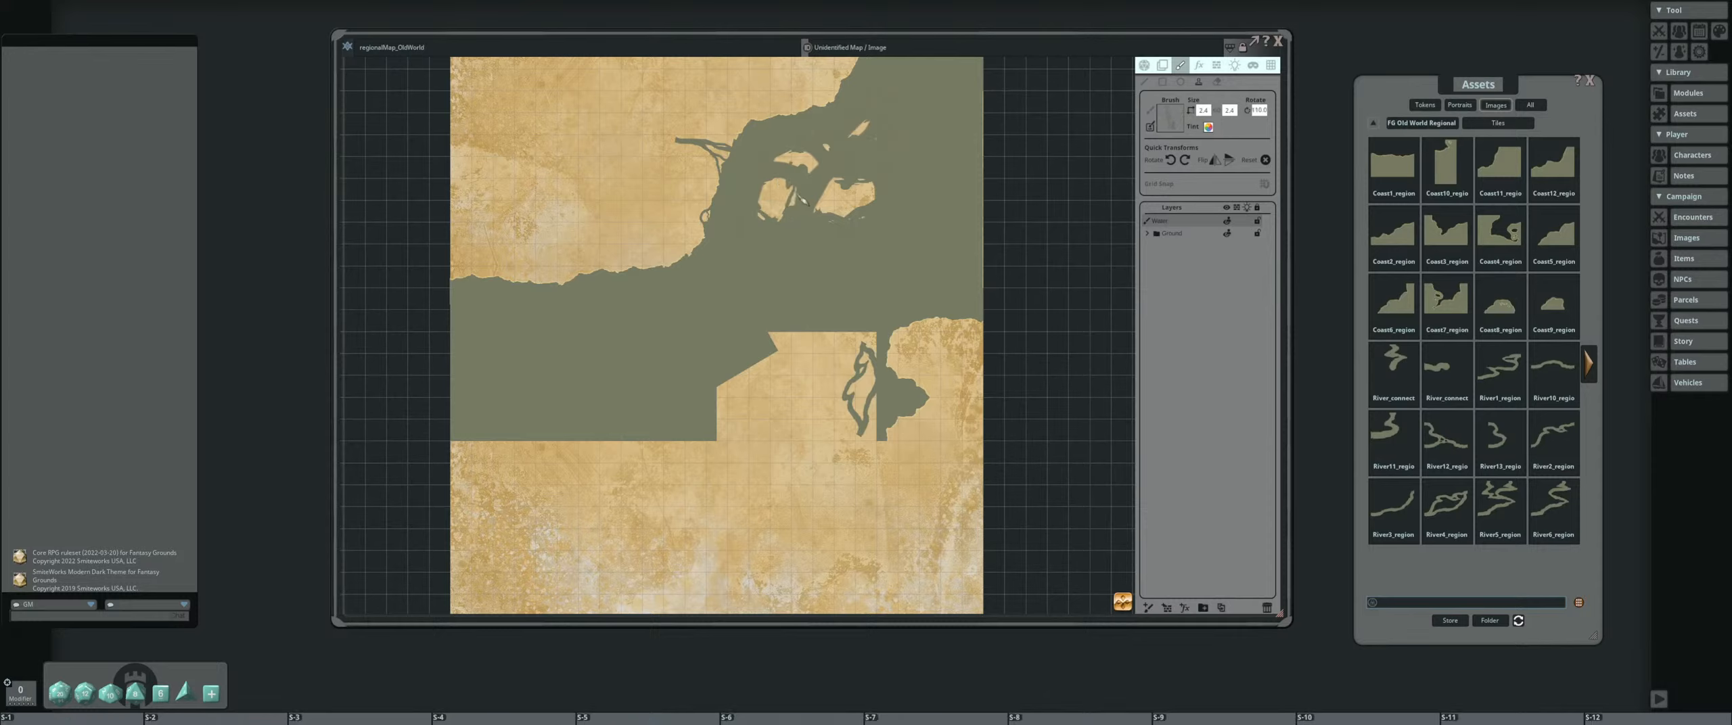
{"action": "scroll", "coordinate": [808, 215], "scroll_direction": "up", "scroll_amount": 1}
{"action": "scroll", "coordinate": [785, 203], "scroll_direction": "up", "scroll_amount": 10}
{"action": "scroll", "coordinate": [737, 169], "scroll_direction": "up", "scroll_amount": 14}
{"action": "scroll", "coordinate": [722, 157], "scroll_direction": "up", "scroll_amount": 3}
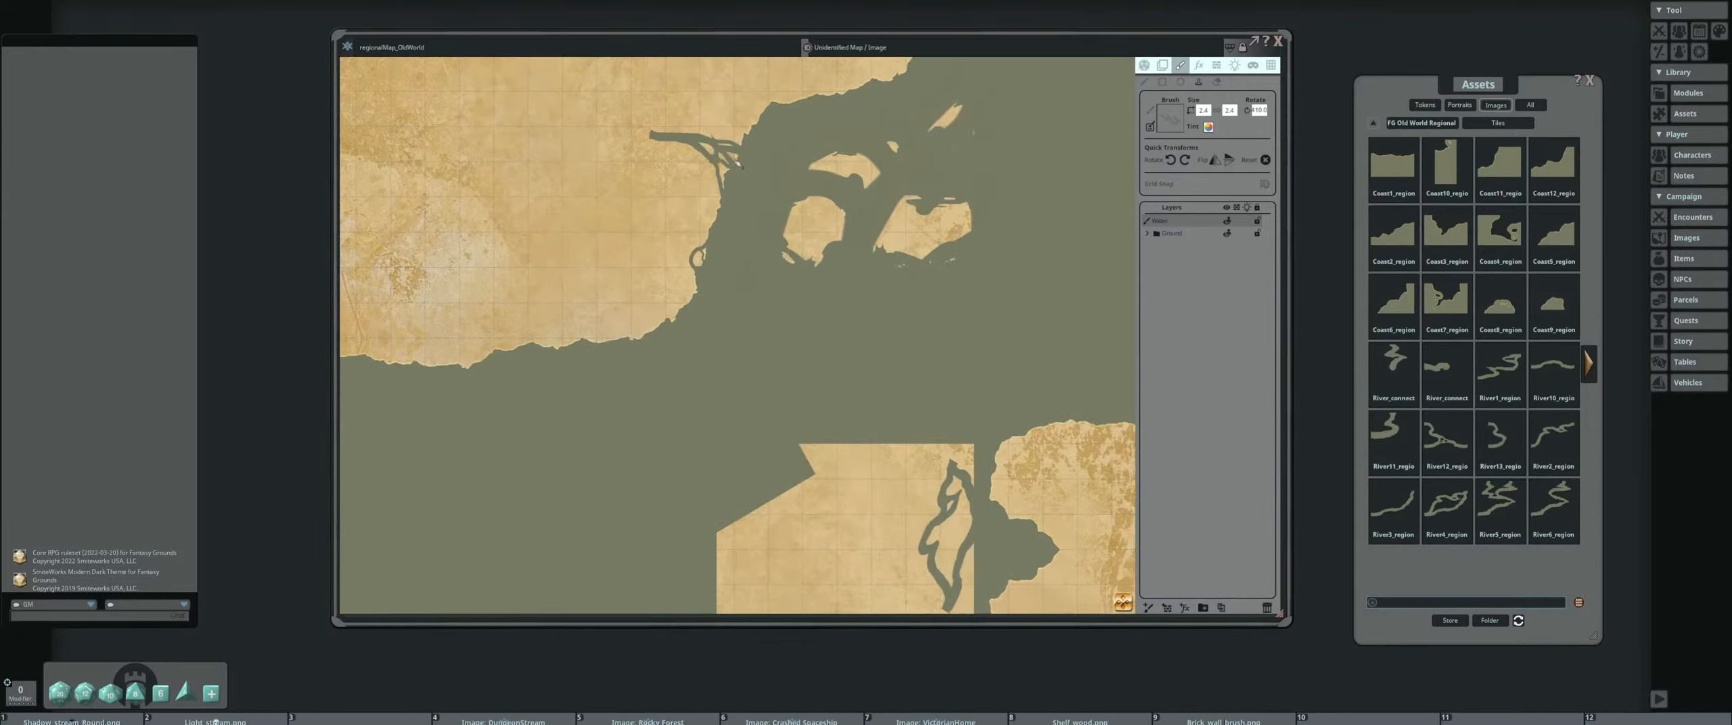
Stamp smaller rotated copies of the river along the mainland's southeastern coast, west of the islands
{"action": "scroll", "coordinate": [748, 161], "scroll_direction": "down", "scroll_amount": 2}
{"action": "scroll", "coordinate": [744, 160], "scroll_direction": "down", "scroll_amount": 4}
{"action": "scroll", "coordinate": [736, 160], "scroll_direction": "down", "scroll_amount": 4}
{"action": "key", "text": "shift"}
{"action": "scroll", "coordinate": [691, 315], "scroll_direction": "down", "scroll_amount": 3}
{"action": "scroll", "coordinate": [750, 303], "scroll_direction": "down", "scroll_amount": 6}
{"action": "left_click_drag", "start_coordinate": [750, 303], "coordinate": [742, 280]}
{"action": "scroll", "coordinate": [742, 279], "scroll_direction": "up", "scroll_amount": 4}
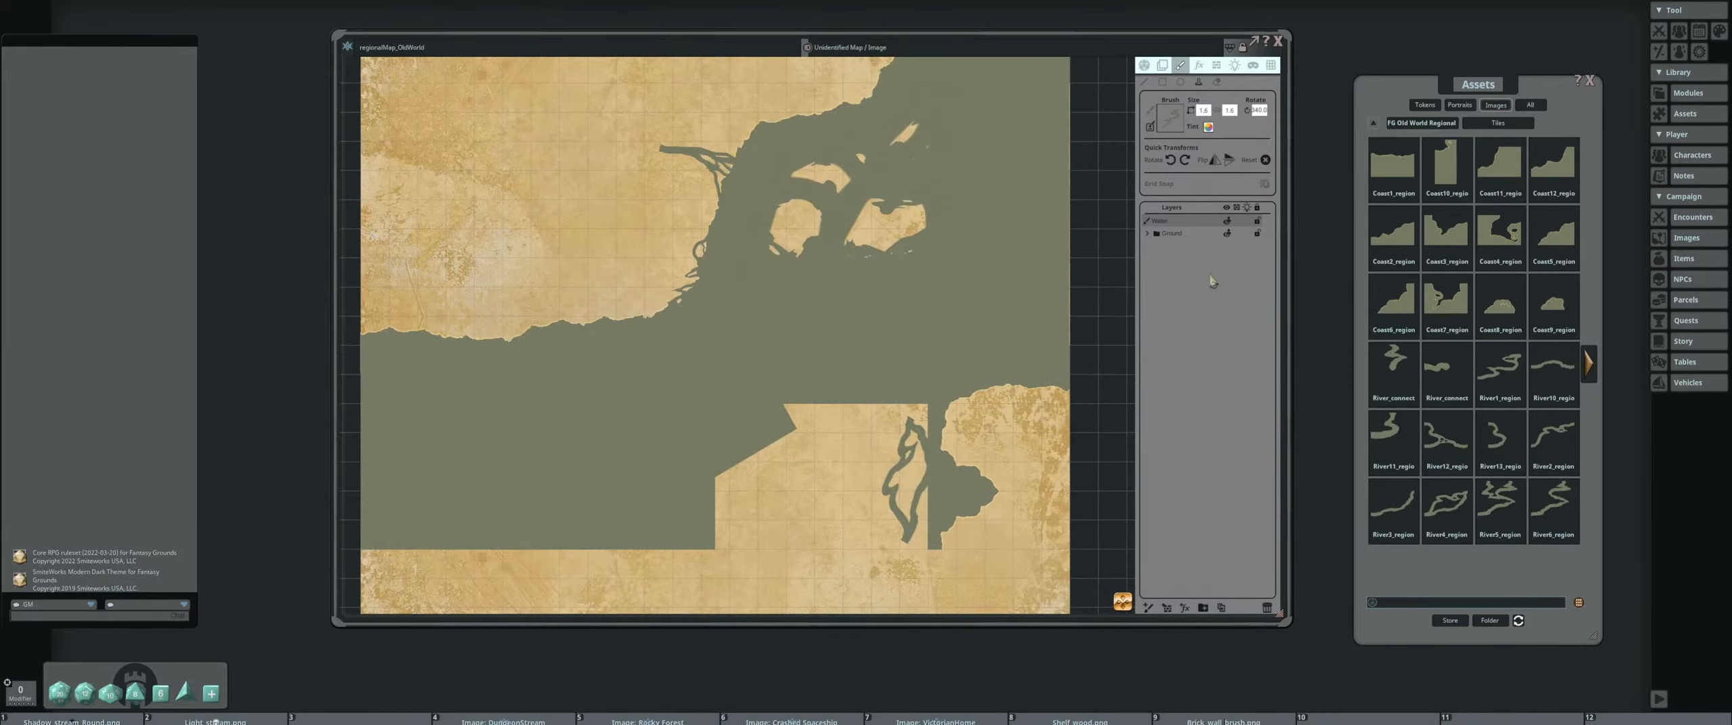
Select a different river tile, scale it up and stamp rotated copies along the mainland's southern coast
{"action": "left_click", "coordinate": [1553, 477]}
{"action": "key", "text": "ctrl"}
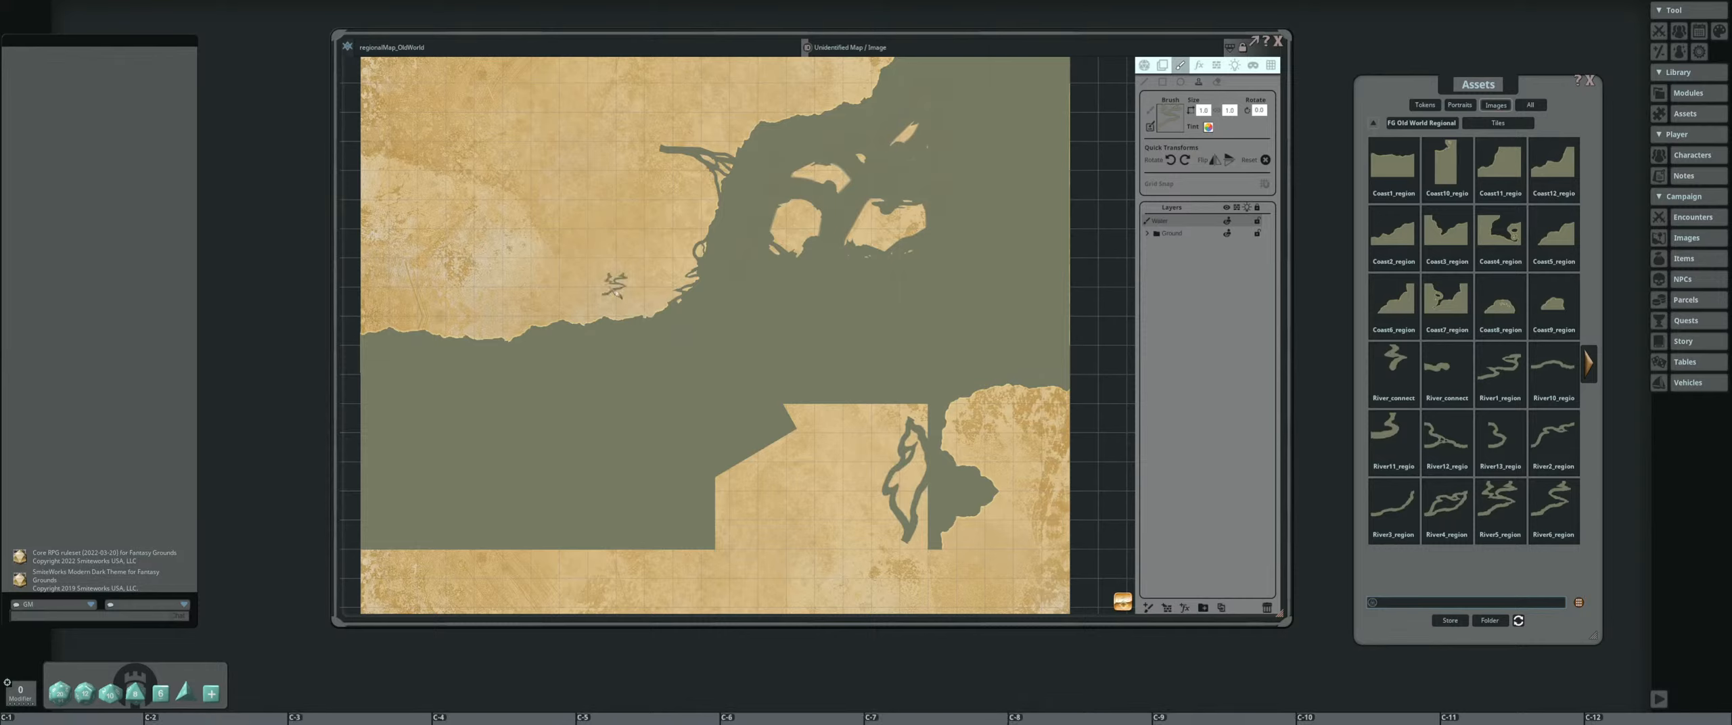
{"action": "scroll", "coordinate": [629, 298], "scroll_direction": "up", "scroll_amount": 5}
{"action": "scroll", "coordinate": [661, 323], "scroll_direction": "up", "scroll_amount": 4}
{"action": "scroll", "coordinate": [661, 341], "scroll_direction": "up", "scroll_amount": 10}
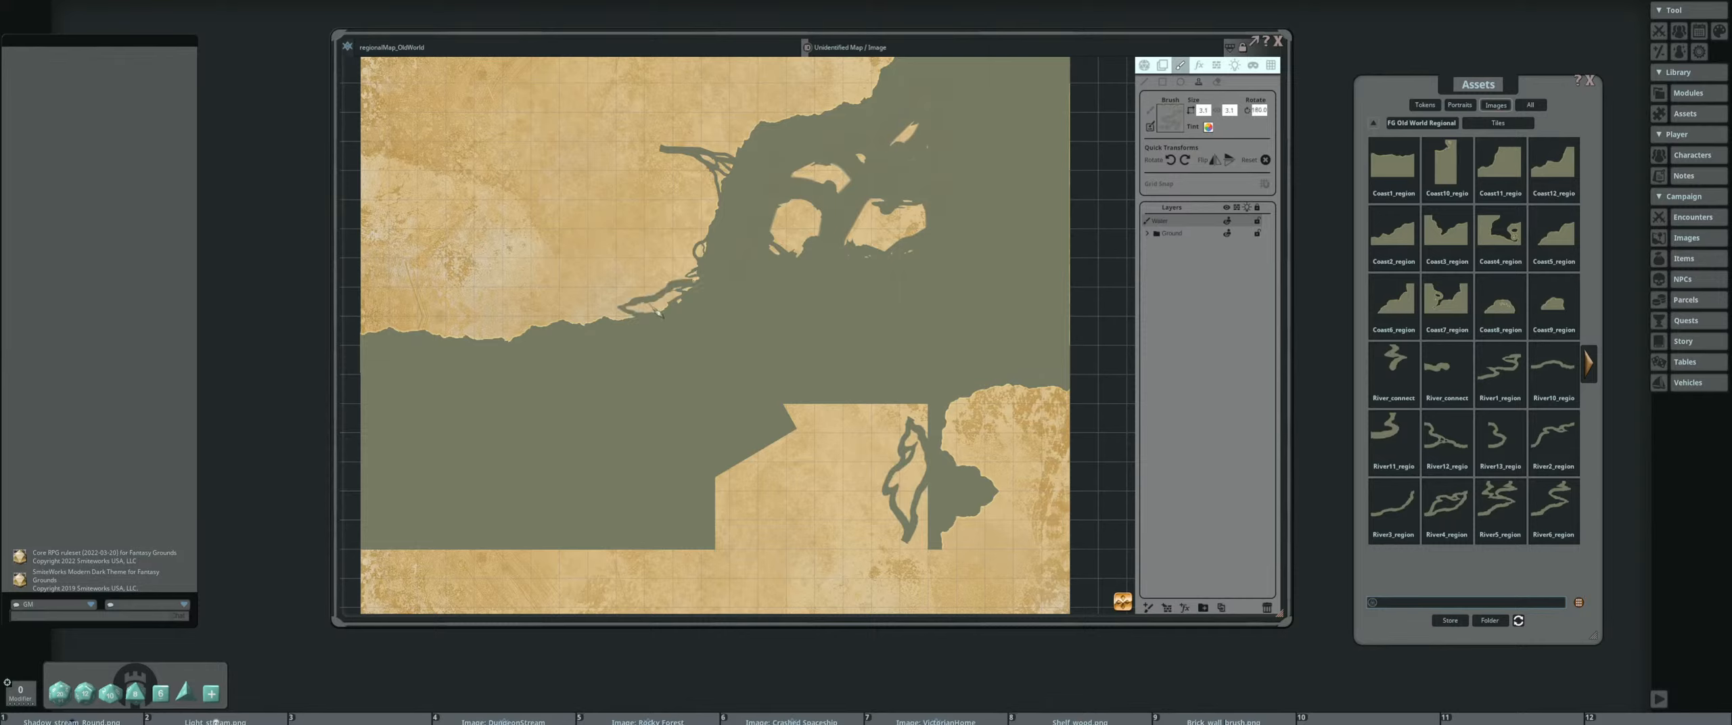
{"action": "scroll", "coordinate": [650, 311], "scroll_direction": "up", "scroll_amount": 2}
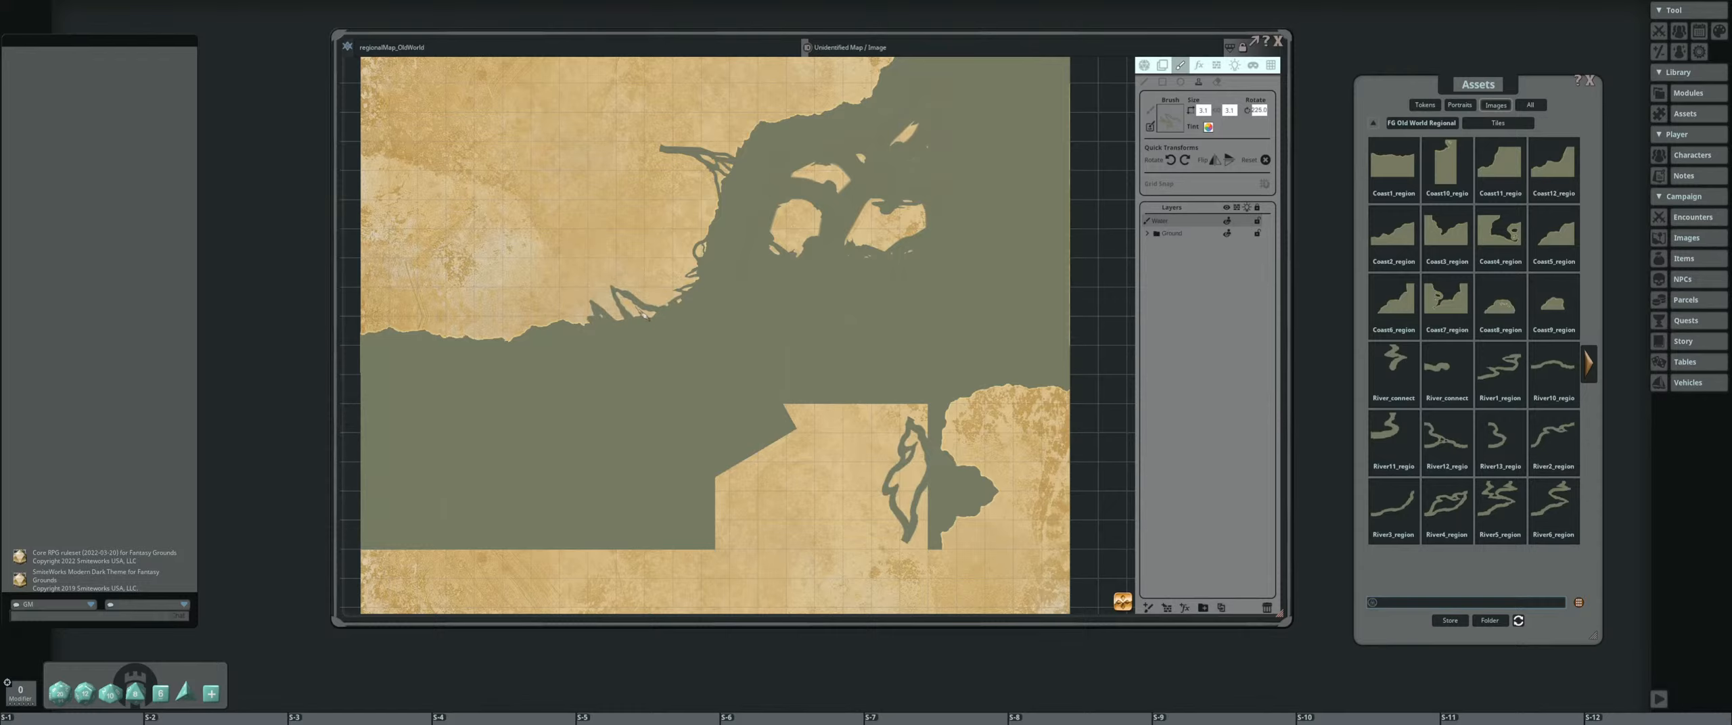
{"action": "scroll", "coordinate": [646, 317], "scroll_direction": "down", "scroll_amount": 2}
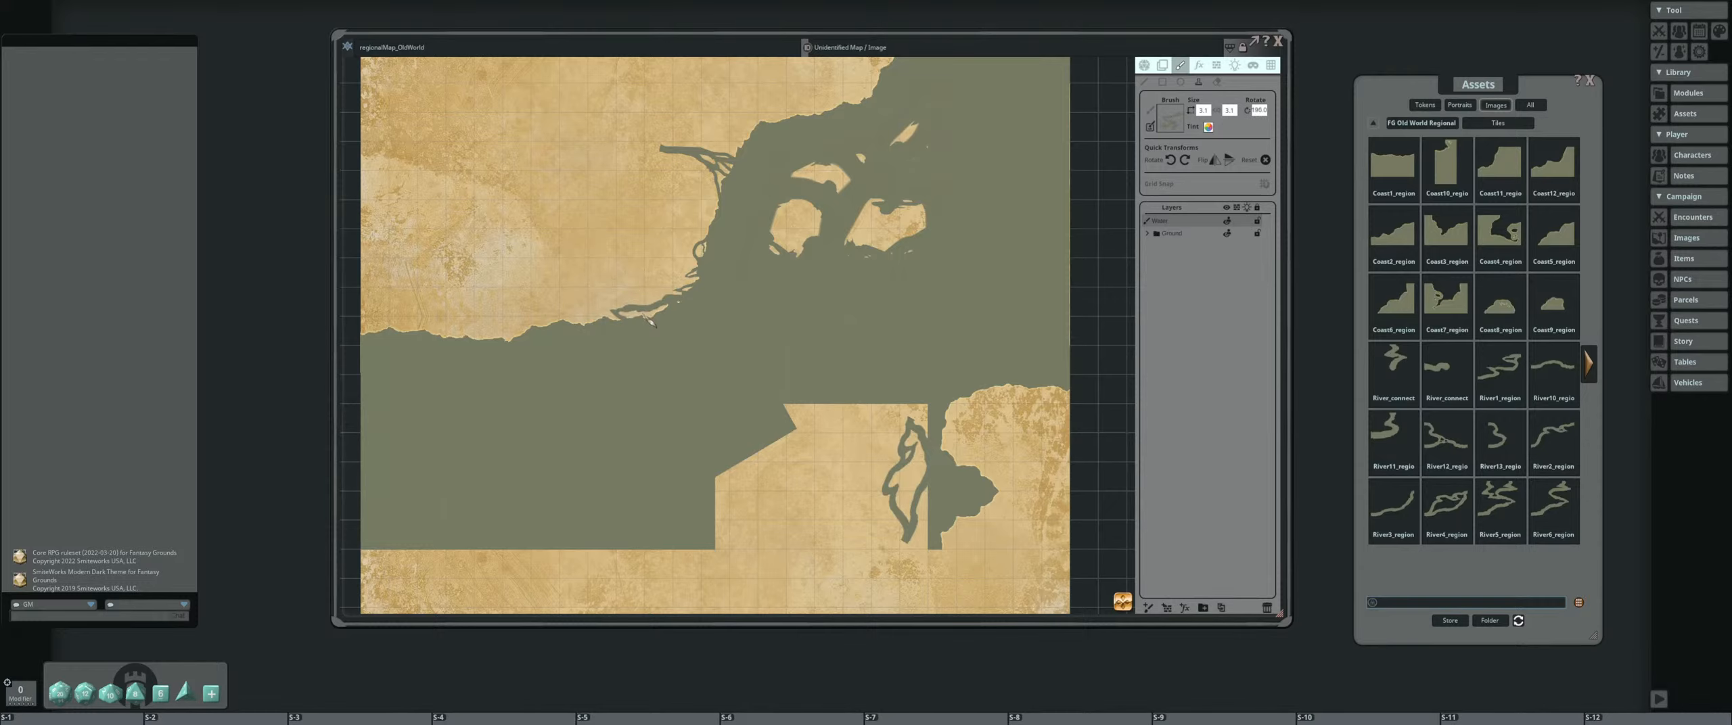
{"action": "scroll", "coordinate": [648, 325], "scroll_direction": "up", "scroll_amount": 3}
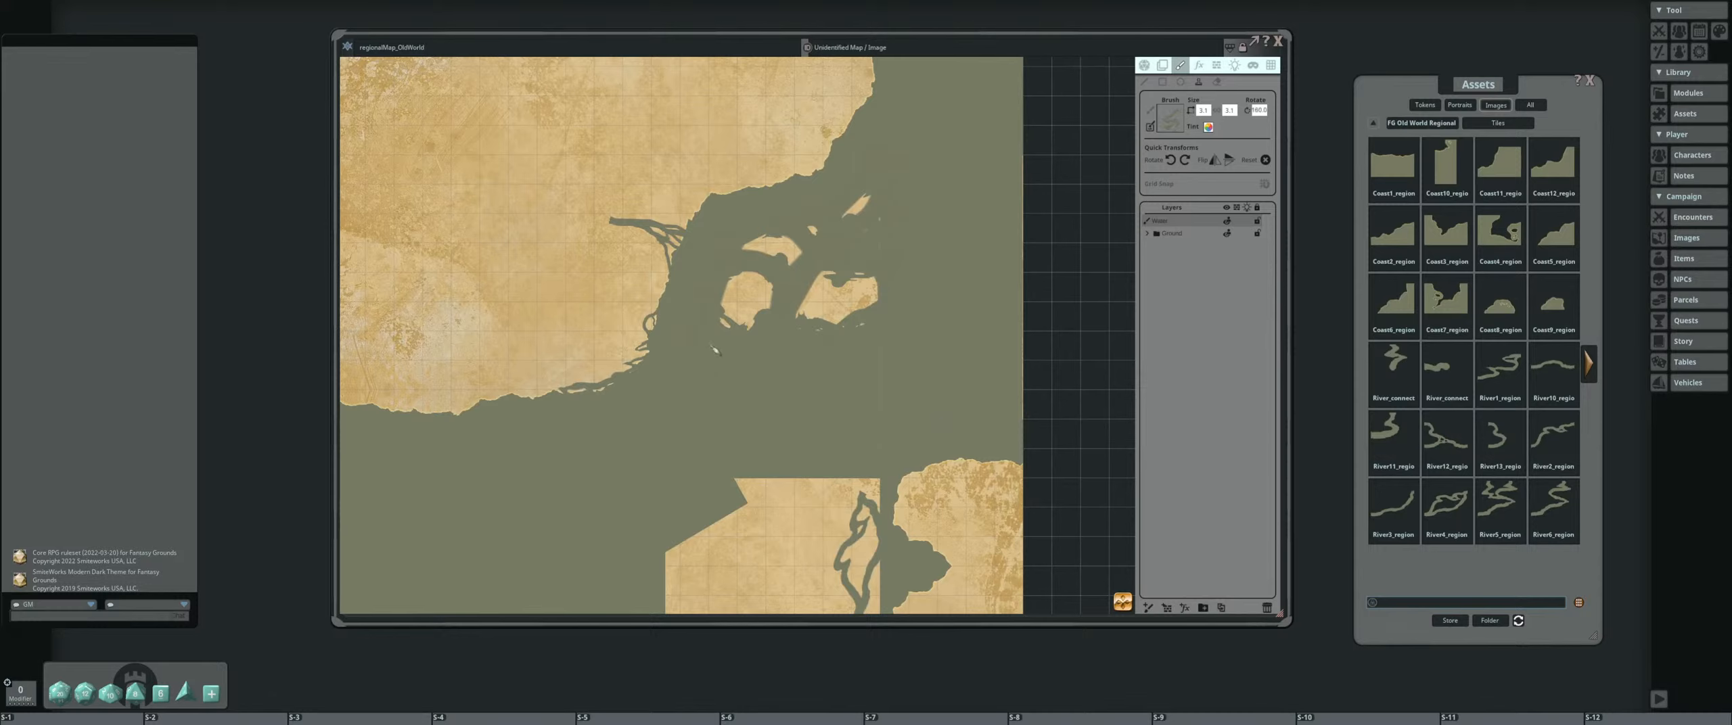
Stamp rotated copies of this river over the edges of the larger eastern island
{"action": "scroll", "coordinate": [776, 319], "scroll_direction": "down", "scroll_amount": 1}
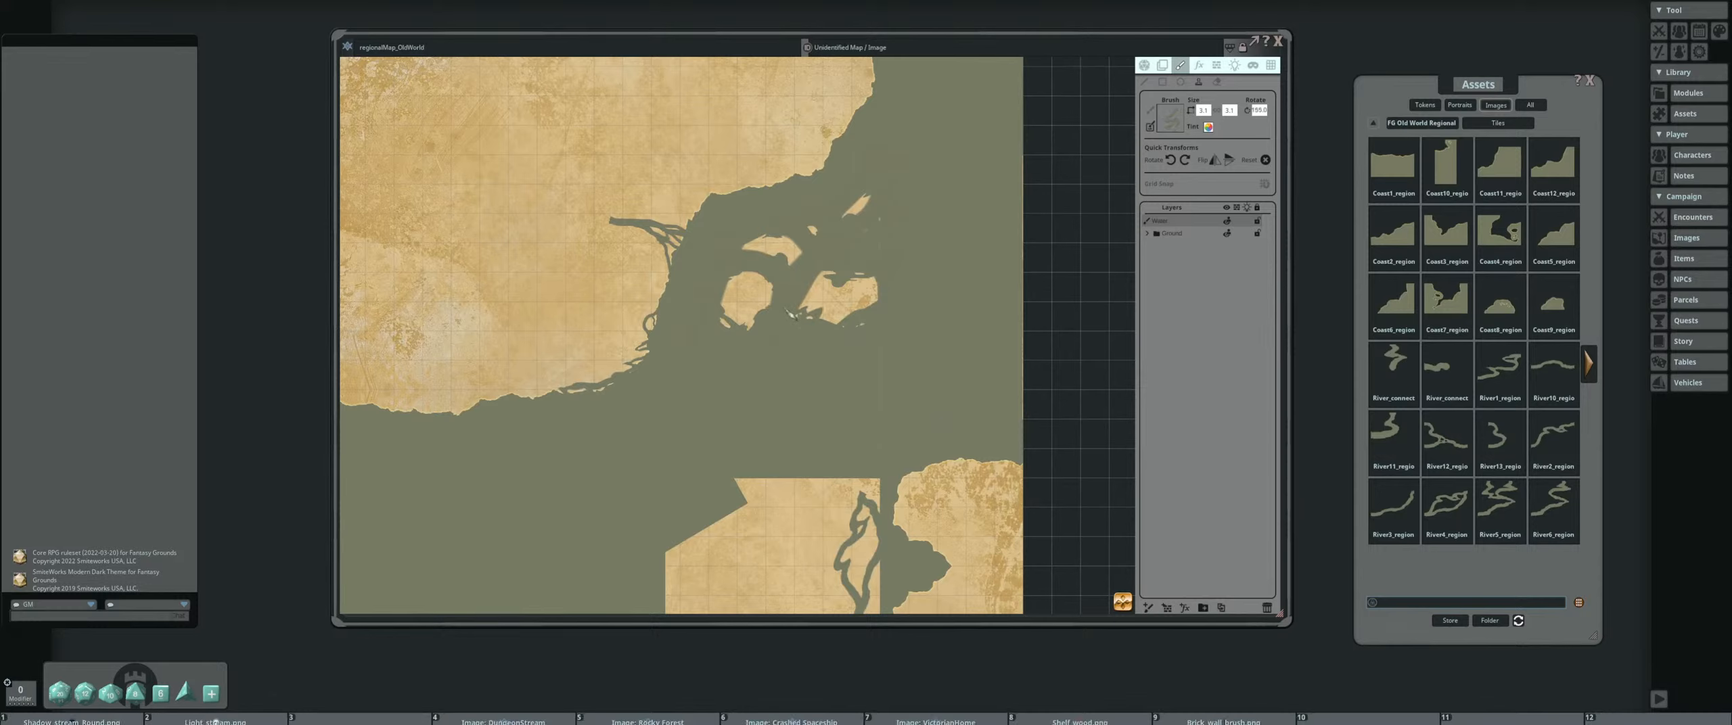
{"action": "scroll", "coordinate": [788, 311], "scroll_direction": "up", "scroll_amount": 20}
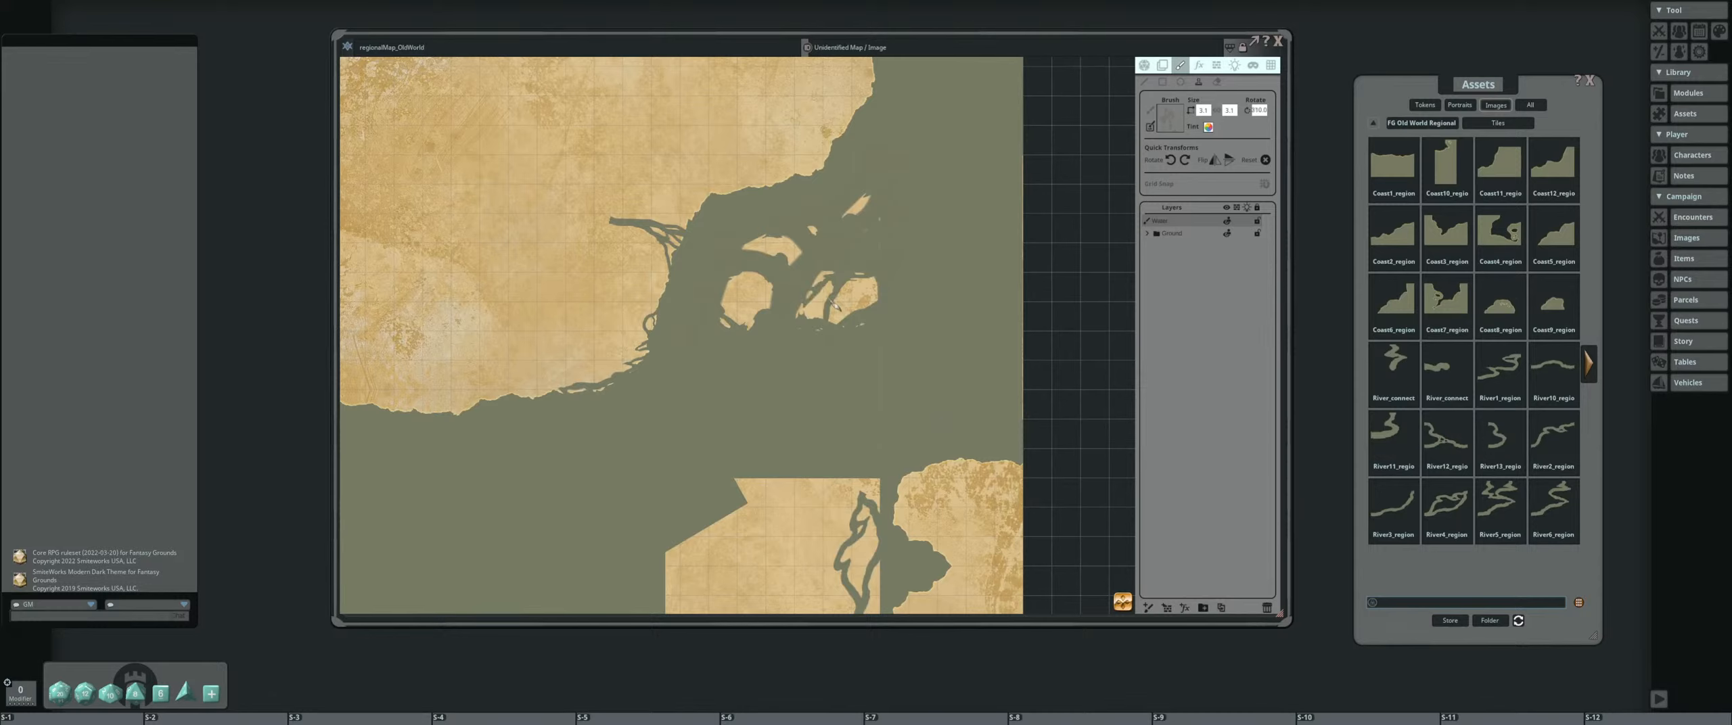
{"action": "scroll", "coordinate": [834, 305], "scroll_direction": "up", "scroll_amount": 3}
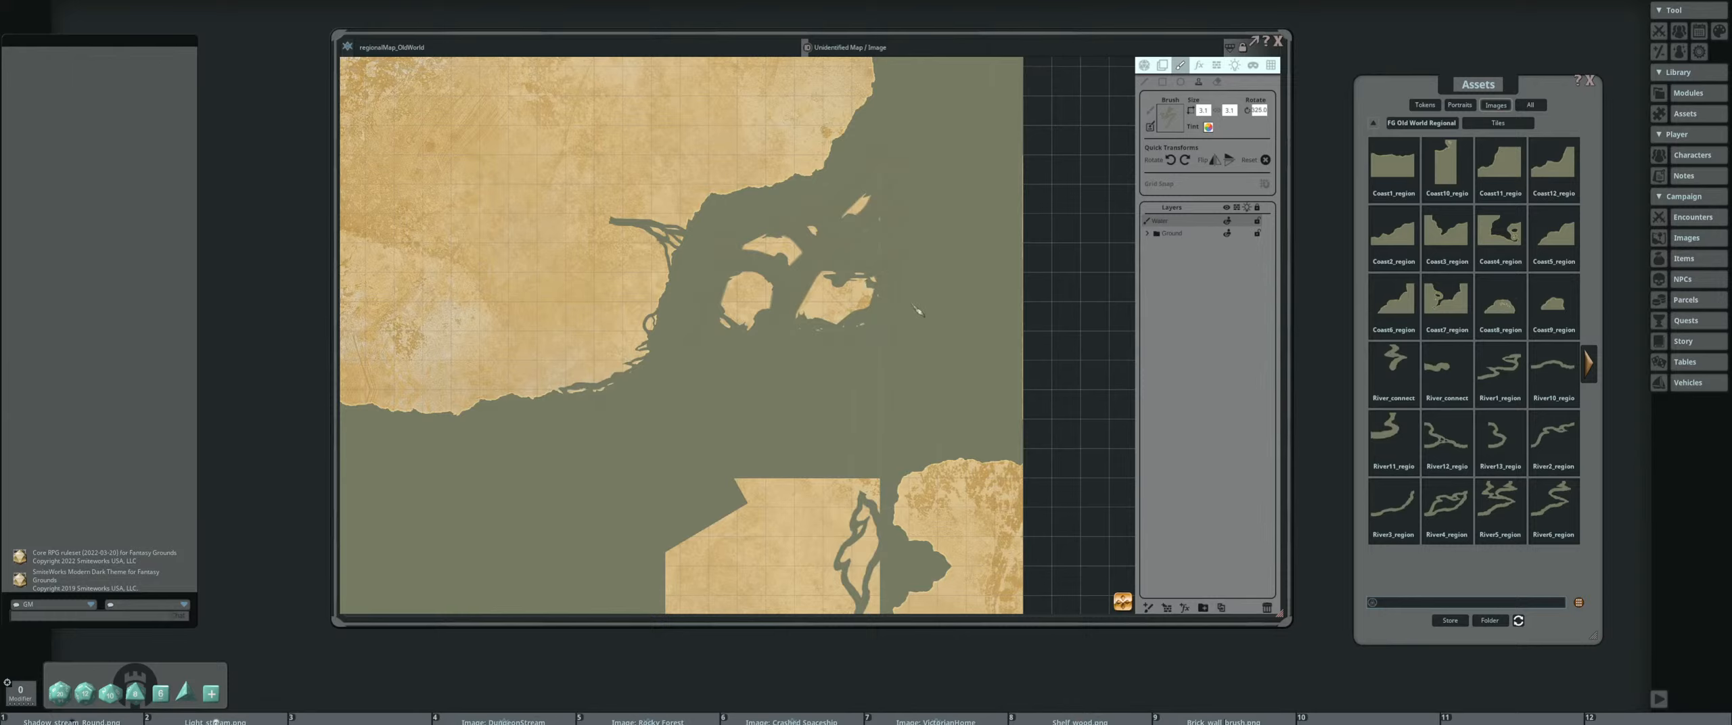
{"action": "scroll", "coordinate": [839, 297], "scroll_direction": "down", "scroll_amount": 8}
Select the River9 regional tile from the remaining tiles and stamp it along the mainland coast north of the islands
{"action": "left_click", "coordinate": [1587, 363]}
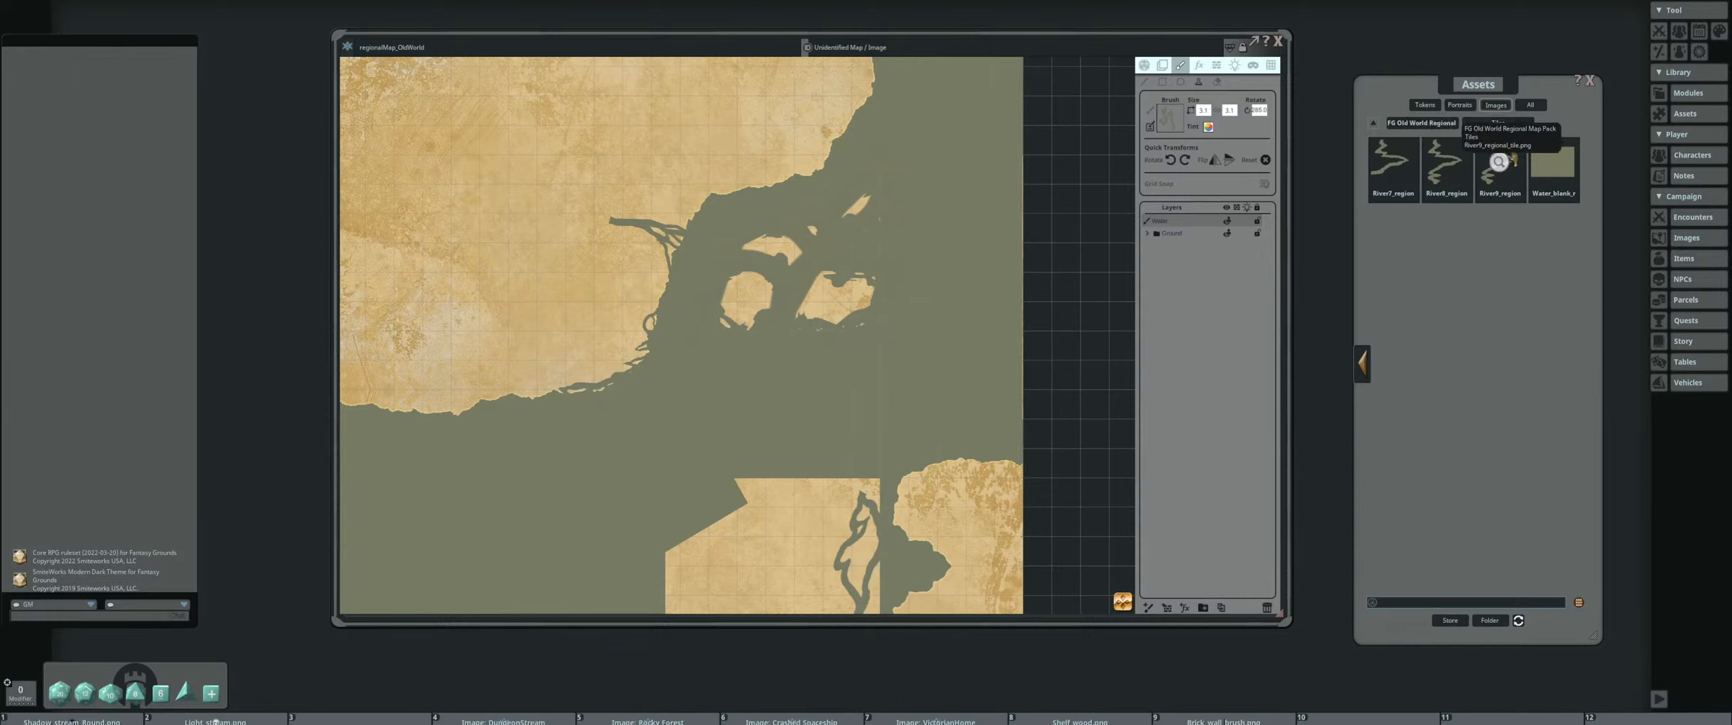
{"action": "scroll", "coordinate": [755, 166], "scroll_direction": "up", "scroll_amount": 12}
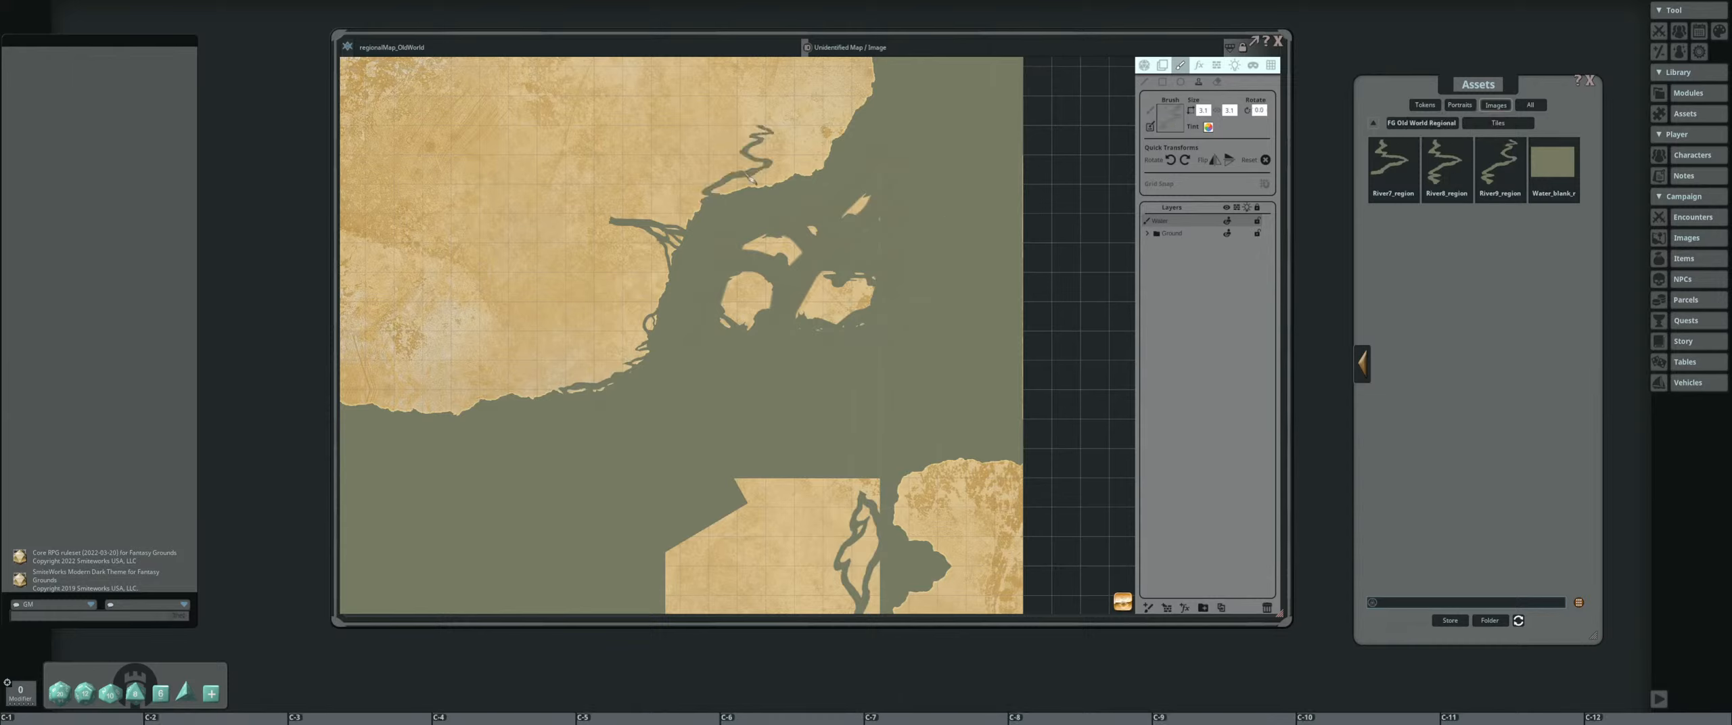
{"action": "scroll", "coordinate": [797, 173], "scroll_direction": "up", "scroll_amount": 6}
{"action": "scroll", "coordinate": [801, 179], "scroll_direction": "up", "scroll_amount": 1}
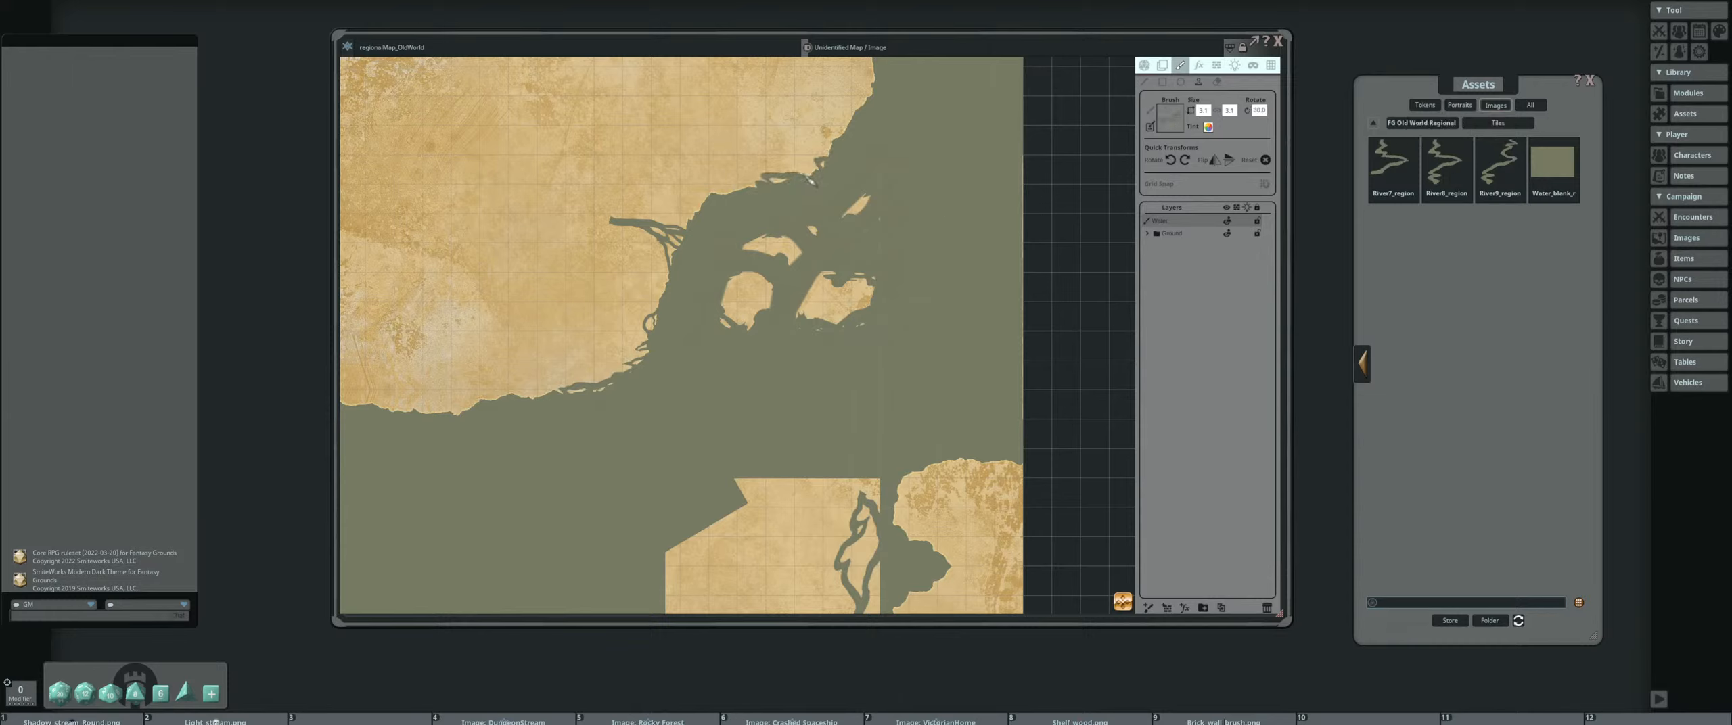
Stamp rotated copies of the River9 tile along the western part of the mainland's southern coast
{"action": "scroll", "coordinate": [792, 203], "scroll_direction": "down", "scroll_amount": 4}
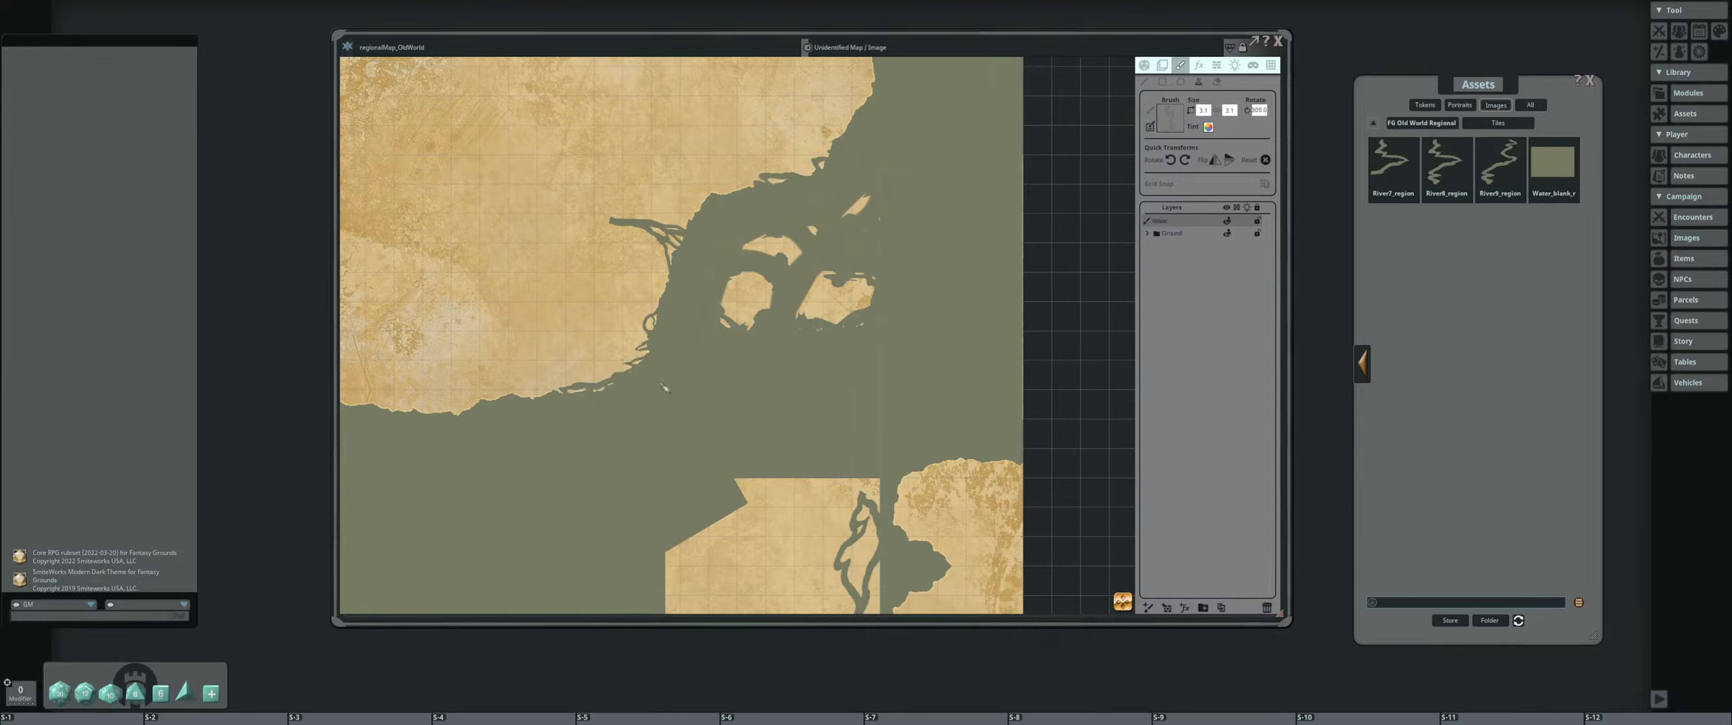
{"action": "scroll", "coordinate": [460, 413], "scroll_direction": "down", "scroll_amount": 8}
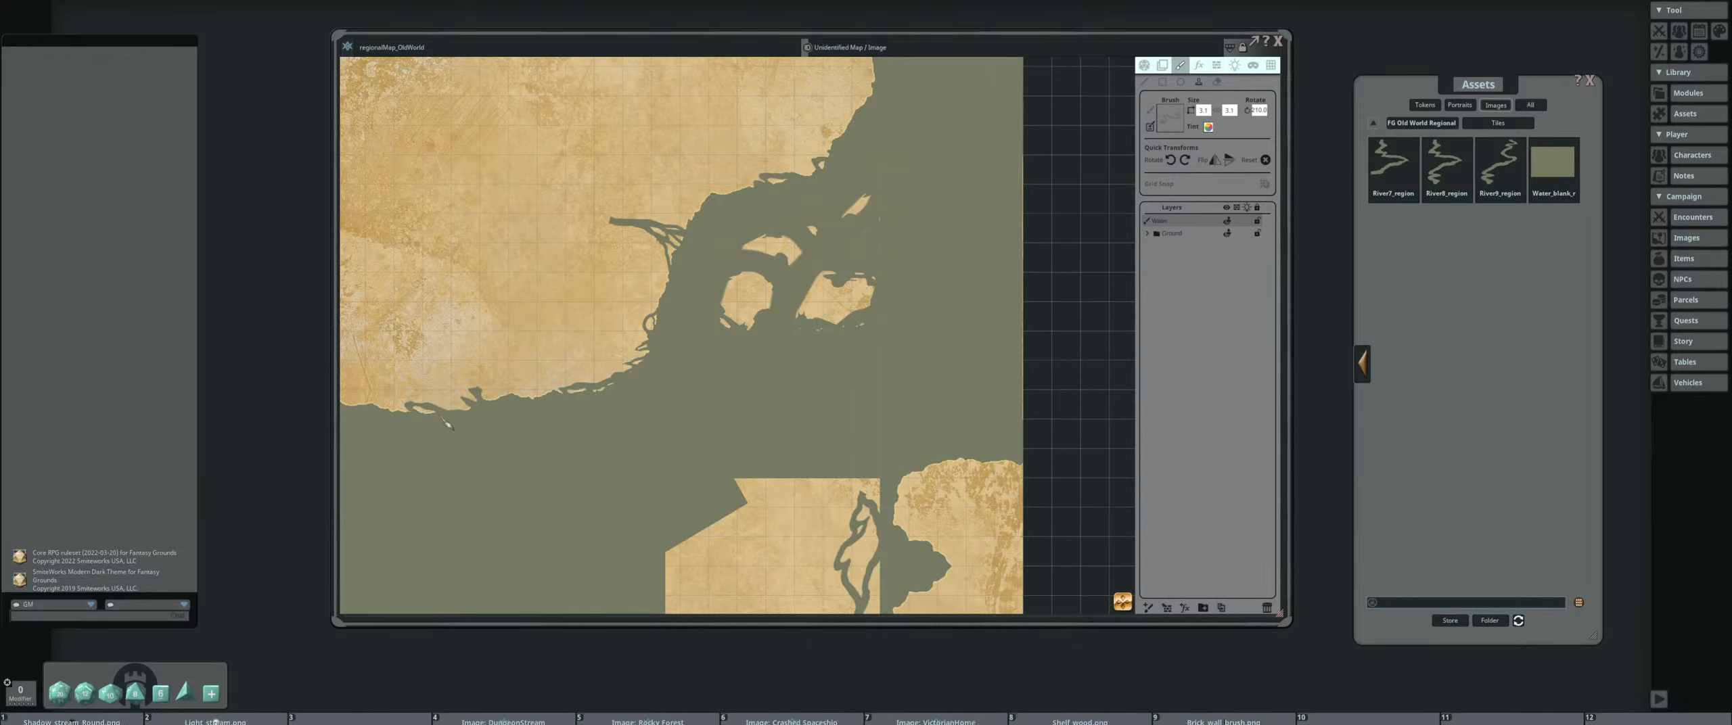
{"action": "scroll", "coordinate": [448, 422], "scroll_direction": "down", "scroll_amount": 5}
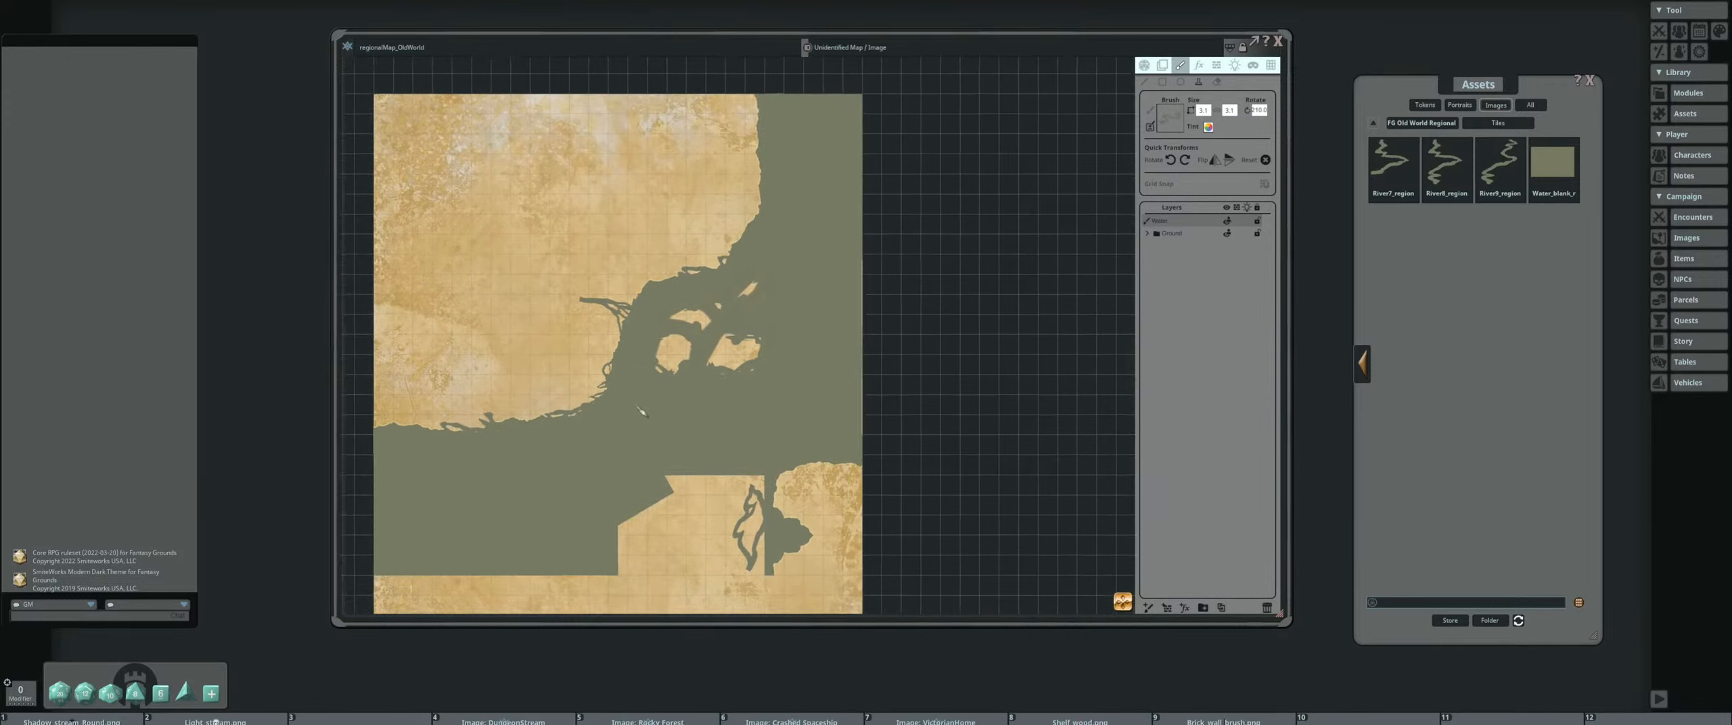
Rotate the River9 stamp and place it on the lower land block so it joins the upright branching river
{"action": "scroll", "coordinate": [632, 439], "scroll_direction": "up", "scroll_amount": 4}
{"action": "left_click_drag", "start_coordinate": [701, 379], "coordinate": [719, 153]}
{"action": "scroll", "coordinate": [779, 376], "scroll_direction": "down", "scroll_amount": 6}
{"action": "scroll", "coordinate": [782, 372], "scroll_direction": "down", "scroll_amount": 3}
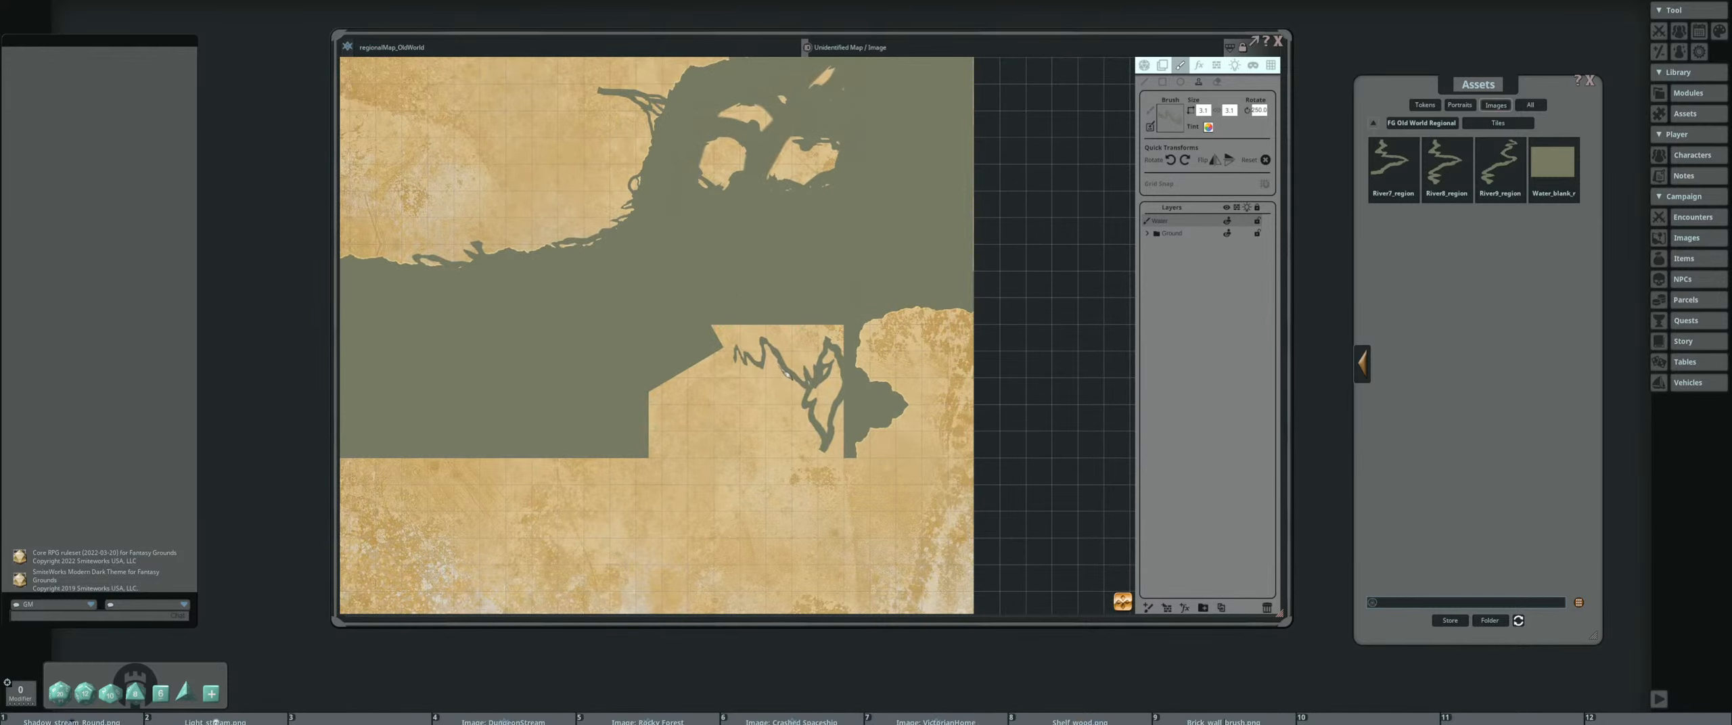
Stamp River9 at different rotations around the islands to break up their remaining smooth edges
{"action": "left_click_drag", "start_coordinate": [722, 233], "coordinate": [714, 332]}
{"action": "scroll", "coordinate": [700, 262], "scroll_direction": "down", "scroll_amount": 2}
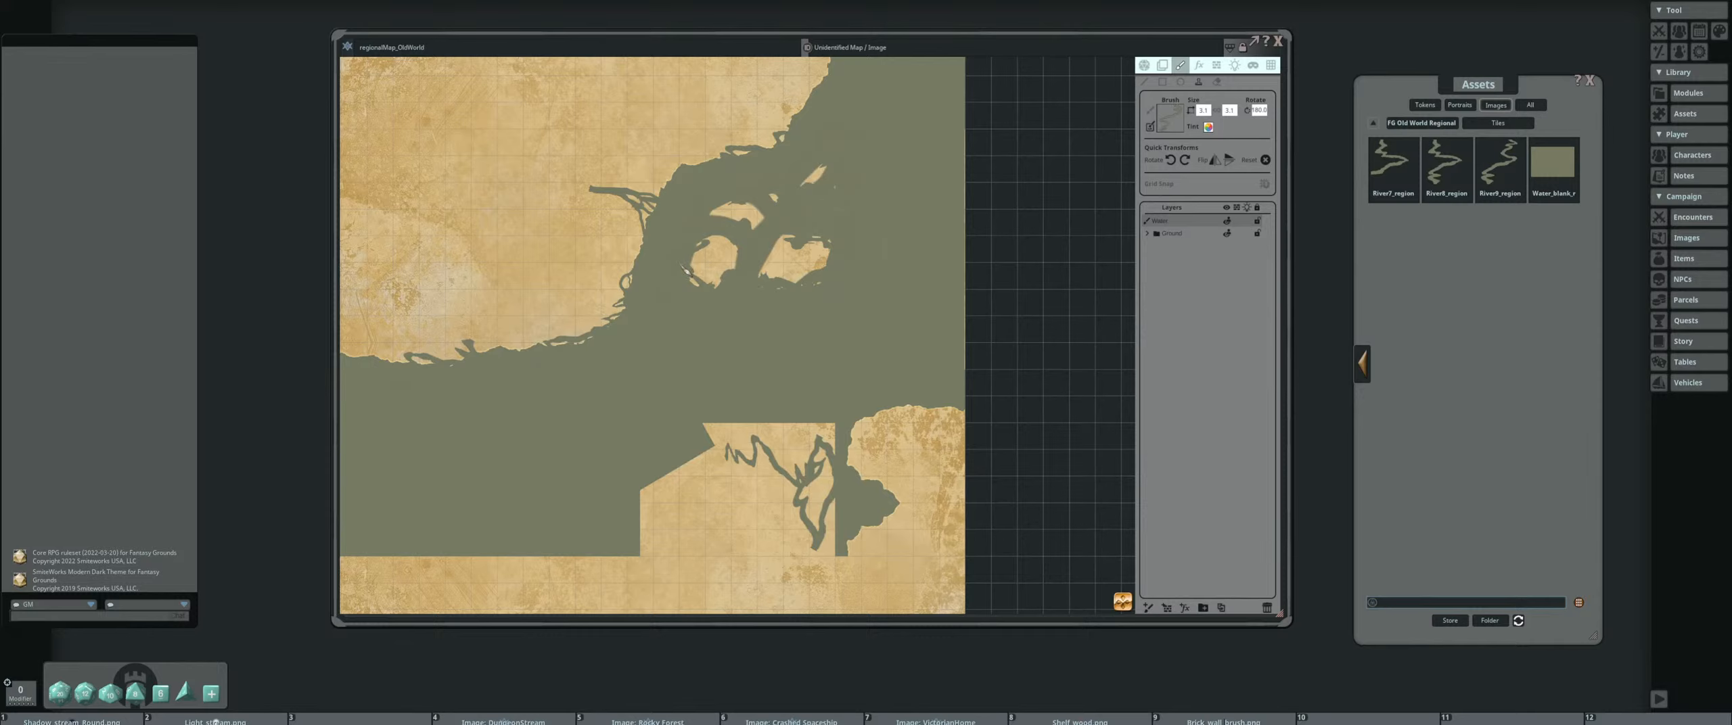
{"action": "left_click_drag", "start_coordinate": [716, 265], "coordinate": [719, 314]}
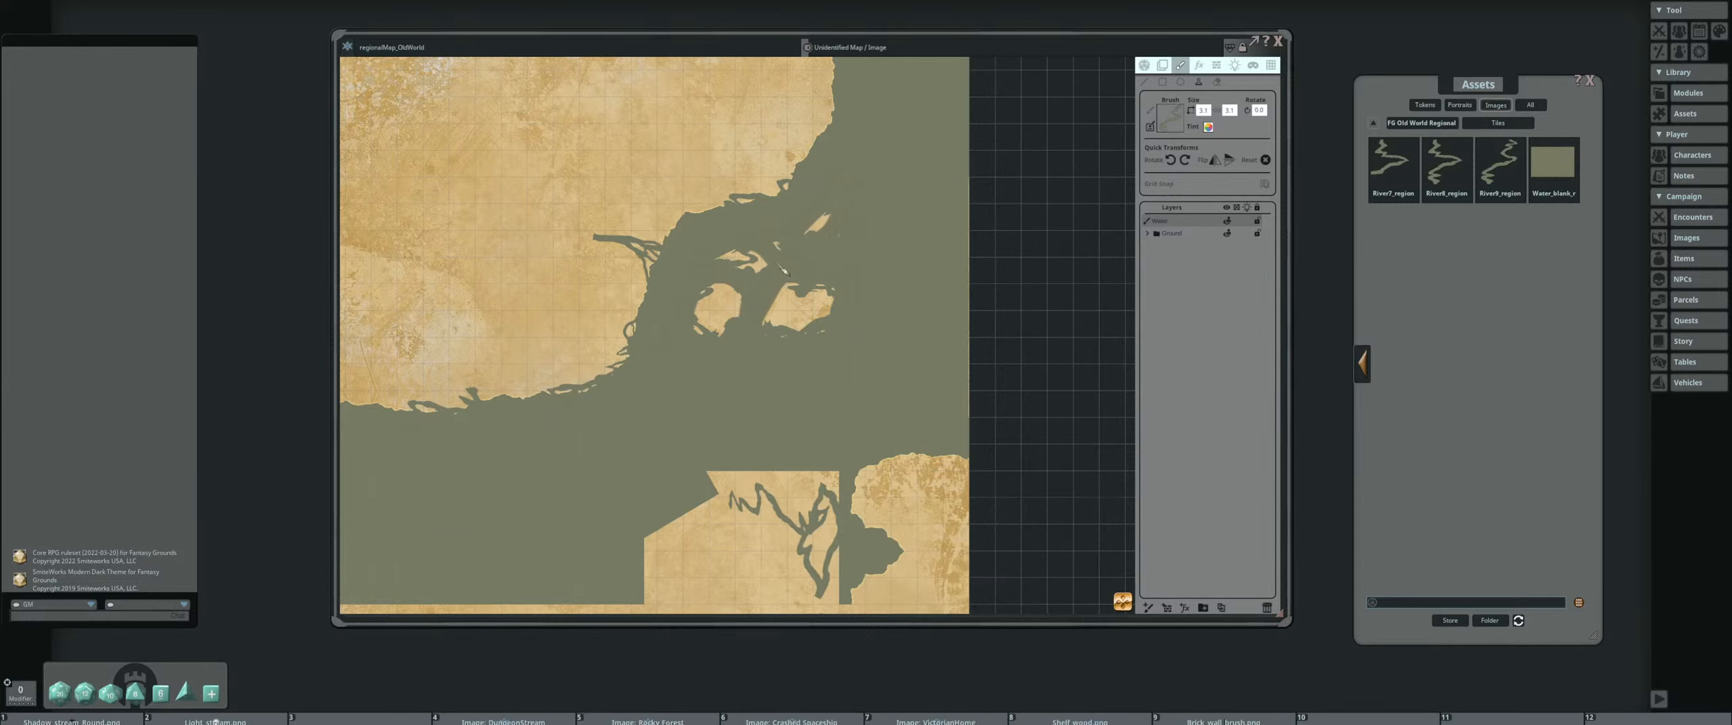
{"action": "scroll", "coordinate": [778, 272], "scroll_direction": "up", "scroll_amount": 1}
{"action": "scroll", "coordinate": [836, 243], "scroll_direction": "up", "scroll_amount": 5, "text": "shift"}
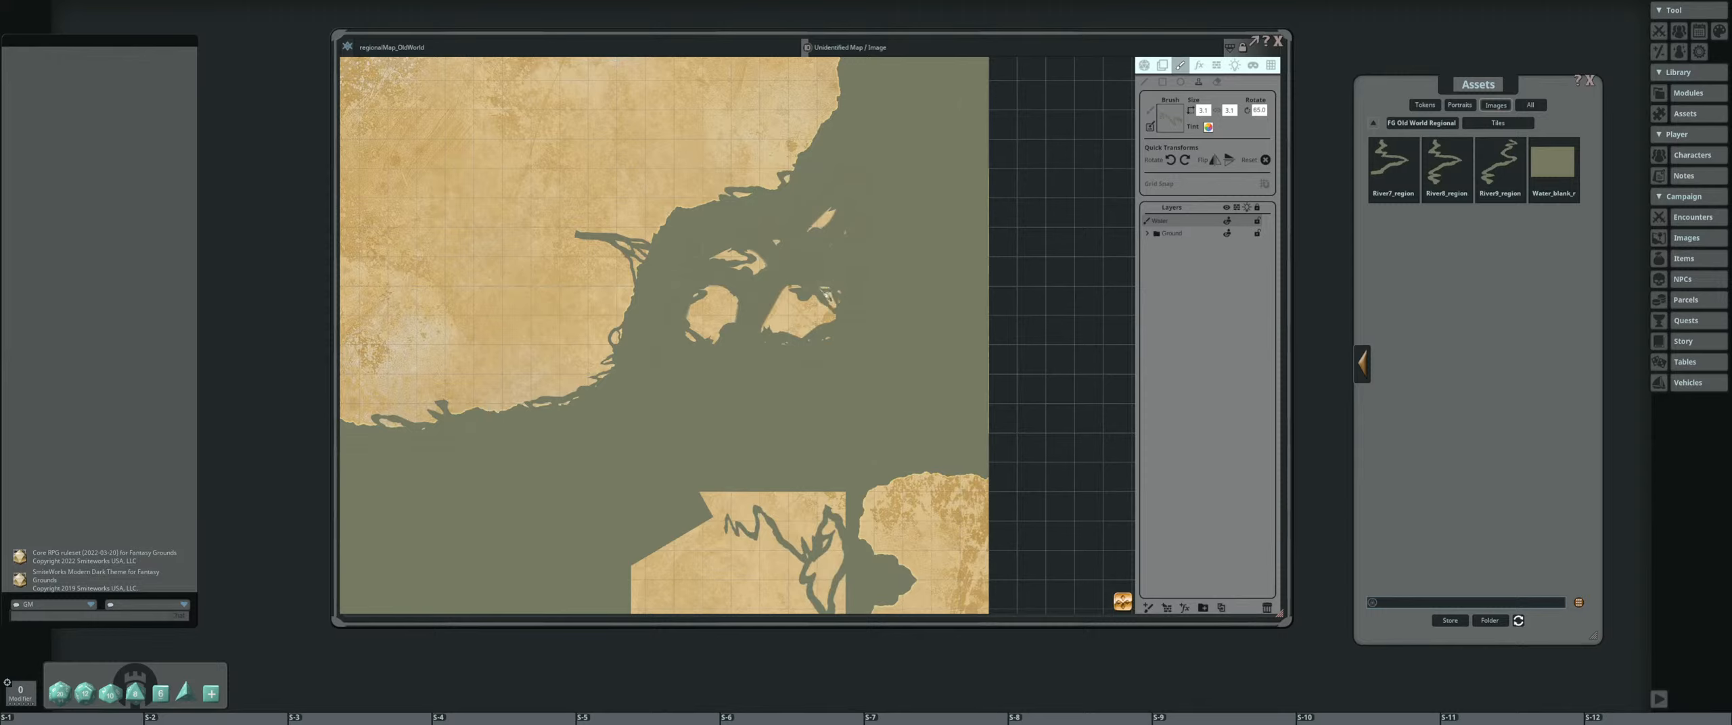
{"action": "scroll", "coordinate": [791, 298], "scroll_direction": "down", "scroll_amount": 3, "text": "shift"}
{"action": "scroll", "coordinate": [785, 301], "scroll_direction": "down", "scroll_amount": 4, "text": "shift"}
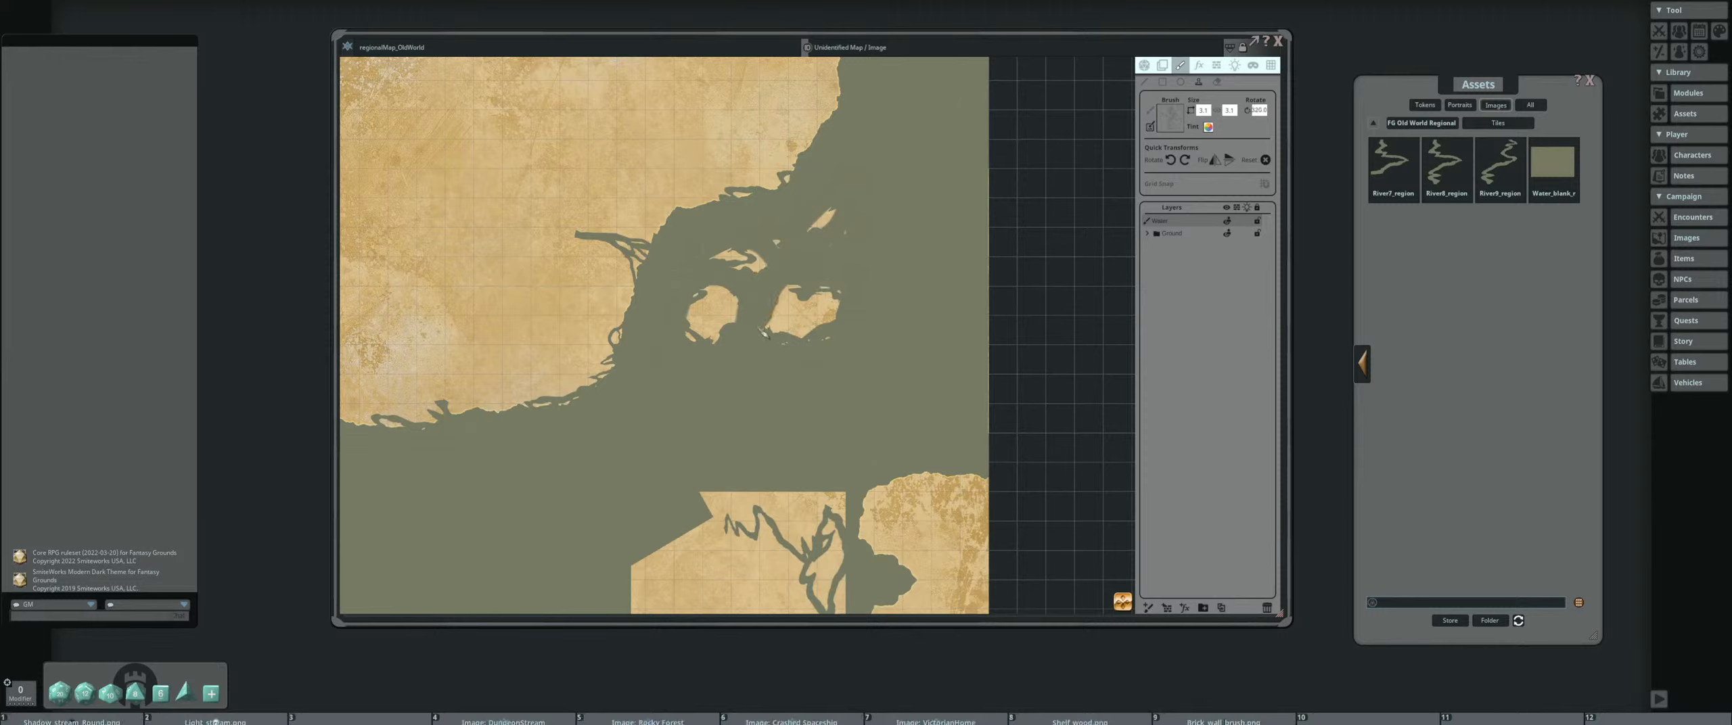
{"action": "scroll", "coordinate": [800, 349], "scroll_direction": "up", "scroll_amount": 5, "text": "shift"}
Trim the small northern island and roughen the mainland's coast northeast of it with rotated River9 stamps
{"action": "left_click_drag", "start_coordinate": [892, 232], "coordinate": [758, 295]}
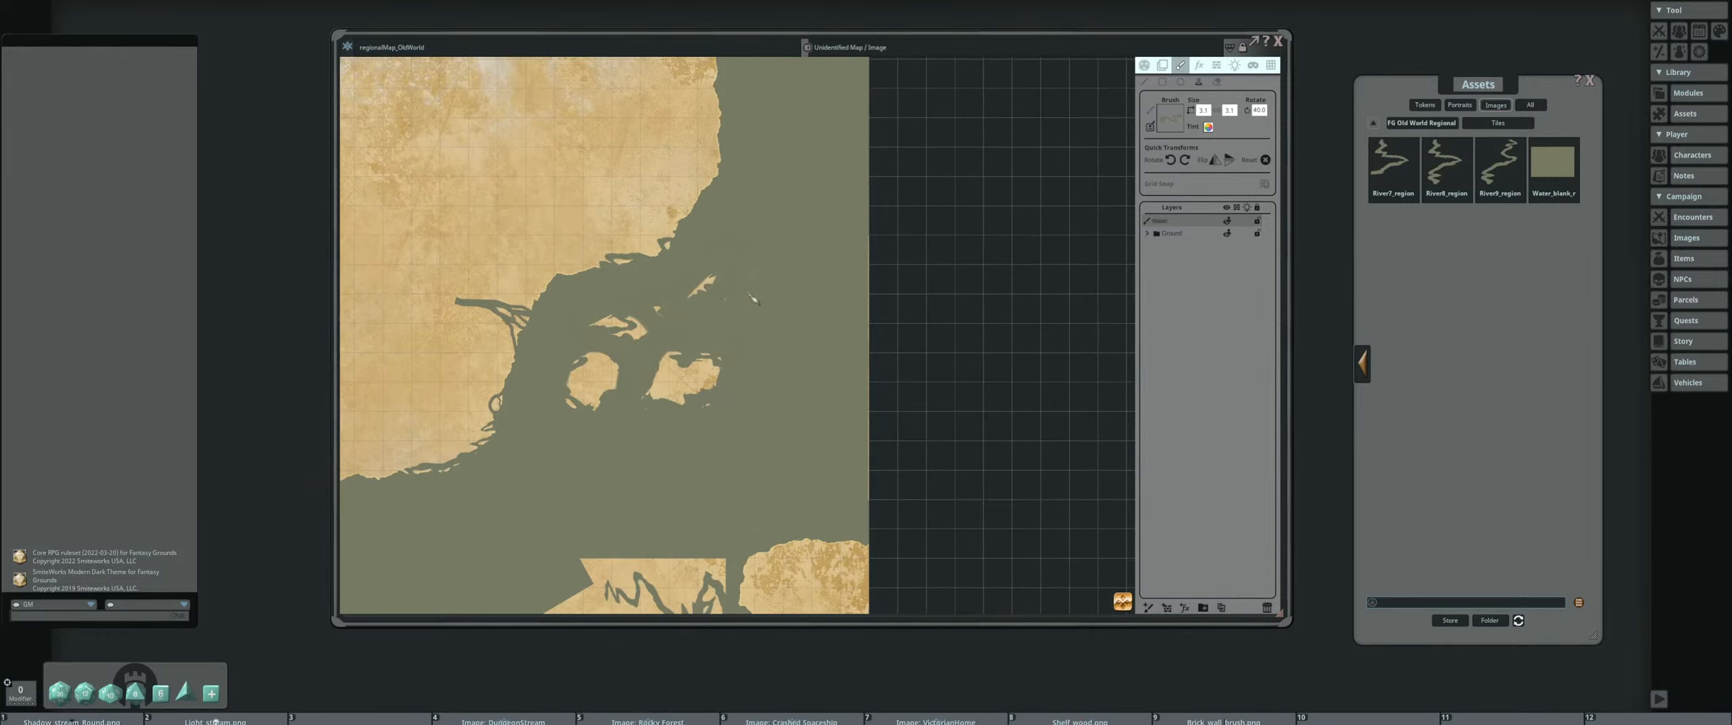
{"action": "scroll", "coordinate": [720, 247], "scroll_direction": "down", "scroll_amount": 2, "text": "shift"}
{"action": "left_click", "coordinate": [690, 263]}
{"action": "scroll", "coordinate": [693, 322], "scroll_direction": "up", "scroll_amount": 2}
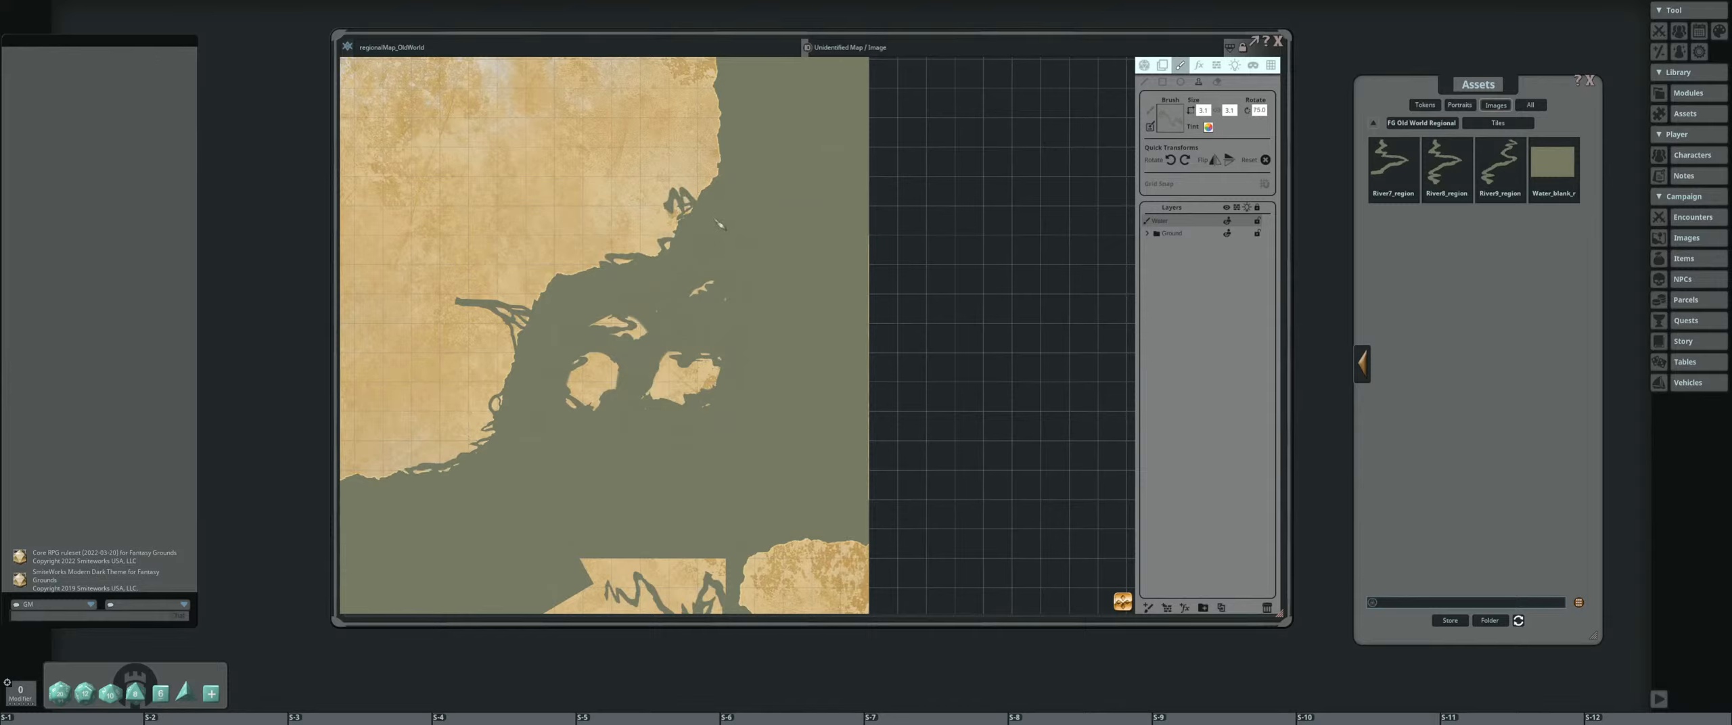
{"action": "scroll", "coordinate": [762, 203], "scroll_direction": "down", "scroll_amount": 3}
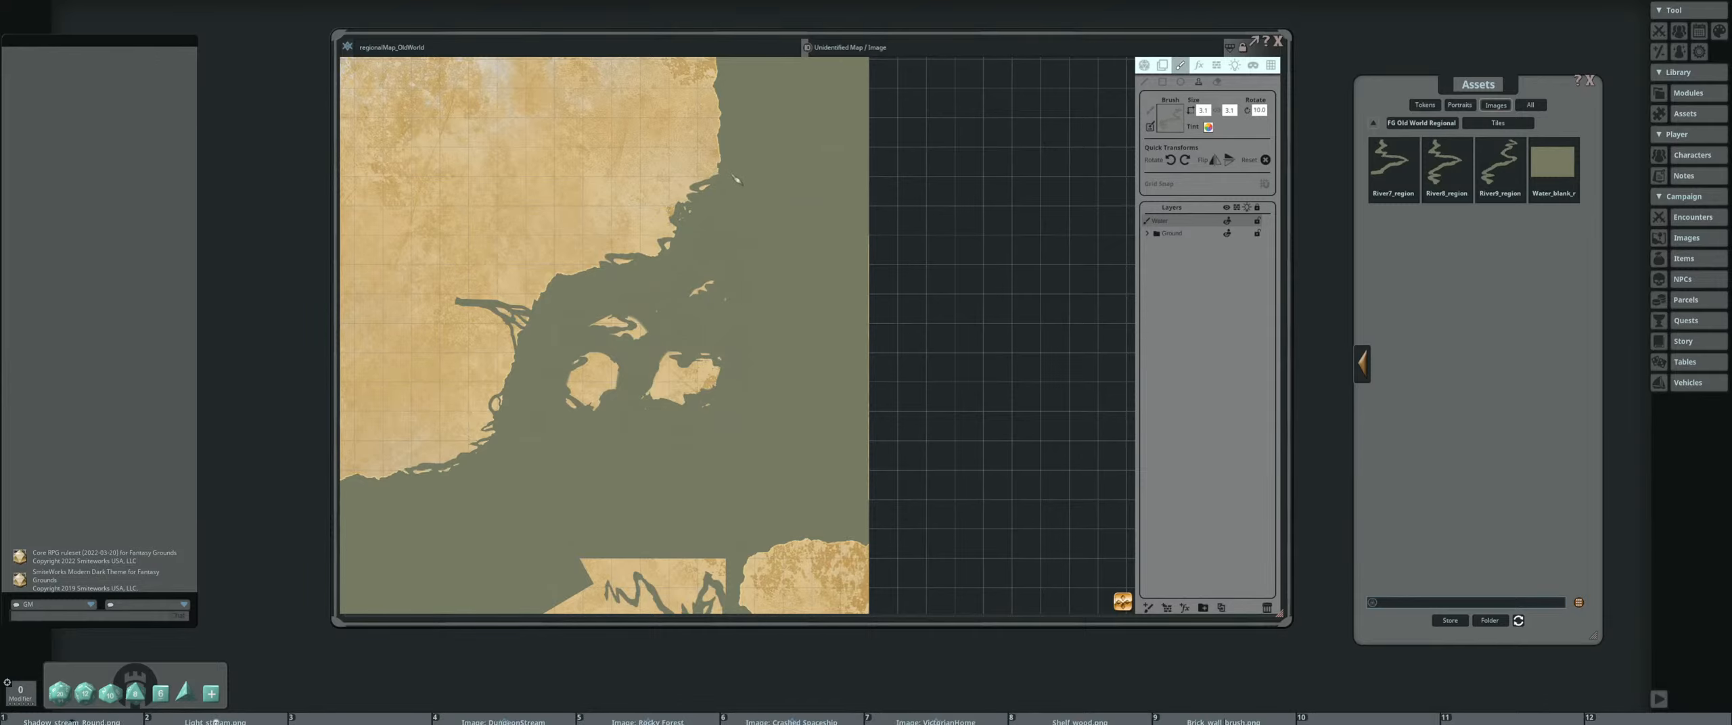
{"action": "scroll", "coordinate": [765, 245], "scroll_direction": "down", "scroll_amount": 4}
{"action": "left_click_drag", "start_coordinate": [559, 343], "coordinate": [599, 338]}
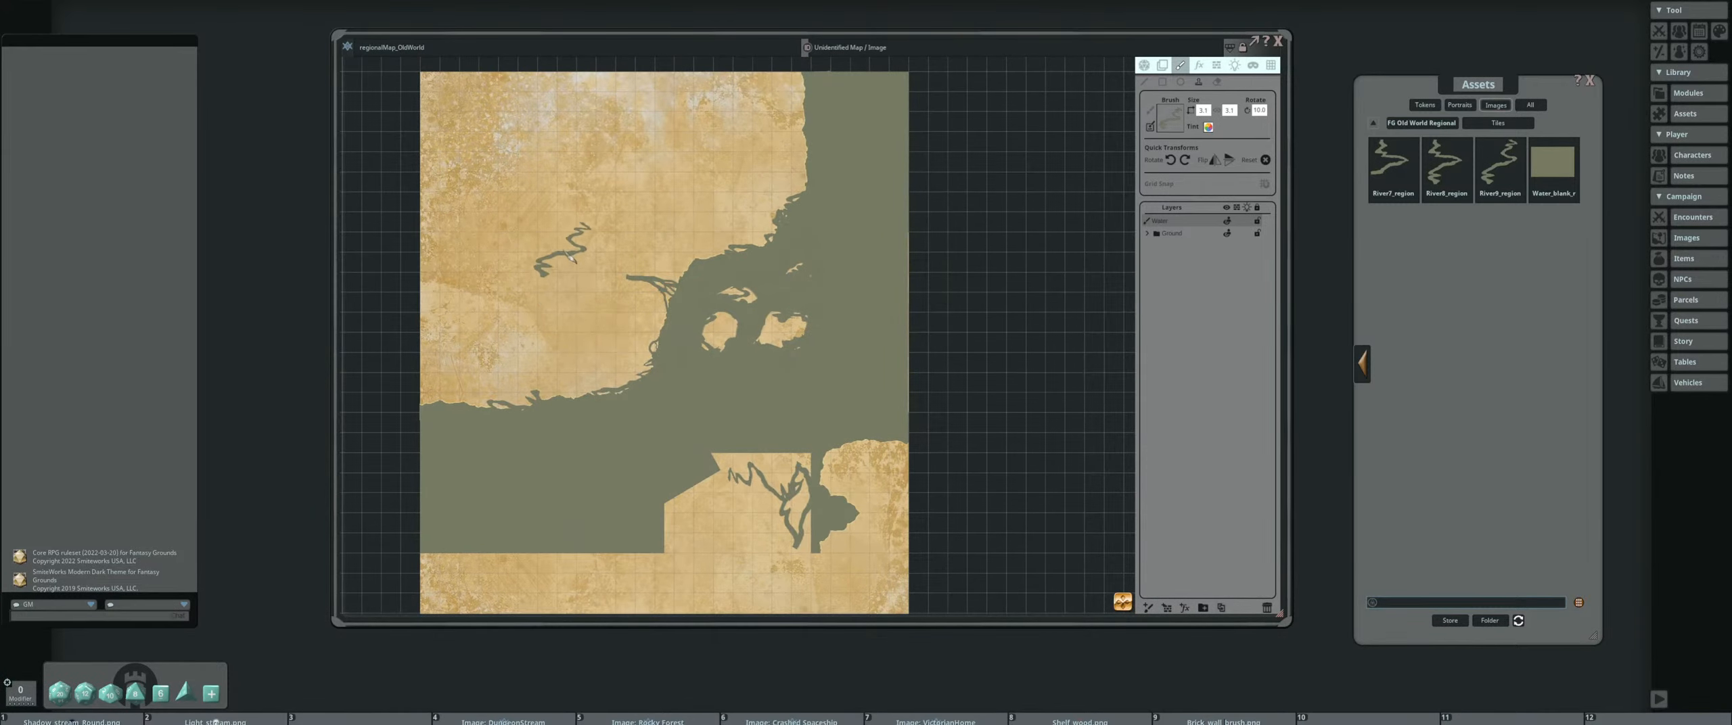
{"action": "scroll", "coordinate": [592, 251], "scroll_direction": "down", "scroll_amount": 4}
{"action": "scroll", "coordinate": [594, 251], "scroll_direction": "down", "scroll_amount": 10}
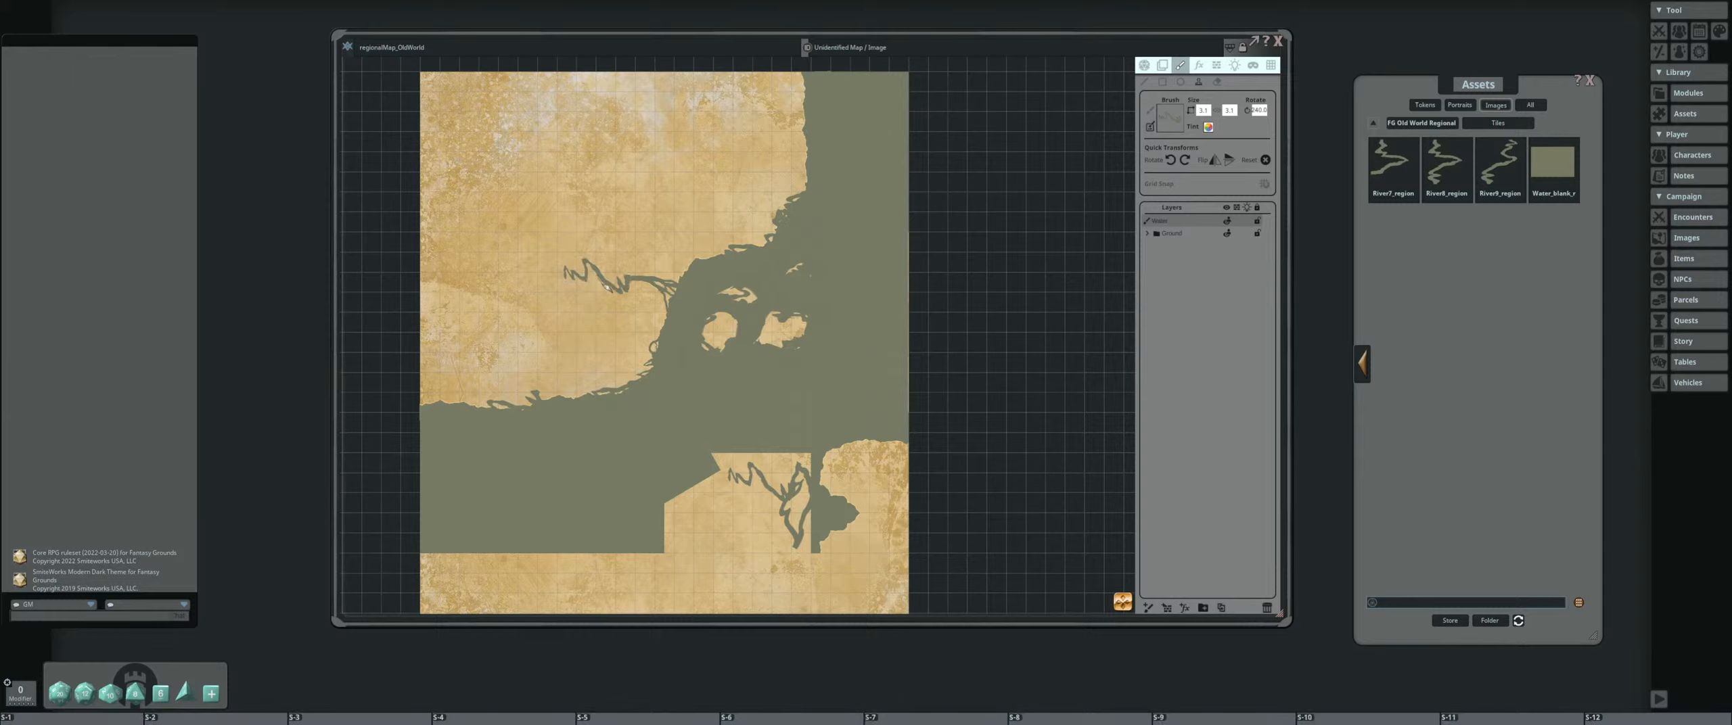
{"action": "scroll", "coordinate": [629, 252], "scroll_direction": "down", "scroll_amount": 7}
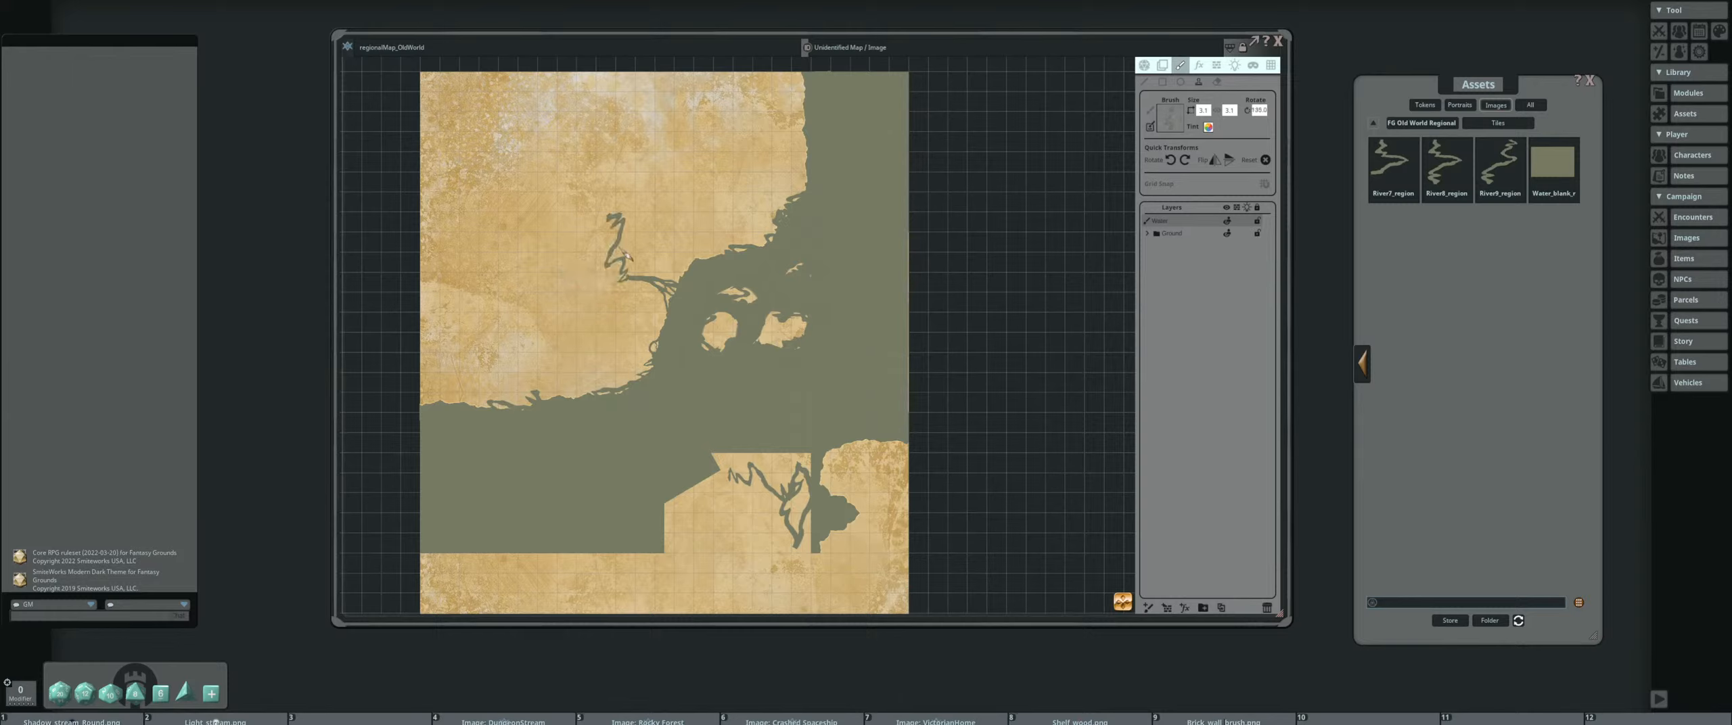
{"action": "scroll", "coordinate": [636, 252], "scroll_direction": "down", "scroll_amount": 4}
{"action": "scroll", "coordinate": [642, 252], "scroll_direction": "down", "scroll_amount": 4}
{"action": "scroll", "coordinate": [632, 268], "scroll_direction": "down", "scroll_amount": 2}
Stamp another rotated River9 copy on the lower land block, adding a branch to its river network
{"action": "left_click_drag", "start_coordinate": [710, 324], "coordinate": [724, 199]}
{"action": "left_click_drag", "start_coordinate": [684, 338], "coordinate": [632, 316]}
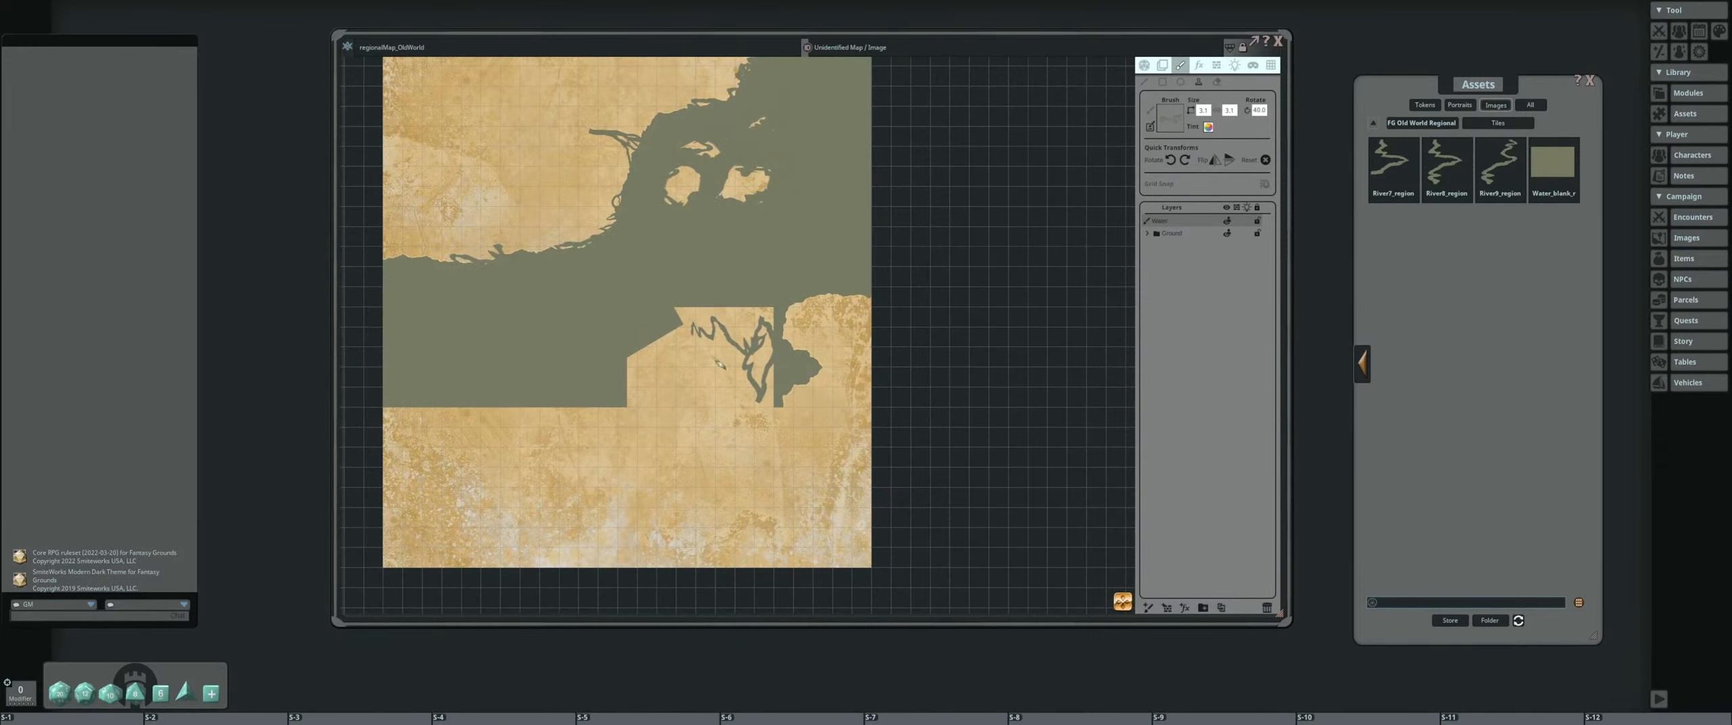
{"action": "scroll", "coordinate": [713, 367], "scroll_direction": "down", "scroll_amount": 4}
{"action": "scroll", "coordinate": [705, 381], "scroll_direction": "down", "scroll_amount": 3}
{"action": "left_click", "coordinate": [715, 355]}
{"action": "scroll", "coordinate": [701, 342], "scroll_direction": "up", "scroll_amount": 5}
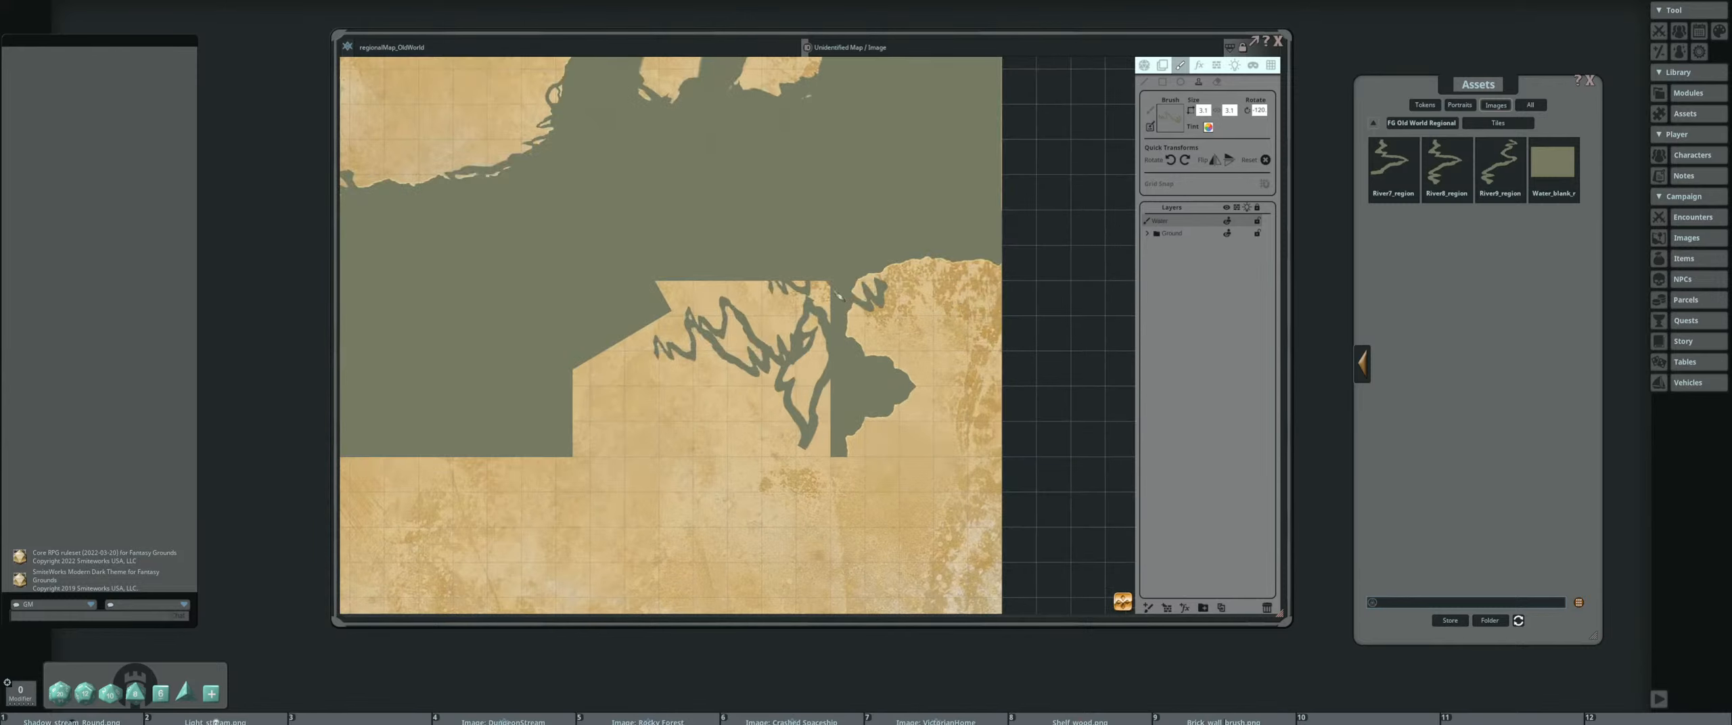
Select the blank water piece, rotate it, and stamp it over the land block's upper edge beside the upright branching river
{"action": "scroll", "coordinate": [809, 265], "scroll_direction": "down", "scroll_amount": 5}
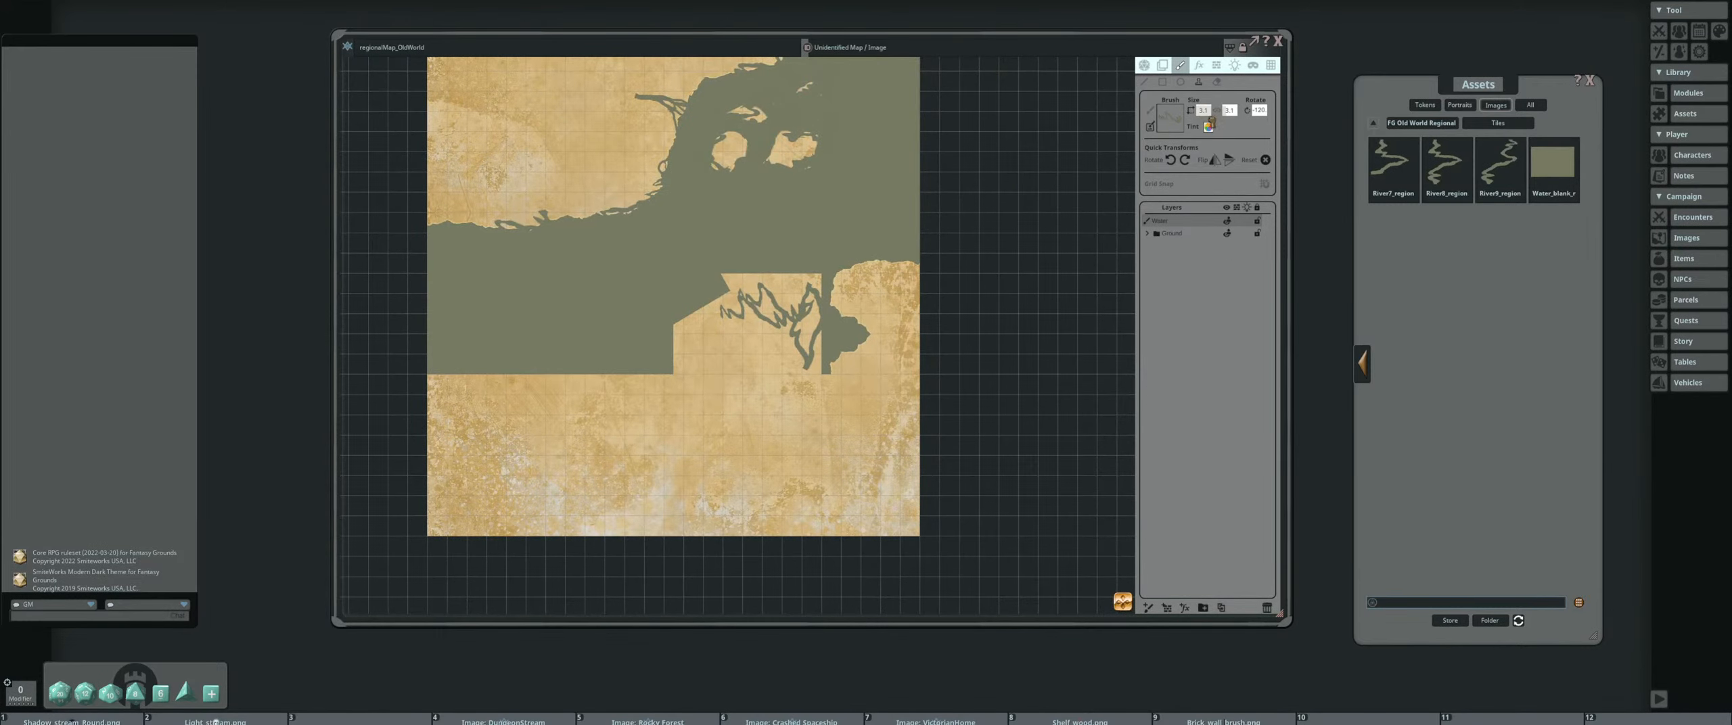
{"action": "scroll", "coordinate": [855, 272], "scroll_direction": "up", "scroll_amount": 3}
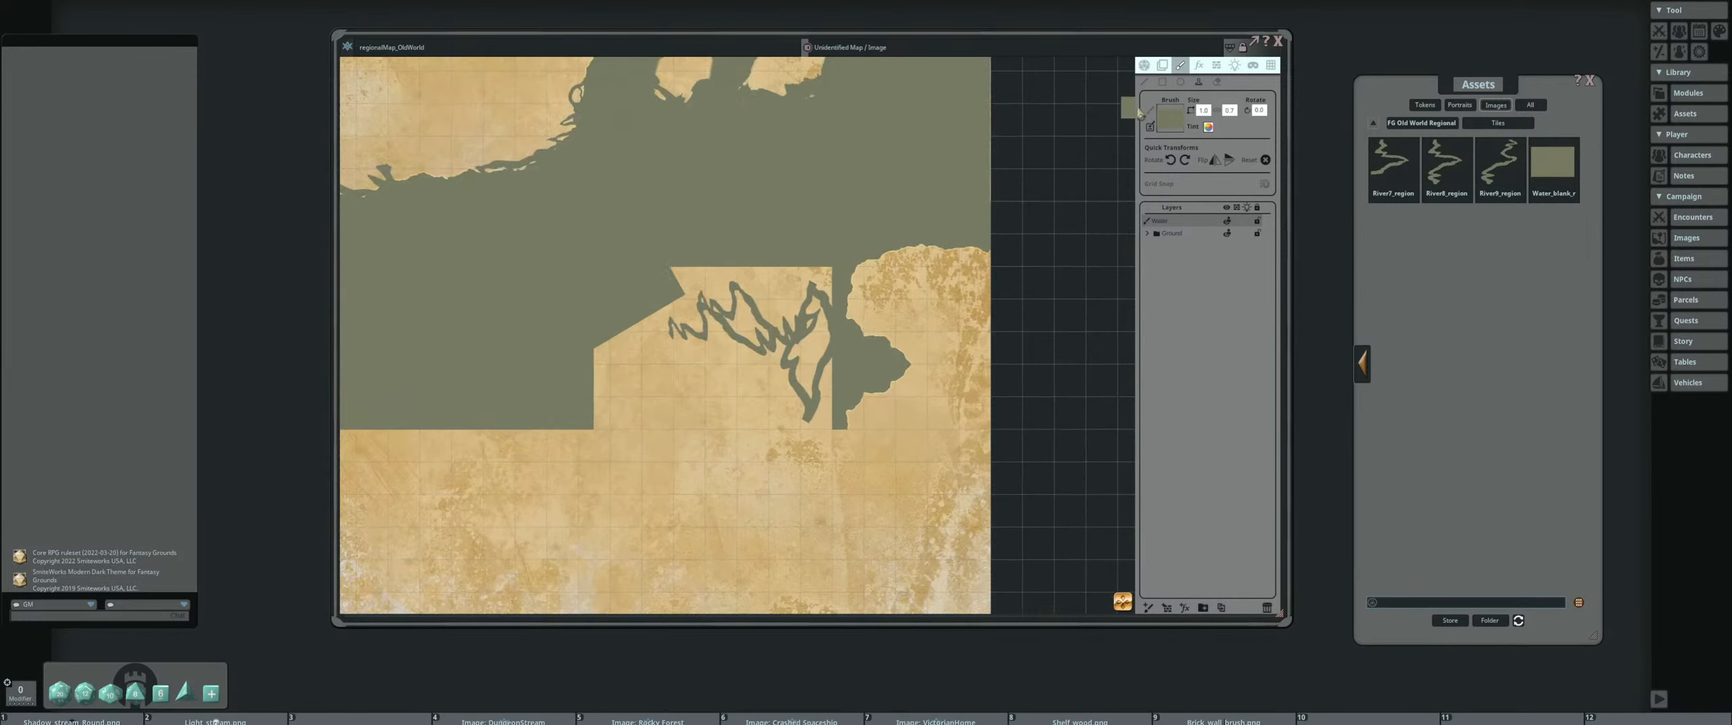
{"action": "scroll", "coordinate": [839, 277], "scroll_direction": "up", "scroll_amount": 2}
{"action": "scroll", "coordinate": [836, 279], "scroll_direction": "up", "scroll_amount": 1, "text": "shift"}
{"action": "scroll", "coordinate": [788, 324], "scroll_direction": "down", "scroll_amount": 4, "text": "shift"}
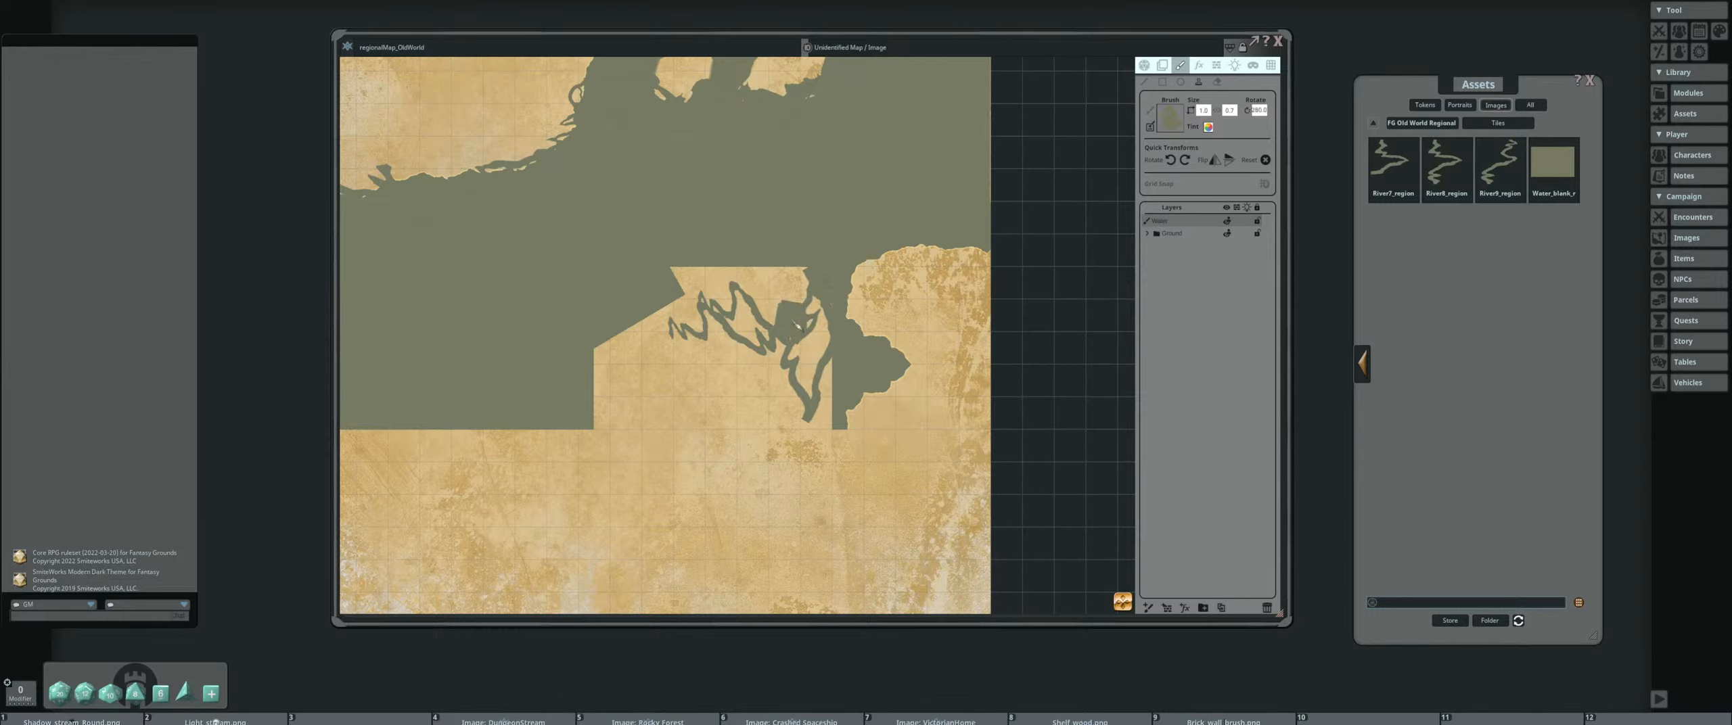
{"action": "left_click_drag", "start_coordinate": [797, 326], "coordinate": [814, 281]}
{"action": "scroll", "coordinate": [798, 287], "scroll_direction": "down", "scroll_amount": 5, "text": "shift"}
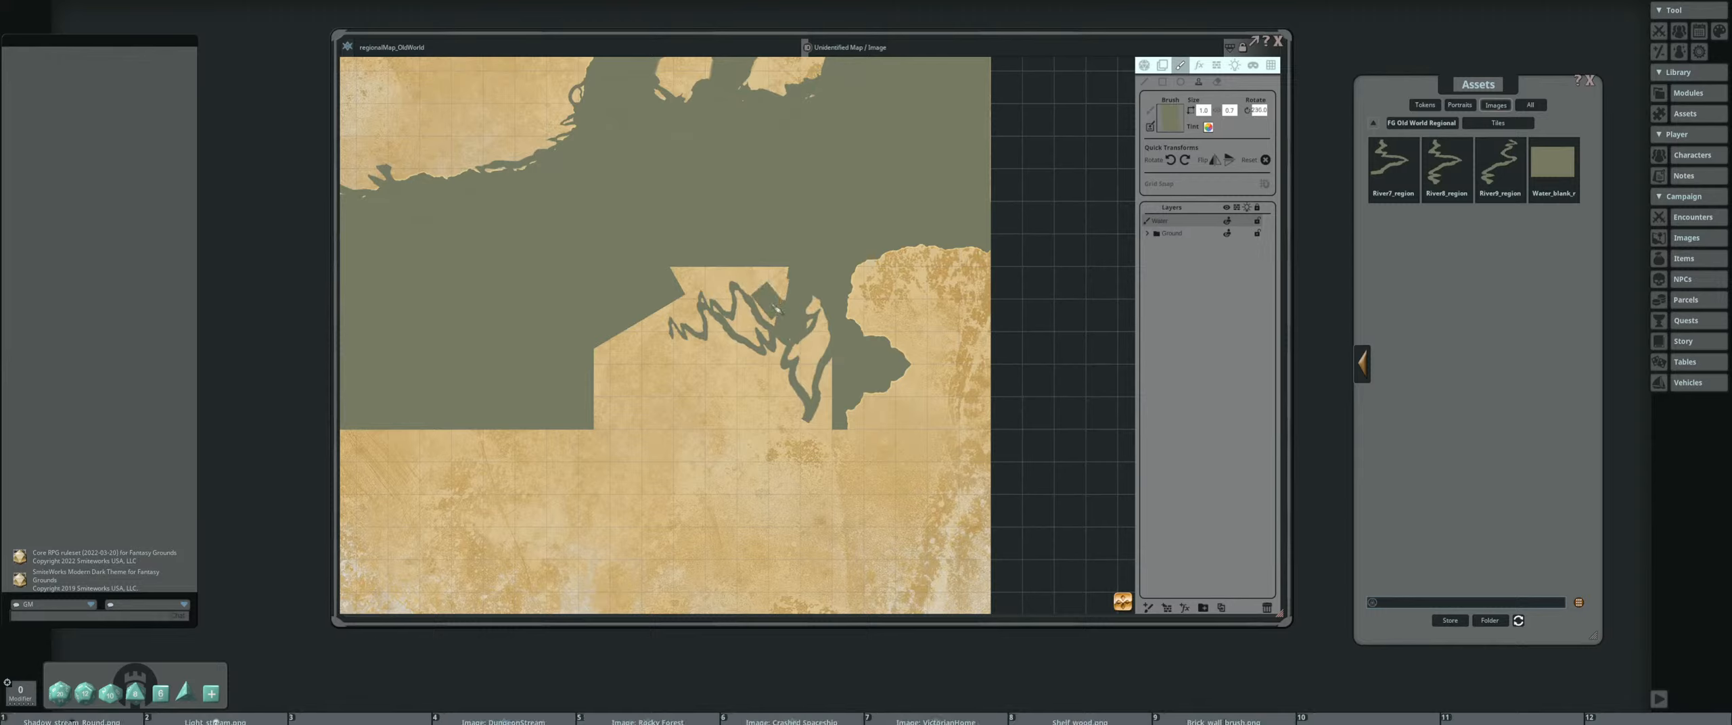
Cover the rest of the lower land block's straight upper edge with water stamps at varied rotations
{"action": "scroll", "coordinate": [778, 291], "scroll_direction": "up", "scroll_amount": 3, "text": "ctrl"}
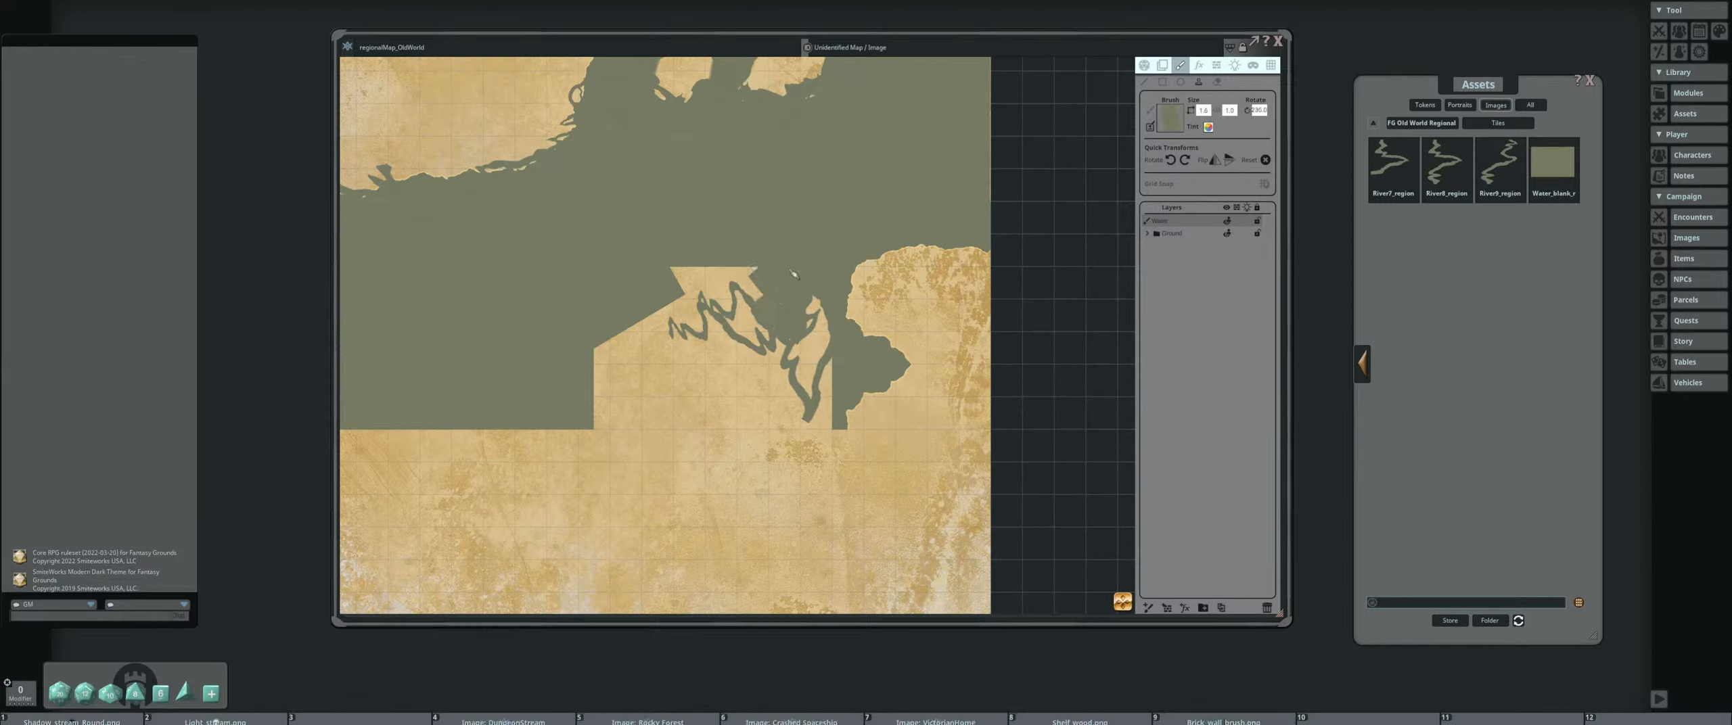
{"action": "scroll", "coordinate": [765, 290], "scroll_direction": "down", "scroll_amount": 6, "text": "shift"}
{"action": "scroll", "coordinate": [655, 284], "scroll_direction": "down", "scroll_amount": 7, "text": "shift"}
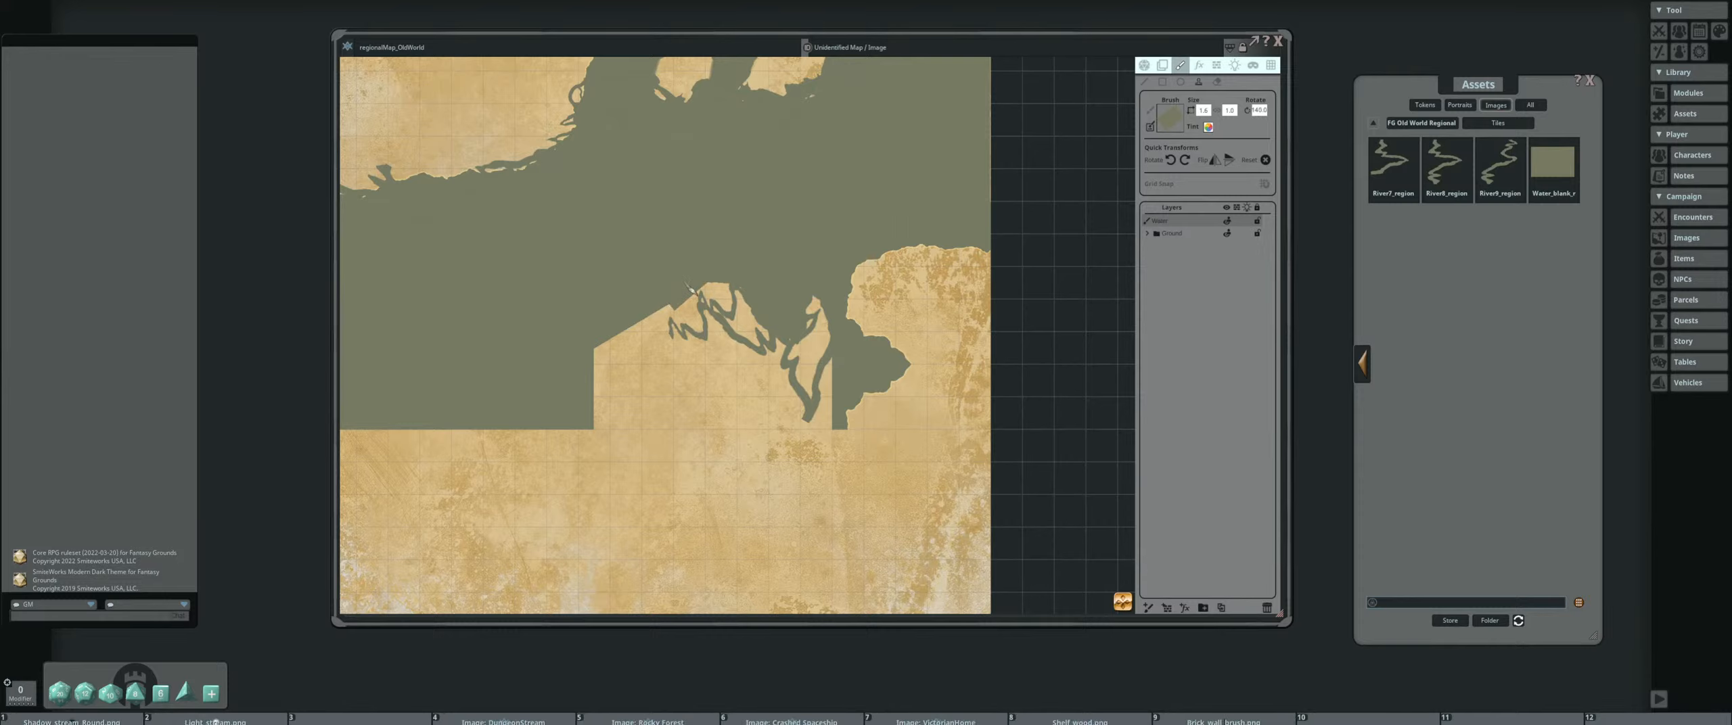
Trim the land peaks between the upper river branches with smaller, rotated blank water stamps
{"action": "scroll", "coordinate": [735, 285], "scroll_direction": "up", "scroll_amount": 2}
{"action": "scroll", "coordinate": [735, 284], "scroll_direction": "up", "scroll_amount": 2}
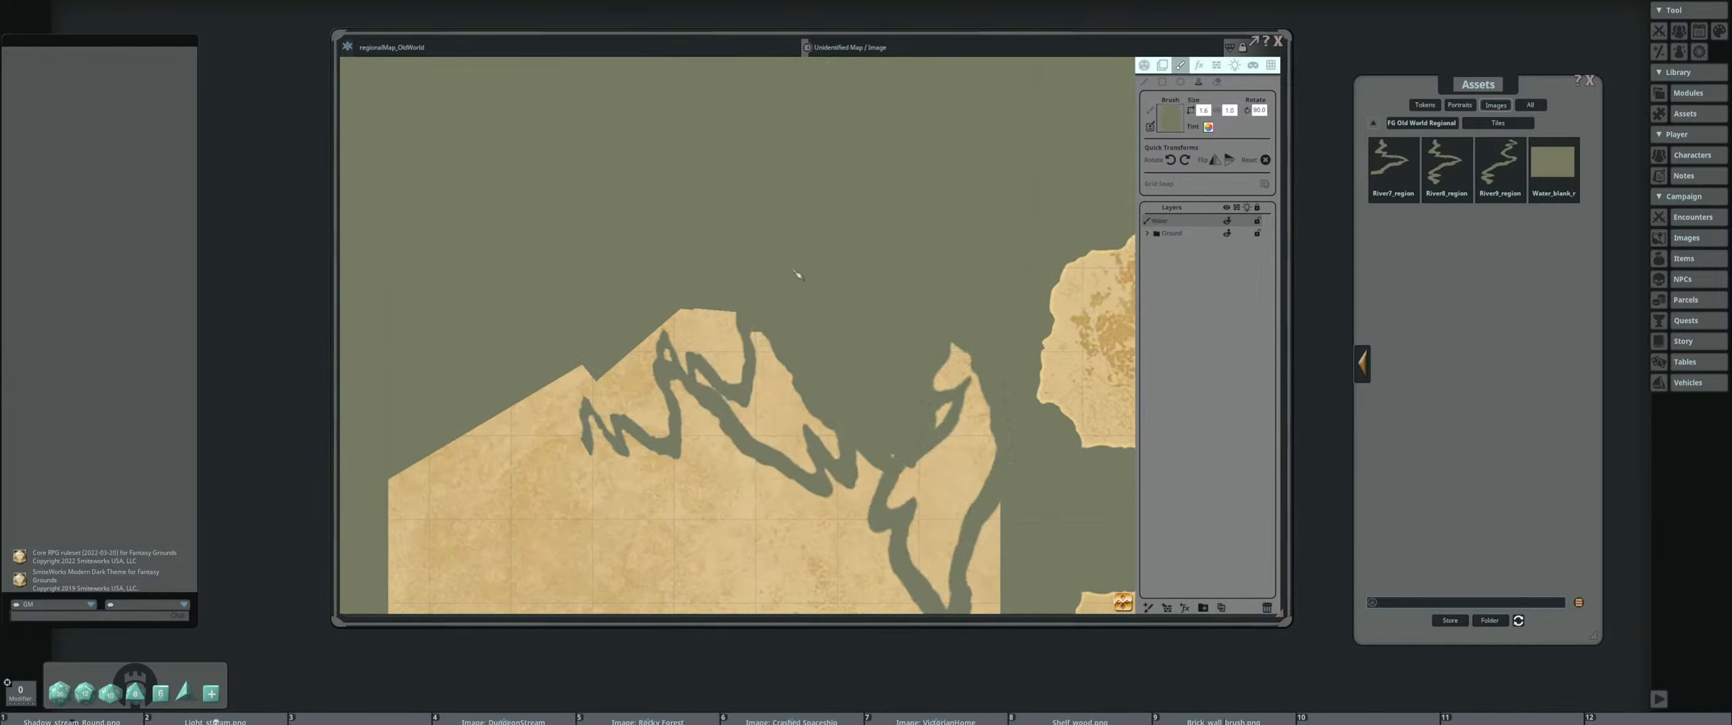
{"action": "scroll", "coordinate": [703, 298], "scroll_direction": "down", "scroll_amount": 6, "text": "ctrl"}
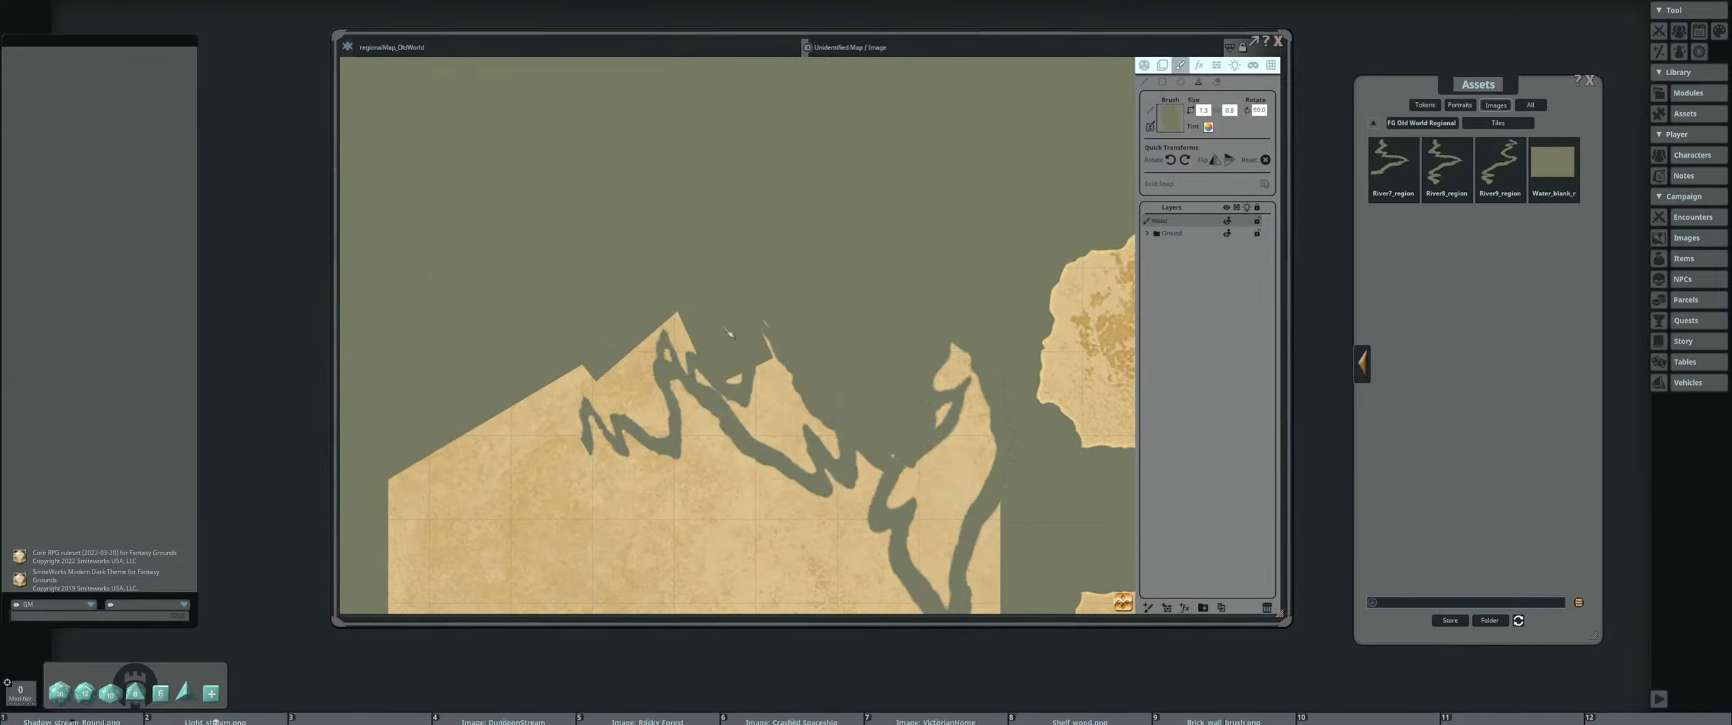
{"action": "scroll", "coordinate": [717, 338], "scroll_direction": "down", "scroll_amount": 3, "text": "shift"}
{"action": "scroll", "coordinate": [725, 348], "scroll_direction": "down", "scroll_amount": 4, "text": "shift"}
{"action": "scroll", "coordinate": [663, 317], "scroll_direction": "up", "scroll_amount": 4}
{"action": "scroll", "coordinate": [666, 318], "scroll_direction": "down", "scroll_amount": 3}
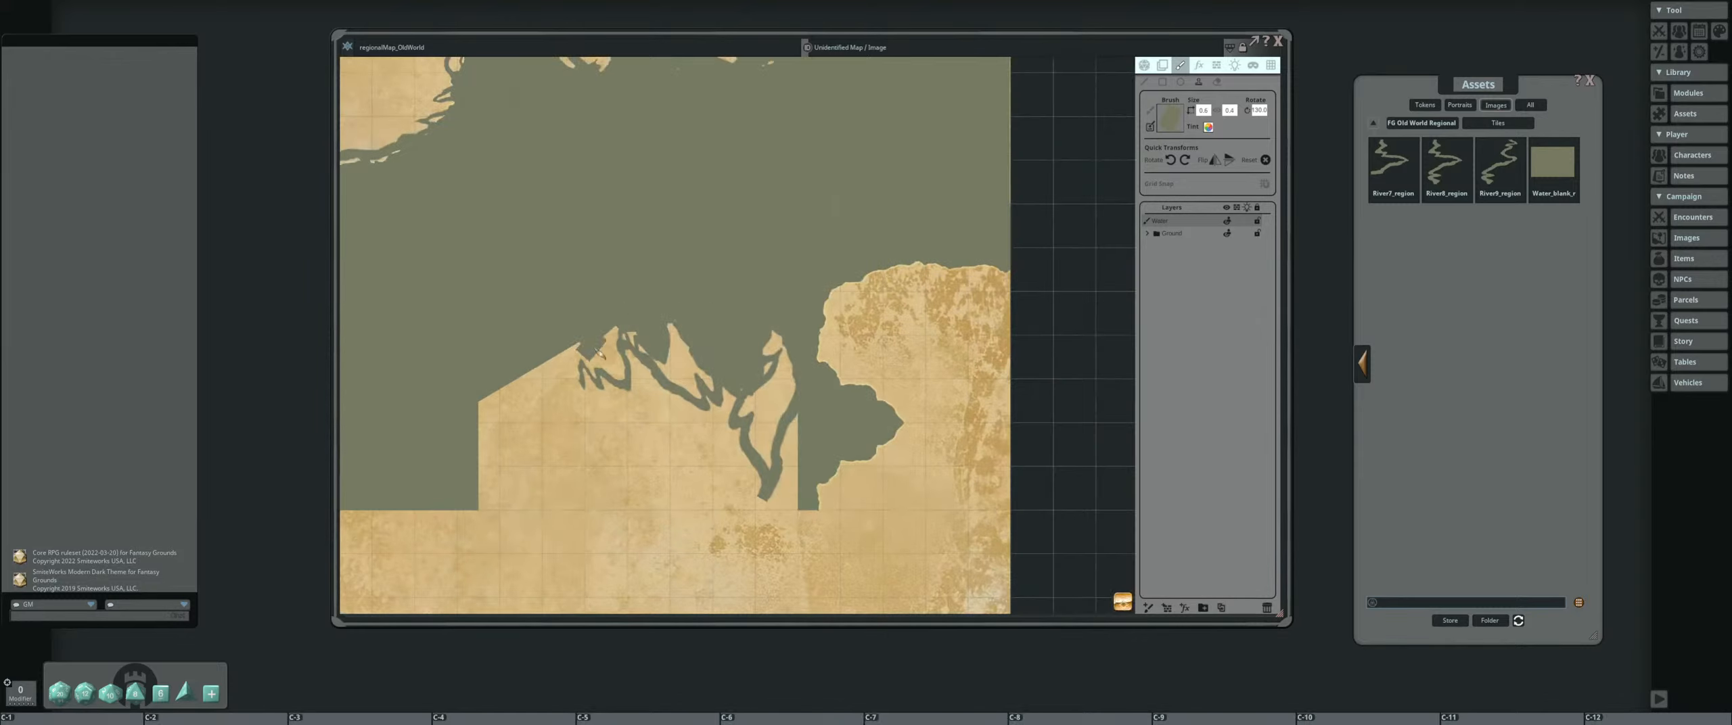
Widen the diagonal river on the lower land block into an inlet with rotated blank water stamps, undoing the last stamp
{"action": "scroll", "coordinate": [588, 347], "scroll_direction": "up", "scroll_amount": 10}
{"action": "left_click", "coordinate": [633, 383]}
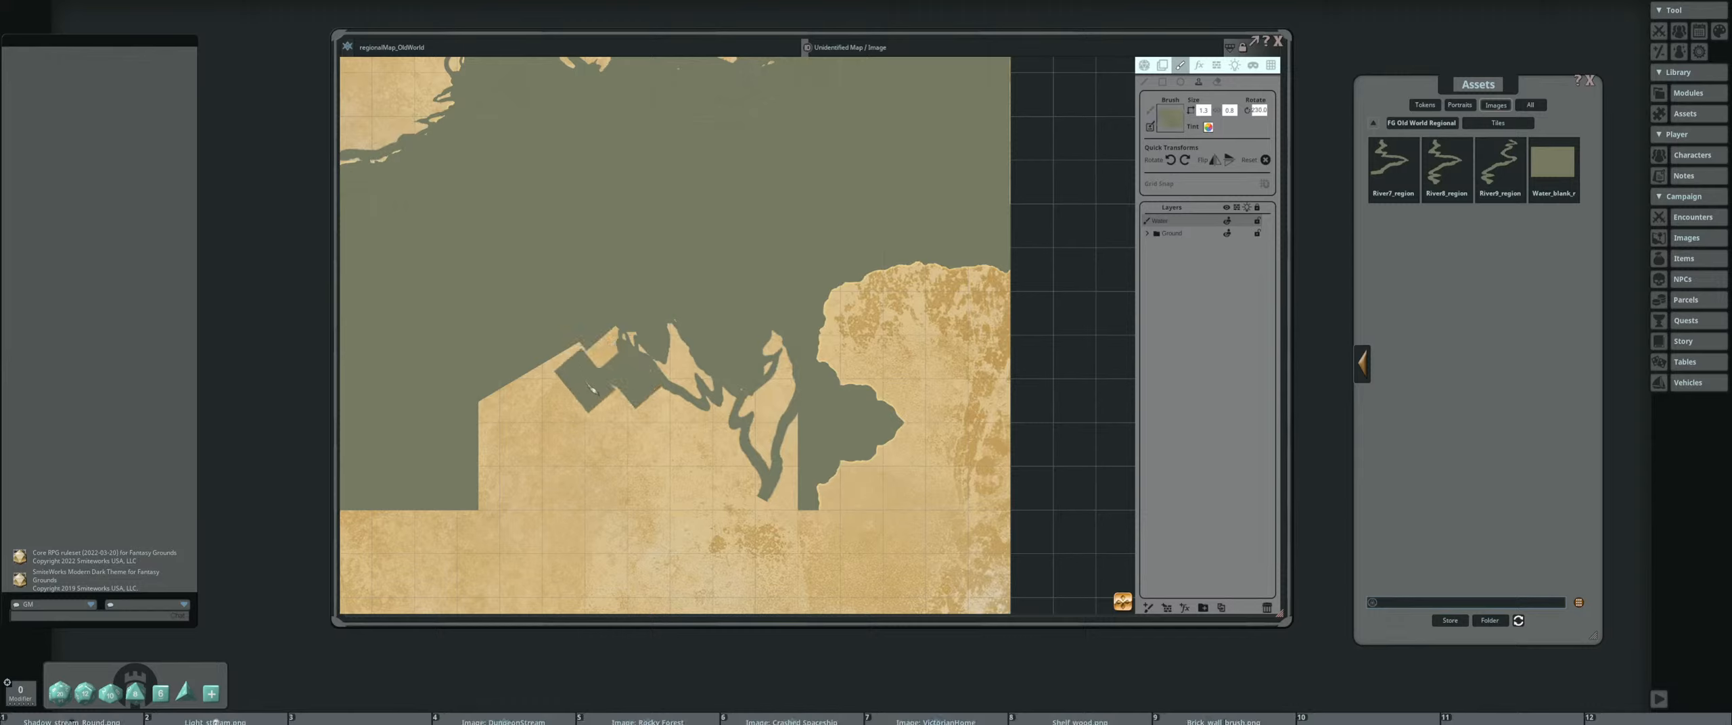
{"action": "left_click", "coordinate": [657, 406]}
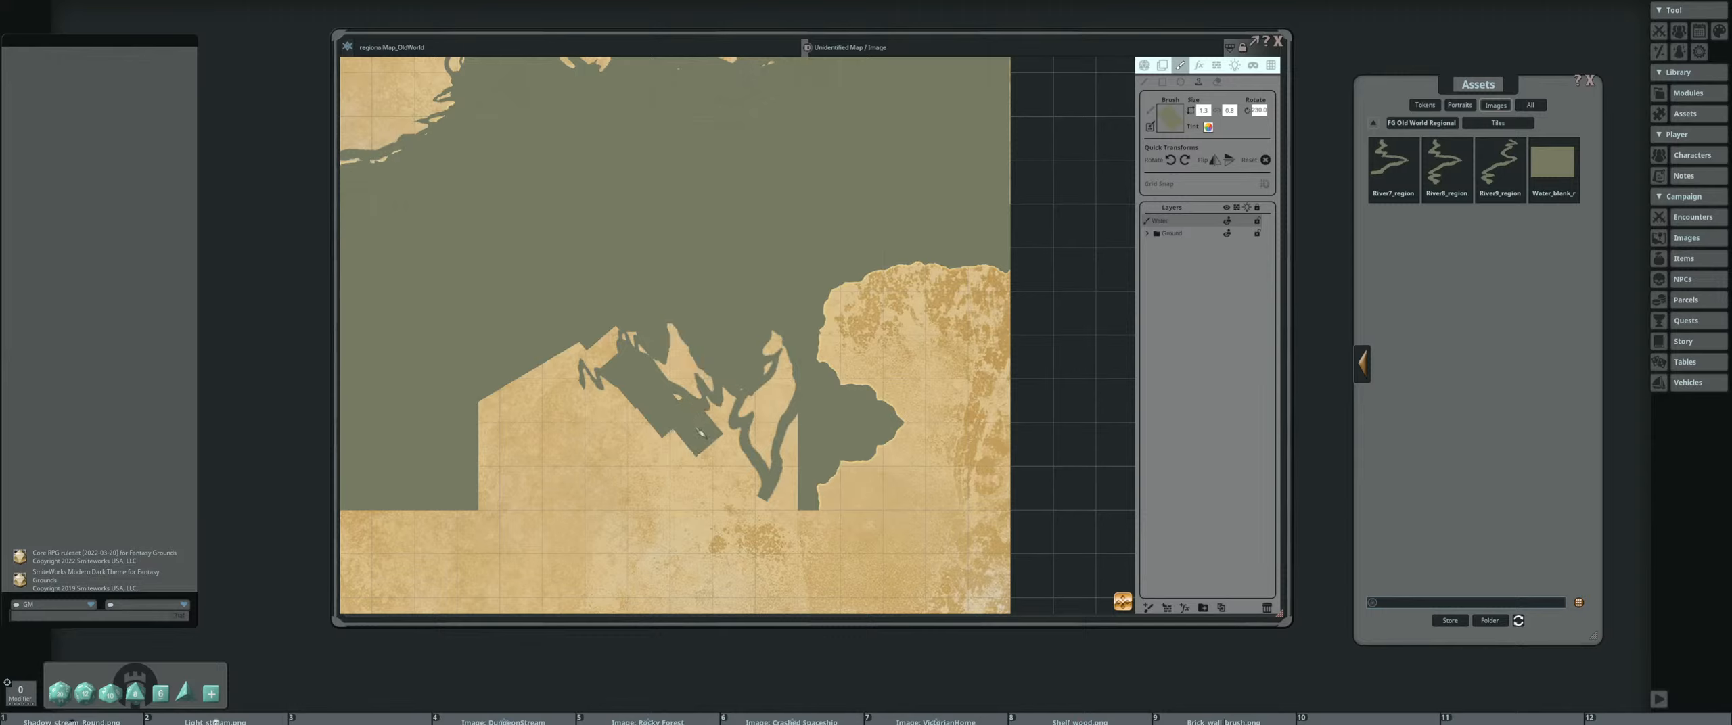
{"action": "left_click", "coordinate": [675, 411]}
{"action": "scroll", "coordinate": [694, 451], "scroll_direction": "up", "scroll_amount": 5}
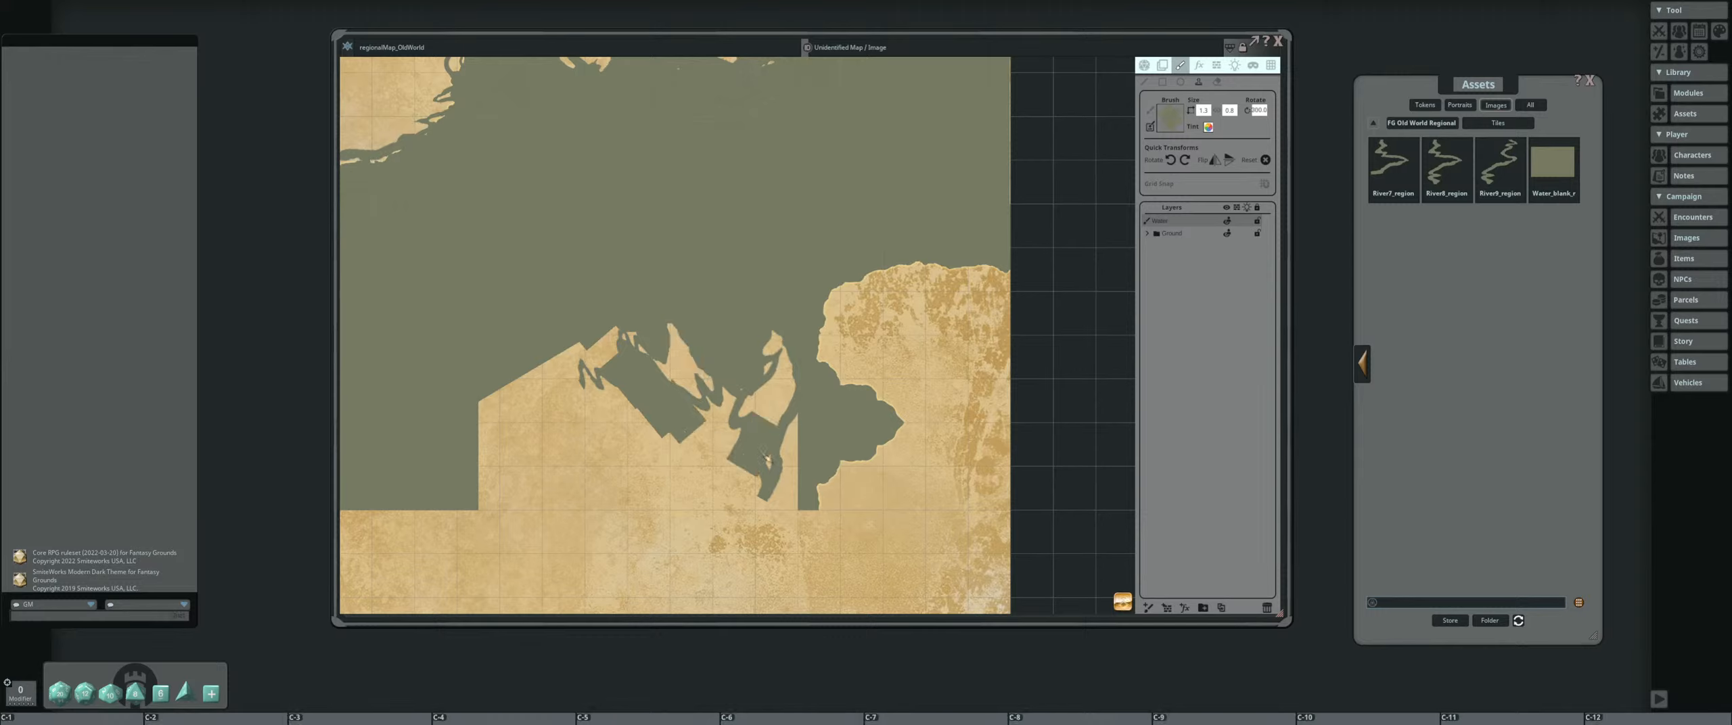
{"action": "key", "text": "ctrl+z"}
{"action": "scroll", "coordinate": [695, 450], "scroll_direction": "down", "scroll_amount": 2}
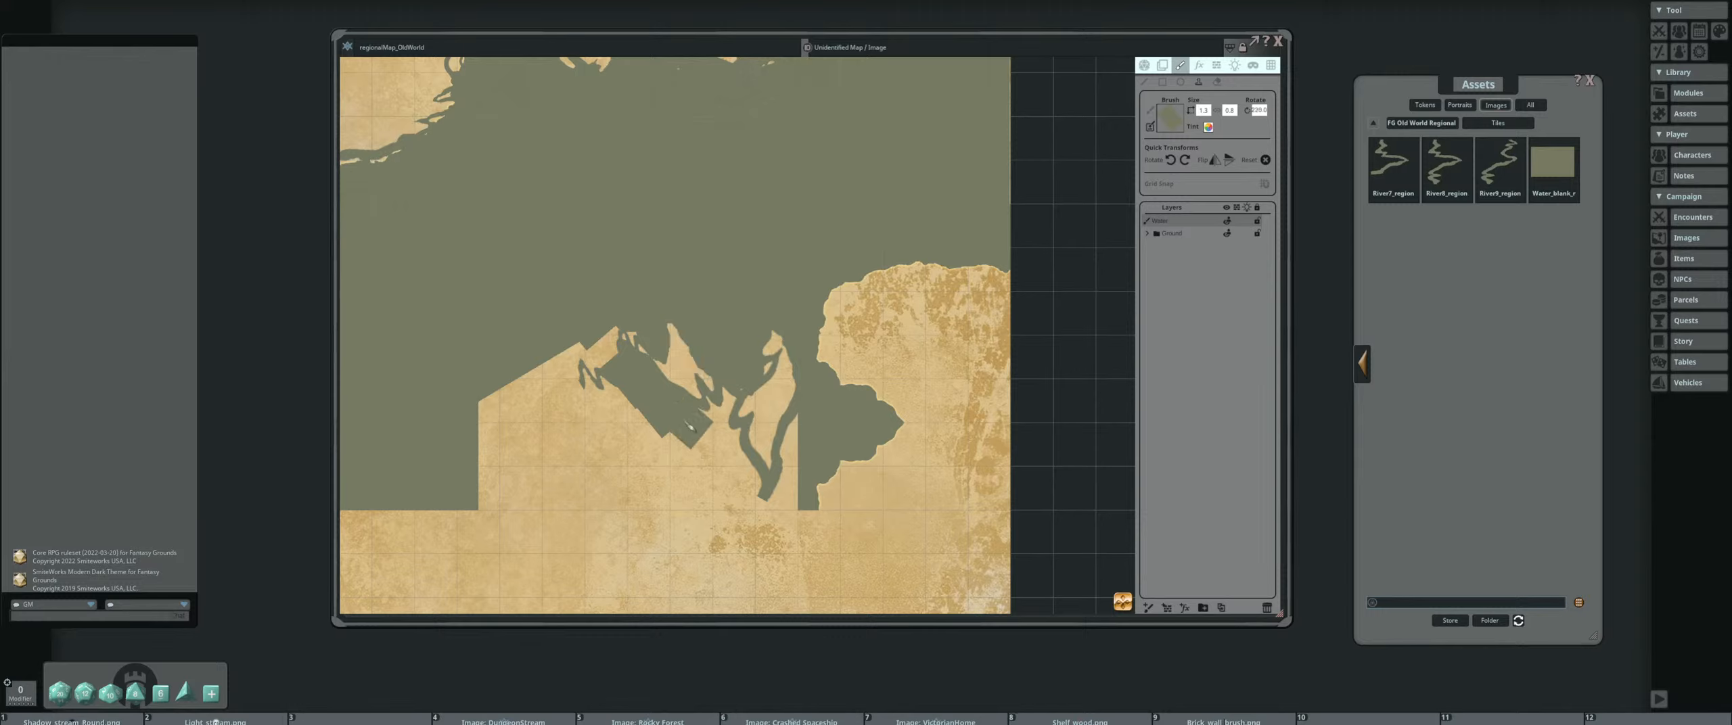
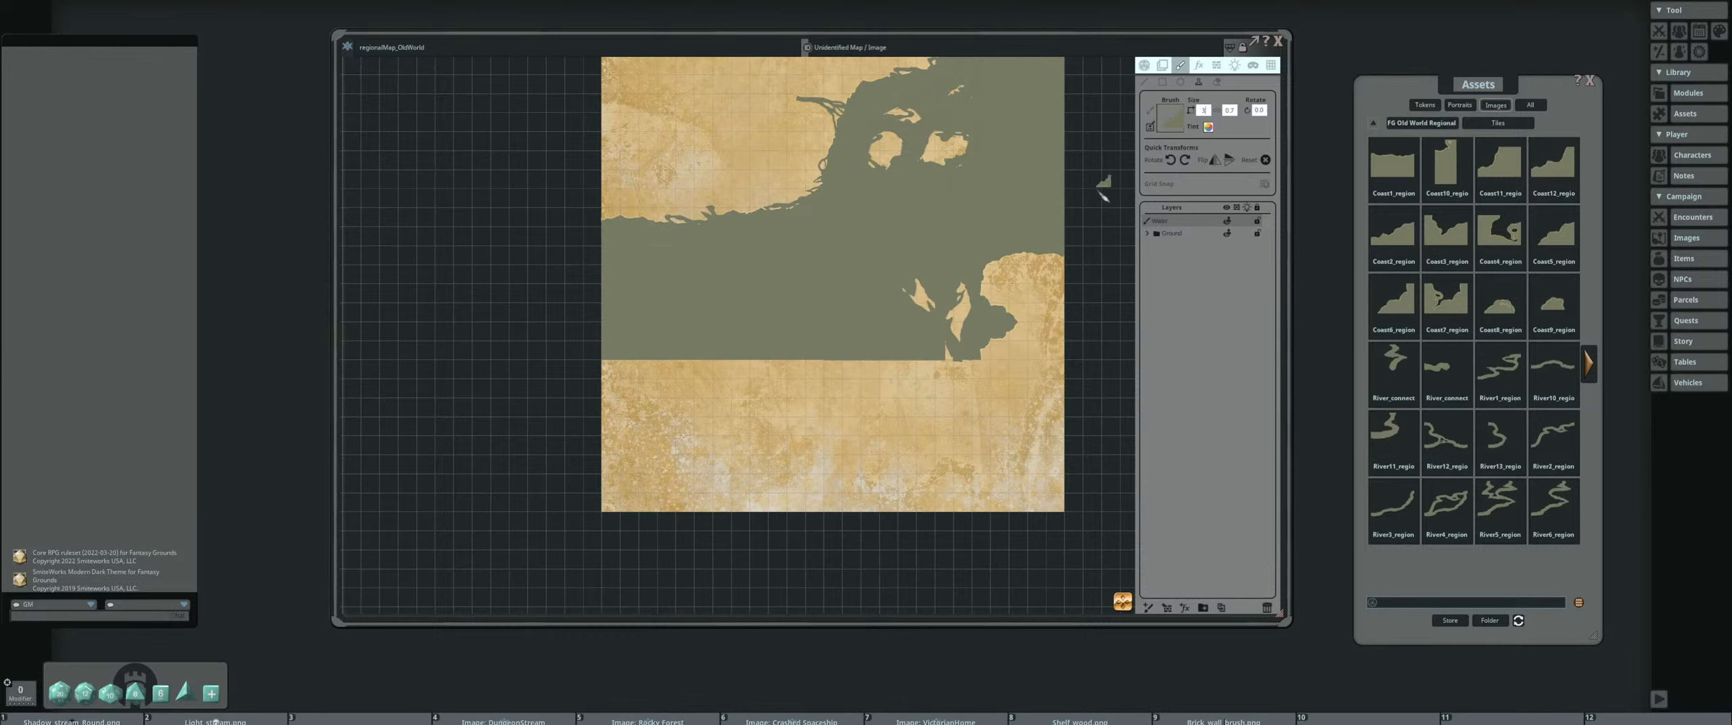
Resize the sloped coast tile, rotate it 180 degrees, and stamp it at the base of the inlet on the lower land block
{"action": "key", "text": "Return"}
{"action": "scroll", "coordinate": [966, 383], "scroll_direction": "up", "scroll_amount": 2}
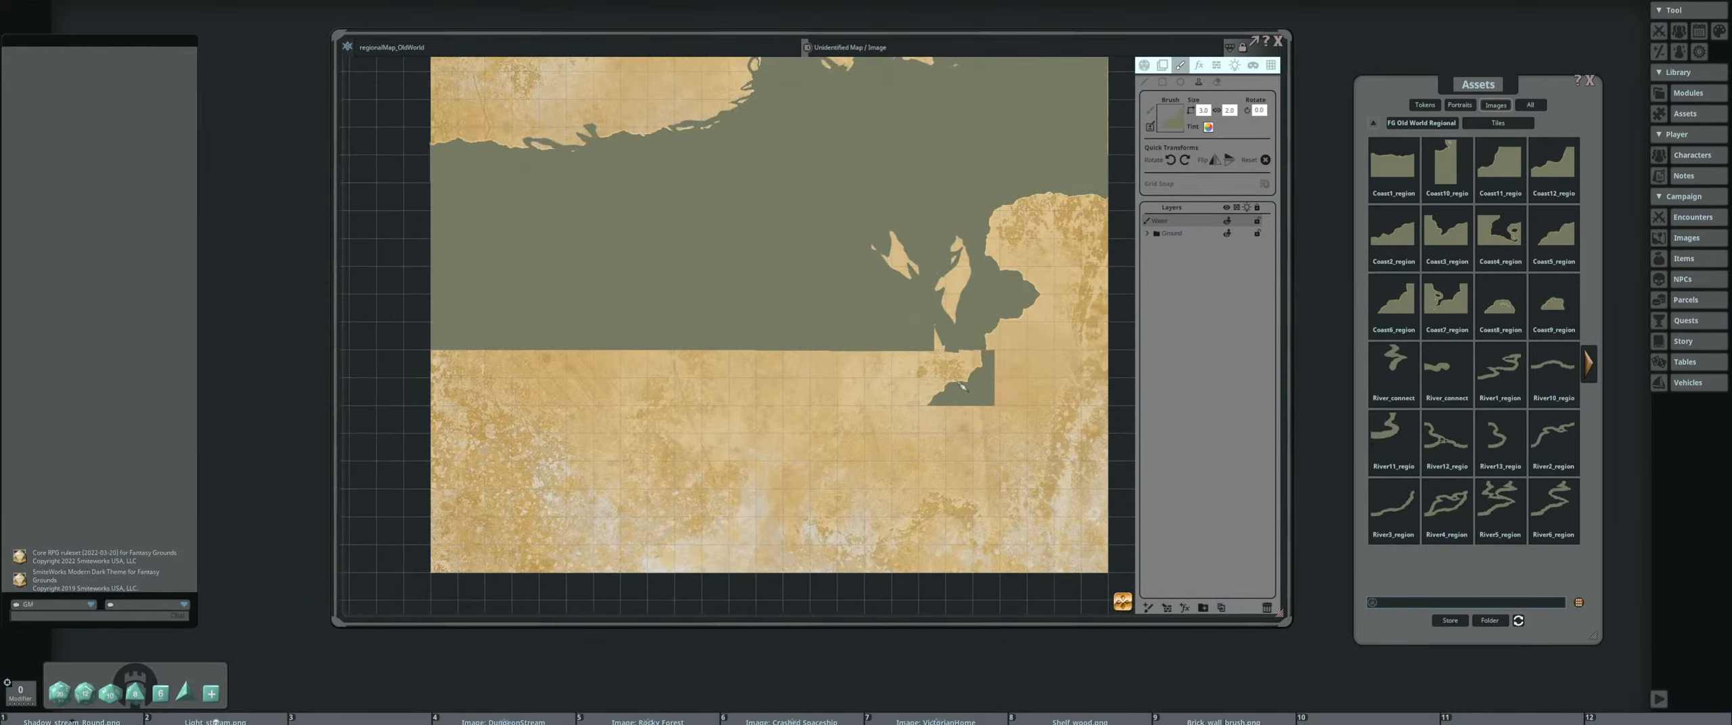
{"action": "left_click", "coordinate": [1184, 162]}
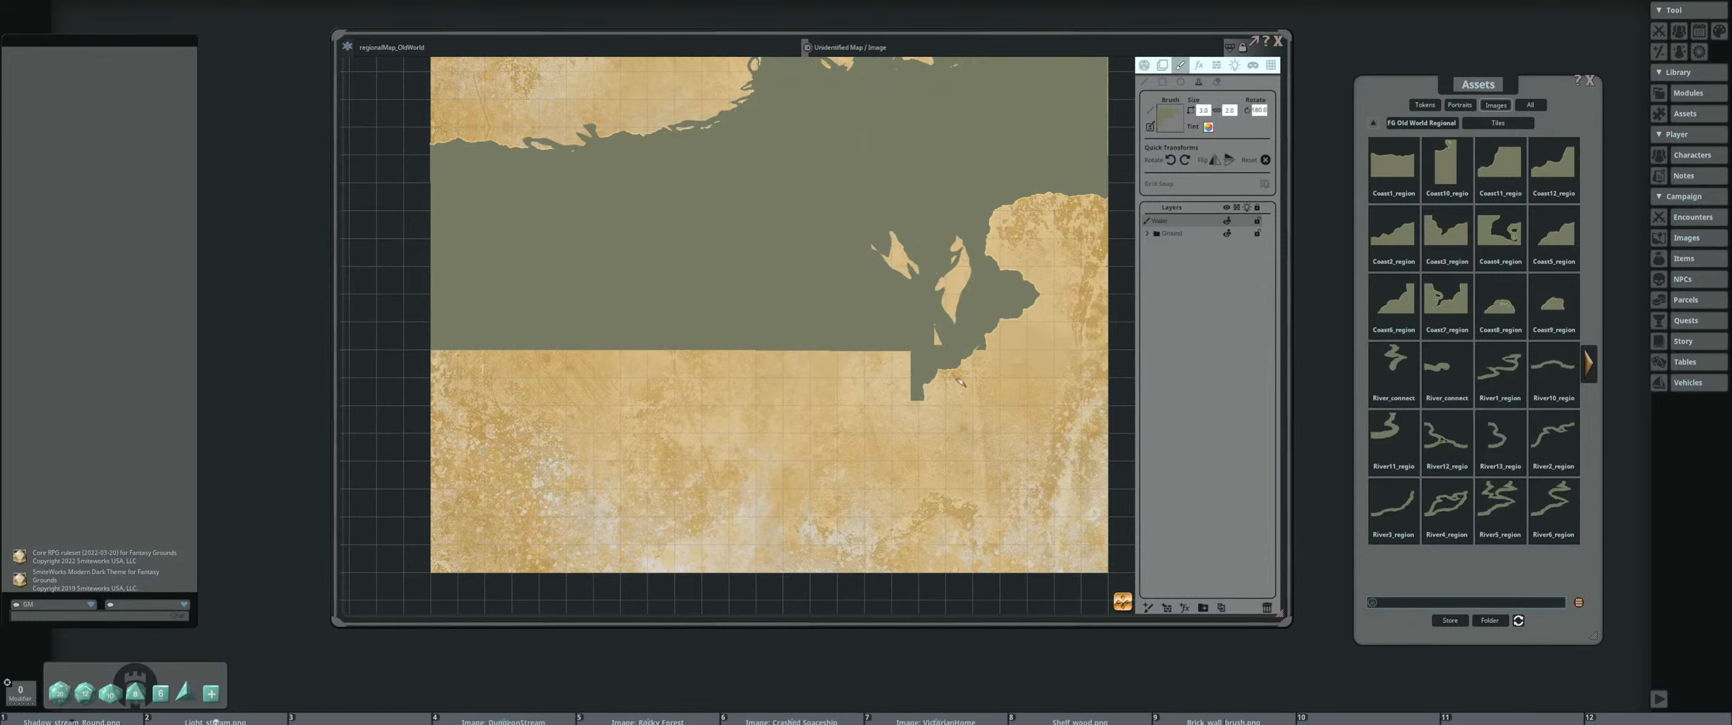
{"action": "key", "text": "ctrl"}
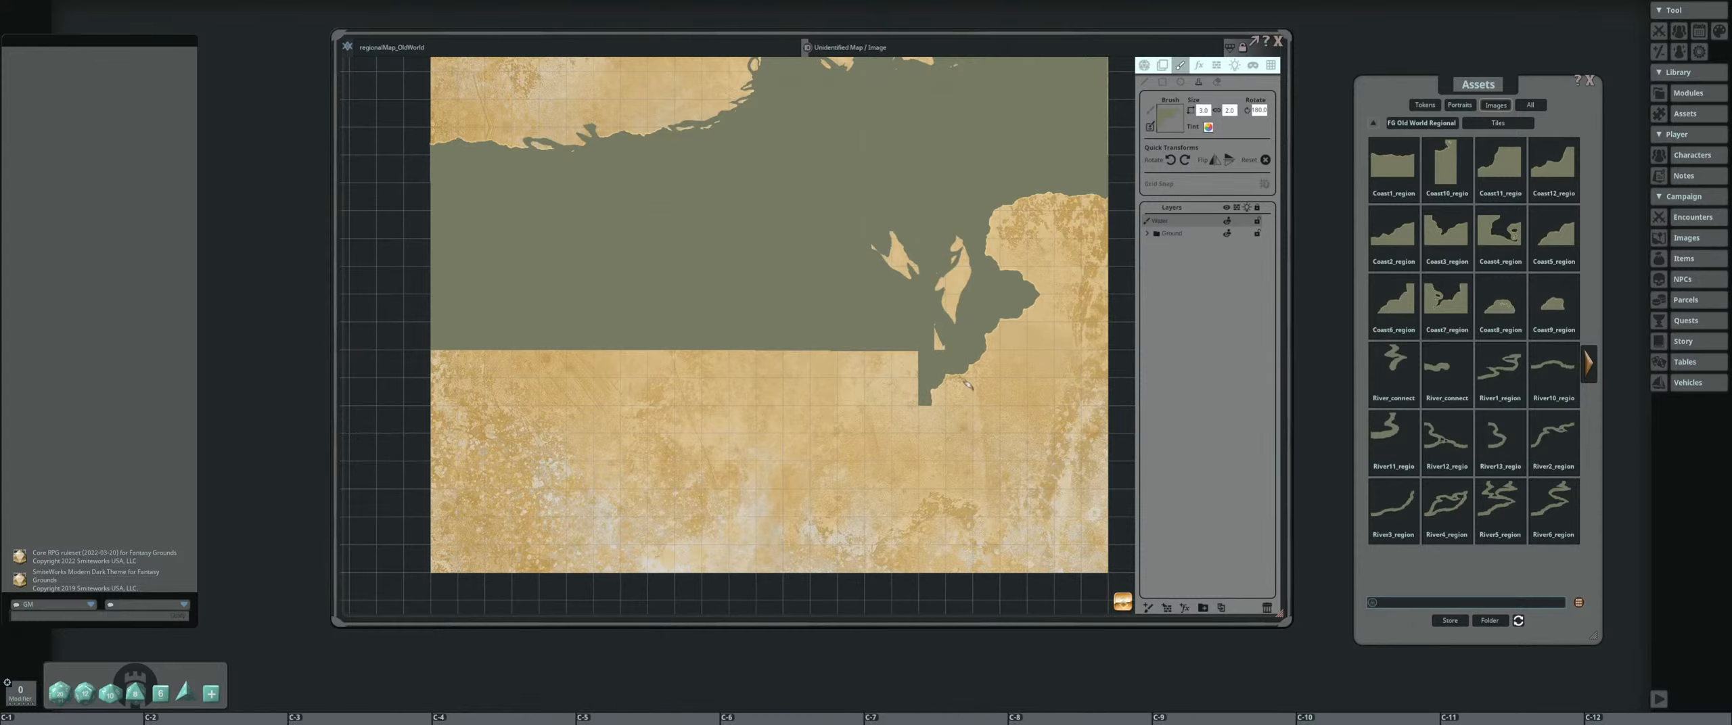
{"action": "left_click", "coordinate": [968, 383], "text": "ctrl"}
Rotate the Coast9 tile 180 degrees, set its width to 2, and stamp it at the lower tip of the new coast piece
{"action": "left_click_drag", "start_coordinate": [829, 385], "coordinate": [680, 346]}
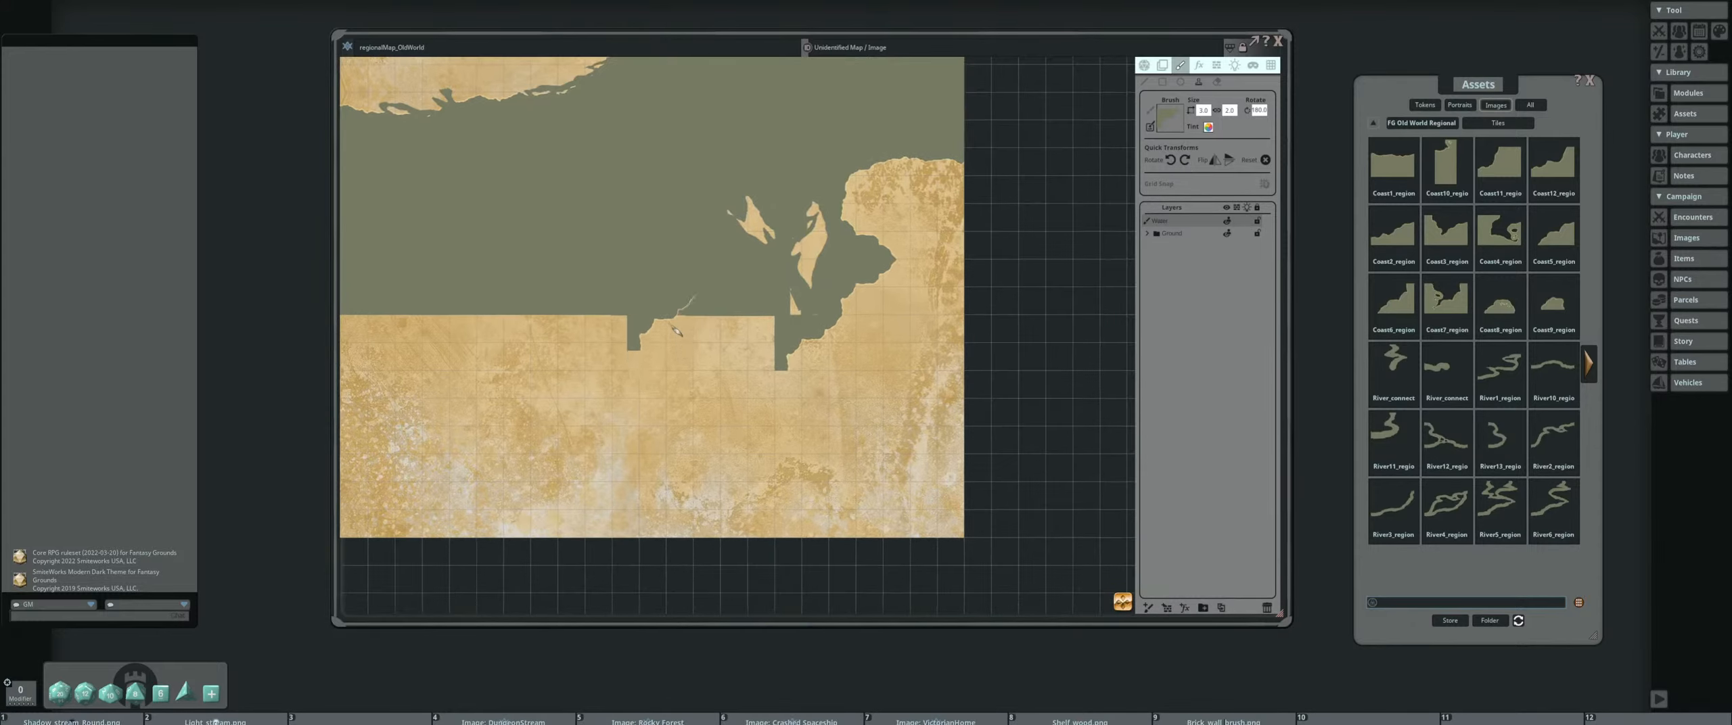
{"action": "left_click_drag", "start_coordinate": [696, 404], "coordinate": [736, 294]}
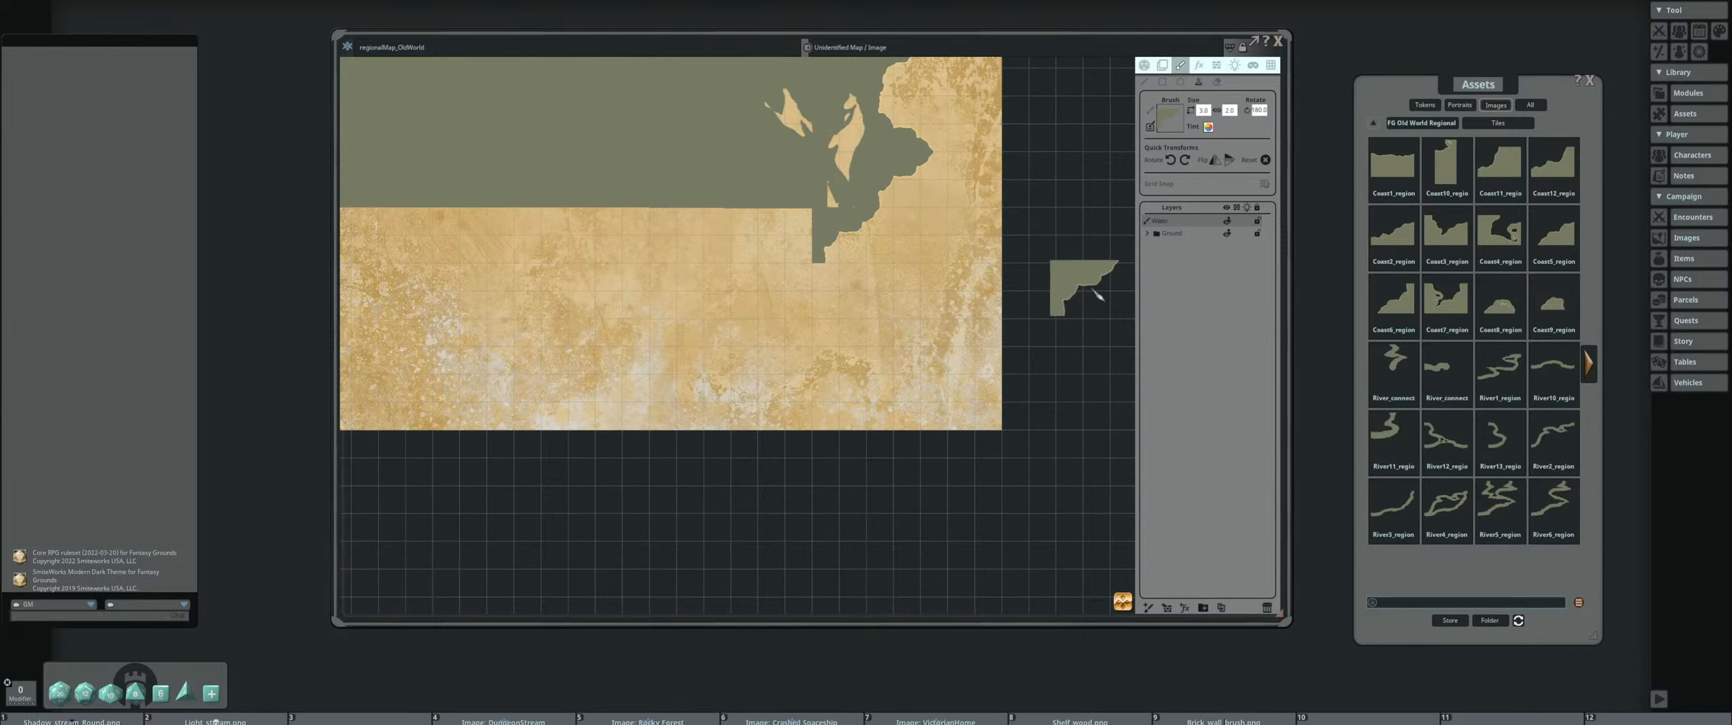
{"action": "left_click_drag", "start_coordinate": [779, 346], "coordinate": [843, 395]}
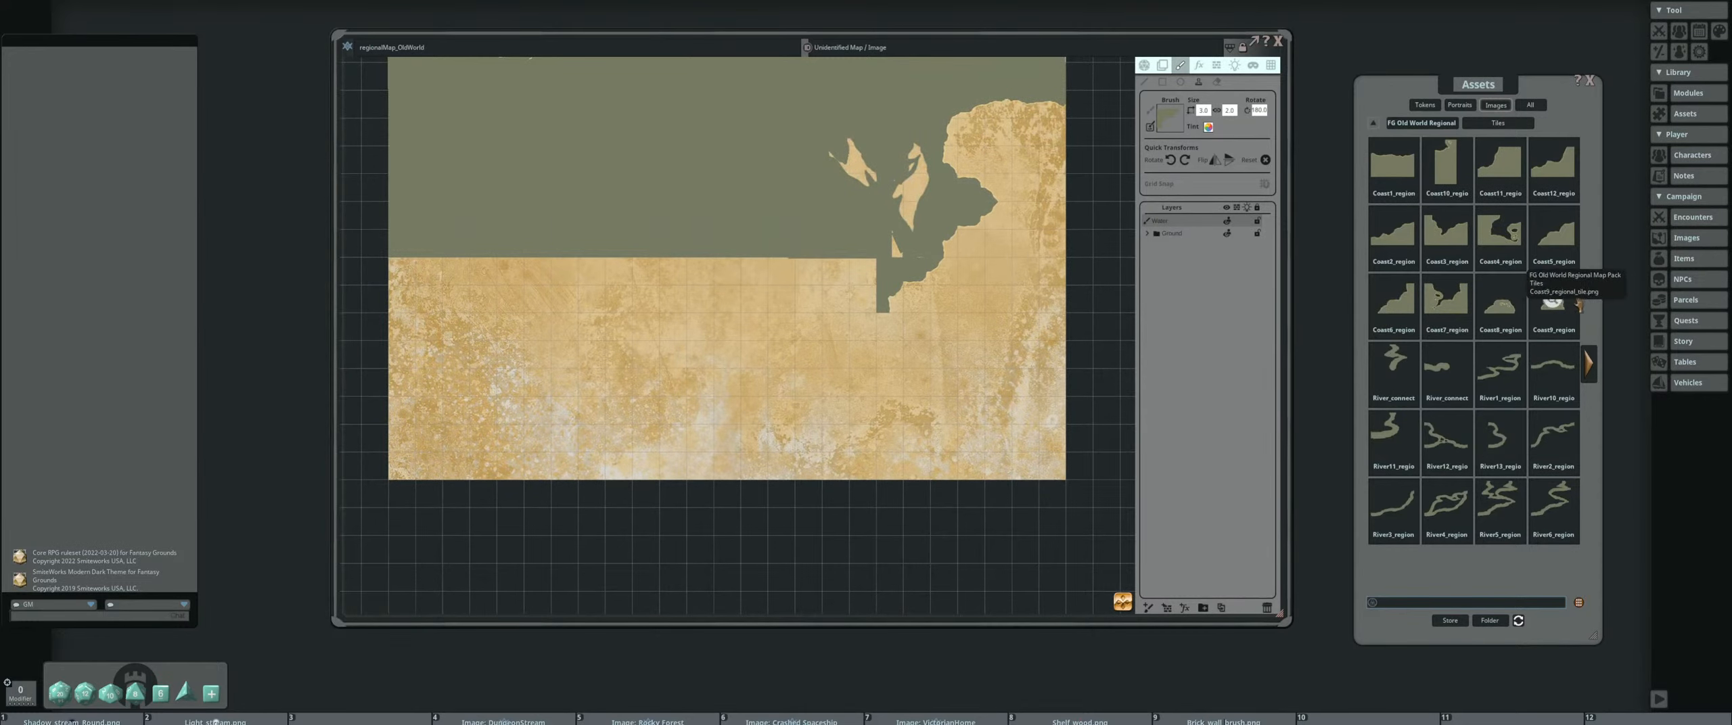
{"action": "scroll", "coordinate": [850, 328], "scroll_direction": "up", "scroll_amount": 7}
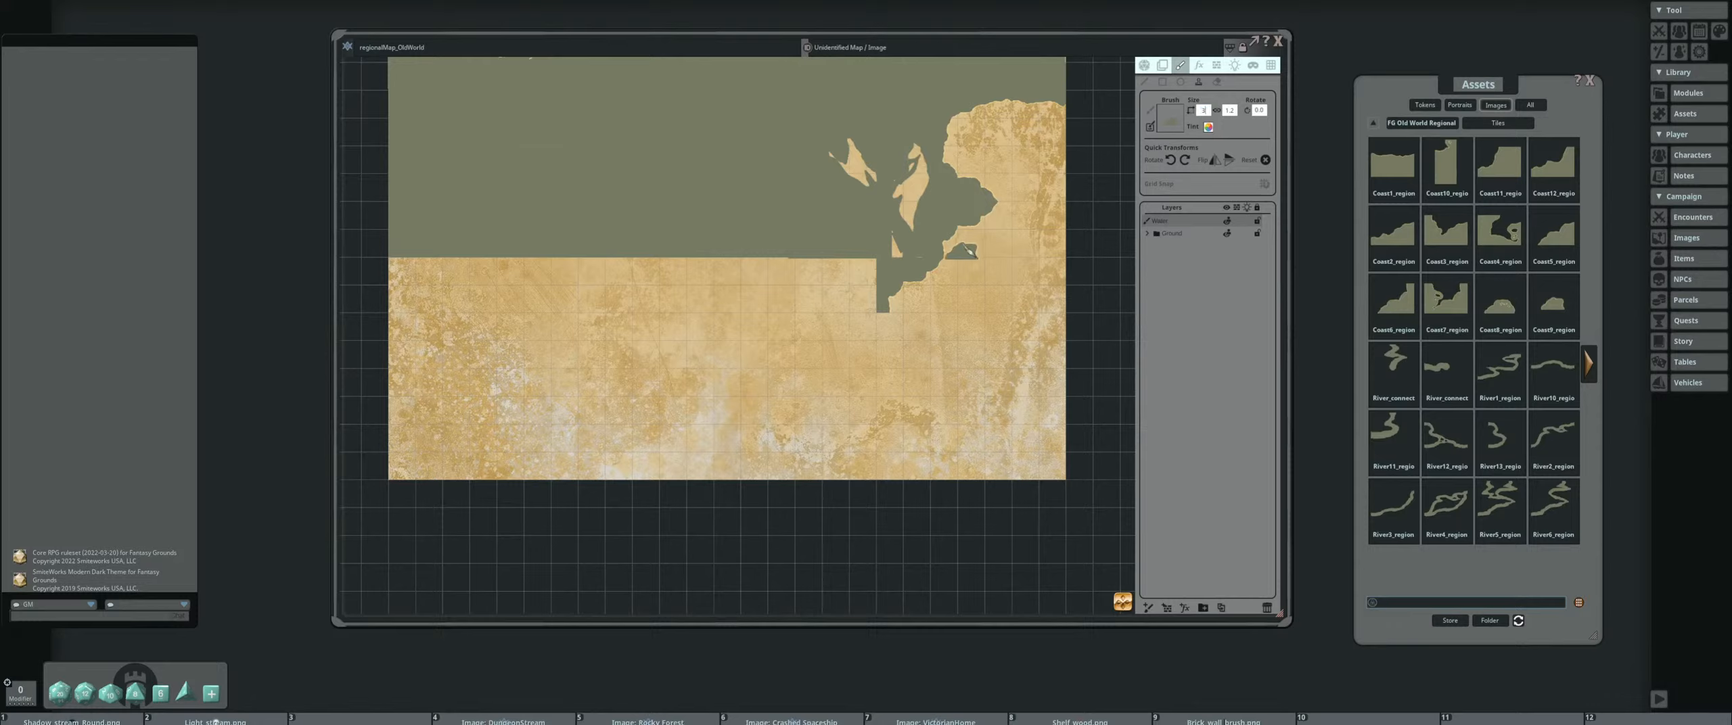
{"action": "key", "text": "Return"}
{"action": "left_click", "coordinate": [1186, 161]}
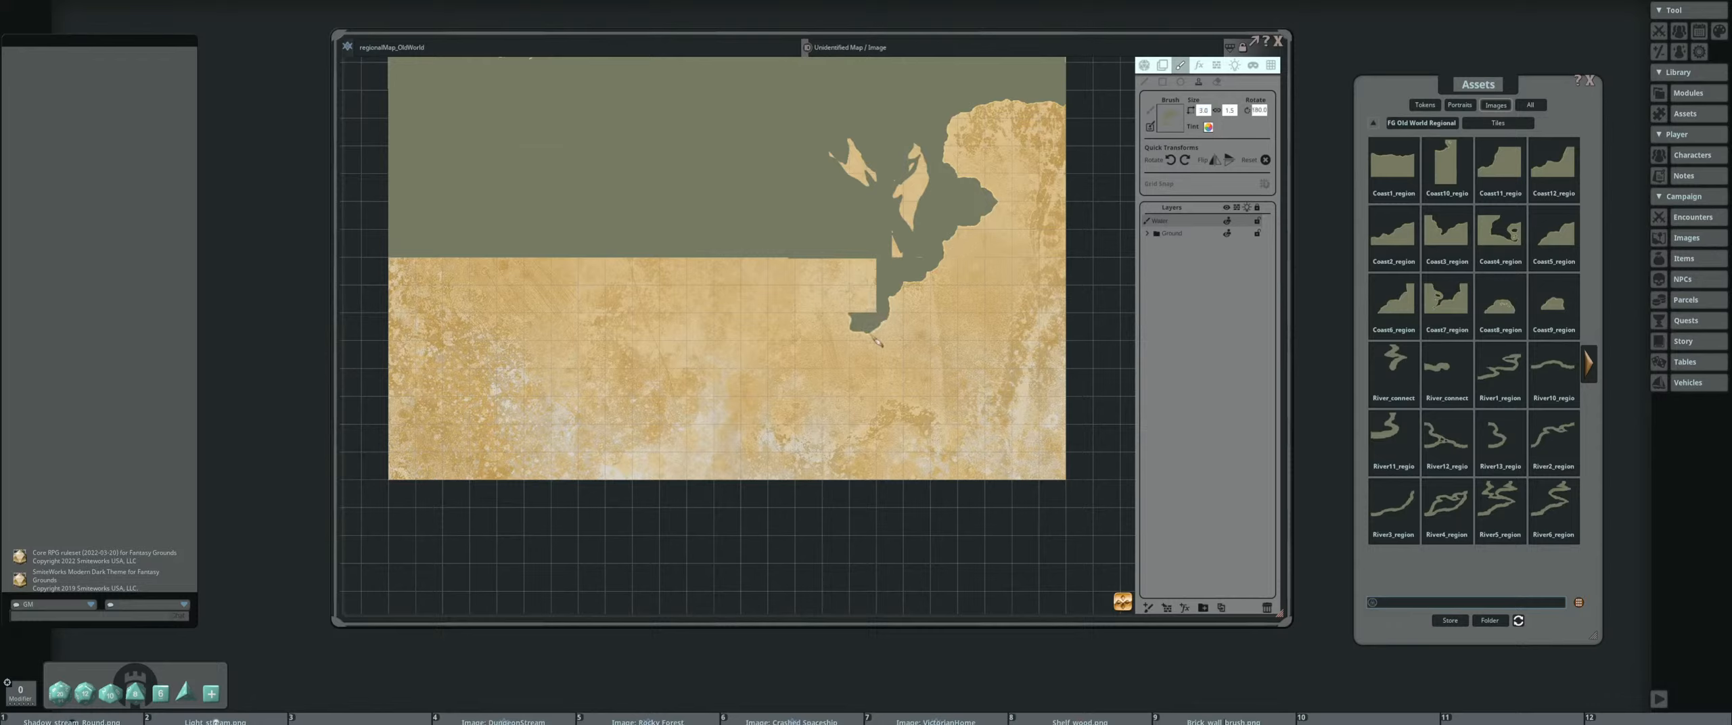
{"action": "key", "text": "ctrl"}
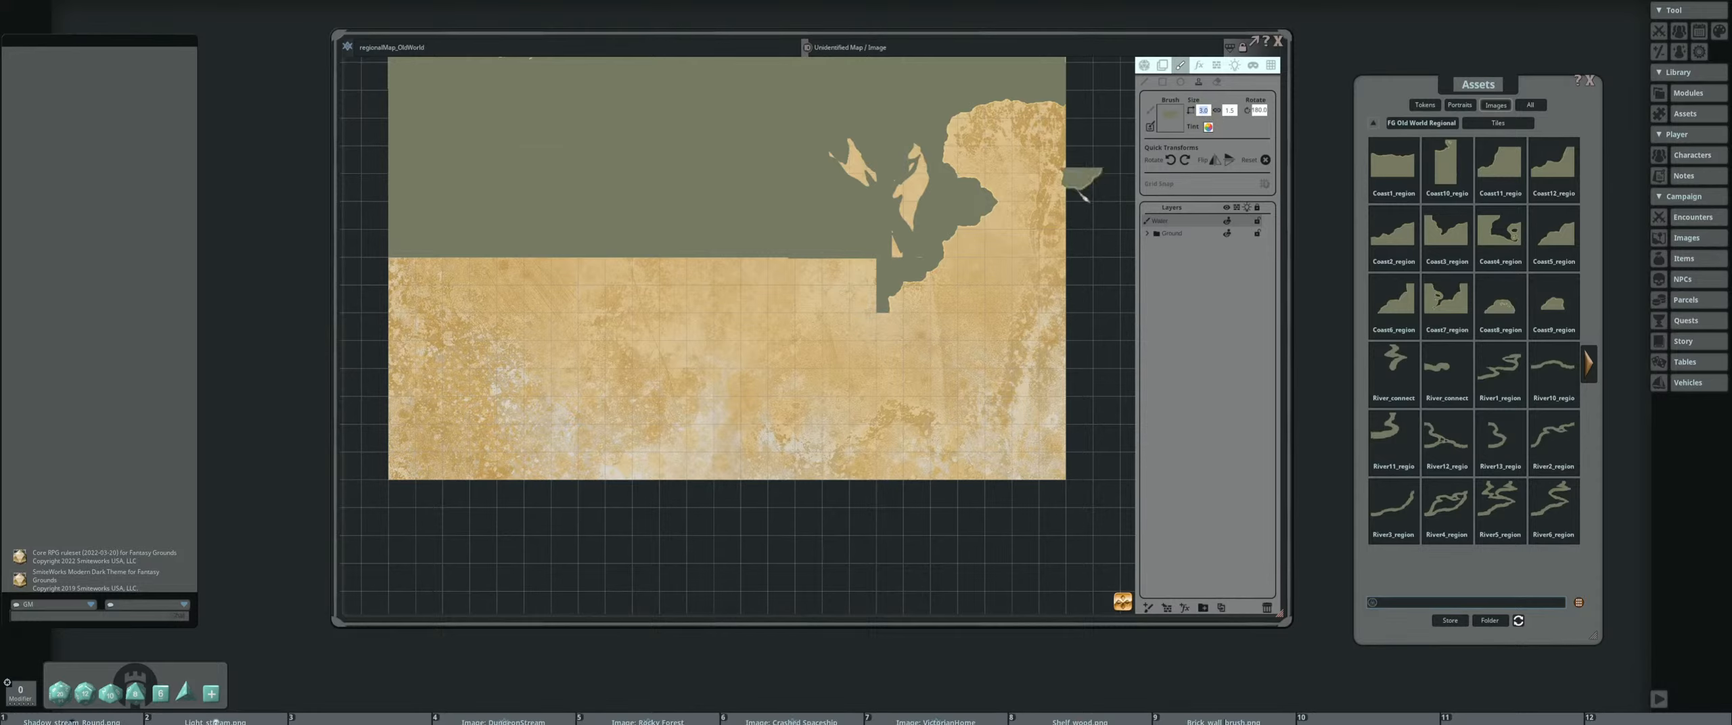
{"action": "type", "text": "2"}
{"action": "key", "text": "Return"}
{"action": "key", "text": "ctrl"}
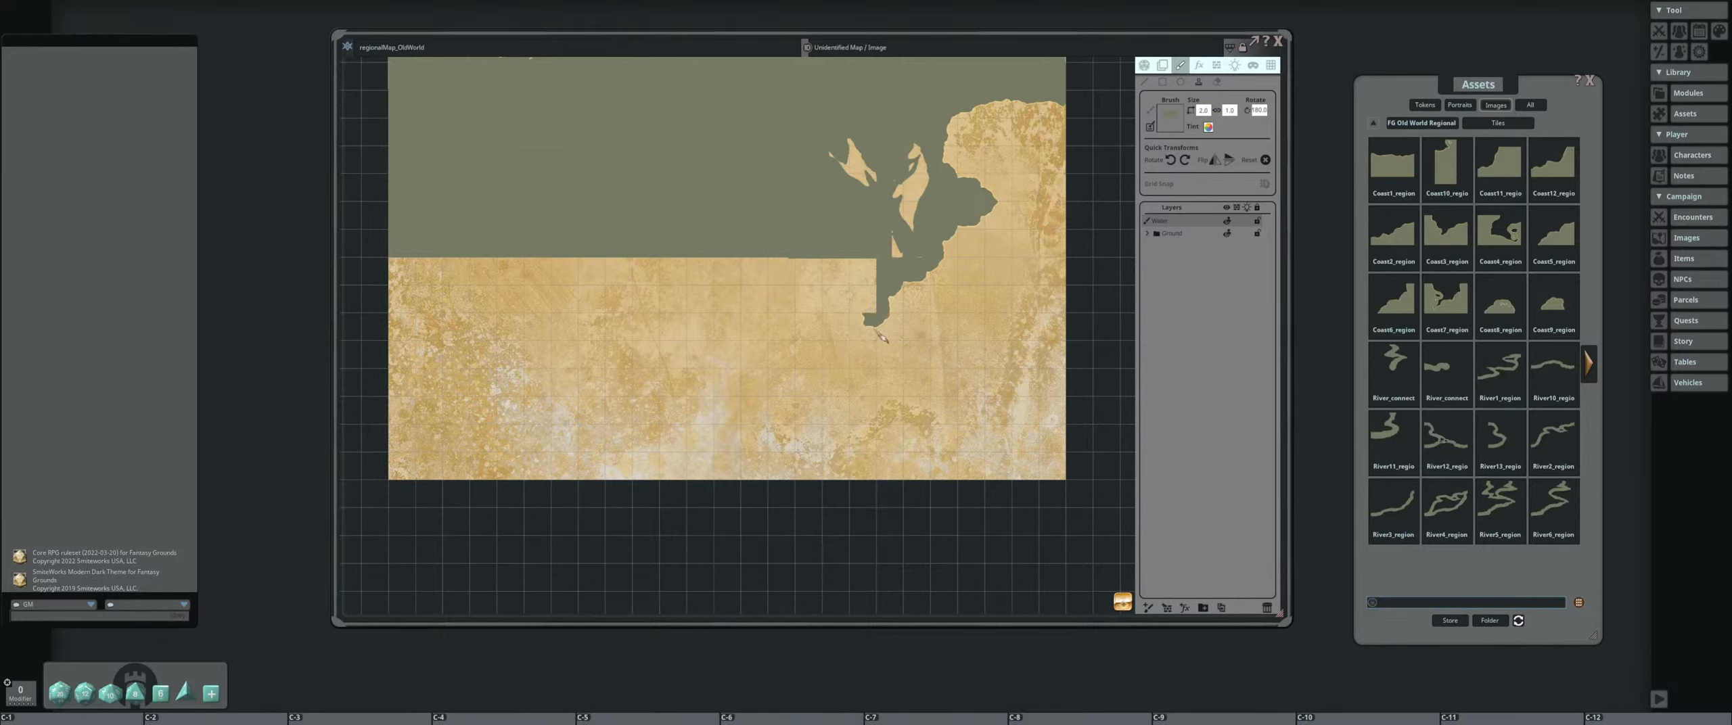
Set a sloped coast tile's width to 3, rotate it 180 degrees, and stamp it just west of the inlet's lower tip
{"action": "left_click_drag", "start_coordinate": [785, 326], "coordinate": [757, 299]}
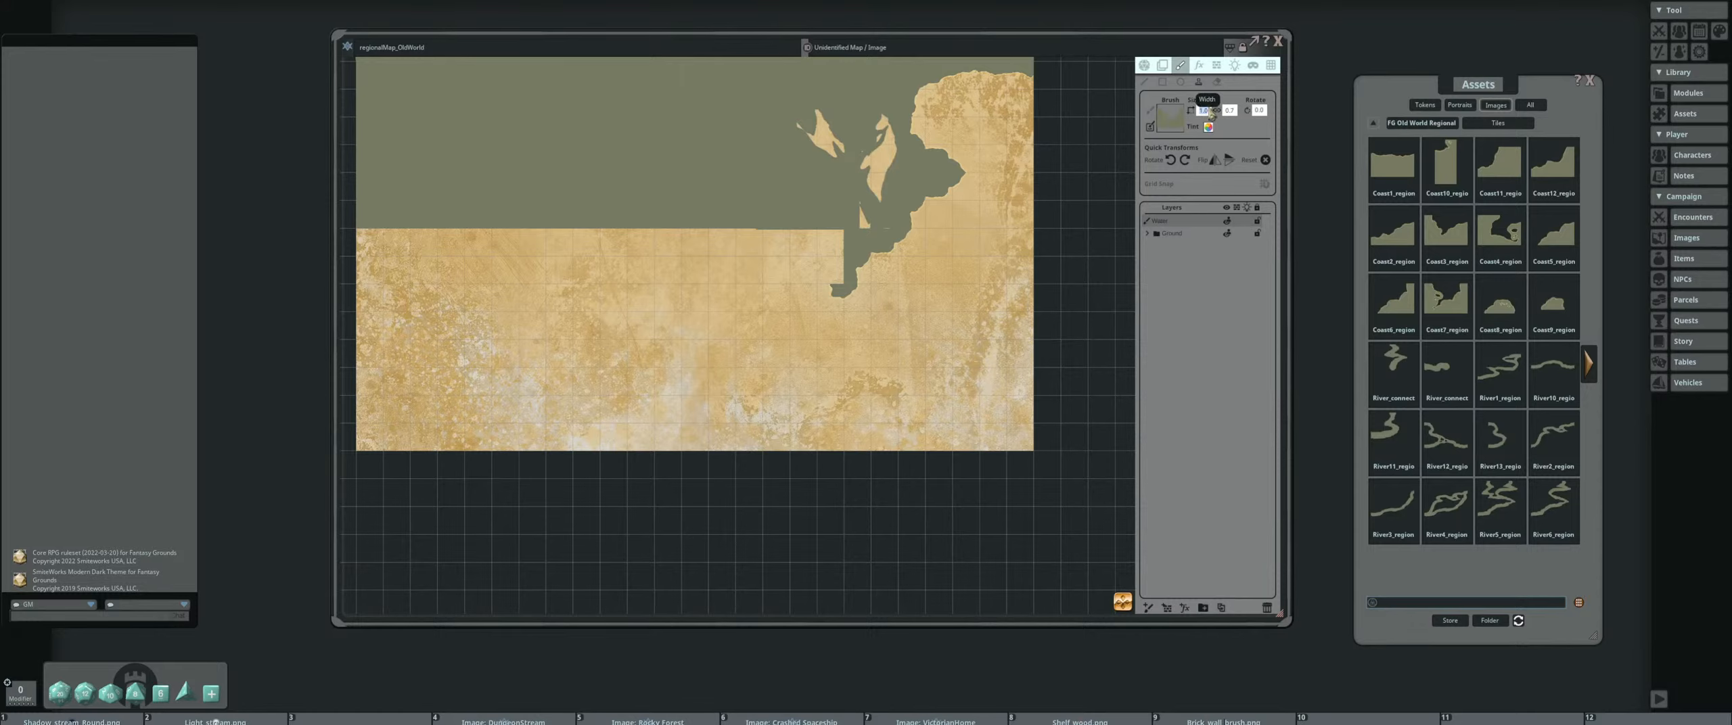
{"action": "type", "text": "3"}
{"action": "key", "text": "Return"}
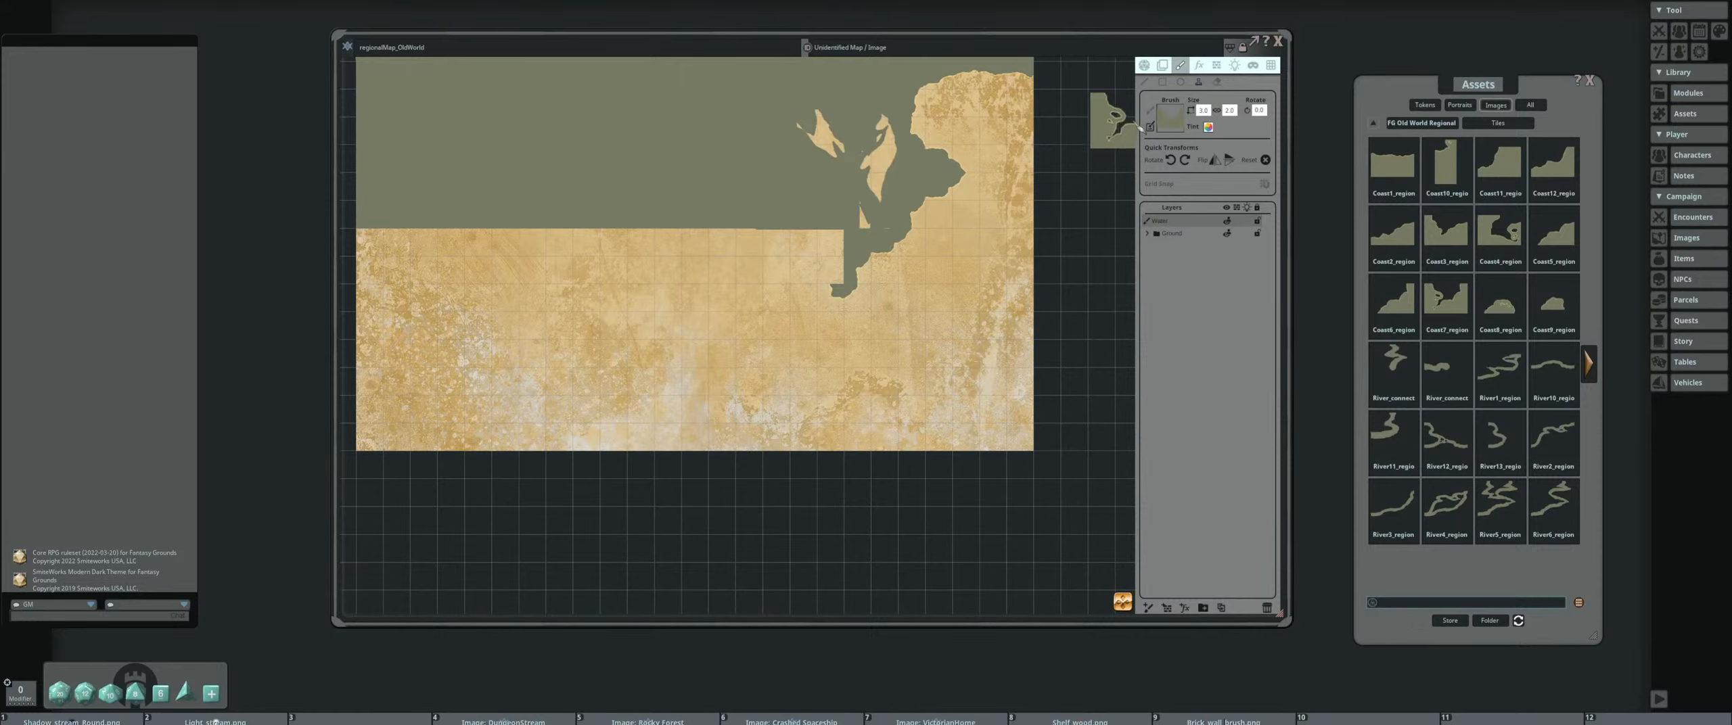
{"action": "left_click", "coordinate": [1183, 163]}
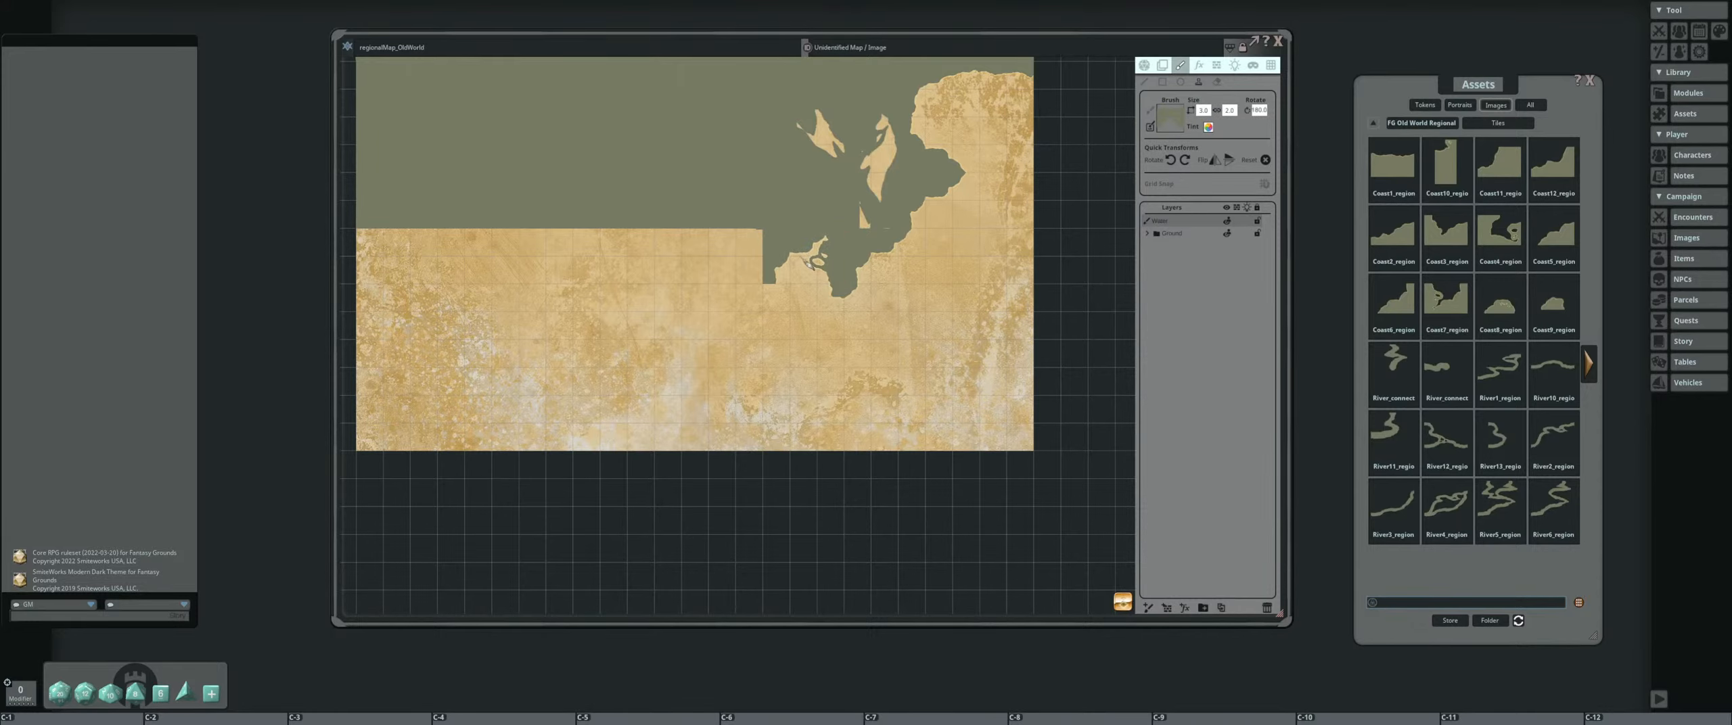
{"action": "left_click", "coordinate": [803, 258], "text": "ctrl"}
Select the blank water piece and cover leftover land slivers around the newly stamped coast pieces
{"action": "left_click_drag", "start_coordinate": [646, 297], "coordinate": [581, 306]}
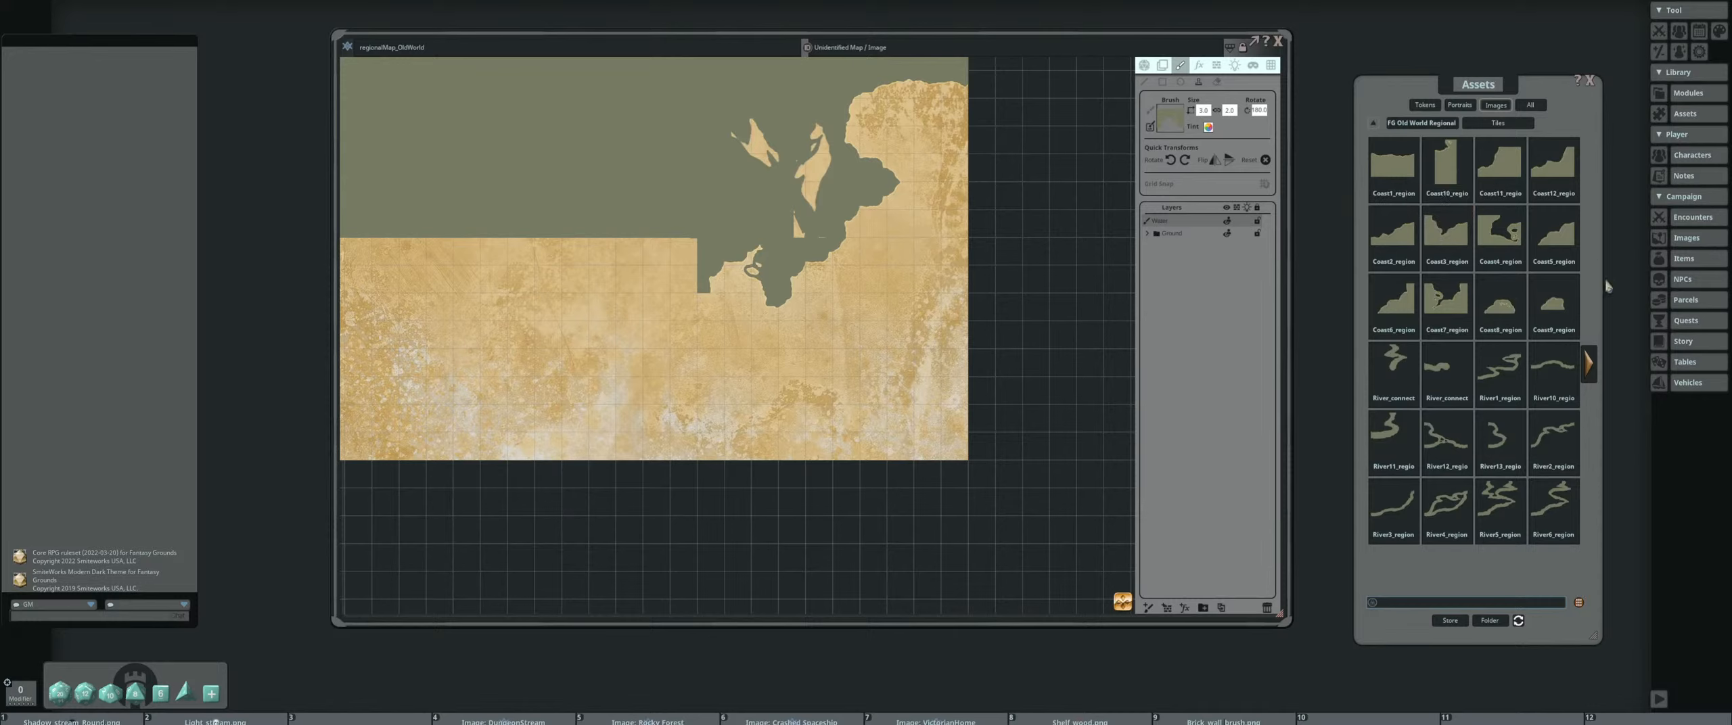
{"action": "left_click", "coordinate": [1591, 369]}
{"action": "left_click", "coordinate": [1553, 166]}
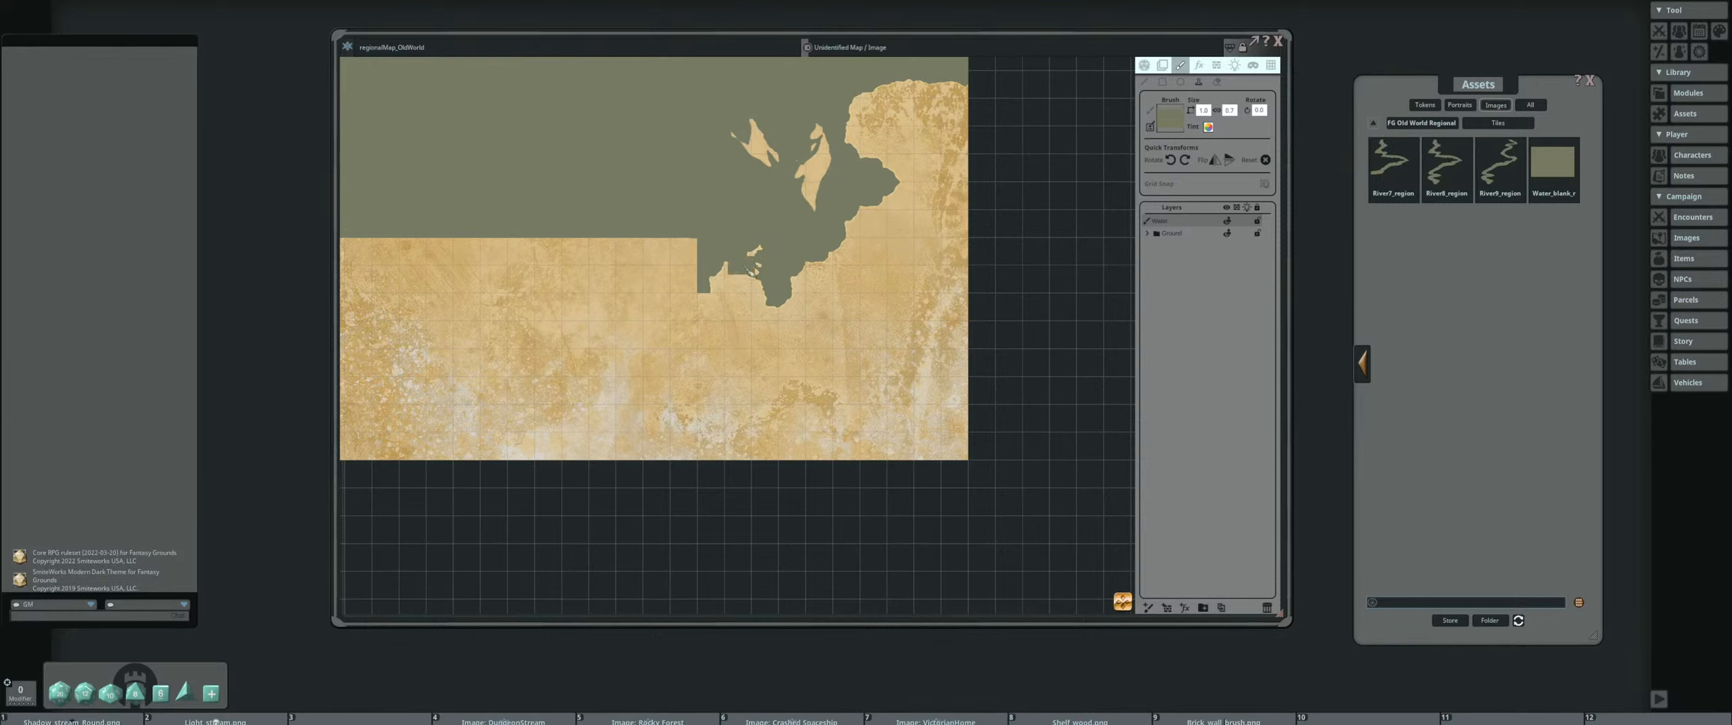
Examine the whole map's coastlines and islands, from the northern coast down to the lower inlet
{"action": "mouse_move", "coordinate": [634, 212]}
{"action": "left_mouse_down"}
{"action": "mouse_move", "coordinate": [809, 250]}
{"action": "mouse_move", "coordinate": [799, 367]}
{"action": "left_mouse_up"}
{"action": "scroll", "coordinate": [719, 291], "scroll_direction": "down", "scroll_amount": 5}
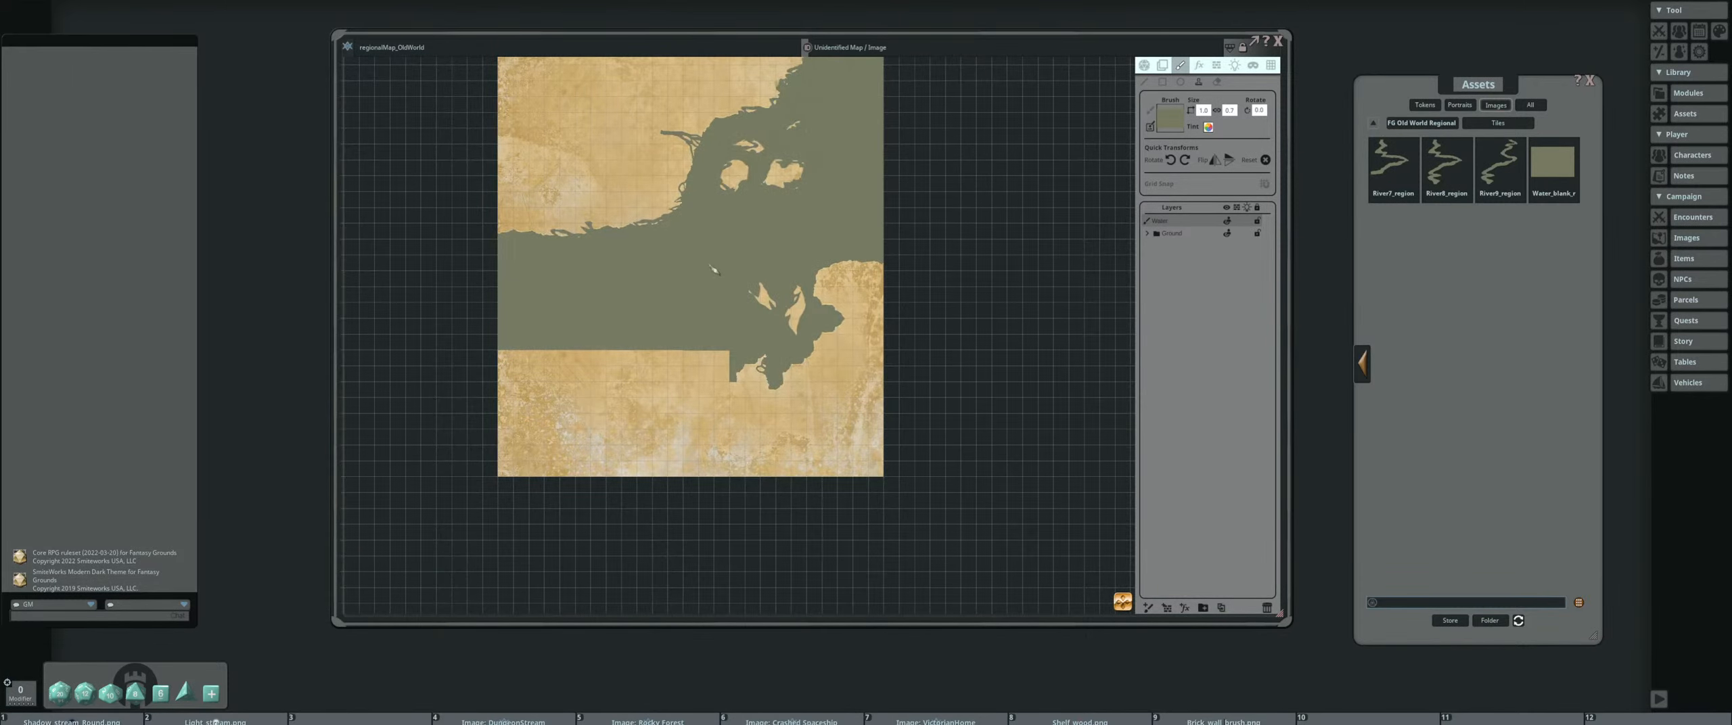
{"action": "left_click_drag", "start_coordinate": [708, 295], "coordinate": [711, 424]}
{"action": "scroll", "coordinate": [815, 185], "scroll_direction": "up", "scroll_amount": 4}
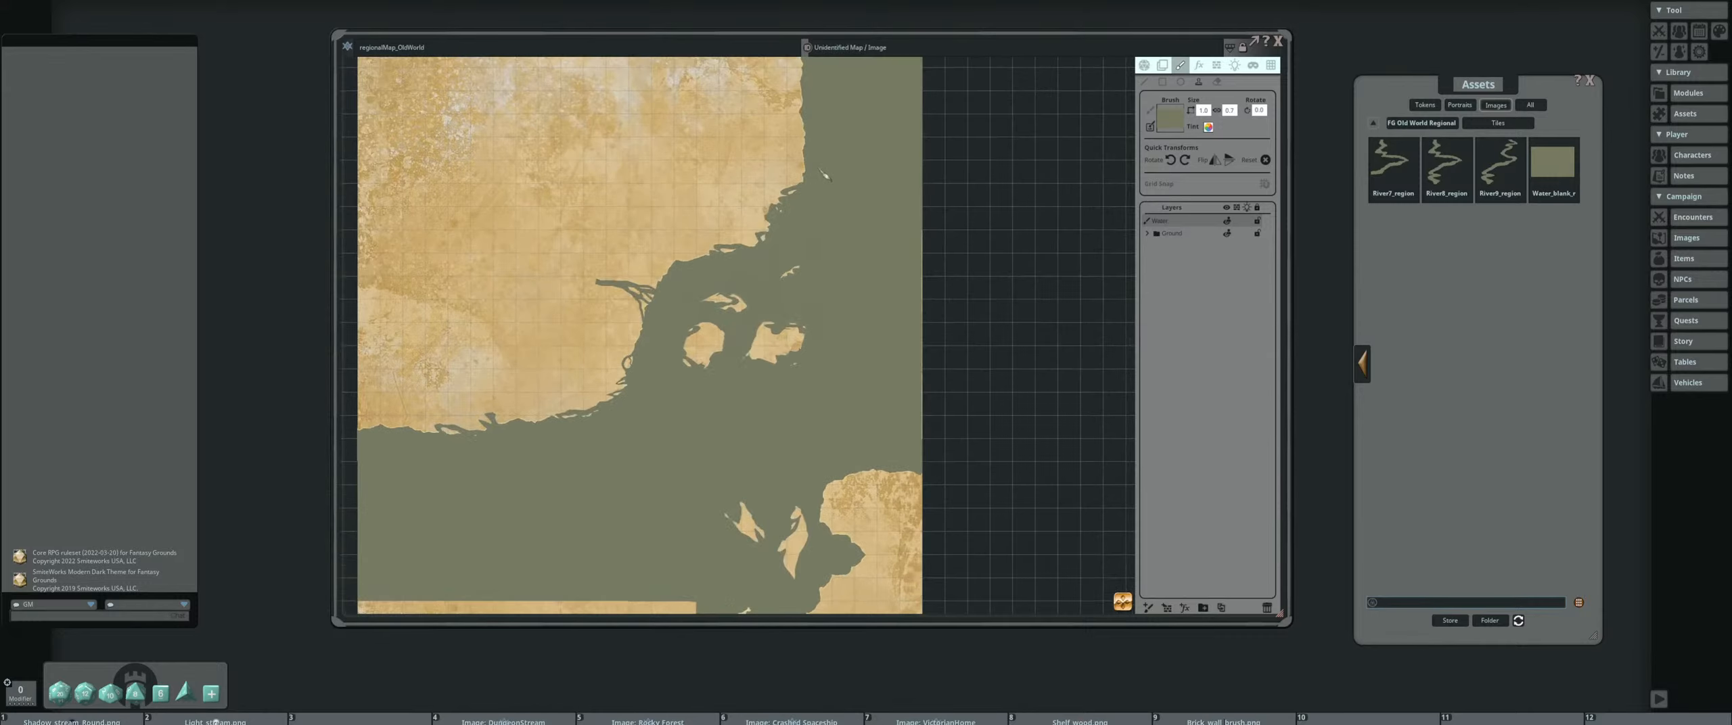
{"action": "scroll", "coordinate": [768, 237], "scroll_direction": "up", "scroll_amount": 5}
{"action": "scroll", "coordinate": [861, 237], "scroll_direction": "down", "scroll_amount": 5}
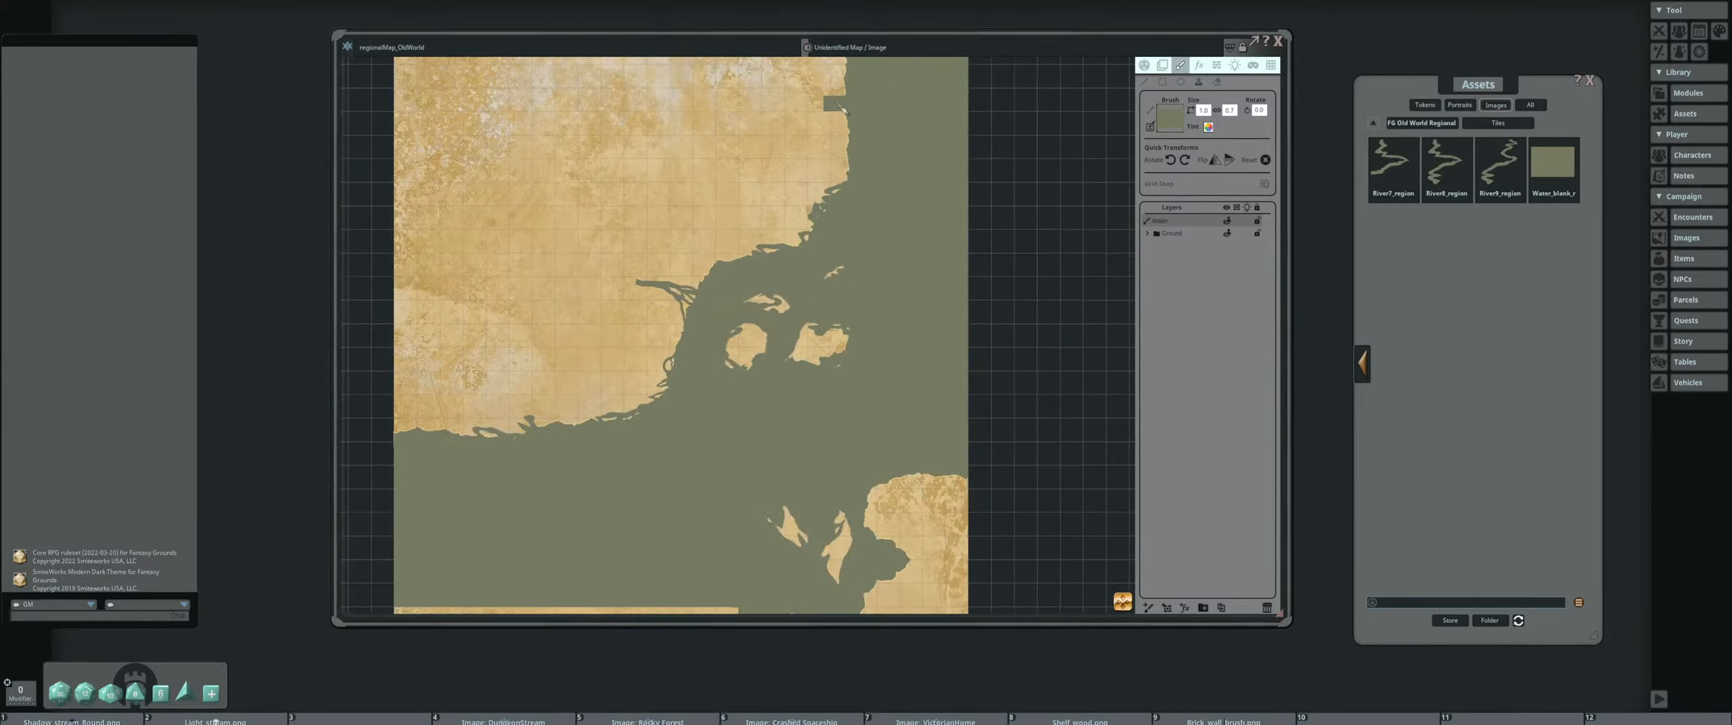
{"action": "scroll", "coordinate": [836, 316], "scroll_direction": "down", "scroll_amount": 3}
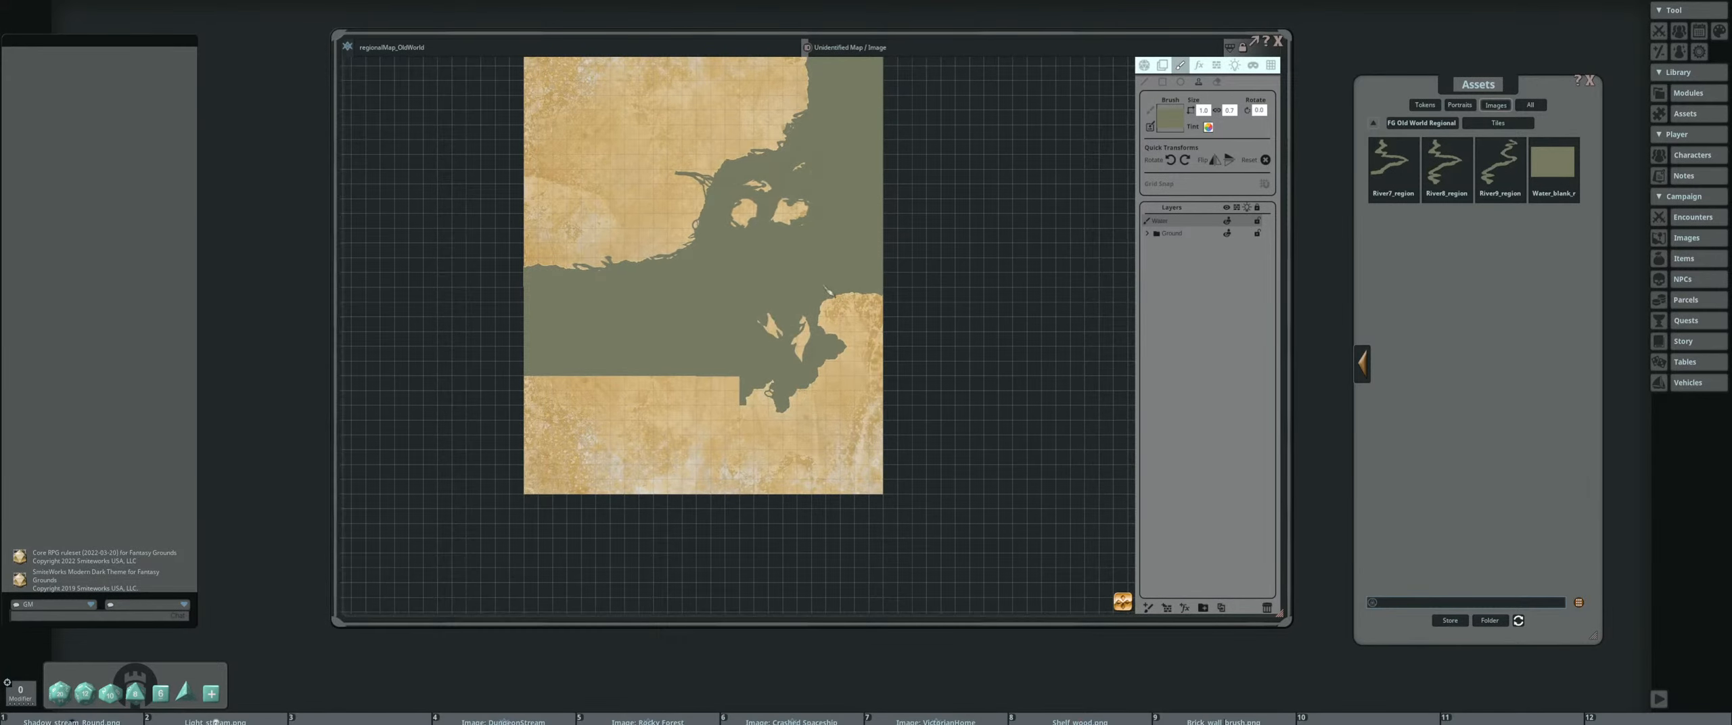
{"action": "left_click_drag", "start_coordinate": [829, 290], "coordinate": [842, 280]}
Choose the straight Coast1 tile from the pack's tiles as the brush, rotate it counter-clockwise, and resize it for drawing
{"action": "left_click", "coordinate": [1423, 124]}
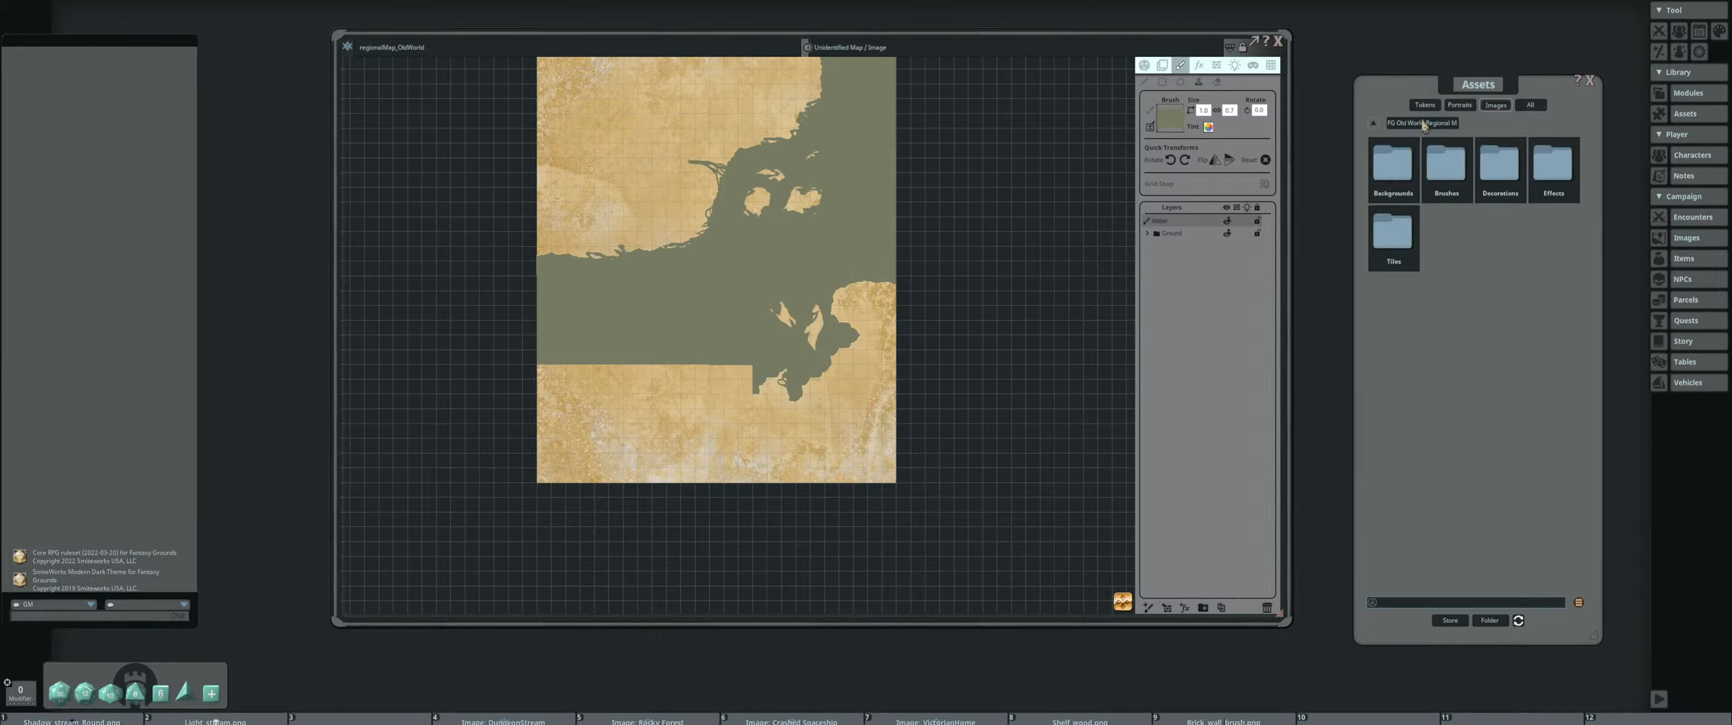
{"action": "left_click", "coordinate": [1407, 245]}
{"action": "left_click", "coordinate": [1171, 160]}
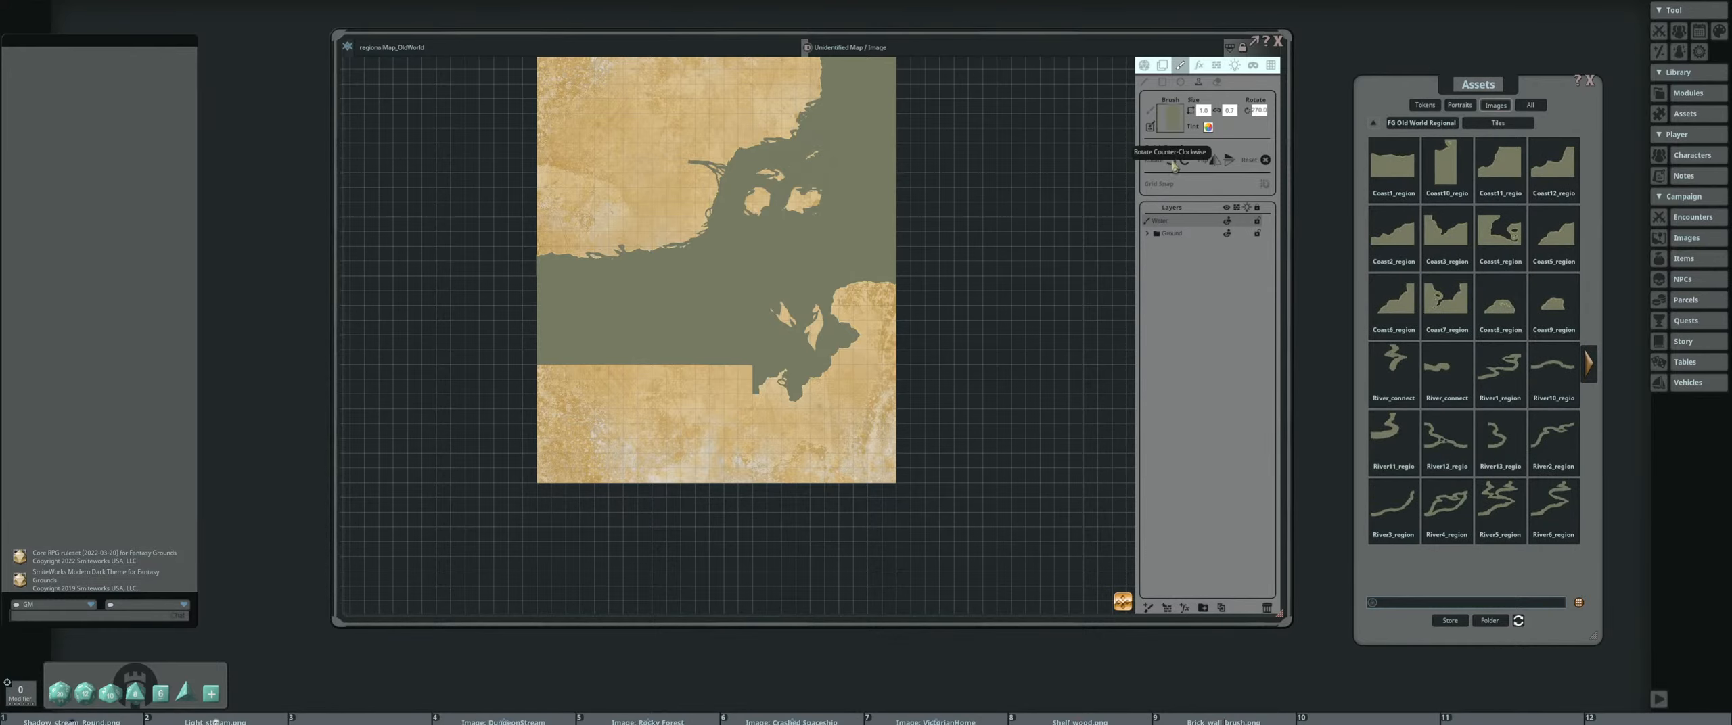
{"action": "left_click_drag", "start_coordinate": [853, 274], "coordinate": [933, 225]}
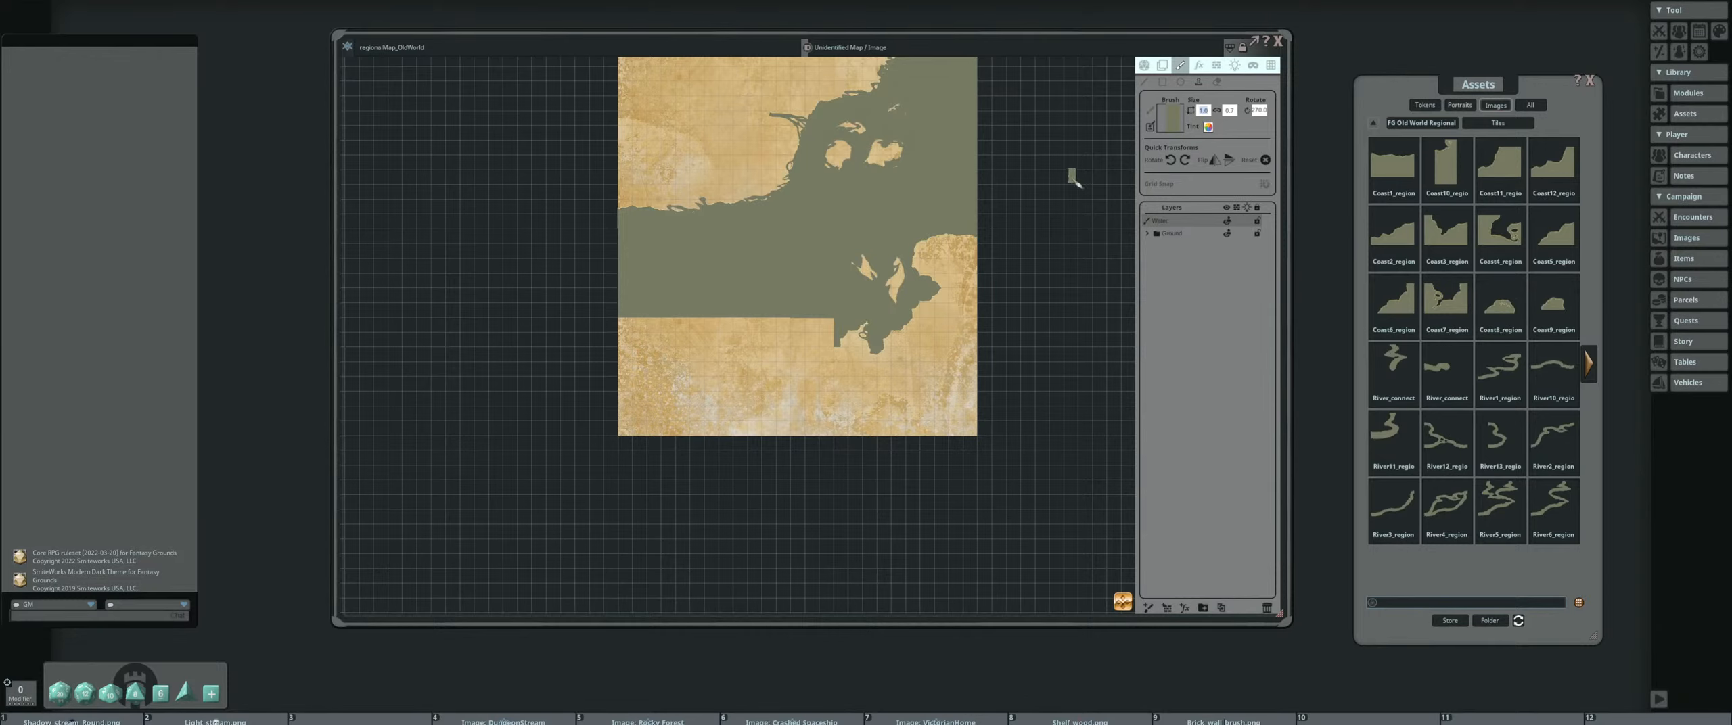
{"action": "key", "text": "Return"}
{"action": "mouse_move", "coordinate": [712, 355]}
{"action": "left_mouse_down"}
{"action": "mouse_move", "coordinate": [658, 379]}
{"action": "mouse_move", "coordinate": [817, 299]}
{"action": "left_mouse_up"}
{"action": "scroll", "coordinate": [732, 359], "scroll_direction": "up", "scroll_amount": 3}
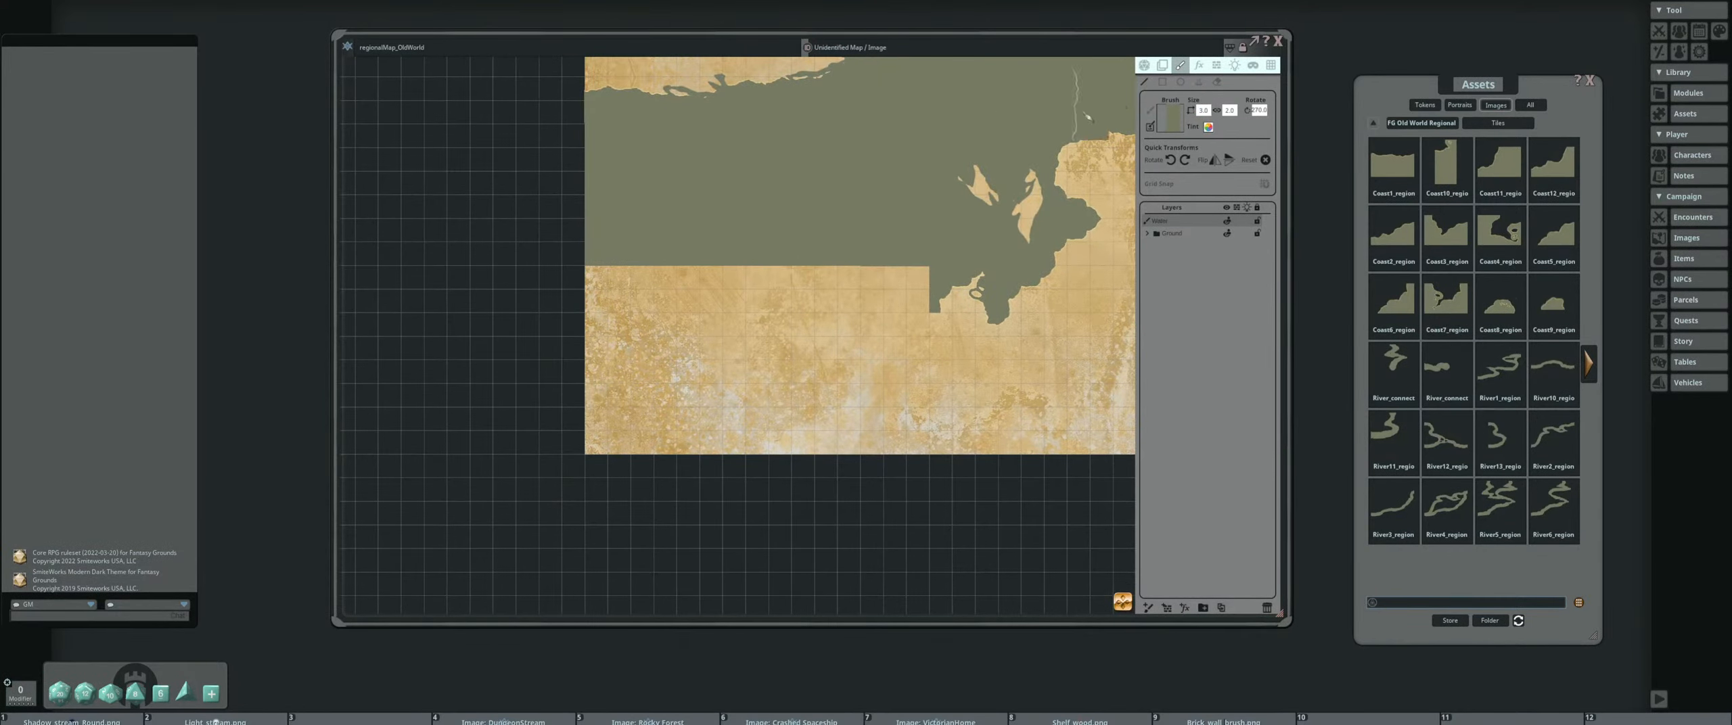
{"action": "mouse_move", "coordinate": [895, 338]}
{"action": "left_mouse_down"}
{"action": "mouse_move", "coordinate": [879, 297]}
{"action": "mouse_move", "coordinate": [840, 320]}
{"action": "left_mouse_up"}
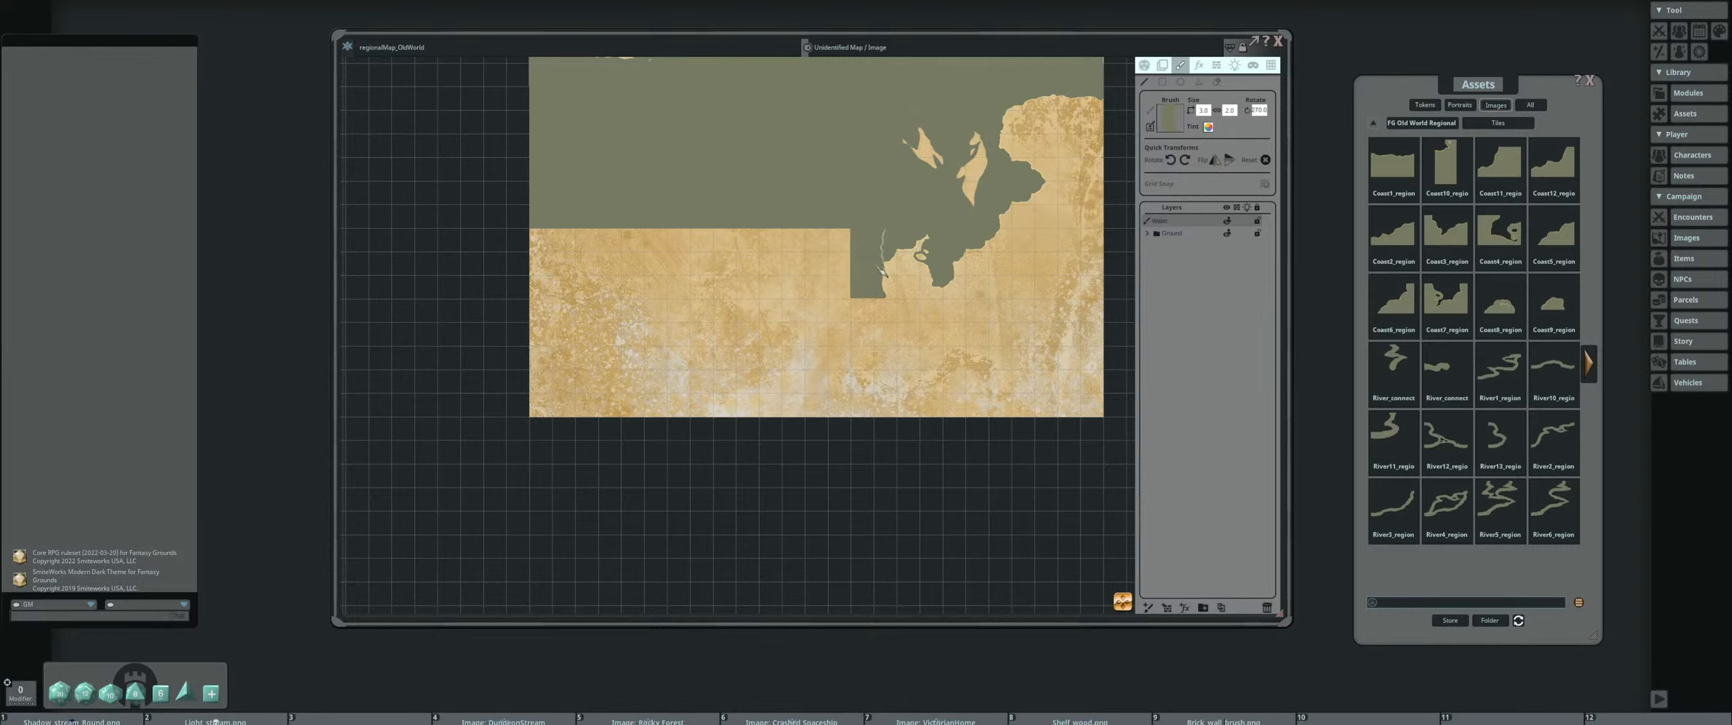
{"action": "left_click_drag", "start_coordinate": [878, 284], "coordinate": [877, 379]}
{"action": "key", "text": "ctrl+z"}
{"action": "key", "text": "ctrl+z"}
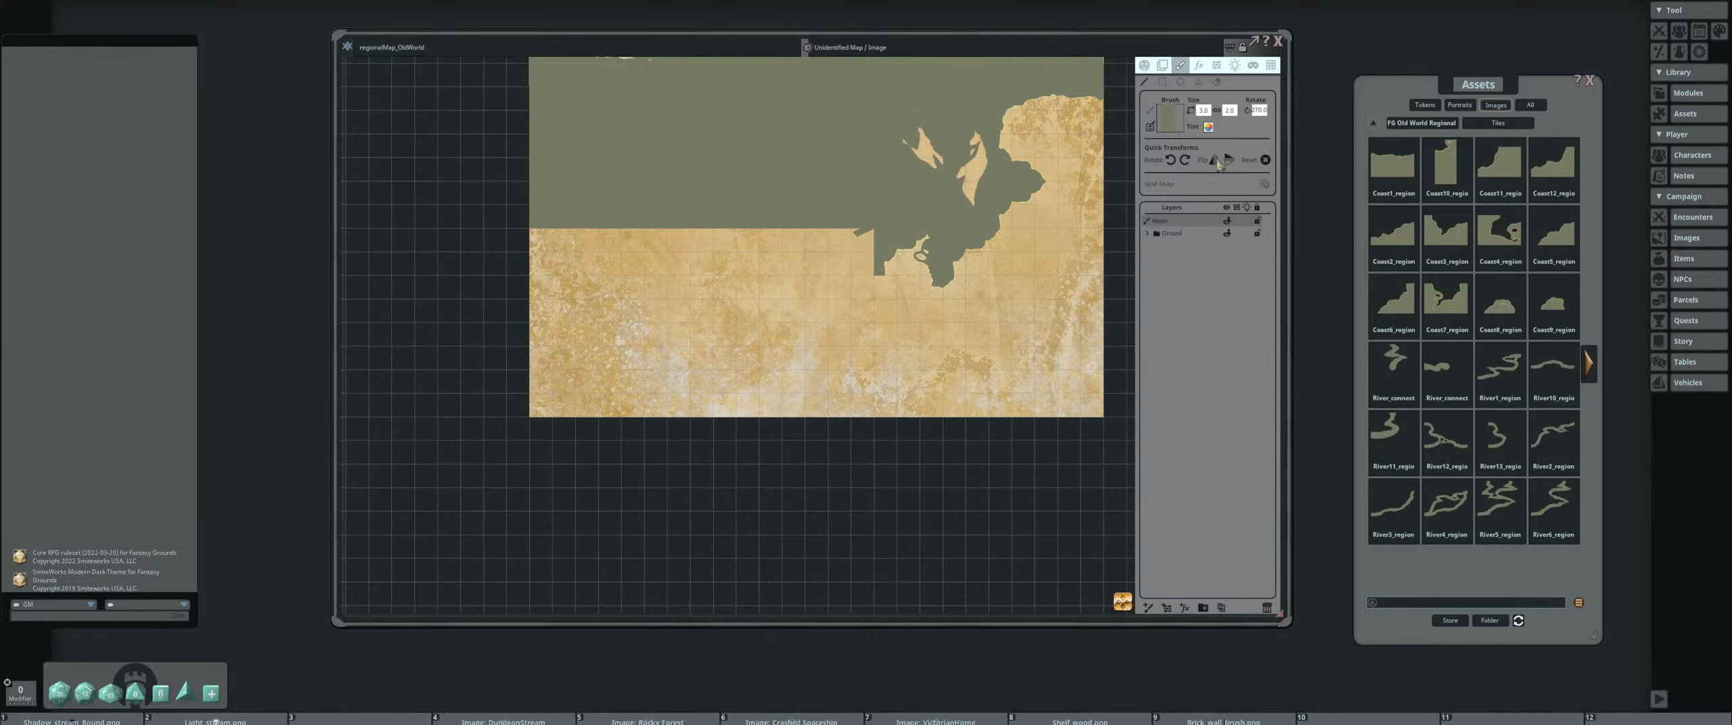
{"action": "left_click_drag", "start_coordinate": [866, 246], "coordinate": [862, 362]}
{"action": "key", "text": "ctrl+z"}
Draw a continuous coast strip with the rotated coast brush, curving from the map's southern edge northeast to the stepped inlet
{"action": "left_click_drag", "start_coordinate": [780, 299], "coordinate": [812, 275]}
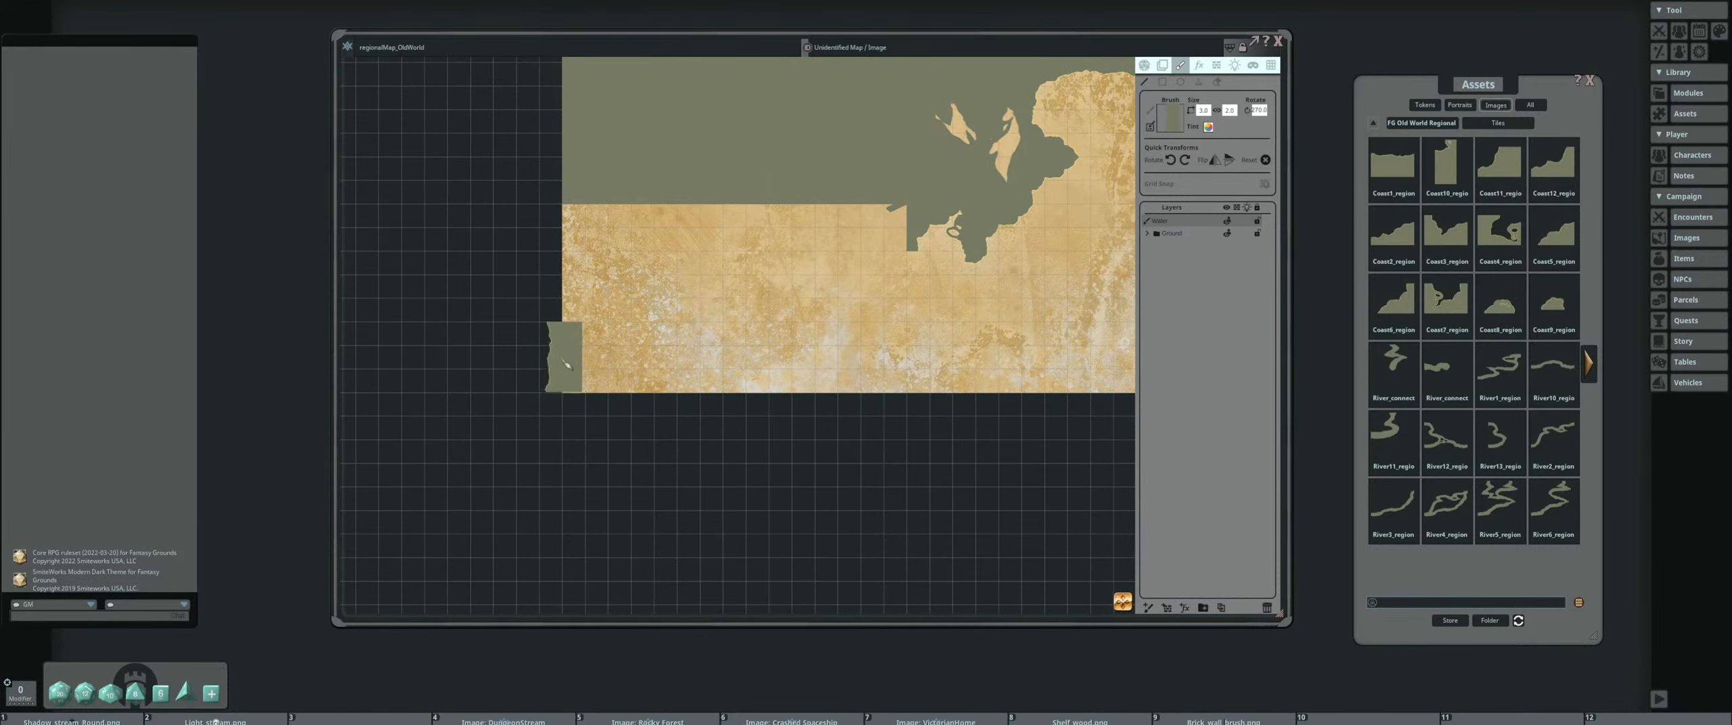
{"action": "key", "text": "ctrl"}
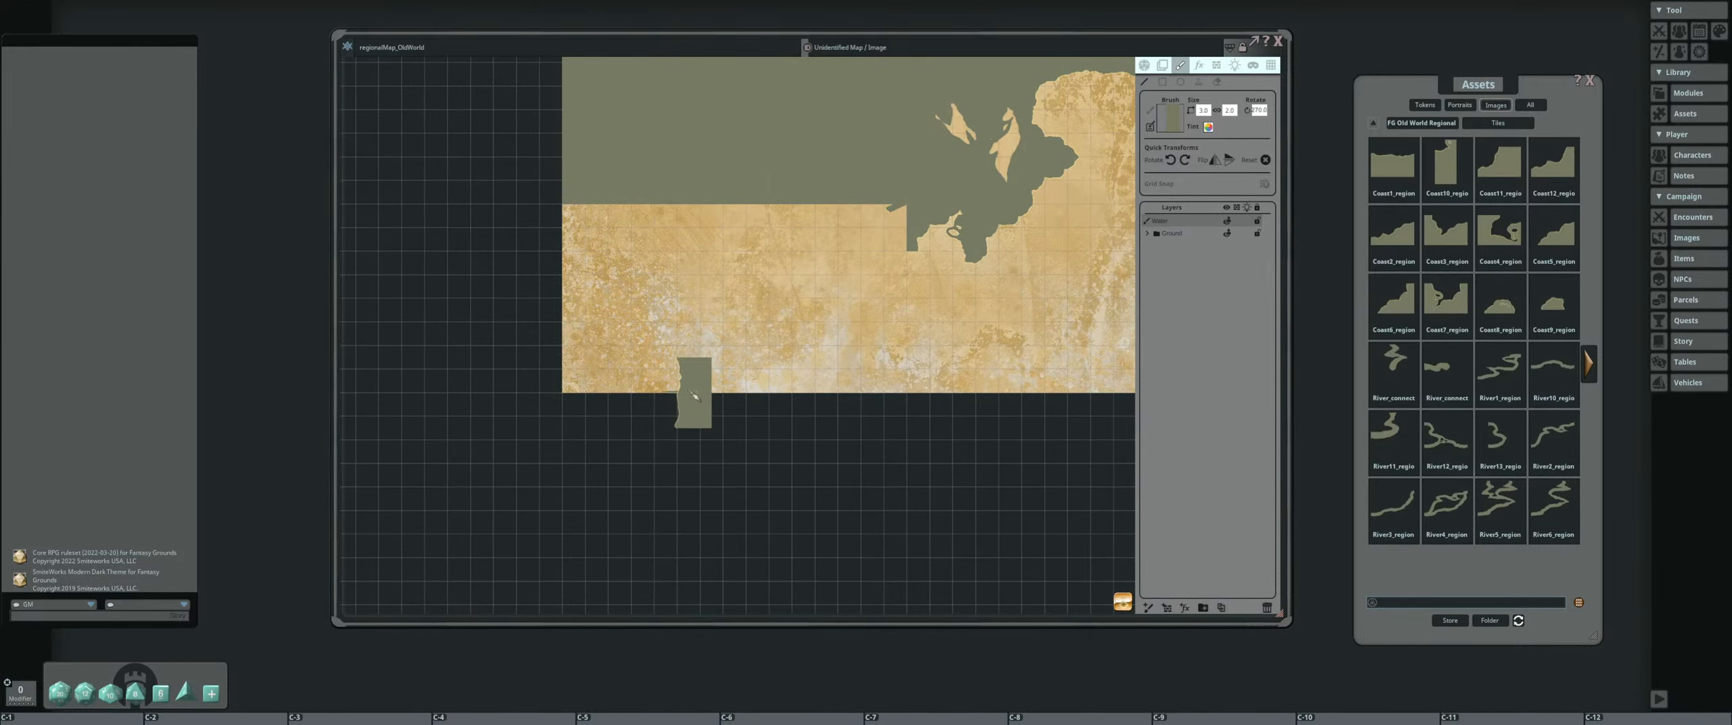
{"action": "mouse_move", "coordinate": [694, 396]}
{"action": "left_mouse_down"}
{"action": "mouse_move", "coordinate": [693, 291]}
{"action": "mouse_move", "coordinate": [903, 290]}
{"action": "left_mouse_up"}
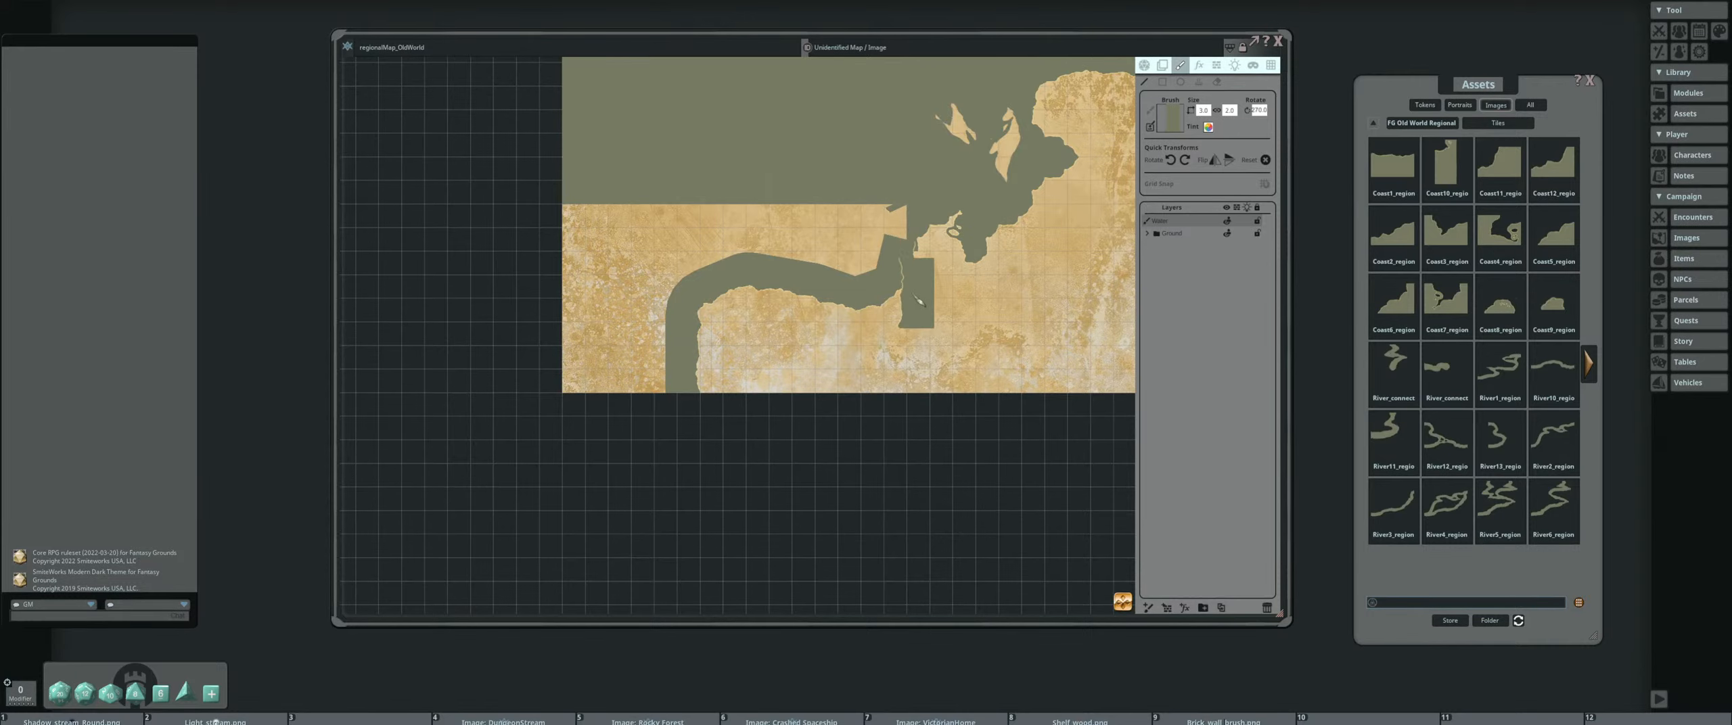
{"action": "scroll", "coordinate": [947, 271], "scroll_direction": "up", "scroll_amount": 4}
{"action": "scroll", "coordinate": [987, 227], "scroll_direction": "down", "scroll_amount": 2}
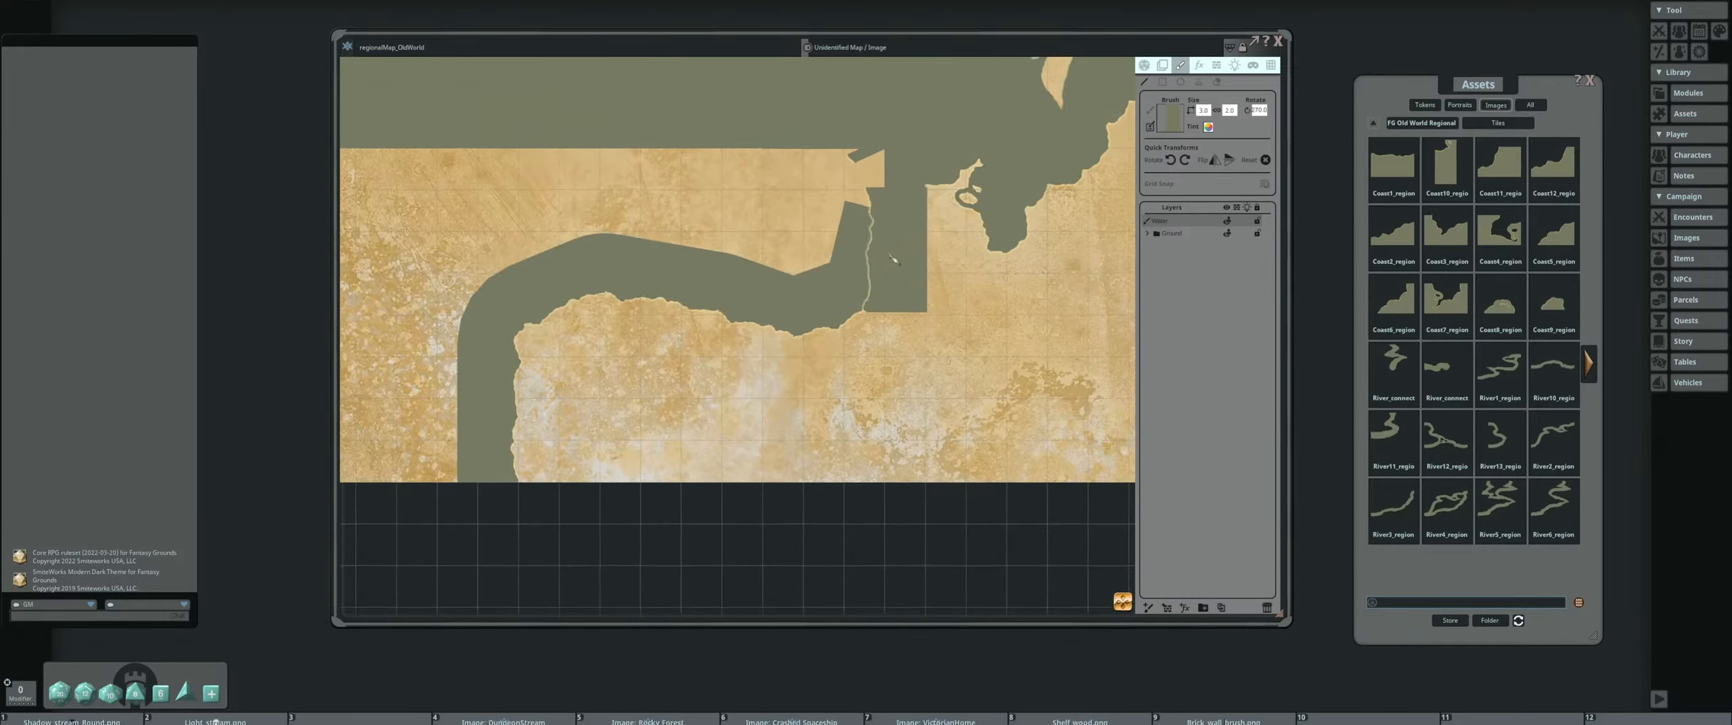
Load the River_regional brush, shrink it, and cover the land sliver where the coast strip meets the inlet
{"action": "left_click", "coordinate": [1589, 363]}
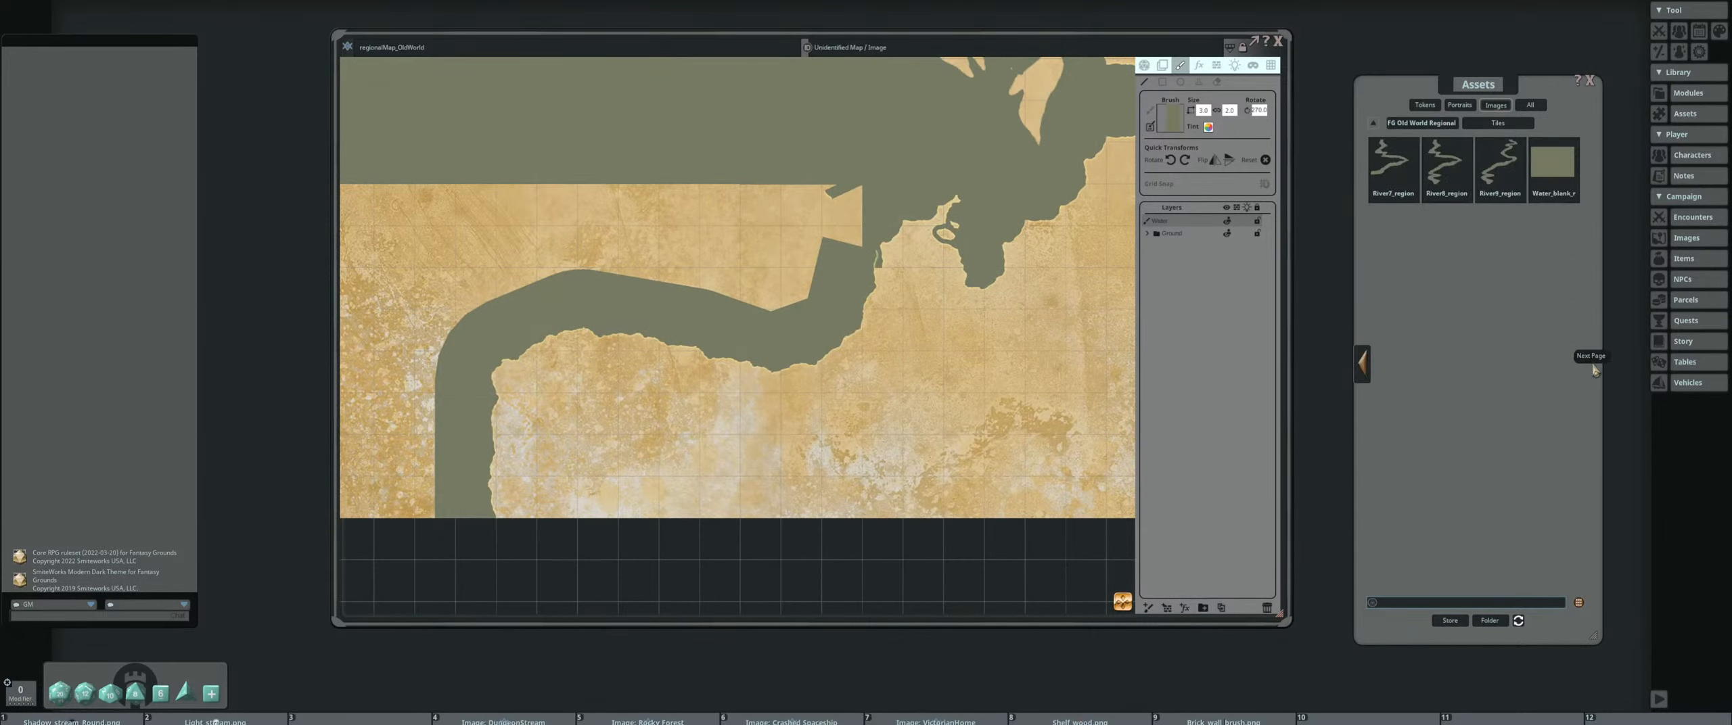
{"action": "left_click", "coordinate": [1441, 127]}
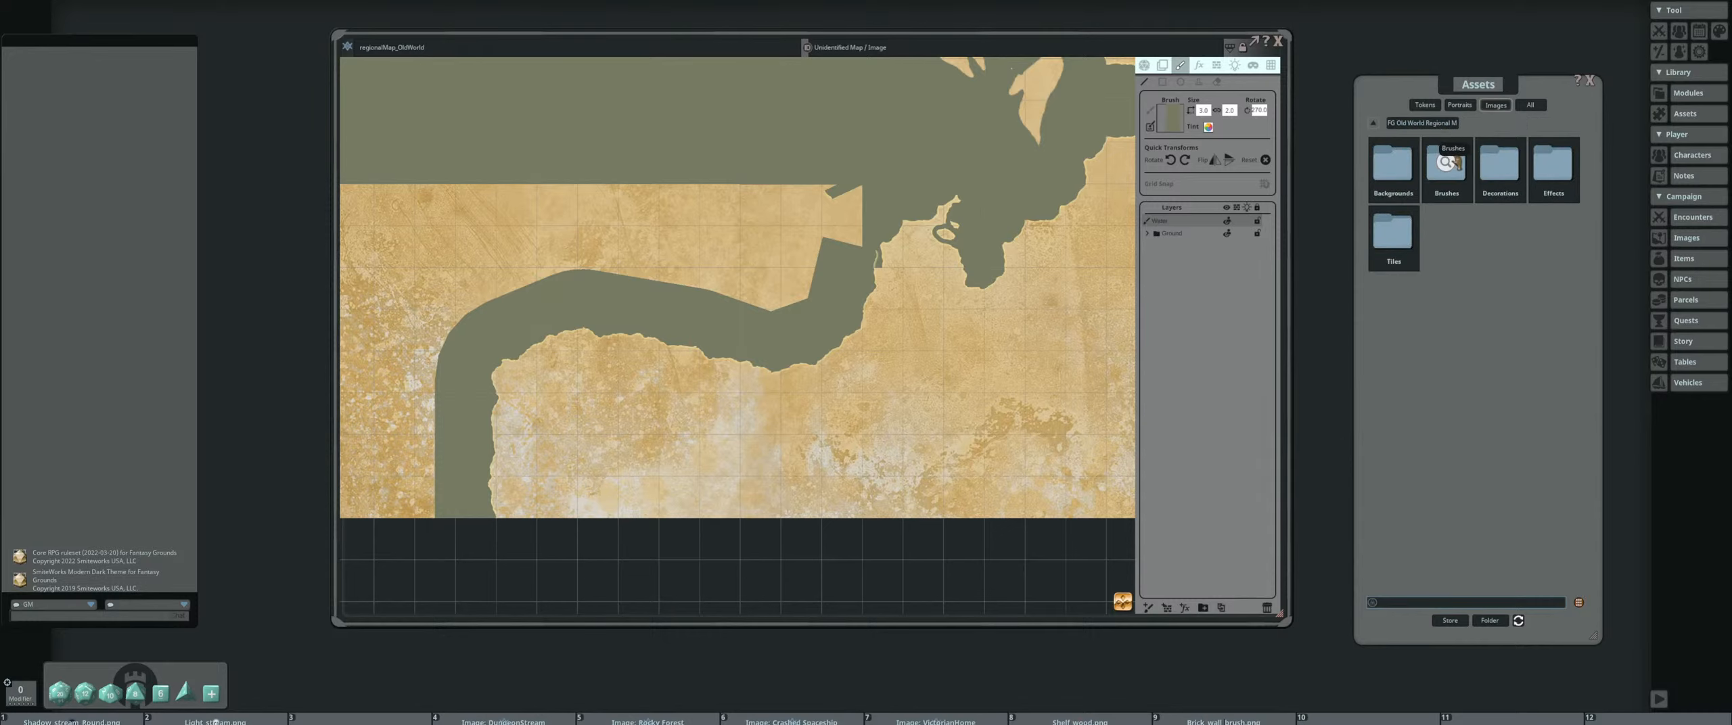
{"action": "left_click", "coordinate": [1448, 169]}
{"action": "left_click_drag", "start_coordinate": [1396, 170], "coordinate": [1177, 120]}
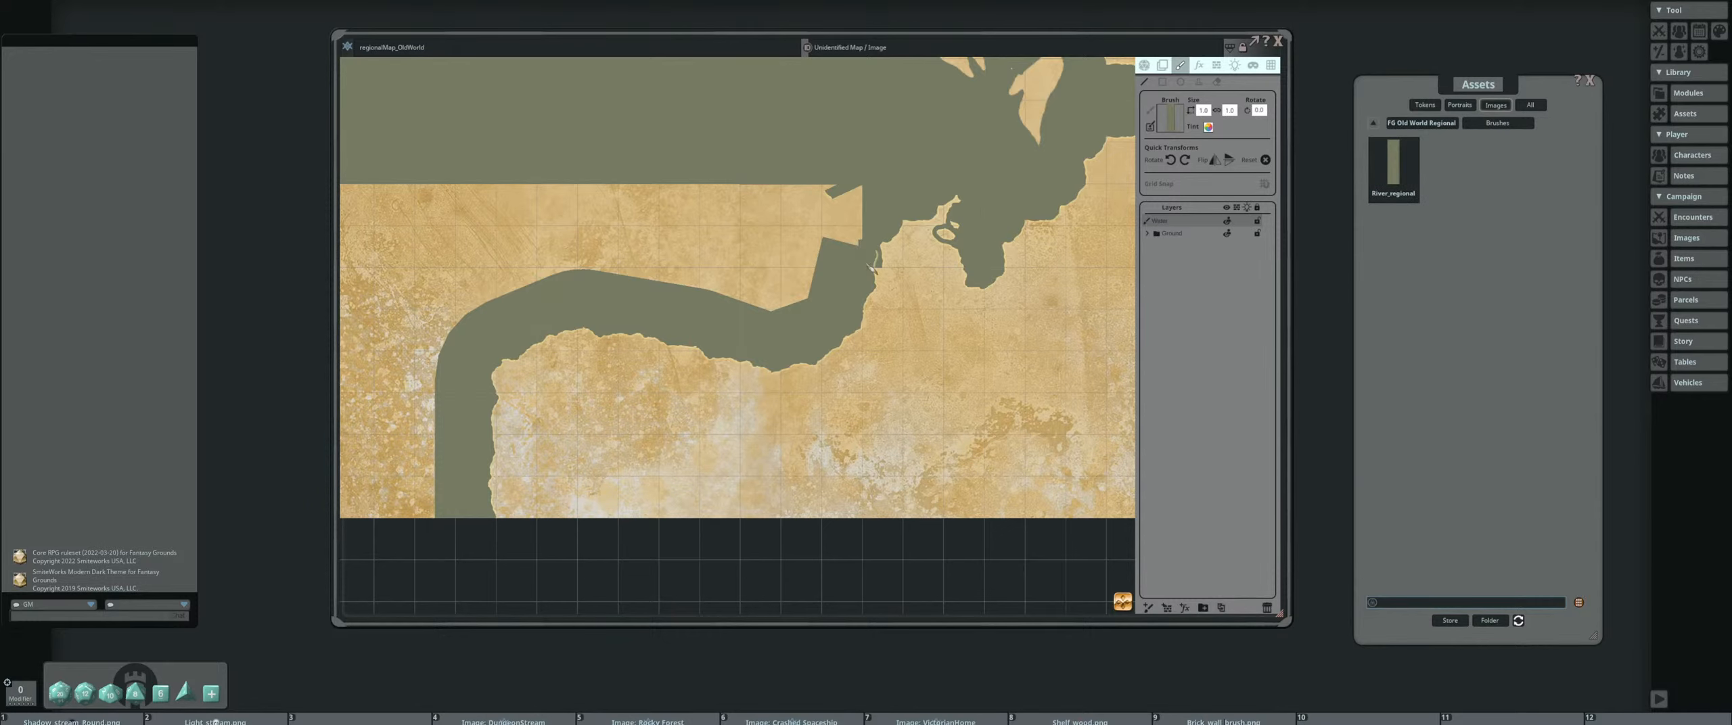
{"action": "scroll", "coordinate": [878, 270], "scroll_direction": "up", "scroll_amount": 3}
{"action": "scroll", "coordinate": [879, 266], "scroll_direction": "down", "scroll_amount": 4}
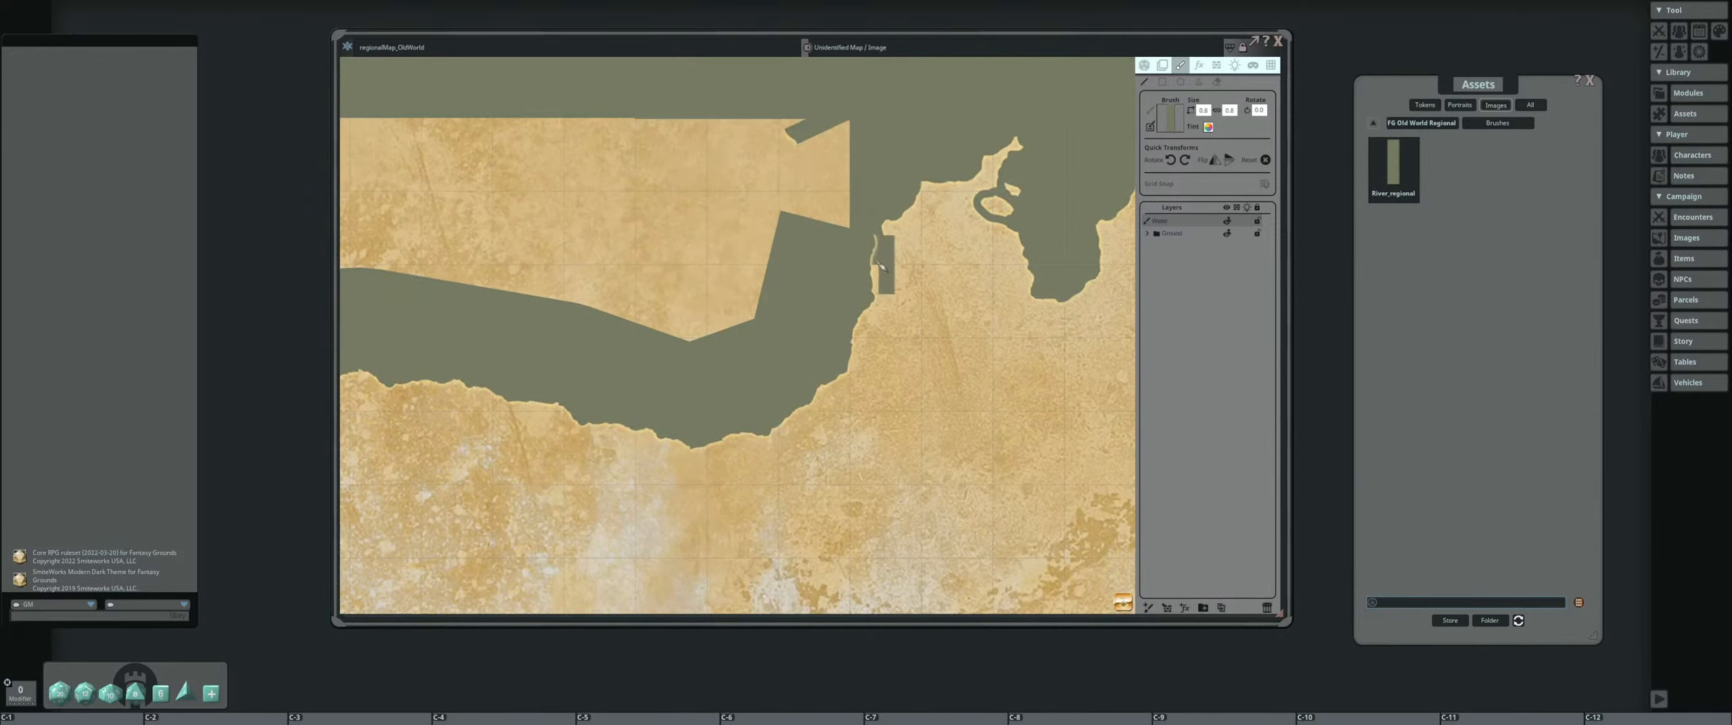
{"action": "scroll", "coordinate": [880, 266], "scroll_direction": "down", "scroll_amount": 3}
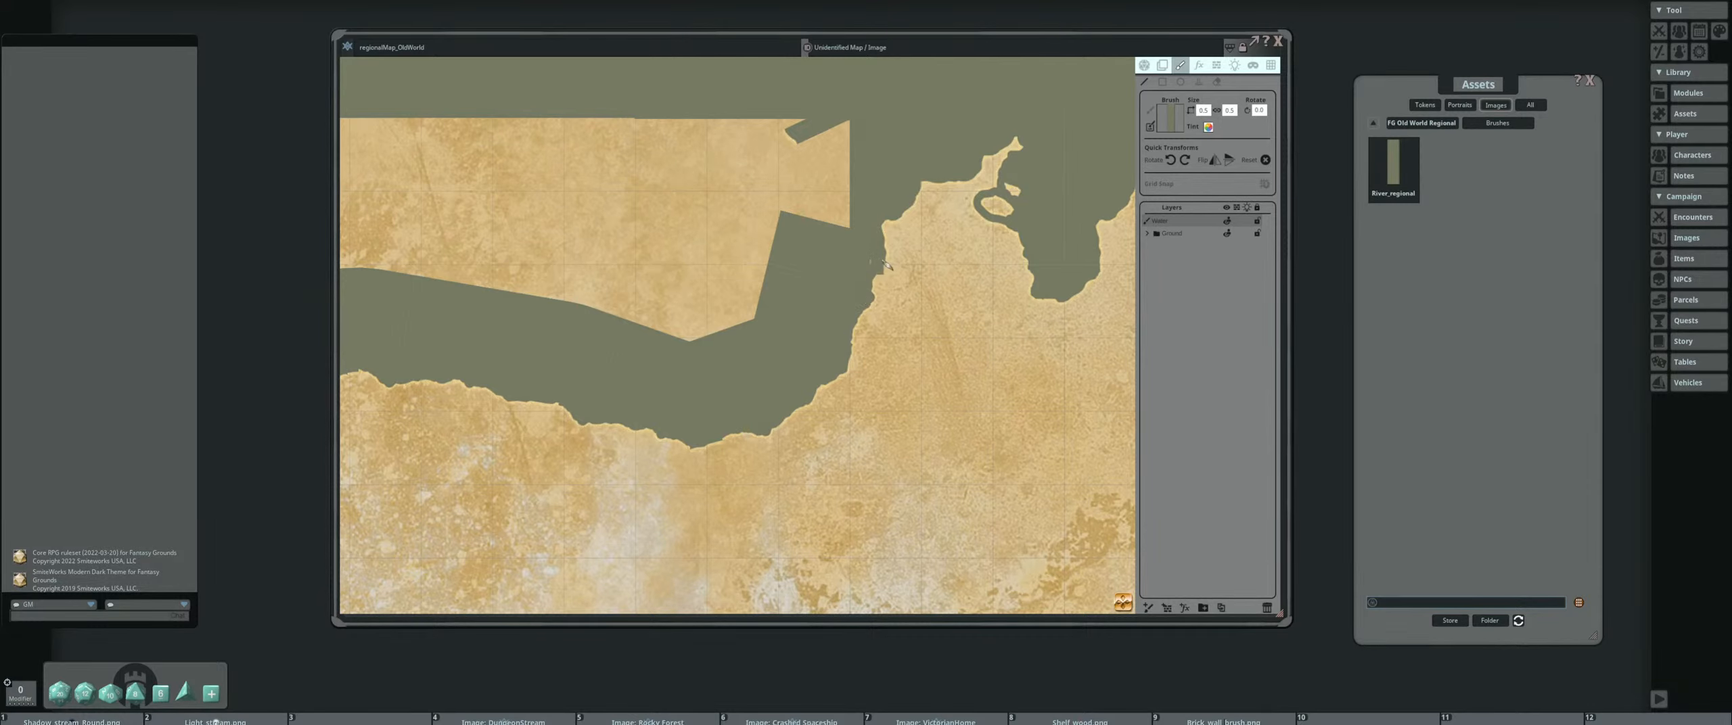
{"action": "scroll", "coordinate": [859, 306], "scroll_direction": "down", "scroll_amount": 5}
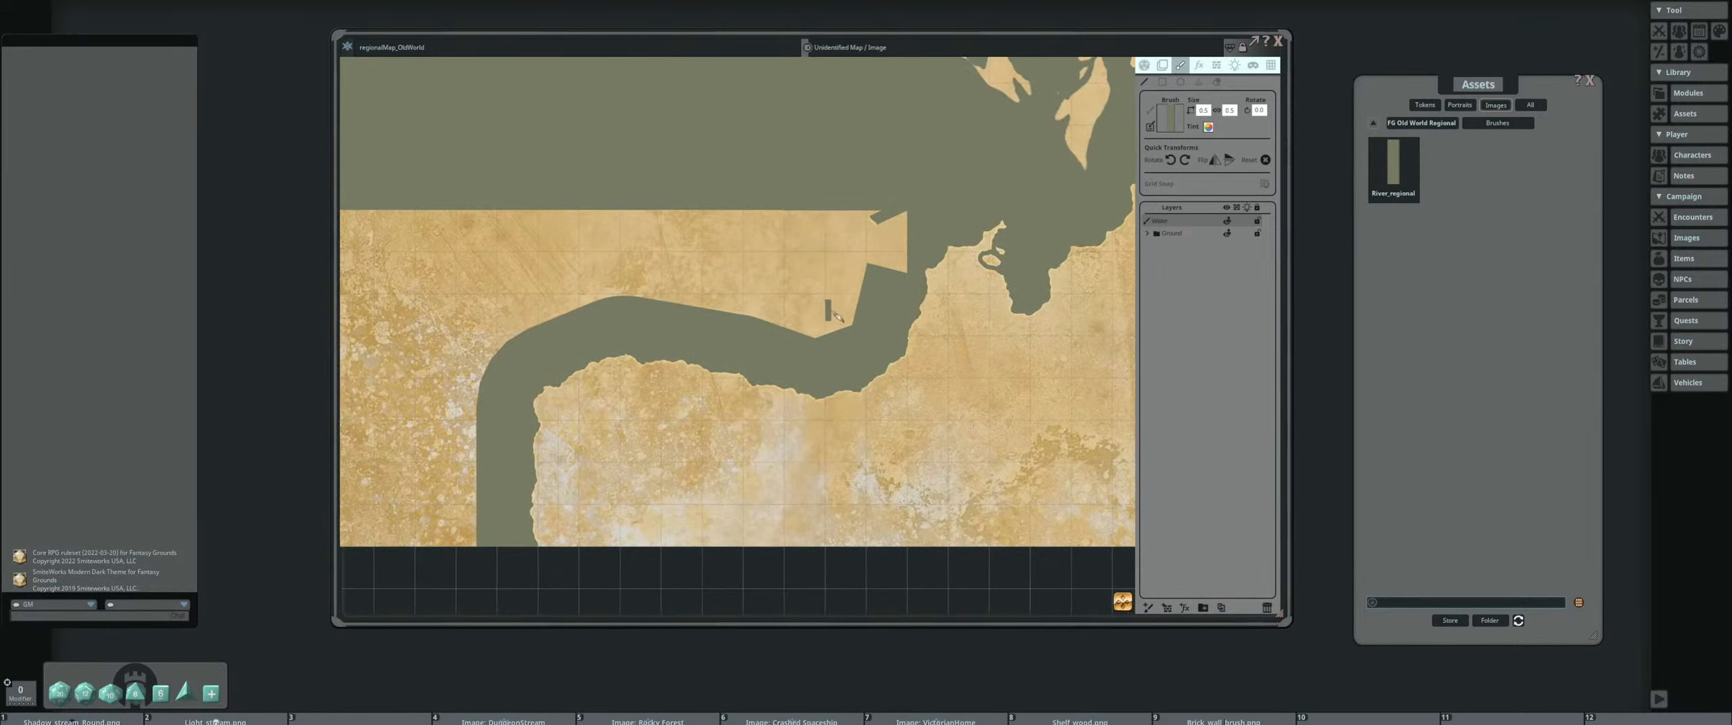
{"action": "scroll", "coordinate": [777, 291], "scroll_direction": "down", "scroll_amount": 3}
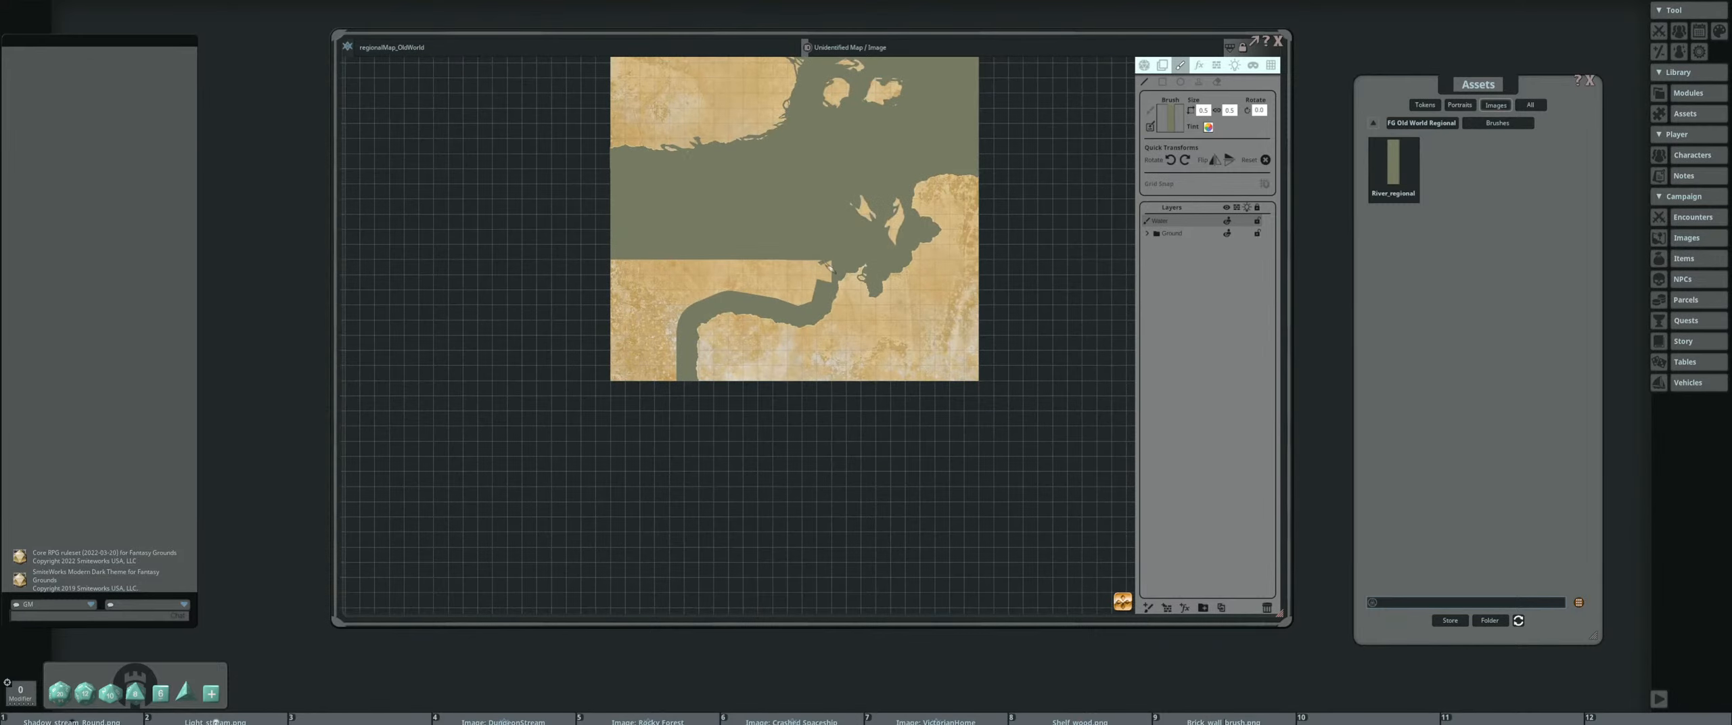
{"action": "scroll", "coordinate": [780, 259], "scroll_direction": "down", "scroll_amount": 2}
{"action": "left_click_drag", "start_coordinate": [778, 256], "coordinate": [720, 255]}
{"action": "scroll", "coordinate": [721, 255], "scroll_direction": "up", "scroll_amount": 5}
{"action": "scroll", "coordinate": [723, 260], "scroll_direction": "up", "scroll_amount": 8}
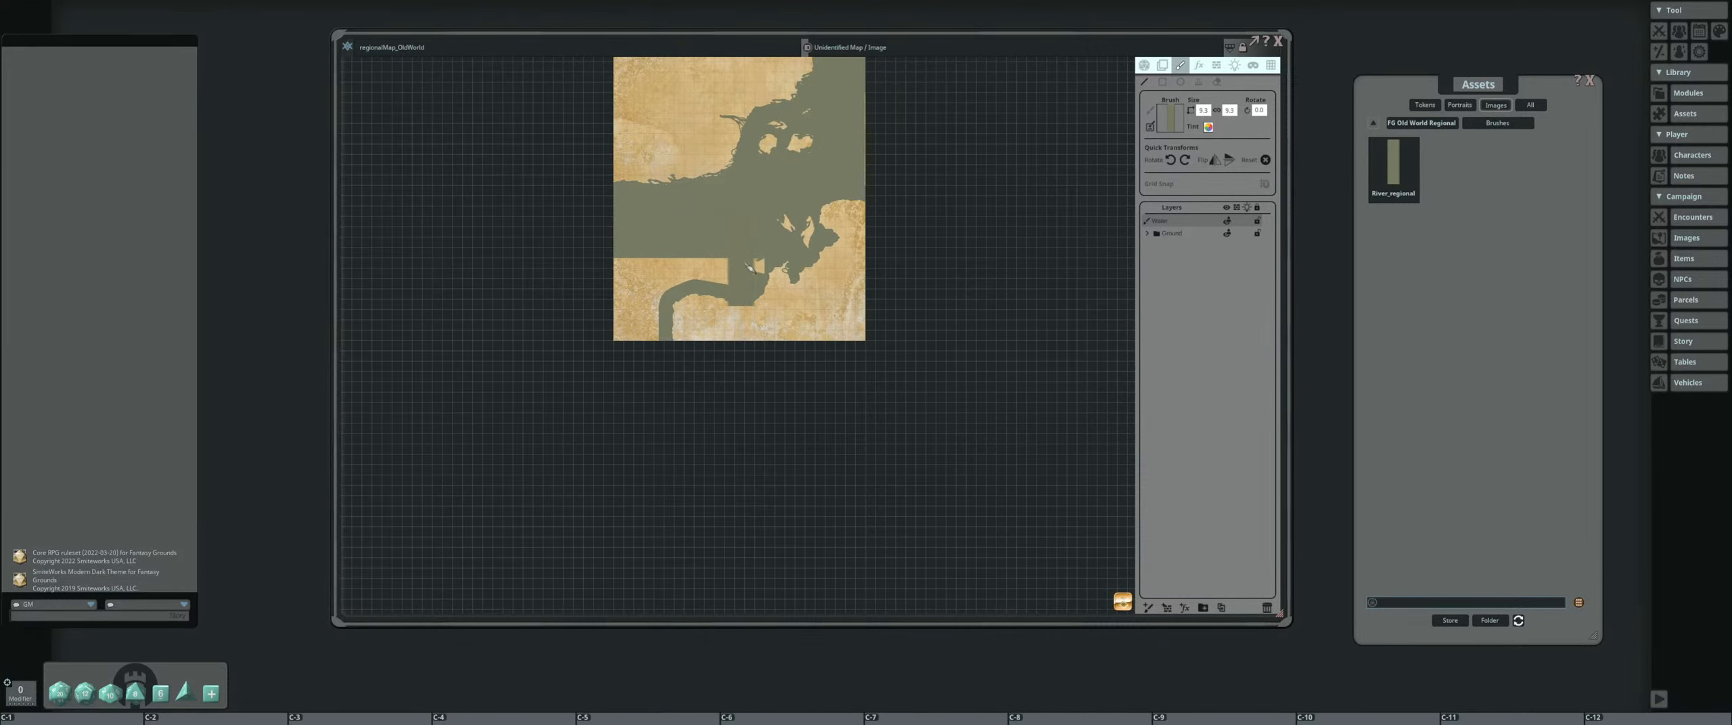
{"action": "scroll", "coordinate": [680, 287], "scroll_direction": "down", "scroll_amount": 2}
{"action": "scroll", "coordinate": [664, 268], "scroll_direction": "down", "scroll_amount": 5}
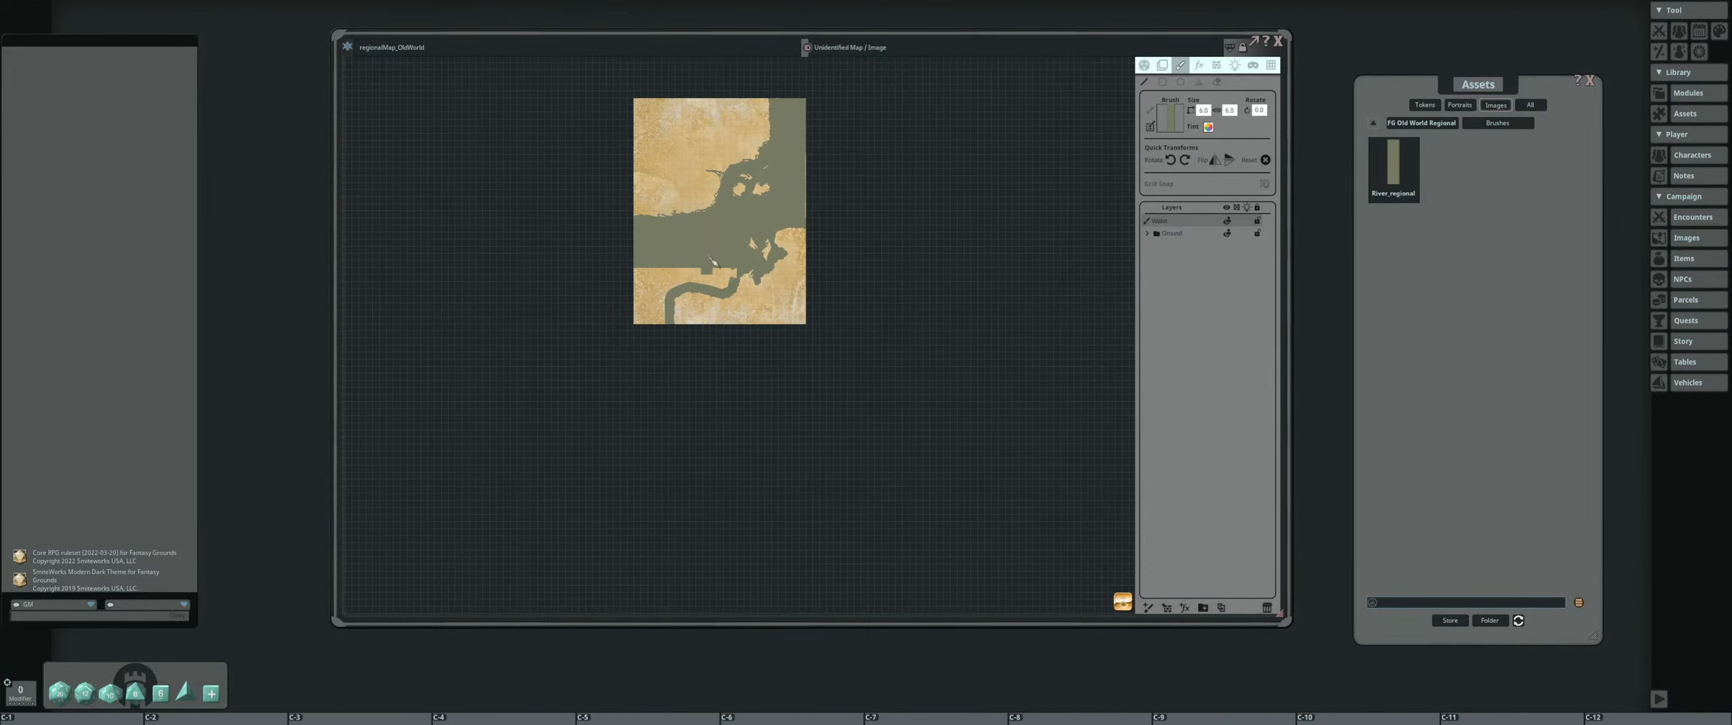
{"action": "left_click_drag", "start_coordinate": [665, 267], "coordinate": [737, 298]}
{"action": "scroll", "coordinate": [738, 298], "scroll_direction": "up", "scroll_amount": 5}
Load the water block tile from the pack's tiles as the brush and enlarge it for covering big areas
{"action": "left_click", "coordinate": [1444, 122]}
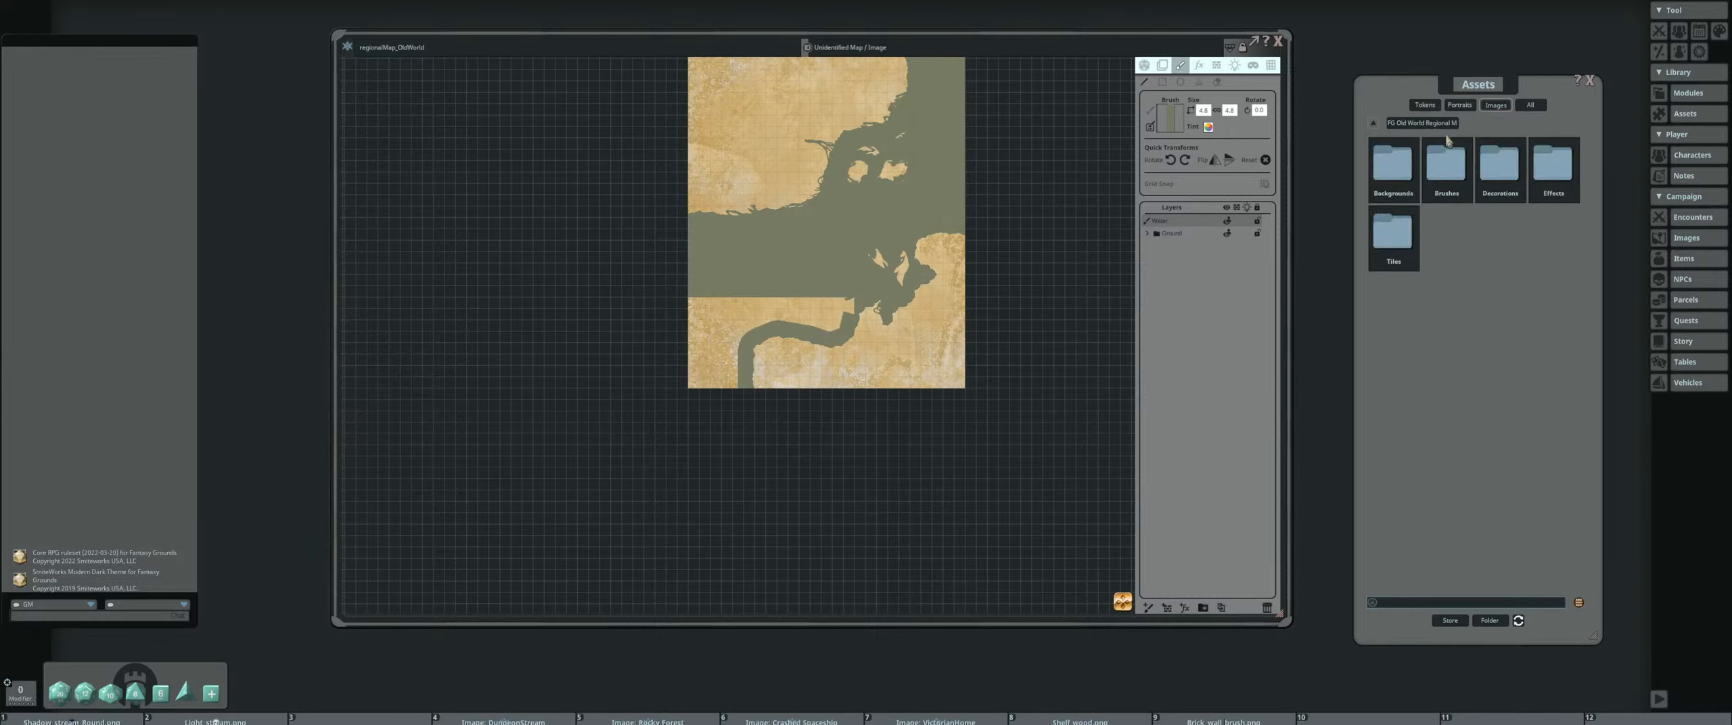
{"action": "left_click", "coordinate": [1392, 234]}
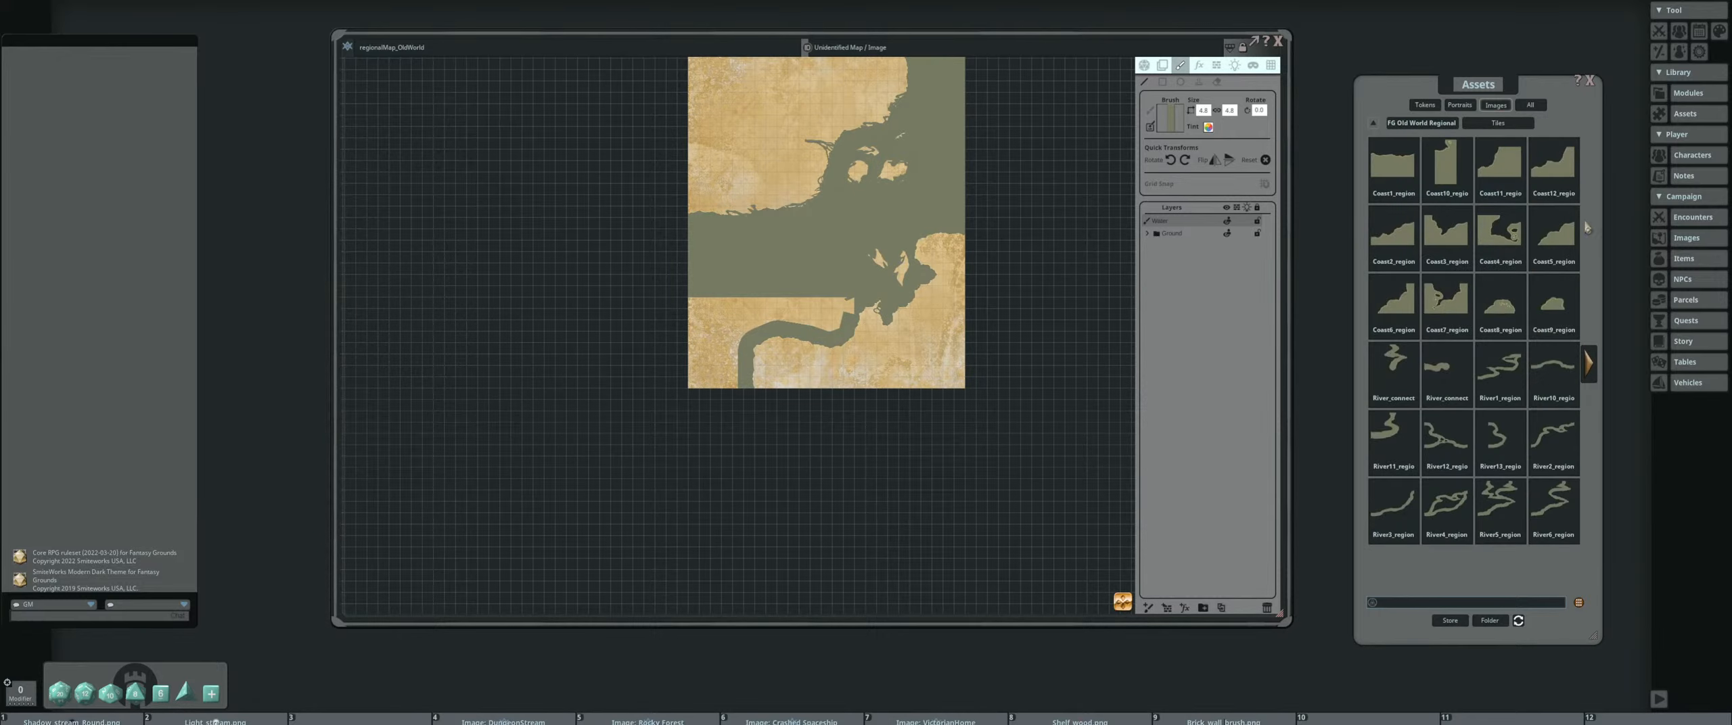
{"action": "left_click", "coordinate": [1594, 358]}
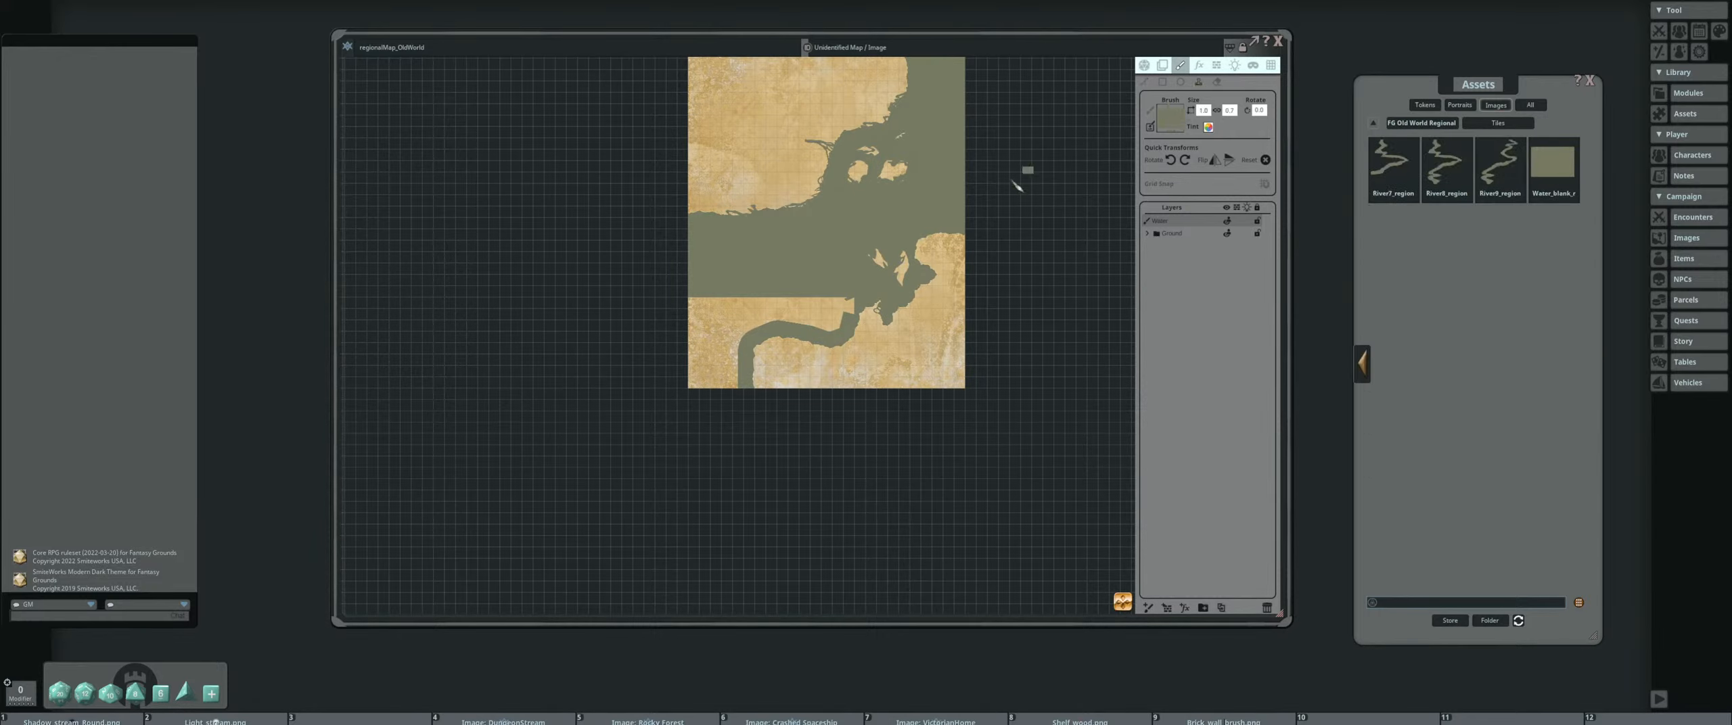
{"action": "scroll", "coordinate": [775, 312], "scroll_direction": "up", "scroll_amount": 5}
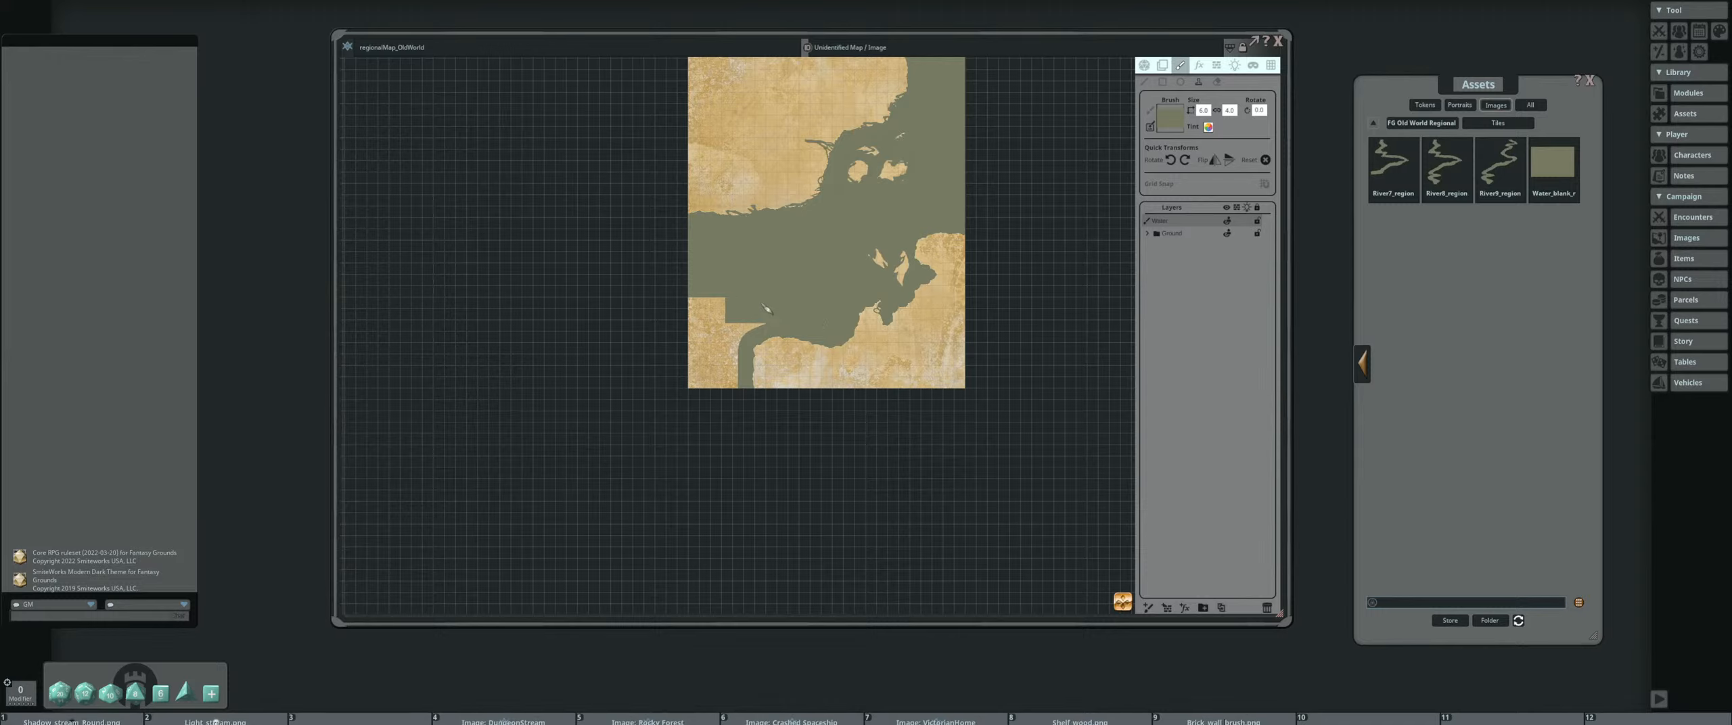
Cover the leftover land north and west of the coast strip with water blocks, rotating the block 90 degrees for the southwest corner
{"action": "left_click", "coordinate": [759, 311]}
{"action": "key", "text": "ctrl"}
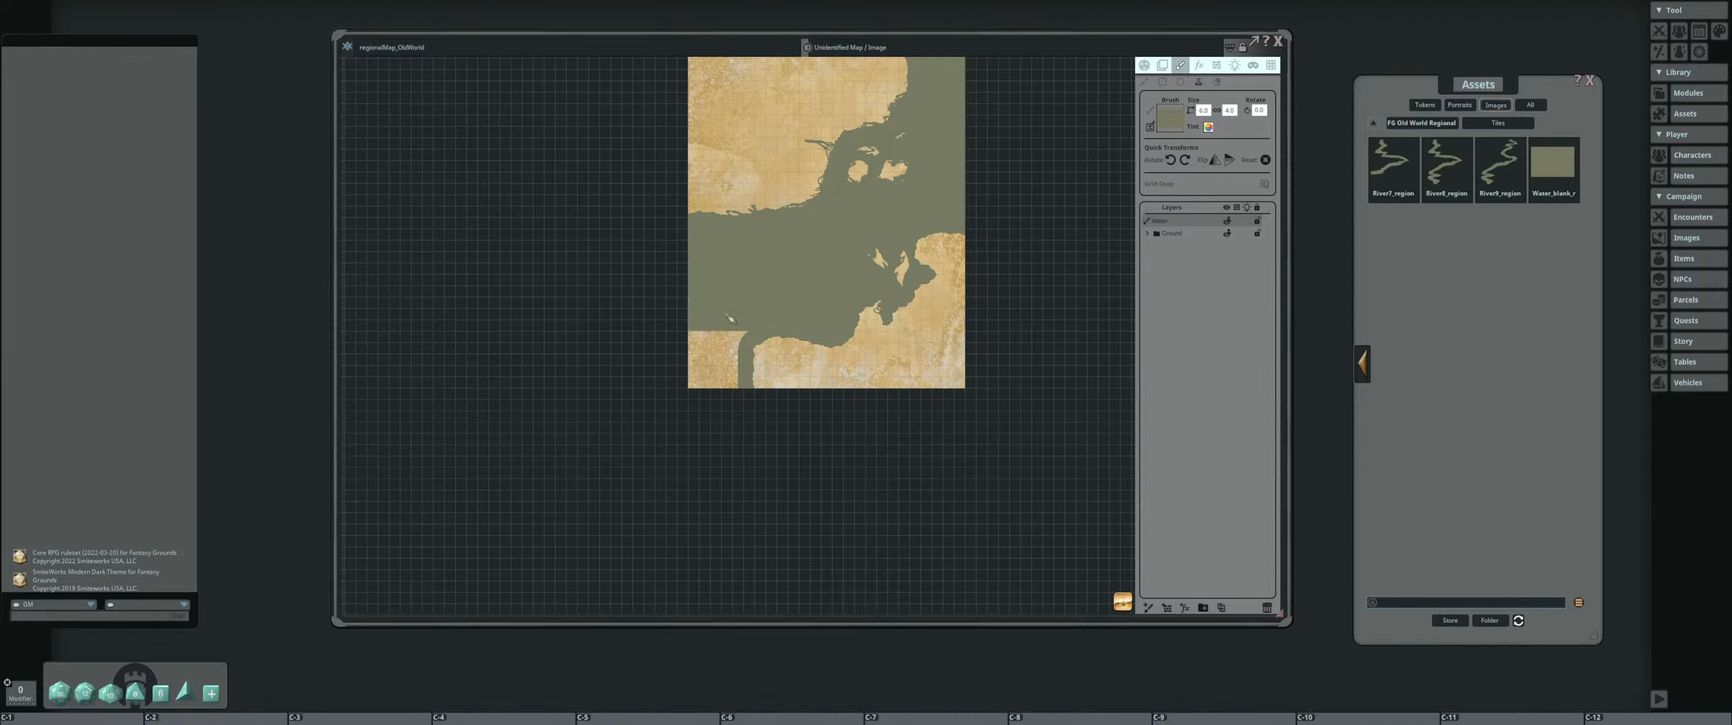
{"action": "key", "text": "ctrl+z"}
{"action": "left_click", "coordinate": [1185, 161]}
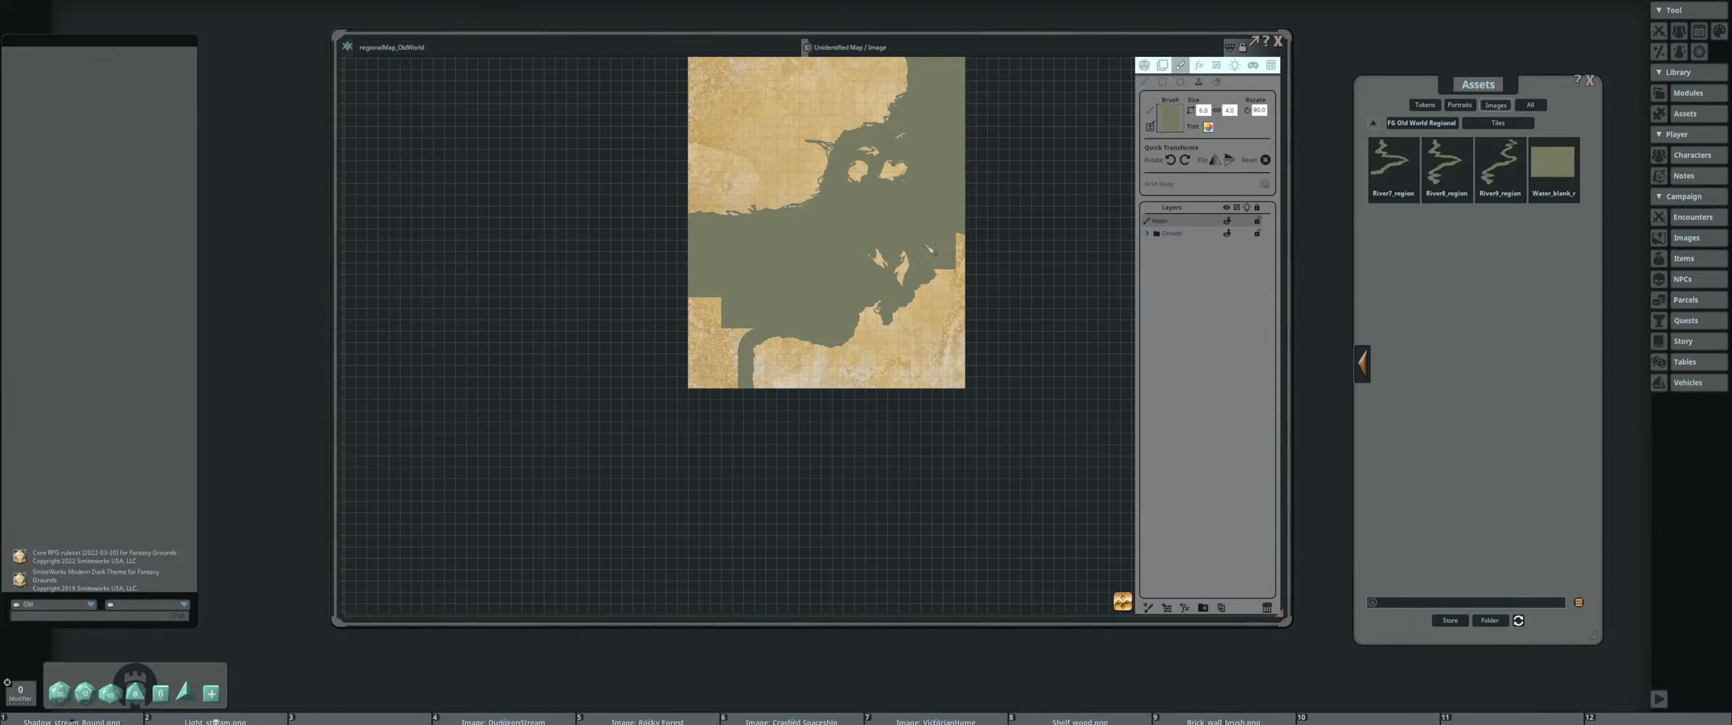
{"action": "key", "text": "ctrl"}
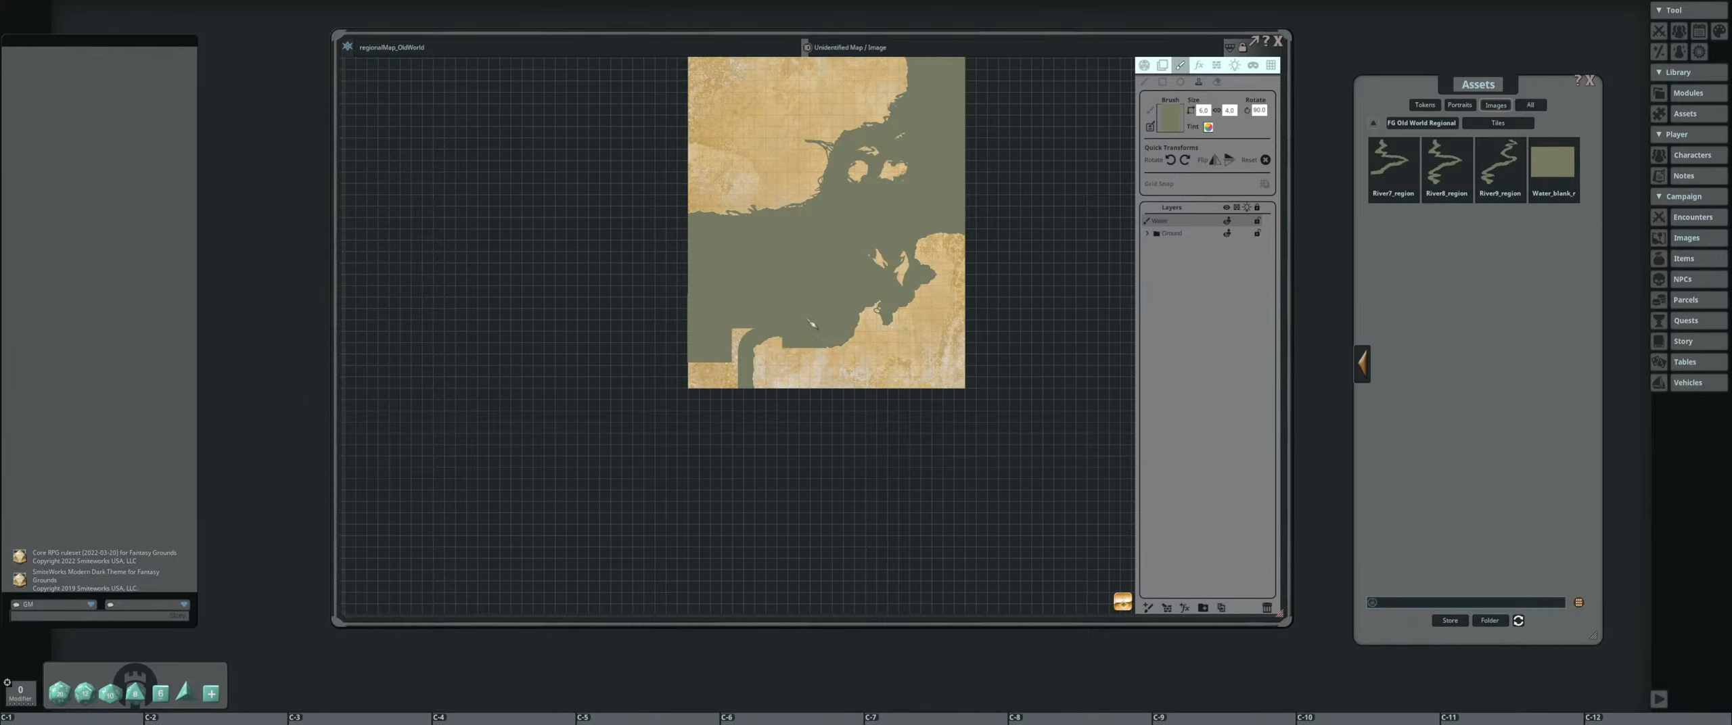
{"action": "scroll", "coordinate": [812, 325], "scroll_direction": "up", "scroll_amount": 2}
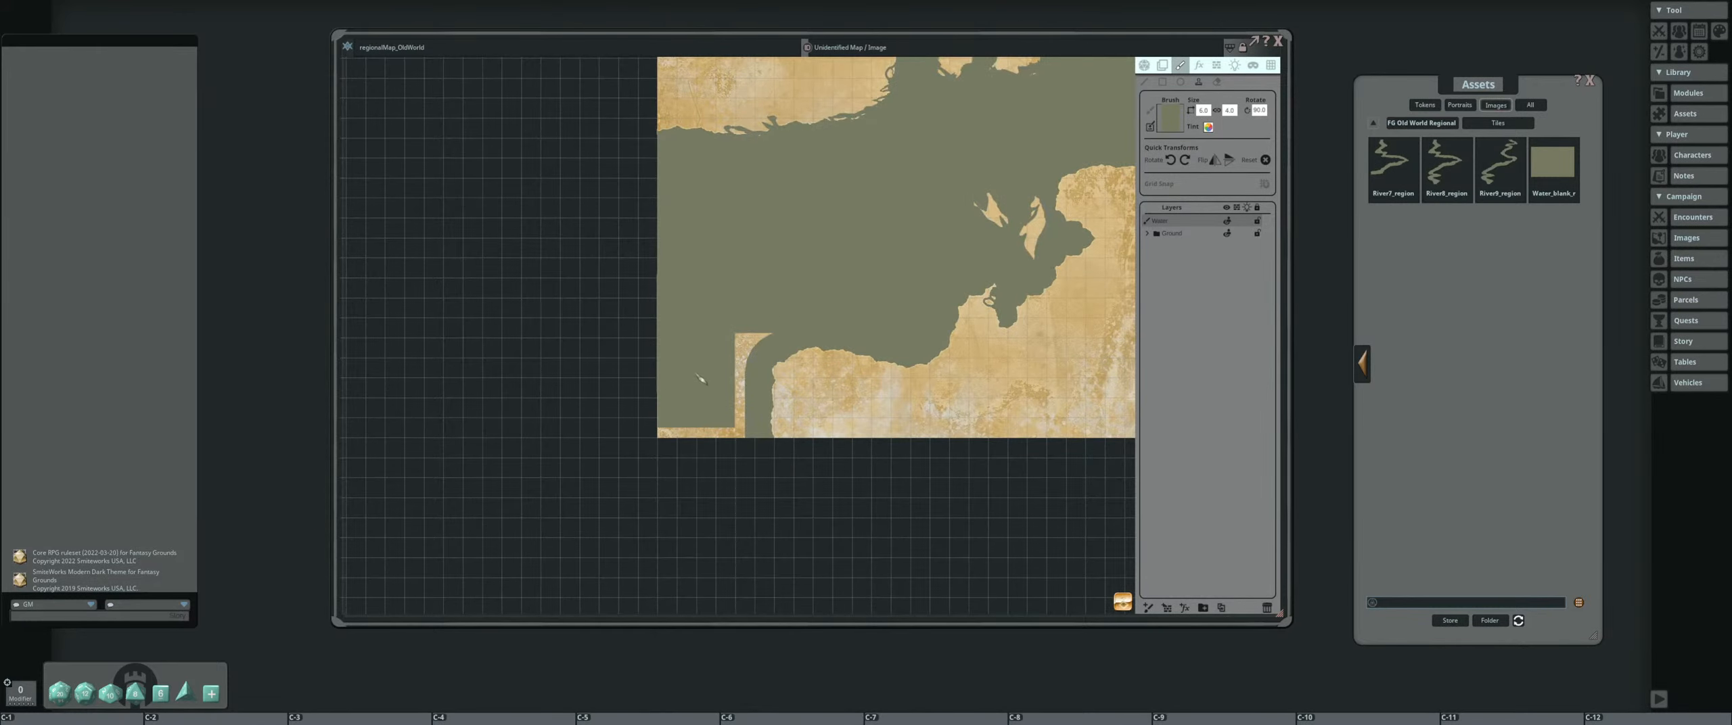
{"action": "left_click_drag", "start_coordinate": [701, 380], "coordinate": [720, 383]}
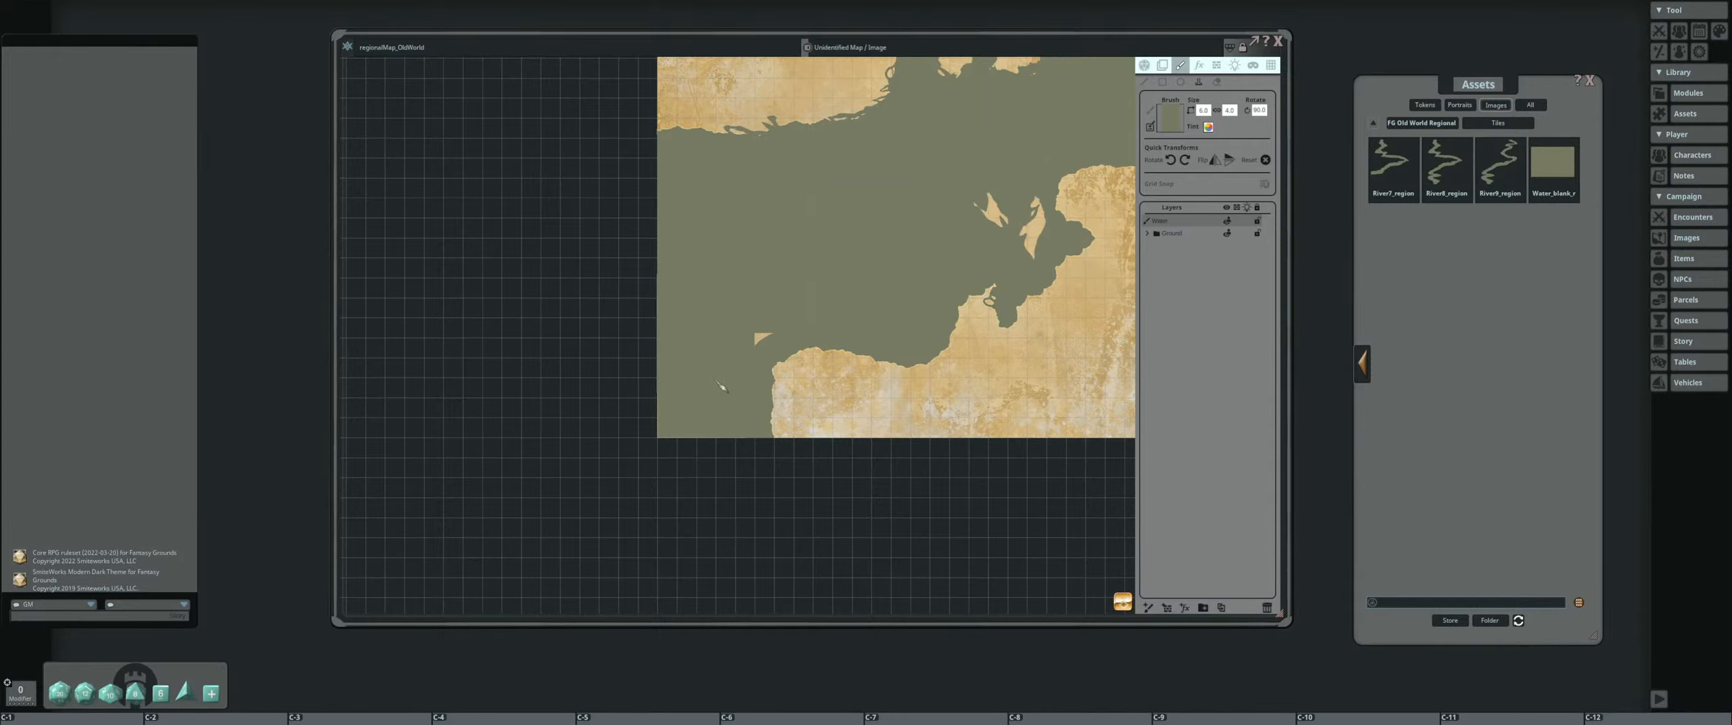
{"action": "scroll", "coordinate": [909, 196], "scroll_direction": "down", "scroll_amount": 4}
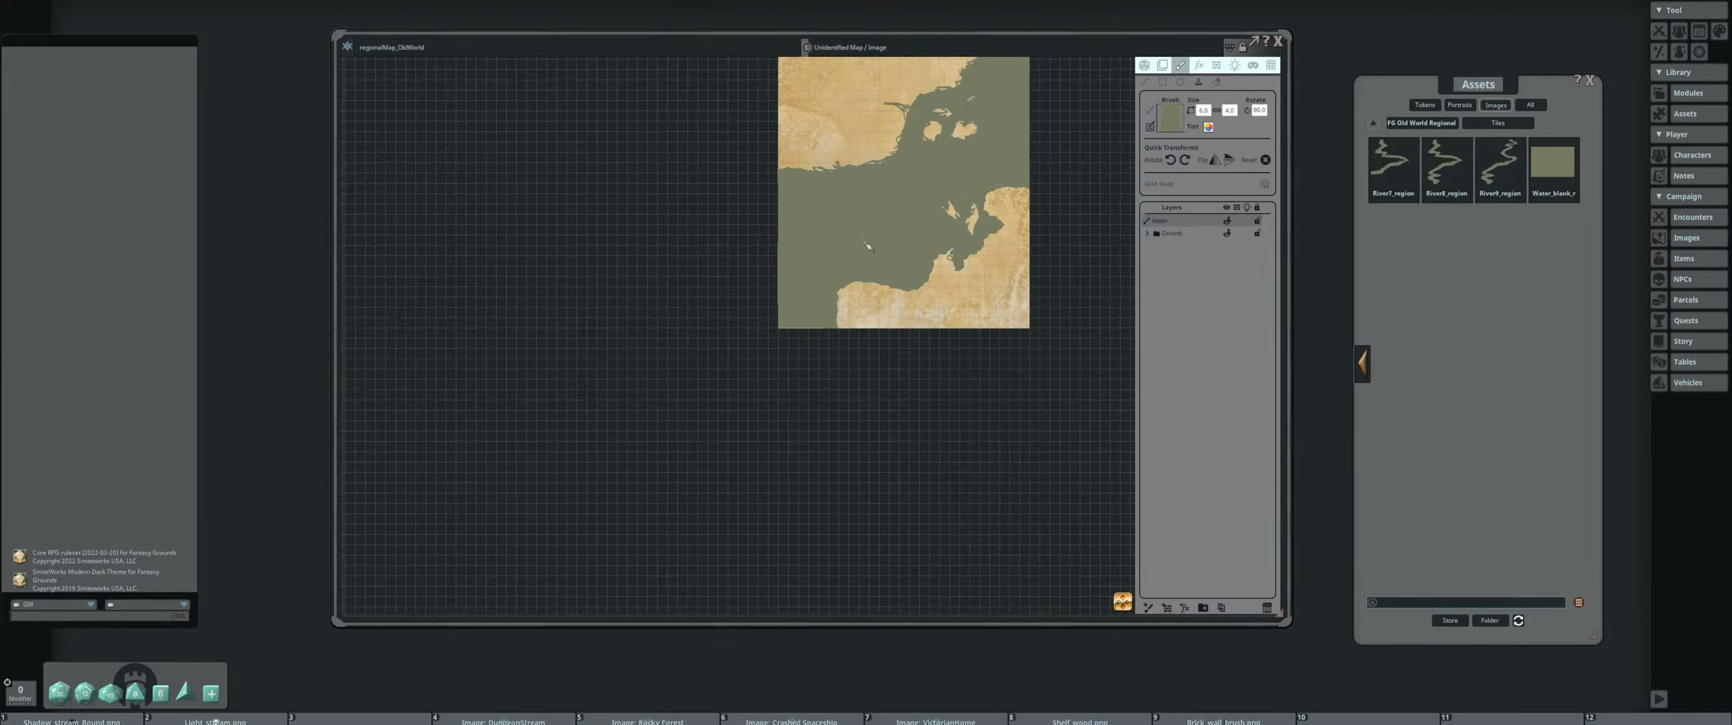
Load the River_regional brush, shrink it, and draw a winding river from the northern coast's delta westward across the landmass
{"action": "left_click_drag", "start_coordinate": [909, 183], "coordinate": [720, 297]}
{"action": "scroll", "coordinate": [720, 299], "scroll_direction": "up", "scroll_amount": 3}
{"action": "scroll", "coordinate": [721, 300], "scroll_direction": "down", "scroll_amount": 2}
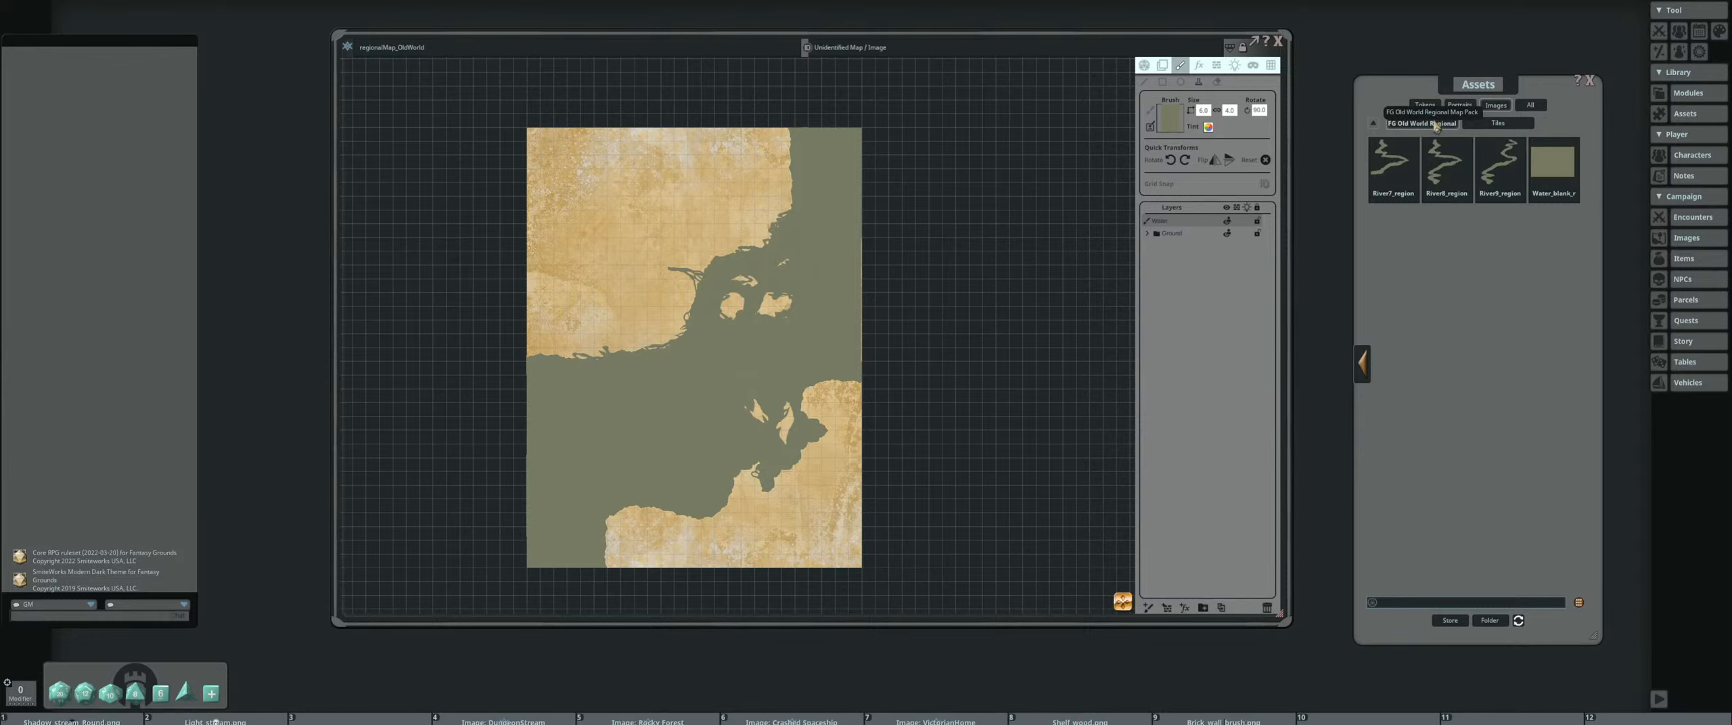
{"action": "left_click", "coordinate": [1404, 124]}
{"action": "left_click", "coordinate": [1441, 163]}
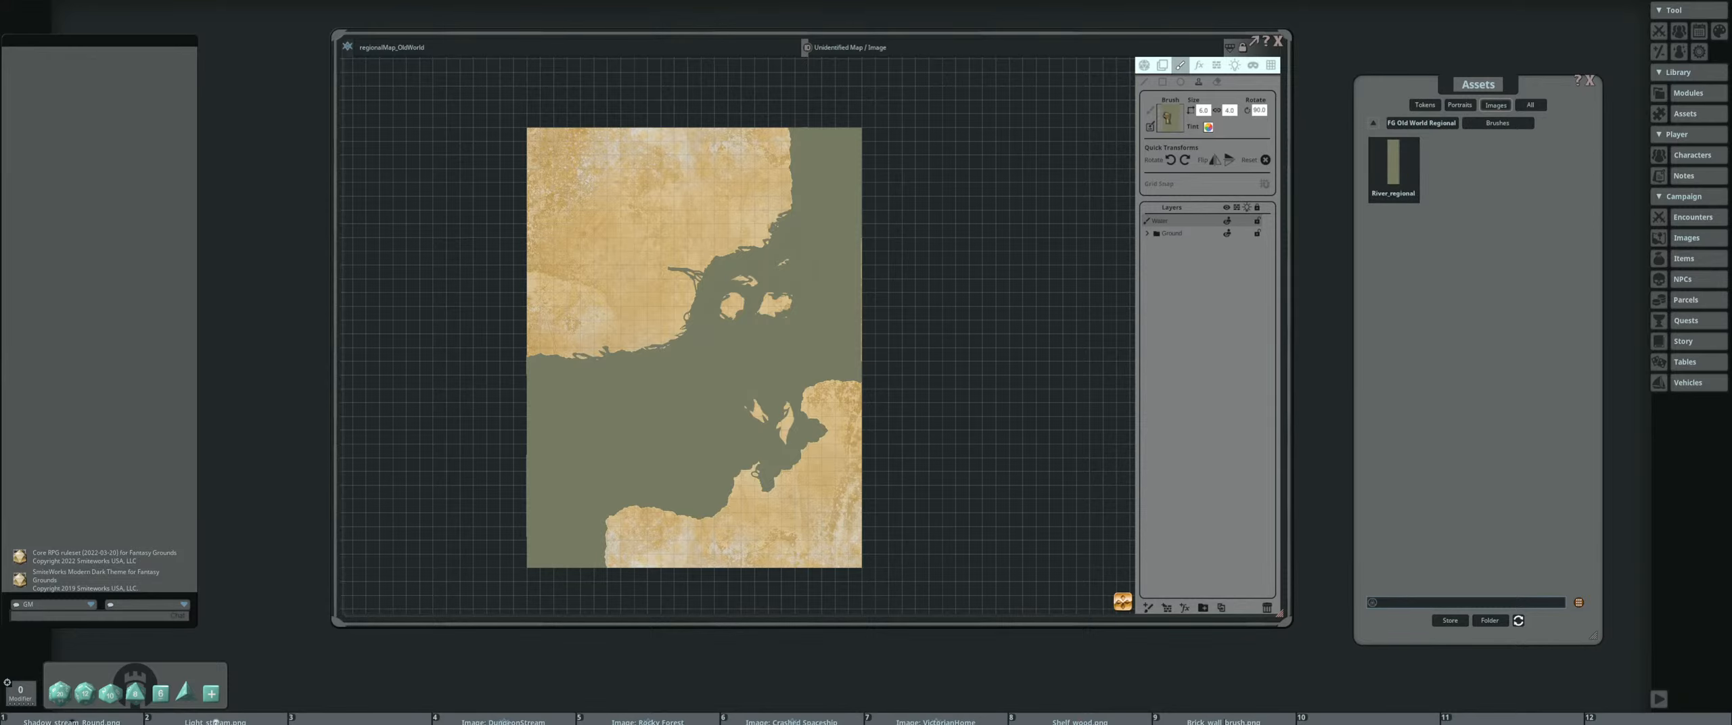
{"action": "scroll", "coordinate": [657, 263], "scroll_direction": "up", "scroll_amount": 3}
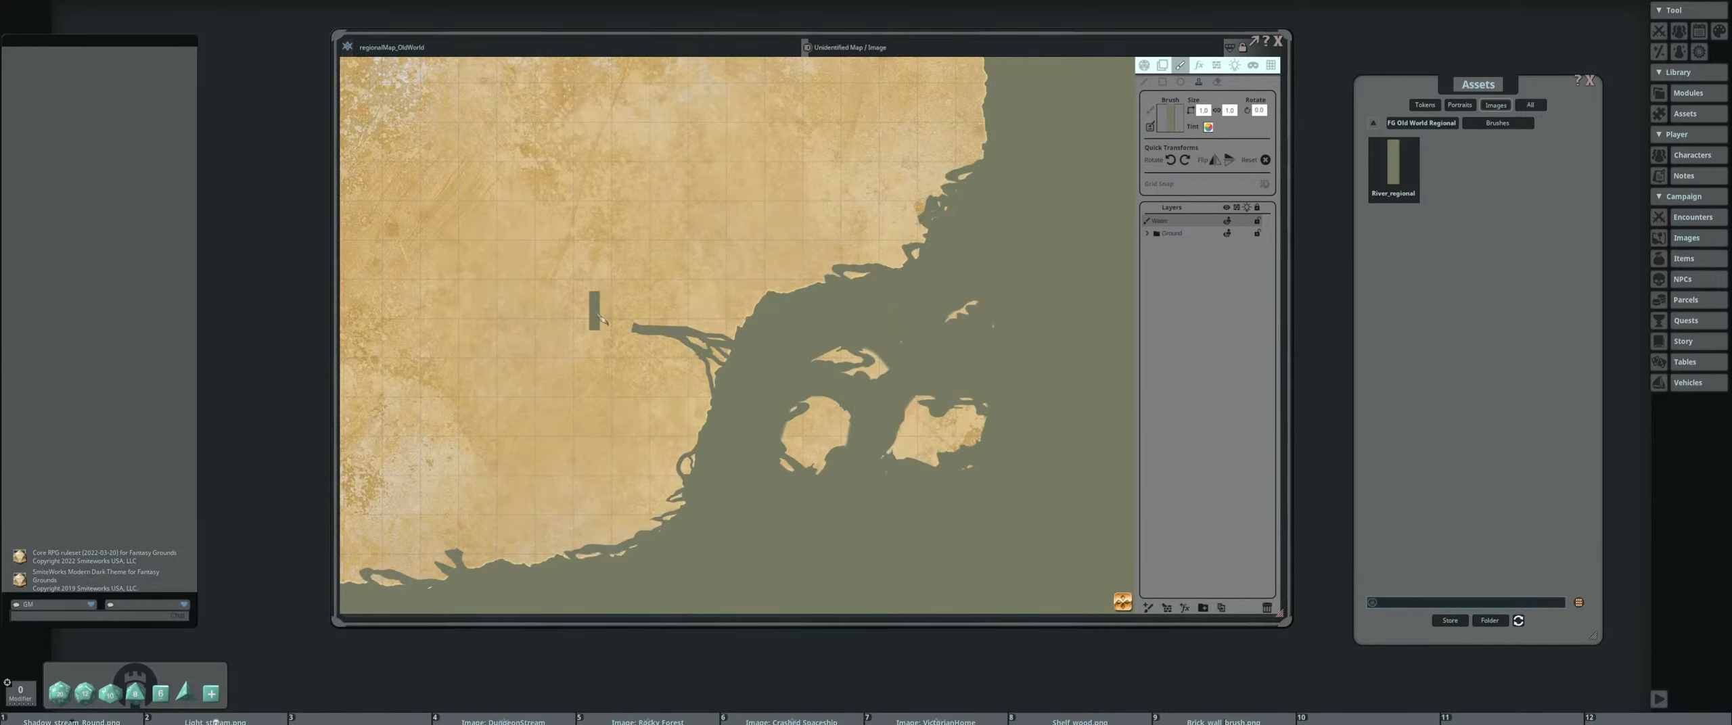
{"action": "scroll", "coordinate": [863, 320], "scroll_direction": "up", "scroll_amount": 1}
{"action": "scroll", "coordinate": [859, 315], "scroll_direction": "down", "scroll_amount": 2}
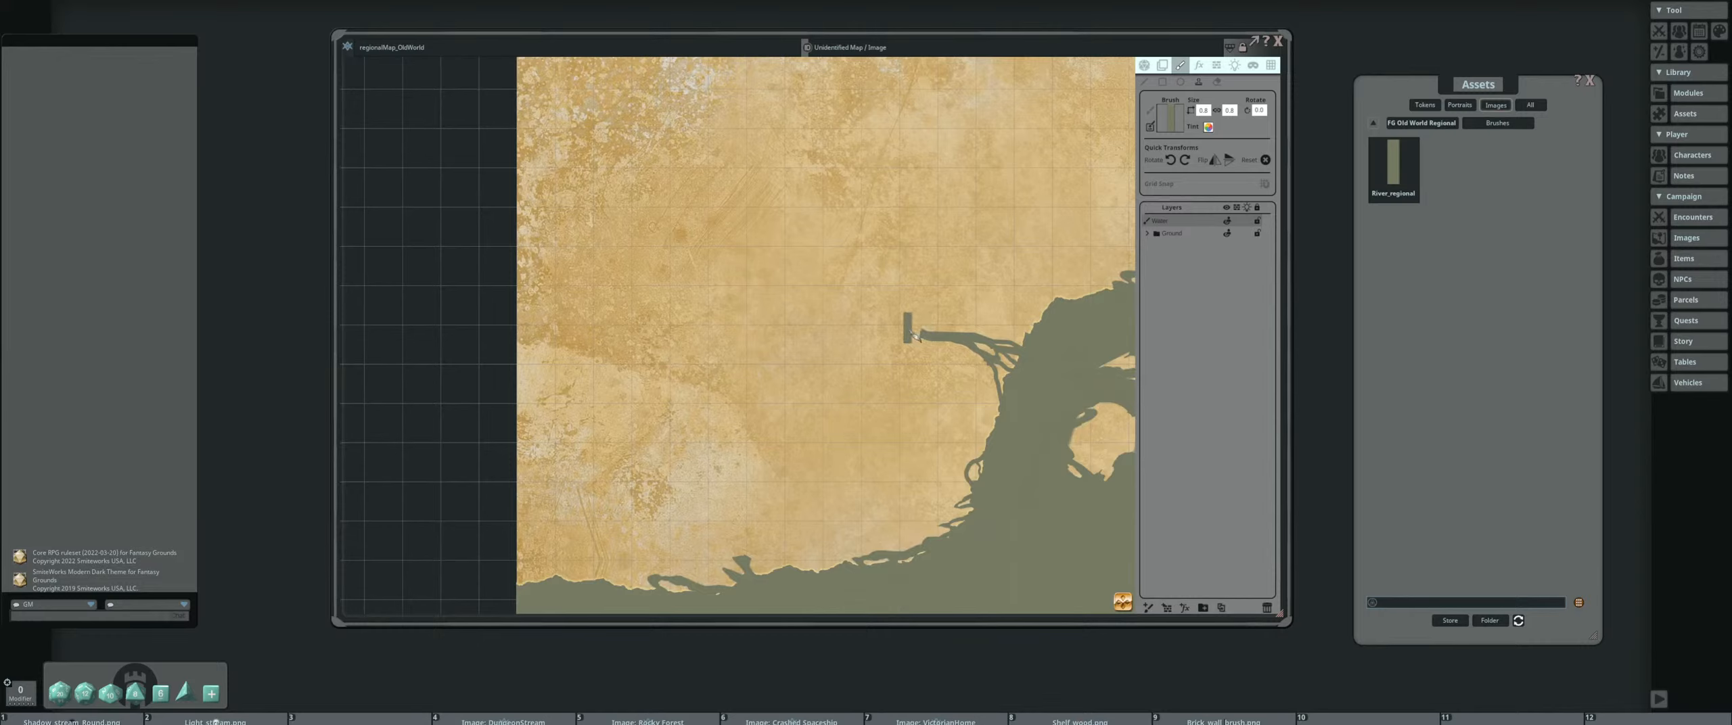
{"action": "left_click", "coordinate": [1145, 84]}
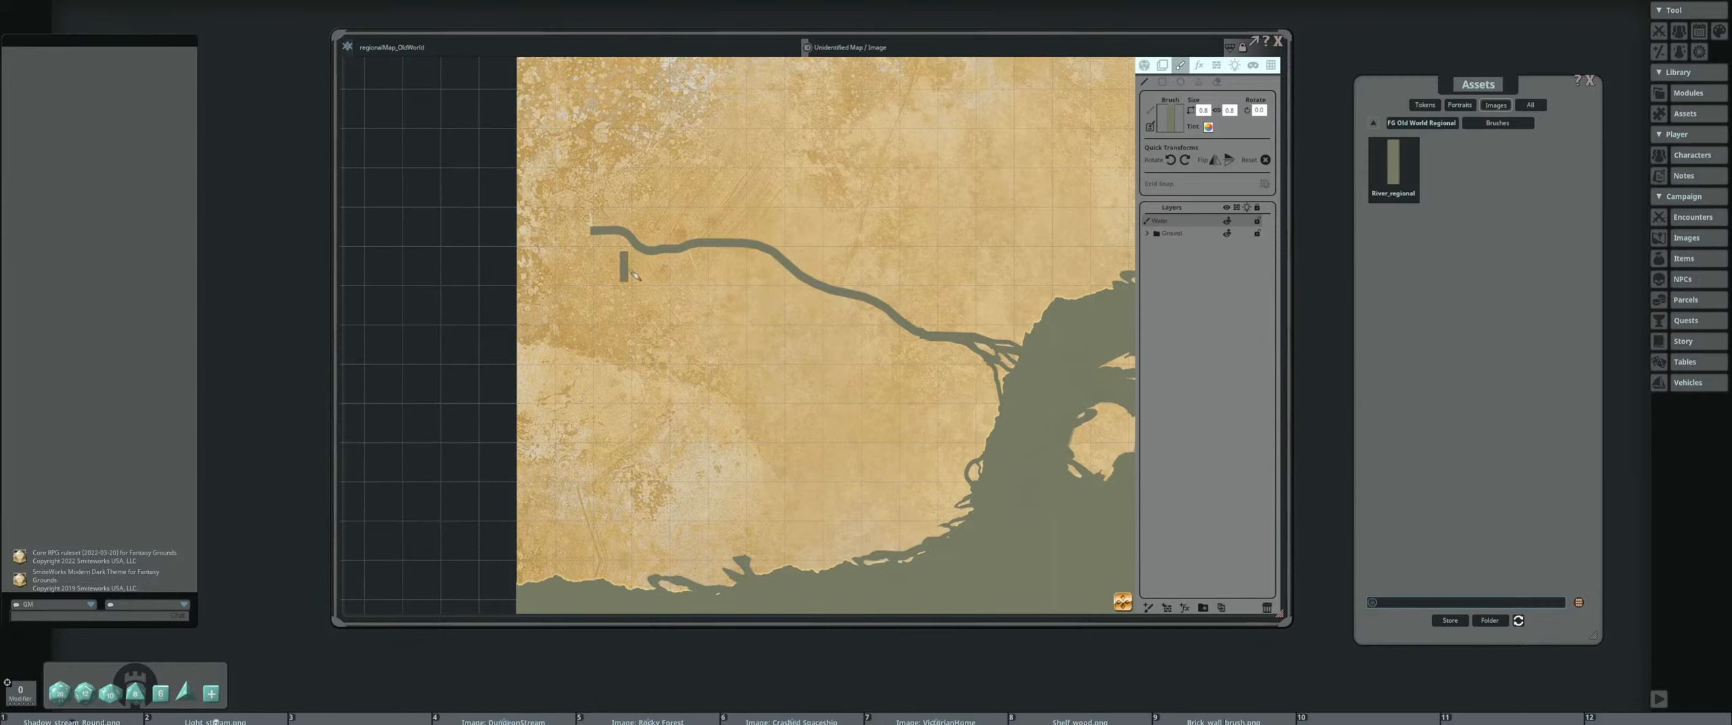
Narrow the river brush and draw a winding tributary branching north from the main river
{"action": "scroll", "coordinate": [640, 270], "scroll_direction": "down", "scroll_amount": 6}
{"action": "left_click_drag", "start_coordinate": [718, 281], "coordinate": [829, 304]}
{"action": "scroll", "coordinate": [812, 281], "scroll_direction": "up", "scroll_amount": 3}
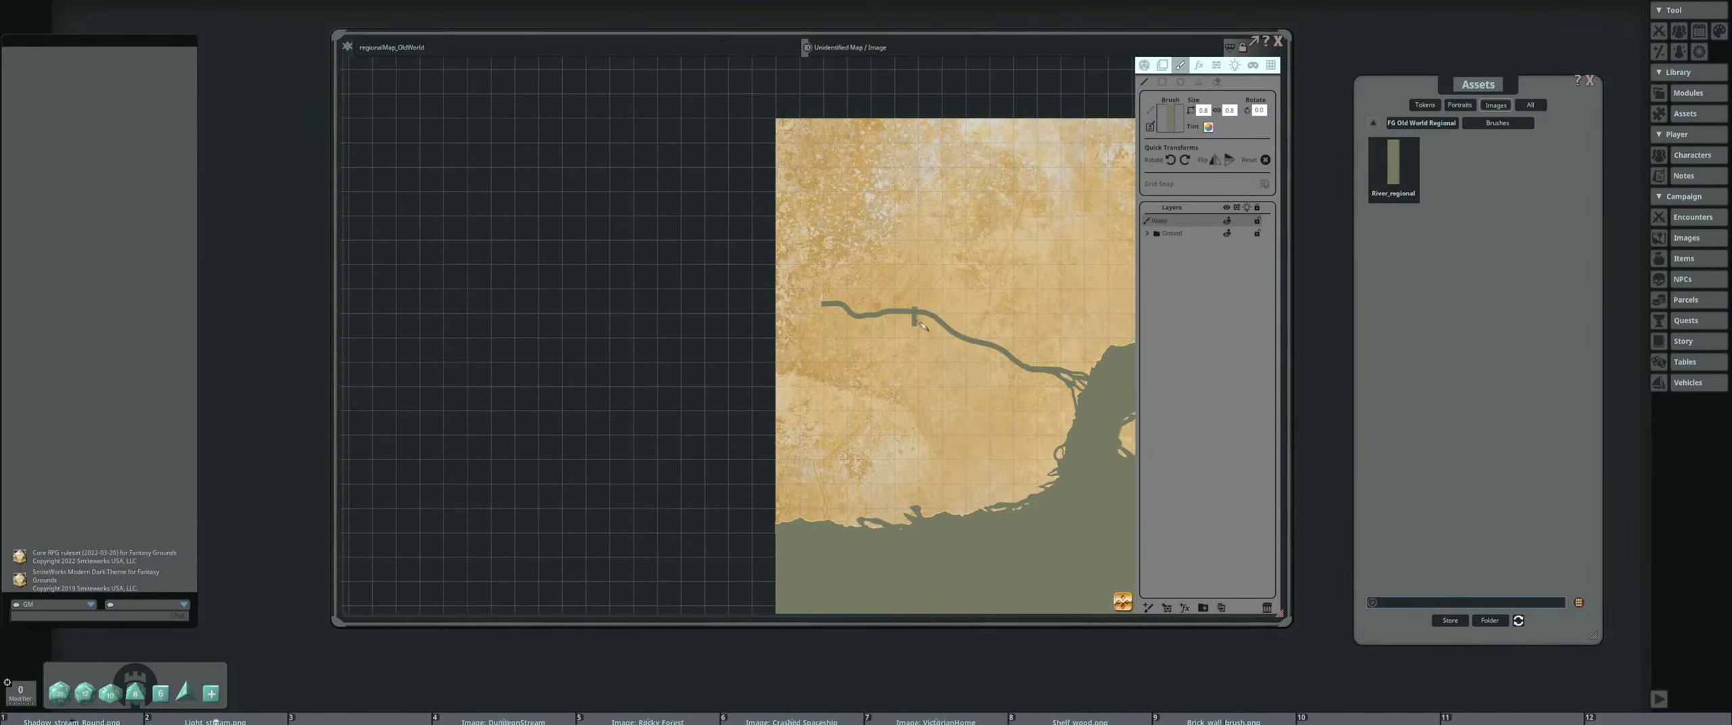
{"action": "key", "text": "Right"}
{"action": "key", "text": "Right"}
{"action": "key", "text": "Right"}
{"action": "scroll", "coordinate": [892, 301], "scroll_direction": "down", "scroll_amount": 3}
{"action": "scroll", "coordinate": [891, 300], "scroll_direction": "up", "scroll_amount": 1}
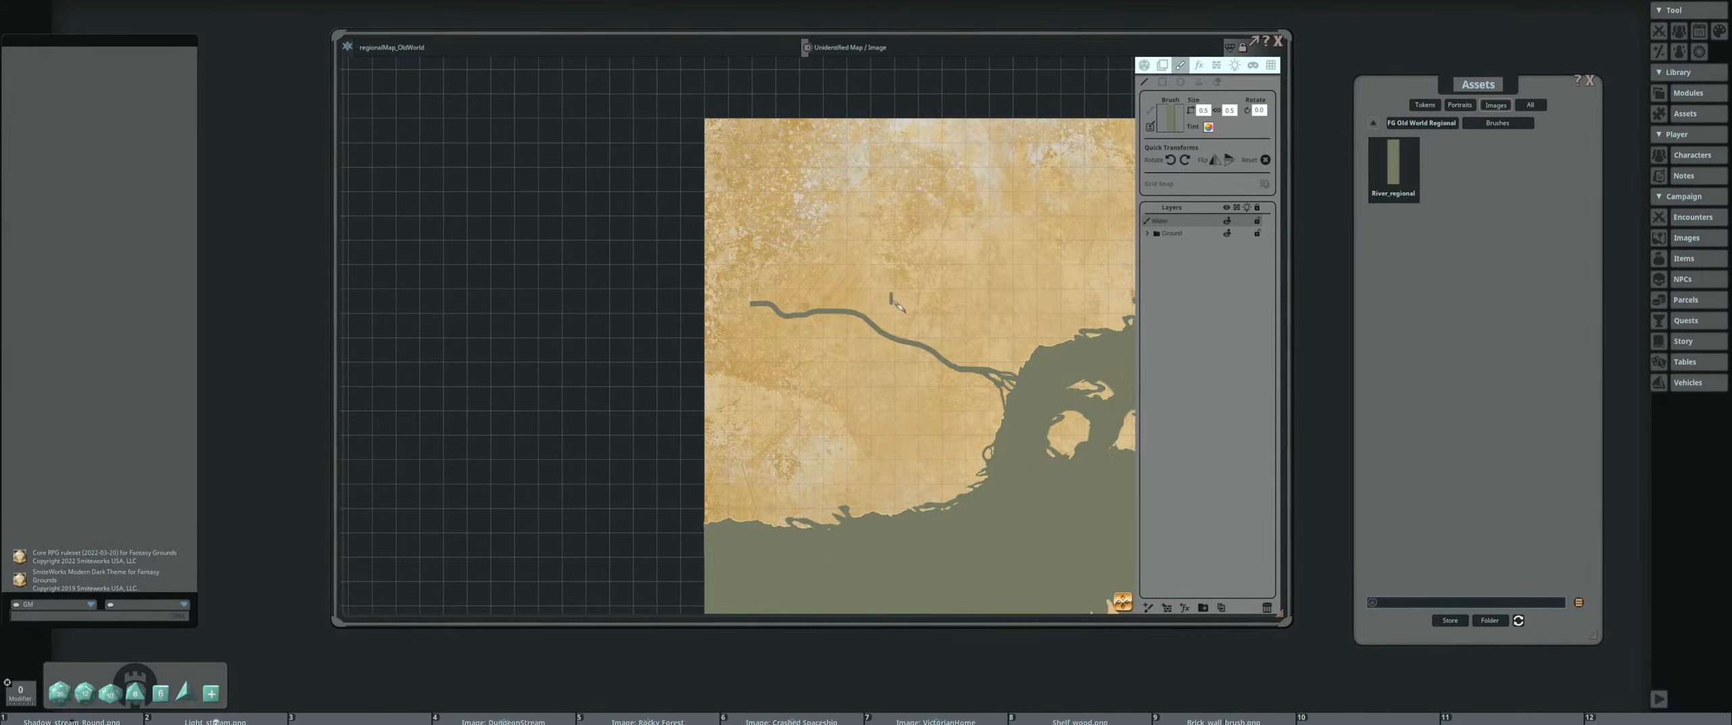
{"action": "scroll", "coordinate": [891, 300], "scroll_direction": "up", "scroll_amount": 3}
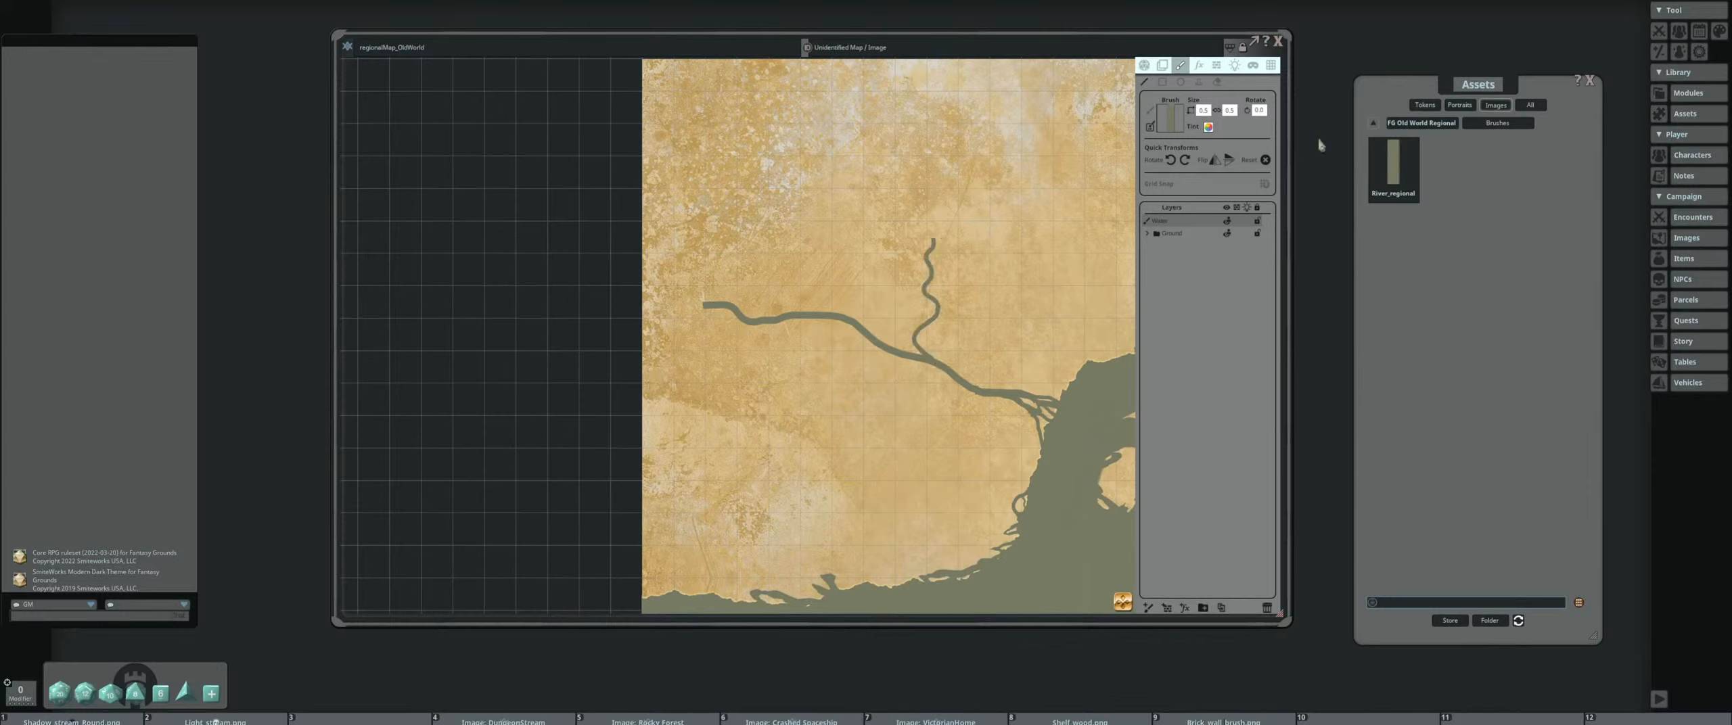
{"action": "left_click", "coordinate": [1424, 124]}
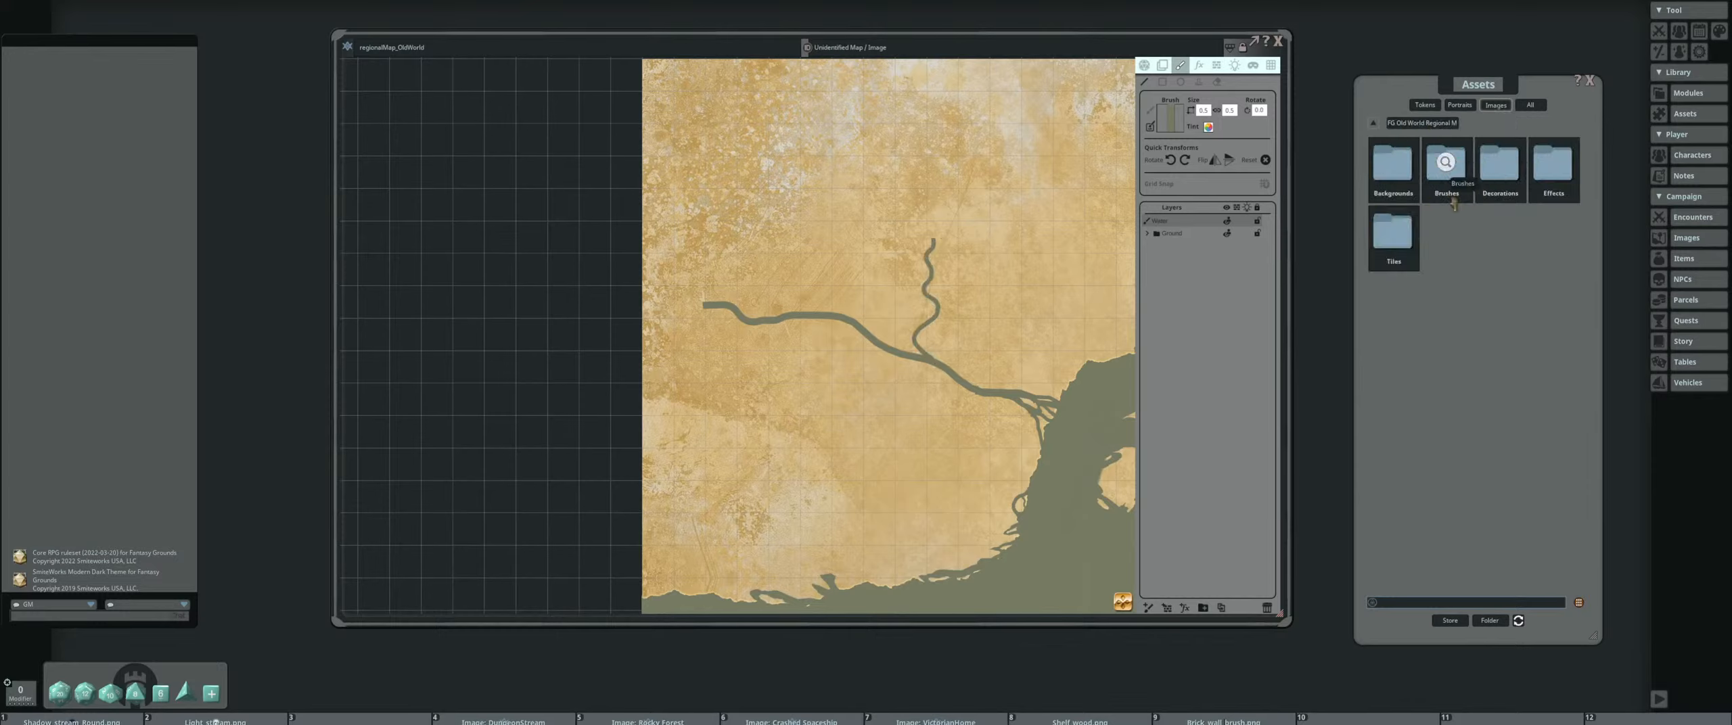
{"action": "left_click", "coordinate": [1398, 238]}
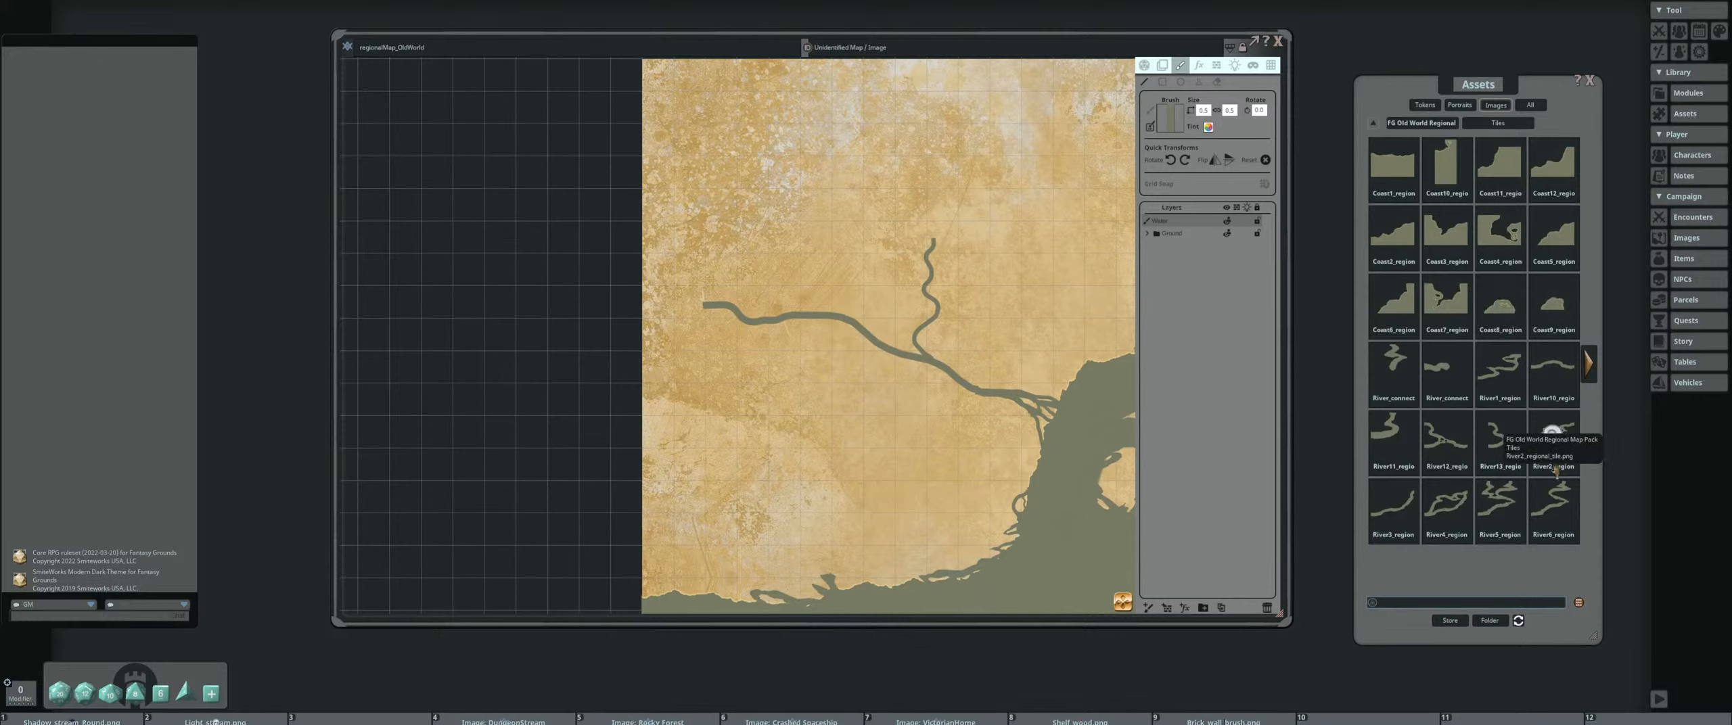
{"action": "left_click", "coordinate": [1591, 362]}
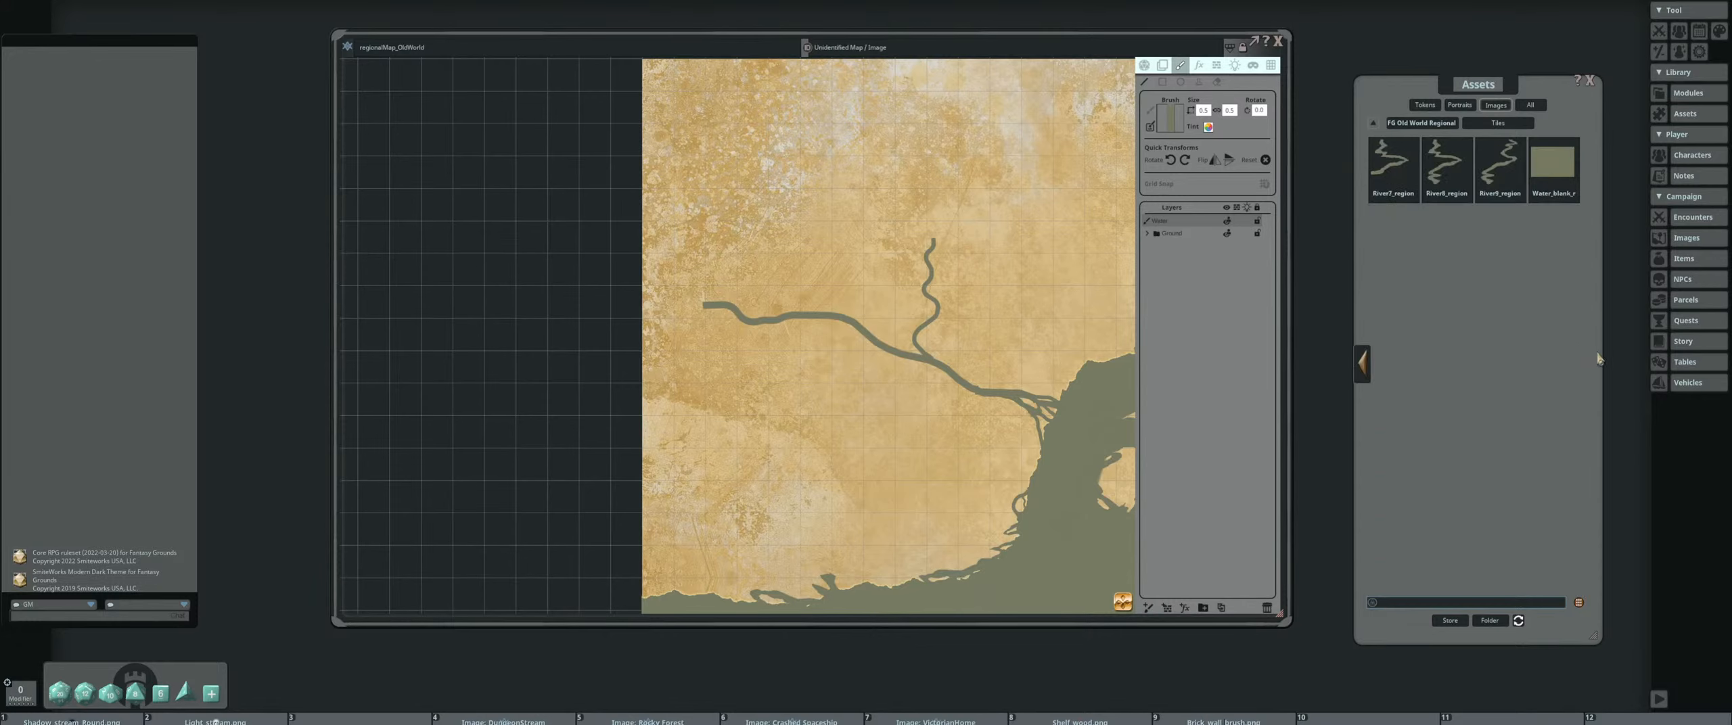
{"action": "left_click", "coordinate": [1356, 354]}
Draw a thinner second tributary branching northeast from the main river beside the first, undoing the first attempt and redrawing it
{"action": "scroll", "coordinate": [976, 348], "scroll_direction": "up", "scroll_amount": 5}
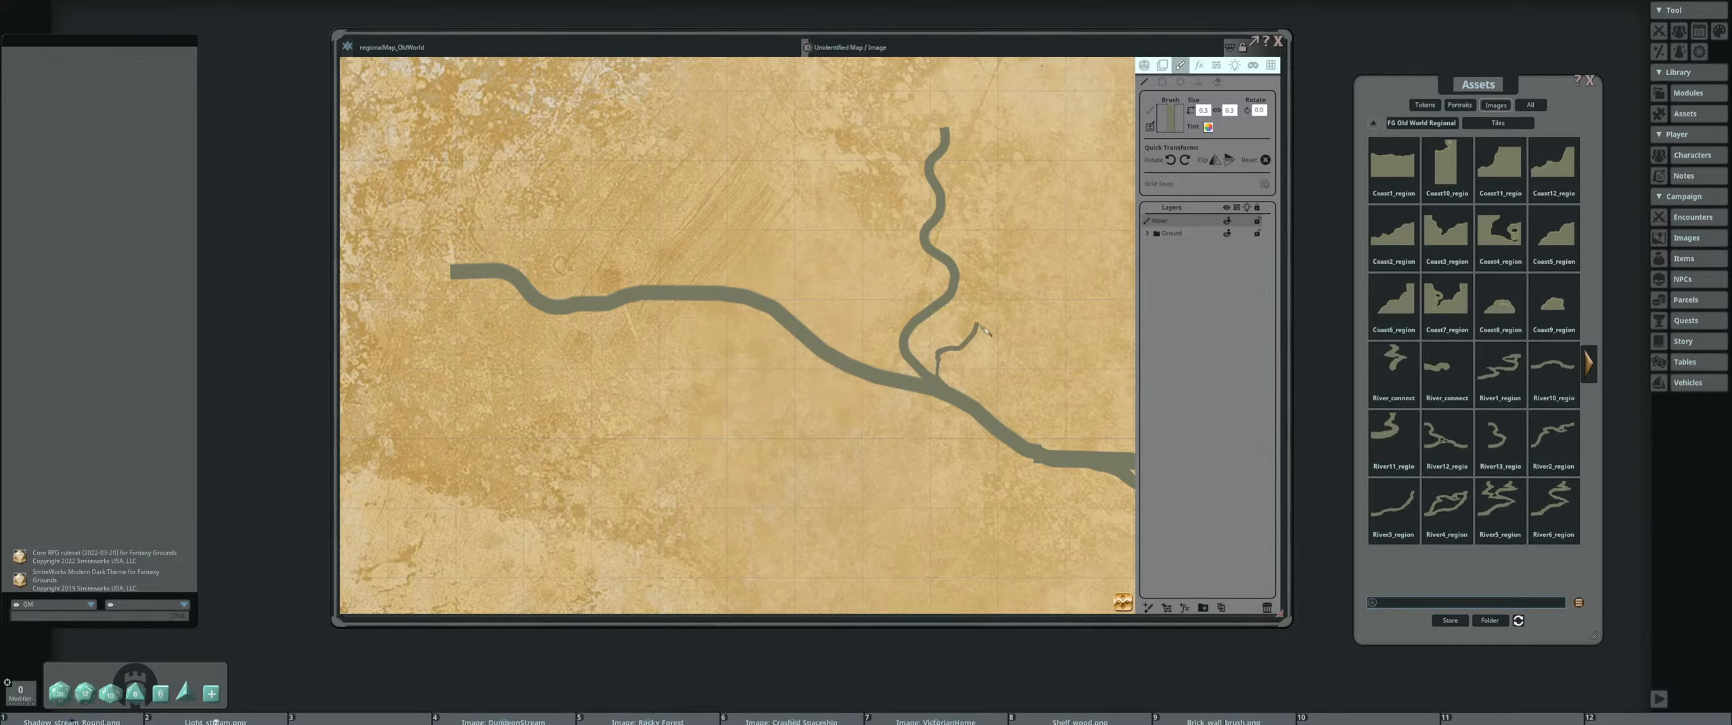
{"action": "key", "text": "ctrl+z"}
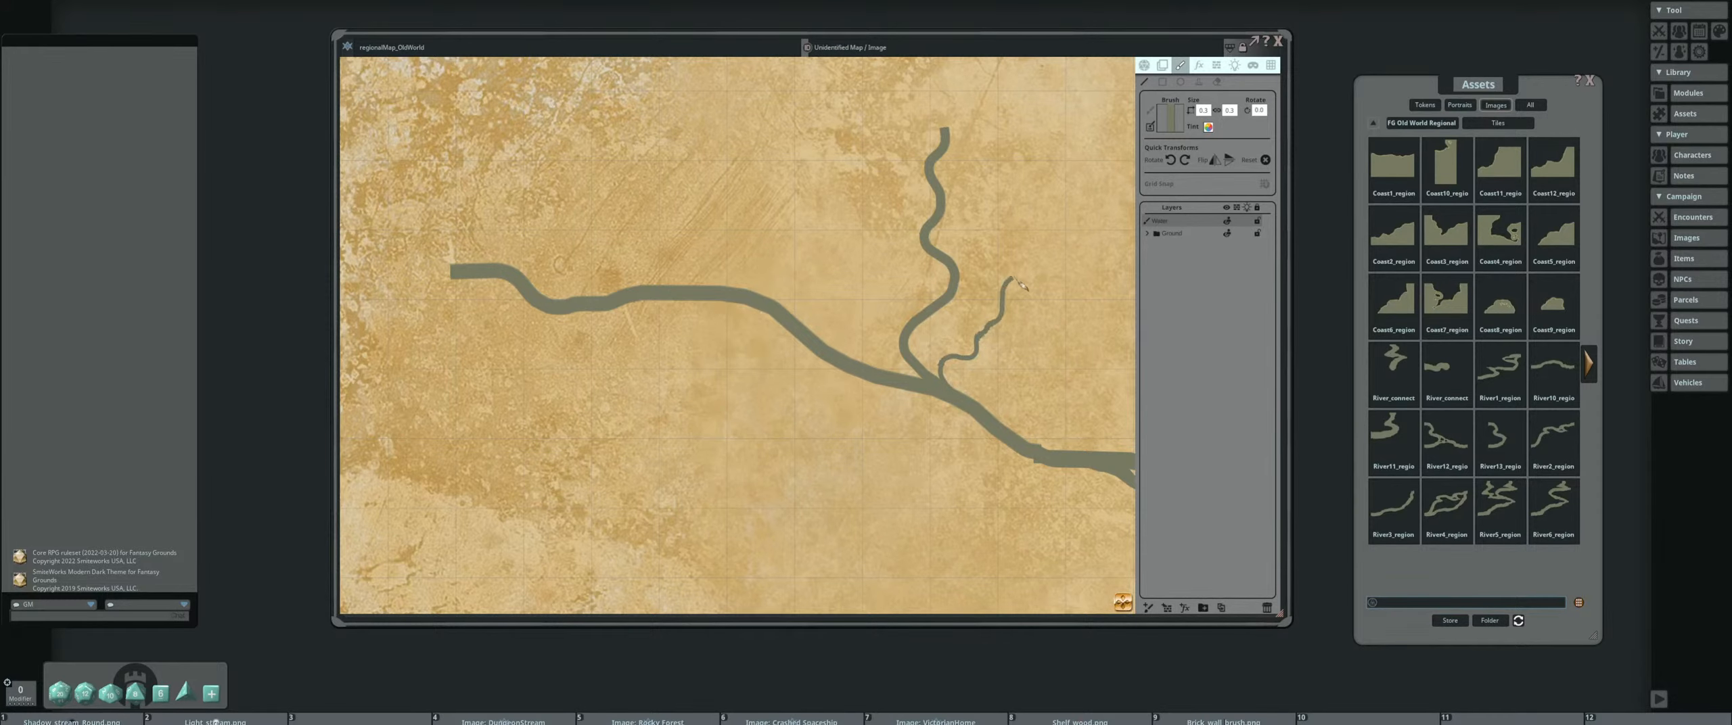
{"action": "scroll", "coordinate": [1058, 359], "scroll_direction": "down", "scroll_amount": 4}
{"action": "scroll", "coordinate": [1015, 372], "scroll_direction": "up", "scroll_amount": 2}
{"action": "scroll", "coordinate": [952, 382], "scroll_direction": "down", "scroll_amount": 2}
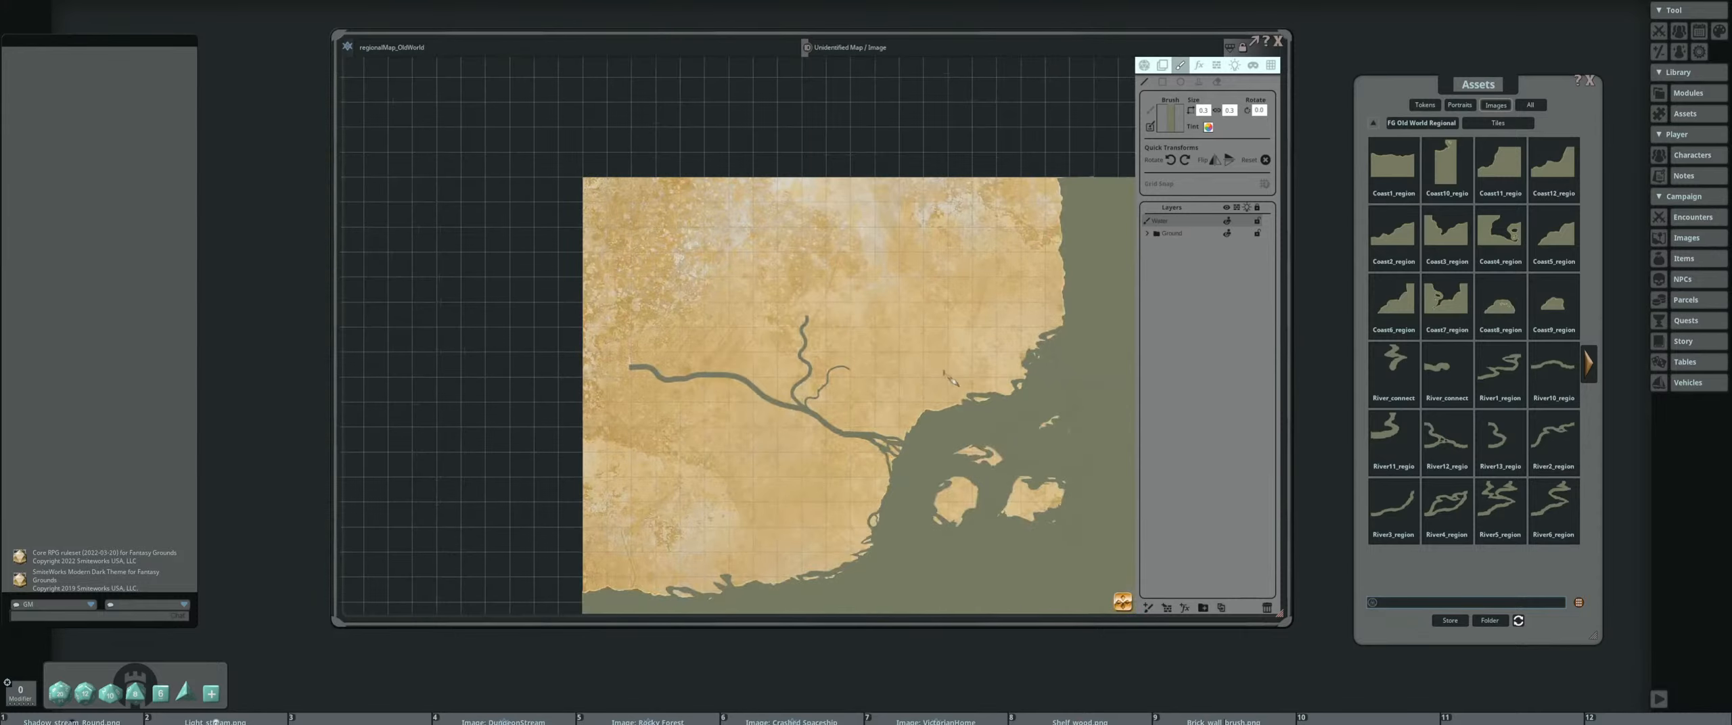
{"action": "scroll", "coordinate": [822, 363], "scroll_direction": "up", "scroll_amount": 3}
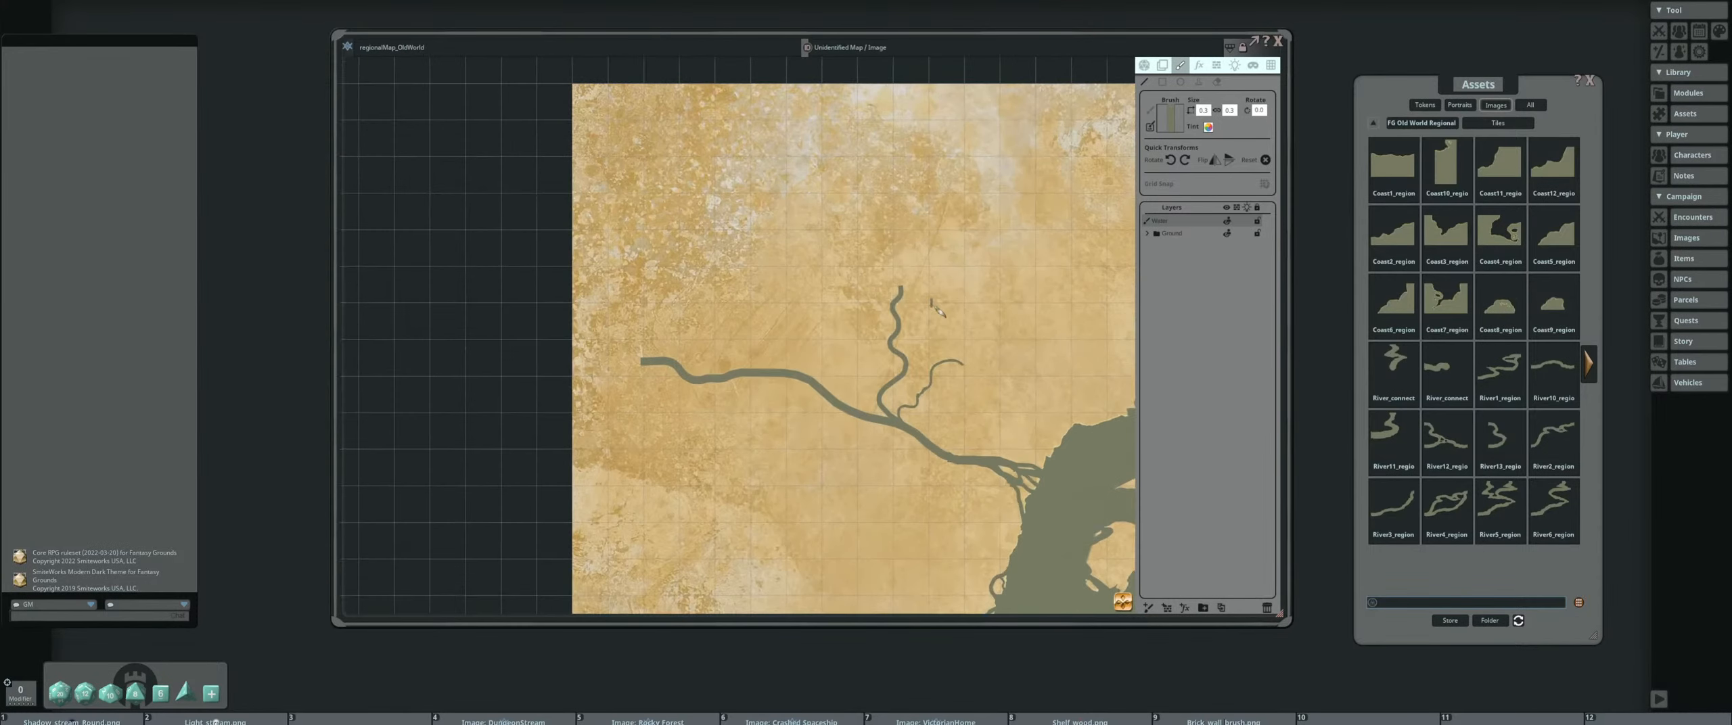
Erase the tips of both tributaries and the western end of the main river
{"action": "left_click", "coordinate": [1214, 81]}
{"action": "scroll", "coordinate": [914, 321], "scroll_direction": "up", "scroll_amount": 3}
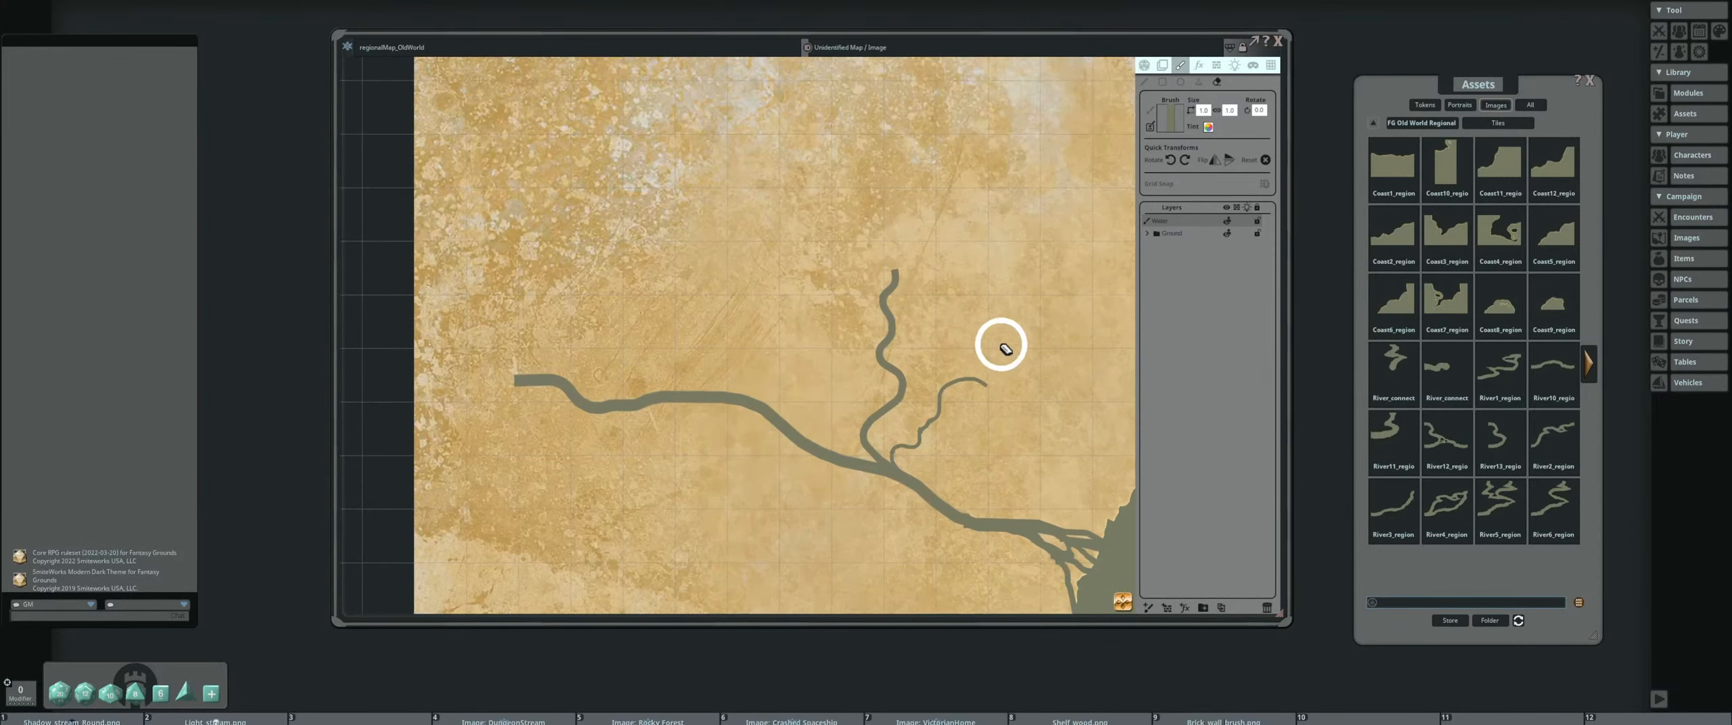
{"action": "mouse_move", "coordinate": [992, 351]}
{"action": "left_mouse_down"}
{"action": "mouse_move", "coordinate": [1016, 391]}
{"action": "mouse_move", "coordinate": [932, 364]}
{"action": "mouse_move", "coordinate": [954, 364]}
{"action": "left_mouse_up"}
{"action": "left_click_drag", "start_coordinate": [897, 247], "coordinate": [831, 309]}
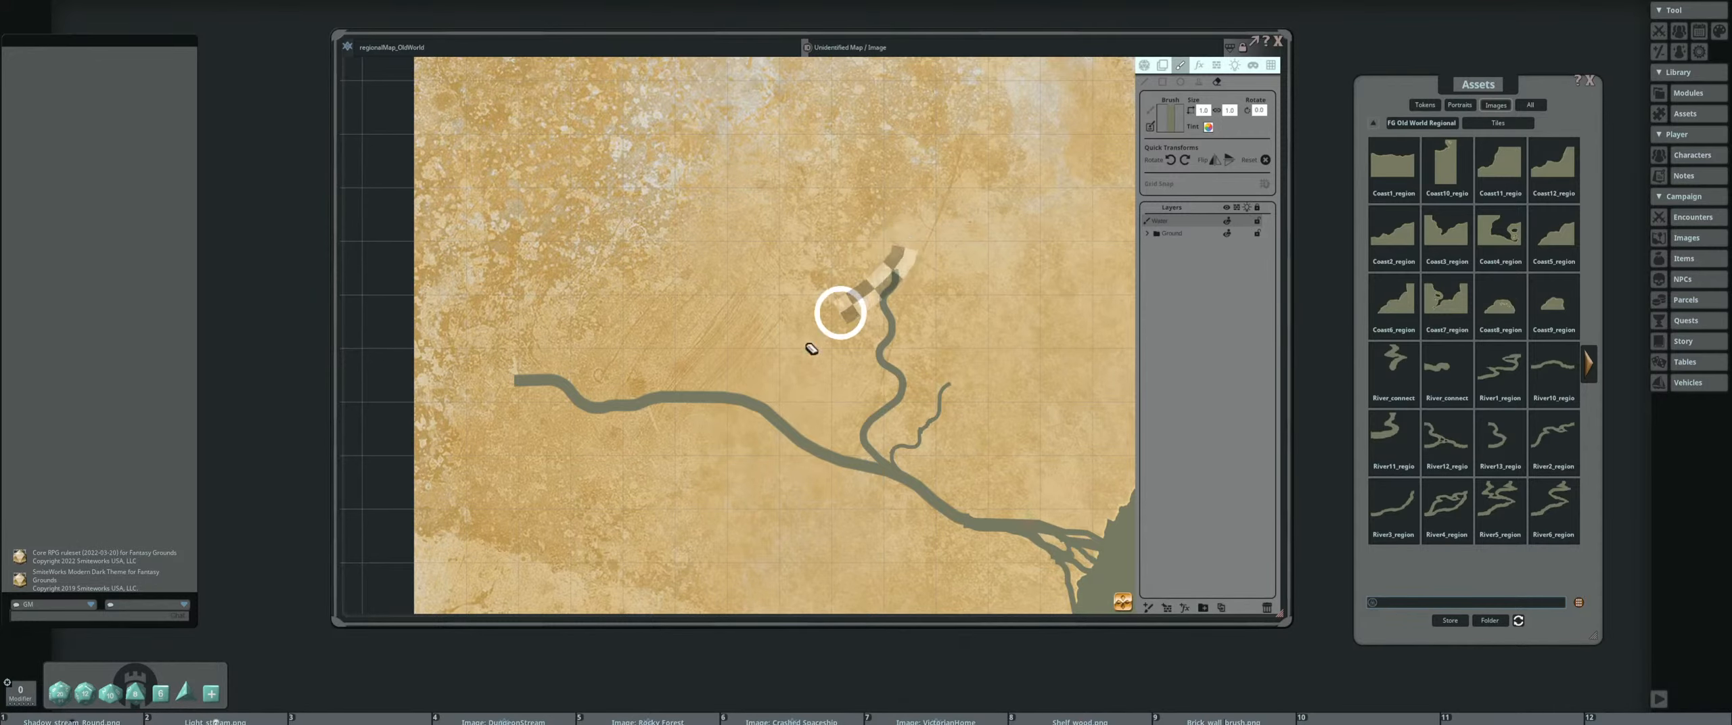
{"action": "mouse_move", "coordinate": [477, 341]}
{"action": "left_mouse_down"}
{"action": "mouse_move", "coordinate": [583, 420]}
{"action": "mouse_move", "coordinate": [607, 387]}
{"action": "mouse_move", "coordinate": [717, 400]}
{"action": "left_mouse_up"}
Examine the trimmed rivers and the coastlines across the whole map
{"action": "scroll", "coordinate": [530, 376], "scroll_direction": "down", "scroll_amount": 4}
{"action": "scroll", "coordinate": [560, 301], "scroll_direction": "down", "scroll_amount": 1}
{"action": "scroll", "coordinate": [744, 313], "scroll_direction": "down", "scroll_amount": 1}
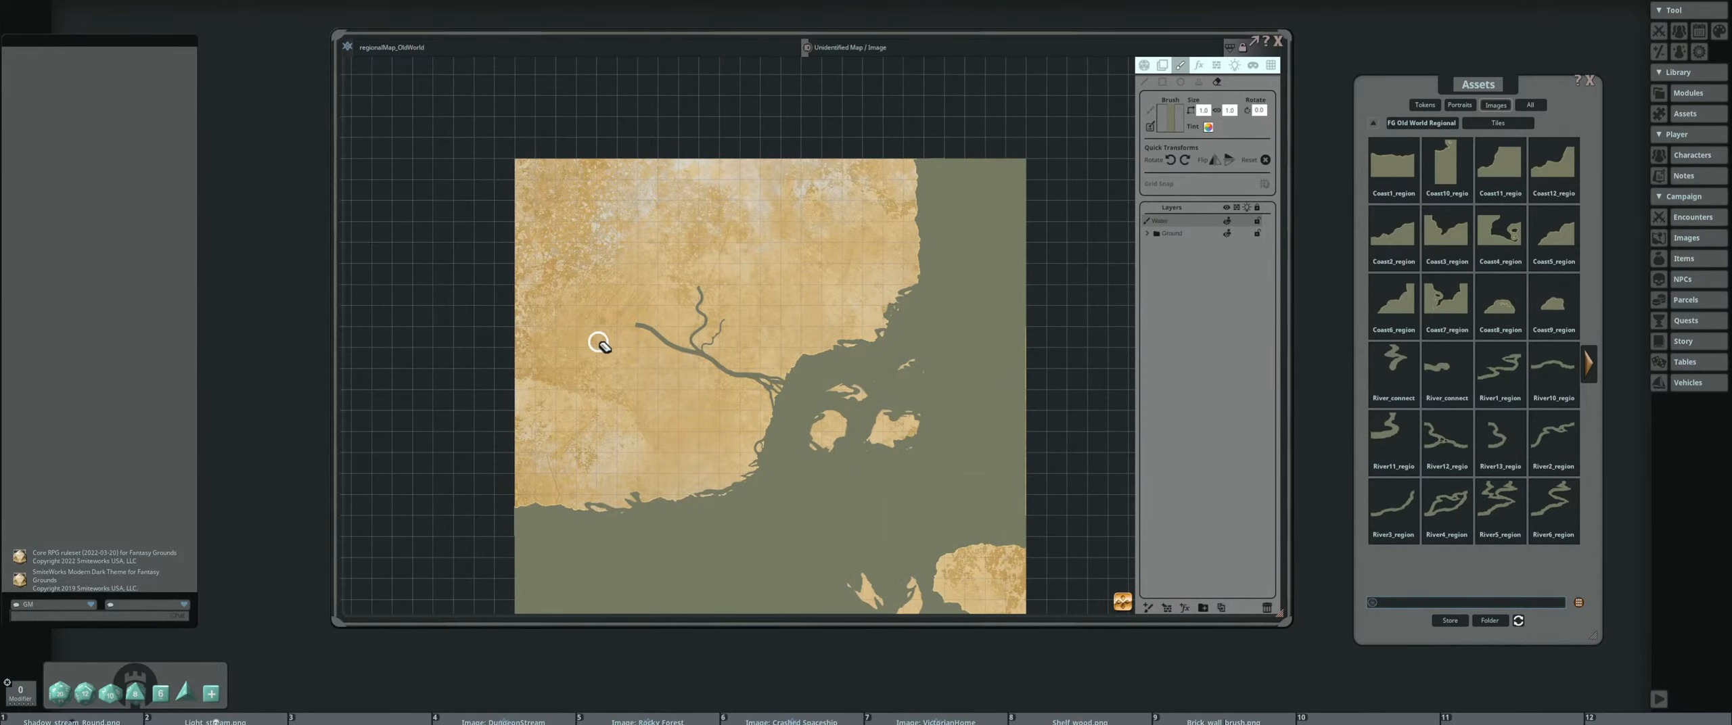
{"action": "left_click_drag", "start_coordinate": [601, 344], "coordinate": [575, 255]}
{"action": "scroll", "coordinate": [588, 345], "scroll_direction": "up", "scroll_amount": 3}
{"action": "scroll", "coordinate": [624, 347], "scroll_direction": "down", "scroll_amount": 2}
{"action": "scroll", "coordinate": [611, 299], "scroll_direction": "down", "scroll_amount": 1}
{"action": "scroll", "coordinate": [574, 301], "scroll_direction": "down", "scroll_amount": 1}
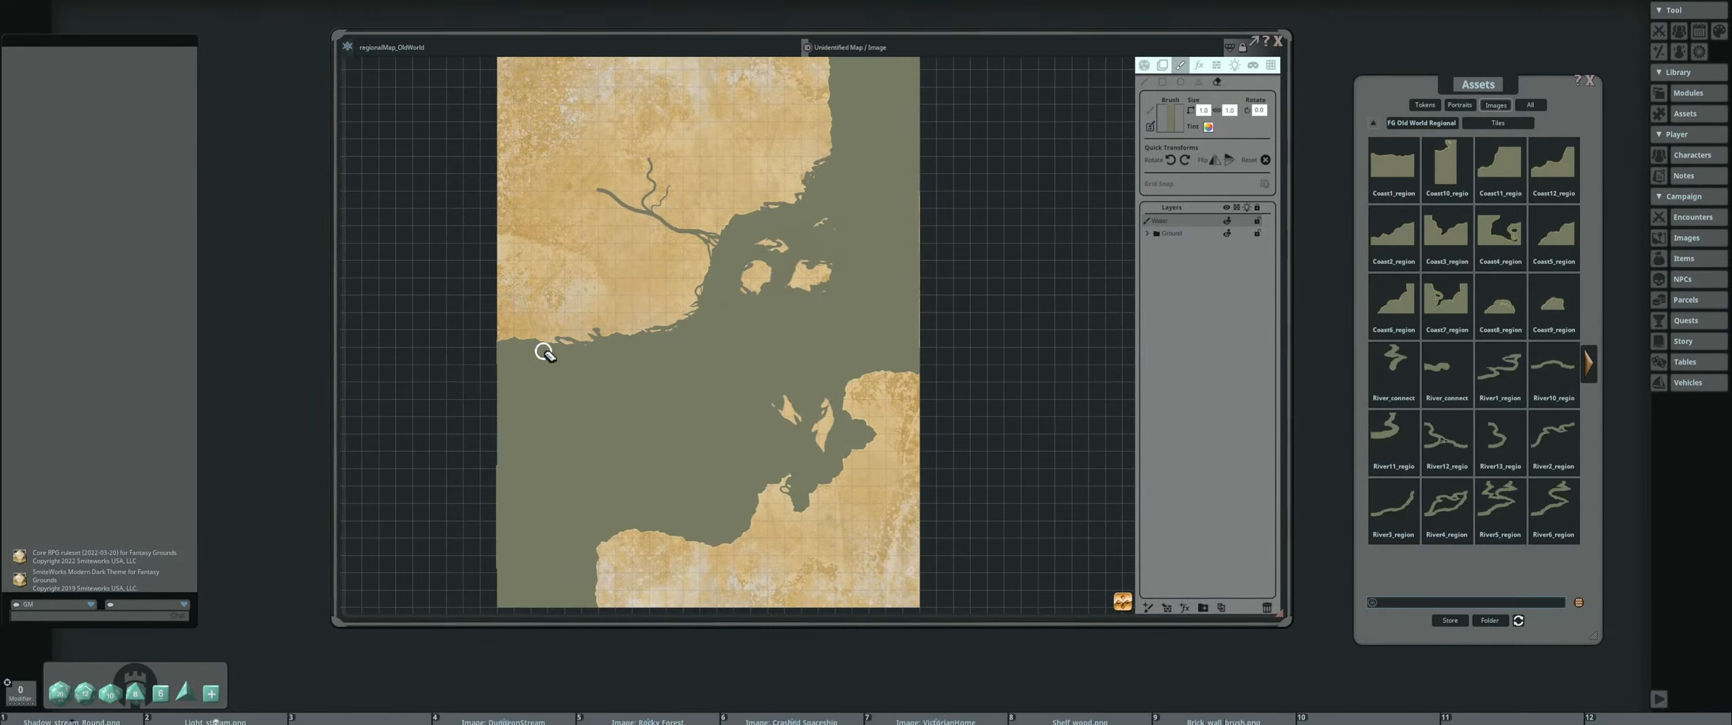
{"action": "left_click_drag", "start_coordinate": [544, 352], "coordinate": [937, 465]}
{"action": "scroll", "coordinate": [850, 334], "scroll_direction": "up", "scroll_amount": 4}
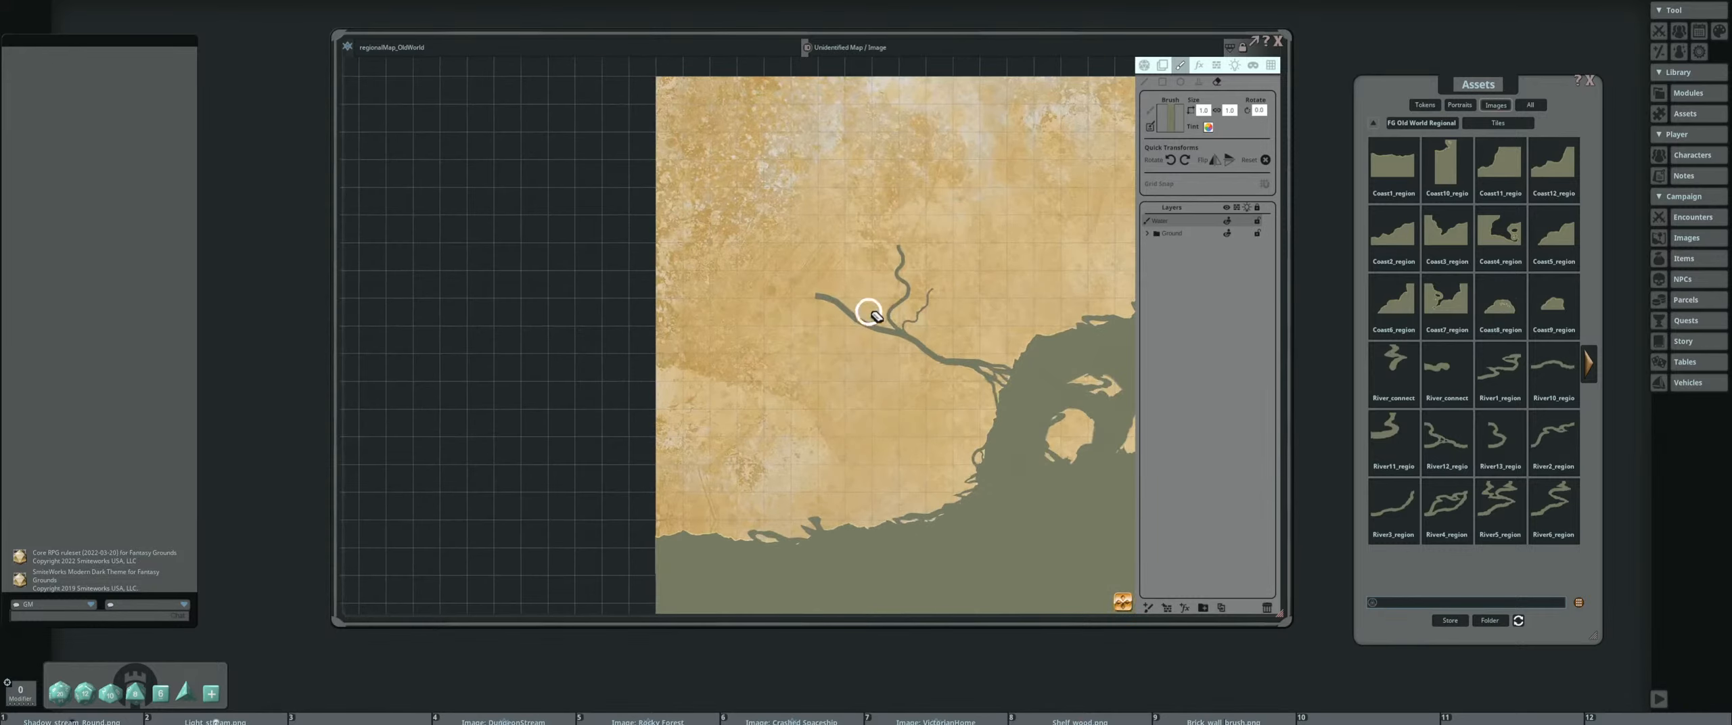
Erase both tributaries and the main river back to a short stub at the delta
{"action": "mouse_move", "coordinate": [793, 279]}
{"action": "left_mouse_down"}
{"action": "mouse_move", "coordinate": [927, 244]}
{"action": "mouse_move", "coordinate": [944, 284]}
{"action": "mouse_move", "coordinate": [900, 237]}
{"action": "mouse_move", "coordinate": [886, 332]}
{"action": "mouse_move", "coordinate": [915, 354]}
{"action": "mouse_move", "coordinate": [856, 348]}
{"action": "mouse_move", "coordinate": [767, 300]}
{"action": "left_mouse_up"}
{"action": "scroll", "coordinate": [802, 306], "scroll_direction": "down", "scroll_amount": 4}
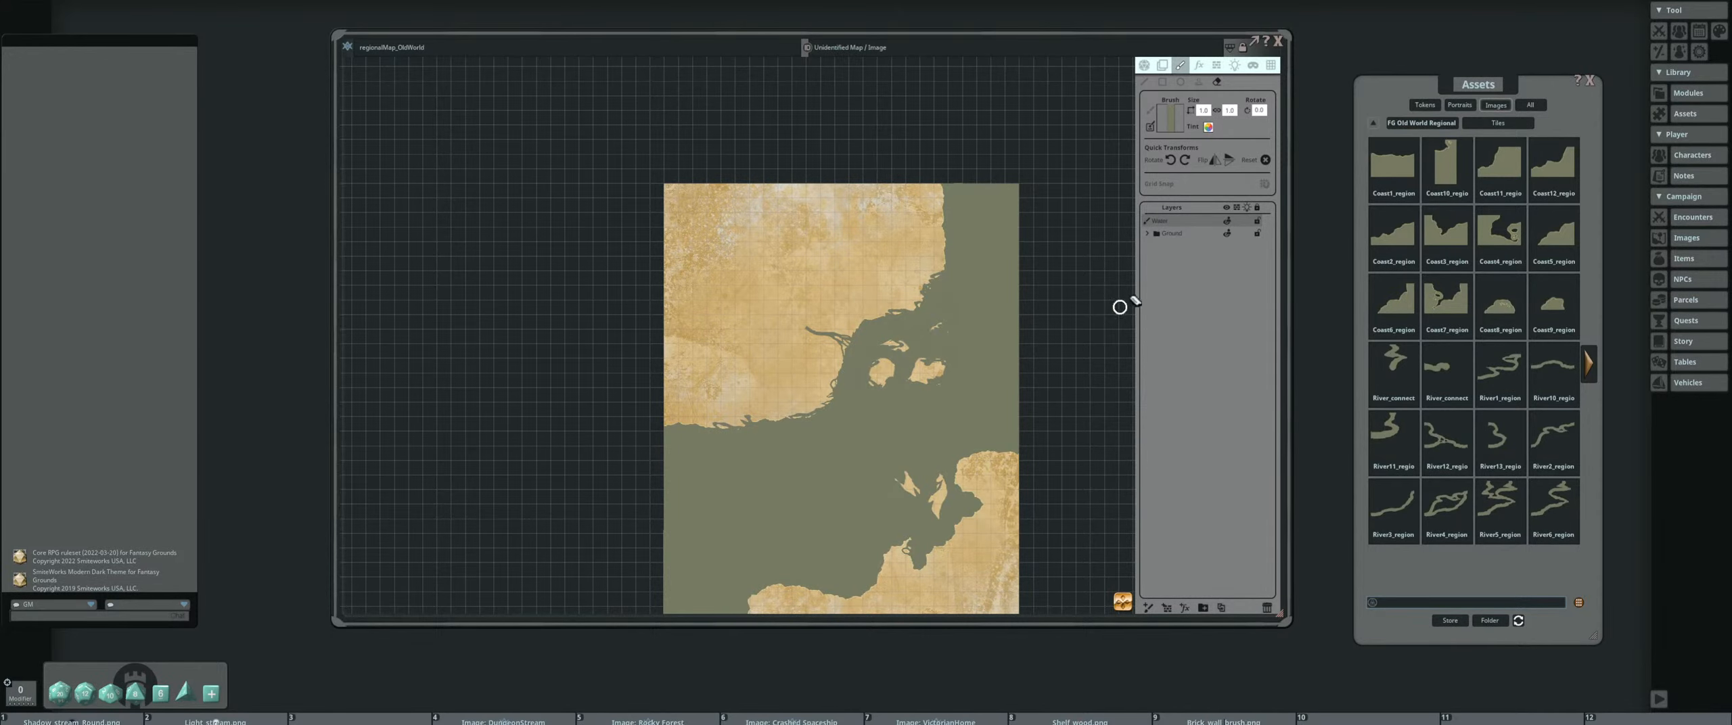
{"action": "left_click_drag", "start_coordinate": [716, 424], "coordinate": [748, 395]}
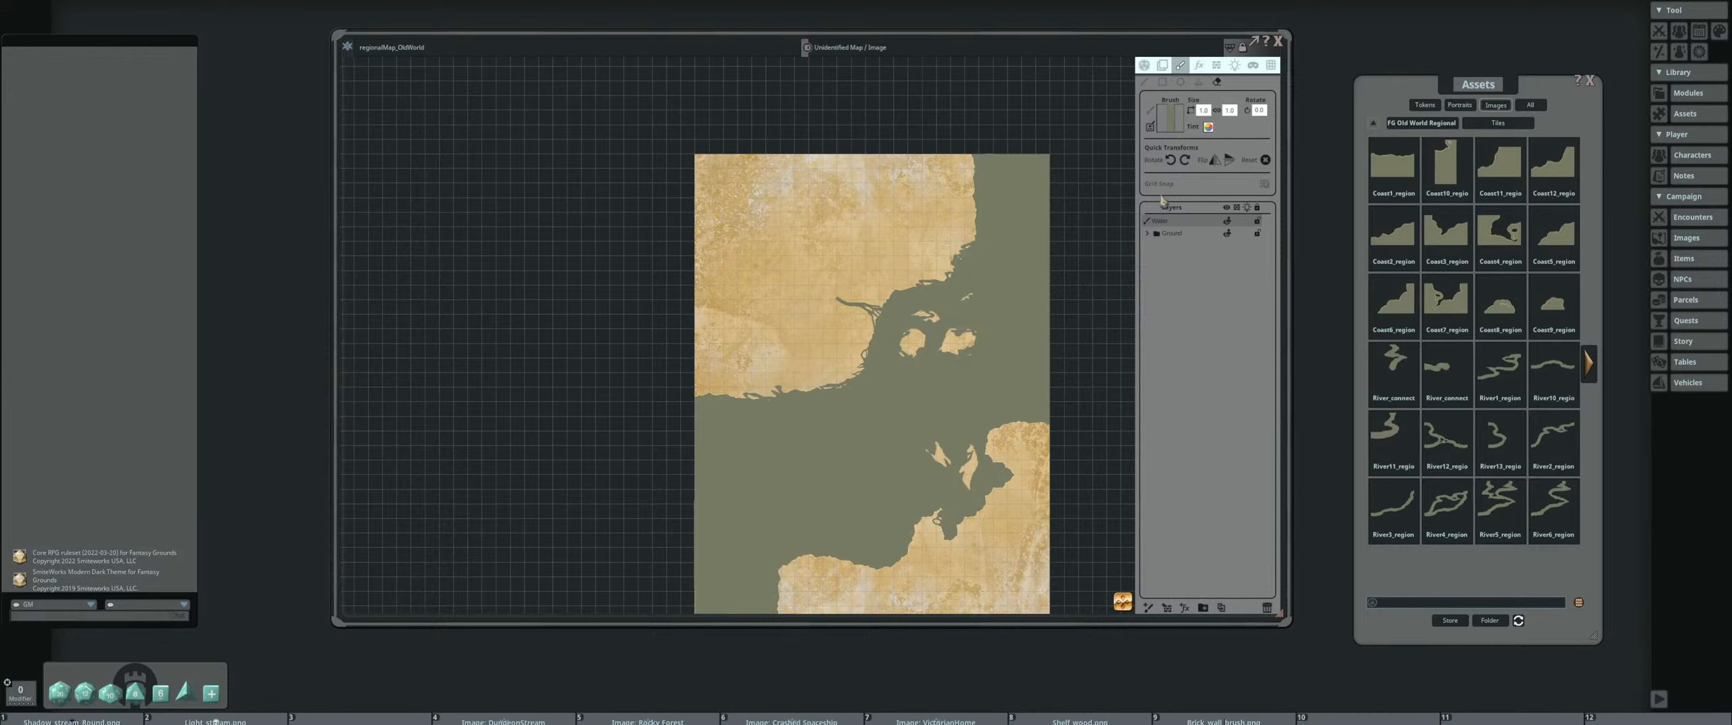
Tint the map's sea and river pieces light blue, adjusting the red and green channels of the tint color
{"action": "left_click", "coordinate": [1163, 65]}
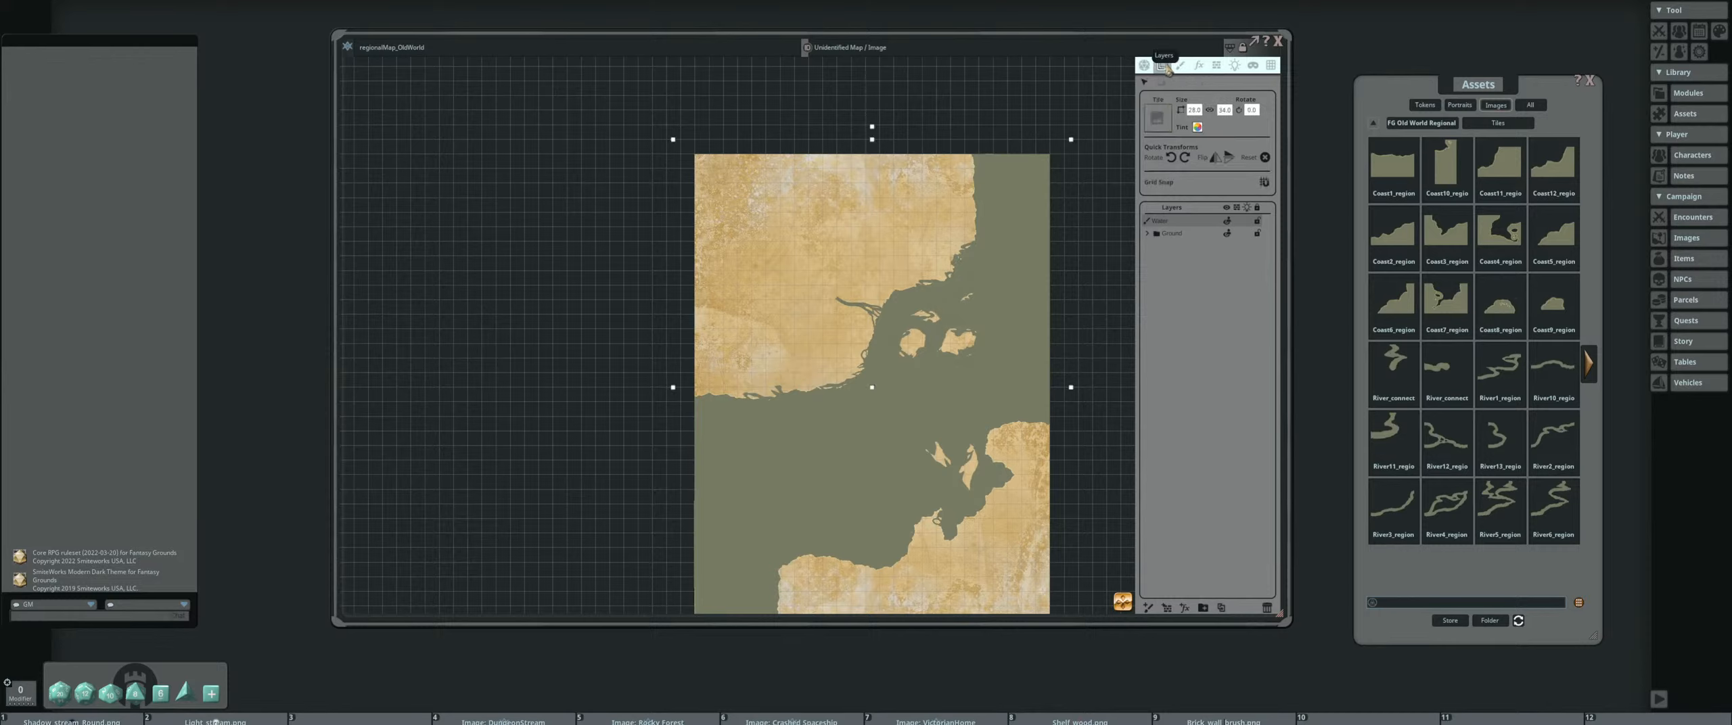
{"action": "left_click", "coordinate": [1197, 128]}
{"action": "left_click_drag", "start_coordinate": [886, 292], "coordinate": [552, 186]}
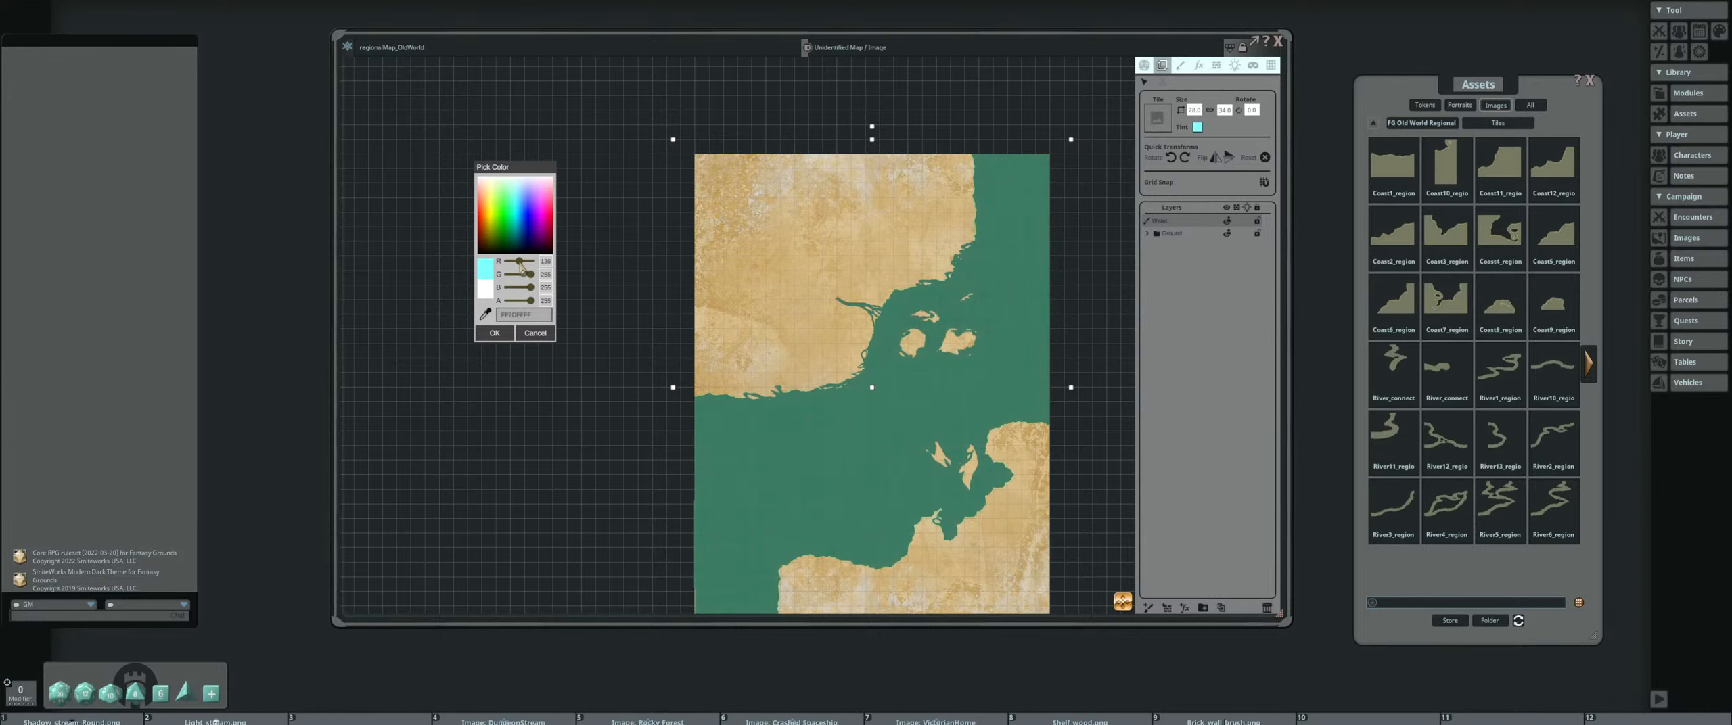
{"action": "left_click_drag", "start_coordinate": [531, 280], "coordinate": [528, 277]}
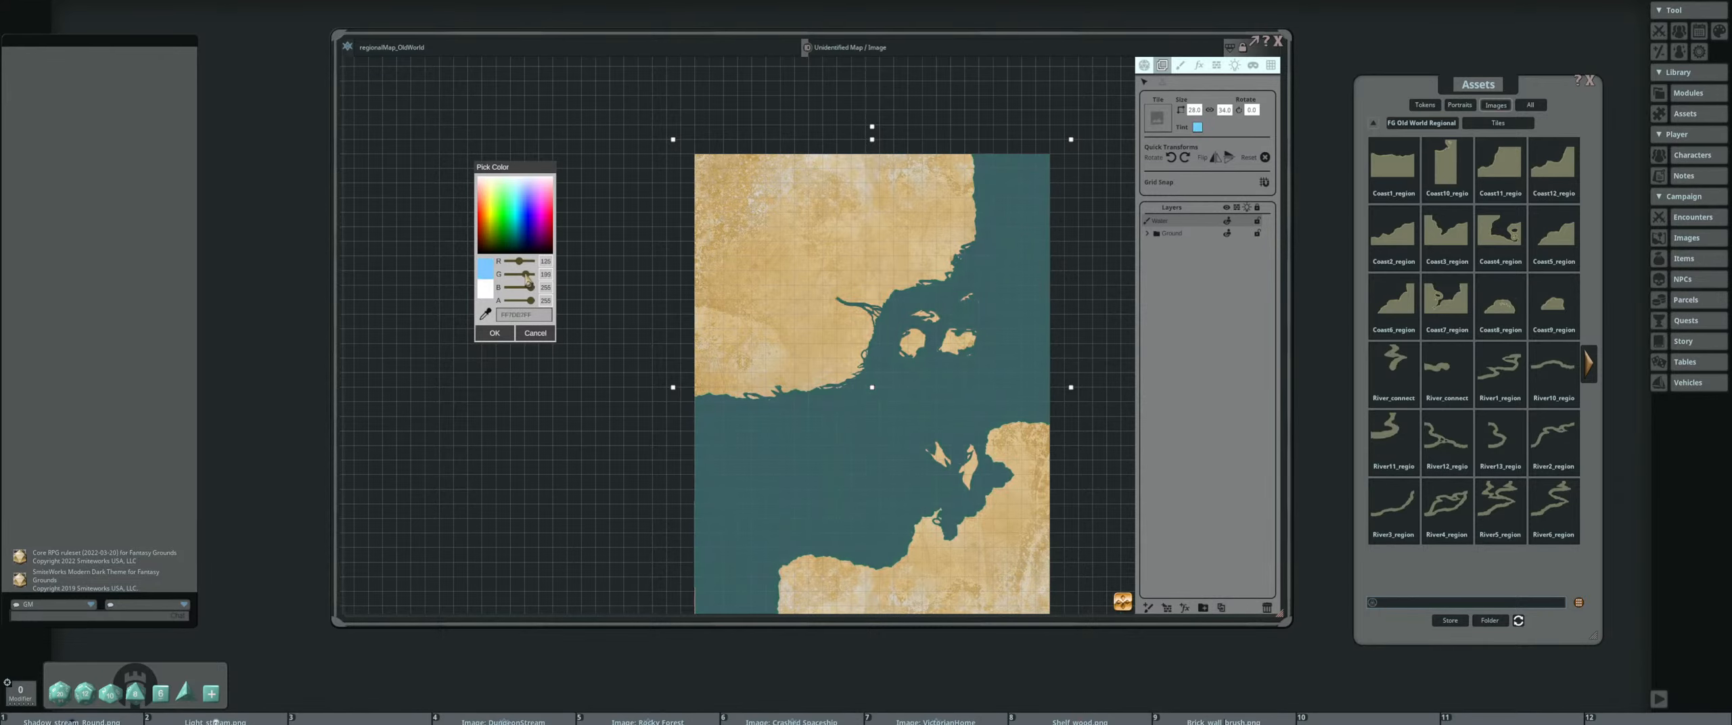
{"action": "scroll", "coordinate": [1034, 399], "scroll_direction": "up", "scroll_amount": 5}
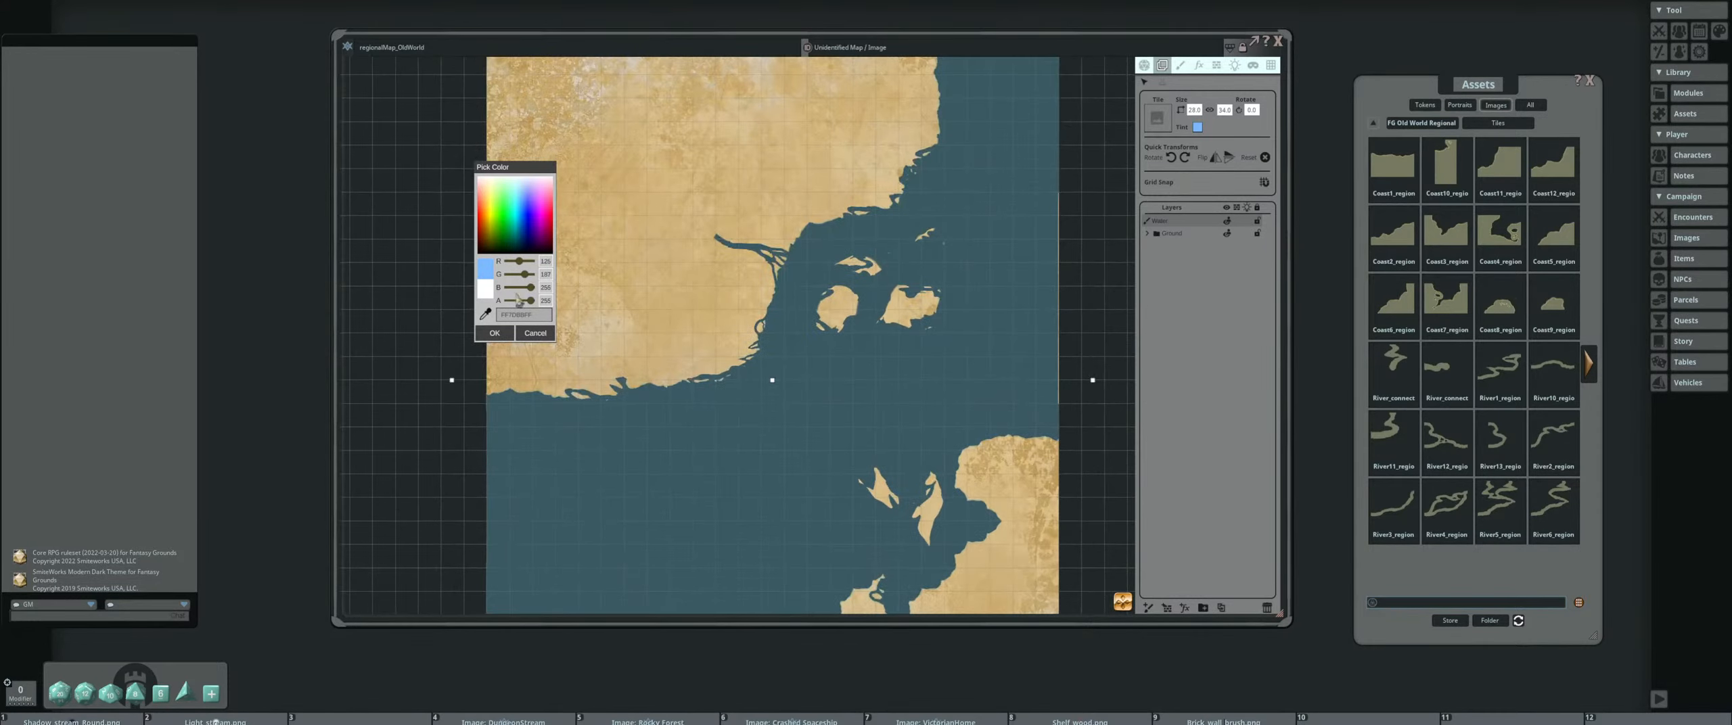
{"action": "left_click", "coordinate": [494, 333]}
{"action": "scroll", "coordinate": [943, 342], "scroll_direction": "down", "scroll_amount": 5}
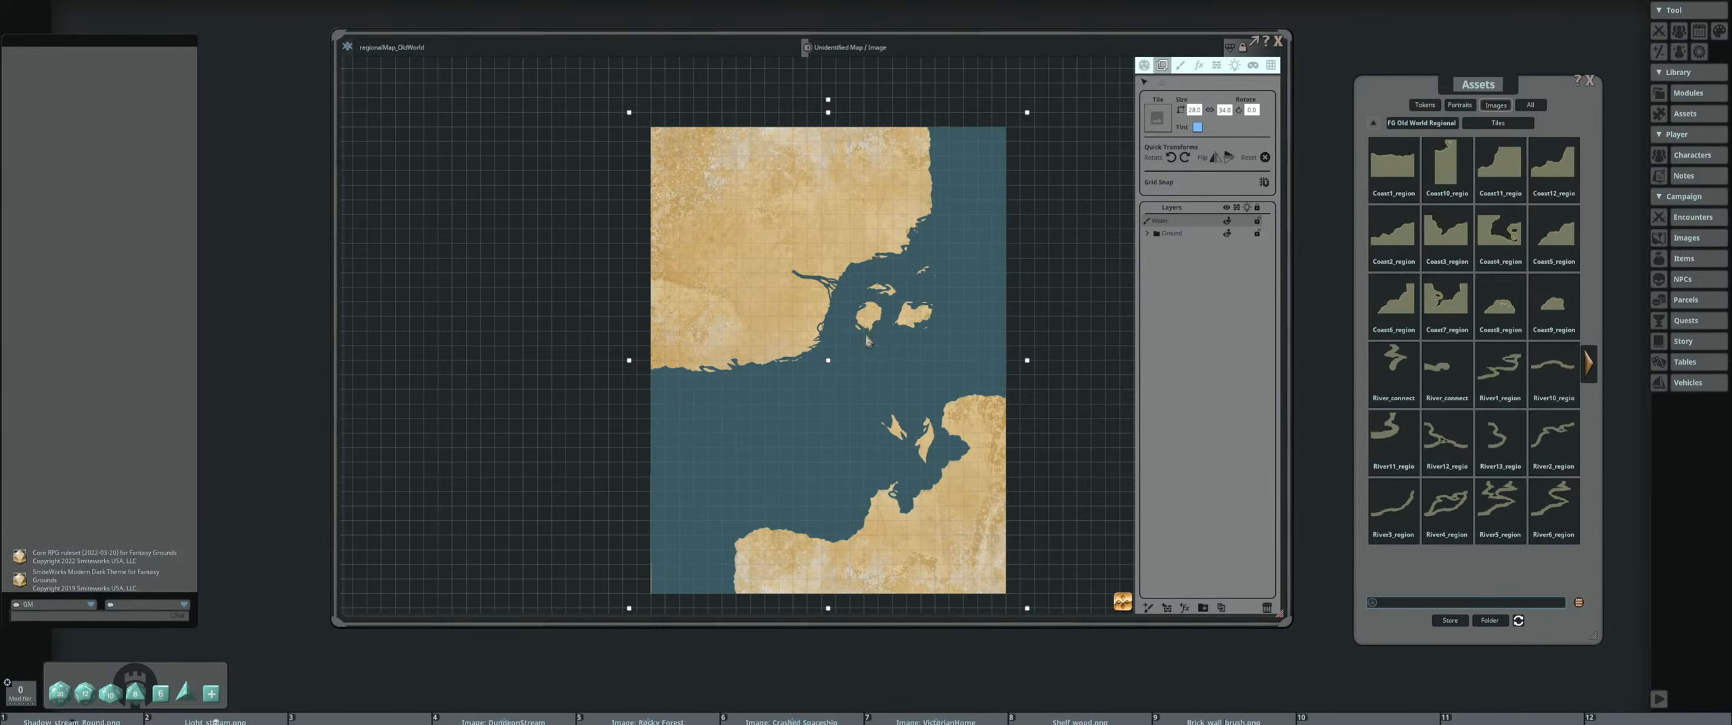
Load the River12_regional tile as the painting brush for stamping pieces on the southern coast
{"action": "scroll", "coordinate": [886, 329], "scroll_direction": "up", "scroll_amount": 6}
{"action": "scroll", "coordinate": [818, 328], "scroll_direction": "down", "scroll_amount": 5}
{"action": "left_click_drag", "start_coordinate": [658, 367], "coordinate": [692, 280]}
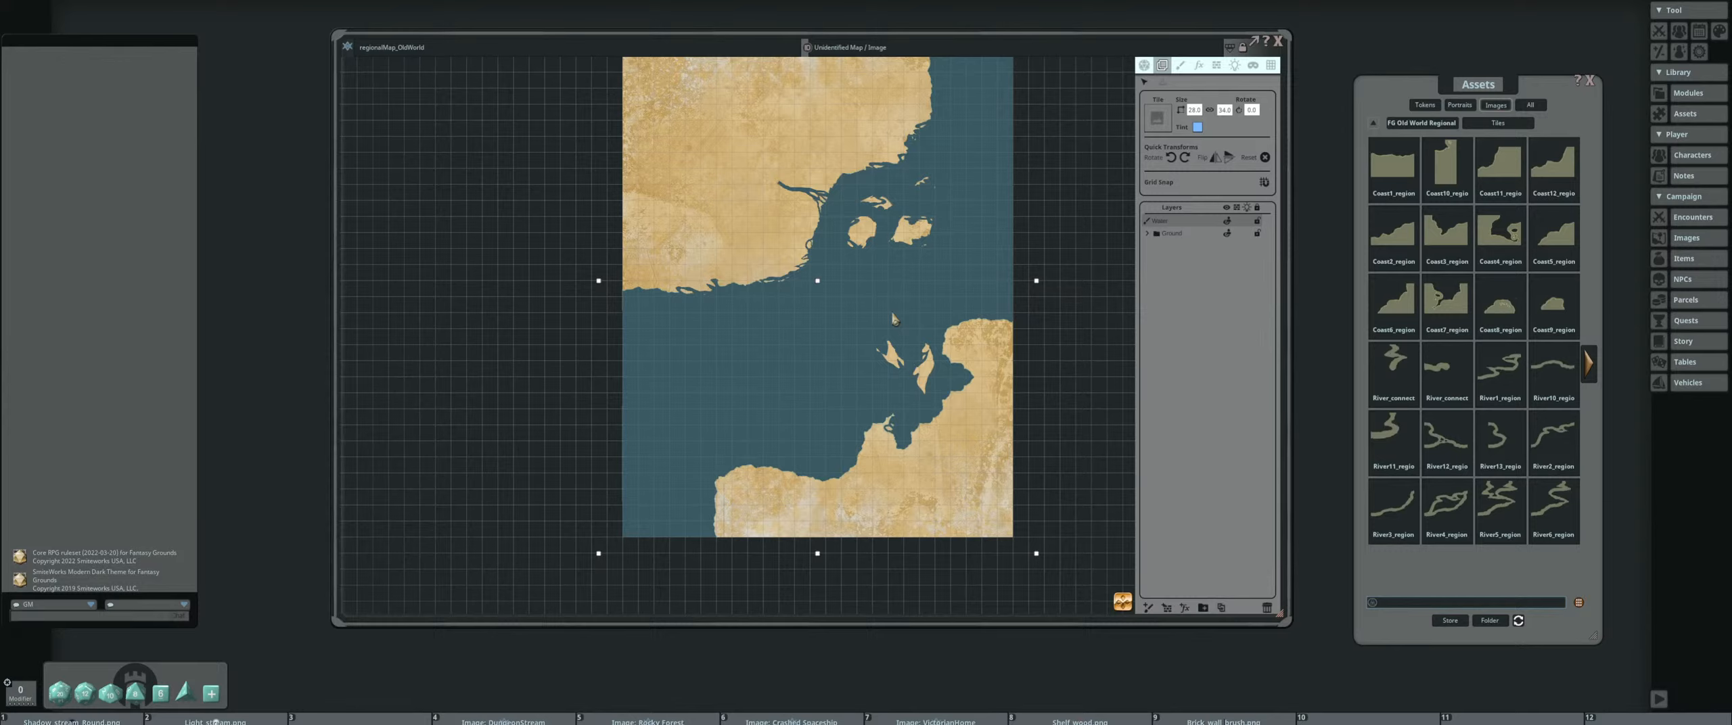
{"action": "left_click", "coordinate": [1180, 65]}
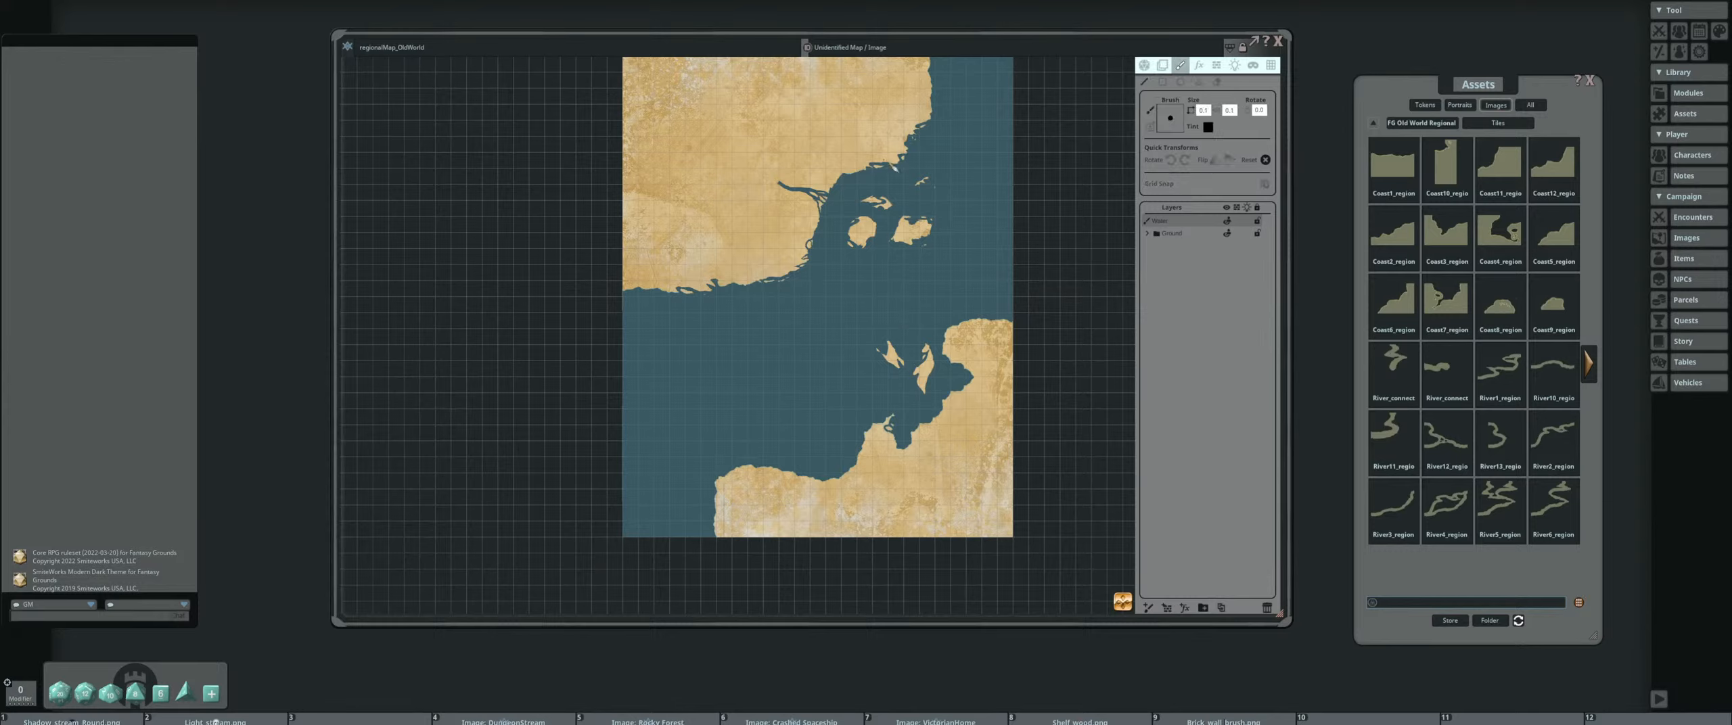
{"action": "left_click", "coordinate": [1199, 82]}
{"action": "left_click_drag", "start_coordinate": [835, 159], "coordinate": [1004, 186]}
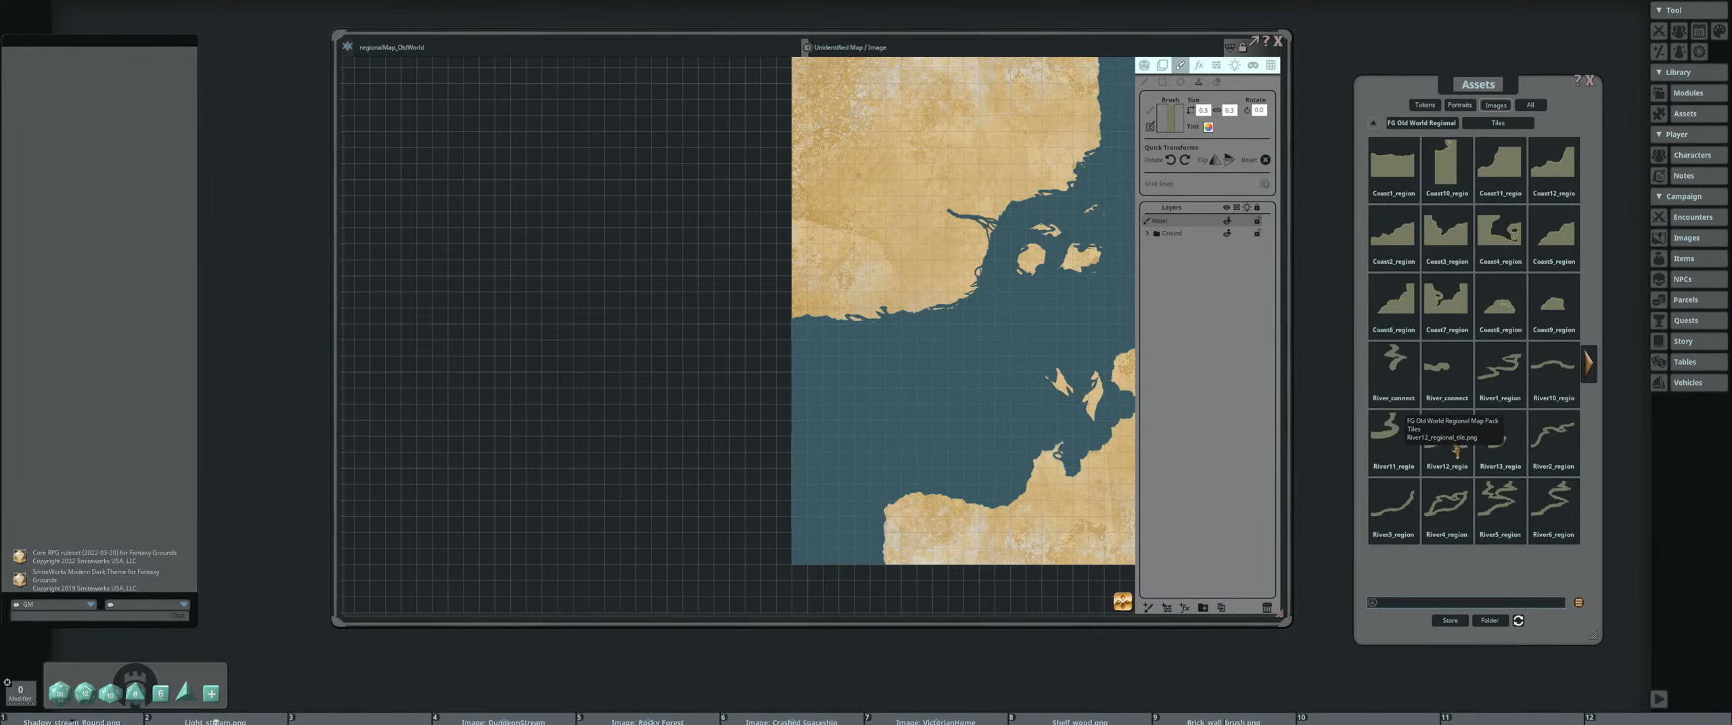
{"action": "left_click_drag", "start_coordinate": [952, 498], "coordinate": [892, 325]}
Stamp rotated River12 pieces along the north shore of the southern landmass to carve inlets and small offshore islets
{"action": "scroll", "coordinate": [894, 369], "scroll_direction": "up", "scroll_amount": 9}
{"action": "scroll", "coordinate": [892, 326], "scroll_direction": "up", "scroll_amount": 6}
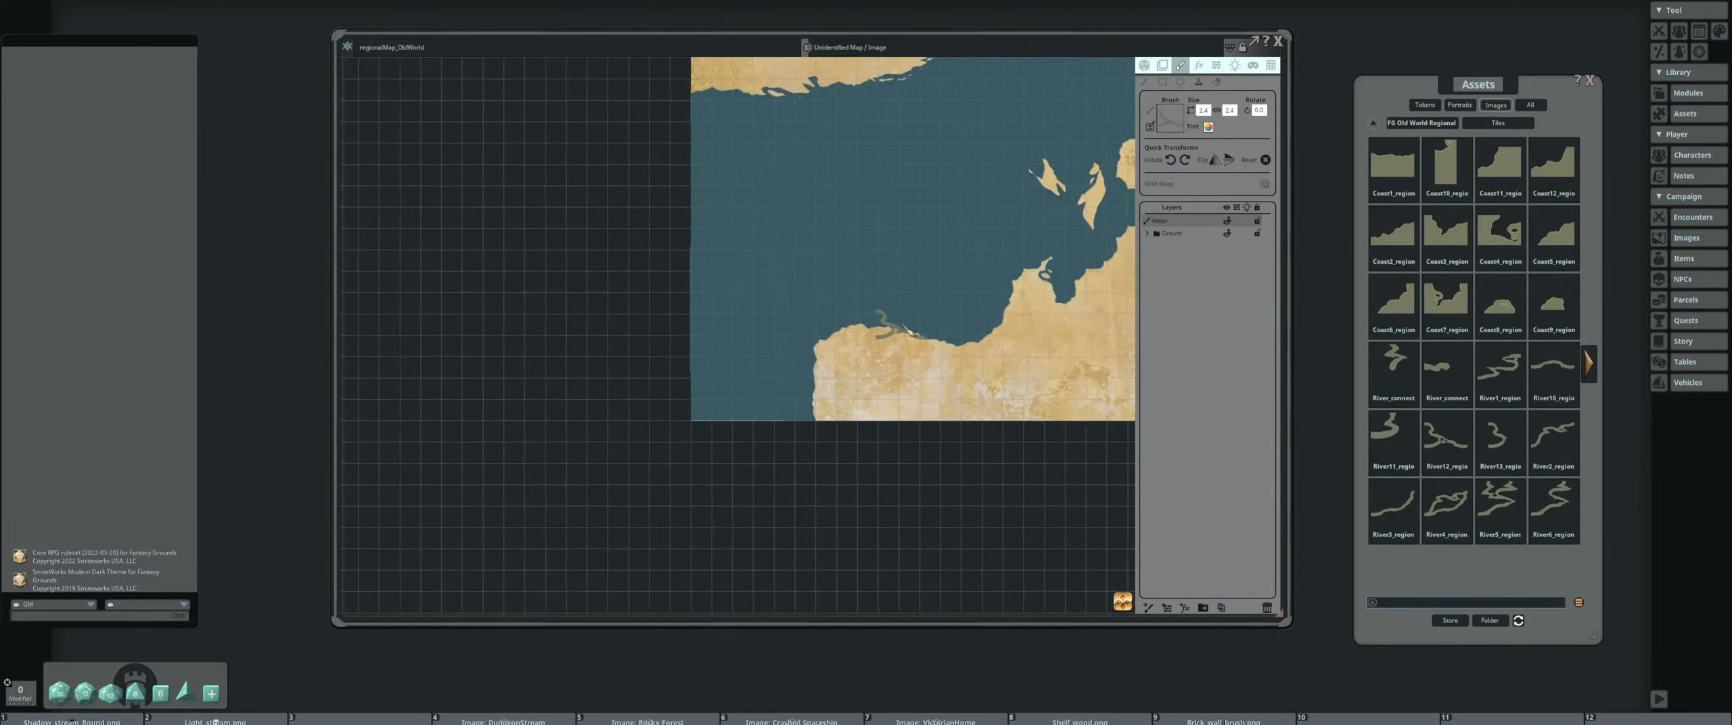
{"action": "scroll", "coordinate": [914, 327], "scroll_direction": "up", "scroll_amount": 3}
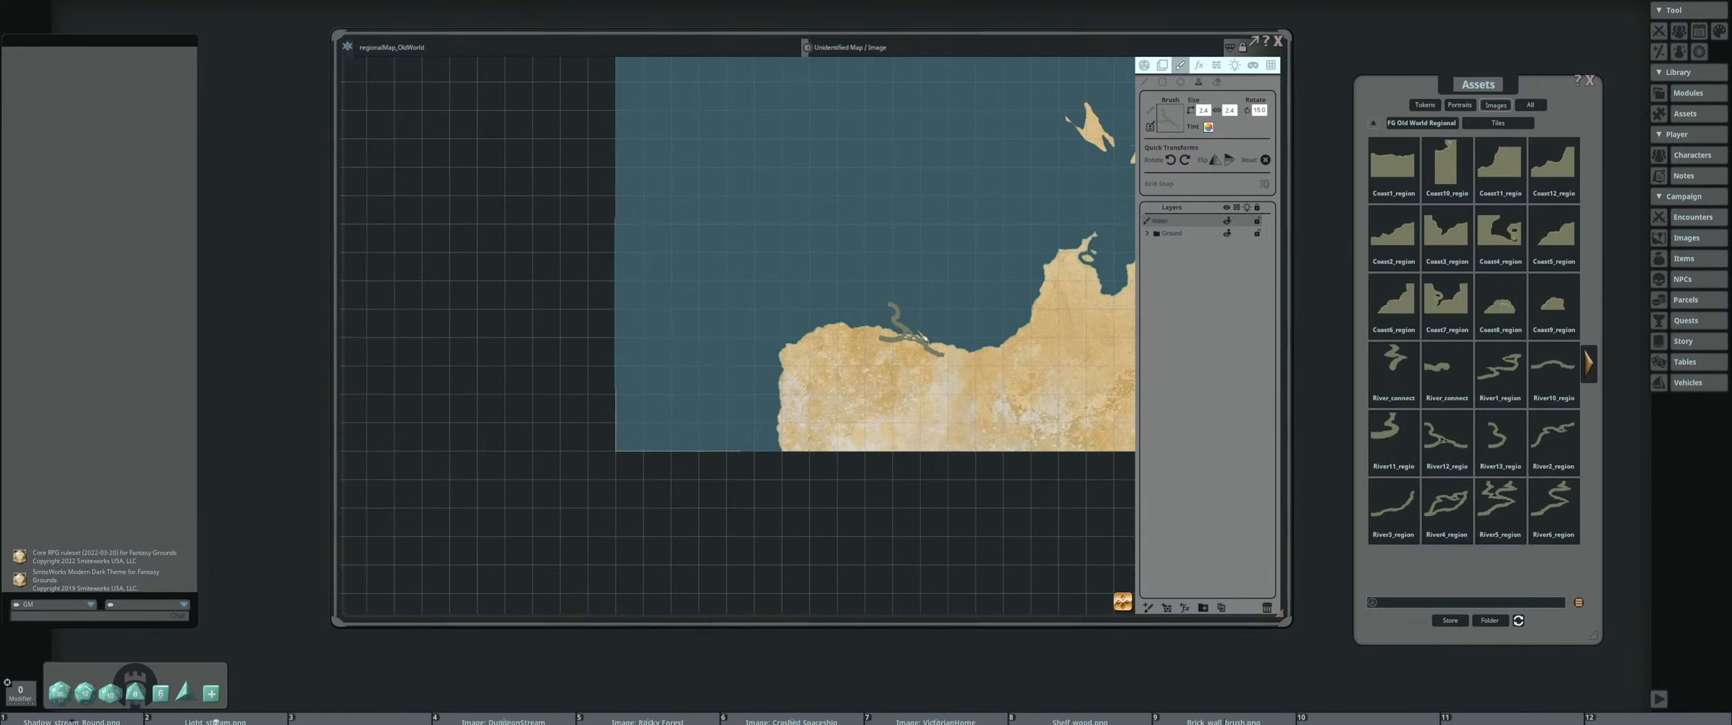
{"action": "scroll", "coordinate": [922, 336], "scroll_direction": "down", "scroll_amount": 1}
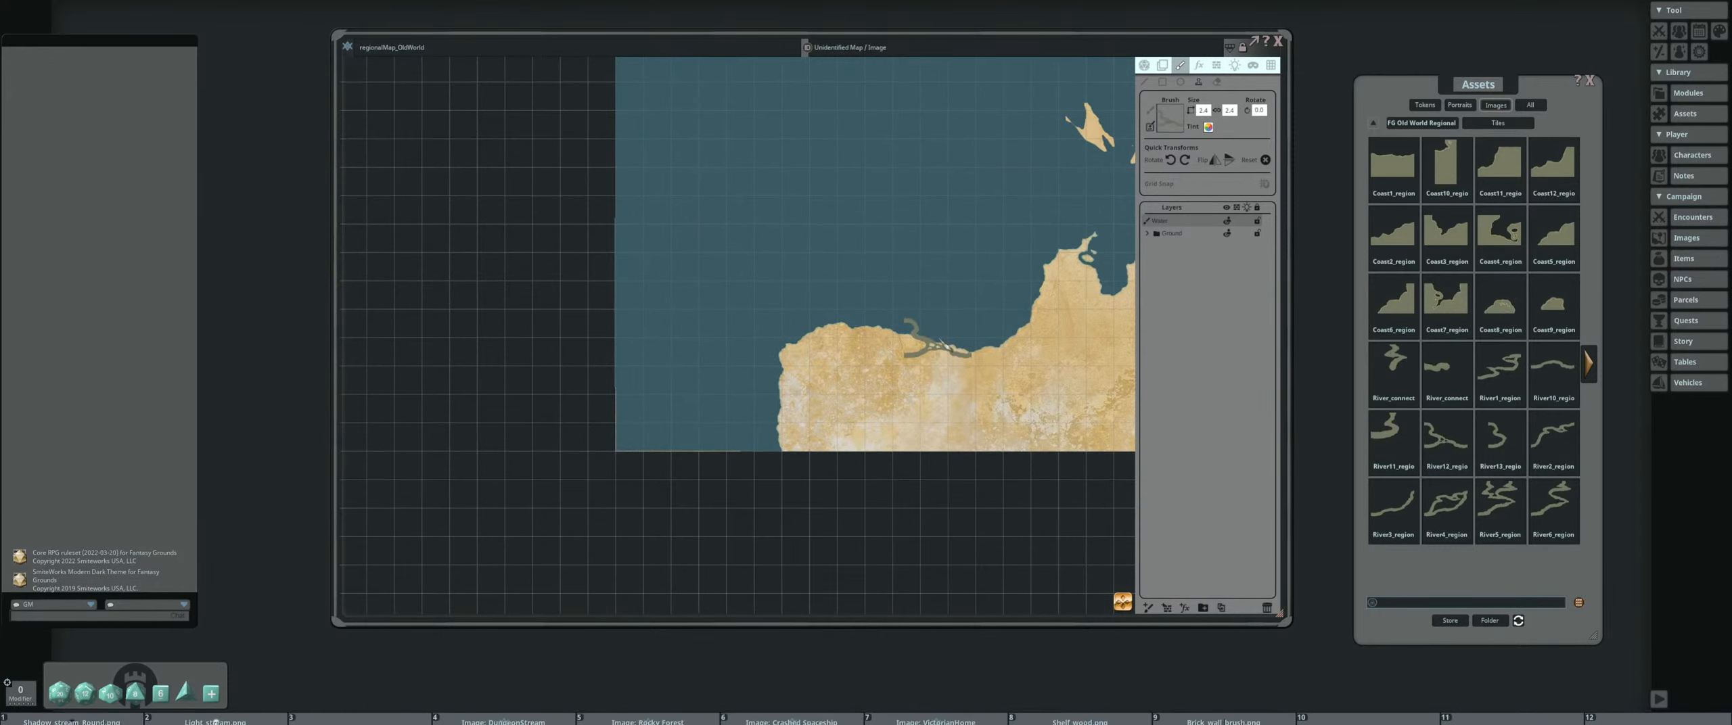
{"action": "scroll", "coordinate": [938, 342], "scroll_direction": "down", "scroll_amount": 3}
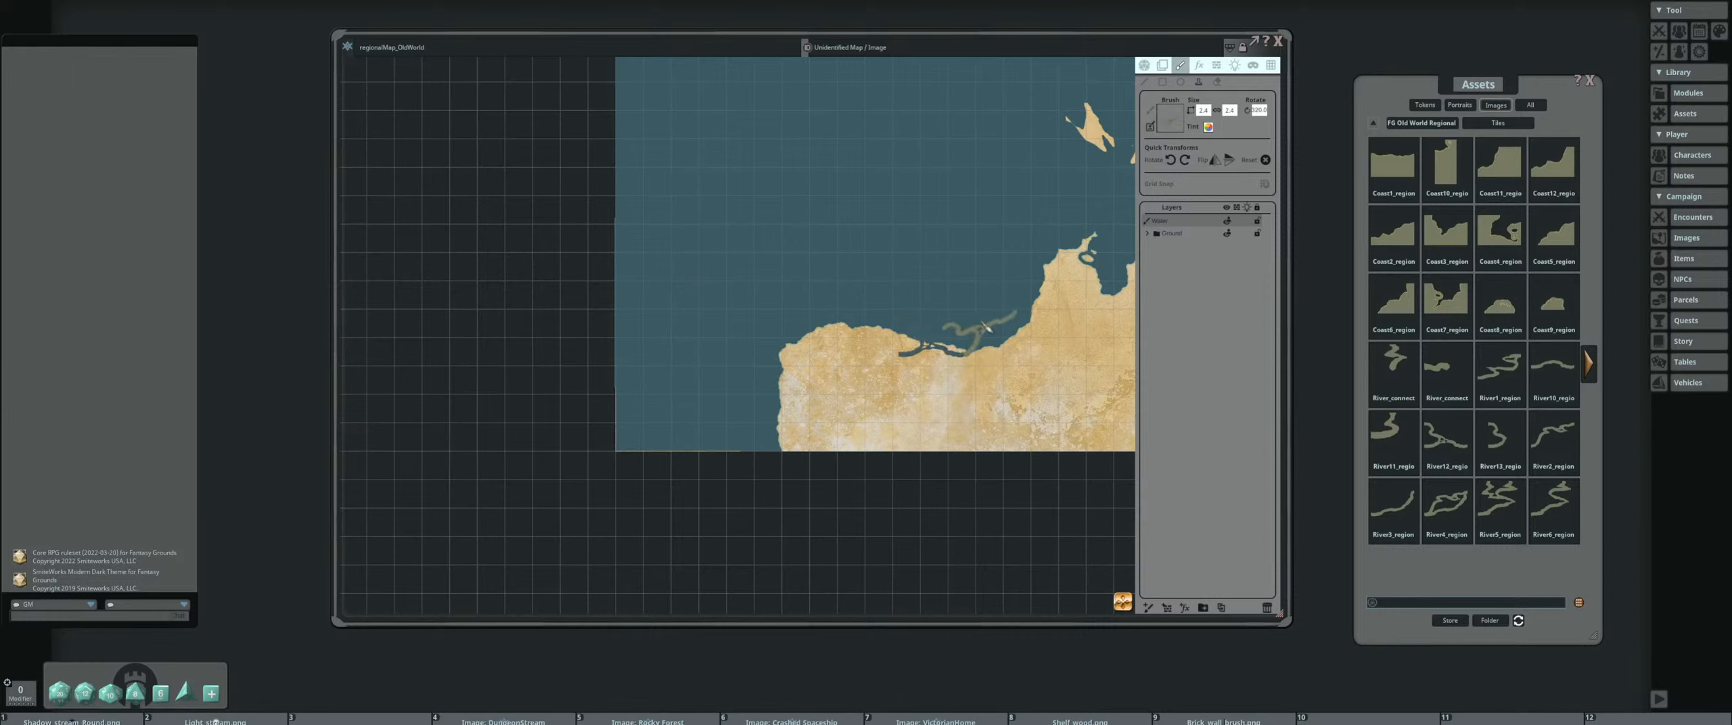
{"action": "scroll", "coordinate": [890, 294], "scroll_direction": "up", "scroll_amount": 5}
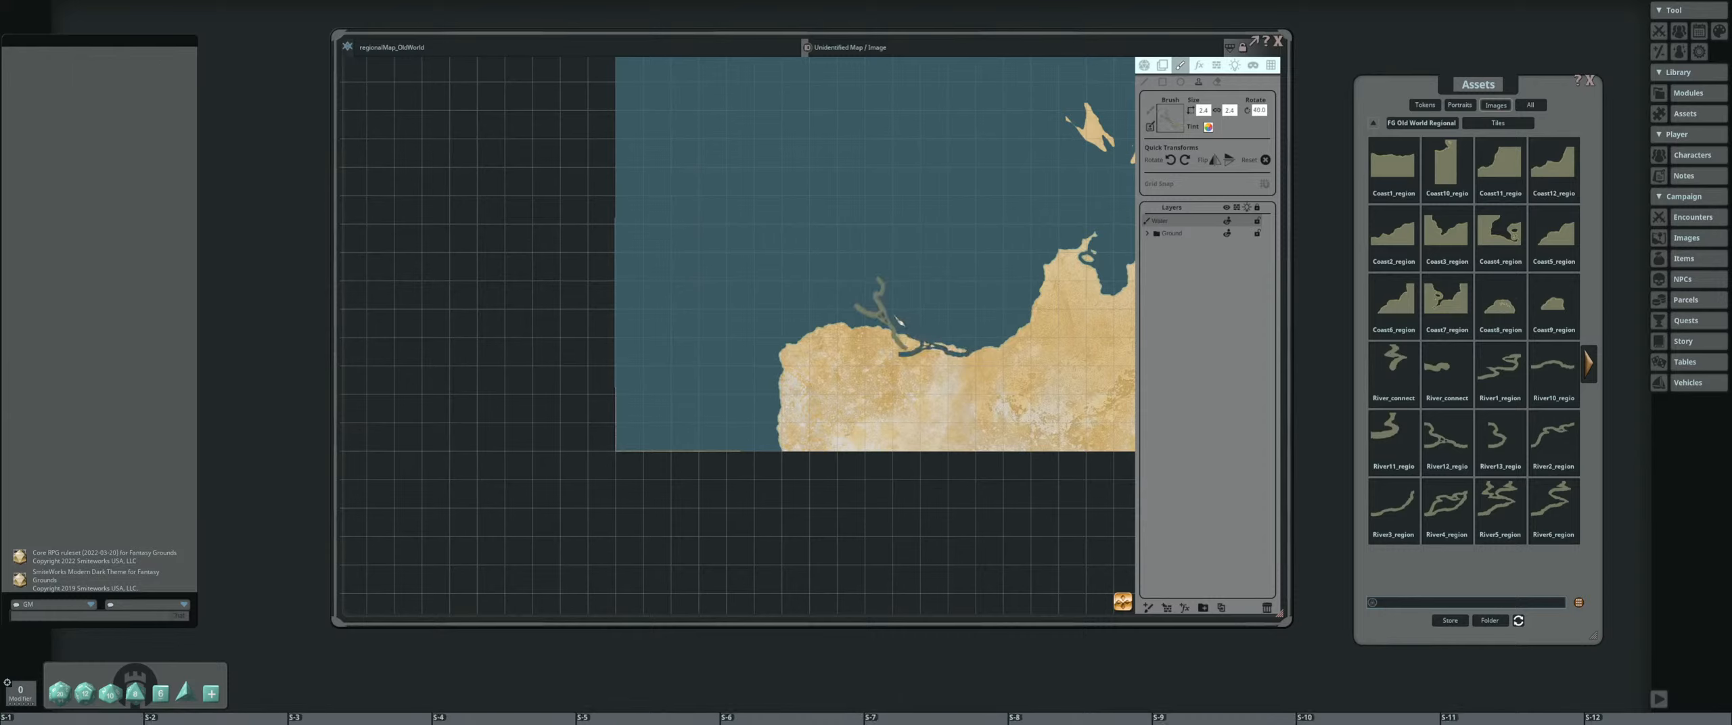
{"action": "scroll", "coordinate": [889, 324], "scroll_direction": "up", "scroll_amount": 1}
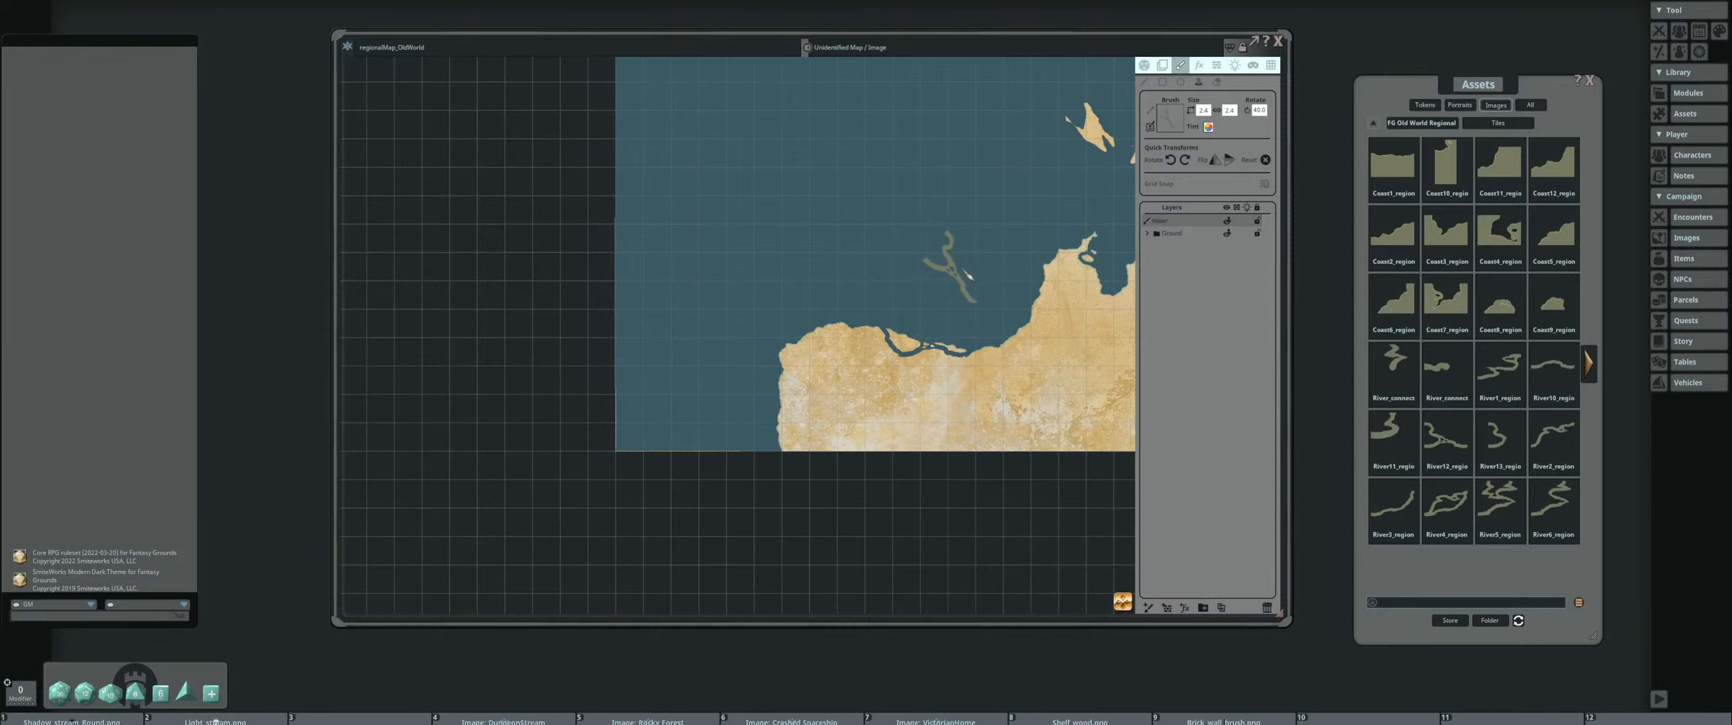
{"action": "scroll", "coordinate": [940, 278], "scroll_direction": "up", "scroll_amount": 3}
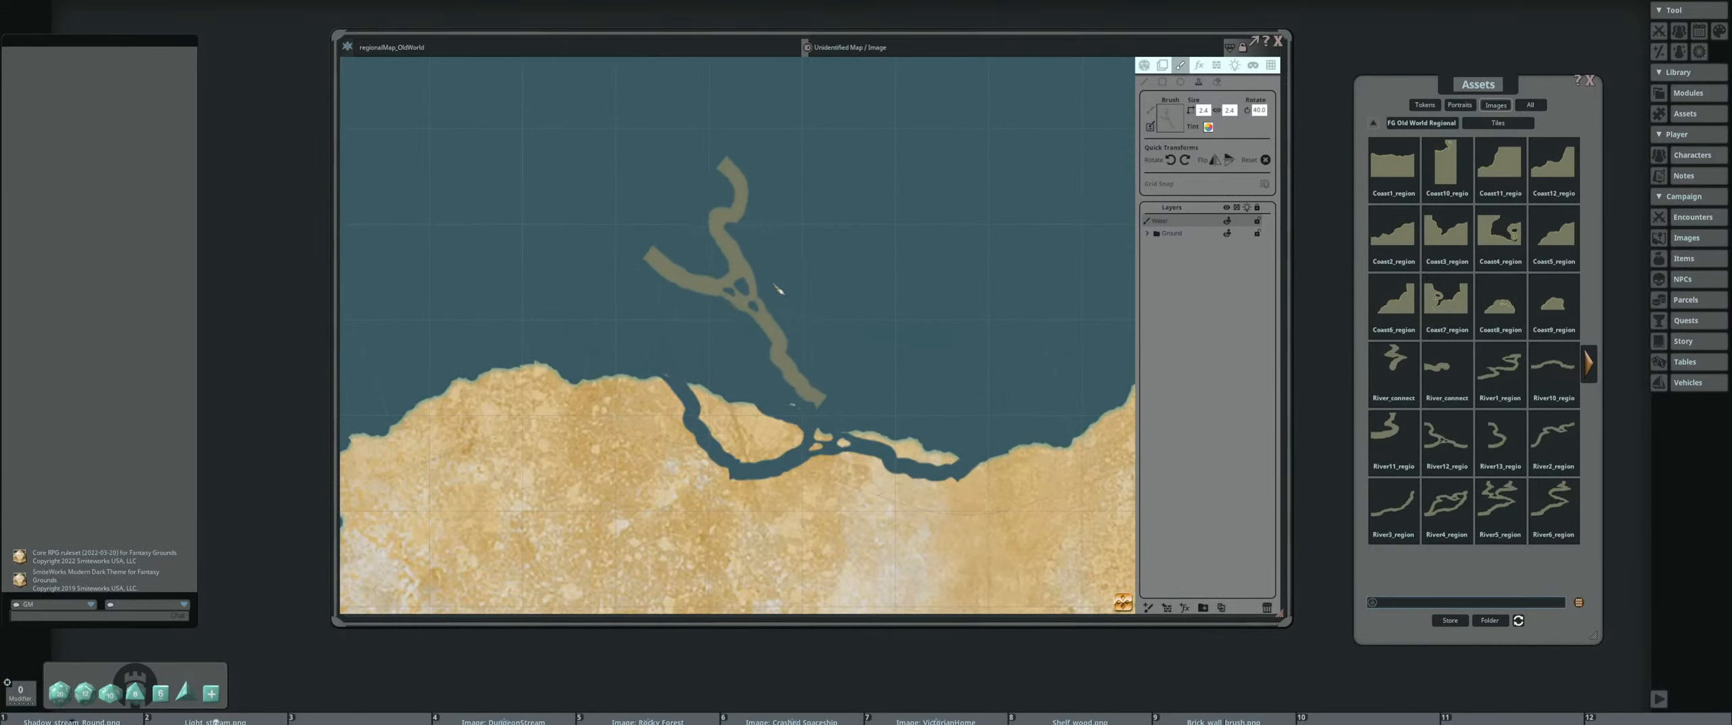
Add another rotated river piece to the carved inlets on the southern coast, and shrink the river brush
{"action": "scroll", "coordinate": [1002, 243], "scroll_direction": "down", "scroll_amount": 3}
{"action": "scroll", "coordinate": [1002, 244], "scroll_direction": "down", "scroll_amount": 5}
{"action": "left_click_drag", "start_coordinate": [1018, 242], "coordinate": [832, 286]}
{"action": "scroll", "coordinate": [836, 285], "scroll_direction": "up", "scroll_amount": 1}
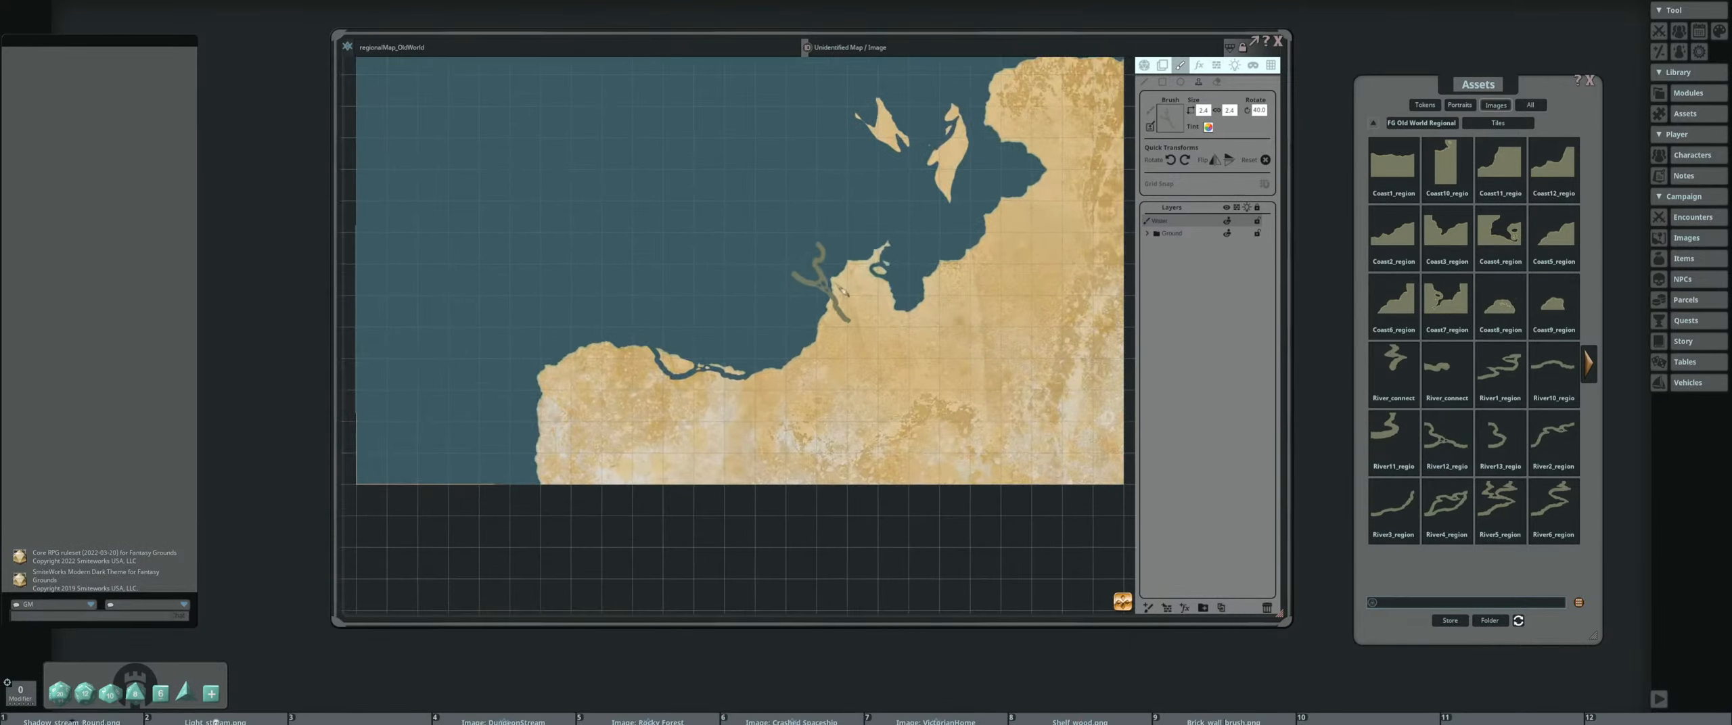
{"action": "scroll", "coordinate": [673, 280], "scroll_direction": "down", "scroll_amount": 4}
{"action": "left_click_drag", "start_coordinate": [677, 279], "coordinate": [743, 378]}
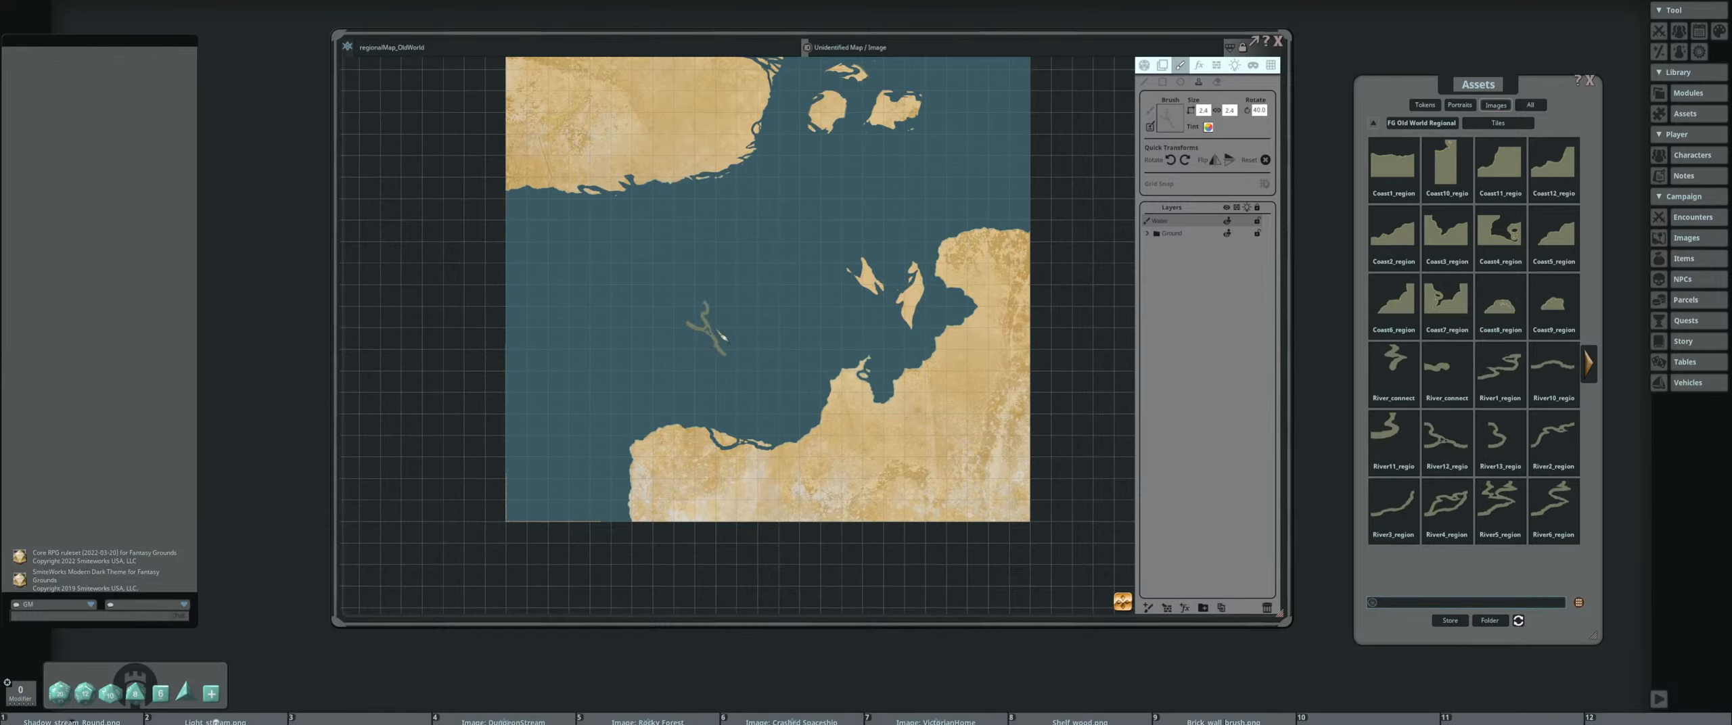
{"action": "scroll", "coordinate": [741, 428], "scroll_direction": "down", "scroll_amount": 4, "text": "shift"}
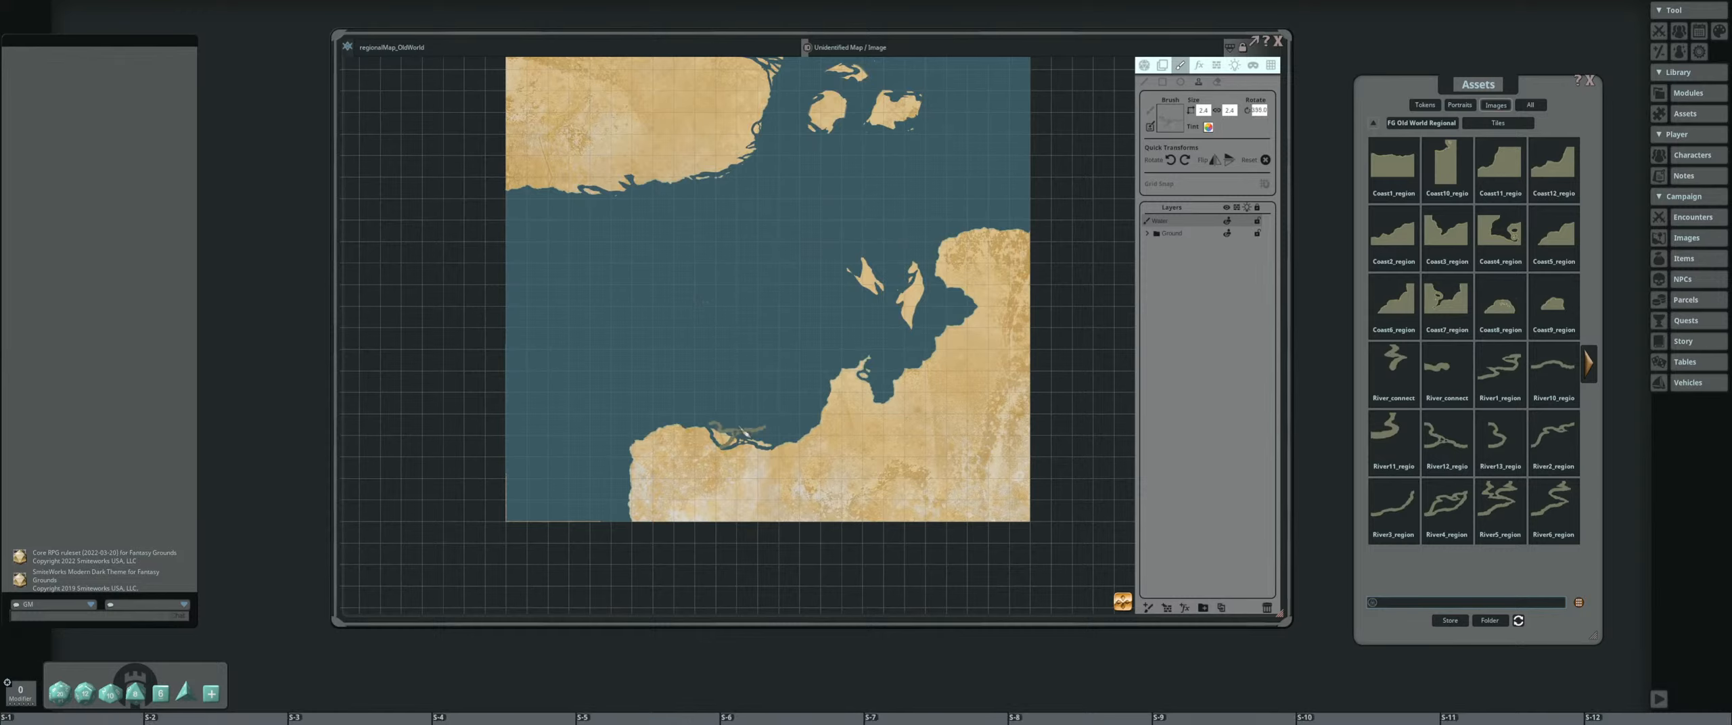
{"action": "scroll", "coordinate": [741, 432], "scroll_direction": "up", "scroll_amount": 3, "text": "shift"}
{"action": "scroll", "coordinate": [734, 426], "scroll_direction": "down", "scroll_amount": 4, "text": "ctrl"}
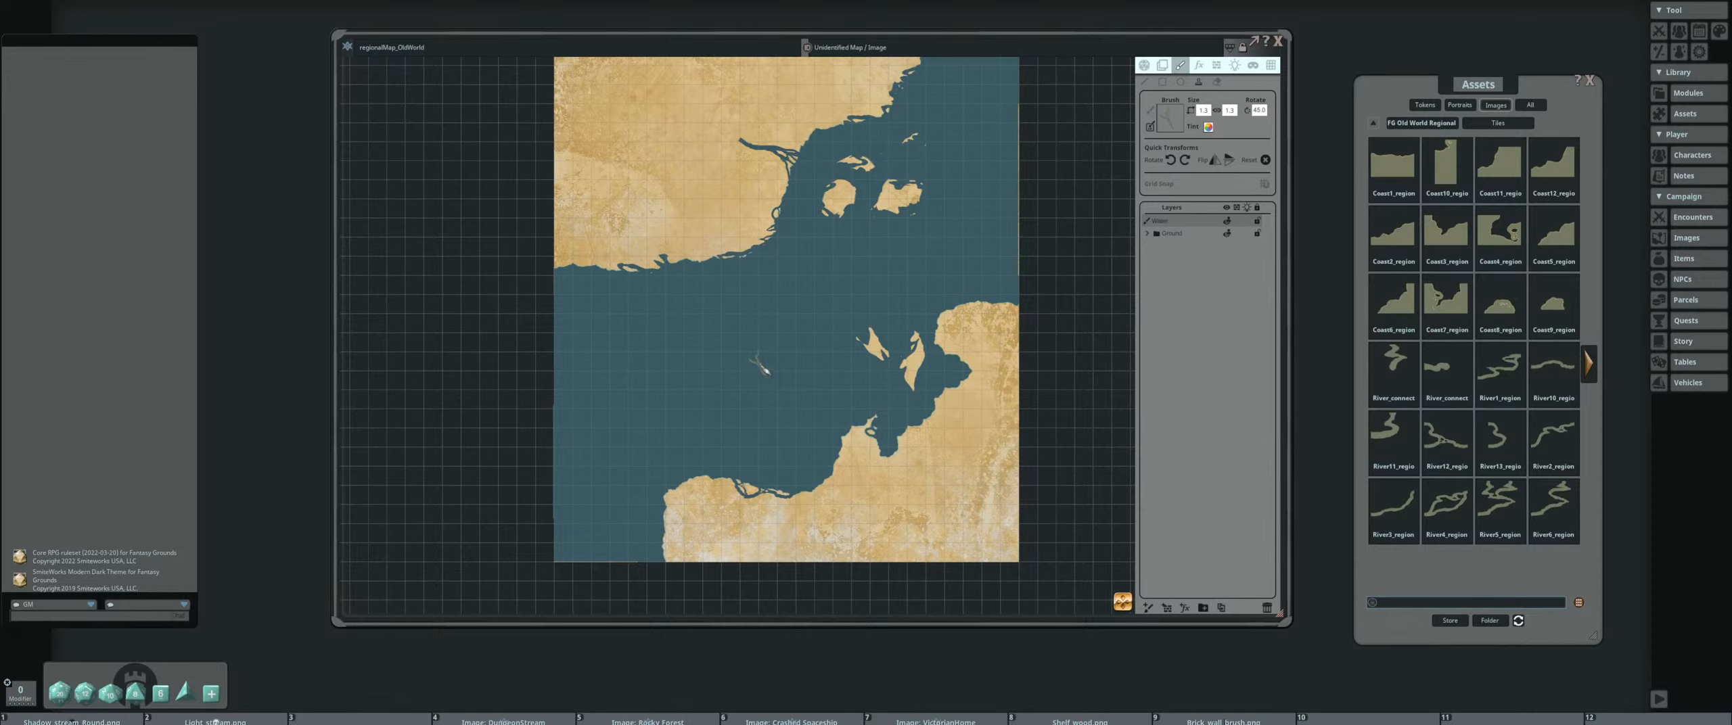
Stamp small rotated river pieces over the eastern of the two narrow southern islands to break up its edges
{"action": "scroll", "coordinate": [765, 366], "scroll_direction": "up", "scroll_amount": 3}
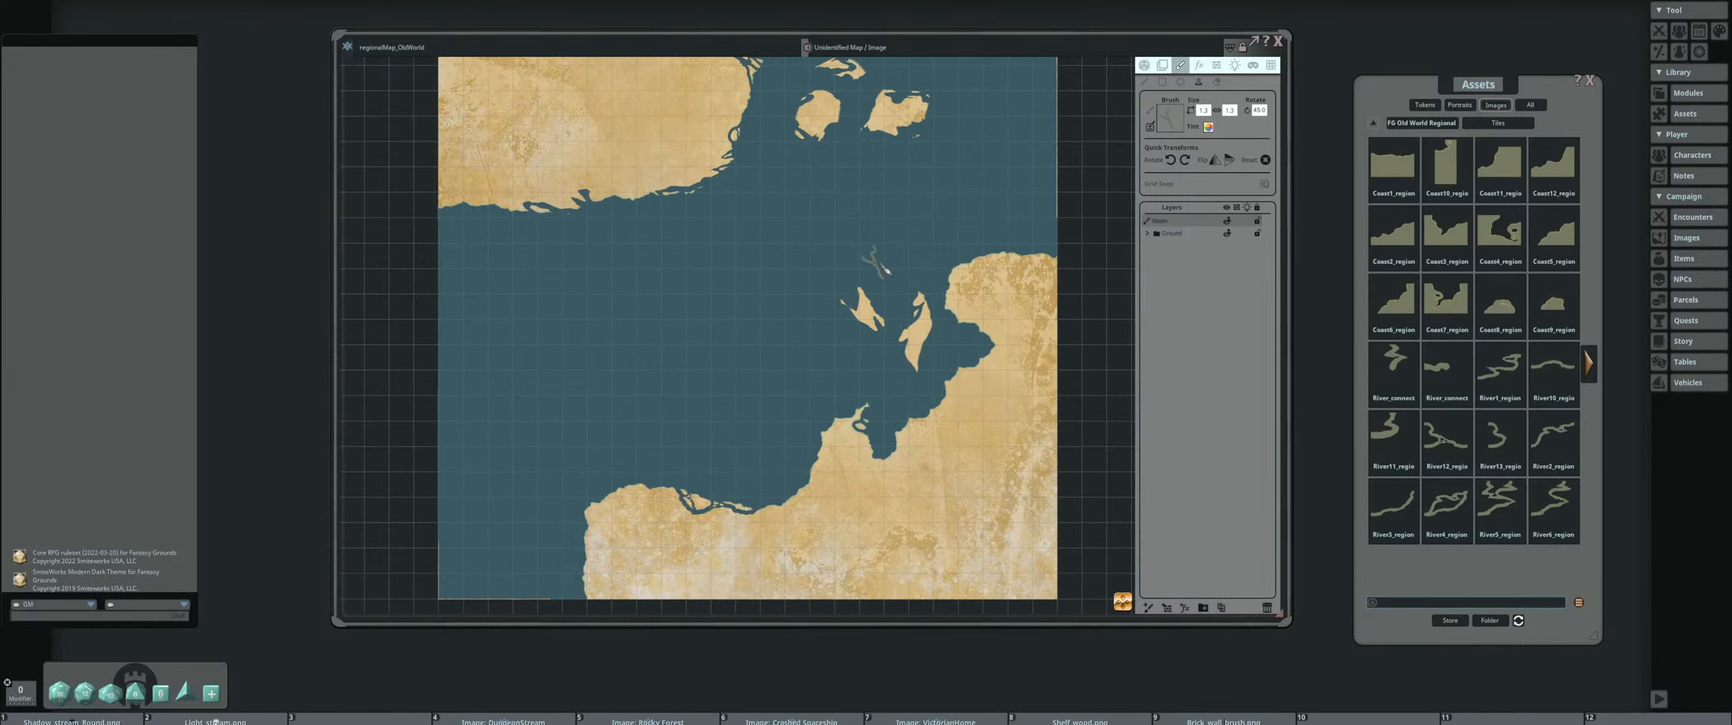
{"action": "left_click_drag", "start_coordinate": [884, 267], "coordinate": [871, 312]}
{"action": "scroll", "coordinate": [926, 379], "scroll_direction": "down", "scroll_amount": 2}
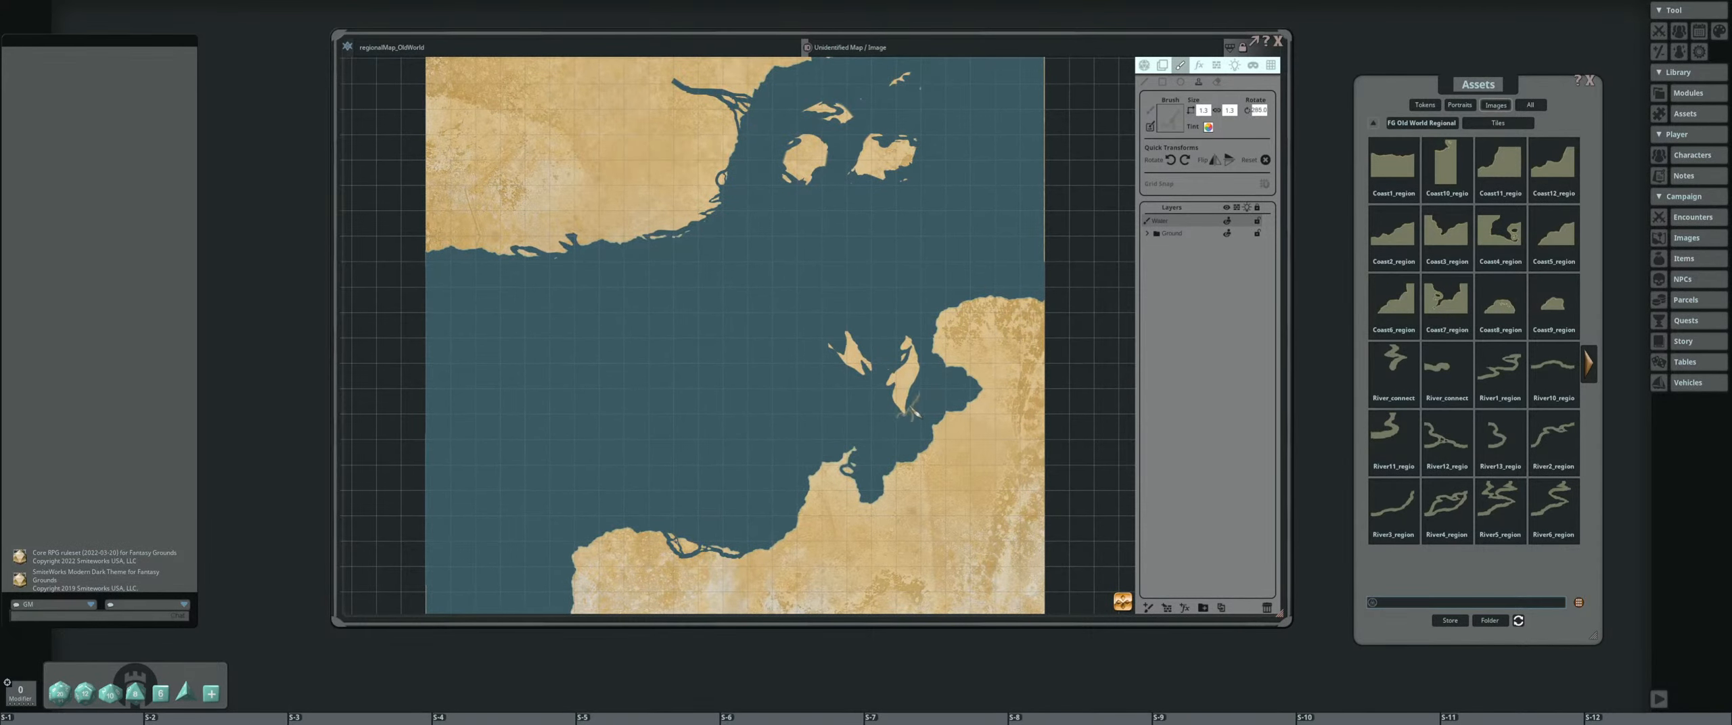
{"action": "scroll", "coordinate": [910, 410], "scroll_direction": "down", "scroll_amount": 1}
{"action": "scroll", "coordinate": [918, 396], "scroll_direction": "down", "scroll_amount": 3}
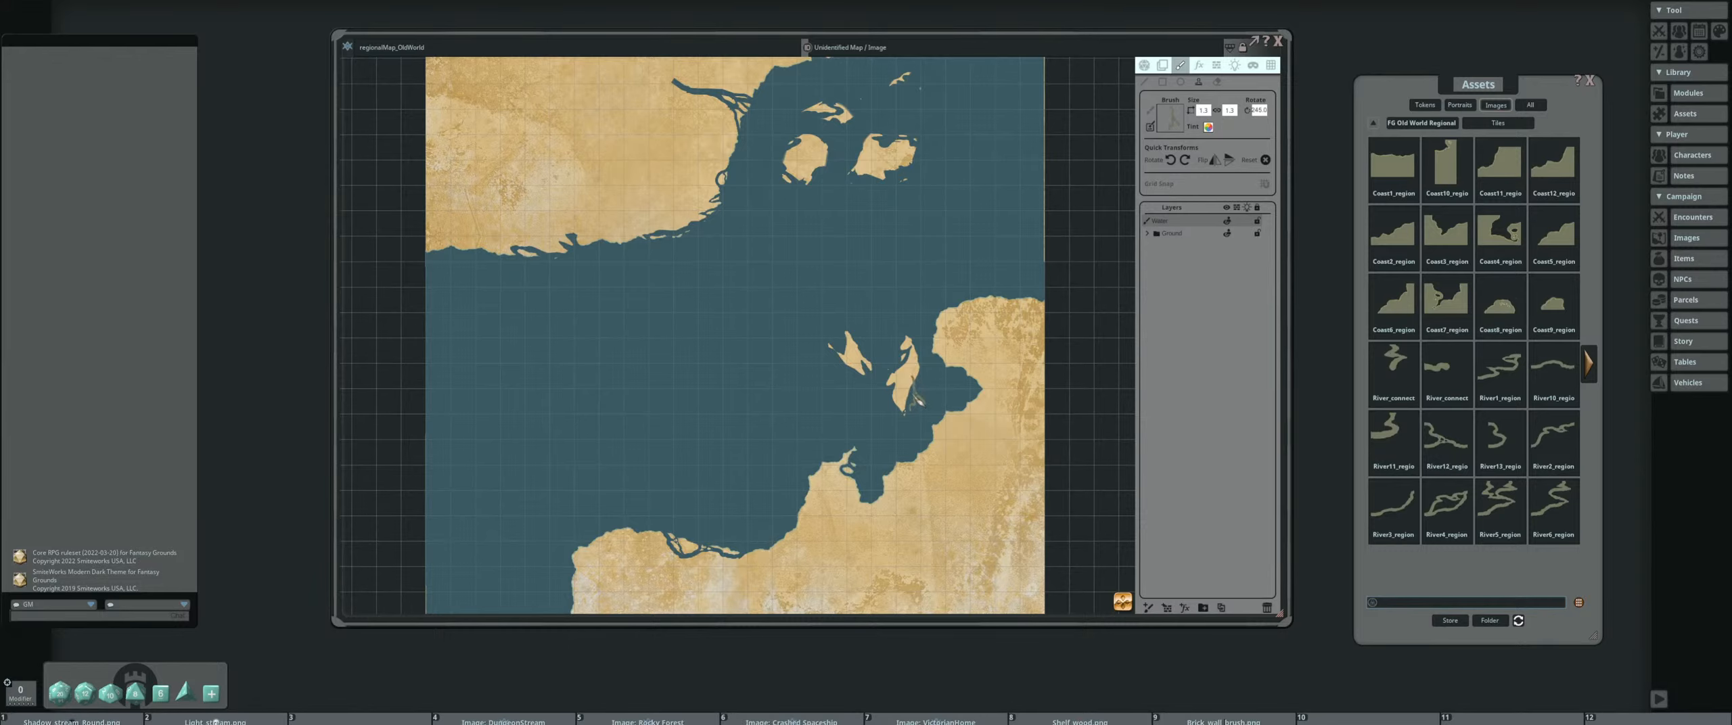
{"action": "scroll", "coordinate": [1006, 306], "scroll_direction": "up", "scroll_amount": 4}
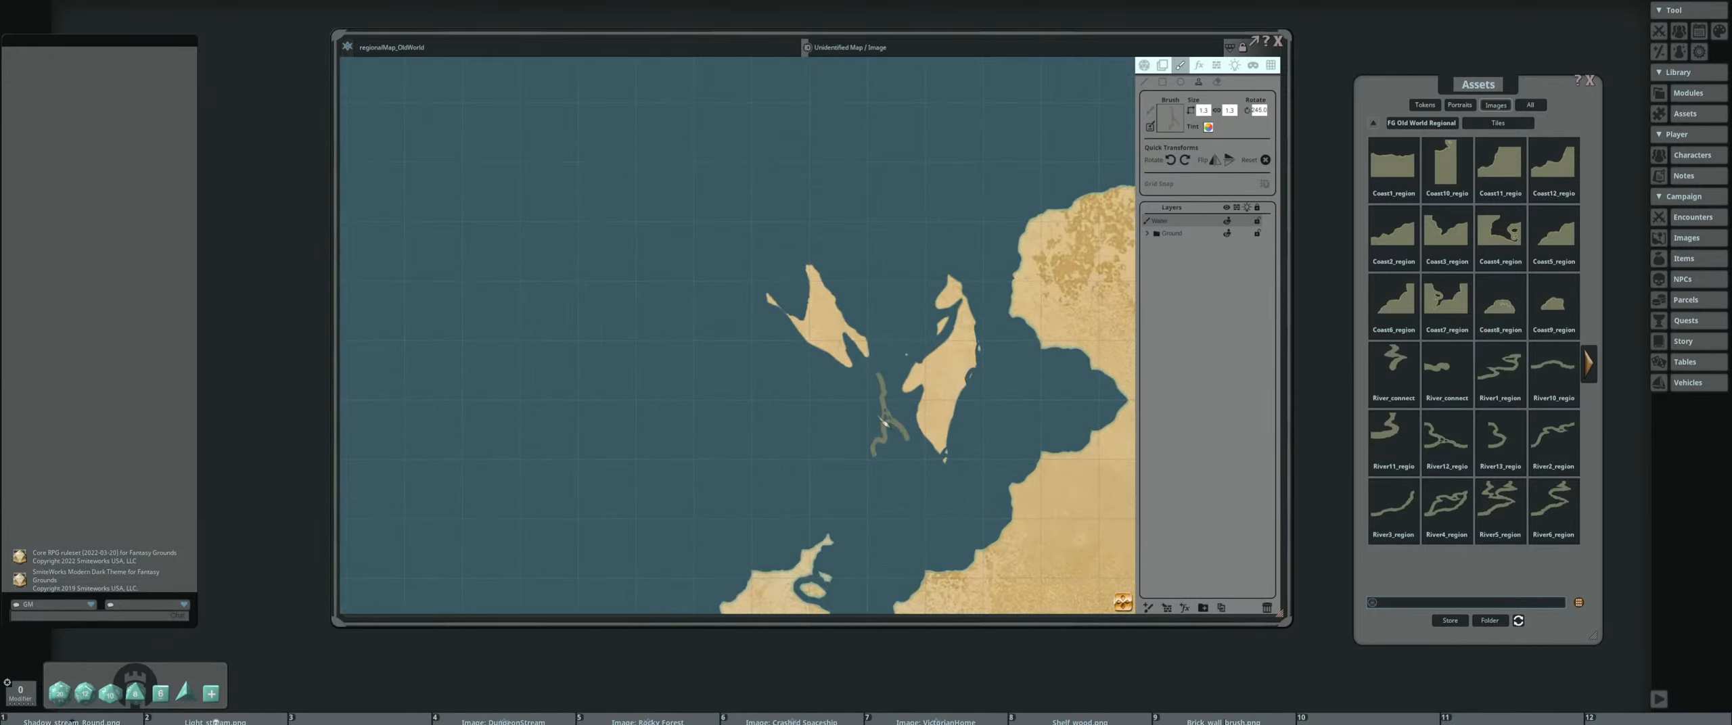
{"action": "scroll", "coordinate": [923, 375], "scroll_direction": "up", "scroll_amount": 7}
{"action": "left_click", "coordinate": [920, 377]}
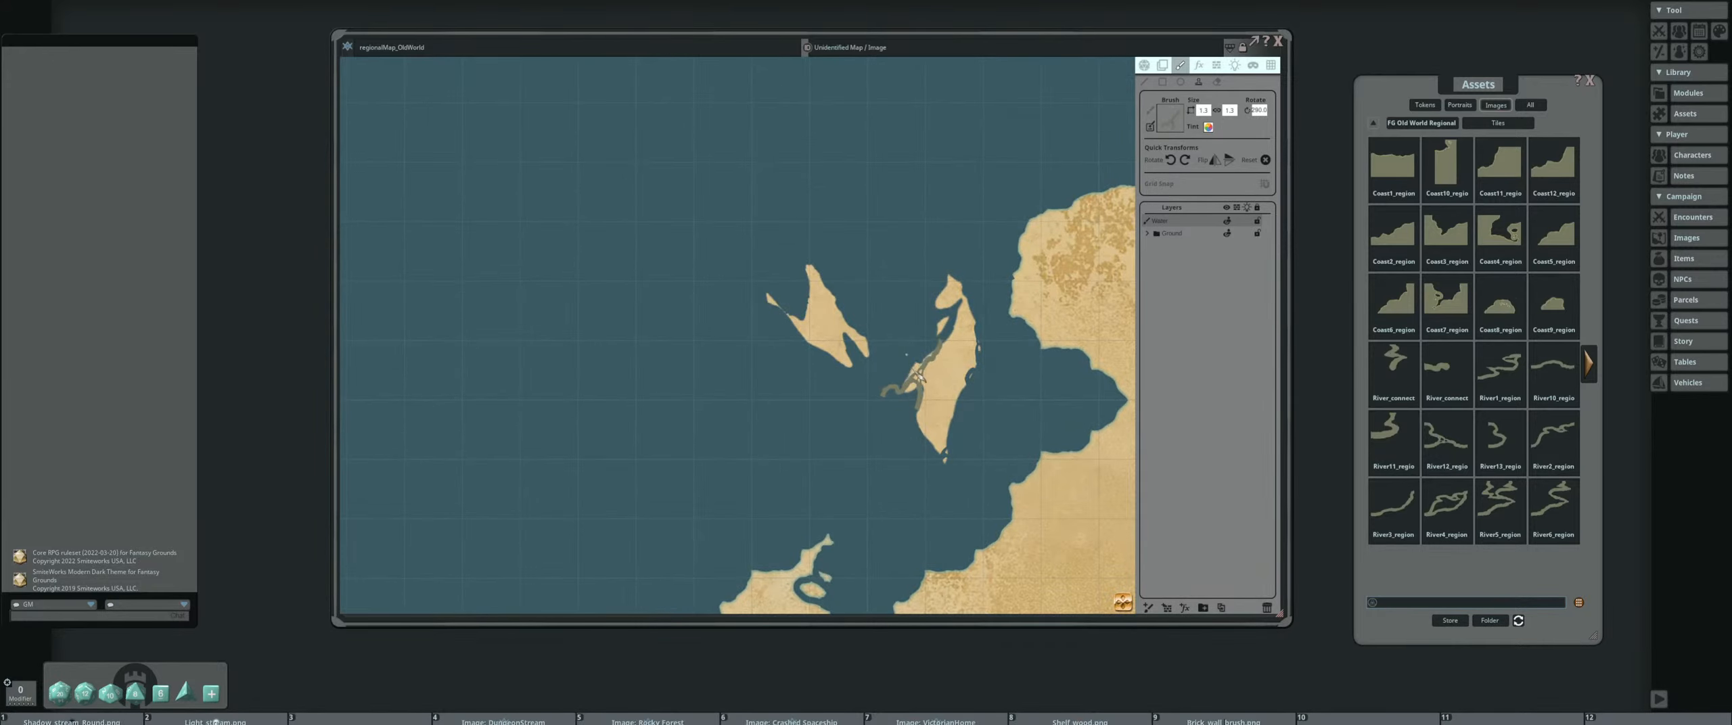
{"action": "scroll", "coordinate": [892, 354], "scroll_direction": "down", "scroll_amount": 6}
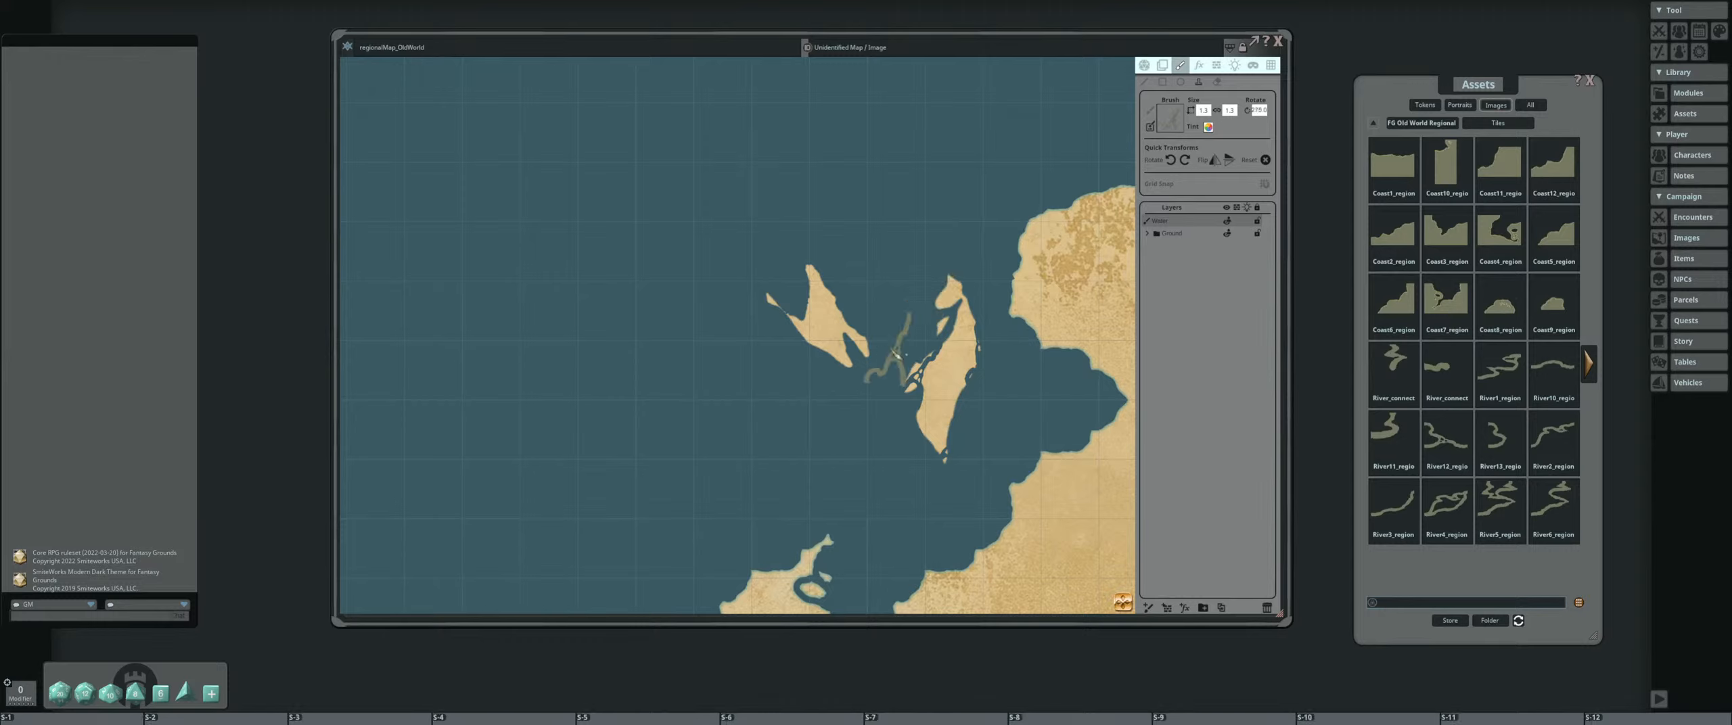
Stamp rotated river pieces around the western narrow southern island to cut channels and split off islets
{"action": "scroll", "coordinate": [797, 341], "scroll_direction": "down", "scroll_amount": 3}
{"action": "left_click", "coordinate": [795, 341]}
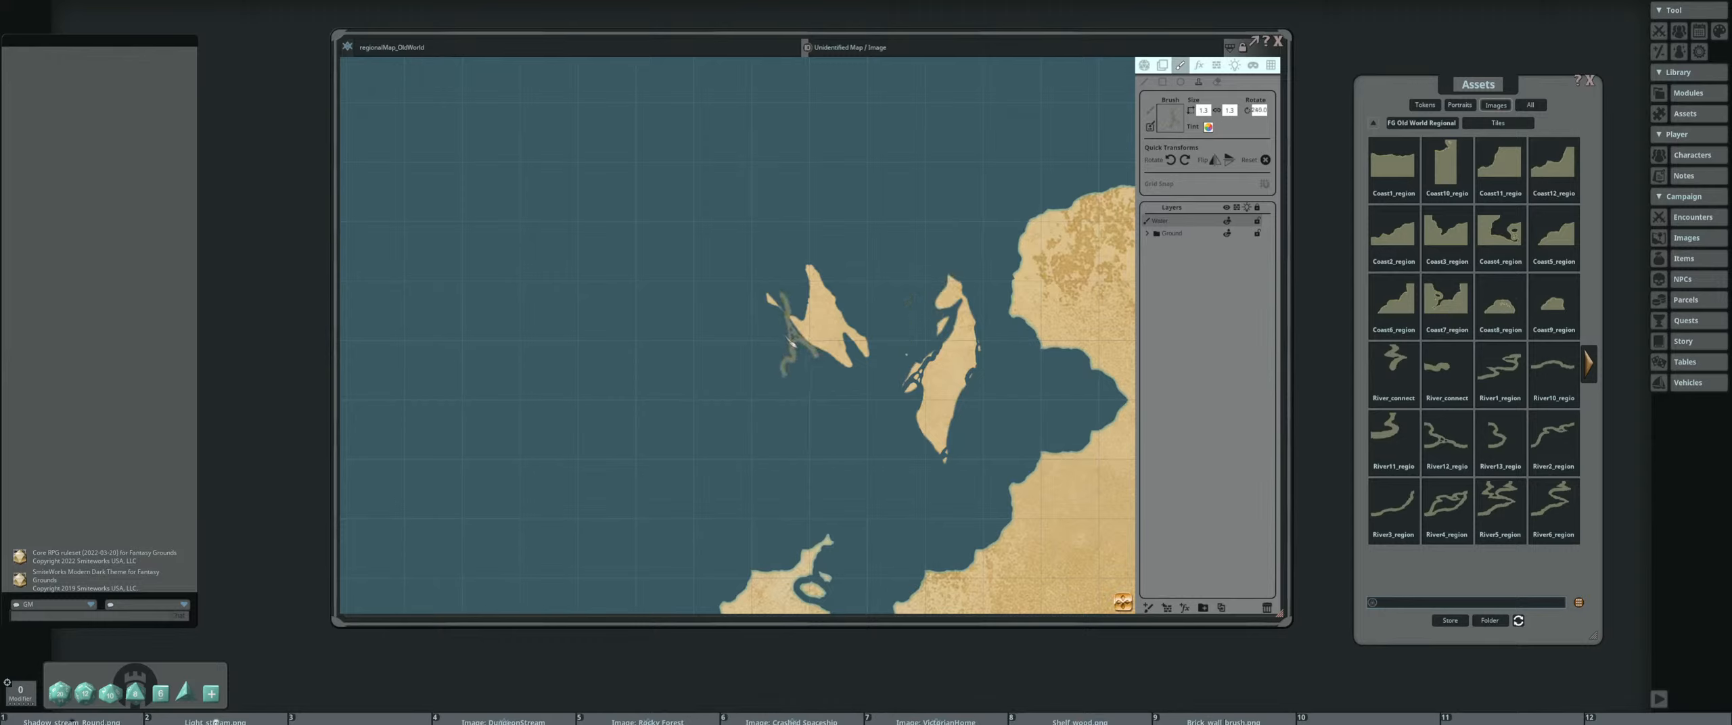
{"action": "scroll", "coordinate": [821, 371], "scroll_direction": "down", "scroll_amount": 5}
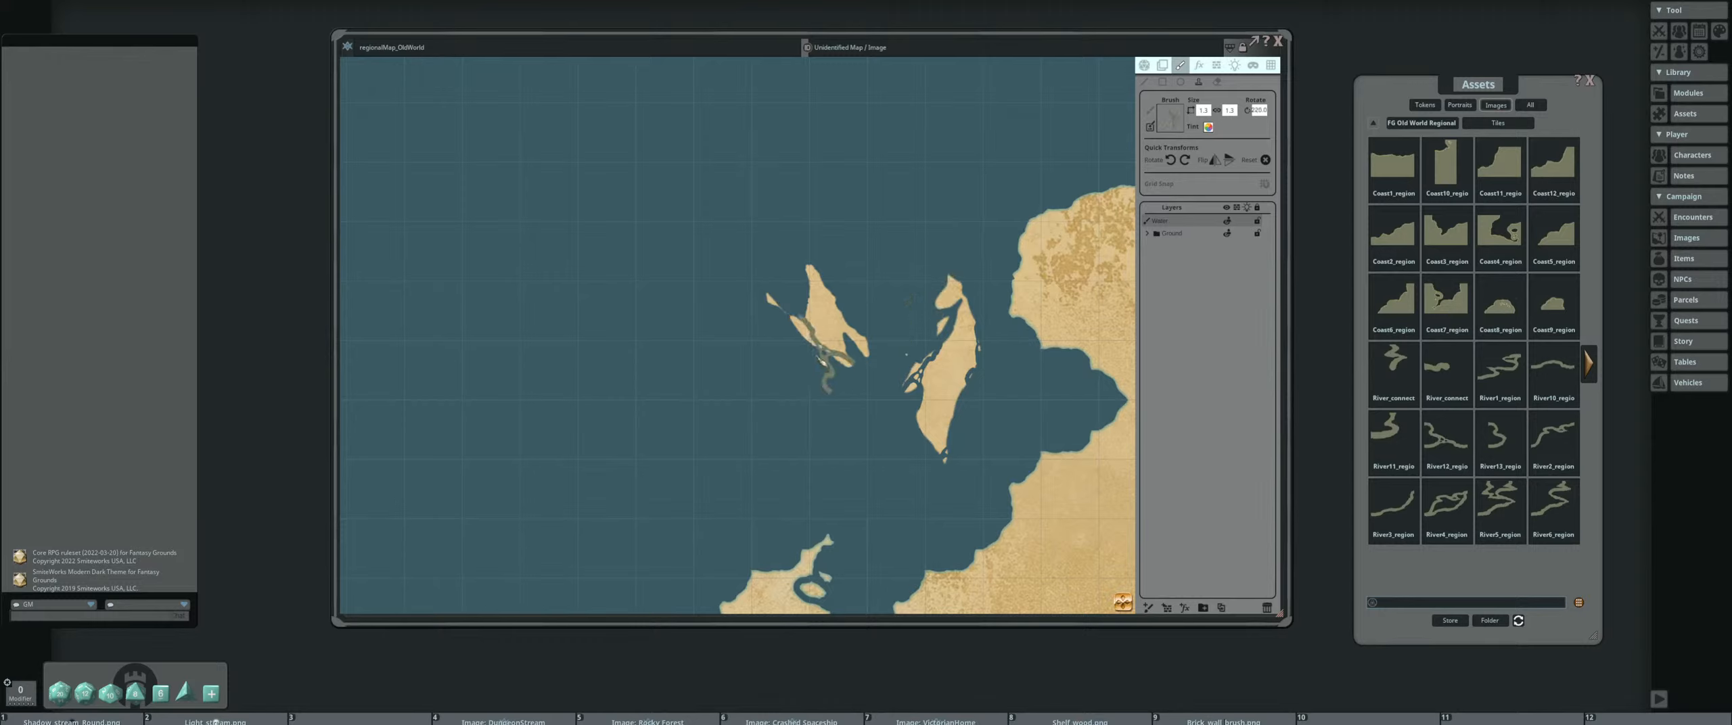
{"action": "scroll", "coordinate": [879, 379], "scroll_direction": "up", "scroll_amount": 8}
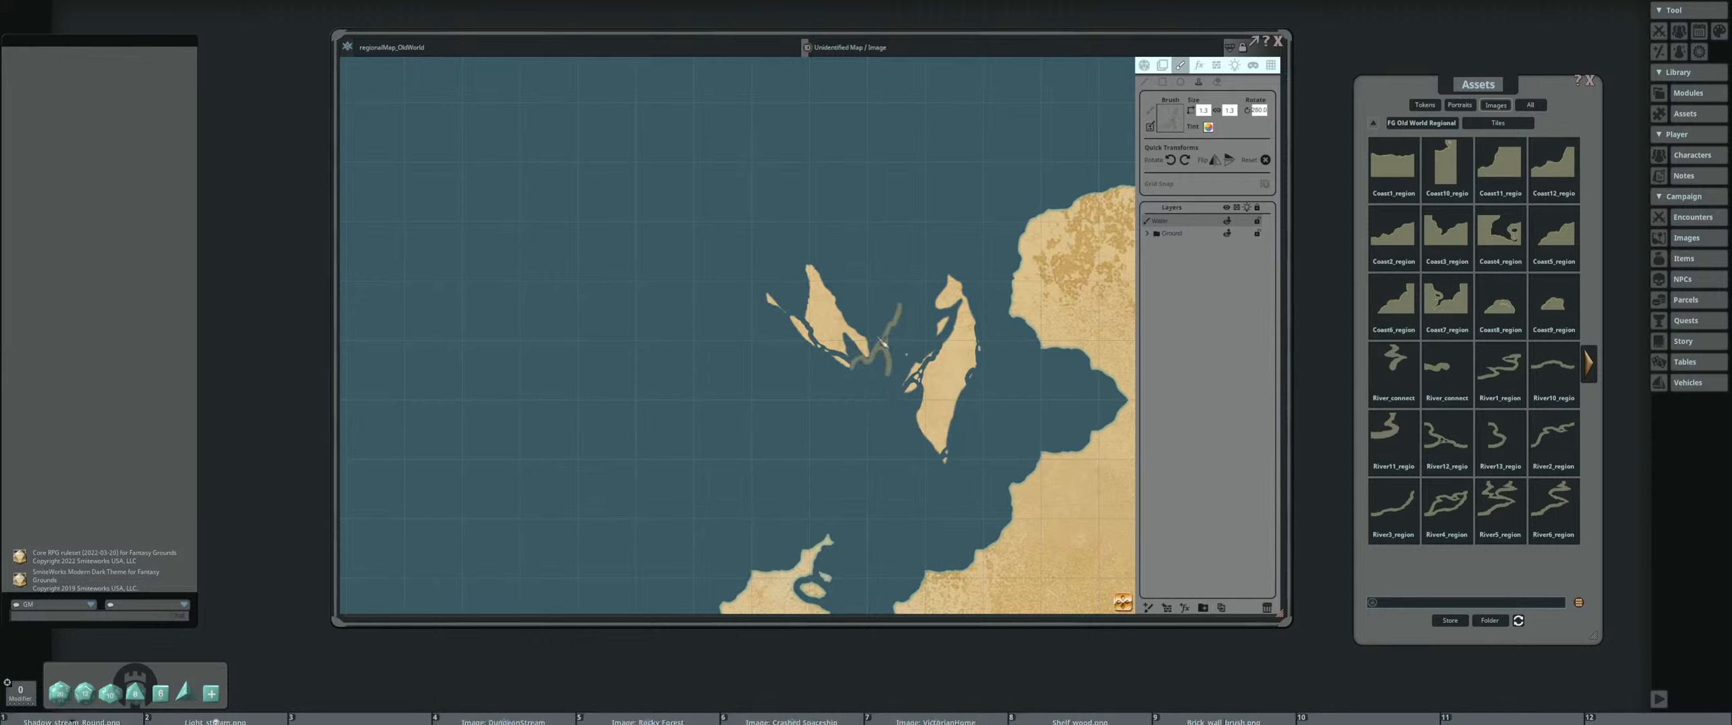
{"action": "scroll", "coordinate": [859, 325], "scroll_direction": "down", "scroll_amount": 7}
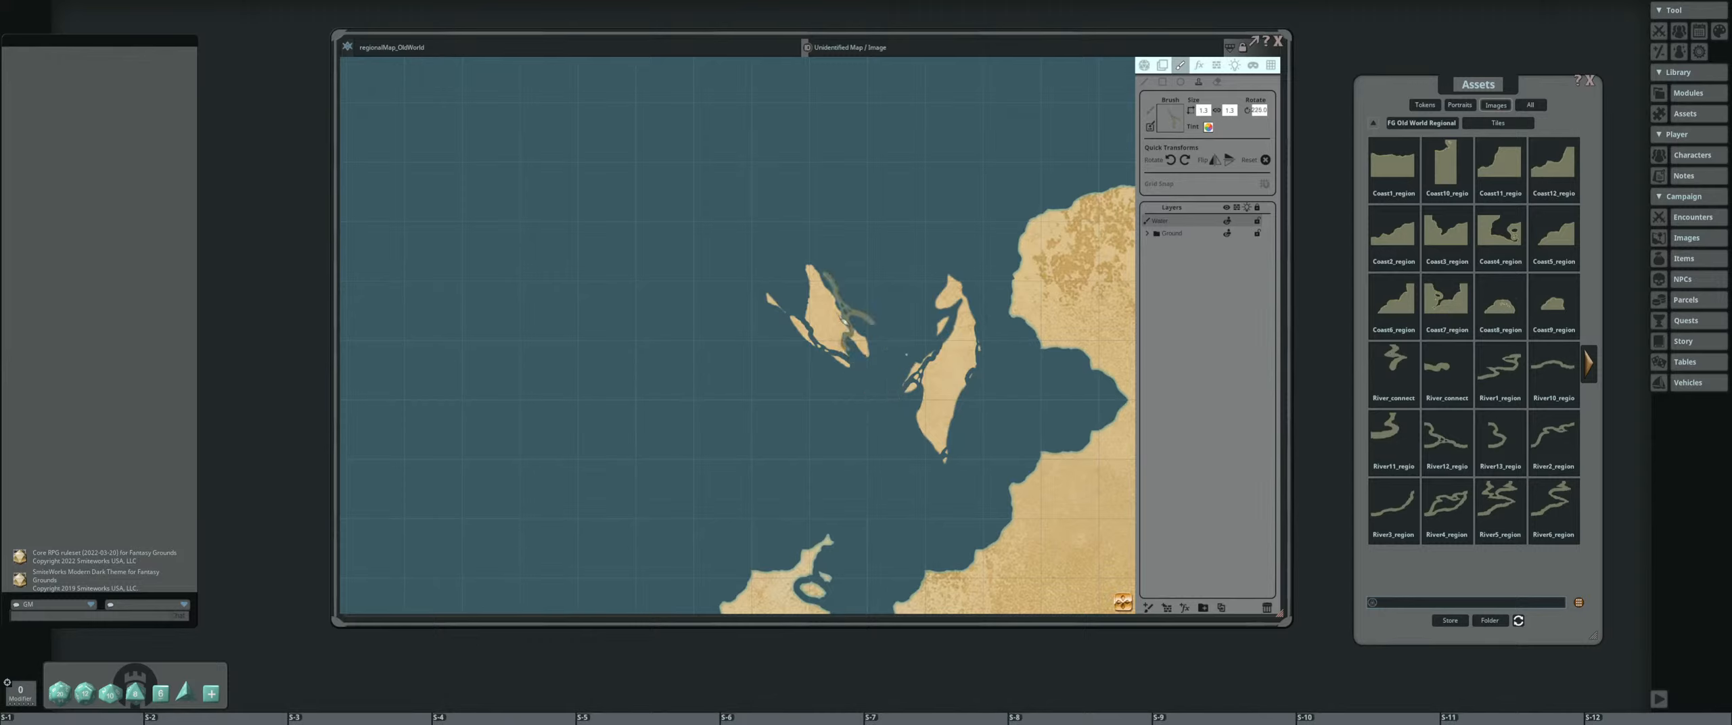
{"action": "scroll", "coordinate": [873, 290], "scroll_direction": "down", "scroll_amount": 2}
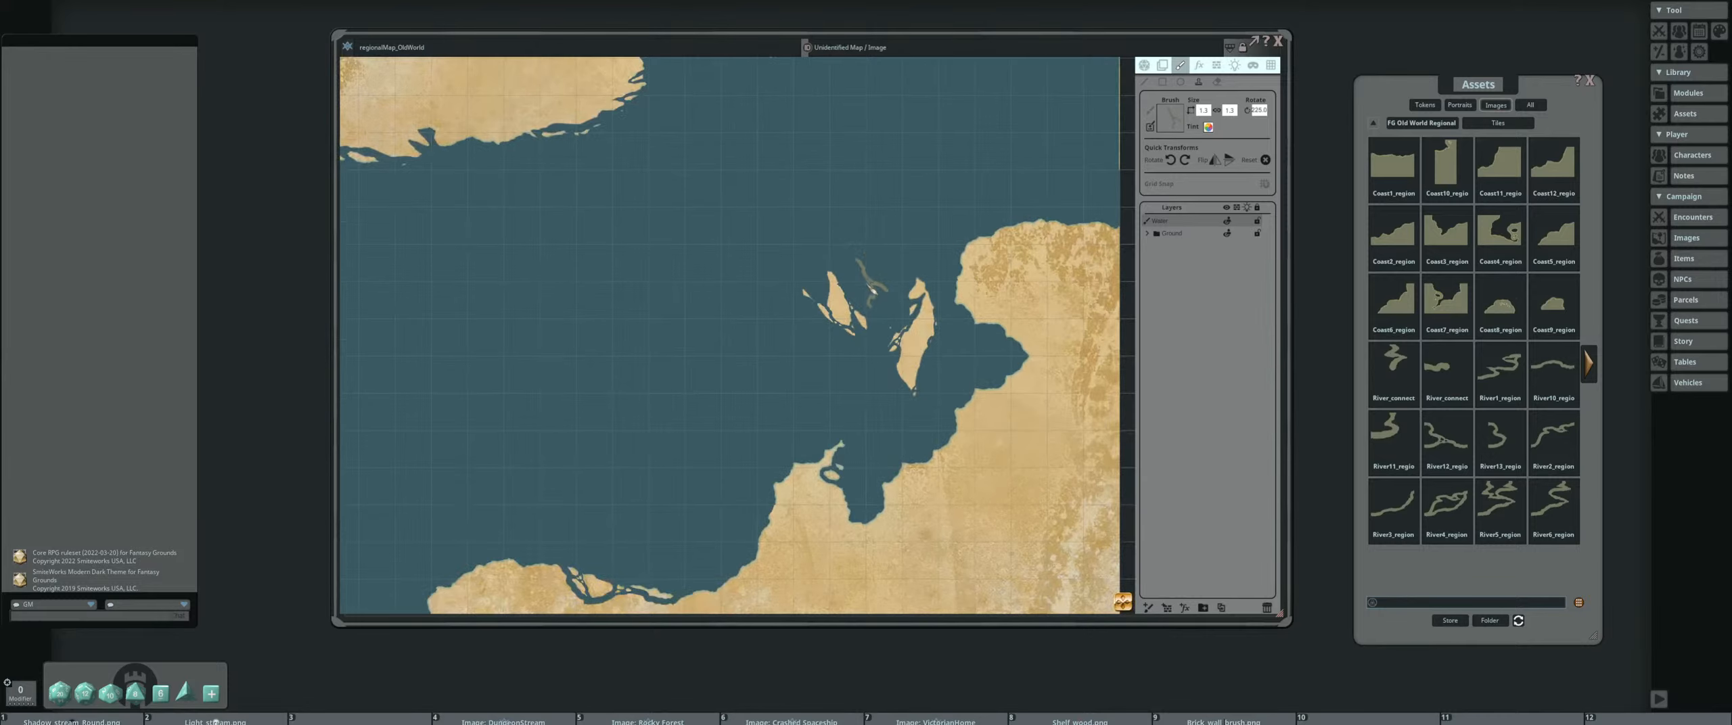
Rotate the small river brush and stamp it along the southern edge of the eastern round island off the northern landmass
{"action": "scroll", "coordinate": [873, 291], "scroll_direction": "down", "scroll_amount": 2}
{"action": "left_click_drag", "start_coordinate": [870, 288], "coordinate": [818, 312]}
{"action": "scroll", "coordinate": [741, 365], "scroll_direction": "up", "scroll_amount": 1}
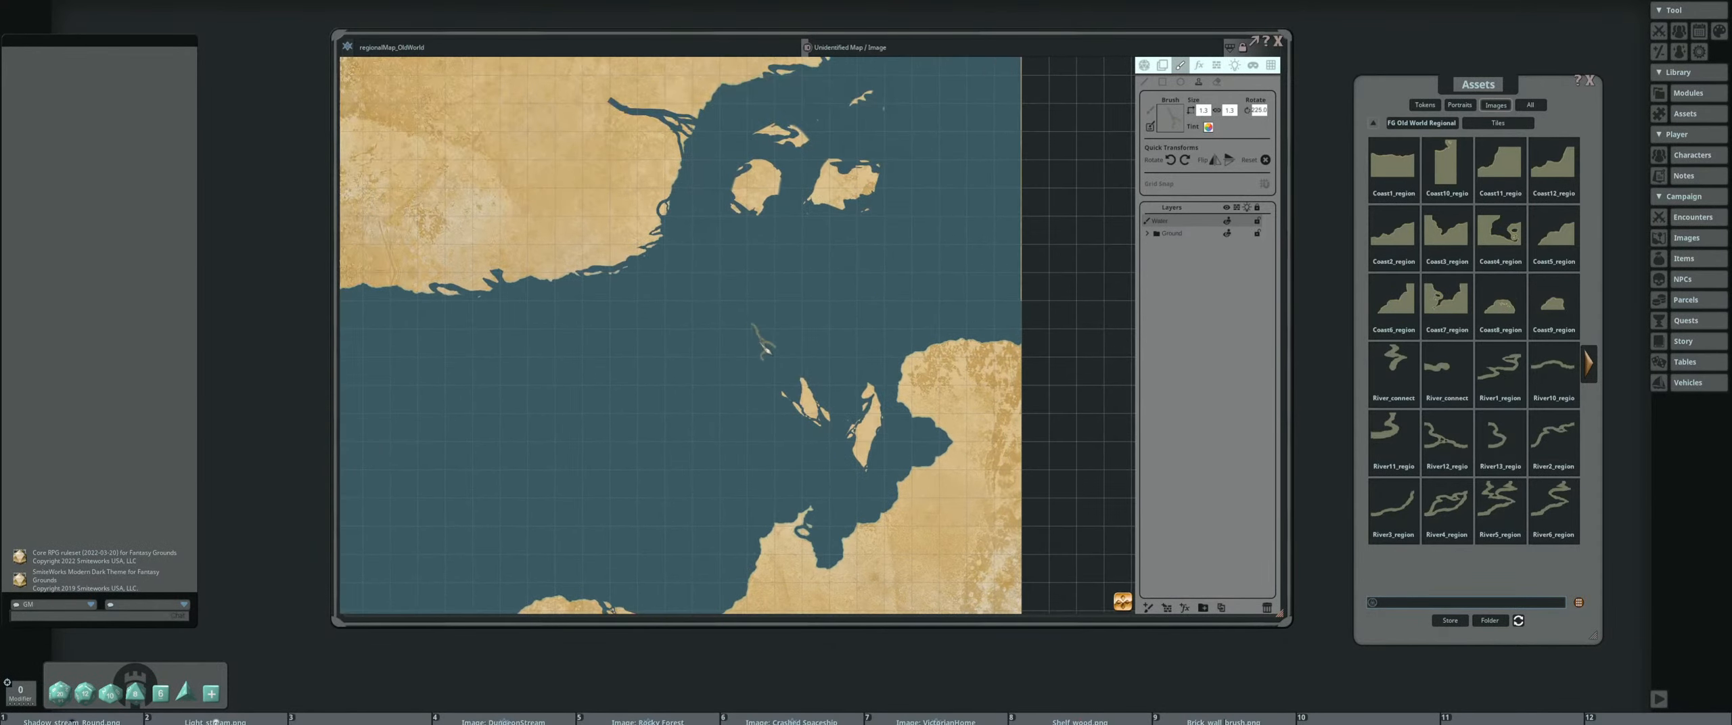
{"action": "scroll", "coordinate": [799, 343], "scroll_direction": "up", "scroll_amount": 1}
{"action": "scroll", "coordinate": [806, 328], "scroll_direction": "down", "scroll_amount": 4}
{"action": "left_click_drag", "start_coordinate": [713, 298], "coordinate": [694, 347]}
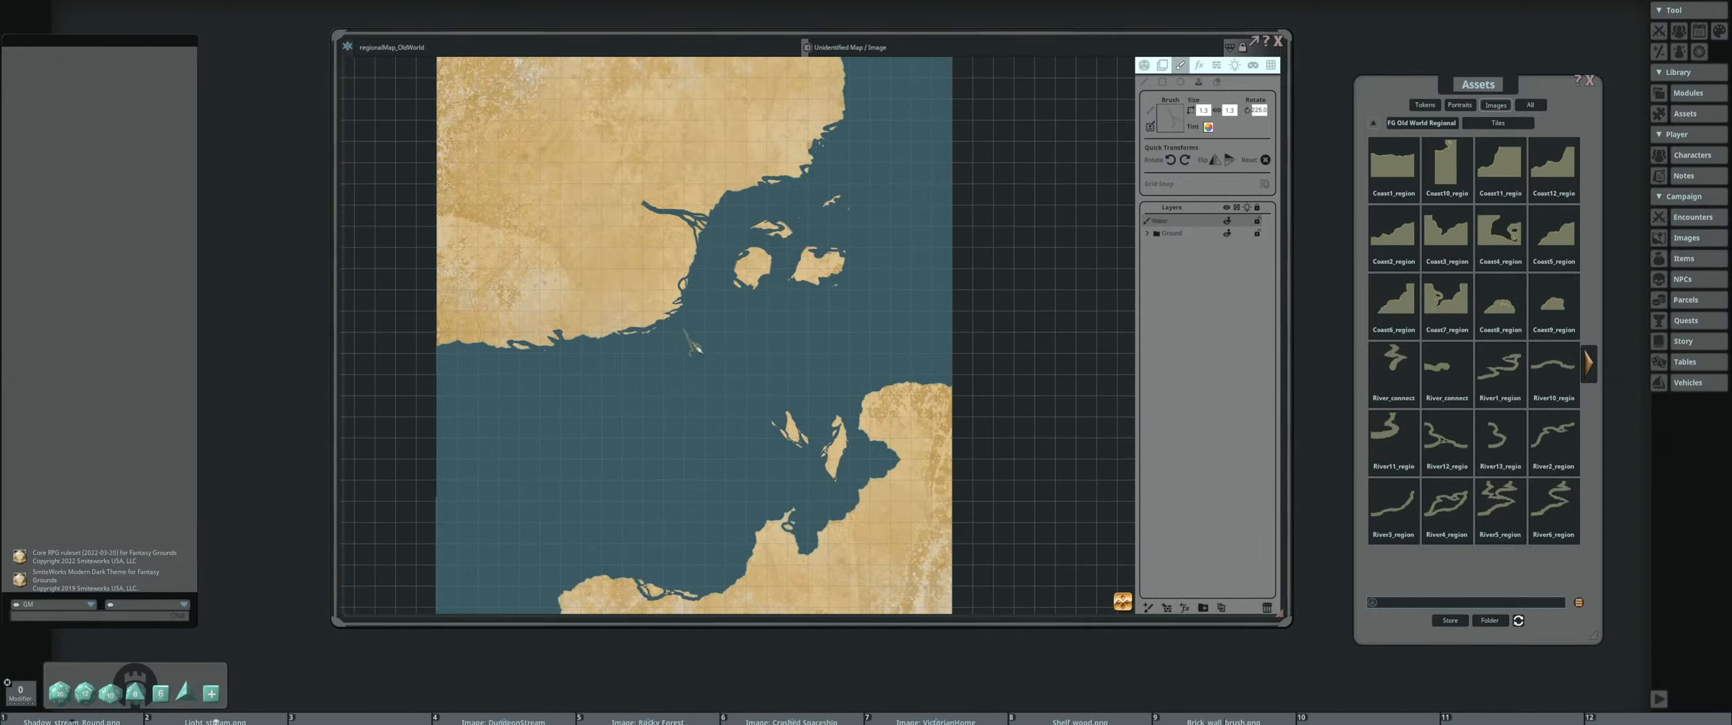
{"action": "scroll", "coordinate": [808, 278], "scroll_direction": "up", "scroll_amount": 4}
{"action": "scroll", "coordinate": [824, 287], "scroll_direction": "up", "scroll_amount": 1}
{"action": "scroll", "coordinate": [817, 291], "scroll_direction": "down", "scroll_amount": 13, "text": "shift"}
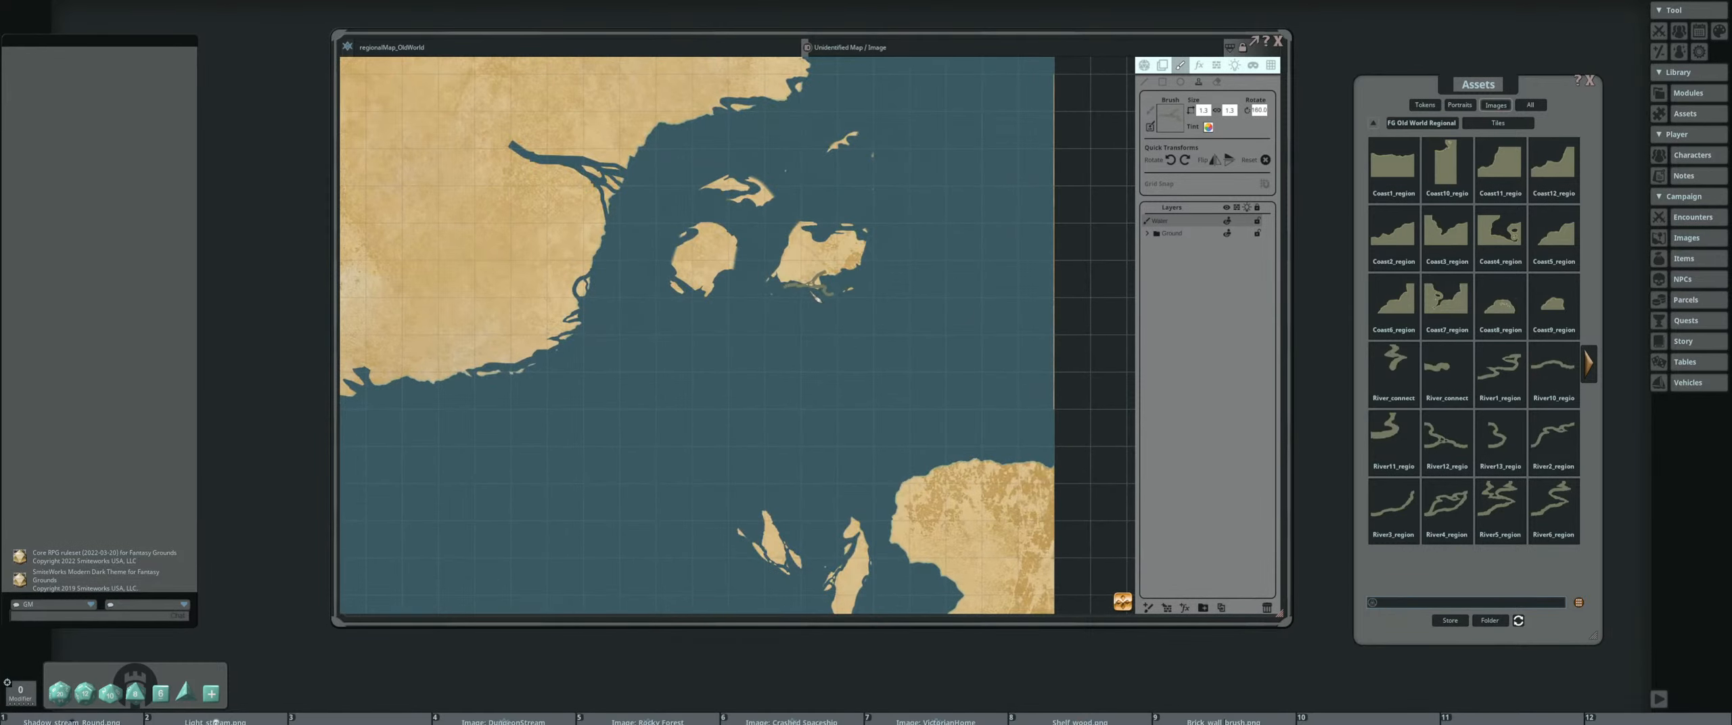
{"action": "scroll", "coordinate": [846, 293], "scroll_direction": "up", "scroll_amount": 6, "text": "shift"}
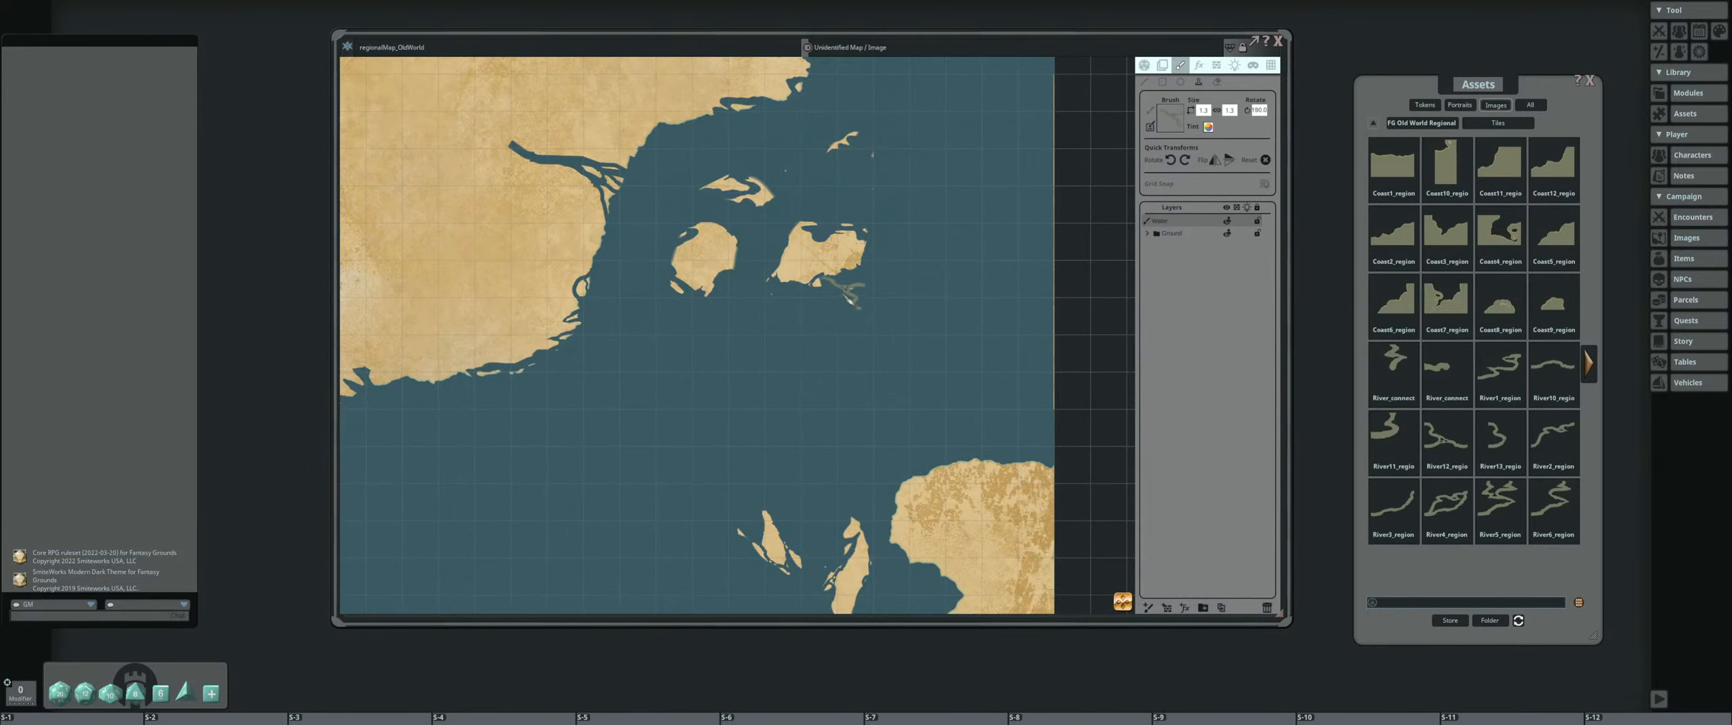
{"action": "left_click", "coordinate": [847, 298]}
Enlarge the river brush and stamp rotated pieces across that eastern island to split it with wide channels
{"action": "left_click_drag", "start_coordinate": [922, 255], "coordinate": [922, 368]}
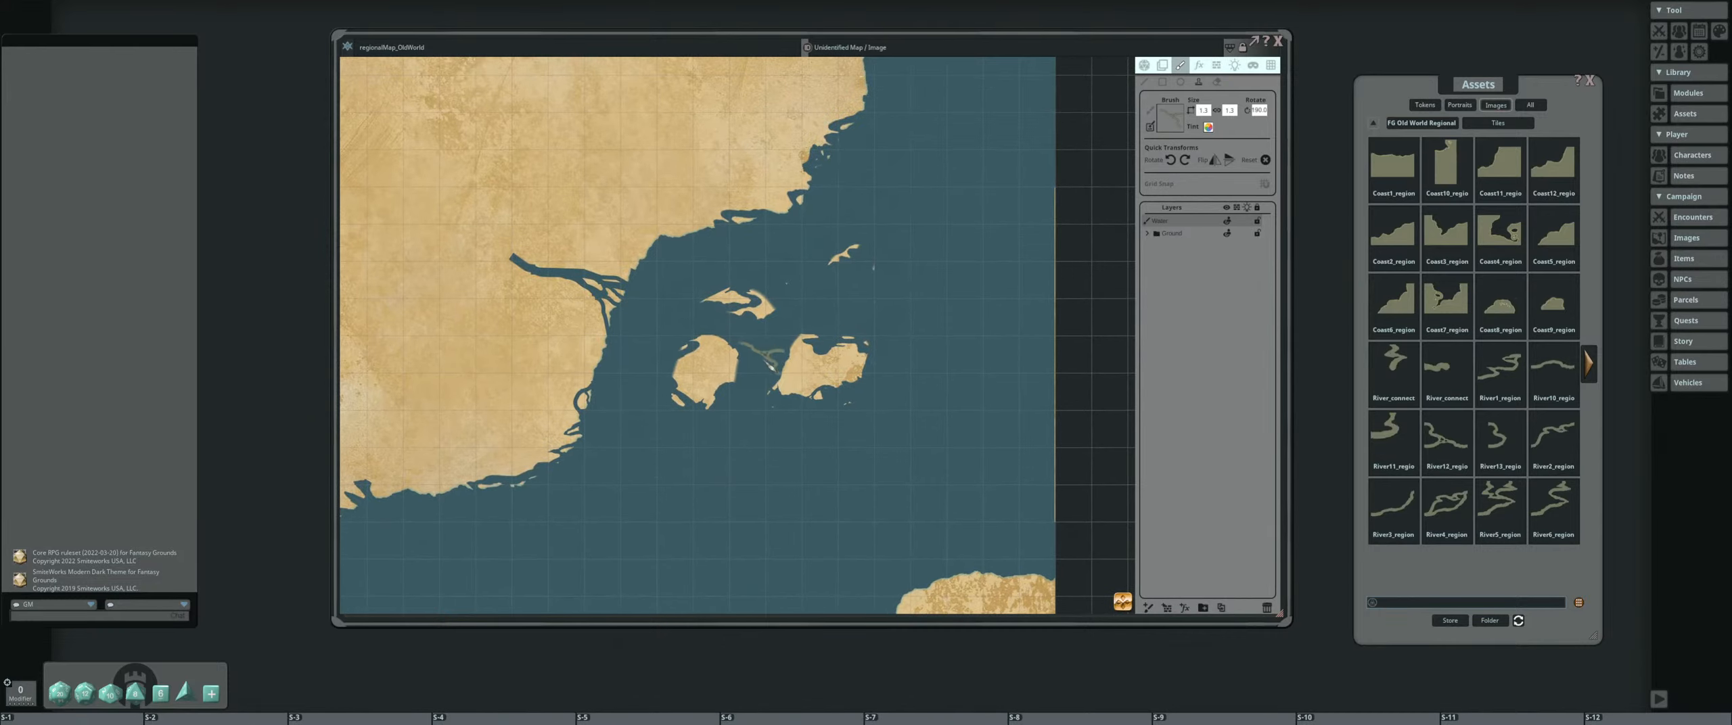
{"action": "scroll", "coordinate": [816, 377], "scroll_direction": "up", "scroll_amount": 3, "text": "ctrl"}
{"action": "scroll", "coordinate": [816, 377], "scroll_direction": "up", "scroll_amount": 4, "text": "ctrl"}
{"action": "left_click", "coordinate": [817, 377]}
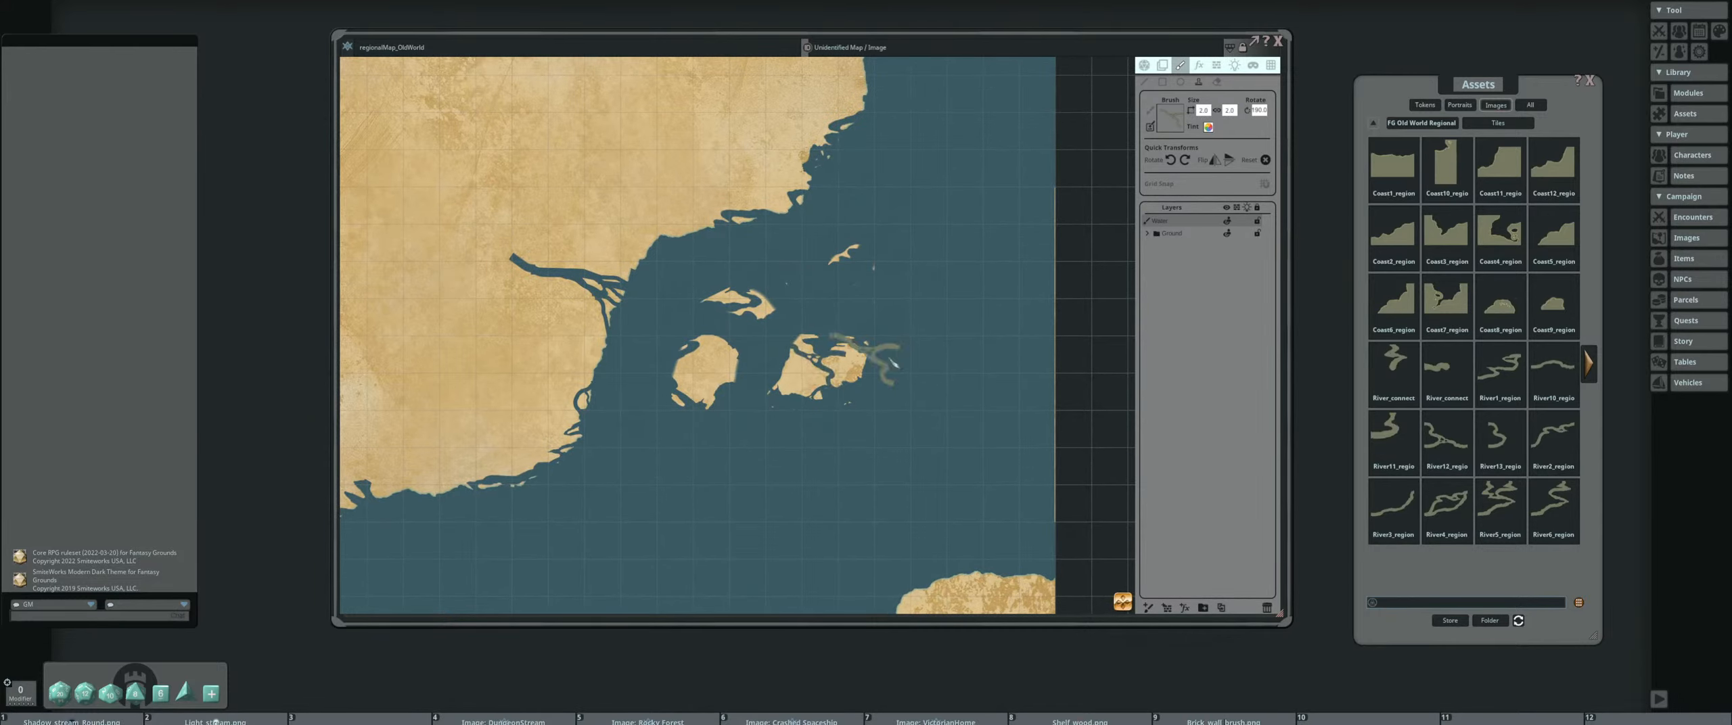
{"action": "scroll", "coordinate": [947, 336], "scroll_direction": "down", "scroll_amount": 4}
{"action": "scroll", "coordinate": [863, 300], "scroll_direction": "down", "scroll_amount": 6, "text": "shift"}
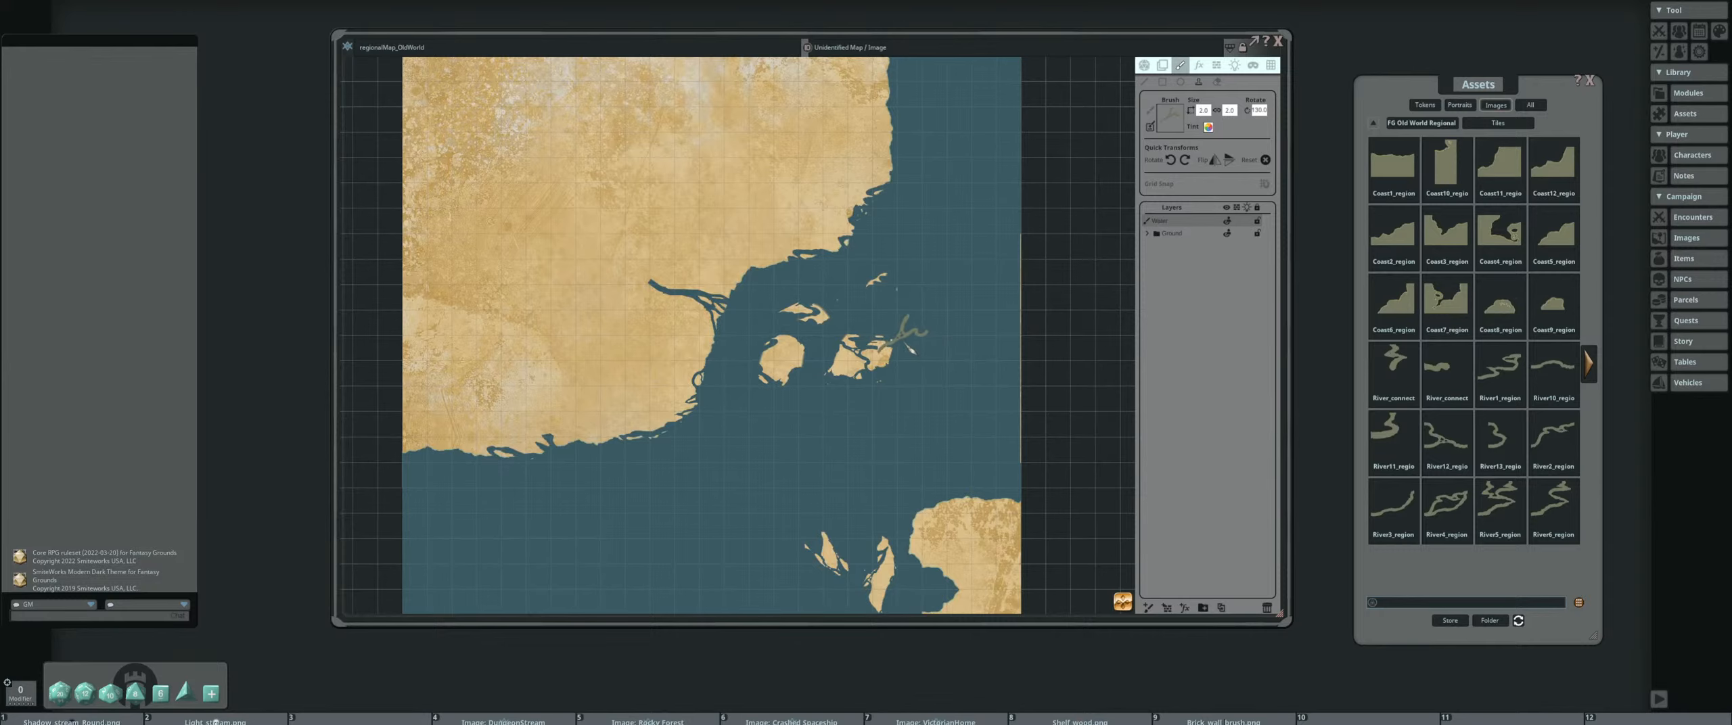
{"action": "scroll", "coordinate": [910, 347], "scroll_direction": "up", "scroll_amount": 4, "text": "shift"}
{"action": "scroll", "coordinate": [959, 336], "scroll_direction": "up", "scroll_amount": 3}
{"action": "scroll", "coordinate": [782, 356], "scroll_direction": "down", "scroll_amount": 5}
{"action": "scroll", "coordinate": [775, 356], "scroll_direction": "up", "scroll_amount": 1}
{"action": "scroll", "coordinate": [777, 357], "scroll_direction": "up", "scroll_amount": 4, "text": "shift"}
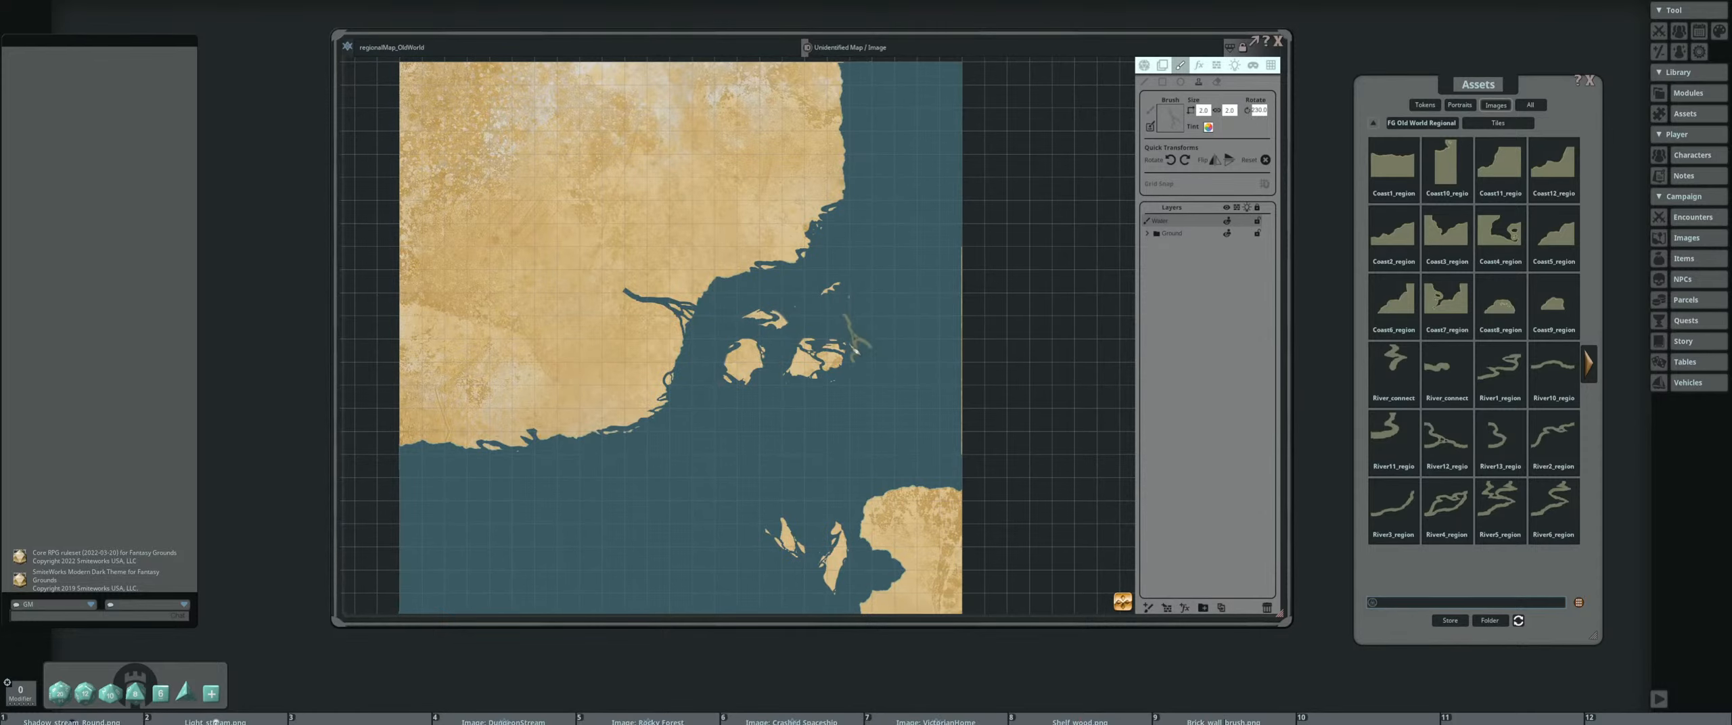
{"action": "scroll", "coordinate": [798, 335], "scroll_direction": "up", "scroll_amount": 5}
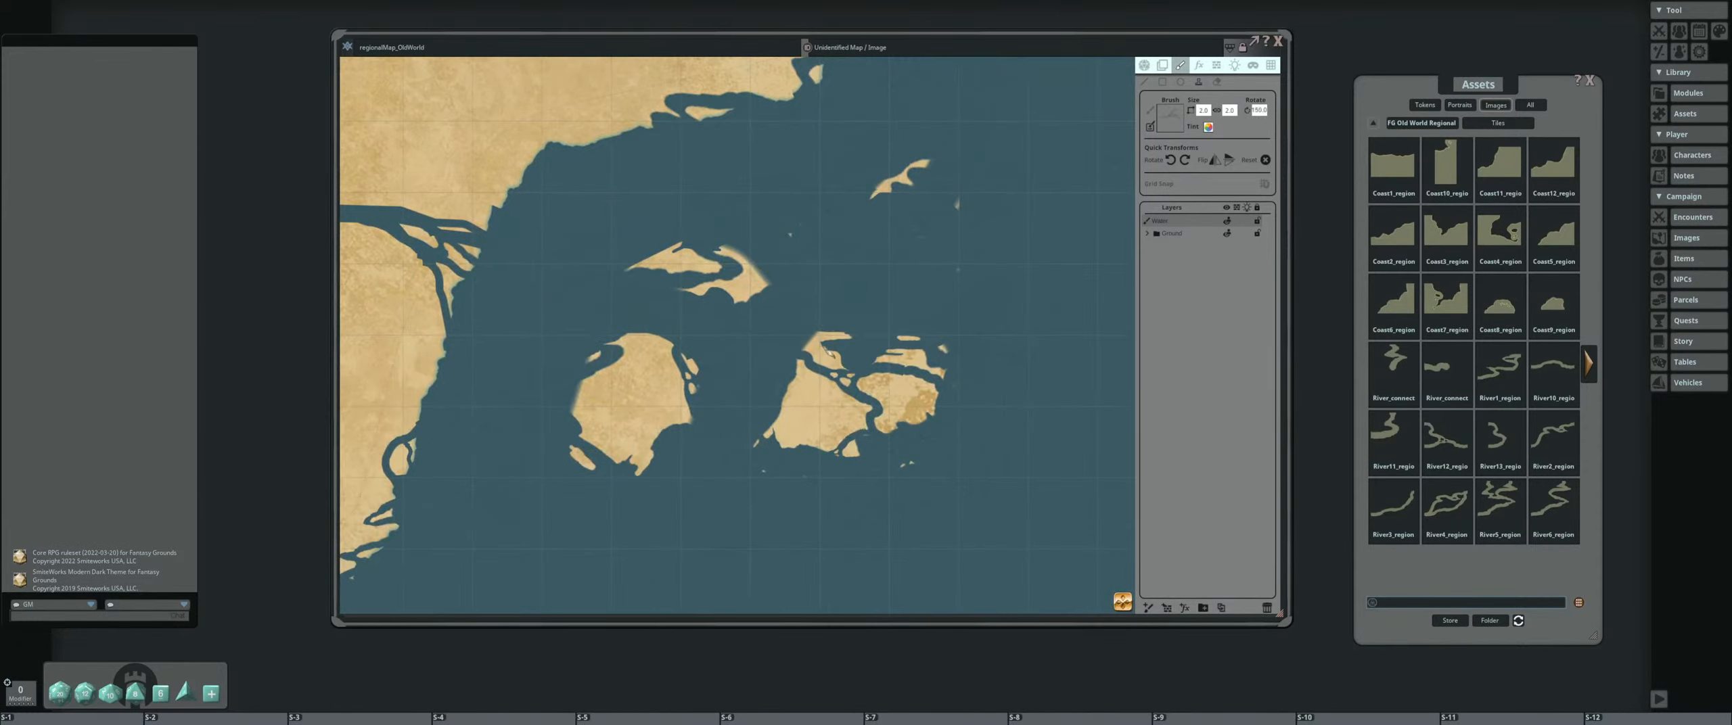
Shrink the river brush and stamp rotated pieces over the northern fragments of the split eastern island
{"action": "scroll", "coordinate": [824, 348], "scroll_direction": "down", "scroll_amount": 1, "text": "shift"}
{"action": "scroll", "coordinate": [824, 347], "scroll_direction": "down", "scroll_amount": 12, "text": "ctrl"}
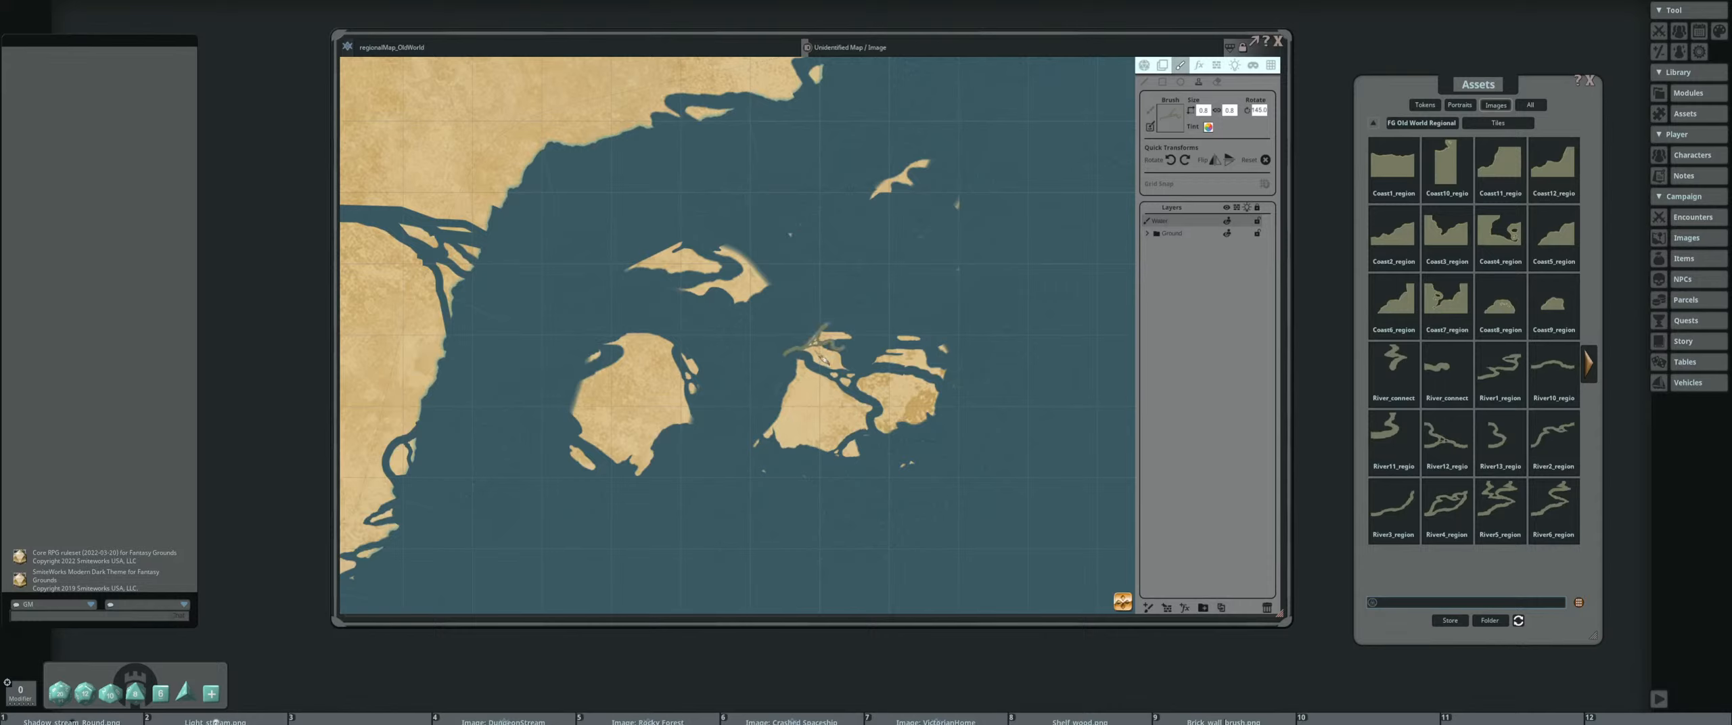
{"action": "scroll", "coordinate": [824, 359], "scroll_direction": "down", "scroll_amount": 7, "text": "shift"}
{"action": "scroll", "coordinate": [822, 342], "scroll_direction": "down", "scroll_amount": 3, "text": "shift"}
{"action": "scroll", "coordinate": [785, 375], "scroll_direction": "down", "scroll_amount": 8, "text": "shift"}
{"action": "scroll", "coordinate": [788, 387], "scroll_direction": "down", "scroll_amount": 5, "text": "shift"}
{"action": "scroll", "coordinate": [888, 296], "scroll_direction": "down", "scroll_amount": 3}
{"action": "scroll", "coordinate": [888, 296], "scroll_direction": "down", "scroll_amount": 4}
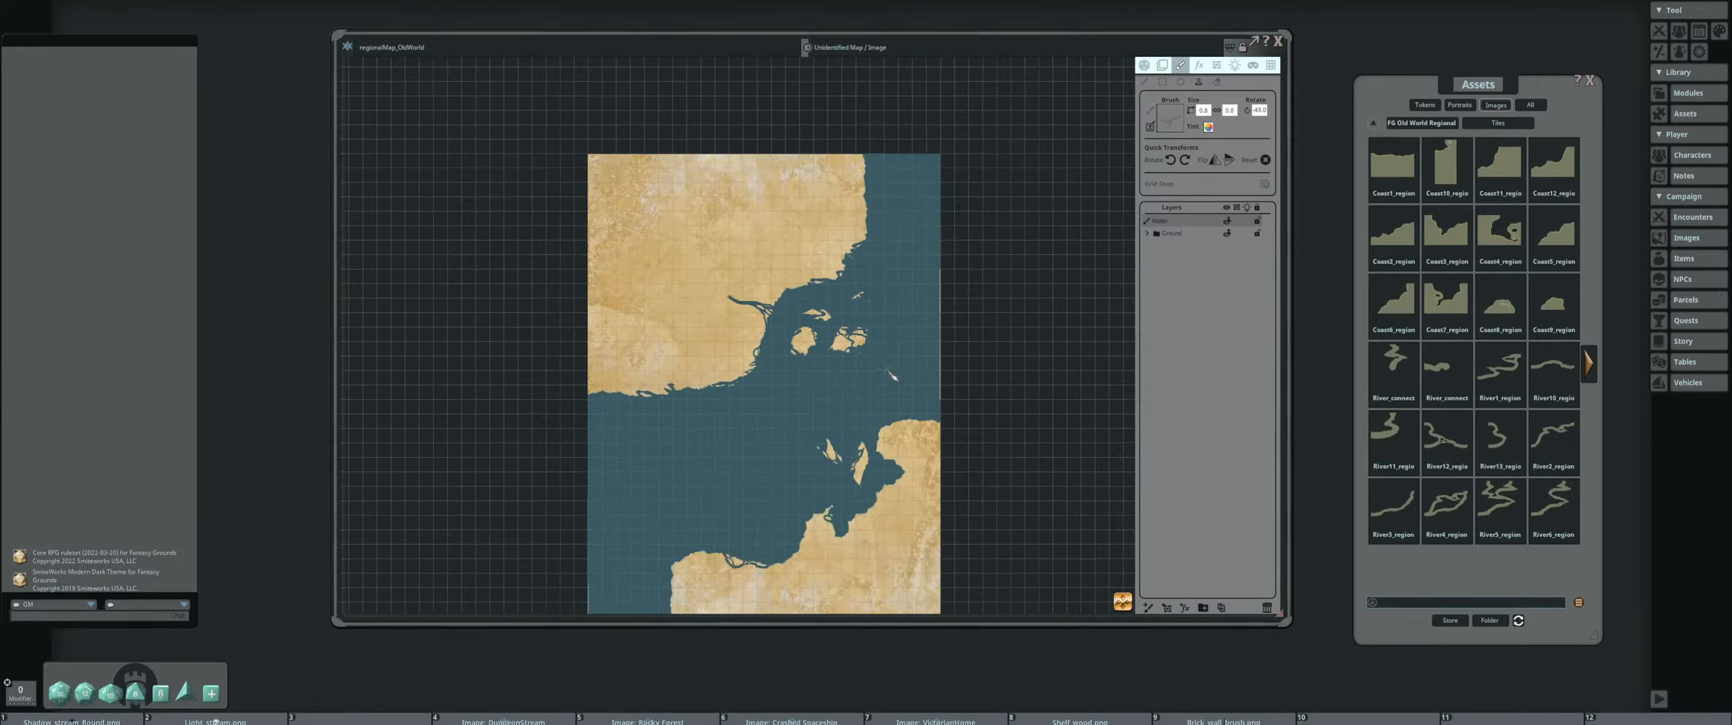
Switch the listed Old World Regional Map Pack assets from Tiles to Decorations
{"action": "scroll", "coordinate": [812, 352], "scroll_direction": "up", "scroll_amount": 2}
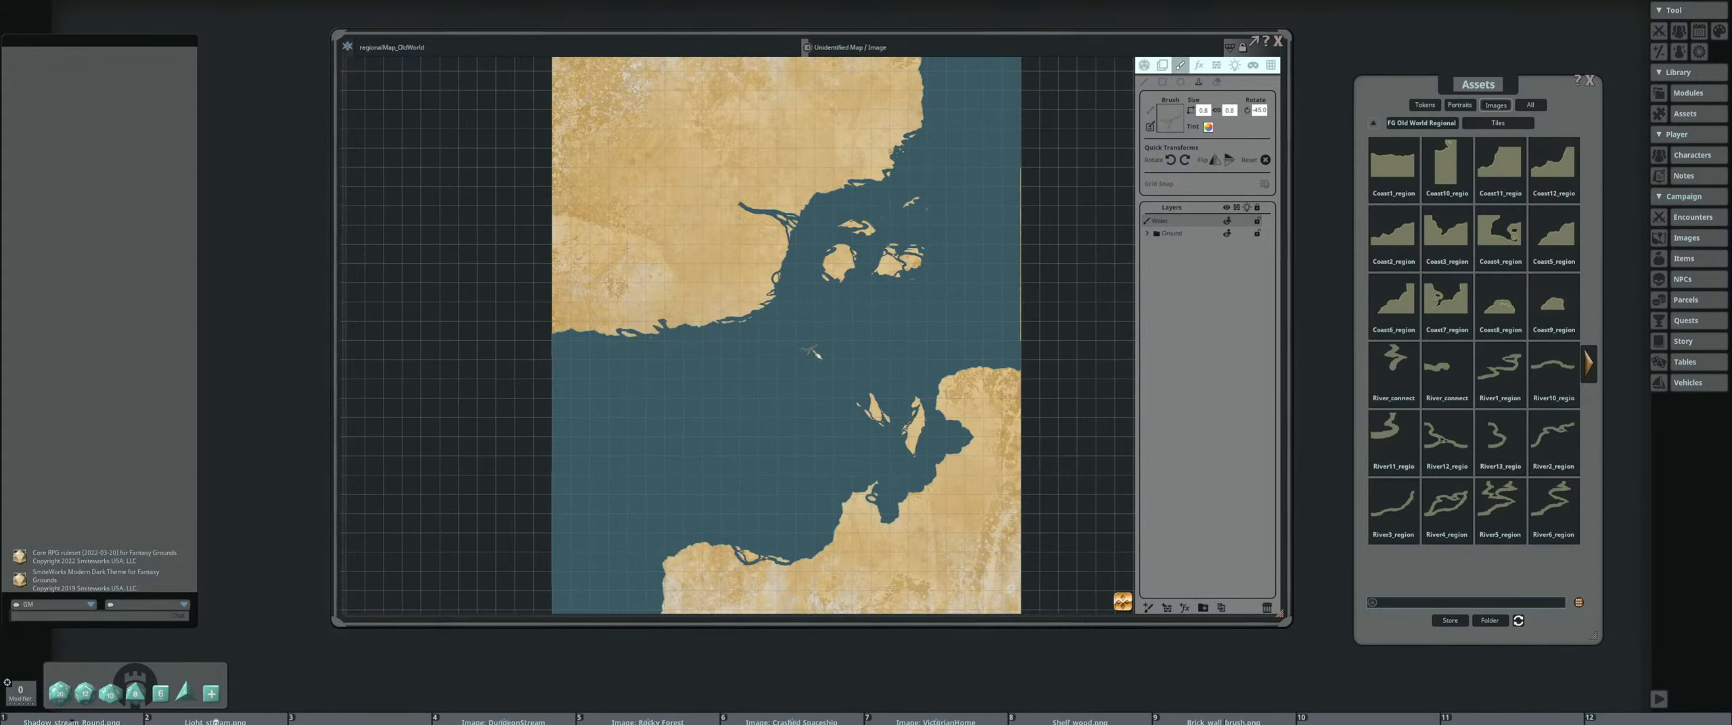
{"action": "left_click_drag", "start_coordinate": [848, 334], "coordinate": [769, 337]}
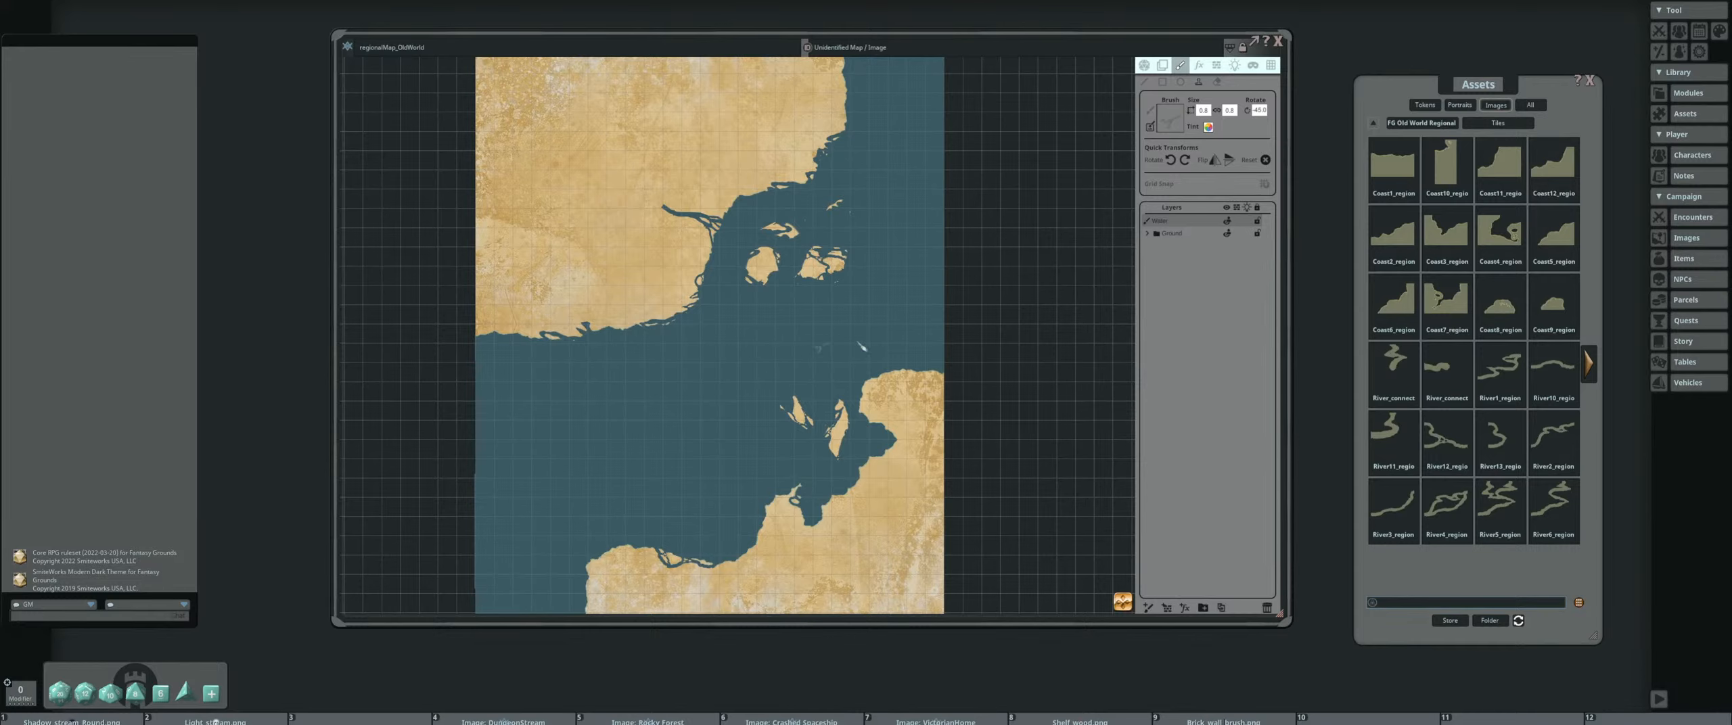
{"action": "scroll", "coordinate": [939, 278], "scroll_direction": "up", "scroll_amount": 1}
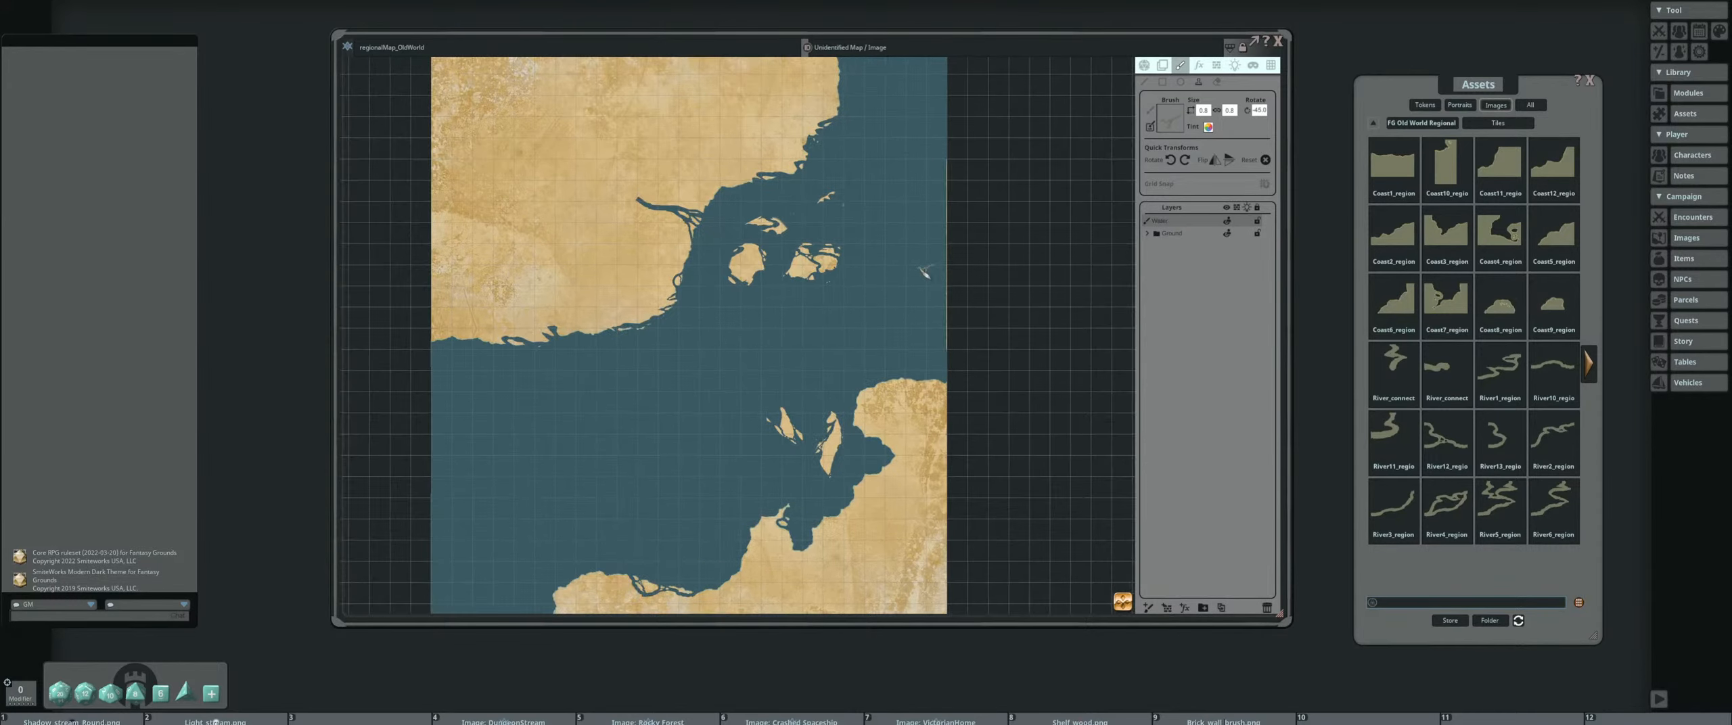
{"action": "scroll", "coordinate": [811, 250], "scroll_direction": "down", "scroll_amount": 2}
{"action": "left_click_drag", "start_coordinate": [812, 246], "coordinate": [867, 229]}
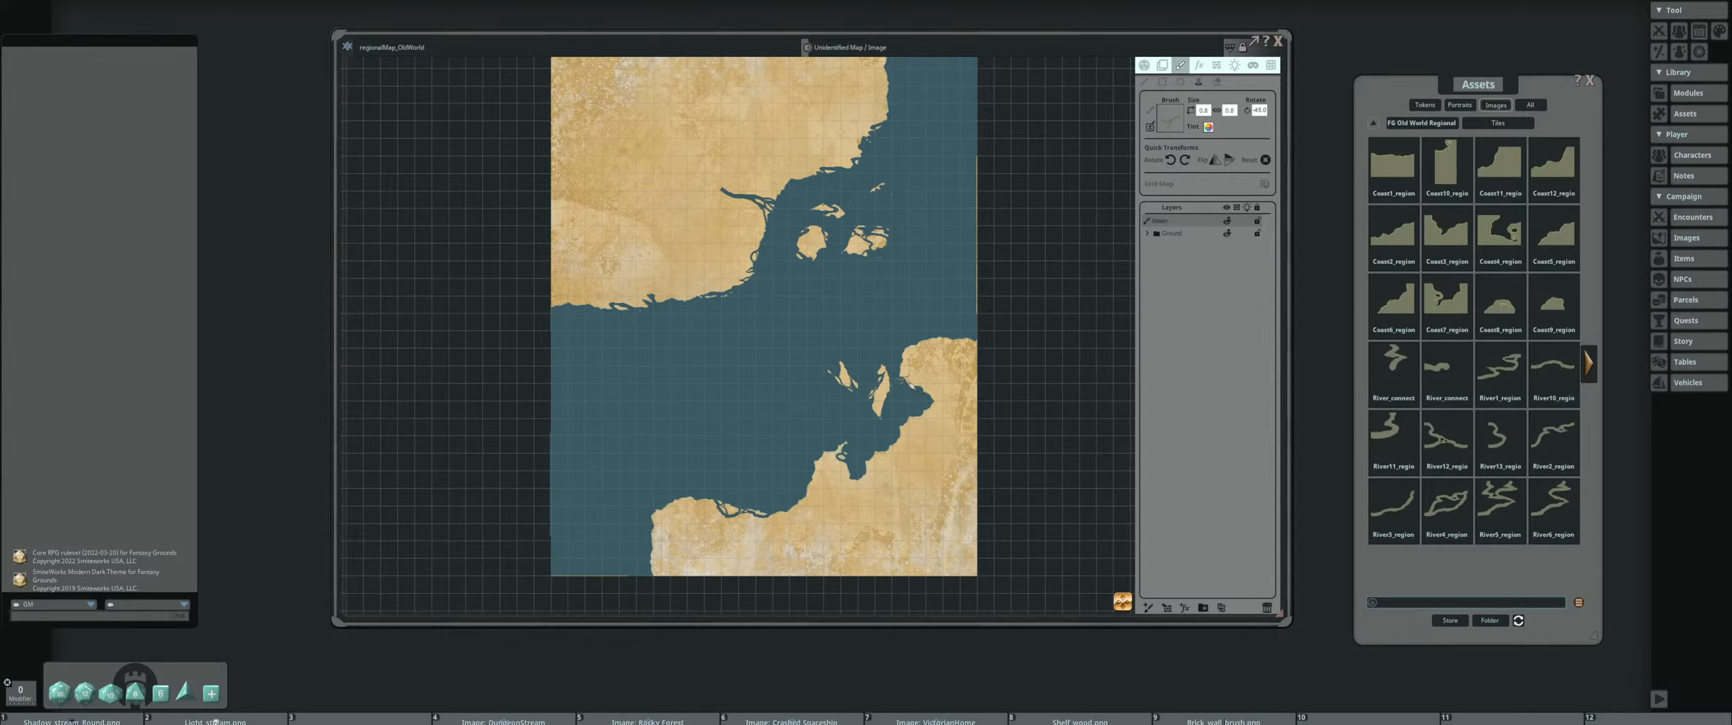
{"action": "left_click", "coordinate": [1417, 125]}
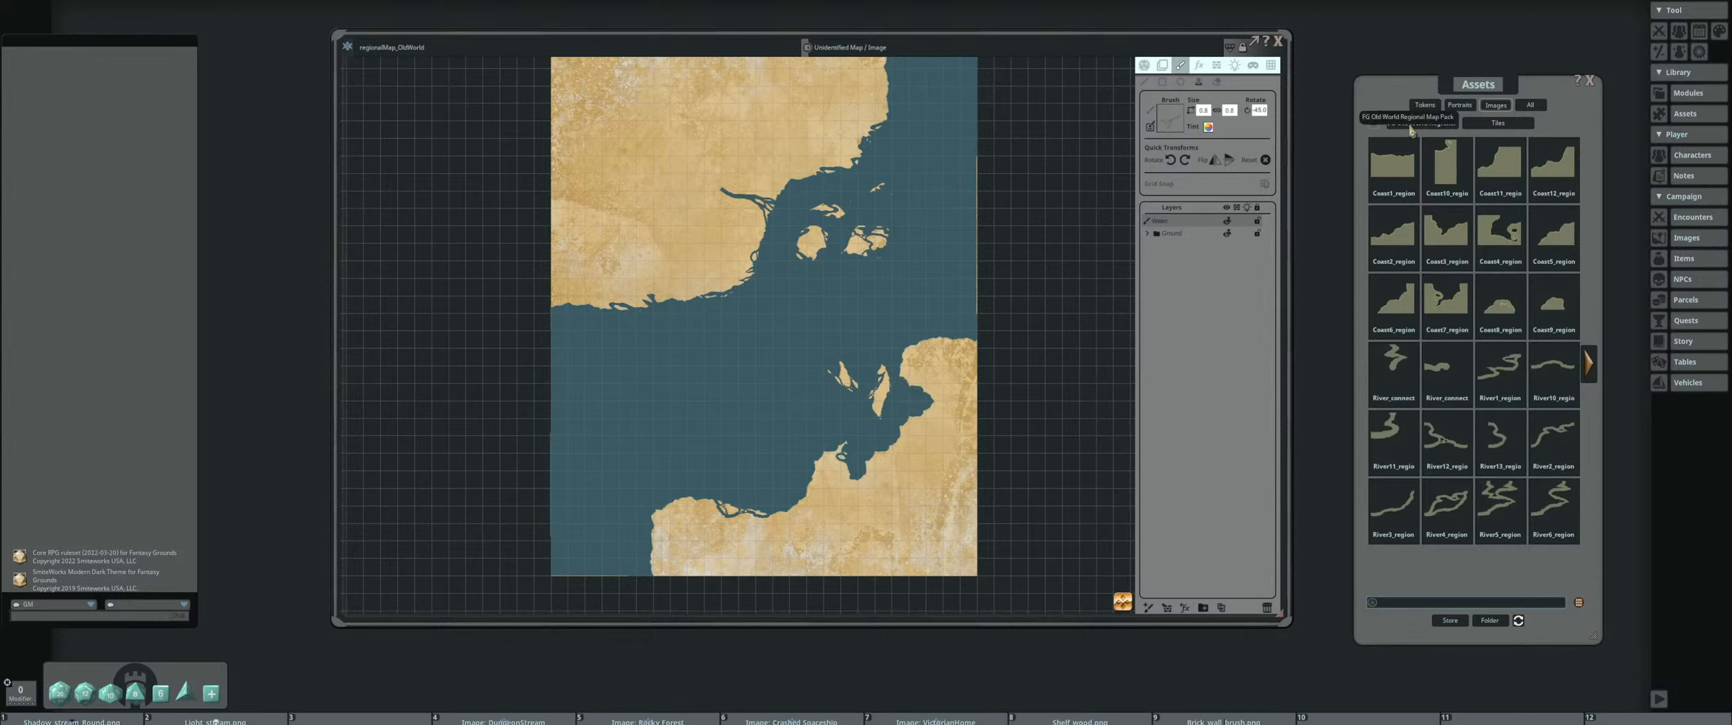
{"action": "left_click", "coordinate": [1501, 166]}
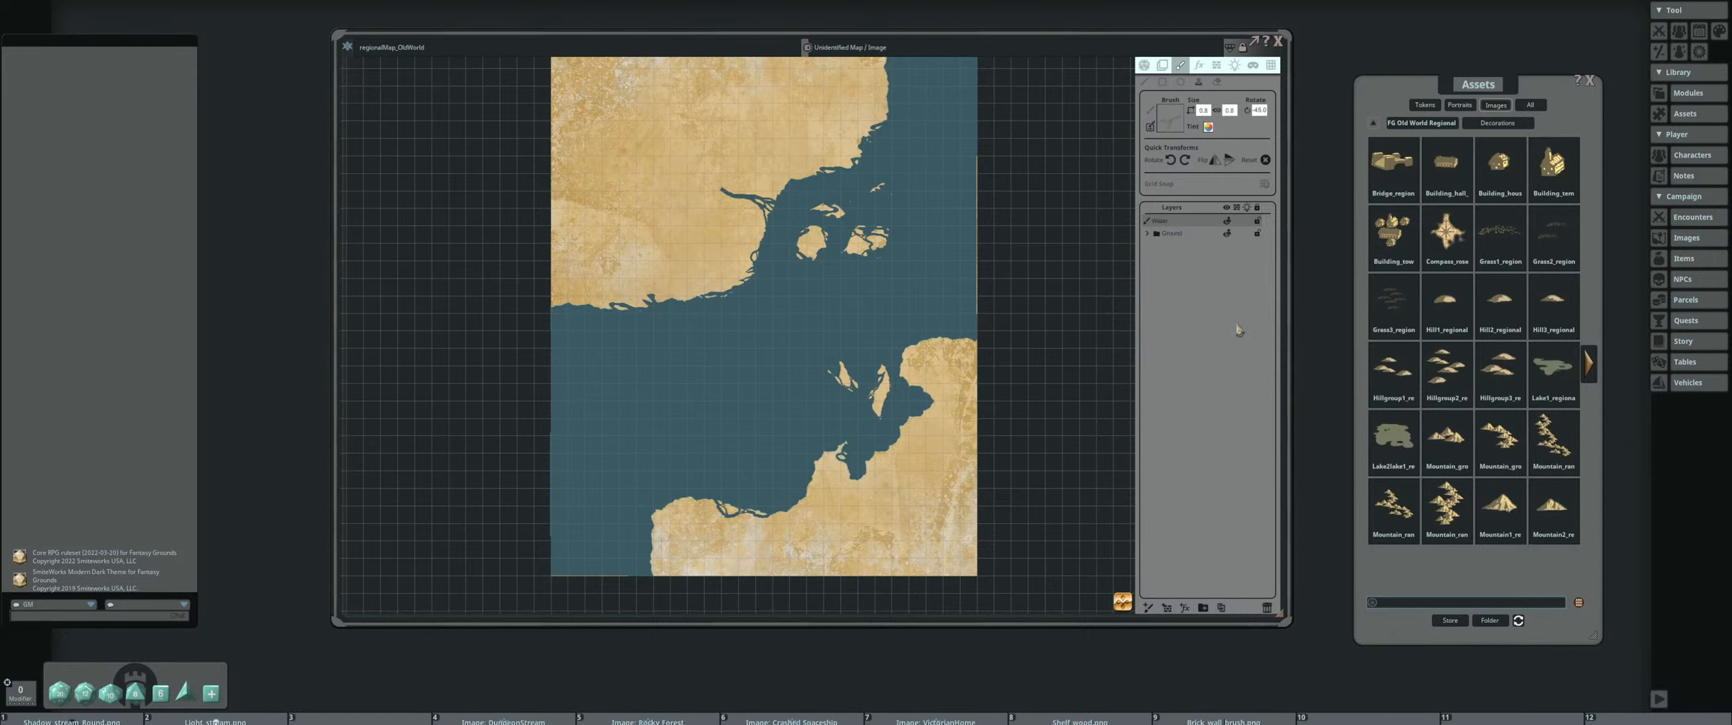
Load the long mountain range decoration as the brush and add a new painting layer above the water layer
{"action": "left_click_drag", "start_coordinate": [874, 280], "coordinate": [966, 344]}
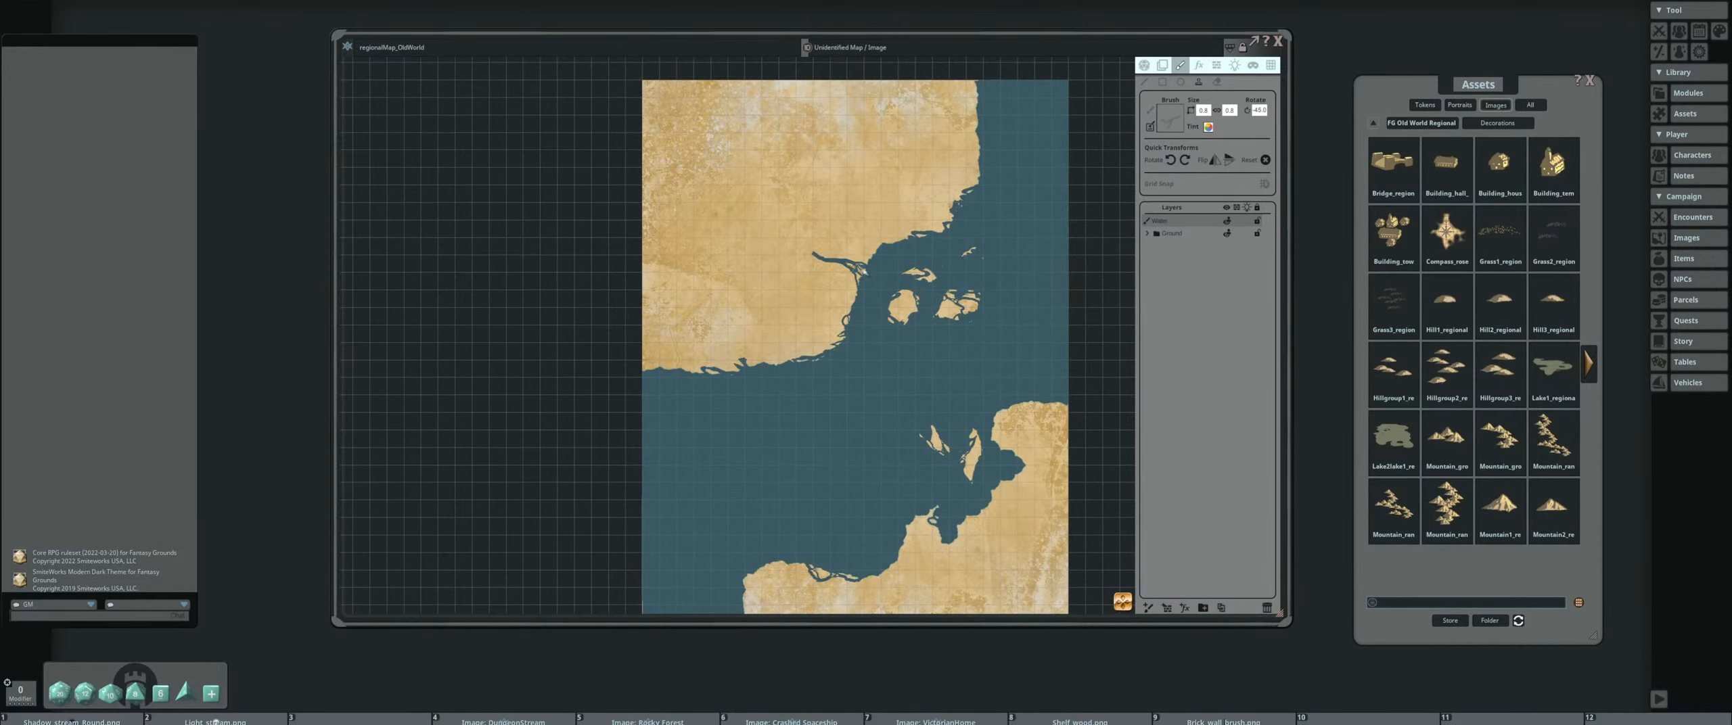
{"action": "scroll", "coordinate": [927, 331], "scroll_direction": "up", "scroll_amount": 2}
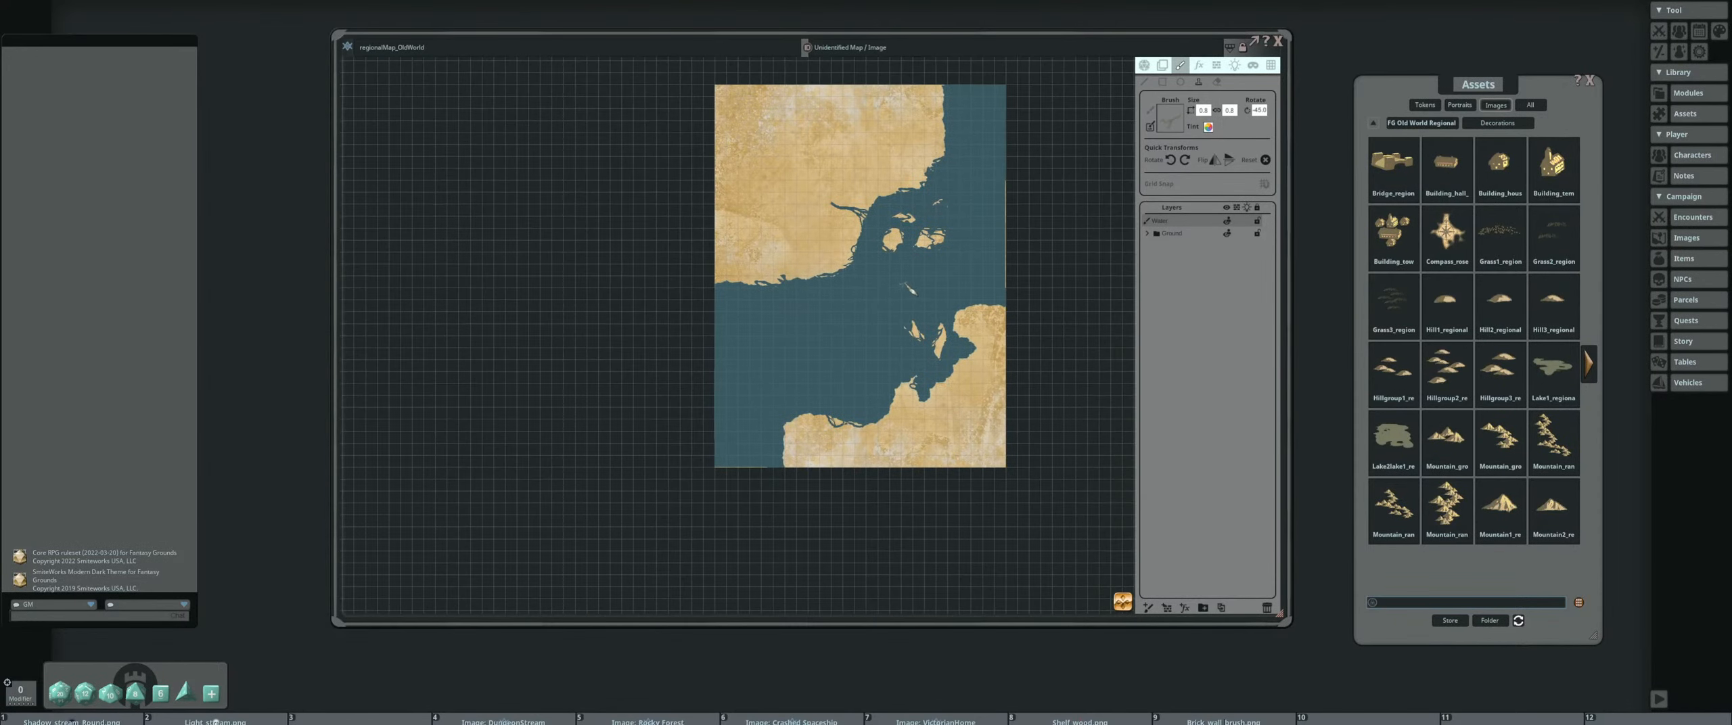
{"action": "left_click_drag", "start_coordinate": [1553, 436], "coordinate": [1174, 114]}
{"action": "scroll", "coordinate": [743, 200], "scroll_direction": "up", "scroll_amount": 10}
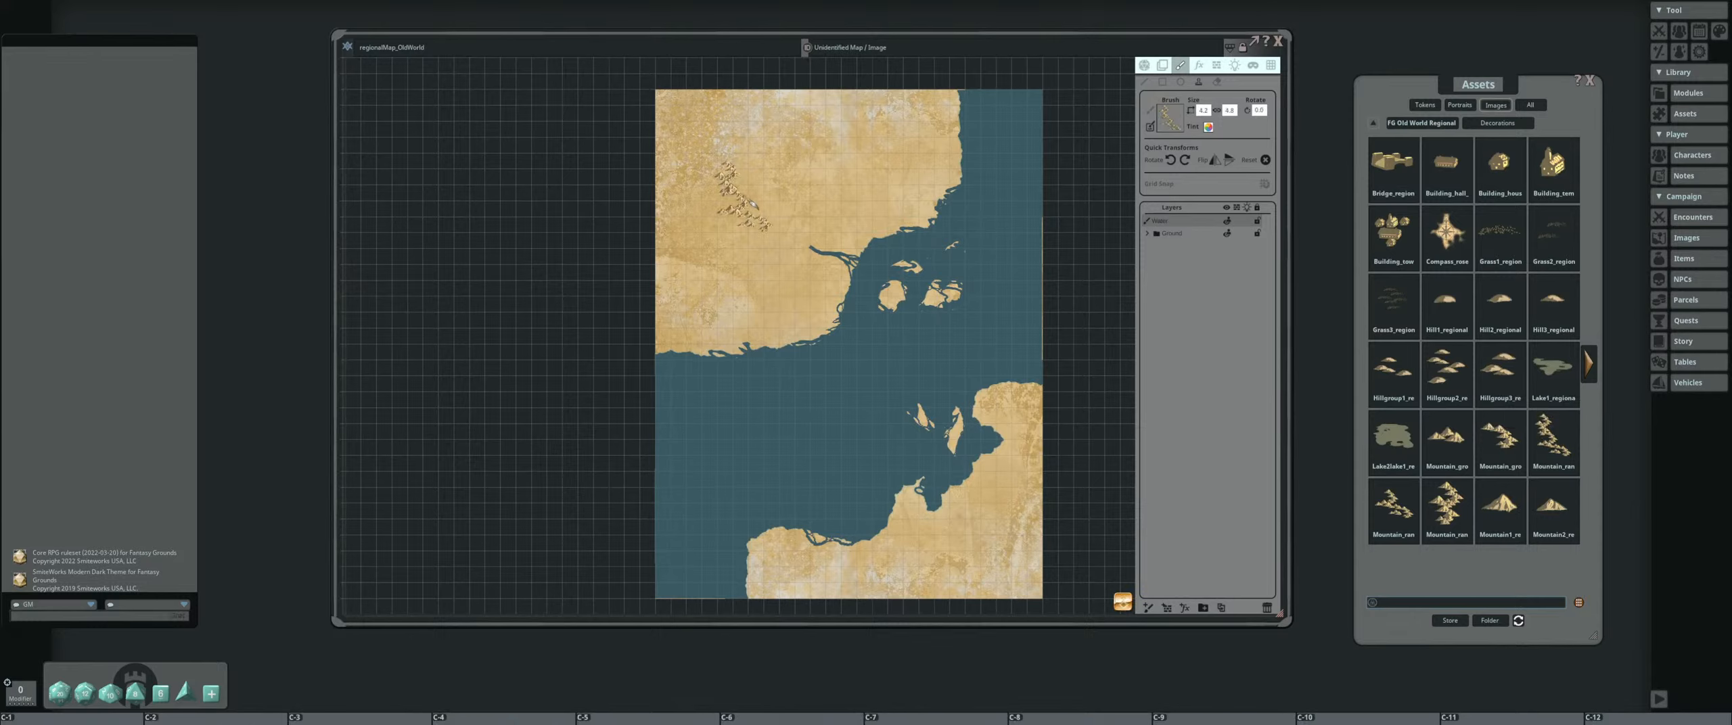
{"action": "scroll", "coordinate": [737, 183], "scroll_direction": "down", "scroll_amount": 4}
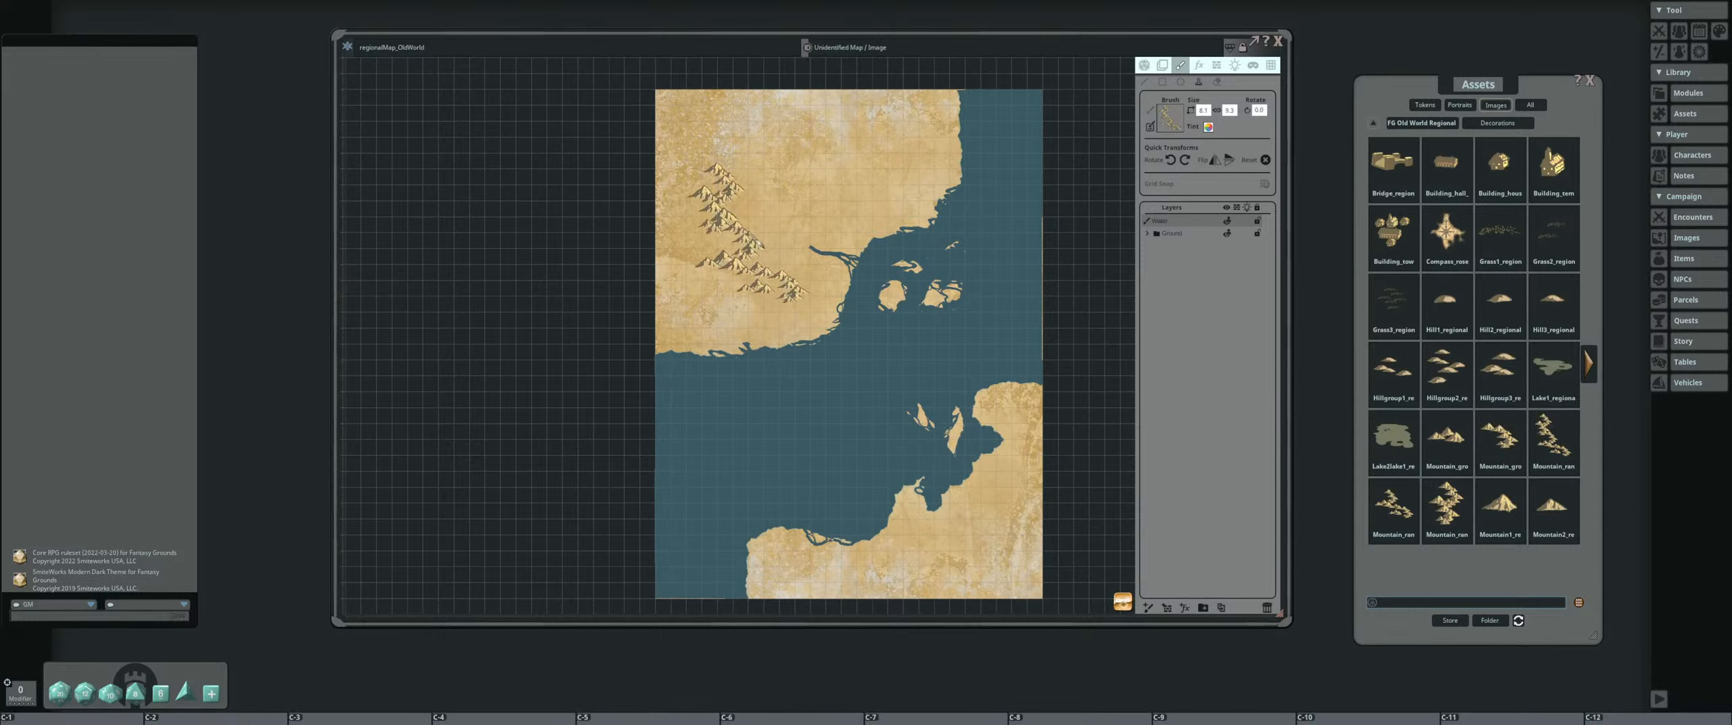
{"action": "left_click", "coordinate": [1148, 608]}
Adjust the mountain range brush size and stamp the unrotated range in the northwest of the northern landmass
{"action": "left_click_drag", "start_coordinate": [802, 168], "coordinate": [764, 296]}
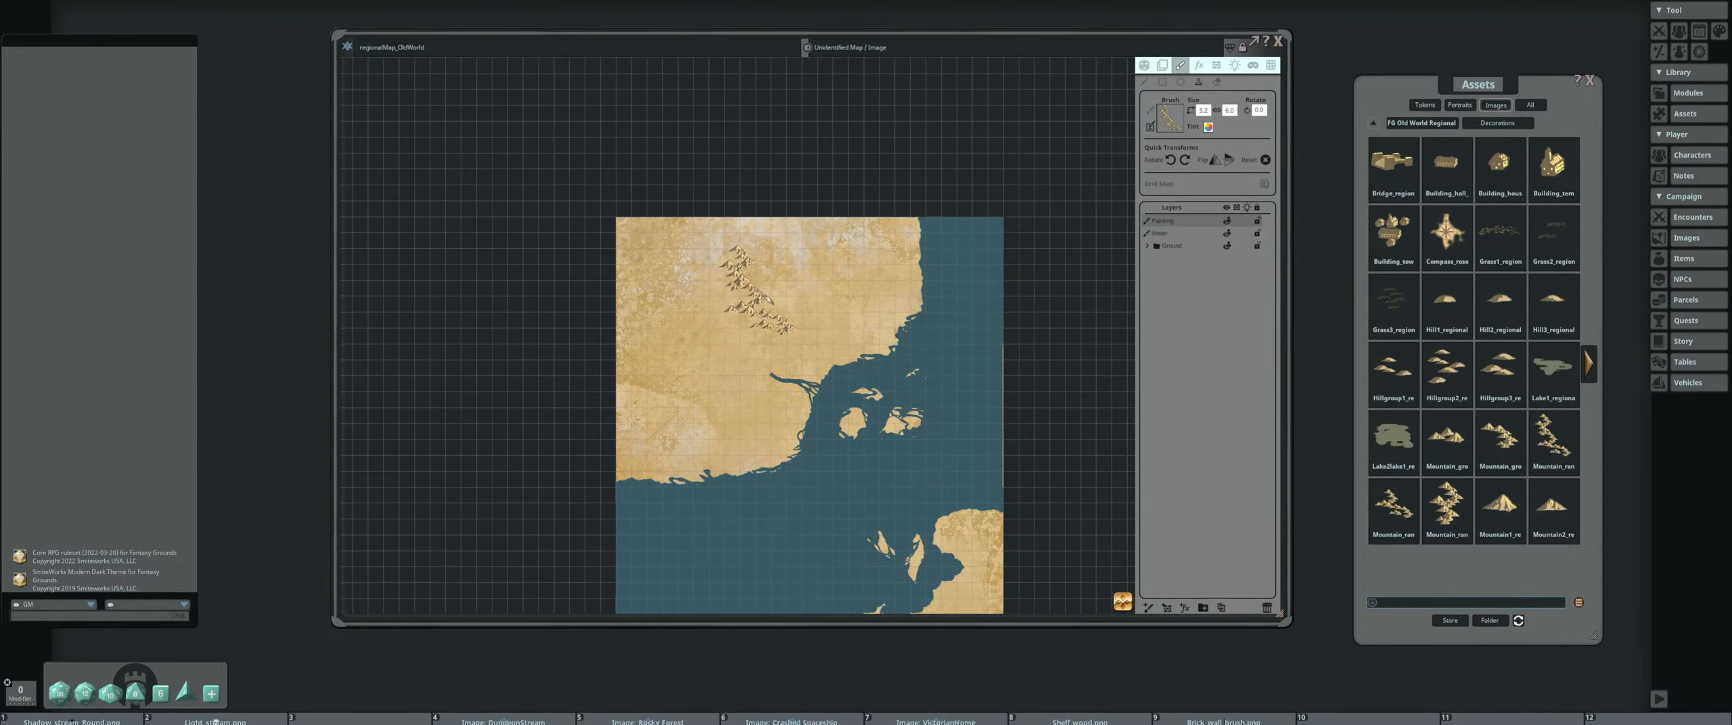
{"action": "scroll", "coordinate": [767, 314], "scroll_direction": "down", "scroll_amount": 1}
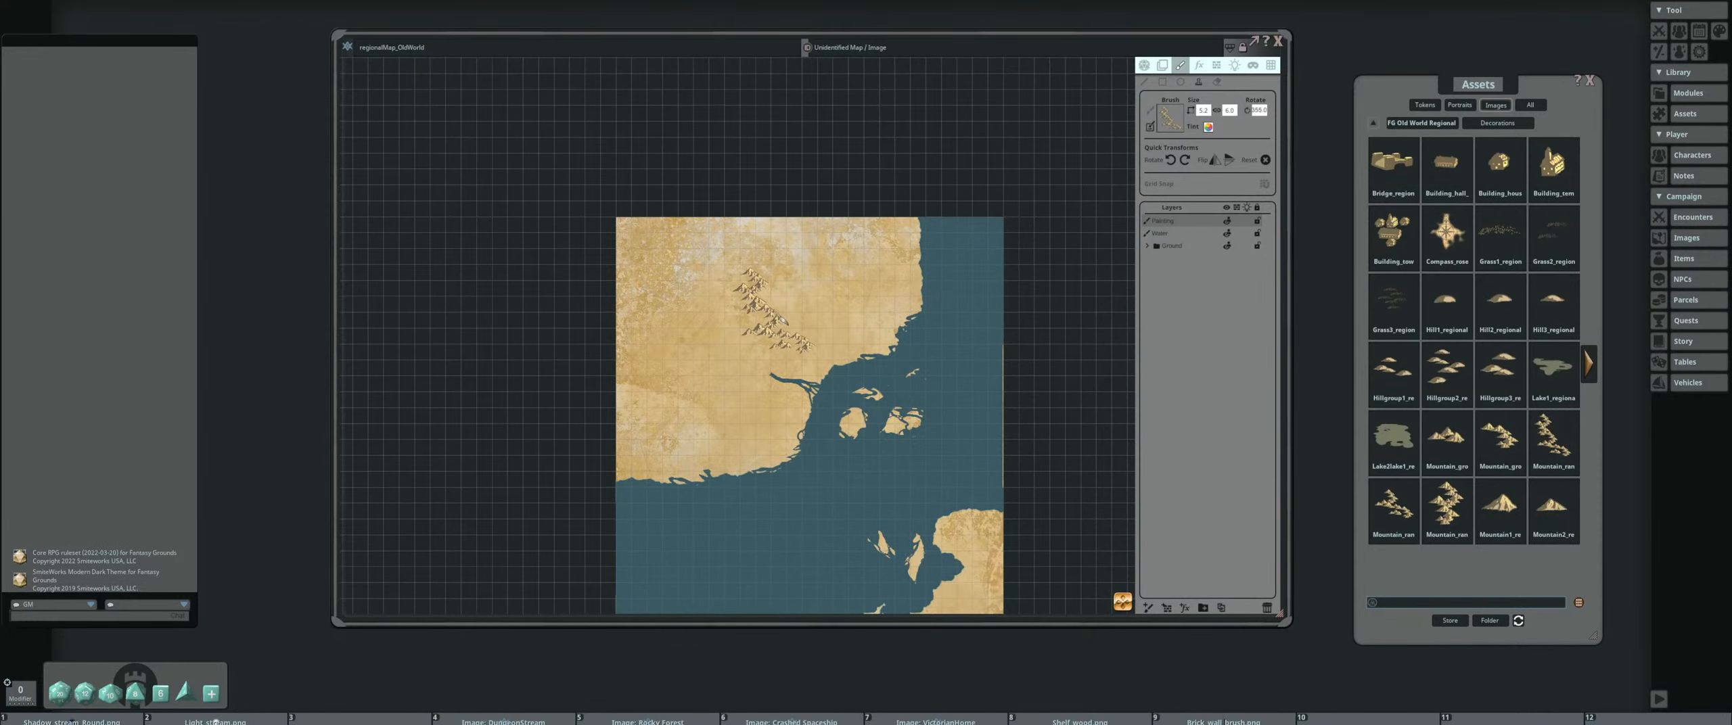
{"action": "scroll", "coordinate": [771, 312], "scroll_direction": "up", "scroll_amount": 2}
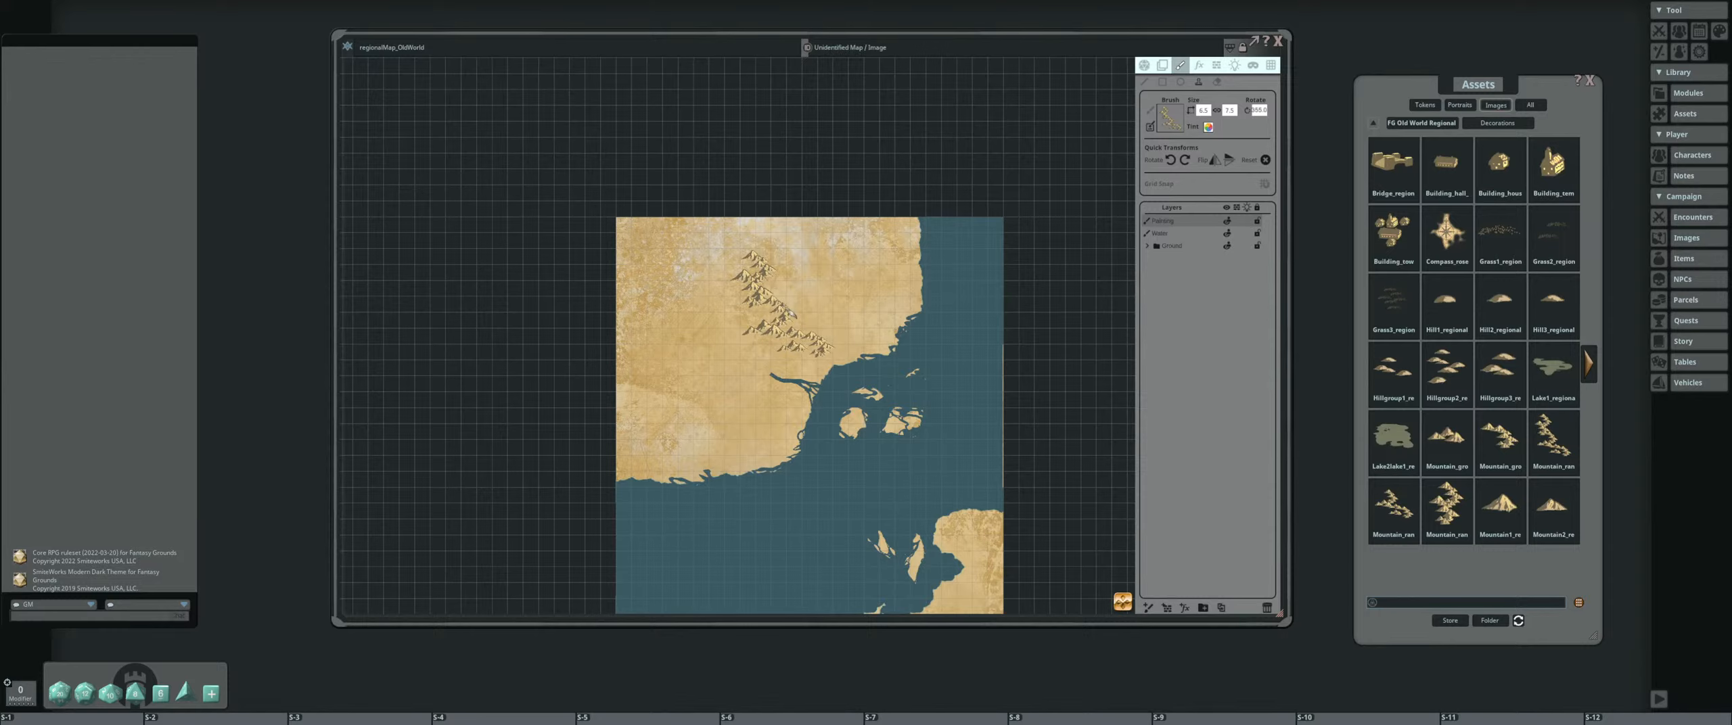
{"action": "scroll", "coordinate": [771, 310], "scroll_direction": "up", "scroll_amount": 1}
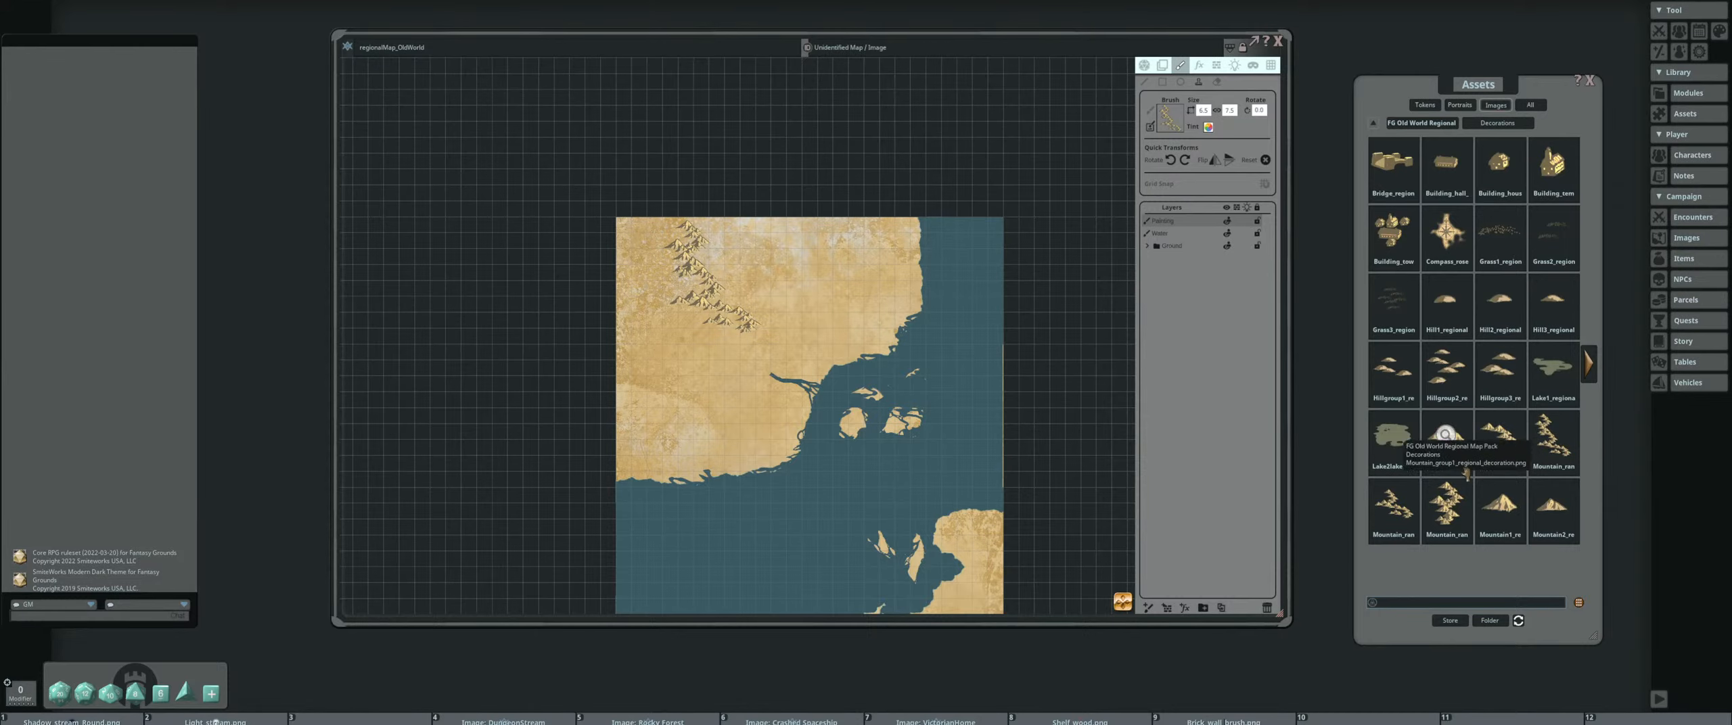
Load the smaller diagonal mountain range decoration and stamp it onto the southeastern end of the existing range
{"action": "key", "text": "ctrl"}
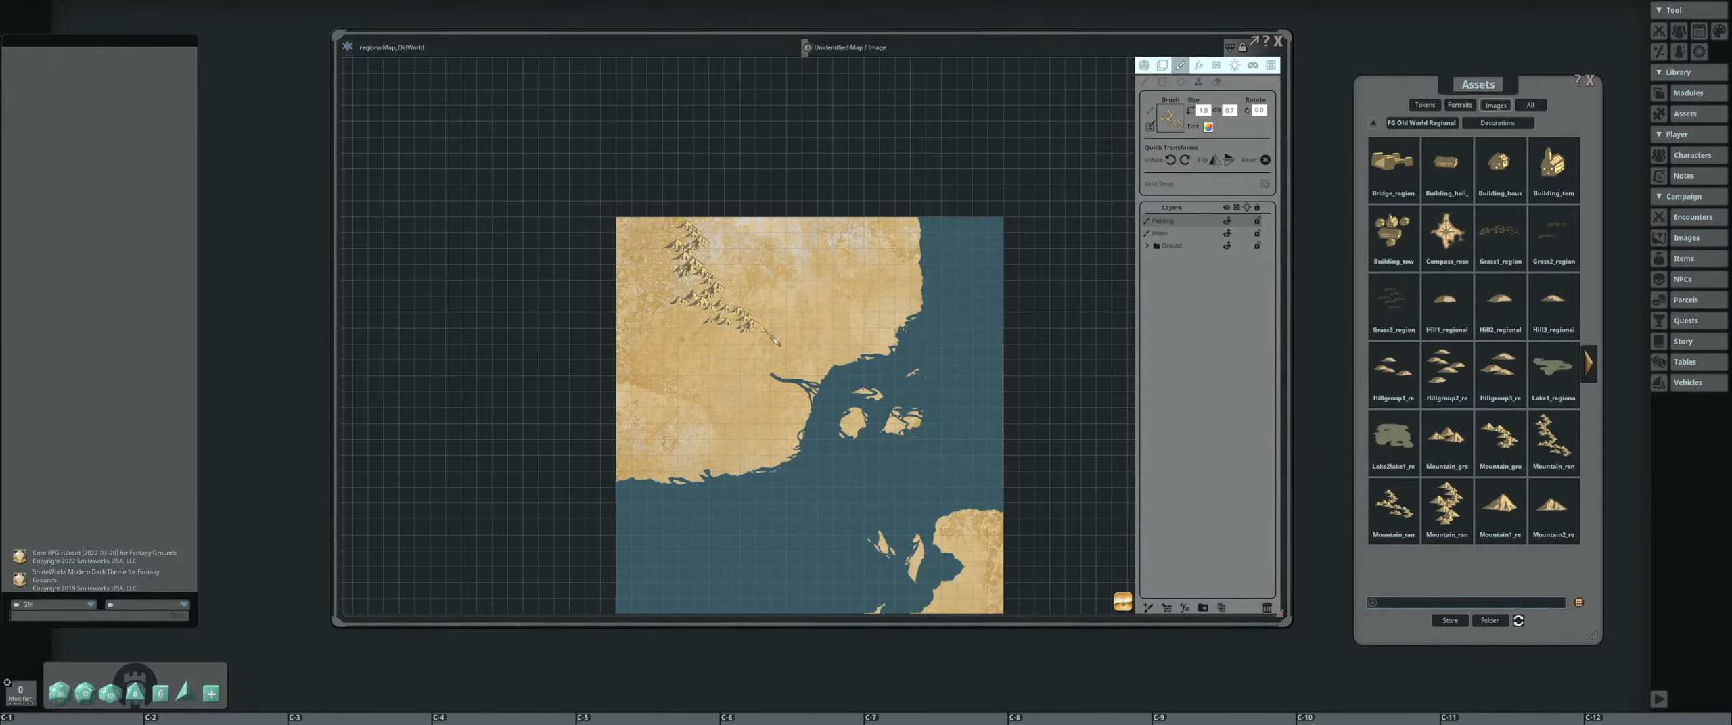
{"action": "scroll", "coordinate": [770, 337], "scroll_direction": "up", "scroll_amount": 2}
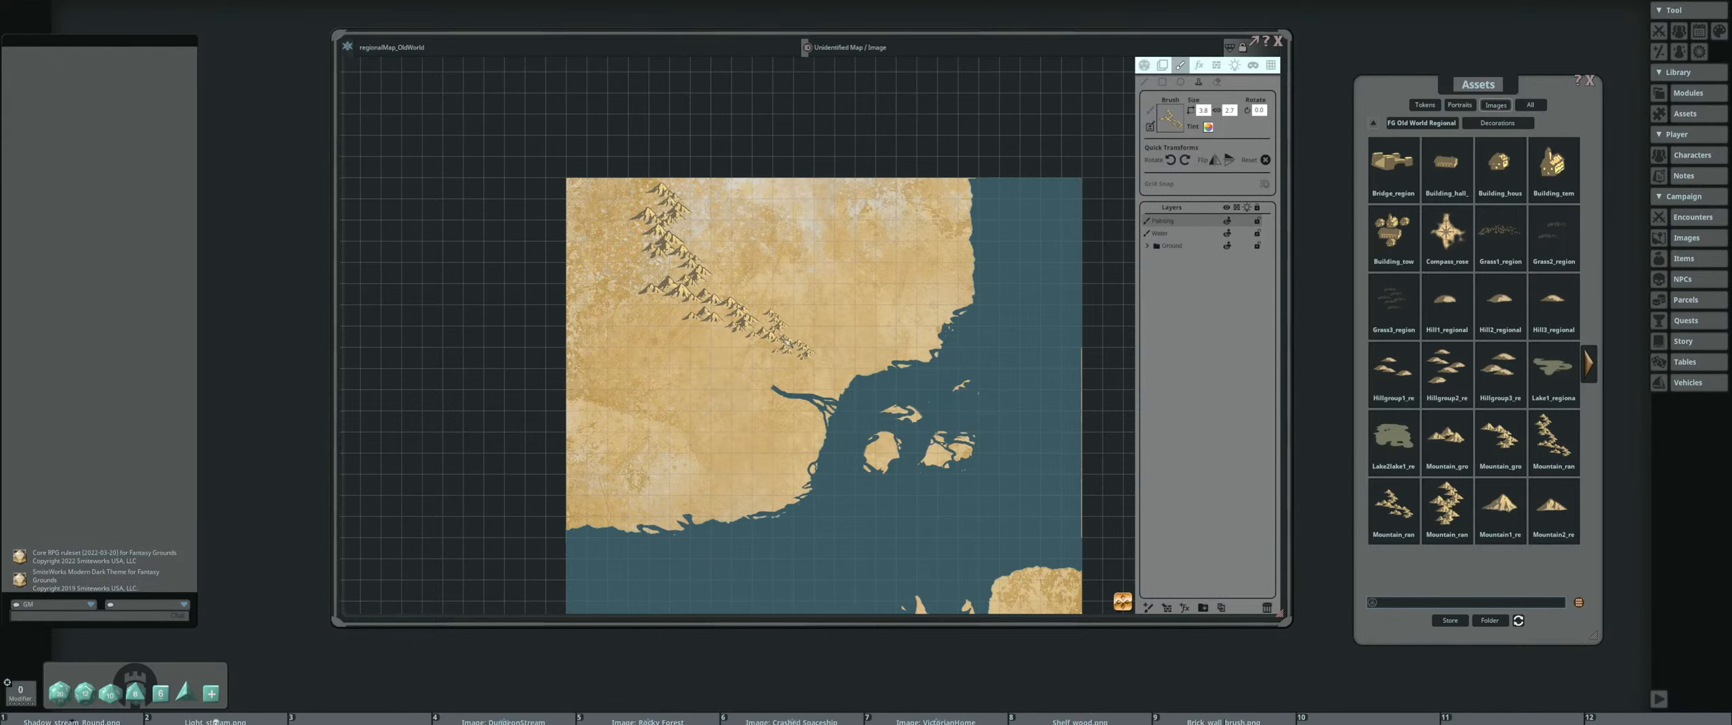
{"action": "left_click", "coordinate": [785, 339]}
{"action": "scroll", "coordinate": [813, 283], "scroll_direction": "up", "scroll_amount": 2}
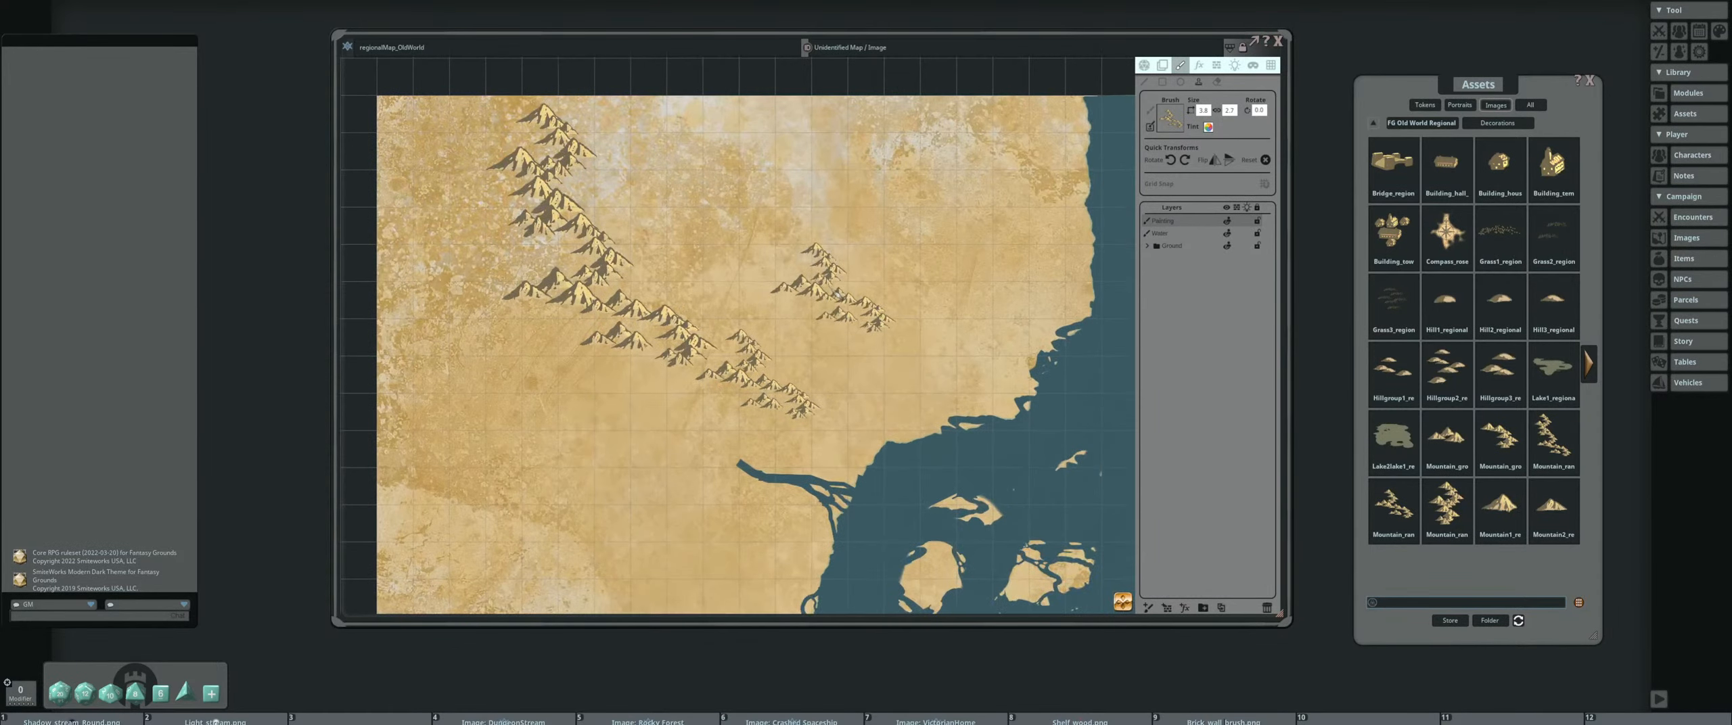
Enlarge the small mountain range brush and stamp it in the northeastern corner of the northern landmass
{"action": "scroll", "coordinate": [828, 282], "scroll_direction": "down", "scroll_amount": 2}
{"action": "left_click_drag", "start_coordinate": [845, 301], "coordinate": [910, 301]}
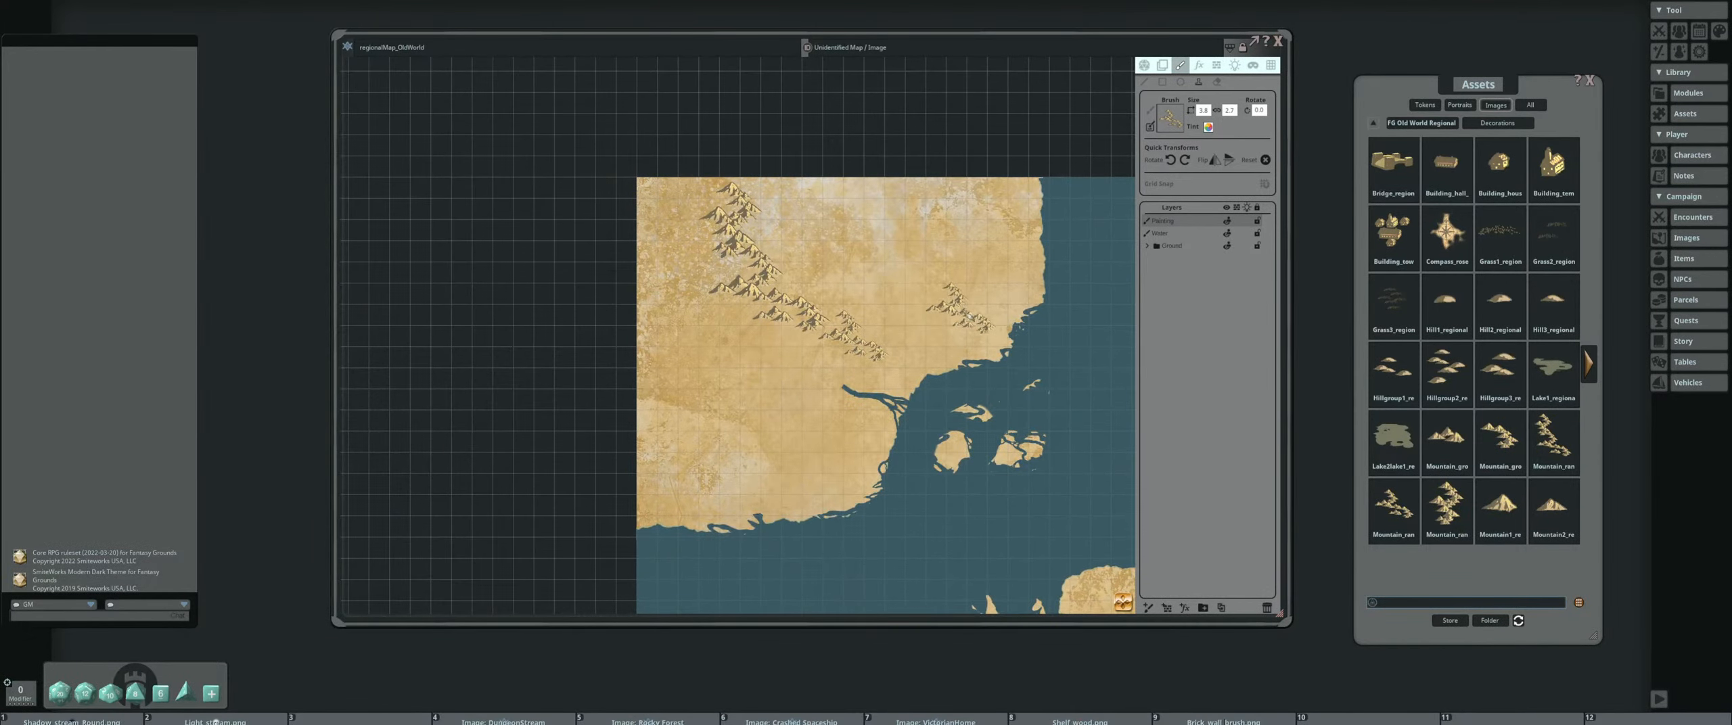
{"action": "scroll", "coordinate": [981, 227], "scroll_direction": "up", "scroll_amount": 3}
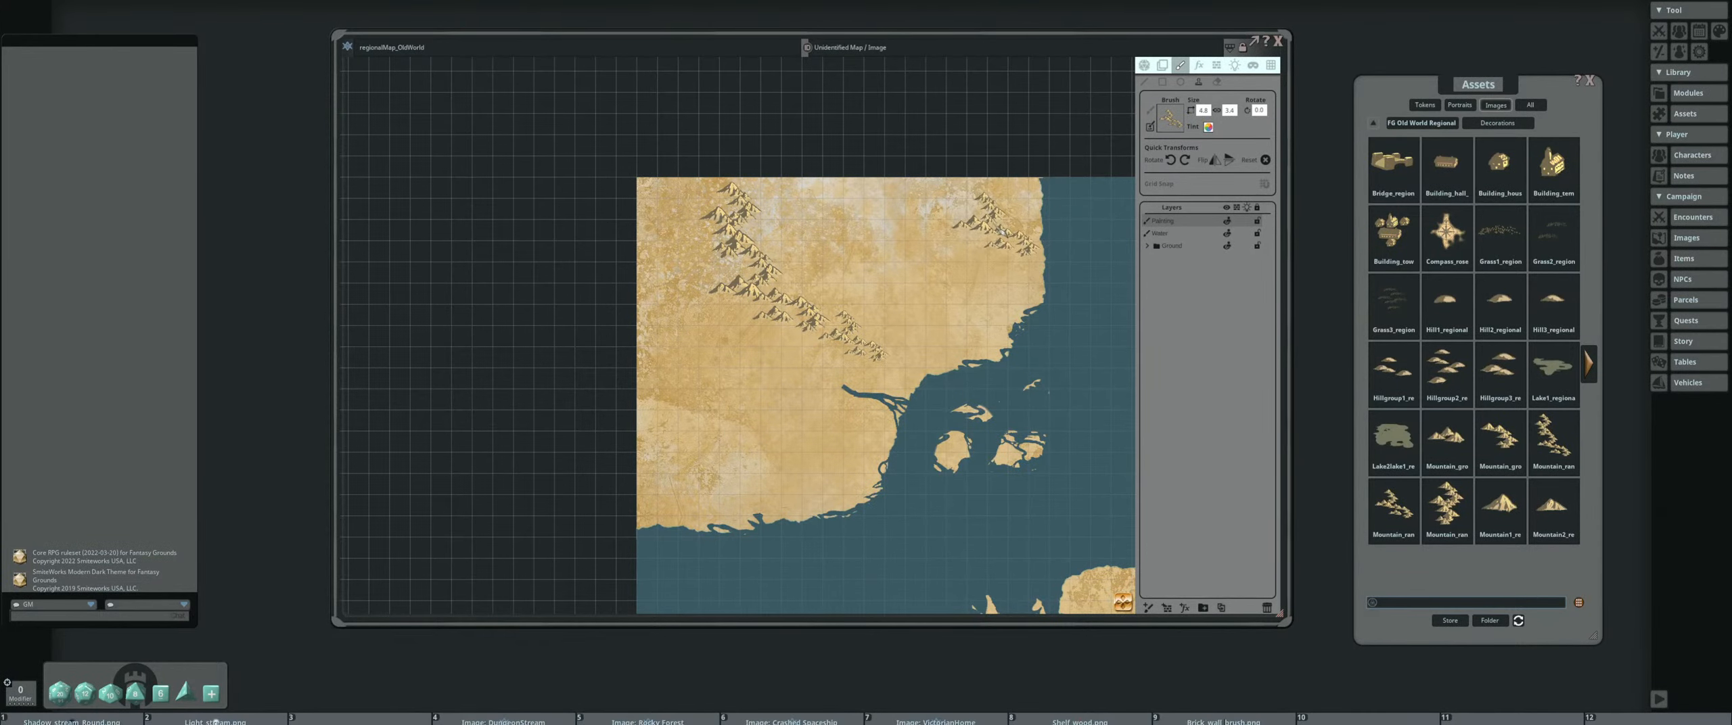
{"action": "left_click", "coordinate": [996, 223]}
{"action": "left_click_drag", "start_coordinate": [900, 303], "coordinate": [933, 280]}
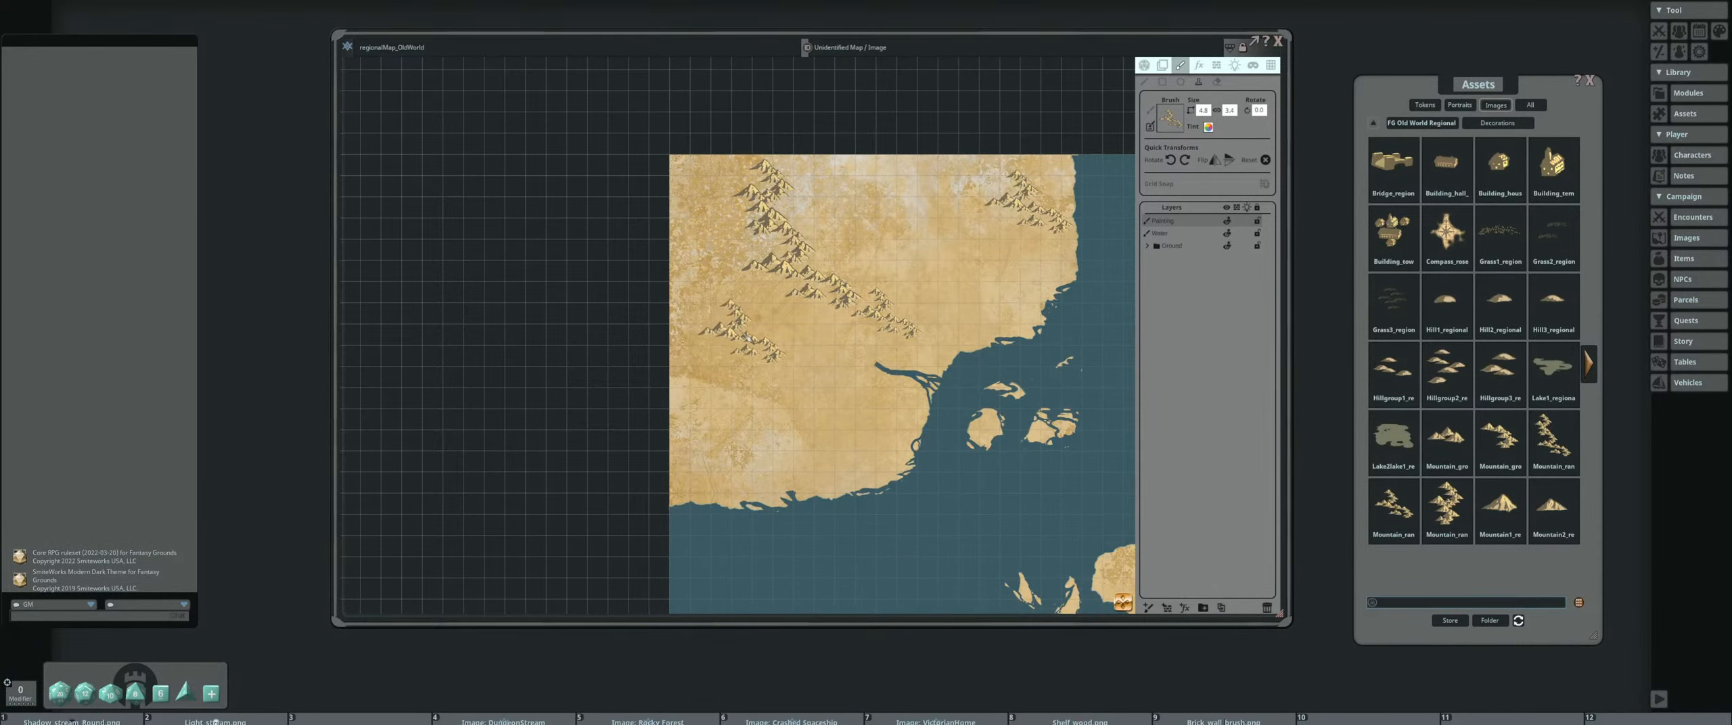
{"action": "left_click_drag", "start_coordinate": [746, 337], "coordinate": [652, 355]}
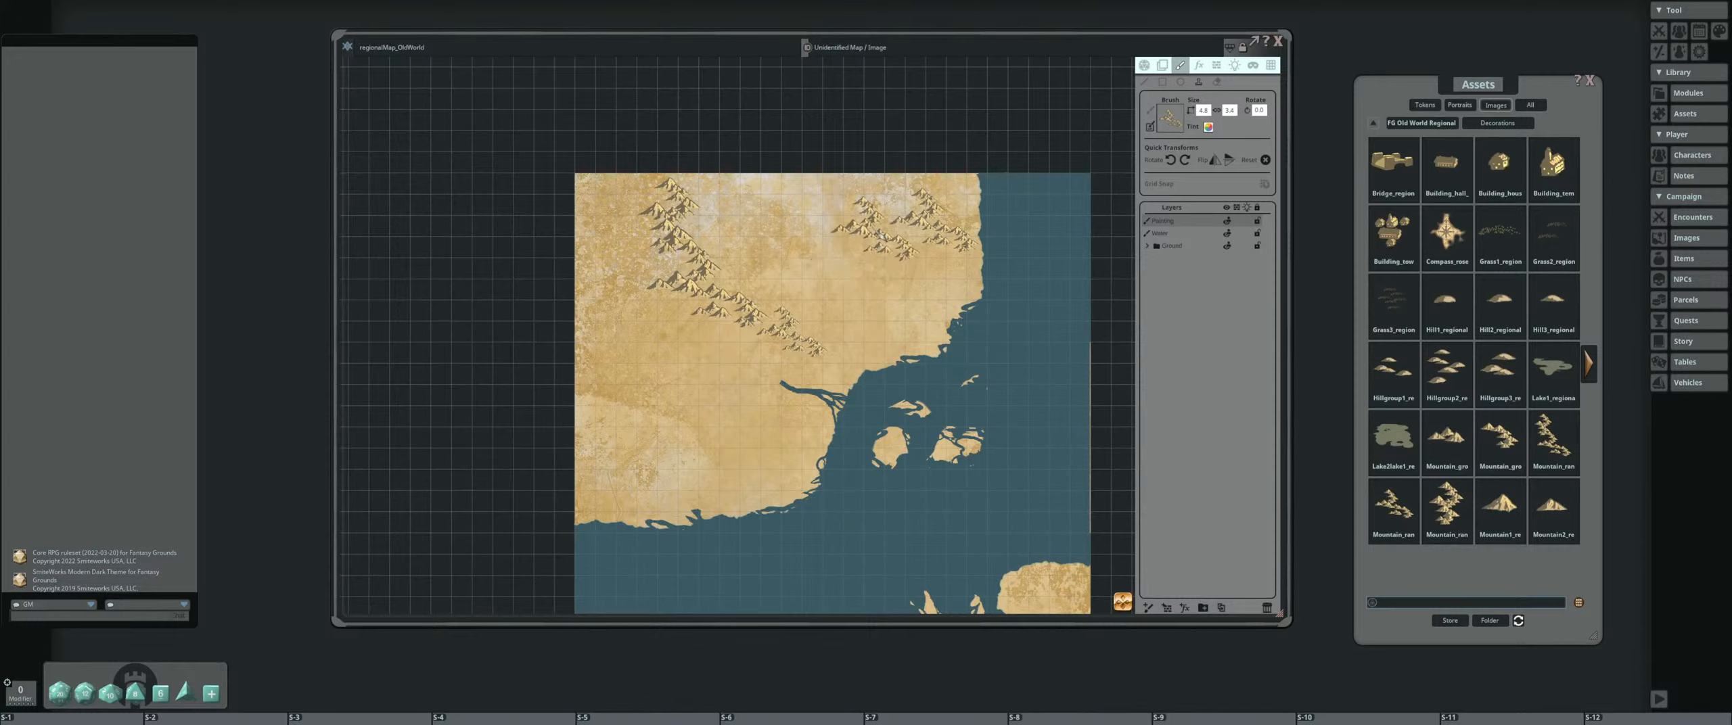
Load the Mountain_group1 decoration, resize it, and stamp groups south of the northeastern range and west of the main range
{"action": "scroll", "coordinate": [878, 232], "scroll_direction": "down", "scroll_amount": 1}
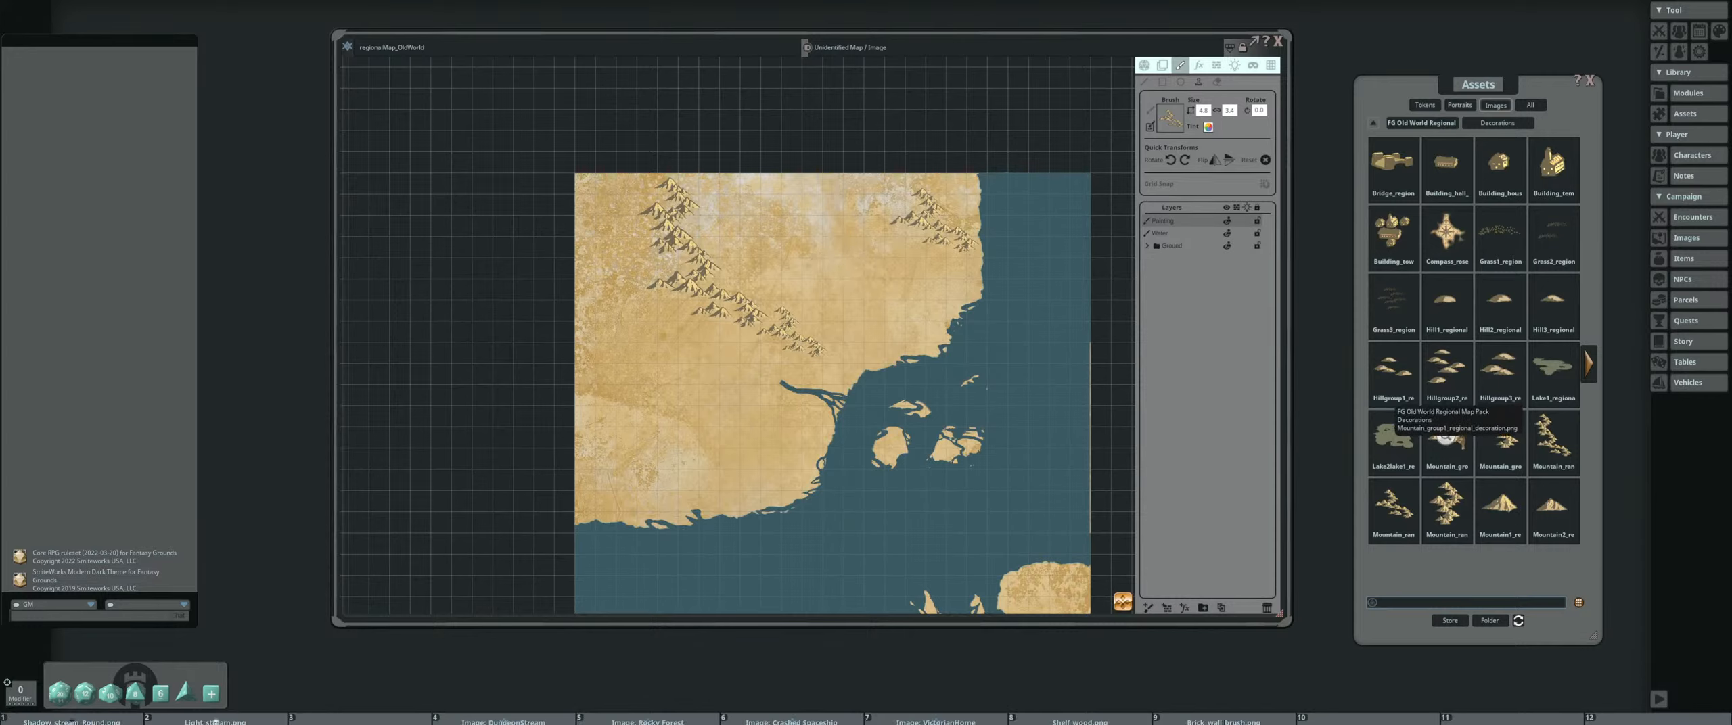
{"action": "scroll", "coordinate": [951, 262], "scroll_direction": "up", "scroll_amount": 2}
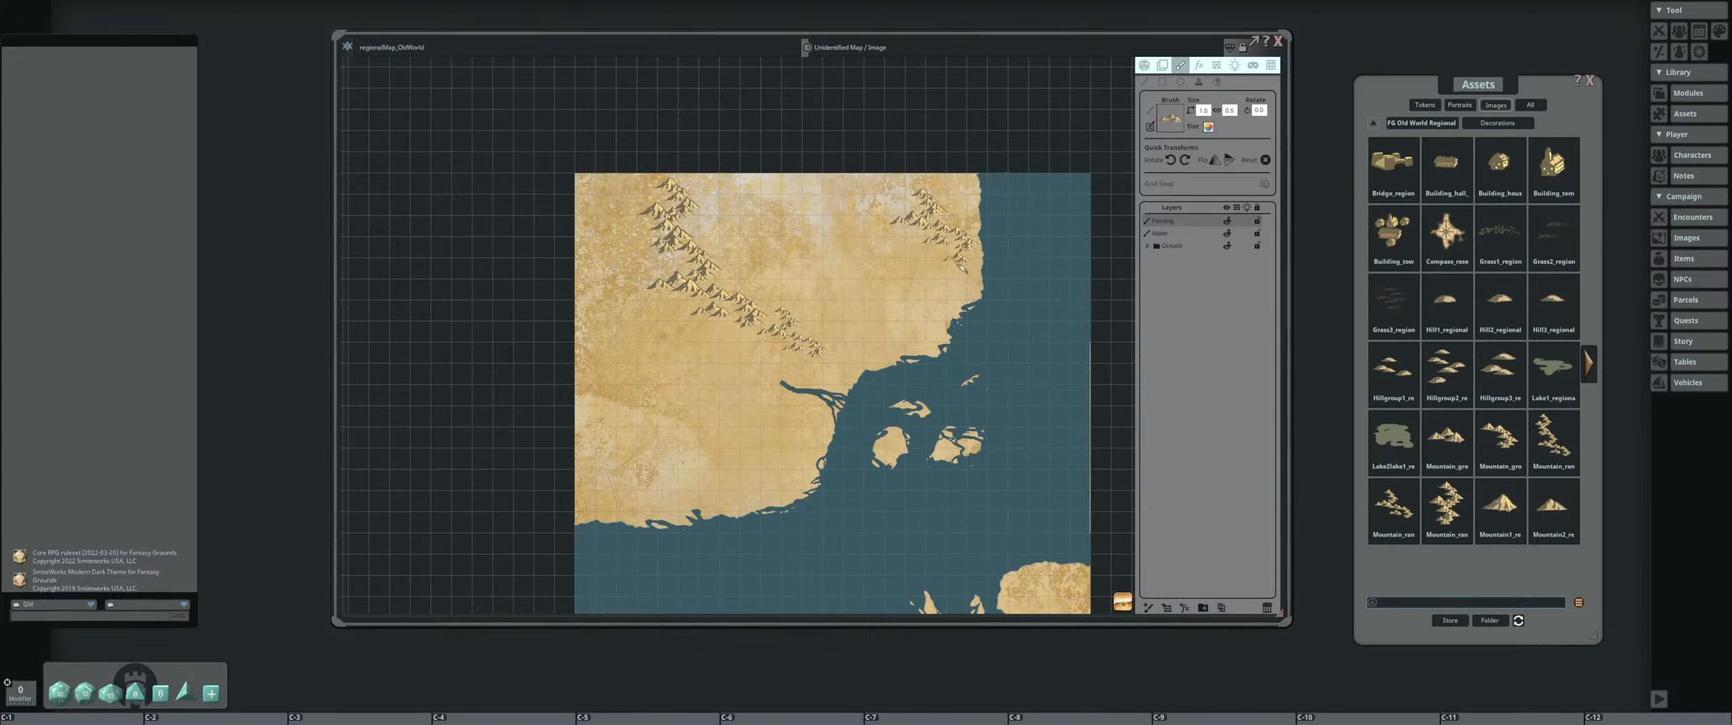
{"action": "scroll", "coordinate": [880, 206], "scroll_direction": "up", "scroll_amount": 2}
{"action": "scroll", "coordinate": [663, 233], "scroll_direction": "up", "scroll_amount": 2}
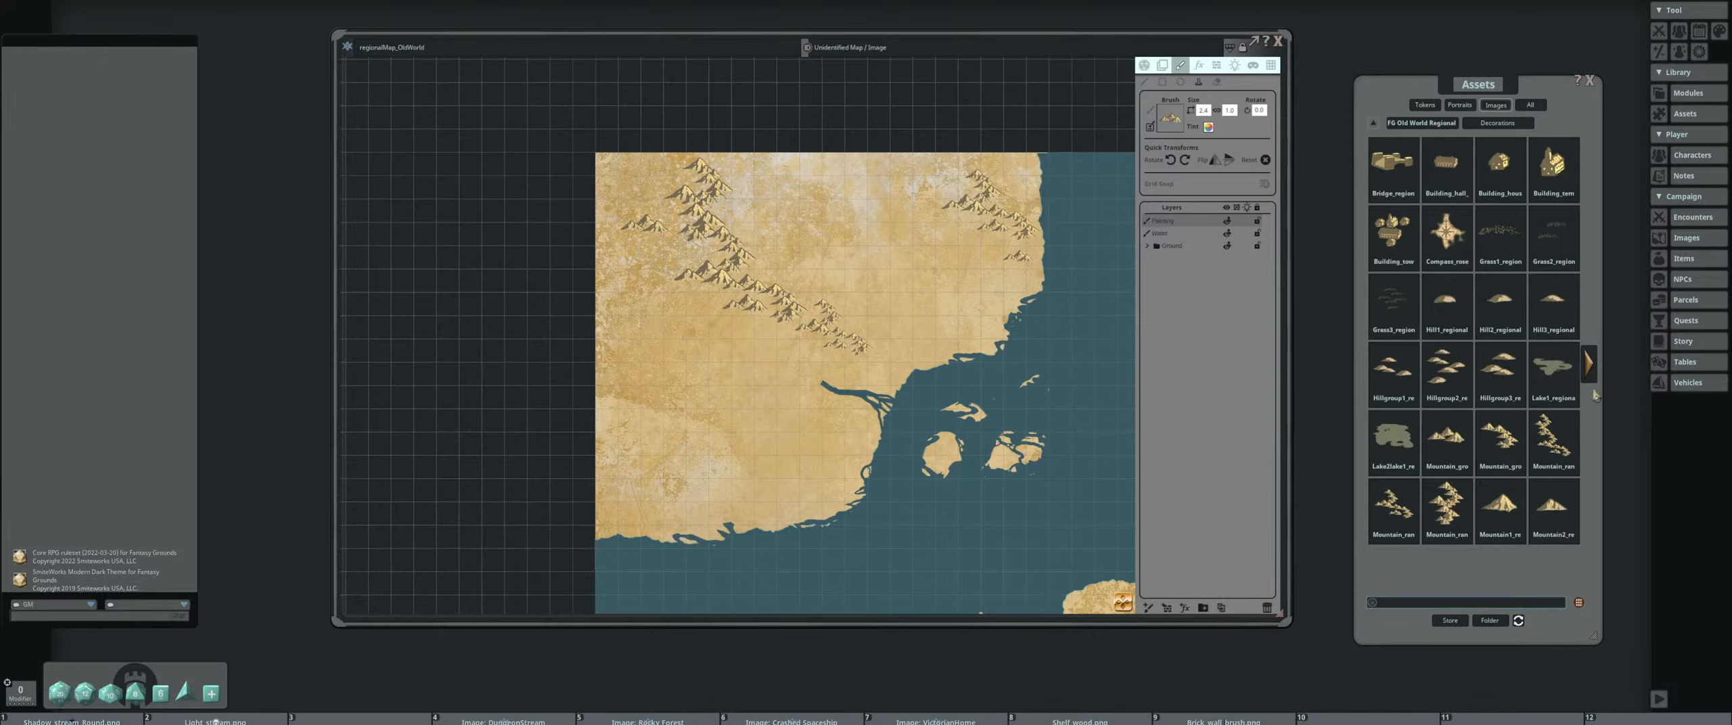
Load the second mountain group decoration, enlarge it, and stamp it at the southwestern bend of the northern landmass's main range
{"action": "left_click", "coordinate": [1588, 363]}
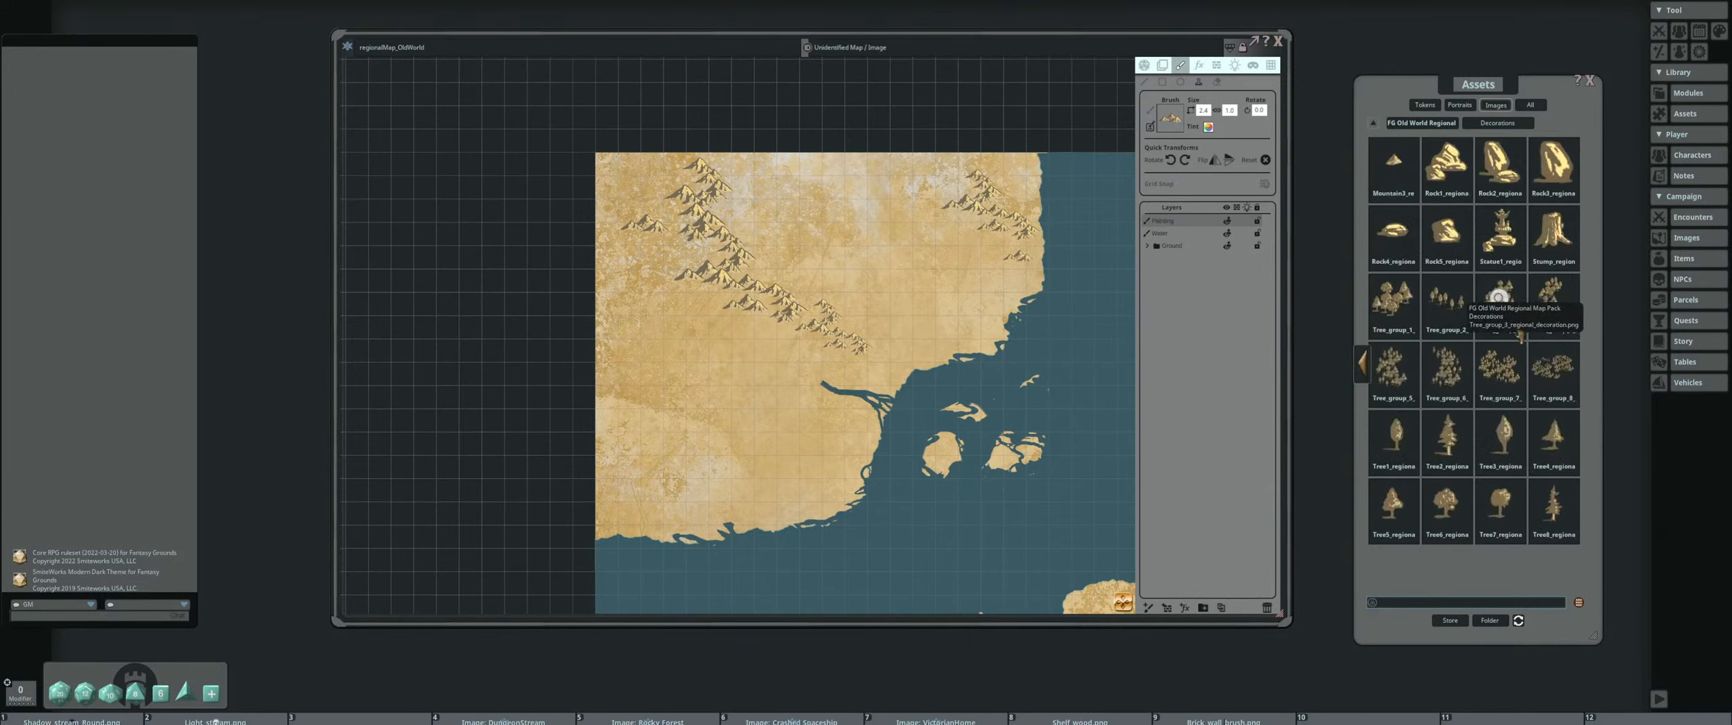
{"action": "left_click", "coordinate": [1361, 363]}
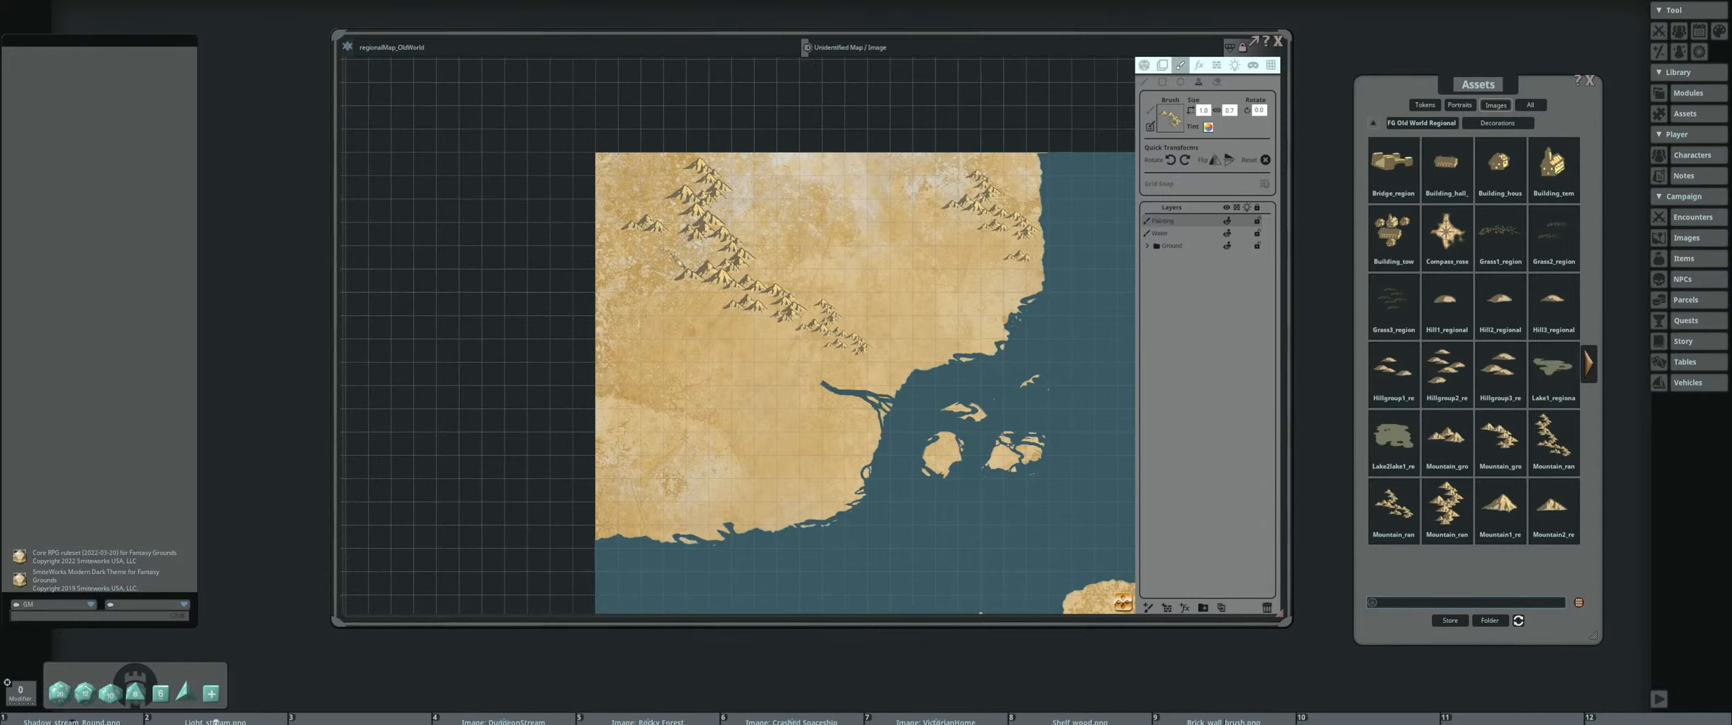
{"action": "scroll", "coordinate": [649, 244], "scroll_direction": "up", "scroll_amount": 6, "text": "ctrl"}
{"action": "scroll", "coordinate": [661, 259], "scroll_direction": "up", "scroll_amount": 14, "text": "ctrl"}
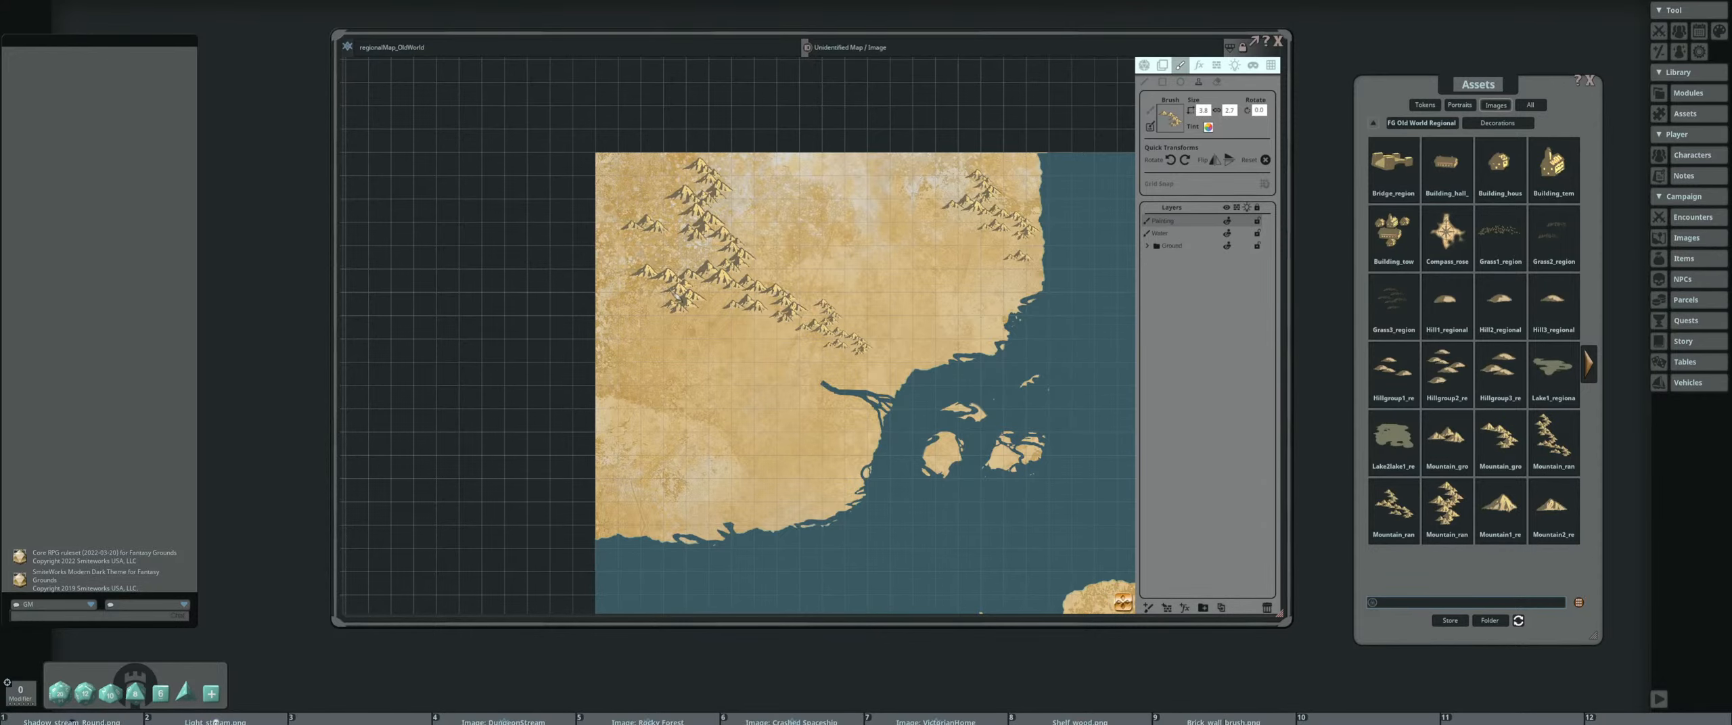
{"action": "left_click", "coordinate": [678, 295]}
Resize the mountain group brush and stamp it beside the northeastern range and inland of the northern landmass's southern coast
{"action": "left_click_drag", "start_coordinate": [784, 349], "coordinate": [681, 336]}
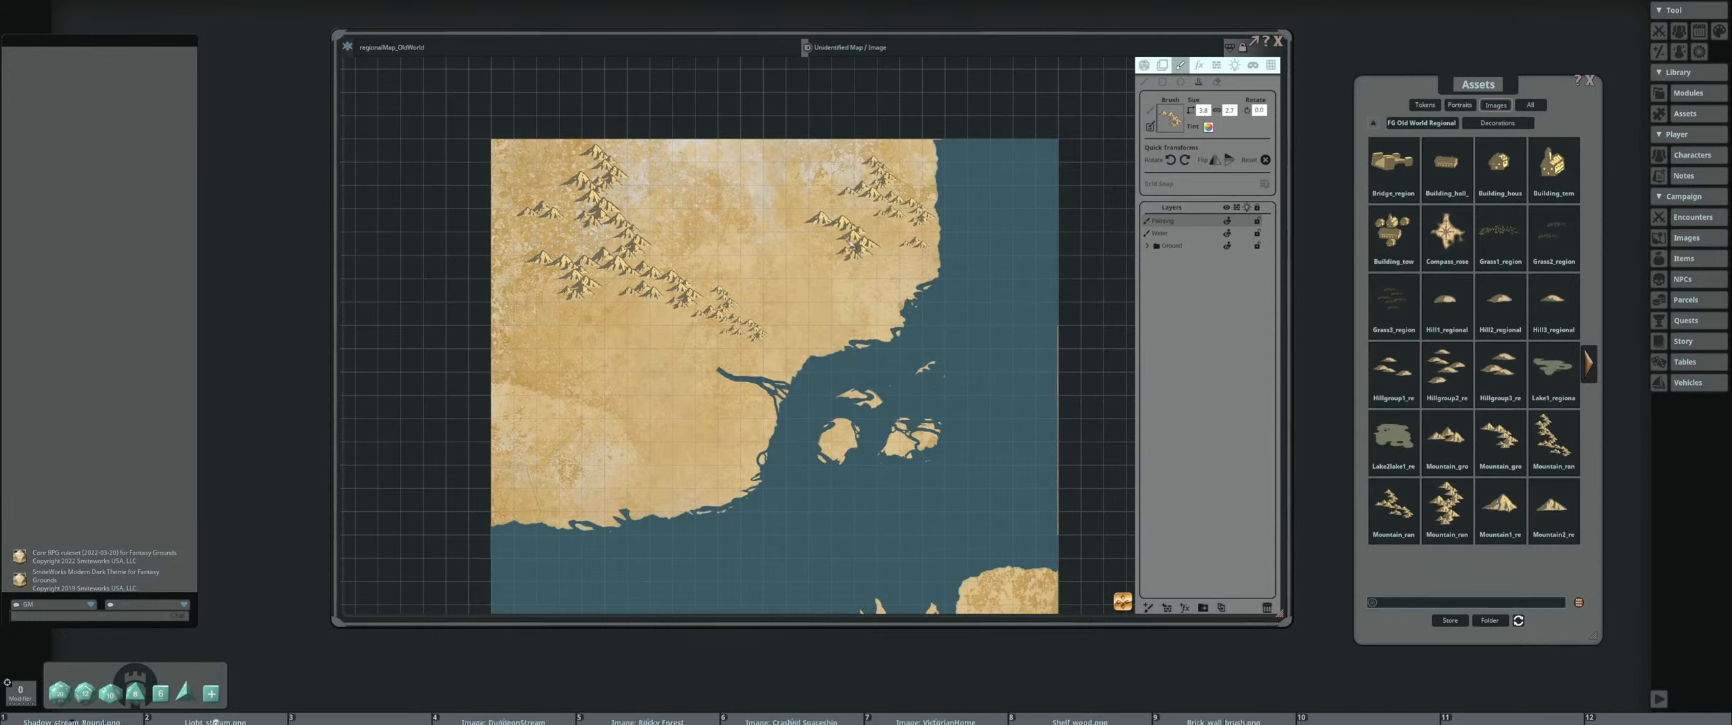
{"action": "scroll", "coordinate": [844, 233], "scroll_direction": "down", "scroll_amount": 7, "text": "ctrl"}
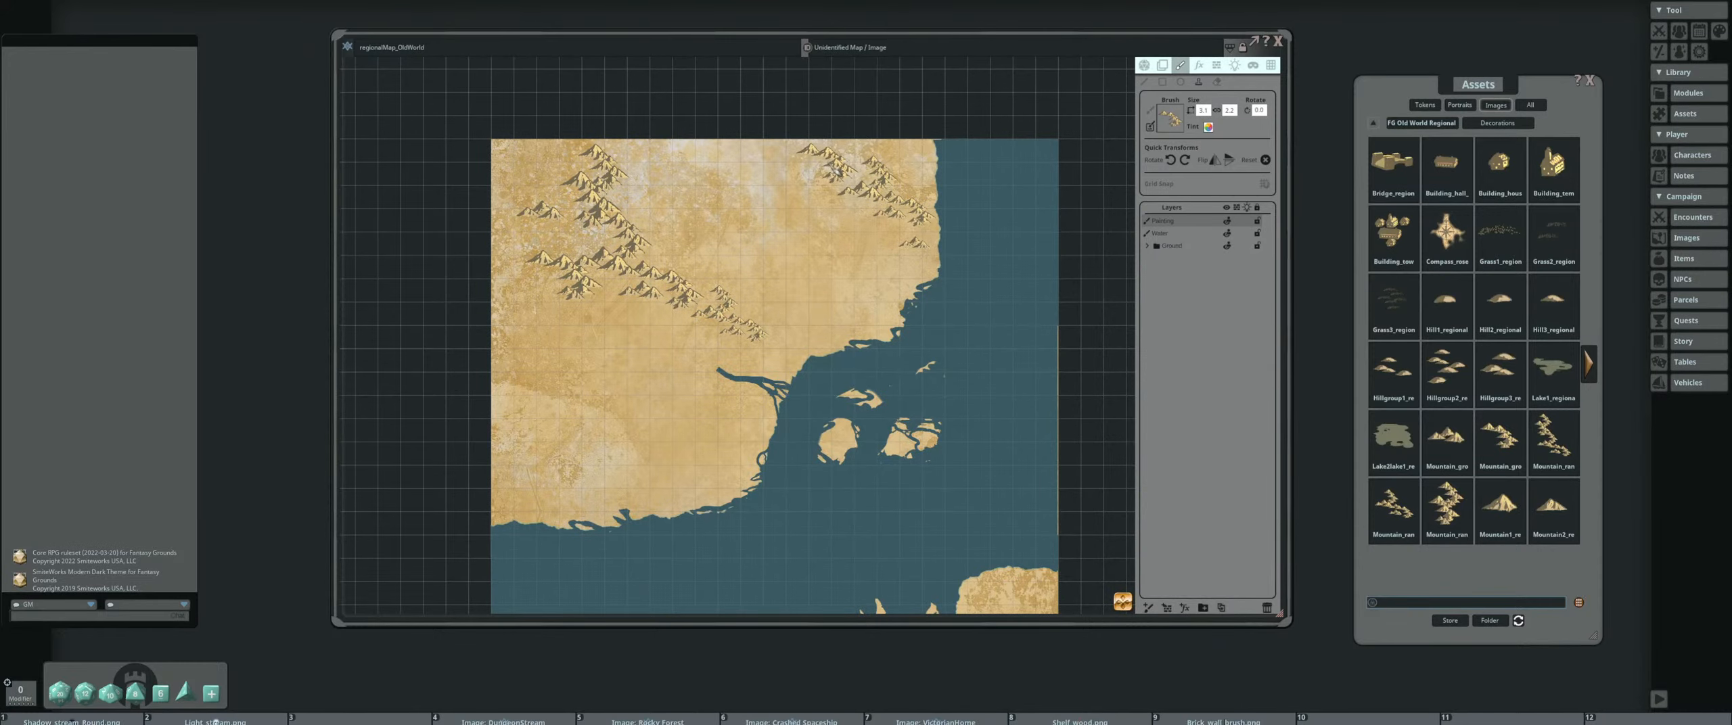
{"action": "left_click_drag", "start_coordinate": [761, 255], "coordinate": [777, 195]}
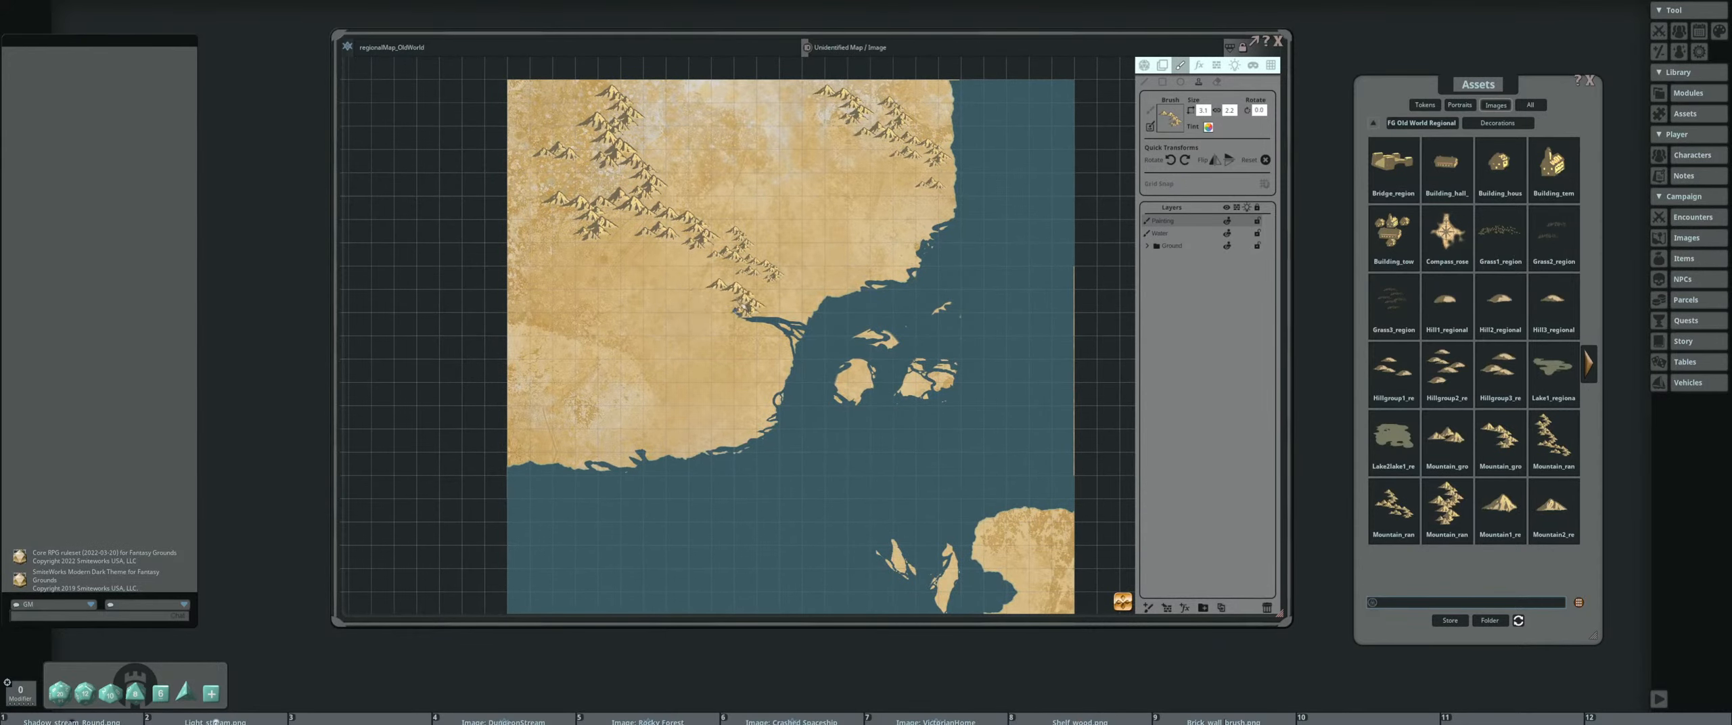
{"action": "left_click_drag", "start_coordinate": [677, 371], "coordinate": [696, 325]}
{"action": "scroll", "coordinate": [710, 369], "scroll_direction": "up", "scroll_amount": 7, "text": "ctrl"}
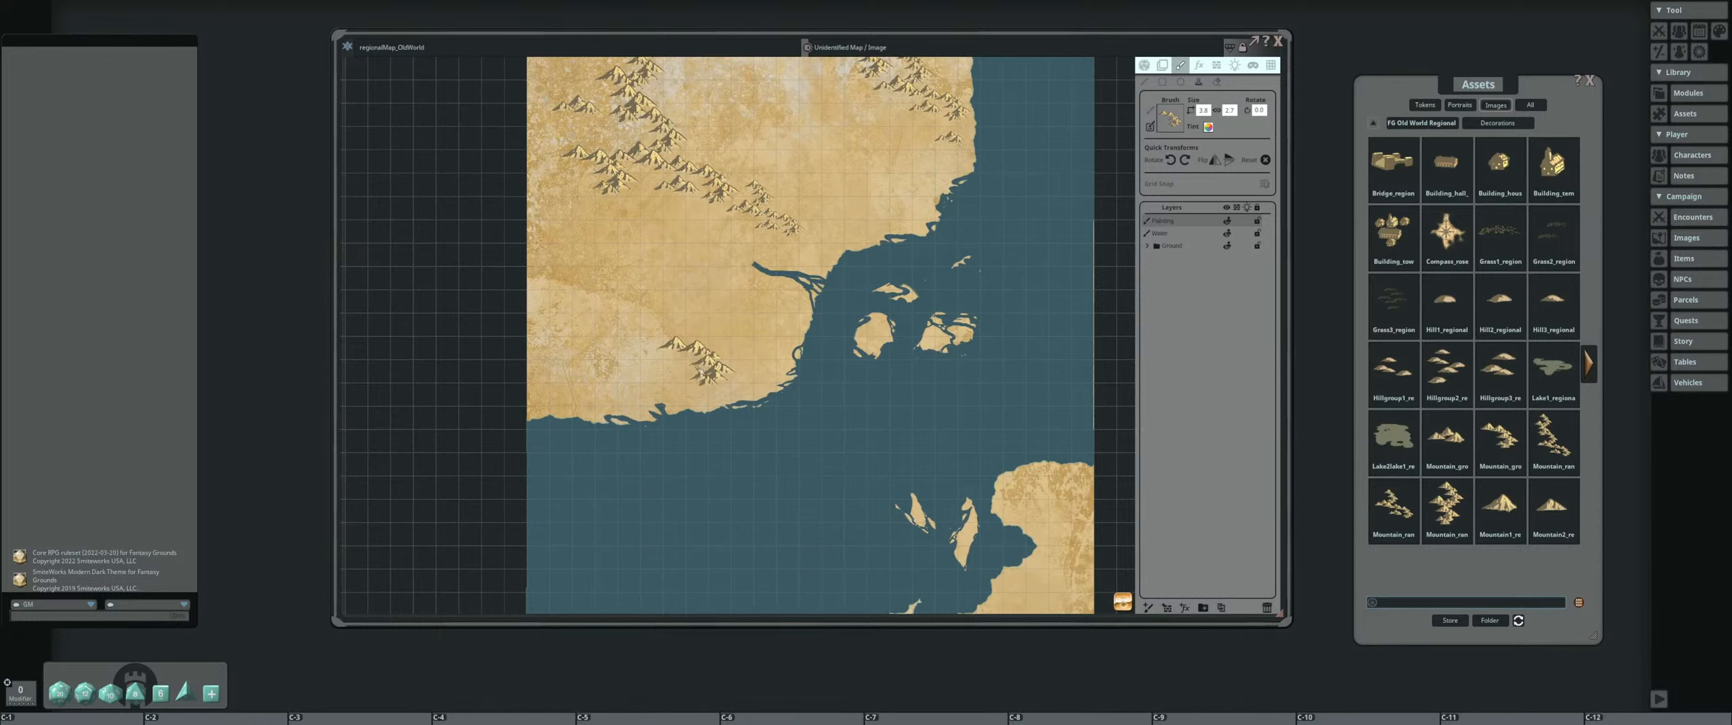
Adjust the mountain group brush size and stamp the group in the southeastern corner of the southern landmass
{"action": "scroll", "coordinate": [873, 345], "scroll_direction": "down", "scroll_amount": 2}
{"action": "left_click_drag", "start_coordinate": [873, 345], "coordinate": [741, 295]}
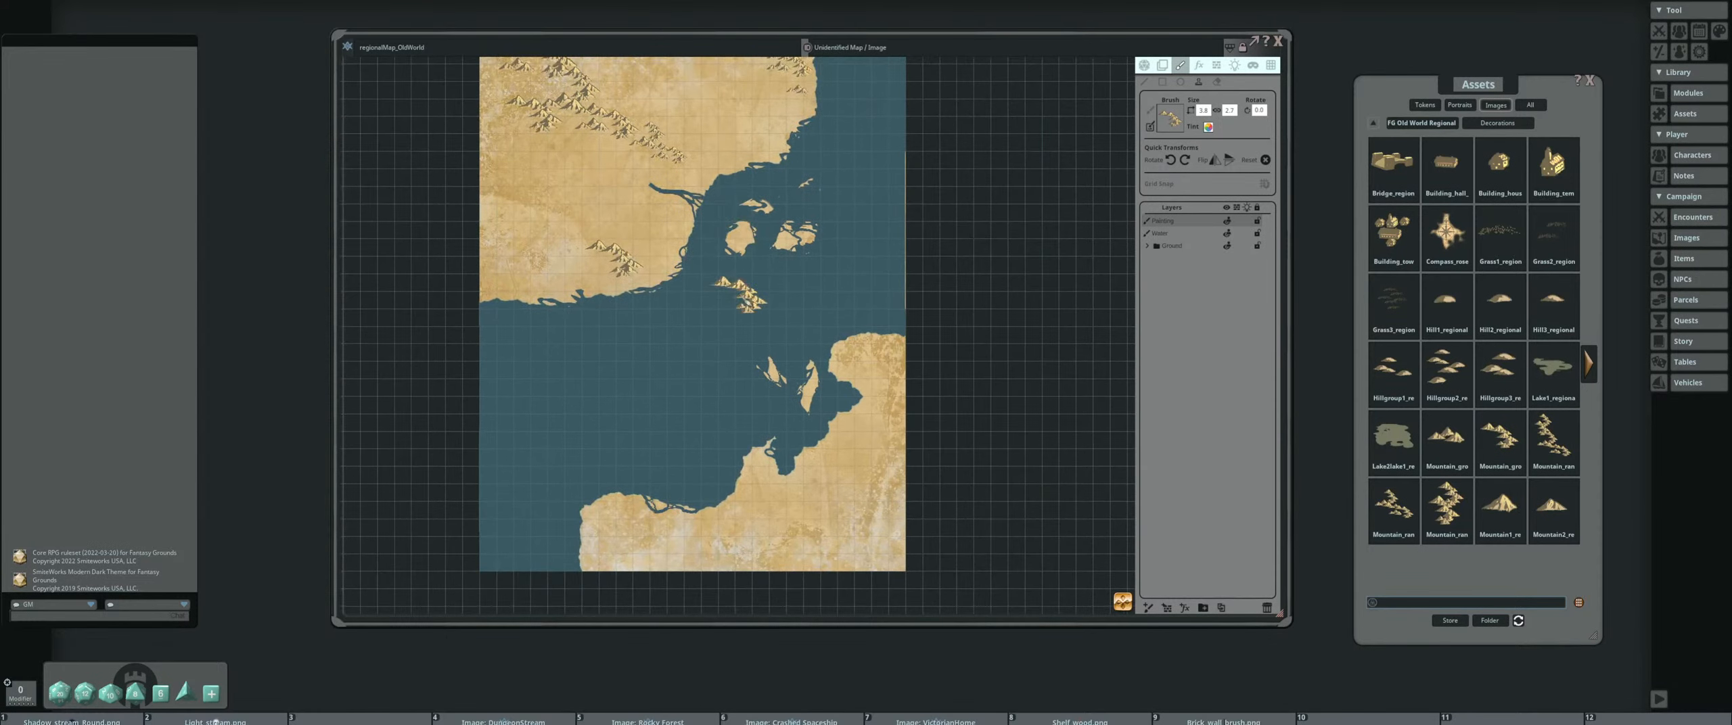
{"action": "scroll", "coordinate": [862, 544], "scroll_direction": "up", "scroll_amount": 10, "text": "ctrl"}
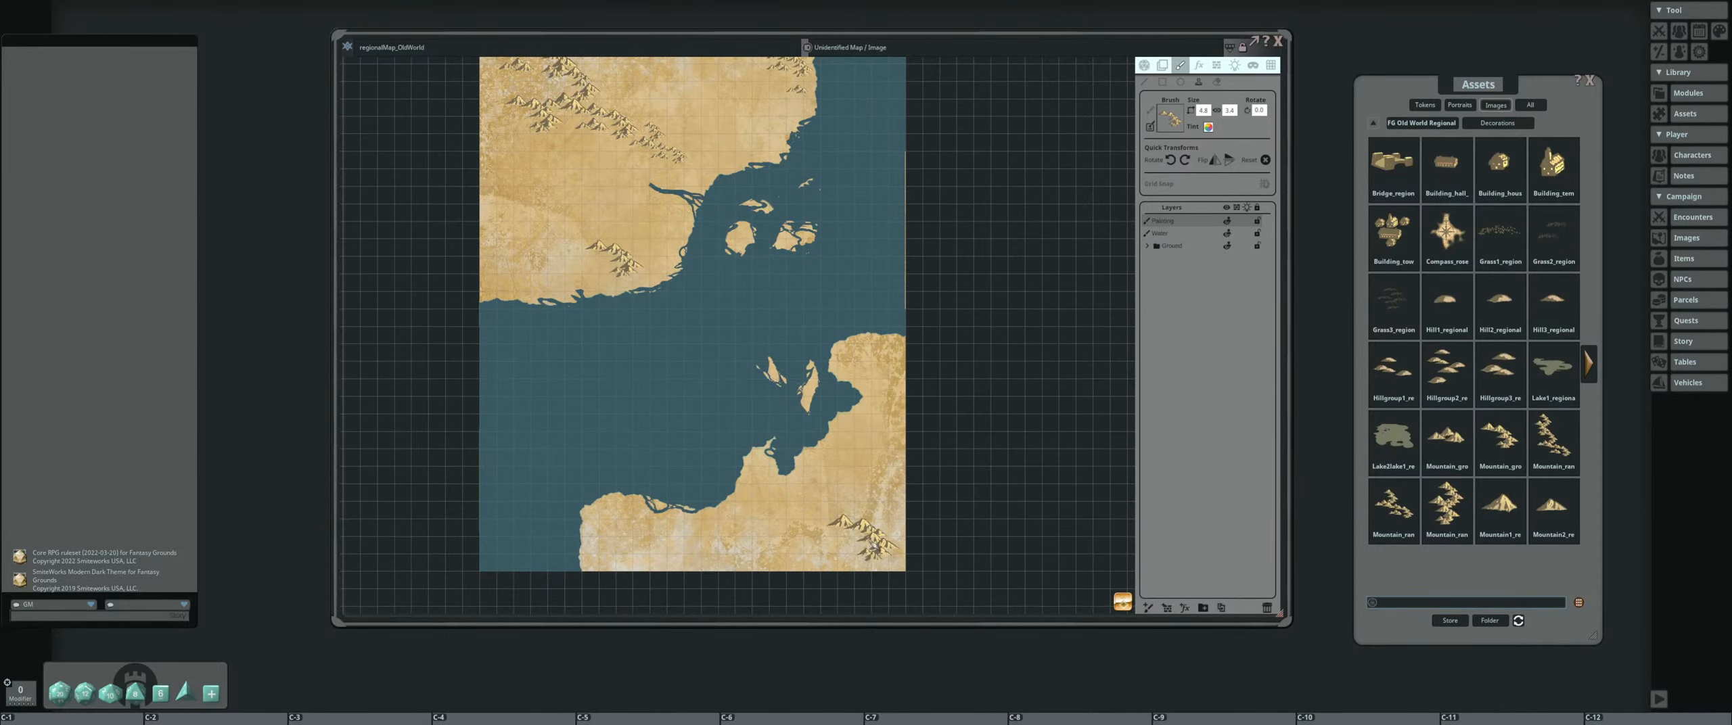
{"action": "scroll", "coordinate": [866, 538], "scroll_direction": "up", "scroll_amount": 12, "text": "ctrl"}
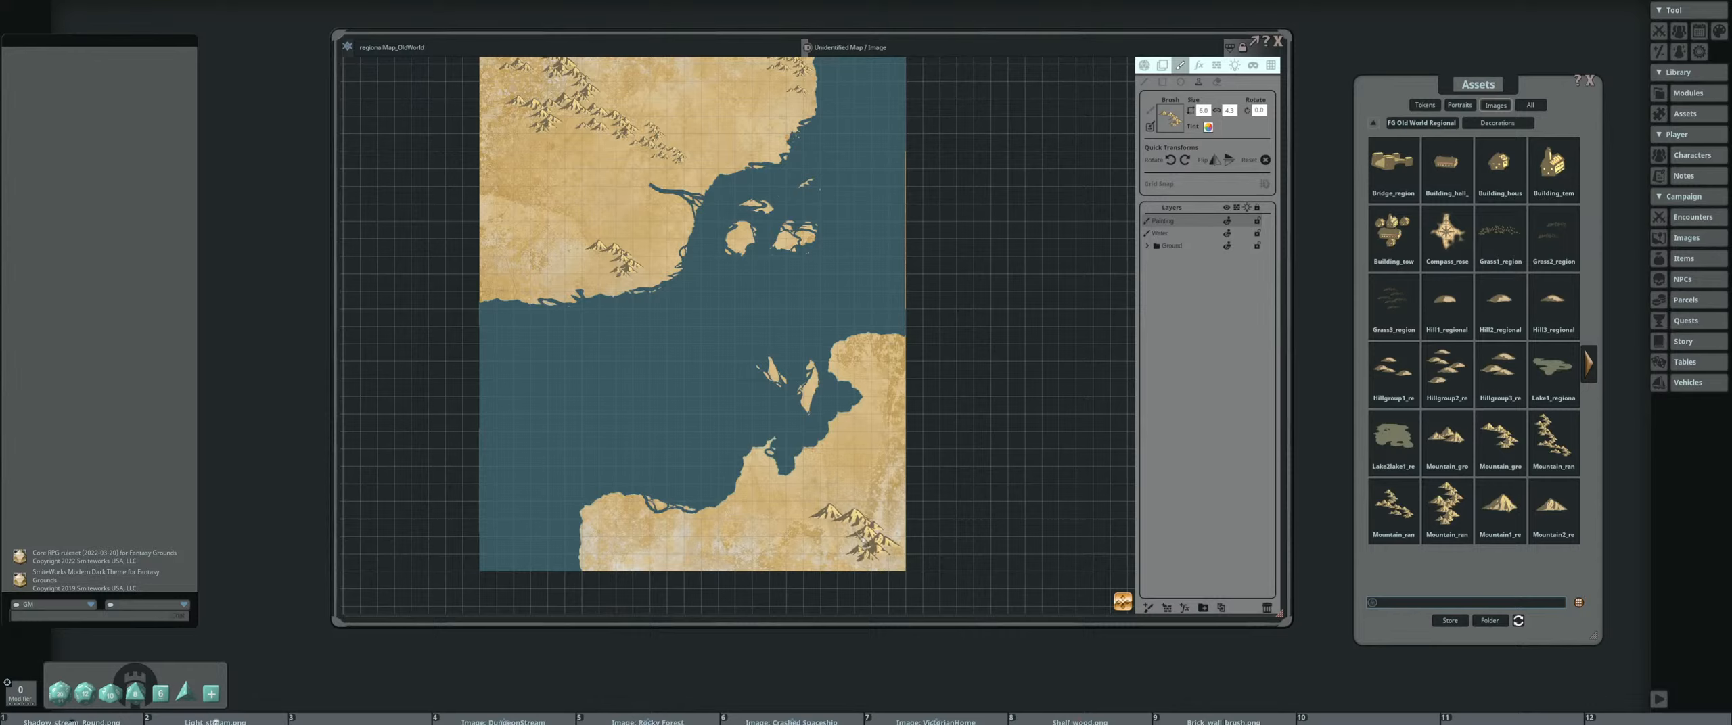
{"action": "scroll", "coordinate": [866, 538], "scroll_direction": "down", "scroll_amount": 12, "text": "ctrl"}
{"action": "left_click", "coordinate": [853, 534]}
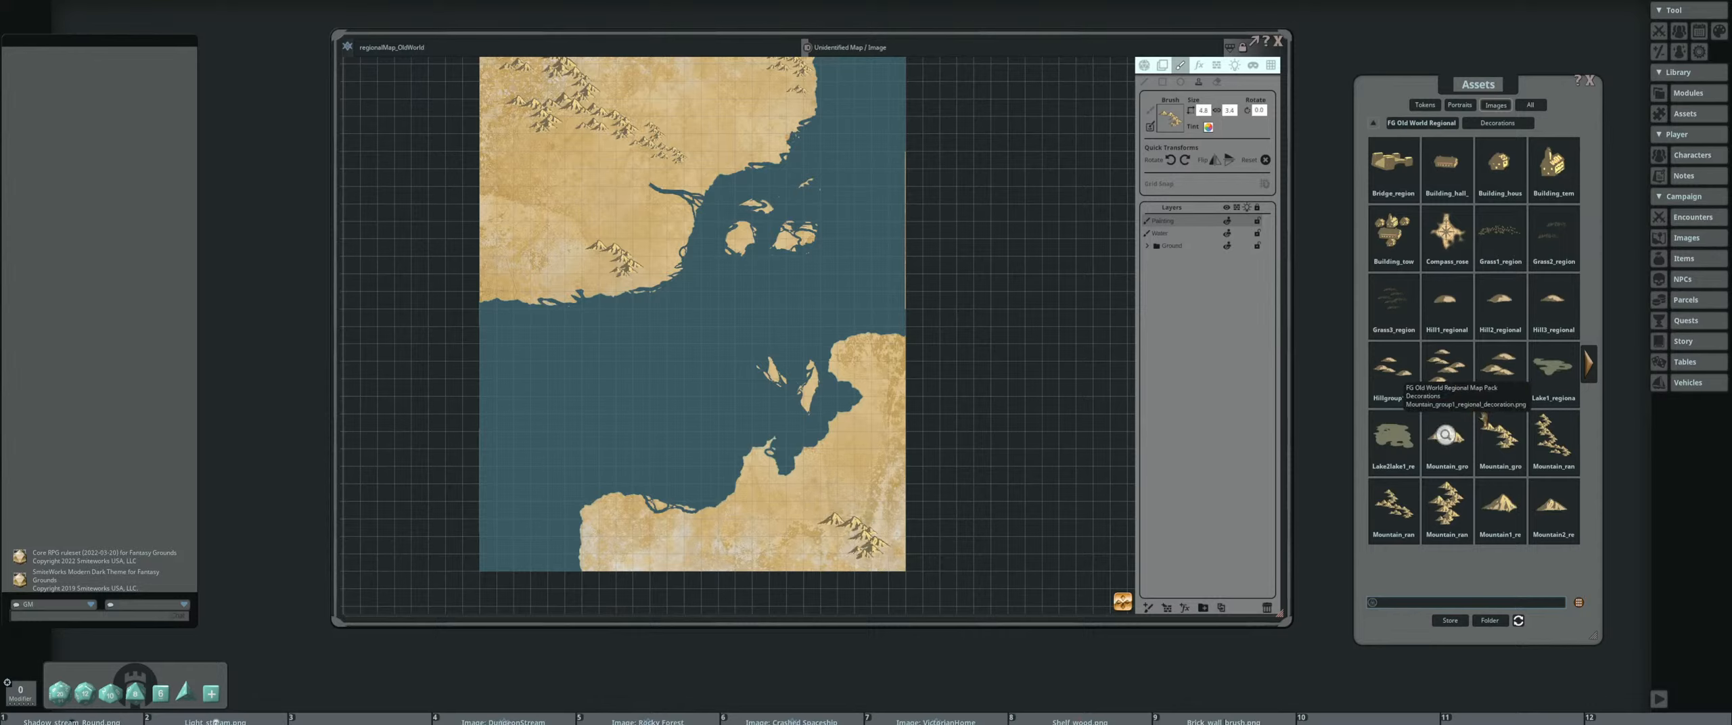
Load the Mountain_group1 decoration, resize it, and stamp groups northwest of the southern range and in the southern landmass's west
{"action": "left_click", "coordinate": [1445, 434]}
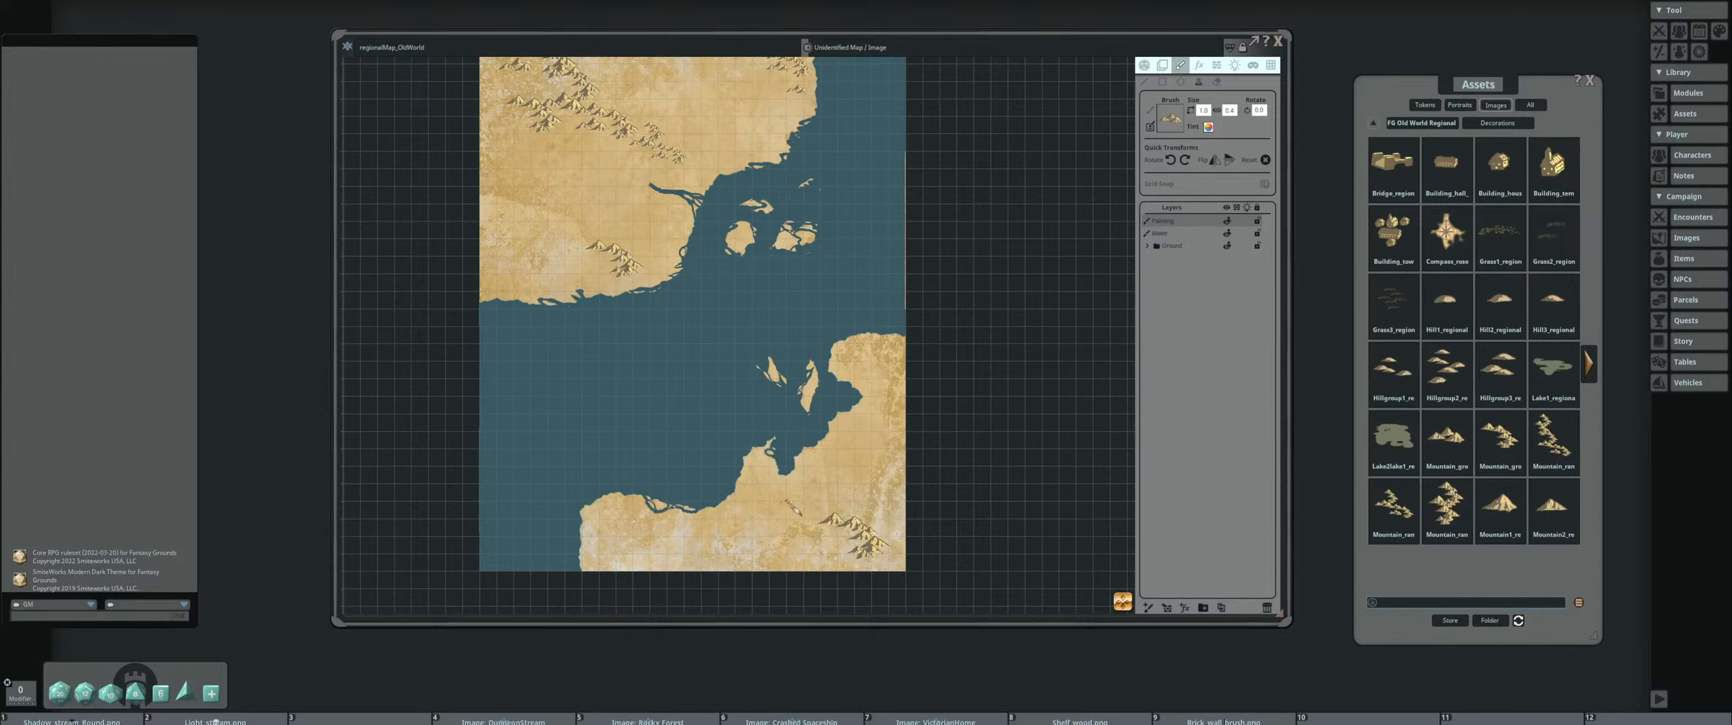
{"action": "scroll", "coordinate": [792, 507], "scroll_direction": "up", "scroll_amount": 11, "text": "ctrl"}
{"action": "scroll", "coordinate": [771, 499], "scroll_direction": "down", "scroll_amount": 7, "text": "ctrl"}
{"action": "key", "text": "ctrl"}
{"action": "left_click_drag", "start_coordinate": [607, 493], "coordinate": [702, 411]}
{"action": "scroll", "coordinate": [712, 467], "scroll_direction": "up", "scroll_amount": 2}
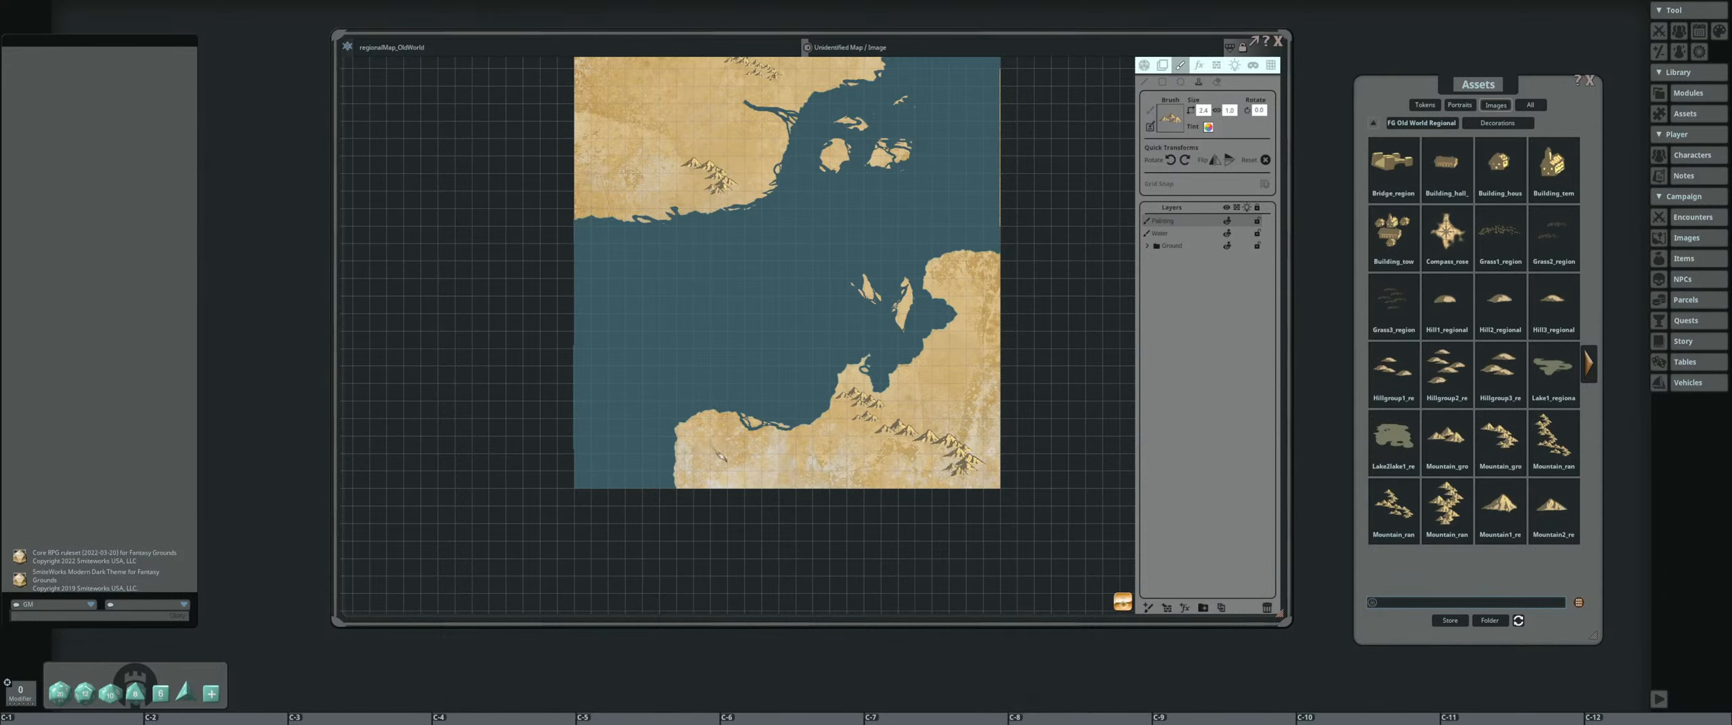
Load hill group decorations, adjust their size, and stamp foothills around the mountain ranges of the northern landmass
{"action": "left_click_drag", "start_coordinate": [738, 320], "coordinate": [695, 456]}
{"action": "left_click_drag", "start_coordinate": [712, 402], "coordinate": [743, 466]}
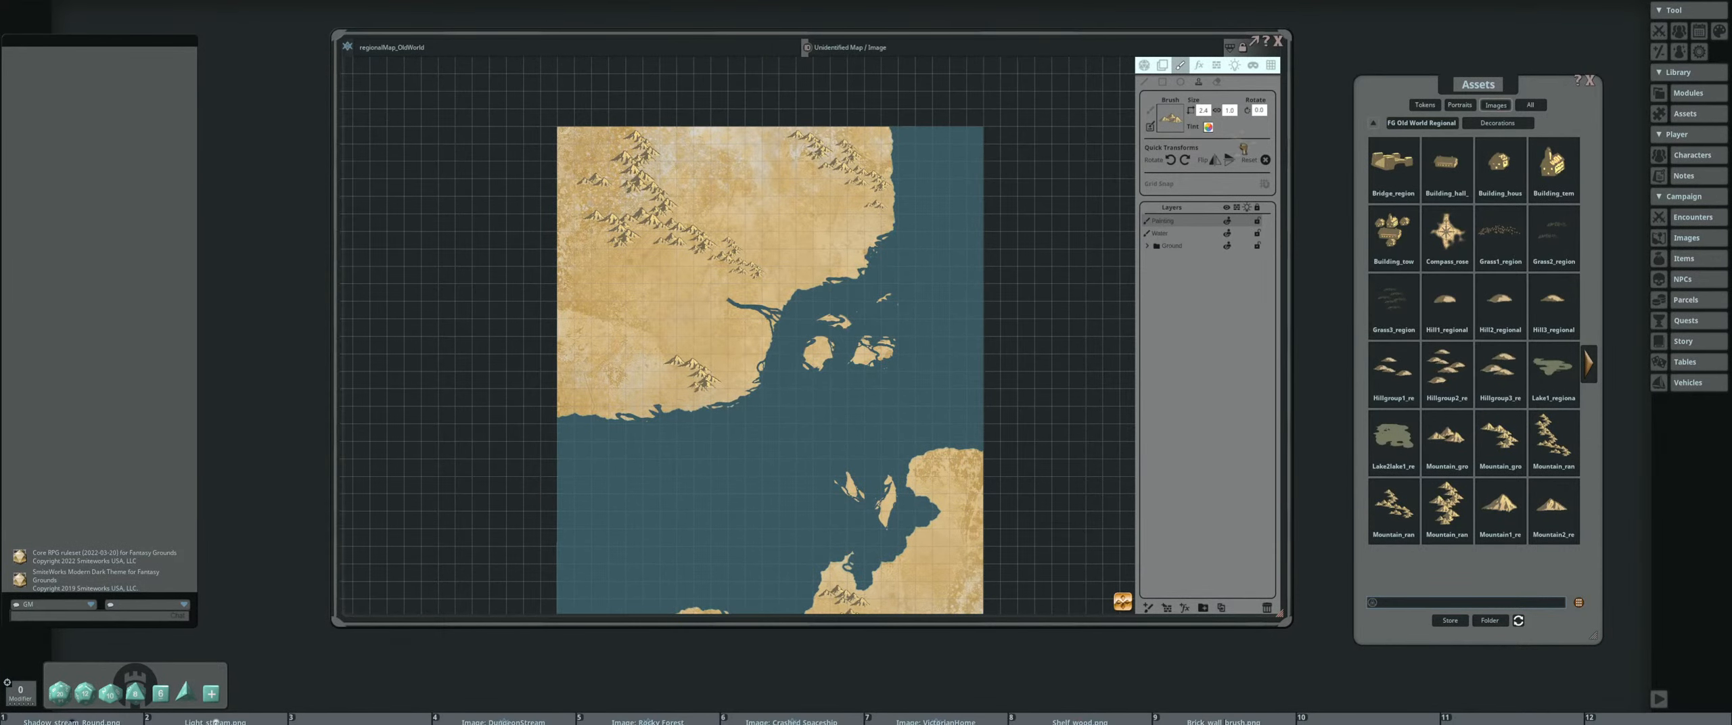
{"action": "scroll", "coordinate": [719, 191], "scroll_direction": "up", "scroll_amount": 2}
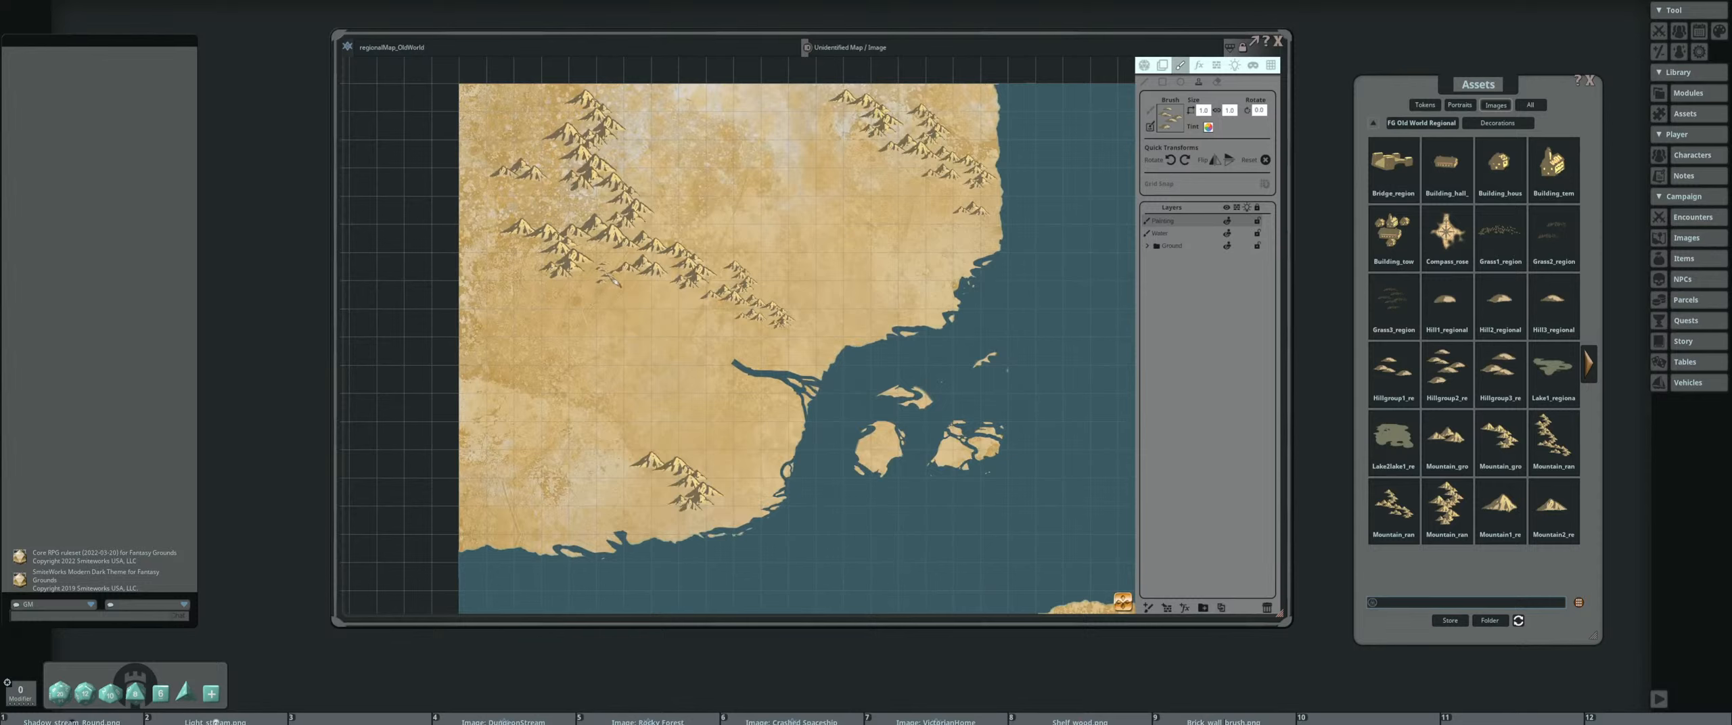
{"action": "scroll", "coordinate": [608, 282], "scroll_direction": "up", "scroll_amount": 6}
{"action": "scroll", "coordinate": [680, 220], "scroll_direction": "down", "scroll_amount": 3}
{"action": "left_click_drag", "start_coordinate": [621, 330], "coordinate": [705, 219]}
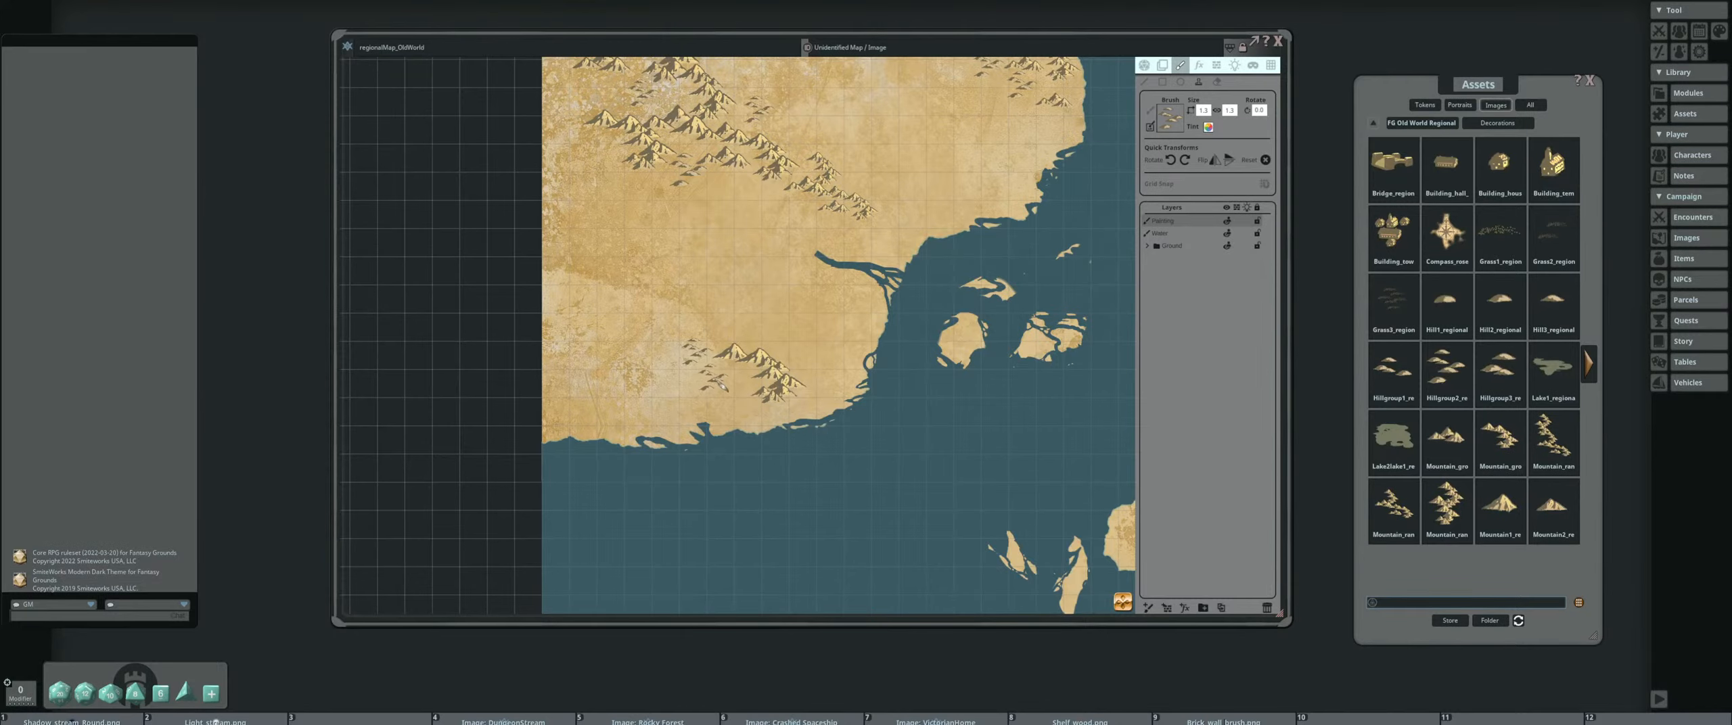
Stamp hill groups around the southern landmass's mountains and in its northeastern part
{"action": "scroll", "coordinate": [718, 383], "scroll_direction": "down", "scroll_amount": 3}
{"action": "scroll", "coordinate": [845, 351], "scroll_direction": "down", "scroll_amount": 8}
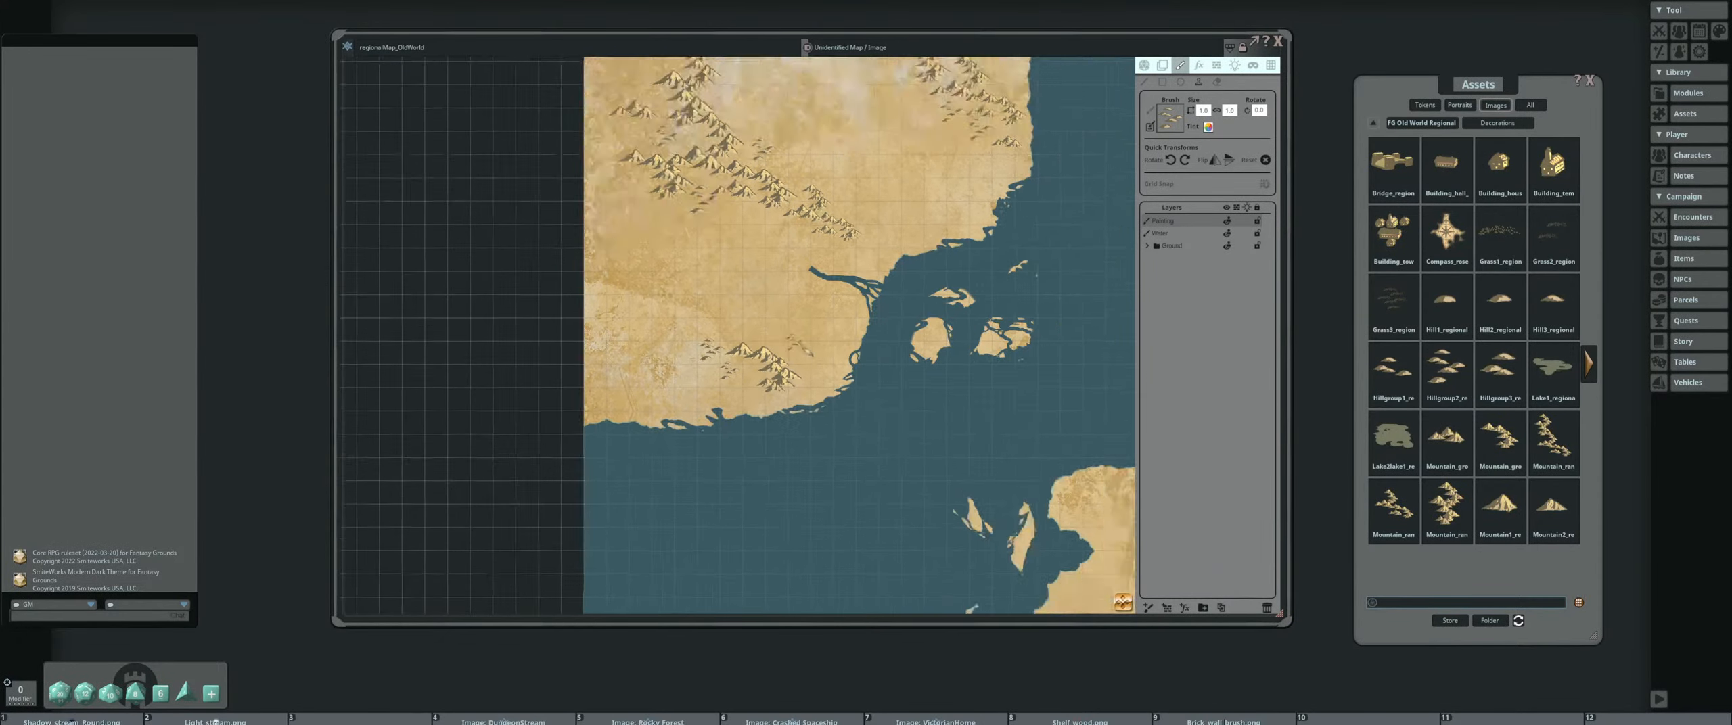
{"action": "left_click_drag", "start_coordinate": [943, 566], "coordinate": [800, 419]}
{"action": "scroll", "coordinate": [805, 418], "scroll_direction": "up", "scroll_amount": 8}
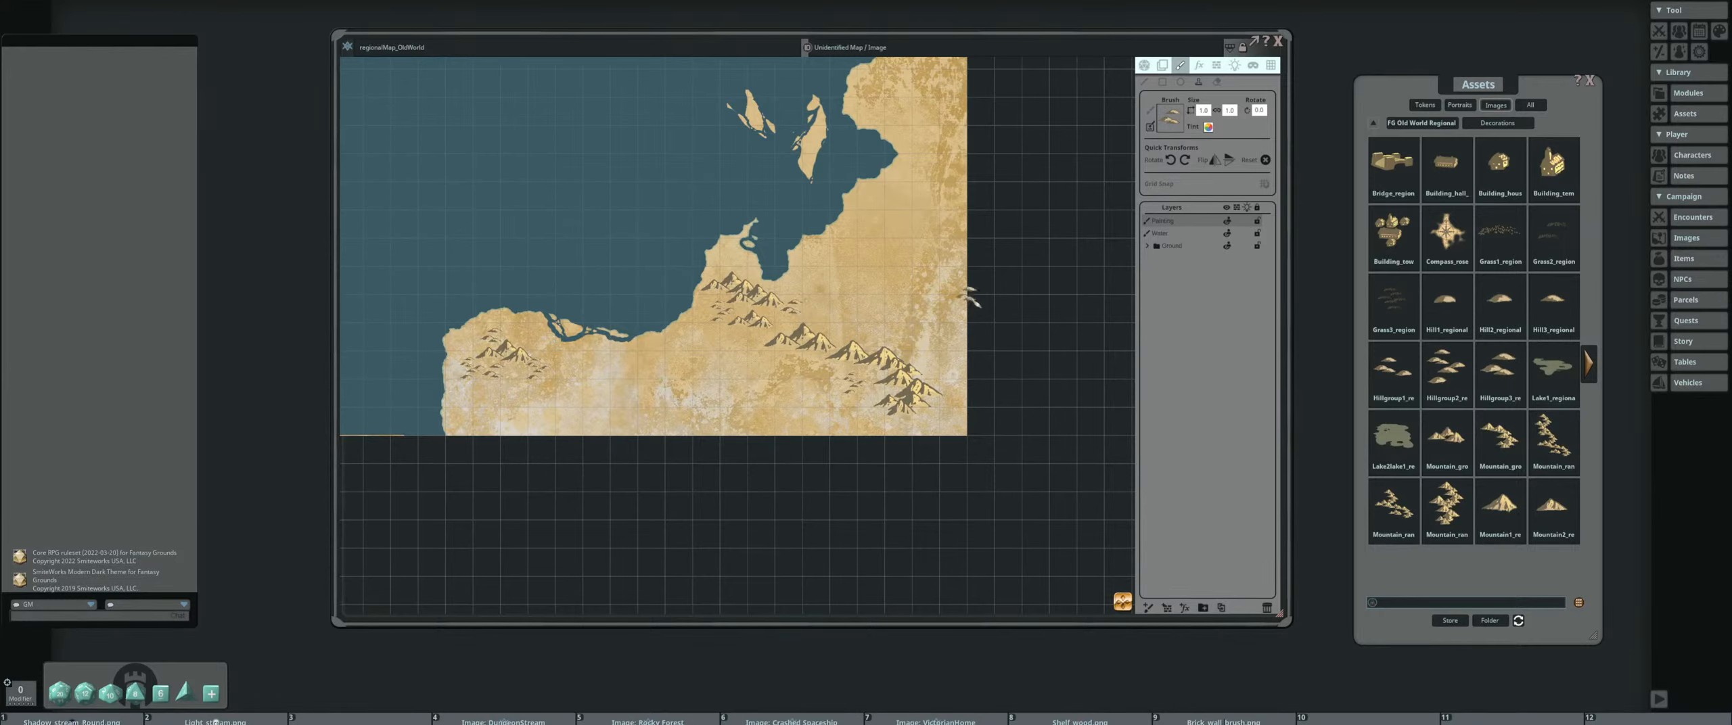
{"action": "scroll", "coordinate": [971, 298], "scroll_direction": "down", "scroll_amount": 2}
{"action": "left_click_drag", "start_coordinate": [714, 268], "coordinate": [754, 423]}
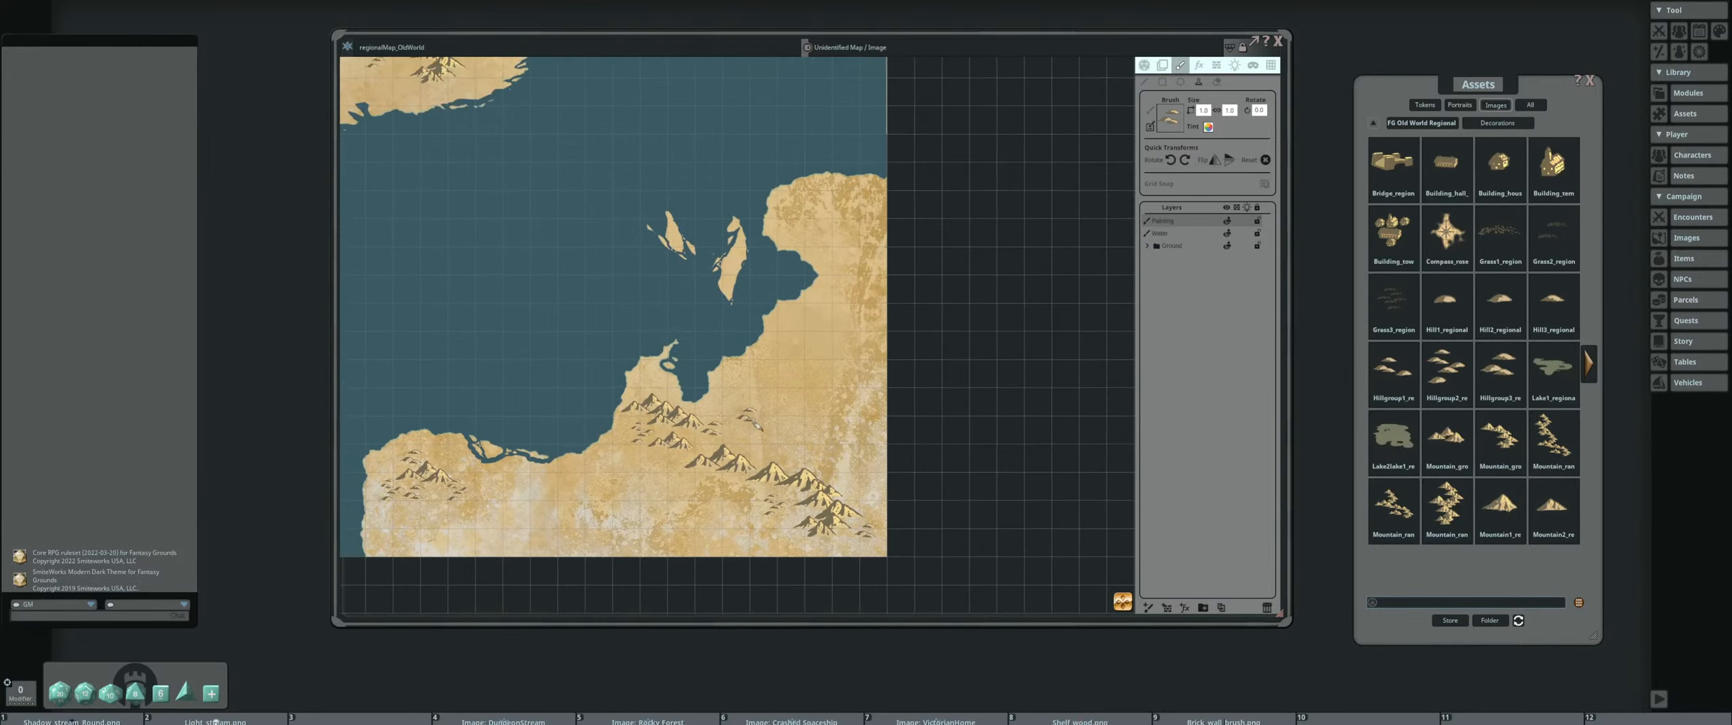
{"action": "scroll", "coordinate": [827, 218], "scroll_direction": "up", "scroll_amount": 3}
{"action": "scroll", "coordinate": [610, 270], "scroll_direction": "down", "scroll_amount": 4}
Load the broad lake decoration, select the water layer, enlarge the brush, and stamp the lake at the northern river's head
{"action": "left_click_drag", "start_coordinate": [587, 243], "coordinate": [797, 324]}
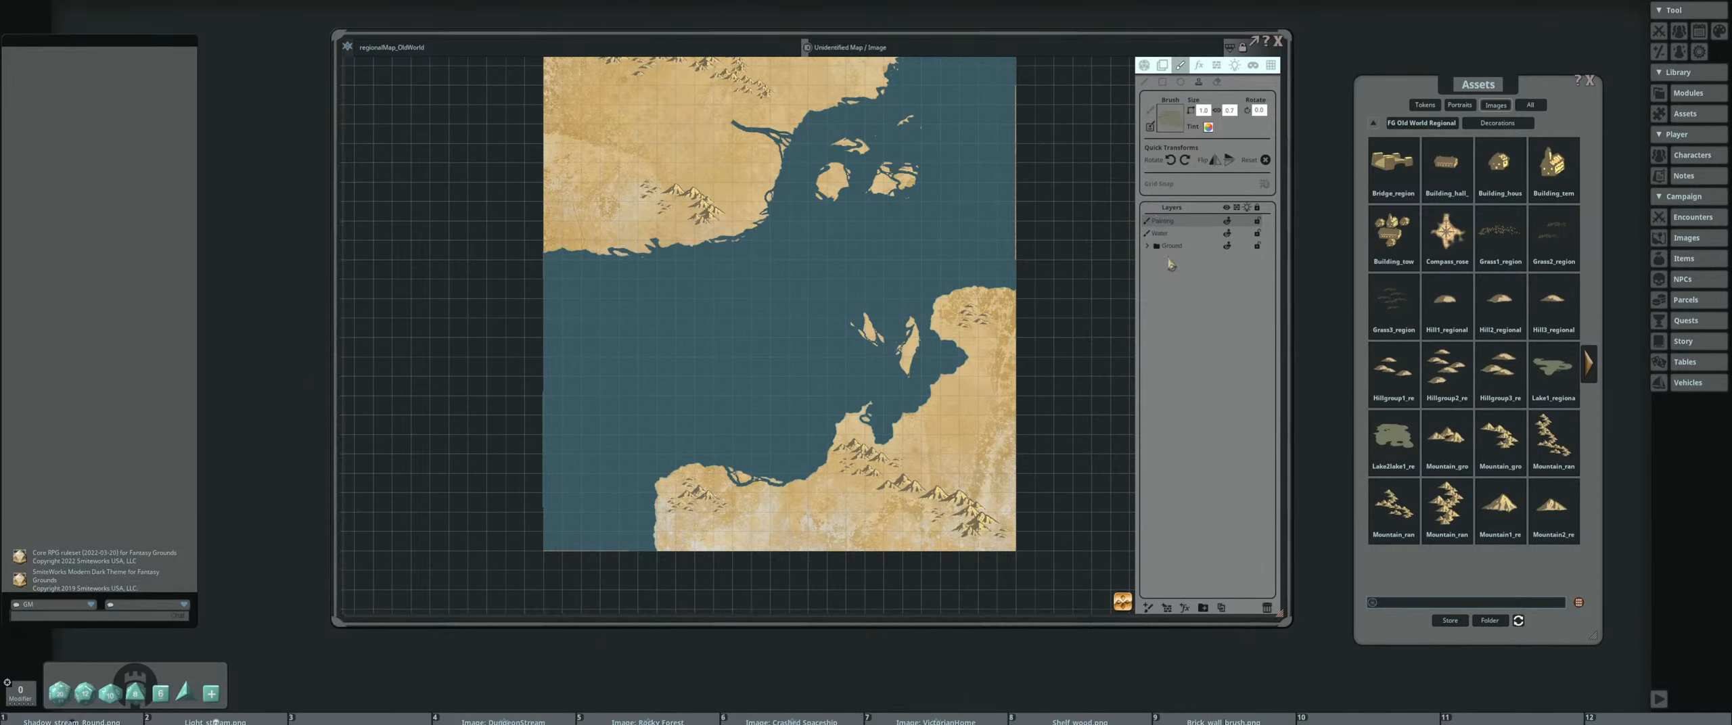
{"action": "left_click", "coordinate": [1163, 234]}
{"action": "left_click_drag", "start_coordinate": [703, 144], "coordinate": [735, 237]}
{"action": "scroll", "coordinate": [736, 236], "scroll_direction": "up", "scroll_amount": 13}
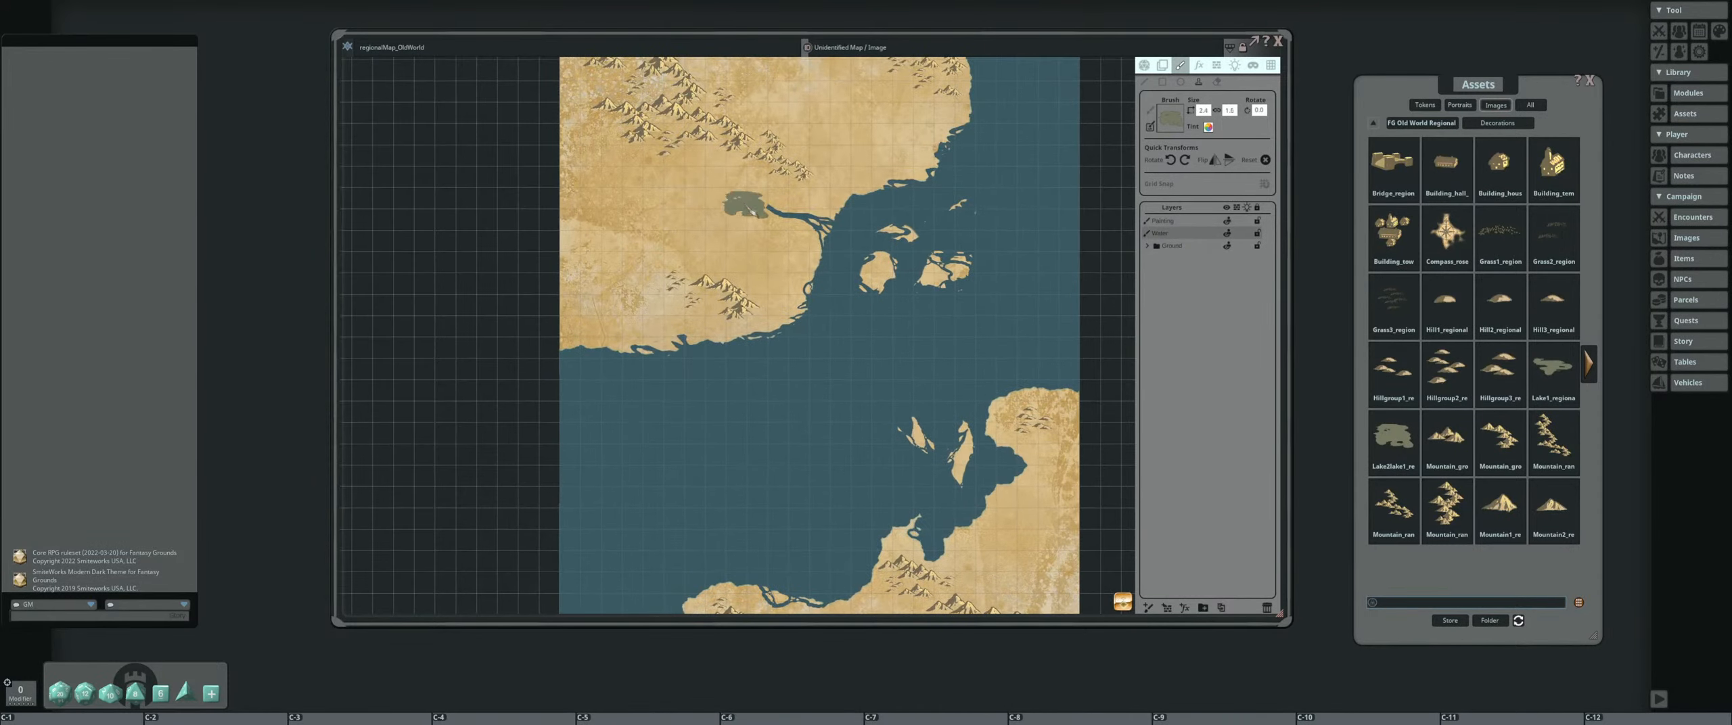
{"action": "left_click", "coordinate": [751, 200]}
Load the Lake1 decoration and stamp it south of the mountain range on the southern landmass
{"action": "scroll", "coordinate": [636, 200], "scroll_direction": "down", "scroll_amount": 1}
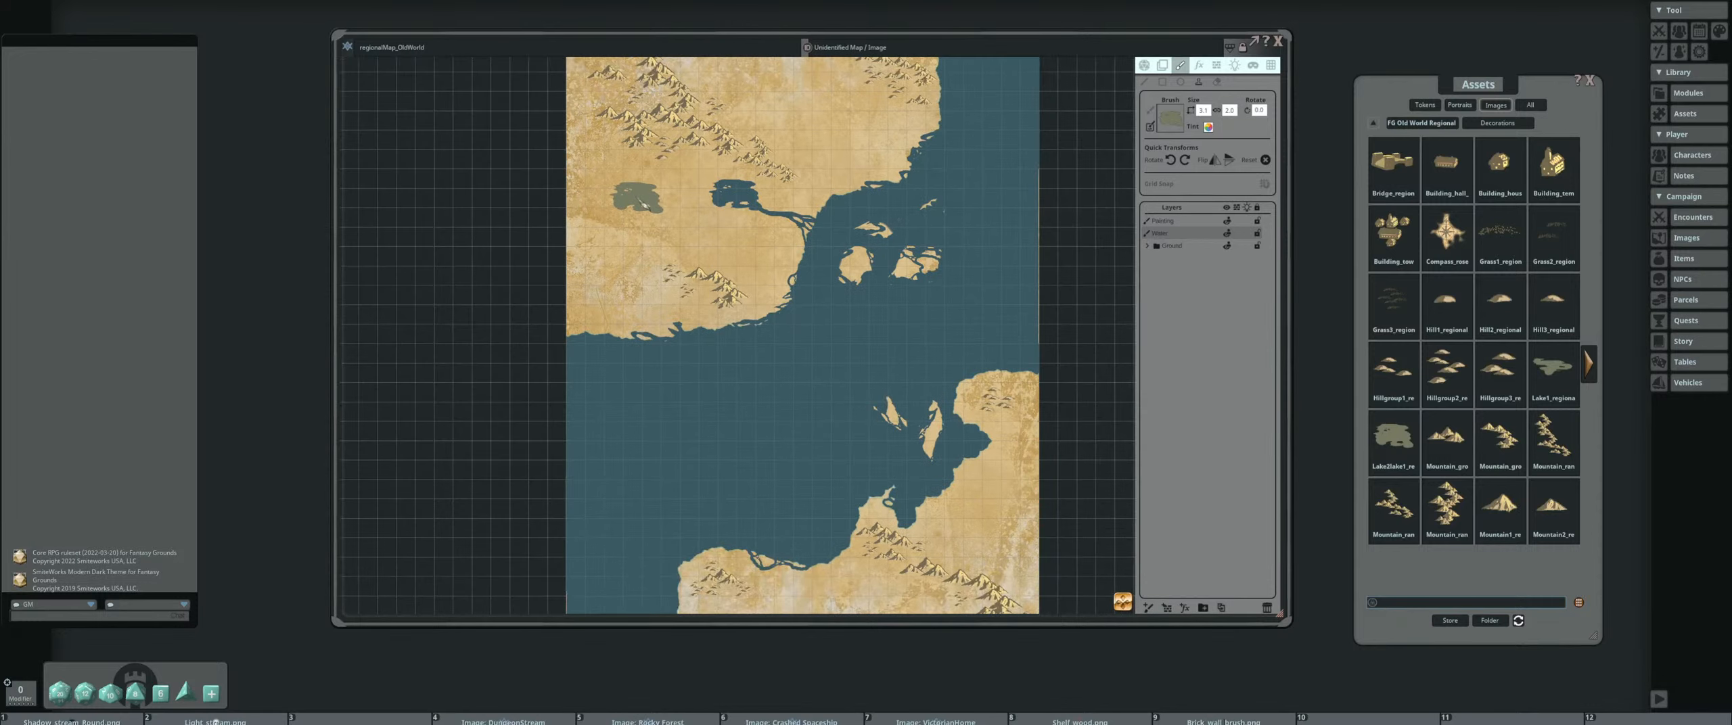
{"action": "left_click_drag", "start_coordinate": [636, 202], "coordinate": [674, 251]}
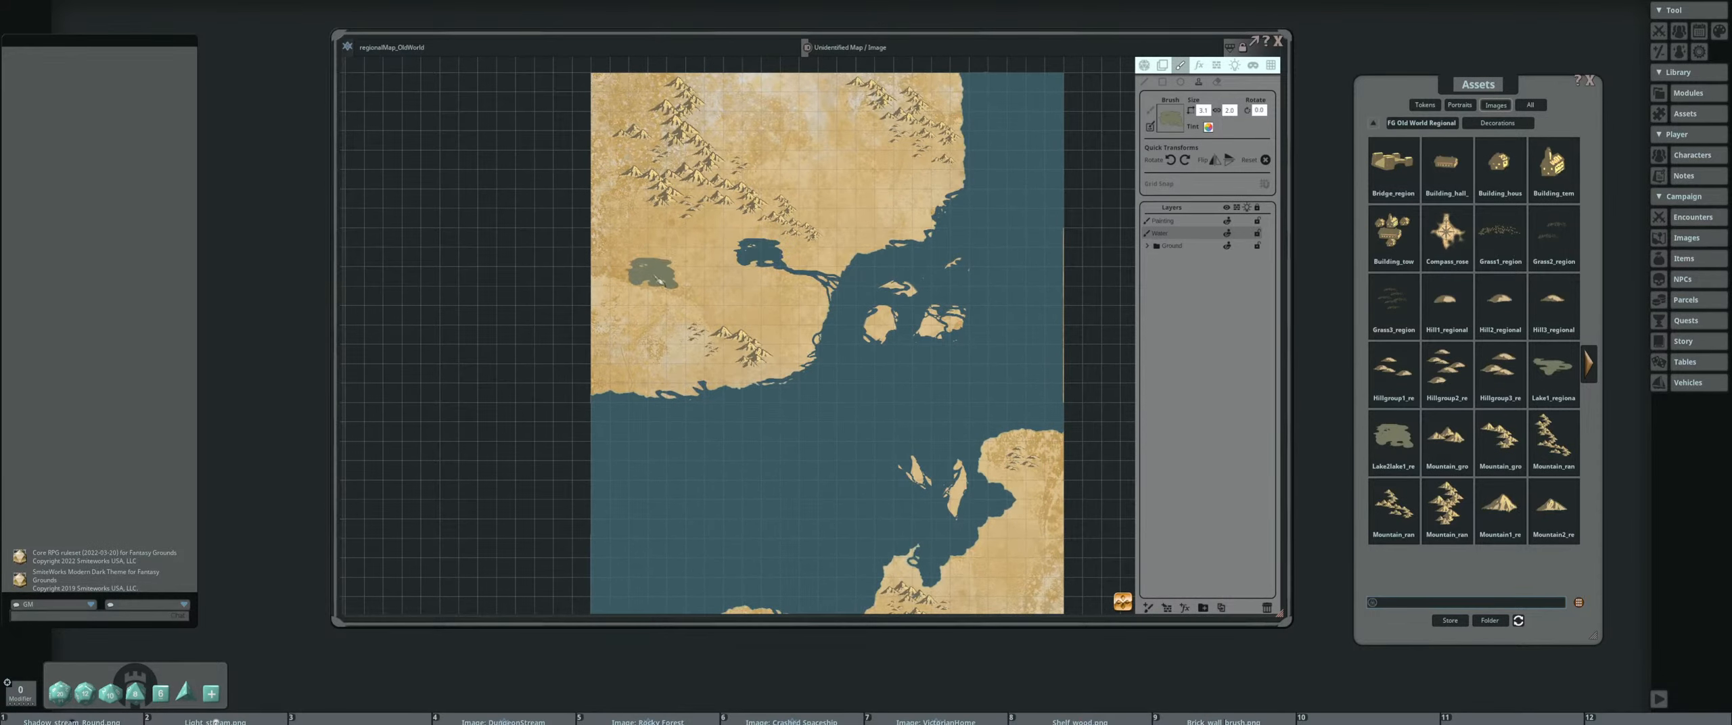
{"action": "mouse_move", "coordinate": [769, 203]}
{"action": "left_mouse_down"}
{"action": "mouse_move", "coordinate": [735, 252]}
{"action": "mouse_move", "coordinate": [768, 191]}
{"action": "left_mouse_up"}
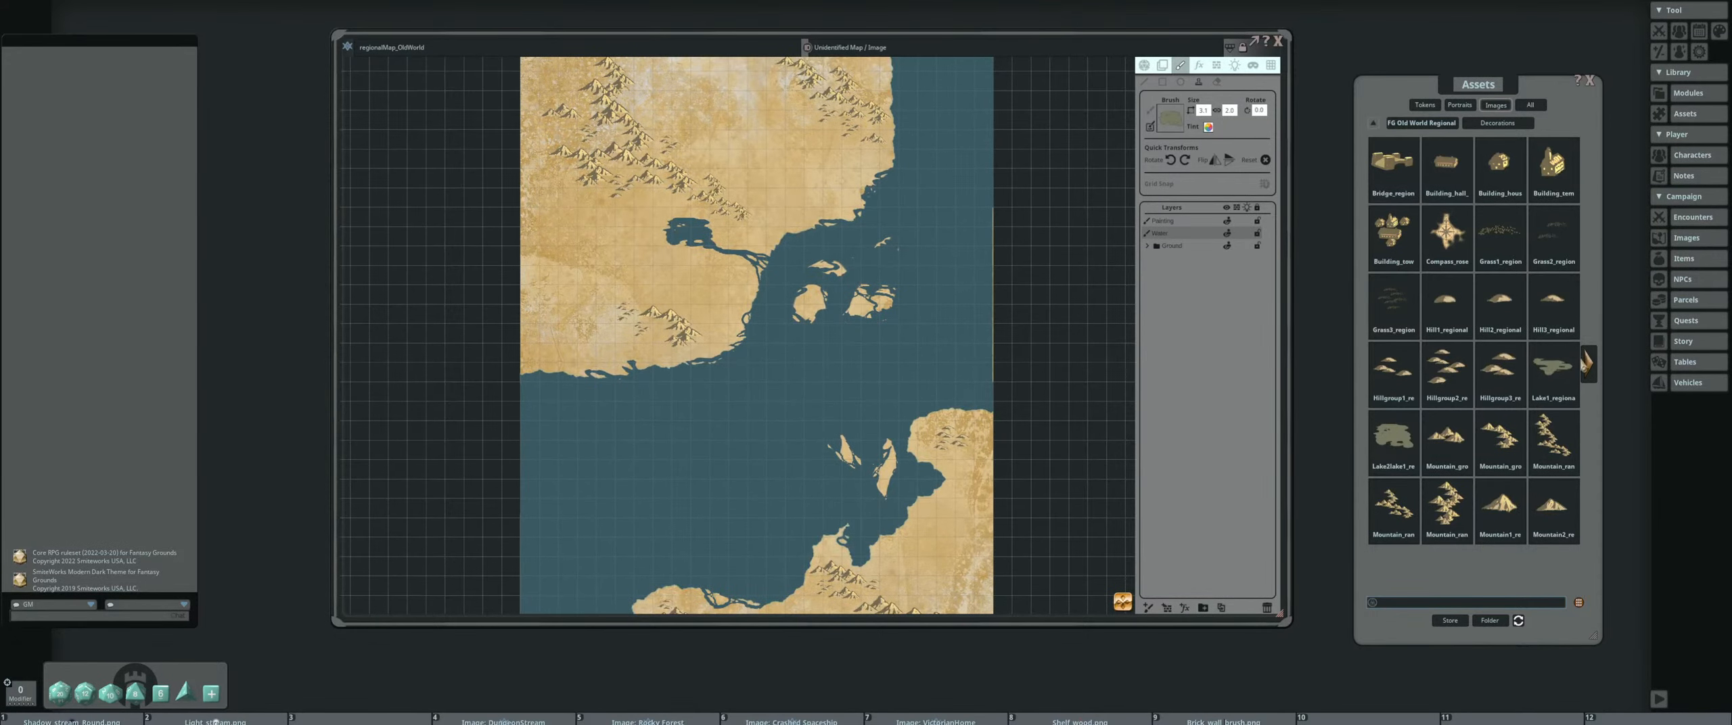
{"action": "left_click_drag", "start_coordinate": [828, 345], "coordinate": [772, 188]}
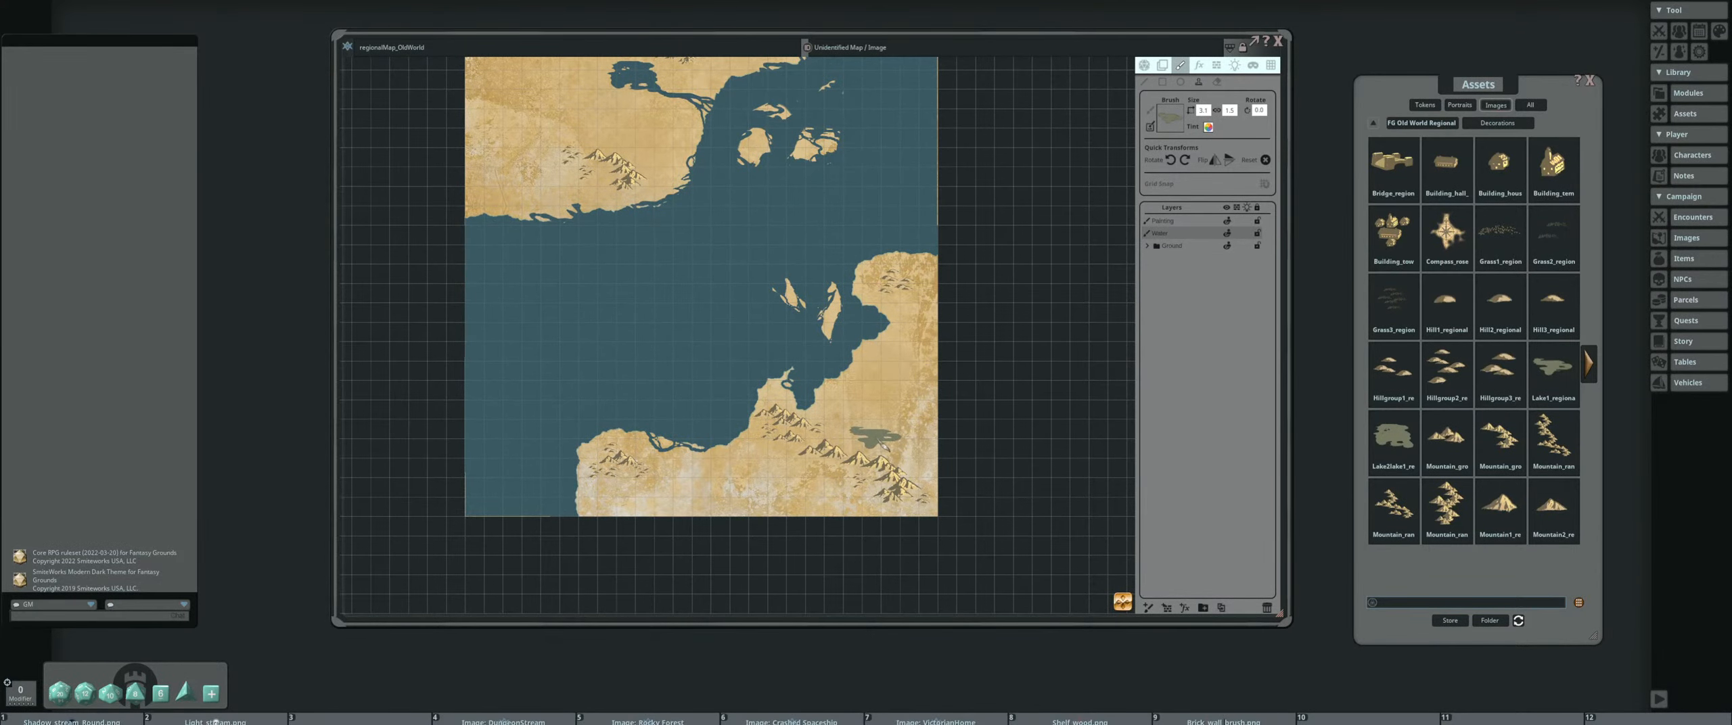
{"action": "left_click_drag", "start_coordinate": [740, 471], "coordinate": [753, 438]}
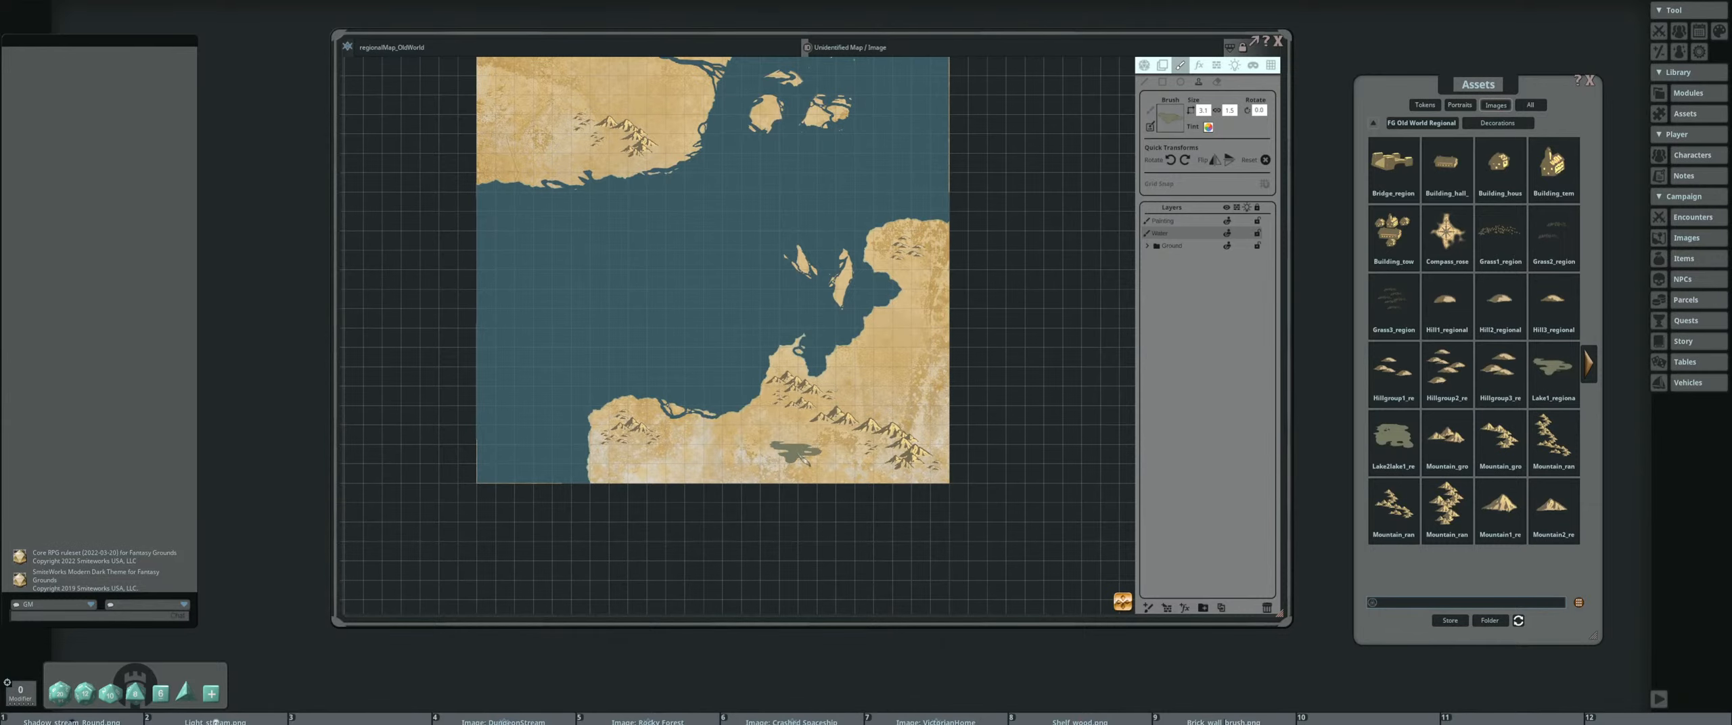
{"action": "left_click", "coordinate": [839, 466]}
Stamp the Lake1 decoration over the western side of the lake at the northern river's head
{"action": "scroll", "coordinate": [735, 329], "scroll_direction": "down", "scroll_amount": 4}
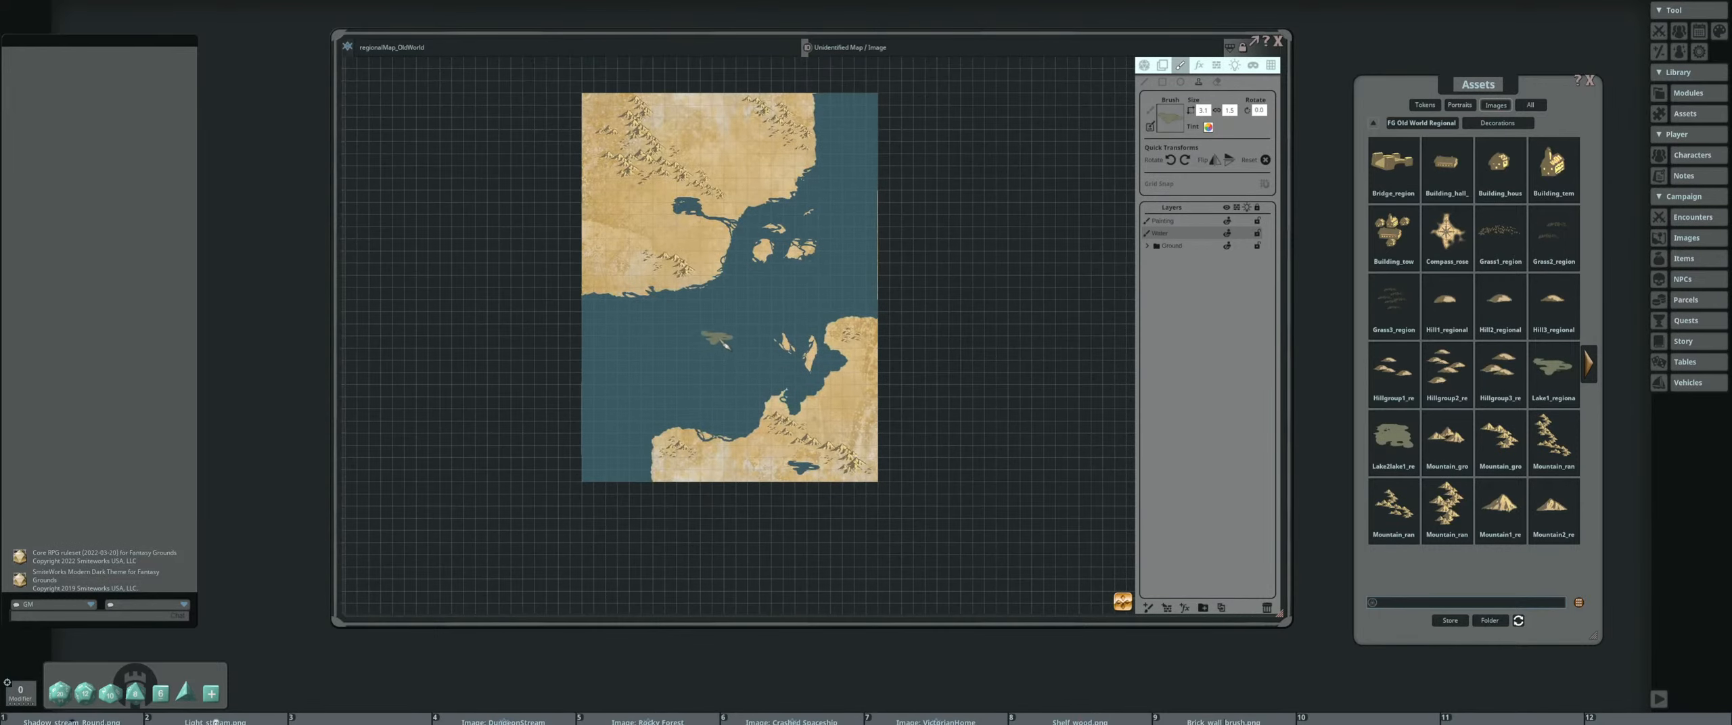
{"action": "scroll", "coordinate": [771, 428], "scroll_direction": "up", "scroll_amount": 4}
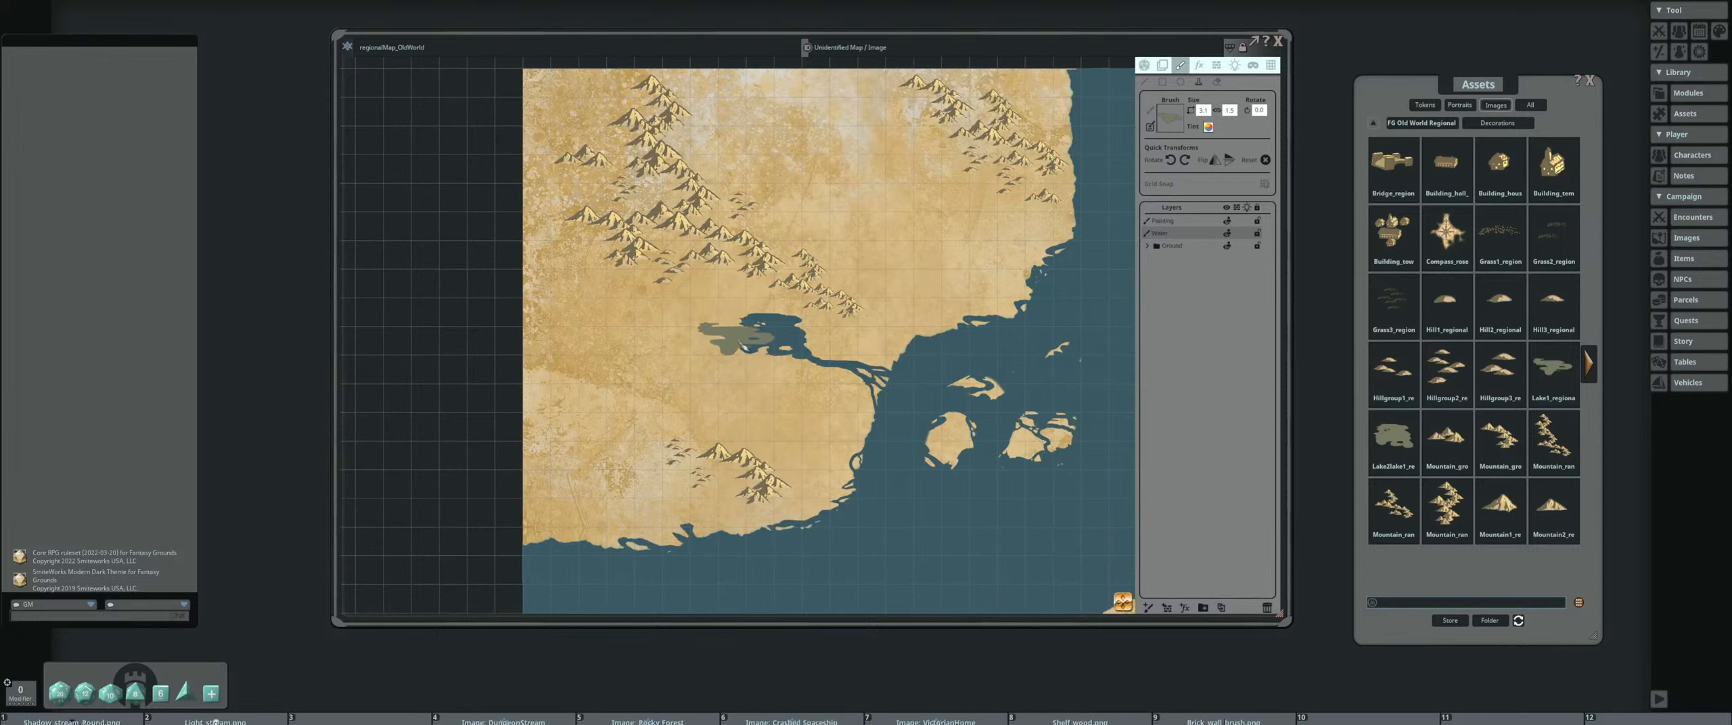
{"action": "left_click", "coordinate": [740, 343]}
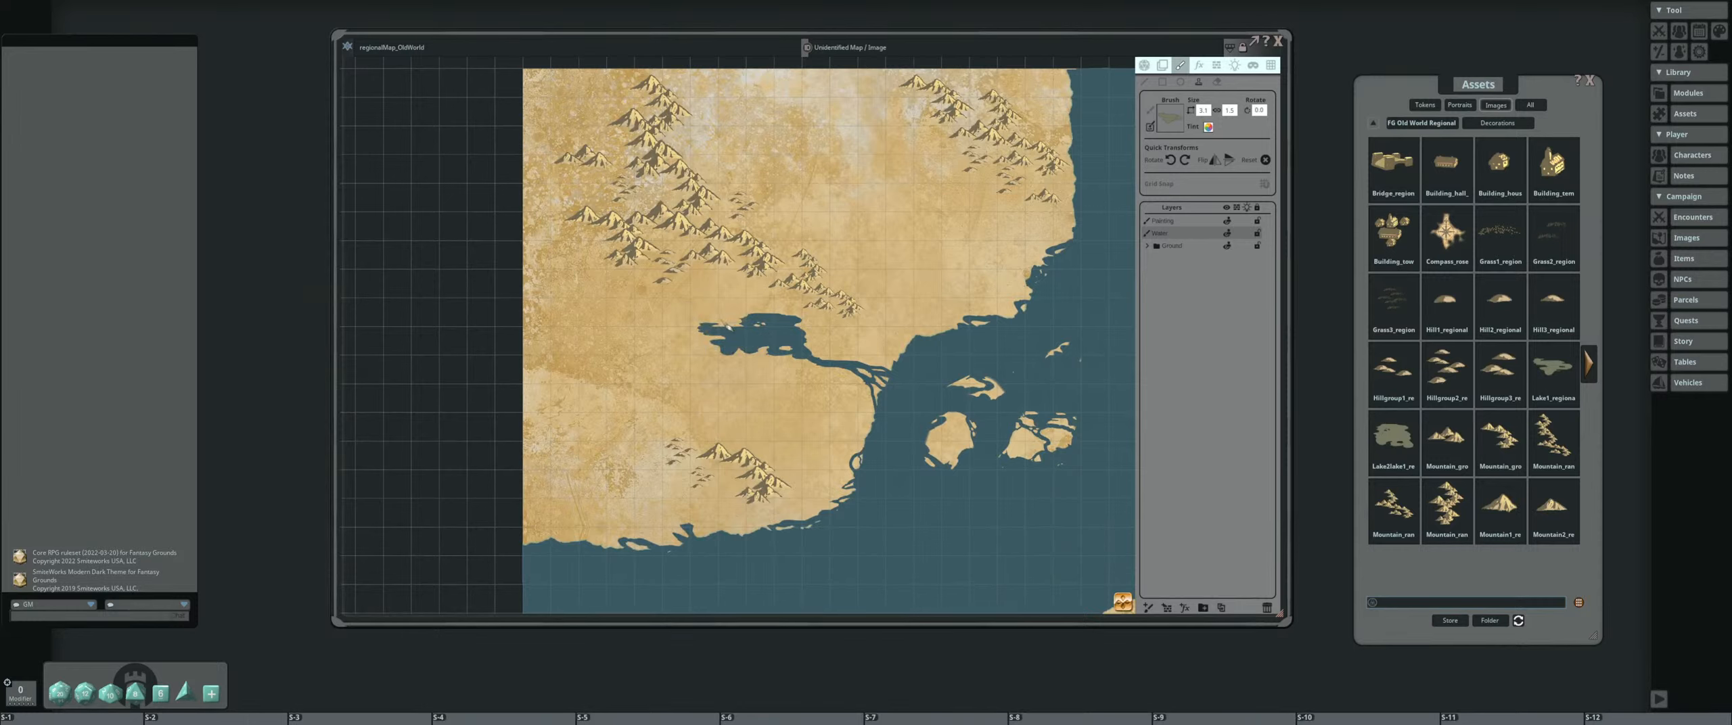
Adjust the Lake1 brush's rotation and stamp it again to extend the northern river-head lake farther west
{"action": "scroll", "coordinate": [728, 327], "scroll_direction": "down", "scroll_amount": 1}
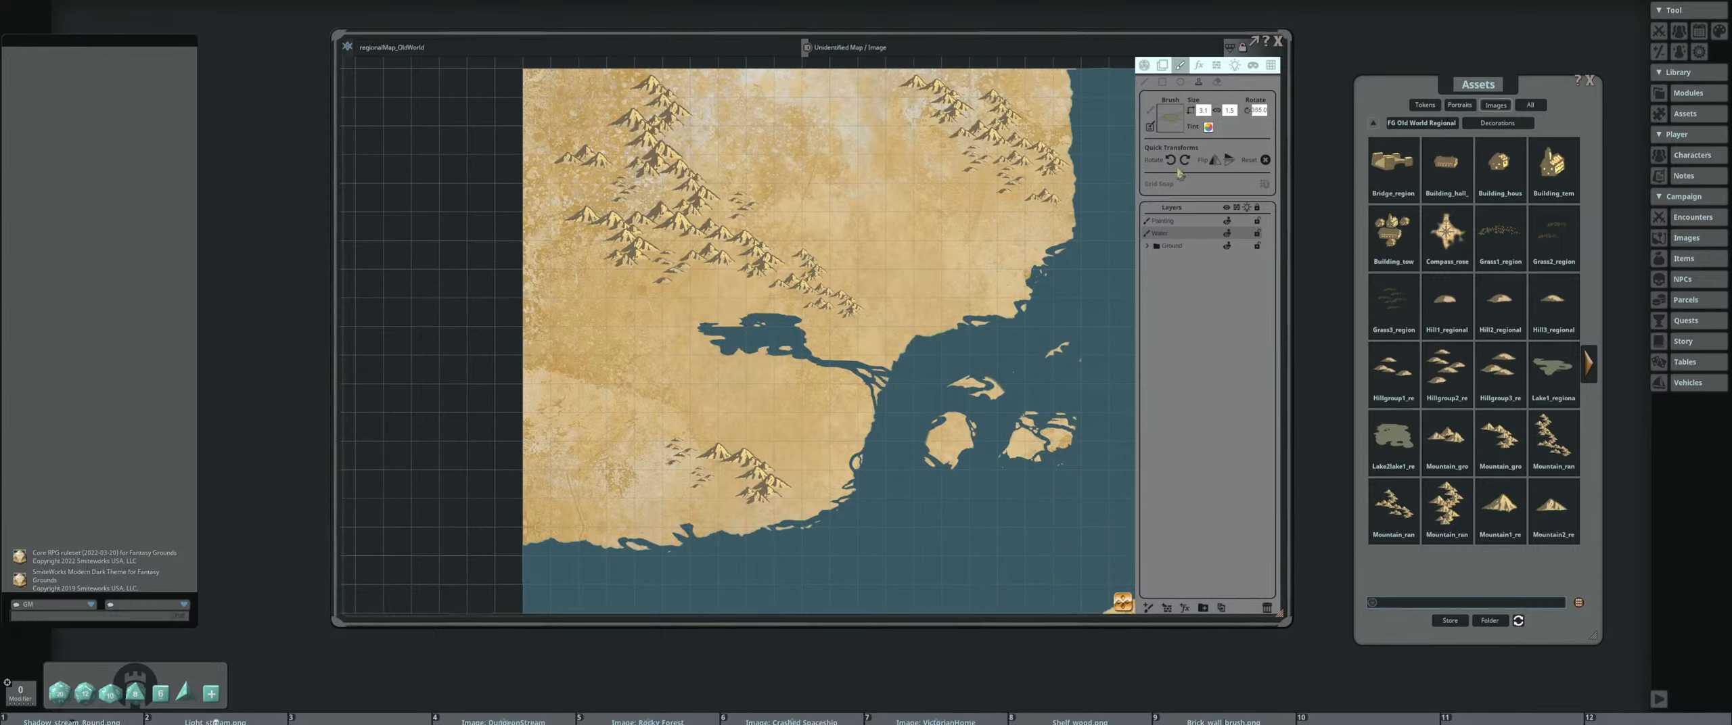
{"action": "scroll", "coordinate": [724, 312], "scroll_direction": "up", "scroll_amount": 1}
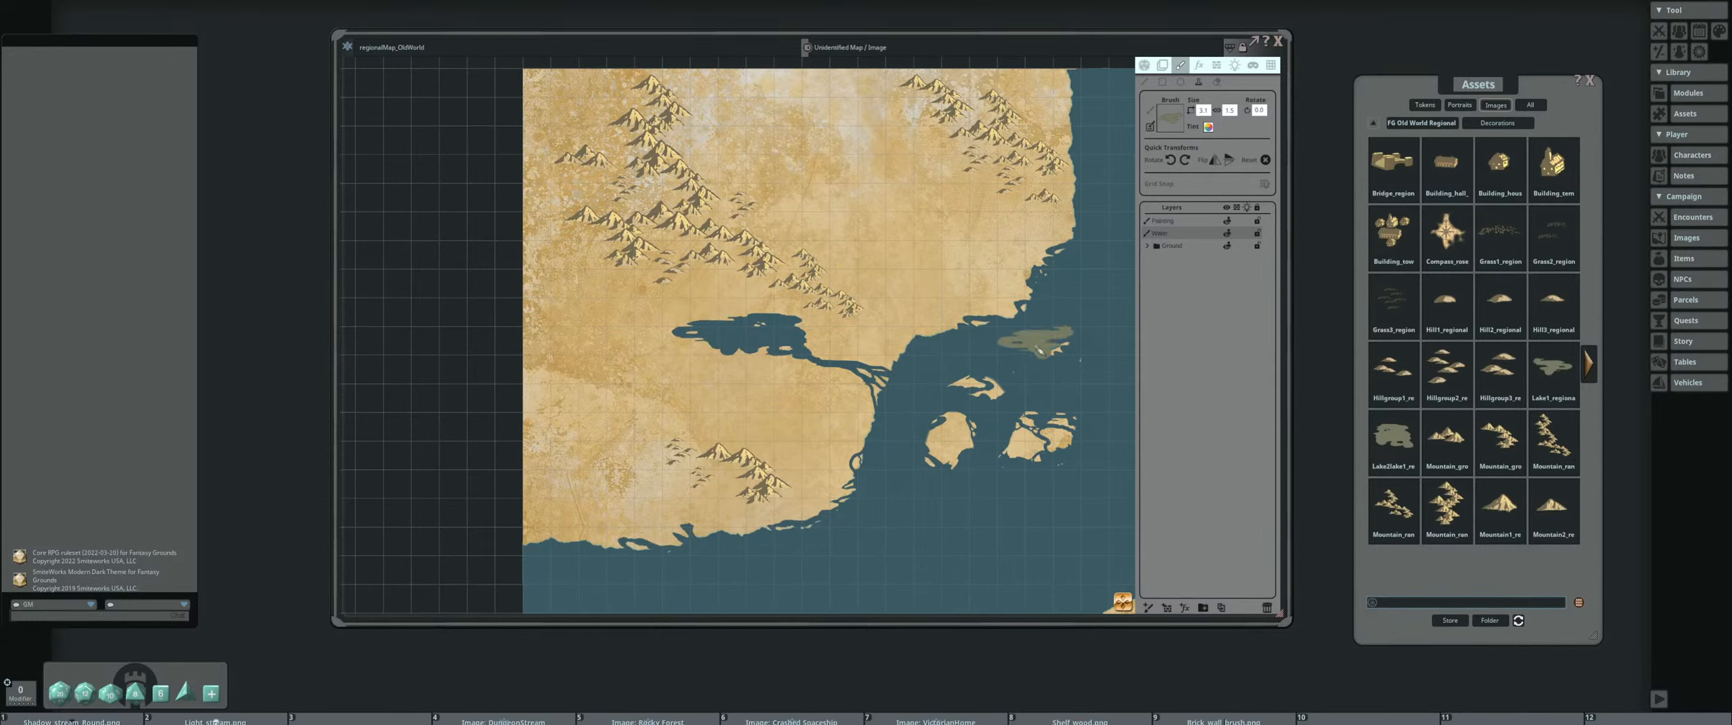
{"action": "scroll", "coordinate": [921, 346], "scroll_direction": "down", "scroll_amount": 2}
{"action": "left_click_drag", "start_coordinate": [921, 350], "coordinate": [856, 280]}
{"action": "scroll", "coordinate": [852, 276], "scroll_direction": "up", "scroll_amount": 2}
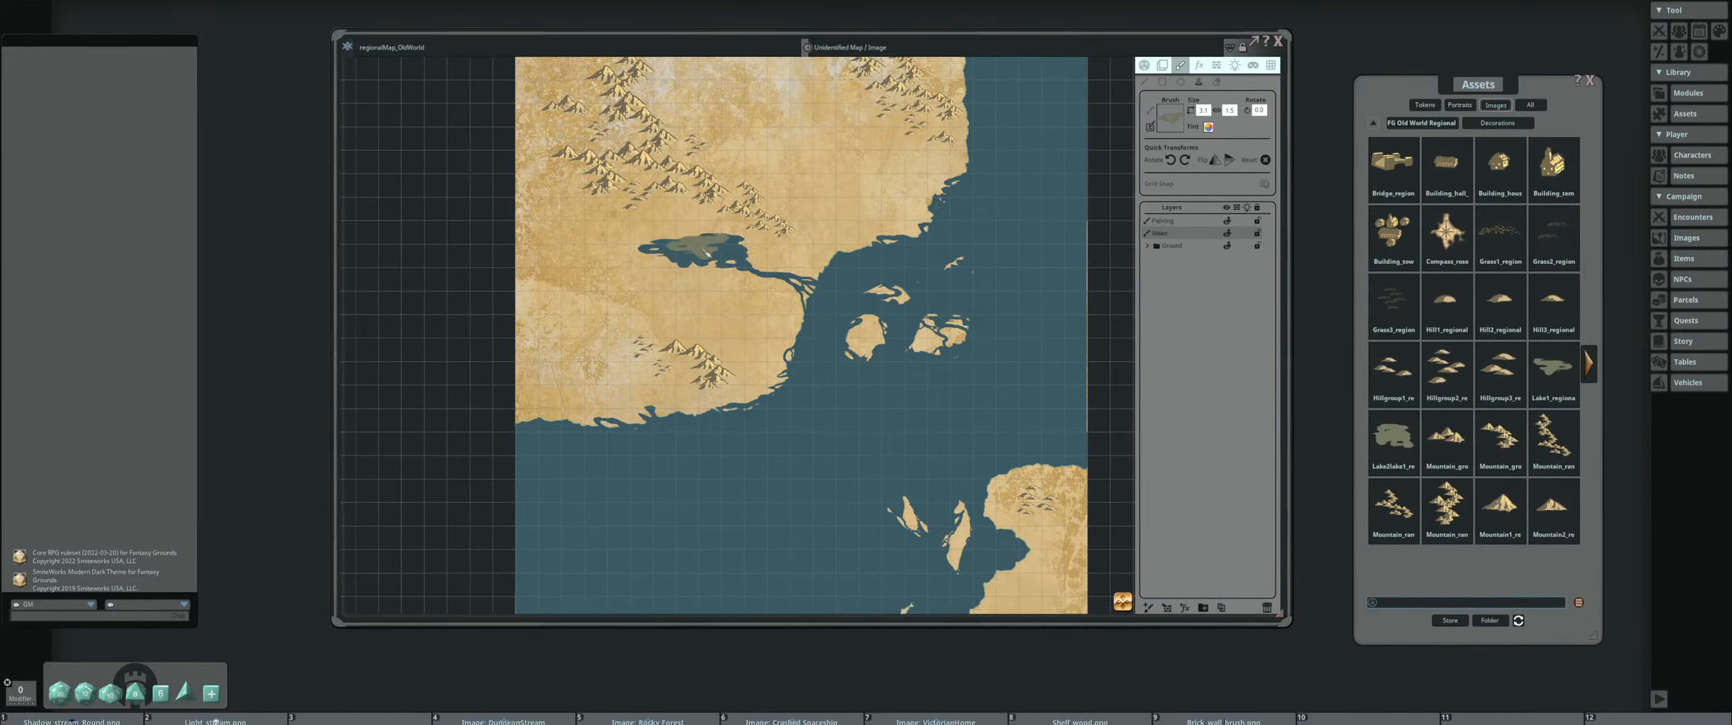
{"action": "left_click_drag", "start_coordinate": [755, 234], "coordinate": [836, 280]}
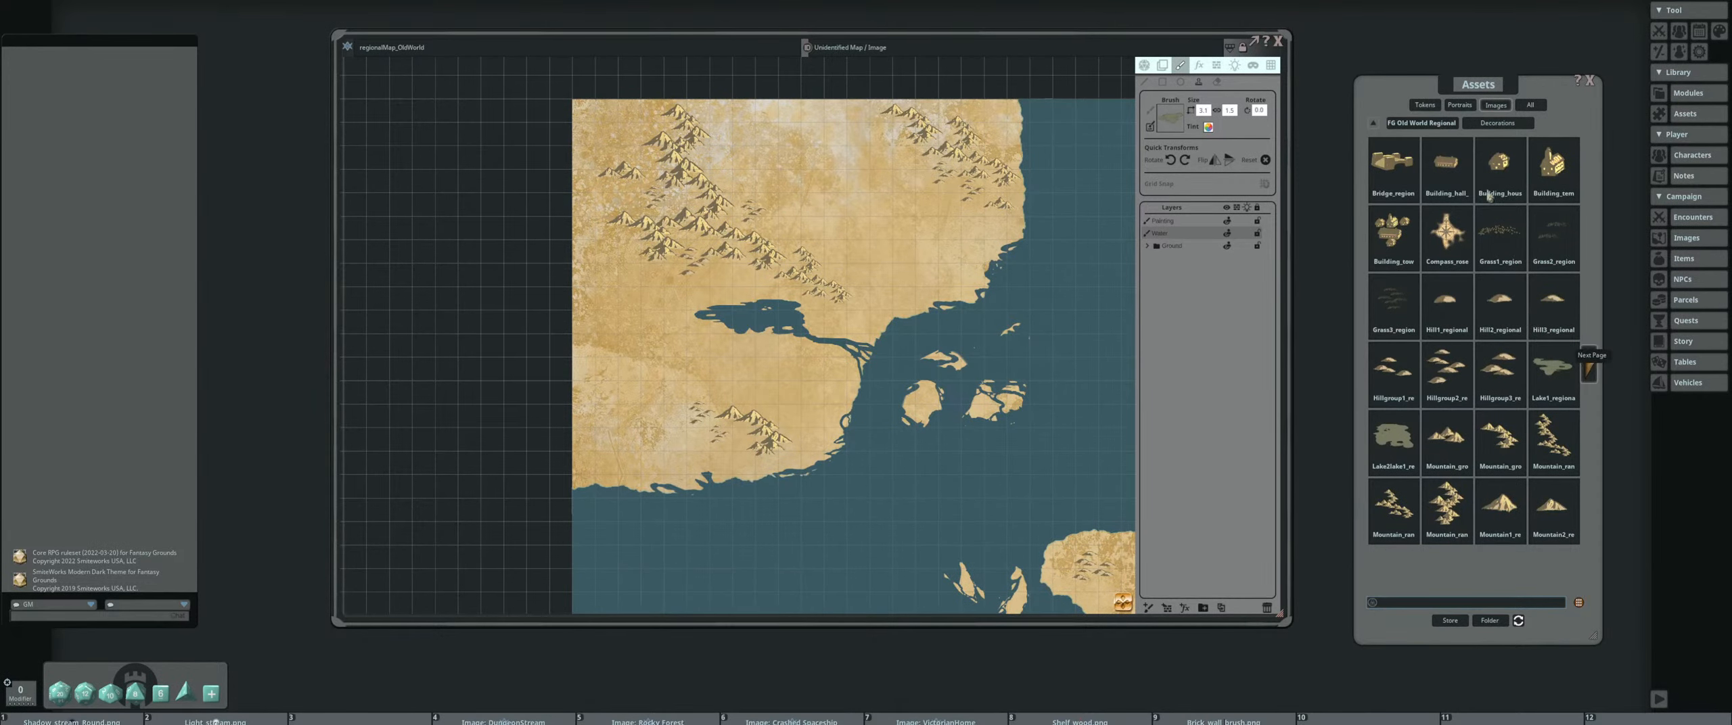
{"action": "left_click", "coordinate": [1588, 370]}
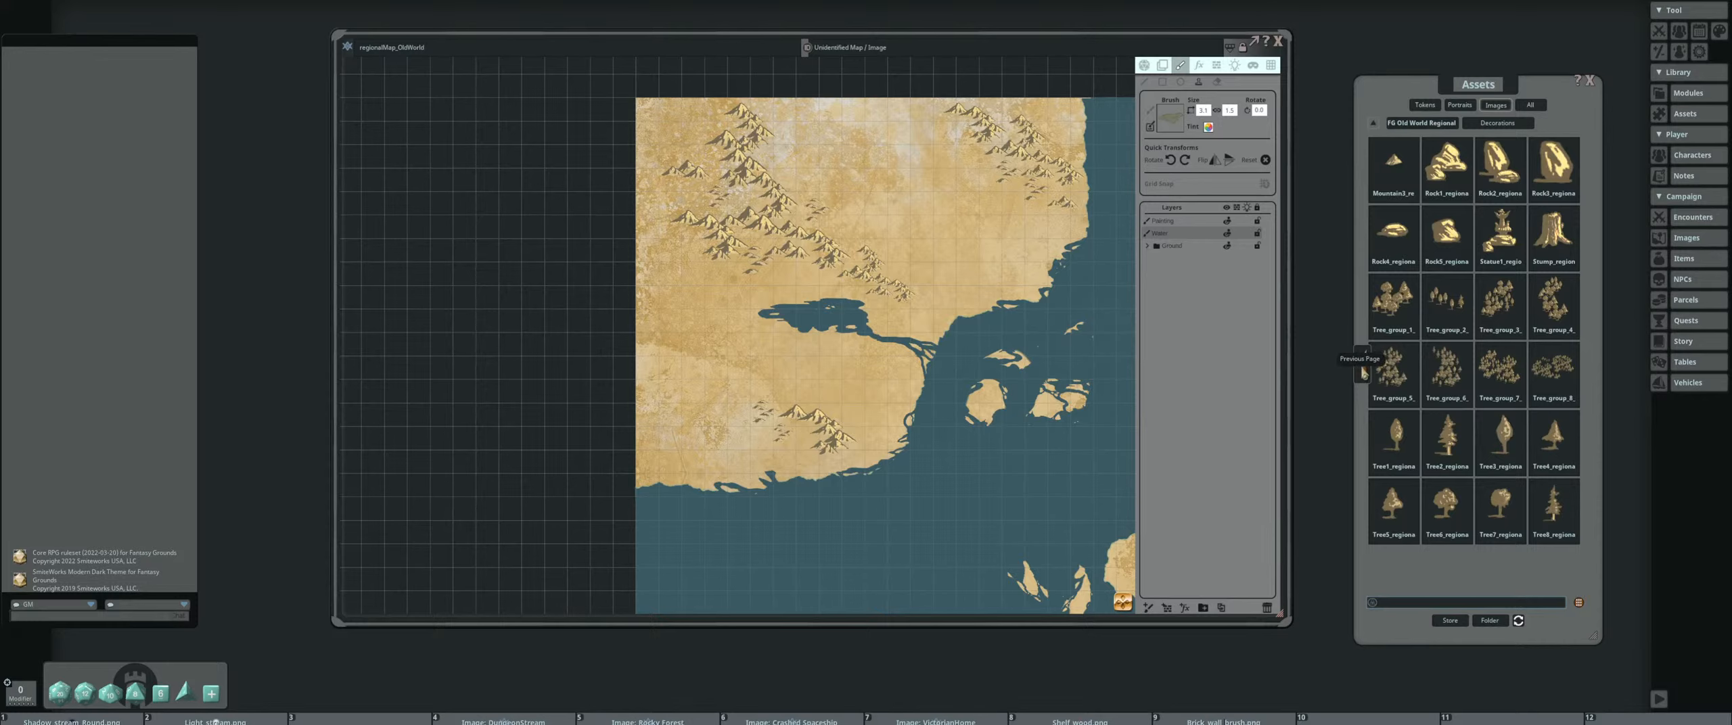
{"action": "left_click", "coordinate": [1363, 371]}
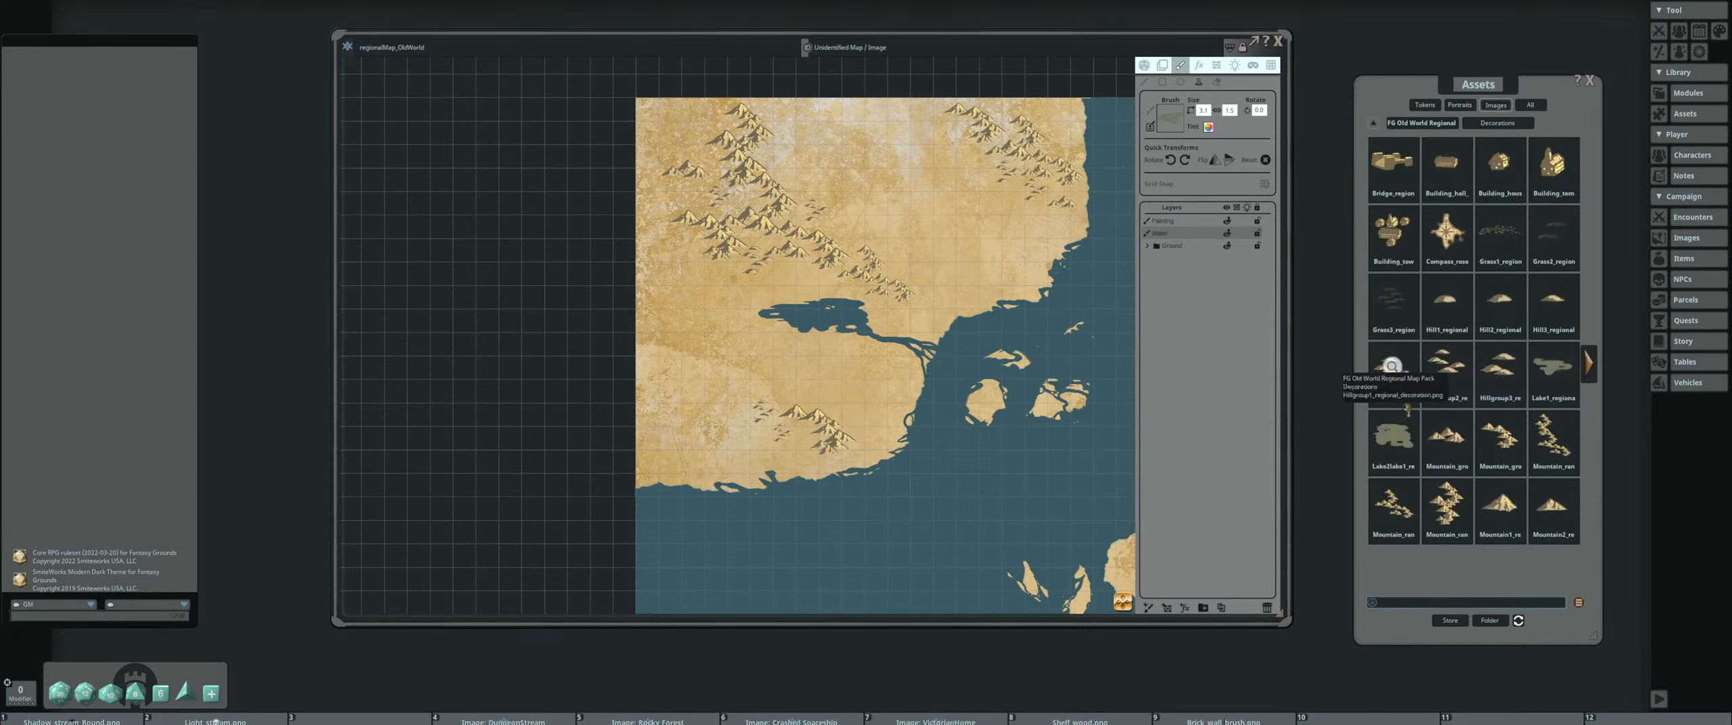
Load a tree group decoration as the brush, select the painting layer, and enlarge the brush for stamping forests
{"action": "left_click", "coordinate": [1589, 366]}
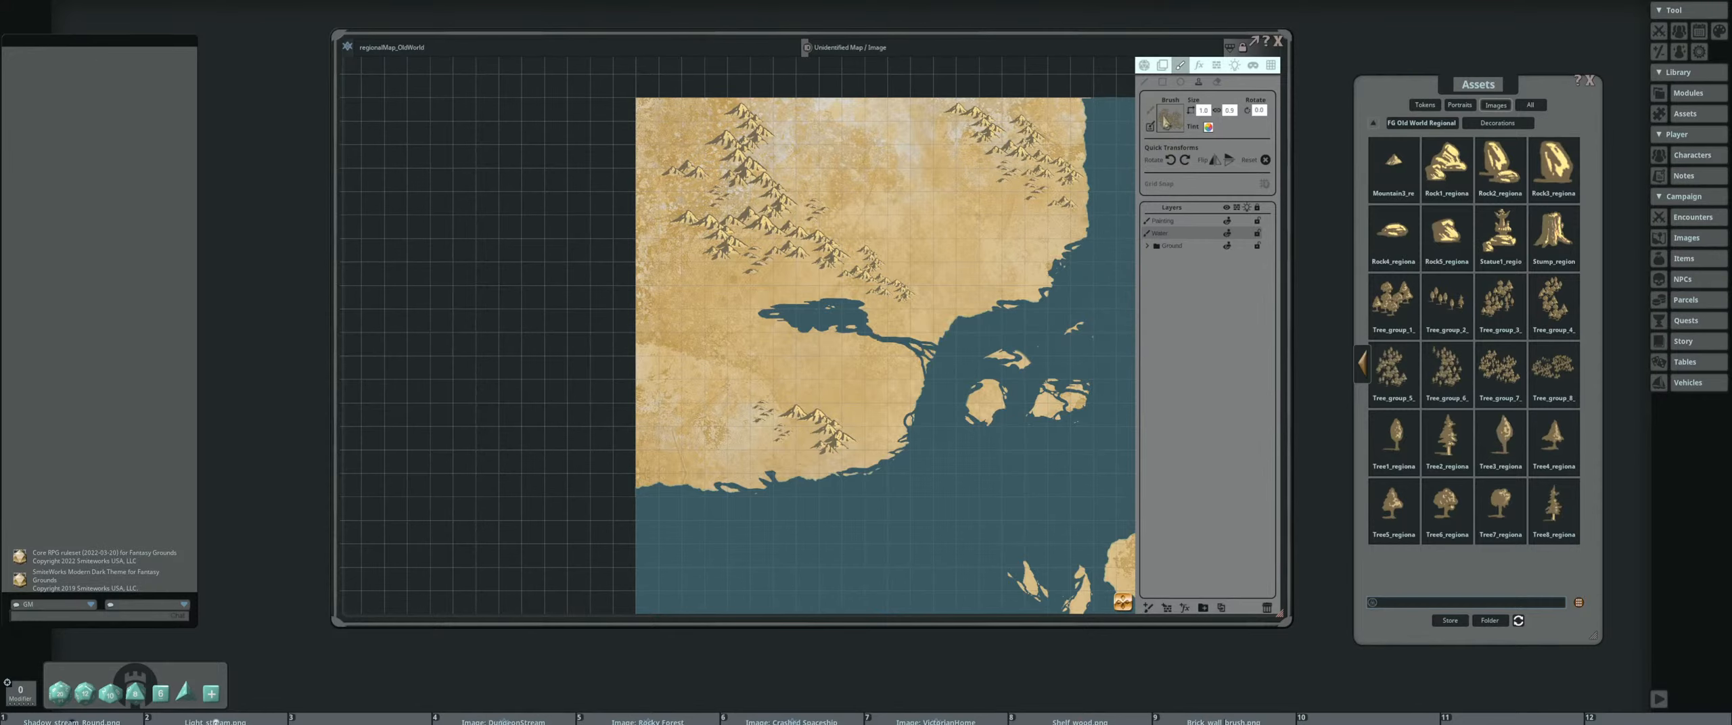
{"action": "left_click", "coordinate": [1192, 219]}
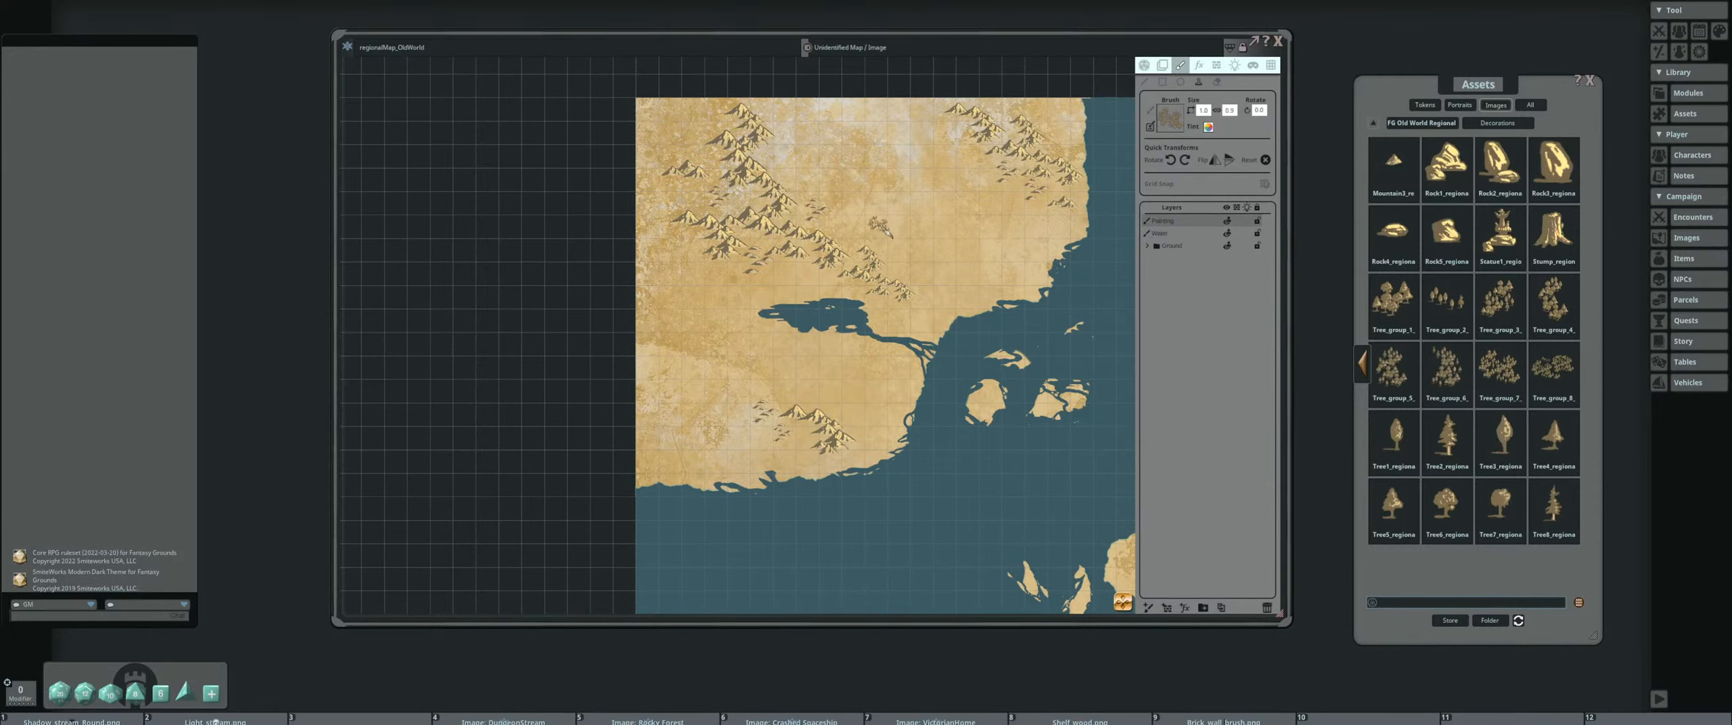
{"action": "key", "text": "ctrl"}
{"action": "scroll", "coordinate": [712, 314], "scroll_direction": "up", "scroll_amount": 6}
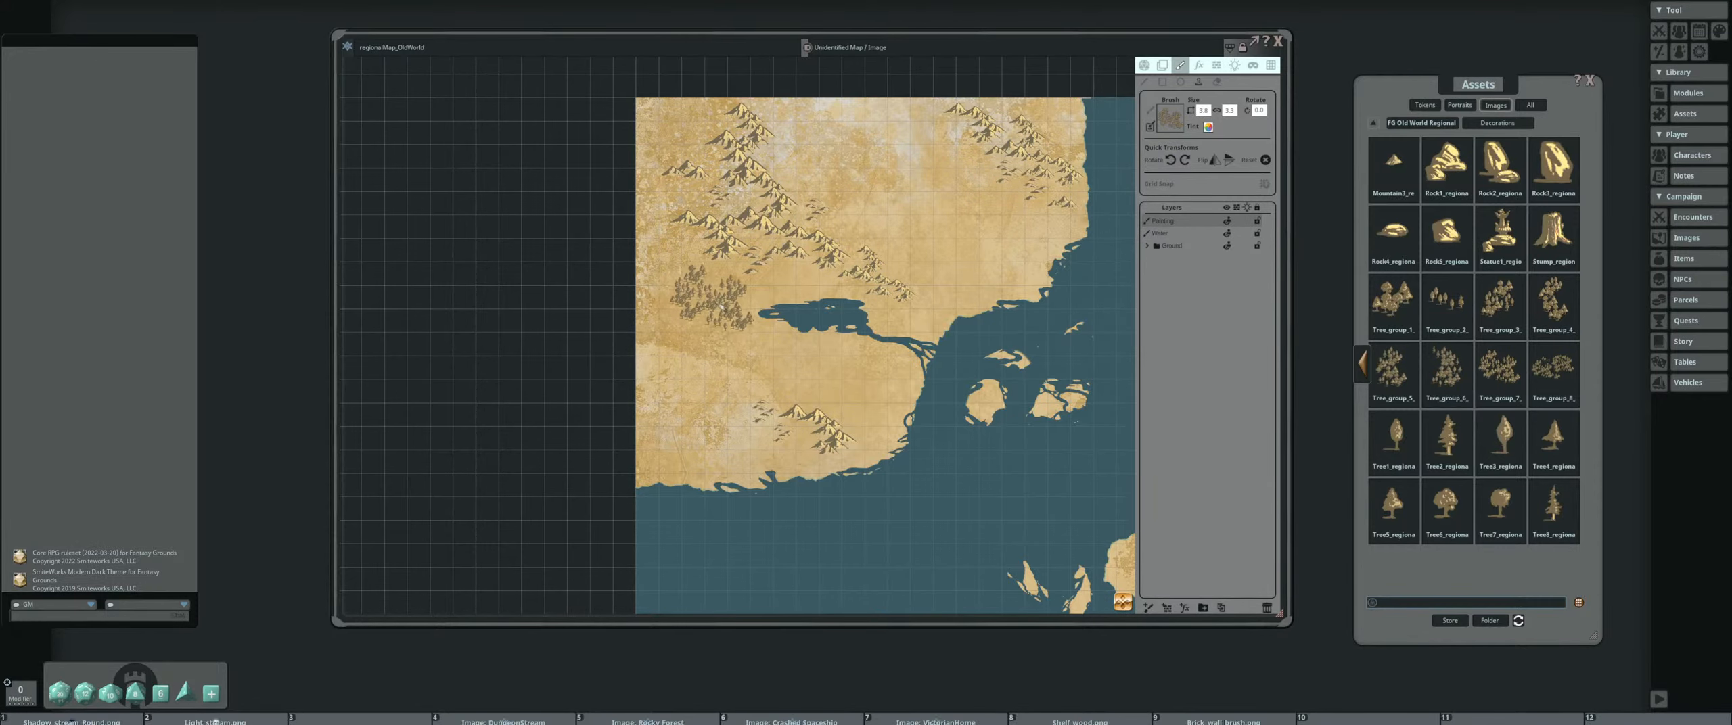
{"action": "left_click_drag", "start_coordinate": [712, 303], "coordinate": [681, 279]}
{"action": "scroll", "coordinate": [691, 263], "scroll_direction": "down", "scroll_amount": 7}
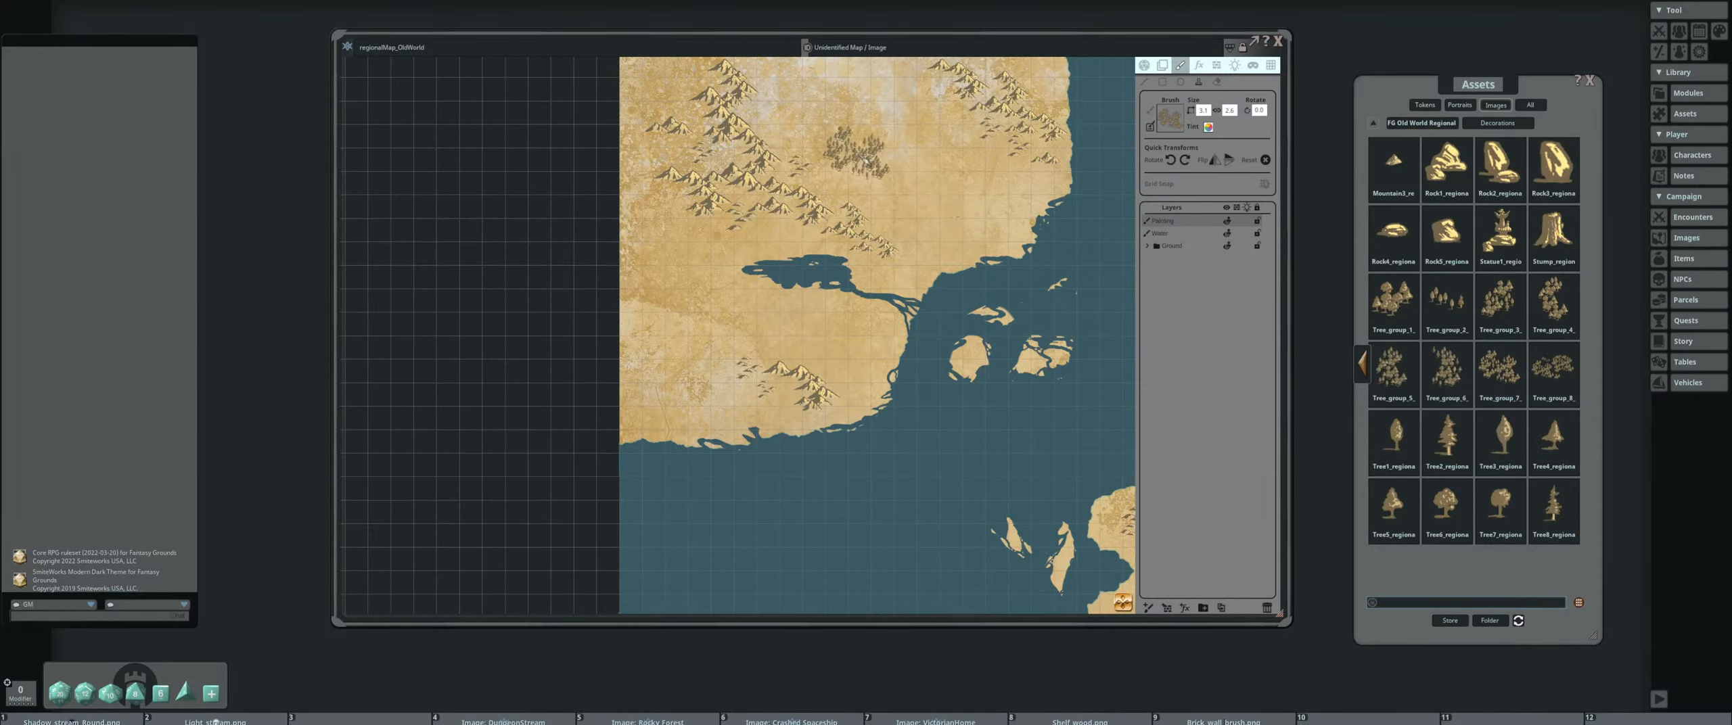
Stamp the tree group repeatedly west and southwest of the northeastern mountain range to build a large forest
{"action": "scroll", "coordinate": [892, 181], "scroll_direction": "up", "scroll_amount": 7}
{"action": "mouse_move", "coordinate": [898, 192]}
{"action": "left_mouse_down"}
{"action": "mouse_move", "coordinate": [798, 267]}
{"action": "mouse_move", "coordinate": [706, 214]}
{"action": "mouse_move", "coordinate": [807, 157]}
{"action": "left_mouse_up"}
{"action": "scroll", "coordinate": [683, 205], "scroll_direction": "up", "scroll_amount": 3}
{"action": "scroll", "coordinate": [675, 195], "scroll_direction": "up", "scroll_amount": 1}
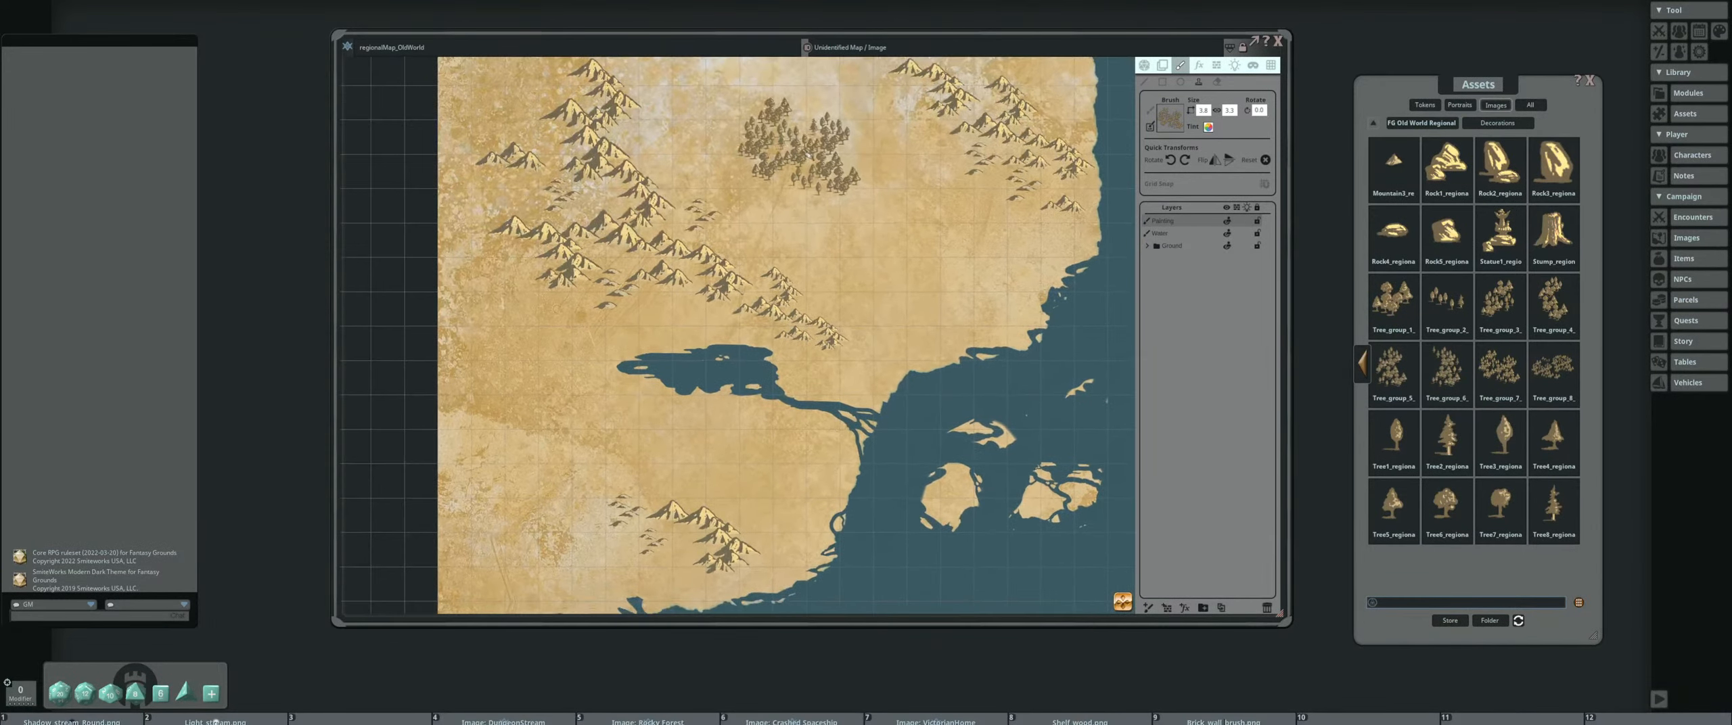
{"action": "scroll", "coordinate": [805, 203], "scroll_direction": "down", "scroll_amount": 9}
{"action": "left_click_drag", "start_coordinate": [886, 328], "coordinate": [840, 211]}
{"action": "left_click_drag", "start_coordinate": [748, 98], "coordinate": [791, 271]}
{"action": "scroll", "coordinate": [791, 267], "scroll_direction": "up", "scroll_amount": 6}
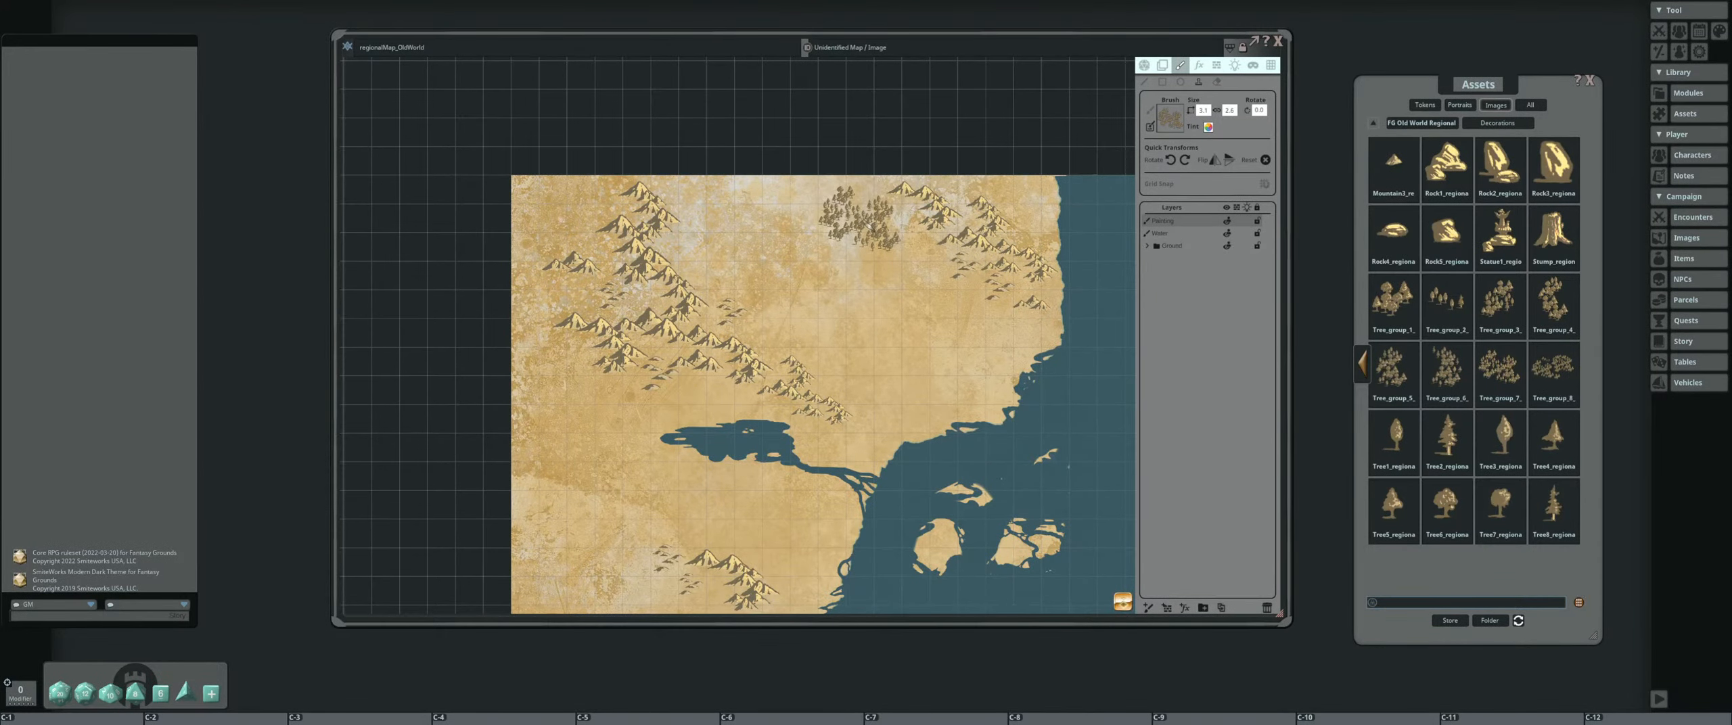
{"action": "scroll", "coordinate": [854, 215], "scroll_direction": "up", "scroll_amount": 2}
{"action": "mouse_move", "coordinate": [859, 214]}
{"action": "left_mouse_down"}
{"action": "mouse_move", "coordinate": [857, 293]}
{"action": "mouse_move", "coordinate": [911, 286]}
{"action": "left_mouse_up"}
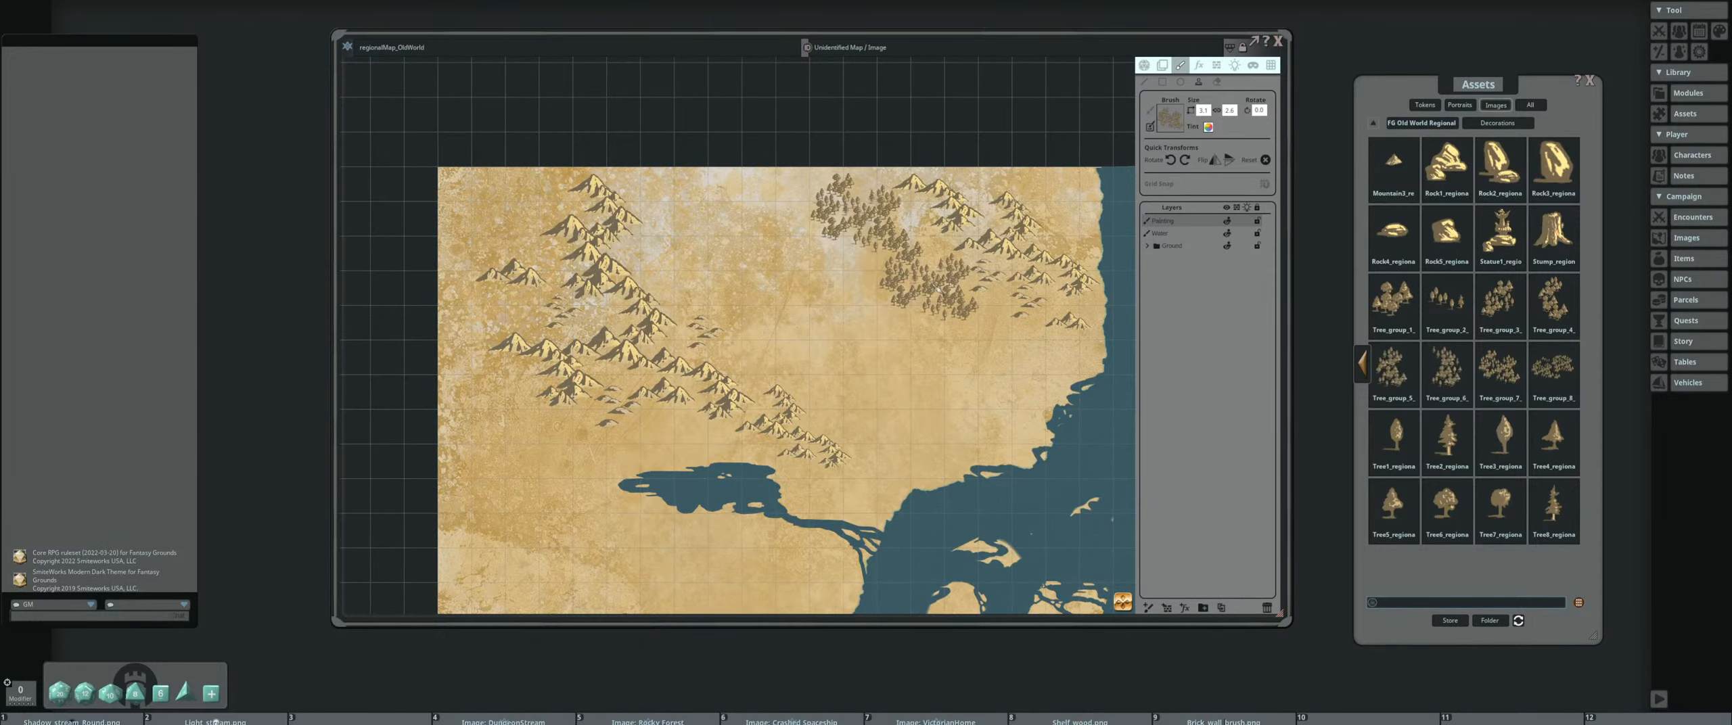
{"action": "left_click", "coordinate": [938, 290]}
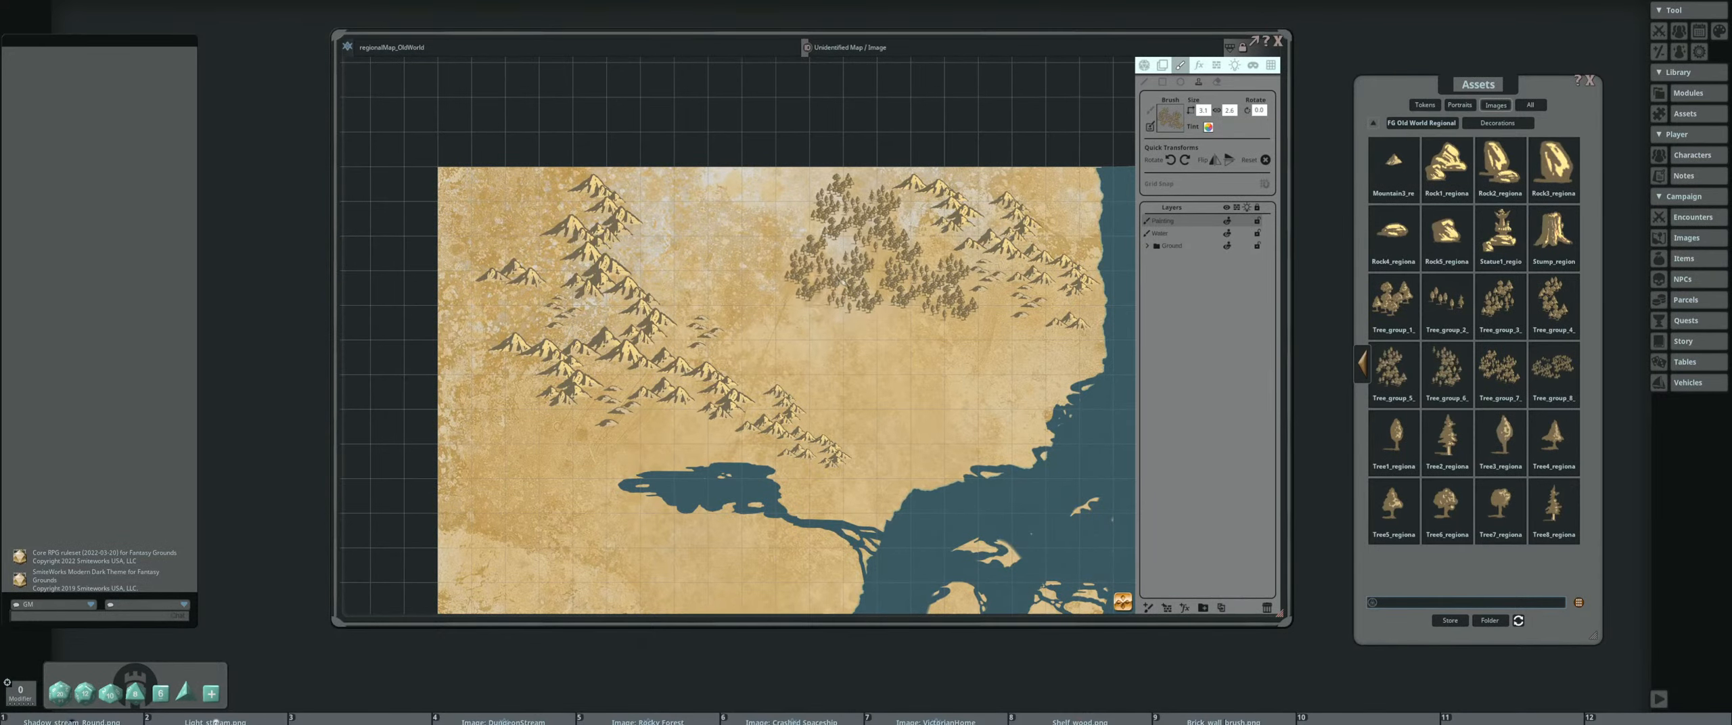
{"action": "left_click", "coordinate": [845, 276]}
Load the smaller Tree_group_3 decoration and stamp it at the southwestern edge of the northeastern forest
{"action": "left_click_drag", "start_coordinate": [682, 266], "coordinate": [546, 250]}
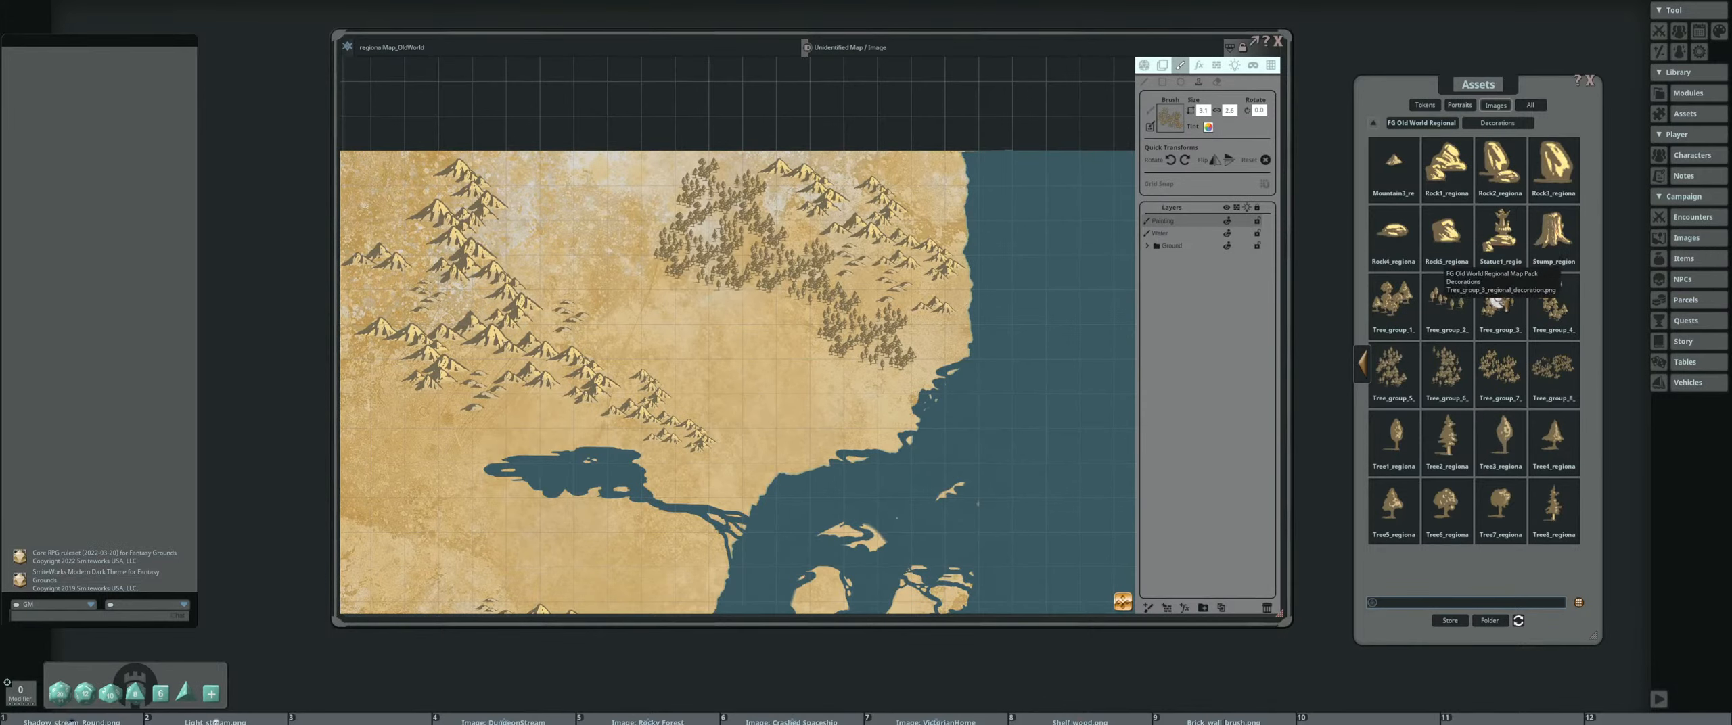
{"action": "scroll", "coordinate": [656, 311], "scroll_direction": "up", "scroll_amount": 1}
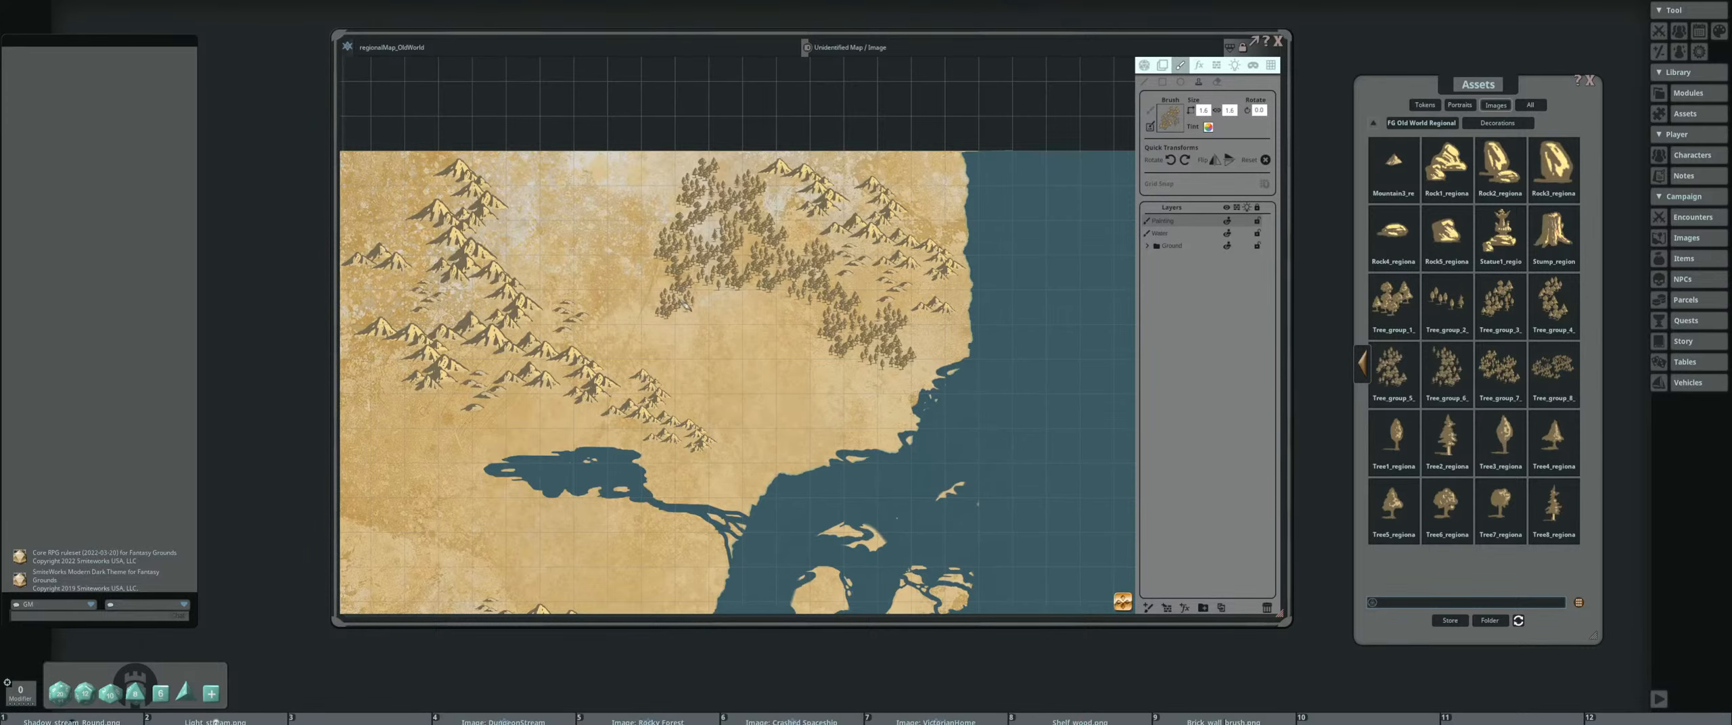
{"action": "left_click_drag", "start_coordinate": [628, 275], "coordinate": [894, 279]}
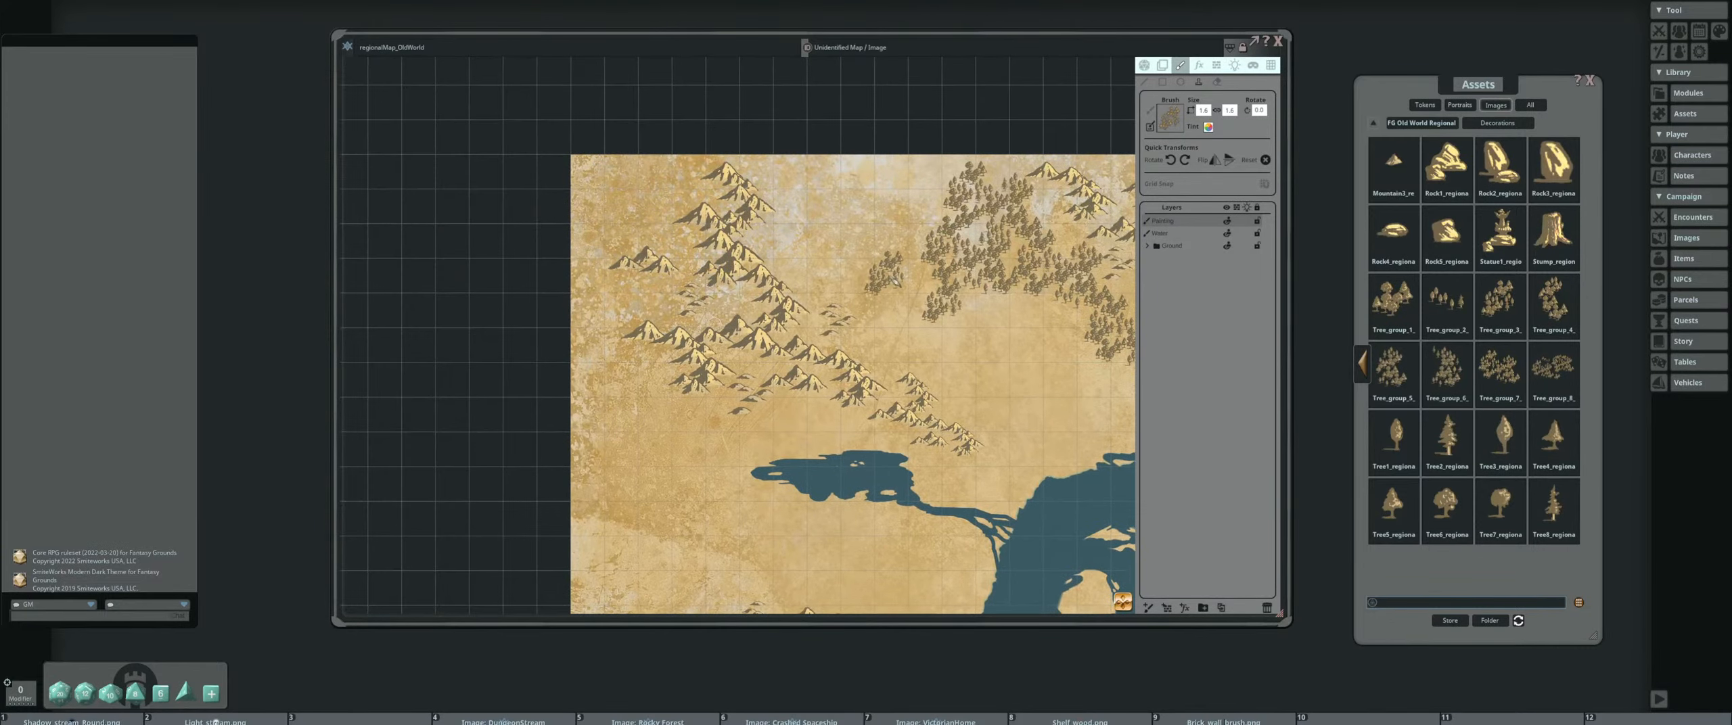
{"action": "left_click_drag", "start_coordinate": [1080, 372], "coordinate": [877, 289]}
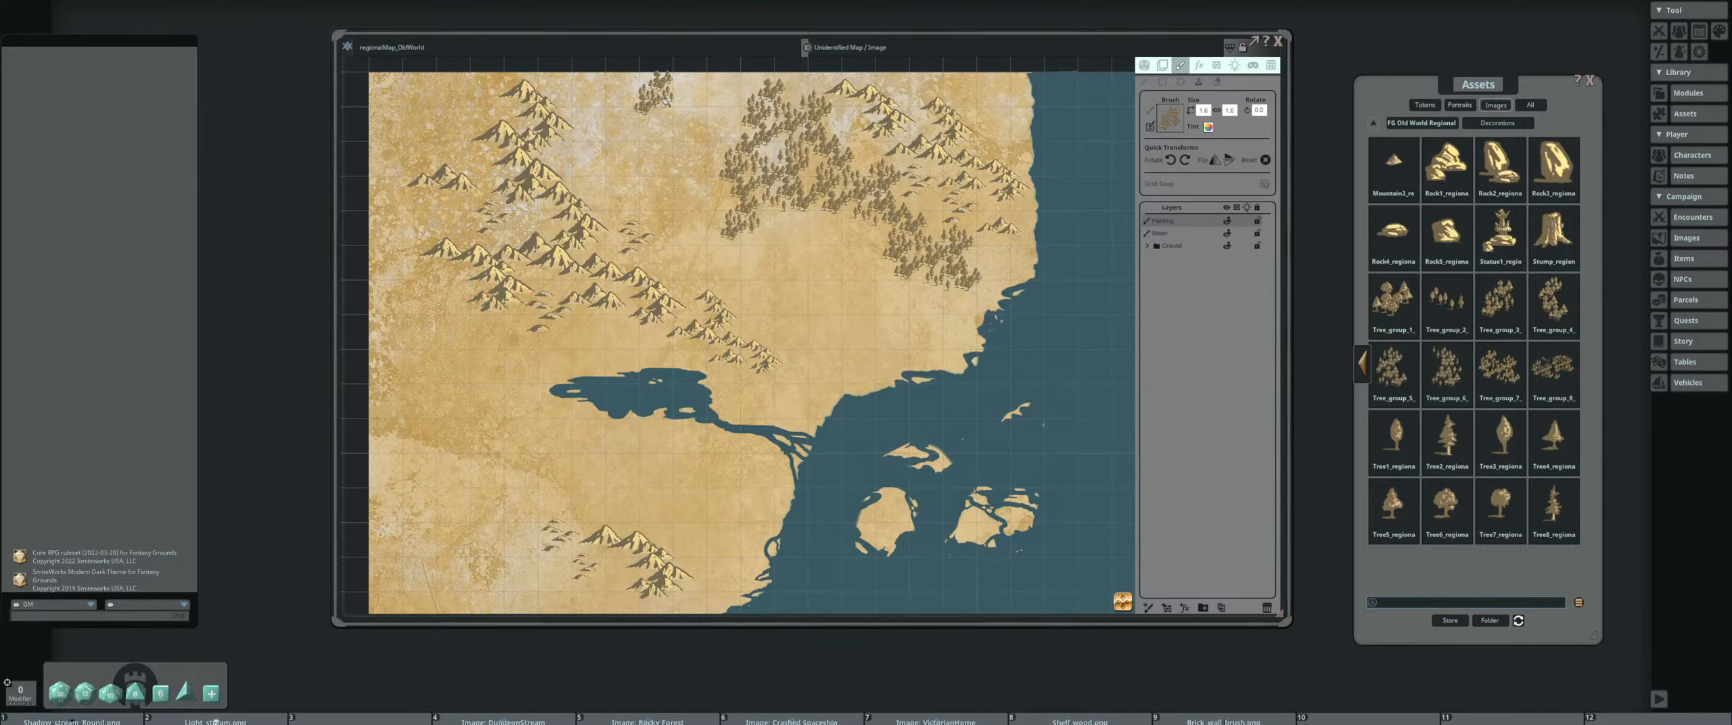
Try to stamp several Tree_group_3 clusters on the open plain between the central mountains and the eastern coast
{"action": "scroll", "coordinate": [762, 335], "scroll_direction": "down", "scroll_amount": 3}
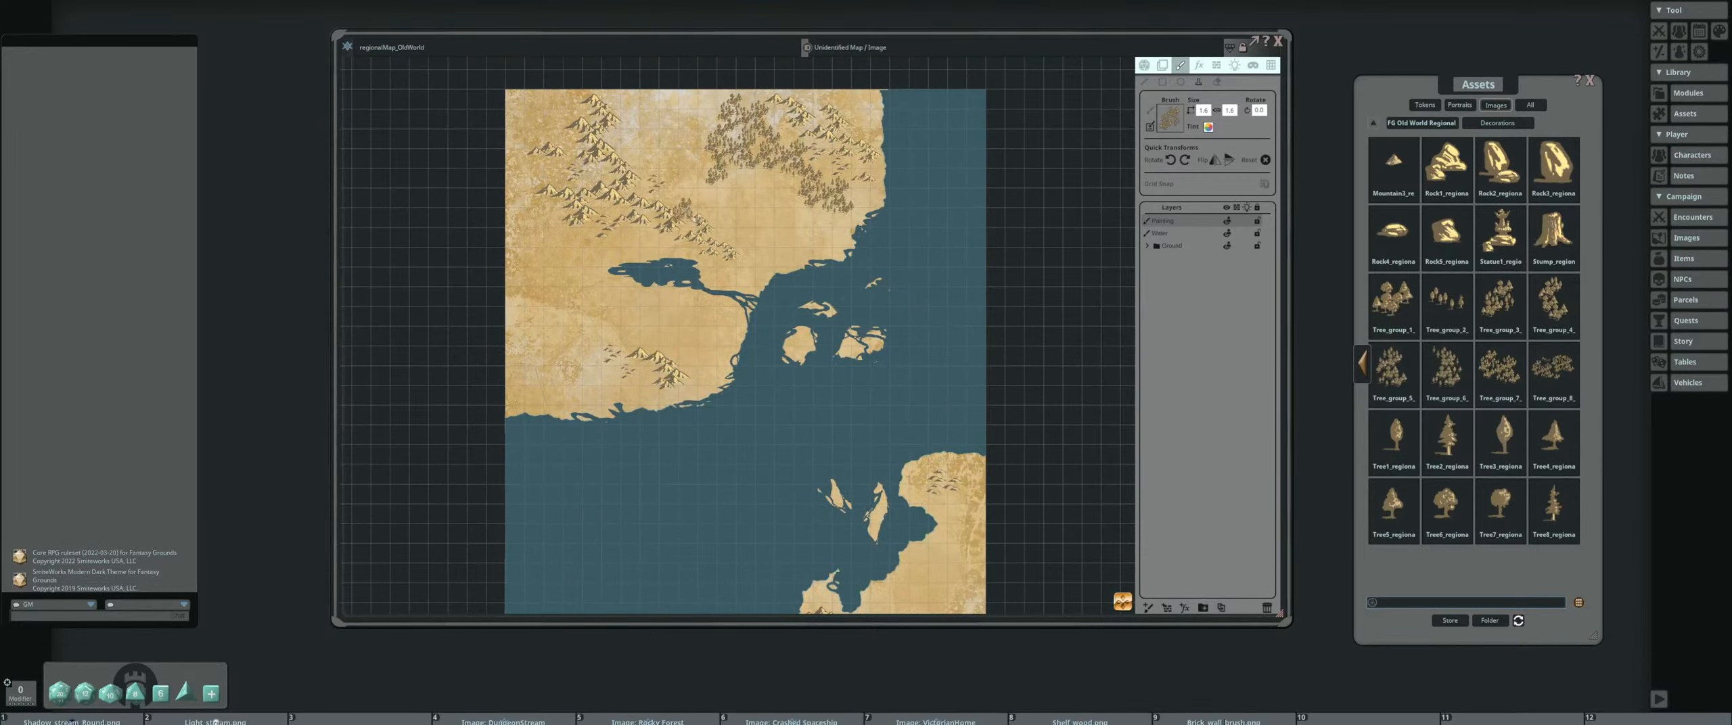
{"action": "scroll", "coordinate": [765, 223], "scroll_direction": "up", "scroll_amount": 3}
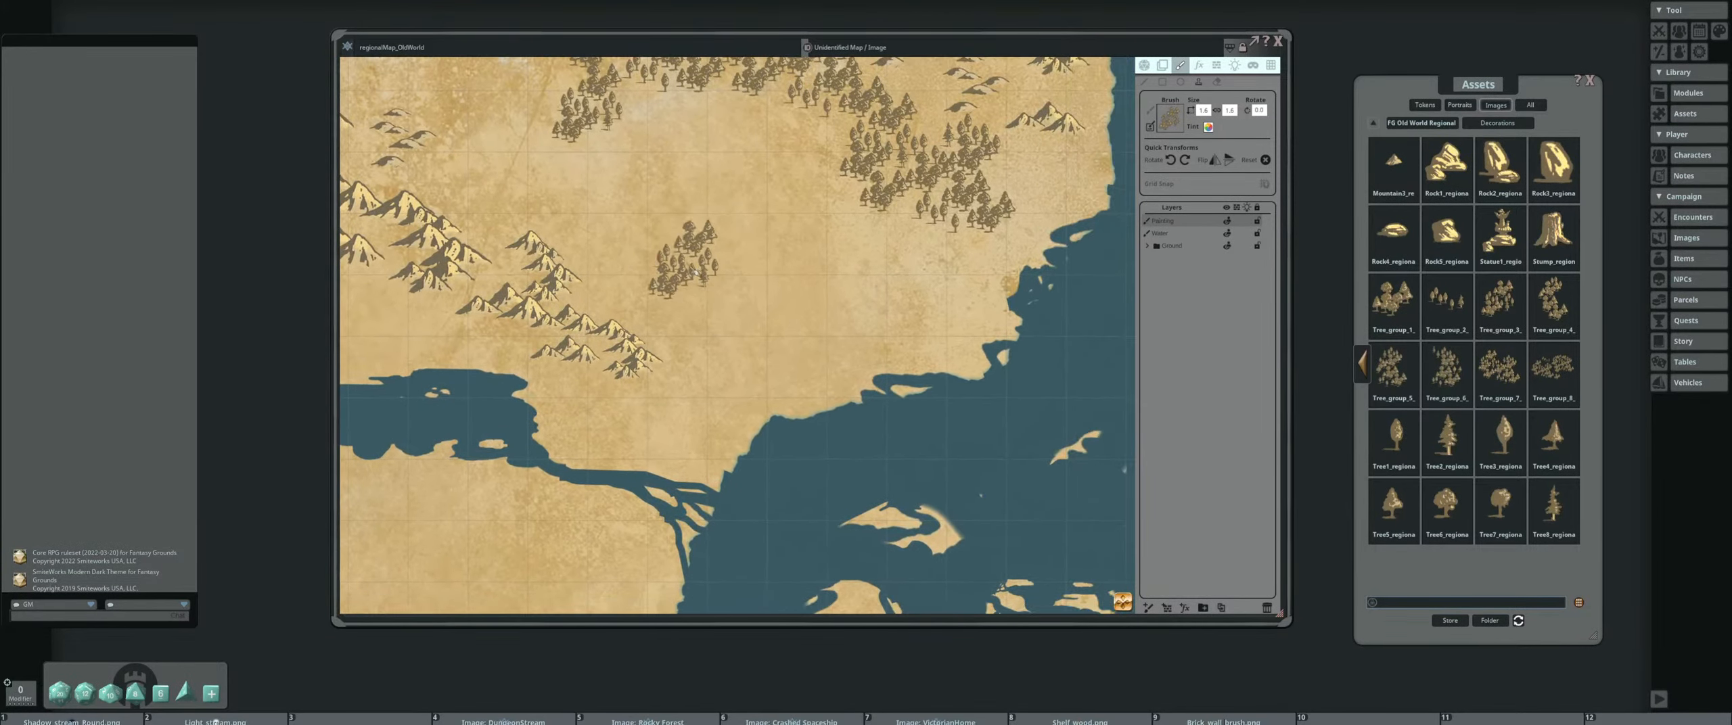
{"action": "left_click", "coordinate": [757, 277]}
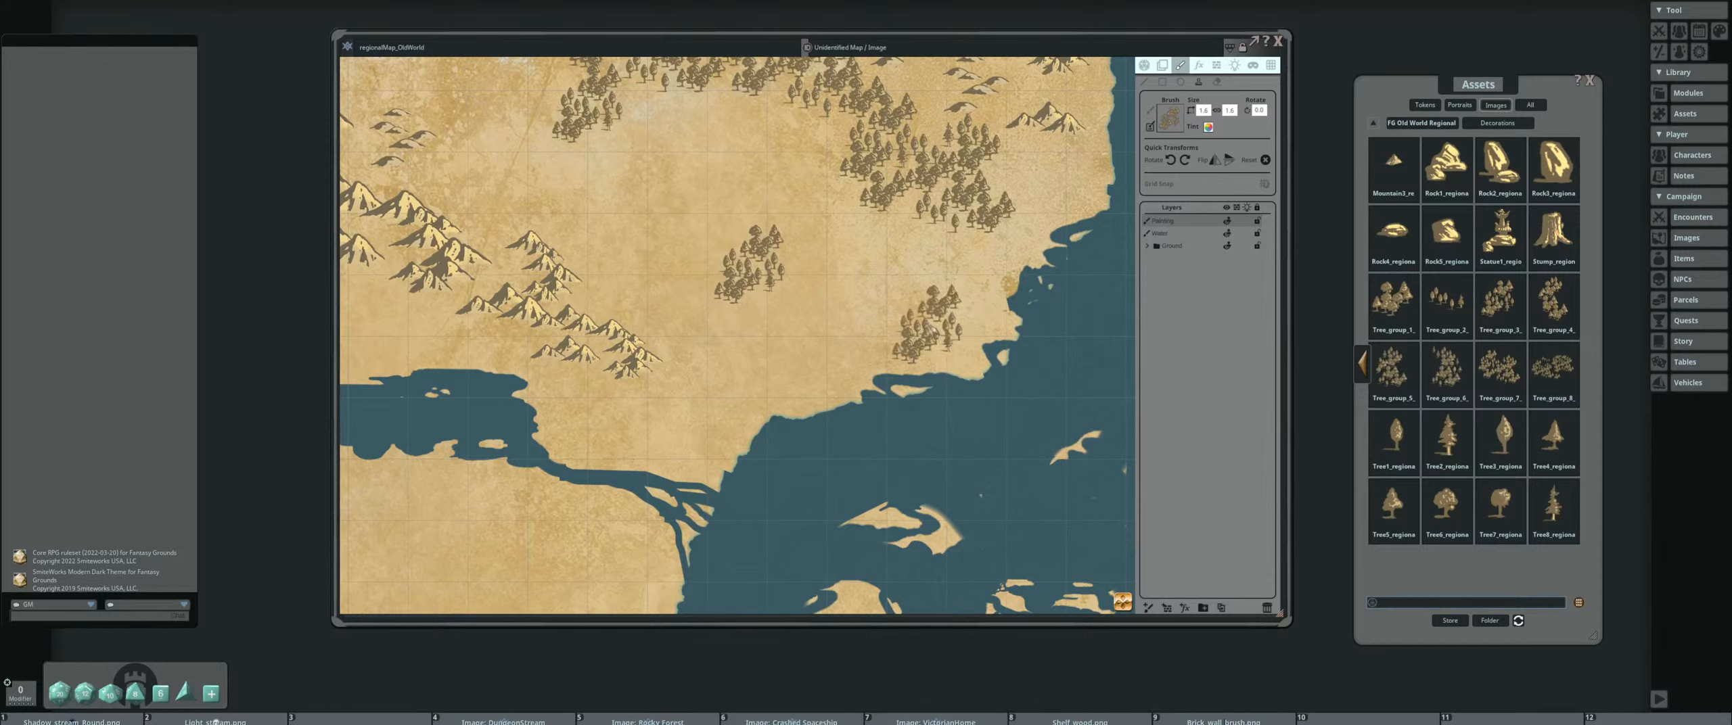
{"action": "left_click", "coordinate": [749, 216]}
{"action": "scroll", "coordinate": [845, 261], "scroll_direction": "up", "scroll_amount": 3}
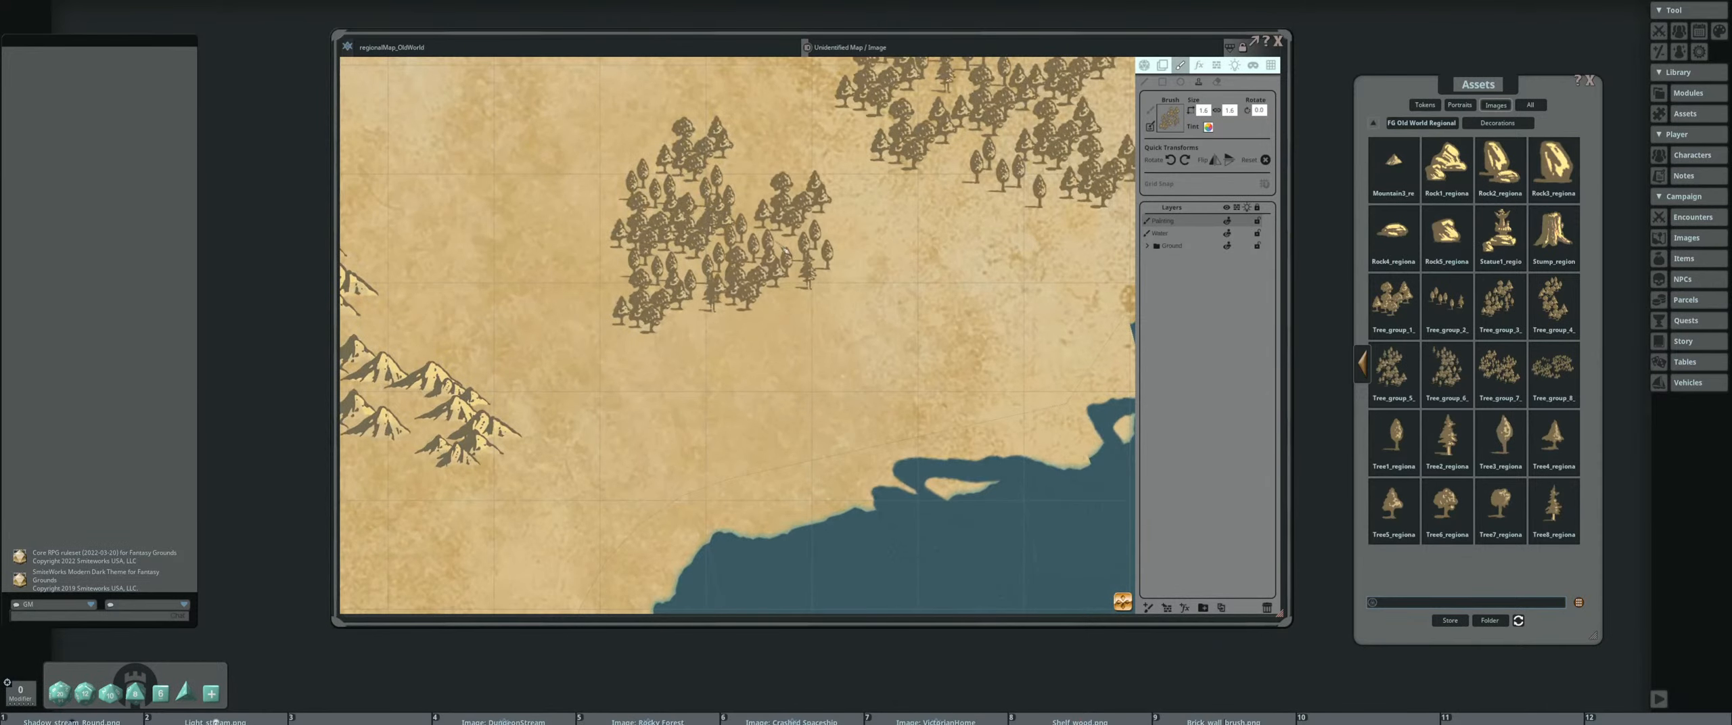
{"action": "scroll", "coordinate": [785, 252], "scroll_direction": "down", "scroll_amount": 4}
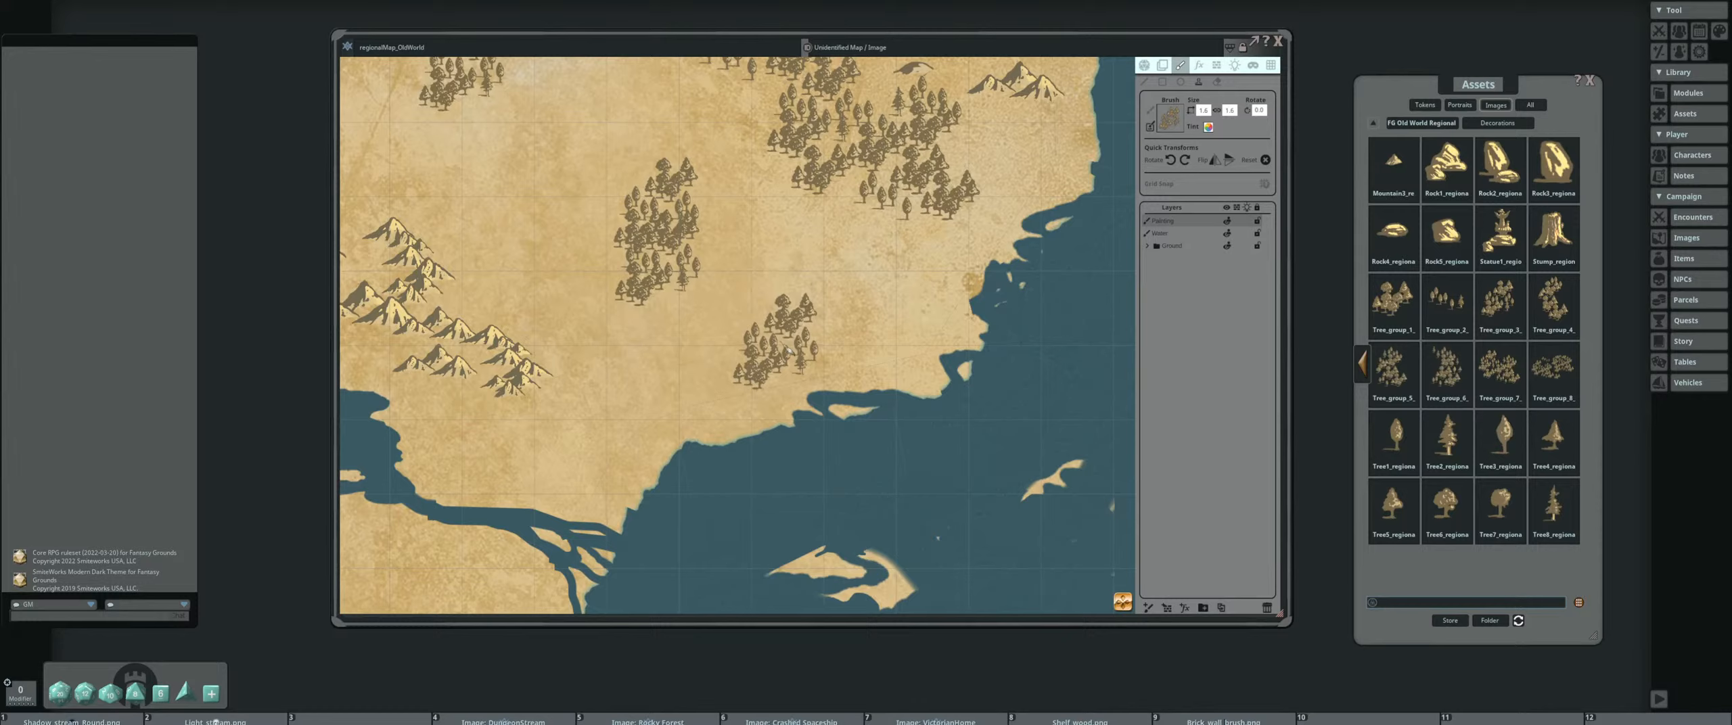
{"action": "left_click", "coordinate": [769, 260]}
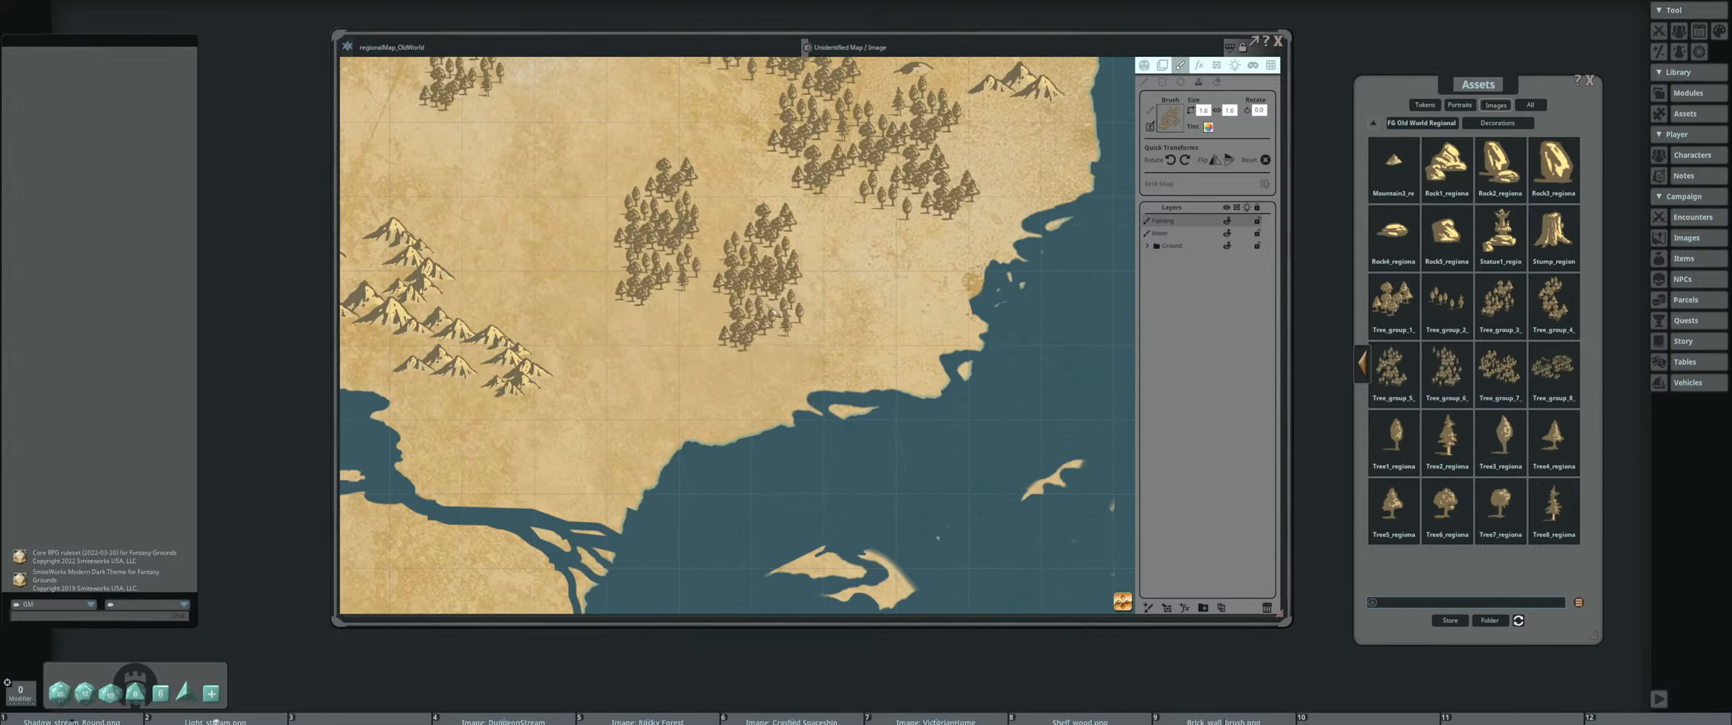
{"action": "left_click", "coordinate": [718, 358]}
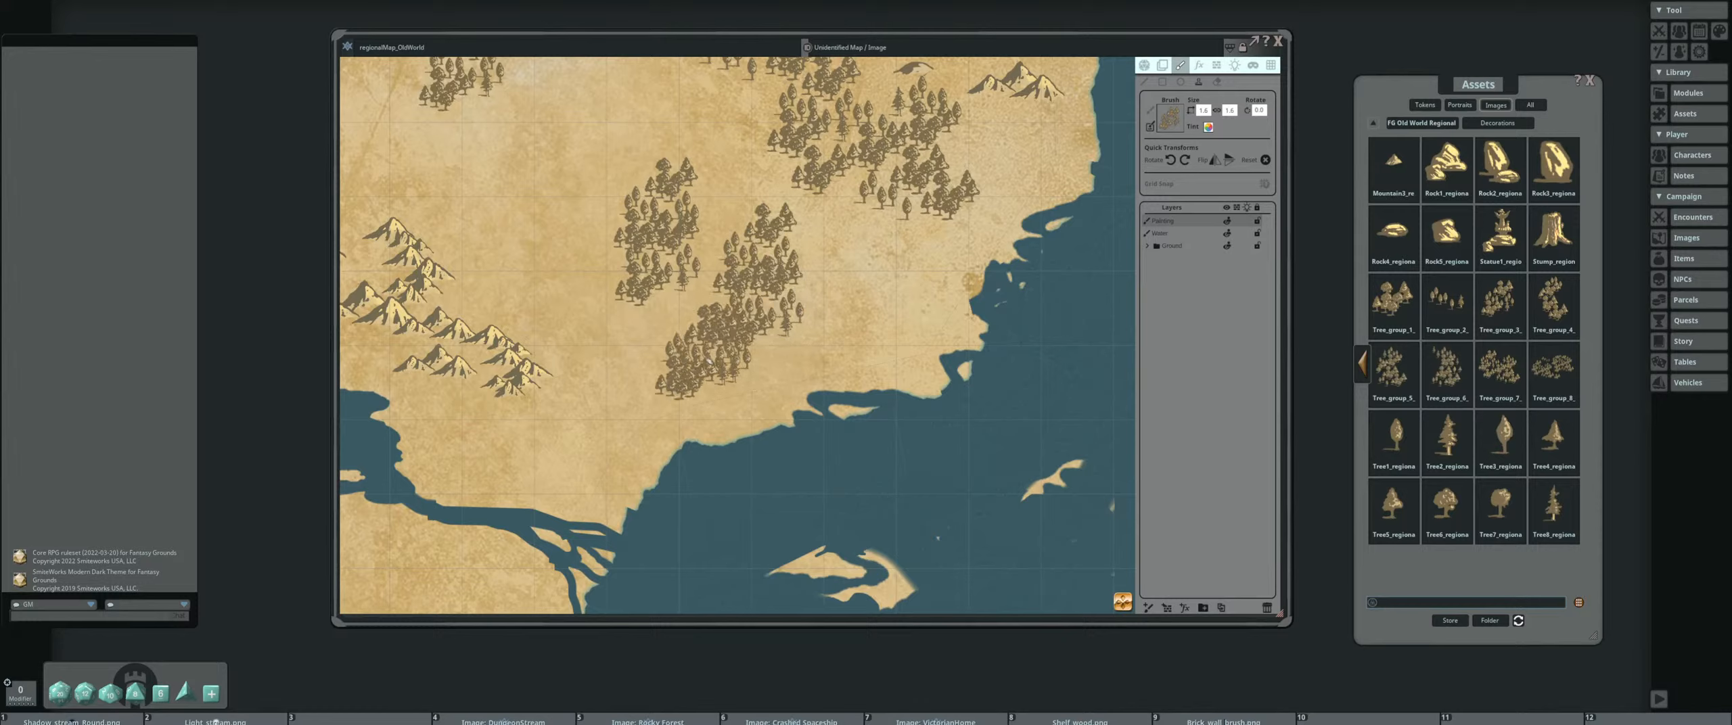
{"action": "left_click", "coordinate": [761, 369]}
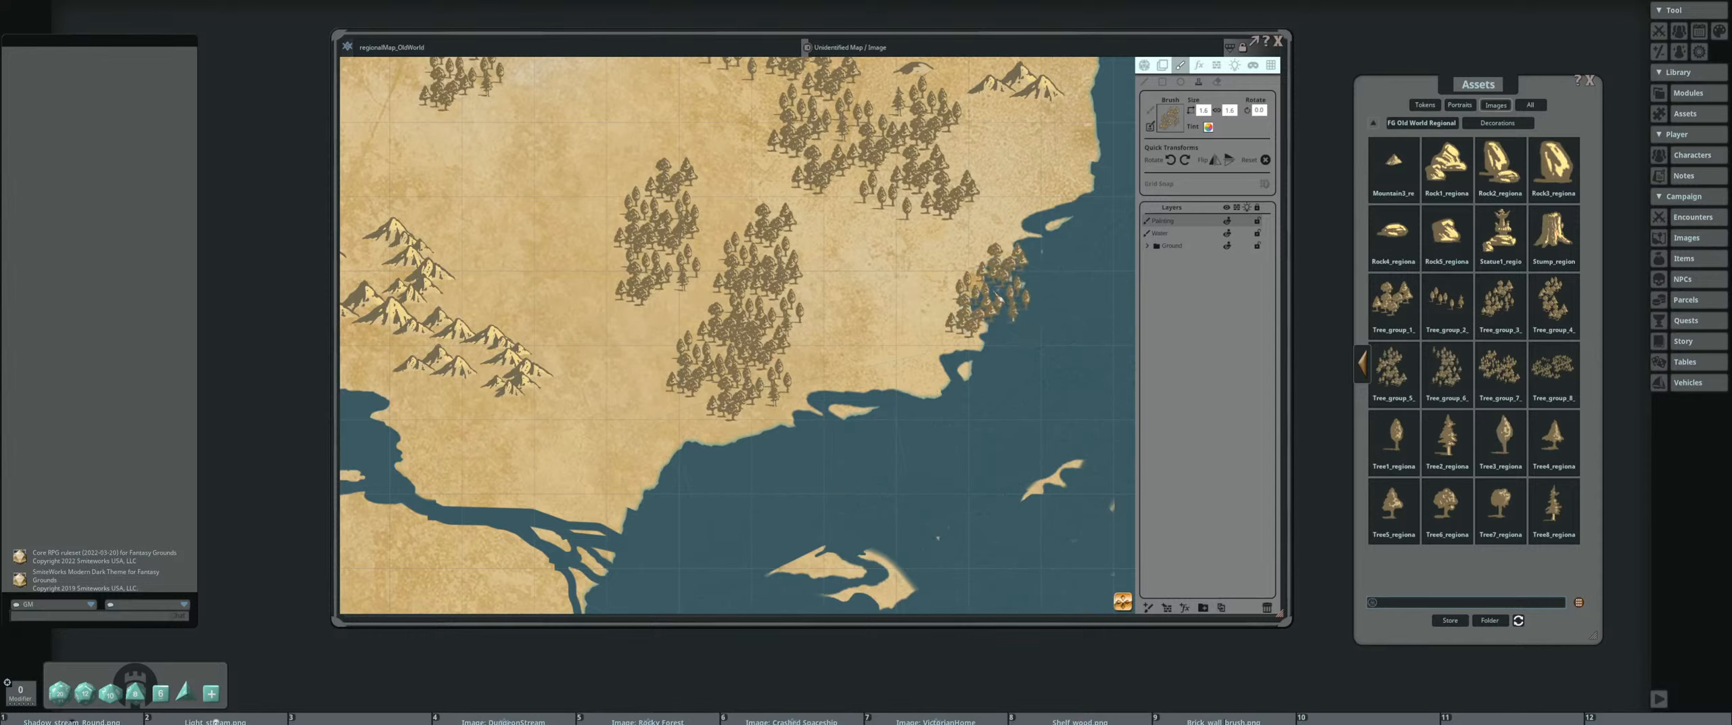
Undo the tree clusters stamped on the open plain between the central mountains and the eastern coast
{"action": "key", "text": "ctrl"}
{"action": "key", "text": "ctrl+z"}
{"action": "key", "text": "ctrl+z"}
{"action": "key", "text": "ctrl+z"}
{"action": "key", "text": "ctrl+z"}
{"action": "key", "text": "ctrl+z"}
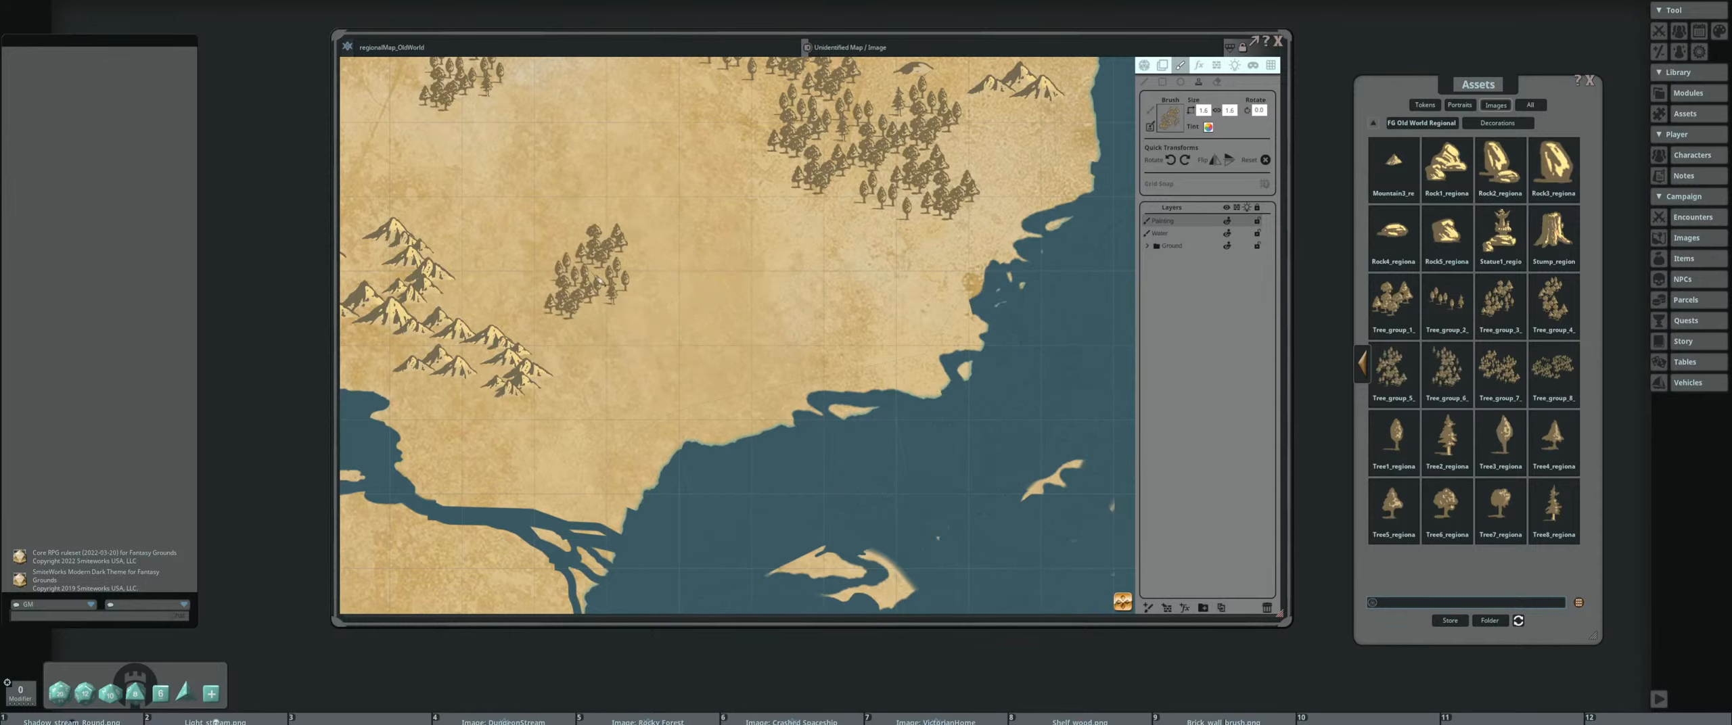
Stamp a small grove from several tree clusters beside the southeastern end of the central mountain range
{"action": "left_click", "coordinate": [604, 313]}
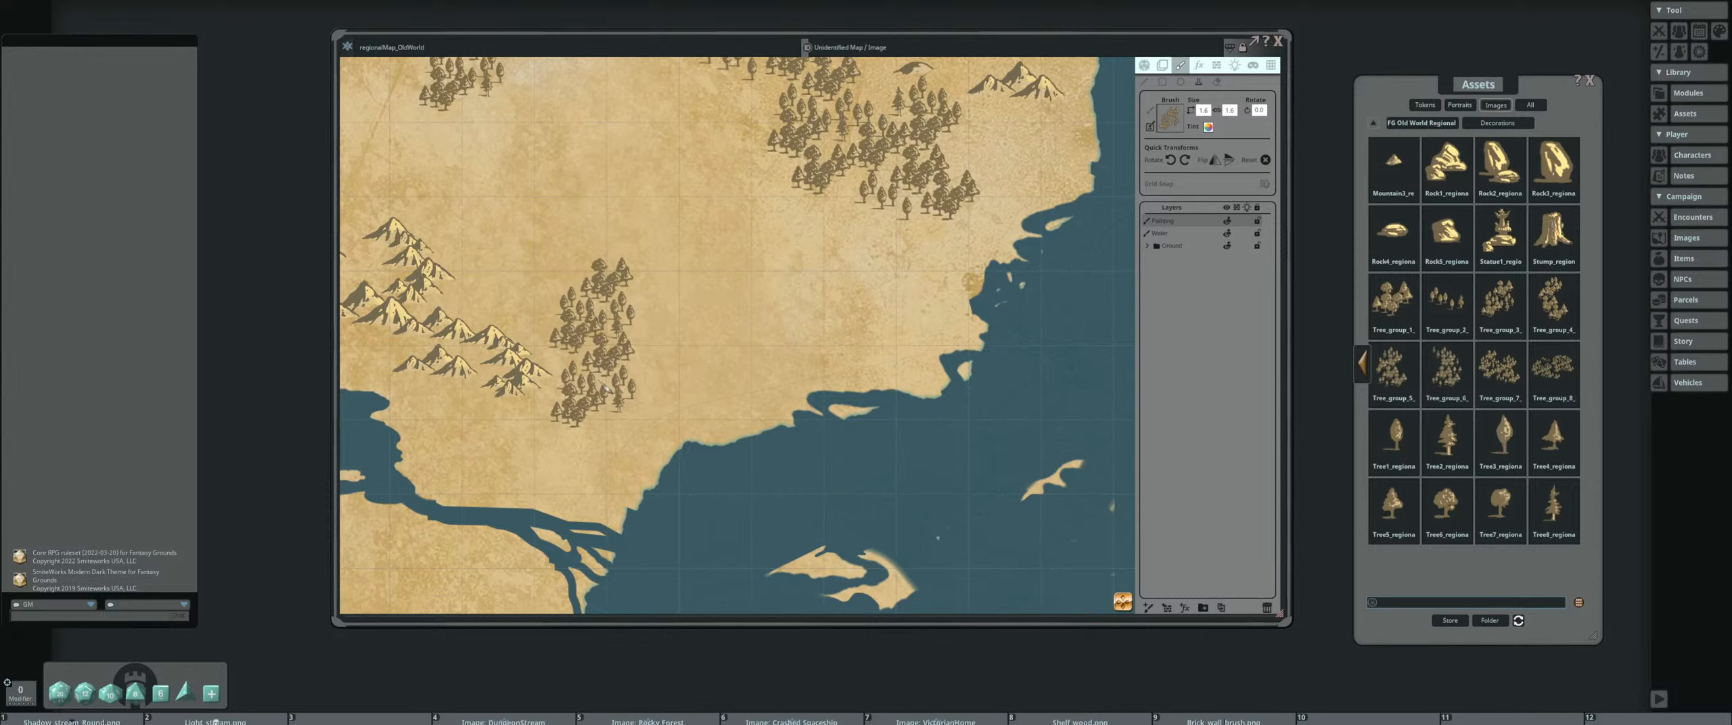
{"action": "left_click", "coordinate": [605, 387]}
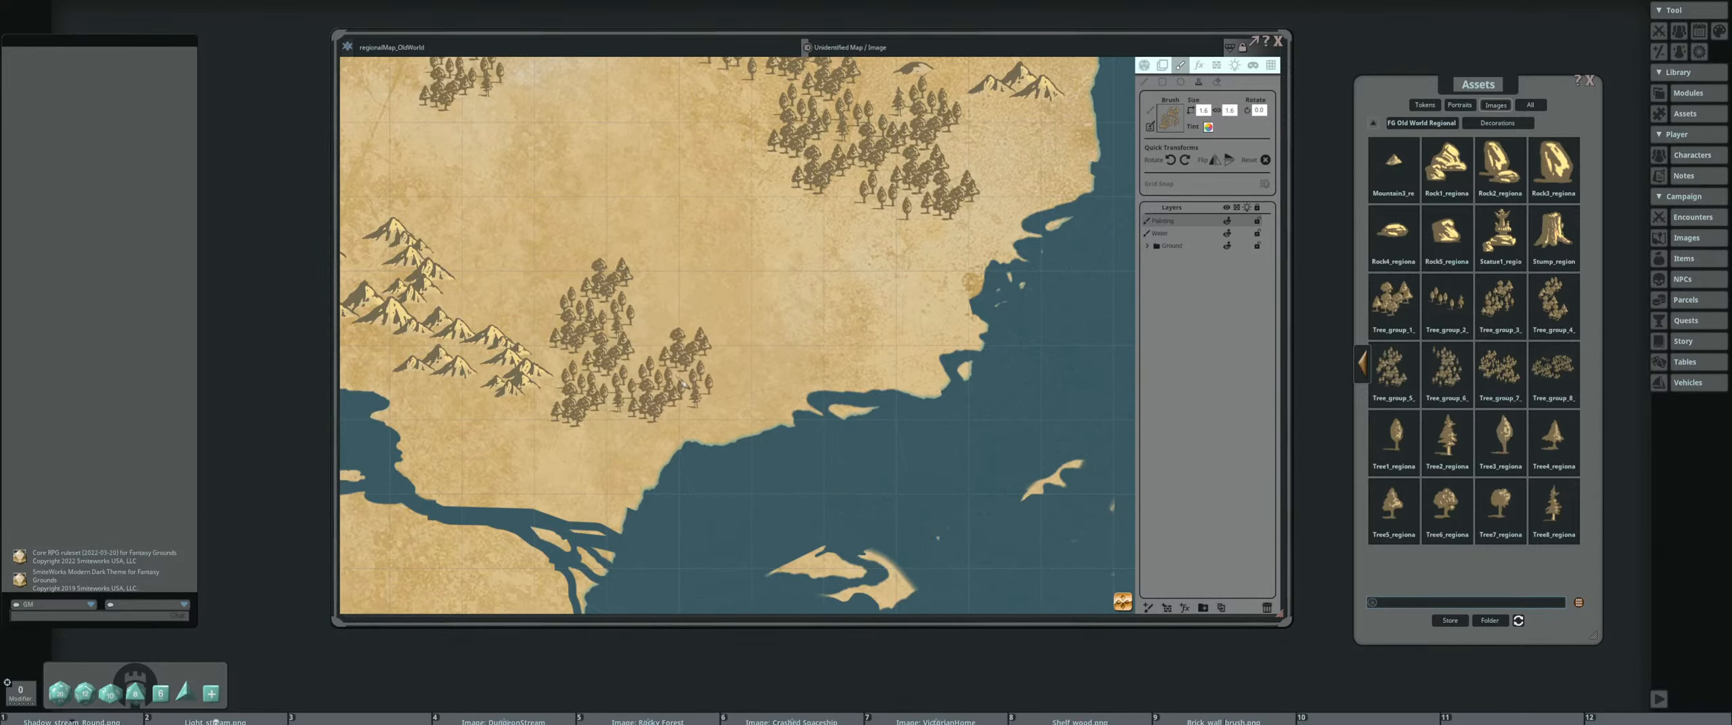
{"action": "scroll", "coordinate": [682, 384], "scroll_direction": "down", "scroll_amount": 4}
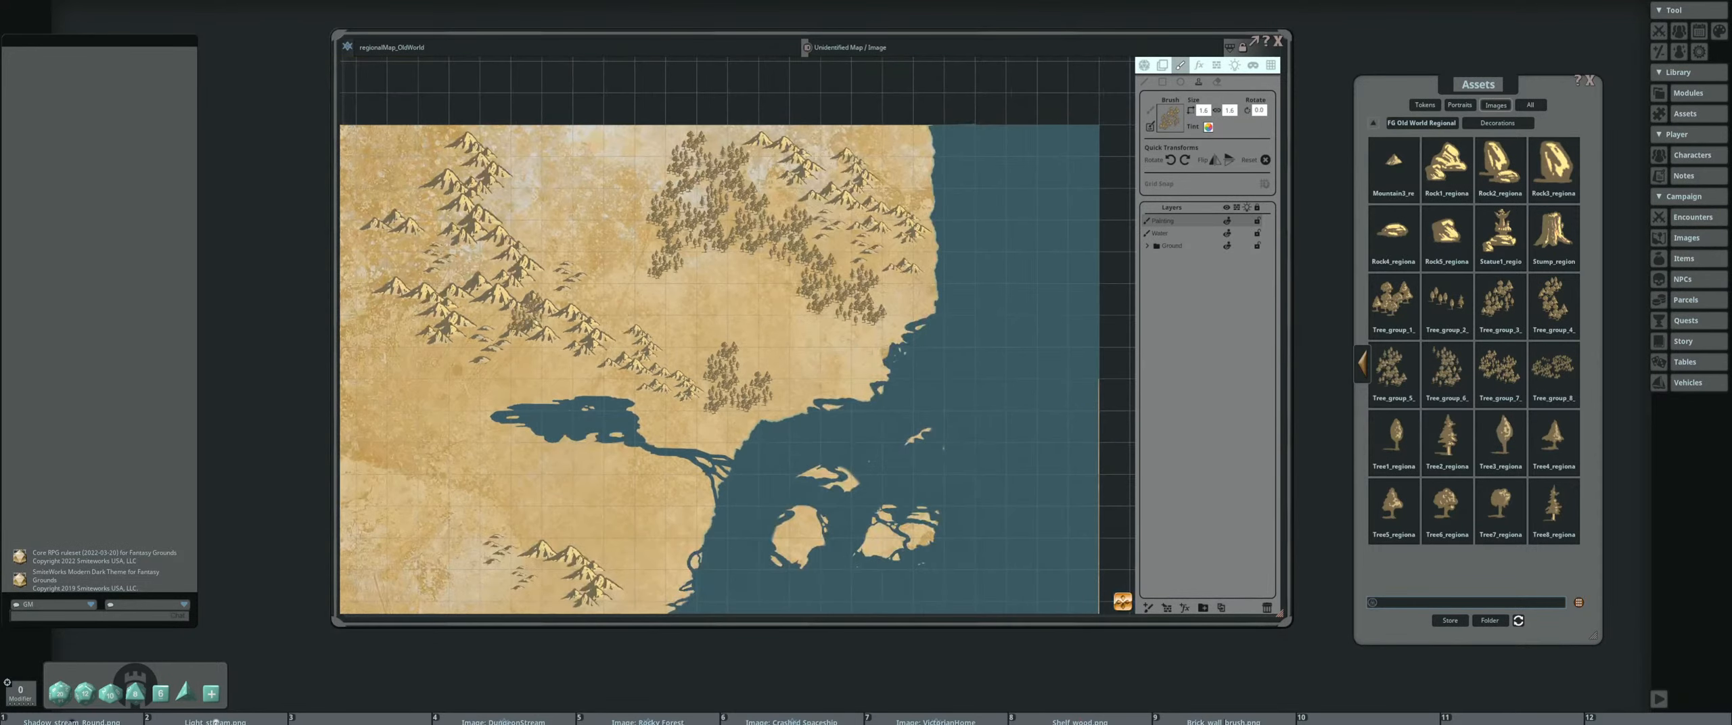
{"action": "left_click_drag", "start_coordinate": [482, 336], "coordinate": [658, 309]}
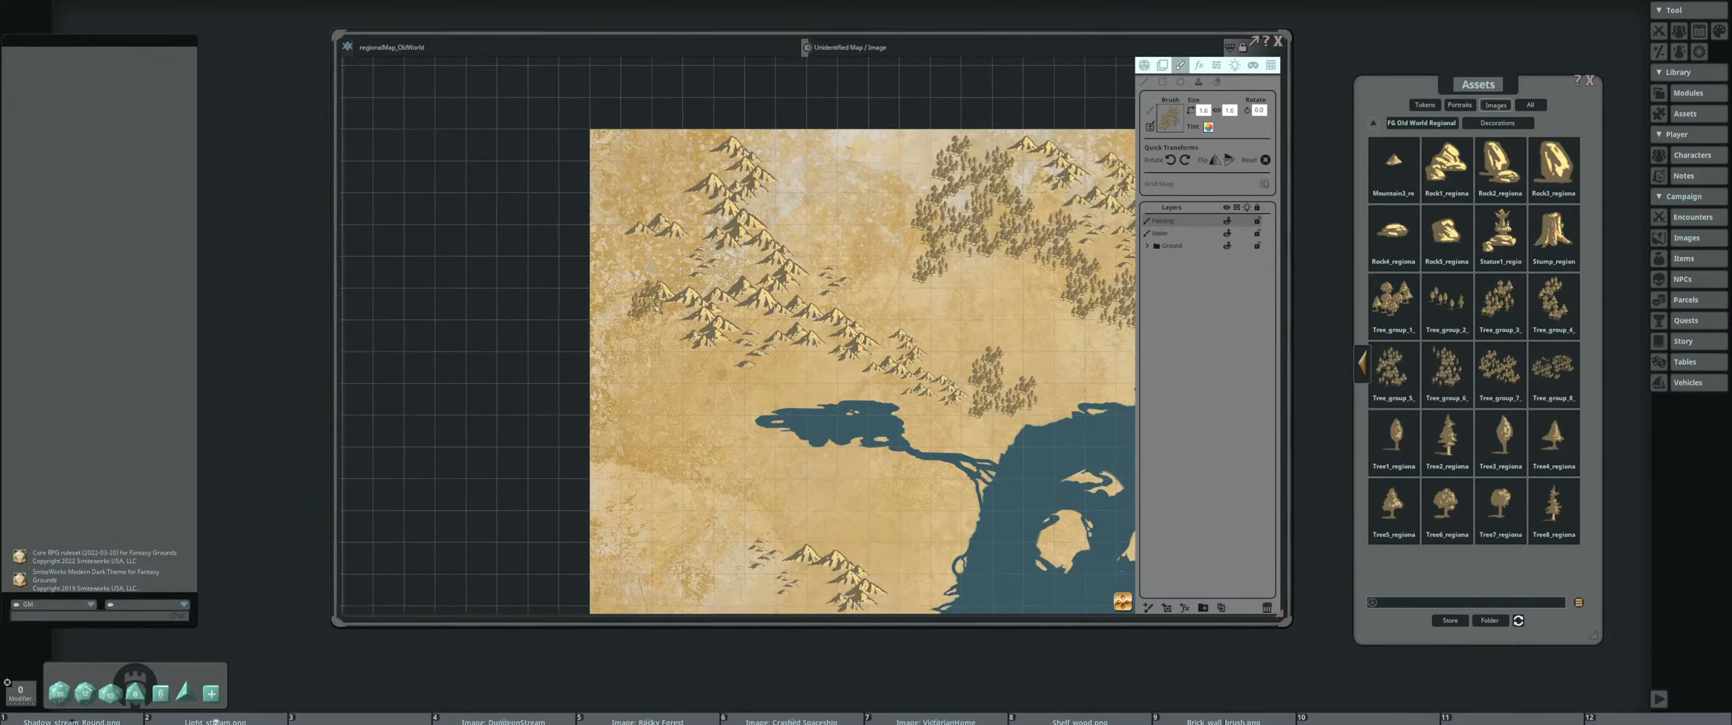
{"action": "left_click_drag", "start_coordinate": [612, 362], "coordinate": [535, 316]}
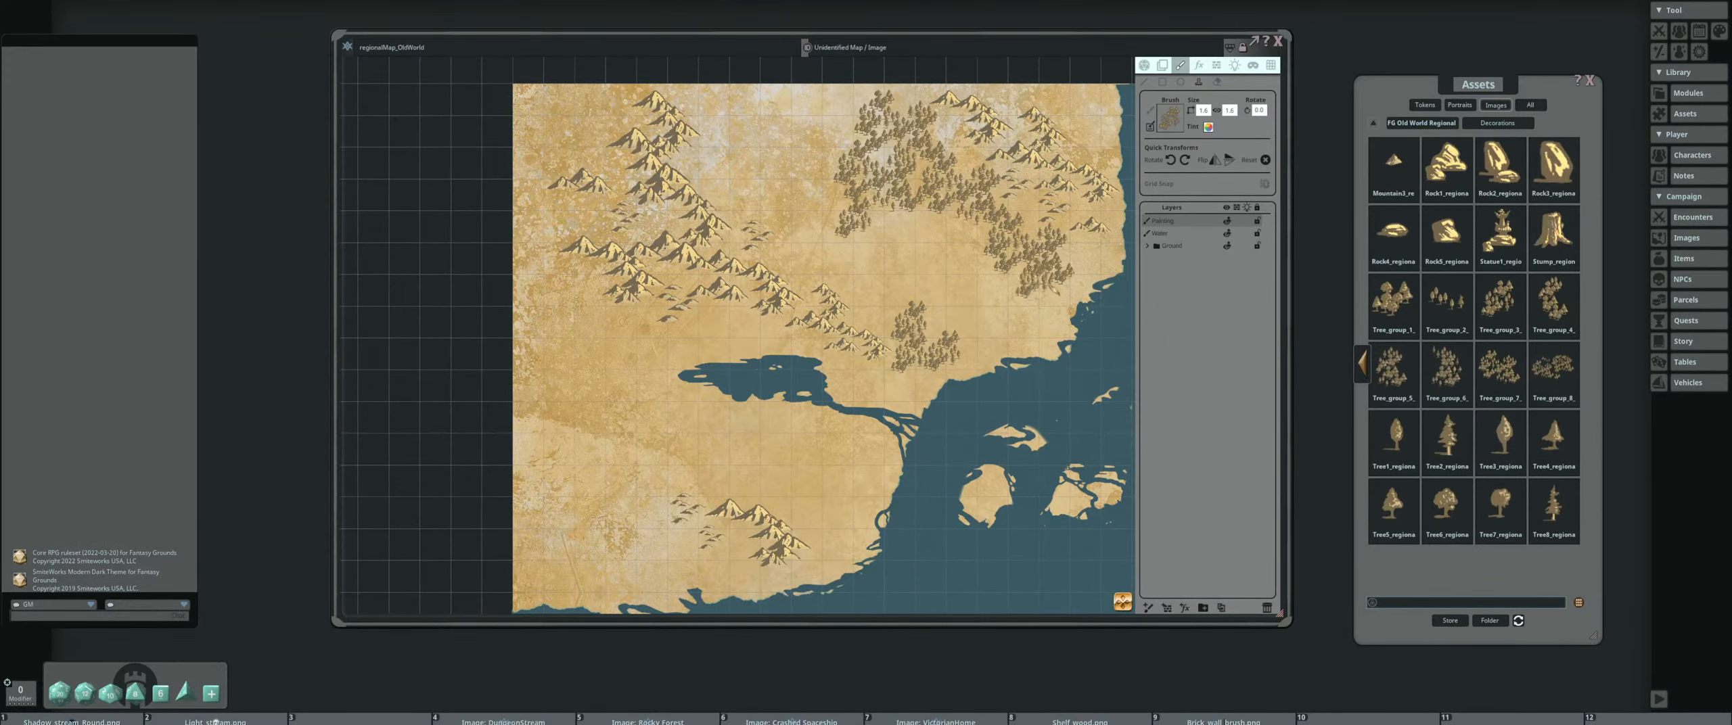
Load the Tree_group_8 decoration, adjust the brush size, and stamp a forest west of the lake on the southern continent
{"action": "left_click_drag", "start_coordinate": [1552, 370], "coordinate": [1165, 124]}
{"action": "scroll", "coordinate": [666, 376], "scroll_direction": "up", "scroll_amount": 10}
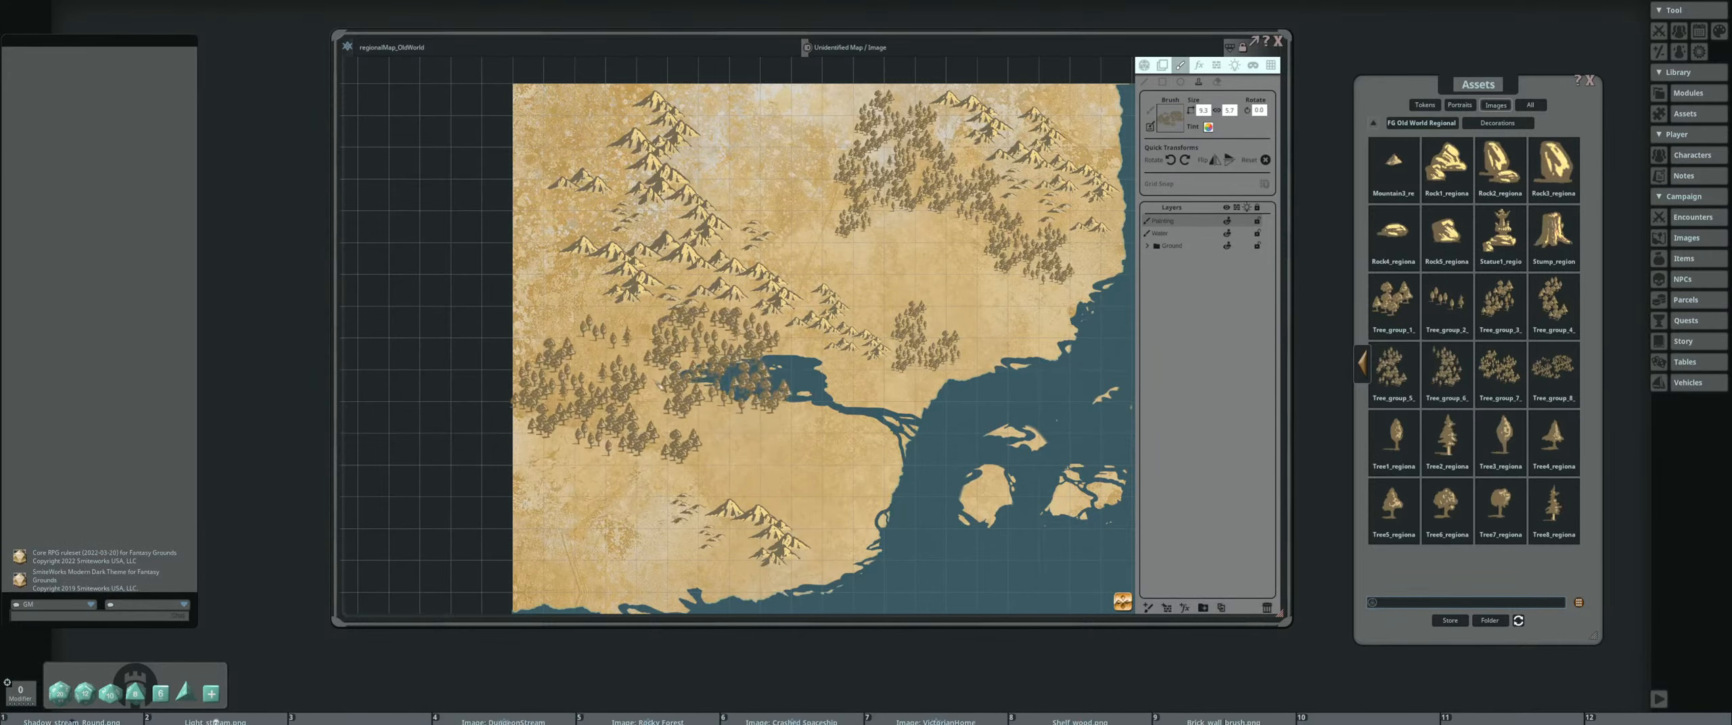
{"action": "scroll", "coordinate": [704, 149], "scroll_direction": "down", "scroll_amount": 2}
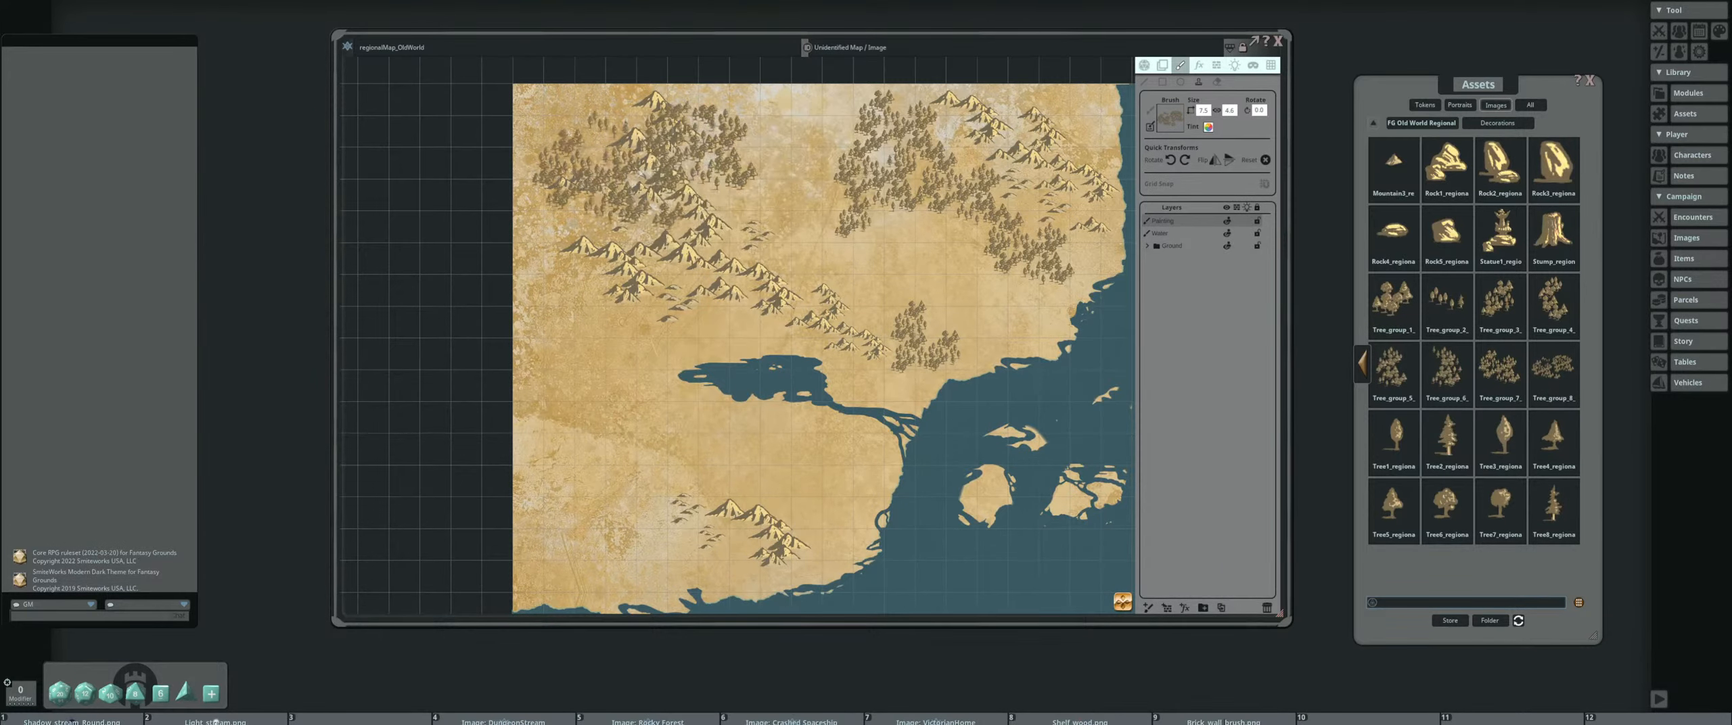
{"action": "scroll", "coordinate": [676, 154], "scroll_direction": "down", "scroll_amount": 1}
{"action": "scroll", "coordinate": [763, 158], "scroll_direction": "down", "scroll_amount": 4}
{"action": "left_click_drag", "start_coordinate": [947, 467], "coordinate": [681, 260]}
{"action": "left_click_drag", "start_coordinate": [766, 437], "coordinate": [647, 257]}
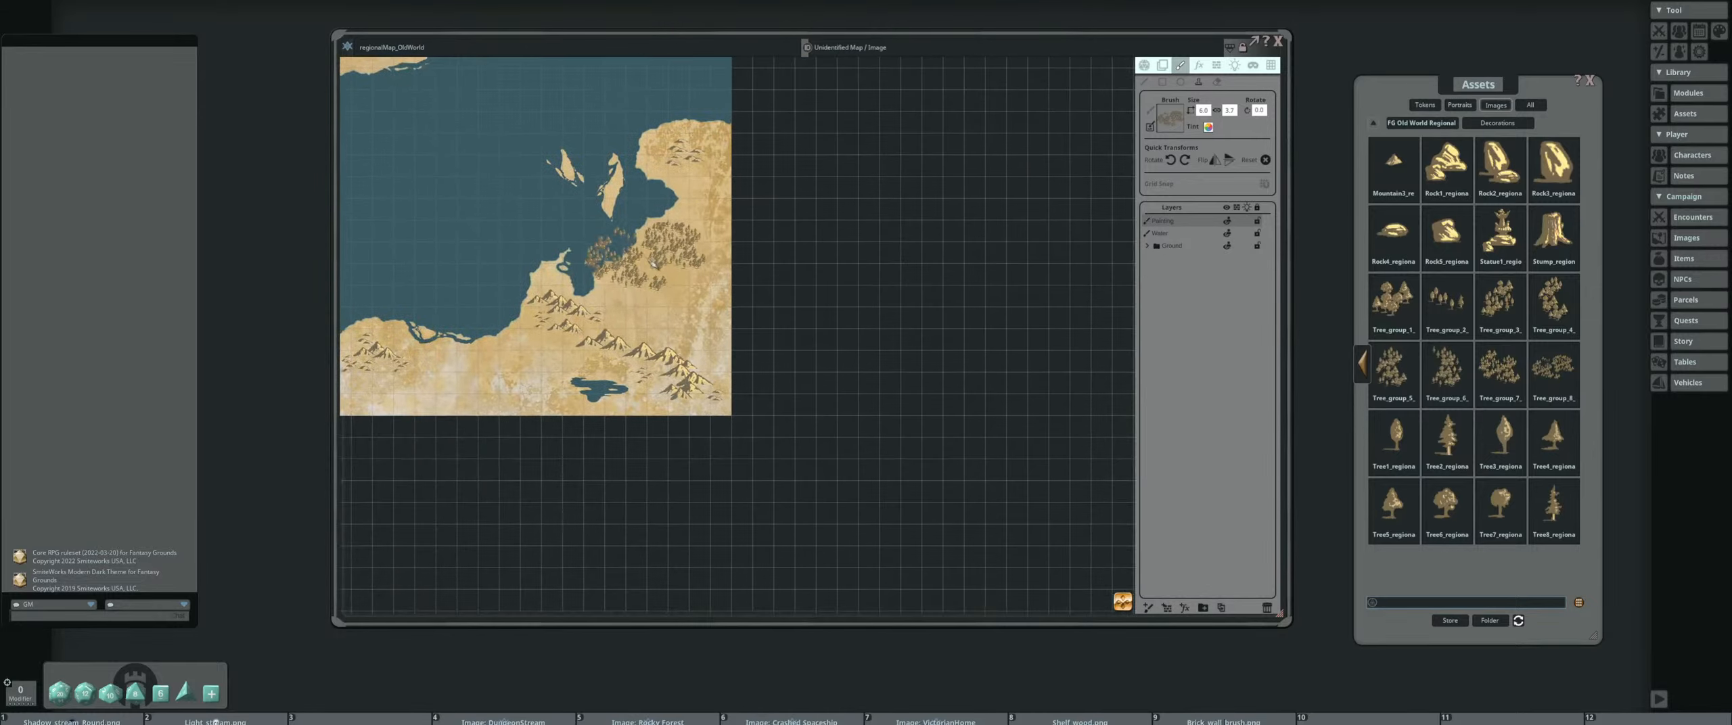
{"action": "left_click_drag", "start_coordinate": [479, 387], "coordinate": [599, 366]}
{"action": "scroll", "coordinate": [601, 371], "scroll_direction": "up", "scroll_amount": 2}
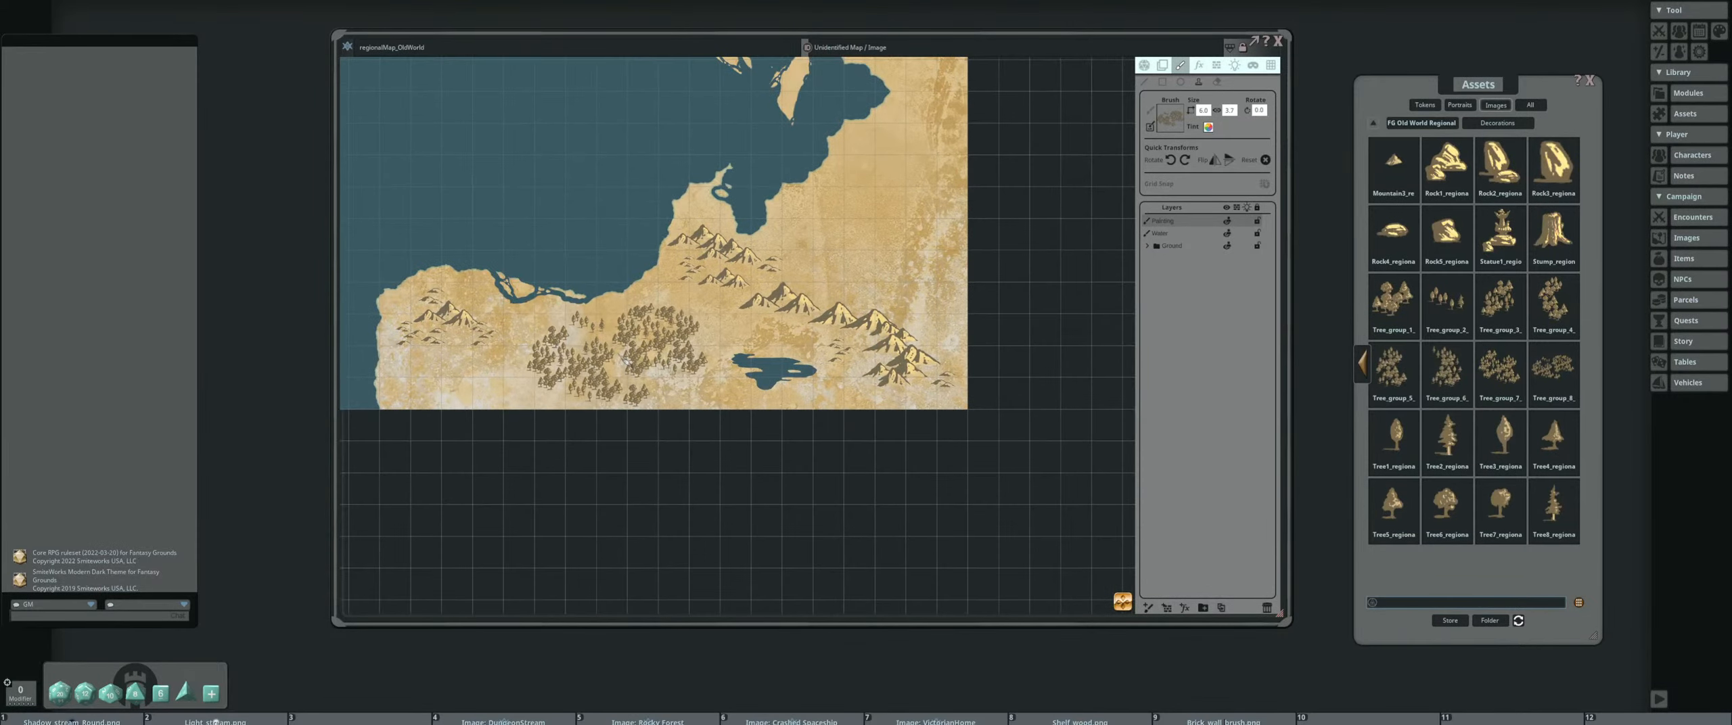
Switch to a smaller tree group brush and stamp it beside the mountains in the map's northwestern corner
{"action": "left_click_drag", "start_coordinate": [581, 182], "coordinate": [1028, 310]}
{"action": "scroll", "coordinate": [920, 236], "scroll_direction": "down", "scroll_amount": 3}
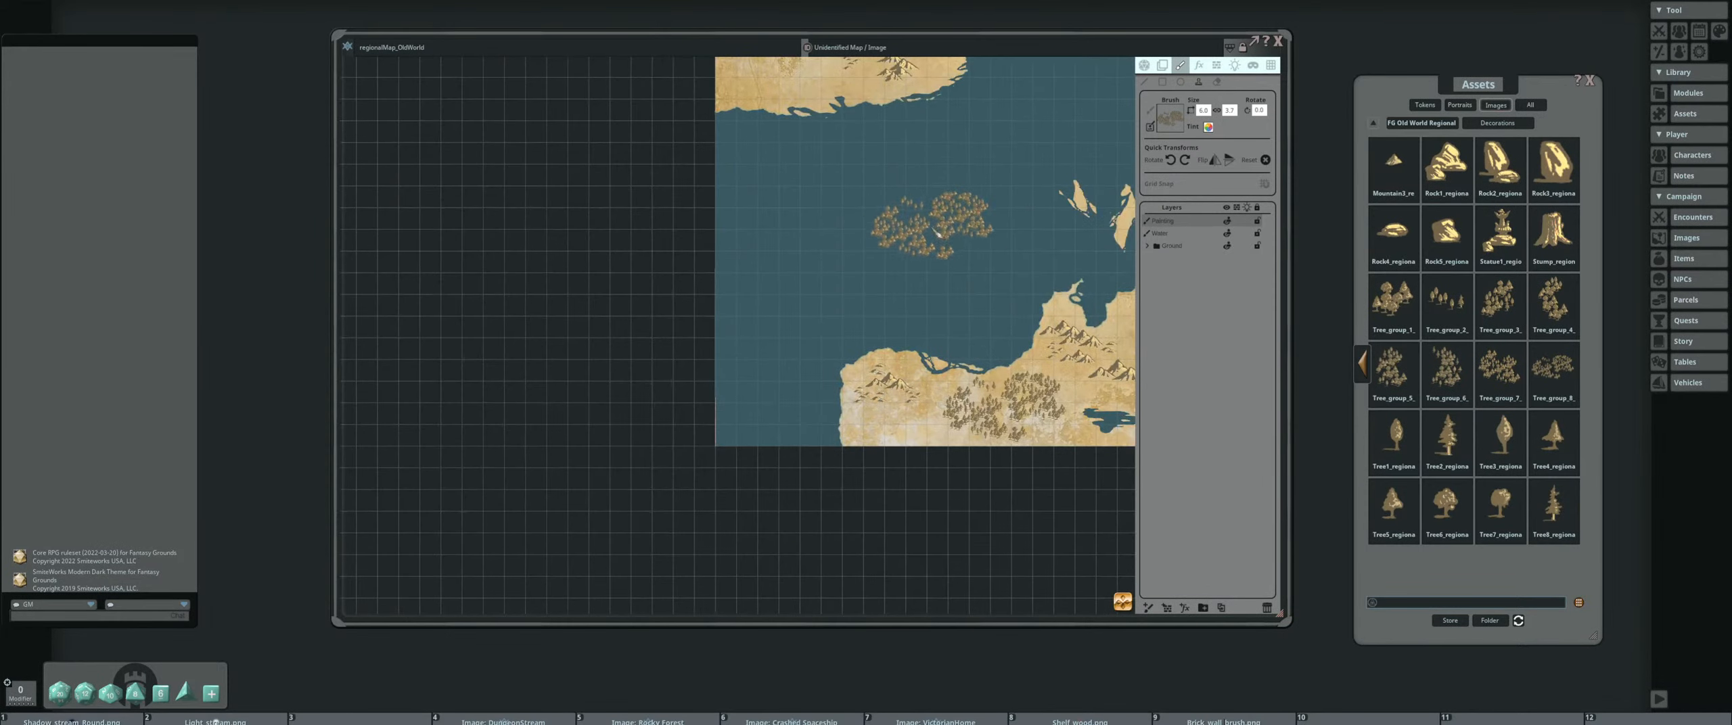
{"action": "left_click_drag", "start_coordinate": [934, 234], "coordinate": [590, 369]}
{"action": "left_click_drag", "start_coordinate": [486, 236], "coordinate": [573, 424]}
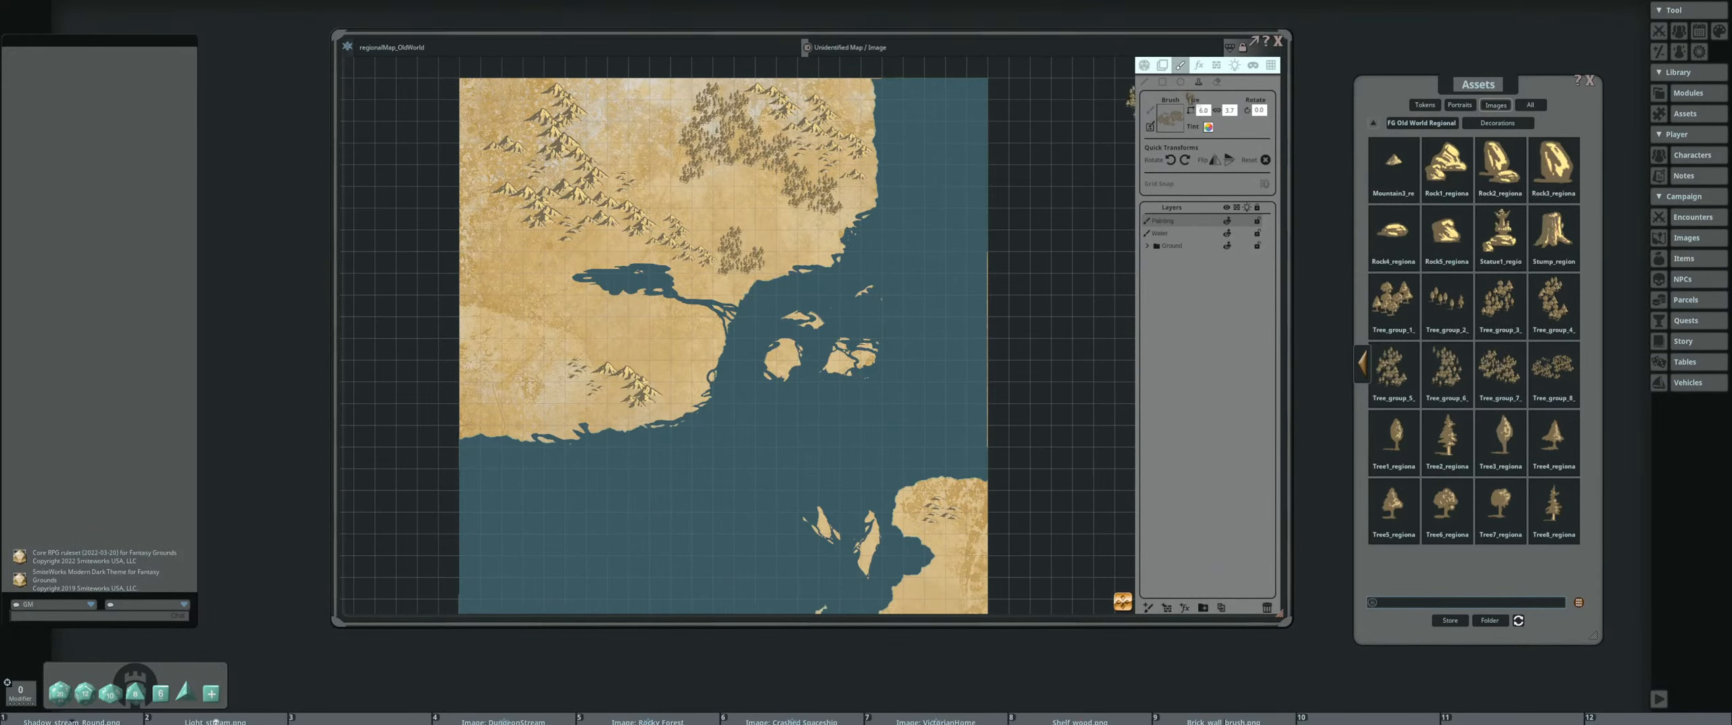
{"action": "scroll", "coordinate": [564, 323], "scroll_direction": "up", "scroll_amount": 10}
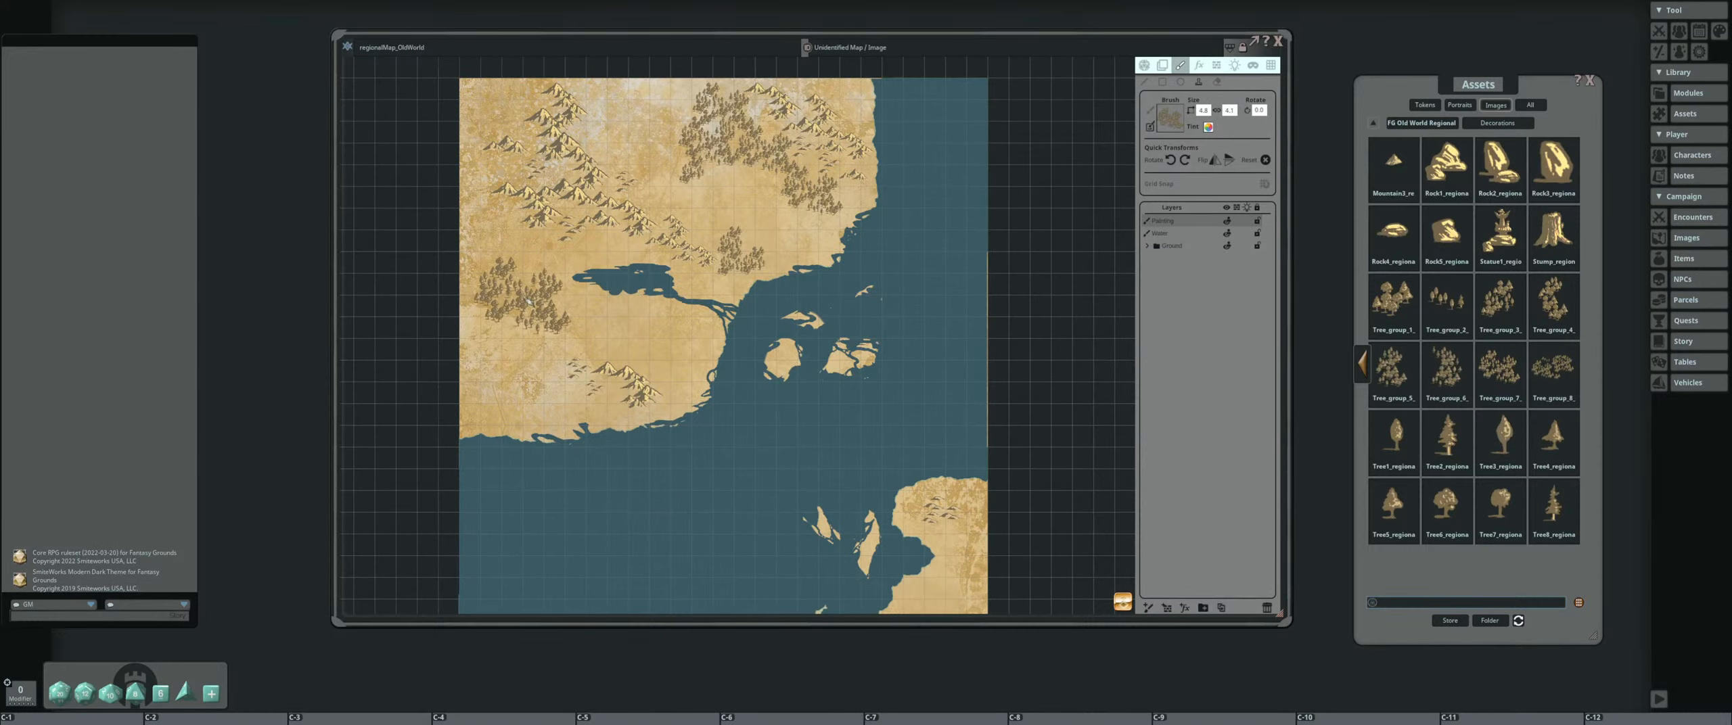
{"action": "left_click_drag", "start_coordinate": [531, 301], "coordinate": [629, 412]}
{"action": "scroll", "coordinate": [597, 227], "scroll_direction": "up", "scroll_amount": 3}
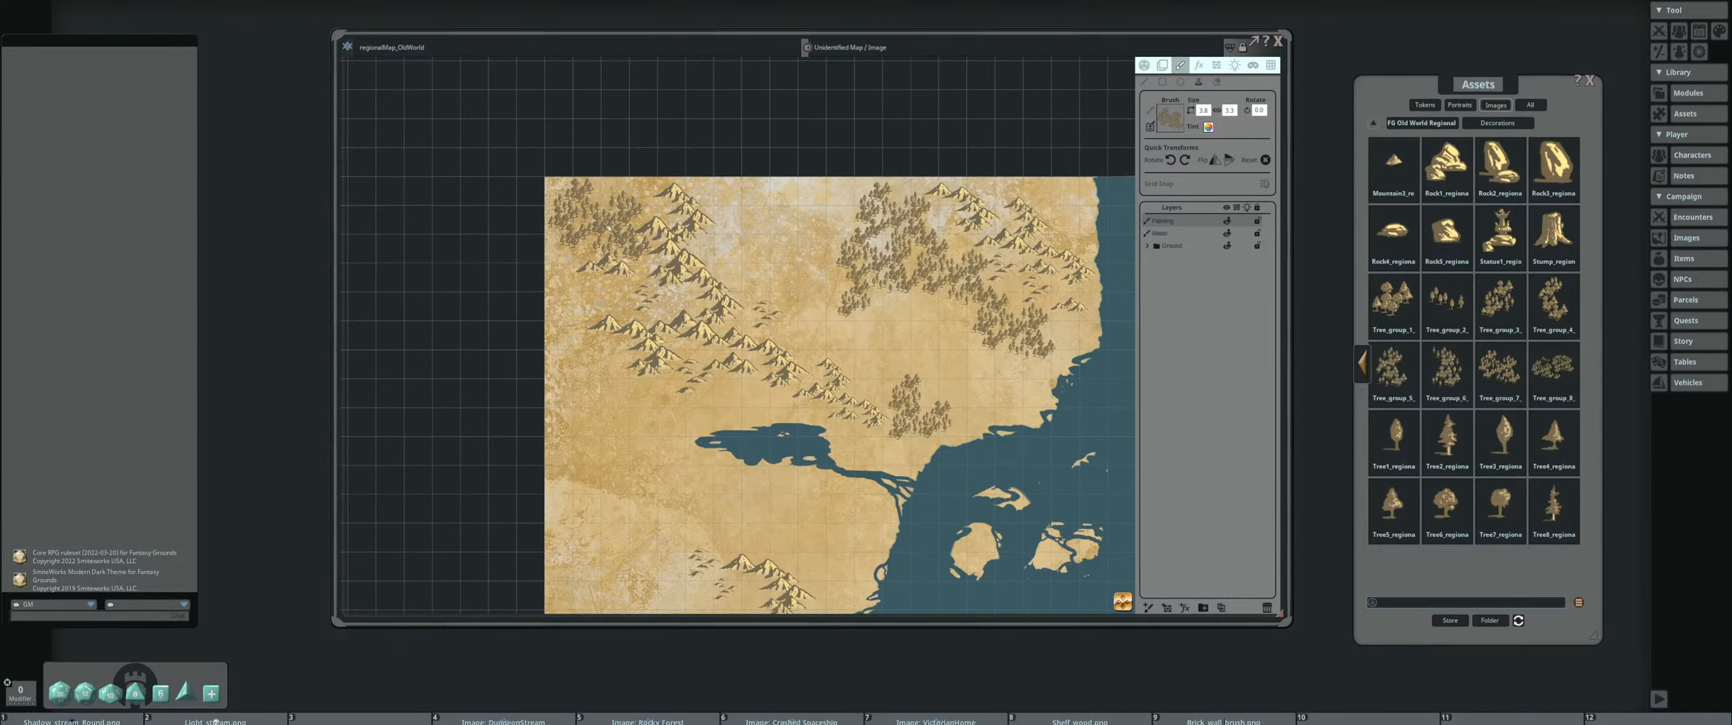
{"action": "scroll", "coordinate": [669, 302], "scroll_direction": "up", "scroll_amount": 5}
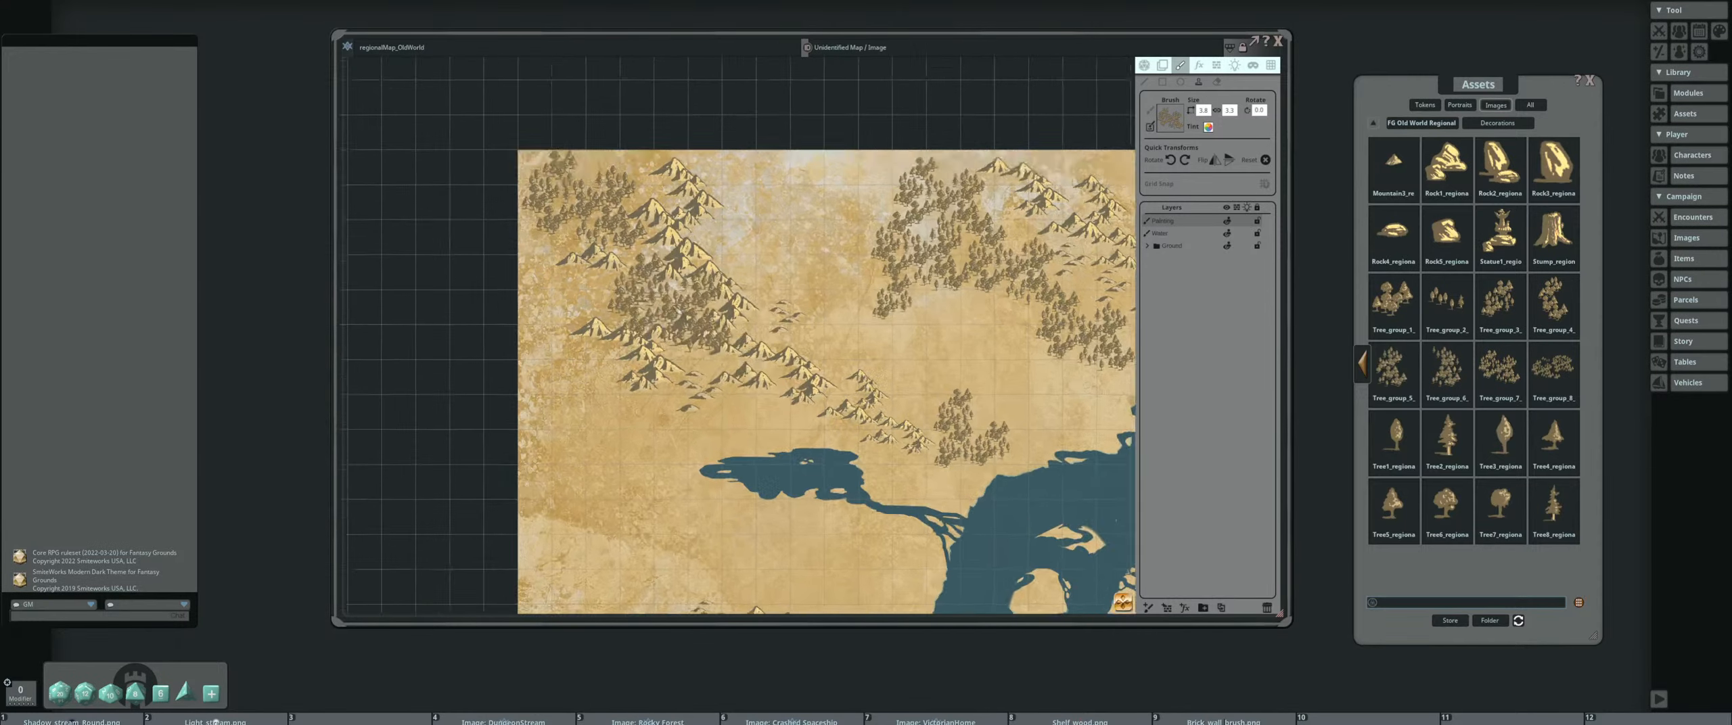
Stamp tree clusters along the northern continent's western edge and on both sides of the small mountain range south of the lake
{"action": "scroll", "coordinate": [669, 302], "scroll_direction": "down", "scroll_amount": 3}
{"action": "left_click_drag", "start_coordinate": [638, 449], "coordinate": [648, 356]}
{"action": "mouse_move", "coordinate": [603, 404]}
{"action": "left_mouse_down"}
{"action": "mouse_move", "coordinate": [598, 311]}
{"action": "mouse_move", "coordinate": [653, 348]}
{"action": "mouse_move", "coordinate": [596, 399]}
{"action": "mouse_move", "coordinate": [646, 422]}
{"action": "left_mouse_up"}
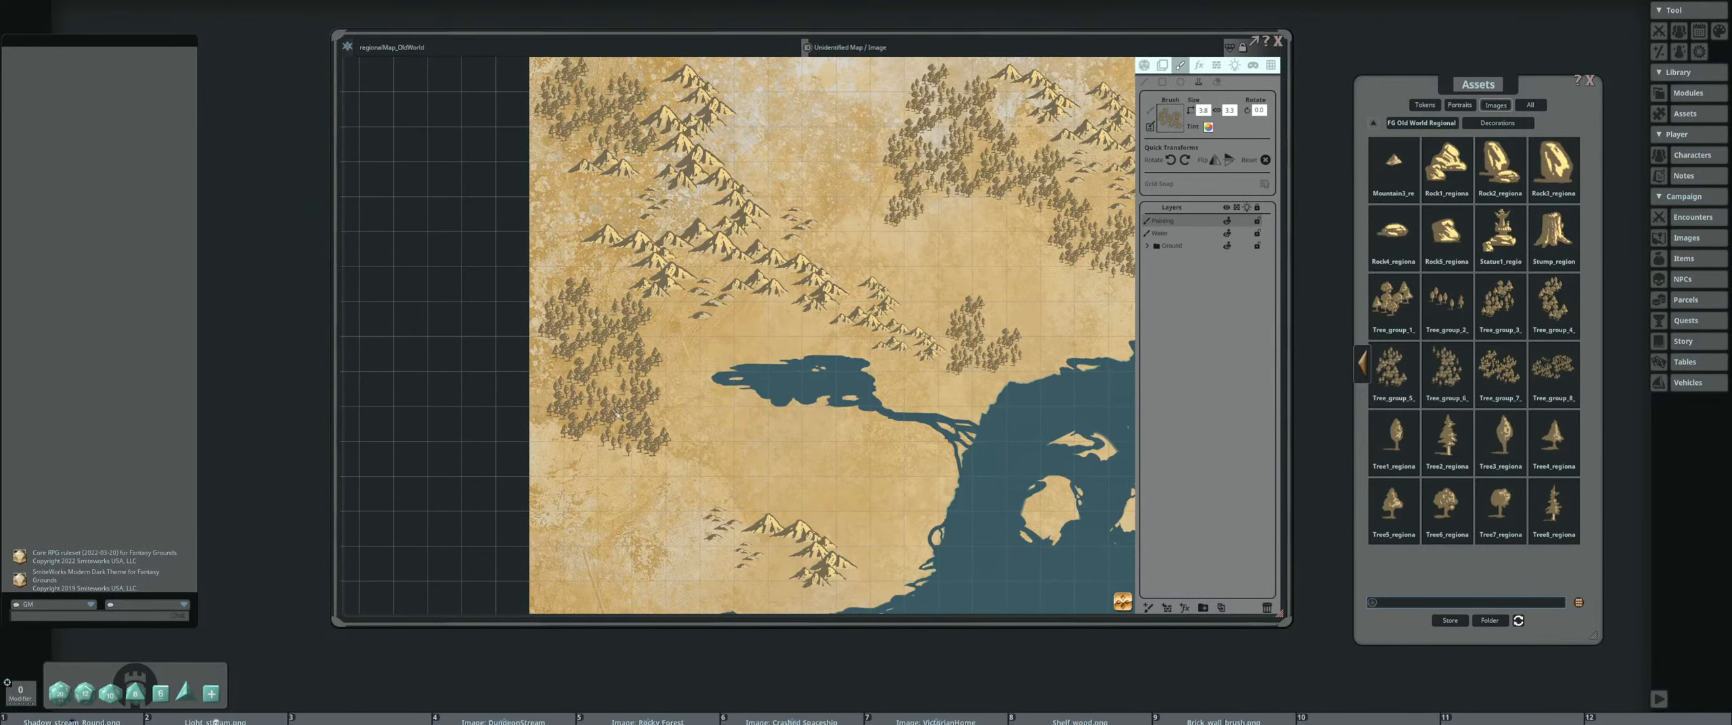
{"action": "scroll", "coordinate": [617, 414], "scroll_direction": "down", "scroll_amount": 3}
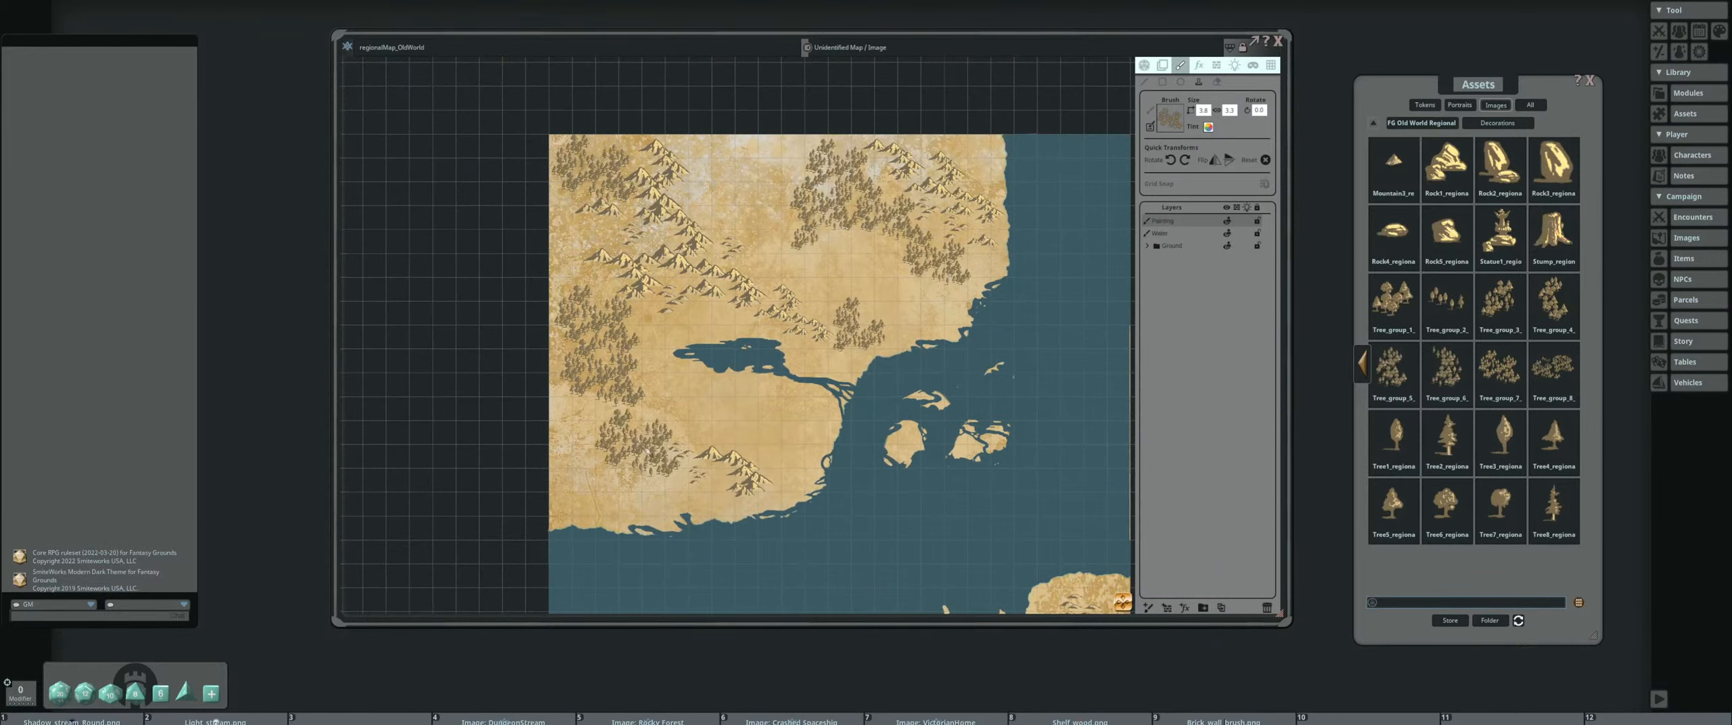
{"action": "left_click", "coordinate": [781, 436]}
{"action": "left_click_drag", "start_coordinate": [636, 486], "coordinate": [602, 334]}
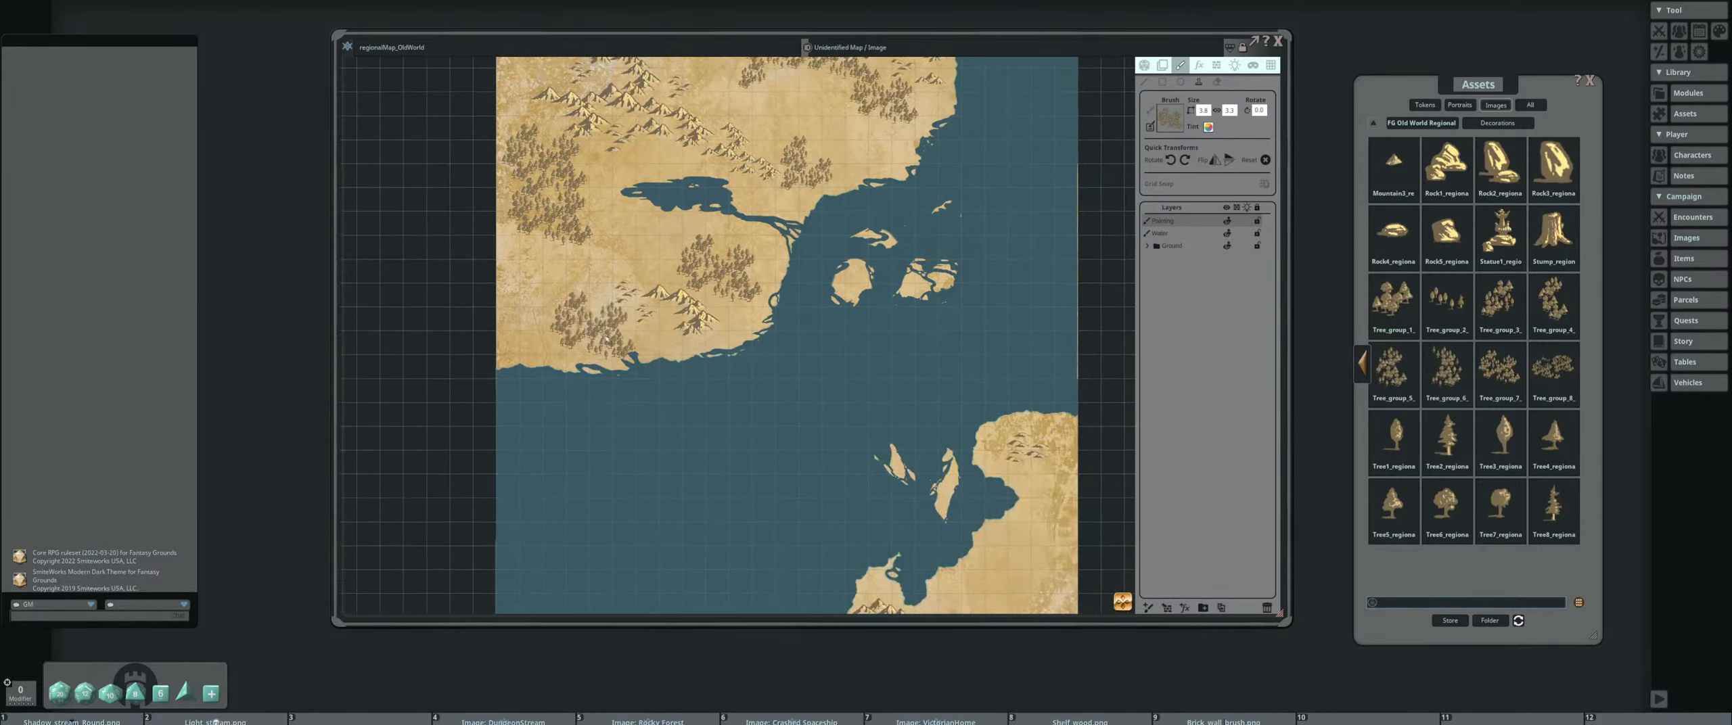
Extend the forest along the southern continent's eastern edge with another tree cluster
{"action": "left_click_drag", "start_coordinate": [761, 468], "coordinate": [766, 364]}
{"action": "scroll", "coordinate": [795, 392], "scroll_direction": "down", "scroll_amount": 3}
{"action": "left_click_drag", "start_coordinate": [843, 477], "coordinate": [781, 443]}
{"action": "scroll", "coordinate": [781, 444], "scroll_direction": "up", "scroll_amount": 3}
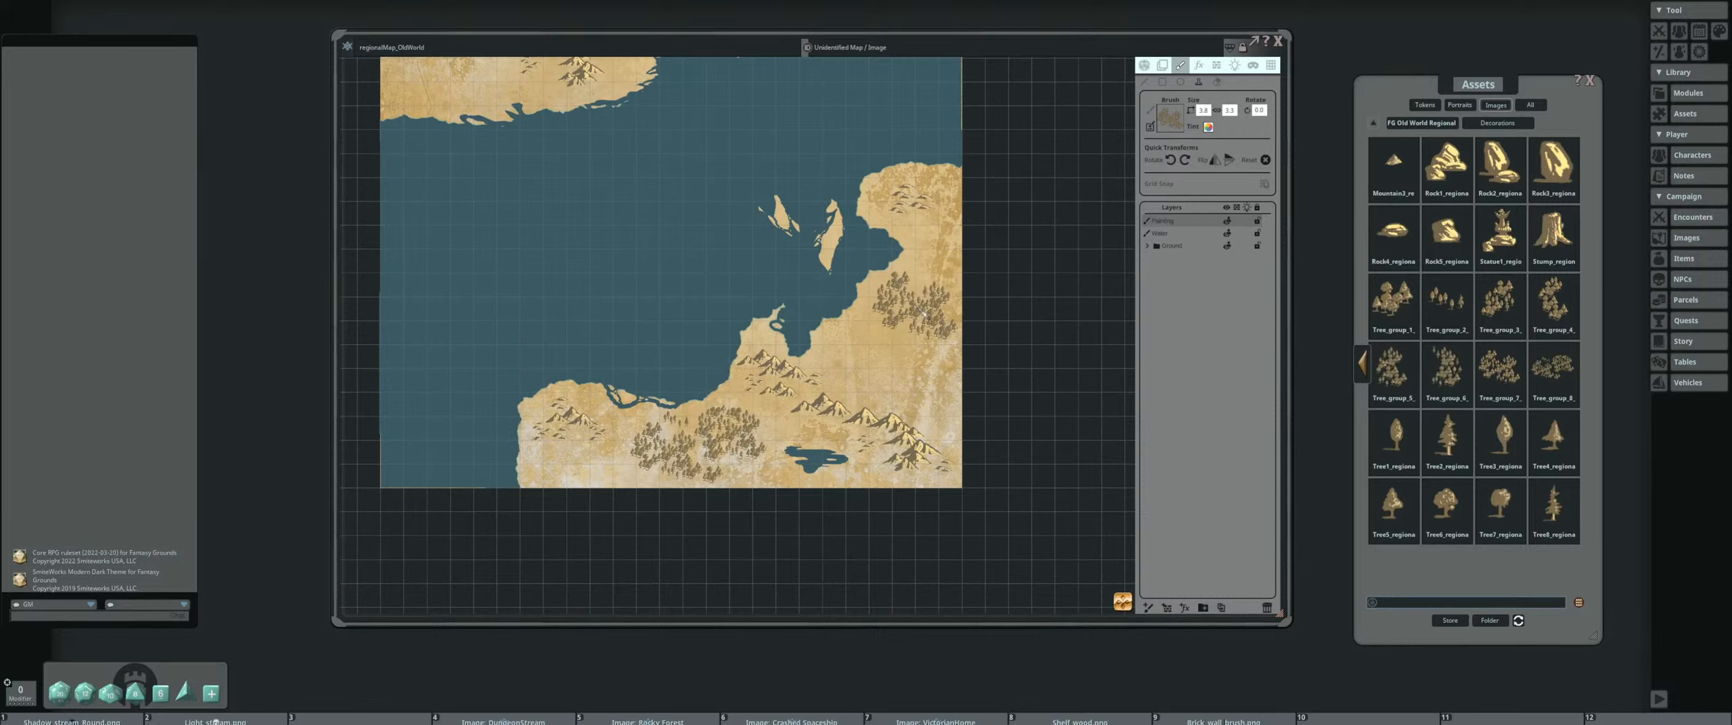
{"action": "left_click", "coordinate": [927, 312]}
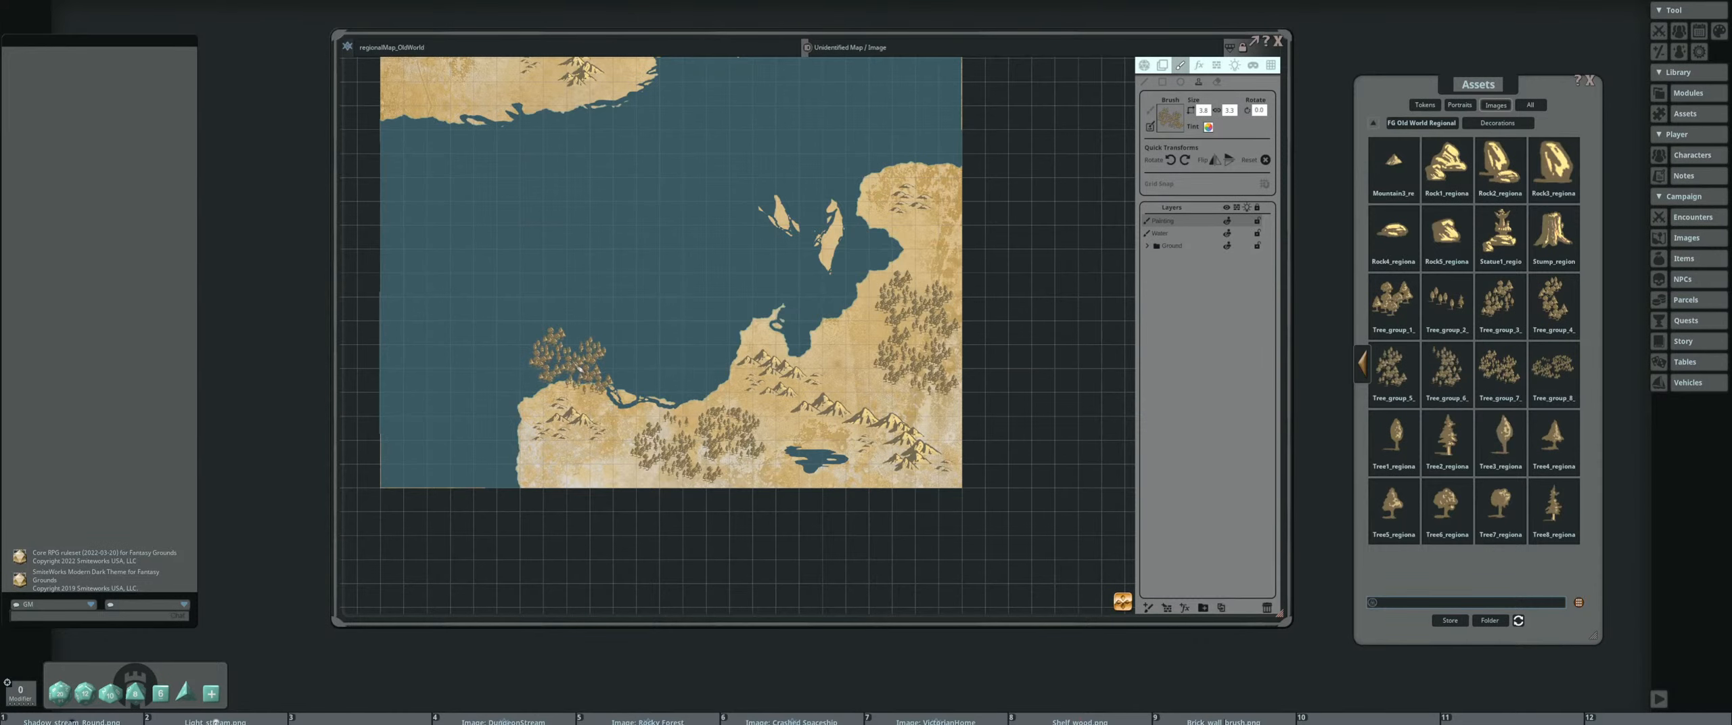
Load a grass decoration as the brush for the open plain south of the northern continent's lake
{"action": "scroll", "coordinate": [579, 366], "scroll_direction": "down", "scroll_amount": 5}
{"action": "left_click_drag", "start_coordinate": [598, 346], "coordinate": [660, 462]}
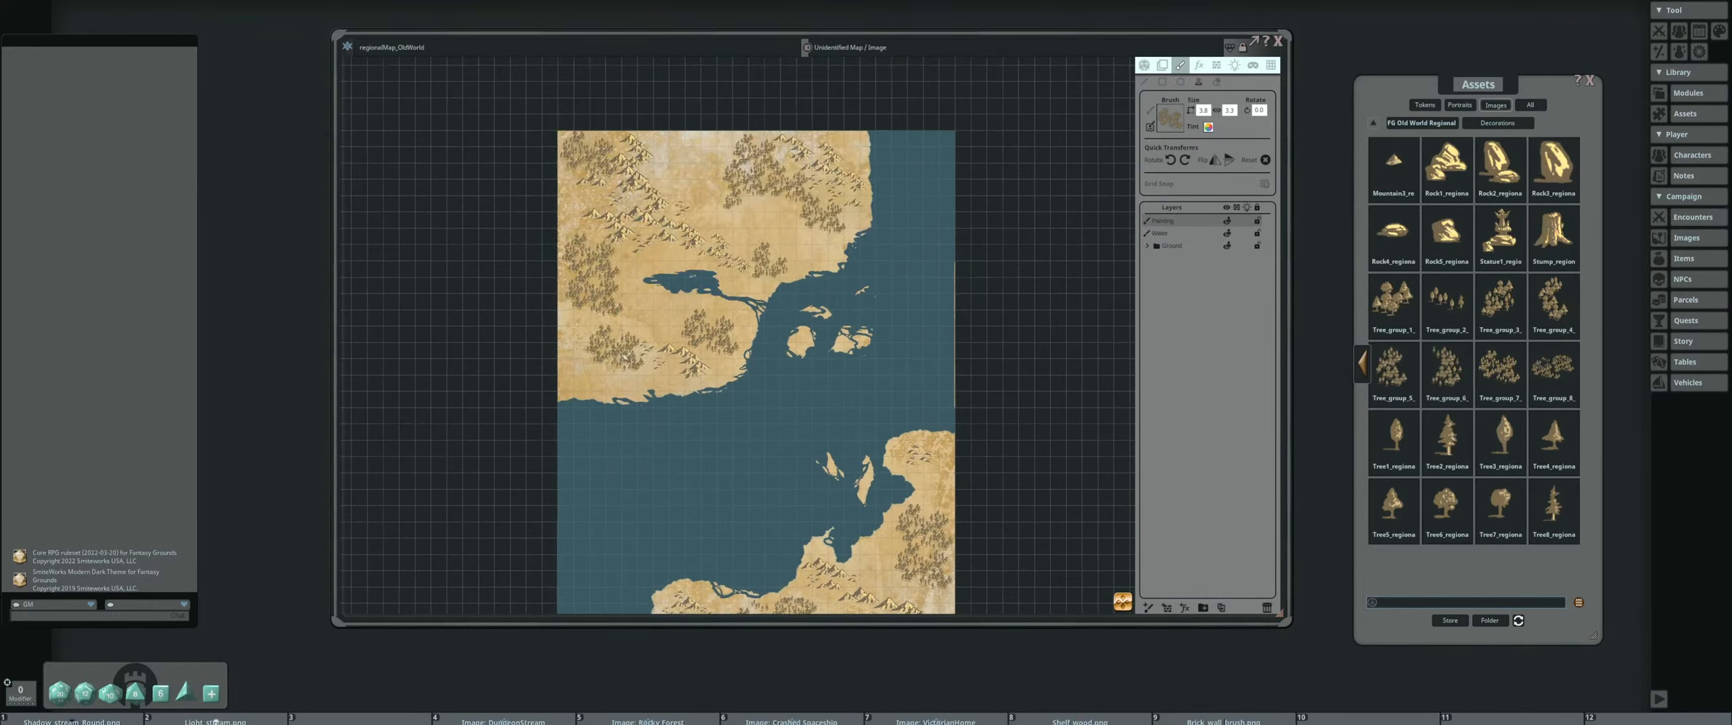
{"action": "scroll", "coordinate": [617, 352], "scroll_direction": "up", "scroll_amount": 2}
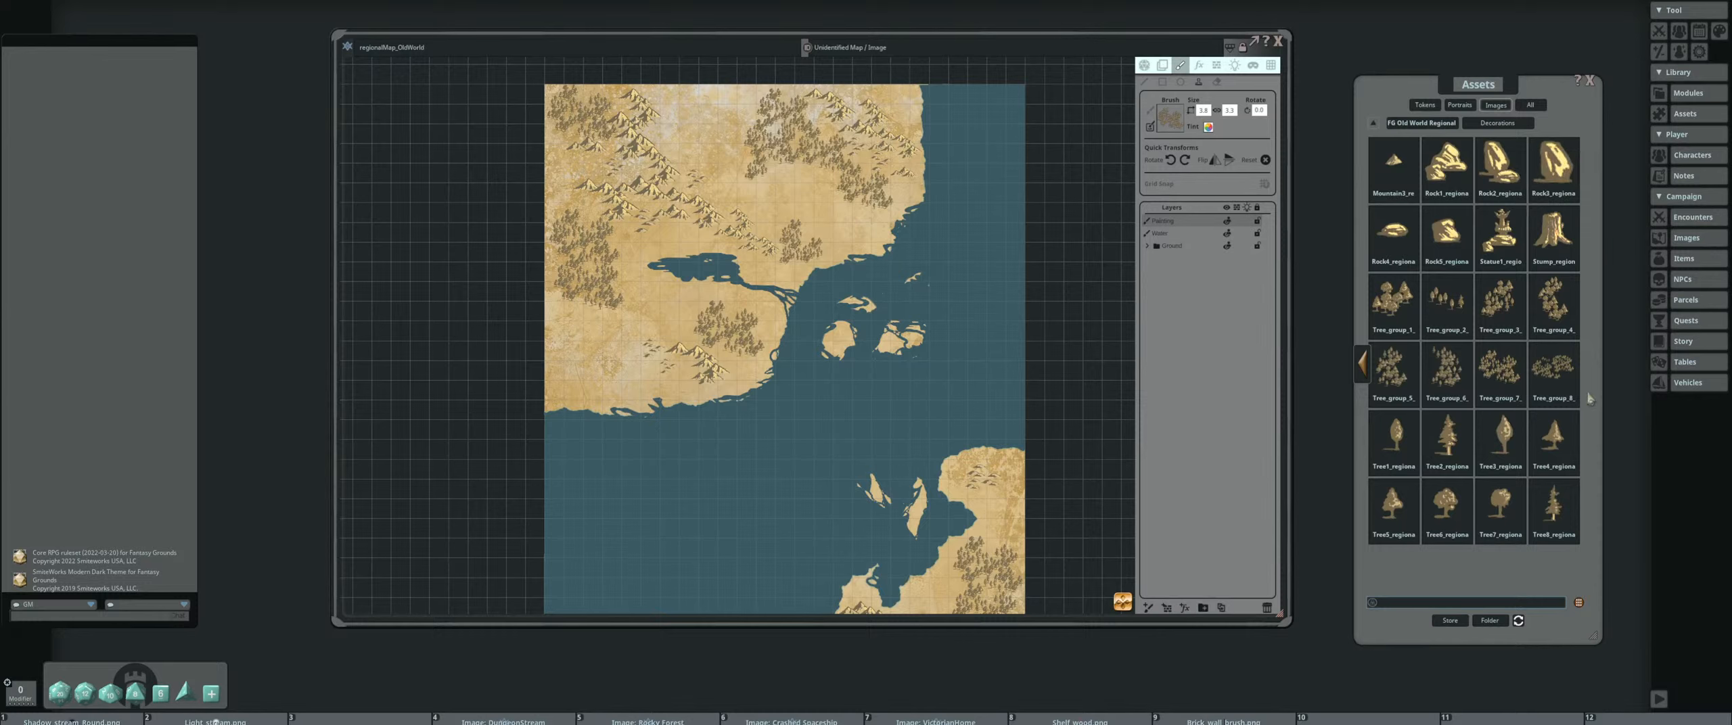
{"action": "left_click", "coordinate": [1364, 365]}
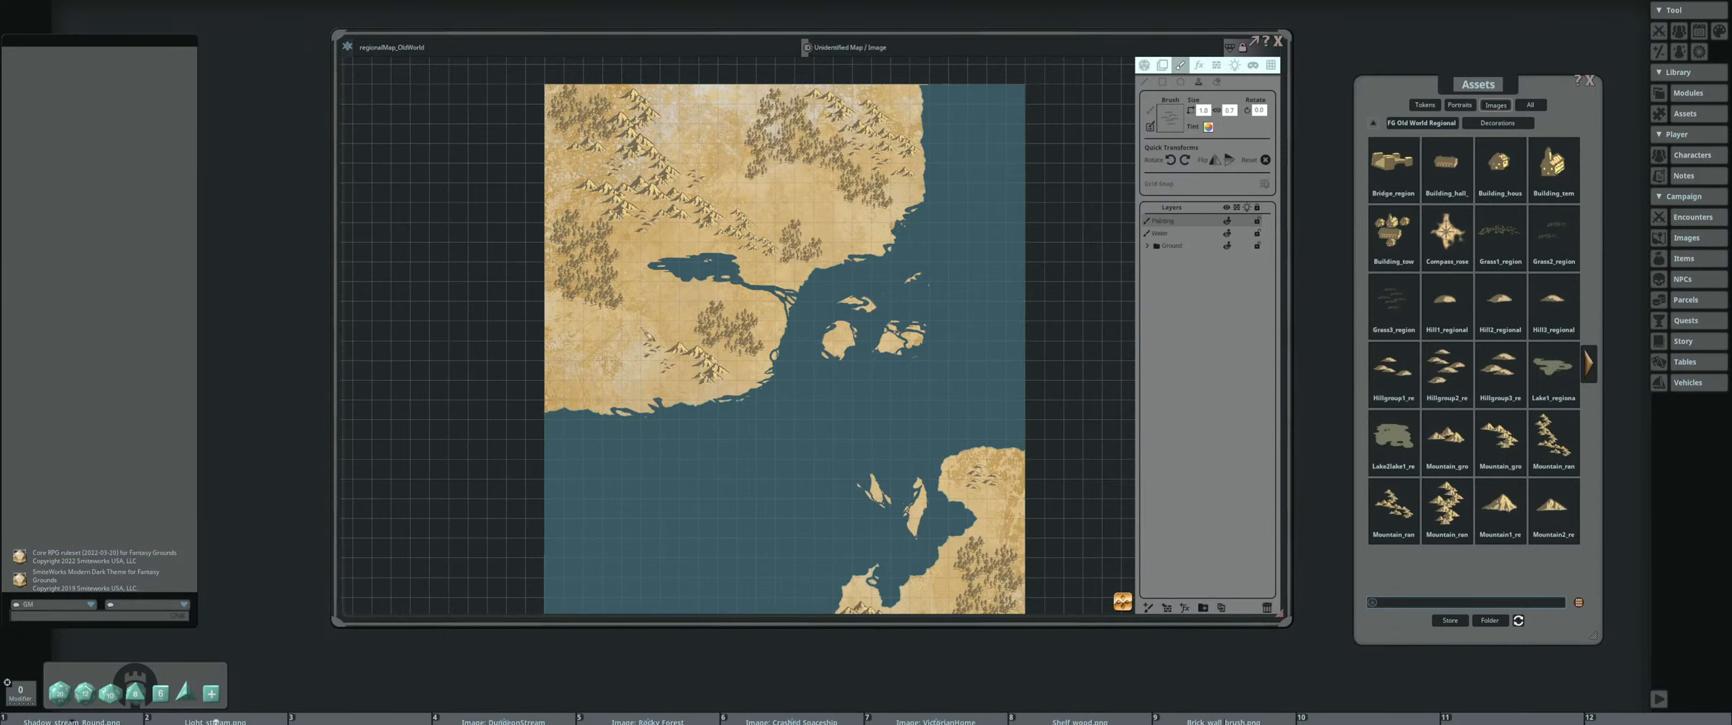
{"action": "scroll", "coordinate": [647, 333], "scroll_direction": "up", "scroll_amount": 5}
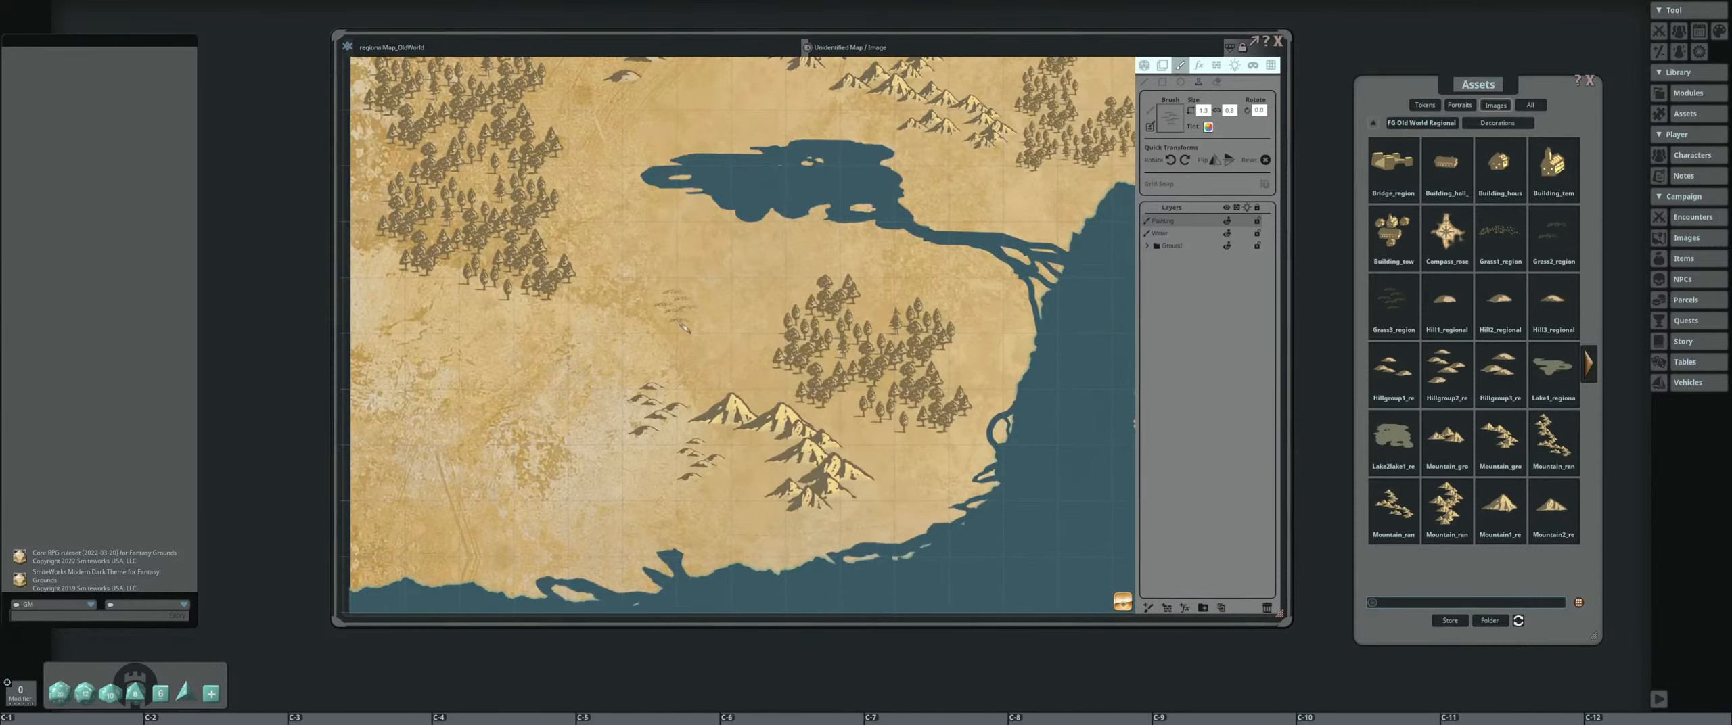
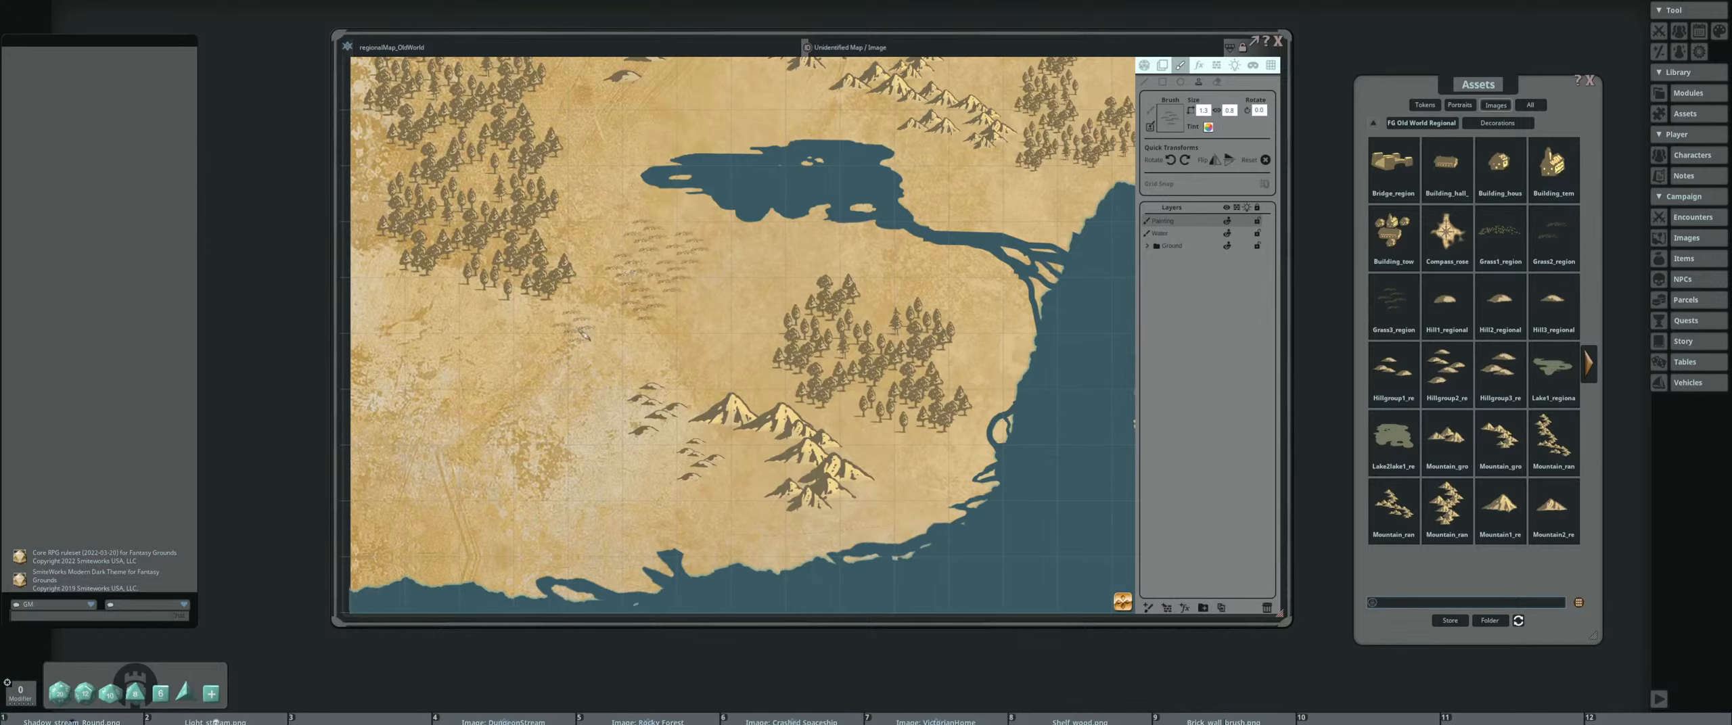
Stamp more grass patches around the small hills west of the southern mountain range
{"action": "left_click", "coordinate": [636, 459]}
{"action": "left_click", "coordinate": [617, 409]}
{"action": "left_click", "coordinate": [735, 494]}
Survey the coastlines, islands, forests and mountains across the whole regional map
{"action": "scroll", "coordinate": [662, 431], "scroll_direction": "down", "scroll_amount": 6}
{"action": "left_click_drag", "start_coordinate": [819, 354], "coordinate": [718, 343]}
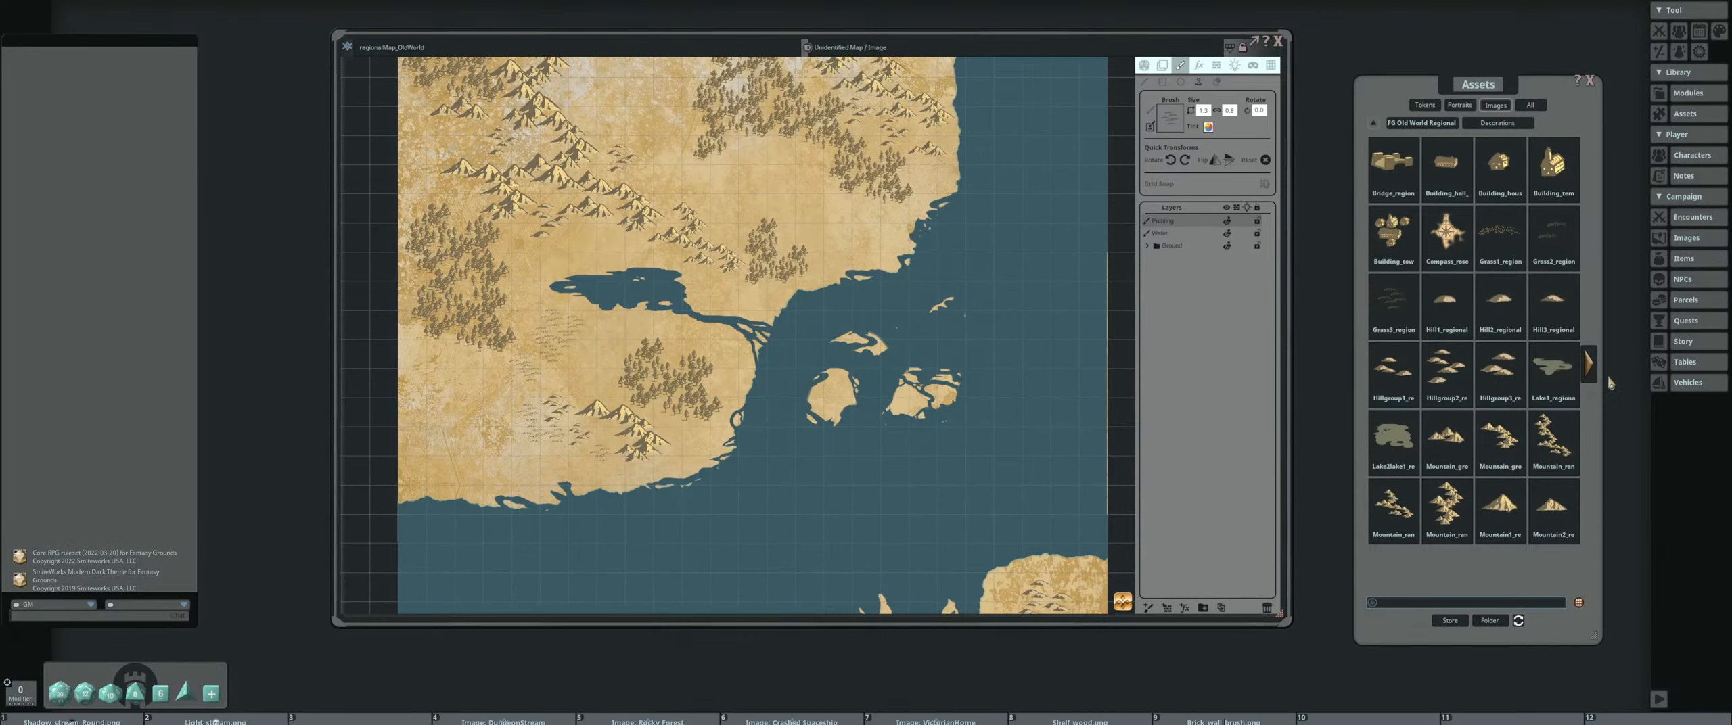
{"action": "scroll", "coordinate": [834, 307], "scroll_direction": "down", "scroll_amount": 5}
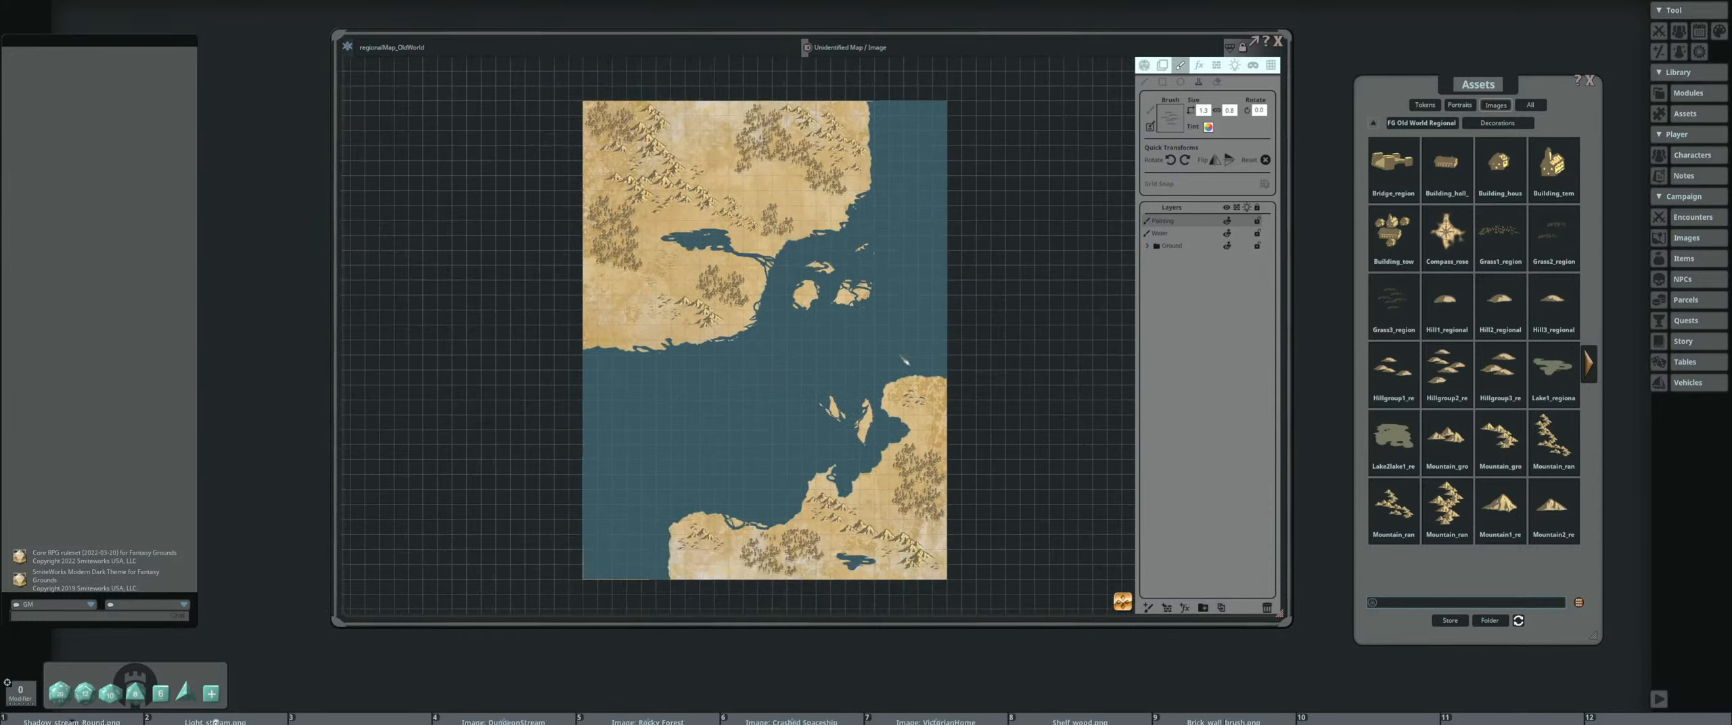
{"action": "scroll", "coordinate": [834, 307], "scroll_direction": "up", "scroll_amount": 1}
{"action": "left_click_drag", "start_coordinate": [833, 307], "coordinate": [916, 445]}
{"action": "scroll", "coordinate": [777, 303], "scroll_direction": "up", "scroll_amount": 4}
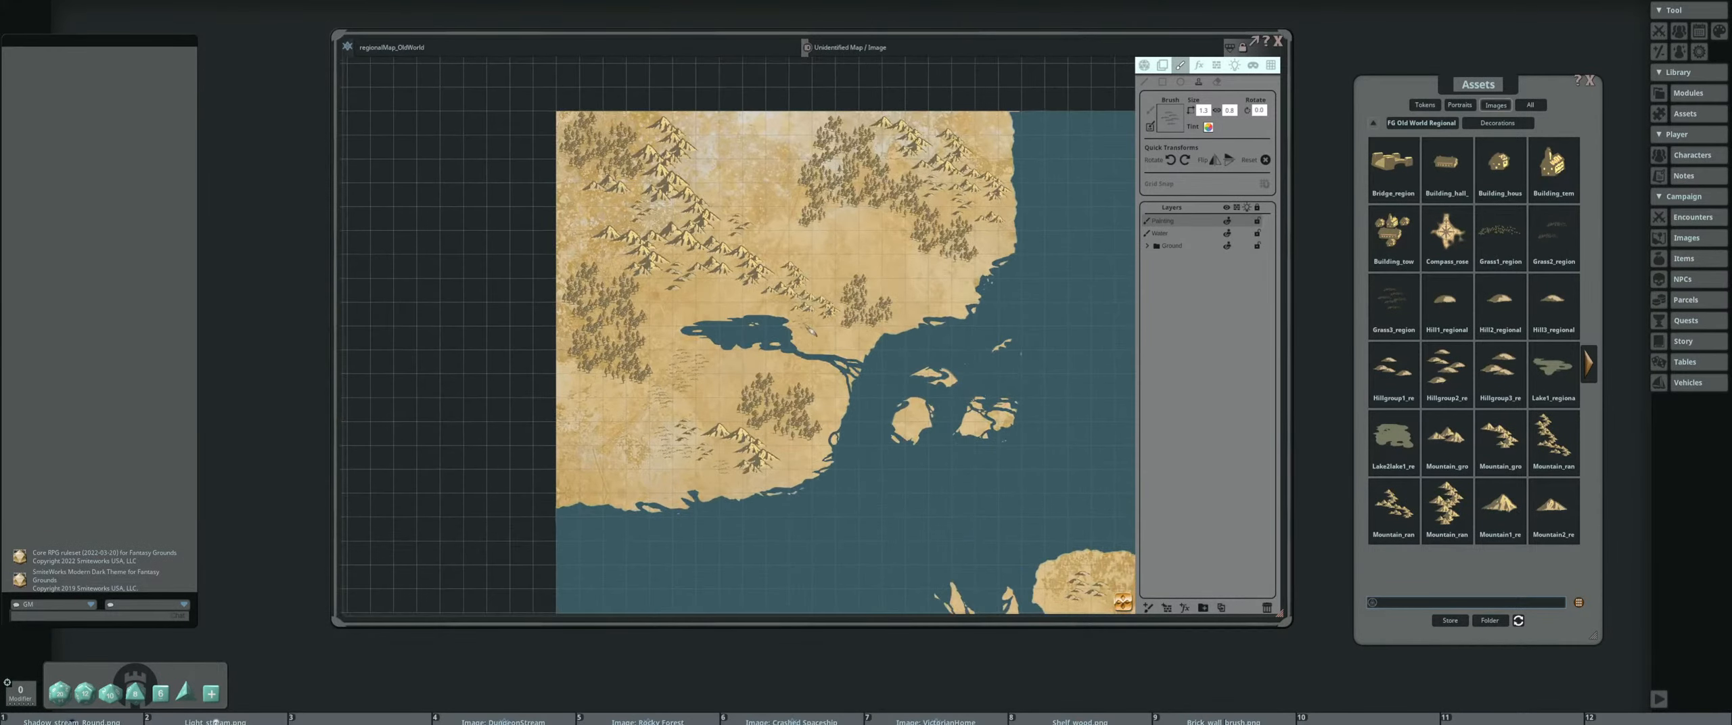
{"action": "left_click_drag", "start_coordinate": [883, 325], "coordinate": [849, 374]}
{"action": "scroll", "coordinate": [829, 365], "scroll_direction": "up", "scroll_amount": 1}
{"action": "scroll", "coordinate": [913, 362], "scroll_direction": "down", "scroll_amount": 4}
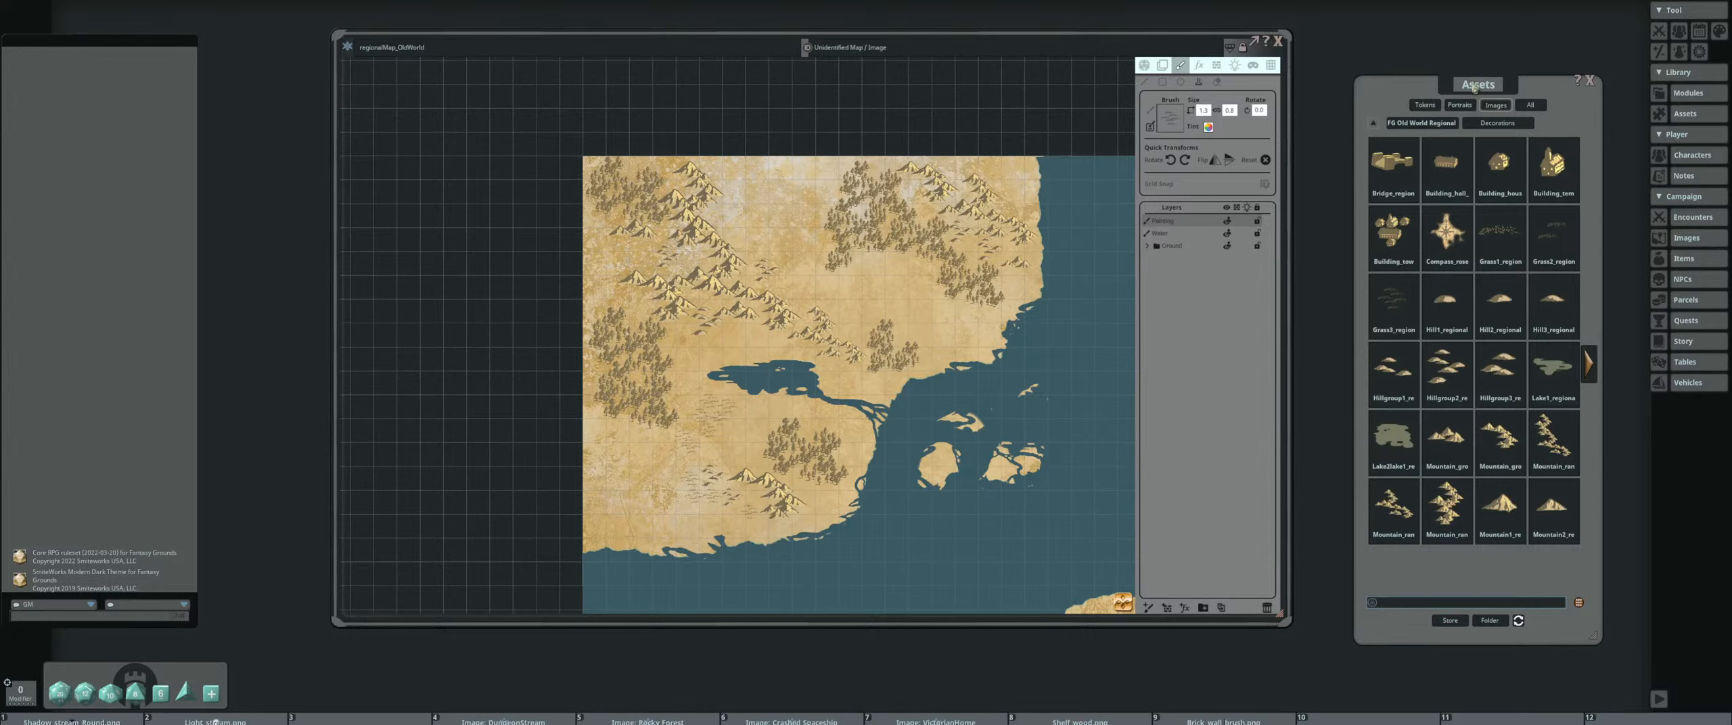
Open the Brushes folder of the FG Old World Regional Map Pack and load the River_regional image as the paint brush
{"action": "left_click_drag", "start_coordinate": [1474, 87], "coordinate": [1466, 73]}
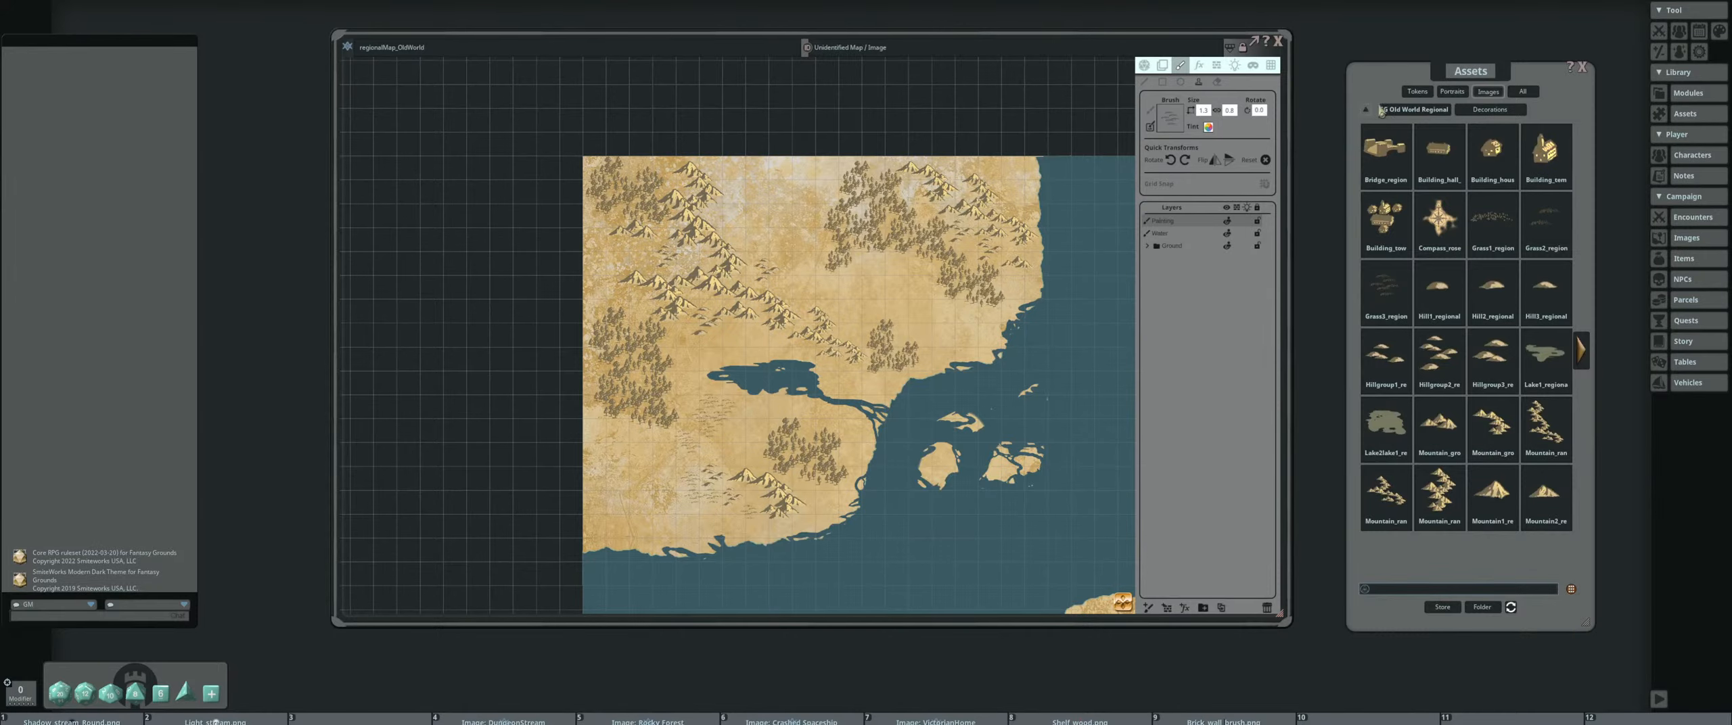
{"action": "left_click", "coordinate": [1413, 111]}
{"action": "left_click", "coordinate": [1438, 151]}
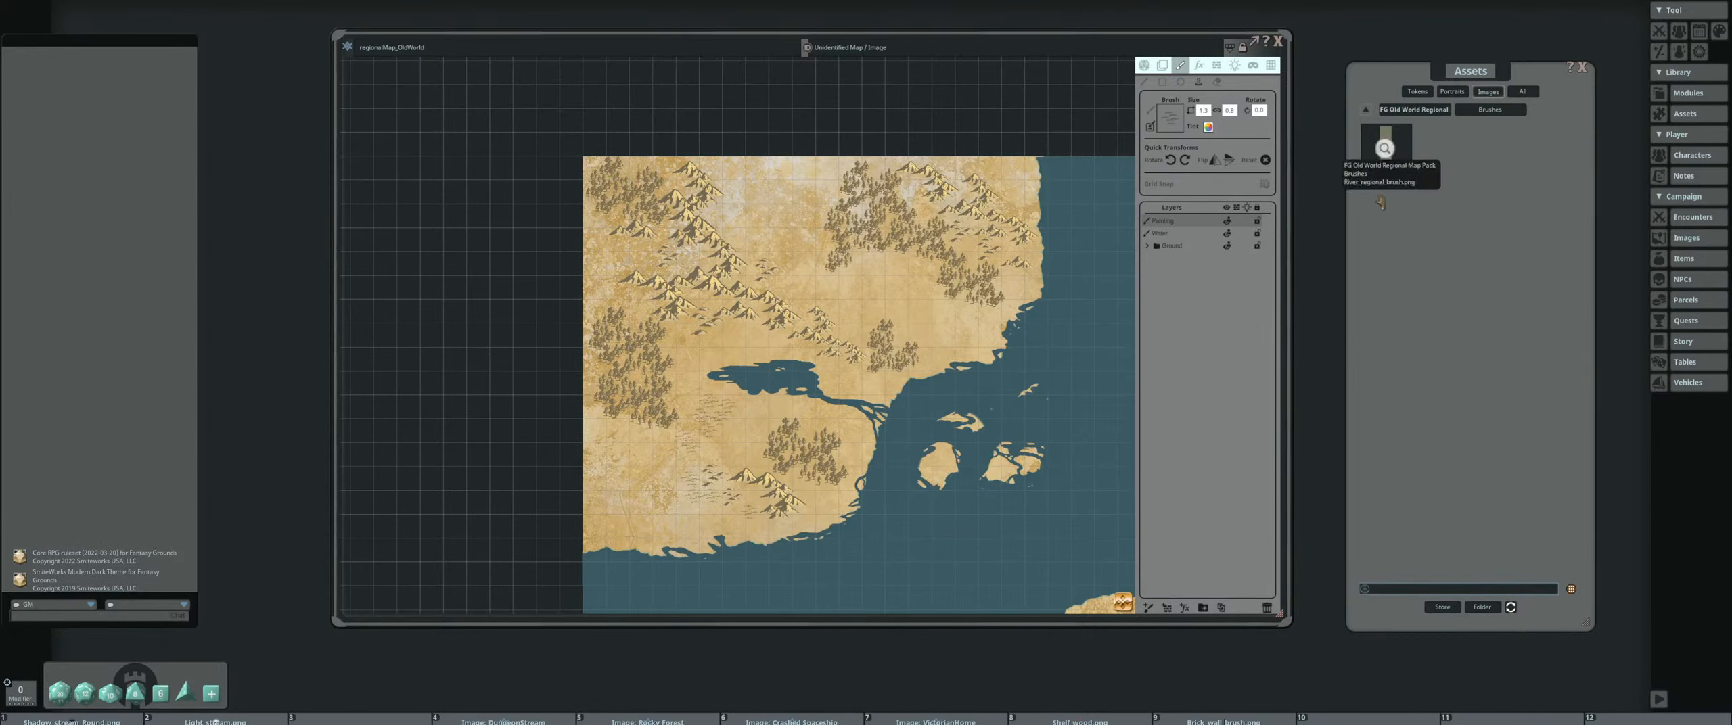
{"action": "left_click_drag", "start_coordinate": [827, 327], "coordinate": [844, 263]}
{"action": "left_click_drag", "start_coordinate": [964, 284], "coordinate": [818, 183]}
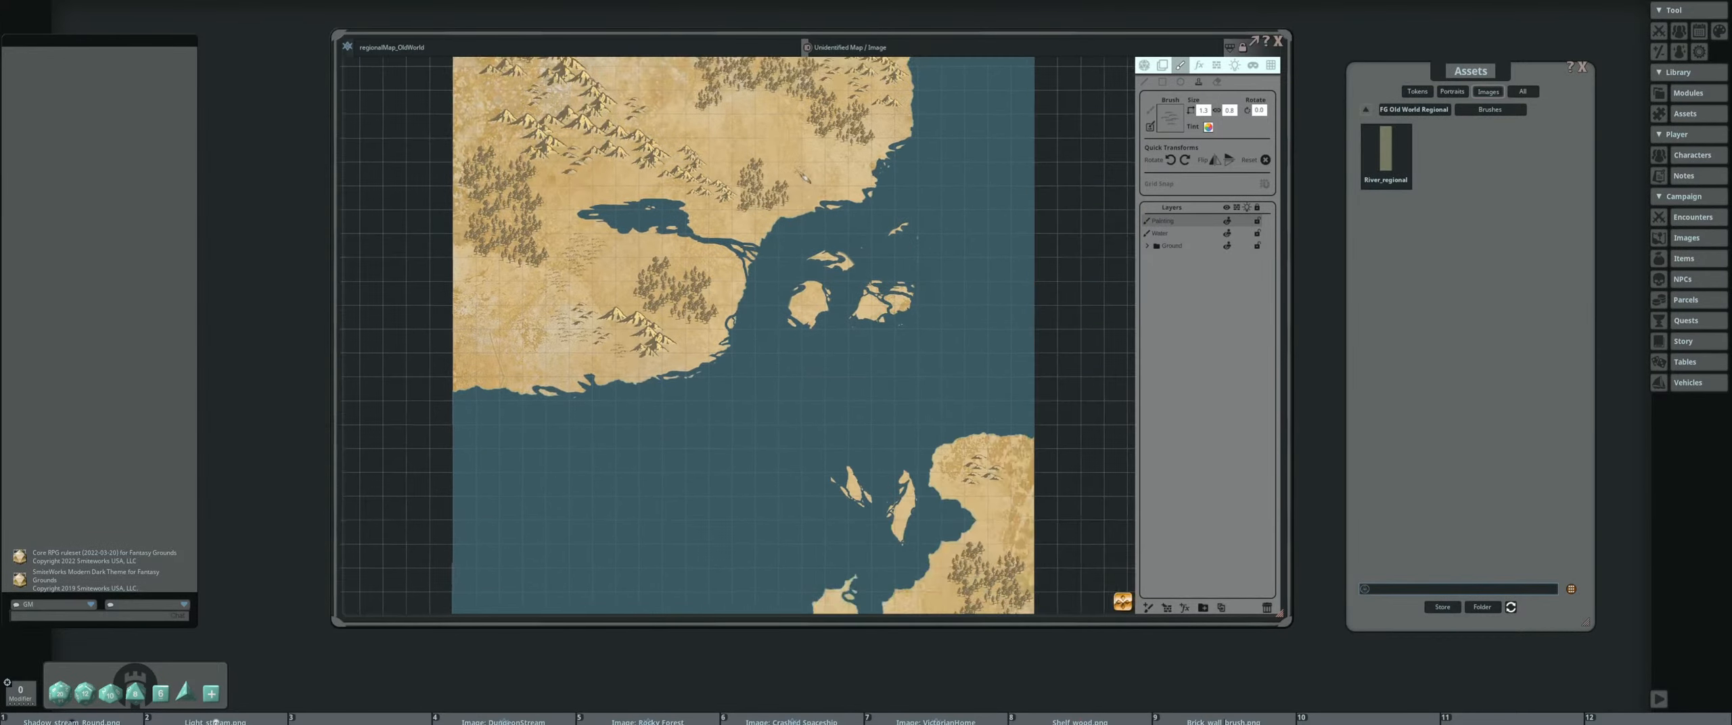
{"action": "scroll", "coordinate": [721, 324], "scroll_direction": "down", "scroll_amount": 3}
{"action": "left_click_drag", "start_coordinate": [721, 323], "coordinate": [812, 366]}
{"action": "scroll", "coordinate": [812, 366], "scroll_direction": "down", "scroll_amount": 1}
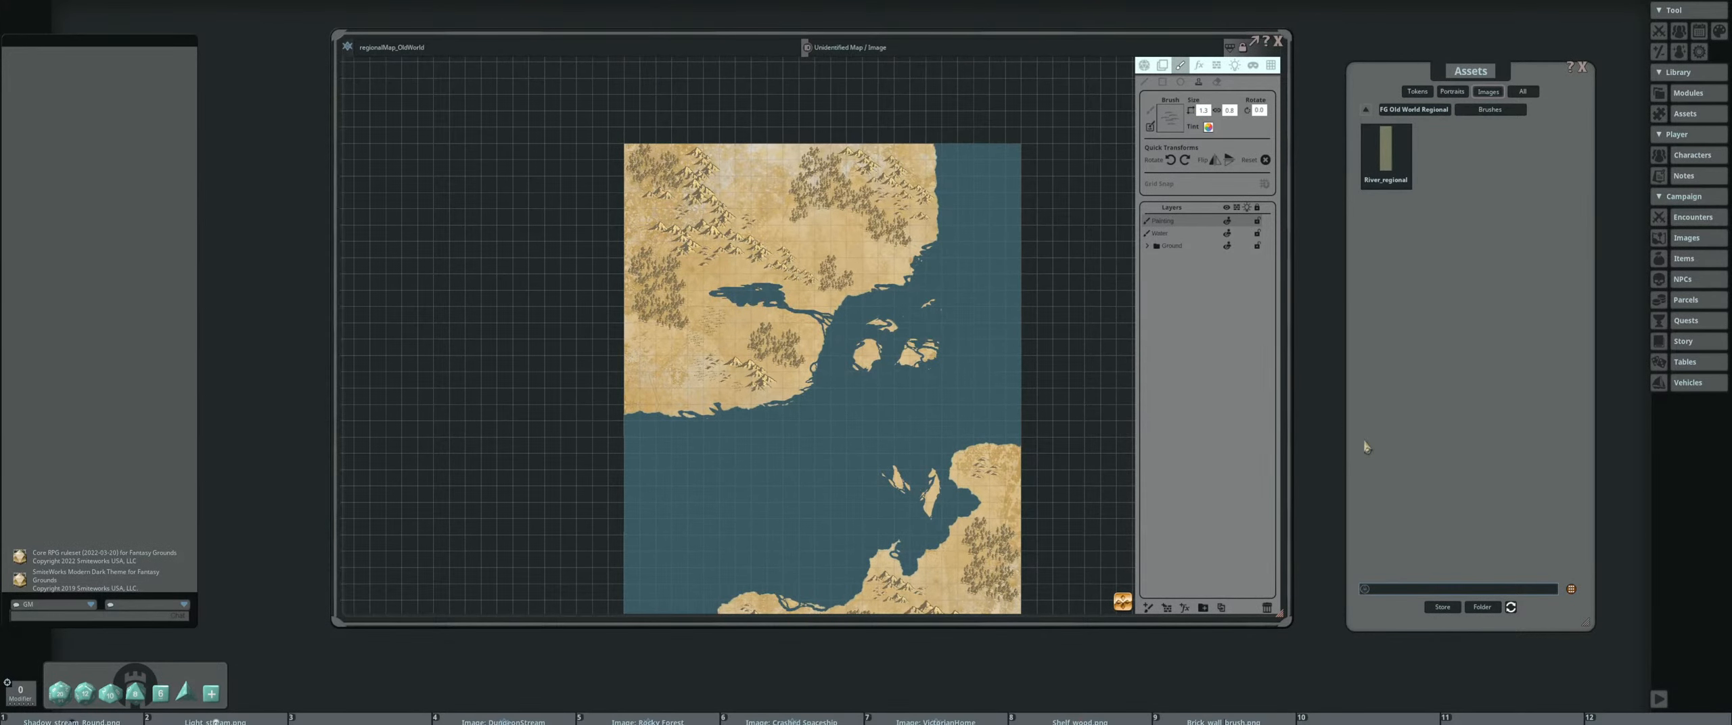
{"action": "left_click_drag", "start_coordinate": [1390, 167], "coordinate": [1306, 147]}
Shrink the river brush and make the water layer the active painting layer near the lake
{"action": "scroll", "coordinate": [733, 331], "scroll_direction": "up", "scroll_amount": 7}
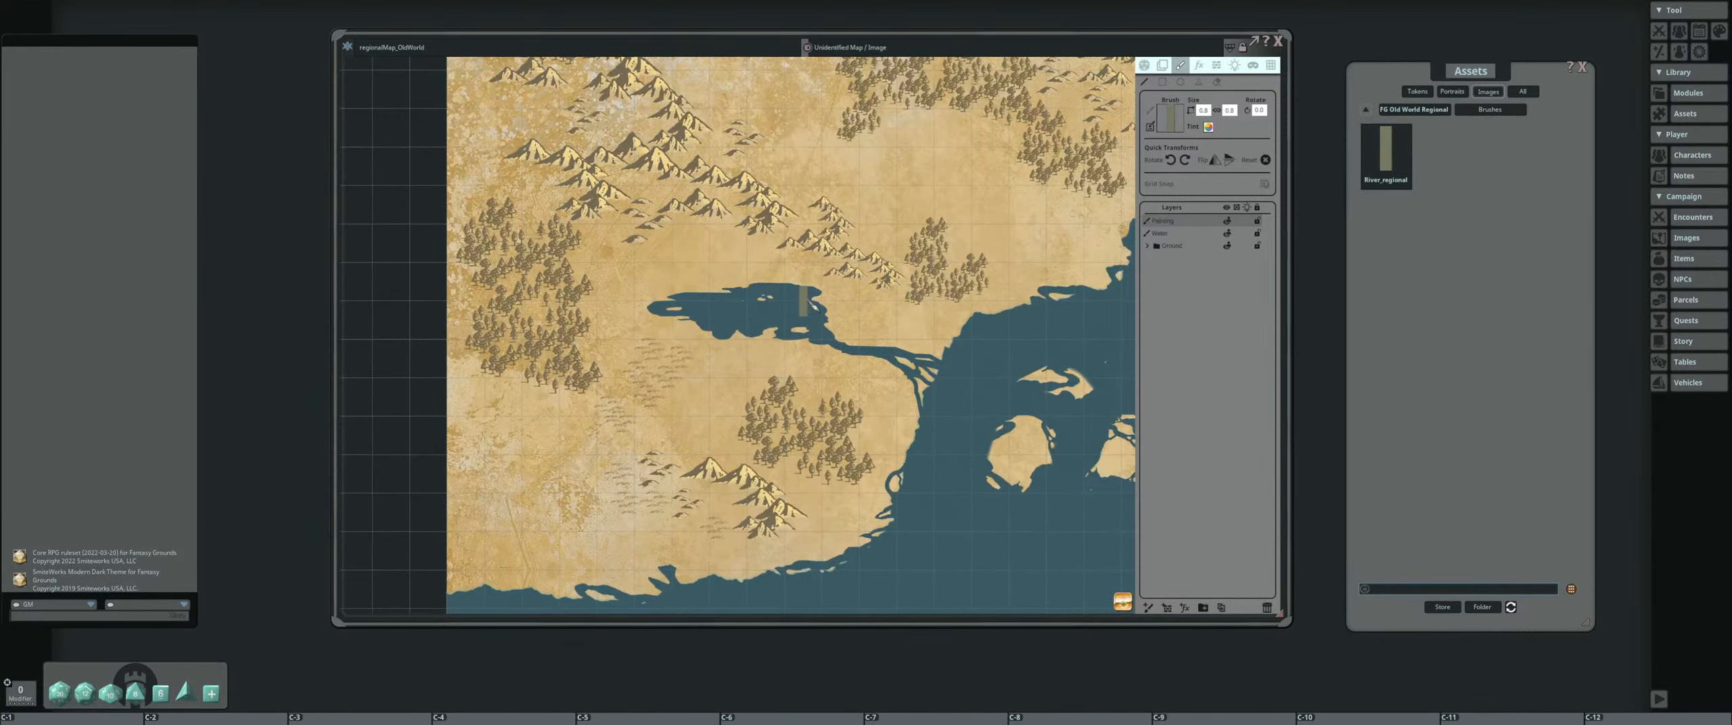
{"action": "scroll", "coordinate": [813, 307], "scroll_direction": "up", "scroll_amount": 5}
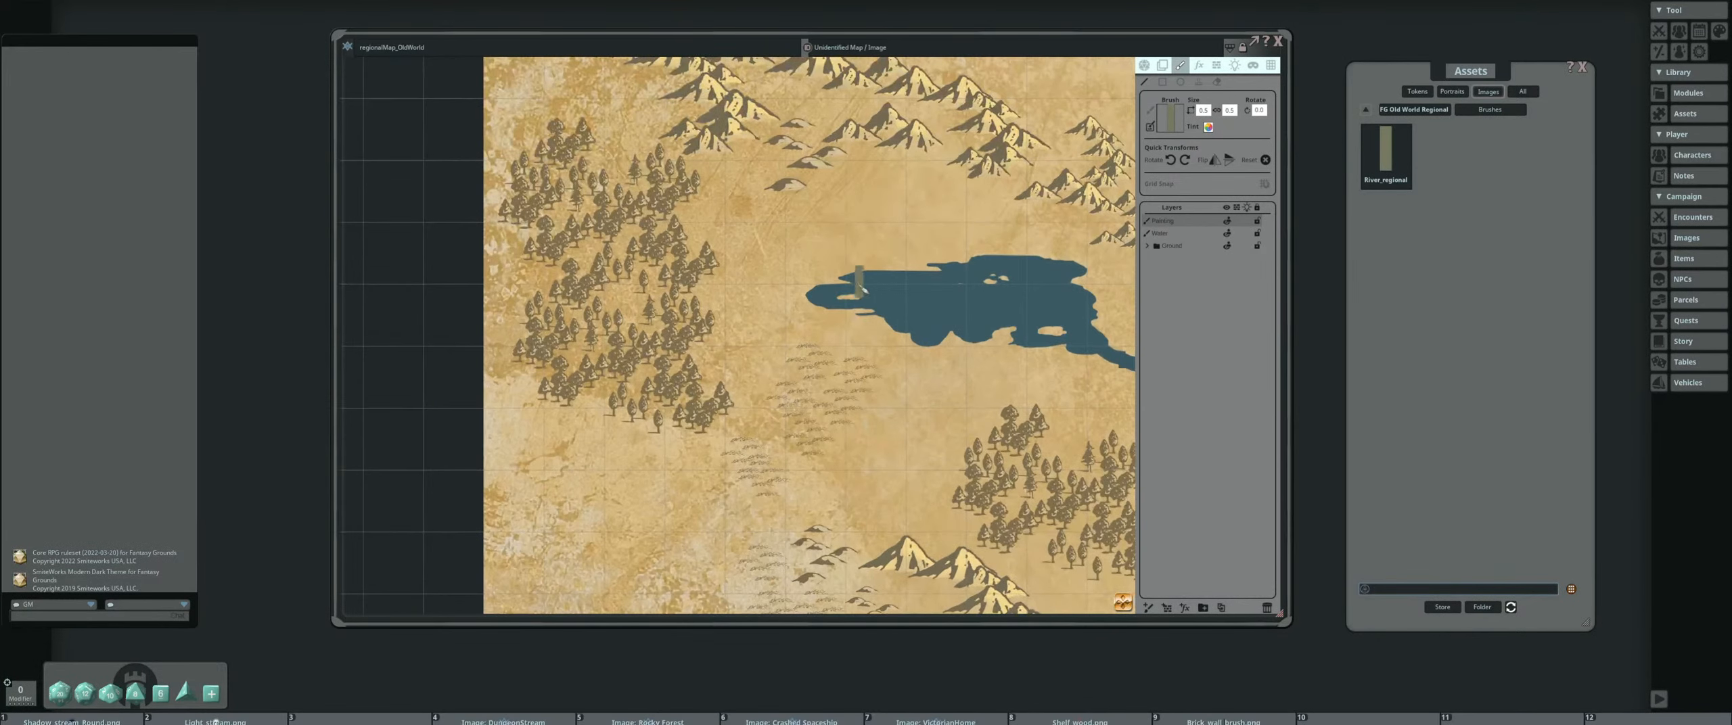
{"action": "left_click", "coordinate": [1189, 234]}
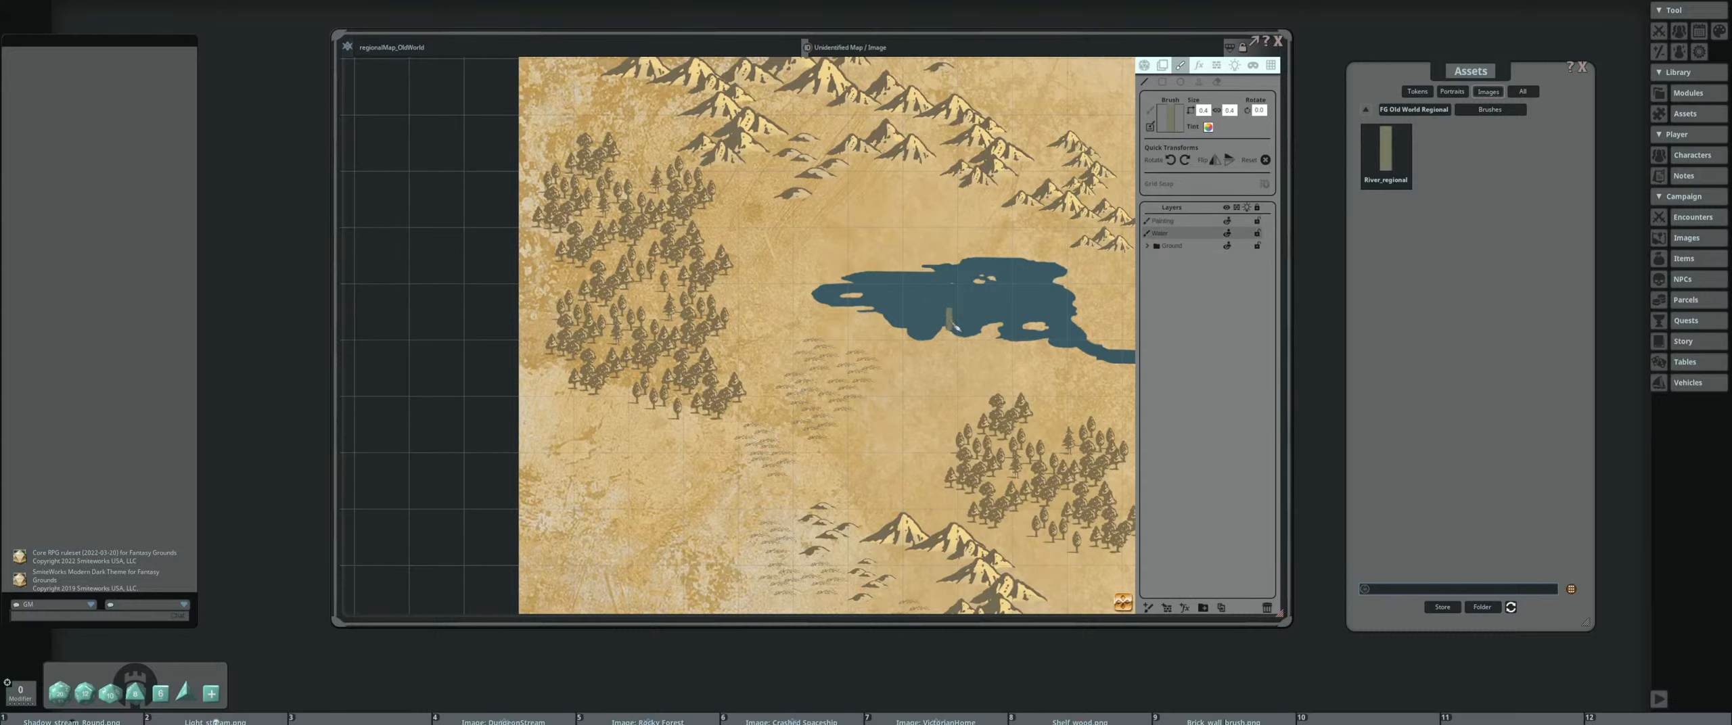
{"action": "left_click_drag", "start_coordinate": [912, 291], "coordinate": [747, 317]}
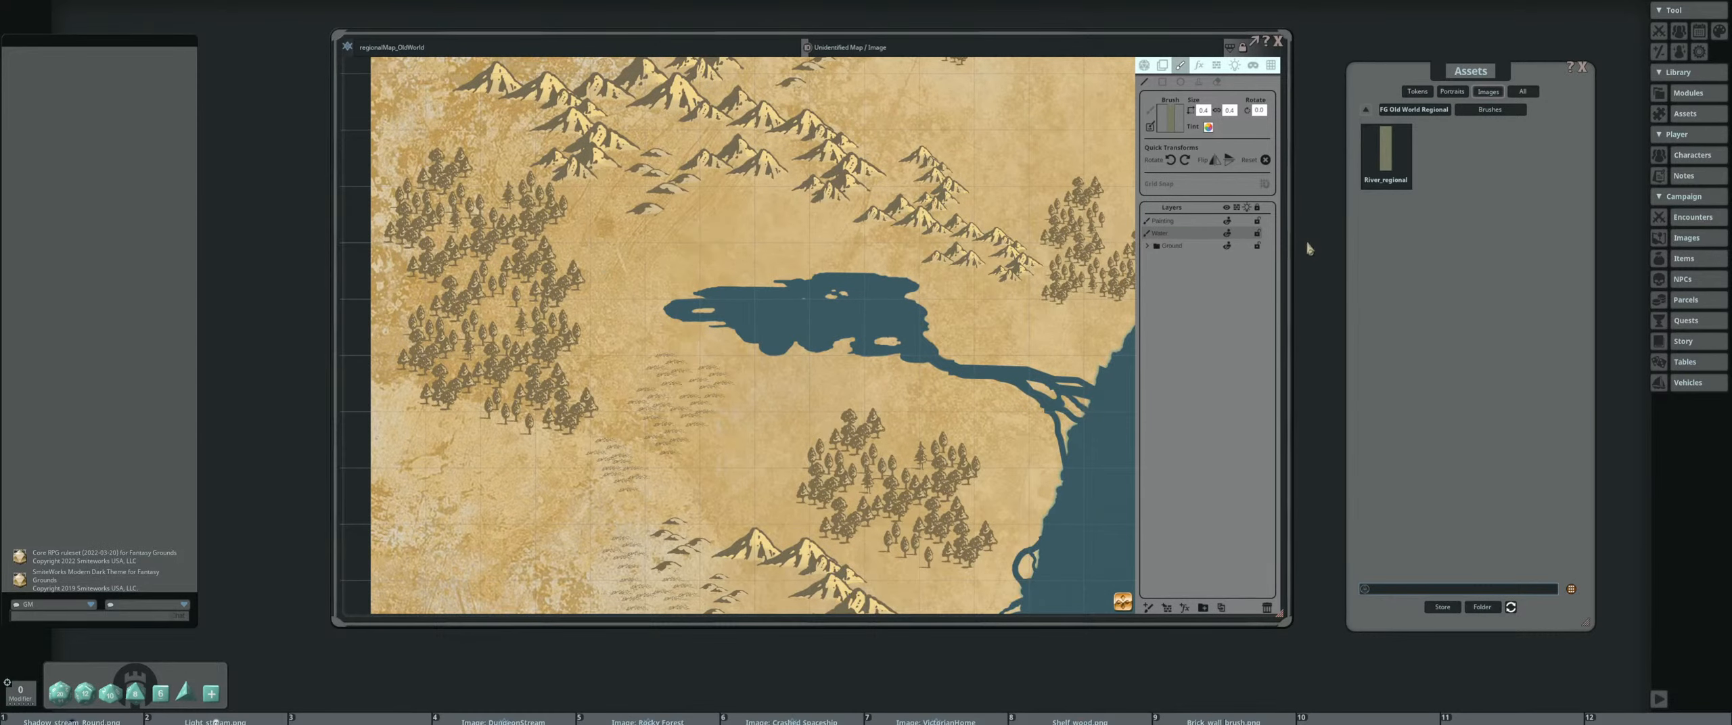
Look through the map pack's Tiles folder and stamp a reduced river tile running southwest from the lake's southern shore
{"action": "left_click", "coordinate": [1415, 109]}
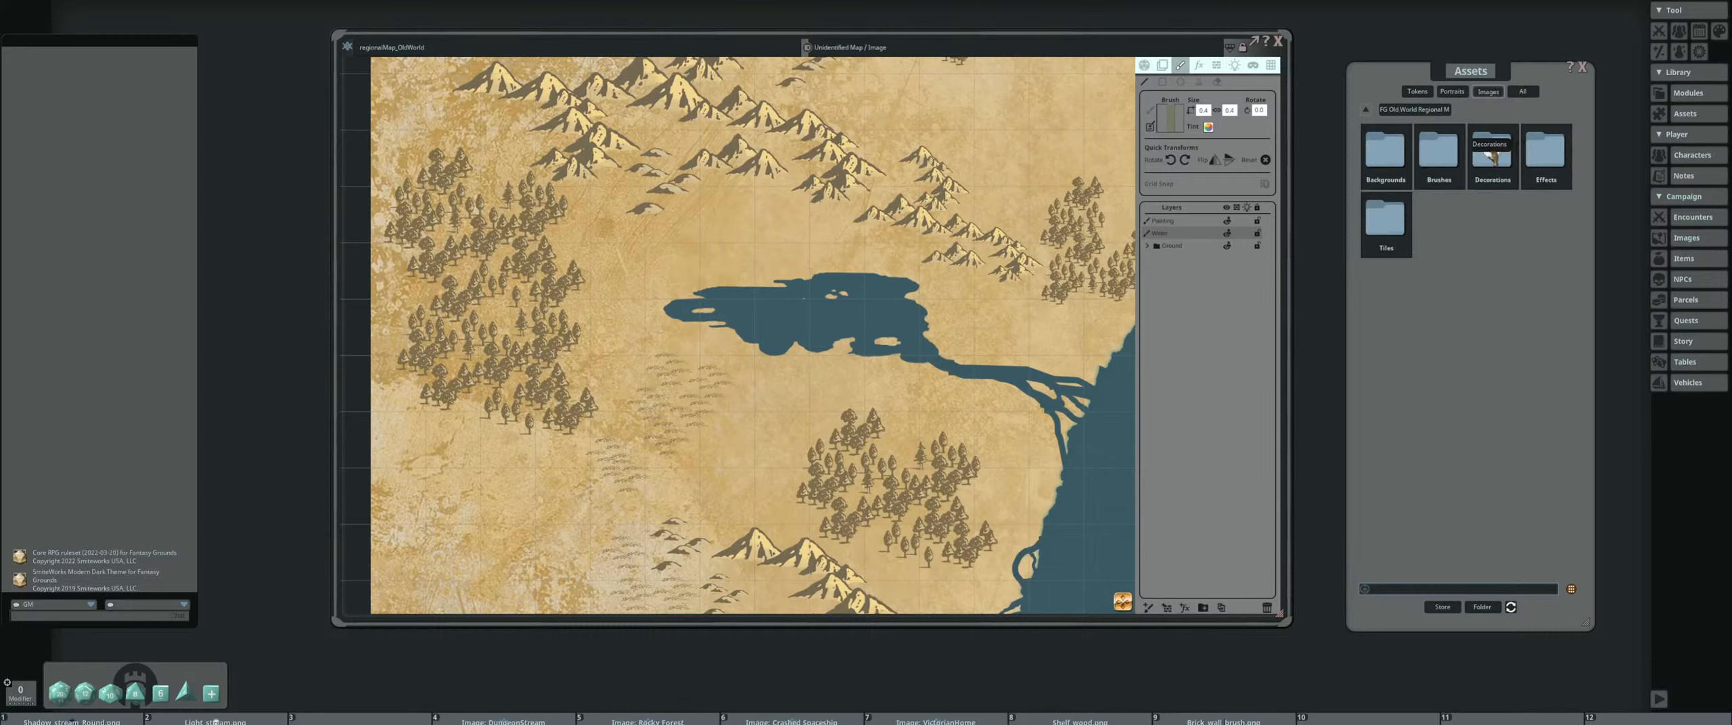
{"action": "left_click", "coordinate": [1385, 220]}
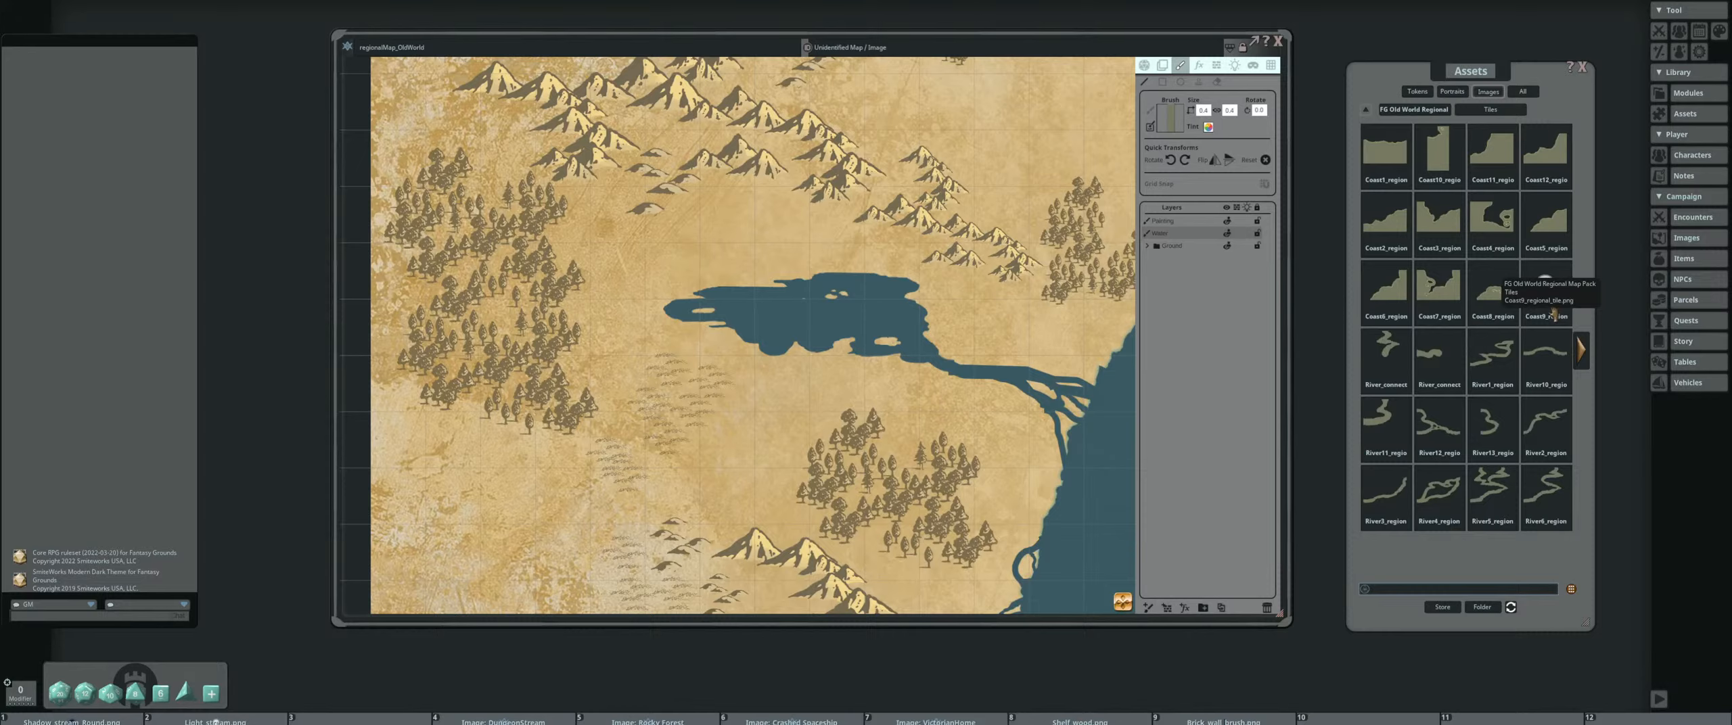
{"action": "left_click", "coordinate": [1583, 357]}
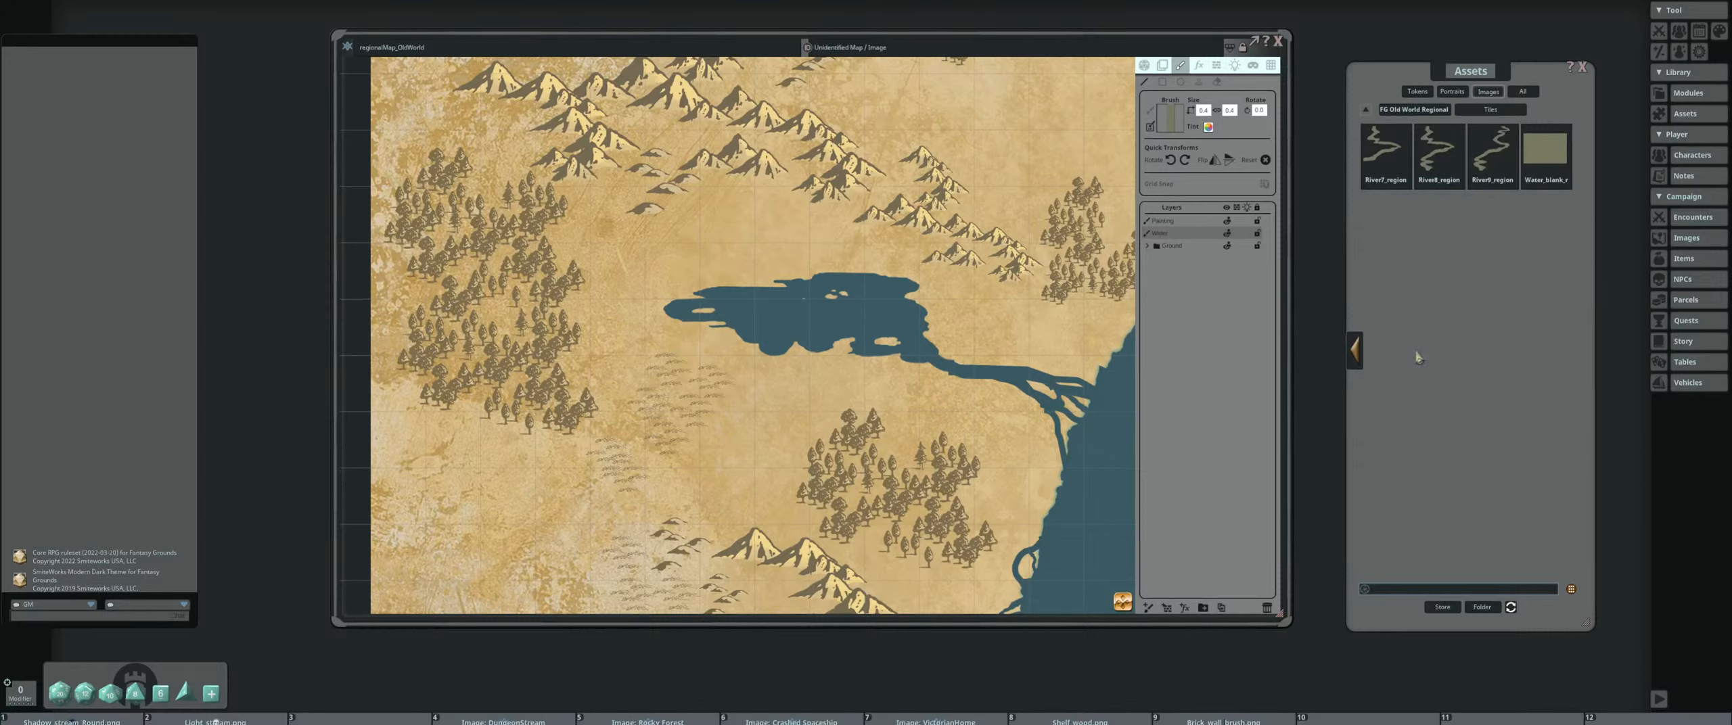
{"action": "left_click", "coordinate": [1357, 350]}
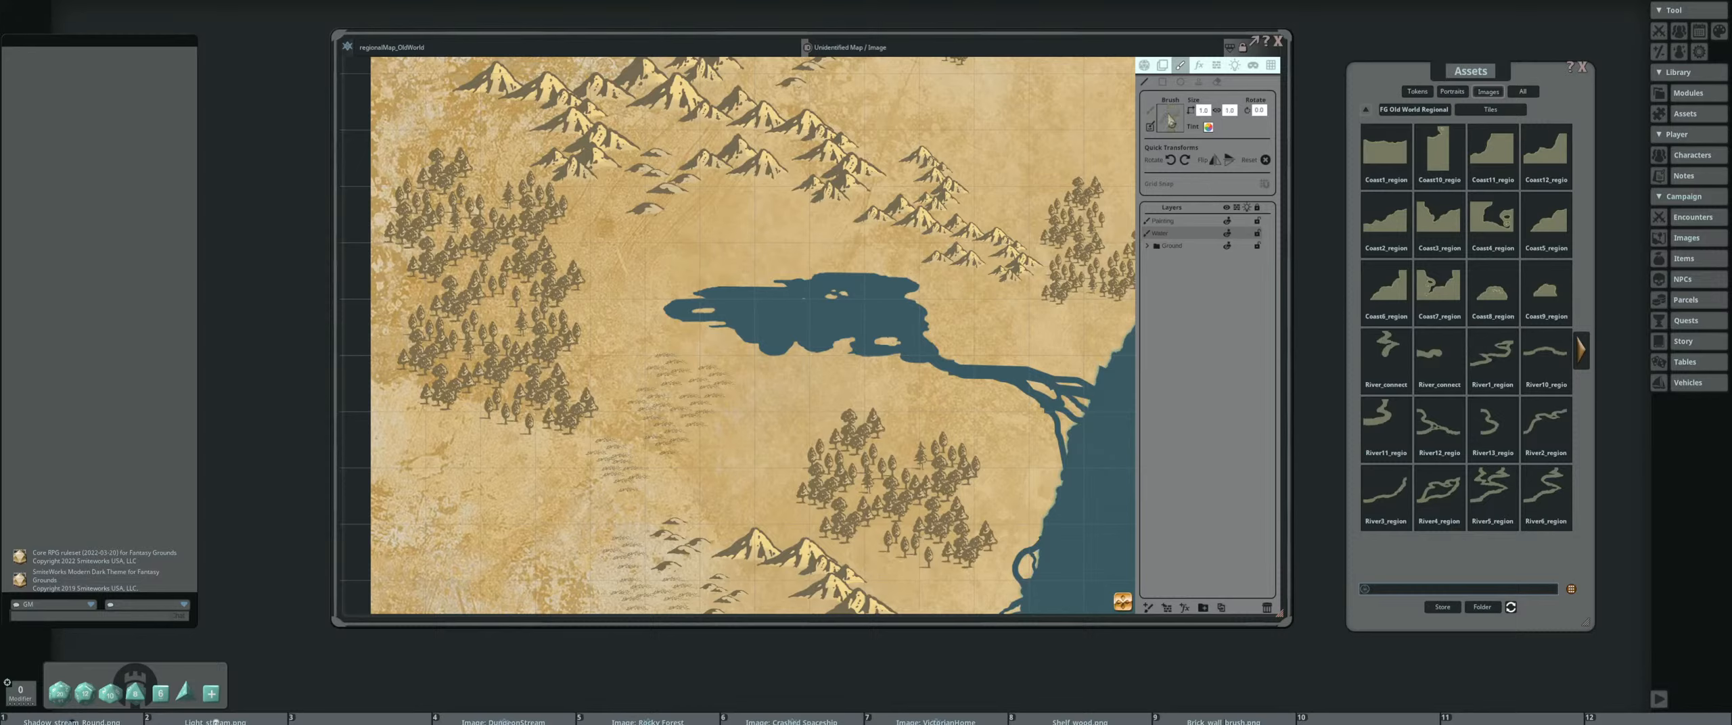
{"action": "scroll", "coordinate": [699, 267], "scroll_direction": "up", "scroll_amount": 6}
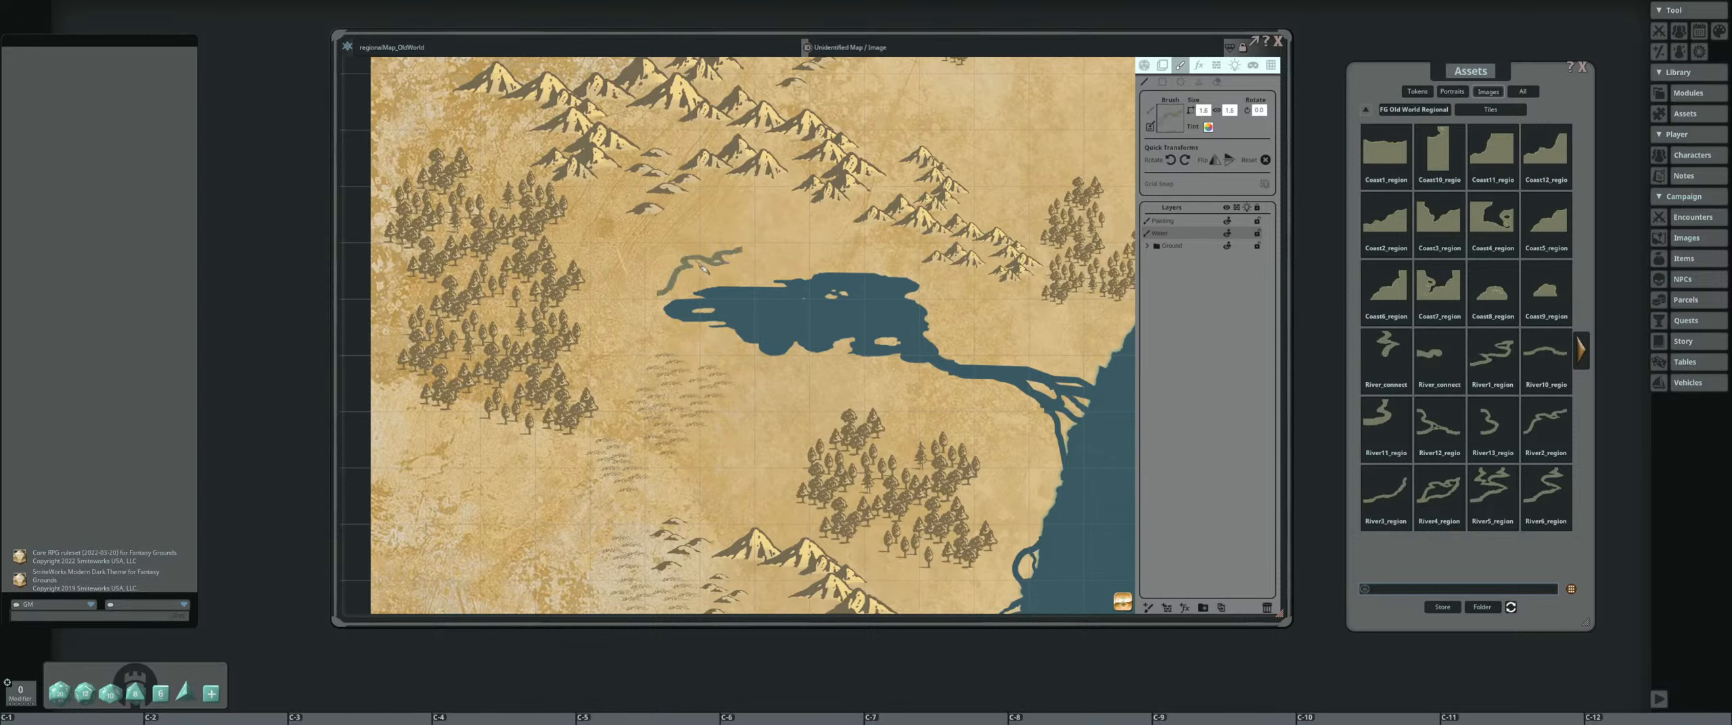
{"action": "scroll", "coordinate": [703, 270], "scroll_direction": "up", "scroll_amount": 6}
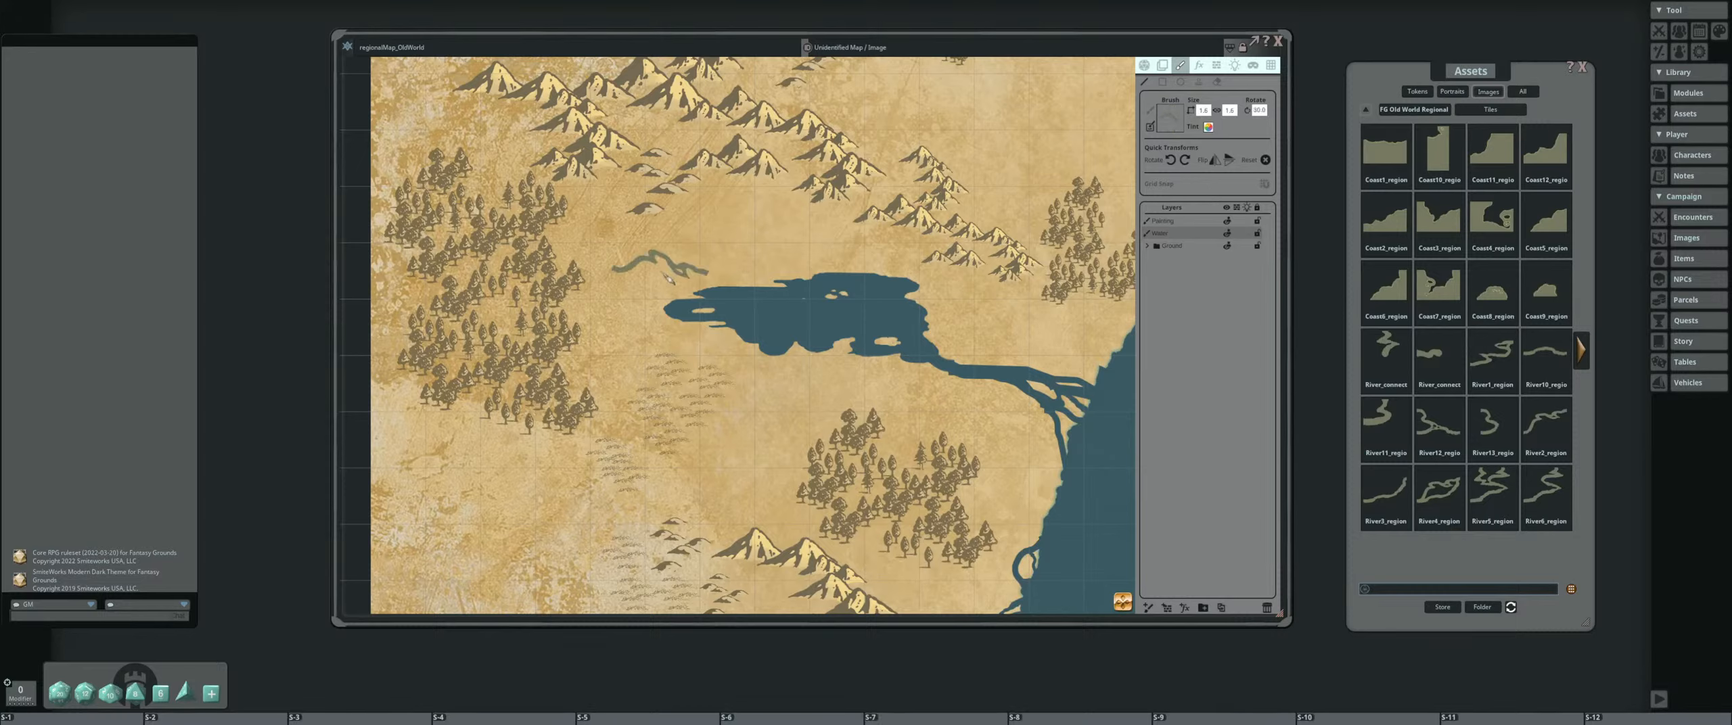
{"action": "scroll", "coordinate": [669, 280], "scroll_direction": "down", "scroll_amount": 5}
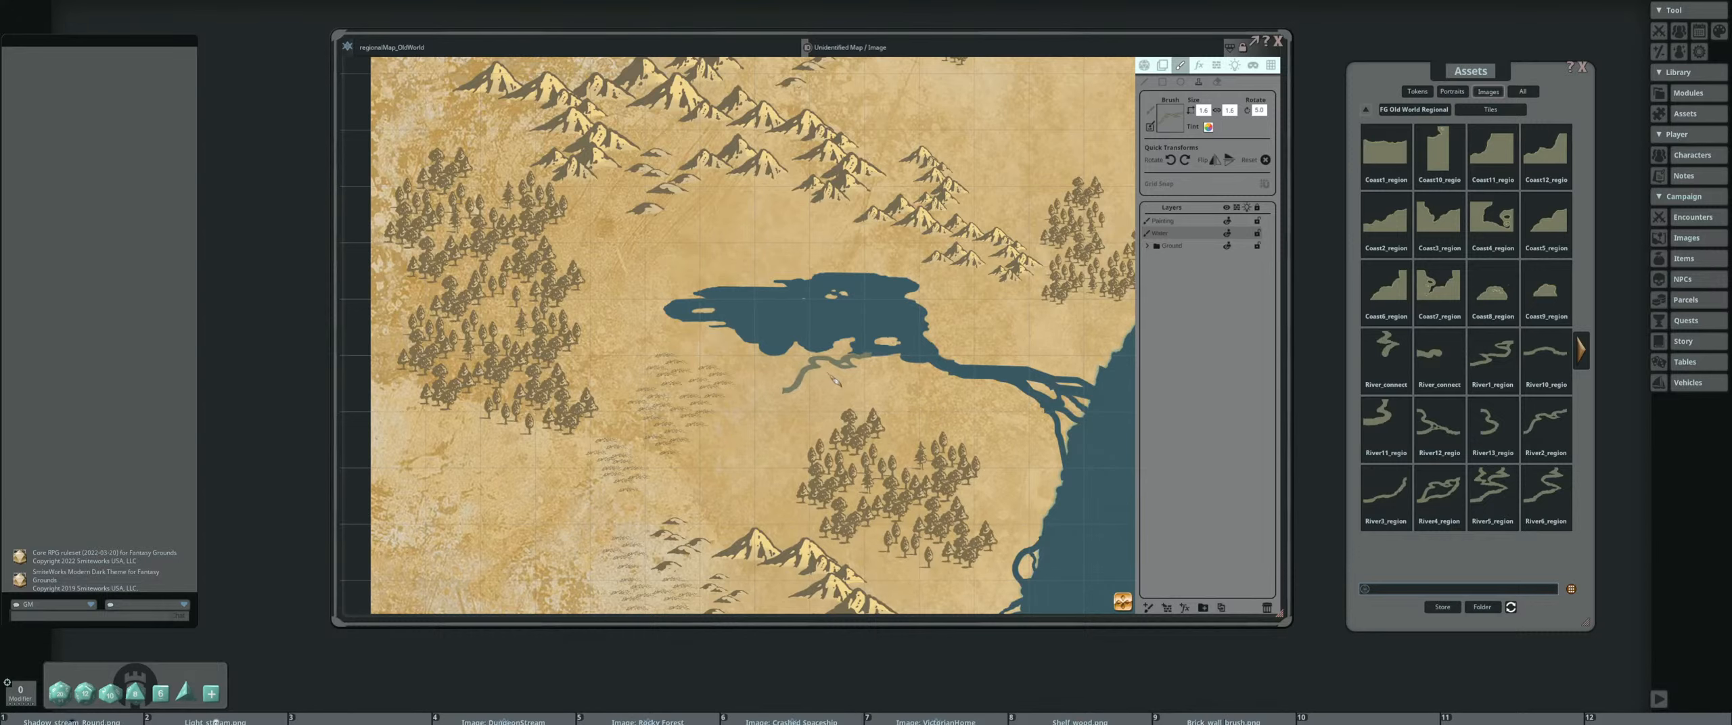
{"action": "scroll", "coordinate": [839, 380], "scroll_direction": "down", "scroll_amount": 3}
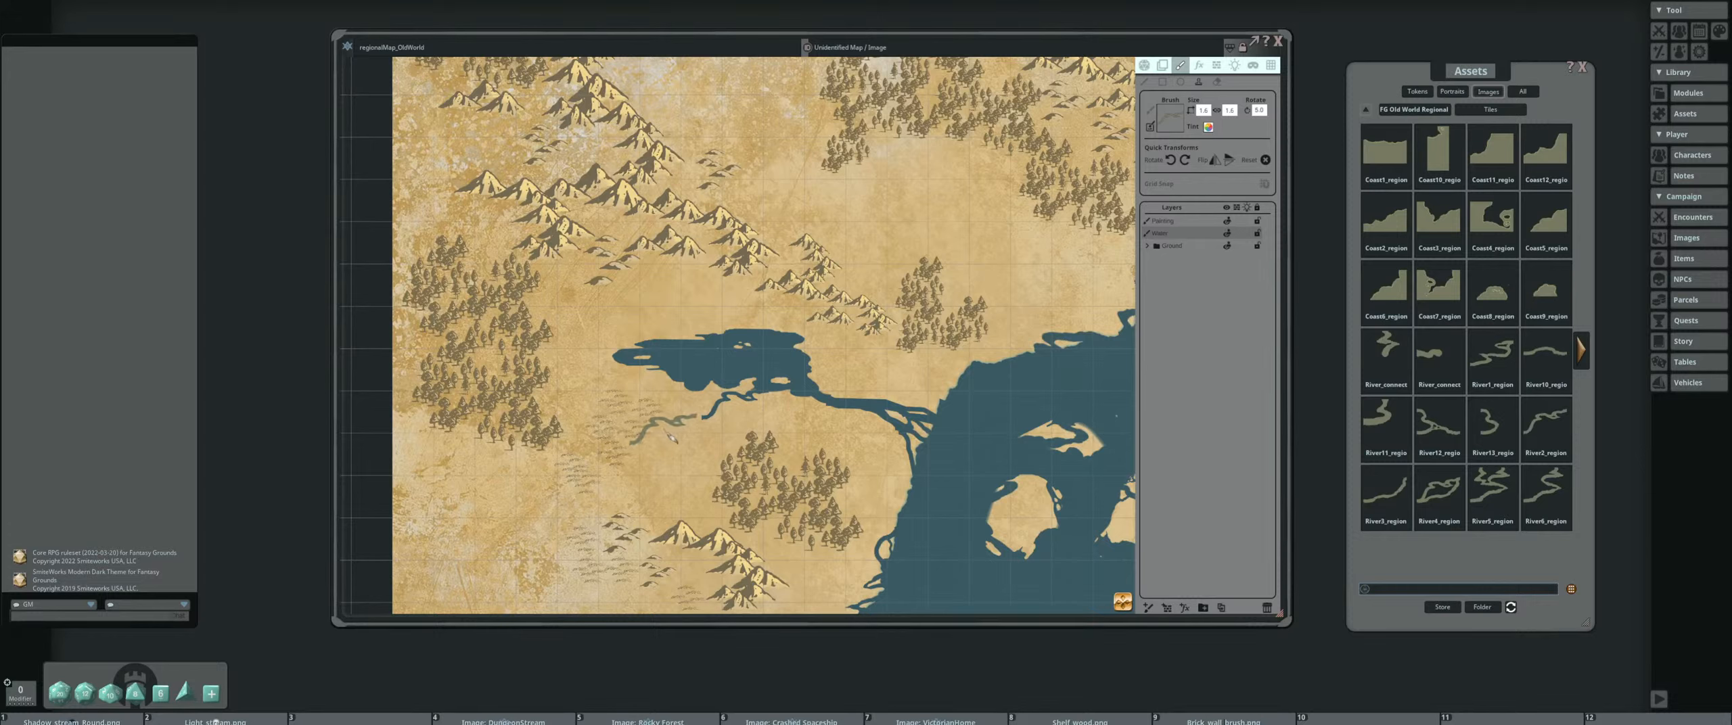
Try to extend the river southwest with a second copy of the same tile, and undo that stamp
{"action": "left_click", "coordinate": [677, 439]}
{"action": "scroll", "coordinate": [937, 441], "scroll_direction": "down", "scroll_amount": 3}
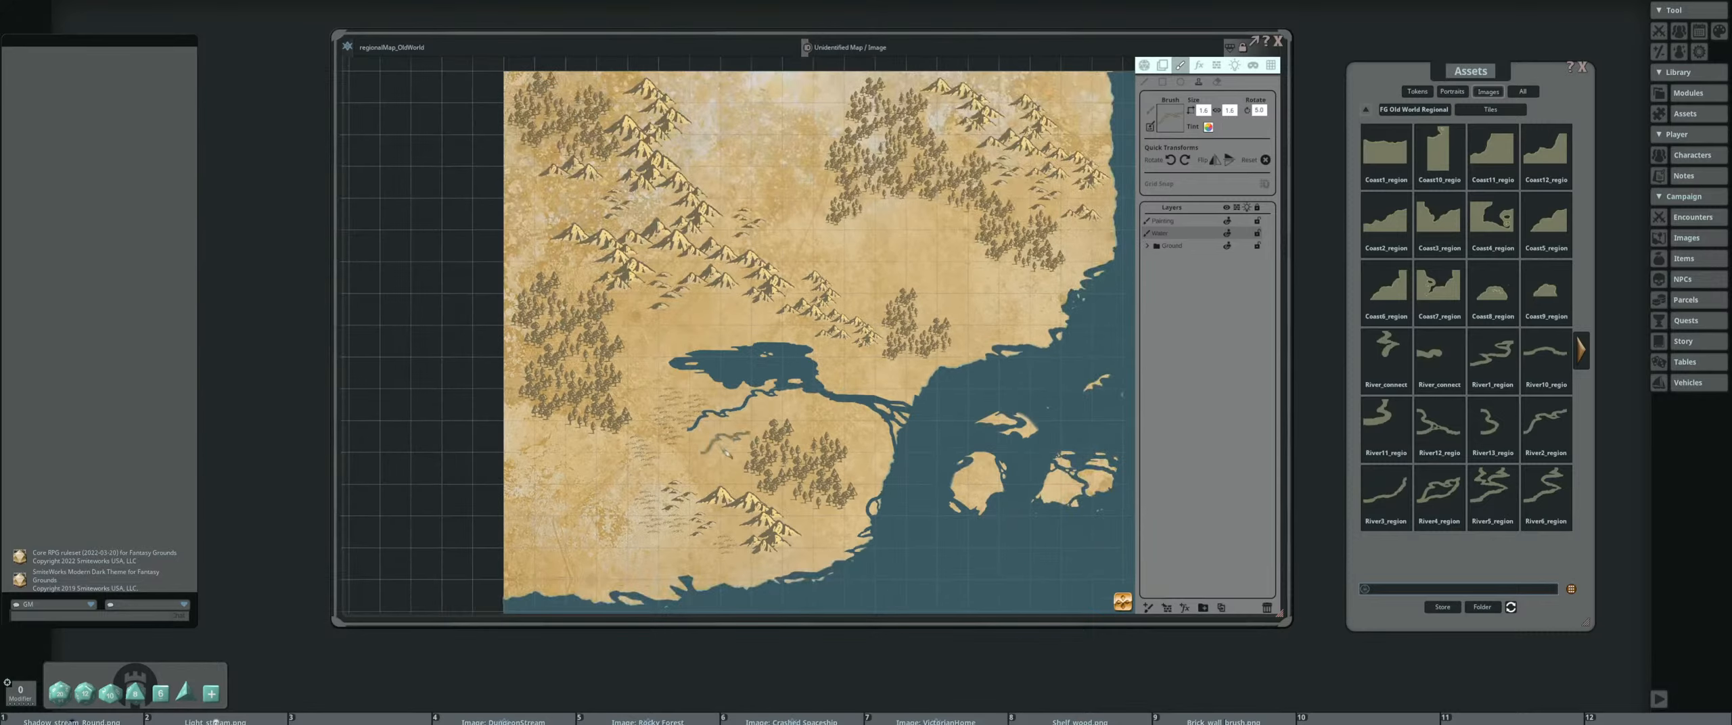
{"action": "scroll", "coordinate": [811, 332], "scroll_direction": "up", "scroll_amount": 2}
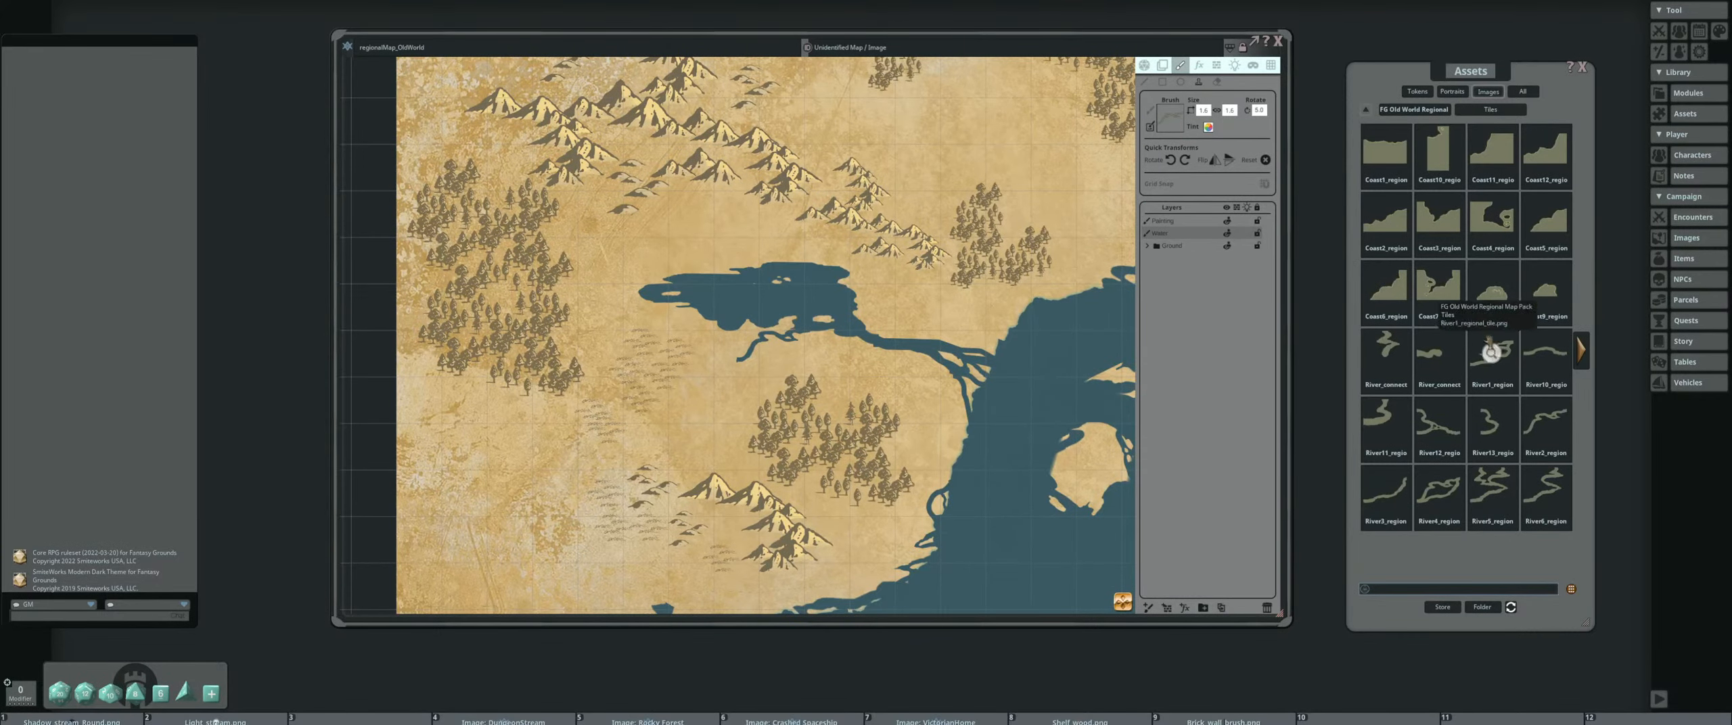
Try to extend the river's western end with an enlarged River12 forked tile, and undo the stamp
{"action": "left_click", "coordinate": [1438, 423]}
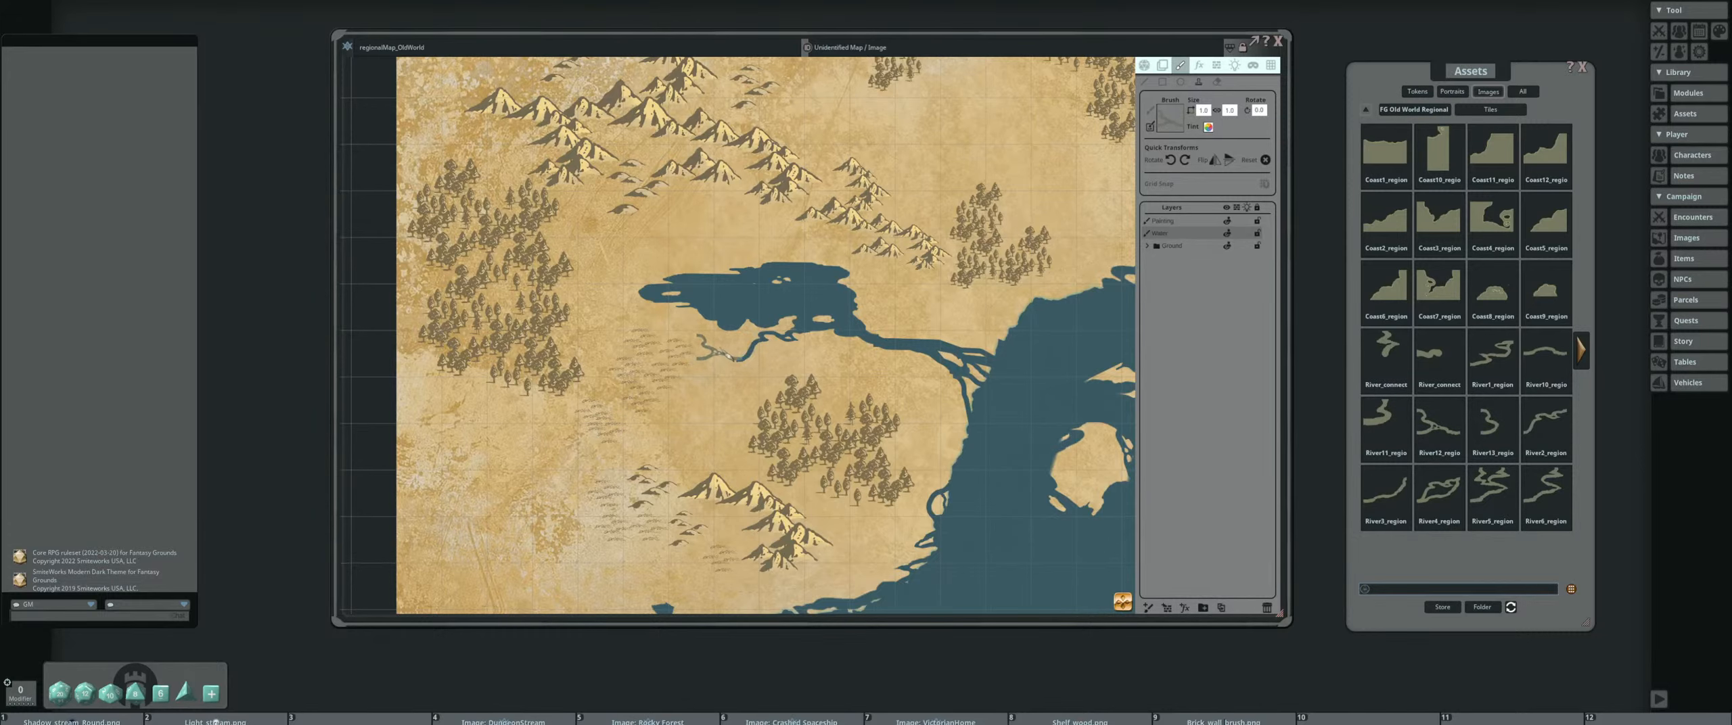
{"action": "scroll", "coordinate": [724, 354], "scroll_direction": "up", "scroll_amount": 4}
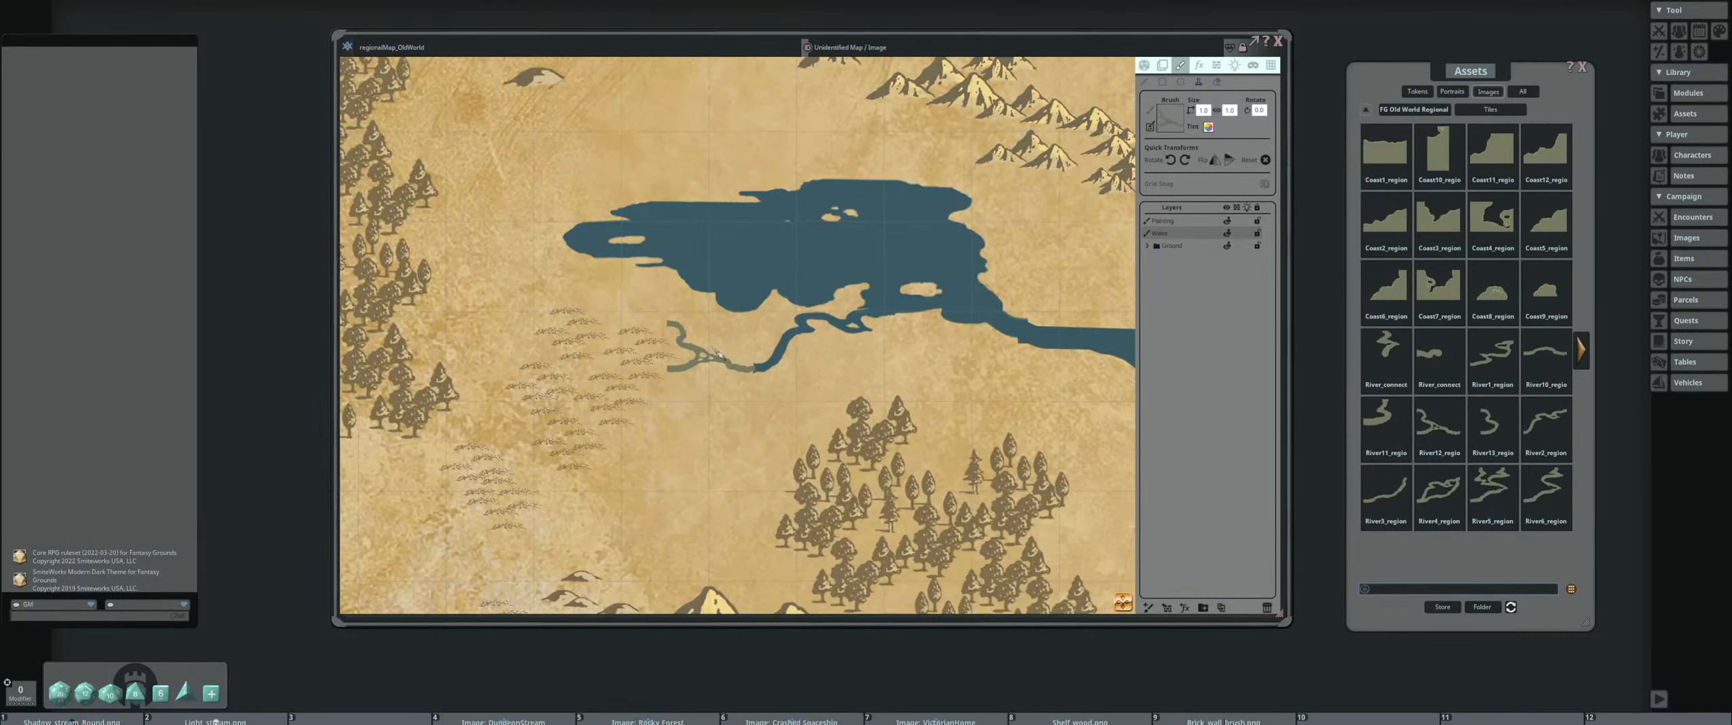
{"action": "scroll", "coordinate": [719, 353], "scroll_direction": "up", "scroll_amount": 3}
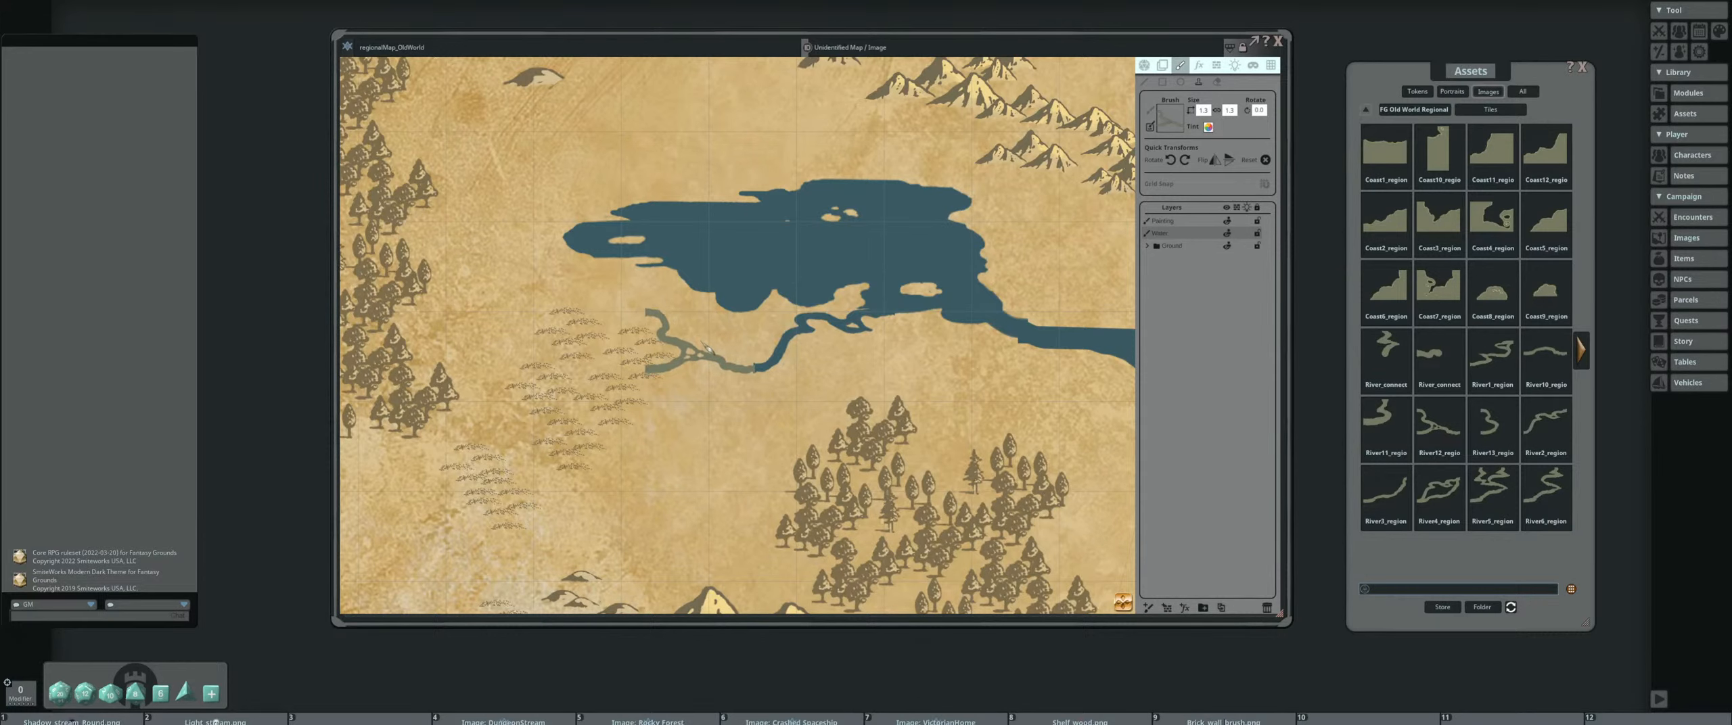
{"action": "scroll", "coordinate": [703, 346], "scroll_direction": "up", "scroll_amount": 3}
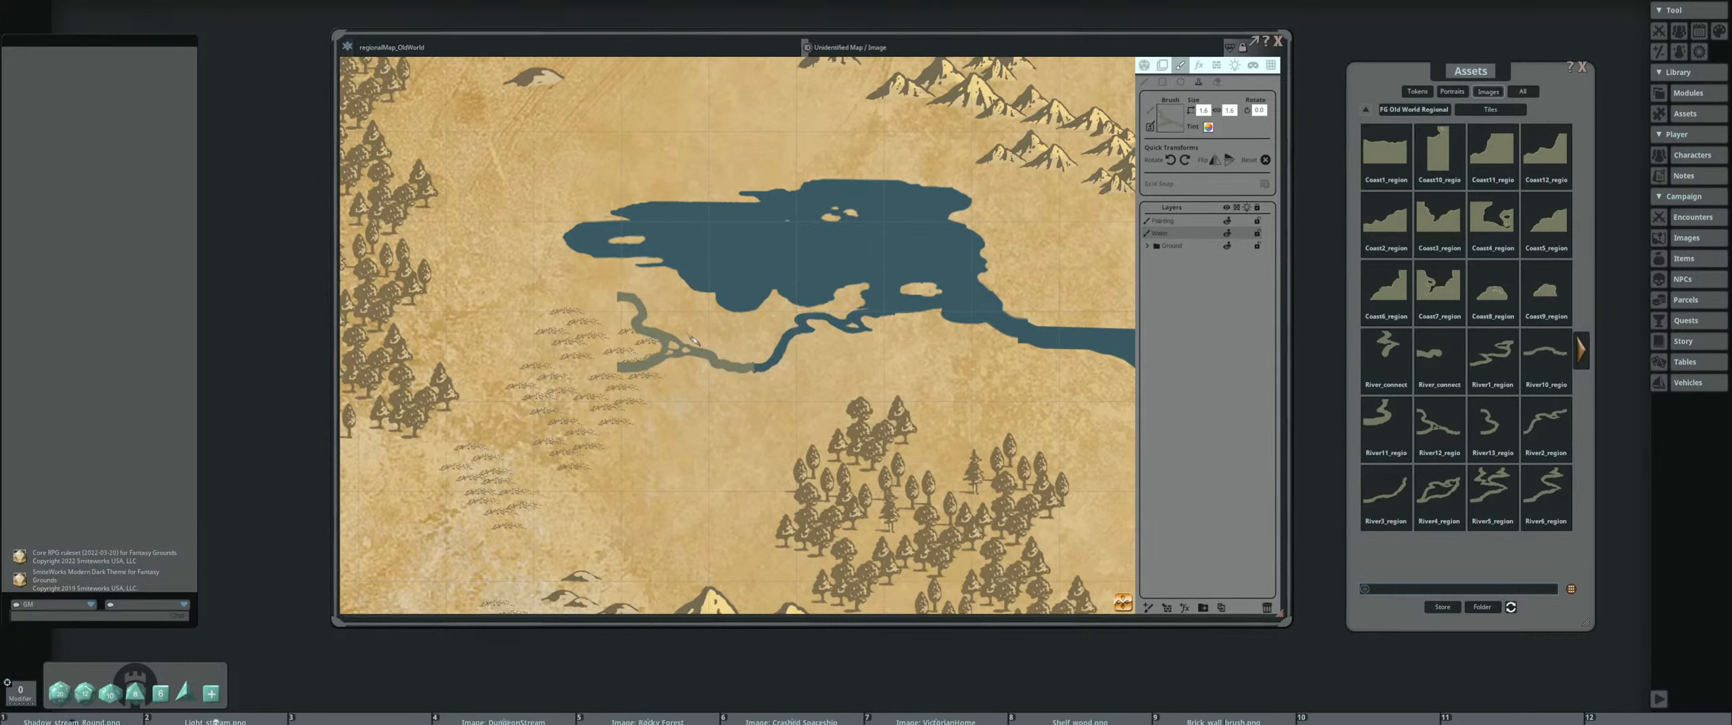
{"action": "scroll", "coordinate": [692, 342], "scroll_direction": "down", "scroll_amount": 2}
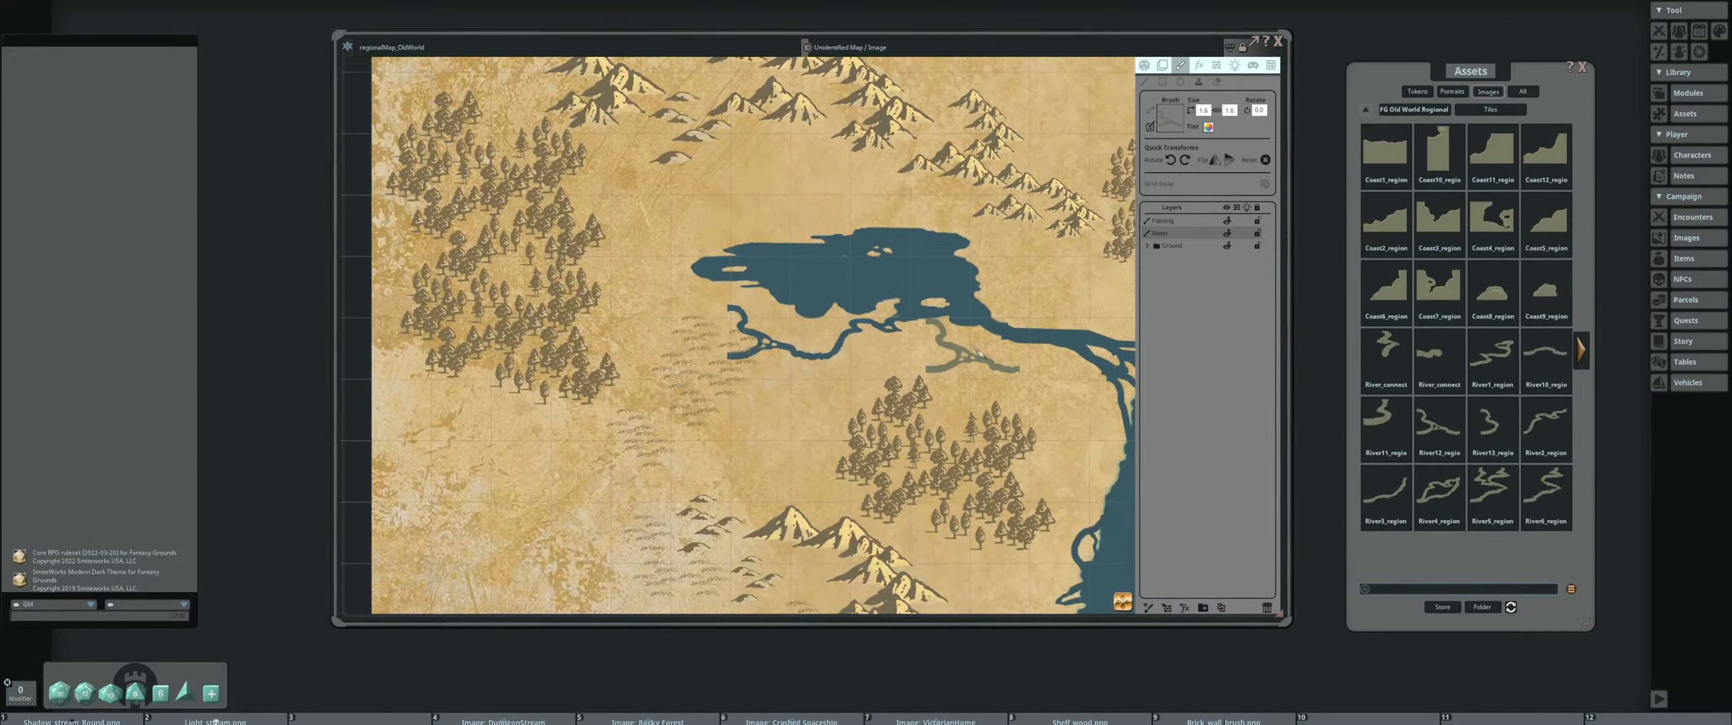
{"action": "scroll", "coordinate": [671, 331], "scroll_direction": "down", "scroll_amount": 1}
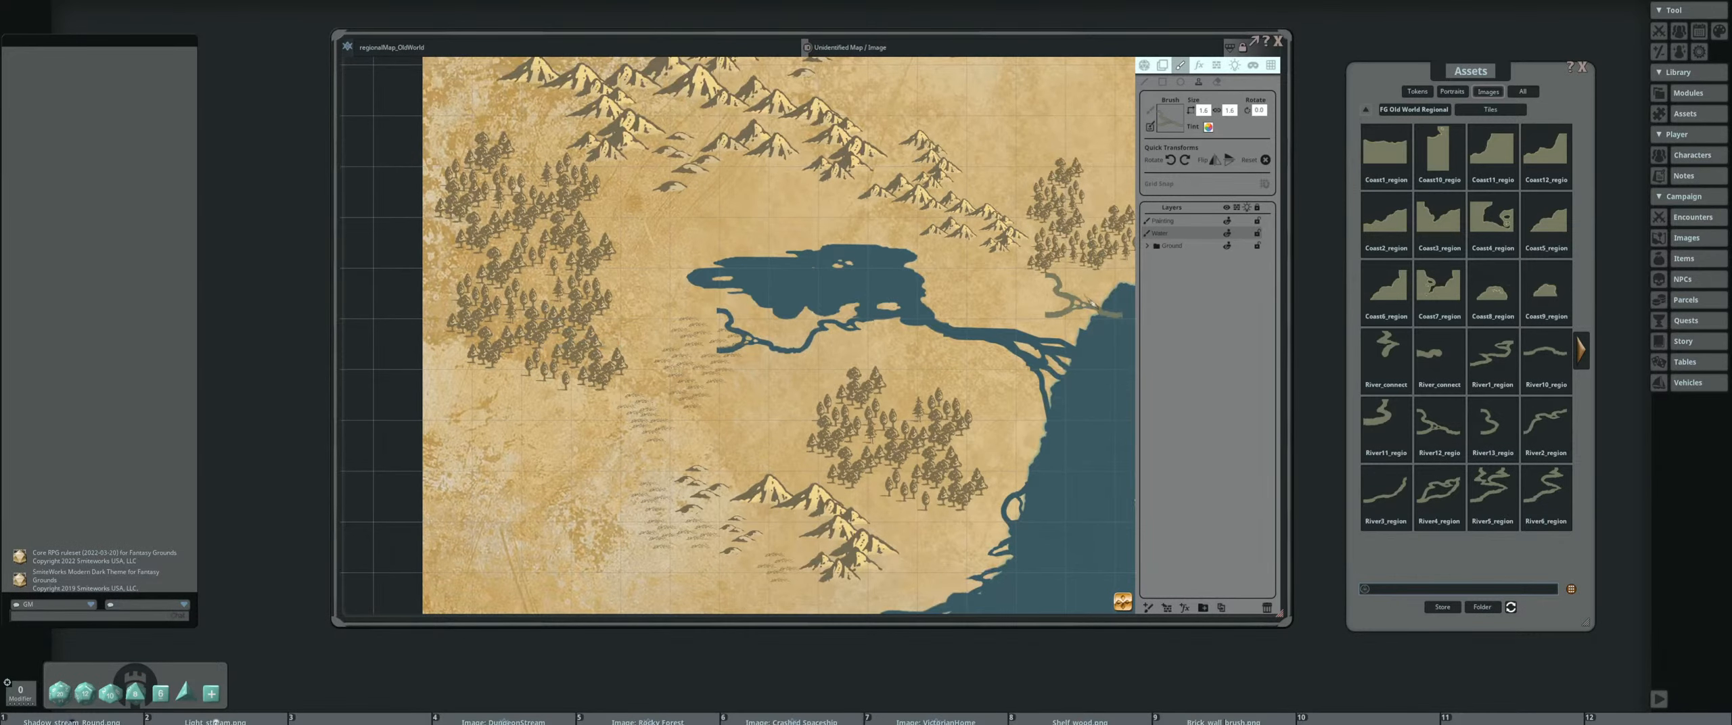
Reload the River_regional brush from the map pack's Brushes folder and reduce its size to a narrow stroke
{"action": "left_click", "coordinate": [1416, 110]}
{"action": "left_click", "coordinate": [1448, 153]}
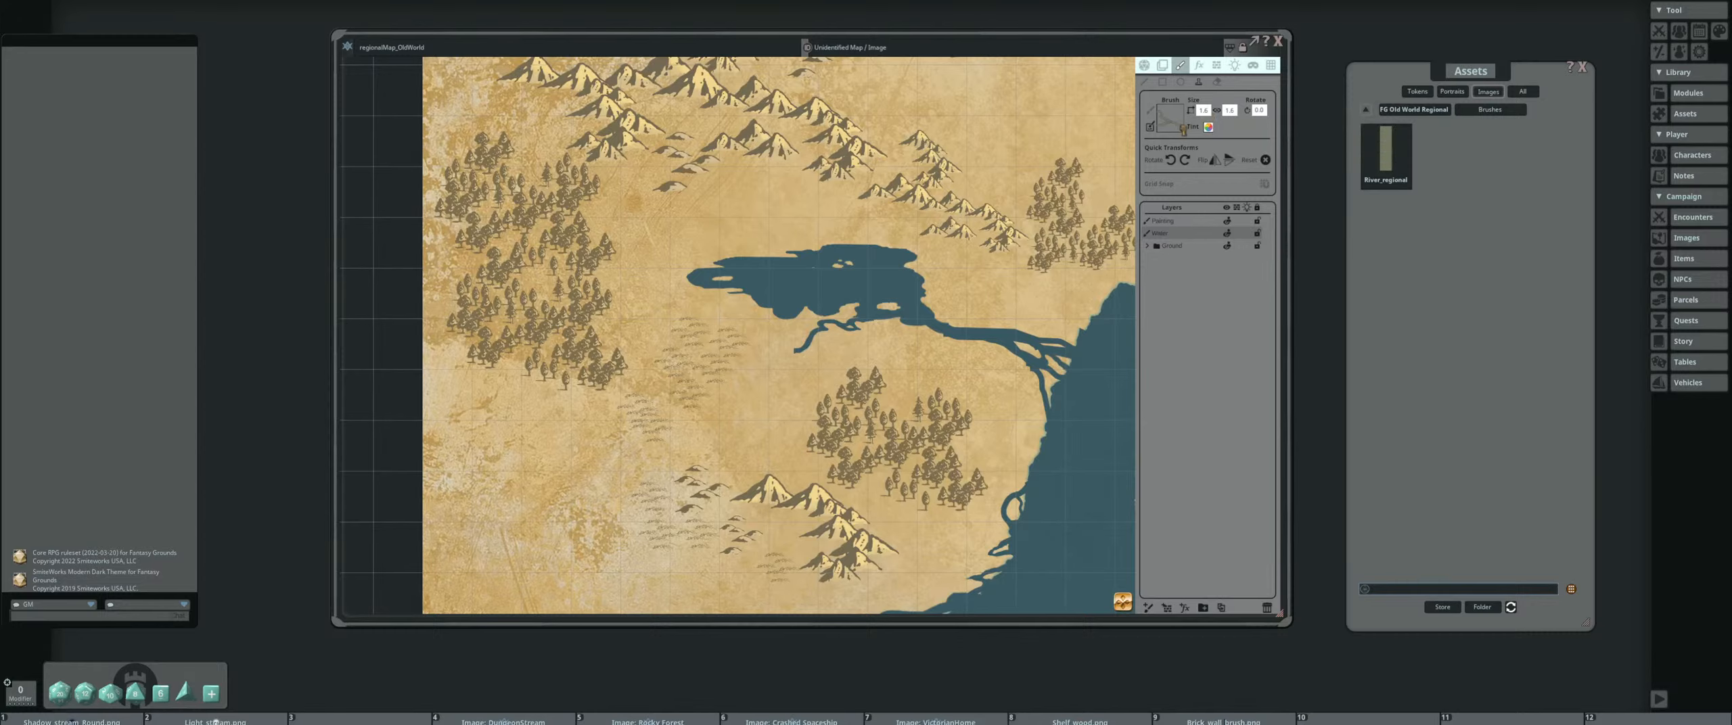
{"action": "left_click_drag", "start_coordinate": [1182, 129], "coordinate": [1175, 123]}
{"action": "scroll", "coordinate": [745, 358], "scroll_direction": "down", "scroll_amount": 7}
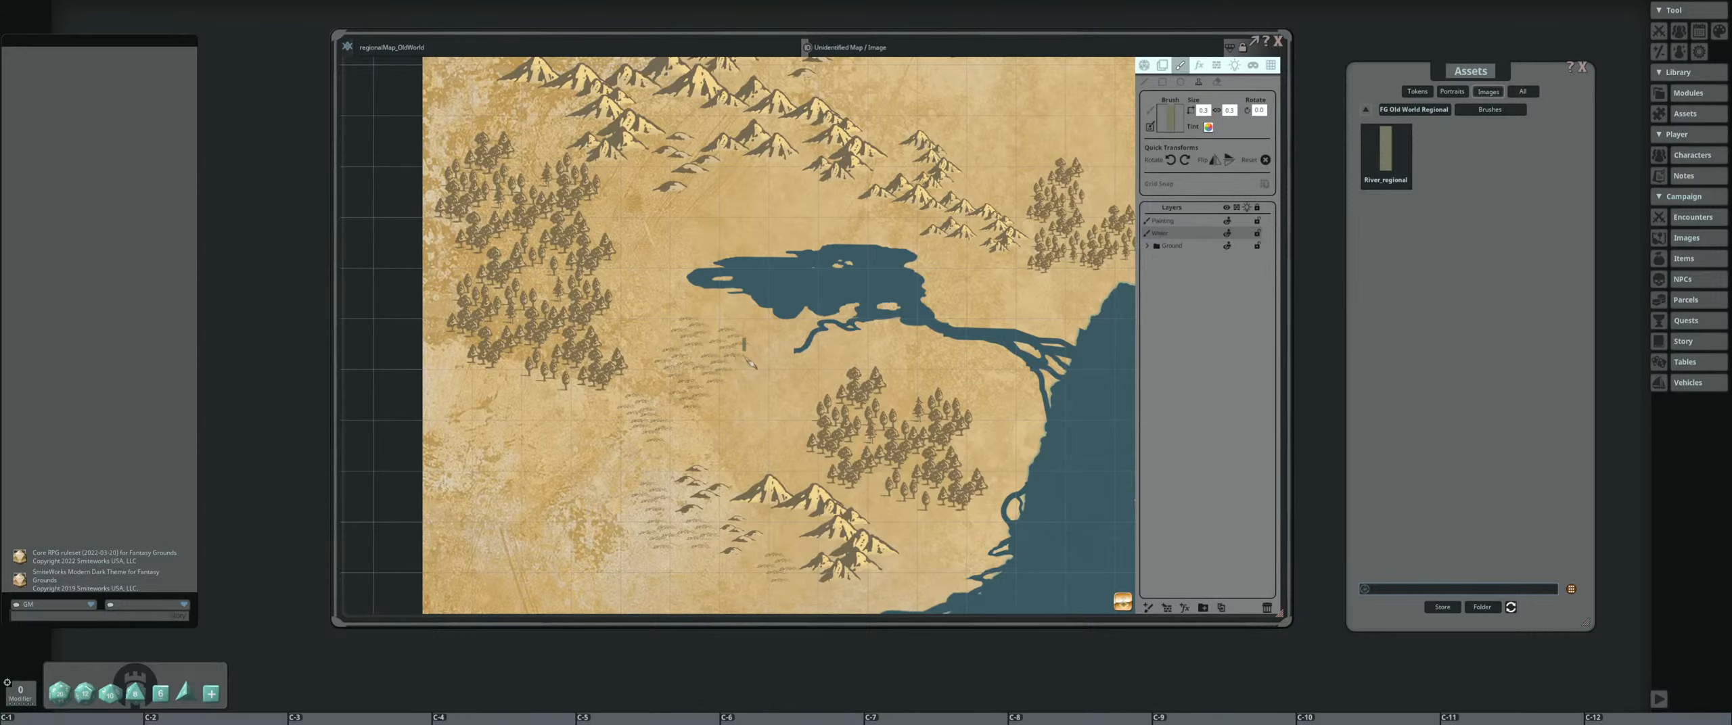
Try painting a thin river westward from the stamped tile into the grassland, and undo the painted stroke and the tile
{"action": "scroll", "coordinate": [751, 363], "scroll_direction": "up", "scroll_amount": 4}
{"action": "scroll", "coordinate": [854, 342], "scroll_direction": "down", "scroll_amount": 4}
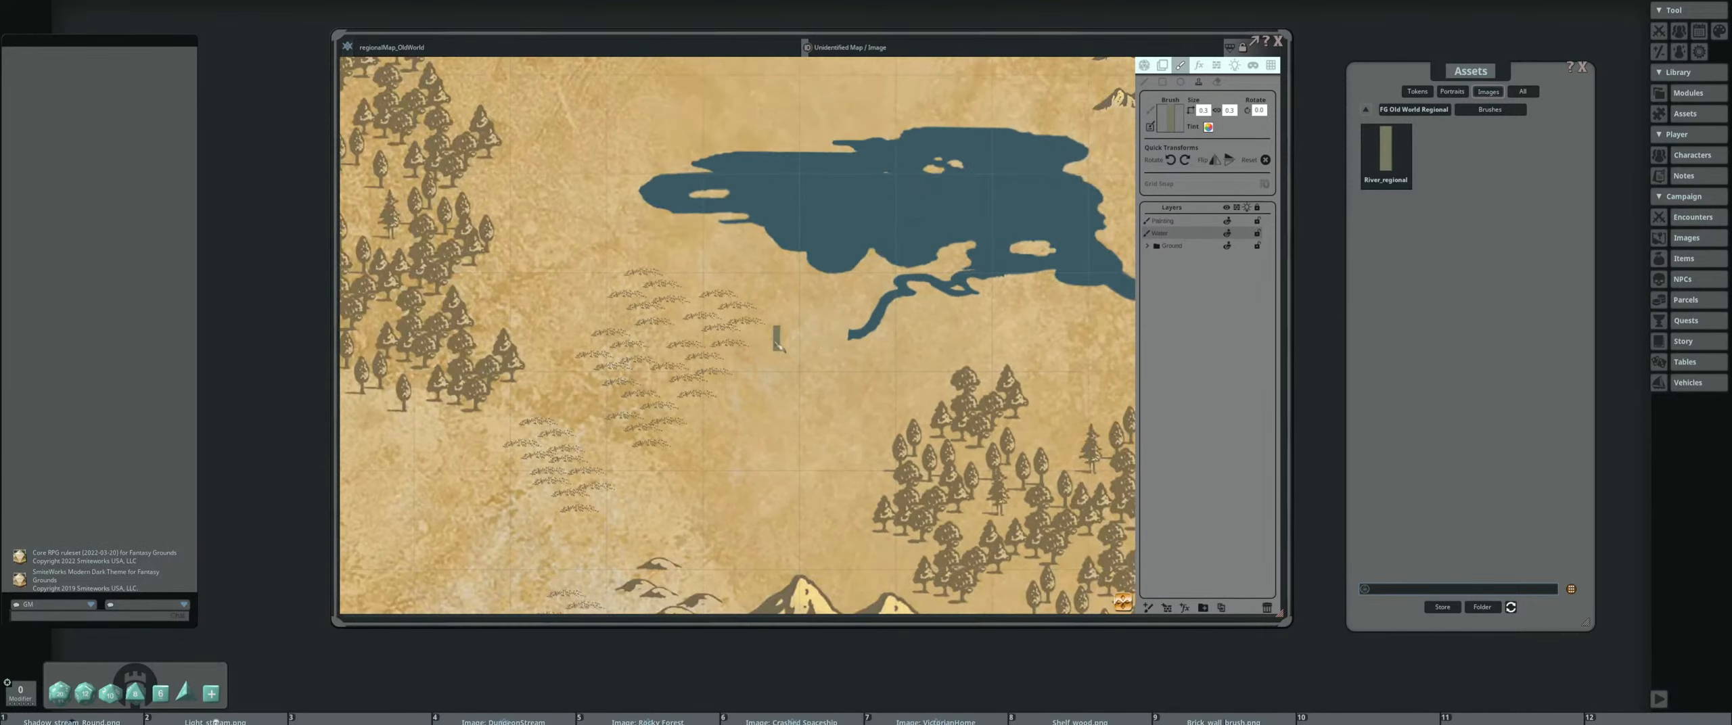
{"action": "scroll", "coordinate": [981, 313], "scroll_direction": "up", "scroll_amount": 3}
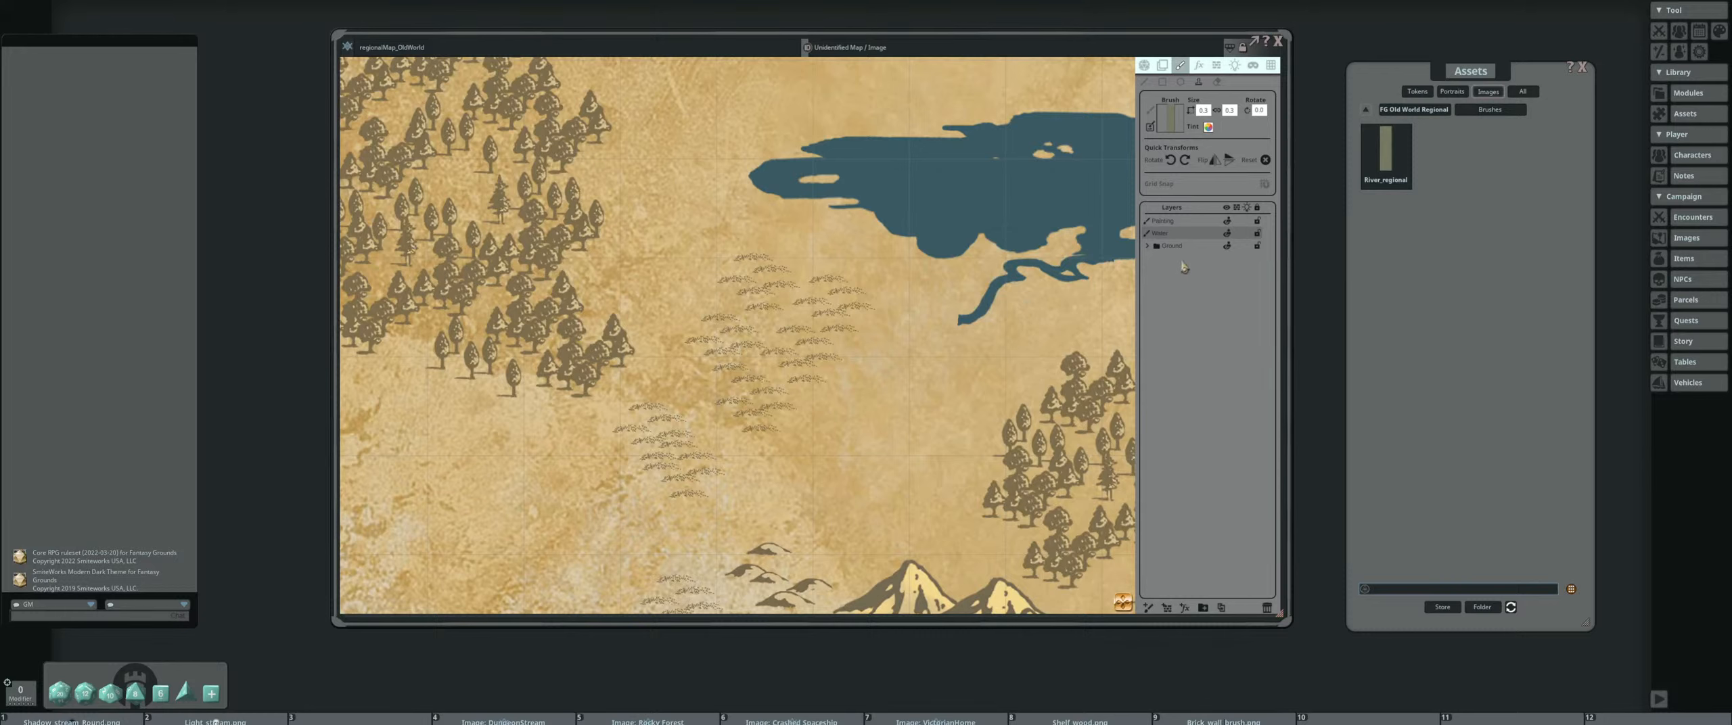
{"action": "scroll", "coordinate": [910, 285], "scroll_direction": "down", "scroll_amount": 2}
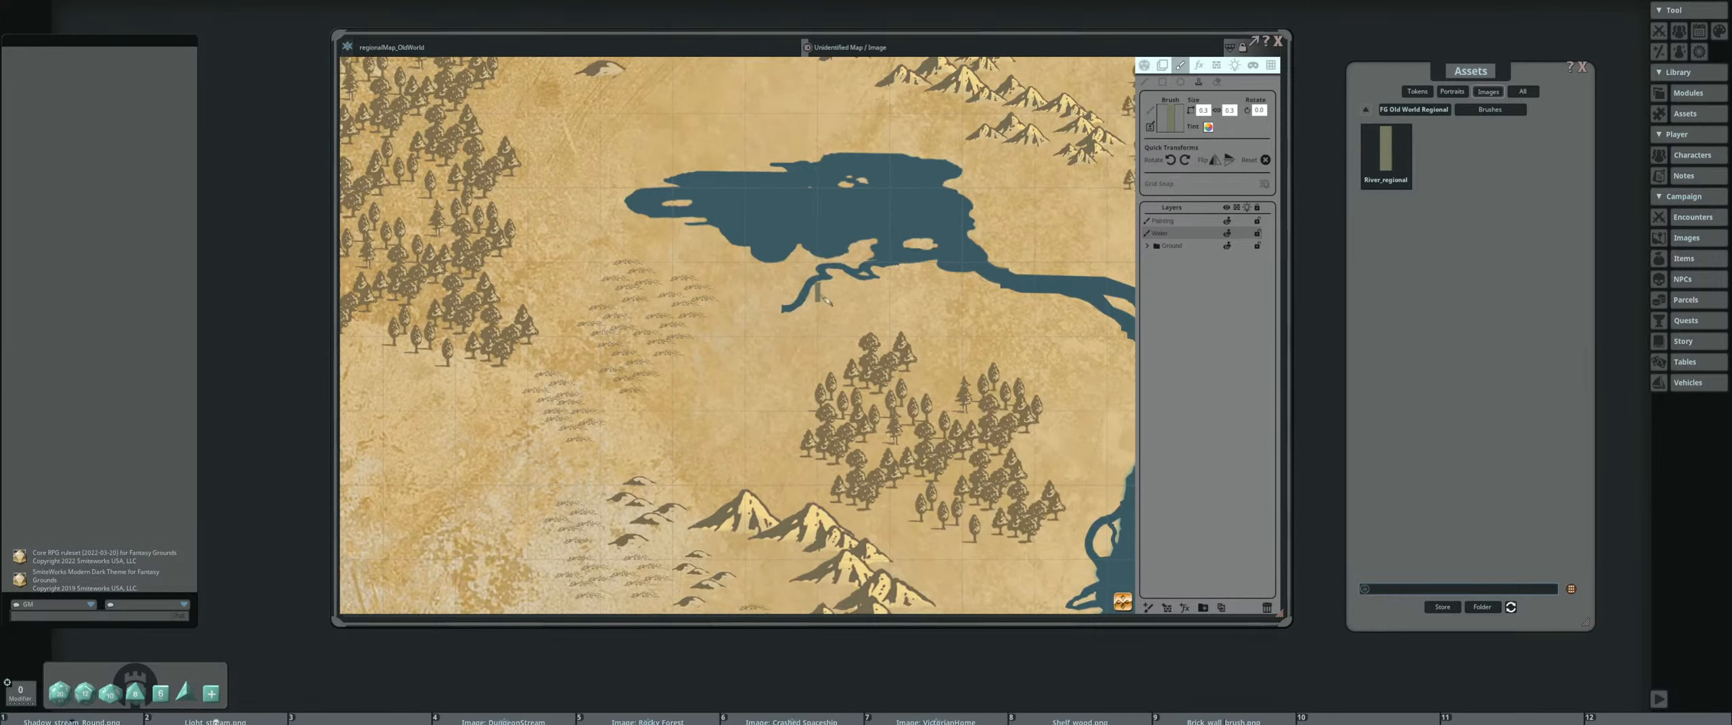
{"action": "scroll", "coordinate": [822, 298], "scroll_direction": "down", "scroll_amount": 1, "text": "ctrl"}
{"action": "scroll", "coordinate": [826, 272], "scroll_direction": "down", "scroll_amount": 5}
{"action": "left_click_drag", "start_coordinate": [855, 276], "coordinate": [960, 308]}
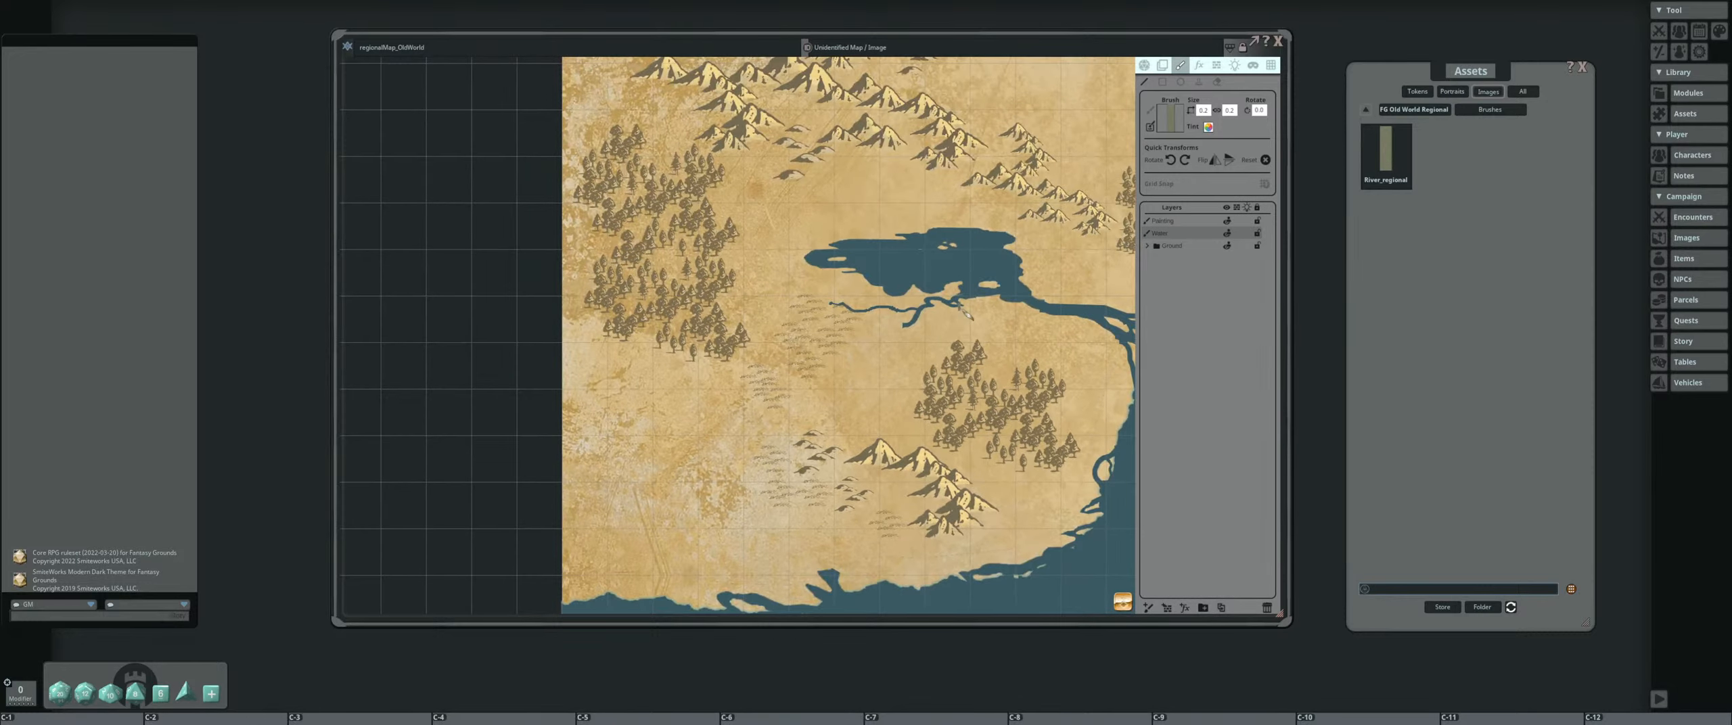
{"action": "key", "text": "ctrl+z"}
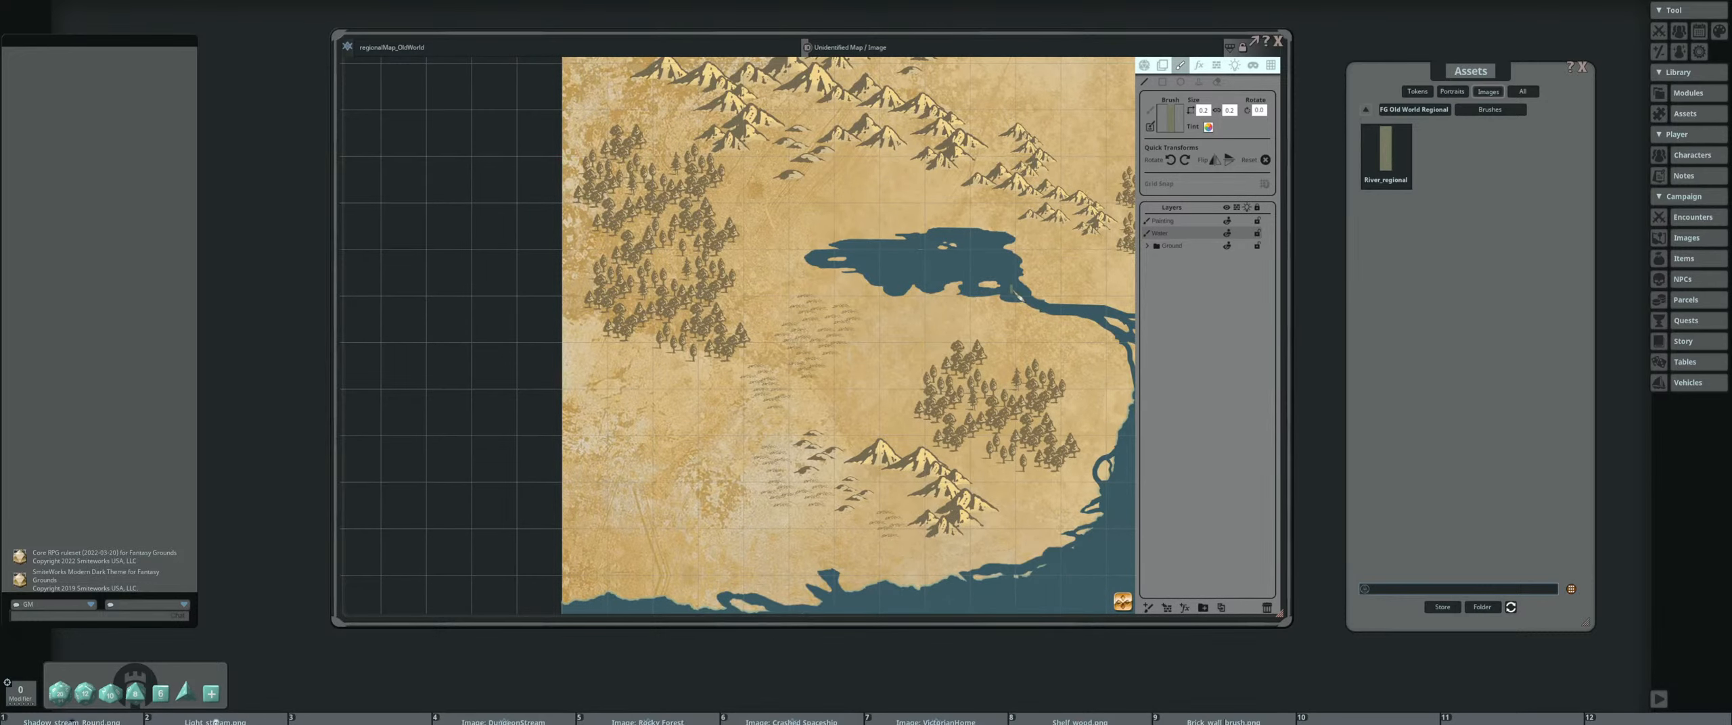
Paint thin River_regional branches from the lake's southern shore, extending westward toward the grassland
{"action": "left_click_drag", "start_coordinate": [1013, 292], "coordinate": [910, 322]}
{"action": "scroll", "coordinate": [951, 309], "scroll_direction": "up", "scroll_amount": 4}
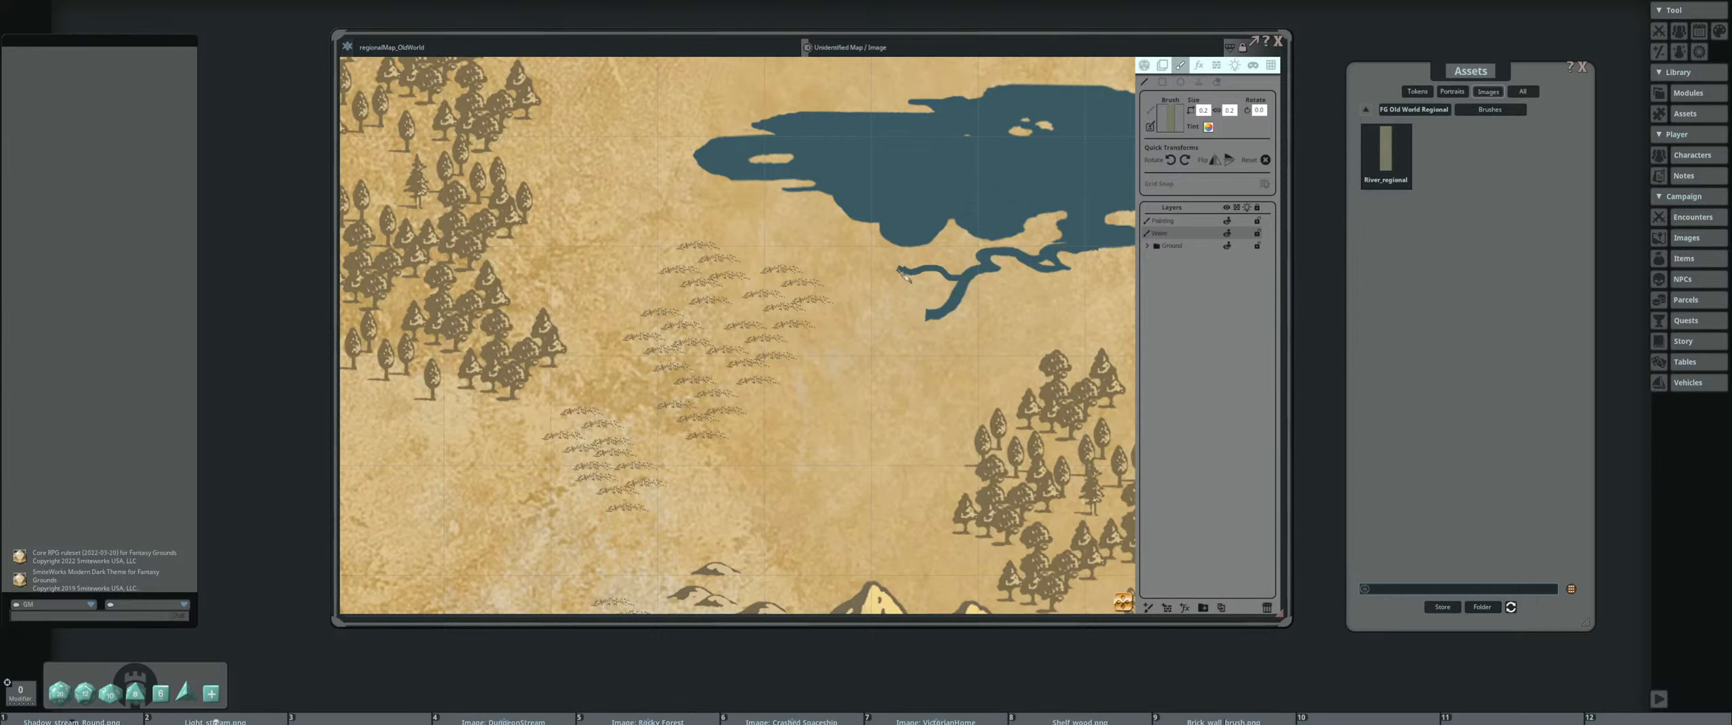
{"action": "scroll", "coordinate": [744, 271], "scroll_direction": "down", "scroll_amount": 3}
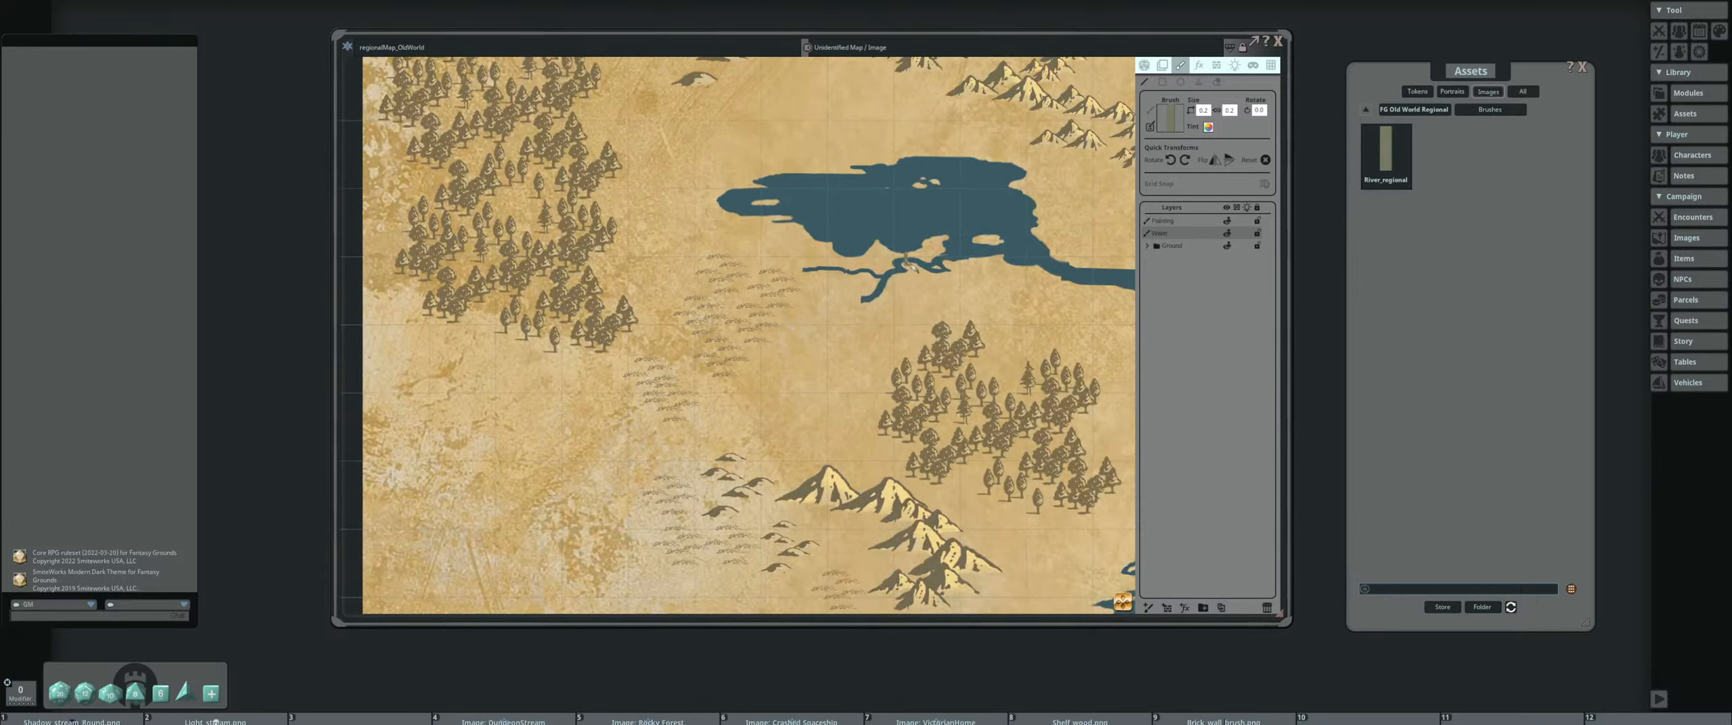
{"action": "scroll", "coordinate": [910, 266], "scroll_direction": "up", "scroll_amount": 3}
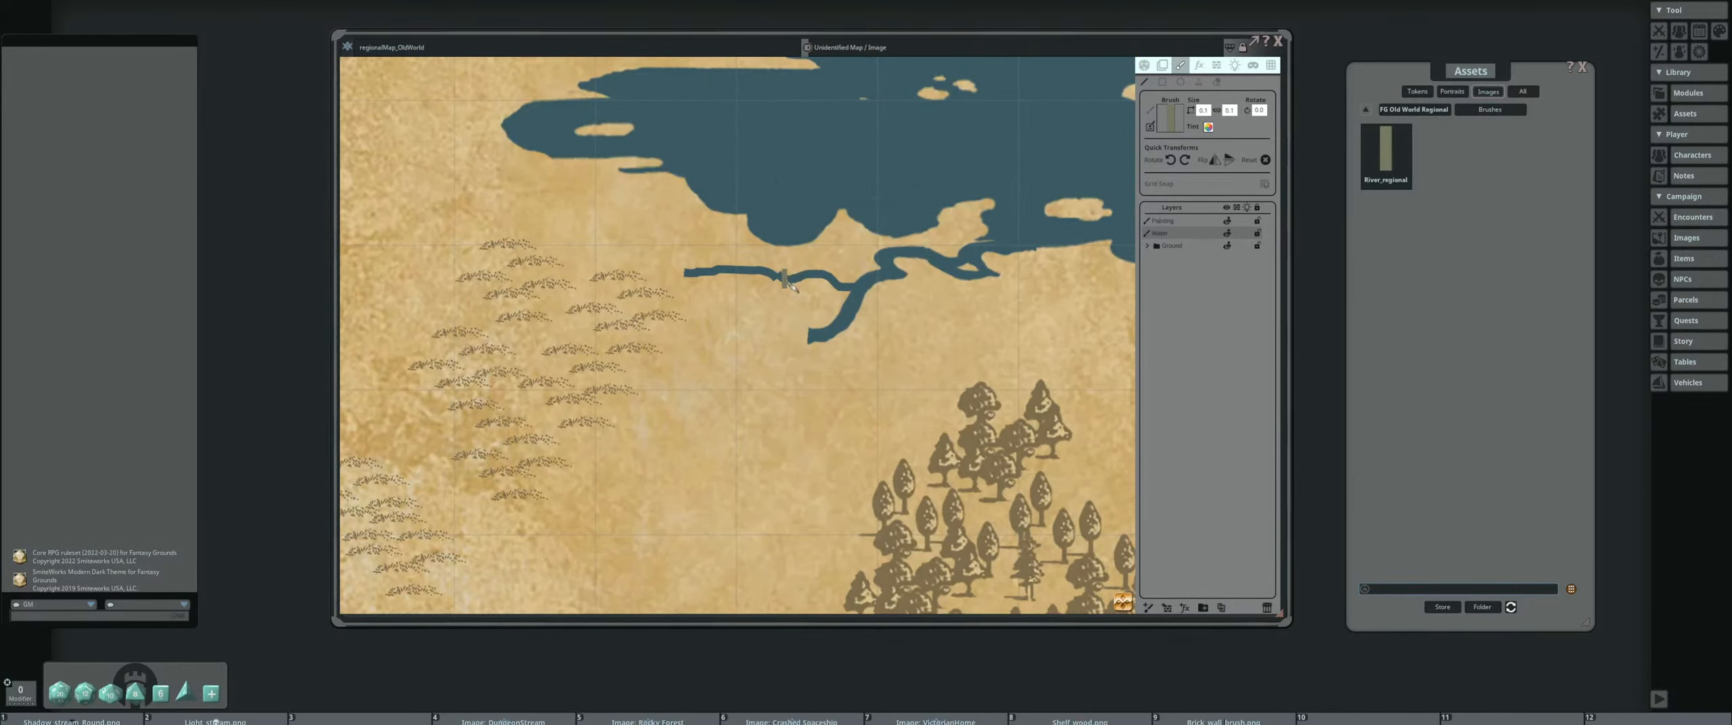
{"action": "scroll", "coordinate": [732, 297], "scroll_direction": "down", "scroll_amount": 5}
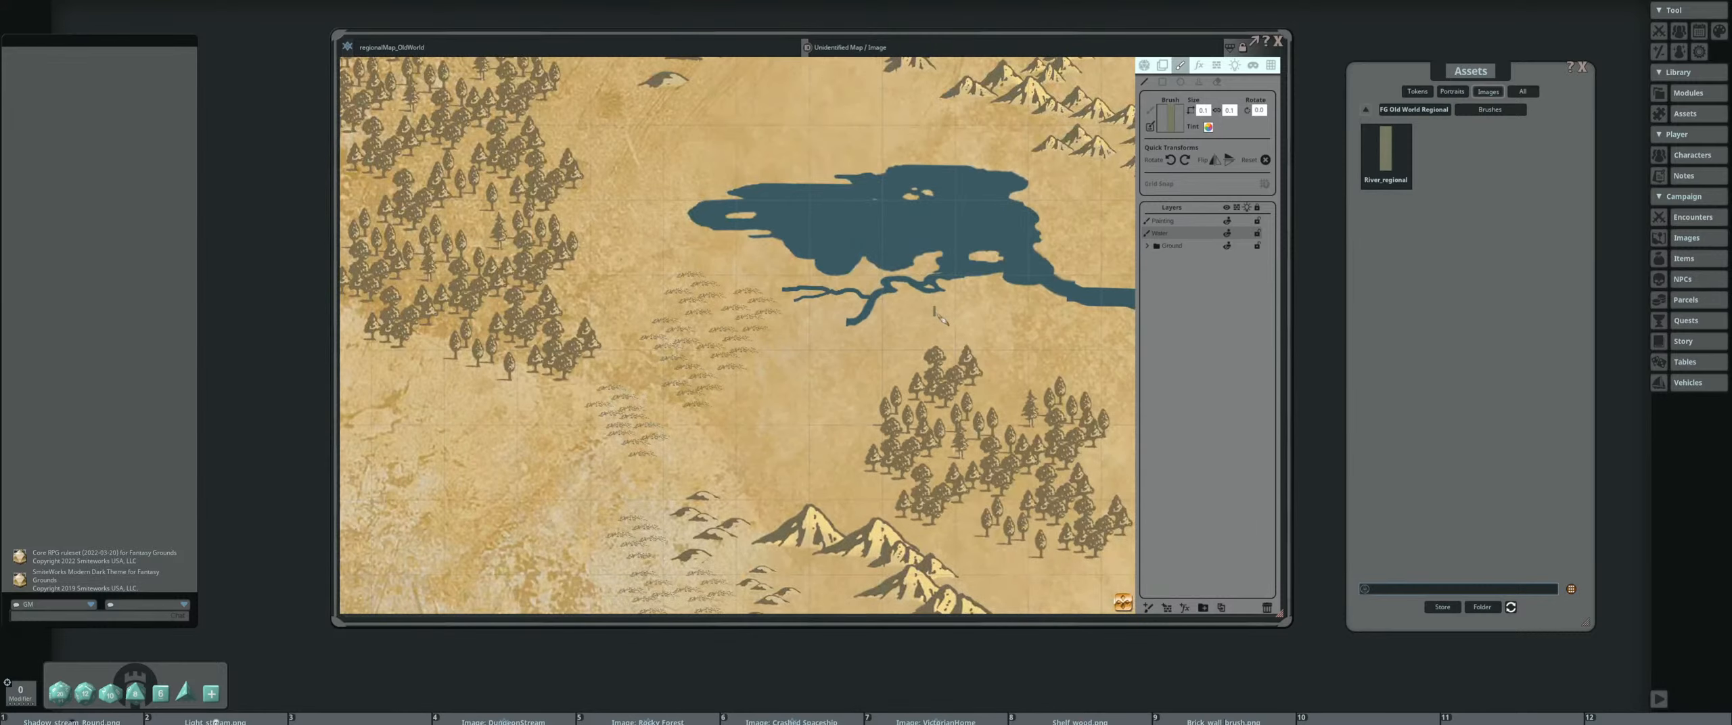
Load the Lake1 regional decoration, shrink it and stamp a small pond at the southern river branch's end
{"action": "left_click", "coordinate": [1402, 113]}
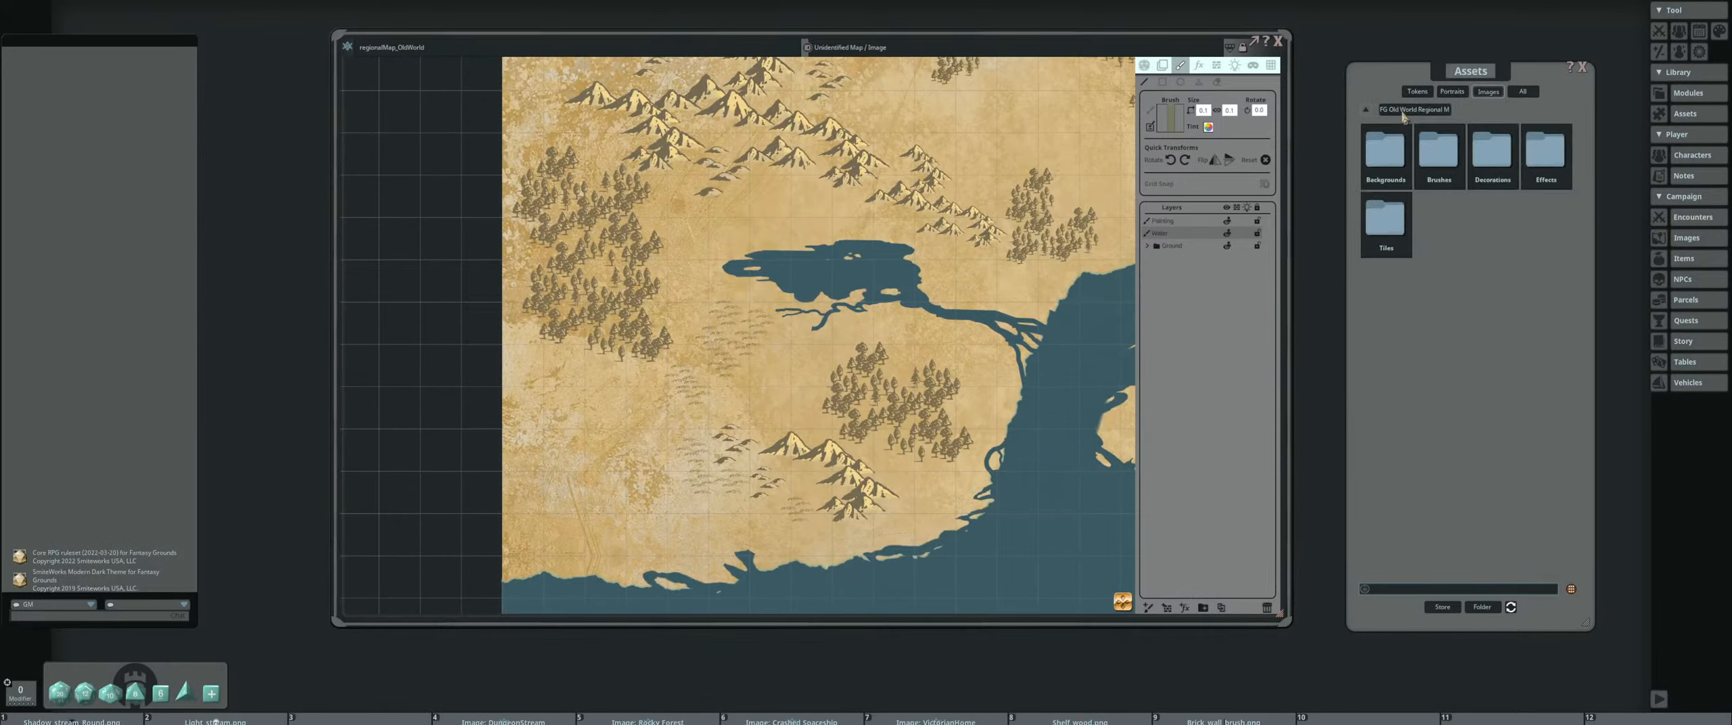
{"action": "left_click", "coordinate": [1374, 245]}
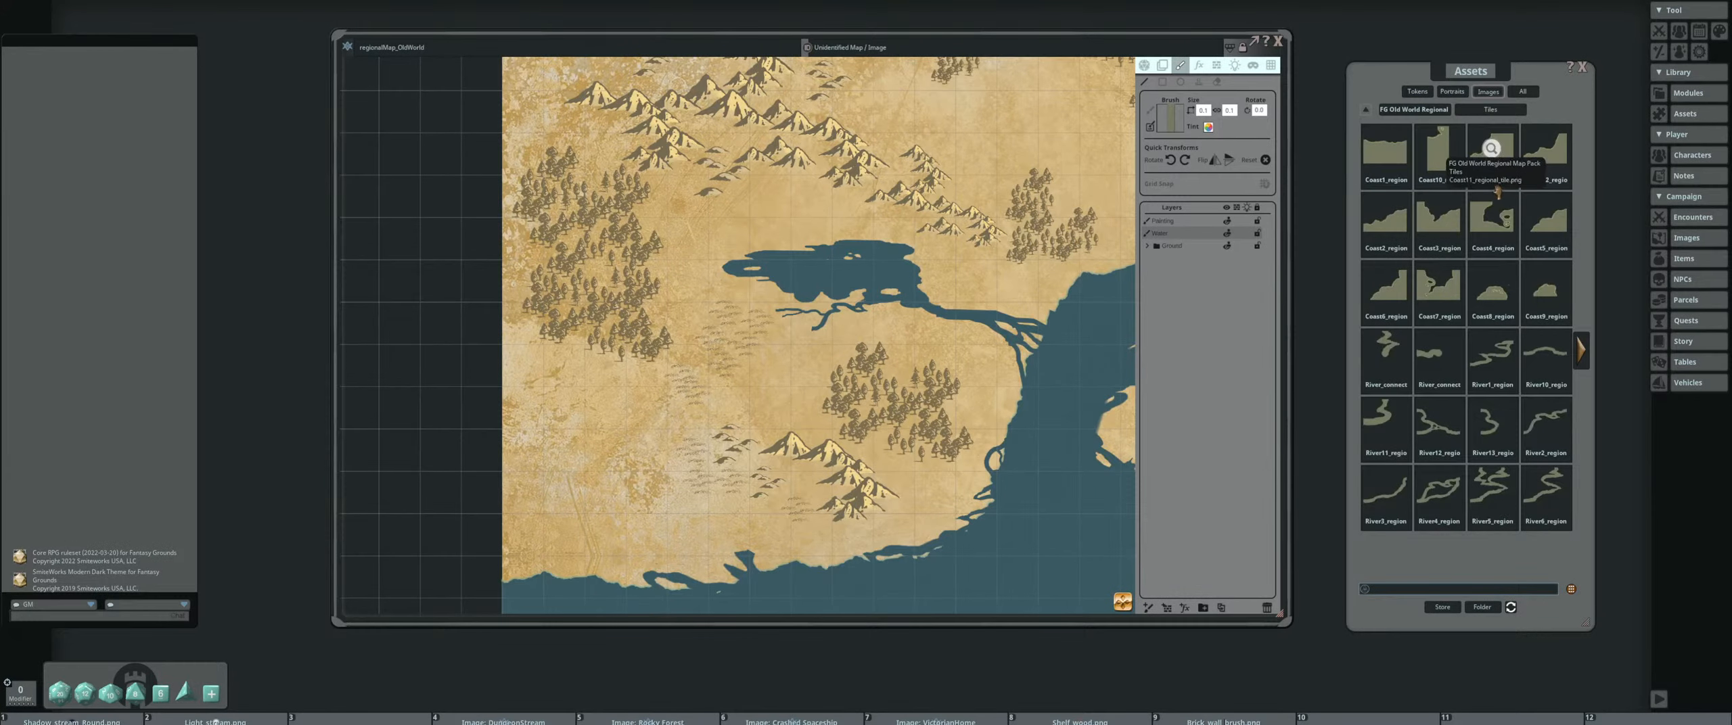
{"action": "left_click", "coordinate": [1431, 111]}
{"action": "left_click", "coordinate": [1490, 150]}
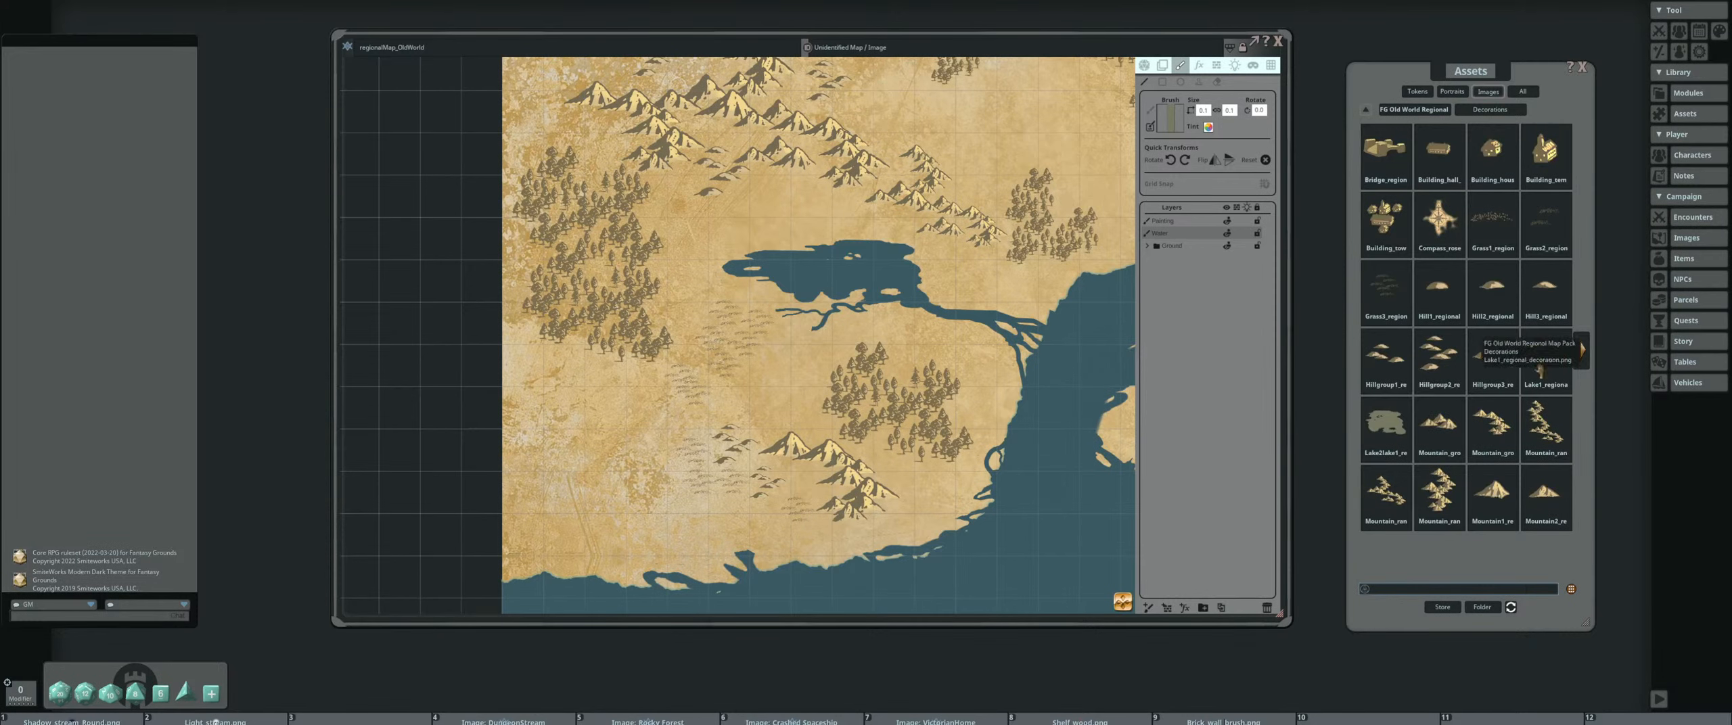
{"action": "left_click_drag", "start_coordinate": [1178, 113], "coordinate": [1176, 114]}
{"action": "scroll", "coordinate": [774, 333], "scroll_direction": "up", "scroll_amount": 5}
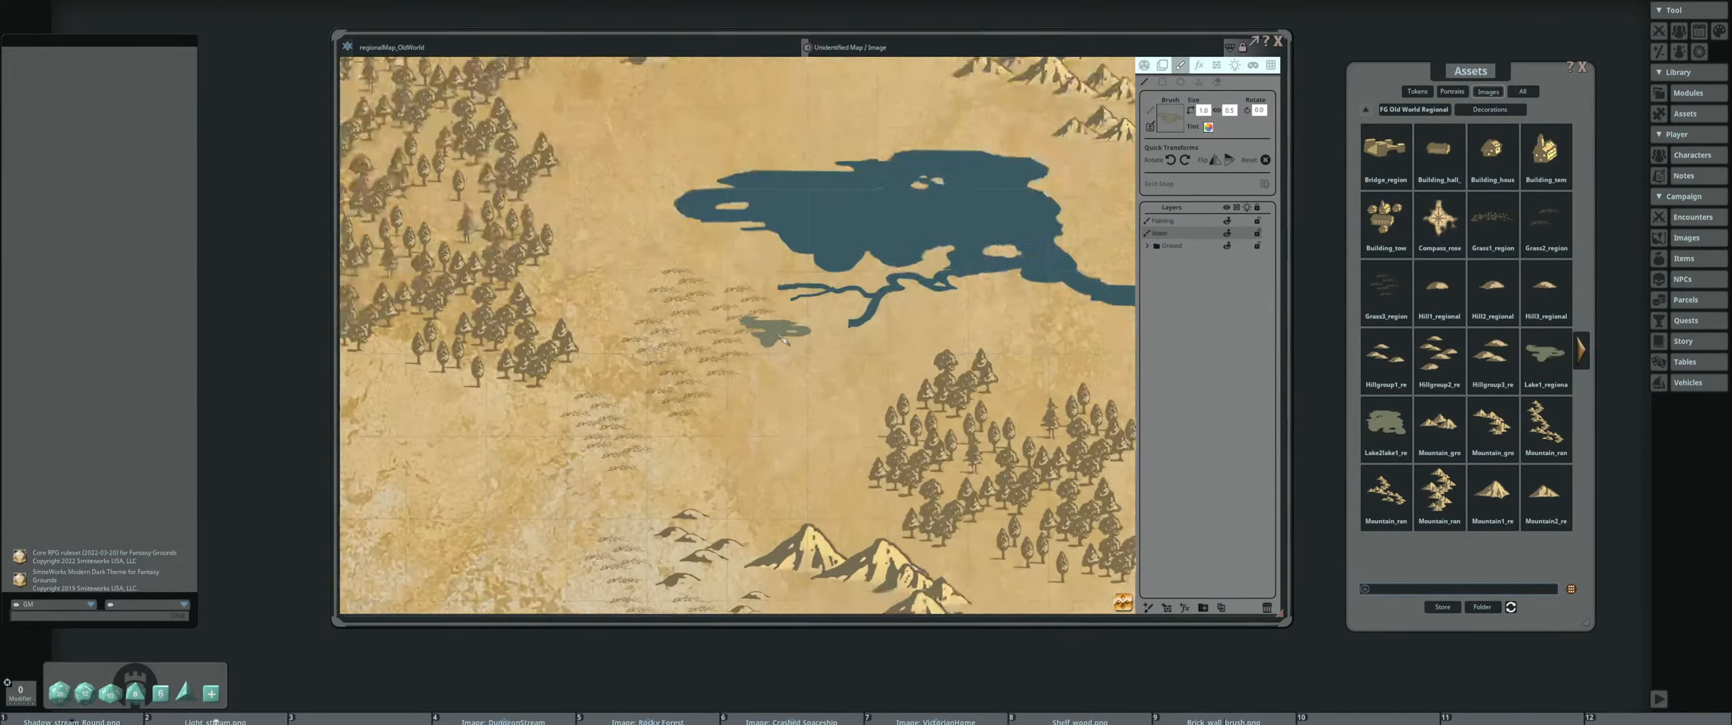
{"action": "scroll", "coordinate": [763, 310], "scroll_direction": "down", "scroll_amount": 4}
{"action": "scroll", "coordinate": [767, 315], "scroll_direction": "down", "scroll_amount": 1}
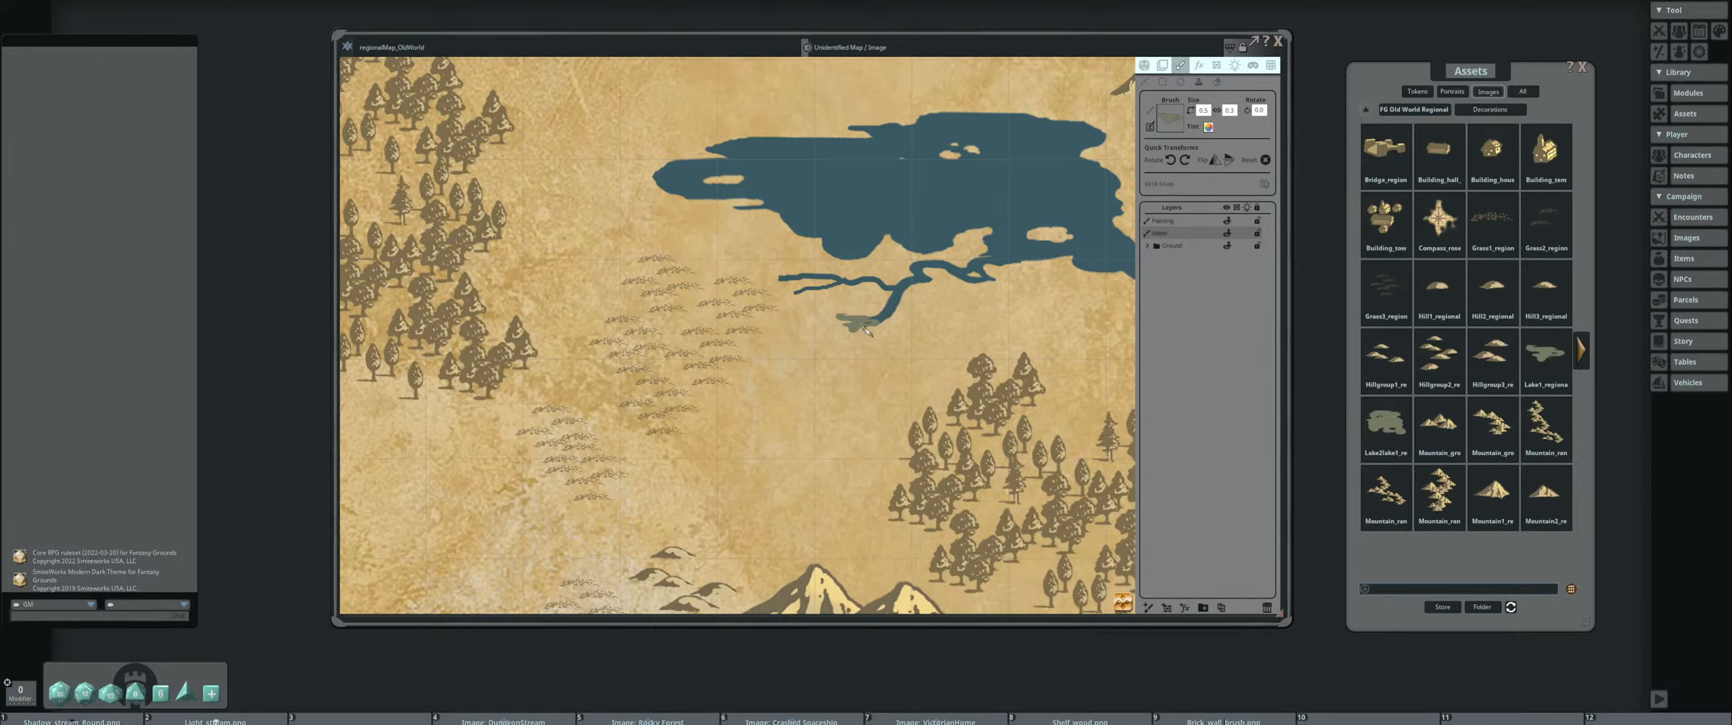
{"action": "left_click", "coordinate": [862, 327]}
Stamp a second small Lake1 pond at the western end of the thin river
{"action": "left_click_drag", "start_coordinate": [742, 339], "coordinate": [747, 392]}
{"action": "scroll", "coordinate": [748, 392], "scroll_direction": "down", "scroll_amount": 1}
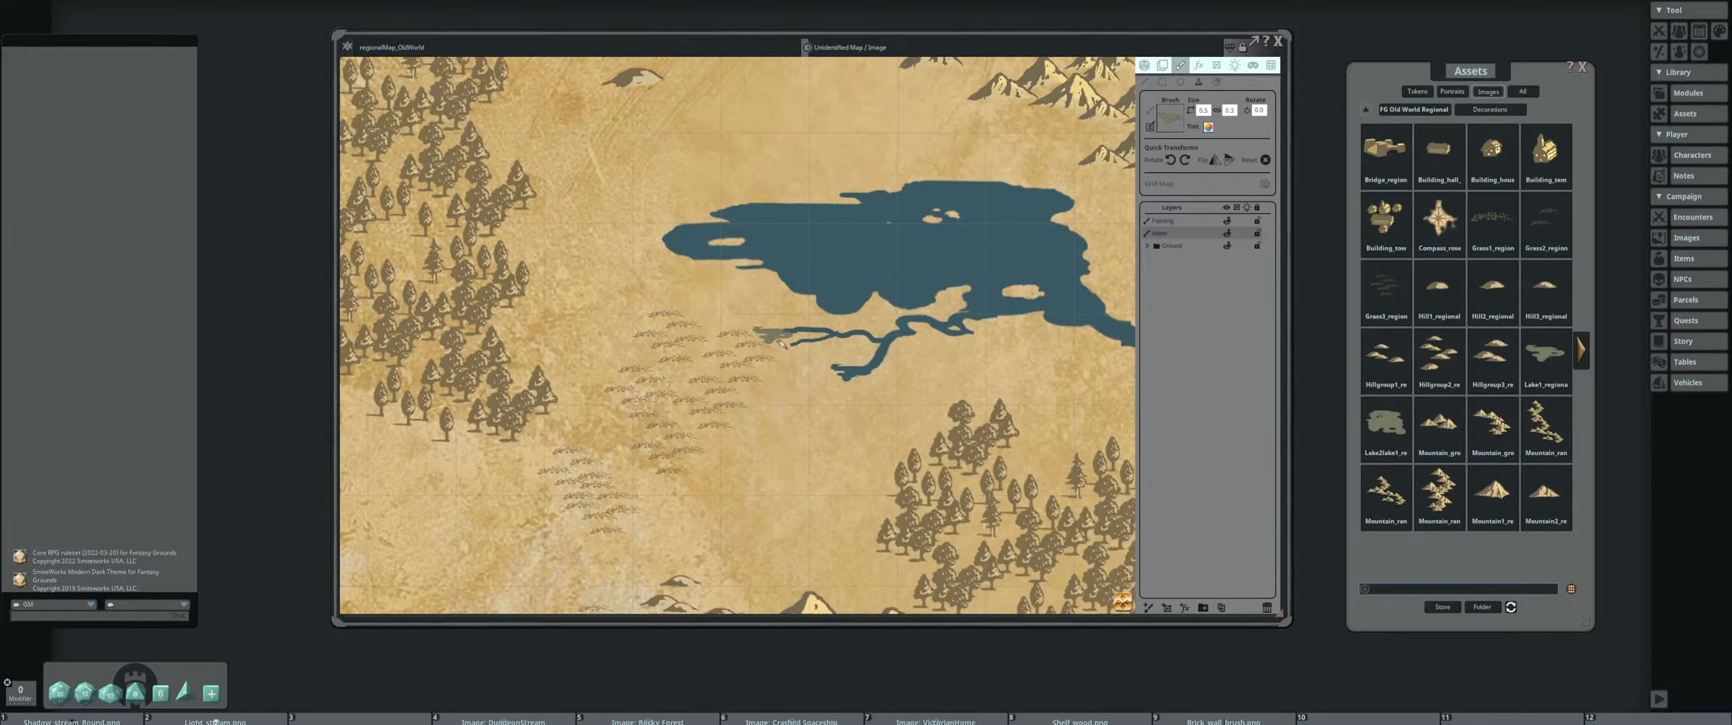
{"action": "scroll", "coordinate": [758, 341], "scroll_direction": "down", "scroll_amount": 1}
{"action": "left_click", "coordinate": [772, 340]}
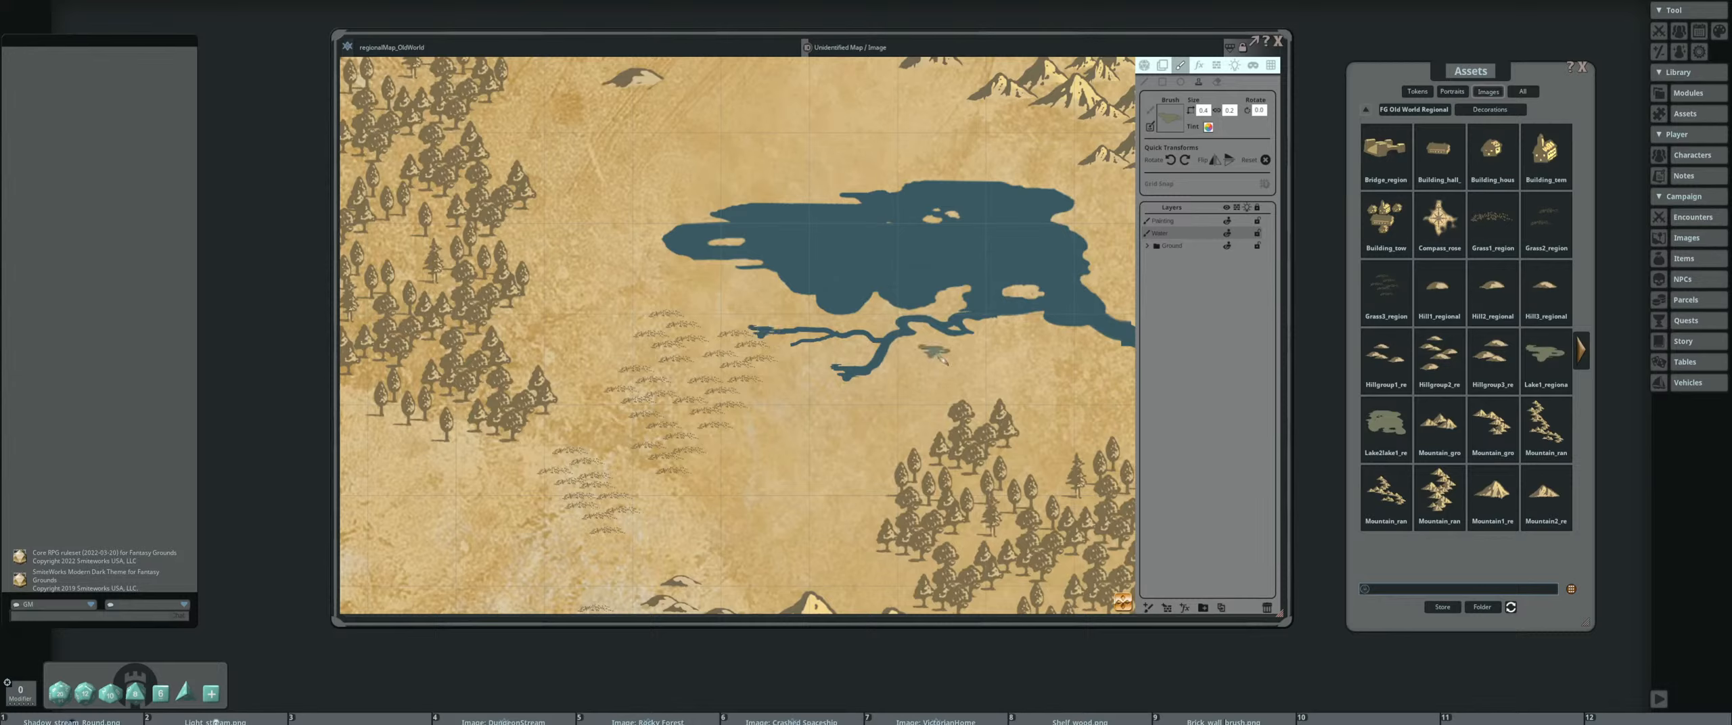
Try to stamp a larger copy of the Lake1 decoration beside the southern river branch
{"action": "left_click", "coordinate": [1136, 344]}
{"action": "scroll", "coordinate": [980, 331], "scroll_direction": "down", "scroll_amount": 3}
{"action": "scroll", "coordinate": [871, 376], "scroll_direction": "up", "scroll_amount": 2}
{"action": "scroll", "coordinate": [871, 368], "scroll_direction": "up", "scroll_amount": 6}
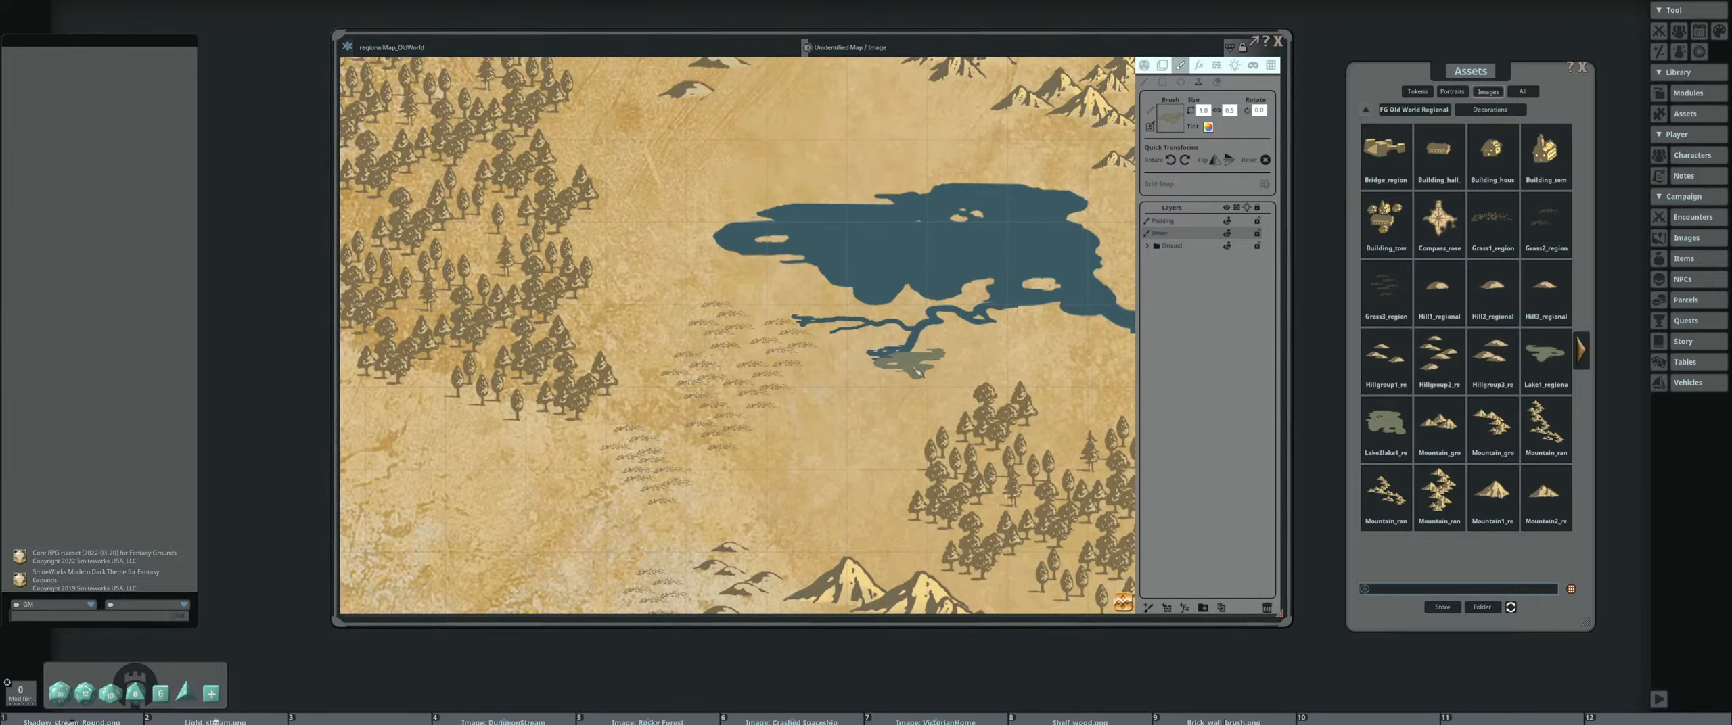
{"action": "left_click", "coordinate": [915, 366]}
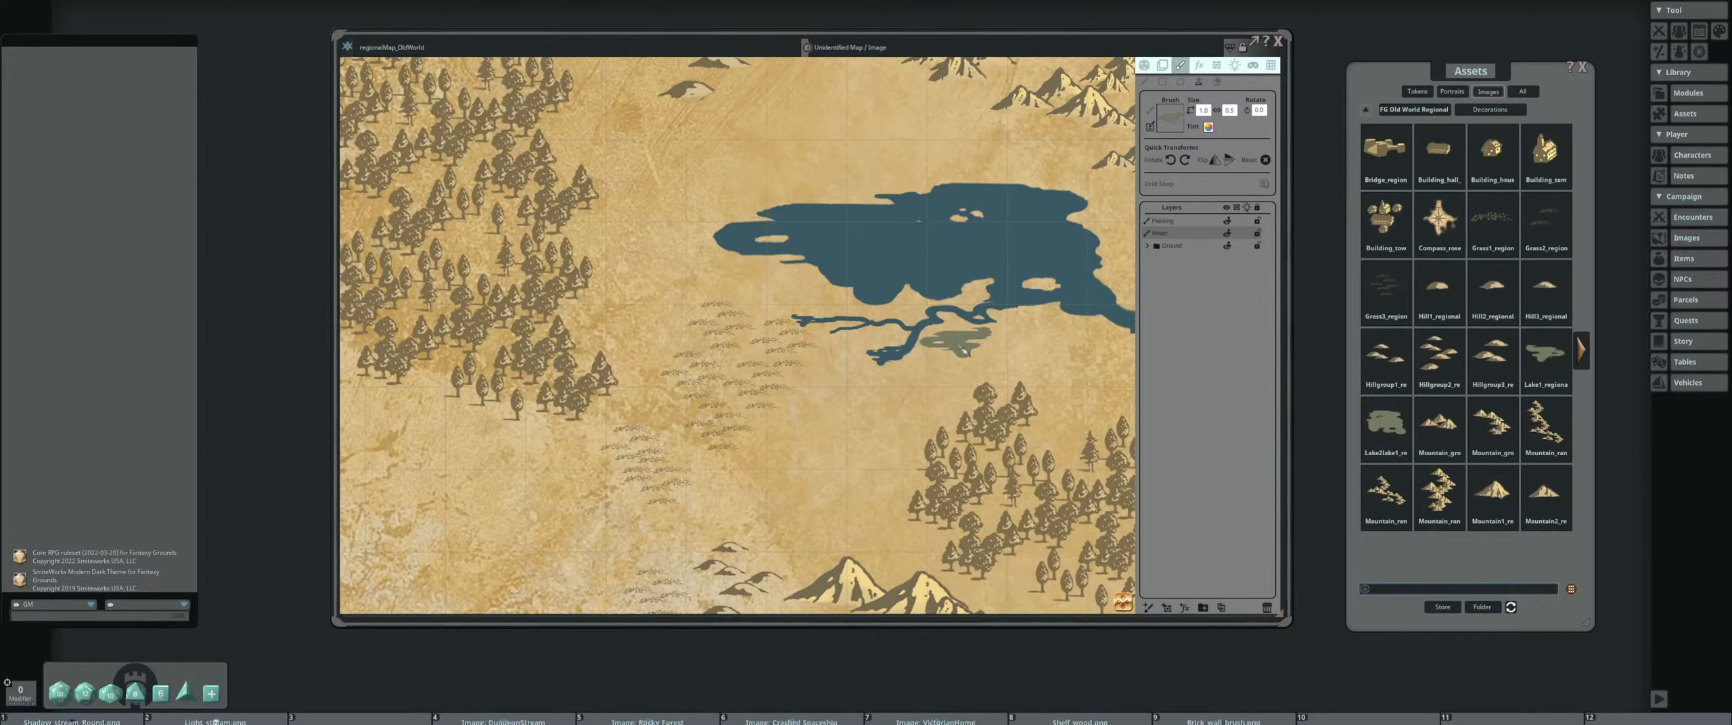
{"action": "scroll", "coordinate": [846, 352], "scroll_direction": "down", "scroll_amount": 3}
{"action": "scroll", "coordinate": [611, 363], "scroll_direction": "up", "scroll_amount": 3}
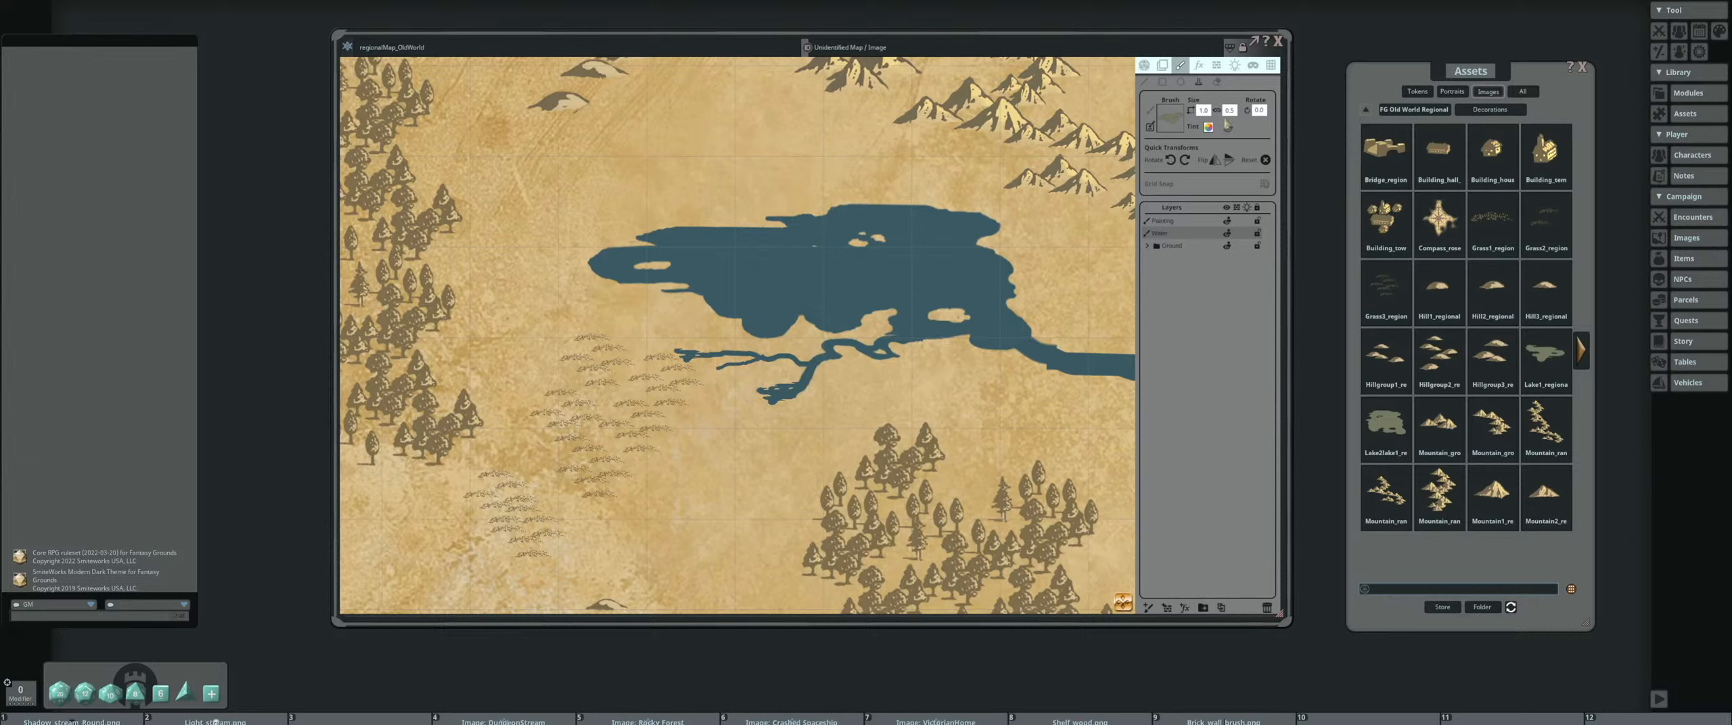
Erase a short stretch of the thin western river branch with a small eraser
{"action": "scroll", "coordinate": [682, 383], "scroll_direction": "down", "scroll_amount": 9}
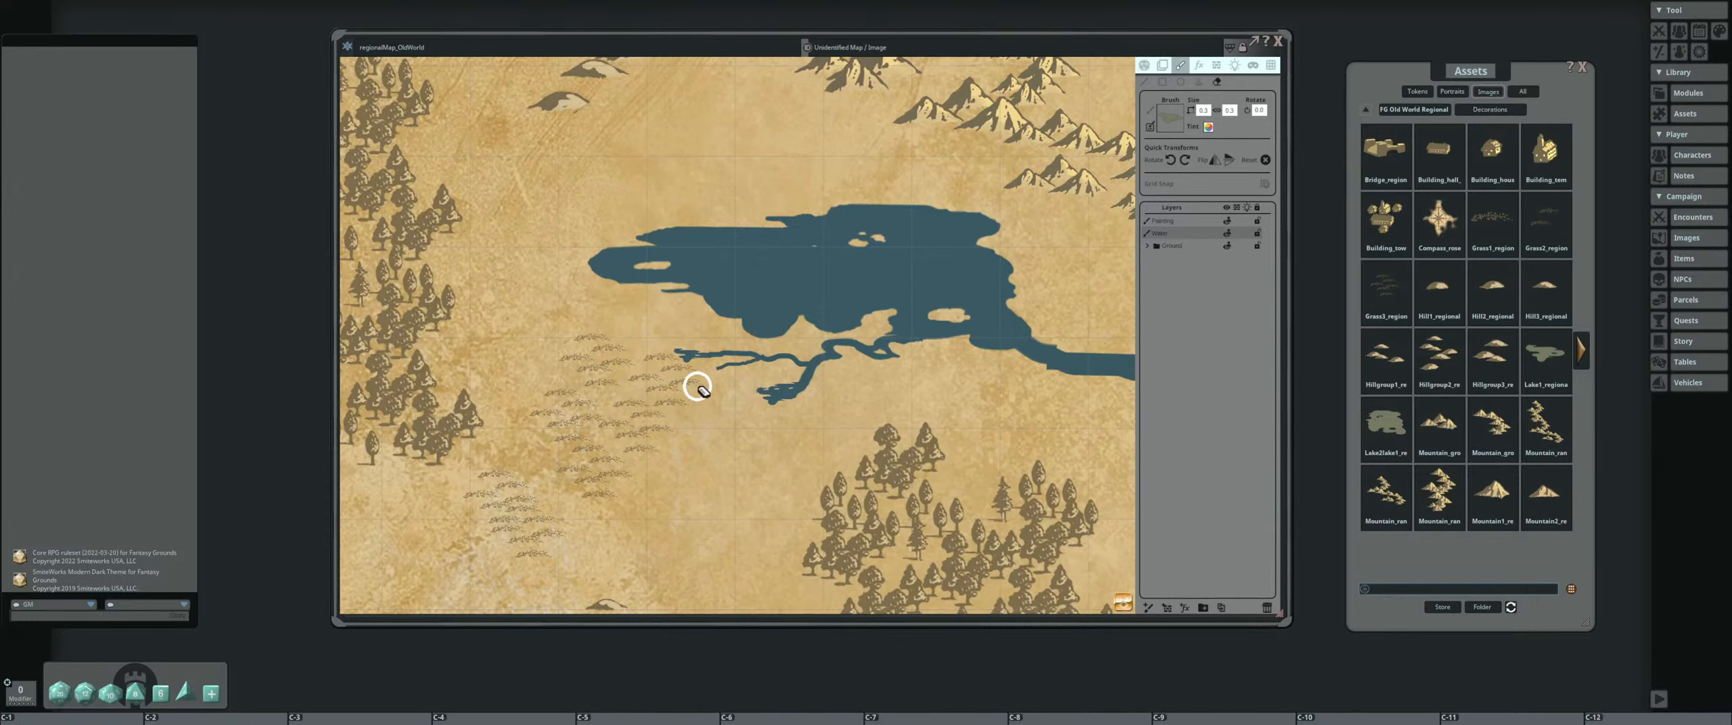
{"action": "scroll", "coordinate": [710, 377], "scroll_direction": "up", "scroll_amount": 4}
{"action": "mouse_move", "coordinate": [715, 360]}
{"action": "left_mouse_down"}
{"action": "mouse_move", "coordinate": [820, 350]}
{"action": "mouse_move", "coordinate": [722, 371]}
{"action": "left_mouse_up"}
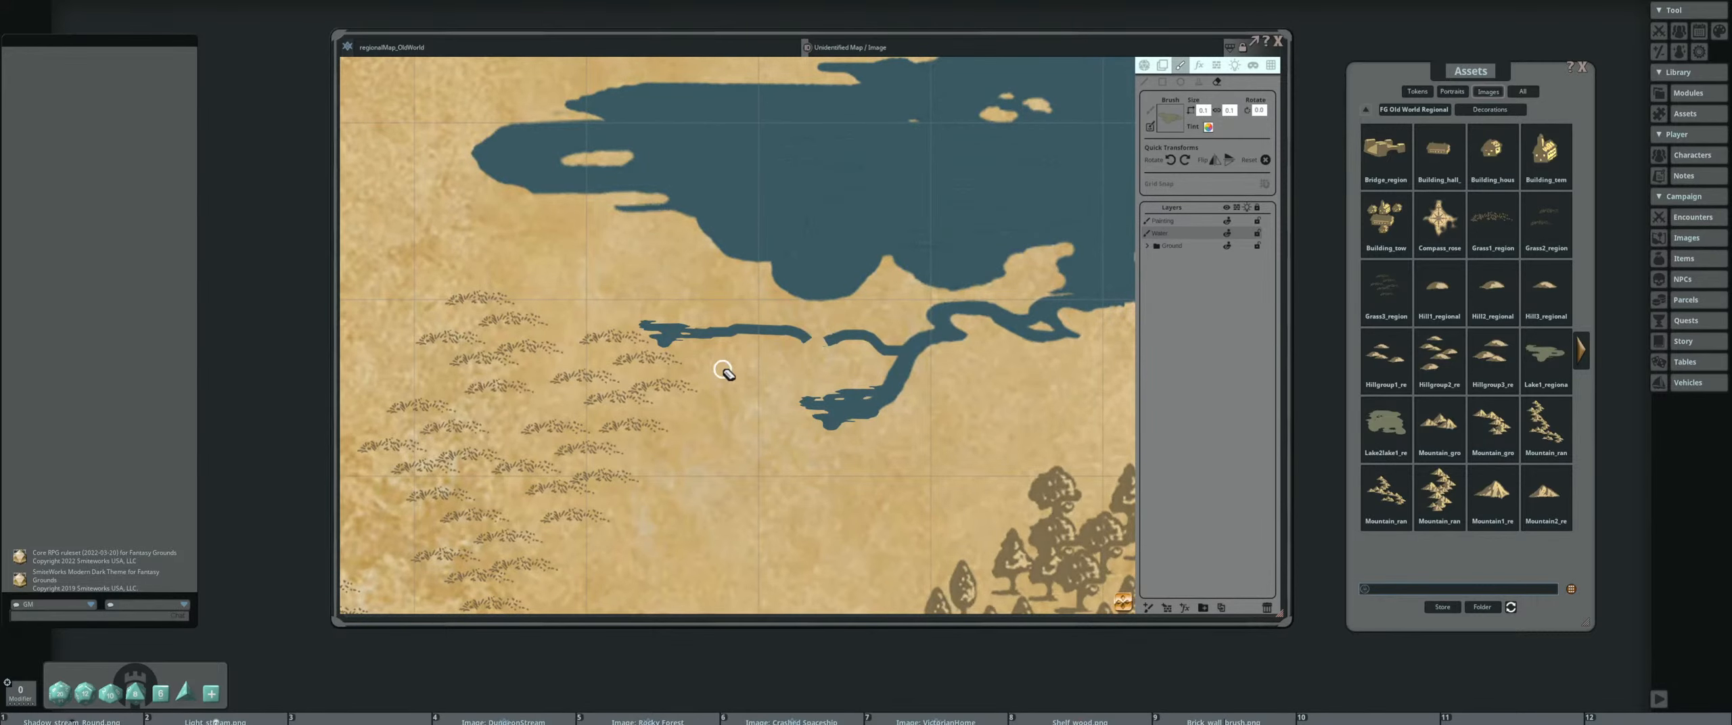
{"action": "key", "text": "ctrl"}
{"action": "left_click", "coordinate": [1420, 111]}
{"action": "left_click", "coordinate": [1439, 150]}
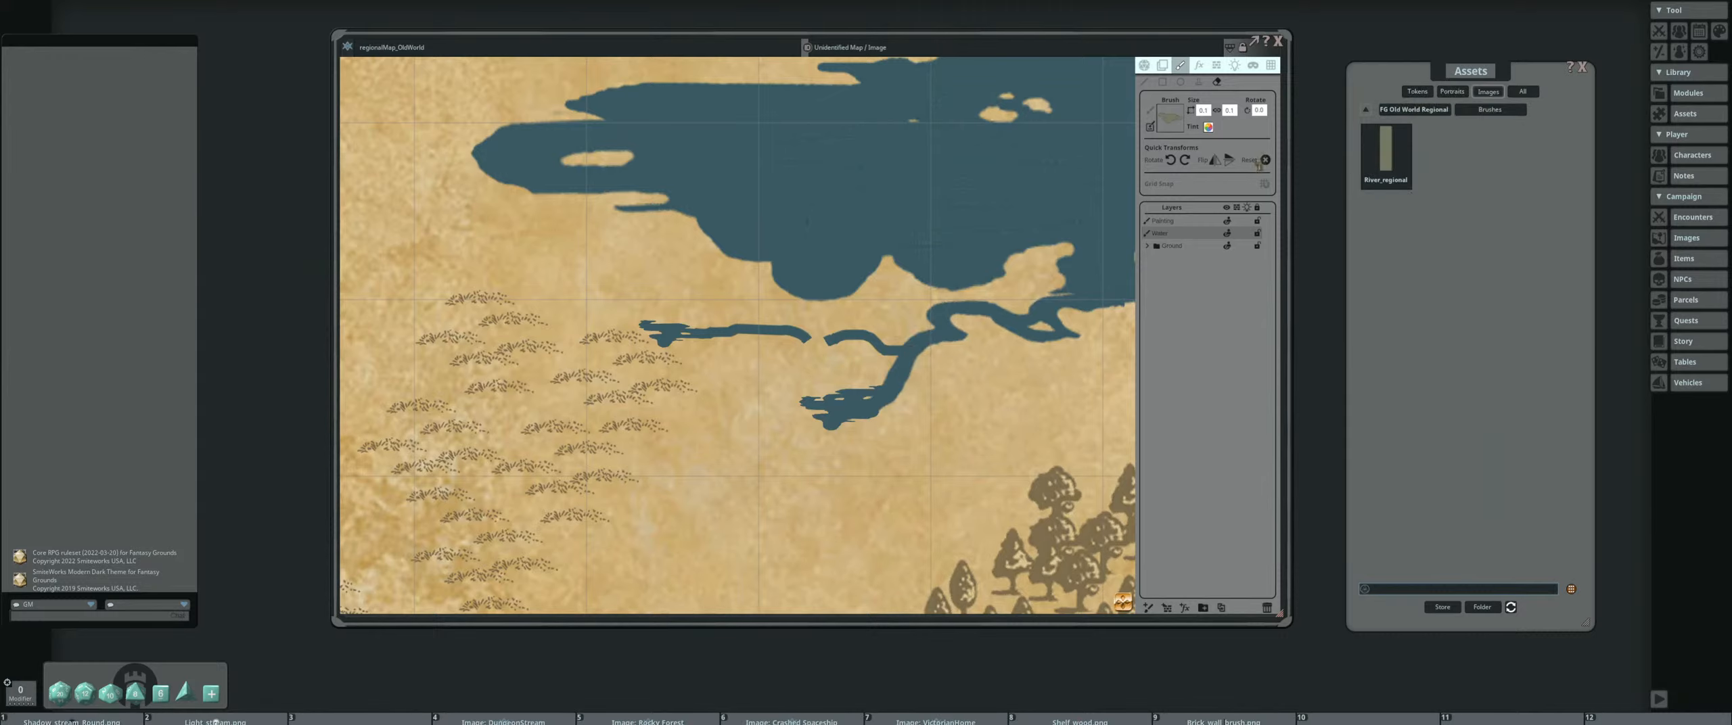
{"action": "left_click", "coordinate": [1146, 82]}
{"action": "scroll", "coordinate": [775, 331], "scroll_direction": "down", "scroll_amount": 8}
Stamp a reduced Lake2 decoration over the gap in the western river branch so both river parts connect
{"action": "left_click", "coordinate": [1406, 105]}
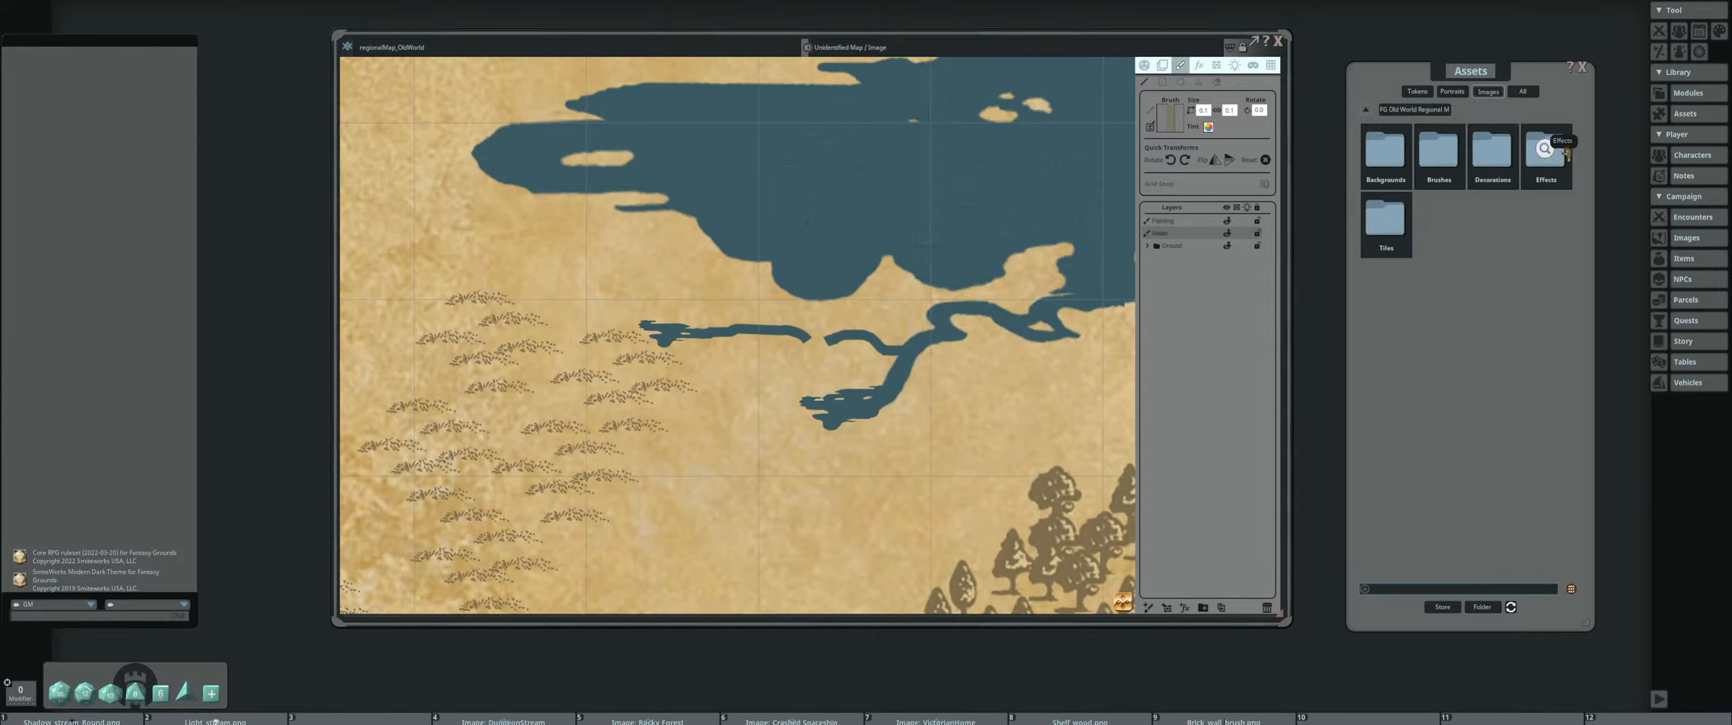
{"action": "left_click", "coordinate": [1492, 152]}
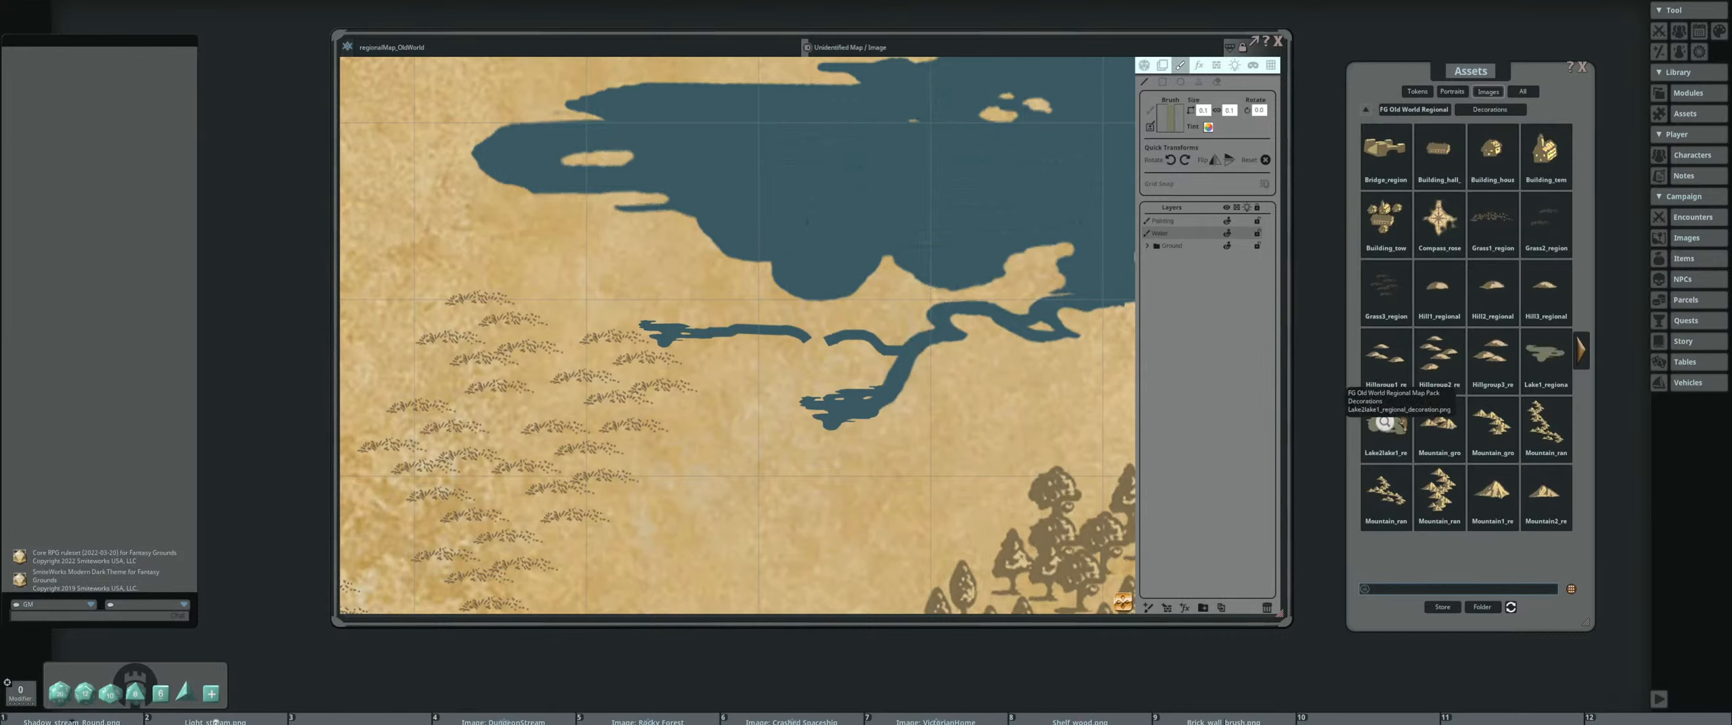
{"action": "left_click", "coordinate": [1201, 82]}
{"action": "scroll", "coordinate": [807, 334], "scroll_direction": "down", "scroll_amount": 4}
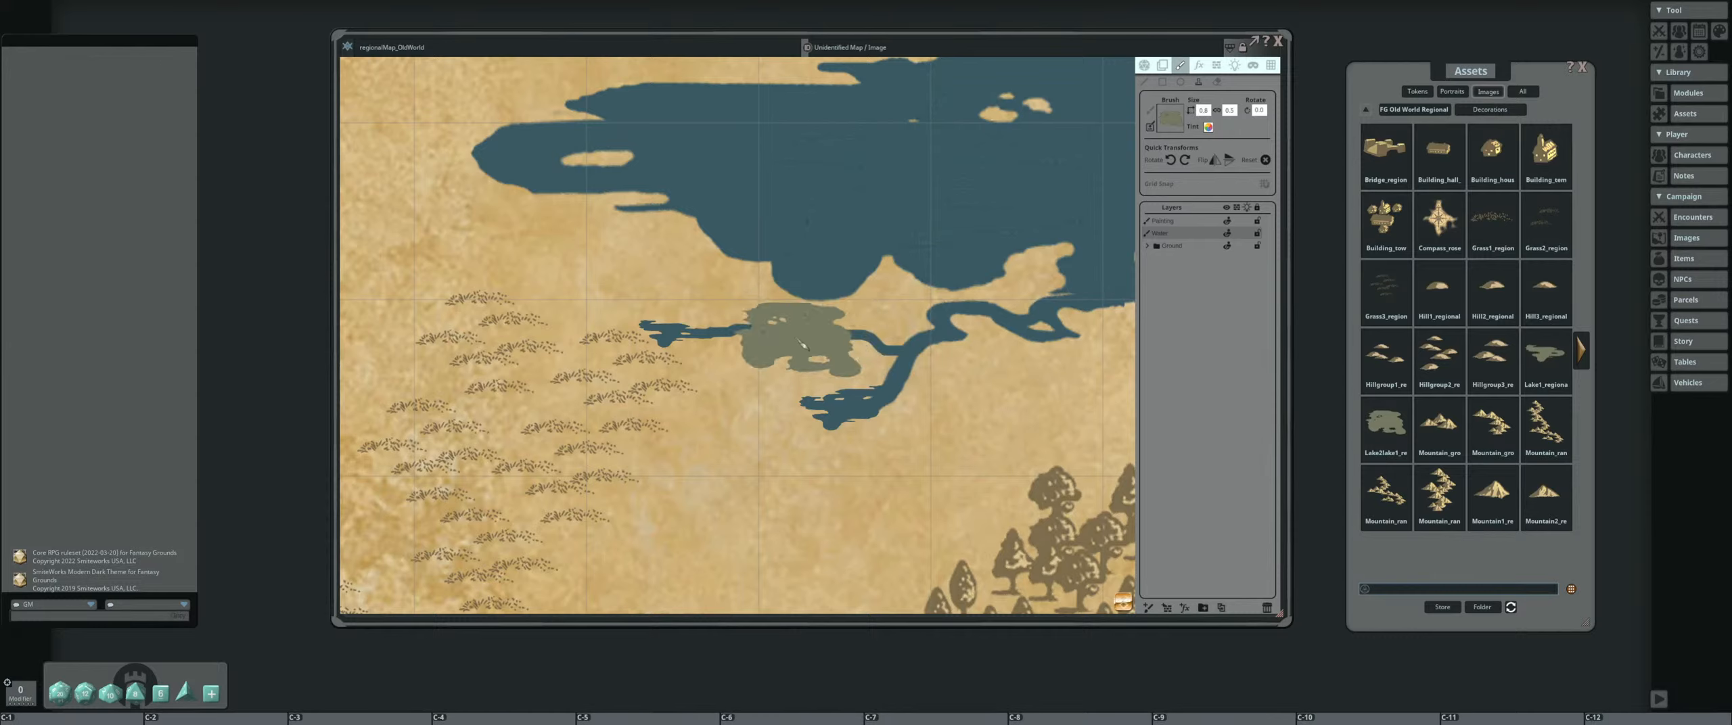
{"action": "key", "text": "shift"}
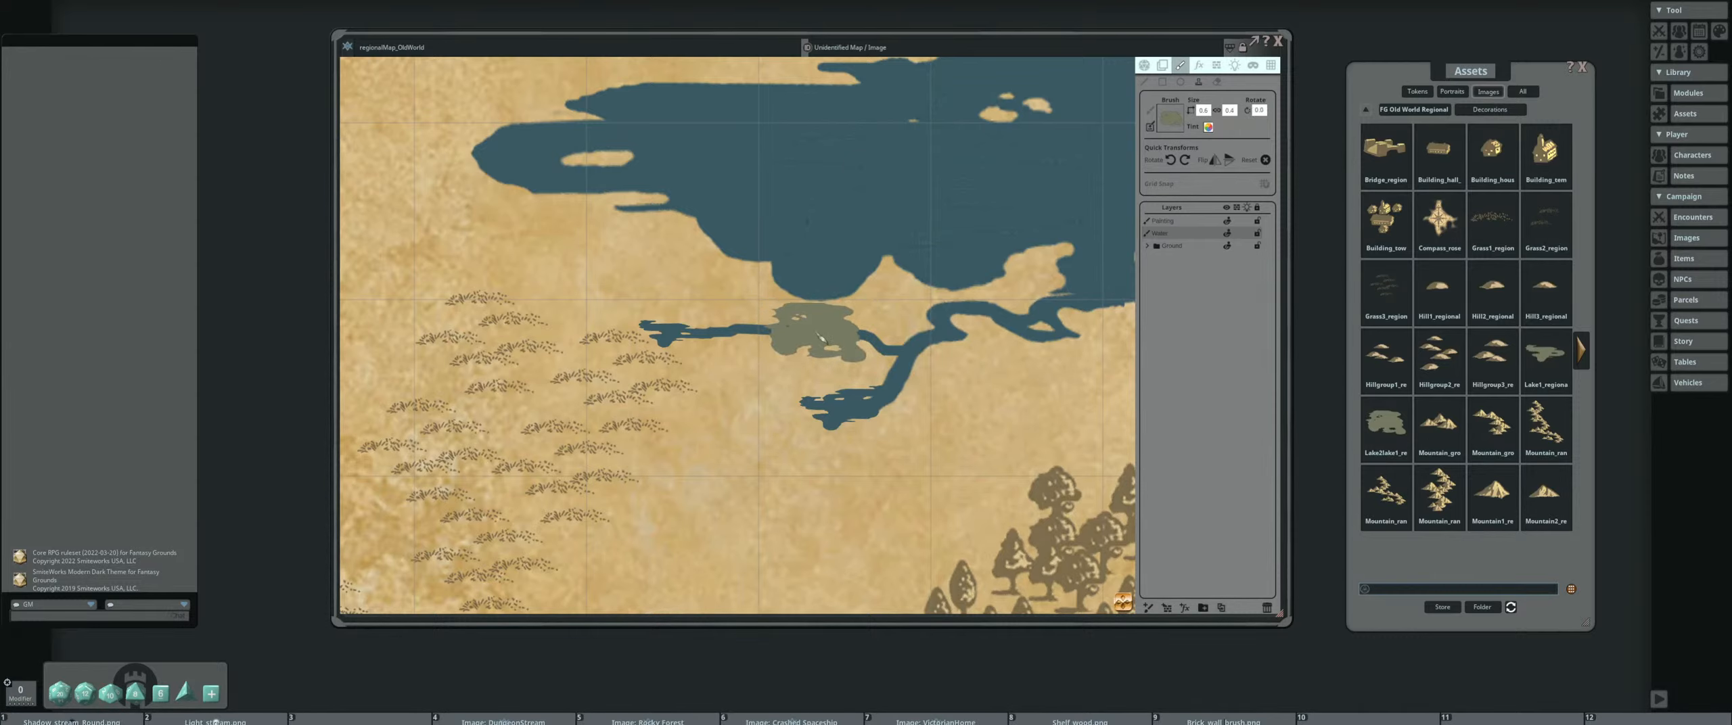
{"action": "left_click", "coordinate": [817, 332]}
Review the lake with its river branches and the coastline across the whole map
{"action": "scroll", "coordinate": [949, 287], "scroll_direction": "down", "scroll_amount": 3}
{"action": "left_click_drag", "start_coordinate": [947, 285], "coordinate": [790, 331]}
{"action": "scroll", "coordinate": [795, 334], "scroll_direction": "down", "scroll_amount": 4}
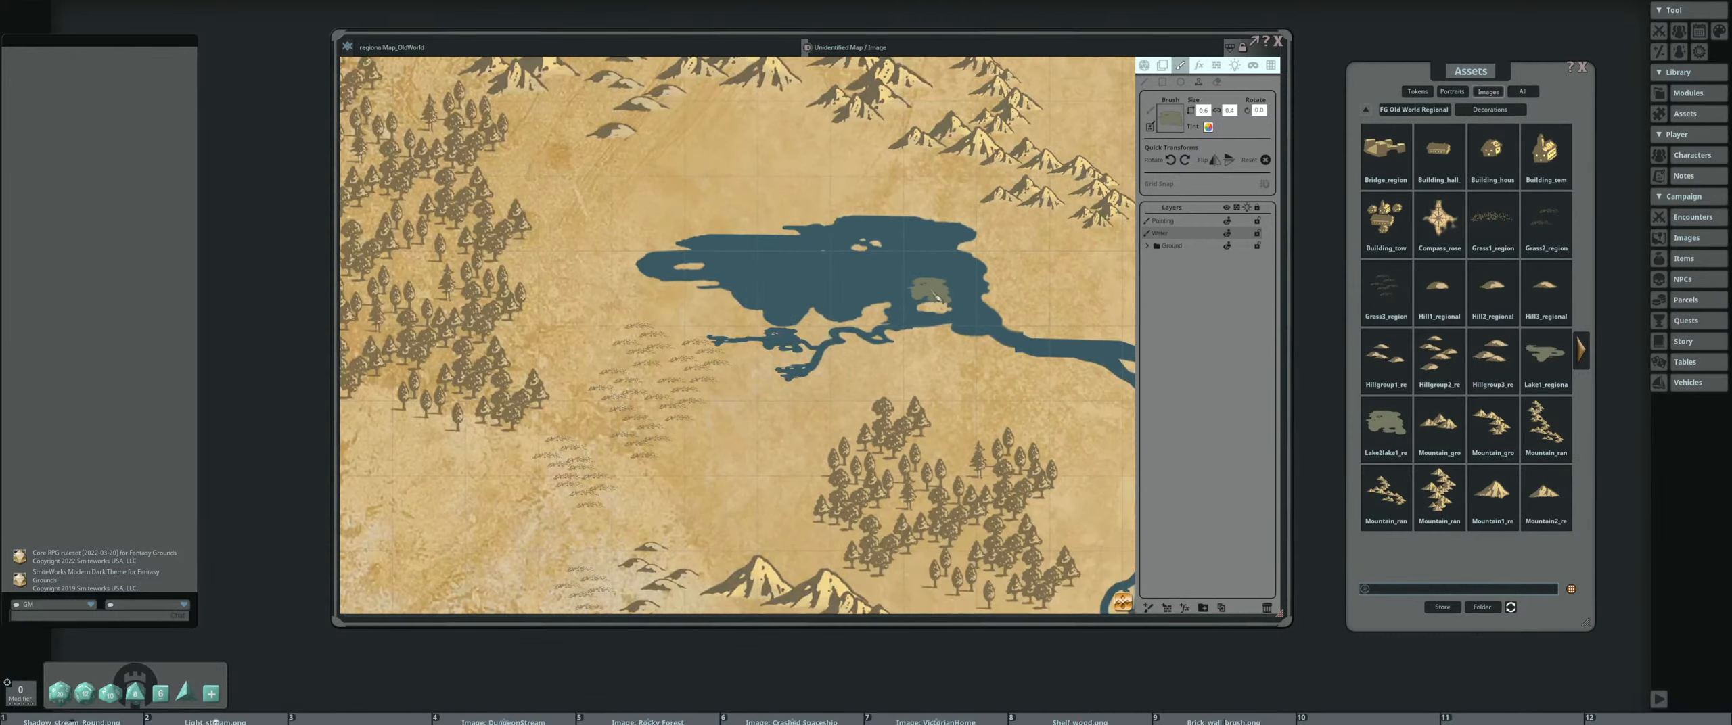
{"action": "scroll", "coordinate": [832, 292], "scroll_direction": "up", "scroll_amount": 10}
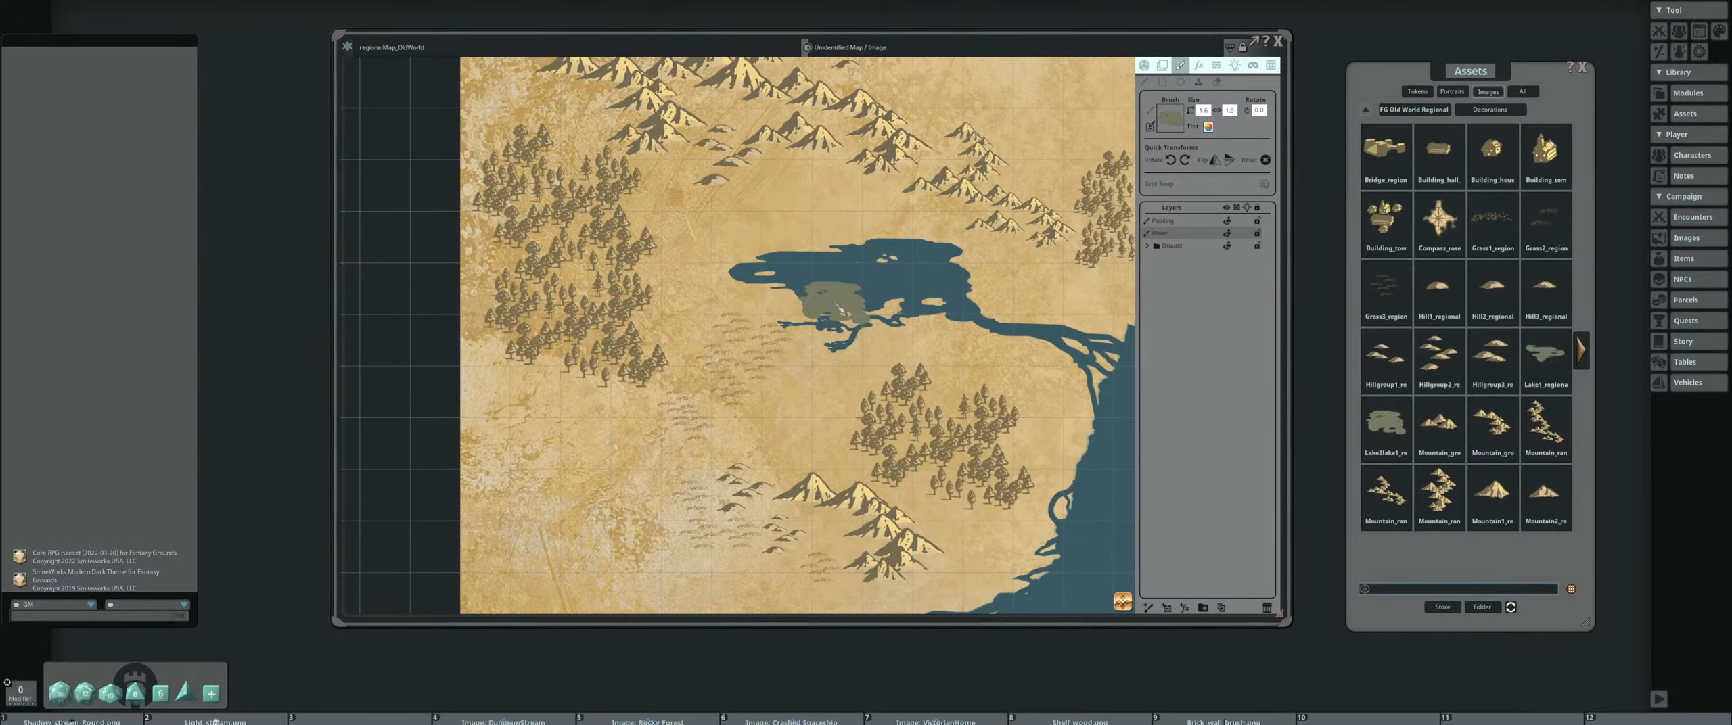
{"action": "scroll", "coordinate": [1008, 258], "scroll_direction": "down", "scroll_amount": 3}
{"action": "scroll", "coordinate": [880, 223], "scroll_direction": "up", "scroll_amount": 4}
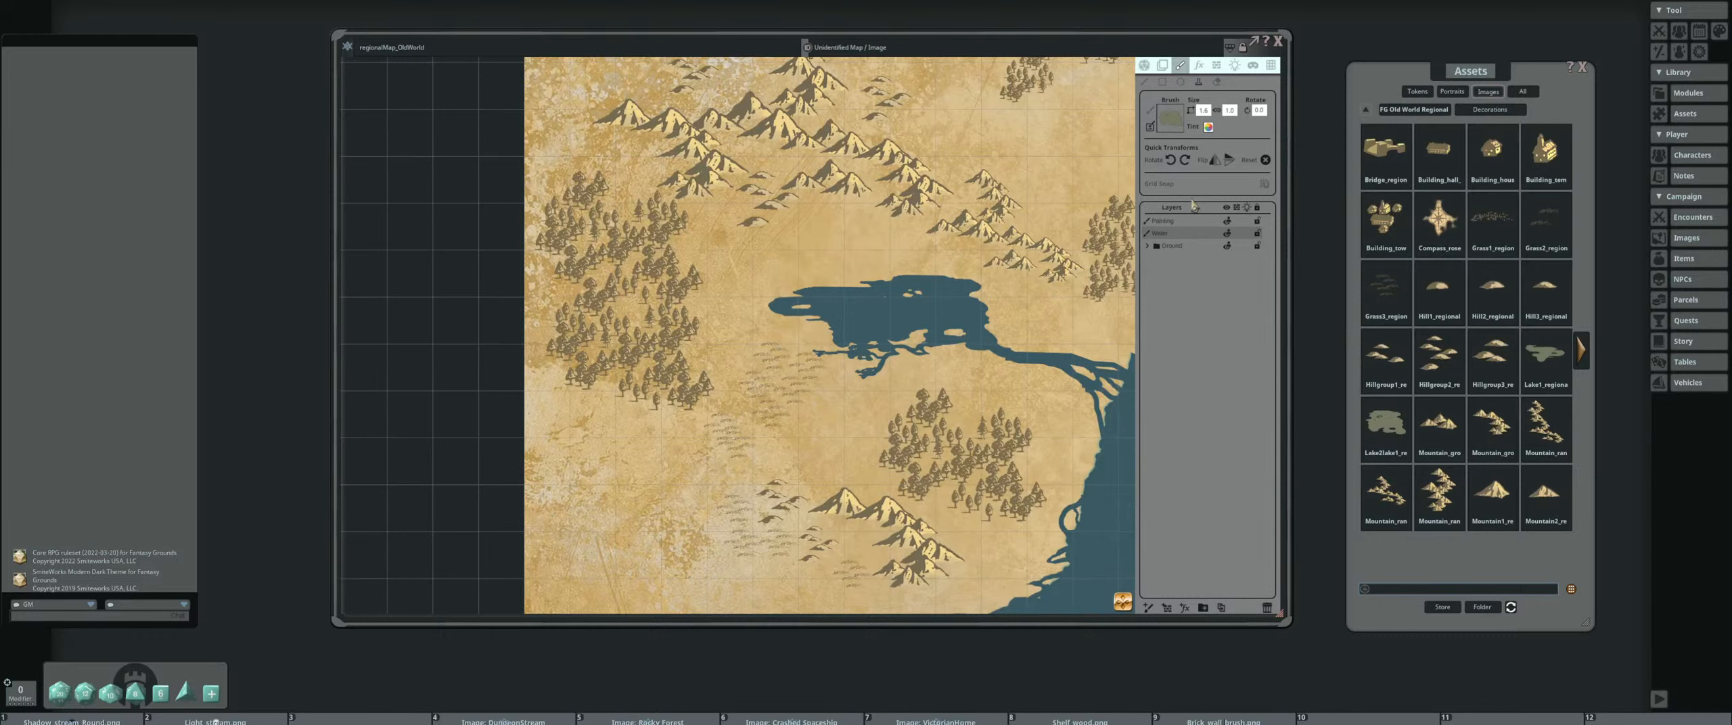
{"action": "scroll", "coordinate": [910, 240], "scroll_direction": "down", "scroll_amount": 5}
{"action": "left_click_drag", "start_coordinate": [1060, 268], "coordinate": [795, 249]}
{"action": "scroll", "coordinate": [899, 260], "scroll_direction": "down", "scroll_amount": 4}
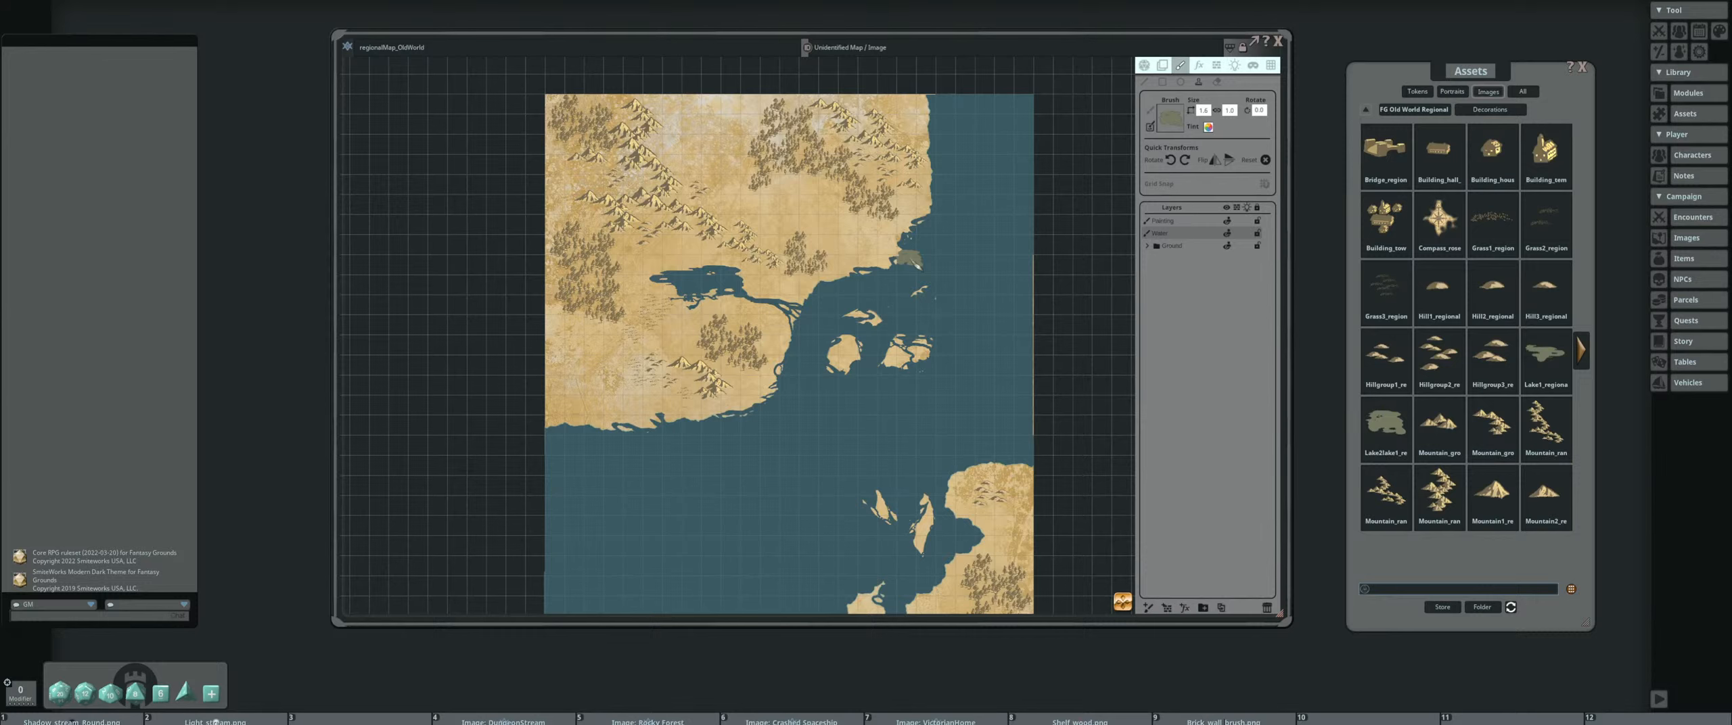
{"action": "scroll", "coordinate": [858, 383], "scroll_direction": "up", "scroll_amount": 1}
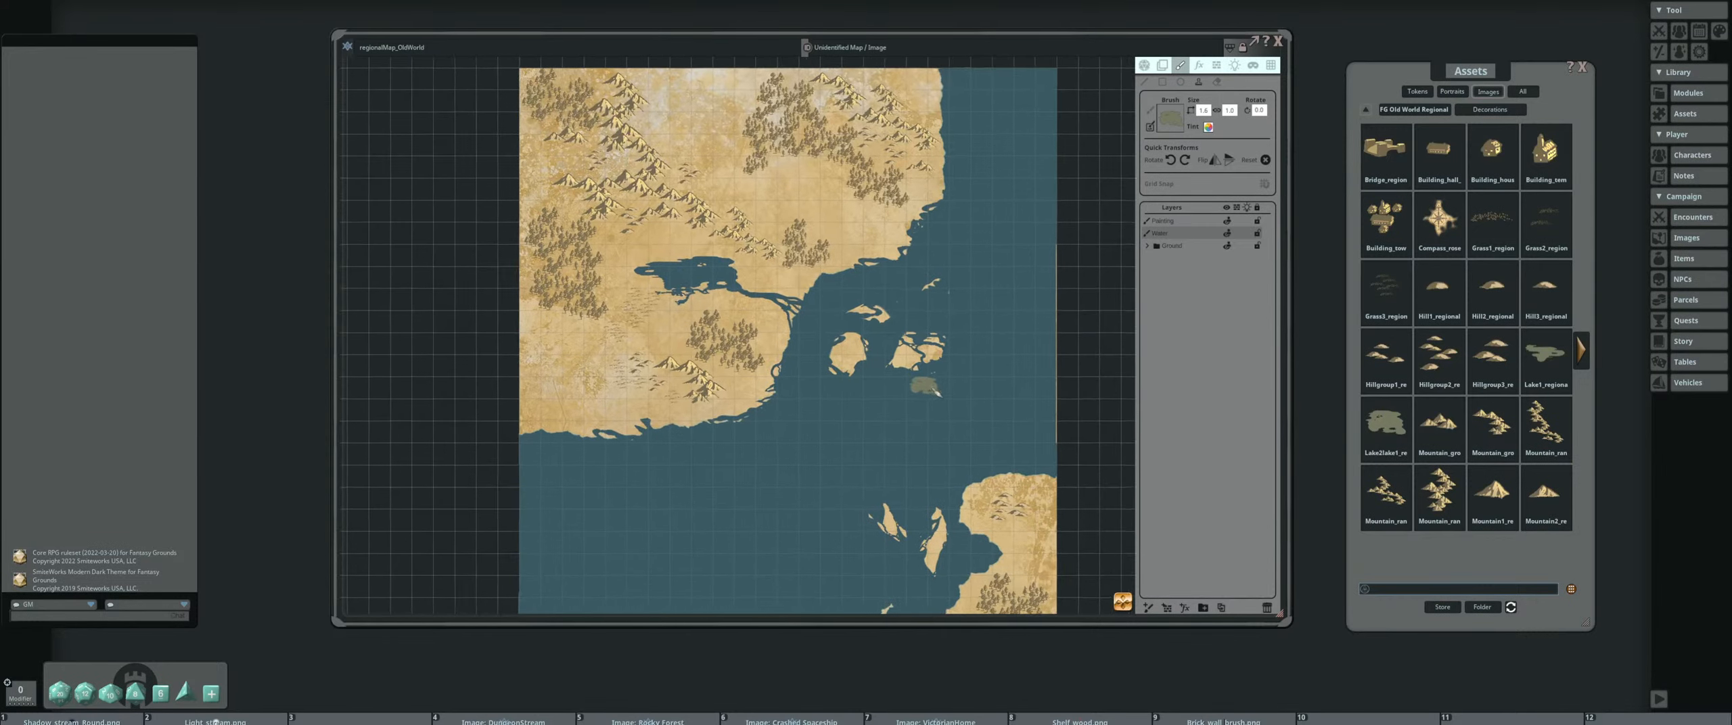
{"action": "left_click_drag", "start_coordinate": [858, 384], "coordinate": [844, 408]}
{"action": "scroll", "coordinate": [924, 399], "scroll_direction": "down", "scroll_amount": 2}
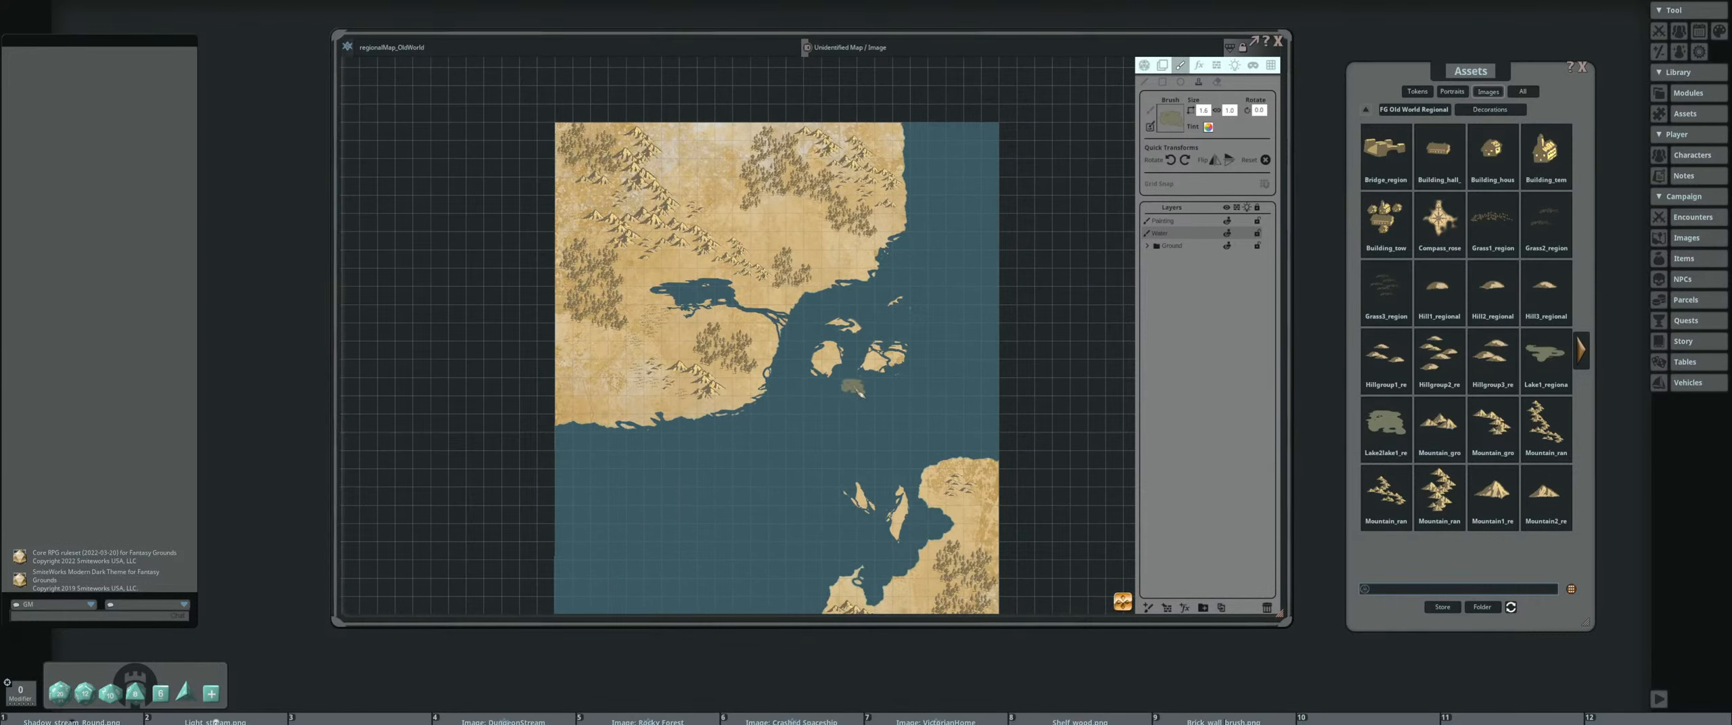
Place the Overlay_1 texture from the map pack's Effects folder across the map's upper half
{"action": "left_click", "coordinate": [1433, 110]}
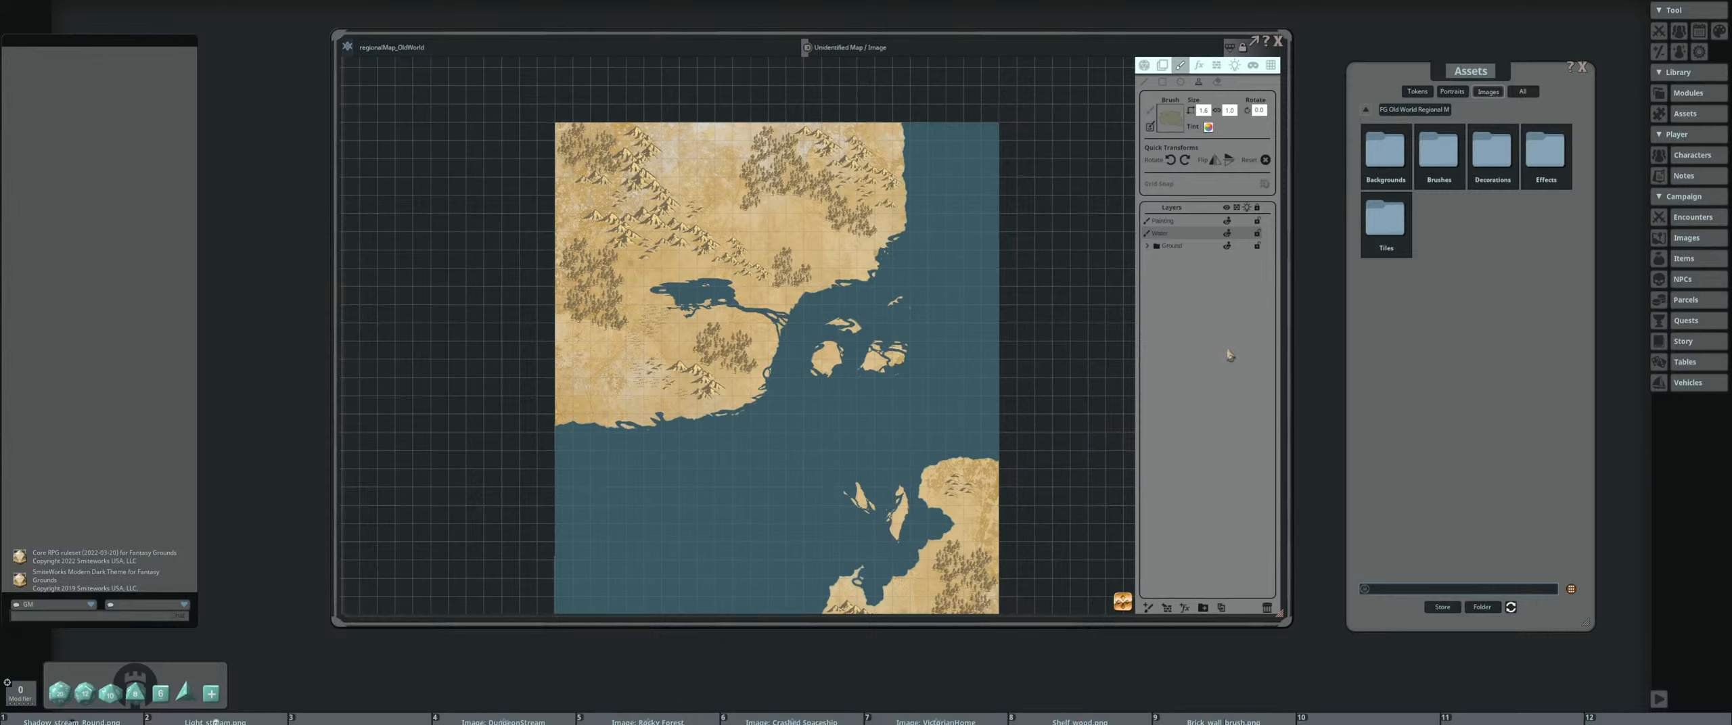
{"action": "left_click", "coordinate": [1546, 152]}
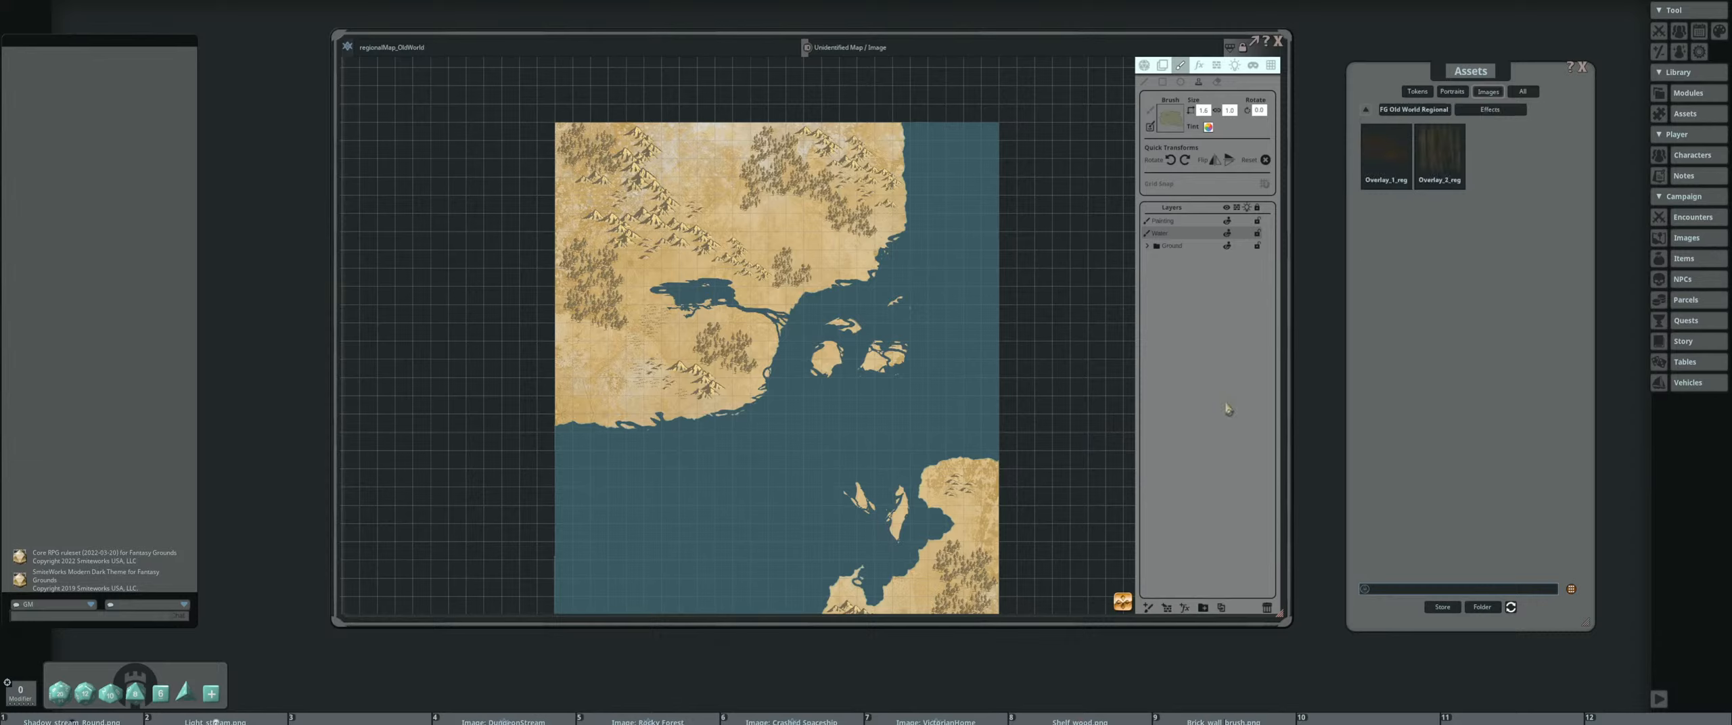
{"action": "left_click_drag", "start_coordinate": [1385, 151], "coordinate": [856, 353]}
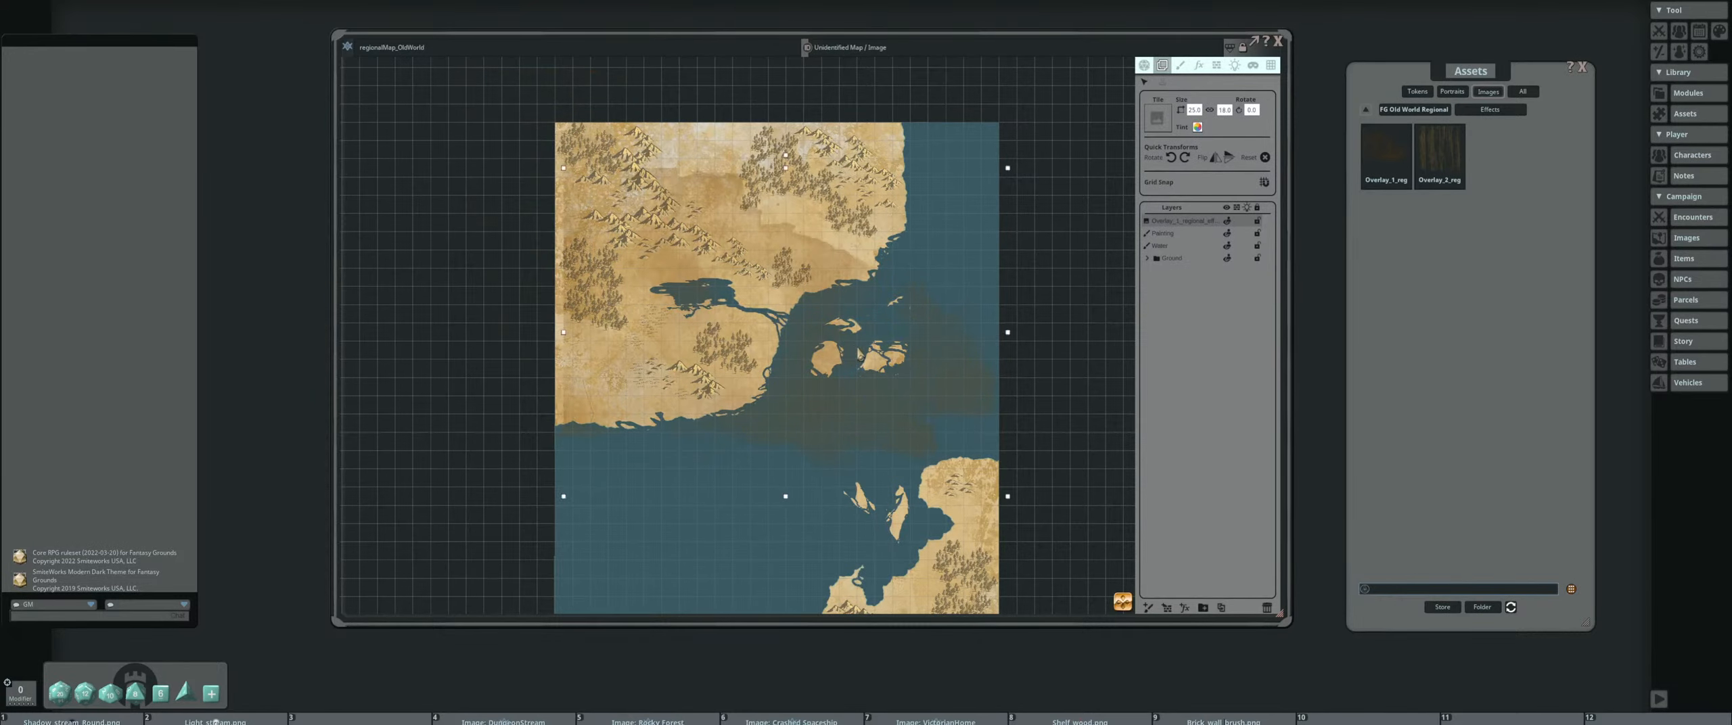
{"action": "scroll", "coordinate": [710, 264], "scroll_direction": "up", "scroll_amount": 7}
{"action": "scroll", "coordinate": [785, 311], "scroll_direction": "down", "scroll_amount": 6}
{"action": "left_click_drag", "start_coordinate": [720, 329], "coordinate": [715, 237]}
Add the Overlay_2 effect texture and align it with the map's side and top edges
{"action": "left_click_drag", "start_coordinate": [1439, 161], "coordinate": [897, 317]}
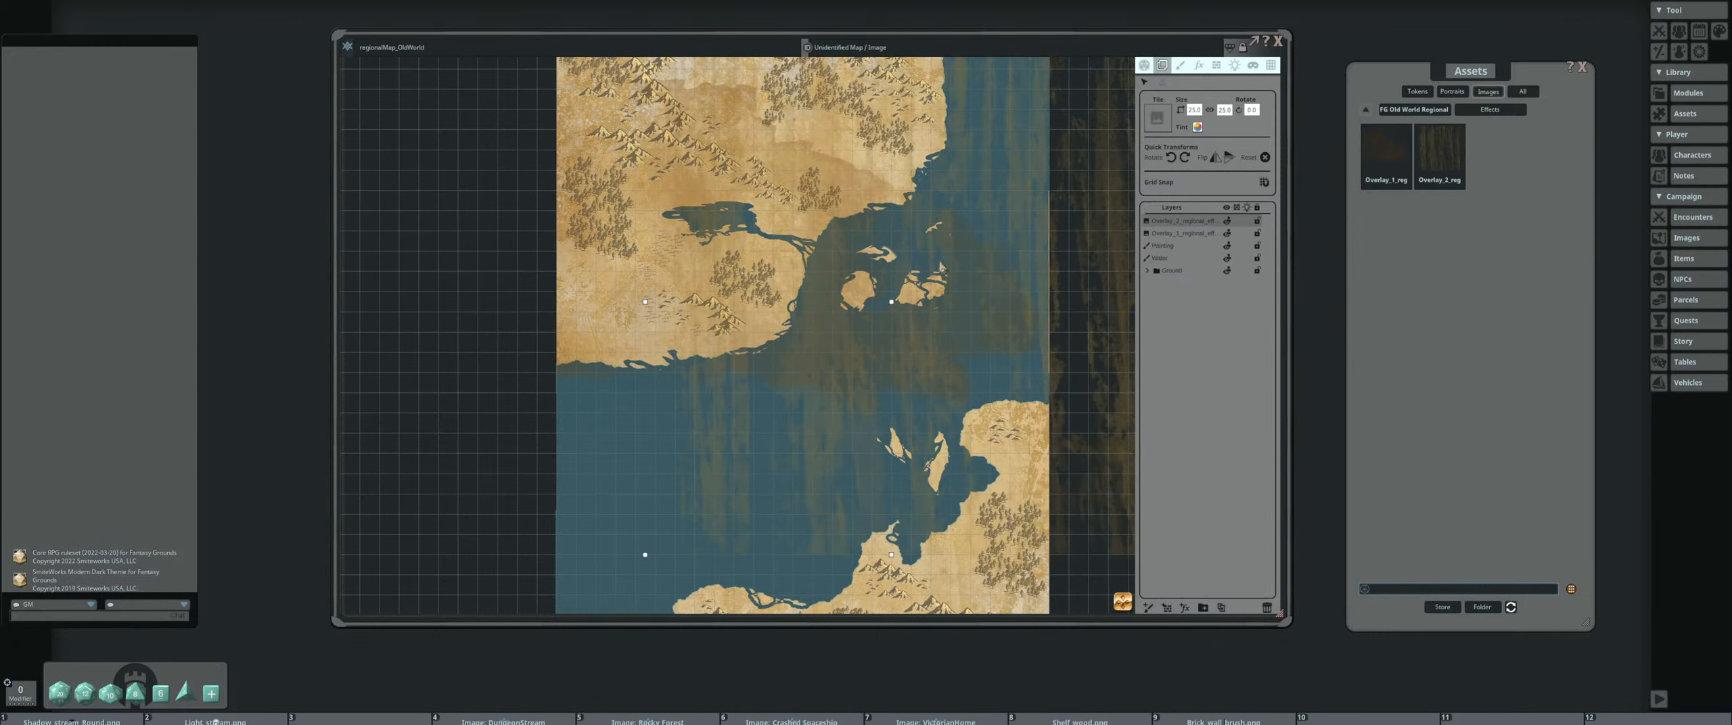
{"action": "scroll", "coordinate": [1065, 248], "scroll_direction": "down", "scroll_amount": 4}
{"action": "left_click_drag", "start_coordinate": [1070, 250], "coordinate": [1023, 231]}
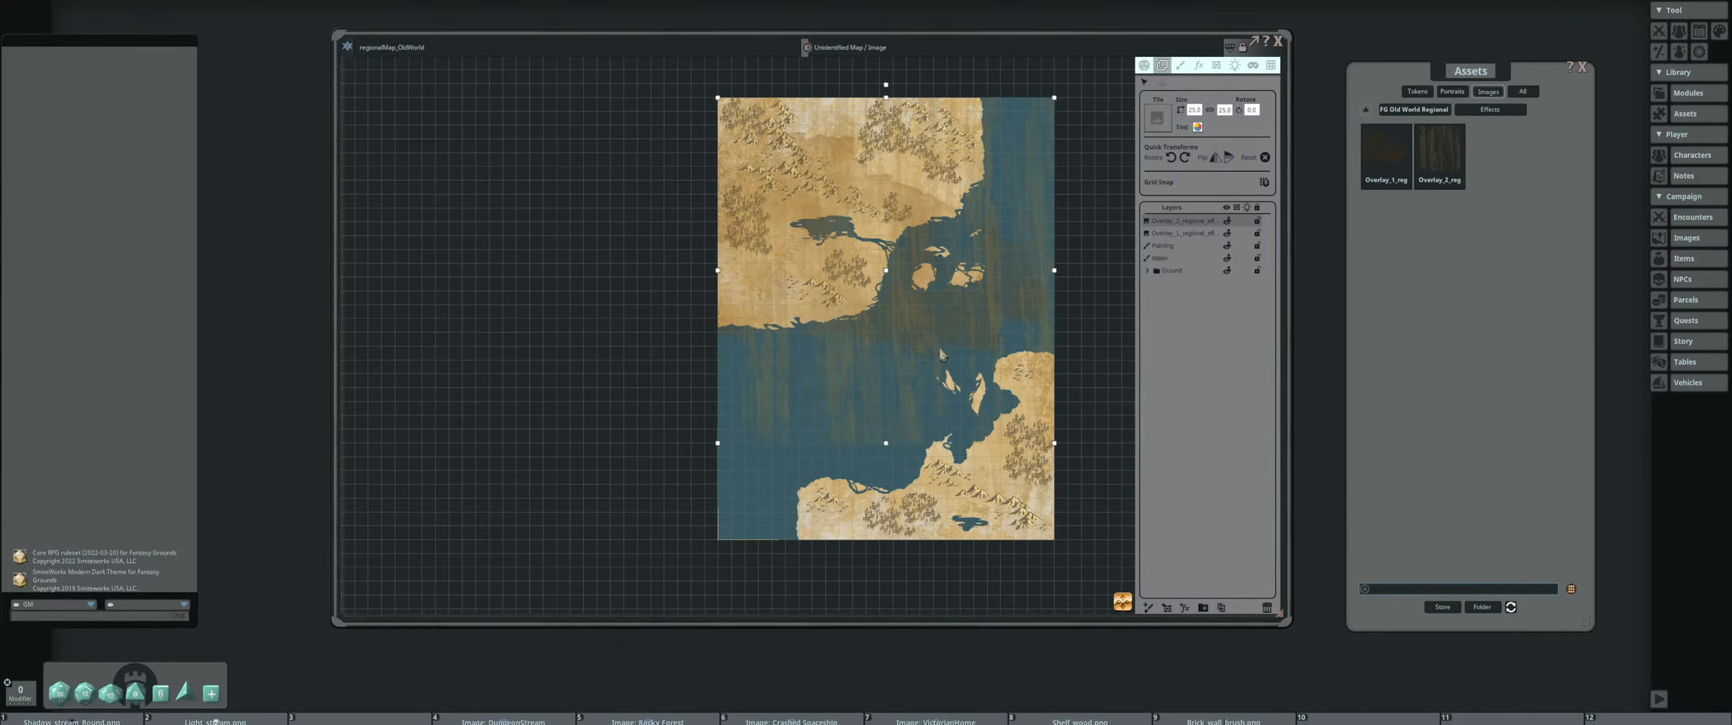
Center the Overlay_2 texture vertically on the map and stretch it to cover the map's full height
{"action": "left_click_drag", "start_coordinate": [943, 355], "coordinate": [946, 398]}
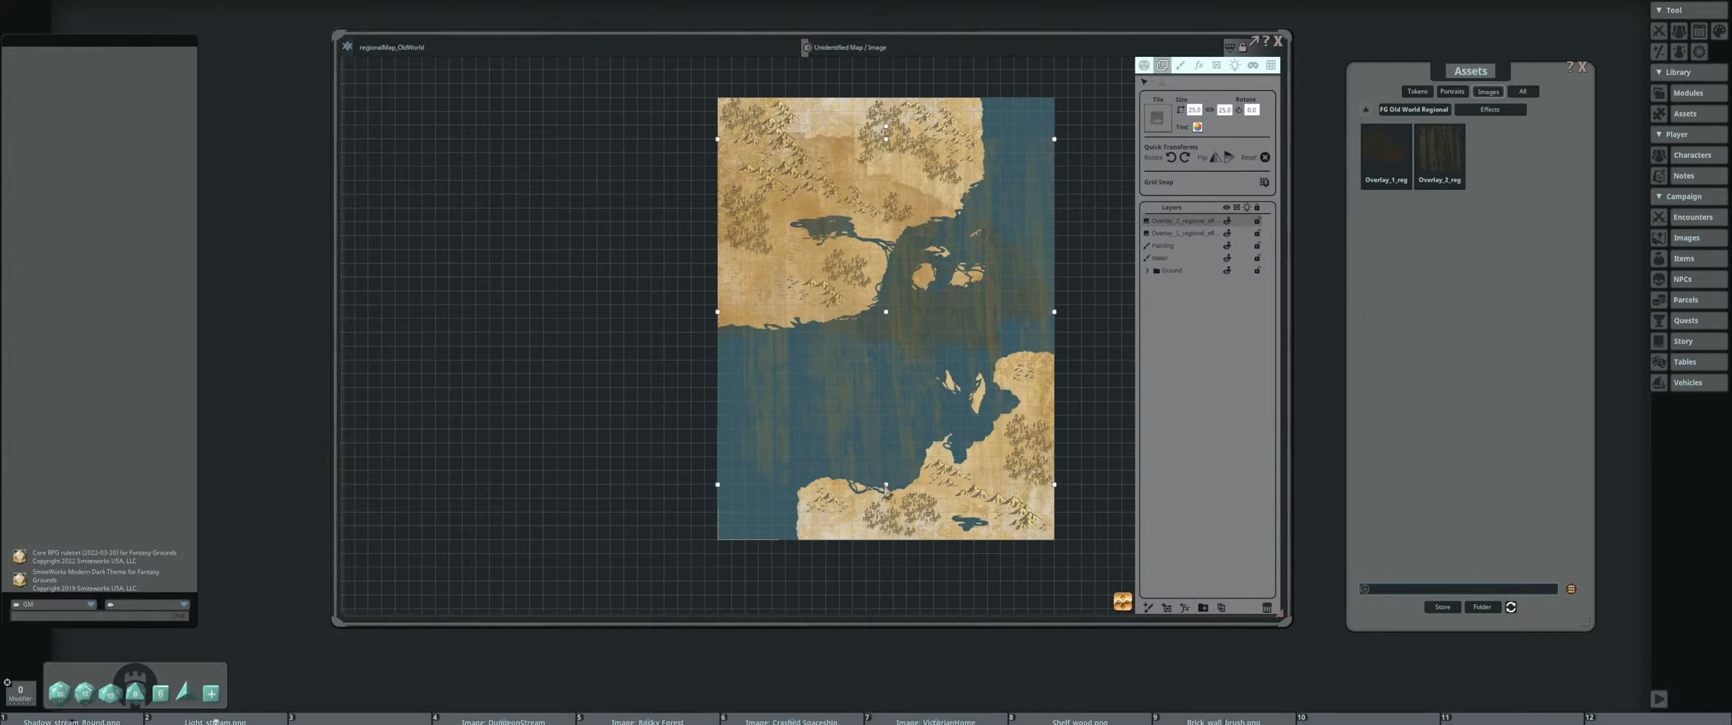
{"action": "left_click_drag", "start_coordinate": [887, 491], "coordinate": [887, 538]}
{"action": "left_click_drag", "start_coordinate": [945, 399], "coordinate": [955, 404]}
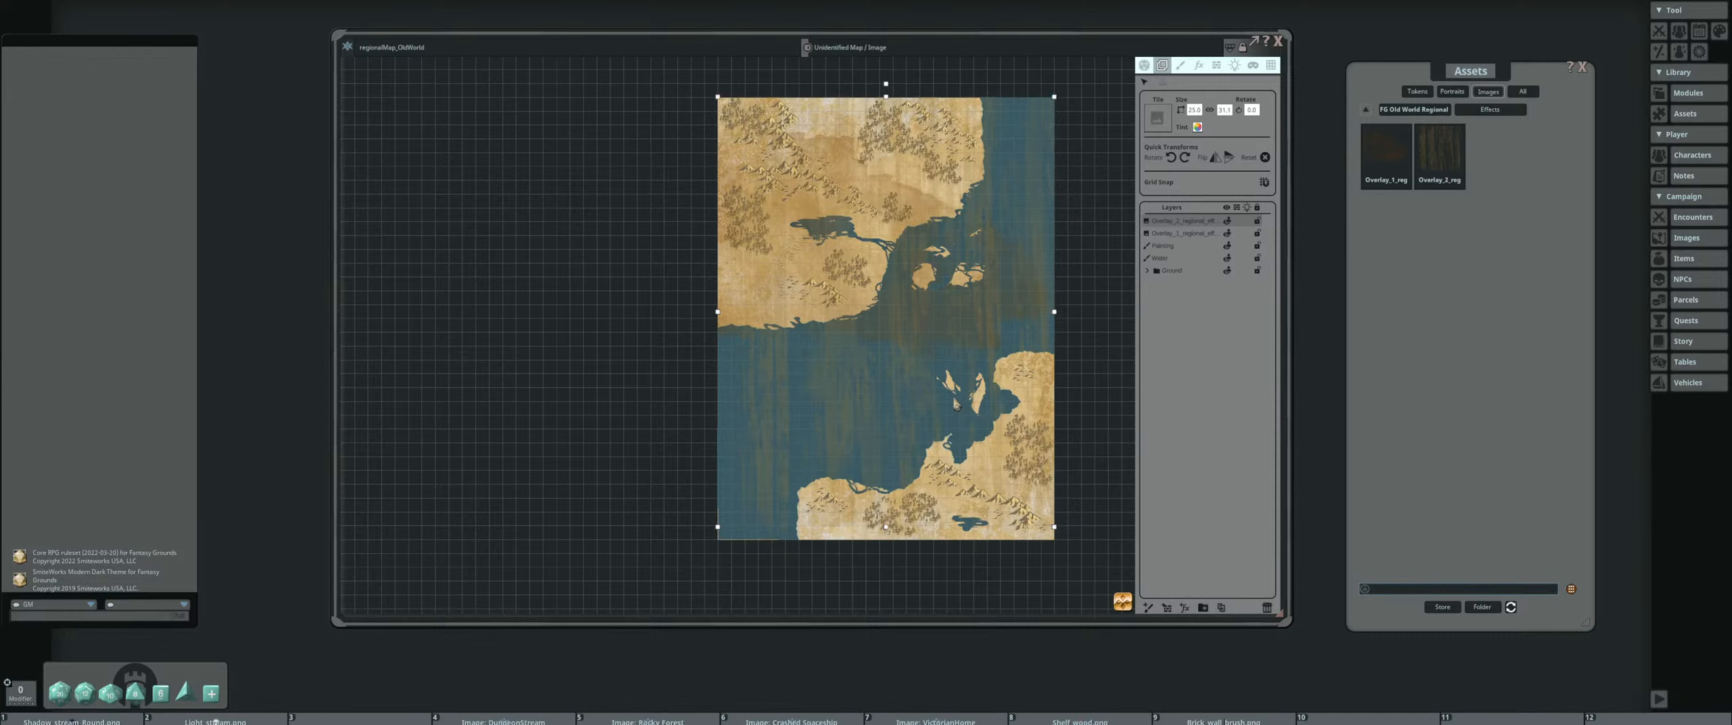
{"action": "left_click_drag", "start_coordinate": [890, 539], "coordinate": [890, 543]}
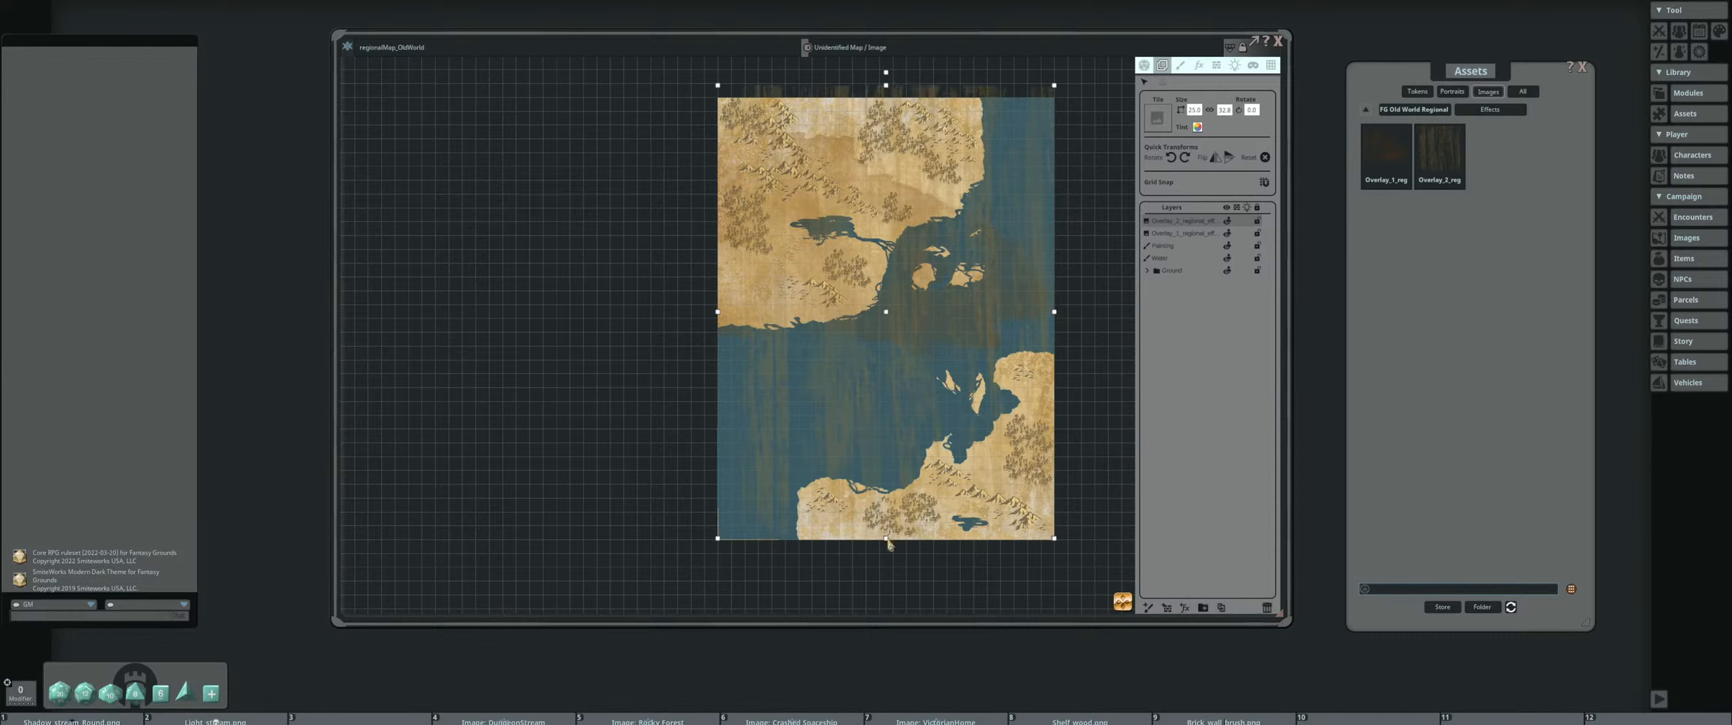
{"action": "left_click_drag", "start_coordinate": [911, 460], "coordinate": [911, 467]}
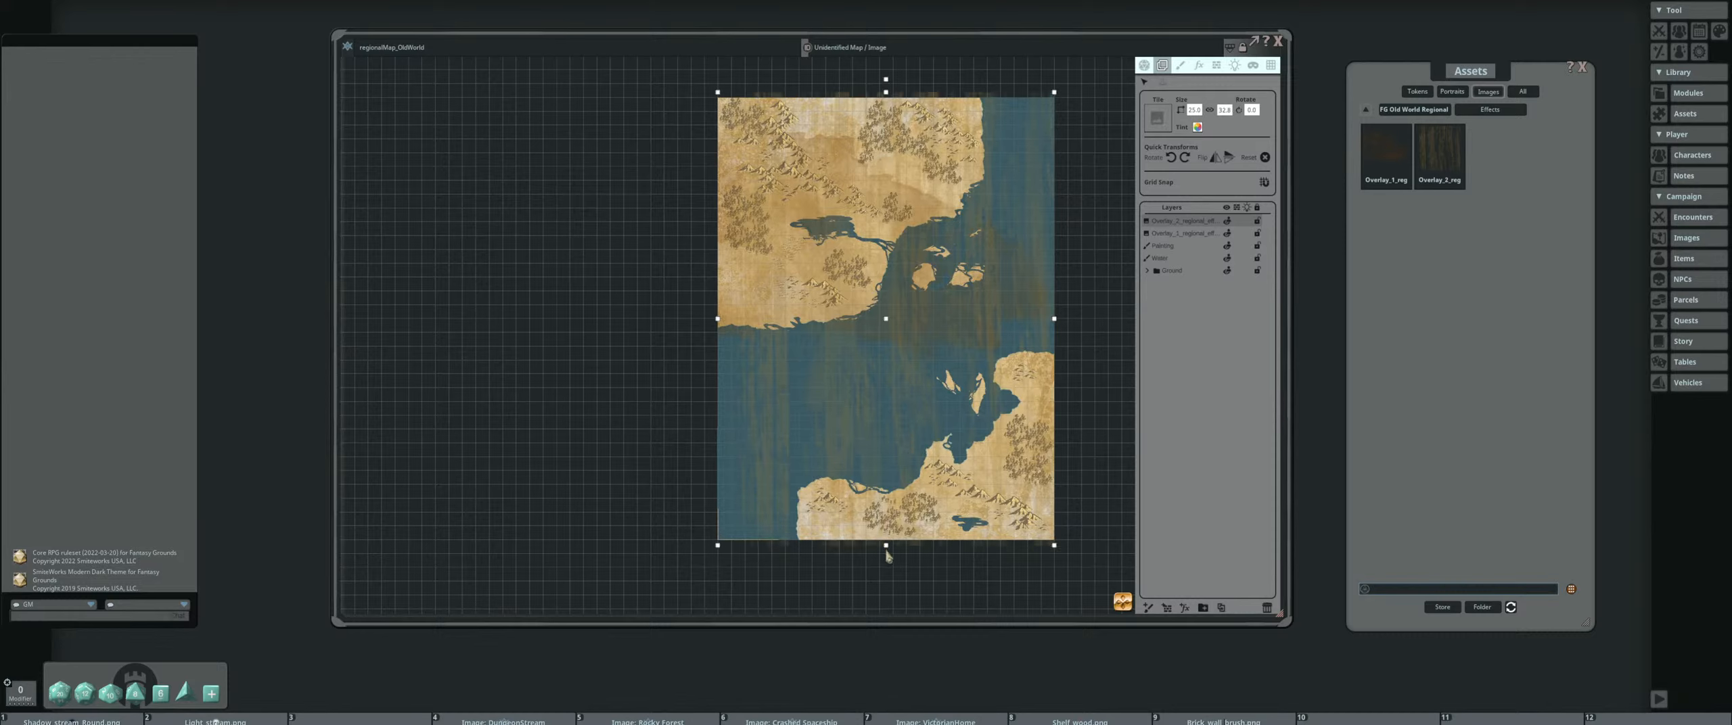
Align the Overlay_2 texture's lower edge with the map's bottom edge and tint the texture a muted blue-violet
{"action": "left_click_drag", "start_coordinate": [888, 550], "coordinate": [887, 547]}
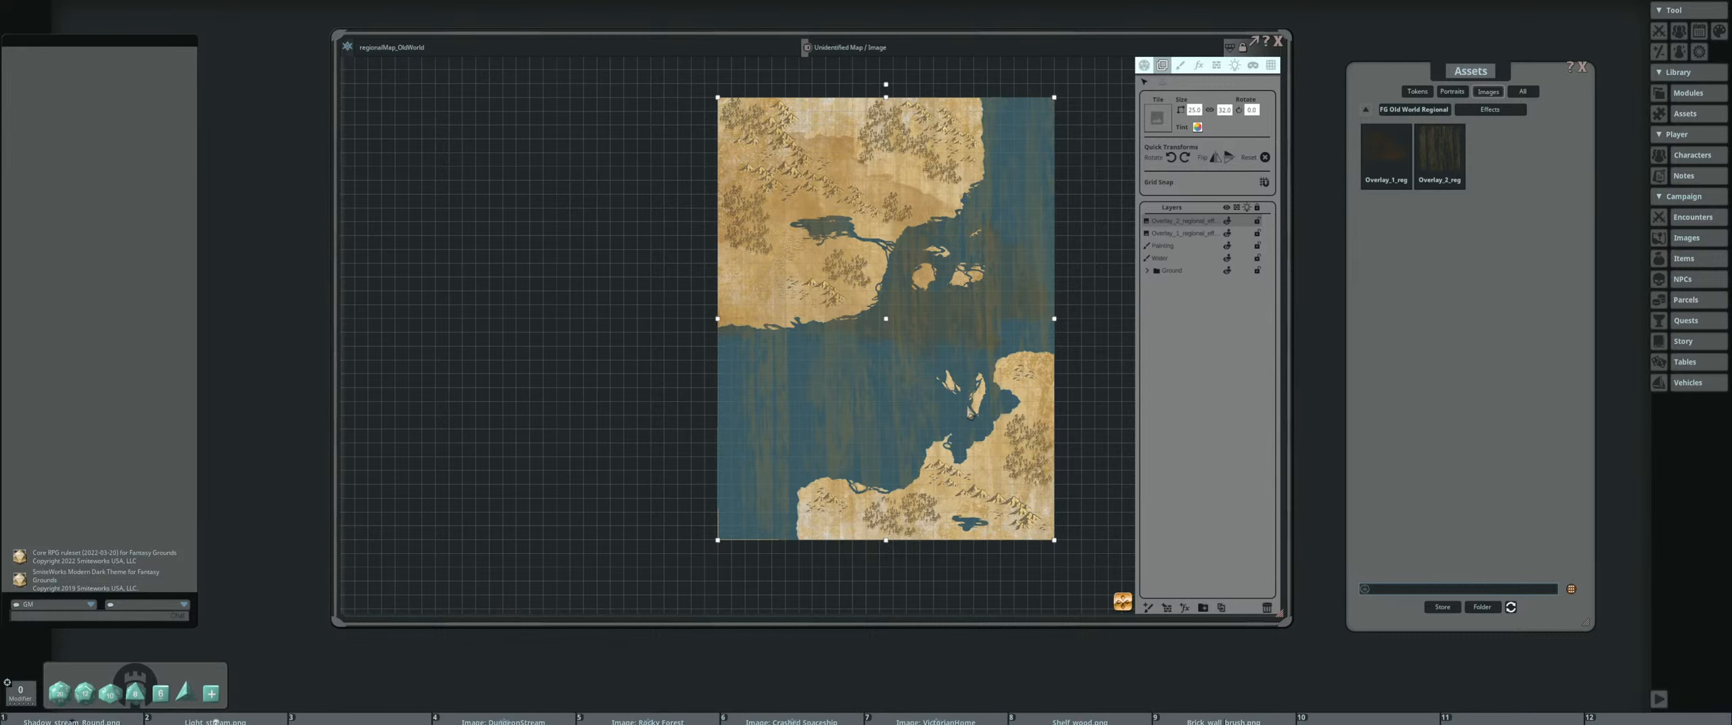
{"action": "left_click_drag", "start_coordinate": [971, 399], "coordinate": [918, 420]}
{"action": "scroll", "coordinate": [857, 290], "scroll_direction": "up", "scroll_amount": 1}
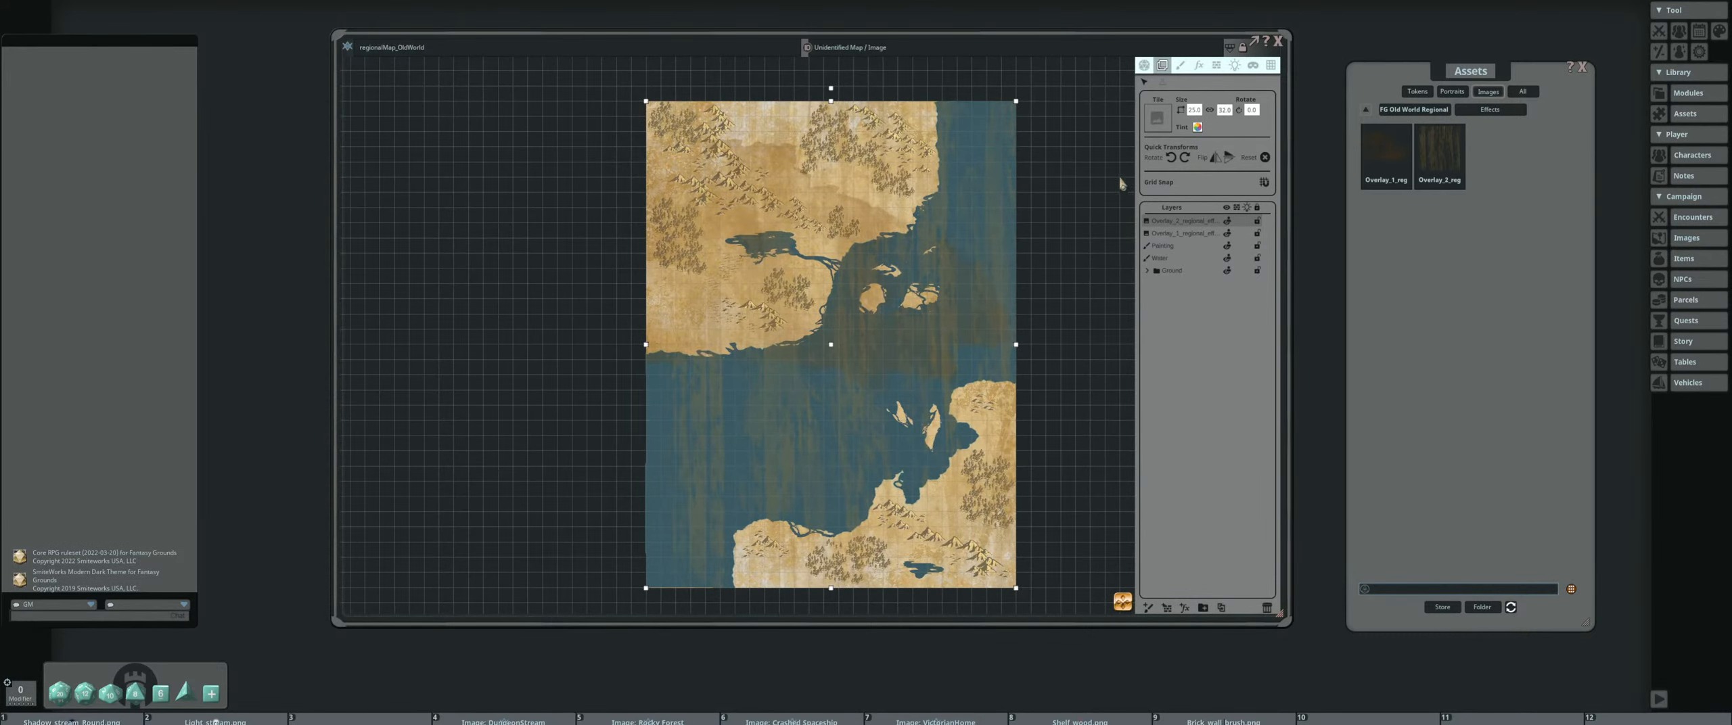
{"action": "left_click", "coordinate": [1200, 126]}
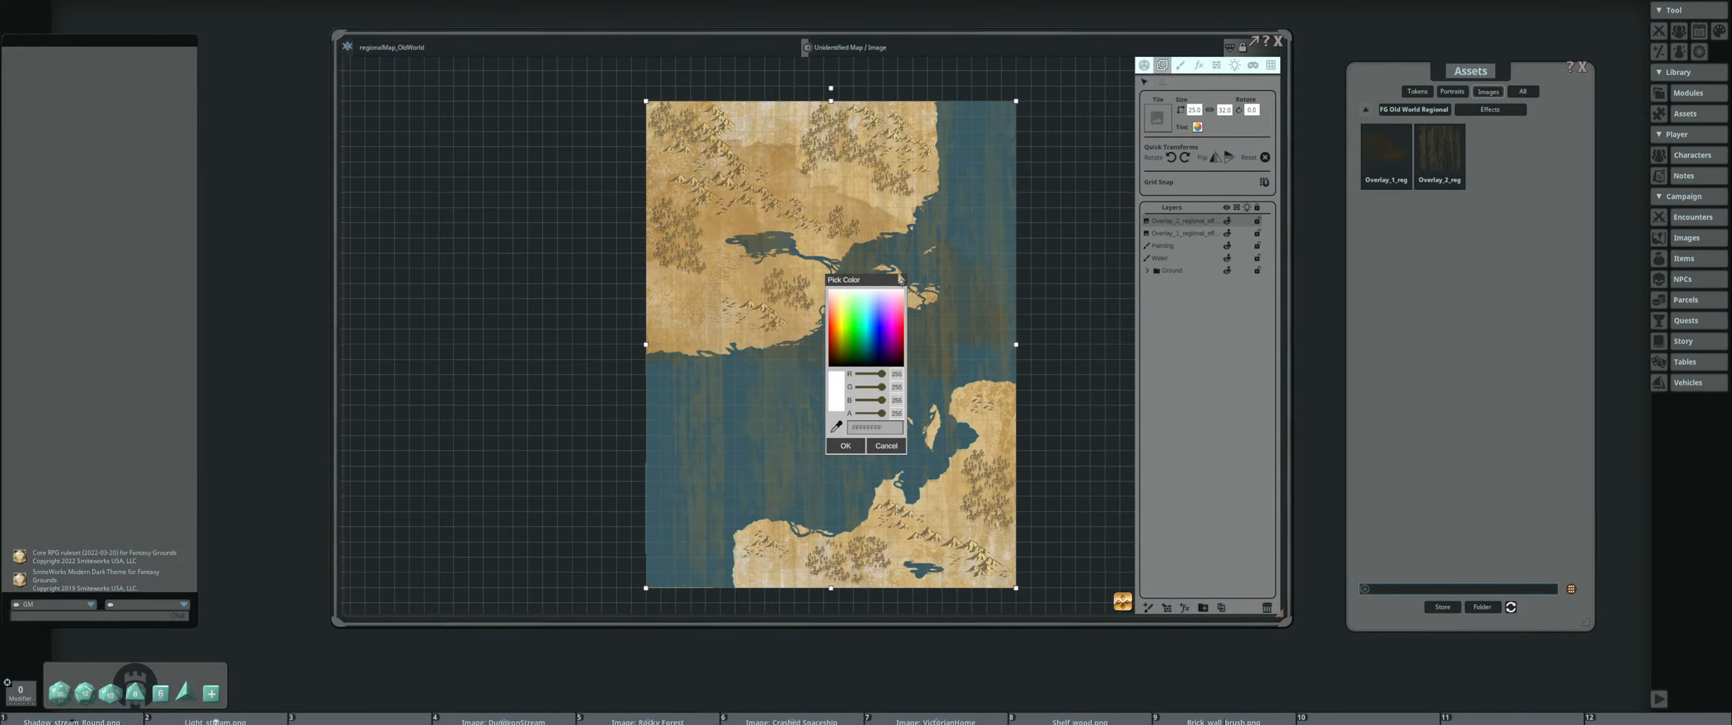
{"action": "left_click_drag", "start_coordinate": [882, 279], "coordinate": [1178, 197]}
{"action": "left_click_drag", "start_coordinate": [1178, 289], "coordinate": [1166, 332]}
{"action": "left_click", "coordinate": [1141, 361]}
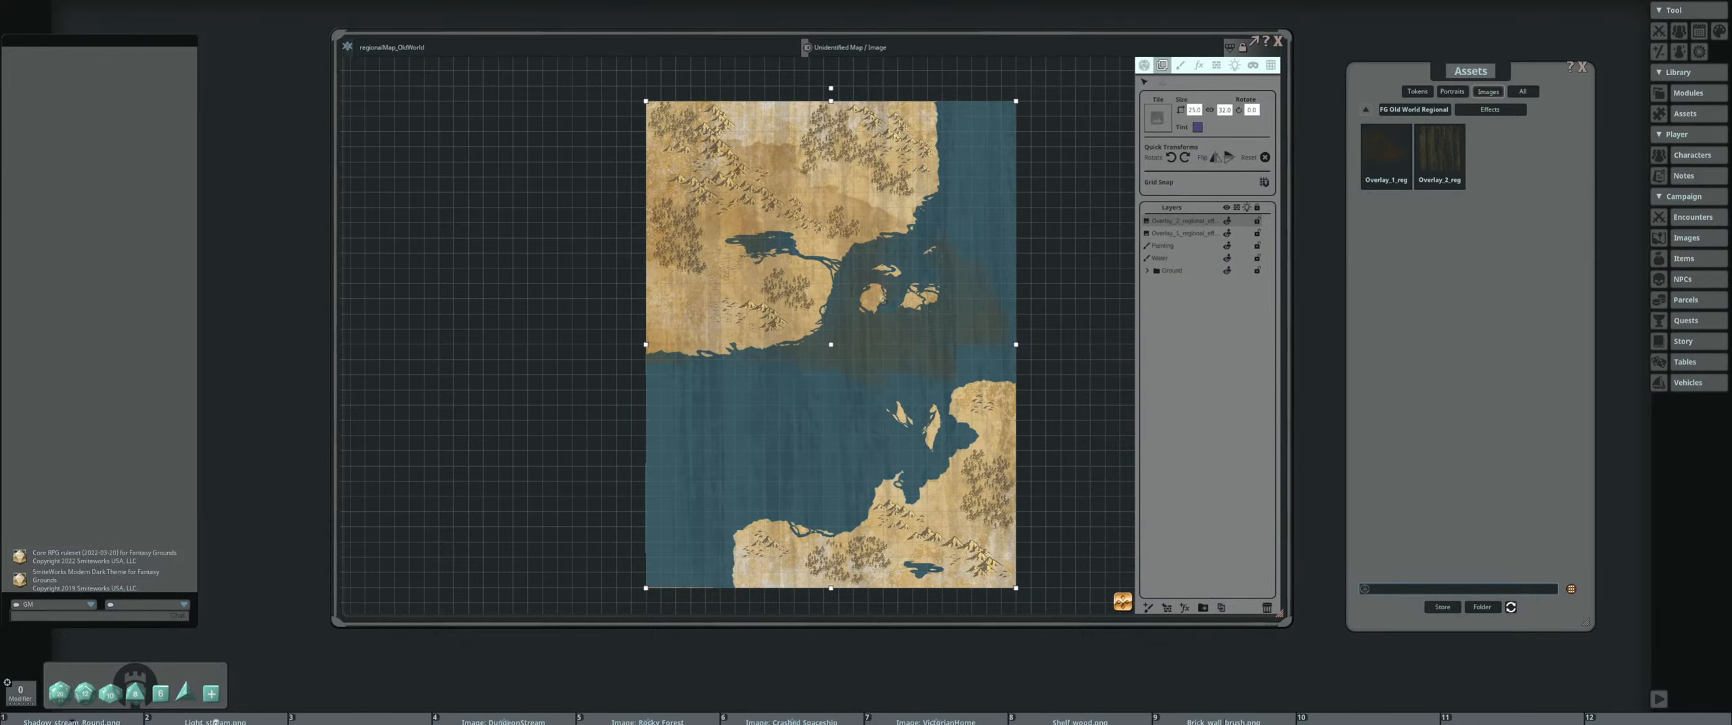
Reduce the tint opacity of the Overlay_1 texture layer so it blends more softly into the sea
{"action": "left_click", "coordinate": [1174, 233]}
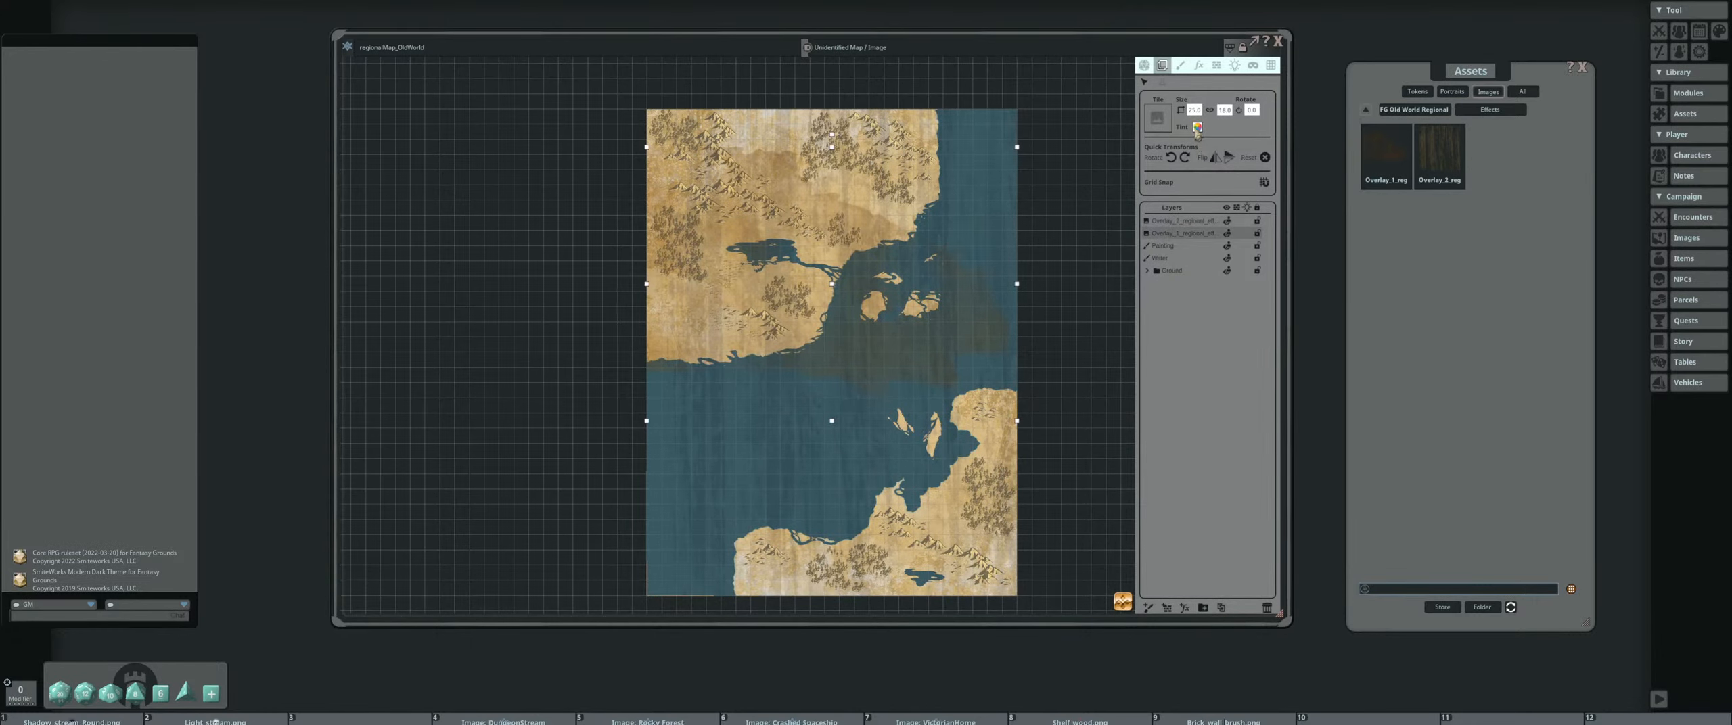
{"action": "left_click", "coordinate": [1197, 129]}
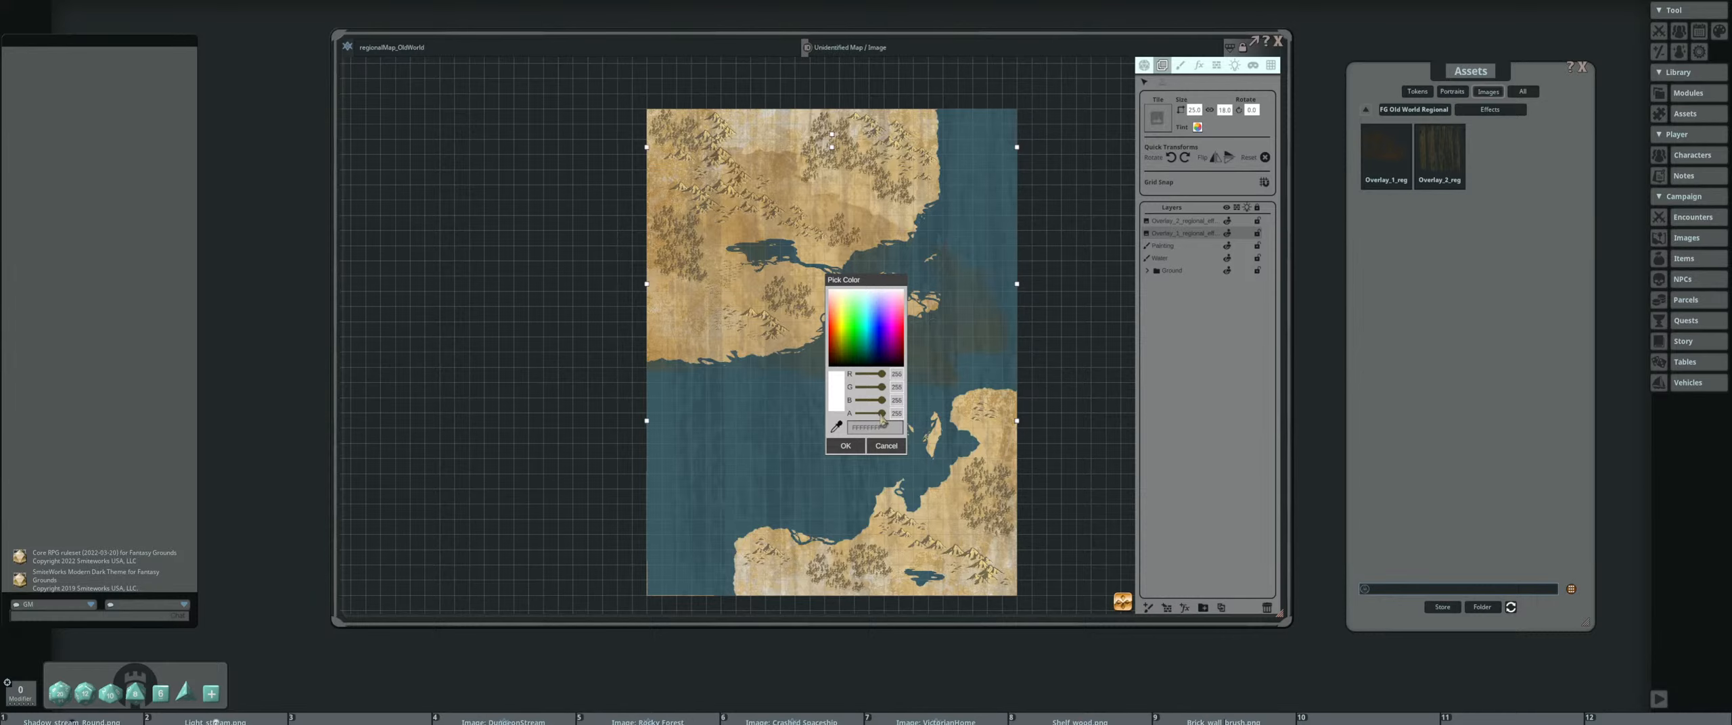
{"action": "left_click_drag", "start_coordinate": [881, 418], "coordinate": [872, 419]}
{"action": "left_click", "coordinate": [845, 446]}
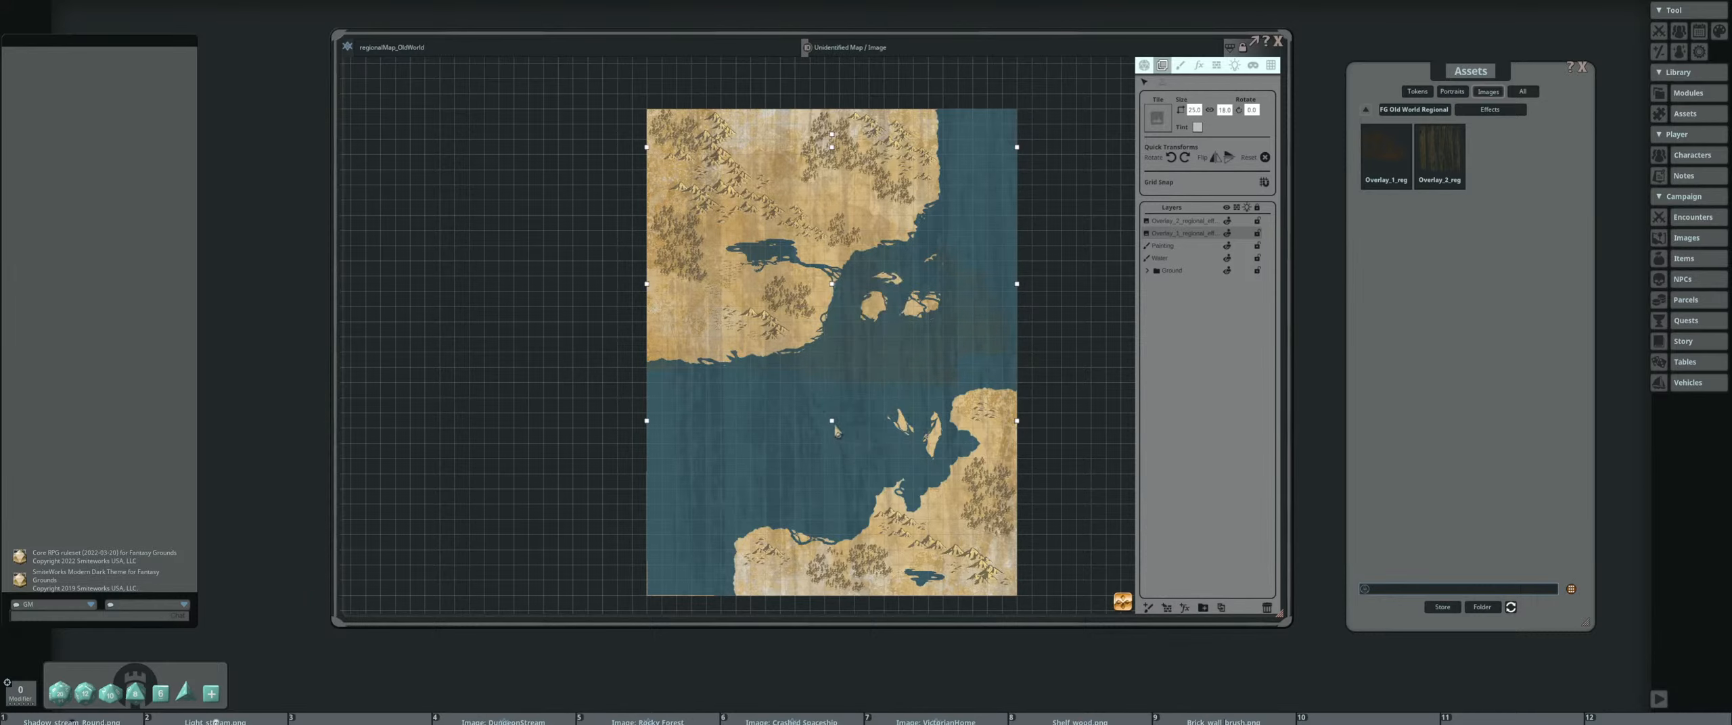
Move the Overlay_1 texture down toward the vertical middle of the map
{"action": "scroll", "coordinate": [895, 350], "scroll_direction": "up", "scroll_amount": 1}
{"action": "left_click_drag", "start_coordinate": [841, 341], "coordinate": [802, 299]}
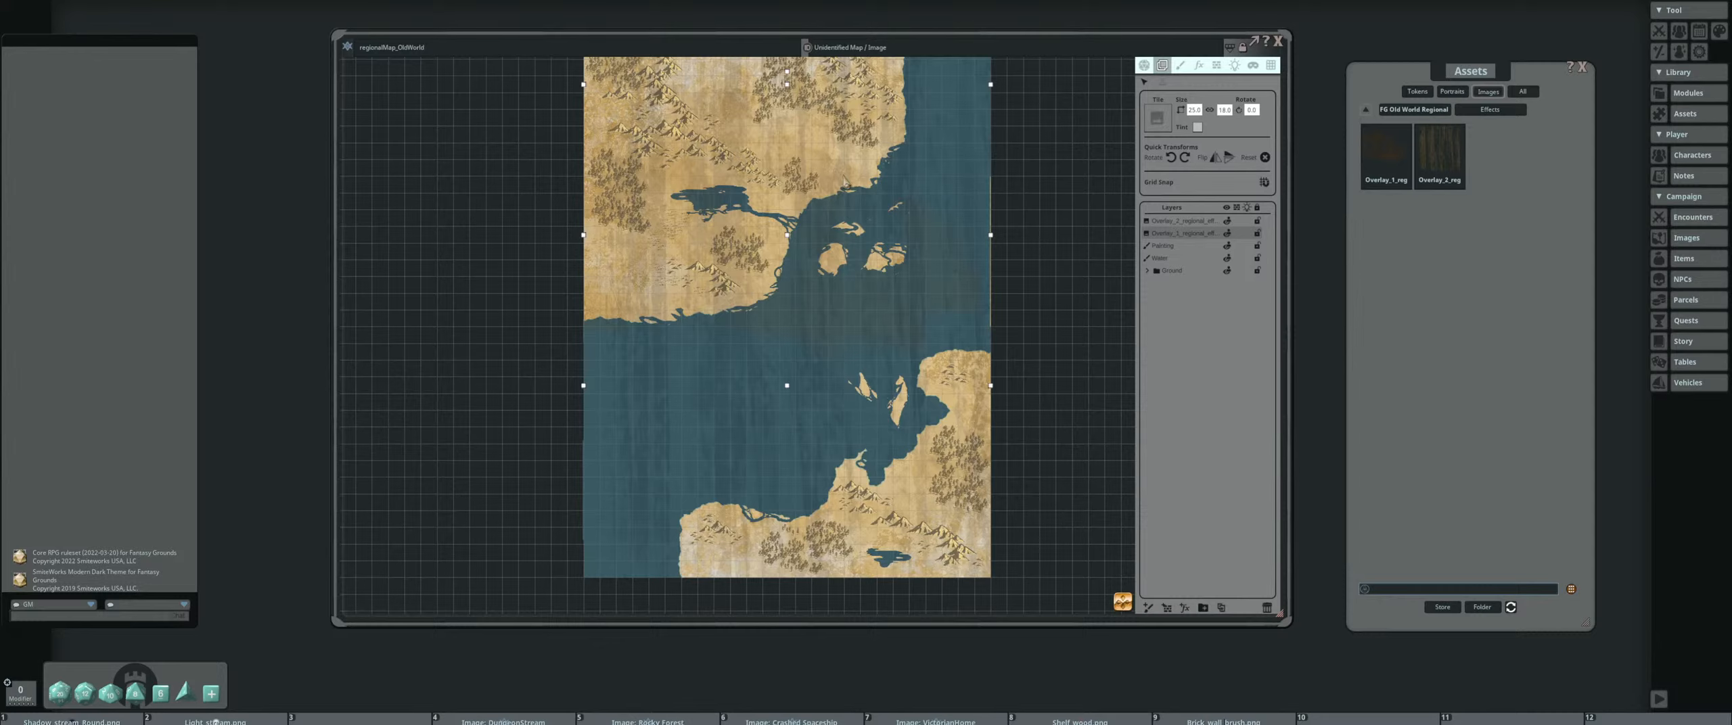
{"action": "left_click_drag", "start_coordinate": [844, 186], "coordinate": [842, 293]}
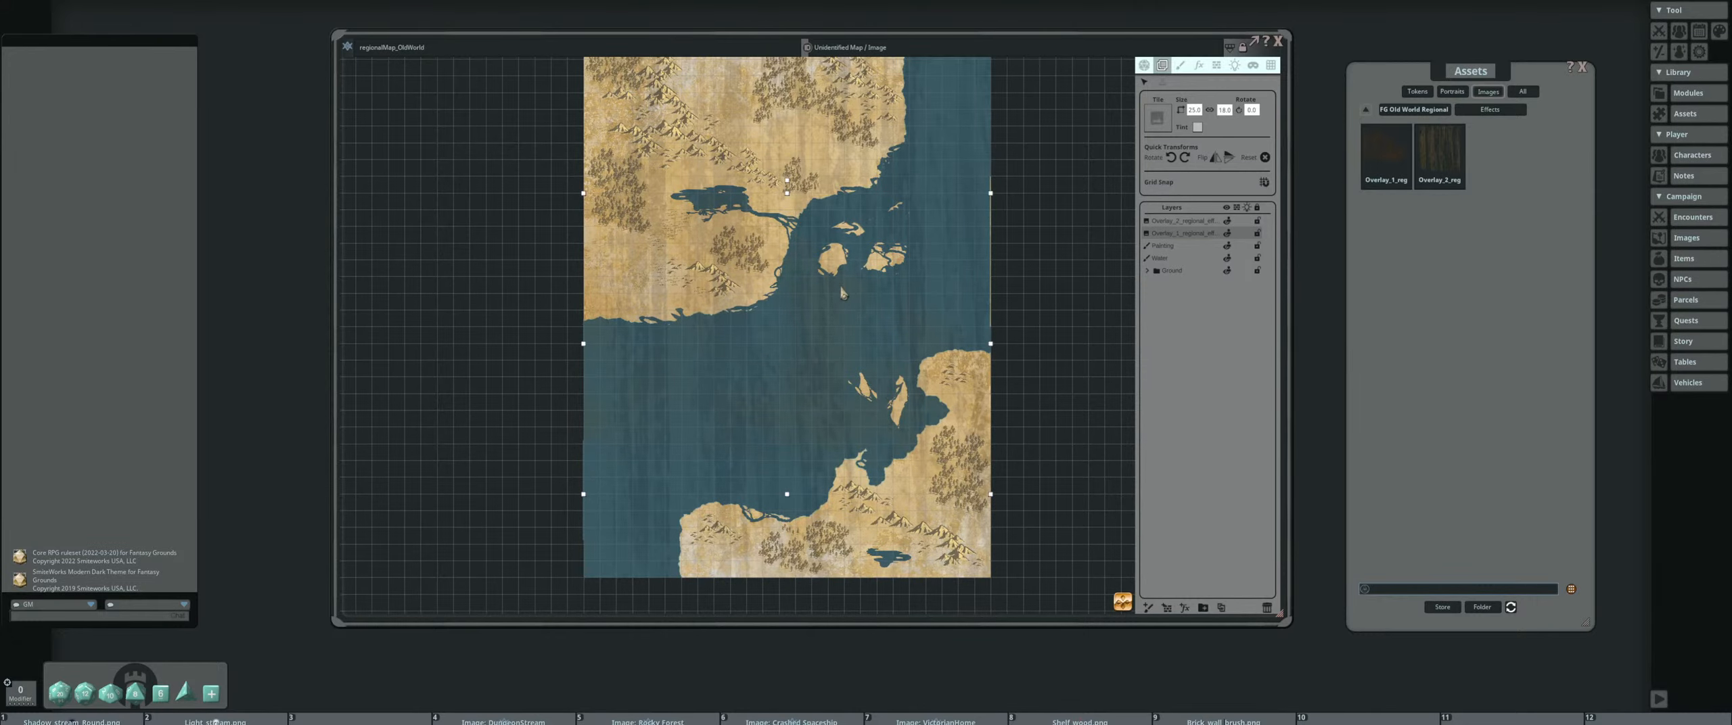
Examine how the two blended overlay textures look over the land, lake and sea, both close up and across the whole map
{"action": "scroll", "coordinate": [822, 153], "scroll_direction": "up", "scroll_amount": 4}
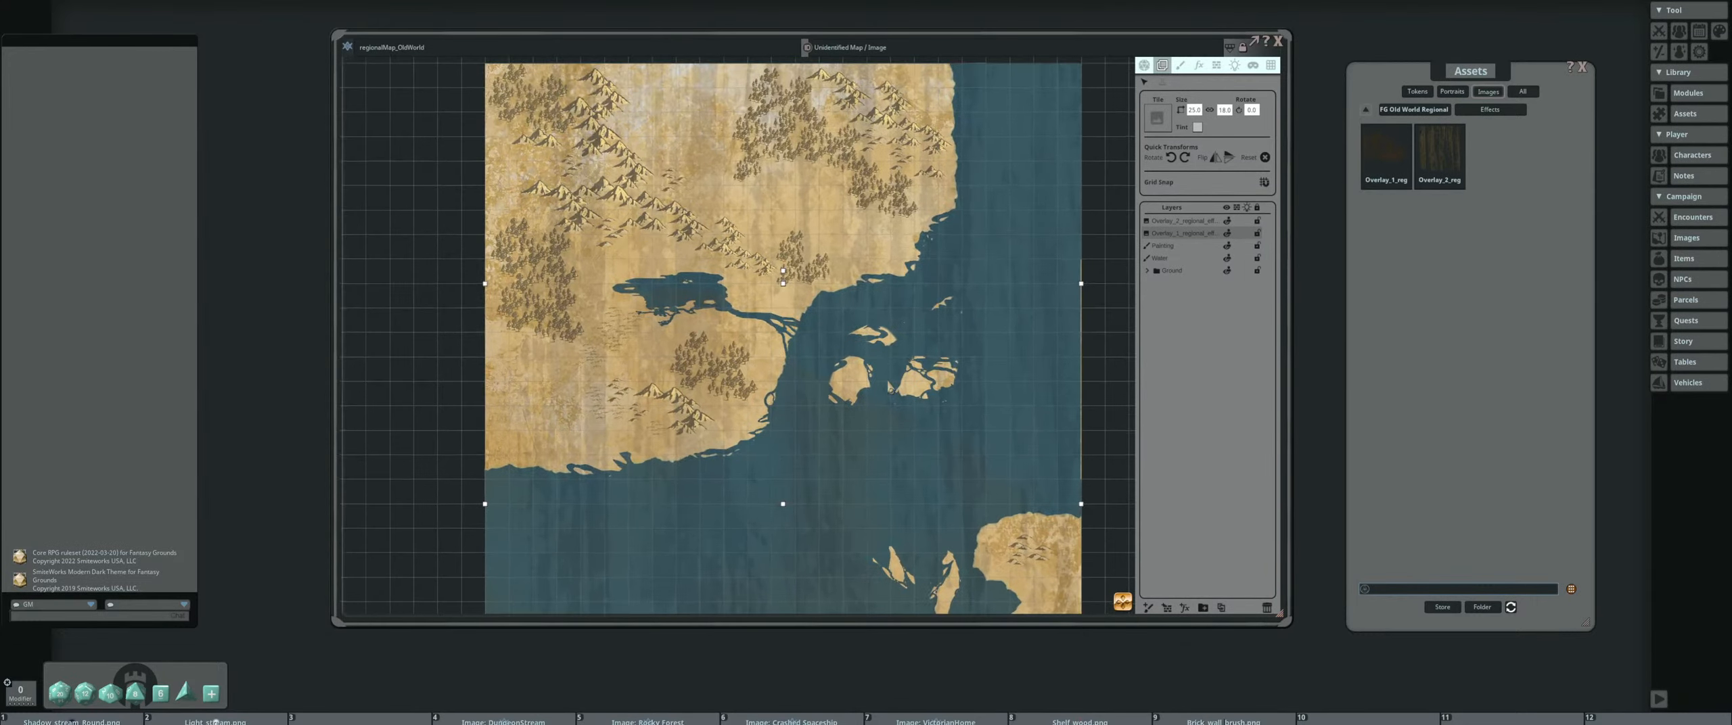
{"action": "scroll", "coordinate": [828, 303], "scroll_direction": "down", "scroll_amount": 2}
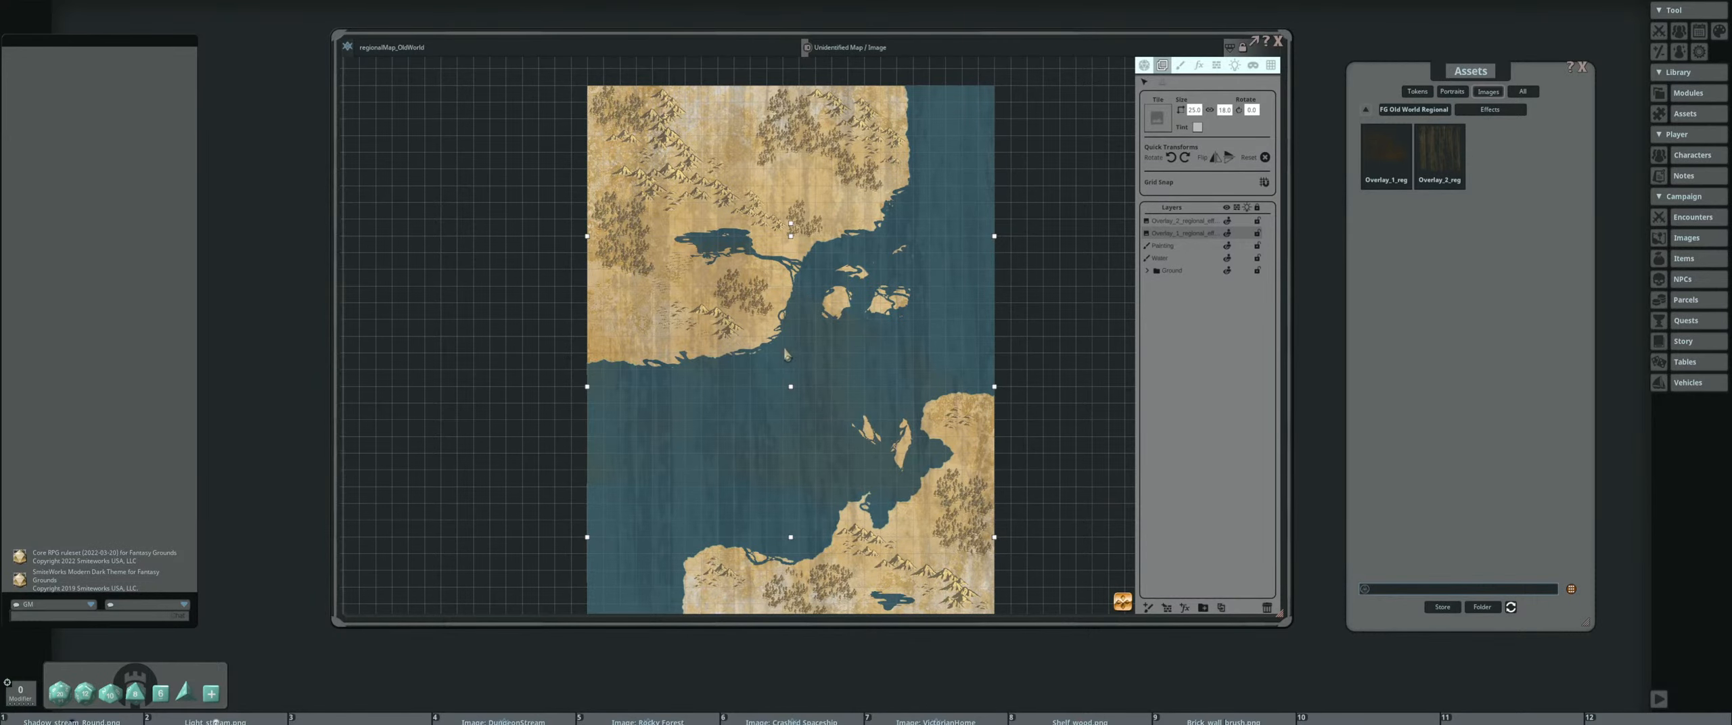
{"action": "left_click_drag", "start_coordinate": [907, 381], "coordinate": [793, 357]}
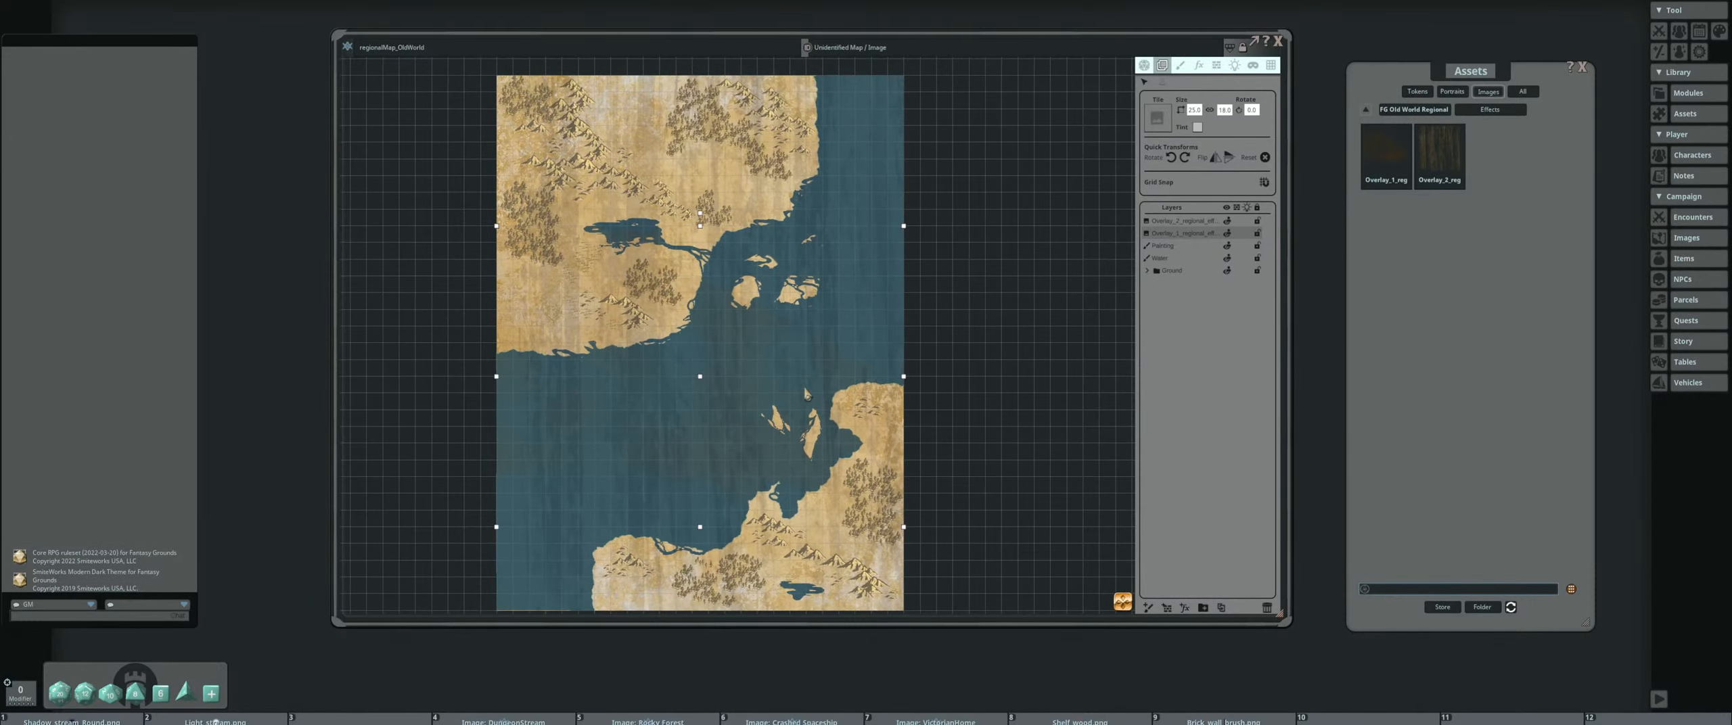
{"action": "scroll", "coordinate": [807, 396], "scroll_direction": "down", "scroll_amount": 2}
{"action": "scroll", "coordinate": [779, 345], "scroll_direction": "up", "scroll_amount": 1}
{"action": "scroll", "coordinate": [715, 332], "scroll_direction": "up", "scroll_amount": 2}
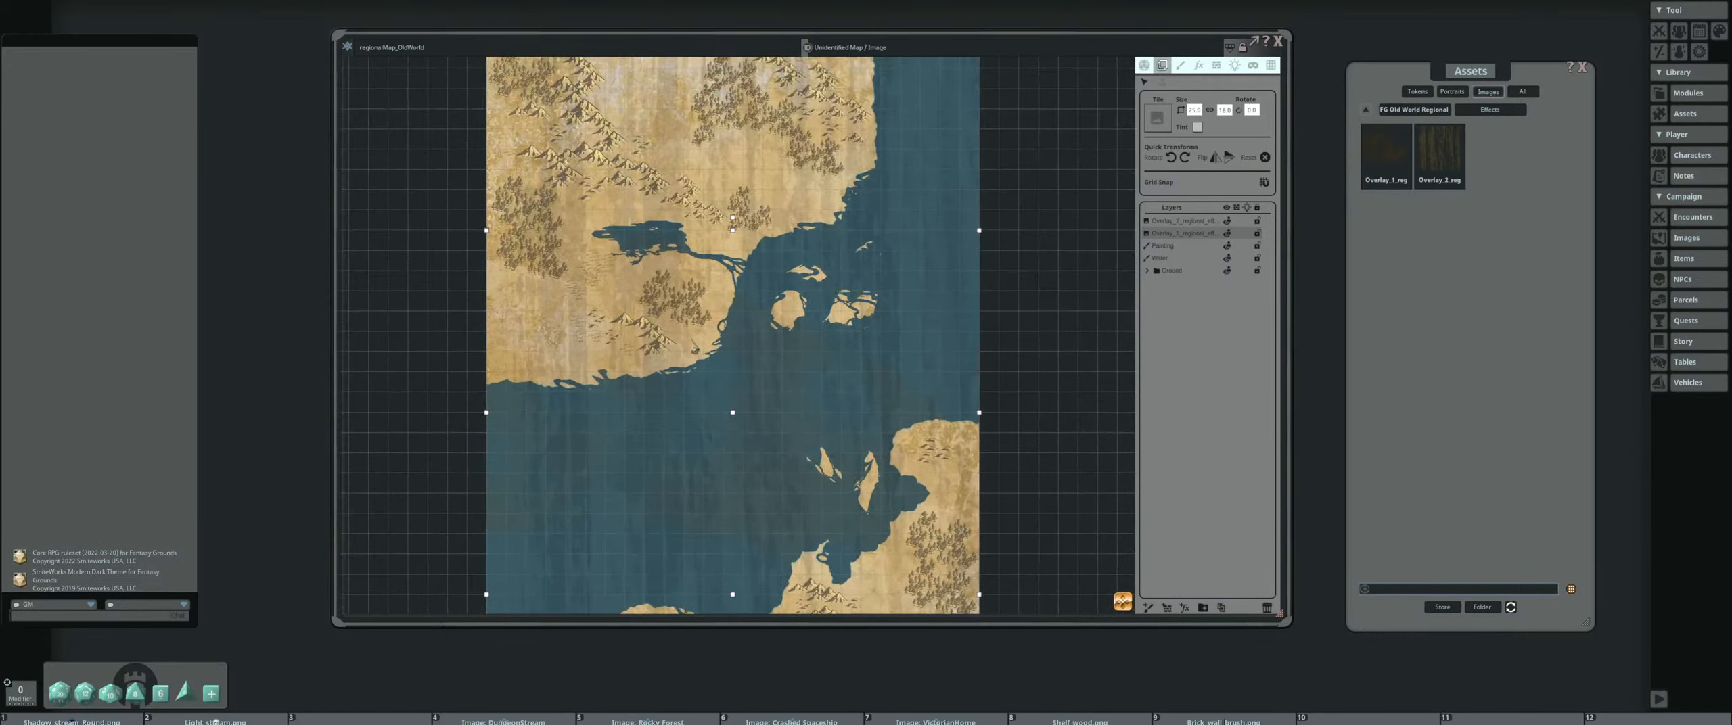
{"action": "left_click_drag", "start_coordinate": [693, 347], "coordinate": [839, 341]}
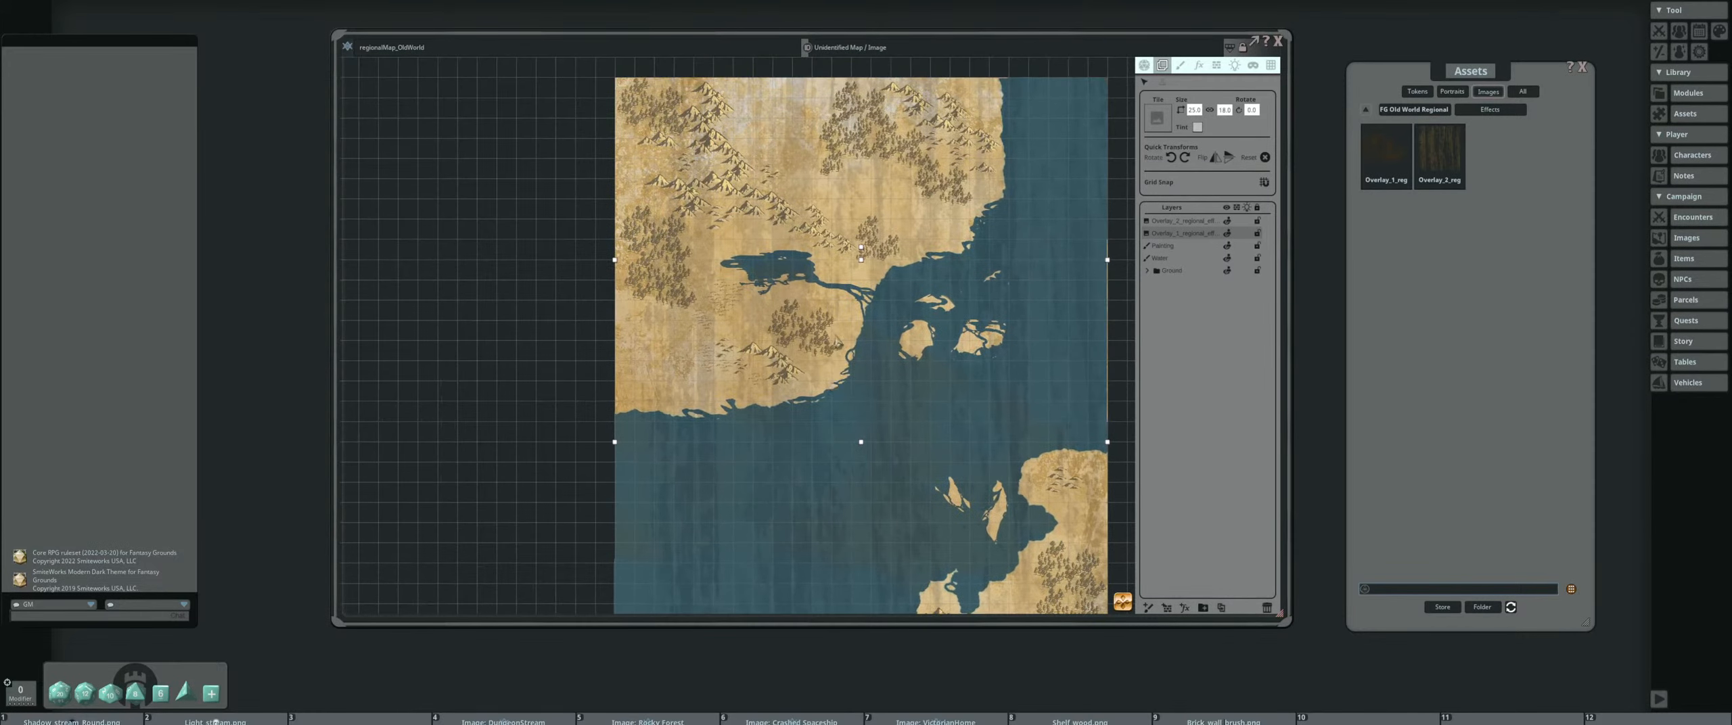
{"action": "left_click", "coordinate": [1180, 65]}
{"action": "left_click_drag", "start_coordinate": [803, 354], "coordinate": [774, 325]}
{"action": "scroll", "coordinate": [679, 325], "scroll_direction": "down", "scroll_amount": 2}
{"action": "scroll", "coordinate": [778, 328], "scroll_direction": "down", "scroll_amount": 1}
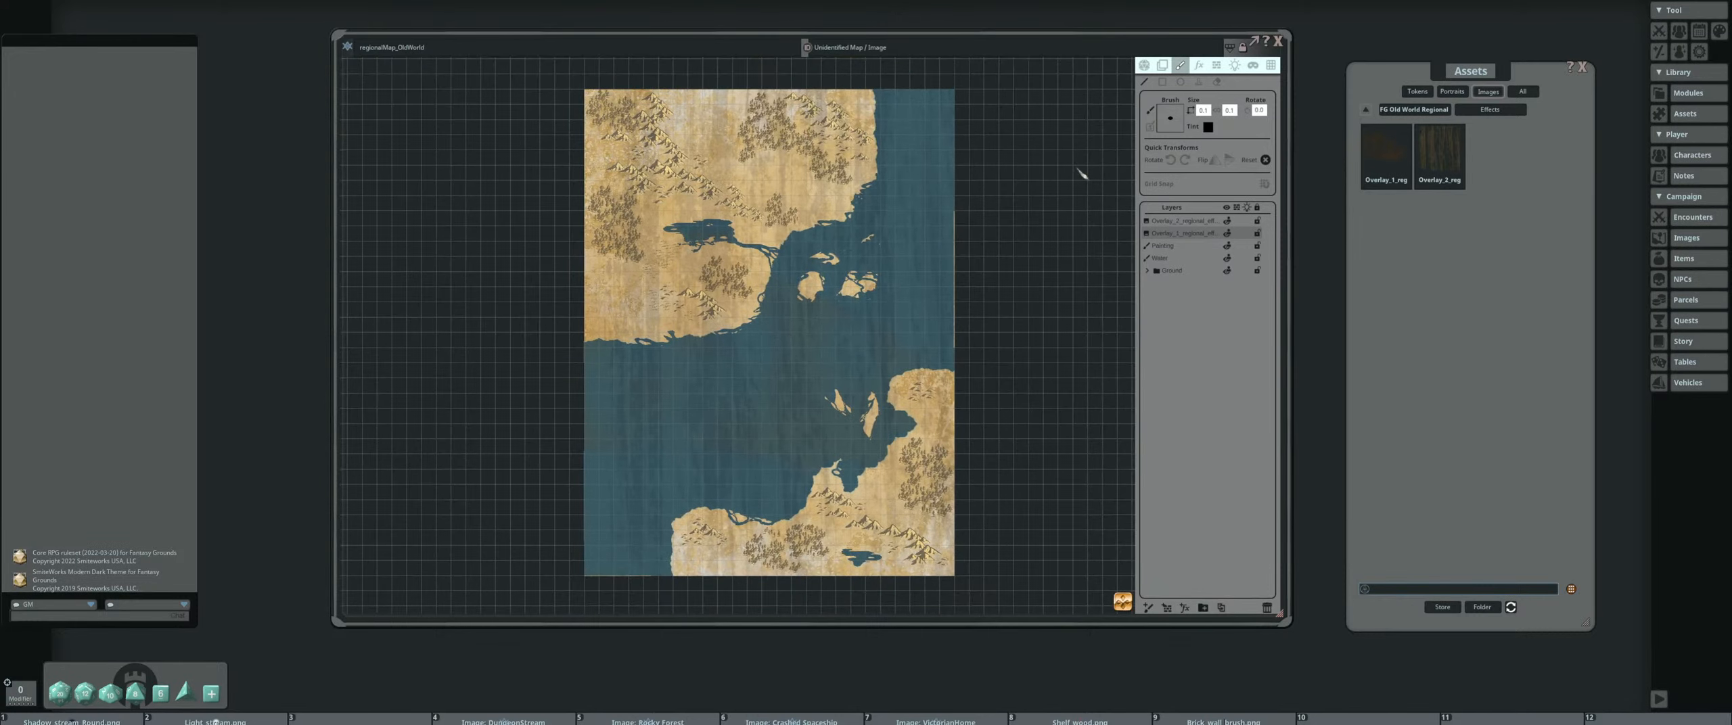
Add a Time of day effect layer on top of the overlays and check it on the coastline and lake
{"action": "left_click", "coordinate": [1198, 65]}
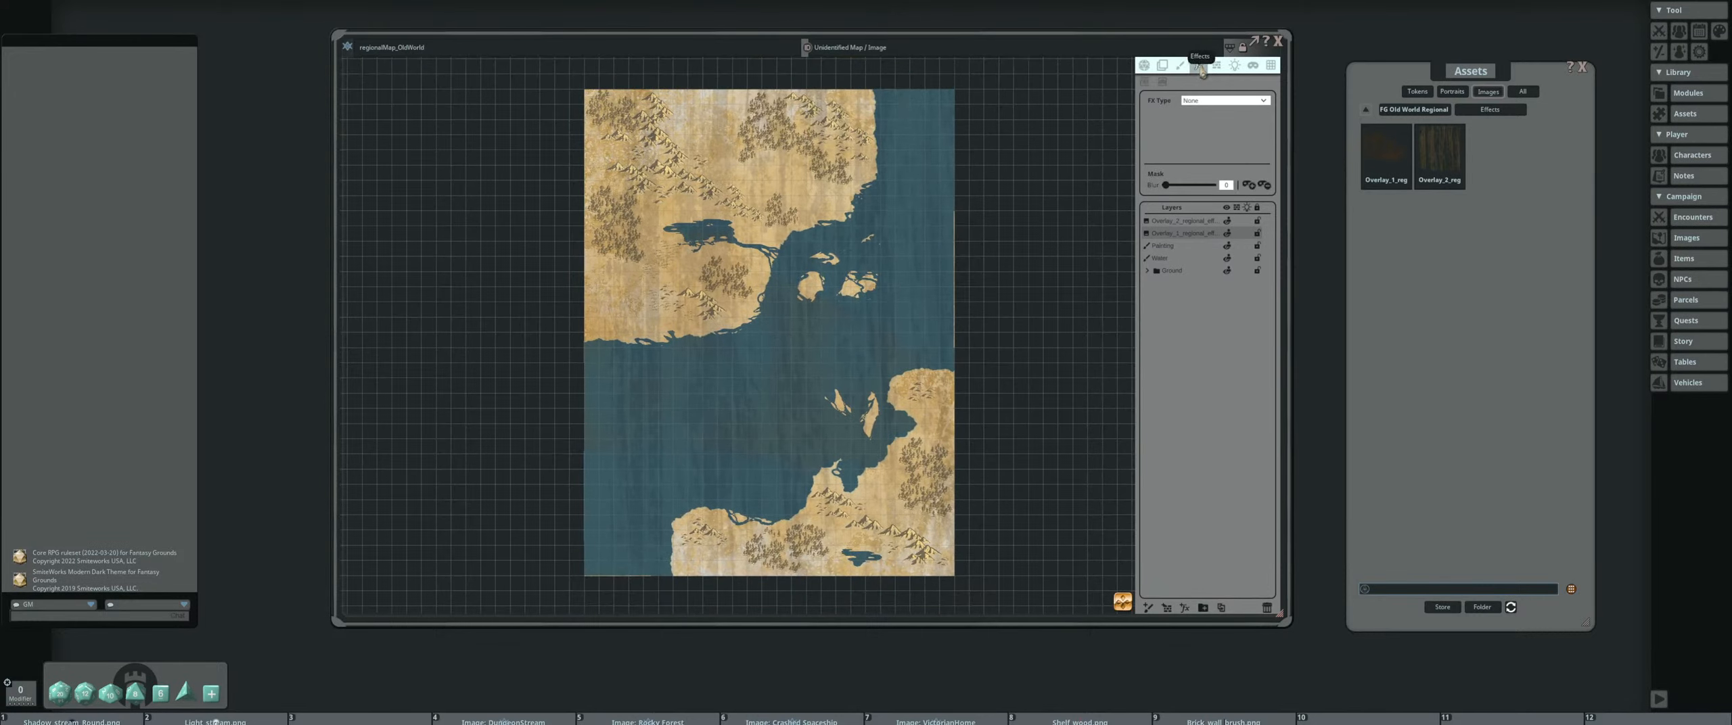
{"action": "left_click", "coordinate": [1217, 101]}
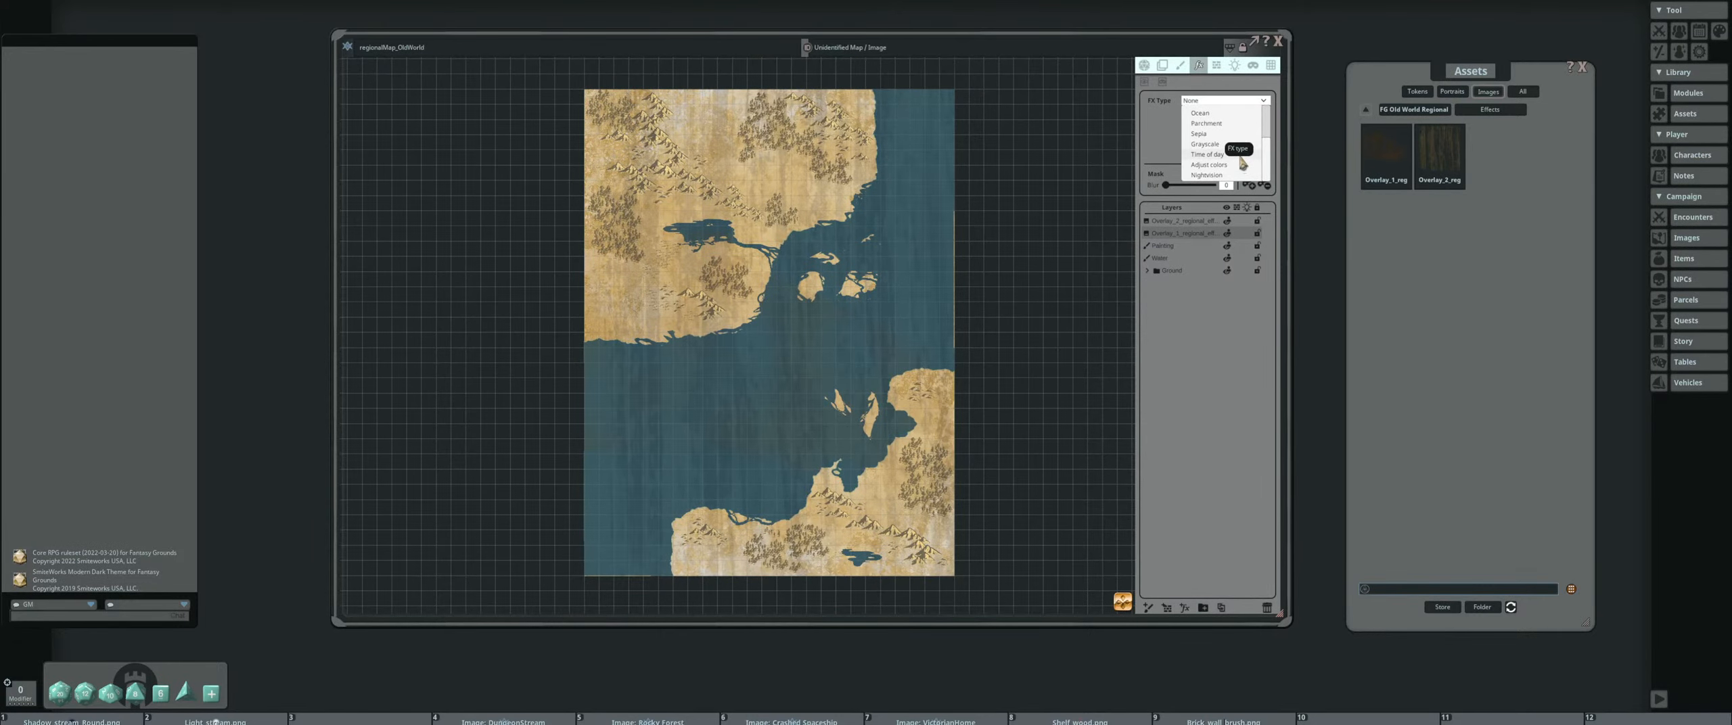
{"action": "left_click", "coordinate": [1208, 154]}
{"action": "scroll", "coordinate": [798, 169], "scroll_direction": "up", "scroll_amount": 6}
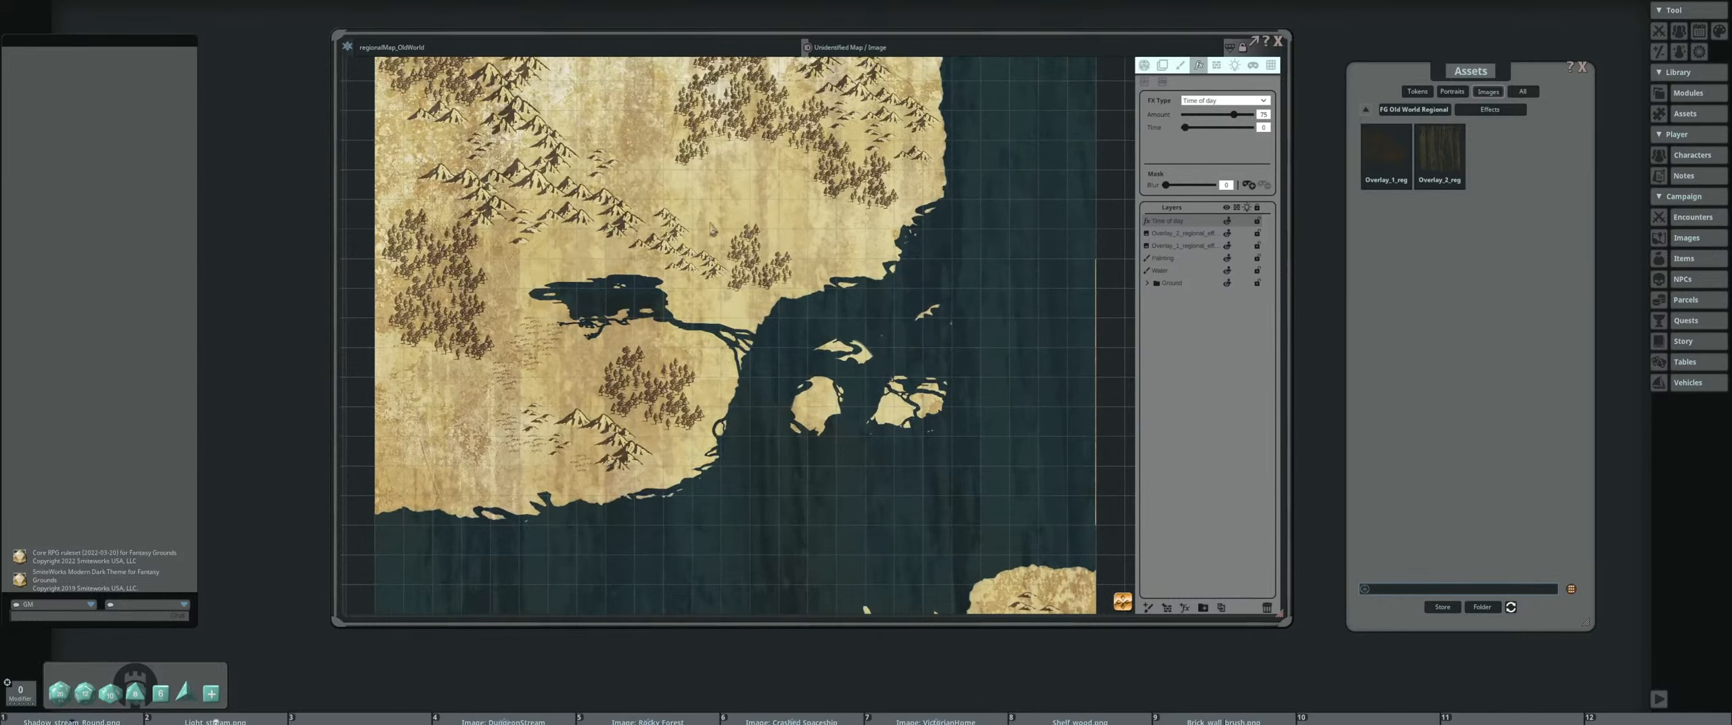
{"action": "scroll", "coordinate": [712, 230], "scroll_direction": "down", "scroll_amount": 5}
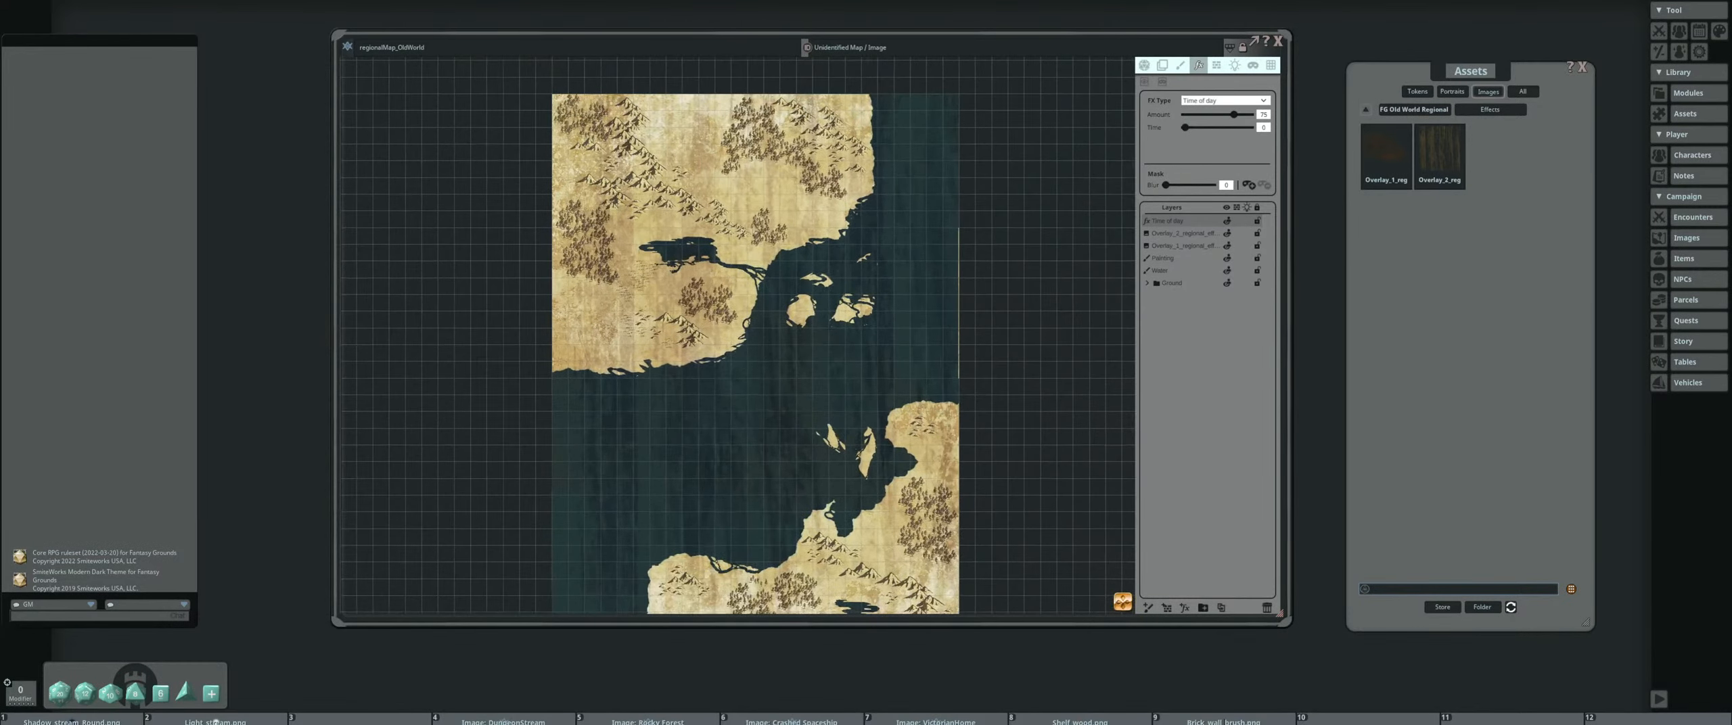
{"action": "scroll", "coordinate": [778, 227], "scroll_direction": "up", "scroll_amount": 1}
{"action": "scroll", "coordinate": [1082, 264], "scroll_direction": "up", "scroll_amount": 4}
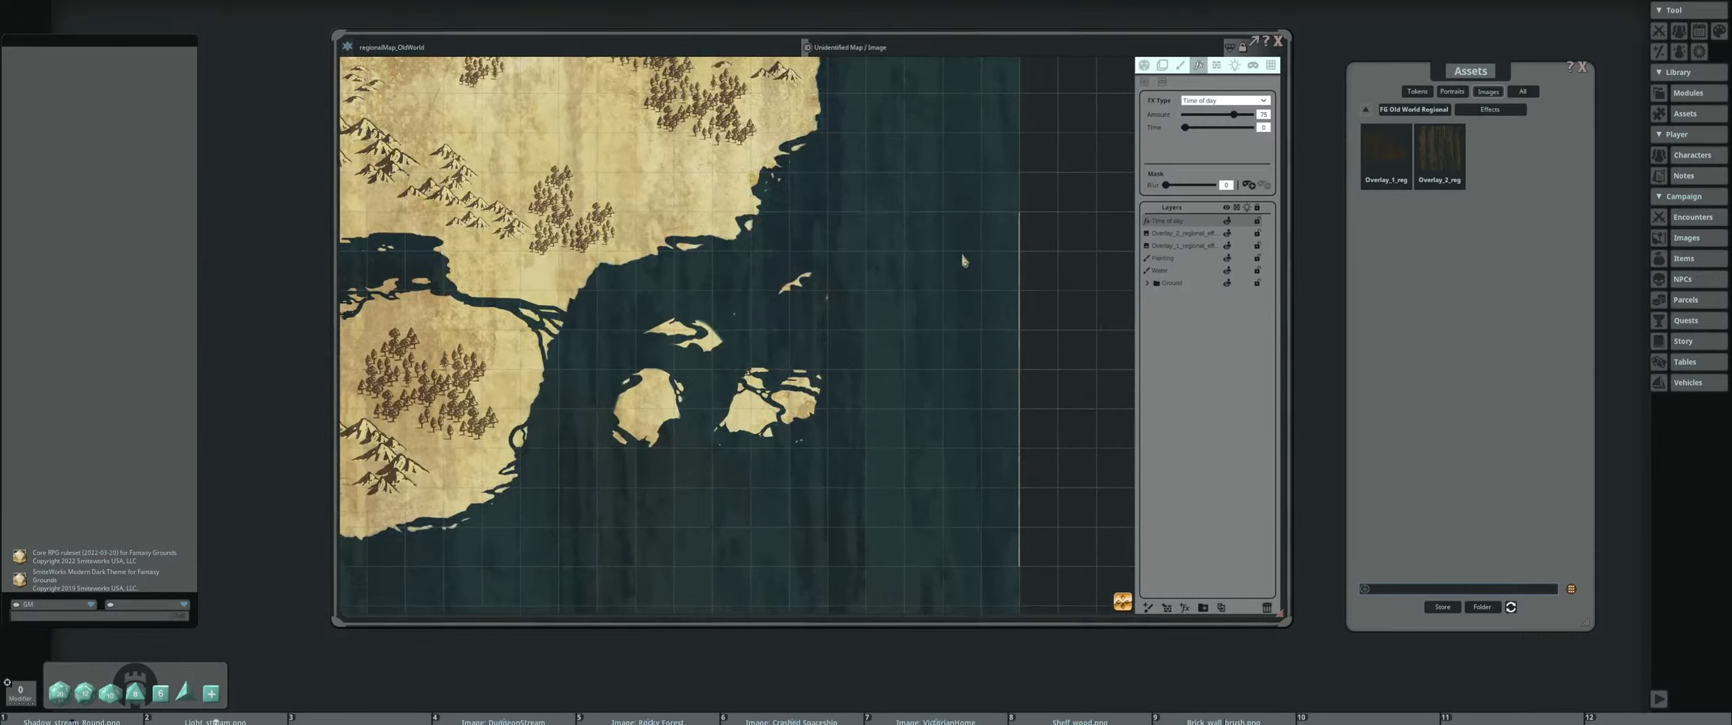
{"action": "left_click_drag", "start_coordinate": [562, 210], "coordinate": [859, 318]}
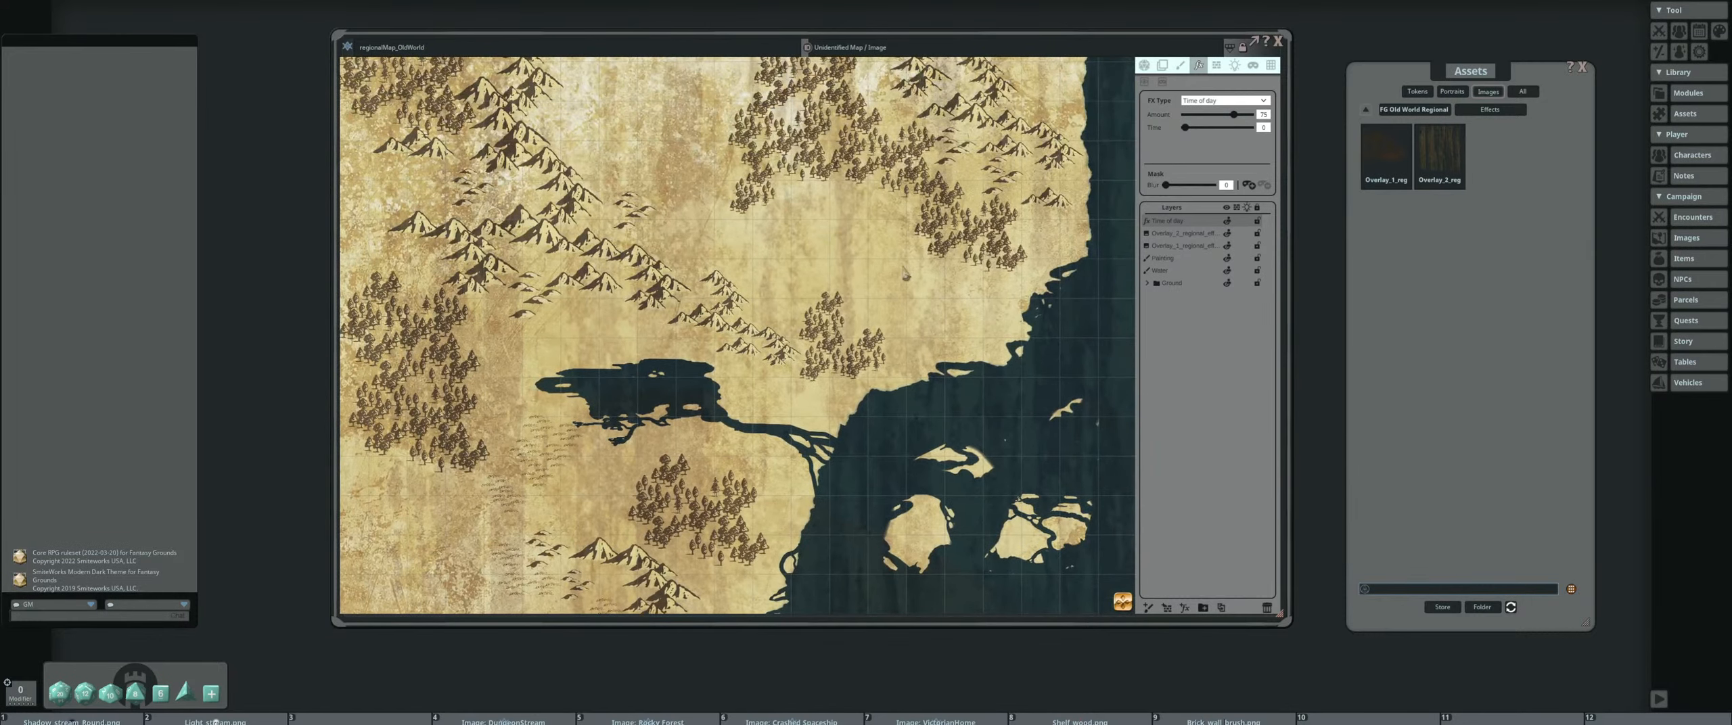
Lower the amount of the Time of day effect and move its time to a later, brighter setting
{"action": "mouse_move", "coordinate": [1186, 129]}
{"action": "left_mouse_down"}
{"action": "mouse_move", "coordinate": [1233, 115]}
{"action": "mouse_move", "coordinate": [1208, 115]}
{"action": "left_mouse_up"}
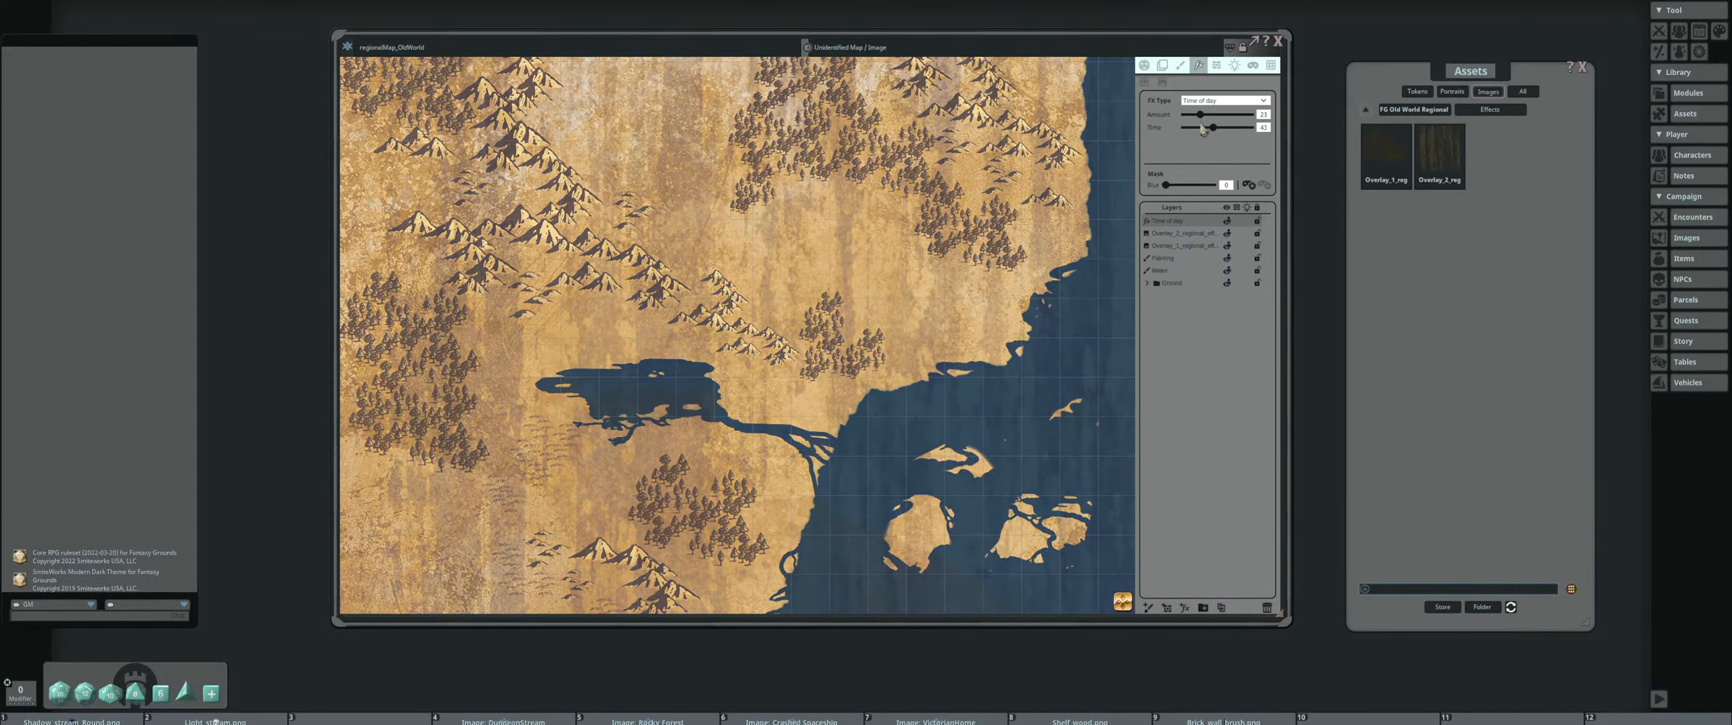
{"action": "scroll", "coordinate": [815, 224], "scroll_direction": "down", "scroll_amount": 3}
{"action": "scroll", "coordinate": [815, 225], "scroll_direction": "down", "scroll_amount": 2}
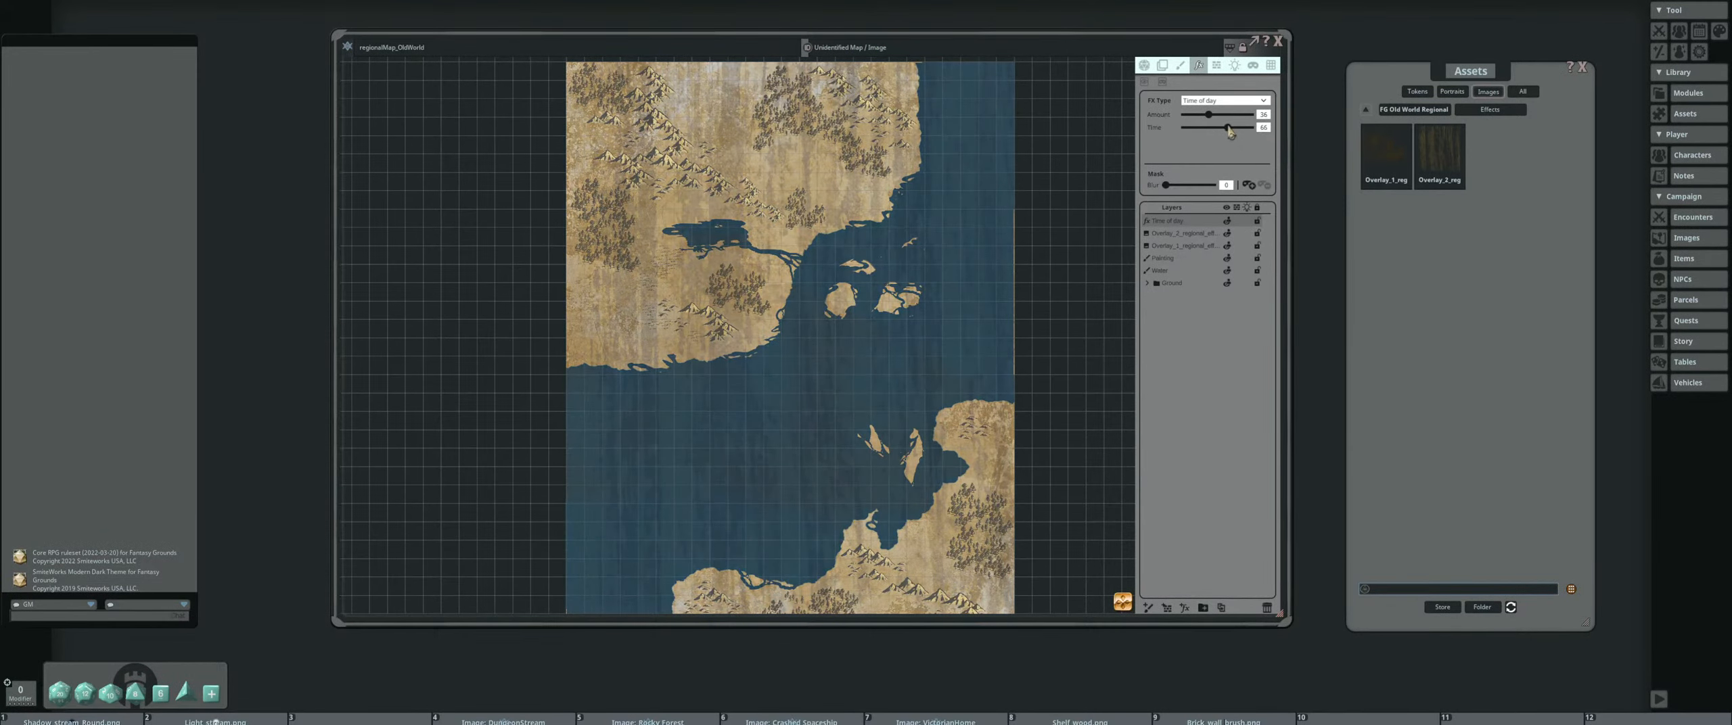
{"action": "left_click_drag", "start_coordinate": [1215, 134], "coordinate": [1231, 130]}
Try the Grayscale effect and the Sepia effect in place of Time of day on the effect layer
{"action": "left_click", "coordinate": [1234, 102]}
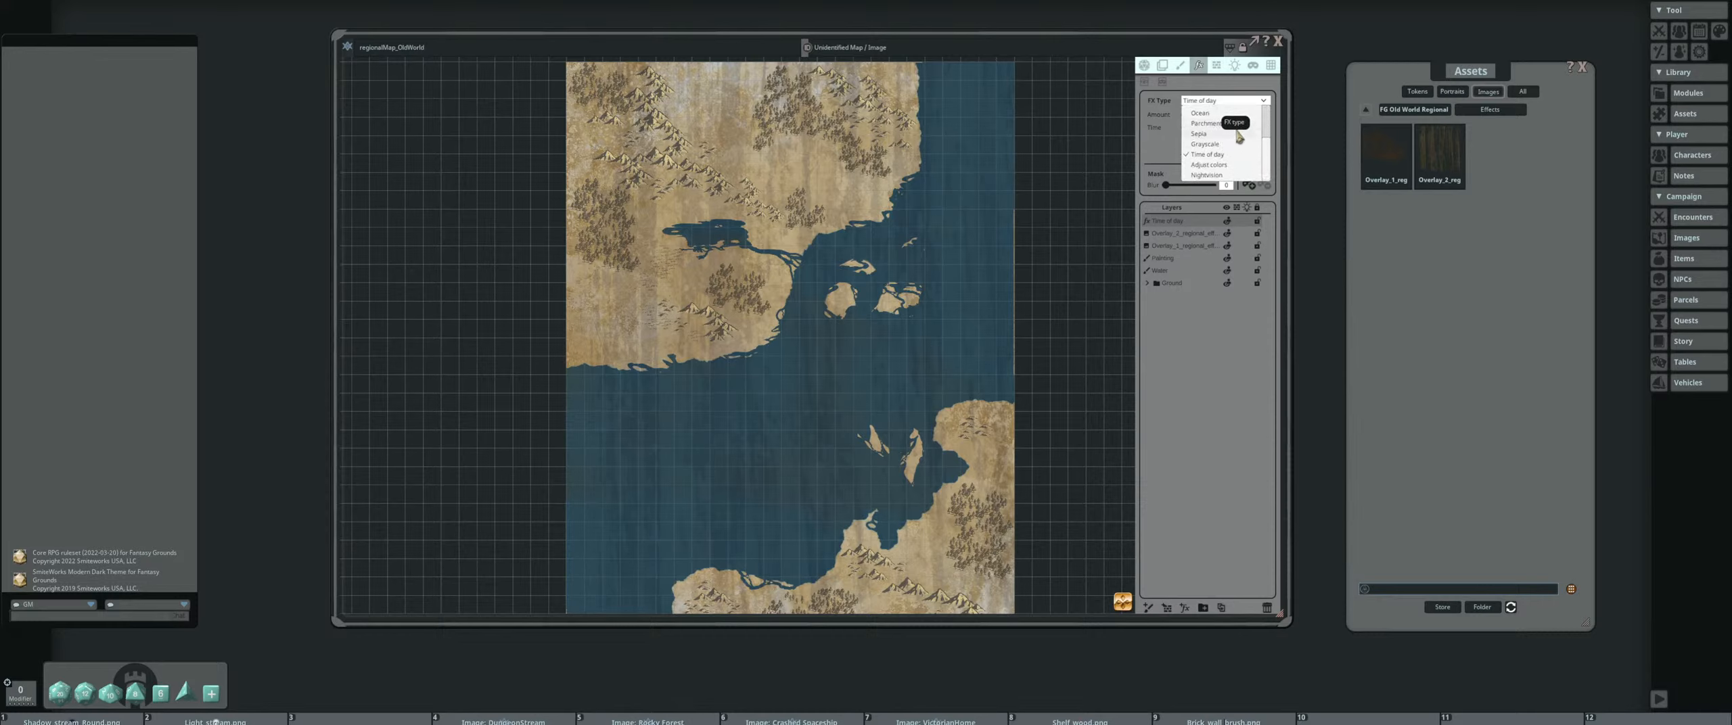
{"action": "left_click", "coordinate": [1241, 144]}
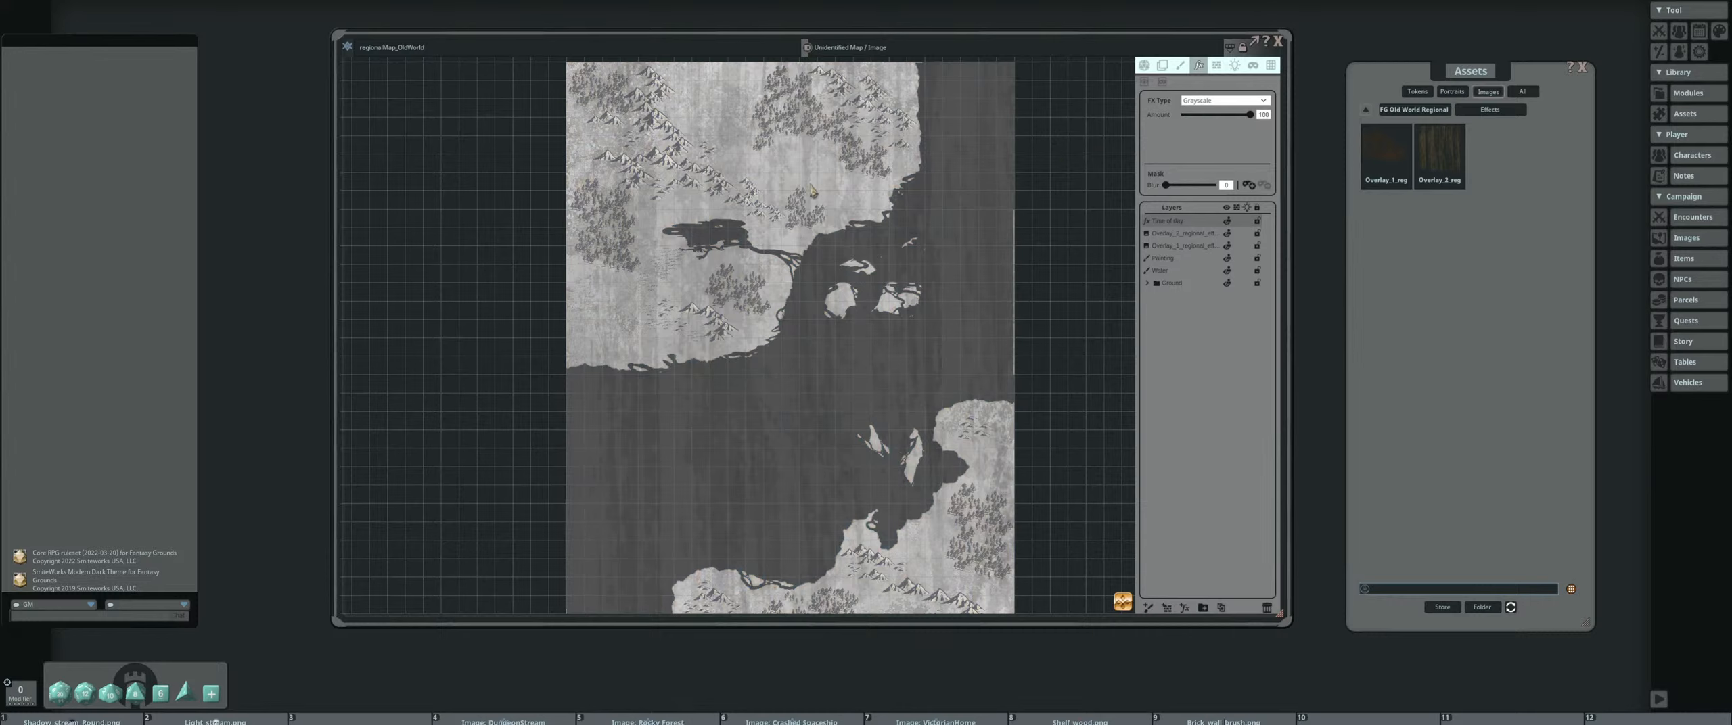
{"action": "left_click", "coordinate": [1245, 100]}
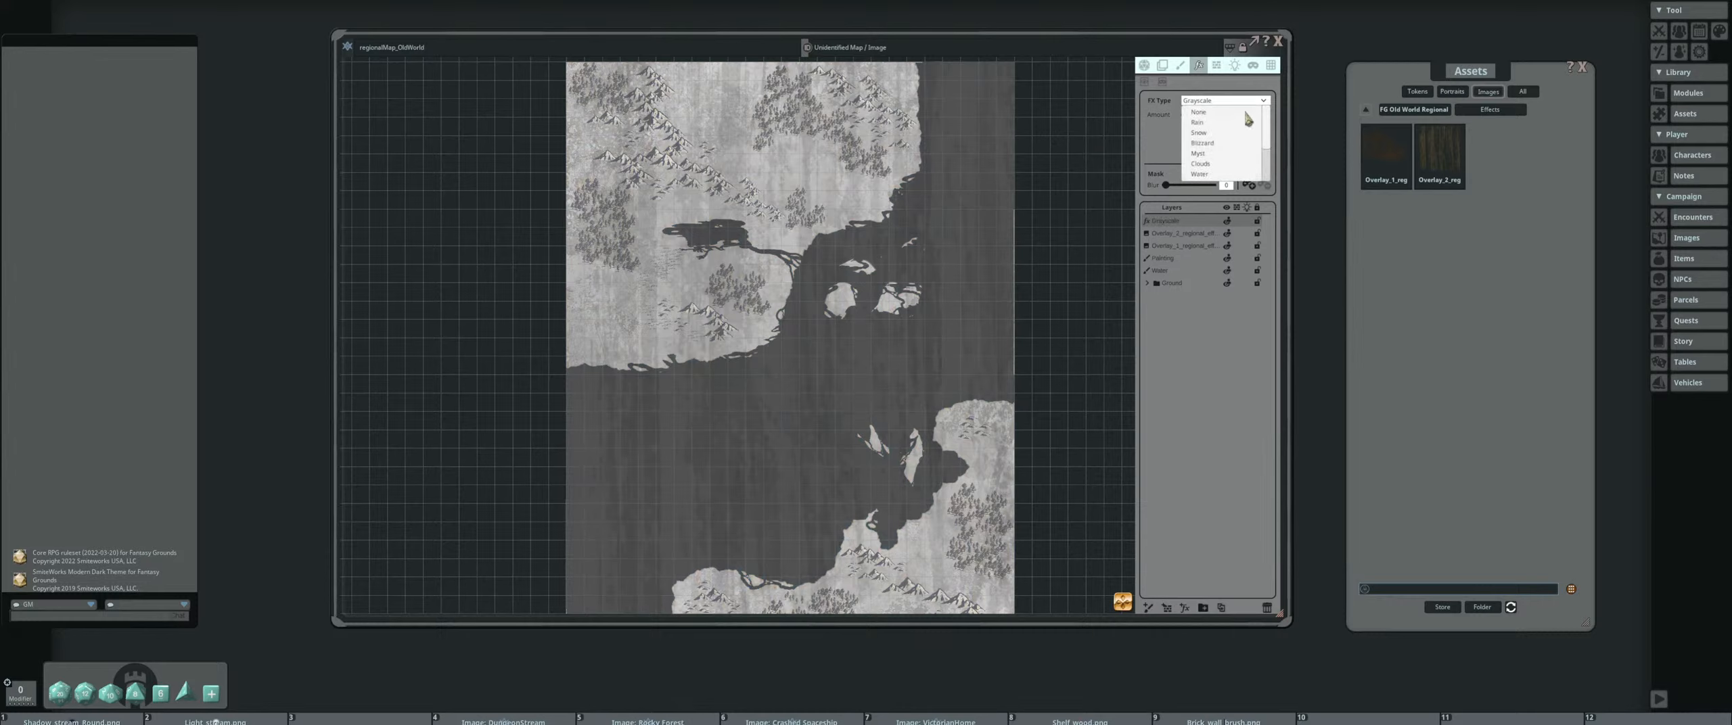
{"action": "scroll", "coordinate": [1226, 148], "scroll_direction": "down", "scroll_amount": 4}
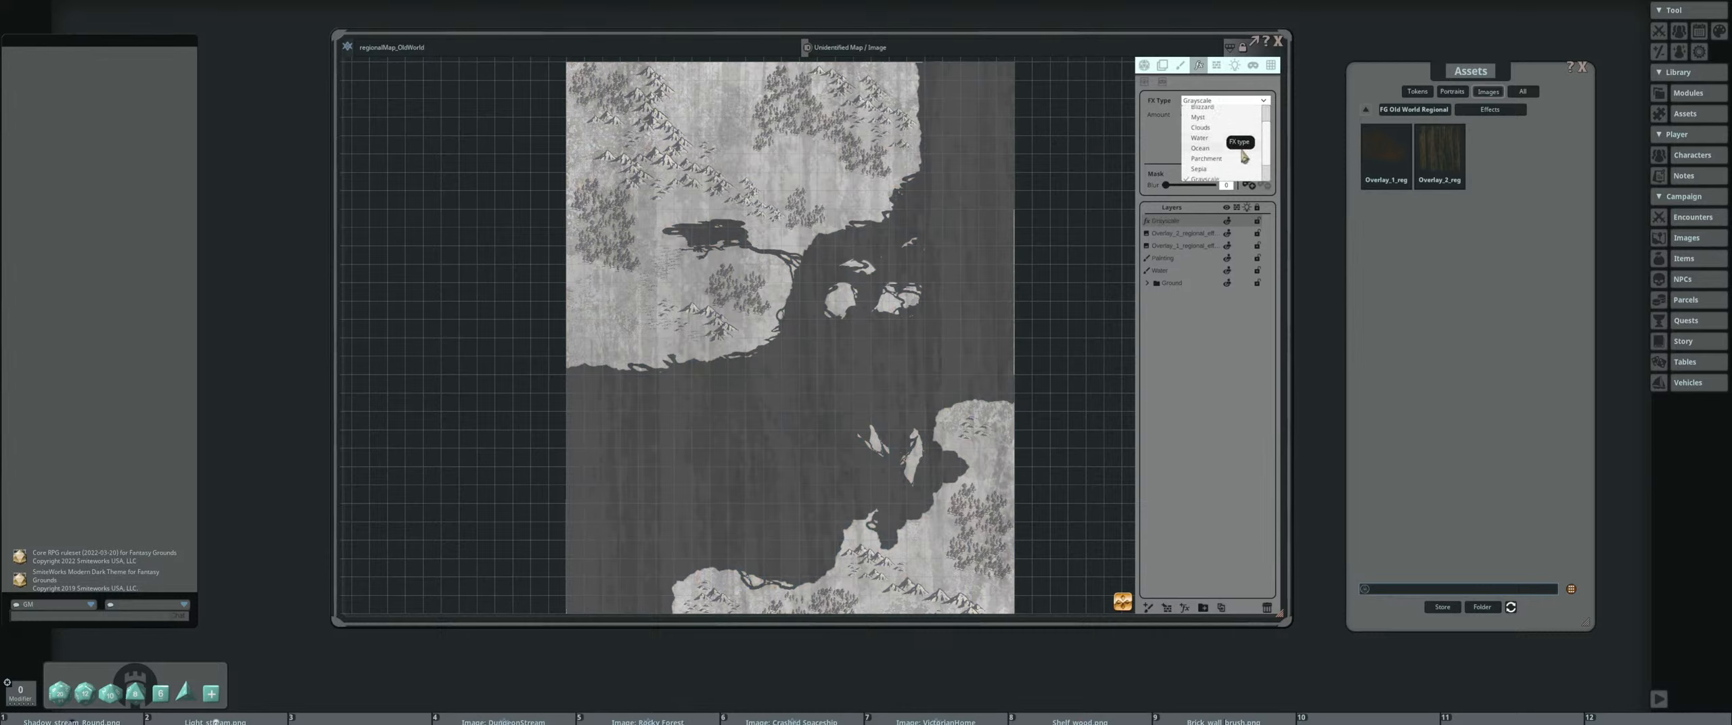
{"action": "scroll", "coordinate": [1243, 156], "scroll_direction": "down", "scroll_amount": 2}
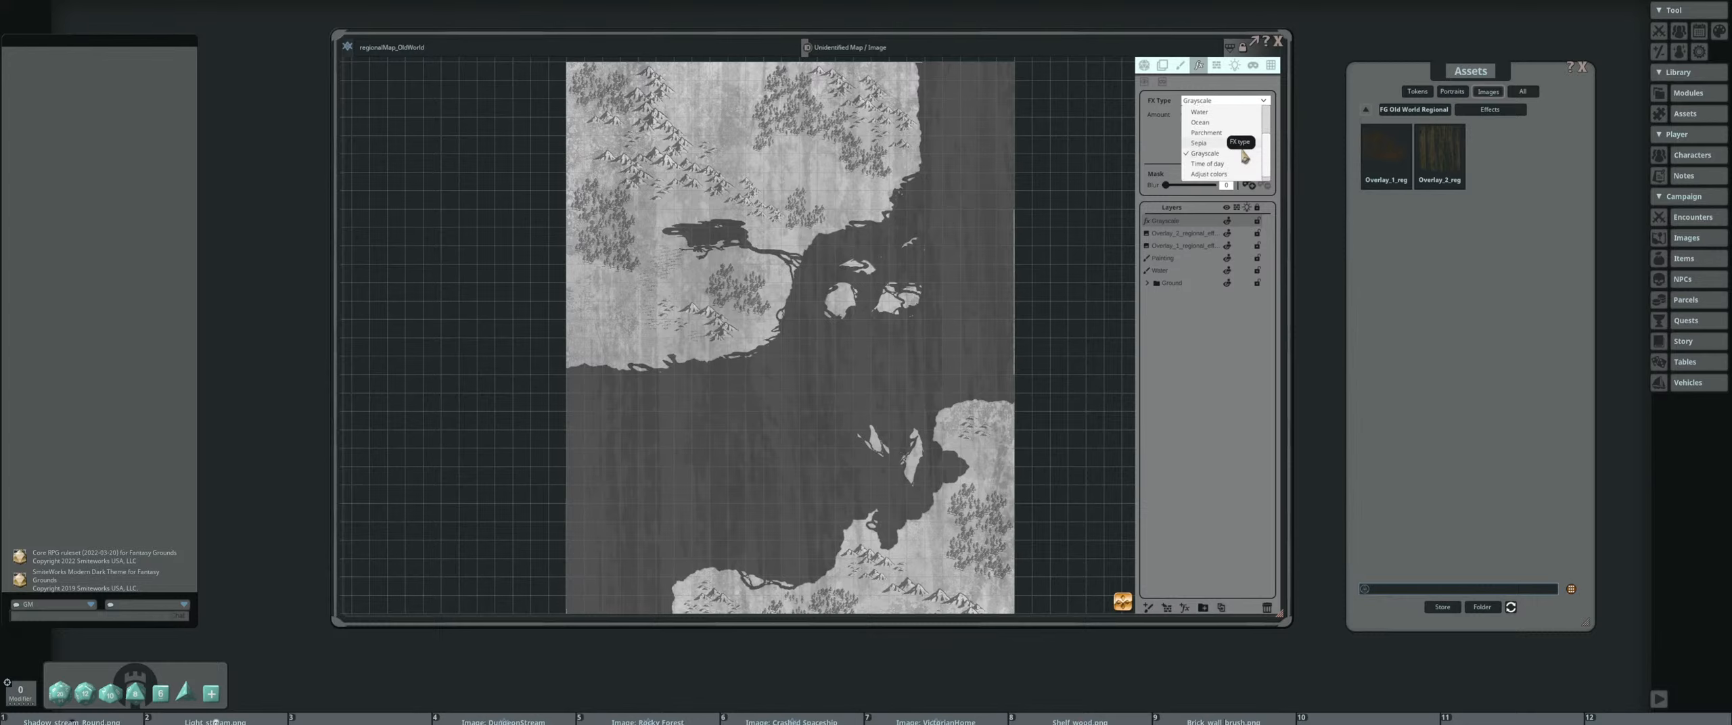
{"action": "left_click", "coordinate": [1244, 144]}
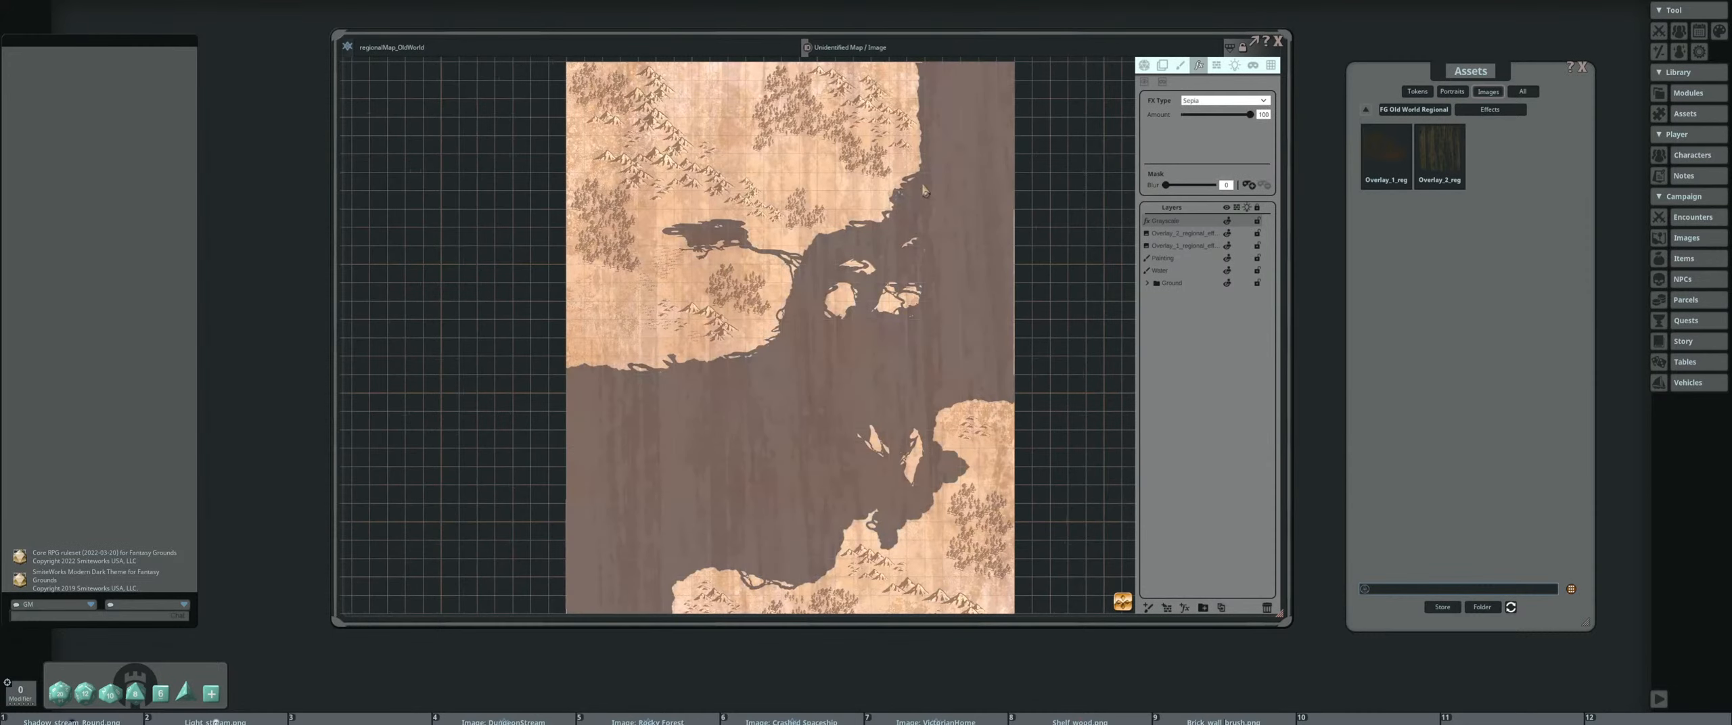
Switch the effect layer to Parchment and set its amount to 100
{"action": "left_click", "coordinate": [1263, 101]}
{"action": "scroll", "coordinate": [1234, 142], "scroll_direction": "down", "scroll_amount": 3}
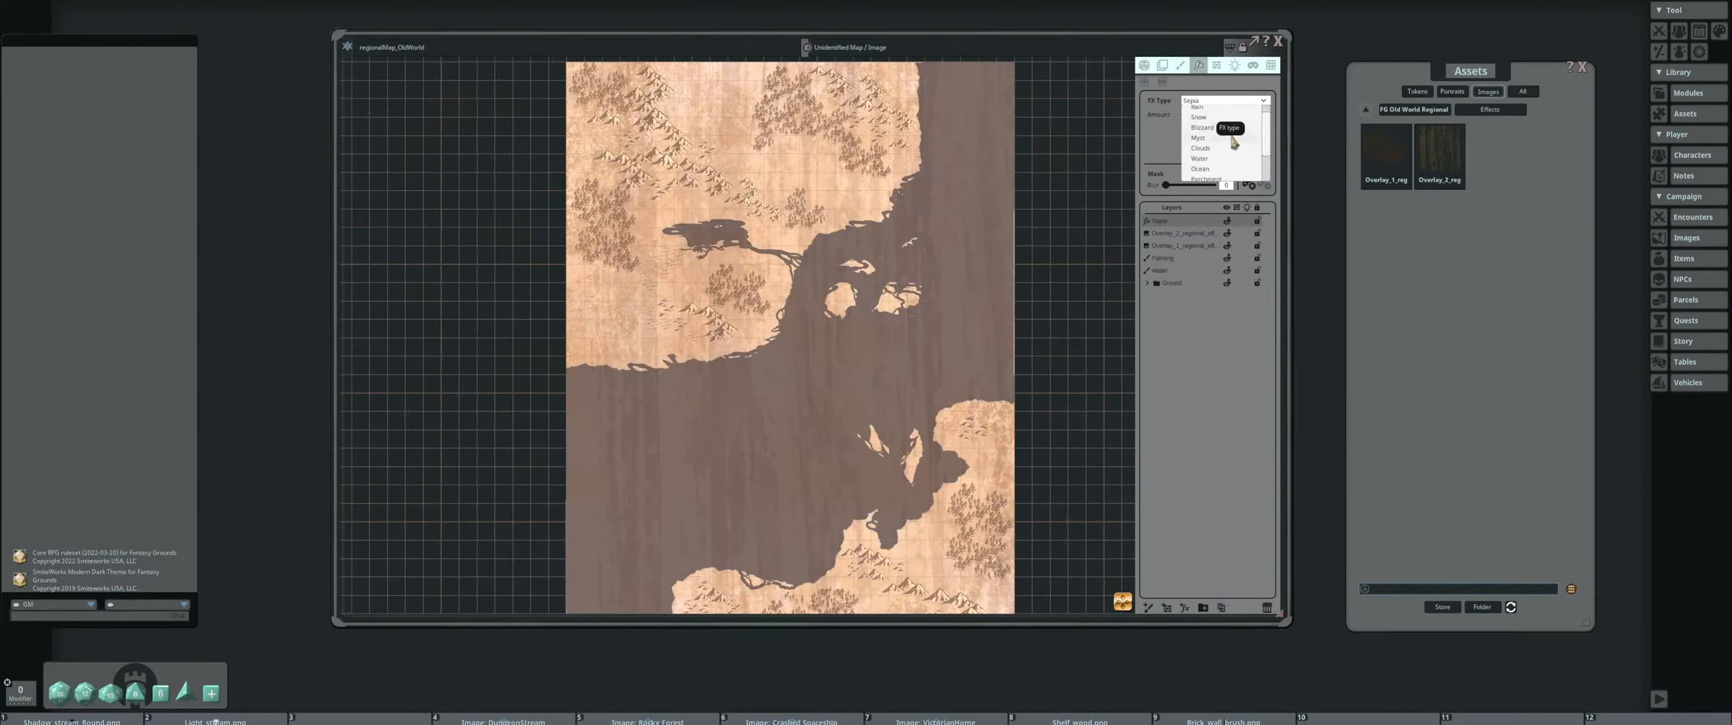
{"action": "left_click", "coordinate": [1206, 156]}
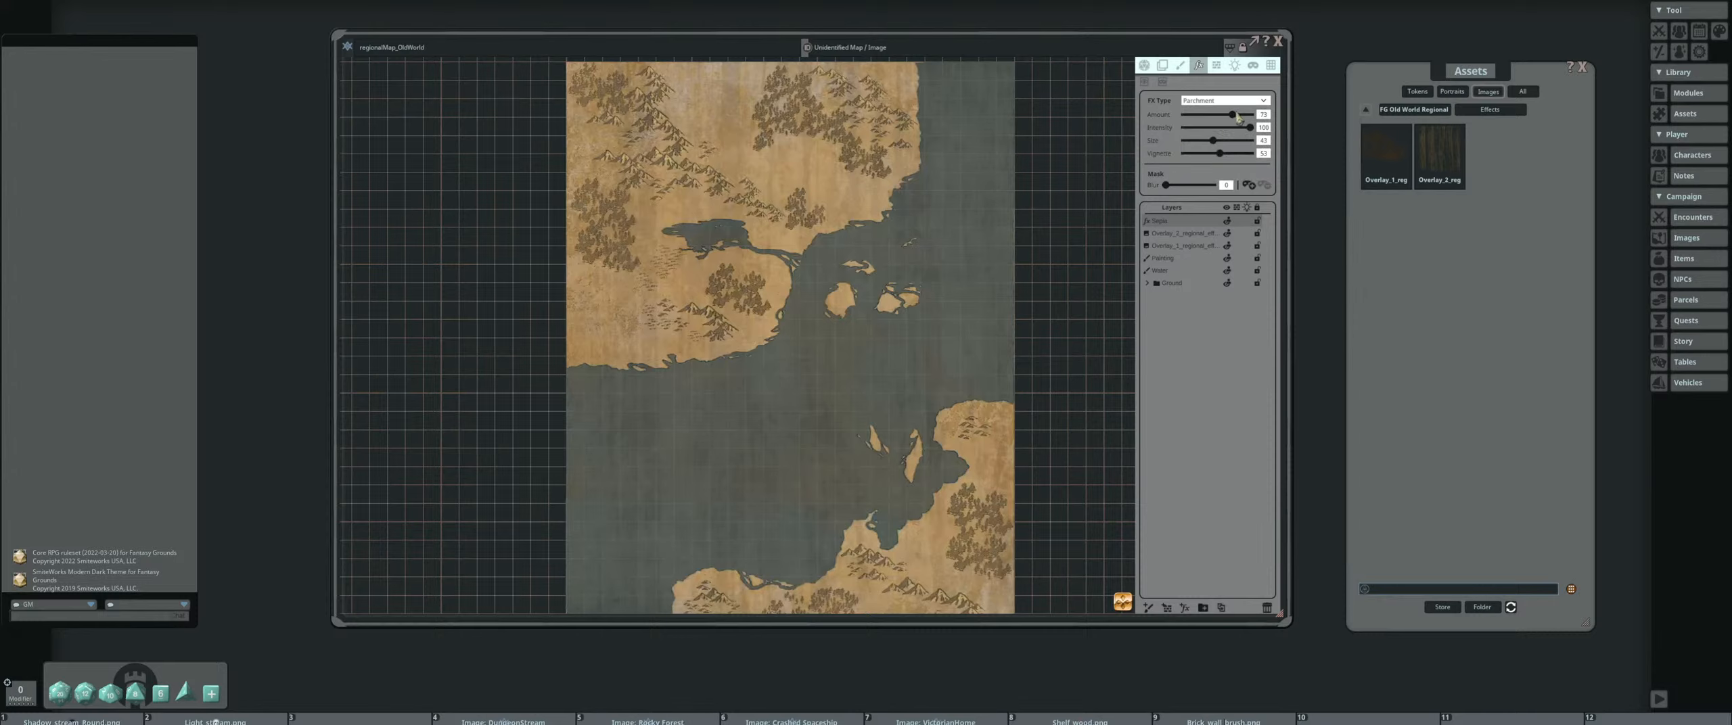
{"action": "left_click_drag", "start_coordinate": [1233, 120], "coordinate": [1266, 120]}
Reduce the Parchment effect's amount, intensity and size, judging the result on the land around the lake
{"action": "scroll", "coordinate": [797, 213], "scroll_direction": "up", "scroll_amount": 3}
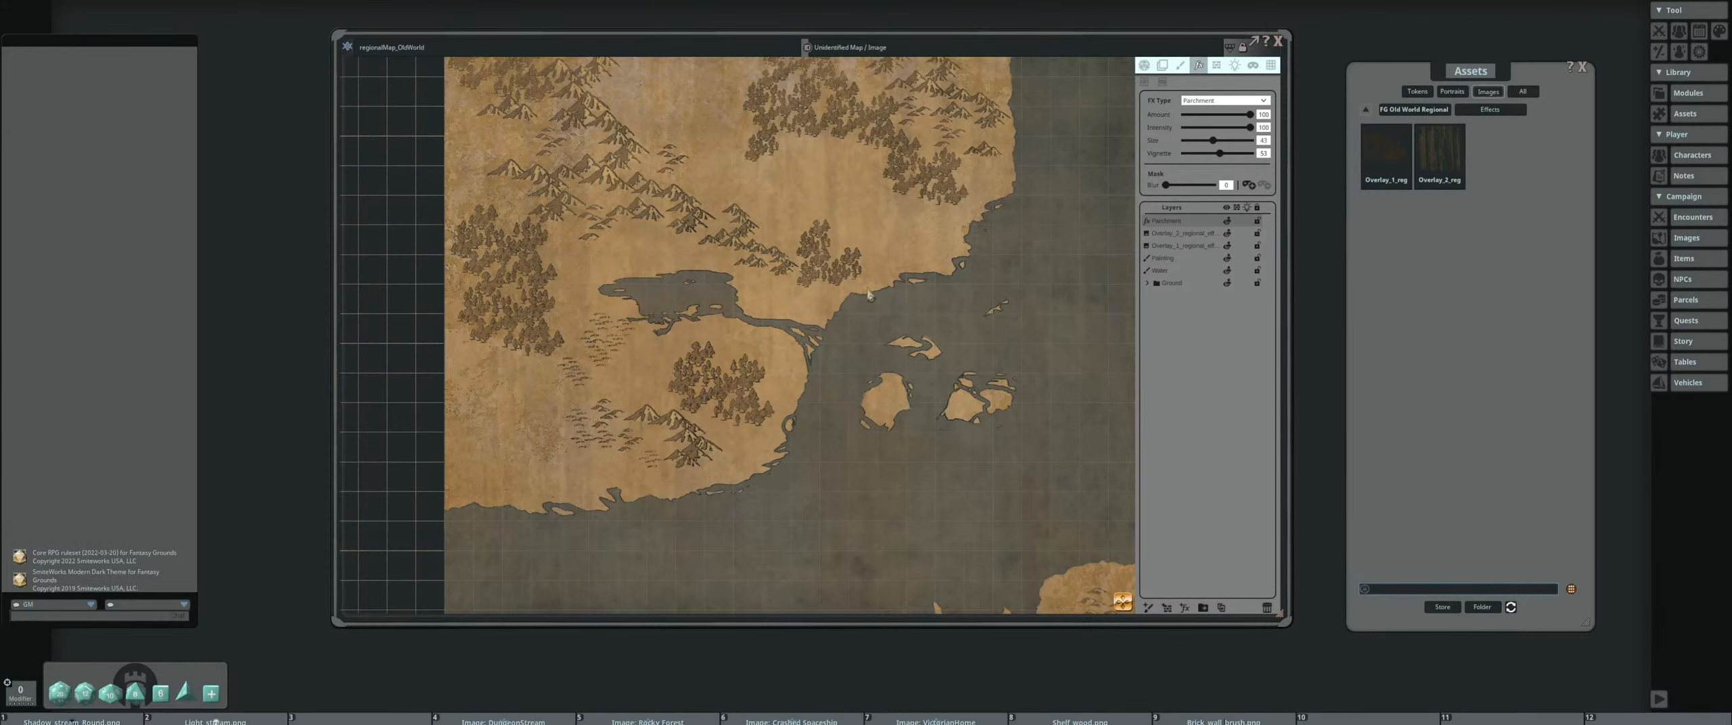
{"action": "left_click_drag", "start_coordinate": [1215, 144], "coordinate": [1202, 152]}
{"action": "scroll", "coordinate": [666, 254], "scroll_direction": "up", "scroll_amount": 4}
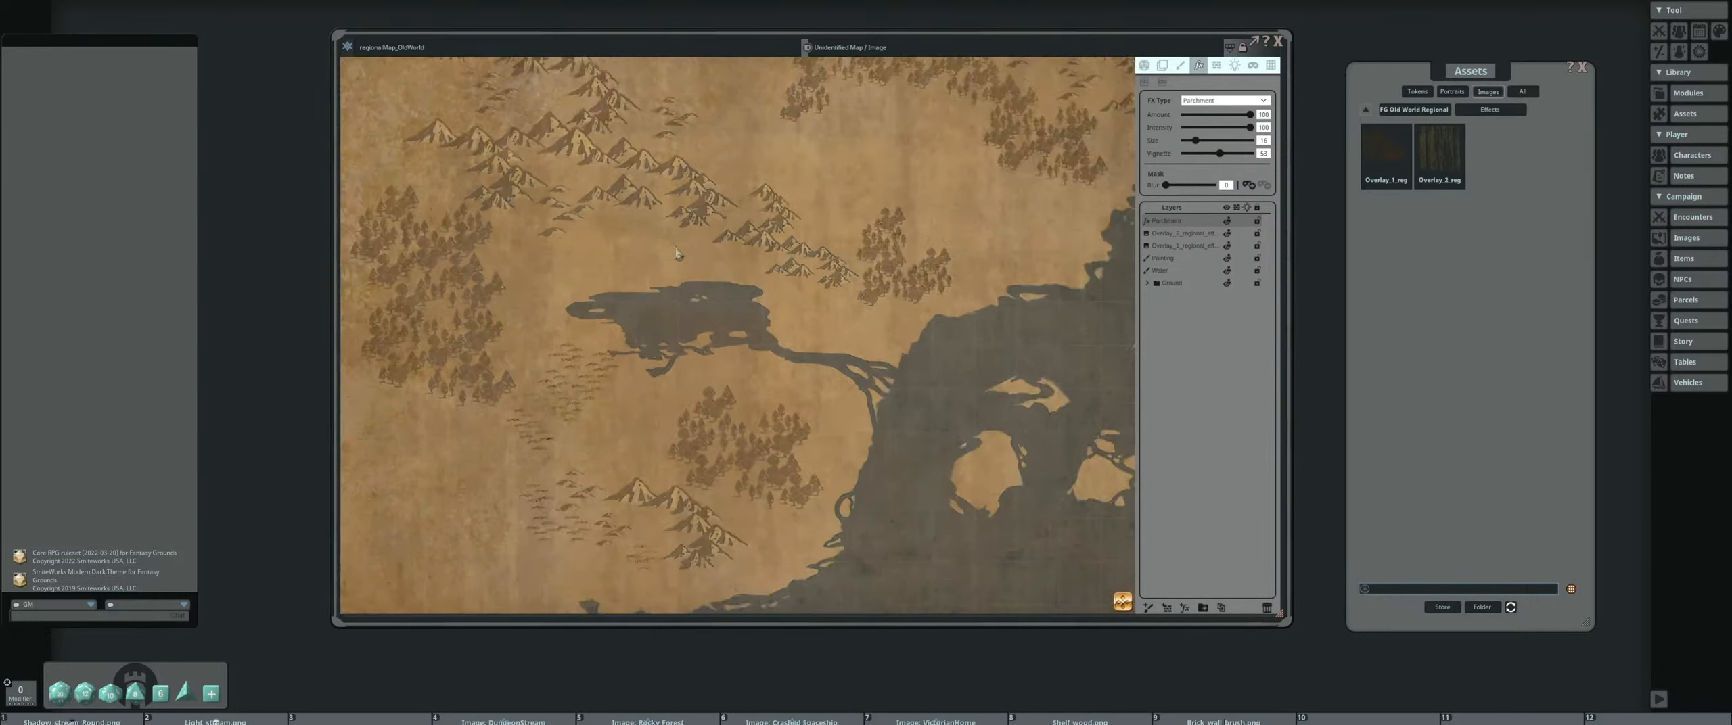
{"action": "scroll", "coordinate": [765, 247], "scroll_direction": "down", "scroll_amount": 2}
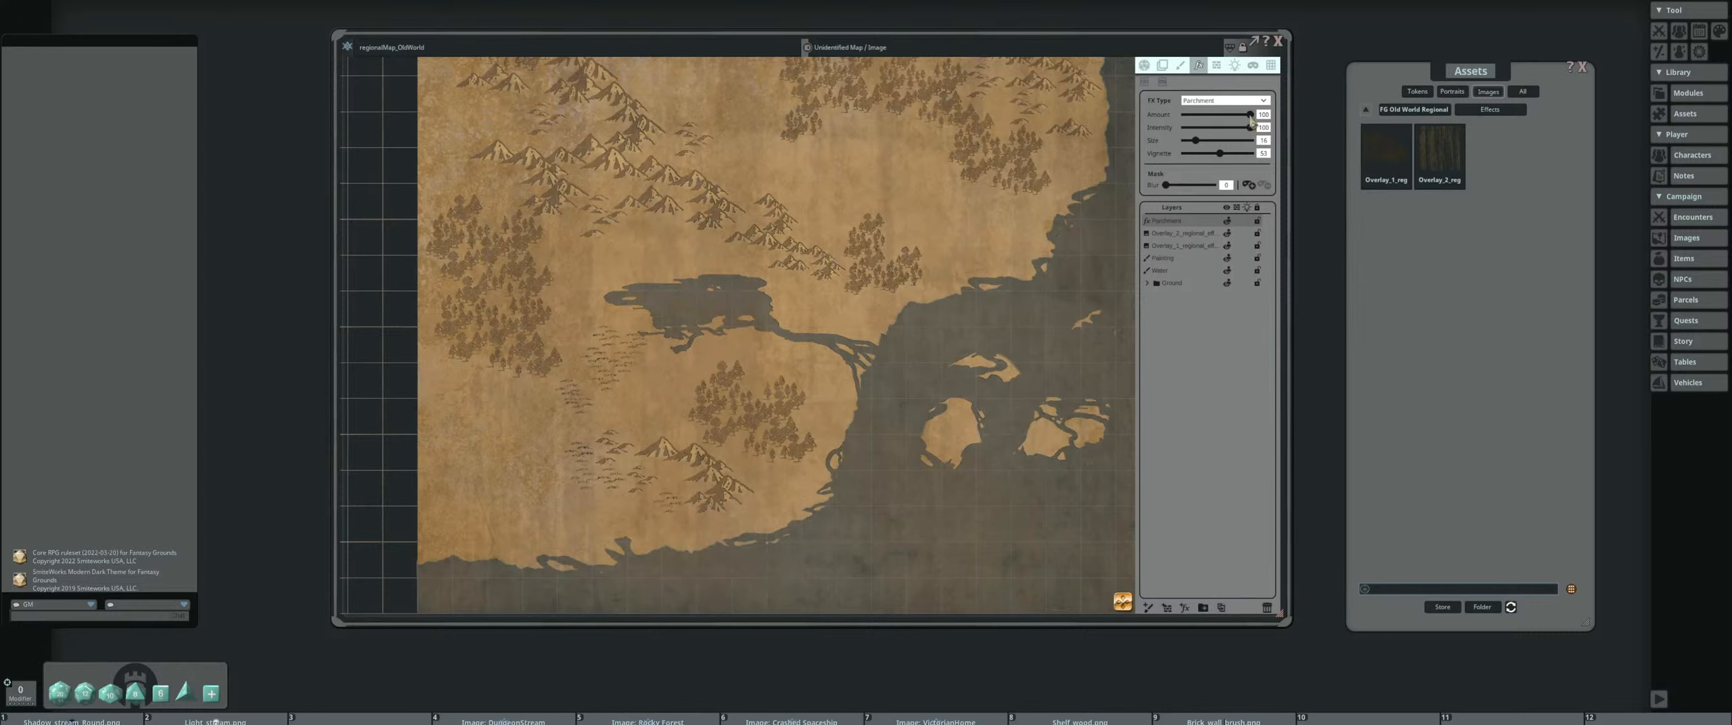
{"action": "left_click_drag", "start_coordinate": [1251, 118], "coordinate": [1206, 155]}
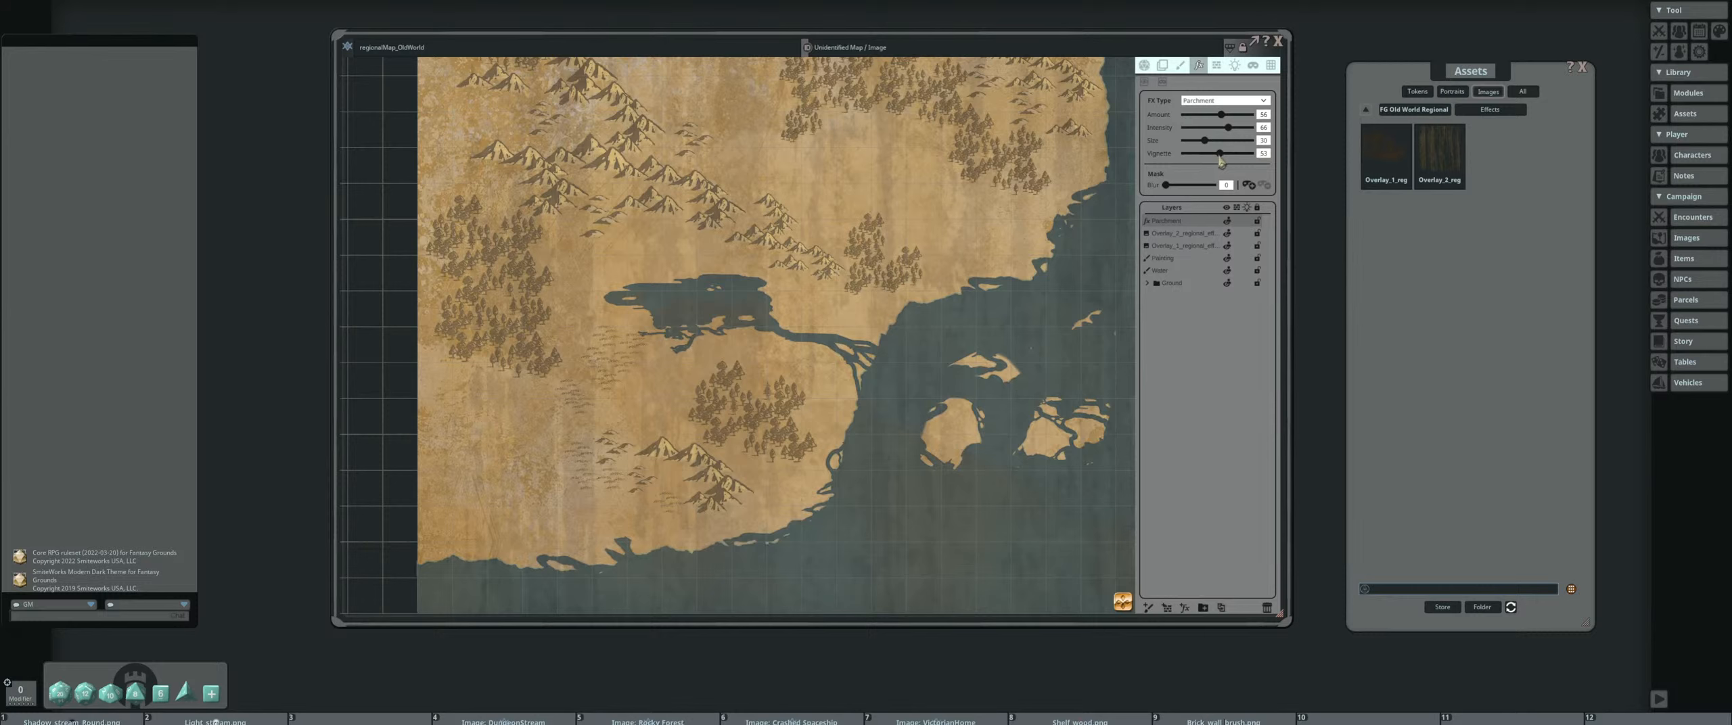
Raise the Parchment effect's vignette to 100 and judge the result across the coast and northern mountains
{"action": "scroll", "coordinate": [870, 218], "scroll_direction": "down", "scroll_amount": 5}
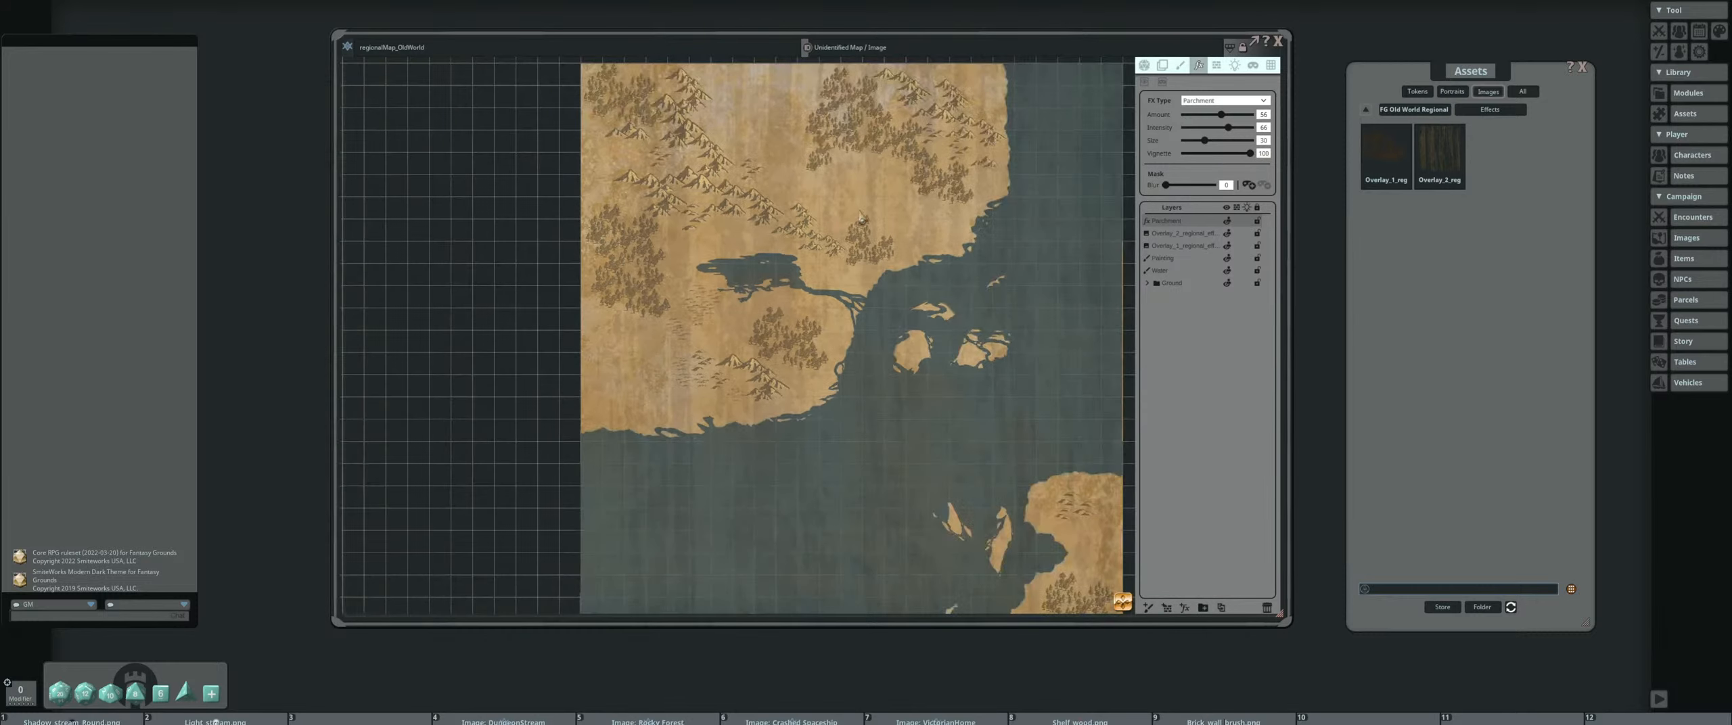
{"action": "left_click_drag", "start_coordinate": [862, 197], "coordinate": [801, 242]}
{"action": "scroll", "coordinate": [824, 205], "scroll_direction": "up", "scroll_amount": 4}
{"action": "scroll", "coordinate": [811, 230], "scroll_direction": "up", "scroll_amount": 1}
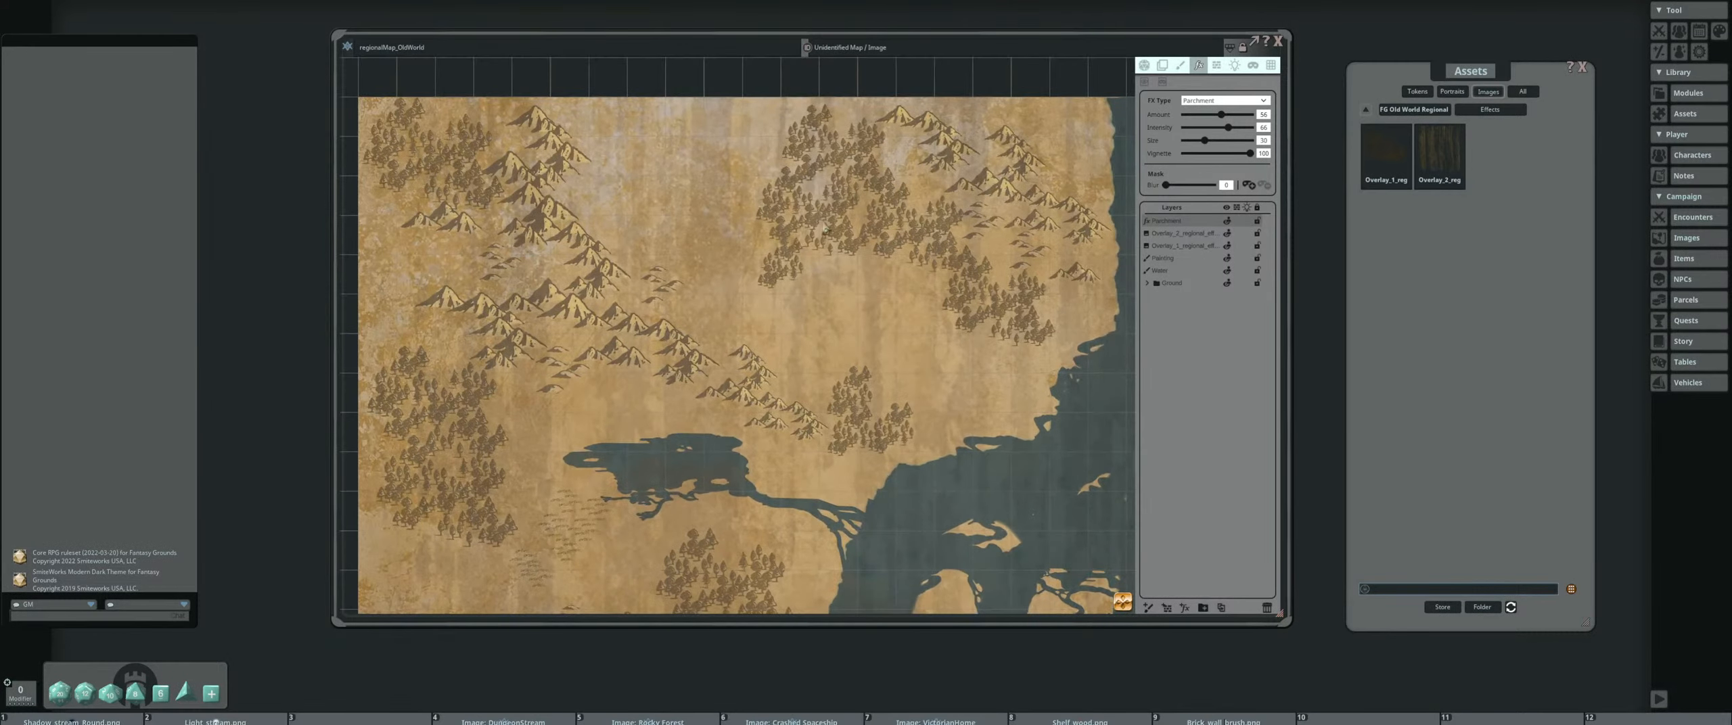
Increase the Parchment effect's amount, intensity and size, checking the texture on the northern forest and the mountains
{"action": "mouse_move", "coordinate": [1226, 118]}
{"action": "left_mouse_down"}
{"action": "mouse_move", "coordinate": [1242, 128]}
{"action": "mouse_move", "coordinate": [1194, 145]}
{"action": "mouse_move", "coordinate": [1223, 142]}
{"action": "left_mouse_up"}
{"action": "scroll", "coordinate": [955, 225], "scroll_direction": "up", "scroll_amount": 8}
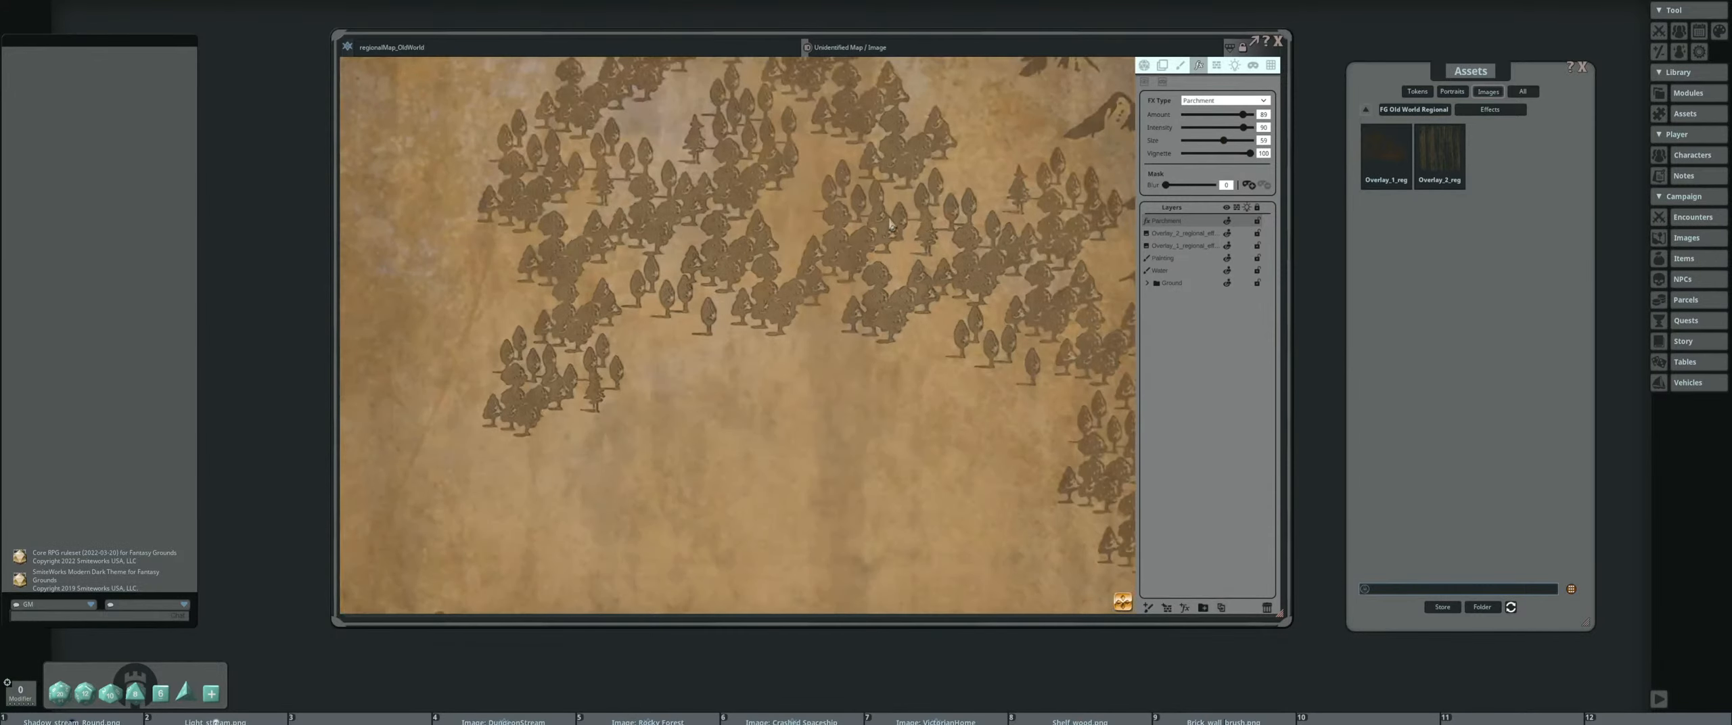
{"action": "scroll", "coordinate": [956, 225], "scroll_direction": "down", "scroll_amount": 3}
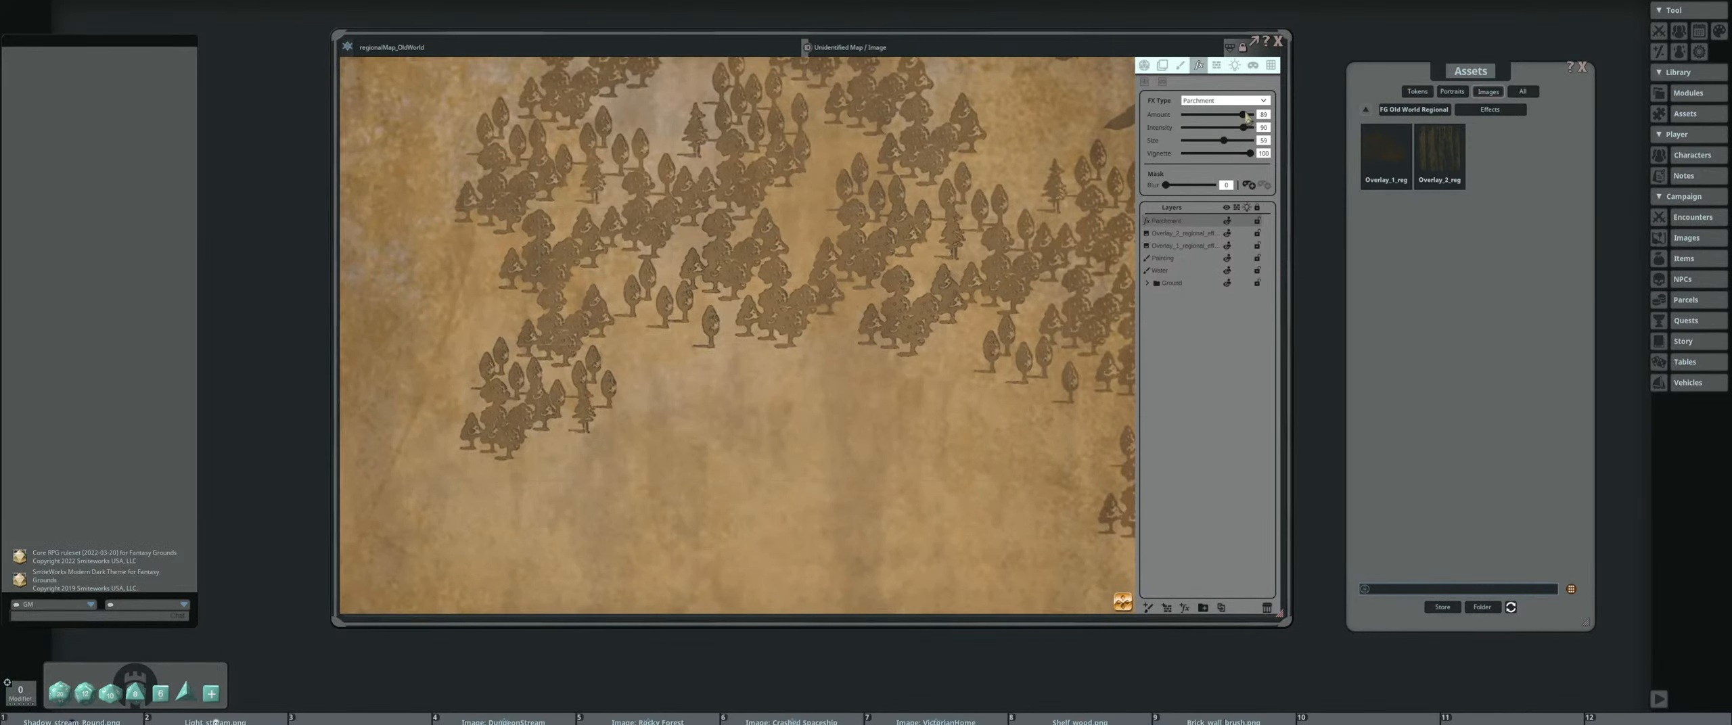
{"action": "left_click_drag", "start_coordinate": [1243, 114], "coordinate": [1243, 118]}
{"action": "scroll", "coordinate": [910, 251], "scroll_direction": "down", "scroll_amount": 10}
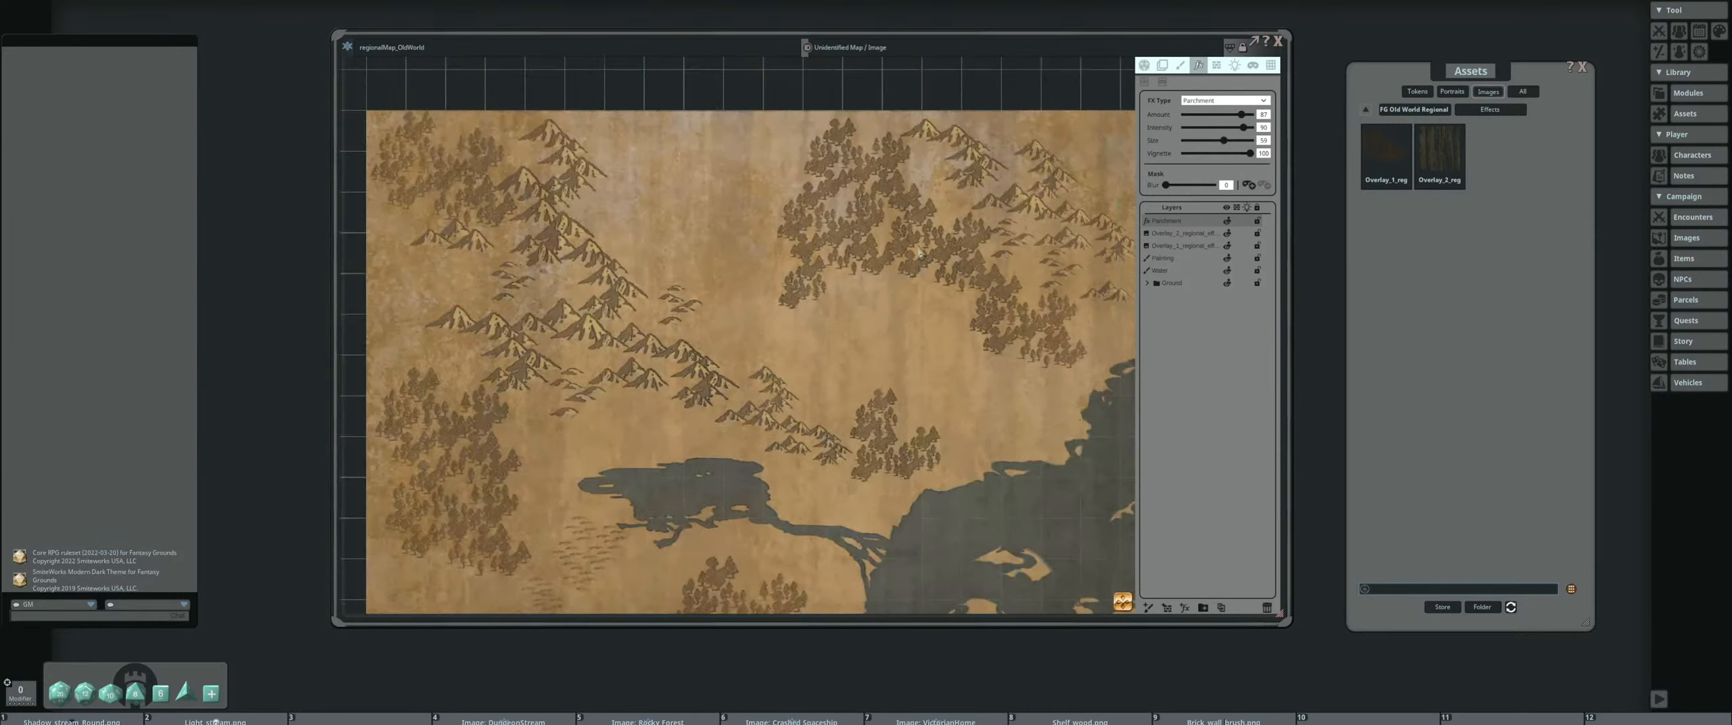
{"action": "left_click_drag", "start_coordinate": [823, 264], "coordinate": [760, 271]}
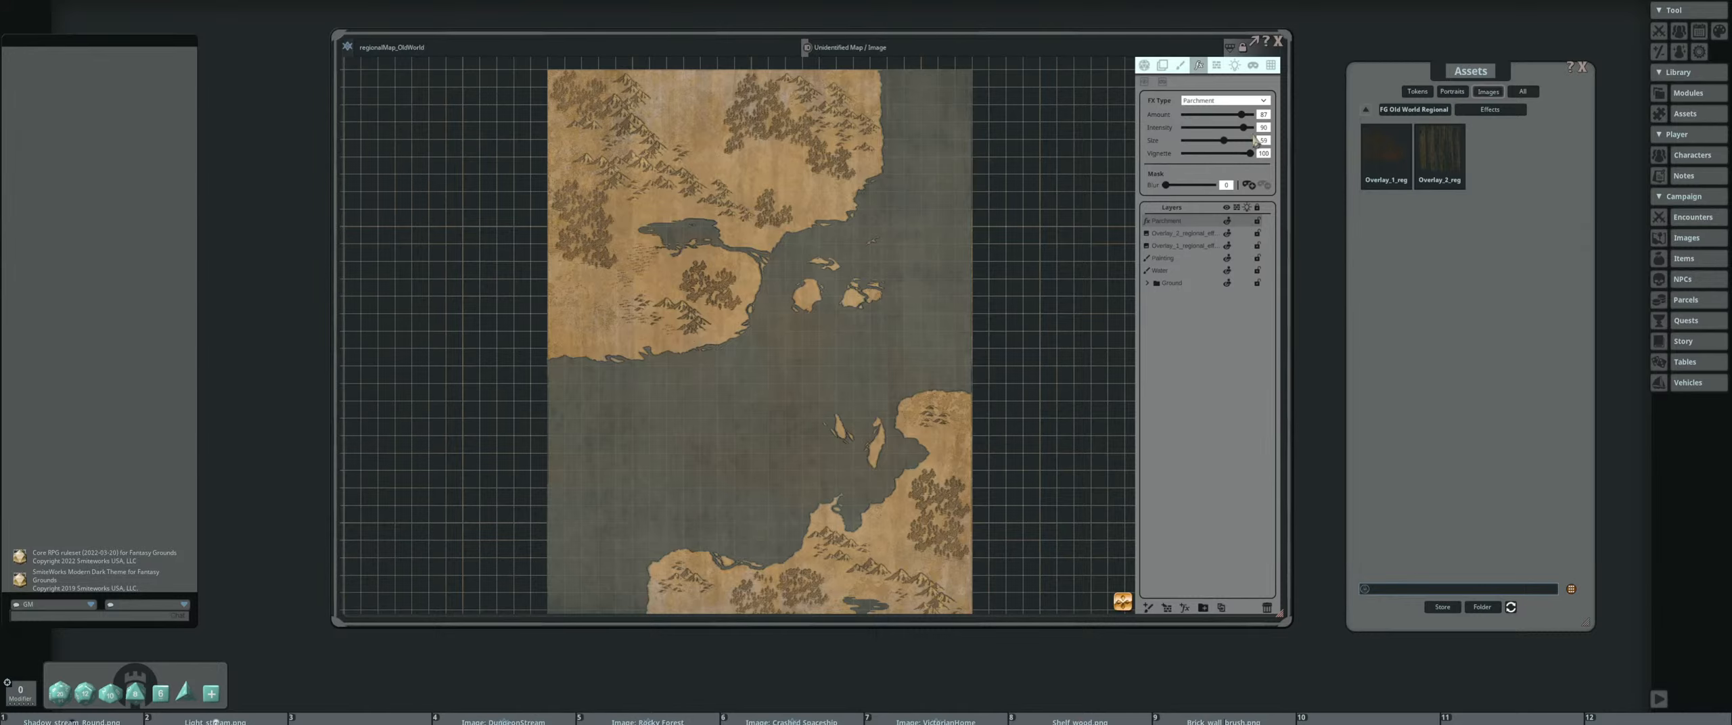
Lower the Parchment effect's amount to about the middle of its range and readjust its intensity
{"action": "left_click_drag", "start_coordinate": [1247, 121], "coordinate": [1215, 124]}
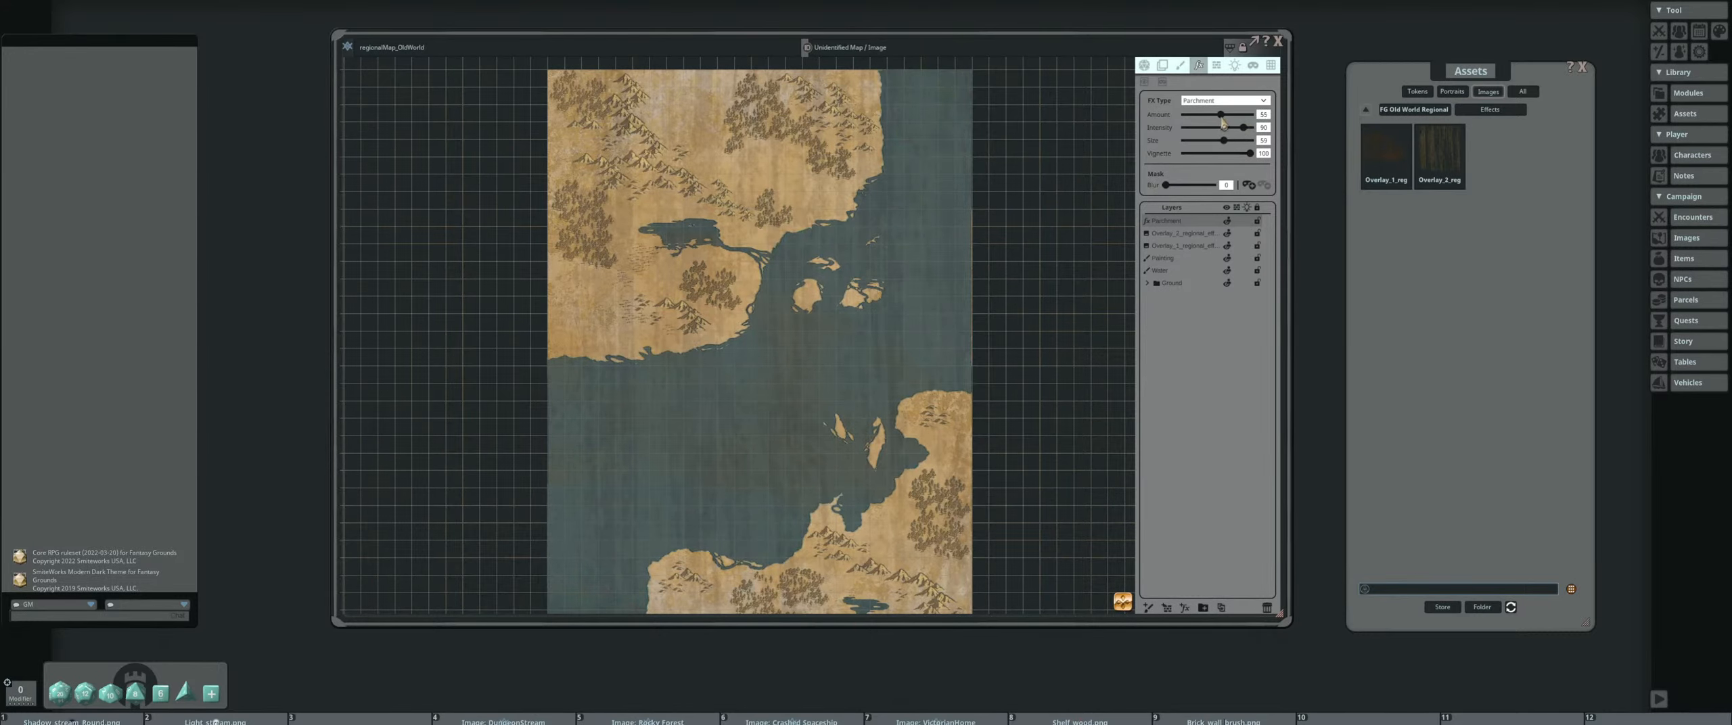
{"action": "scroll", "coordinate": [928, 186], "scroll_direction": "up", "scroll_amount": 6}
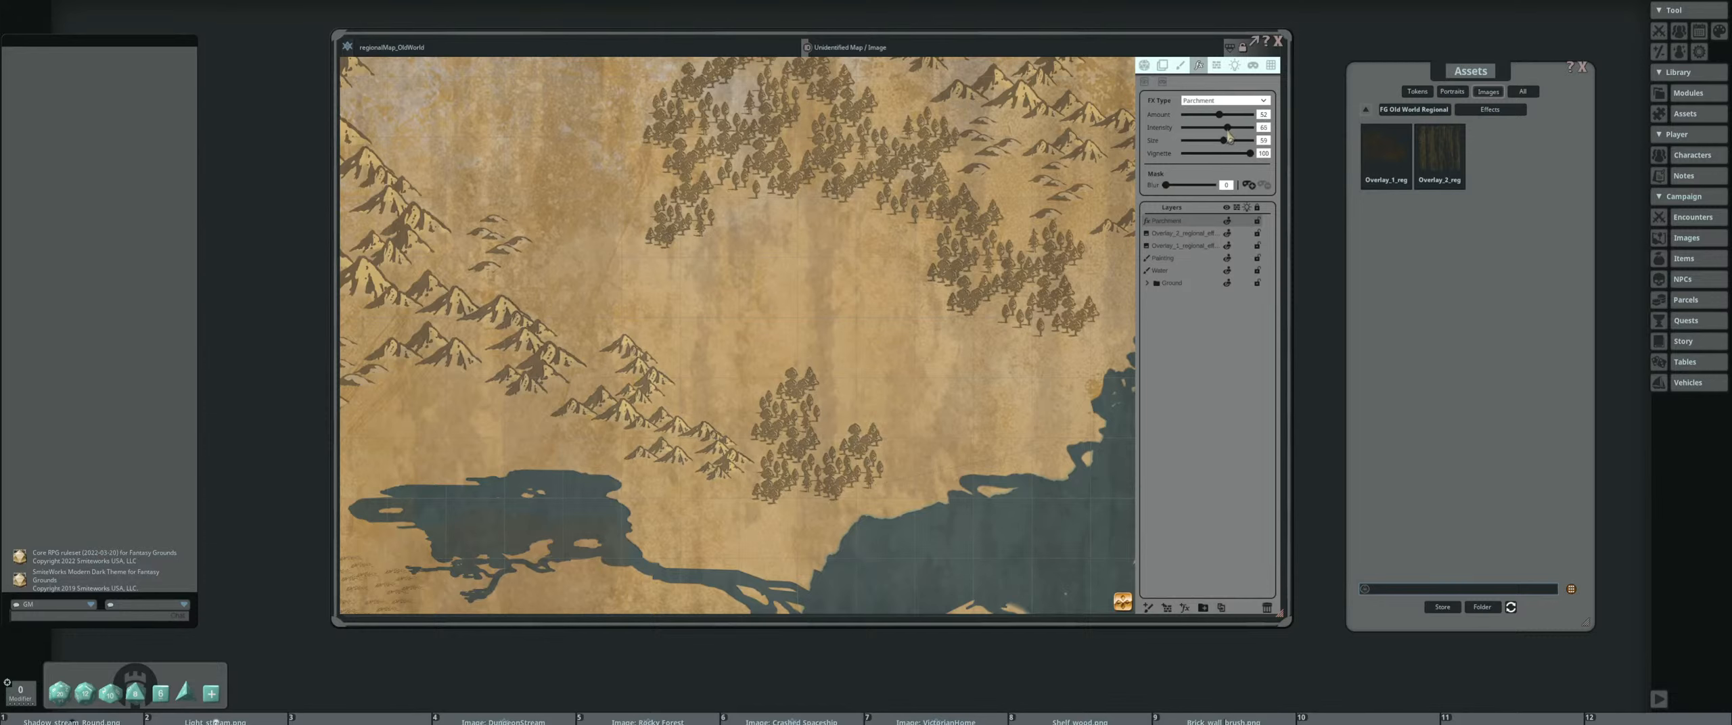
{"action": "left_click_drag", "start_coordinate": [1228, 134], "coordinate": [1248, 136]}
Compare the map with the Parchment layer hidden and shown, examining the land, sea and islands over the whole map
{"action": "scroll", "coordinate": [981, 216], "scroll_direction": "down", "scroll_amount": 3}
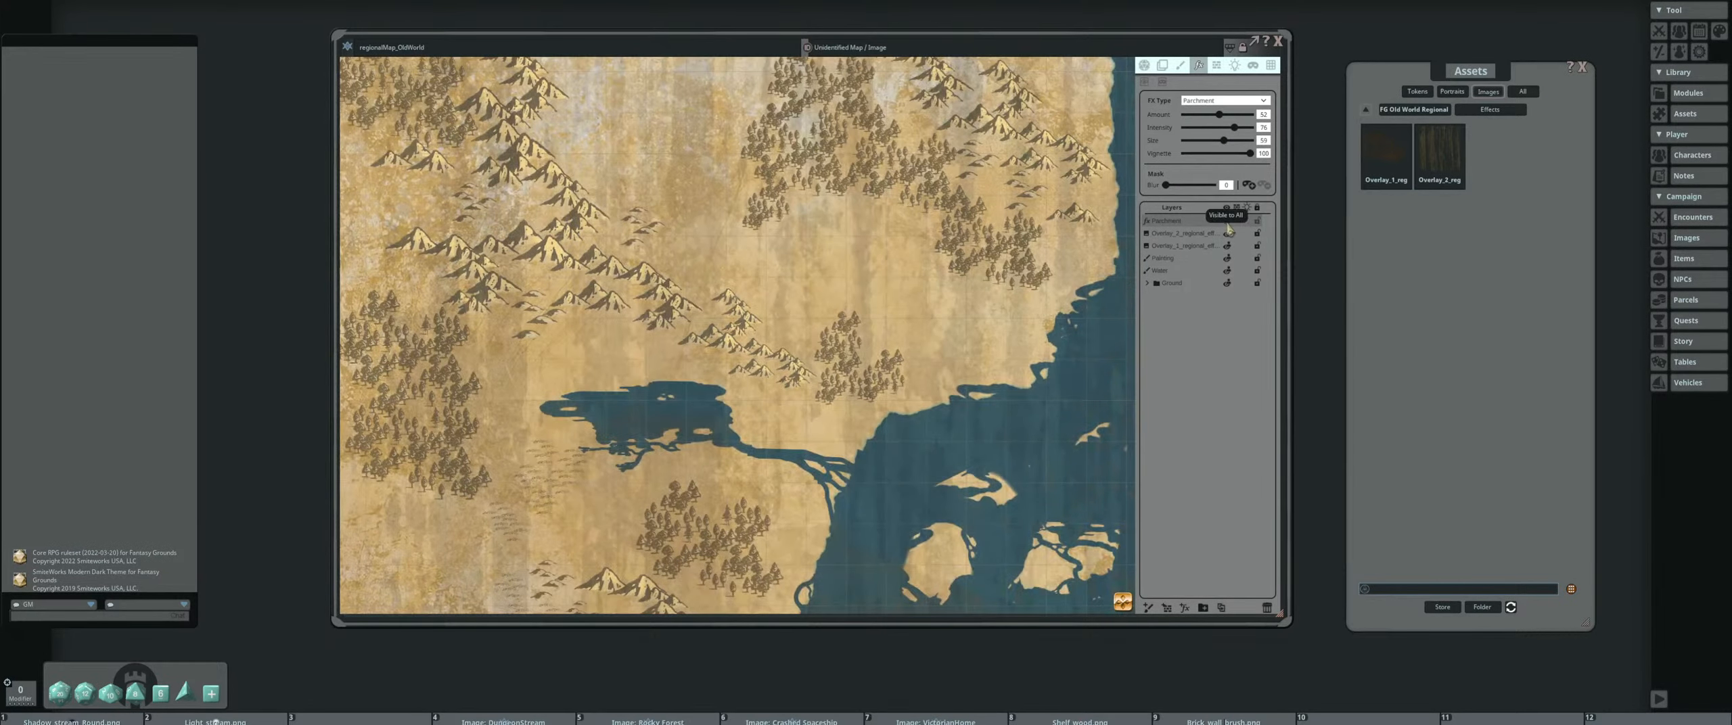
{"action": "scroll", "coordinate": [719, 284], "scroll_direction": "down", "scroll_amount": 3}
{"action": "left_click_drag", "start_coordinate": [720, 284], "coordinate": [764, 188]}
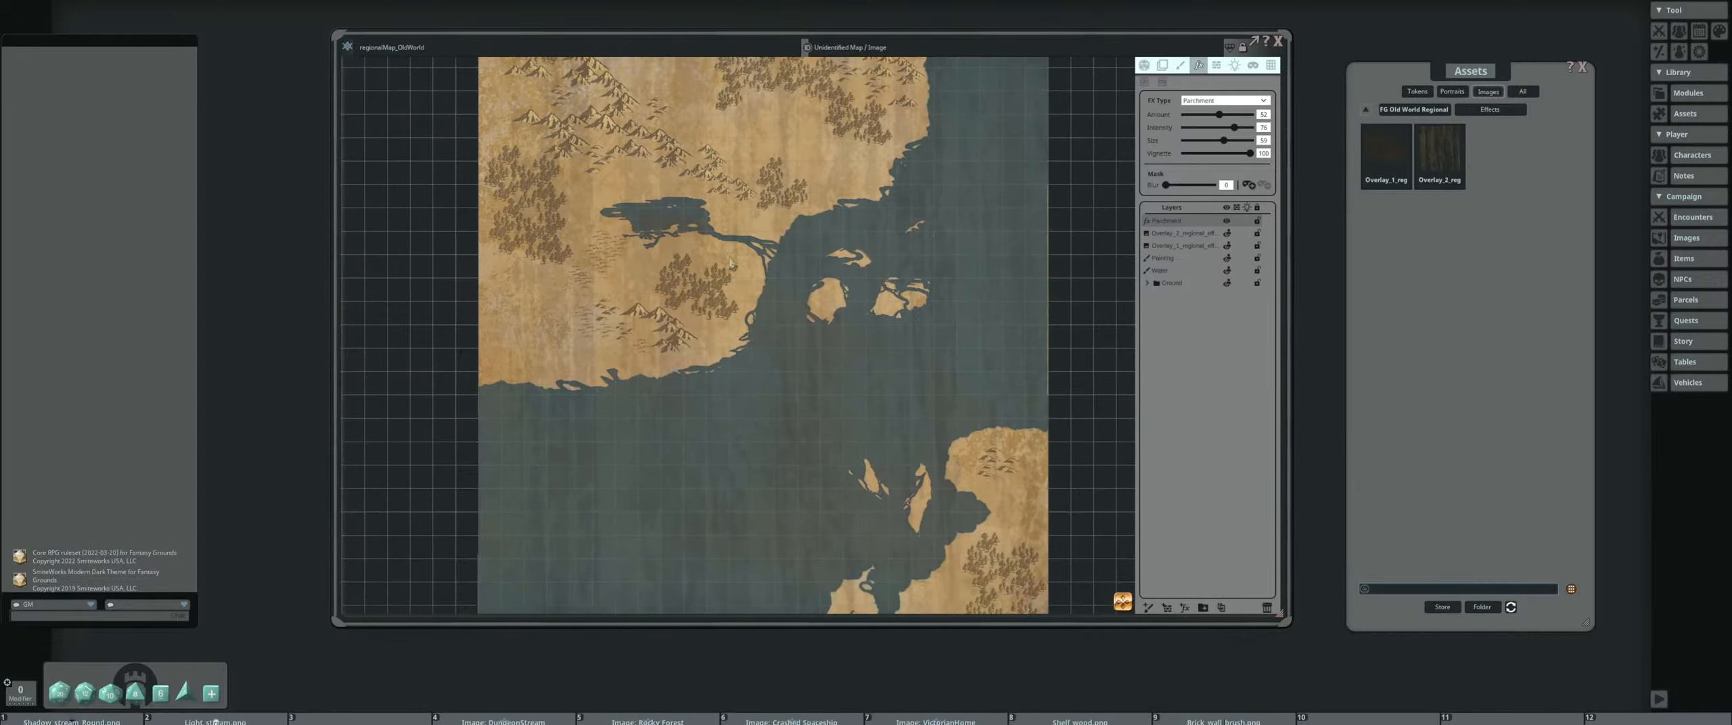
{"action": "scroll", "coordinate": [684, 292], "scroll_direction": "up", "scroll_amount": 3}
{"action": "scroll", "coordinate": [724, 298], "scroll_direction": "down", "scroll_amount": 4}
{"action": "left_click_drag", "start_coordinate": [796, 361], "coordinate": [711, 318]}
{"action": "scroll", "coordinate": [711, 321], "scroll_direction": "up", "scroll_amount": 5}
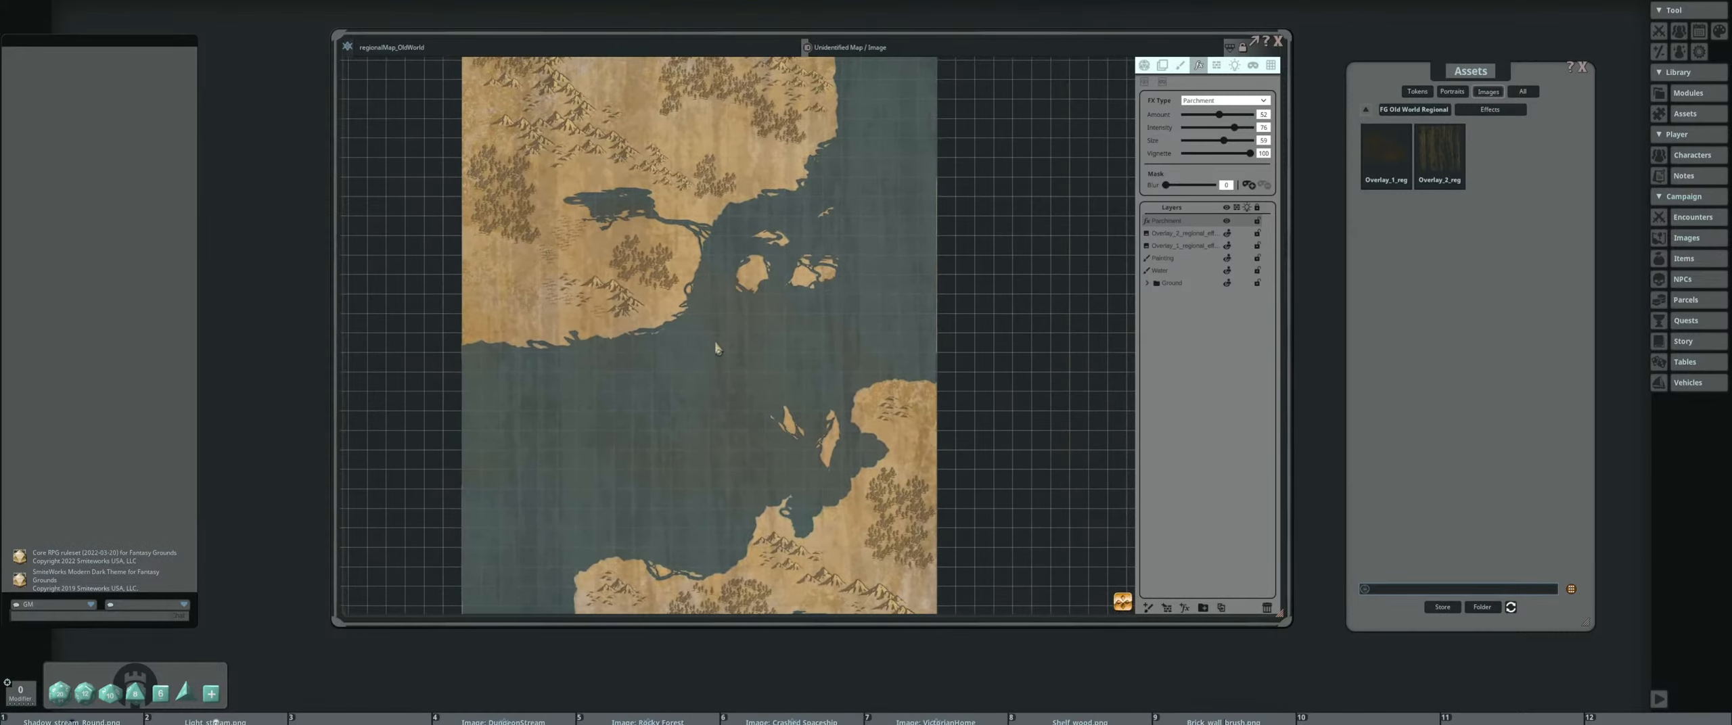
{"action": "scroll", "coordinate": [778, 343], "scroll_direction": "down", "scroll_amount": 4}
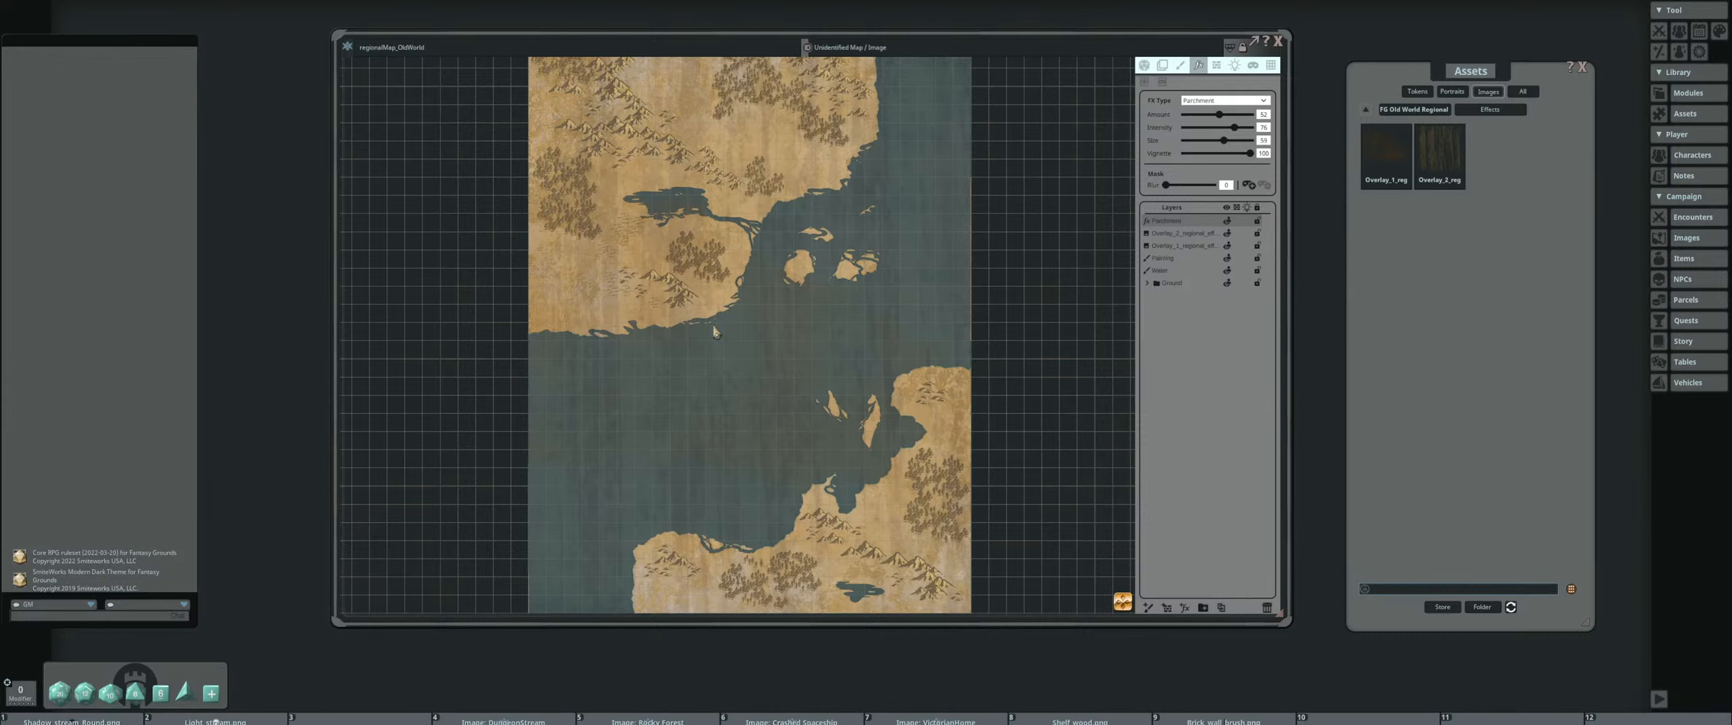
{"action": "left_click_drag", "start_coordinate": [725, 228], "coordinate": [763, 287]}
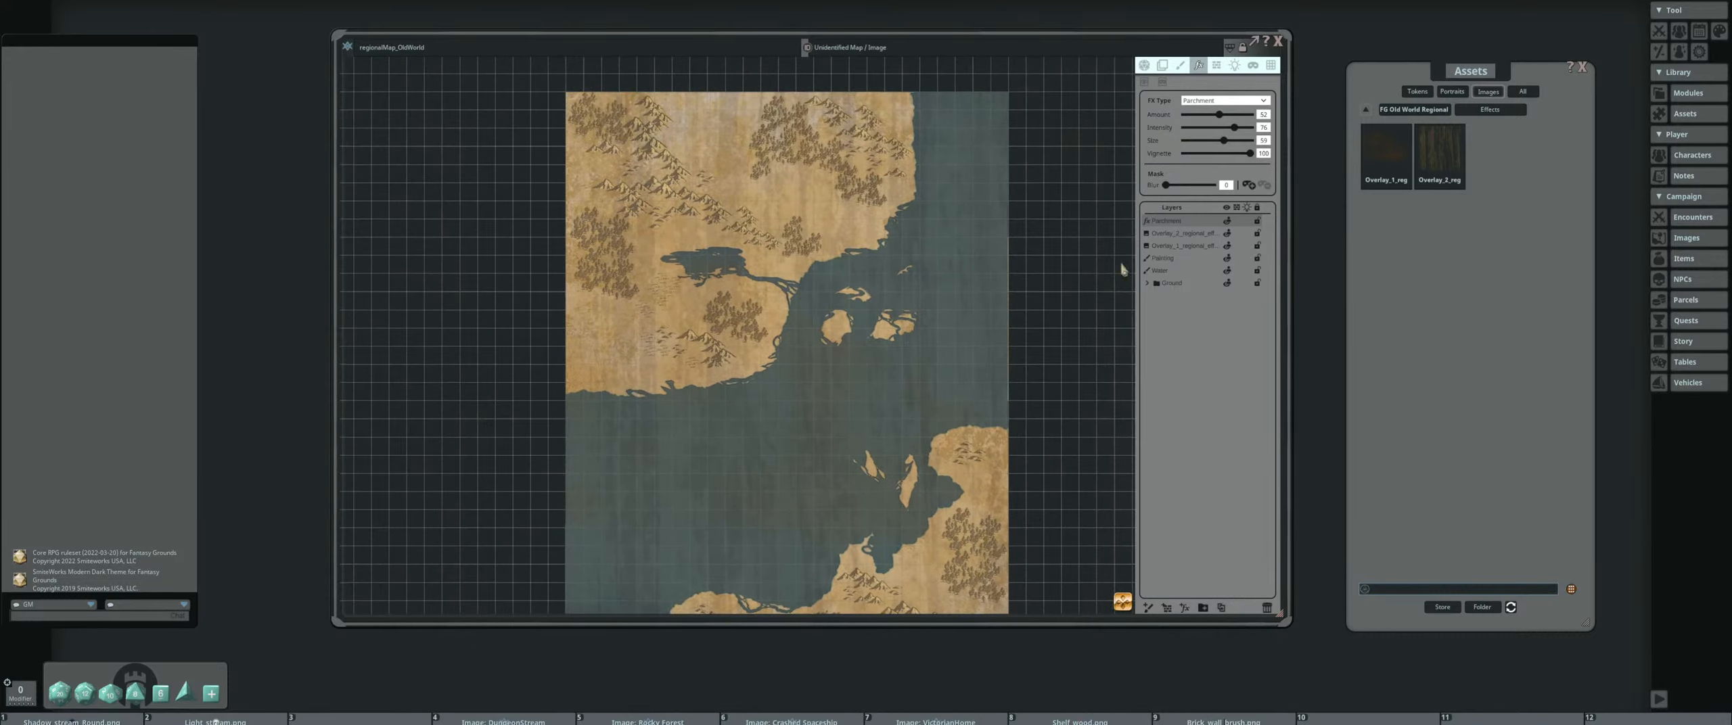
Select the paint layer directly above the Ground folder for painting and open the regional map pack's Tiles assets
{"action": "left_click", "coordinate": [1190, 274]}
{"action": "left_click", "coordinate": [1181, 65]}
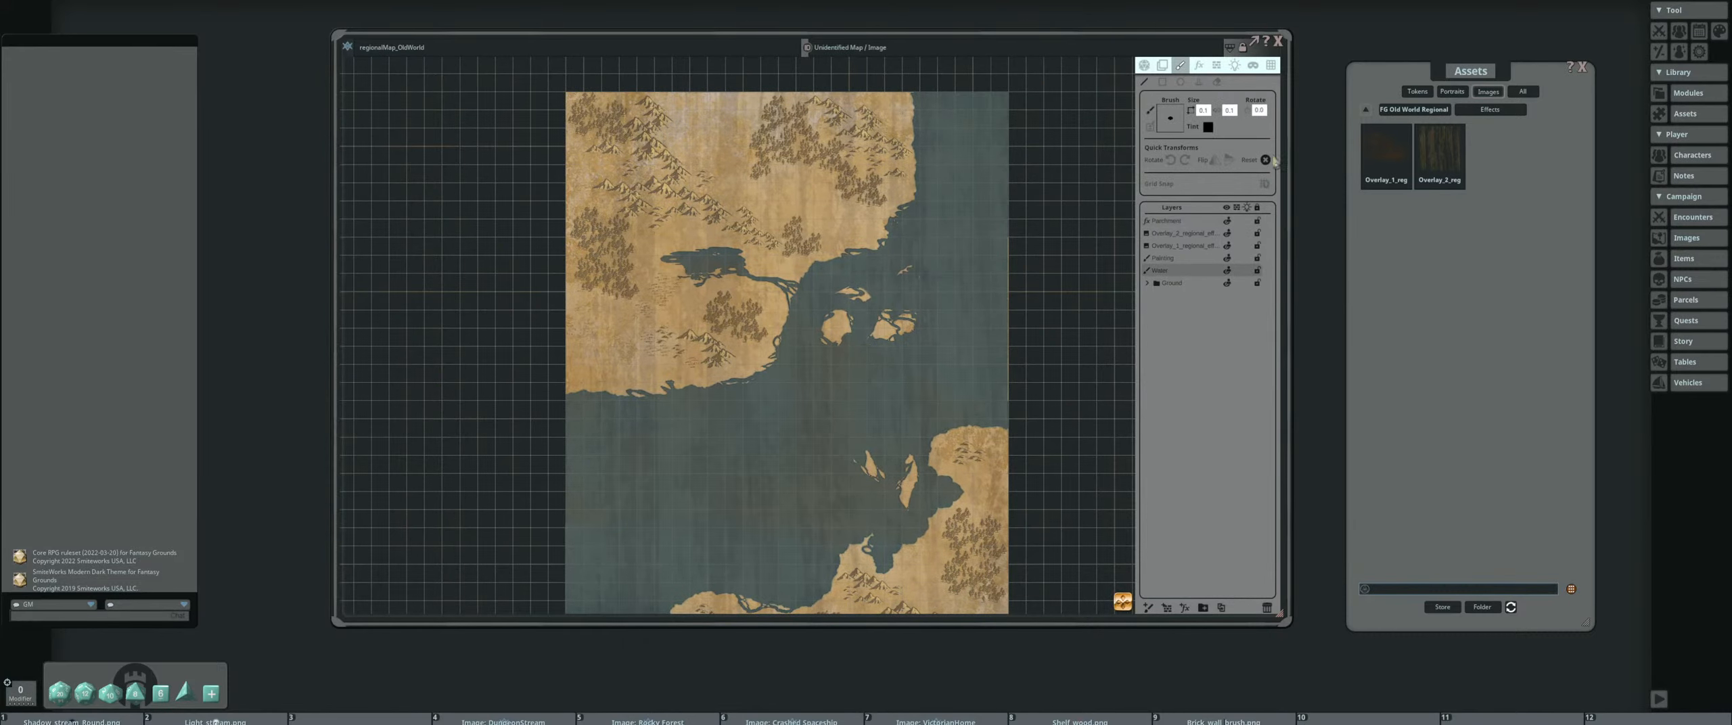
{"action": "left_click", "coordinate": [1431, 109]}
{"action": "left_click_drag", "start_coordinate": [846, 406], "coordinate": [848, 344]}
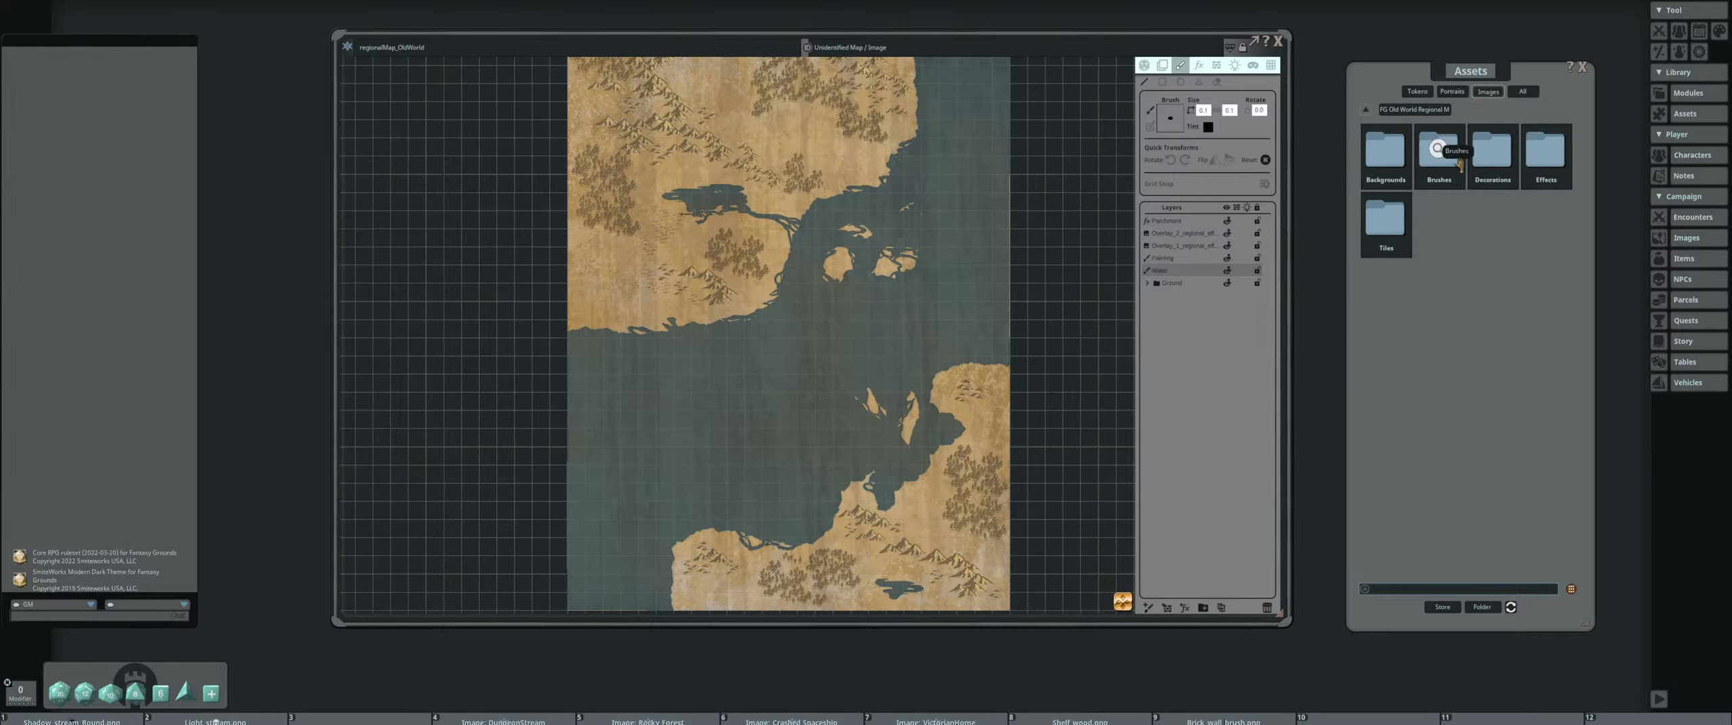
{"action": "left_click_drag", "start_coordinate": [812, 541], "coordinate": [836, 468]}
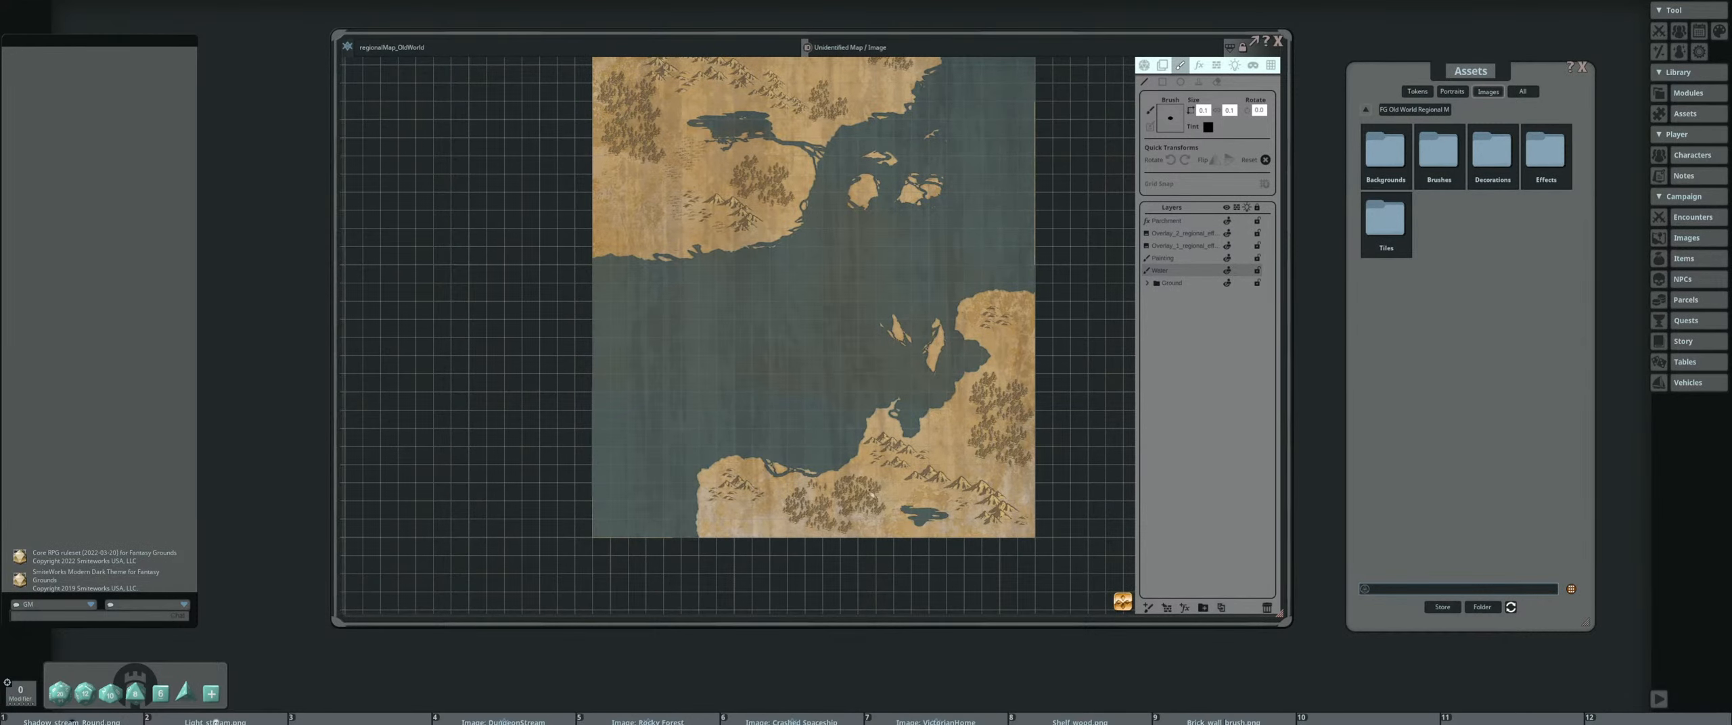
{"action": "scroll", "coordinate": [899, 504], "scroll_direction": "up", "scroll_amount": 2}
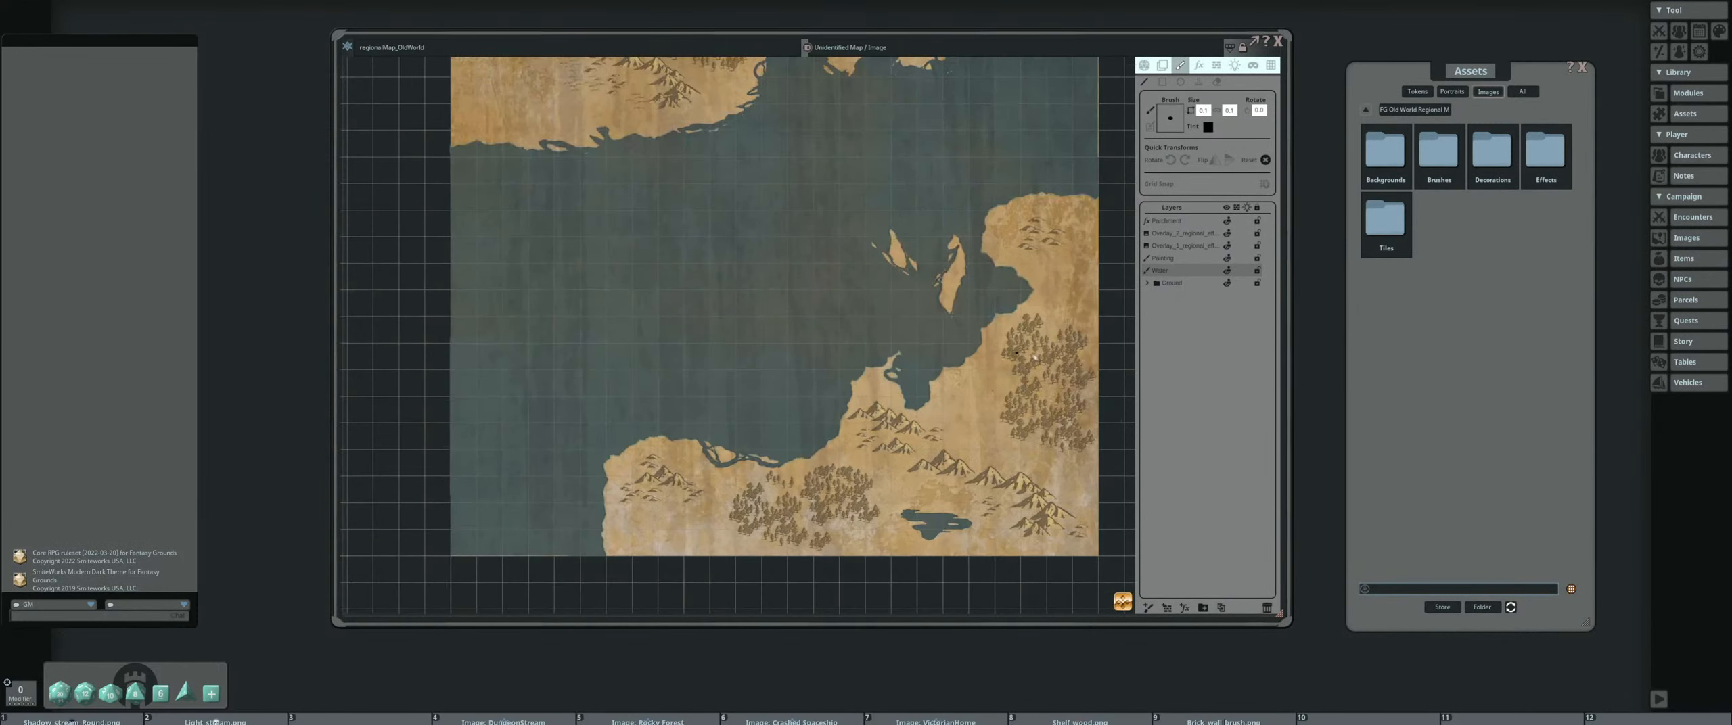
{"action": "left_click", "coordinate": [1388, 236]}
Place a flipped River2 tile running northwest from the shore of the southern lake
{"action": "left_click", "coordinate": [1546, 418]}
{"action": "scroll", "coordinate": [904, 503], "scroll_direction": "up", "scroll_amount": 4}
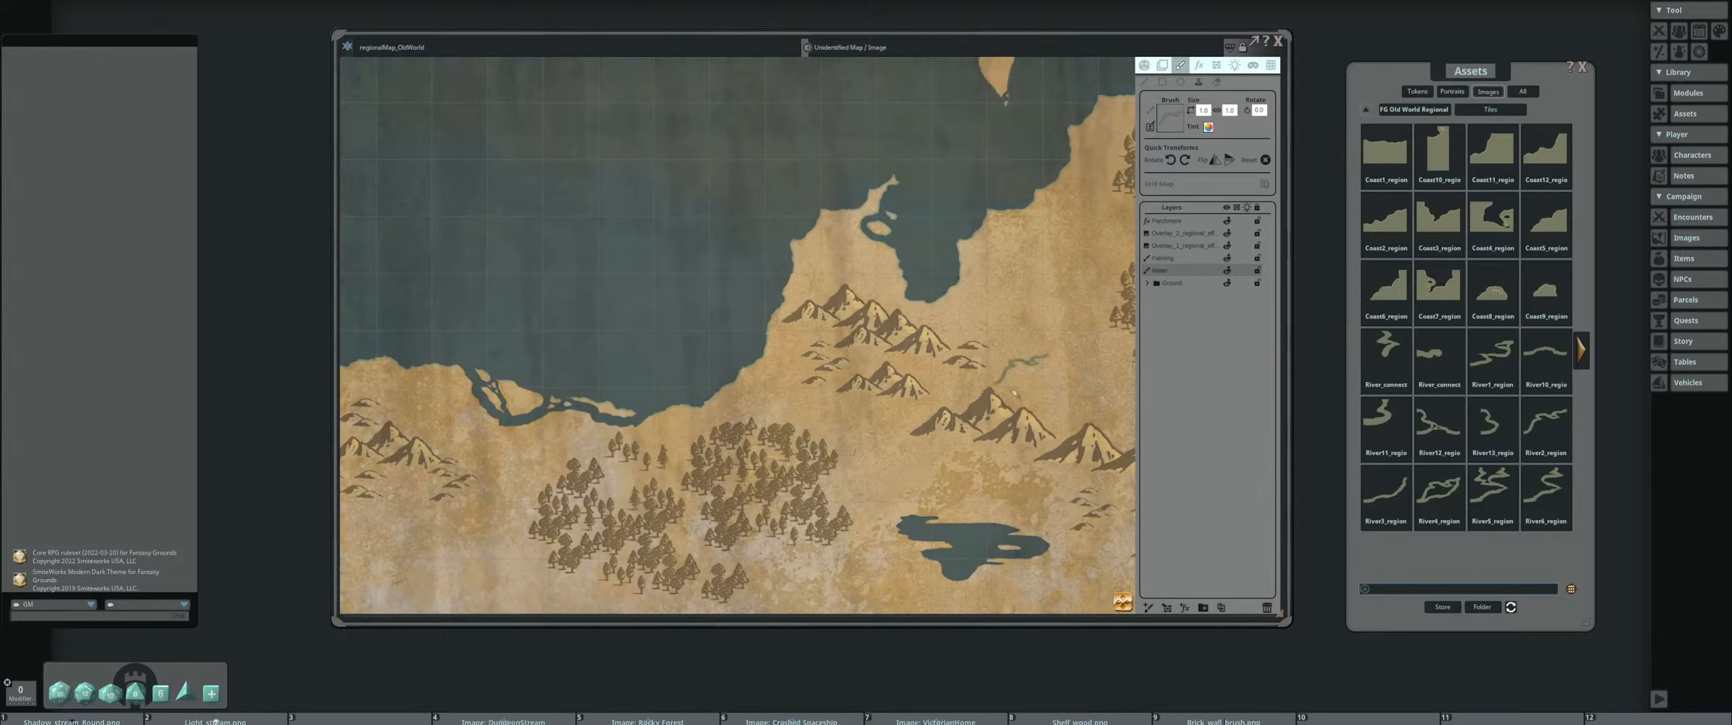
{"action": "scroll", "coordinate": [905, 458], "scroll_direction": "down", "scroll_amount": 5}
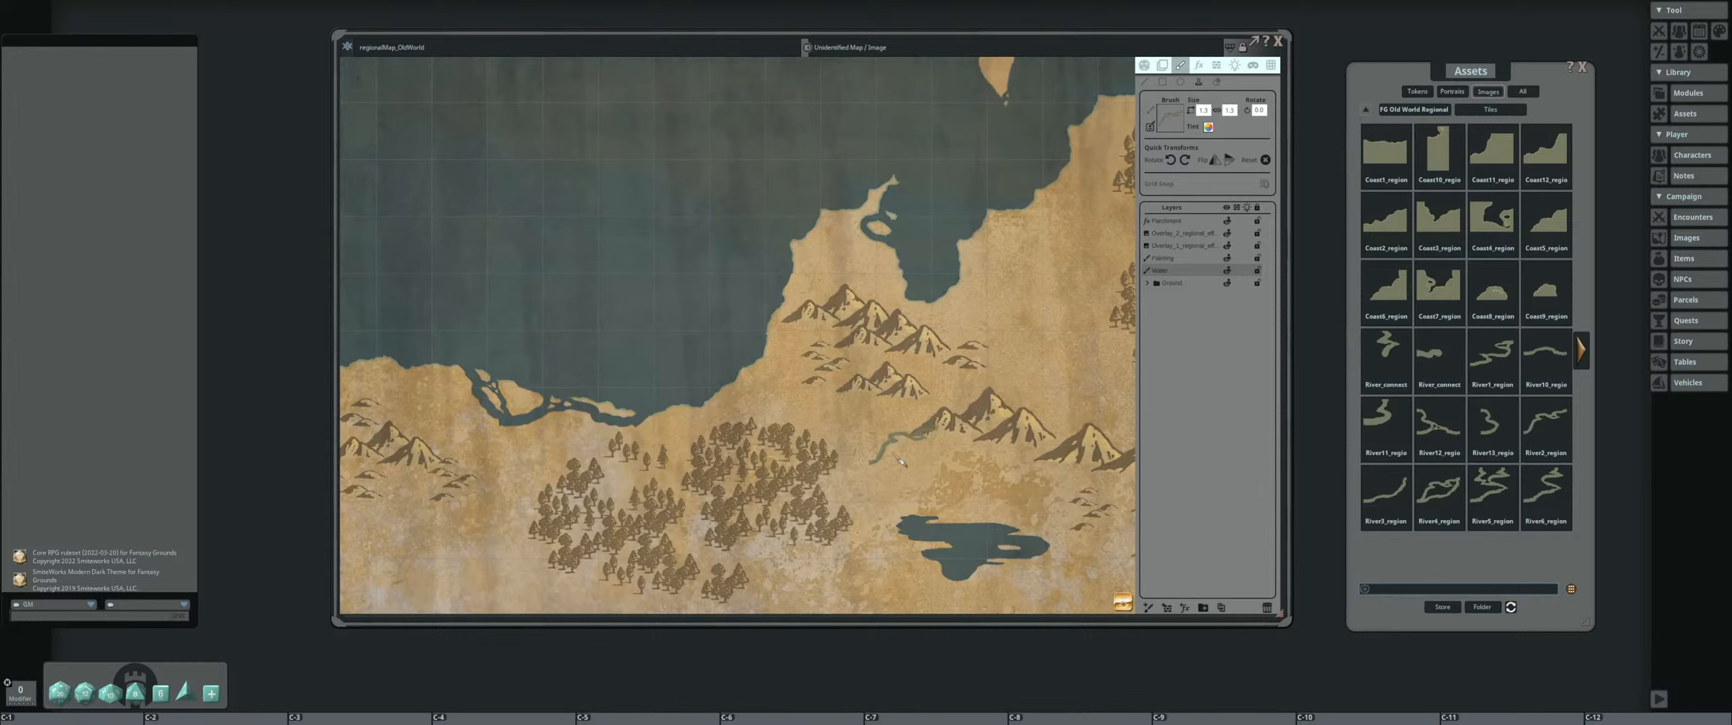
{"action": "left_click", "coordinate": [1215, 161]}
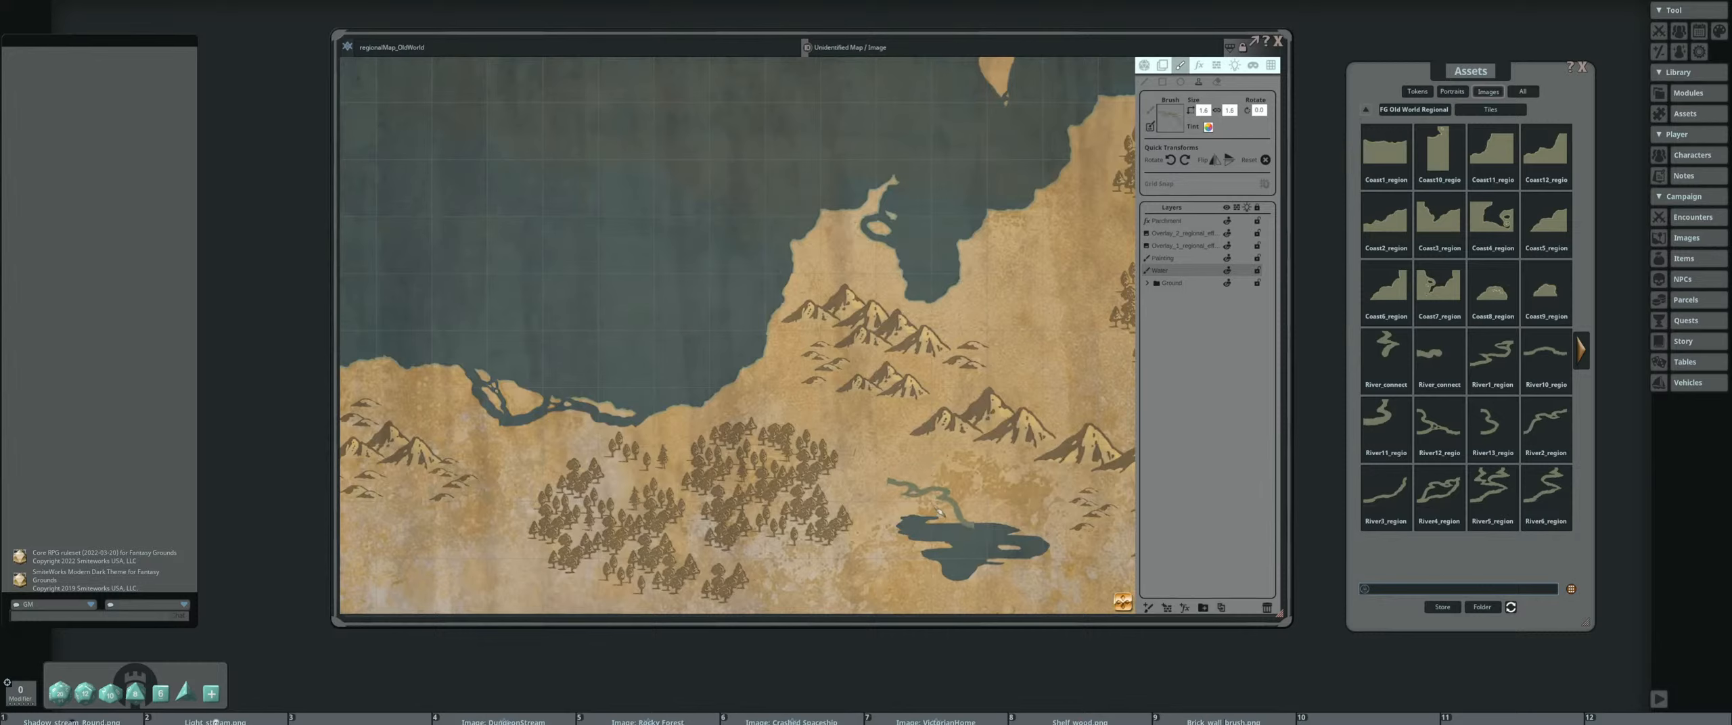
{"action": "left_click", "coordinate": [938, 513]}
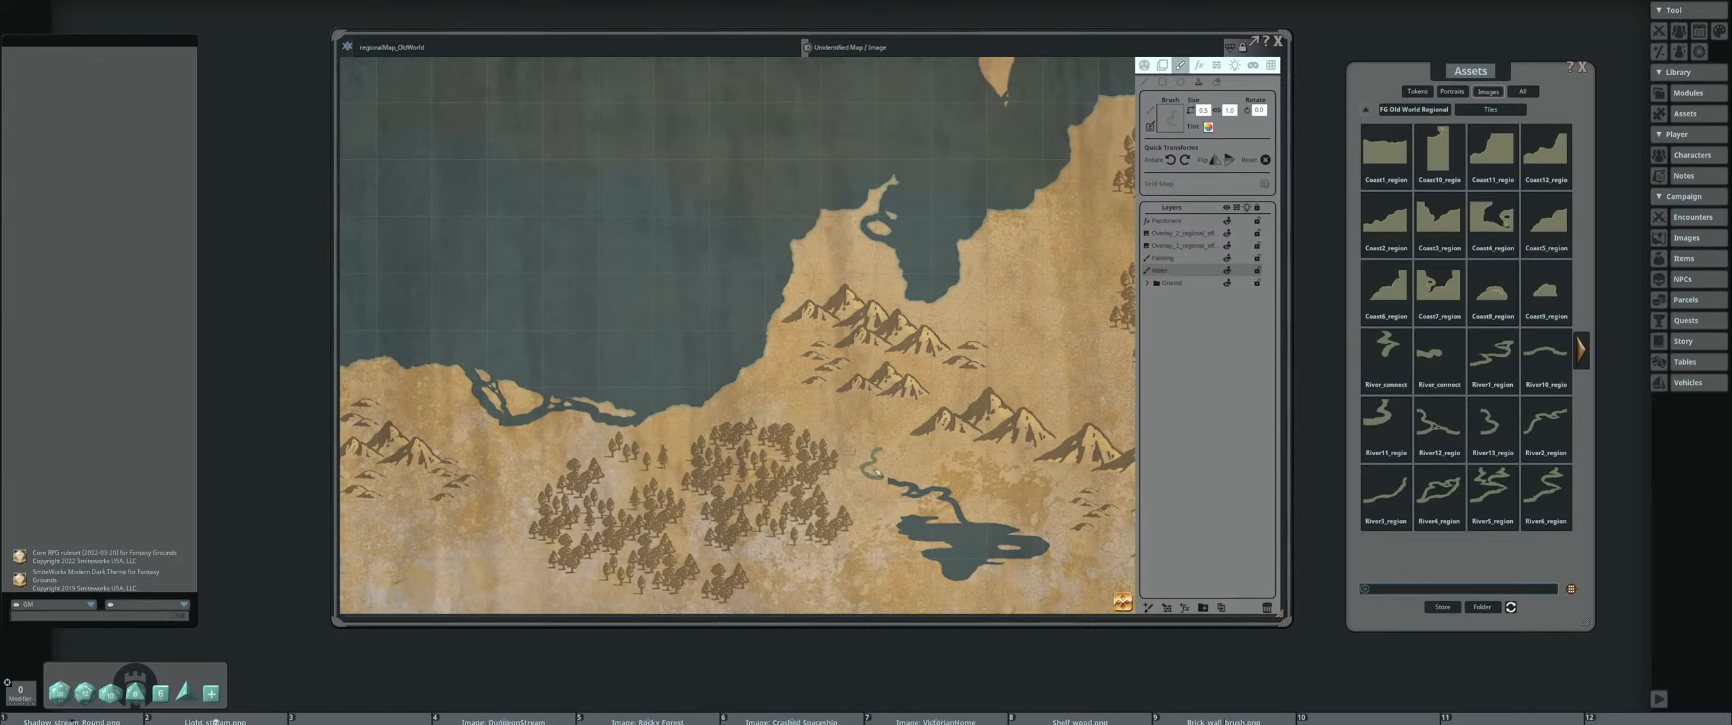
Try extending the river from the southern lake with a small curved river tile, and undo the placement
{"action": "scroll", "coordinate": [874, 470], "scroll_direction": "up", "scroll_amount": 3}
{"action": "left_click", "coordinate": [877, 467]}
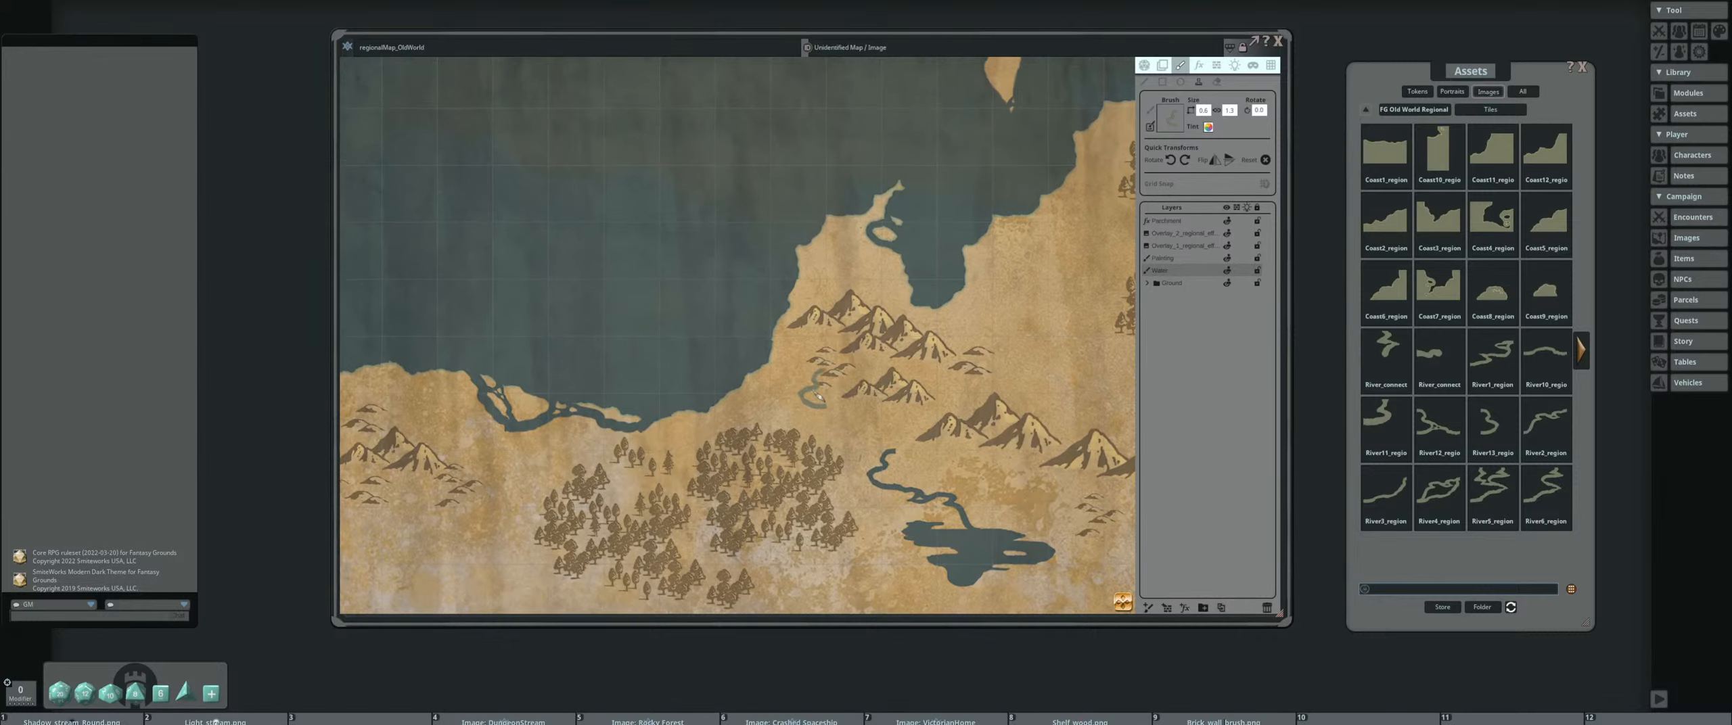
{"action": "key", "text": "ctrl+z"}
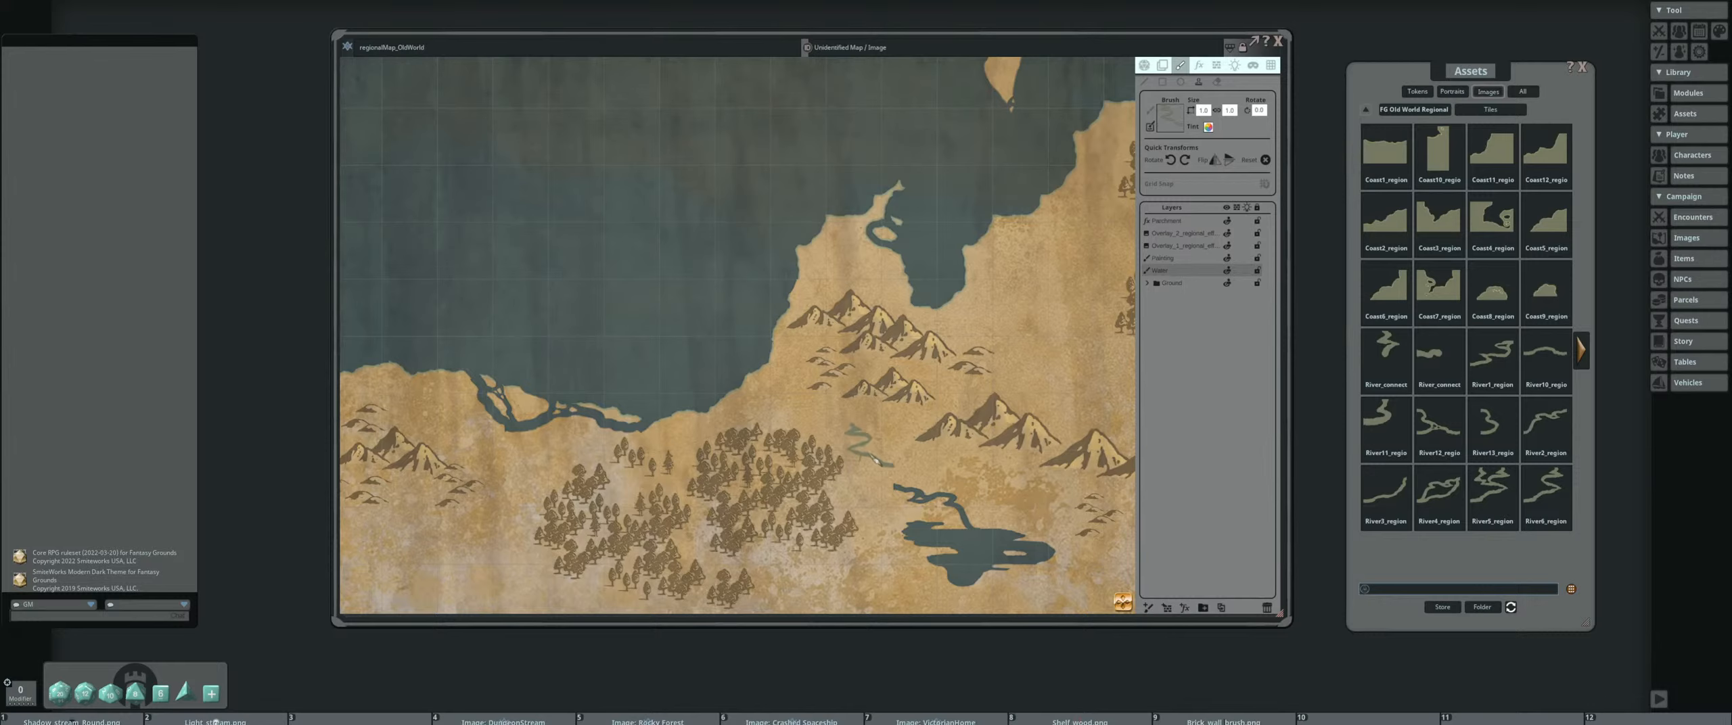
Extend the river northwest from the southern lake with winding river tiles, past the forest to the coast
{"action": "scroll", "coordinate": [885, 475], "scroll_direction": "up", "scroll_amount": 3}
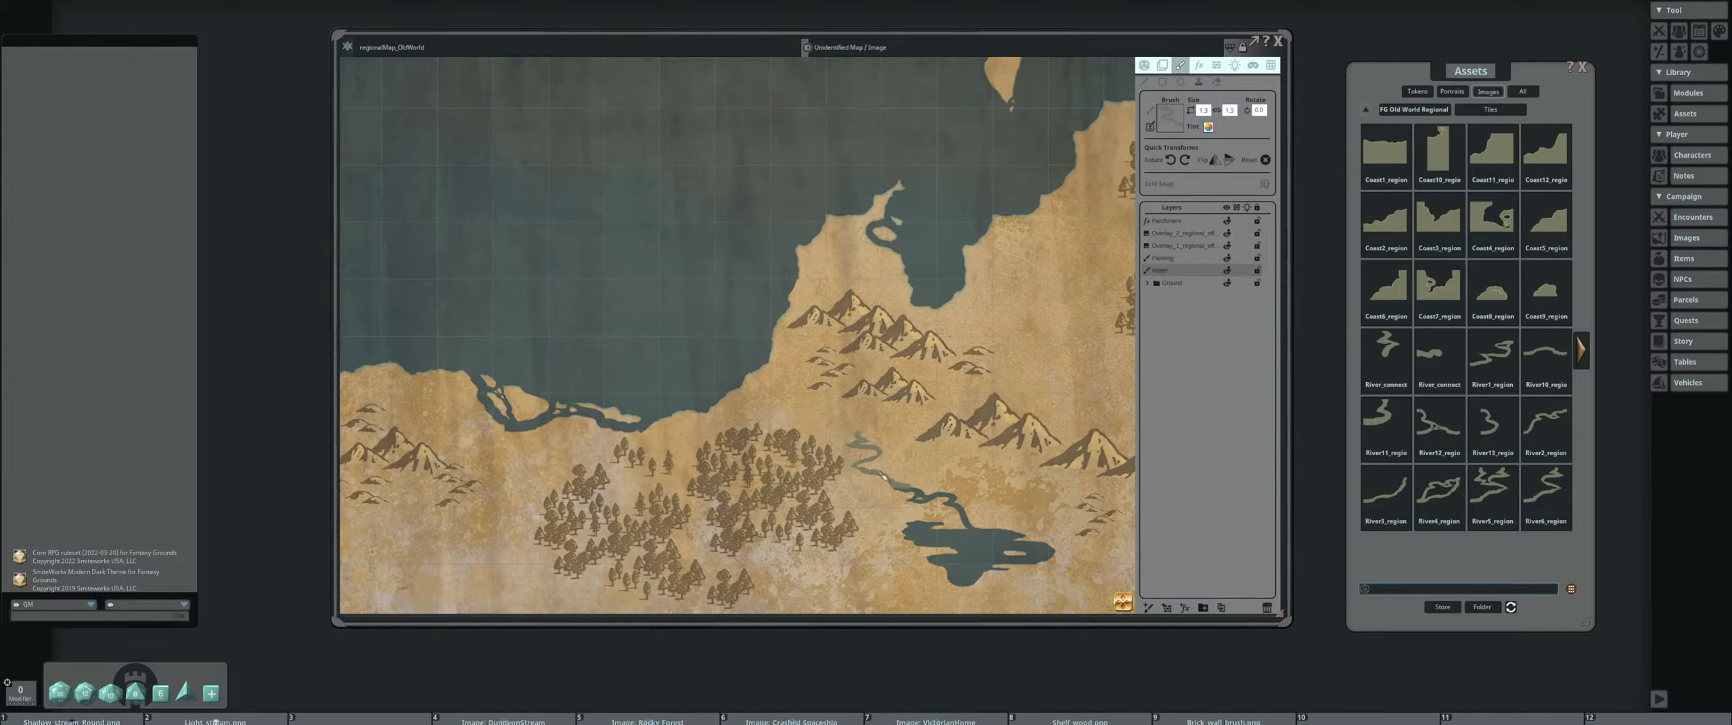
{"action": "left_click", "coordinate": [882, 479]}
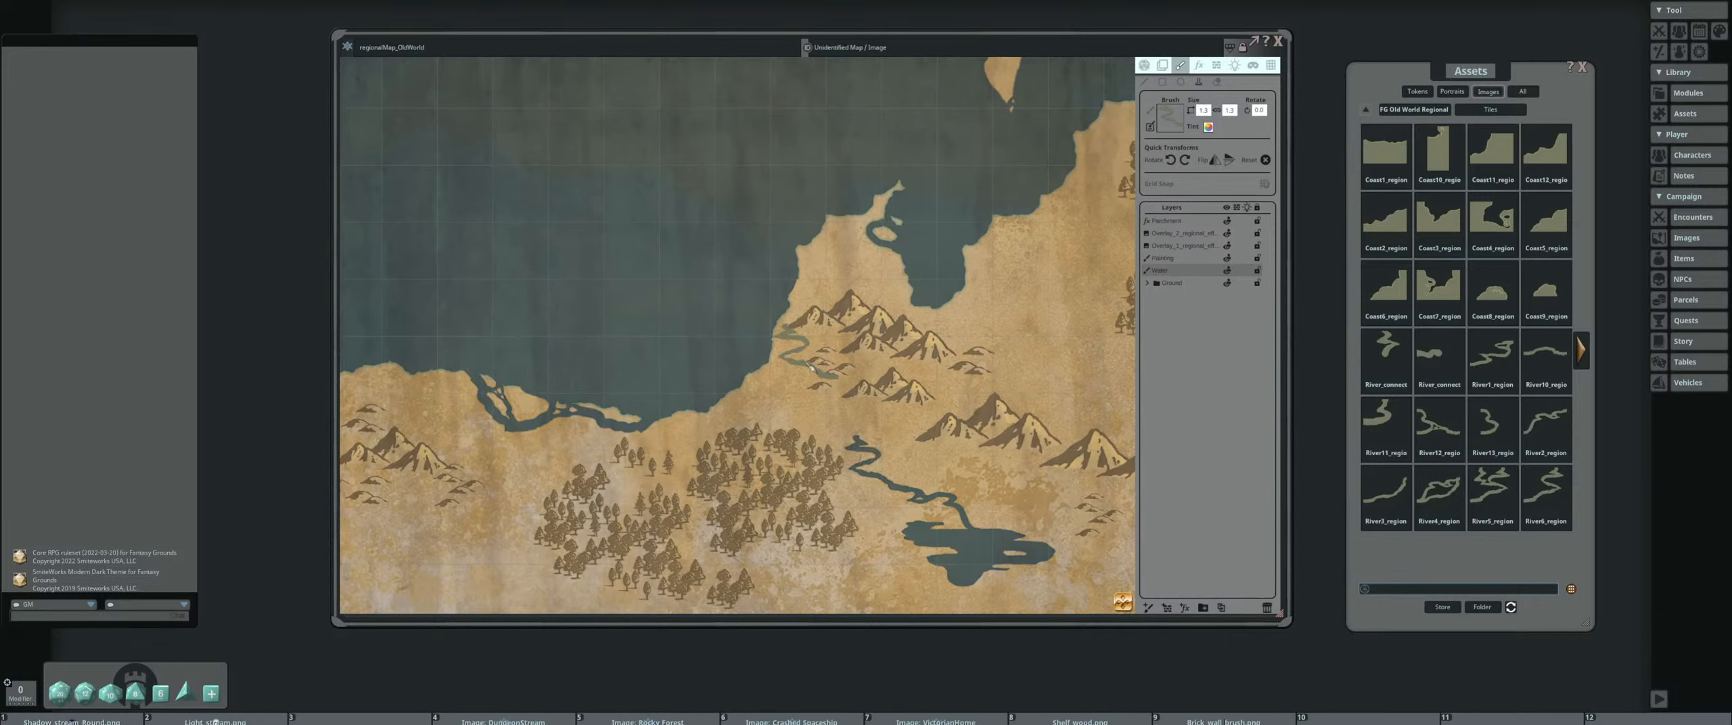
{"action": "left_click_drag", "start_coordinate": [811, 370], "coordinate": [848, 413]}
{"action": "scroll", "coordinate": [865, 467], "scroll_direction": "down", "scroll_amount": 3}
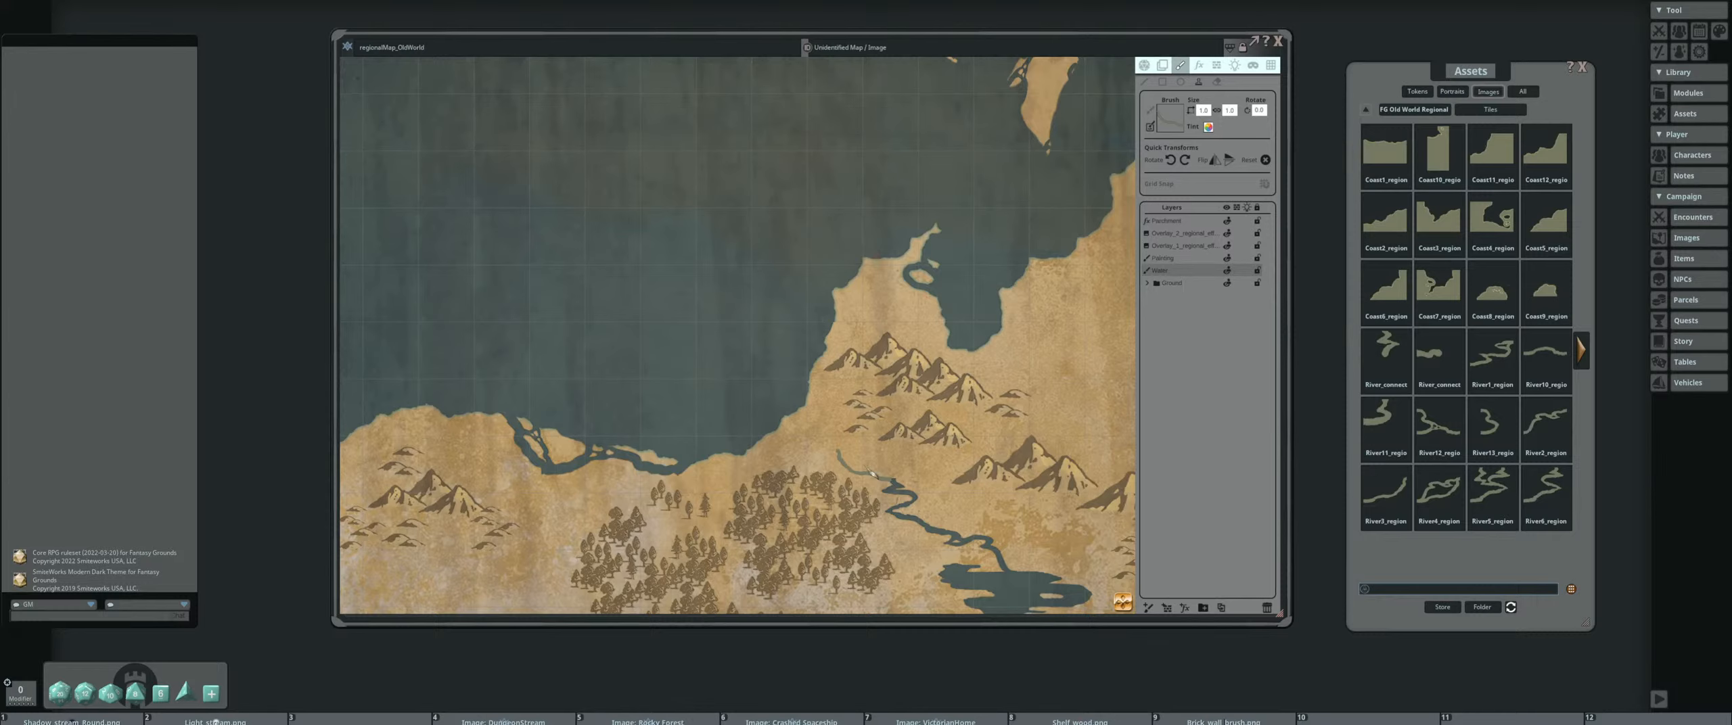
{"action": "scroll", "coordinate": [869, 470], "scroll_direction": "down", "scroll_amount": 2}
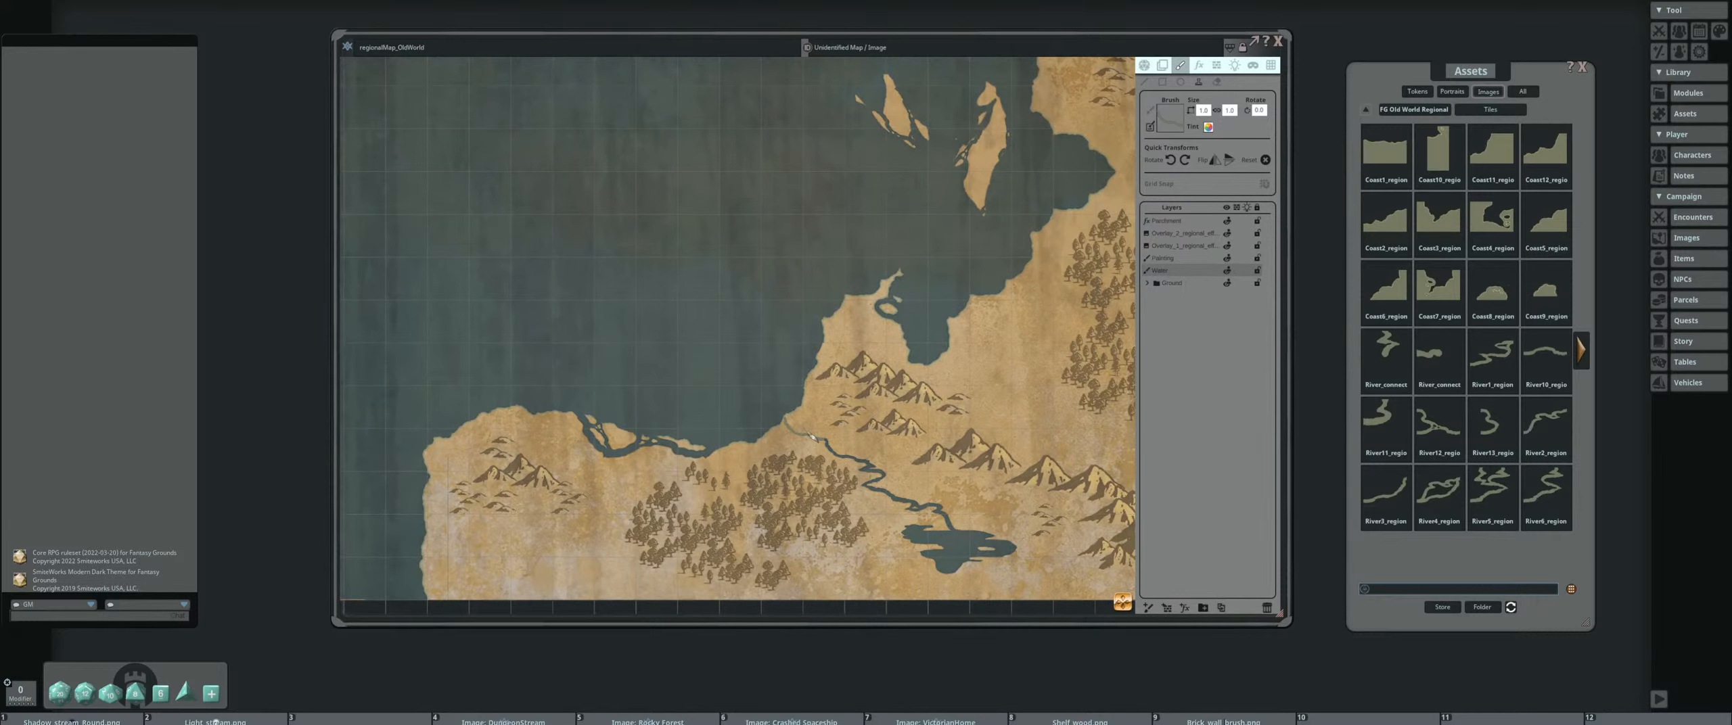
{"action": "scroll", "coordinate": [785, 414], "scroll_direction": "up", "scroll_amount": 2}
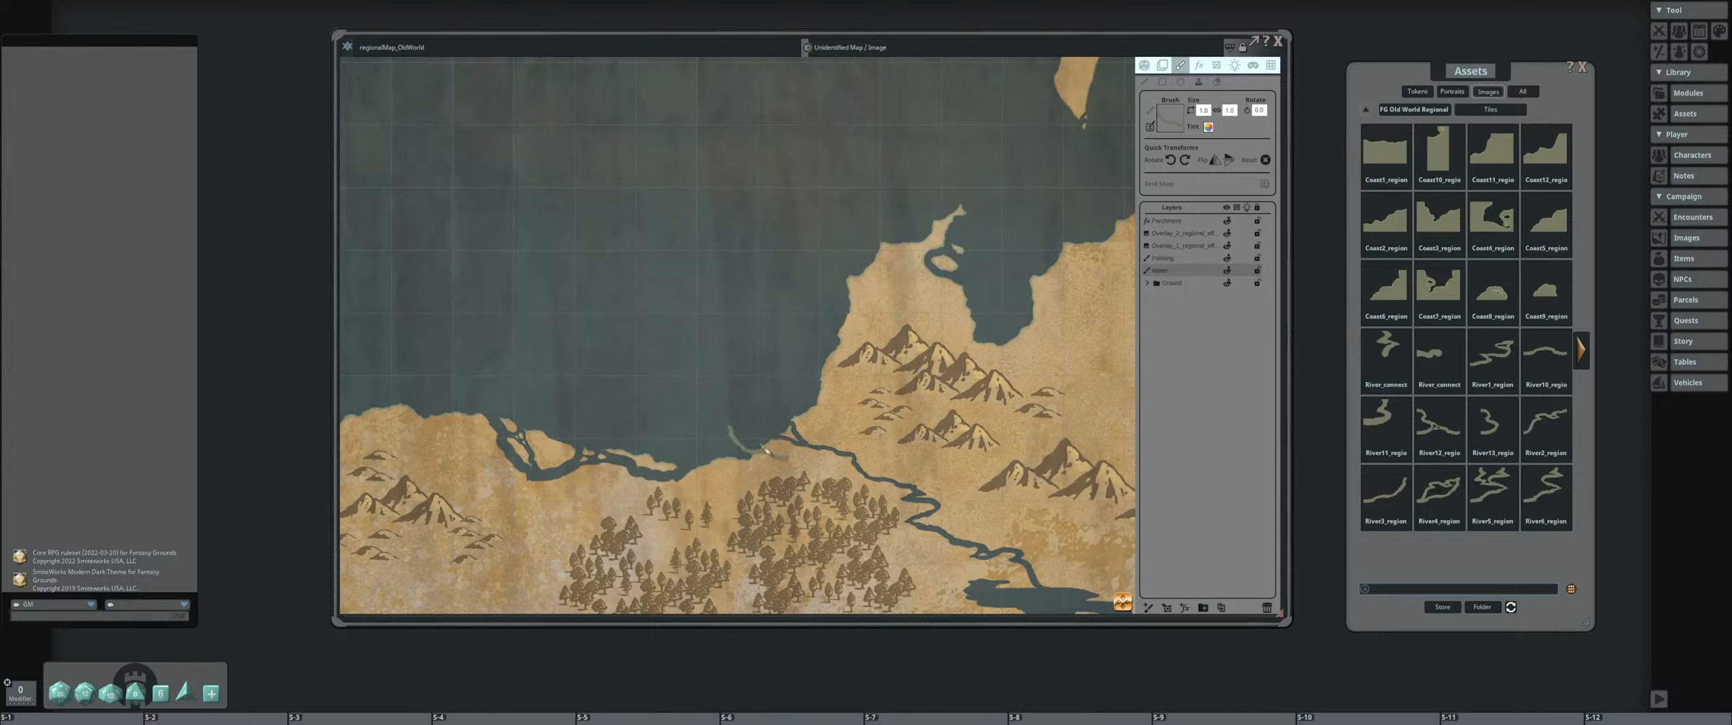
Add a scaled-down river tile as a side channel along the river's bend beside the southern forest
{"action": "scroll", "coordinate": [782, 450], "scroll_direction": "down", "scroll_amount": 1, "text": "shift"}
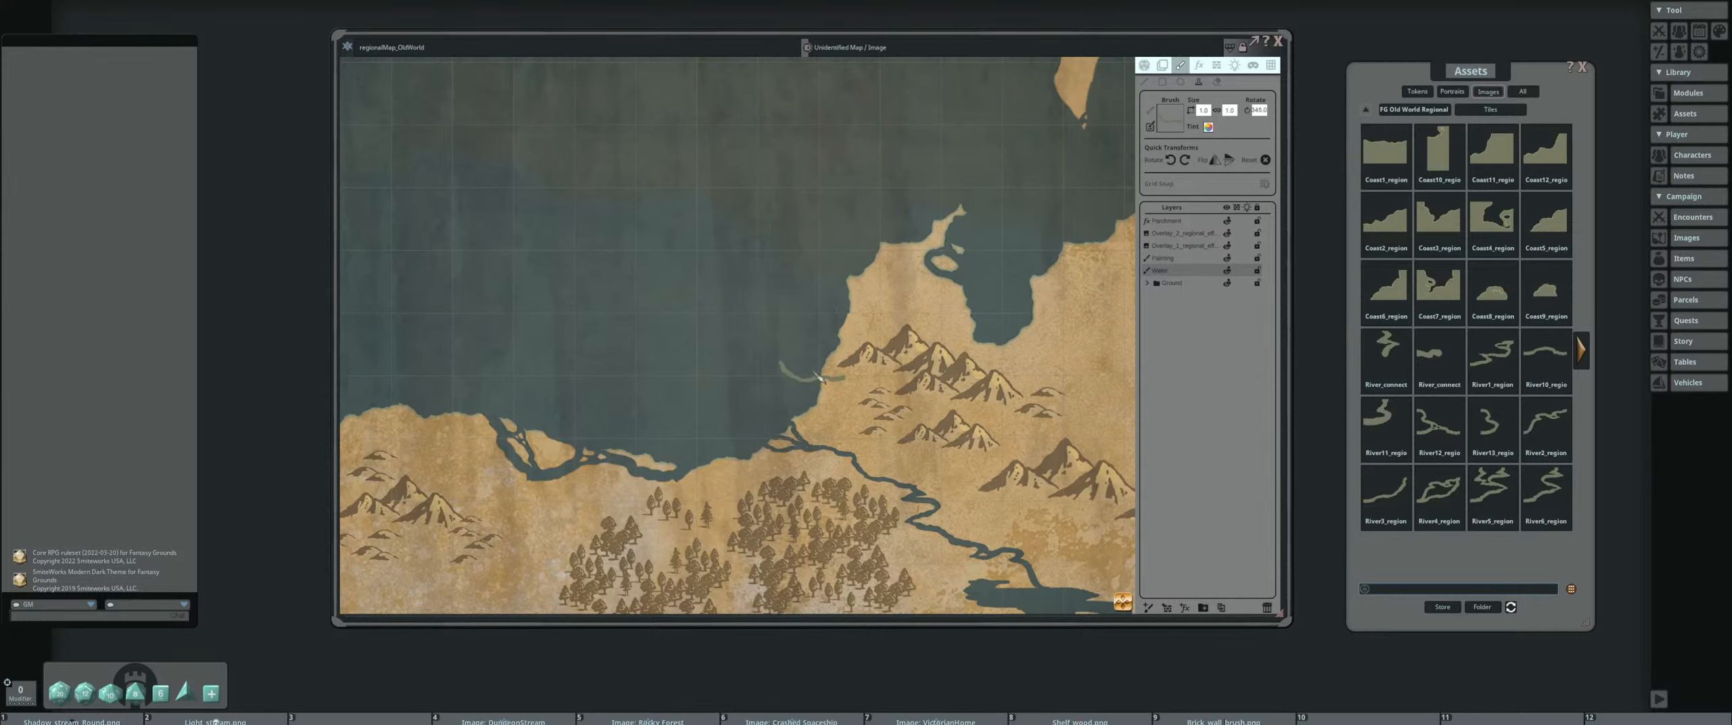
{"action": "scroll", "coordinate": [843, 374], "scroll_direction": "down", "scroll_amount": 3}
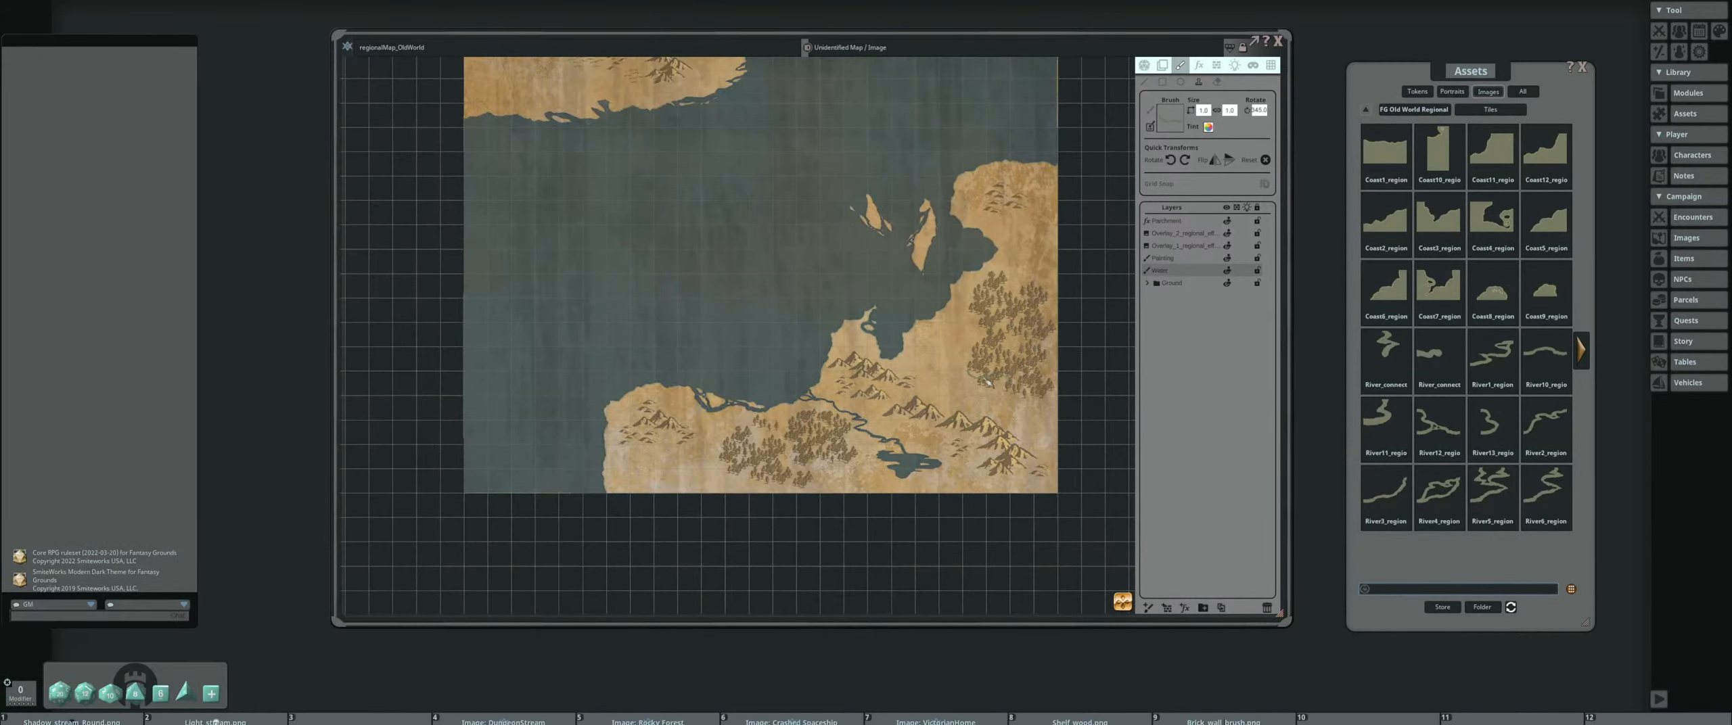
{"action": "scroll", "coordinate": [839, 460], "scroll_direction": "up", "scroll_amount": 3}
{"action": "scroll", "coordinate": [886, 419], "scroll_direction": "up", "scroll_amount": 2, "text": "shift"}
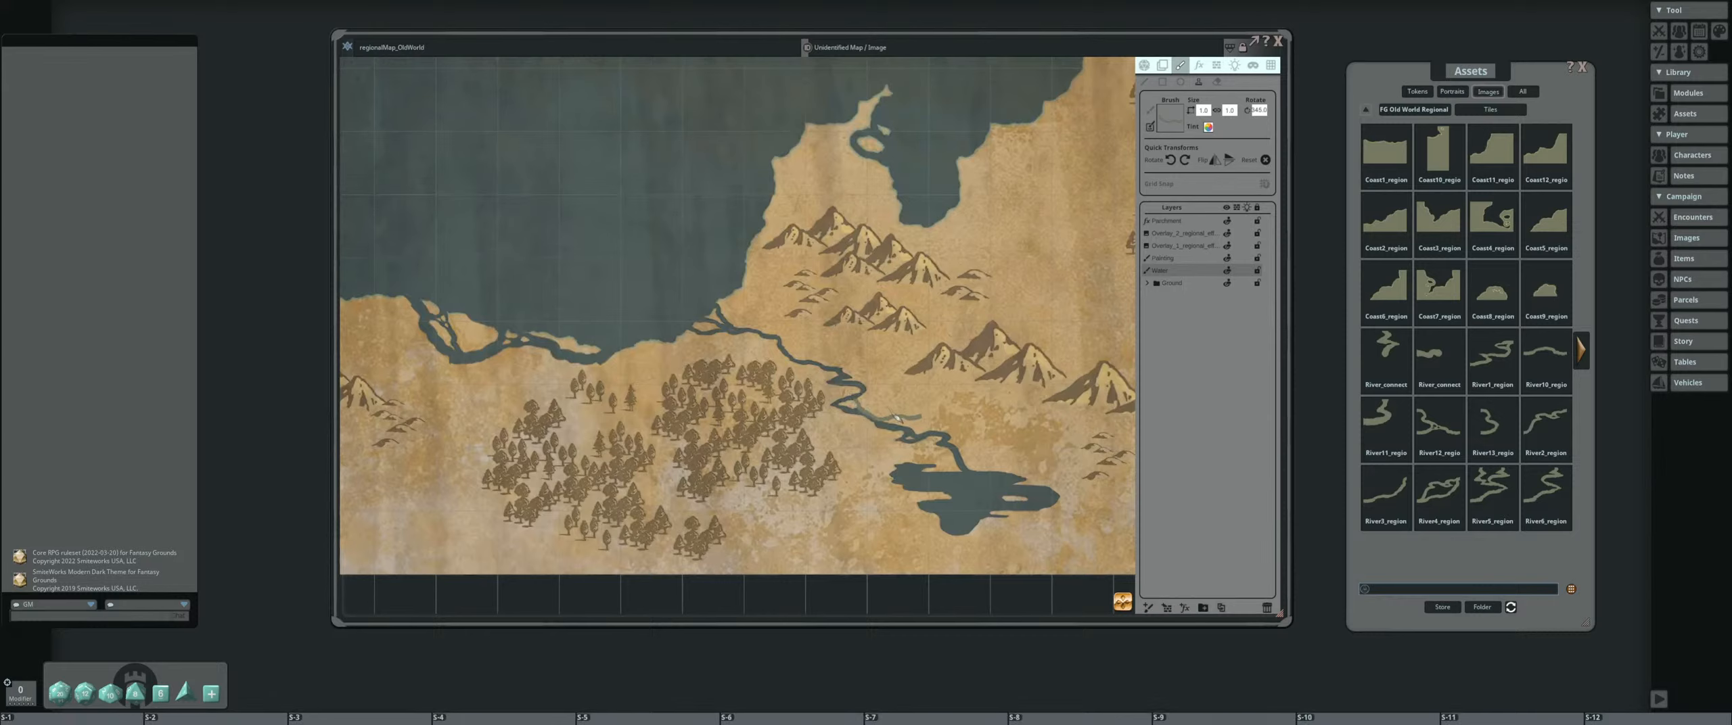
{"action": "scroll", "coordinate": [890, 418], "scroll_direction": "down", "scroll_amount": 2, "text": "shift"}
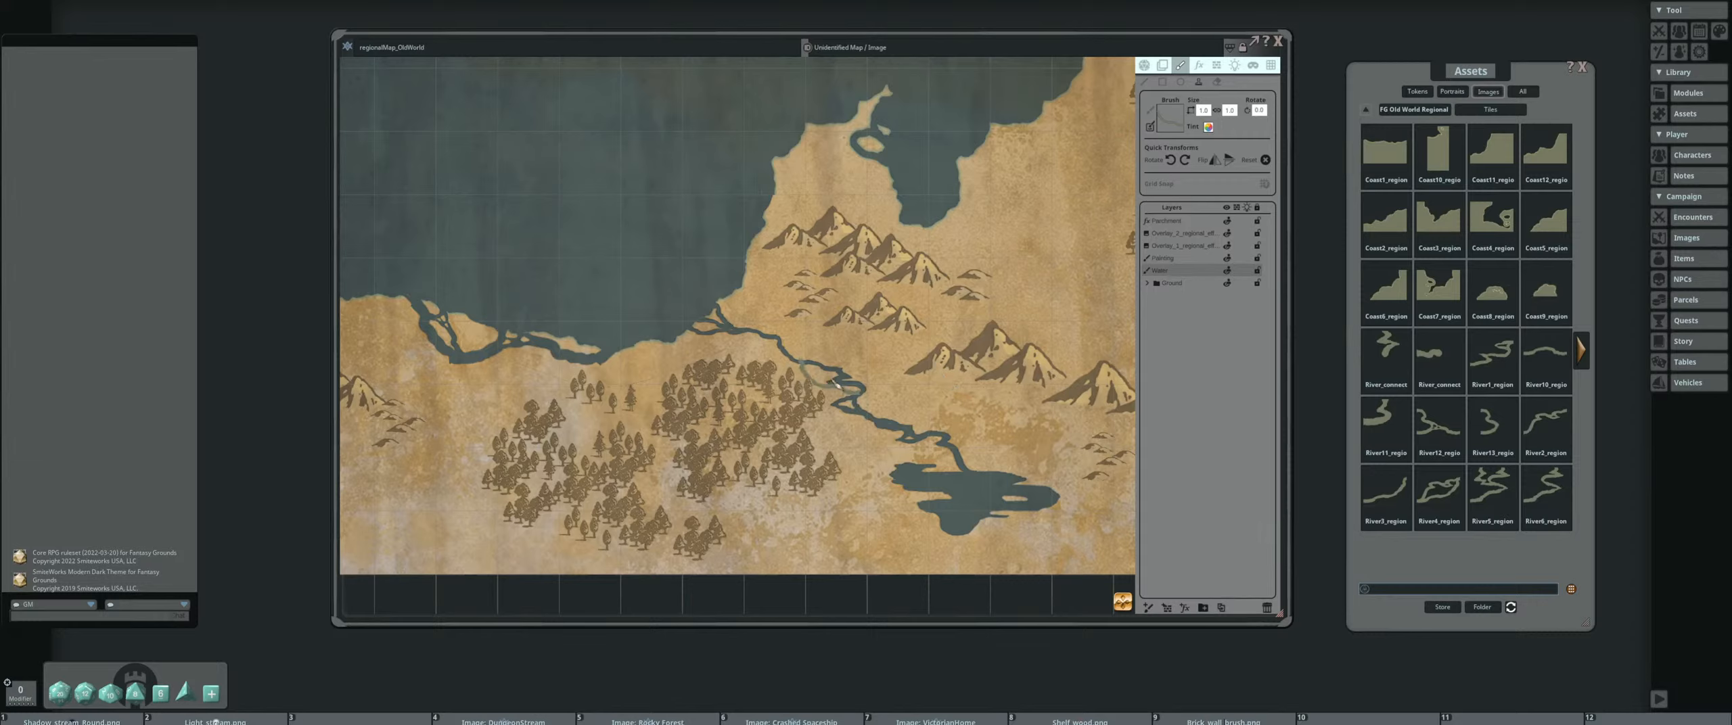
{"action": "scroll", "coordinate": [835, 384], "scroll_direction": "down", "scroll_amount": 2}
{"action": "left_click", "coordinate": [843, 381]}
Place a rotated River2 tile as a small side channel joining the river to the southern lake's northern shore
{"action": "left_click_drag", "start_coordinate": [893, 349], "coordinate": [851, 320]}
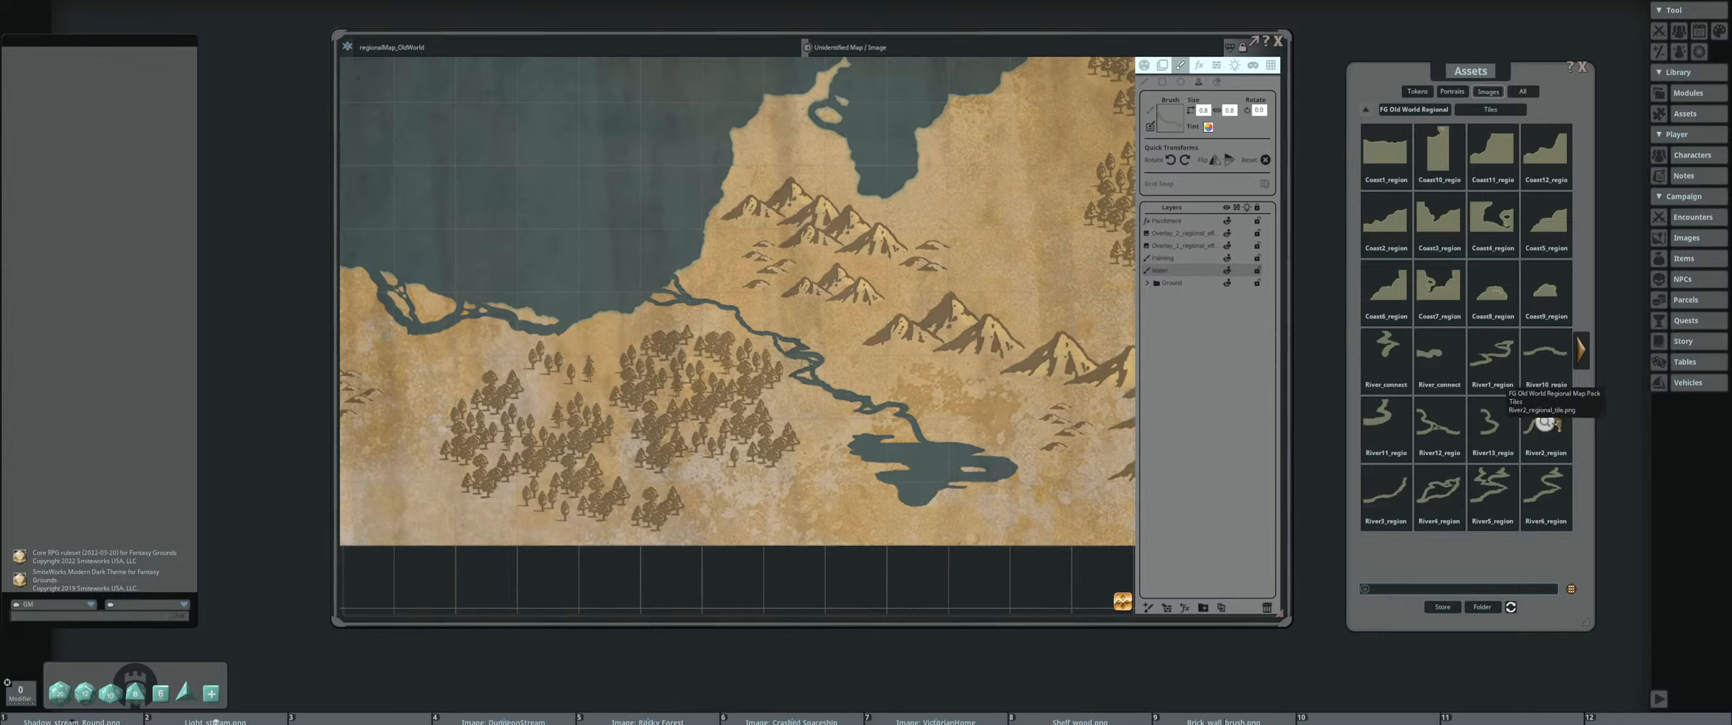
{"action": "left_click", "coordinate": [1544, 424]}
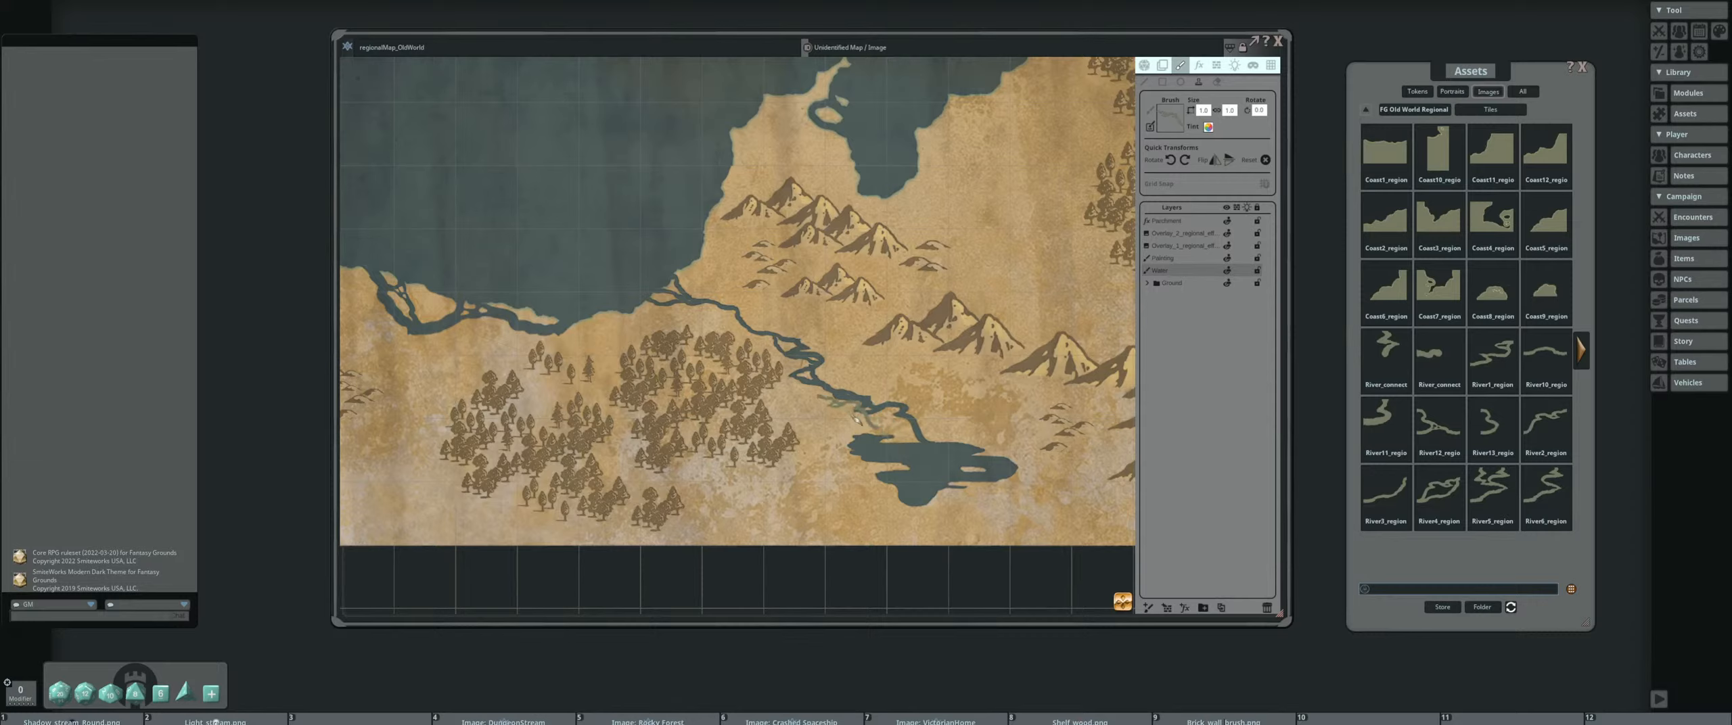
{"action": "scroll", "coordinate": [862, 427], "scroll_direction": "up", "scroll_amount": 1, "text": "shift"}
{"action": "scroll", "coordinate": [865, 423], "scroll_direction": "down", "scroll_amount": 2}
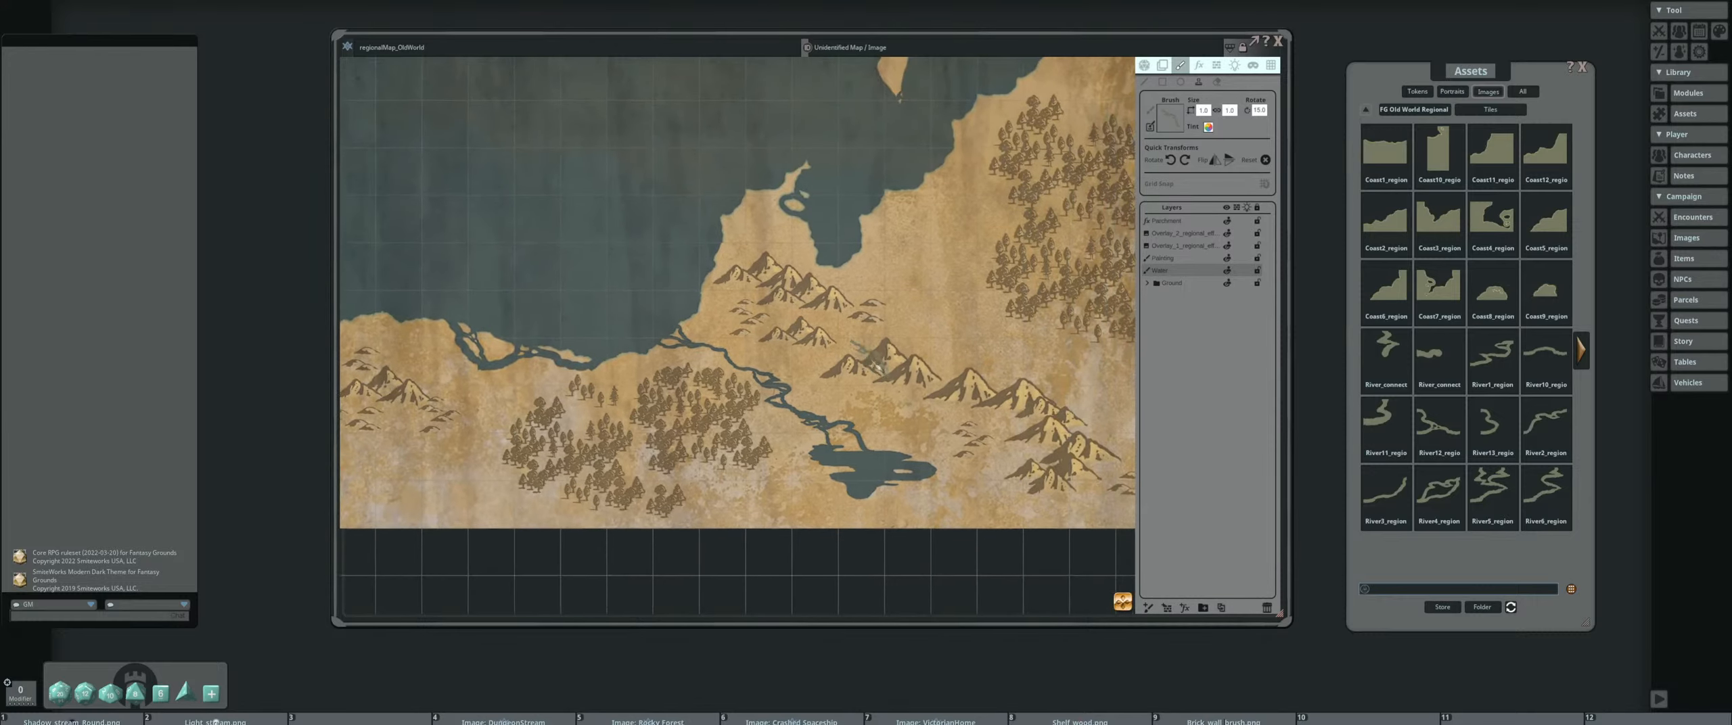
{"action": "scroll", "coordinate": [847, 364], "scroll_direction": "up", "scroll_amount": 1}
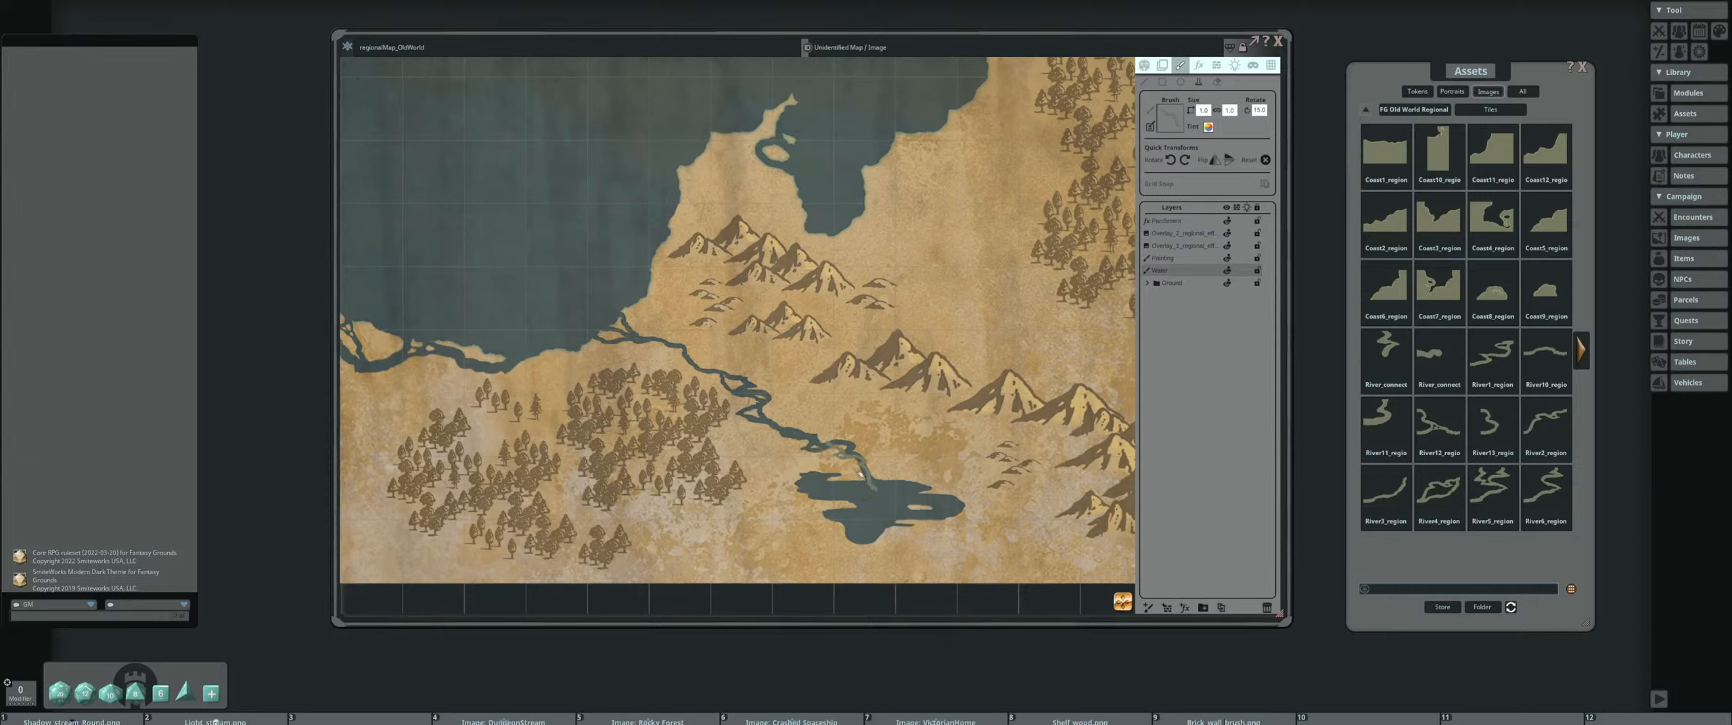
{"action": "left_click", "coordinate": [858, 475]}
{"action": "left_click", "coordinate": [1238, 160]}
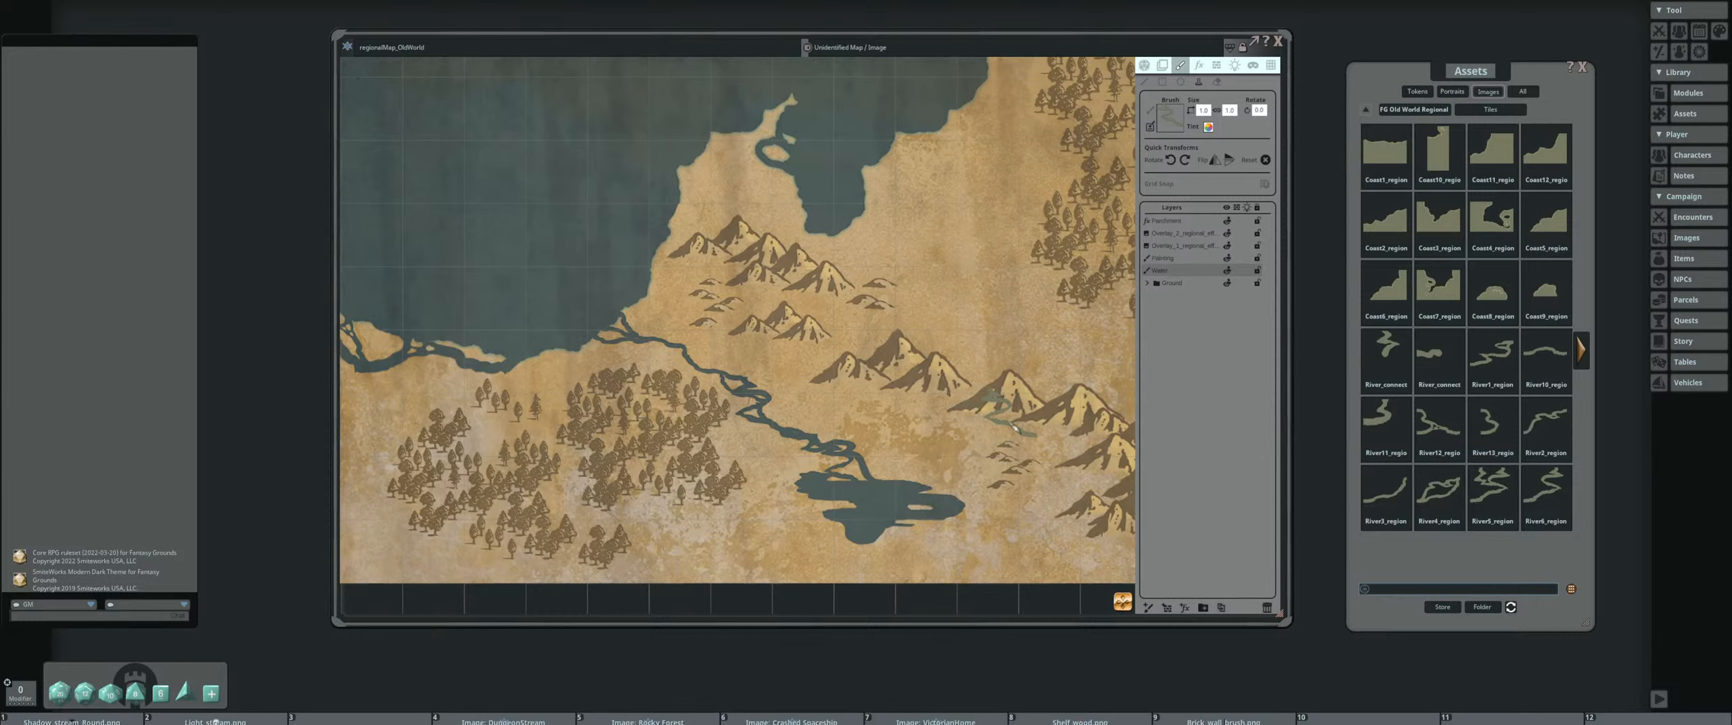
{"action": "scroll", "coordinate": [980, 423], "scroll_direction": "down", "scroll_amount": 2}
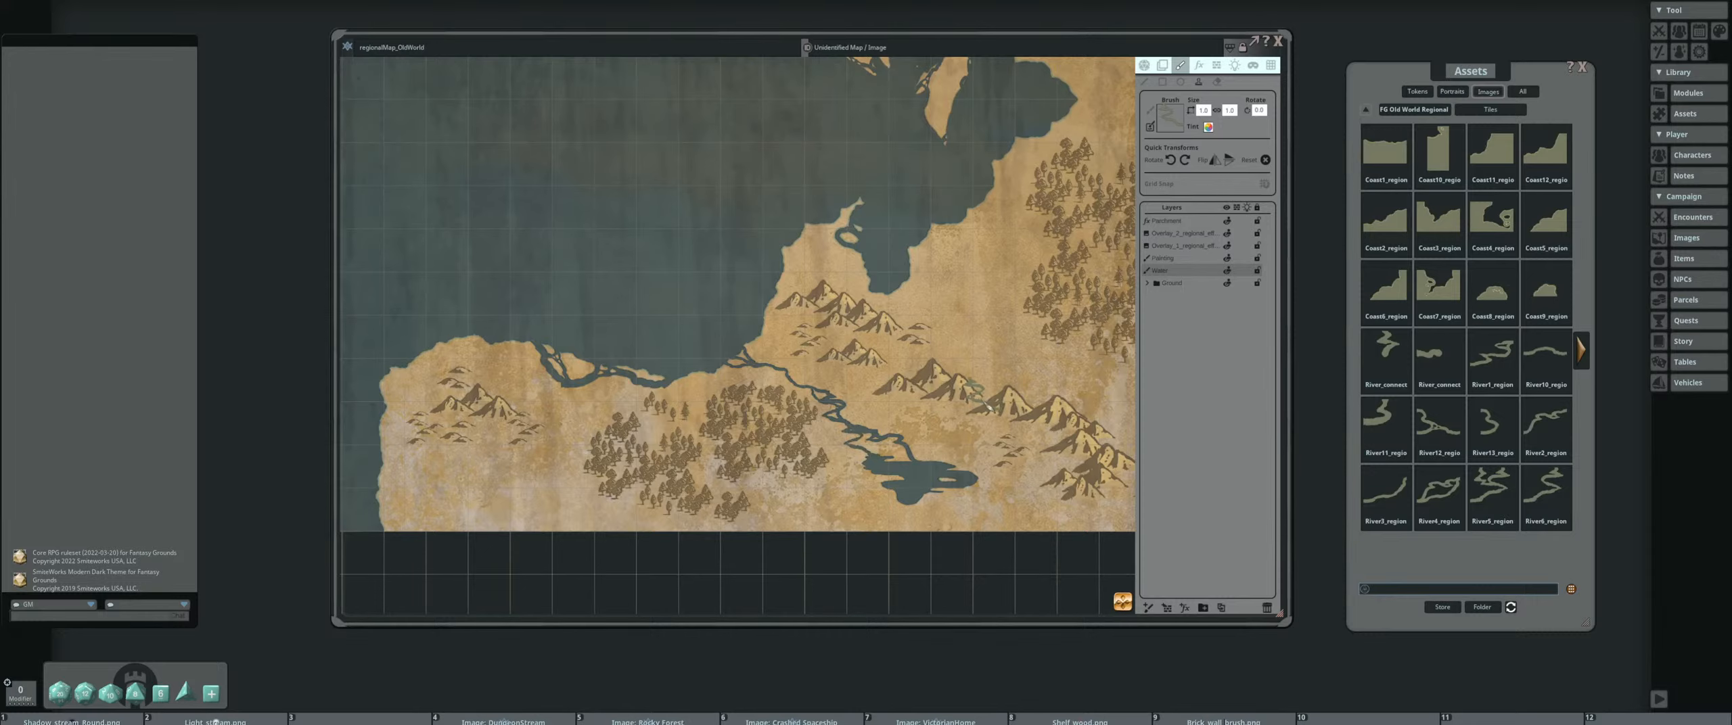
{"action": "scroll", "coordinate": [906, 362], "scroll_direction": "down", "scroll_amount": 1}
{"action": "scroll", "coordinate": [973, 344], "scroll_direction": "up", "scroll_amount": 3}
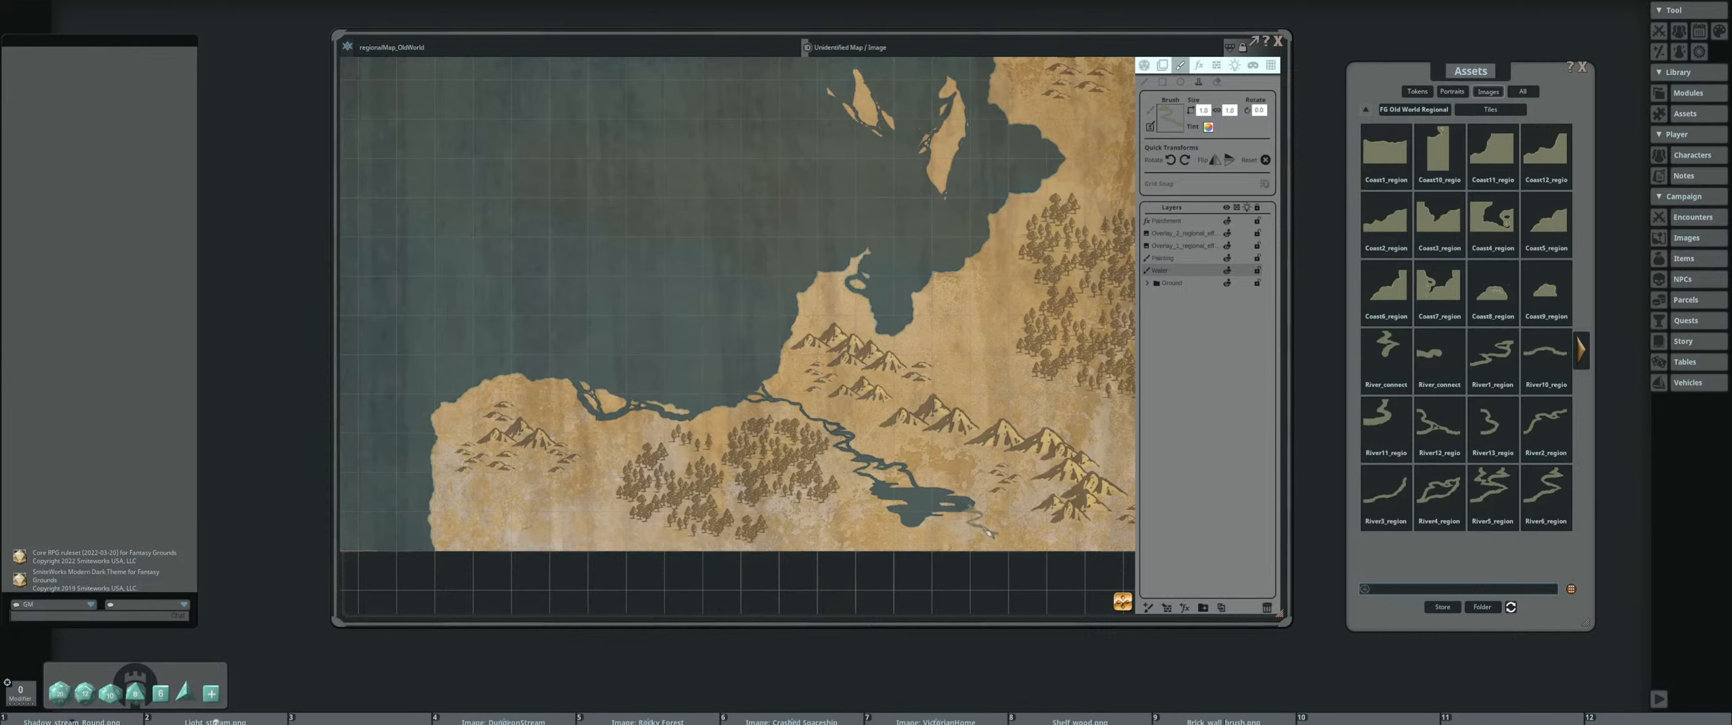
{"action": "scroll", "coordinate": [986, 539], "scroll_direction": "up", "scroll_amount": 3}
{"action": "scroll", "coordinate": [992, 541], "scroll_direction": "up", "scroll_amount": 3}
{"action": "scroll", "coordinate": [993, 541], "scroll_direction": "down", "scroll_amount": 2}
{"action": "scroll", "coordinate": [988, 464], "scroll_direction": "up", "scroll_amount": 2}
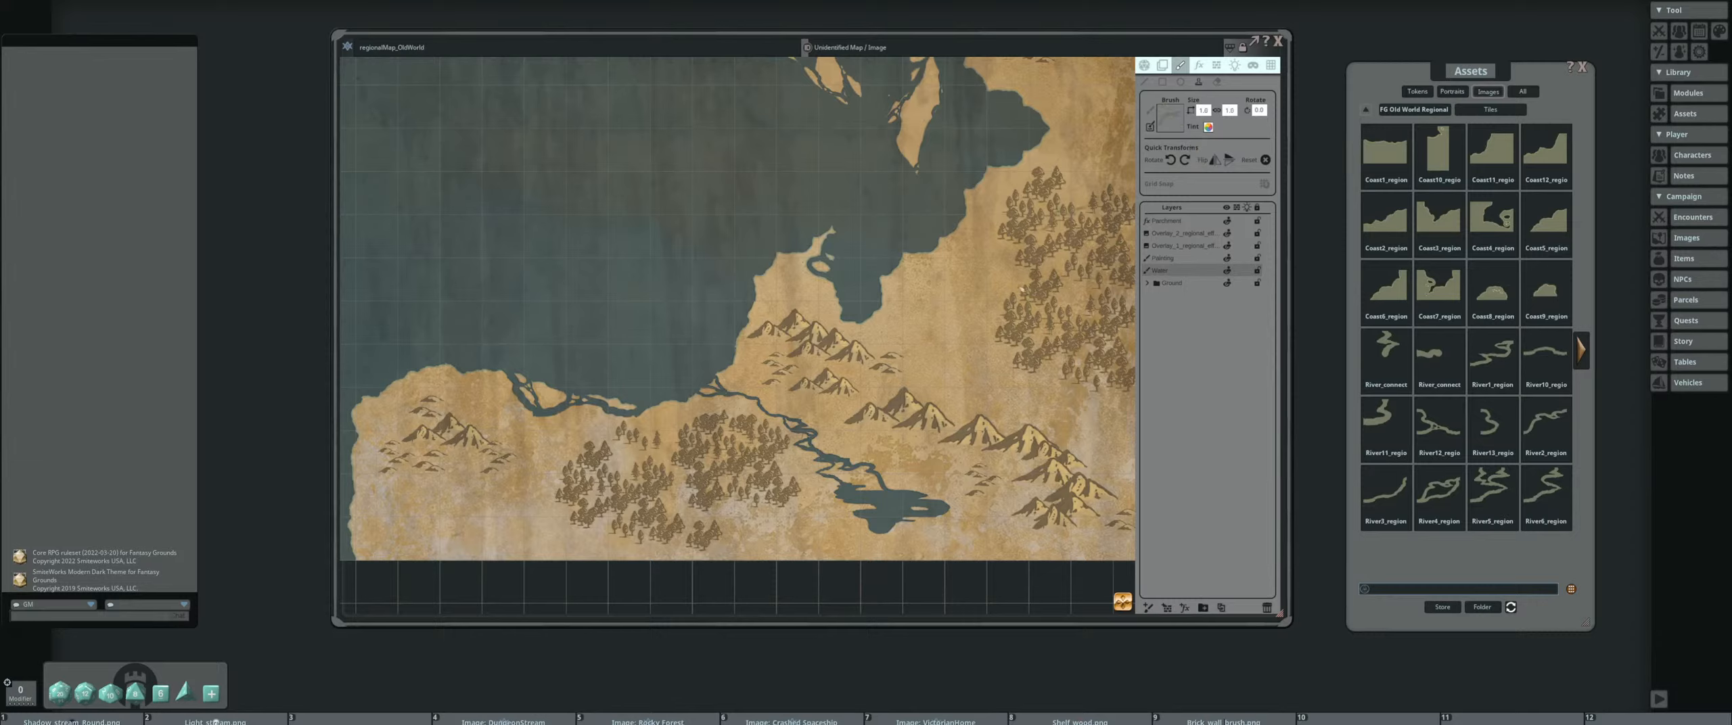
{"action": "scroll", "coordinate": [960, 529], "scroll_direction": "up", "scroll_amount": 4}
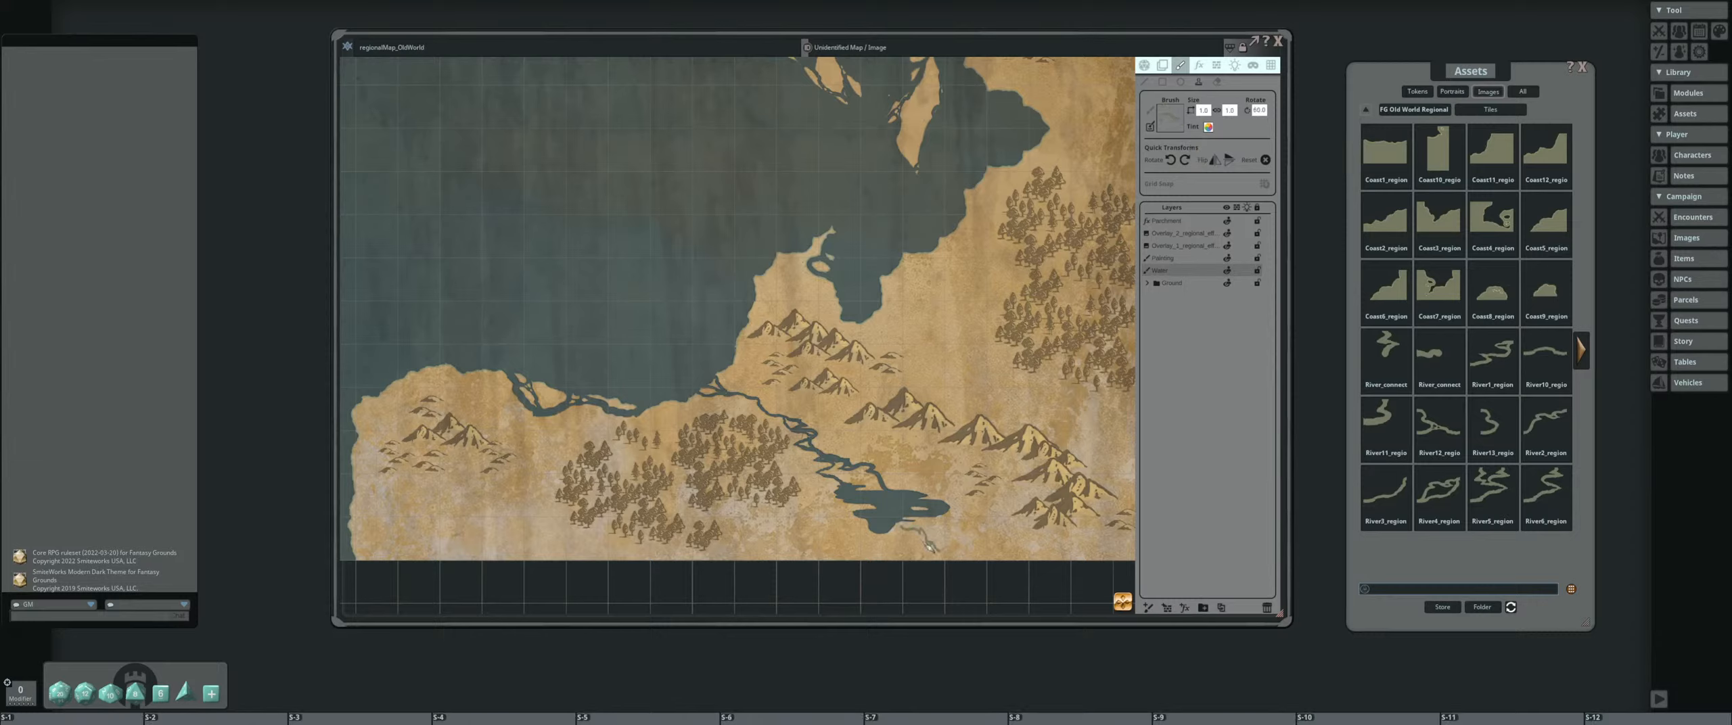
{"action": "scroll", "coordinate": [928, 548], "scroll_direction": "up", "scroll_amount": 3}
{"action": "scroll", "coordinate": [929, 546], "scroll_direction": "up", "scroll_amount": 1}
{"action": "scroll", "coordinate": [870, 553], "scroll_direction": "up", "scroll_amount": 3, "text": "ctrl"}
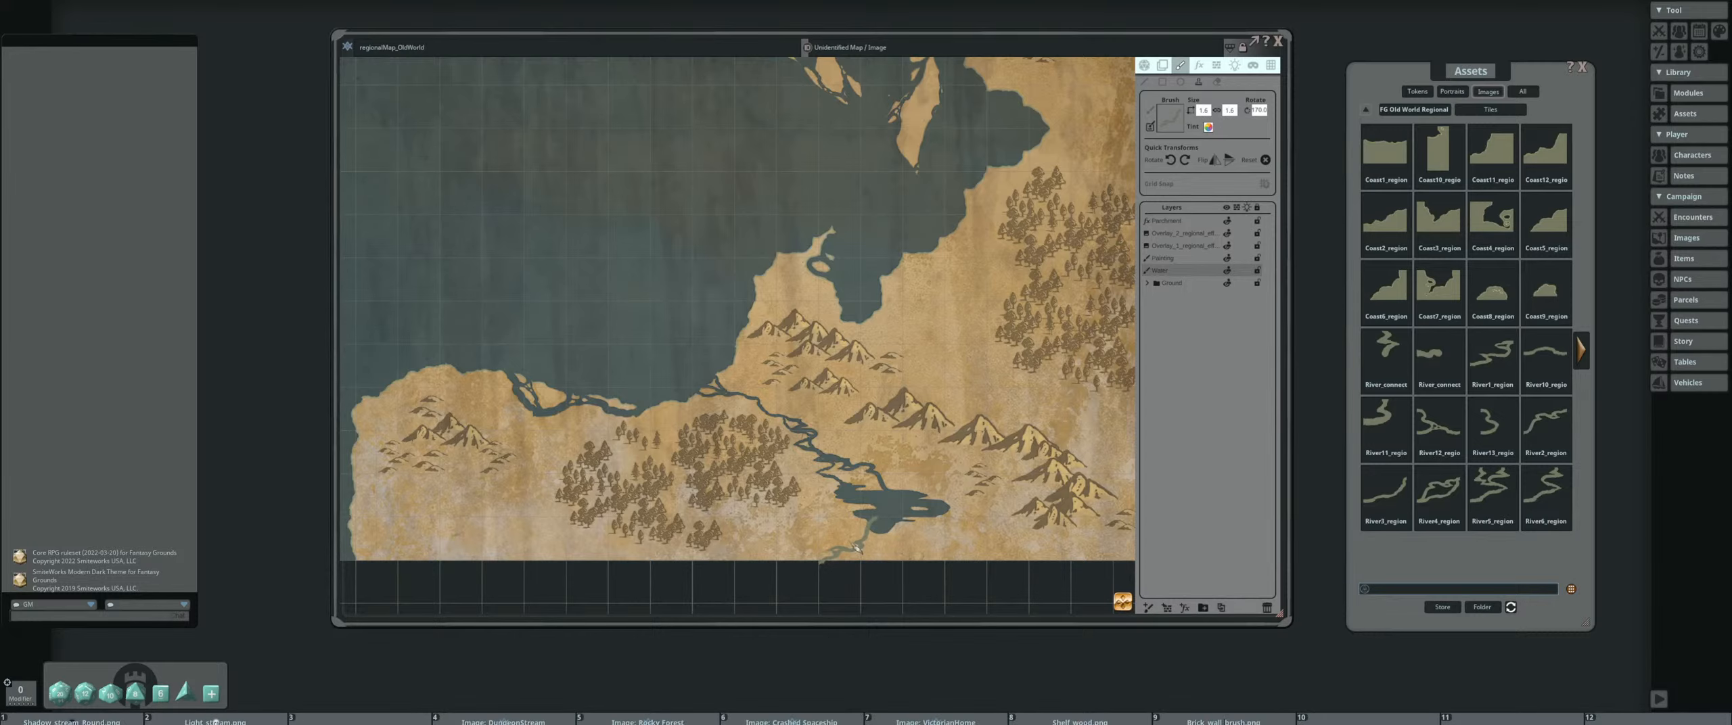
Place an enlarged, rotated river tile from the eastern bay to the map's eastern edge, undoing the first placement to reposition it
{"action": "scroll", "coordinate": [922, 512], "scroll_direction": "down", "scroll_amount": 4}
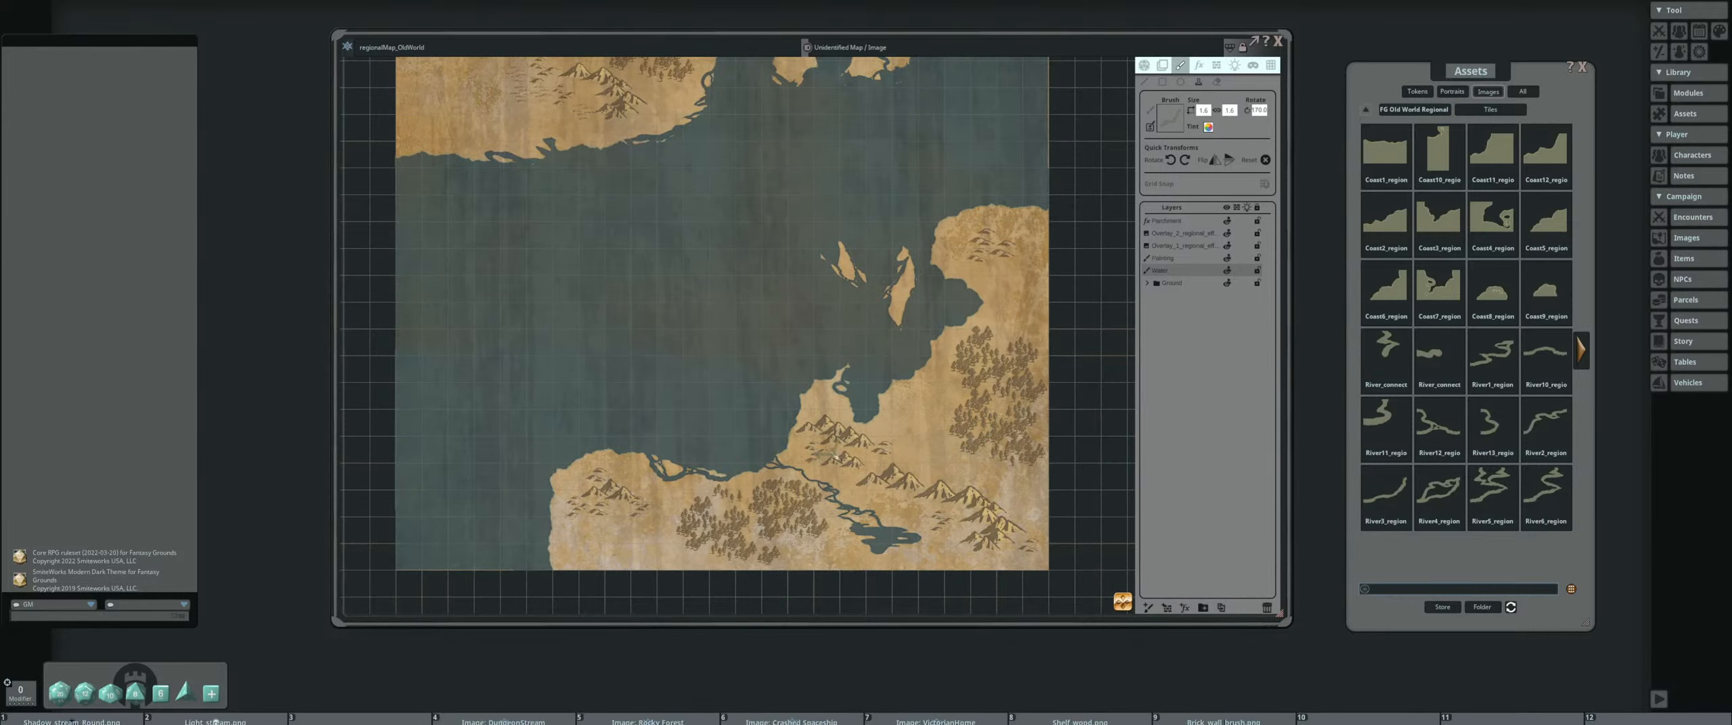
{"action": "left_click_drag", "start_coordinate": [836, 458], "coordinate": [819, 596]}
{"action": "scroll", "coordinate": [839, 515], "scroll_direction": "down", "scroll_amount": 5}
{"action": "left_click_drag", "start_coordinate": [846, 487], "coordinate": [805, 423]}
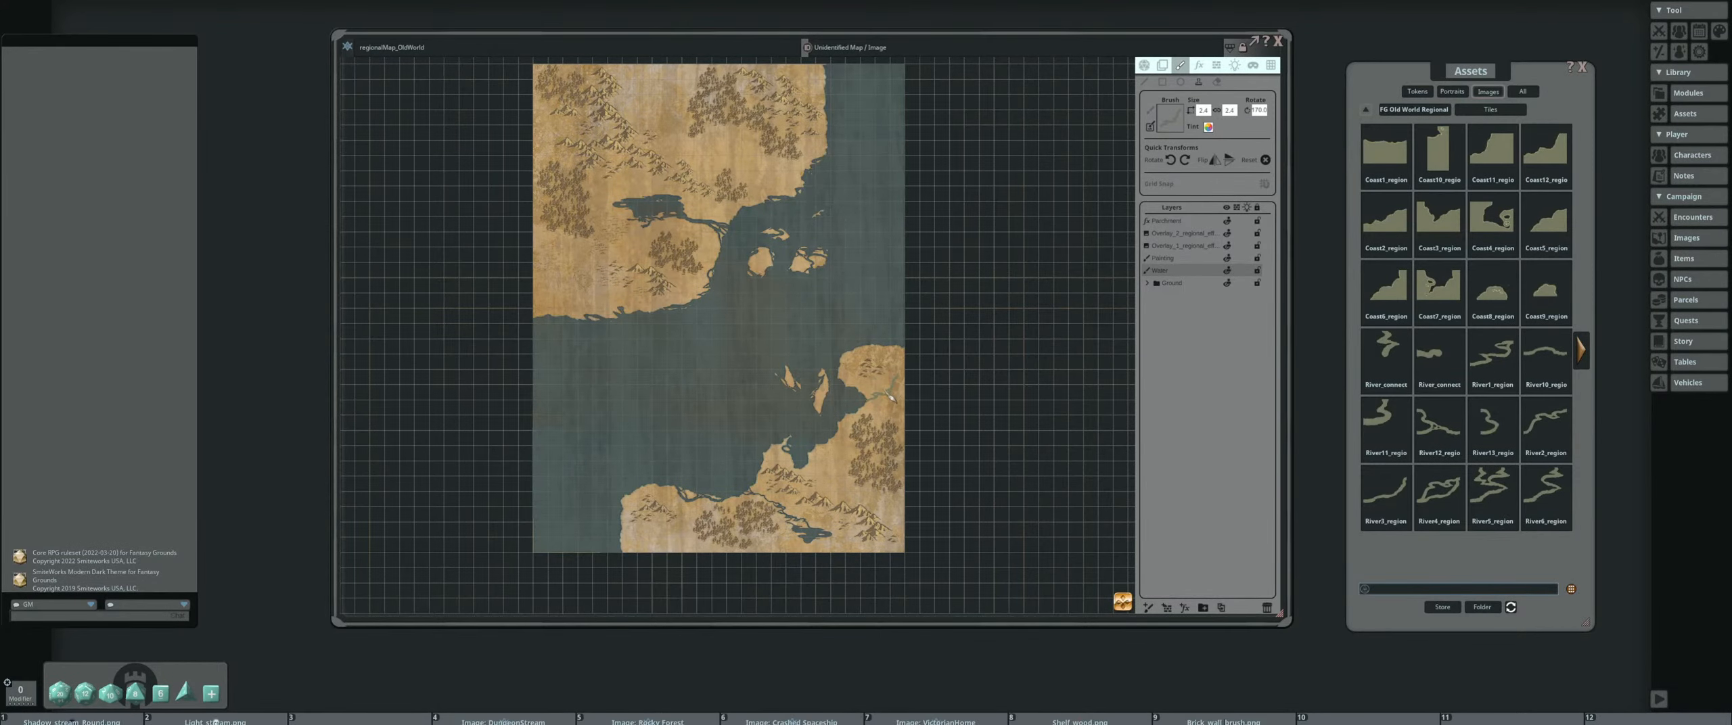
{"action": "scroll", "coordinate": [893, 385], "scroll_direction": "up", "scroll_amount": 4}
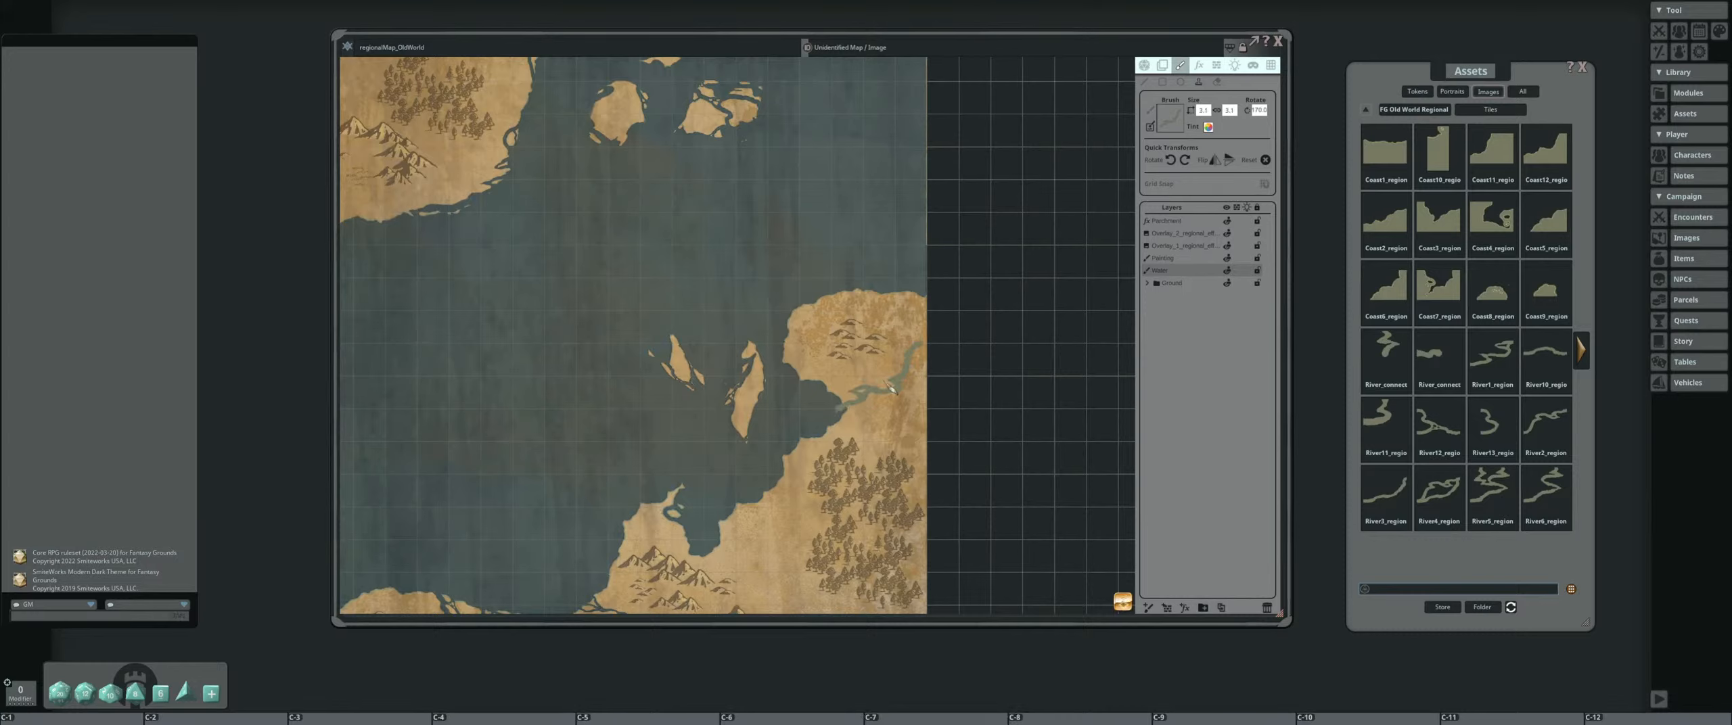
{"action": "scroll", "coordinate": [882, 398], "scroll_direction": "up", "scroll_amount": 3}
{"action": "scroll", "coordinate": [884, 402], "scroll_direction": "up", "scroll_amount": 3}
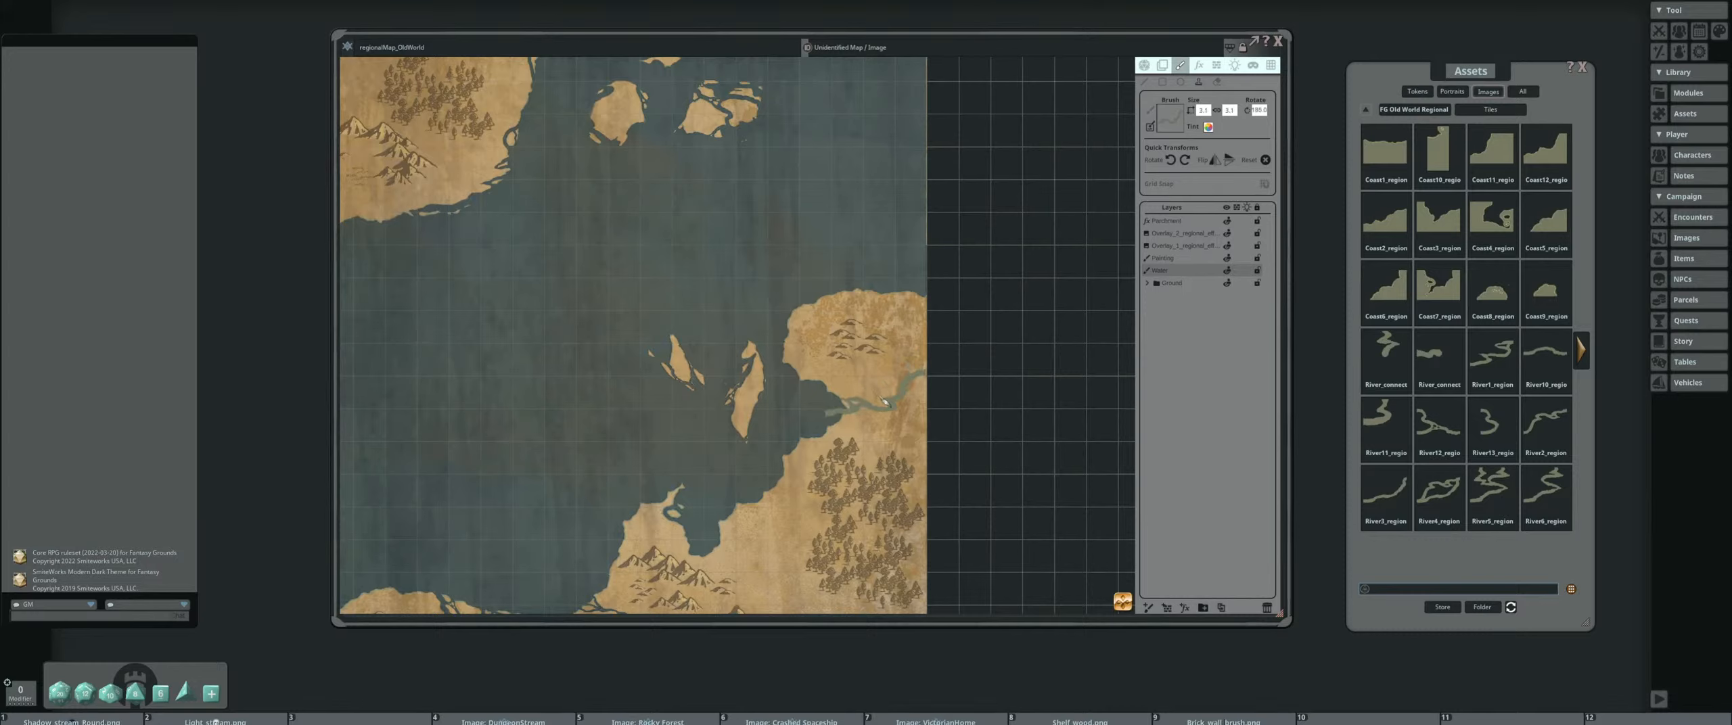
{"action": "left_click", "coordinate": [883, 402]}
{"action": "scroll", "coordinate": [851, 395], "scroll_direction": "up", "scroll_amount": 3}
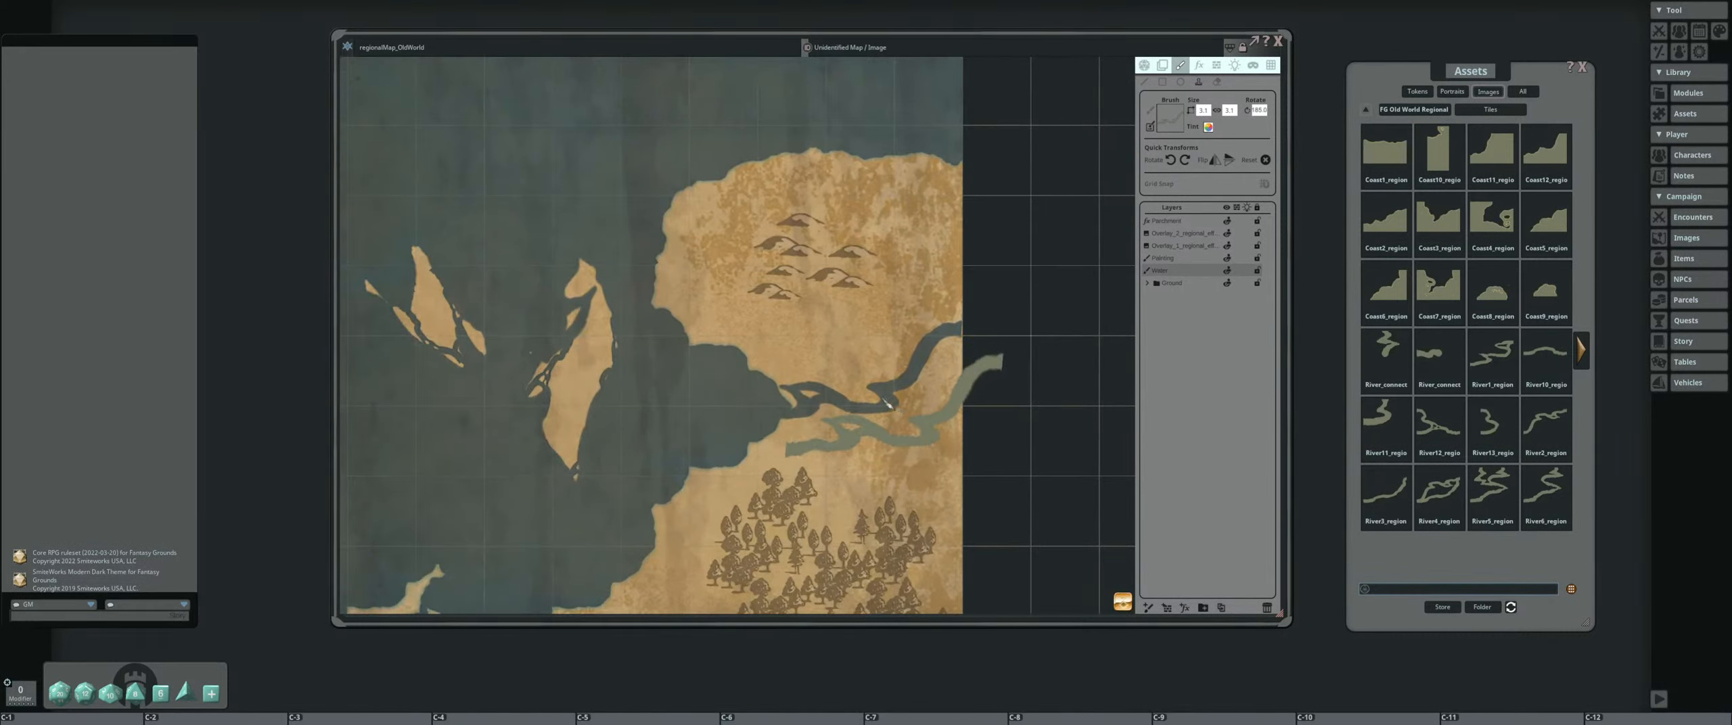
{"action": "key", "text": "ctrl+z"}
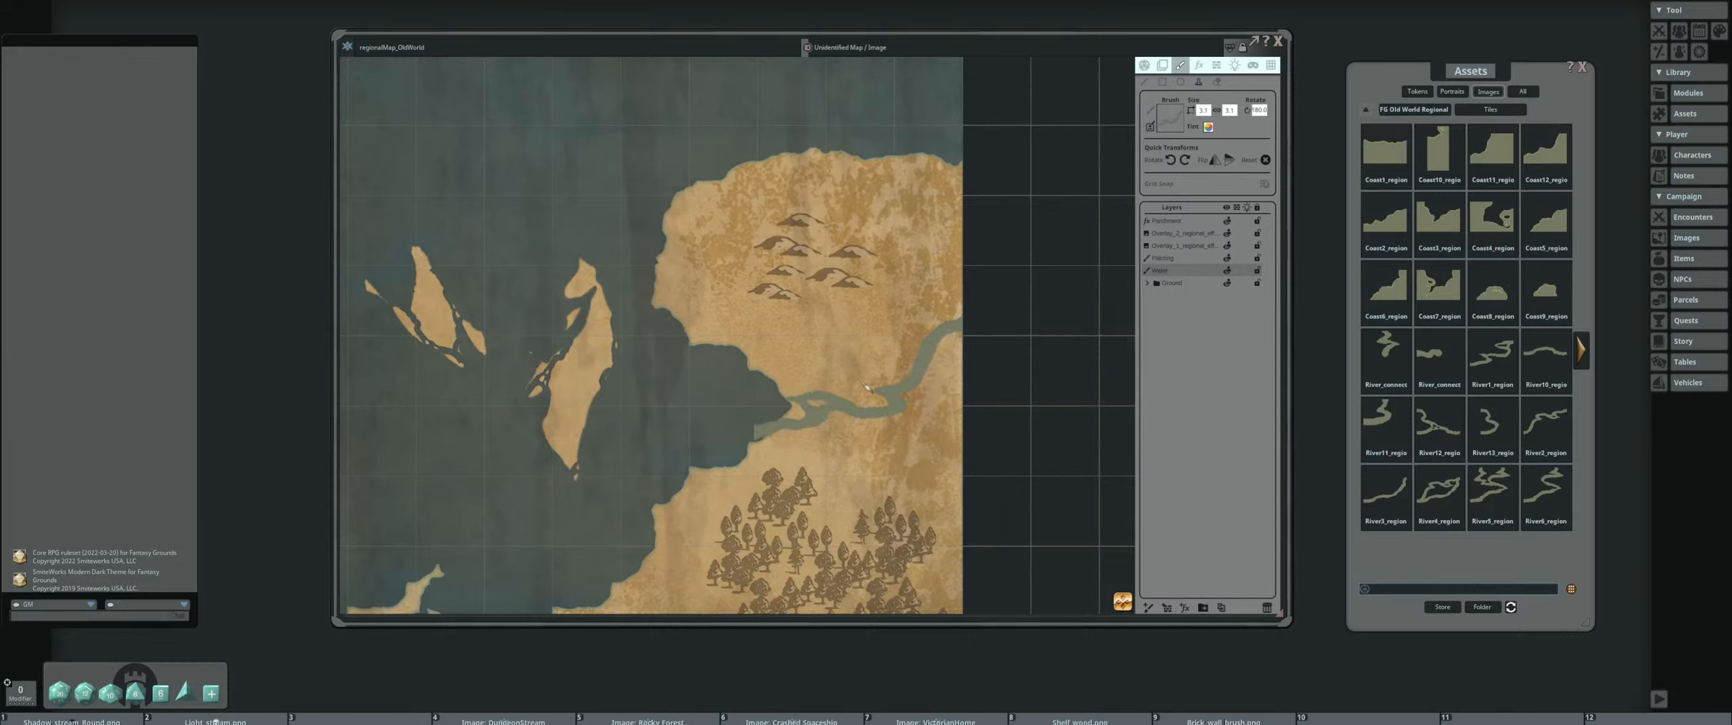
{"action": "scroll", "coordinate": [859, 389], "scroll_direction": "down", "scroll_amount": 5}
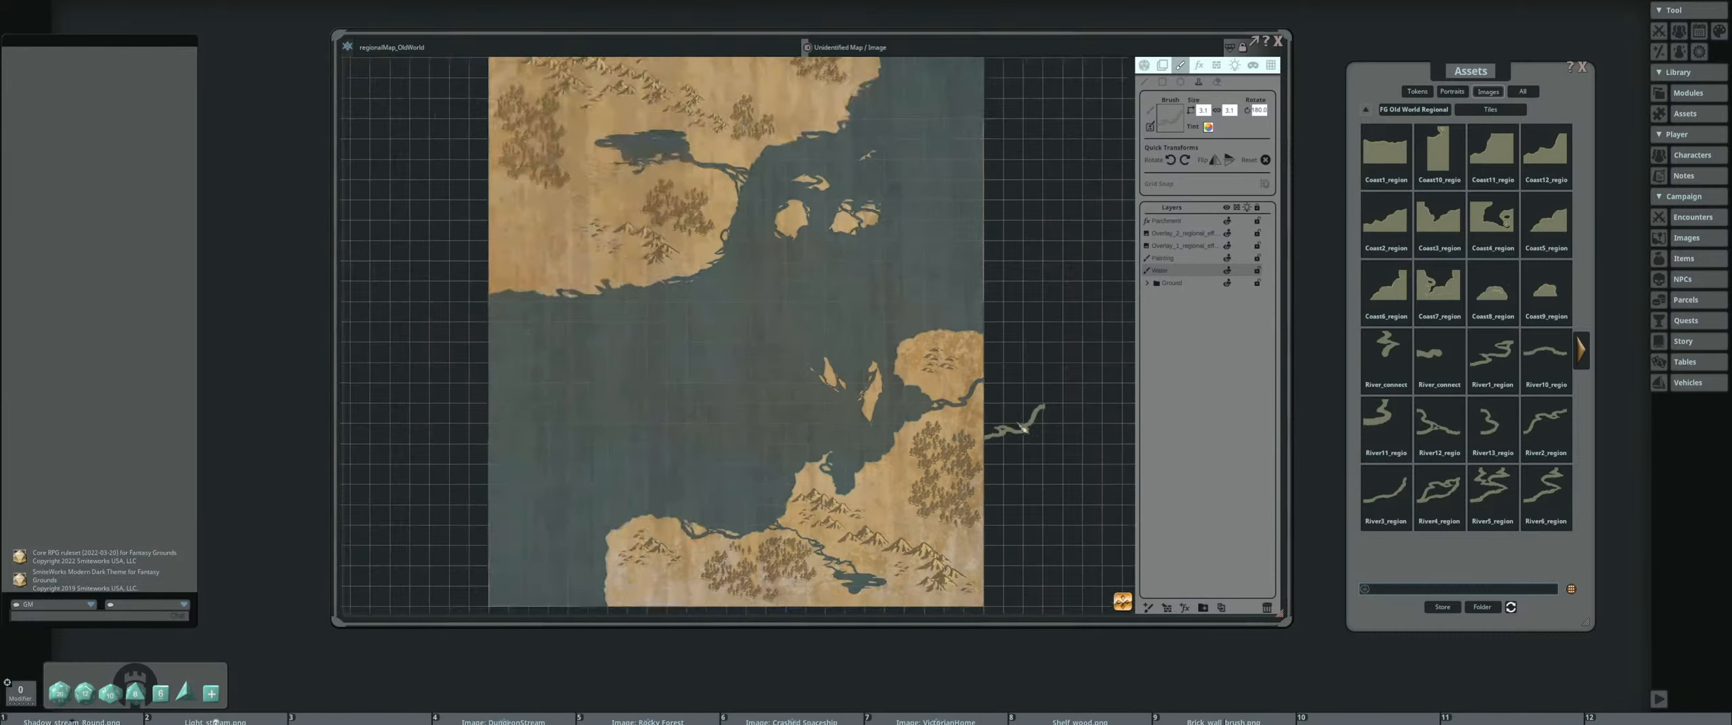
Inspect the map's northern land and toggle the Painting layer's visibility off and on
{"action": "left_click_drag", "start_coordinate": [732, 359], "coordinate": [694, 328]}
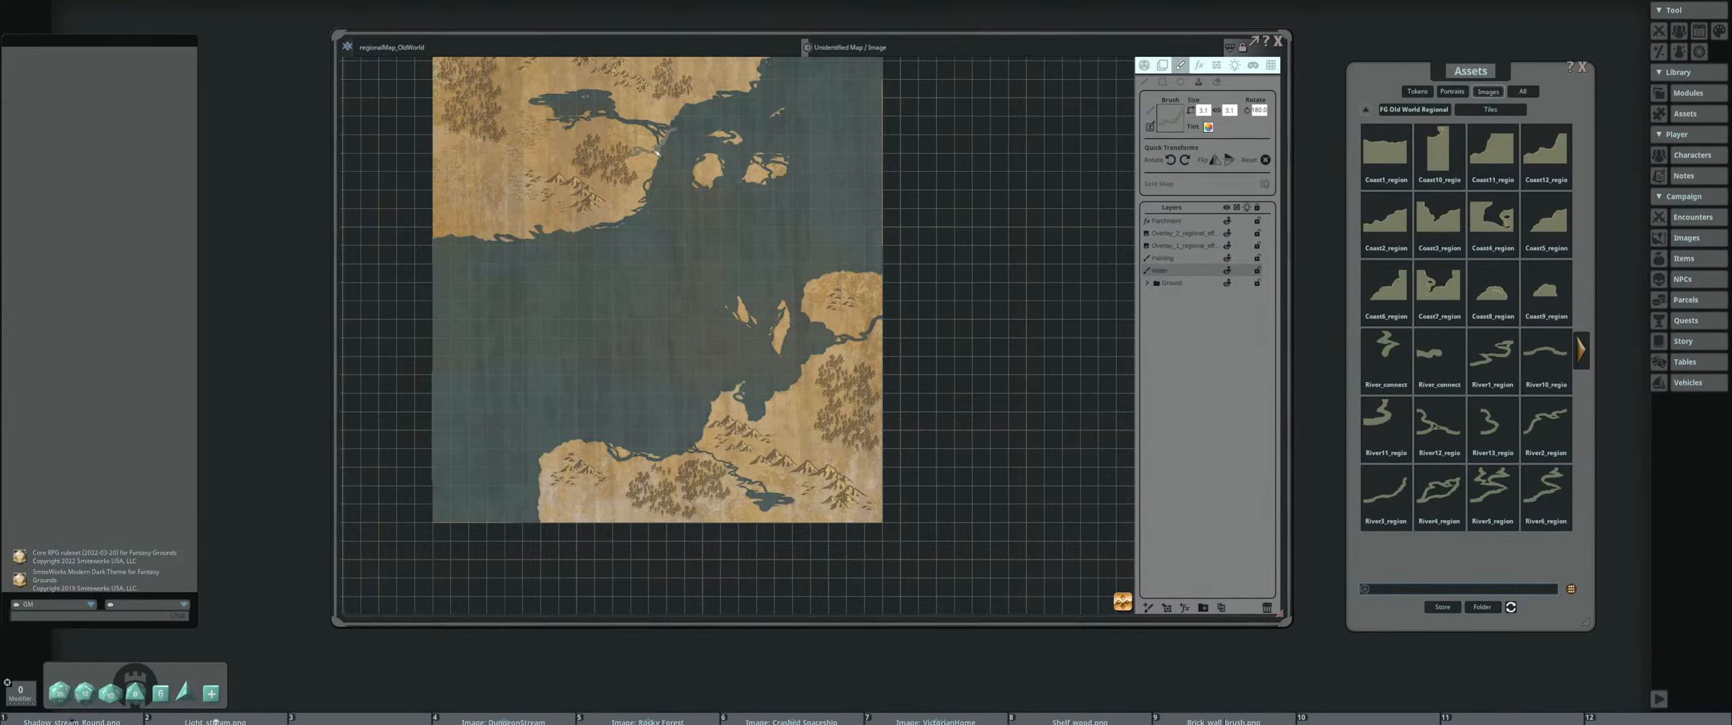
{"action": "left_click_drag", "start_coordinate": [667, 262], "coordinate": [744, 411]}
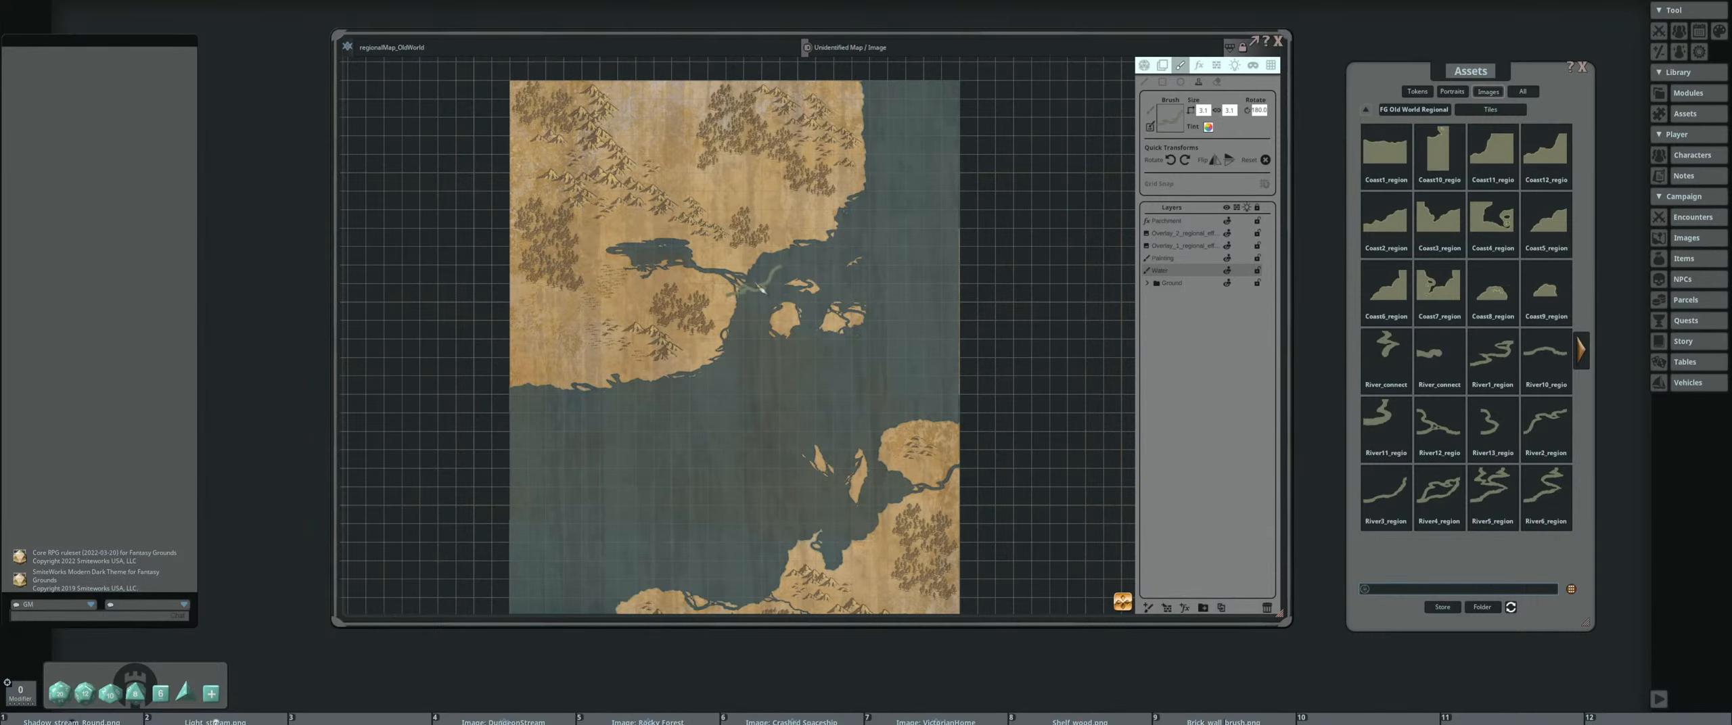
{"action": "scroll", "coordinate": [751, 278], "scroll_direction": "up", "scroll_amount": 3}
{"action": "scroll", "coordinate": [711, 255], "scroll_direction": "down", "scroll_amount": 2}
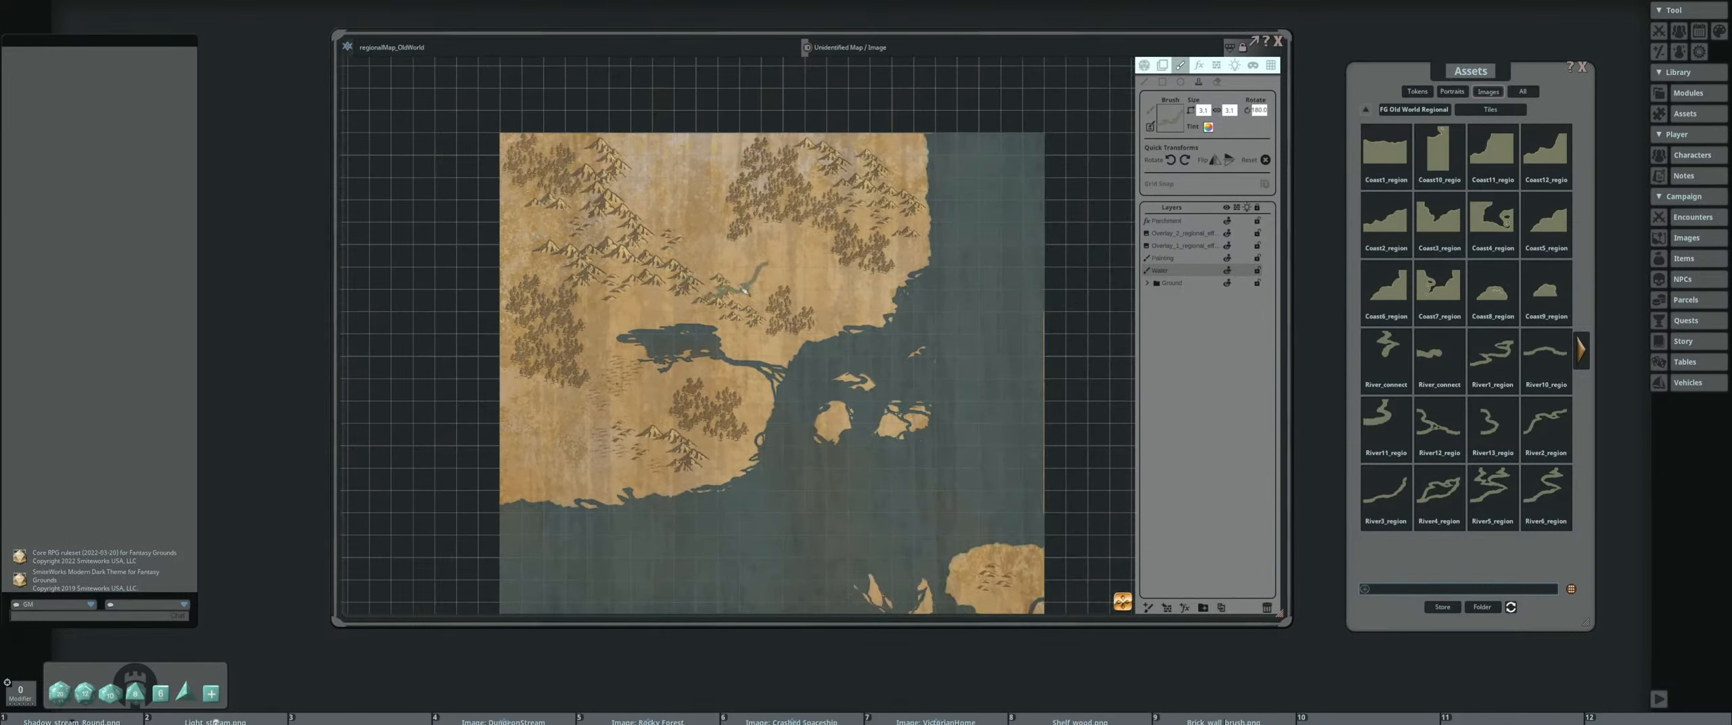
{"action": "left_click", "coordinate": [1180, 258]}
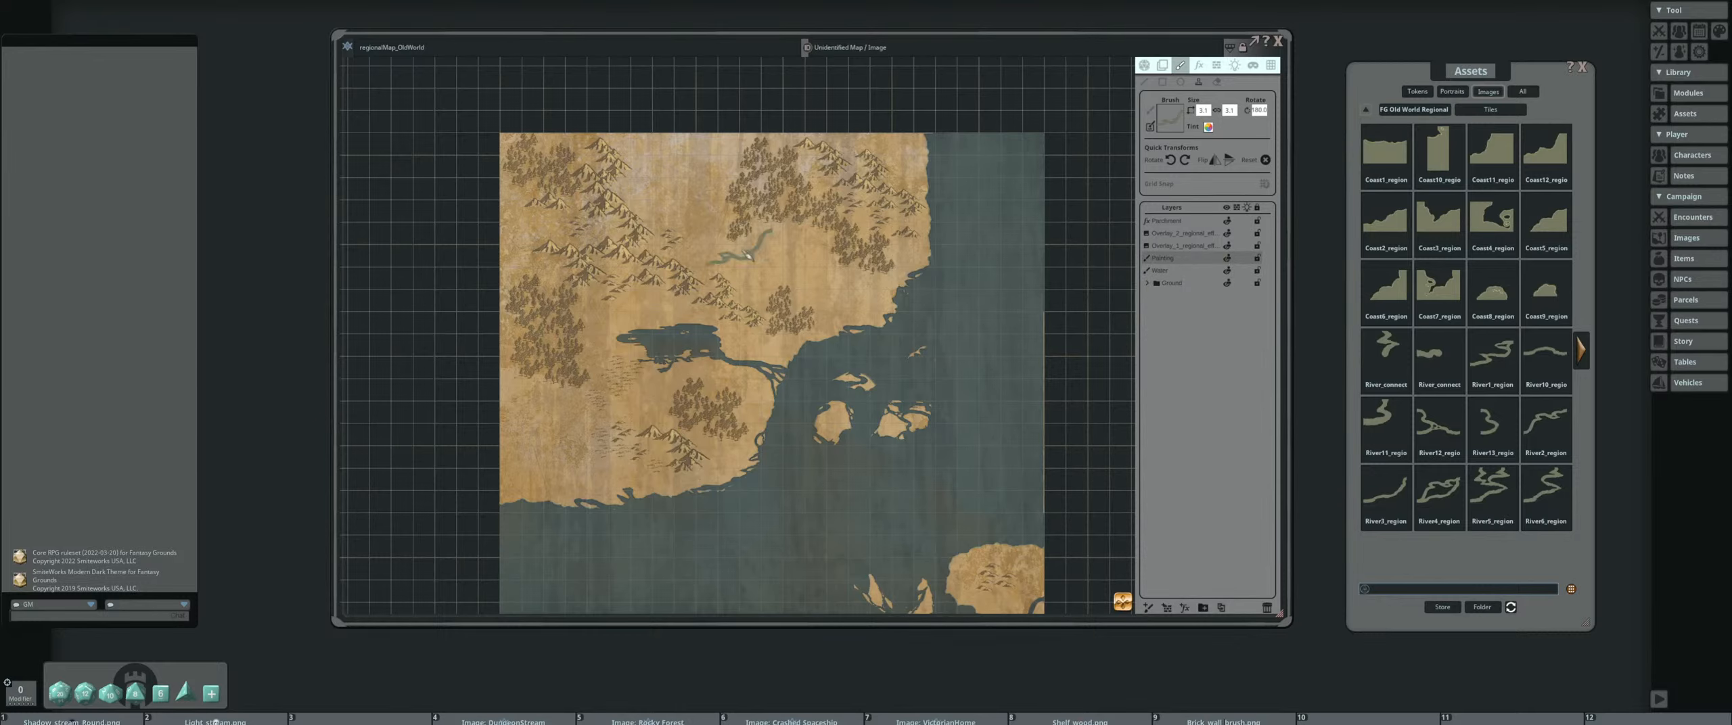
{"action": "left_click", "coordinate": [1226, 258]}
{"action": "left_click", "coordinate": [1227, 258]}
{"action": "scroll", "coordinate": [683, 260], "scroll_direction": "up", "scroll_amount": 3}
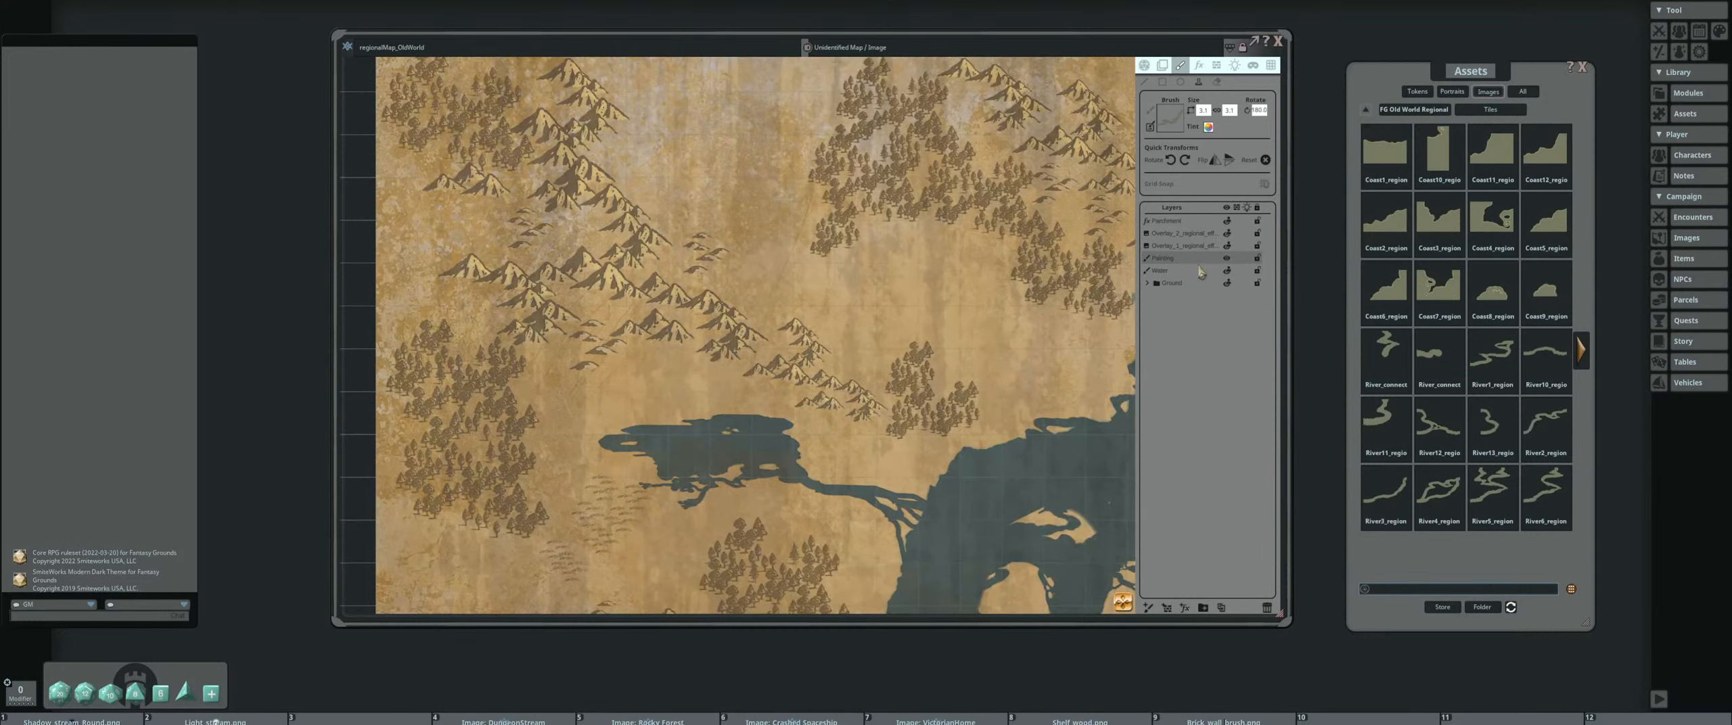
{"action": "scroll", "coordinate": [936, 290], "scroll_direction": "down", "scroll_amount": 3}
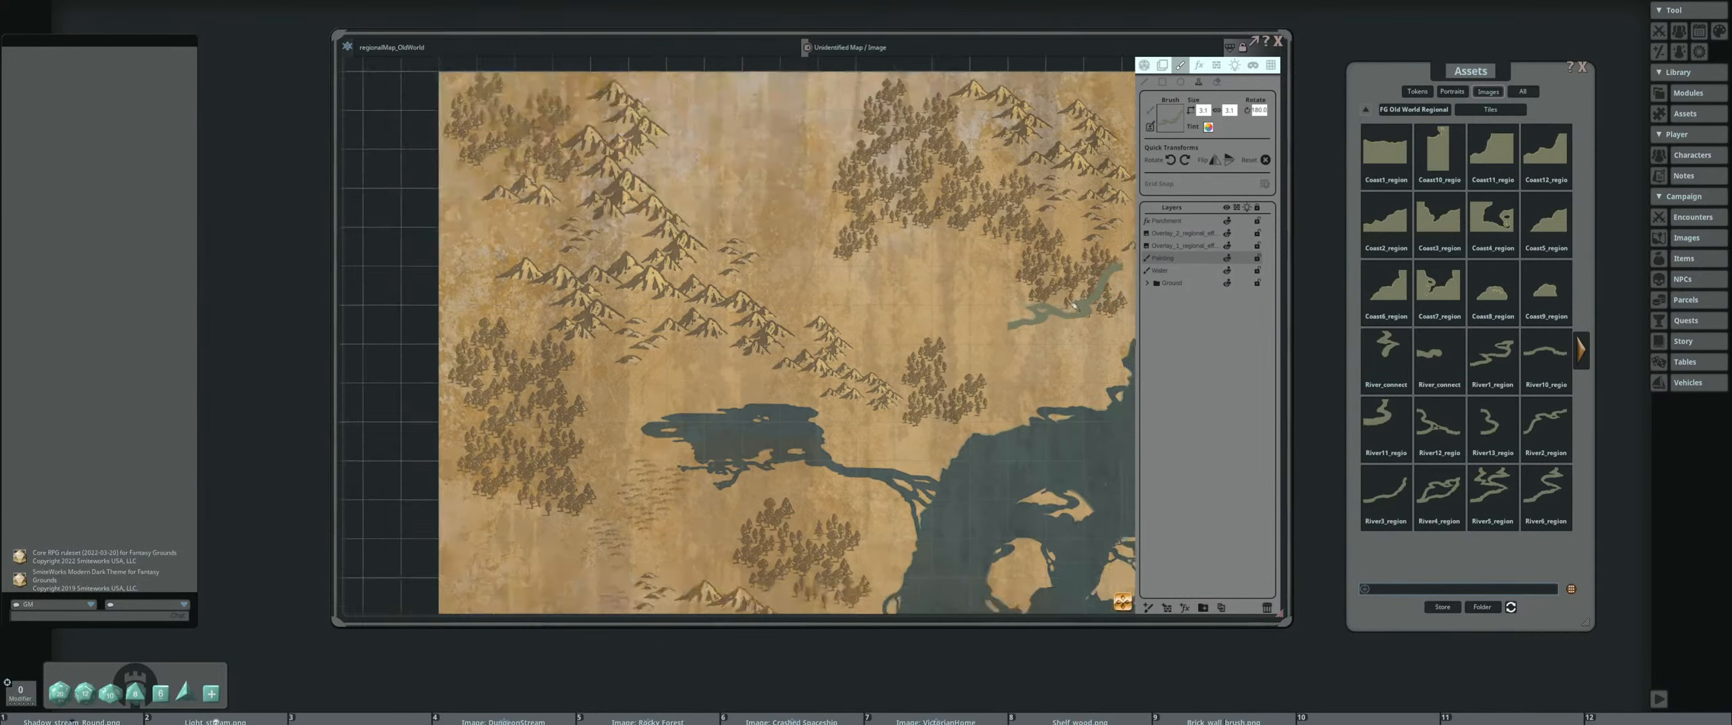
Tint the Ground layer group light pink by reducing the green and blue values in its tint colour
{"action": "left_click", "coordinate": [1178, 283]}
{"action": "scroll", "coordinate": [551, 145], "scroll_direction": "down", "scroll_amount": 3}
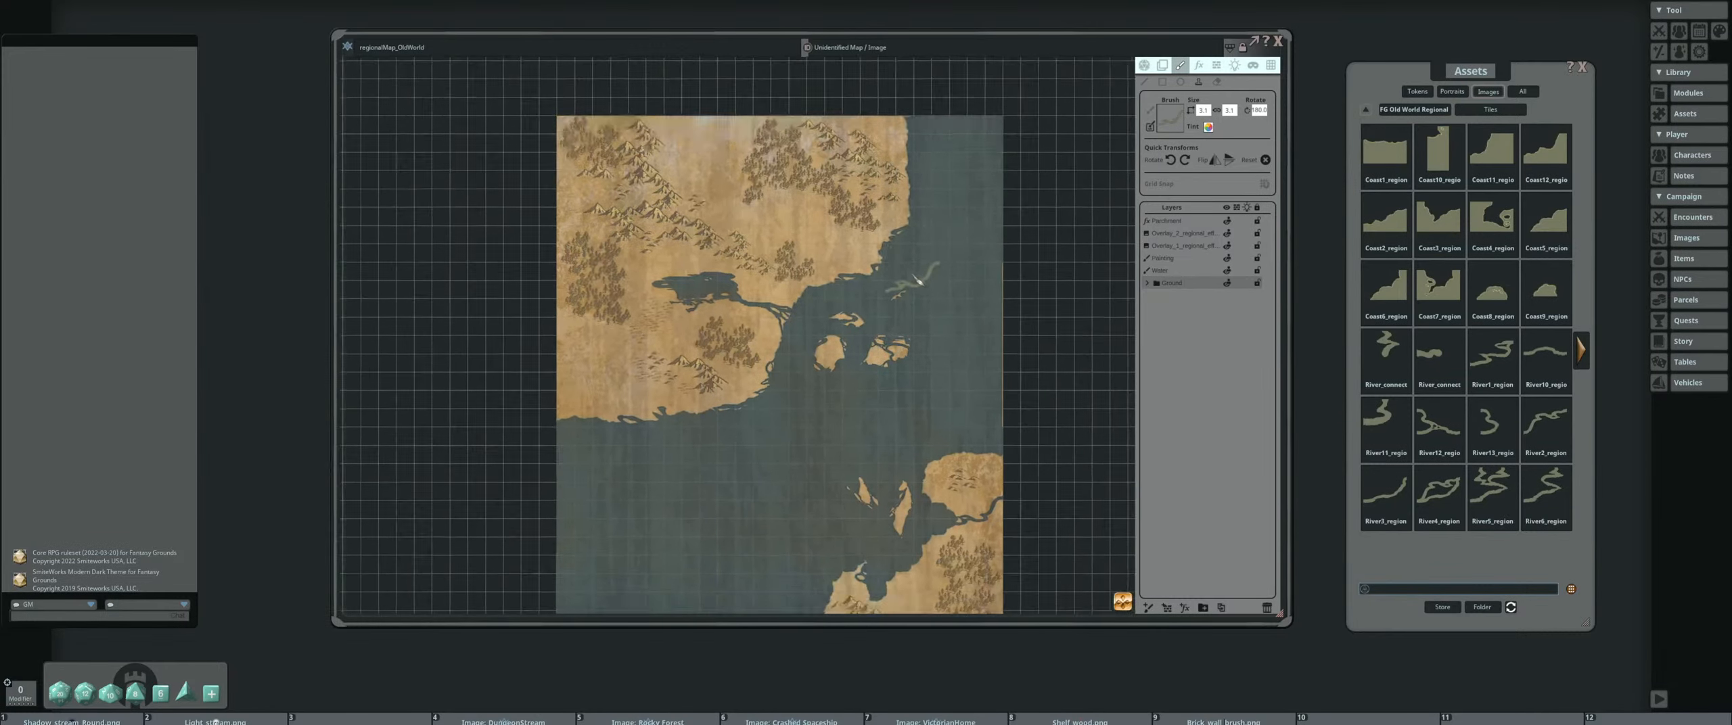
{"action": "mouse_move", "coordinate": [676, 274]}
{"action": "left_mouse_down"}
{"action": "mouse_move", "coordinate": [692, 343]}
{"action": "mouse_move", "coordinate": [699, 304]}
{"action": "left_mouse_up"}
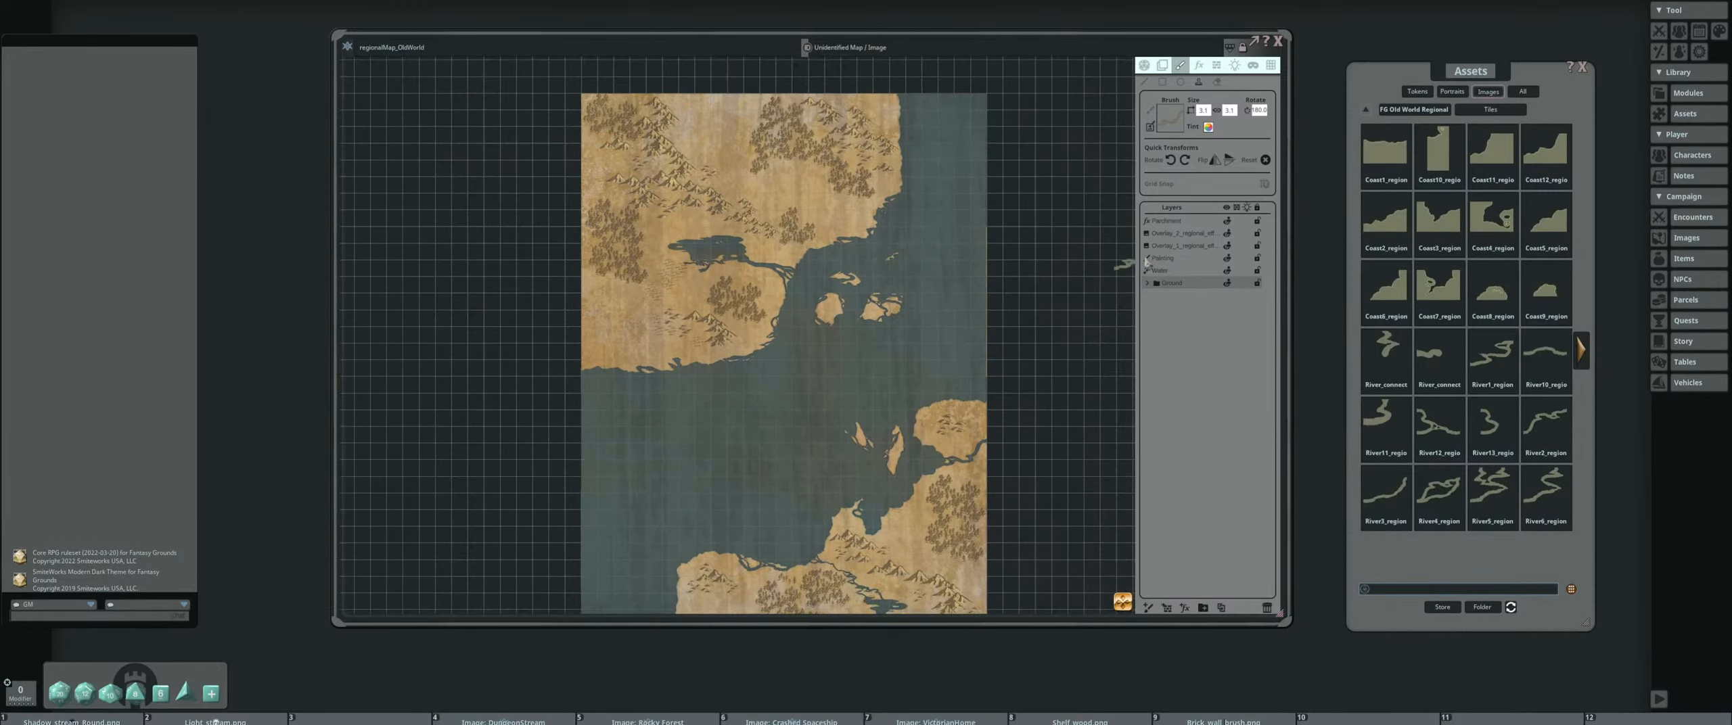
{"action": "left_click", "coordinate": [1162, 65]}
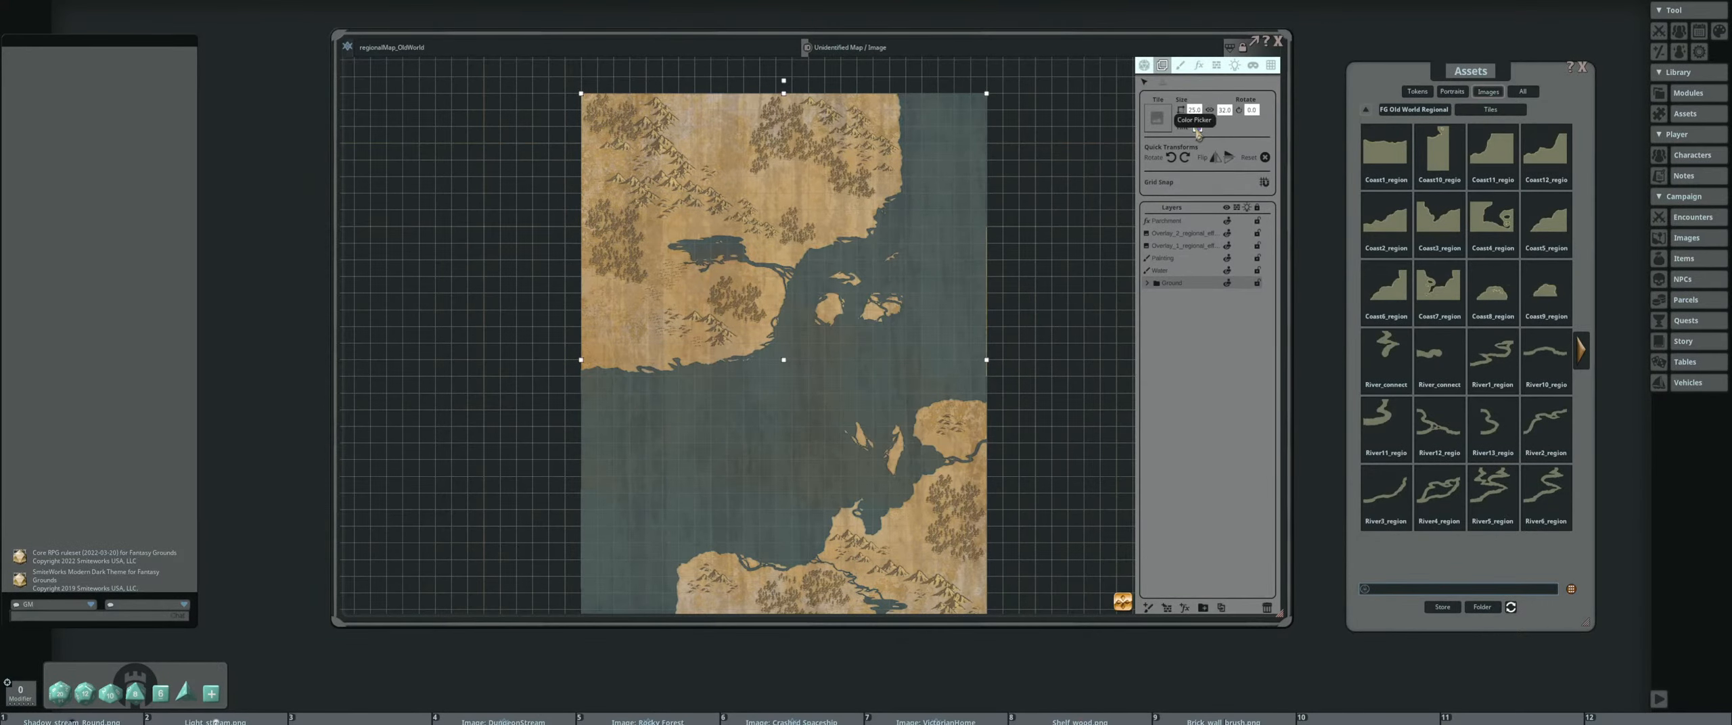
{"action": "left_click", "coordinate": [1197, 127]}
{"action": "left_click_drag", "start_coordinate": [863, 280], "coordinate": [870, 154]}
{"action": "scroll", "coordinate": [888, 247], "scroll_direction": "up", "scroll_amount": 3}
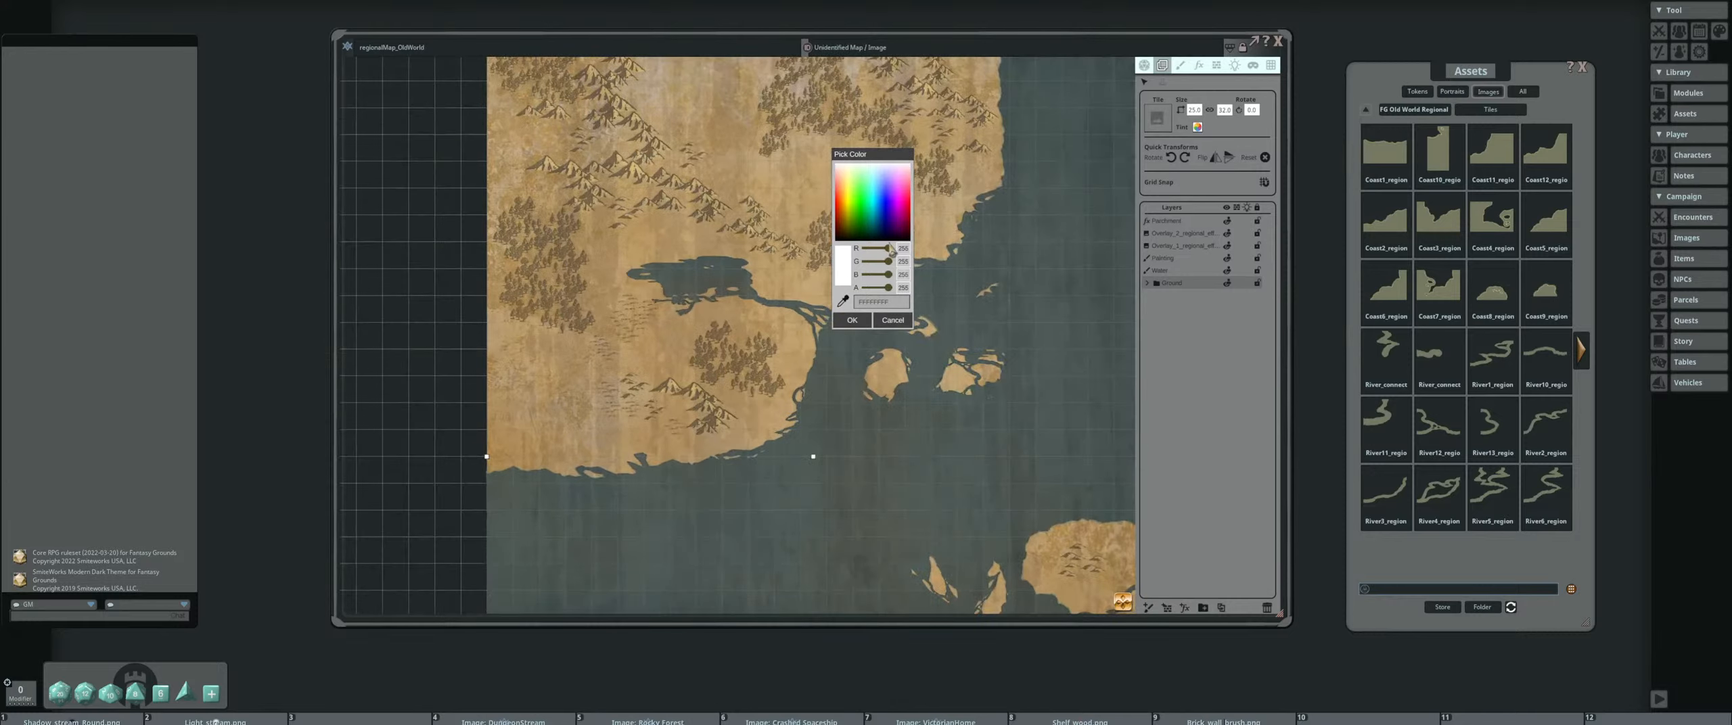
{"action": "mouse_move", "coordinate": [889, 262]}
{"action": "left_mouse_down"}
{"action": "mouse_move", "coordinate": [886, 276]}
{"action": "mouse_move", "coordinate": [885, 261]}
{"action": "left_mouse_up"}
{"action": "scroll", "coordinate": [677, 268], "scroll_direction": "up", "scroll_amount": 5}
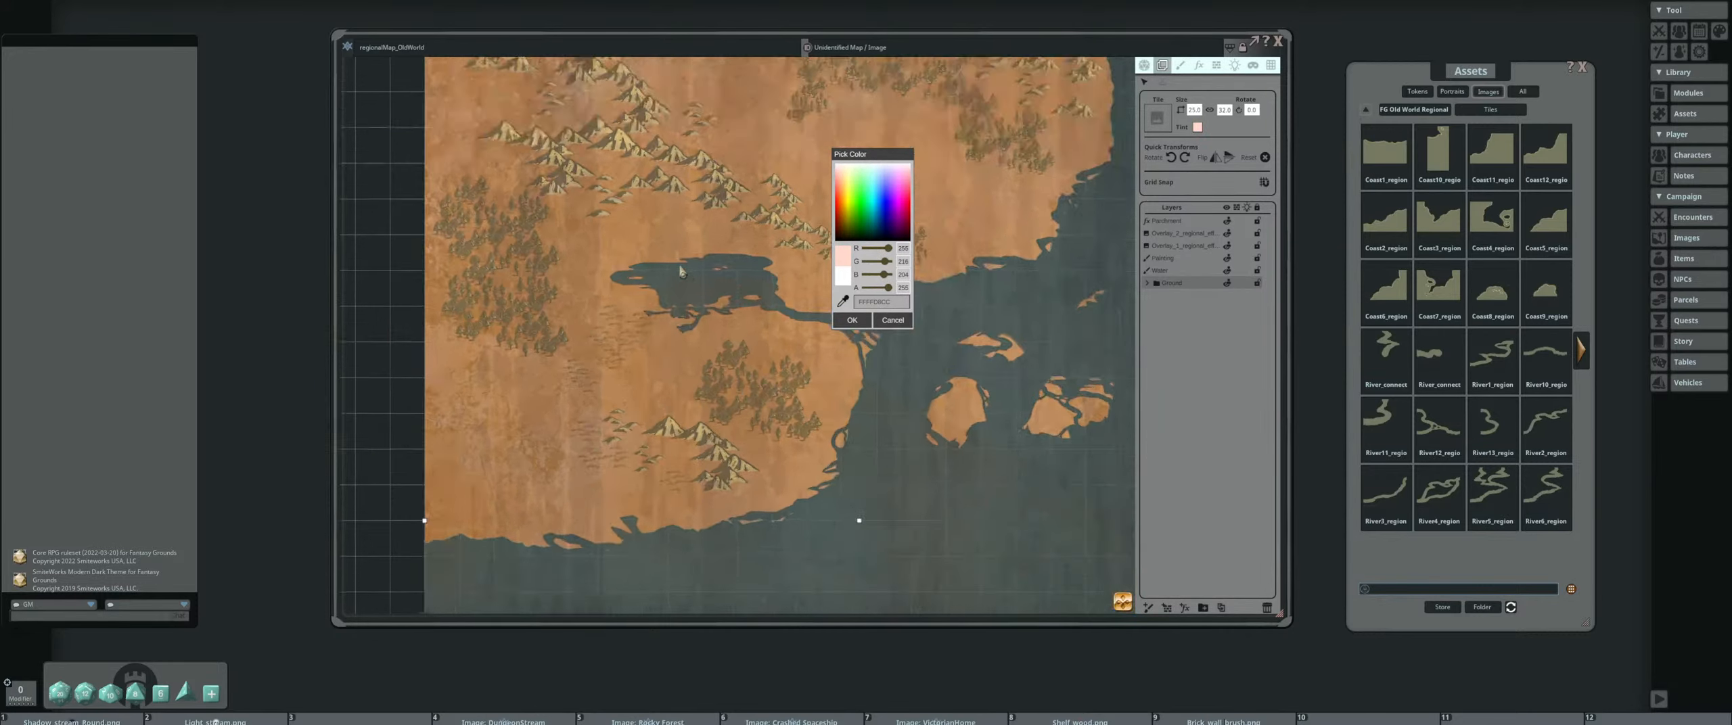
Check the pink tint across the northern land, copy its hex colour code, and confirm the Ground group's tint
{"action": "scroll", "coordinate": [691, 268], "scroll_direction": "down", "scroll_amount": 5}
{"action": "left_click_drag", "start_coordinate": [701, 179], "coordinate": [708, 250]}
{"action": "scroll", "coordinate": [710, 217], "scroll_direction": "up", "scroll_amount": 3}
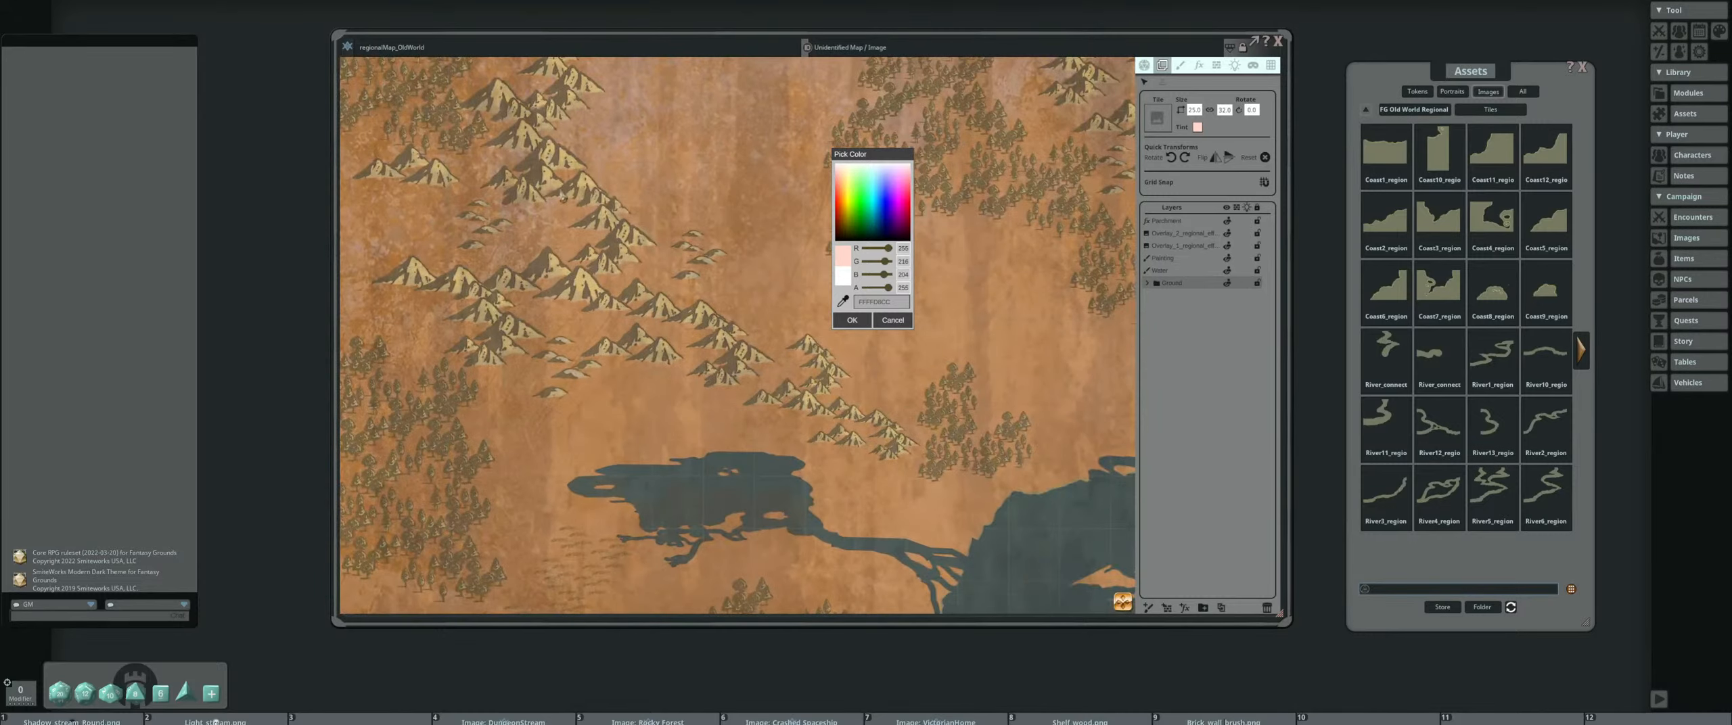
{"action": "scroll", "coordinate": [612, 287], "scroll_direction": "down", "scroll_amount": 4}
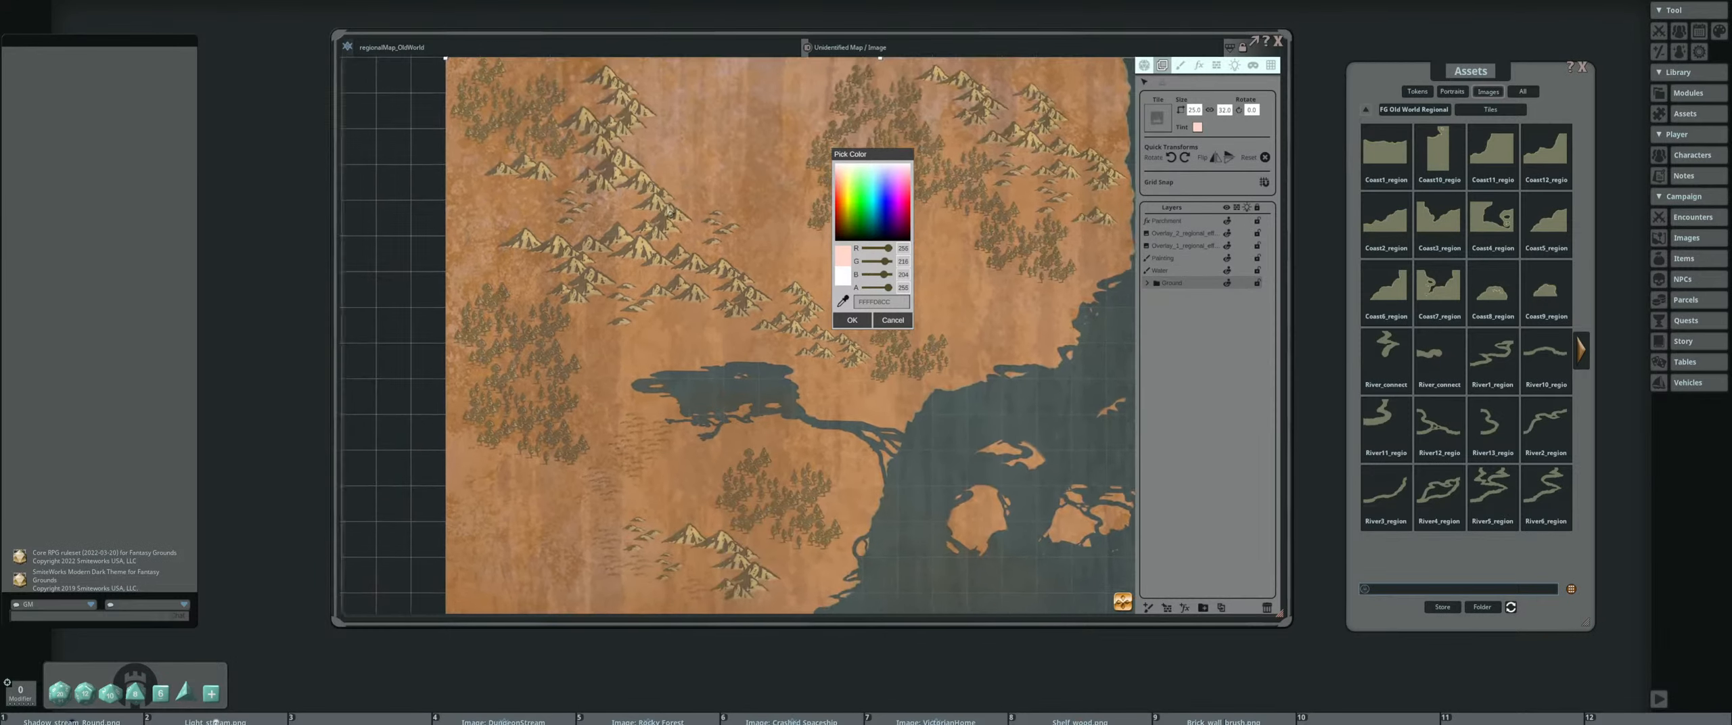
{"action": "left_click", "coordinate": [897, 304]}
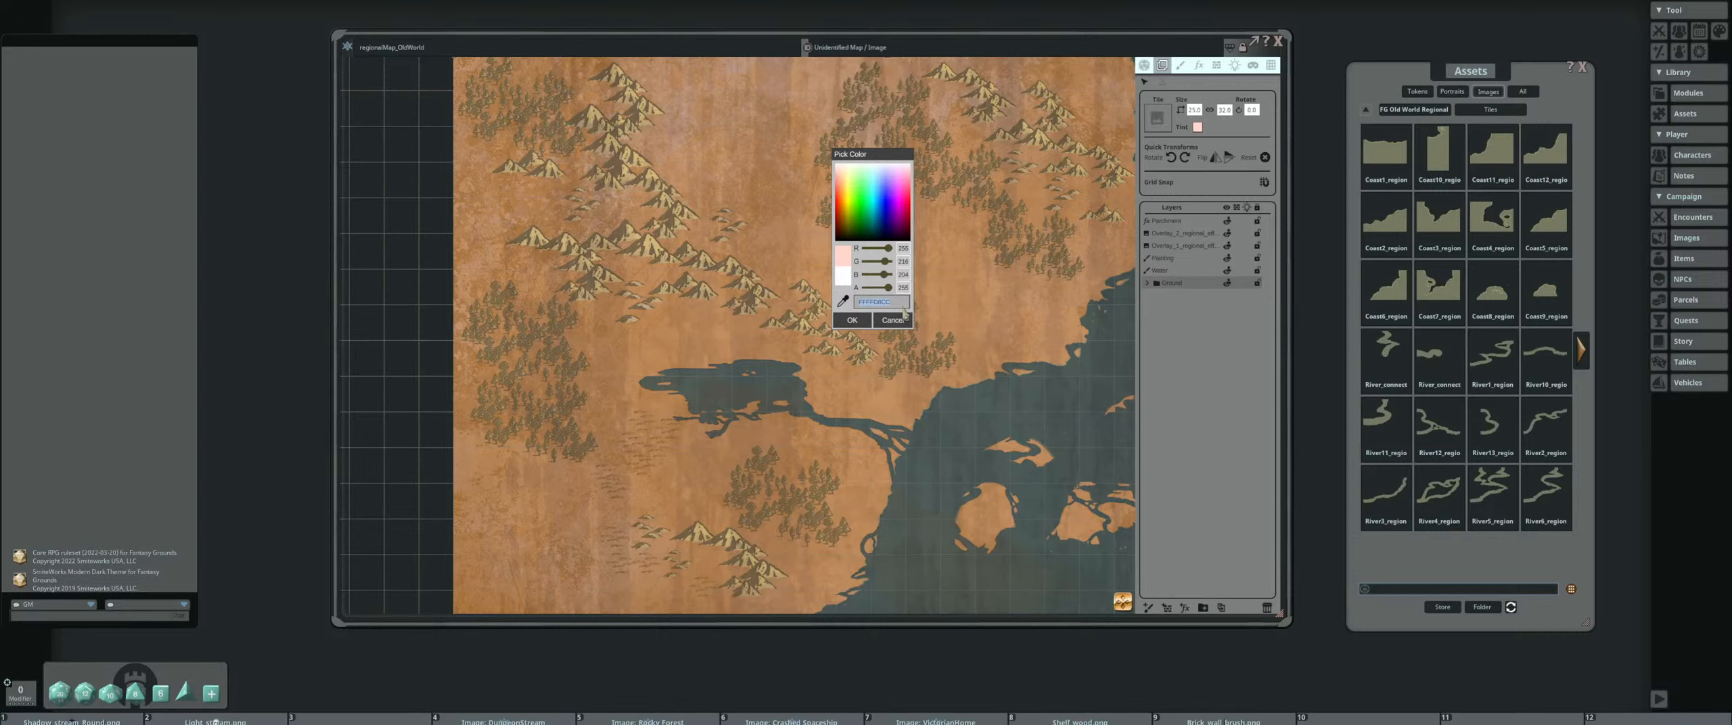
{"action": "left_click", "coordinate": [854, 320]}
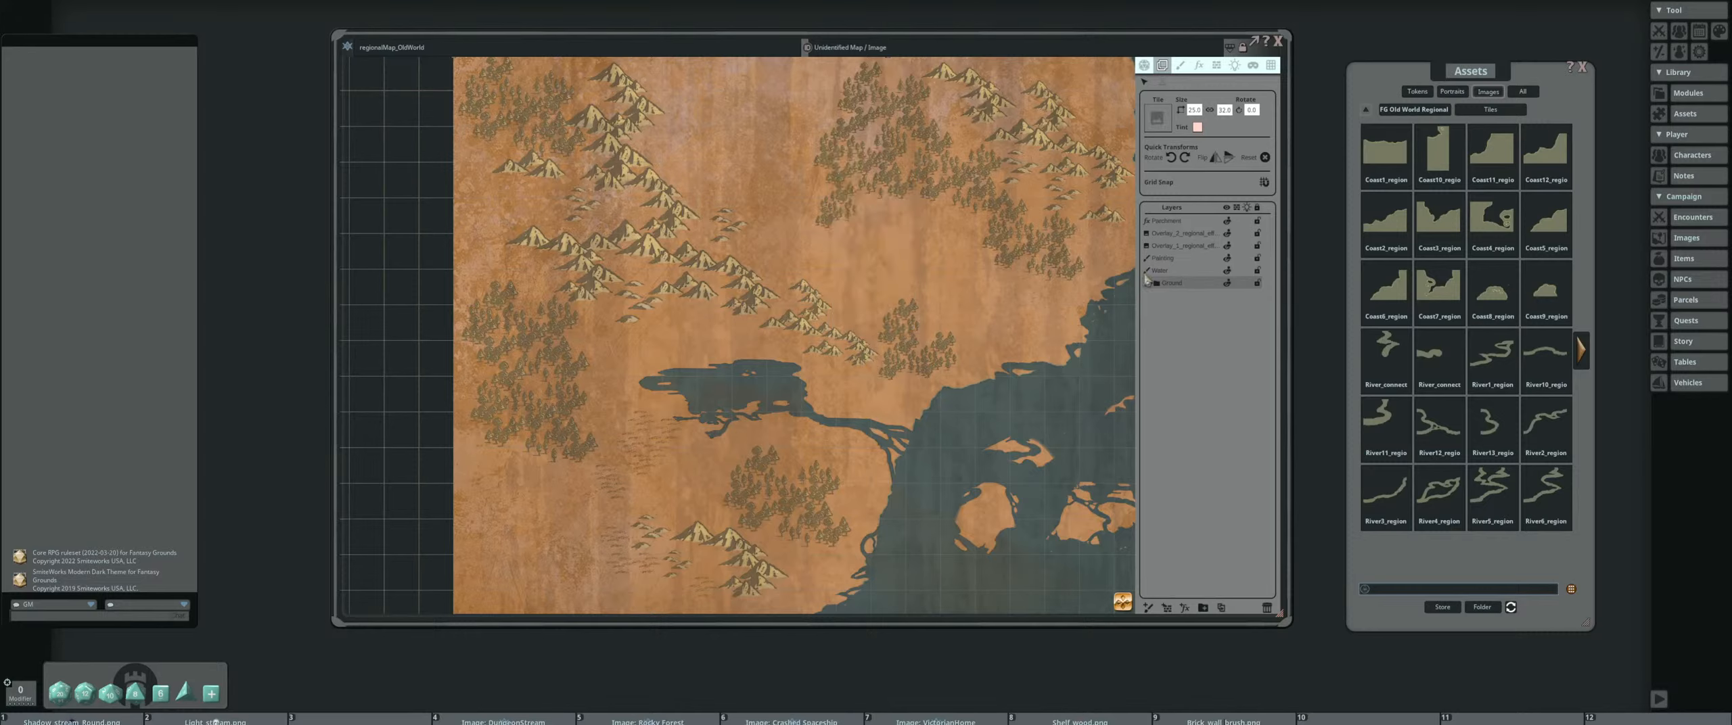
Tint the Painting layer with the Ground group's light pink colour code and check the mountains and forests
{"action": "left_click", "coordinate": [1193, 259]}
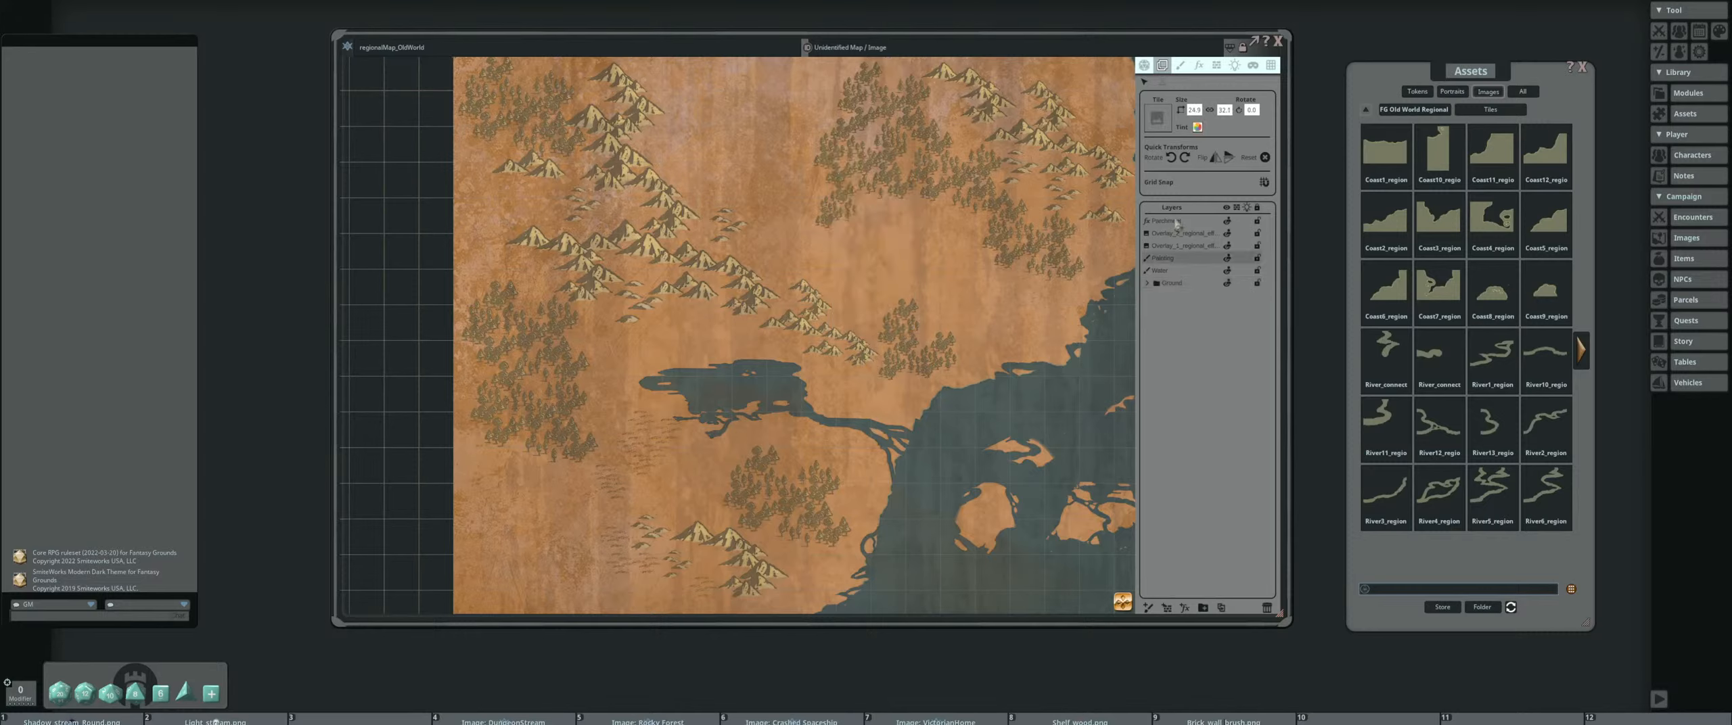
{"action": "left_click", "coordinate": [1197, 126]}
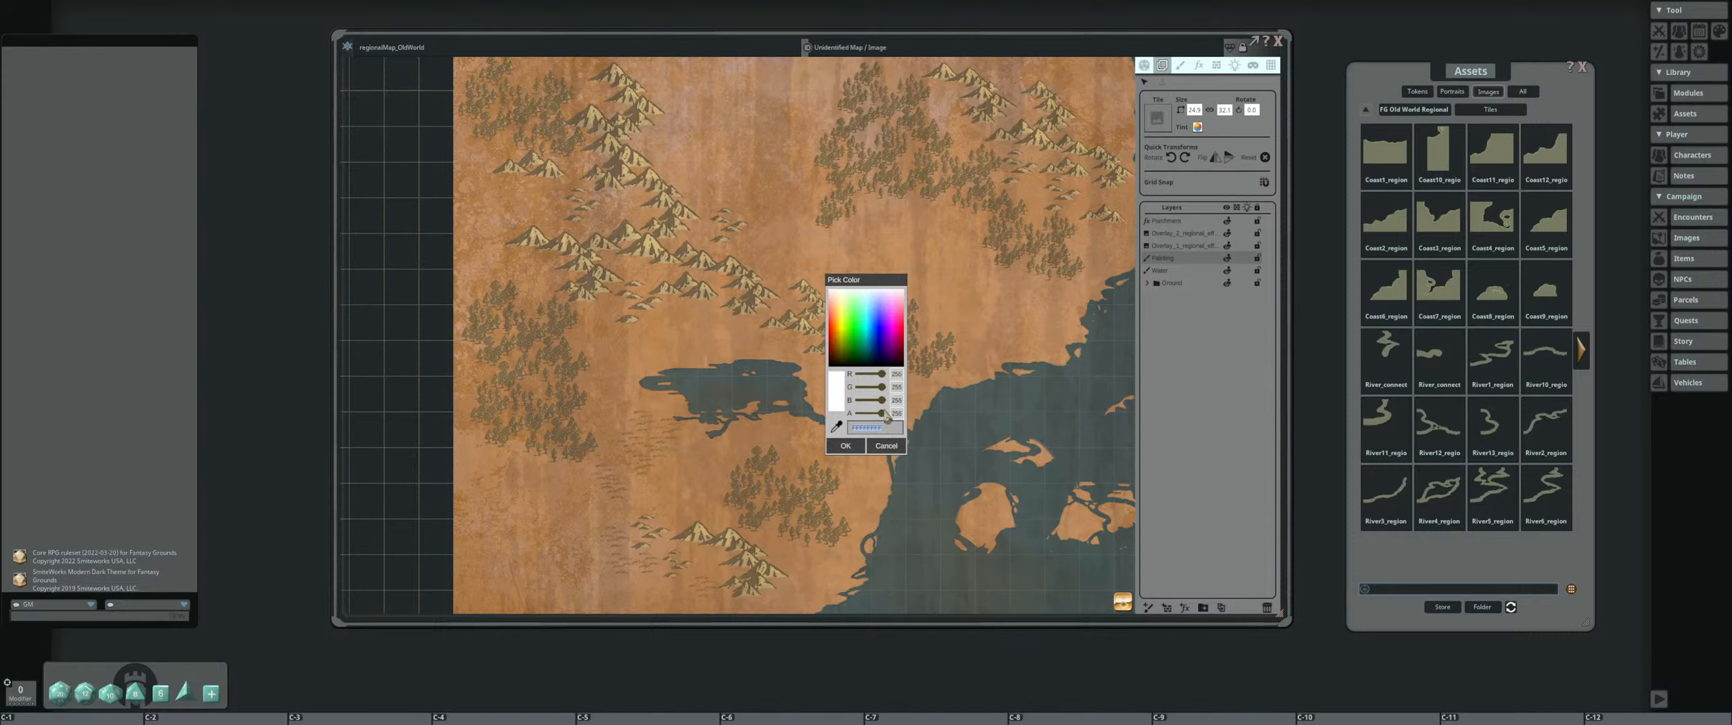
{"action": "left_click", "coordinate": [847, 446]}
{"action": "scroll", "coordinate": [865, 355], "scroll_direction": "down", "scroll_amount": 2}
{"action": "left_click_drag", "start_coordinate": [904, 358], "coordinate": [820, 260]}
{"action": "scroll", "coordinate": [815, 265], "scroll_direction": "down", "scroll_amount": 2}
{"action": "left_click_drag", "start_coordinate": [825, 393], "coordinate": [771, 315]}
{"action": "scroll", "coordinate": [687, 200], "scroll_direction": "up", "scroll_amount": 2}
{"action": "scroll", "coordinate": [719, 210], "scroll_direction": "up", "scroll_amount": 5}
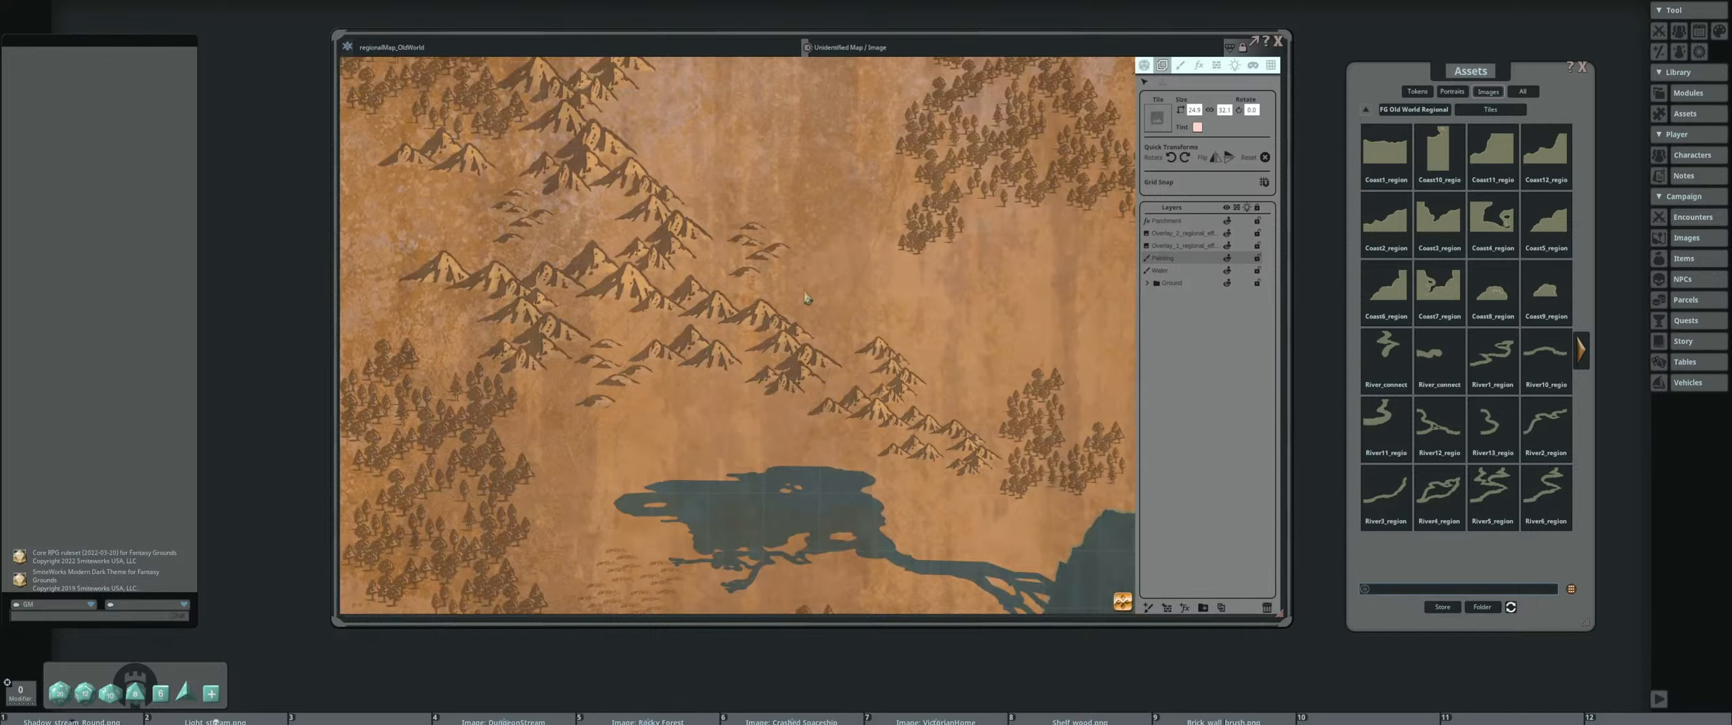
Add an effect layer above the Parchment layer and set its FX type to Adjust colors
{"action": "scroll", "coordinate": [805, 296], "scroll_direction": "down", "scroll_amount": 5}
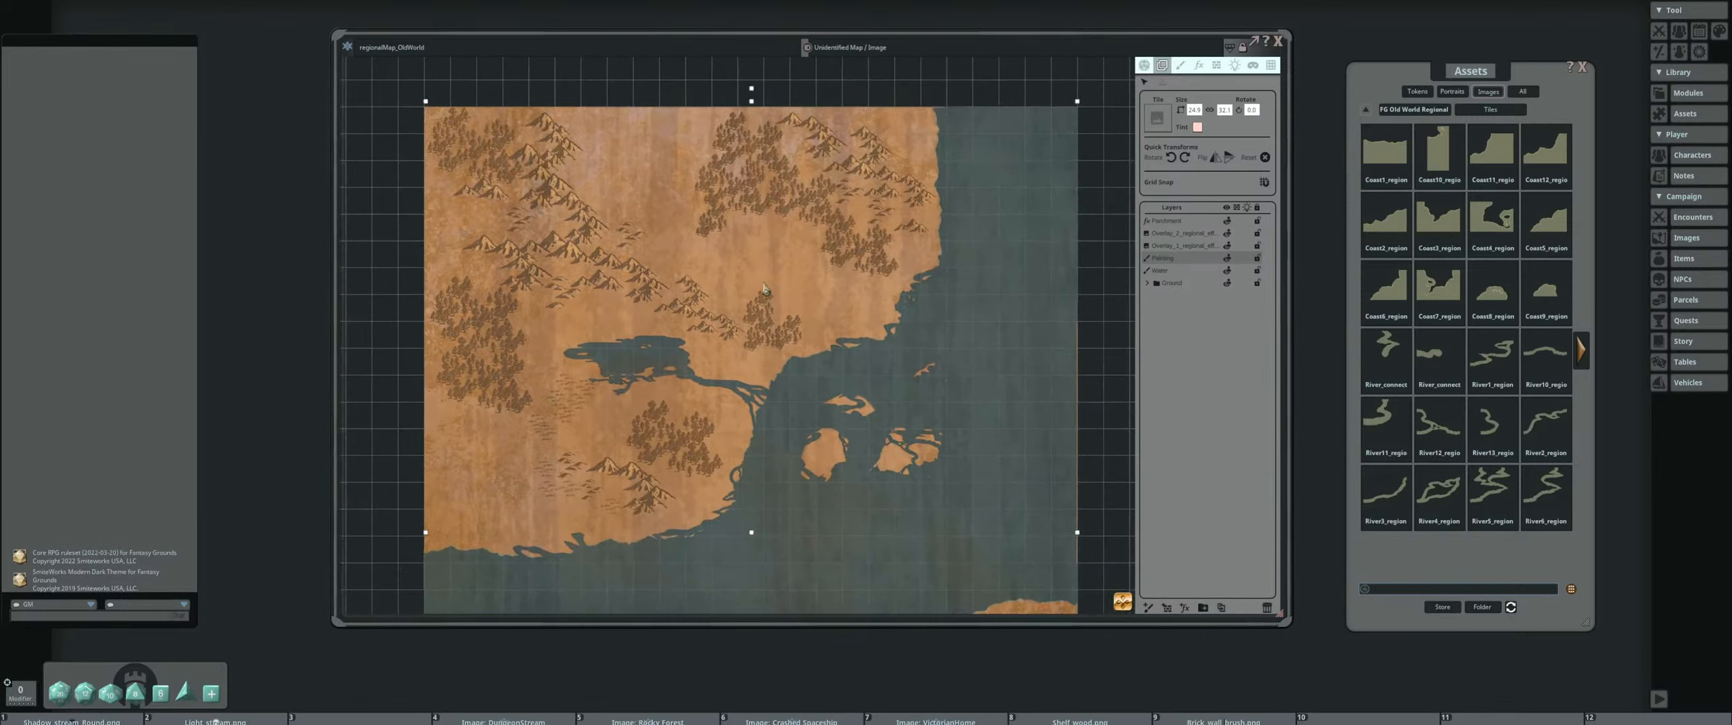
{"action": "scroll", "coordinate": [797, 297], "scroll_direction": "down", "scroll_amount": 1}
{"action": "left_click_drag", "start_coordinate": [787, 300], "coordinate": [781, 233]}
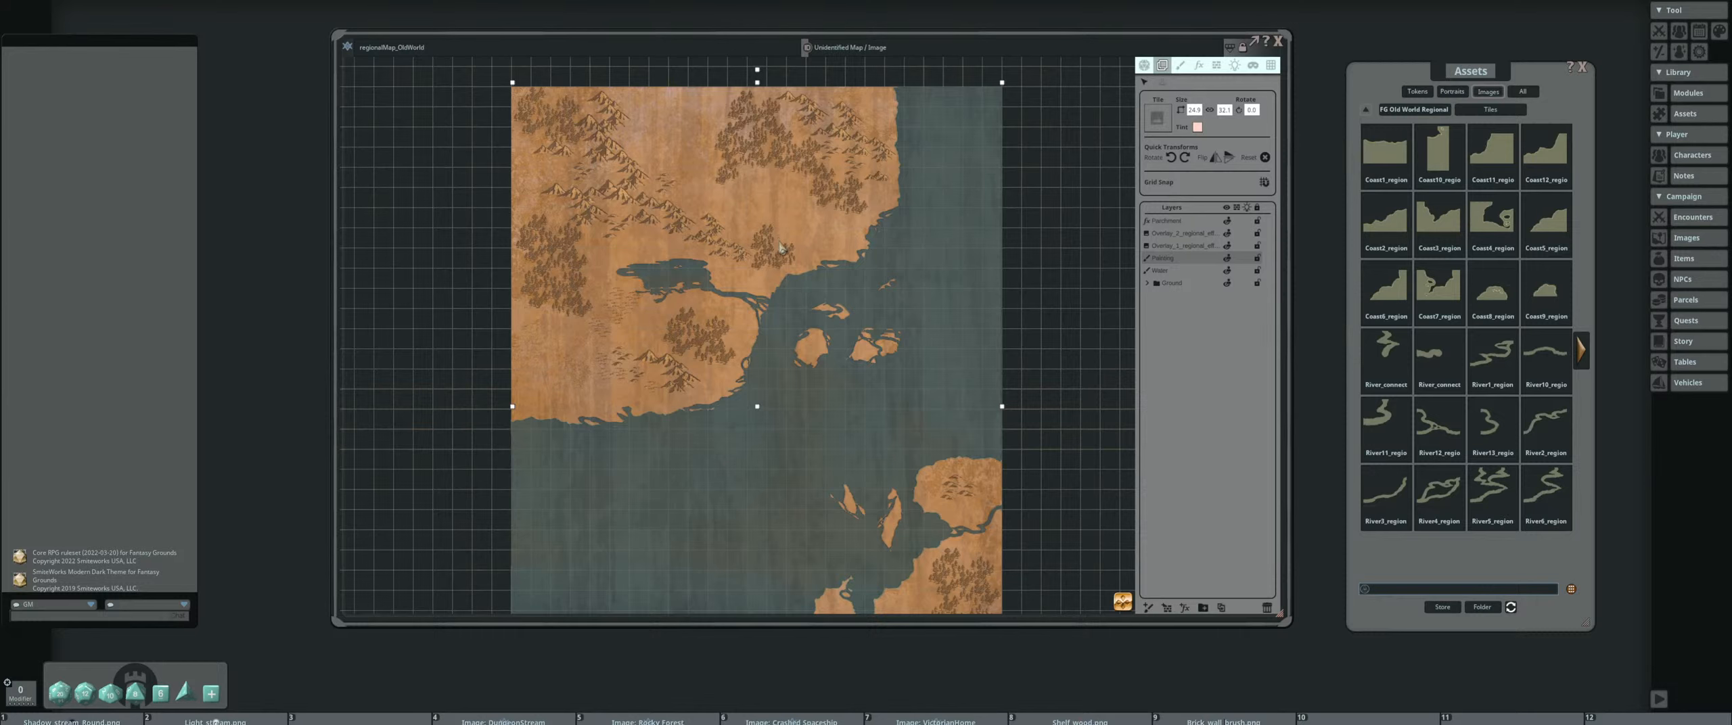
{"action": "scroll", "coordinate": [782, 247], "scroll_direction": "down", "scroll_amount": 1}
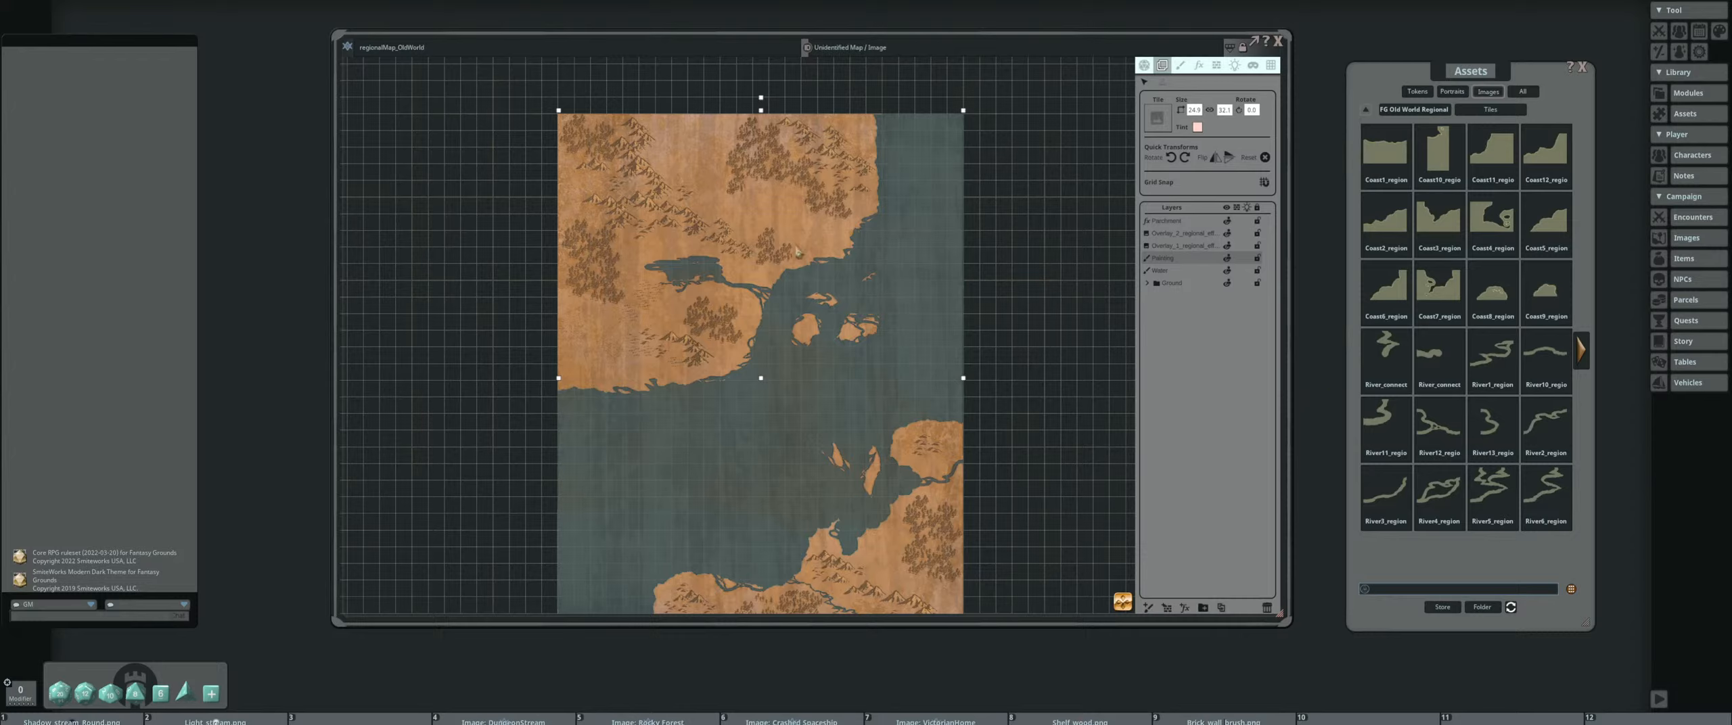
{"action": "left_click", "coordinate": [1197, 68]}
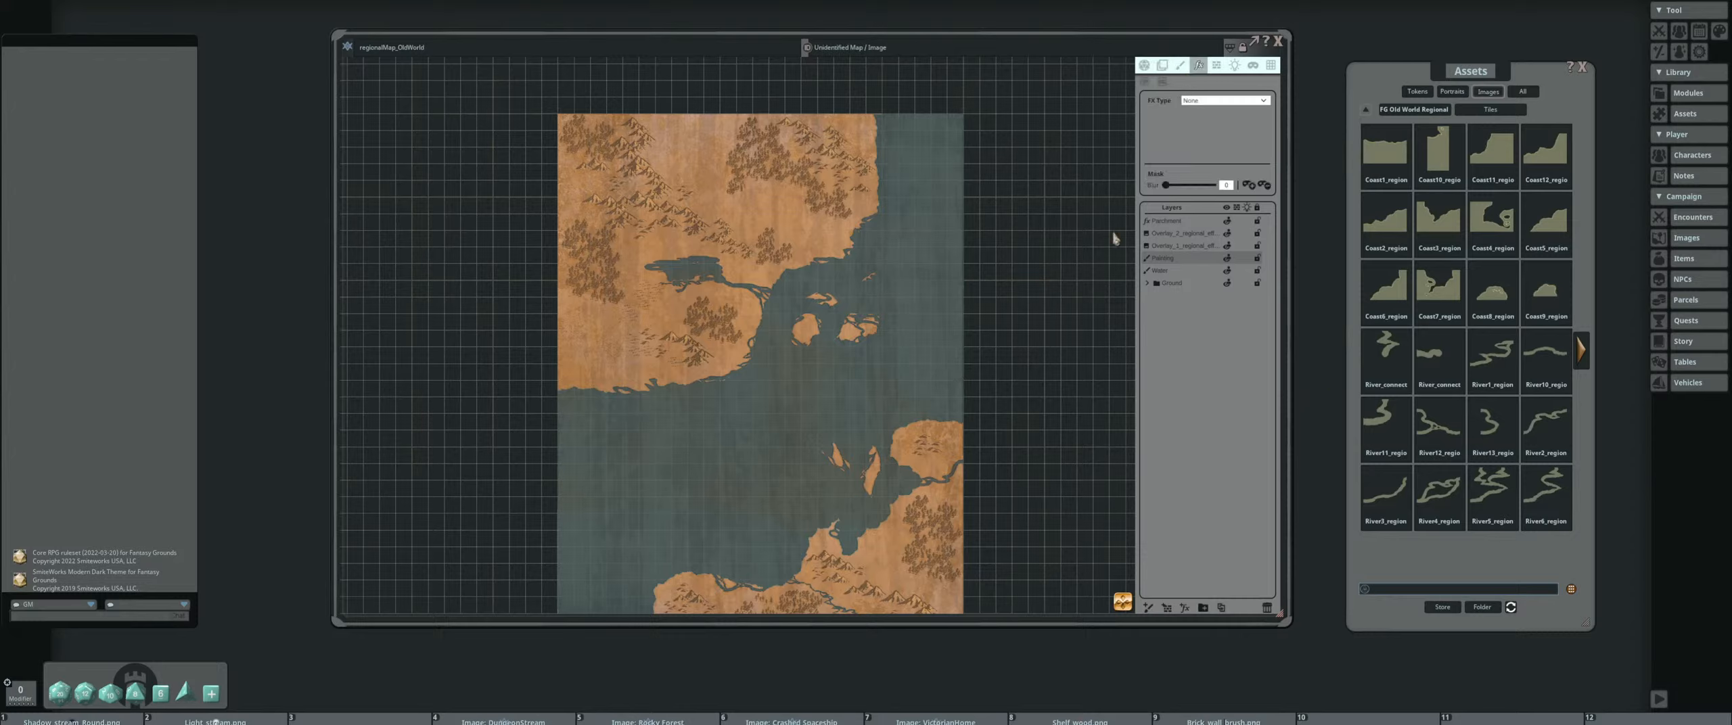
{"action": "left_click", "coordinate": [1154, 222]}
{"action": "left_click", "coordinate": [1184, 608]}
{"action": "scroll", "coordinate": [767, 182], "scroll_direction": "up", "scroll_amount": 3}
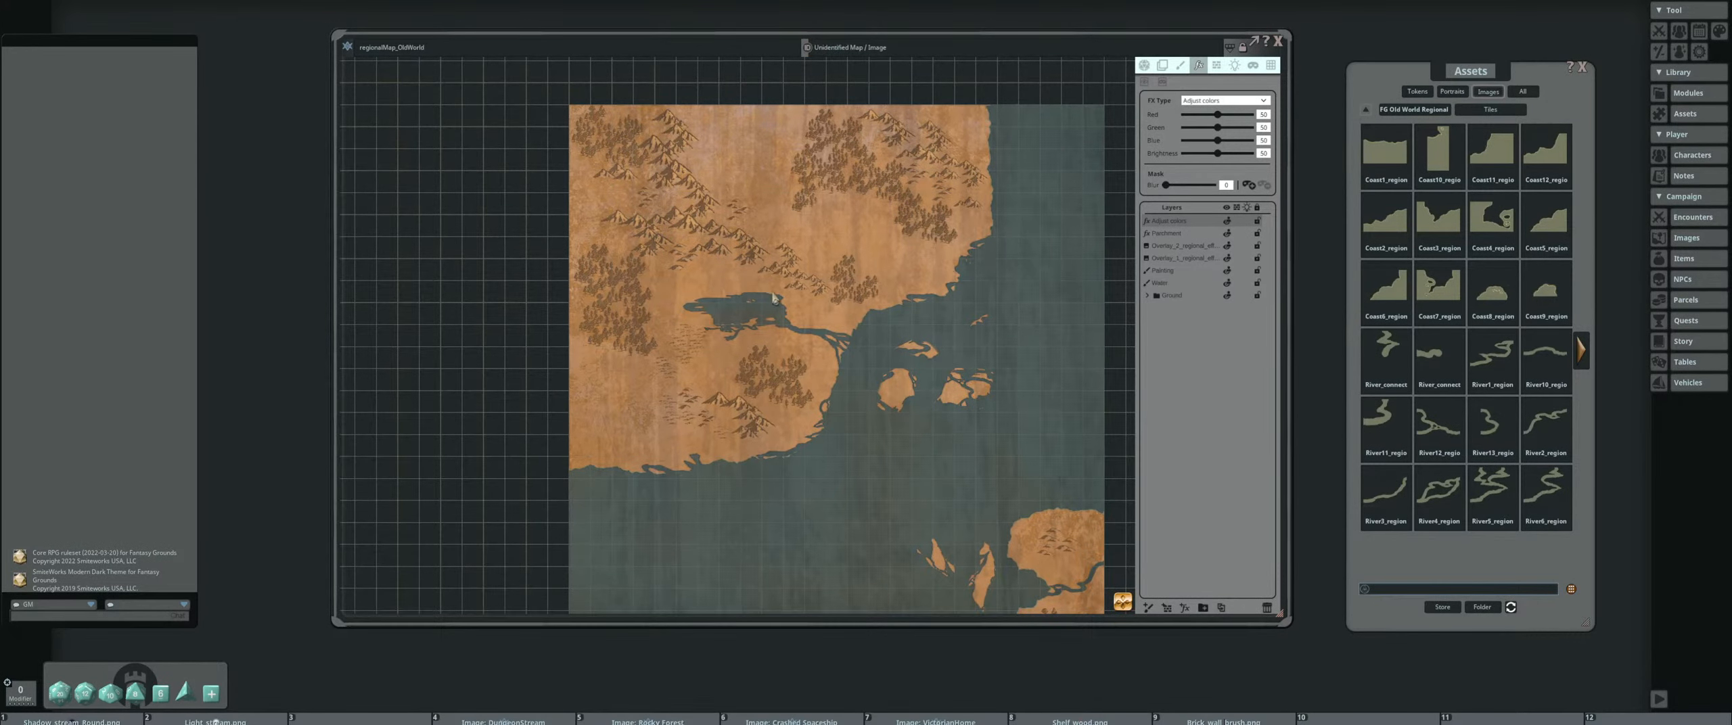
{"action": "left_click_drag", "start_coordinate": [773, 294], "coordinate": [750, 271]}
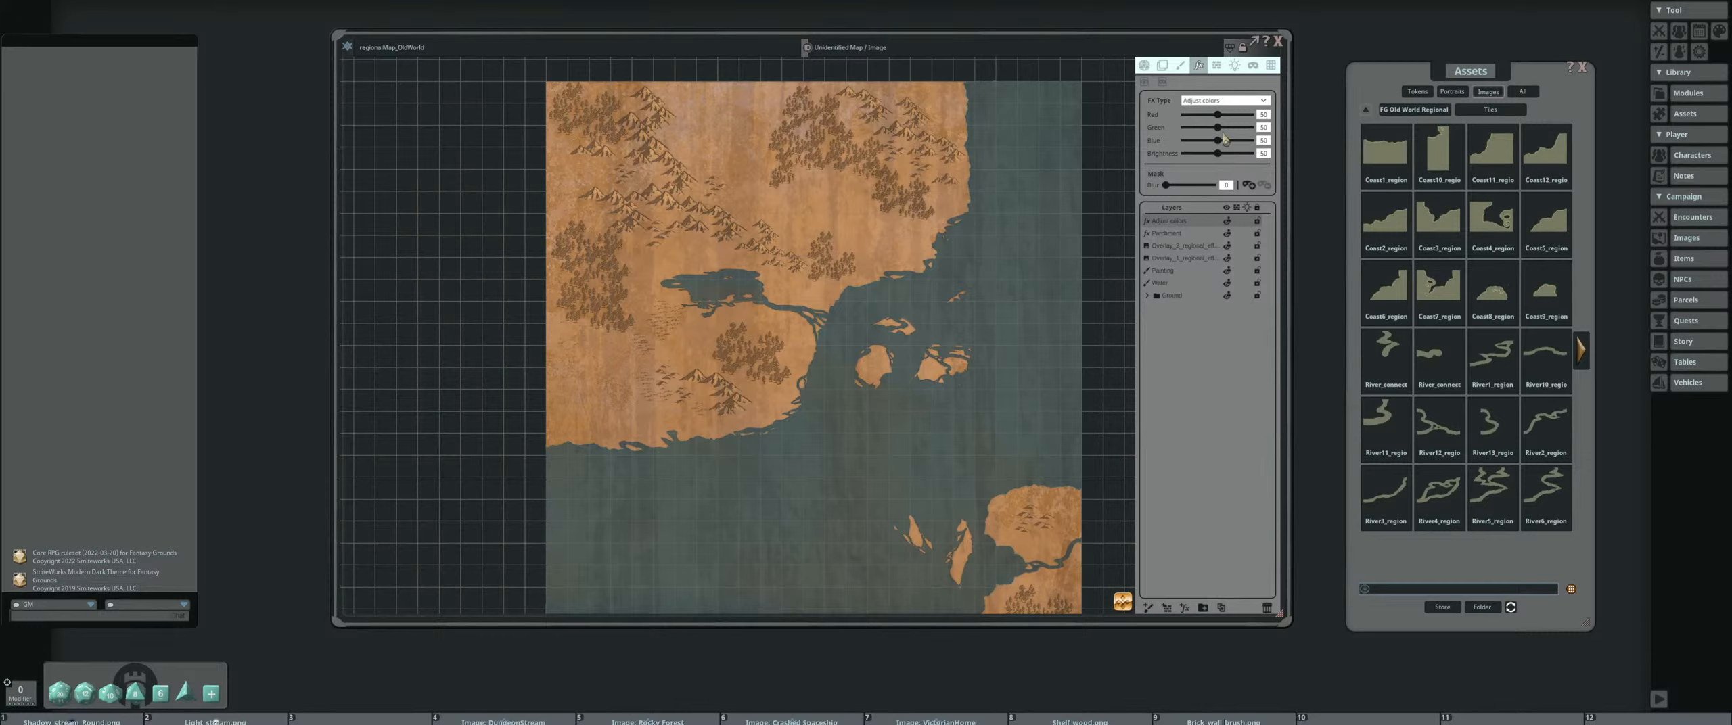
Reduce the effect's red and blue below green to give a green shift, and mask the effect off the whole map
{"action": "left_click_drag", "start_coordinate": [1220, 130], "coordinate": [1226, 134]}
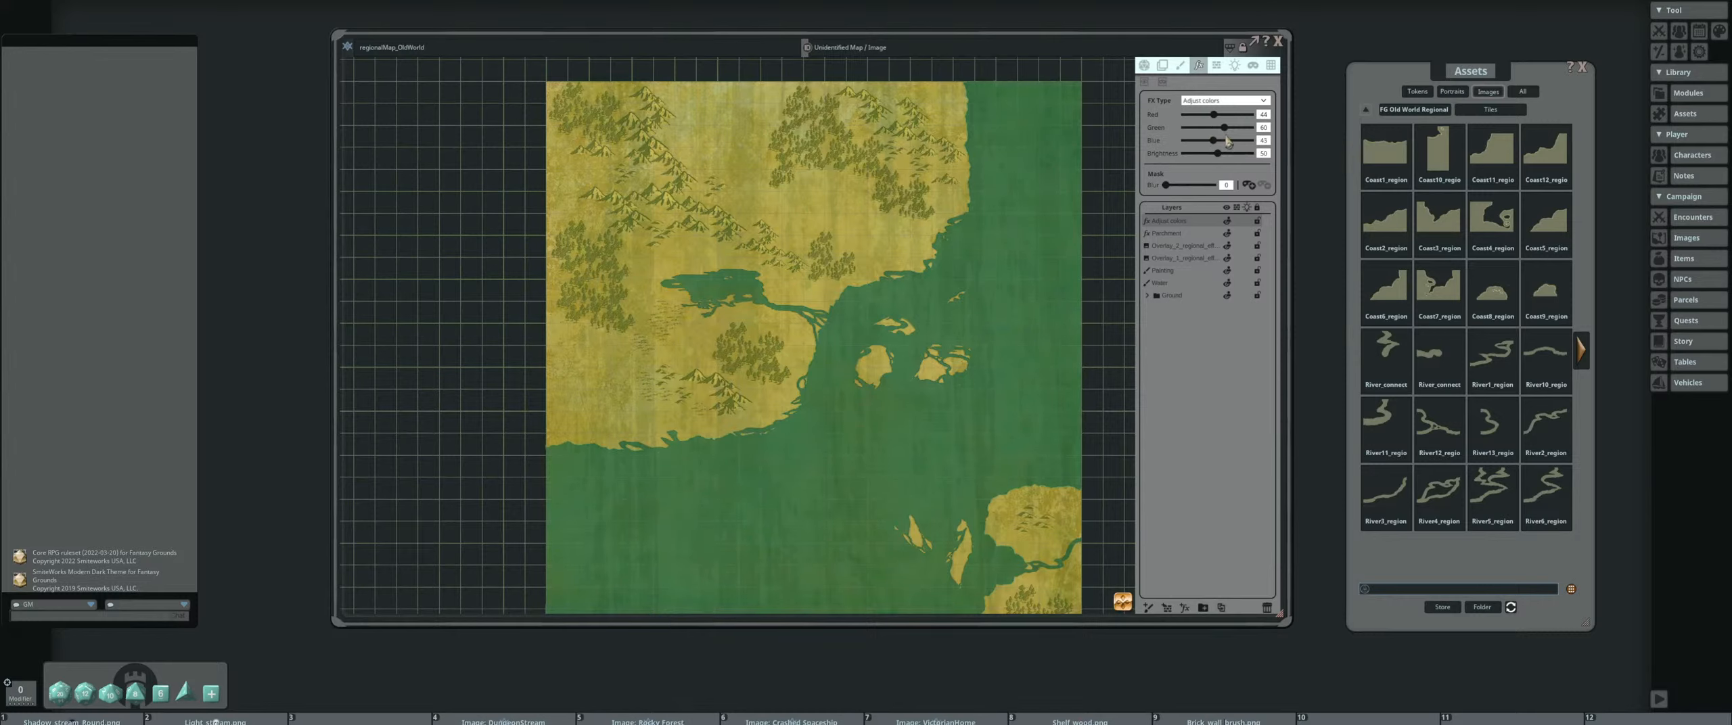
{"action": "left_click_drag", "start_coordinate": [1226, 133], "coordinate": [1217, 133]}
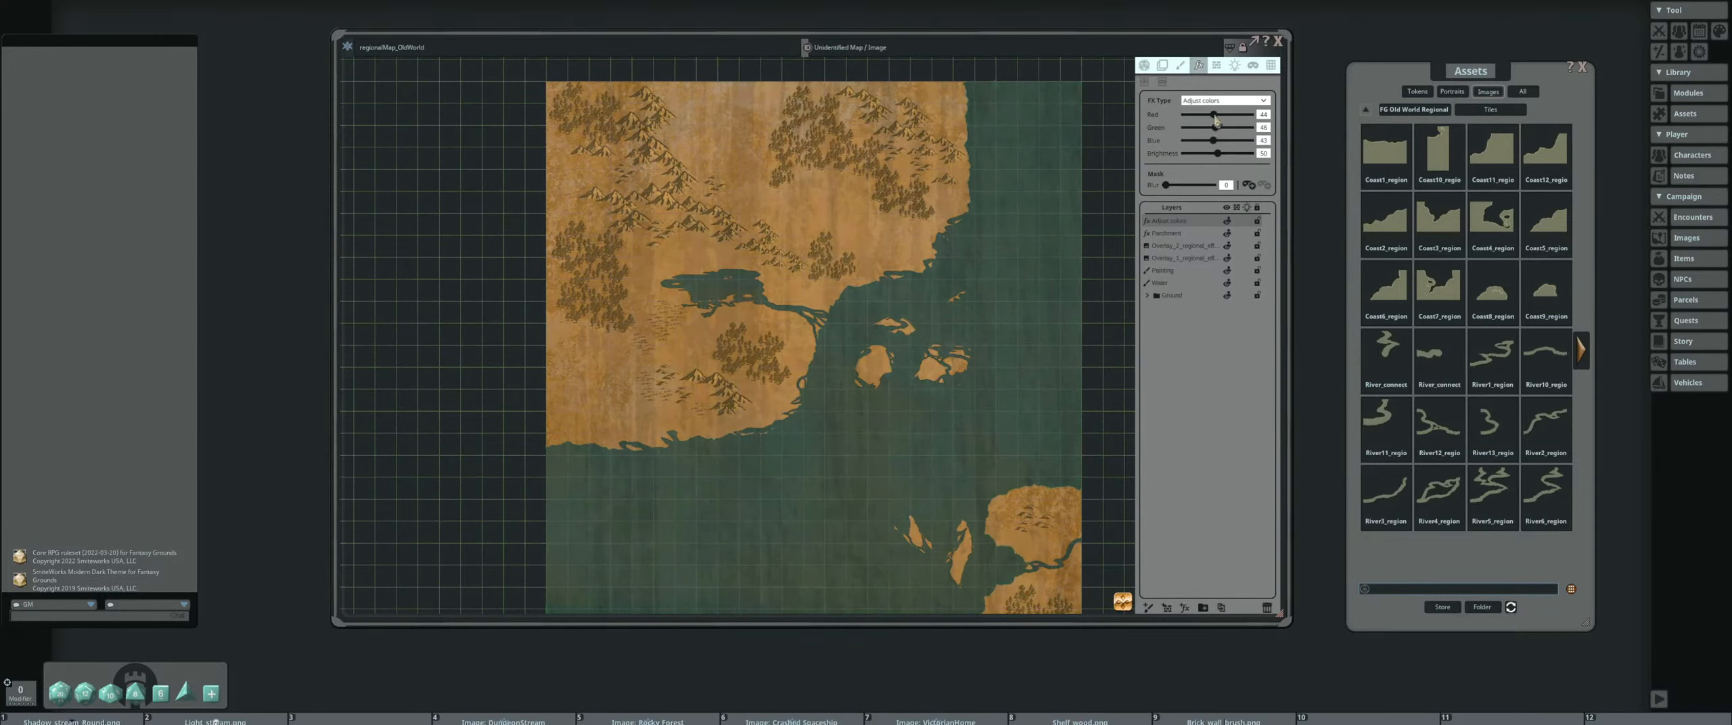
{"action": "left_click", "coordinate": [1267, 129]}
{"action": "left_click", "coordinate": [1262, 141]}
{"action": "left_click_drag", "start_coordinate": [1213, 141], "coordinate": [1210, 142]}
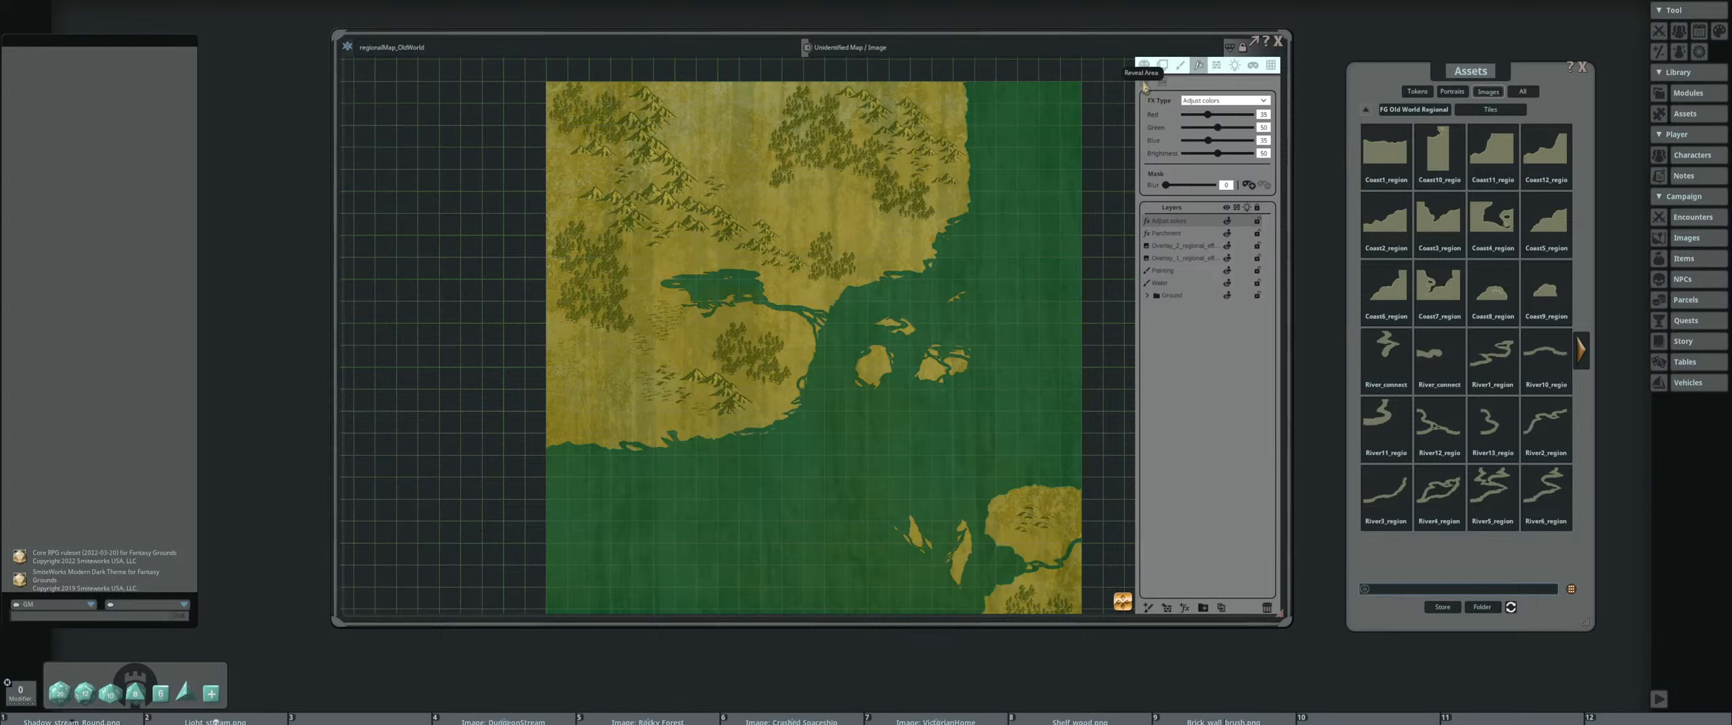
{"action": "left_click", "coordinate": [1264, 185]}
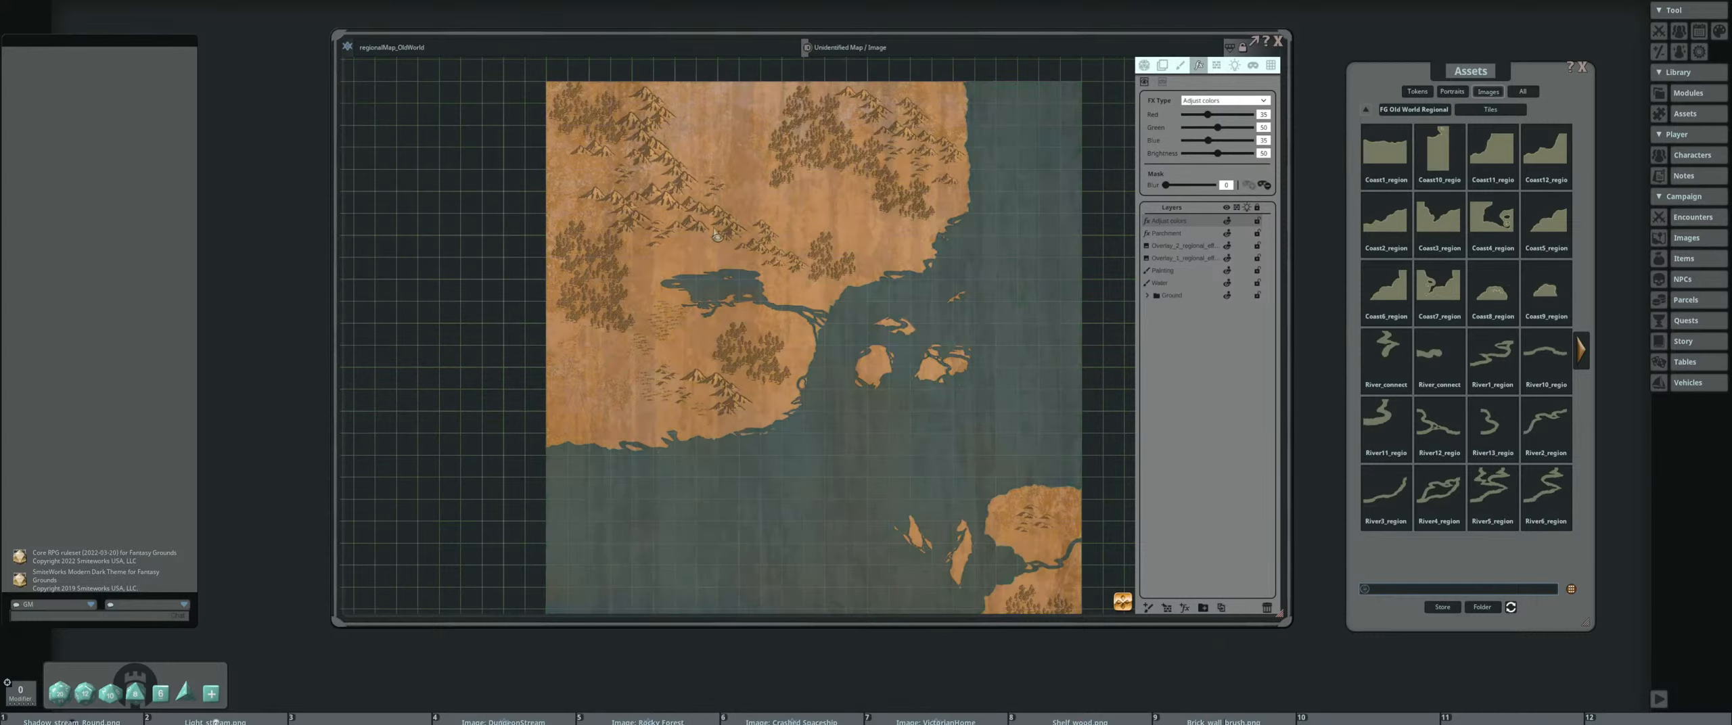
Reveal the green effect in freehand patches between the northern mountains and forests and in the southwestern land, with mask blur at 100
{"action": "left_click_drag", "start_coordinate": [731, 196], "coordinate": [741, 218]}
{"action": "scroll", "coordinate": [718, 181], "scroll_direction": "up", "scroll_amount": 3}
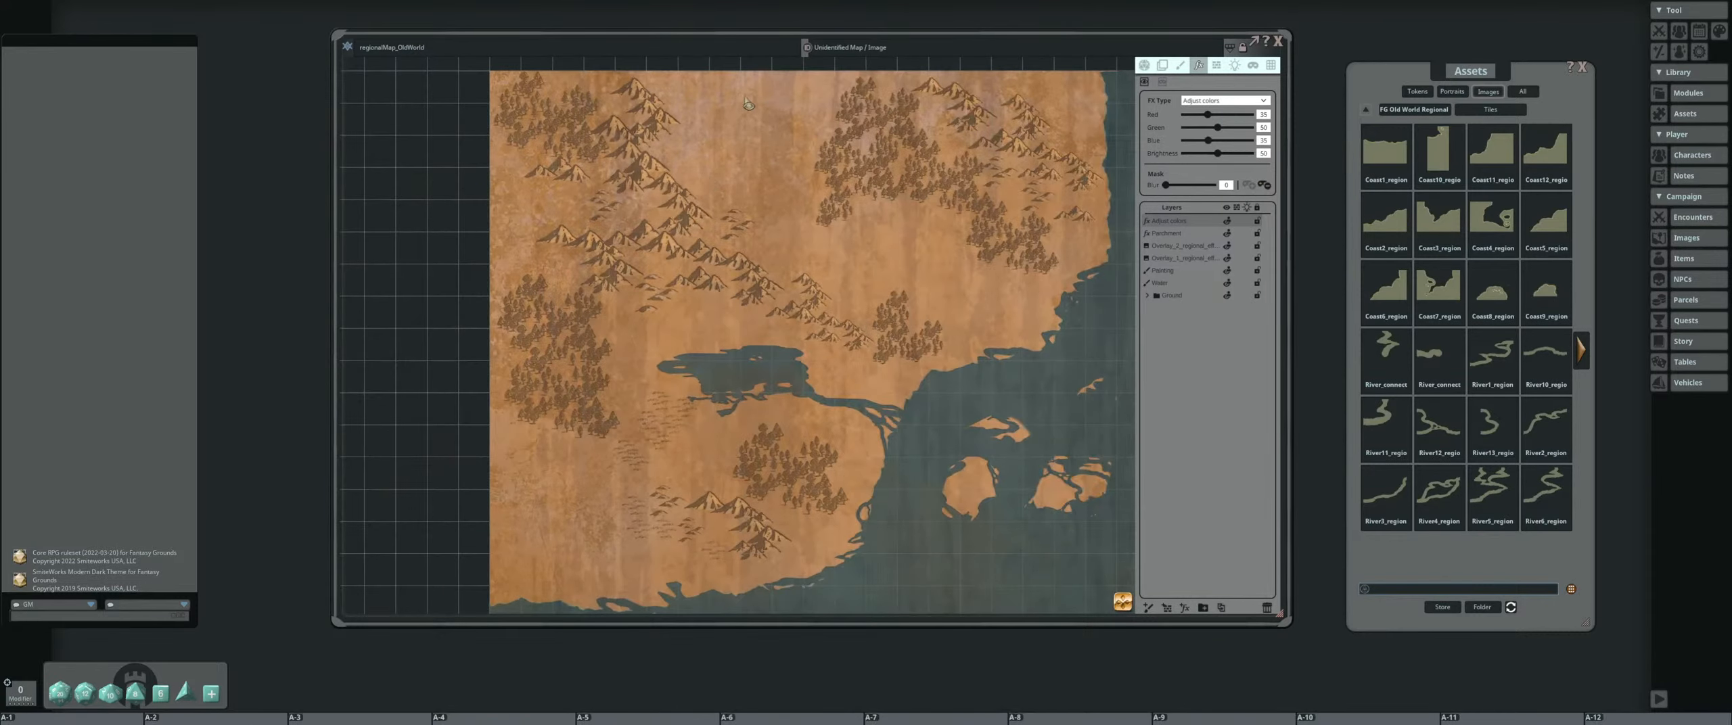
{"action": "mouse_move", "coordinate": [746, 96]}
{"action": "left_mouse_down"}
{"action": "mouse_move", "coordinate": [697, 159]}
{"action": "mouse_move", "coordinate": [764, 186]}
{"action": "mouse_move", "coordinate": [748, 96]}
{"action": "left_mouse_up"}
{"action": "mouse_move", "coordinate": [839, 220]}
{"action": "left_mouse_down"}
{"action": "mouse_move", "coordinate": [820, 284]}
{"action": "mouse_move", "coordinate": [852, 228]}
{"action": "mouse_move", "coordinate": [923, 265]}
{"action": "left_mouse_up"}
{"action": "mouse_move", "coordinate": [751, 196]}
{"action": "left_mouse_down"}
{"action": "mouse_move", "coordinate": [795, 224]}
{"action": "mouse_move", "coordinate": [749, 203]}
{"action": "left_mouse_up"}
{"action": "mouse_move", "coordinate": [541, 467]}
{"action": "left_mouse_down"}
{"action": "mouse_move", "coordinate": [534, 510]}
{"action": "mouse_move", "coordinate": [697, 549]}
{"action": "mouse_move", "coordinate": [704, 441]}
{"action": "mouse_move", "coordinate": [536, 481]}
{"action": "left_mouse_up"}
{"action": "scroll", "coordinate": [645, 333], "scroll_direction": "down", "scroll_amount": 2}
{"action": "left_click_drag", "start_coordinate": [1166, 185], "coordinate": [1213, 185]}
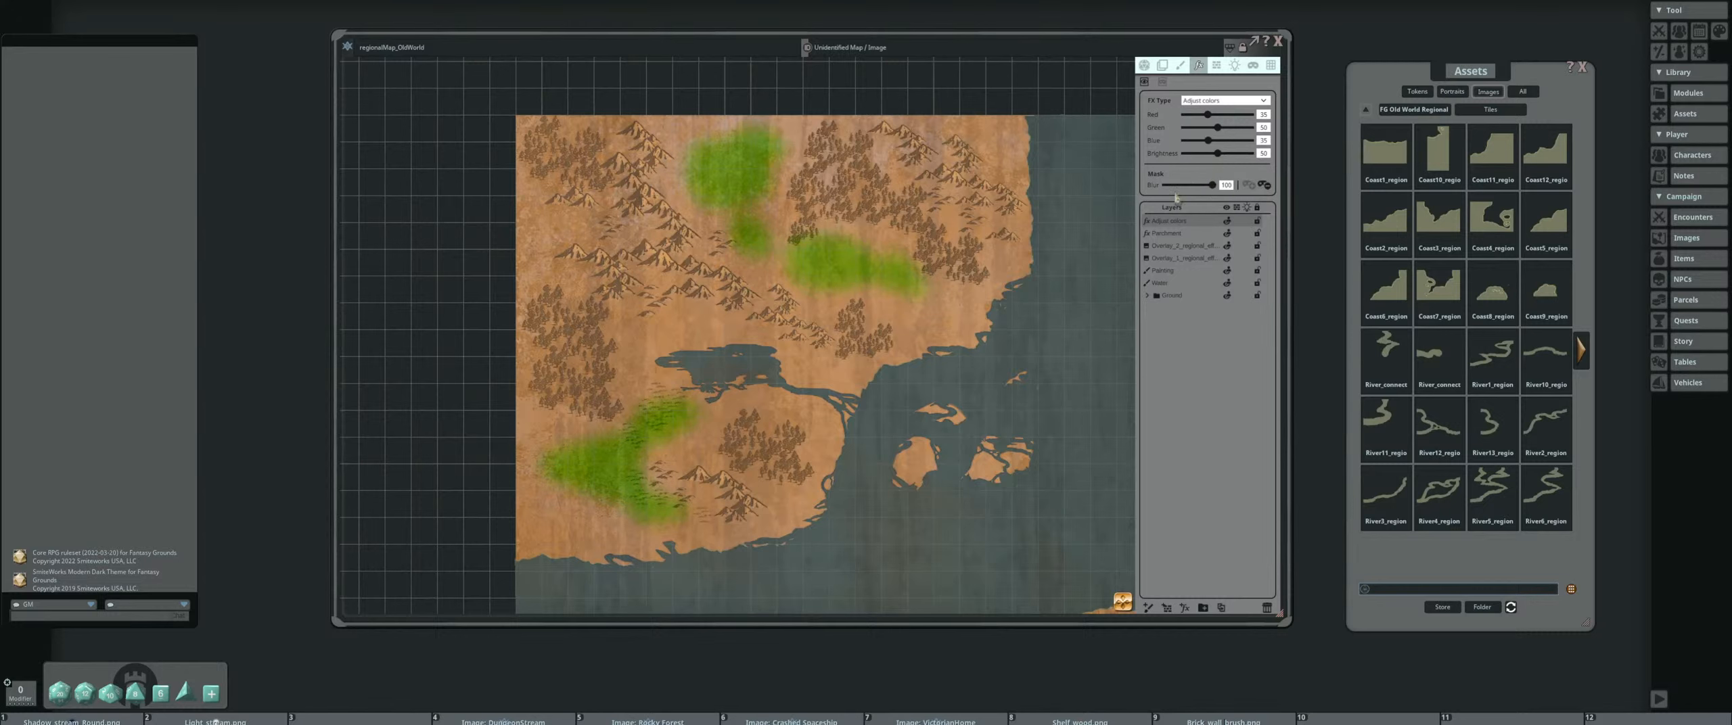
{"action": "scroll", "coordinate": [869, 191], "scroll_direction": "up", "scroll_amount": 3}
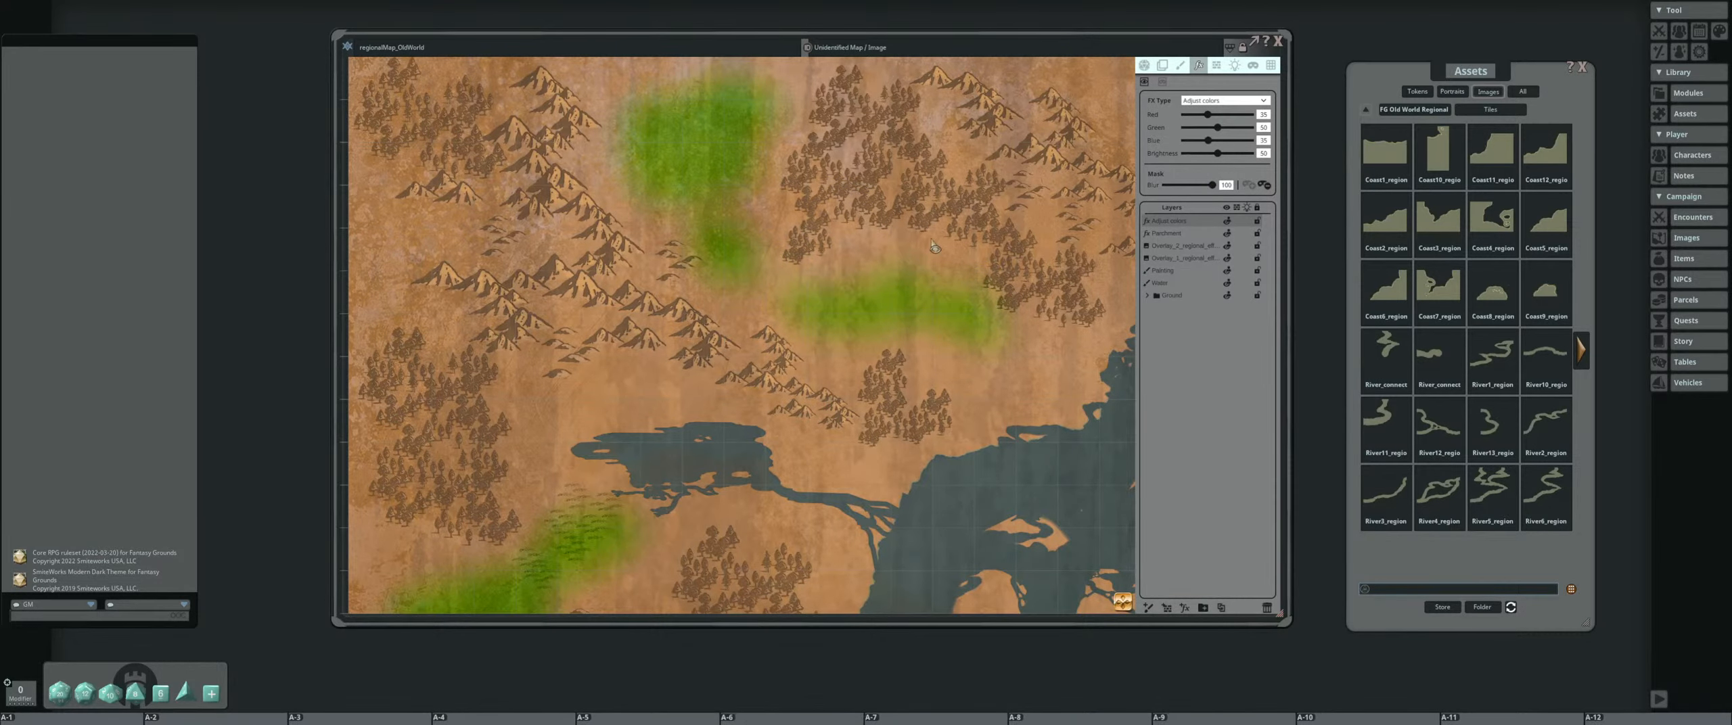
{"action": "scroll", "coordinate": [910, 238], "scroll_direction": "down", "scroll_amount": 3}
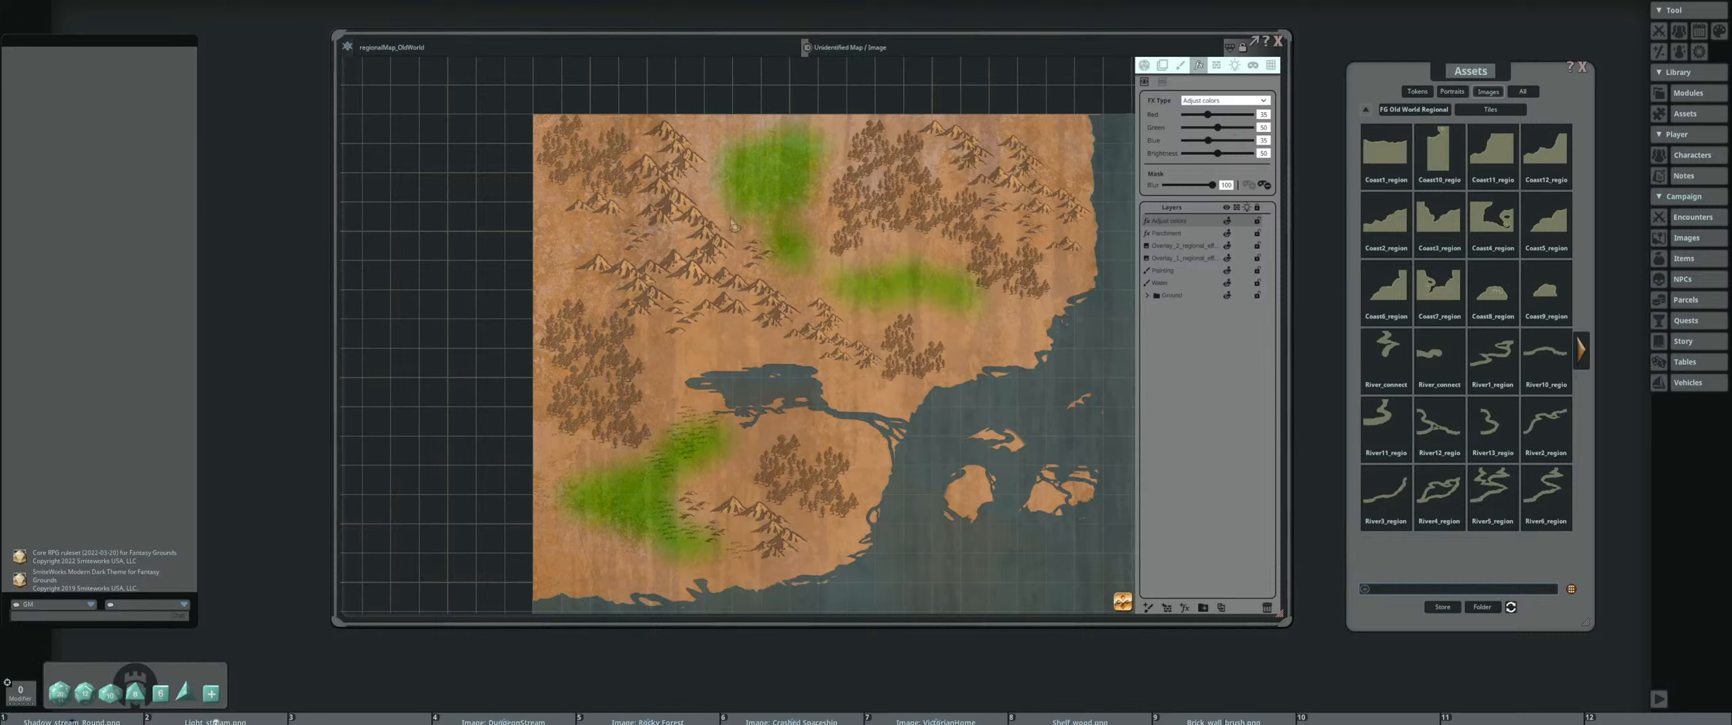
Soften the green colour adjustment by setting its red and blue values to 45
{"action": "left_click_drag", "start_coordinate": [1267, 115], "coordinate": [1246, 120]}
{"action": "type", "text": "40"}
{"action": "left_click", "coordinate": [1267, 141]}
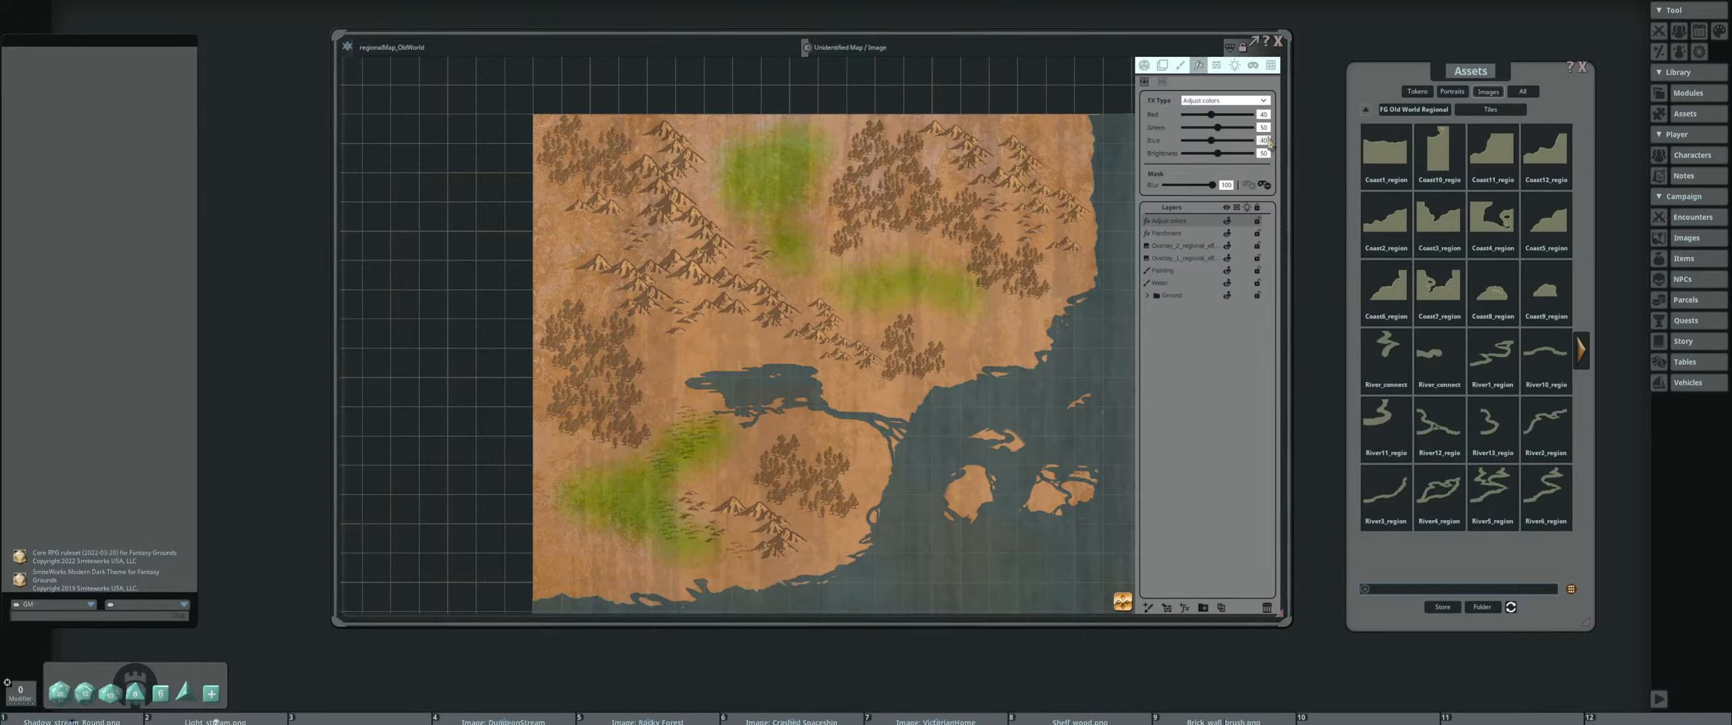
{"action": "left_click", "coordinate": [1263, 115]}
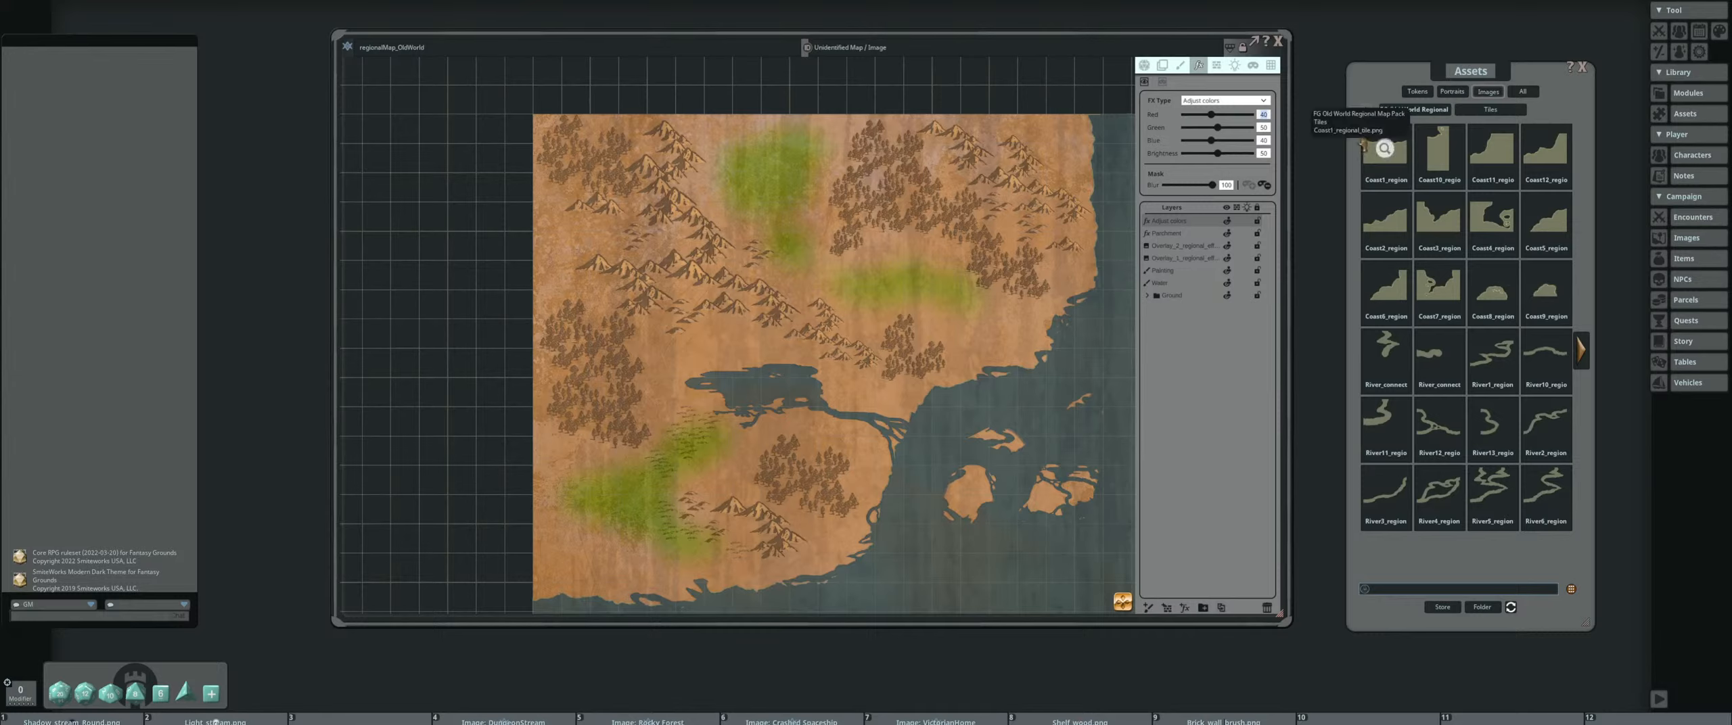
{"action": "type", "text": "45"}
{"action": "left_click", "coordinate": [1267, 141]}
{"action": "type", "text": "45"}
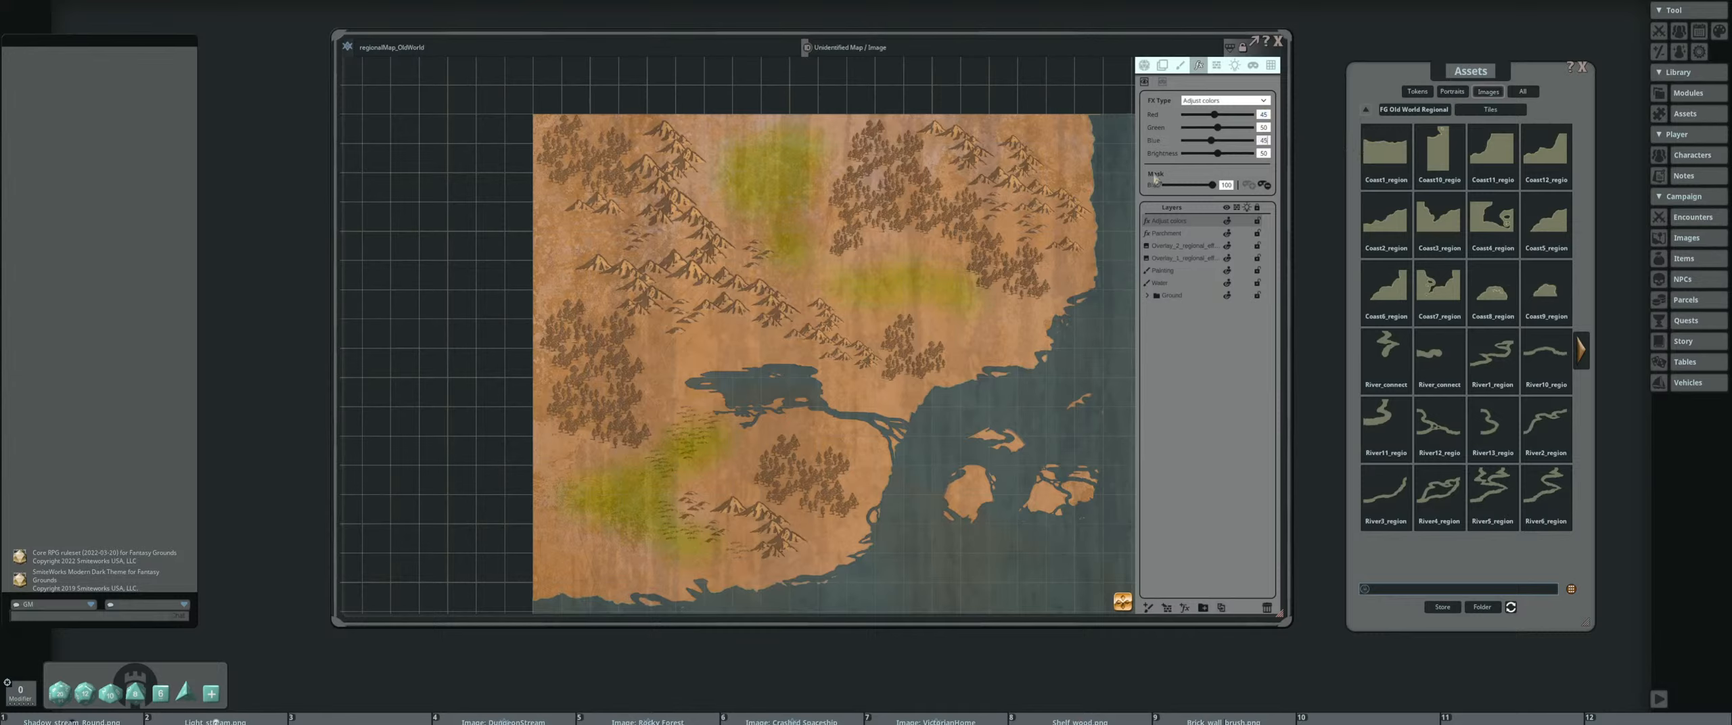
{"action": "left_click", "coordinate": [1253, 168]}
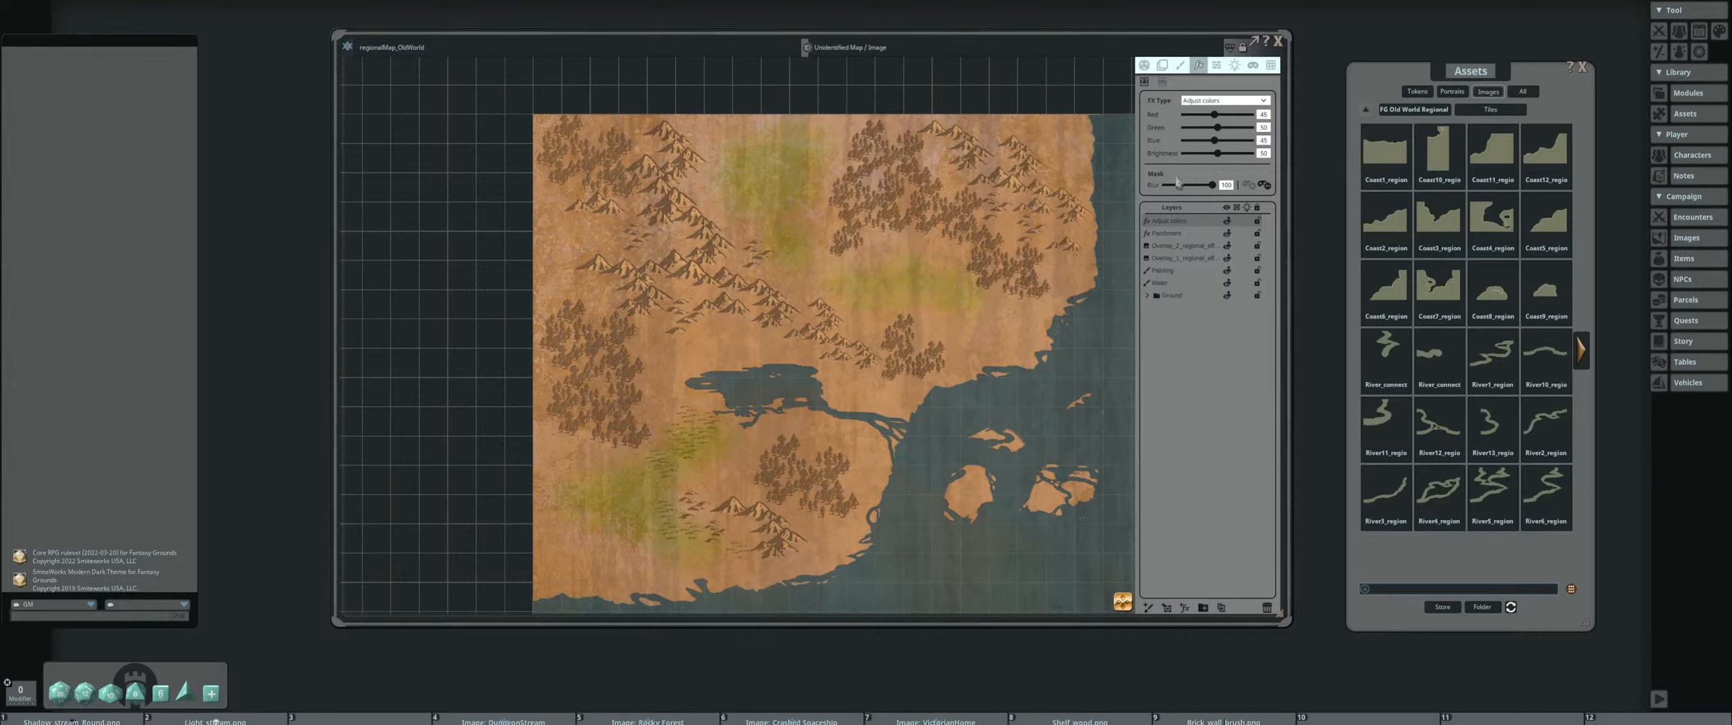
{"action": "left_click_drag", "start_coordinate": [1217, 153], "coordinate": [1219, 158]}
{"action": "scroll", "coordinate": [955, 244], "scroll_direction": "down", "scroll_amount": 4}
{"action": "left_click_drag", "start_coordinate": [890, 311], "coordinate": [796, 223]}
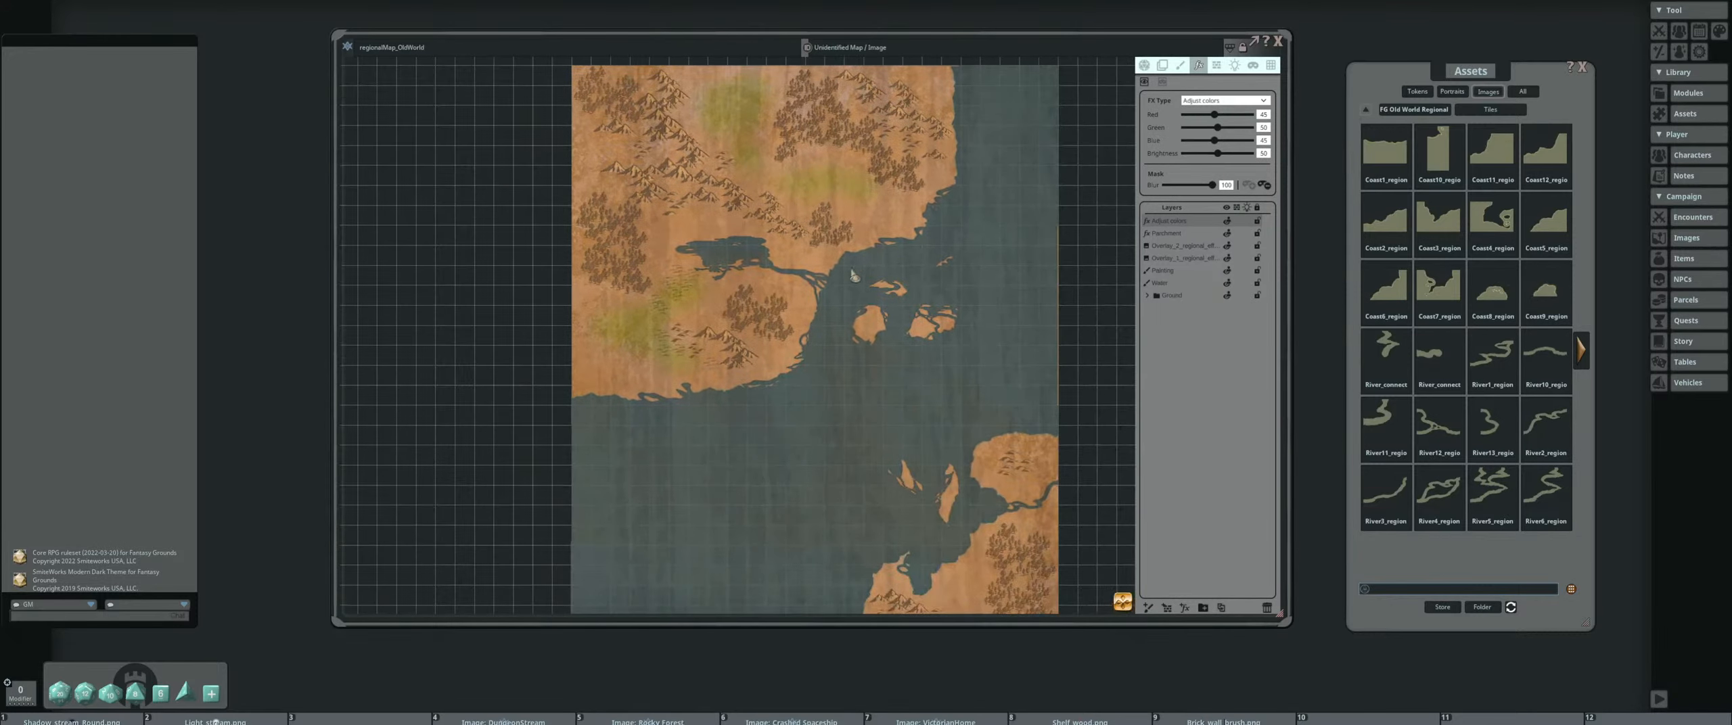
Reveal more green patches in the effect mask around the lake and across the land southwest of it
{"action": "scroll", "coordinate": [757, 349], "scroll_direction": "up", "scroll_amount": 3}
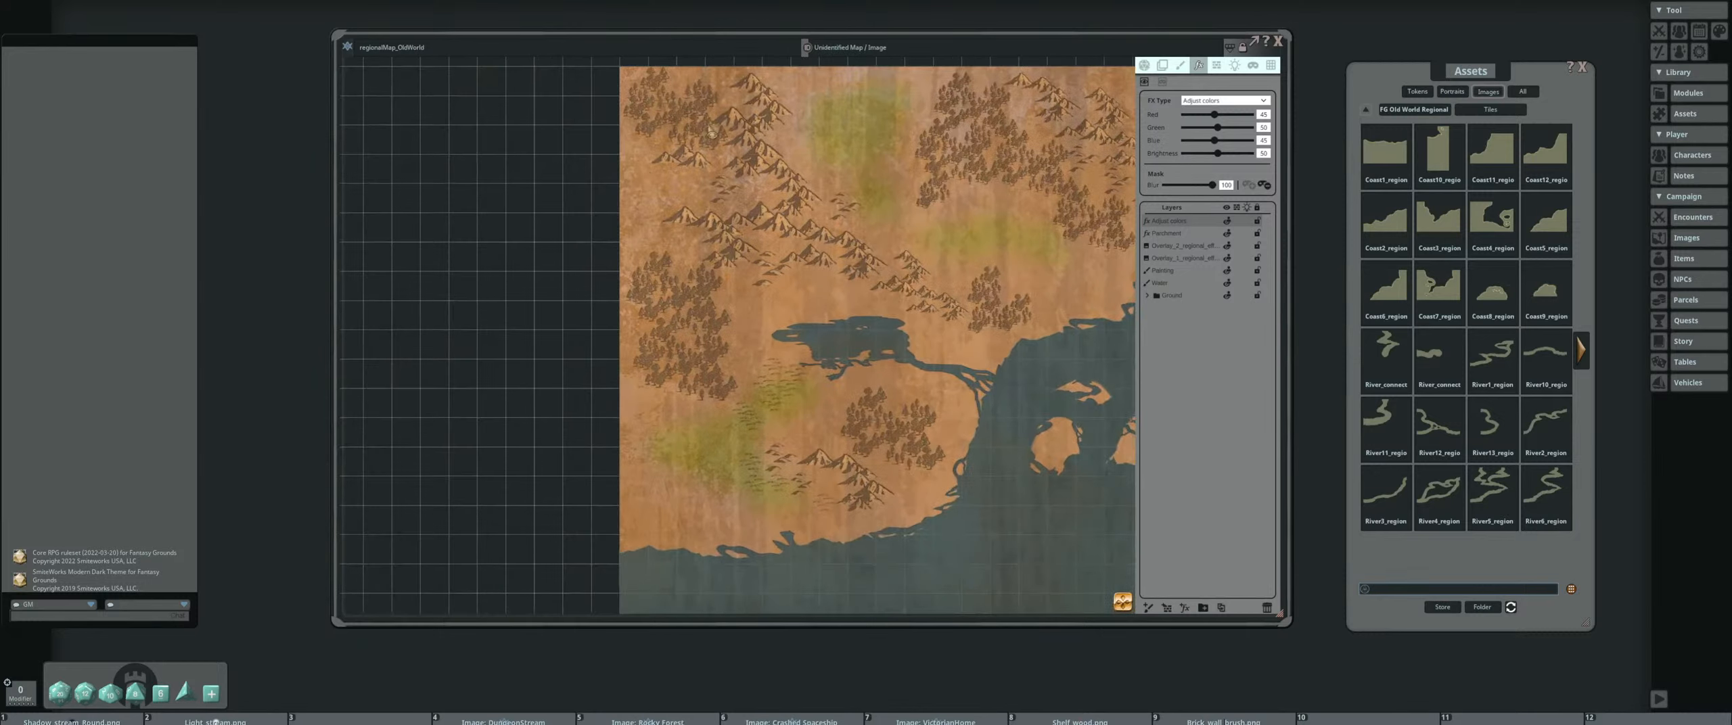
{"action": "left_click_drag", "start_coordinate": [849, 259], "coordinate": [701, 245]}
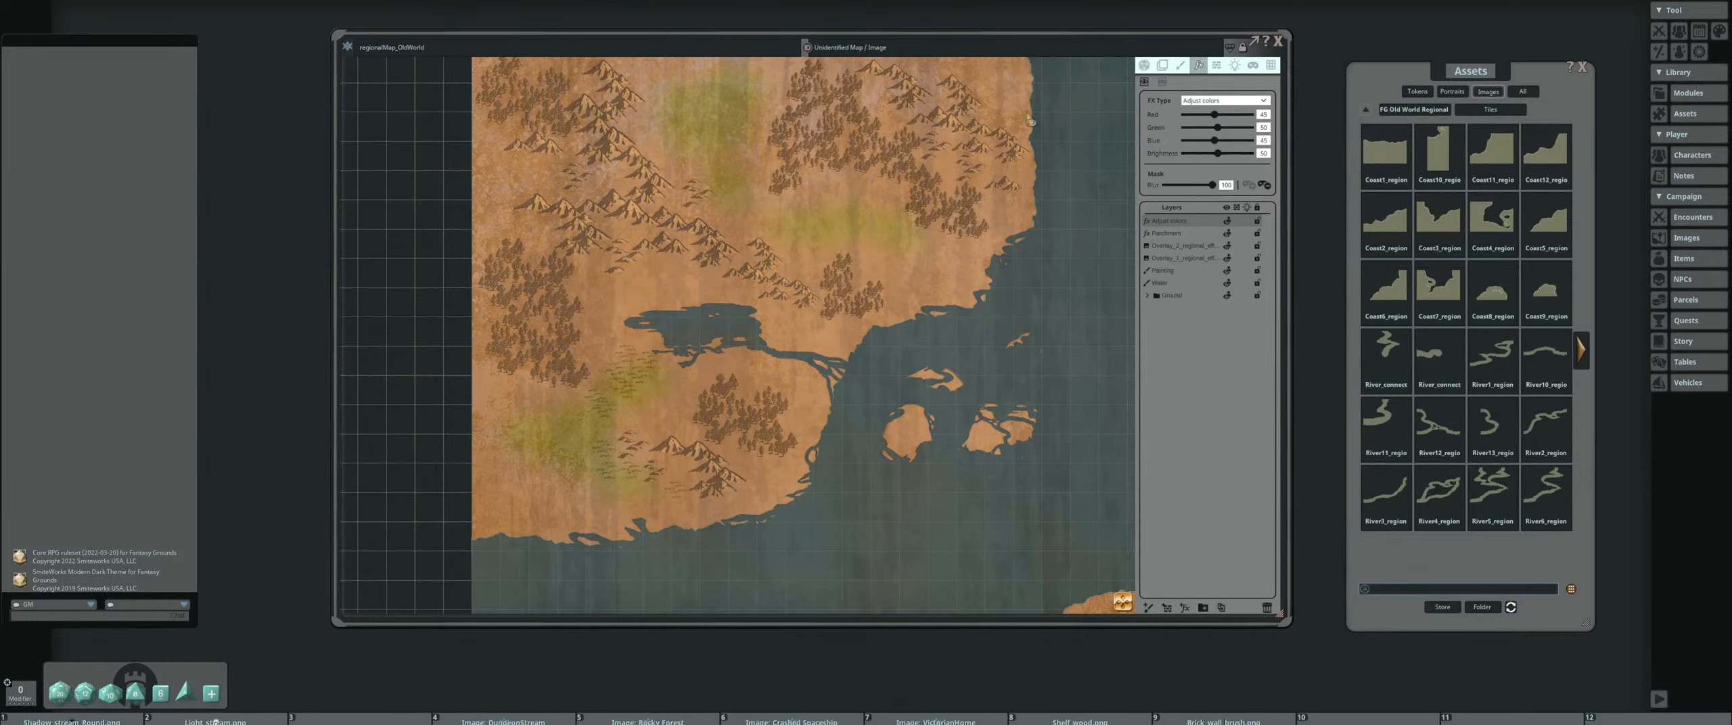
{"action": "left_click_drag", "start_coordinate": [598, 269], "coordinate": [446, 144]}
{"action": "scroll", "coordinate": [816, 281], "scroll_direction": "down", "scroll_amount": 6}
{"action": "scroll", "coordinate": [567, 239], "scroll_direction": "up", "scroll_amount": 6}
{"action": "mouse_move", "coordinate": [567, 240]}
{"action": "left_mouse_down"}
{"action": "mouse_move", "coordinate": [697, 301]}
{"action": "mouse_move", "coordinate": [798, 266]}
{"action": "left_mouse_up"}
{"action": "left_click_drag", "start_coordinate": [767, 269], "coordinate": [785, 255]}
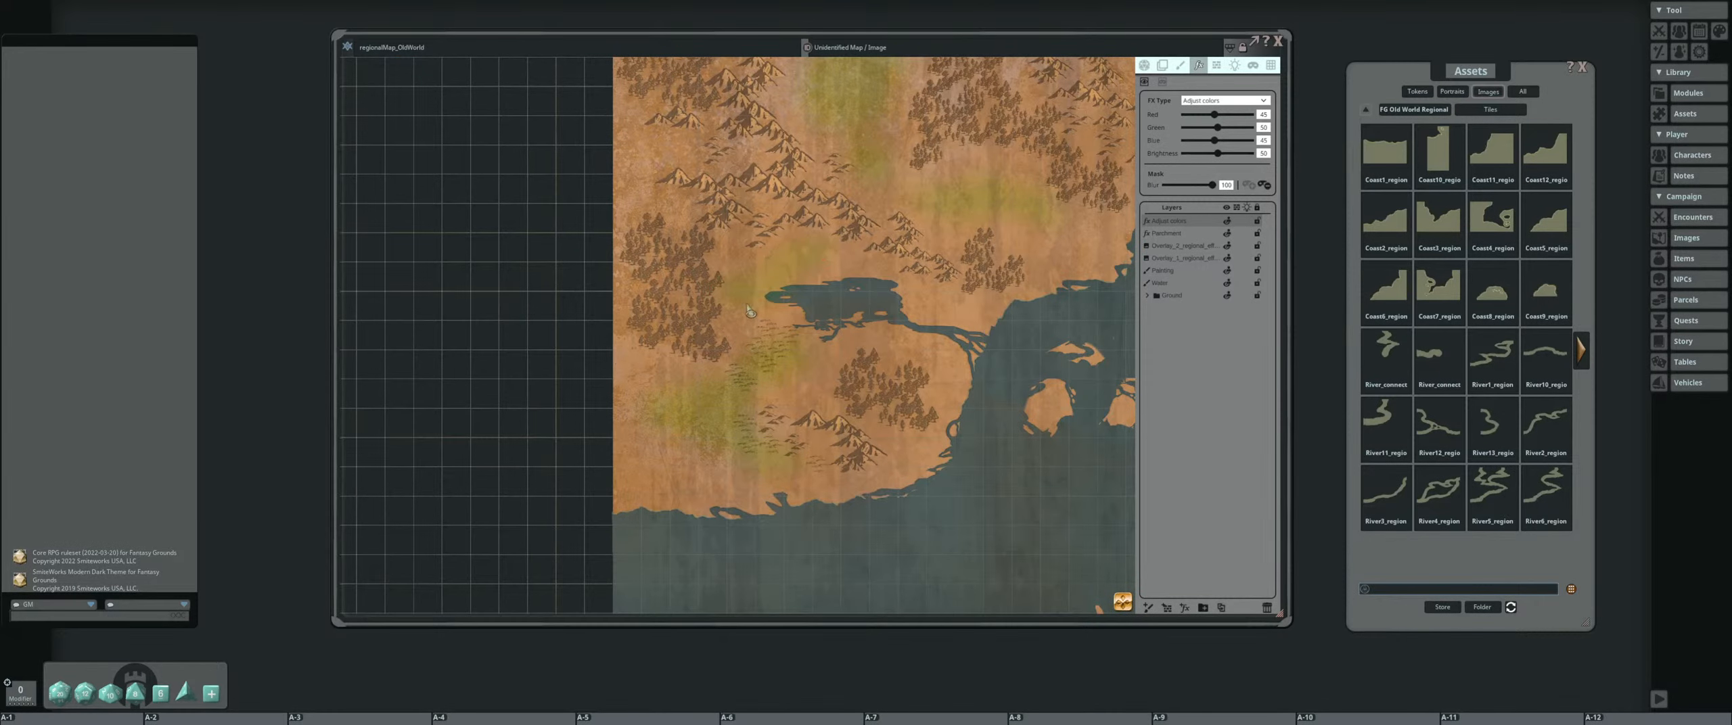
{"action": "left_click_drag", "start_coordinate": [748, 307], "coordinate": [810, 334]}
Reveal green patches beside the northwestern mountains and along the northern land's east coast
{"action": "mouse_move", "coordinate": [656, 164]}
{"action": "left_mouse_down"}
{"action": "mouse_move", "coordinate": [647, 326]}
{"action": "mouse_move", "coordinate": [630, 332]}
{"action": "left_mouse_up"}
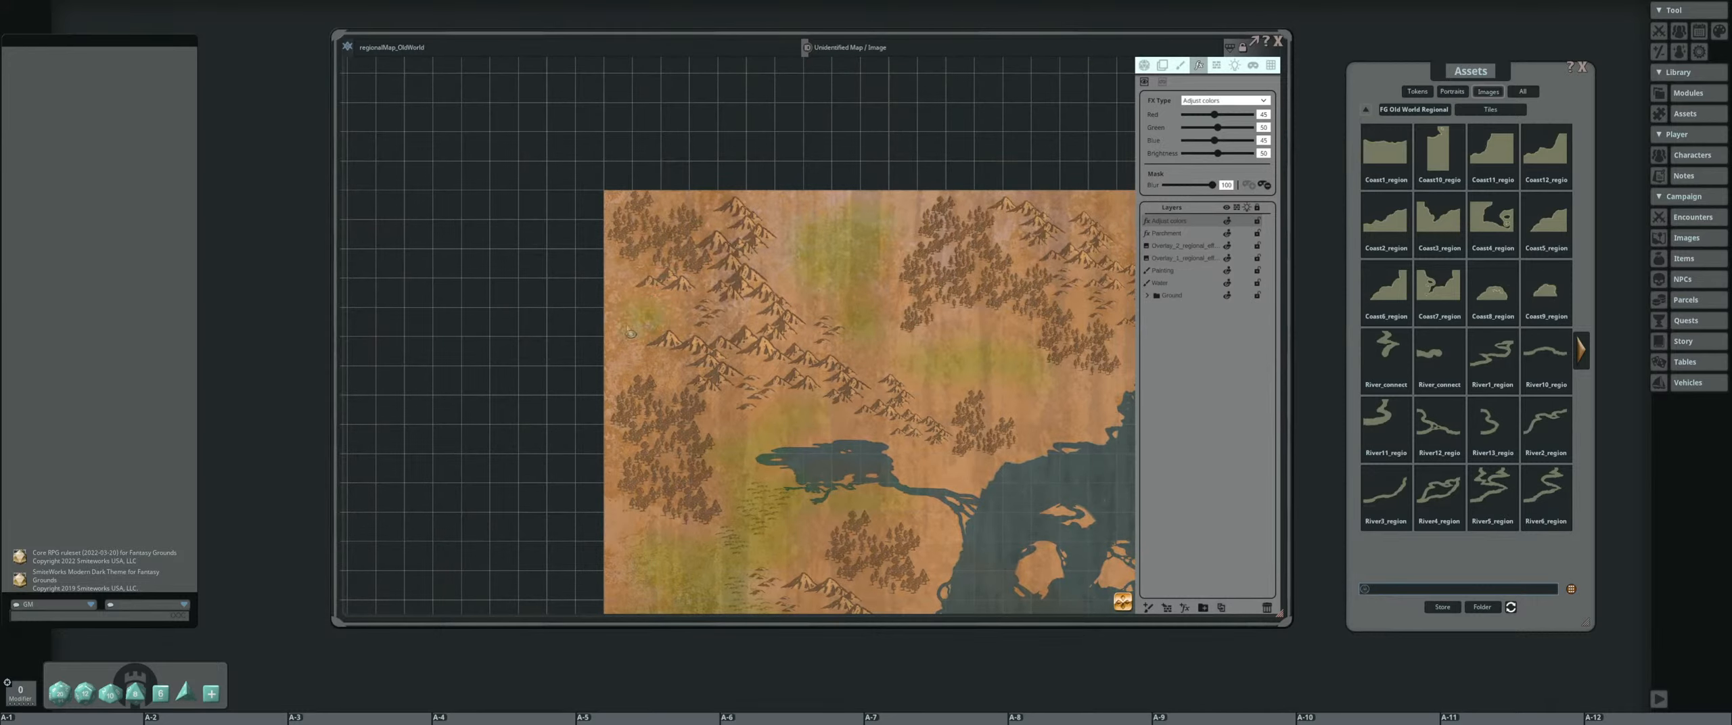
{"action": "mouse_move", "coordinate": [1040, 364]}
{"action": "left_mouse_down"}
{"action": "mouse_move", "coordinate": [732, 257]}
{"action": "mouse_move", "coordinate": [814, 304]}
{"action": "left_mouse_up"}
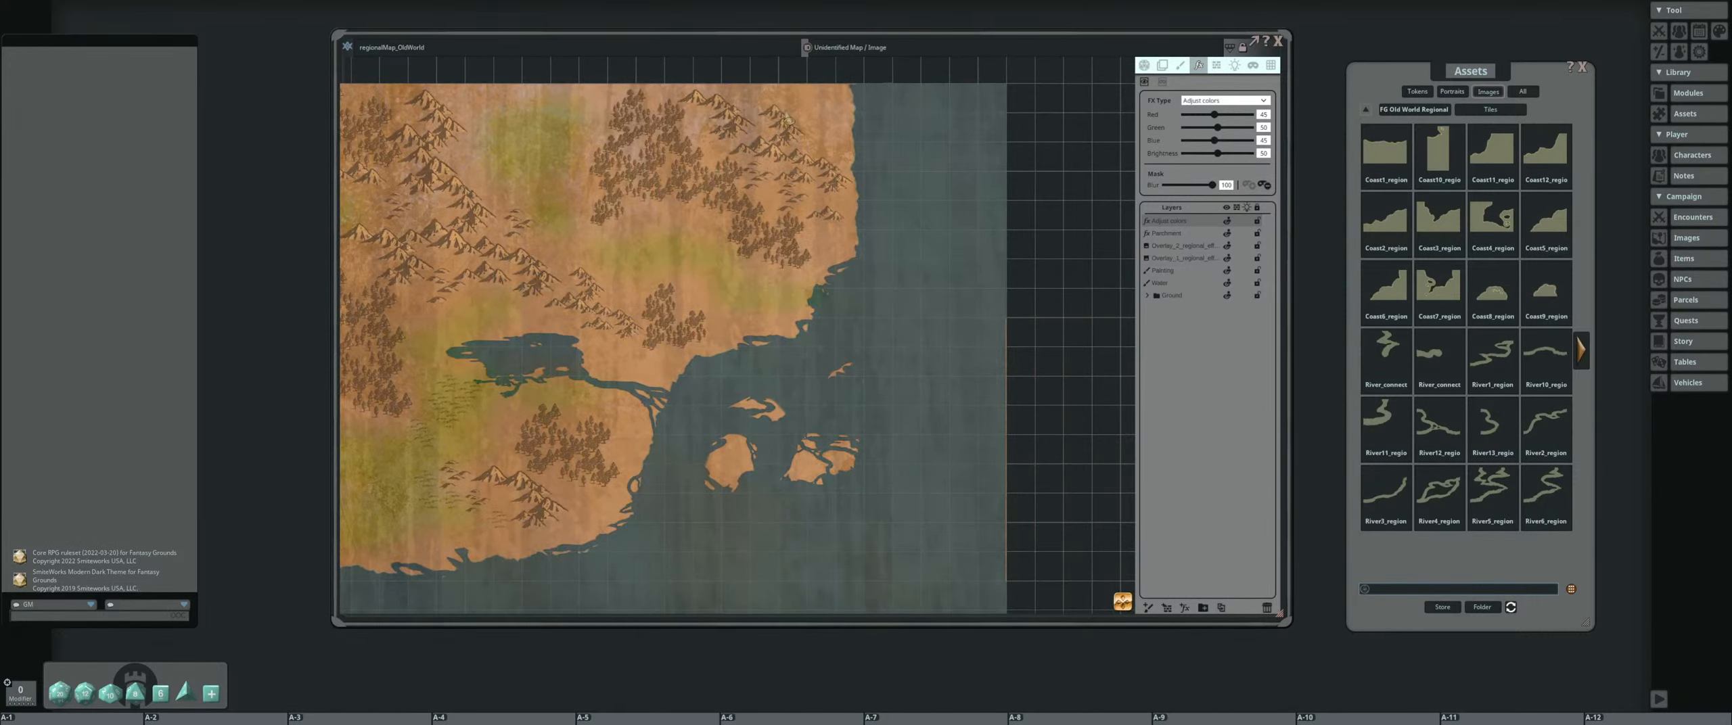
{"action": "left_click_drag", "start_coordinate": [790, 112], "coordinate": [827, 122]}
{"action": "left_click_drag", "start_coordinate": [668, 285], "coordinate": [805, 286]}
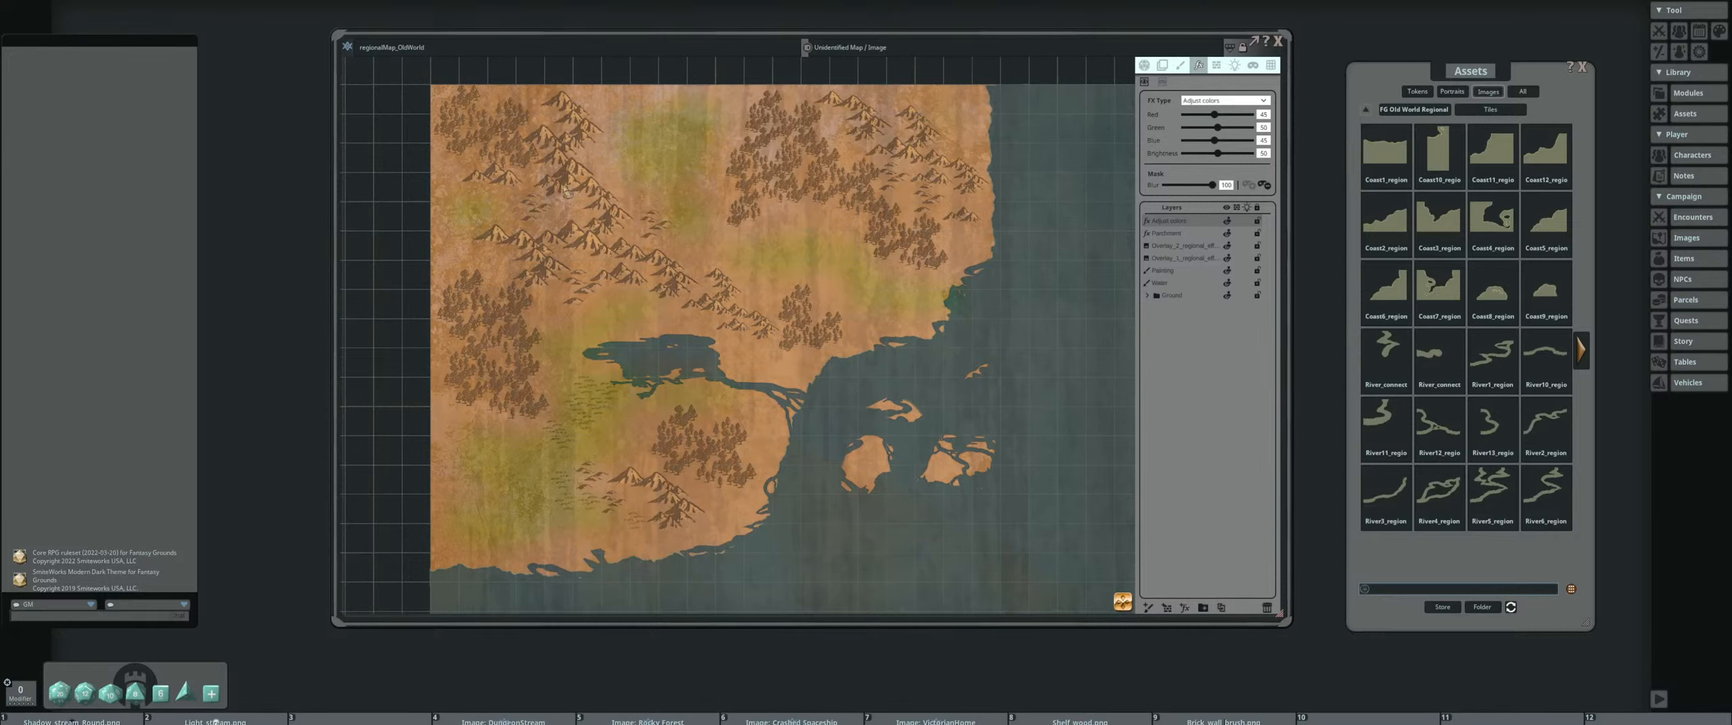
Reveal green patches on the southern land in its southwest corner, between the mountains and forest, and on the northern peninsula
{"action": "scroll", "coordinate": [929, 371], "scroll_direction": "down", "scroll_amount": 5}
{"action": "left_click_drag", "start_coordinate": [929, 370], "coordinate": [752, 224]}
{"action": "left_click_drag", "start_coordinate": [630, 453], "coordinate": [669, 318]}
{"action": "scroll", "coordinate": [679, 425], "scroll_direction": "up", "scroll_amount": 4}
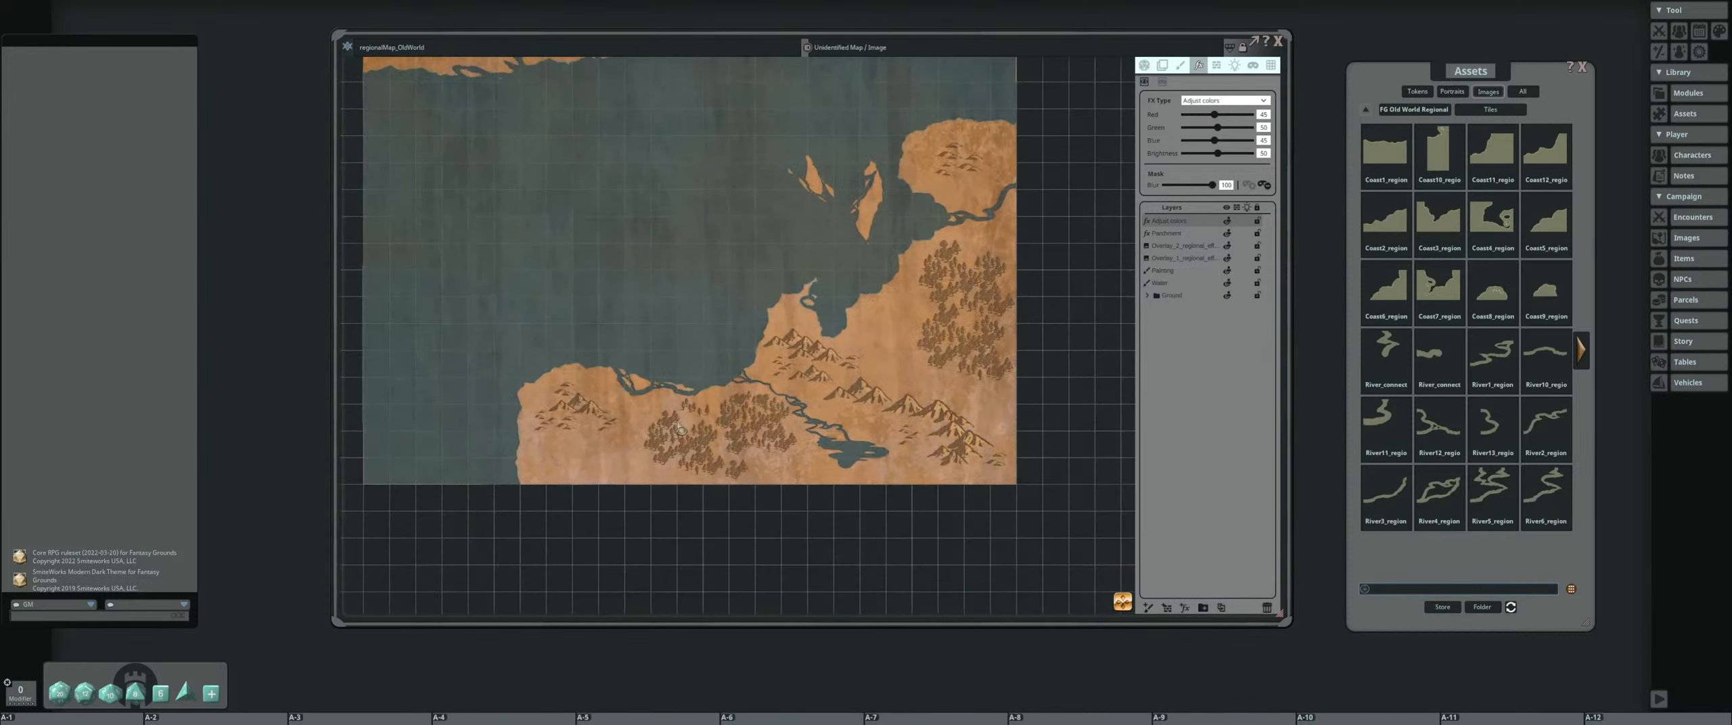
{"action": "left_click_drag", "start_coordinate": [556, 452], "coordinate": [602, 453]}
{"action": "left_click_drag", "start_coordinate": [902, 325], "coordinate": [893, 301]}
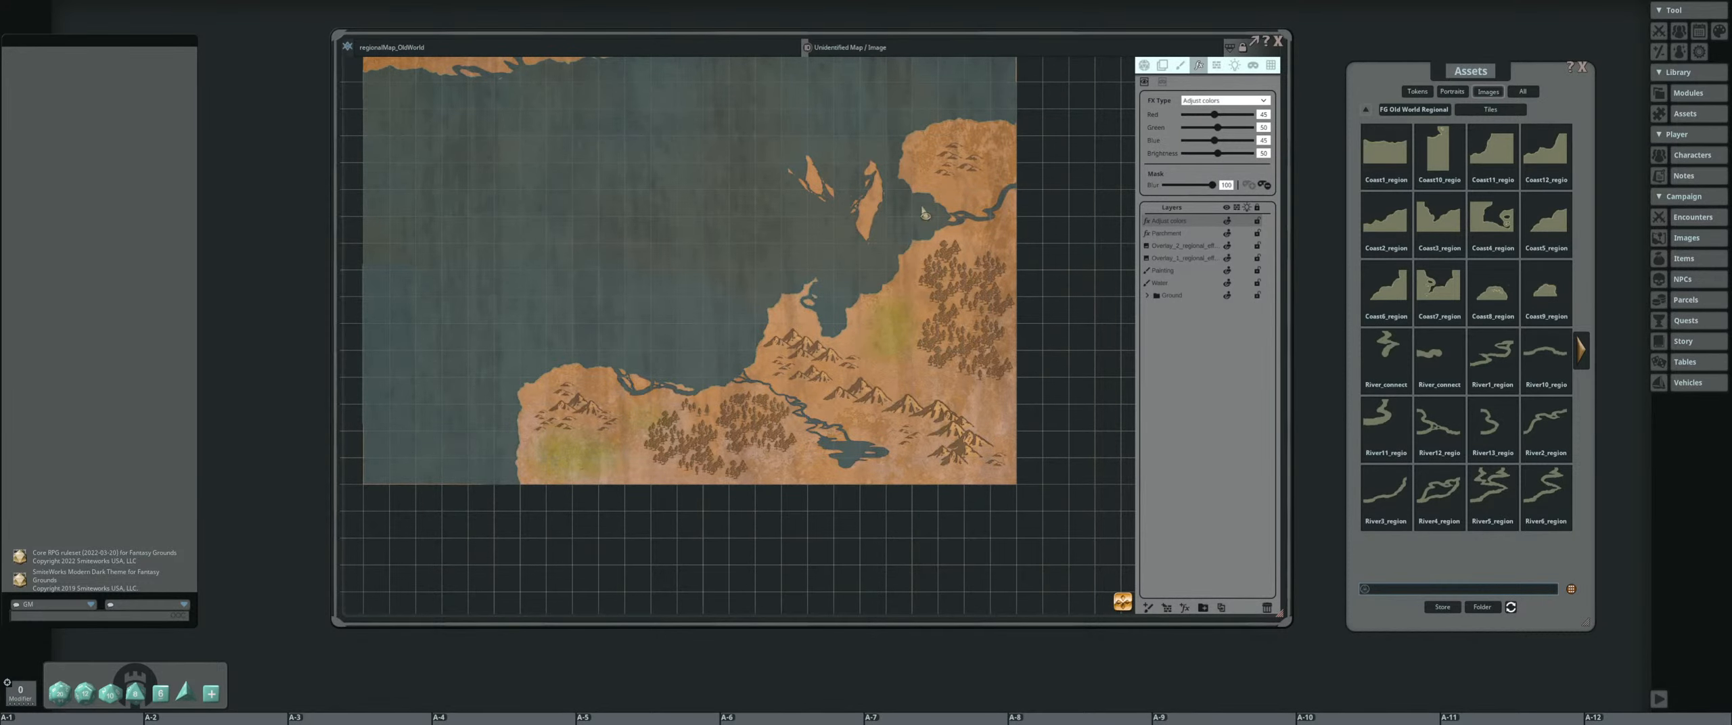
{"action": "left_click", "coordinate": [930, 149]}
Extend the green patch above the small forest north of the river mouth and reveal green on the central islands
{"action": "scroll", "coordinate": [705, 331], "scroll_direction": "down", "scroll_amount": 8}
{"action": "left_click_drag", "start_coordinate": [643, 120], "coordinate": [689, 317]}
{"action": "scroll", "coordinate": [689, 316], "scroll_direction": "up", "scroll_amount": 2}
{"action": "scroll", "coordinate": [690, 322], "scroll_direction": "up", "scroll_amount": 4}
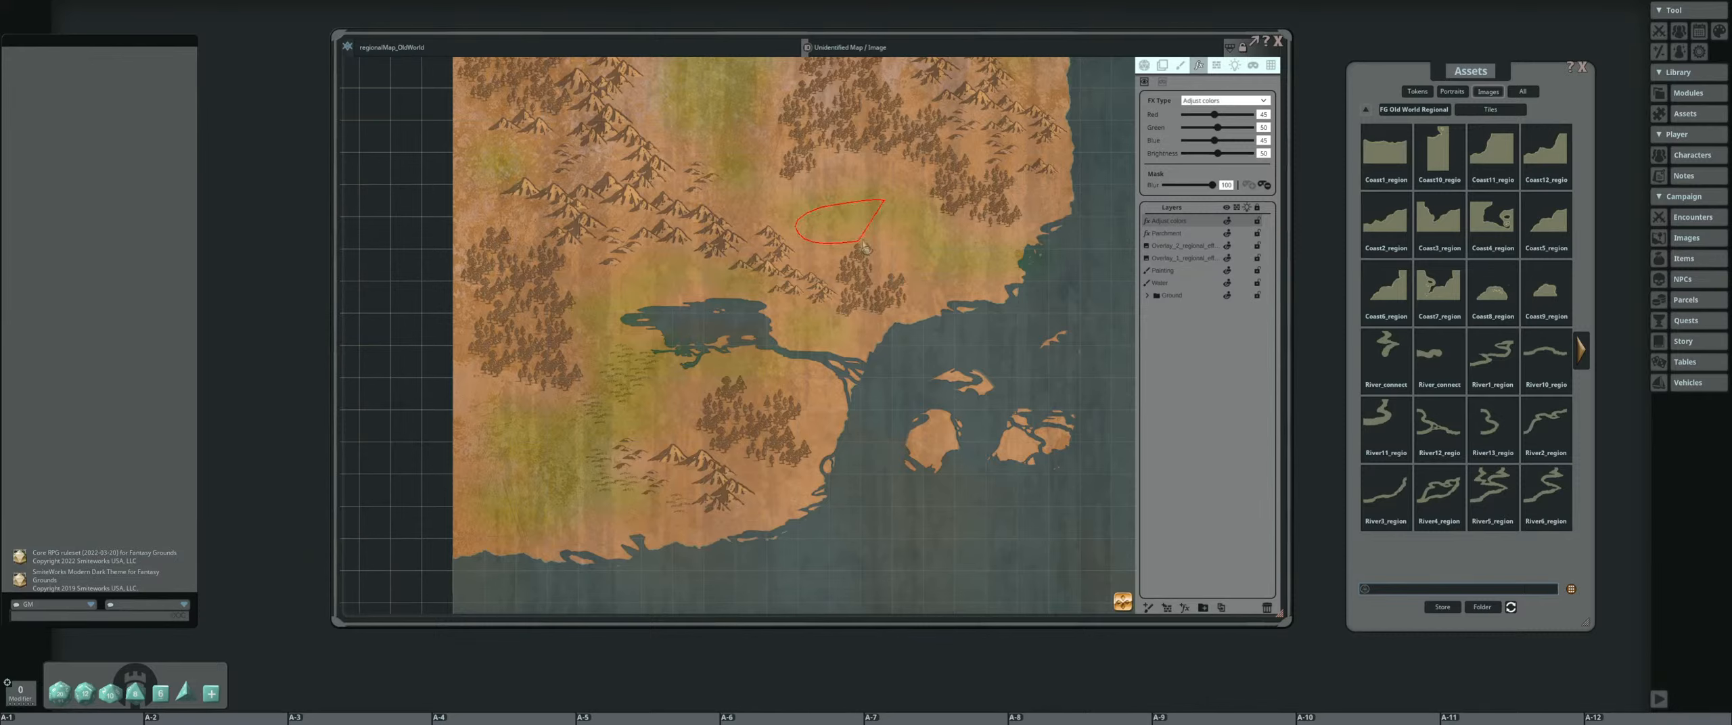
{"action": "left_click_drag", "start_coordinate": [921, 255], "coordinate": [901, 285]}
{"action": "left_click_drag", "start_coordinate": [506, 193], "coordinate": [671, 290]}
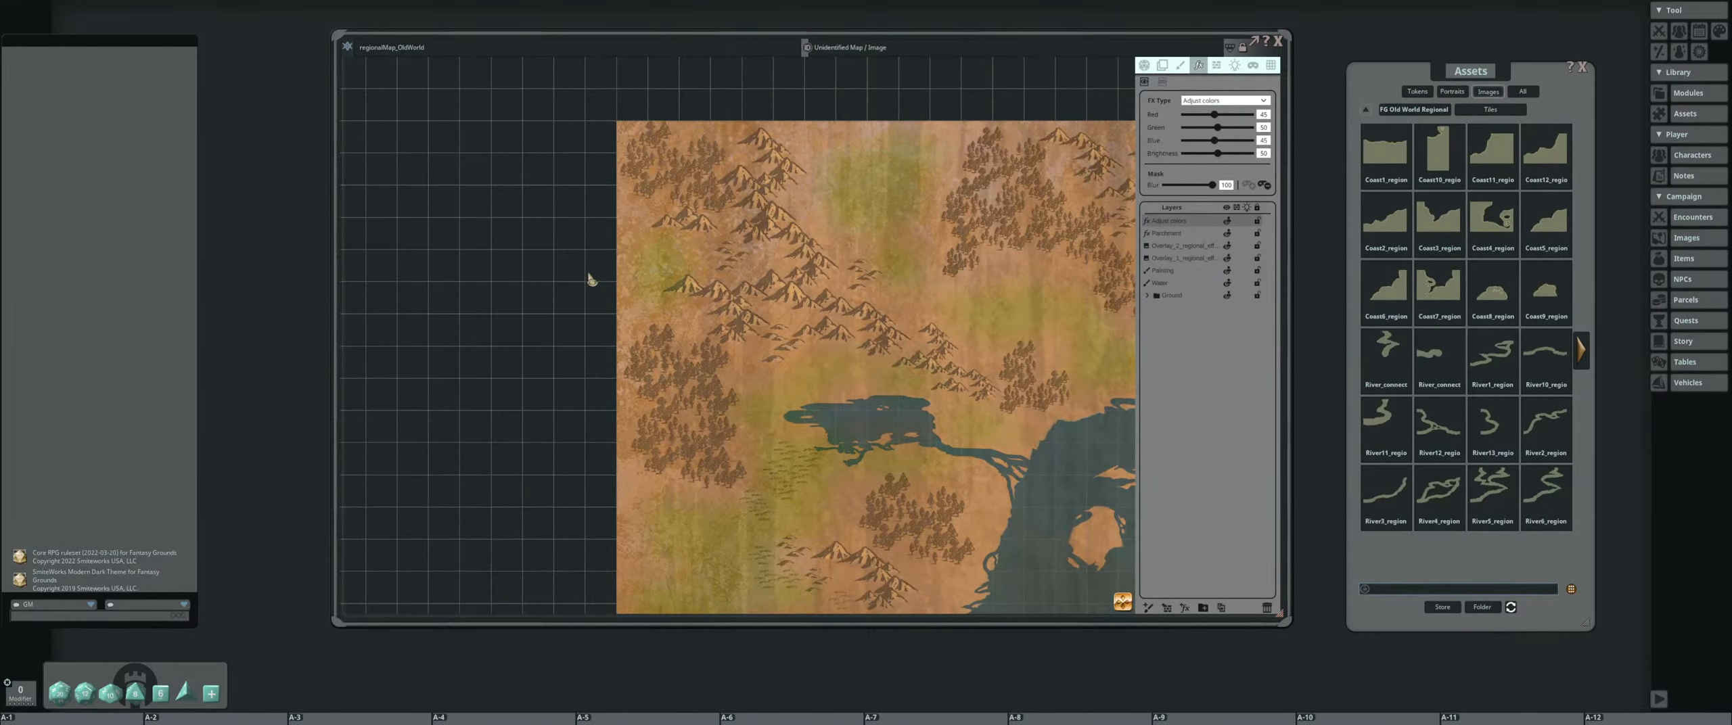
{"action": "scroll", "coordinate": [591, 278], "scroll_direction": "down", "scroll_amount": 4}
{"action": "scroll", "coordinate": [587, 406], "scroll_direction": "up", "scroll_amount": 5}
{"action": "scroll", "coordinate": [641, 437], "scroll_direction": "down", "scroll_amount": 1}
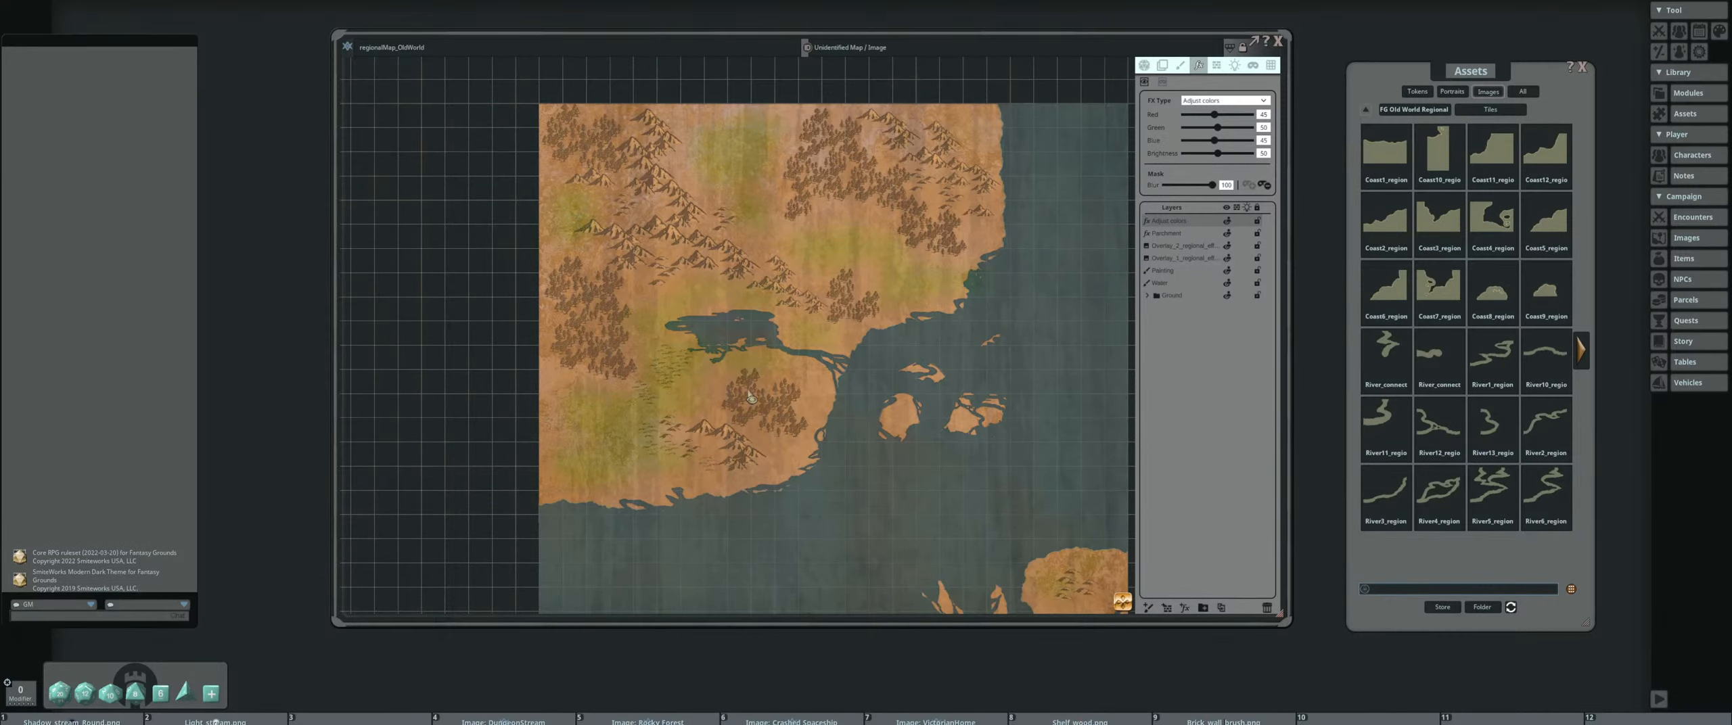
{"action": "scroll", "coordinate": [843, 404], "scroll_direction": "up", "scroll_amount": 4}
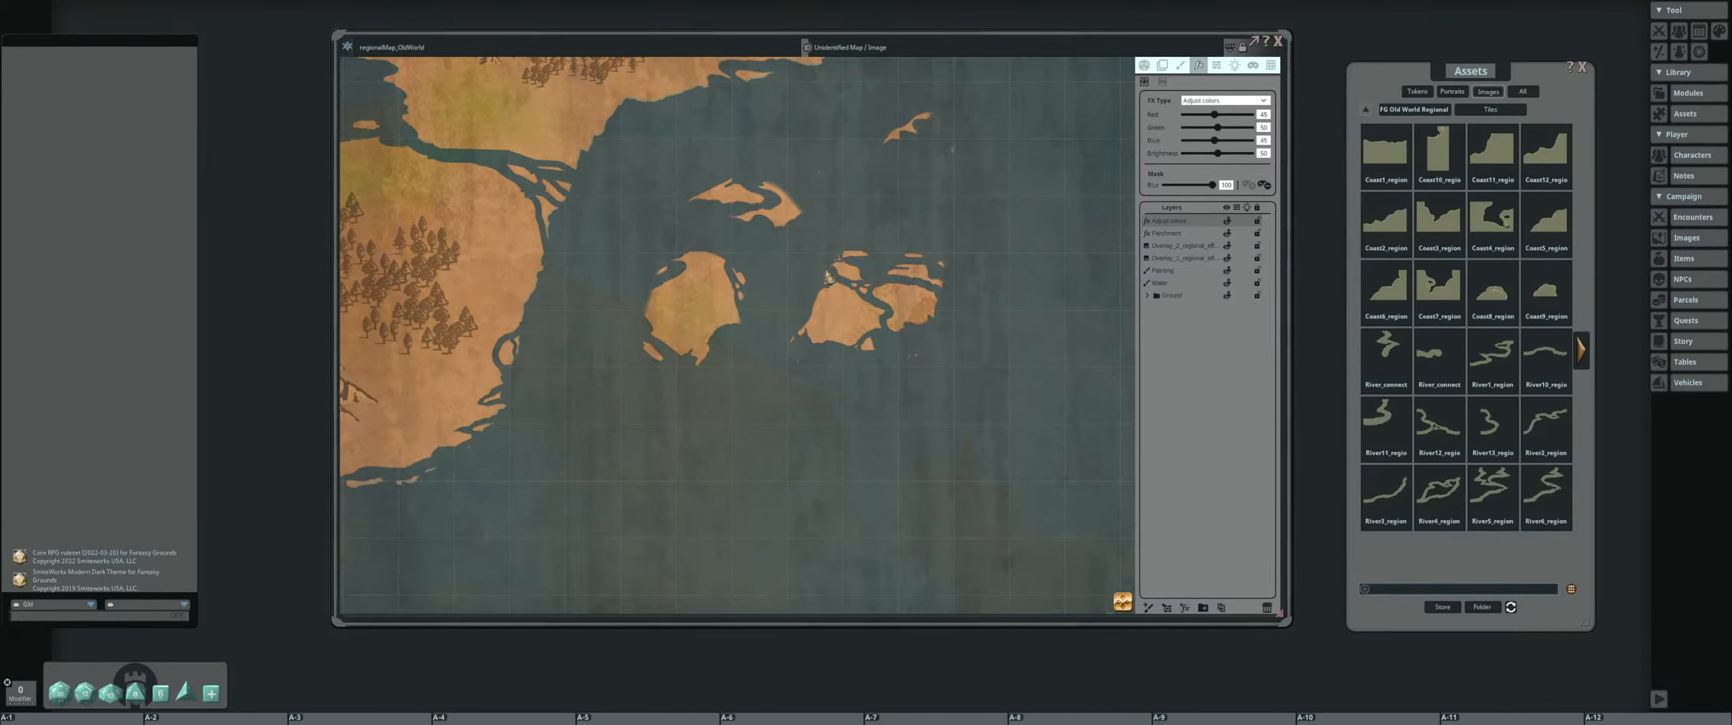
{"action": "scroll", "coordinate": [762, 343], "scroll_direction": "down", "scroll_amount": 2}
Select the Painting layer and load the single Mountain1 image from the Decorations assets as the paint brush
{"action": "left_click", "coordinate": [1184, 272]}
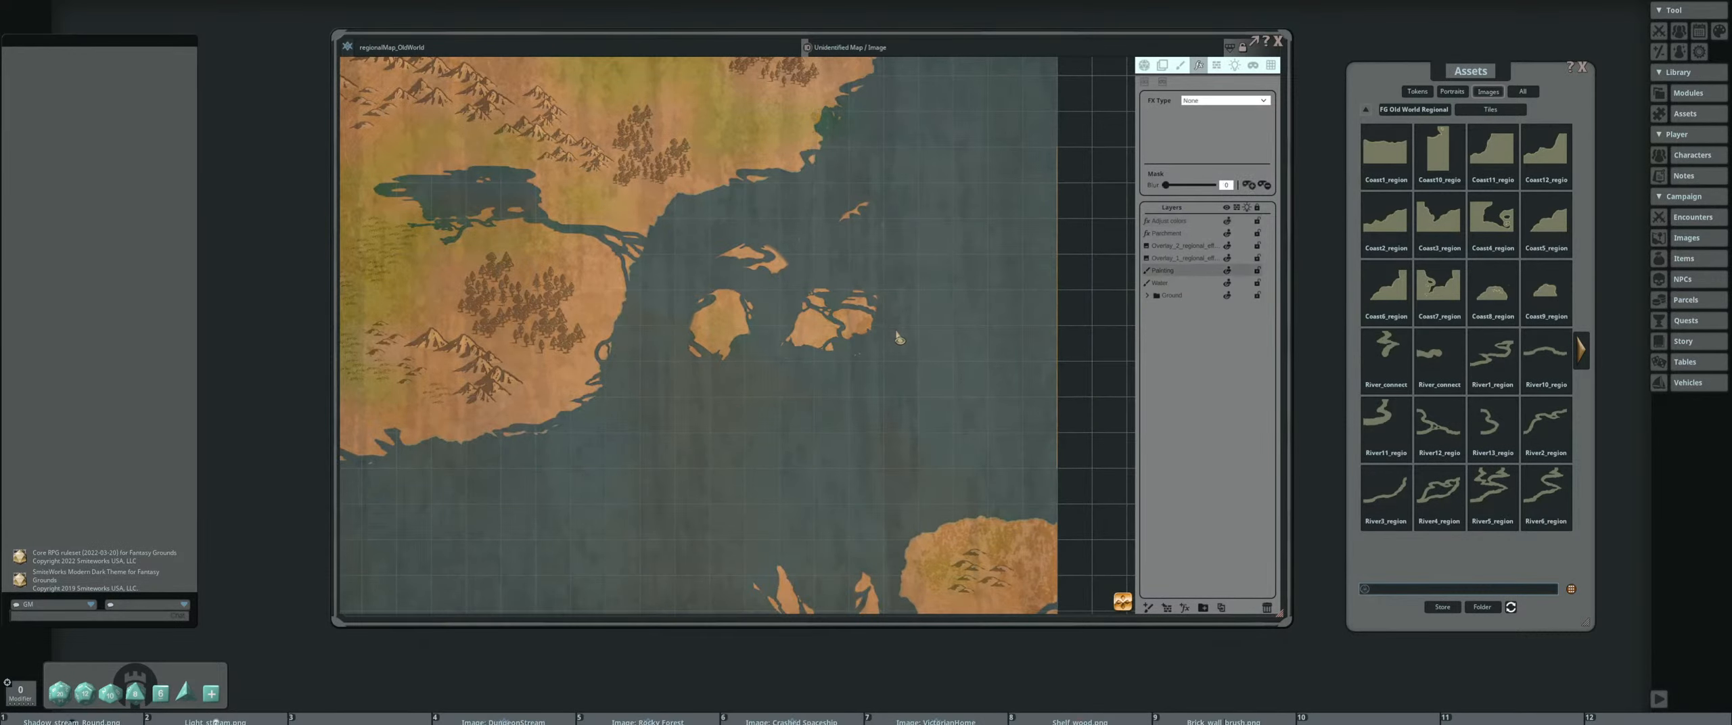
{"action": "scroll", "coordinate": [907, 335], "scroll_direction": "down", "scroll_amount": 1}
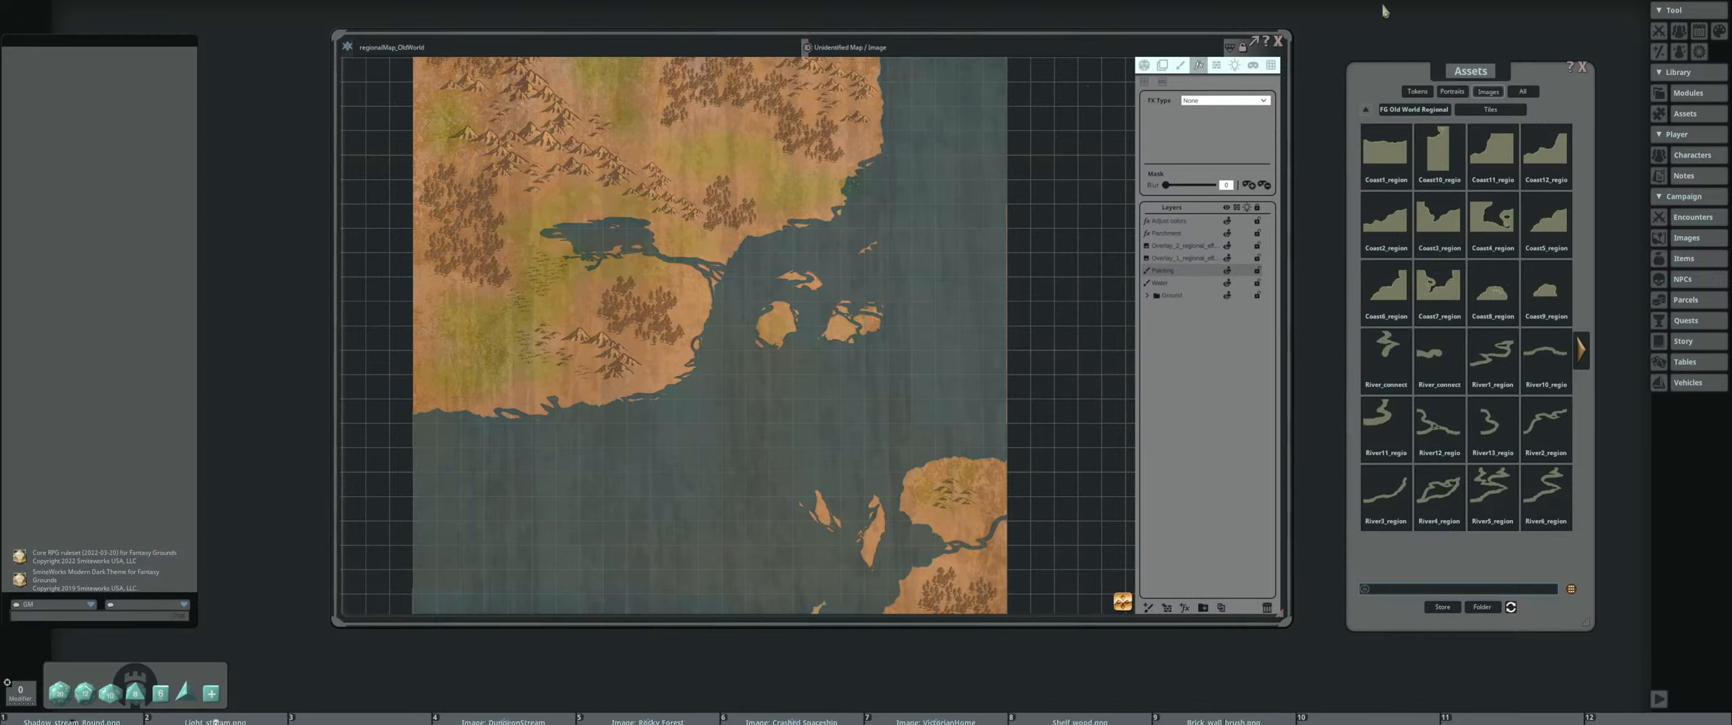
{"action": "left_click", "coordinate": [1447, 111]}
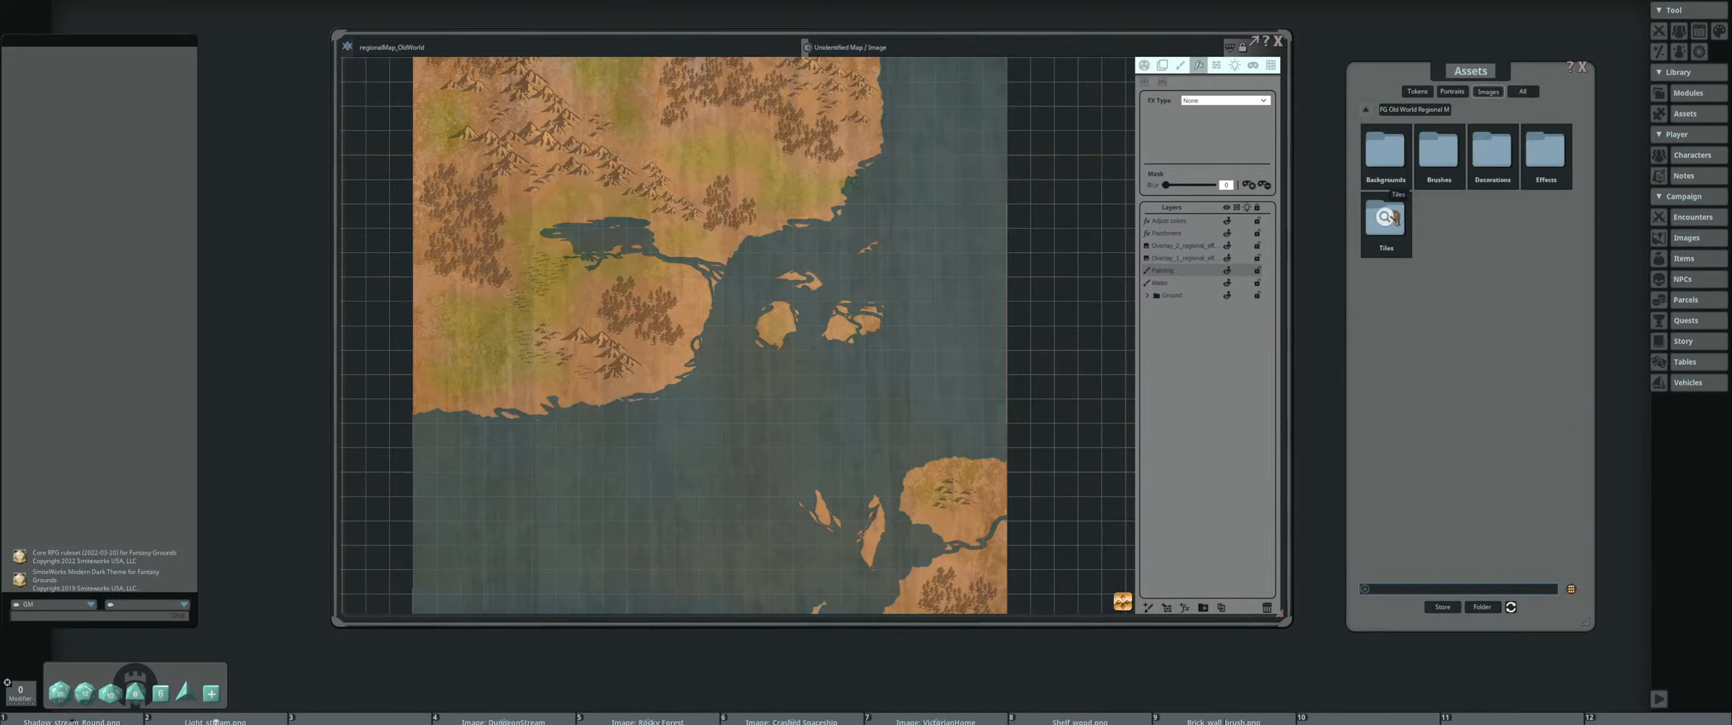
{"action": "left_click", "coordinate": [1492, 155]}
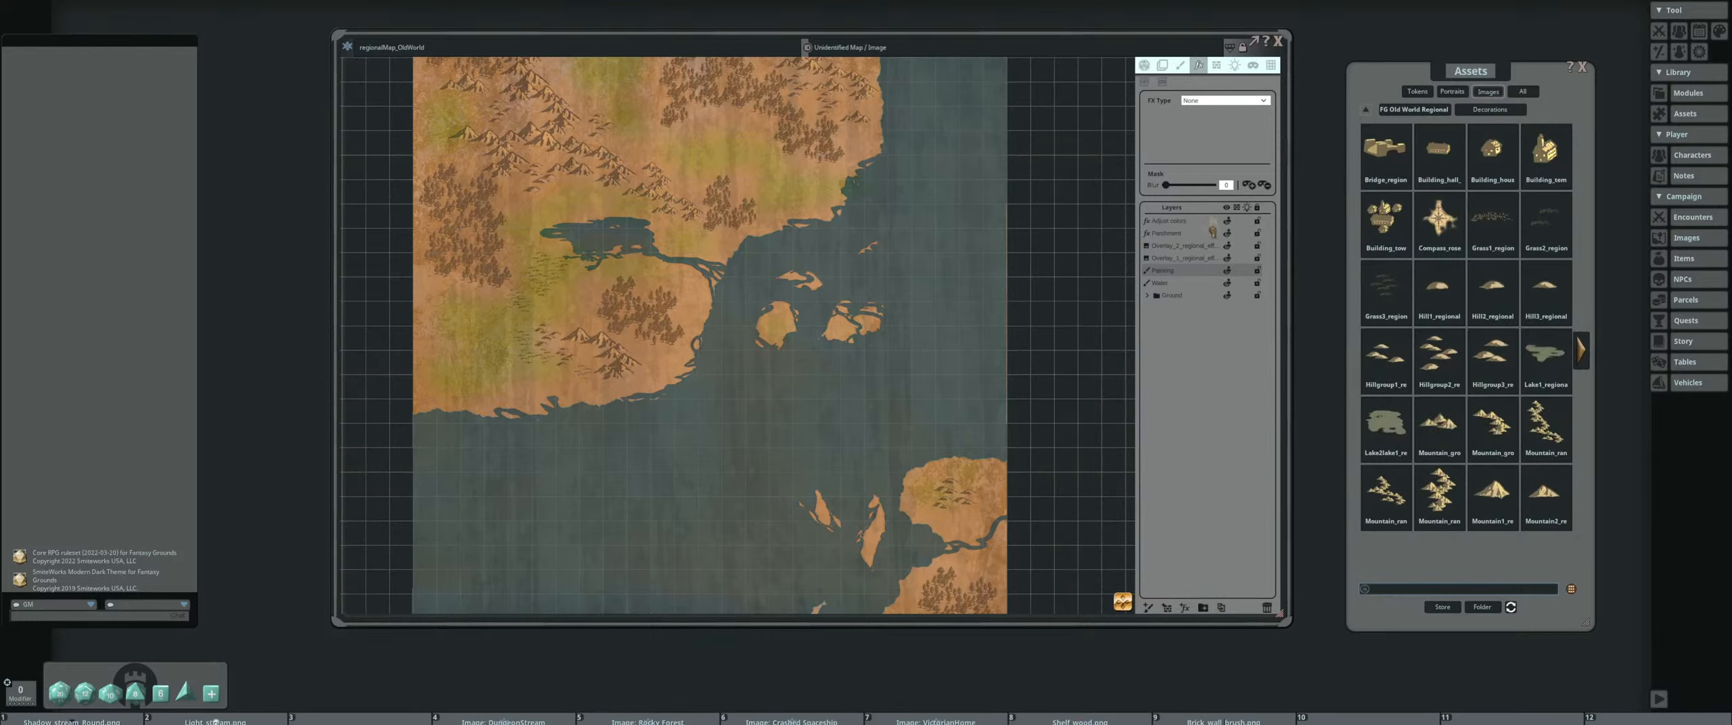
{"action": "left_click", "coordinate": [1183, 66]}
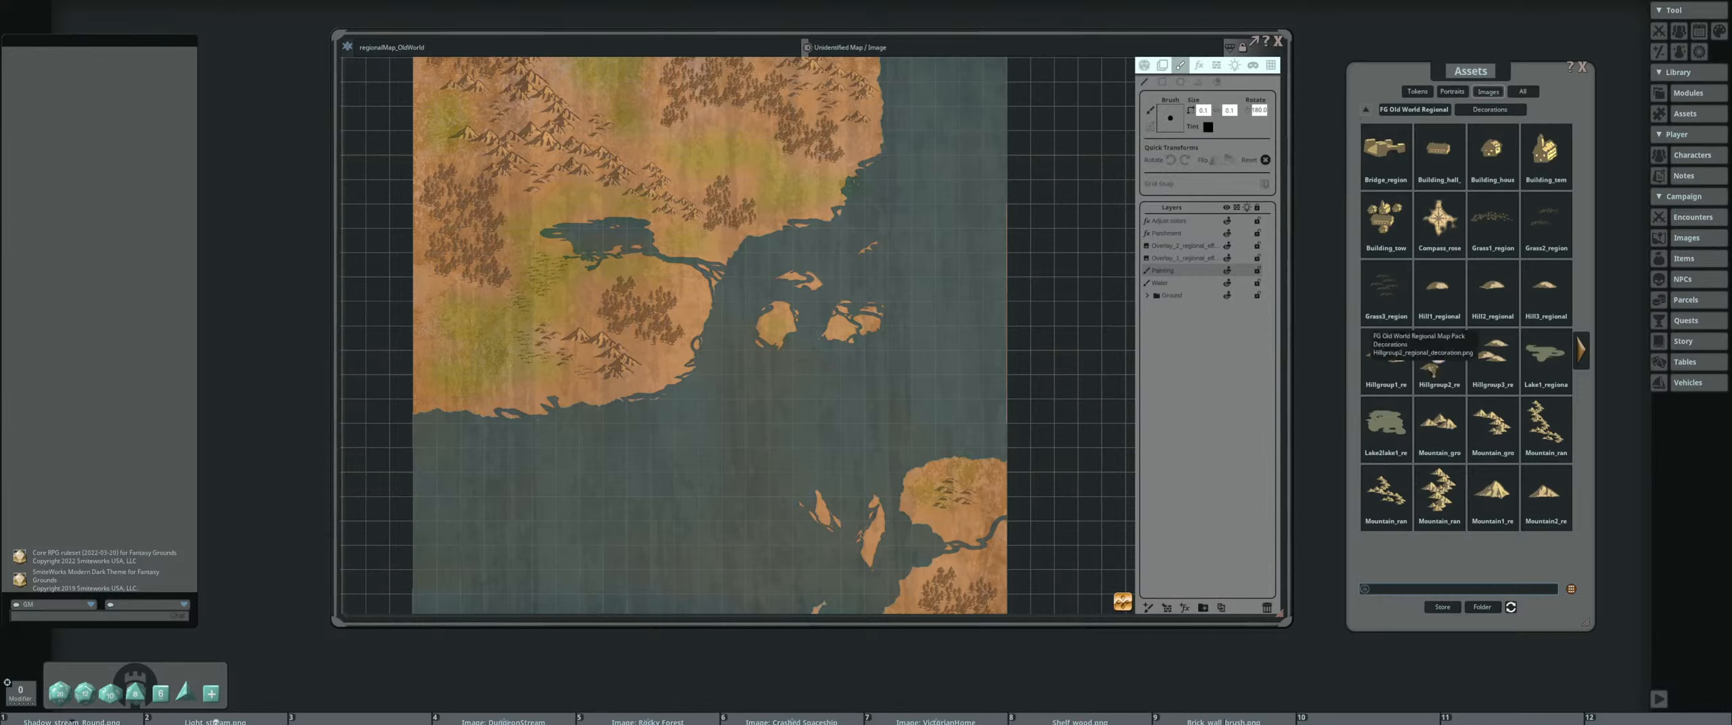
{"action": "left_click_drag", "start_coordinate": [1490, 494], "coordinate": [1167, 121]}
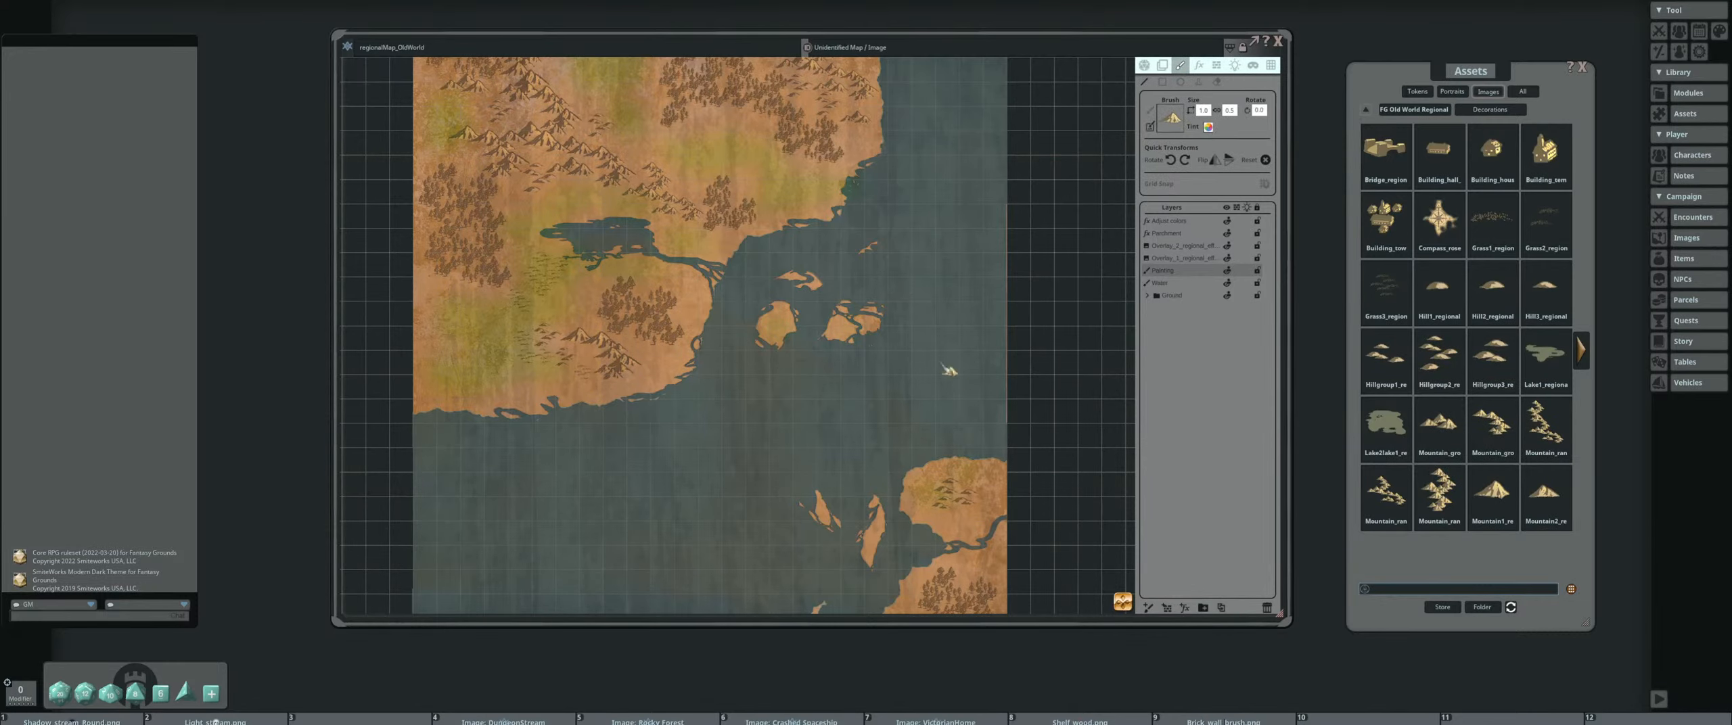
Stamp Mountain1 images at single spots on the westernmost of the central islands instead of painting a continuous stroke
{"action": "scroll", "coordinate": [866, 356], "scroll_direction": "up", "scroll_amount": 5}
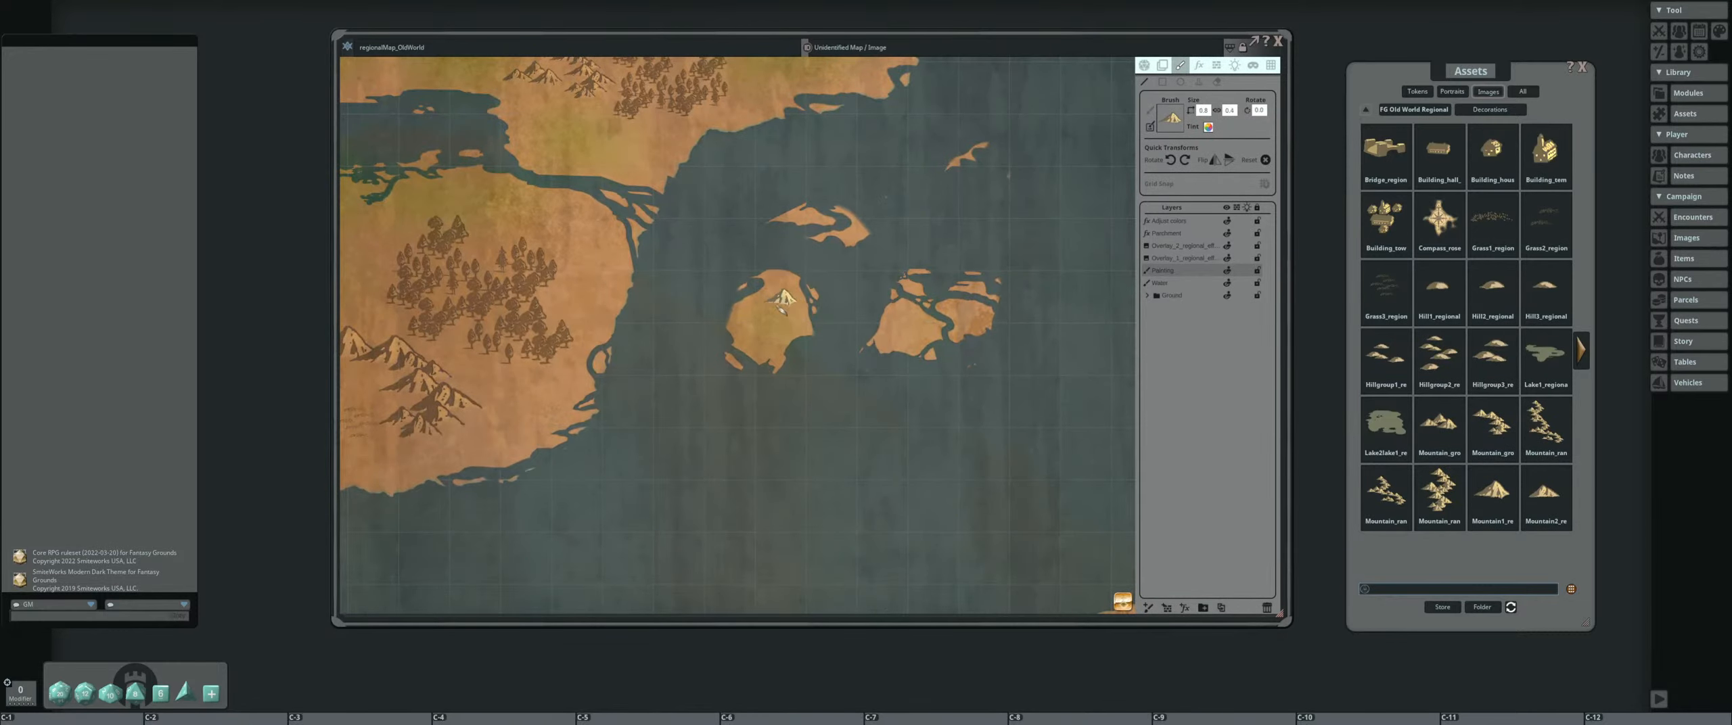
{"action": "left_click_drag", "start_coordinate": [777, 297], "coordinate": [749, 320]}
{"action": "key", "text": "ctrl+z"}
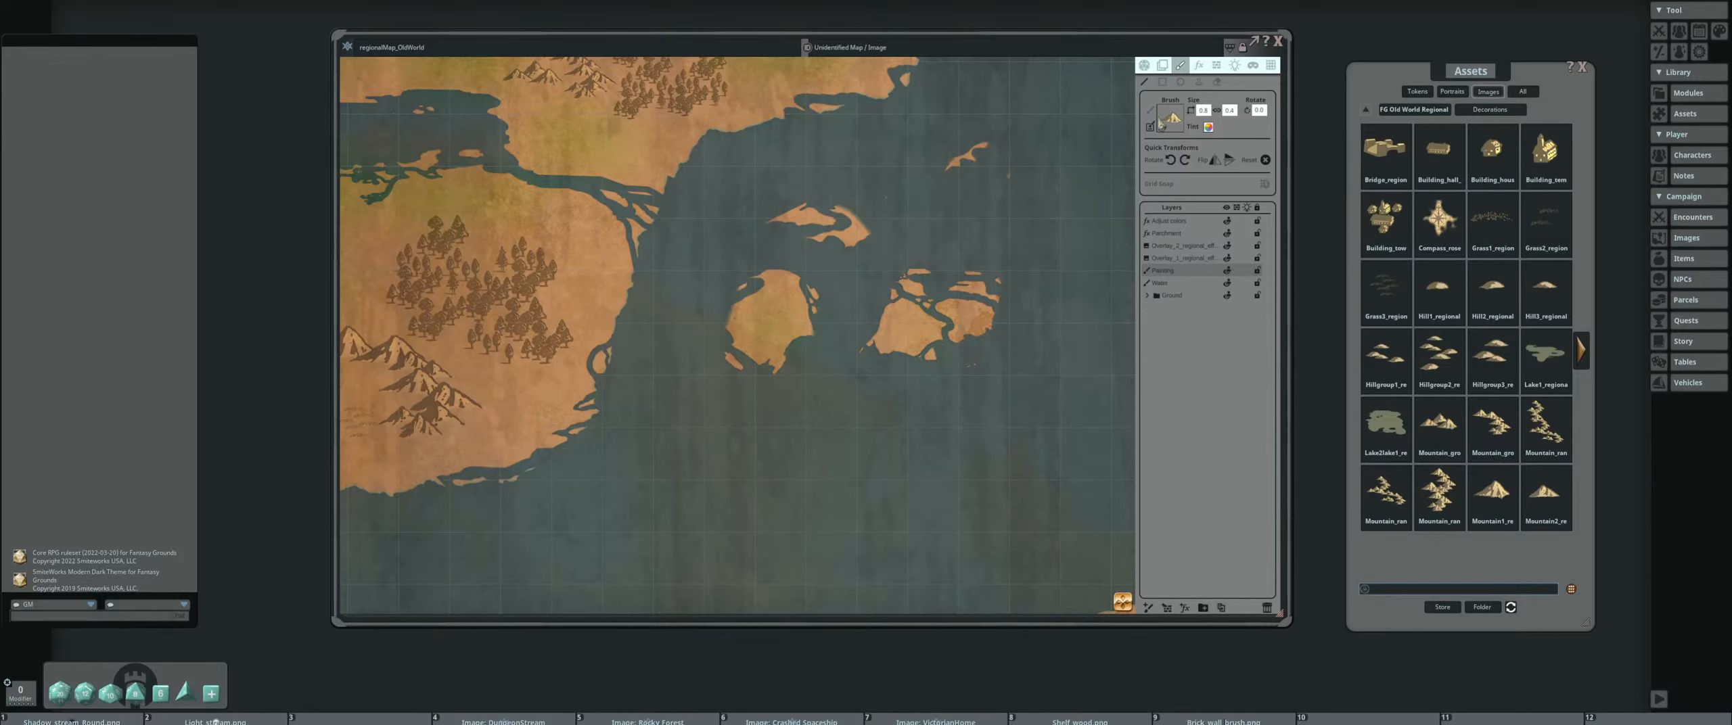
{"action": "left_click", "coordinate": [1198, 81]}
{"action": "left_click", "coordinate": [771, 303]}
{"action": "scroll", "coordinate": [575, 308], "scroll_direction": "down", "scroll_amount": 2}
{"action": "left_click_drag", "start_coordinate": [590, 310], "coordinate": [753, 438]}
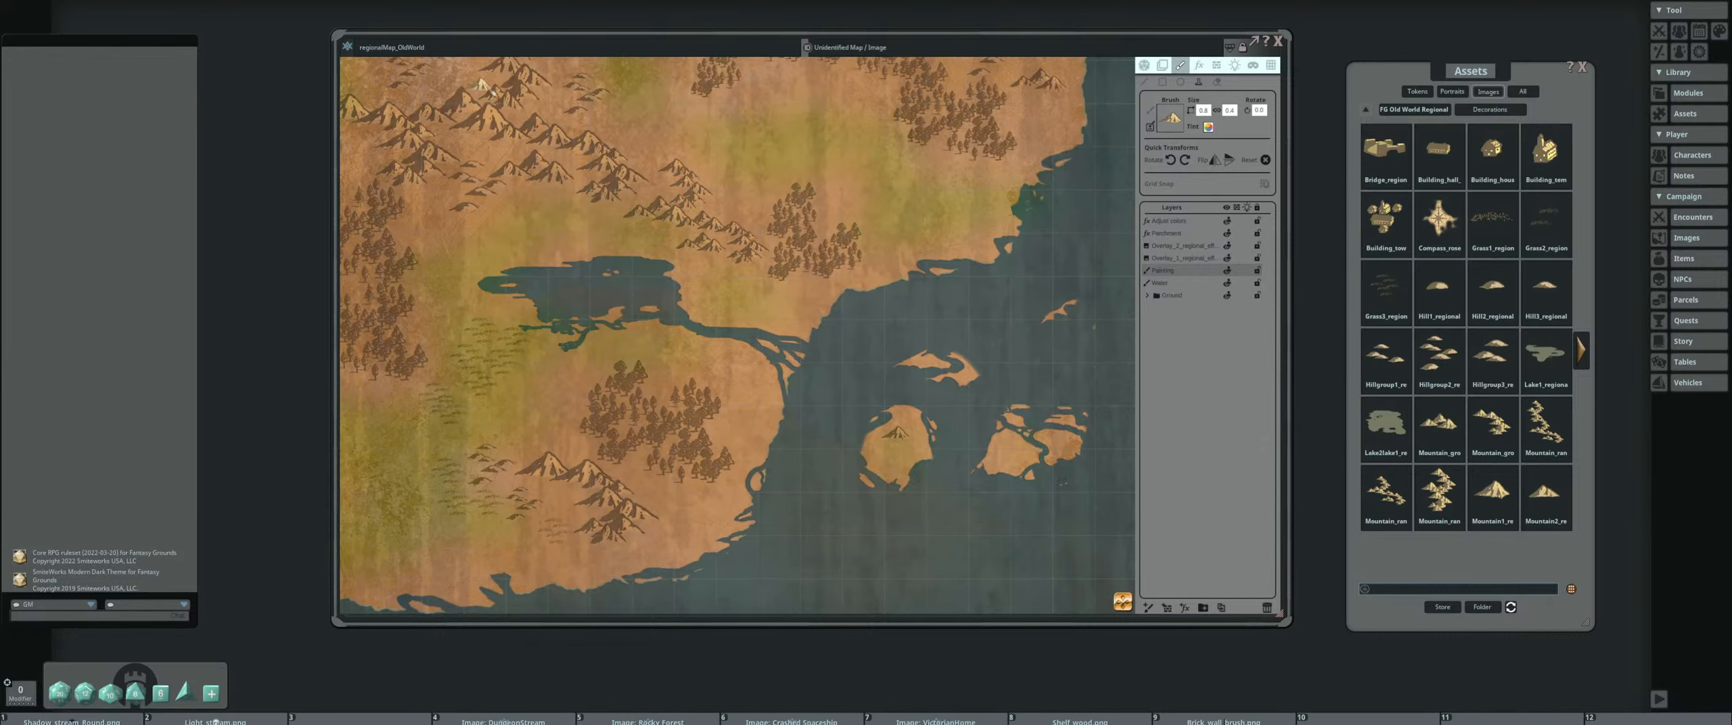
{"action": "left_click_drag", "start_coordinate": [894, 428], "coordinate": [797, 347]}
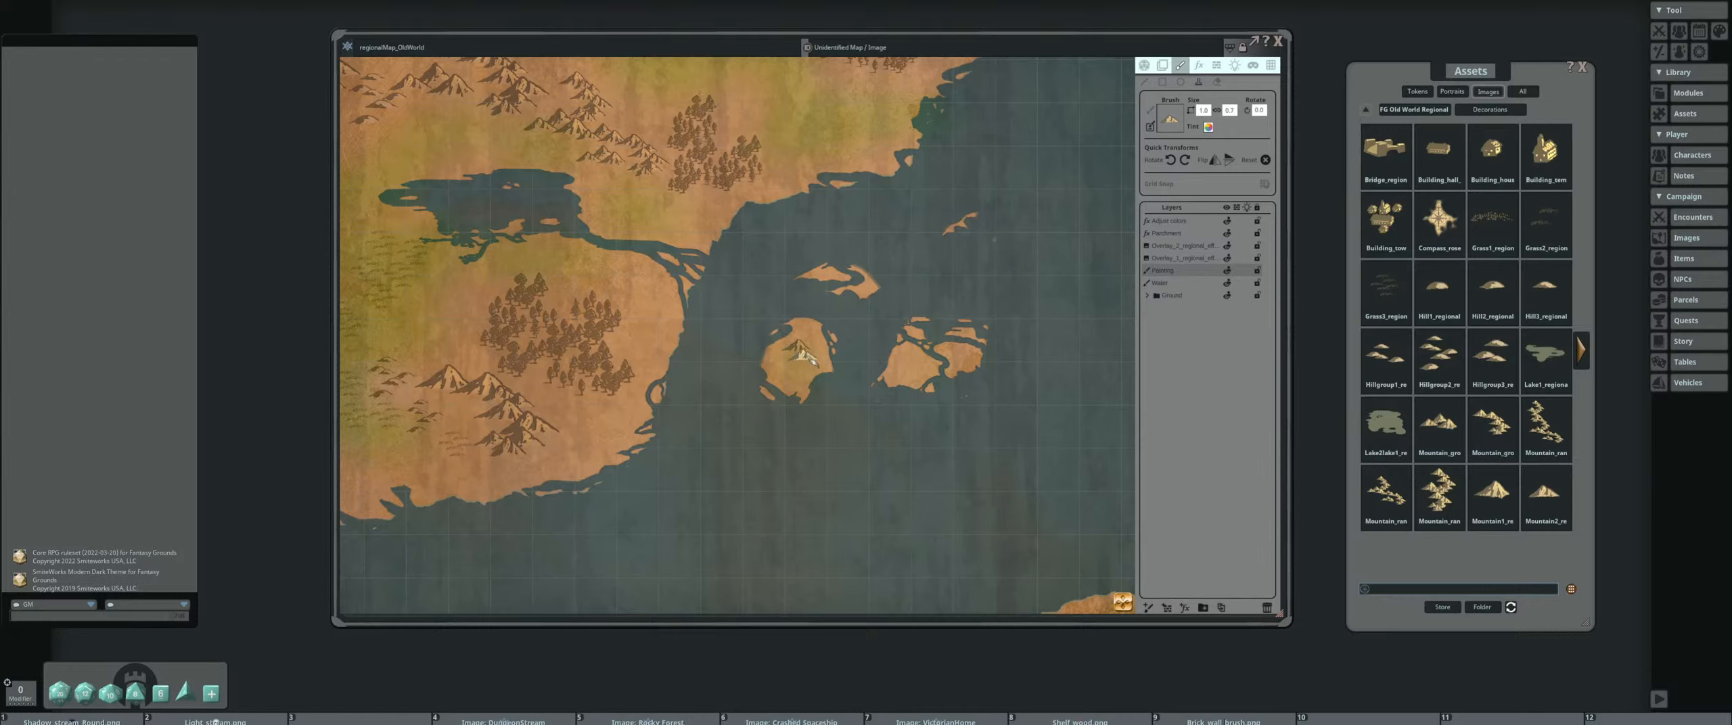
{"action": "left_click", "coordinate": [802, 353]}
Stamp a small hill group on the western part of the eastern central island
{"action": "scroll", "coordinate": [796, 376], "scroll_direction": "down", "scroll_amount": 2}
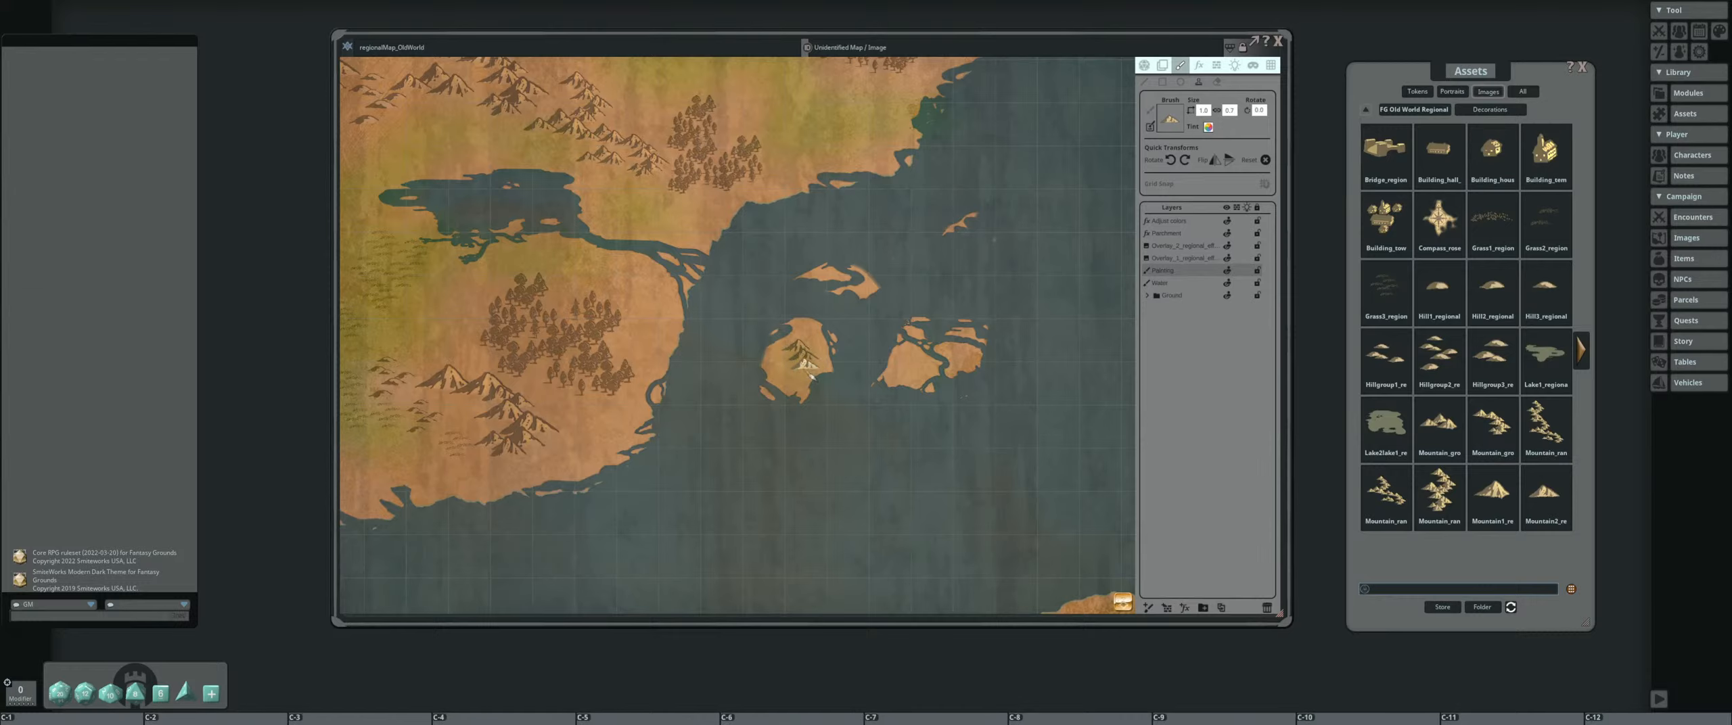
{"action": "left_click", "coordinate": [916, 359]}
{"action": "scroll", "coordinate": [810, 396], "scroll_direction": "down", "scroll_amount": 3}
{"action": "left_click_drag", "start_coordinate": [853, 440], "coordinate": [874, 261]}
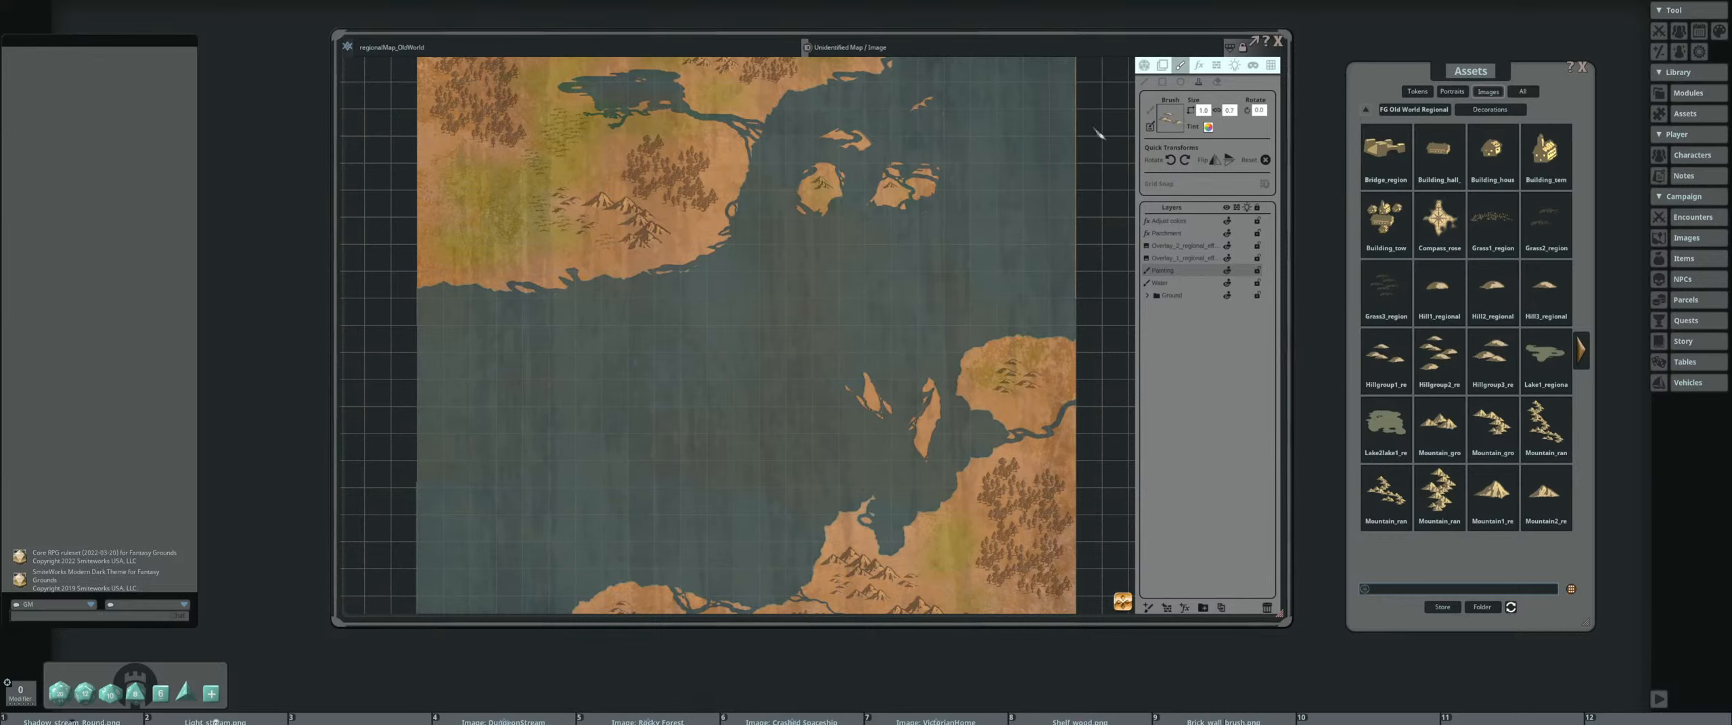
{"action": "scroll", "coordinate": [836, 201], "scroll_direction": "up", "scroll_amount": 2}
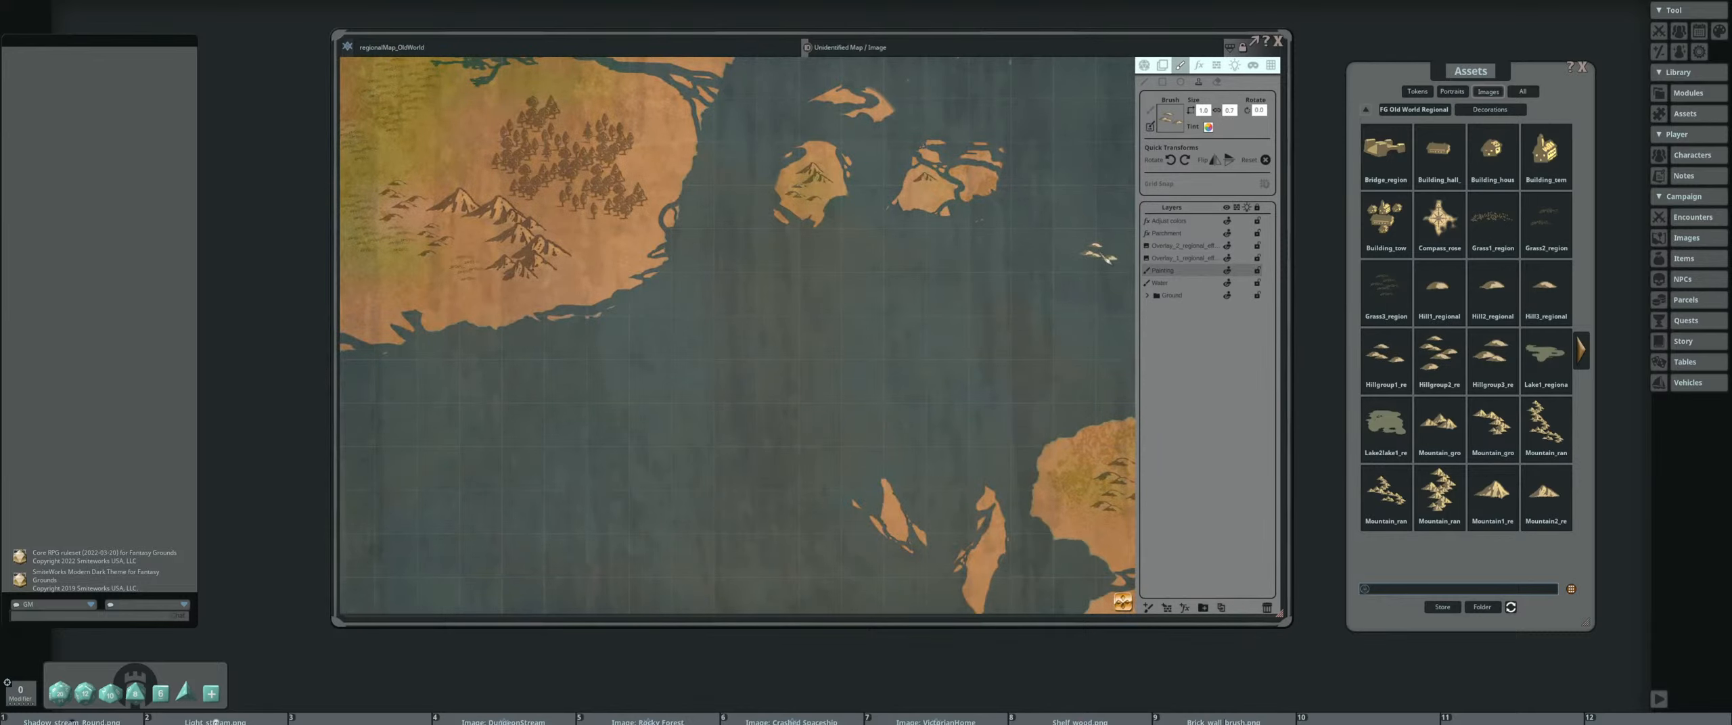
{"action": "scroll", "coordinate": [960, 254], "scroll_direction": "down", "scroll_amount": 2}
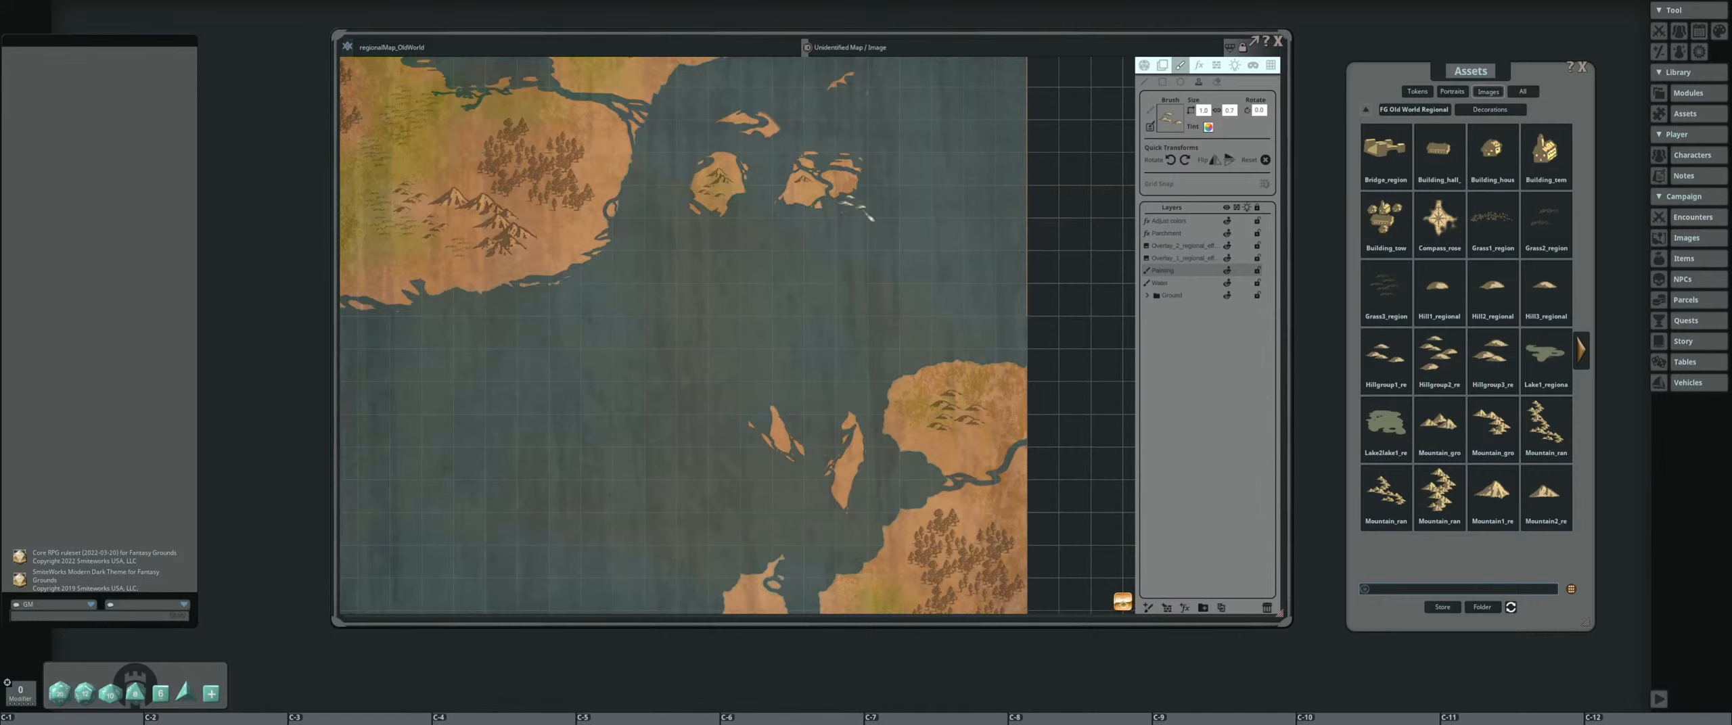
{"action": "left_click_drag", "start_coordinate": [1001, 329], "coordinate": [951, 220]}
{"action": "left_click_drag", "start_coordinate": [784, 306], "coordinate": [821, 326]}
Load the Tree_group_1 image from the Decorations assets as the brush and stamp trees on the eastern central island
{"action": "left_click", "coordinate": [1580, 349]}
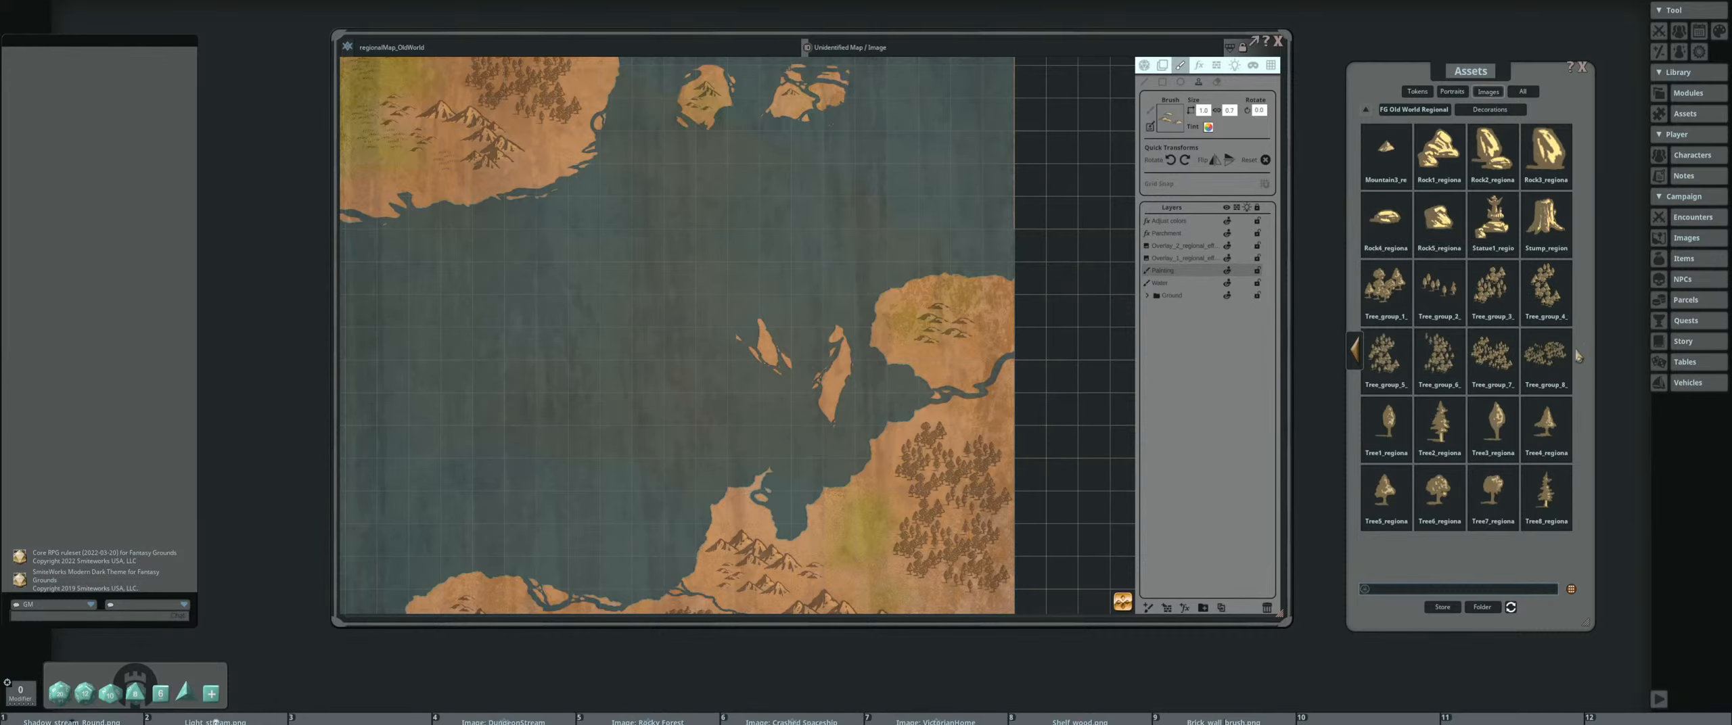
{"action": "left_click", "coordinate": [1388, 289]}
{"action": "left_click_drag", "start_coordinate": [719, 147], "coordinate": [751, 451]}
{"action": "scroll", "coordinate": [609, 382], "scroll_direction": "up", "scroll_amount": 1}
{"action": "scroll", "coordinate": [611, 382], "scroll_direction": "up", "scroll_amount": 1}
{"action": "scroll", "coordinate": [894, 408], "scroll_direction": "down", "scroll_amount": 2}
{"action": "left_click", "coordinate": [896, 408]}
{"action": "scroll", "coordinate": [894, 408], "scroll_direction": "down", "scroll_amount": 3}
{"action": "left_click_drag", "start_coordinate": [895, 420], "coordinate": [739, 95]}
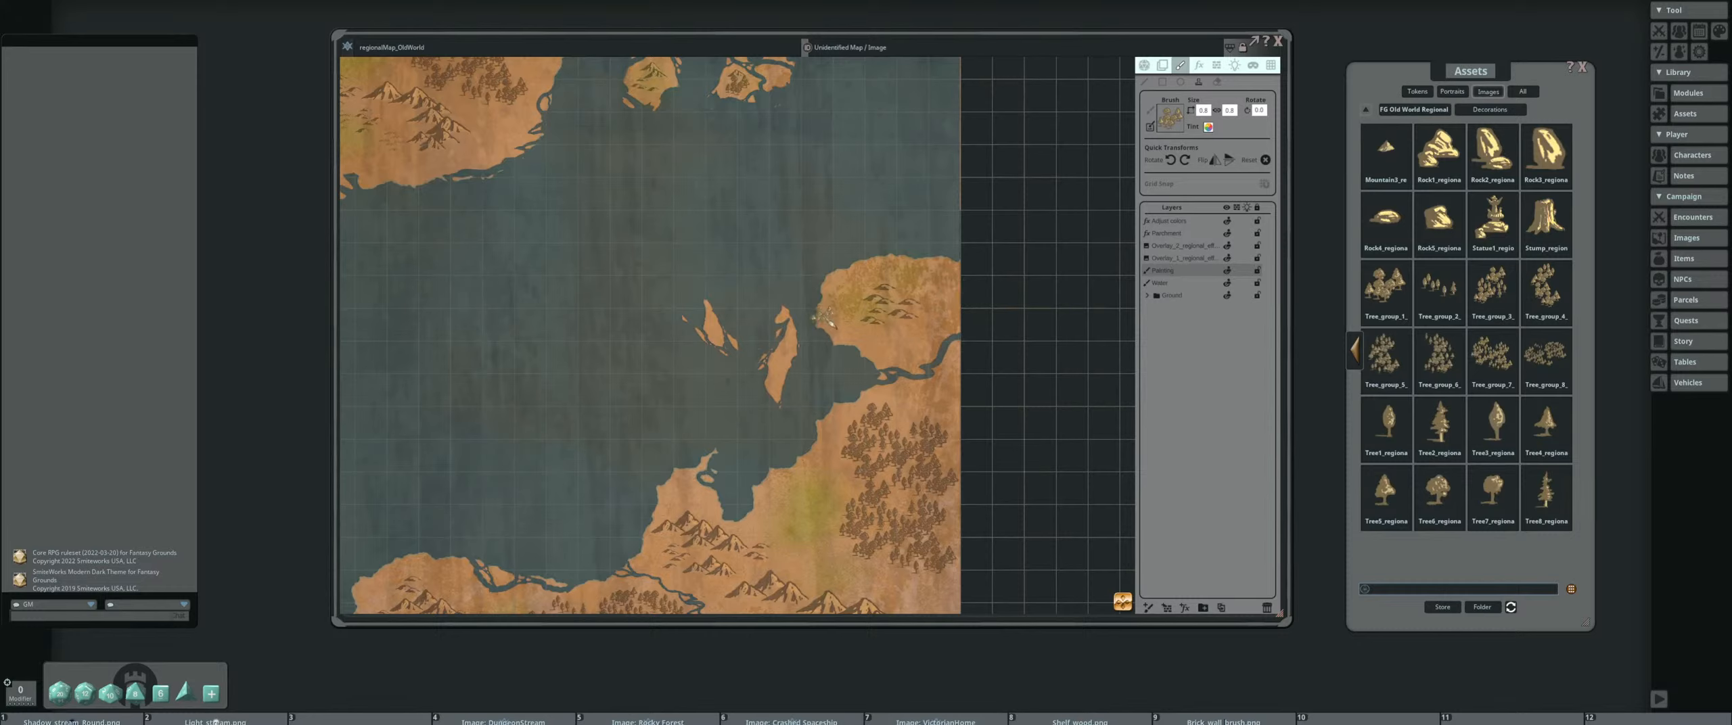
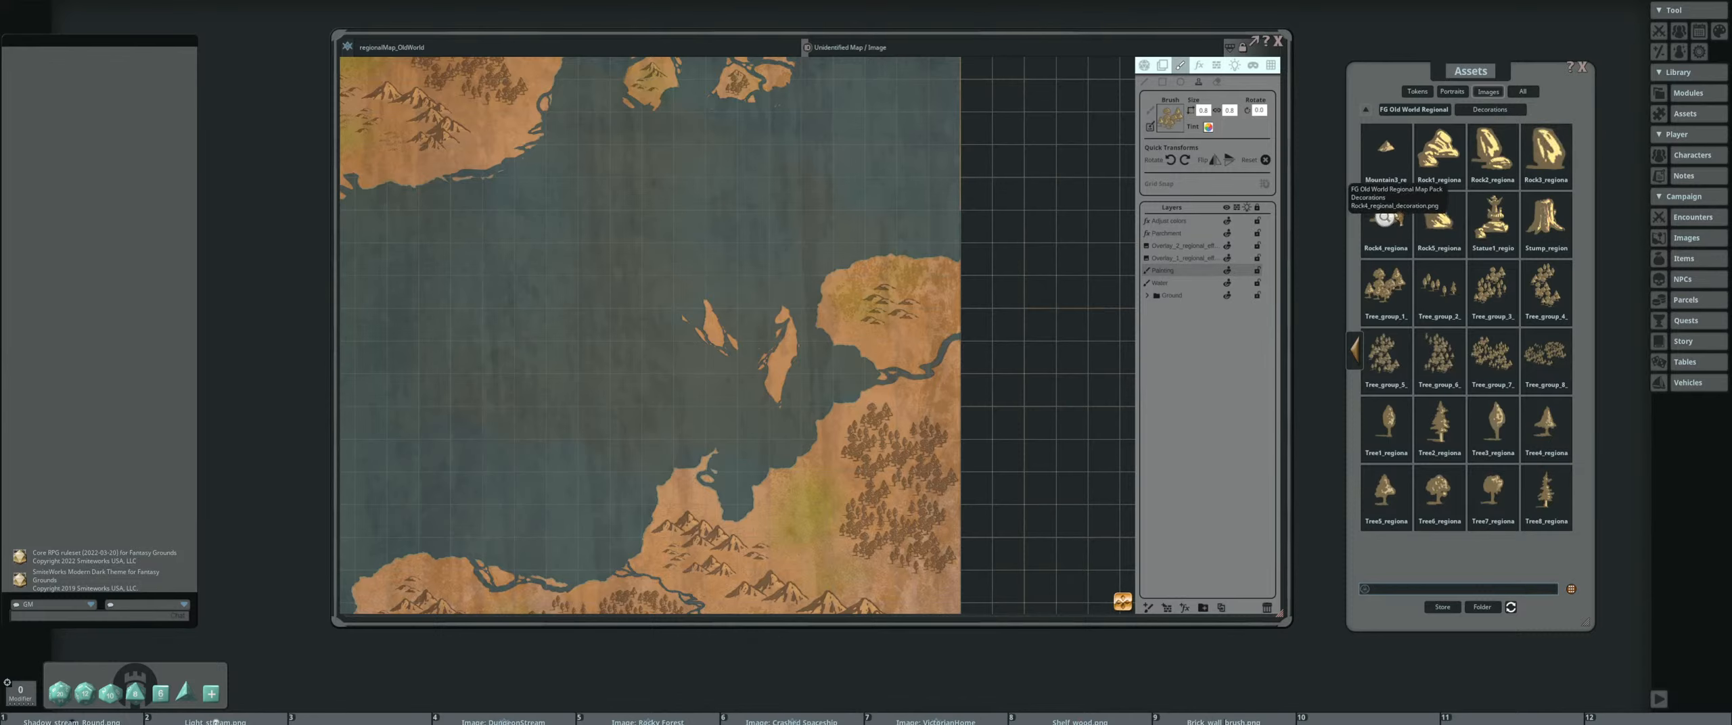
{"action": "left_click", "coordinate": [1385, 217]}
{"action": "scroll", "coordinate": [740, 200], "scroll_direction": "up", "scroll_amount": 3}
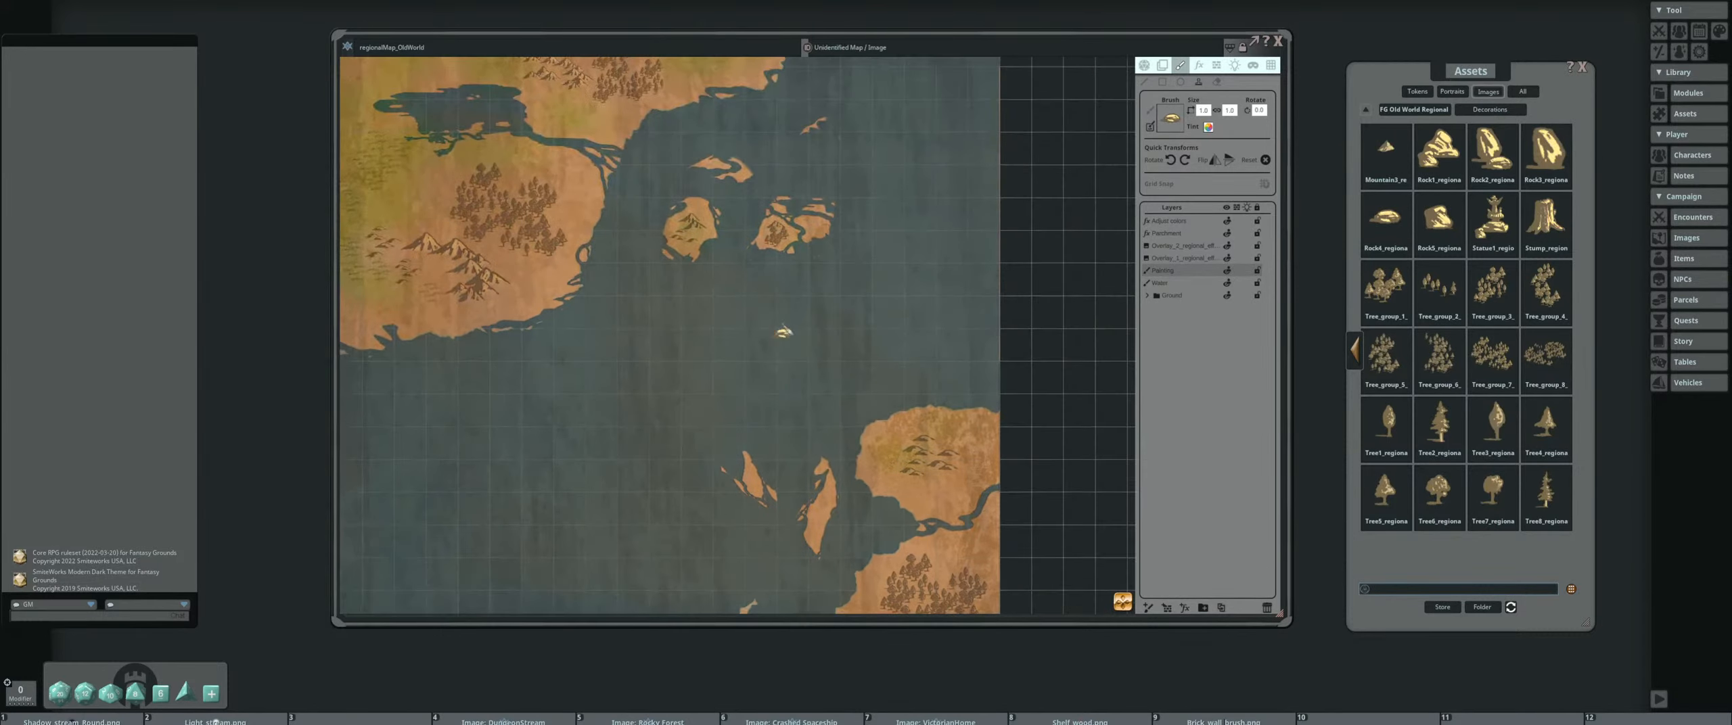
{"action": "scroll", "coordinate": [684, 218], "scroll_direction": "down", "scroll_amount": 2, "text": "ctrl"}
{"action": "scroll", "coordinate": [685, 227], "scroll_direction": "down", "scroll_amount": 1, "text": "ctrl"}
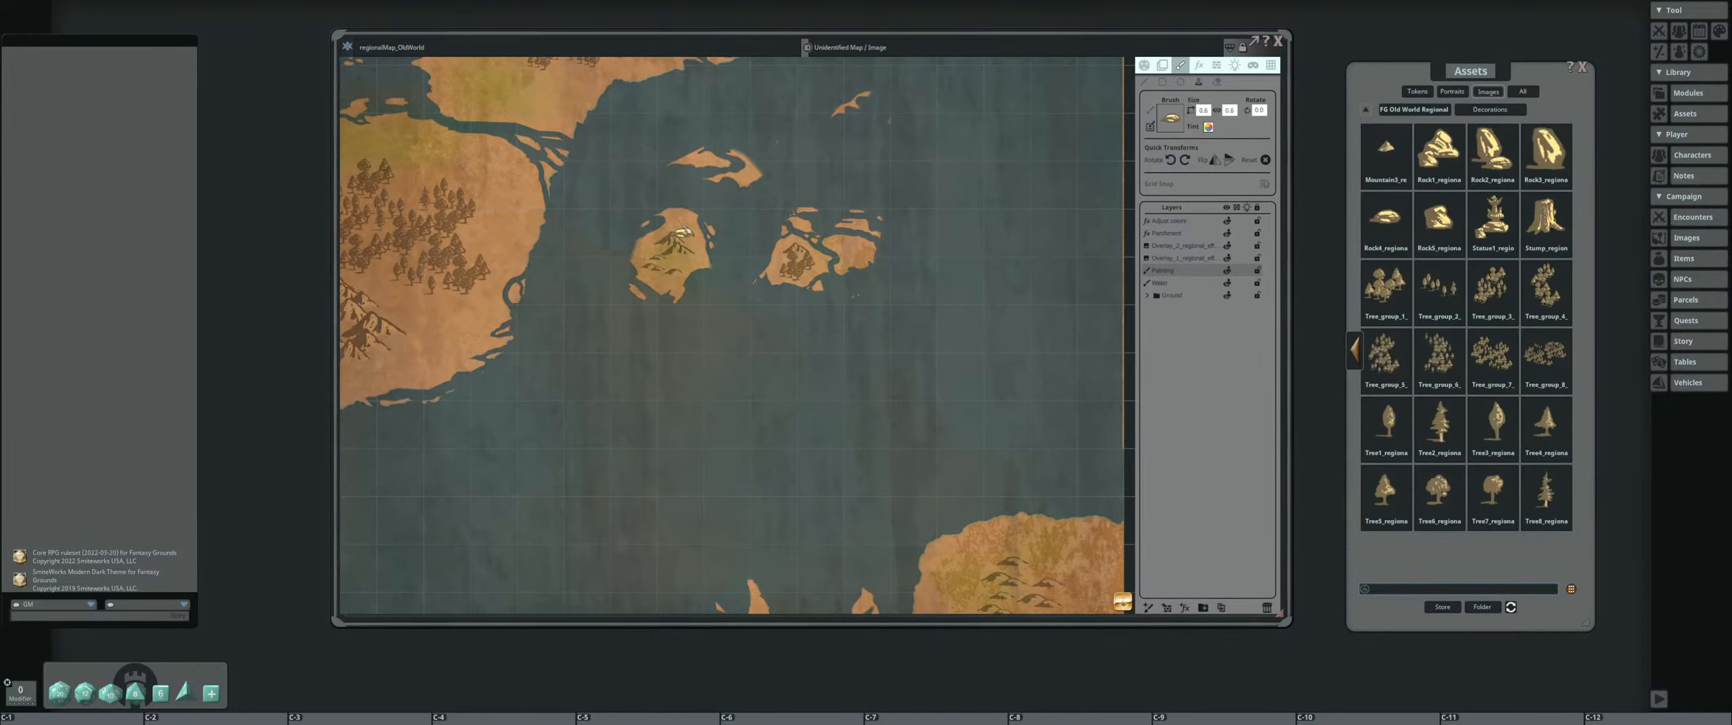
{"action": "scroll", "coordinate": [761, 179], "scroll_direction": "down", "scroll_amount": 1}
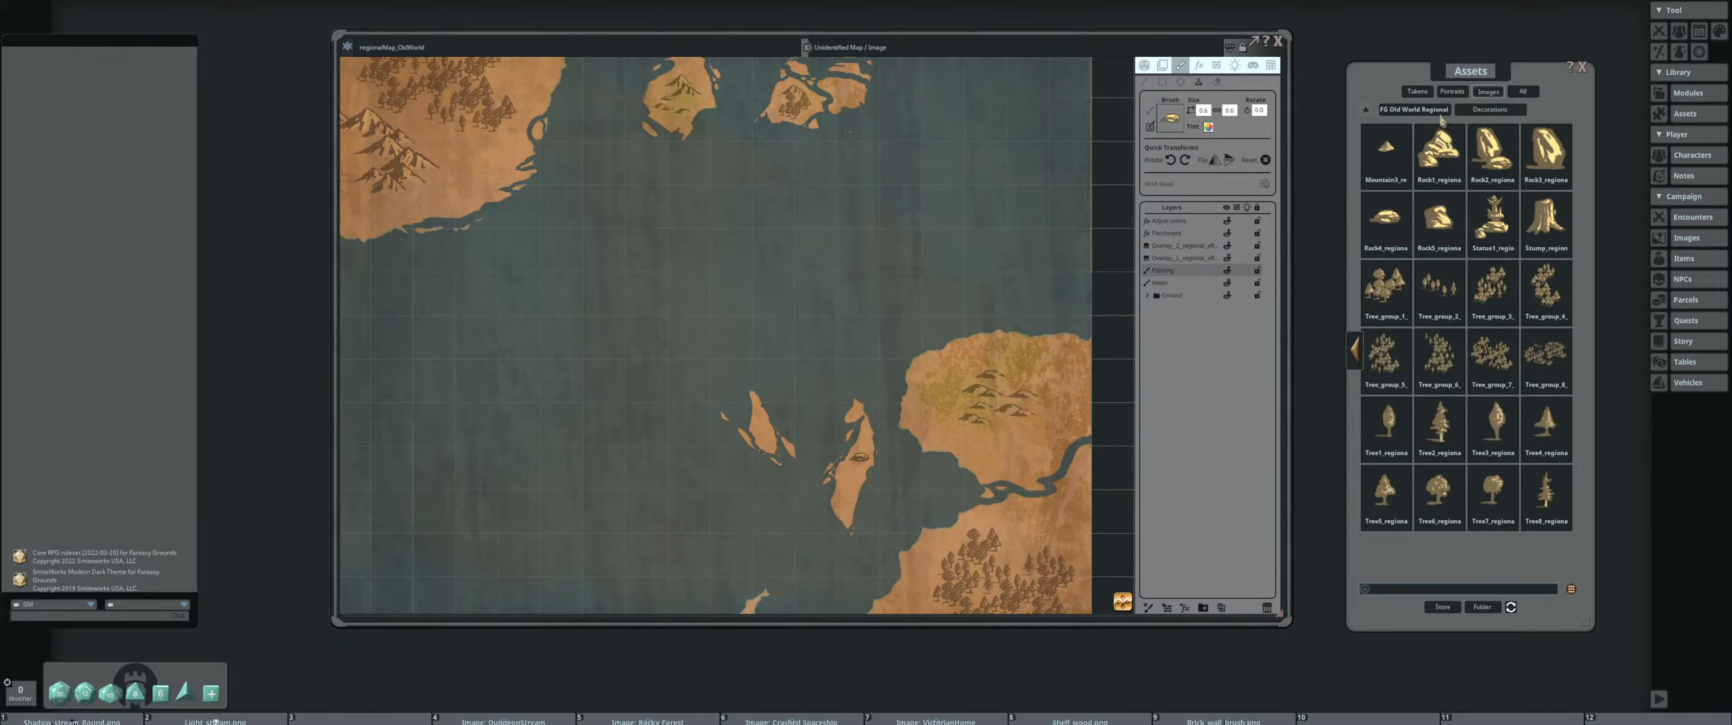
Load the Rock1 image from the Decorations assets as the brush, shrink it and stamp rocks on the eastern narrow island
{"action": "left_click", "coordinate": [1439, 150]}
{"action": "scroll", "coordinate": [839, 476], "scroll_direction": "up", "scroll_amount": 1}
{"action": "left_click_drag", "start_coordinate": [840, 476], "coordinate": [845, 382]}
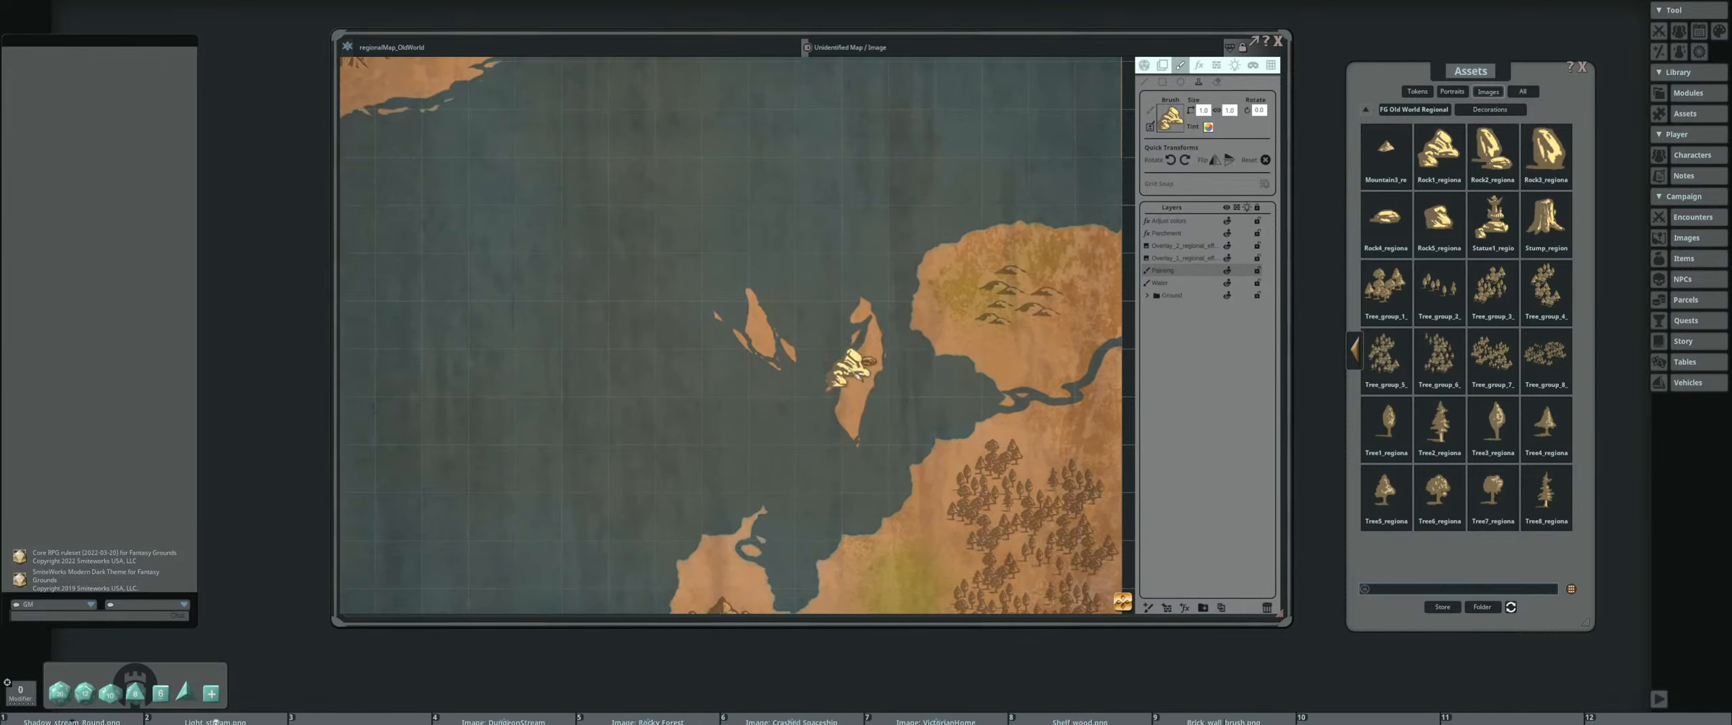
{"action": "scroll", "coordinate": [866, 396], "scroll_direction": "down", "scroll_amount": 4, "text": "ctrl"}
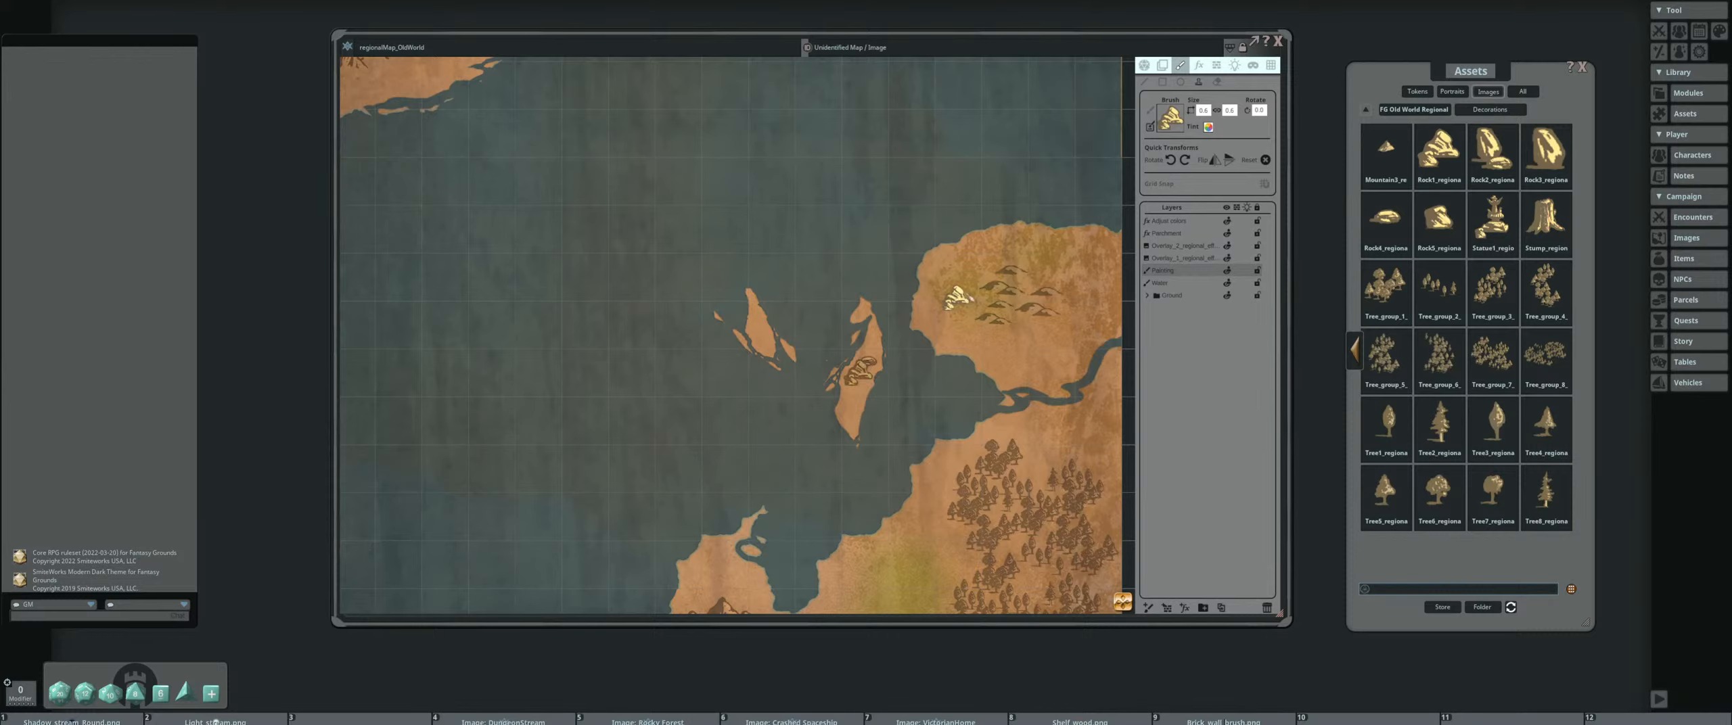
{"action": "scroll", "coordinate": [974, 287], "scroll_direction": "down", "scroll_amount": 1}
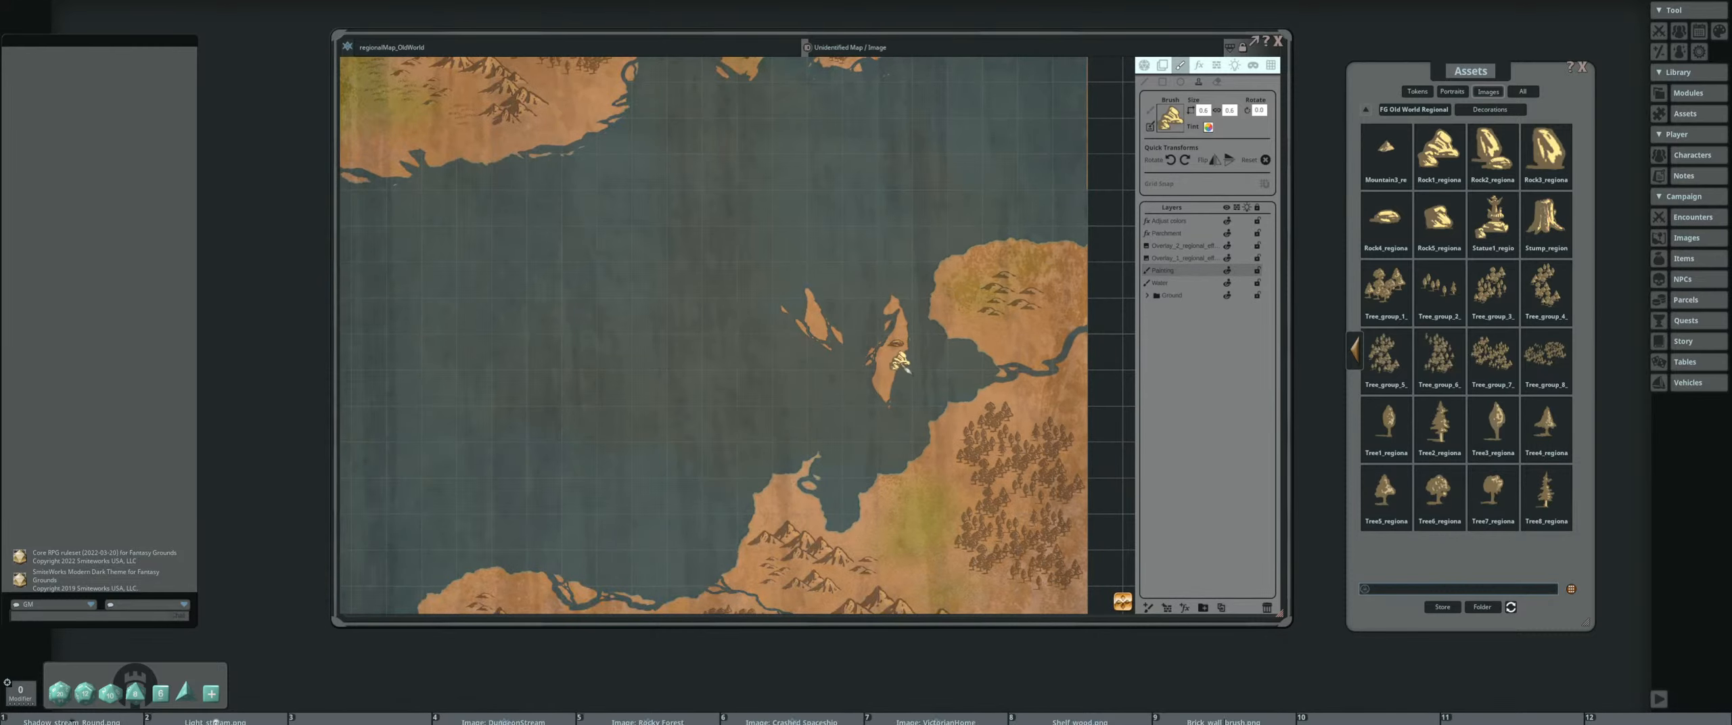
Examine the Adjust colors effect layer's settings with the whole map in view
{"action": "scroll", "coordinate": [1011, 312], "scroll_direction": "down", "scroll_amount": 2}
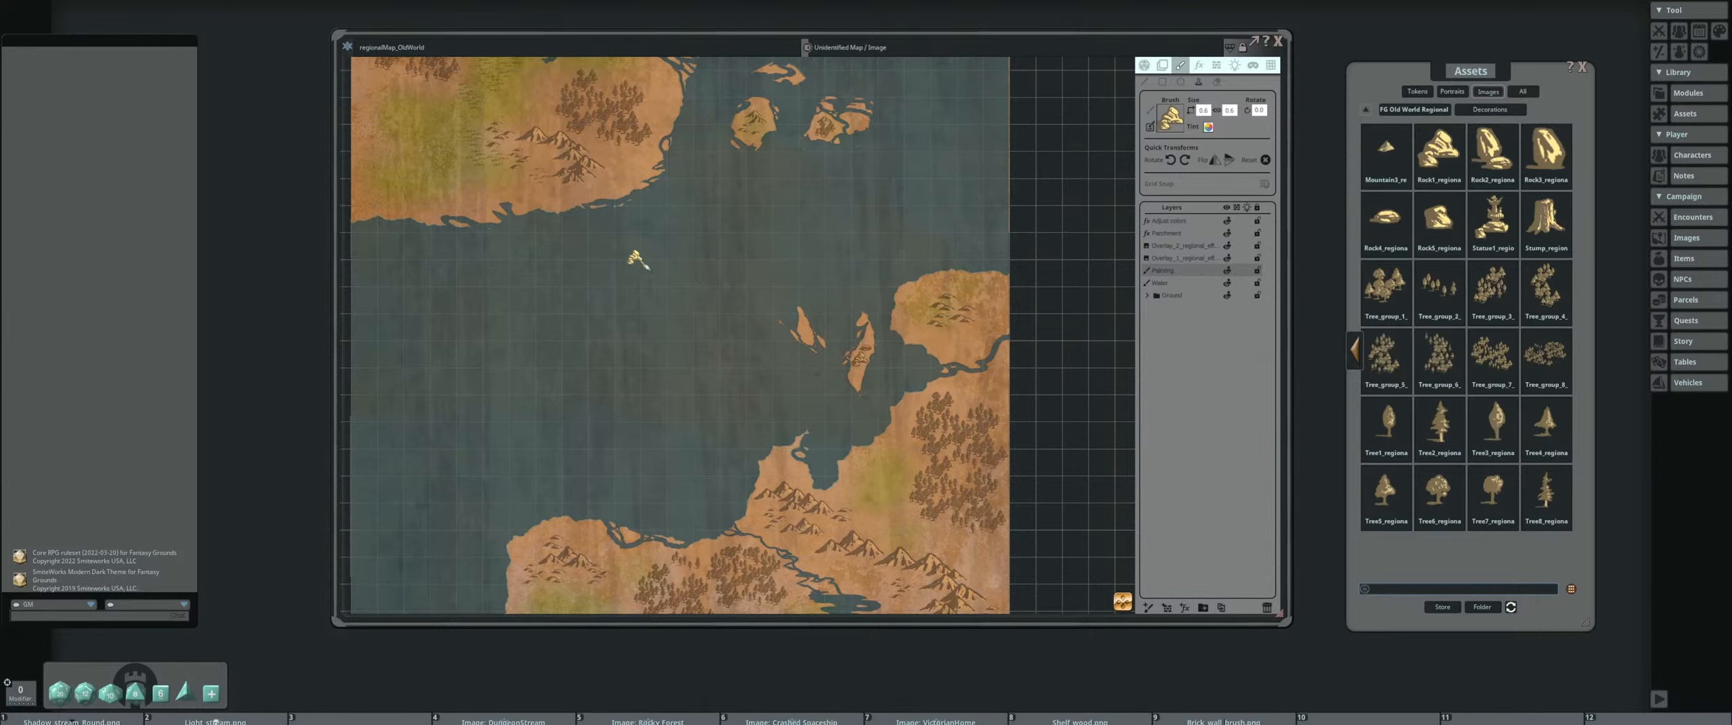
{"action": "scroll", "coordinate": [630, 259], "scroll_direction": "down", "scroll_amount": 2}
{"action": "left_click_drag", "start_coordinate": [744, 244], "coordinate": [729, 311]}
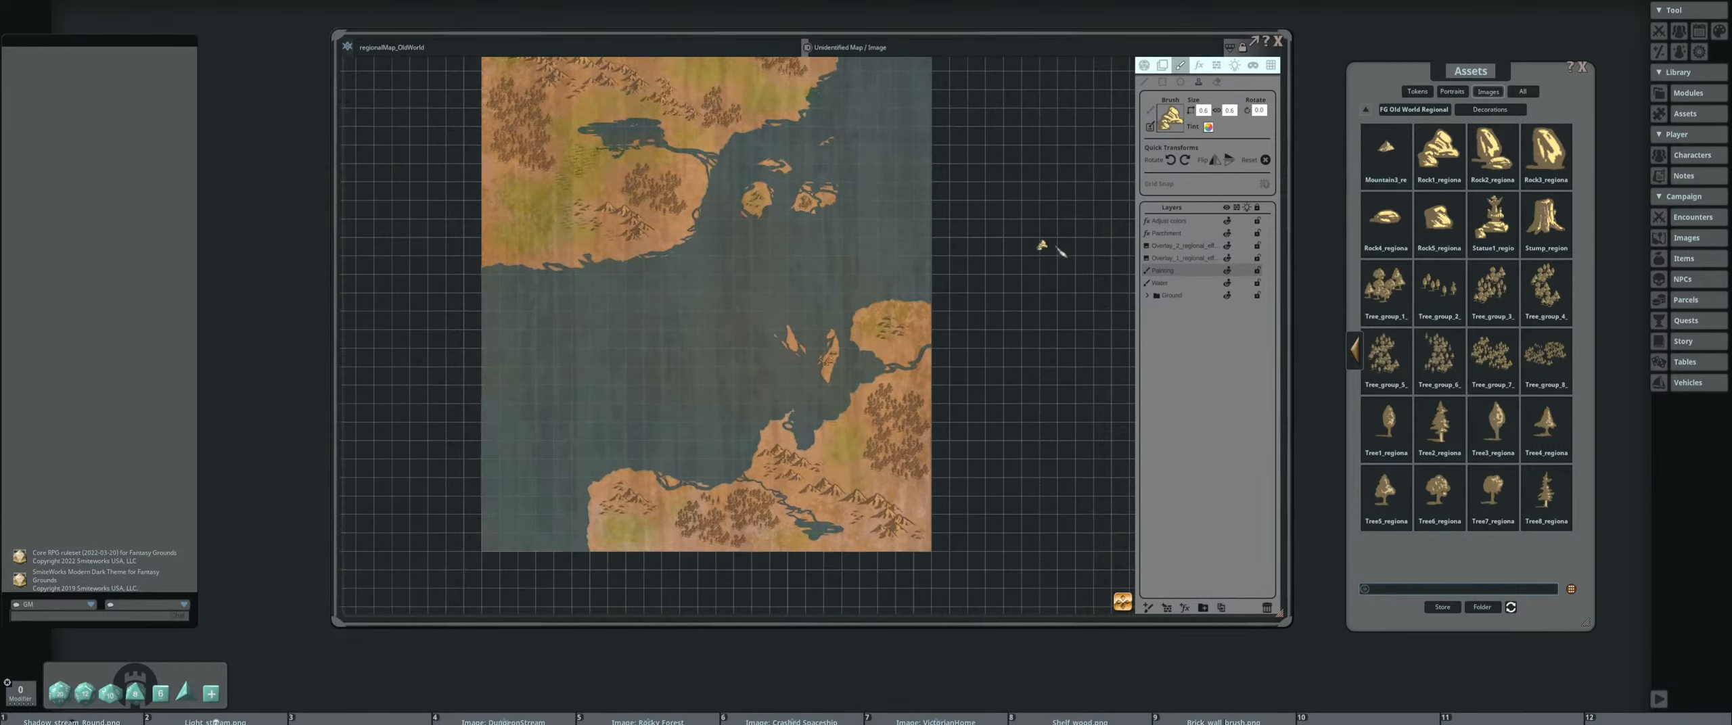
{"action": "left_click_drag", "start_coordinate": [734, 177], "coordinate": [751, 268]}
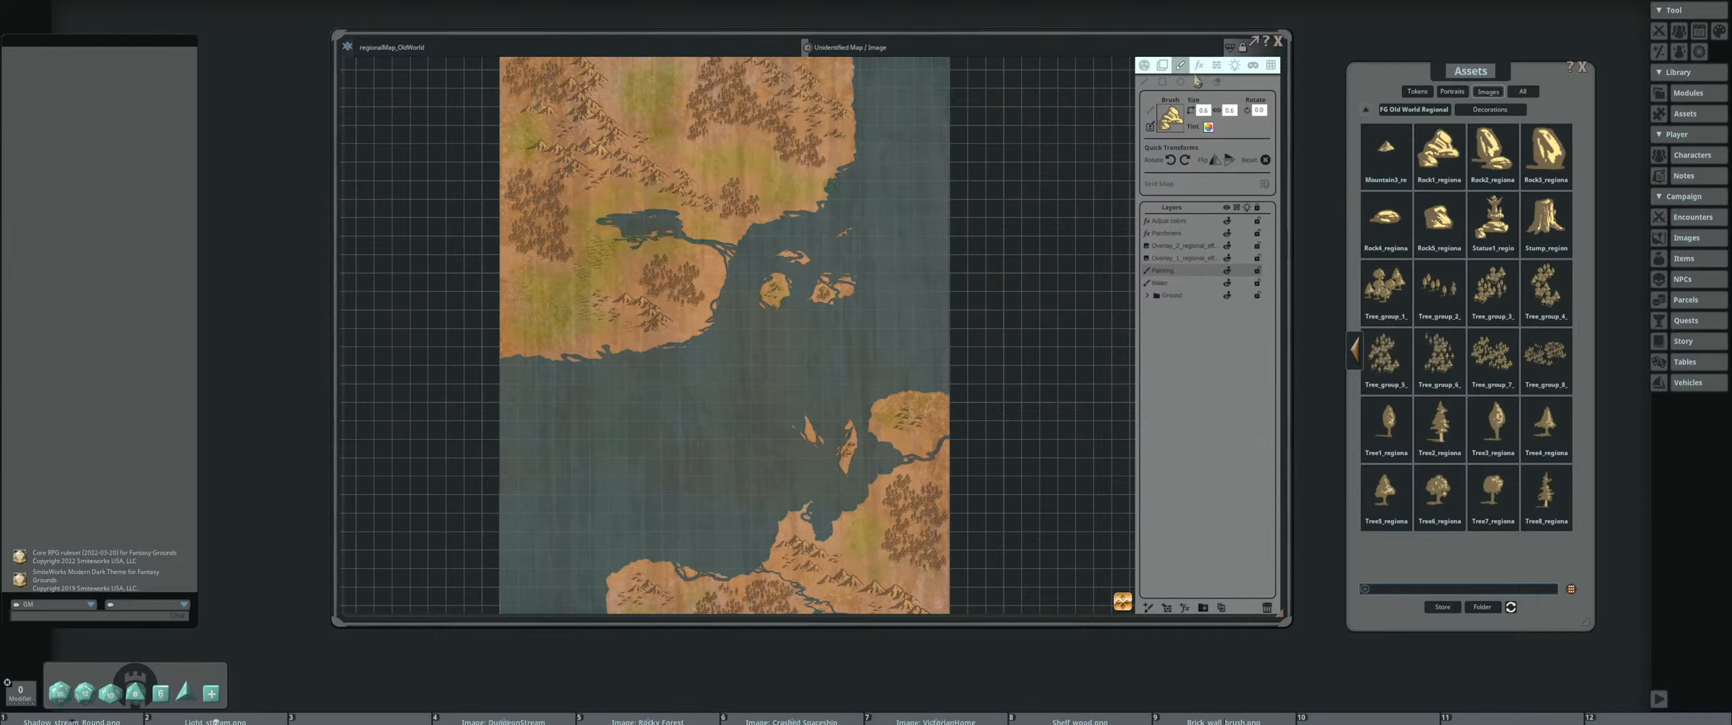
{"action": "left_click", "coordinate": [1199, 65]}
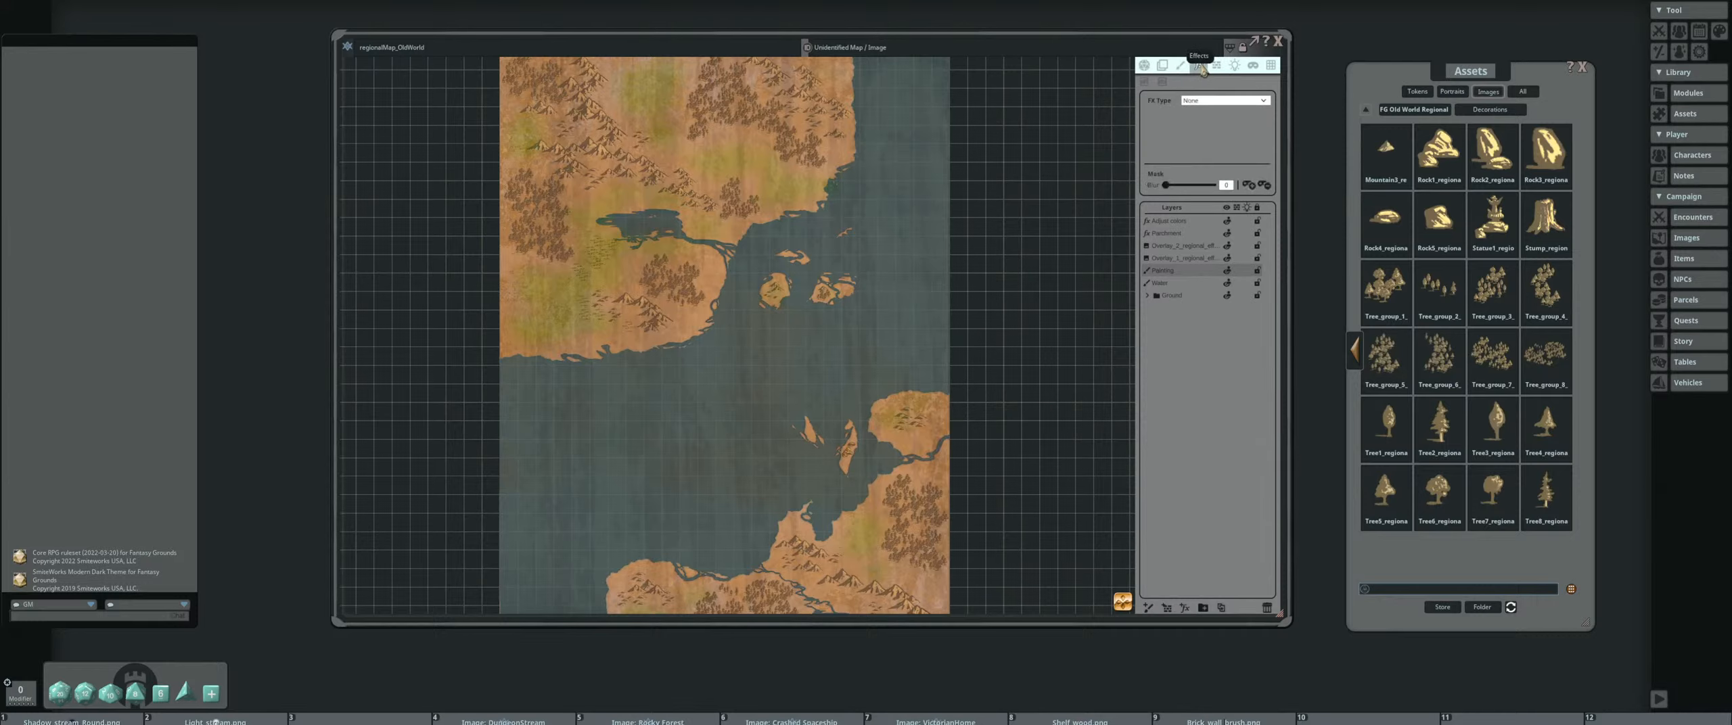
{"action": "left_click", "coordinate": [1189, 226]}
{"action": "left_click_drag", "start_coordinate": [826, 193], "coordinate": [857, 239]}
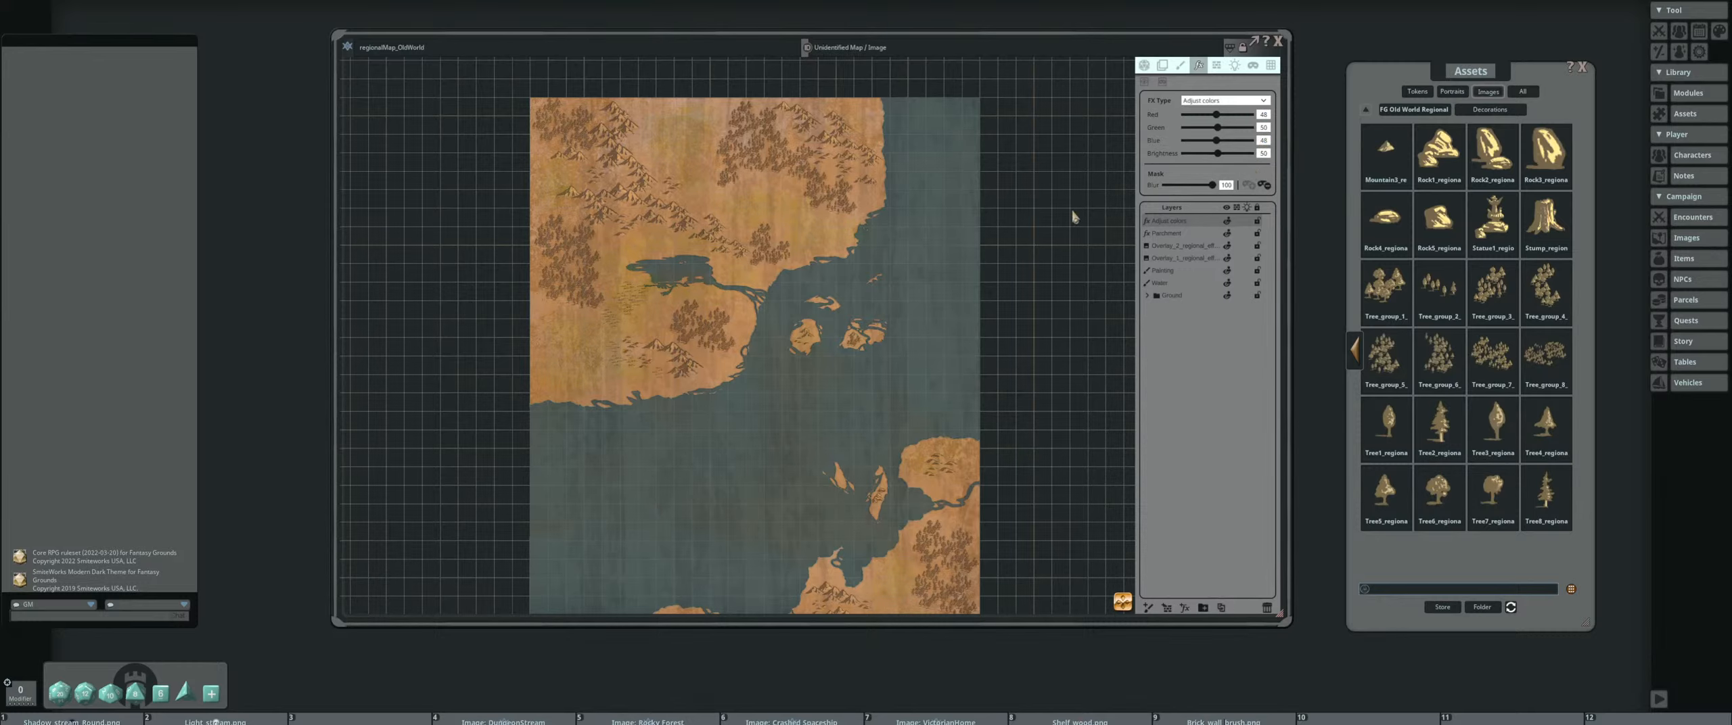
{"action": "left_click_drag", "start_coordinate": [726, 362], "coordinate": [815, 295]}
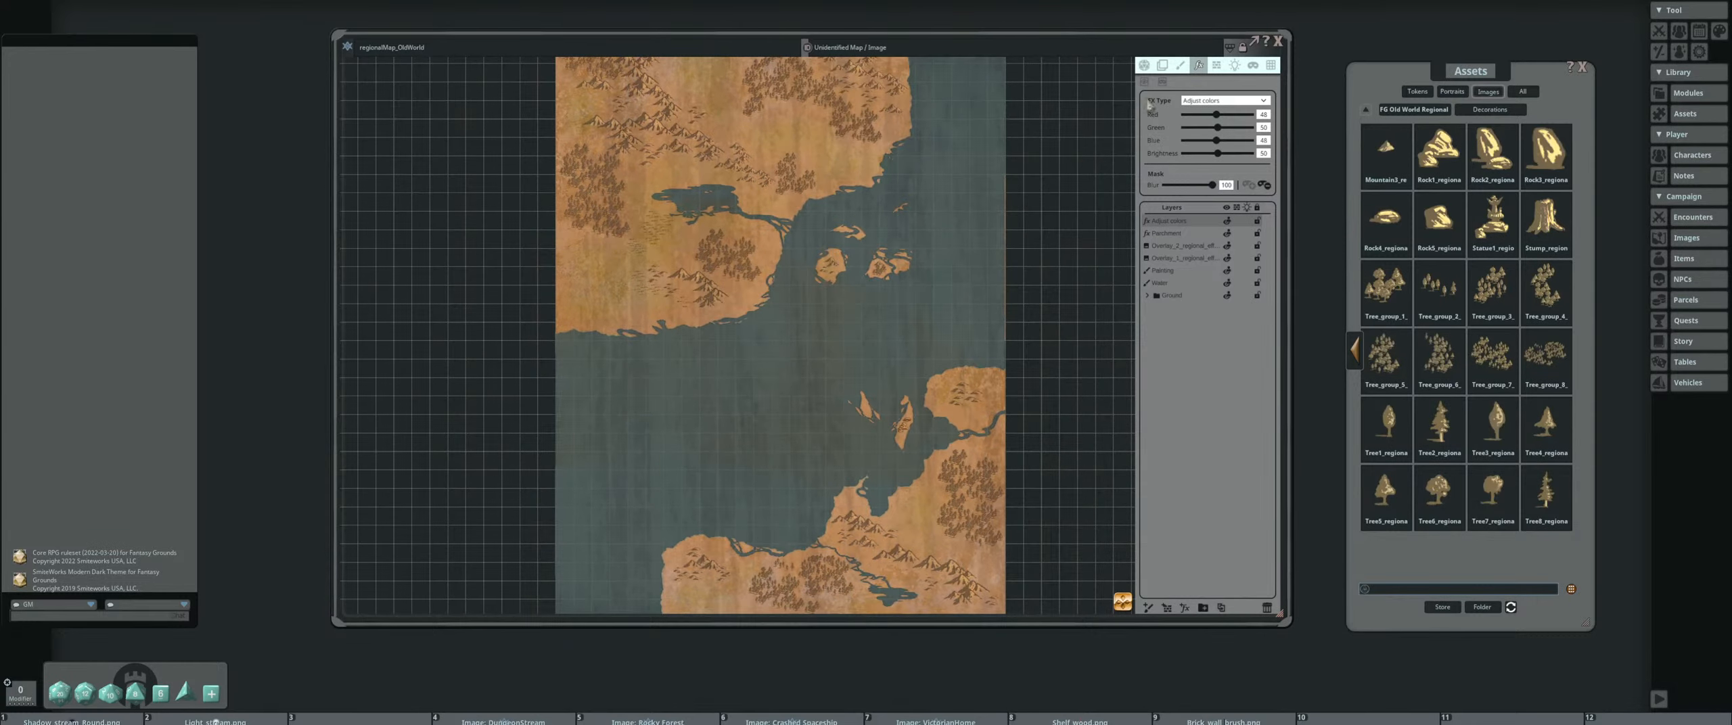
Return to stamp painting and load the Building_town image from the Decorations assets as the brush
{"action": "left_click", "coordinate": [1180, 65]}
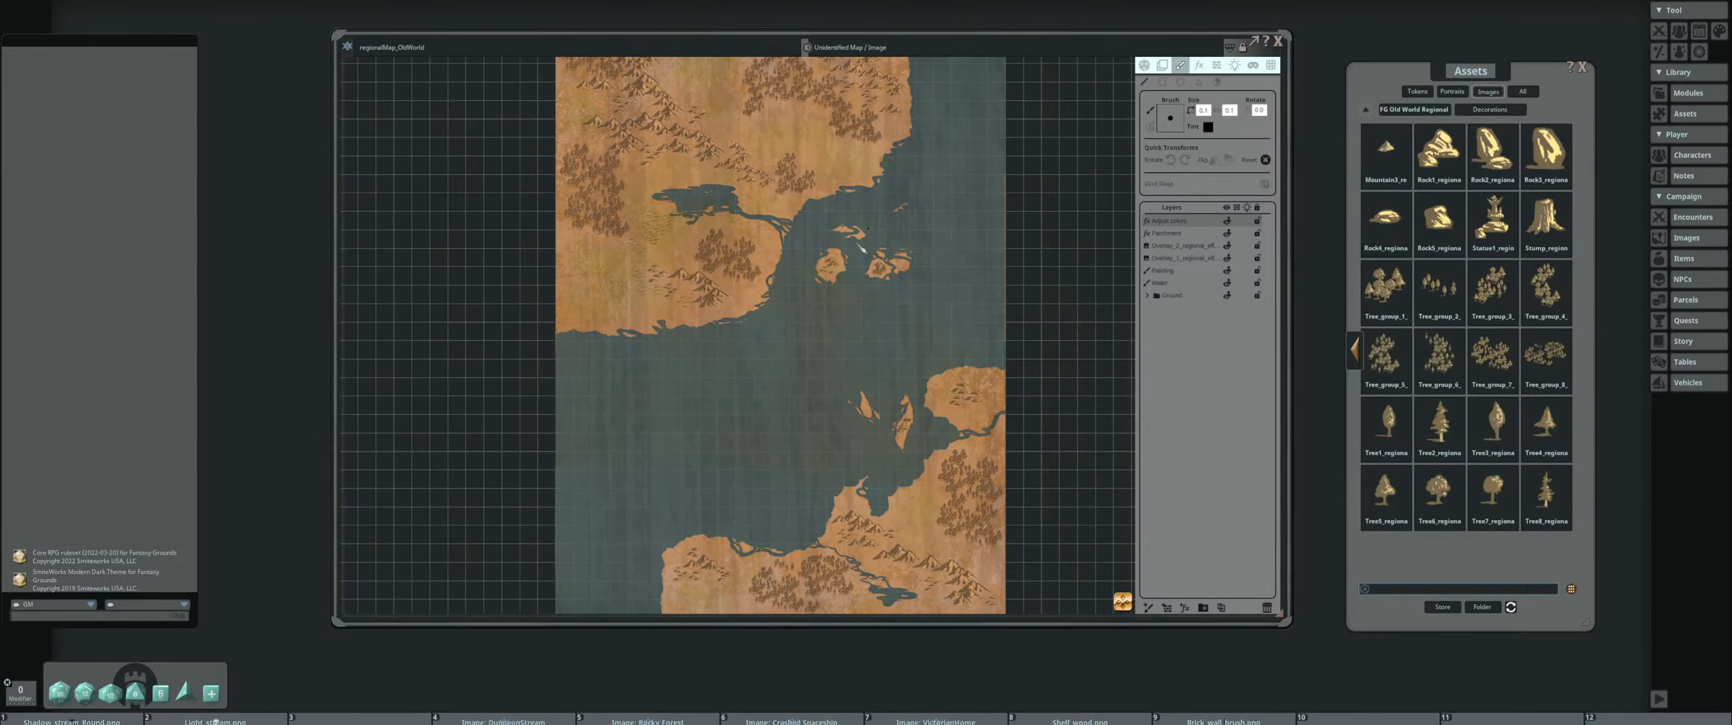
{"action": "left_click", "coordinate": [1199, 82]}
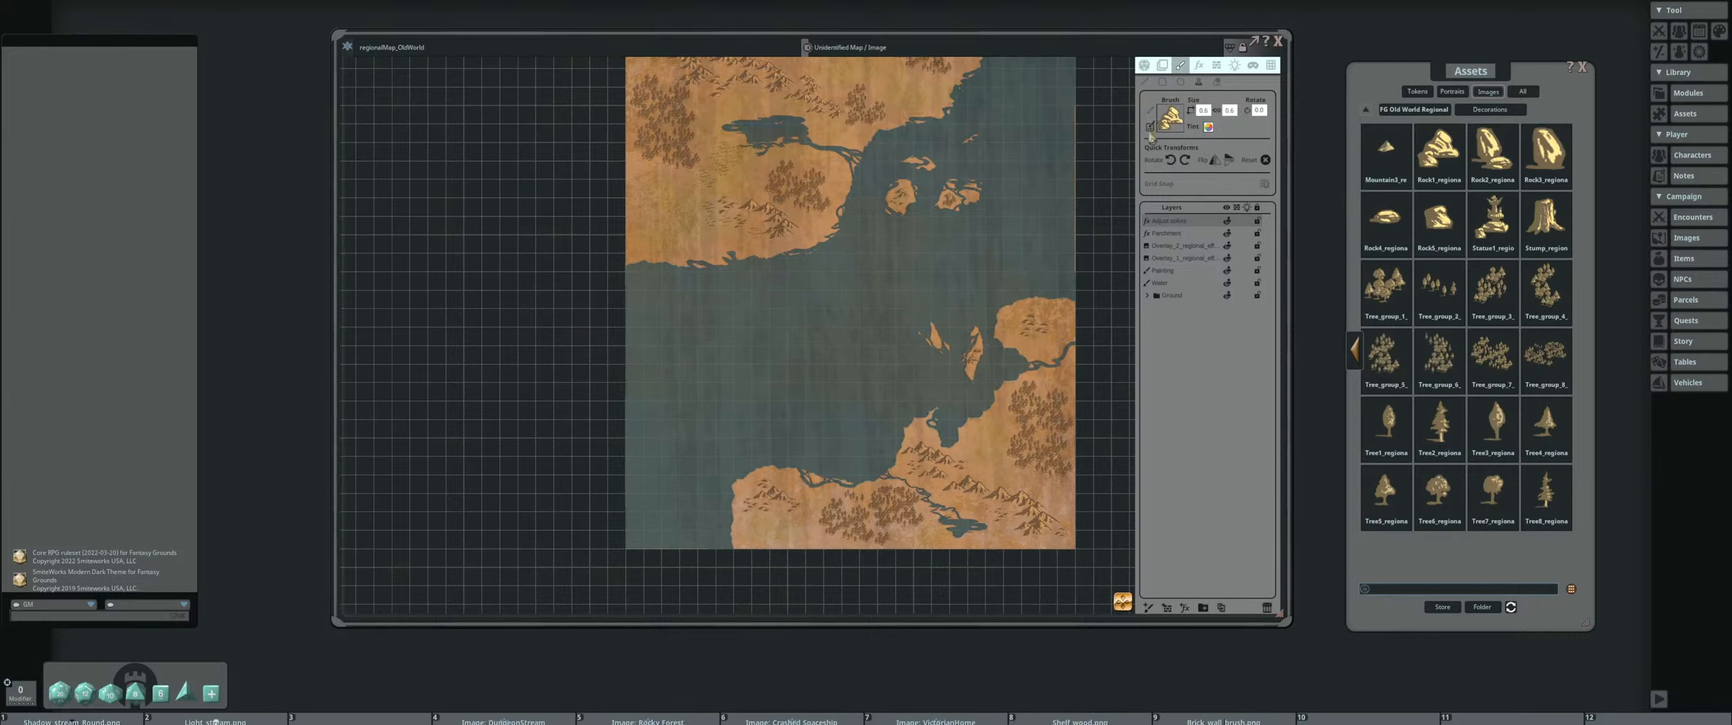
{"action": "left_click_drag", "start_coordinate": [844, 203], "coordinate": [900, 245]}
{"action": "scroll", "coordinate": [949, 250], "scroll_direction": "down", "scroll_amount": 2}
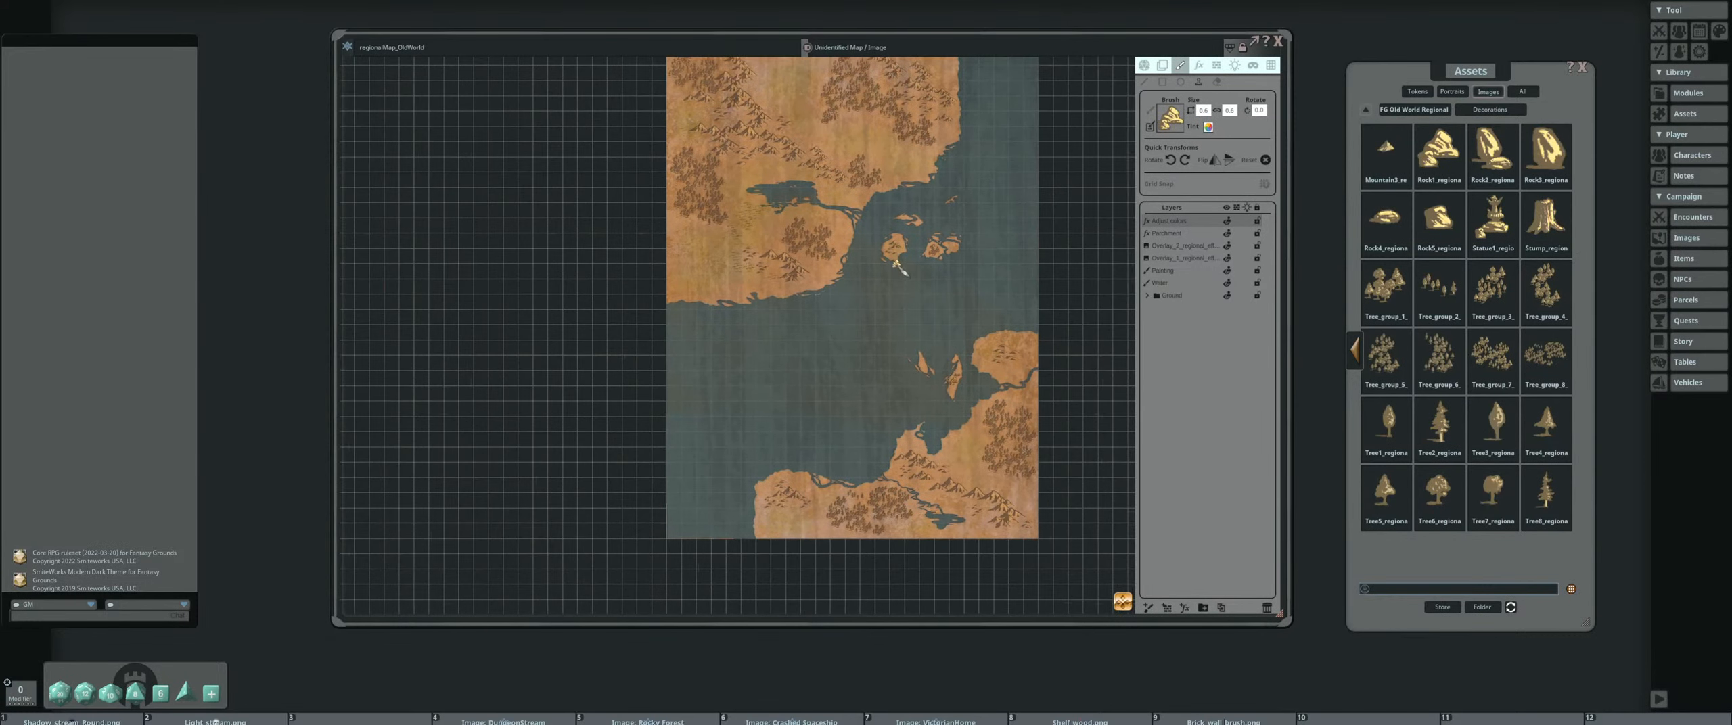
{"action": "left_click", "coordinate": [1354, 351]}
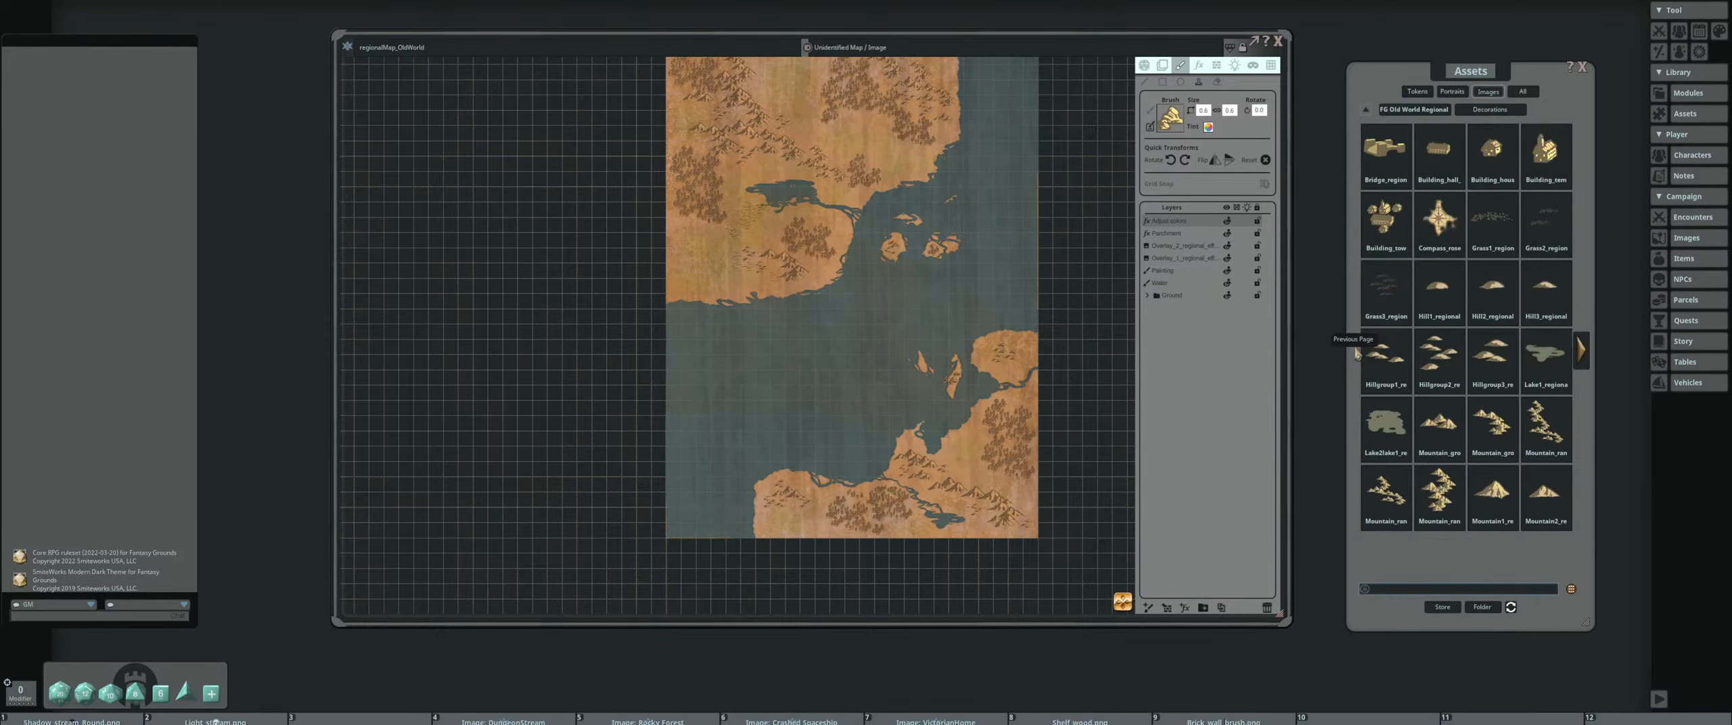
{"action": "scroll", "coordinate": [903, 248], "scroll_direction": "up", "scroll_amount": 4}
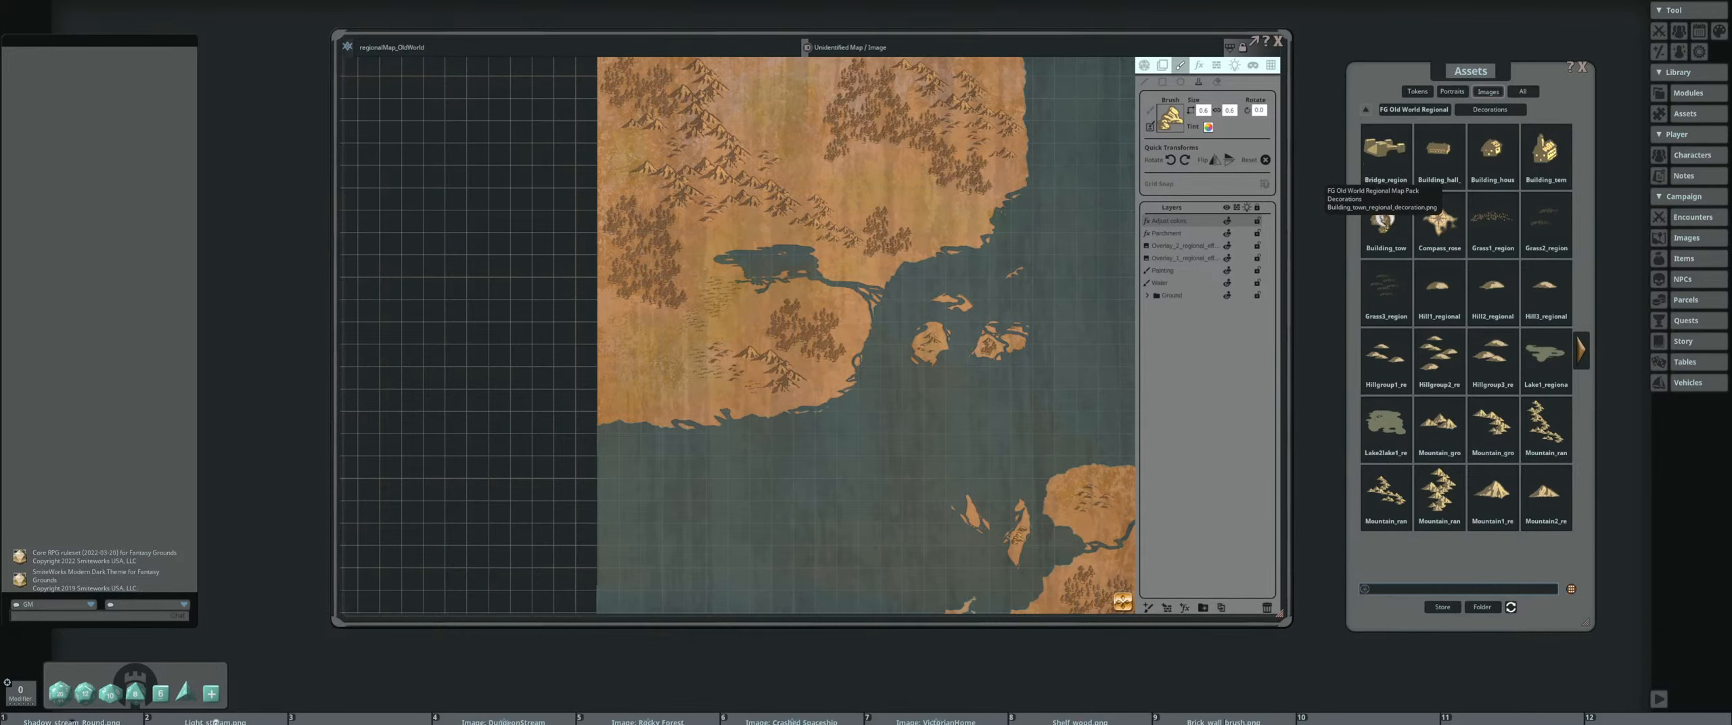
{"action": "left_click", "coordinate": [1385, 218]}
{"action": "scroll", "coordinate": [755, 268], "scroll_direction": "up", "scroll_amount": 4}
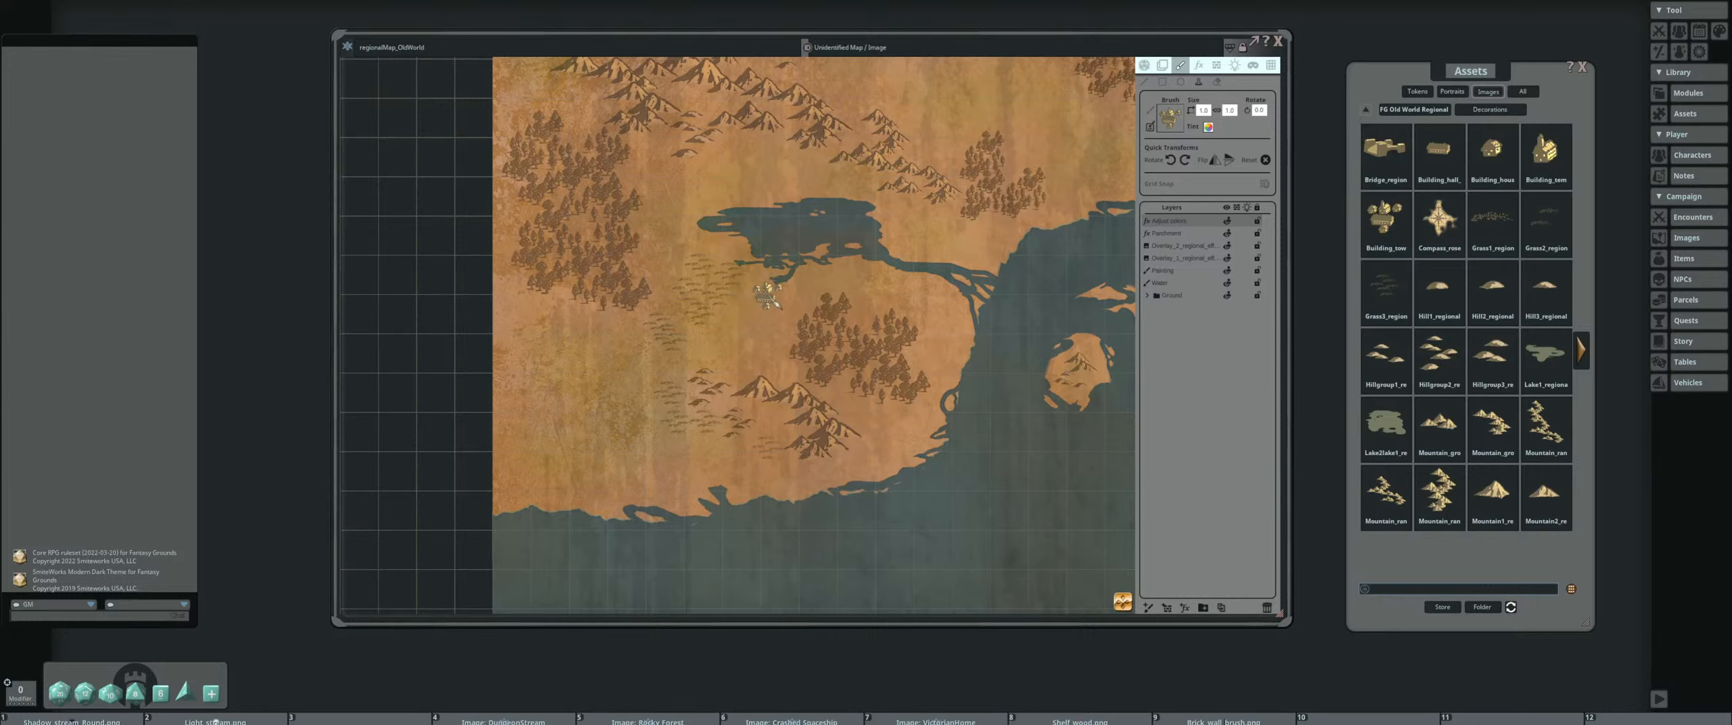
Select the Painting layer and stamp a town just south of the northern lake, beside its river outlet
{"action": "left_click", "coordinate": [1191, 269]}
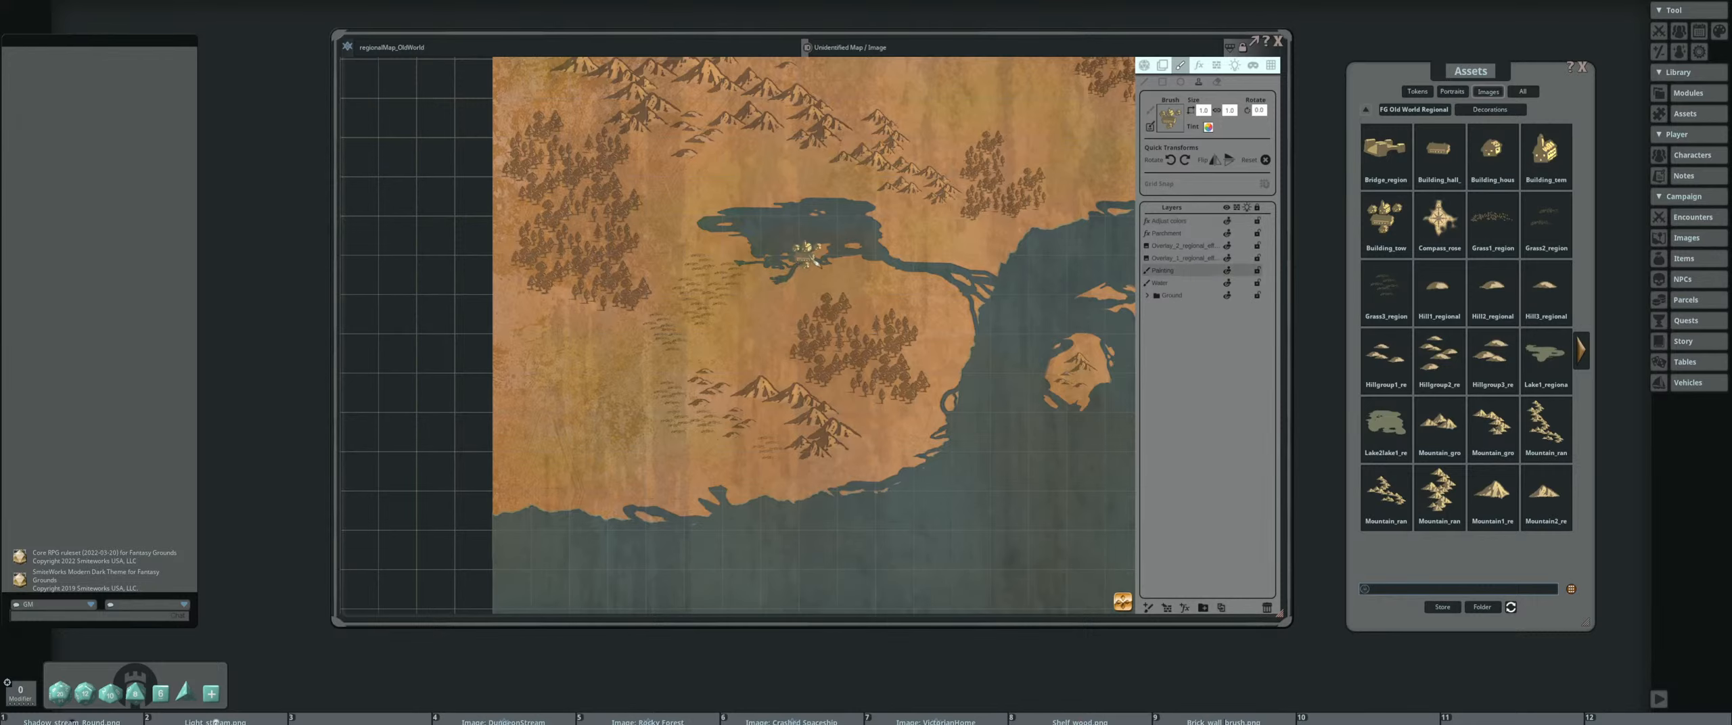
{"action": "scroll", "coordinate": [819, 270], "scroll_direction": "up", "scroll_amount": 2}
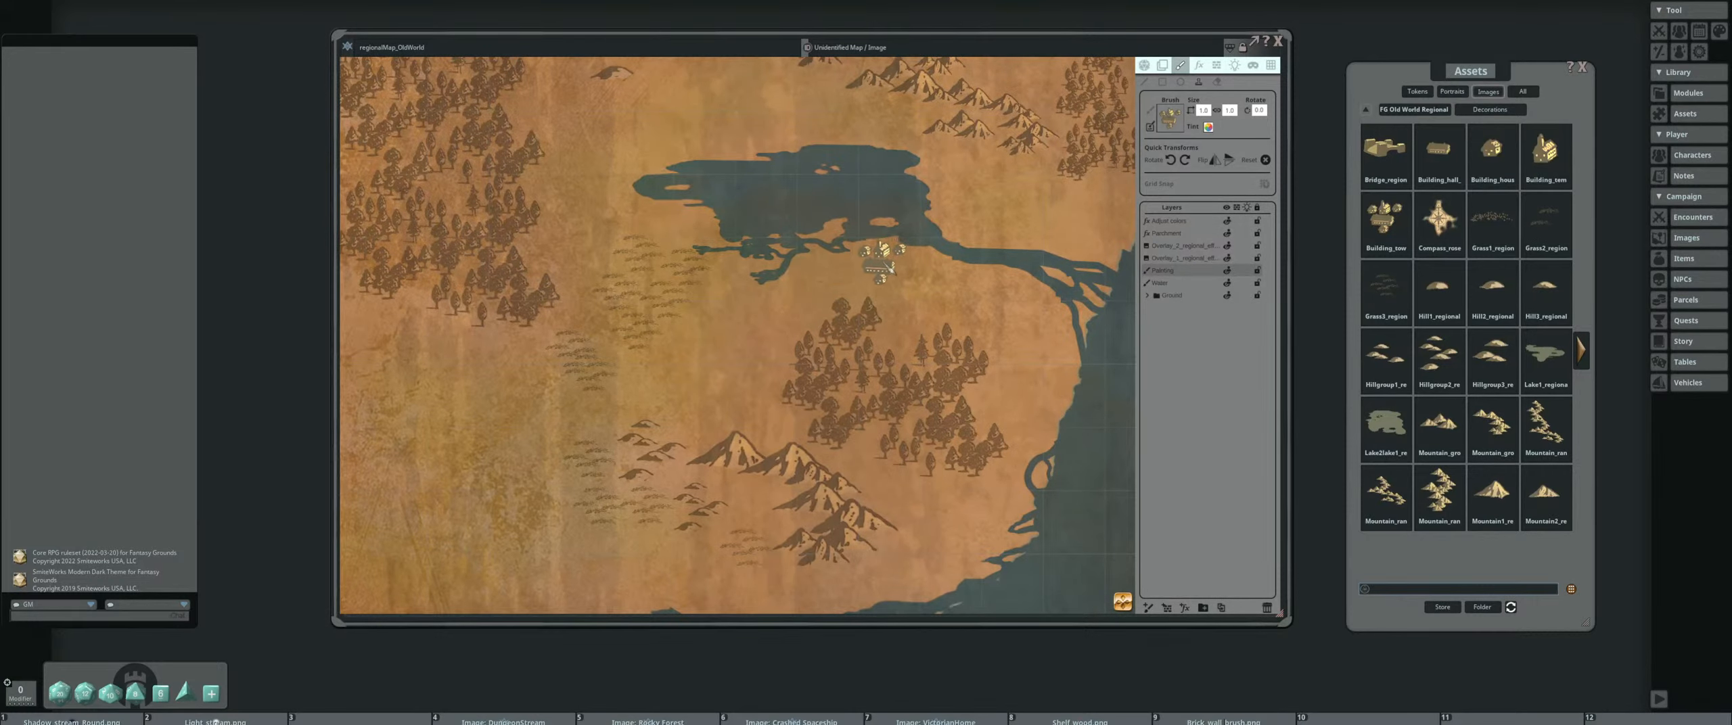
{"action": "left_click_drag", "start_coordinate": [755, 168], "coordinate": [780, 230]}
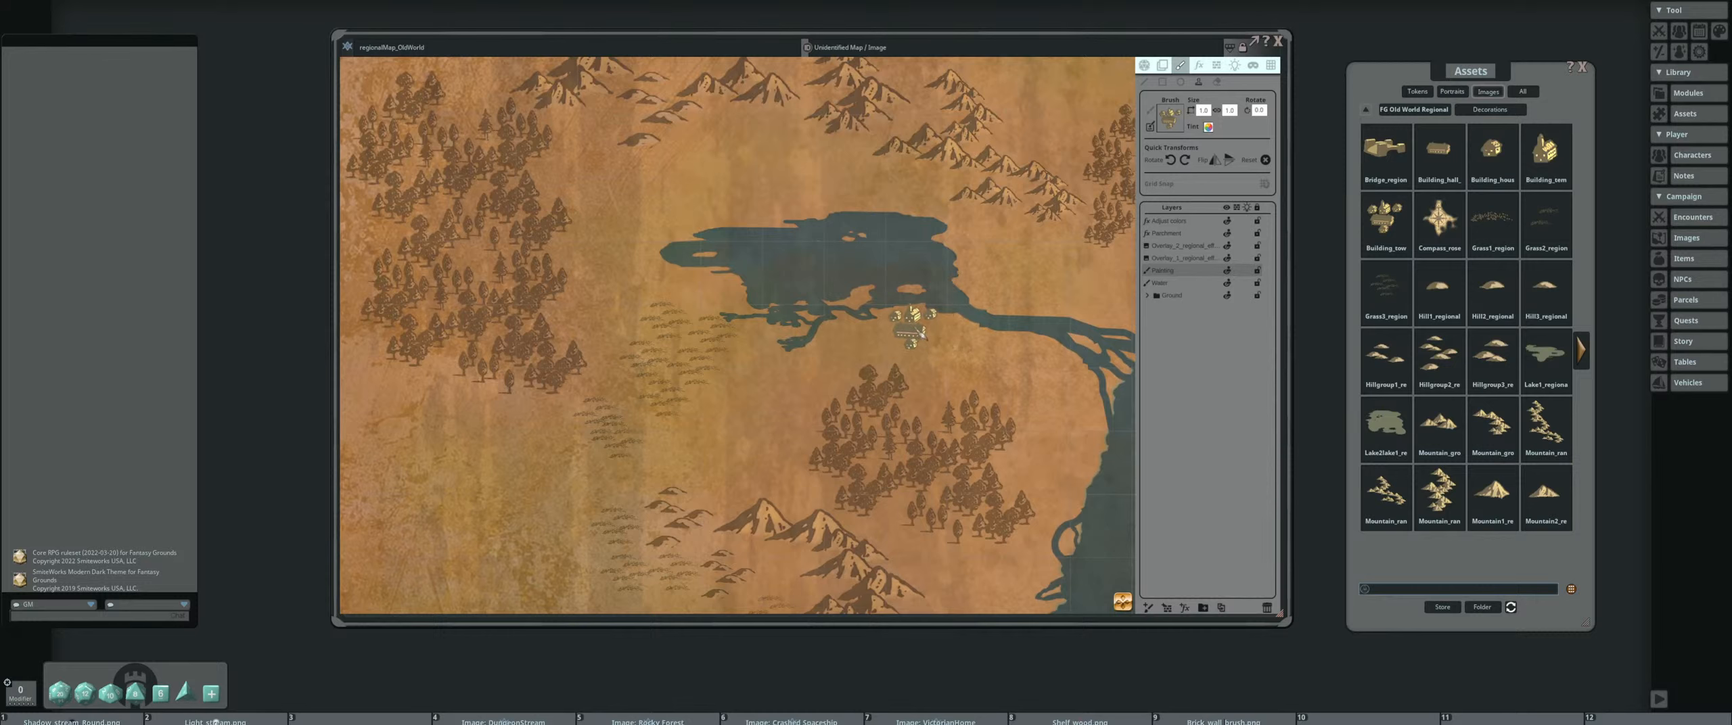
{"action": "left_click", "coordinate": [906, 329]}
{"action": "scroll", "coordinate": [1015, 317], "scroll_direction": "down", "scroll_amount": 5}
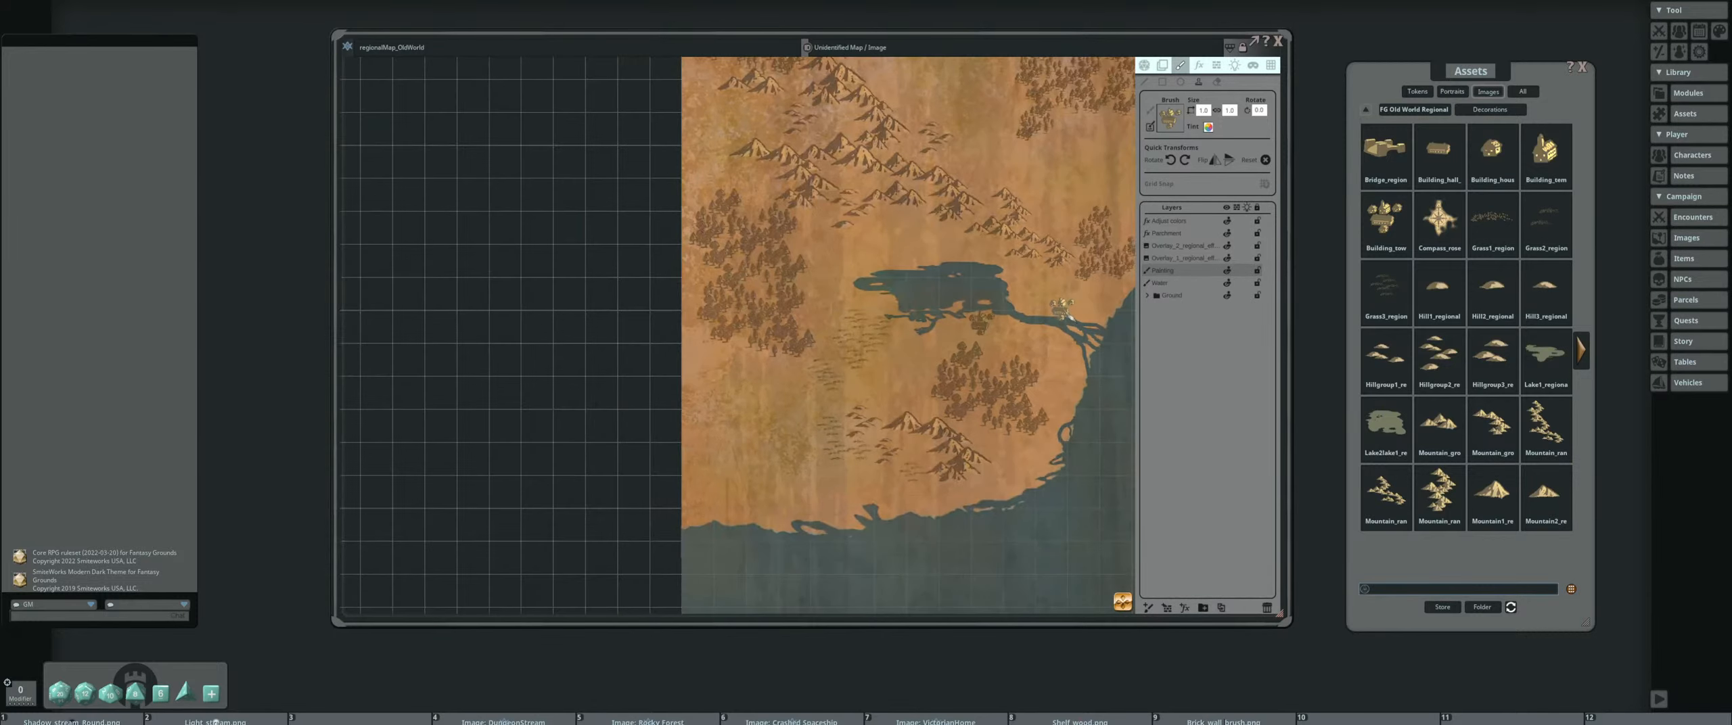
Load the Building_hall image as the brush and stamp it at the western tip of the northern lake
{"action": "scroll", "coordinate": [910, 292], "scroll_direction": "up", "scroll_amount": 4}
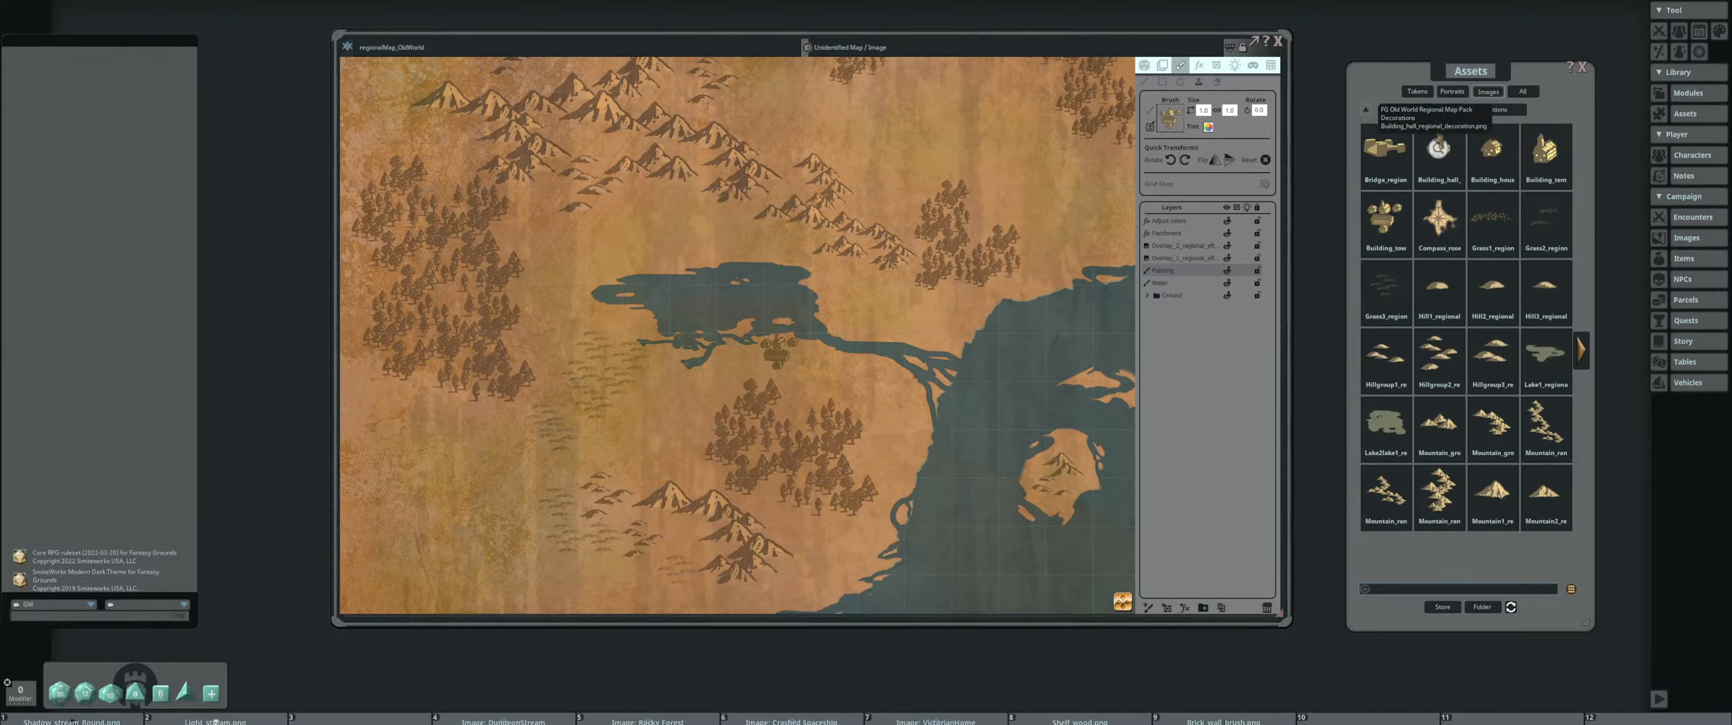
{"action": "left_click_drag", "start_coordinate": [1203, 124], "coordinate": [1175, 121]}
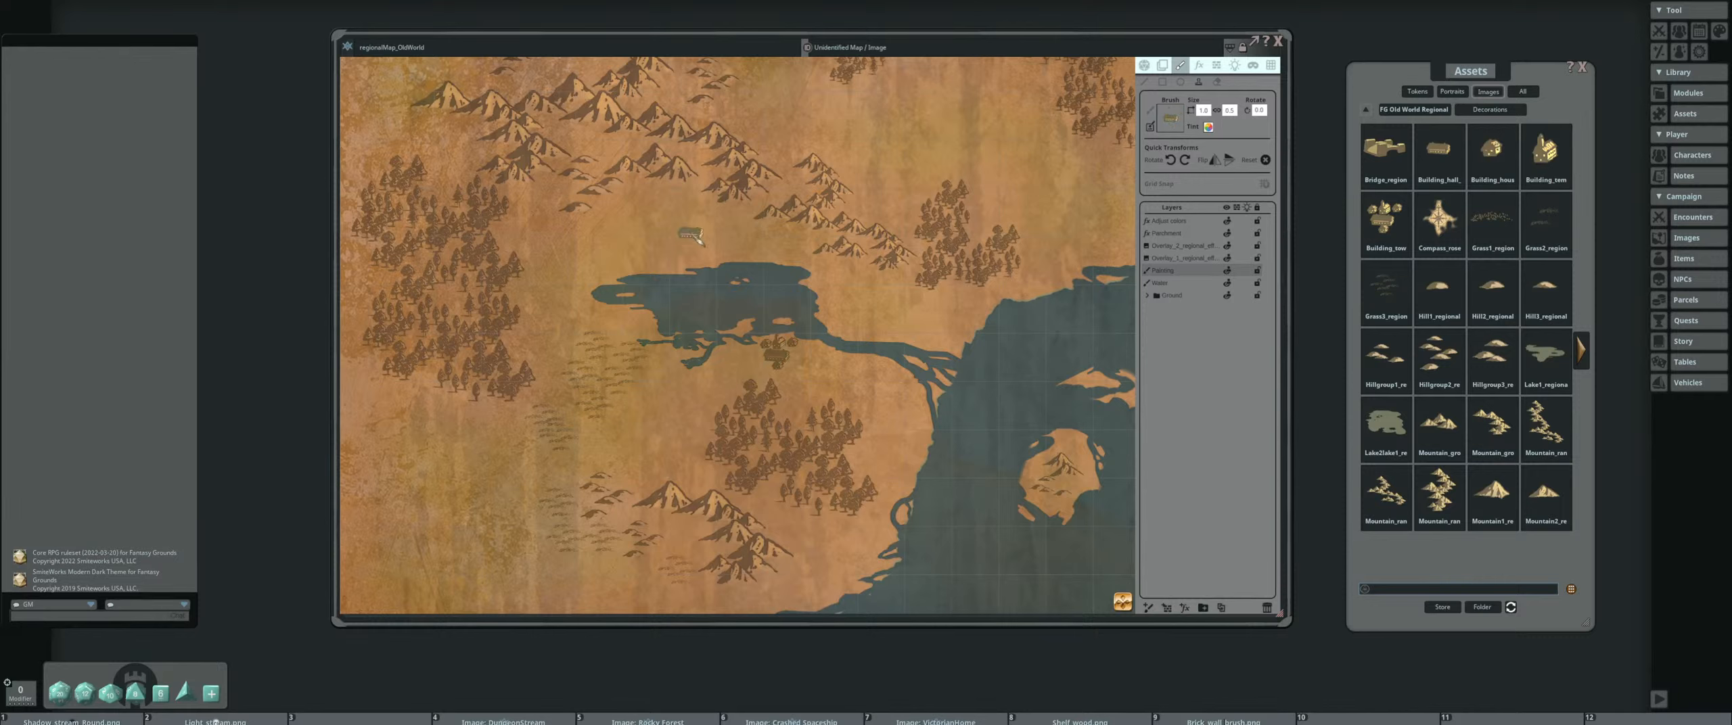
{"action": "left_click", "coordinate": [601, 277]}
{"action": "scroll", "coordinate": [806, 321], "scroll_direction": "down", "scroll_amount": 3}
Load the compass rose image as the brush, enlarge it and stamp it on open land near the map's northern edge
{"action": "left_click_drag", "start_coordinate": [779, 401], "coordinate": [666, 314]}
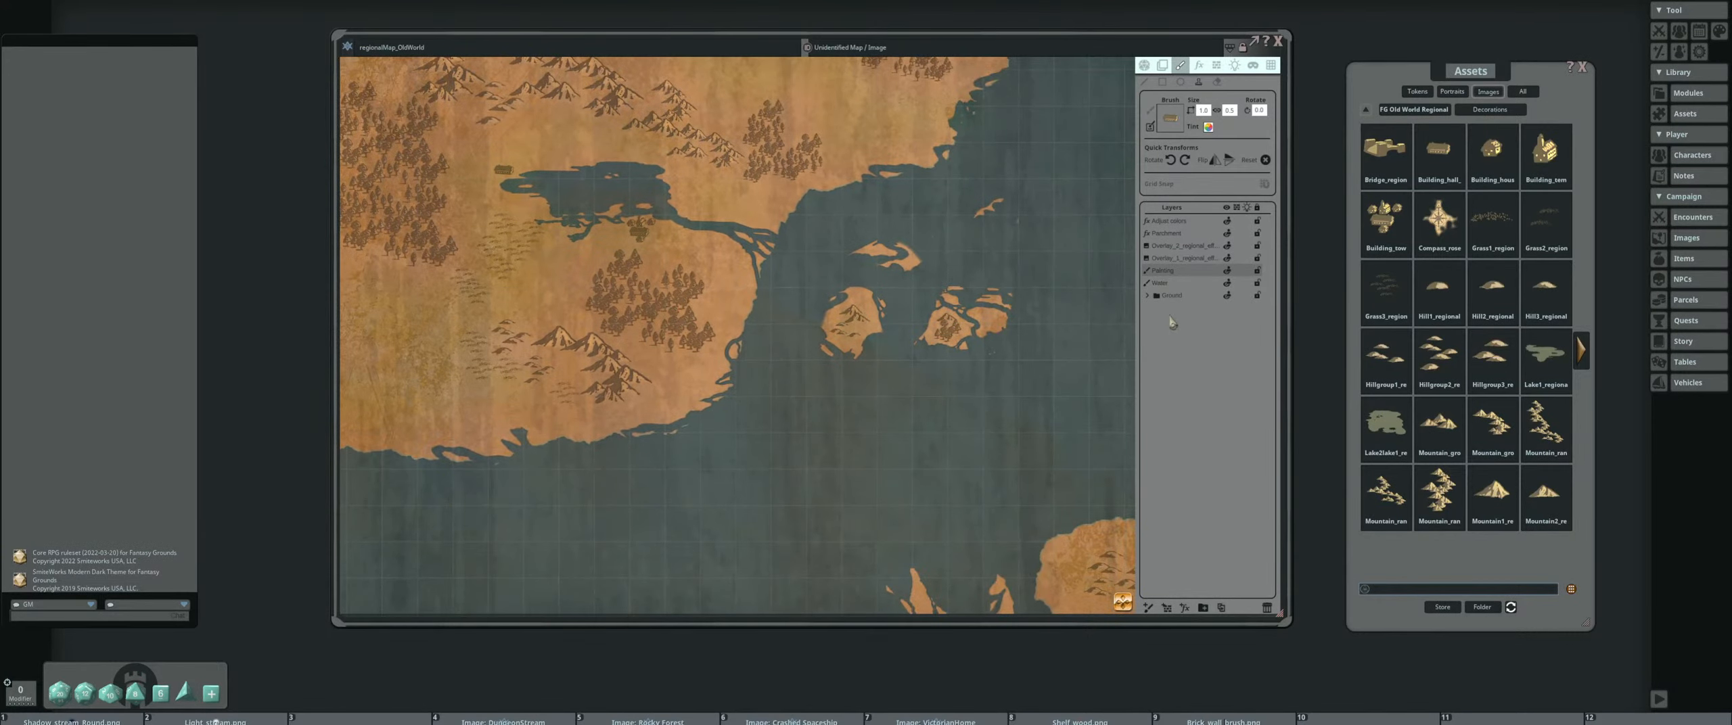
{"action": "left_click_drag", "start_coordinate": [1439, 217], "coordinate": [1170, 118]}
{"action": "left_click_drag", "start_coordinate": [896, 382], "coordinate": [729, 368]}
{"action": "left_click_drag", "start_coordinate": [762, 189], "coordinate": [862, 406]}
{"action": "scroll", "coordinate": [778, 274], "scroll_direction": "up", "scroll_amount": 12}
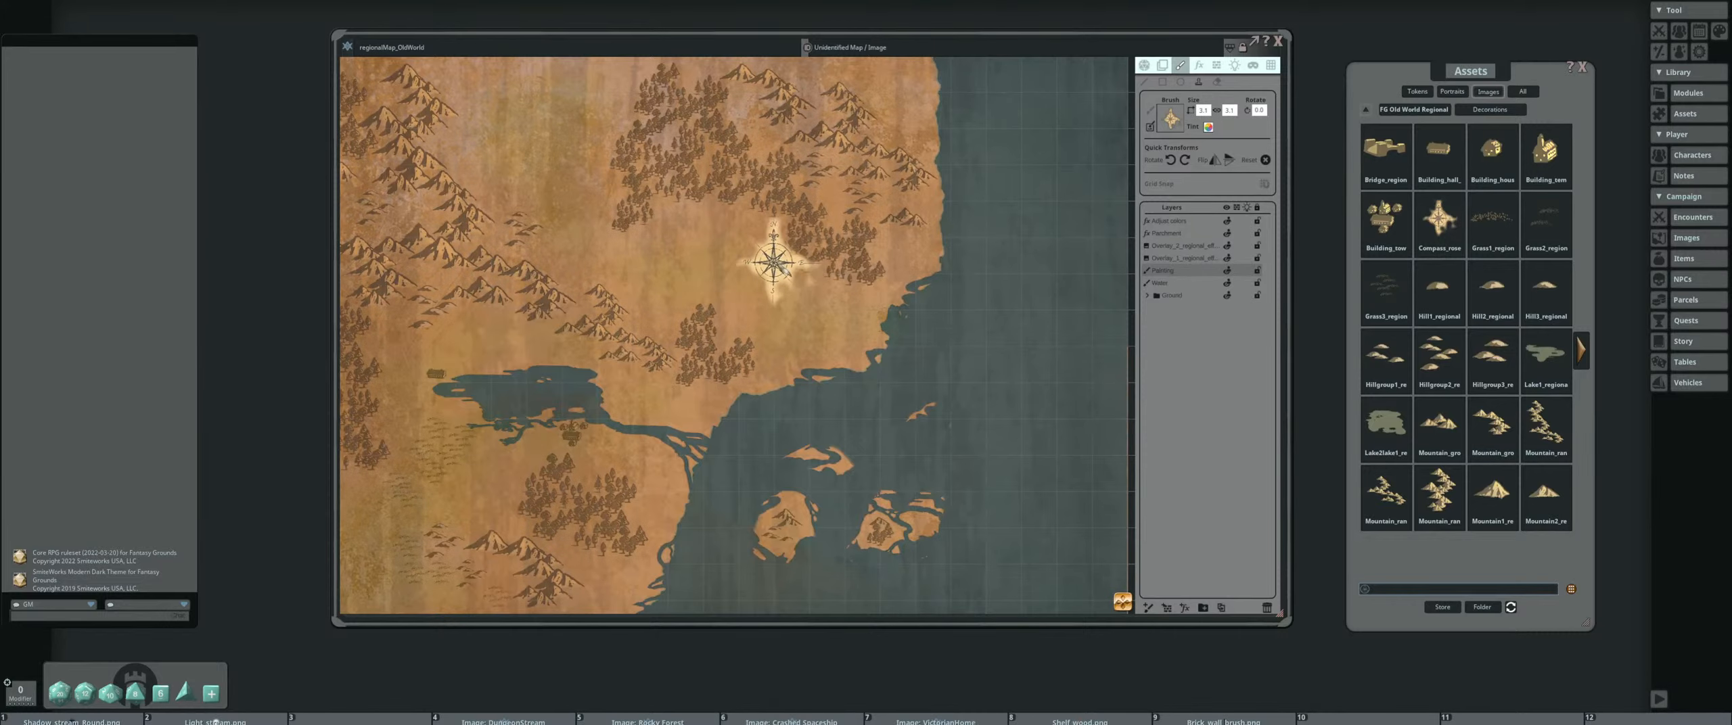
{"action": "left_click_drag", "start_coordinate": [778, 251], "coordinate": [965, 462]}
{"action": "scroll", "coordinate": [723, 344], "scroll_direction": "up", "scroll_amount": 10}
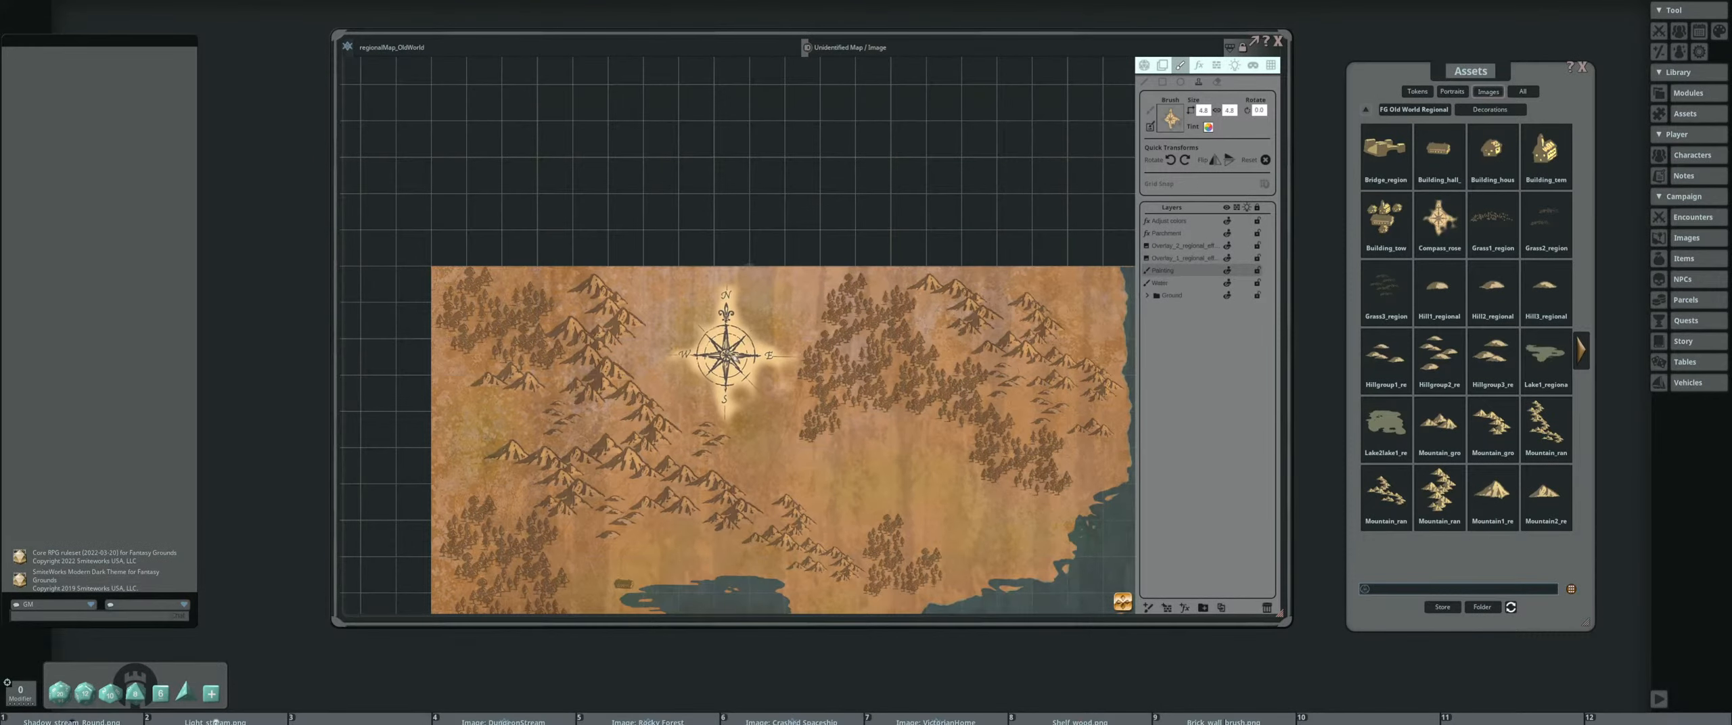
{"action": "left_click", "coordinate": [728, 349]}
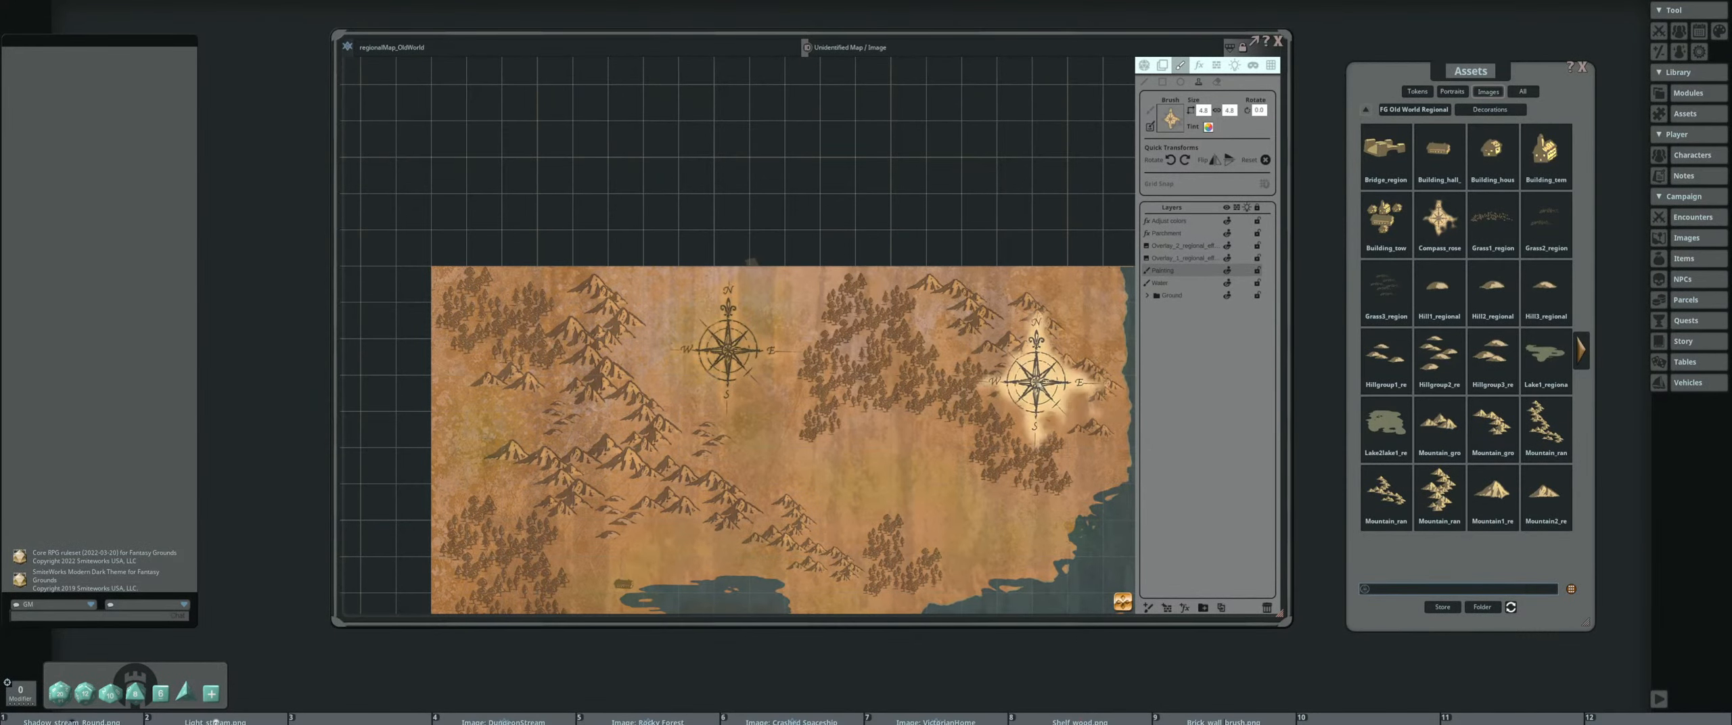
{"action": "scroll", "coordinate": [1036, 382], "scroll_direction": "down", "scroll_amount": 5}
{"action": "left_click_drag", "start_coordinate": [1056, 402], "coordinate": [981, 281]}
{"action": "scroll", "coordinate": [947, 399], "scroll_direction": "down", "scroll_amount": 3}
{"action": "left_click_drag", "start_coordinate": [939, 416], "coordinate": [936, 348]}
{"action": "scroll", "coordinate": [908, 339], "scroll_direction": "up", "scroll_amount": 1}
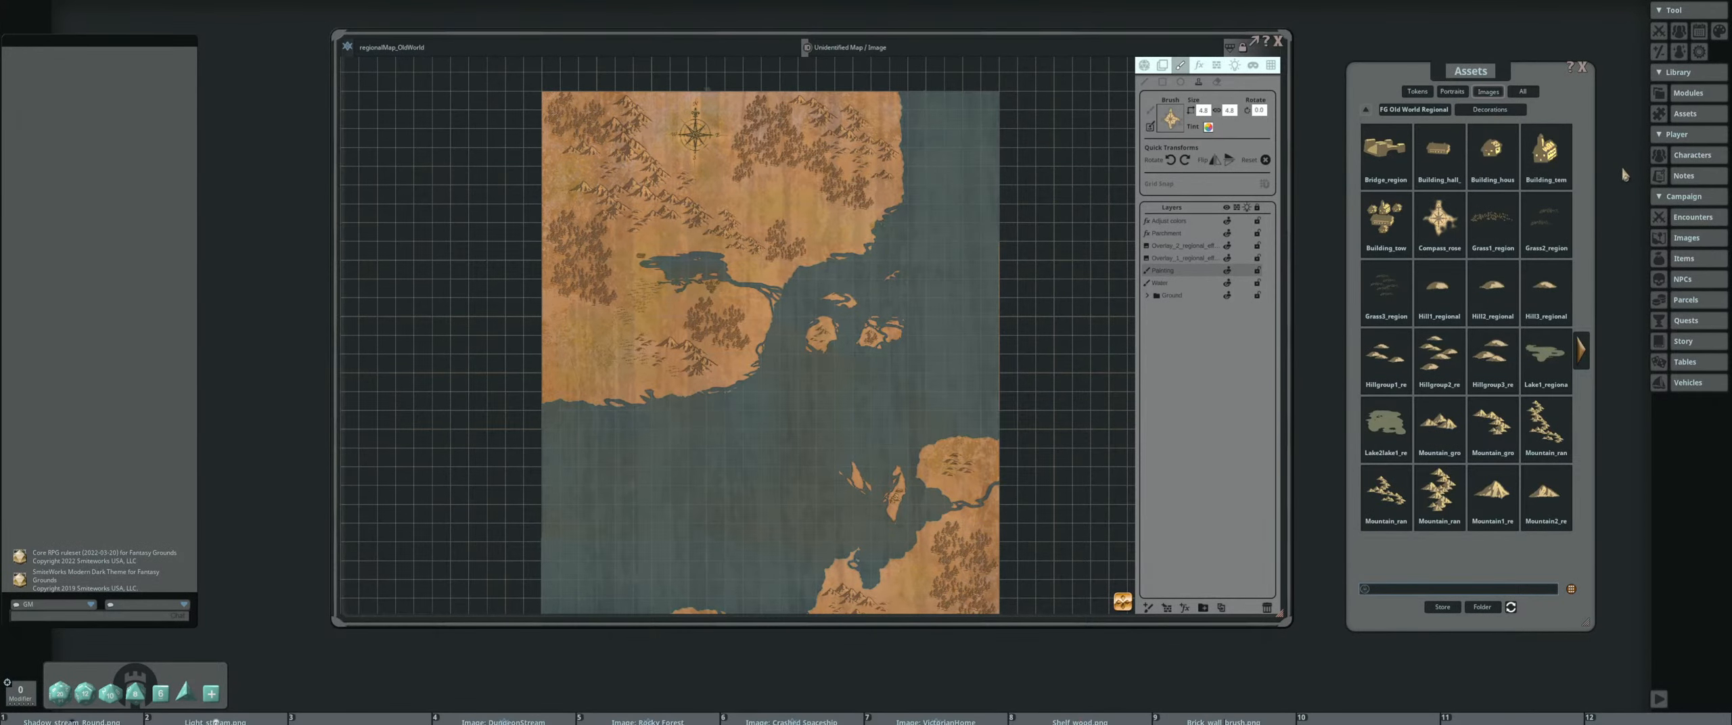
{"action": "left_click", "coordinate": [1581, 352]}
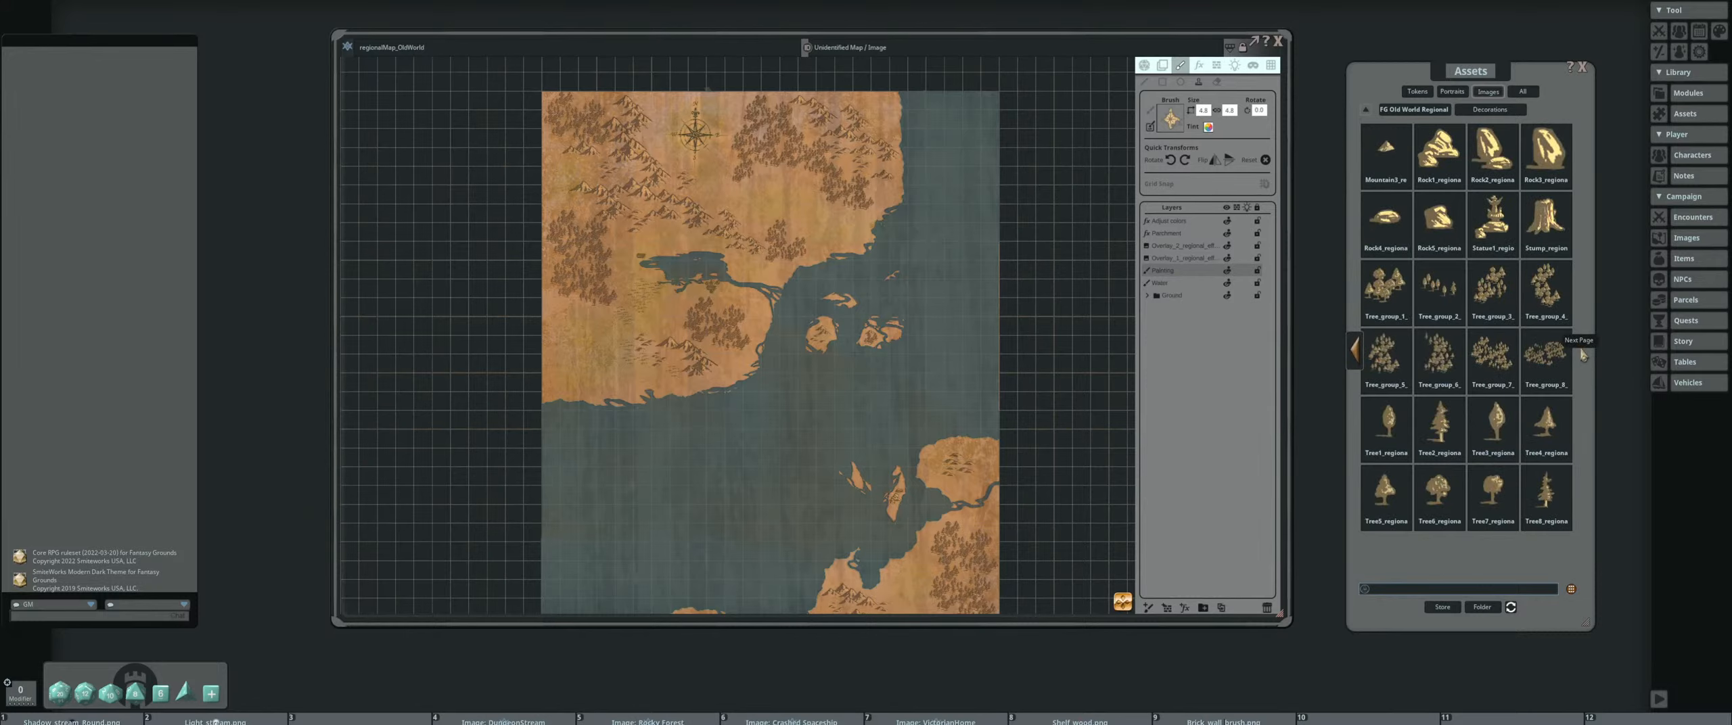
{"action": "left_click", "coordinate": [1355, 352]}
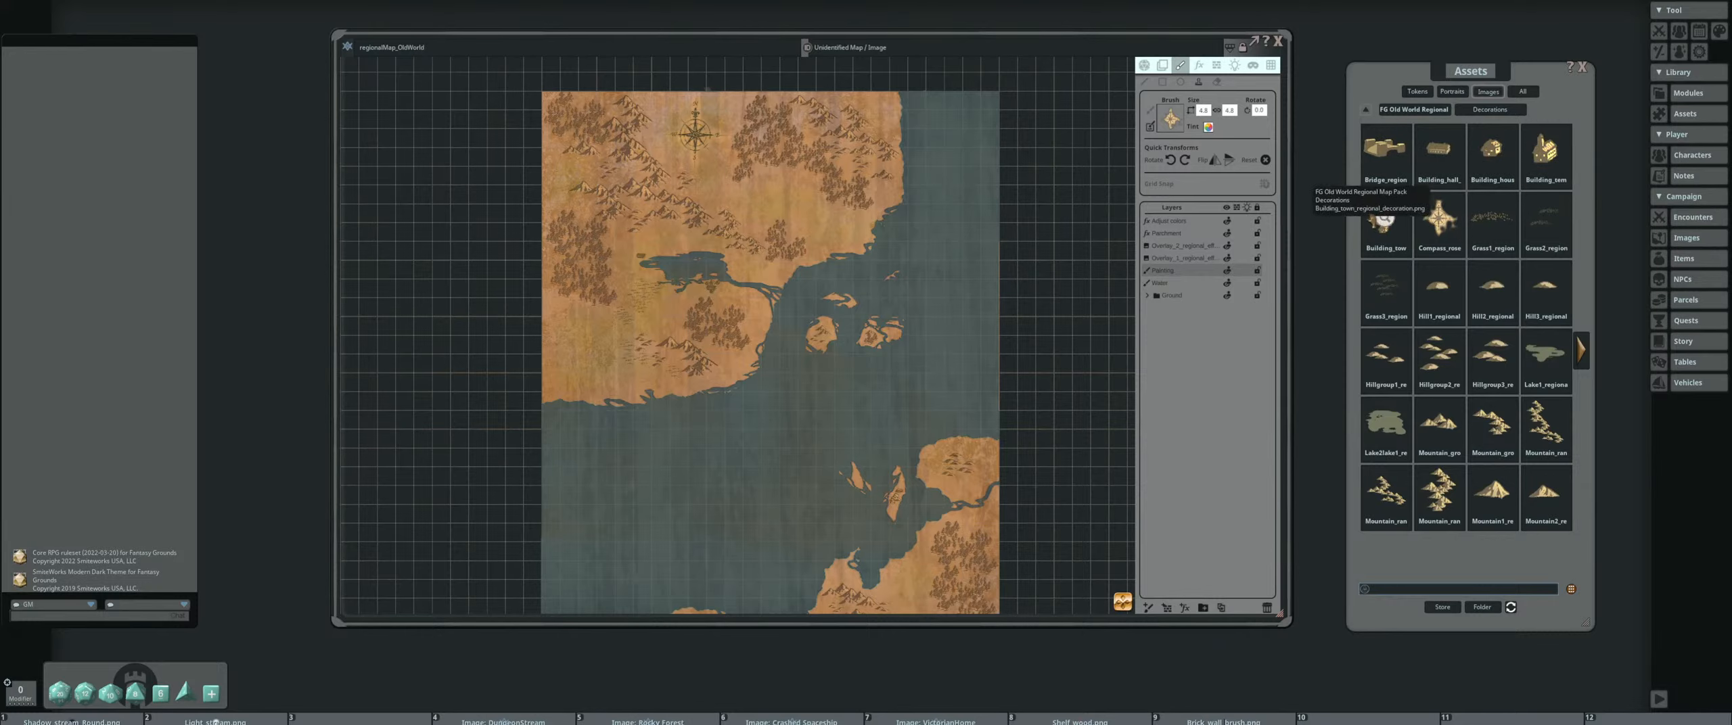
Load the Building_town image as the brush and stamp towns on the eastern peninsula's west coast and beside the southwestern river mouth
{"action": "left_click_drag", "start_coordinate": [1385, 218], "coordinate": [1170, 119]}
{"action": "left_click_drag", "start_coordinate": [915, 392], "coordinate": [902, 272]}
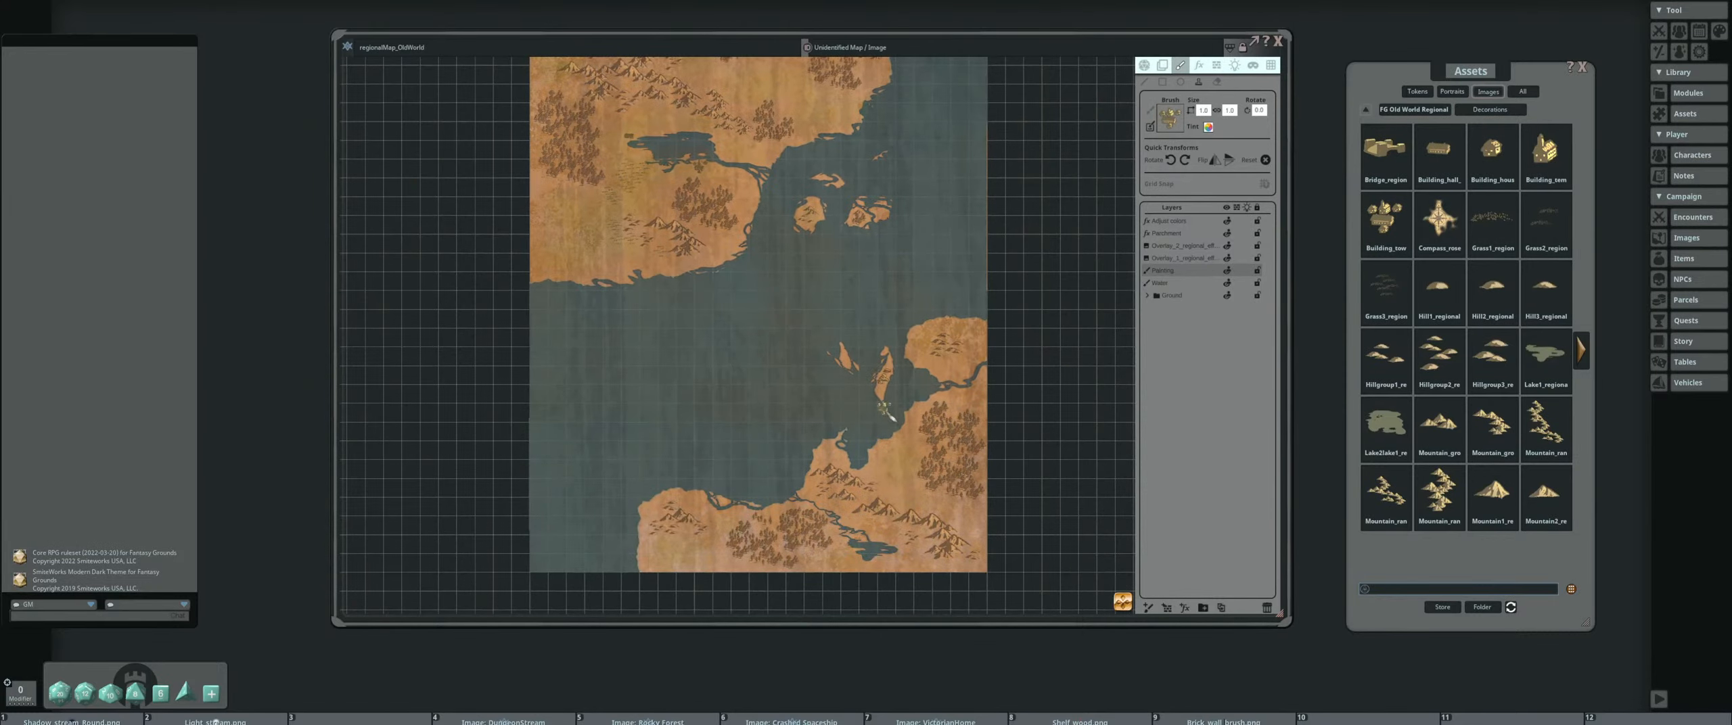
{"action": "left_click_drag", "start_coordinate": [886, 411], "coordinate": [918, 322]}
{"action": "scroll", "coordinate": [920, 340], "scroll_direction": "up", "scroll_amount": 7}
{"action": "scroll", "coordinate": [951, 433], "scroll_direction": "down", "scroll_amount": 1}
{"action": "left_click_drag", "start_coordinate": [951, 433], "coordinate": [966, 393]}
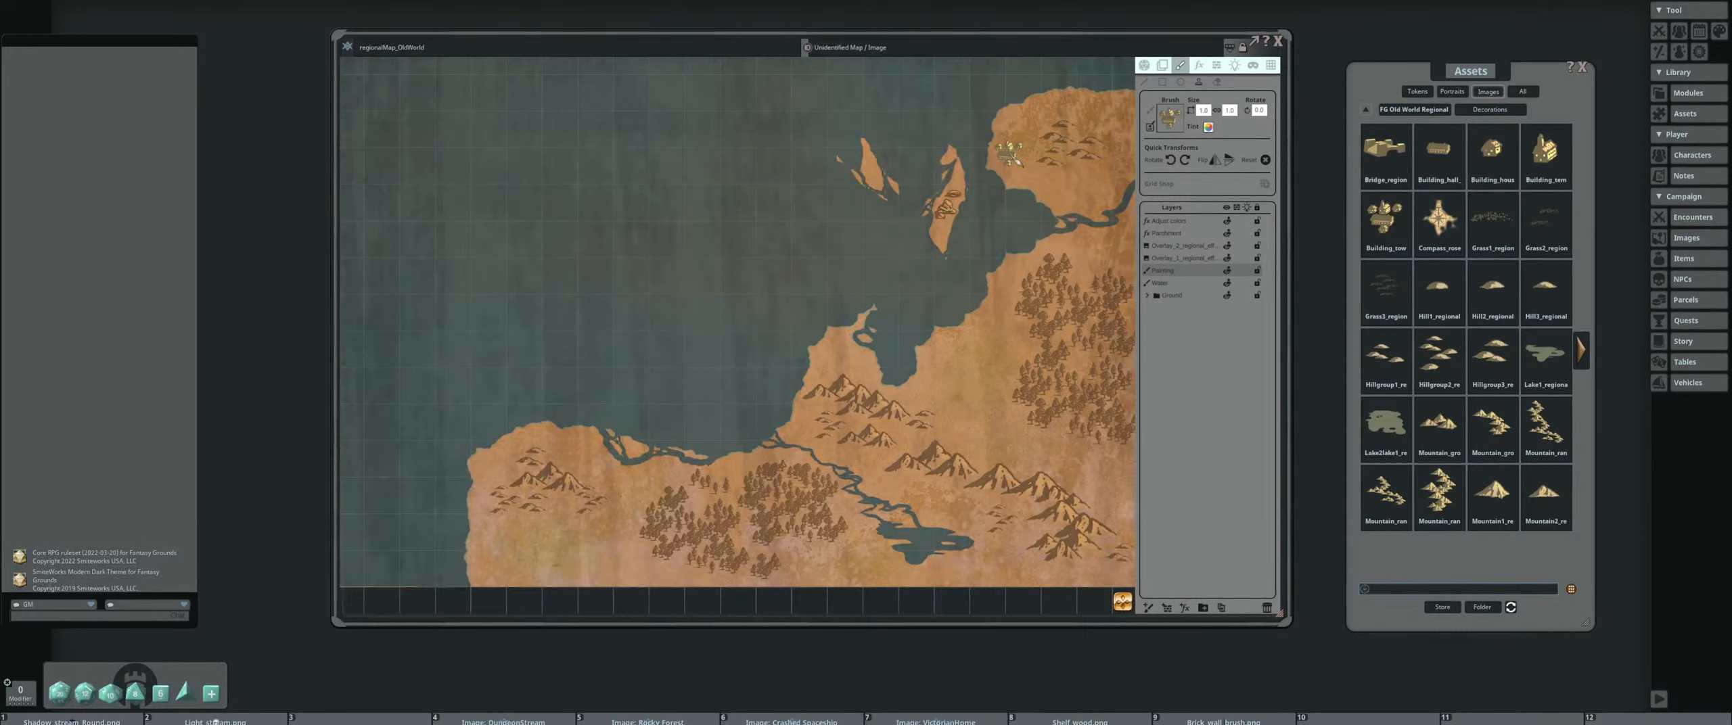
{"action": "left_click", "coordinate": [1011, 155]}
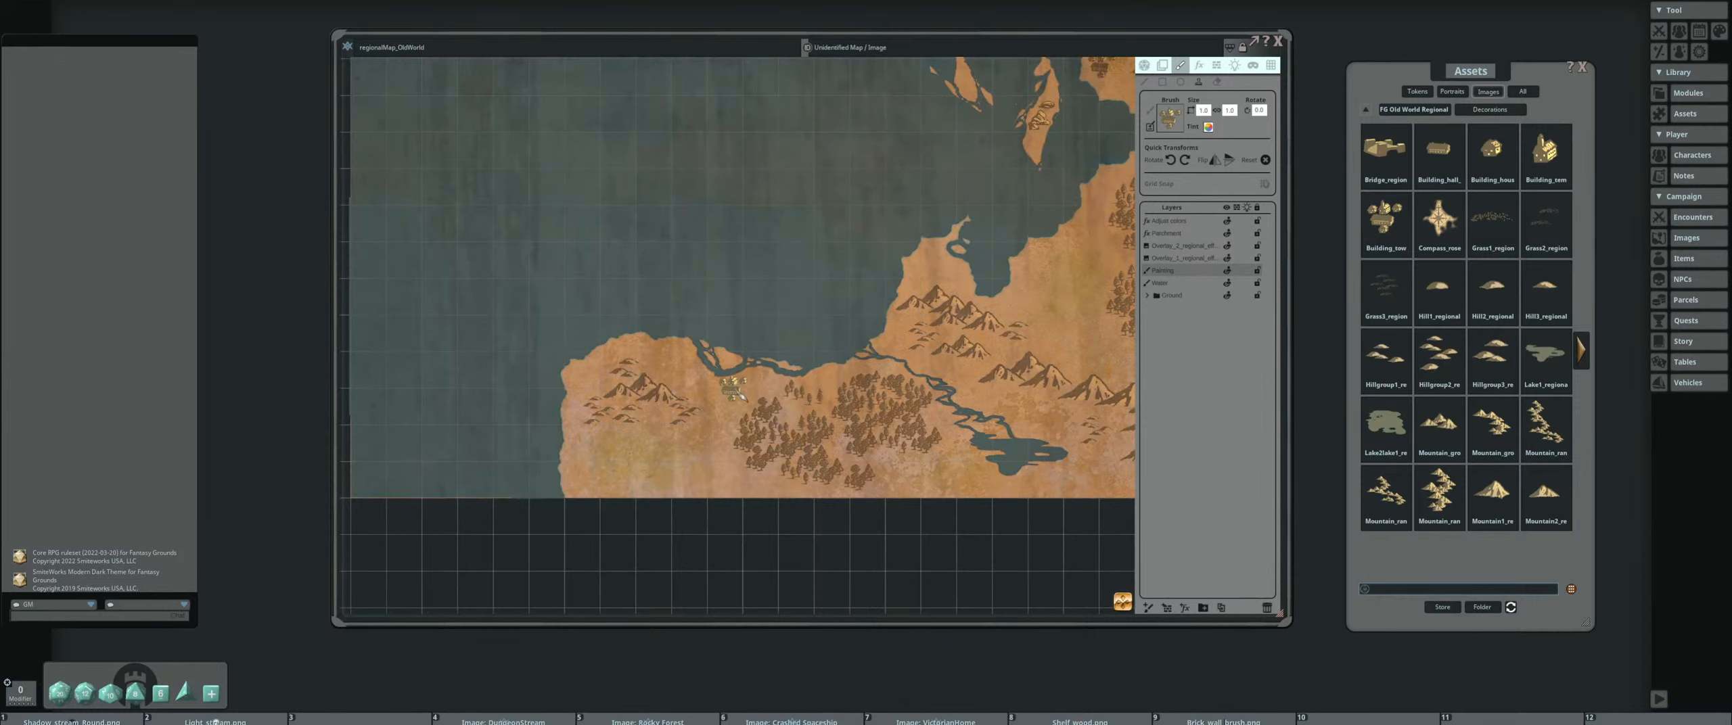
{"action": "left_click", "coordinate": [731, 392]}
{"action": "scroll", "coordinate": [1053, 330], "scroll_direction": "down", "scroll_amount": 2}
{"action": "left_click_drag", "start_coordinate": [1056, 332], "coordinate": [998, 365]}
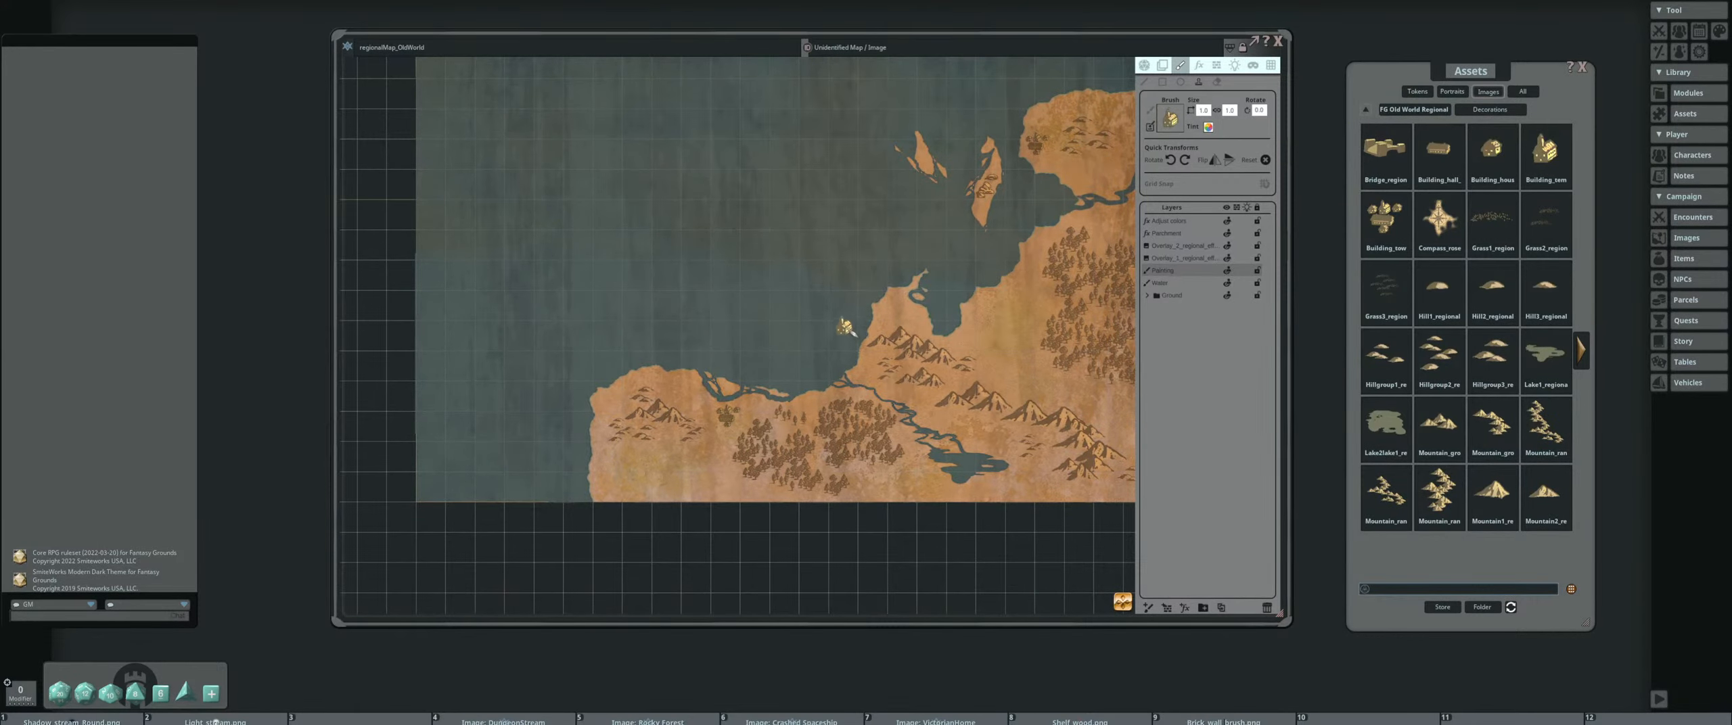
Stamp a town on the headland along the southern landmass's north coast, above the mountains
{"action": "scroll", "coordinate": [897, 303], "scroll_direction": "up", "scroll_amount": 2}
{"action": "left_click", "coordinate": [892, 306]}
{"action": "scroll", "coordinate": [1019, 324], "scroll_direction": "down", "scroll_amount": 2}
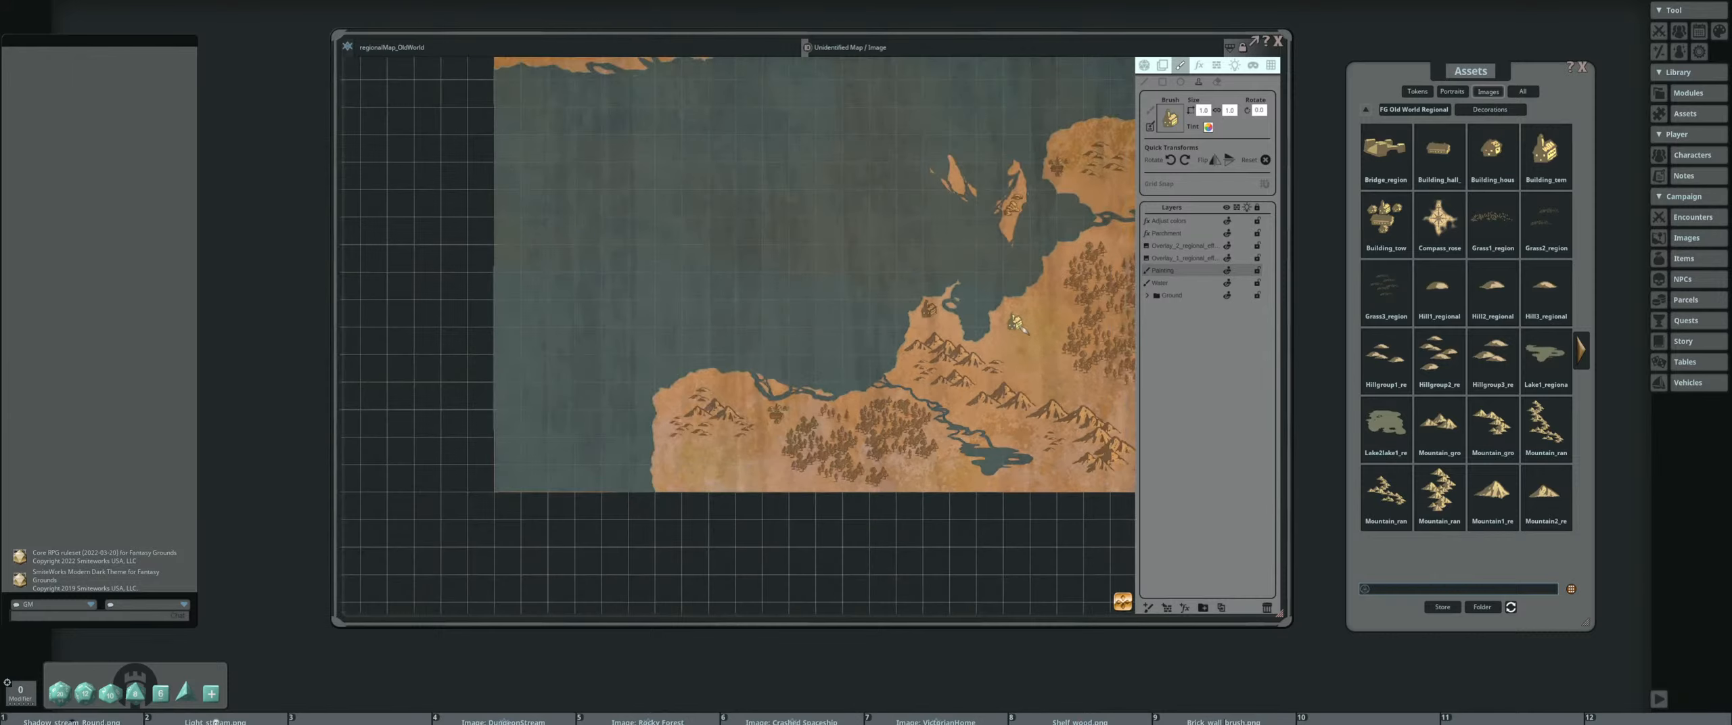
Load the Building_house image as the brush and stamp houses on the northern landmass's south coast, below the mountains
{"action": "left_click_drag", "start_coordinate": [1066, 353], "coordinate": [909, 394]}
{"action": "scroll", "coordinate": [781, 361], "scroll_direction": "down", "scroll_amount": 1}
{"action": "left_click_drag", "start_coordinate": [613, 311], "coordinate": [715, 456]}
{"action": "left_click_drag", "start_coordinate": [703, 343], "coordinate": [718, 417]}
{"action": "scroll", "coordinate": [710, 338], "scroll_direction": "up", "scroll_amount": 1}
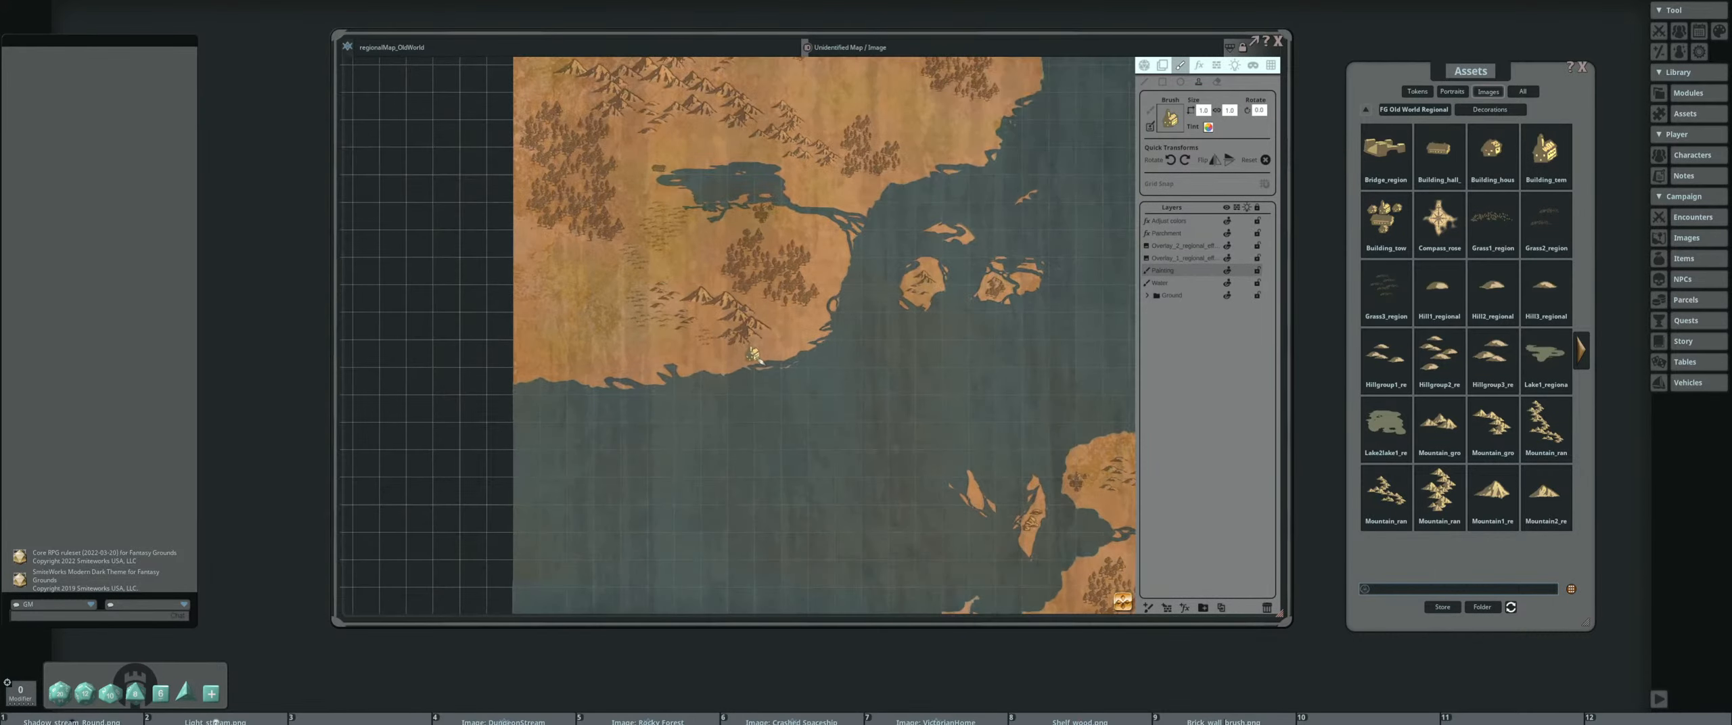
{"action": "scroll", "coordinate": [714, 359], "scroll_direction": "up", "scroll_amount": 1}
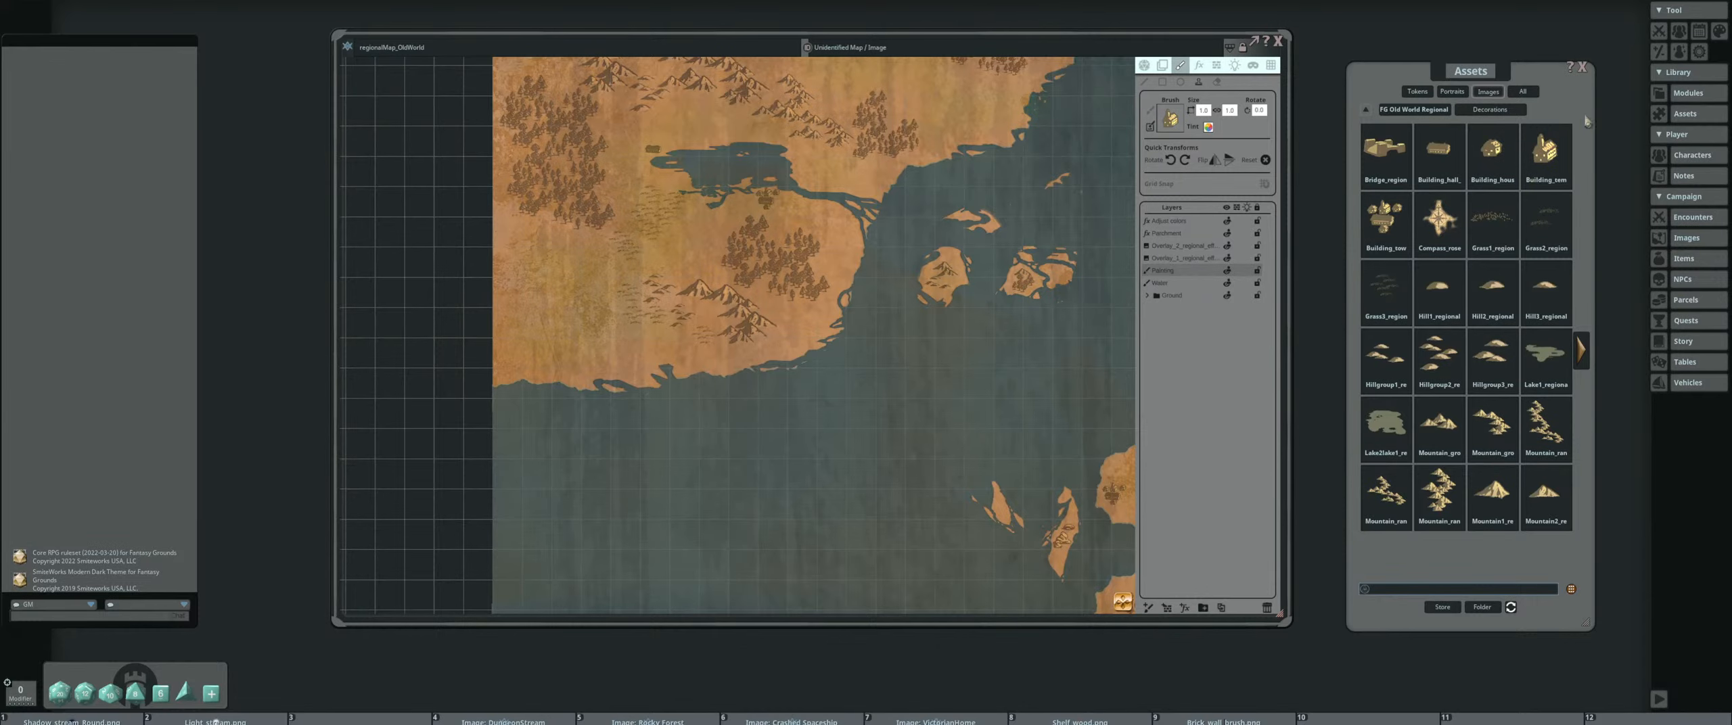
{"action": "left_click_drag", "start_coordinate": [1492, 147], "coordinate": [1175, 125]}
{"action": "scroll", "coordinate": [708, 346], "scroll_direction": "up", "scroll_amount": 1}
{"action": "left_click", "coordinate": [681, 370]}
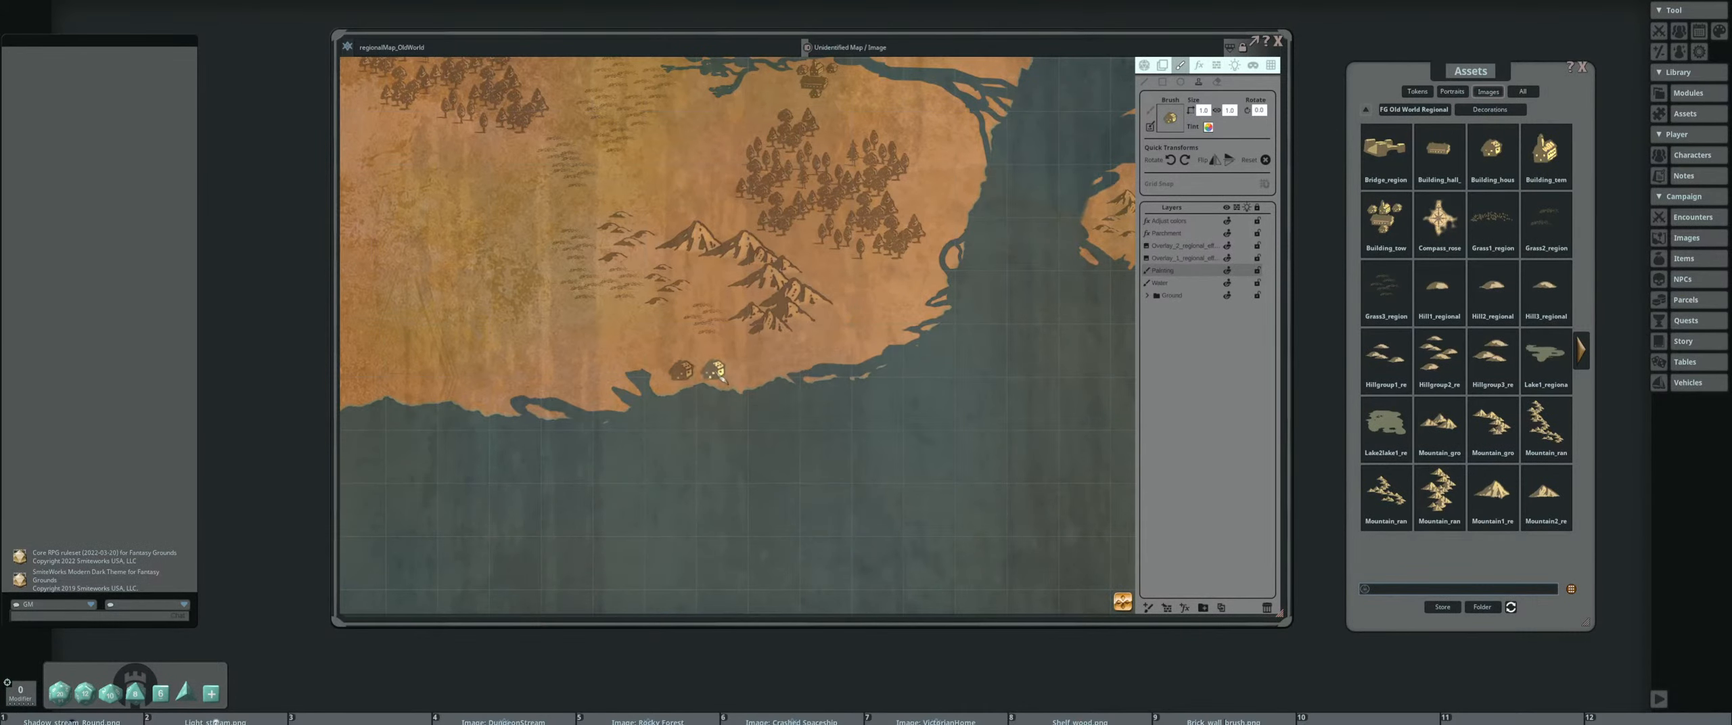
{"action": "left_click", "coordinate": [721, 361]}
{"action": "left_click", "coordinate": [730, 376]}
{"action": "scroll", "coordinate": [826, 359], "scroll_direction": "down", "scroll_amount": 3}
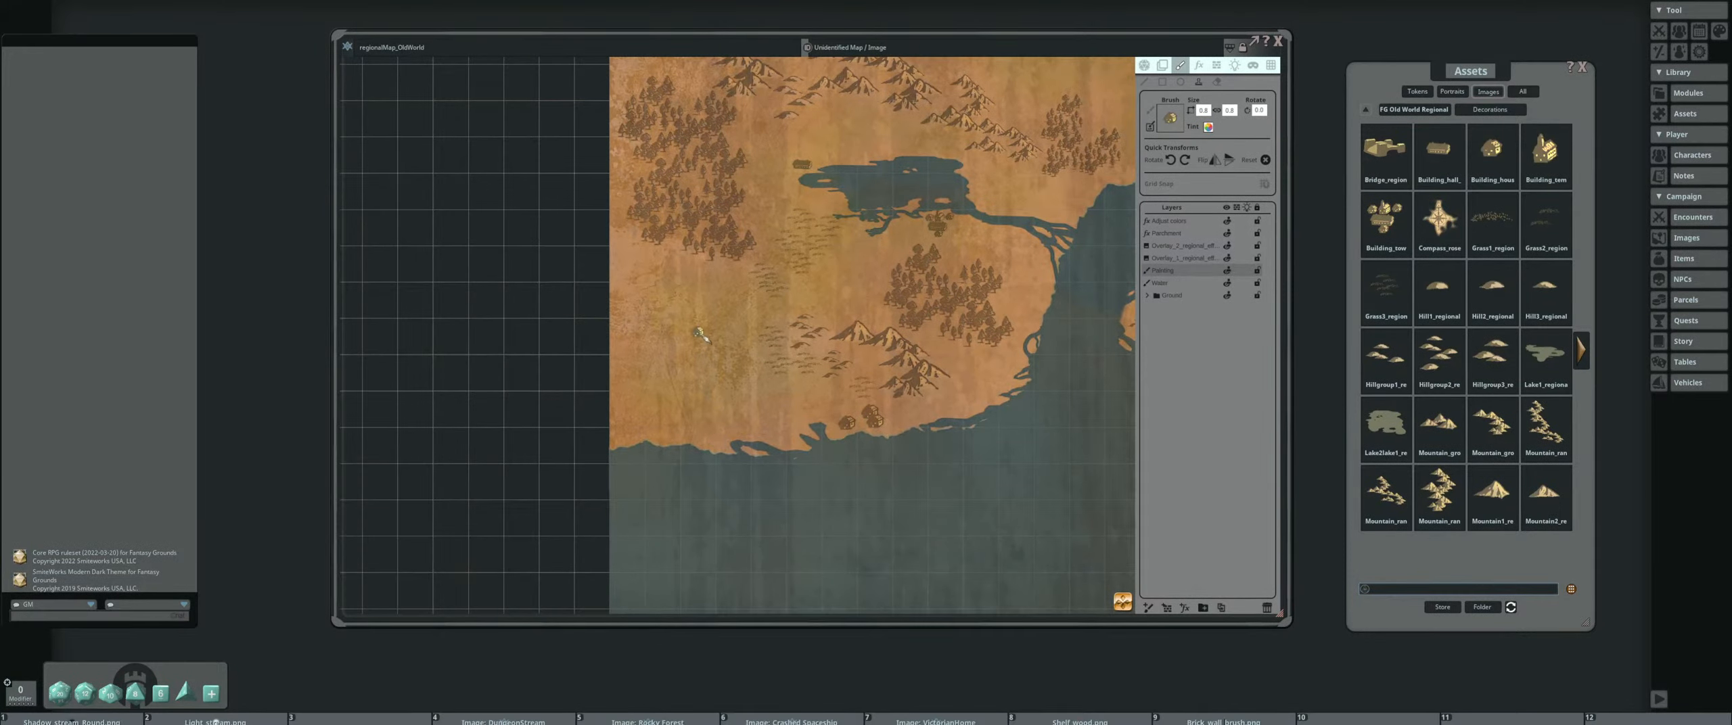
Examine the stamped buildings and terrain across the whole regional map
{"action": "scroll", "coordinate": [785, 314], "scroll_direction": "down", "scroll_amount": 2}
{"action": "left_click_drag", "start_coordinate": [993, 269], "coordinate": [933, 363]}
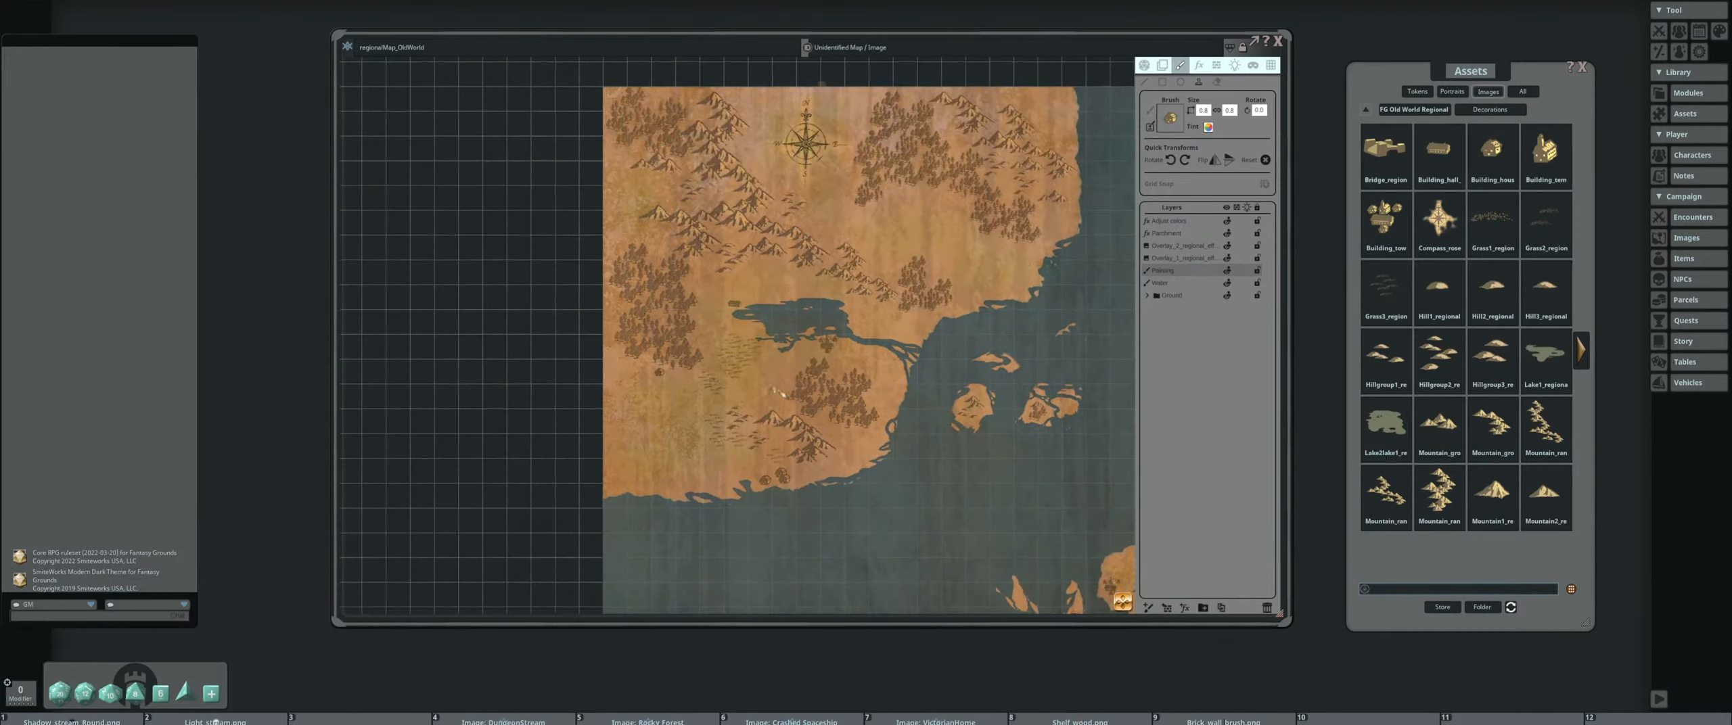
{"action": "left_click_drag", "start_coordinate": [873, 443], "coordinate": [815, 350]}
{"action": "scroll", "coordinate": [824, 344], "scroll_direction": "up", "scroll_amount": 1}
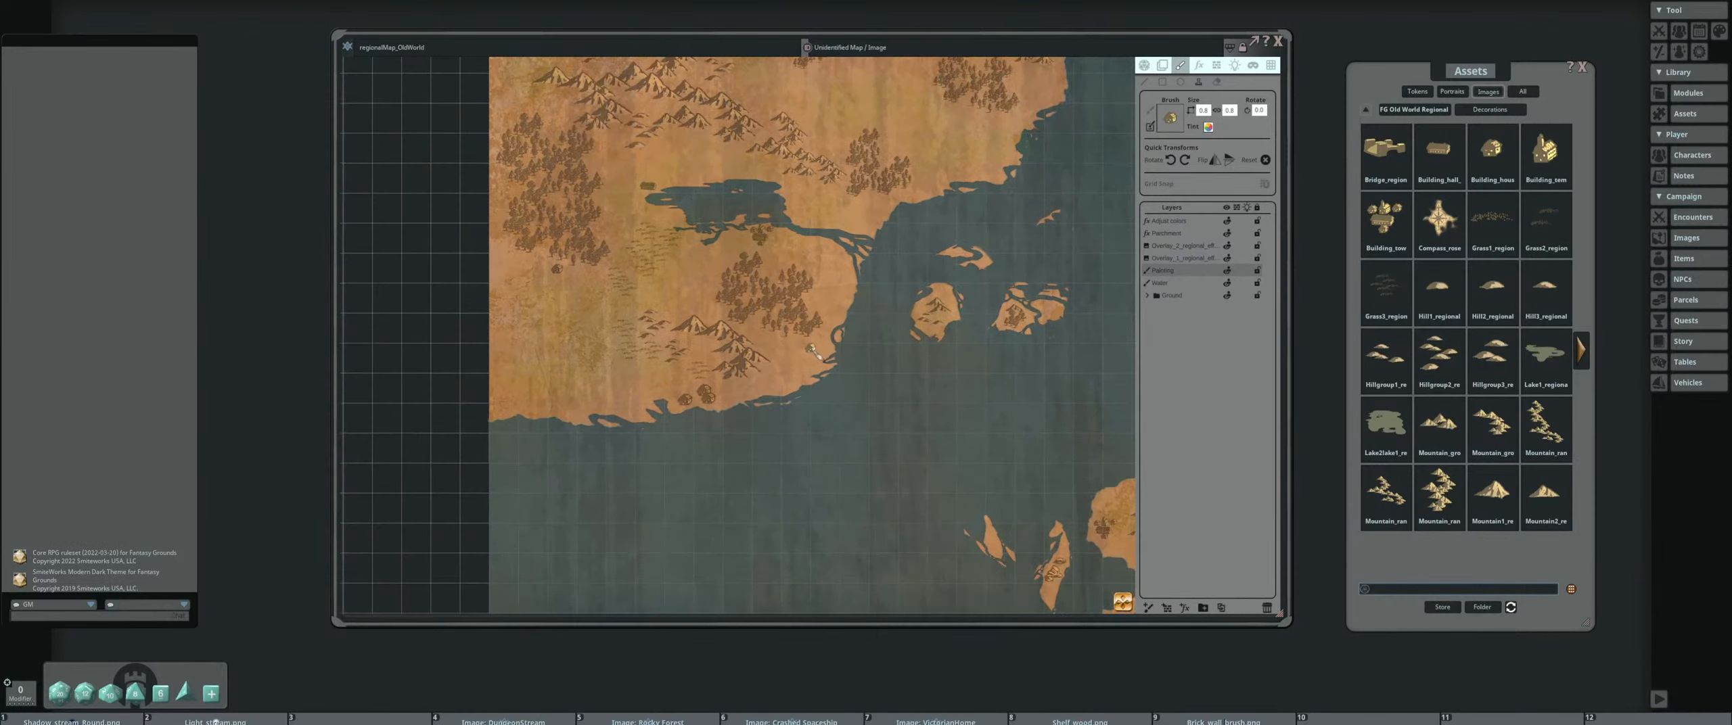
{"action": "scroll", "coordinate": [812, 347], "scroll_direction": "down", "scroll_amount": 2}
{"action": "left_click_drag", "start_coordinate": [845, 398], "coordinate": [694, 308]}
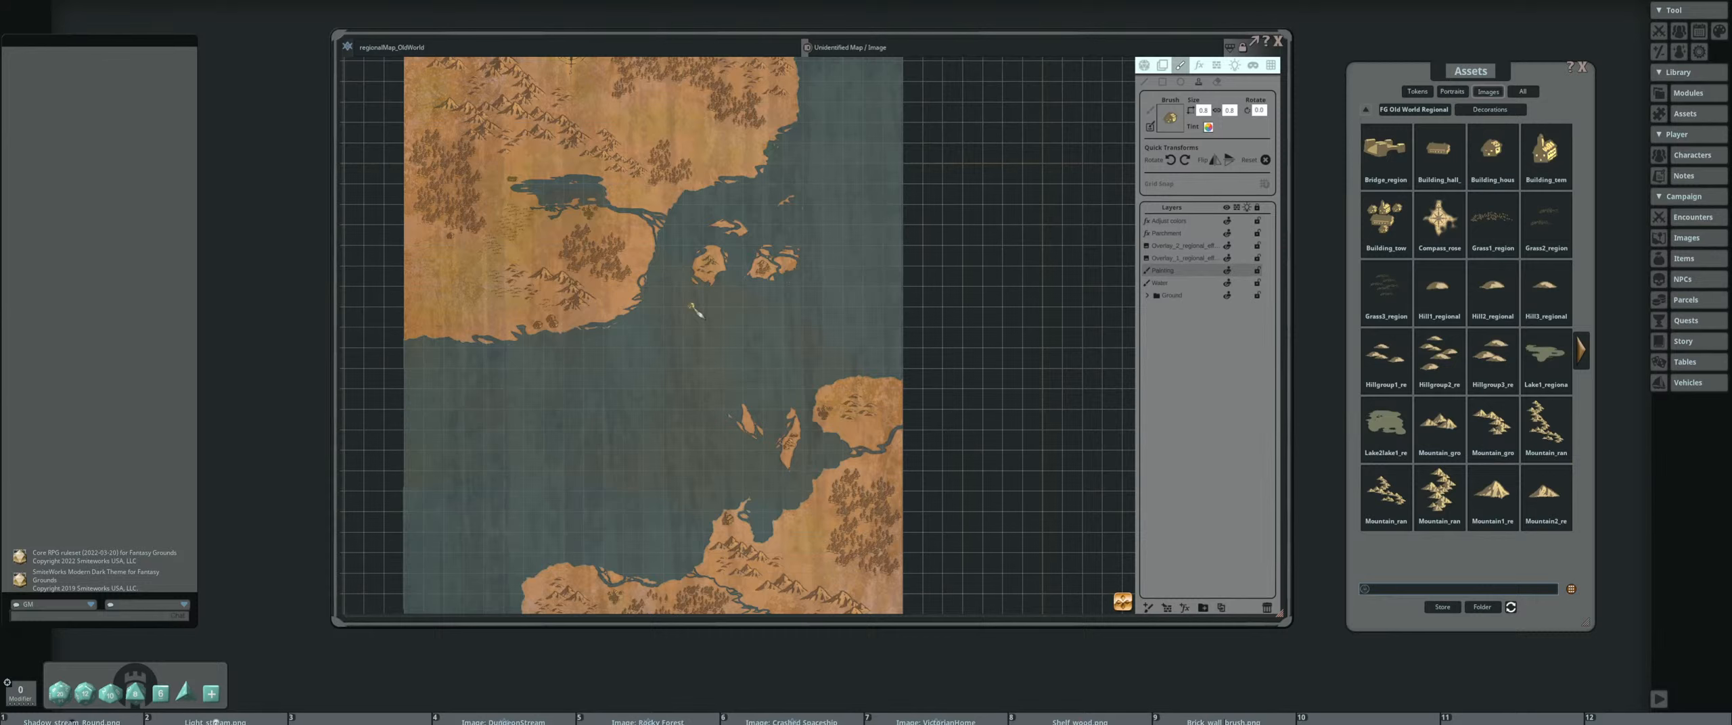
{"action": "left_click_drag", "start_coordinate": [693, 307], "coordinate": [701, 280]}
{"action": "scroll", "coordinate": [678, 350], "scroll_direction": "down", "scroll_amount": 1}
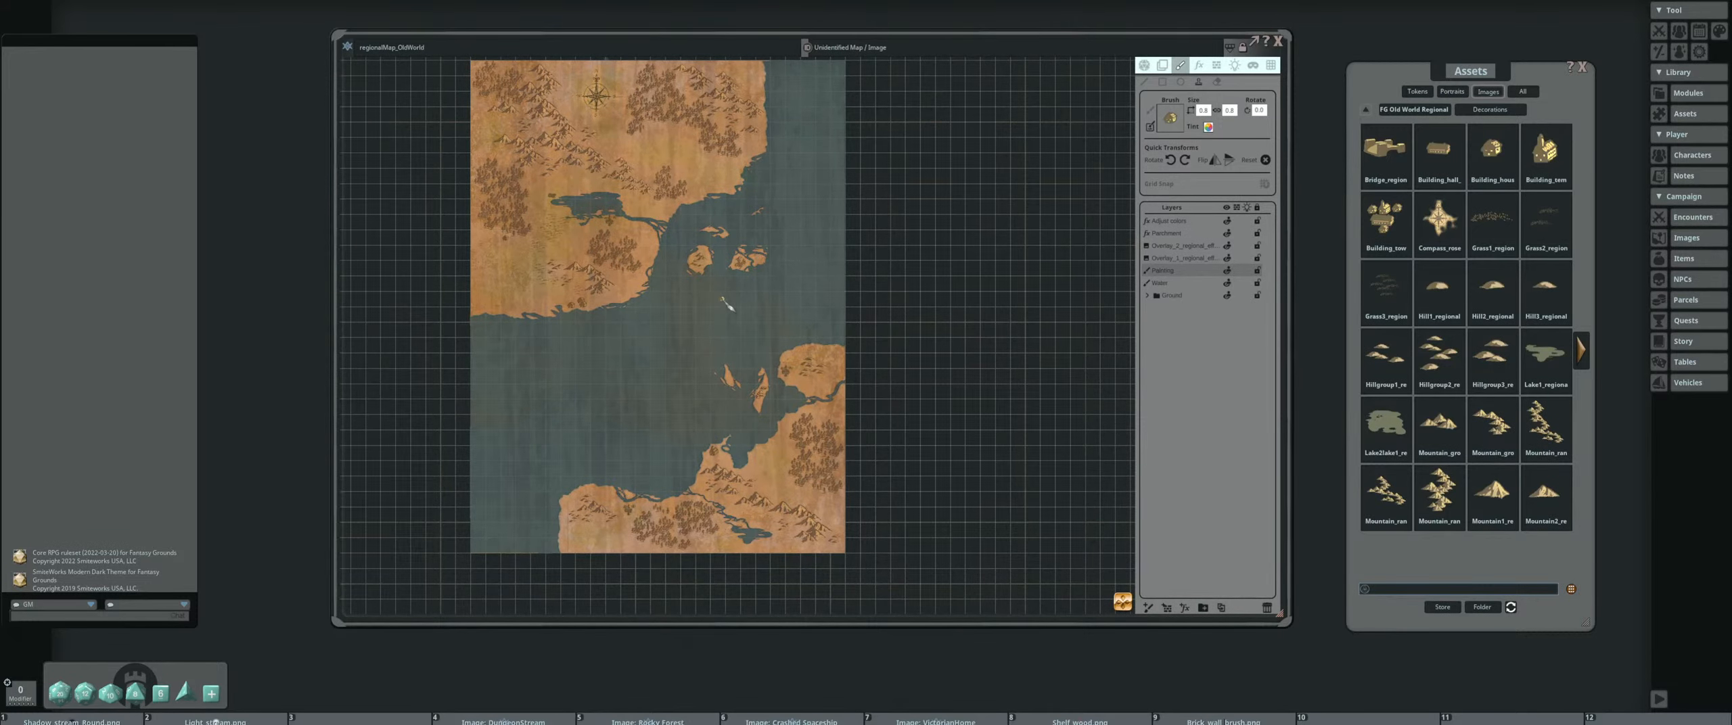
{"action": "left_click_drag", "start_coordinate": [728, 305], "coordinate": [787, 348]}
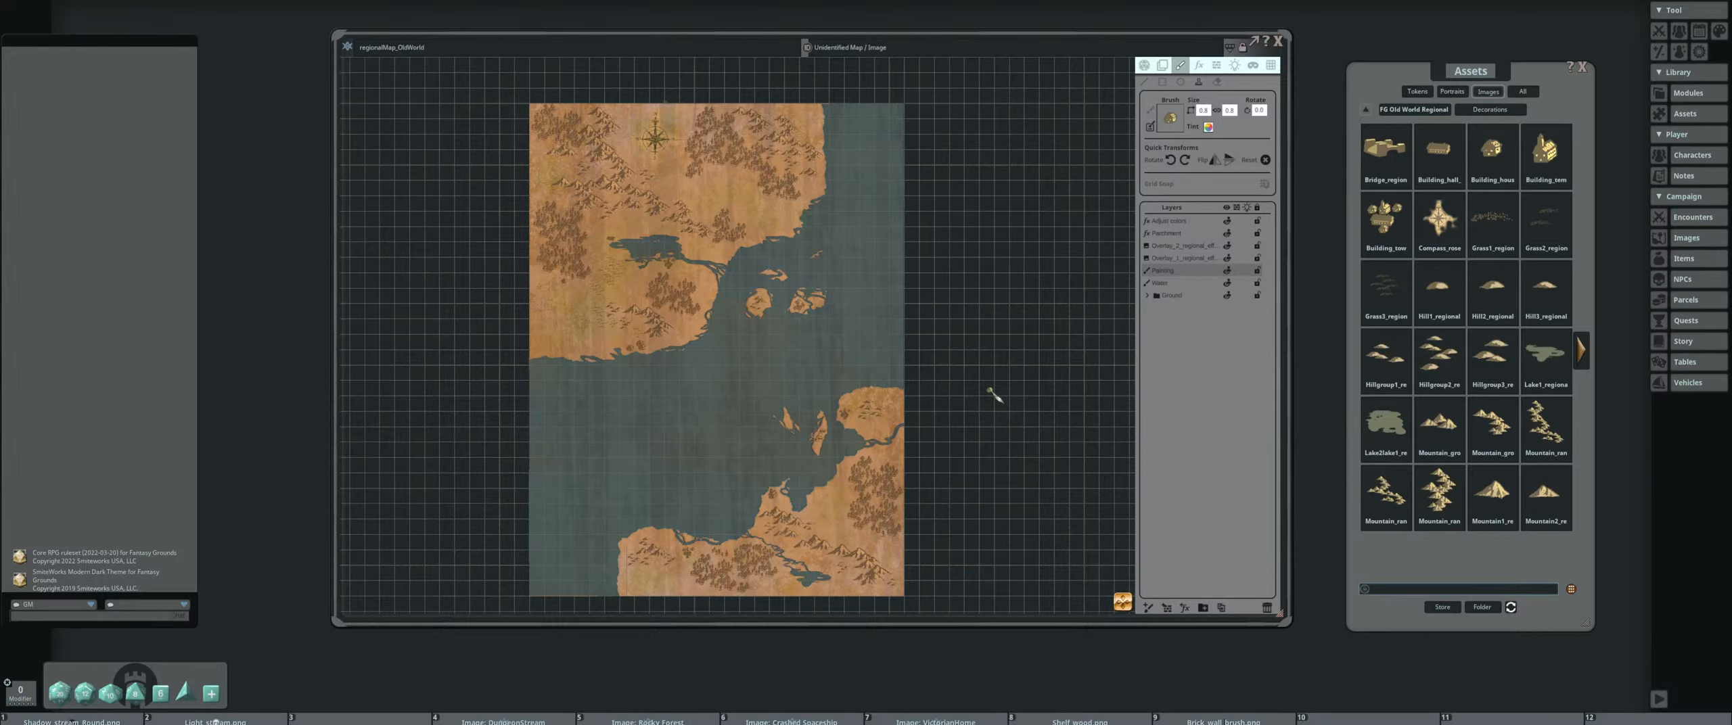
Place the vignette effect from the FG Regional Map Pack on the map and align it to the northwest corner
{"action": "left_click", "coordinate": [1409, 110]}
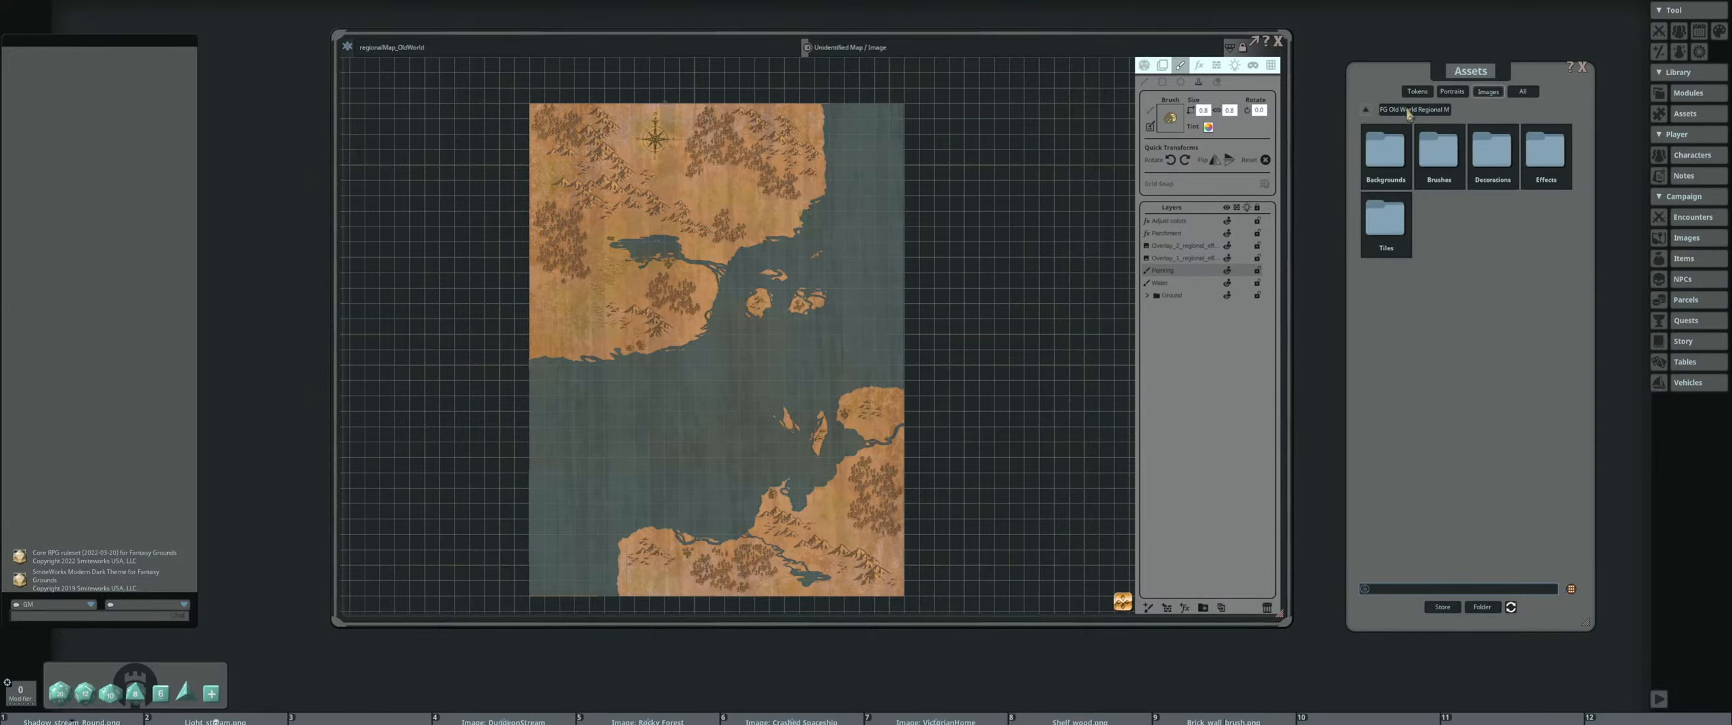
{"action": "left_click", "coordinate": [1365, 109]}
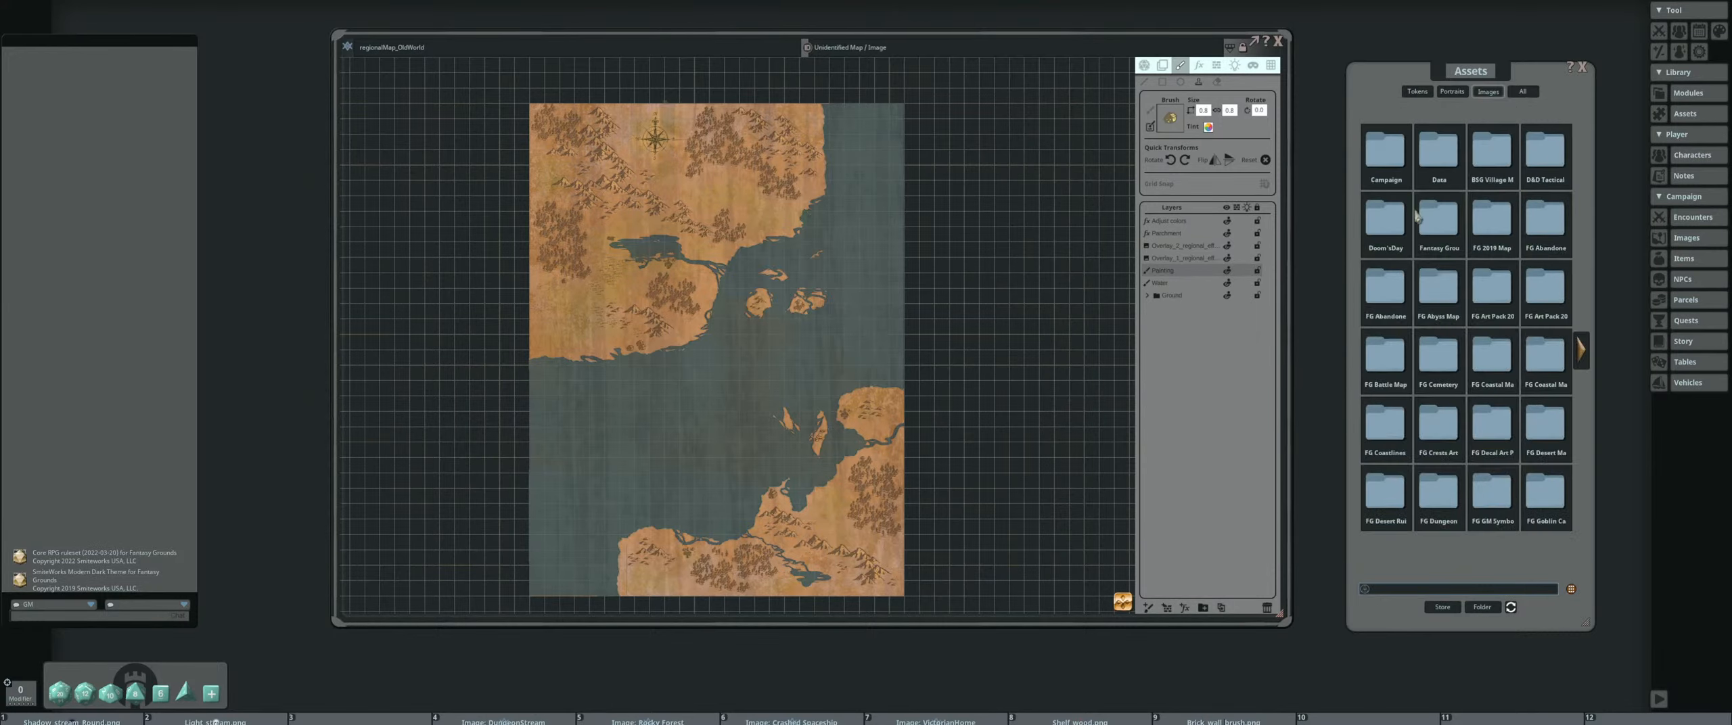
{"action": "left_click", "coordinate": [1587, 344]}
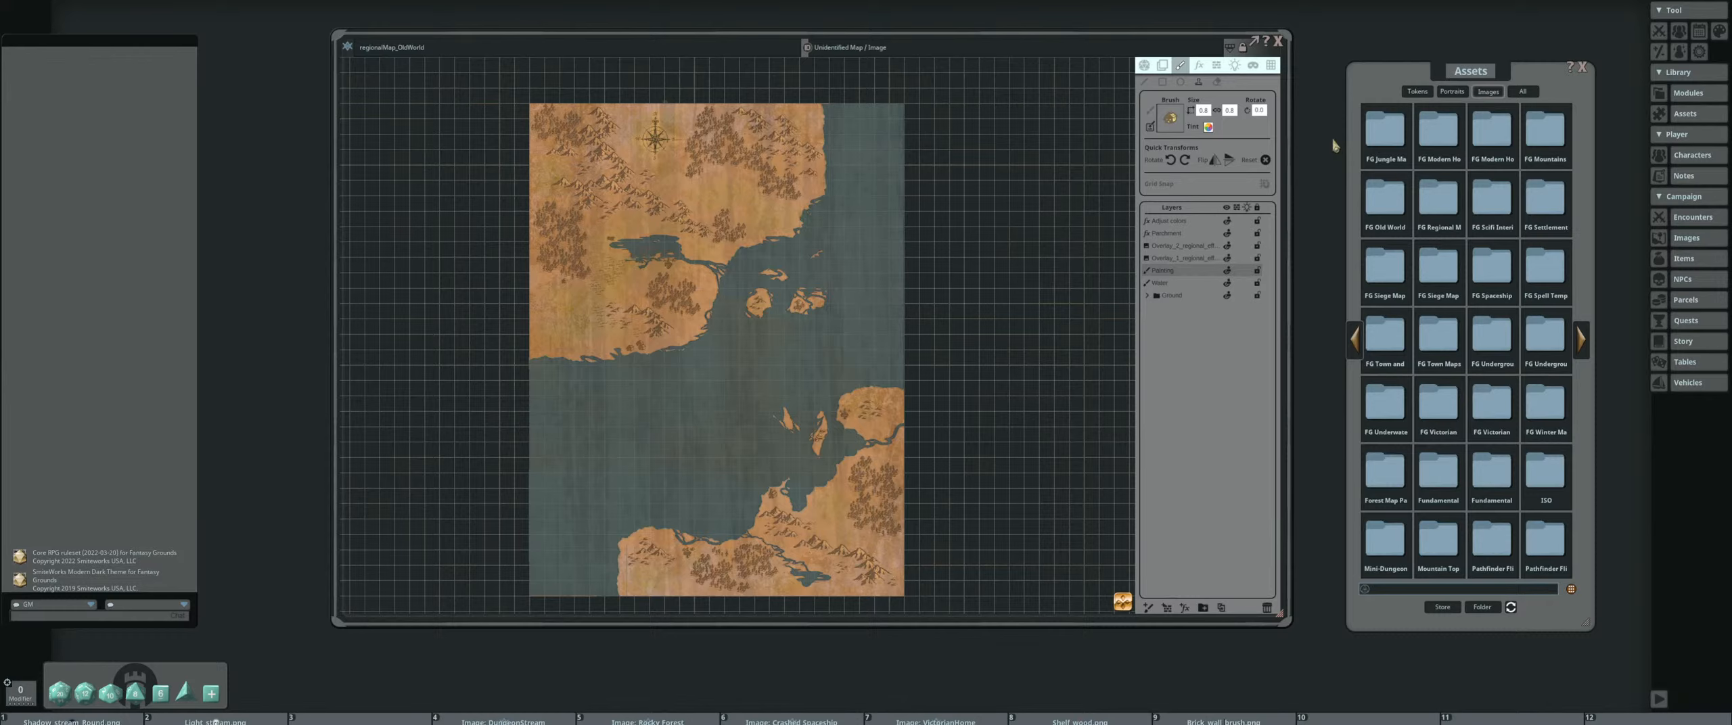
{"action": "left_click", "coordinate": [1434, 201]}
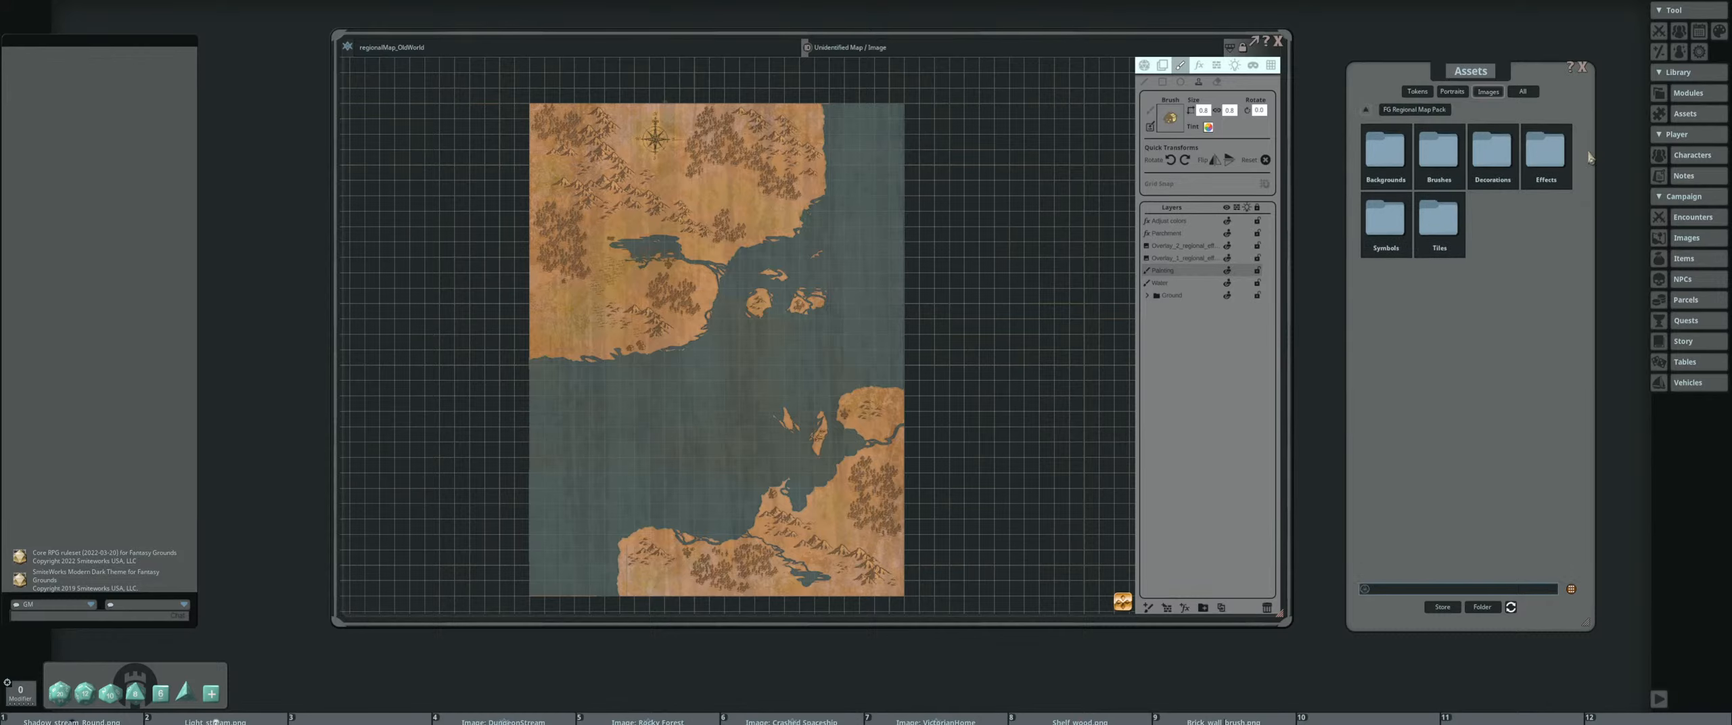
{"action": "left_click", "coordinate": [1546, 154]}
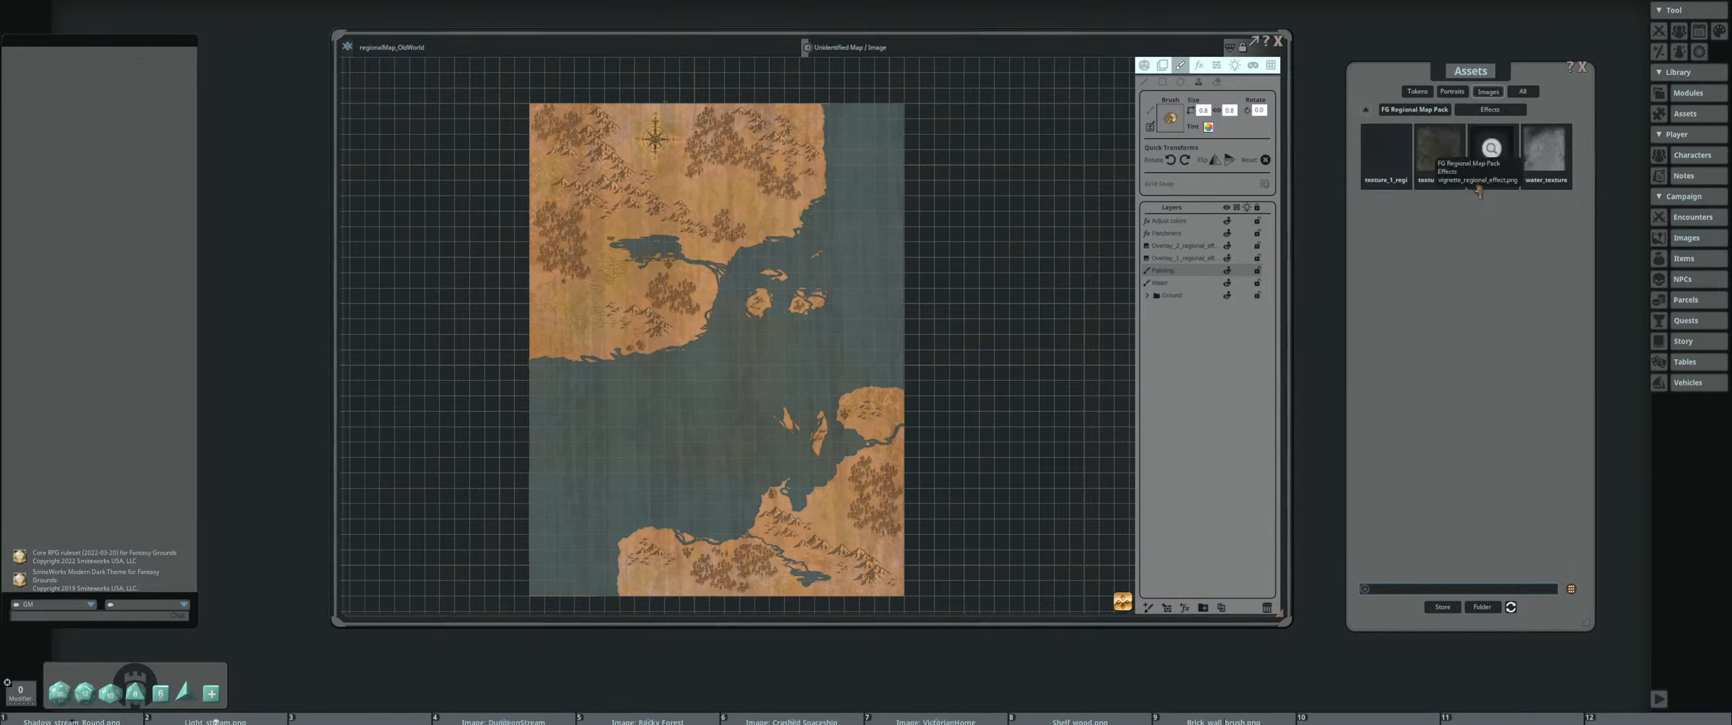
{"action": "left_click_drag", "start_coordinate": [1479, 192], "coordinate": [671, 297]}
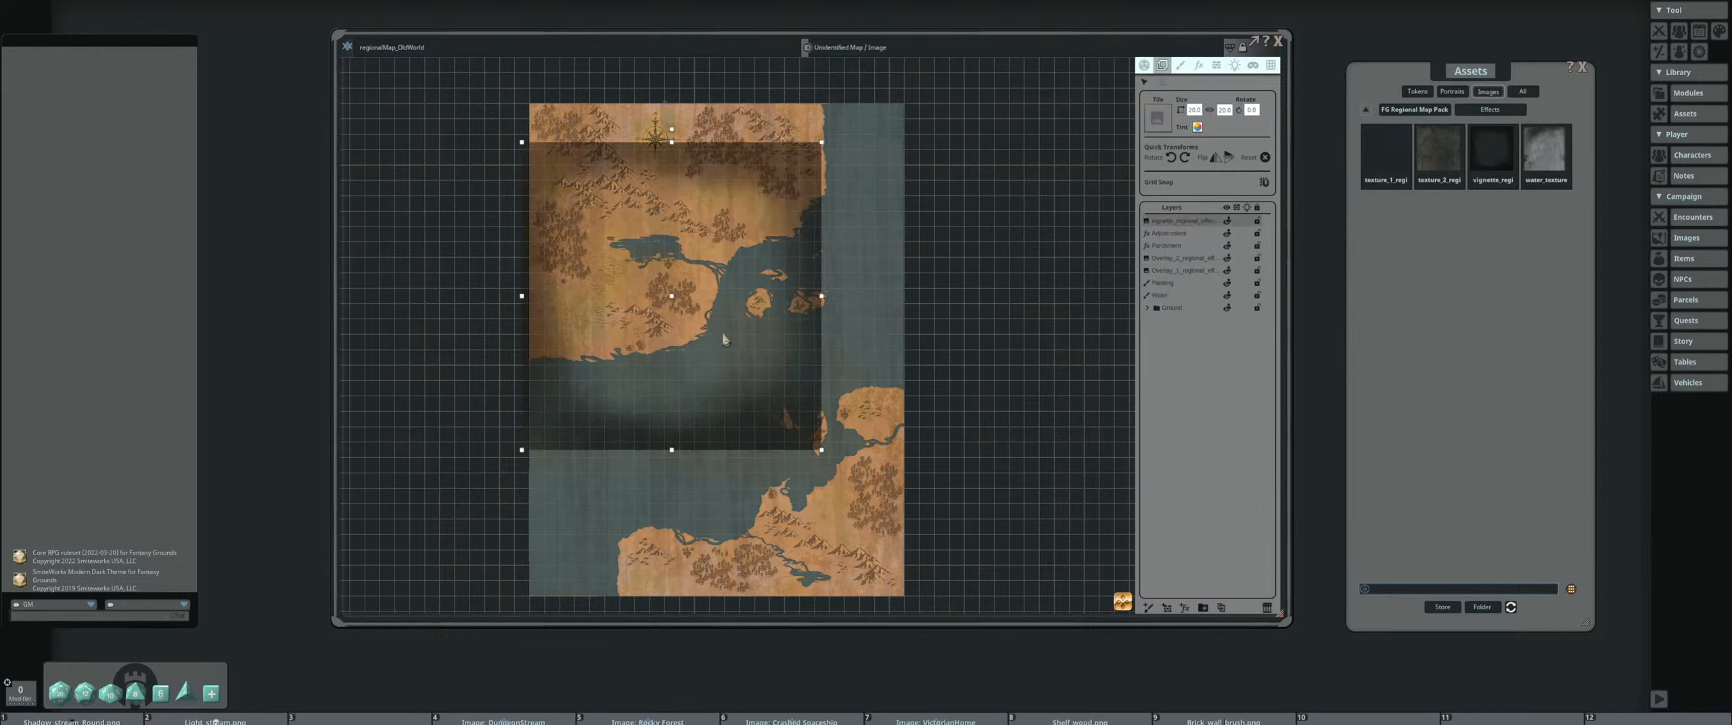
{"action": "left_click_drag", "start_coordinate": [803, 284], "coordinate": [810, 247]}
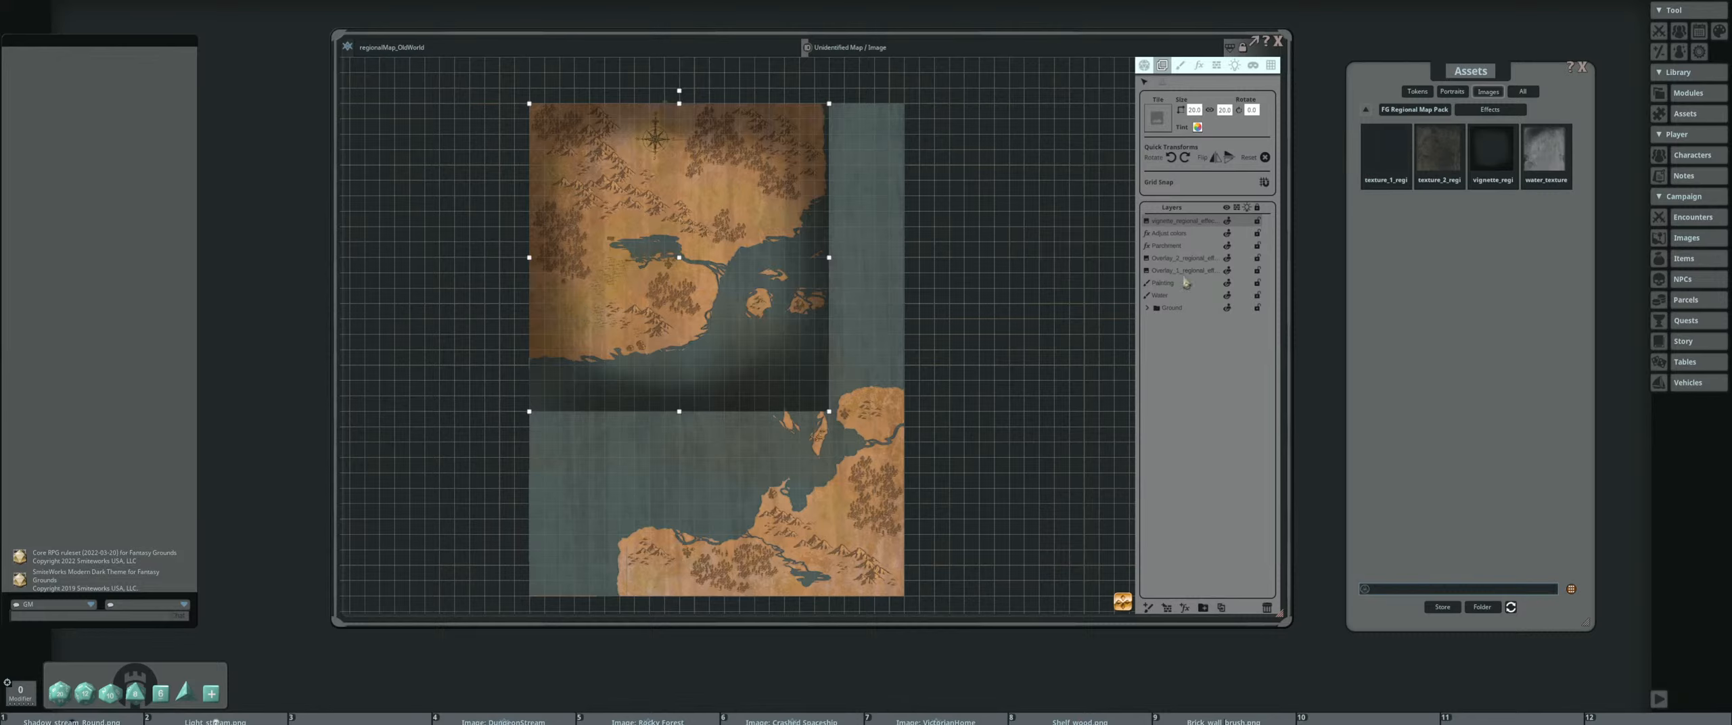
Resize the vignette to the ground layer's width and height and align it over the entire map
{"action": "left_click", "coordinate": [1190, 307]}
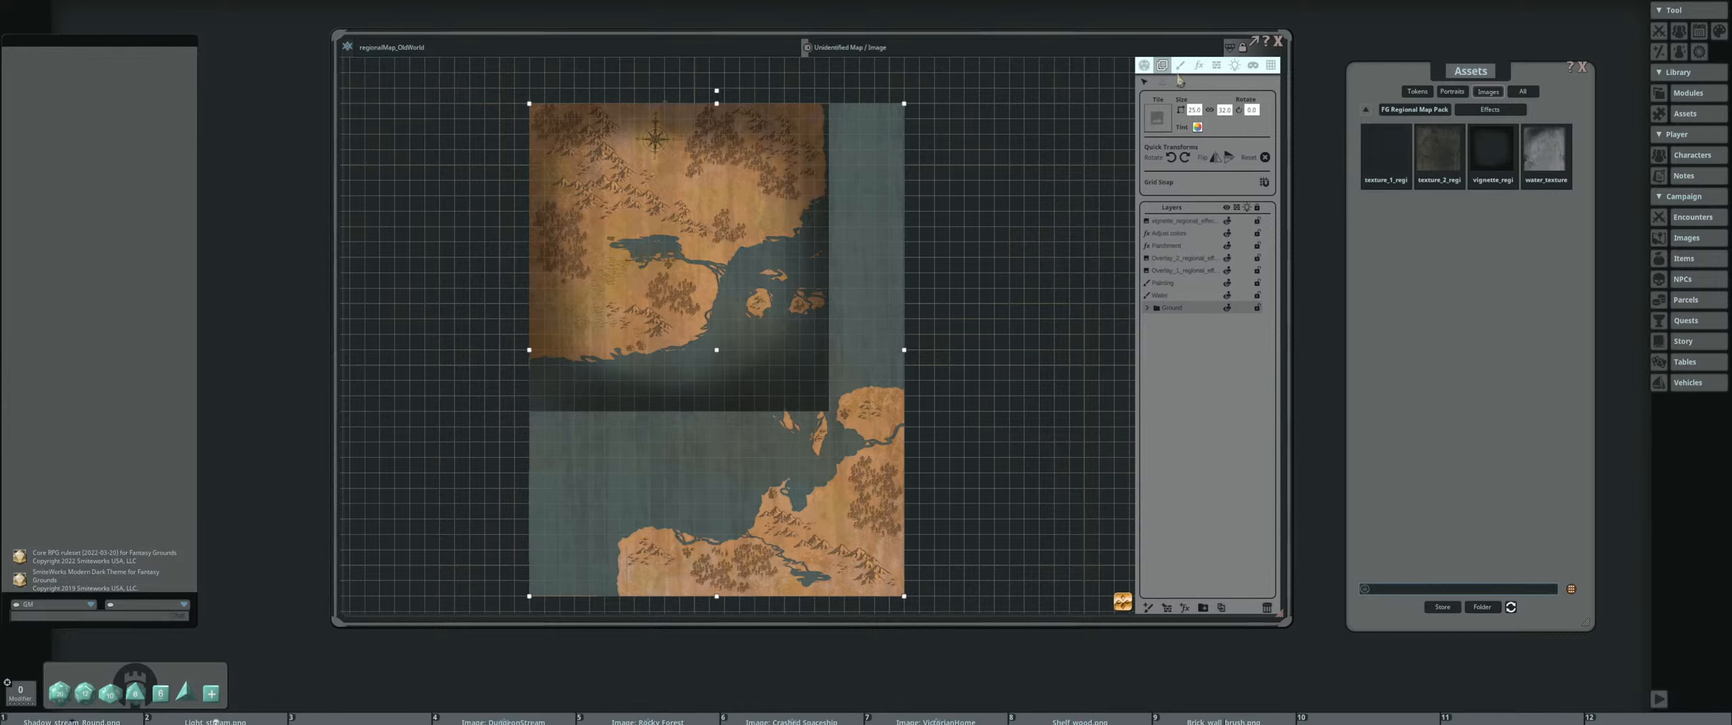
{"action": "left_click", "coordinate": [1187, 222]}
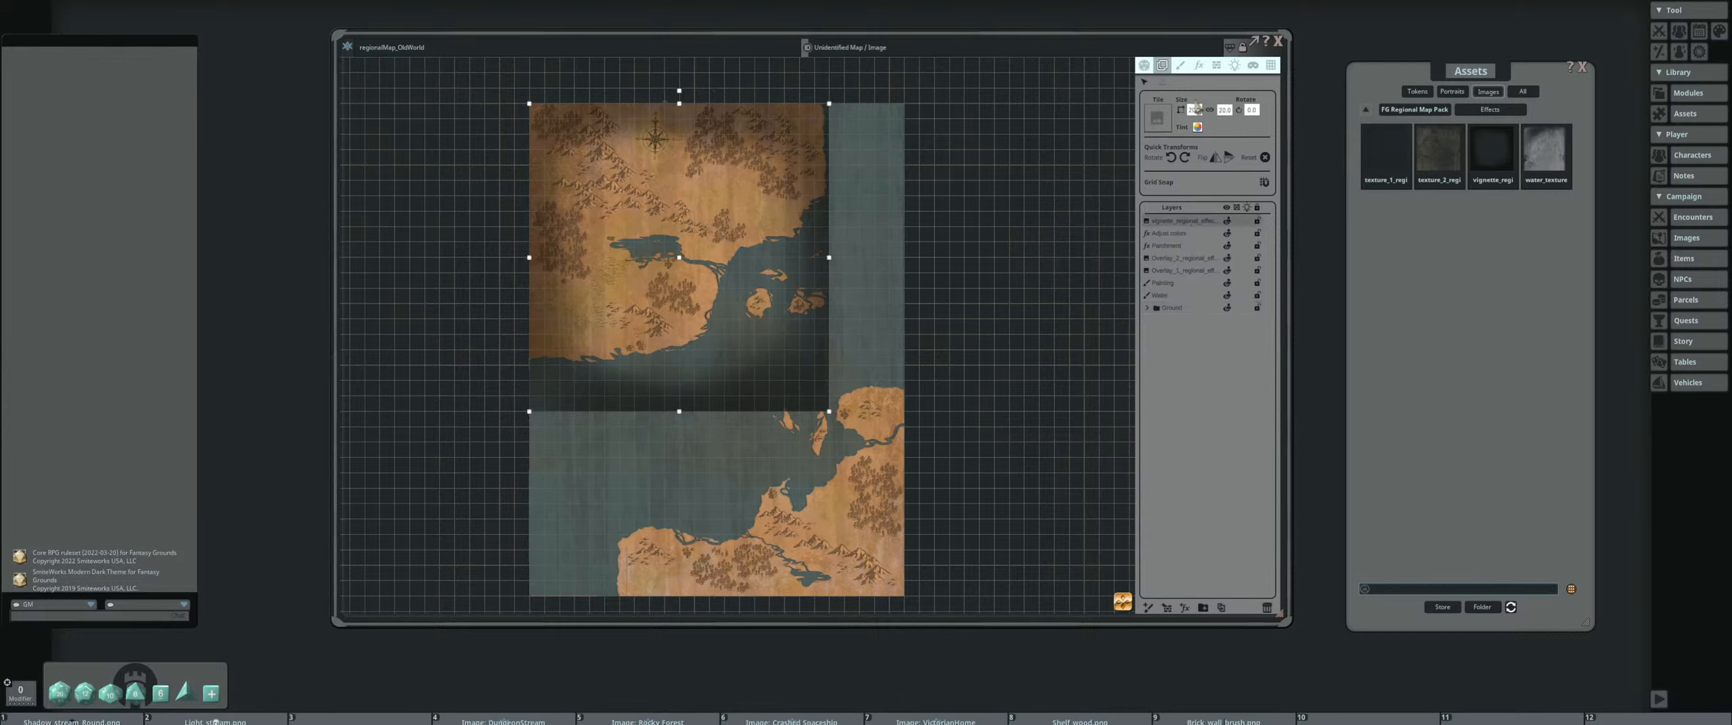
{"action": "left_click", "coordinate": [1194, 110]}
{"action": "key", "text": "Return"}
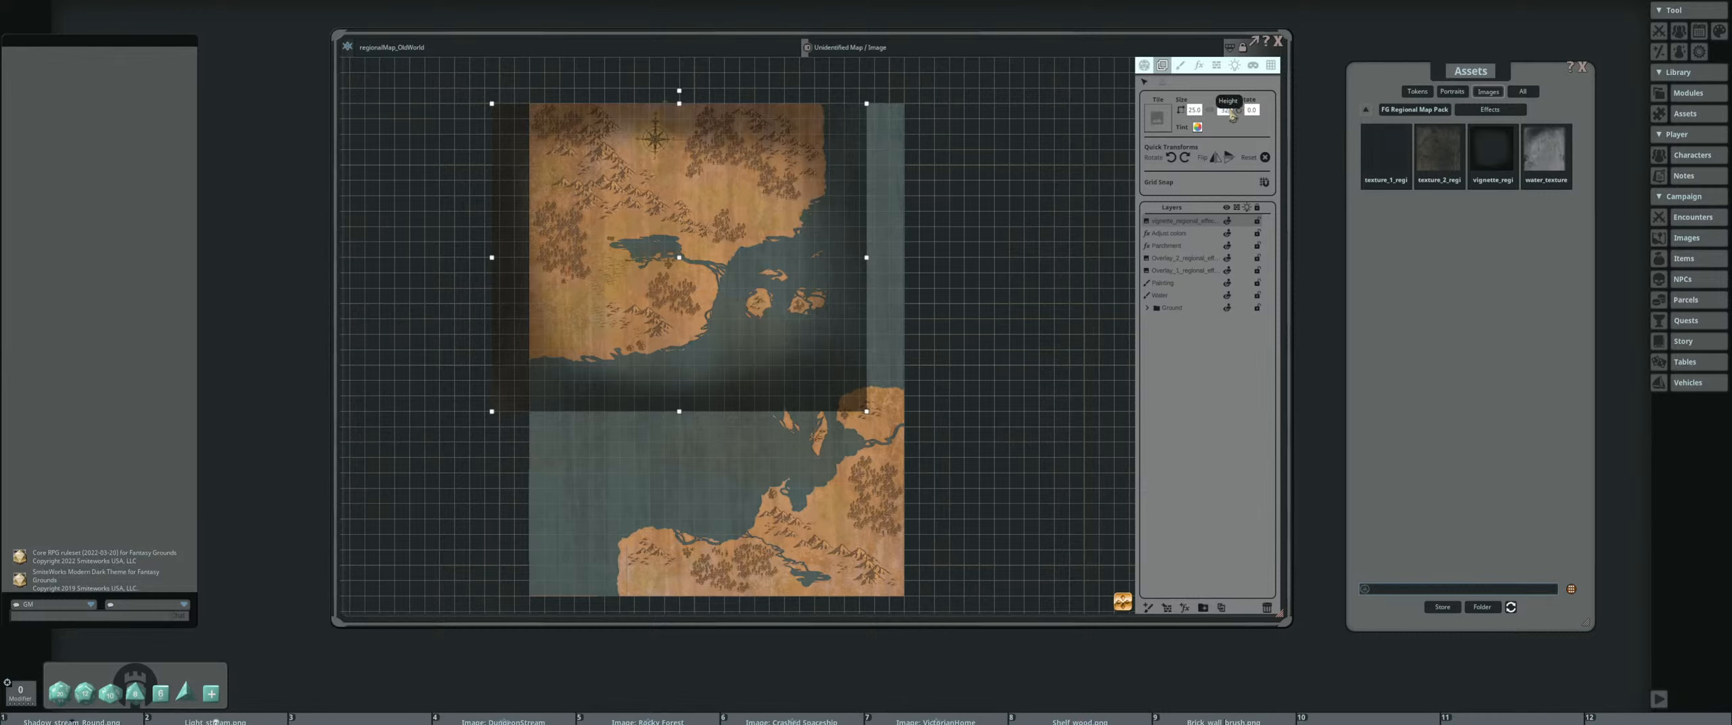
{"action": "key", "text": "Return"}
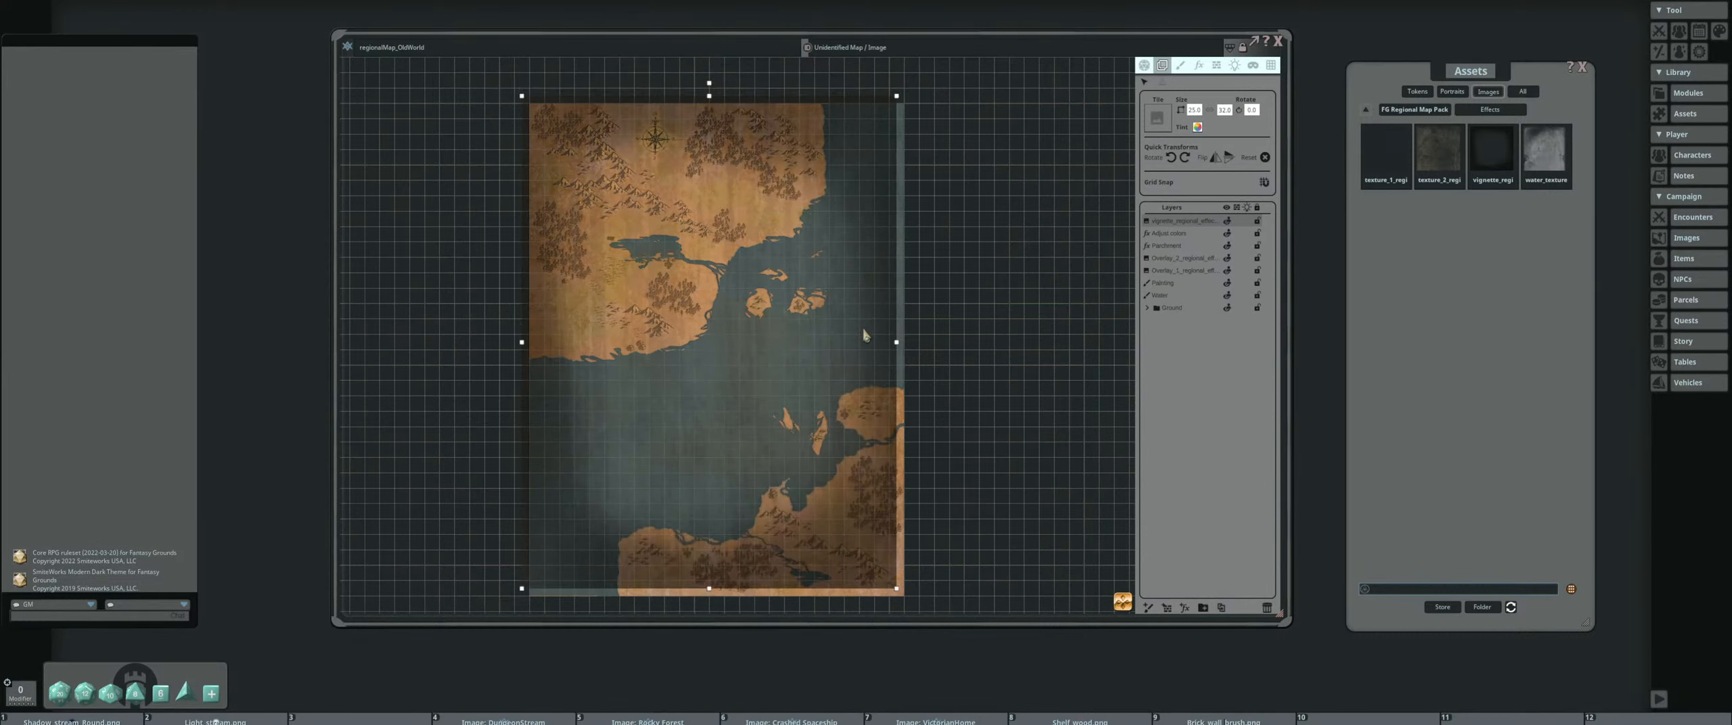
{"action": "left_click_drag", "start_coordinate": [865, 334], "coordinate": [881, 354]}
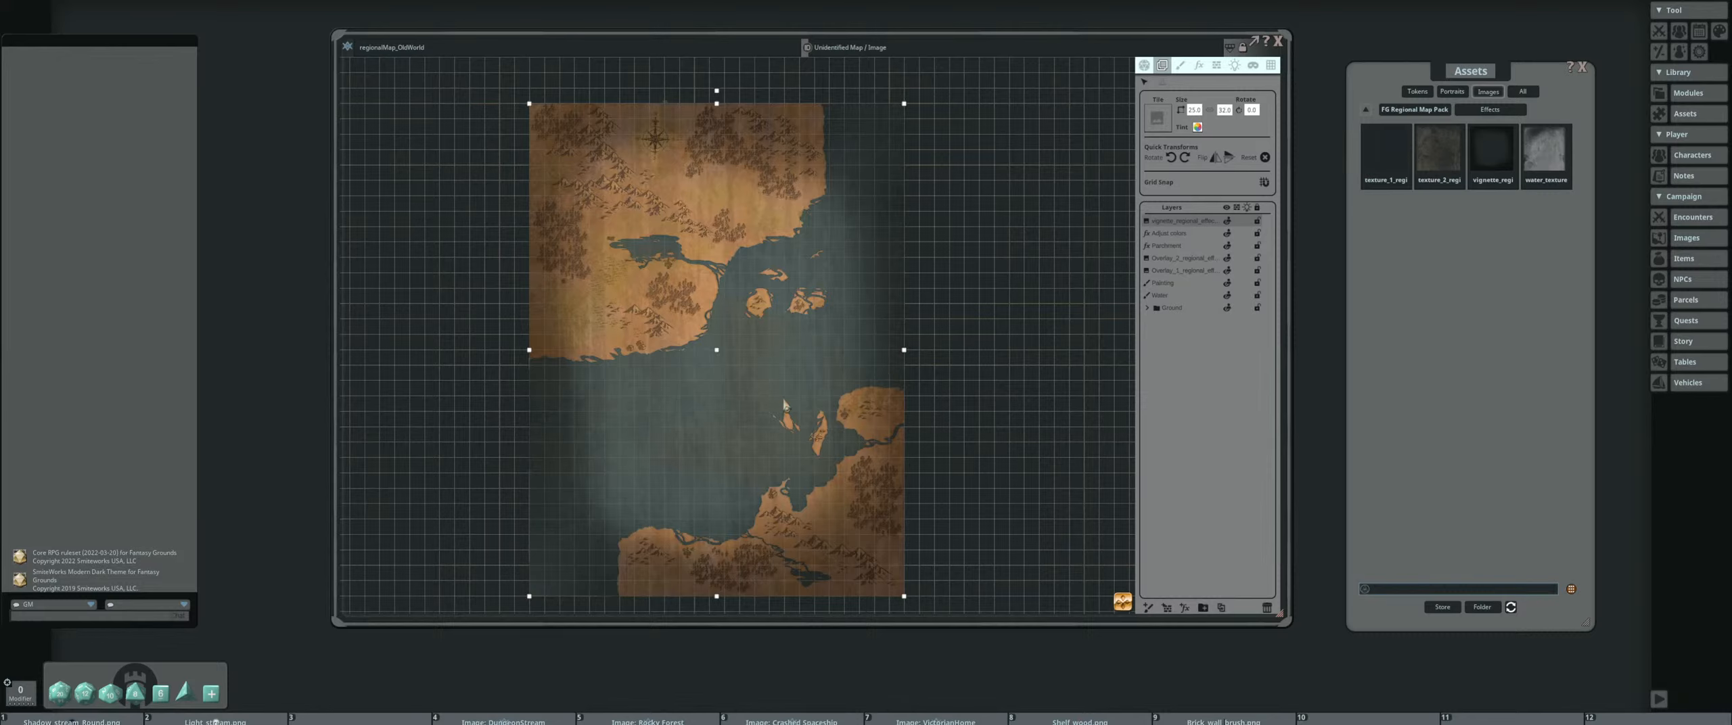
Lower the alpha of the vignette's tint so its dark edges are fainter
{"action": "left_click", "coordinate": [1199, 126]}
{"action": "left_click_drag", "start_coordinate": [870, 284], "coordinate": [1016, 217]}
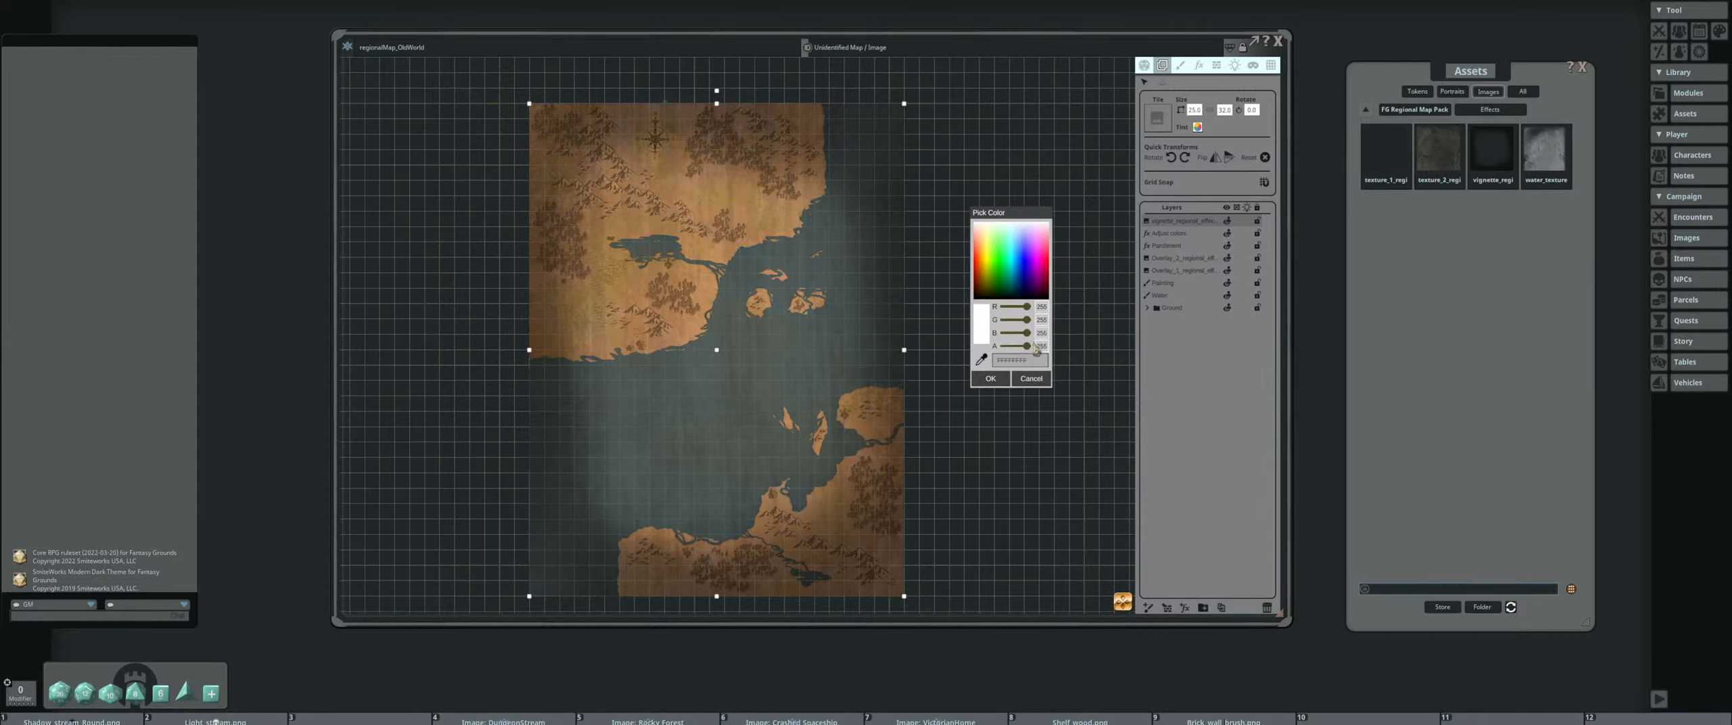
{"action": "left_click_drag", "start_coordinate": [1035, 347], "coordinate": [1022, 348]}
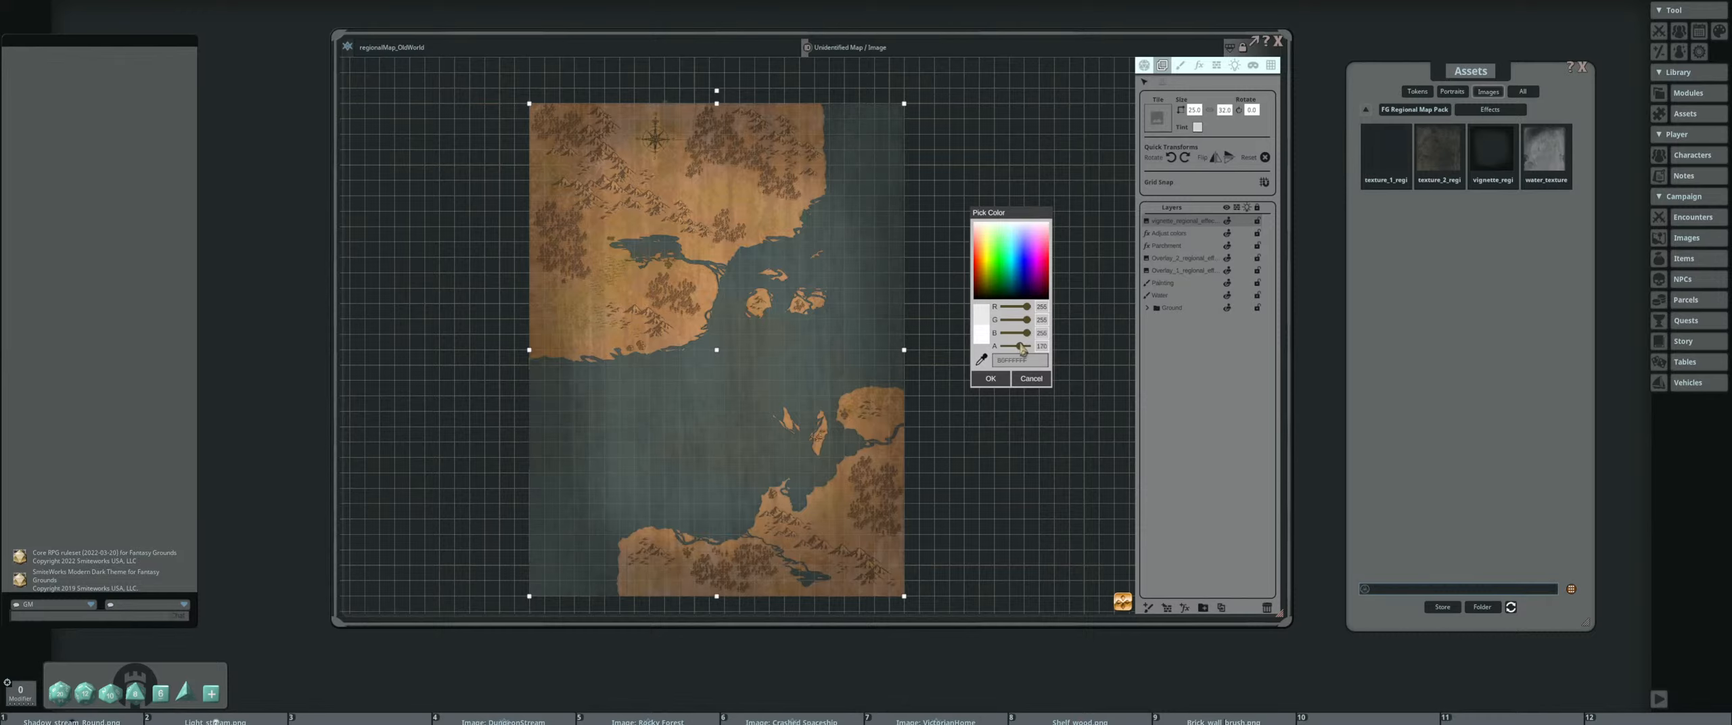
{"action": "left_click", "coordinate": [995, 378]}
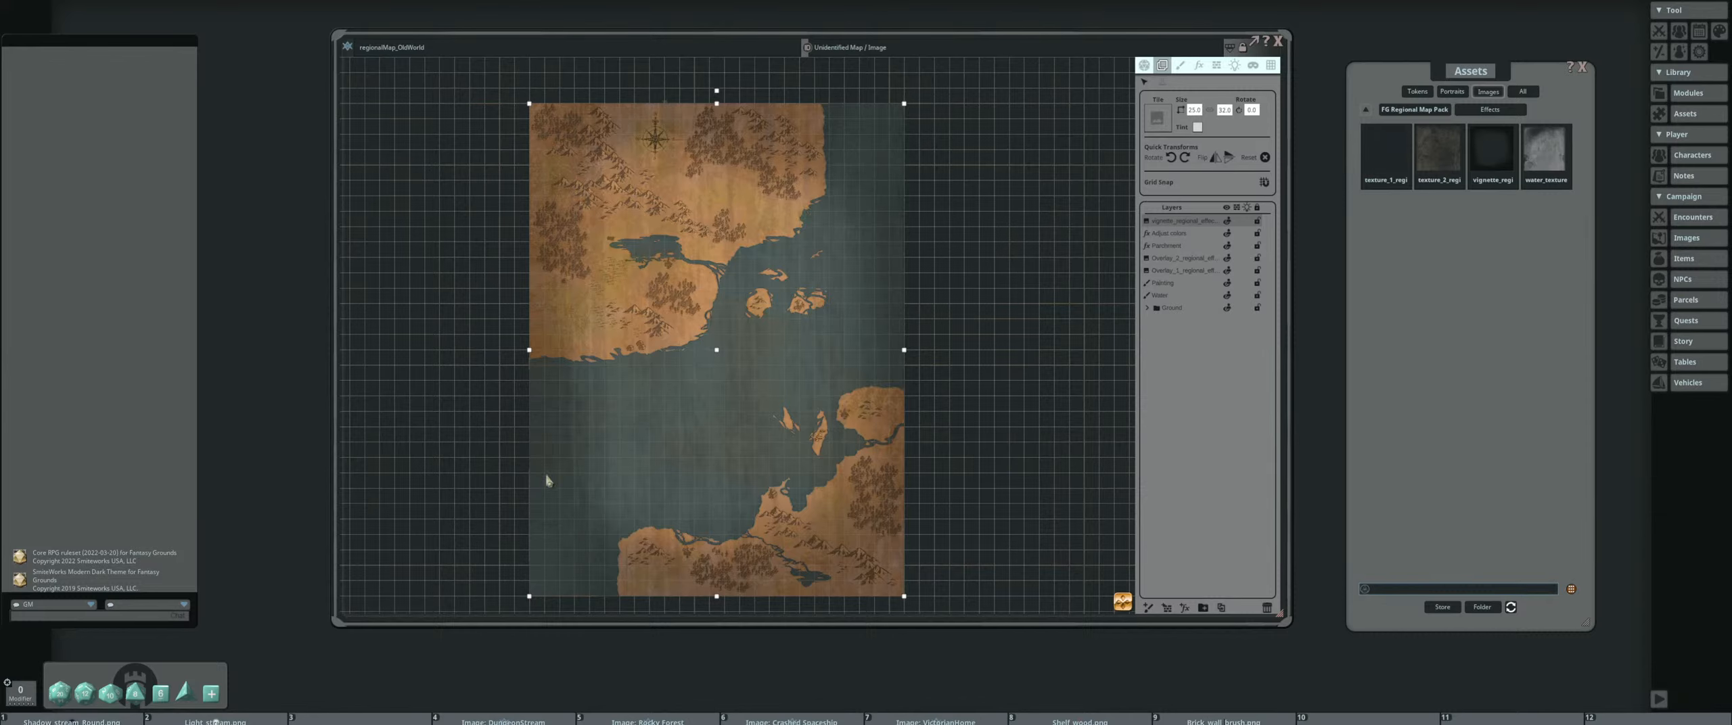
{"action": "scroll", "coordinate": [672, 328], "scroll_direction": "up", "scroll_amount": 3}
{"action": "scroll", "coordinate": [672, 329], "scroll_direction": "up", "scroll_amount": 1}
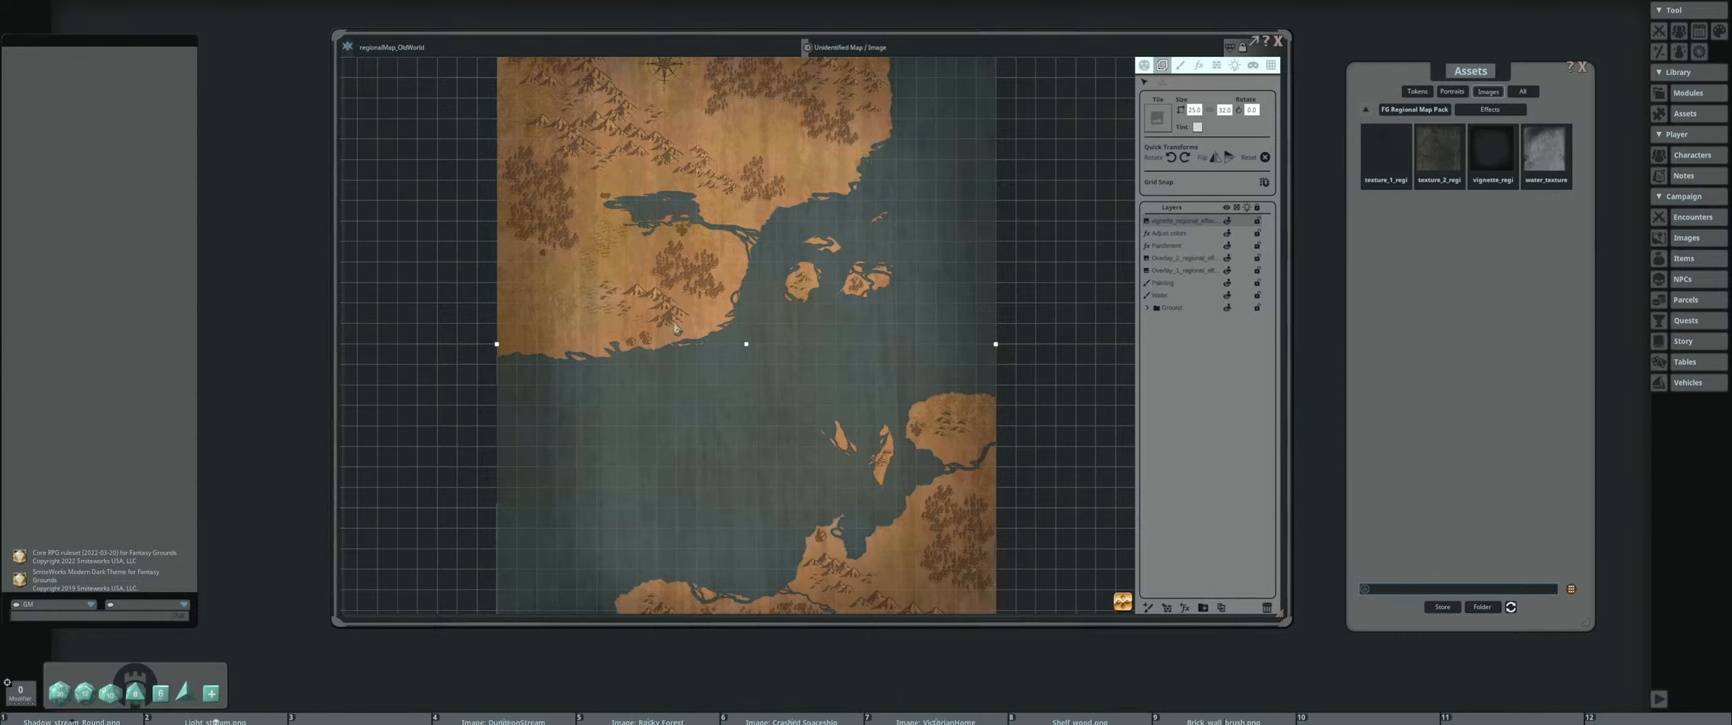
{"action": "left_click_drag", "start_coordinate": [788, 200], "coordinate": [766, 268]}
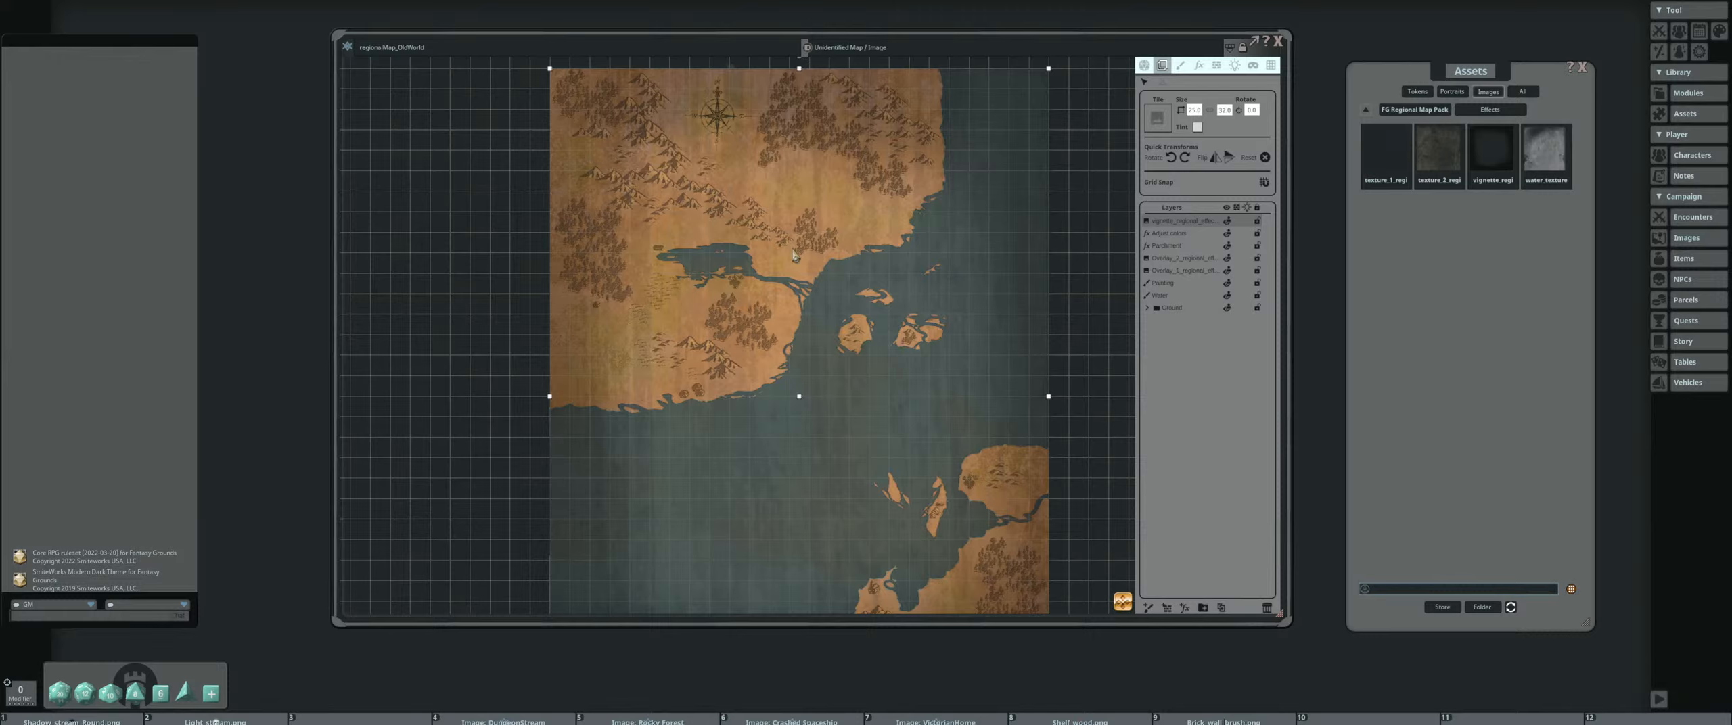
Open the VictorianHome map, examine its rooms up close and close it again
{"action": "left_click", "coordinate": [935, 719]}
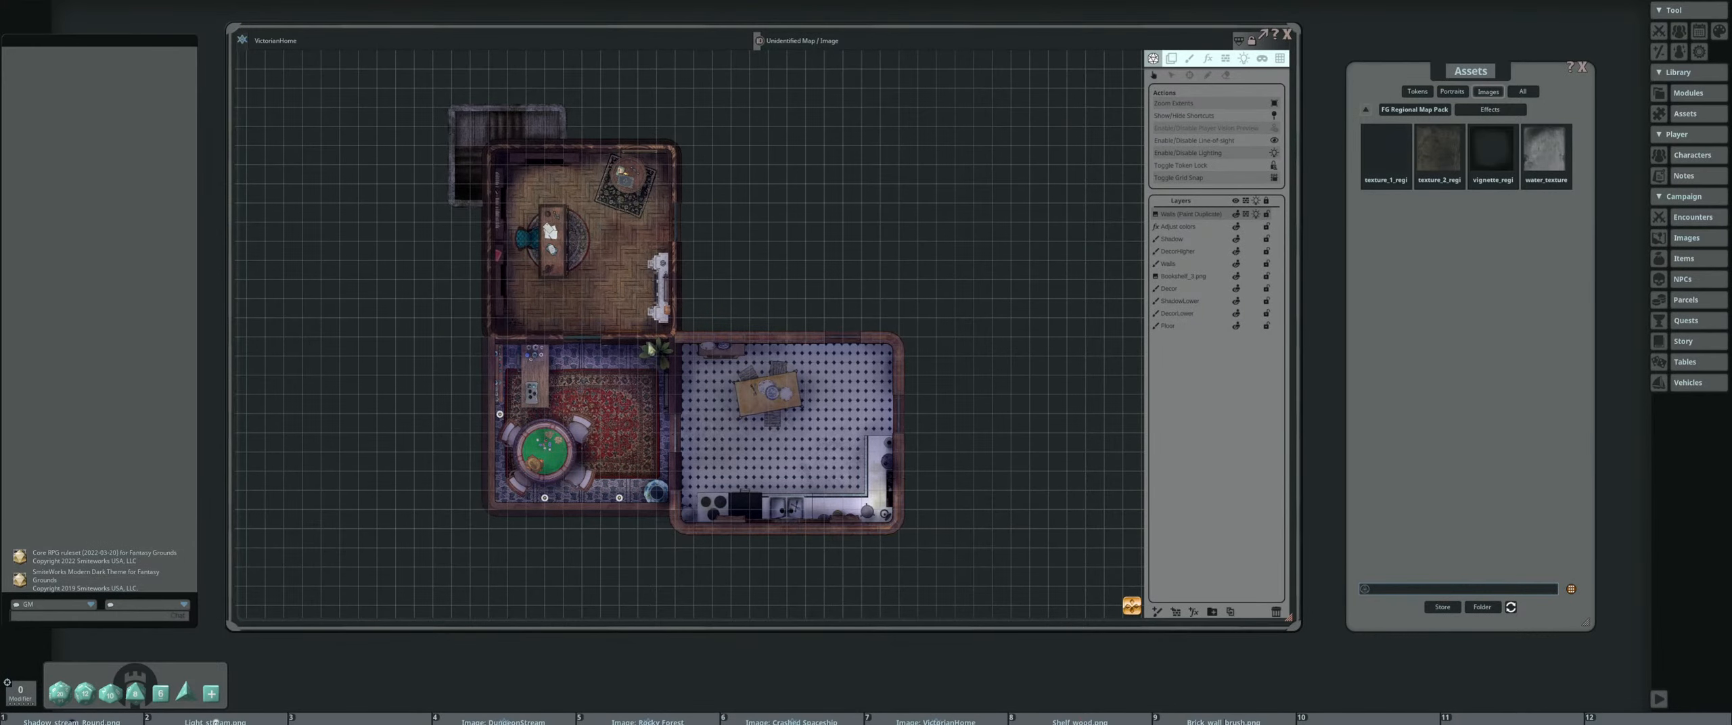
{"action": "scroll", "coordinate": [652, 349], "scroll_direction": "up", "scroll_amount": 3}
{"action": "left_click_drag", "start_coordinate": [661, 369], "coordinate": [666, 330]}
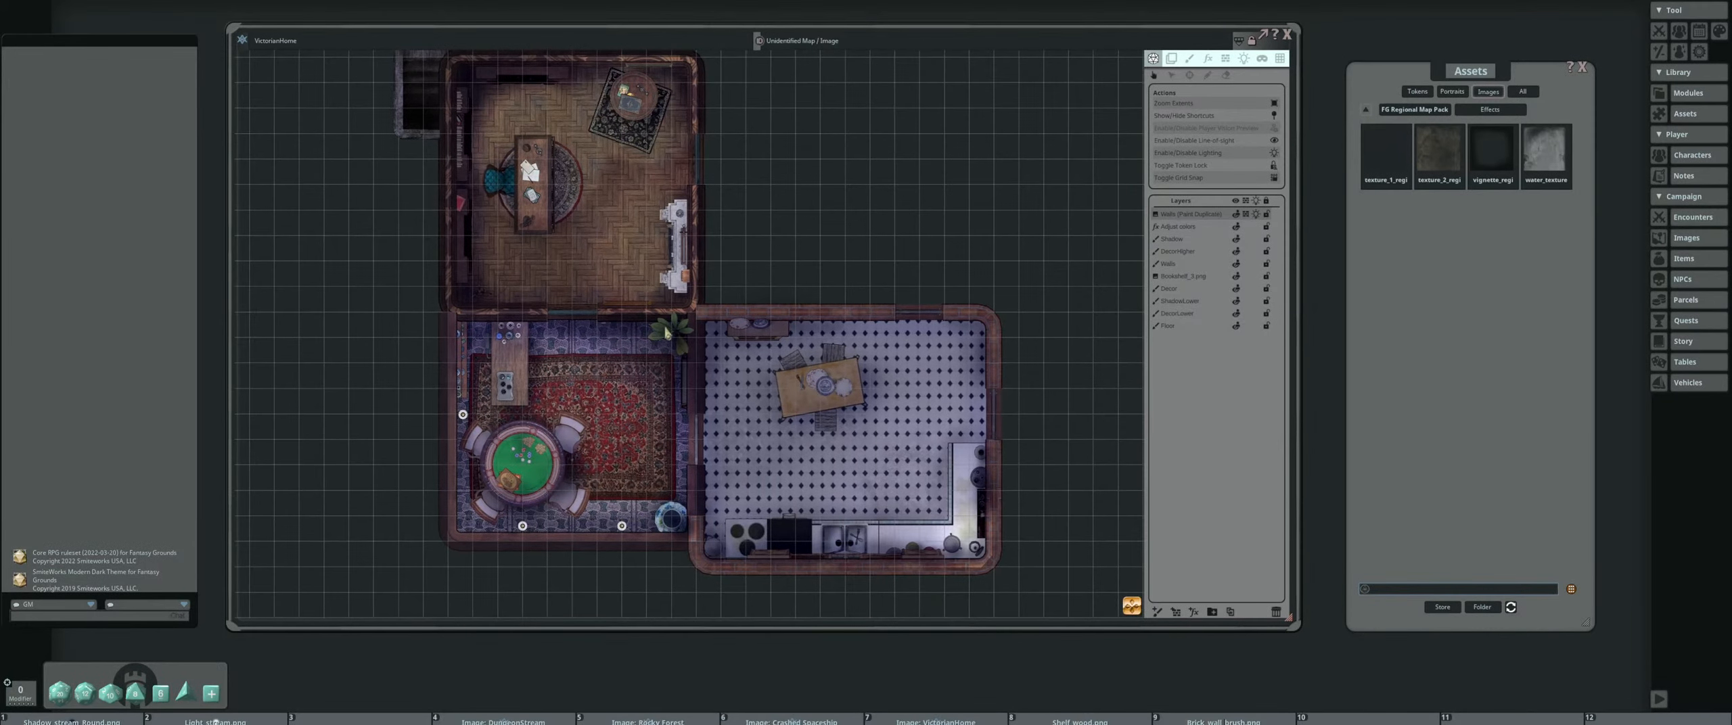
{"action": "left_click_drag", "start_coordinate": [789, 296], "coordinate": [776, 326]}
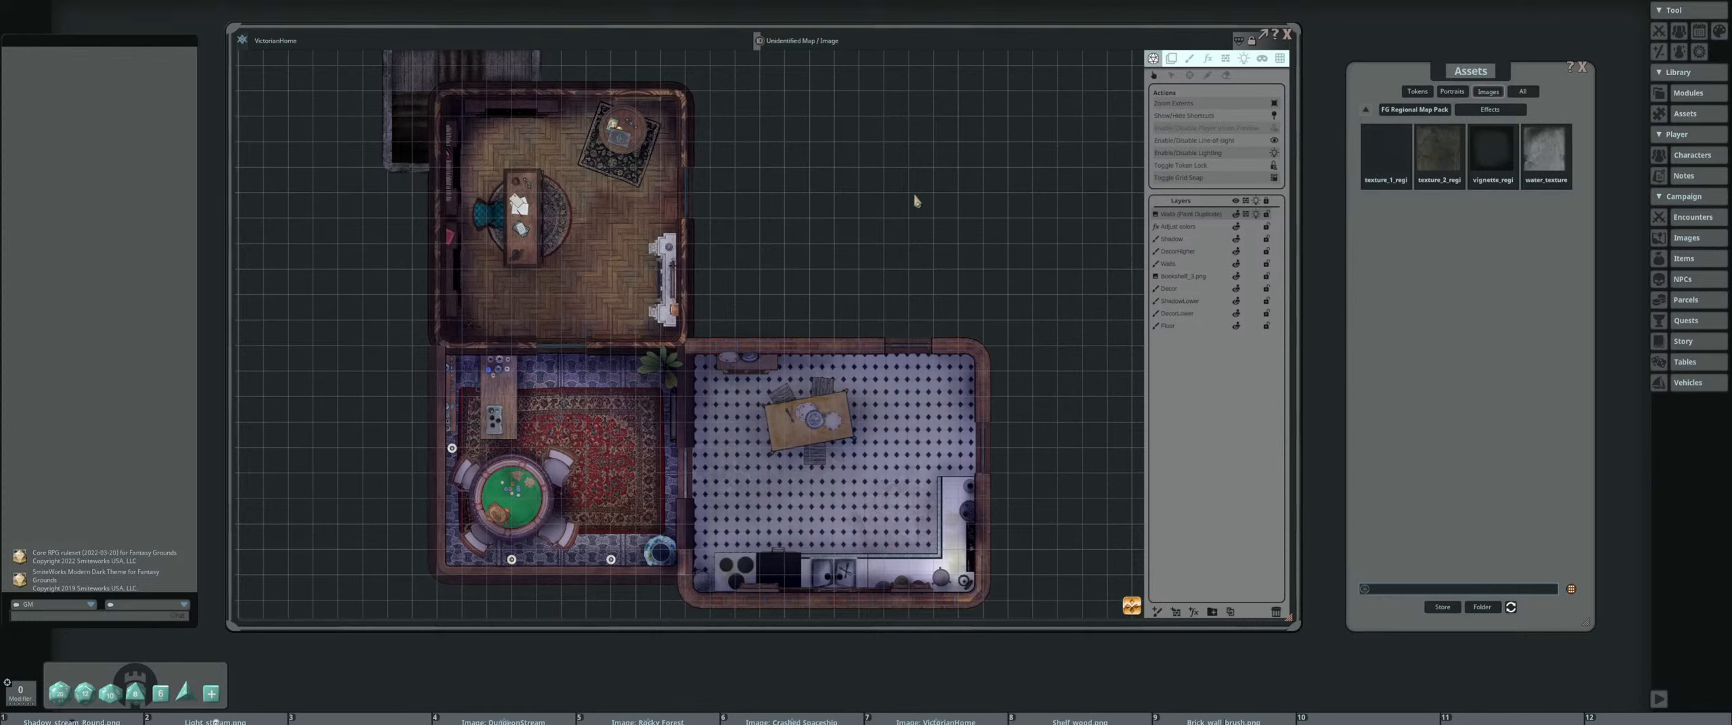
{"action": "left_click", "coordinate": [1290, 35]}
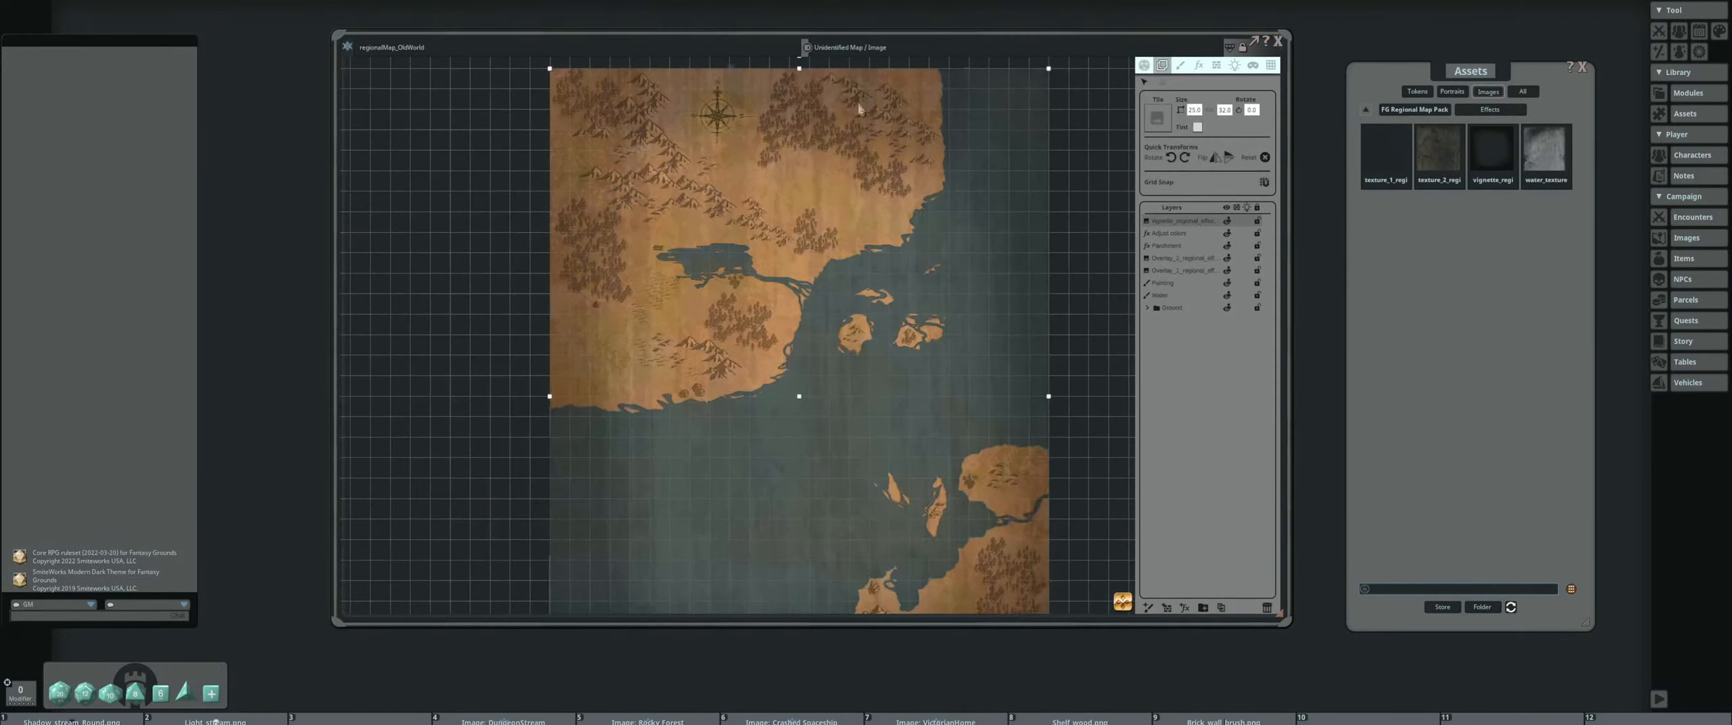
Select the Parchment effect layer and change its FX type to Time of day
{"action": "scroll", "coordinate": [844, 190], "scroll_direction": "down", "scroll_amount": 3}
{"action": "left_click_drag", "start_coordinate": [807, 206], "coordinate": [794, 209]}
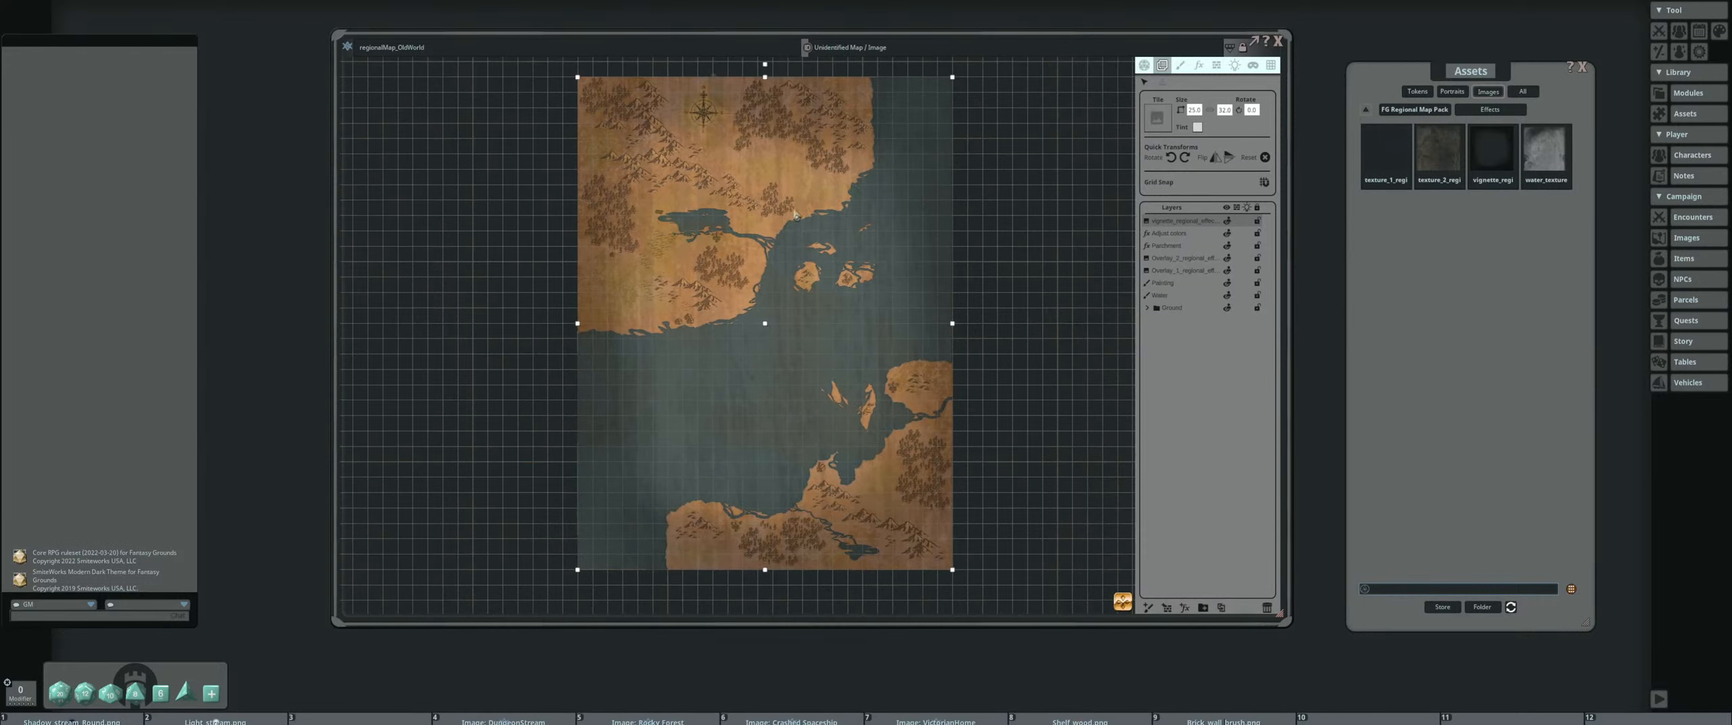
{"action": "left_click", "coordinate": [1202, 247]}
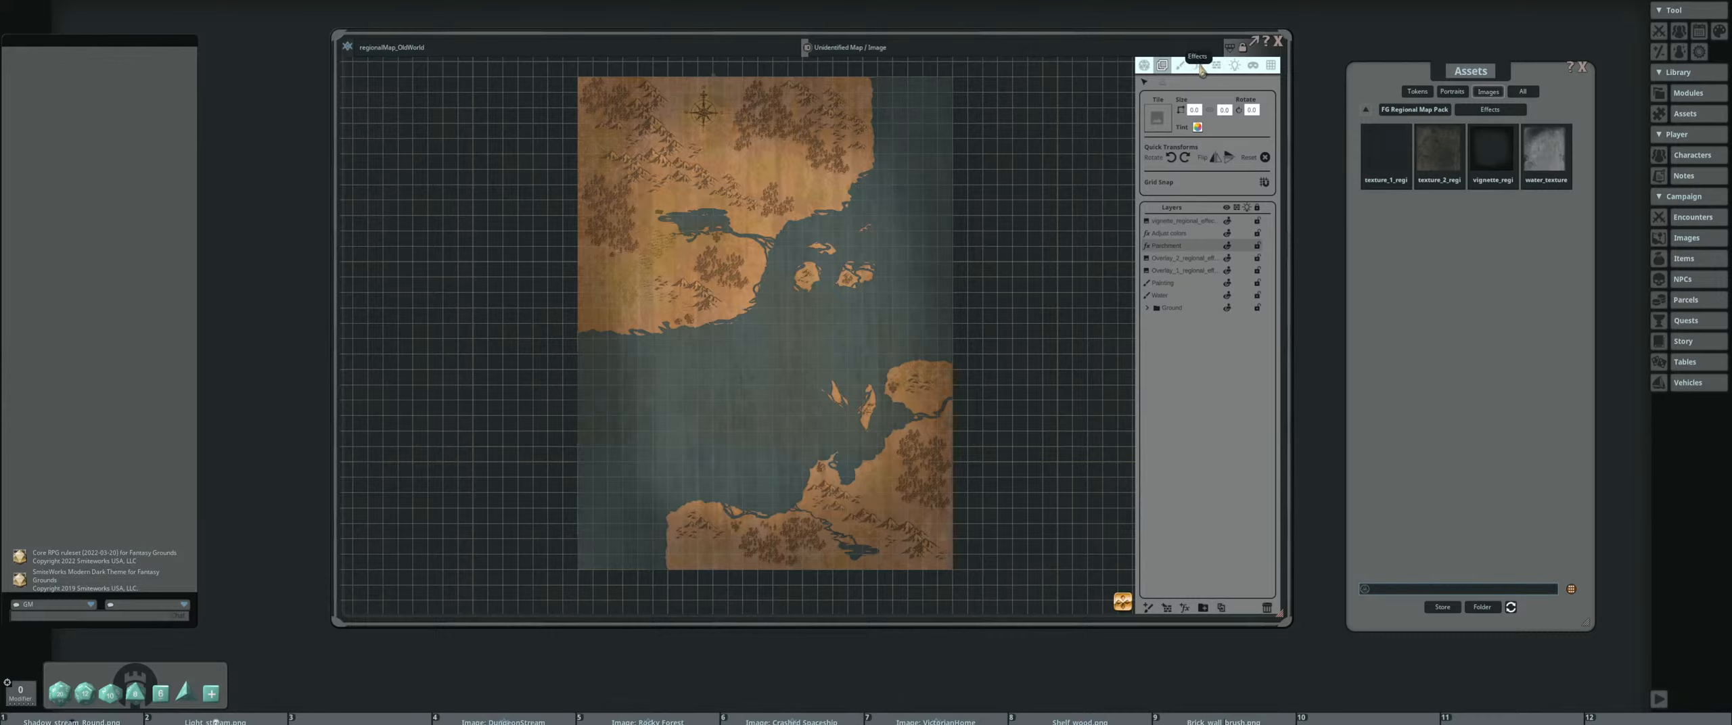
{"action": "left_click", "coordinate": [1199, 64]}
{"action": "left_click", "coordinate": [1215, 101]}
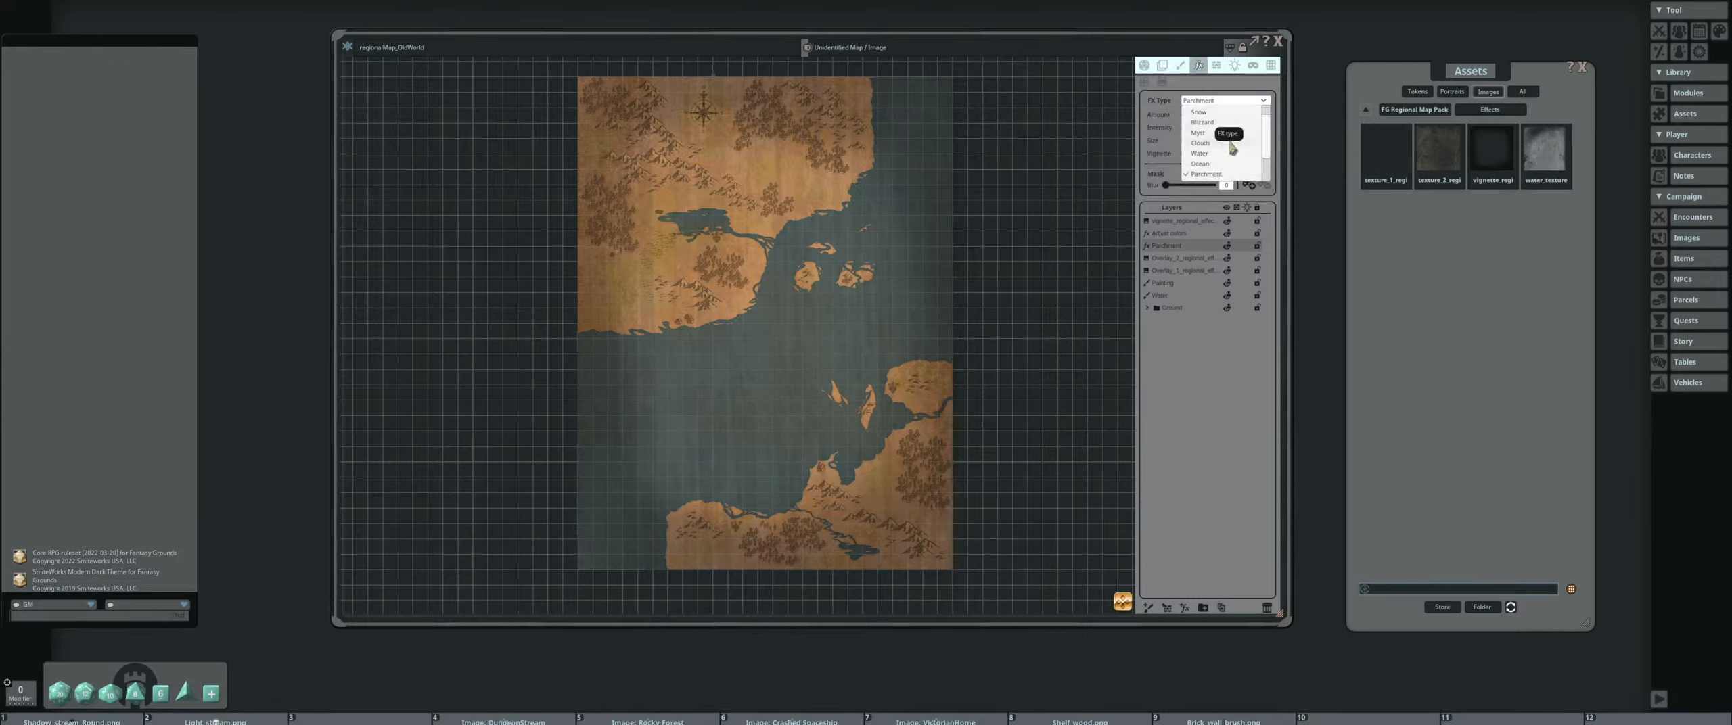
{"action": "left_click", "coordinate": [1226, 154]}
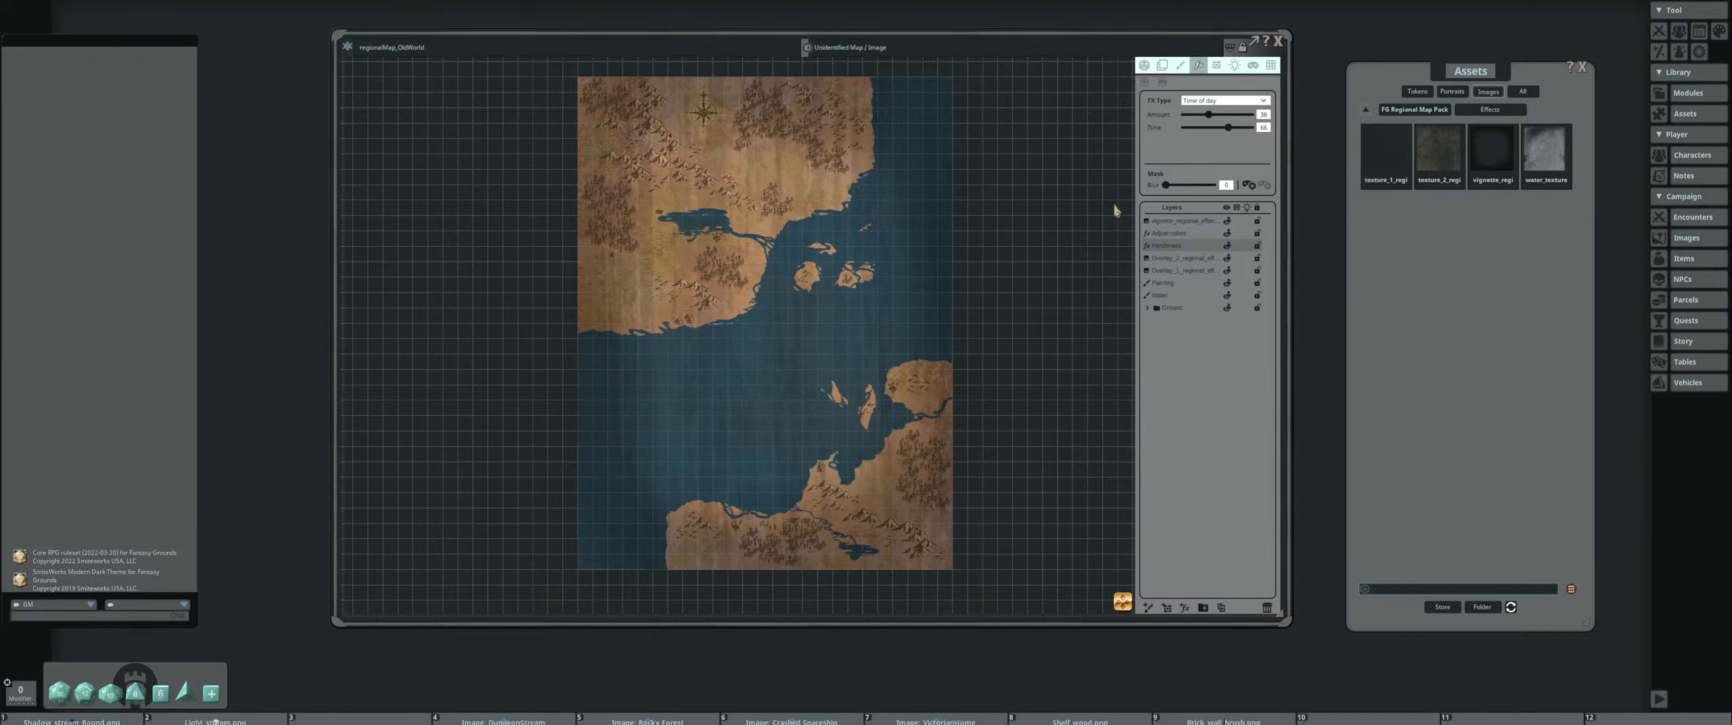
Set the Time of day effect's time to 0 and adjust its amount to roughly the middle of the range
{"action": "left_click_drag", "start_coordinate": [1209, 116], "coordinate": [1188, 135]}
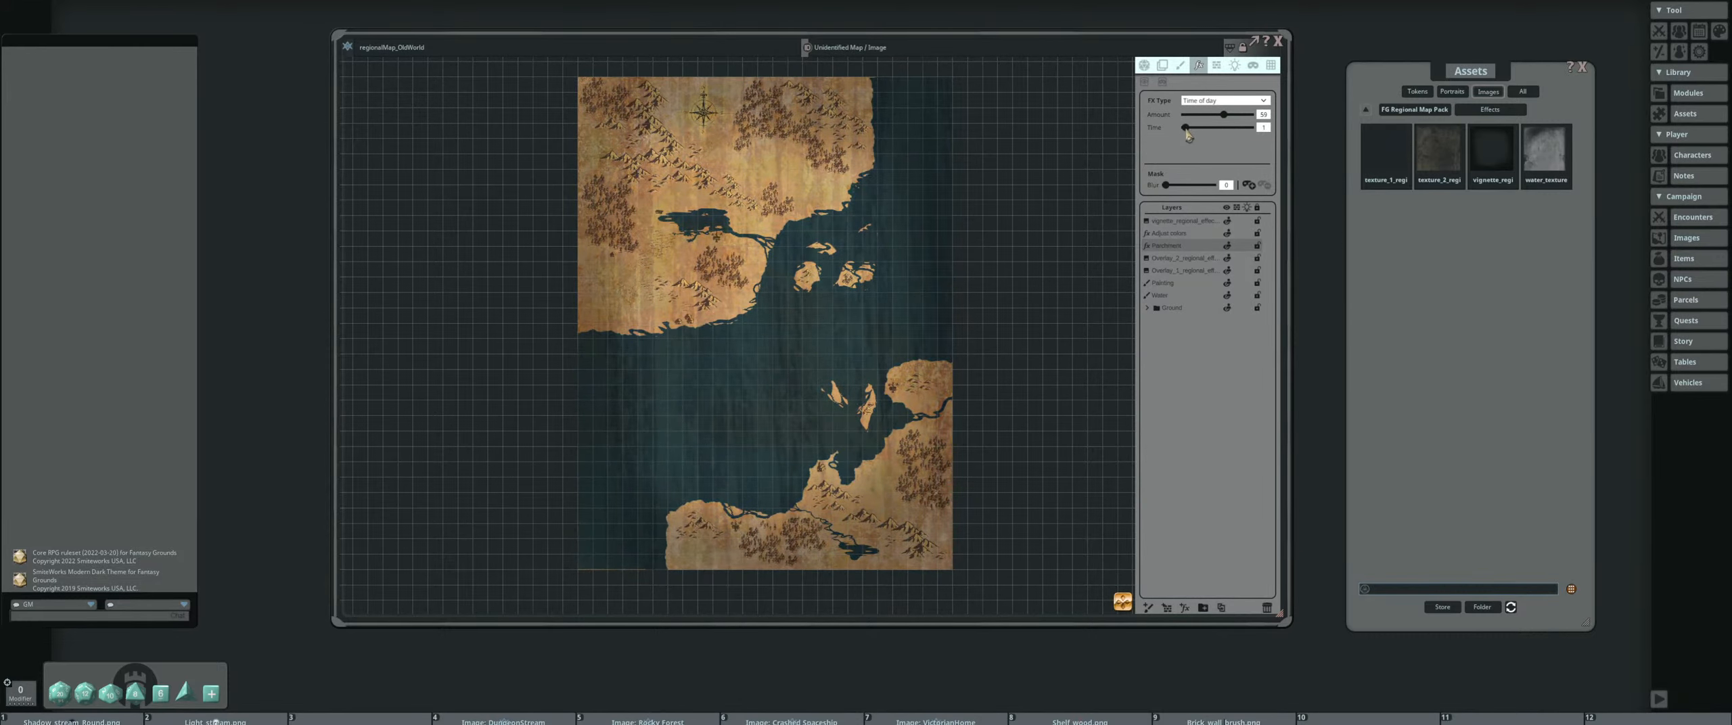
{"action": "scroll", "coordinate": [747, 180], "scroll_direction": "up", "scroll_amount": 3}
{"action": "left_click_drag", "start_coordinate": [730, 170], "coordinate": [767, 215]}
{"action": "scroll", "coordinate": [878, 181], "scroll_direction": "up", "scroll_amount": 1}
{"action": "left_click_drag", "start_coordinate": [1224, 116], "coordinate": [1223, 117]}
{"action": "scroll", "coordinate": [718, 227], "scroll_direction": "down", "scroll_amount": 3}
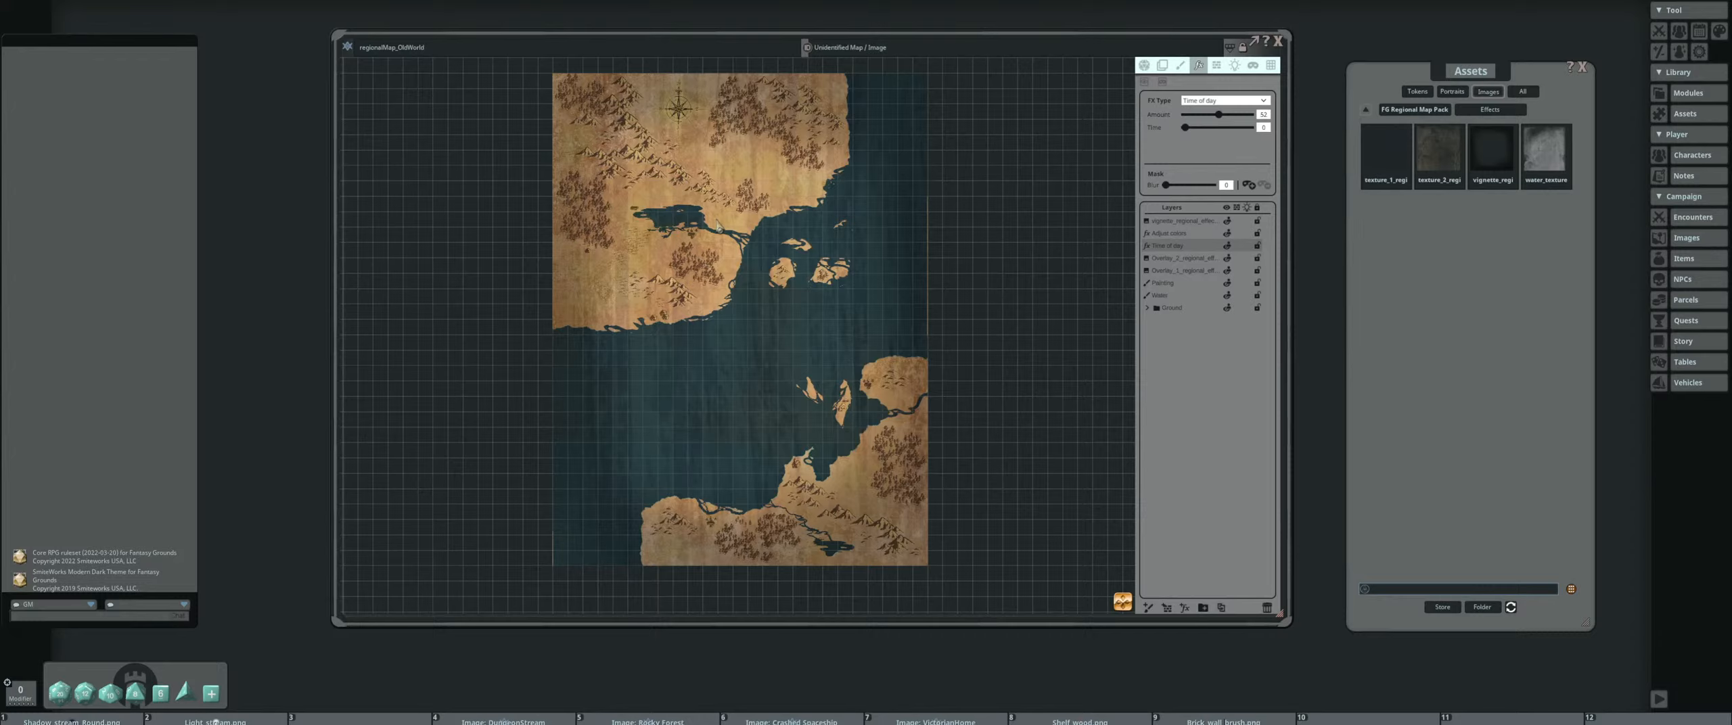
Place the water background image from the FG Regional Map Pack on the empty canvas beside the map
{"action": "left_click", "coordinate": [1403, 111]}
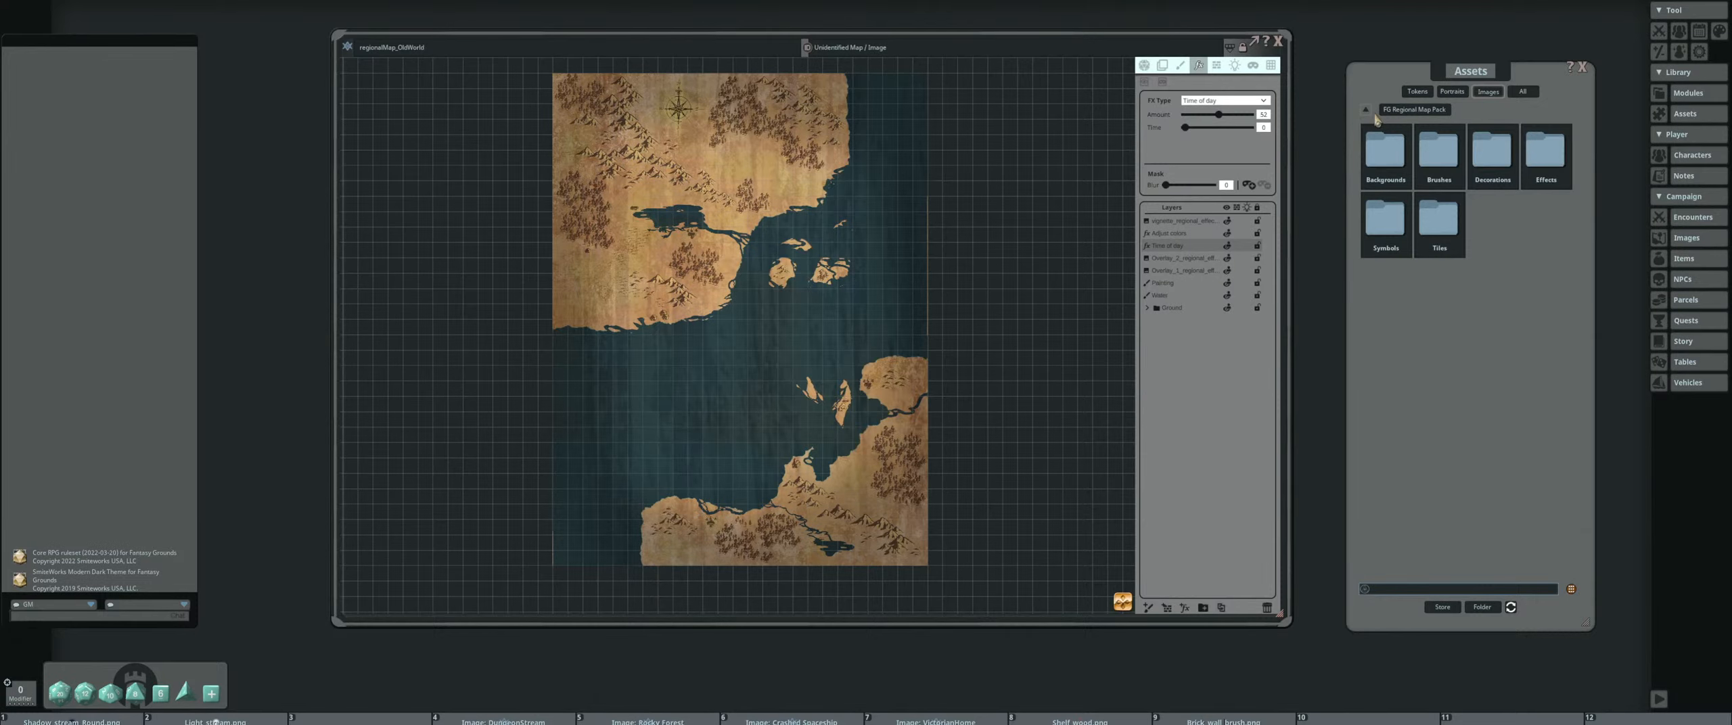
{"action": "left_click_drag", "start_coordinate": [1006, 224], "coordinate": [815, 227]}
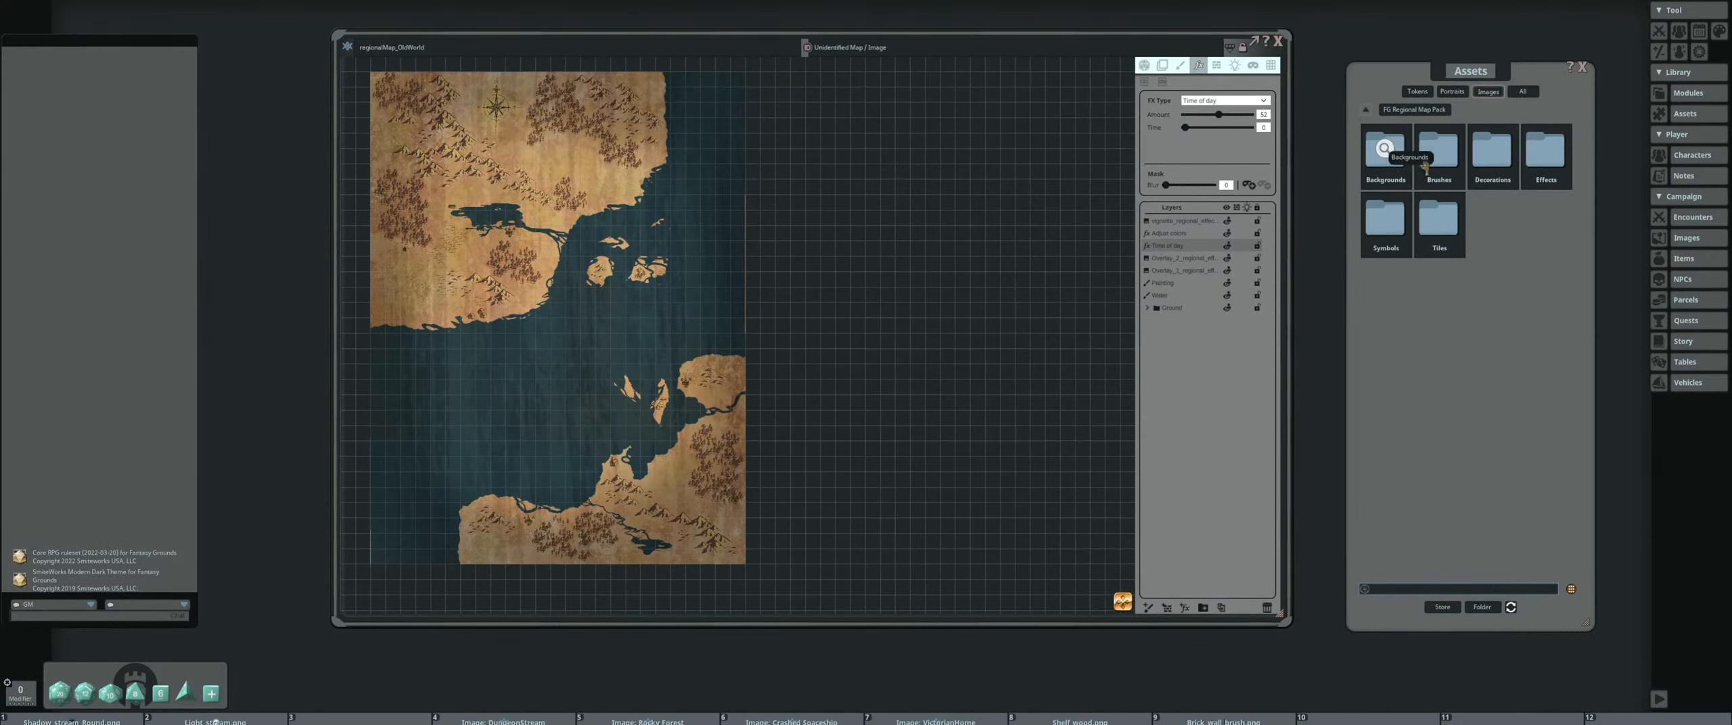
{"action": "left_click", "coordinate": [1386, 153]}
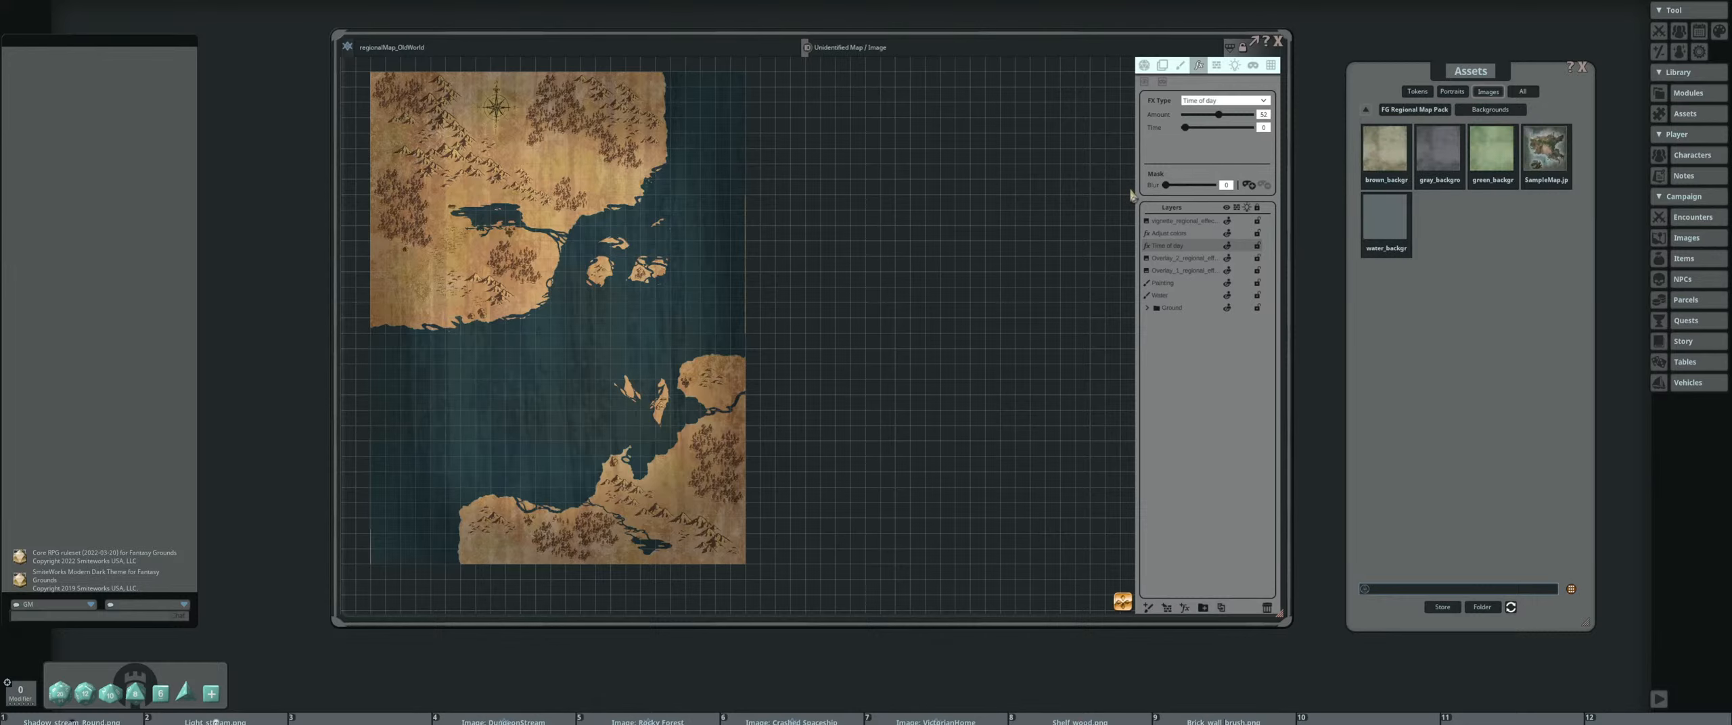
{"action": "left_click_drag", "start_coordinate": [1381, 218], "coordinate": [968, 240]}
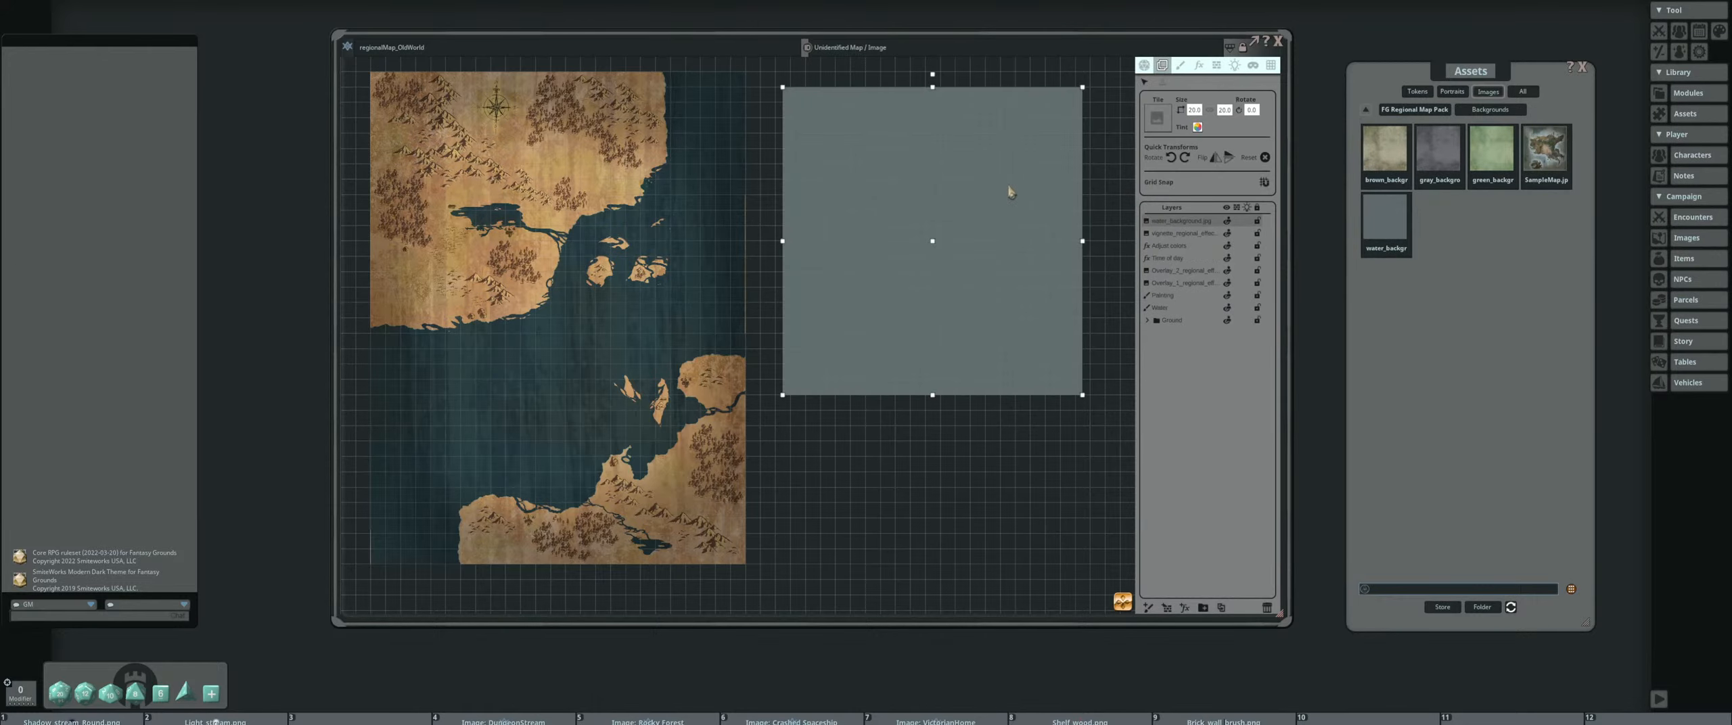
{"action": "scroll", "coordinate": [1010, 192], "scroll_direction": "up", "scroll_amount": 2}
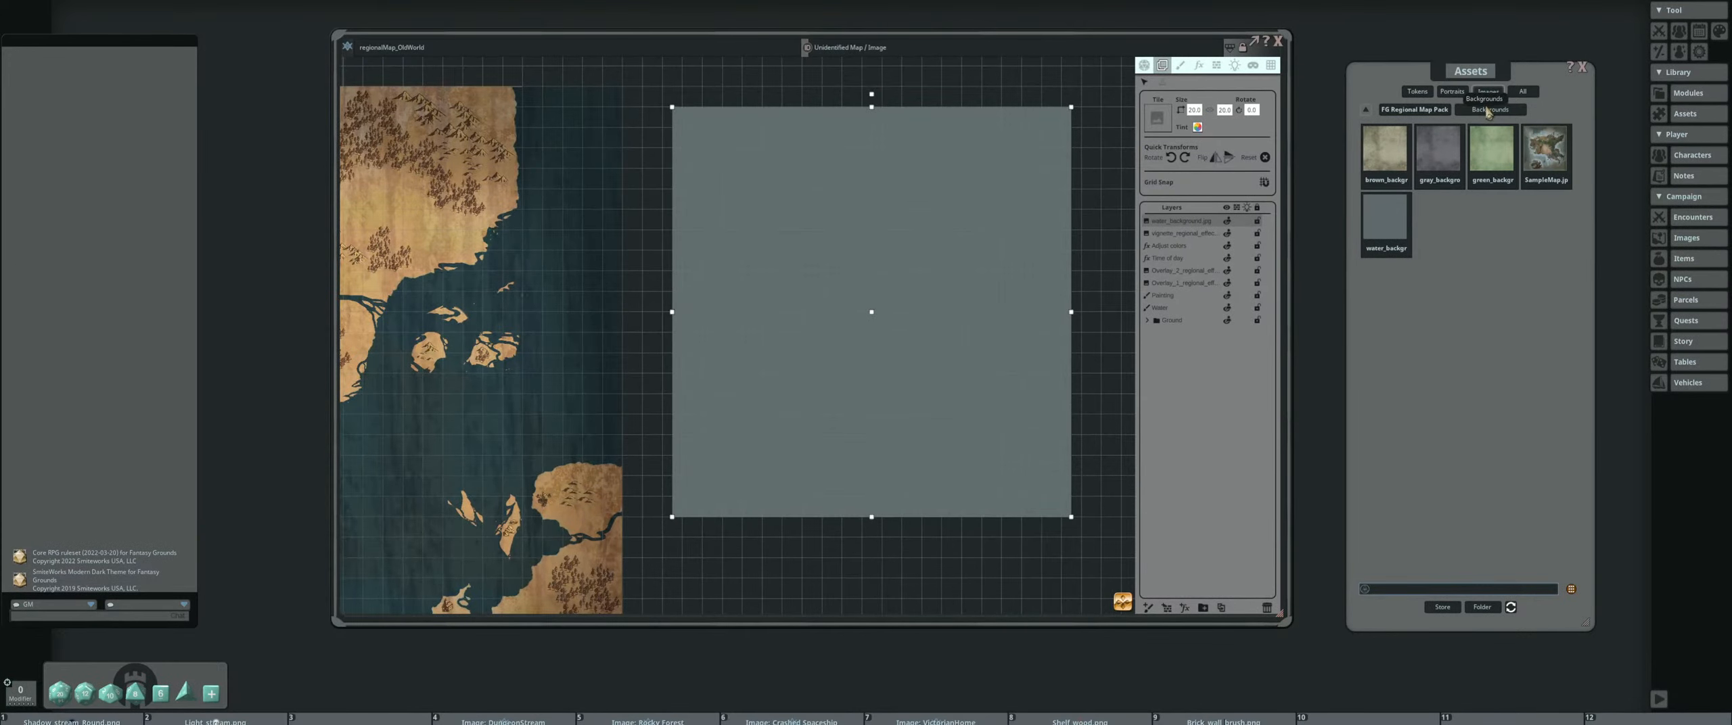
Browse the map pack's decorations and coast tiles, and delete the water background layer
{"action": "left_click", "coordinate": [1421, 112]}
{"action": "left_click", "coordinate": [1439, 220]}
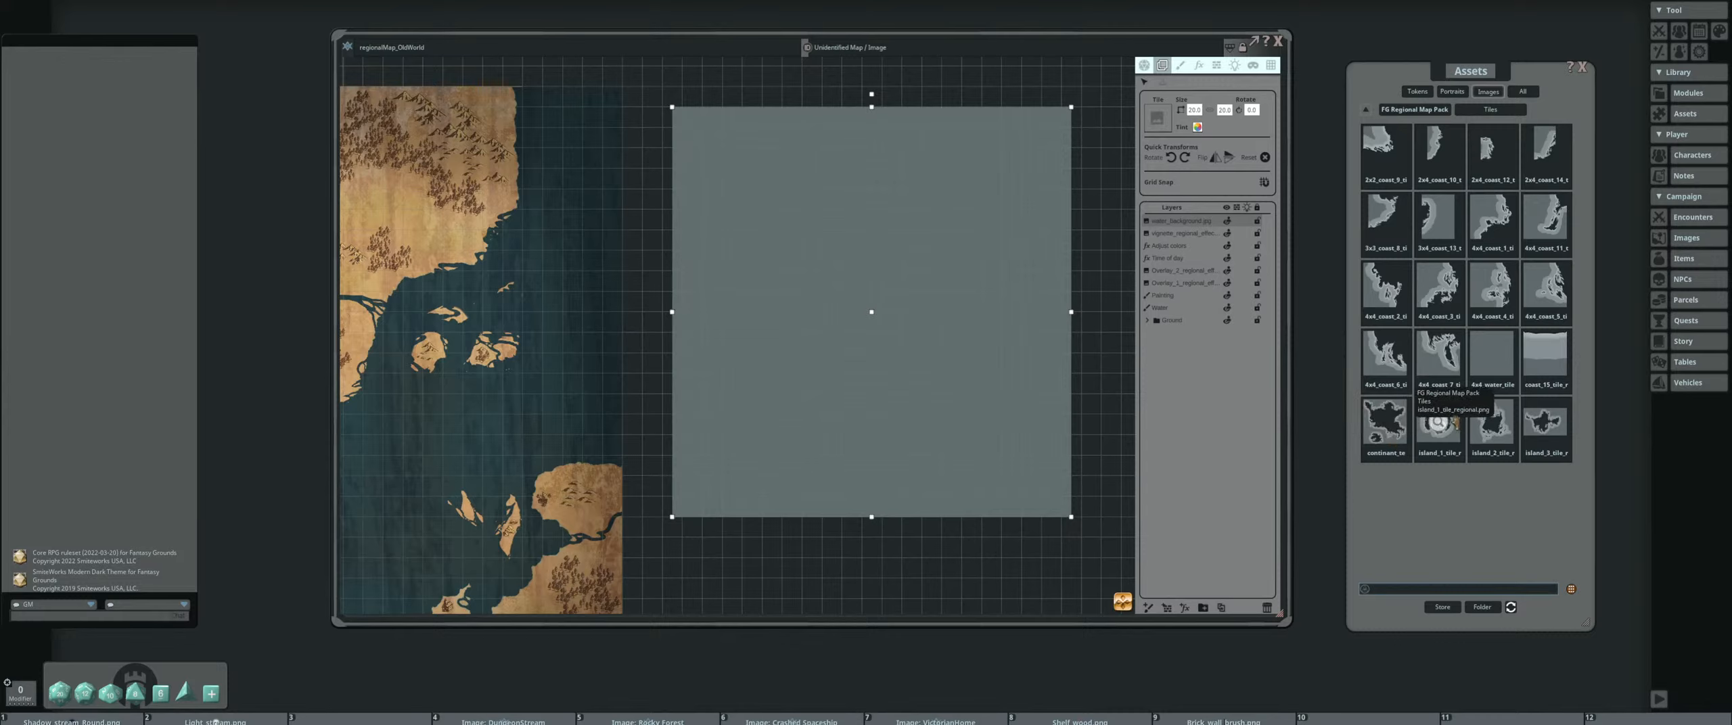
{"action": "left_click", "coordinate": [1417, 109]}
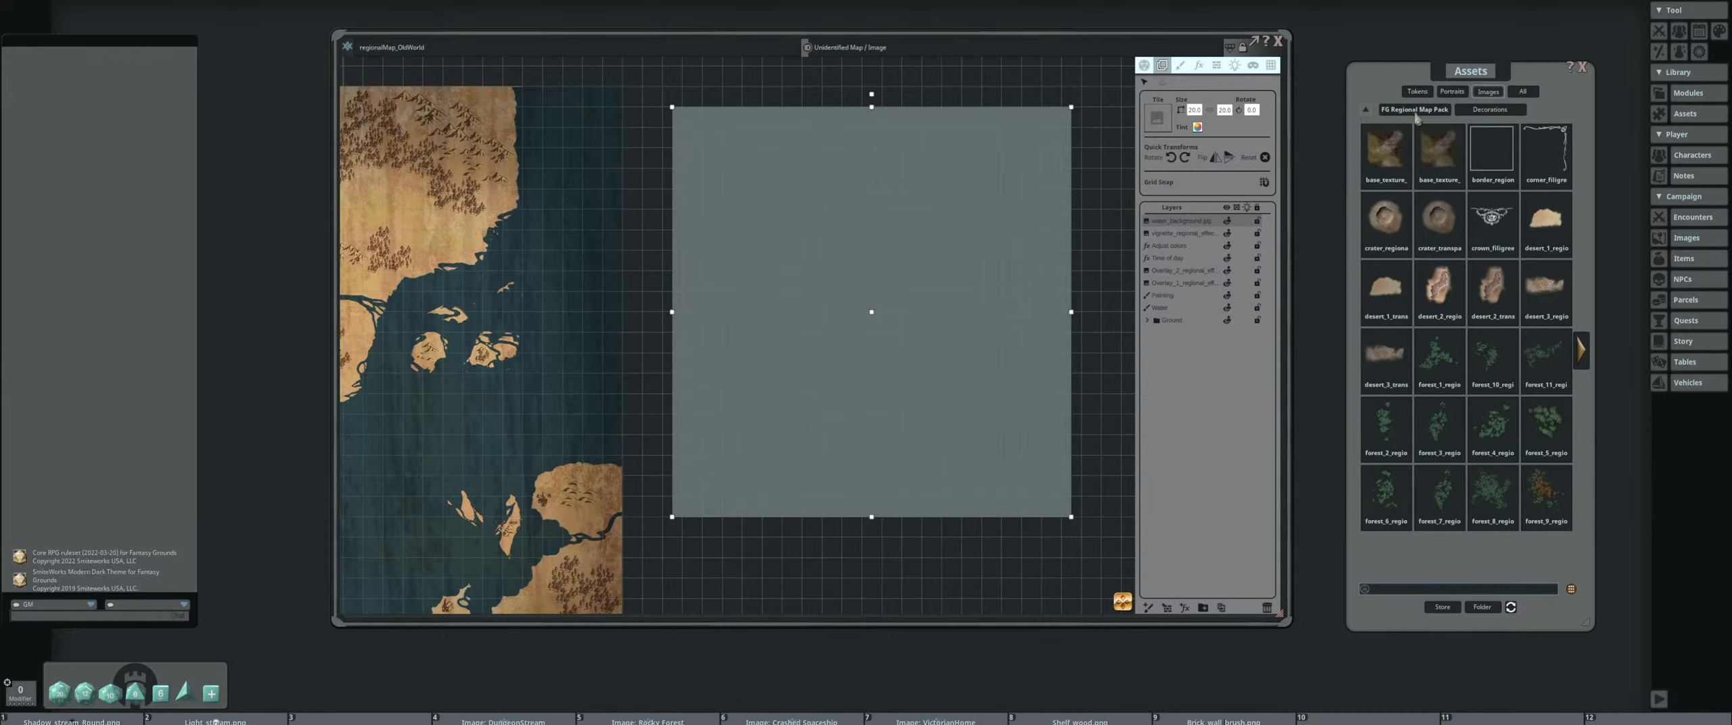
{"action": "left_click", "coordinate": [1415, 113]}
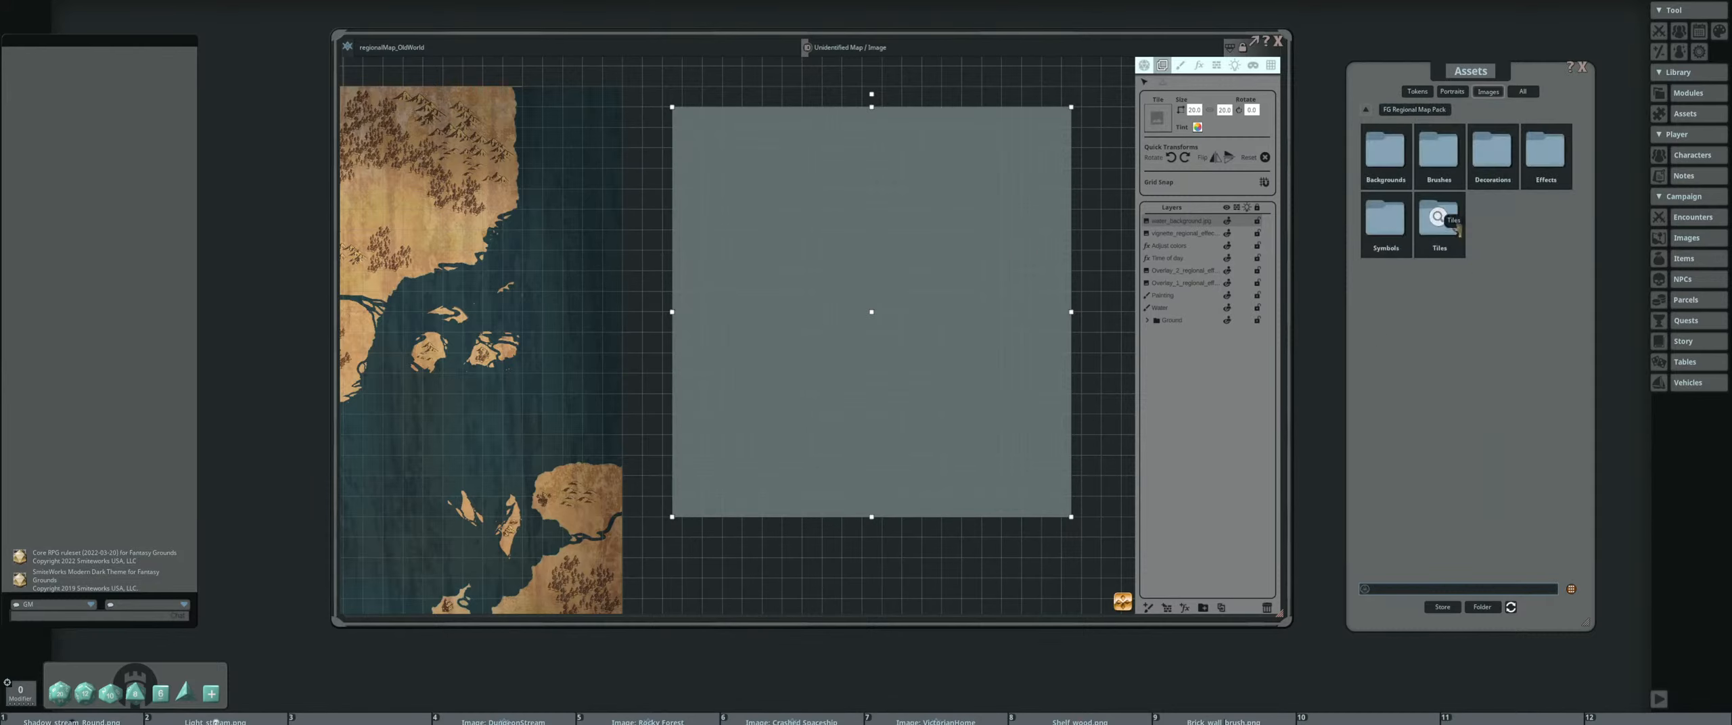
{"action": "left_click", "coordinate": [1439, 223]}
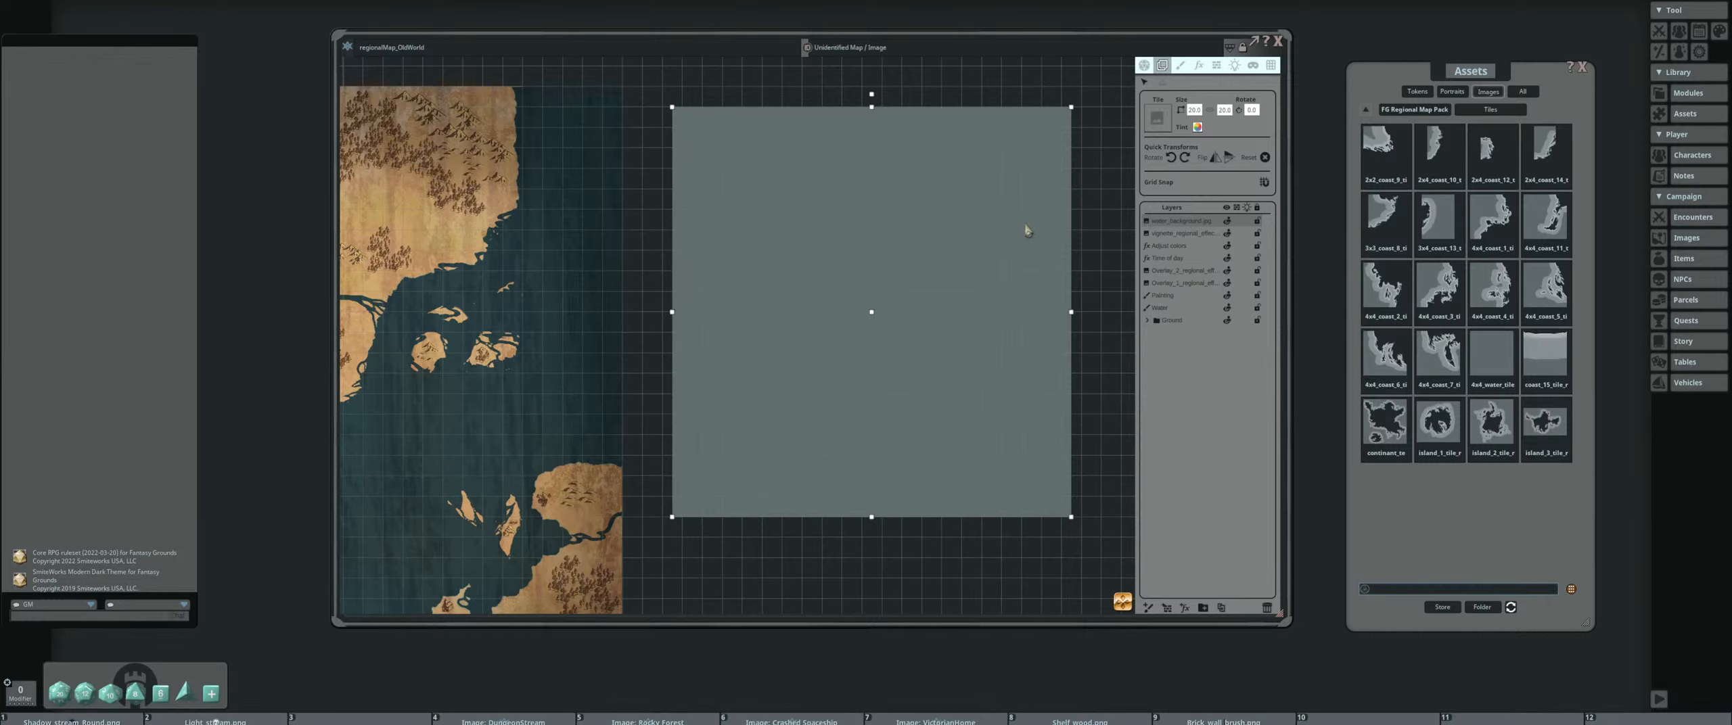
{"action": "left_click", "coordinate": [1270, 612]}
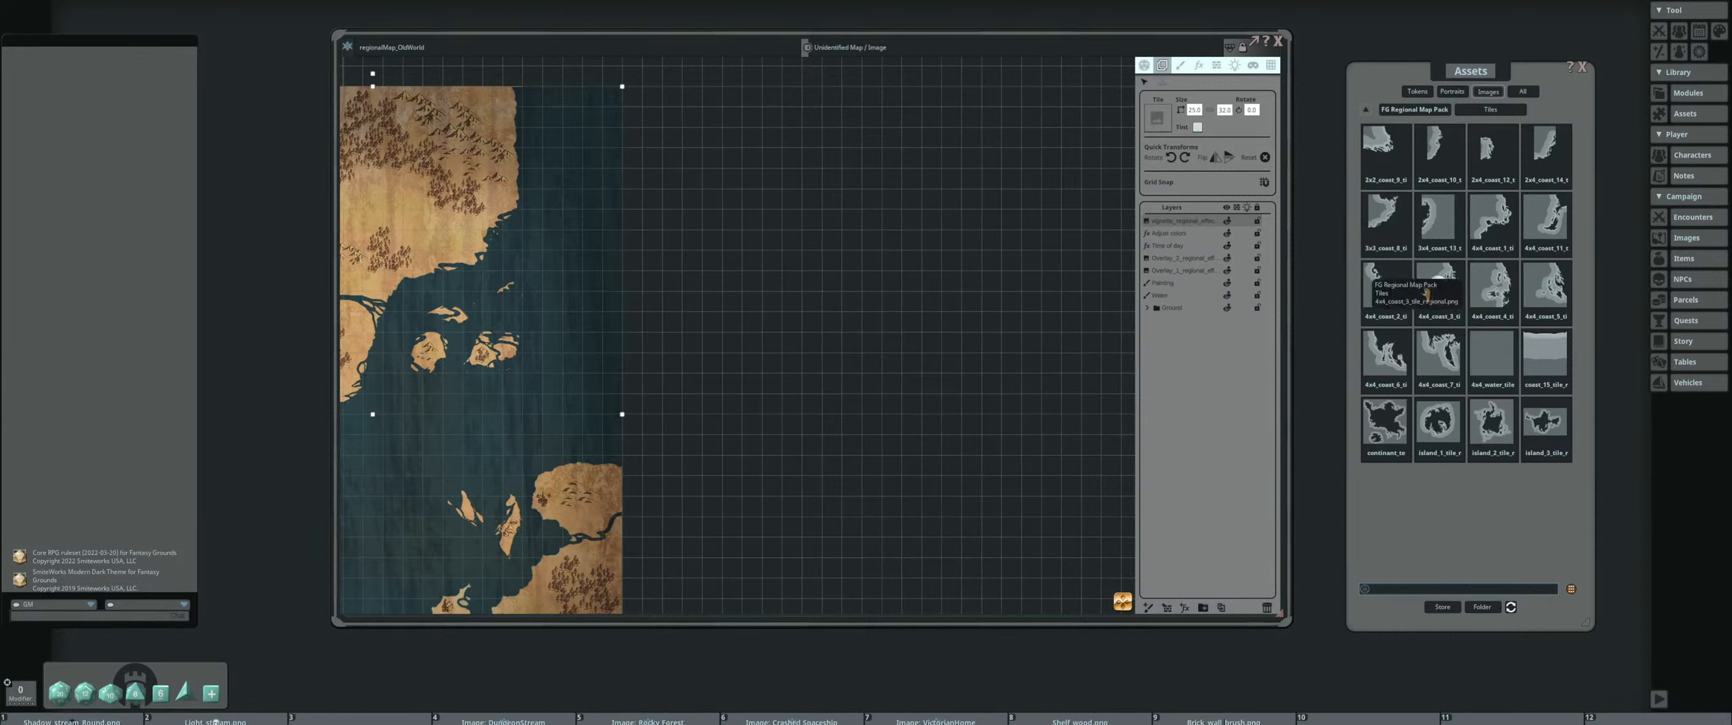
Place the brown background beside the map and put the 3x4 coast tile on top of it
{"action": "left_click", "coordinate": [1406, 113]}
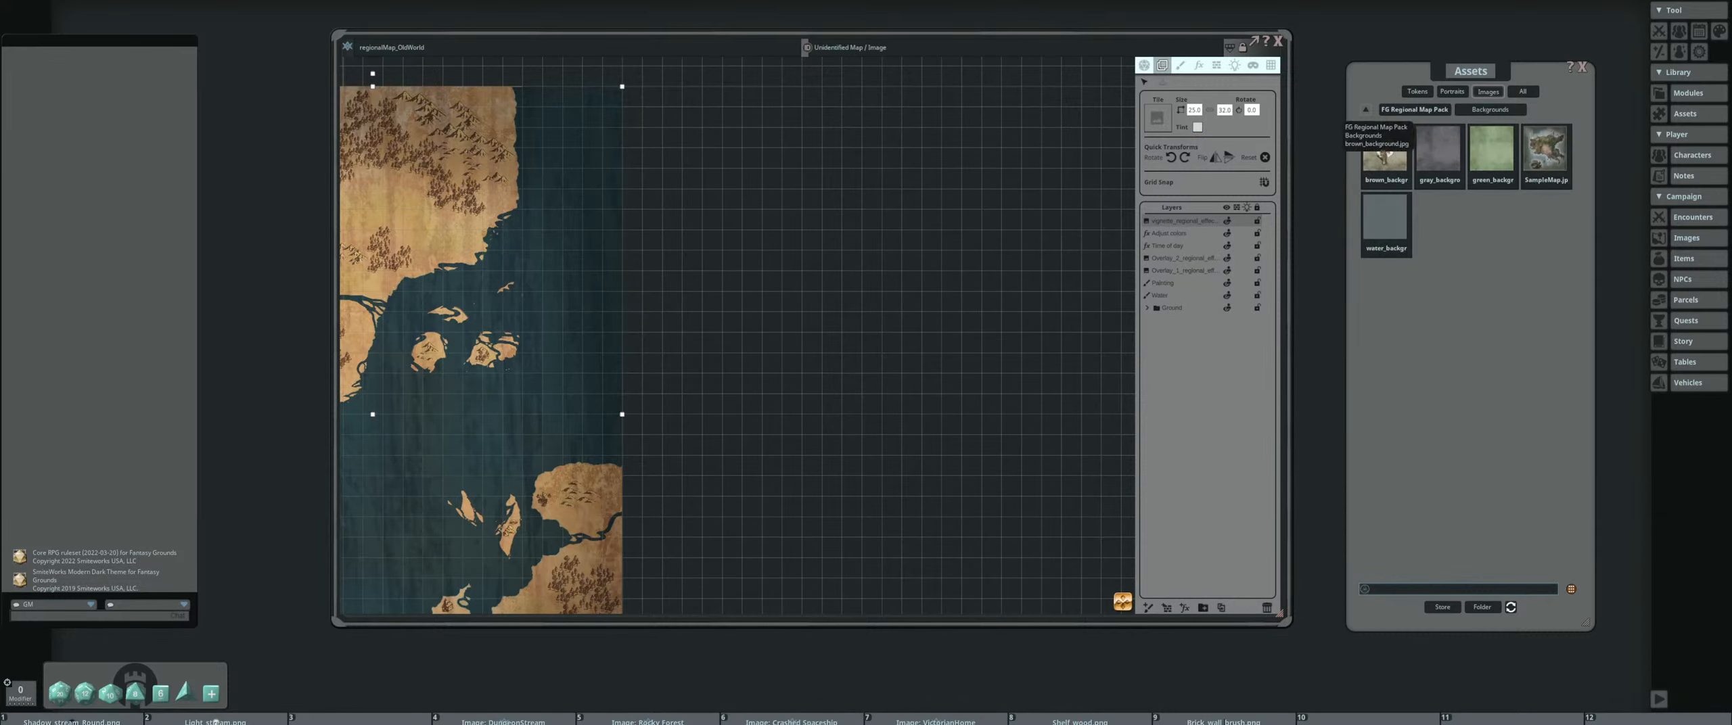
{"action": "left_click", "coordinate": [1383, 150]}
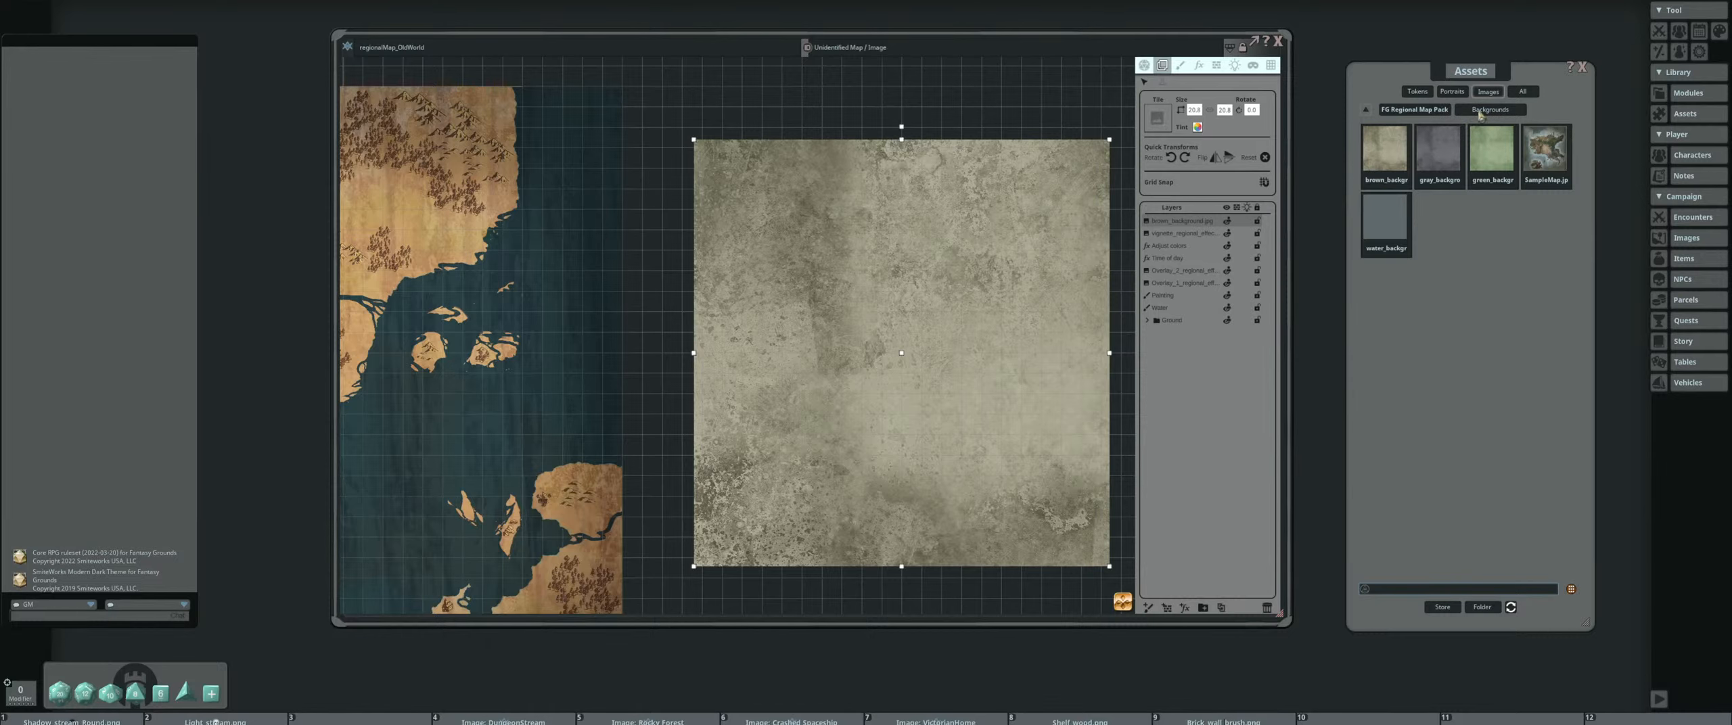
{"action": "left_click", "coordinate": [1417, 111]}
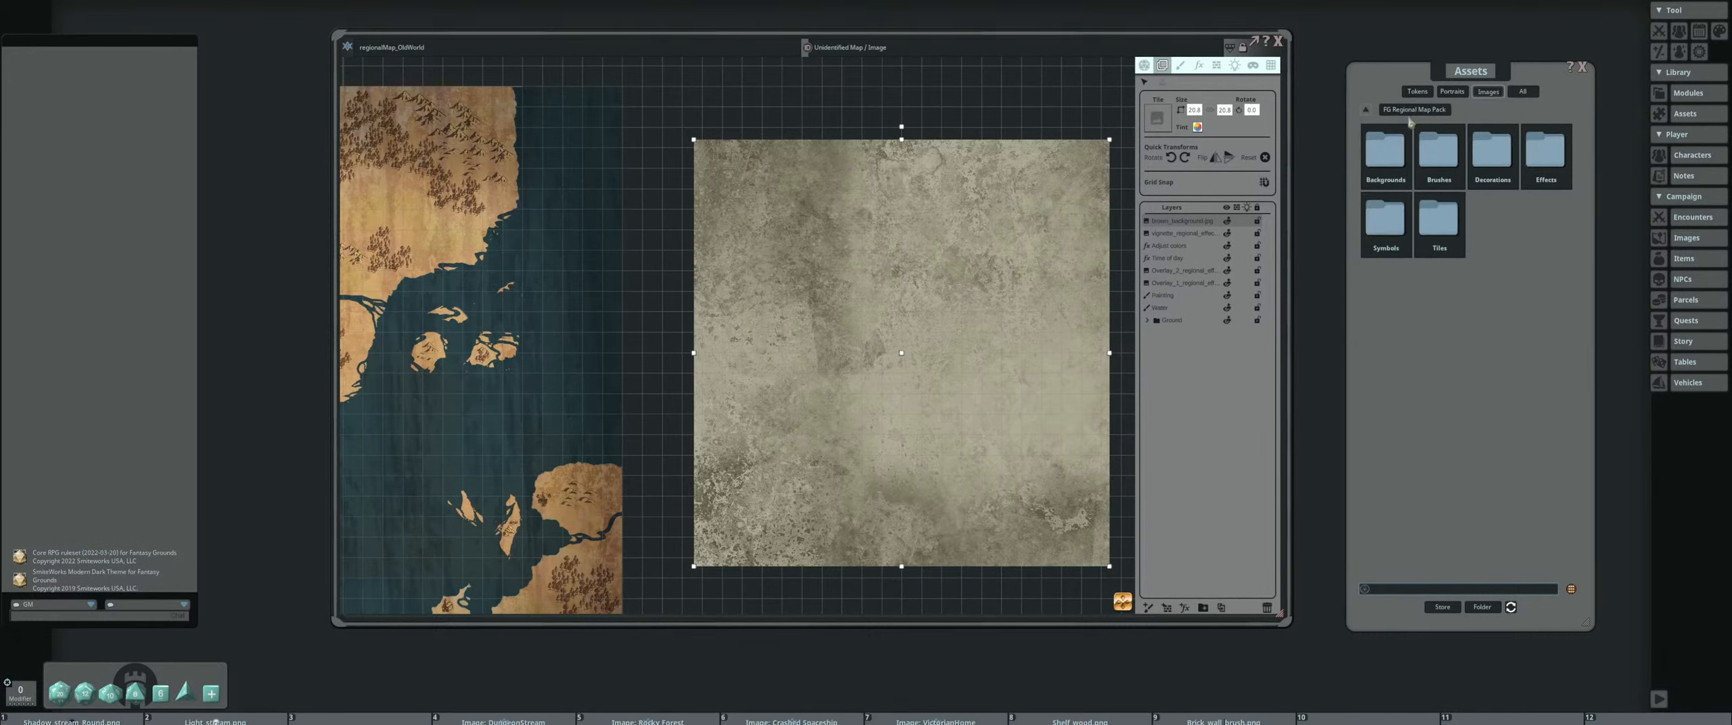
{"action": "left_click", "coordinate": [1437, 220]}
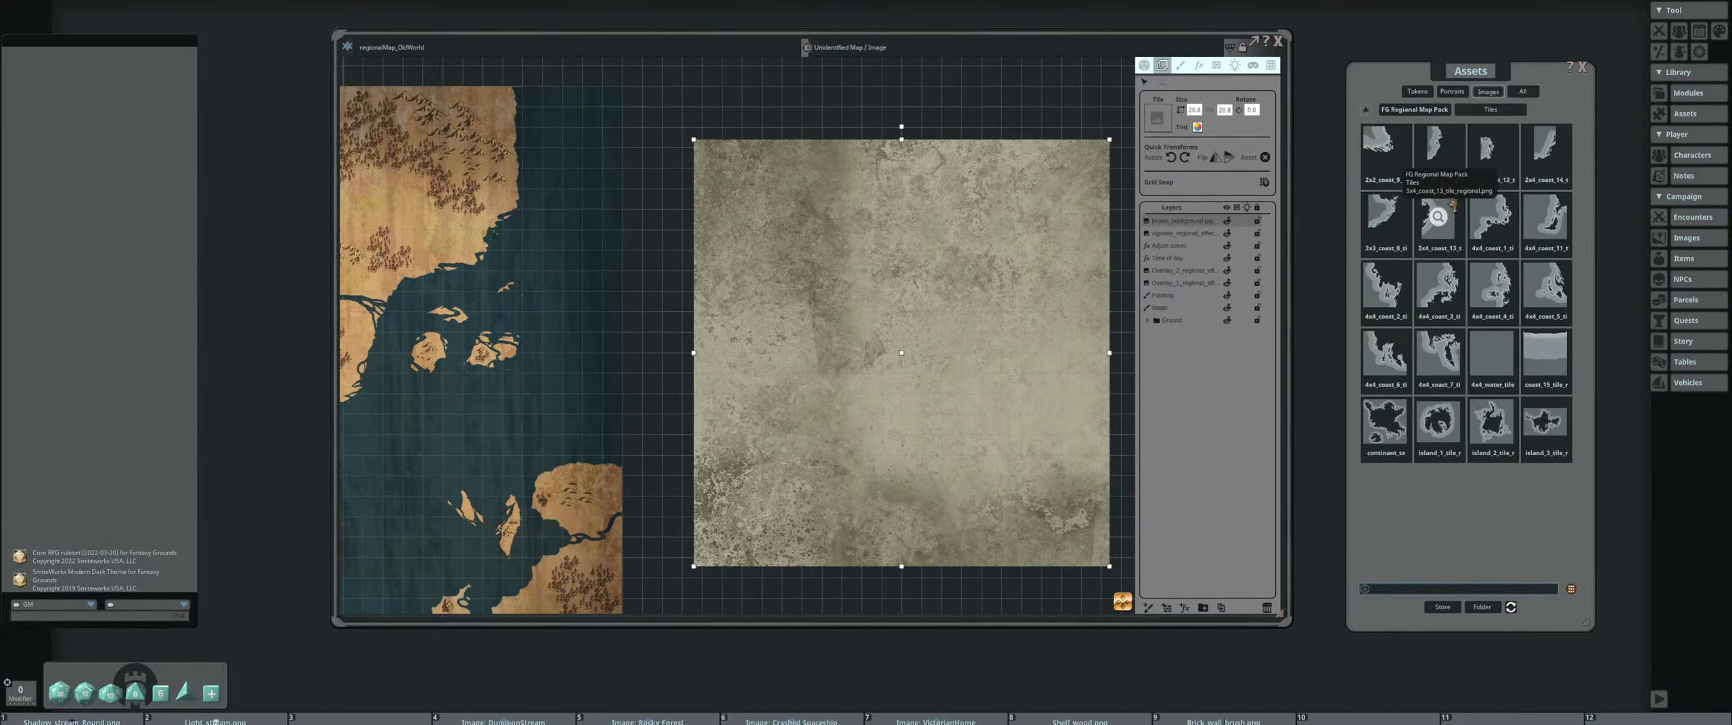
{"action": "left_click_drag", "start_coordinate": [1435, 220], "coordinate": [996, 284]}
{"action": "scroll", "coordinate": [997, 274], "scroll_direction": "up", "scroll_amount": 5}
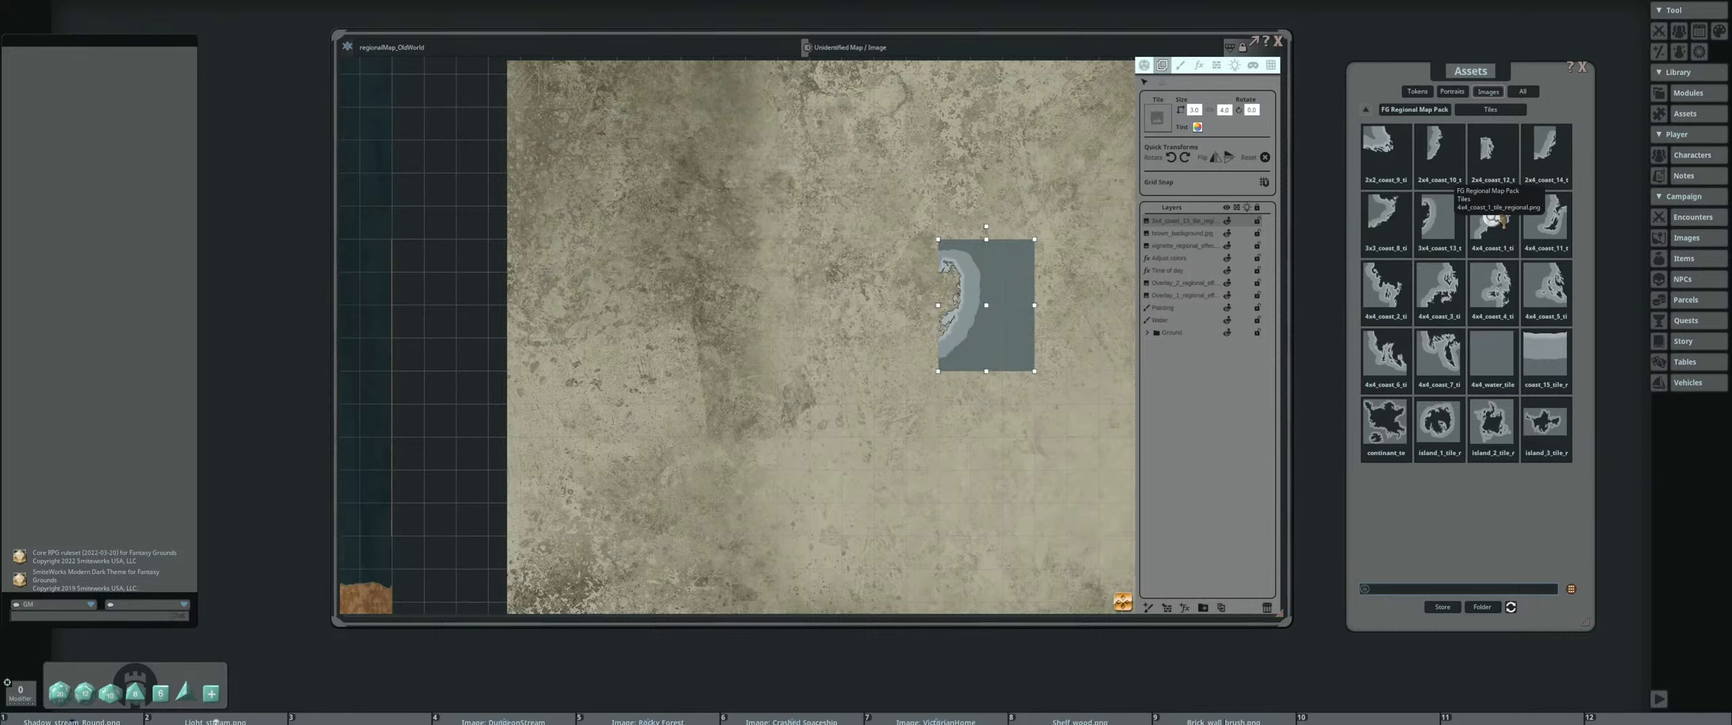
Add the 4x4_coast_1 tile, rotate it so its water faces down and join it to the 3x4 tile's shoreline
{"action": "left_click_drag", "start_coordinate": [1492, 220], "coordinate": [859, 296]}
{"action": "left_click", "coordinate": [1174, 157]}
{"action": "left_click", "coordinate": [1173, 157]}
{"action": "scroll", "coordinate": [859, 297], "scroll_direction": "down", "scroll_amount": 3}
{"action": "scroll", "coordinate": [841, 312], "scroll_direction": "up", "scroll_amount": 3}
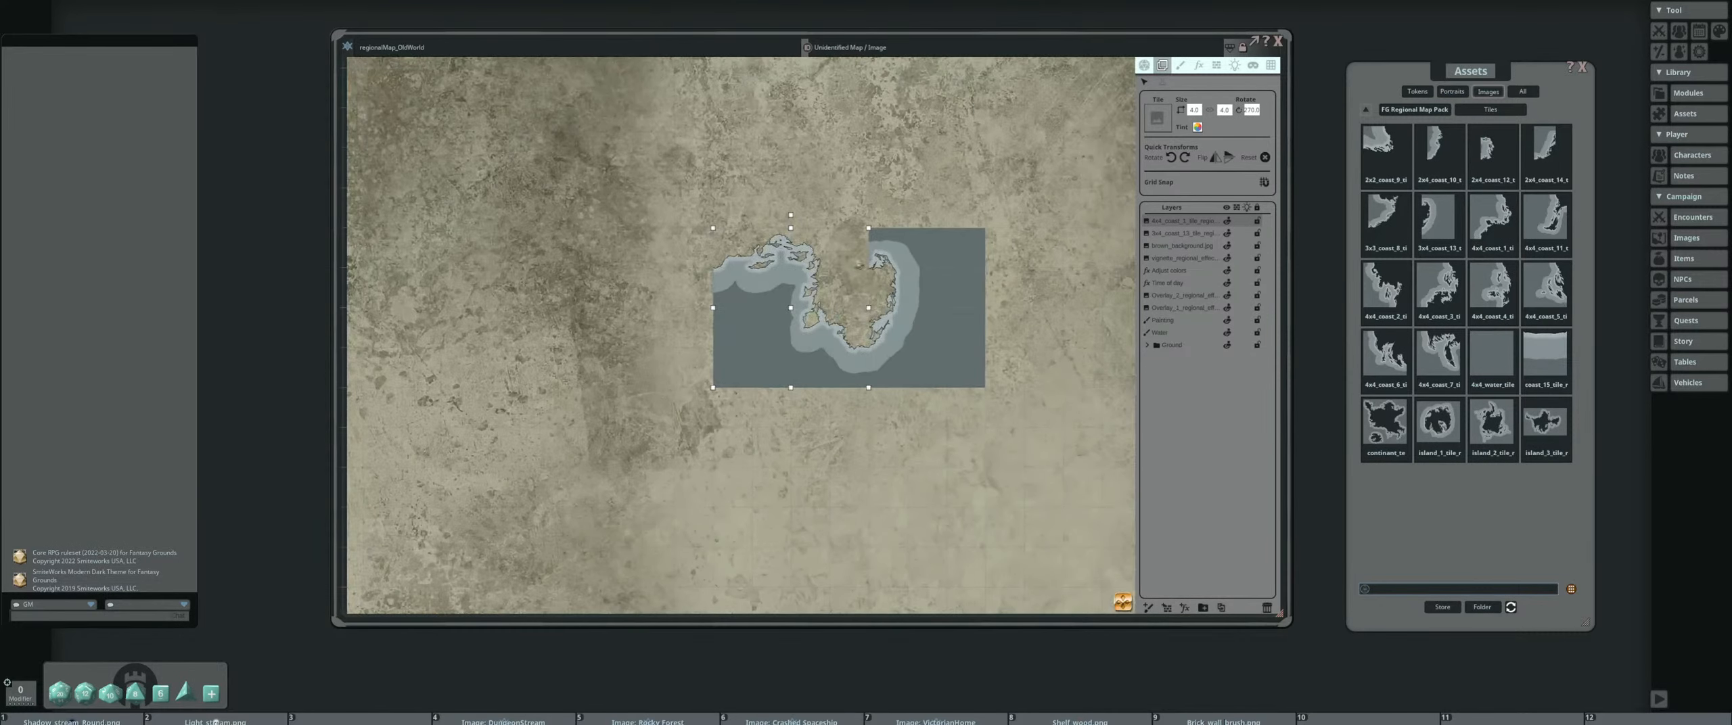
Add the 4x4_coast_3 tile, rotate it with its water facing down and extend the joined coastline with it
{"action": "scroll", "coordinate": [817, 300], "scroll_direction": "down", "scroll_amount": 2}
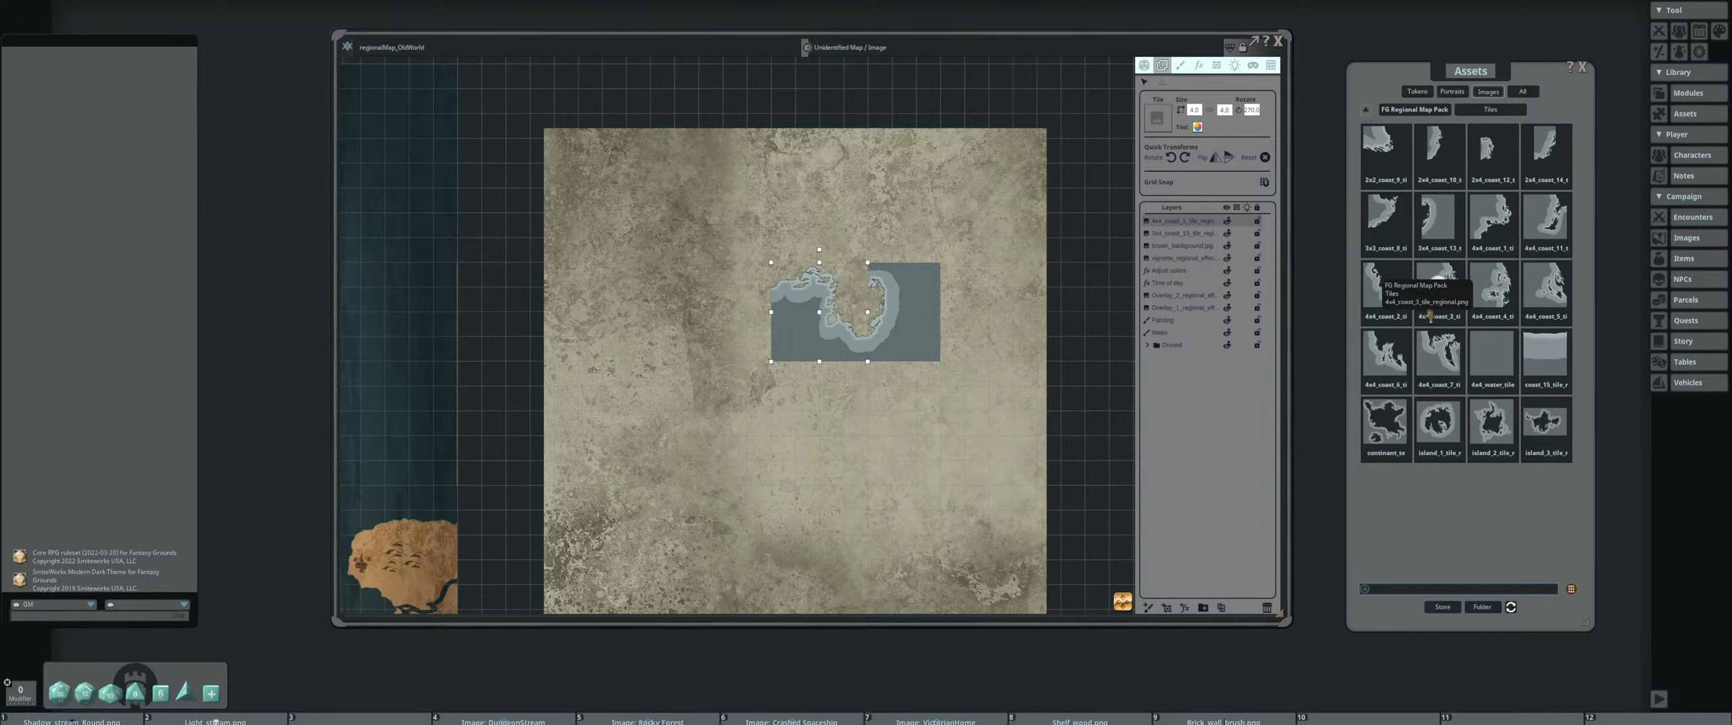
{"action": "left_click_drag", "start_coordinate": [1430, 316], "coordinate": [699, 331]}
{"action": "left_click", "coordinate": [1182, 162]}
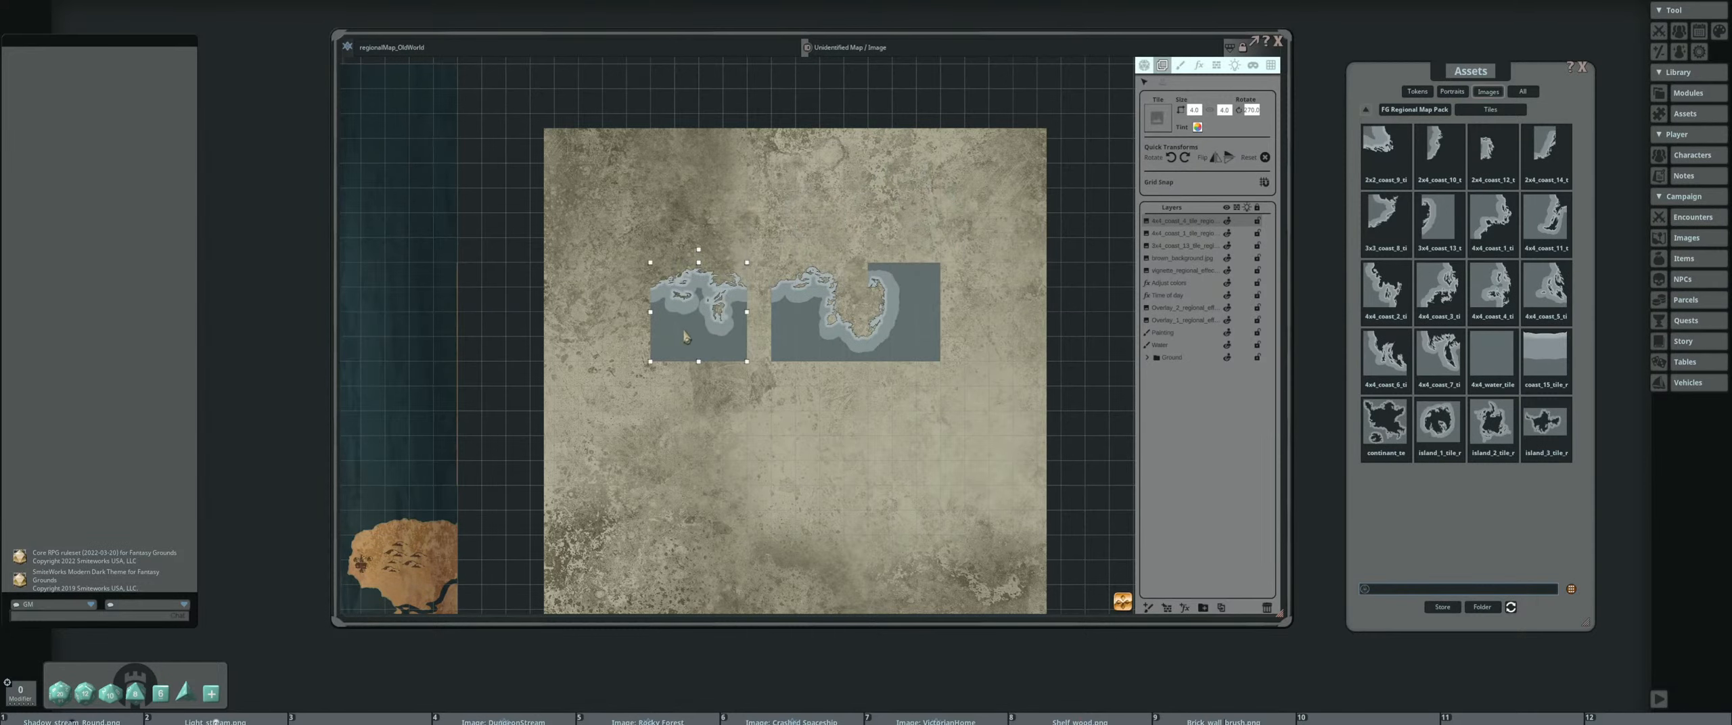
{"action": "scroll", "coordinate": [771, 308], "scroll_direction": "up", "scroll_amount": 3}
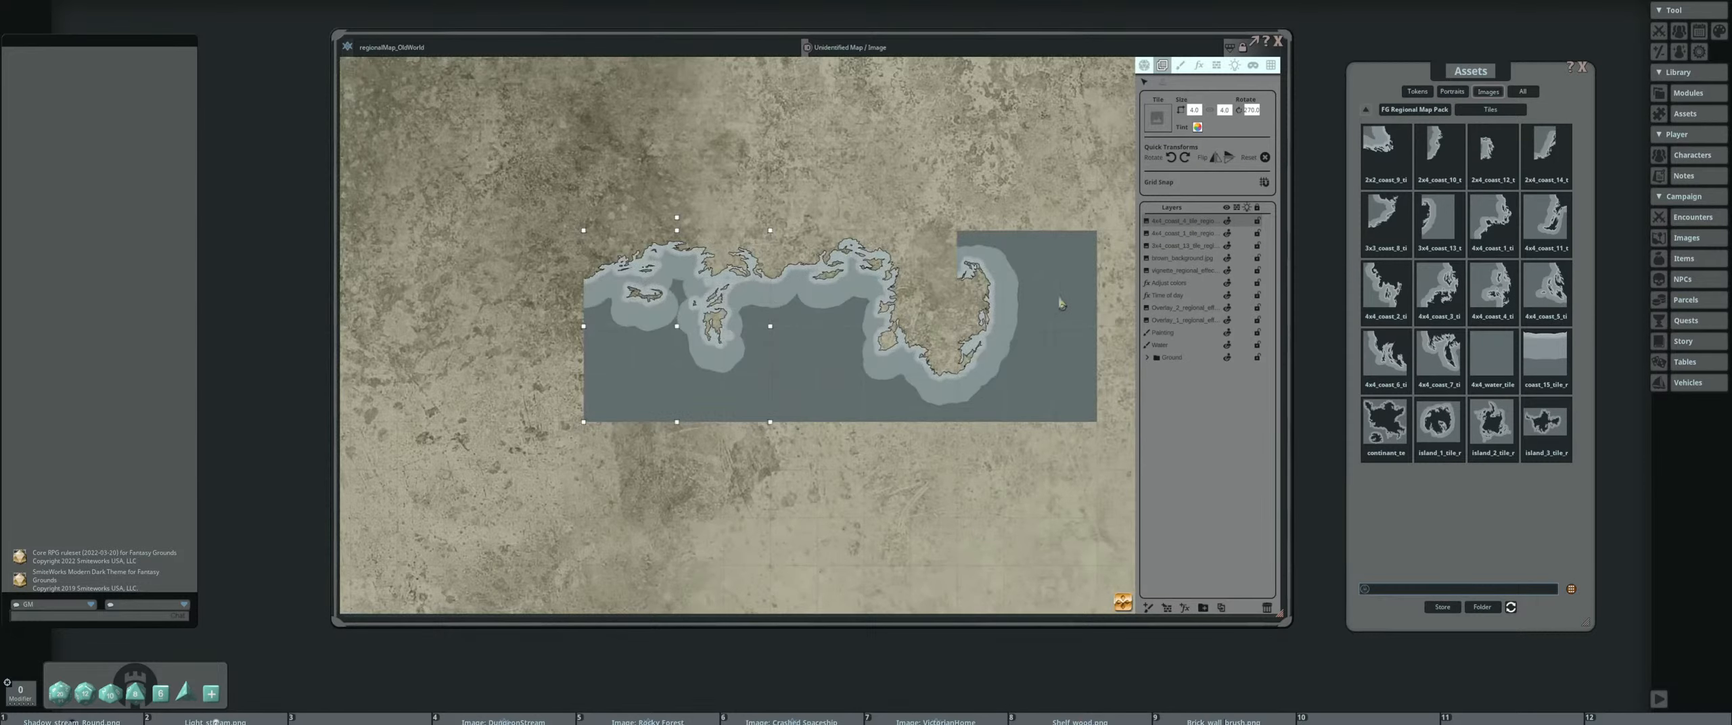
{"action": "scroll", "coordinate": [1060, 302], "scroll_direction": "down", "scroll_amount": 2}
{"action": "scroll", "coordinate": [1074, 298], "scroll_direction": "up", "scroll_amount": 5}
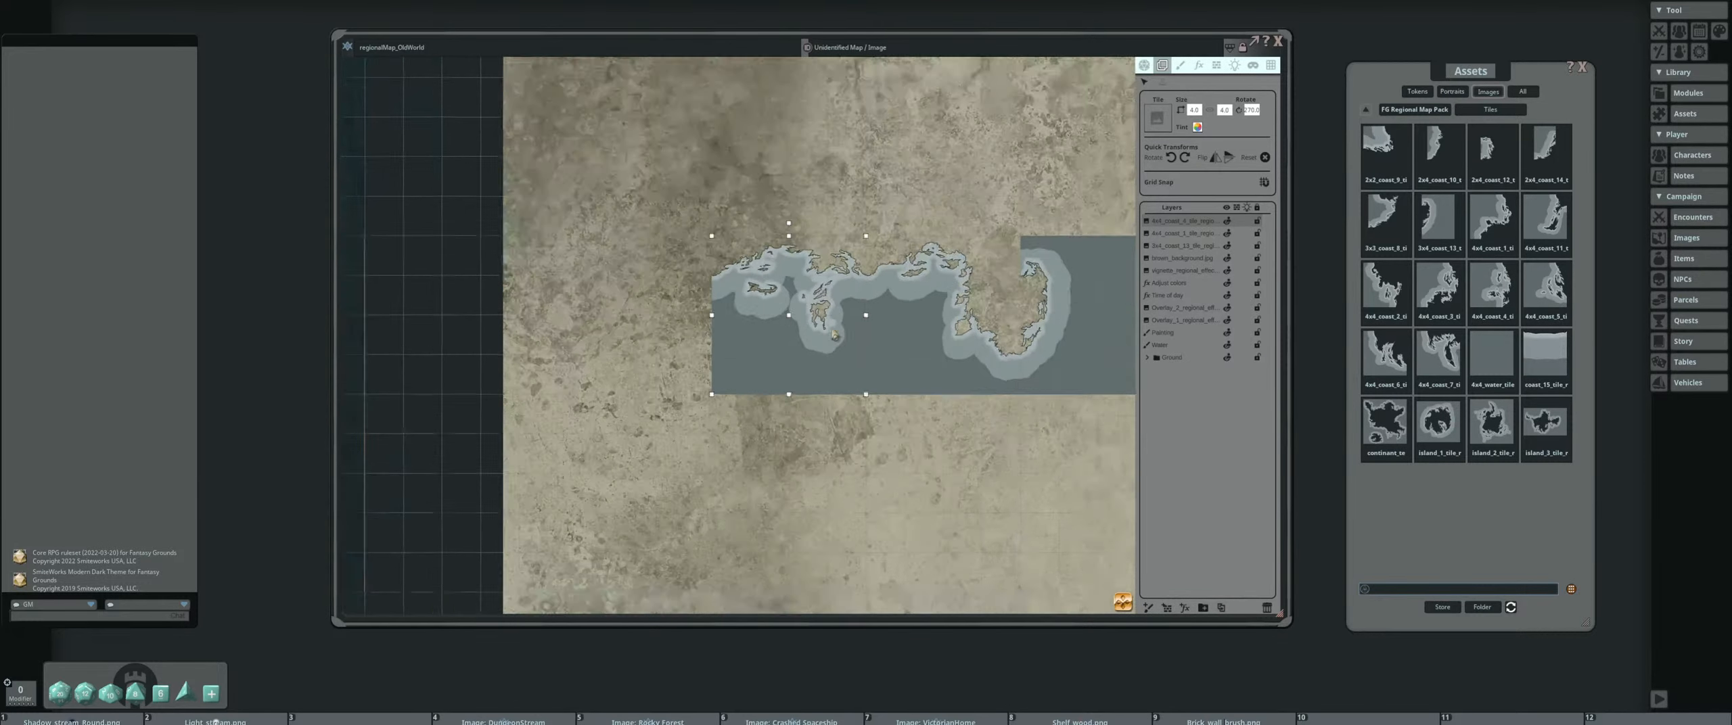
{"action": "scroll", "coordinate": [854, 324], "scroll_direction": "down", "scroll_amount": 5}
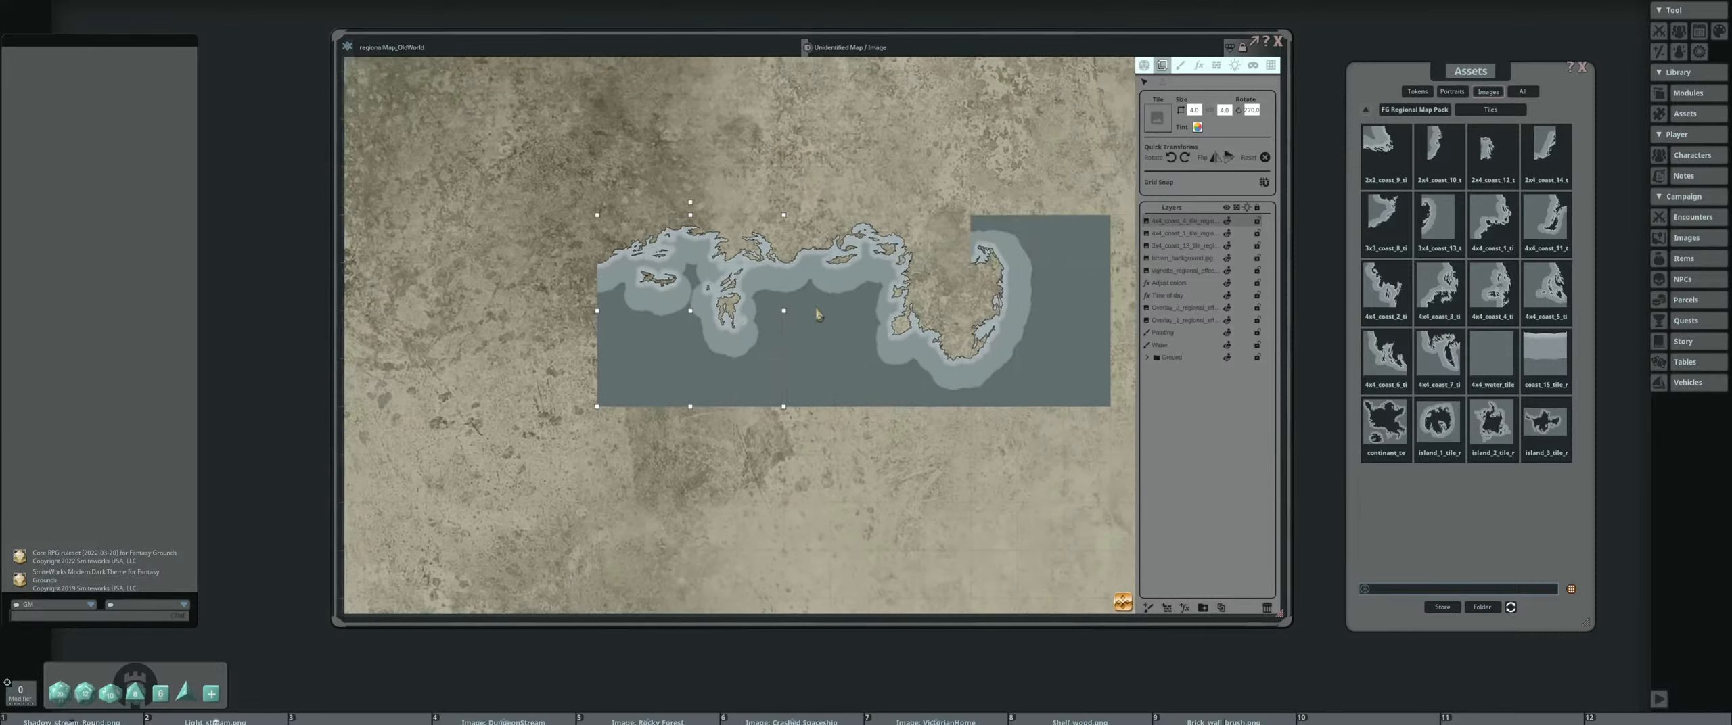
Delete the three coast tile layers together with the brown background layer
{"action": "scroll", "coordinate": [851, 318], "scroll_direction": "down", "scroll_amount": 2}
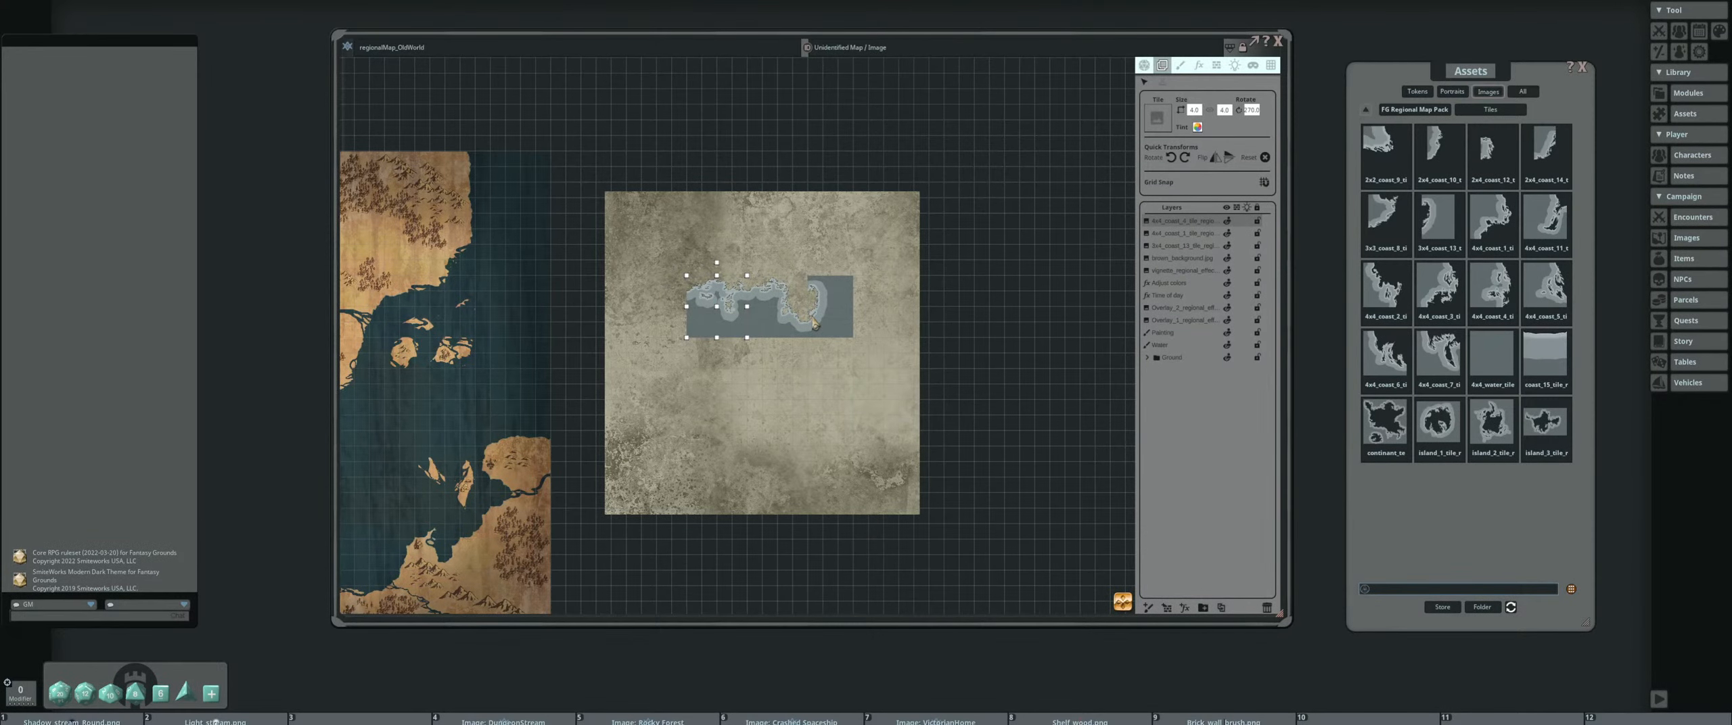
{"action": "key", "text": "shift"}
{"action": "left_click", "coordinate": [1193, 260], "text": "shift"}
{"action": "left_click", "coordinate": [1267, 607]}
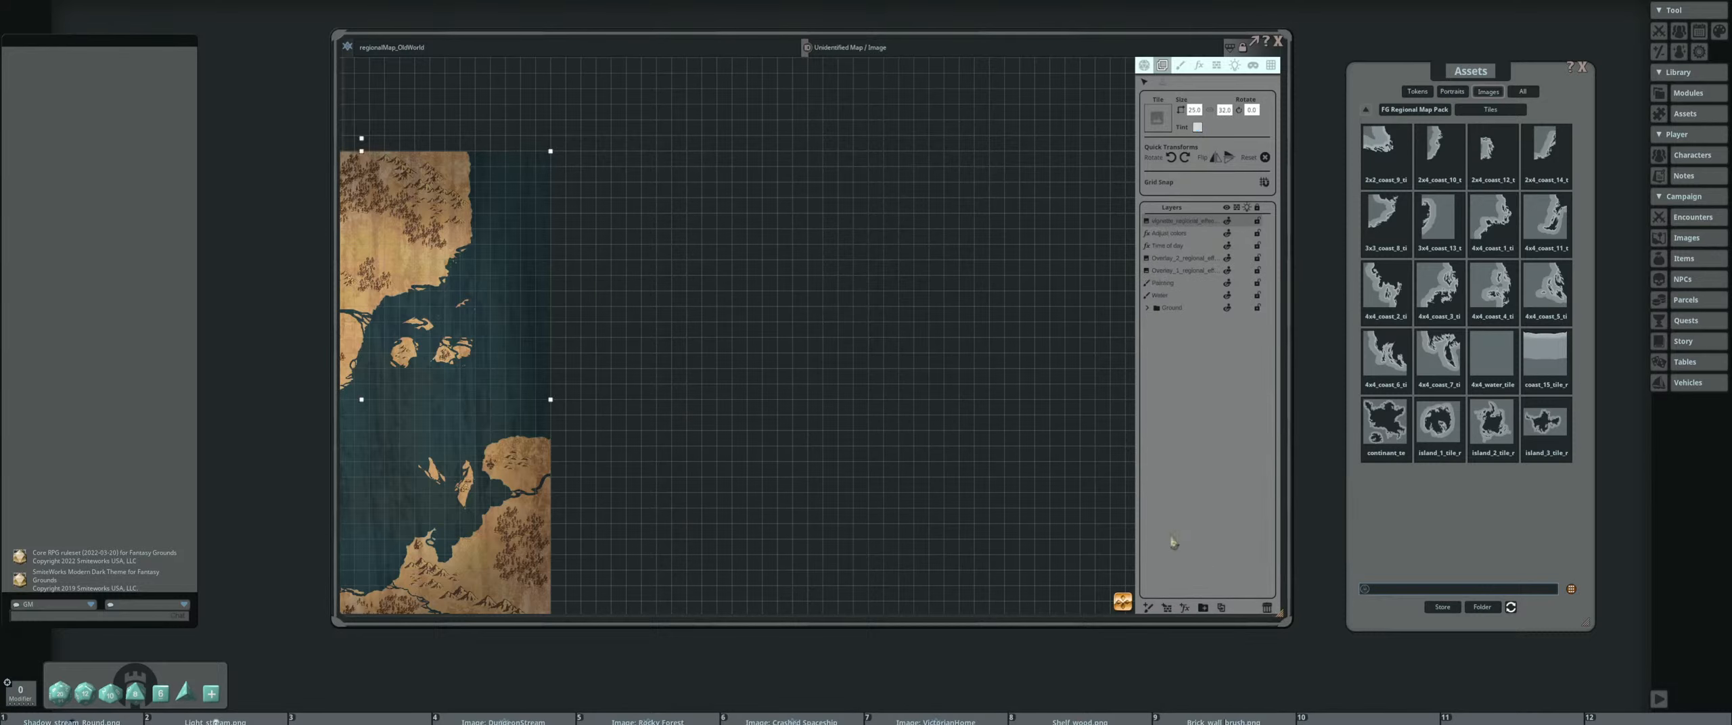
{"action": "scroll", "coordinate": [683, 393], "scroll_direction": "down", "scroll_amount": 3}
{"action": "left_click_drag", "start_coordinate": [517, 373], "coordinate": [839, 339]}
{"action": "scroll", "coordinate": [843, 339], "scroll_direction": "up", "scroll_amount": 4}
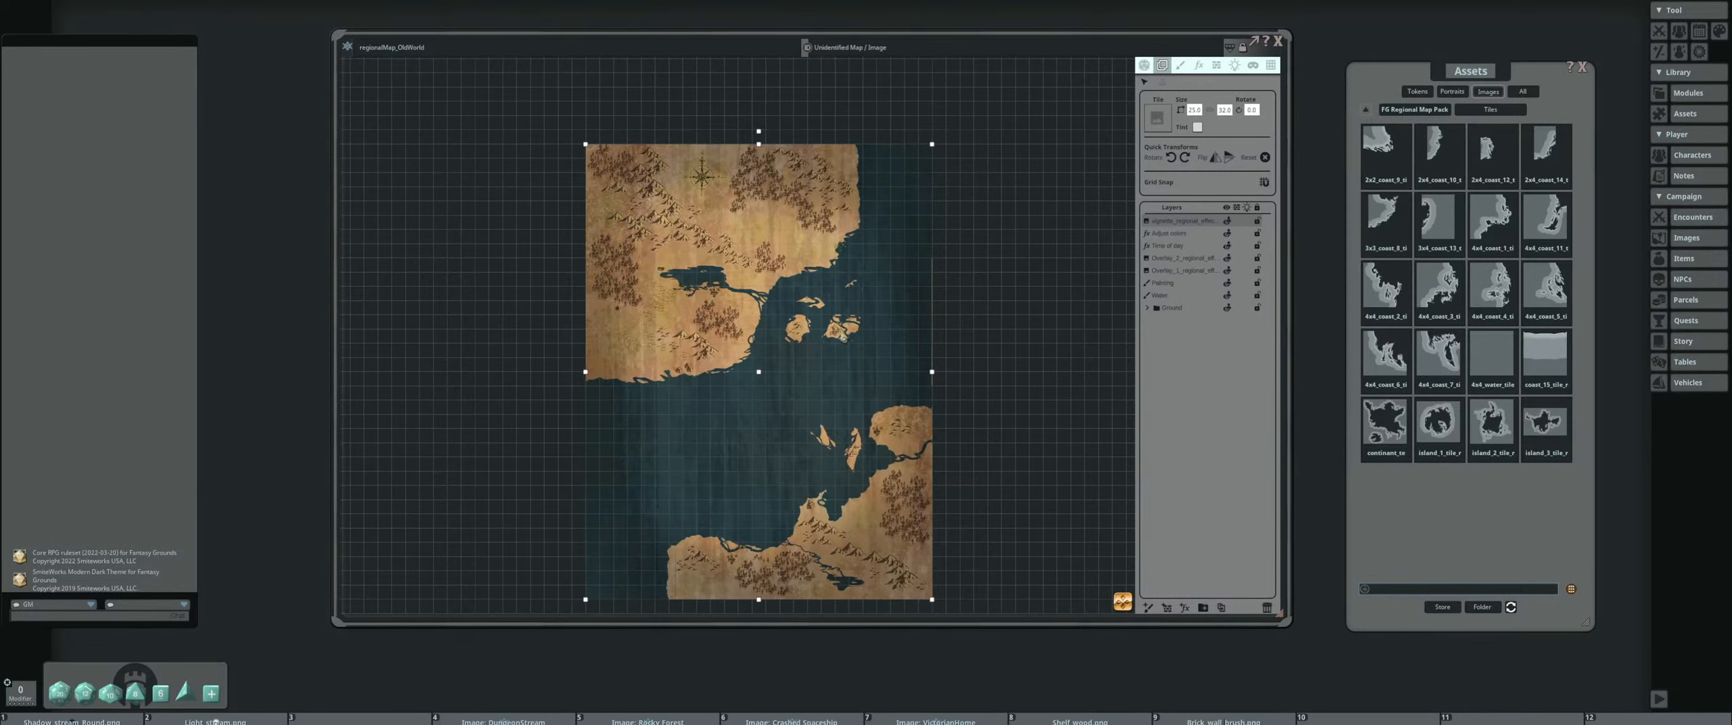